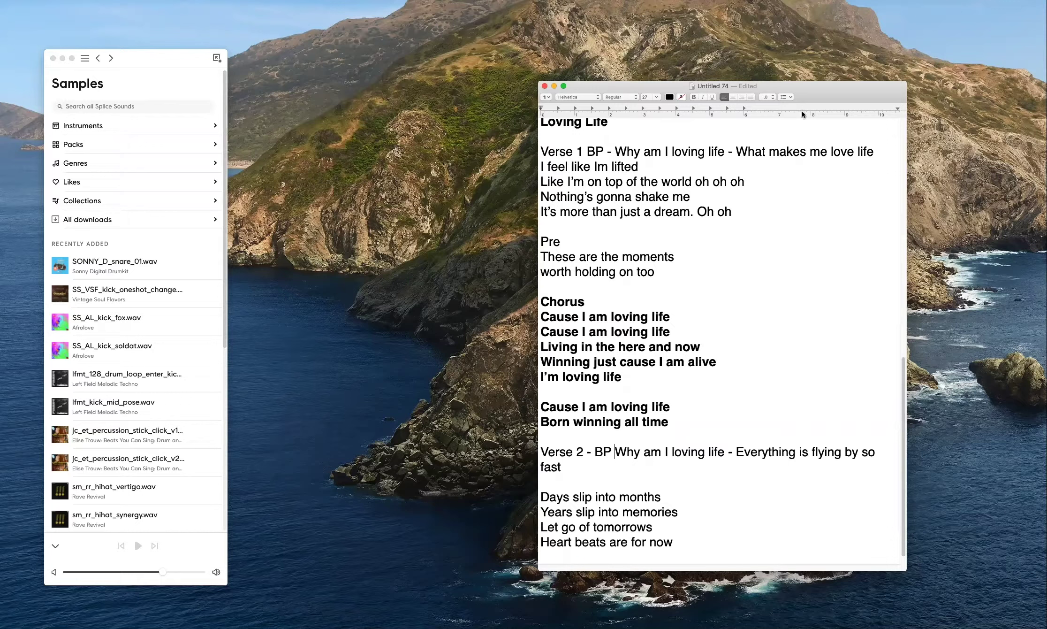
Delete the blank space above the "Loving Life" title in the lyrics document and minimize the document window.
drag(834, 84, 842, 81)
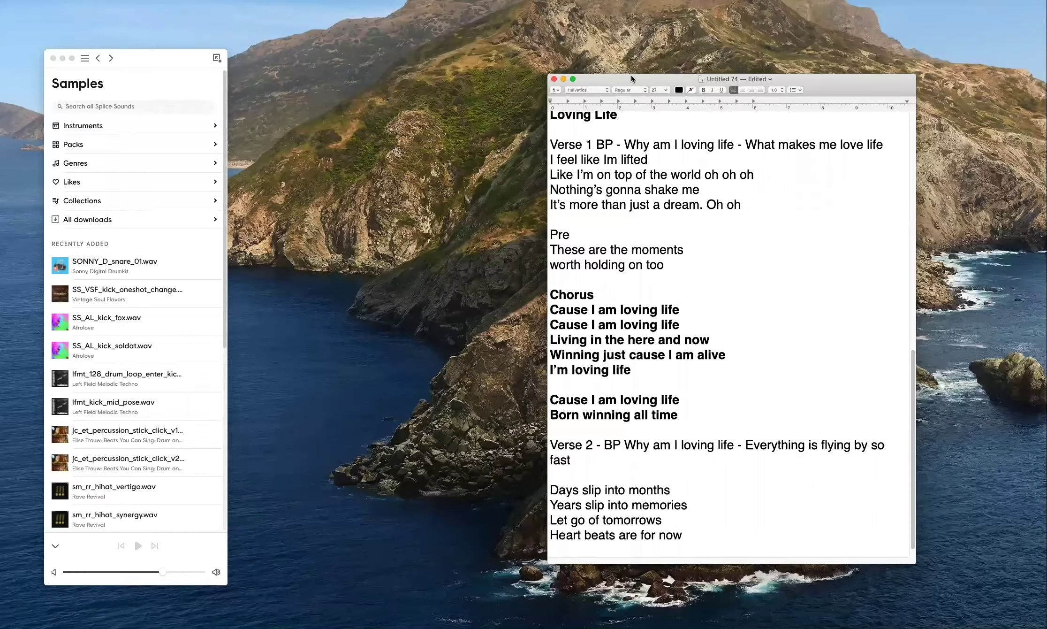
scroll(703, 266, up, 5)
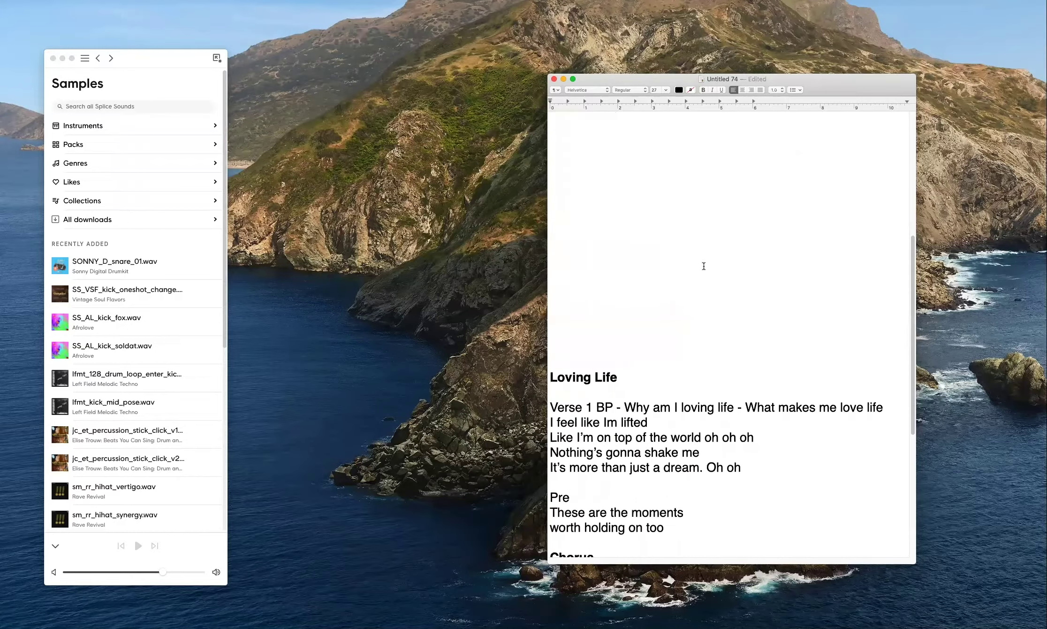
drag(563, 324, 532, 7)
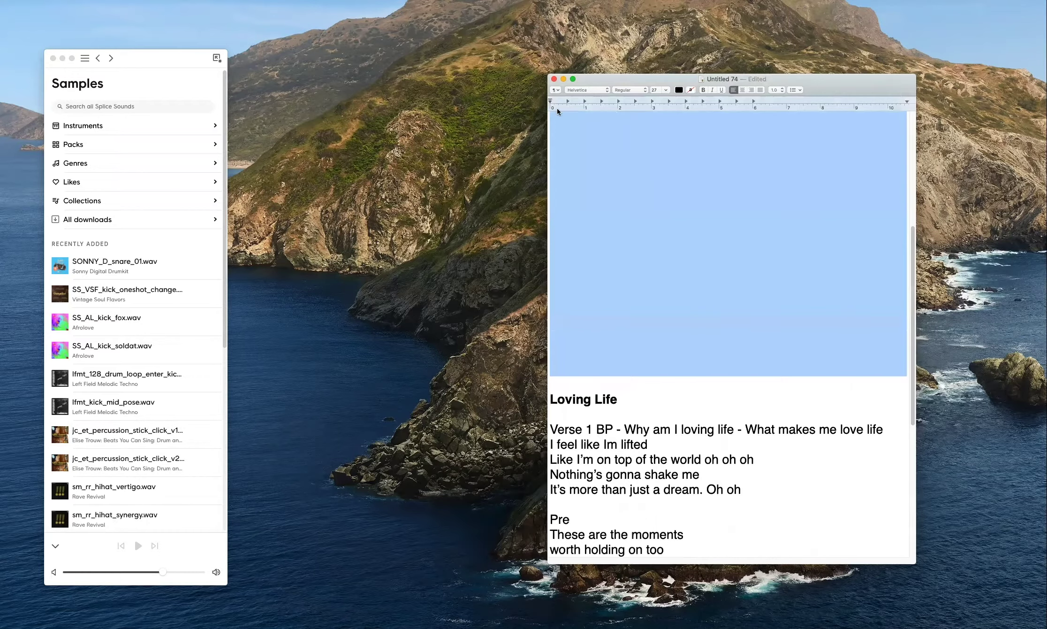
key(BackSpace)
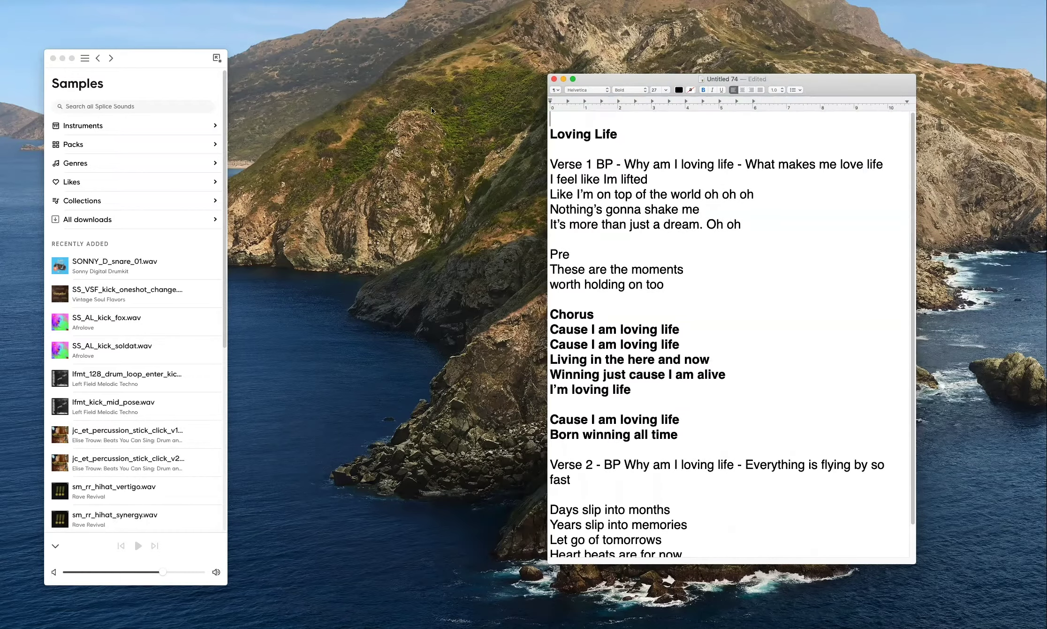
click(564, 79)
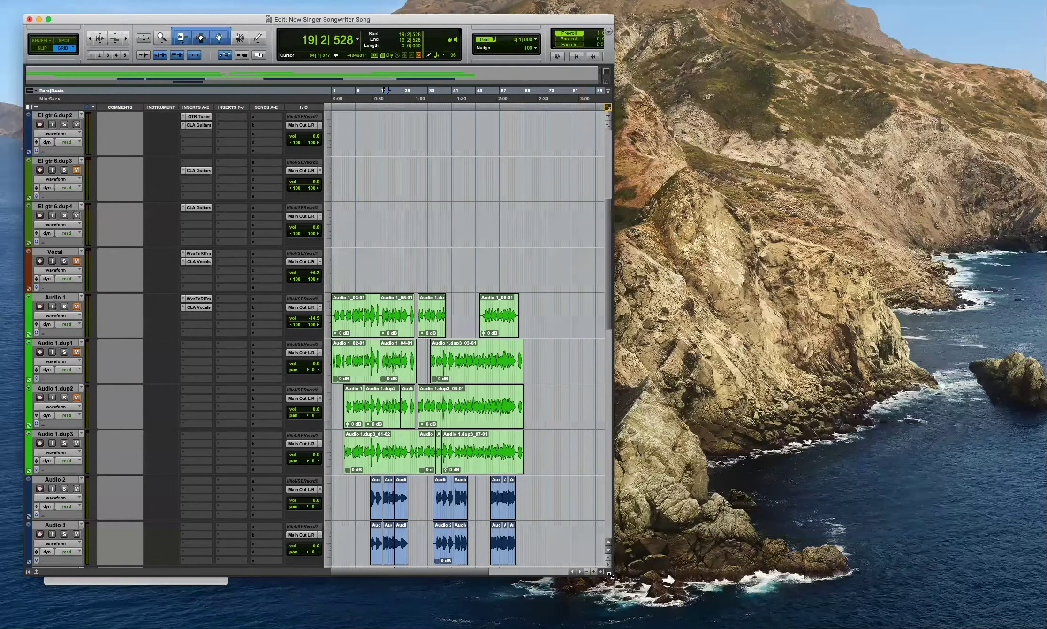
Switch to the Pro Tools session and enlarge its Edit window to fill most of the screen.
drag(610, 573, 1030, 606)
key(t)
key(t)
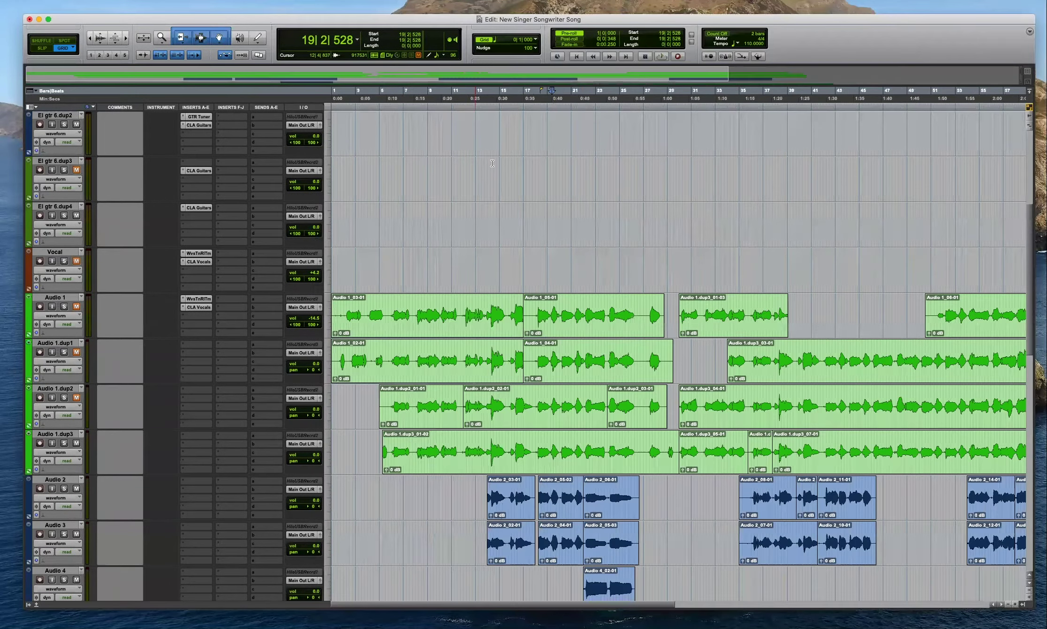
Play the session from bar 14, stop playback, and return to the start of the song.
click(495, 162)
key(space)
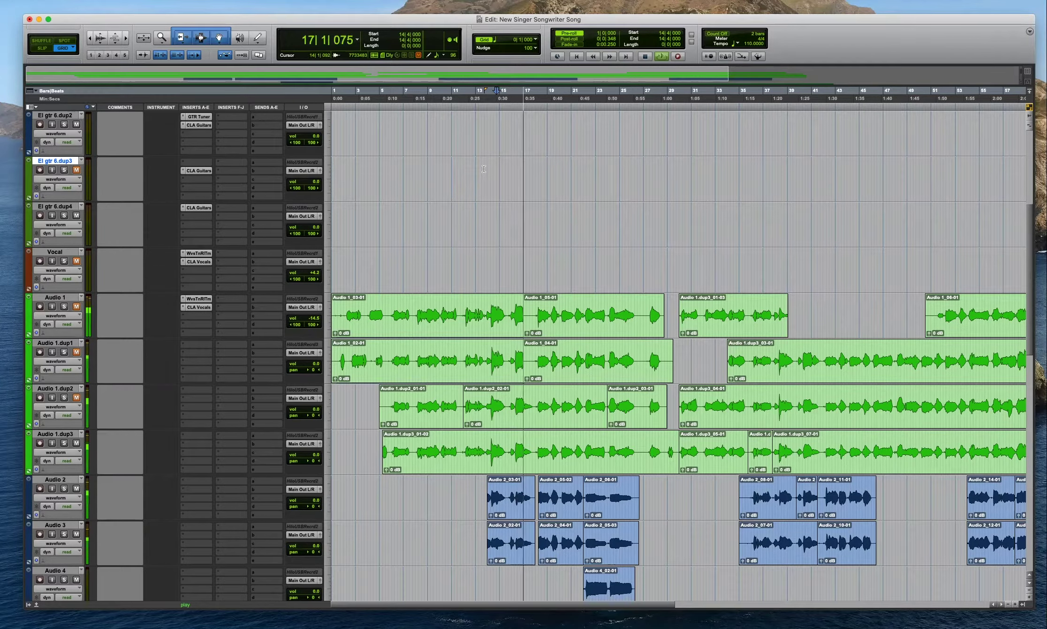
key(space)
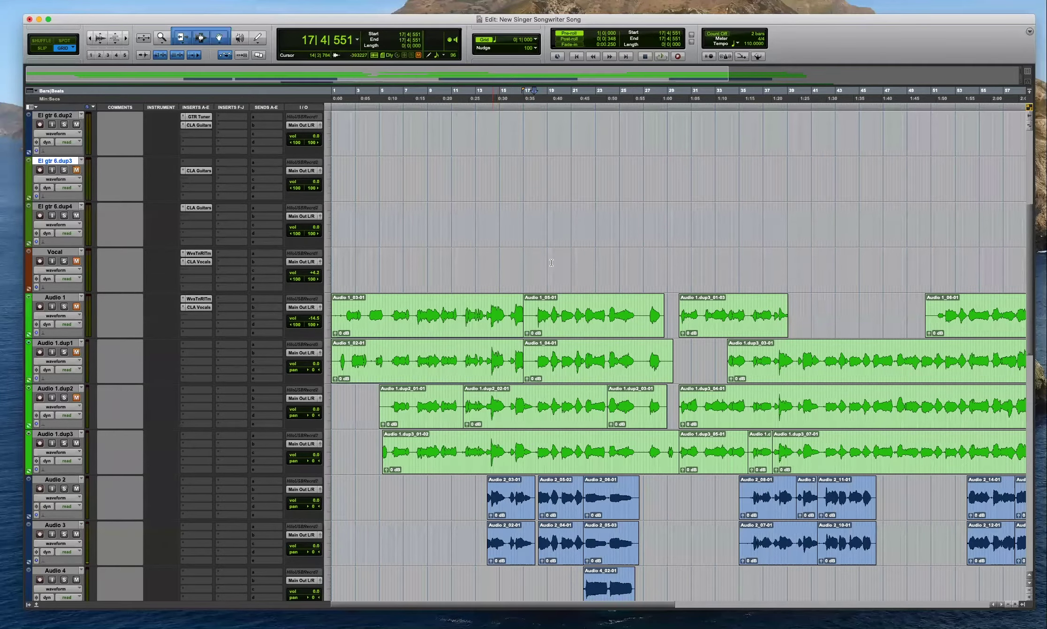
key(super+bracketright)
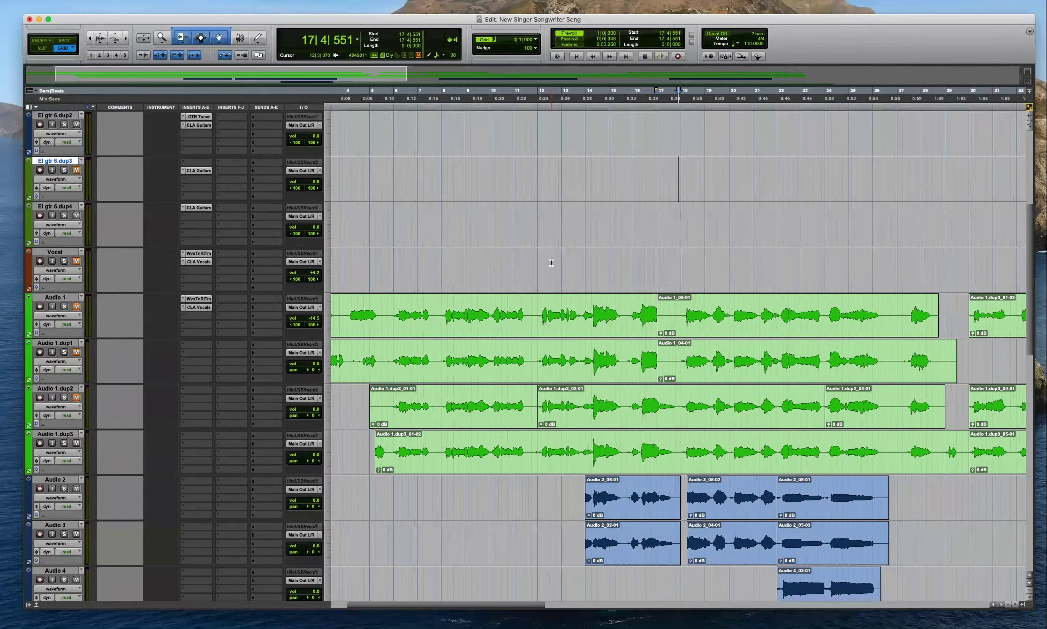
click(436, 264)
key(Return)
key(super+bracketleft)
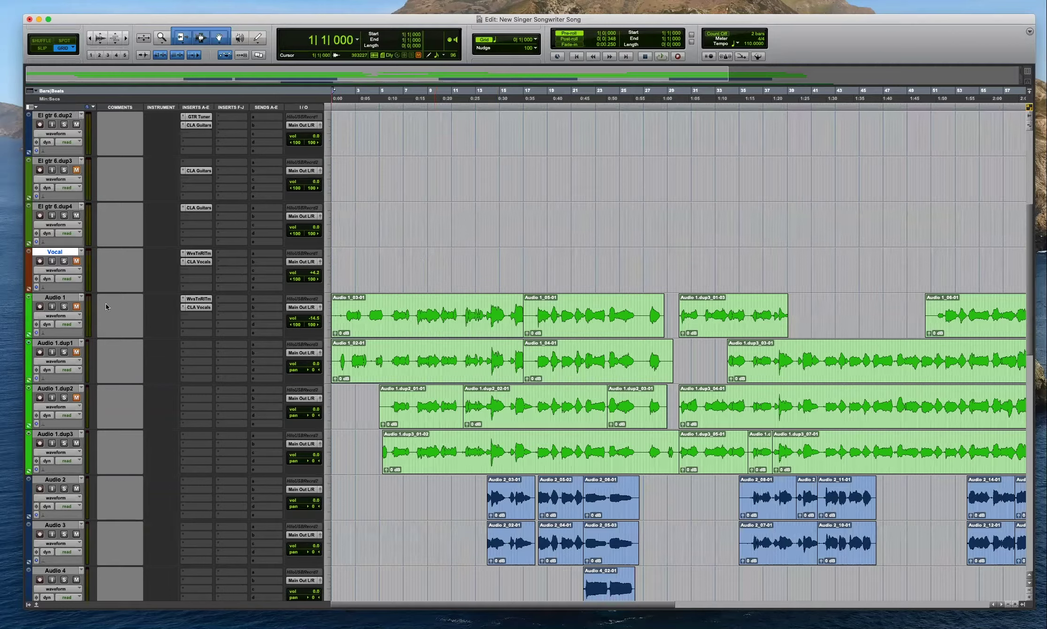
Select the tracks from Audio 1 to Audio 1.dup3 and look through the backing vocal and guitar tracks below them.
click(71, 297)
shift+click(68, 434)
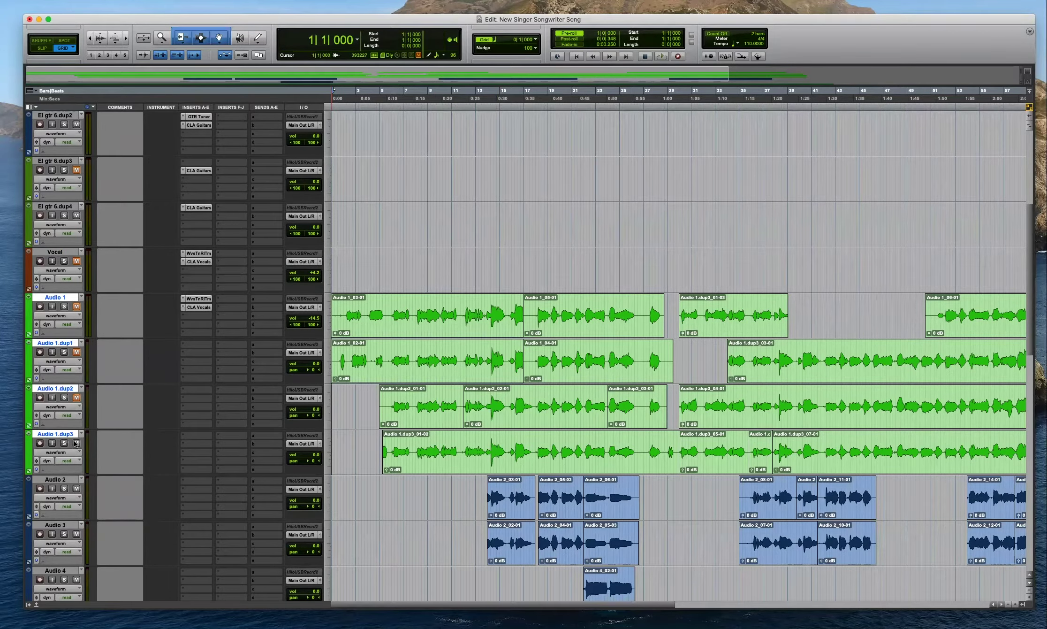
scroll(381, 399, down, 2)
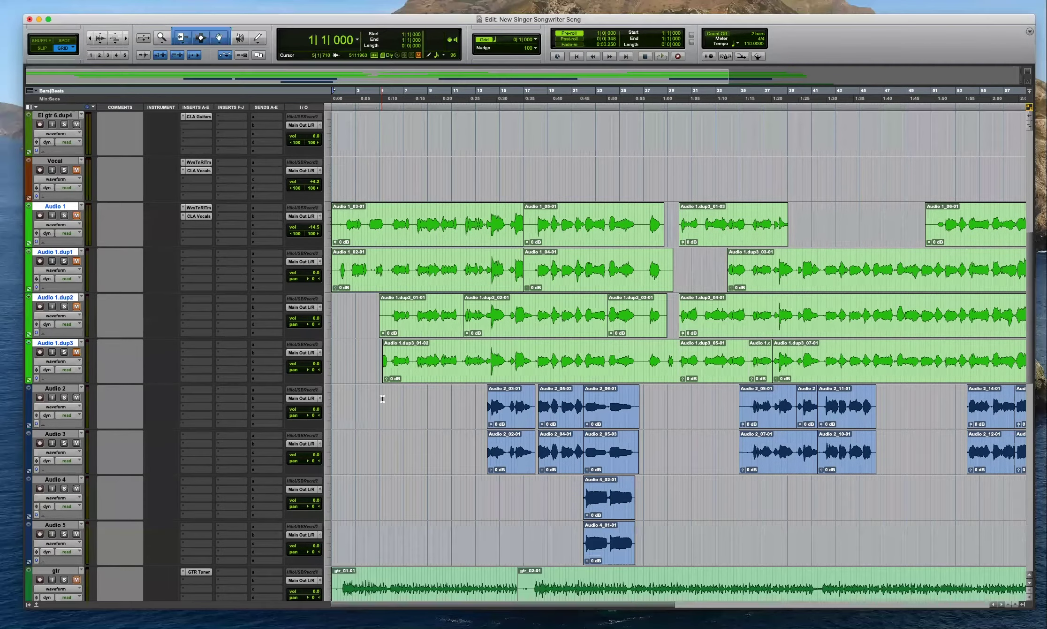
scroll(382, 399, down, 9)
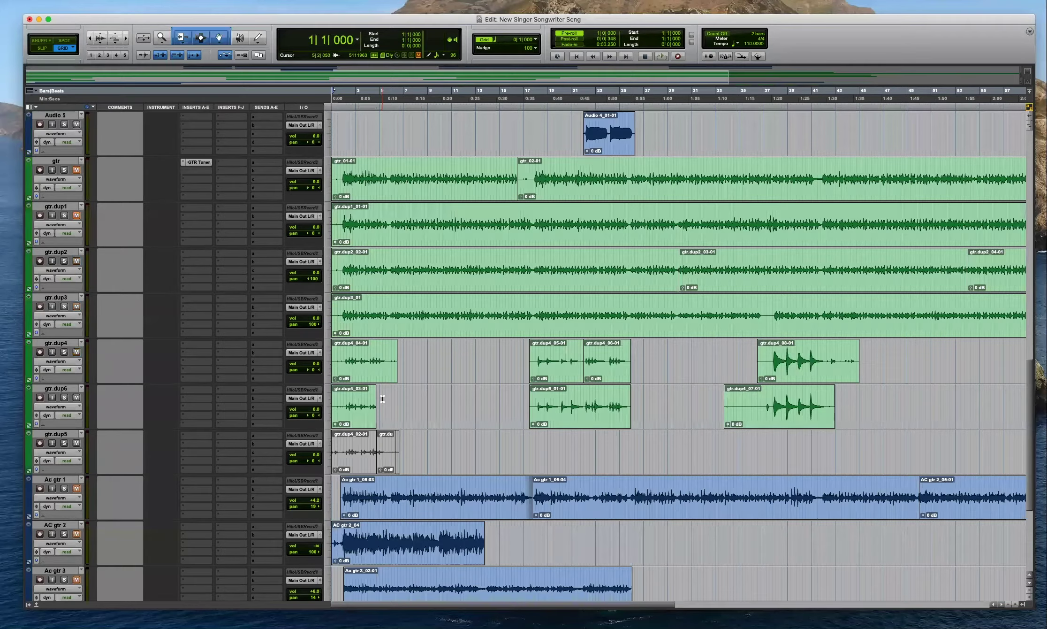
scroll(371, 384, up, 2)
key(t)
key(r)
key(r)
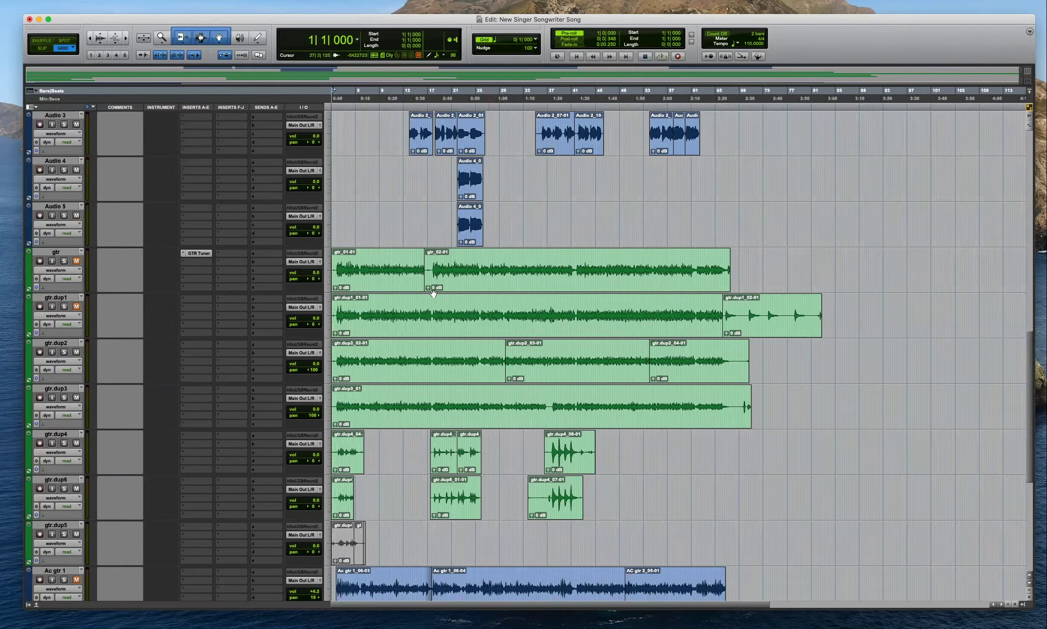
scroll(441, 427, down, 3)
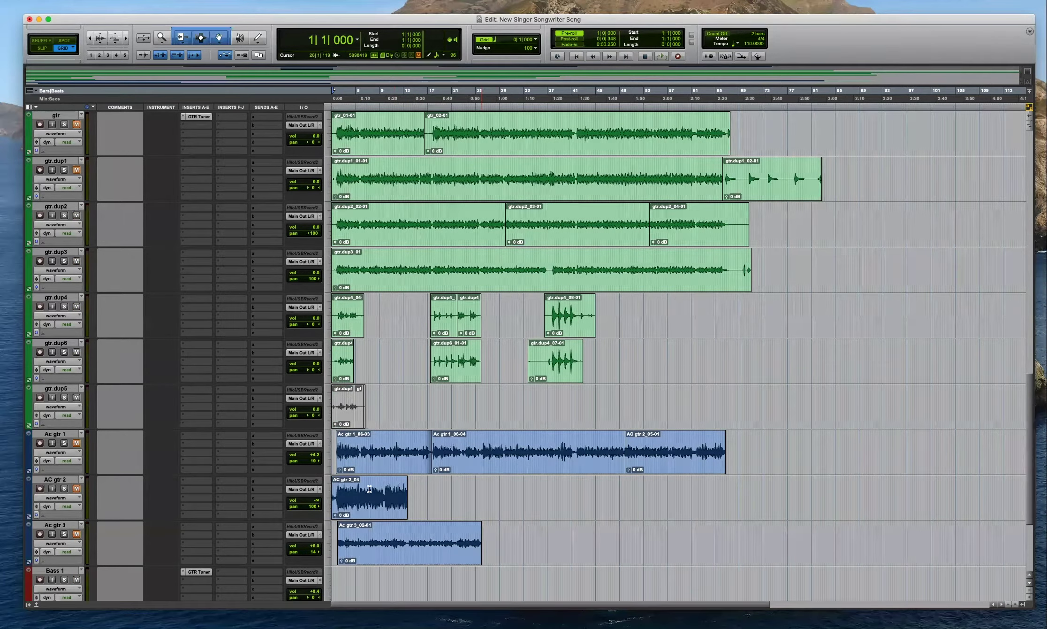
Solo the AC gtr 2 track and play it from bar 2.
click(345, 490)
key(t)
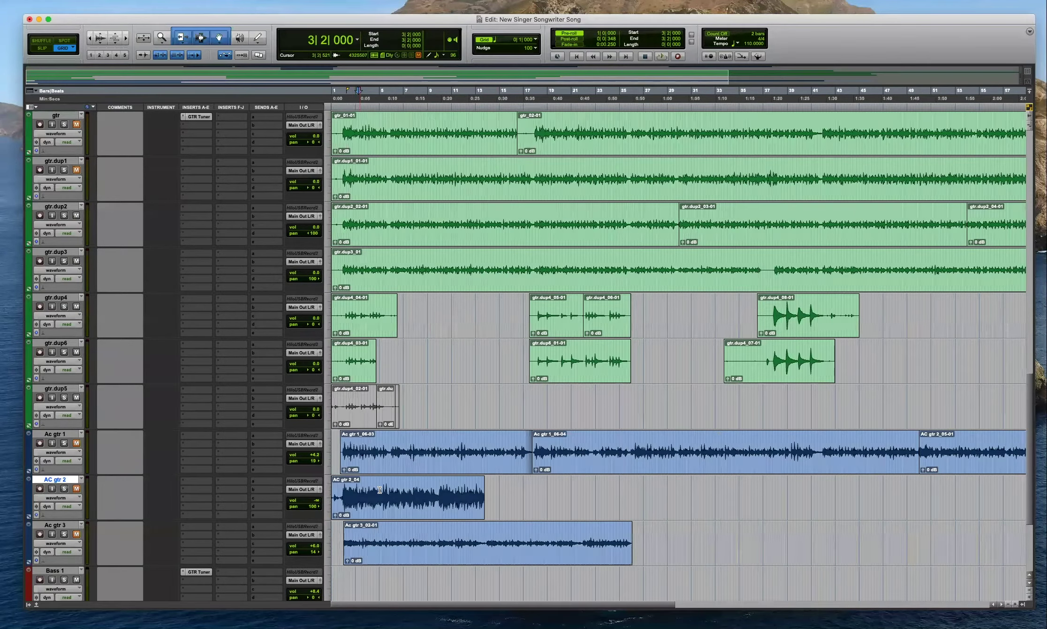
key(super+bracketright)
key(super+bracketright)
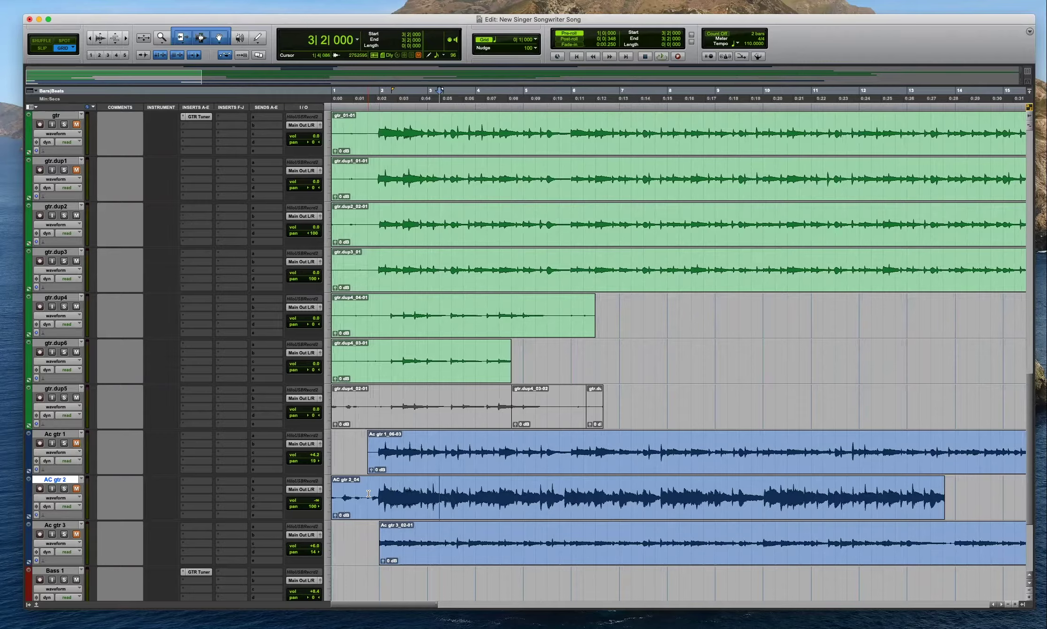
key(super+bracketleft)
click(348, 491)
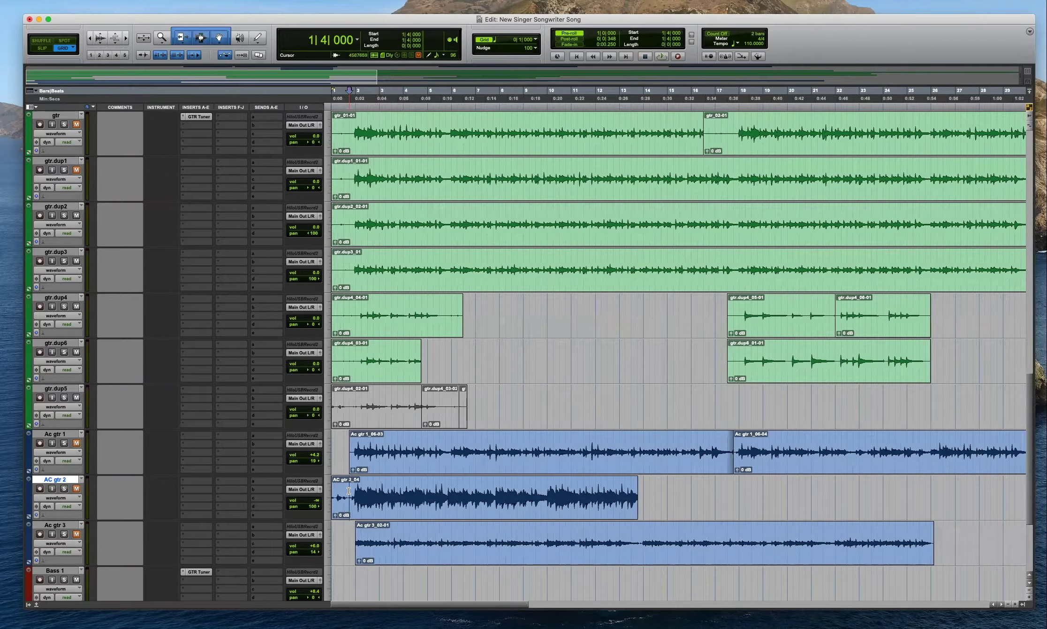
key(super+bracketright)
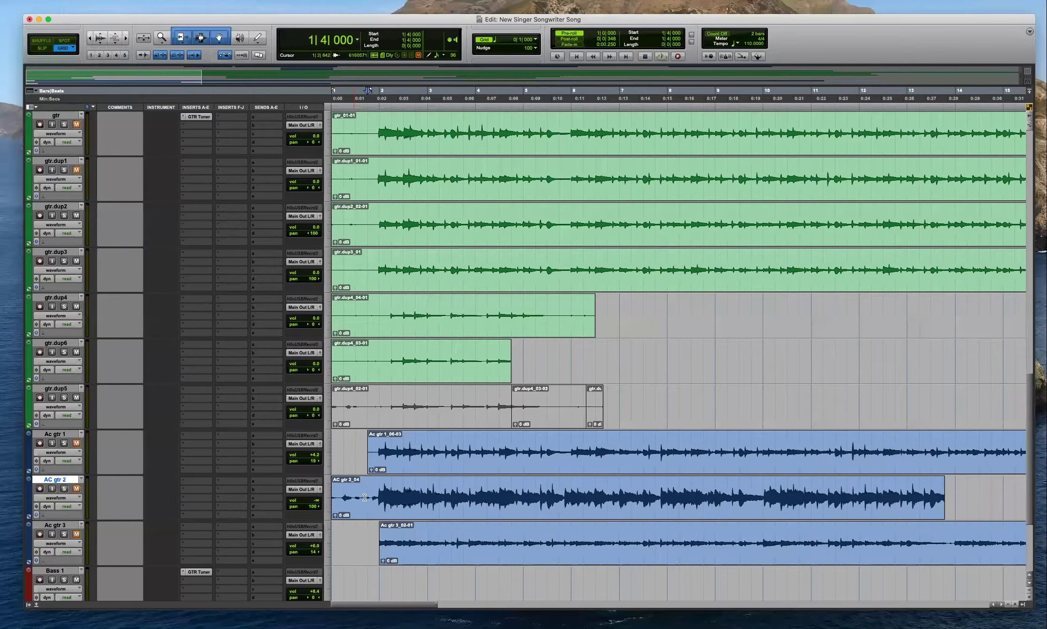
key(super+bracketleft)
click(65, 489)
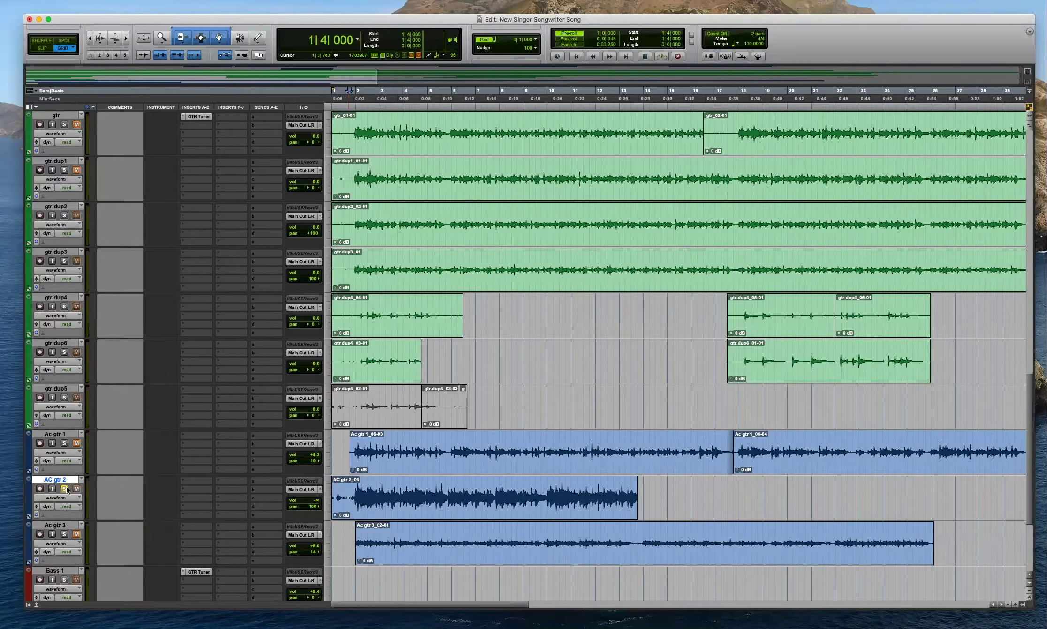
click(359, 492)
key(super+bracketright)
key(space)
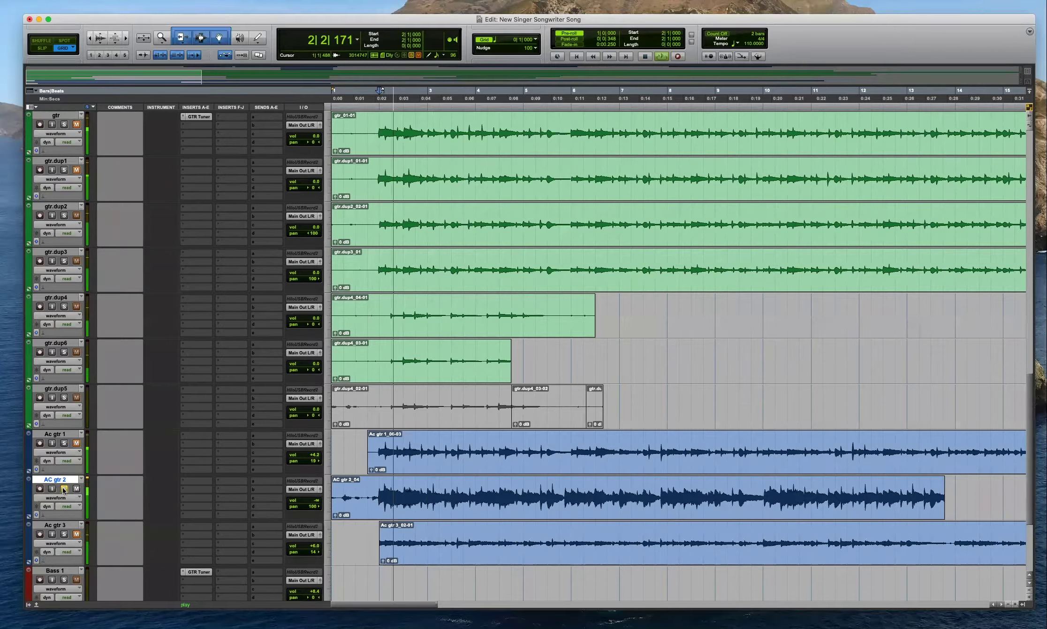
Set the AC gtr 2 track's volume to -2.6 dB and reset its pan to center.
mouse_move(315, 500)
mouse_down()
mouse_move(314, 473)
mouse_move(316, 495)
mouse_up()
alt+click(315, 506)
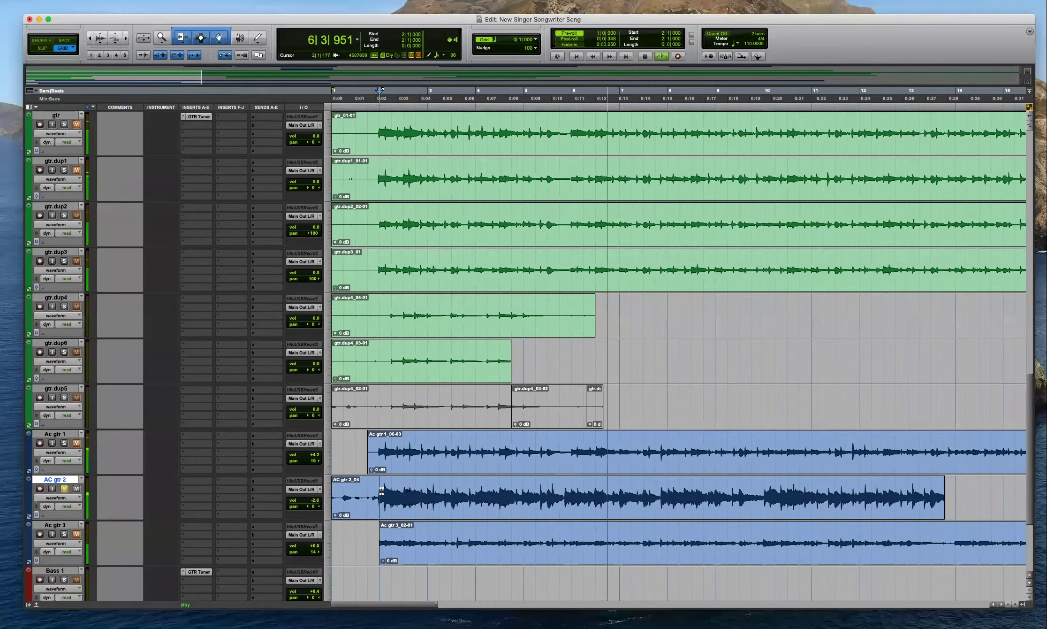
Replay the soloed AC gtr 2 track from the start of the session.
key(Return)
key(space)
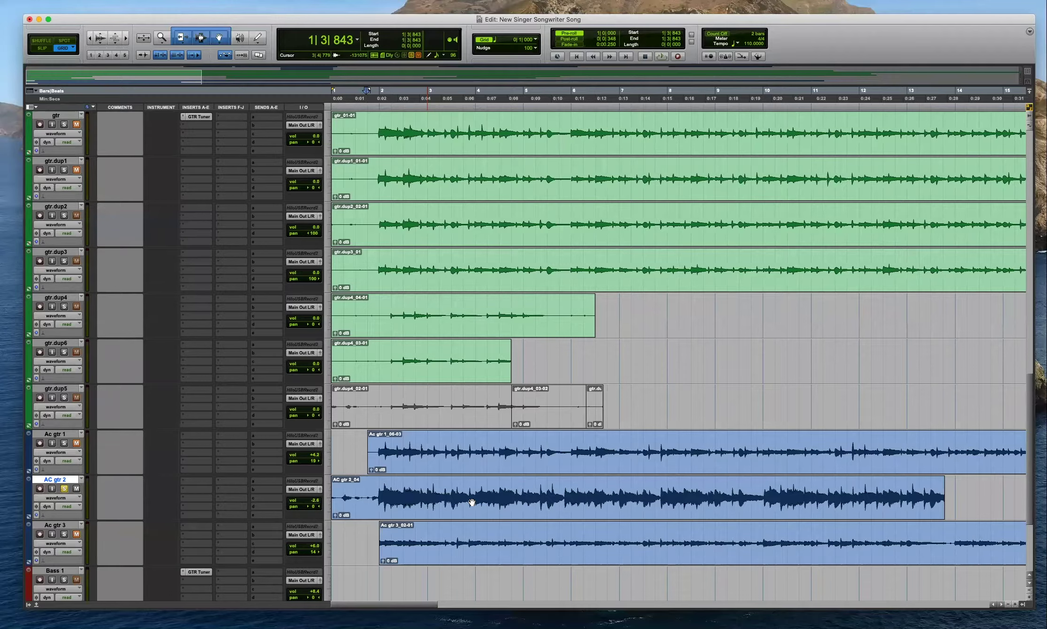
key(Return)
key(space)
key(super+bracketleft)
key(super+bracketright)
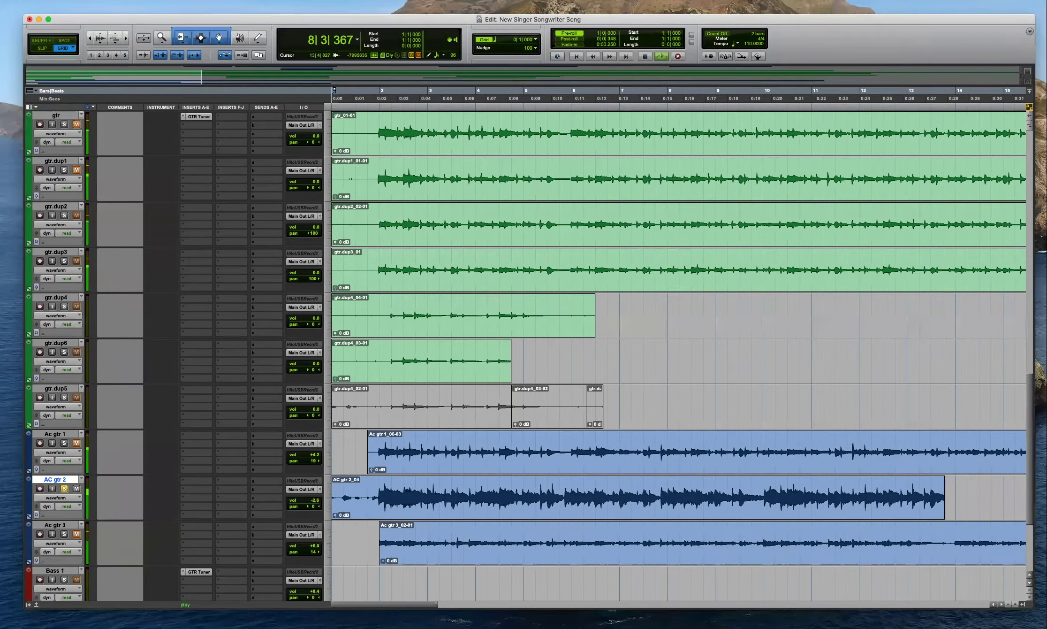
Restore the lyrics document, place it along the left edge of the desktop, and make its window narrower and taller.
click(955, 615)
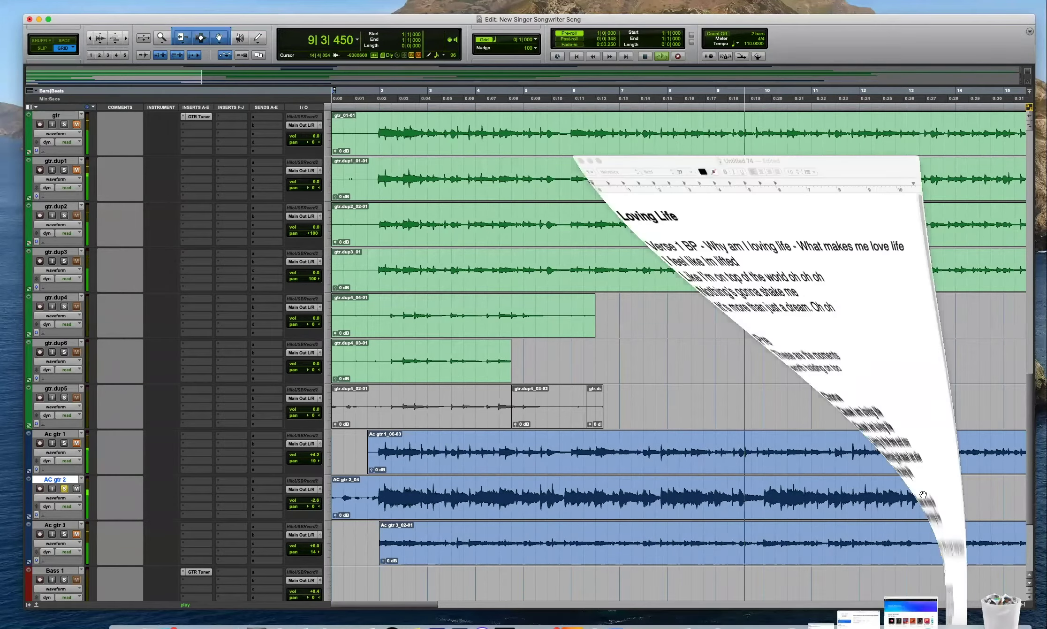
drag(798, 79, 256, 83)
drag(372, 566, 280, 599)
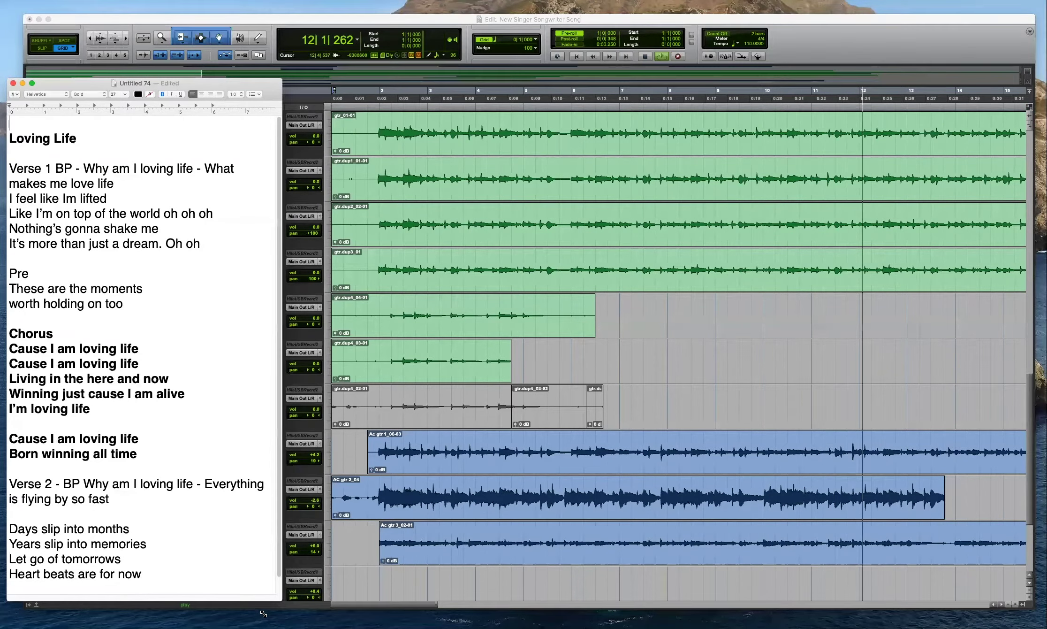
Narrow the Pro Tools Edit window and move it aside so the lyrics document stays partly uncovered.
text(r)
click(950, 498)
key(r)
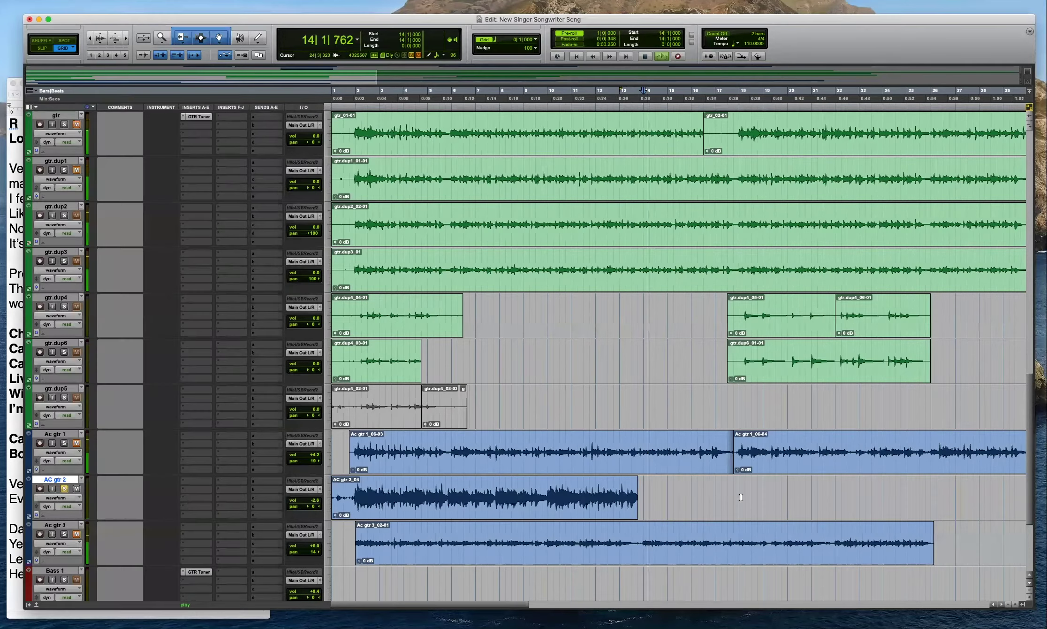
key(r)
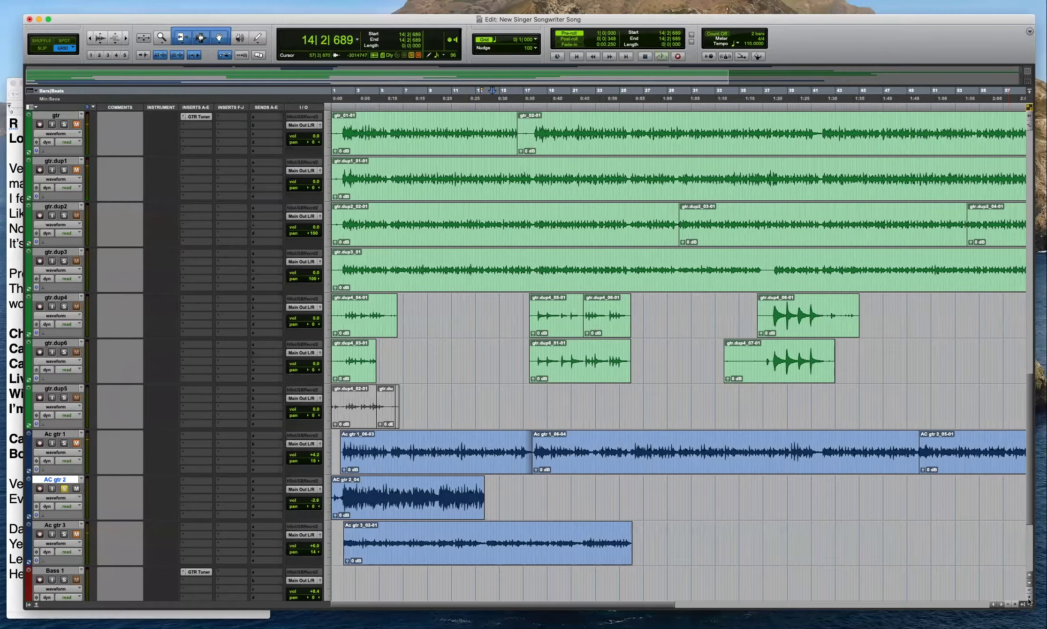
drag(1032, 606, 981, 606)
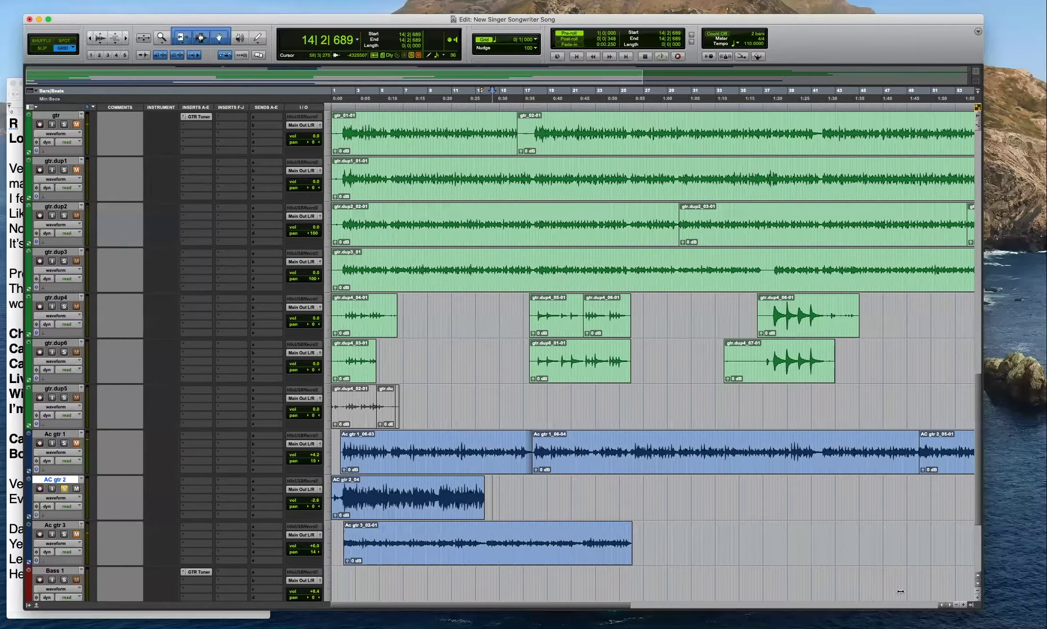
double_click(404, 21)
drag(472, 22, 546, 22)
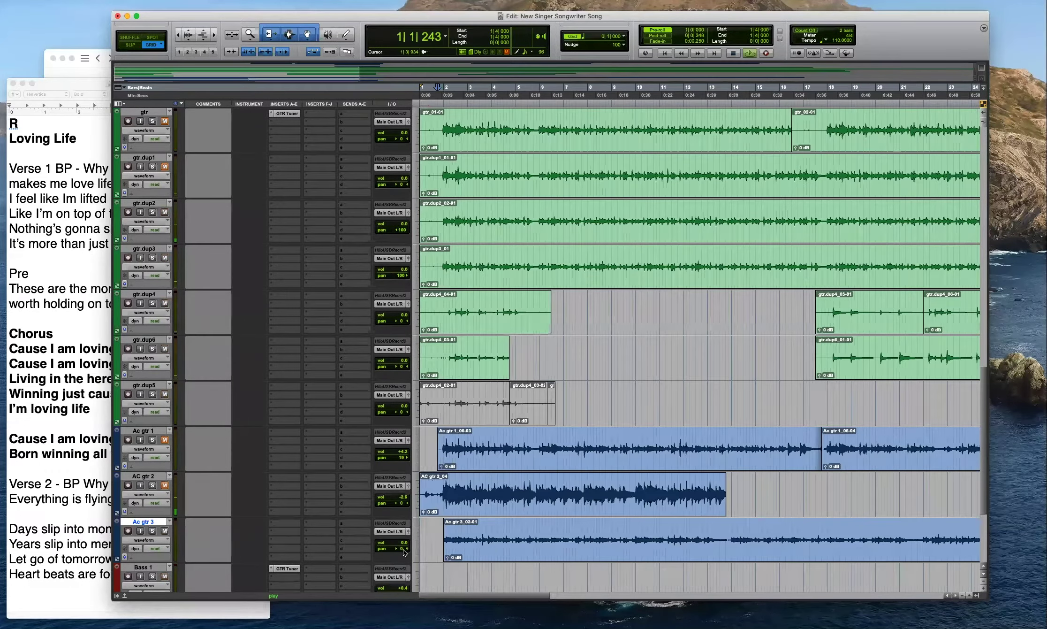
Solo the Ac gtr 3 track and raise its volume to +2.4 dB during playback.
key(t)
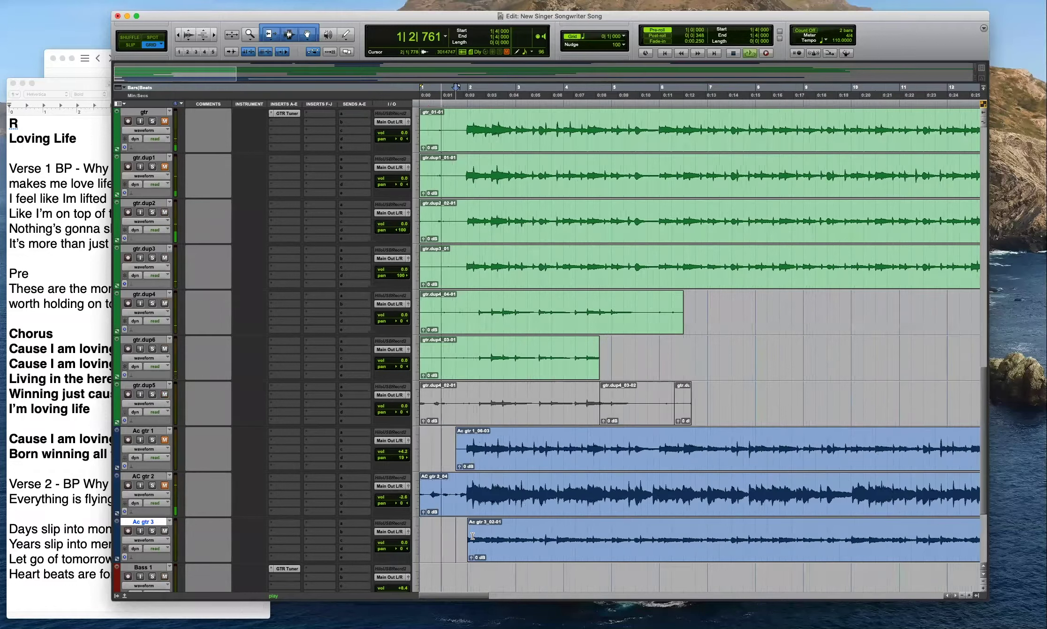
click(152, 530)
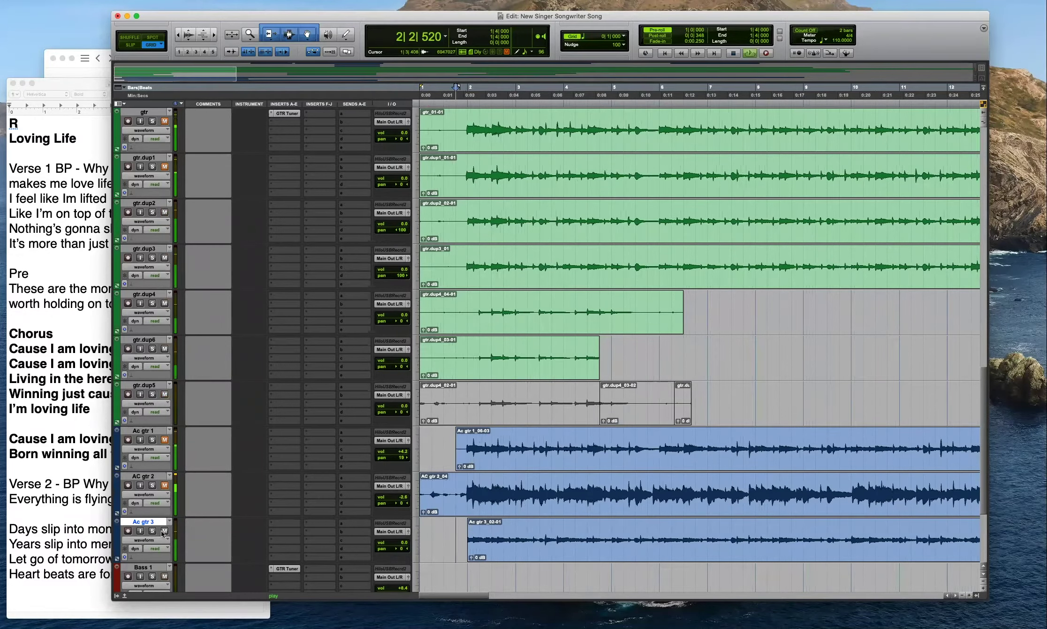
key(t)
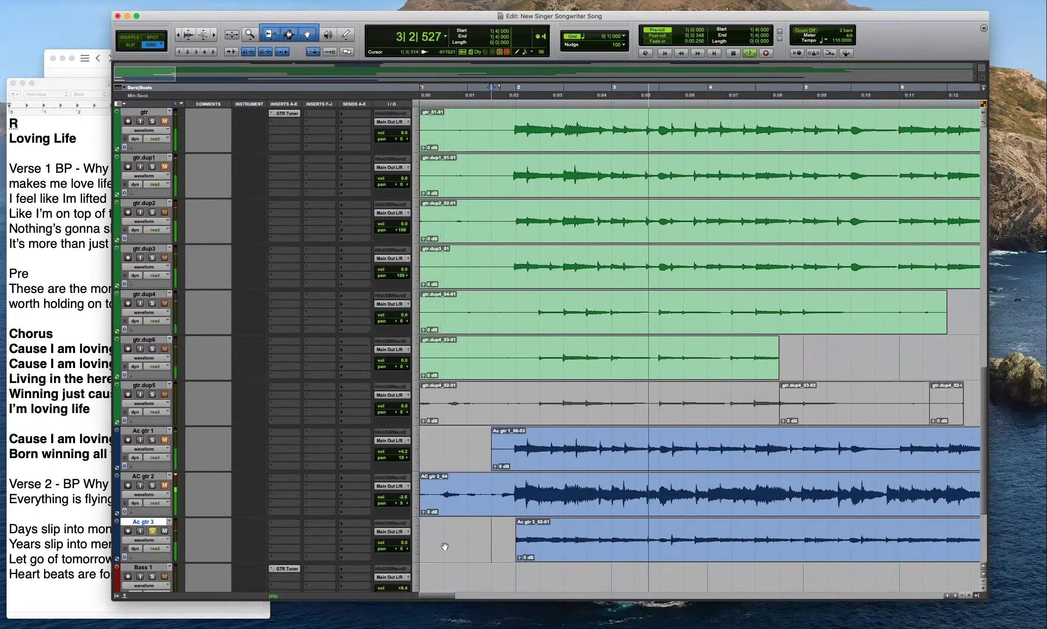
drag(404, 544, 404, 541)
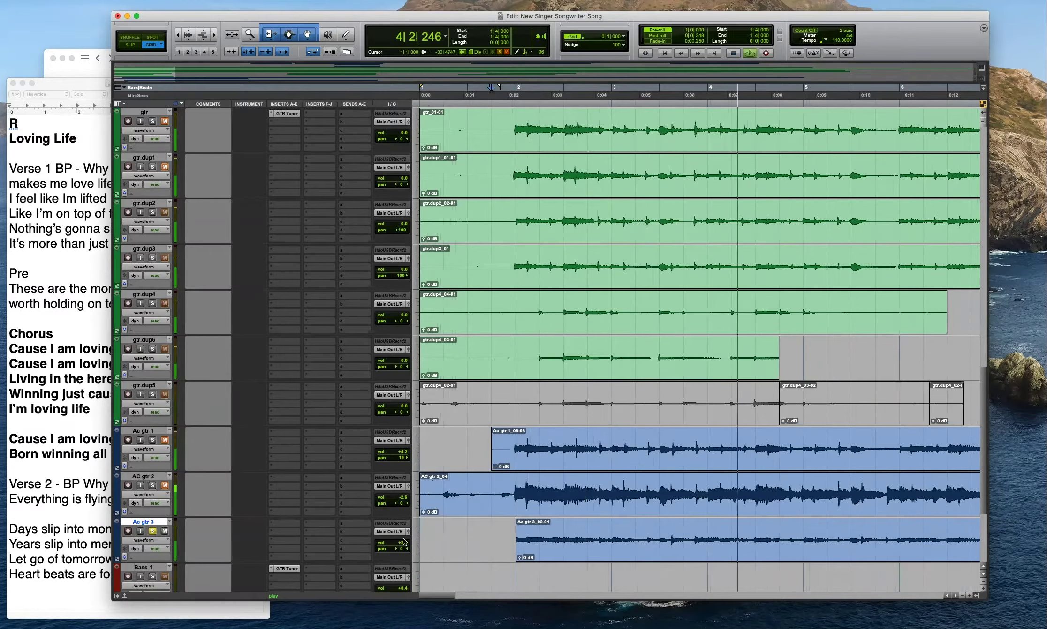
key(super+bracketleft)
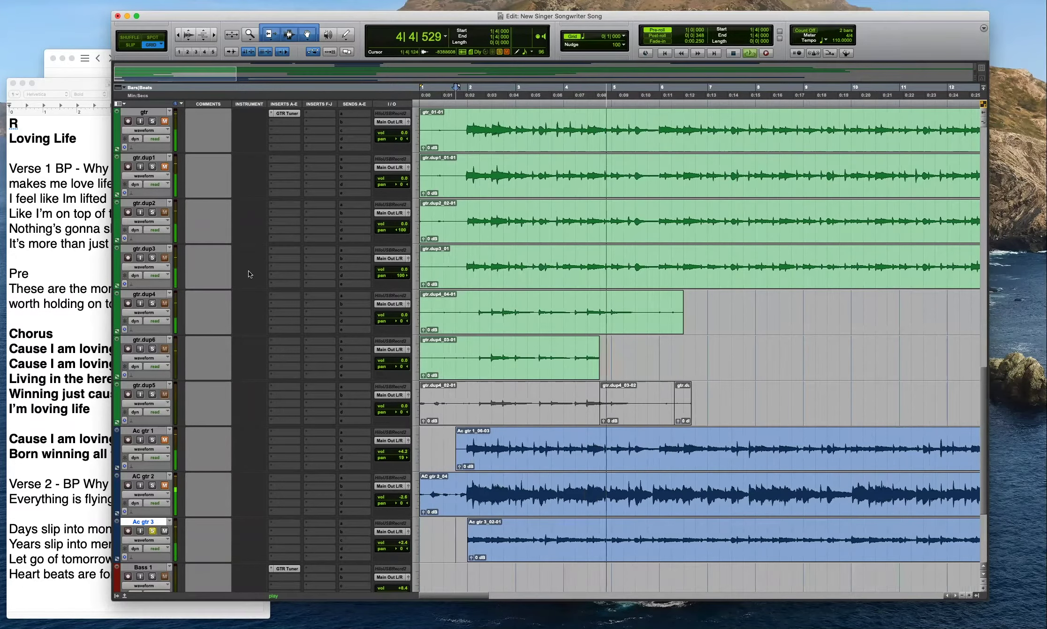
Check the lyrics while Ac gtr 3 plays, take the track out of solo, and stop playback.
click(103, 125)
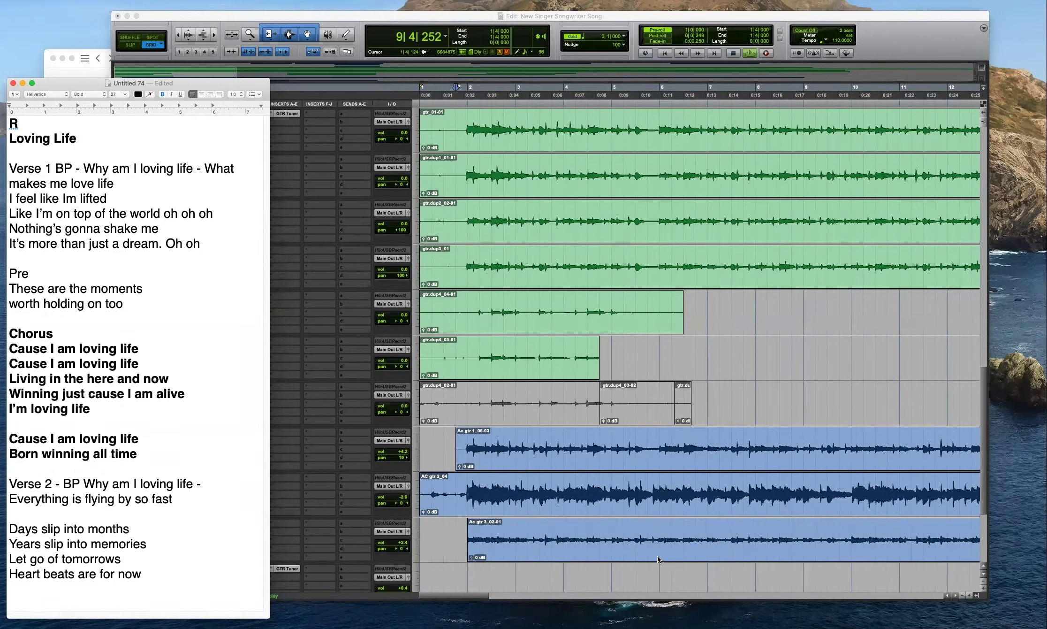
key(space)
click(347, 535)
click(152, 531)
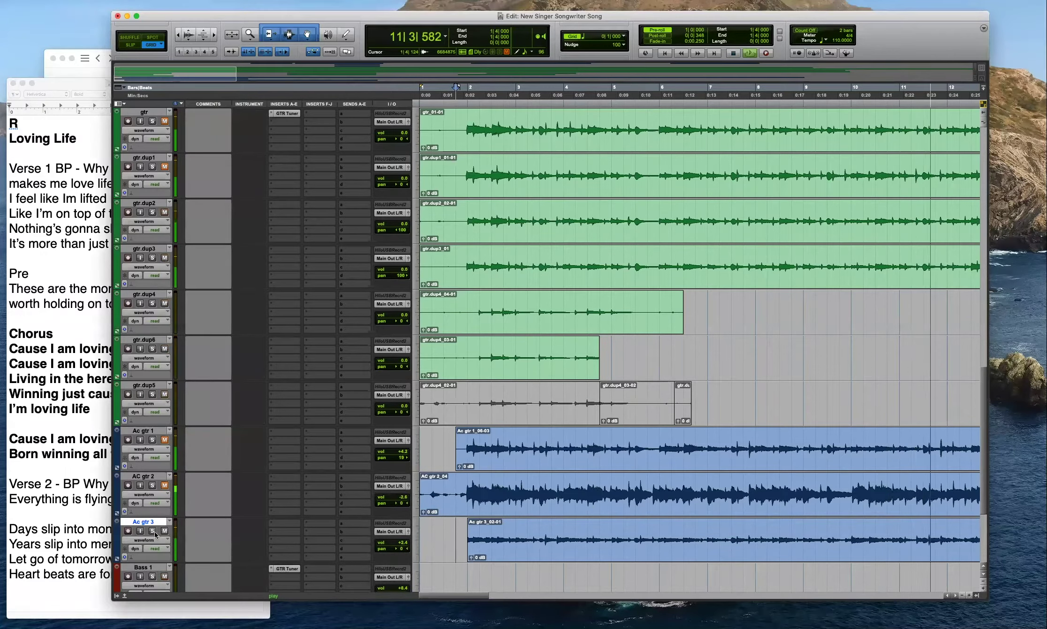
key(space)
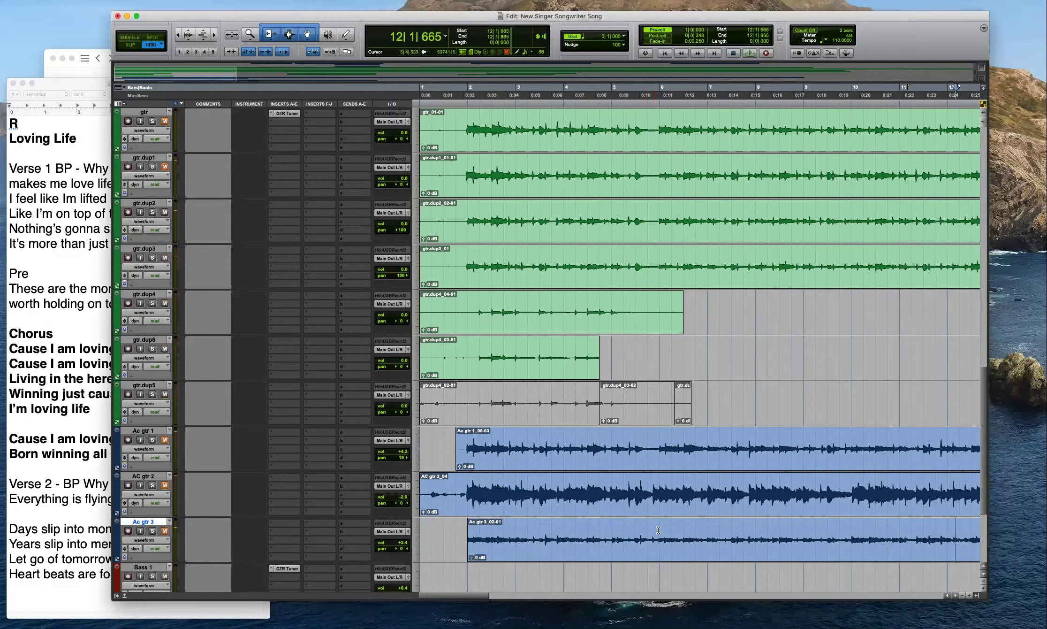
Move the Edit window slightly farther from the lyrics document and bring the lyrics to the front.
click(108, 267)
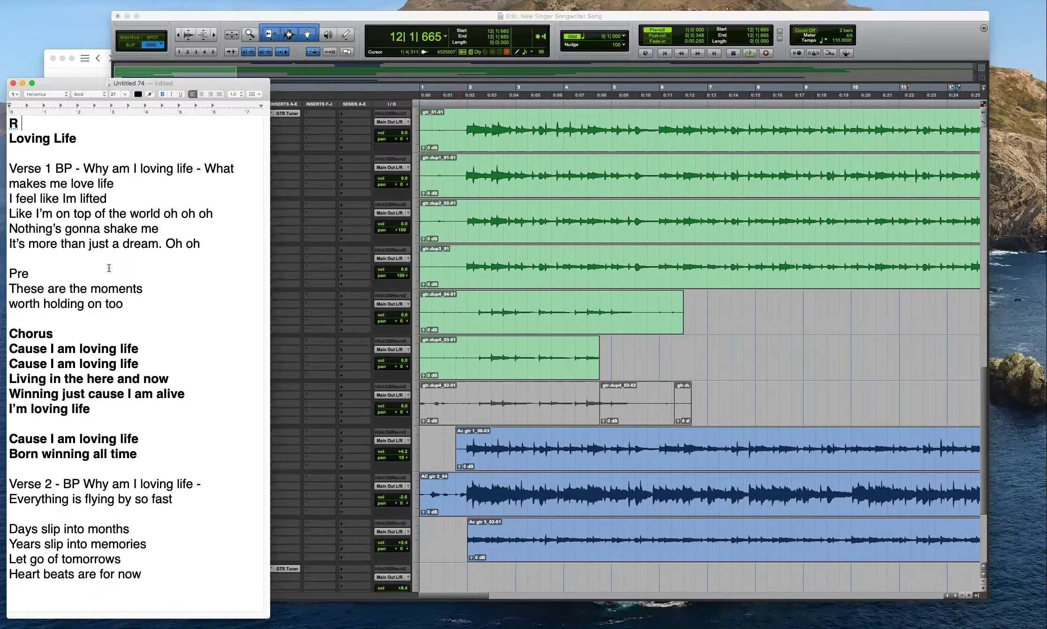
drag(456, 19, 466, 19)
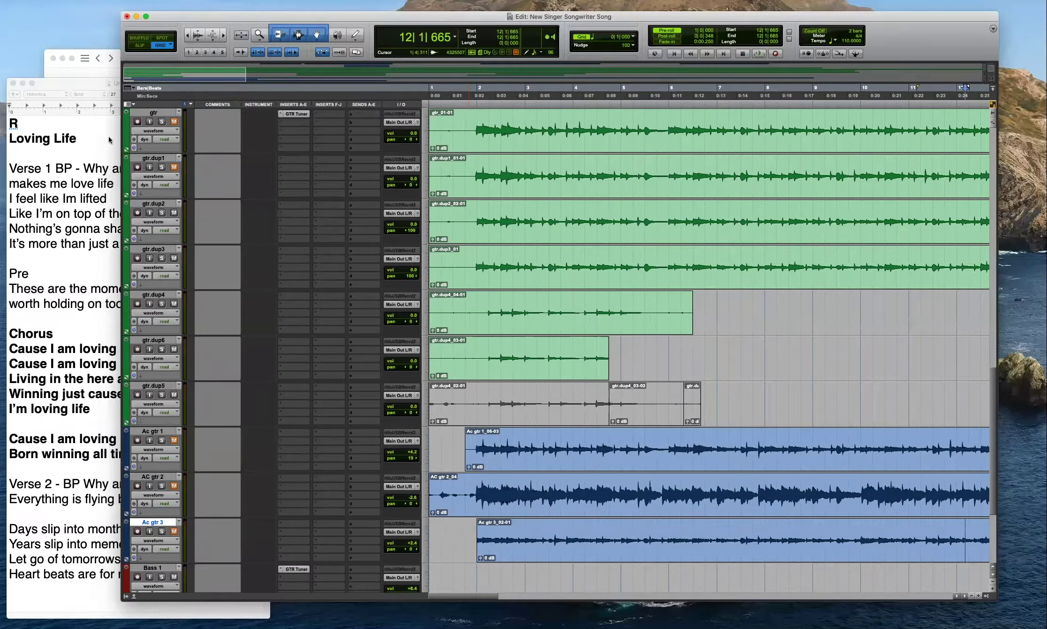
click(109, 139)
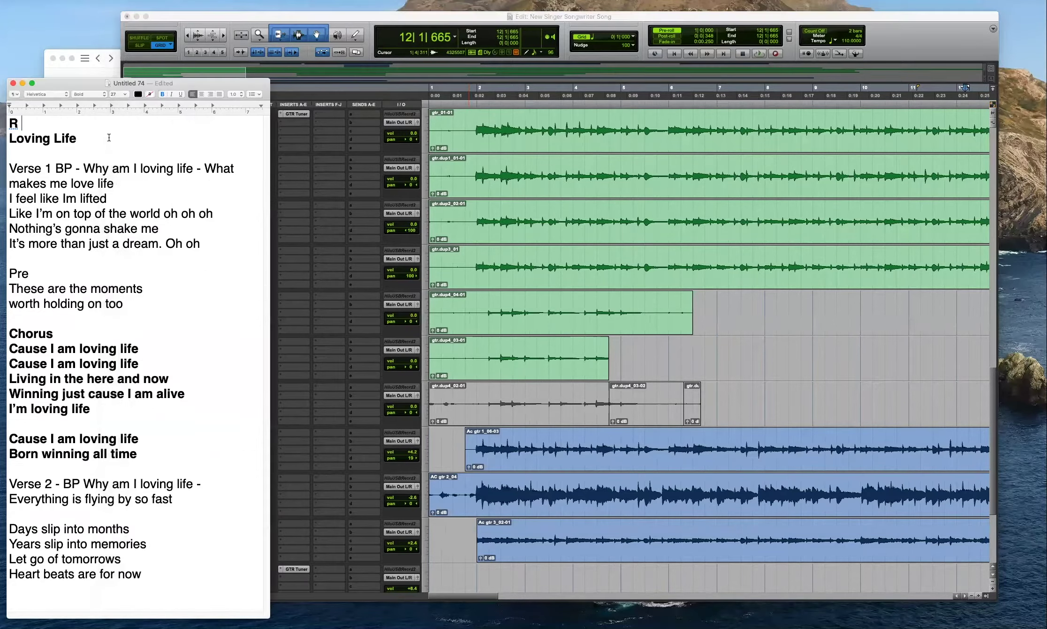
Solo Ac gtr 3, play it from bar 6, and try its volume at +5.4 dB before returning it to +2.4 dB.
click(668, 528)
click(162, 531)
key(space)
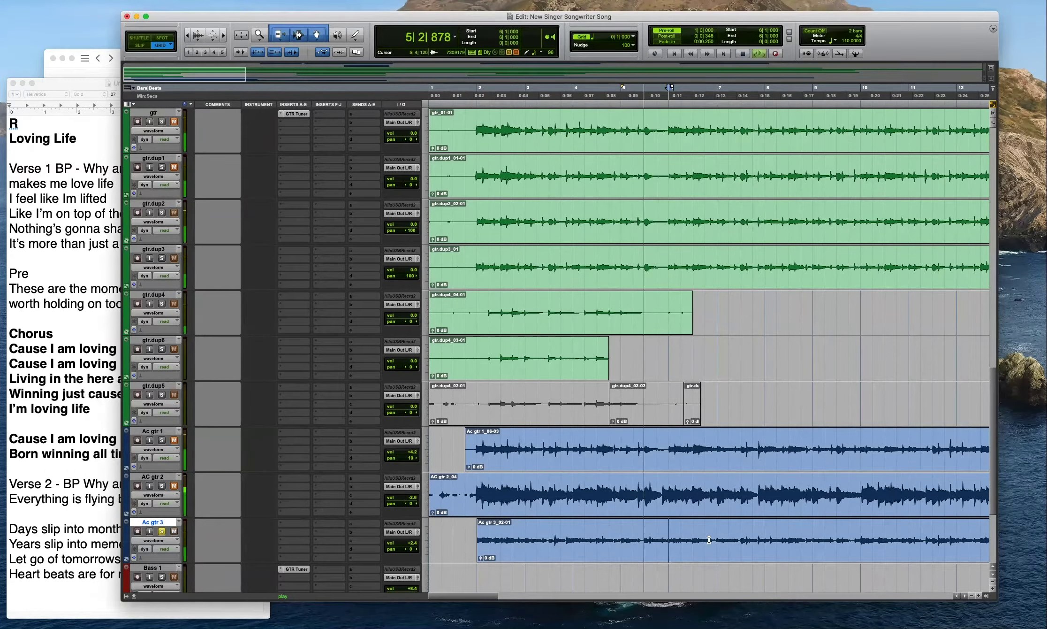
drag(412, 543, 412, 540)
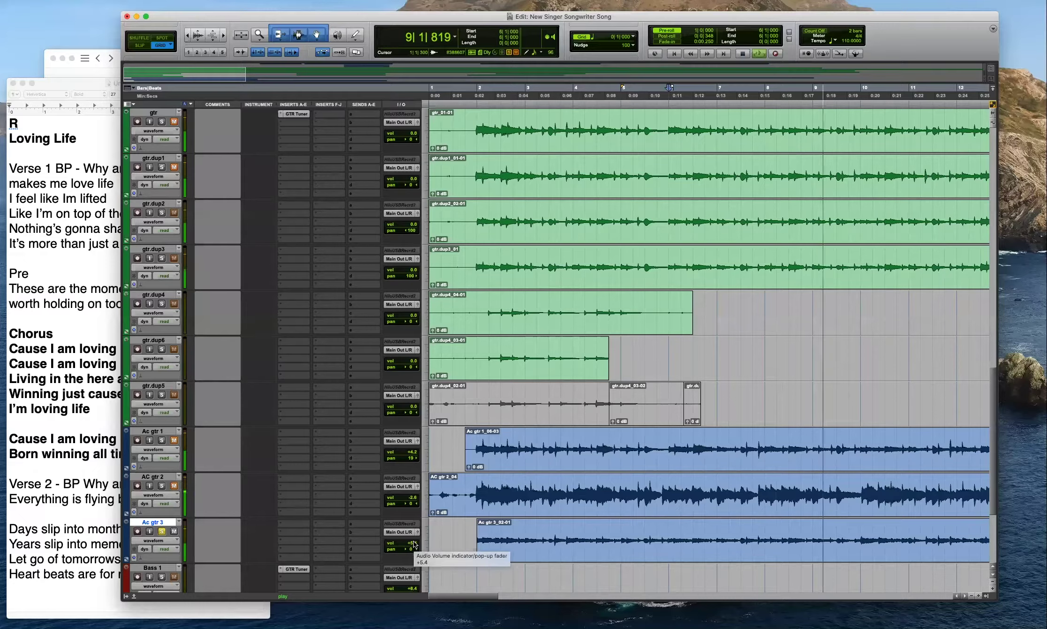
drag(414, 544, 414, 544)
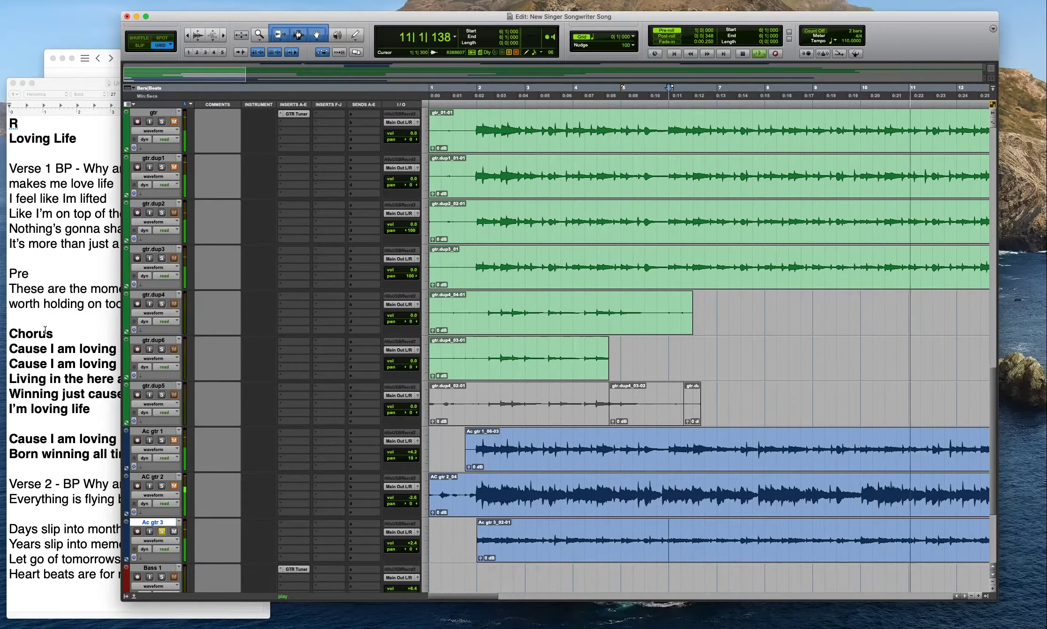
click(105, 296)
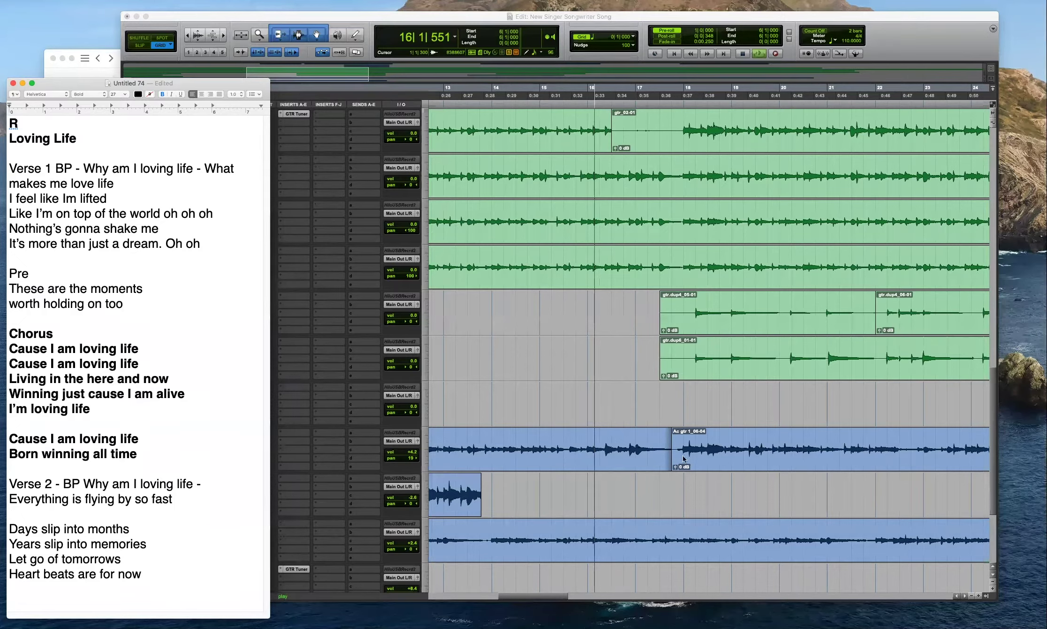
Mute the Ac gtr 3 track and take it out of solo.
click(353, 19)
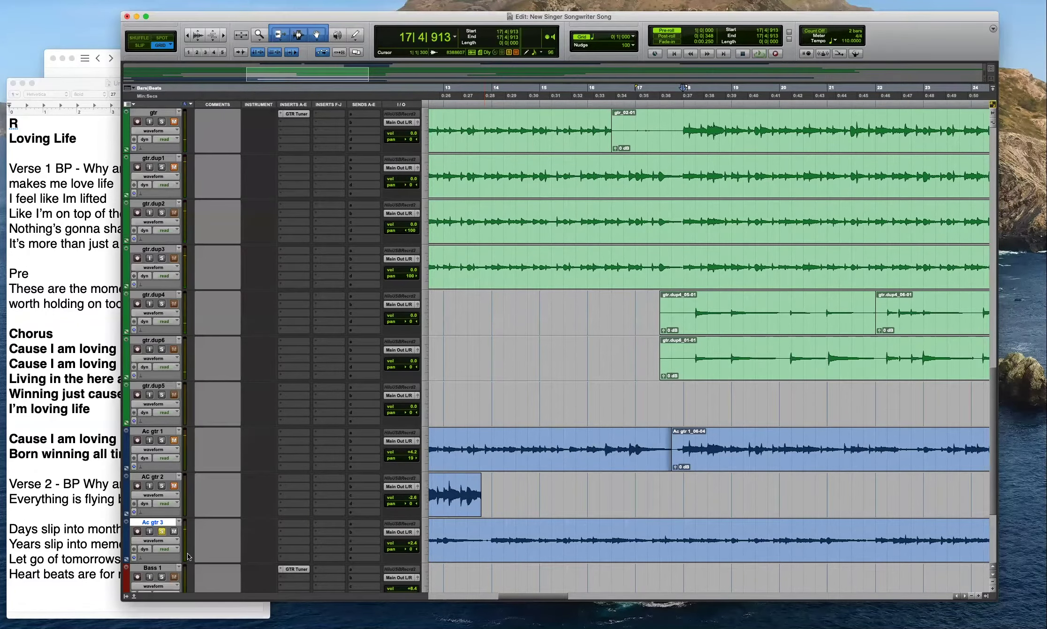
click(172, 531)
click(162, 531)
Clear the stray letters from the line above the "Loving Life" title in the lyrics document.
click(92, 141)
text(r)
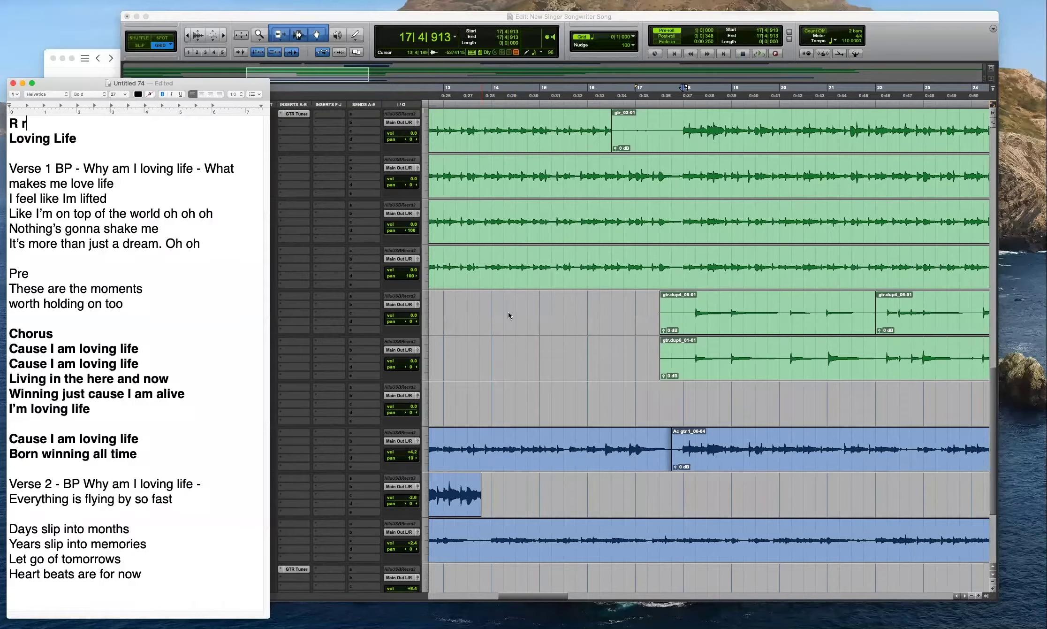
click(539, 389)
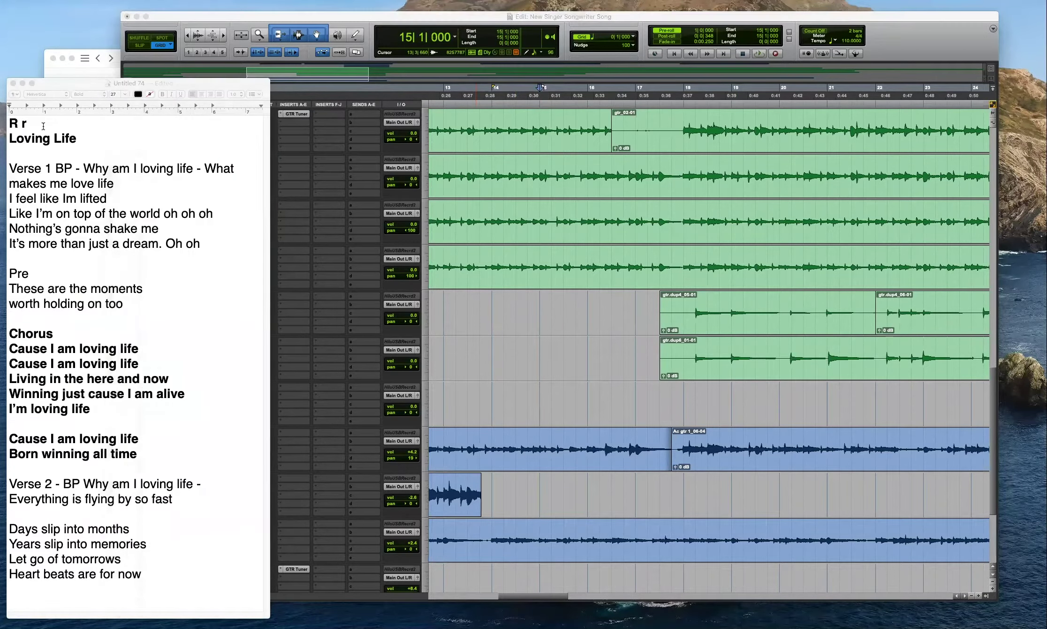
click(63, 169)
key(BackSpace)
key(BackSpace)
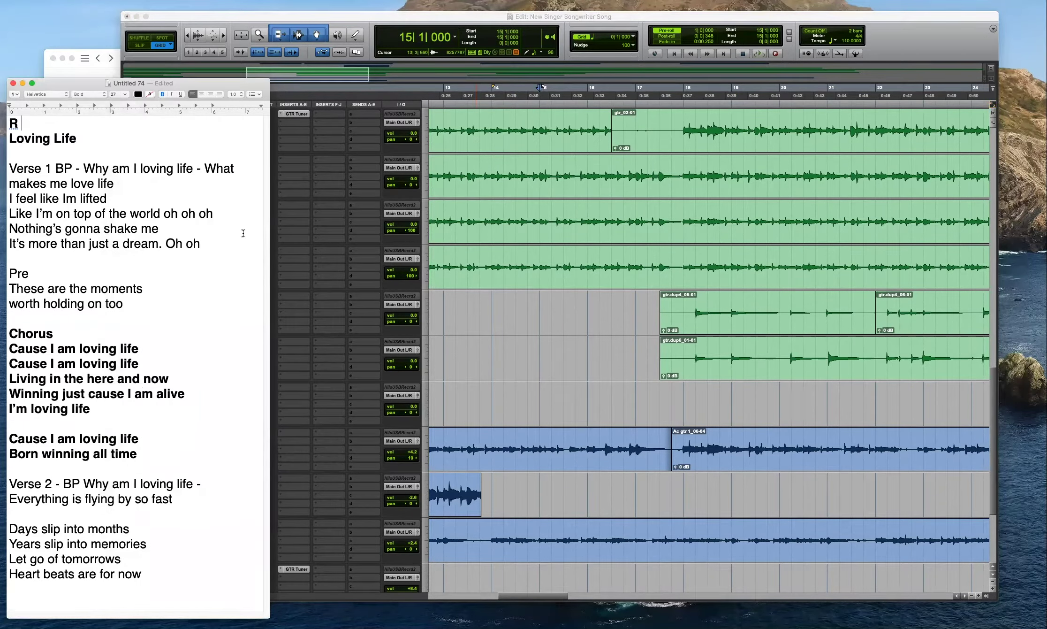
key(BackSpace)
Return the Edit window's cursor to the session start and view the guitar tracks across the whole song.
click(469, 405)
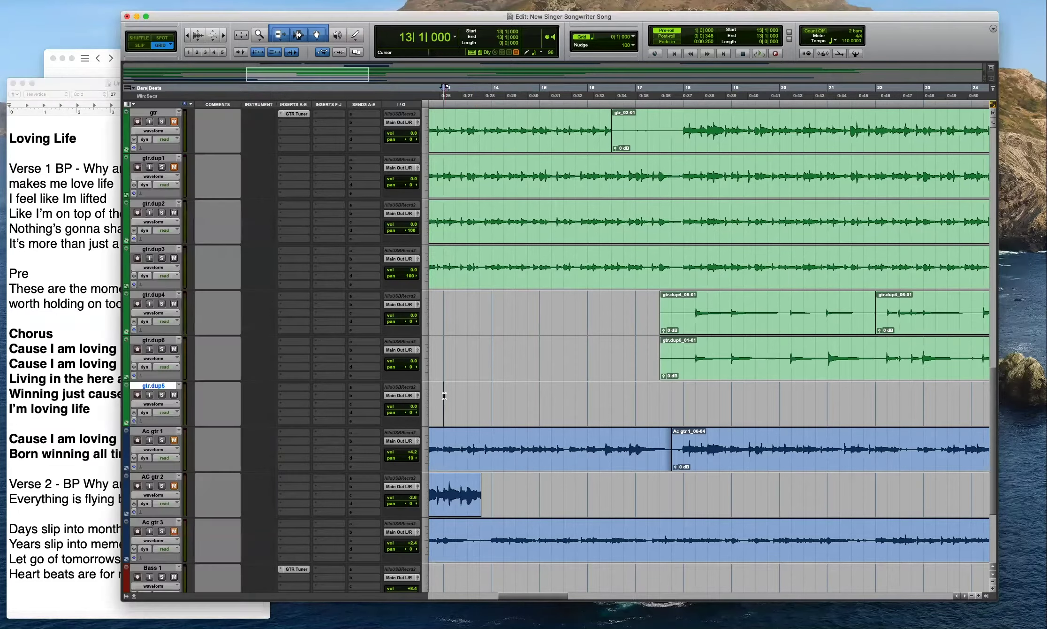
key(Return)
key(r)
key(r)
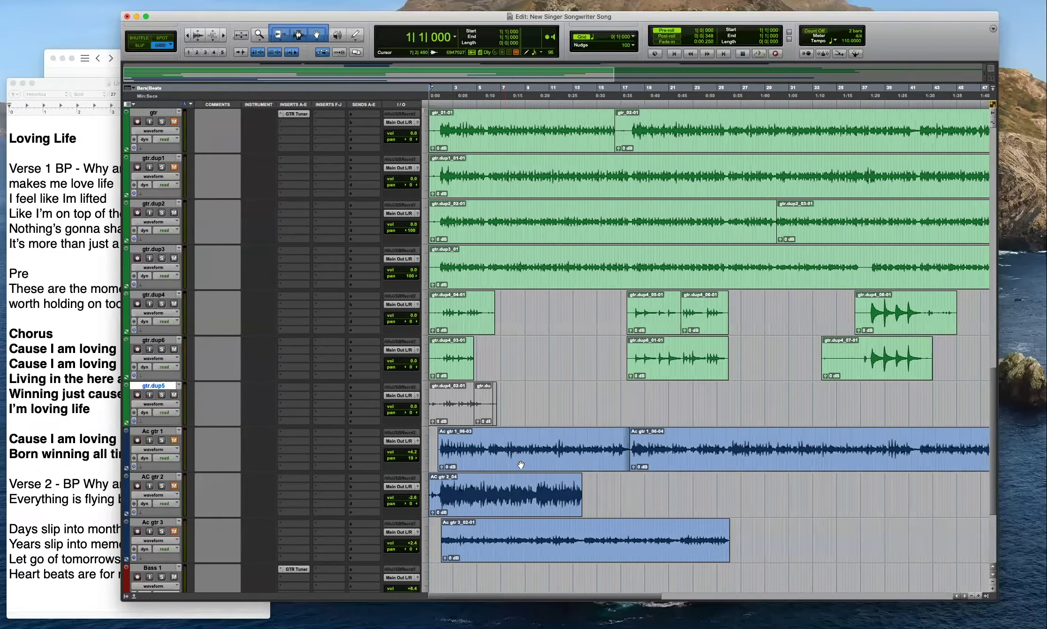
key(r)
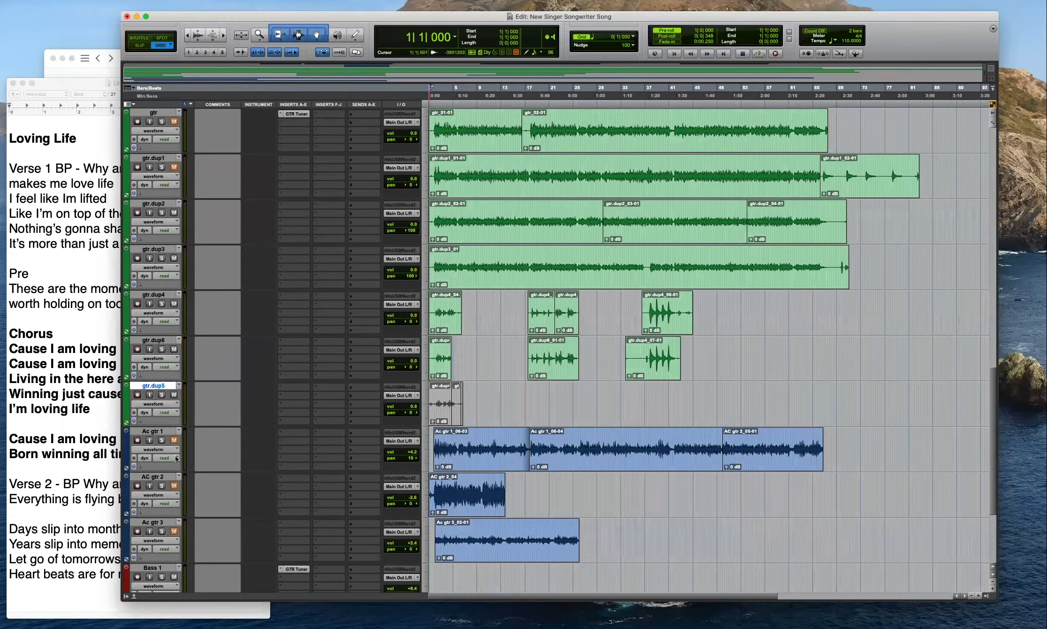
Examine the Ac gtr 1 clips from beat 3 of bar 1 and select the three acoustic guitar tracks.
click(431, 442)
key(t)
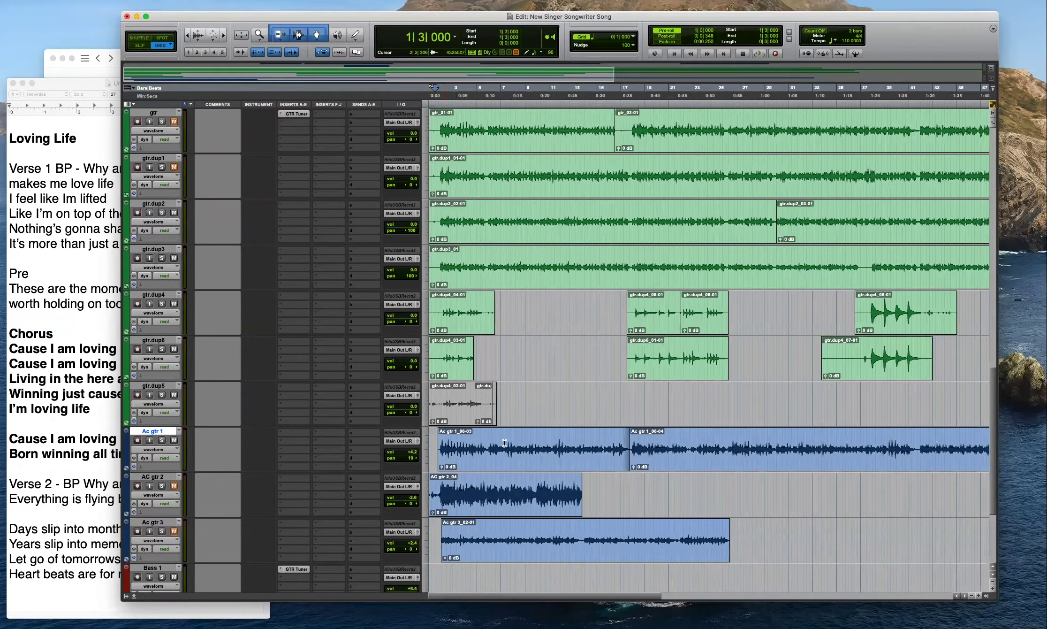
key(r)
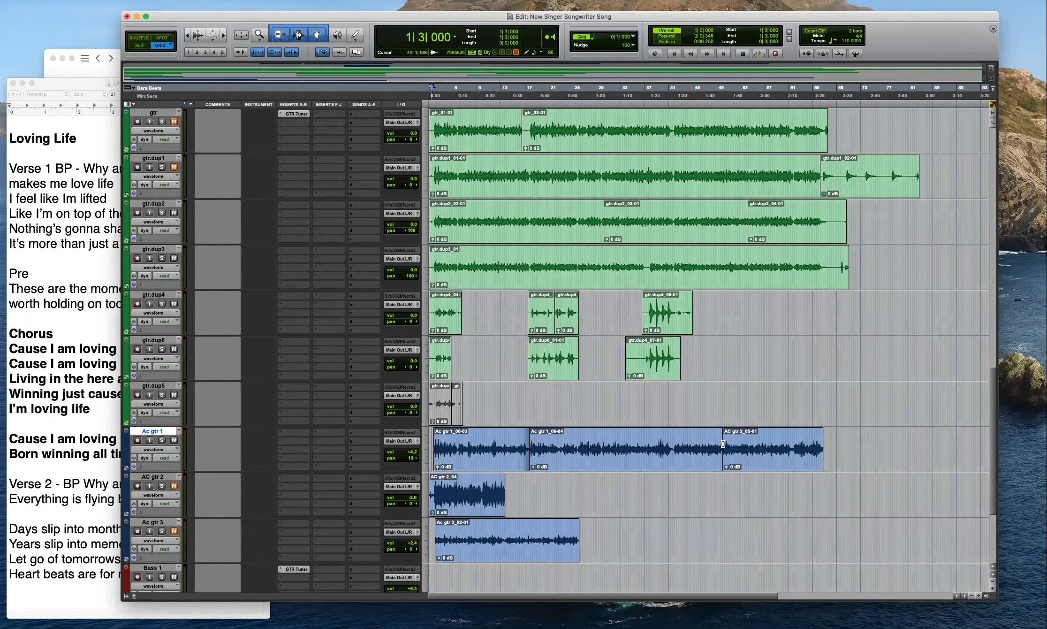
key(t)
key(t)
key(t)
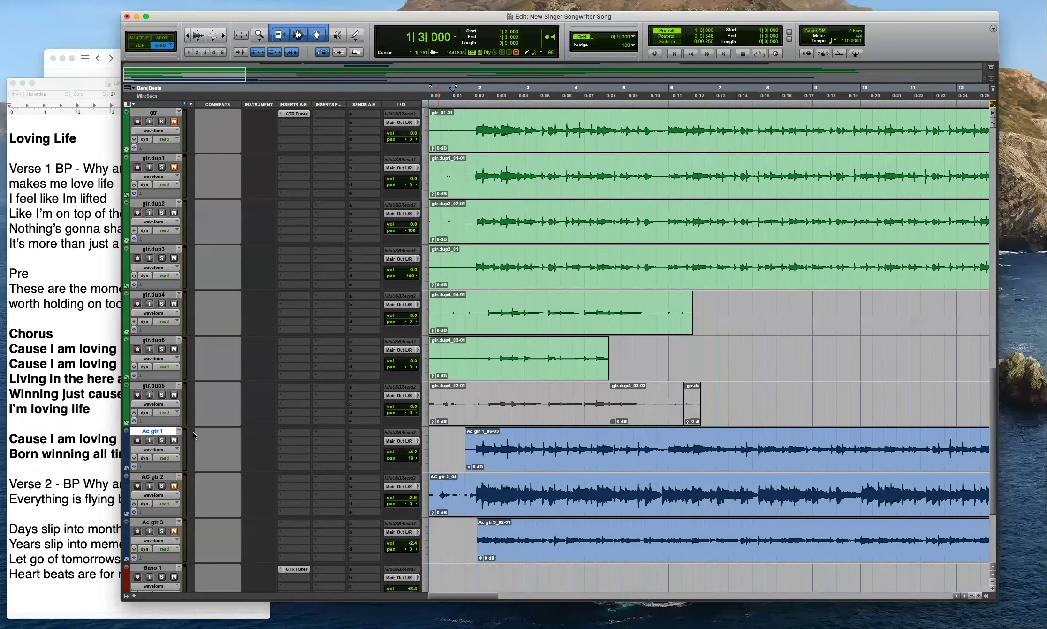
key(r)
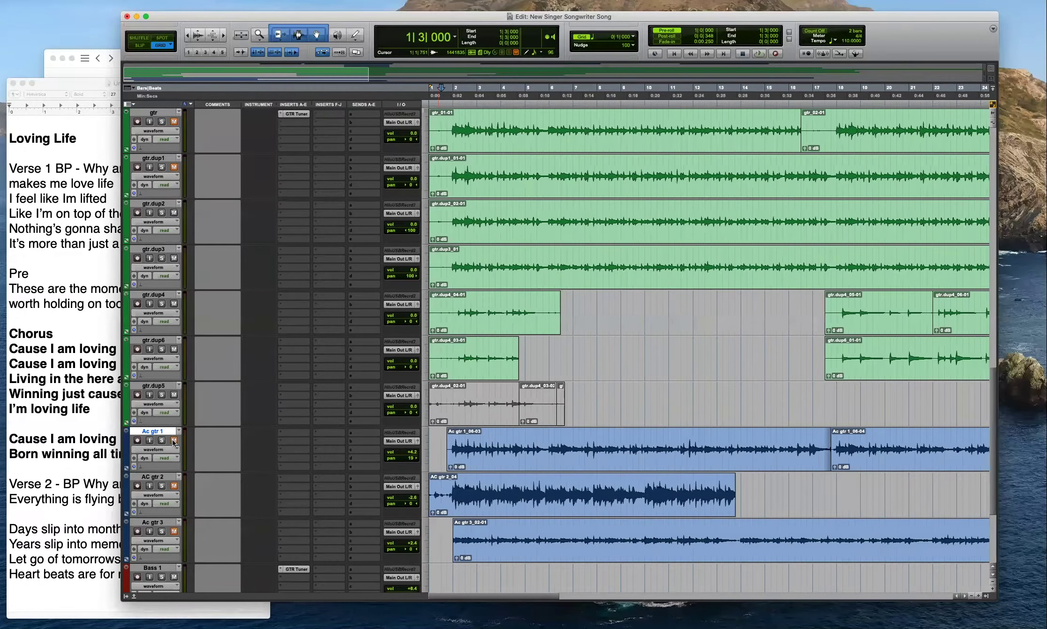
shift+click(163, 517)
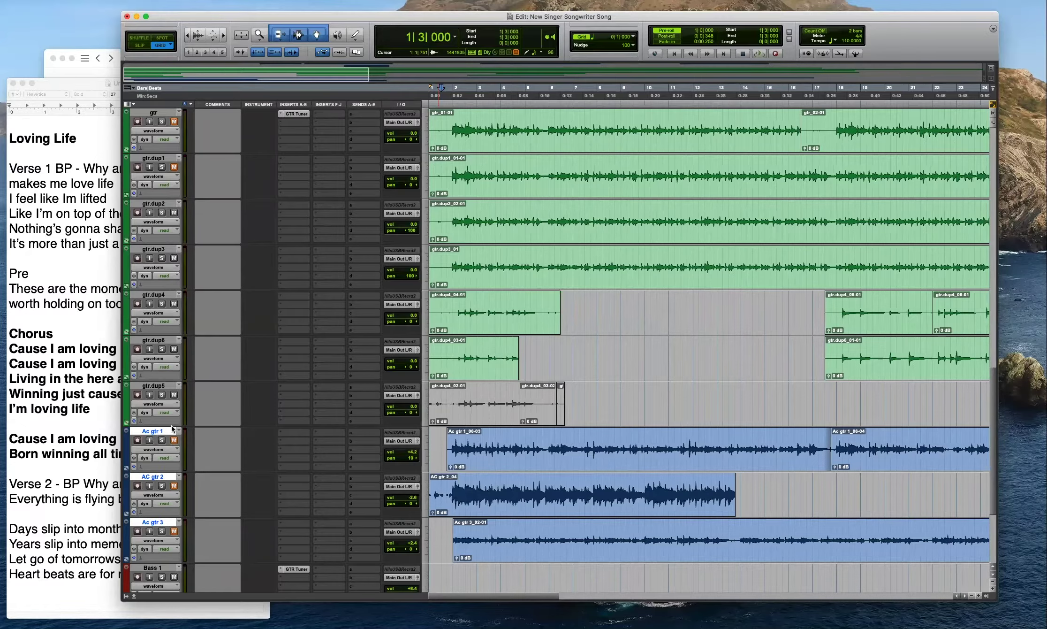
Examine the gtr tracks and their duplicates above the acoustic guitars over the full song length.
scroll(469, 262, up, 3)
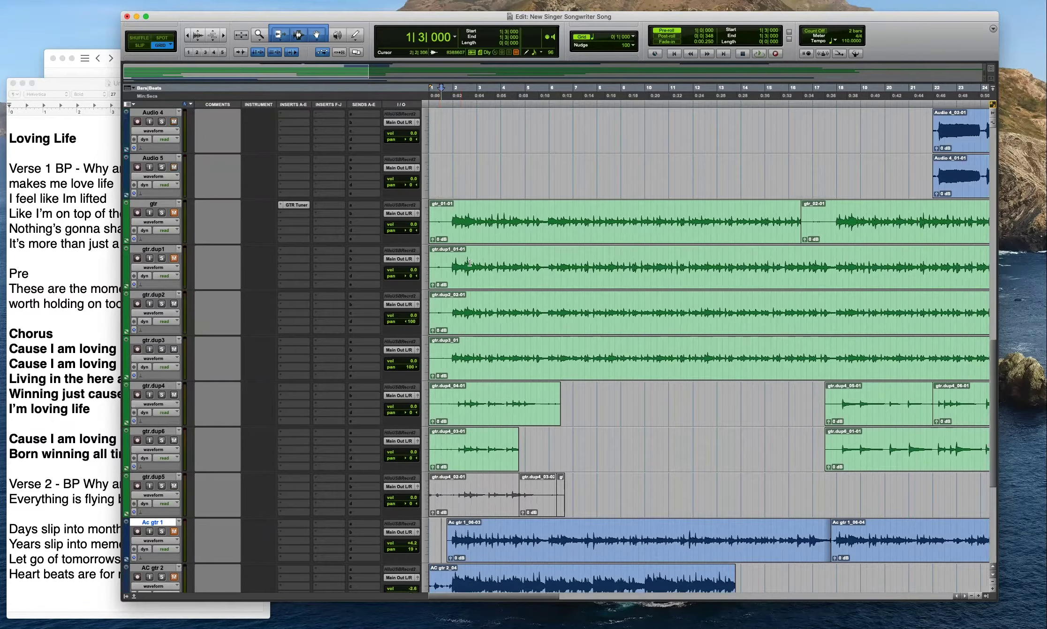
key(r)
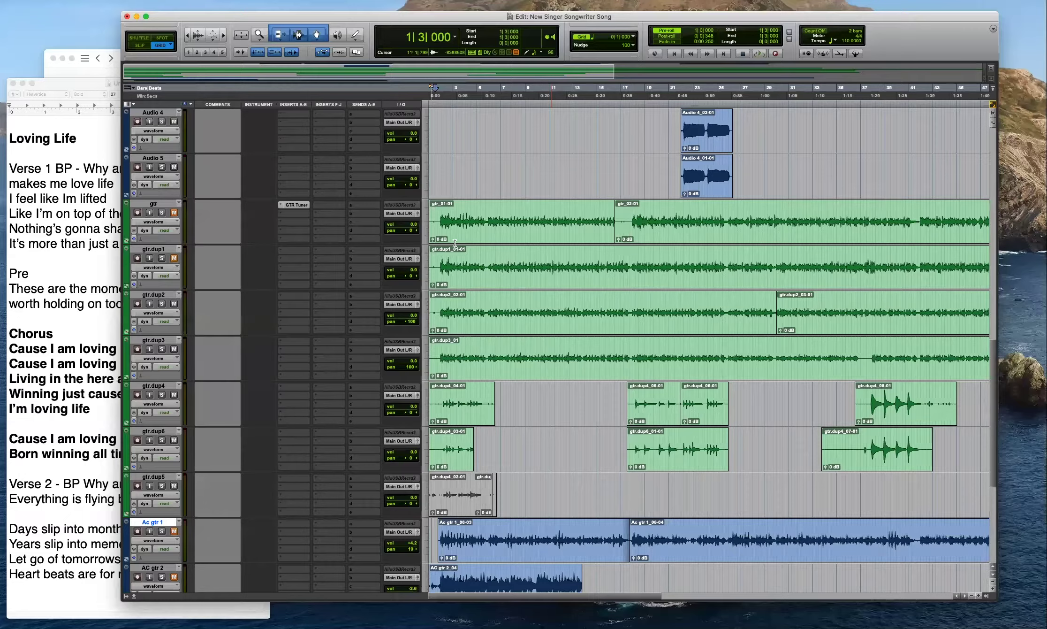
key(r)
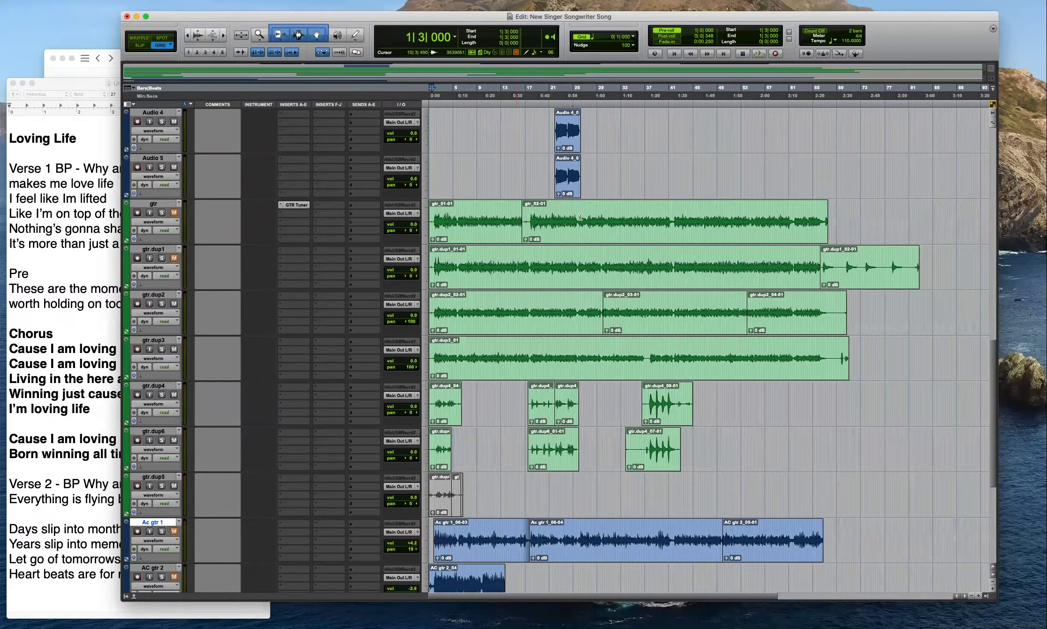
scroll(510, 285, up, 1)
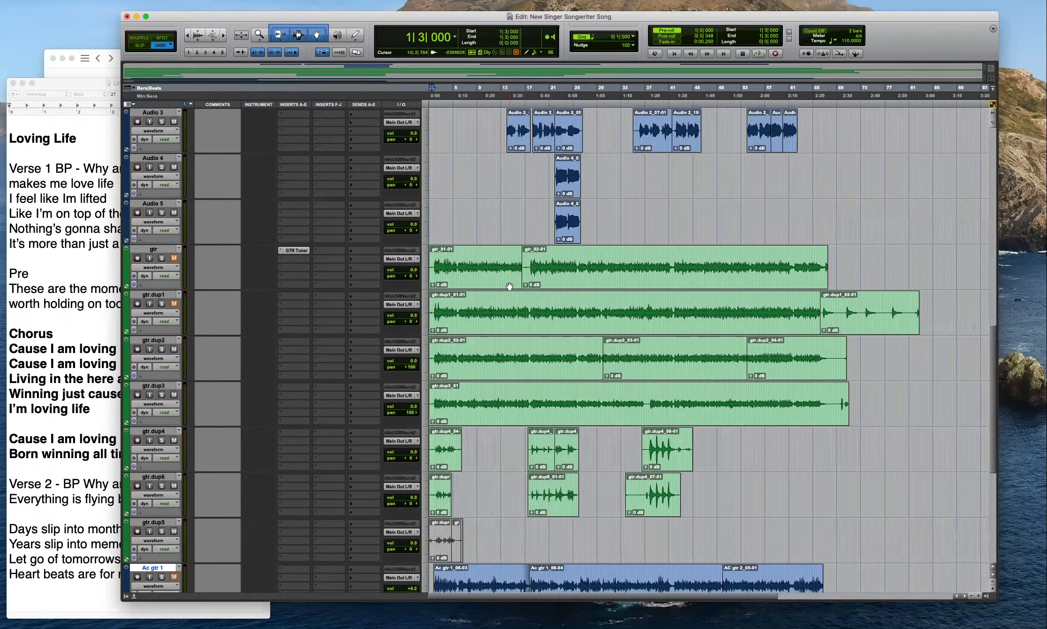
scroll(496, 387, down, 1)
key(t)
key(t)
key(t)
Extend the end of the first clip on the gtr.dup6 track to about bar 5, beat 3.
click(535, 393)
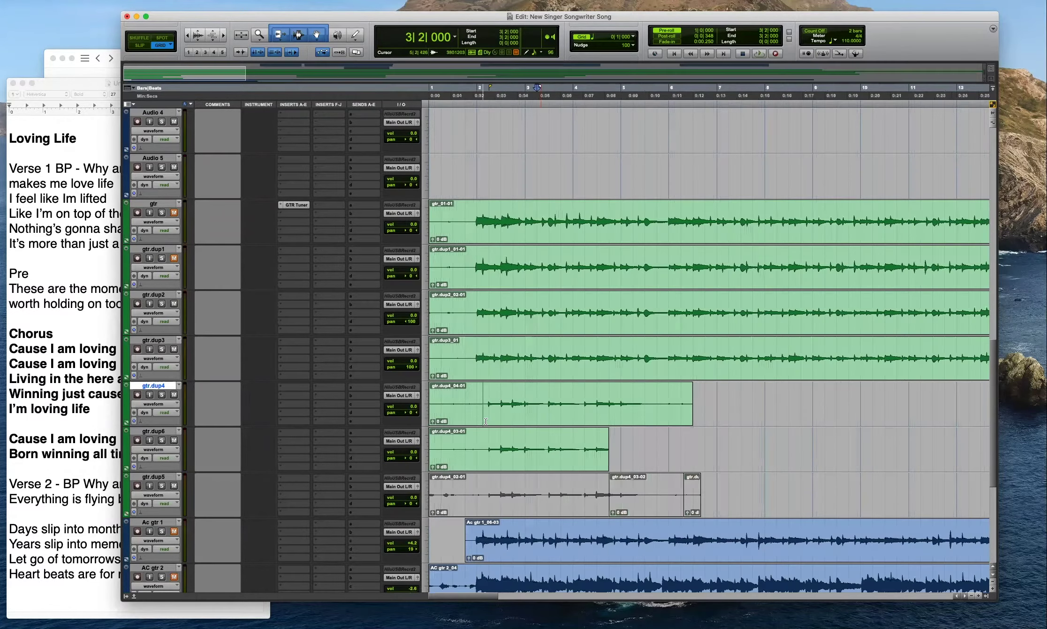
click(614, 448)
drag(620, 448, 647, 448)
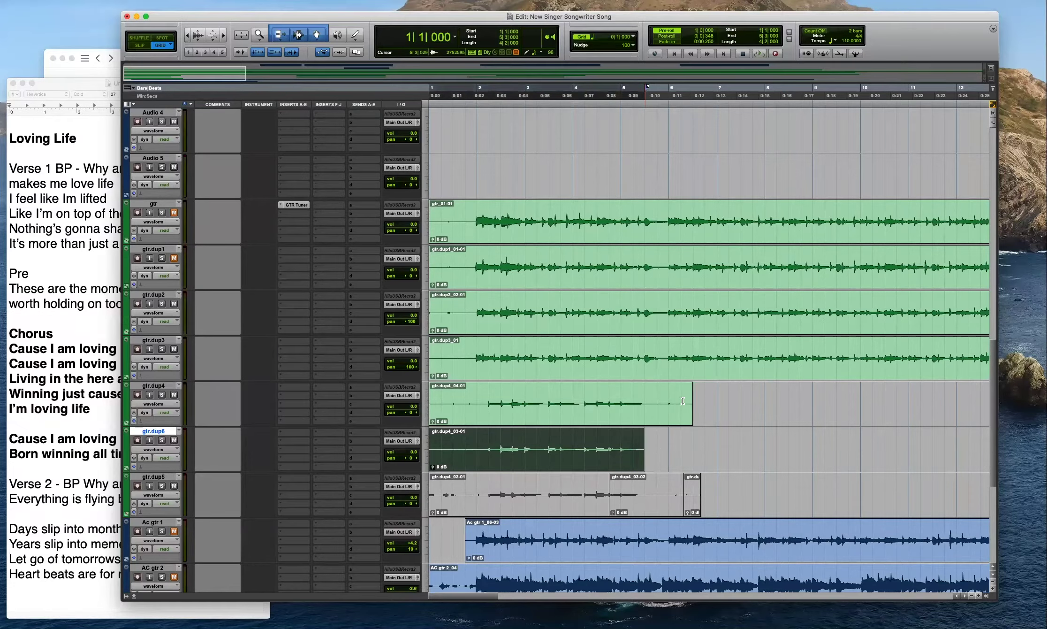
Examine the vocal track and the Audio 1 to Audio 5 tracks across the full song.
key(r)
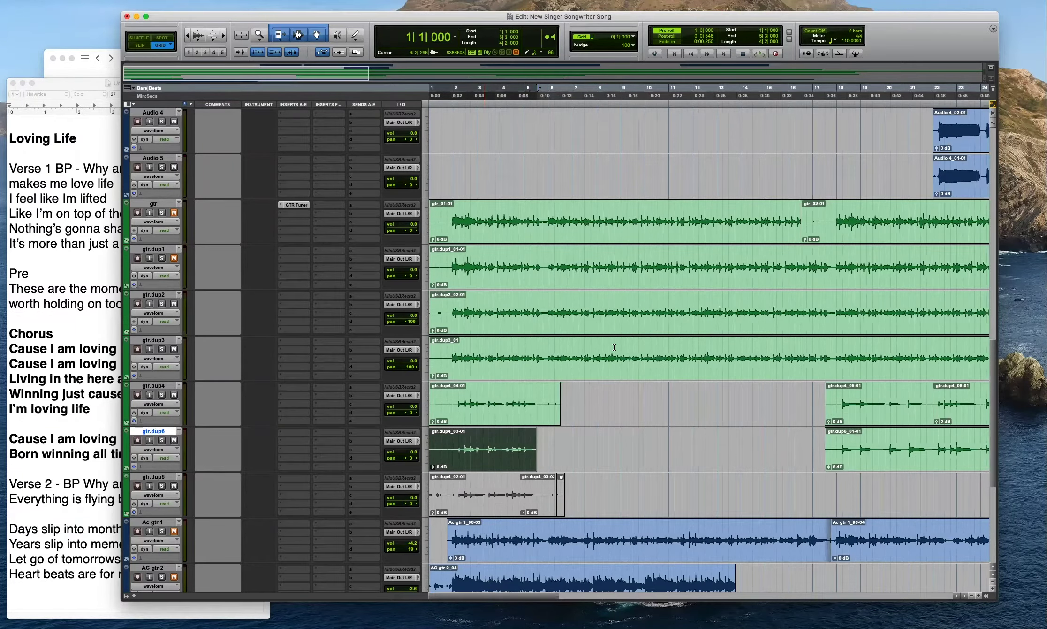
key(r)
scroll(518, 300, up, 6)
scroll(523, 197, up, 3)
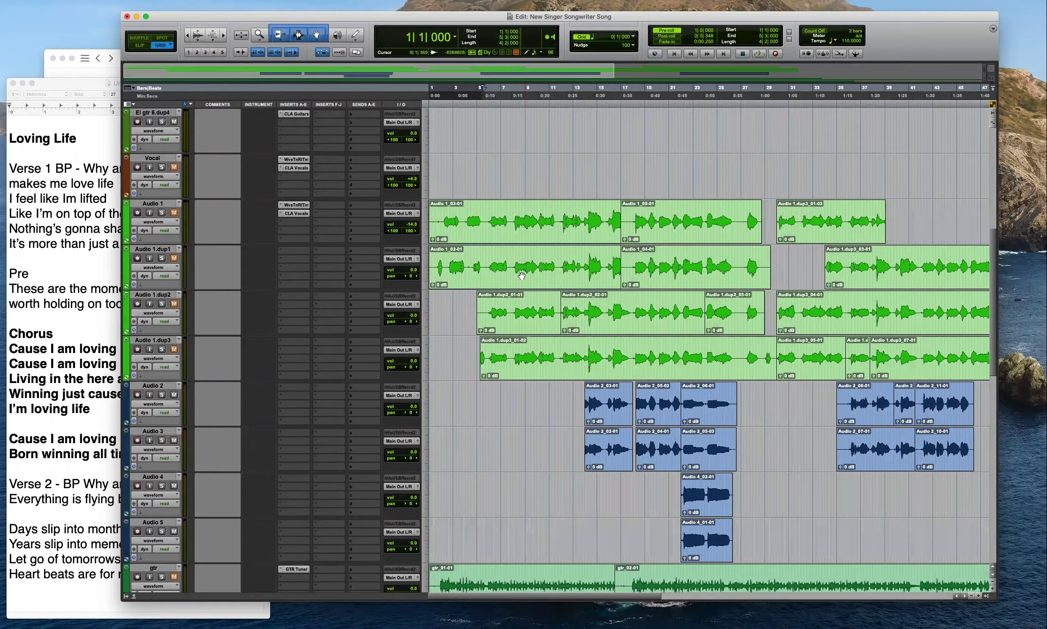
key(r)
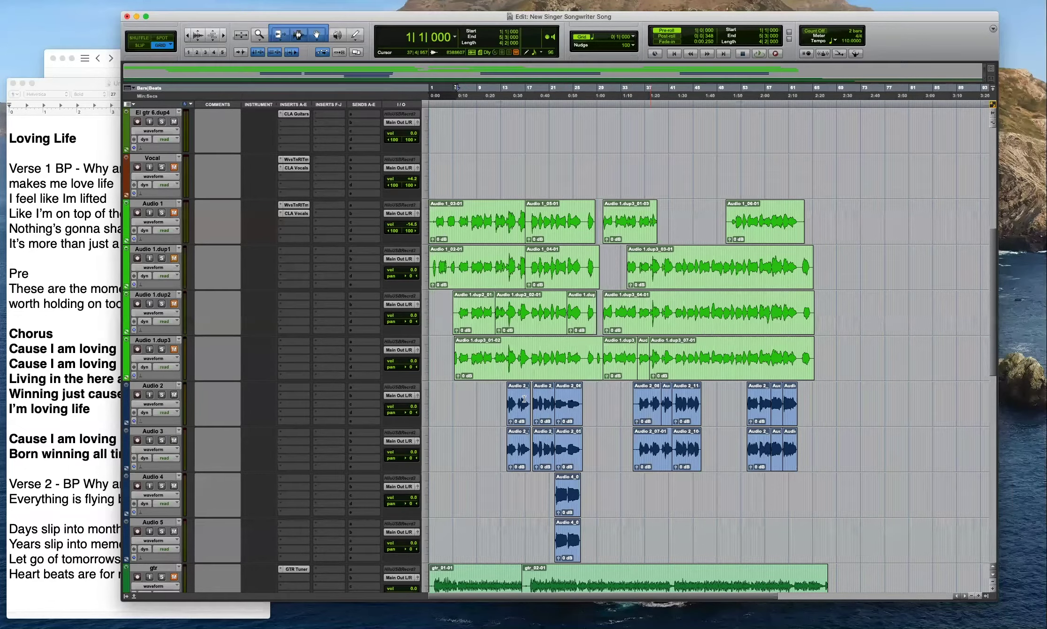
scroll(626, 493, down, 2)
scroll(627, 475, up, 2)
scroll(460, 402, up, 6)
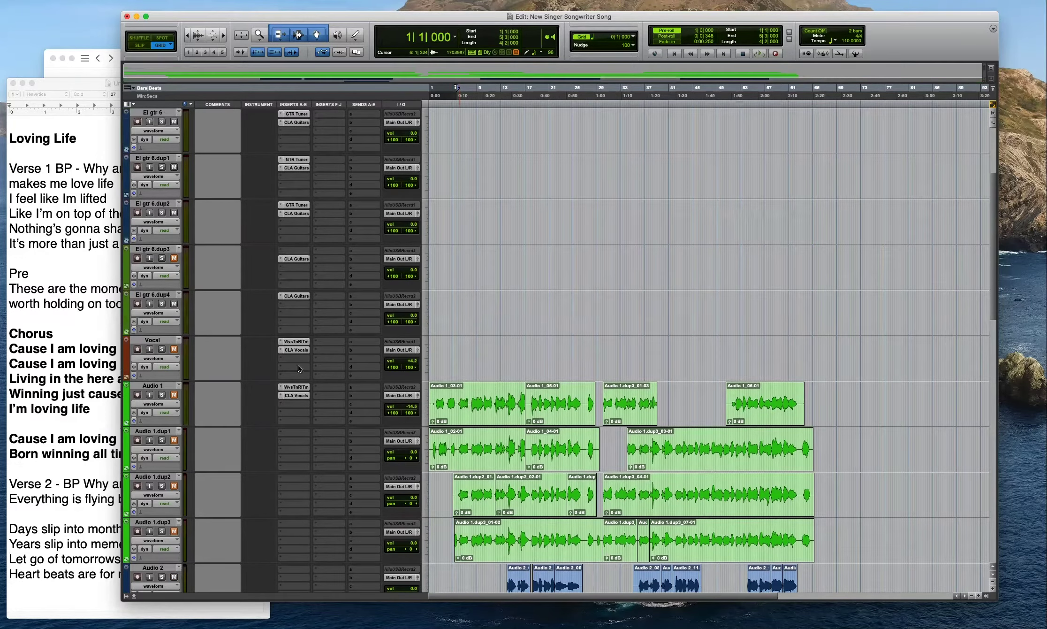
Extend the end of the first Audio 1 clip to bar 17, beat 4, over the start of the next clip.
click(453, 336)
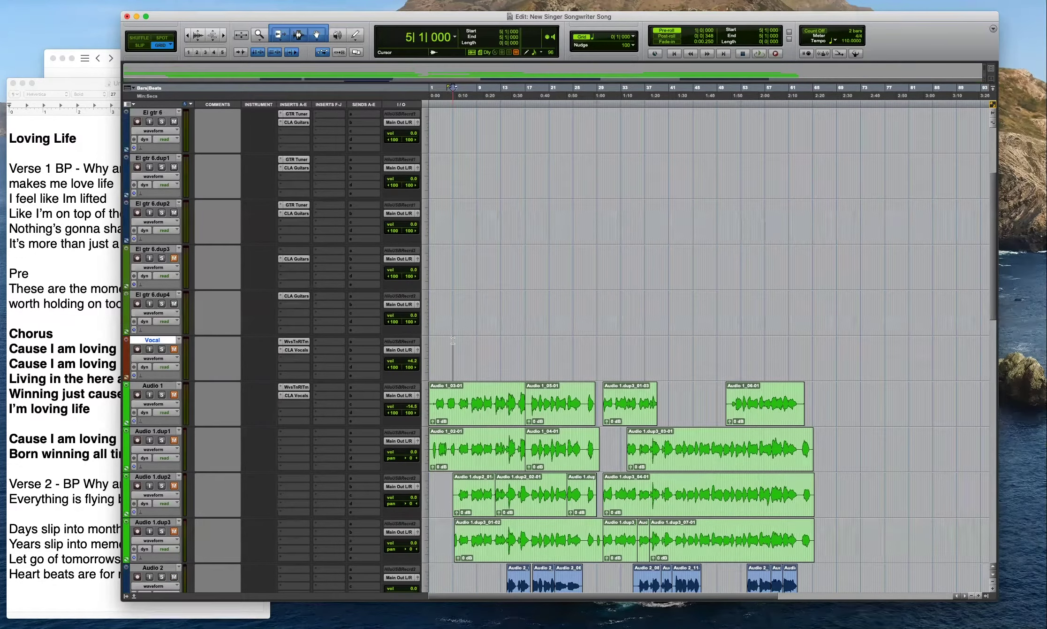
scroll(467, 343, down, 3)
key(t)
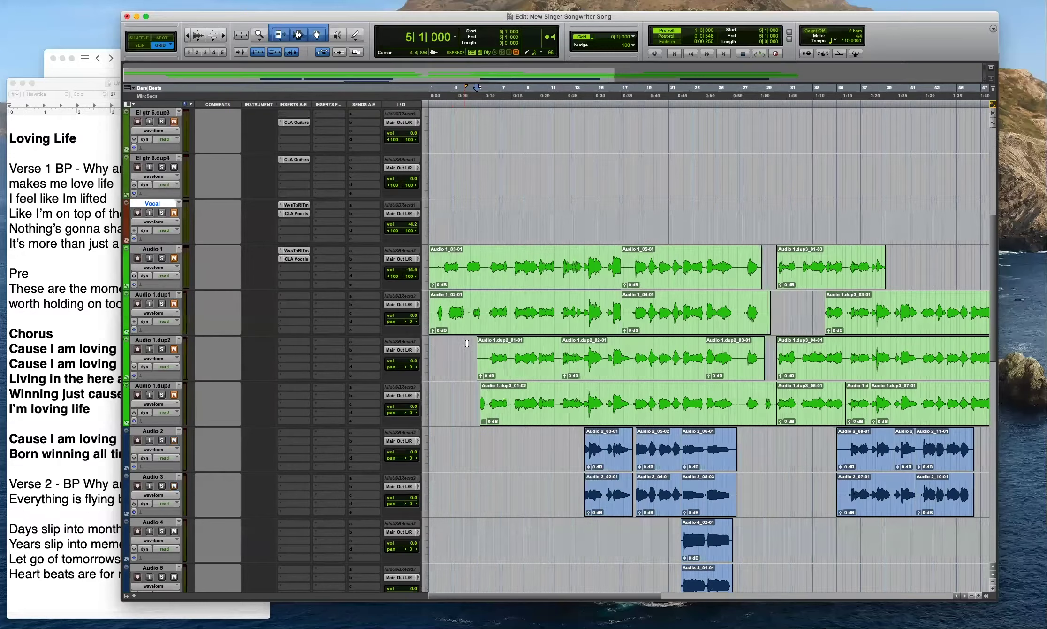
mouse_move(621, 270)
mouse_down()
mouse_move(630, 270)
mouse_move(622, 270)
mouse_up()
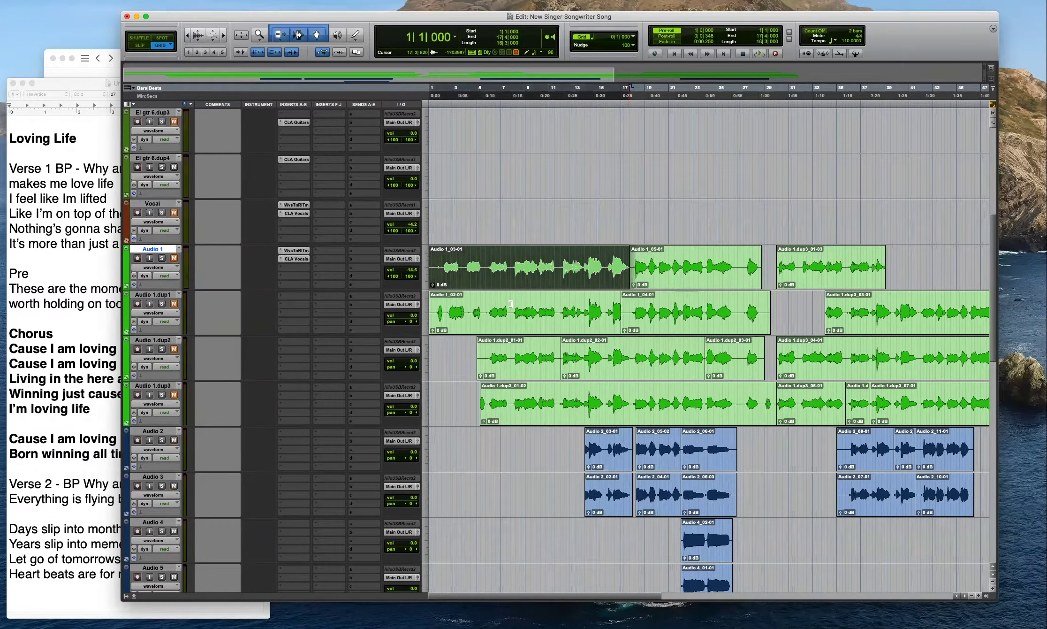
key(r)
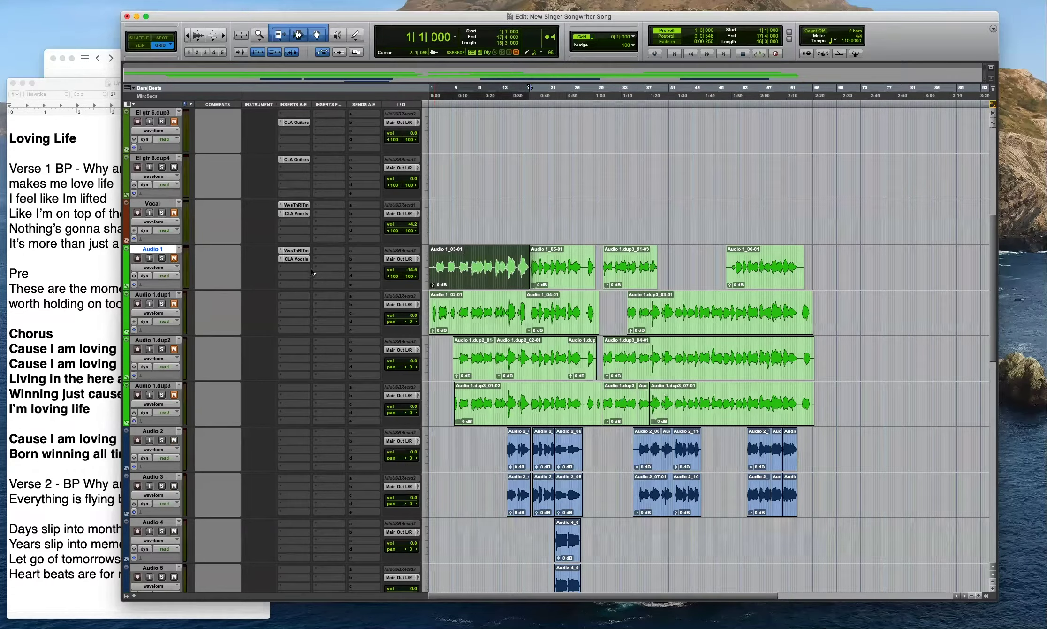
click(291, 267)
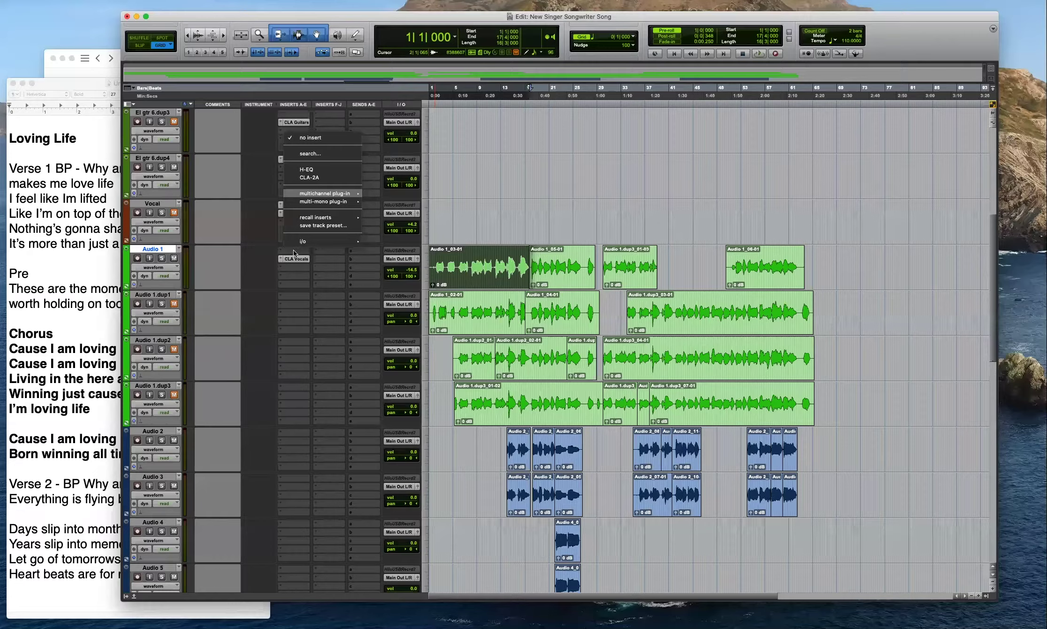
key(Return)
key(t)
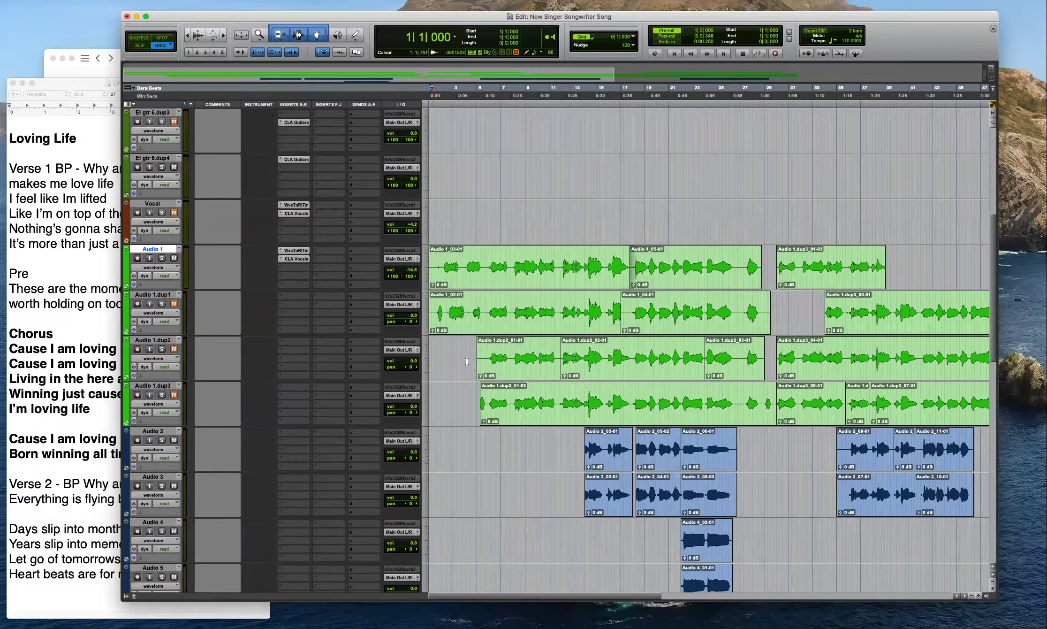
Trim the first gtr.dup4 and gtr.dup6 clips to run from bar 2 to late bar 5, and start the gtr.dup2 and gtr.dup3 clips at 1|4|480.
scroll(482, 410, down, 4)
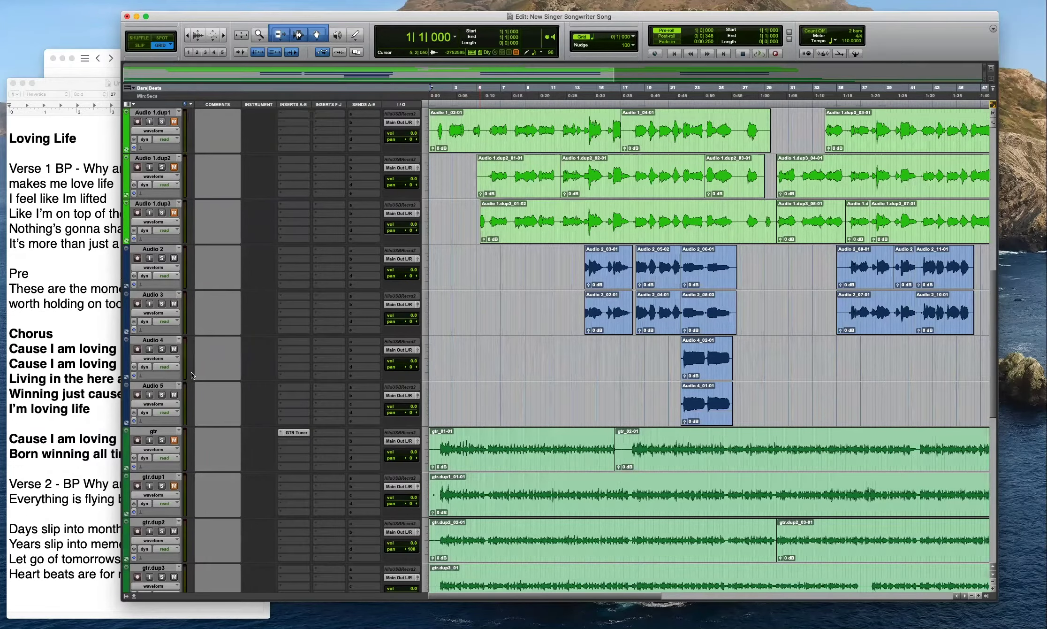
scroll(190, 371, down, 4)
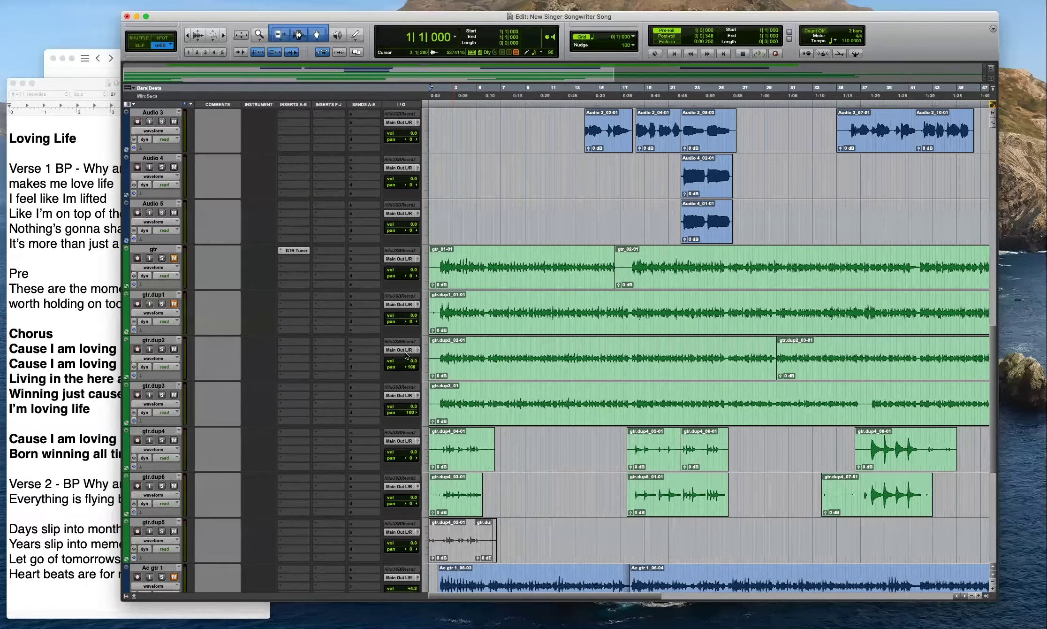
scroll(405, 355, down, 3)
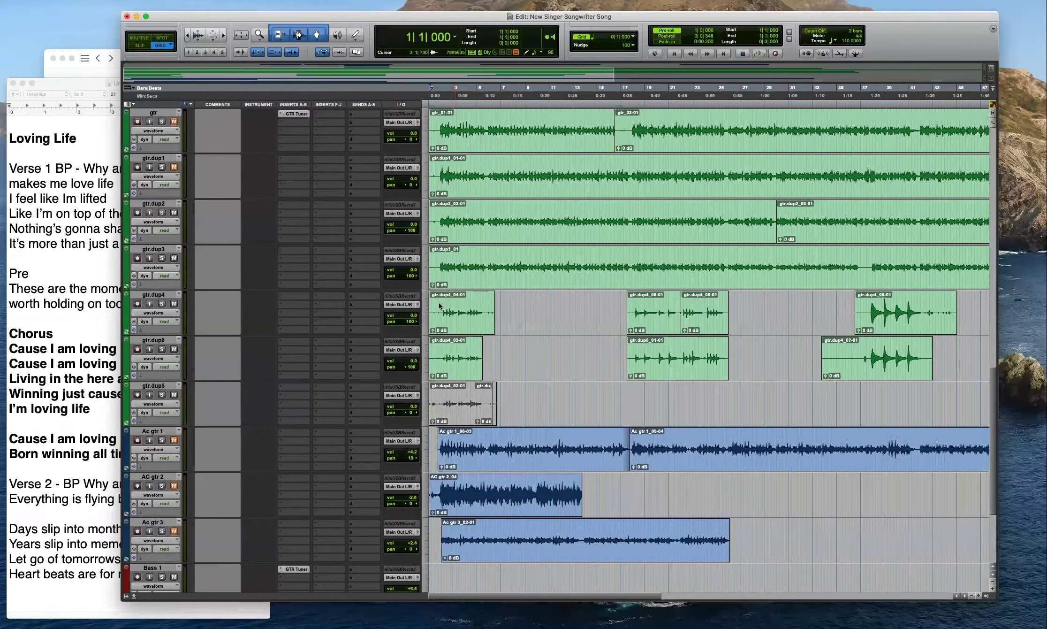
click(451, 305)
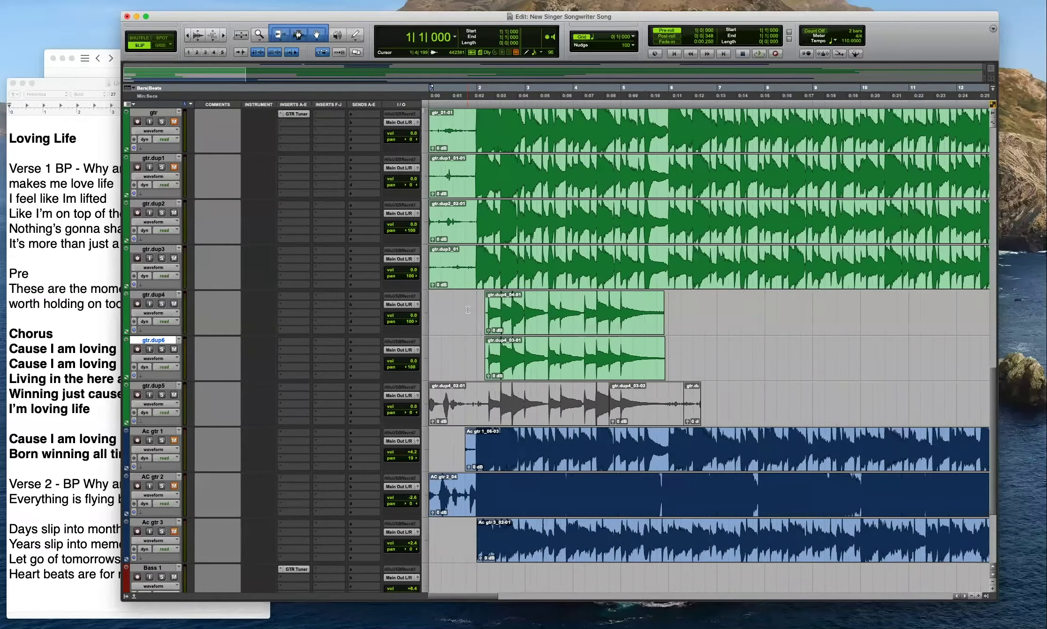
key(p)
key(space)
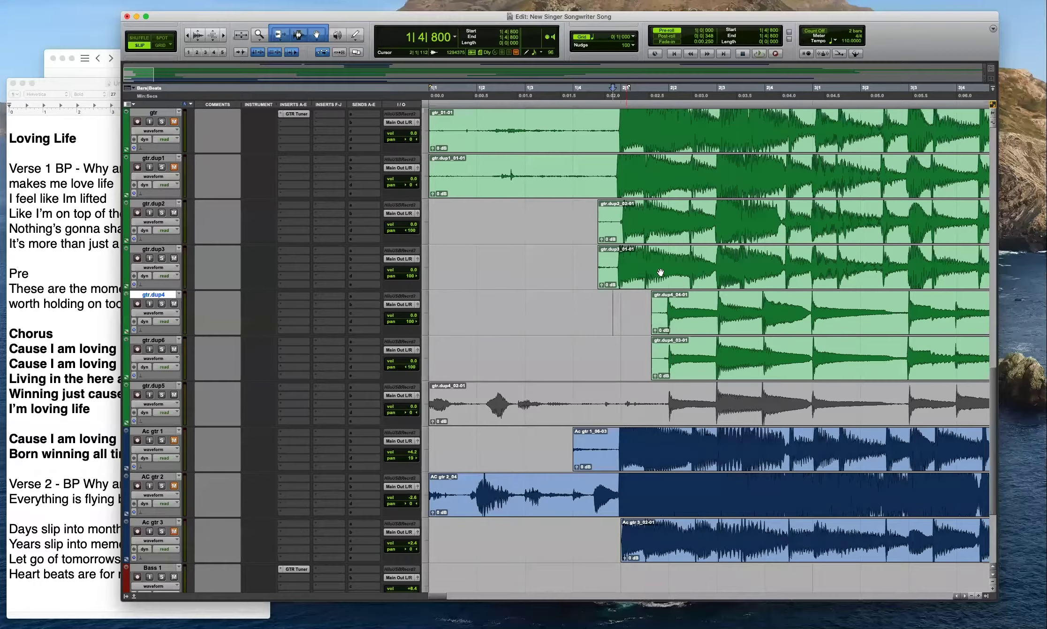
Select the first played note on the gtr.dup3 track, from about 1|4|886 to 2|1|418.
key(p)
key(p)
key(Tab)
key(t)
key(t)
key(t)
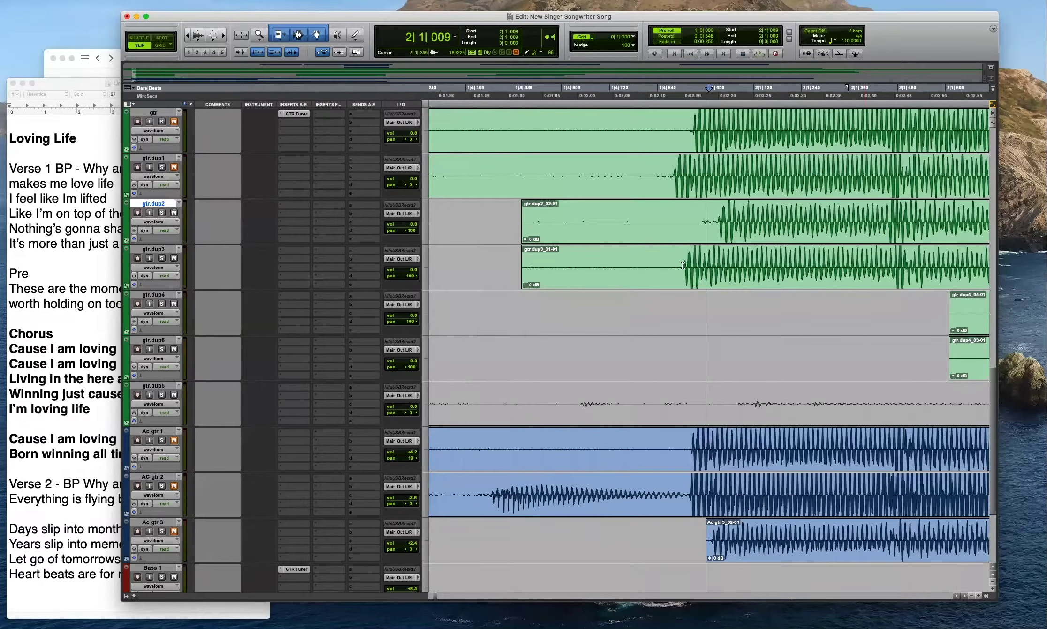
click(666, 262)
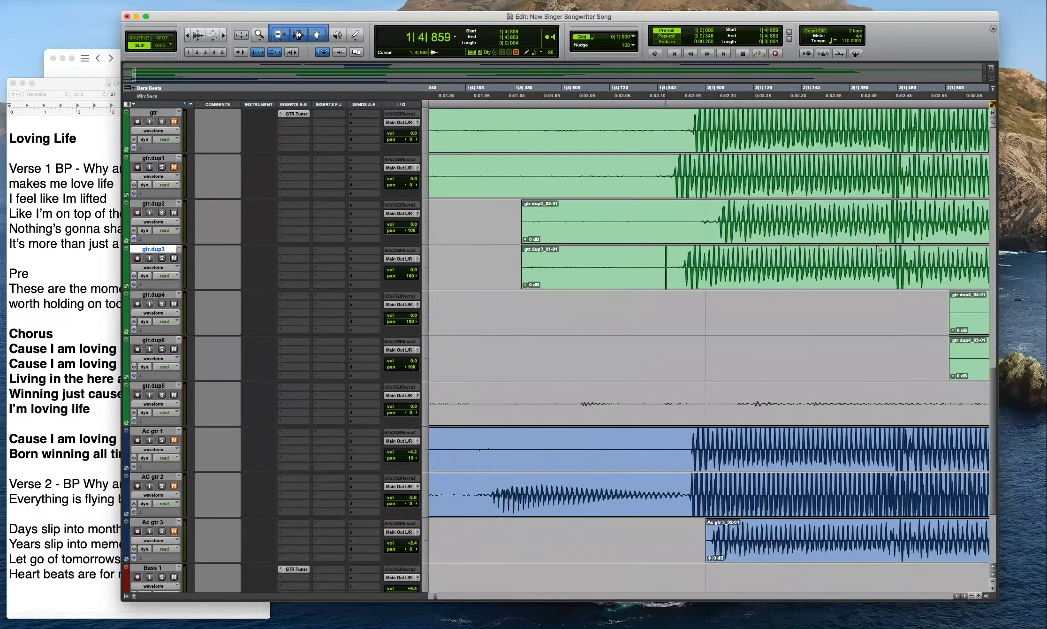
shift+click(880, 250)
click(671, 262)
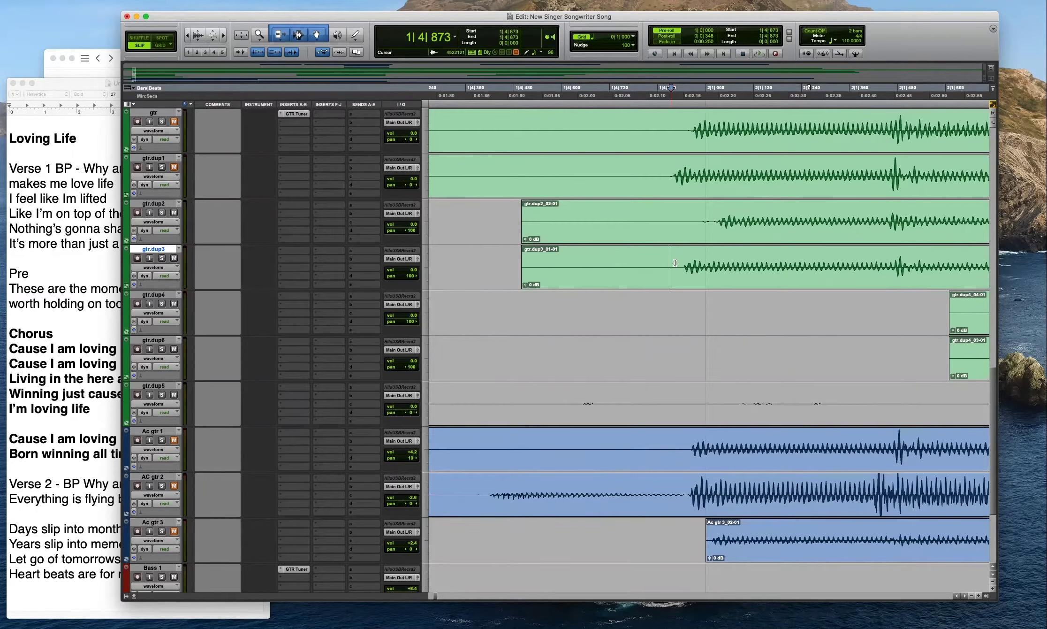
drag(871, 263, 676, 262)
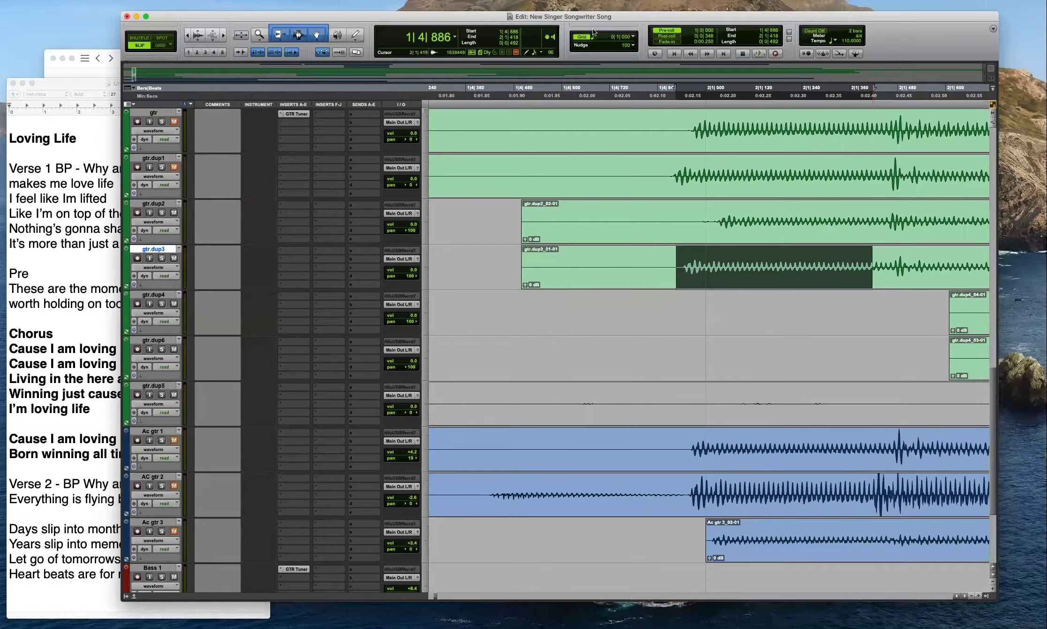
Set the grid value to 0|0|240 and split the gtr.dup3 clip around its first note, at 1|4|879 and about 2|1|435.
click(611, 55)
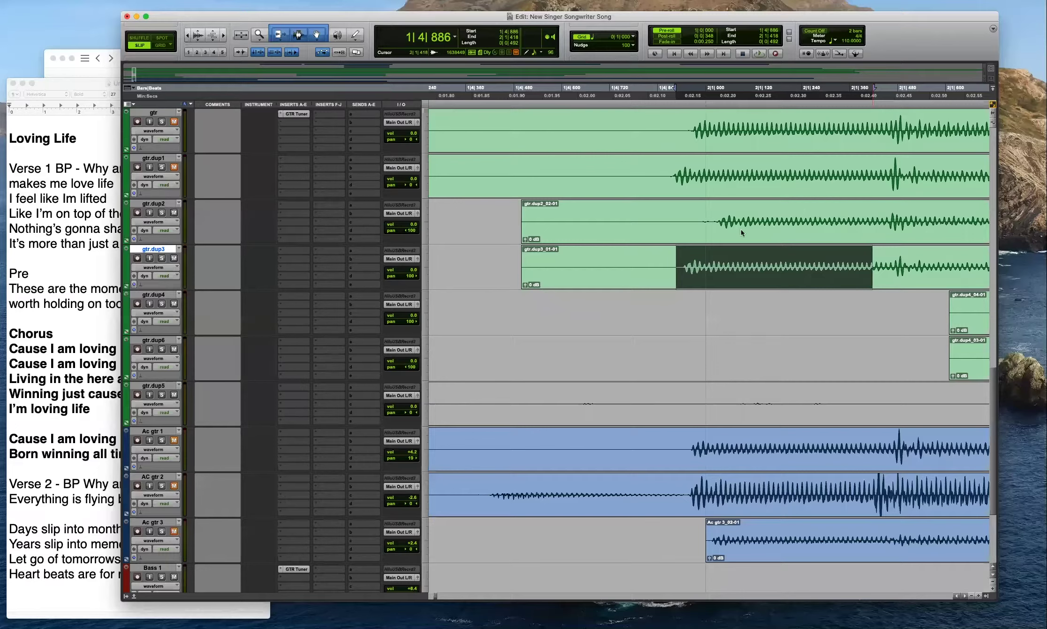
click(887, 305)
drag(674, 265, 871, 266)
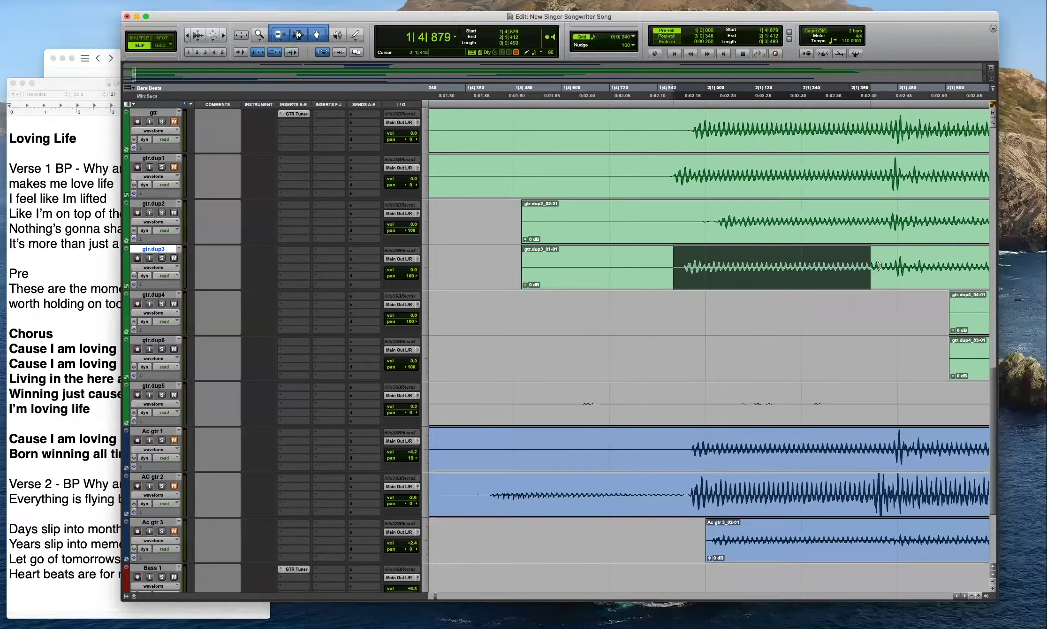
key(super+e)
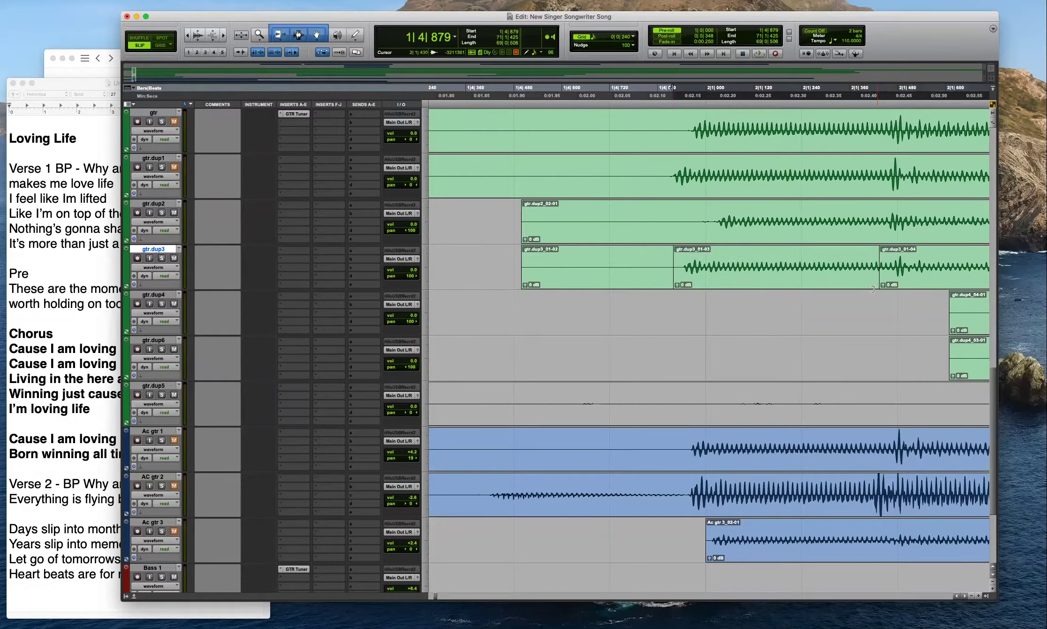
Move the split first-note clip on gtr.dup3 later to start at 1|4|926, with the following clip starting at about 2|1|458.
click(857, 291)
drag(843, 287, 888, 284)
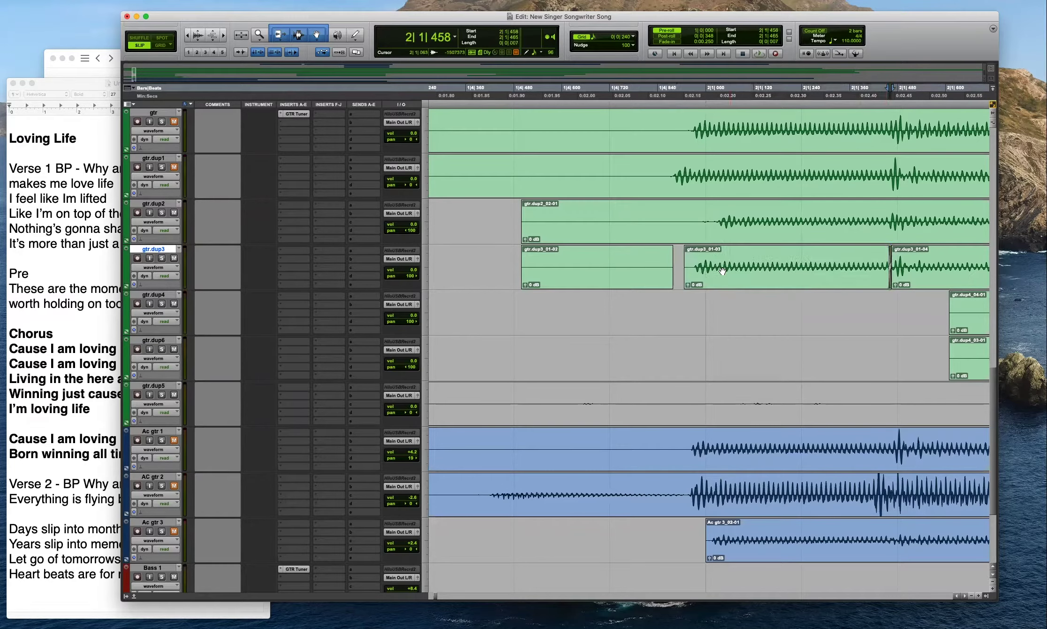
click(861, 284)
drag(862, 283, 862, 284)
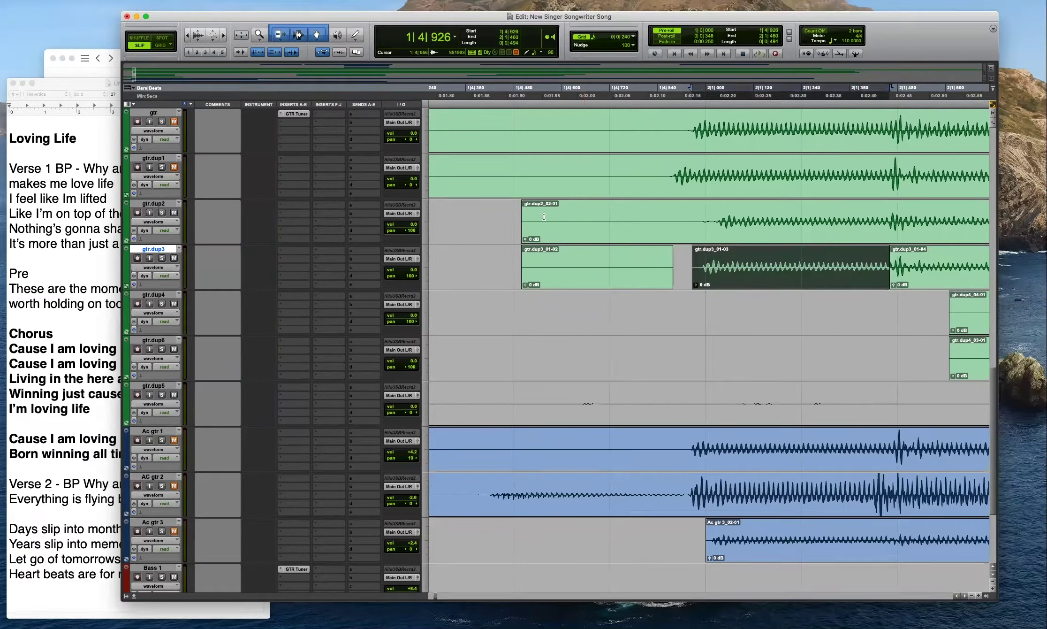
Delete the silent lead-in before the first note on the gtr.dup2 track and apply a fade.
drag(505, 220, 684, 226)
key(BackSpace)
key(f)
Play back the edited gtr opening from just before bar 2.
click(632, 218)
key(r)
key(r)
key(space)
key(r)
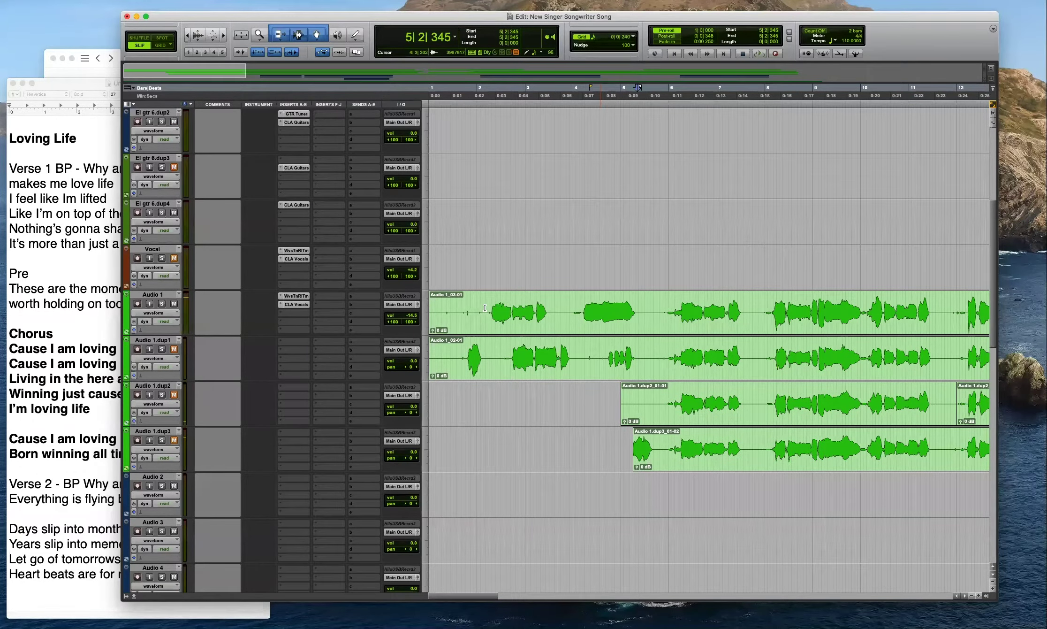
Split the first Audio 1 clip at 5|4|008, separating the opening phrases from the rest of the vocal.
click(487, 307)
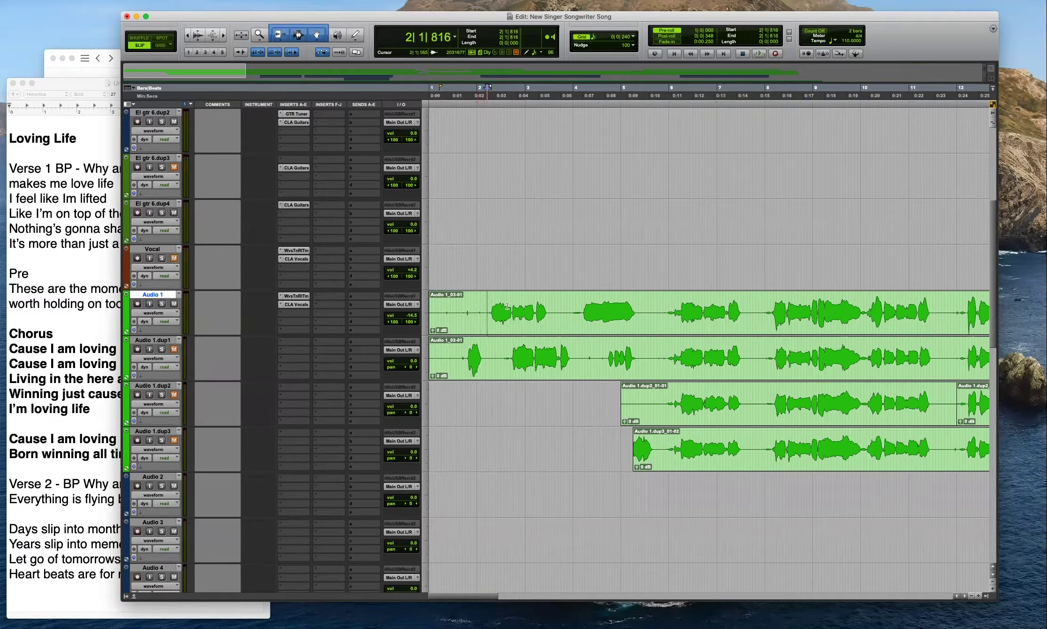
click(656, 307)
key(shift+Return)
key(b)
Mute the split-off opening clip on Audio 1 and unmute it again.
key(super+m)
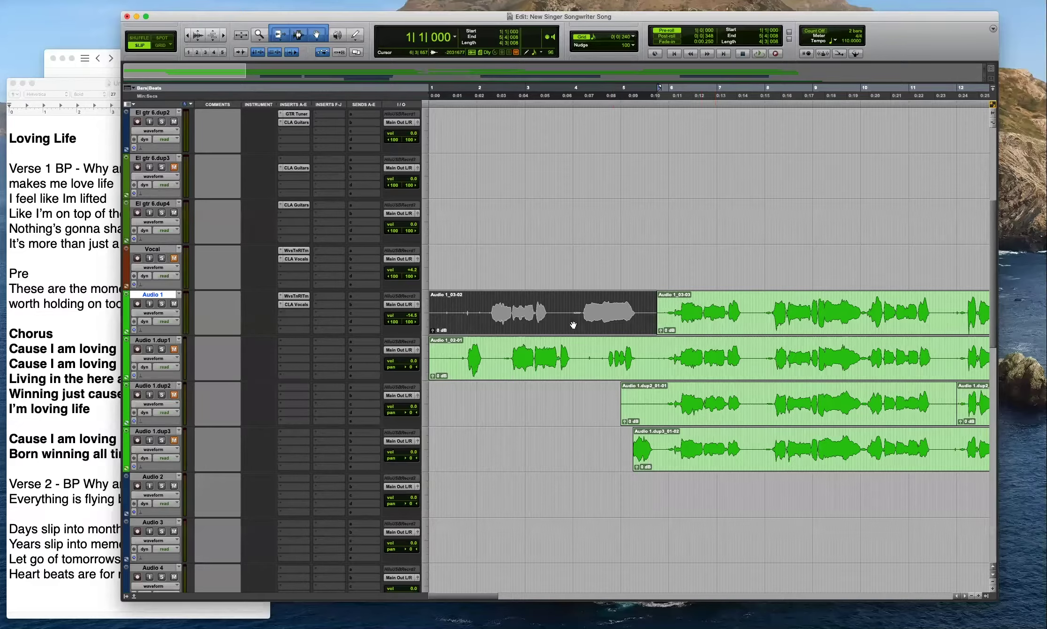
click(493, 263)
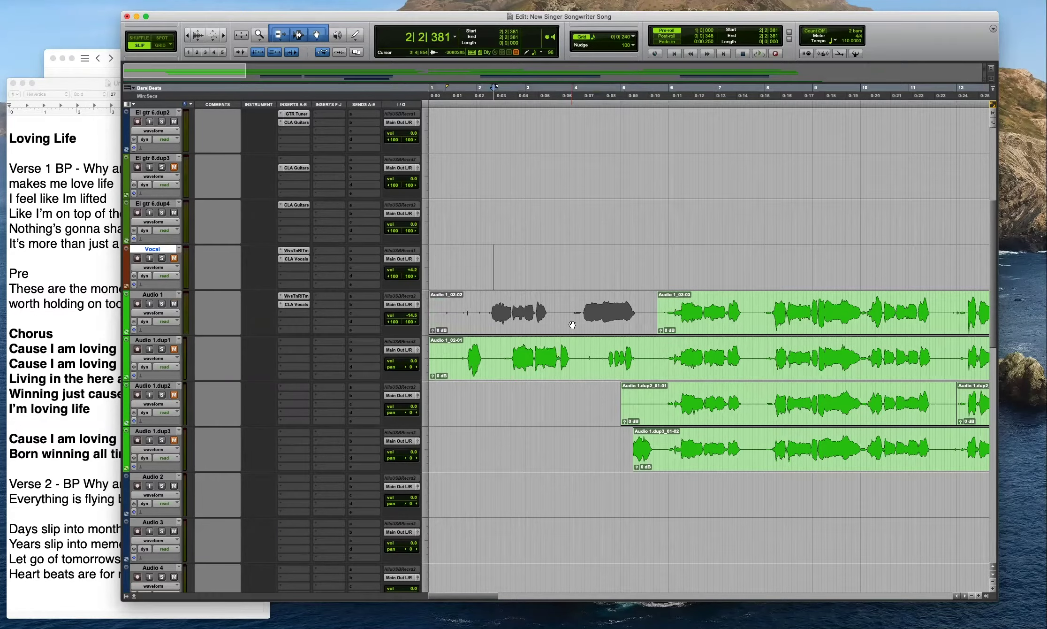
click(572, 324)
key(super+m)
Delete the silent lead-in of the opening Audio 1 clip up to 2|1|835 during playback.
key(Return)
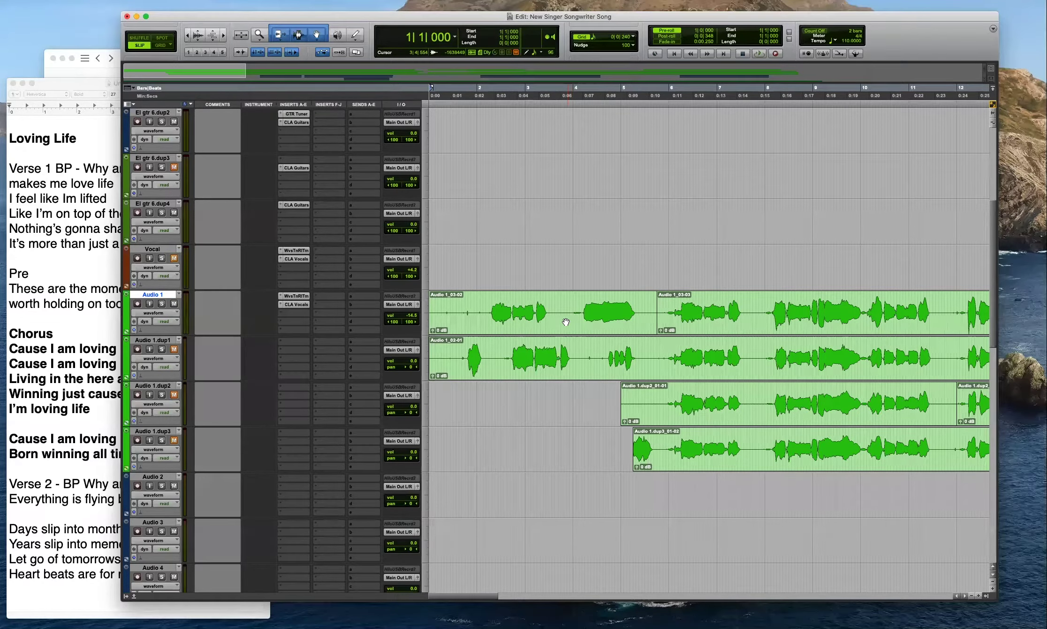
key(super+bracketright)
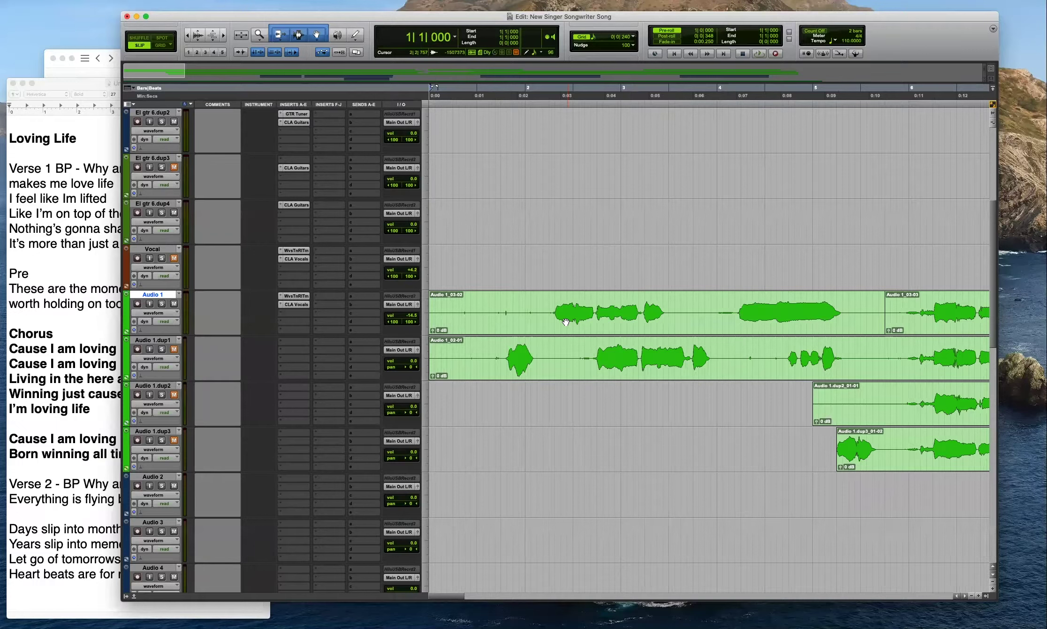
scroll(493, 303, down, 1)
double_click(439, 298)
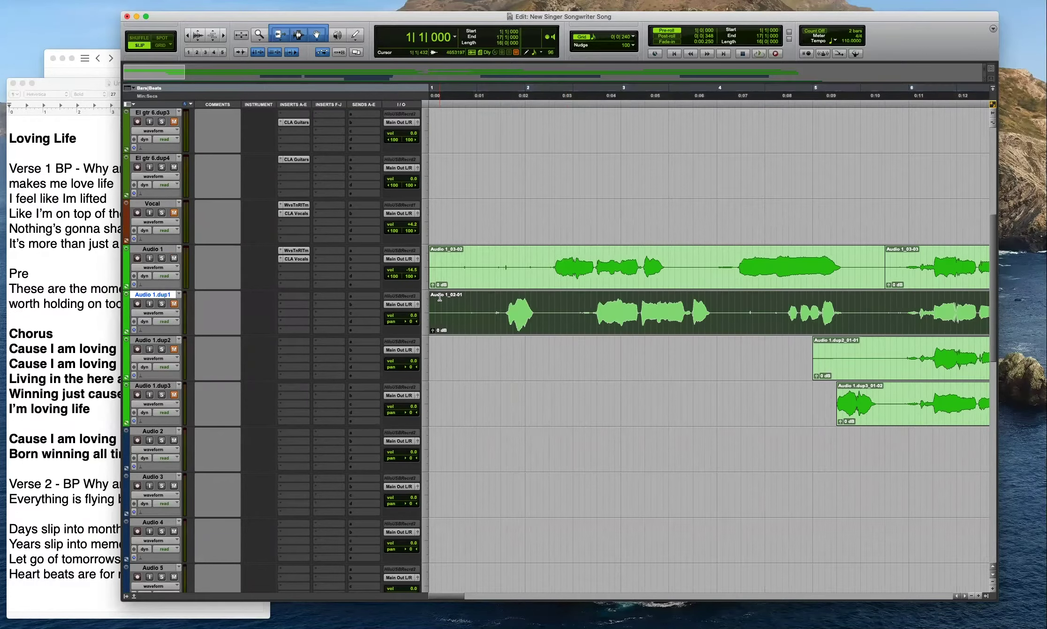
click(581, 261)
key(space)
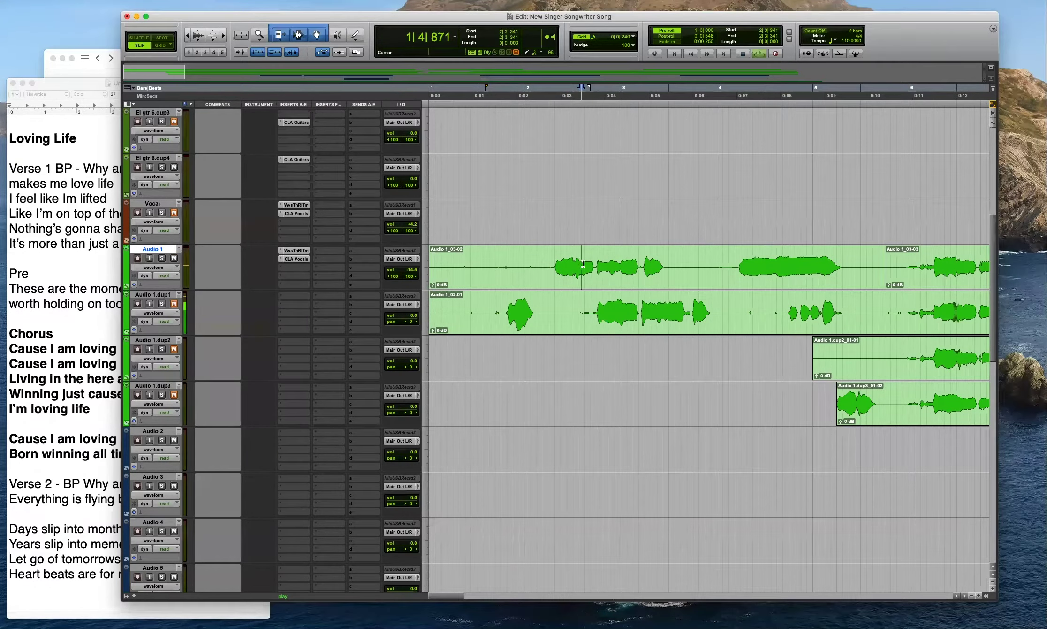
drag(545, 258, 409, 266)
key(BackSpace)
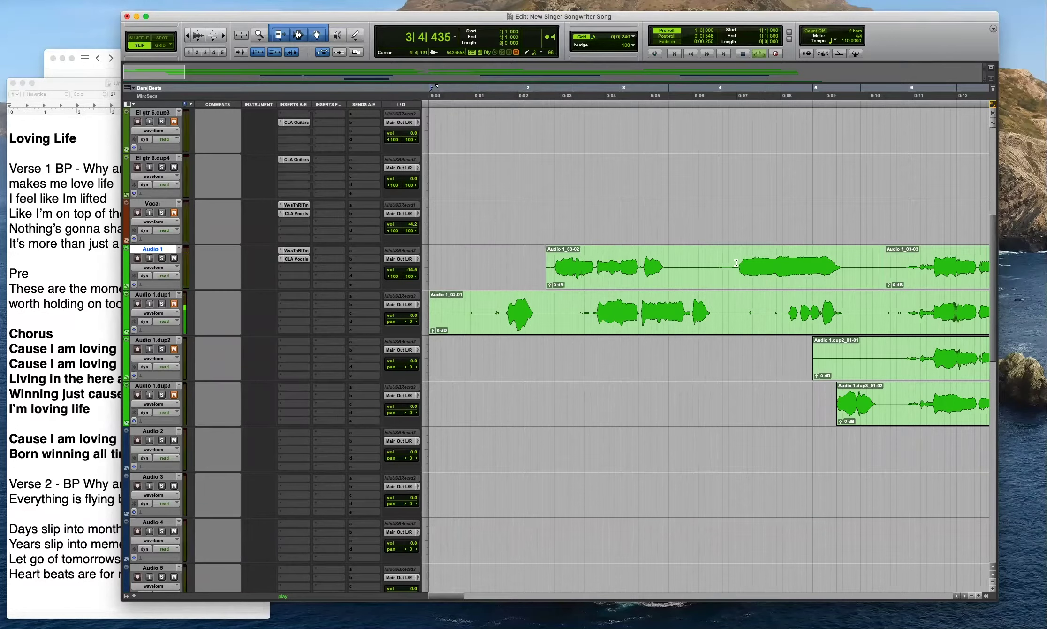
Set the Audio 1 track volume to -3.3 dB, and narrow and move the Edit window to uncover the lyrics.
key(r)
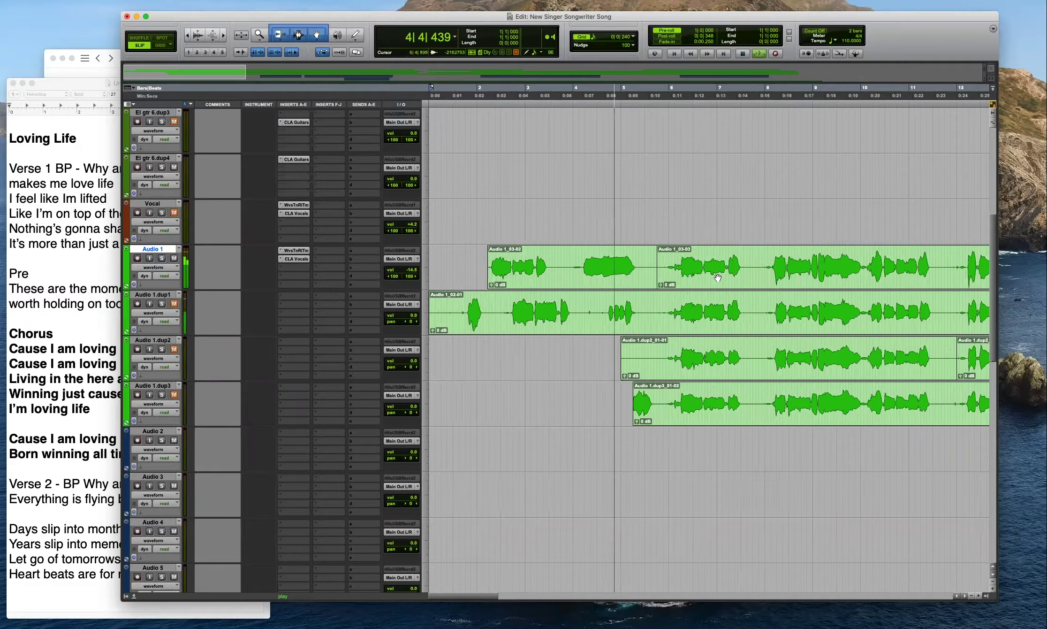
click(620, 280)
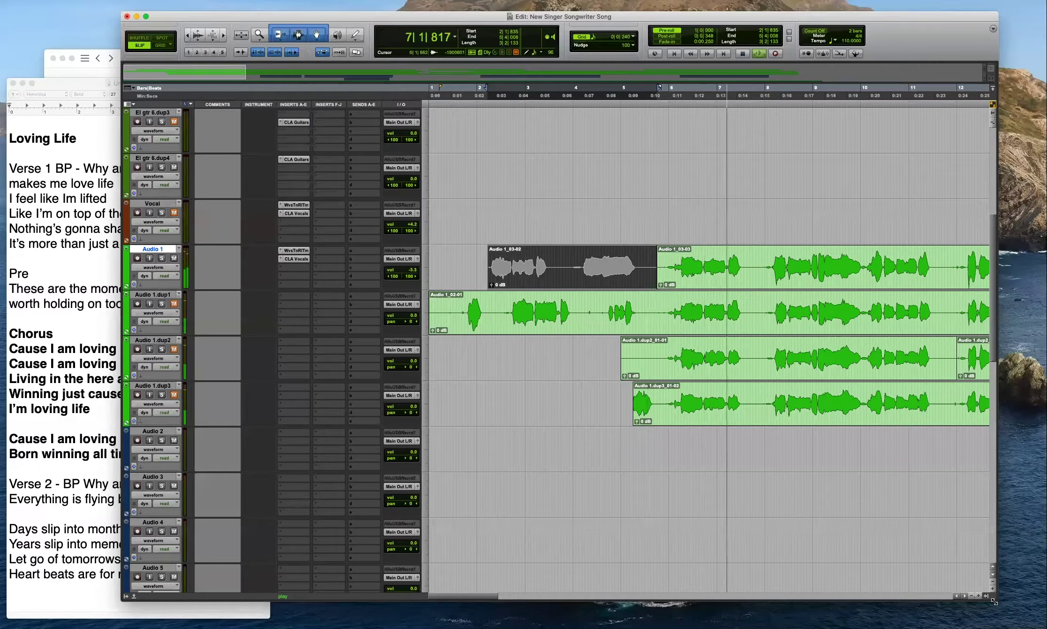
drag(925, 600, 926, 602)
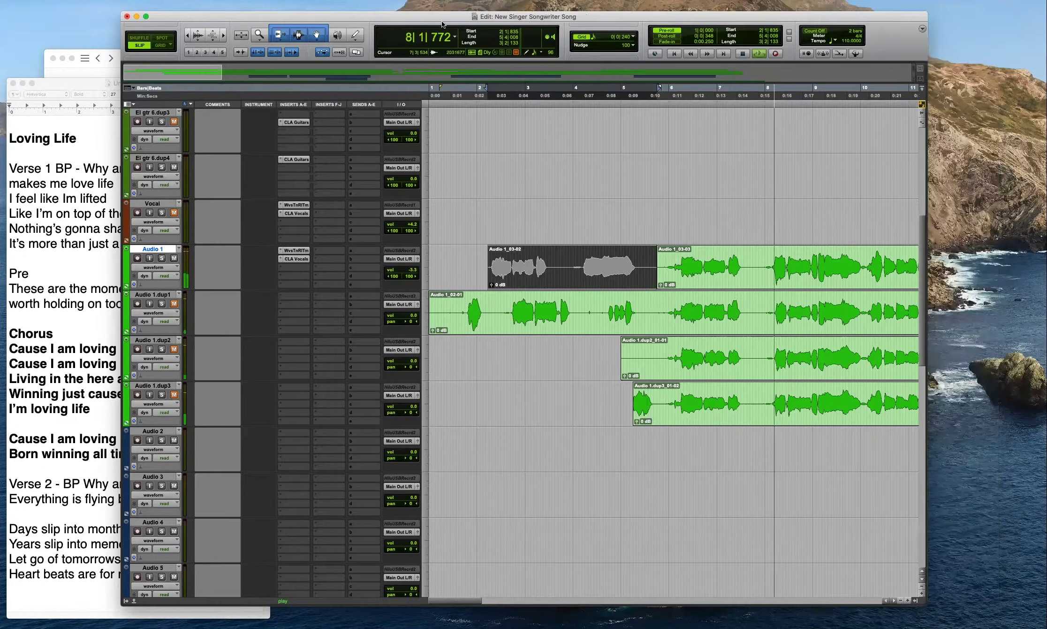
drag(450, 18, 530, 23)
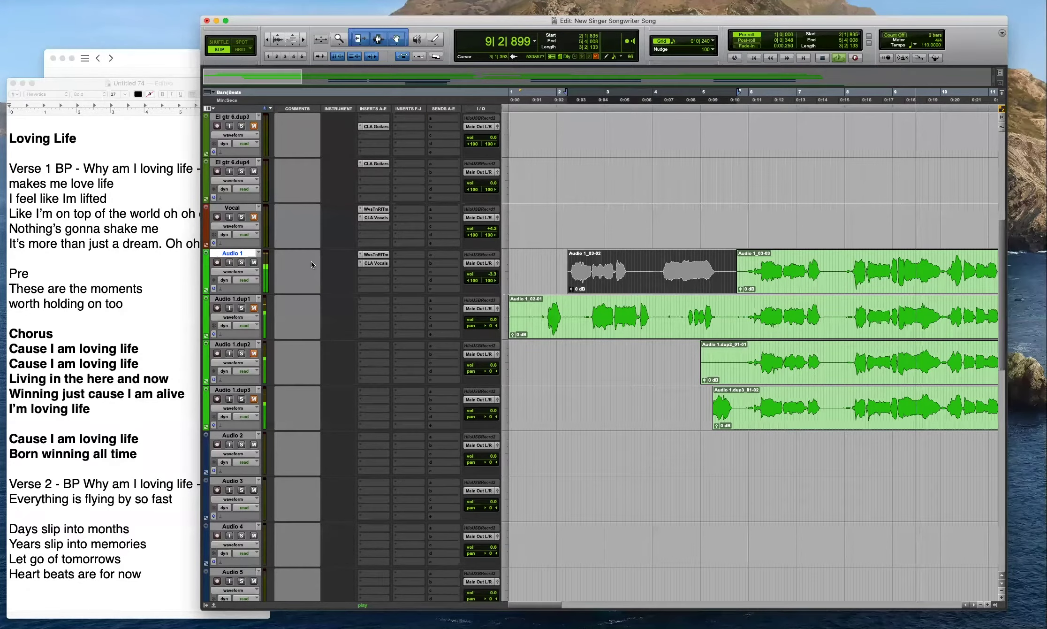
Inspect the Waves Tune Real-Time settings on the Audio 1 track and close the plug-in window.
scroll(311, 261, up, 2)
click(382, 344)
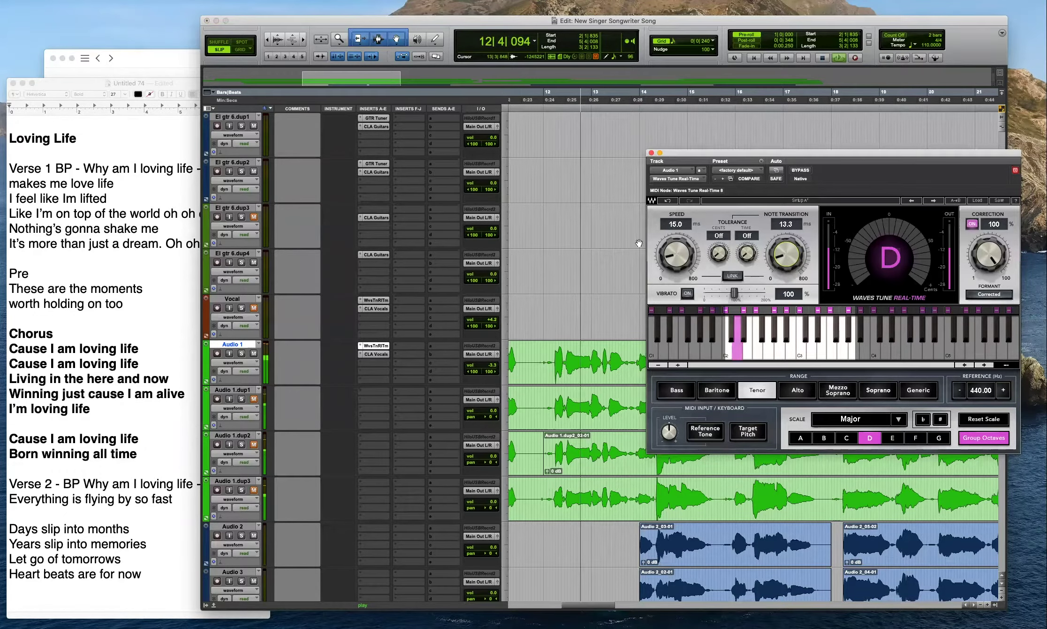
key(super+w)
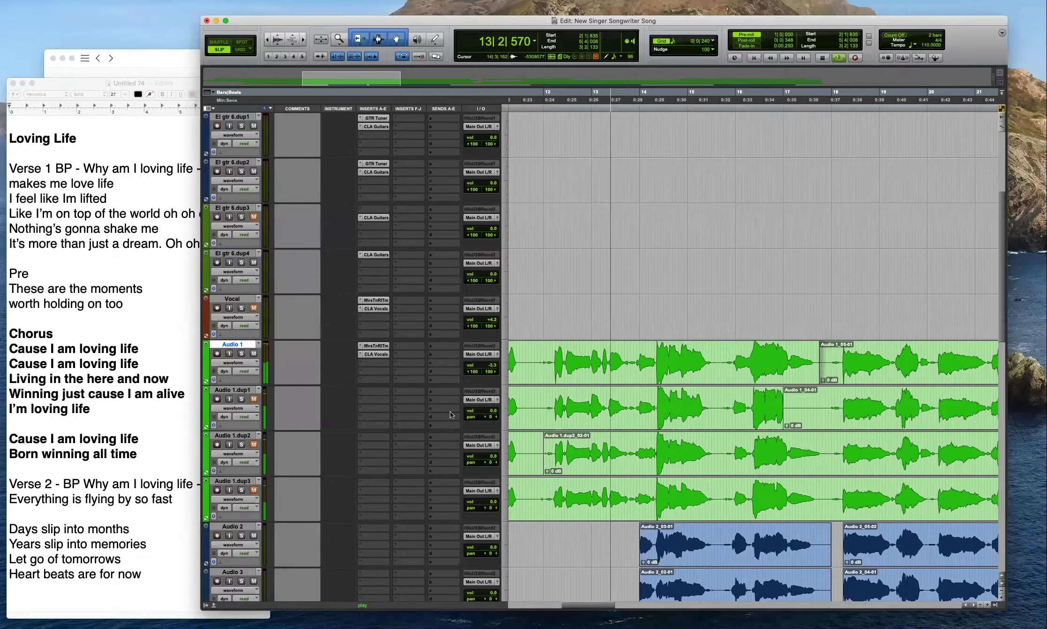
Lower the Audio 2 and Audio 3 tracks to about -6.5 dB and pan them fully to opposite sides.
key(super+z)
scroll(525, 448, down, 3)
drag(486, 462, 443, 454)
drag(482, 415, 492, 412)
drag(493, 459, 508, 462)
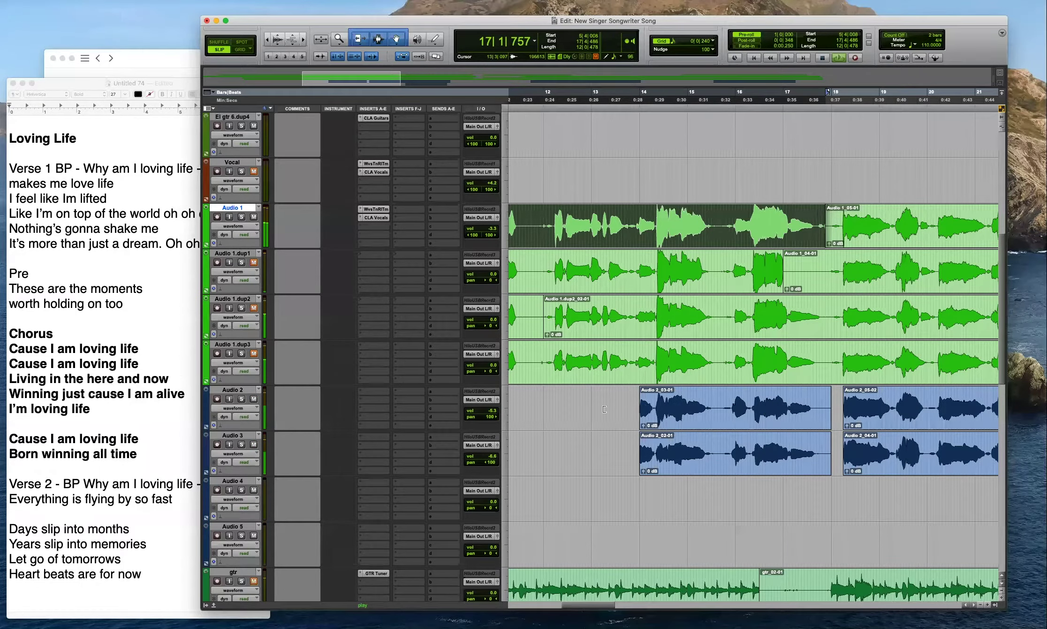
Extend the first Audio 2 and Audio 3 clips back to about 13|3|923 with fade-ins, and the next Audio 2 clip's start to about bar 18.
drag(628, 392, 637, 393)
click(628, 448)
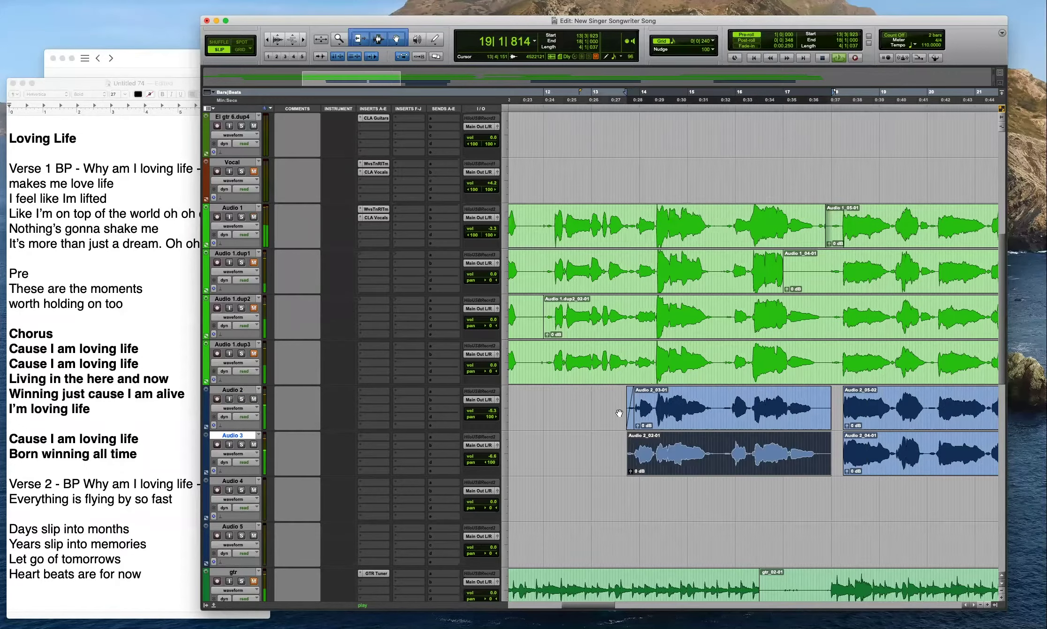
drag(843, 406, 834, 407)
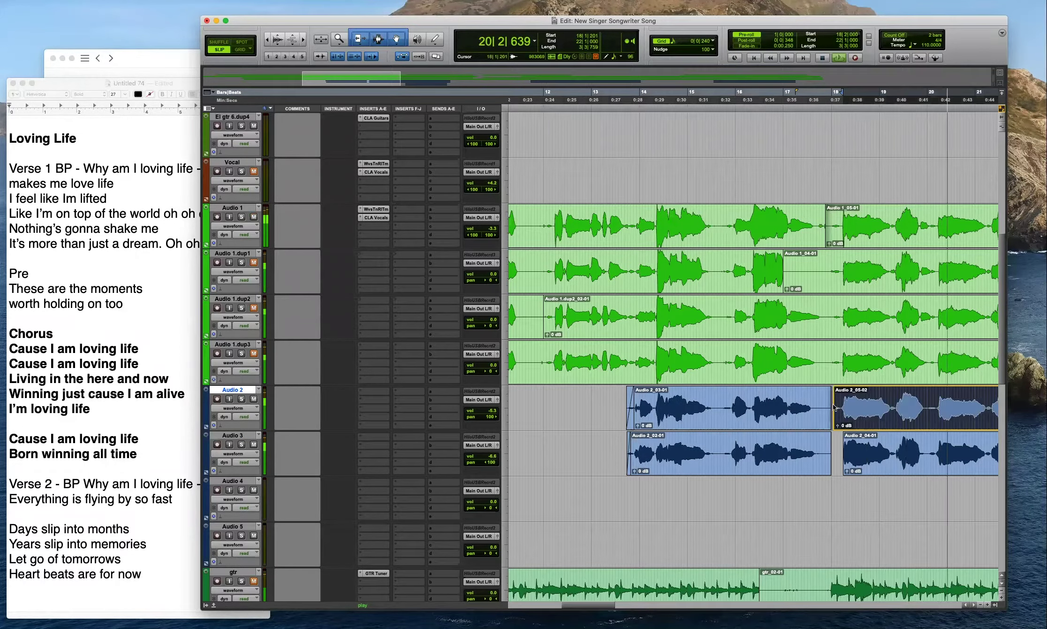
Extend the start of the second Audio 3 clip back to about bar 18, in line with Audio 2.
drag(843, 447, 834, 442)
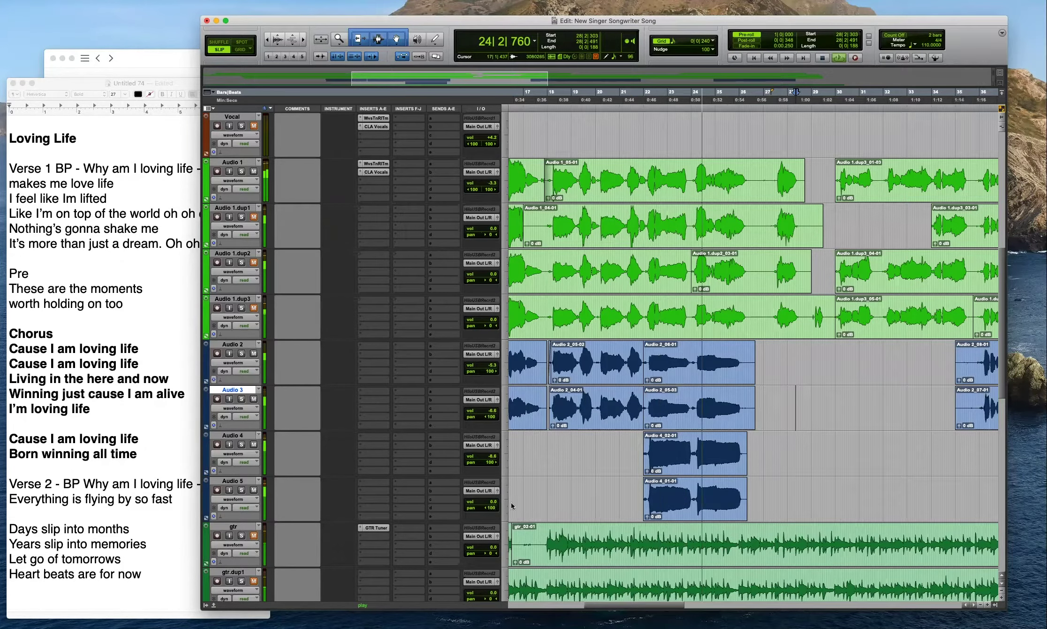
drag(787, 383, 832, 406)
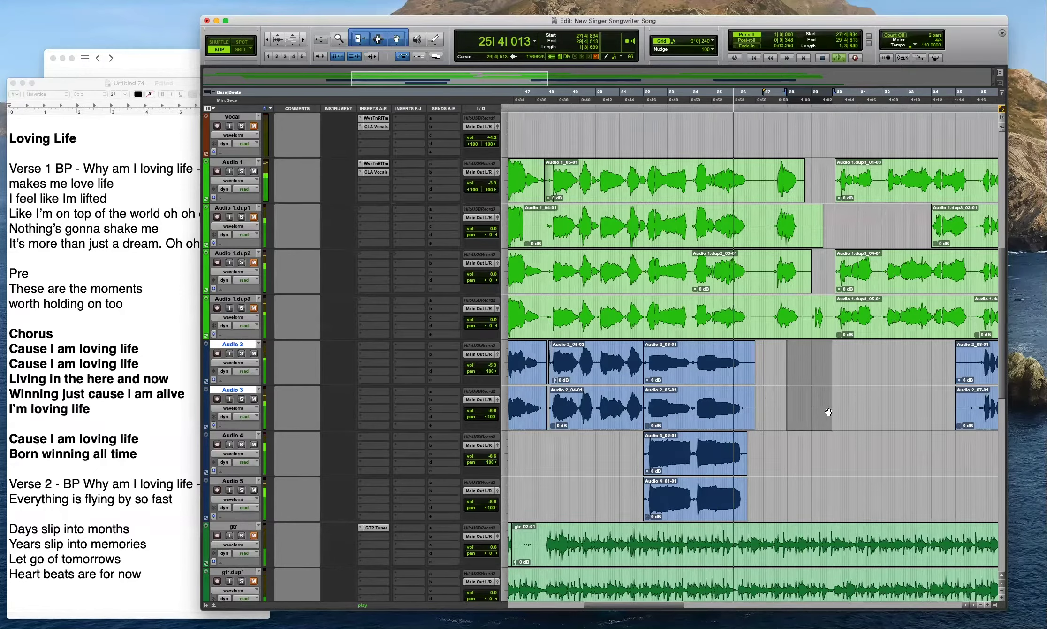
click(828, 412)
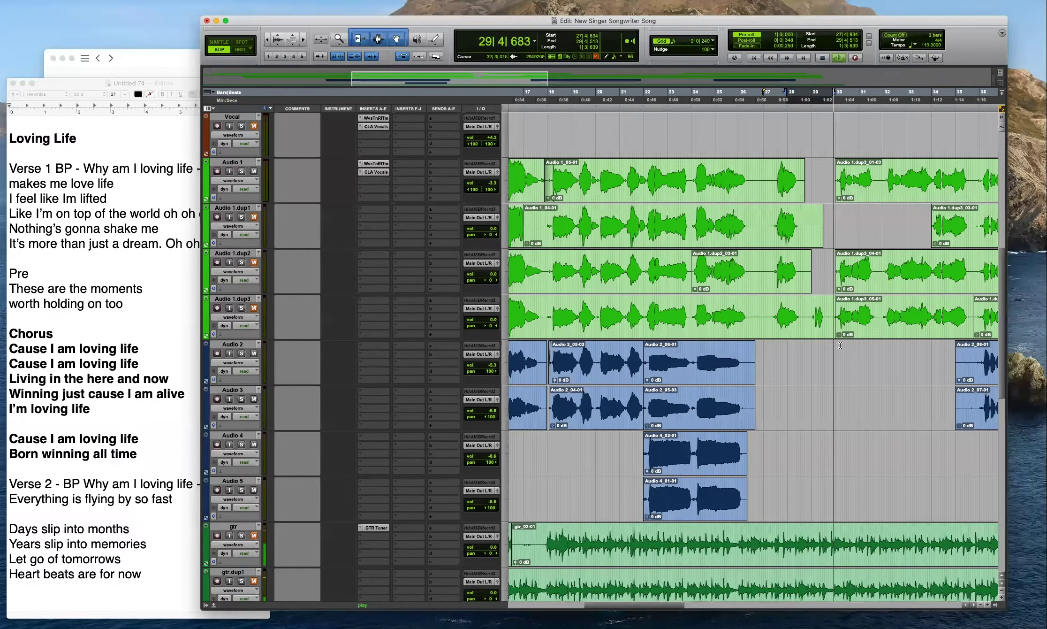
key(t)
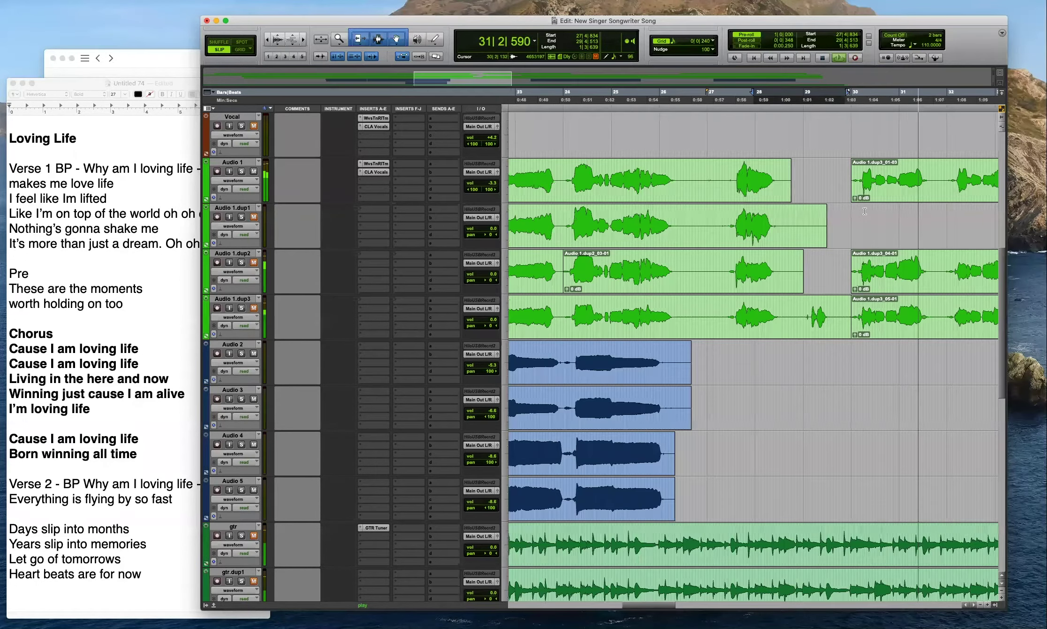
key(super+bracketleft)
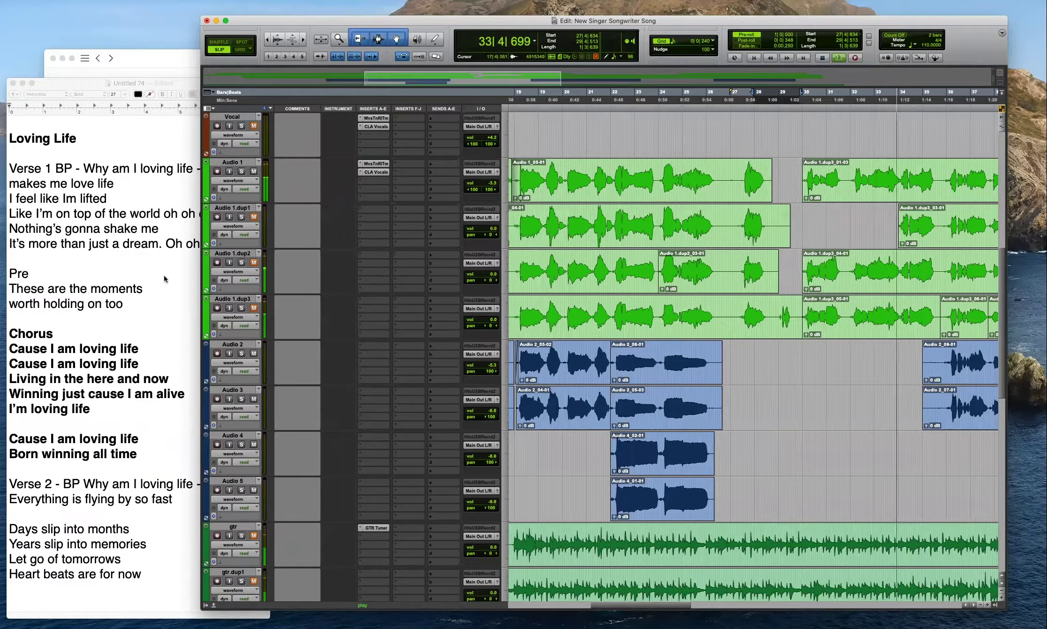
Switch to the lyrics document, add "oh oh oh" after "Years slip into memories", and return to the Pro Tools Edit window.
click(166, 214)
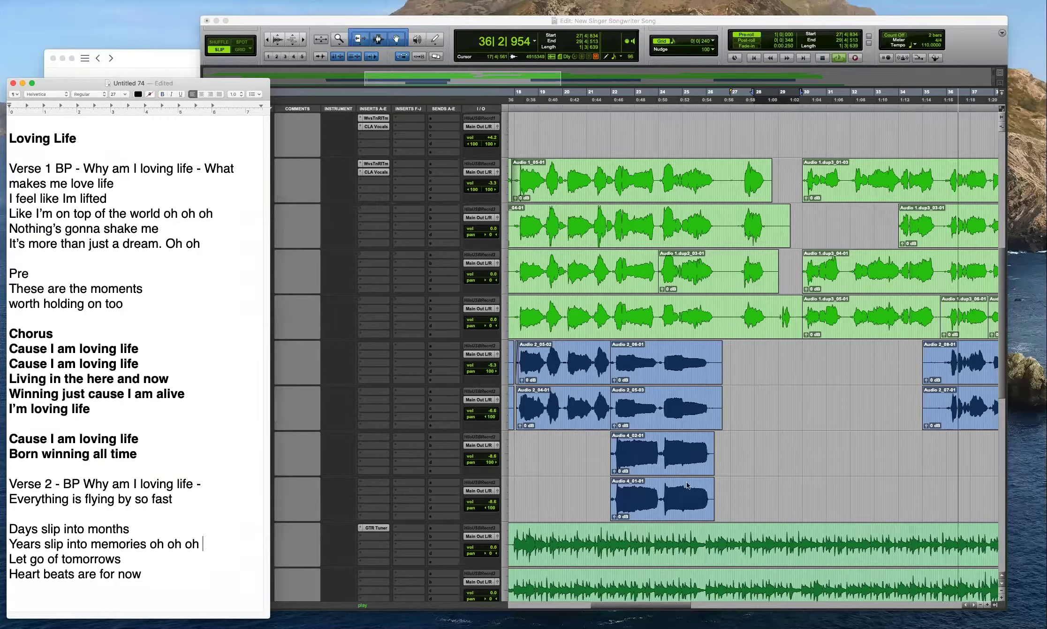
click(850, 410)
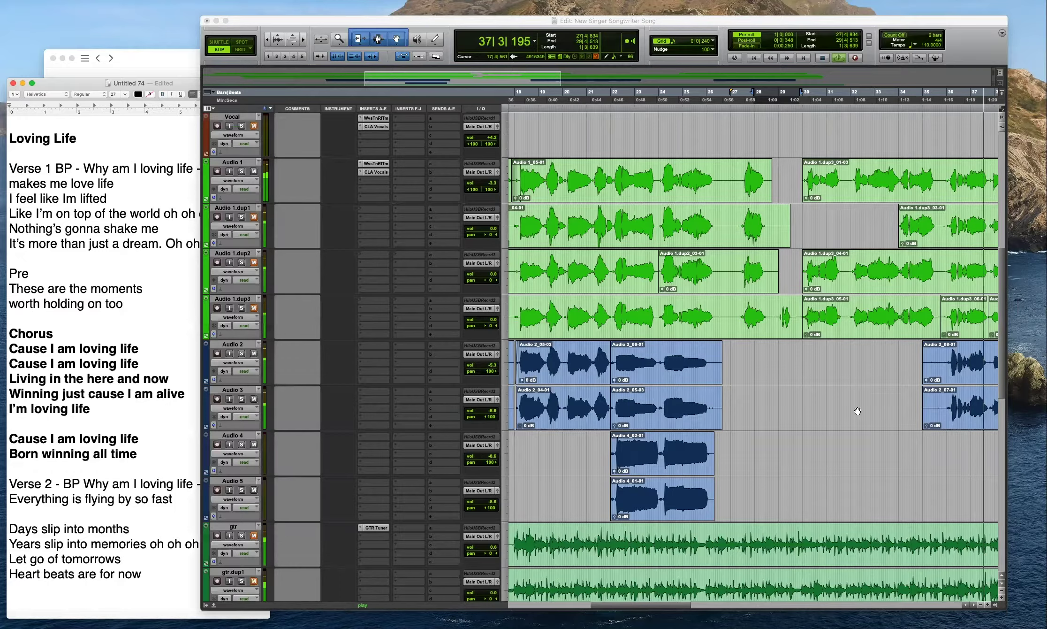
Delete the ends of the last gtr.dup4 and gtr.dup6 clips from about bar 42 onward.
key(super+bracketleft)
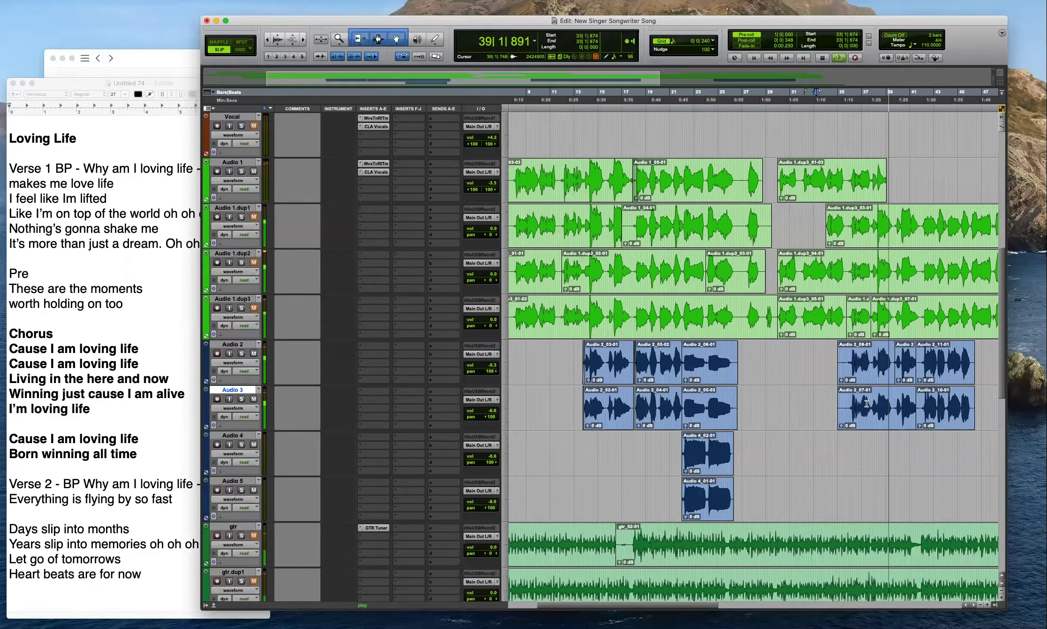
drag(967, 350, 927, 409)
scroll(927, 408, down, 8)
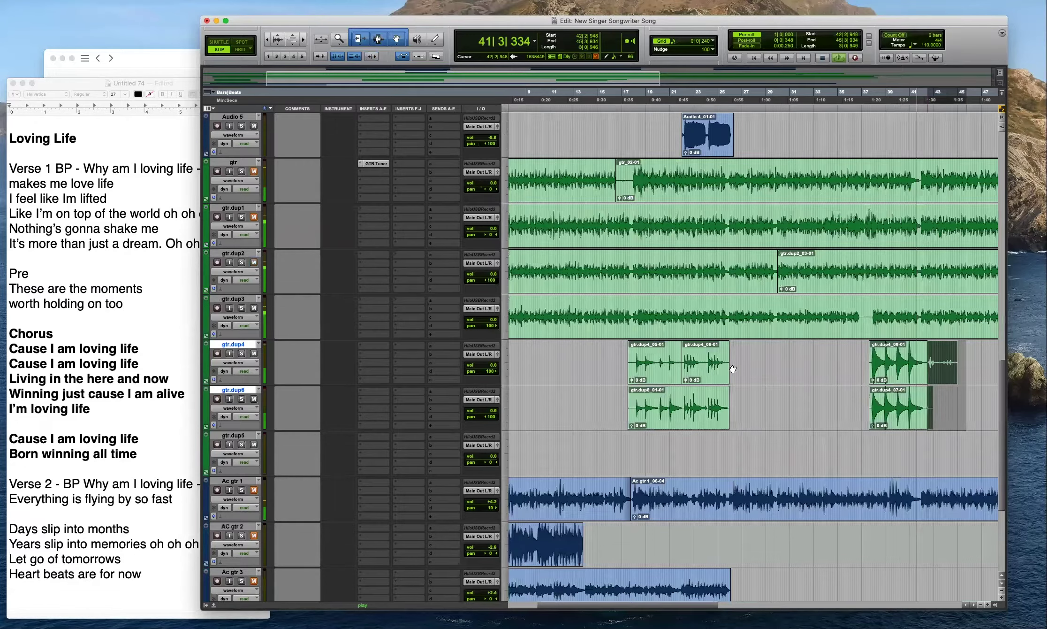
key(BackSpace)
key(n)
key(r)
key(r)
Split the Audio 1.dup1 clip and move its section from about bar 39 to bar 47 up to the Audio 1 track.
scroll(676, 371, up, 10)
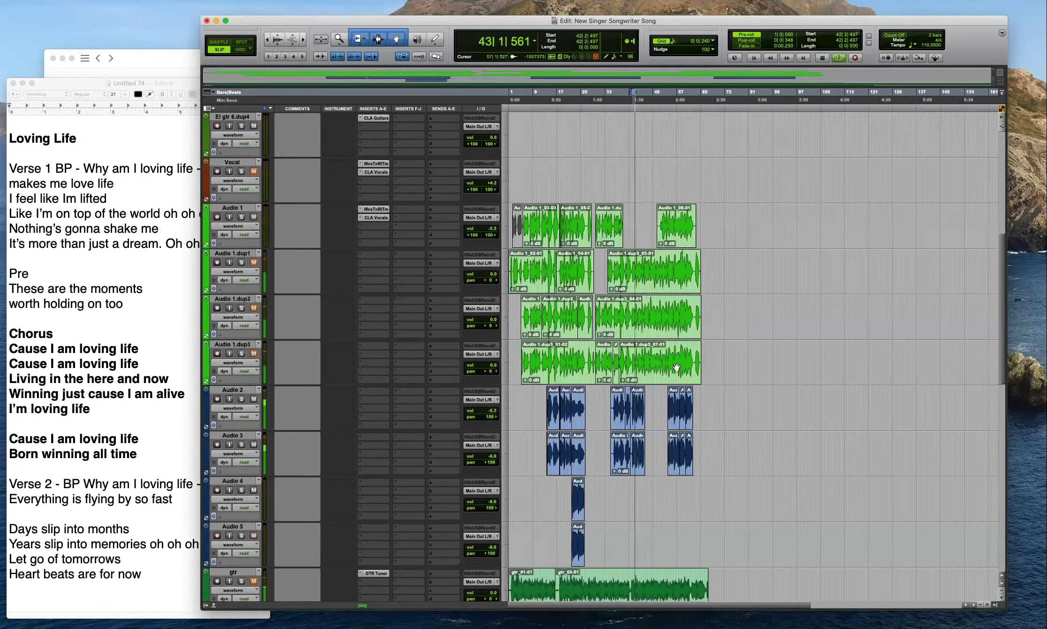
key(super+bracketright)
key(super+bracketright)
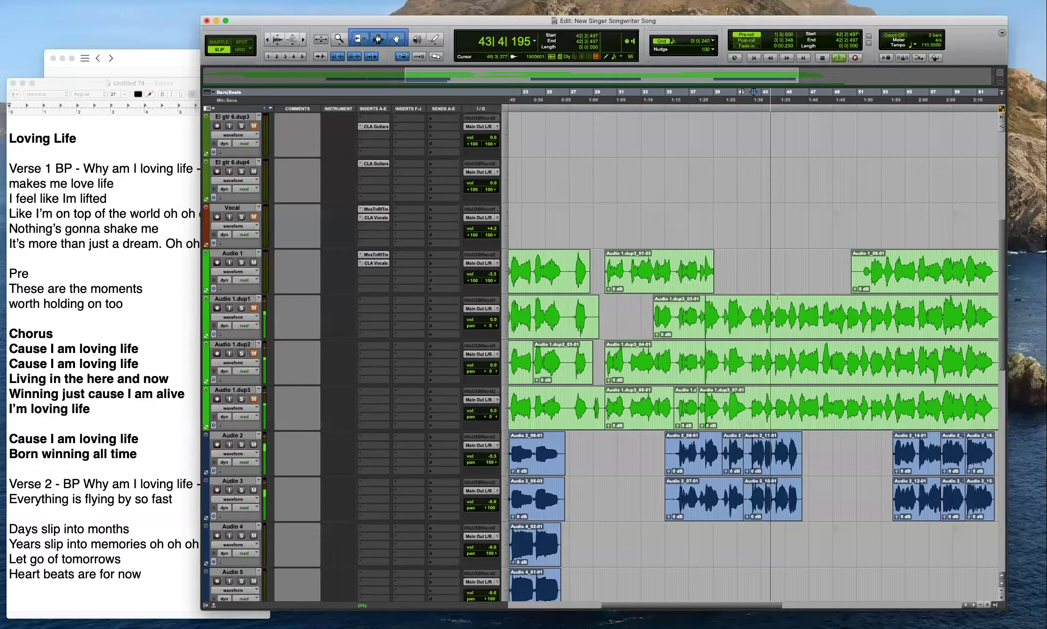
drag(822, 312, 749, 318)
click(722, 310)
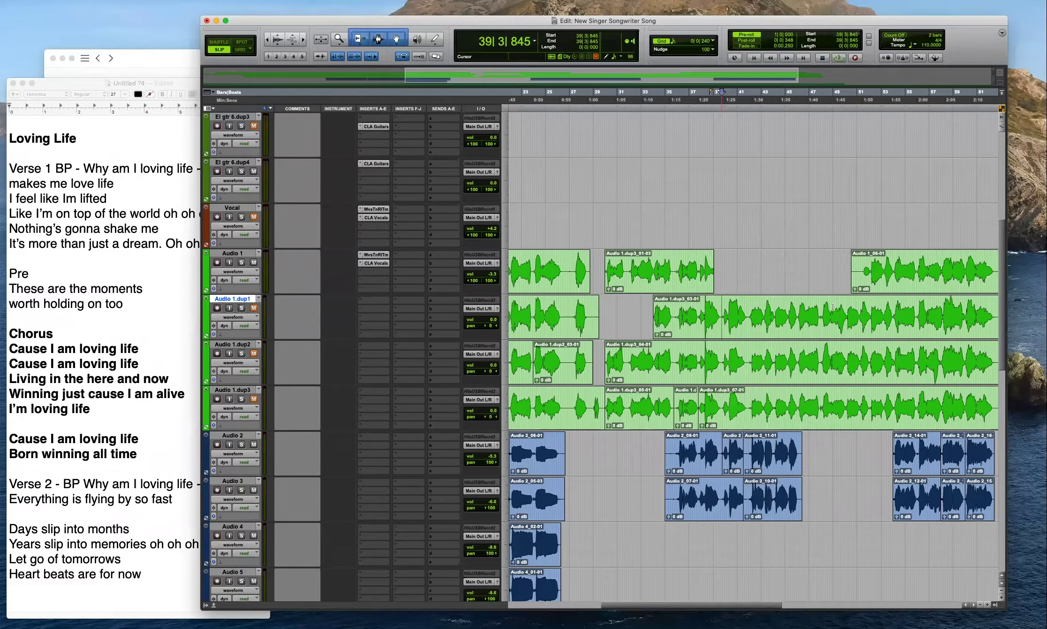
key(b)
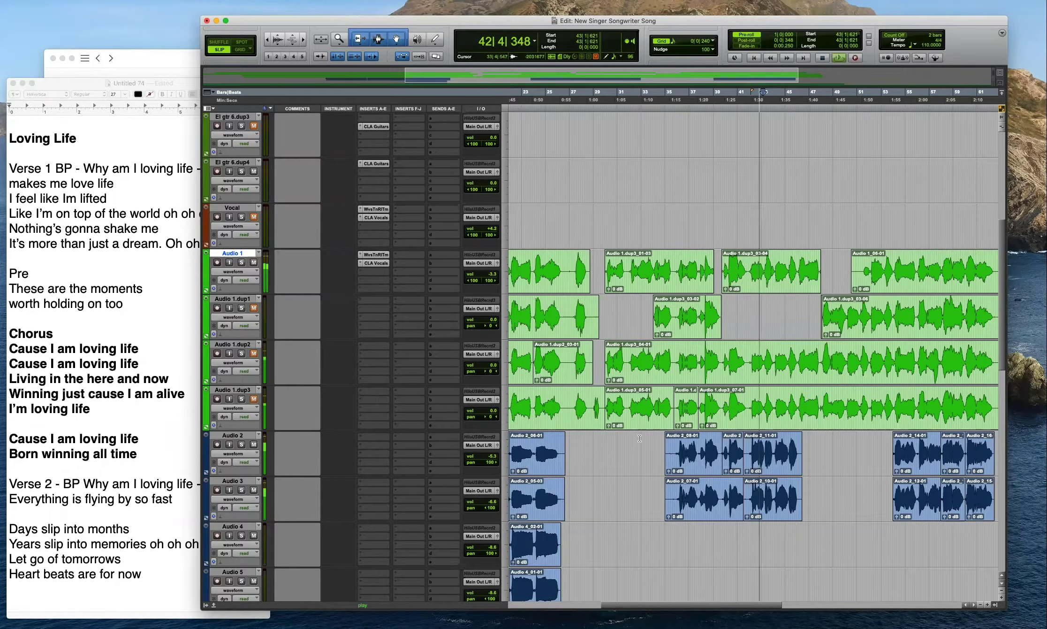
Adjust the Audio 2 and Audio 3 clip boundaries to about 41|4 and blend them with short crossfades.
drag(743, 454, 747, 454)
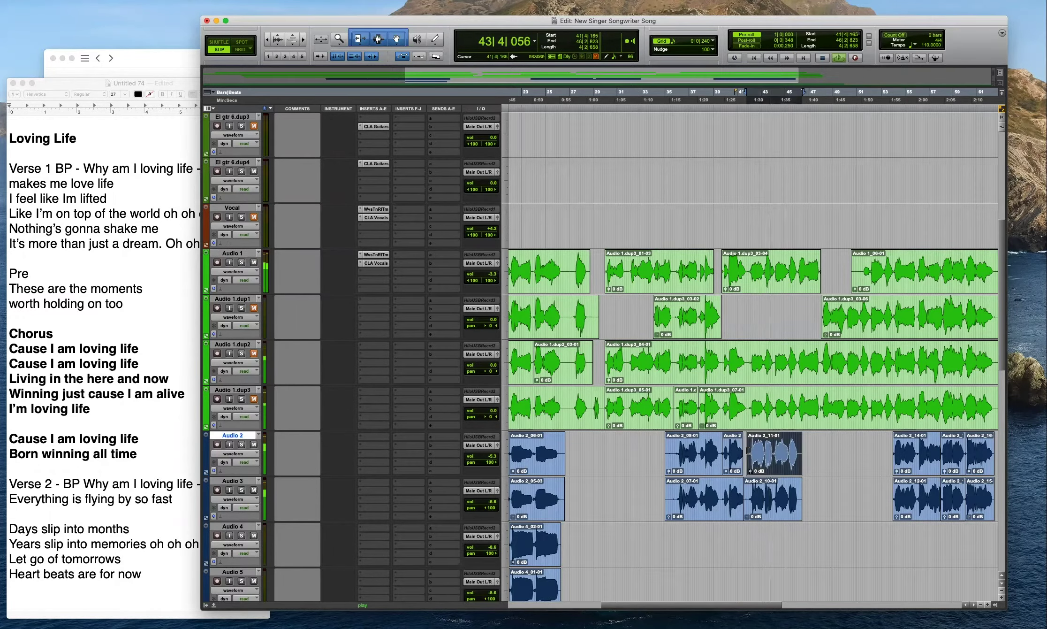
key(t)
key(super+bracketright)
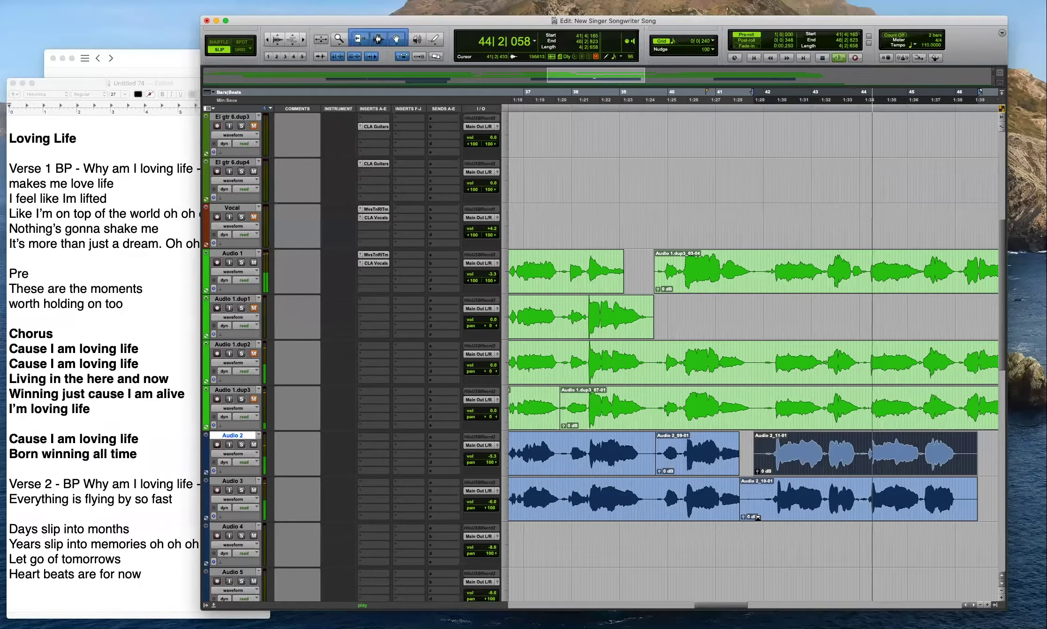
click(756, 470)
key(super+bracketleft)
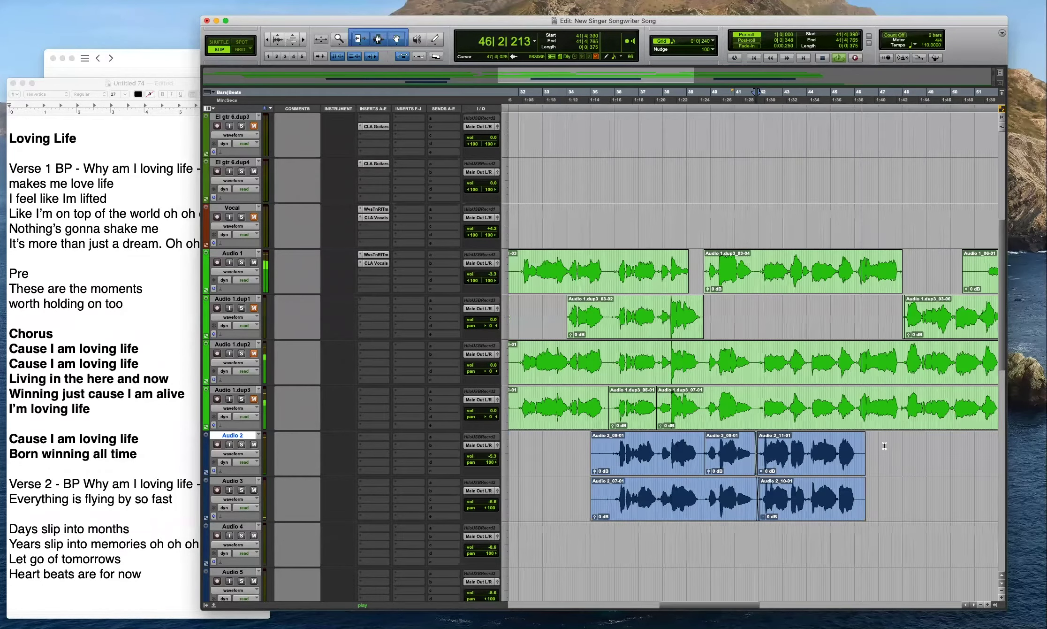
Try to move the Audio 1.dup1 section from about 47|4 to 50|1 up to the Audio 1 track.
key(super+bracketright)
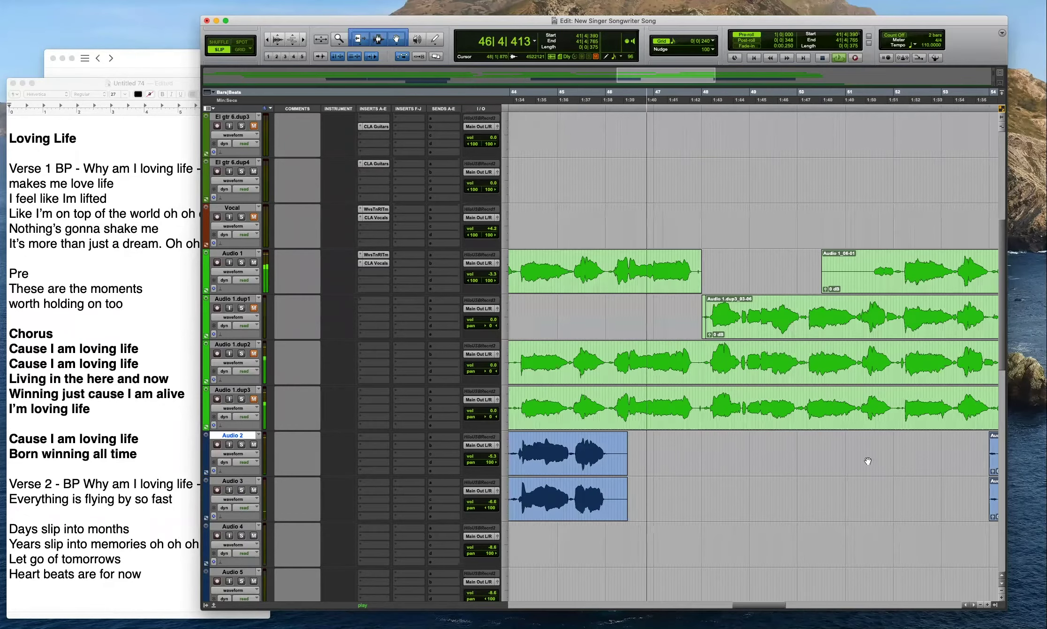
key(super+bracketleft)
key(super+bracketleft)
click(858, 398)
key(super+bracketright)
key(super+bracketright)
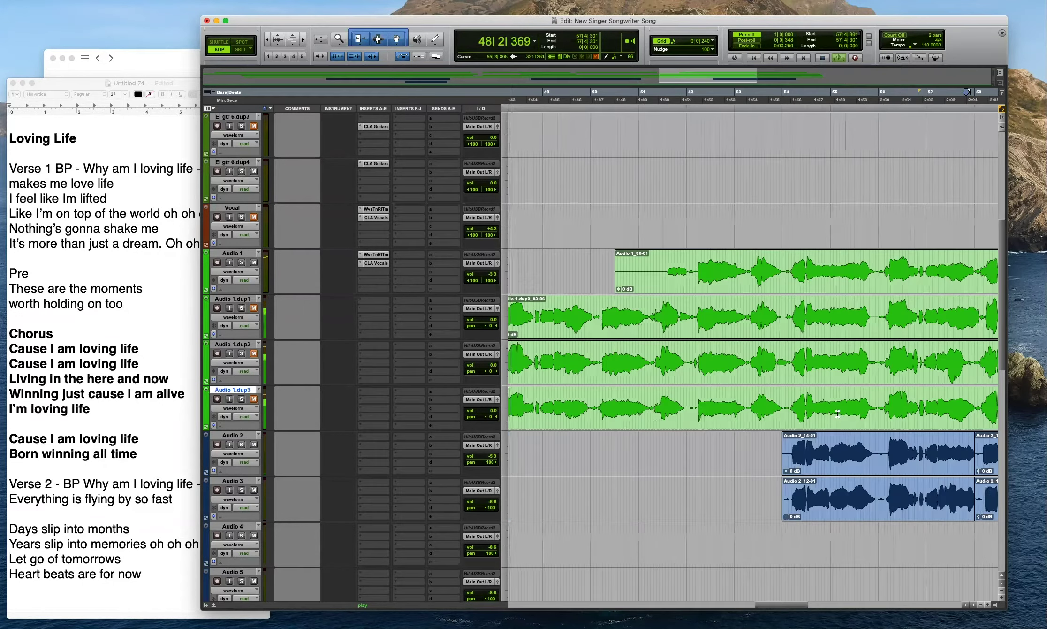
key(super+bracketleft)
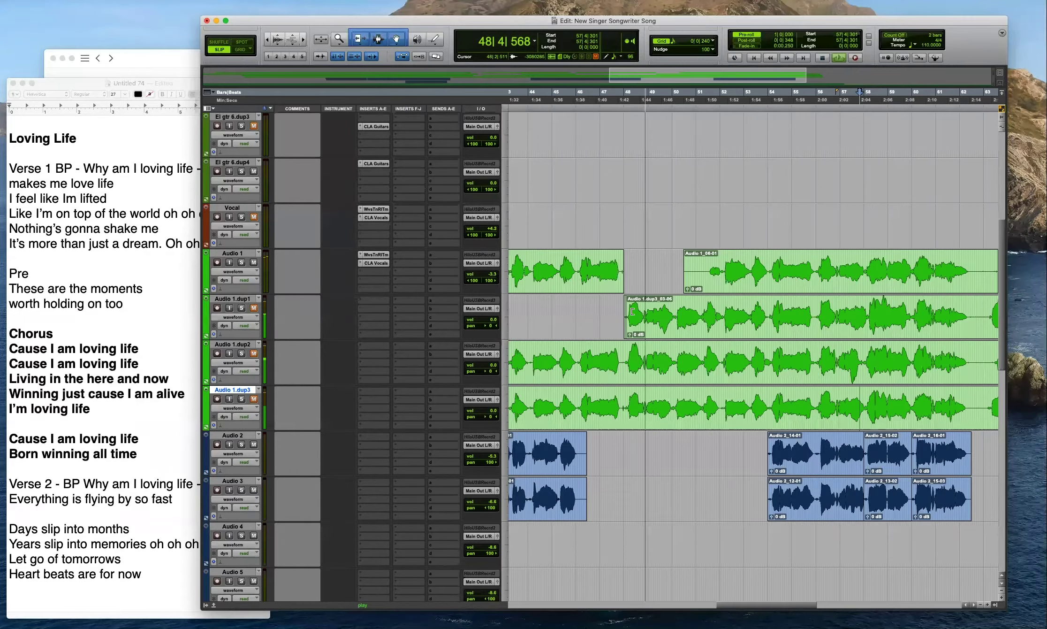
key(b)
drag(618, 310, 689, 282)
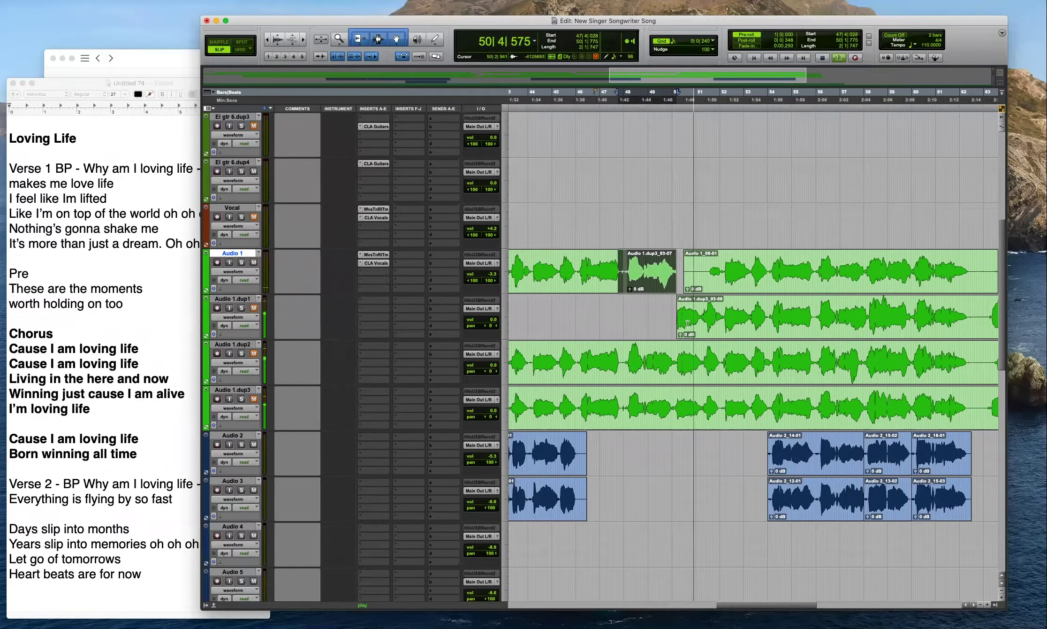
key(super+z)
Remove the start of Audio 1's last clip up to about bar 52, and move the Audio 1.dup1 section from 47|4 to bar 52 up to Audio 1.
drag(676, 265, 723, 265)
key(BackSpace)
click(723, 309)
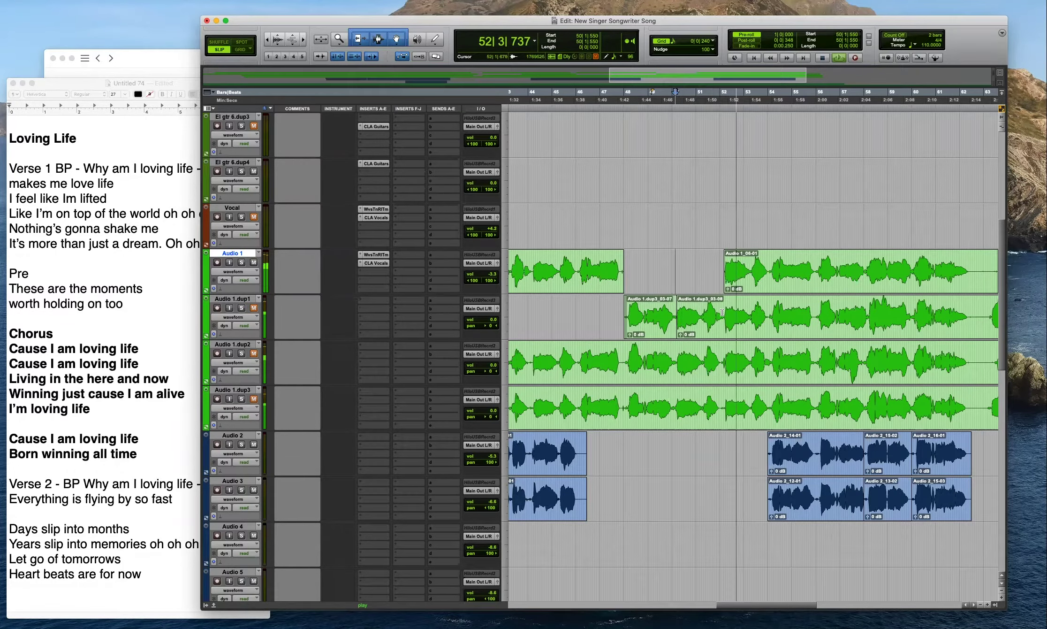
key(b)
click(713, 324)
shift+click(656, 332)
drag(656, 333, 656, 283)
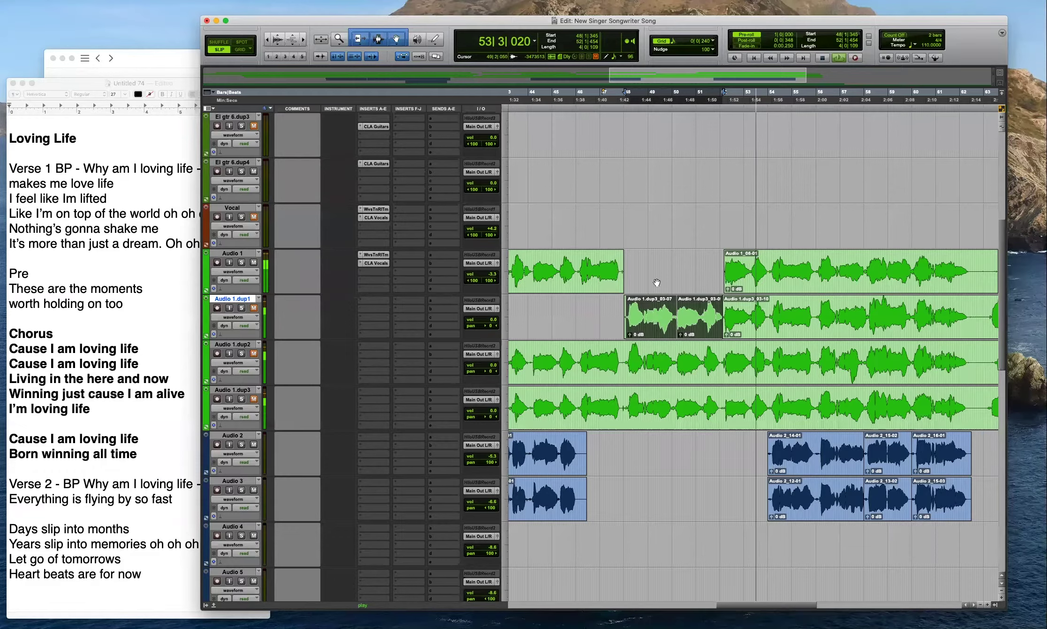
click(619, 310)
key(r)
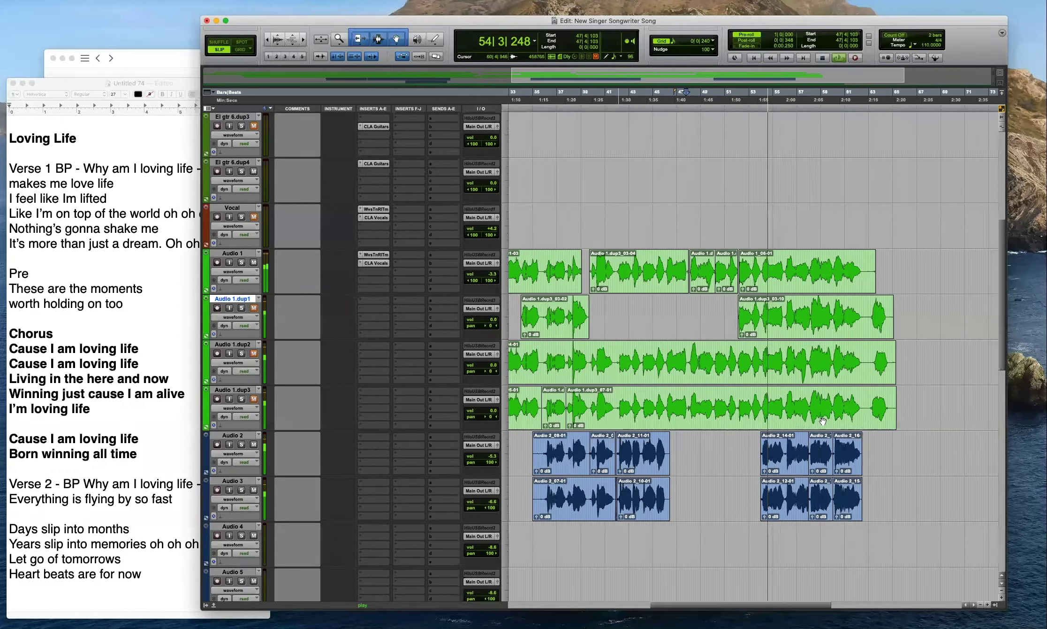
Shift the Audio 2 and Audio 3 clip boundaries near bar 58 to about 58|1 with short crossfades.
key(t)
scroll(867, 426, right, 5)
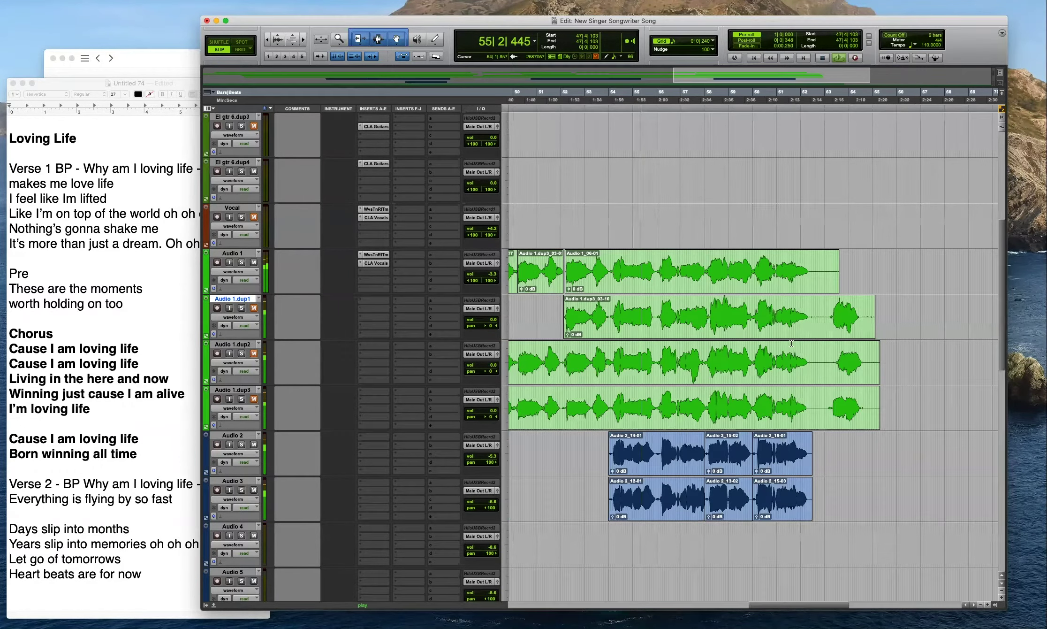
scroll(618, 409, up, 5)
scroll(618, 409, up, 3)
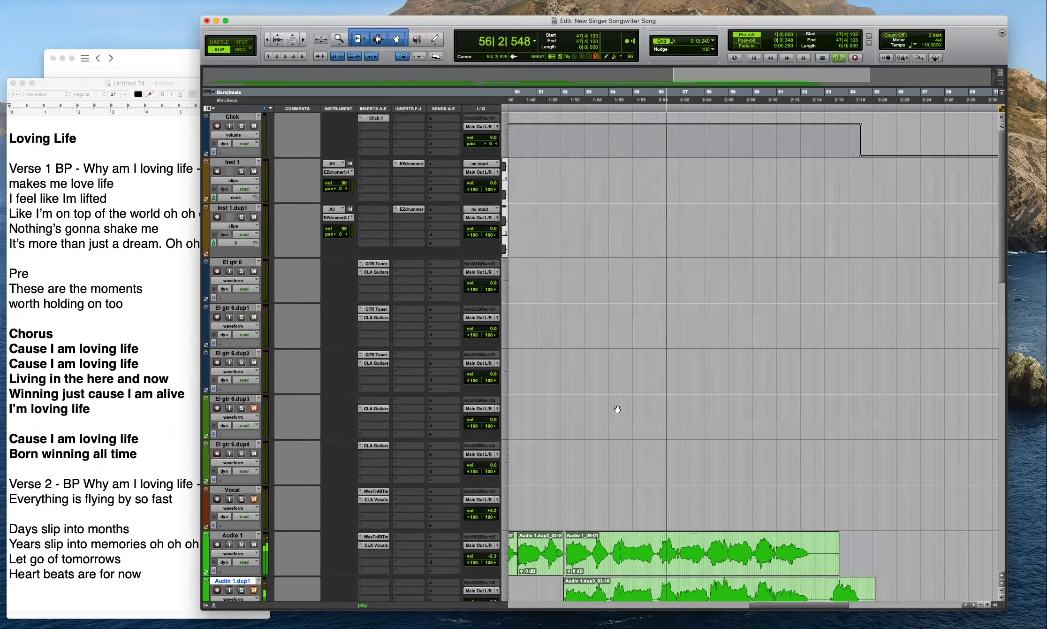
scroll(618, 409, down, 10)
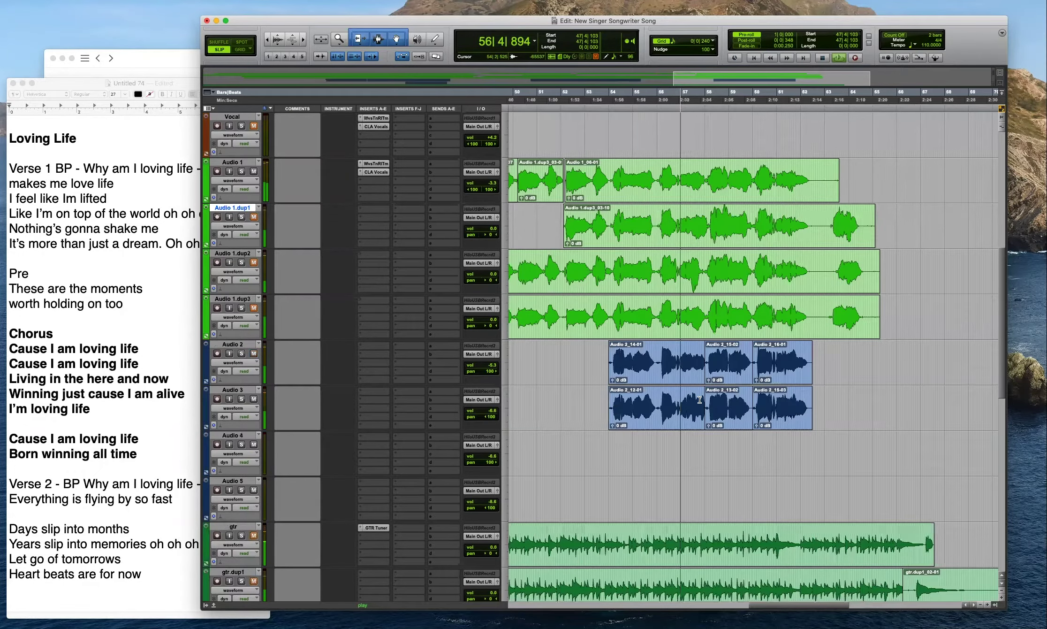
scroll(699, 399, up, 3)
scroll(683, 368, down, 1)
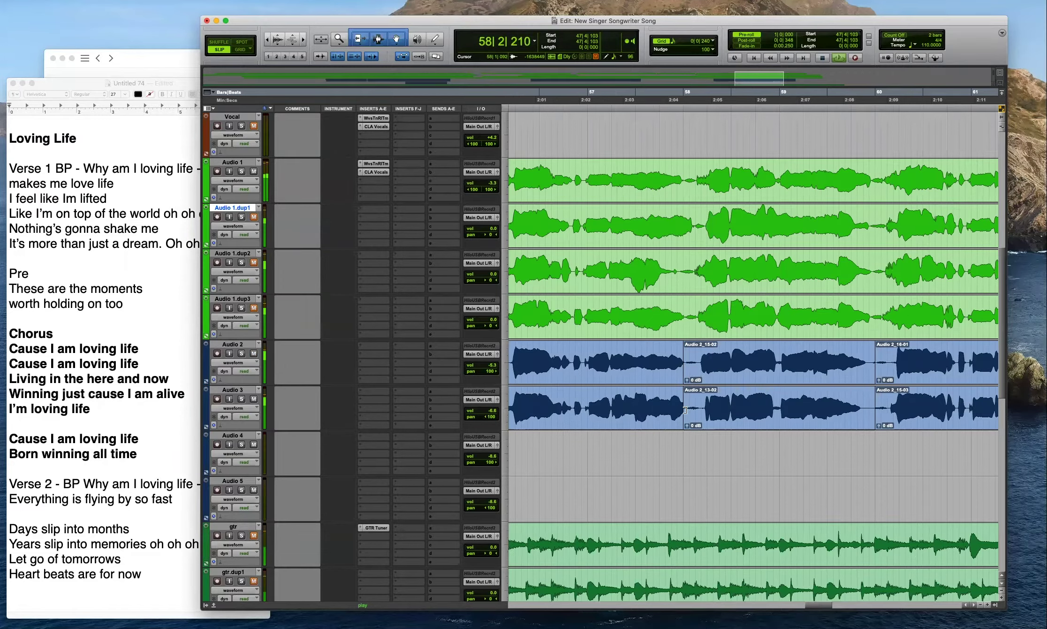
drag(701, 425, 704, 425)
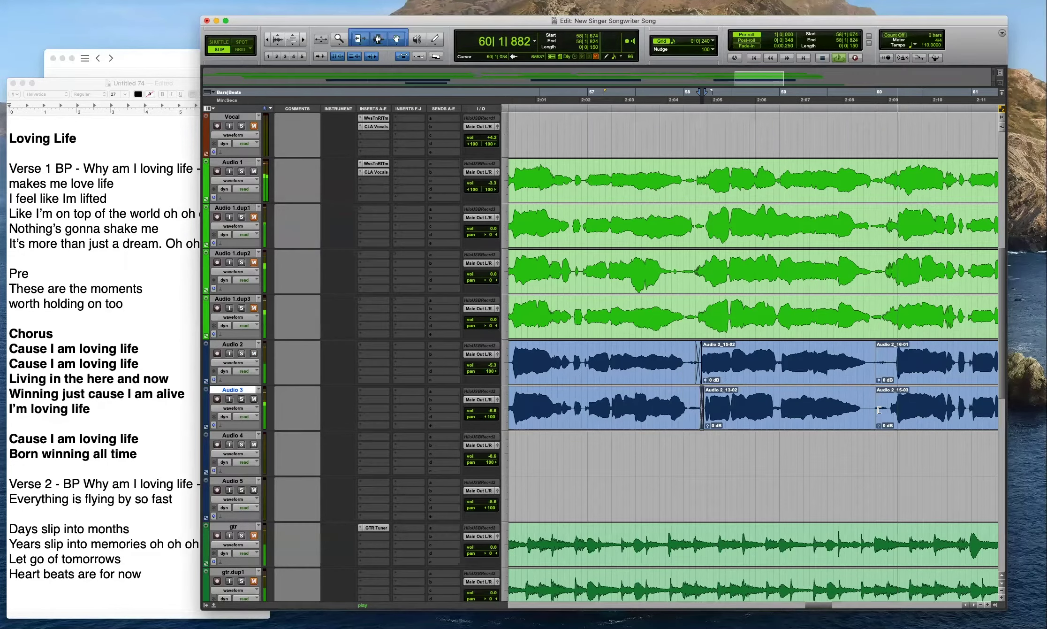
Extend the last Audio 3 clip's start back to about 59|4, and crossfade the last two Audio 2 clips near the same position.
drag(875, 409, 866, 413)
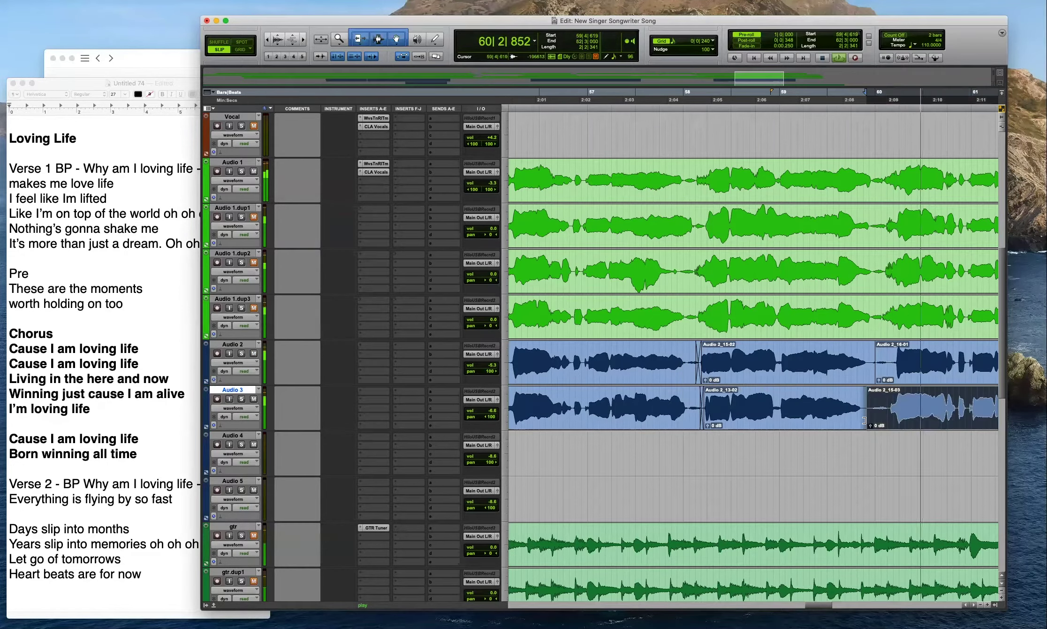
click(869, 370)
key(r)
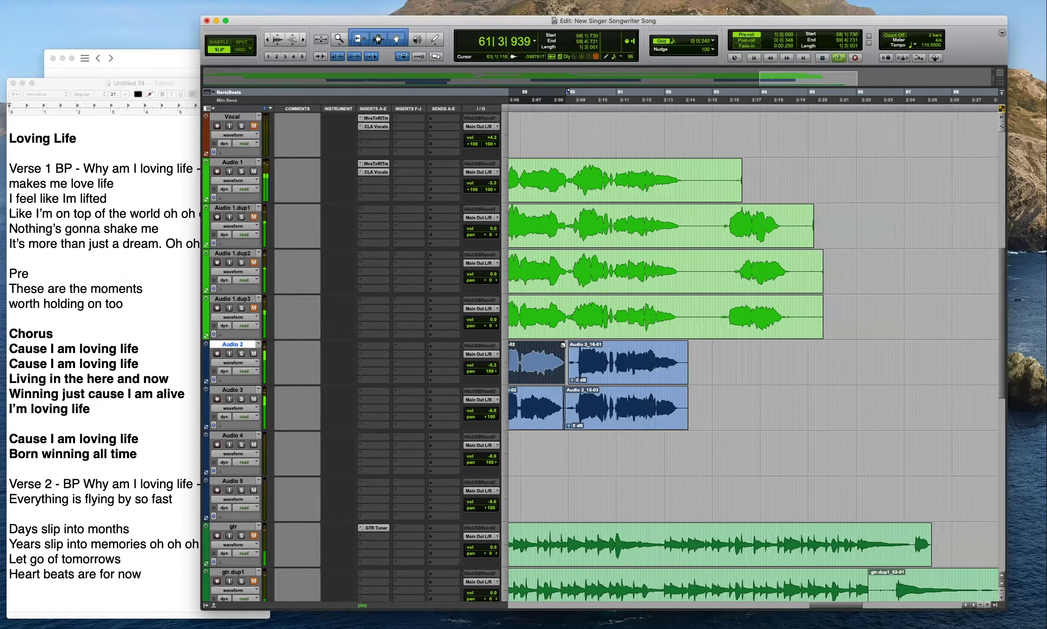
drag(563, 345, 559, 346)
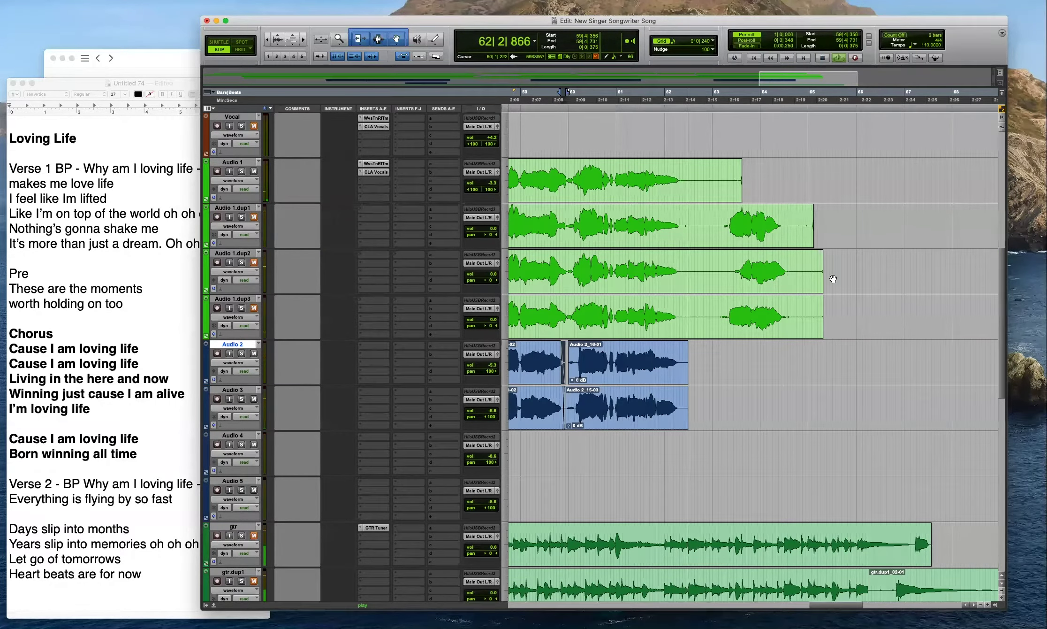
Trim the ends of the Audio 1 duplicate tracks' last clips to about 64|4.
click(797, 313)
key(s)
key(space)
Shorten Audio 1's last clip, move the final Audio 1.dup1 phrase from 63|1|379 up to Audio 1, and play the transition.
click(717, 217)
key(b)
drag(755, 239, 699, 172)
key(super+z)
key(BackSpace)
drag(742, 221, 733, 183)
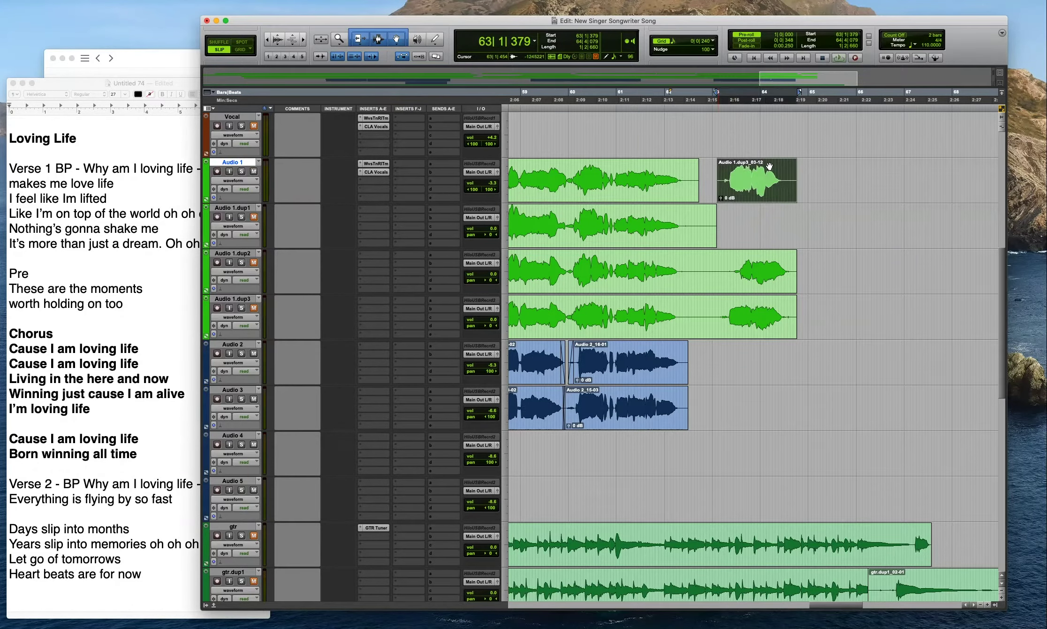
click(719, 134)
key(t)
key(space)
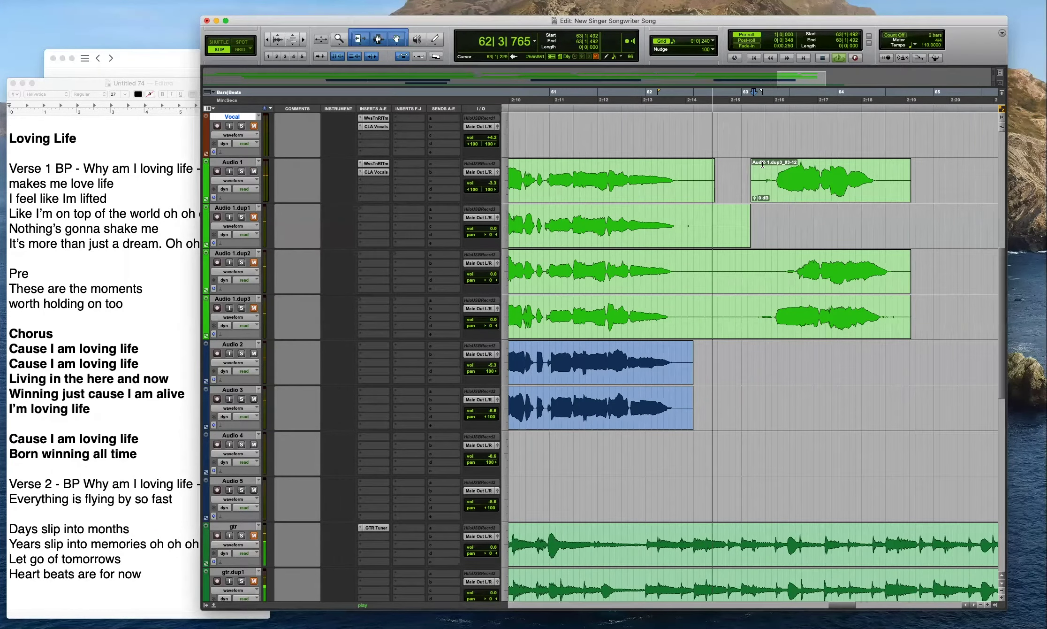
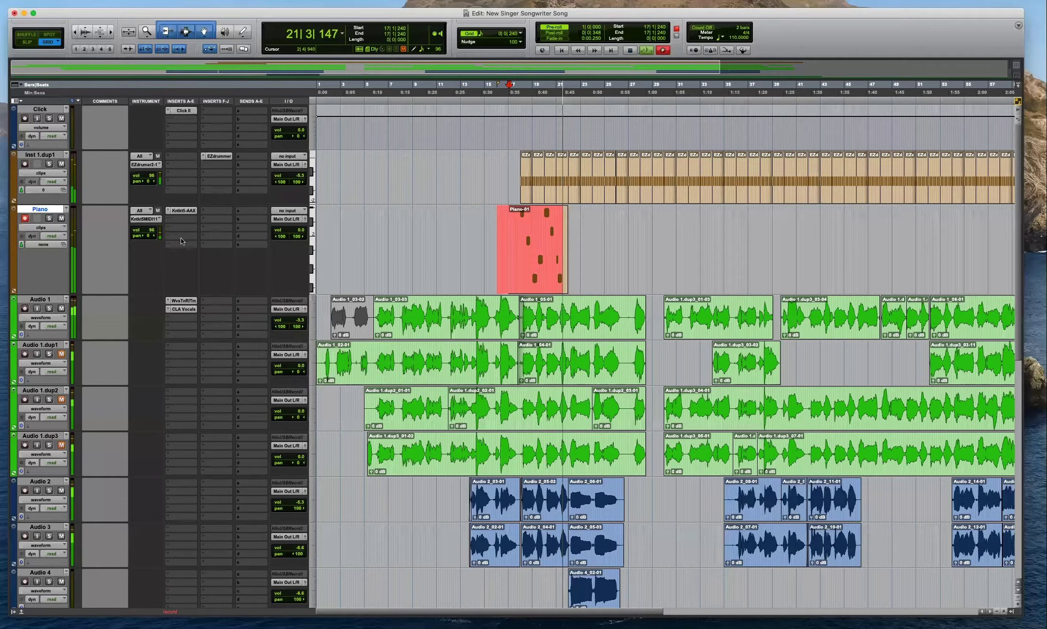
Stop the Piano track's MIDI recording at about 21|3.
key(space)
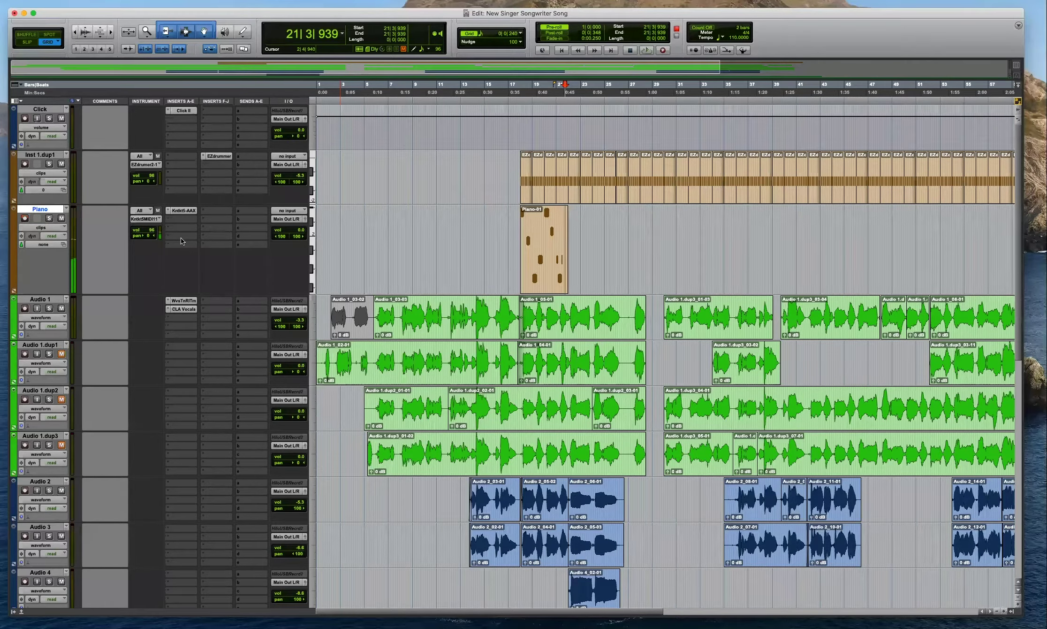
Undo the last Piano take and play briefly around 21|1.
key(super+z)
key(super+space)
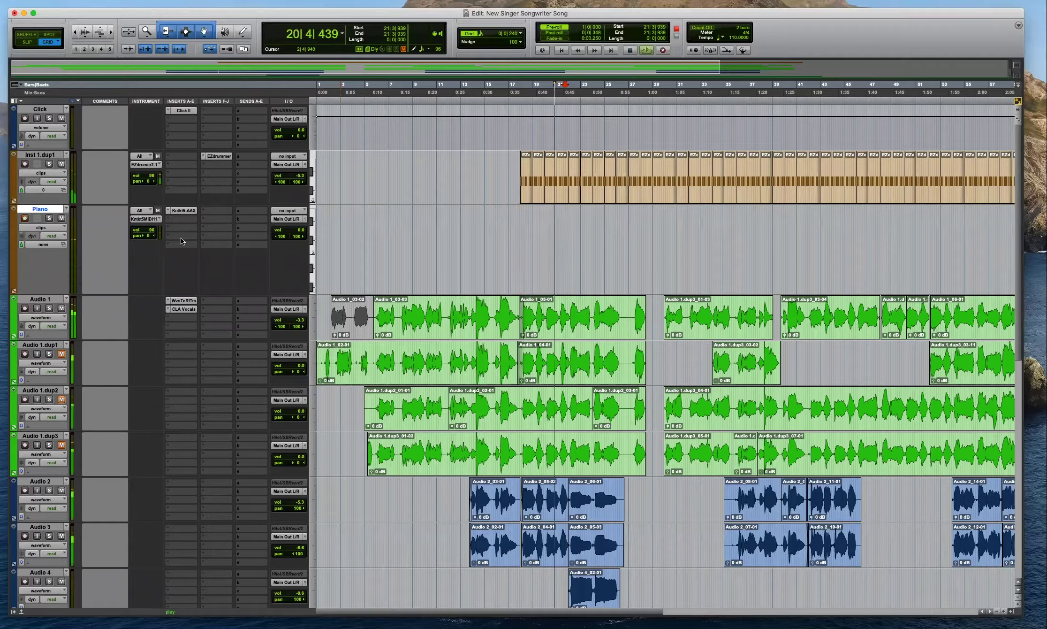
key(space)
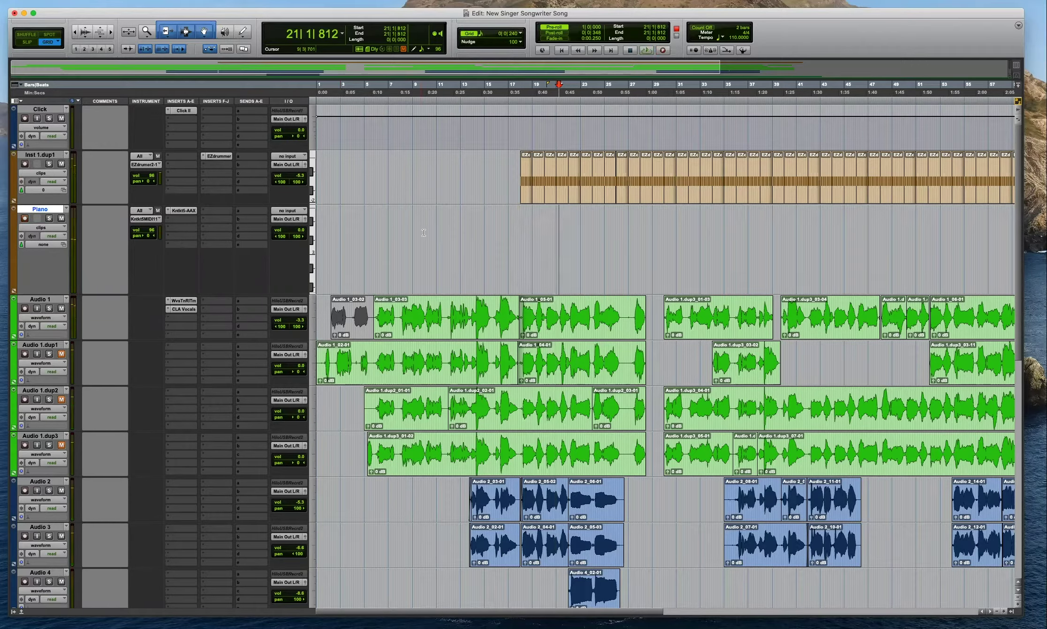
Record a new piano melody on the Piano track from 17|3|240 to about 22|3.
click(515, 223)
key(t)
key(super+bracketright)
key(super+space)
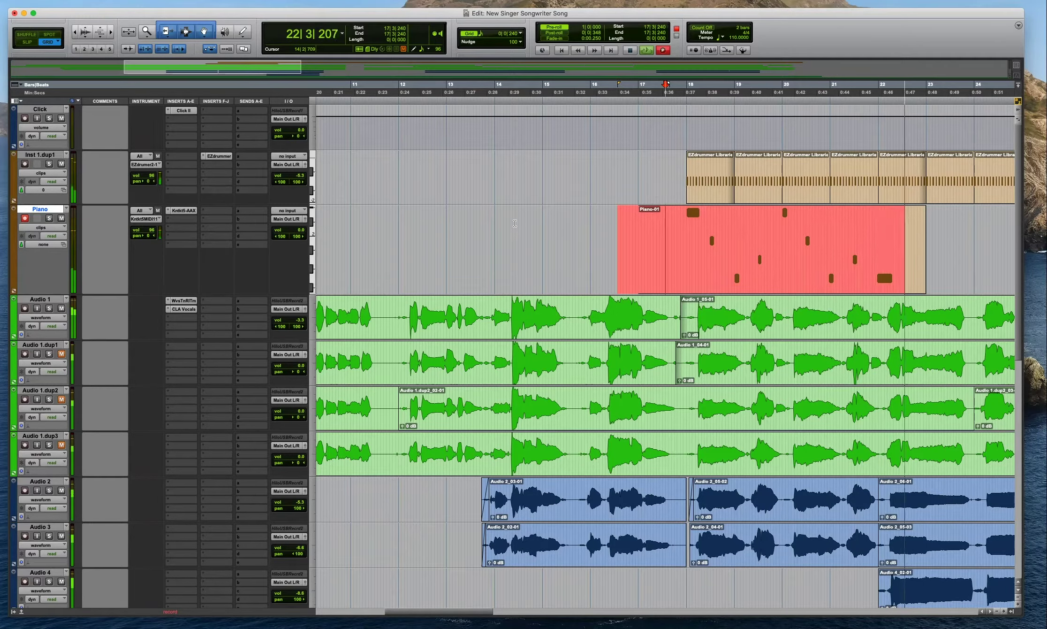
key(space)
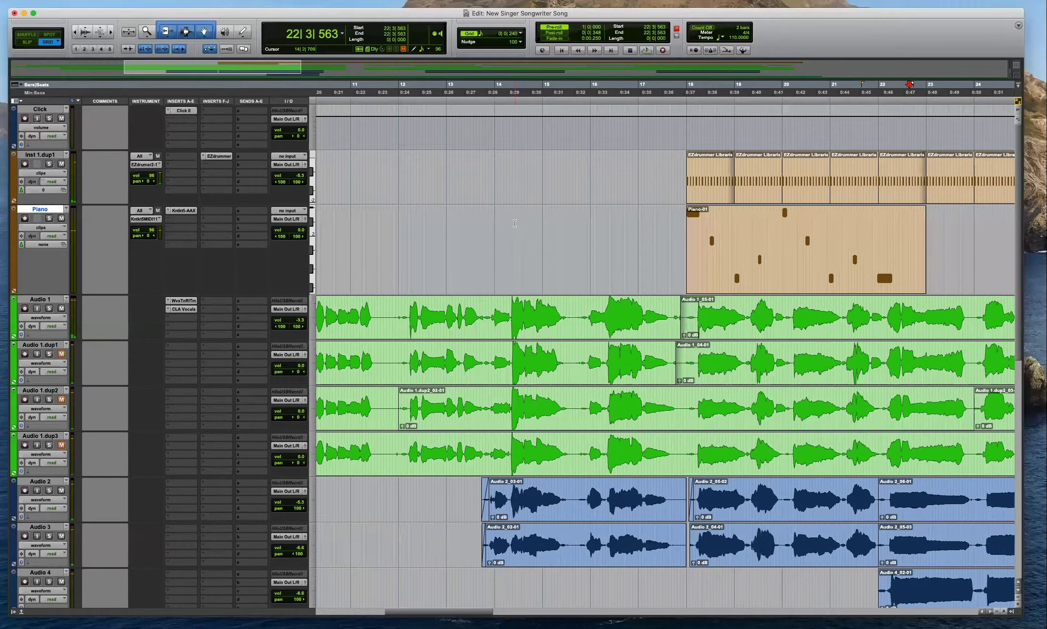
Delete the Piano clip's end from 21|4|480 onward and record the continuation from that point.
key(shift+r)
drag(969, 235, 873, 231)
key(BackSpace)
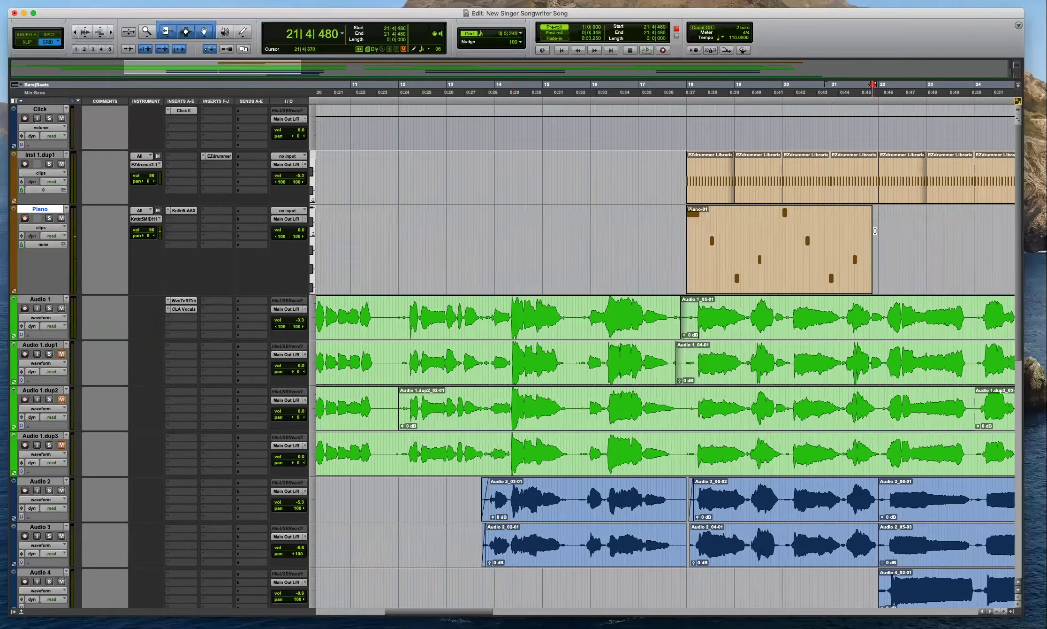
key(super+bracketright)
key(space)
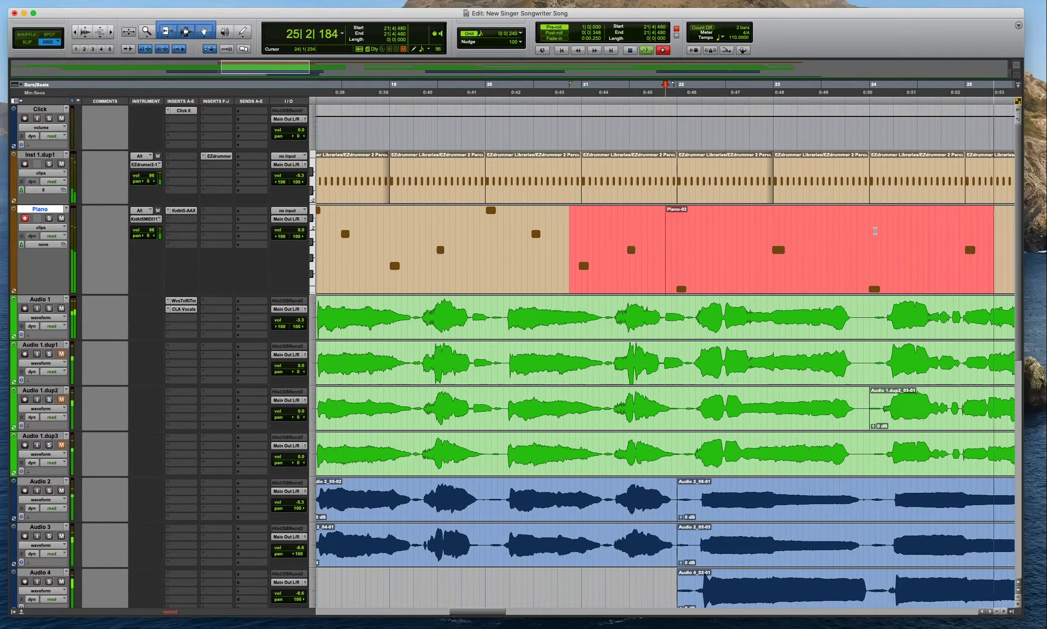
Quantize the selected Piano clips from bar 18 with the quantize grid set to 1/8 note.
key(r)
key(r)
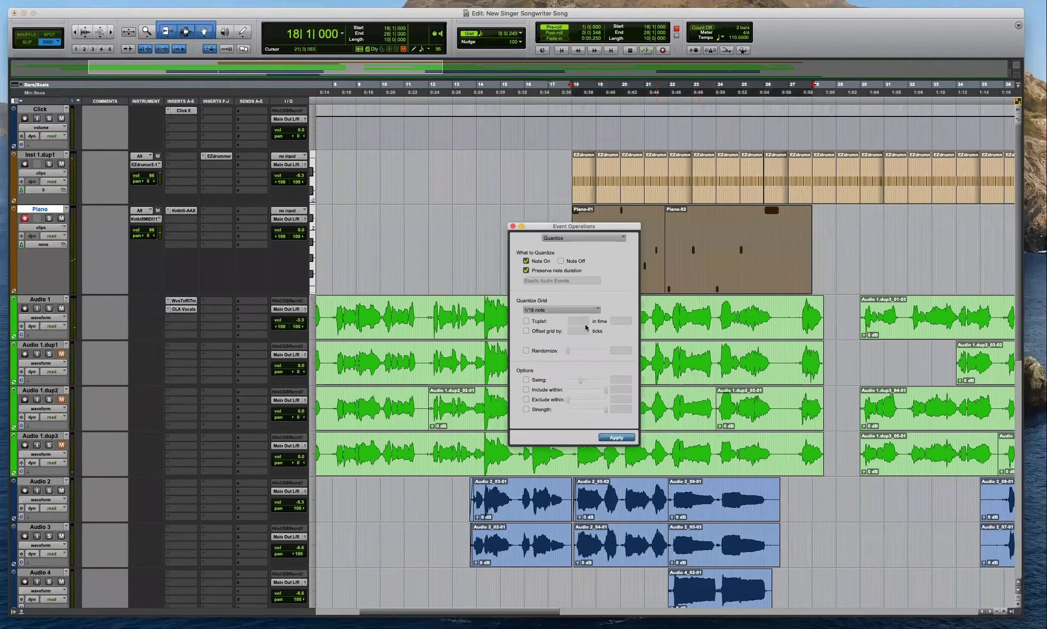
click(558, 310)
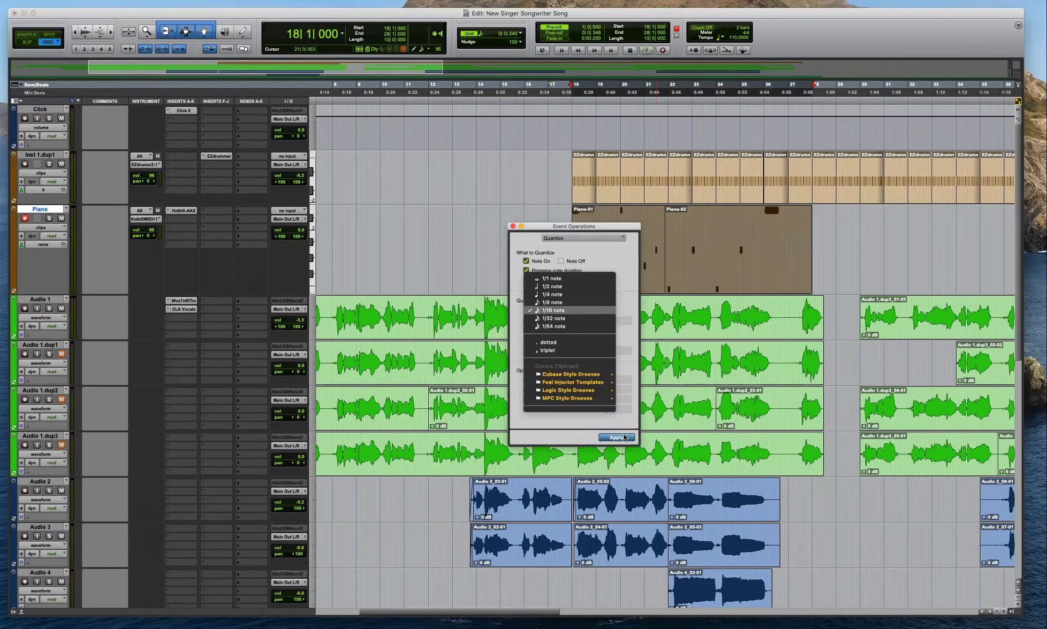
click(550, 301)
Play the piano entrance from 17|4|480 and raise the Piano track's volume to +1.2.
click(584, 221)
key(t)
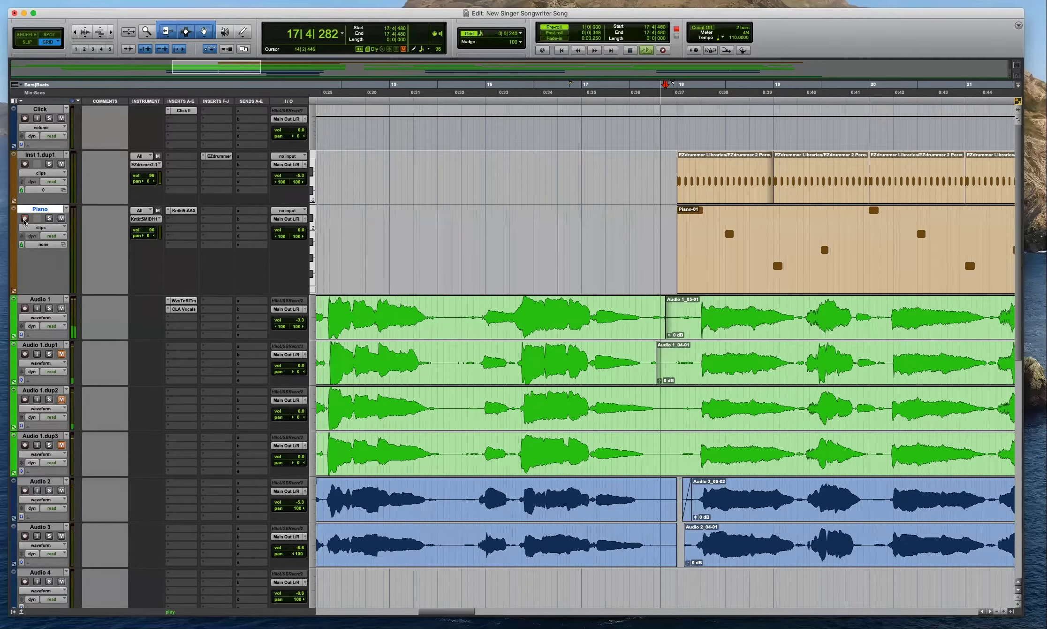
click(299, 231)
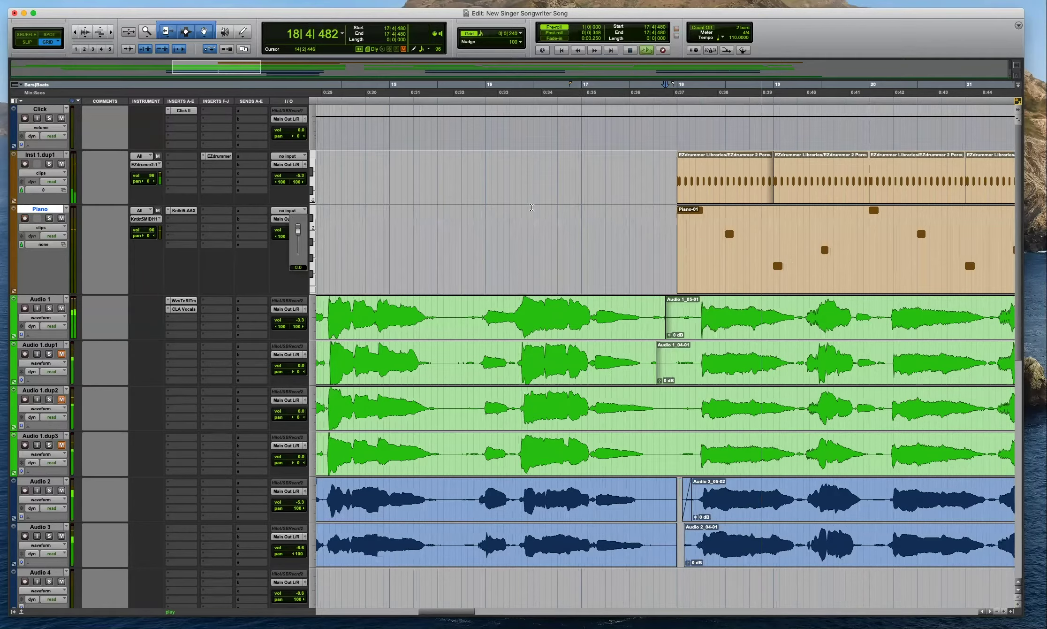
click(725, 231)
key(space)
Switch the Piano track to notes view, increase its height, and audition the notes at 18|1 and 18|3.
key(ctrl+minus)
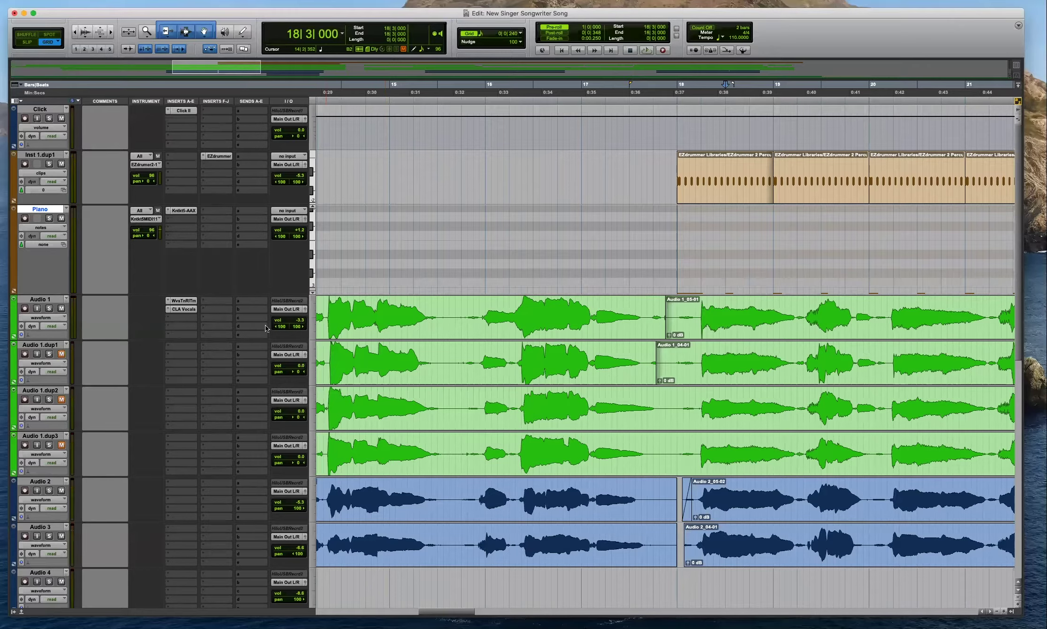
key(ctrl+Up)
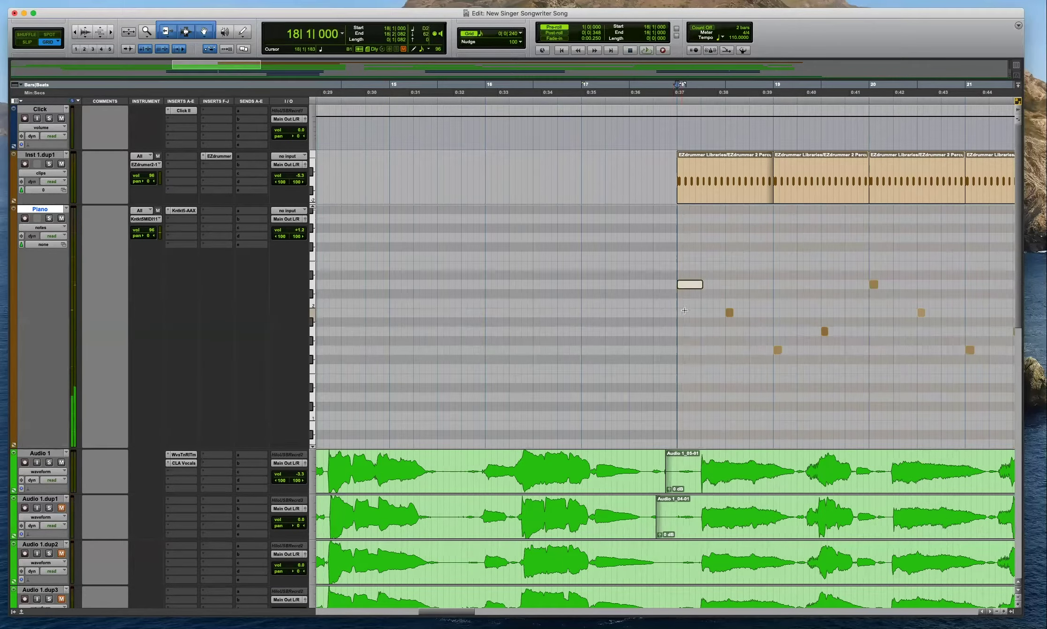
click(690, 297)
click(730, 313)
click(712, 316)
Play the quantized piano part from 18|2|480 to about 21|3.
key(space)
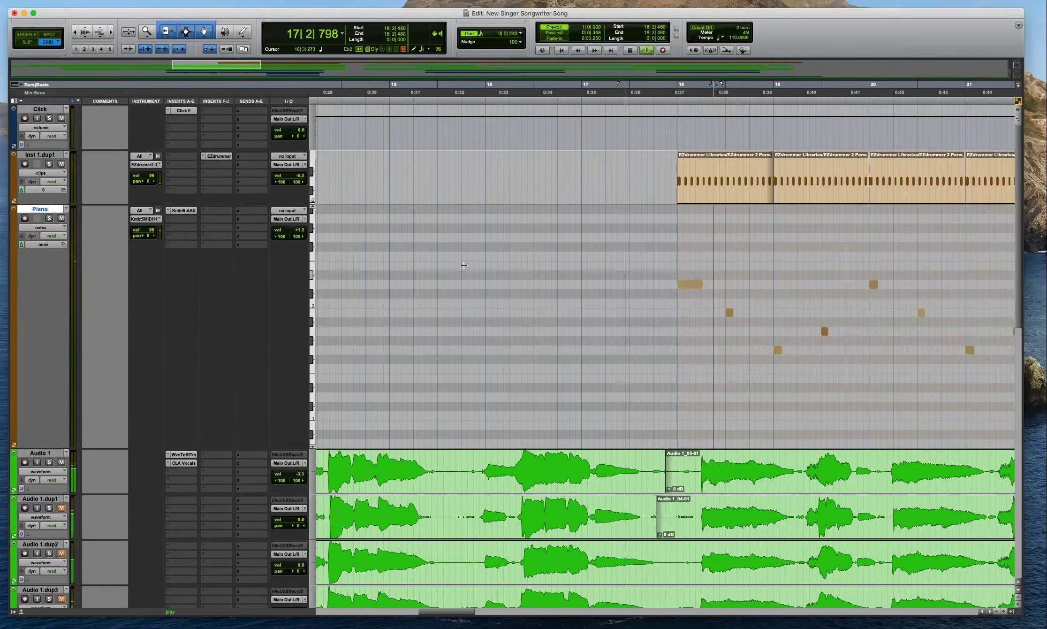
click(41, 227)
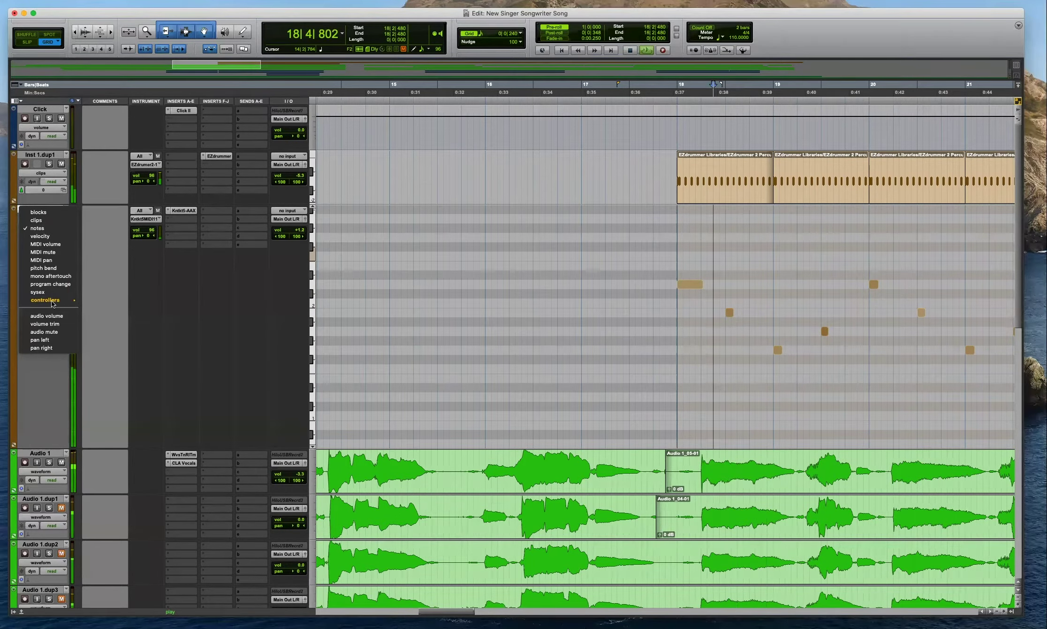
key(r)
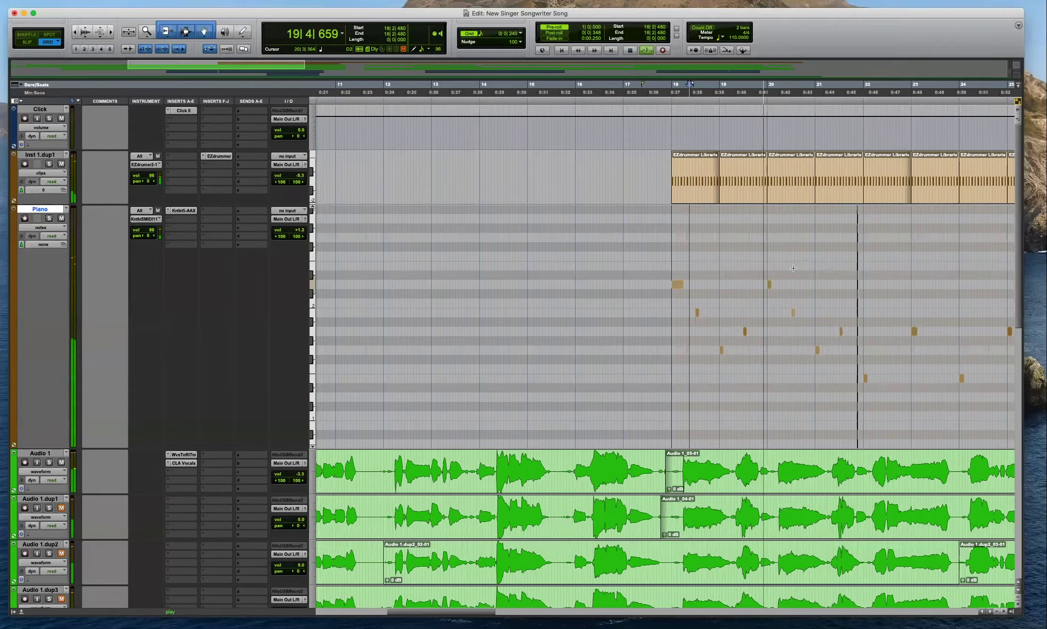
key(super+bracketleft)
key(super+bracketleft)
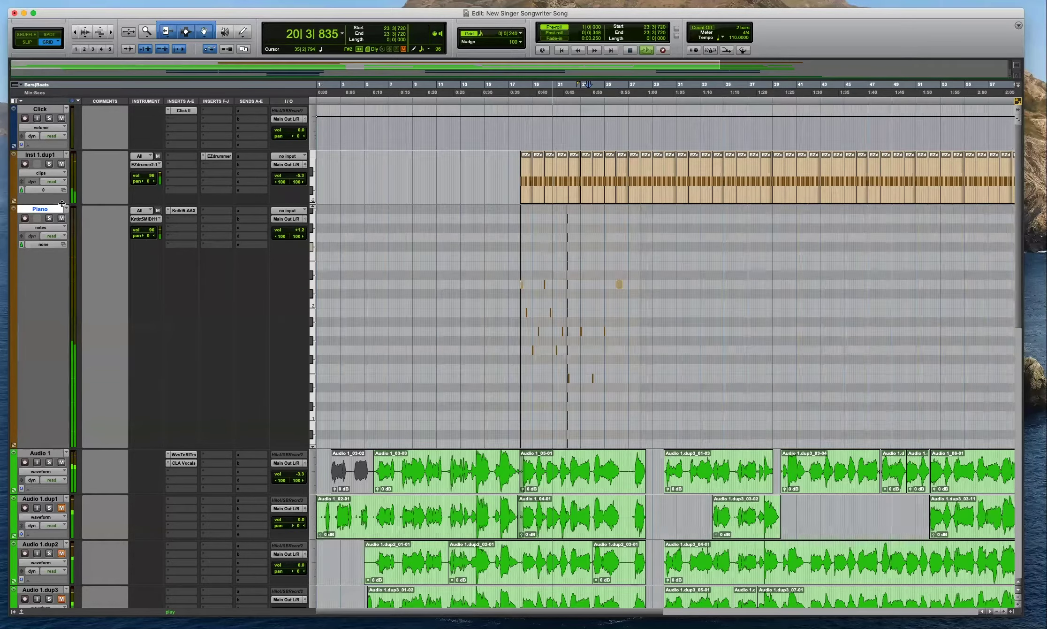
key(space)
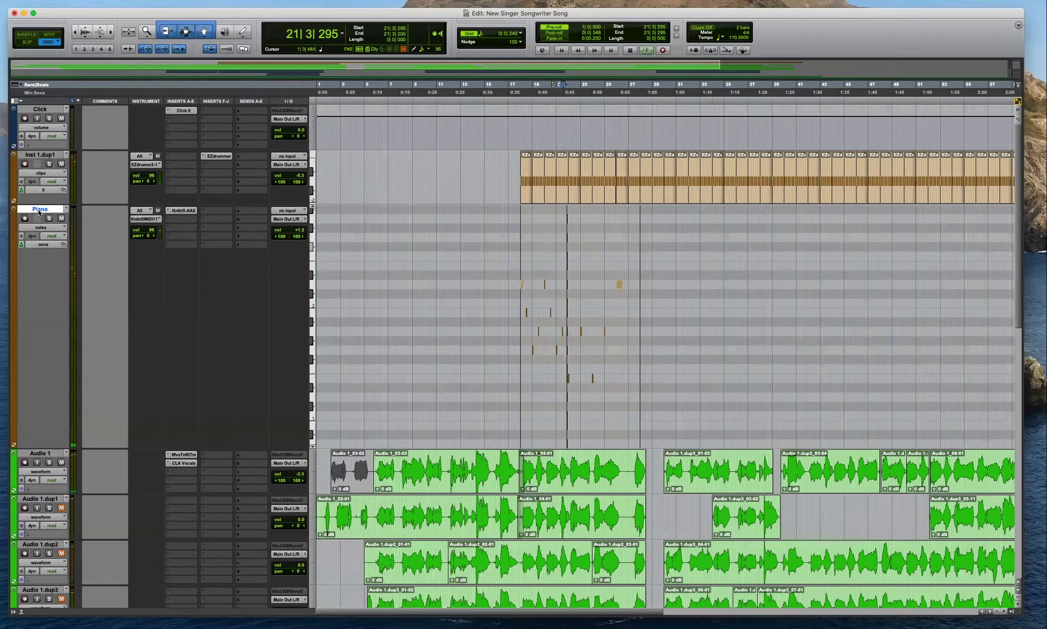
Duplicate the Piano track and reduce the original Piano track's height.
key(alt+shift+d)
key(Return)
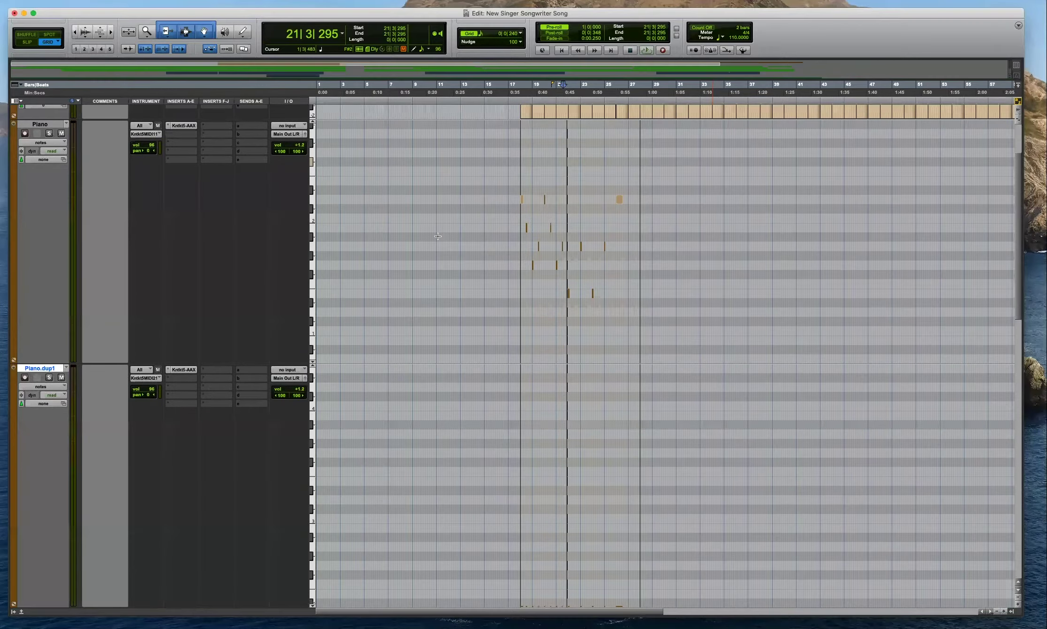
drag(219, 364, 211, 192)
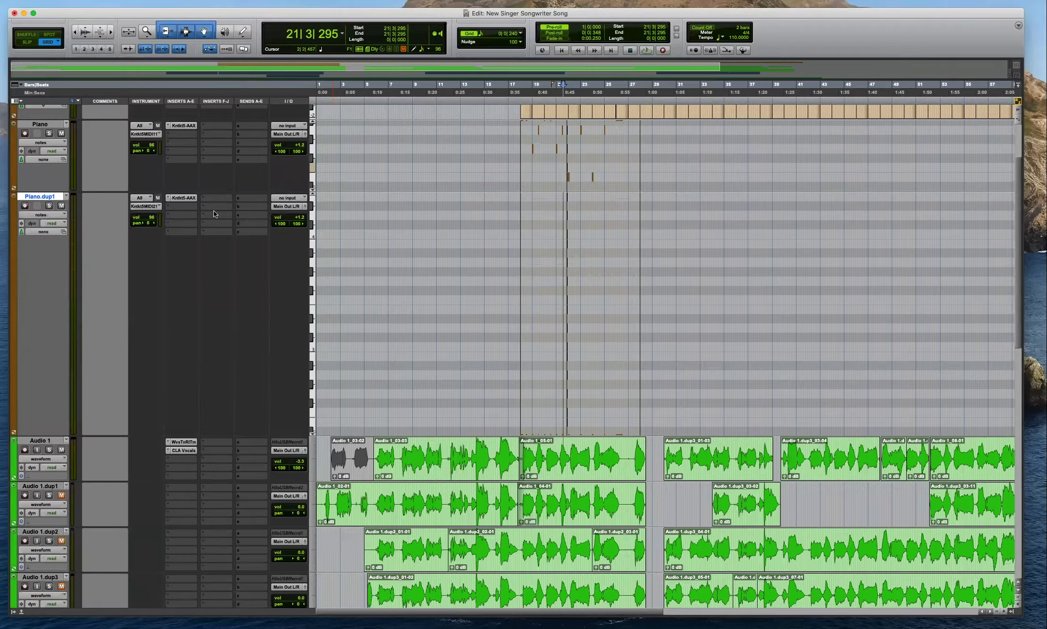
scroll(214, 211, up, 3)
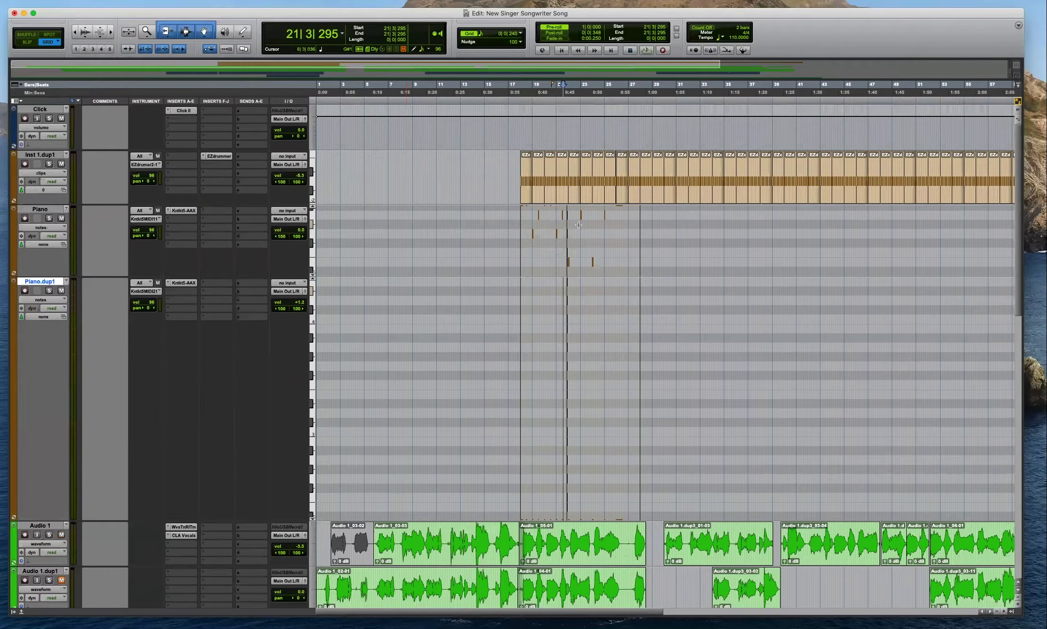
Switch the original Piano track to clips view and remove both of its clips, leaving the duplicate's notes in place.
click(600, 254)
key(ctrl+minus)
click(595, 262)
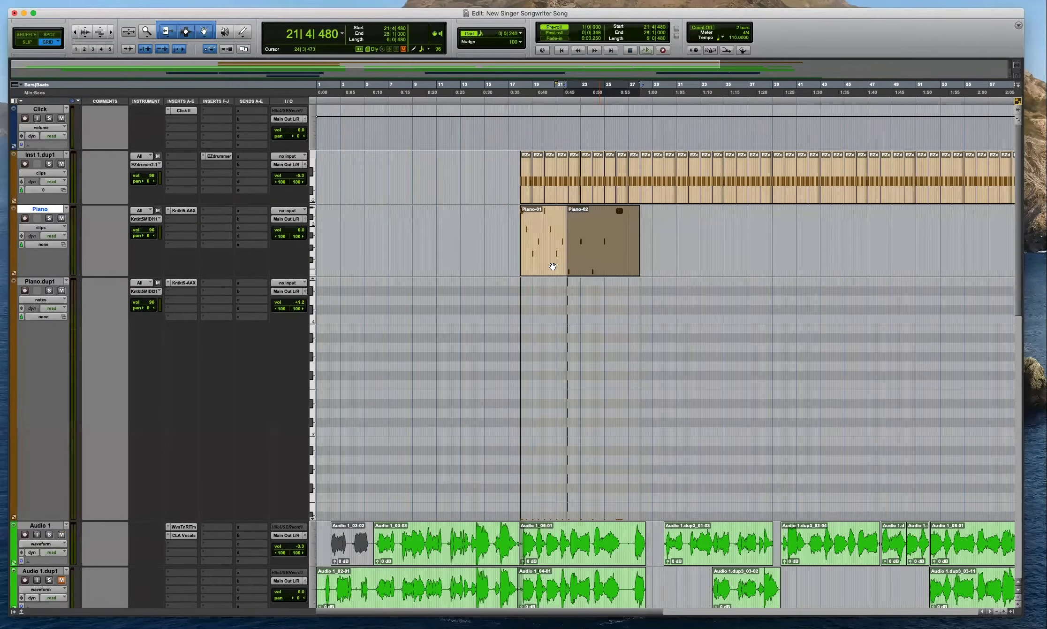
key(super+z)
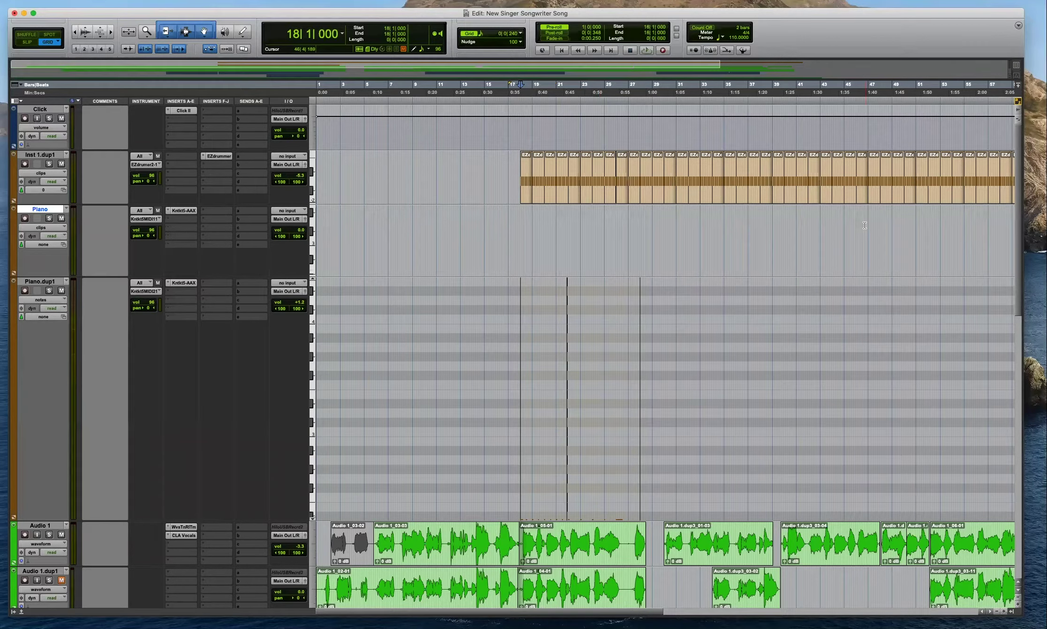
Play the song from 41|1|240 and 39|1|240, and lower the Inst 1.dup1 track's volume to -13.9.
click(816, 224)
key(space)
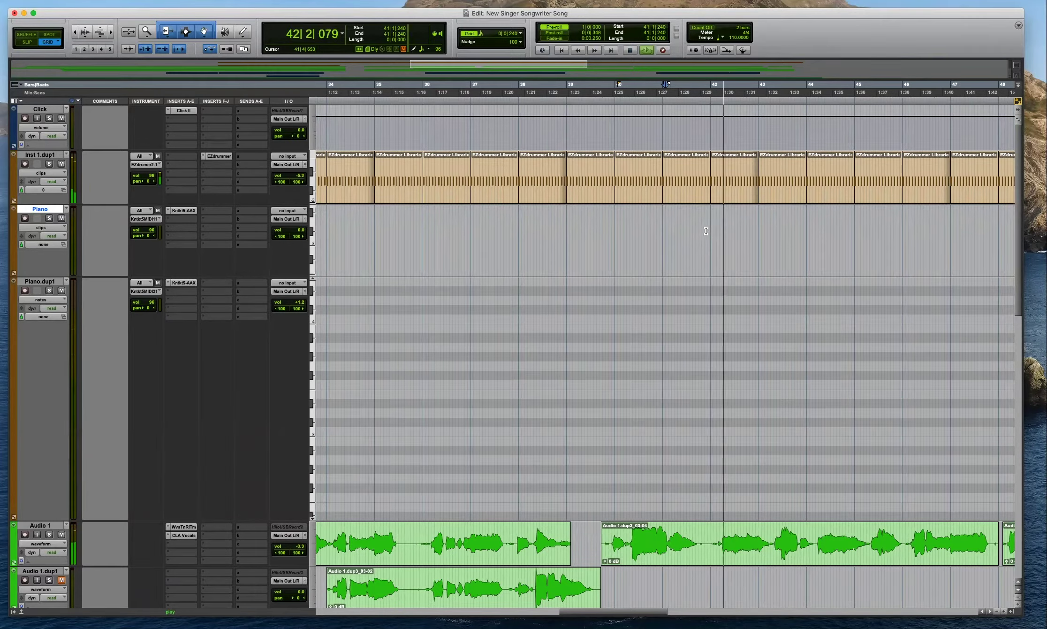
click(582, 233)
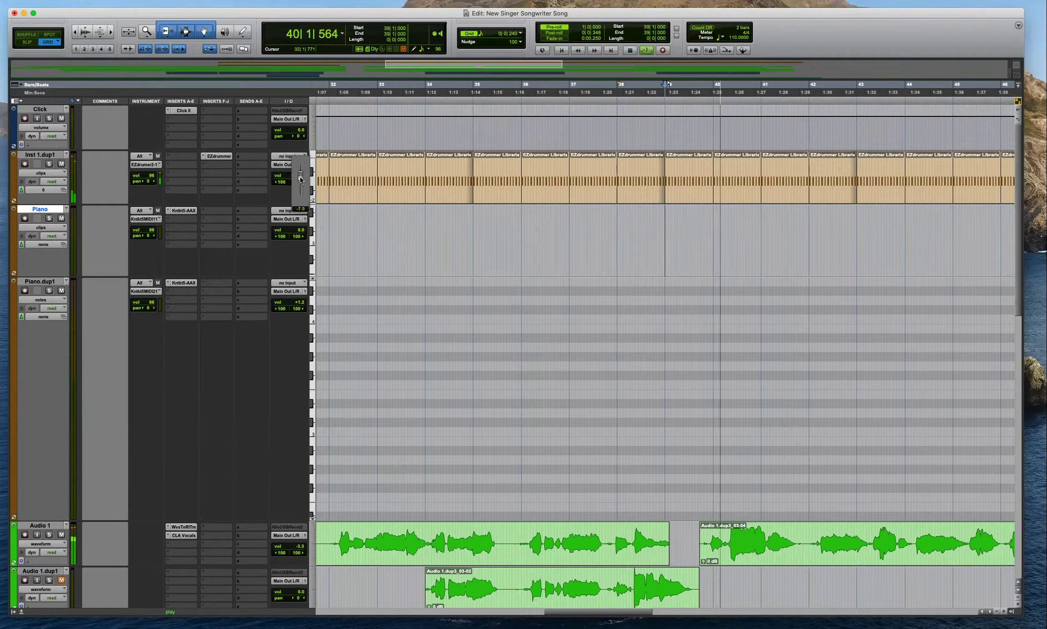
key(space)
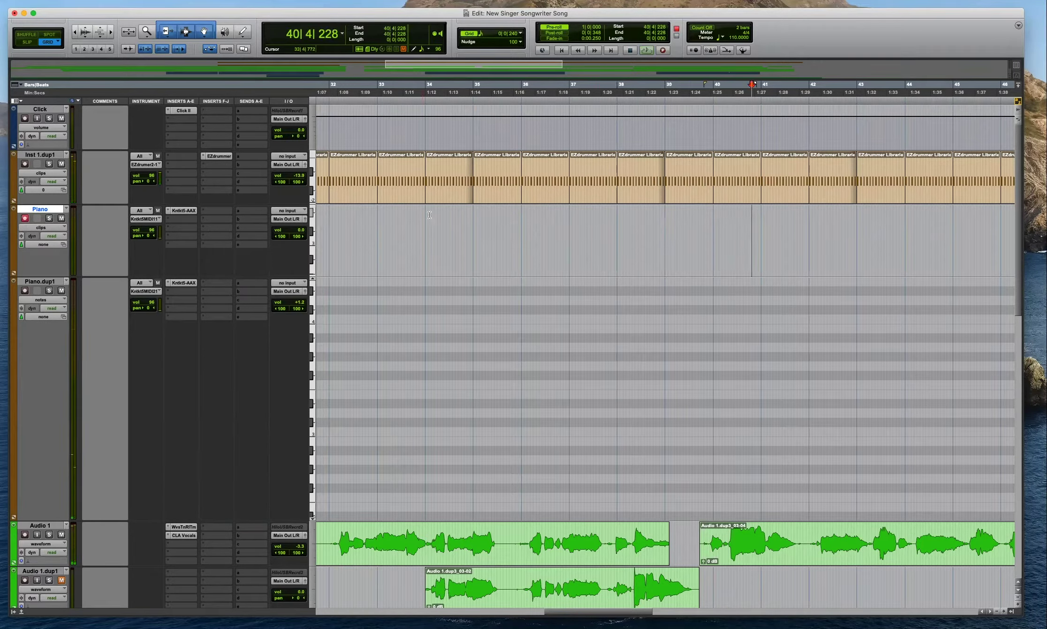
Try recording piano chords on the Piano track from 37|4|240 and 37|4|720, and undo both takes.
click(609, 231)
key(space)
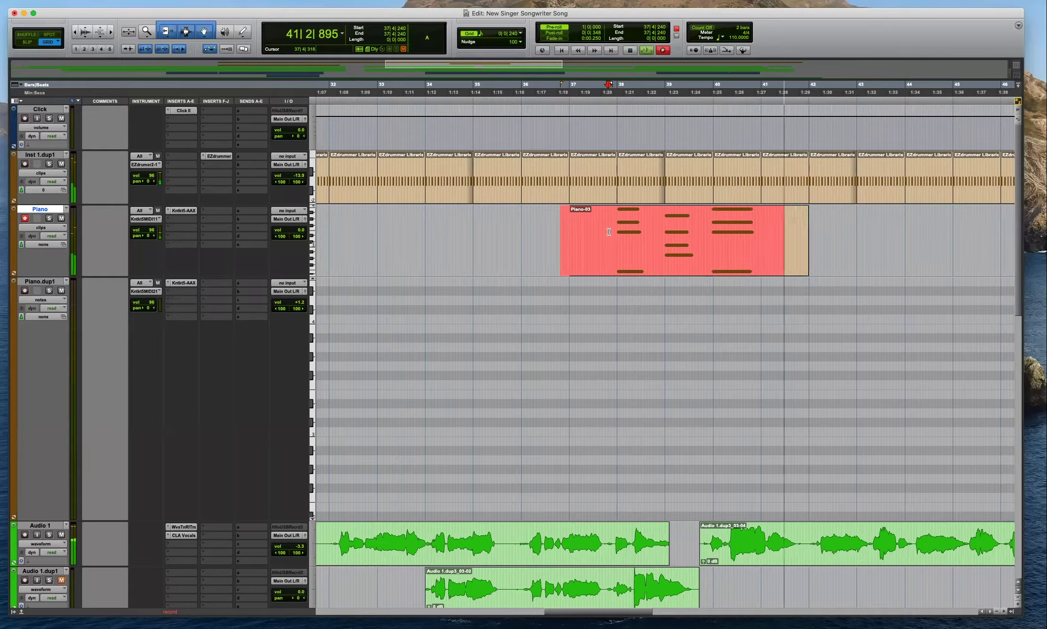
key(space)
key(super+z)
click(615, 224)
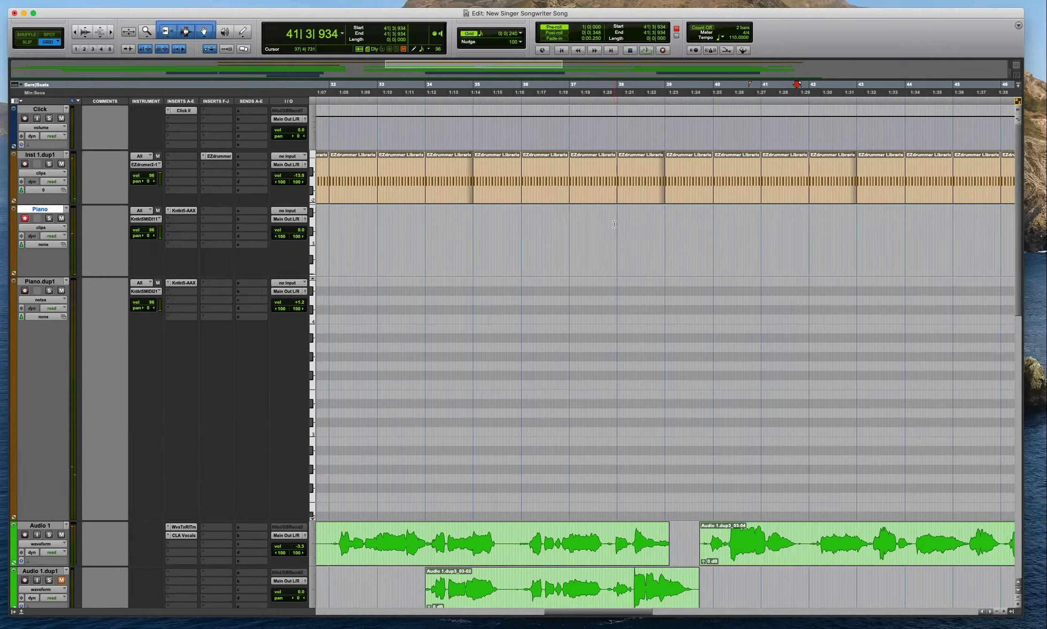
key(space)
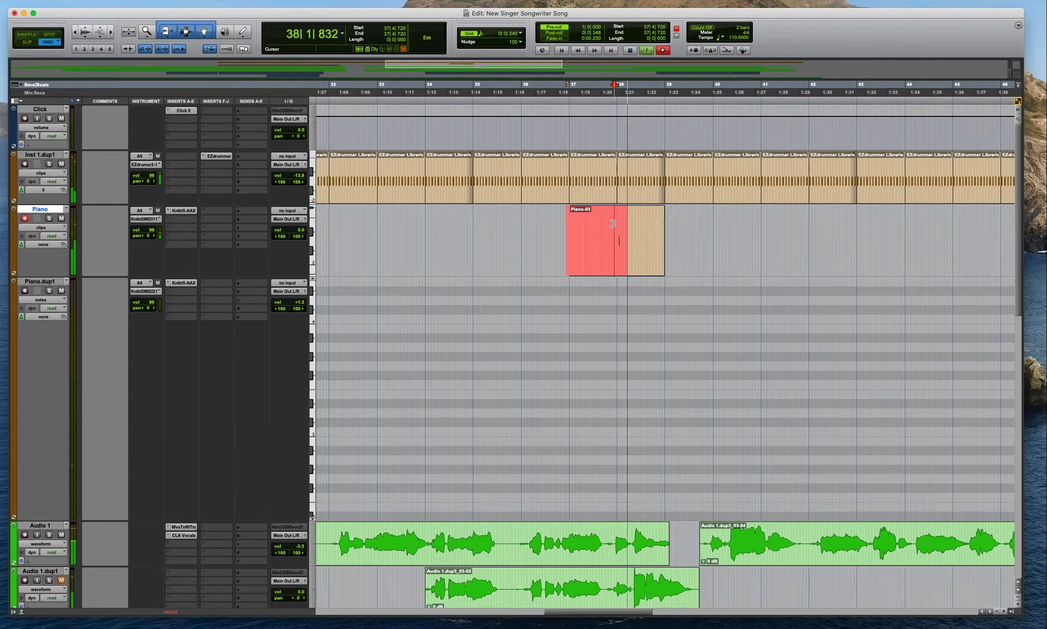
key(space)
key(super+z)
key(super+space)
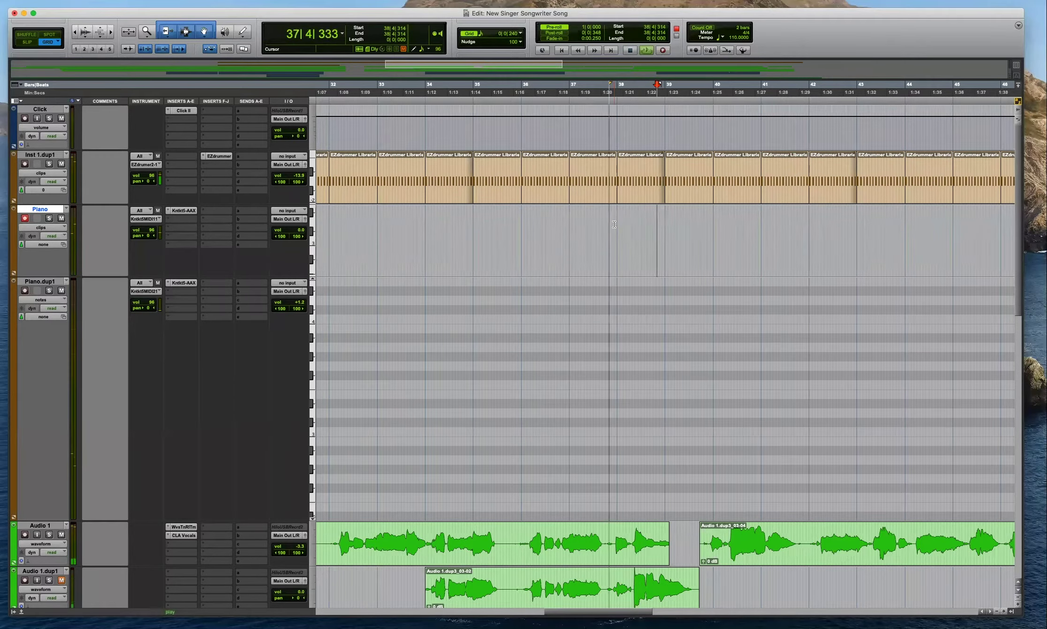
Record piano chords on the Piano track from 37|4|480 to about bar 42.
click(611, 223)
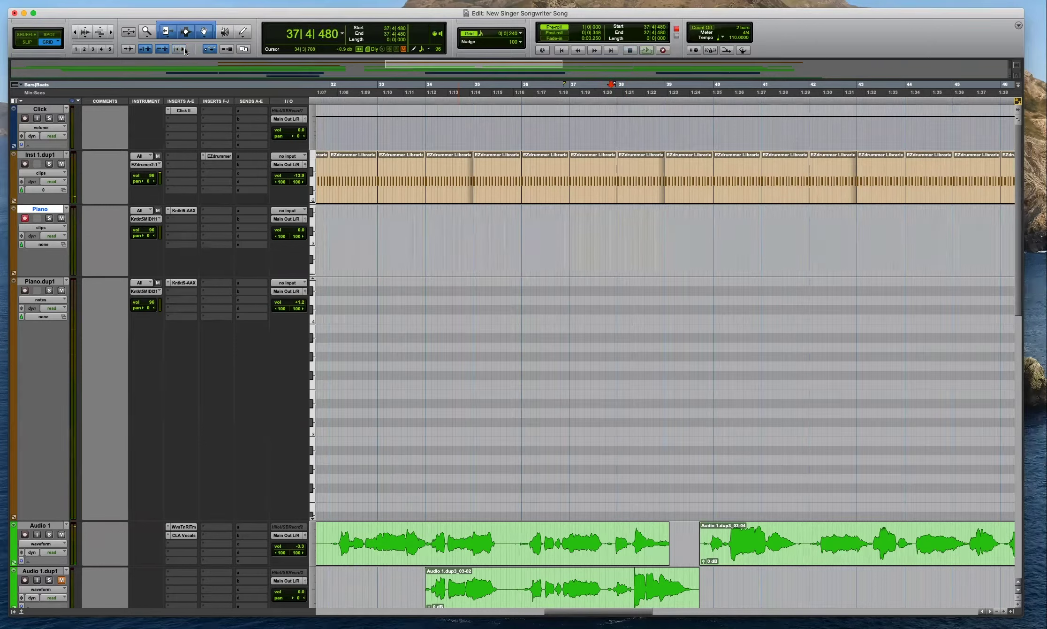
key(space)
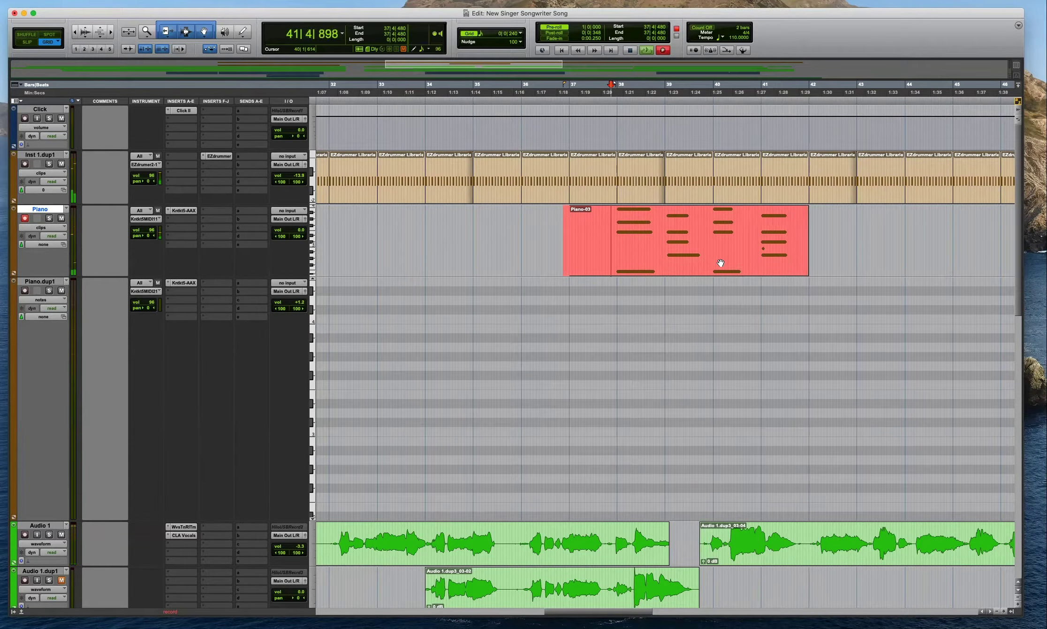
key(space)
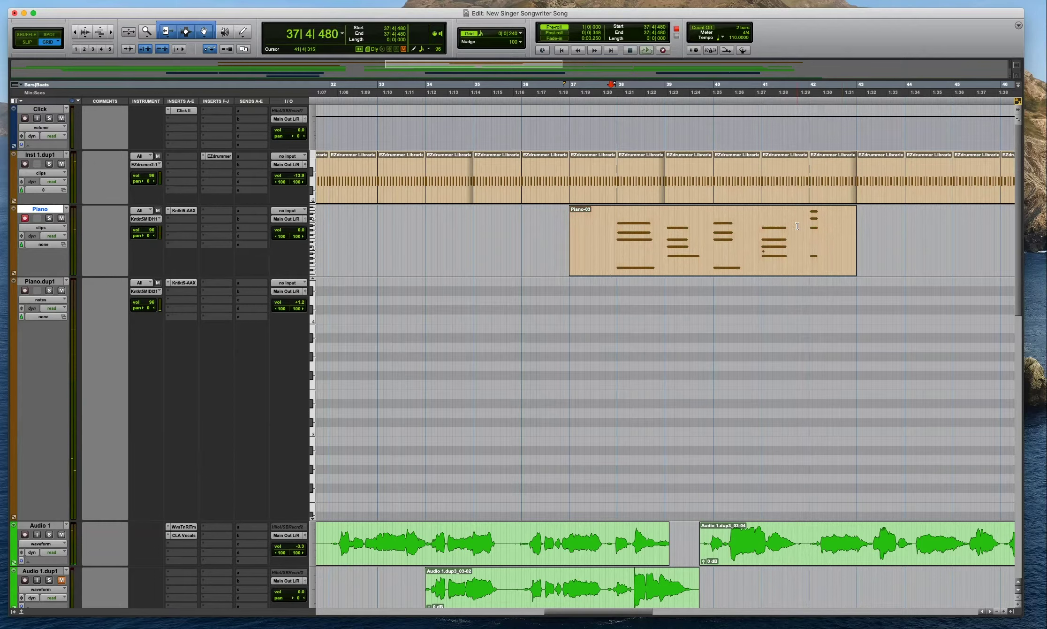
Delete the end of the new Piano clip past 41|4|240, and check its notes around bar 41 in notes view.
drag(884, 237, 800, 242)
key(BackSpace)
click(761, 230)
key(ctrl+minus)
click(773, 236)
scroll(773, 225, up, 3)
click(773, 217)
scroll(773, 220, up, 4)
click(774, 234)
click(763, 213)
click(737, 252)
Quantize all the new Piano chord notes to the 1/8 note grid.
key(super+a)
key(alt+0)
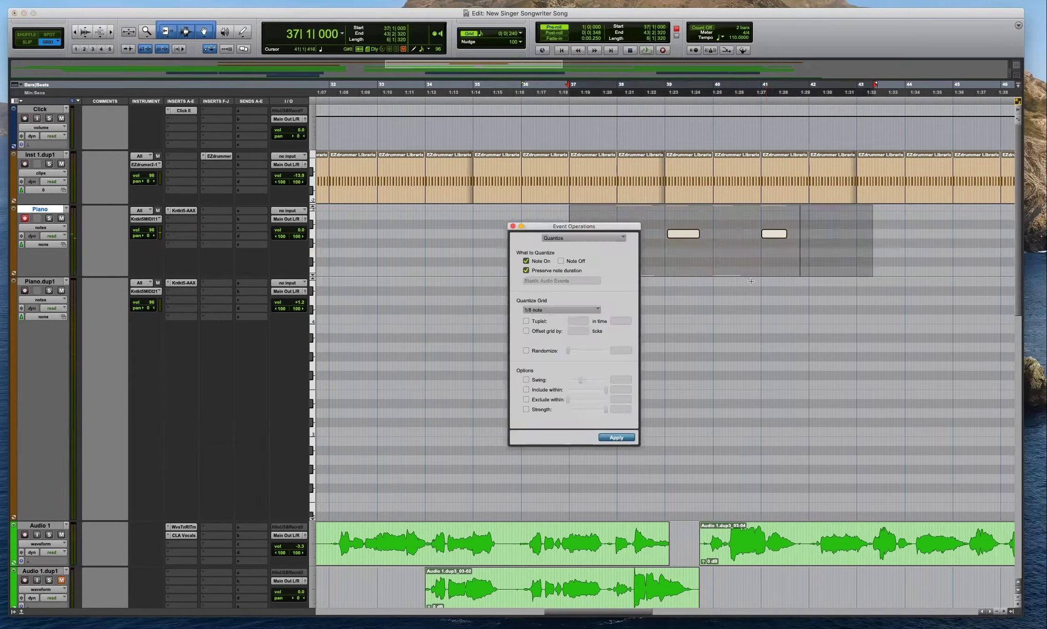
click(618, 440)
click(513, 226)
Try recording piano chords twice on the Piano track from 41|4|240, and undo both takes.
click(850, 218)
key(t)
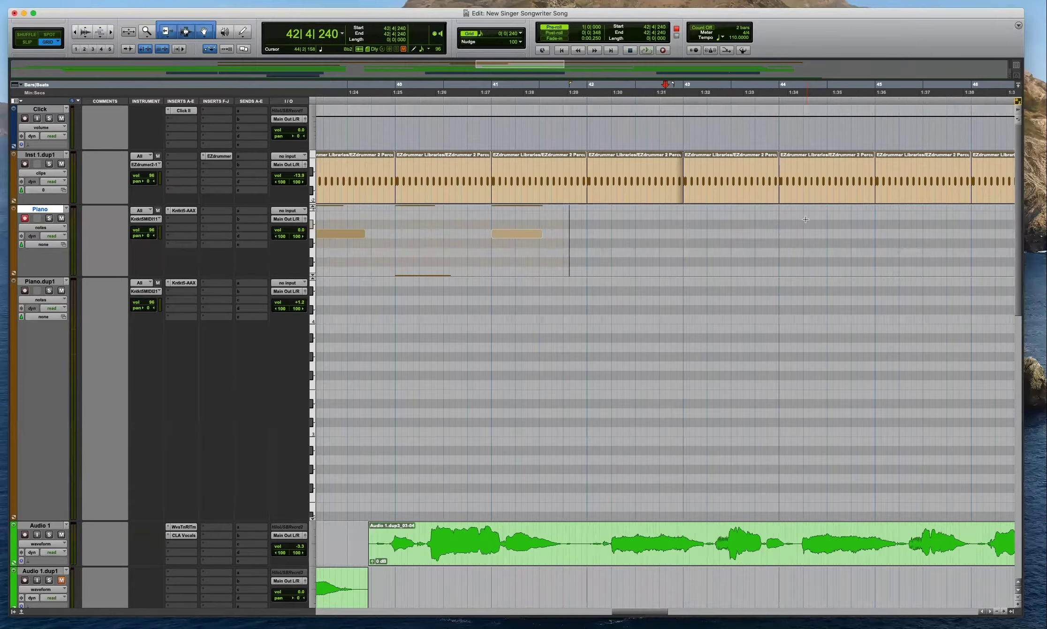
click(570, 224)
key(space)
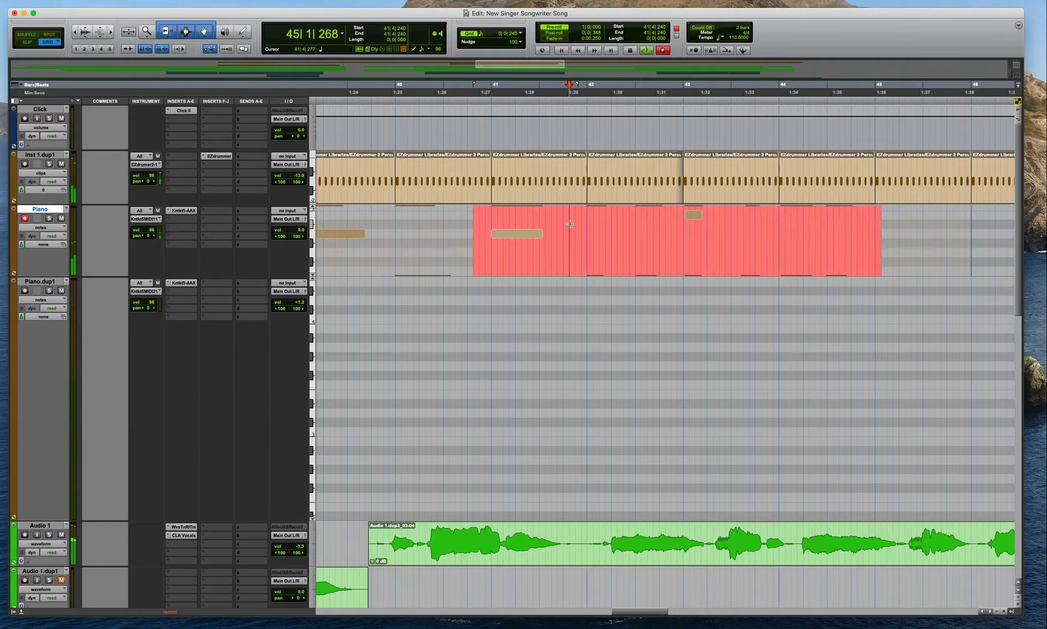
key(space)
key(super+z)
key(r)
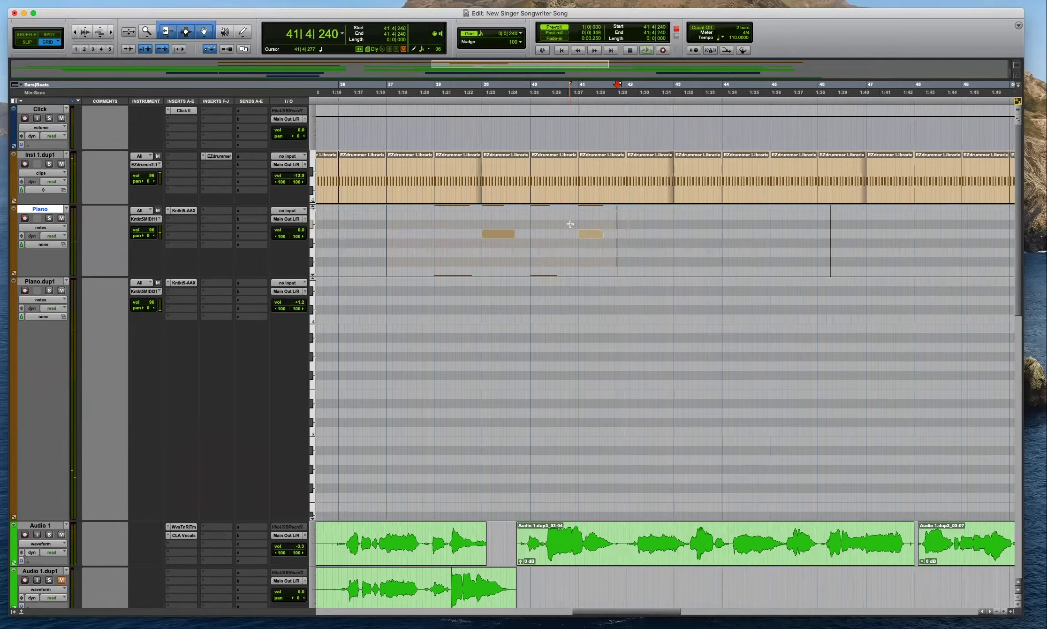
key(super+space)
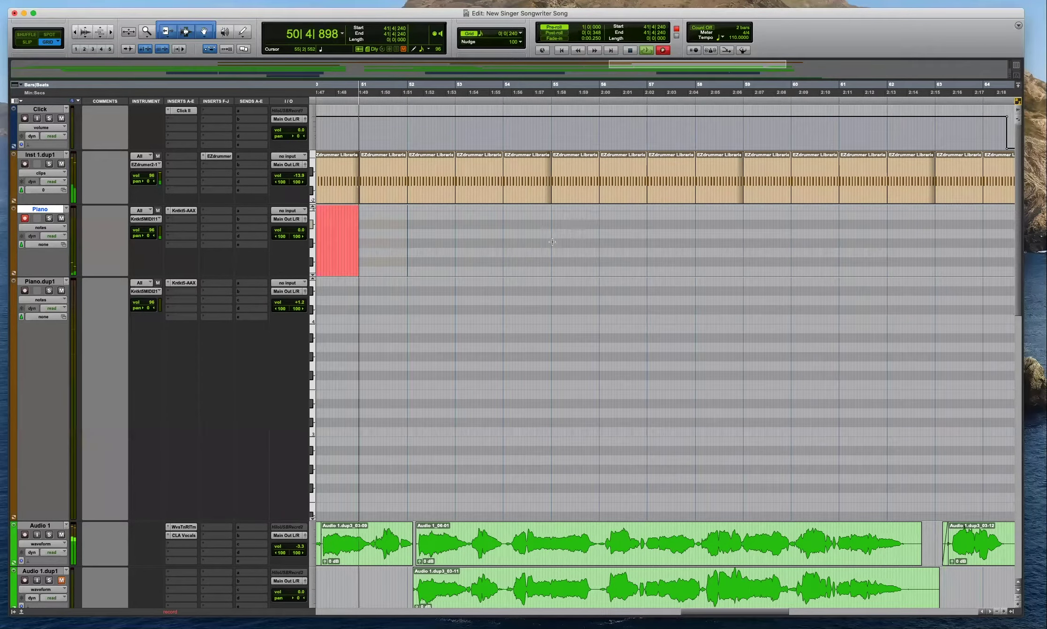
key(space)
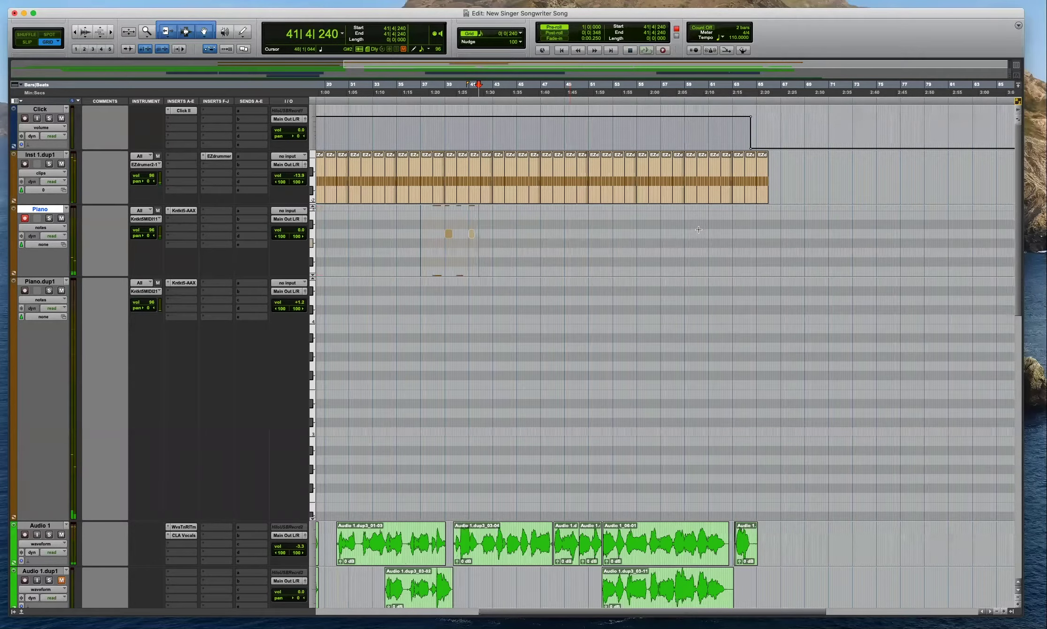
Record piano chords on the Piano track from 41|4|240 to about bar 51.
key(t)
key(t)
key(super+bracketleft)
key(space)
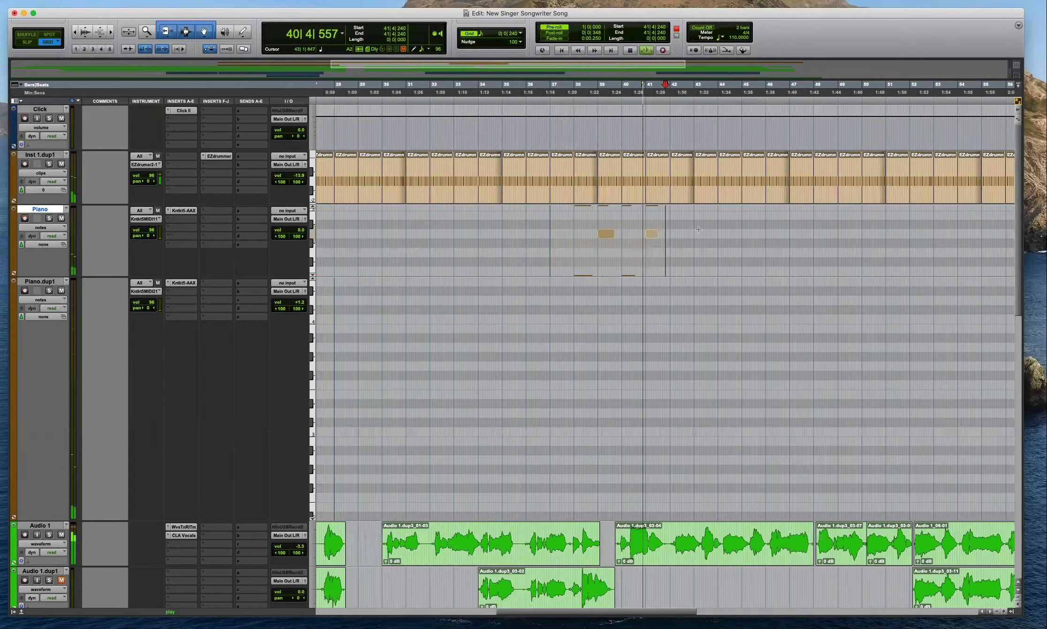
key(t)
key(t)
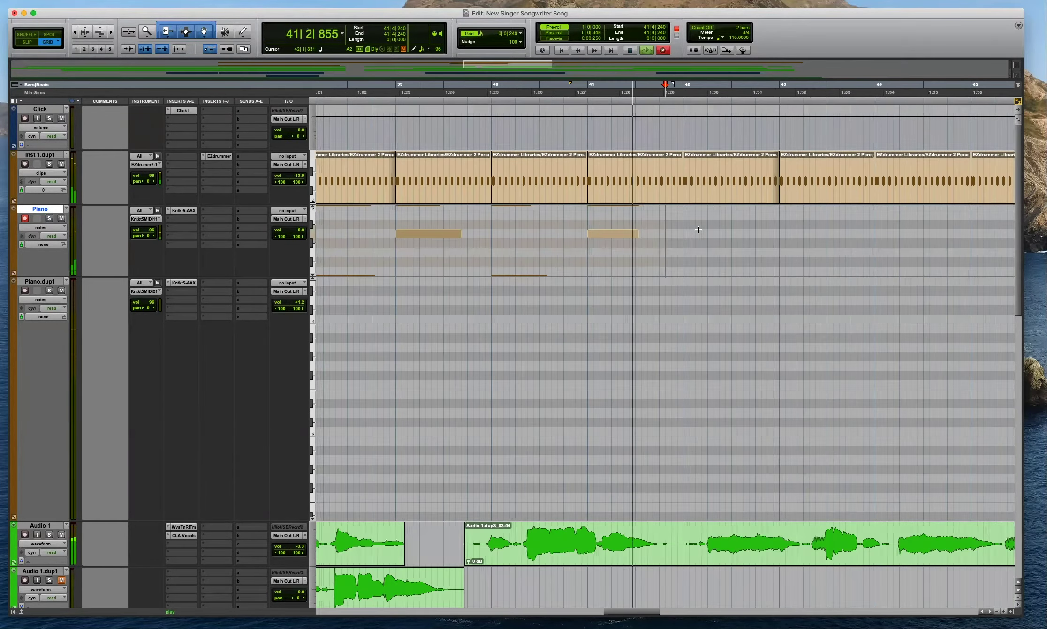
key(super+space)
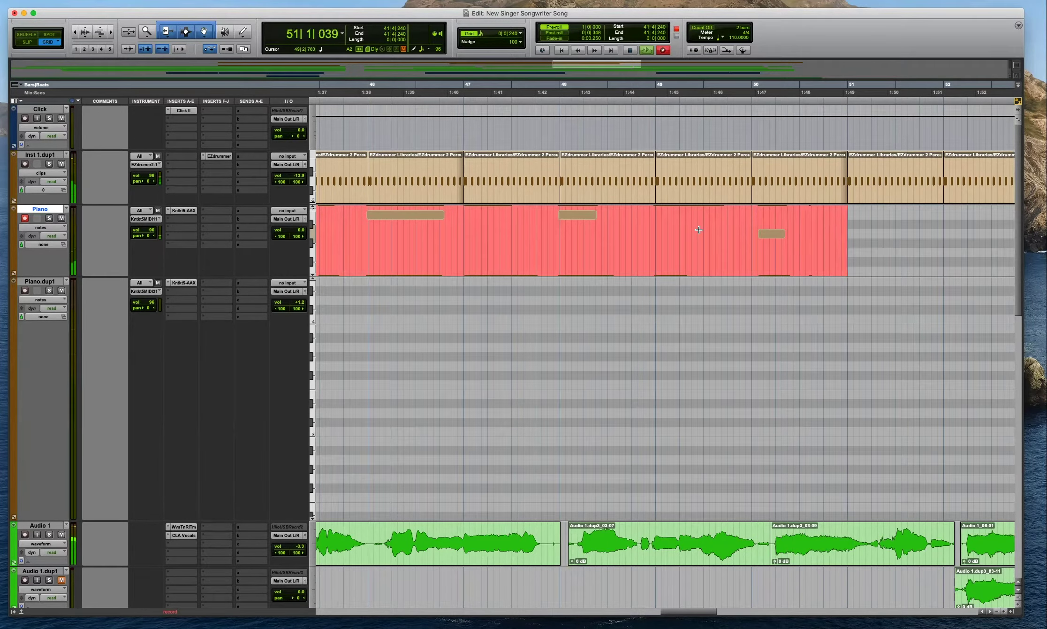
key(r)
key(space)
Trim the end of the new Piano clip to 49|4|720 and quantize its notes to the 1/8 note grid.
click(713, 216)
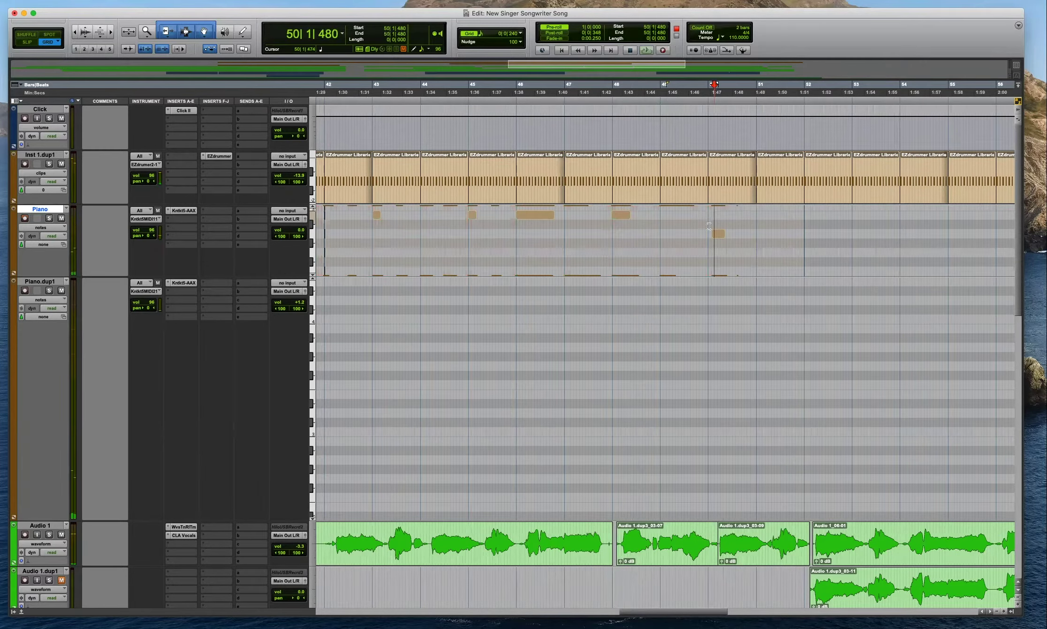
drag(804, 220, 706, 220)
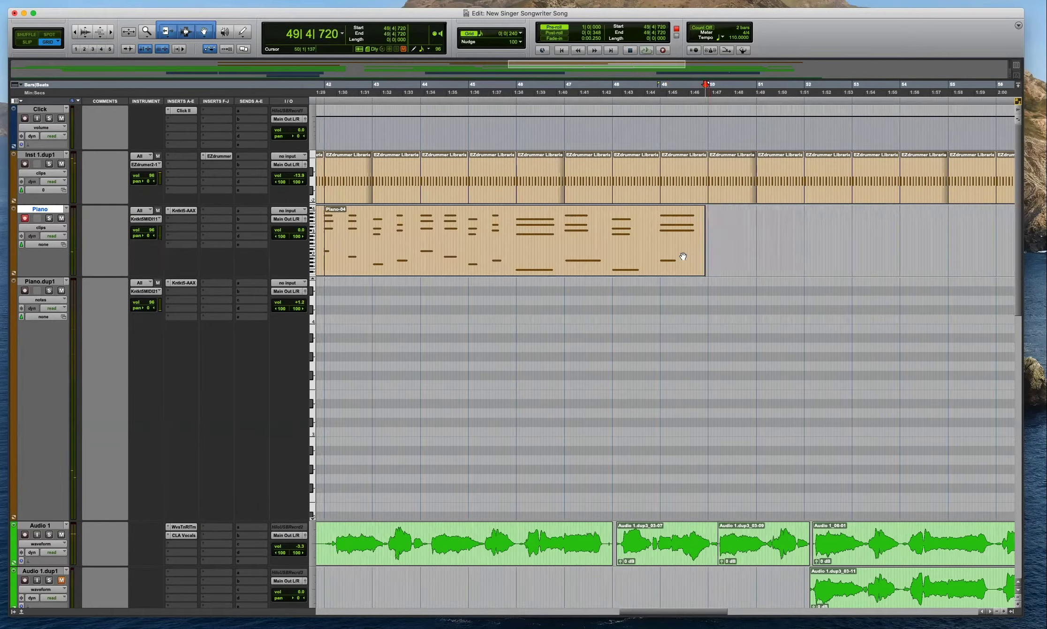
click(681, 257)
key(r)
key(alt+0)
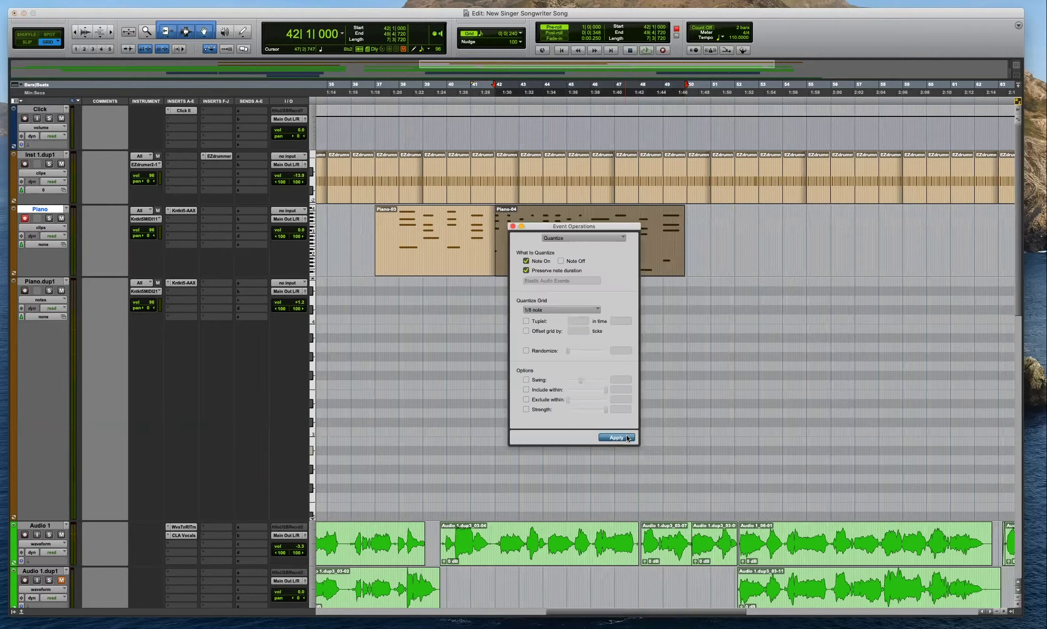
click(512, 226)
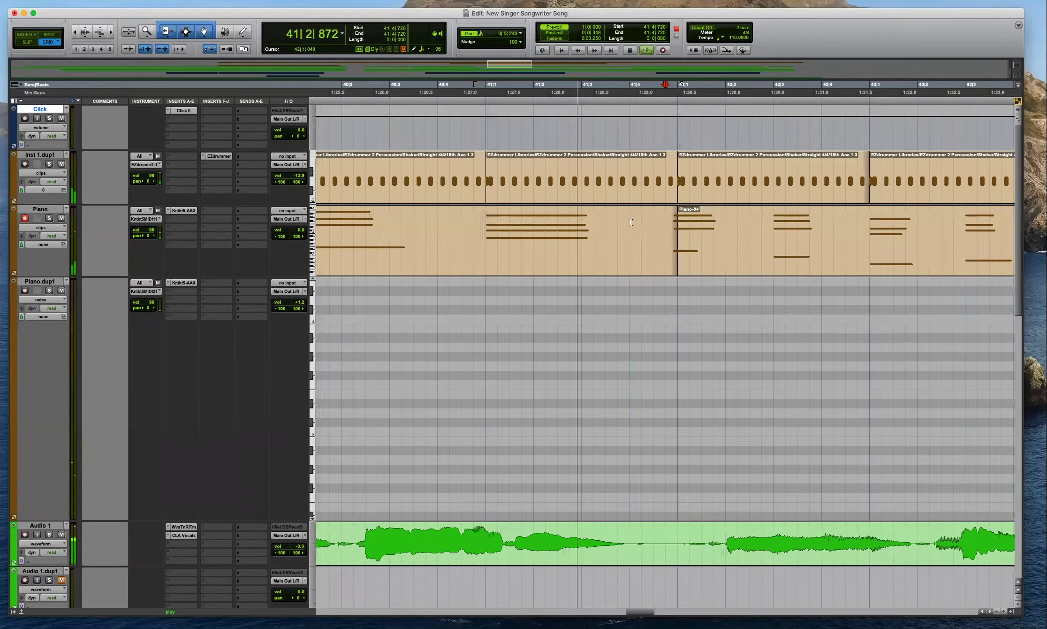
Separate the Piano section from 41|4|000 to 42|2|240 and quantize its notes to the 1/8 note grid.
drag(631, 223, 736, 223)
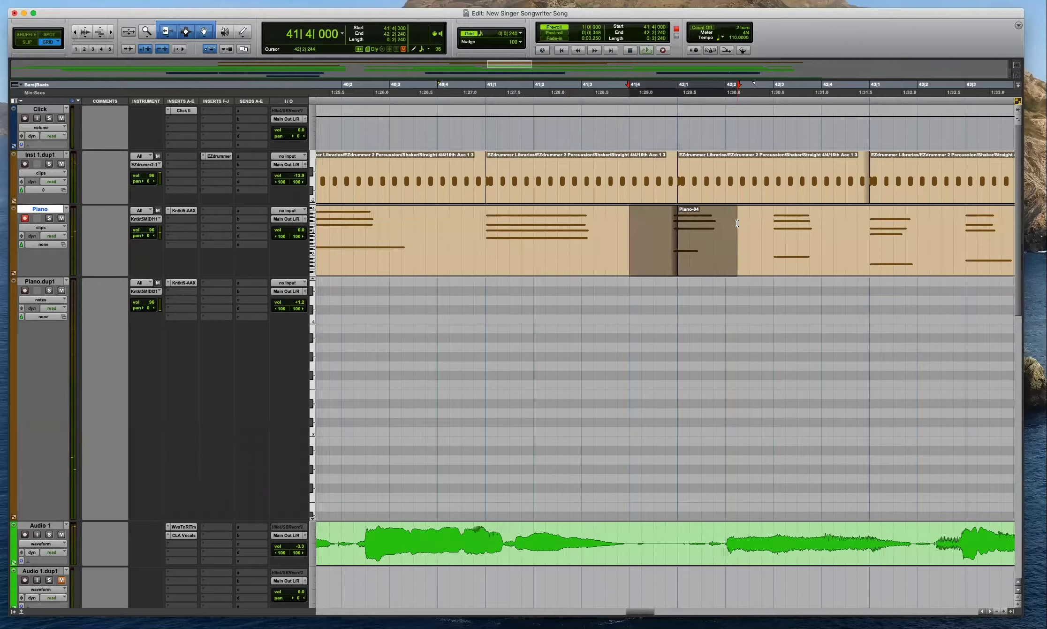
key(b)
key(alt+0)
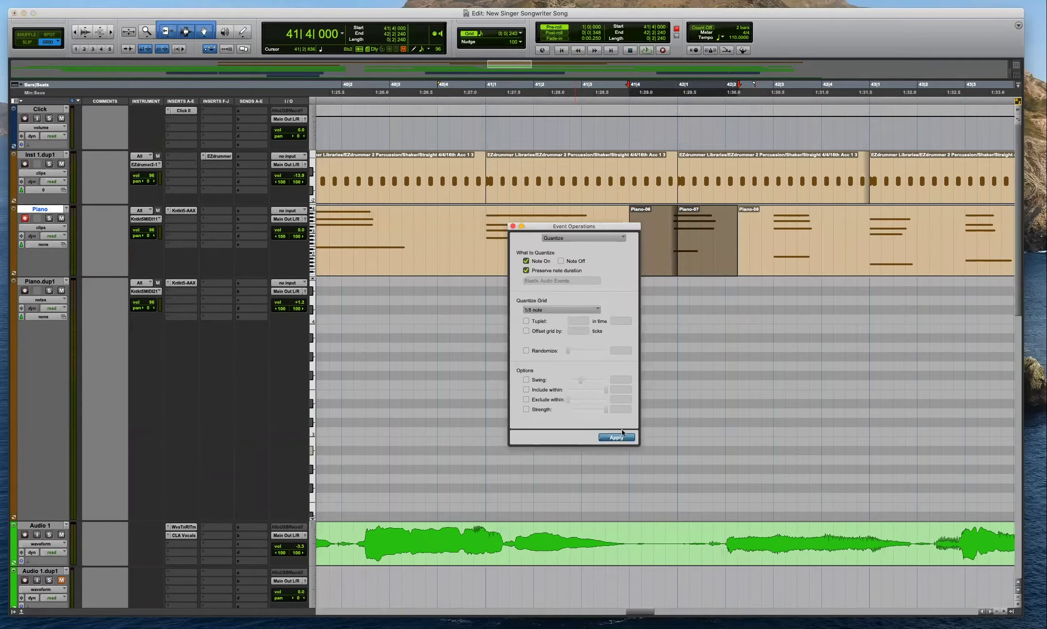
click(514, 226)
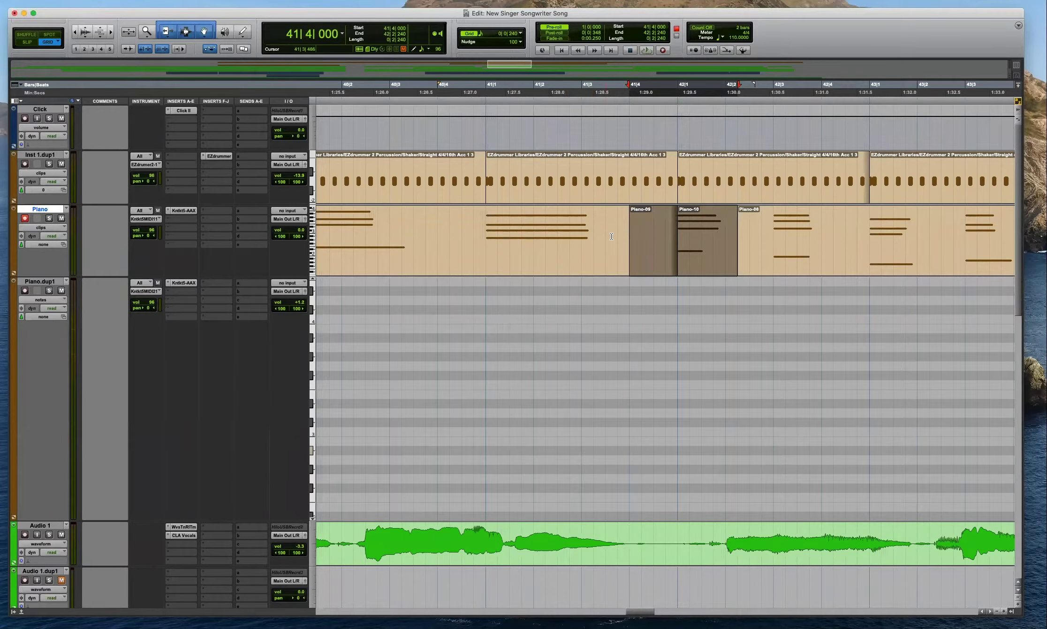
Consolidate the Piano chords from 42|1|000 to 50|1|000 into a single eight-bar clip.
click(653, 248)
key(r)
key(r)
click(812, 275)
key(r)
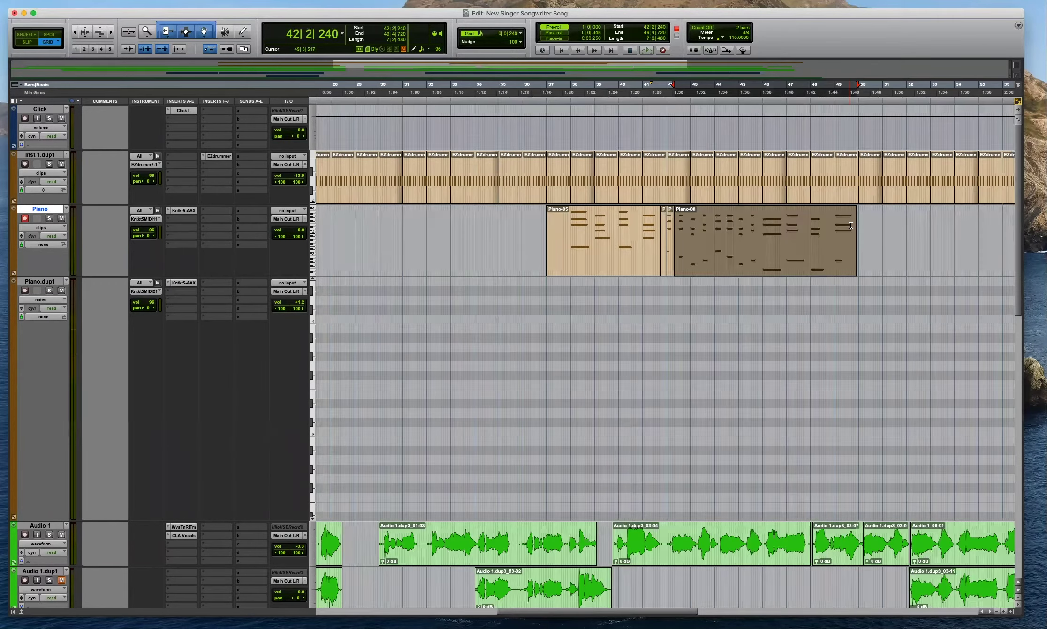
click(863, 231)
key(t)
key(t)
drag(650, 230, 476, 230)
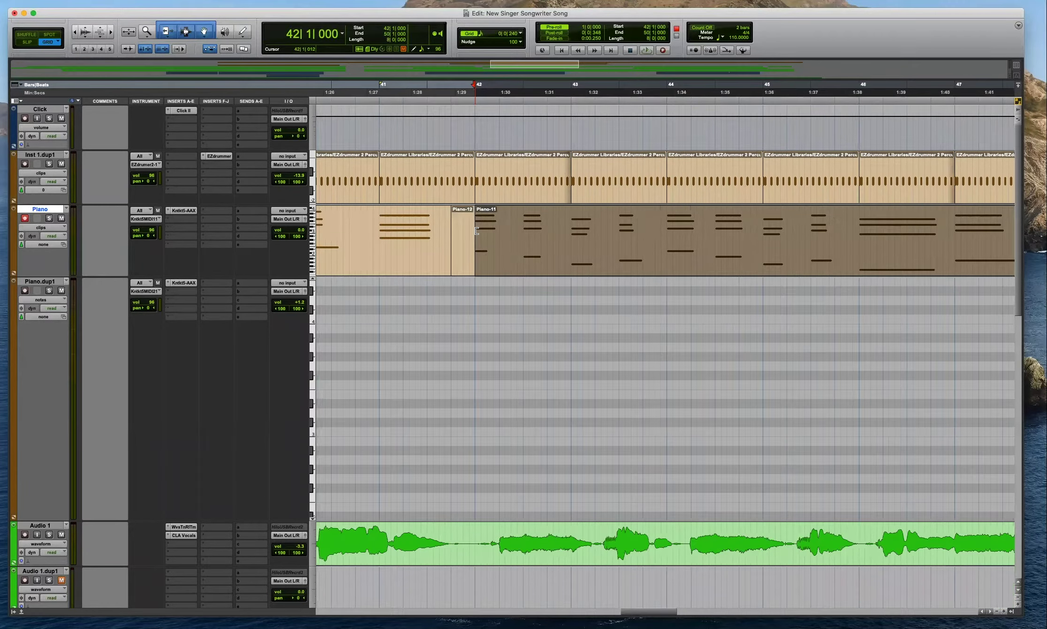
Duplicate the eight-bar Piano clip so the copy starts at 50|1|000.
key(r)
key(super+d)
key(r)
key(r)
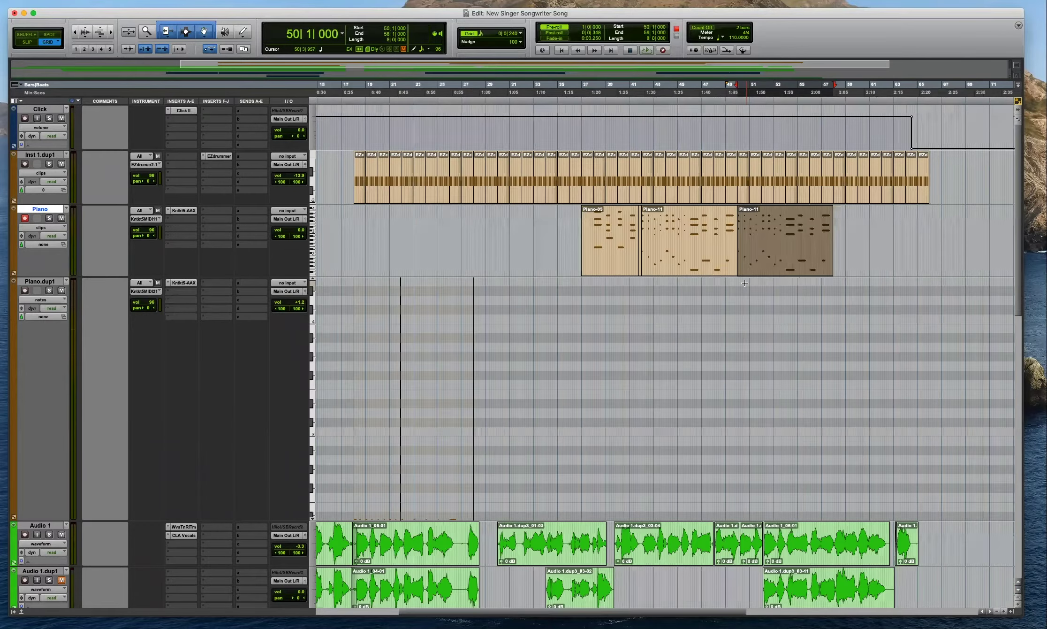
Play the song from 50|3|480, setting the Piano volume to +3.6 and the Audio 1 volume to -11.2.
click(723, 323)
key(t)
key(t)
key(space)
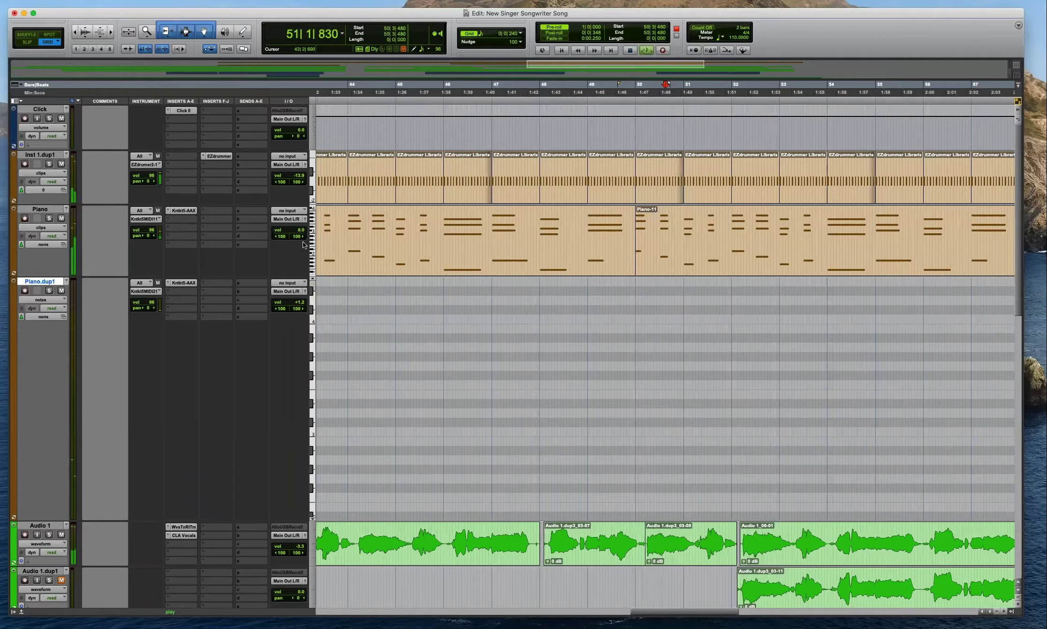
drag(303, 546, 300, 554)
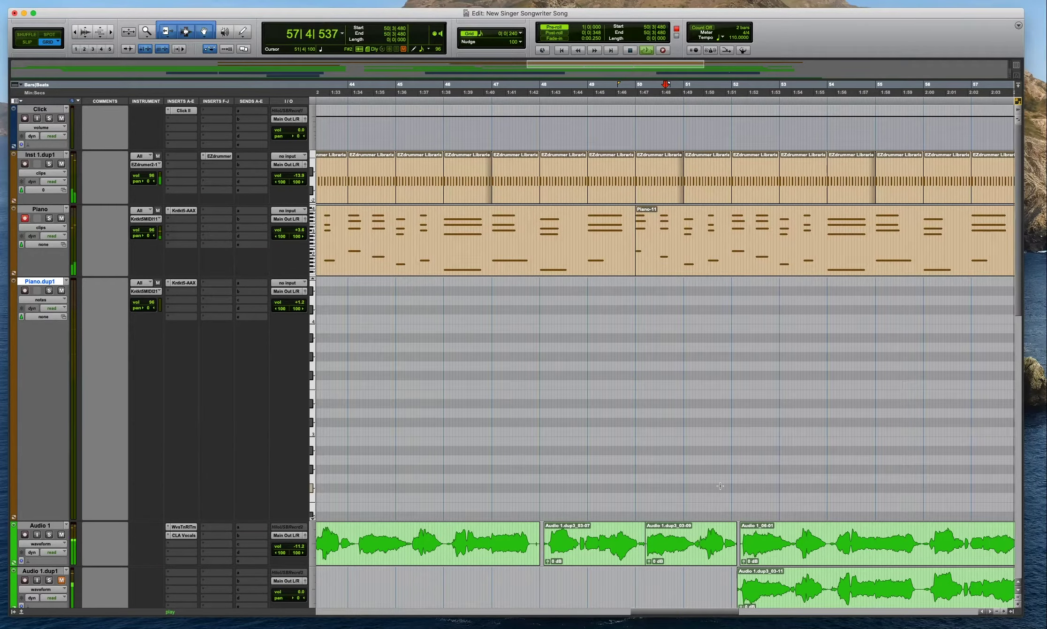
Separate the last two bars of Piano chords just before bar 56 and place a copy starting at 57|4|720.
key(r)
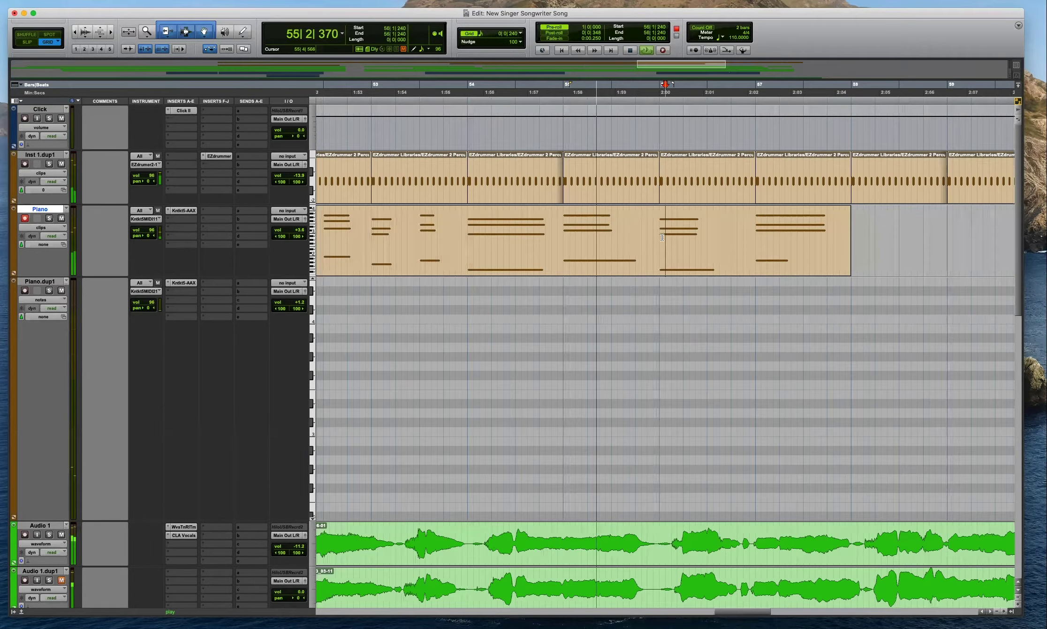
click(662, 237)
key(b)
key(r)
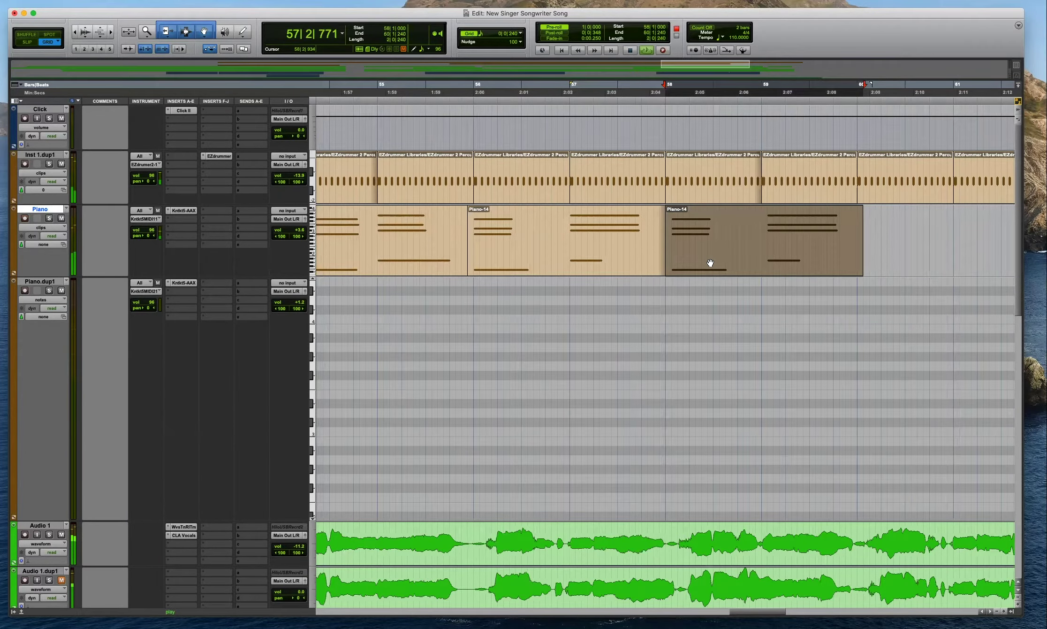
drag(710, 262, 691, 269)
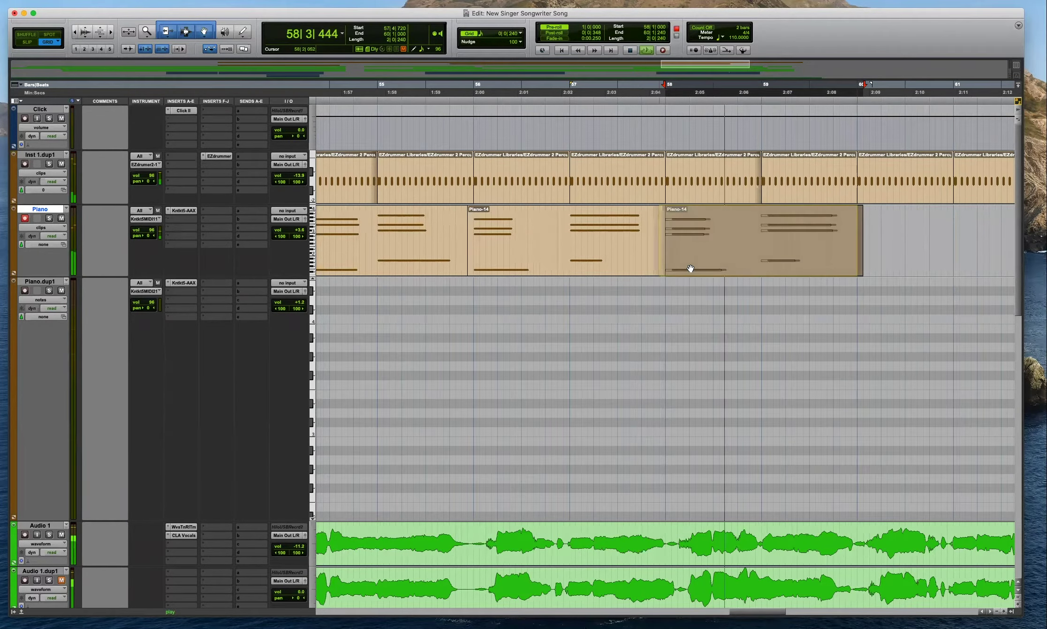
Cut the copied Piano clip to two bars ending at 59|4|720 and duplicate it directly after.
shift+click(851, 228)
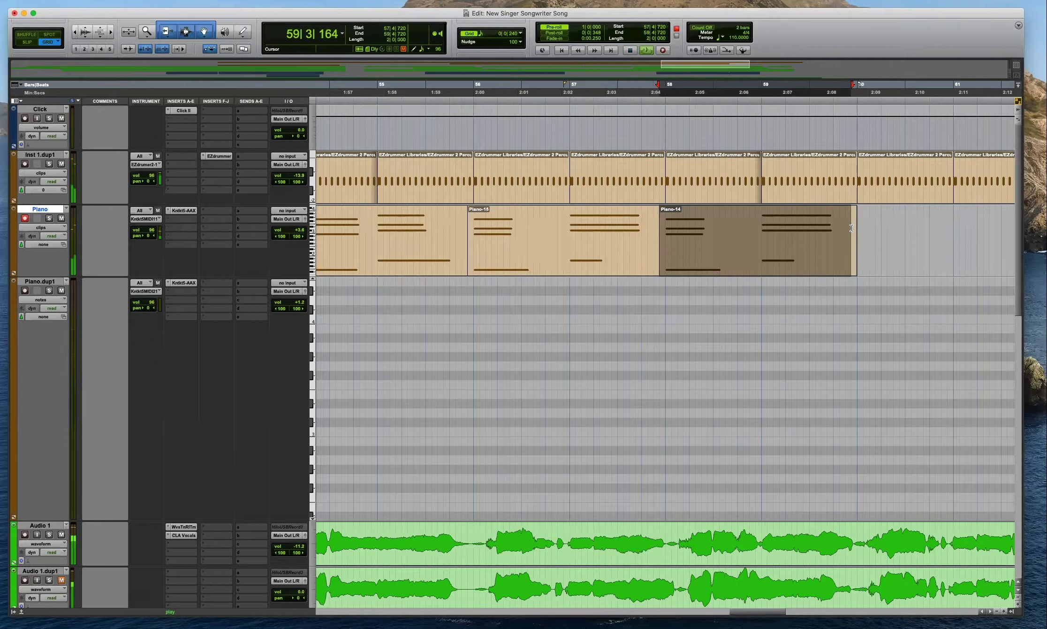
key(super+e)
key(super+d)
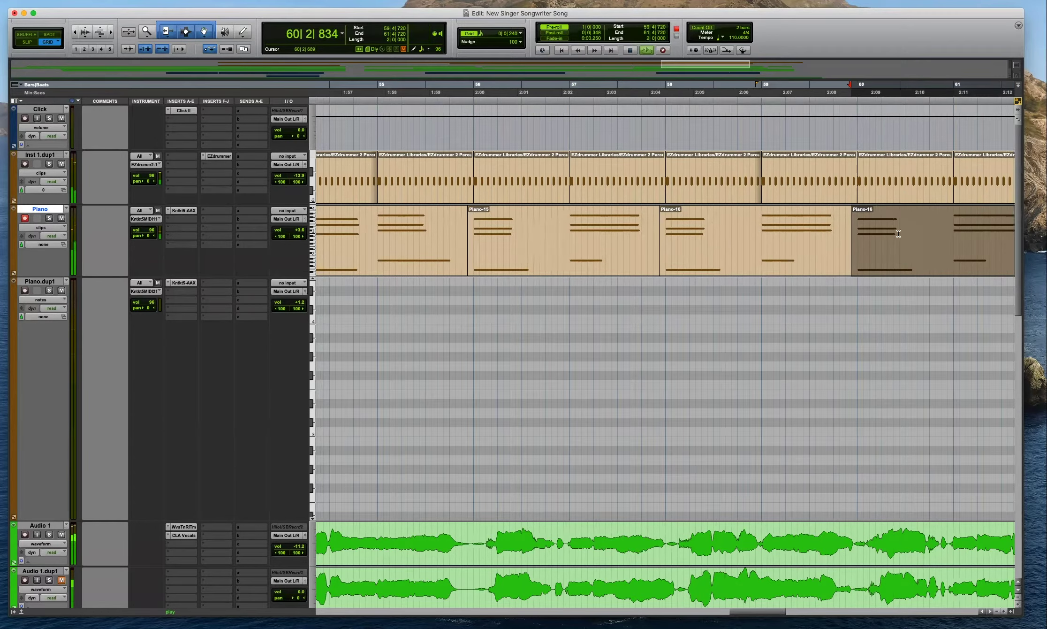
Try another copy of the two-bar Piano clip at 61|4|720, and delete it.
key(r)
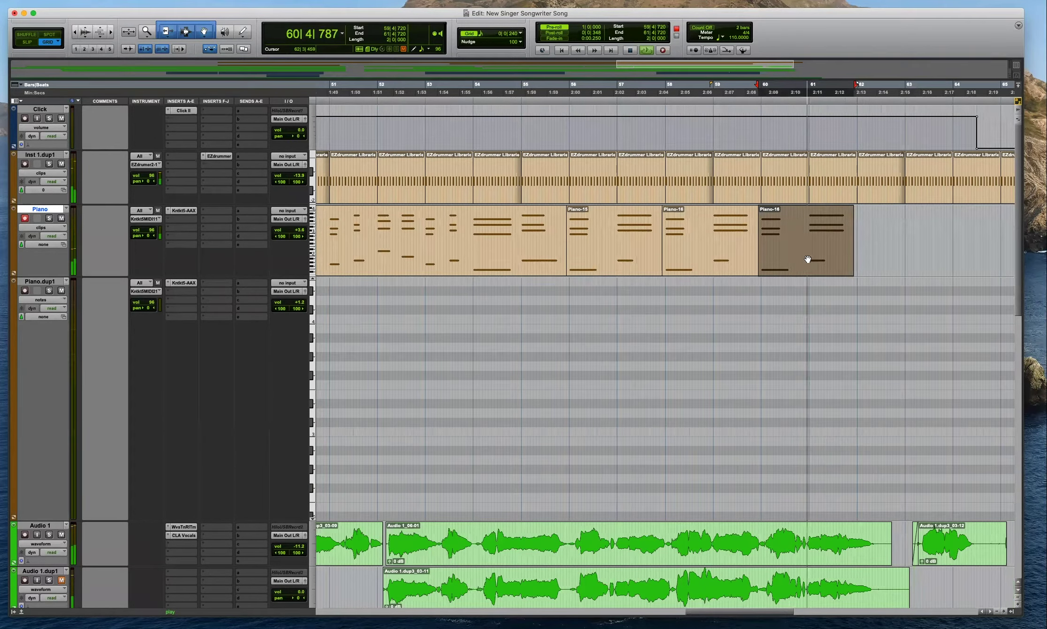
key(super+d)
key(t)
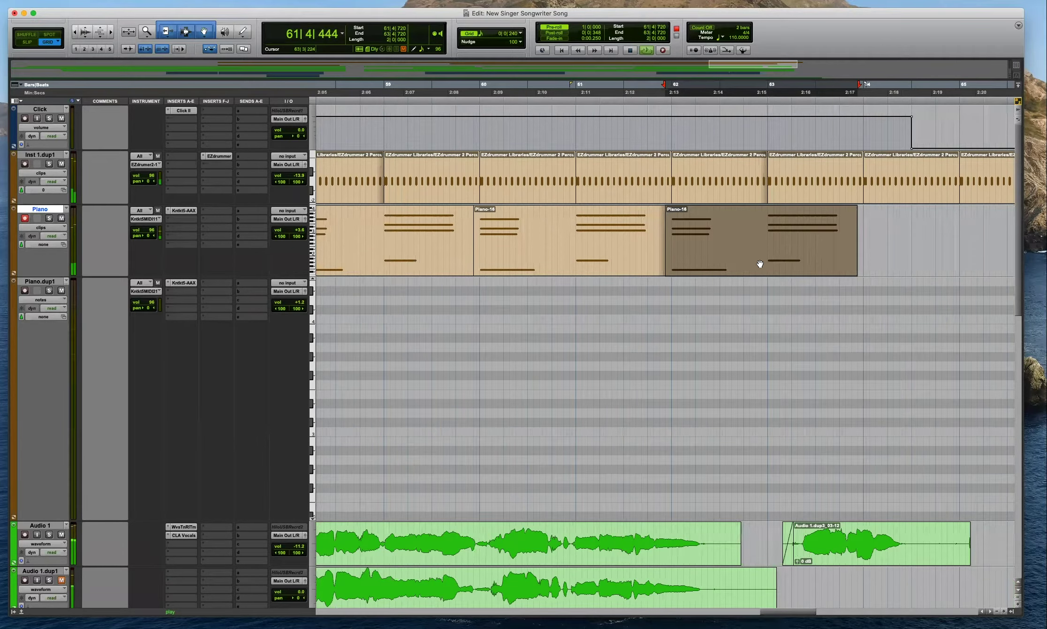
key(Delete)
Record closing piano chords on the Piano track from 61|4|720 to about bar 67.
key(space)
key(space)
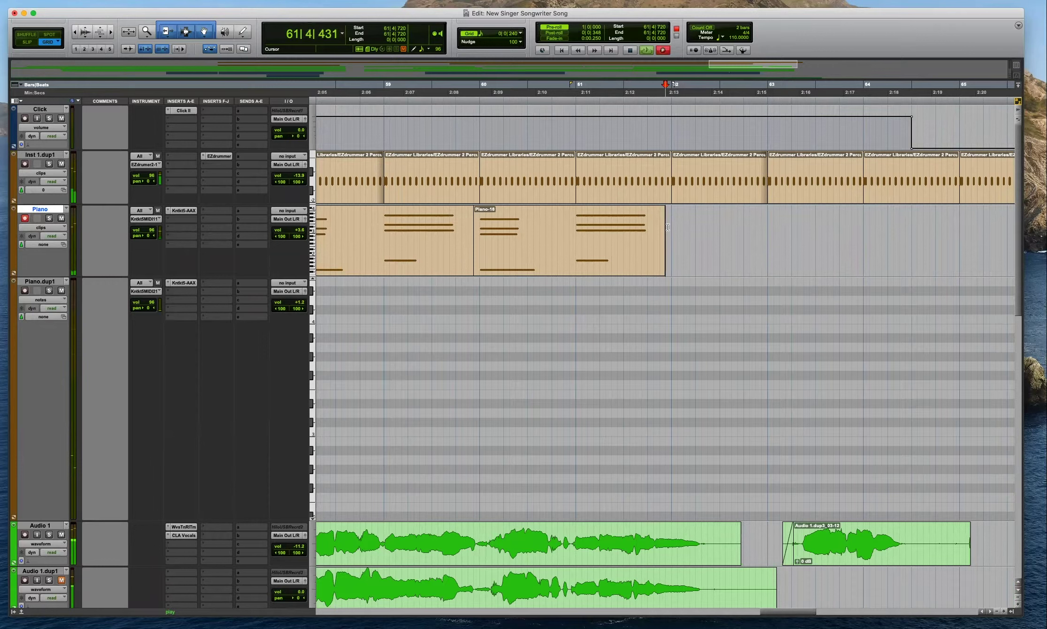
key(super+space)
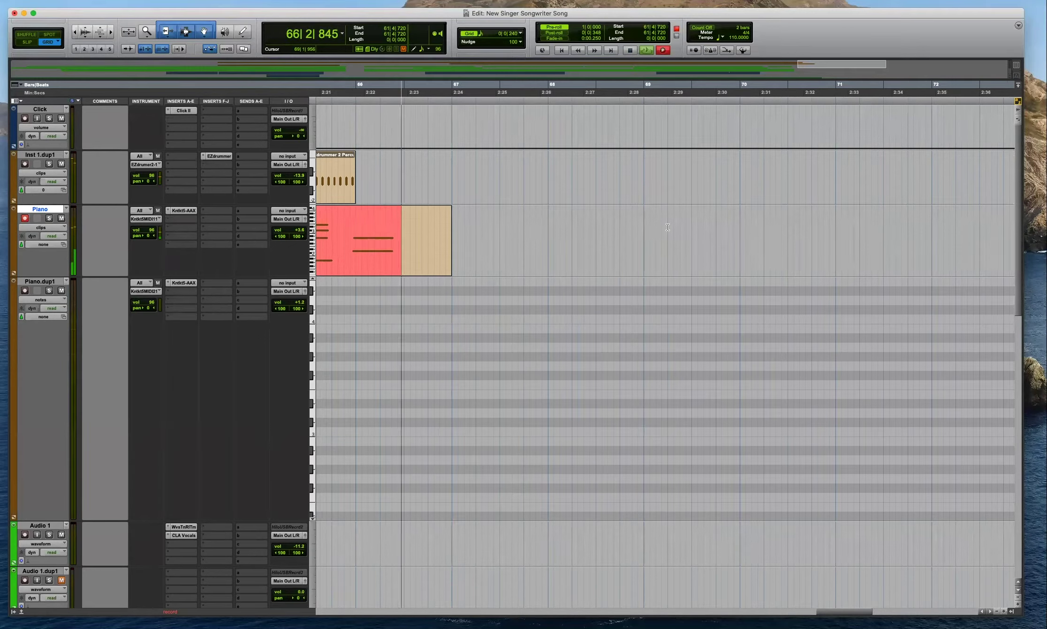
key(super+bracketleft)
key(super+bracketleft)
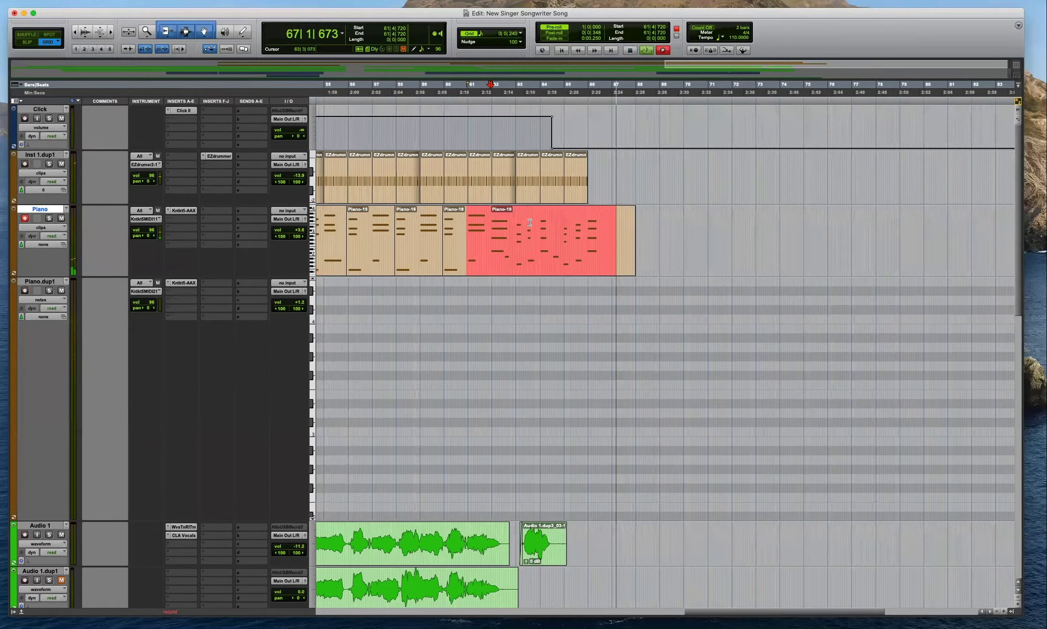
key(space)
Quantize the notes of the new closing Piano clip to the 1/8 note grid.
click(530, 224)
key(super+bracketright)
key(super+bracketright)
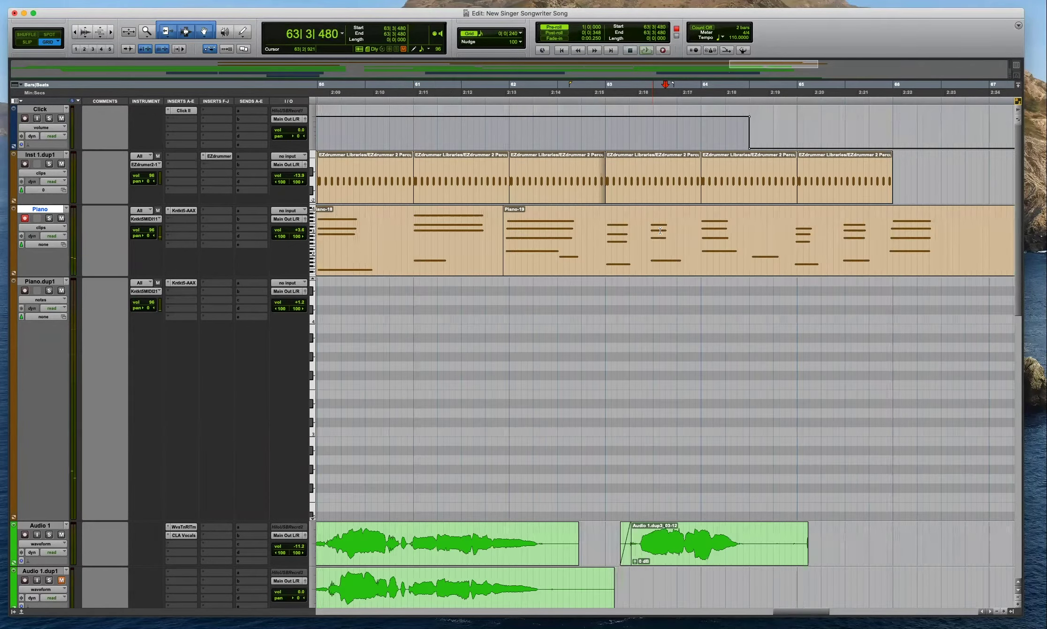
click(689, 271)
key(alt+0)
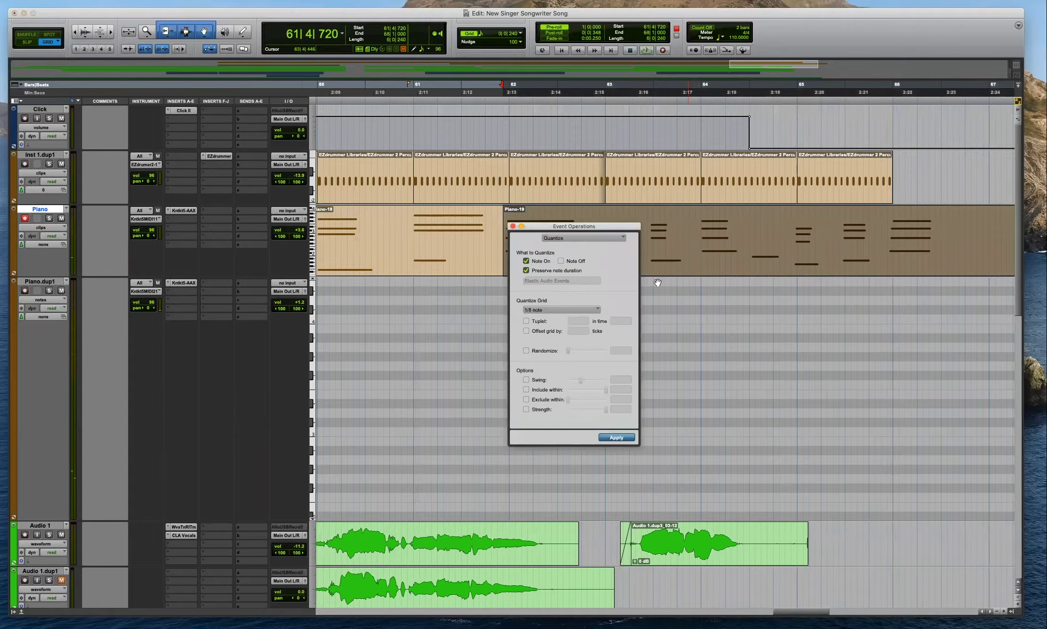
click(622, 438)
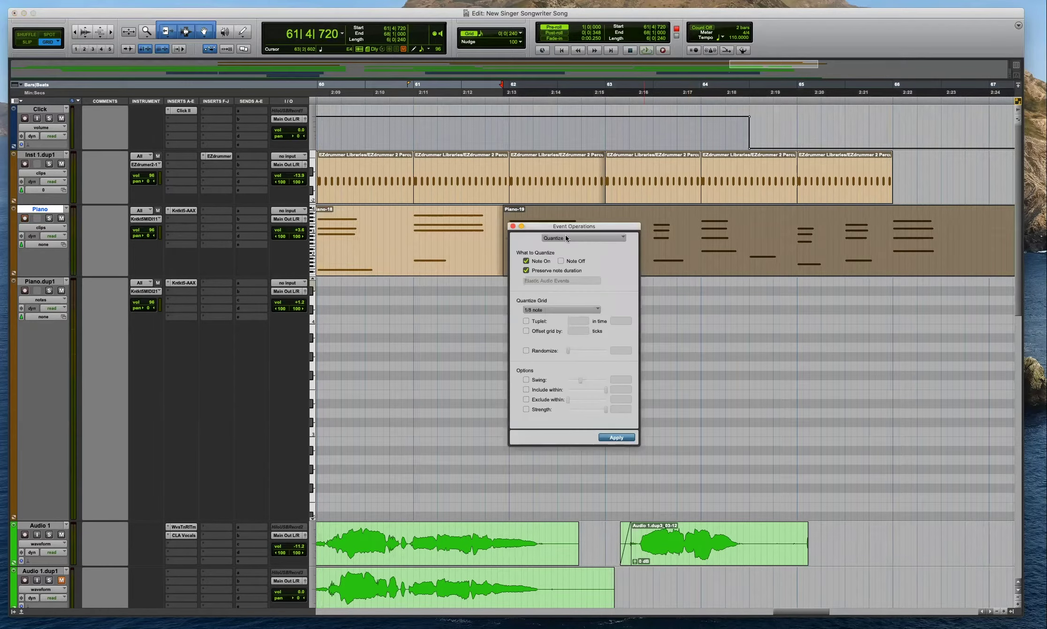
click(513, 226)
Play back the quantized closing Piano chords around bars 63 and 64 to check the harmony and timing.
click(598, 221)
key(t)
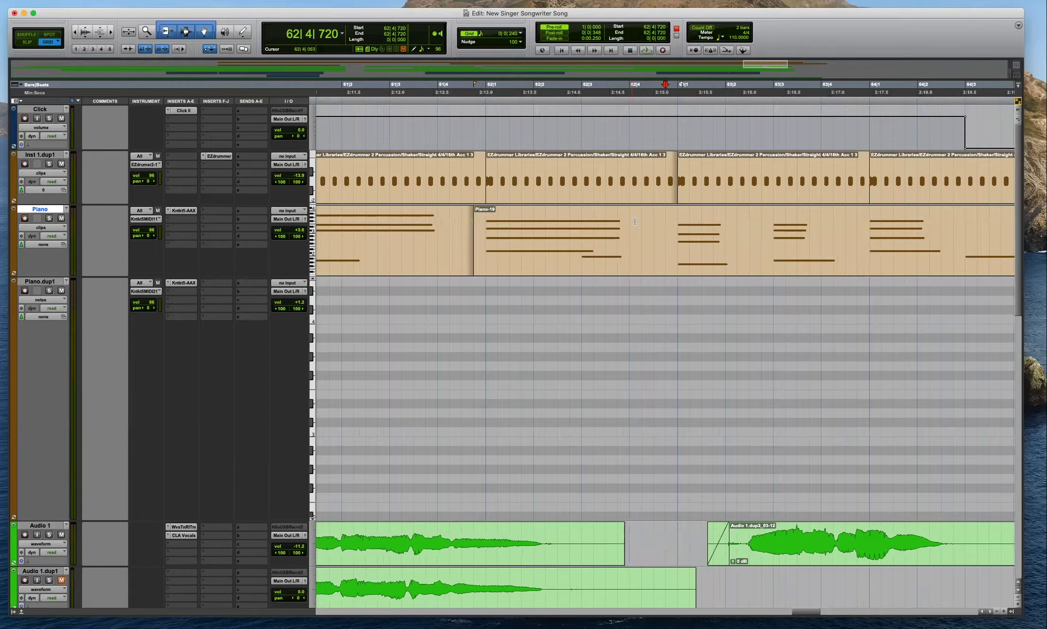
key(super+bracketleft)
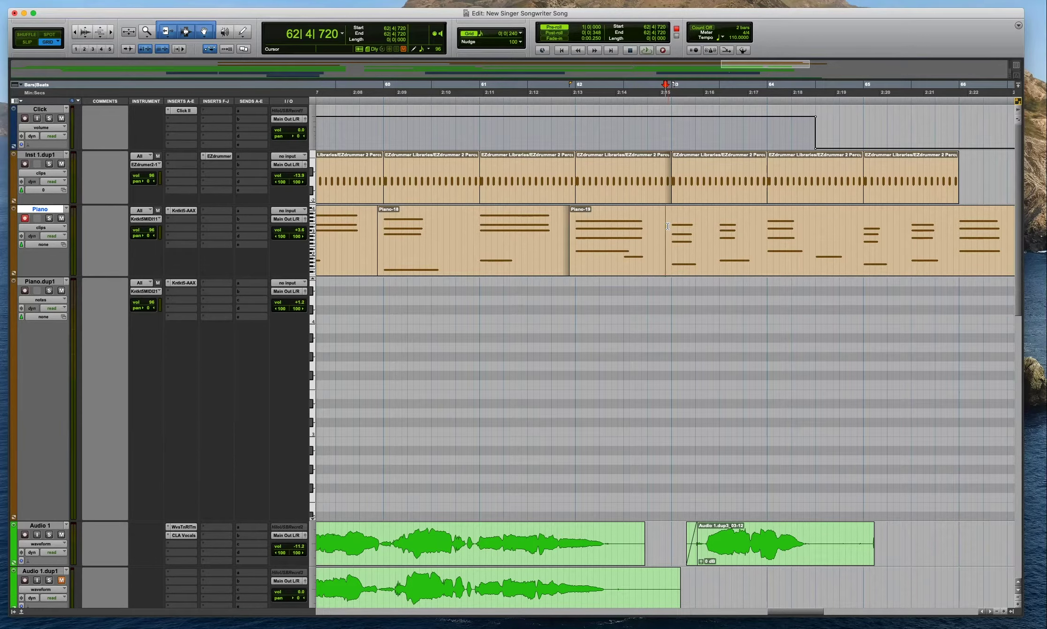
key(r)
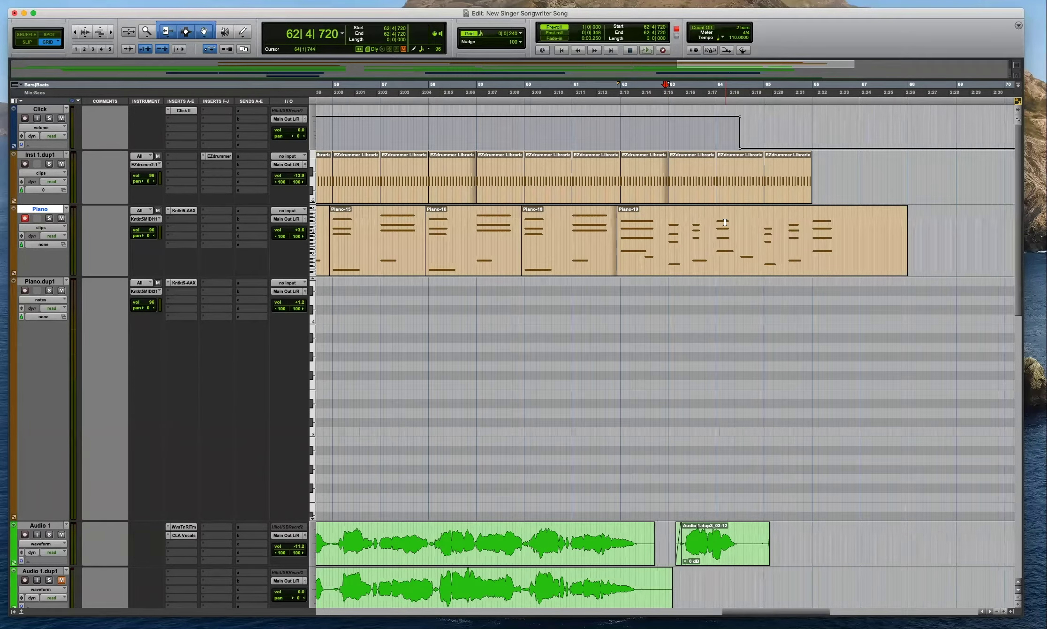
click(749, 225)
key(t)
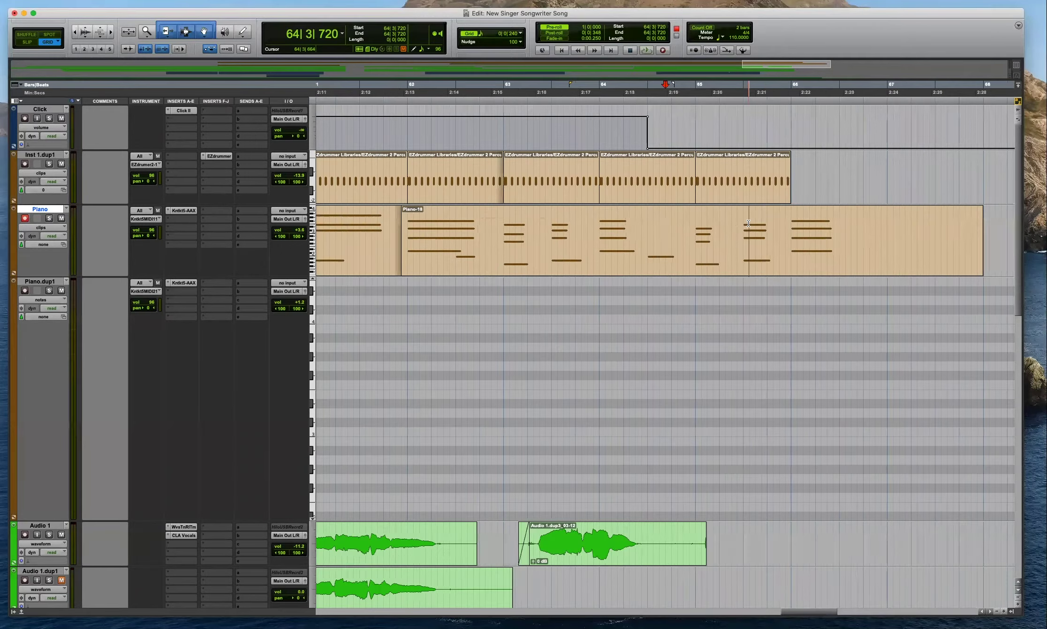
key(r)
click(591, 217)
key(space)
key(t)
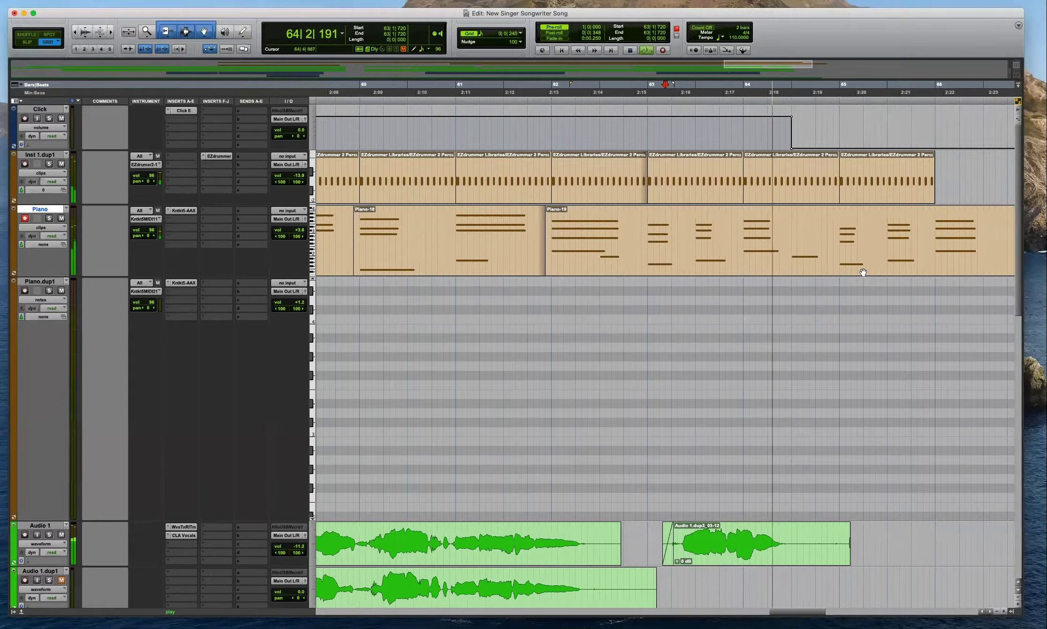
key(space)
Enlarge the Piano track in notes view and add two higher copies of the single low note at 64|3|000.
key(ctrl+minus)
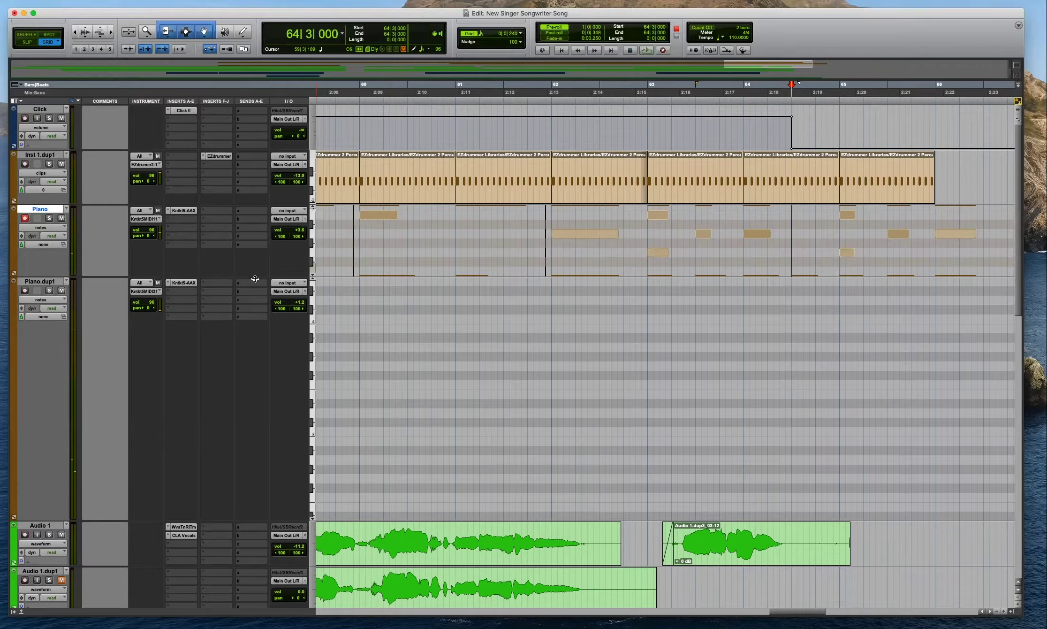
key(ctrl+Up)
key(ctrl+Up)
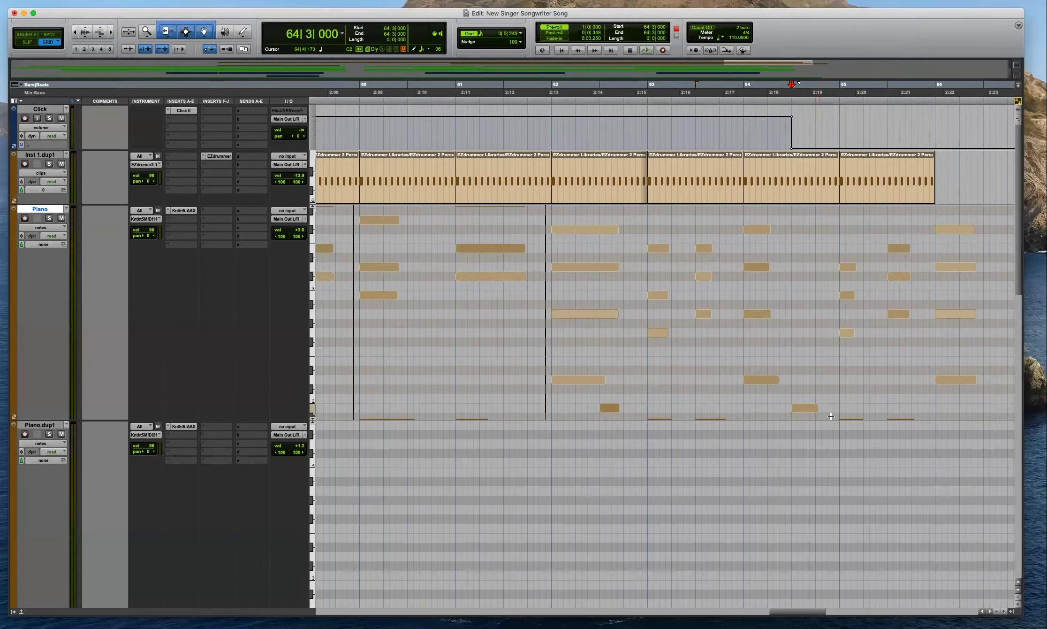
scroll(830, 257, down, 2)
click(828, 262)
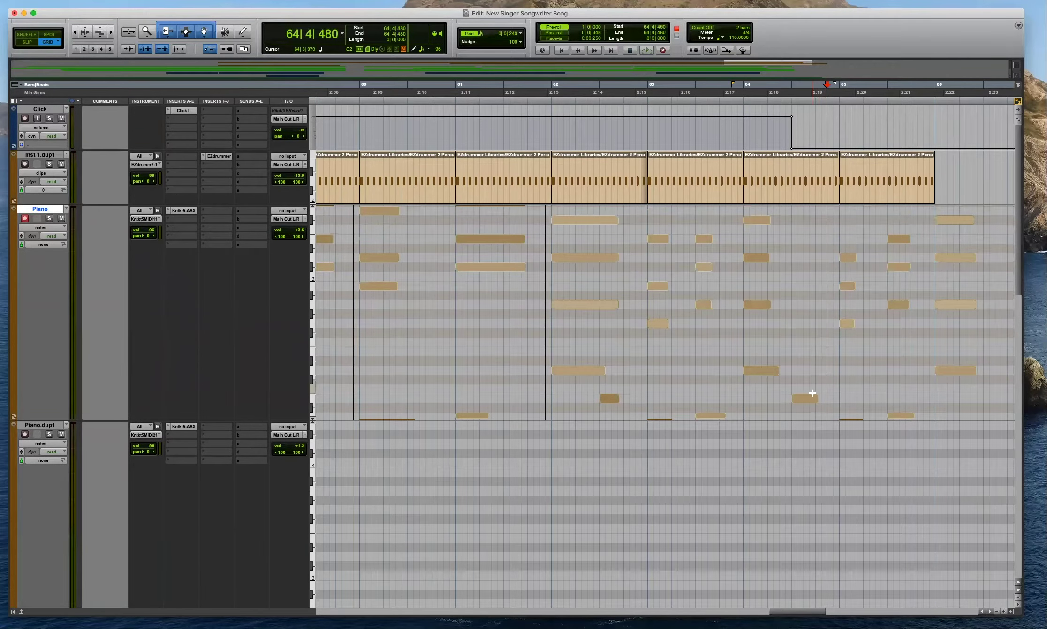
drag(808, 402, 802, 285)
click(779, 234)
key(space)
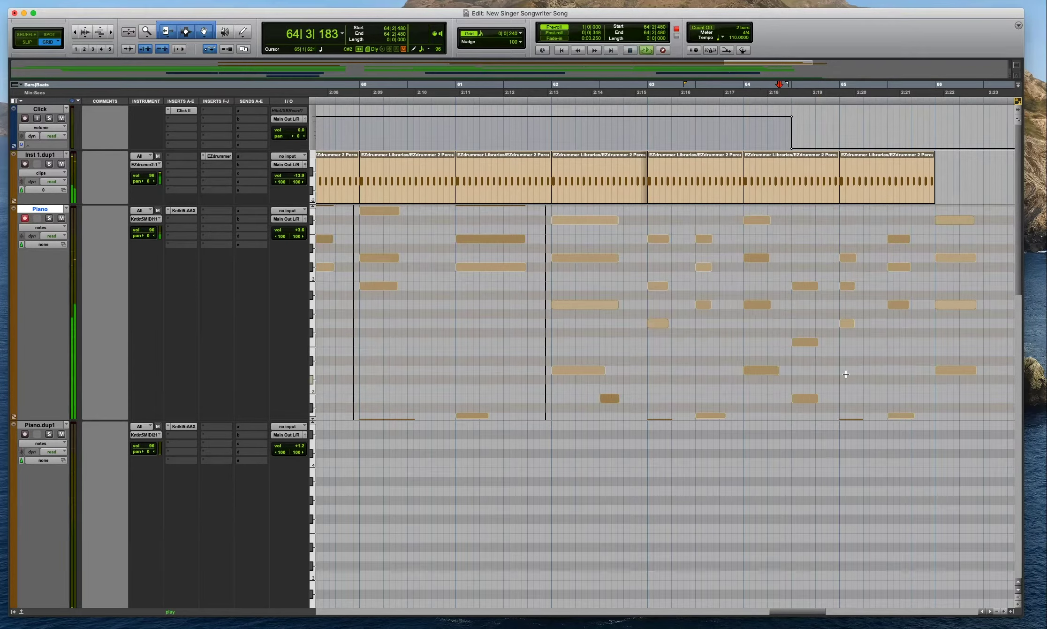
Raise the middle note of the chord at 64|3|000 to F#2 and play it back.
click(811, 343)
drag(812, 343, 811, 334)
key(space)
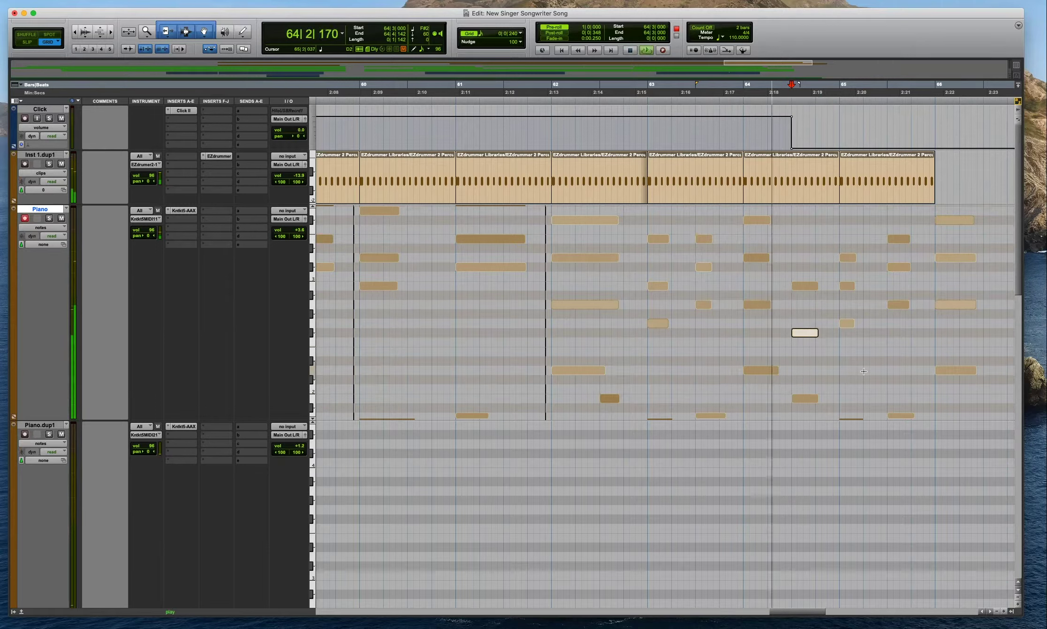
key(space)
Try the upper note of the 64|3|000 chord at C3 and at Bb2, playing each version back.
drag(813, 288, 814, 278)
key(space)
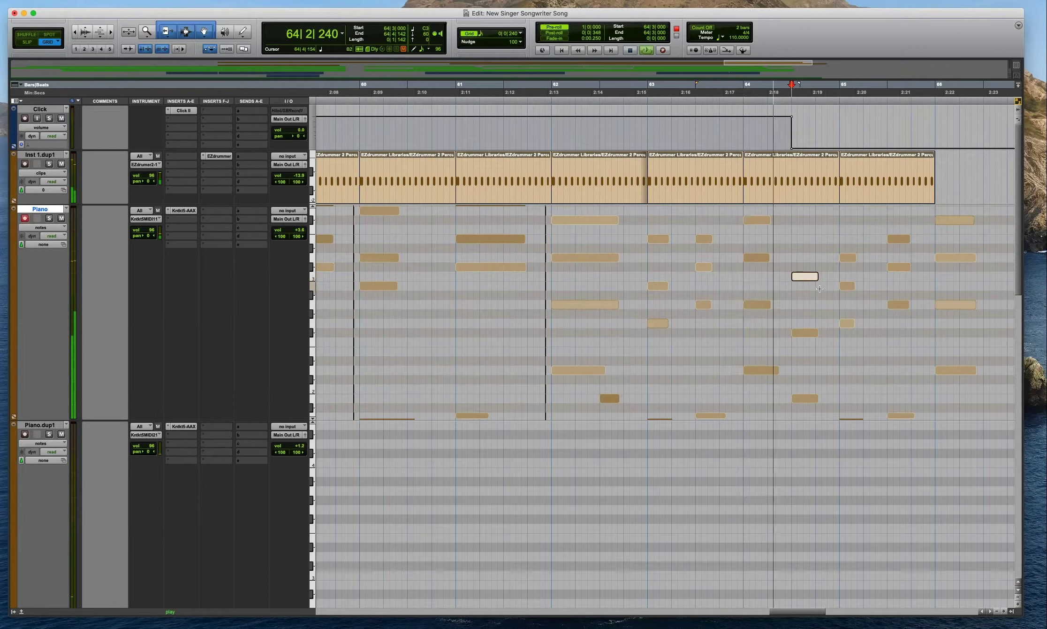
key(space)
drag(812, 278, 811, 295)
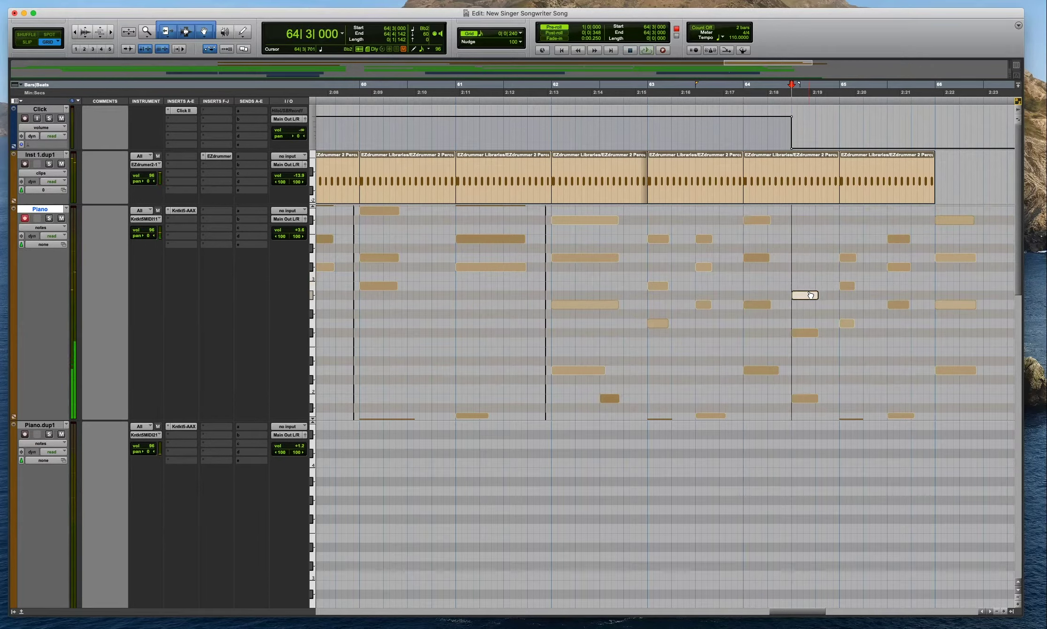
key(space)
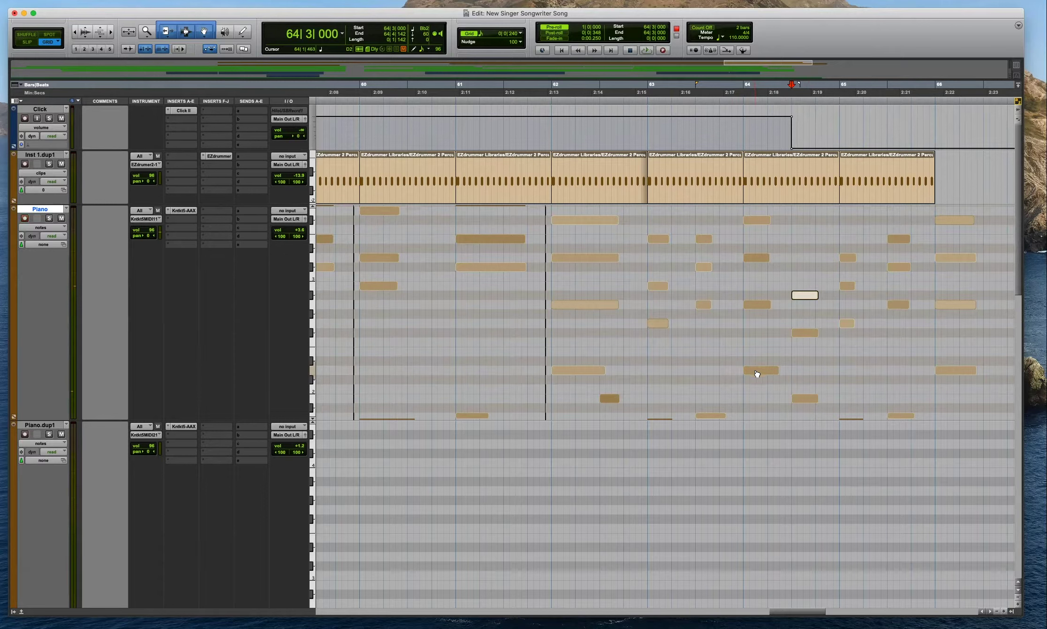
Check the lower chord notes at 64|3|000, set the upper note to A2, and play the ending through.
click(807, 399)
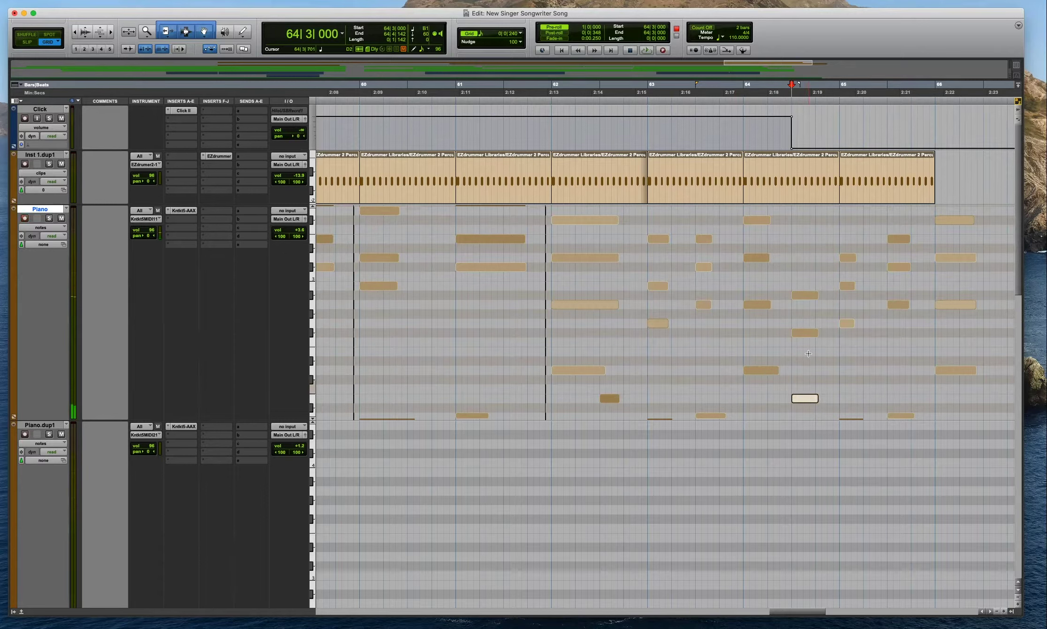
click(809, 336)
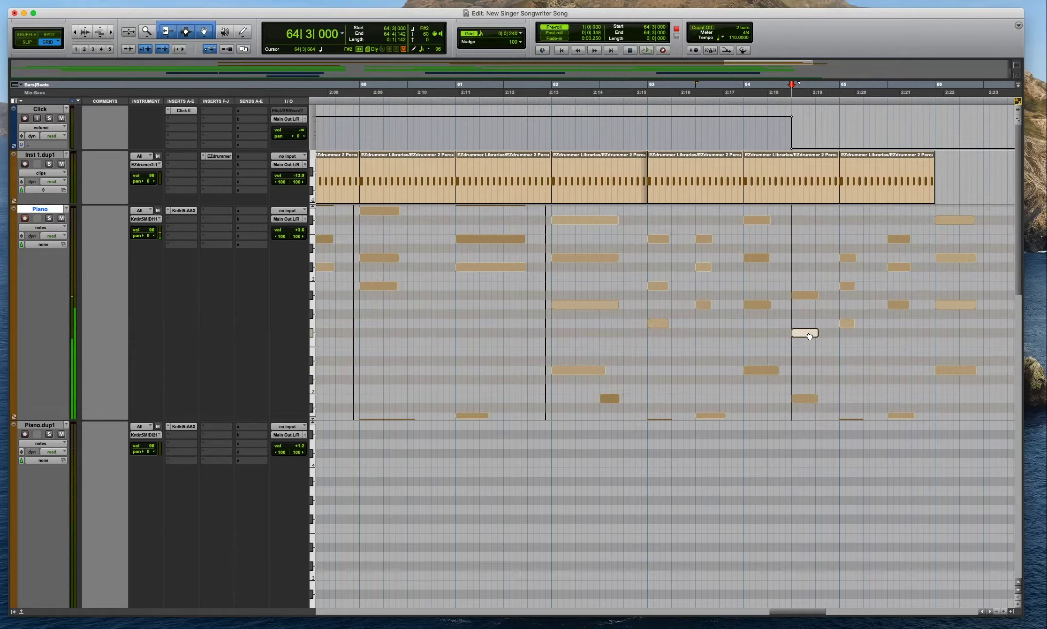
drag(809, 335, 811, 307)
key(space)
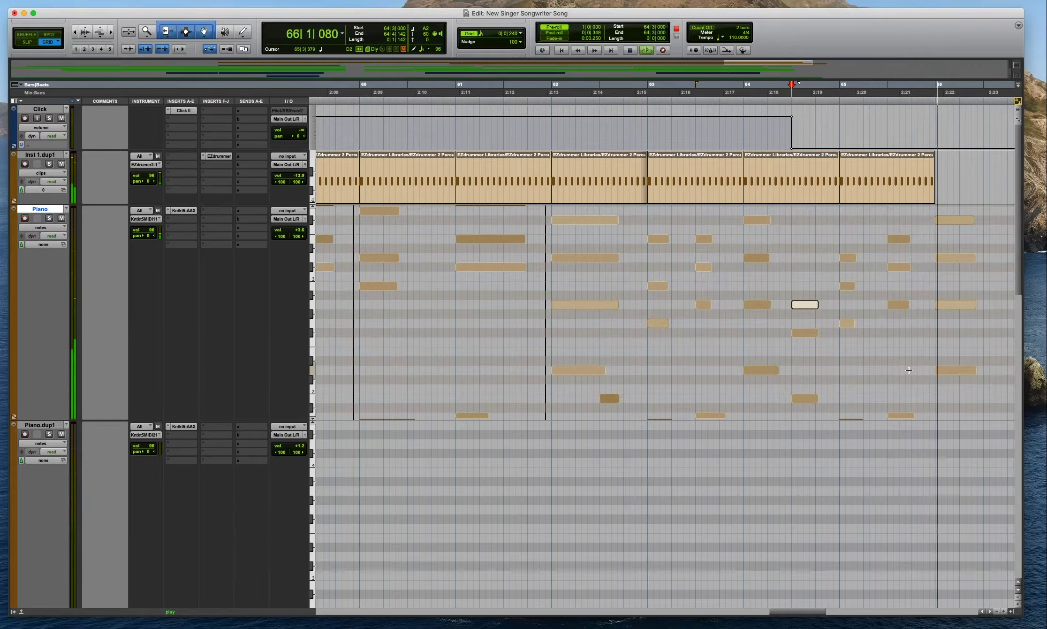
key(super+bracketleft)
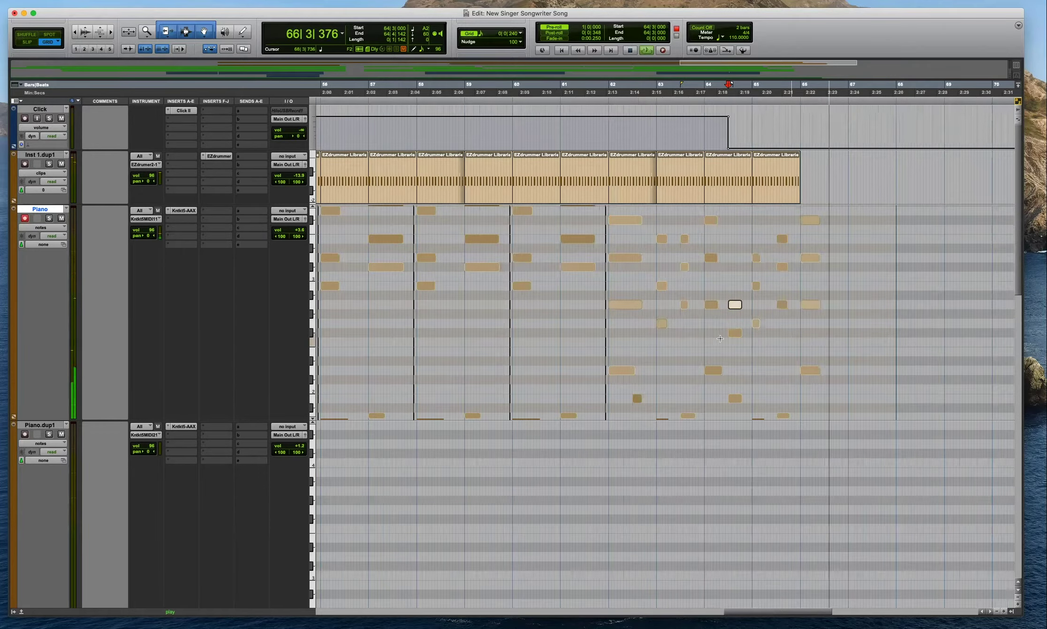
key(super+bracketleft)
key(space)
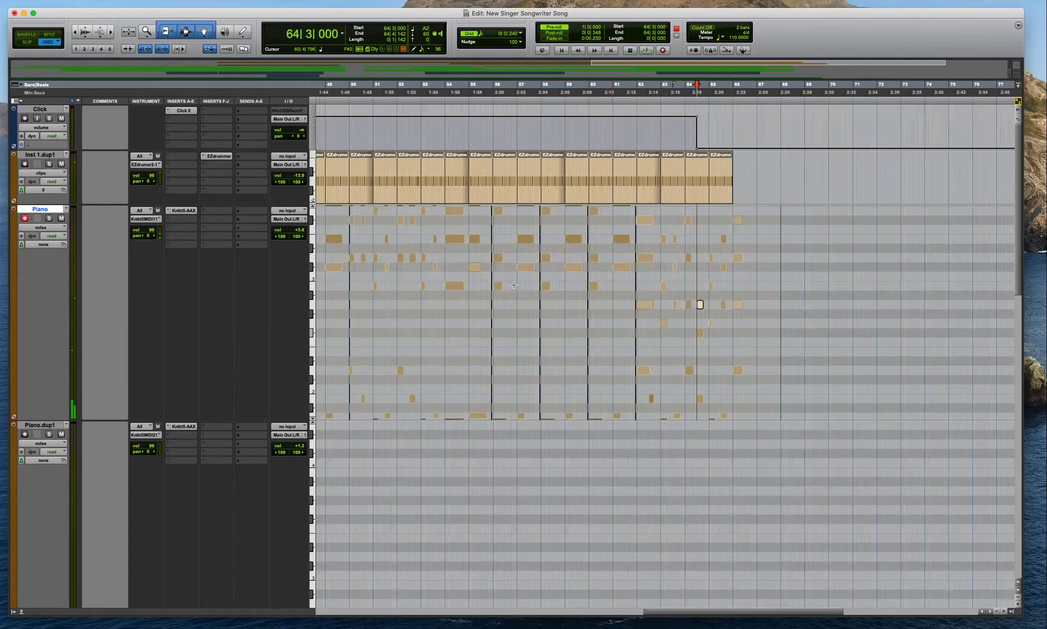
Reduce the Piano track's height, show Piano.dup1 as clips, and consolidate its Piano-01 and Piano-02 clips into one.
key(super+bracketleft)
key(shift+r)
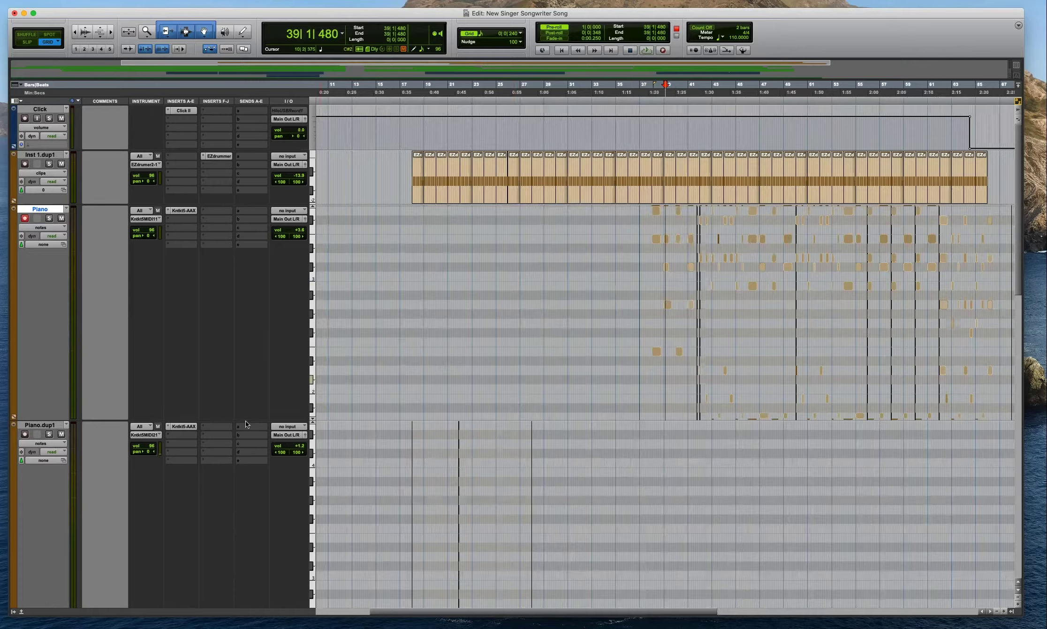
drag(246, 420, 251, 303)
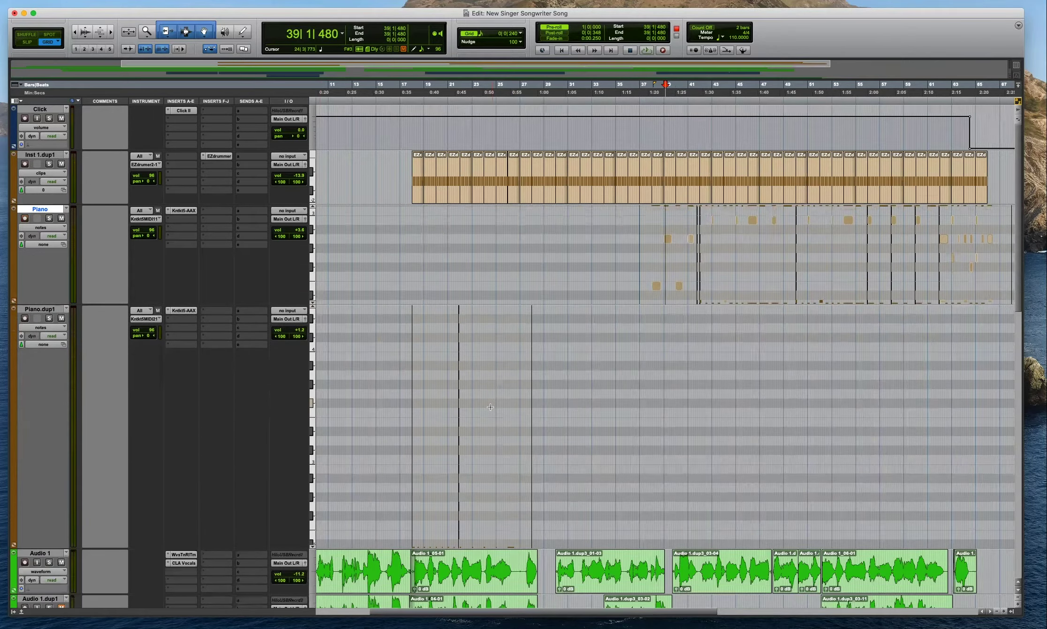
click(491, 407)
key(ctrl+minus)
click(440, 439)
shift+click(493, 469)
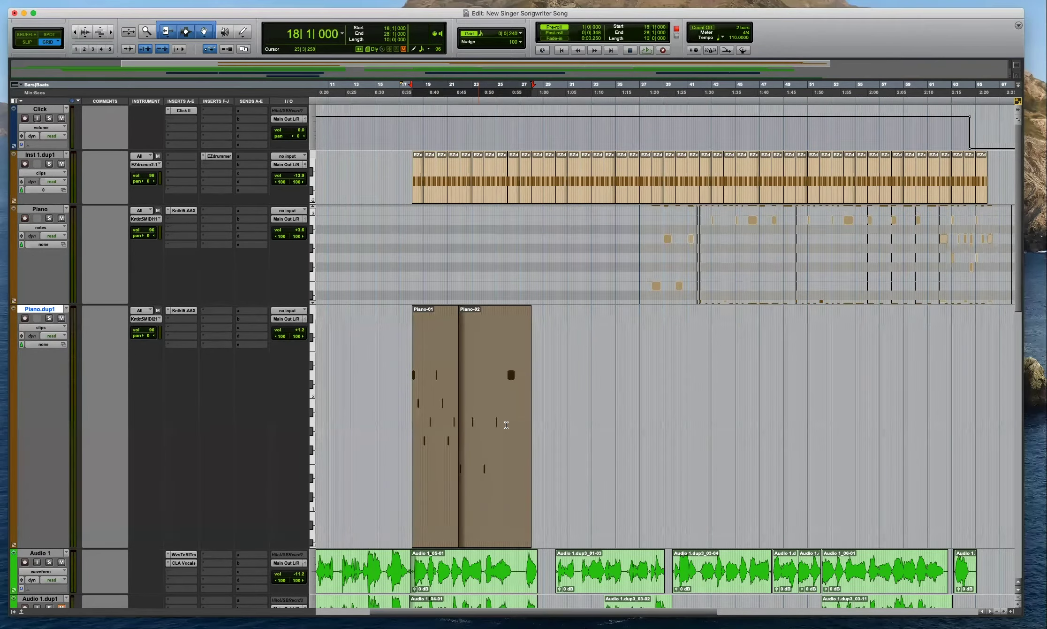
key(alt+shift+3)
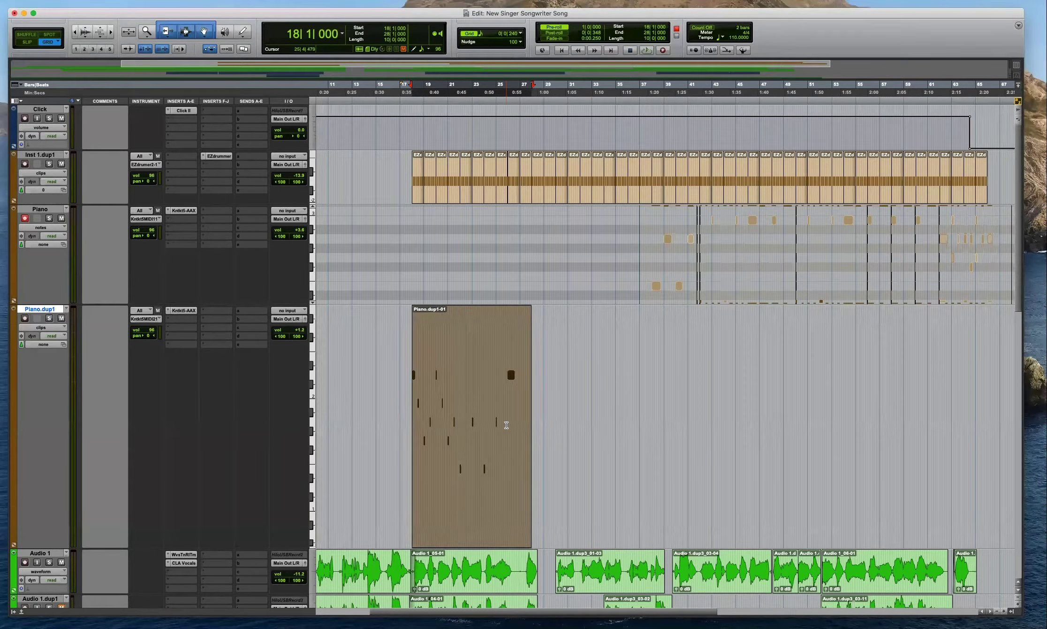
Place the consolidated low piano clip on the Piano.dup1 track at 38|1|000.
drag(641, 459, 804, 431)
key(t)
key(t)
key(t)
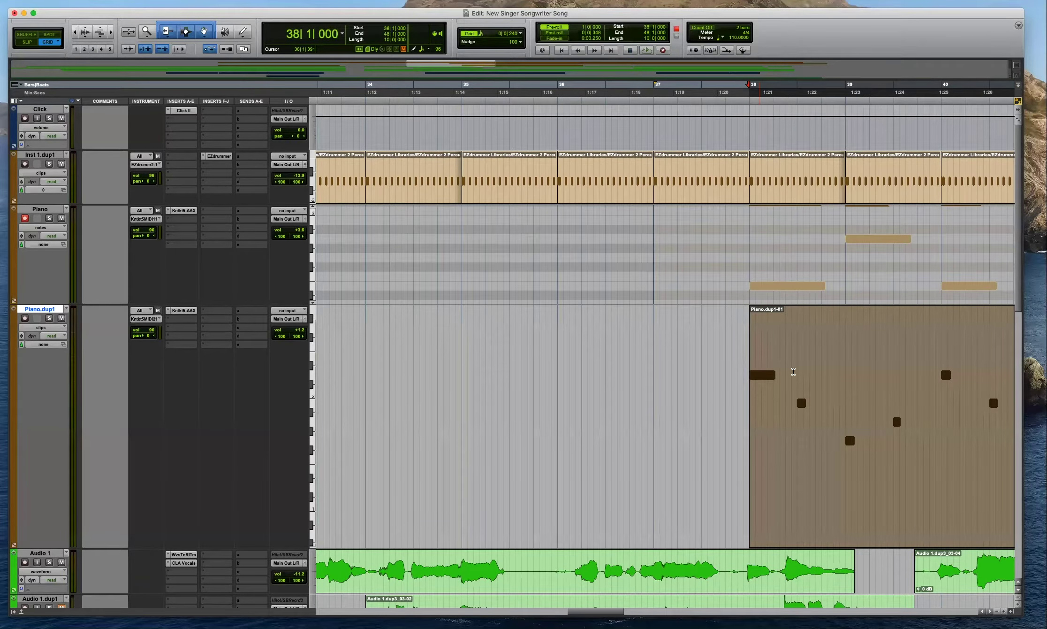
Play the low piano clip with the song from 37|4|720 and raise the Piano.dup1 volume to +12.0.
click(744, 367)
key(r)
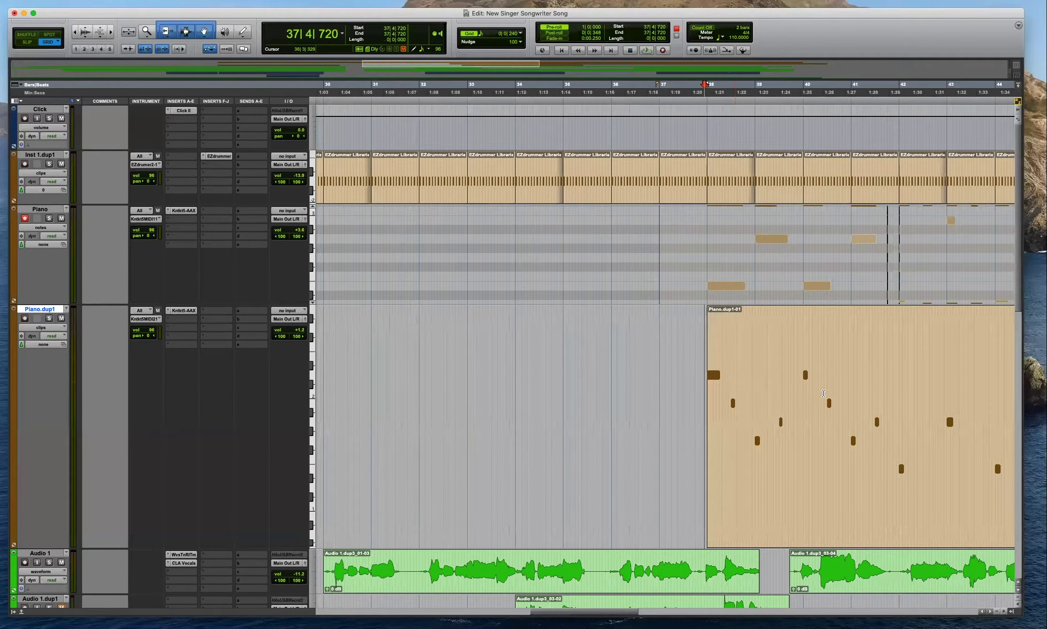
key(ctrl+bracketright)
key(space)
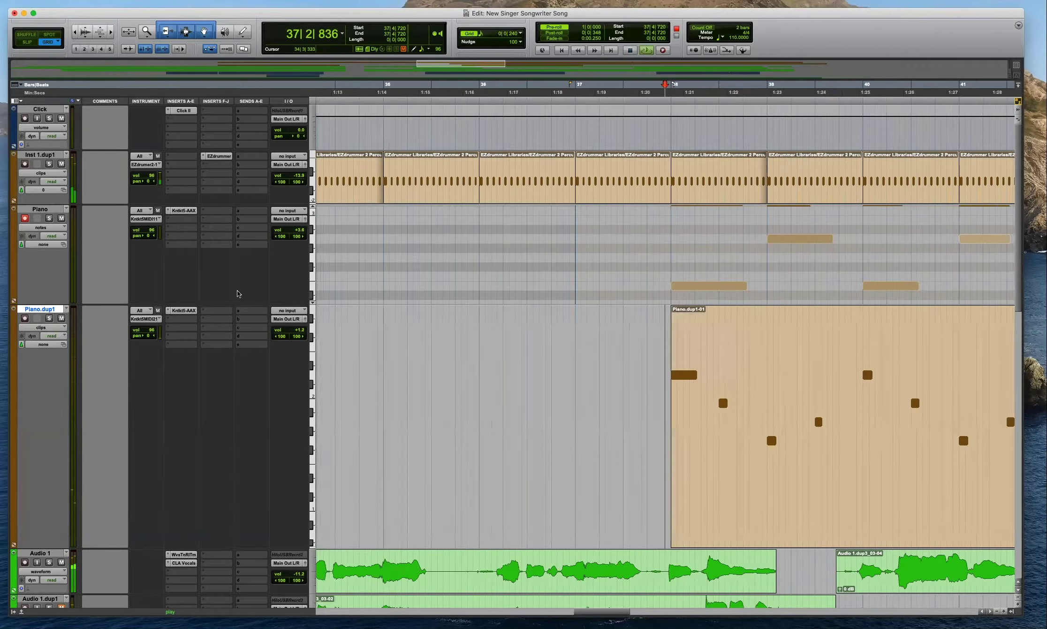
key(ctrl+bracketright)
key(ctrl+bracketleft)
key(space)
Move the low piano clip on Piano.dup1 to 42|1|000 and listen to it against the other tracks.
key(ctrl+bracketleft)
key(ctrl+bracketleft)
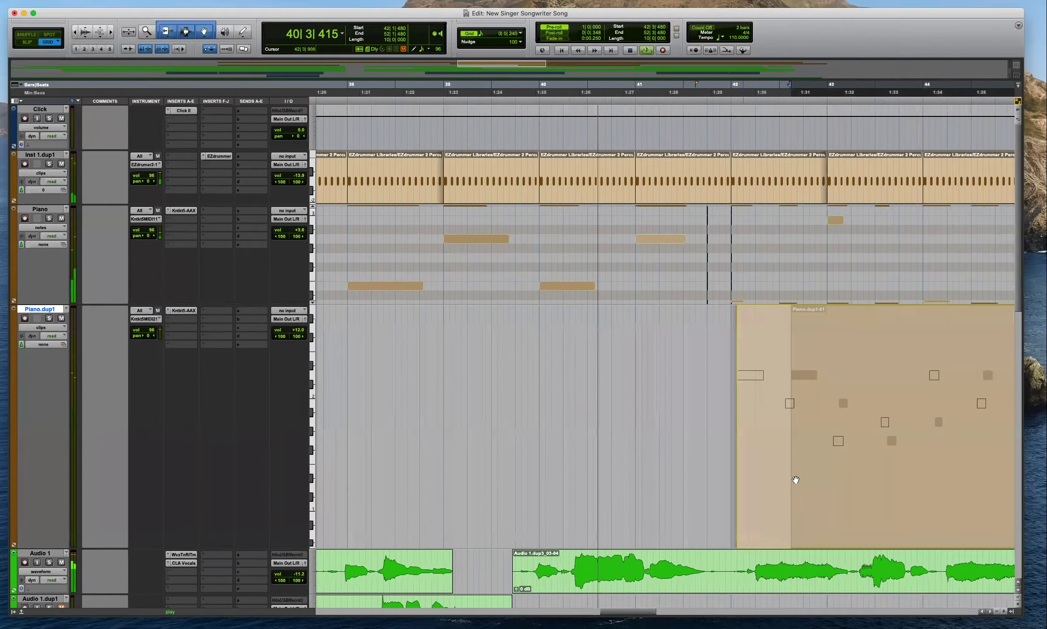
drag(795, 479, 809, 474)
key(ctrl+bracketleft)
key(ctrl+bracketright)
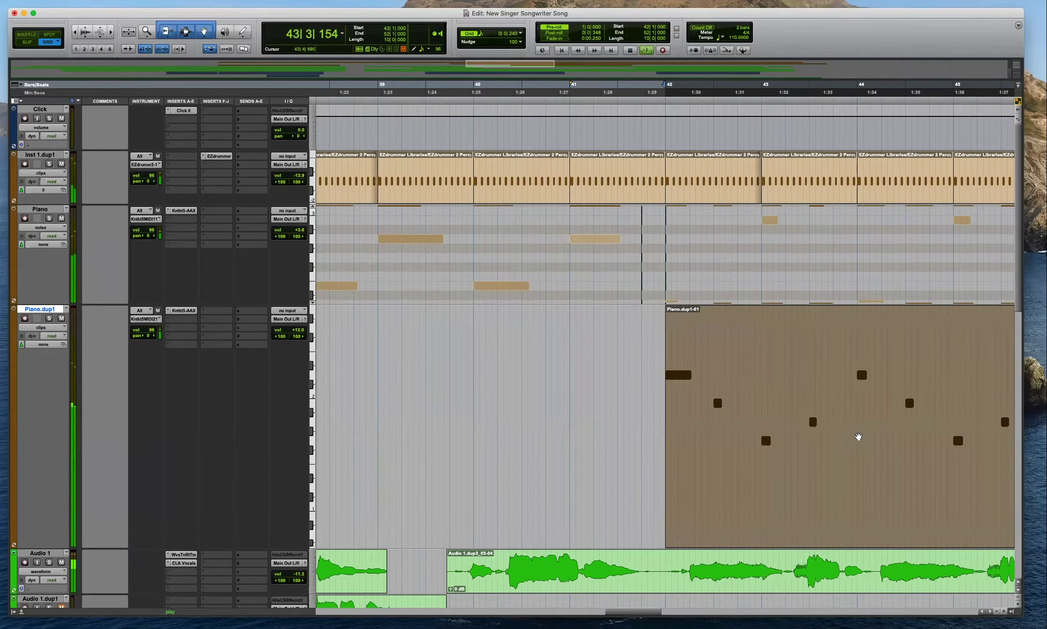
key(ctrl+bracketleft)
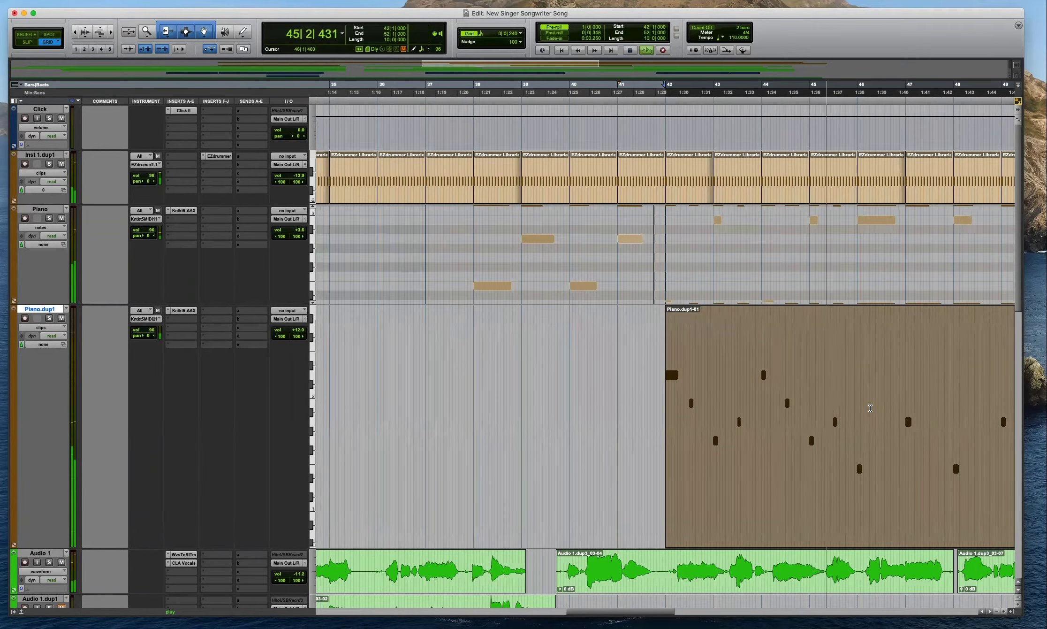
key(ctrl+bracketright)
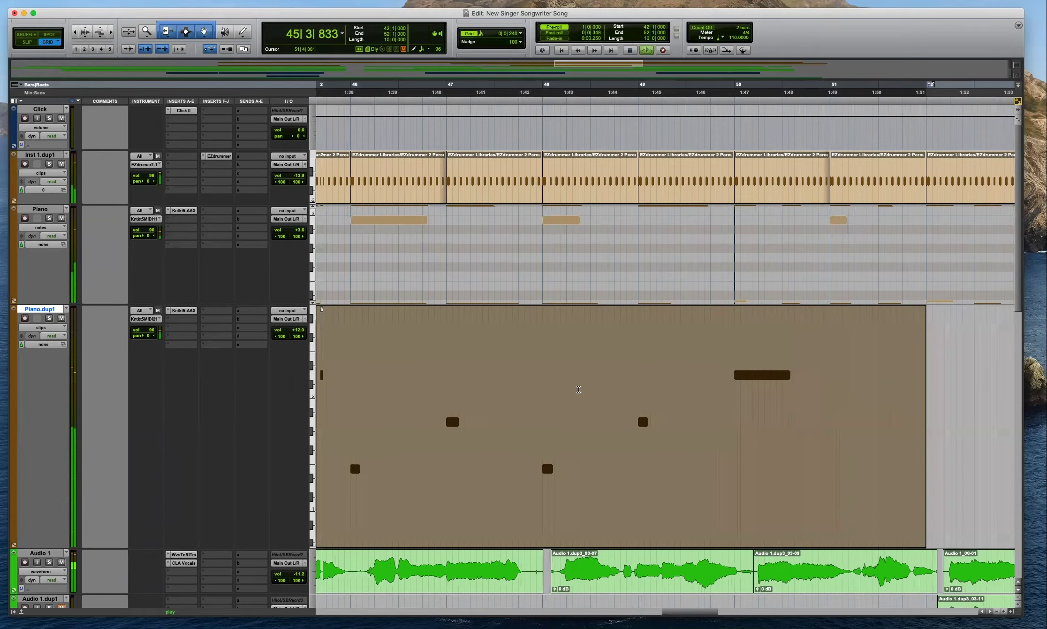
key(ctrl+bracketleft)
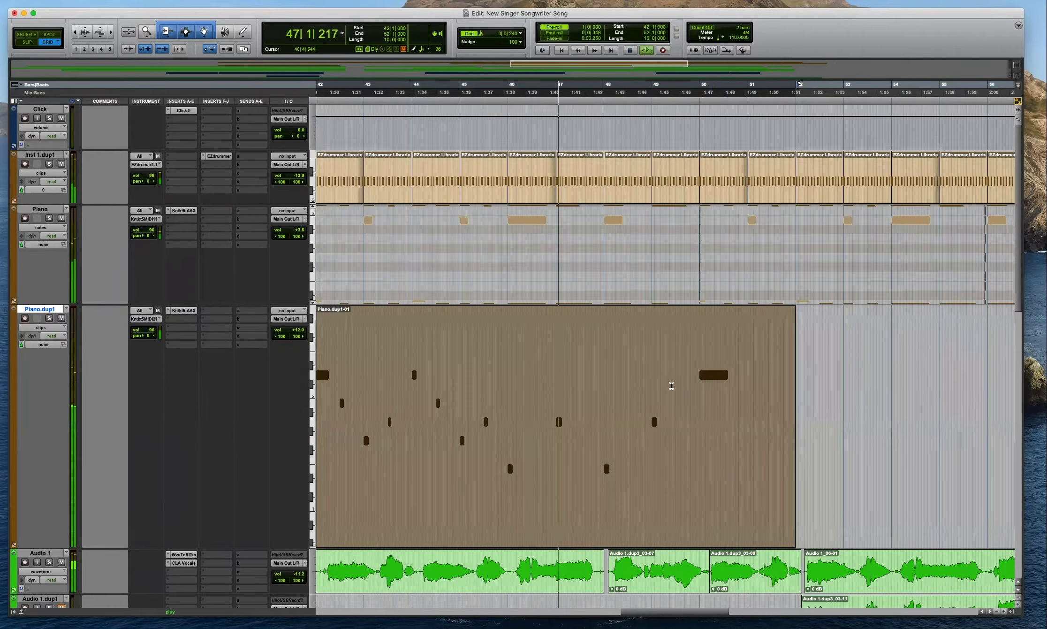
Cut the Piano.dup1 clip off at 49|4|720 and remove the remainder with its long final note.
key(super+z)
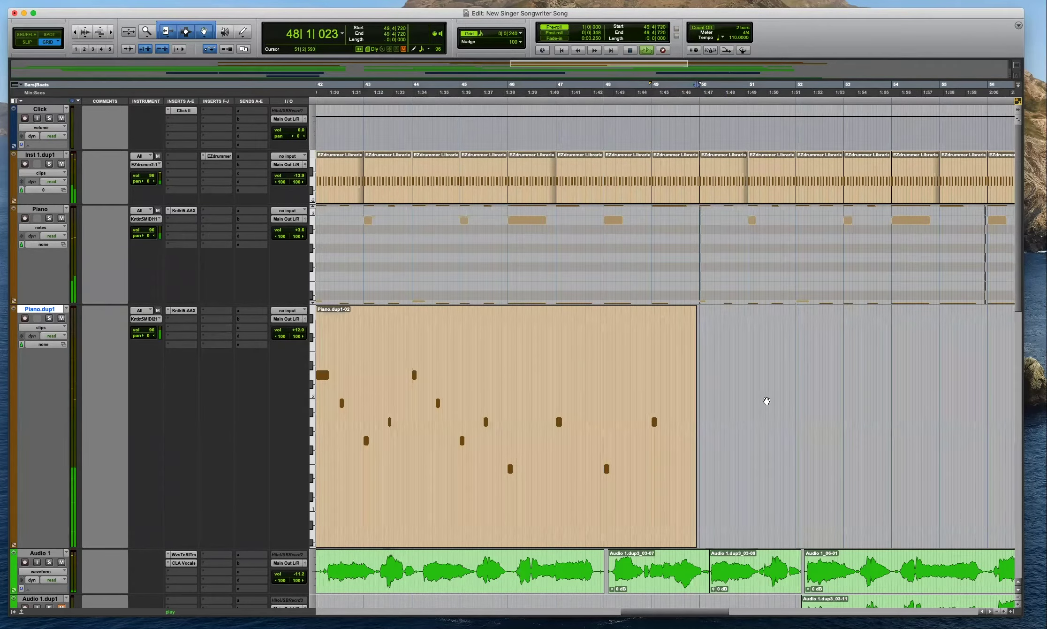
key(e)
key(e)
key(r)
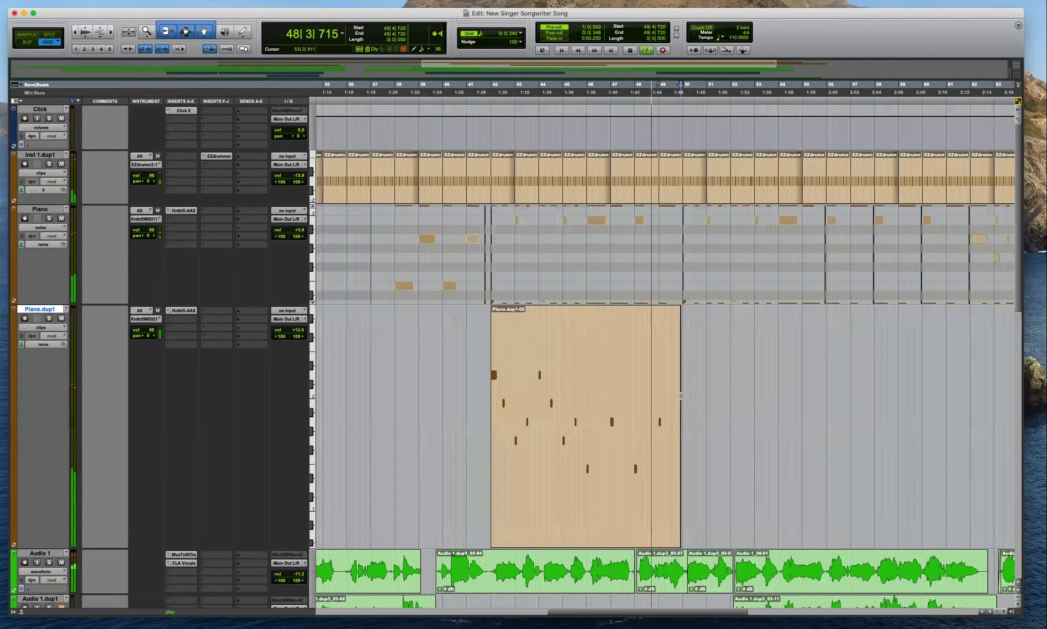
Duplicate the shortened Piano.dup1 clip and align the copy's start to 50|1|000.
key(ctrl+d)
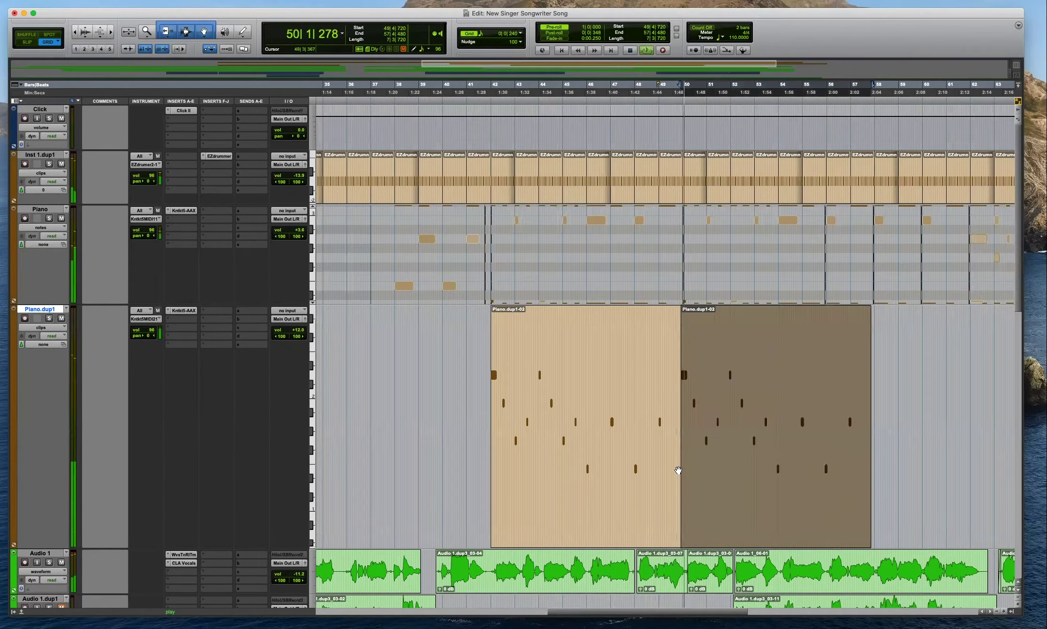
key(t)
key(t)
key(t)
drag(722, 455, 729, 454)
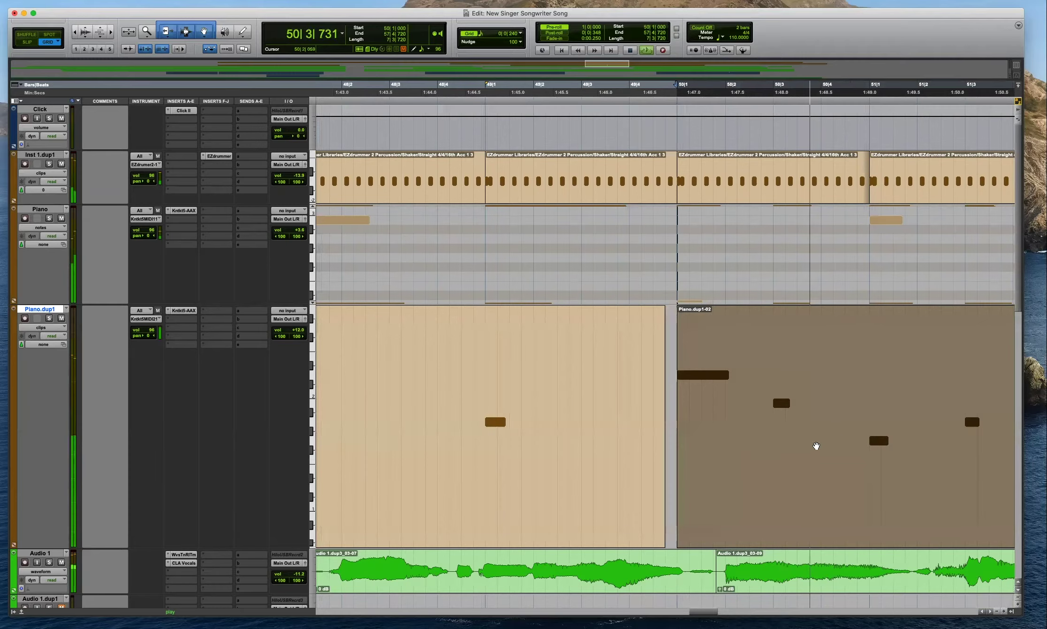
key(r)
key(r)
key(r)
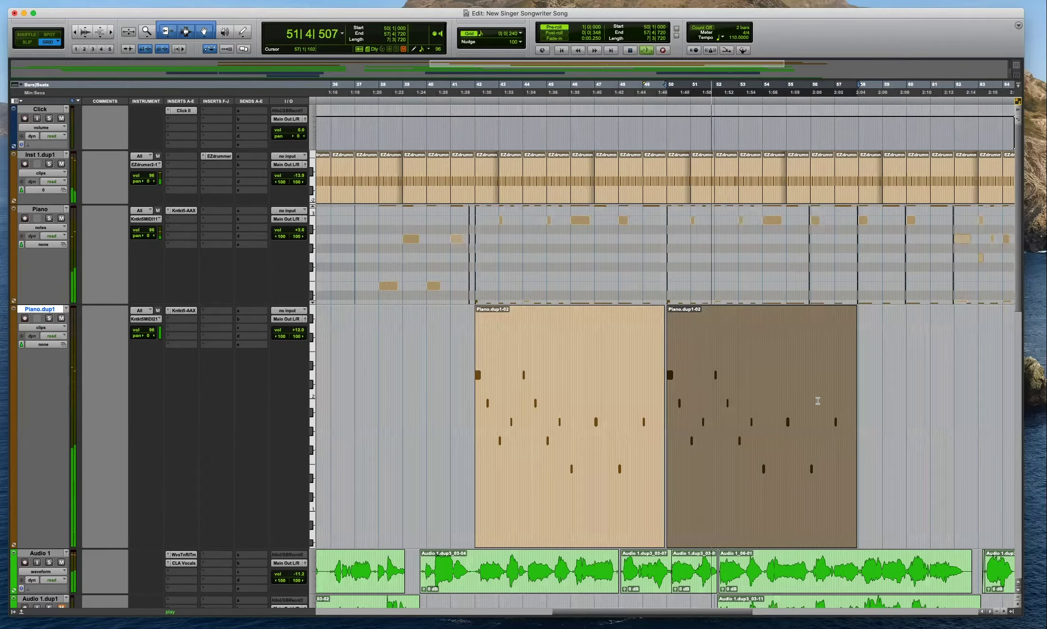
Split the copied low piano clip on Piano.dup1 at 53|4|480, isolating its second half.
key(b)
key(t)
key(t)
key(r)
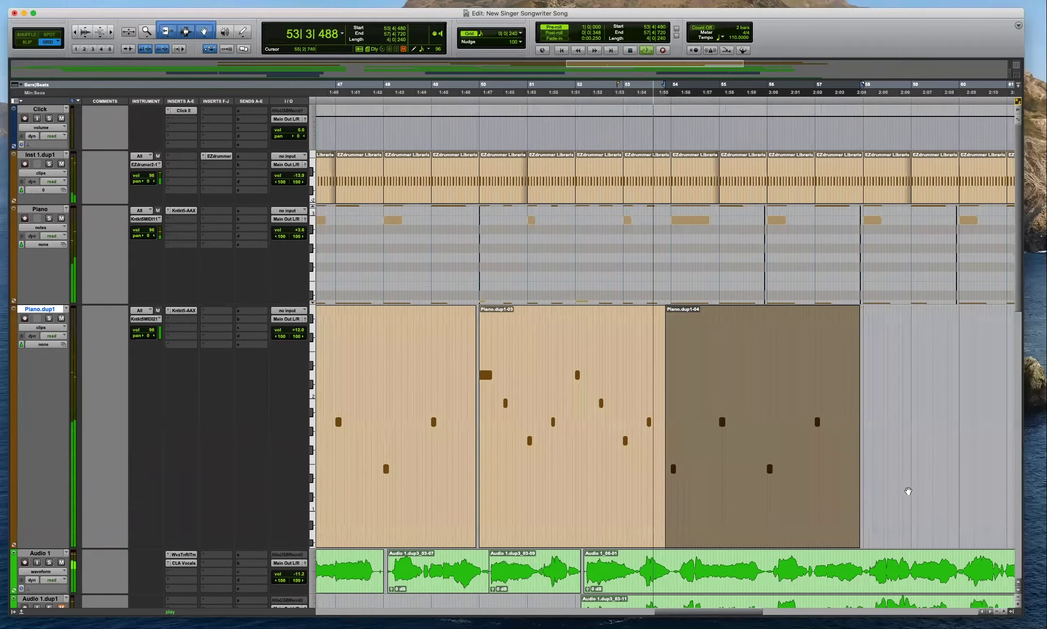
Duplicate the split-off second half of the low piano clip and place the copy's start at 57|4|480.
key(super+d)
key(t)
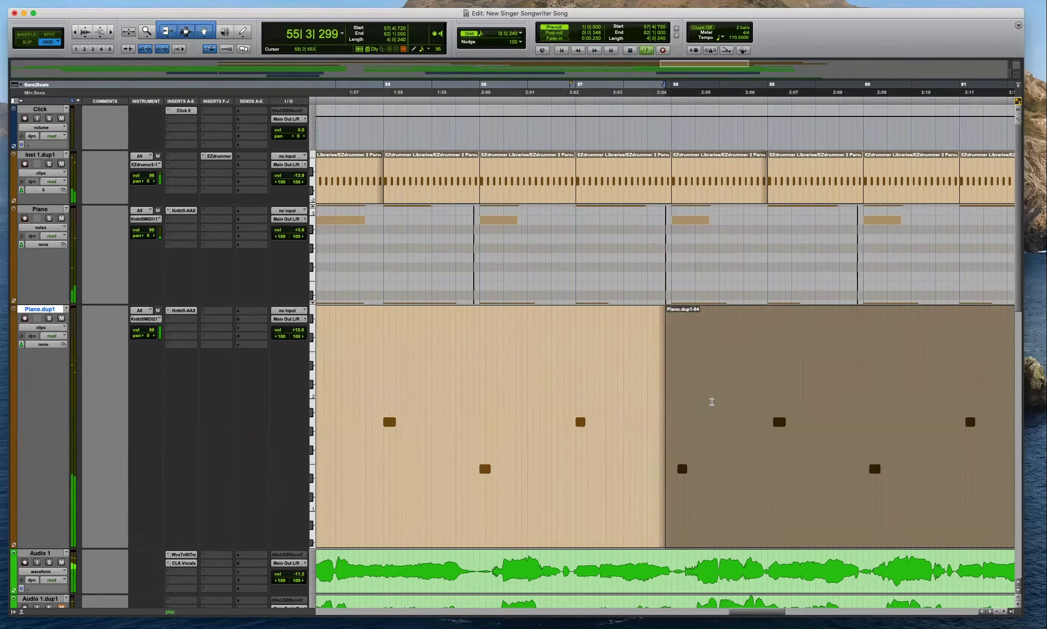
drag(719, 486, 710, 469)
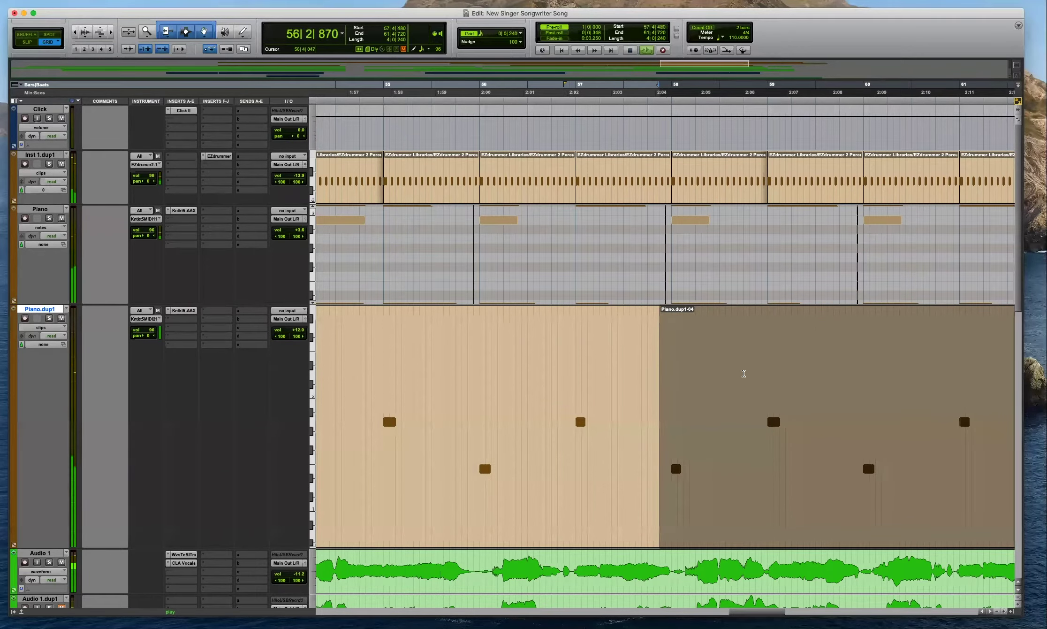
key(r)
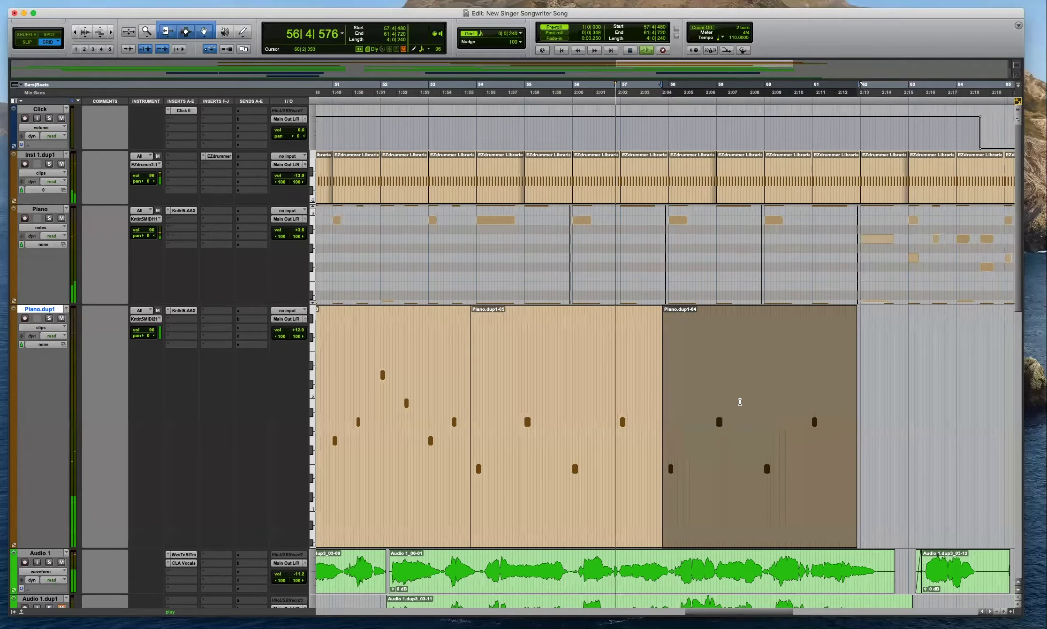
Extend the end of the last Piano.dup1 clip to bar 63 so it includes the long final note.
click(821, 391)
drag(911, 394, 911, 392)
click(856, 354)
key(r)
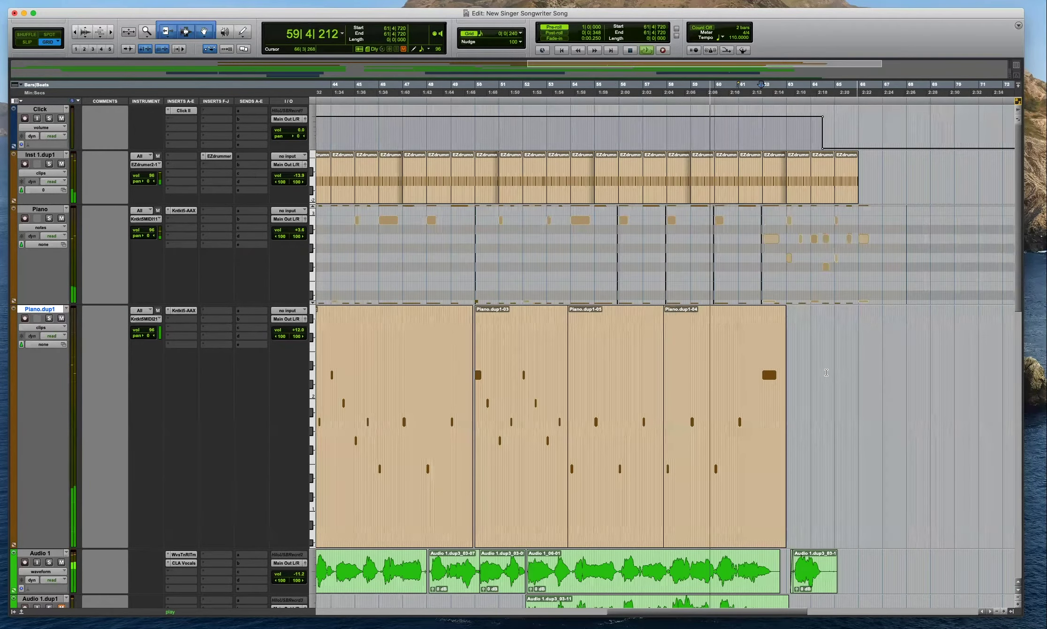
key(super+bracketright)
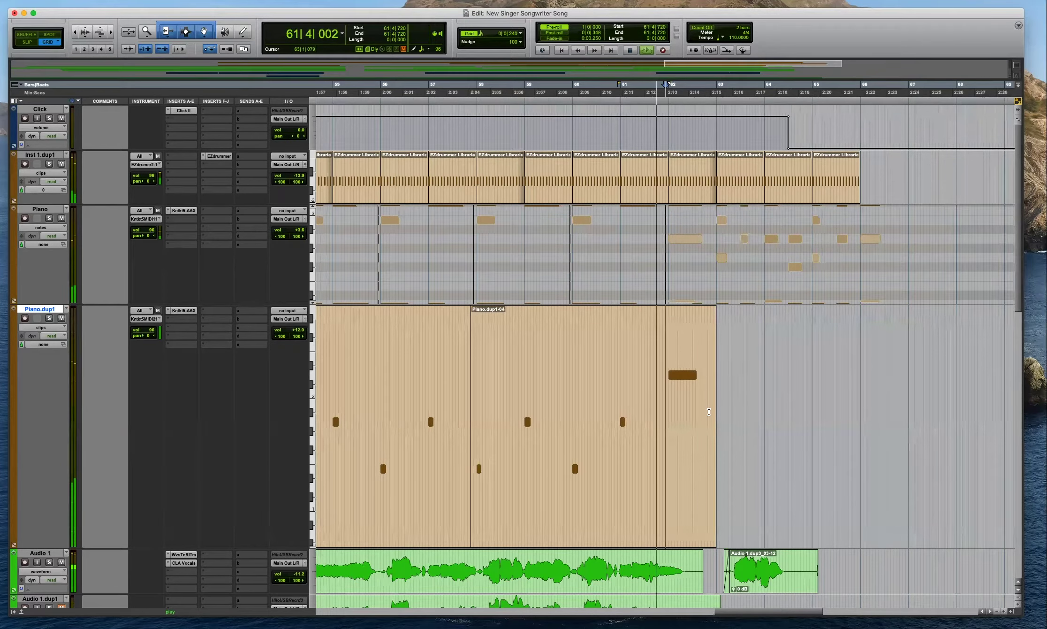
Split the last Piano.dup1 clip at 61|4|480, just before the long final note.
click(662, 375)
key(b)
click(678, 465)
key(r)
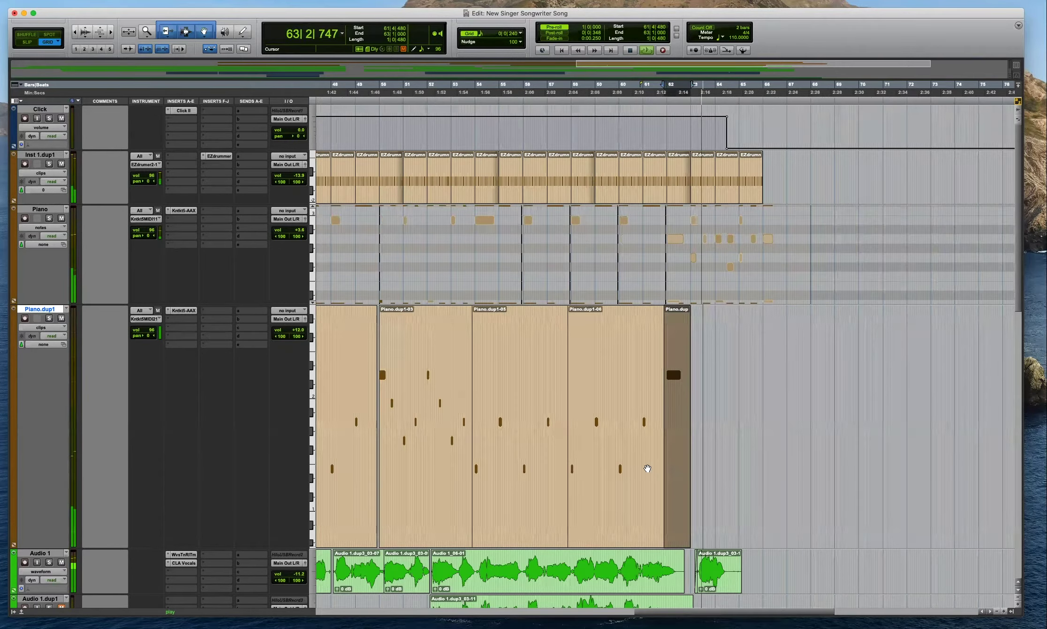
Select all Piano.dup1 clips from bar 42 to bar 63 and quantize their note starts to the 1/8 note grid.
key(super+bracketleft)
click(456, 460)
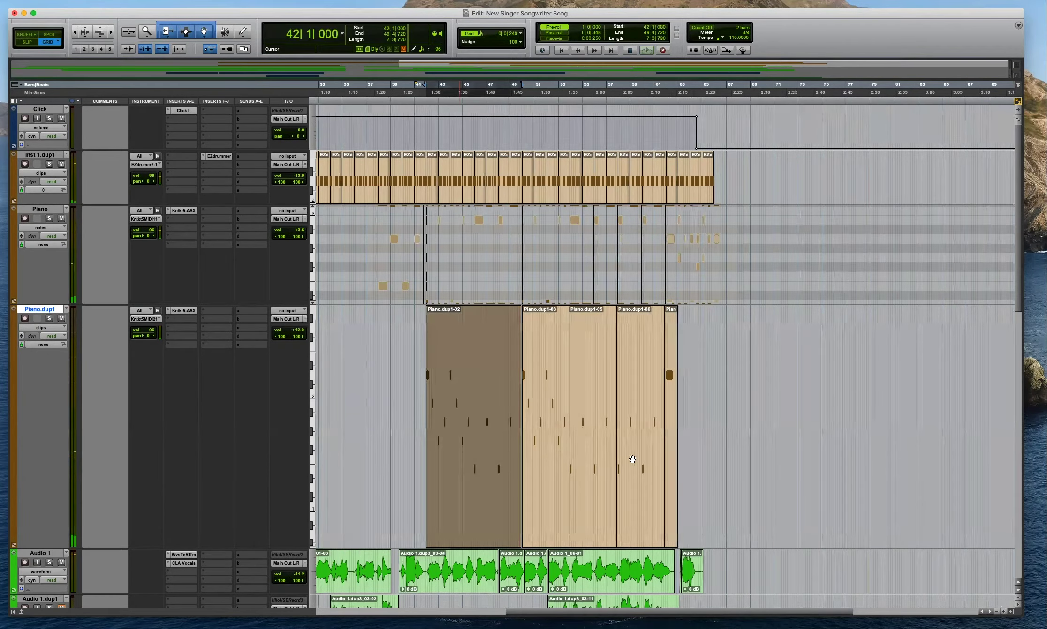
shift+click(674, 491)
key(alt+0)
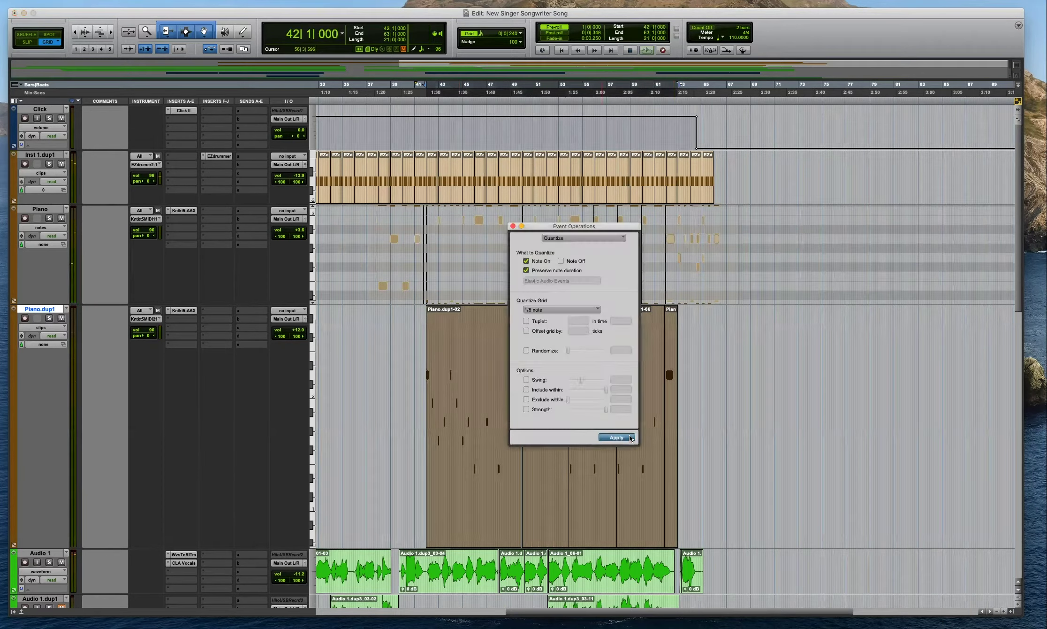
click(625, 438)
click(513, 226)
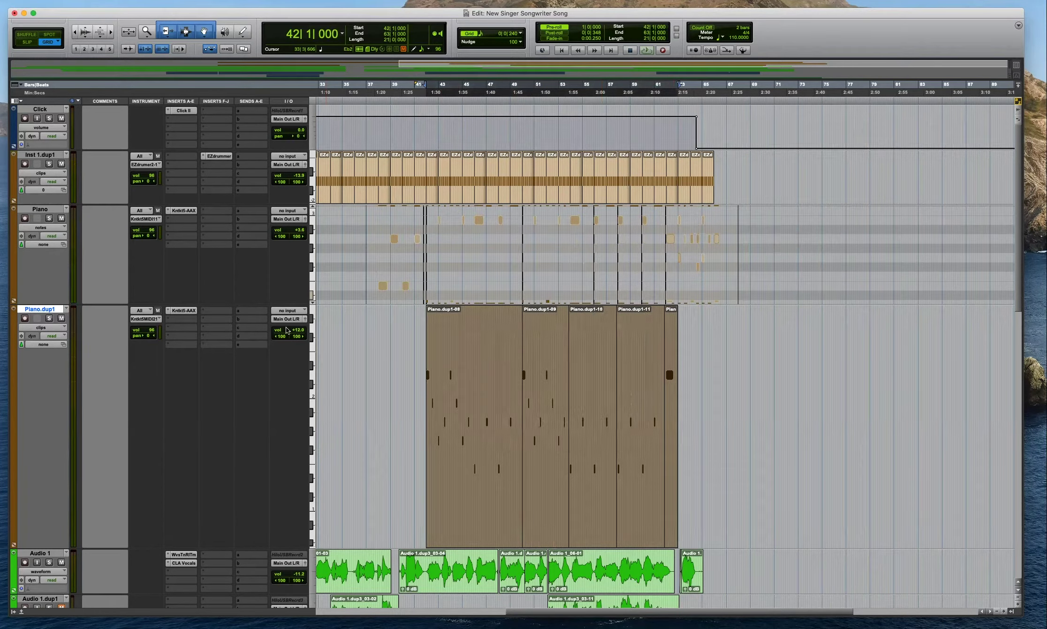
Reset the Piano.dup1 volume to 0.0 and open the track's Kontakt instrument.
click(468, 372)
key(t)
key(t)
key(t)
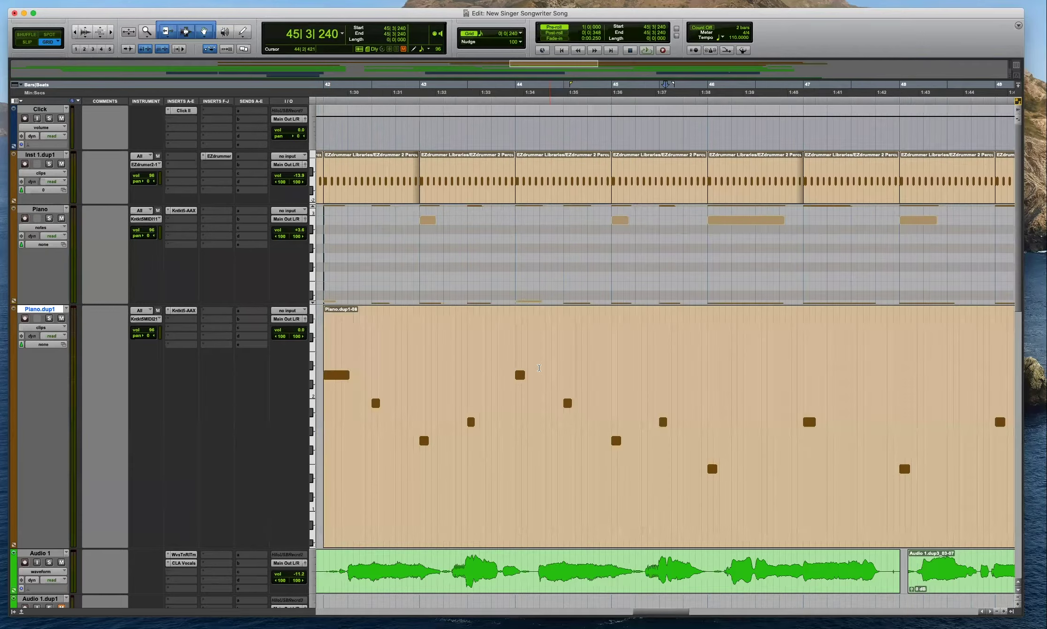
key(r)
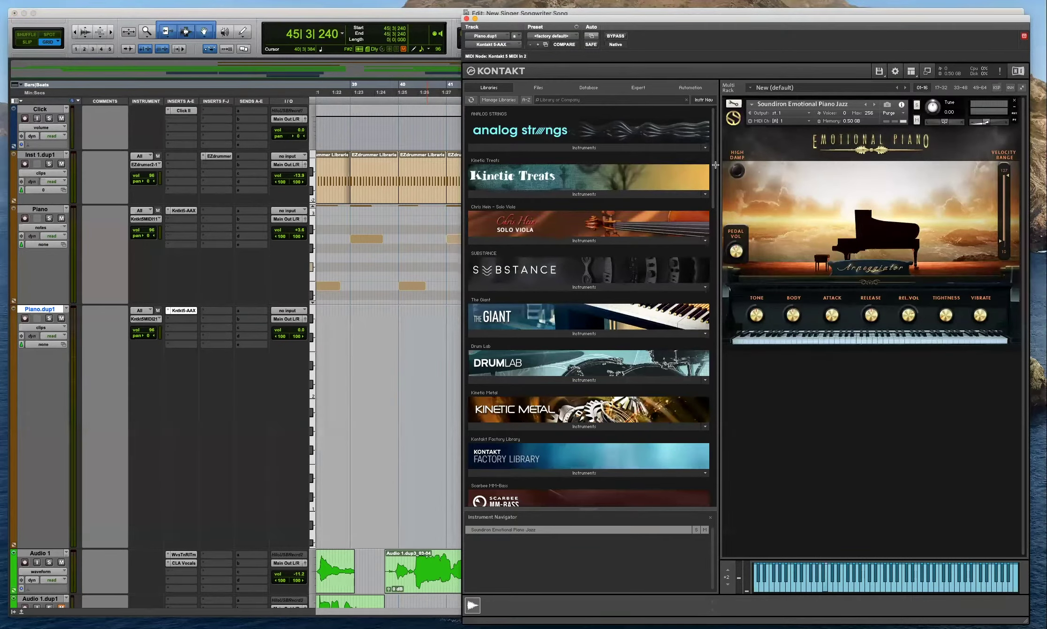
Browse the Kontakt libraries and replace the Emotional Piano on Piano.dup1 with The Maverick.
scroll(714, 165, down, 3)
scroll(599, 208, up, 1)
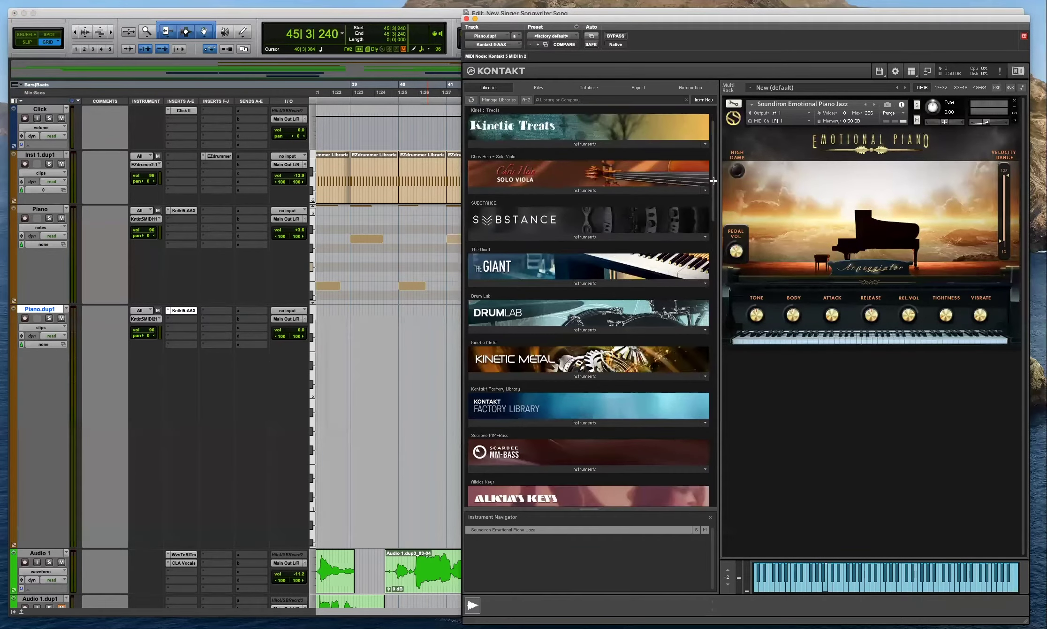
drag(713, 181, 710, 277)
drag(714, 319, 719, 370)
scroll(719, 370, down, 2)
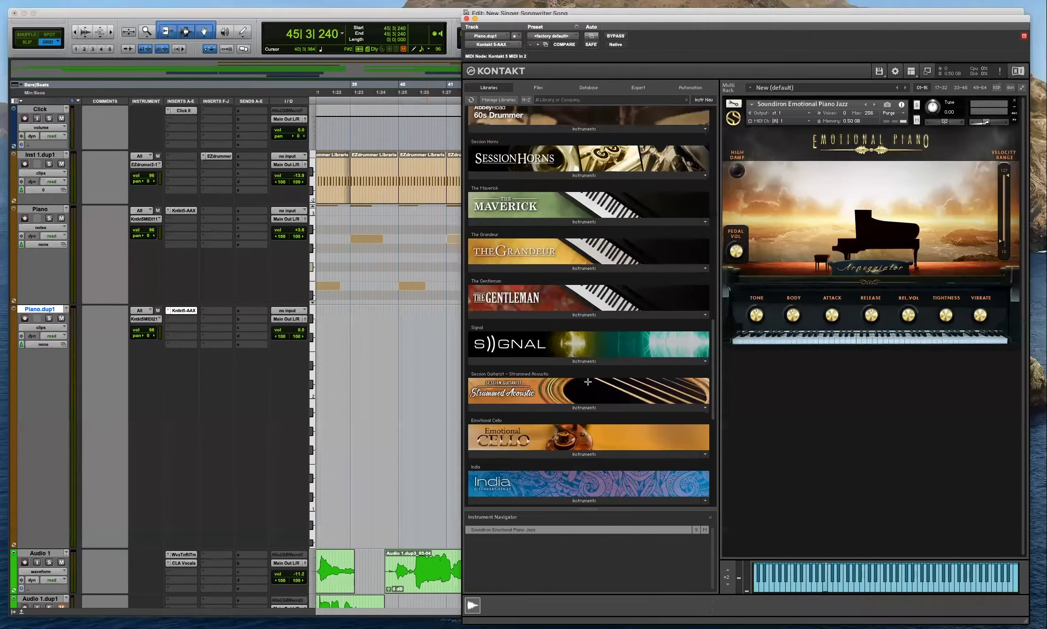
scroll(586, 366, up, 7)
click(584, 344)
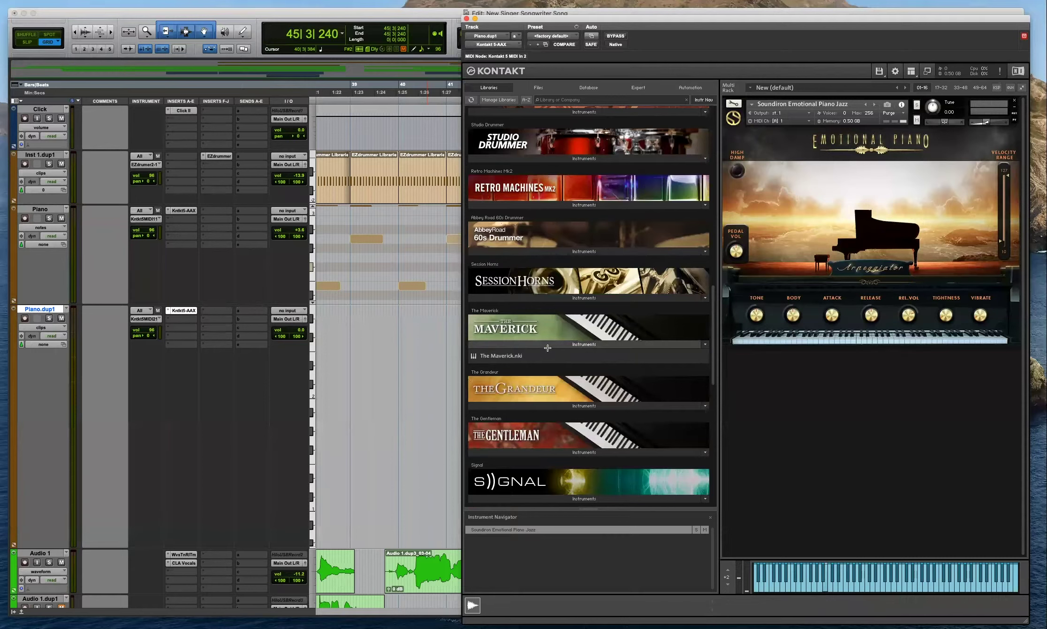
drag(547, 354, 833, 294)
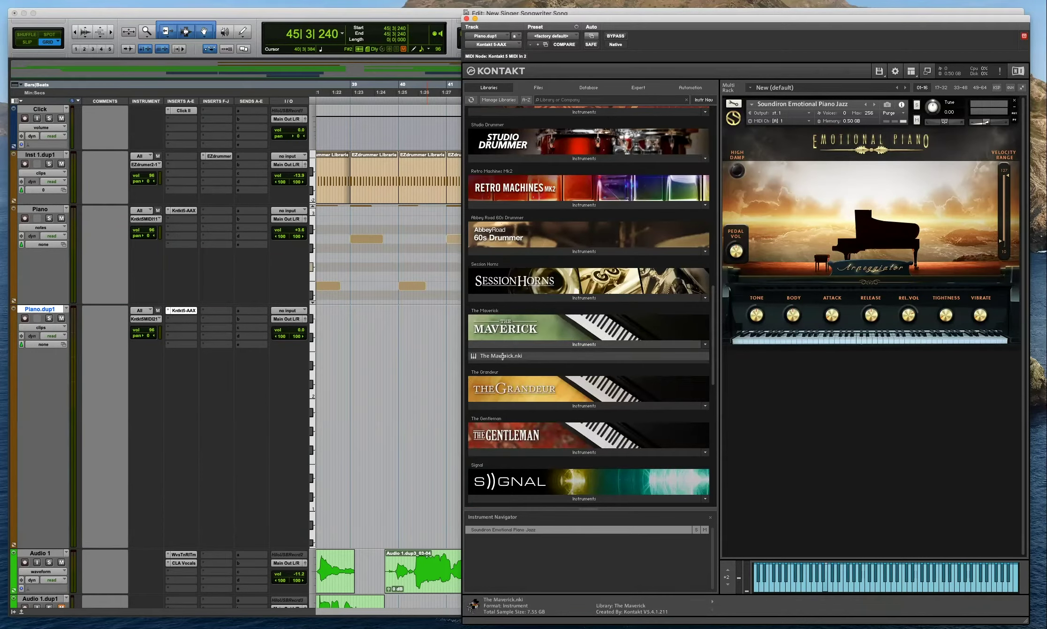
drag(498, 356, 780, 295)
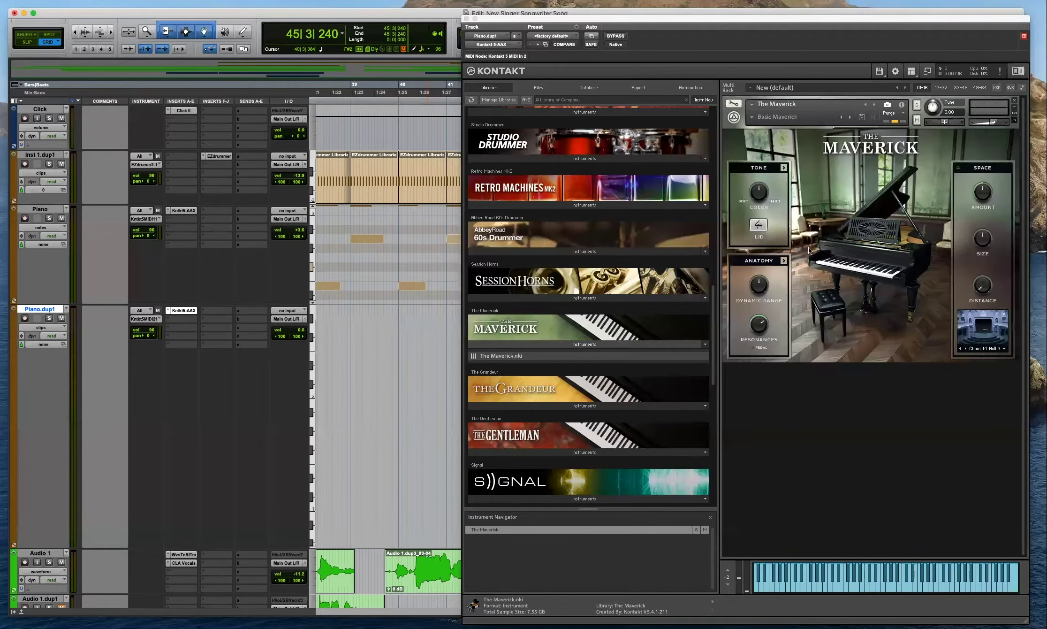
Play the song from 41|4|480 and solo Piano.dup1 to hear The Maverick, keeping the instrument window in view.
click(404, 332)
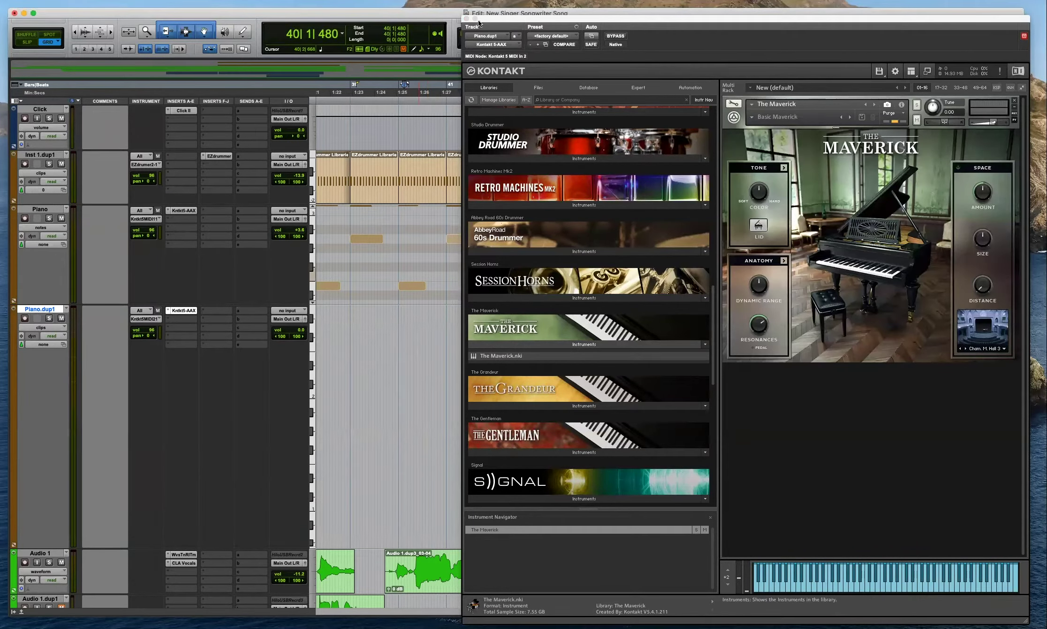
drag(479, 22, 480, 419)
click(490, 362)
drag(603, 448, 558, 384)
key(space)
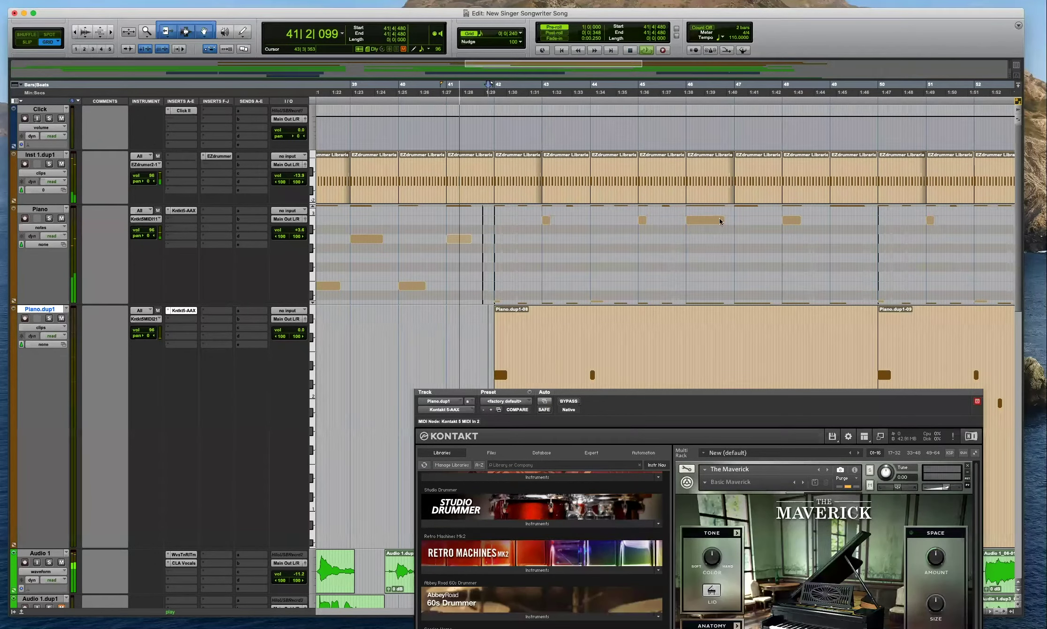
click(50, 317)
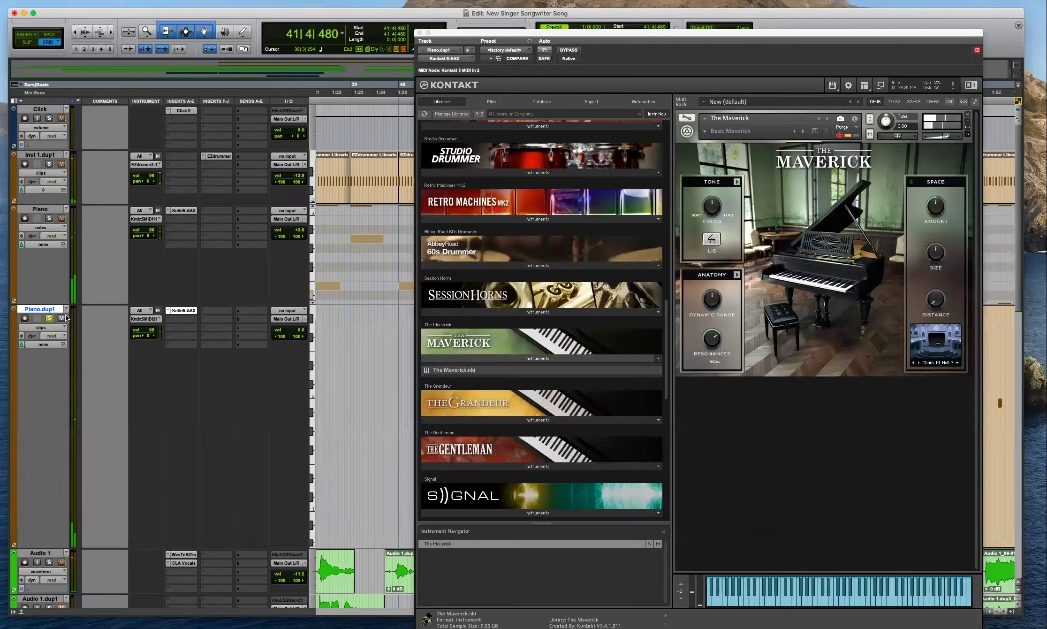
drag(868, 35, 575, 73)
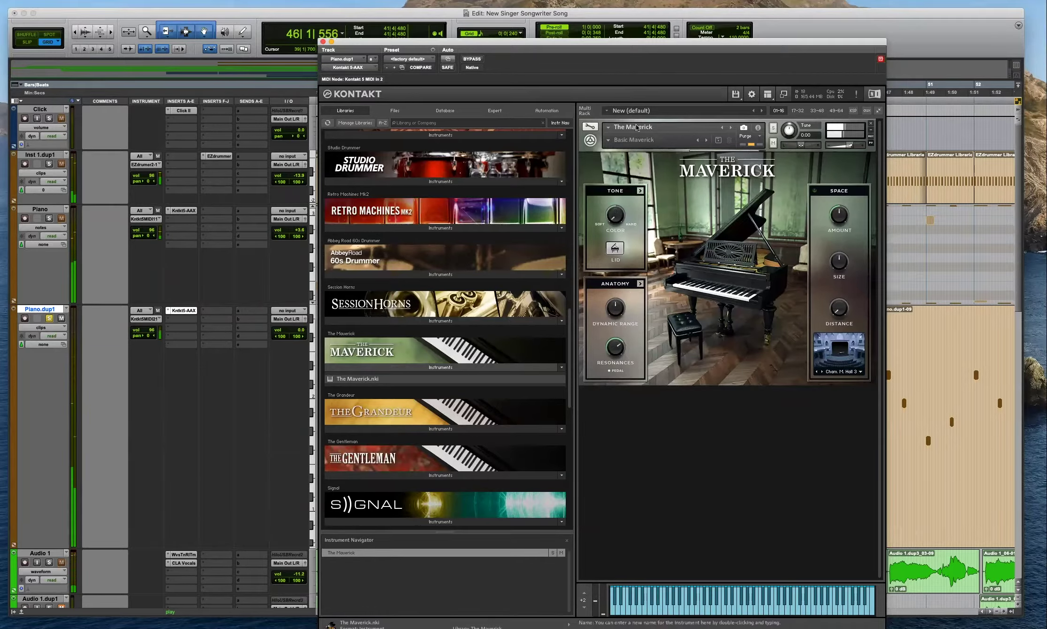
Turn on The Maverick's Space effect and try its tone and lid controls during playback, closing the instrument when done.
click(641, 191)
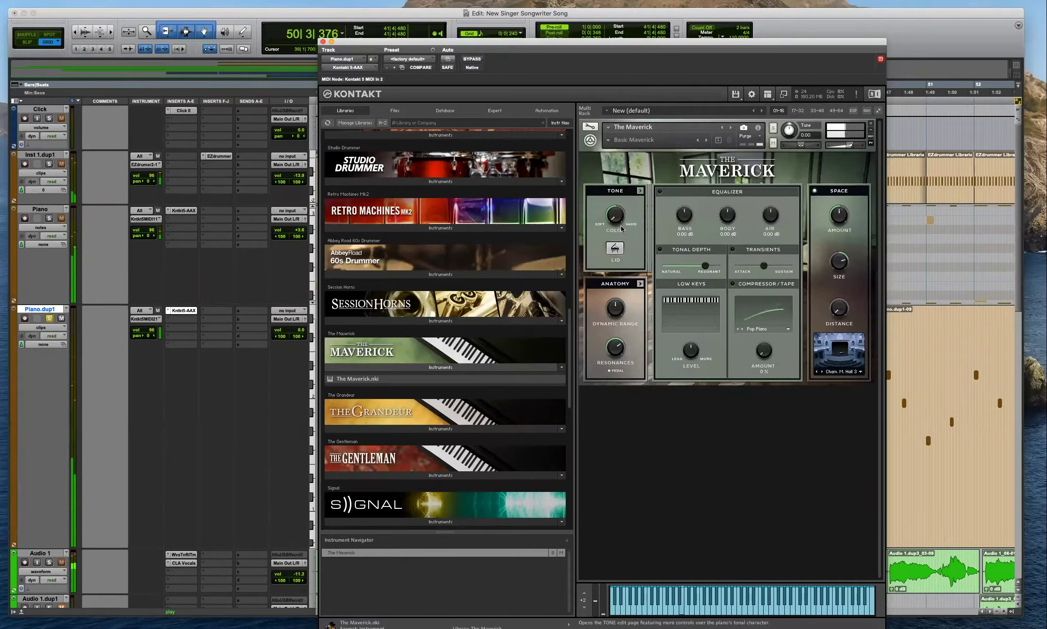
click(618, 252)
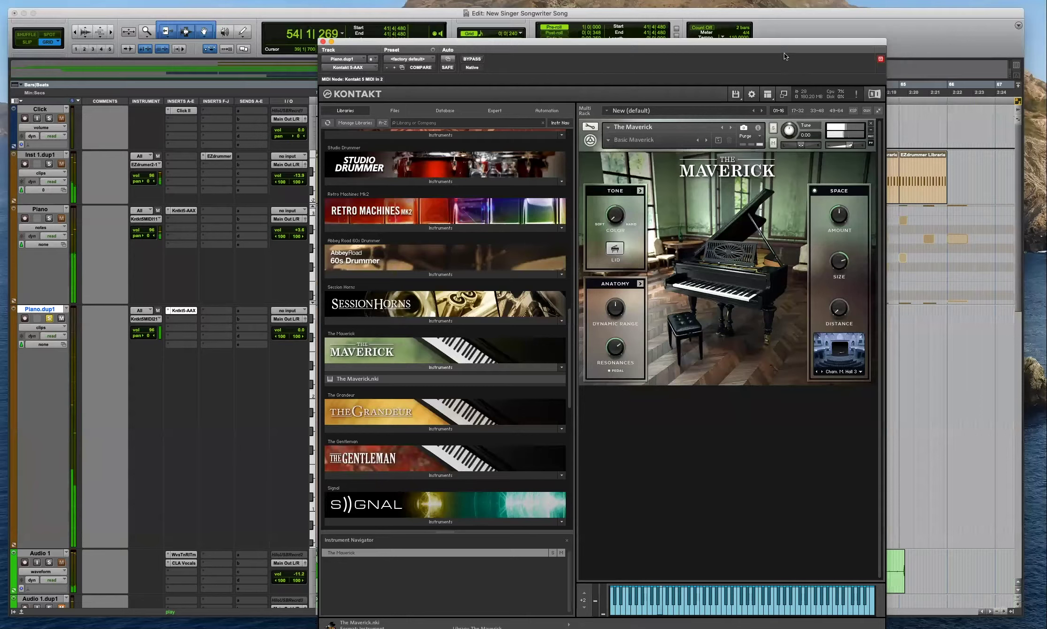
key(space)
click(322, 42)
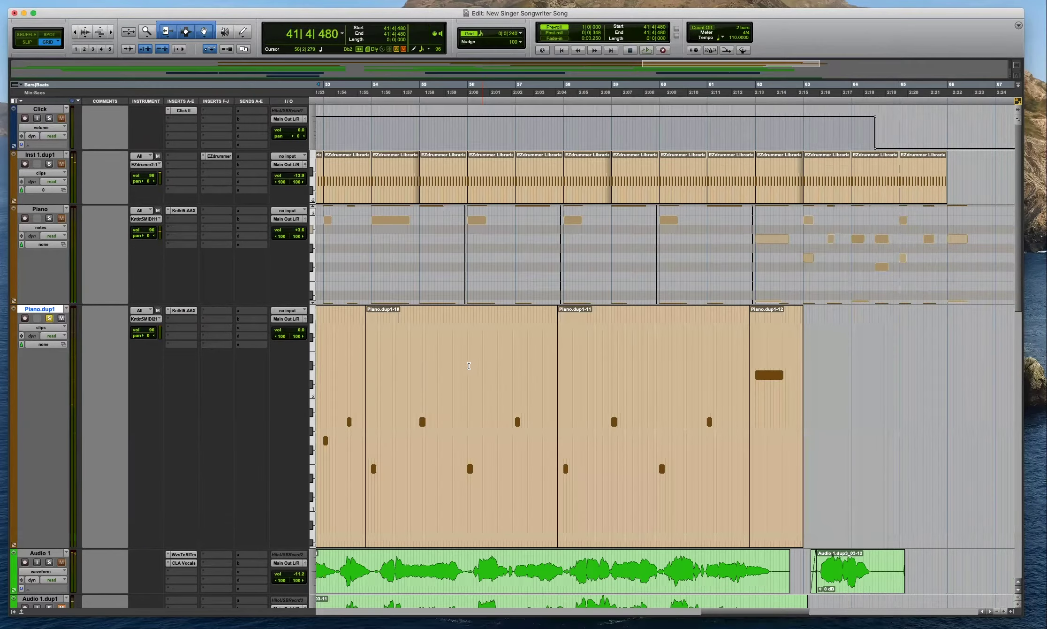
Switch the Piano.dup1 track to its note velocity view with the whole low piano part showing.
click(423, 376)
key(r)
key(r)
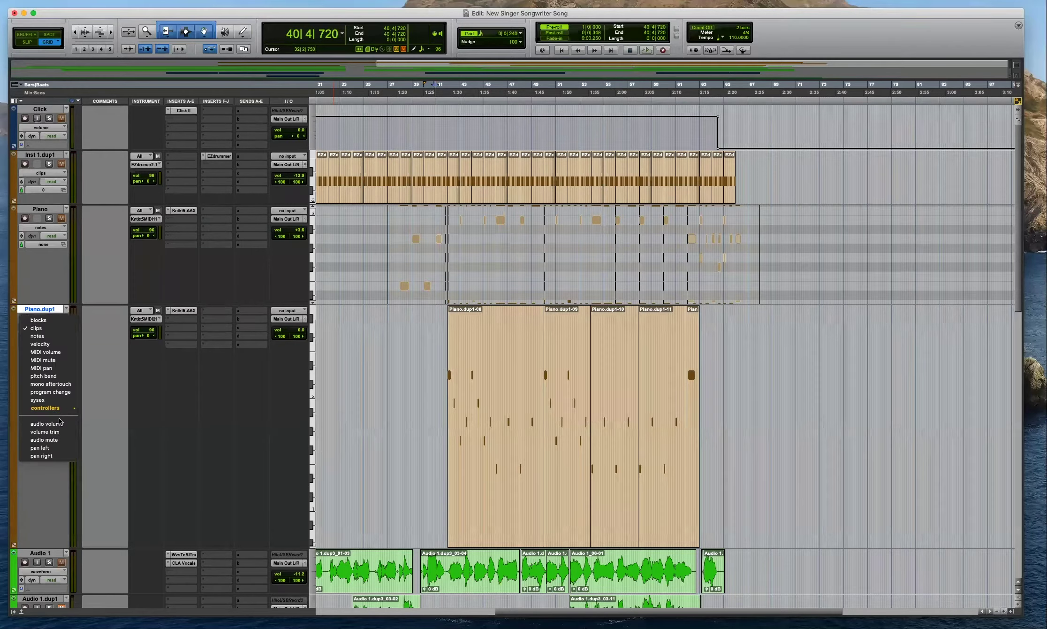
mouse_move(61, 407)
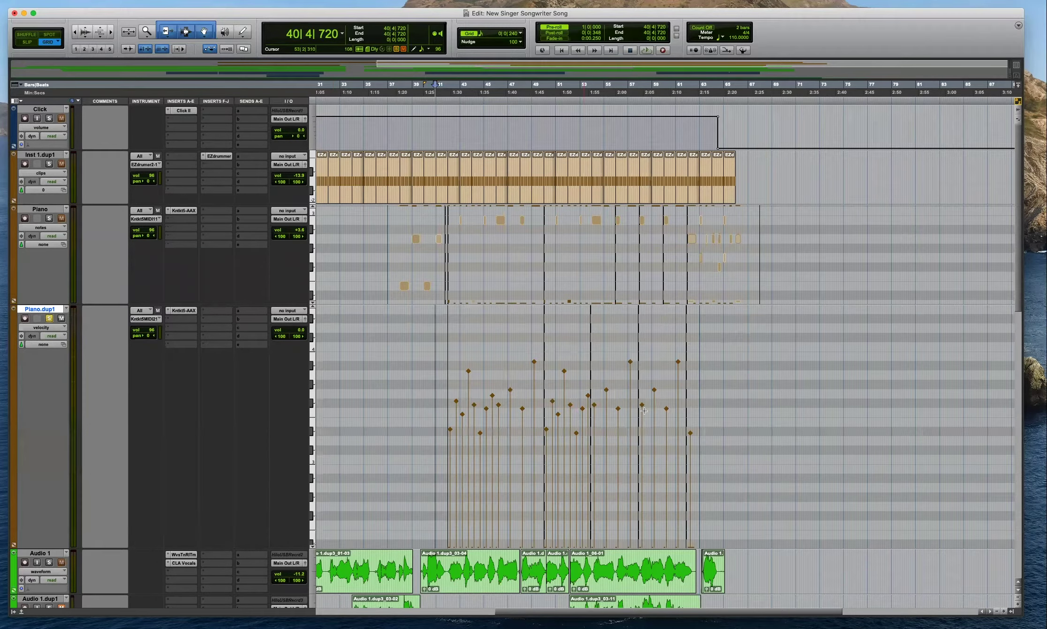
Try raising all Piano.dup1 note velocities to the maximum and lowering them to one even level, and play the result.
double_click(596, 447)
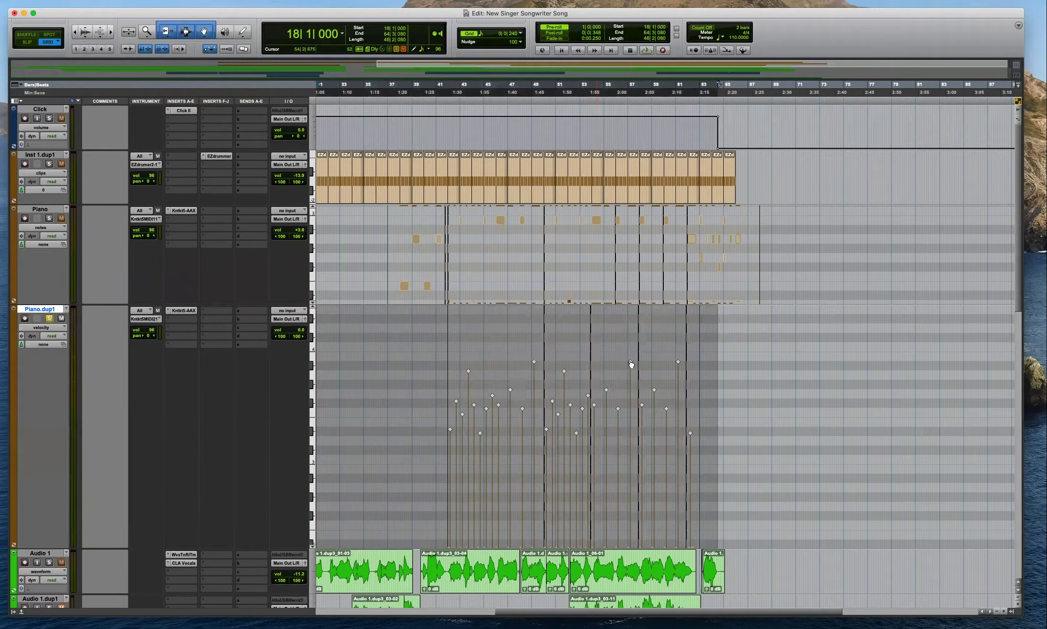
drag(630, 326, 648, 158)
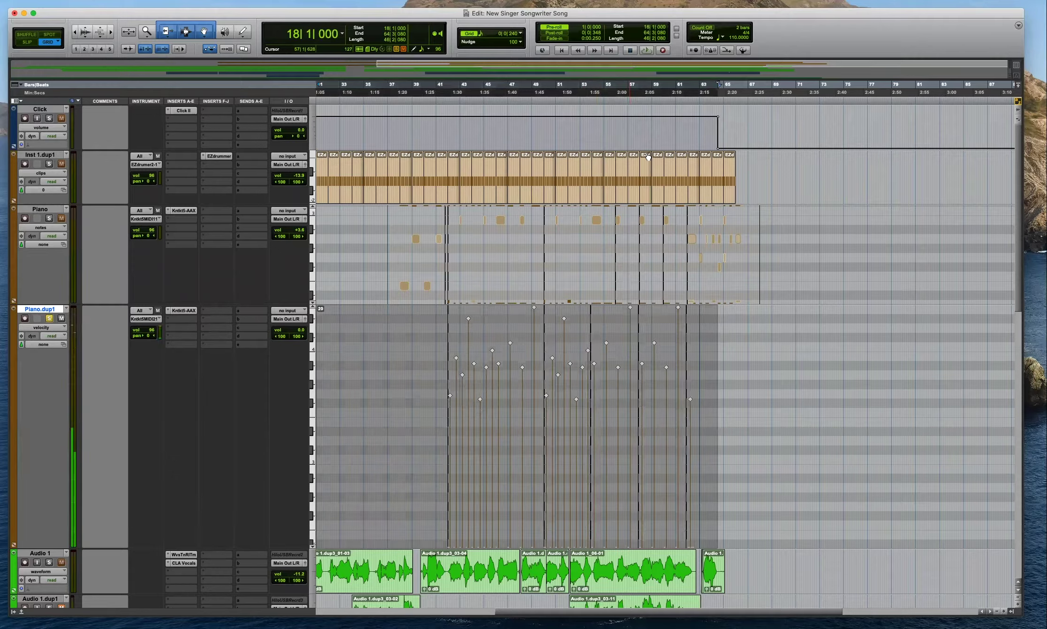
drag(633, 307, 640, 396)
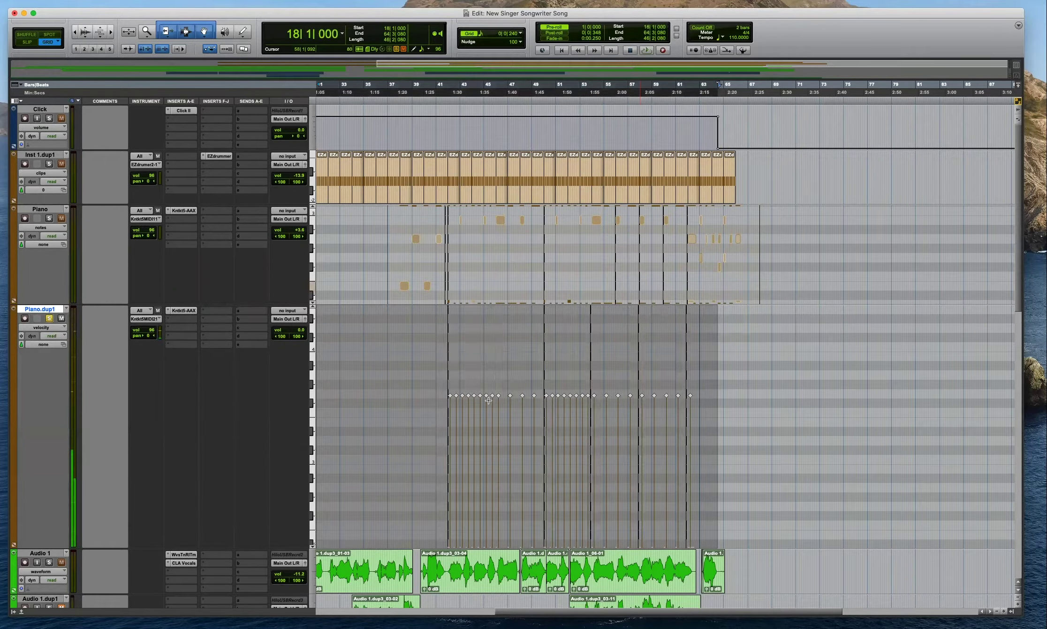
click(512, 398)
key(space)
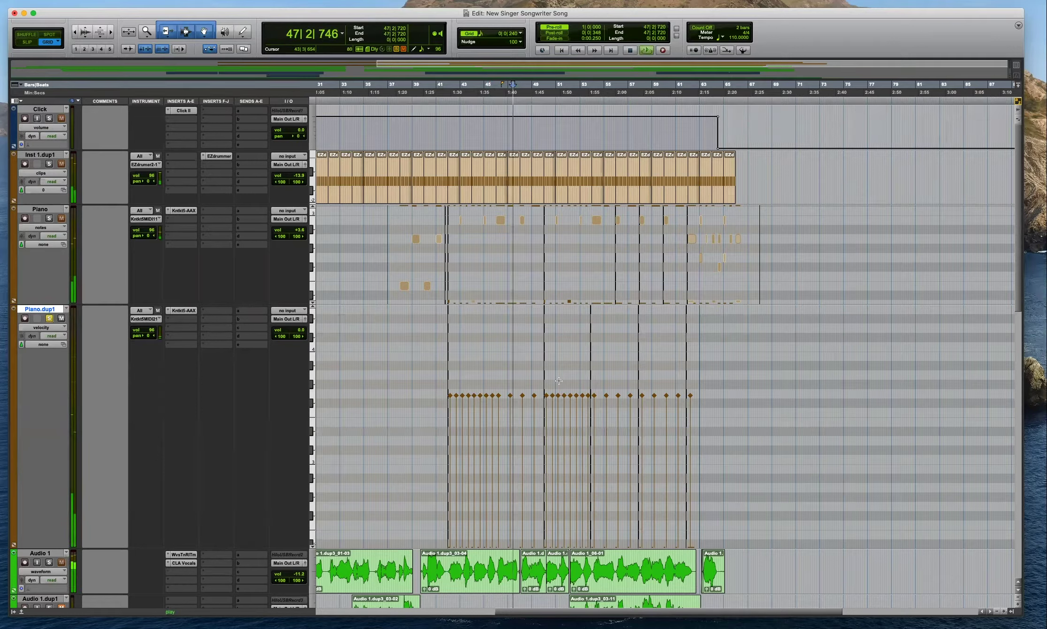
Undo both velocity changes on Piano.dup1 and stop playback.
key(super+z)
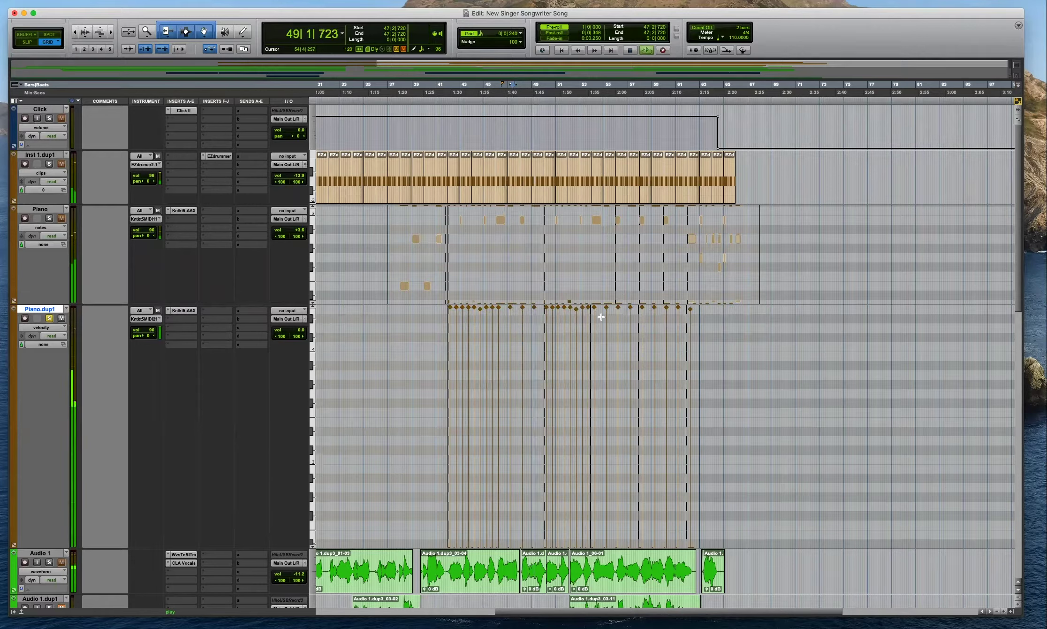
key(super+z)
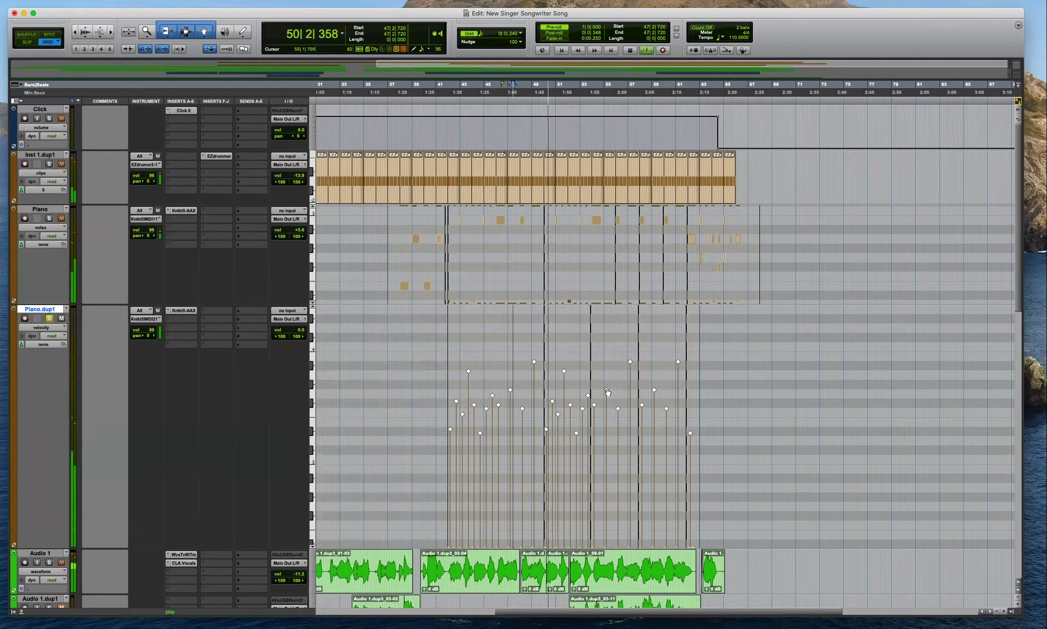
click(611, 254)
key(space)
key(space)
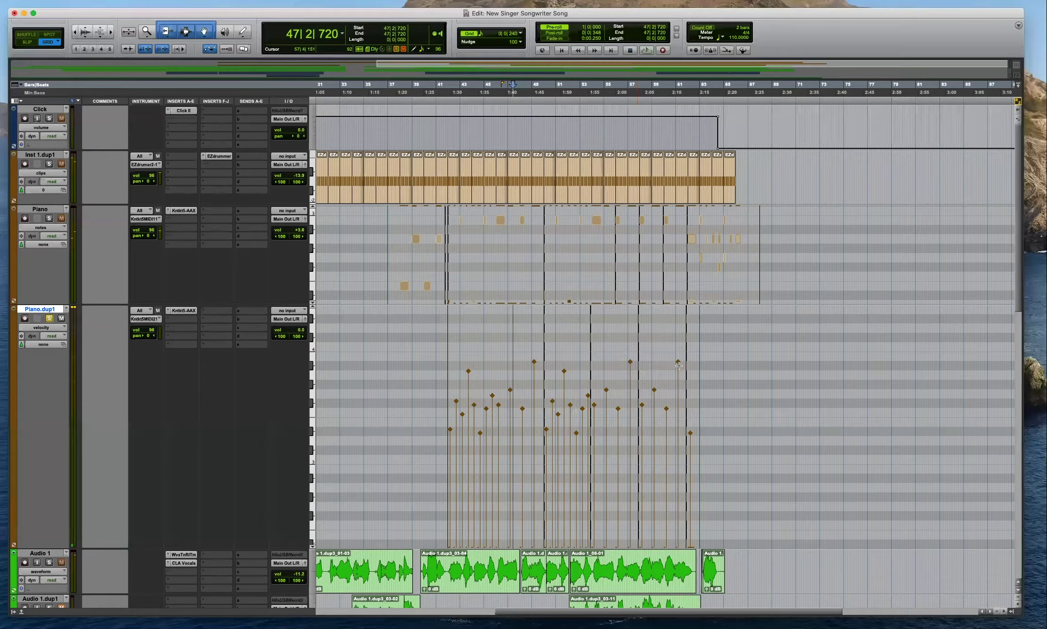
Raise all Piano.dup1 note velocities to the maximum, lower them together to one even level, and play the result.
double_click(633, 361)
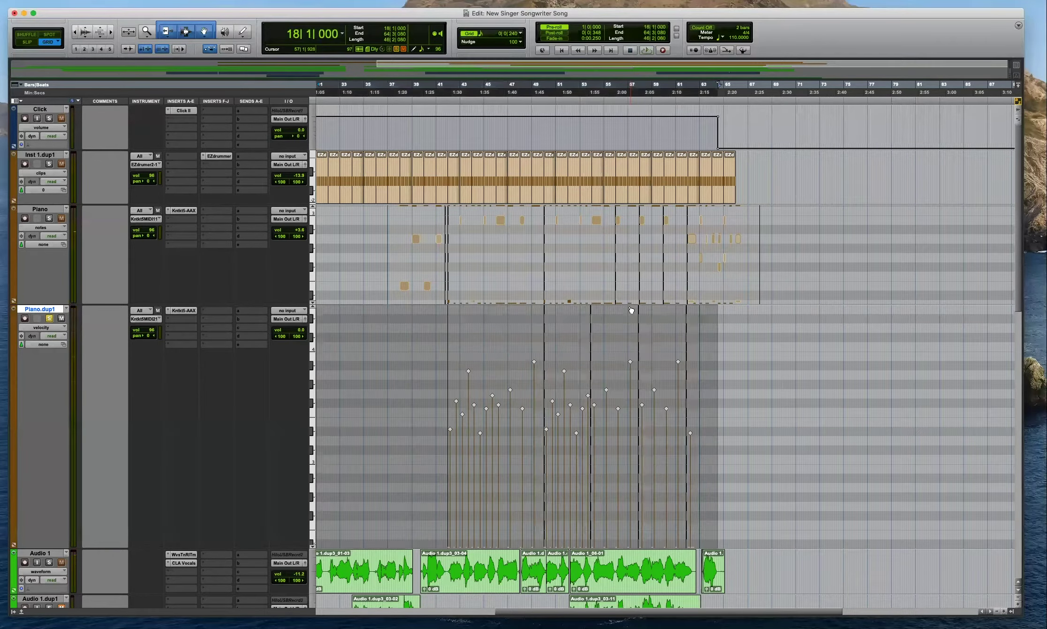
drag(634, 278, 636, 251)
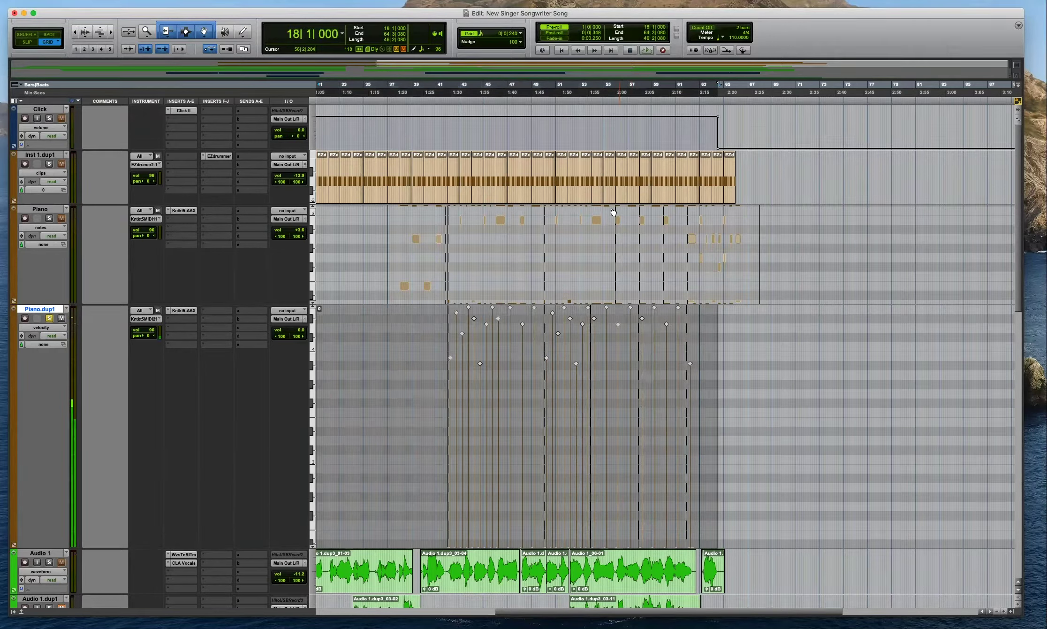
drag(631, 308, 634, 365)
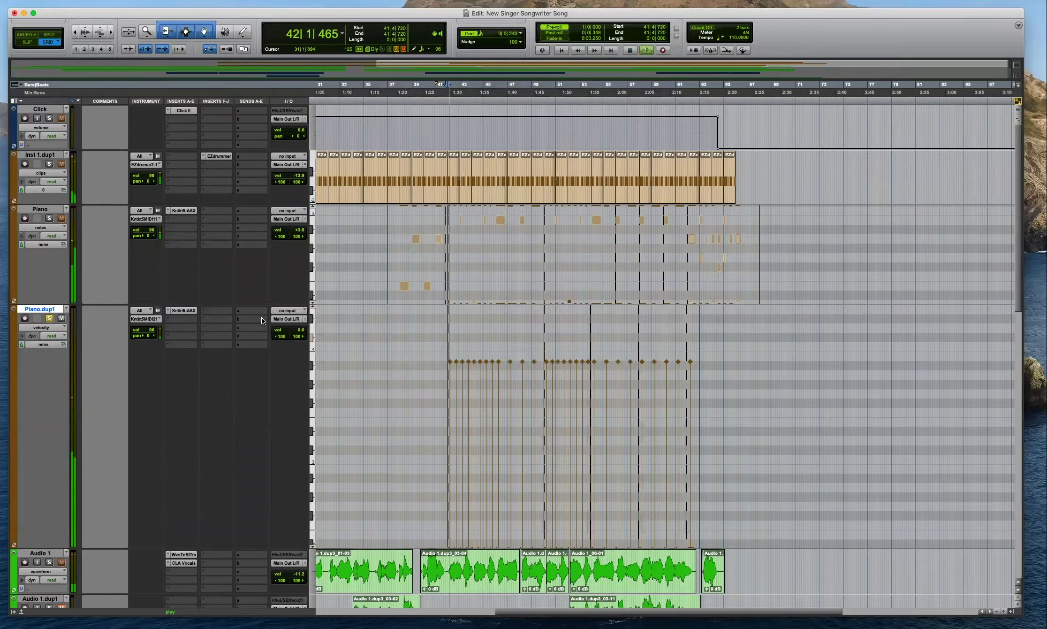
click(535, 362)
key(space)
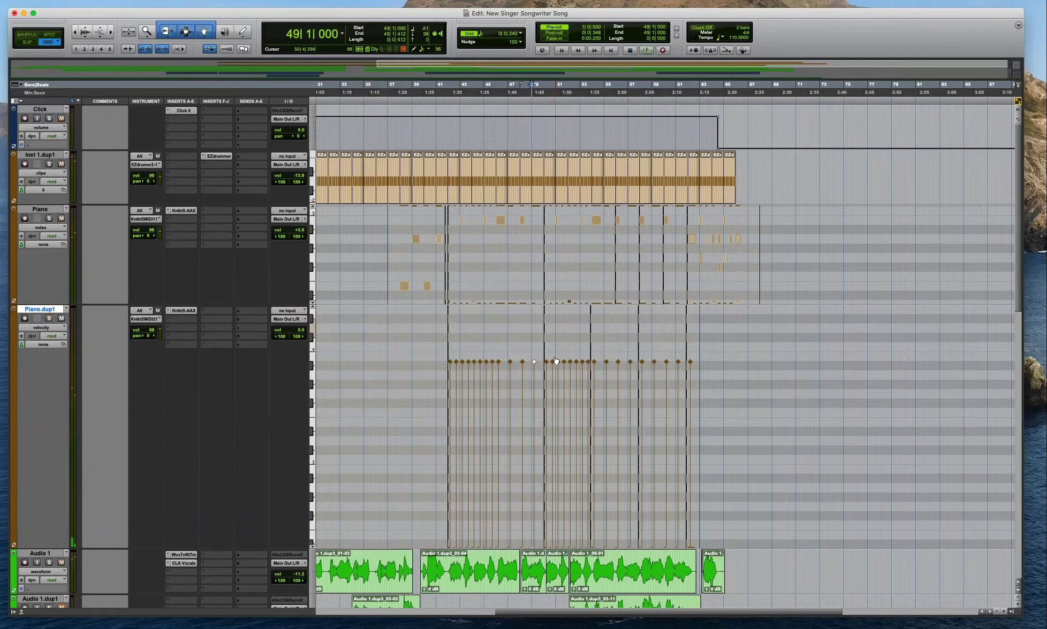
Return Piano.dup1 to clip view, consolidate its clips from 40|2|000 onward into one, and delete the leftover clip before it.
key(minus)
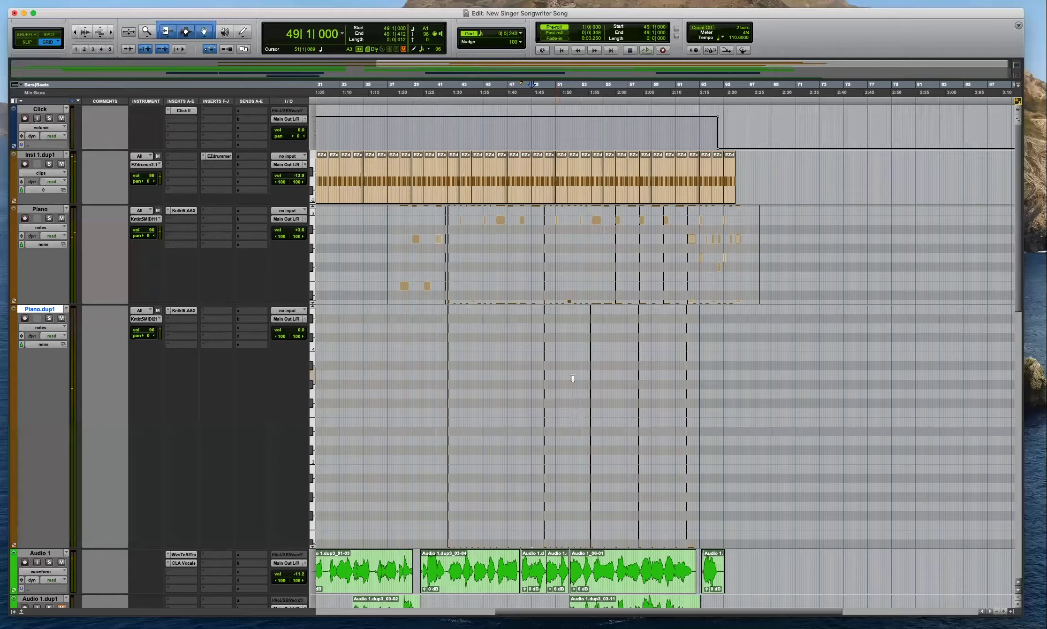
key(minus)
click(389, 441)
key(Delete)
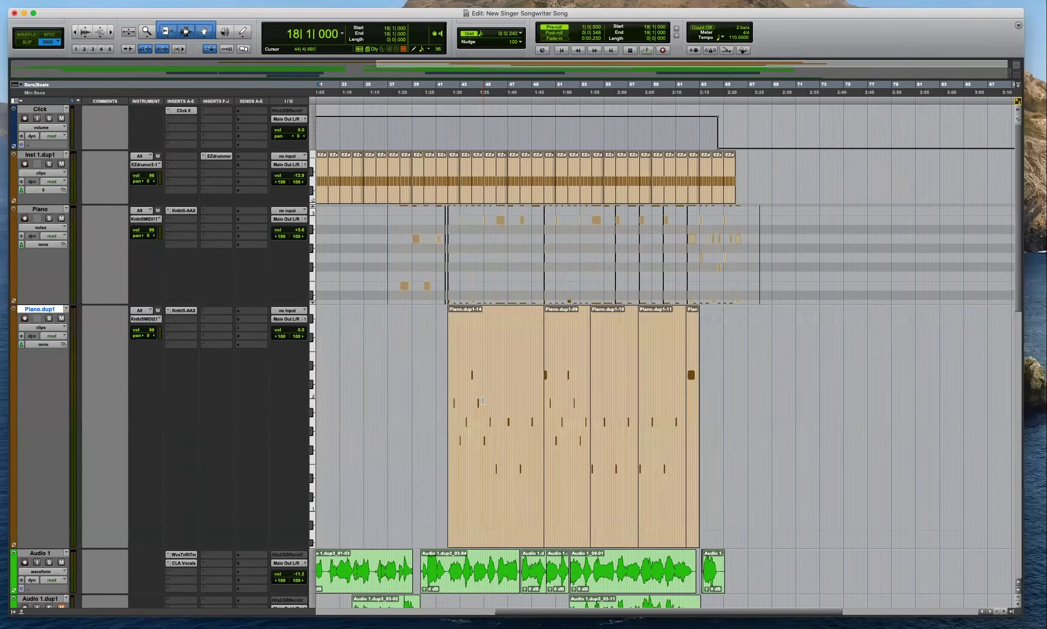
key(super+z)
drag(427, 397, 712, 393)
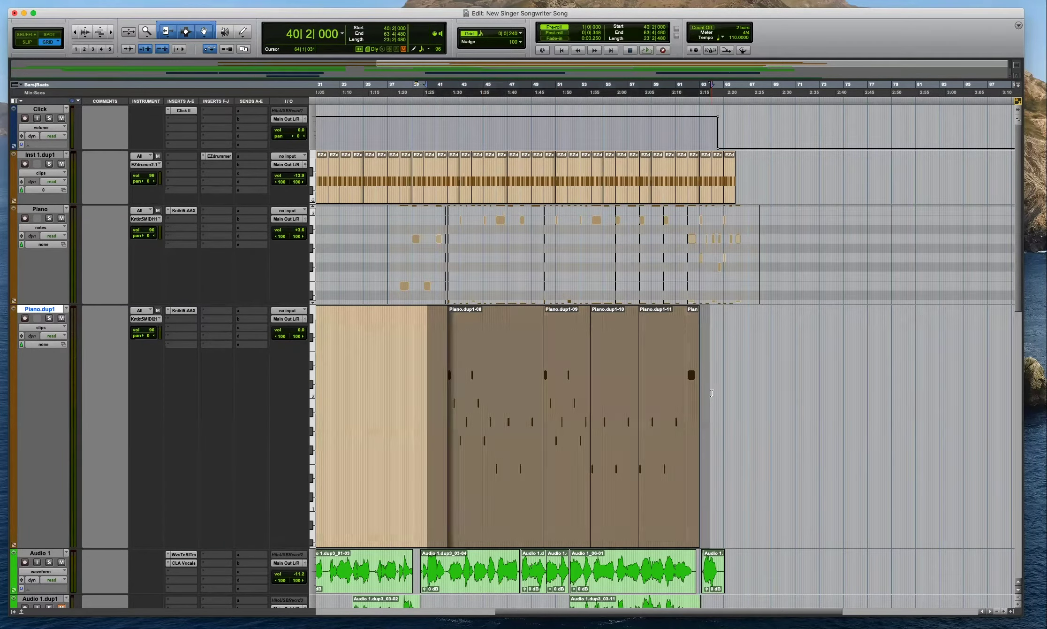
key(alt+shift+3)
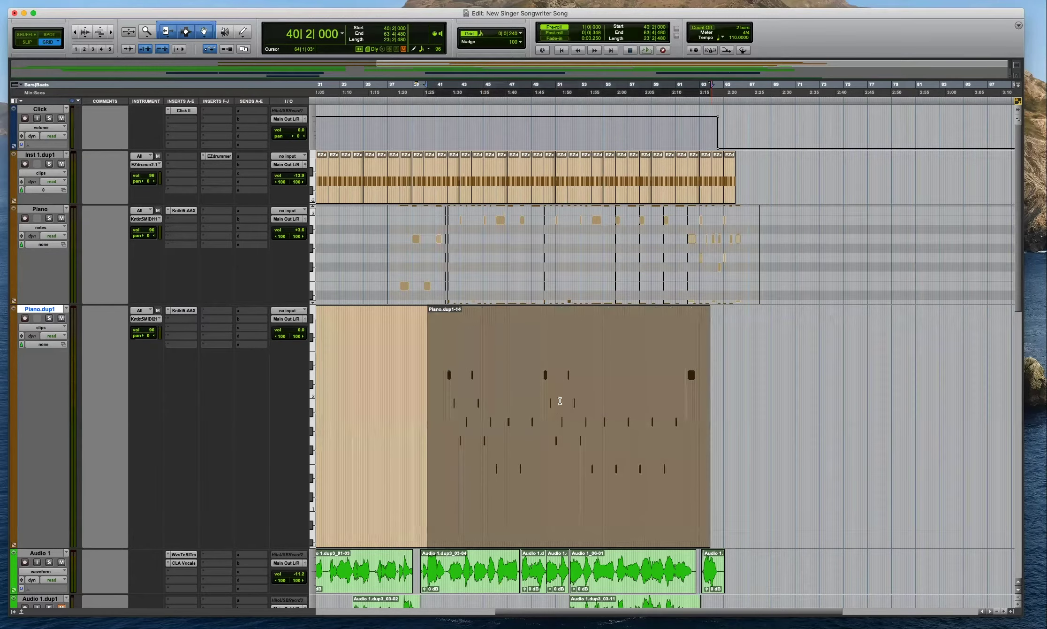
click(345, 464)
key(Delete)
double_click(441, 374)
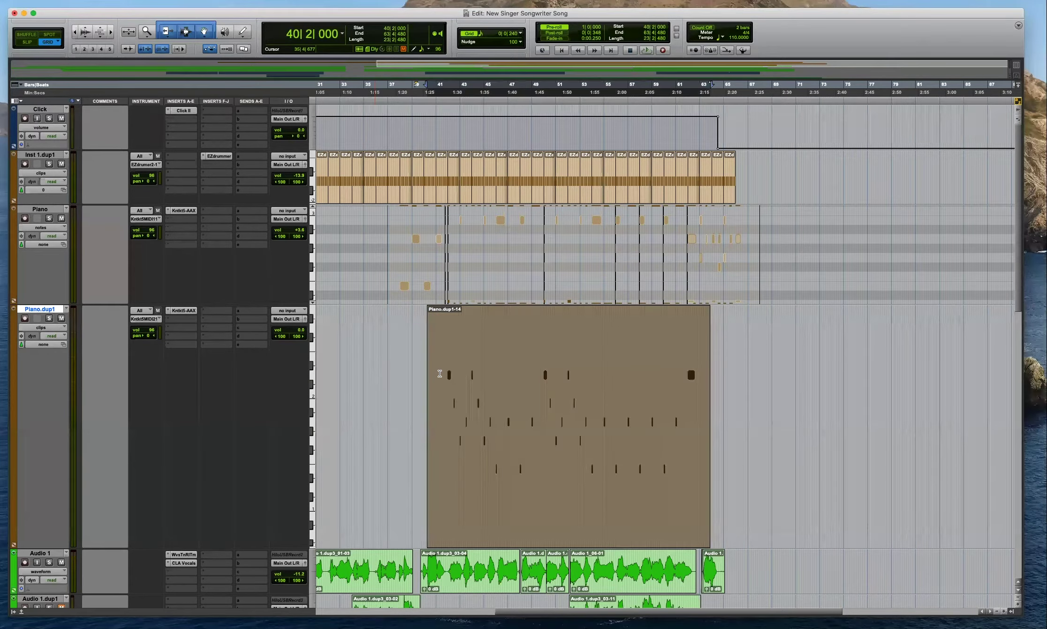
key(alt+t)
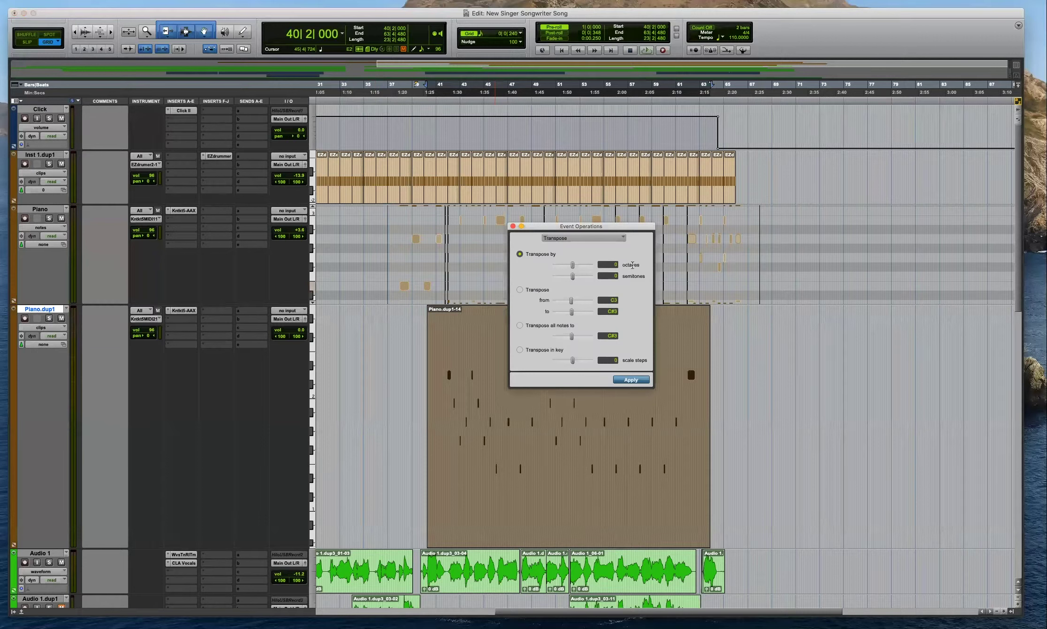
click(513, 226)
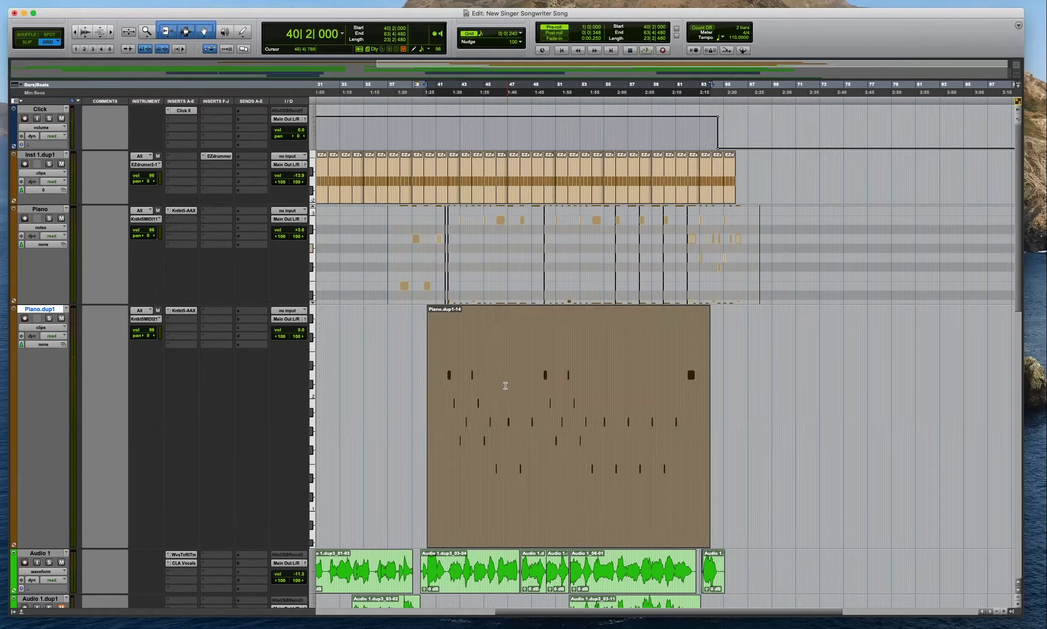
Show the Piano.dup1 notes, copy the whole low piano part one octave lower beneath the originals, and play it.
click(504, 385)
key(ctrl+minus)
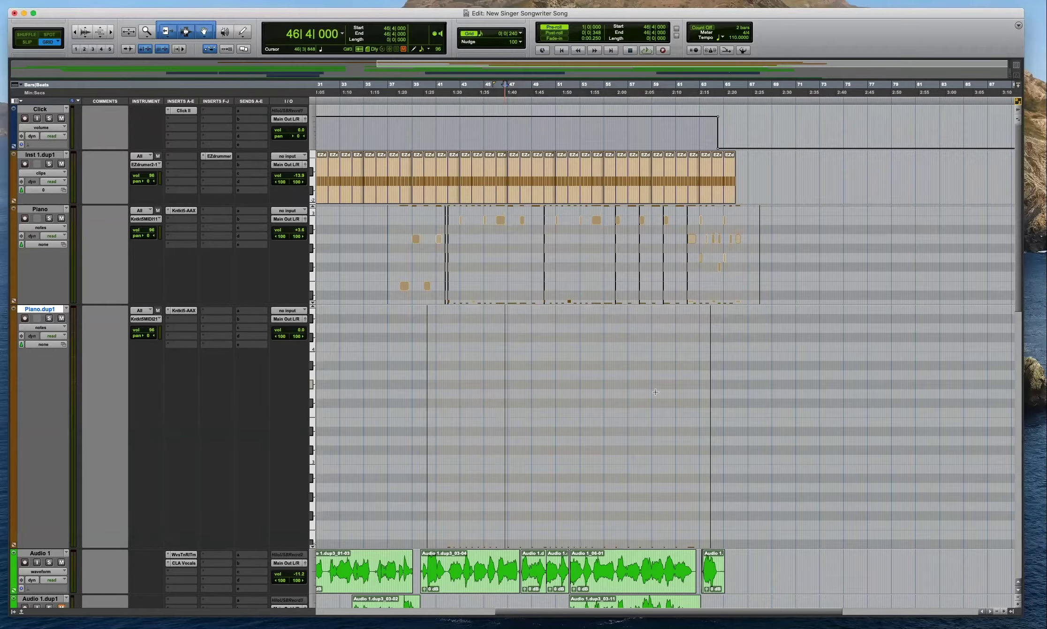
scroll(656, 392, down, 5)
drag(724, 307, 473, 416)
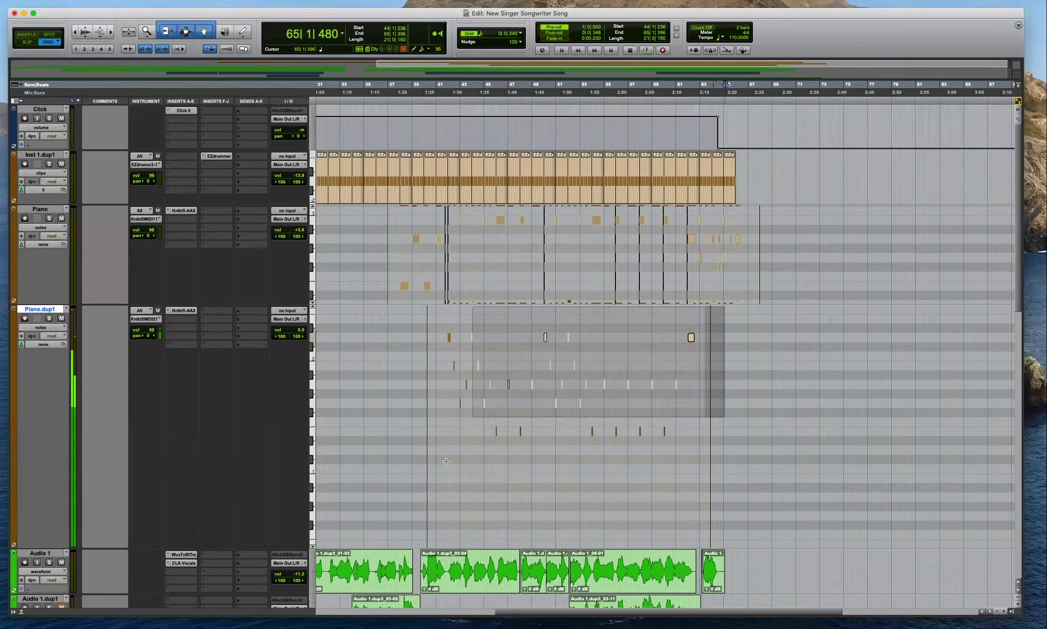
key(t)
key(t)
drag(673, 339, 675, 431)
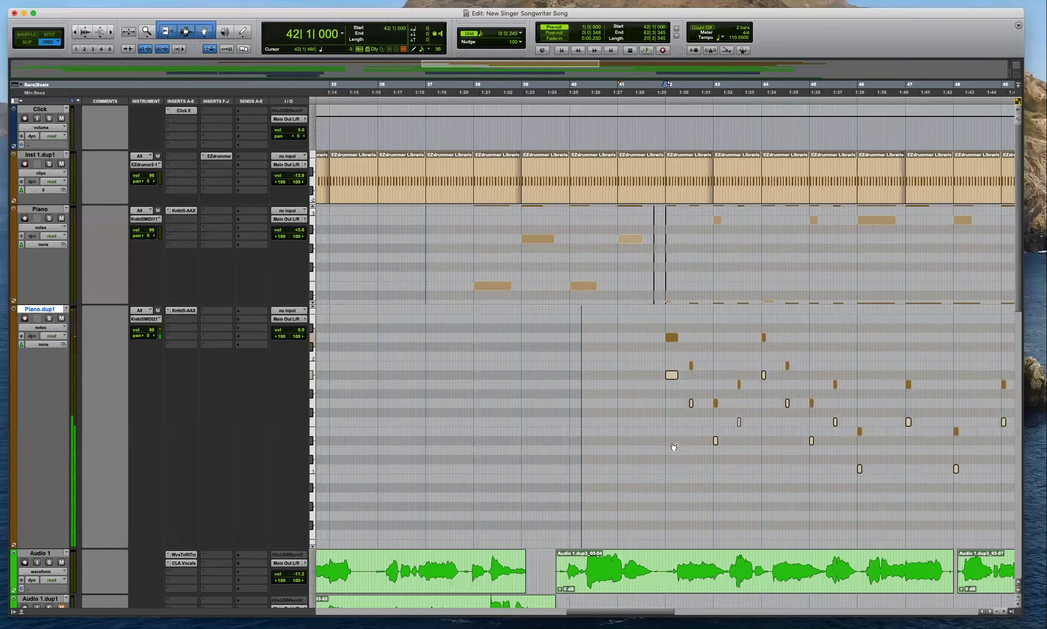
key(space)
key(super+bracketleft)
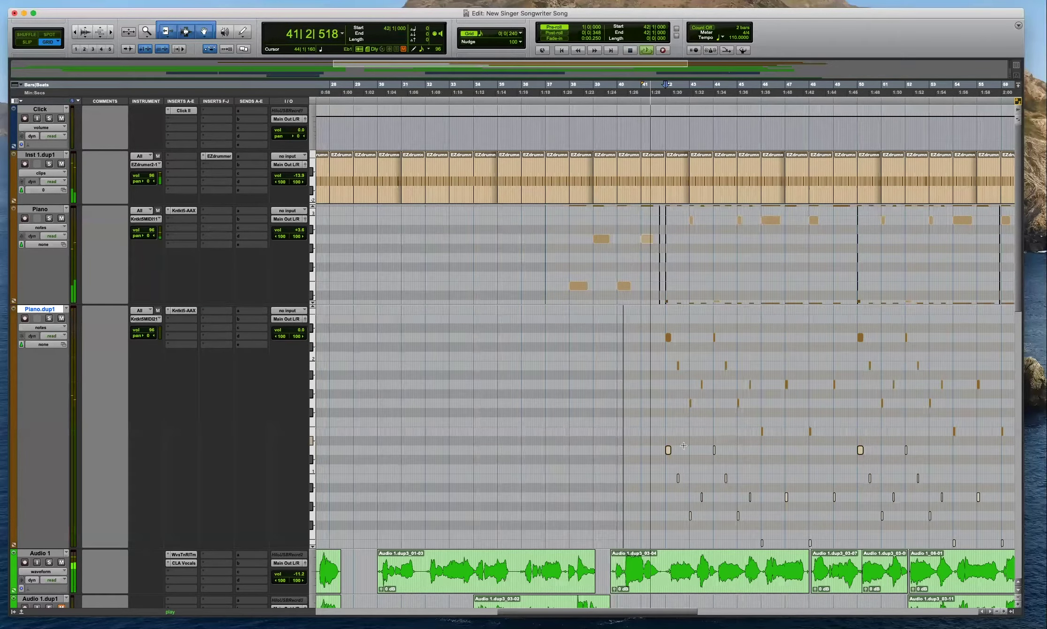
Try copying the Piano.dup1 notes down another octave, undo that extra copy, and play the doubled part.
scroll(666, 447, down, 2)
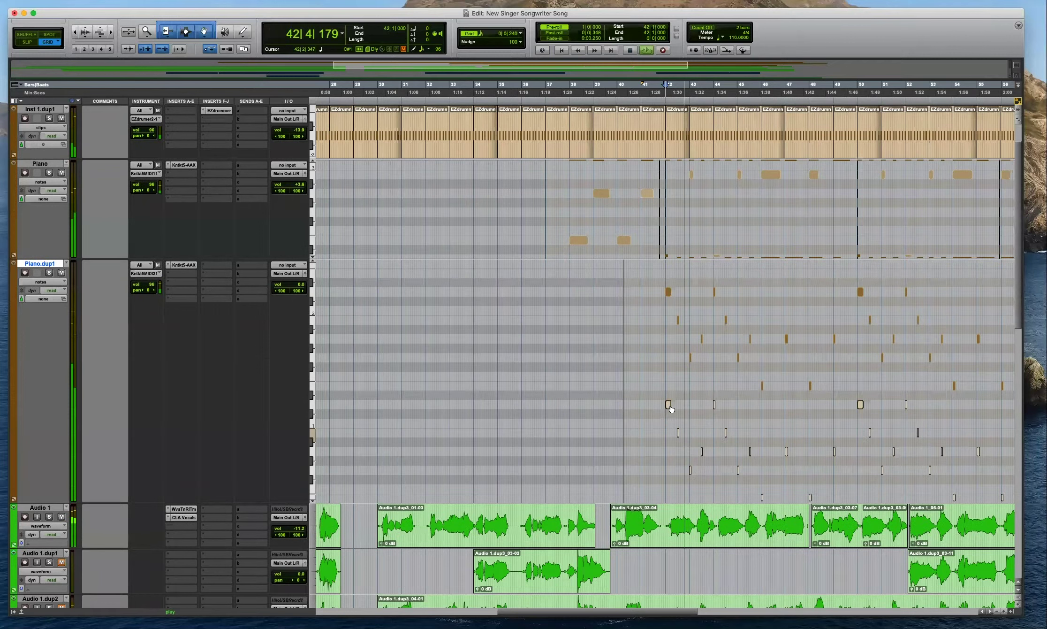
drag(670, 406, 670, 490)
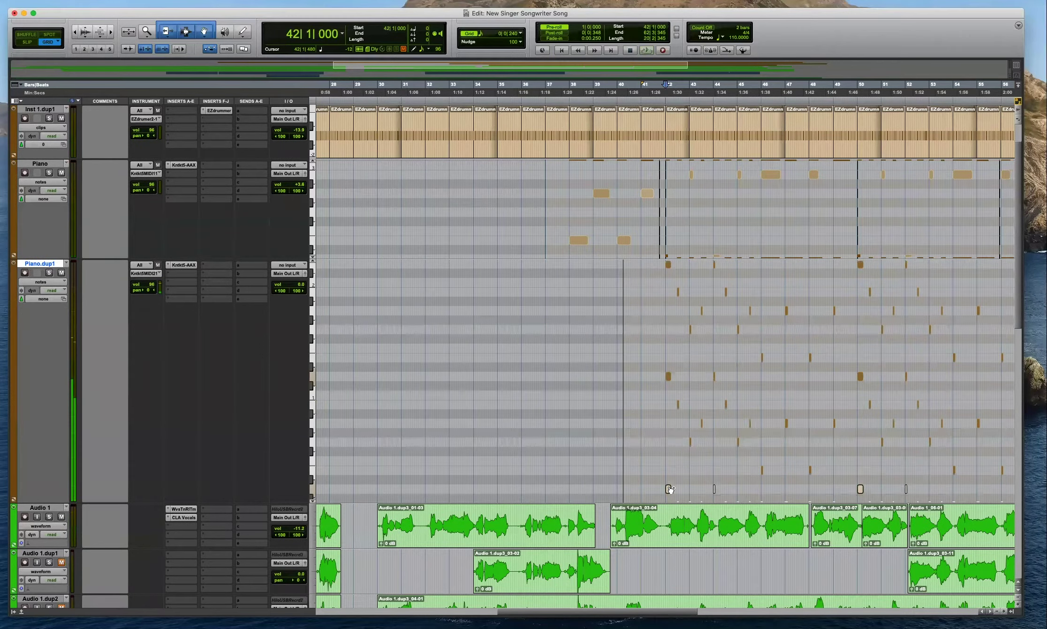
key(r)
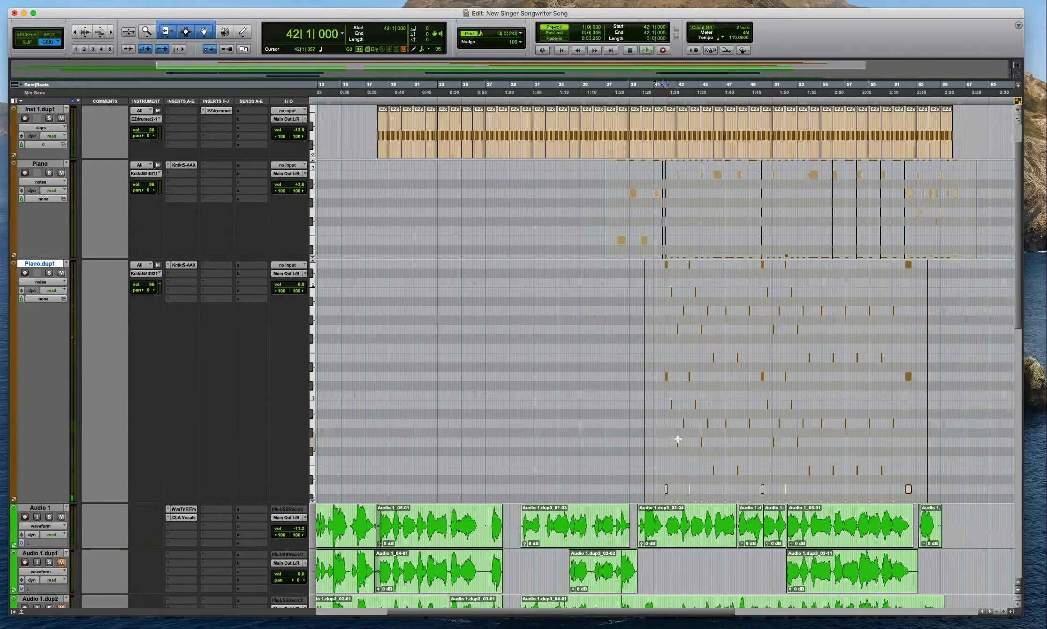
key(space)
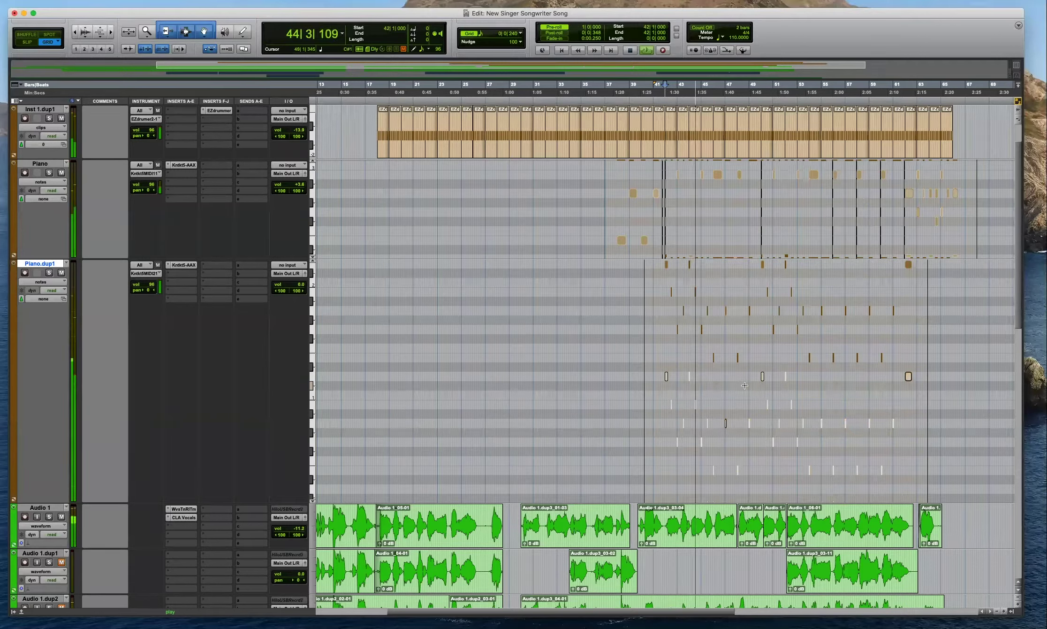
key(space)
Show the sustain (64) controller on Piano.dup1 and, in Slip mode, try a brief pedal release just after 42|1|000.
click(59, 282)
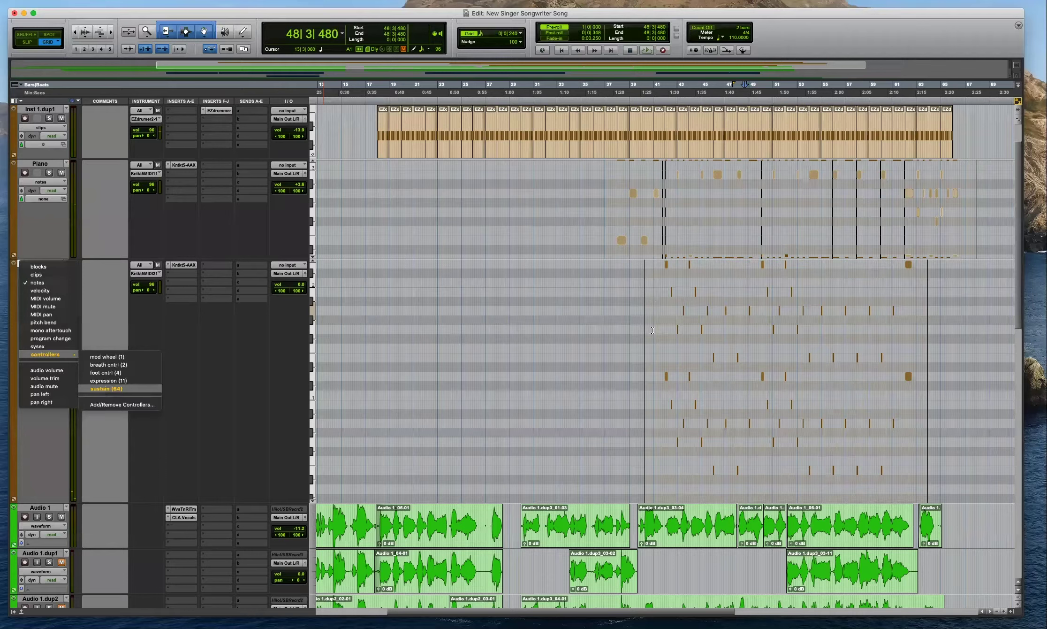
click(661, 305)
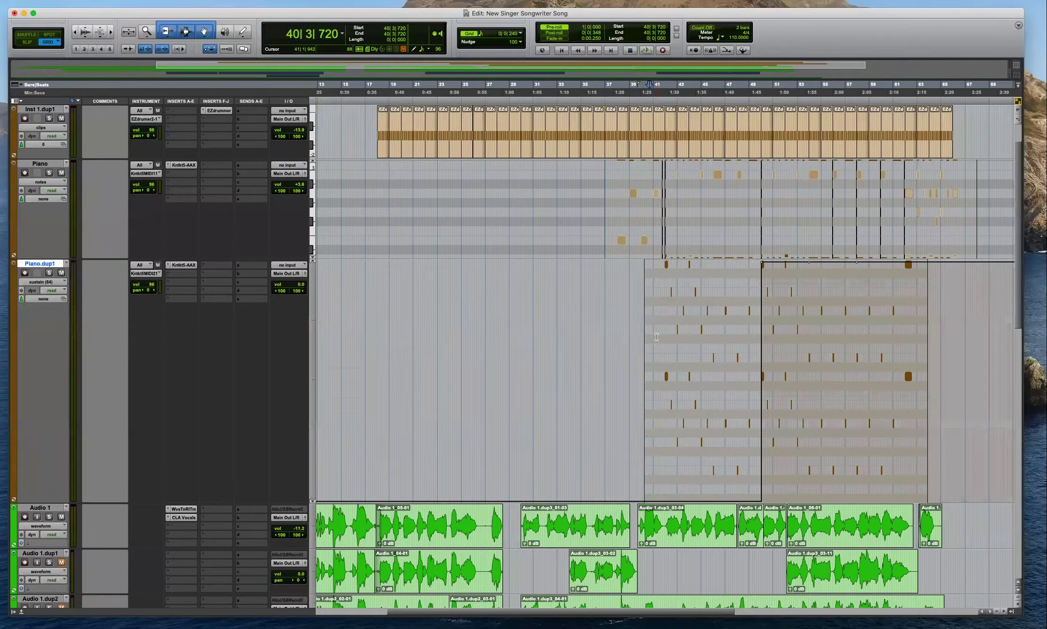
key(t)
key(t)
key(t)
key(t)
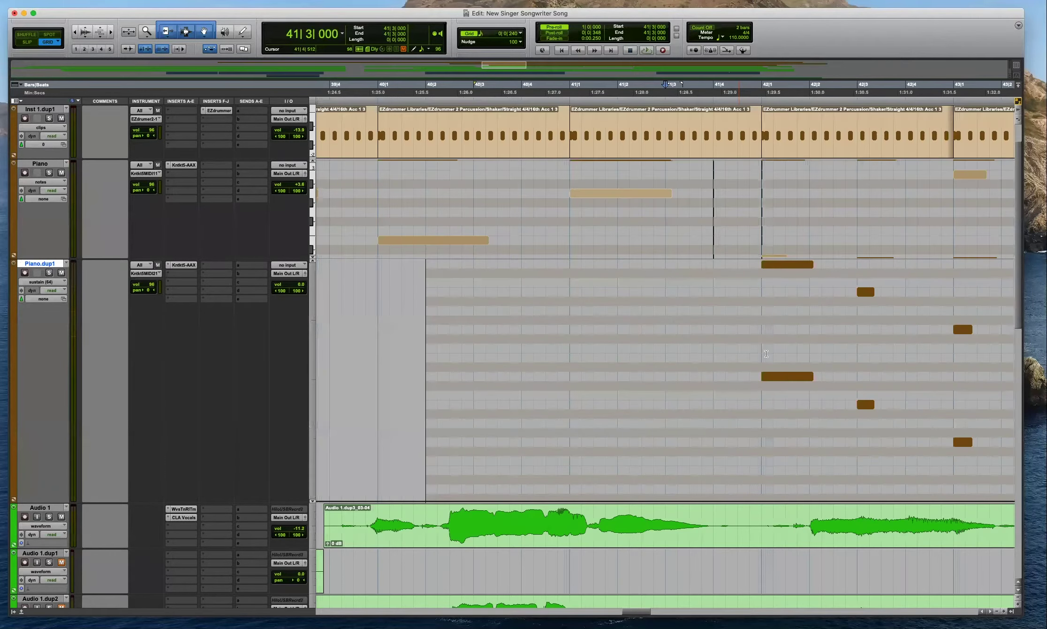
key(F2)
click(764, 328)
key(super+bracketright)
key(super+bracketright)
key(super+bracketright)
key(super+bracketright)
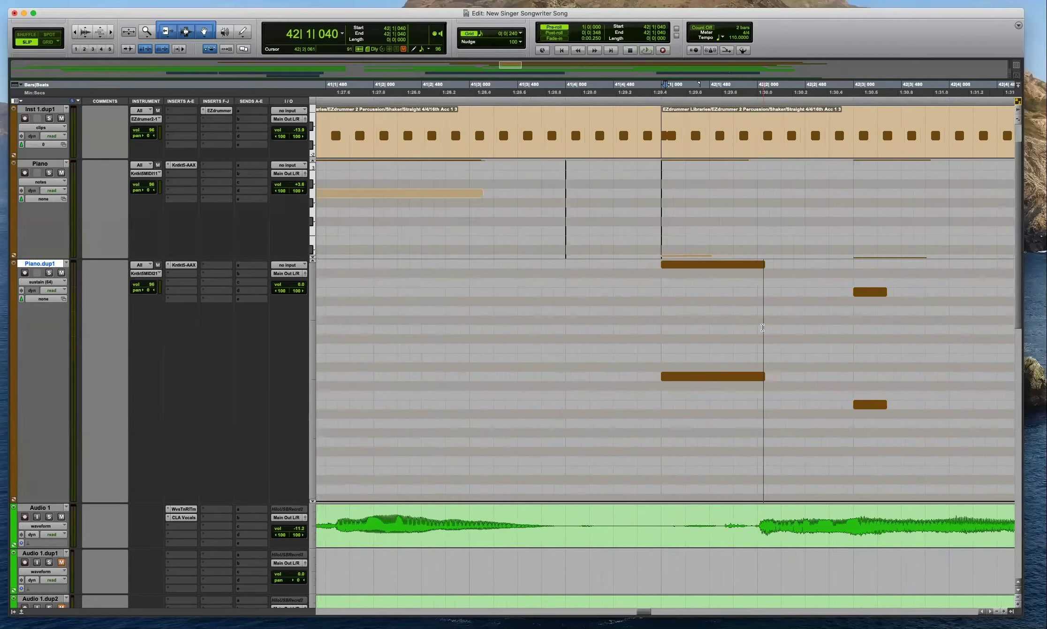
key(super+bracketright)
drag(606, 347, 611, 350)
drag(609, 265, 613, 473)
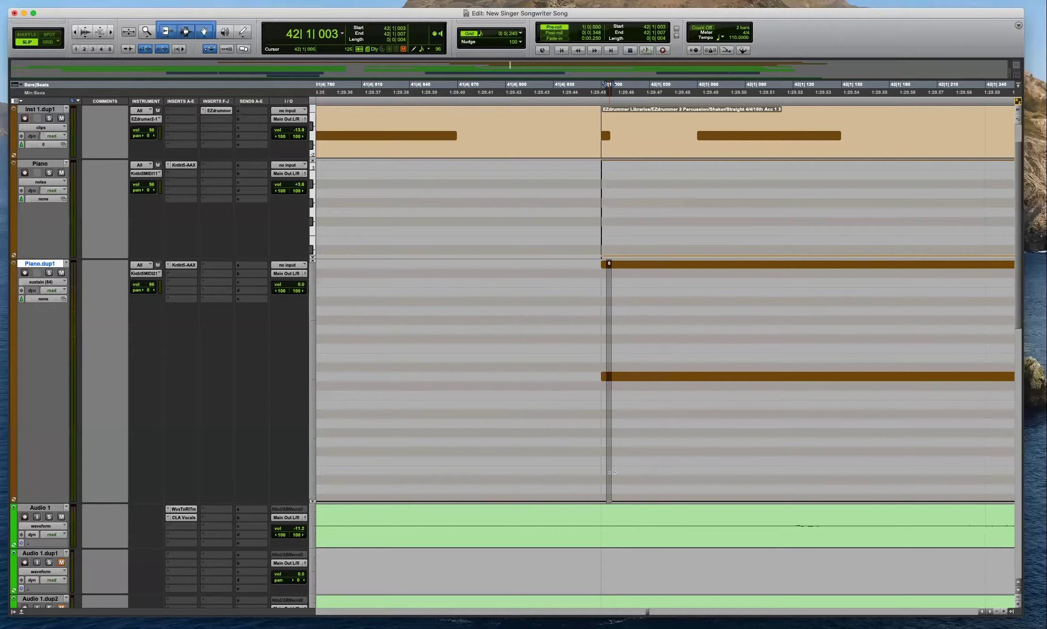
drag(618, 554, 616, 533)
Raise the Piano.dup1 sustain controller to 127 from before the low piano part begins through its whole length.
key(r)
key(r)
click(649, 365)
key(r)
key(r)
key(r)
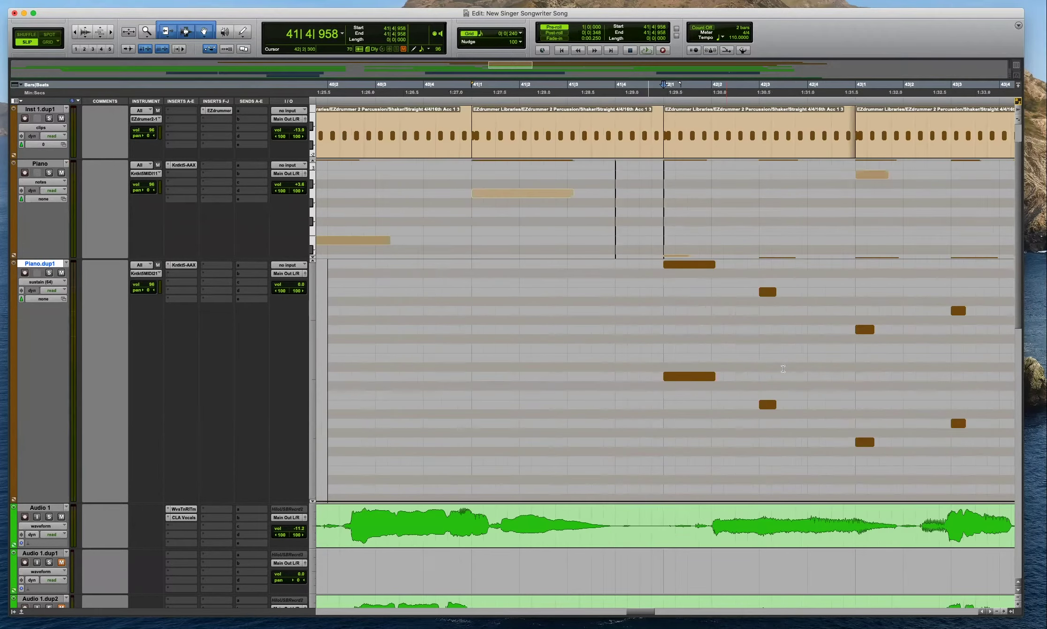
key(r)
key(r)
key(r)
key(r)
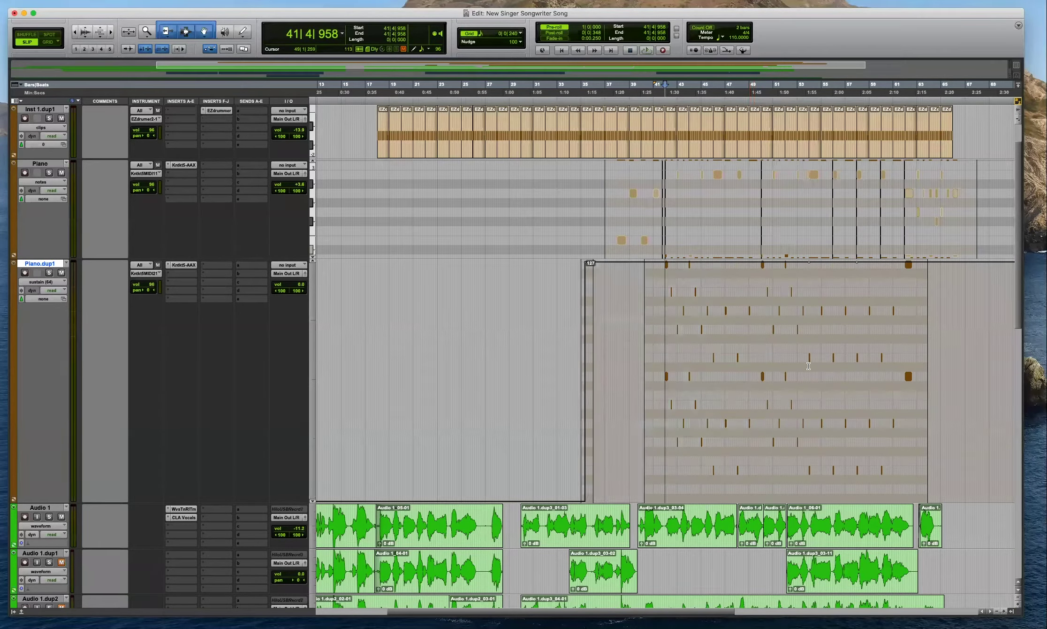
drag(784, 347, 836, 331)
key(Delete)
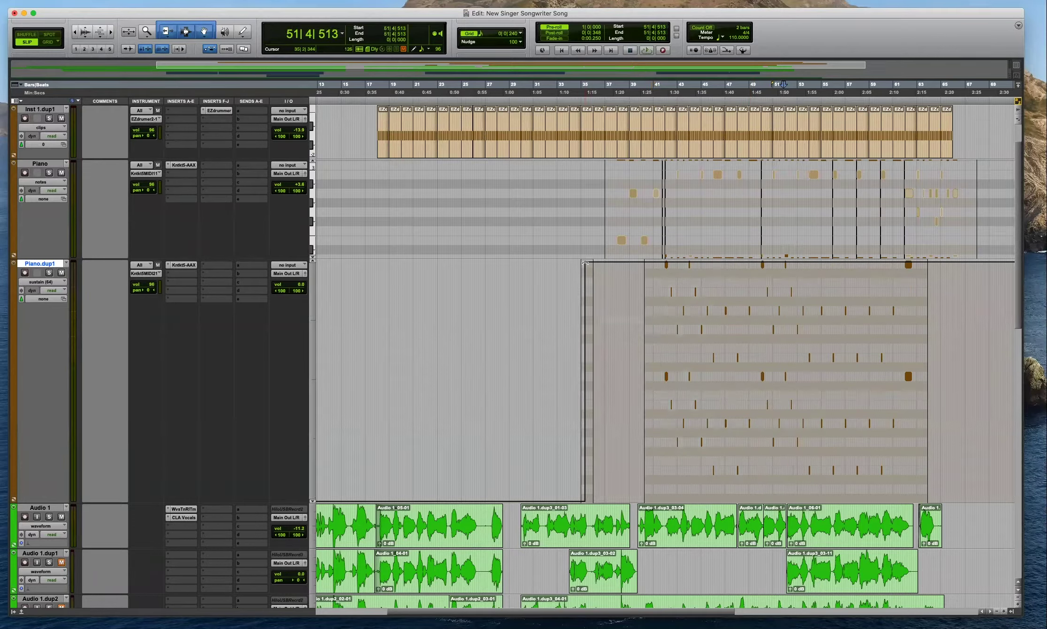
click(661, 338)
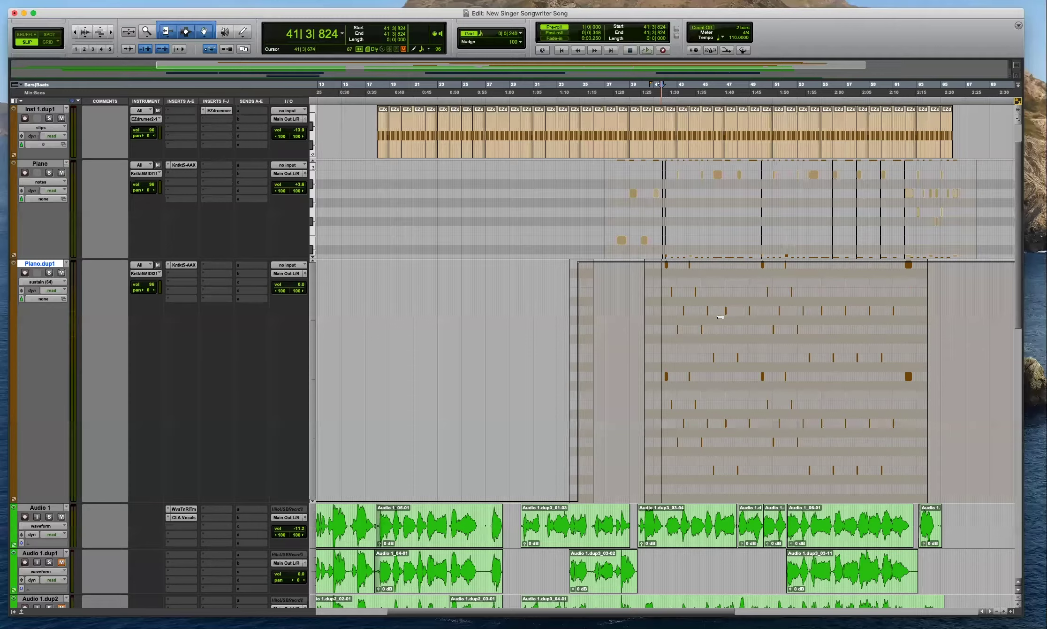
Cut a narrow sustain release down to the bottom of the lane just after the first Piano.dup1 note at bar 42.
key(t)
key(t)
key(t)
key(t)
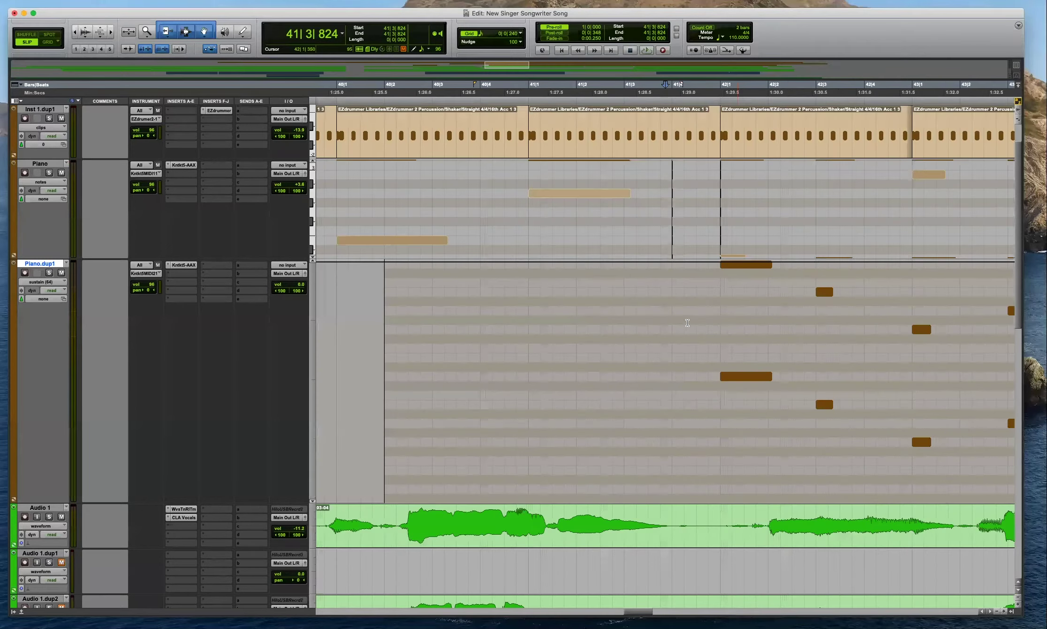
key(super+bracketright)
key(super+bracketright)
key(super+bracketright)
key(super+bracketright)
key(super+bracketright)
drag(610, 323, 625, 553)
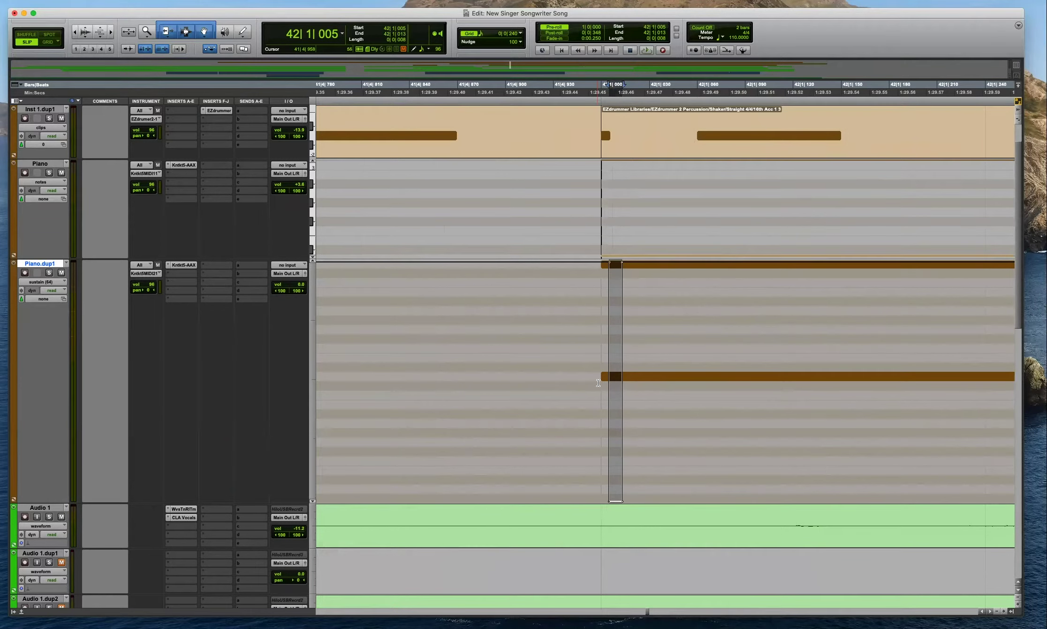
key(r)
key(r)
click(645, 374)
key(t)
key(t)
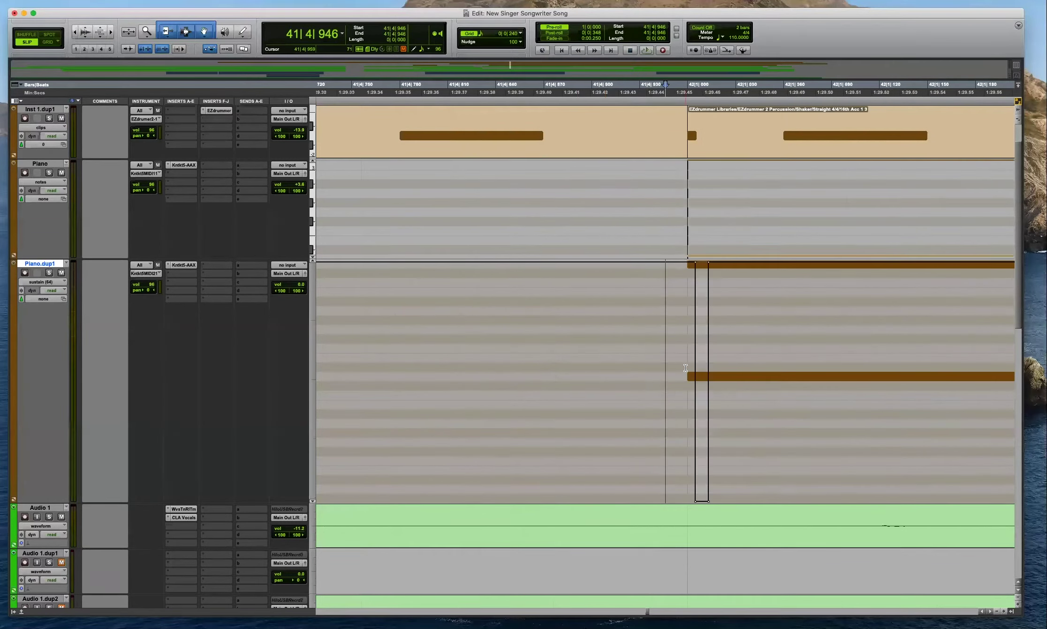
In Grid mode, copy the Piano.dup1 sustain release from 42|1|000 to 42|1|240.
key(F4)
click(693, 373)
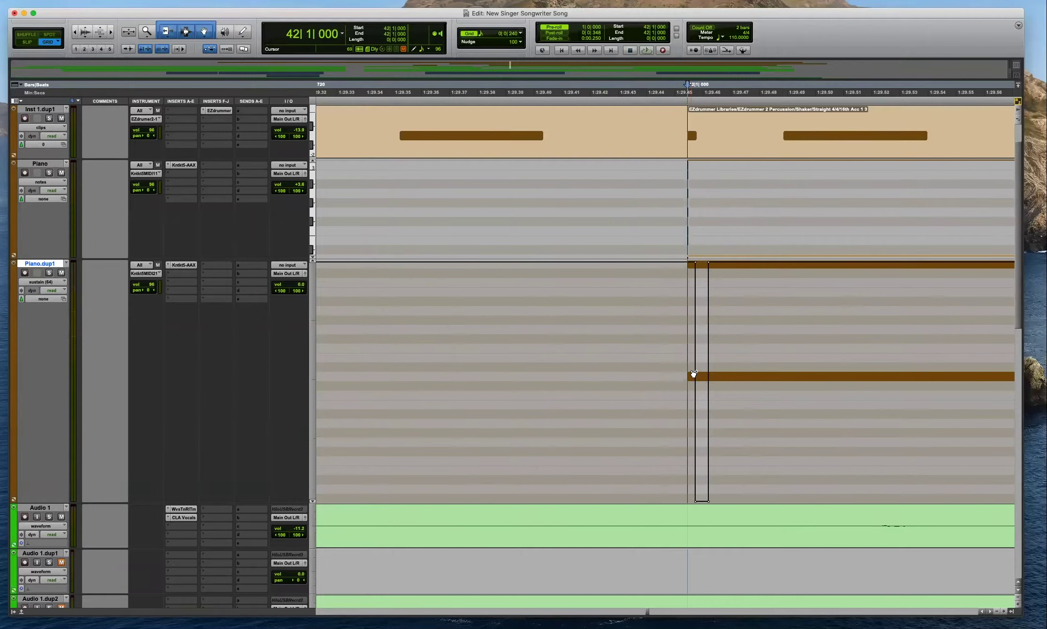
key(super+bracketleft)
key(super+bracketleft)
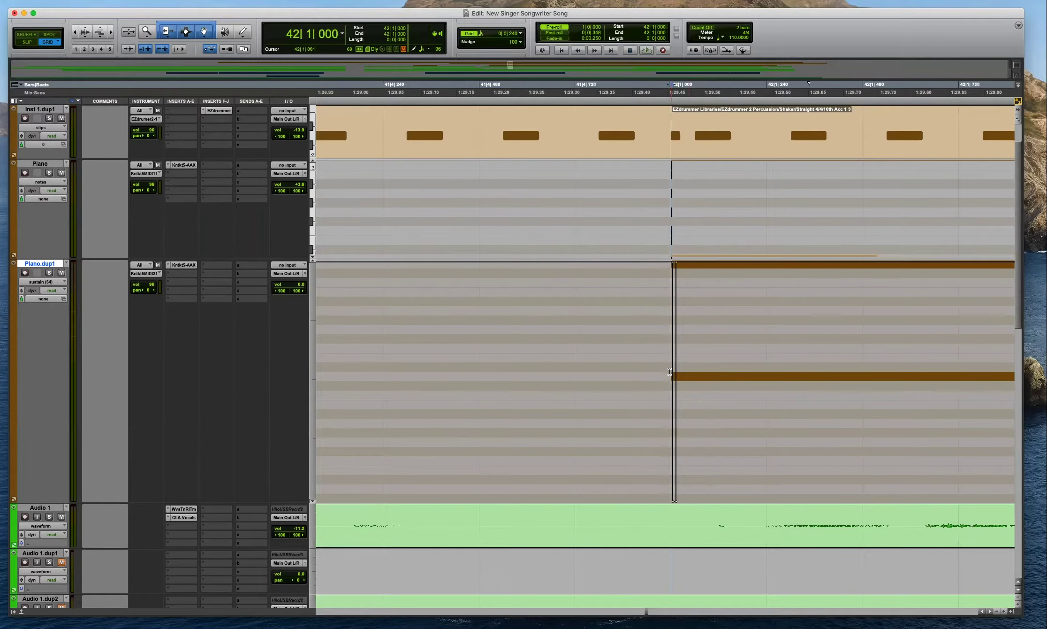
shift+click(766, 373)
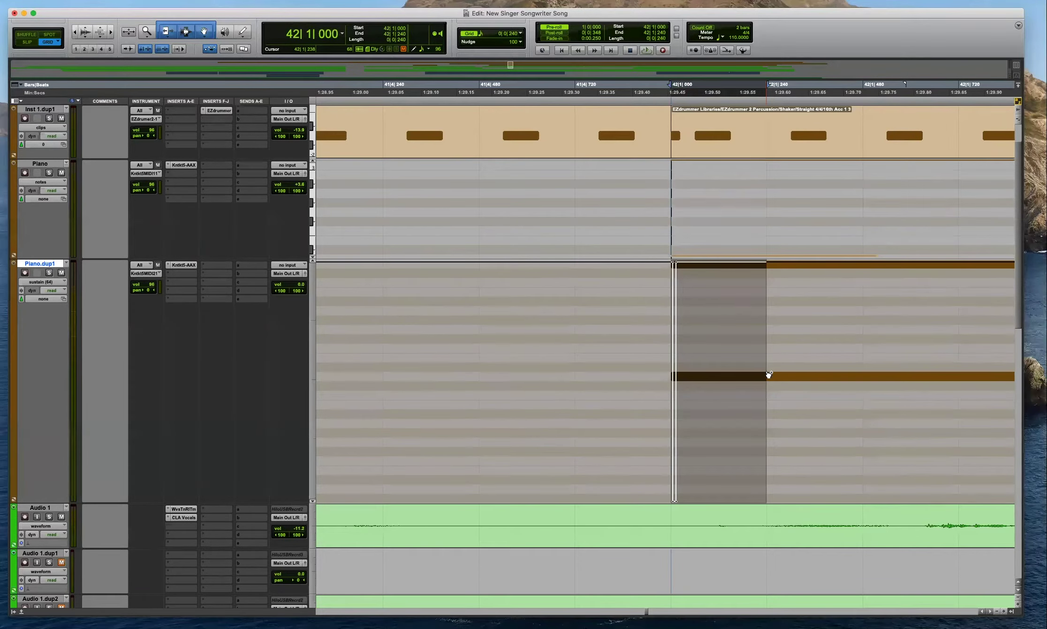
Paste the copied sustain release at the Piano.dup1 notes on 42|3|000, 43|1|000 and 43|3|000.
key(super+bracketleft)
key(super+bracketleft)
key(super+bracketleft)
click(766, 361)
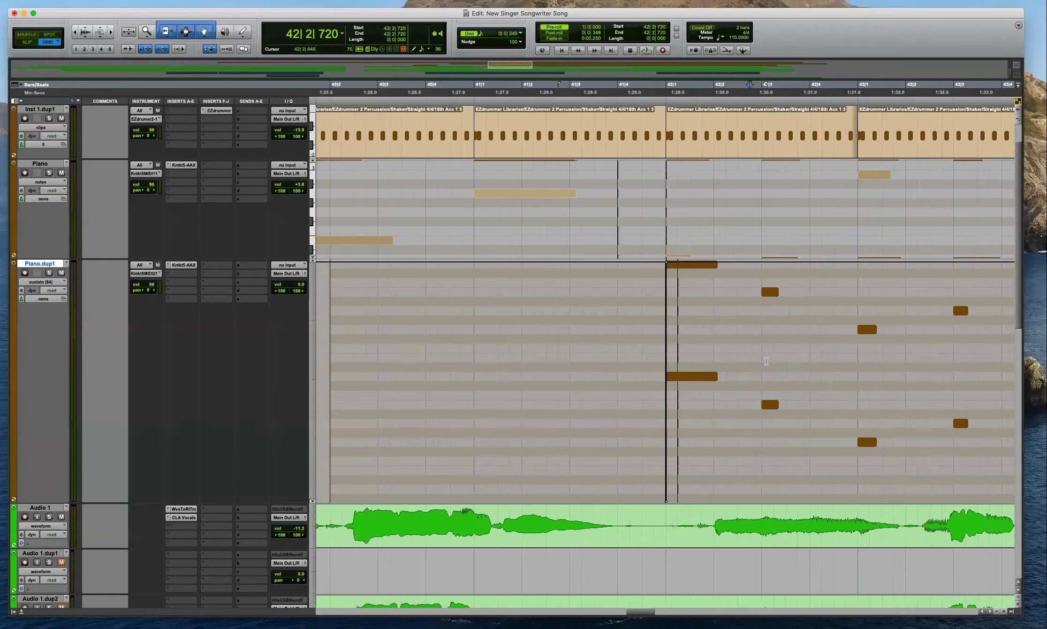
key(super+v)
click(862, 368)
key(super+v)
click(956, 367)
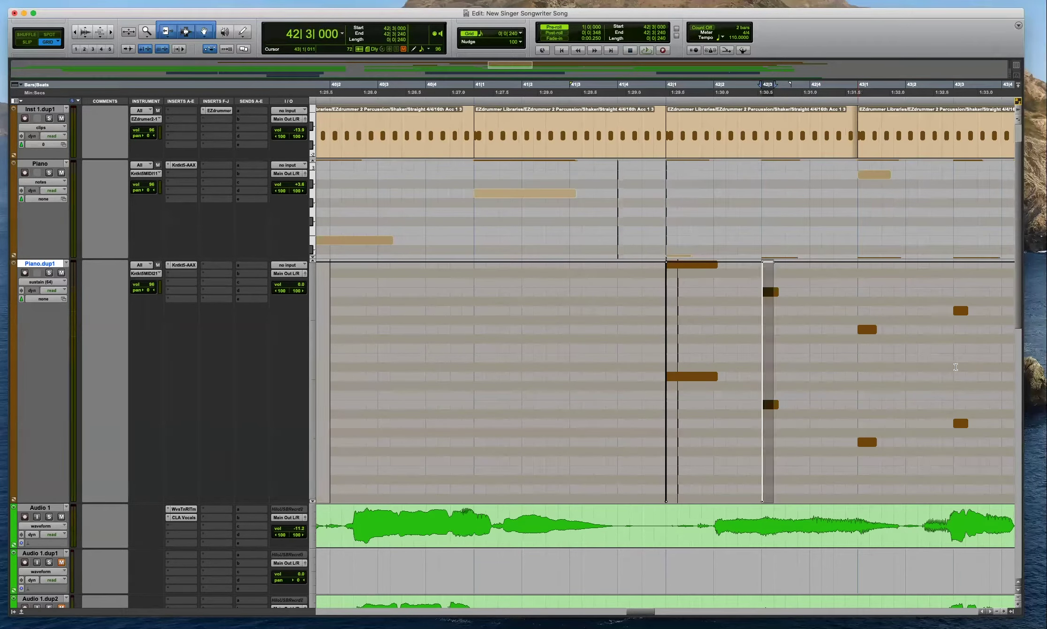
key(super+v)
Paste the sustain release at the Piano.dup1 notes on 44|1|000, 44|3|000 and 45|1|000.
key(super+bracketright)
key(super+bracketright)
key(super+bracketright)
key(super+bracketright)
click(857, 379)
key(super+bracketleft)
key(super+bracketleft)
key(super+bracketleft)
key(super+bracketleft)
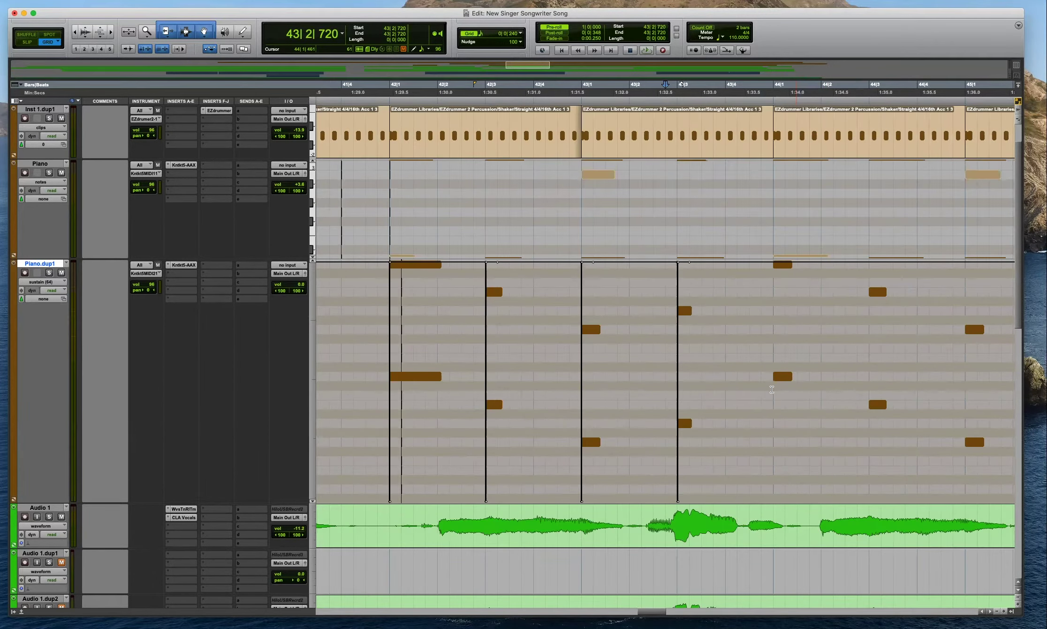
key(super+v)
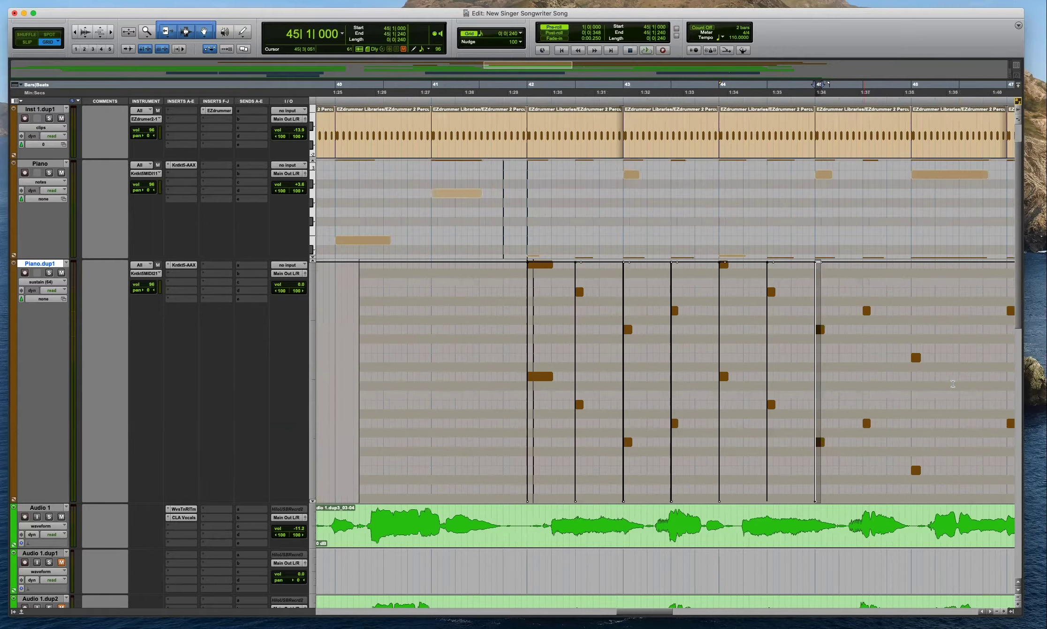
Paste the sustain release at 45|3|000 and at the downbeats of bars 46, 47, 48 and 49 on Piano.dup1.
key(super+bracketleft)
key(Tab)
key(b)
key(Tab)
key(b)
key(Tab)
key(b)
key(Tab)
key(b)
key(Tab)
key(b)
scroll(842, 360, right, 3)
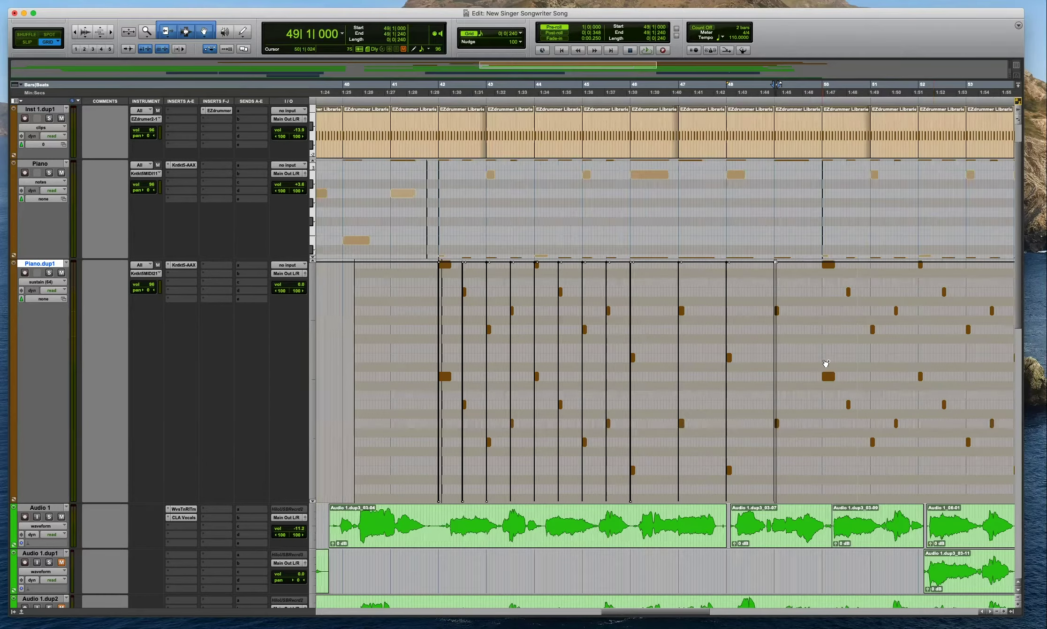
Paste the sustain release at the Piano.dup1 notes on 50|1|000, 50|3|000 and 51|1|000.
key(Tab)
key(b)
key(Tab)
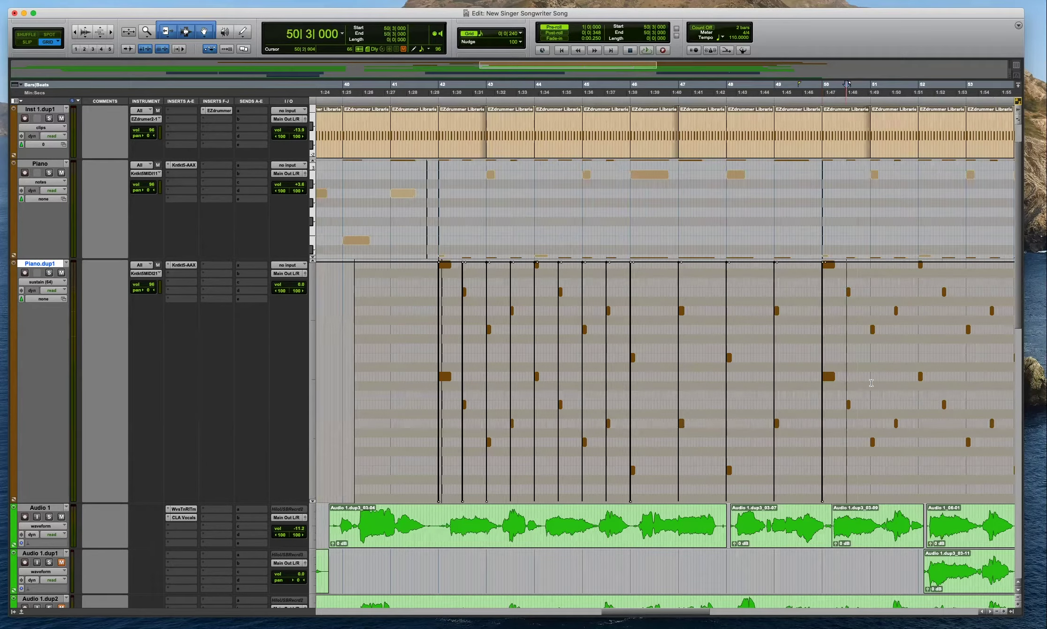
key(super+v)
click(870, 383)
key(super+v)
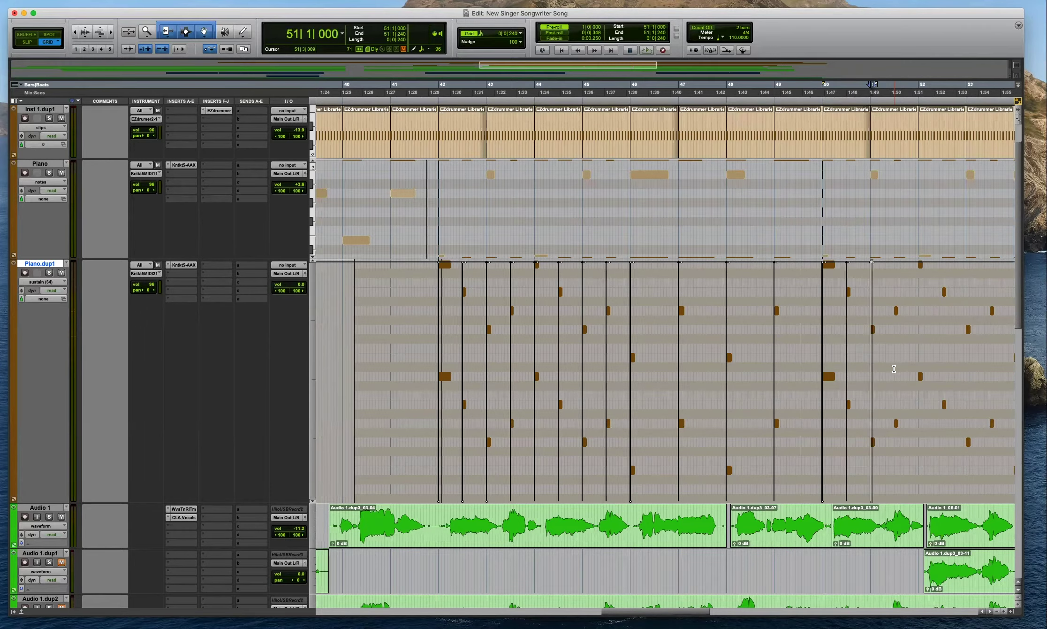
Paste the sustain release at the Piano.dup1 notes on 51|3|000 and 52|1|000.
click(897, 369)
key(t)
key(t)
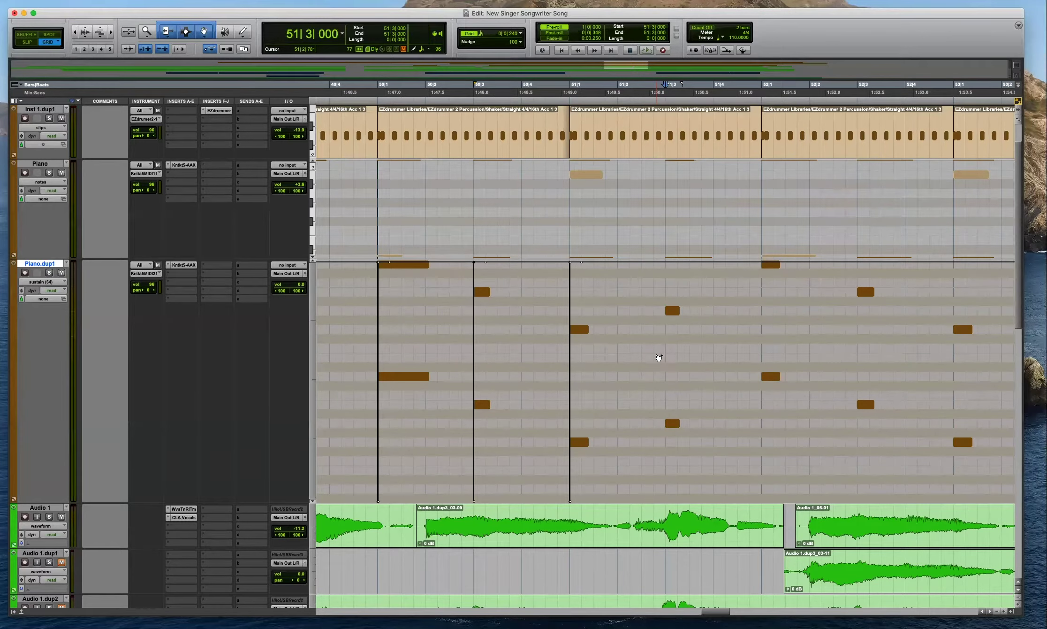
drag(659, 358, 677, 356)
click(760, 343)
key(super+v)
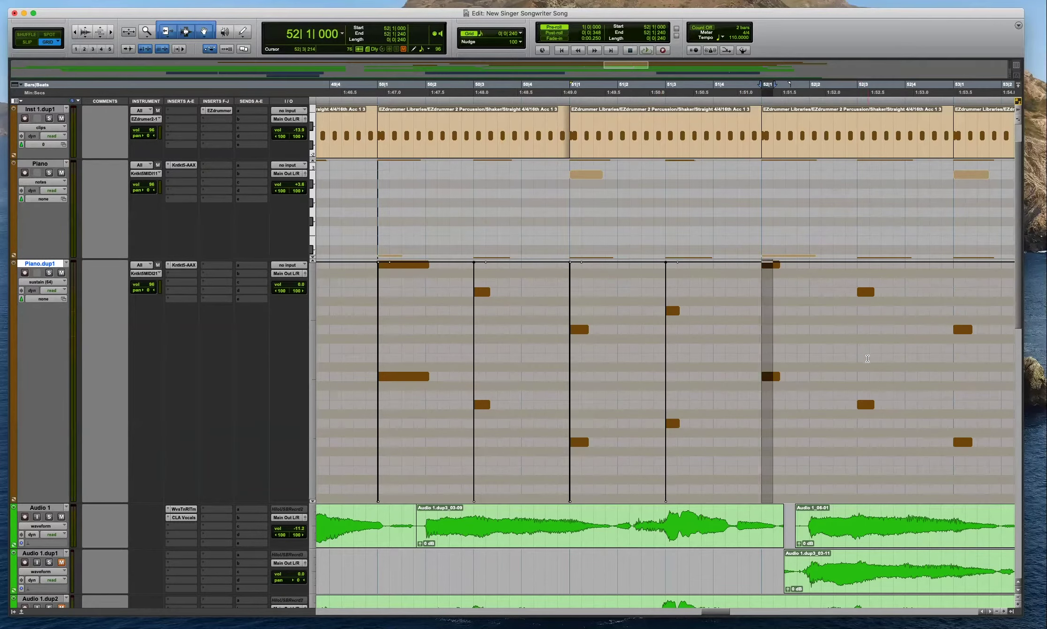
Paste the sustain release at each Piano.dup1 note change from 52|3|000 through bar 57.
click(858, 371)
key(super+v)
click(954, 372)
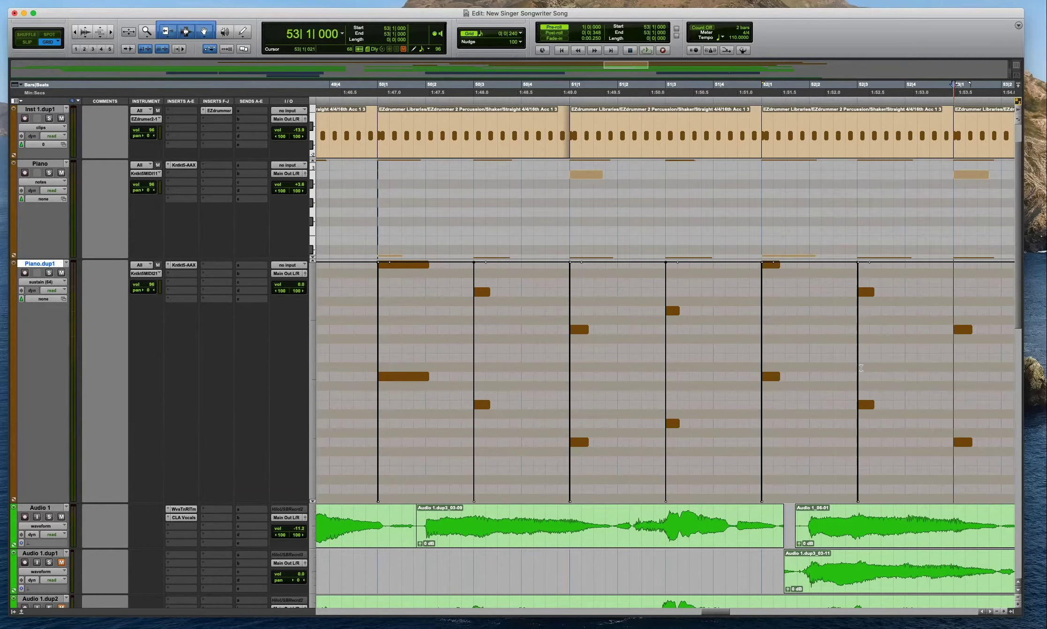
key(super+v)
key(r)
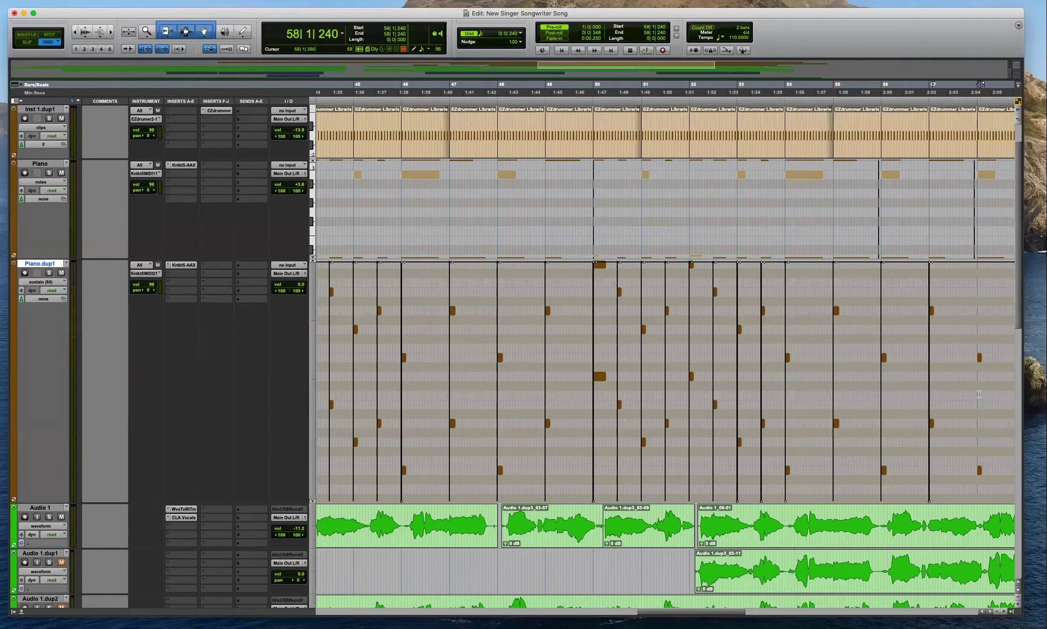
Paste the sustain release at the start of bars 58, 59, 60 and 61 on Piano.dup1.
click(980, 393)
drag(977, 397, 980, 397)
key(r)
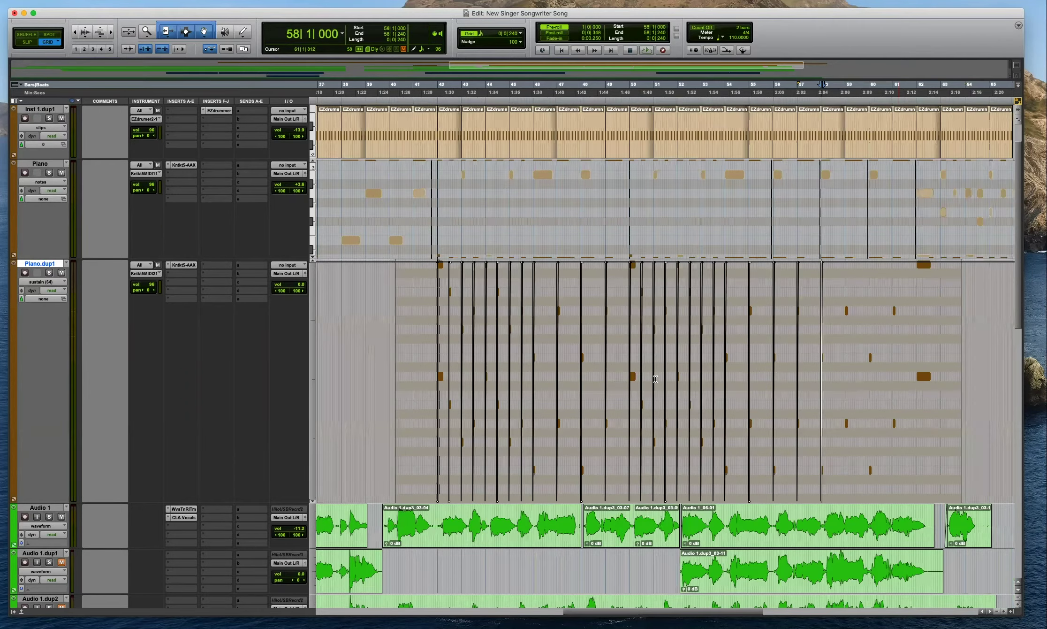
click(874, 386)
key(t)
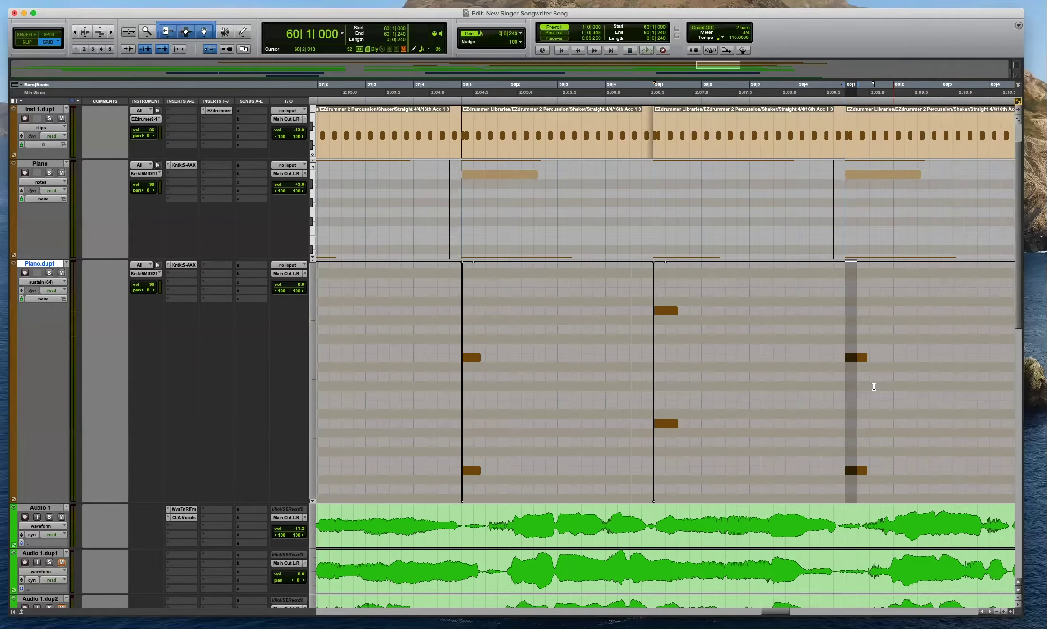
key(r)
click(946, 360)
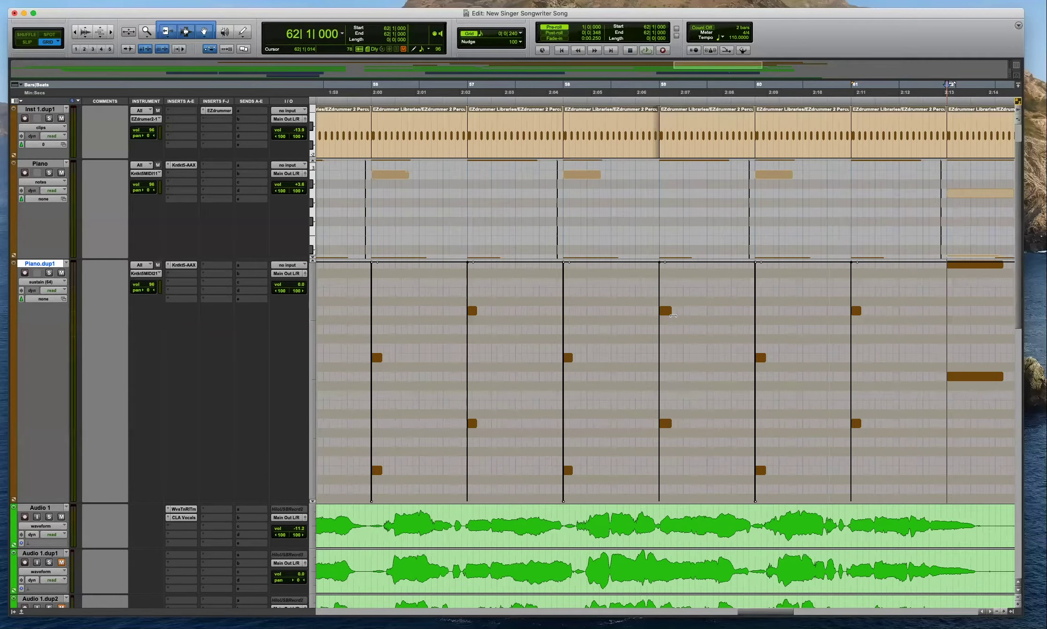
Play the song from 40|3|000 to hear the Piano.dup1 pedal changes, and stop playback.
key(r)
key(r)
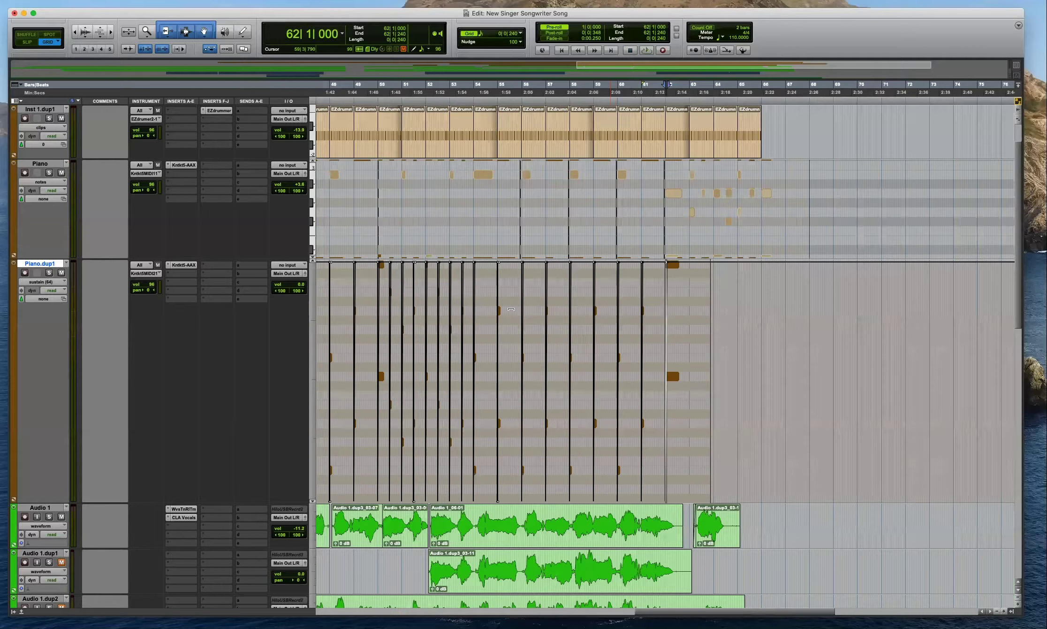
key(r)
click(536, 363)
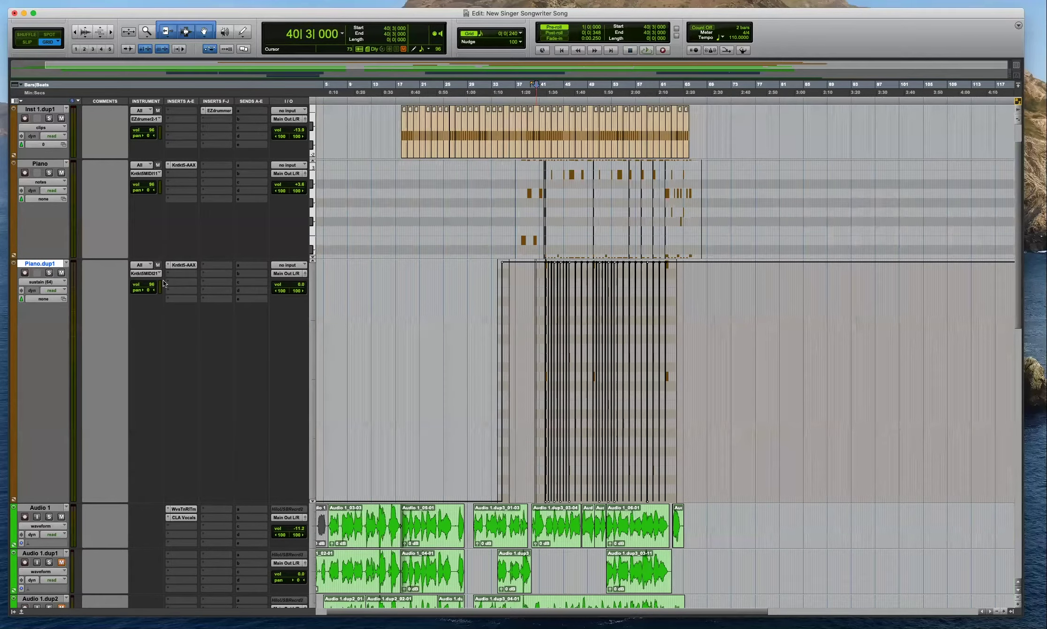
key(space)
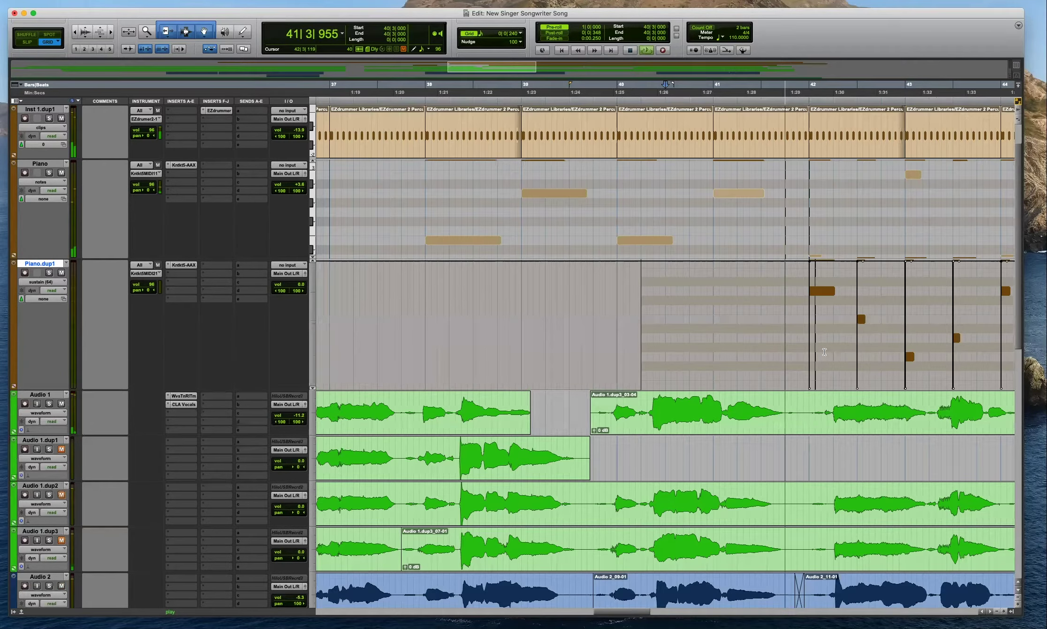
key(r)
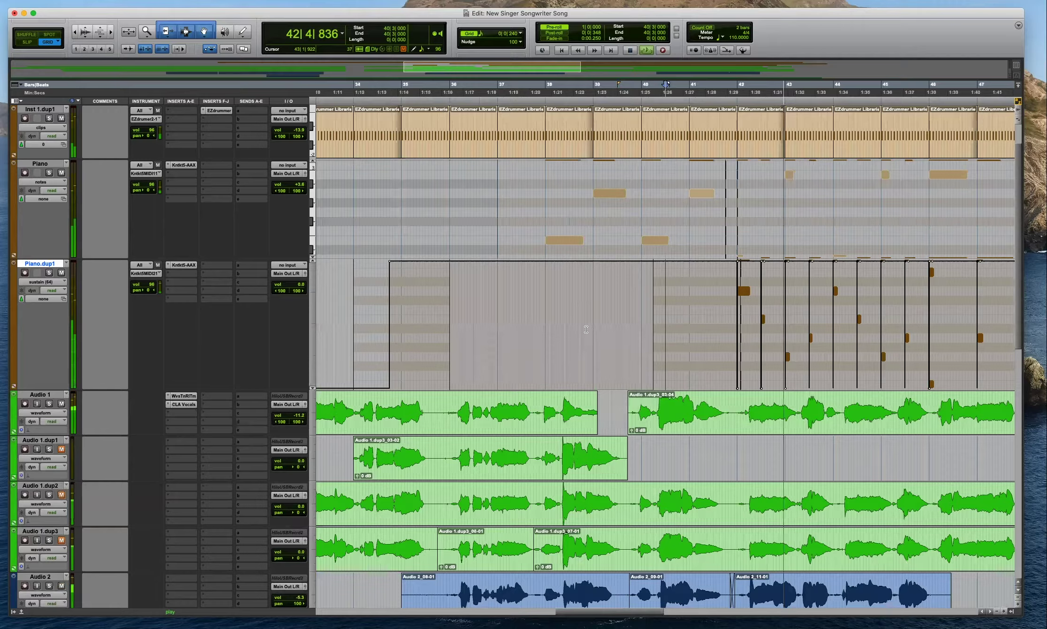
key(e)
key(space)
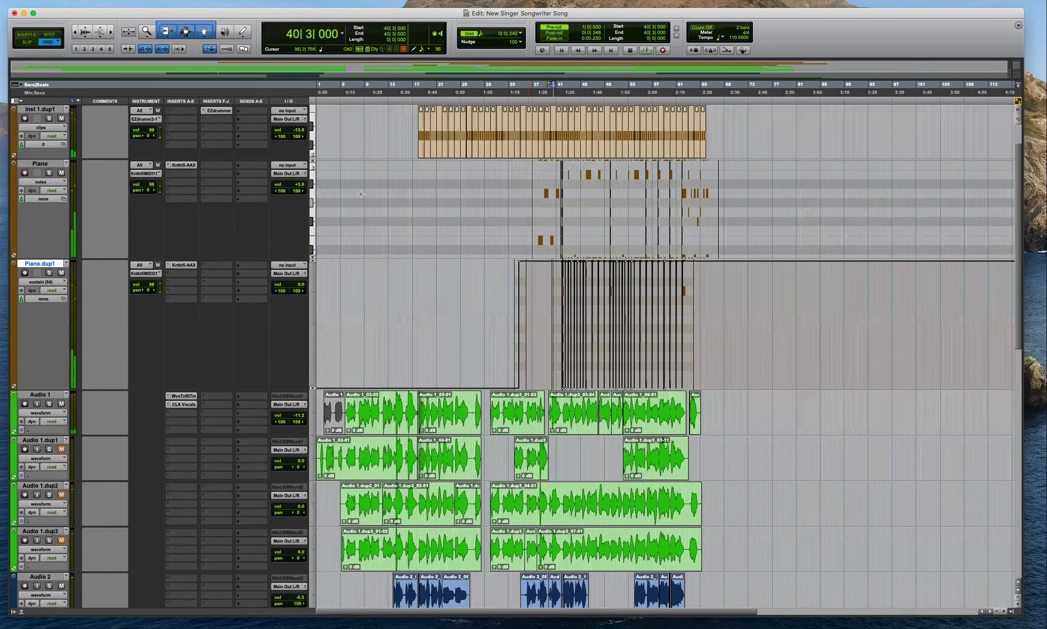
Make the Piano track taller around bar 37 and check which controllers its lane can show.
click(531, 202)
key(t)
key(t)
key(t)
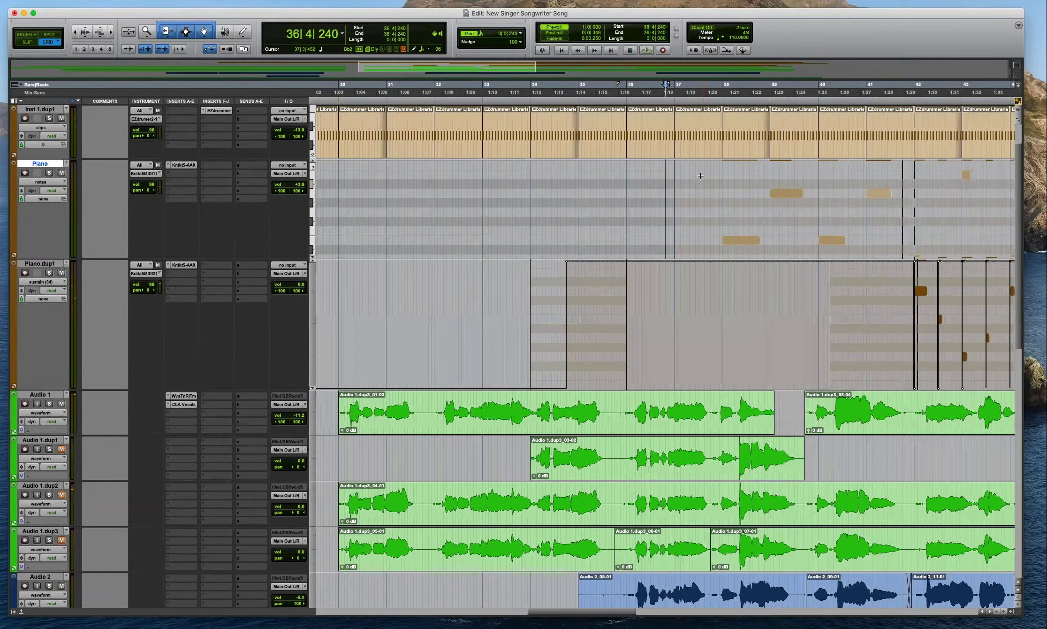
drag(240, 257, 235, 321)
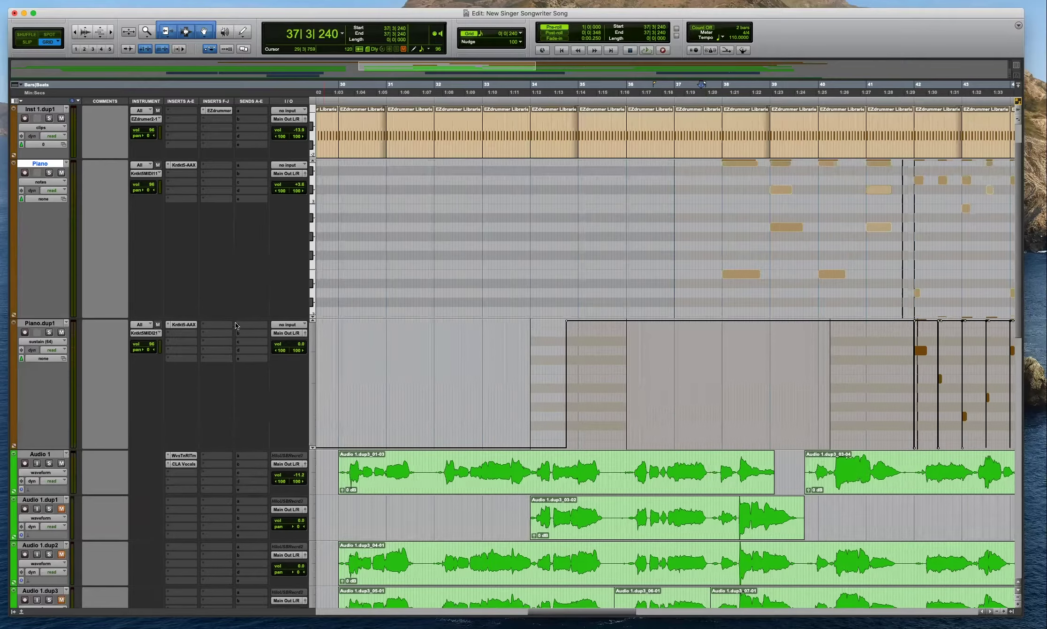
click(41, 183)
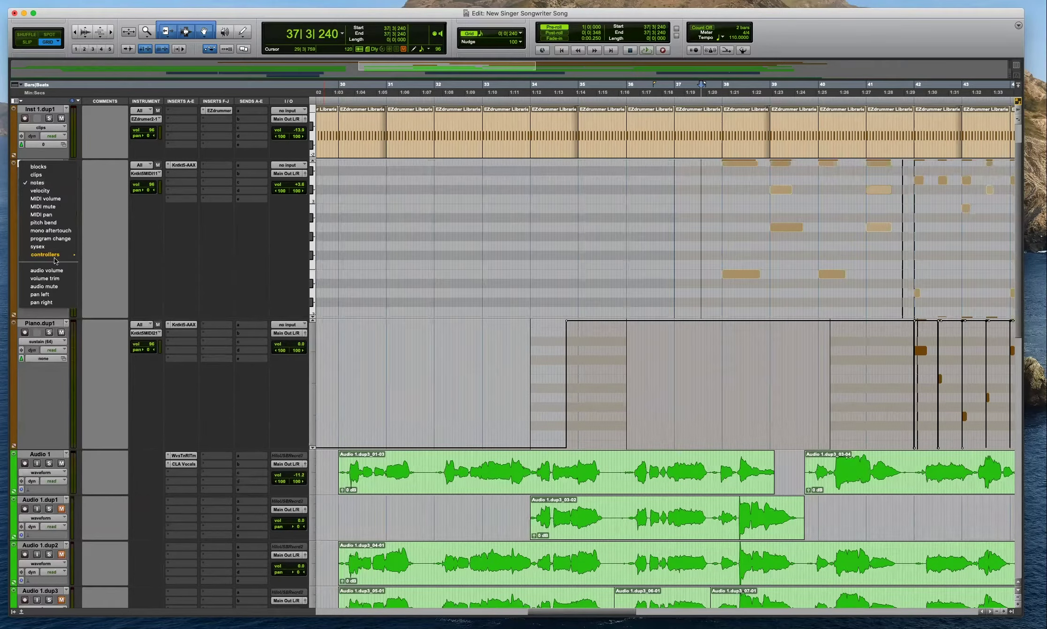
mouse_move(47, 254)
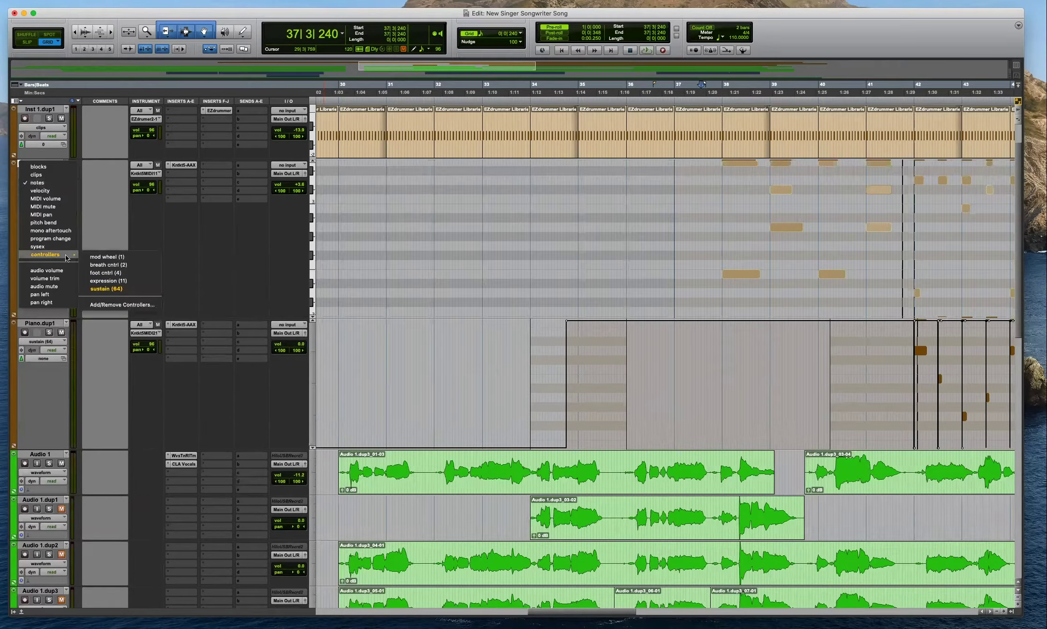
click(448, 253)
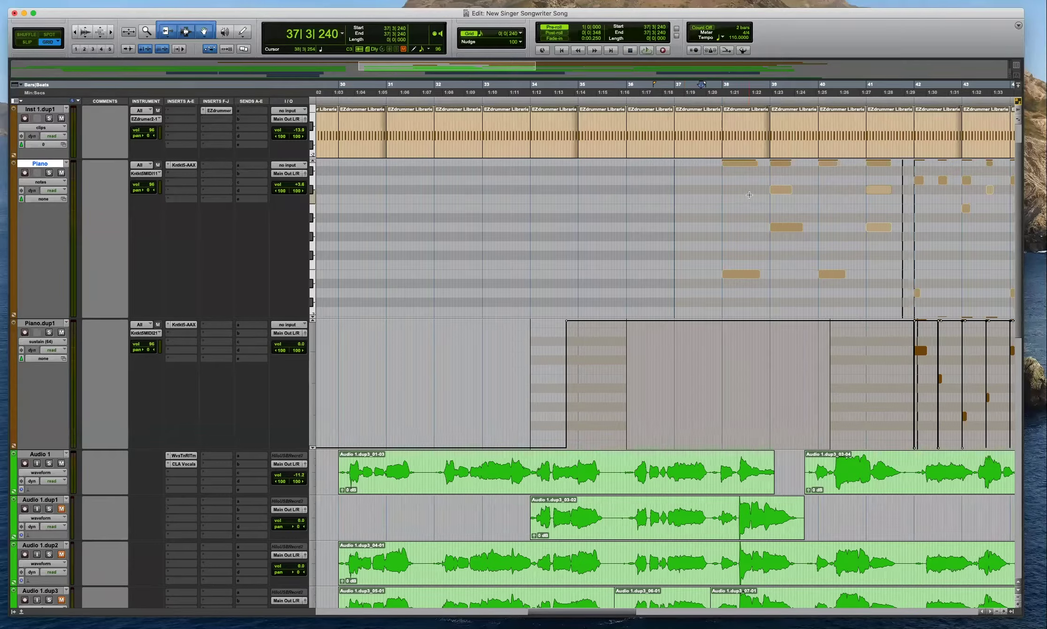
Place the edit cursor on the Piano track at bar 38 and show its sustain (64) controller.
click(721, 199)
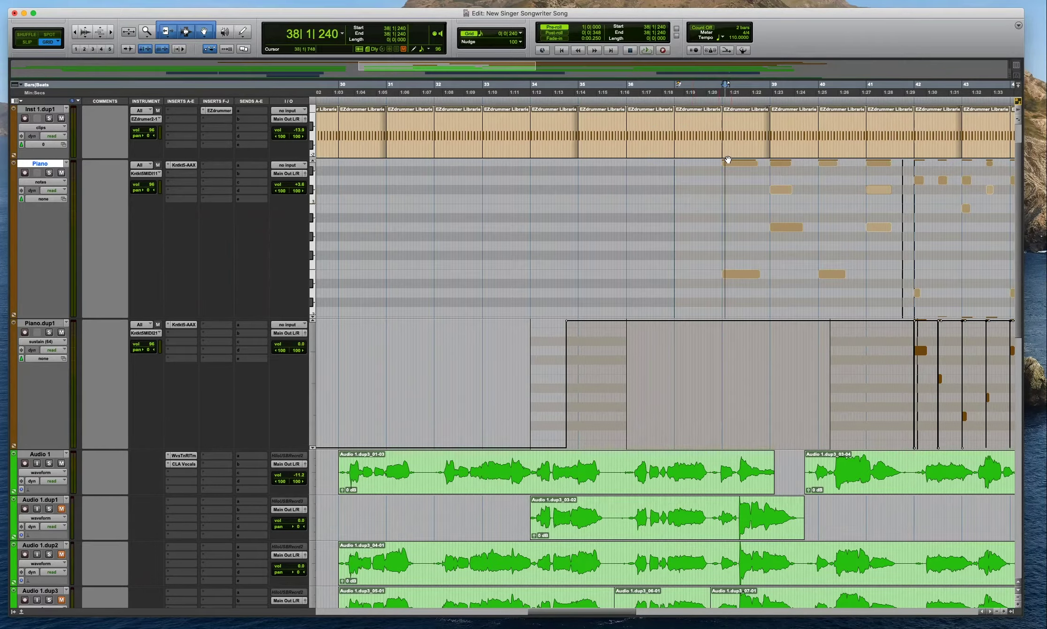
click(723, 188)
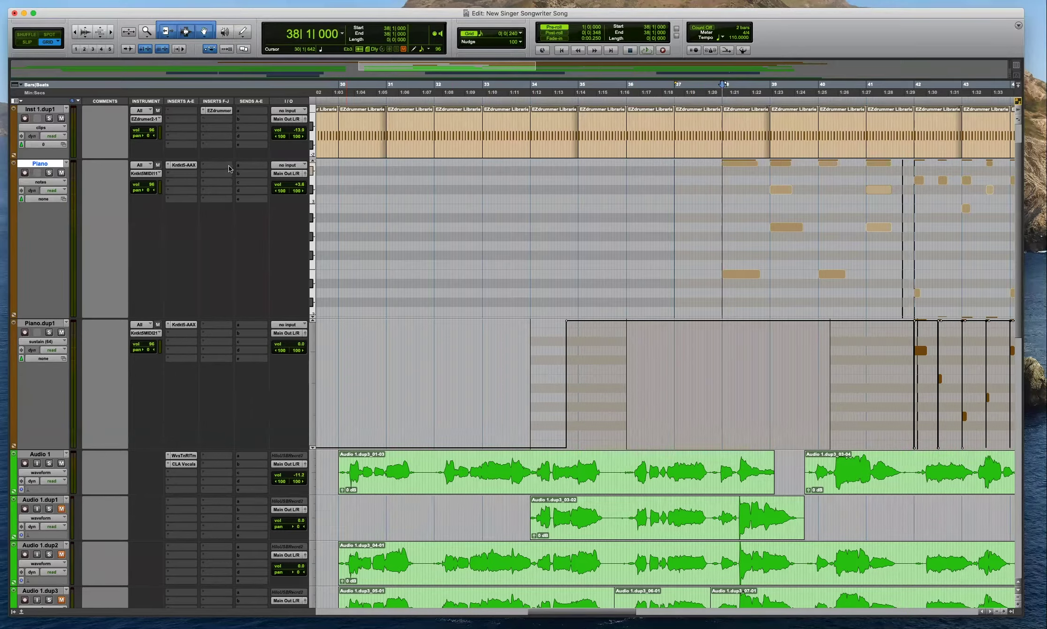
scroll(684, 190, right, 3)
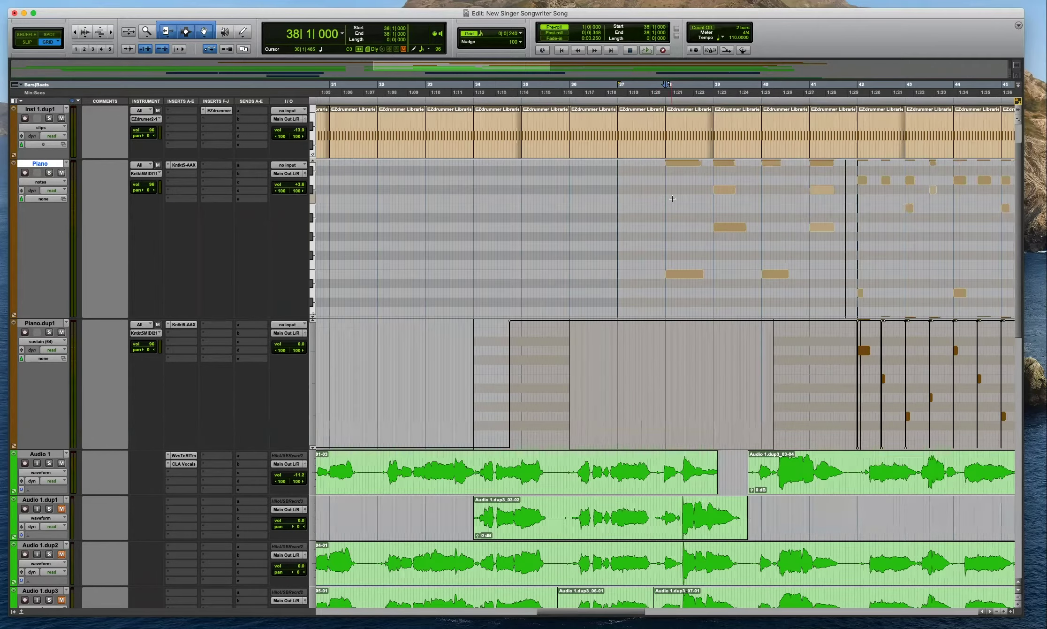
key(super+bracketright)
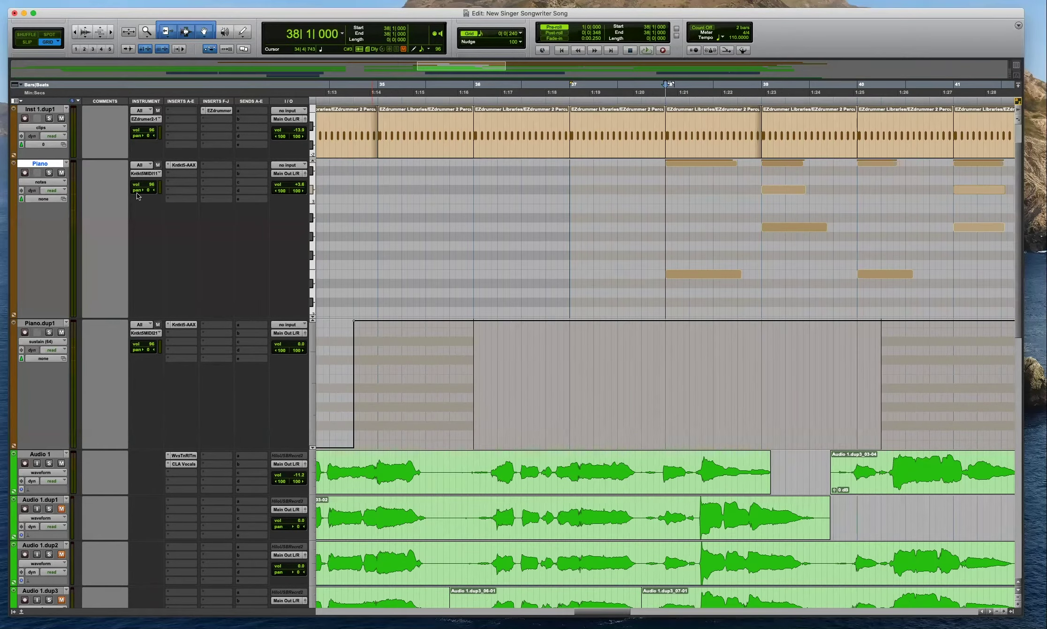
key(super+bracketleft)
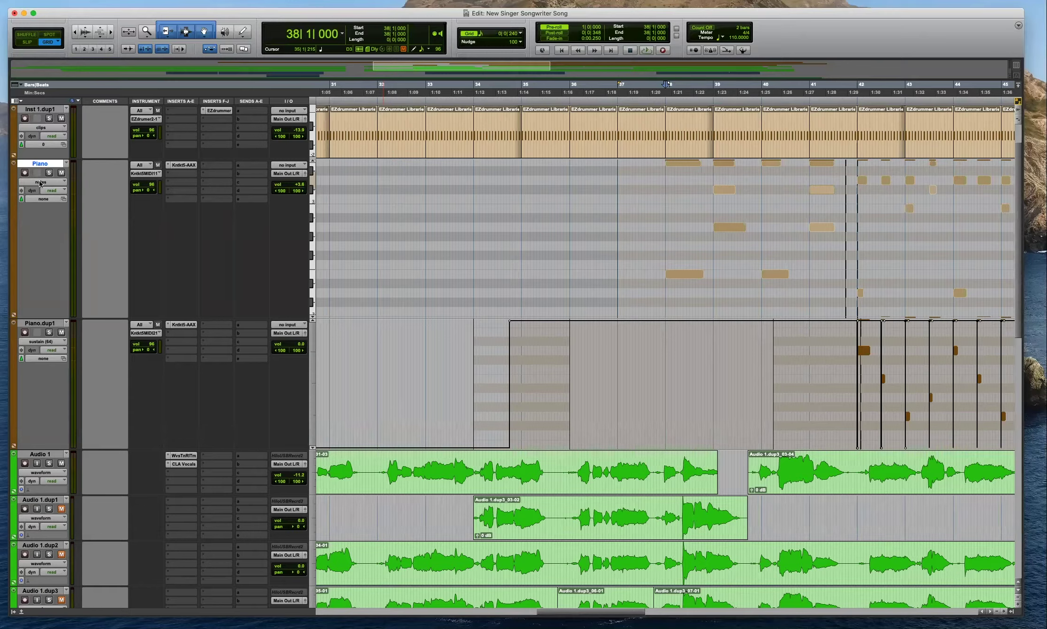
click(39, 186)
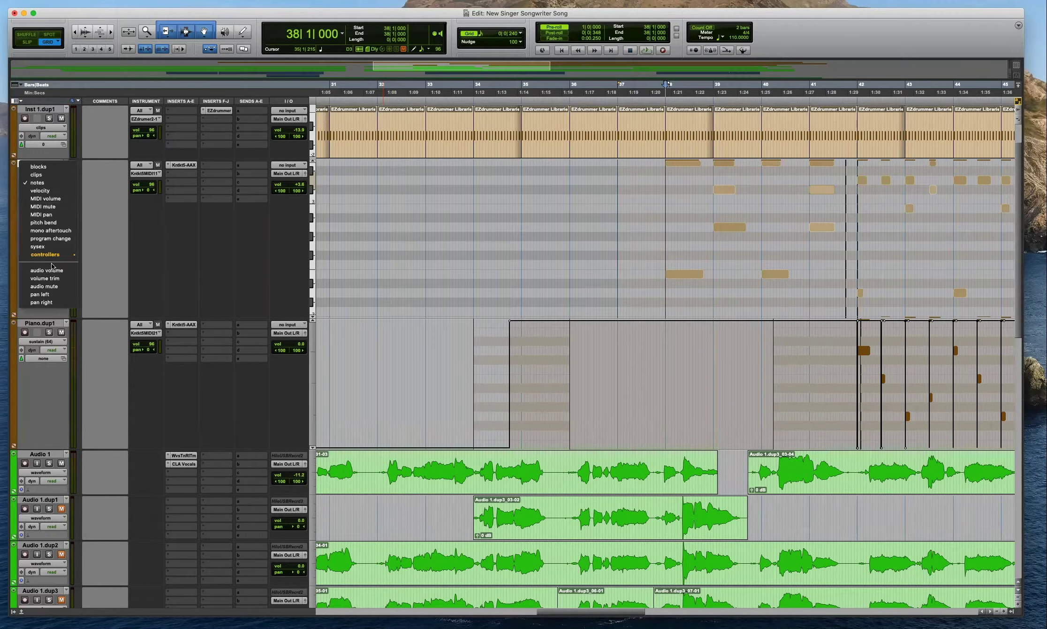
mouse_move(55, 255)
click(107, 289)
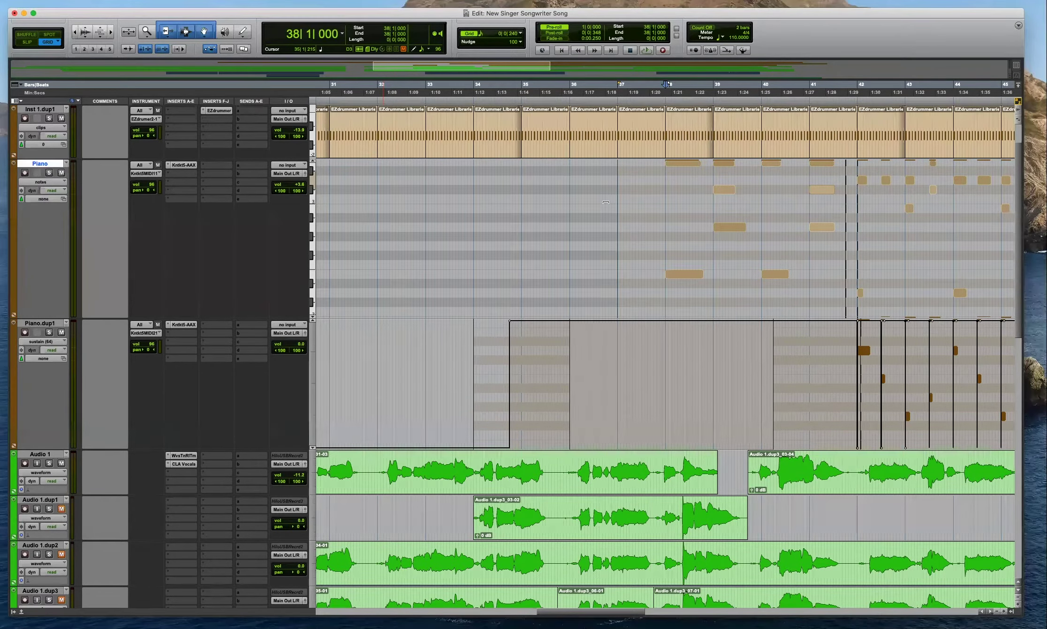
click(676, 214)
key(super+bracketright)
key(super+bracketright)
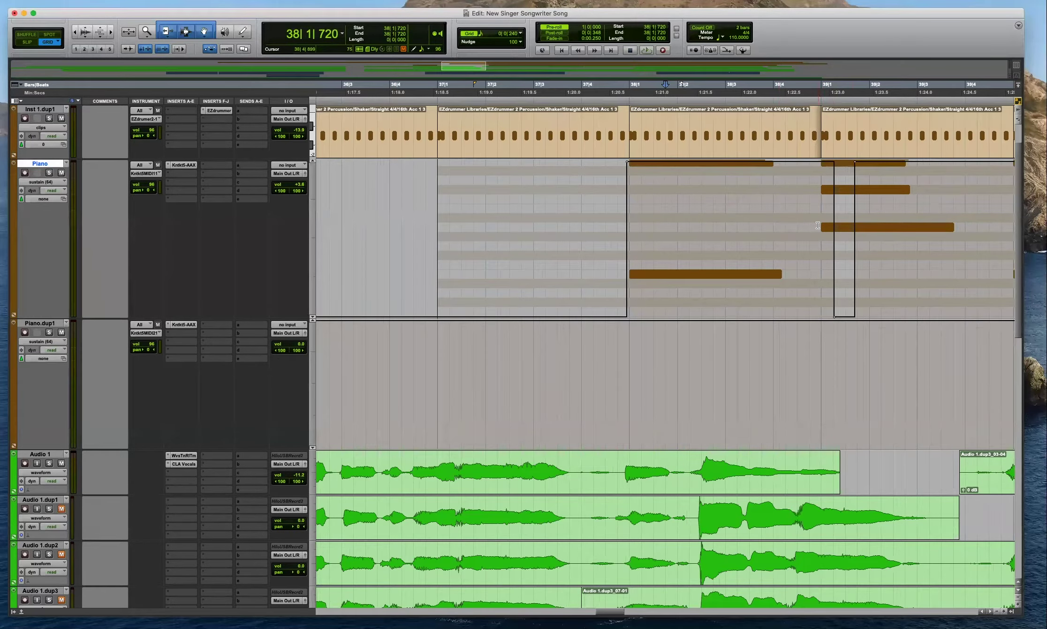
Play the song from 37|4|480 and raise the Piano track's volume to about +9.7 dB.
key(super+bracketleft)
click(635, 223)
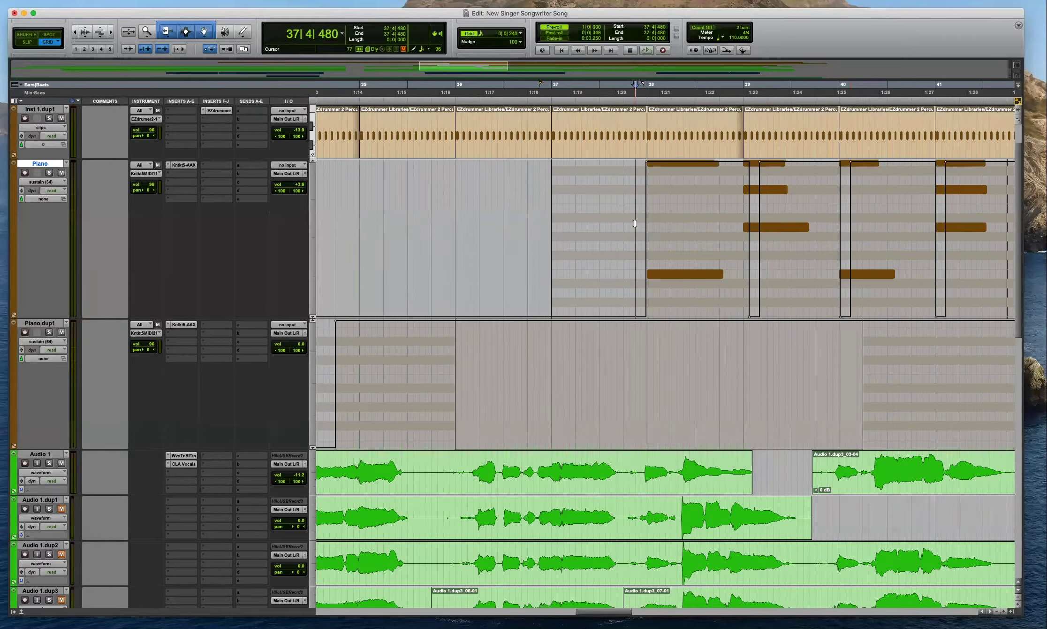
key(space)
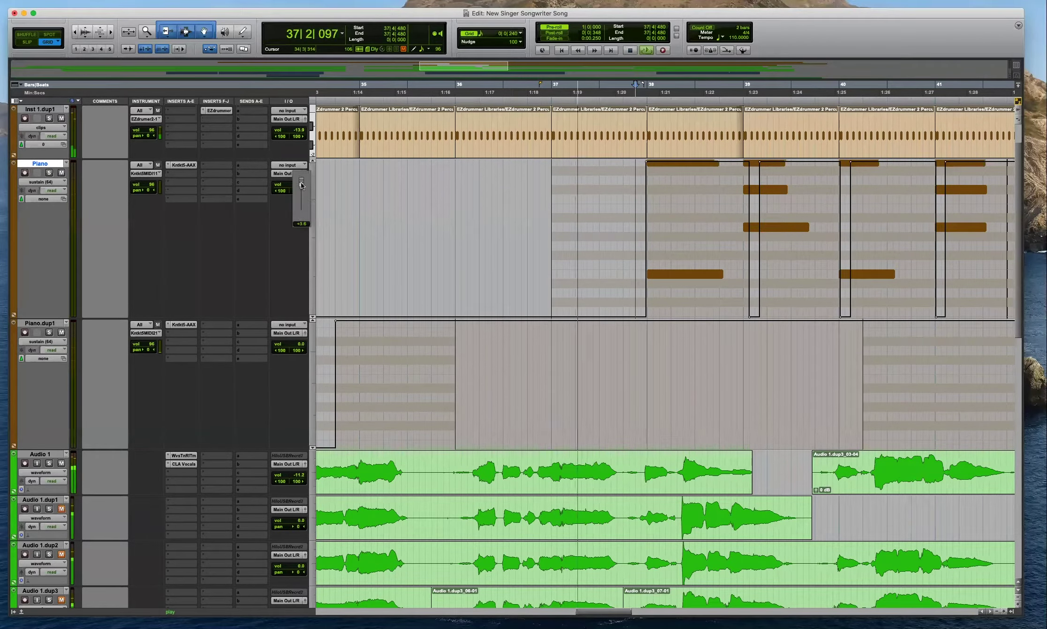
key(super+bracketleft)
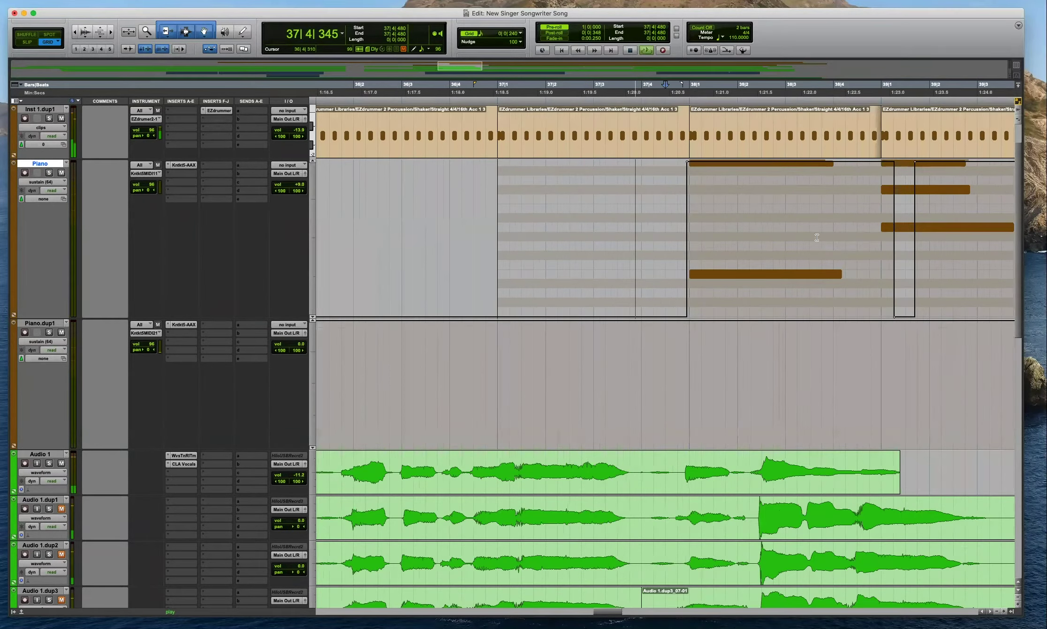
key(super+bracketright)
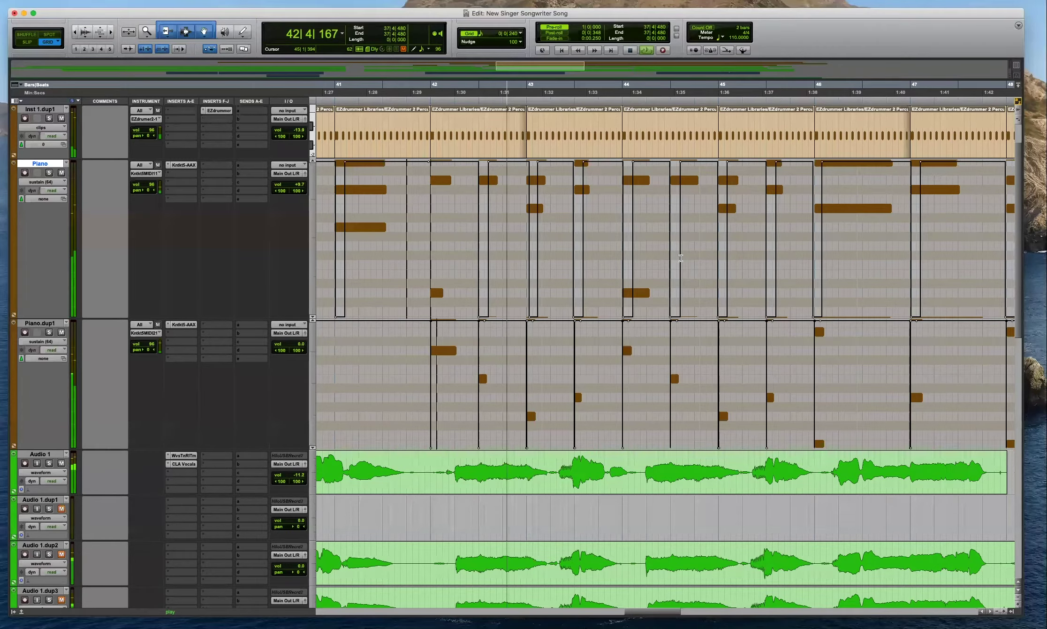
Lower the volume of the Audio 2 track to -7.9 dB and adjust the Audio 3 track's volume during playback.
scroll(680, 257, down, 8)
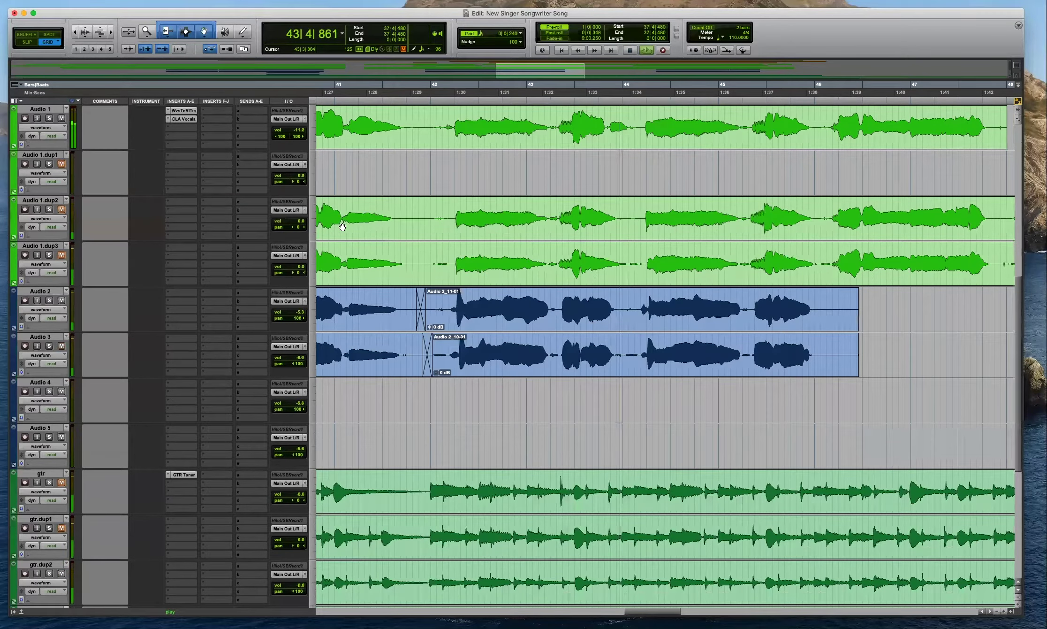
scroll(305, 223, down, 3)
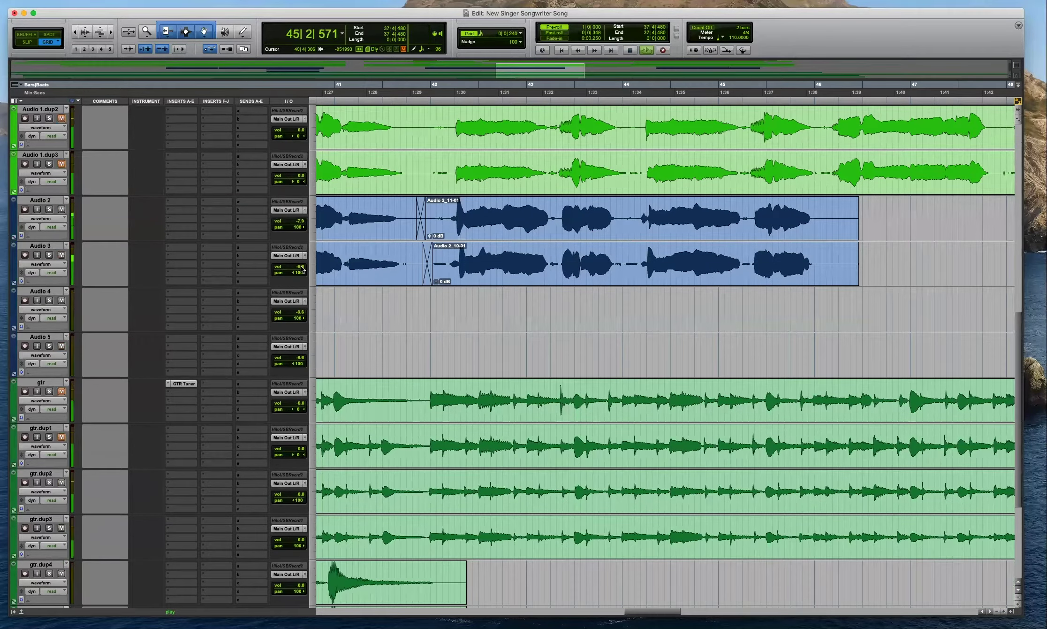
scroll(680, 346, up, 12)
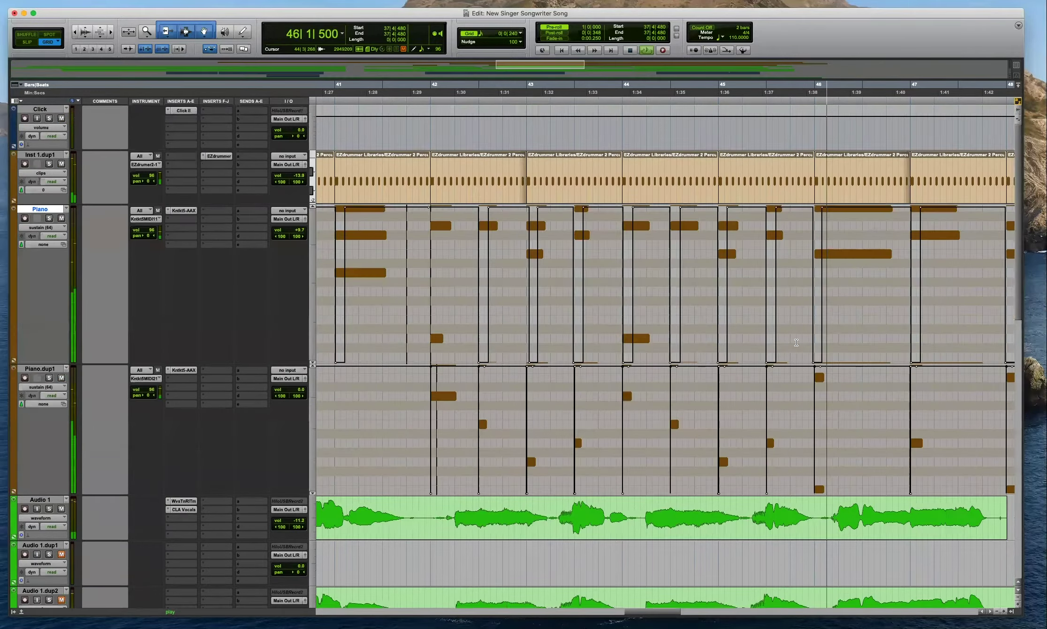
Lower the volume of the Inst 1.dup1 shaker track to -17.2 dB while the song plays.
key(r)
key(r)
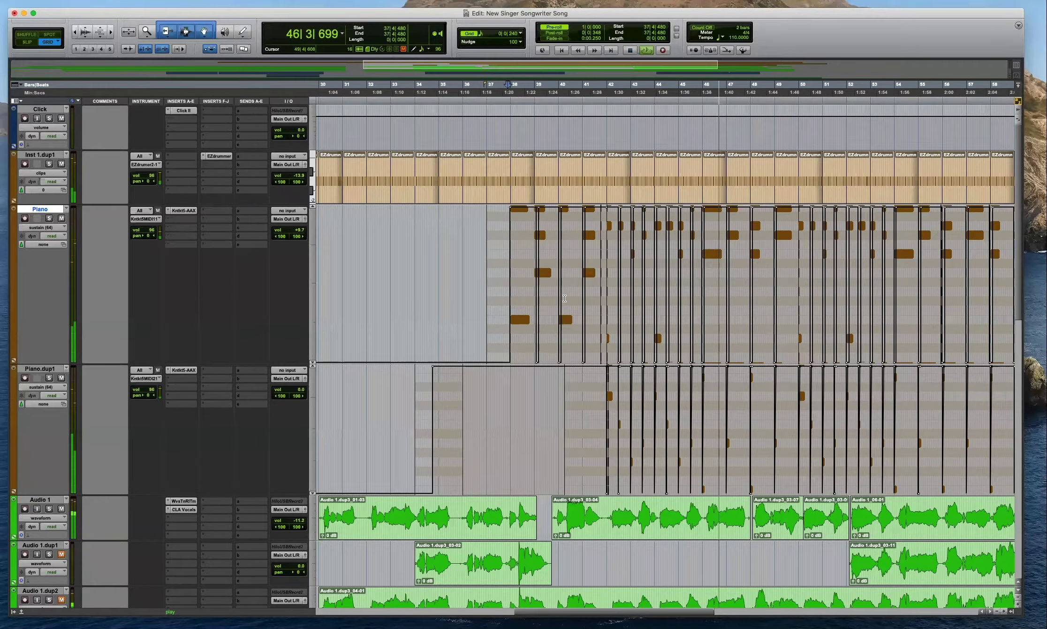
key(t)
key(t)
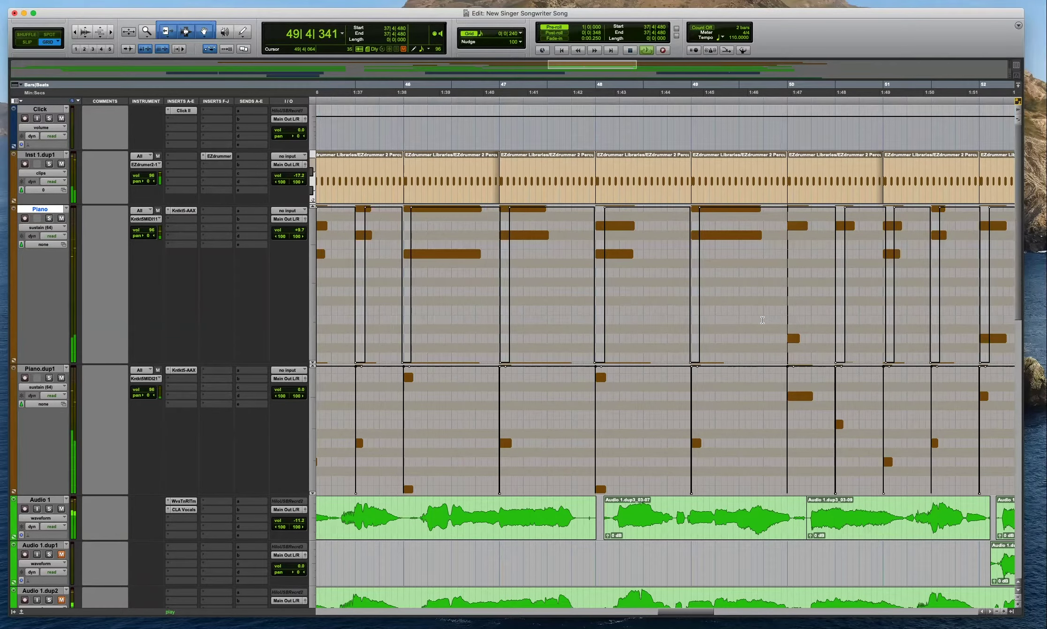
key(r)
key(r)
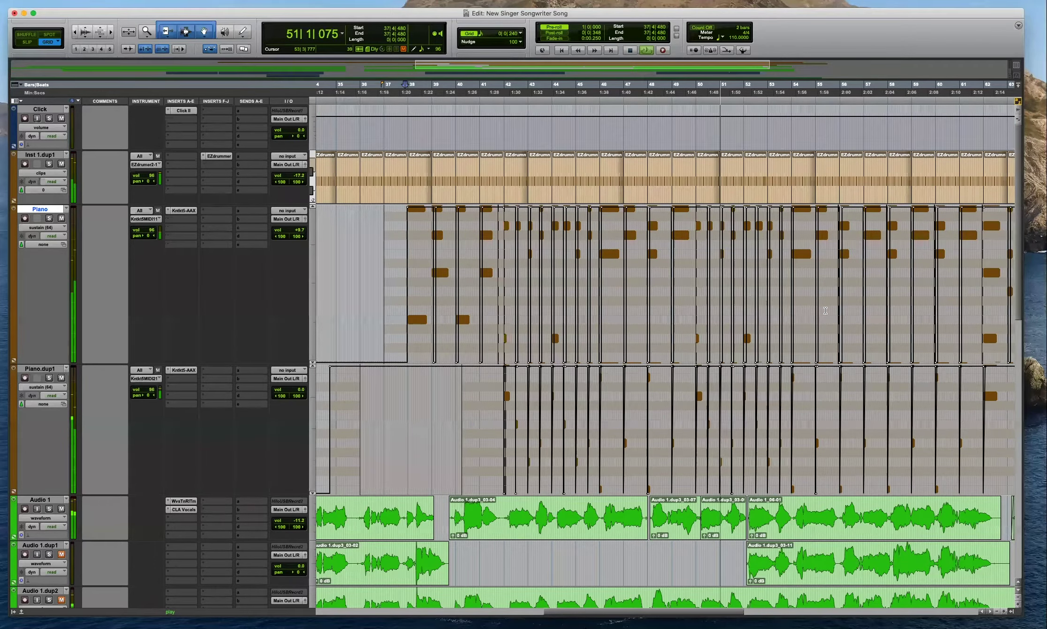
key(t)
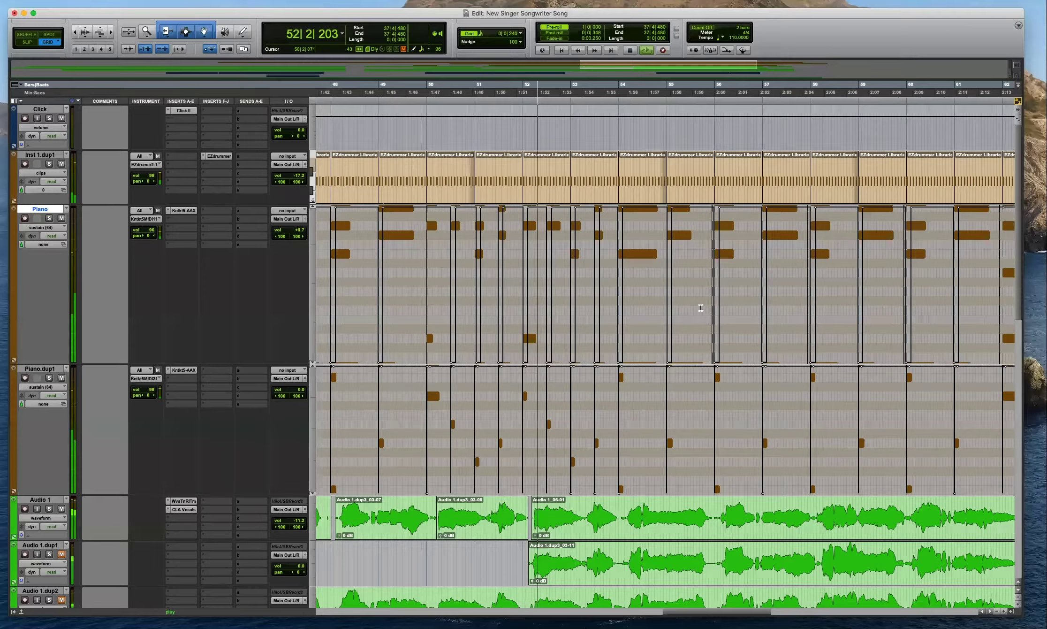
key(t)
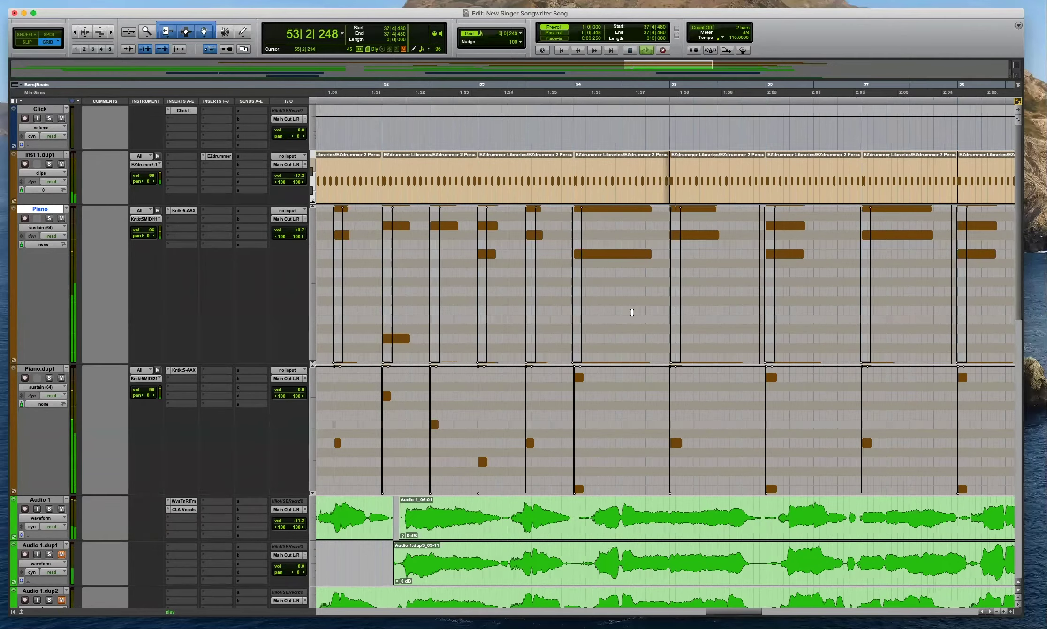
Listen to the song from bar 53 while checking the piano and vocal tracks, and stop in bar 62.
scroll(596, 376, down, 5)
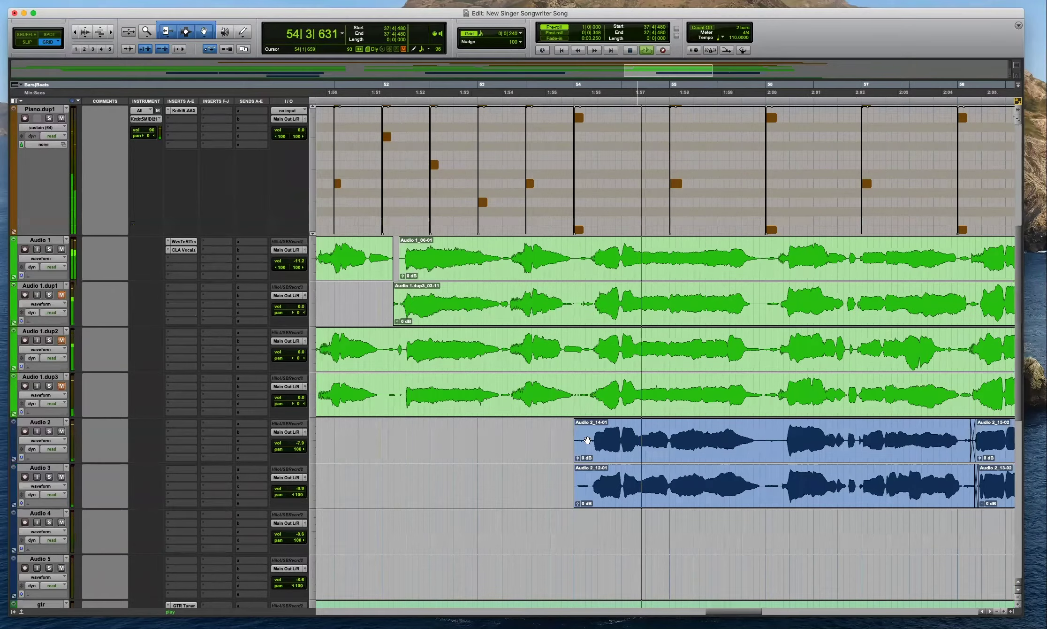
scroll(593, 413, down, 4)
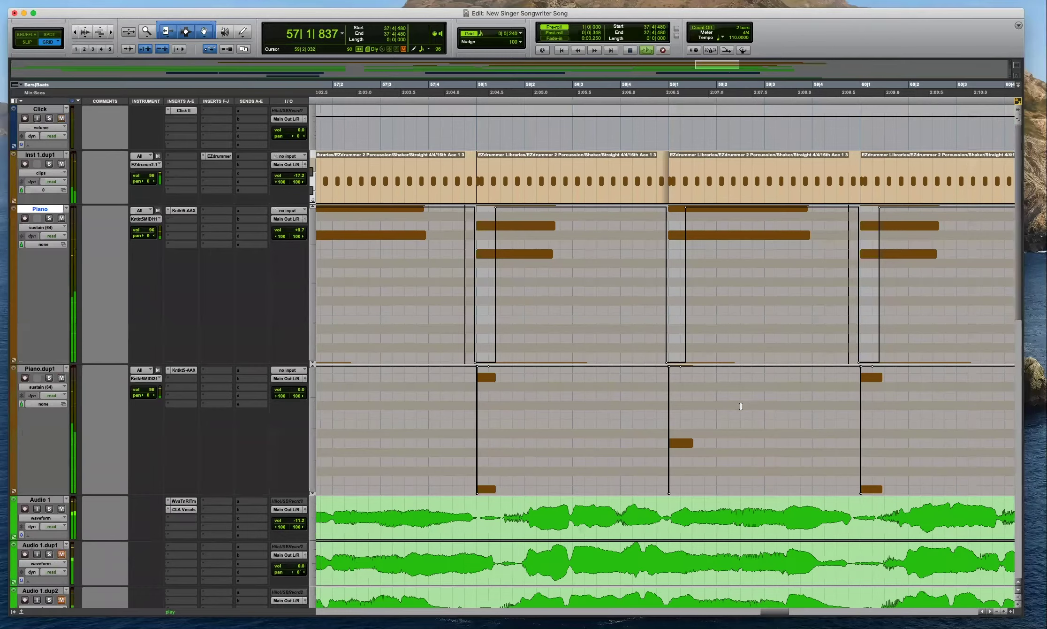
key(r)
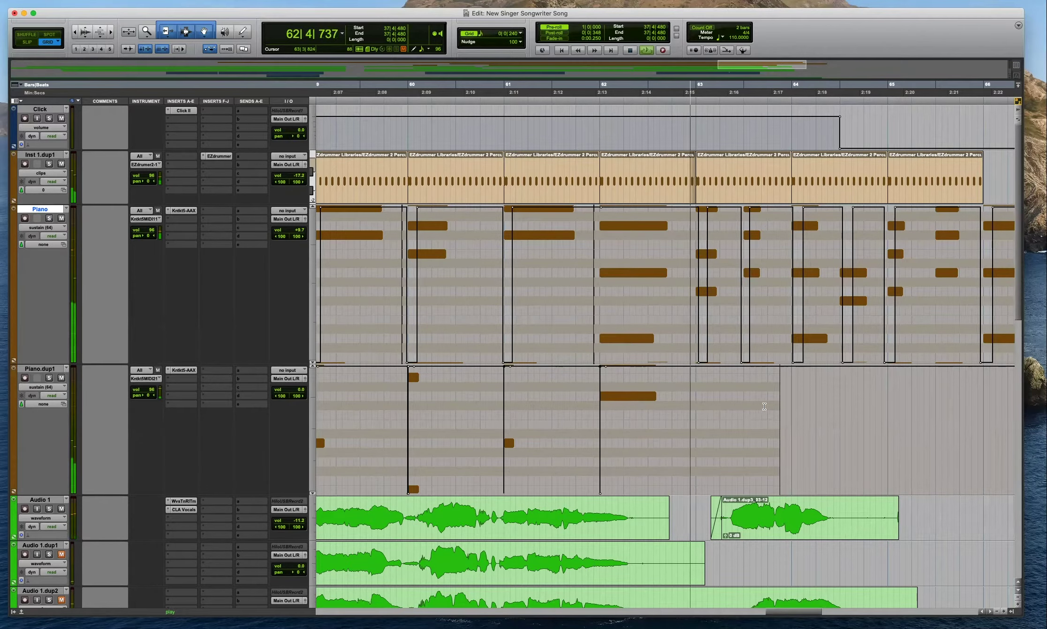
click(652, 309)
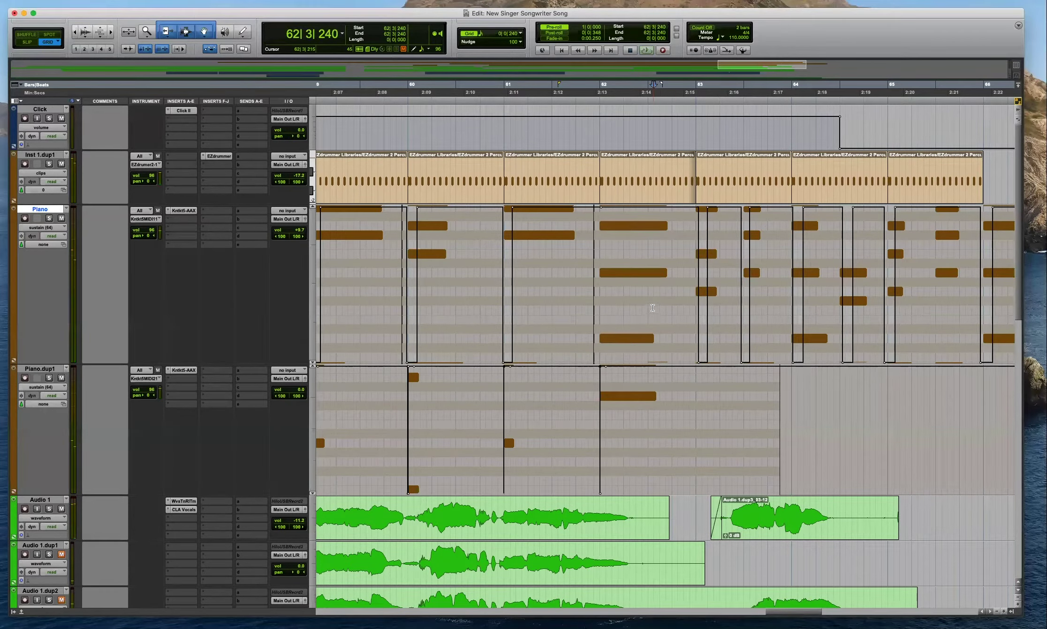
Show the Piano track as notes and audition its low notes at beats 1 and 3 of bar 62.
key(ctrl+minus)
click(671, 356)
scroll(670, 356, down, 3)
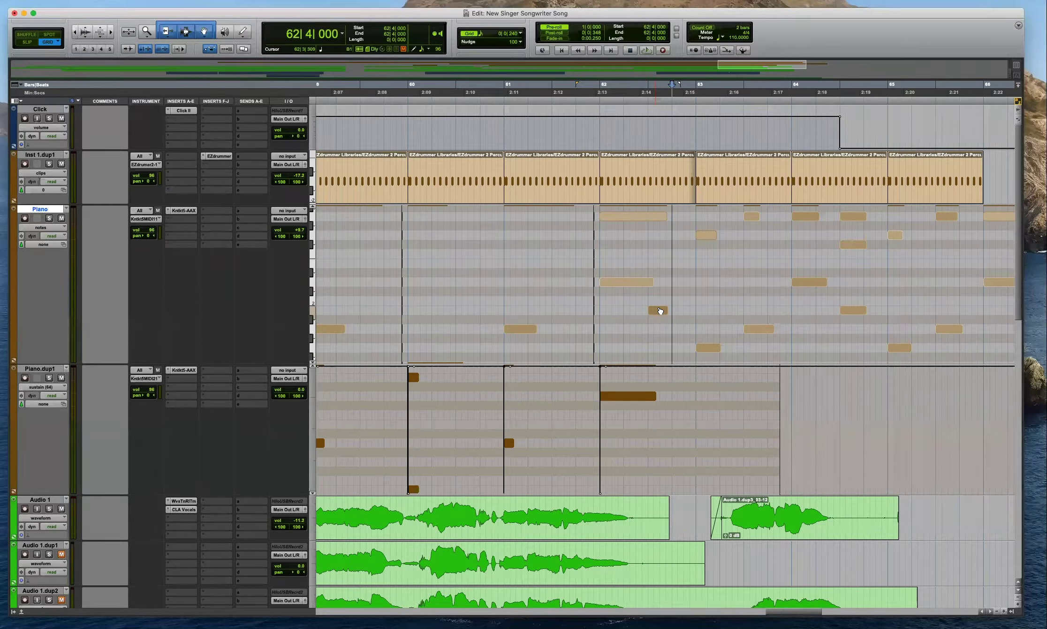
click(658, 310)
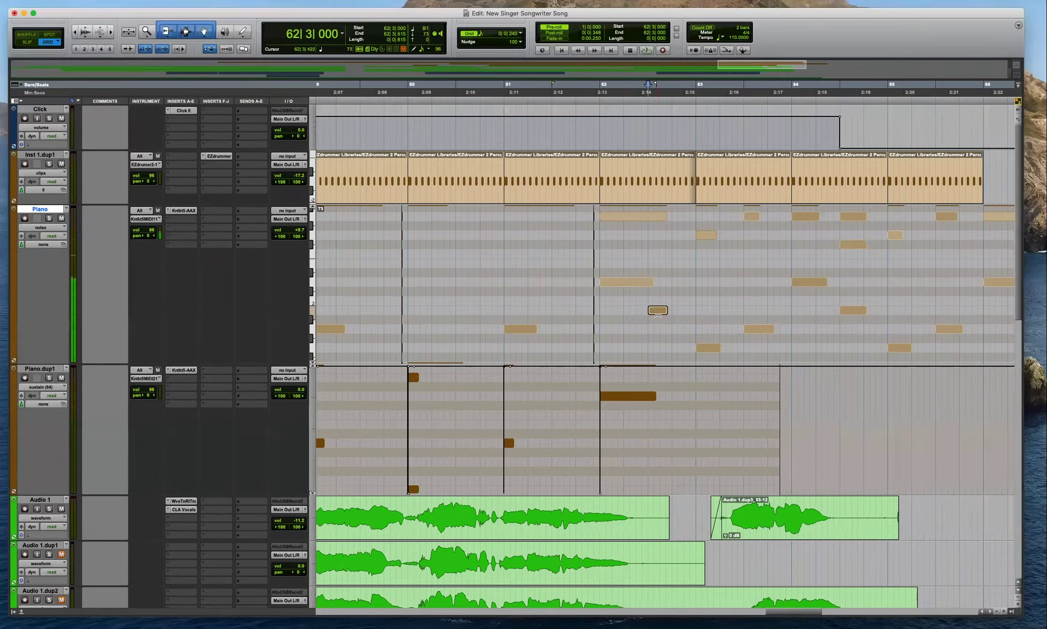
click(638, 281)
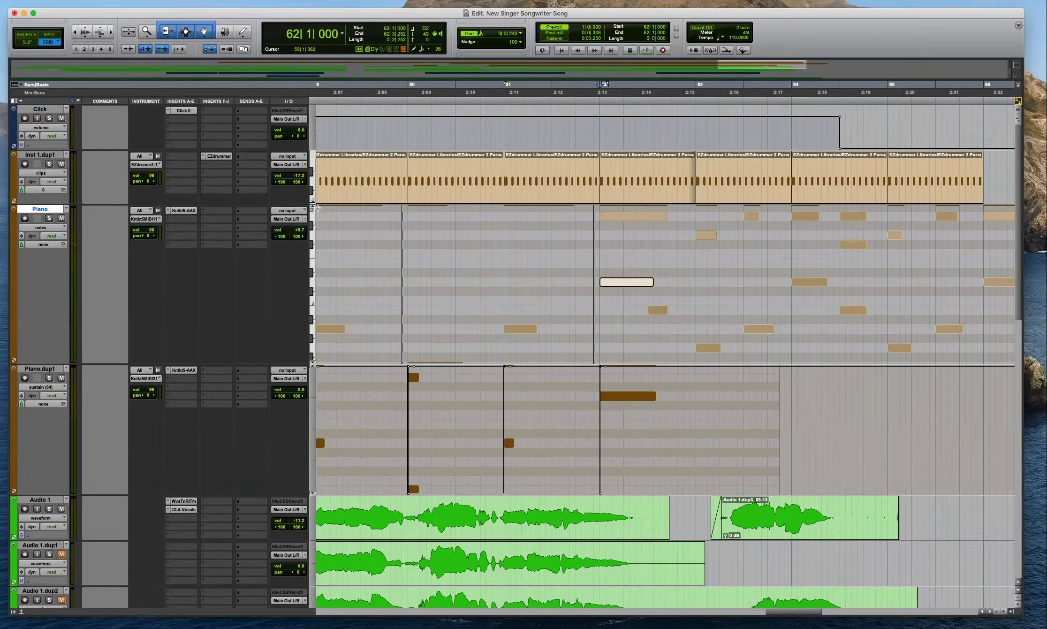
click(634, 282)
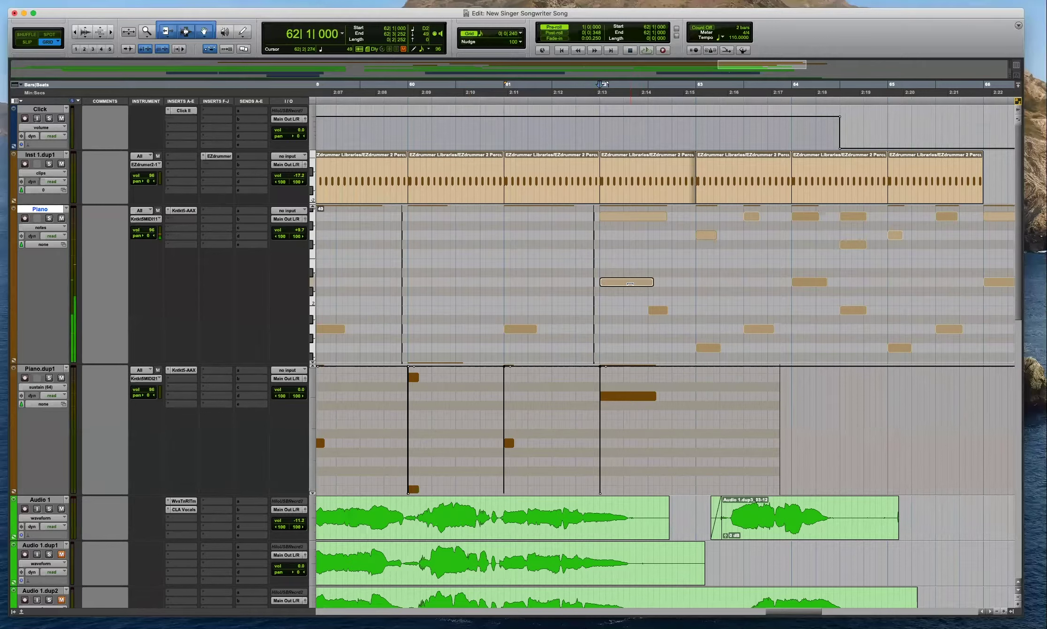
click(654, 310)
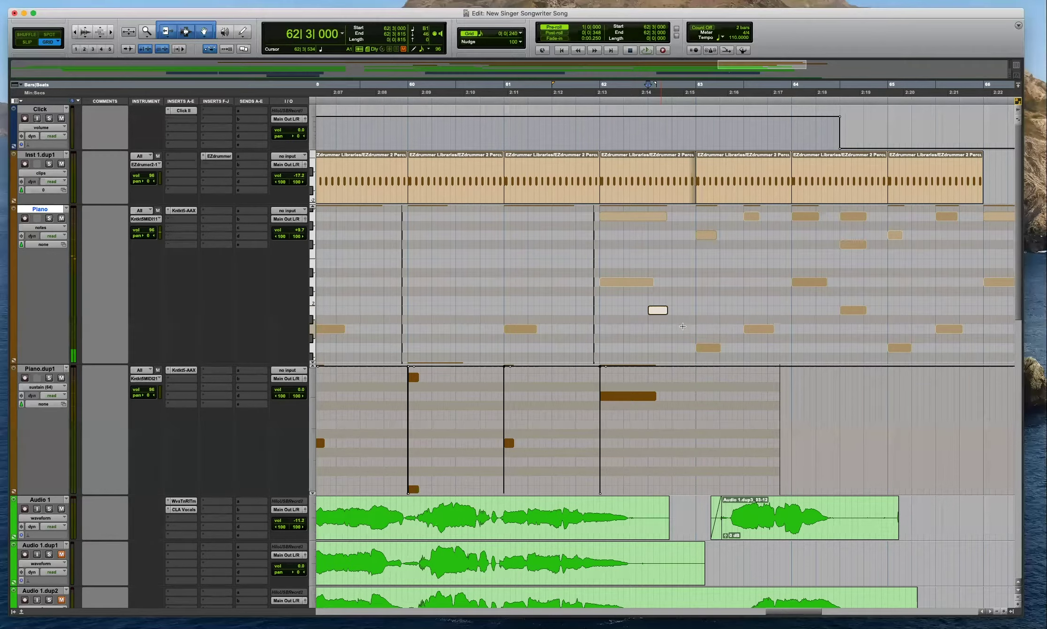
Play the song from just before bar 62 through bar 64 and listen to the piano notes there.
click(636, 297)
key(space)
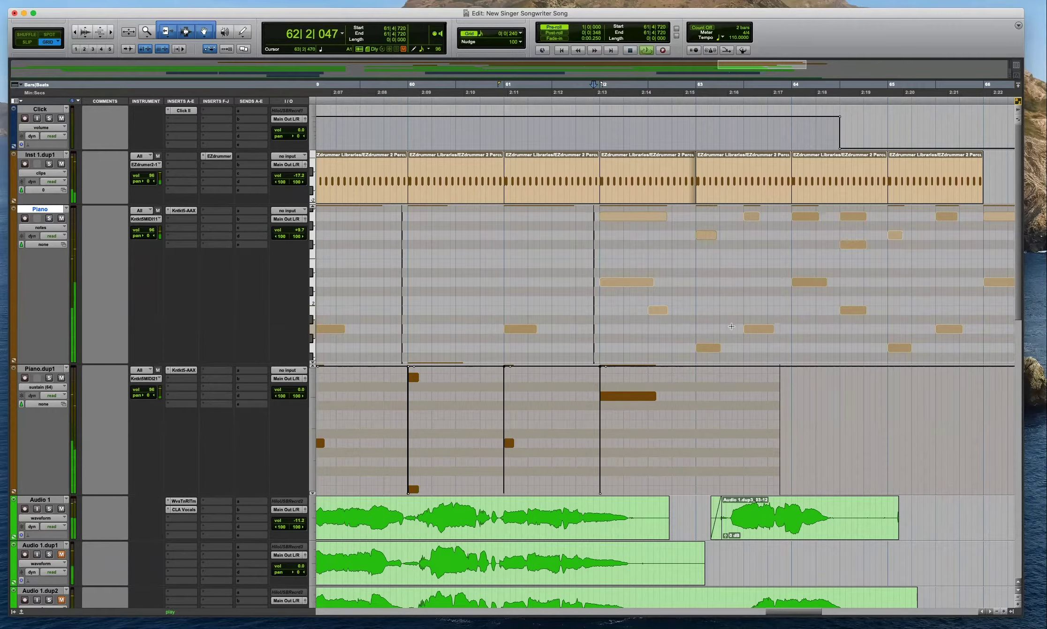
key(r)
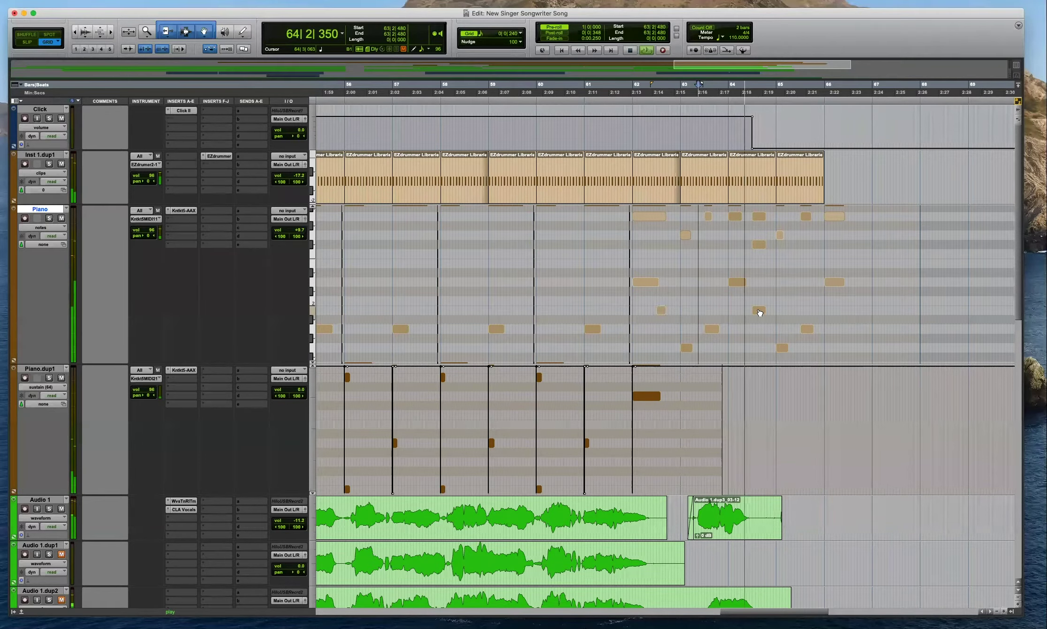
key(t)
key(space)
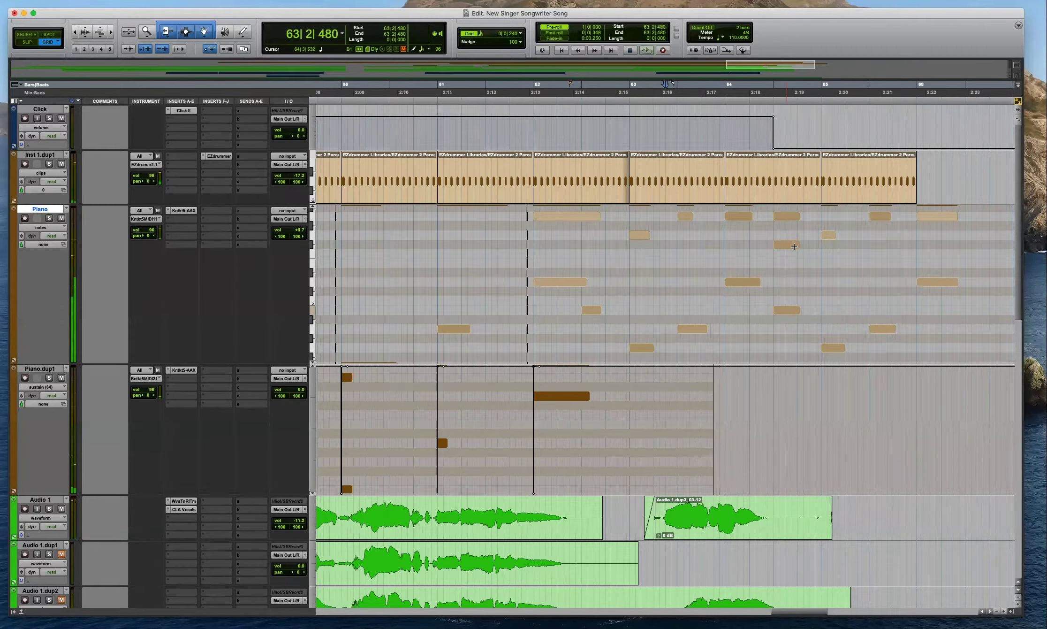
scroll(812, 216, up, 3)
click(810, 220)
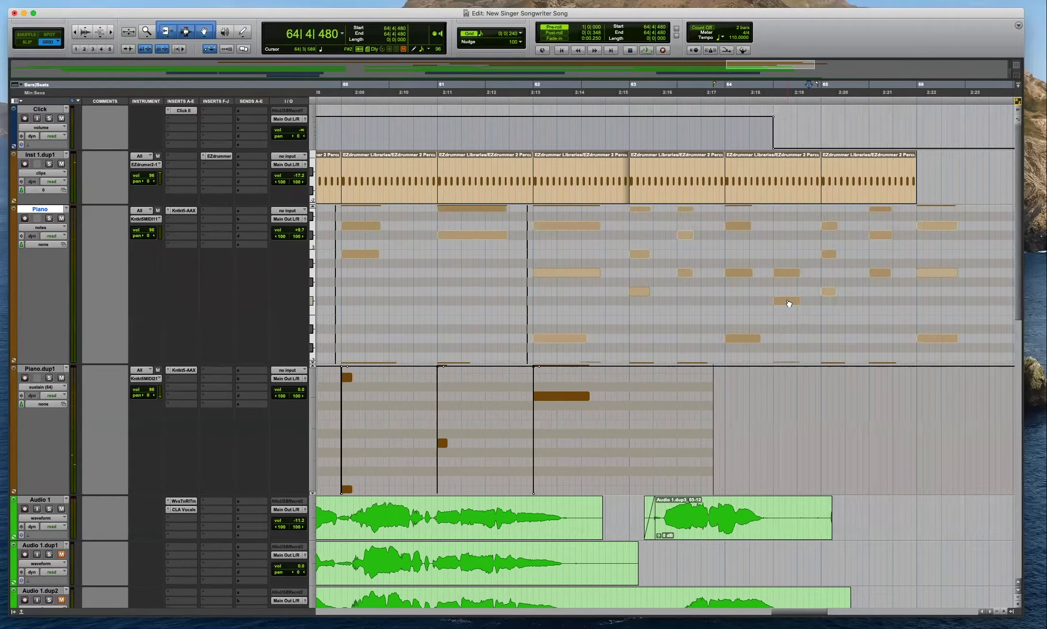
key(space)
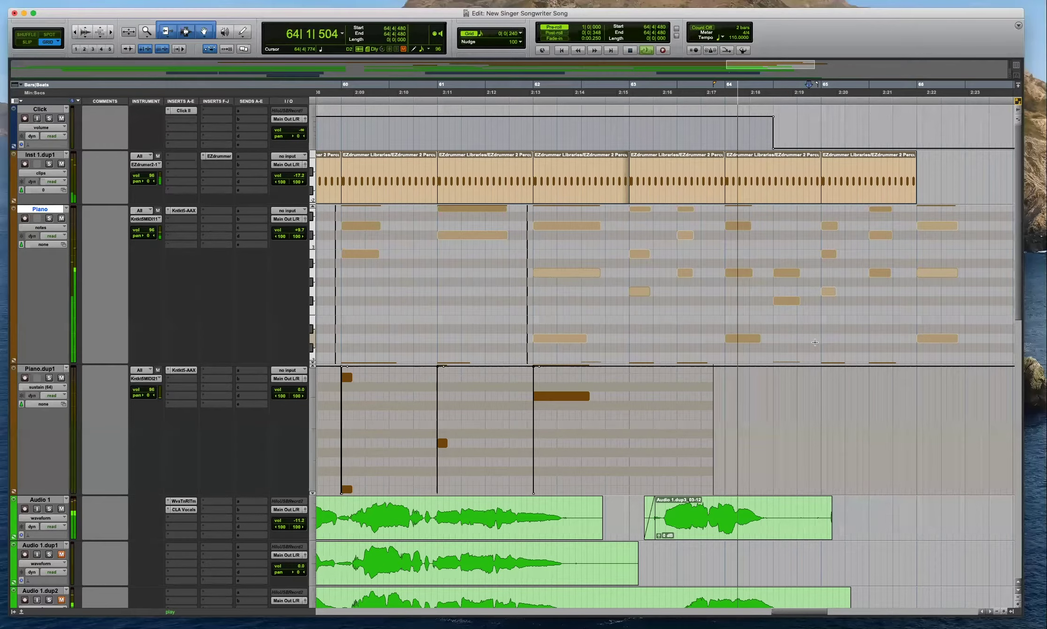
key(space)
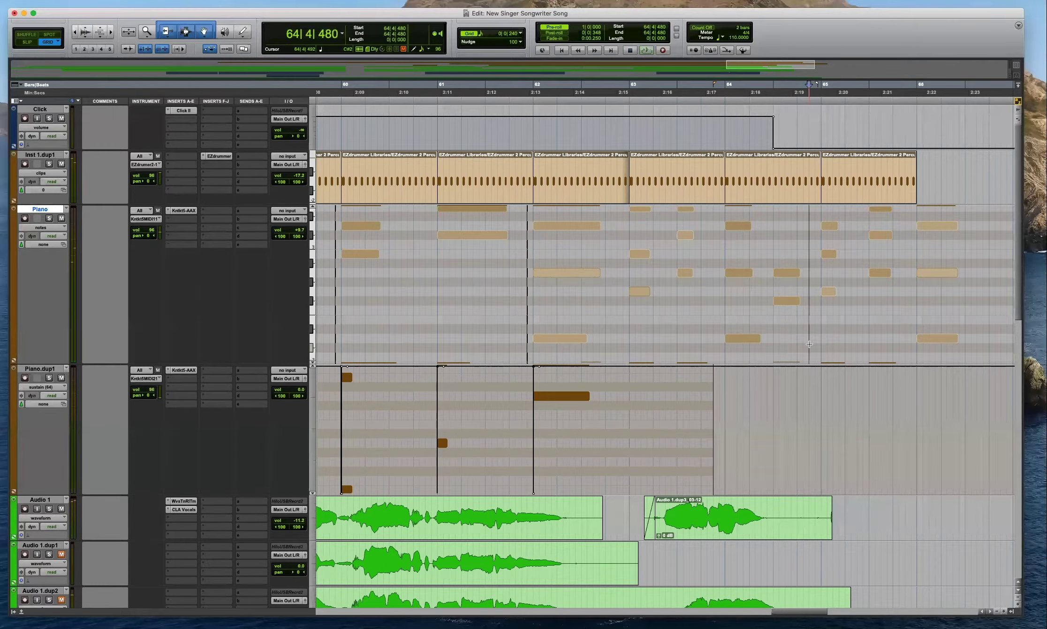
Copy the Piano note above it down to D2 at bar 64, beat 3, and play the passage.
scroll(792, 296, down, 3)
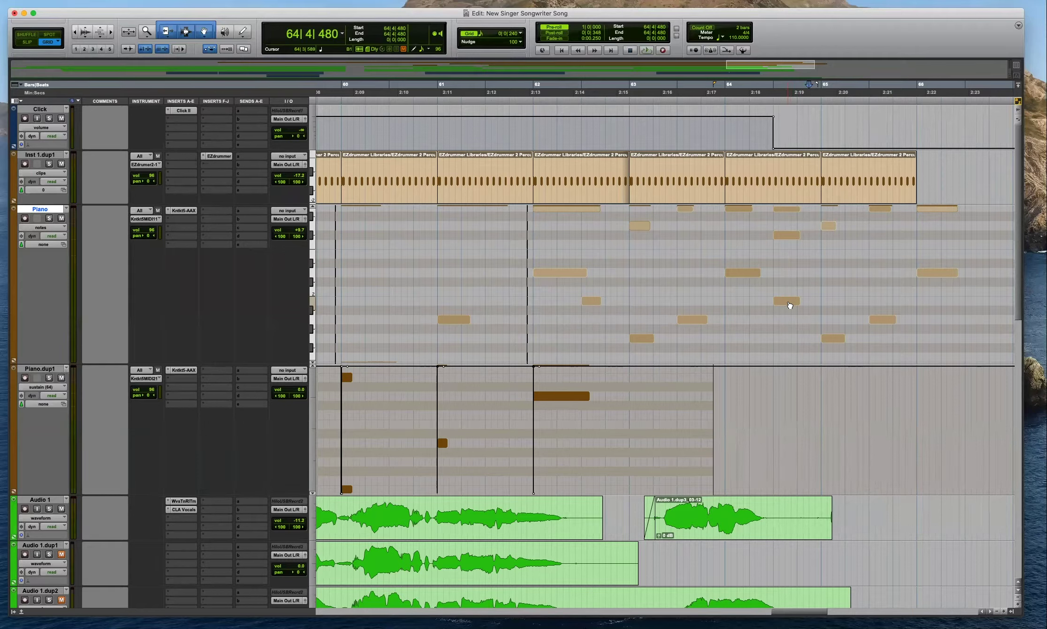
drag(788, 236, 791, 278)
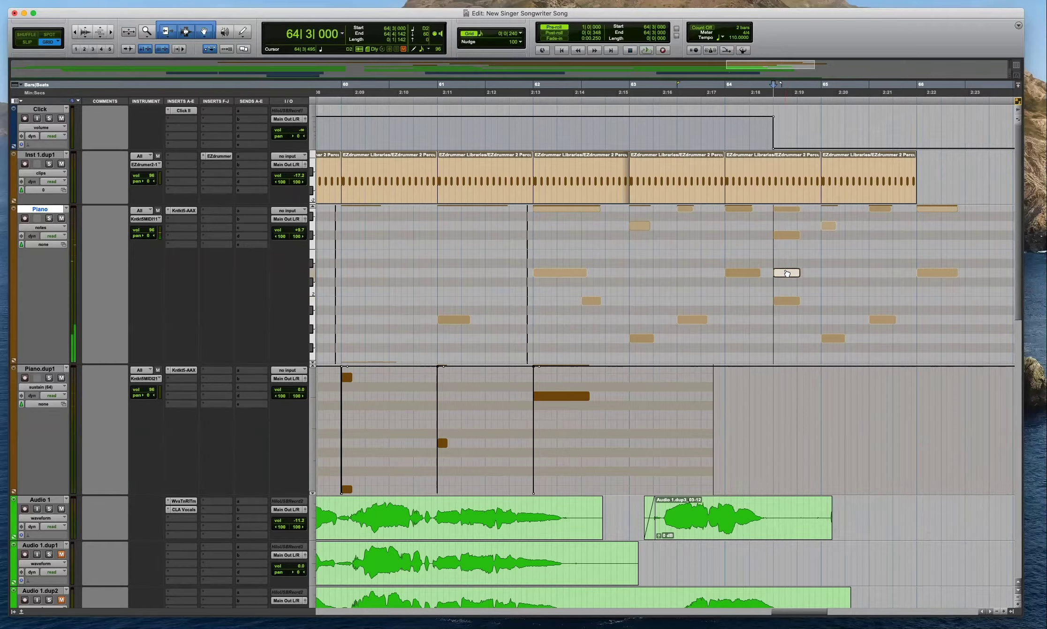
key(space)
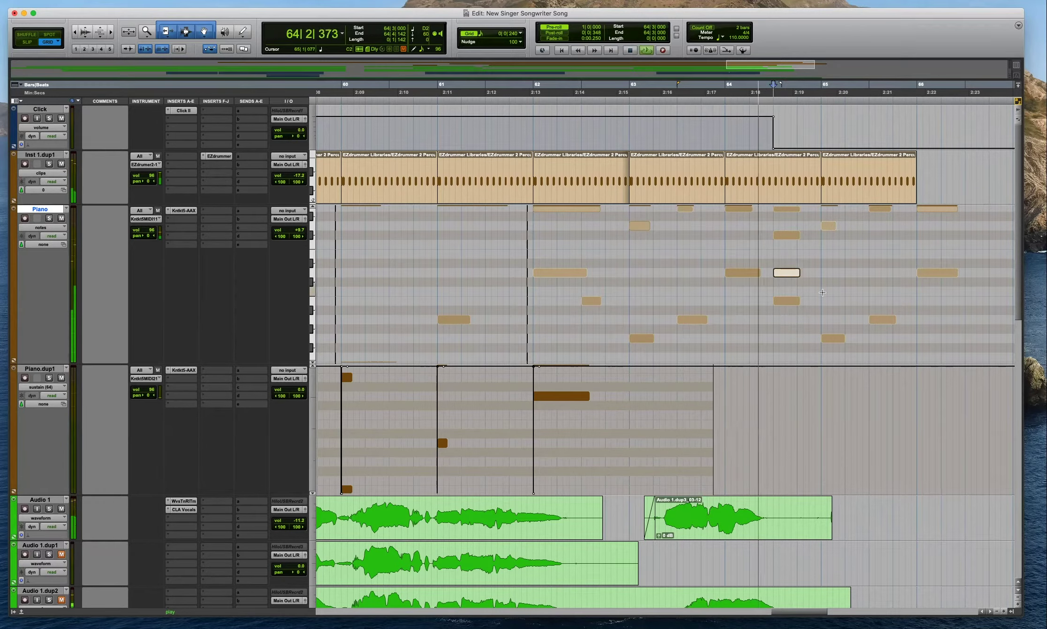
key(space)
Mute the B1 note and the note just above D2 at bar 64, beat 3 of the Piano track, and play the chord back.
click(789, 300)
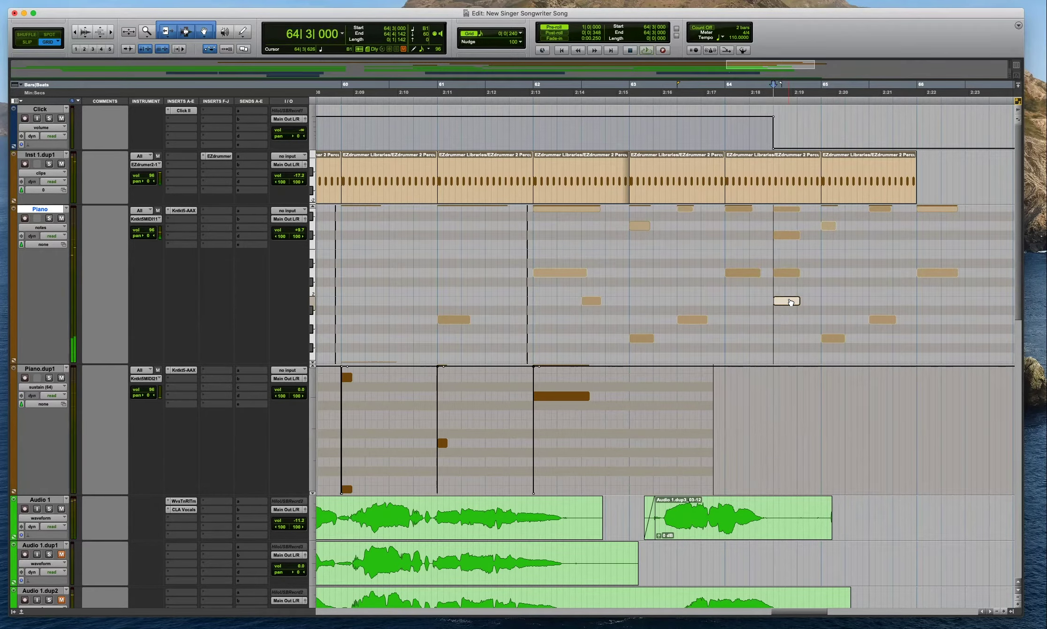
key(space)
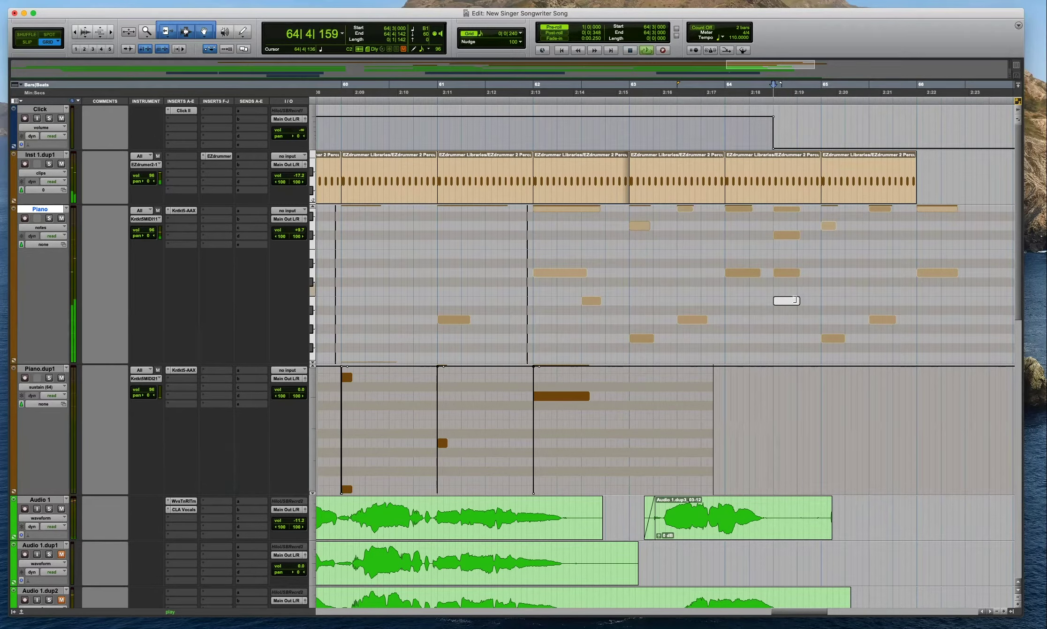
key(space)
click(787, 235)
click(787, 273)
key(space)
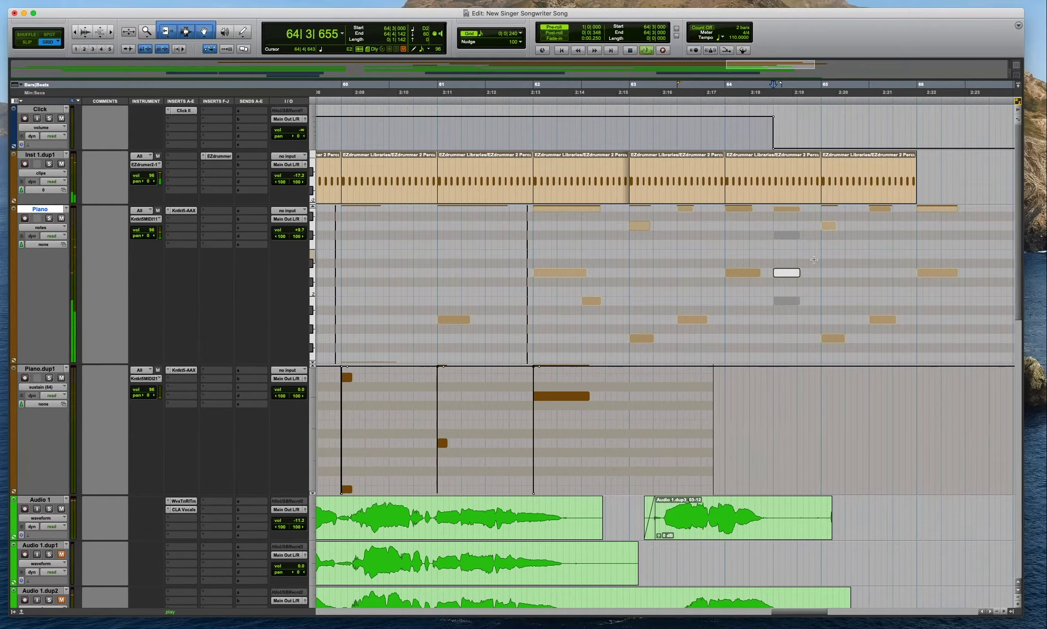
key(space)
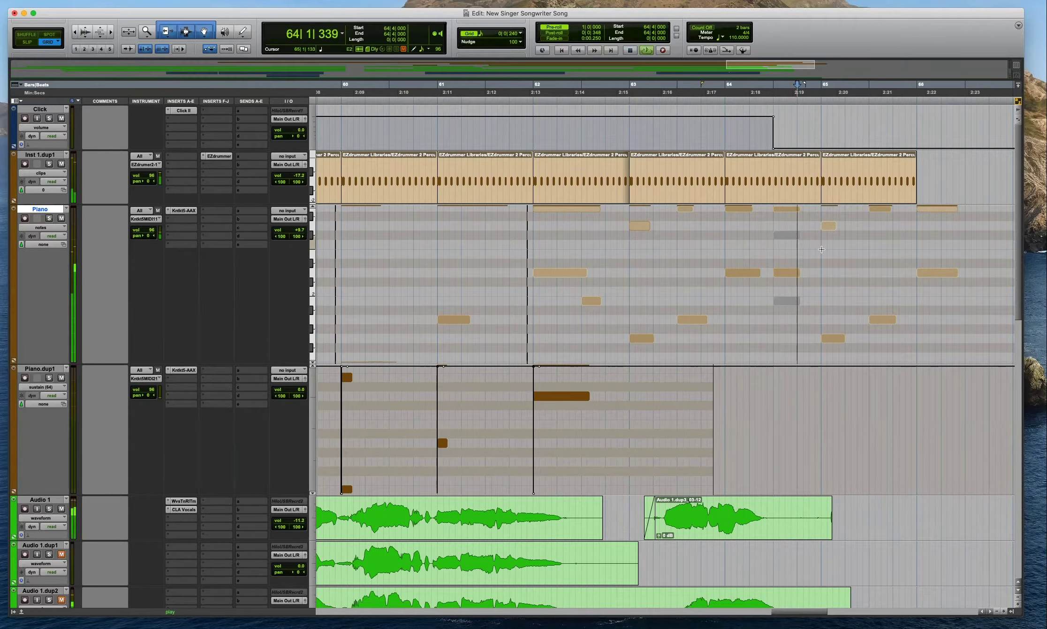
key(space)
Unmute the B1 note at bar 64, beat 3, mute the D2 note, and check the chord by ear.
click(791, 302)
key(super+m)
click(786, 273)
key(space)
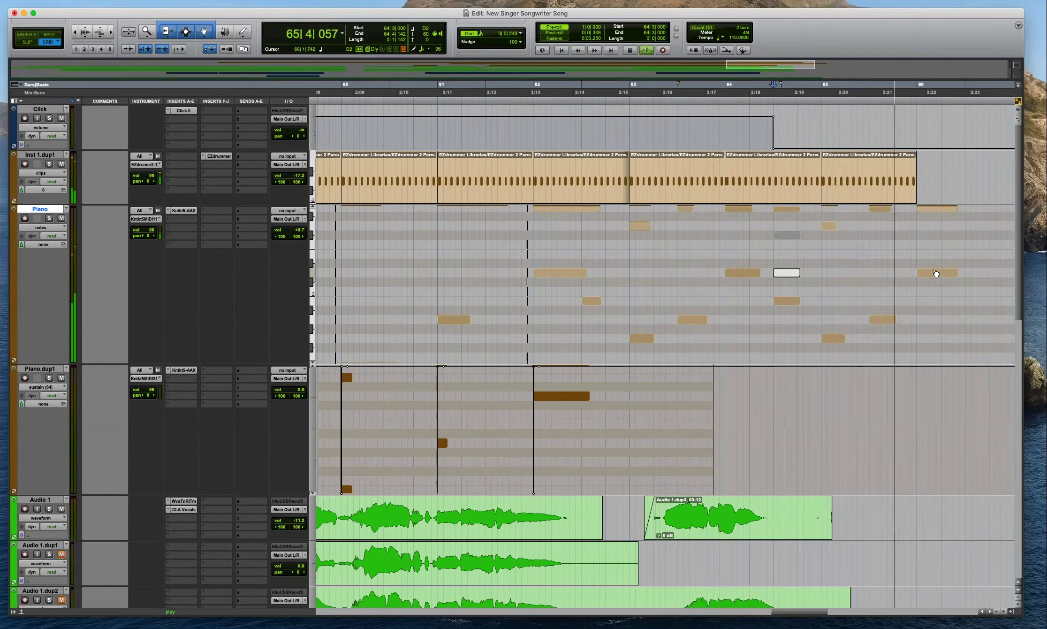
click(800, 257)
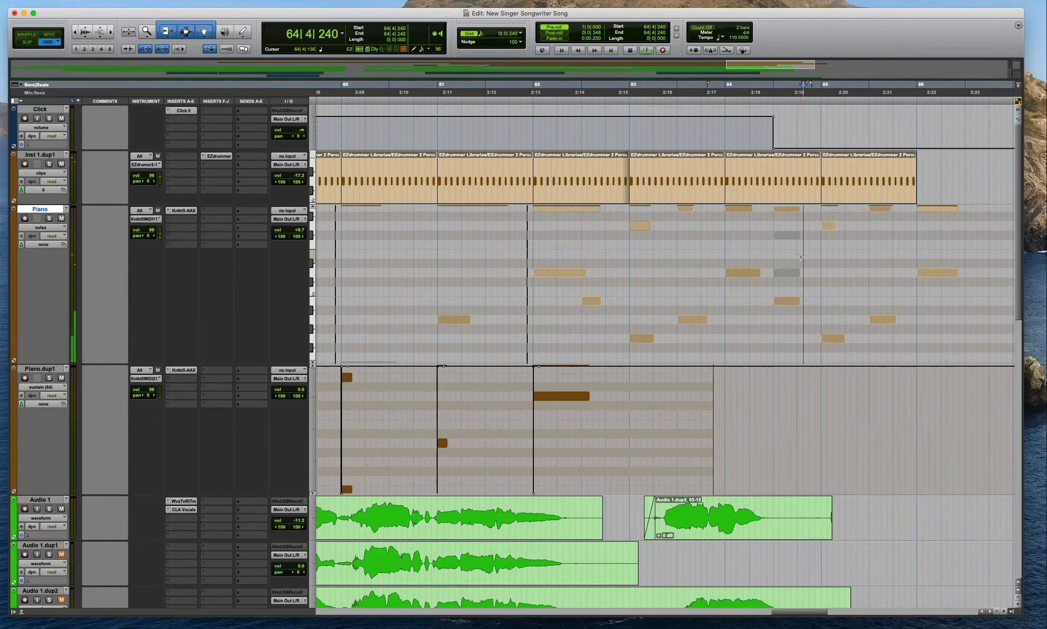
click(787, 302)
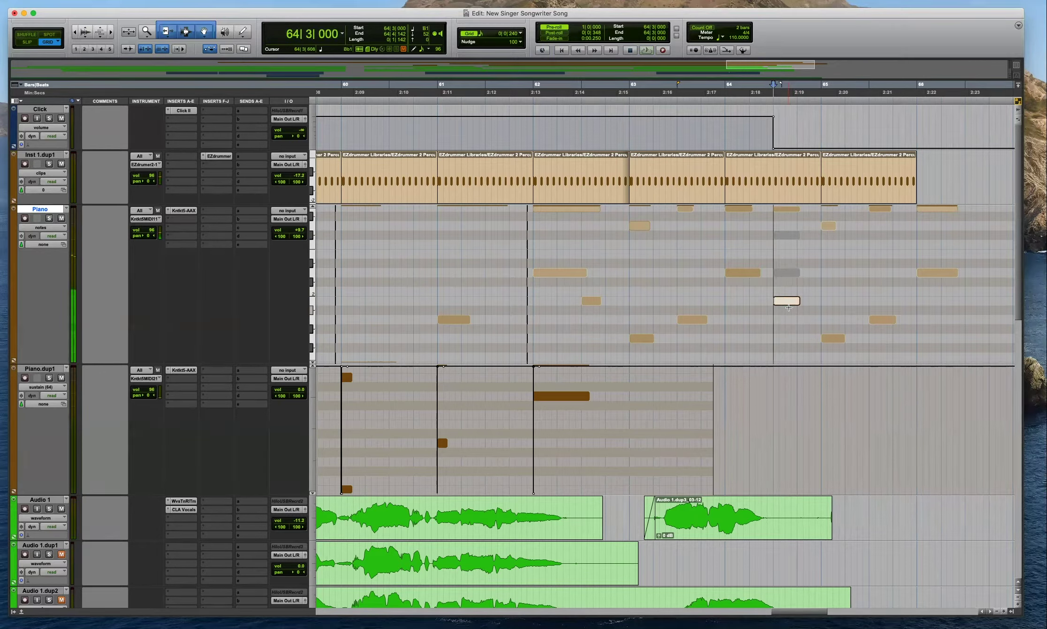
click(786, 210)
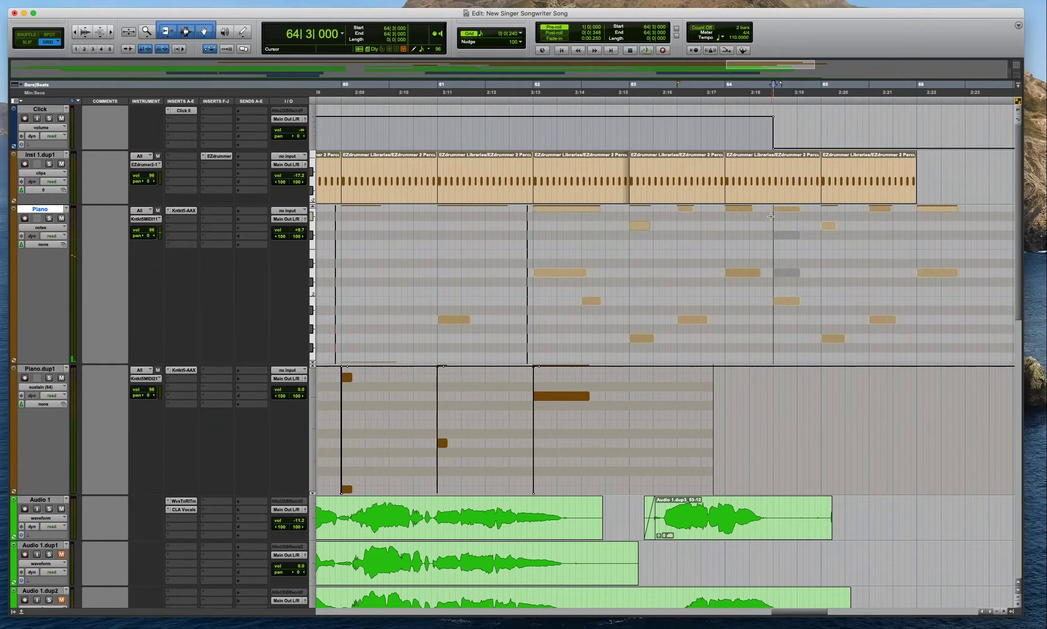
Audition the Piano track's A2 note at bar 64, beat 3, and reset the track's volume to 0.0.
key(r)
click(736, 214)
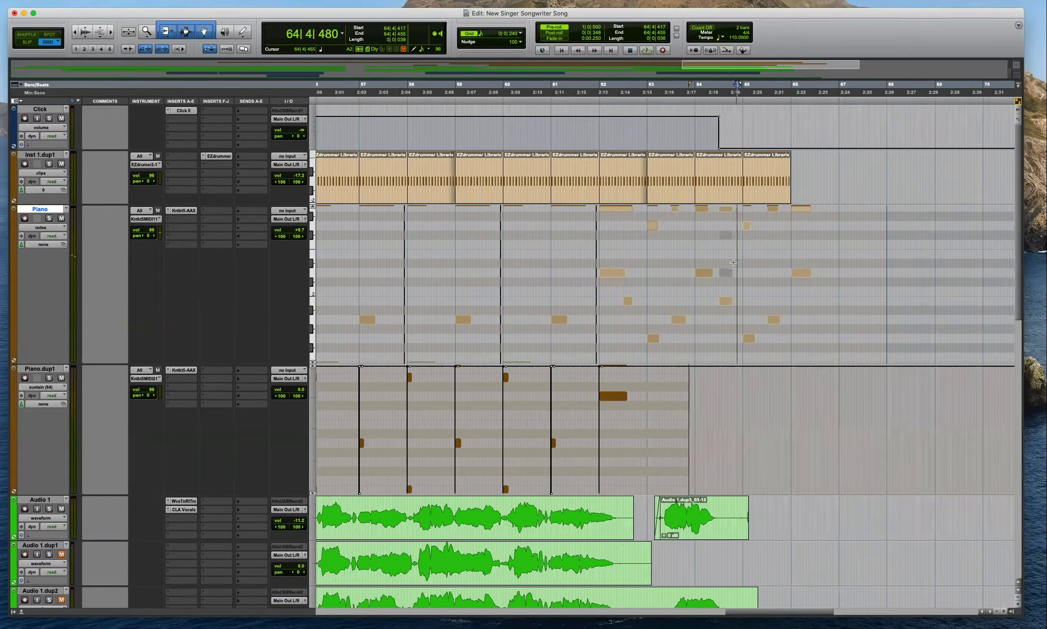
key(super+bracketright)
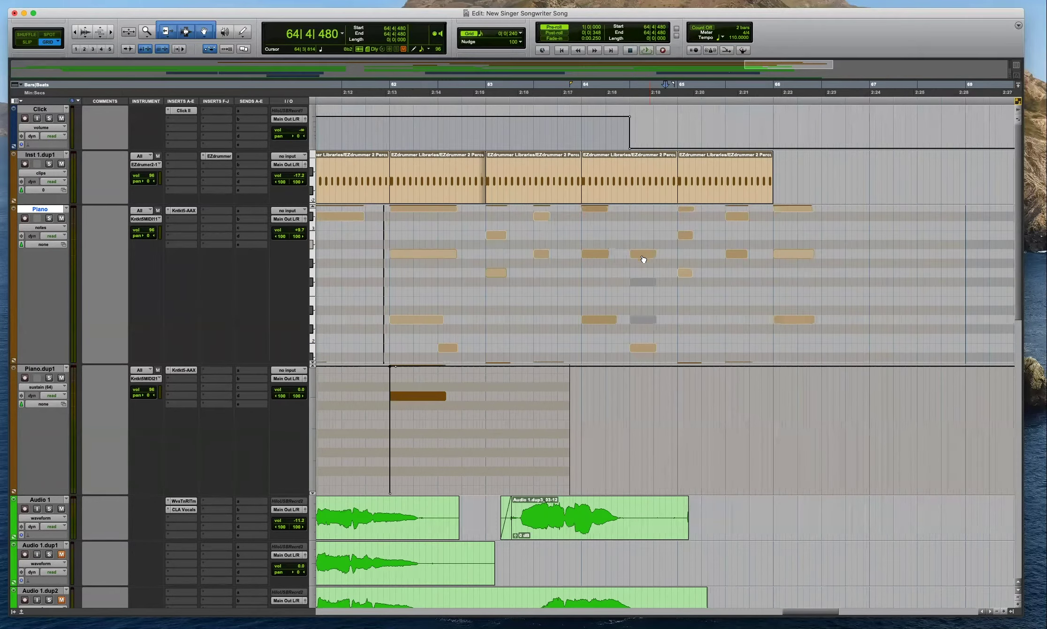
click(643, 256)
key(super+bracketleft)
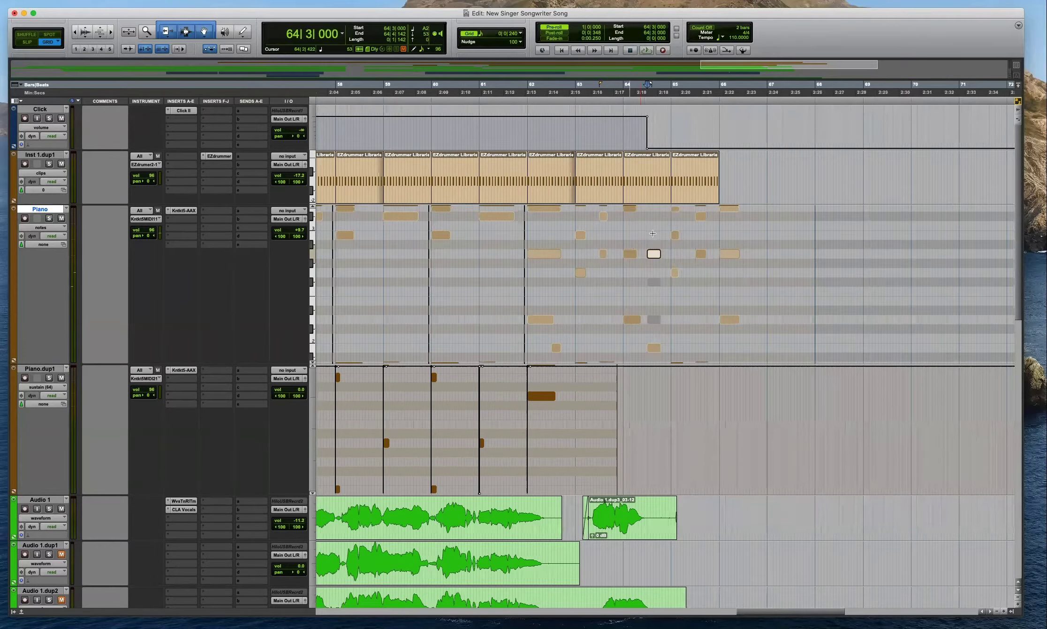
key(super+bracketright)
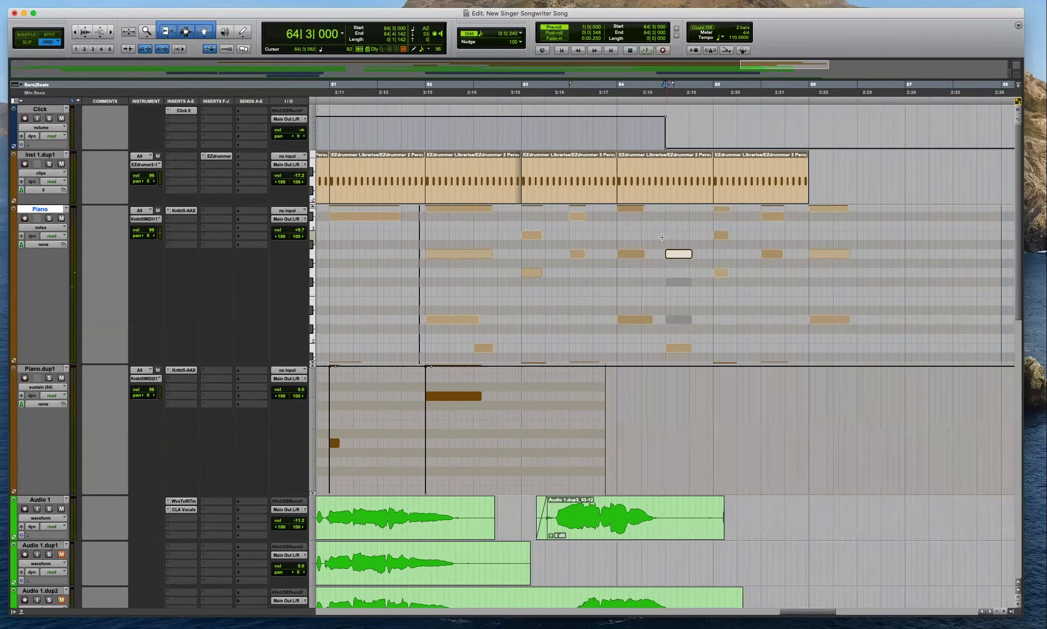
alt+click(298, 231)
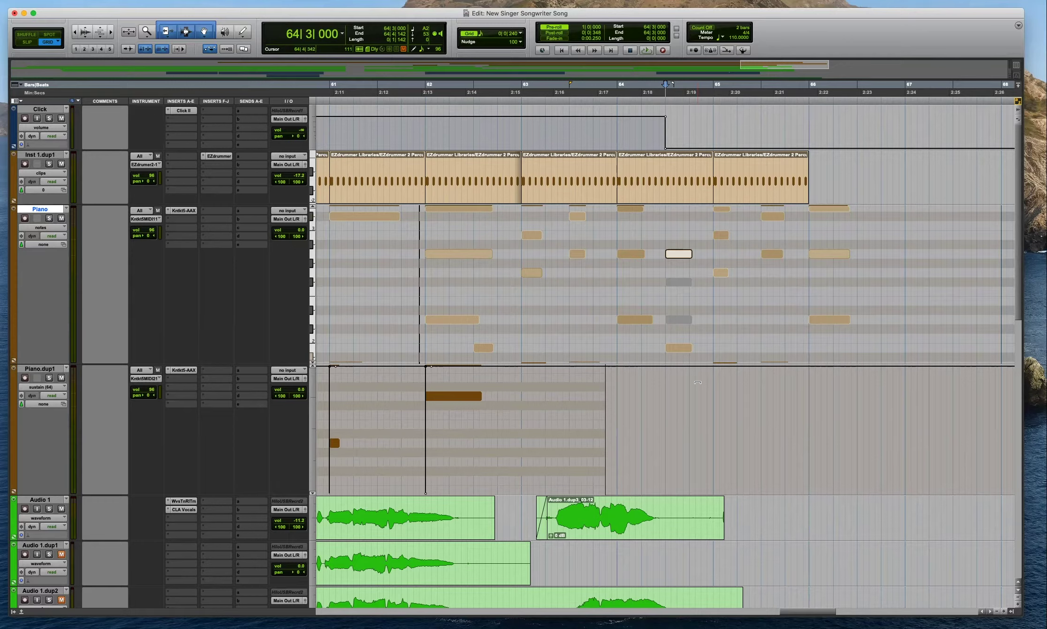
Return to the earlier part of the song and play it around bar 36 with the Piano.dup1 and vocal tracks in sight.
key(r)
click(678, 411)
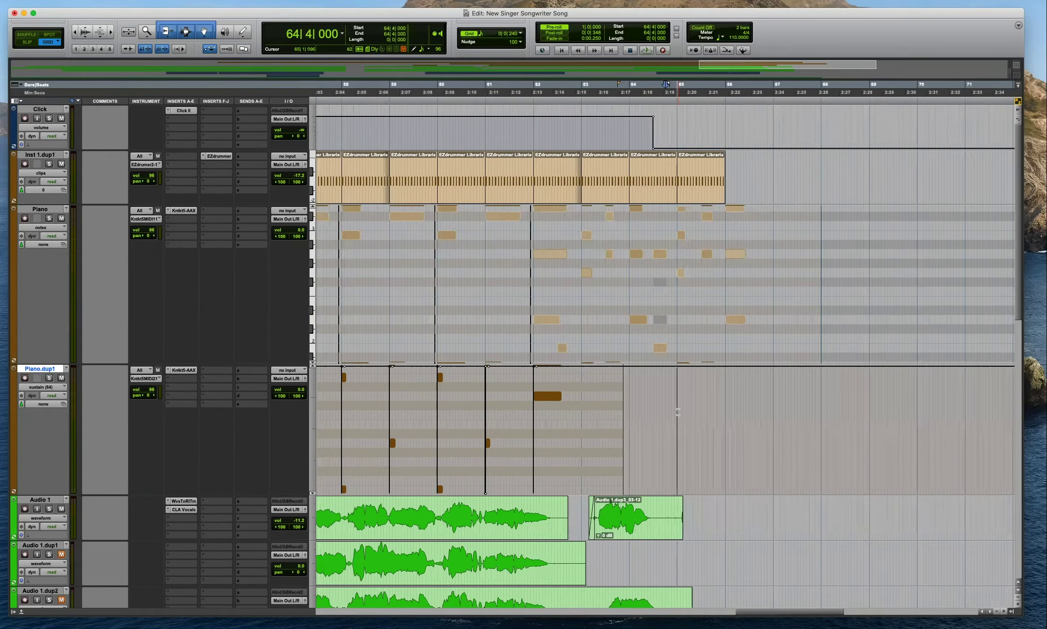
key(r)
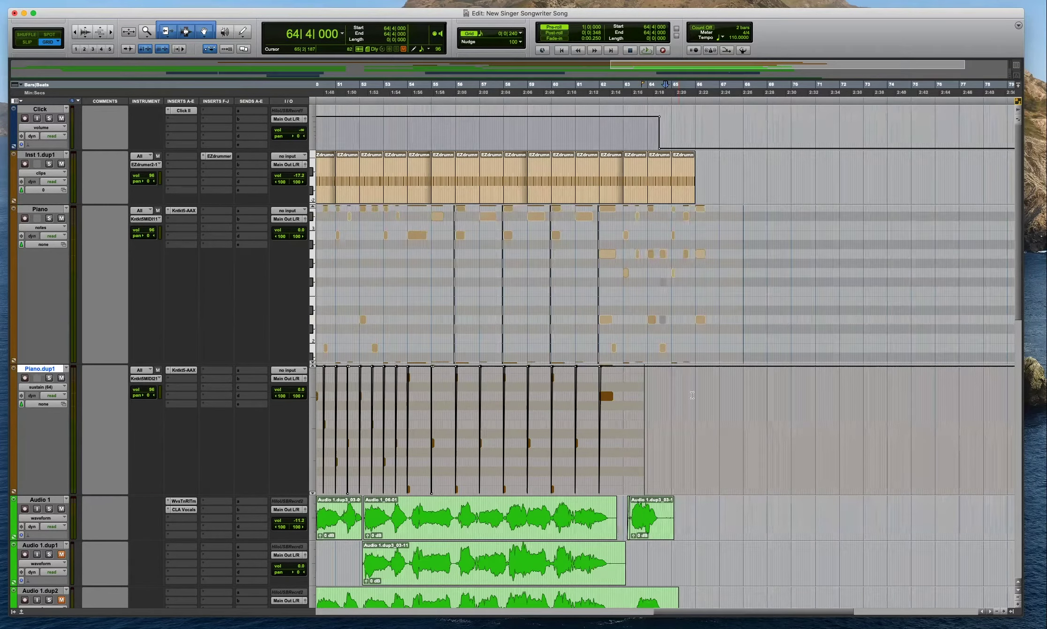
key(Return)
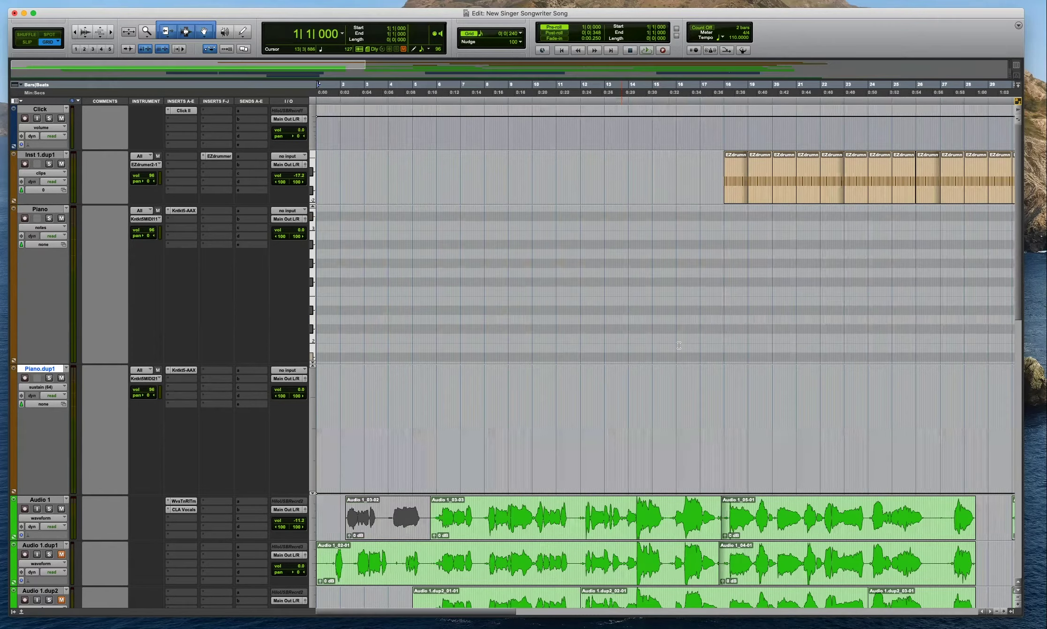
key(r)
key(r)
scroll(553, 293, down, 2)
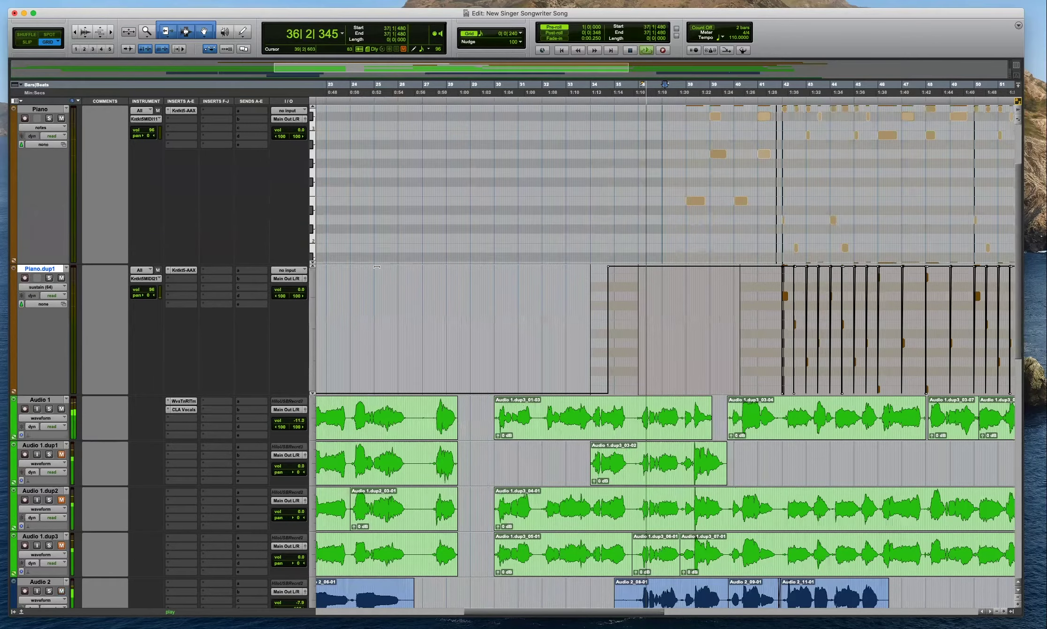
Return to bar 1 and listen to the opening bars of the song.
key(space)
key(Return)
key(r)
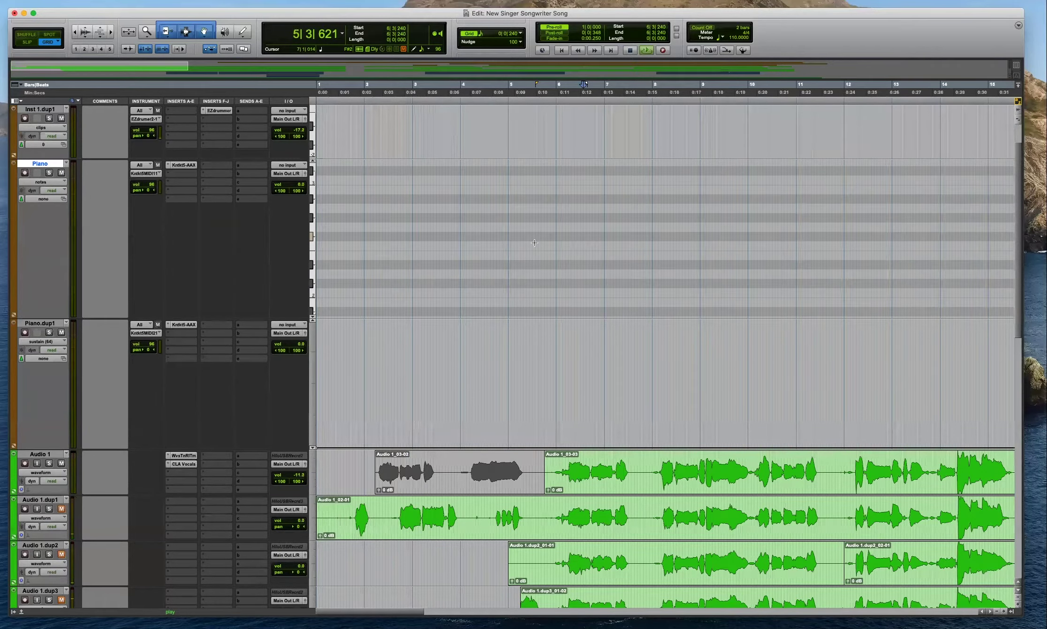
key(Return)
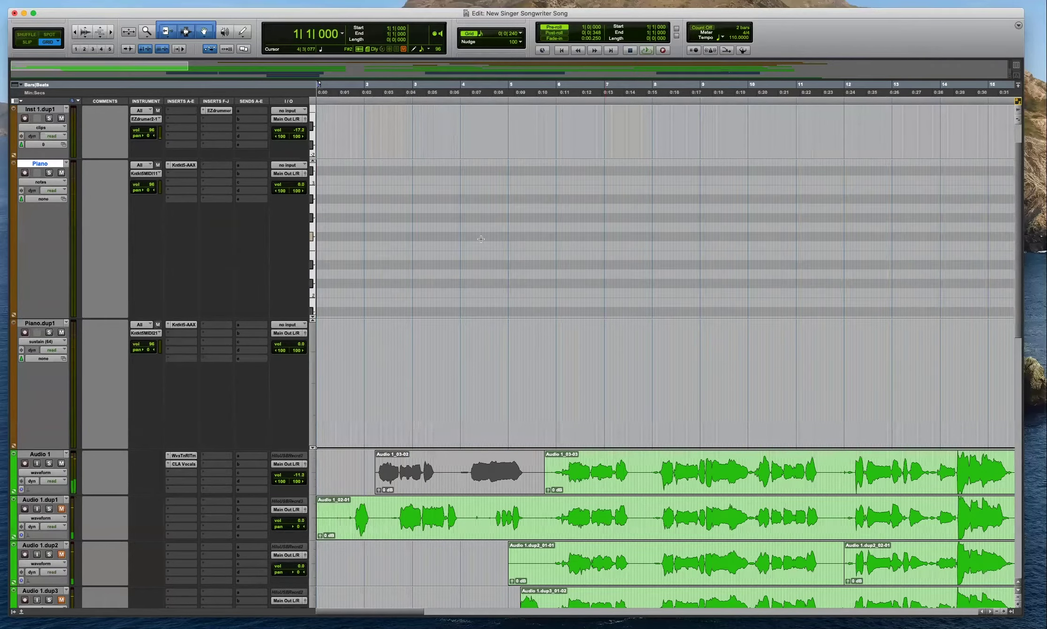
key(t)
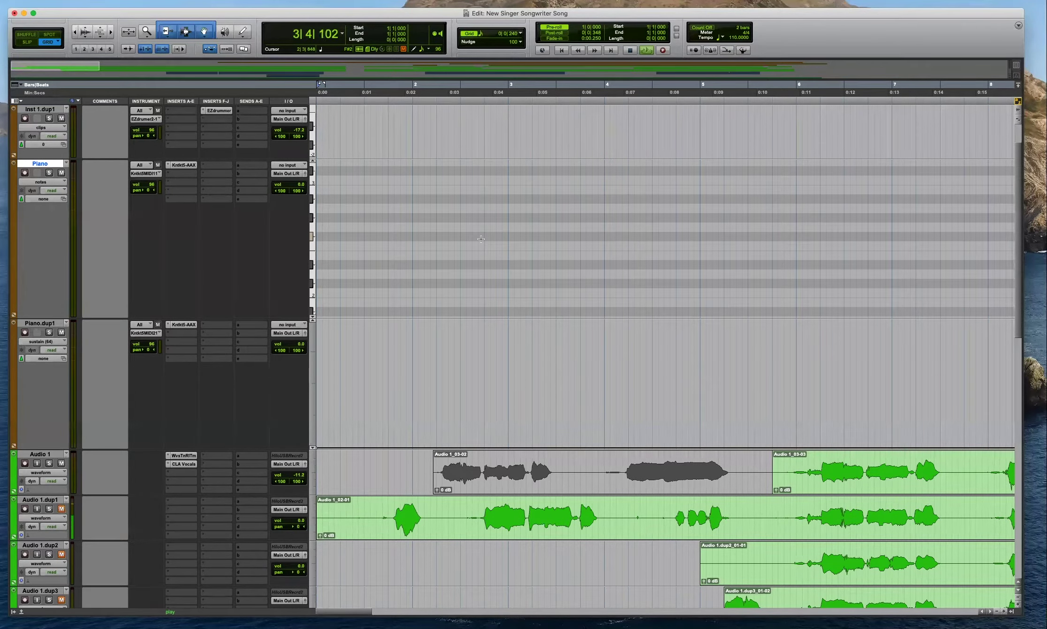
key(r)
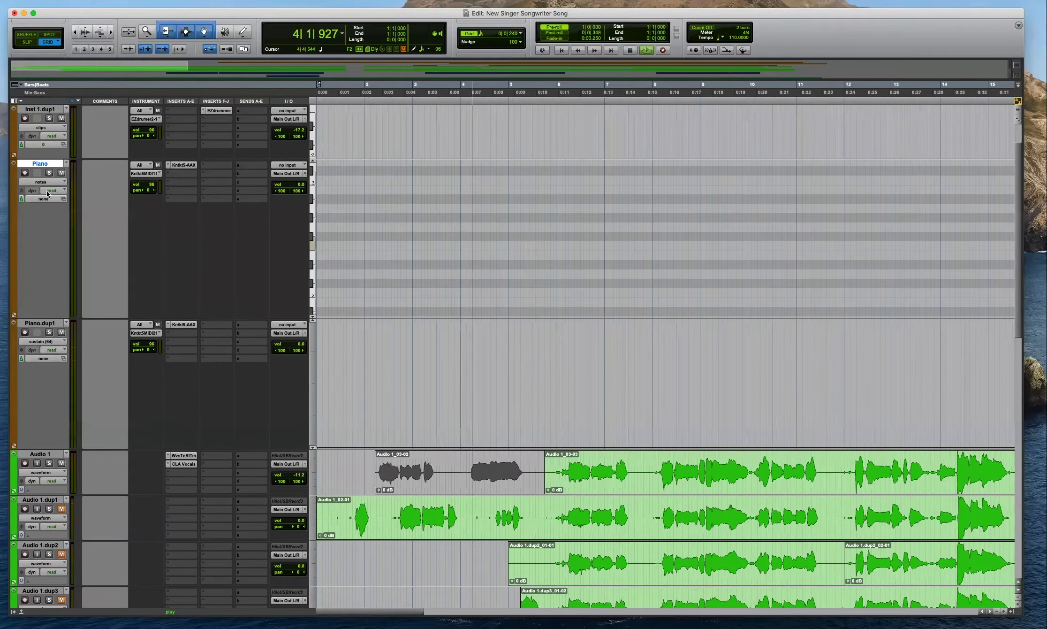
key(space)
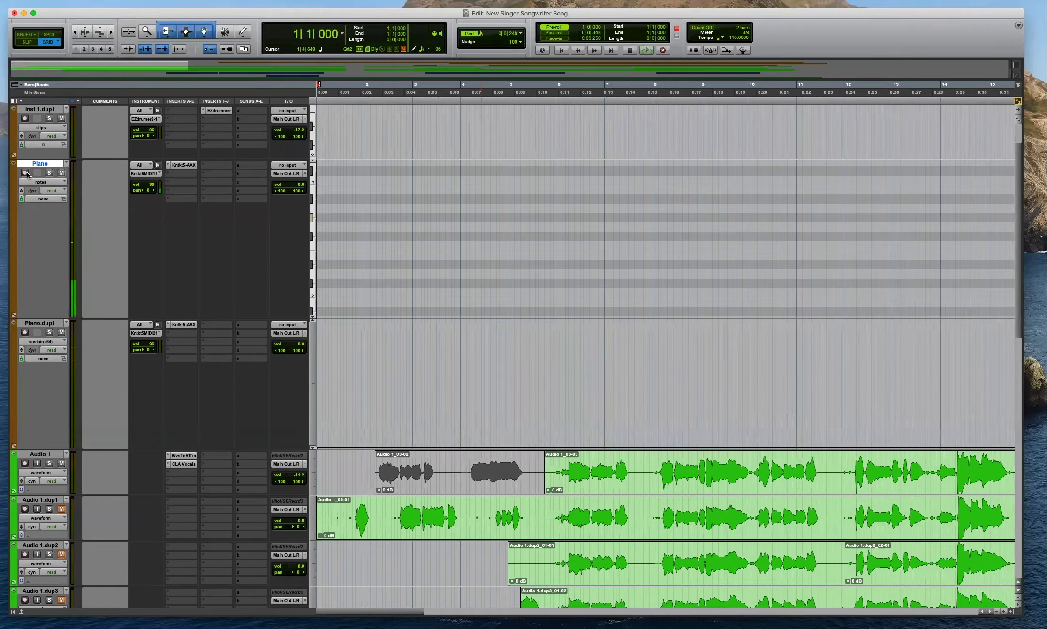
Record-enable the Piano track and move it among the guitar tracks, directly below gtr.dup3.
click(26, 173)
click(26, 173)
click(25, 172)
drag(42, 164, 73, 532)
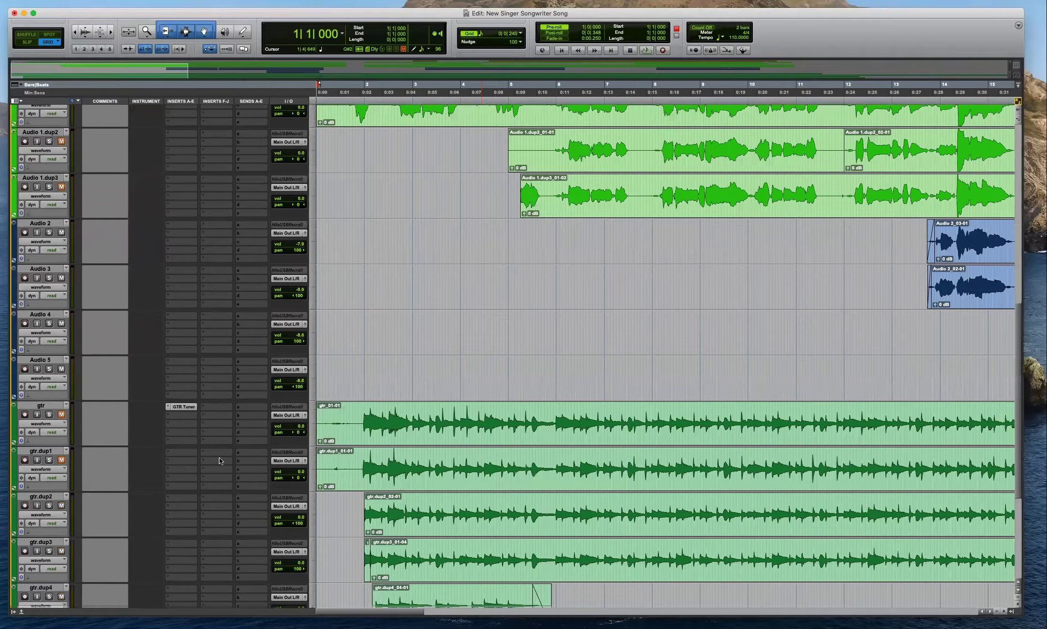
scroll(373, 369, down, 6)
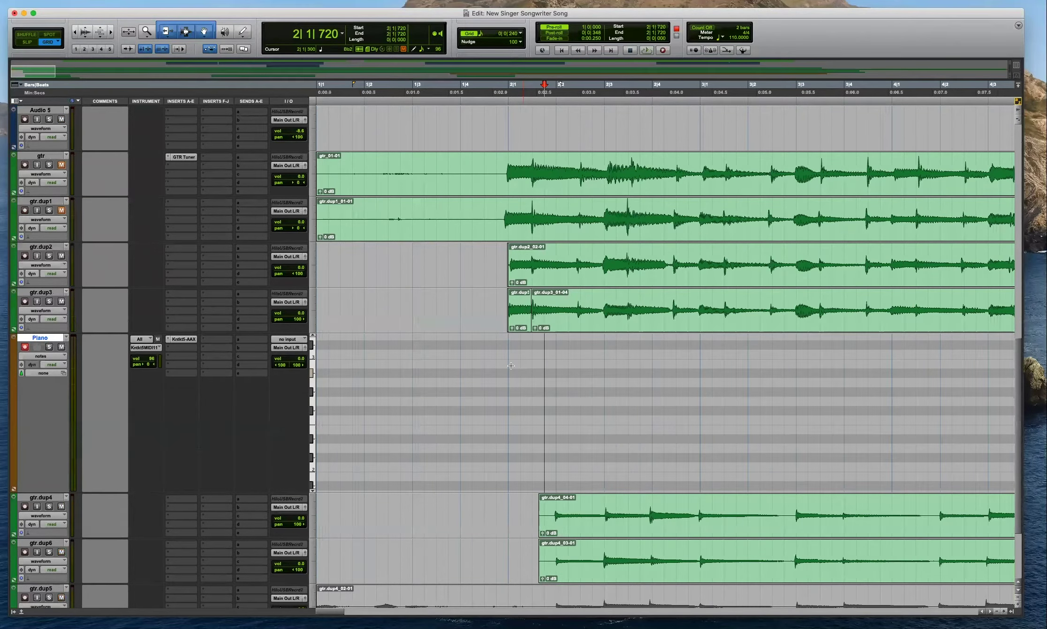
Play the guitars from bar 2 to rehearse a piano part along with them.
click(511, 366)
key(space)
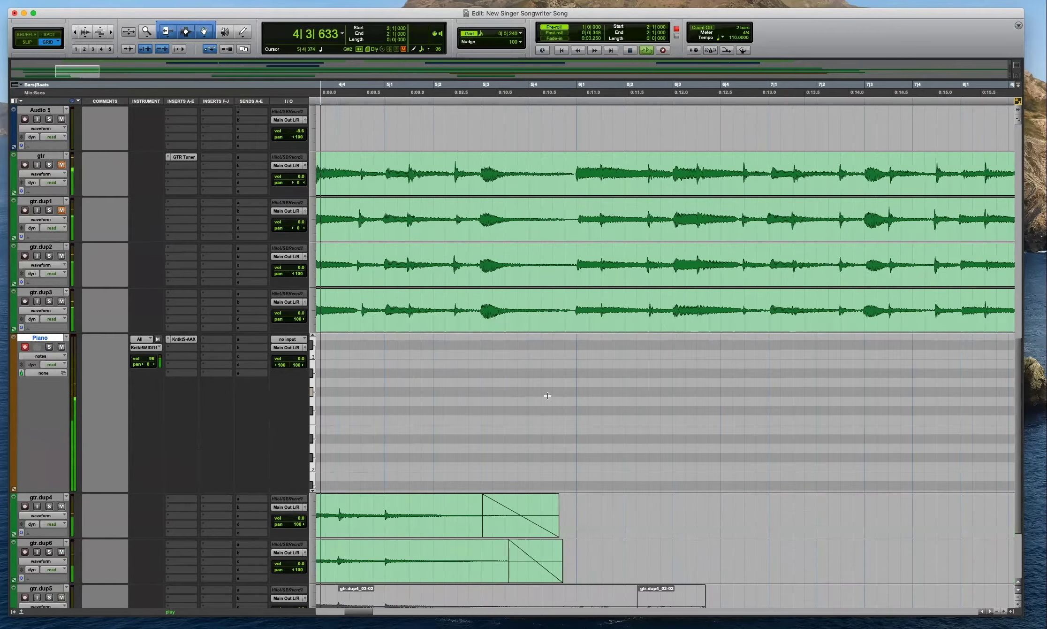
key(space)
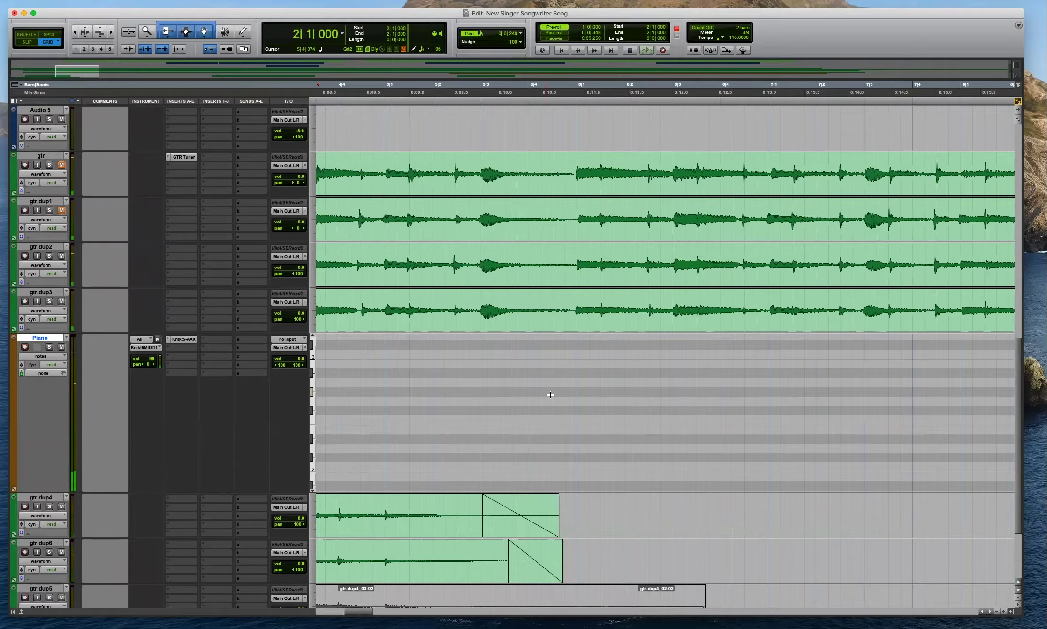
Record a first piano take on the Piano track from bar 1 to about bar 5.
key(super+bracketleft)
key(super+bracketleft)
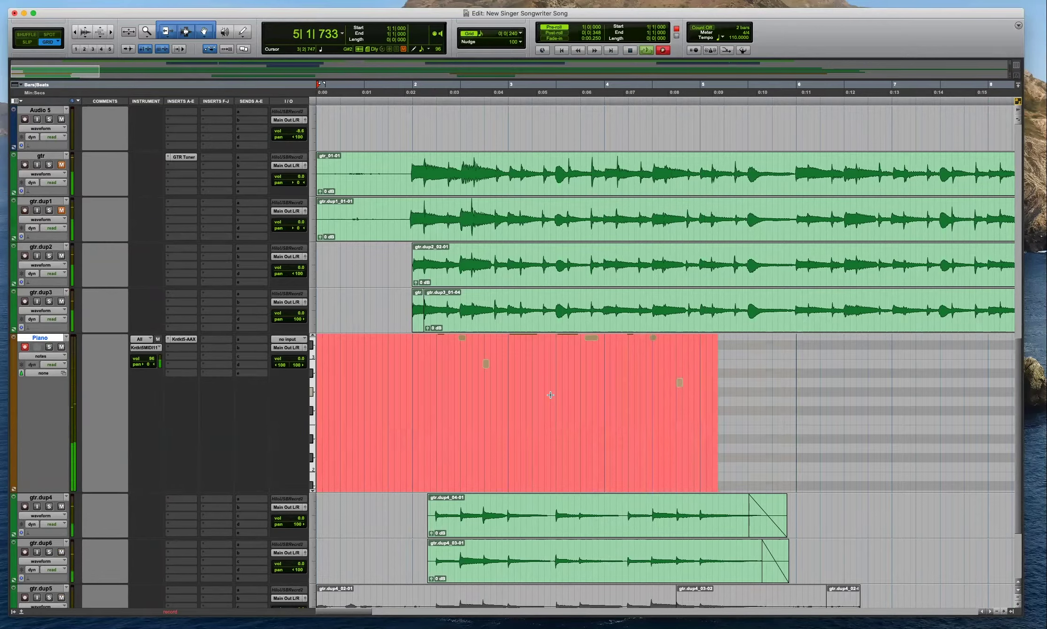
key(r)
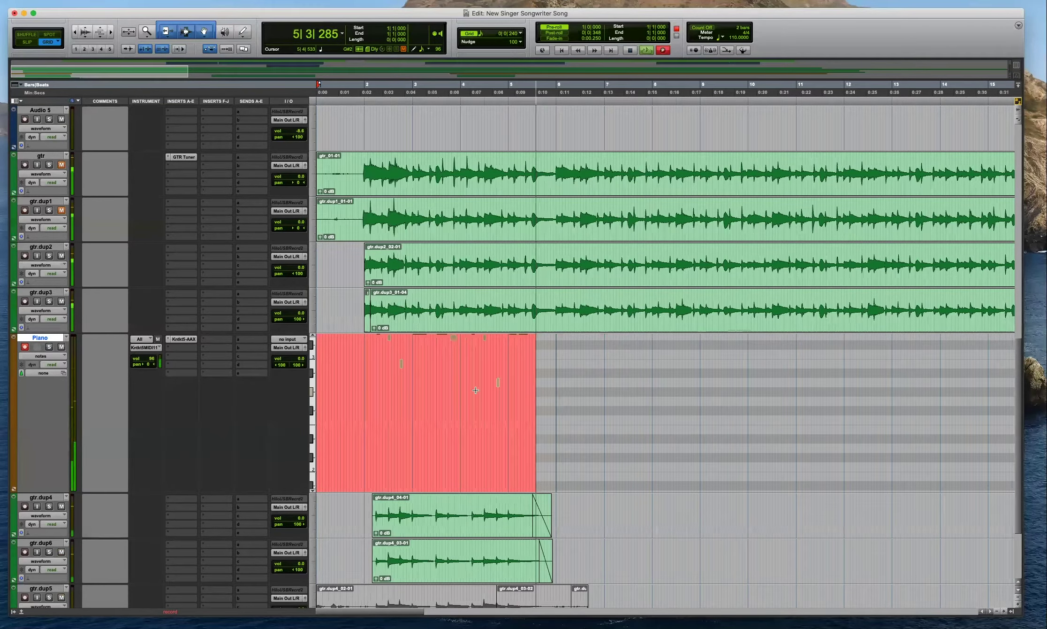
key(space)
Record the piano intro again on the Piano track, from bar 1 to about bar 5.
key(Return)
key(super+space)
key(t)
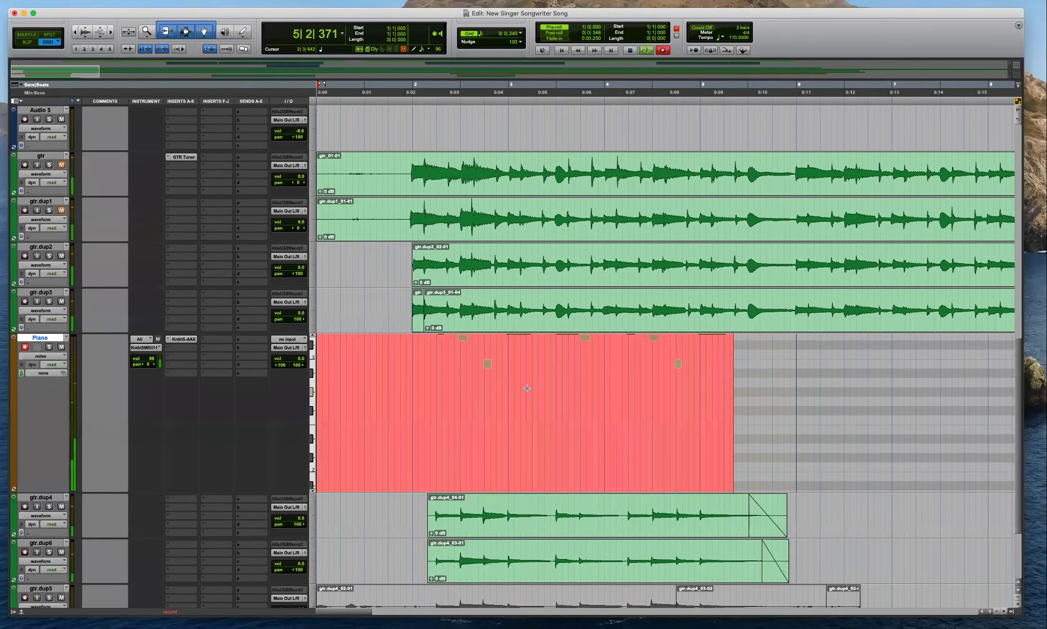
key(super+bracketleft)
key(space)
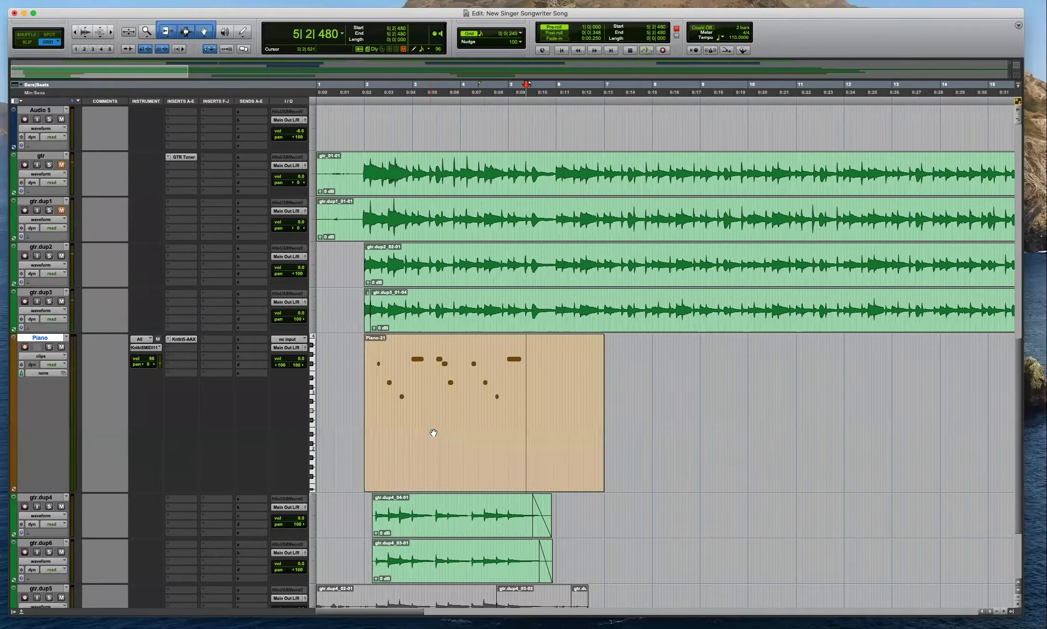
Quantize the note starts of the recorded Piano-21 clip to a 1/8-note grid, preserving note durations.
click(433, 433)
key(alt+0)
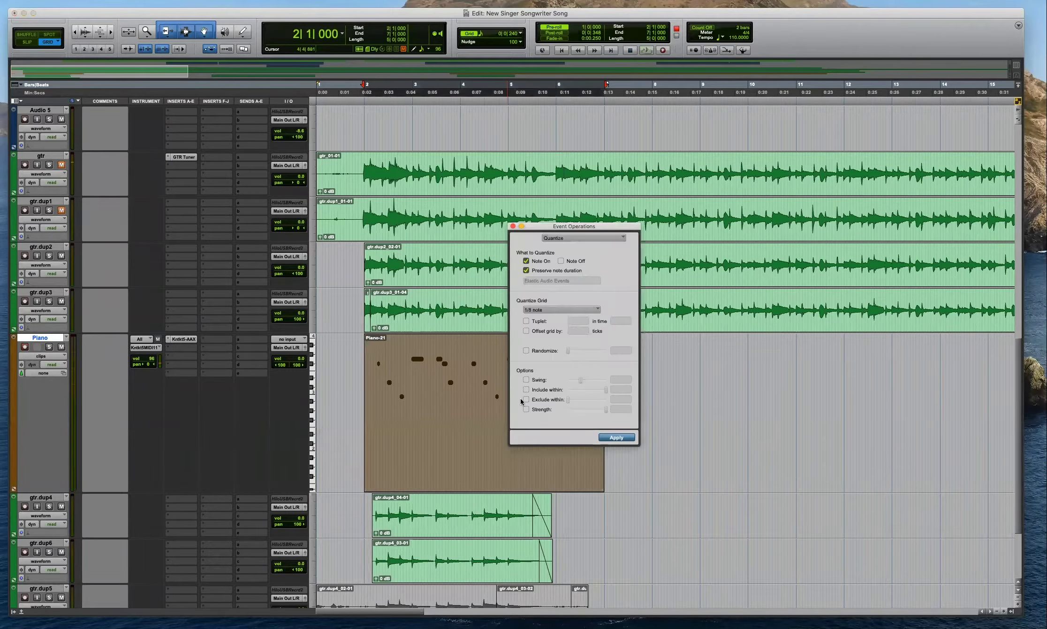
click(551, 308)
click(552, 310)
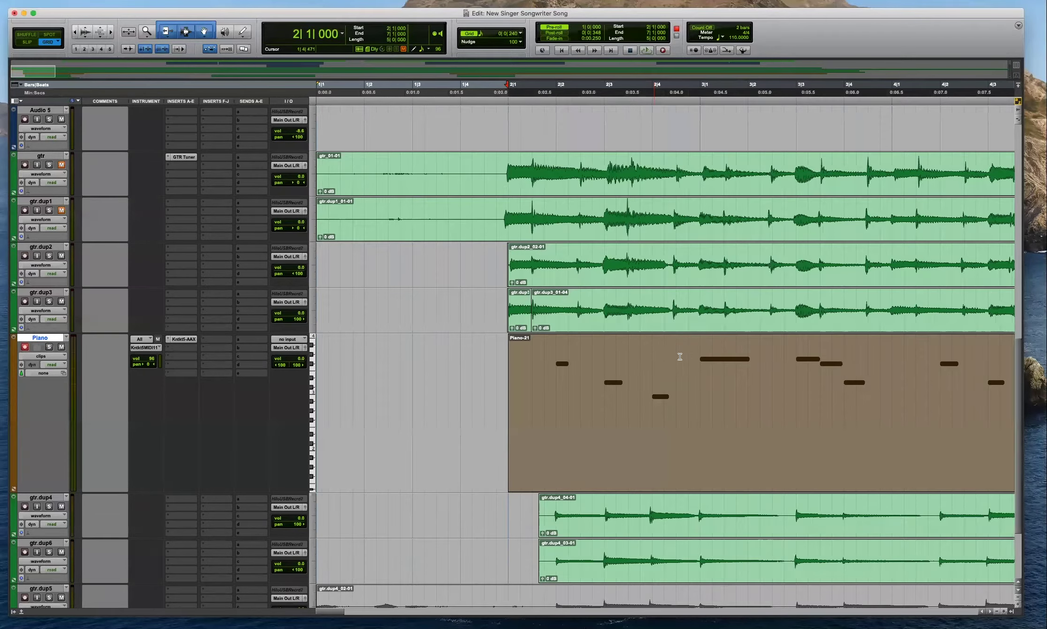
Trim the empty beginning of the Piano-21 clip so that it starts at 2|1|720.
key(super+z)
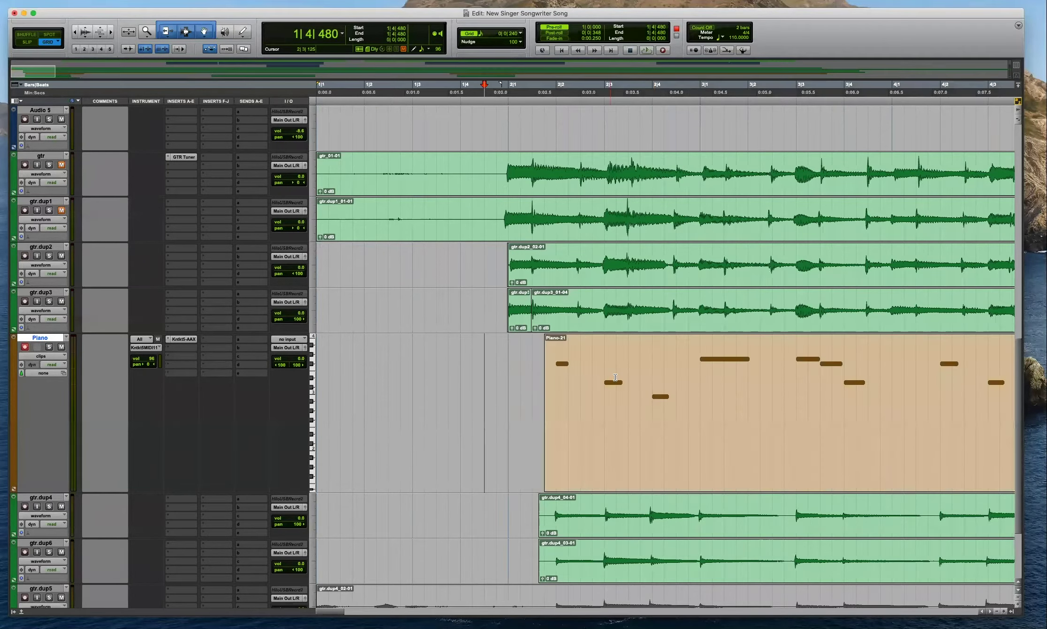
click(615, 379)
key(t)
key(r)
key(r)
key(r)
click(394, 360)
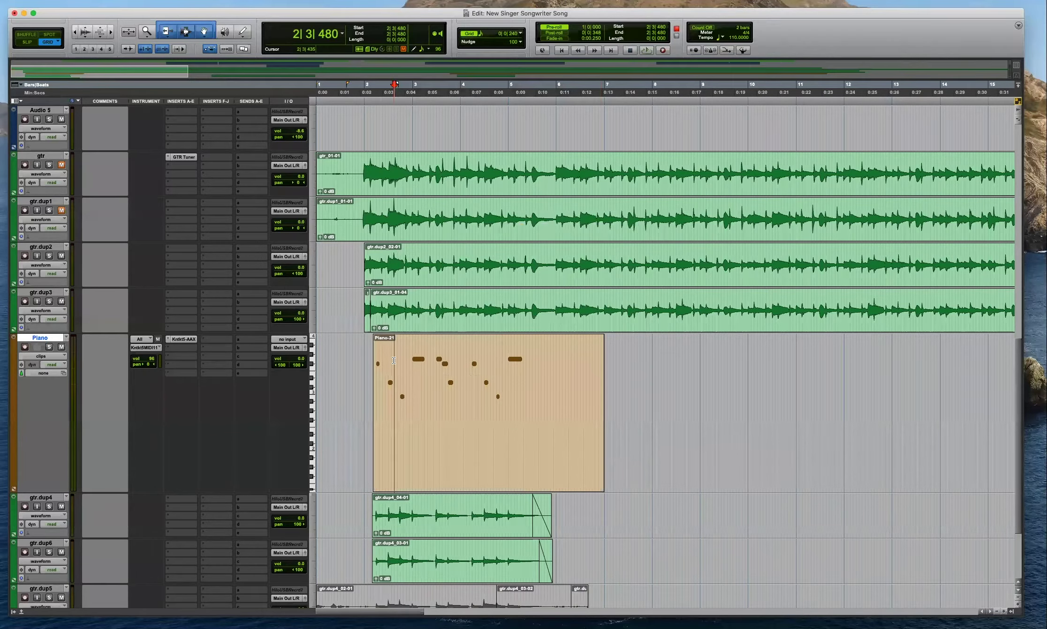
key(t)
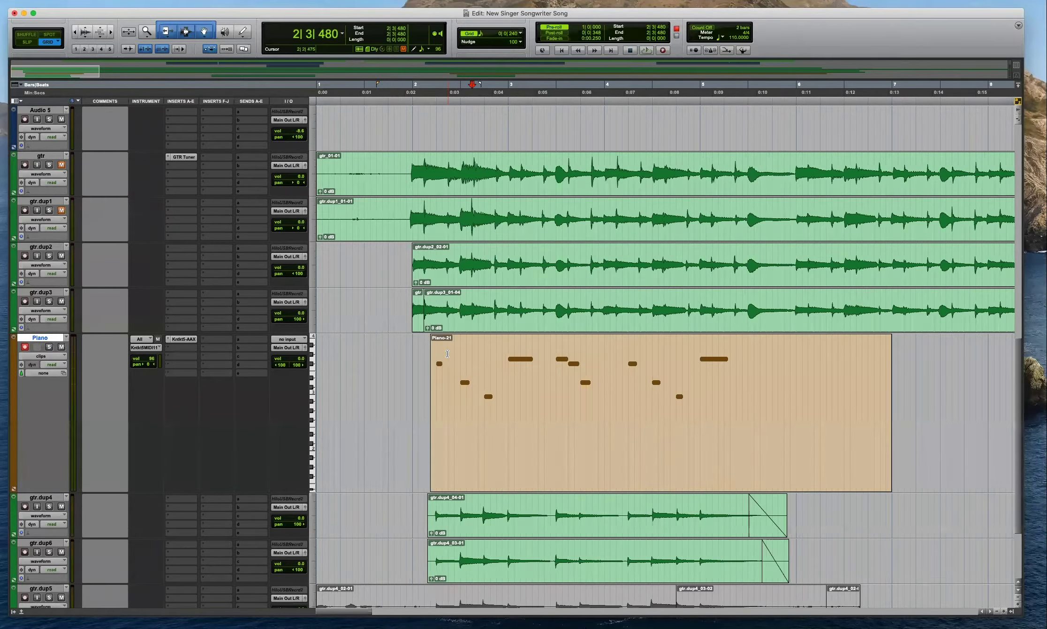
Disarm and solo the Piano track, play back the quantized take, and display it as notes.
click(26, 347)
click(49, 347)
key(space)
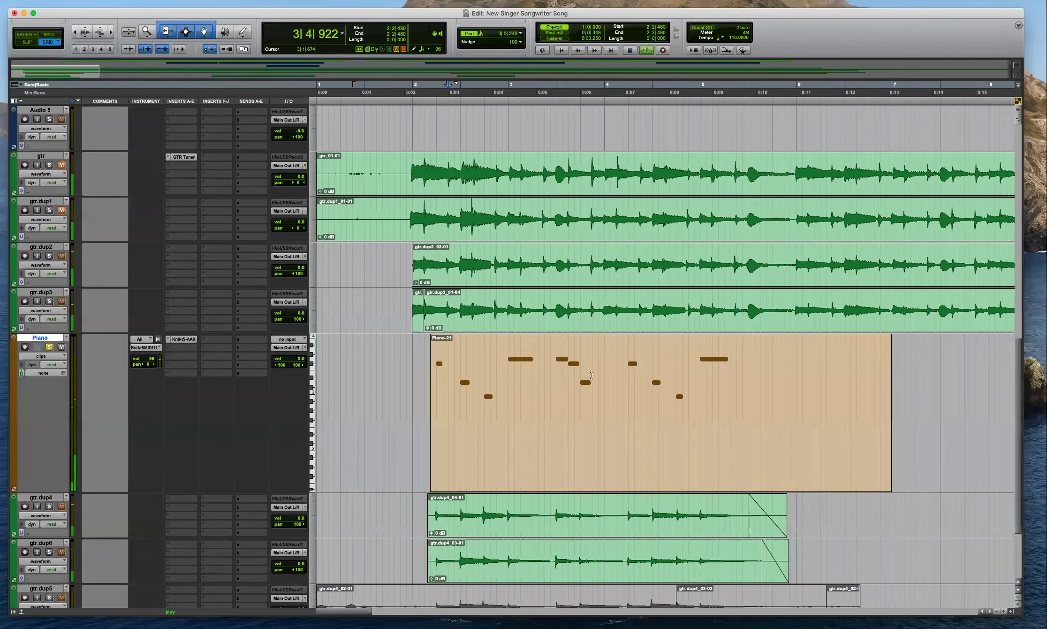
click(586, 382)
key(ctrl+minus)
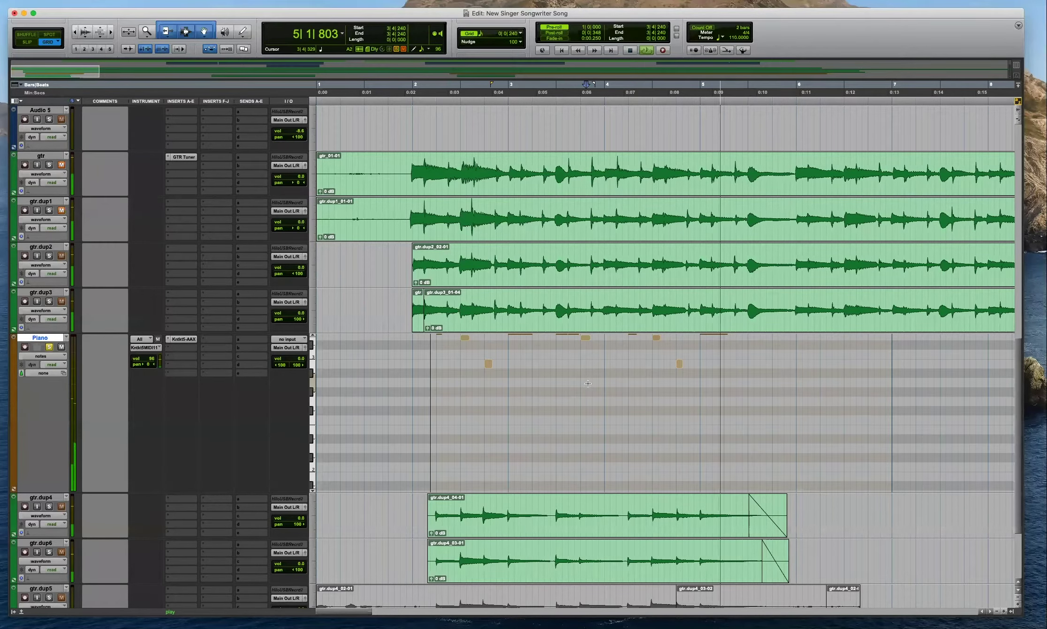
key(space)
Lengthen all the notes of the piano intro together and play the result from bar 2.
key(super+a)
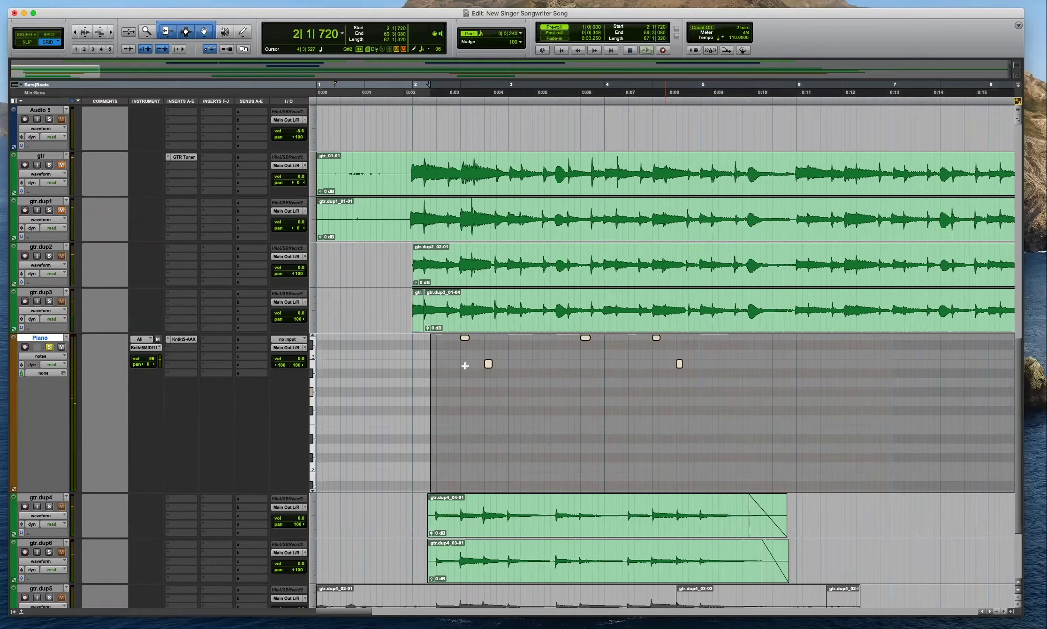
drag(503, 367, 507, 367)
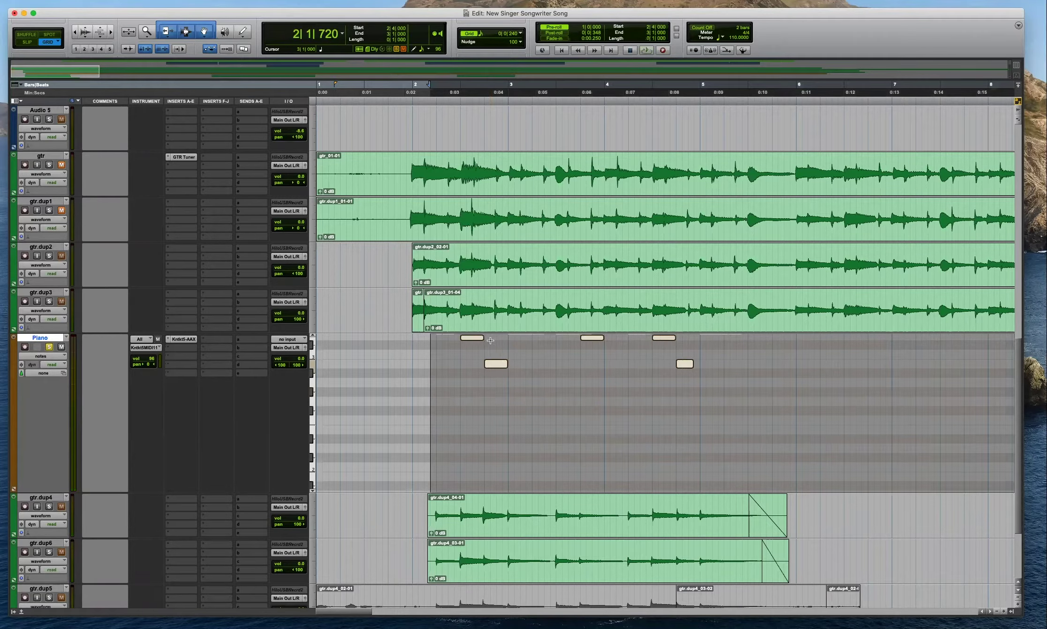
click(448, 350)
key(space)
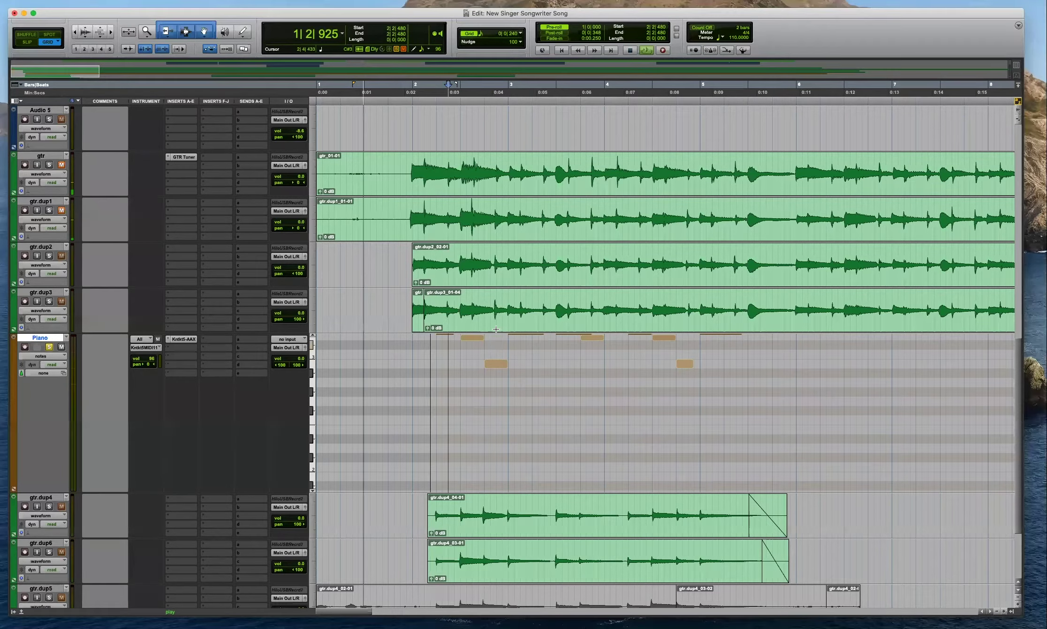
Shorten the G3 note at bar 3, beat 3 to 480 ticks and play back the piano intro.
key(t)
scroll(503, 384, up, 3)
drag(579, 411, 593, 410)
key(r)
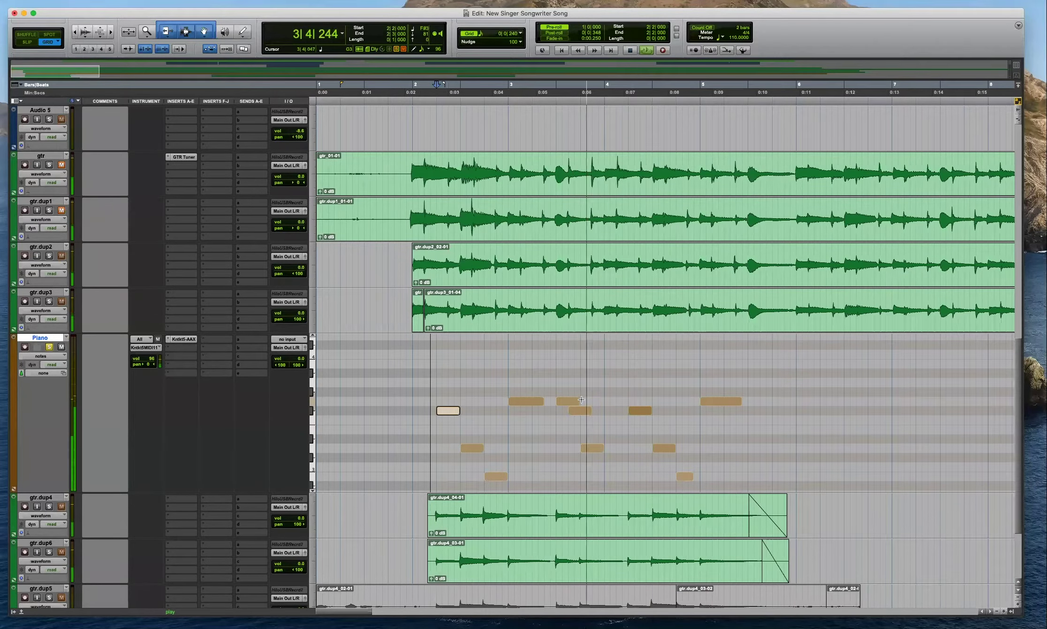
click(565, 401)
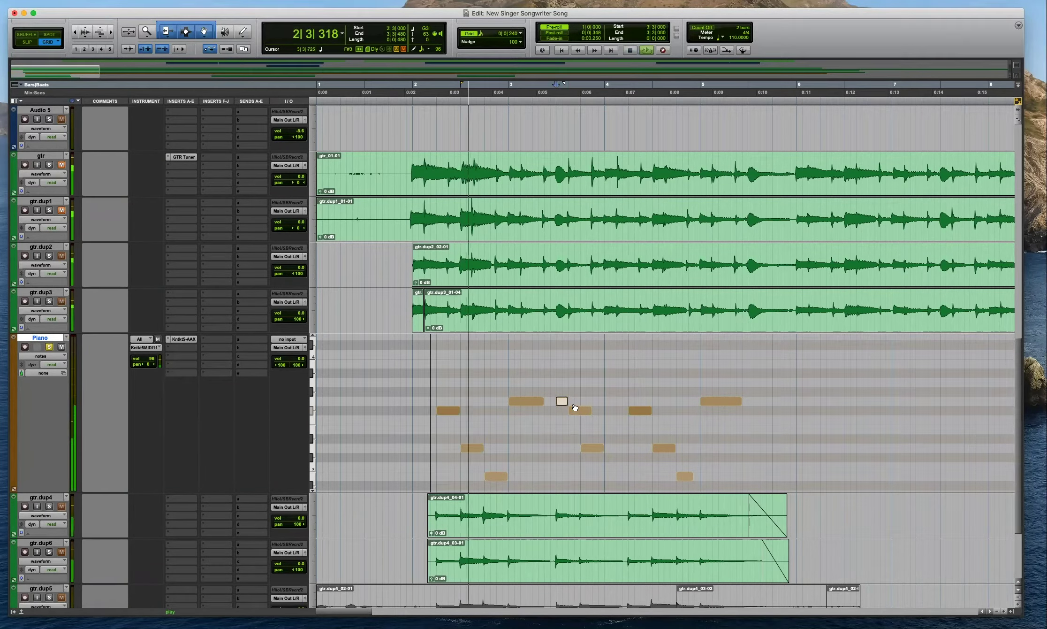
key(t)
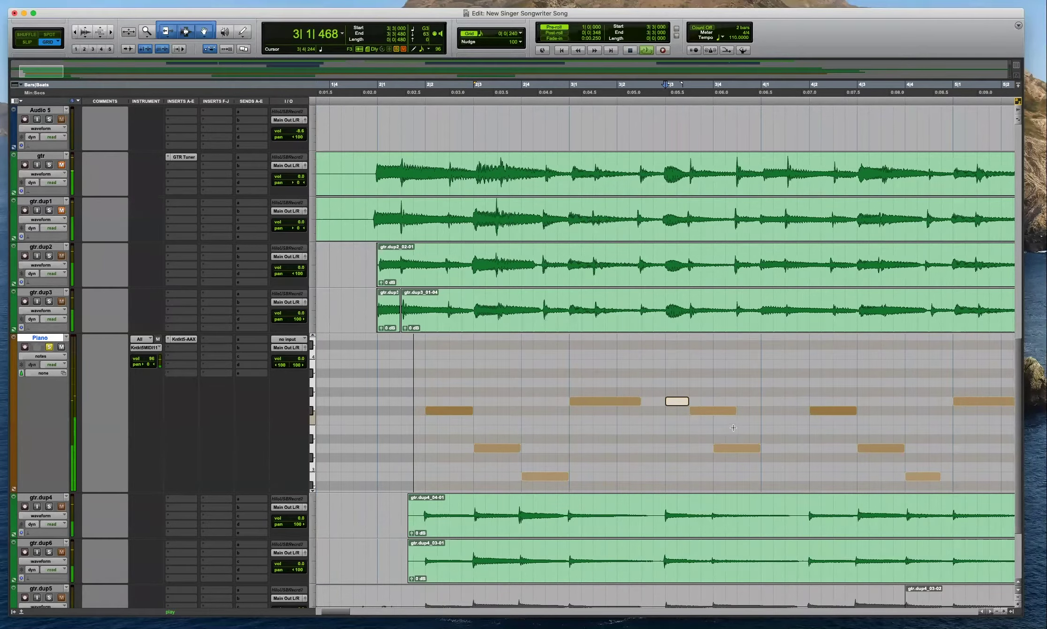
key(r)
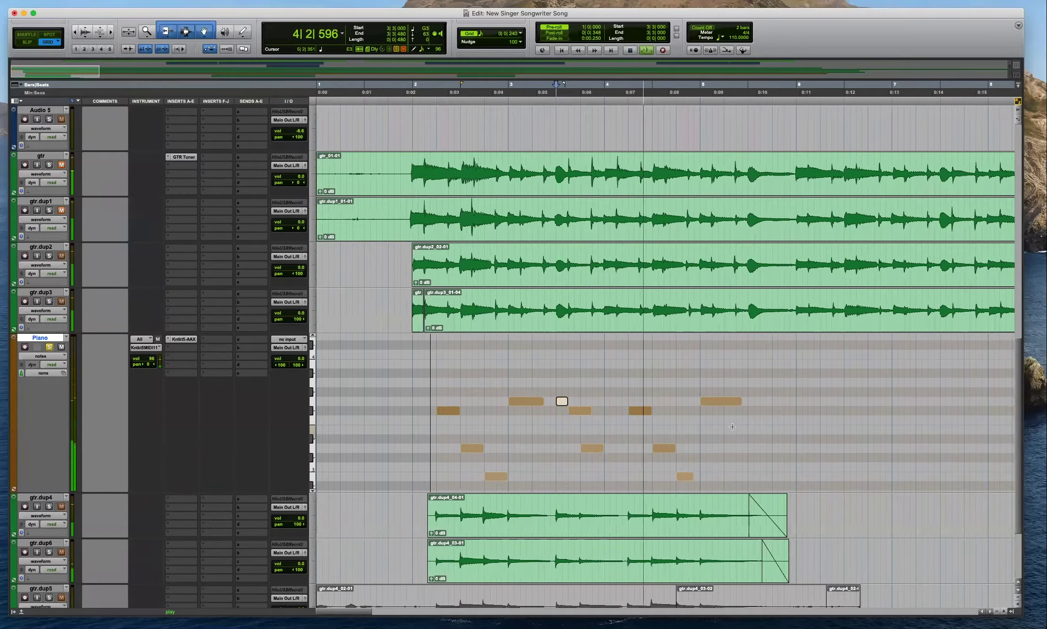
key(r)
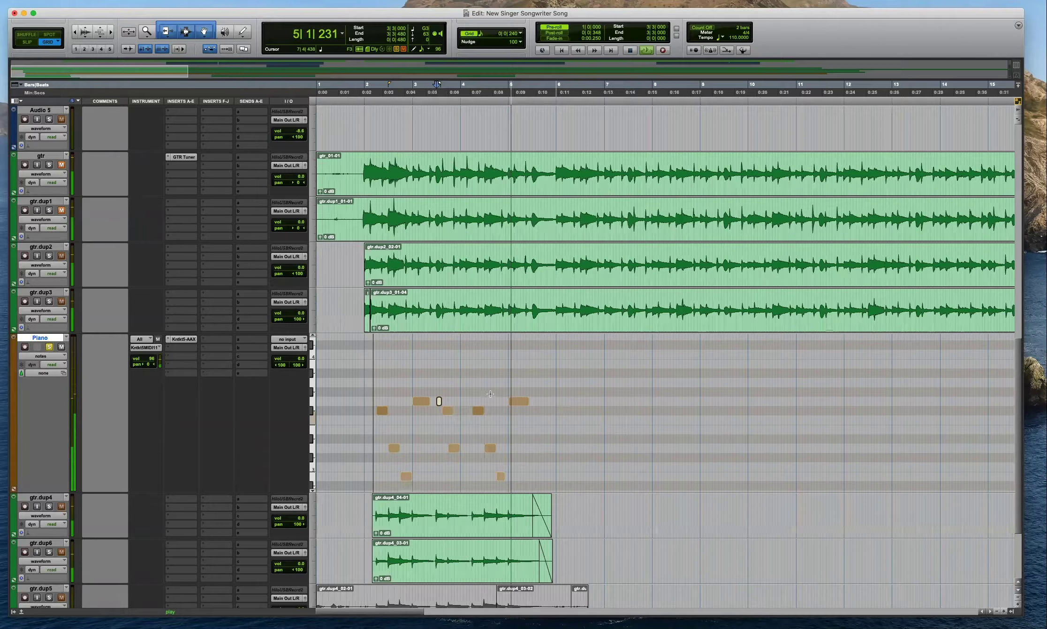
key(space)
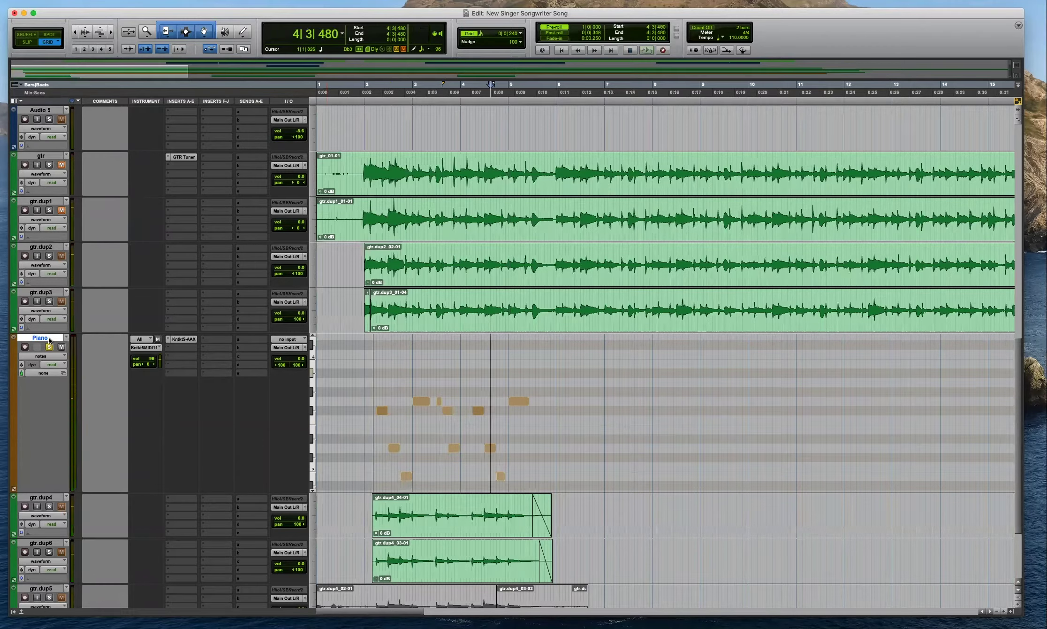
right_click(50, 340)
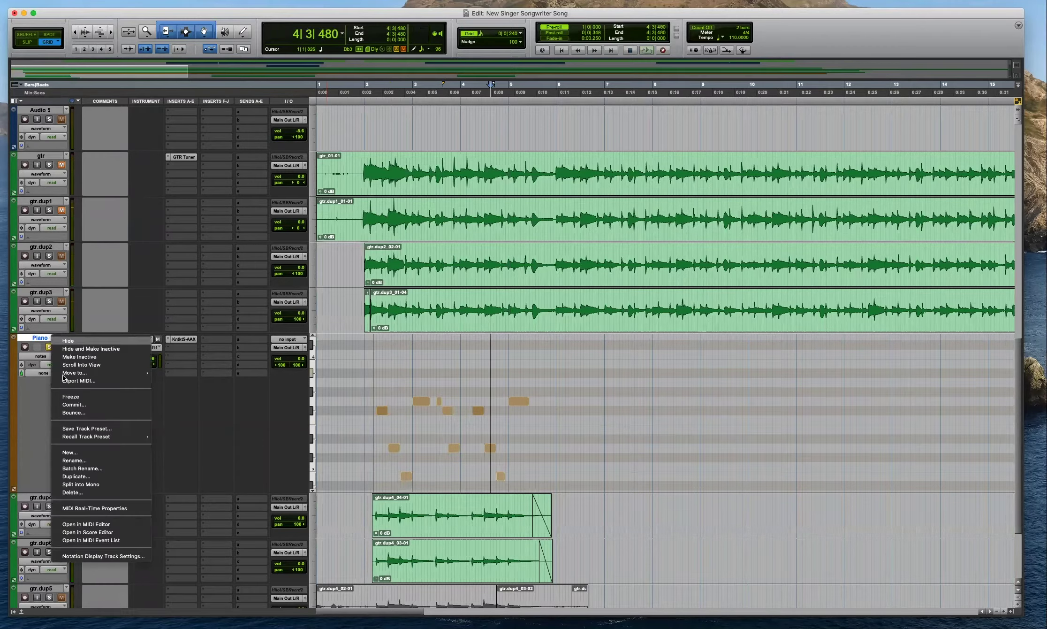
click(78, 404)
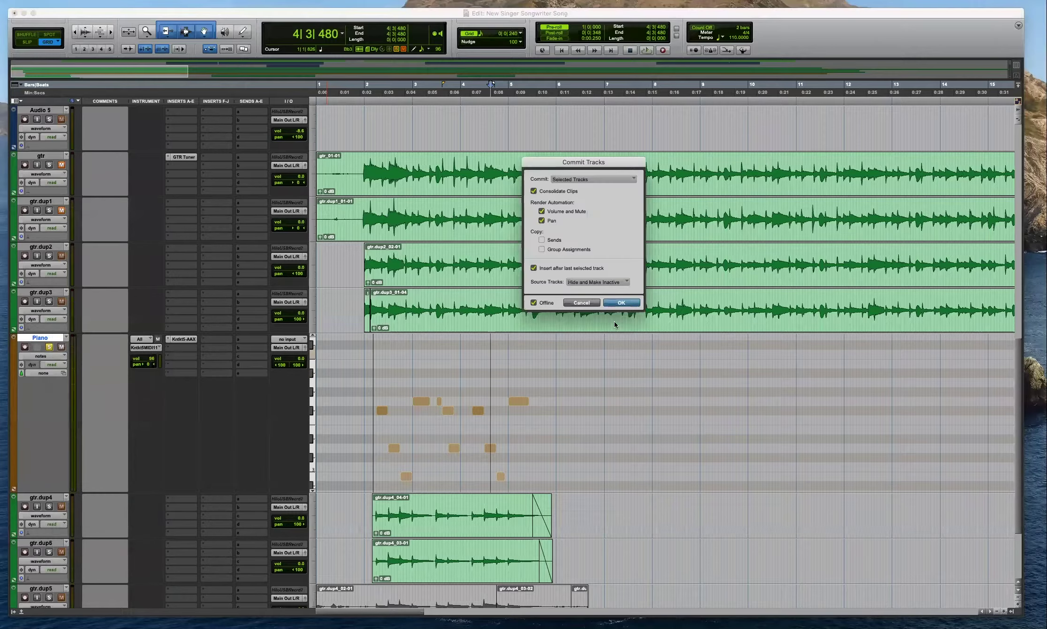
click(581, 303)
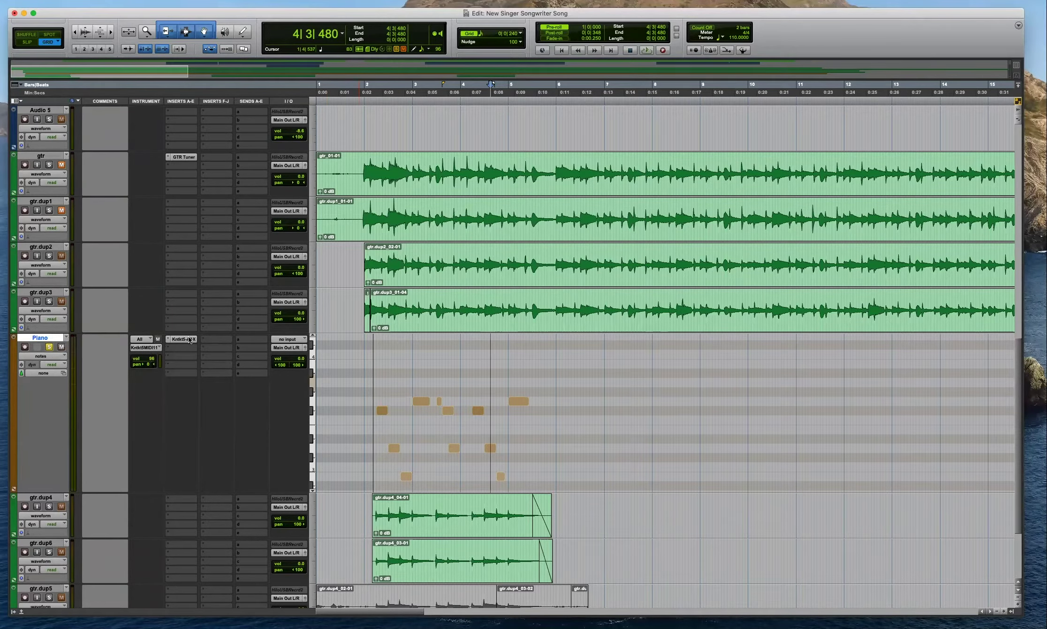
Insert ValhallaShimmer (stereo) below Kontakt on the Piano track and play back the piano intro.
click(183, 343)
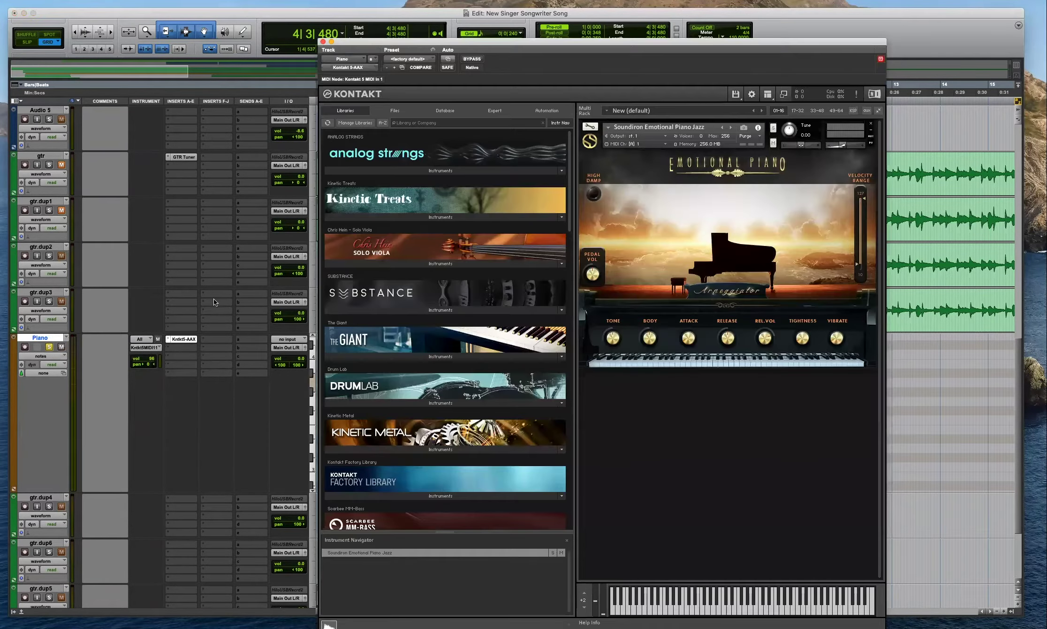
click(323, 42)
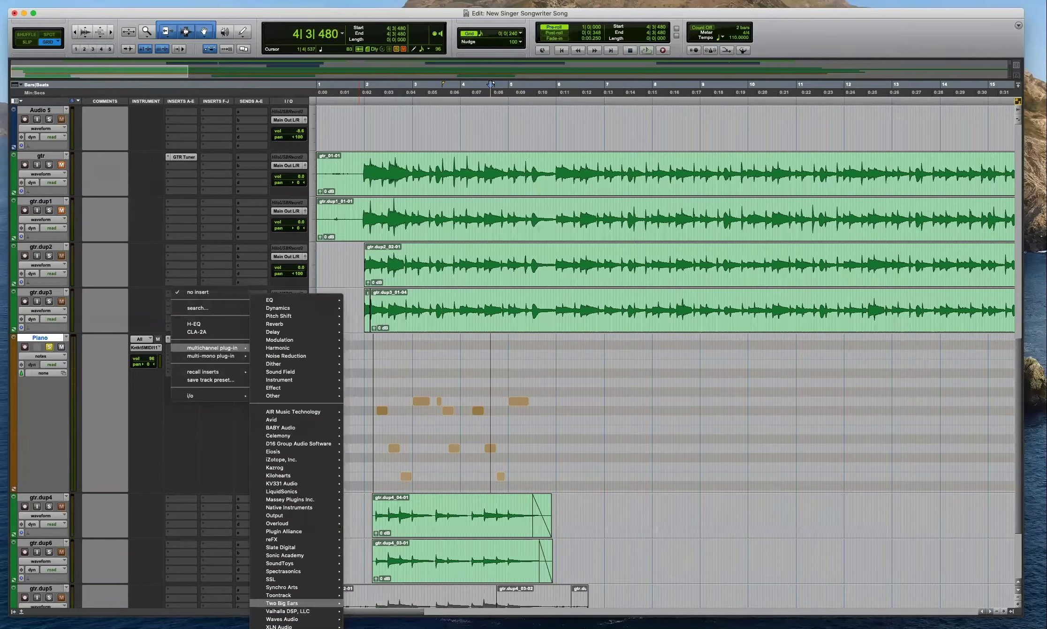
mouse_move(288, 610)
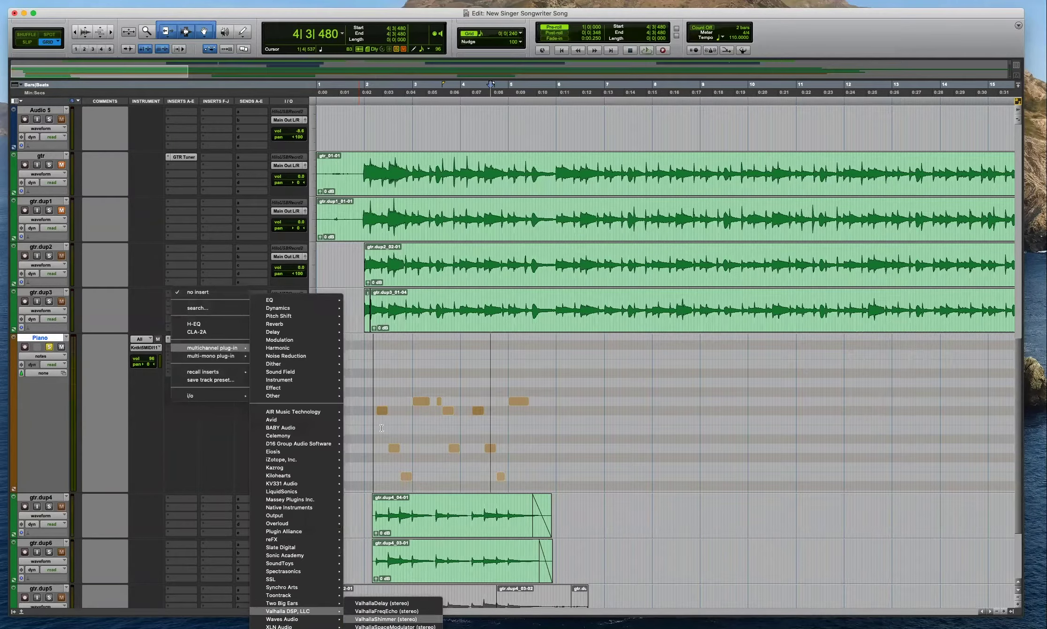
click(386, 618)
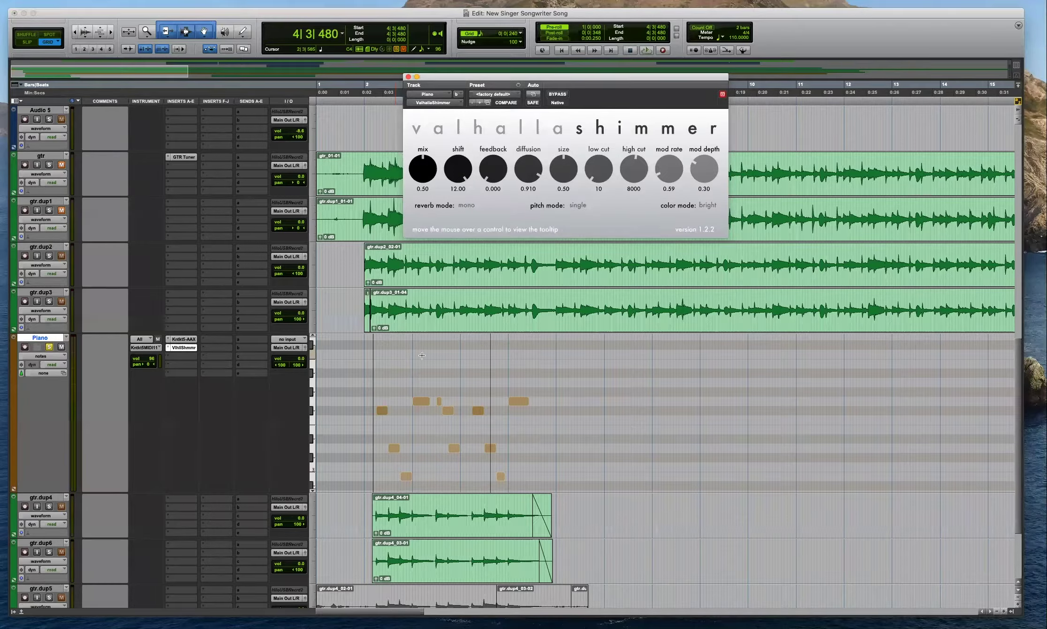
drag(483, 79, 479, 106)
click(385, 377)
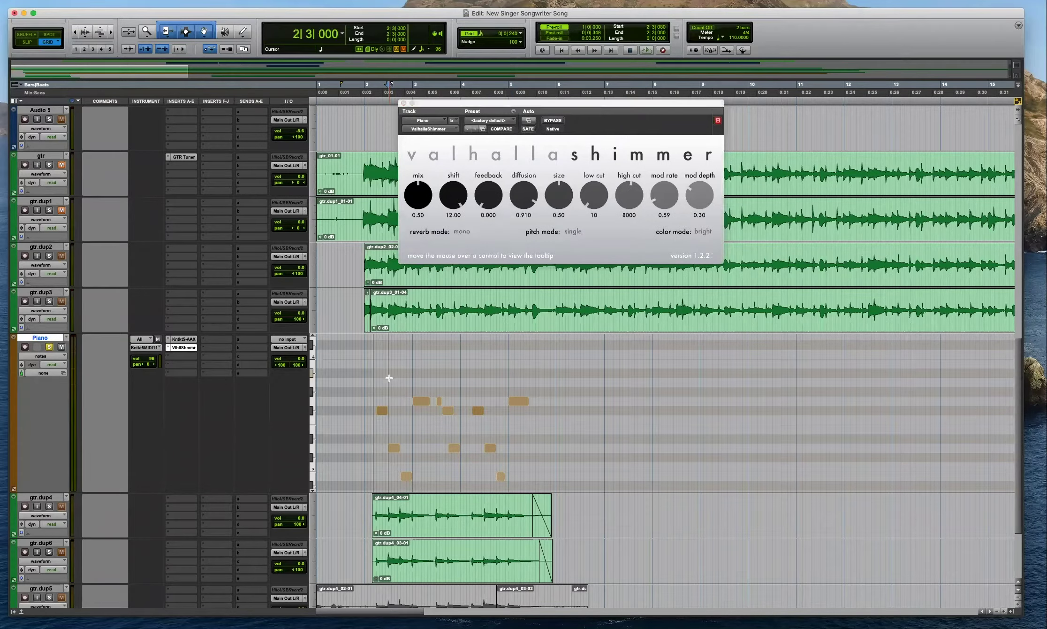
key(super+bracketright)
key(space)
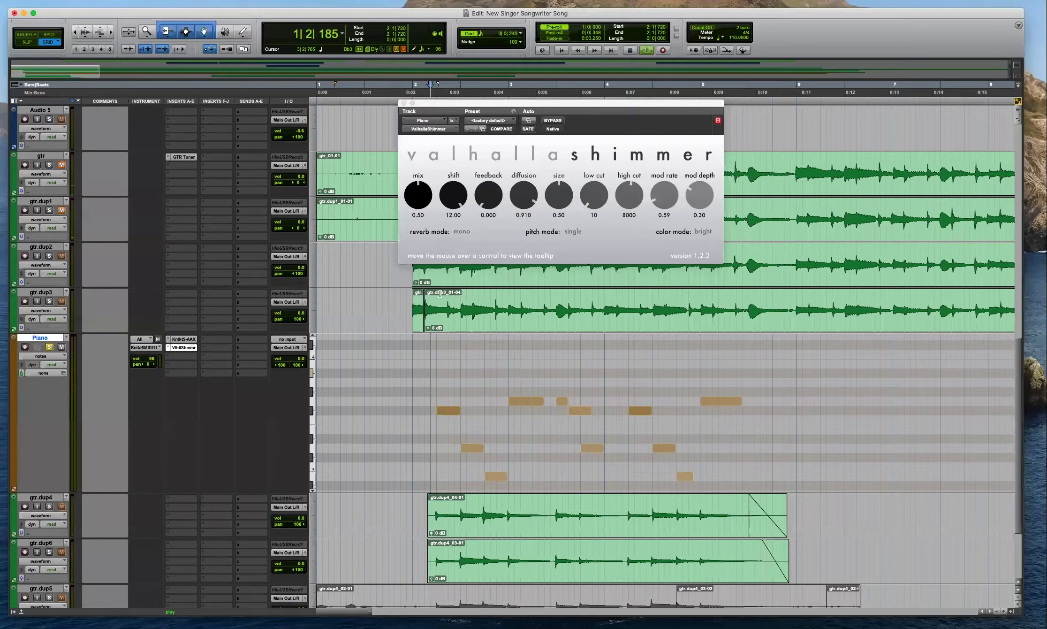
Raise the ValhallaShimmer feedback to about 0.084 during playback and remove the plug-in from the Piano track.
drag(483, 196, 487, 206)
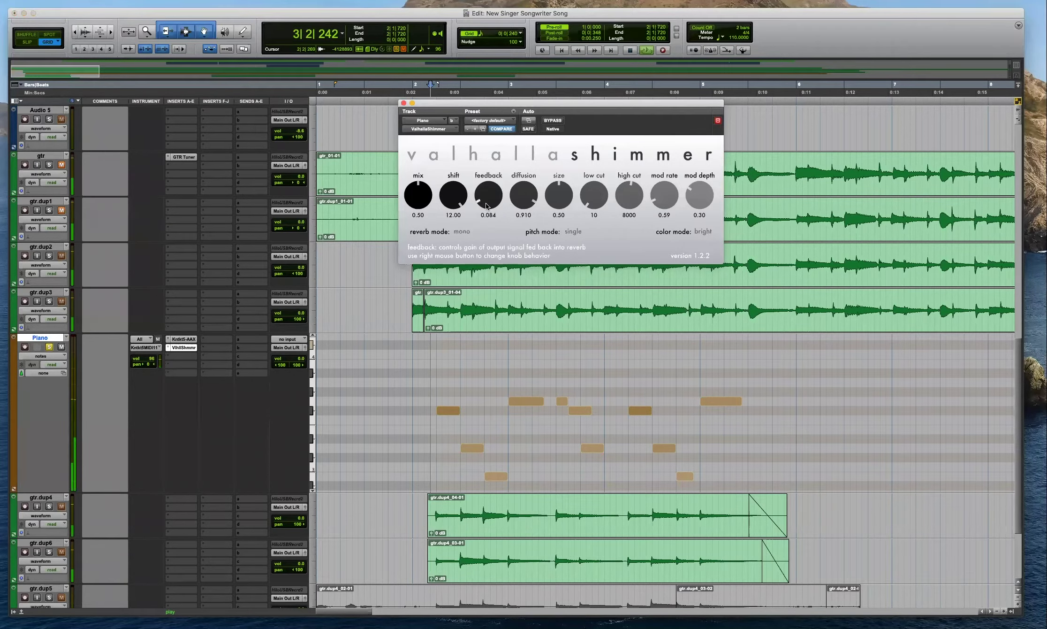
click(404, 103)
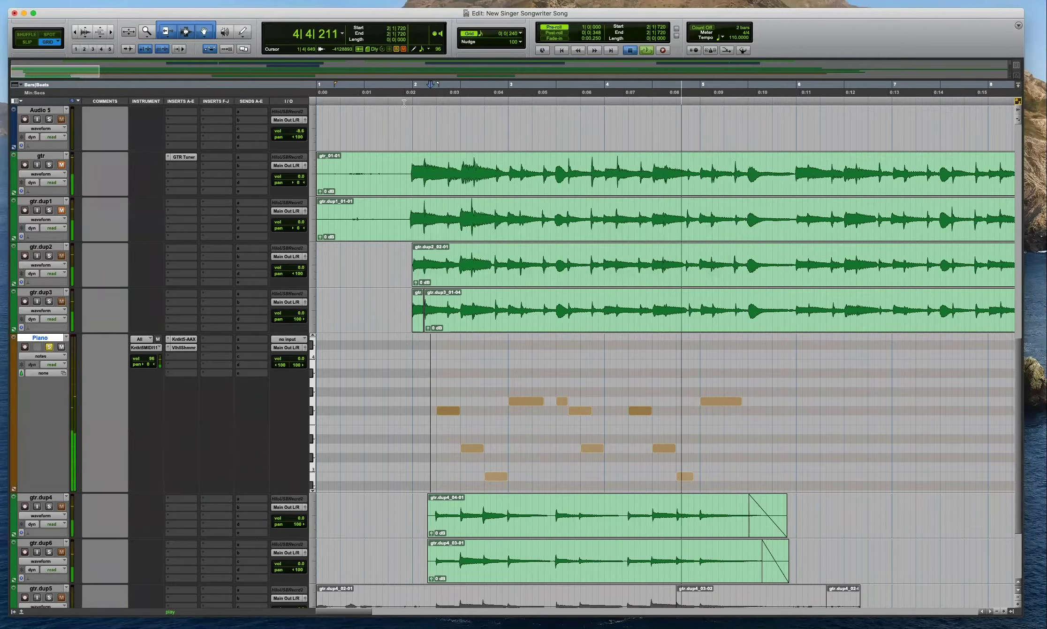
key(space)
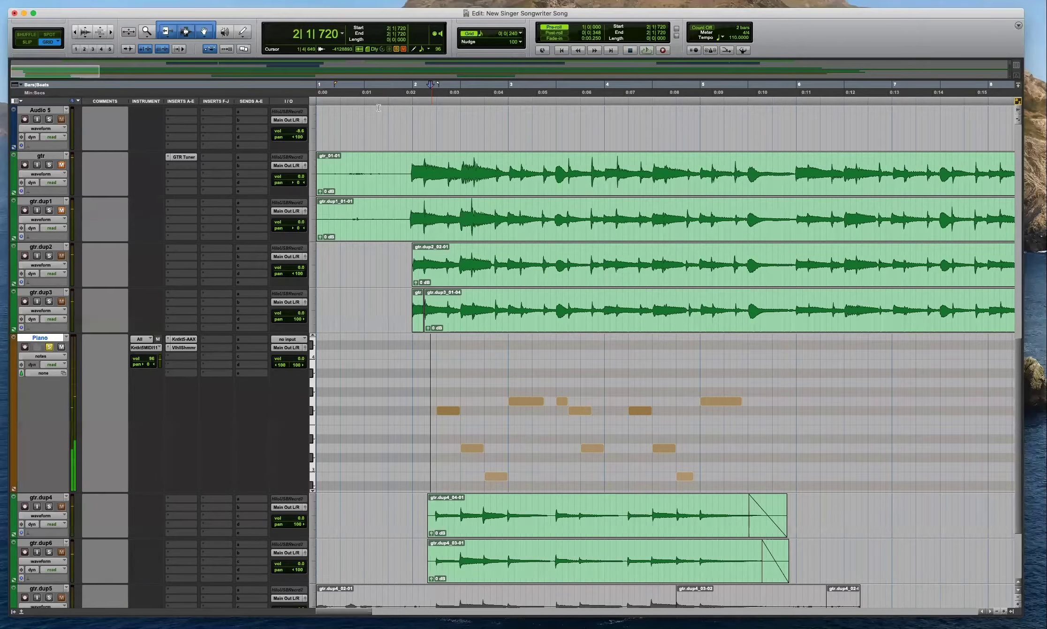
click(168, 349)
click(187, 292)
Display the Piano track as clips, split the intro clip at 5|4|000 and delete everything after the split.
click(425, 376)
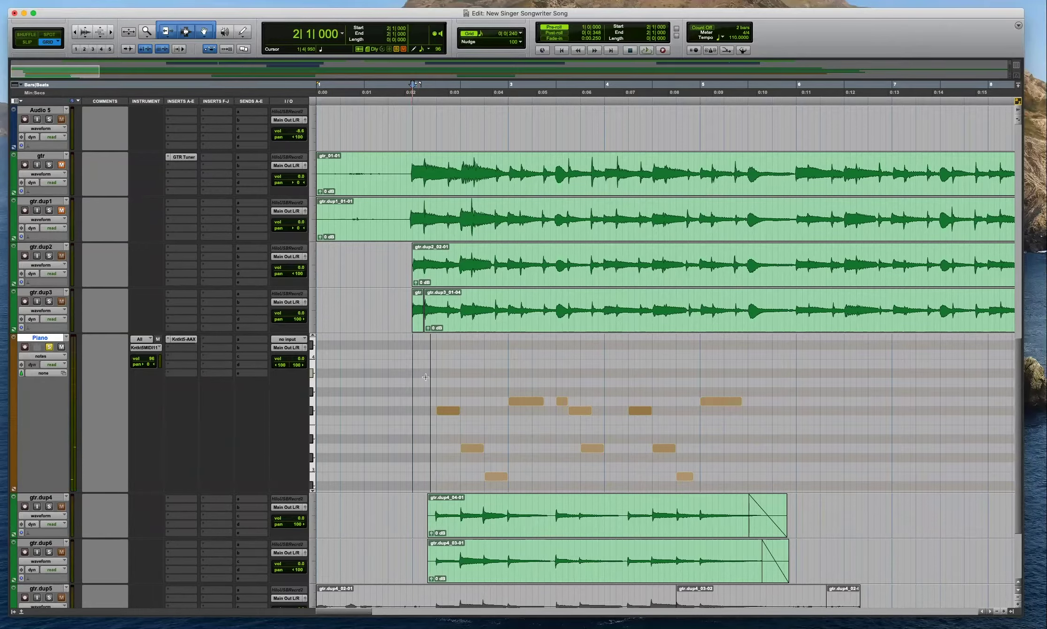
key(minus)
click(770, 358)
key(b)
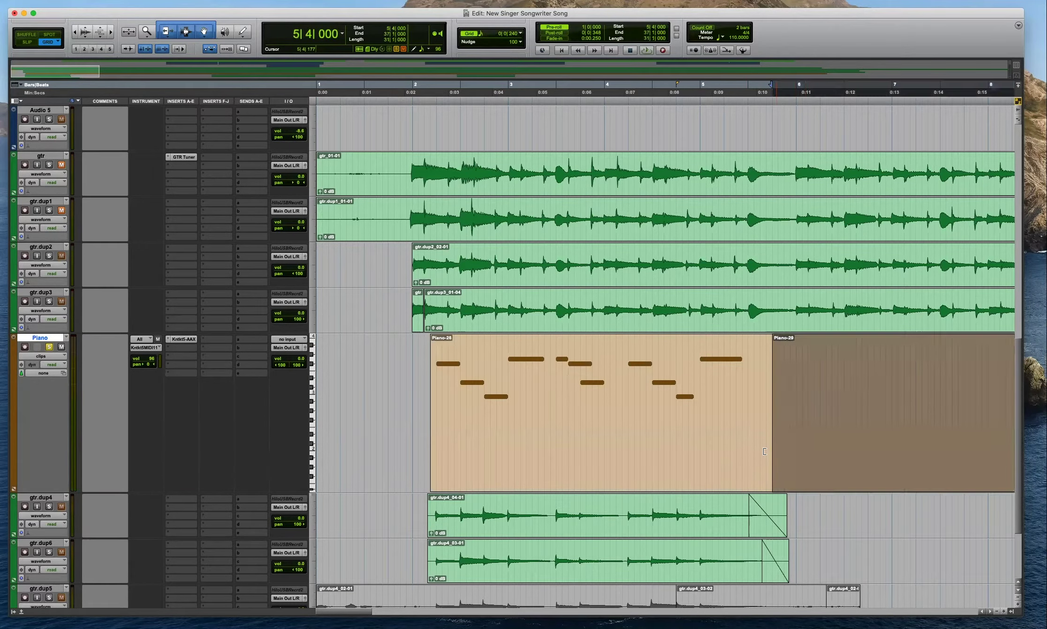
key(Delete)
click(715, 460)
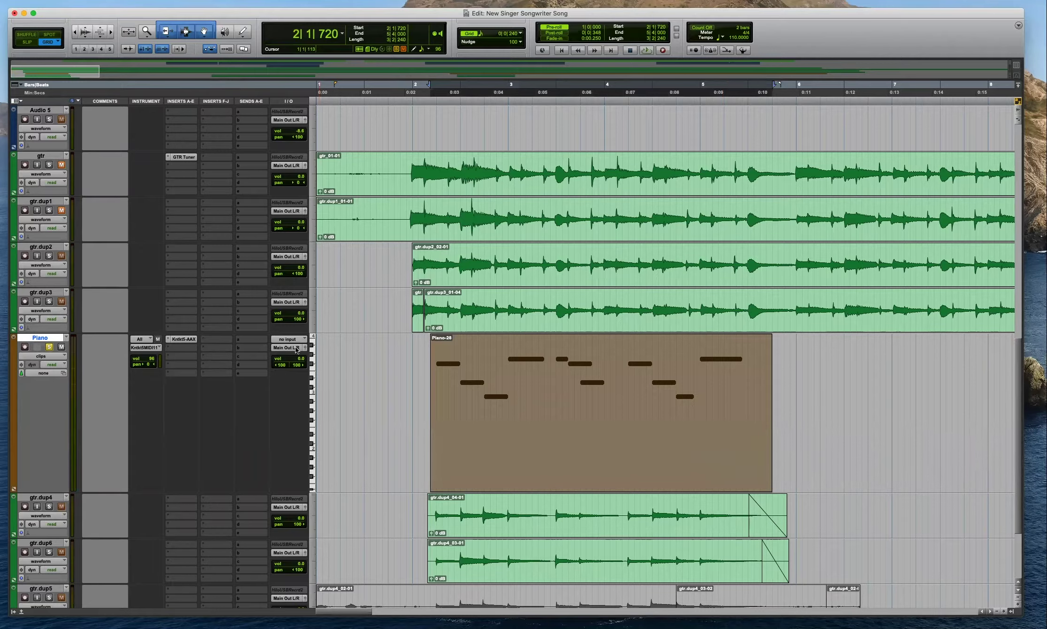
Select the Piano track from the start of bar 1 to just past the start of bar 6.
right_click(42, 341)
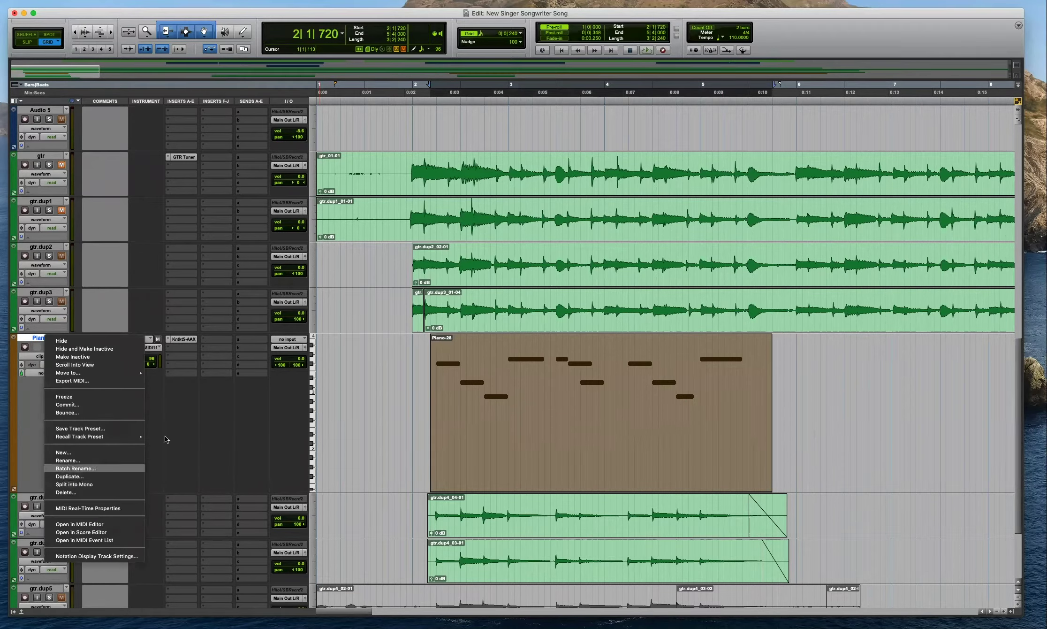
click(369, 387)
drag(807, 364, 273, 370)
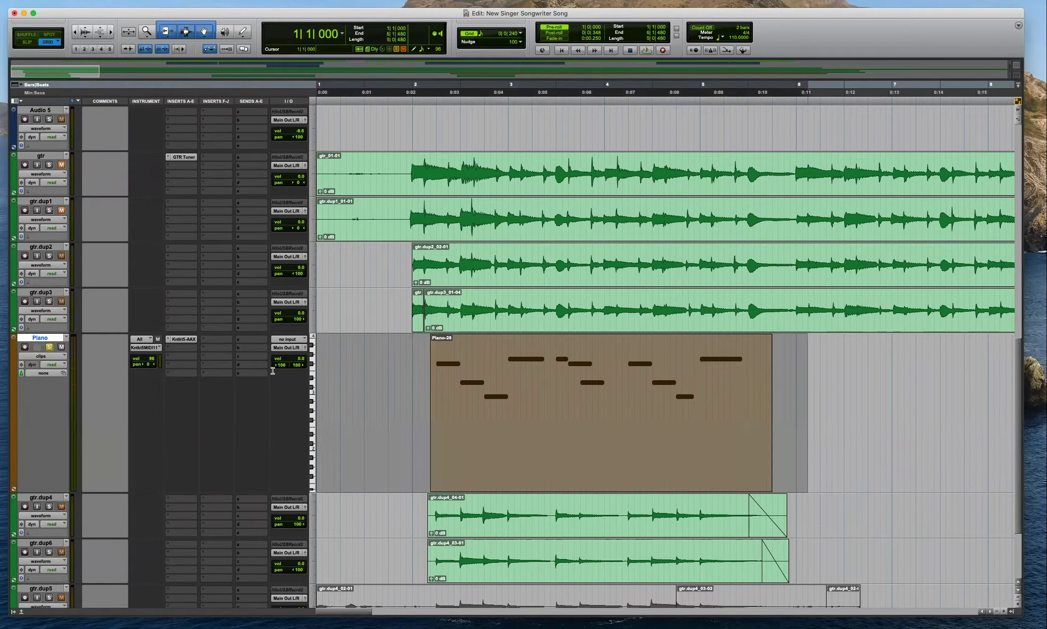
right_click(479, 430)
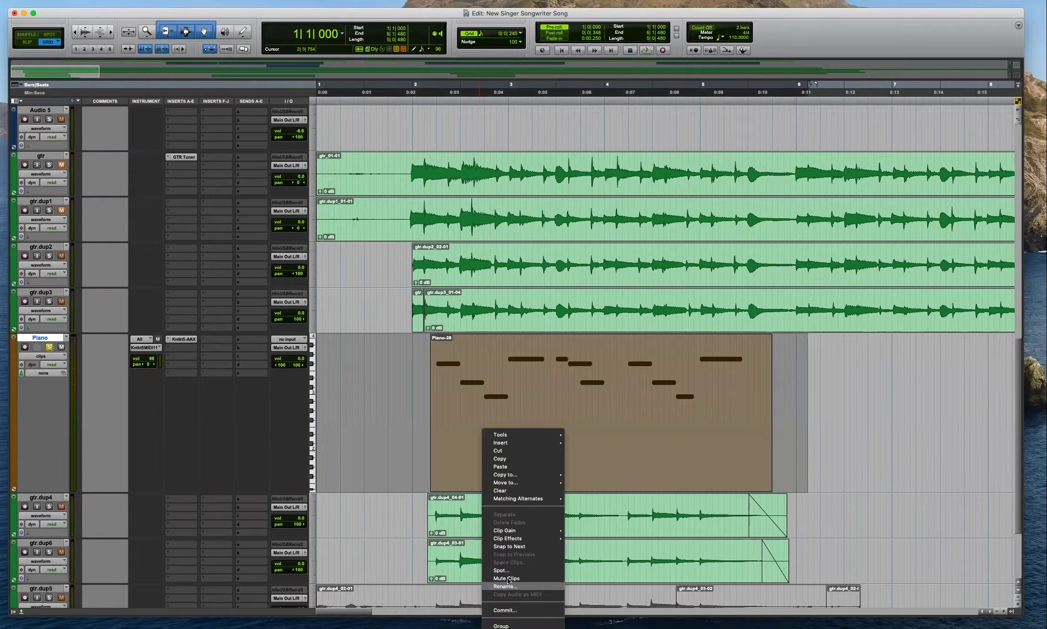
click(406, 403)
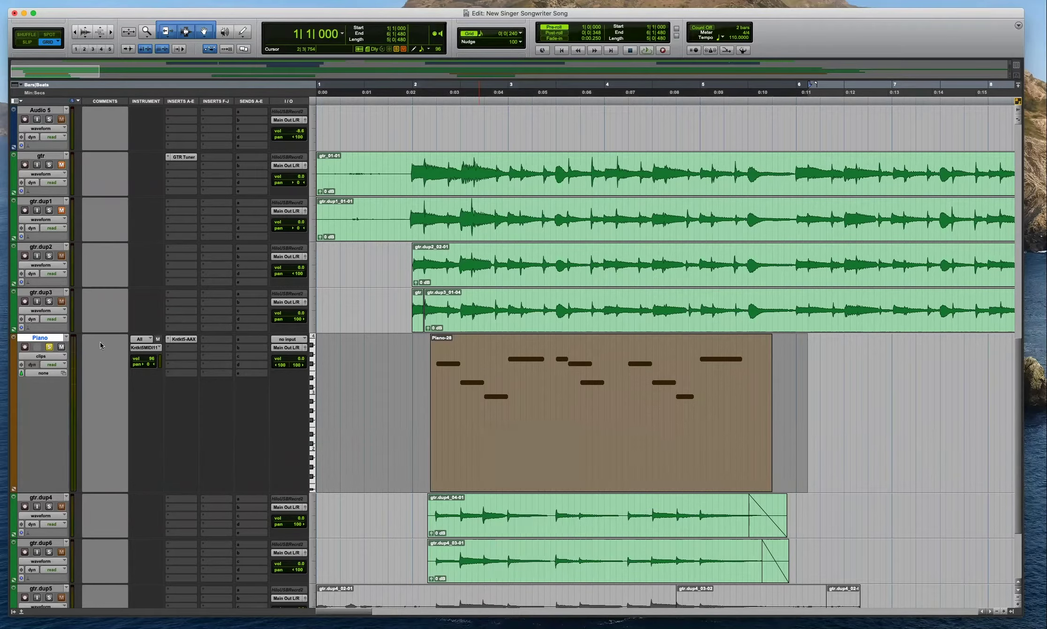
Commit the selected Piano range to audio with Source Tracks set to Do Nothing, and undo the commit.
right_click(37, 341)
click(79, 406)
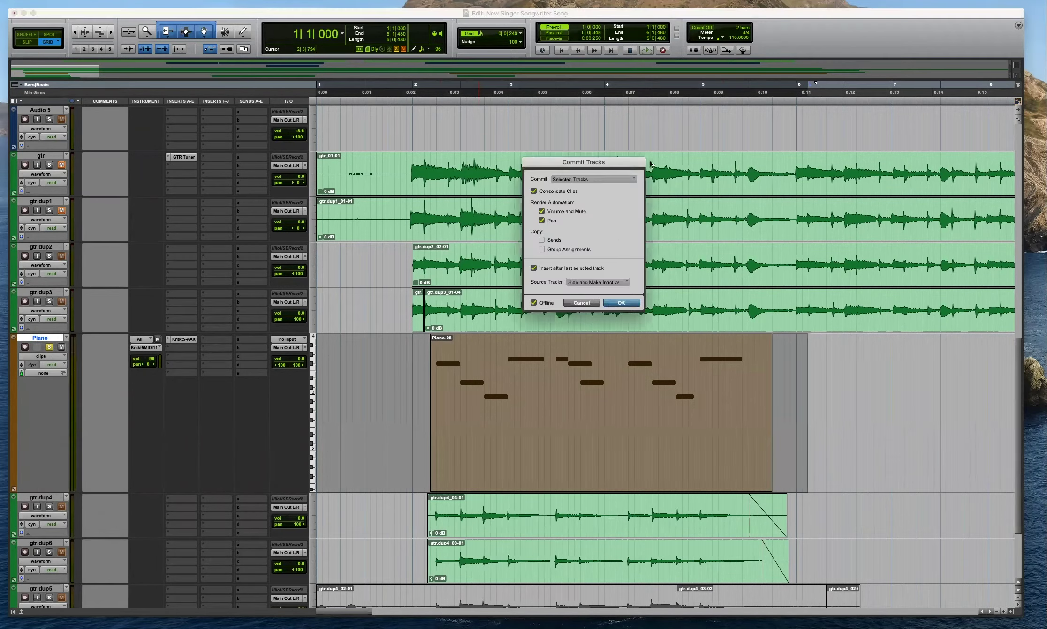
click(613, 178)
click(603, 189)
click(602, 282)
click(603, 291)
click(621, 303)
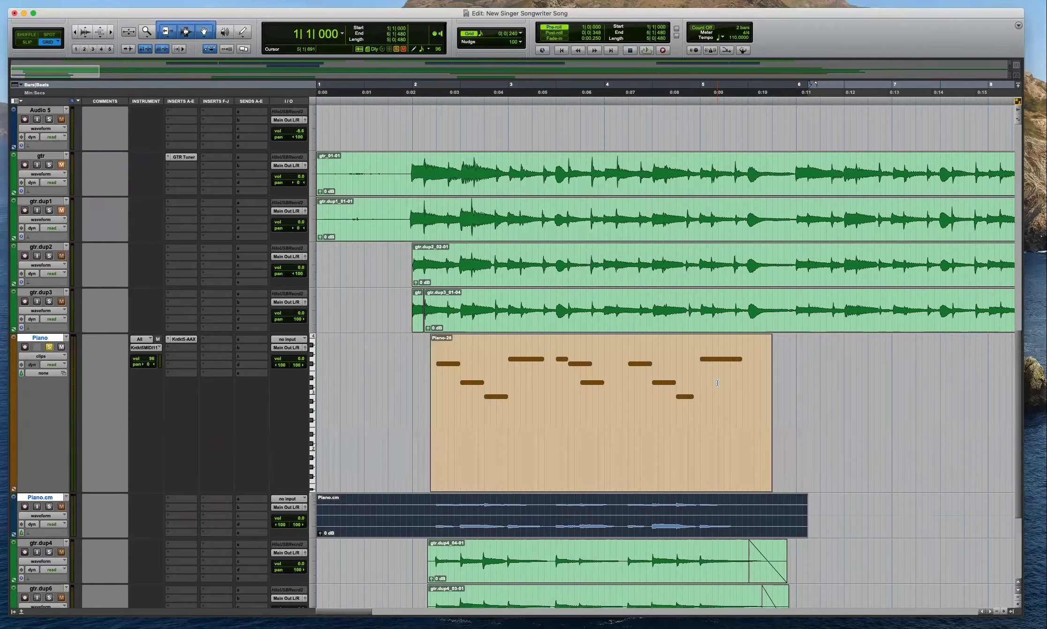
key(super+z)
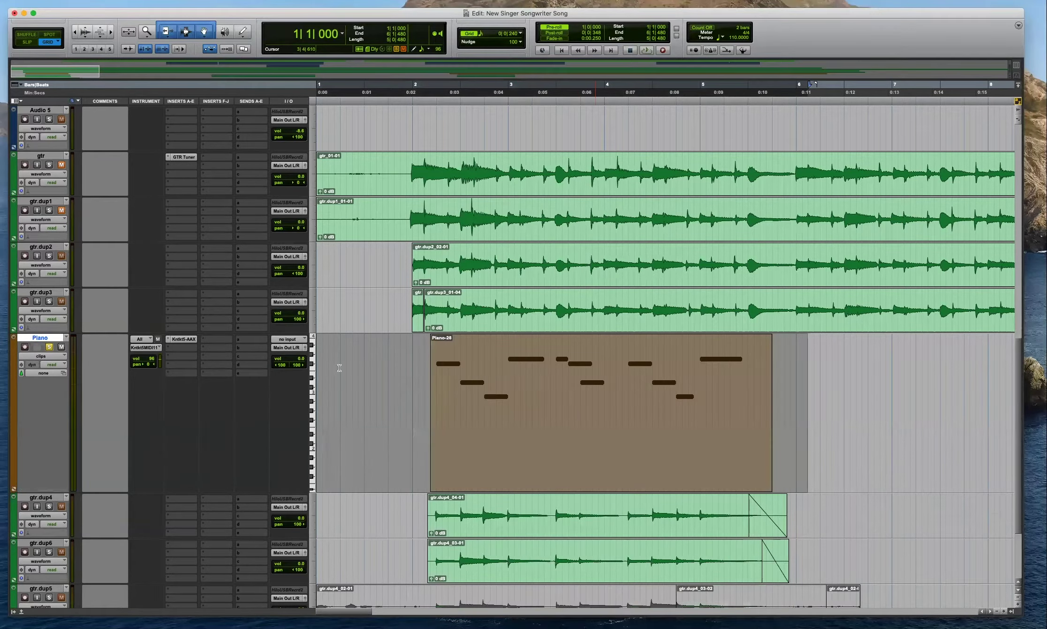
Raise the master volume of the Soundiron Emotional Piano Jazz instrument in the Piano track's Kontakt.
drag(302, 360, 301, 356)
click(187, 340)
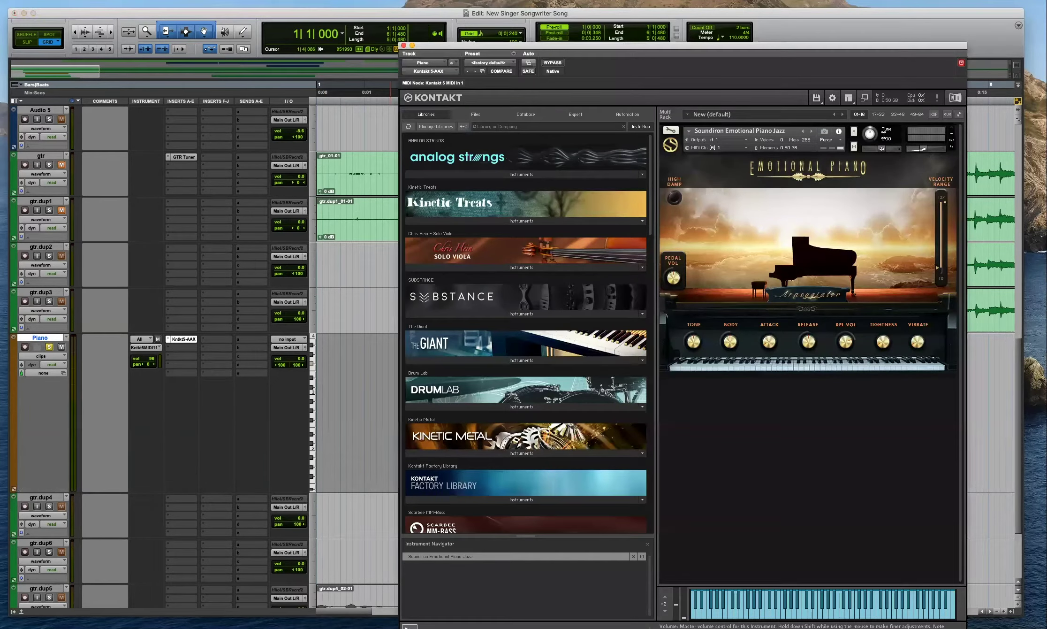
key(super+w)
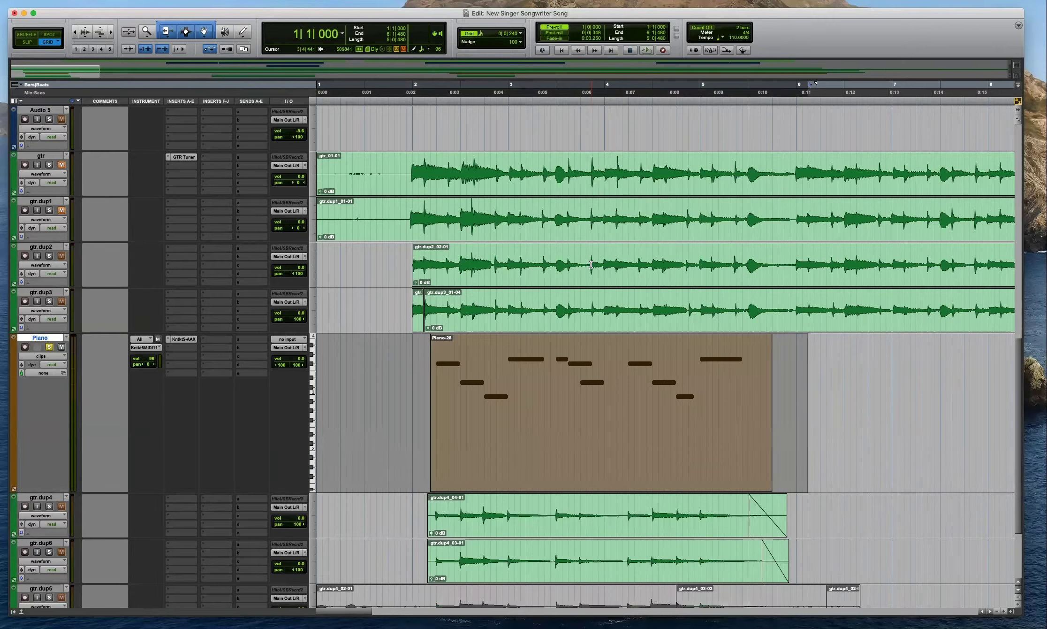
Commit the selected Piano range to a new audio track, leaving the source track active and visible.
right_click(48, 341)
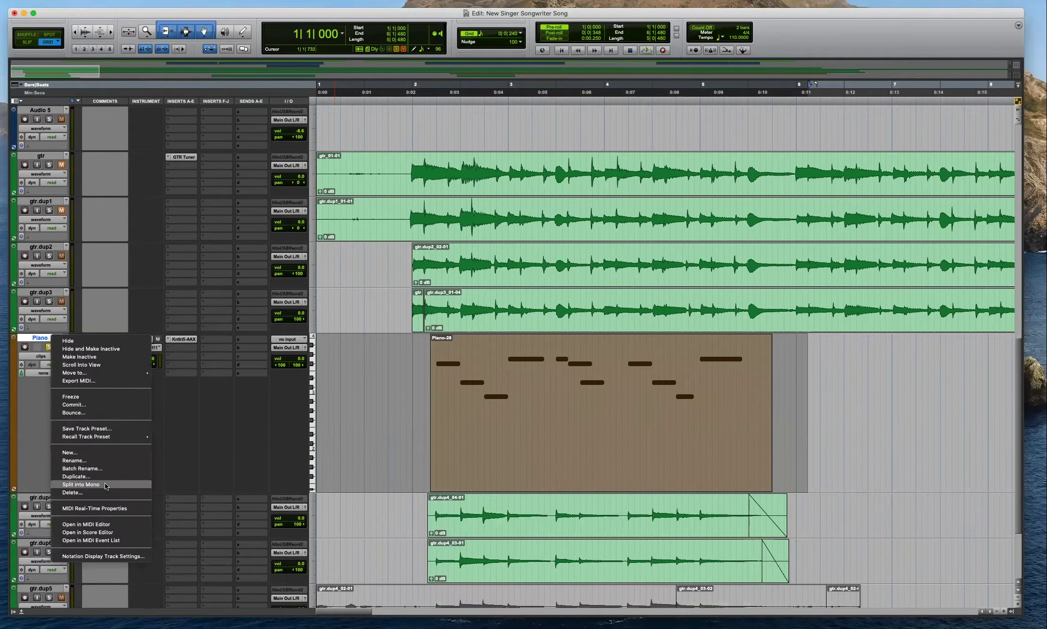
click(119, 404)
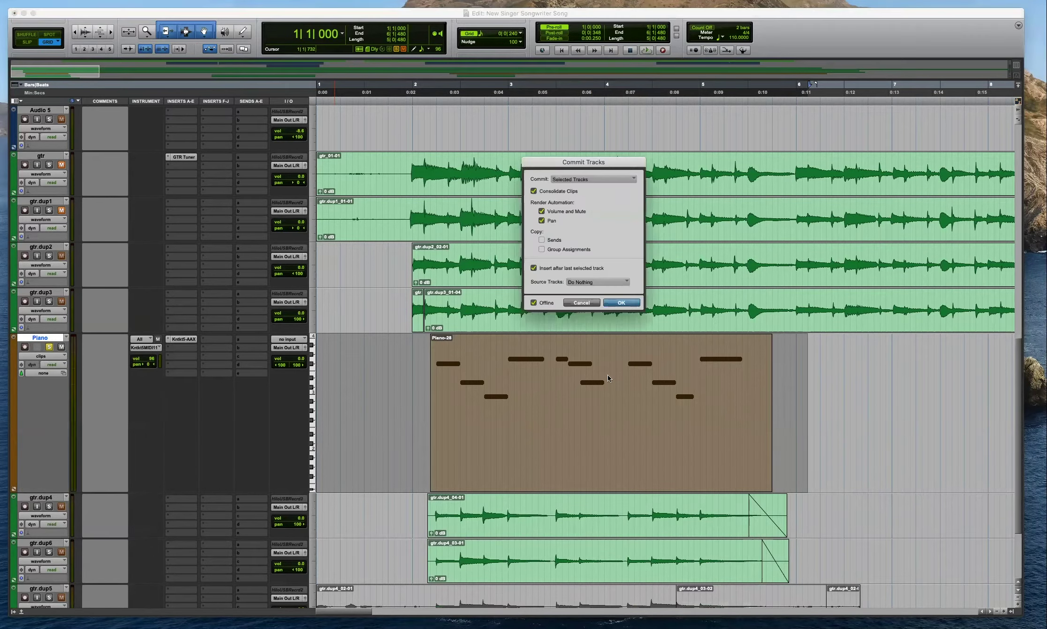
click(597, 181)
click(628, 303)
click(628, 302)
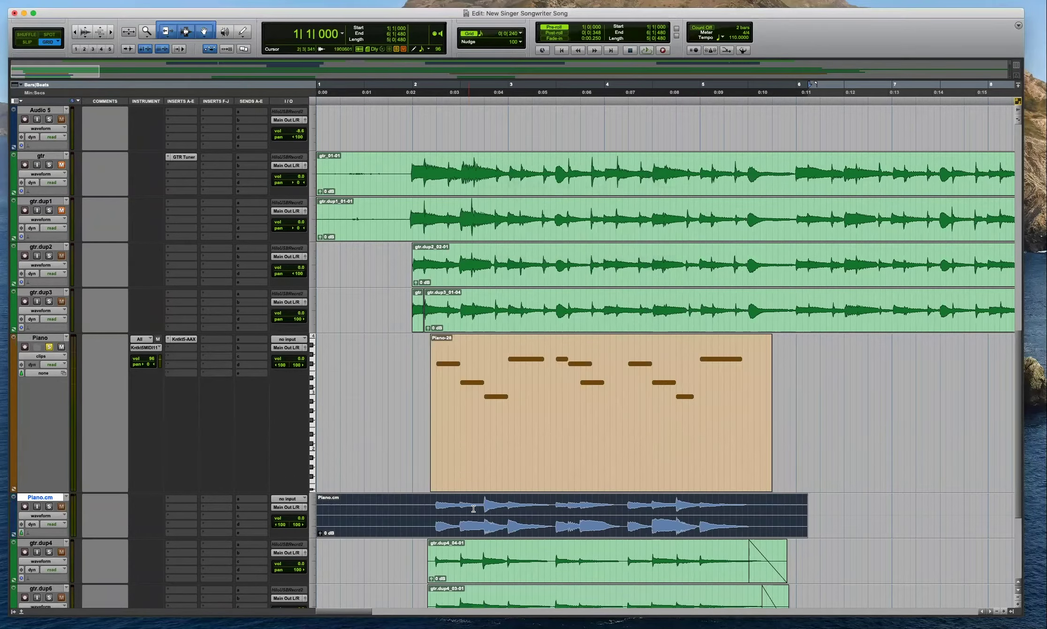
Solo the Piano.cm track instead of the Piano track and play back the committed audio.
click(432, 506)
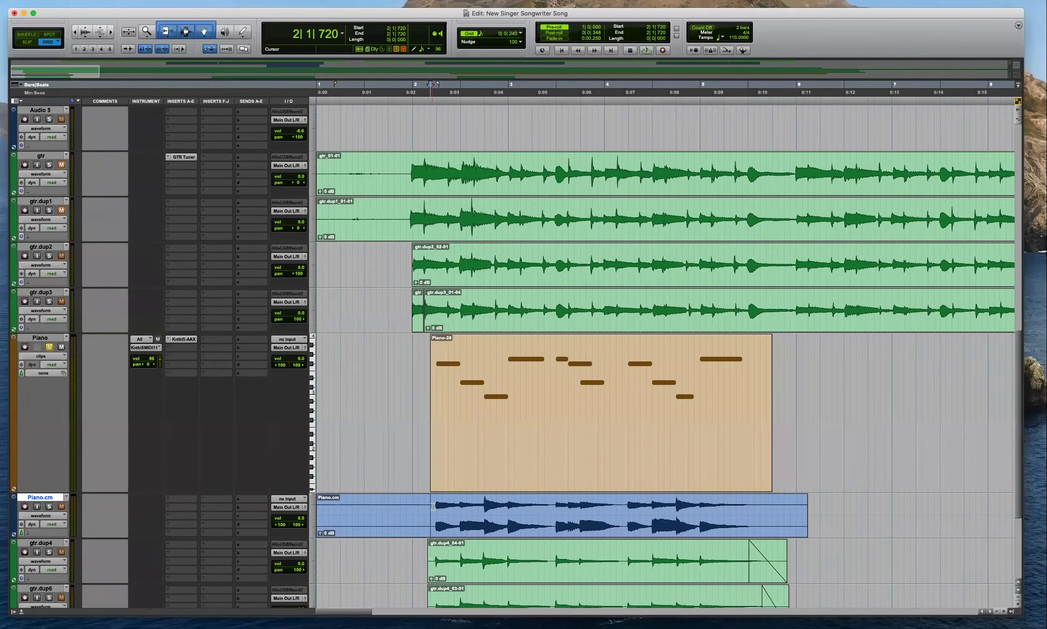
click(442, 501)
key(space)
click(49, 507)
key(super+bracketright)
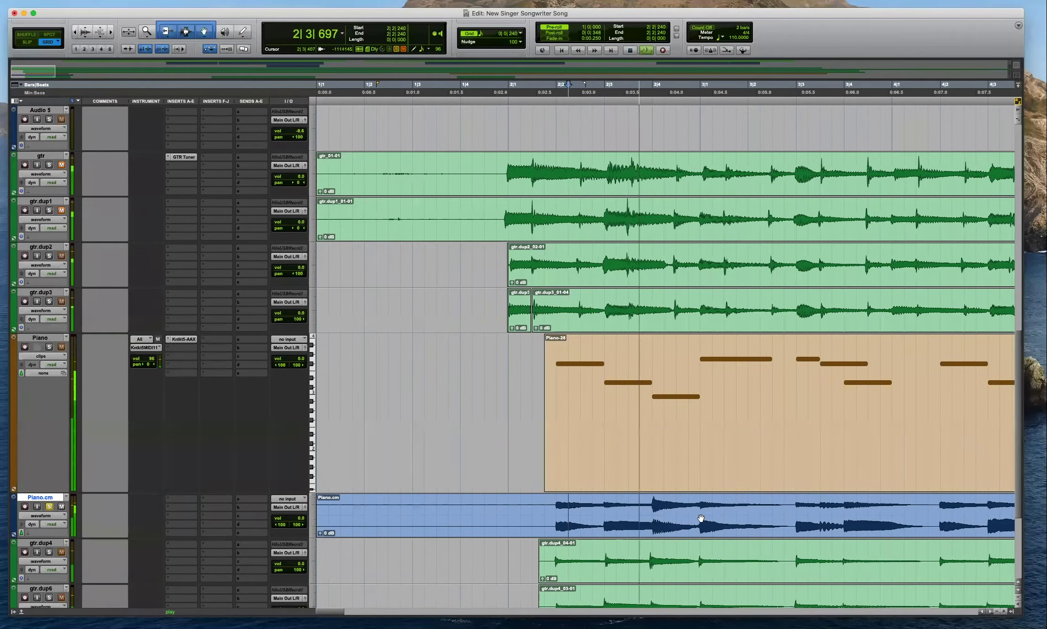
Examine the first note in the Piano.cm waveform by selecting it from 2|2|000 to 2|3|000.
click(551, 509)
key(super+bracketright)
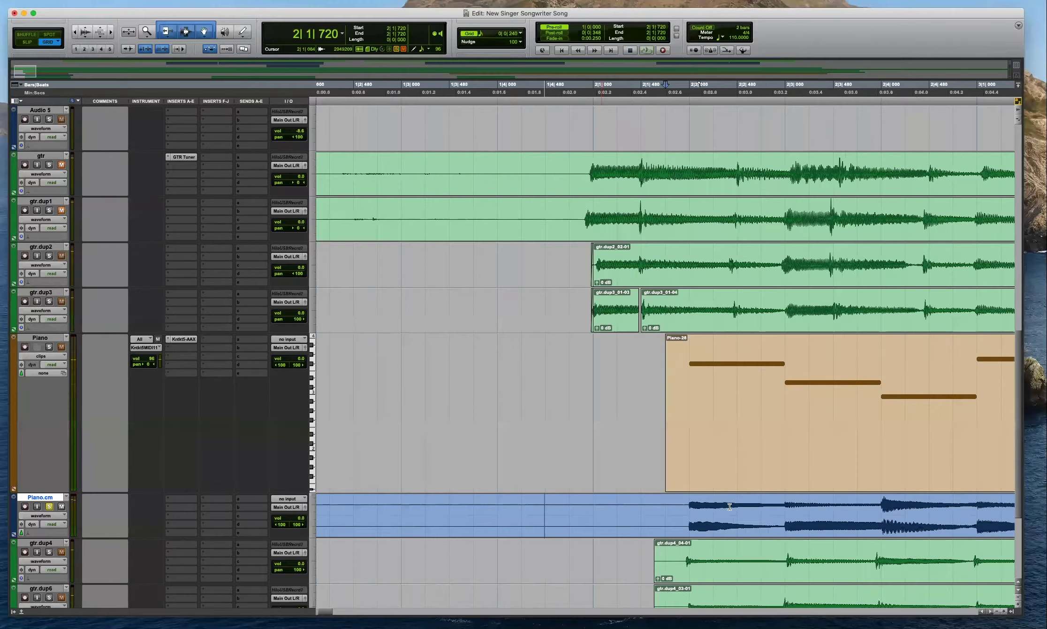
key(super+bracketleft)
drag(605, 510, 555, 510)
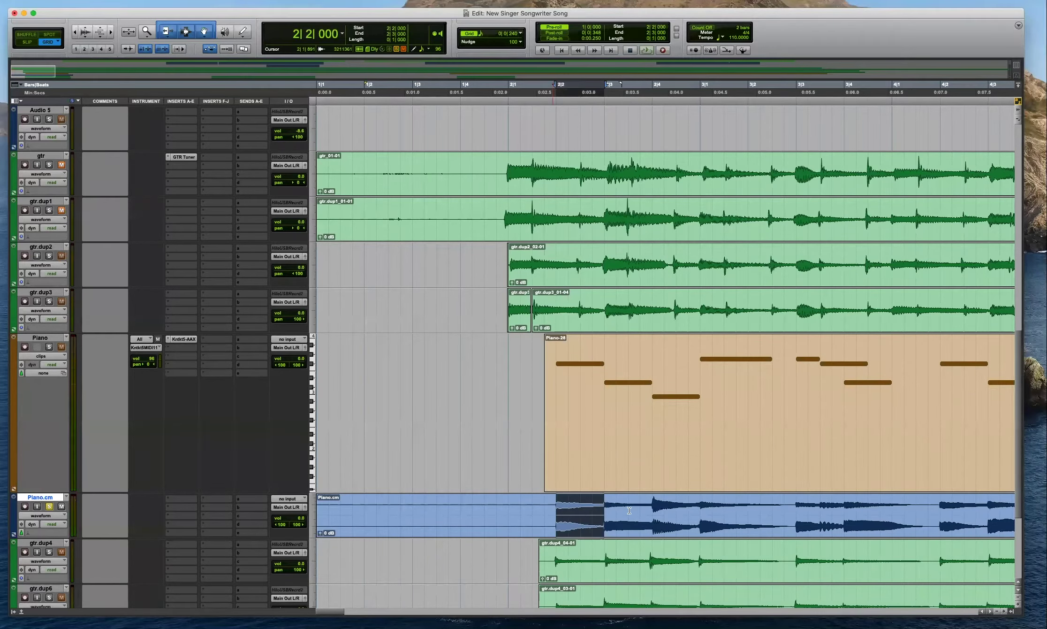
key(super+bracketleft)
Reverse the entire Piano.cm clip with the AudioSuite Reverse processor.
key(super+a)
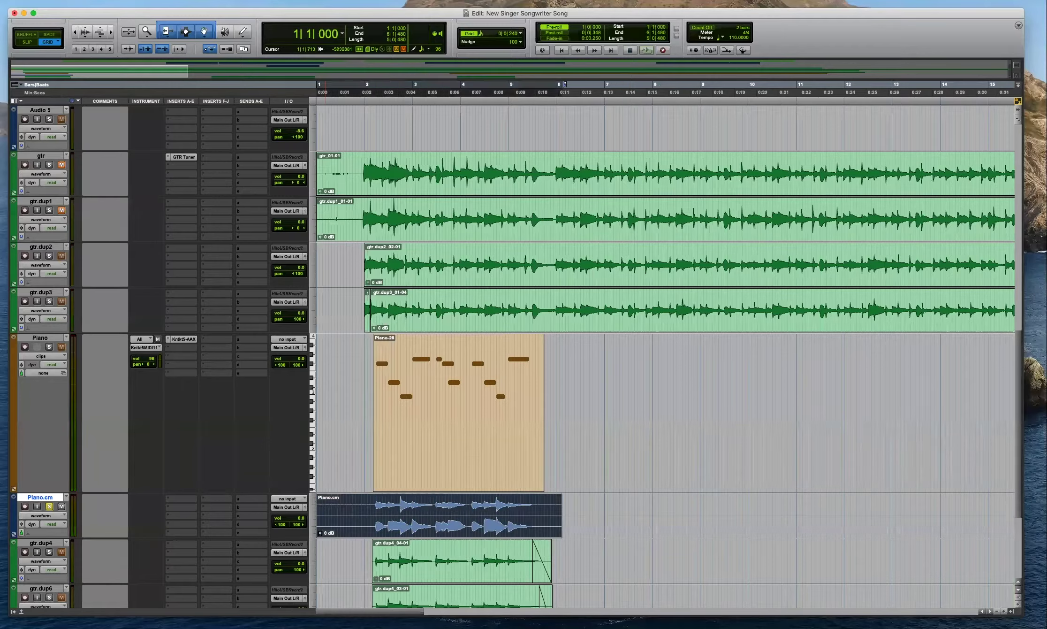
click(9, 0)
mouse_move(23, 91)
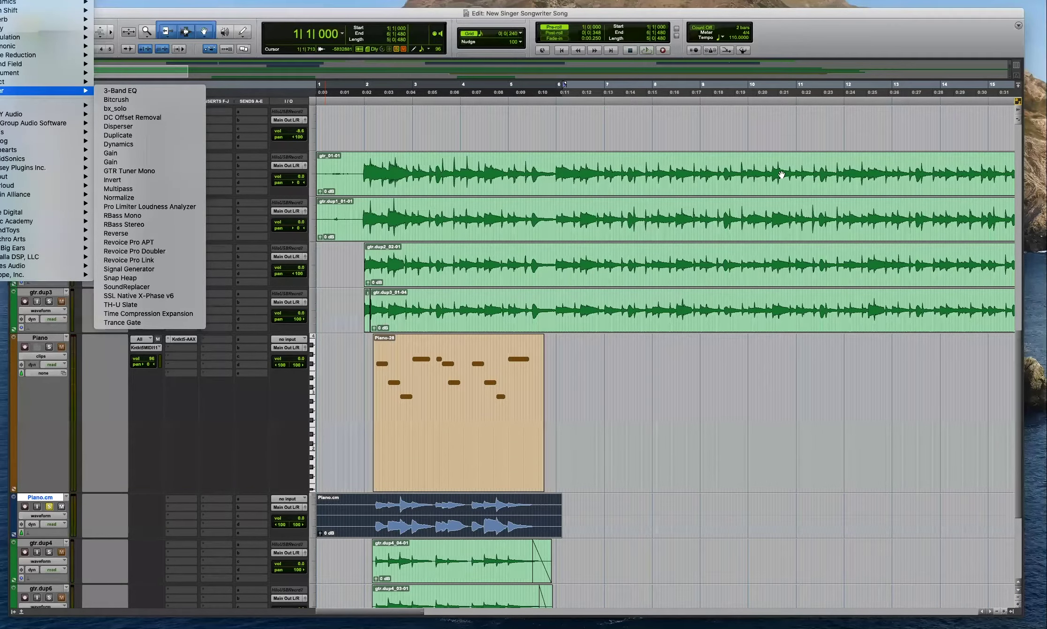
click(116, 233)
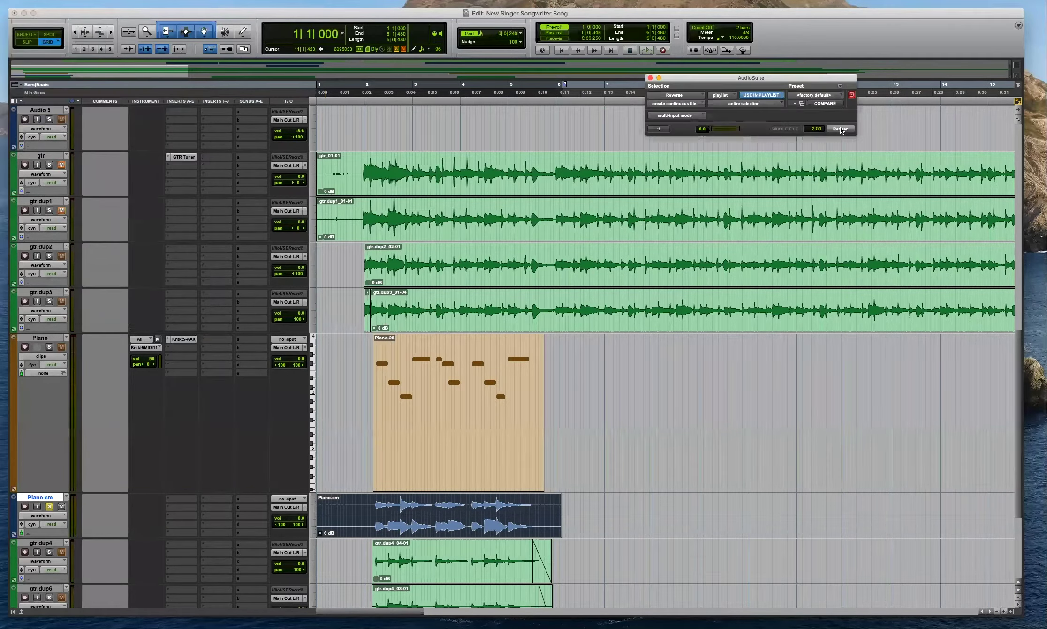
click(498, 498)
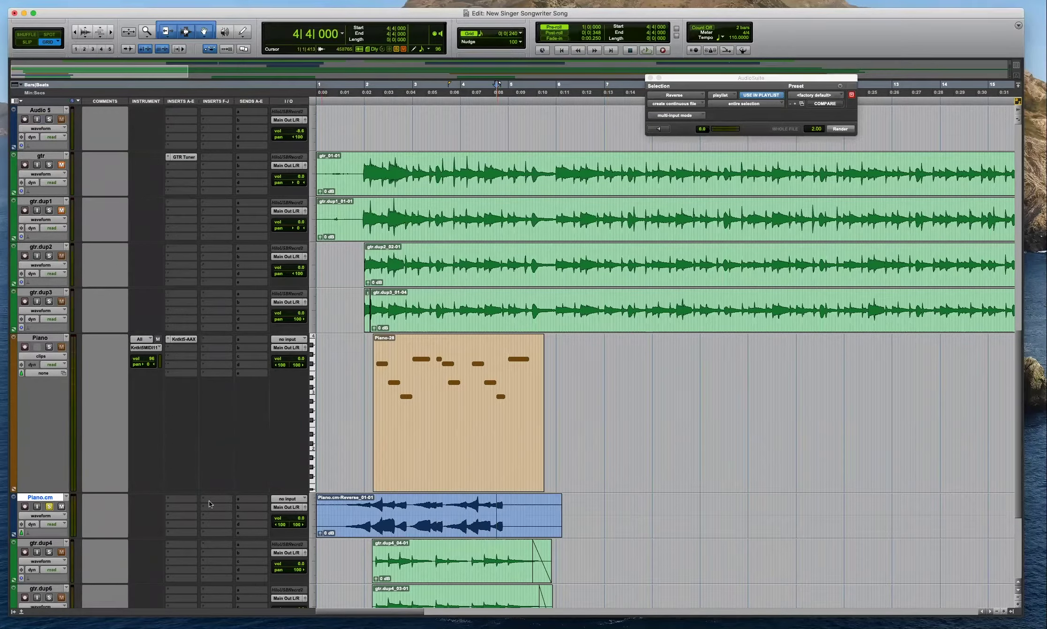
Duplicate the Piano.cm track once and move the reversed clip onto the duplicate at the same time position.
key(alt+shift+d)
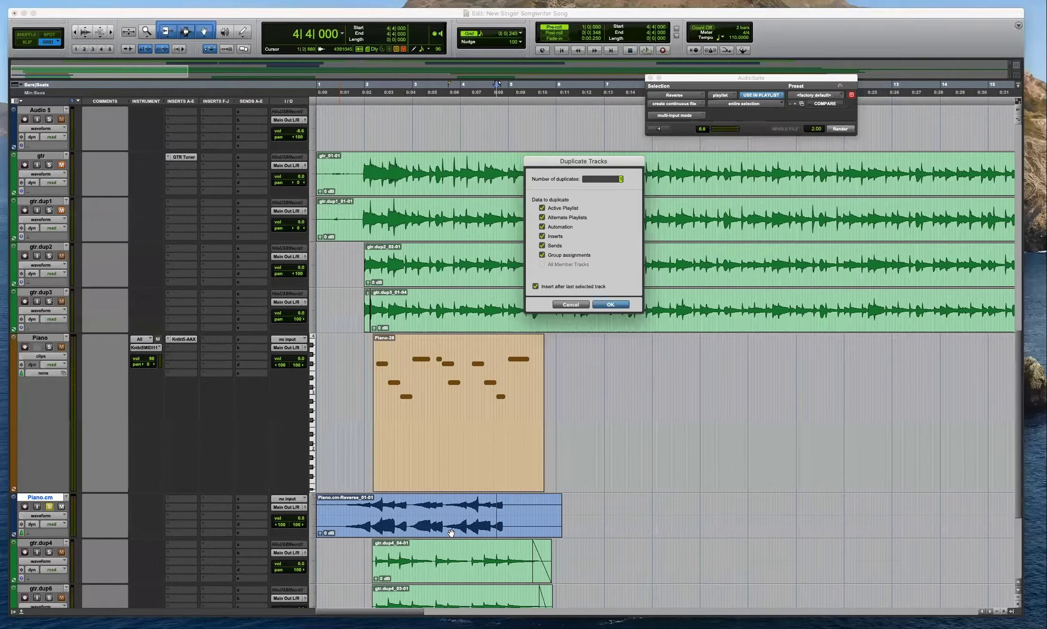
key(Return)
click(495, 504)
drag(474, 520, 473, 557)
Split the reversed piano clip on the duplicate track at 4|3|480.
click(493, 557)
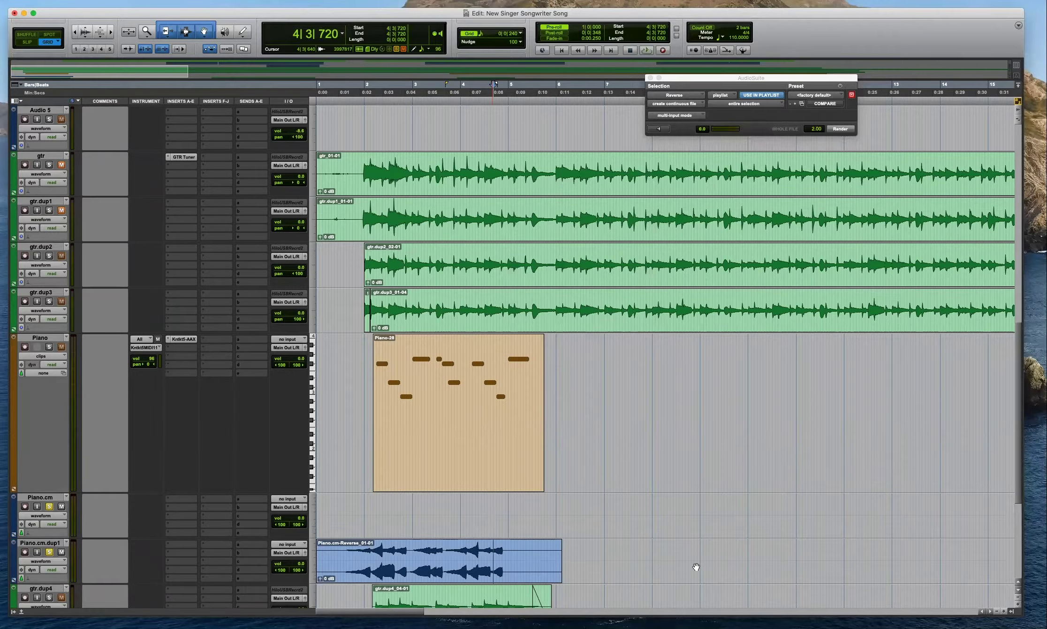
key(t)
key(t)
key(super+bracketleft)
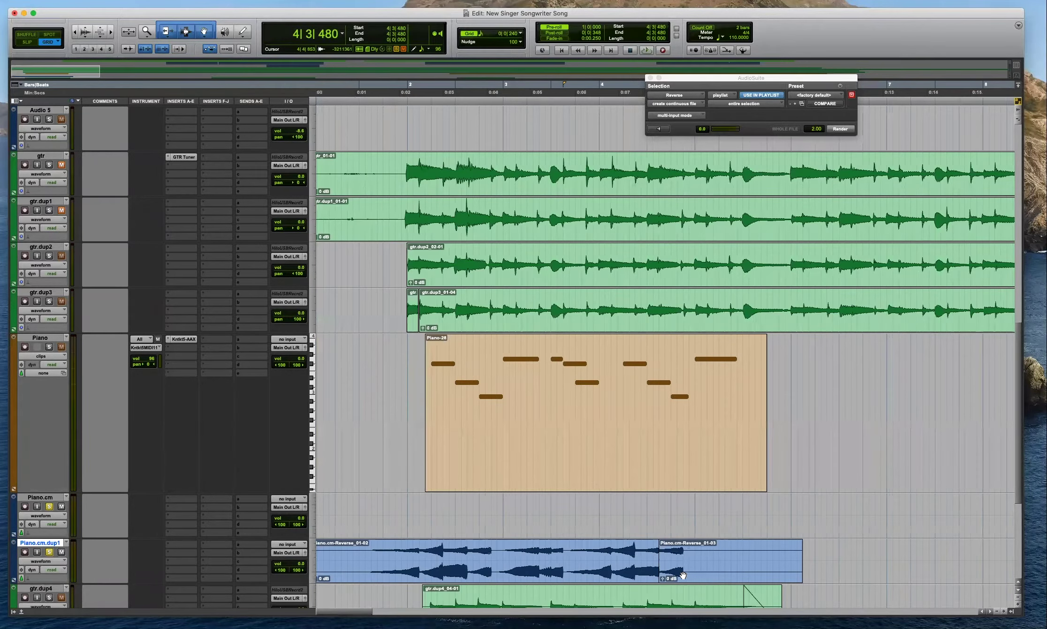
Move the first two reversed notes onto Piano.cm, starting at 2|1|000 and 2|2|000, with each one beat long.
click(676, 574)
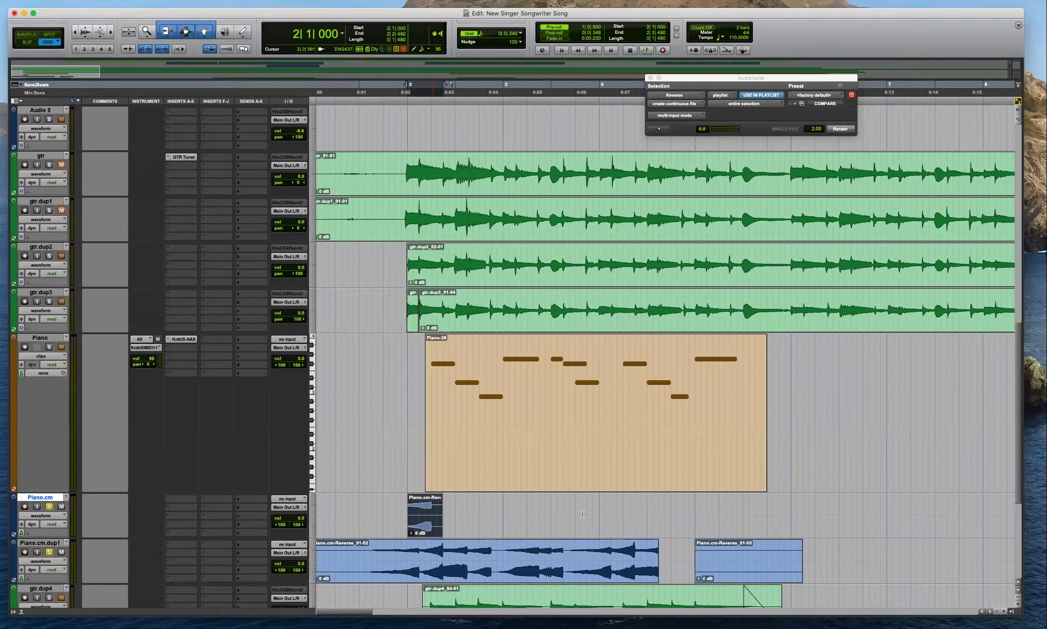
key(super+bracketright)
key(super+bracketleft)
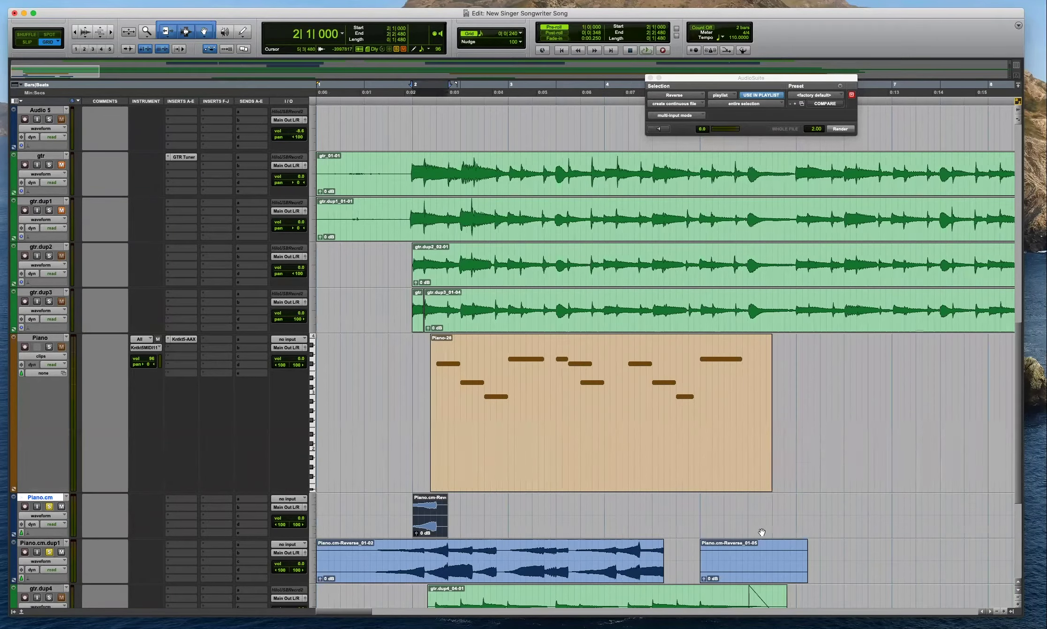
drag(660, 545, 452, 517)
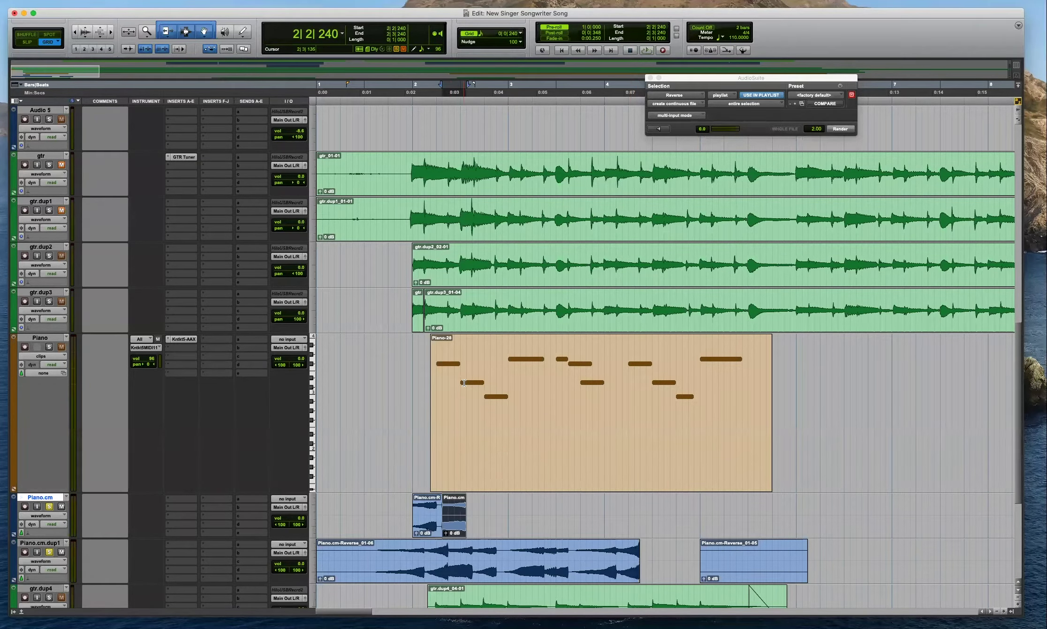
key(super+bracketright)
drag(591, 524, 580, 524)
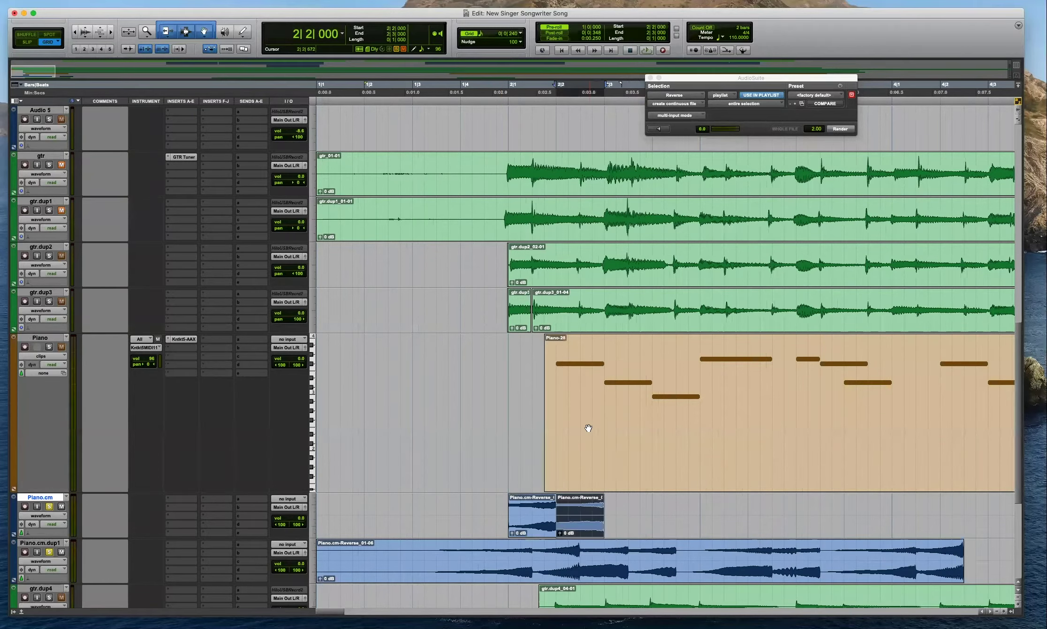
Split off the next two reversed notes from Piano.cm.dup1 and place them on Piano.cm at 2|3|000 and 2|4|000.
key(super+bracketleft)
drag(630, 581, 526, 522)
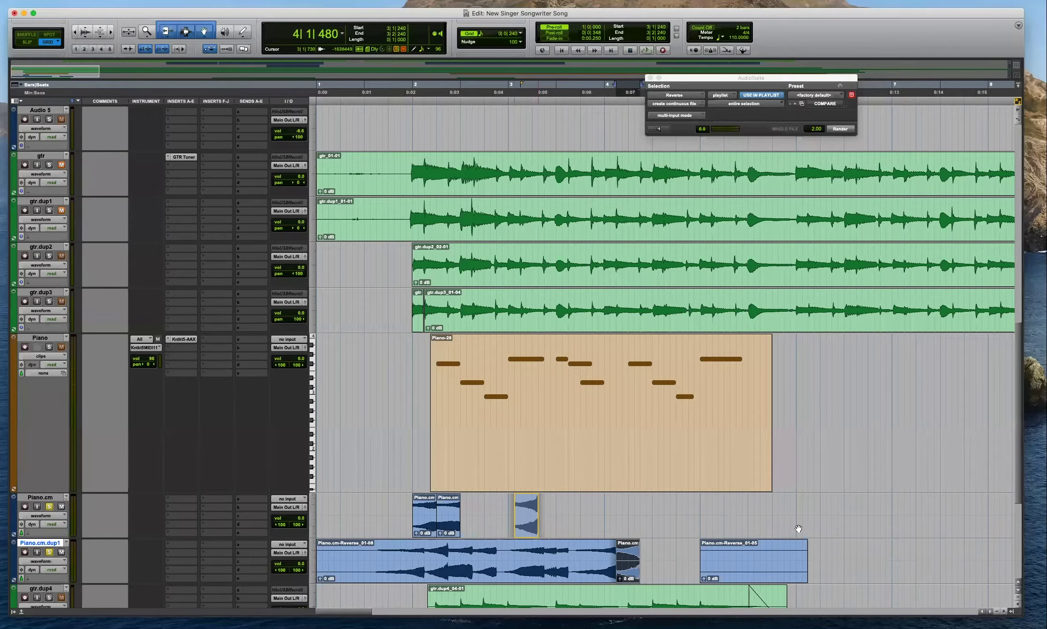
click(569, 575)
key(b)
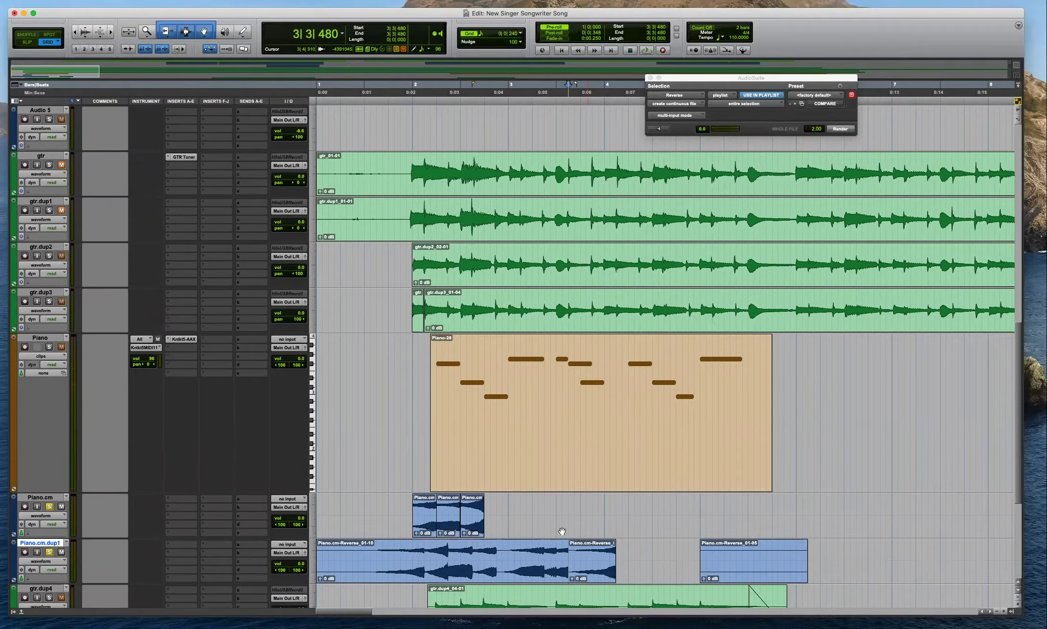
drag(490, 523, 517, 523)
Duplicate the Piano.cm track once, including its playlists, automation, inserts, sends and group assignments.
key(t)
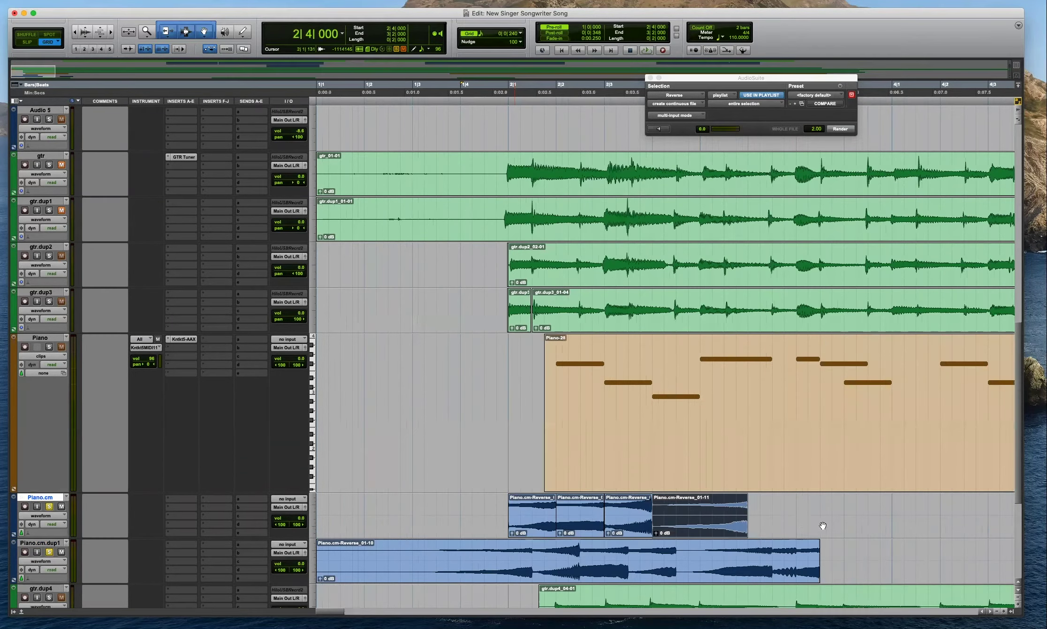
key(t)
drag(715, 524, 808, 518)
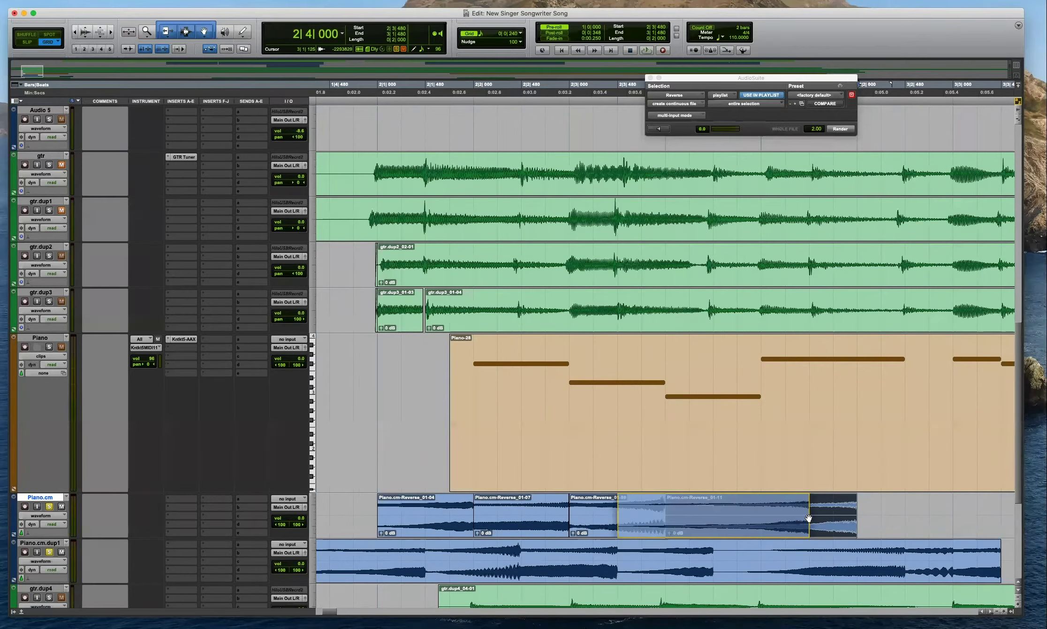
key(alt+shift+d)
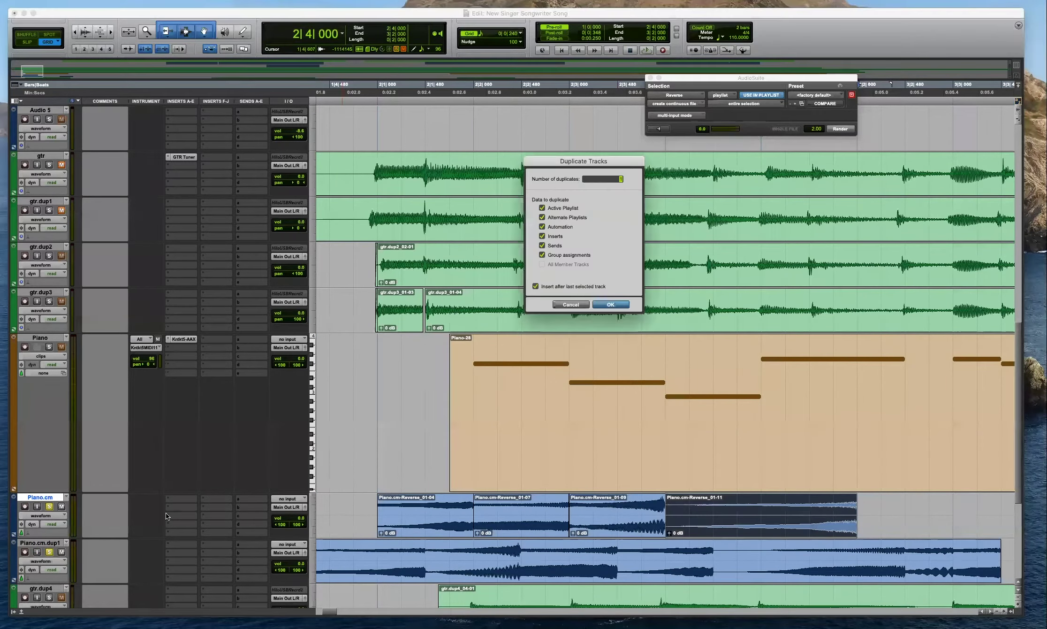
key(Return)
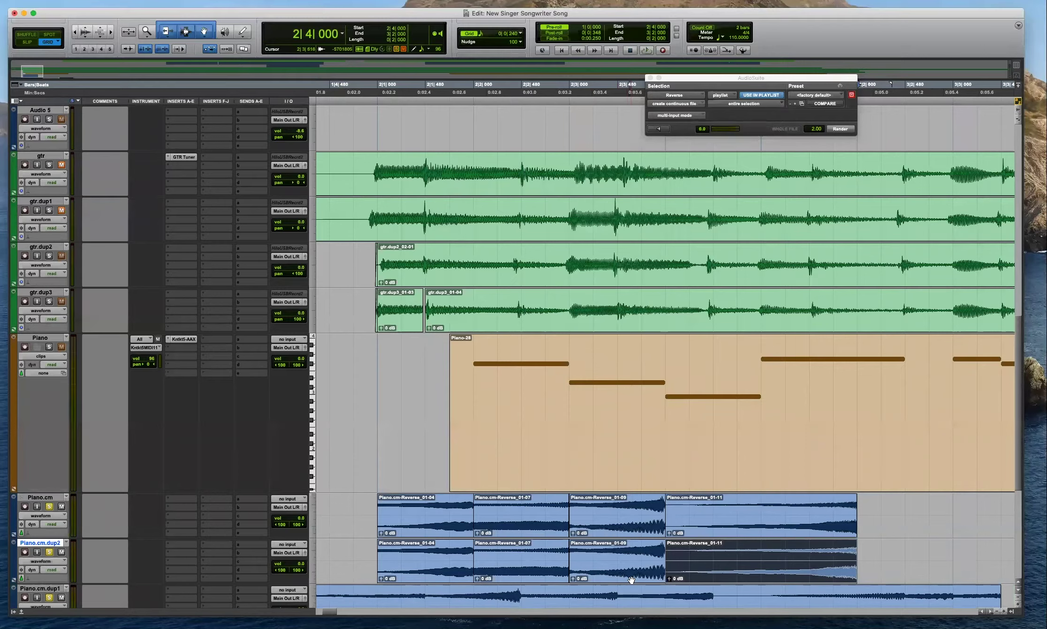
Keep only the fourth reversed note on Piano.cm.dup2 and delete that note from Piano.cm.
key(Delete)
click(499, 567)
key(Delete)
click(452, 569)
key(Delete)
drag(732, 567, 633, 568)
click(787, 516)
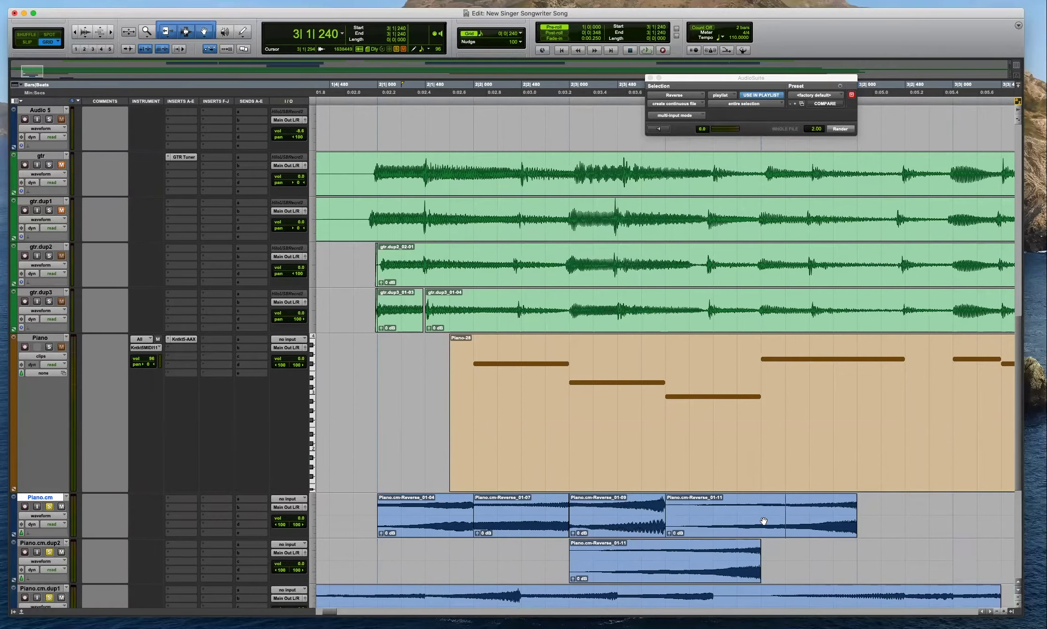
click(764, 521)
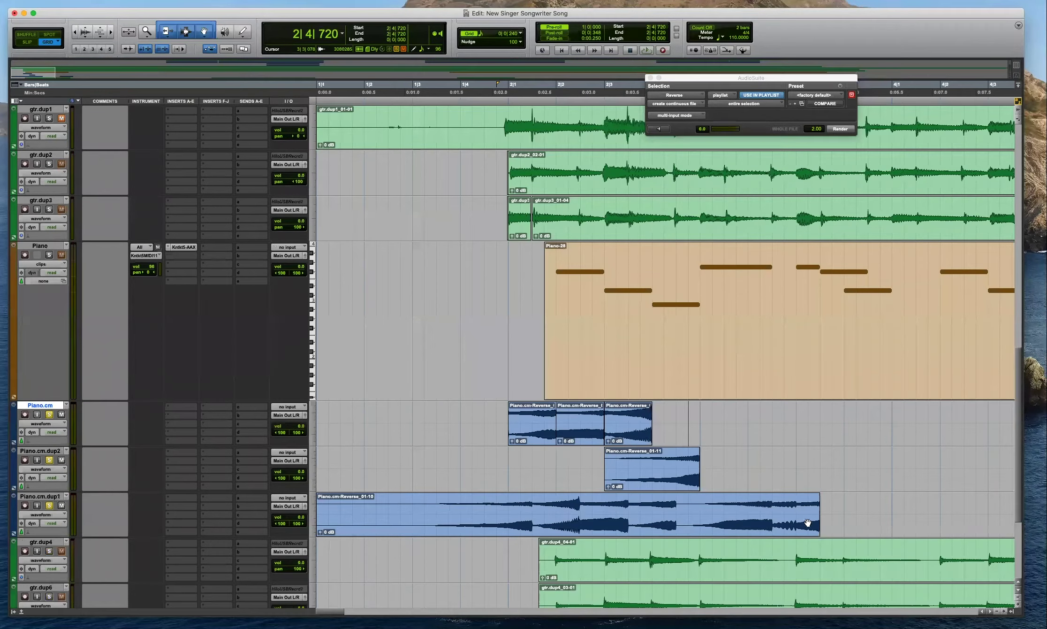
Position the Piano.cm.dup2 note at 2|4|000 and transfer the last note of Piano.cm.dup1 to Piano.cm at 3|2|480.
drag(807, 522, 784, 433)
key(t)
drag(511, 489, 608, 488)
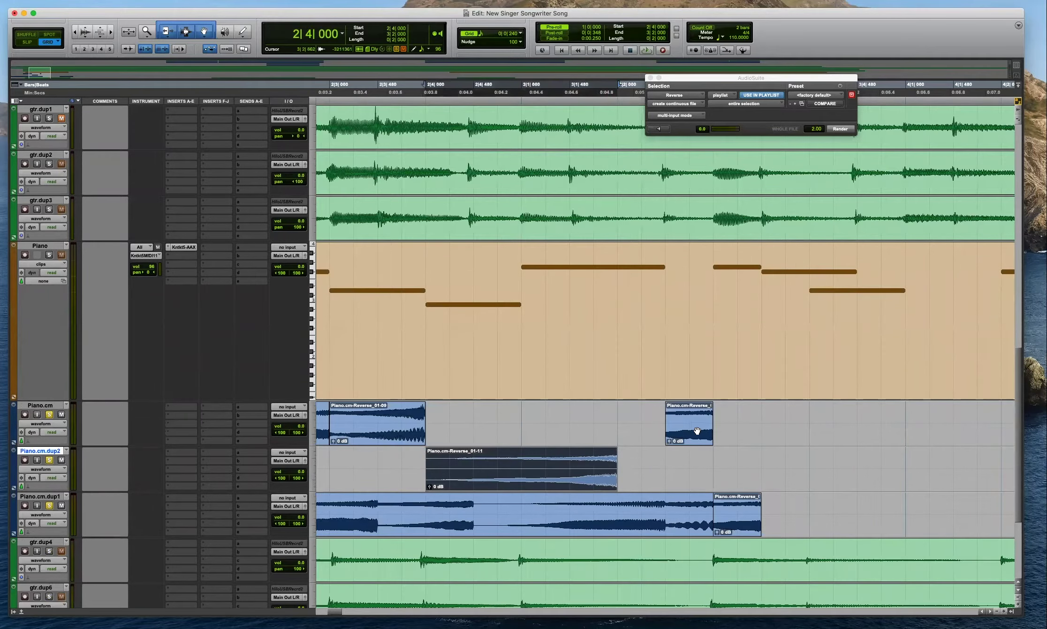
key(super+alt+z)
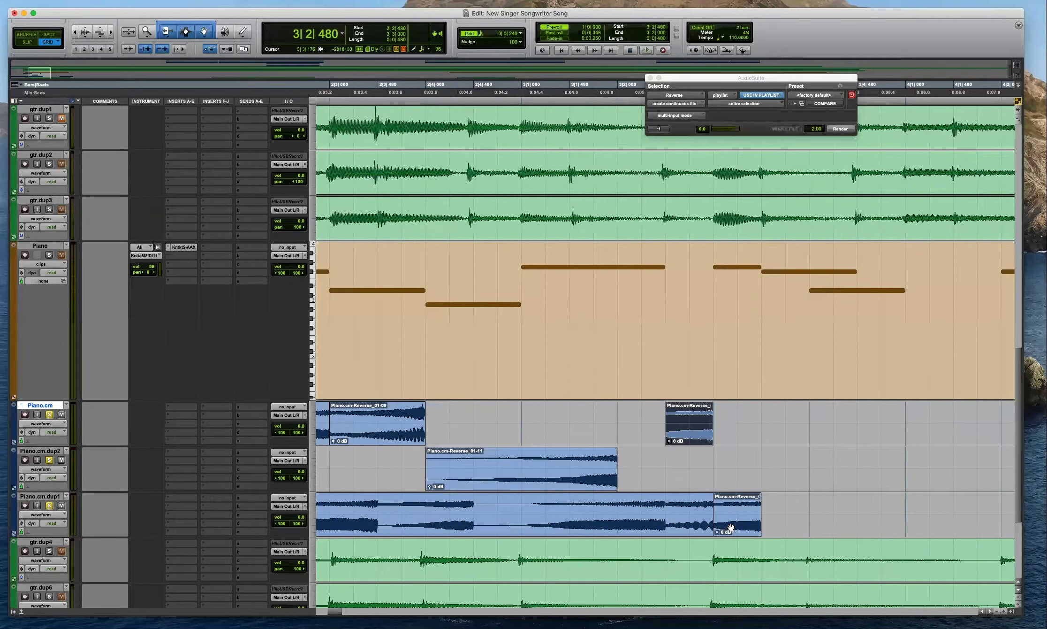
click(735, 529)
key(BackSpace)
Split two more notes off Piano.cm.dup1, placing them at 3|3|000 on Piano.cm and 3|2|720 on Piano.cm.dup2.
click(669, 503)
key(b)
drag(690, 522, 740, 430)
click(624, 526)
click(491, 512)
drag(536, 521, 757, 454)
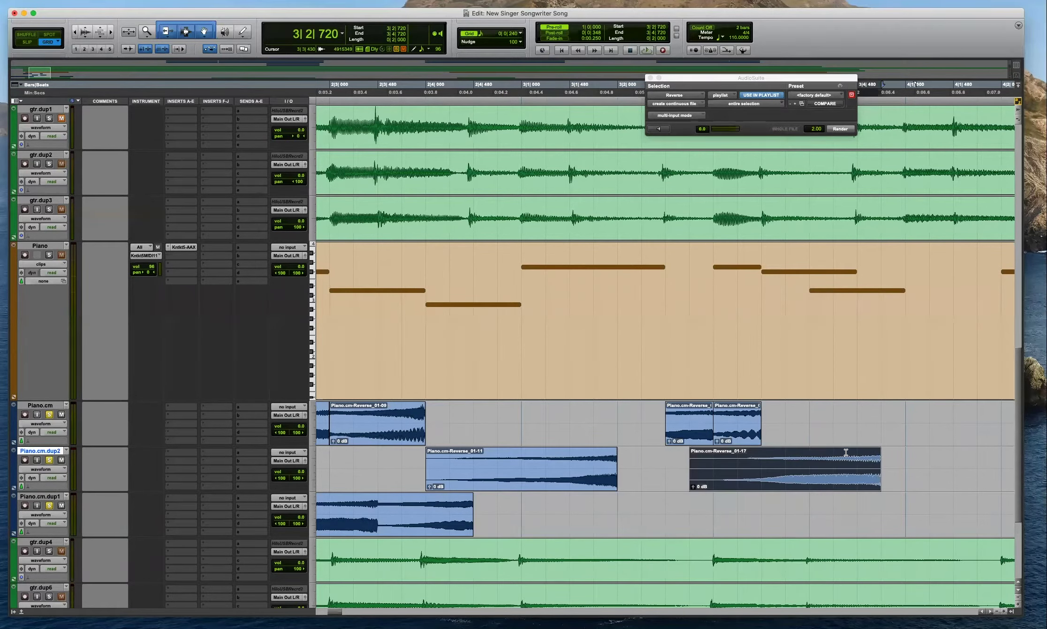
Split the following two notes off Piano.cm.dup1, placing them at 4|1|240 on Piano.cm and 4|2|000 on Piano.cm.dup2.
key(r)
click(522, 509)
key(b)
drag(558, 528, 798, 423)
click(474, 500)
key(b)
drag(488, 518, 846, 463)
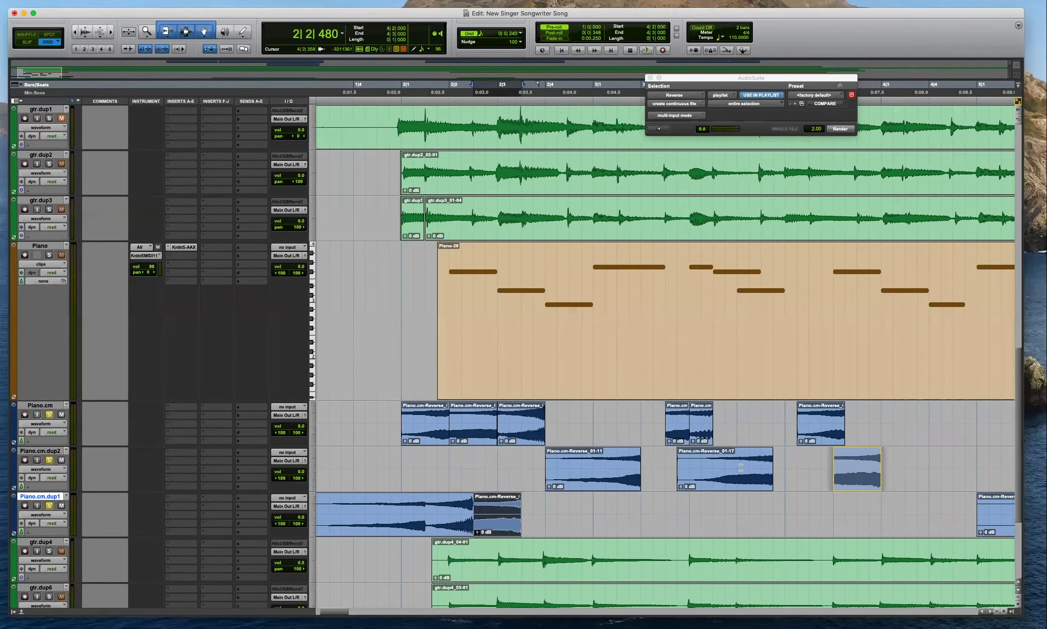
Split the next reversed note off Piano.cm.dup1 and place it at 4|3|000 on Piano.cm.
click(429, 507)
key(b)
drag(445, 527, 902, 407)
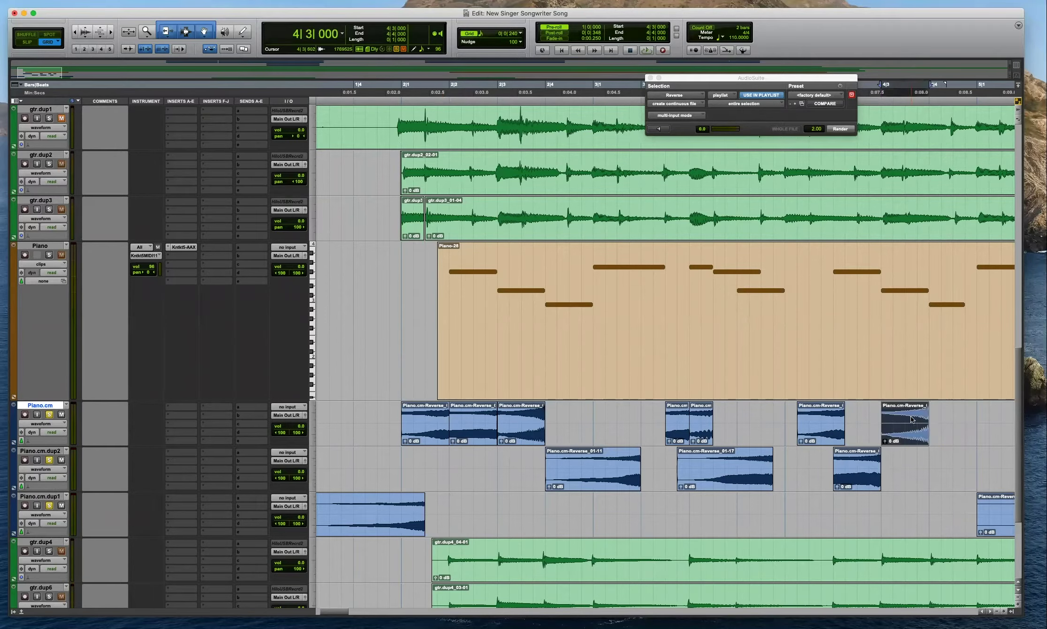
Move the remaining reversed clip on Piano.cm.dup1 to end at 5|1|000 and remove the silent clip after it.
key(r)
drag(411, 526, 679, 535)
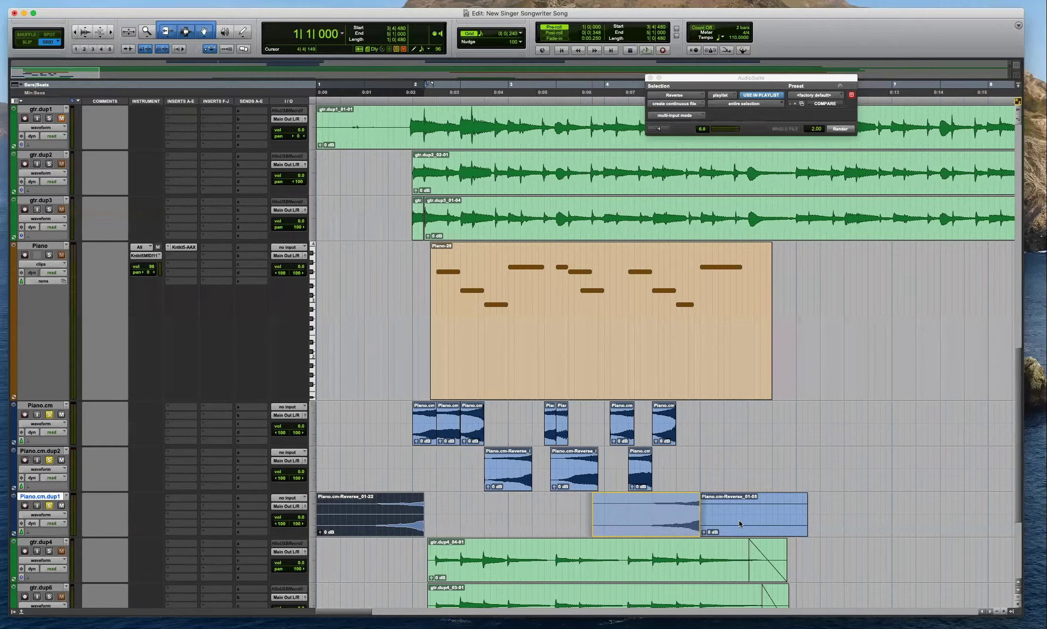
click(699, 459)
key(t)
key(r)
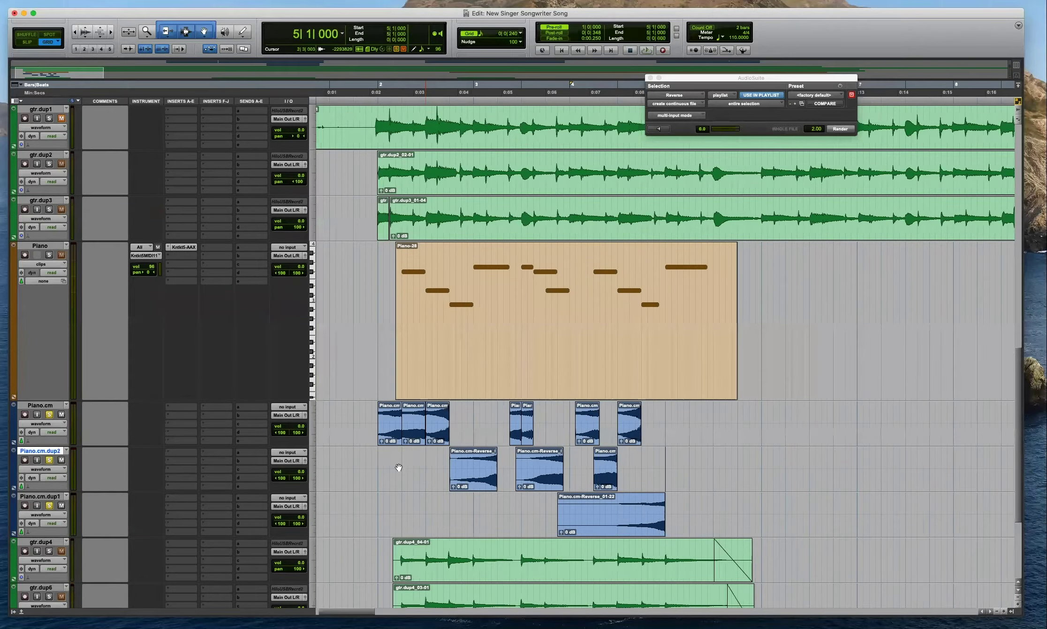
Play the soloed reversed piano tracks from the beginning of the song.
click(377, 464)
key(t)
key(space)
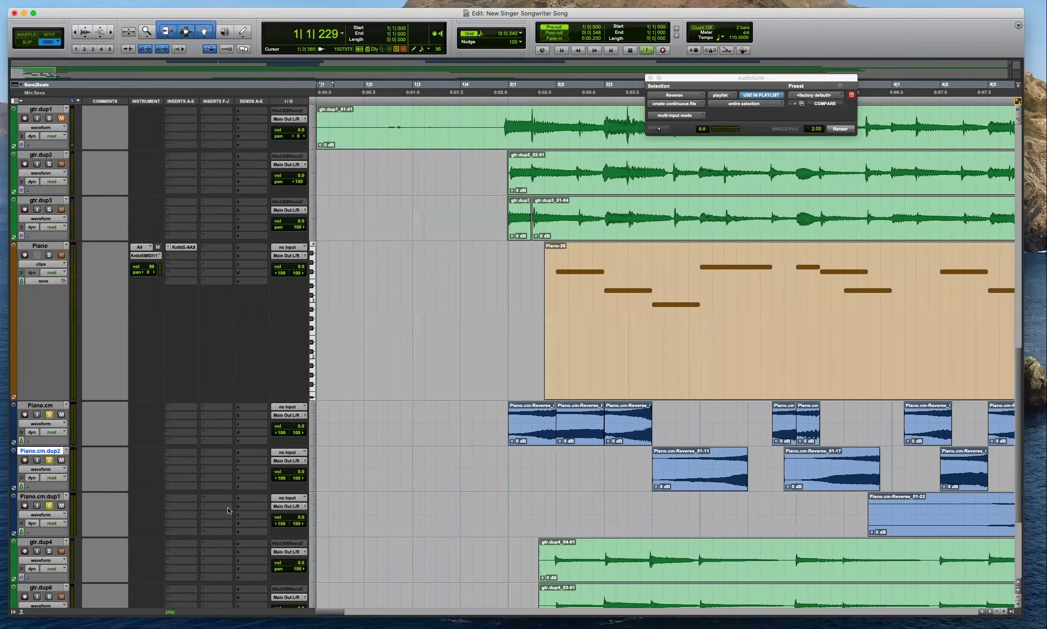
key(r)
Unsolo the three reversed piano tracks and play the intro from the beginning with the full arrangement.
key(Return)
click(46, 496)
shift+click(48, 406)
key(shift+s)
key(space)
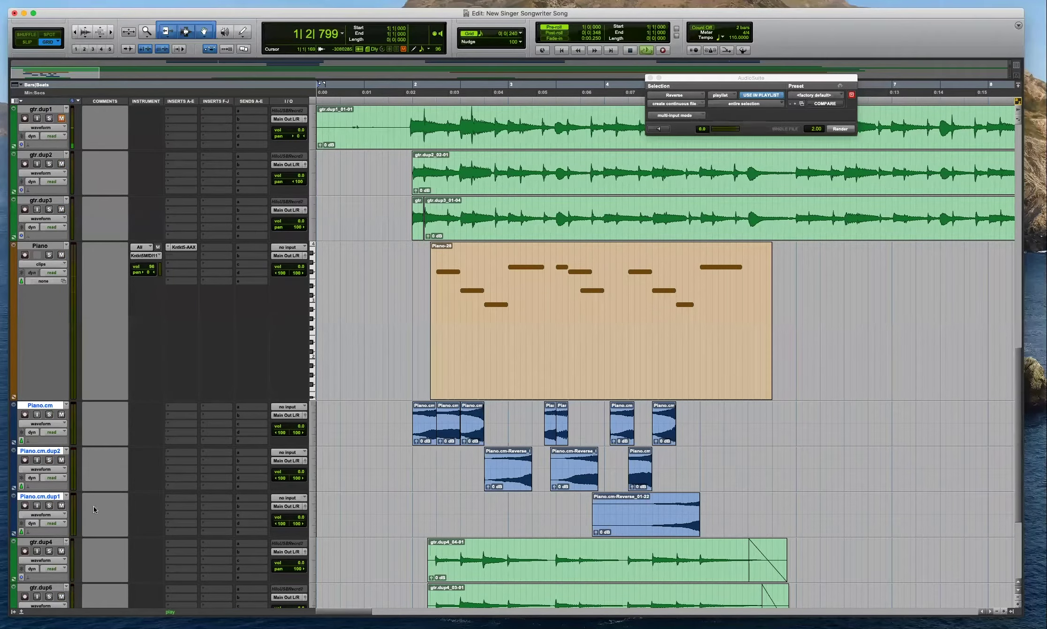
key(super+bracketright)
key(super+bracketleft)
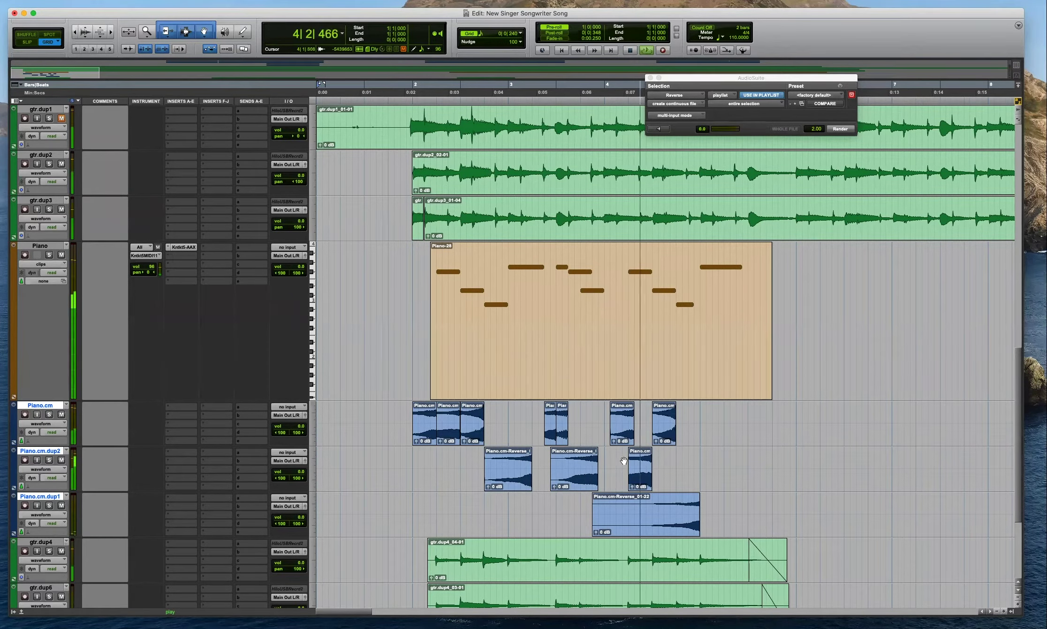
key(space)
Check the reversed note at 4|1|240 and play the passage from 4|1|480.
click(624, 429)
key(super+bracketright)
key(super+bracketright)
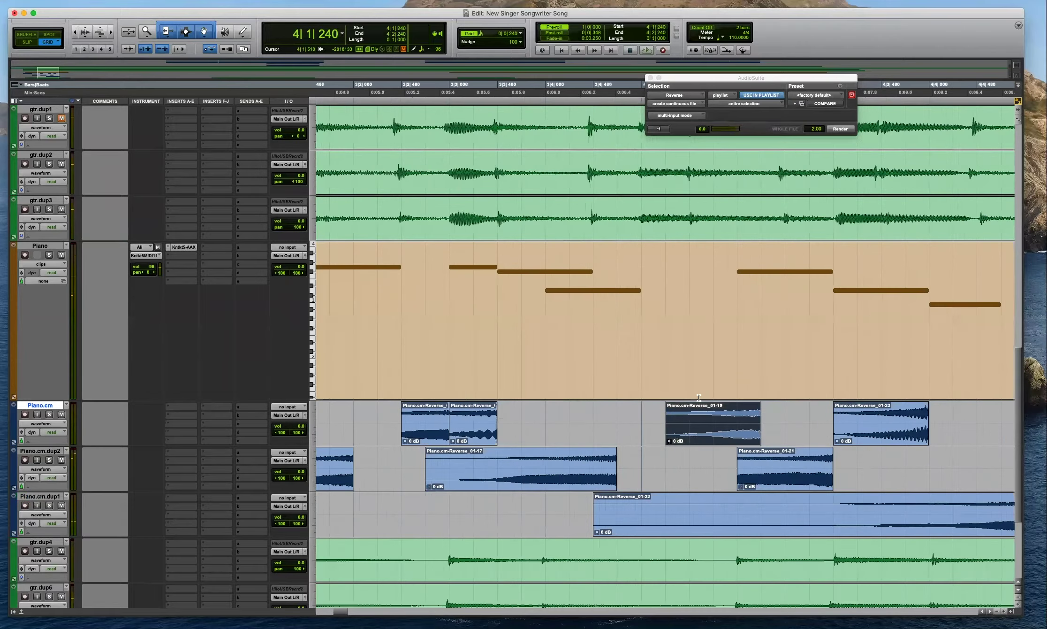
key(super+bracketleft)
click(667, 345)
click(679, 297)
key(space)
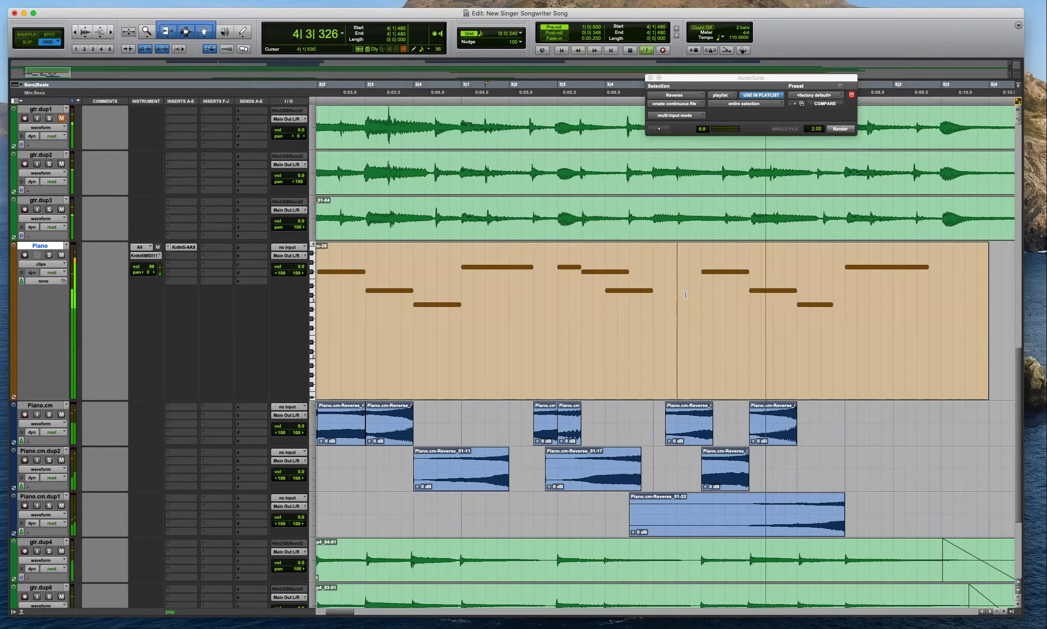
key(super+bracketleft)
key(space)
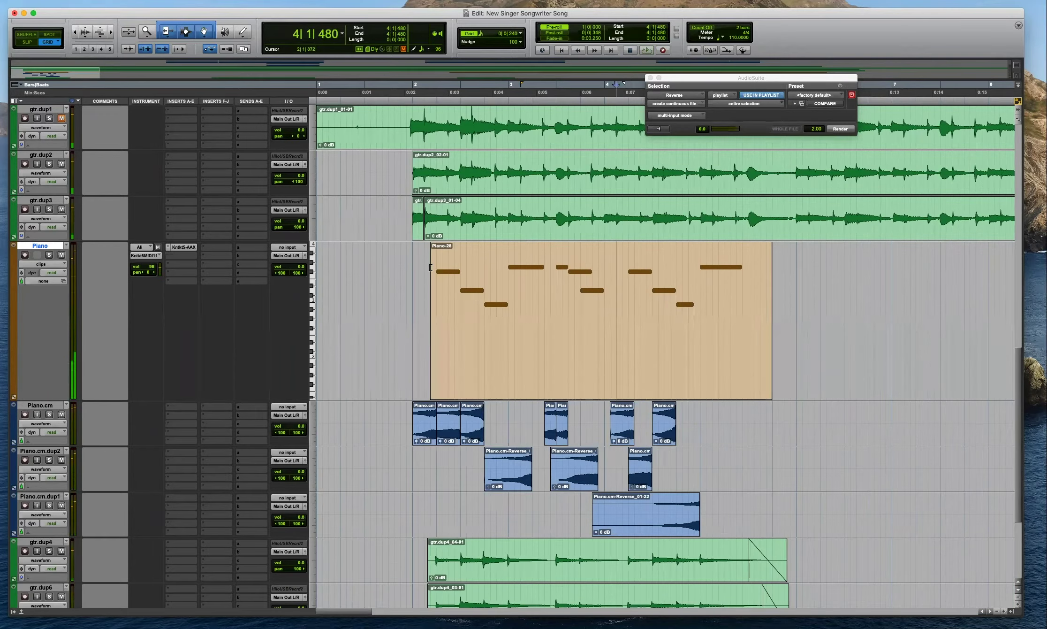
Play the intro up to bar 2 and examine the join between the first two reversed notes at 2|2|000.
click(414, 354)
key(super+bracketright)
key(super+bracketright)
key(space)
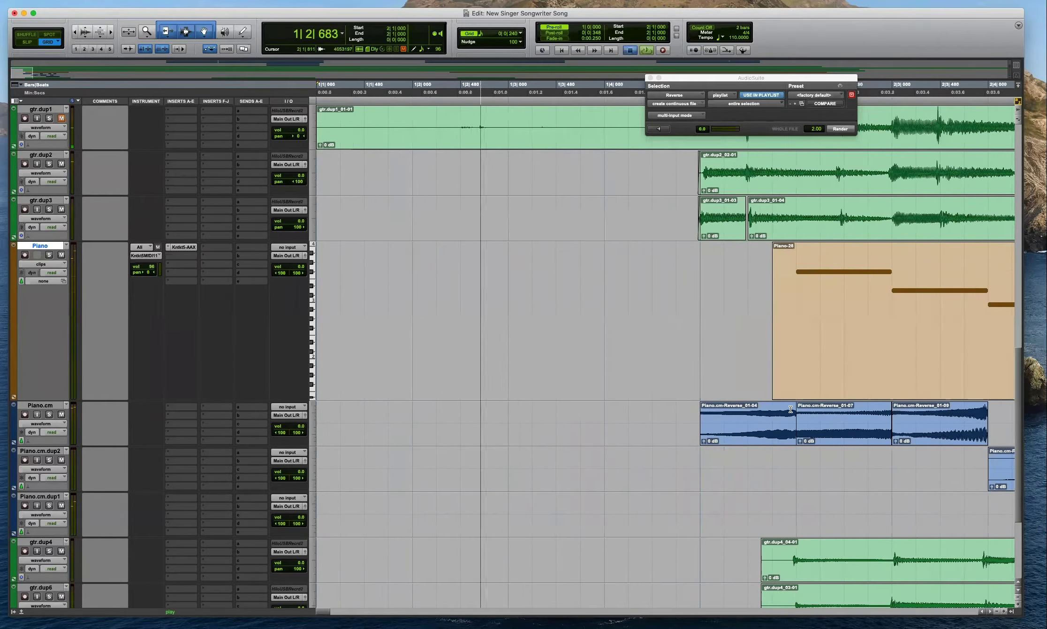
key(space)
click(794, 431)
click(799, 308)
key(super+bracketleft)
key(super+bracketright)
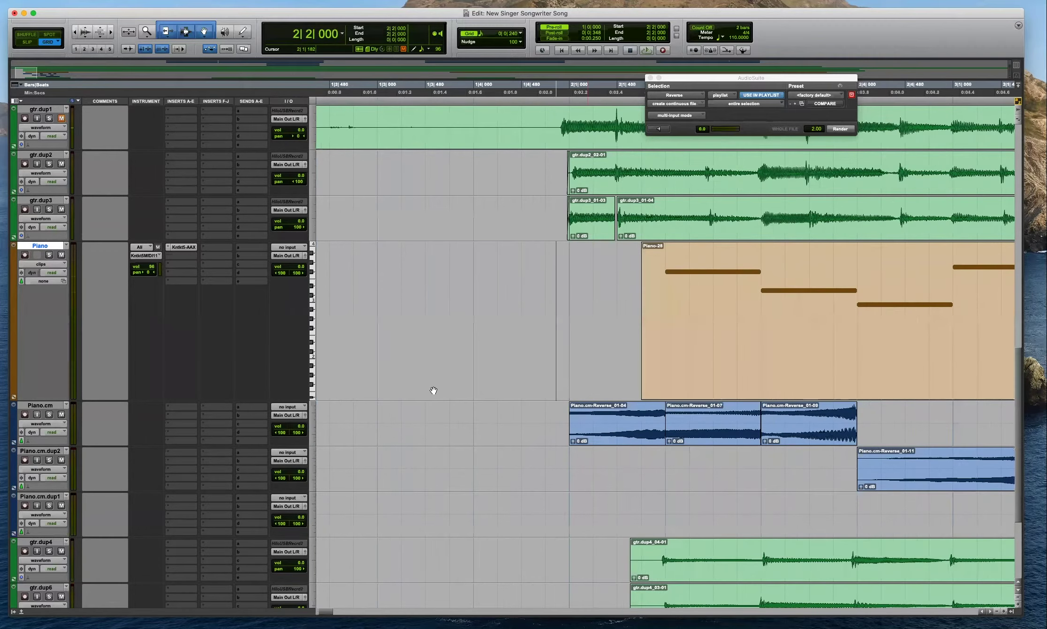
Move the first reversed note from Piano.cm to Piano.cm.dup2, starting at 2|1|113 in Slip mode.
click(662, 404)
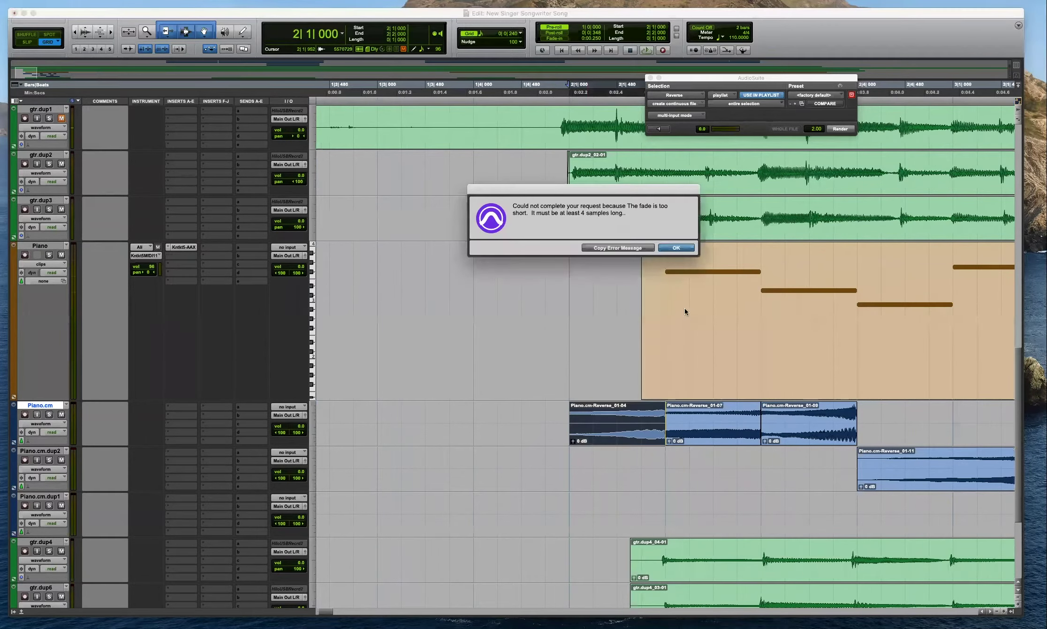
click(662, 249)
drag(642, 428, 648, 486)
key(F2)
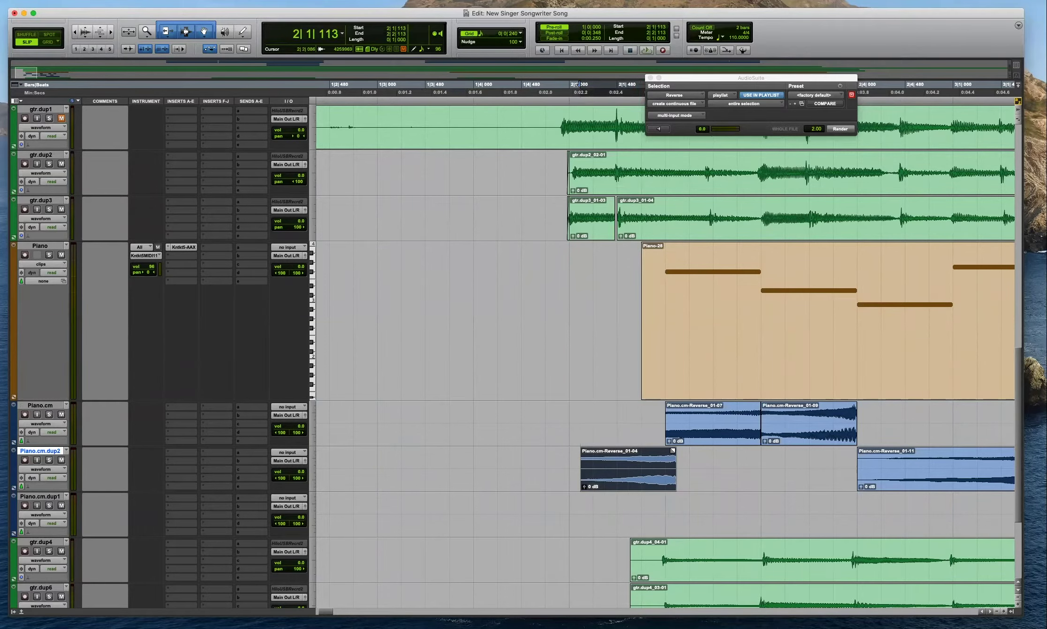
Add fade-ins to the first two reversed notes and play the passage back.
click(659, 421)
key(space)
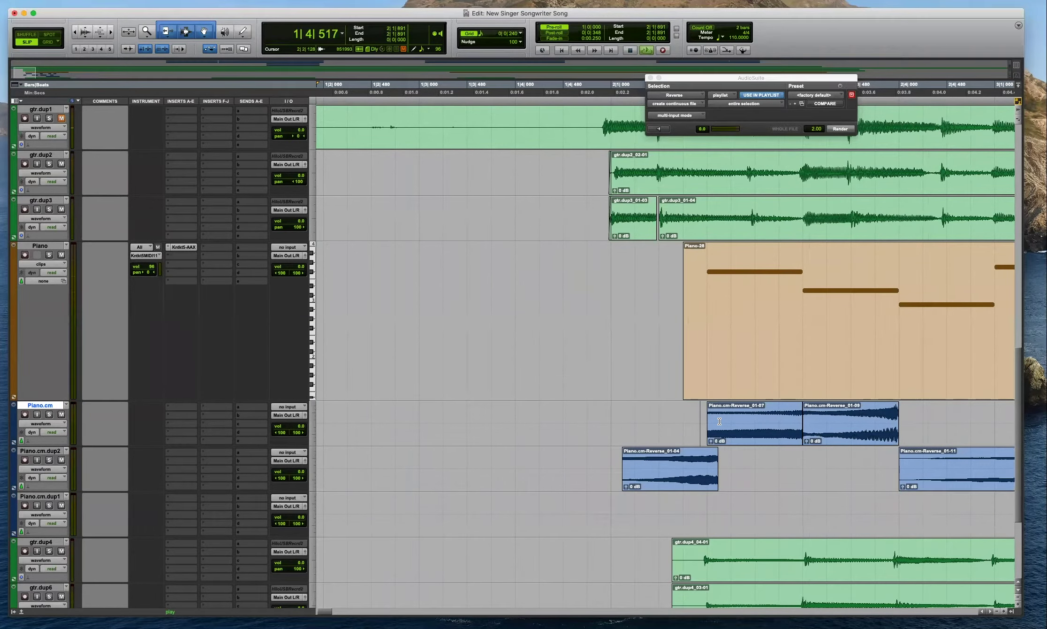
drag(552, 406, 568, 411)
click(528, 422)
key(space)
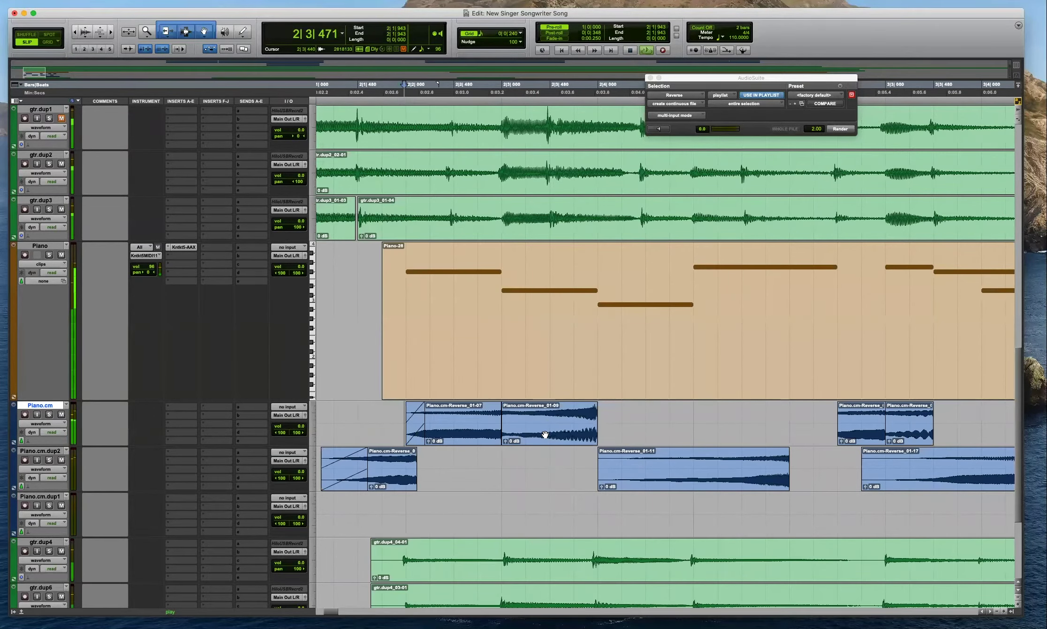
Fade out the end of the second reversed note, fade in the third note on Piano.cm, and play the result.
key(space)
mouse_move(506, 409)
mouse_down()
mouse_move(546, 418)
mouse_move(492, 413)
mouse_up()
click(492, 457)
key(space)
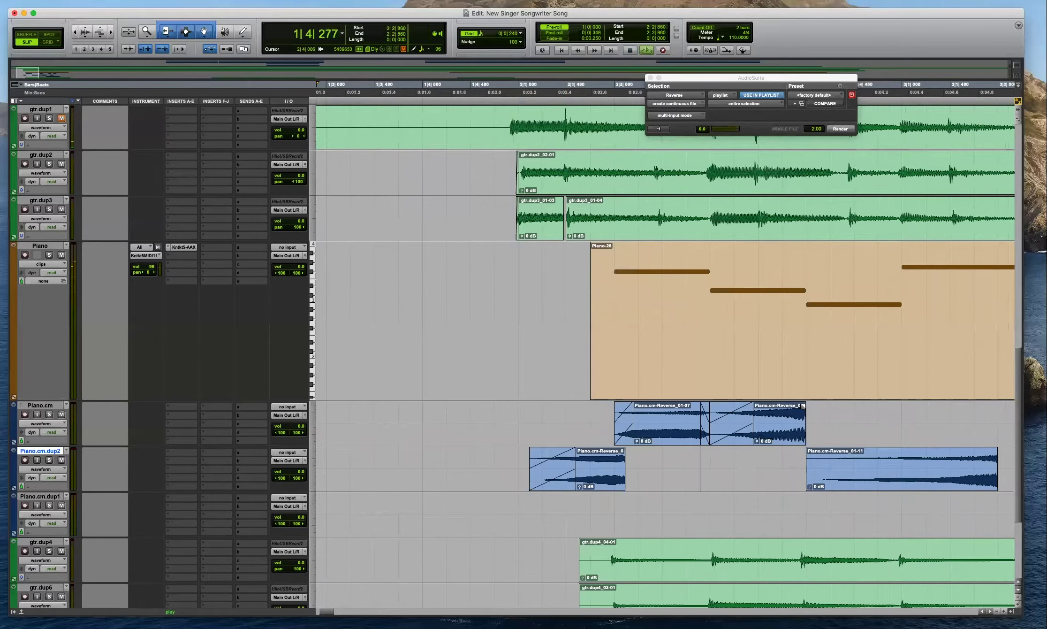
Fade in the fourth reversed note on Piano.cm.dup2 over about one beat and slip it to start at 2|4|207.
drag(807, 467, 902, 461)
key(r)
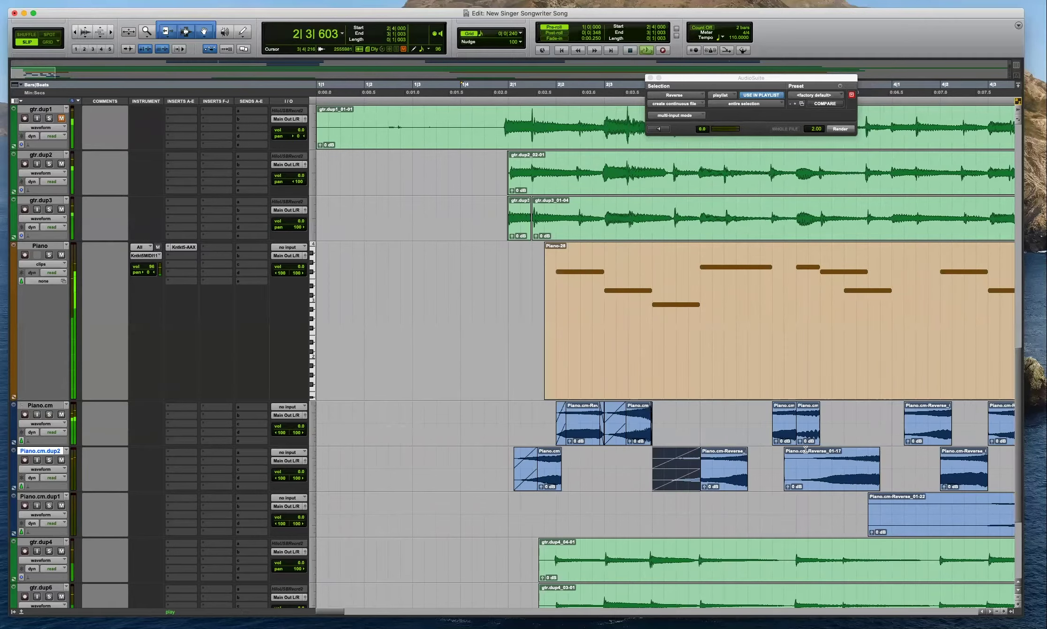
key(space)
drag(733, 483, 744, 483)
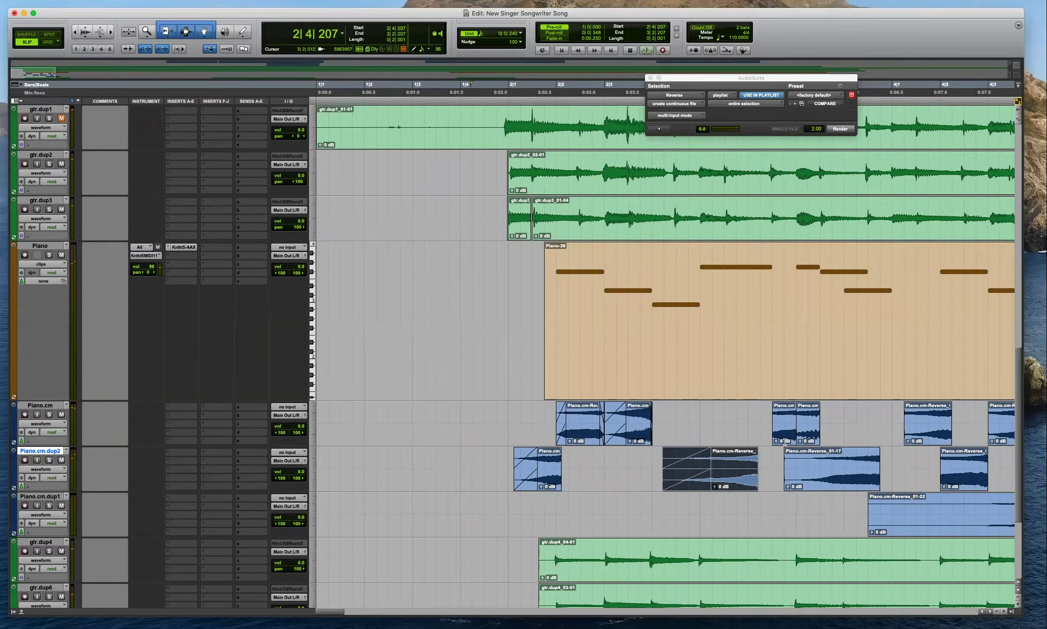
Add a short fade-in to the reversed Piano.cm note at 3|2|480 during playback.
key(space)
drag(774, 404, 778, 405)
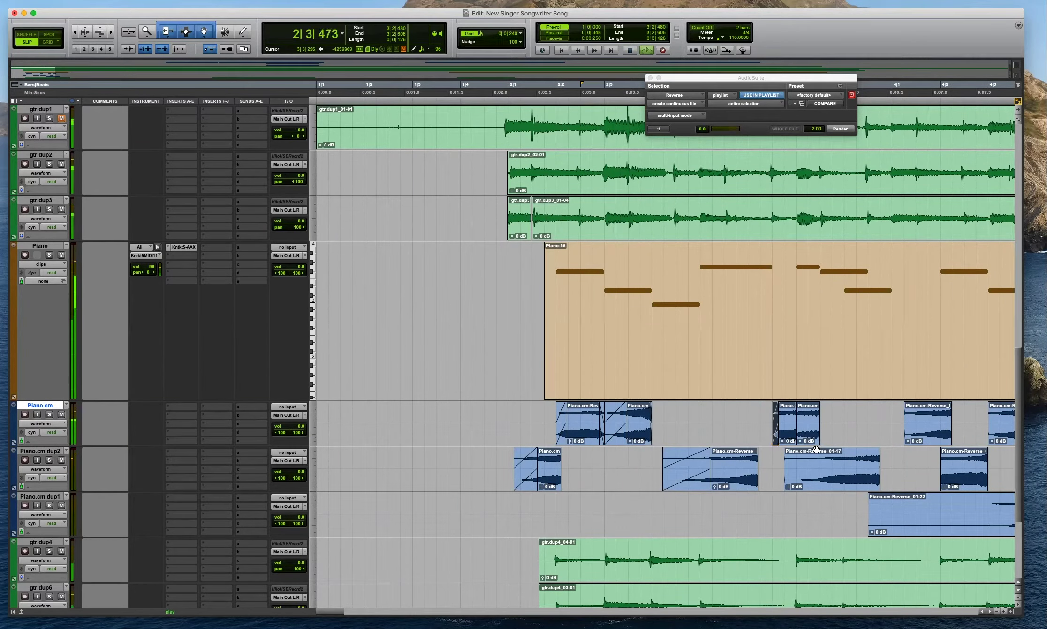
Trim and fade in the reversed Piano.cm.dup2 note around 3|3, then fade out the first short note of the Piano.cm pair above it.
drag(775, 468, 866, 452)
key(BackSpace)
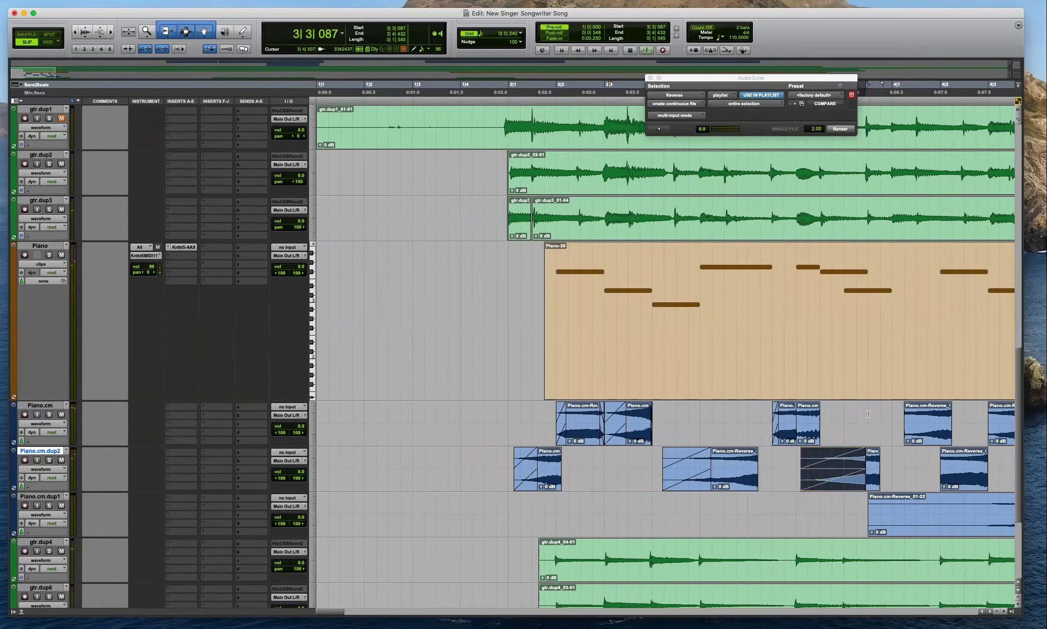
click(868, 422)
drag(797, 404, 789, 405)
key(space)
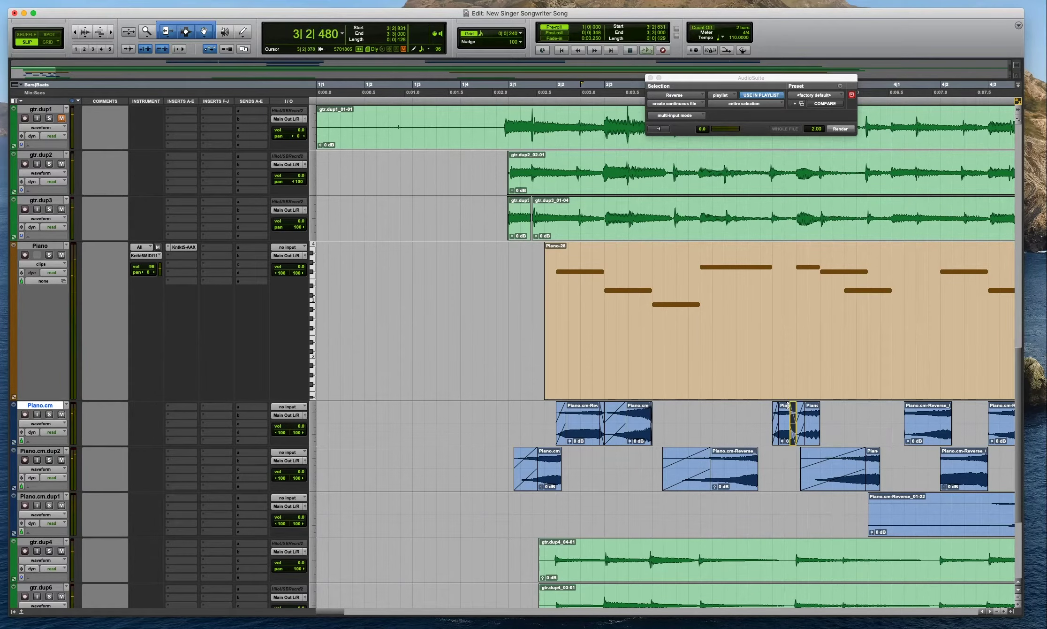
key(space)
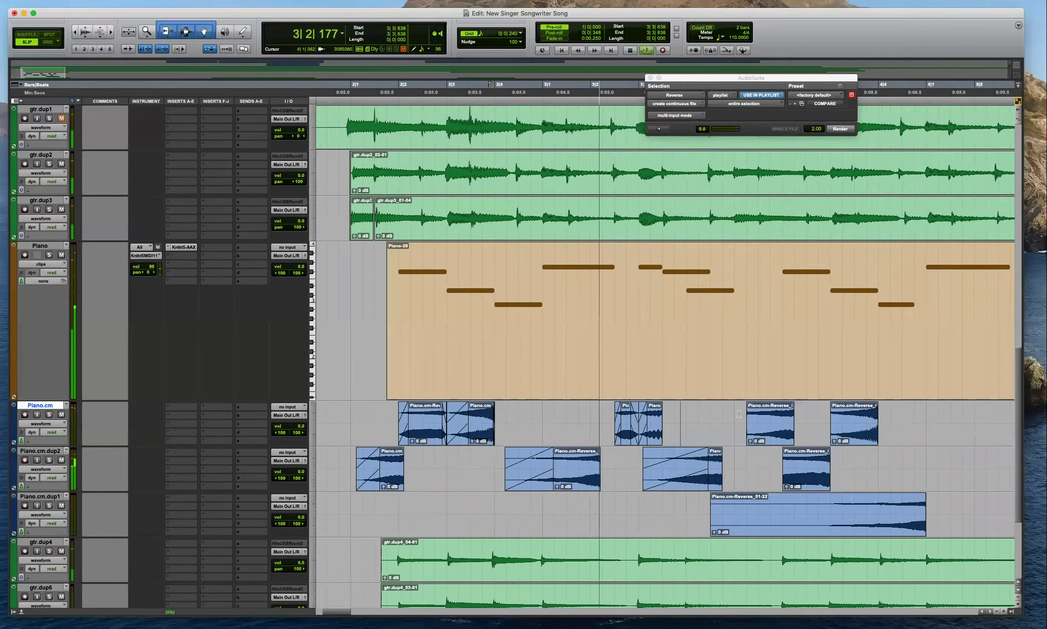
Add fade-ins to the three reversed notes around bar 4 on Piano.cm and Piano.cm.dup2 during playback.
drag(753, 415, 792, 415)
drag(784, 456, 808, 456)
key(space)
drag(832, 407, 849, 407)
click(818, 415)
key(space)
Add short fade-outs to the ends of the last reversed notes on Piano.cm.dup2, Piano.cm and Piano.cm.dup1.
drag(829, 451, 826, 450)
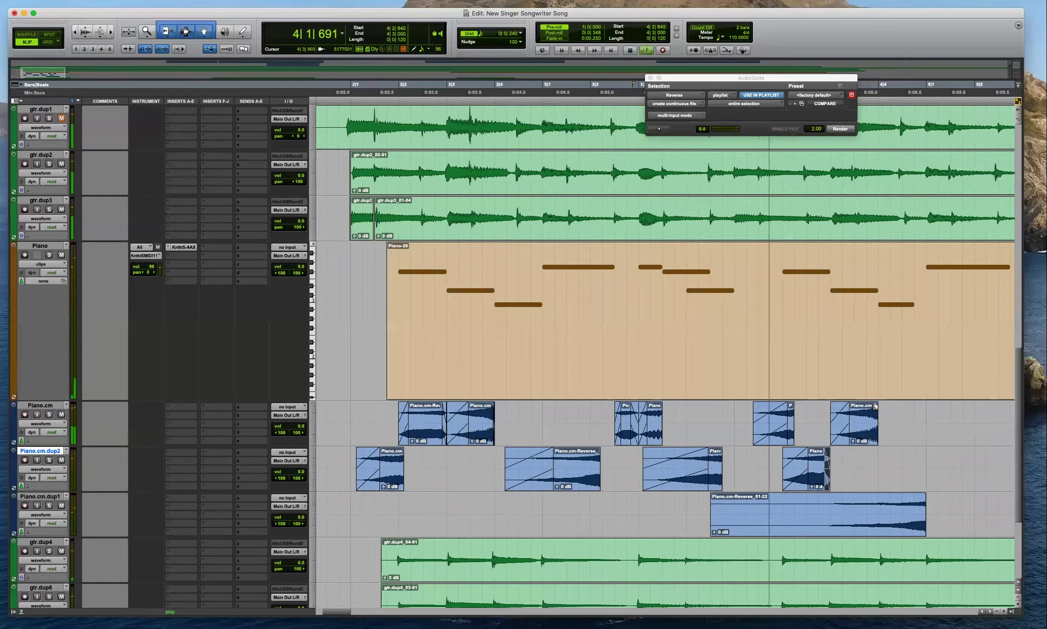
drag(875, 406, 871, 406)
scroll(896, 429, down, 1)
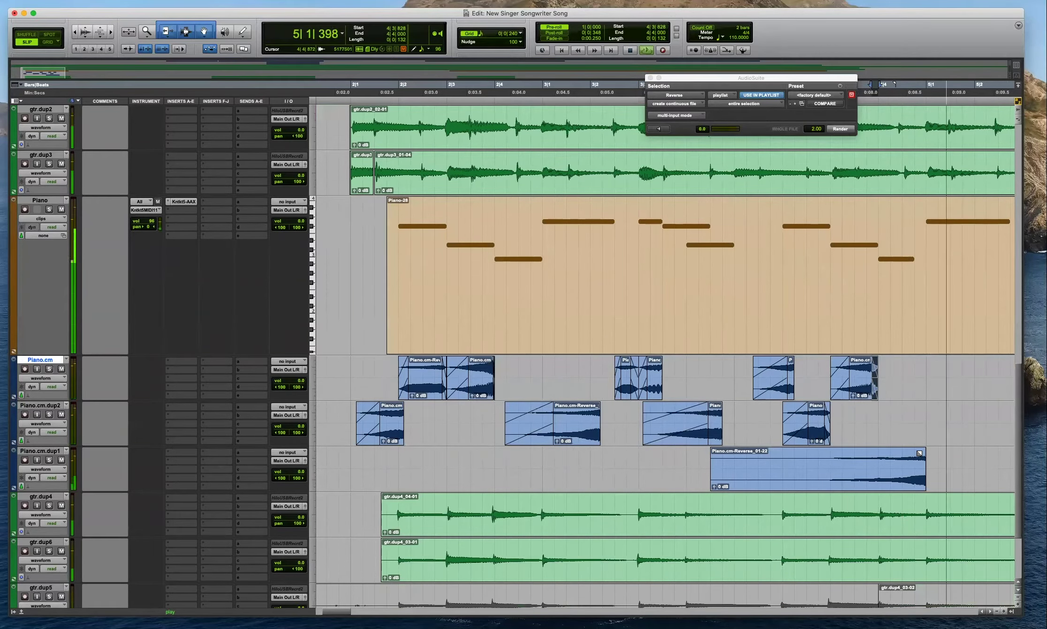
drag(920, 453, 915, 453)
Shorten the start of the long reversed note on Piano.cm.dup1 to about one beat with a fade-in, and play the passage.
click(744, 461)
key(space)
drag(711, 463, 897, 452)
click(884, 414)
click(900, 415)
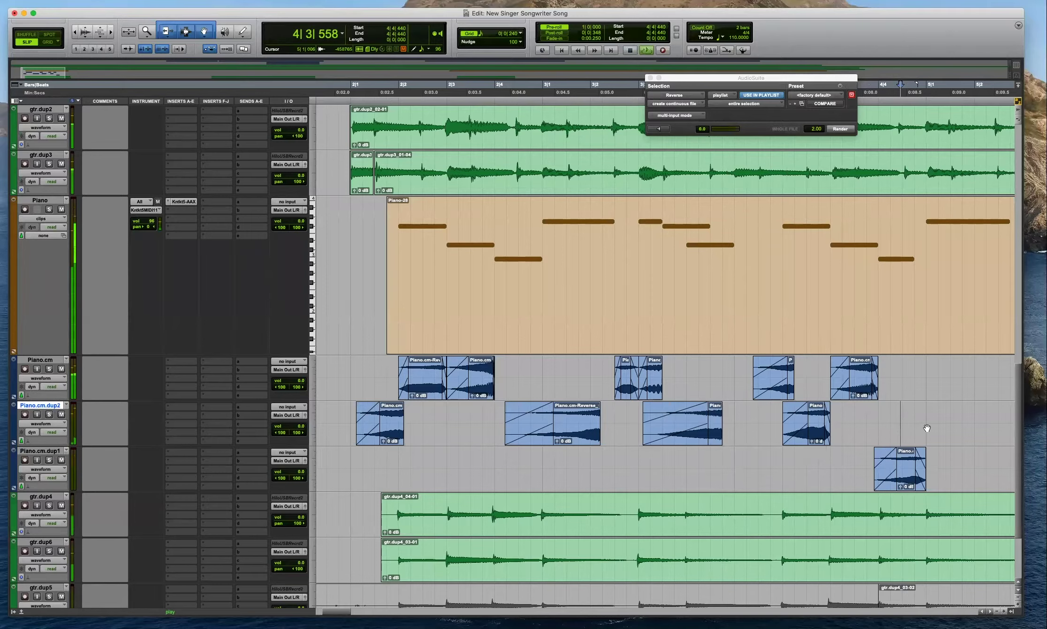
key(space)
click(768, 372)
key(space)
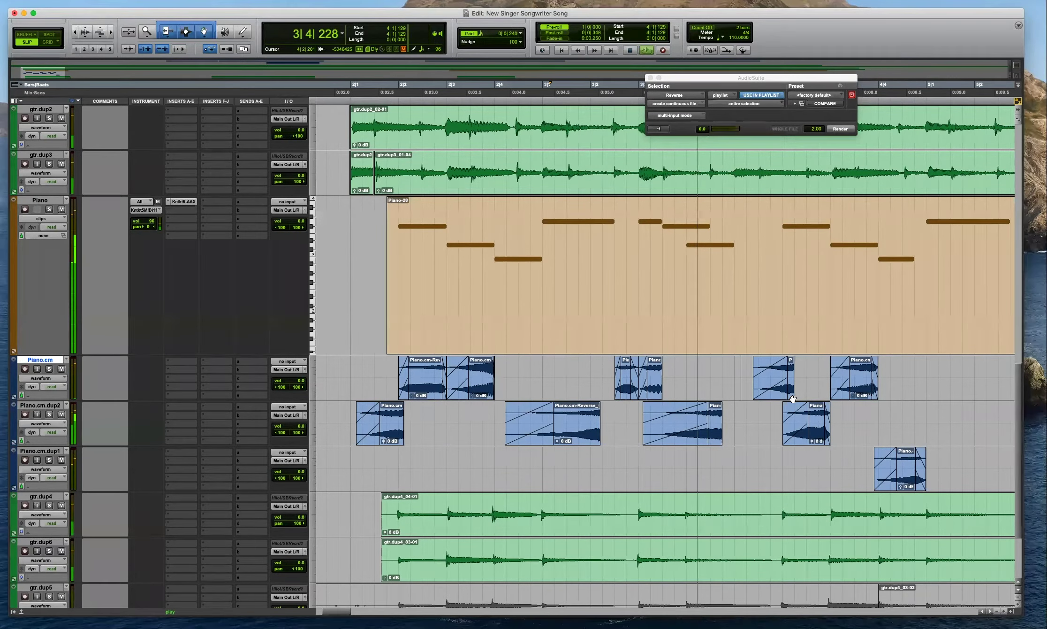
Slip the reversed Piano.cm note at the start of bar 4 about a third of a beat later and play it back.
drag(793, 395, 803, 391)
key(space)
click(801, 360)
key(p)
key(space)
key(t)
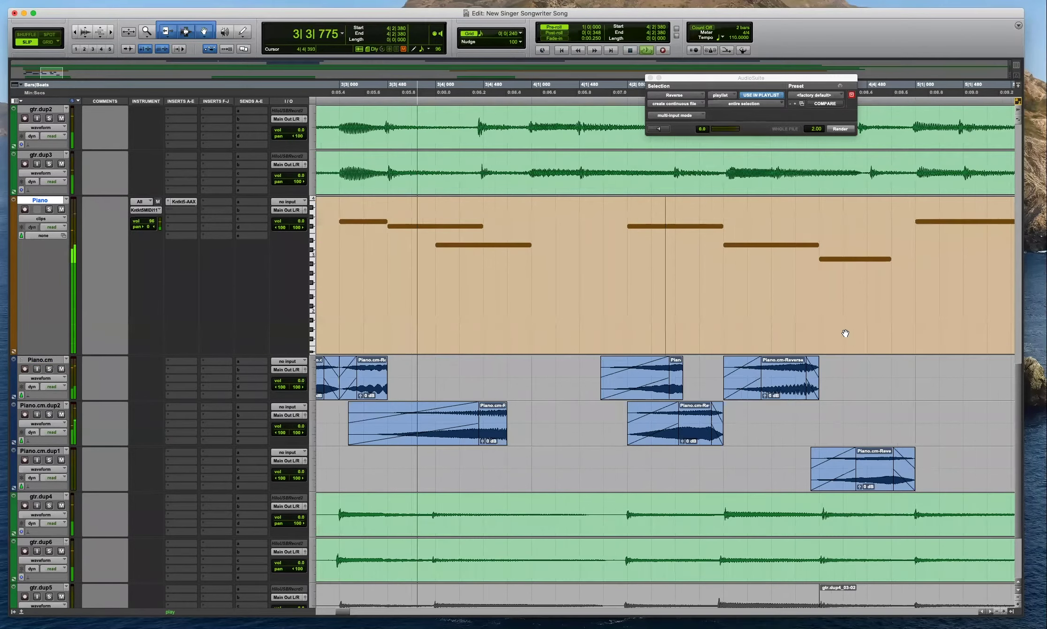
key(super+bracketleft)
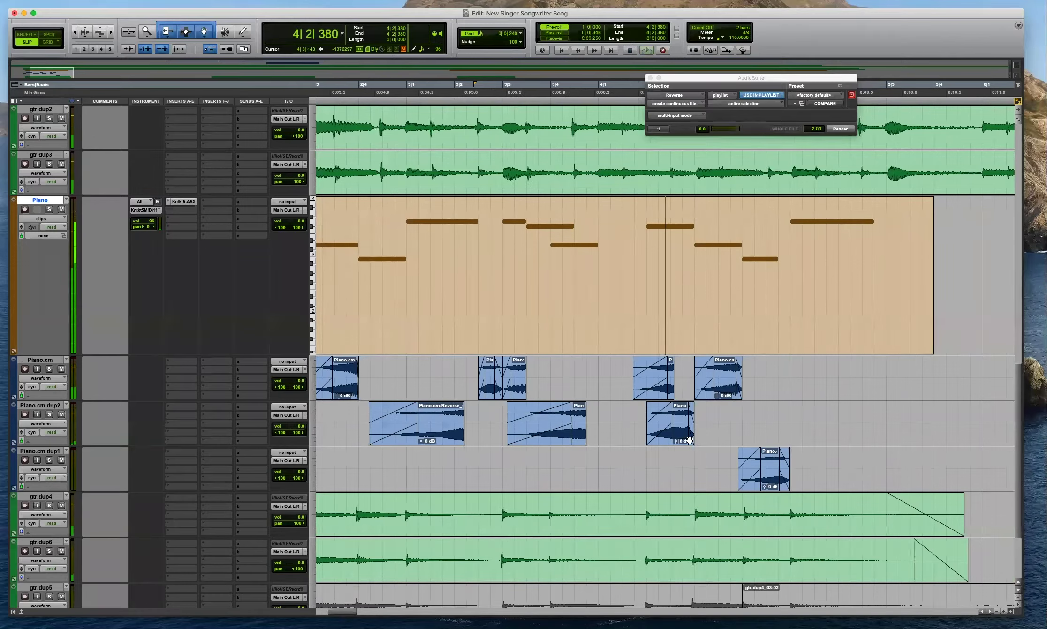
Slip the last three reversed notes later, with the Piano.cm note starting at 4|3|422 and the Piano.cm.dup1 note at 4|4|881.
drag(683, 425, 707, 425)
drag(734, 385, 754, 385)
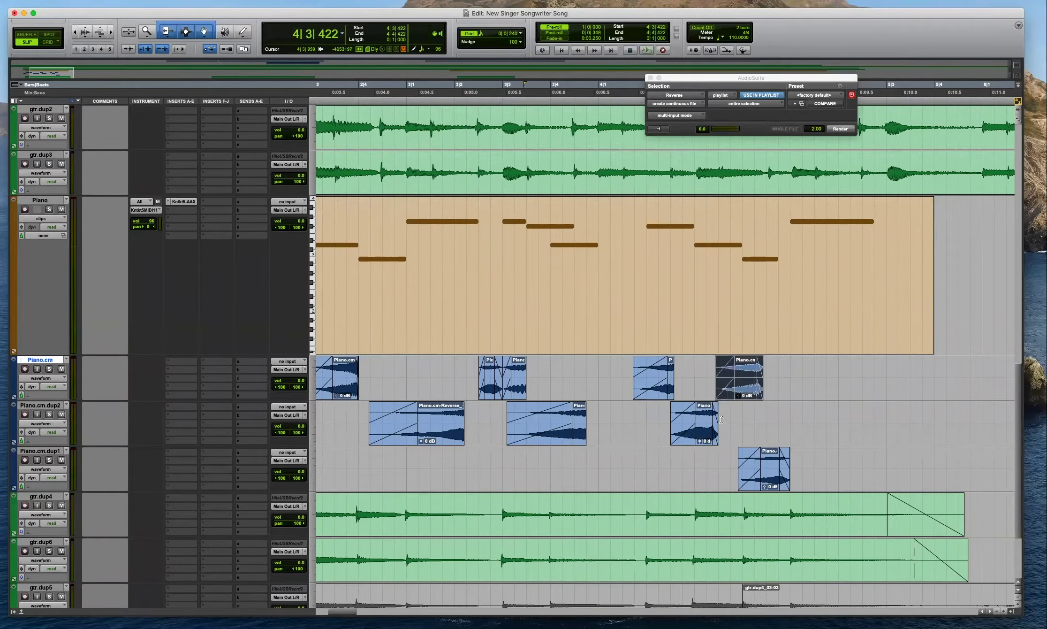
drag(769, 484, 818, 484)
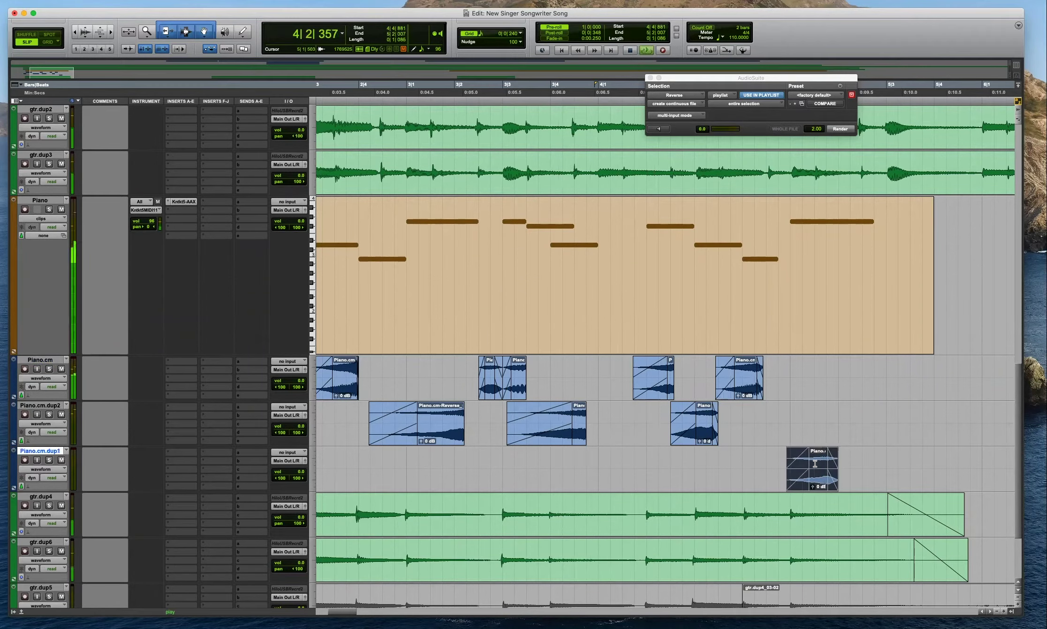
click(751, 392)
Slip the first reversed note on Piano.cm.dup2 to start at 2|1|497 and play the opening.
key(super+bracketleft)
click(429, 278)
key(space)
key(super+bracketright)
key(super+bracketright)
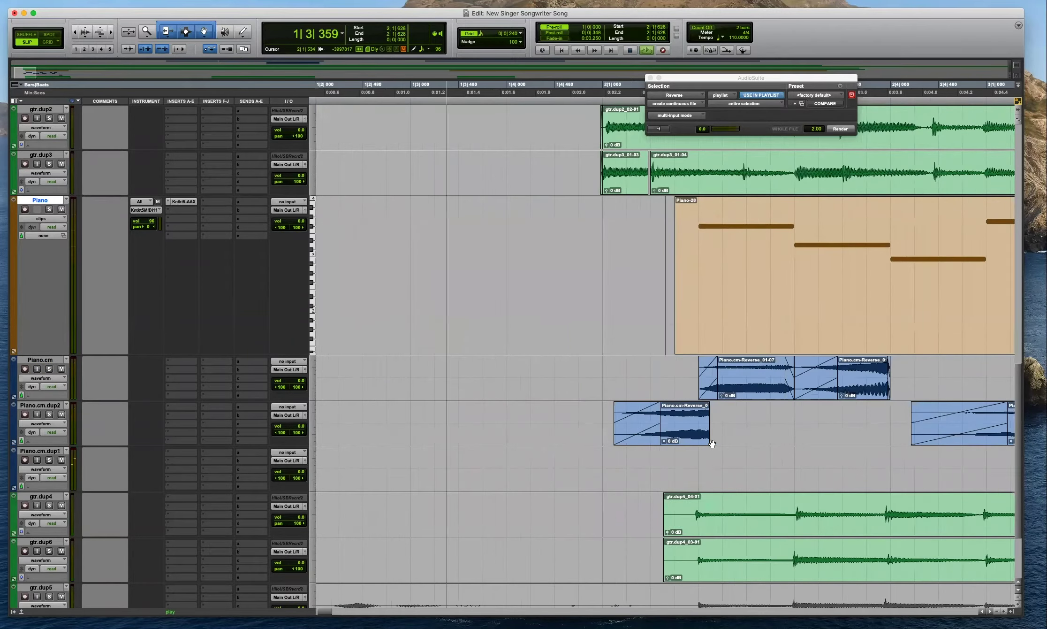
drag(707, 443, 746, 442)
key(super+bracketleft)
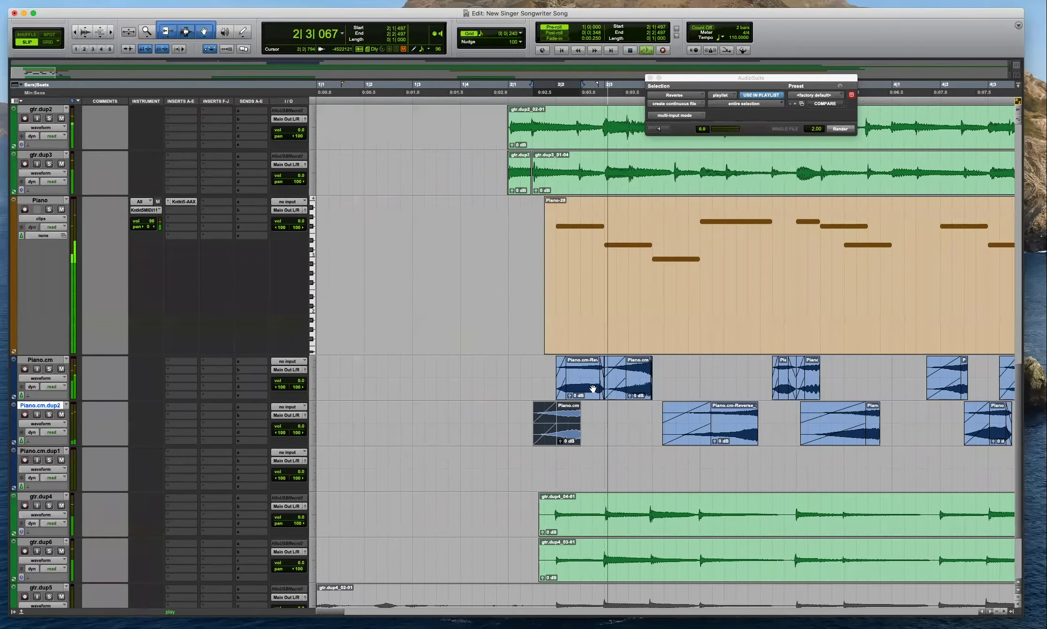
key(space)
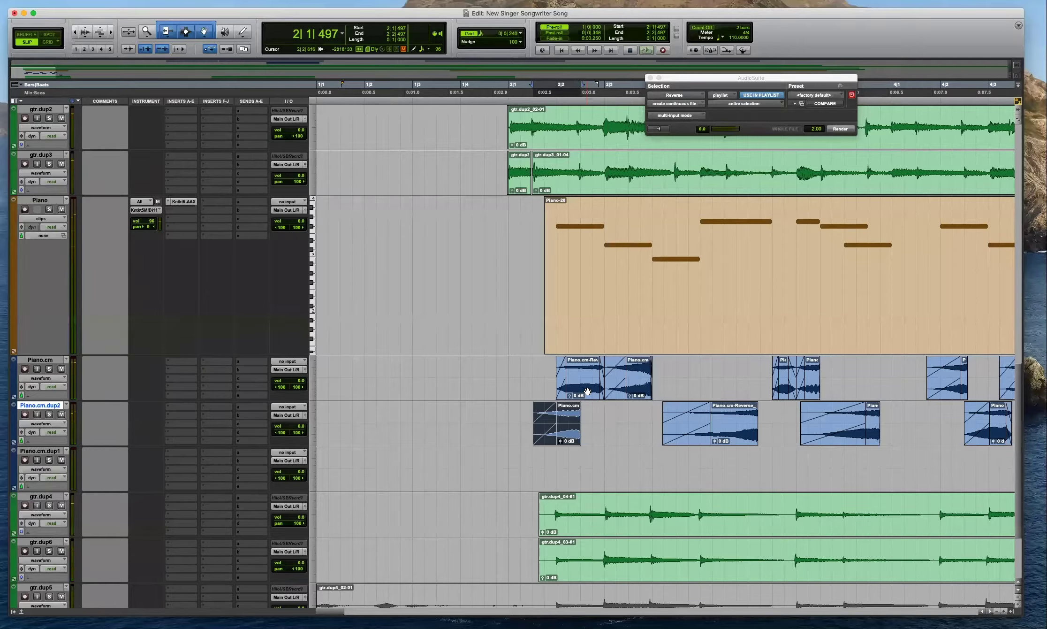
Try the opening with the first Piano.cm note deleted, play it, and undo the deletion.
click(580, 373)
key(Delete)
key(space)
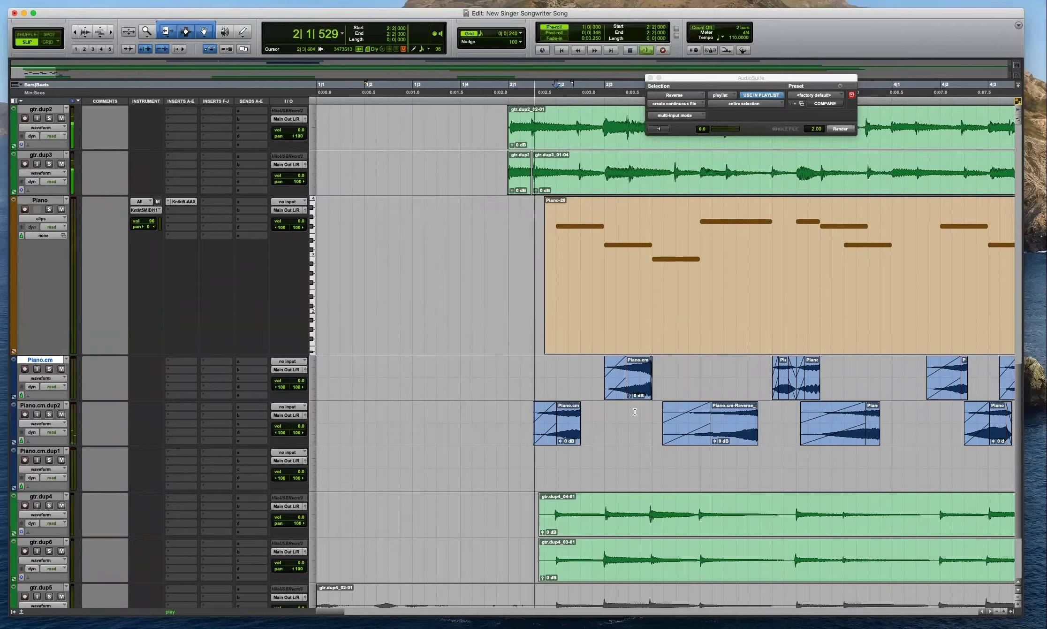
key(space)
key(super+z)
Slip the first two Piano.cm notes about two-thirds of a beat later and move the opening Piano.cm.dup2 note up onto Piano.cm.
drag(584, 390, 616, 380)
click(605, 272)
key(space)
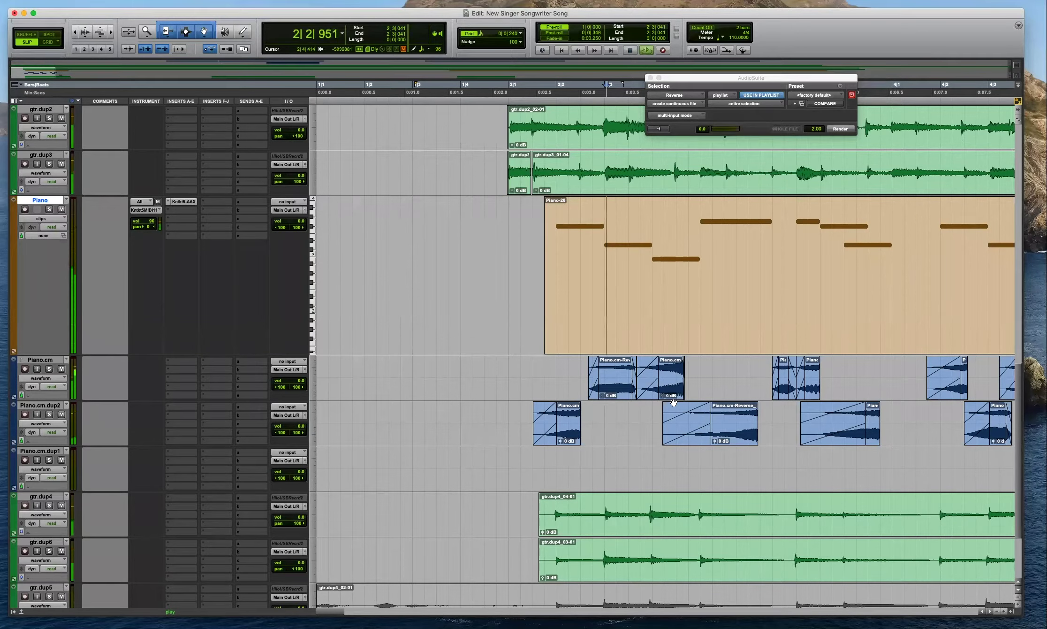
drag(569, 440, 569, 394)
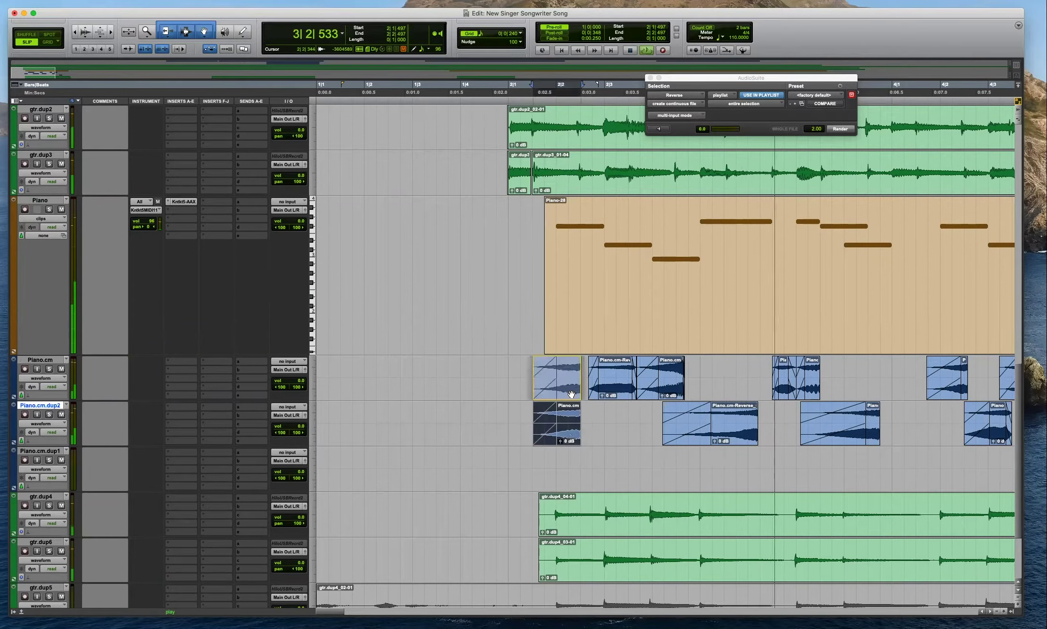
Shift the fade-in of the bar 3 Piano.cm.dup2 note later and slip the short Piano.cm pair to start at 3|2|752.
drag(862, 432, 877, 431)
mouse_move(812, 391)
mouse_down()
mouse_move(825, 390)
mouse_move(788, 394)
mouse_move(797, 393)
mouse_up()
scroll(849, 394, right, 3)
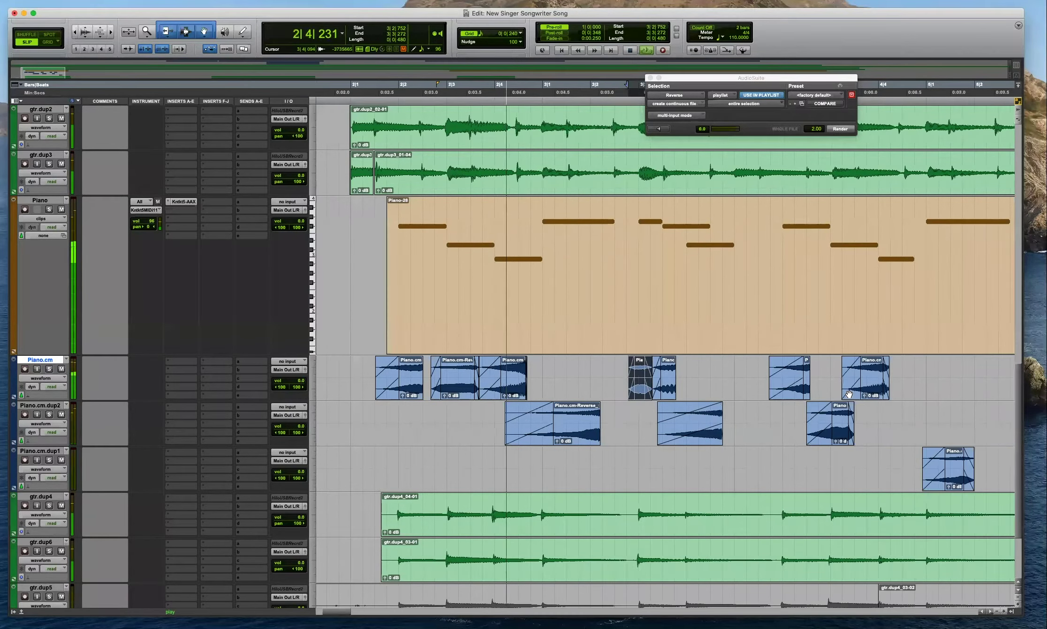
click(707, 375)
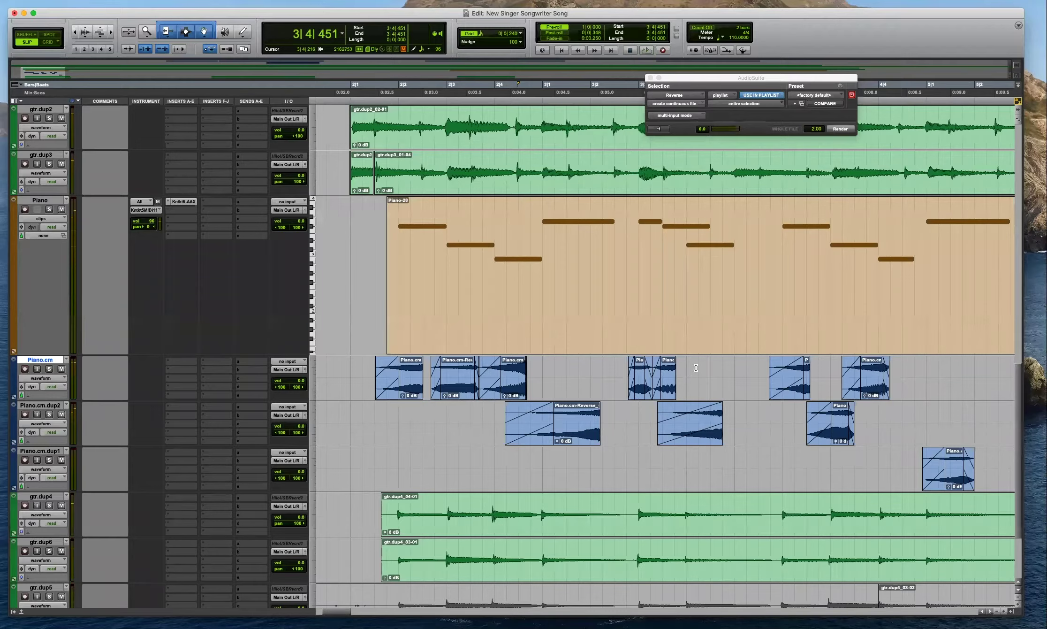
key(space)
Slip the first bar 4 note on Piano.cm slightly later and the second short note to start at 3|3|516.
drag(808, 395, 814, 396)
drag(664, 390, 676, 390)
key(r)
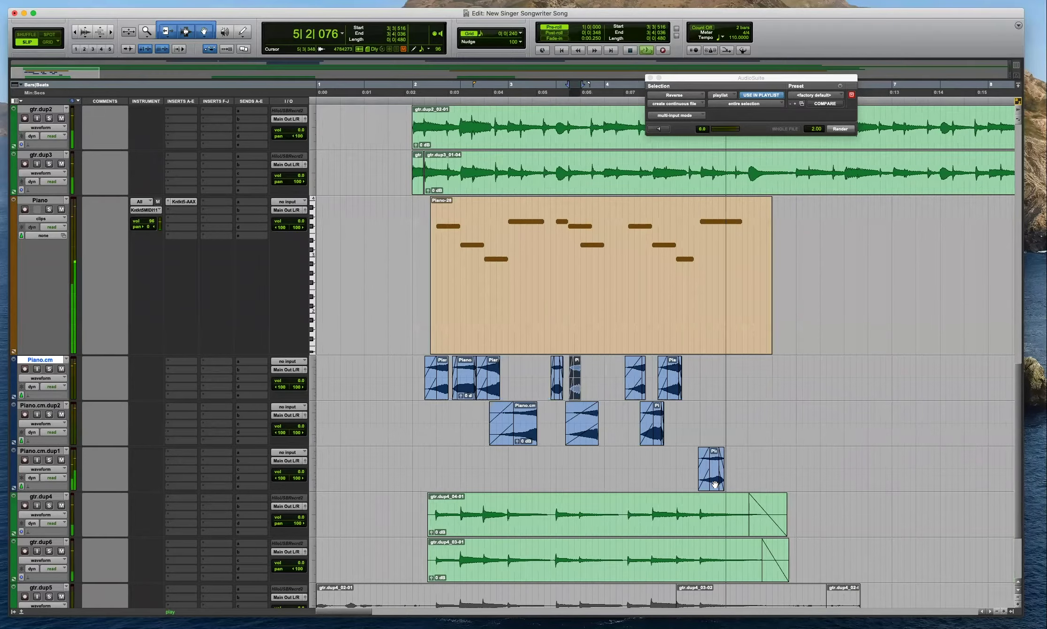
Move the last reversed note from Piano.cm.dup1 to Piano.cm.dup2 and set the Piano.cm.dup2 and Piano track volumes to -4.0.
drag(713, 482, 709, 427)
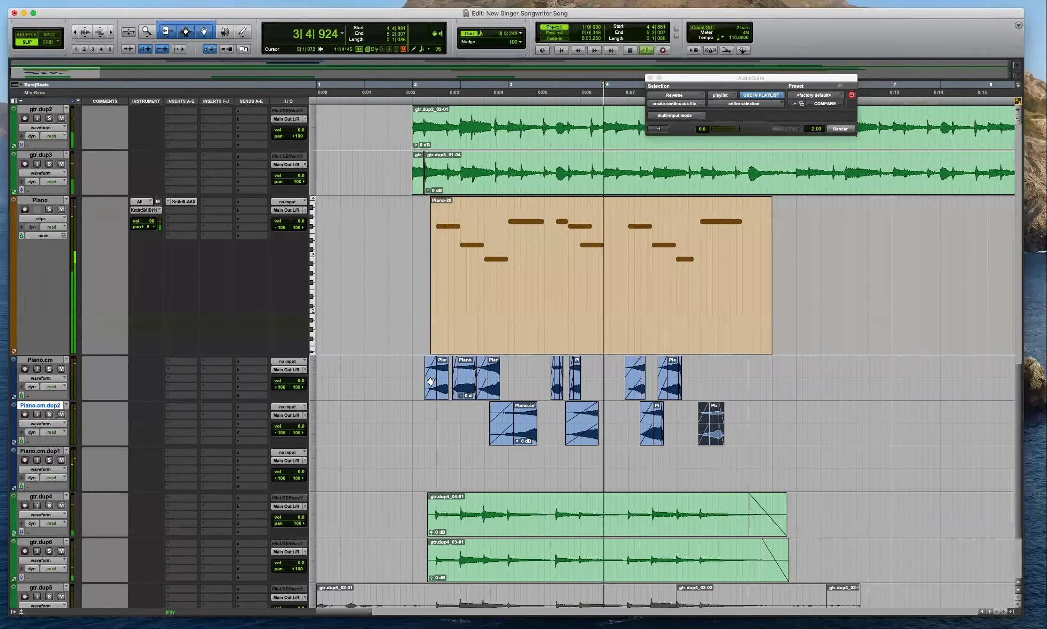
key(space)
key(super+bracketleft)
drag(302, 428, 303, 432)
drag(304, 221, 302, 228)
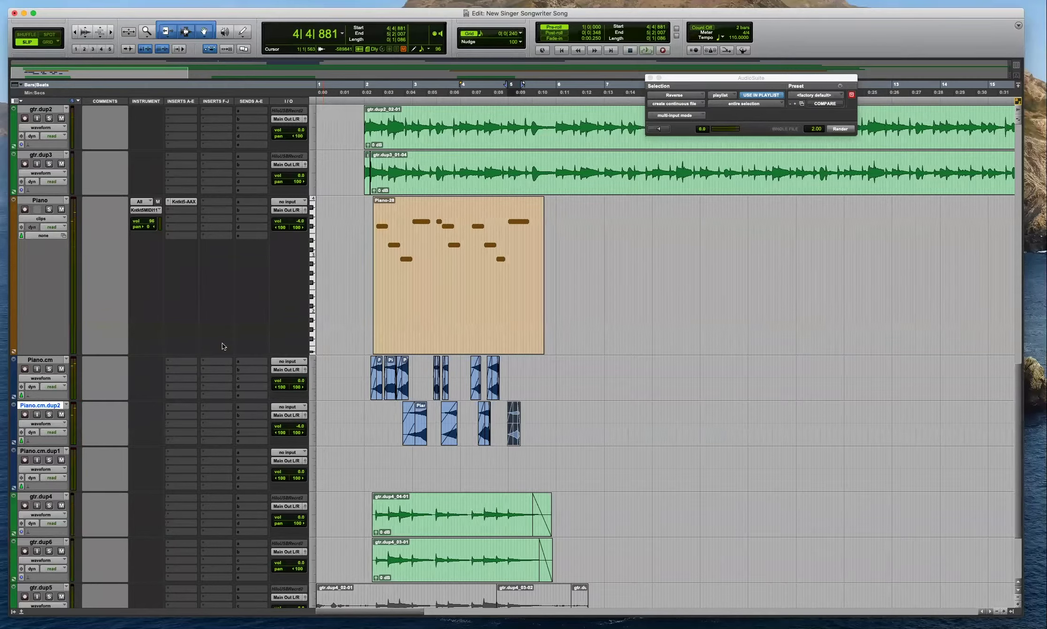
click(49, 360)
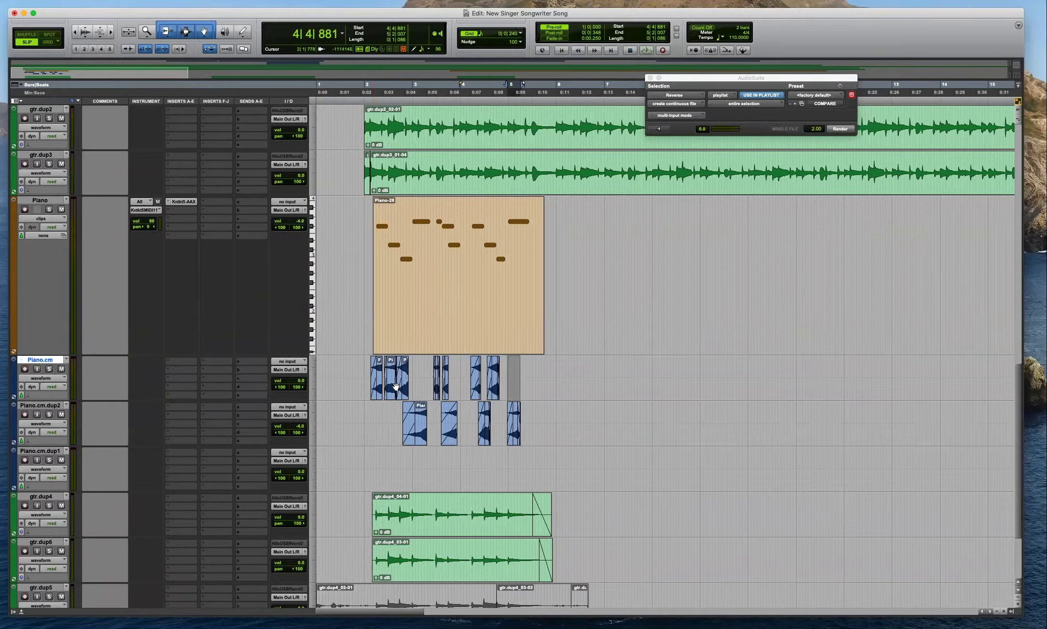
Trim the start of the first long note on Piano.cm.dup2 and move it up onto Piano.cm behind the third note.
click(420, 371)
key(t)
key(super+bracketright)
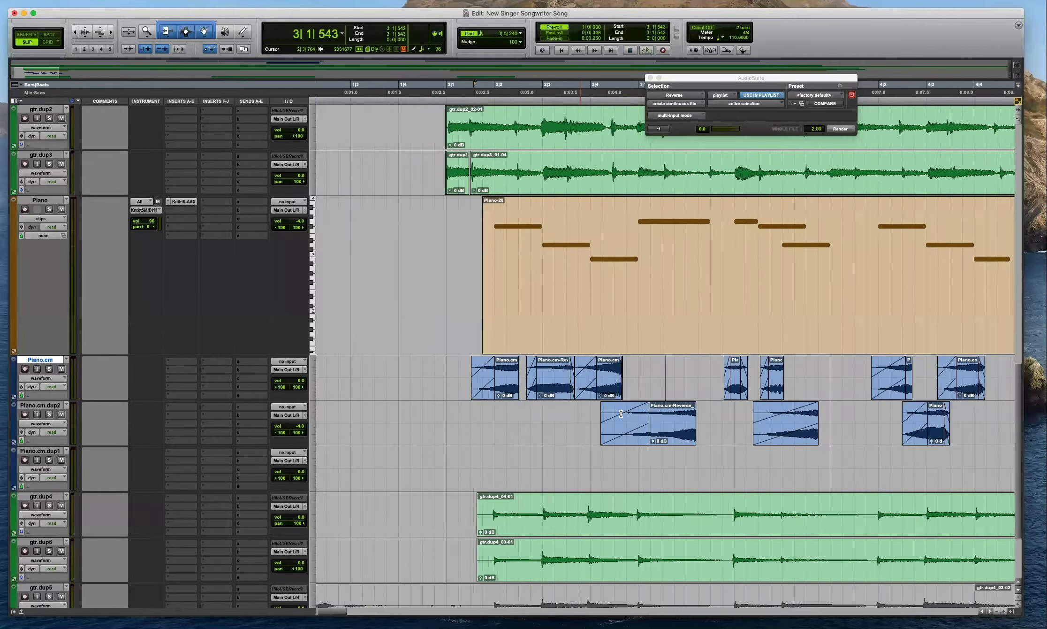
click(666, 409)
drag(671, 430, 673, 393)
Trim the next Piano.cm.dup2 note to start at 3|3|838 and move it and the final note onto Piano.cm.
drag(752, 424, 778, 424)
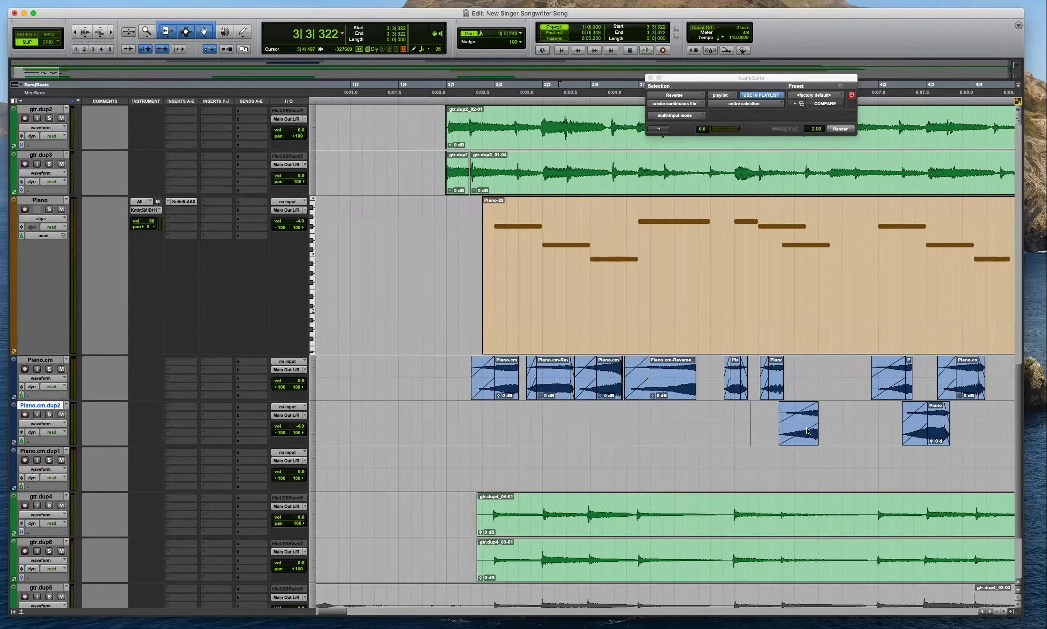
click(807, 431)
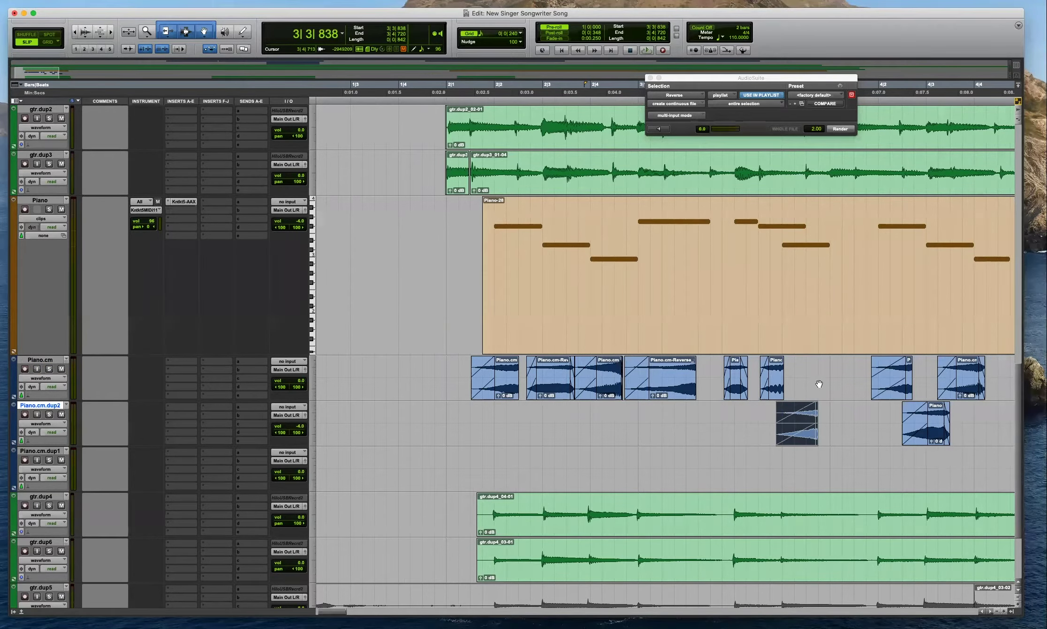
key(super+bracketright)
drag(800, 392, 661, 359)
key(super+bracketleft)
drag(940, 439, 941, 394)
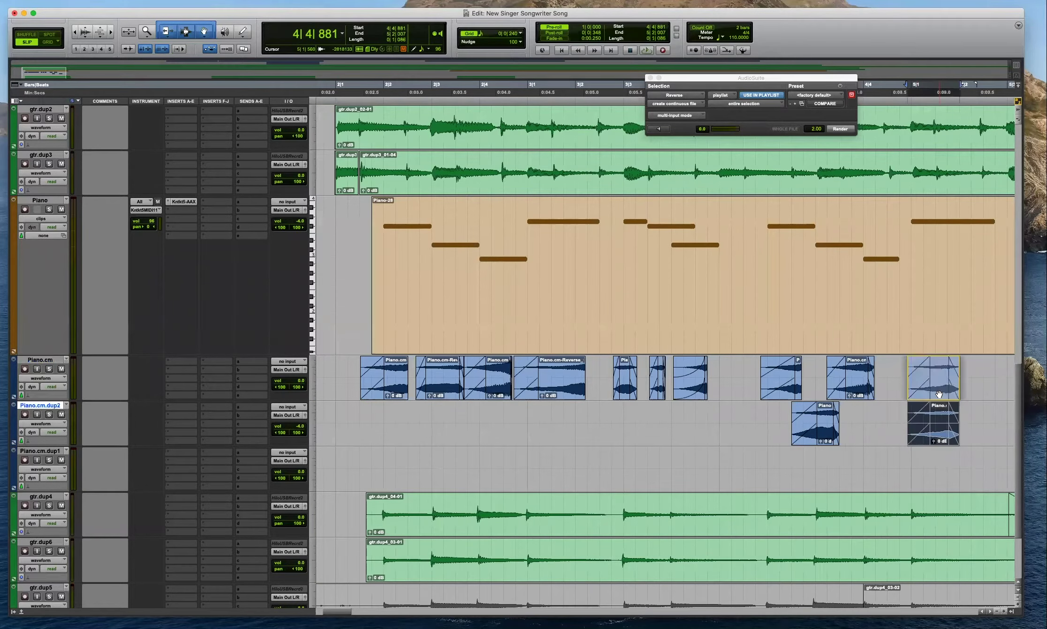
Trim the remaining Piano.cm.dup2 note to start at 4|2|793 and move it up onto Piano.cm.
key(super+bracketright)
key(super+bracketright)
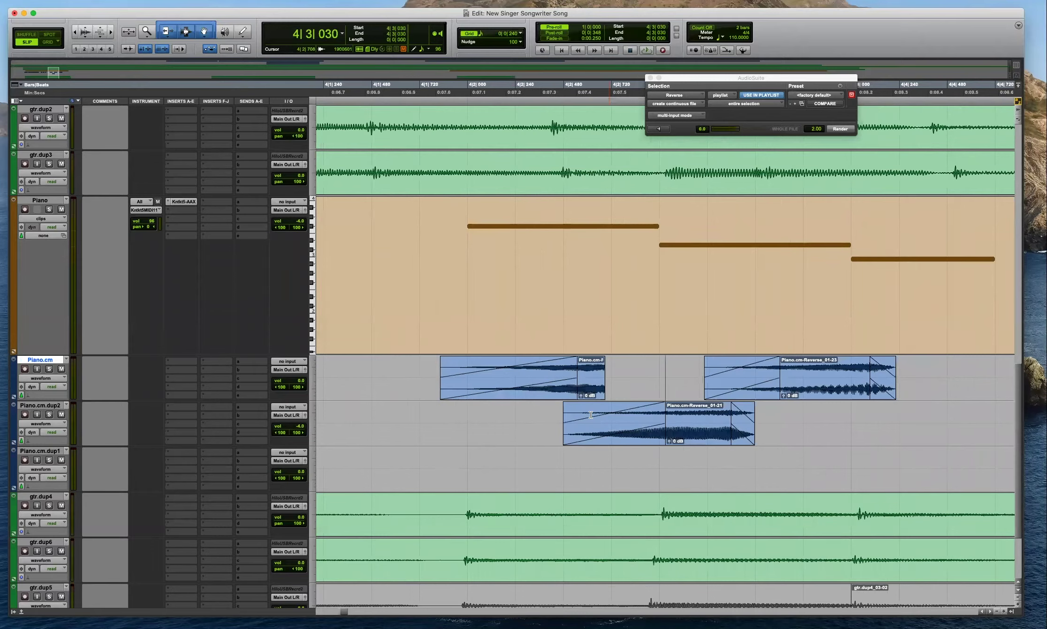
drag(563, 415, 626, 415)
drag(713, 440, 711, 384)
key(super+bracketleft)
key(super+bracketleft)
key(super+bracketleft)
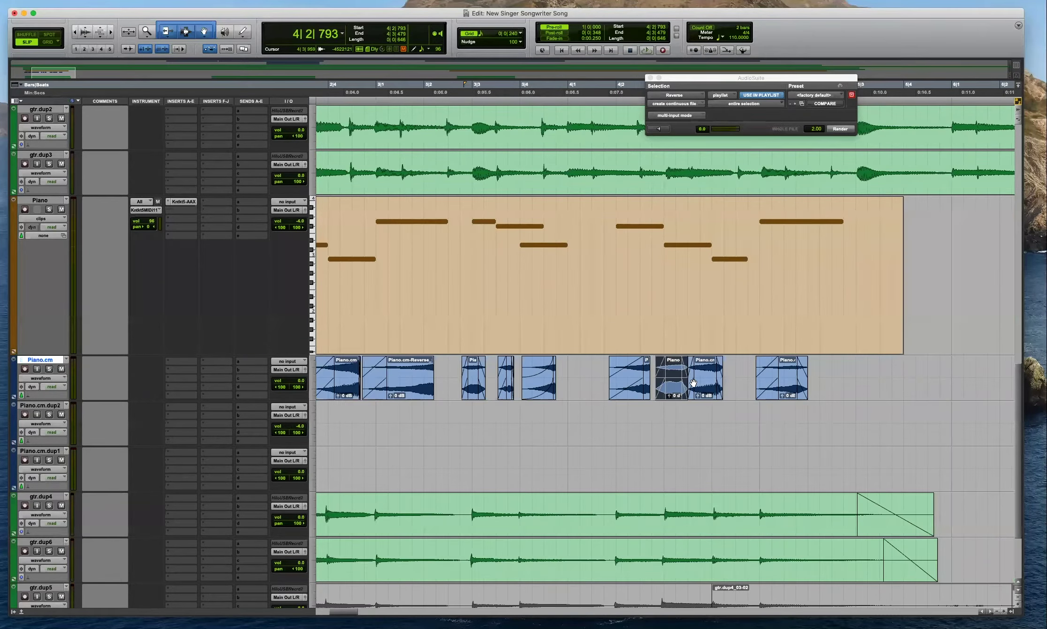
Play the passage from the opening and insert the stereo ValhallaShimmer reverb on the Piano.cm track.
click(412, 359)
key(space)
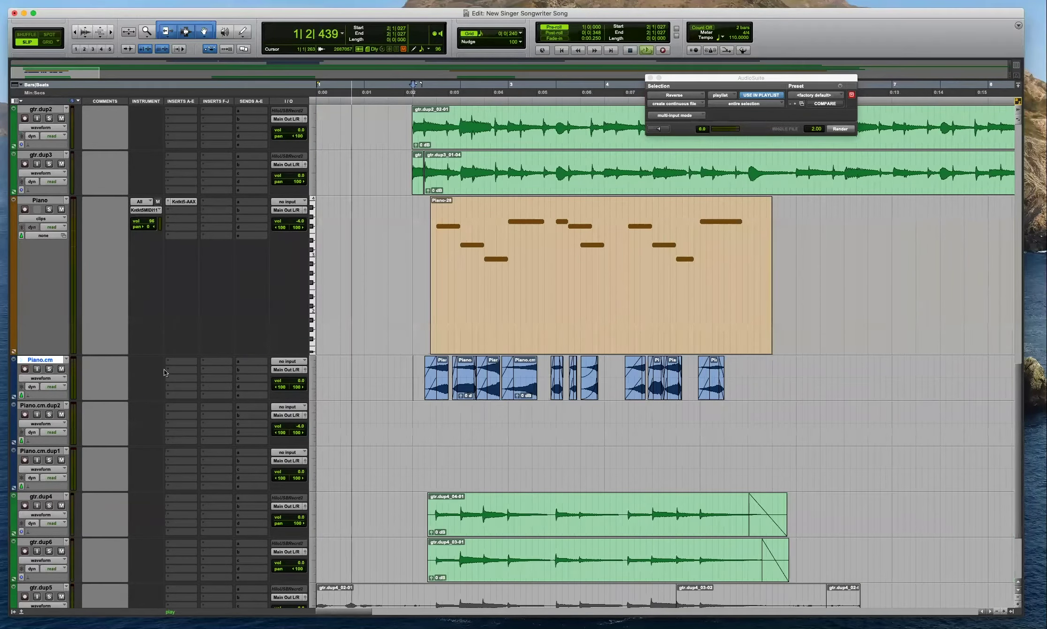
click(183, 360)
mouse_move(200, 361)
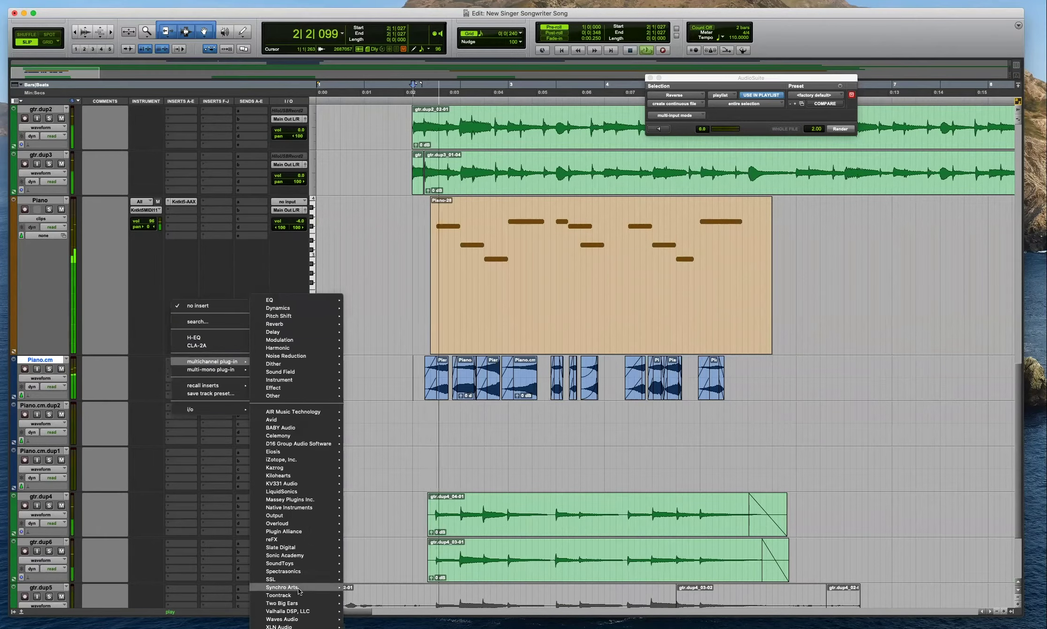
mouse_move(282, 619)
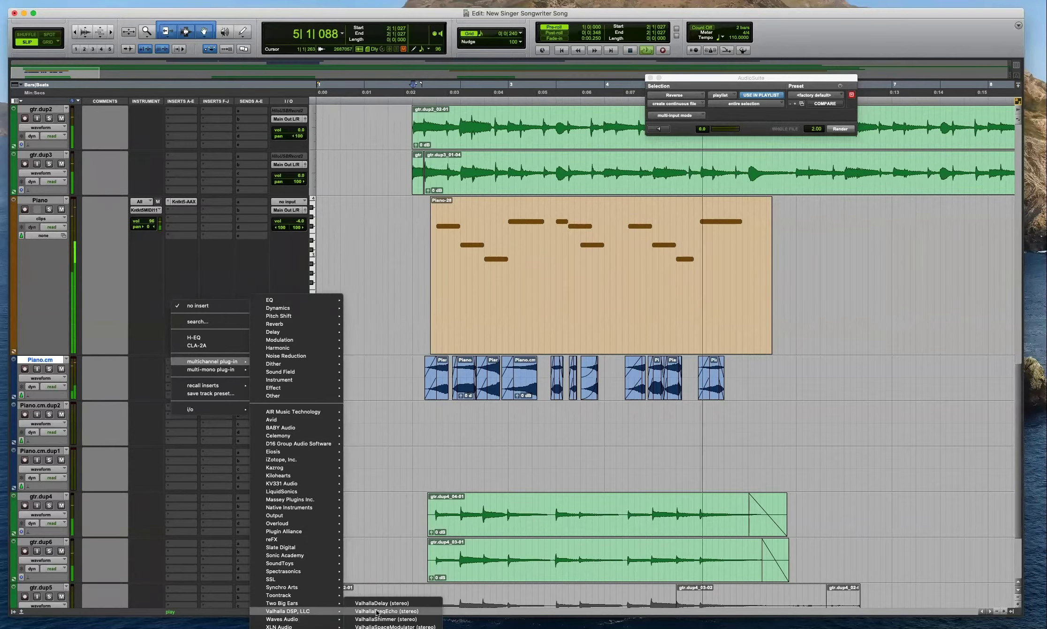
click(386, 619)
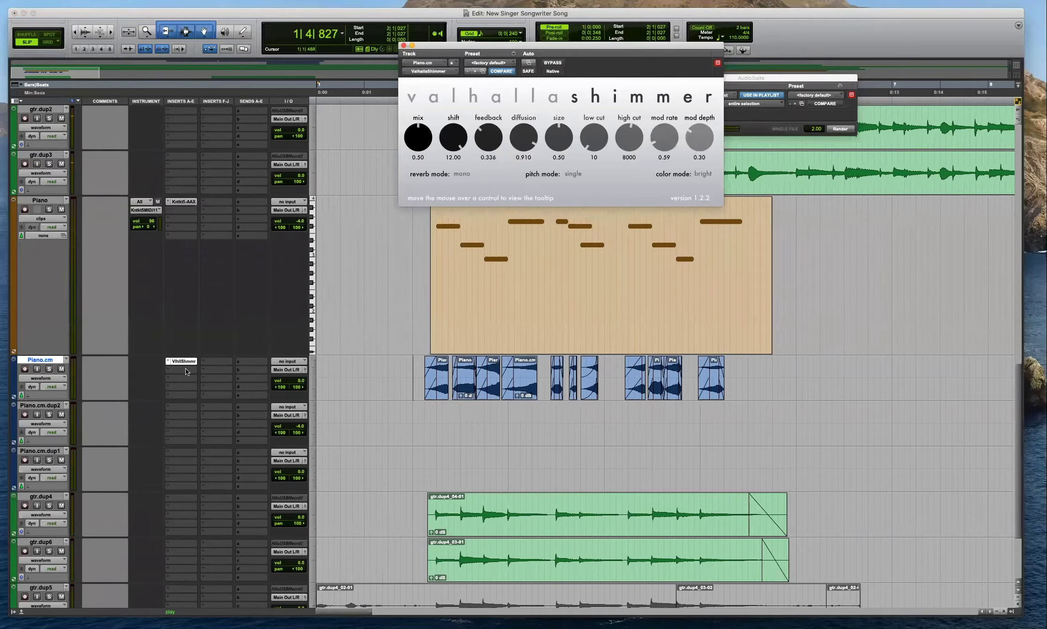
Lower the Piano.cm track volume and slip its fourth reversed note to start at 2|4|911.
drag(297, 380, 297, 397)
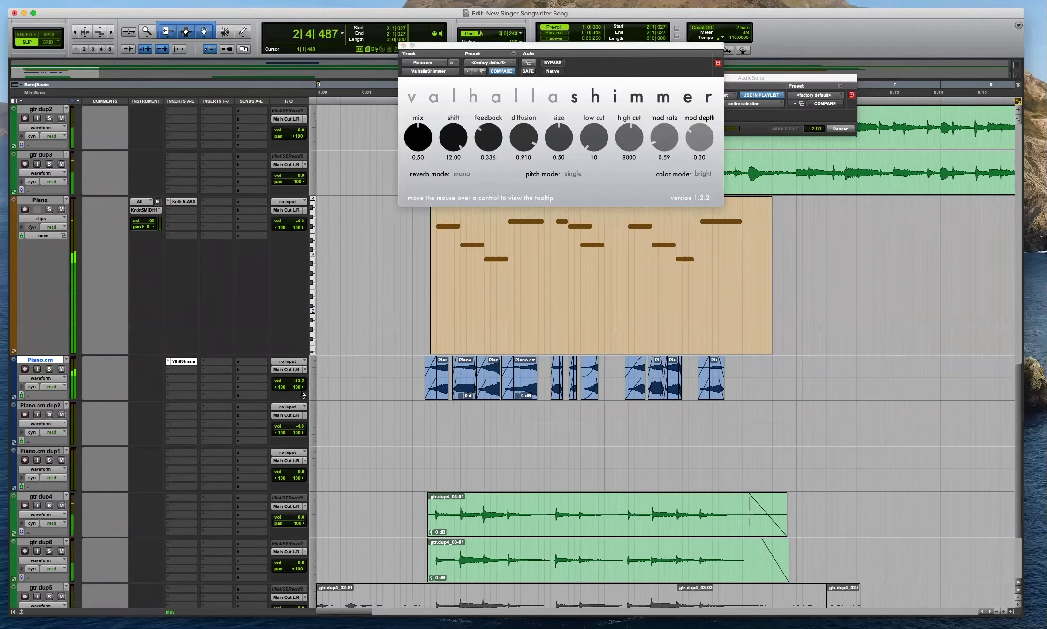
drag(530, 398, 535, 397)
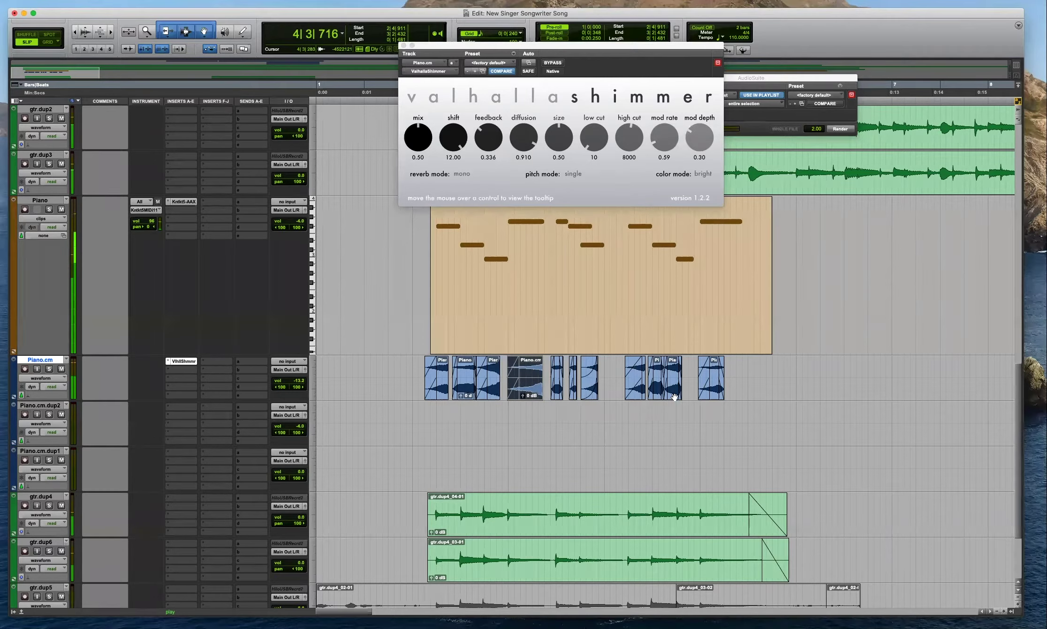
Play the reversed piano passage from 4|3|002 and close the ValhallaShimmer window.
click(653, 241)
key(space)
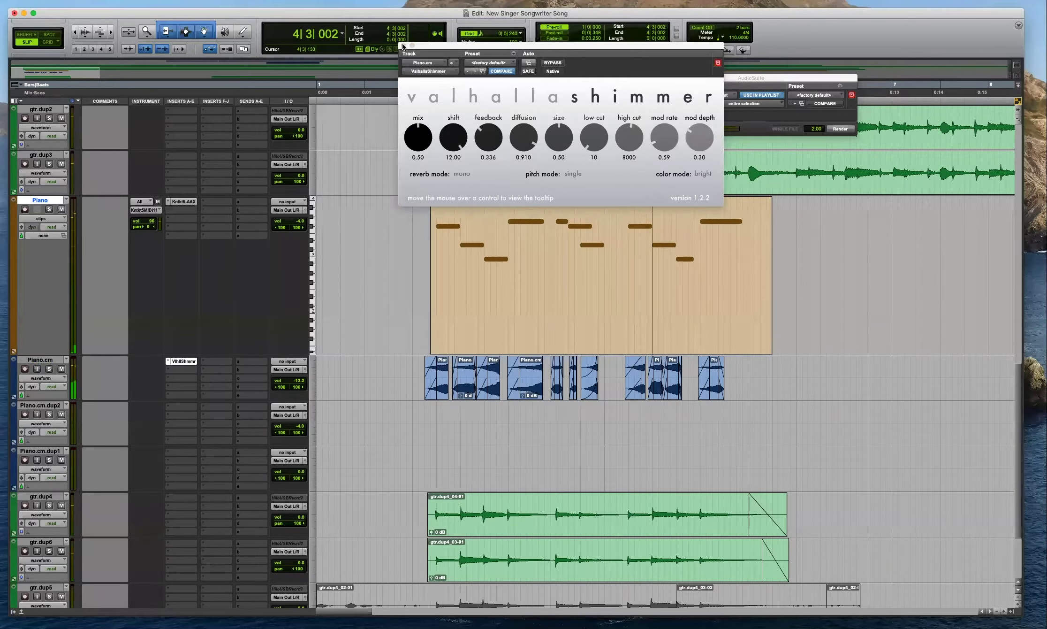
click(404, 46)
key(t)
key(space)
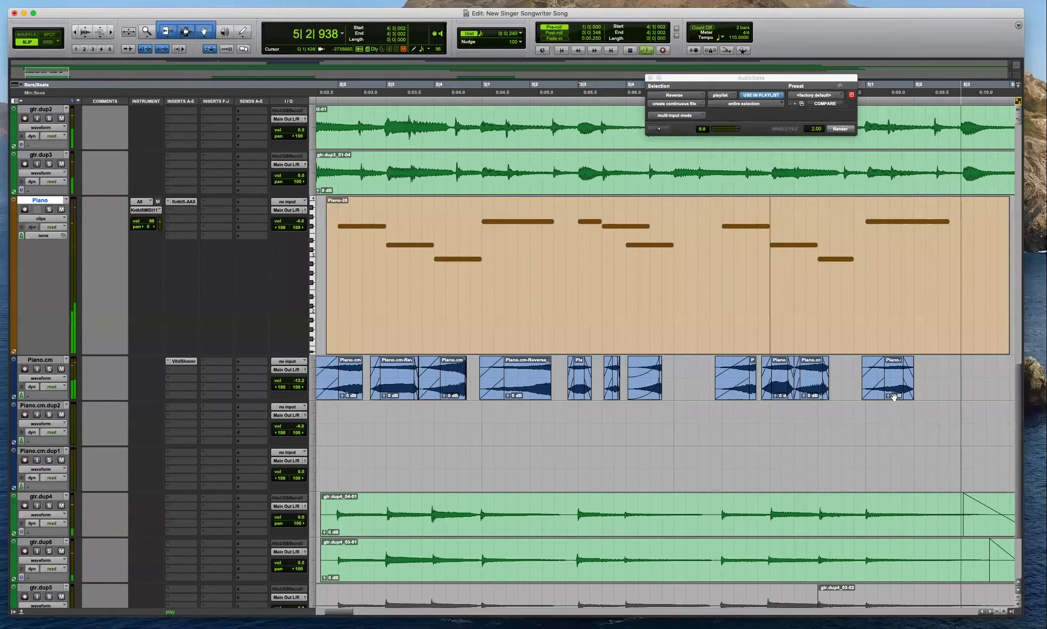
key(super+bracketleft)
key(space)
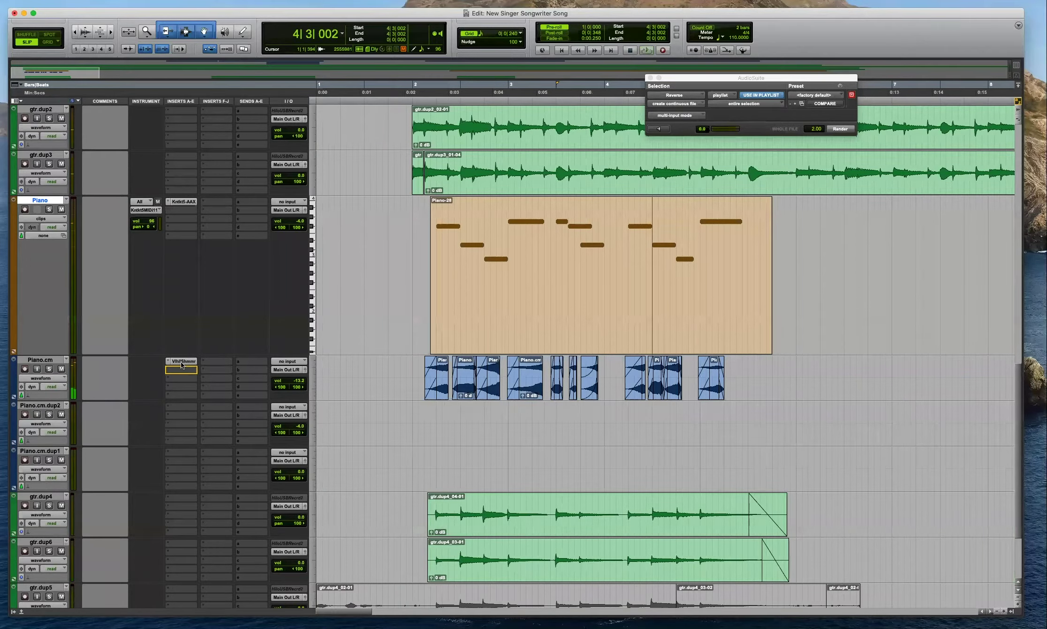
Move ValhallaShimmer to the second insert slot on Piano.cm and insert ValhallaVintageVerb ahead of it.
click(182, 365)
mouse_move(338, 618)
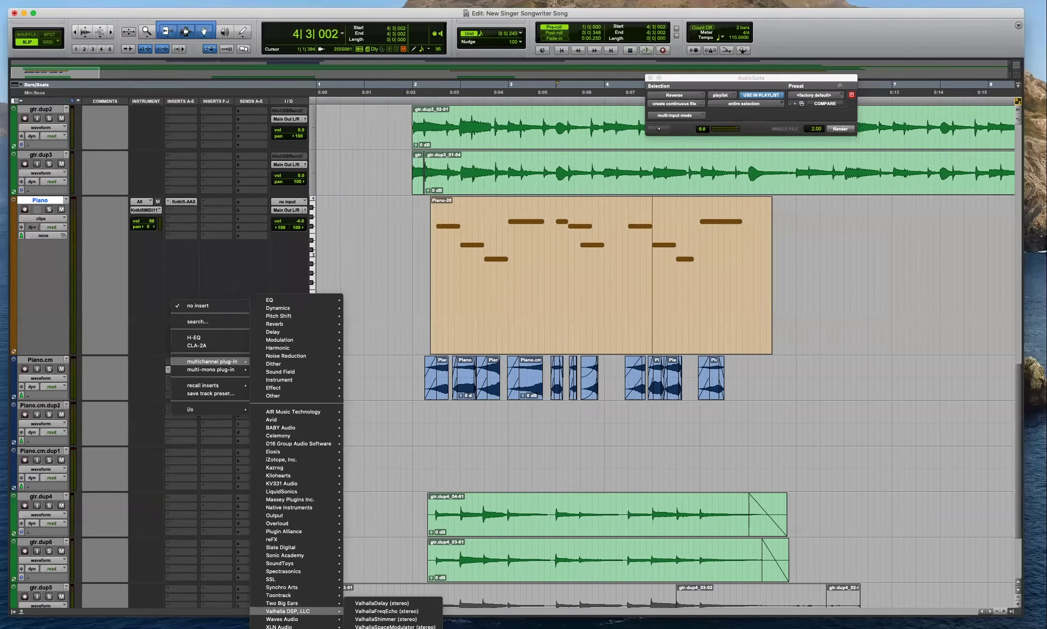
click(388, 628)
Set the VintageVerb decay to 13.61 s and mix to 26.4 %, play the passage and close the plug-in.
drag(498, 171, 495, 131)
key(space)
drag(432, 157, 451, 233)
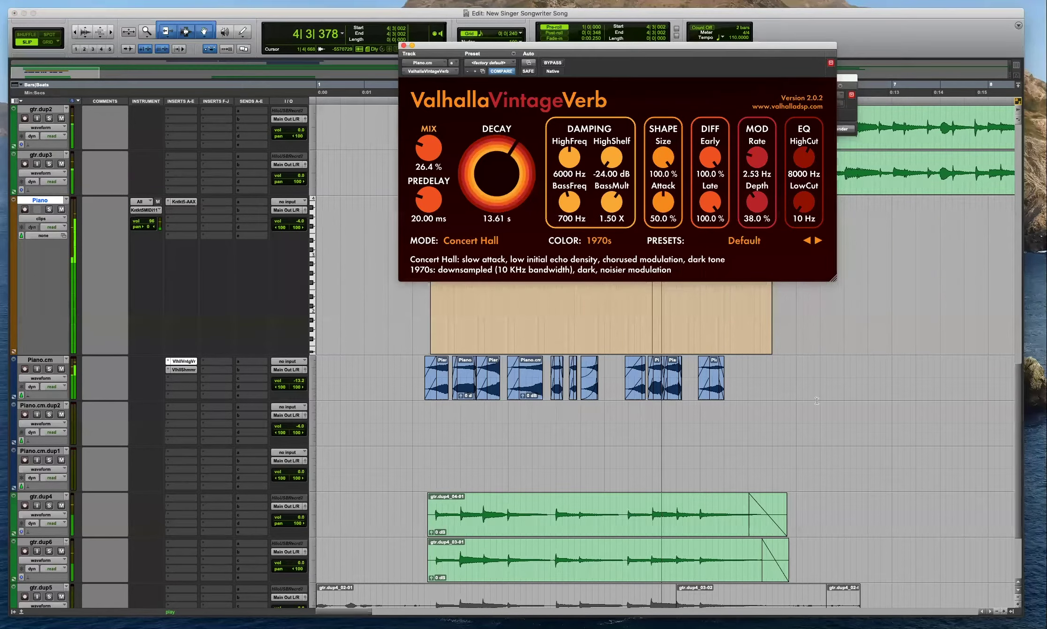
click(404, 45)
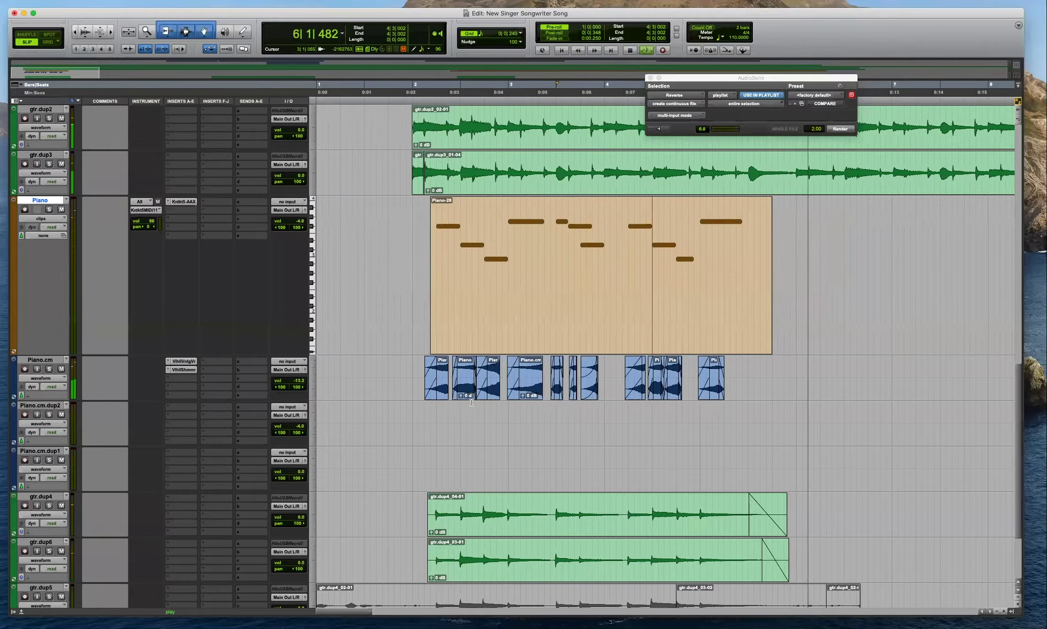
Lower the Piano.cm track volume to -17.8 dB and play the passage from its opening.
click(421, 365)
key(super+bracketleft)
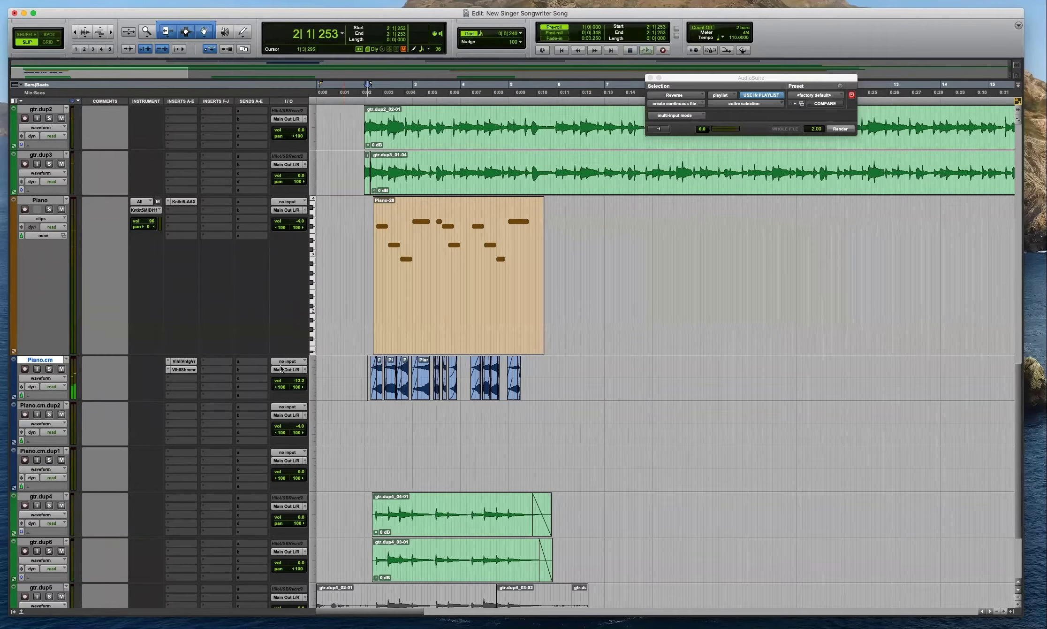
key(super+bracketright)
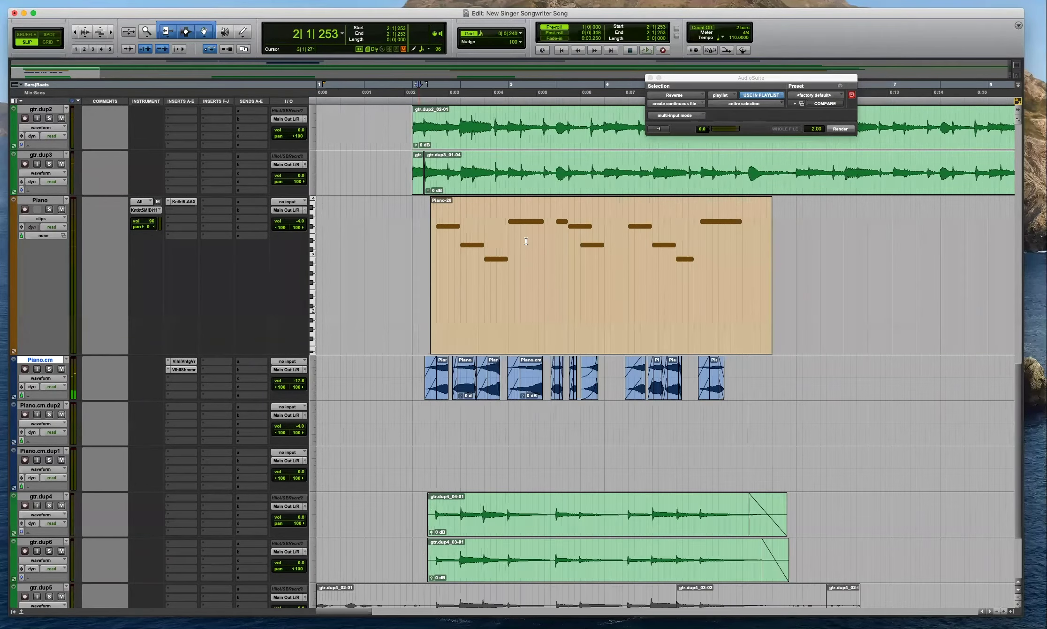
click(437, 251)
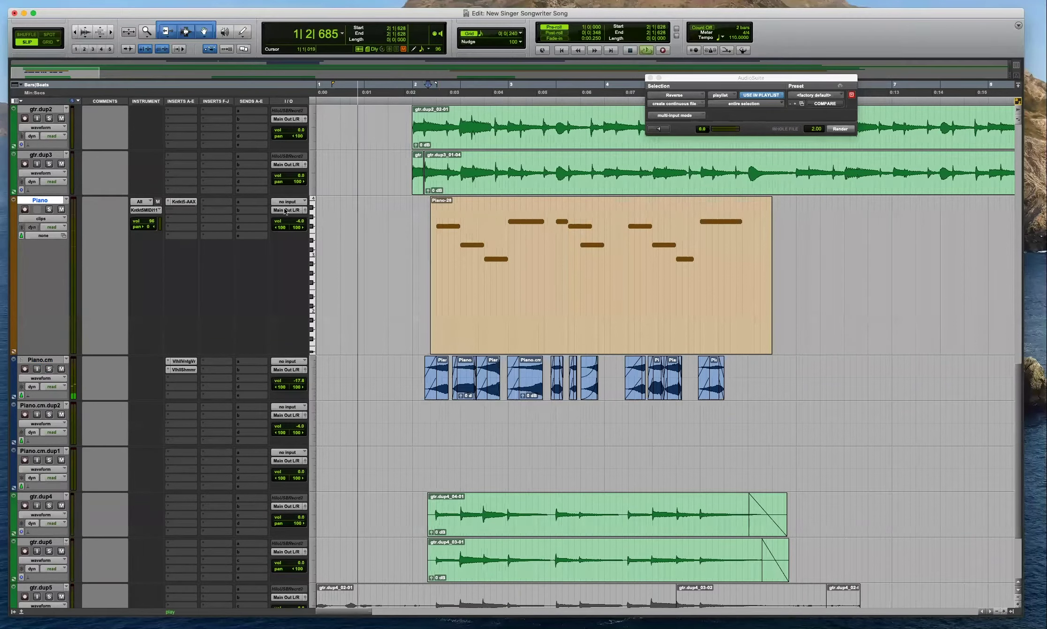
Transpose the opening Piano MIDI clip upward by octave and start playback.
click(513, 309)
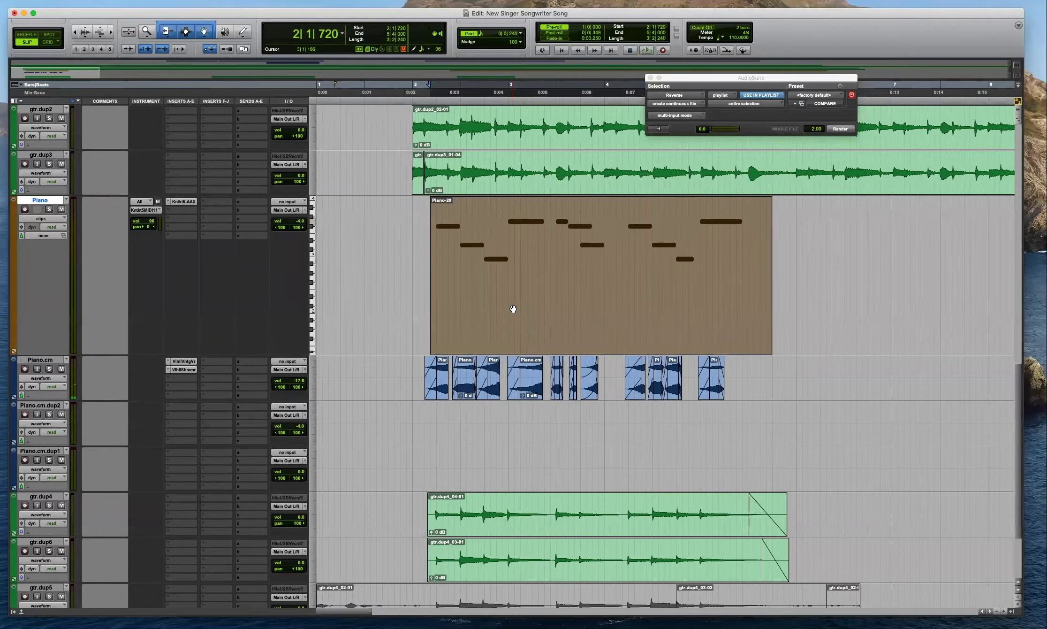
key(alt+t)
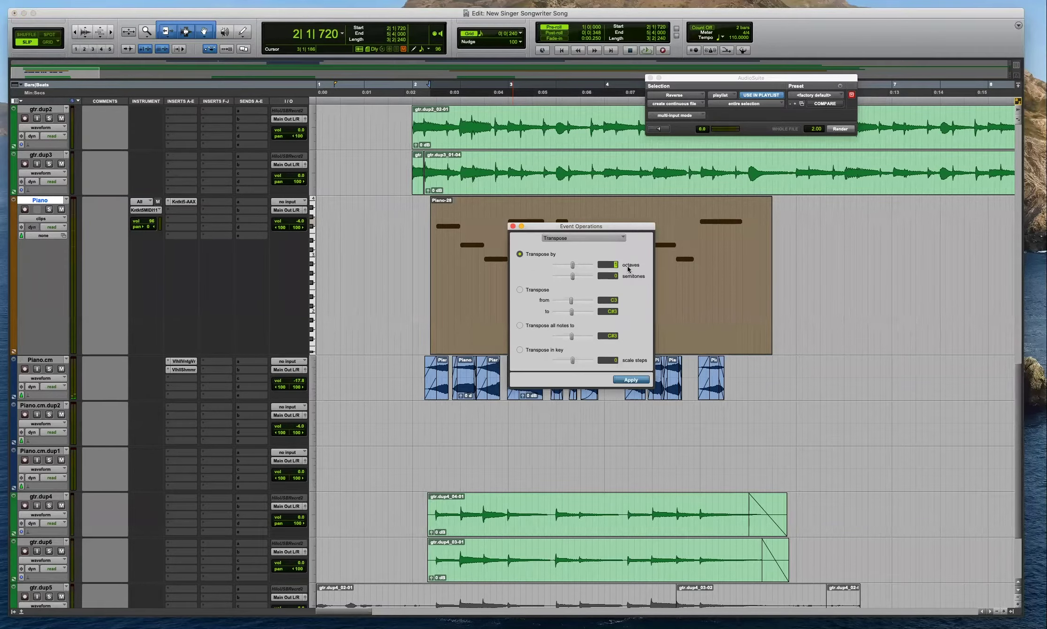
click(631, 379)
key(space)
click(512, 226)
Lower the Piano track volume while the opening passage plays.
key(super+bracketleft)
drag(299, 220, 299, 233)
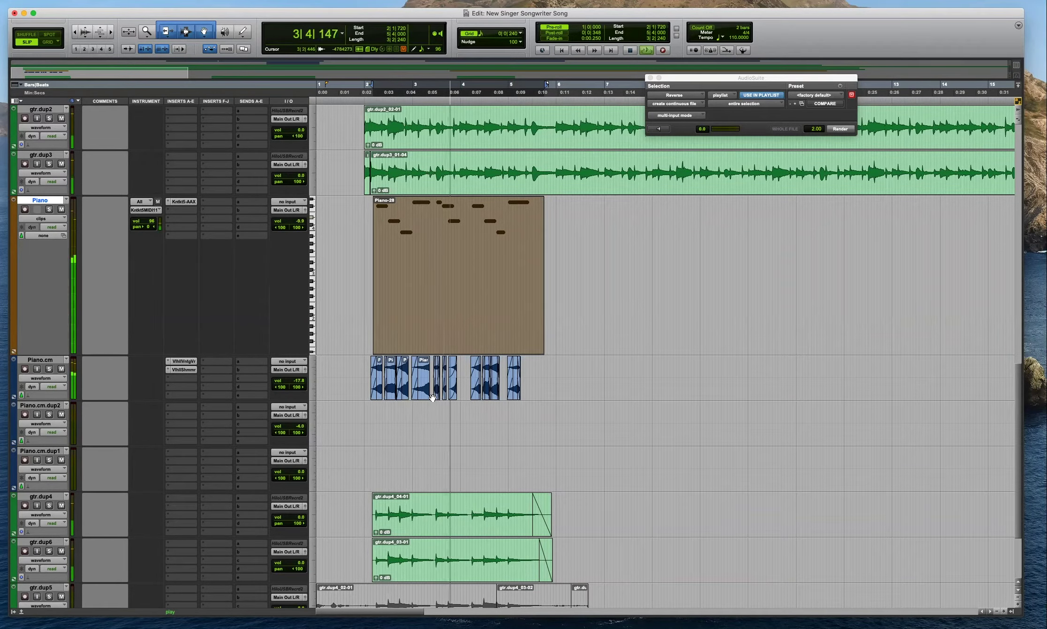
scroll(515, 404, down, 2)
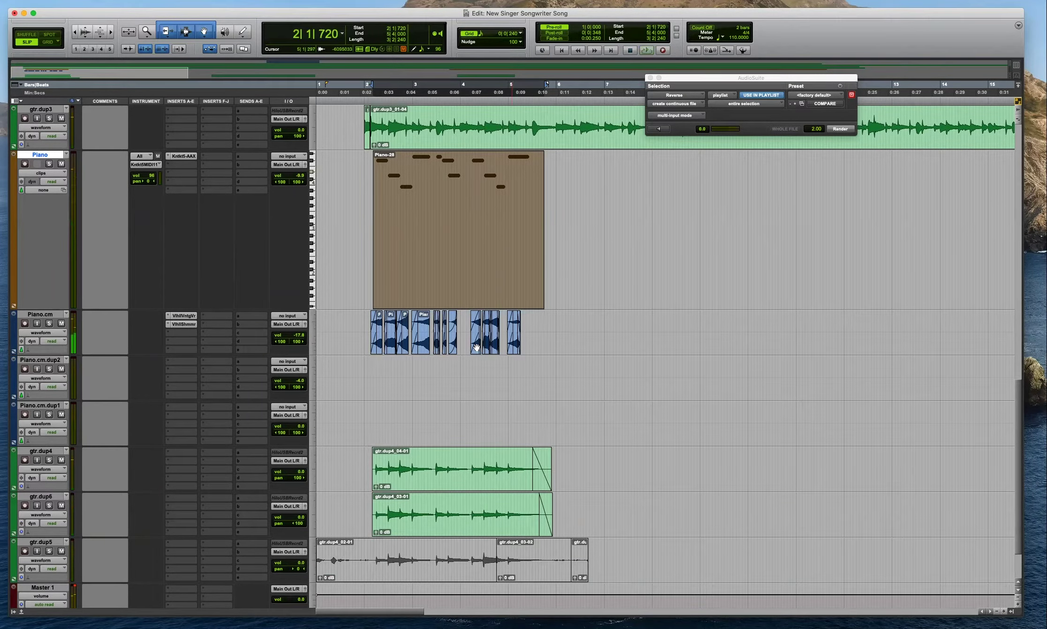
Play the opening from 2|1|290 to check the transposed piano together with the reversed notes.
click(371, 197)
key(super+bracketright)
click(414, 192)
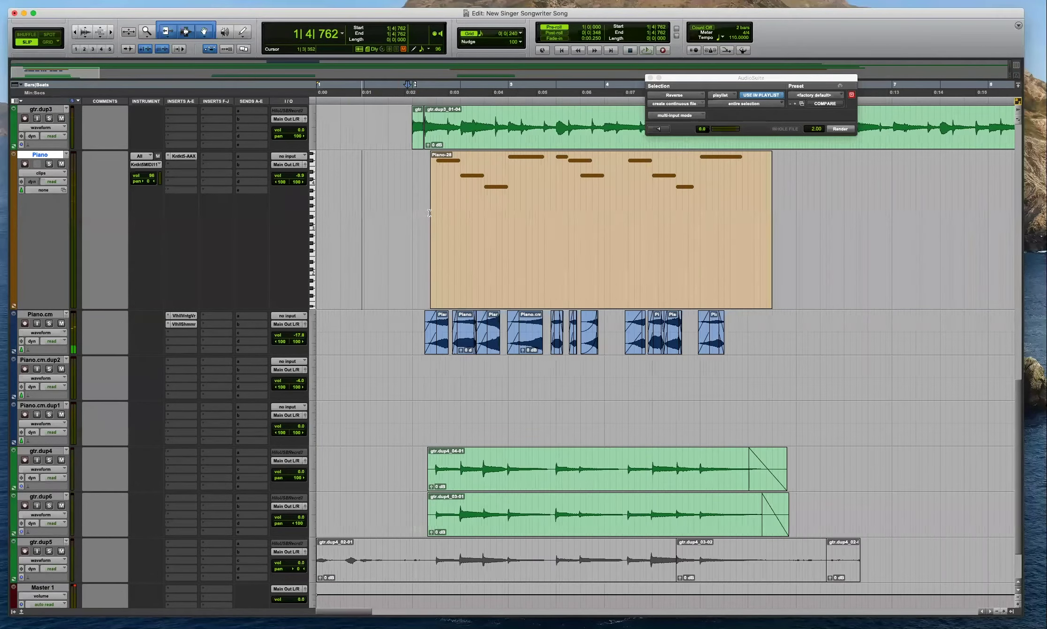
key(super+bracketleft)
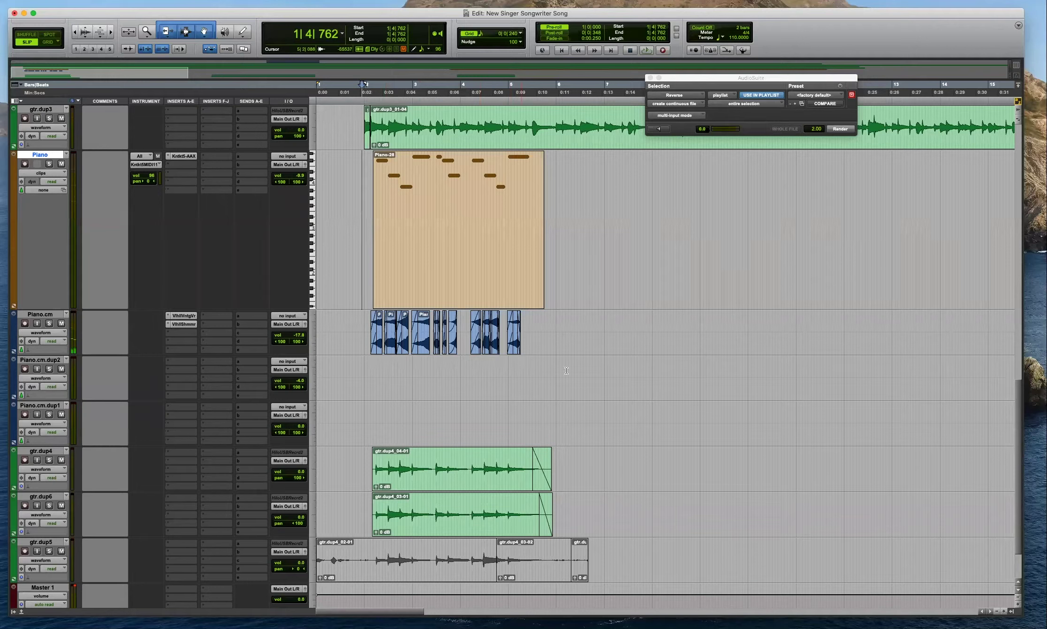
key(super+bracketright)
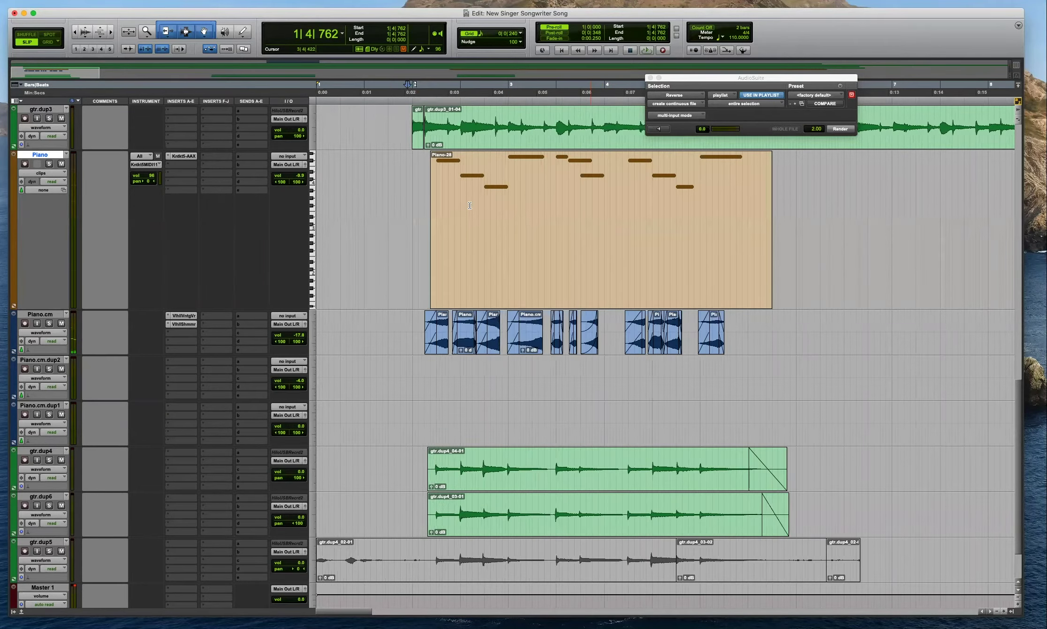
key(super+bracketleft)
key(super+bracketleft)
click(358, 219)
drag(330, 325, 435, 323)
click(435, 323)
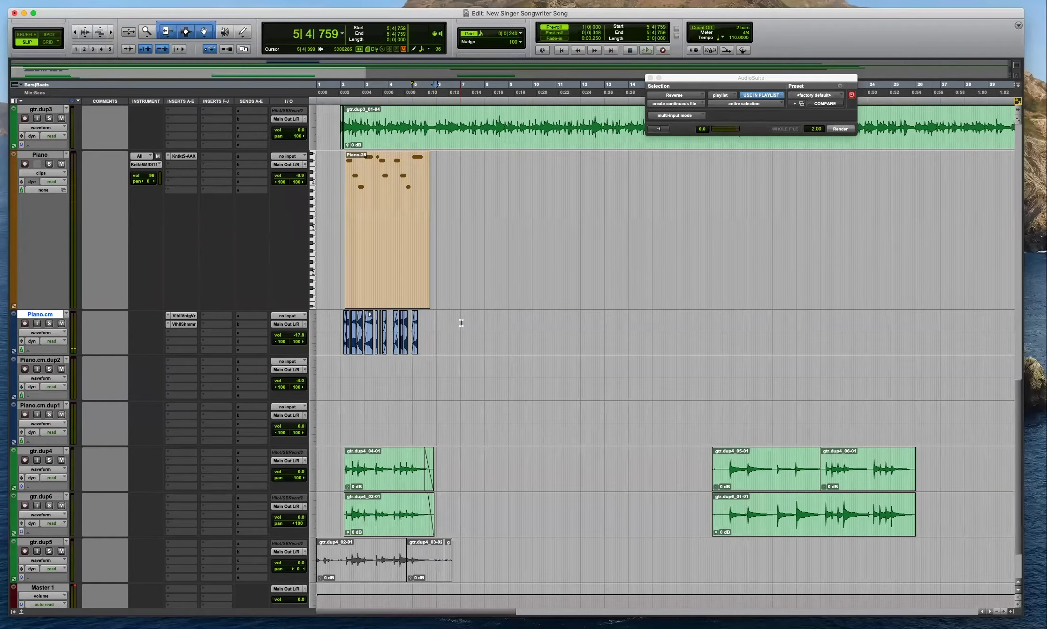
key(space)
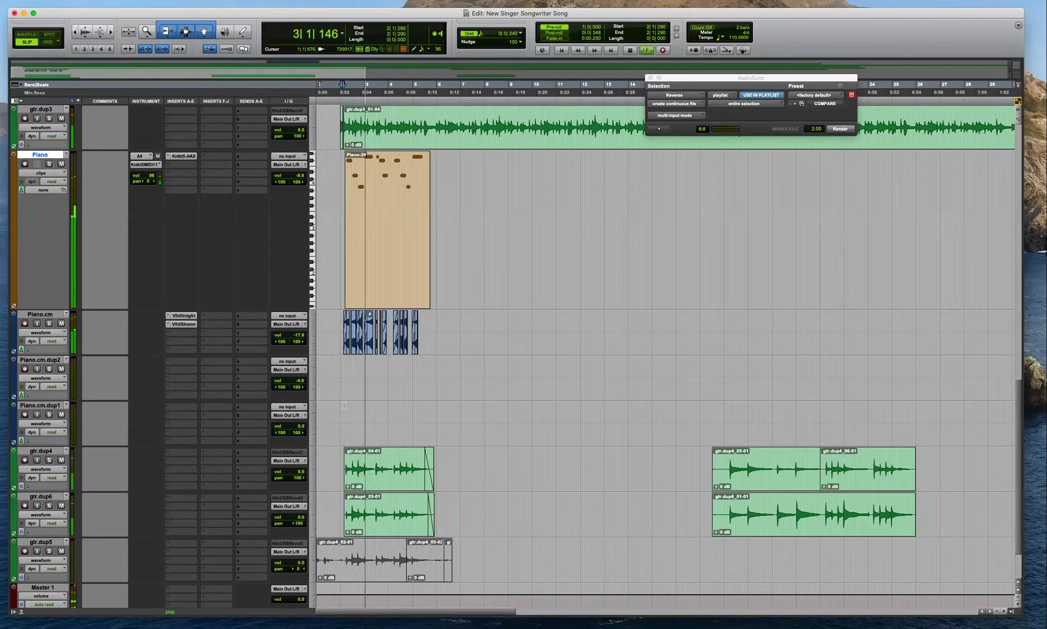
key(r)
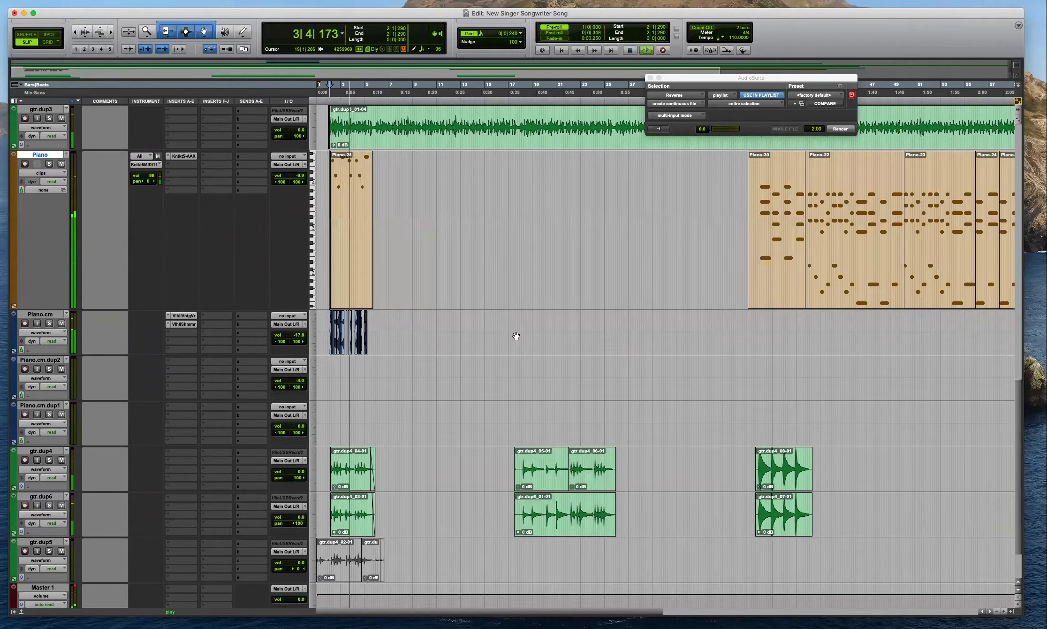
scroll(516, 336, down, 3)
key(space)
Delete the silent lead-in at the start of the gtr.dup4 and gtr.dup6 clips near bar 18.
key(t)
key(t)
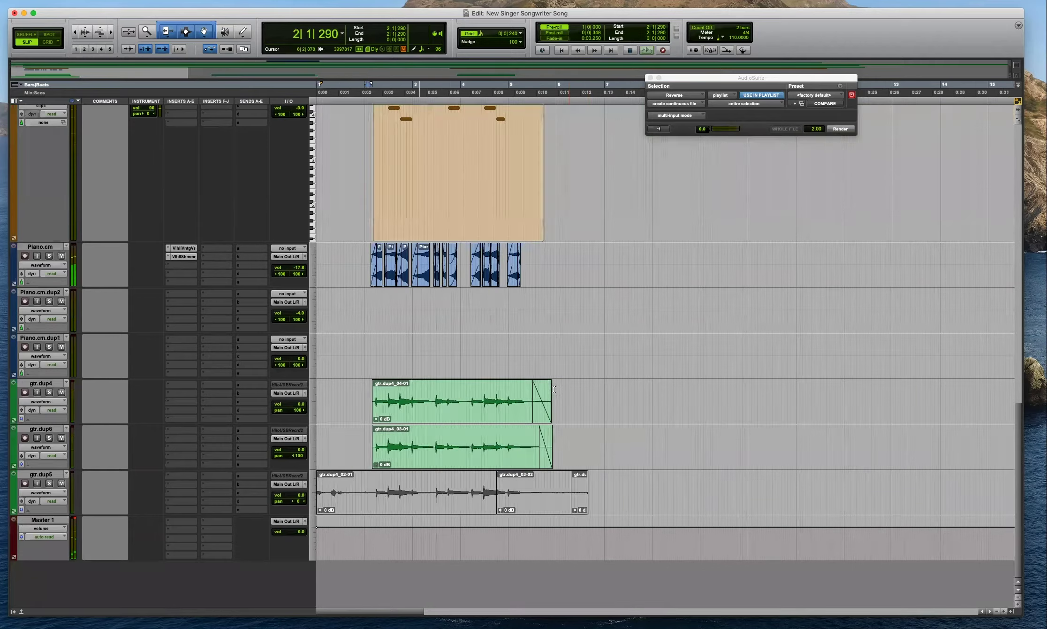
key(r)
click(719, 348)
key(t)
key(t)
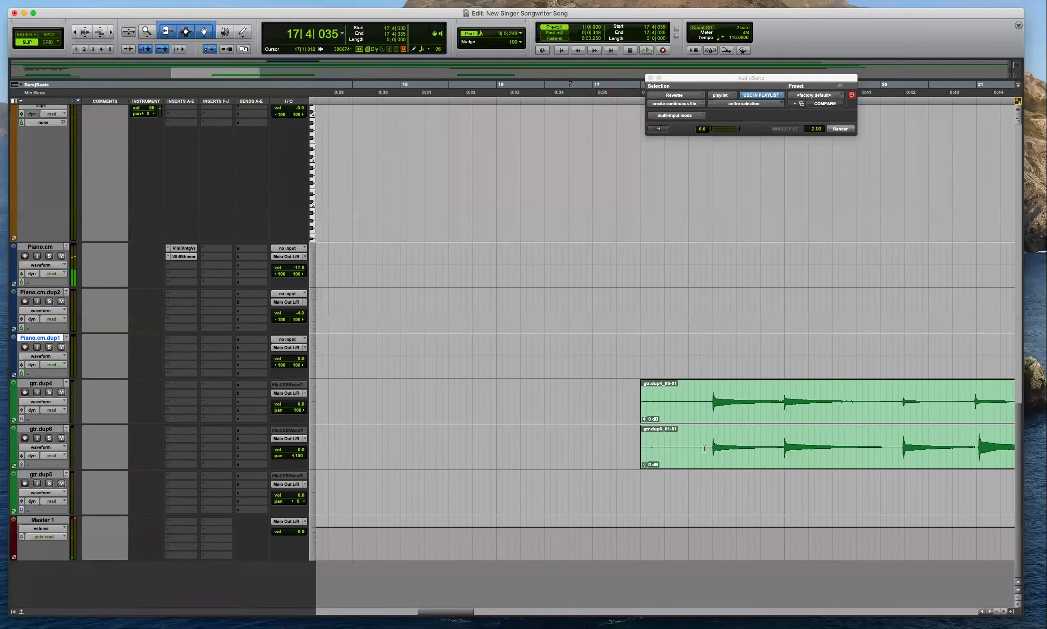
drag(609, 401, 706, 448)
key(Delete)
Enlarge the audio waveforms and cut the silence before the first note of the opening gtr.dup4 and gtr.dup6 clips.
double_click(873, 408)
key(r)
key(r)
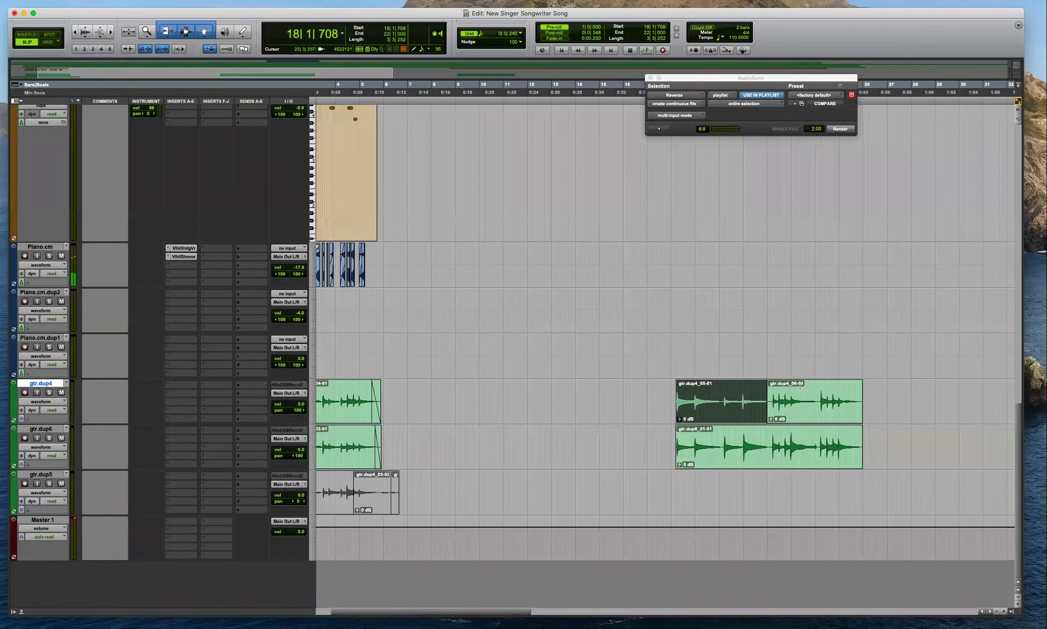
key(r)
key(r)
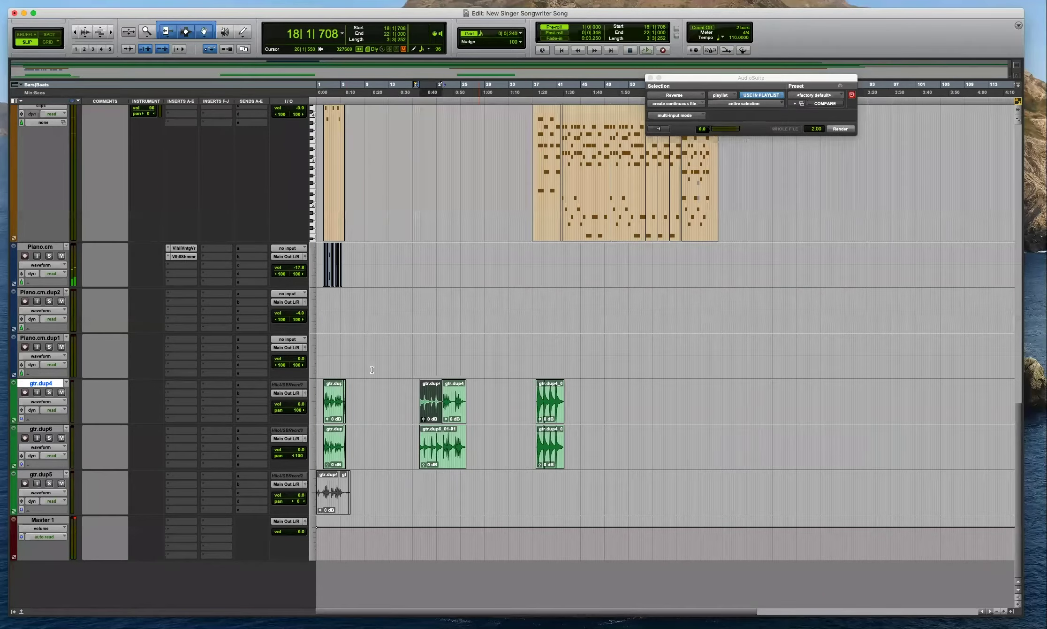
click(324, 346)
key(t)
key(t)
key(t)
key(t)
key(t)
key(t)
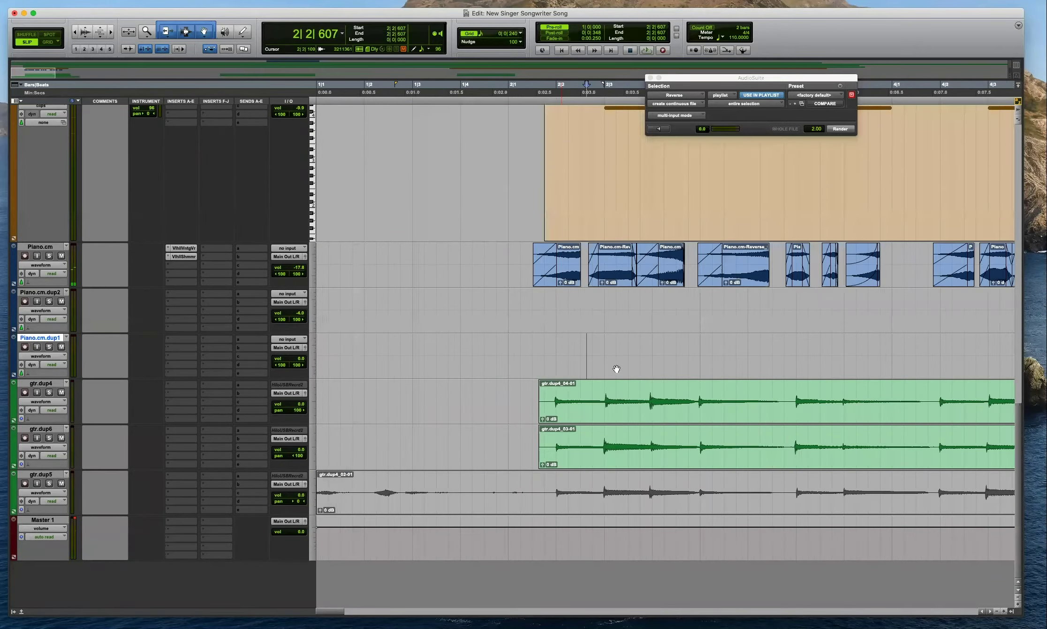
key(space)
key(super+alt+bracketright)
key(super+alt+bracketright)
key(space)
drag(642, 402, 680, 437)
key(BackSpace)
Separate the opening gtr.dup4 clip just before its second note and align its first two notes with gtr.dup6.
click(739, 394)
key(t)
key(t)
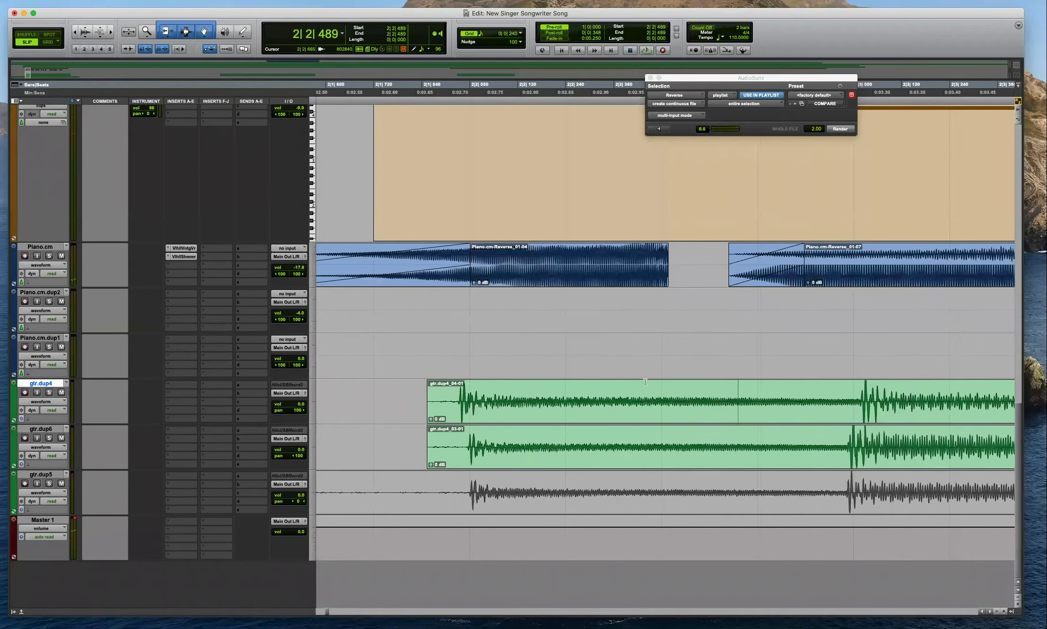
key(r)
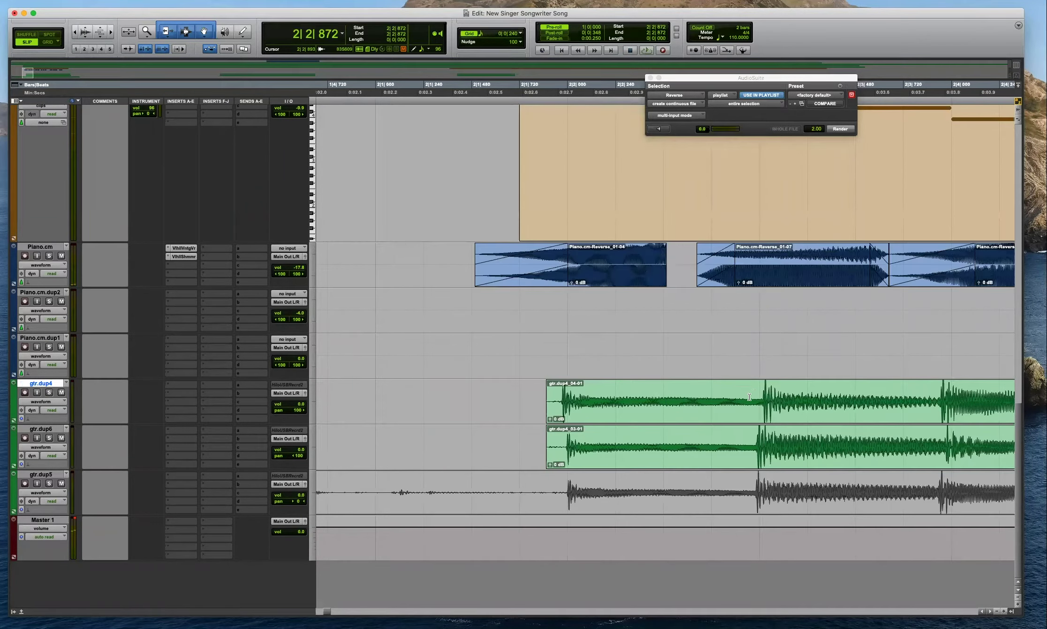
key(Tab)
key(b)
drag(734, 413, 756, 414)
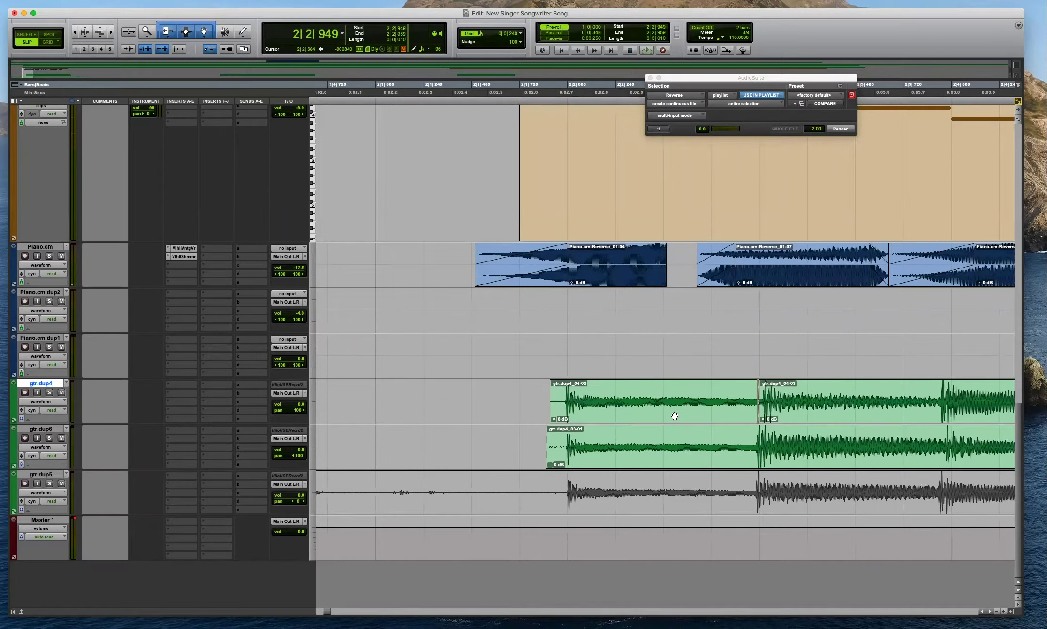
Trim the remaining lead-in before the first gtr.dup4 and gtr.dup6 note, add fade-ins and play from 2|2|222.
drag(534, 407, 567, 434)
key(BackSpace)
key(f)
click(612, 395)
key(space)
scroll(764, 406, right, 3)
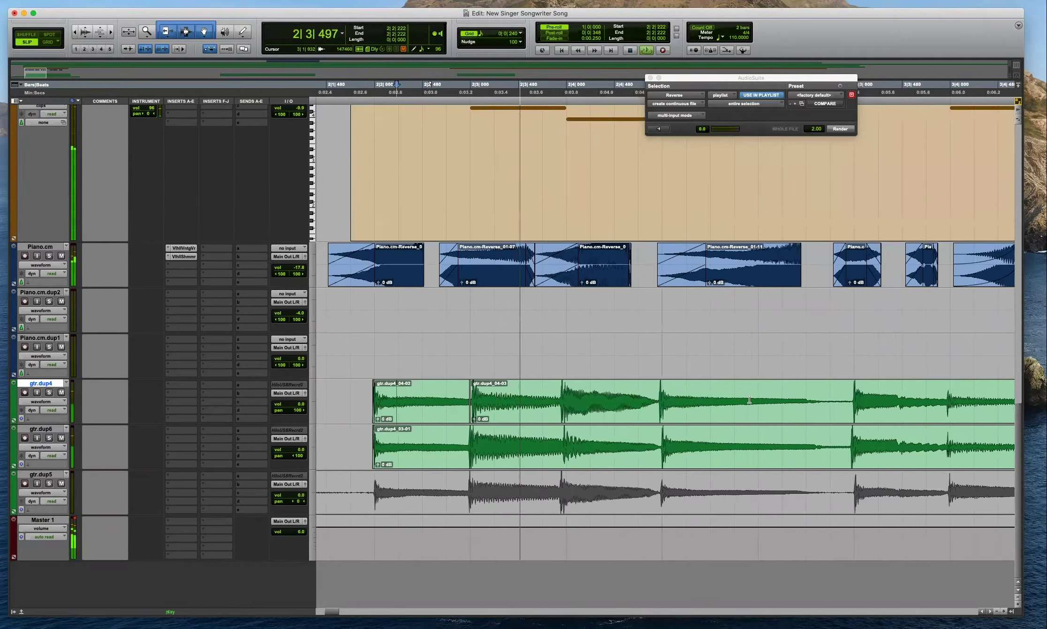
Separate the opening gtr.dup4 clip around its fourth note, tighten the pieces against gtr.dup6 and play them.
drag(845, 403, 662, 381)
key(b)
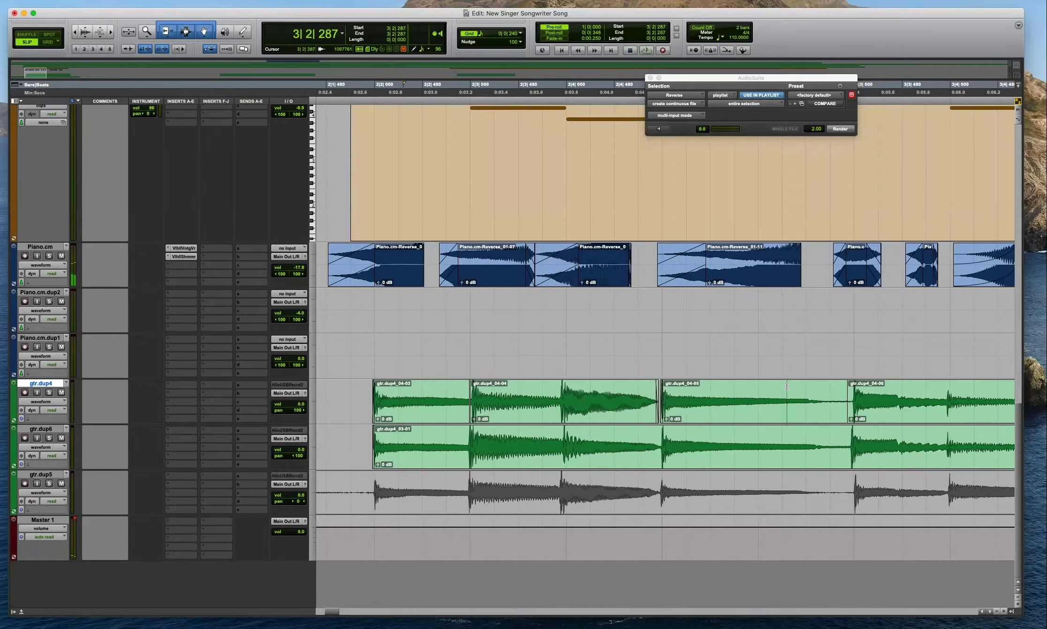
key(space)
drag(848, 420, 845, 420)
key(r)
scroll(843, 421, right, 3)
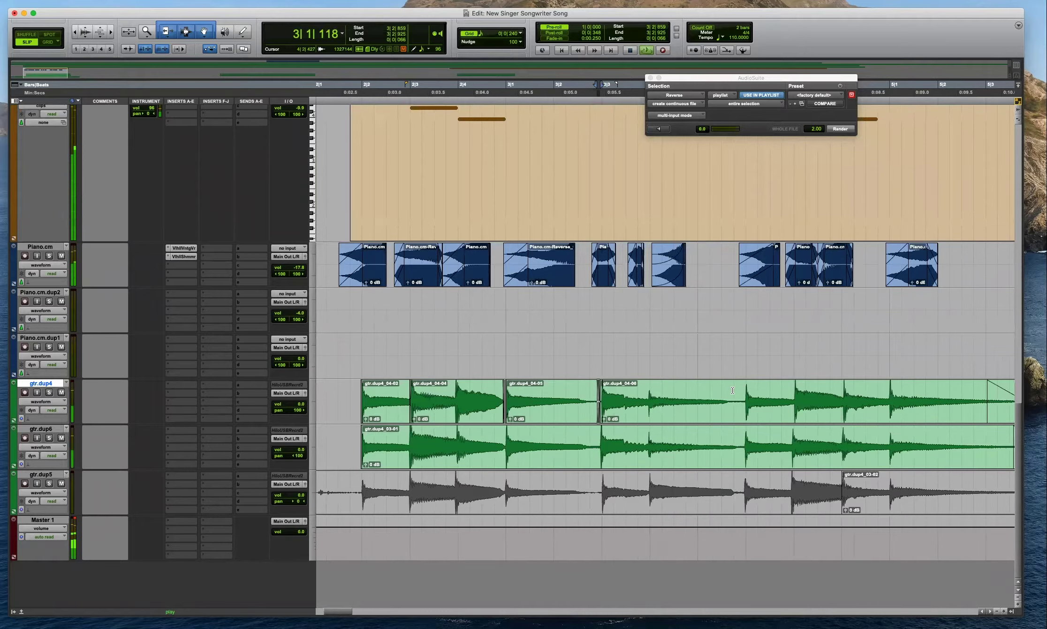
key(super+bracketright)
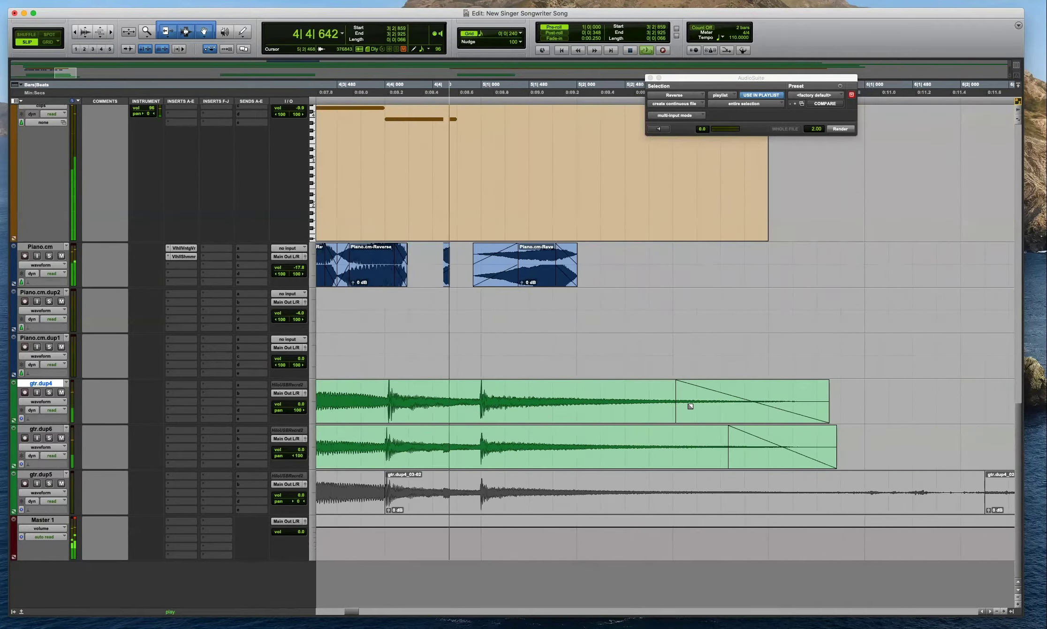
Trim the gtr.dup4 and gtr.dup6 clips at bar 18 up to their first note and add fade-ins.
key(super+bracketleft)
key(super+bracketleft)
key(super+bracketleft)
key(super+bracketleft)
click(733, 345)
key(super+bracketright)
key(super+bracketright)
key(super+bracketright)
key(space)
key(super+bracketright)
drag(571, 393, 629, 435)
key(Delete)
key(f)
key(super+bracketleft)
key(super+bracketleft)
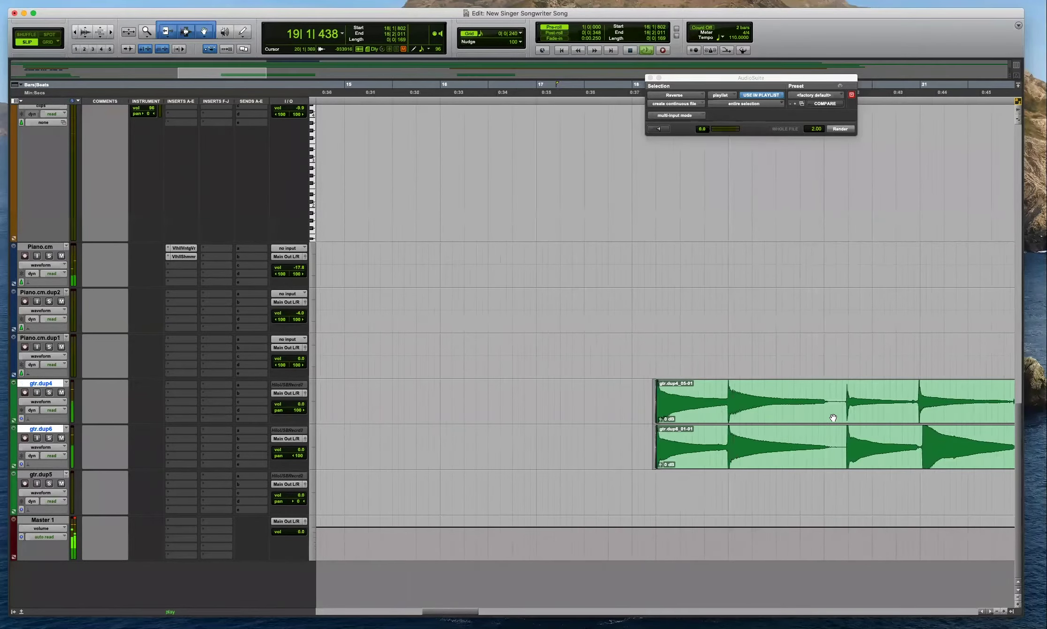
Solo the gtr.dup4 and gtr.dup6 tracks and stop playback.
key(super+bracketleft)
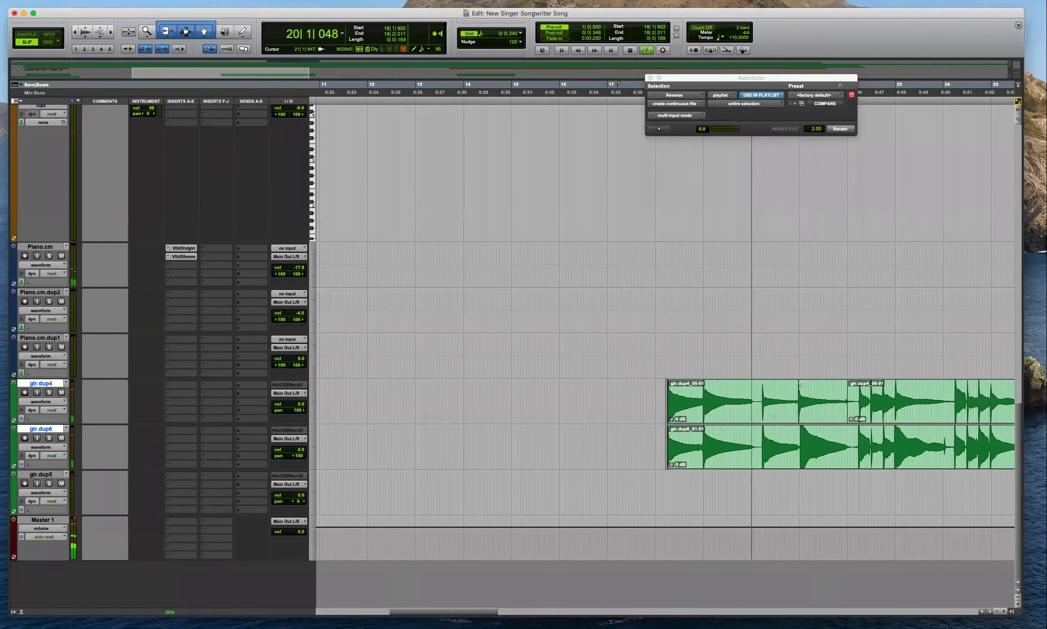
click(49, 392)
click(49, 437)
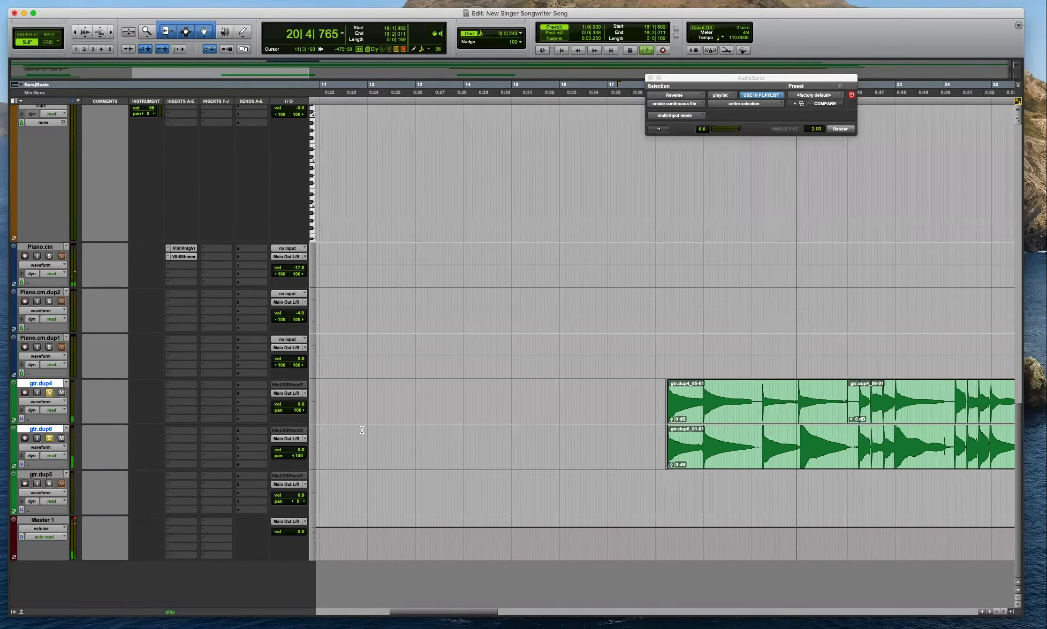
key(super+bracketright)
key(space)
Separate gtr.dup4 from 20|1|847 around its last two notes, move the piece to 20|1|880 and clean up its leading edge.
click(506, 383)
key(super+bracketright)
key(super+bracketright)
key(super+bracketright)
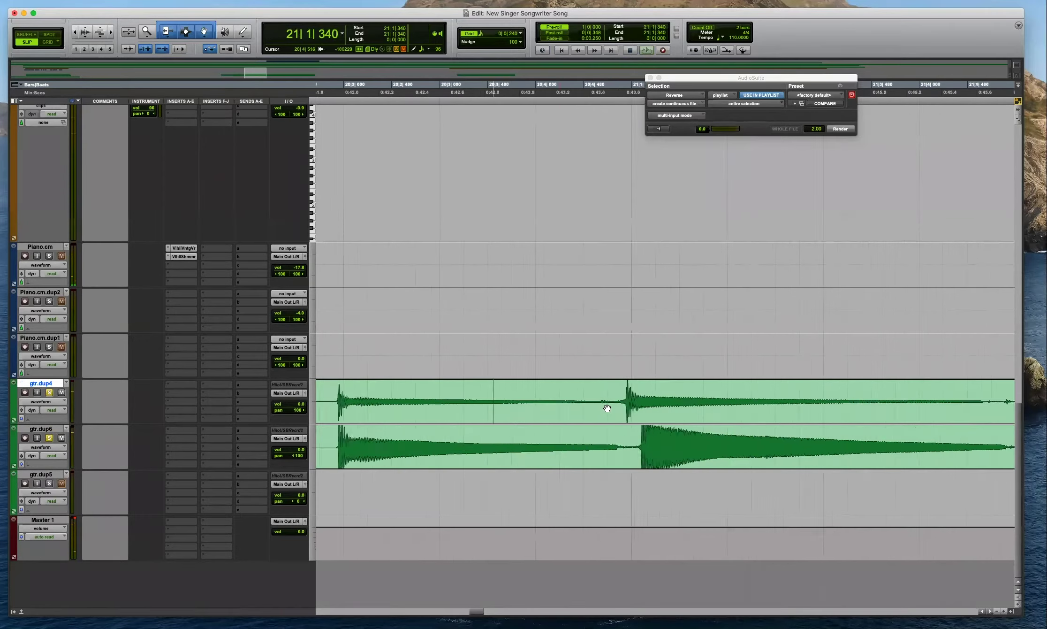
key(super+bracketleft)
drag(332, 395, 697, 403)
key(super+e)
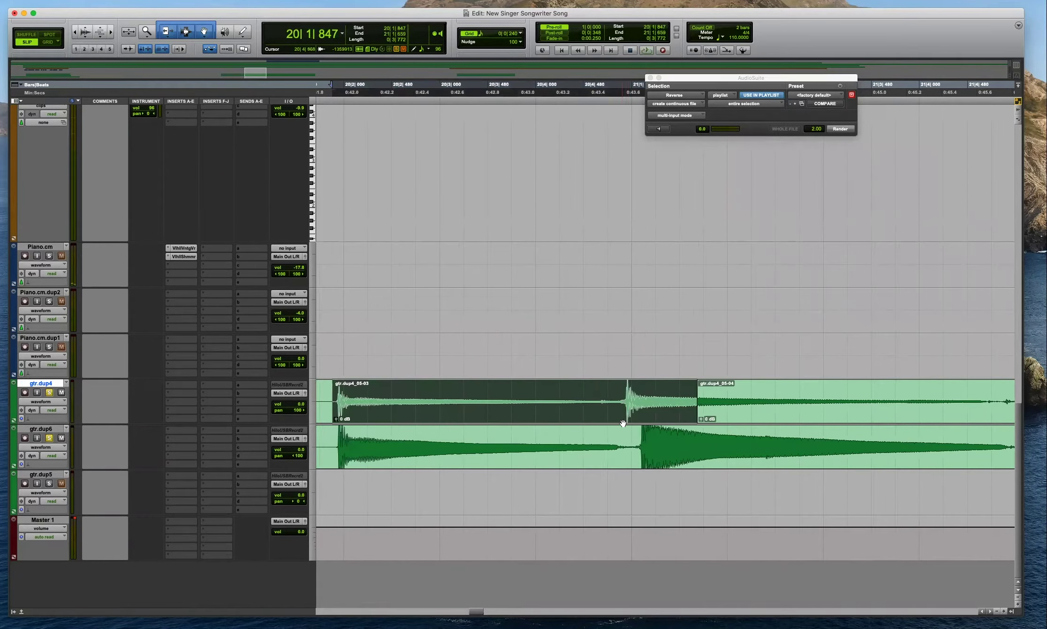
drag(631, 419, 635, 419)
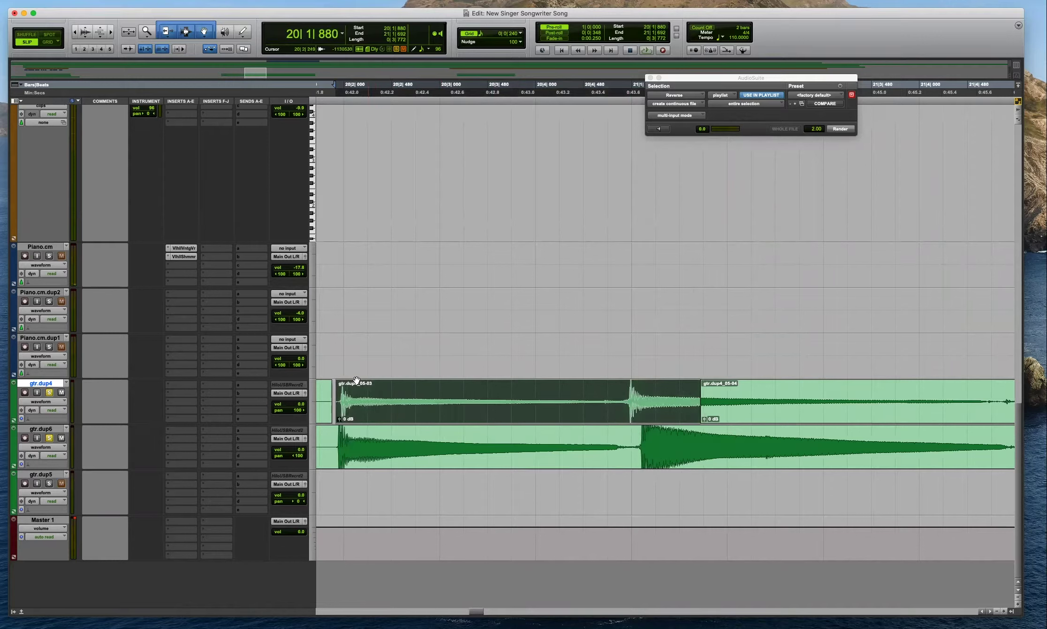
drag(336, 381, 327, 382)
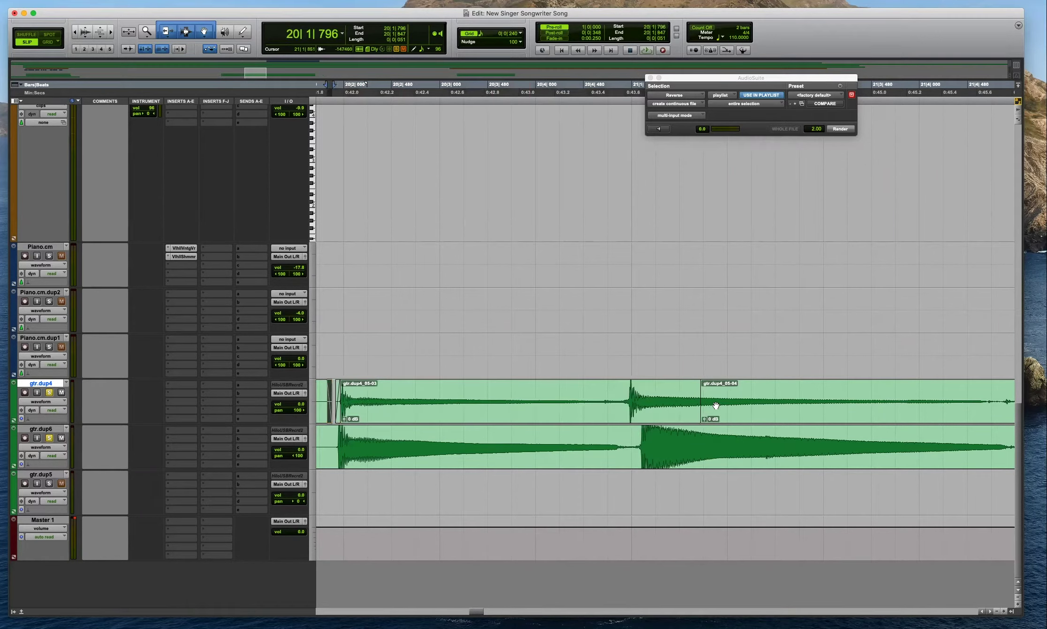
Clear the silence before the bar 22 phrase on gtr.dup4 and split gtr.dup6 before its first two notes there with fades.
drag(700, 401, 797, 399)
key(BackSpace)
click(781, 441)
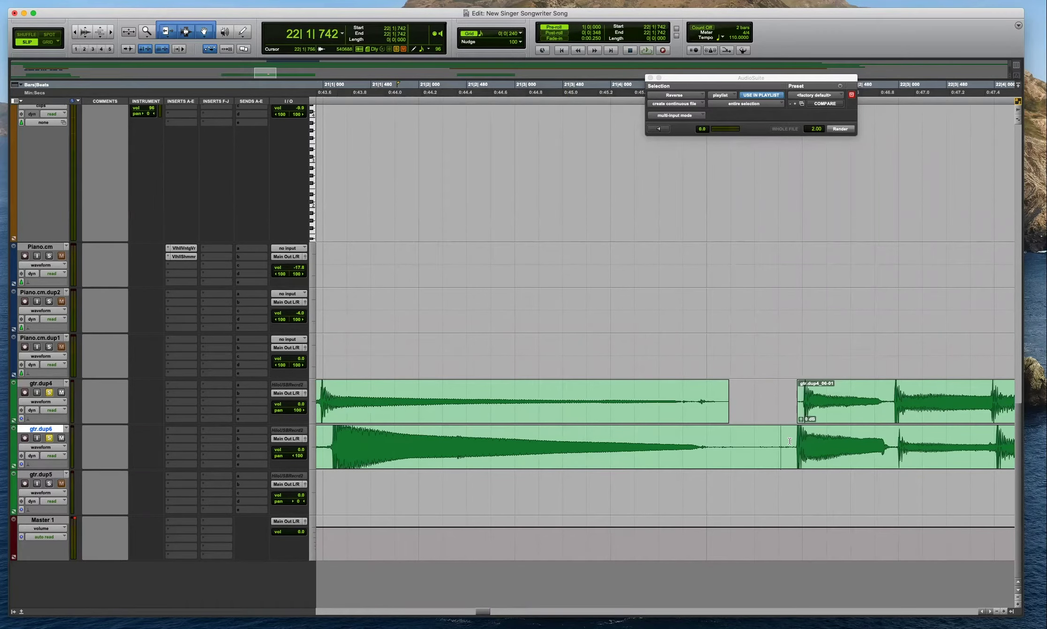
mouse_move(802, 441)
mouse_down()
mouse_move(888, 451)
mouse_move(882, 460)
mouse_move(800, 430)
mouse_up()
key(b)
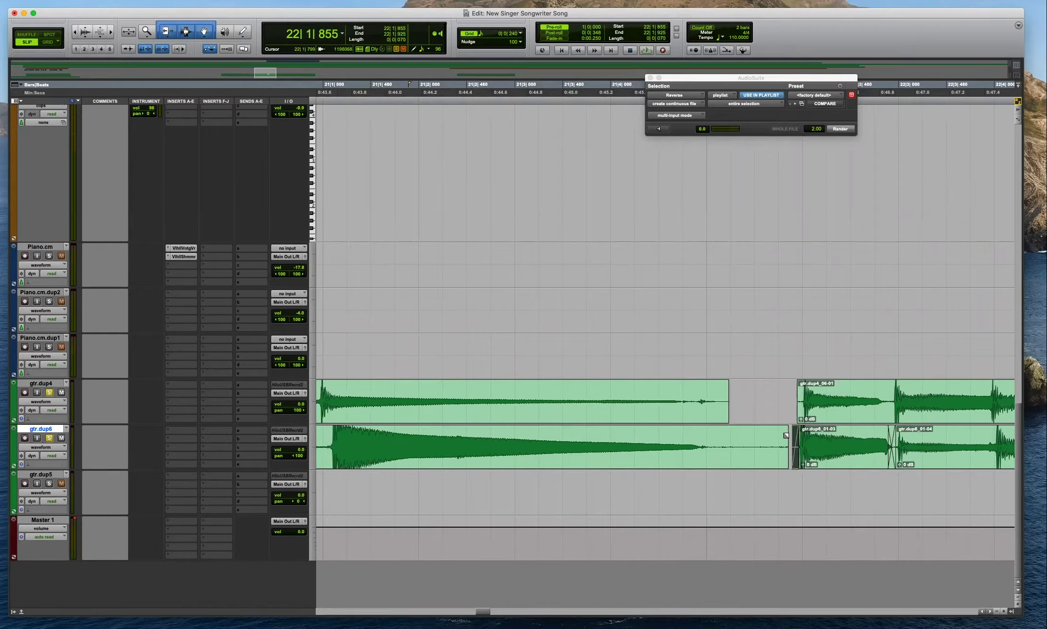
click(788, 445)
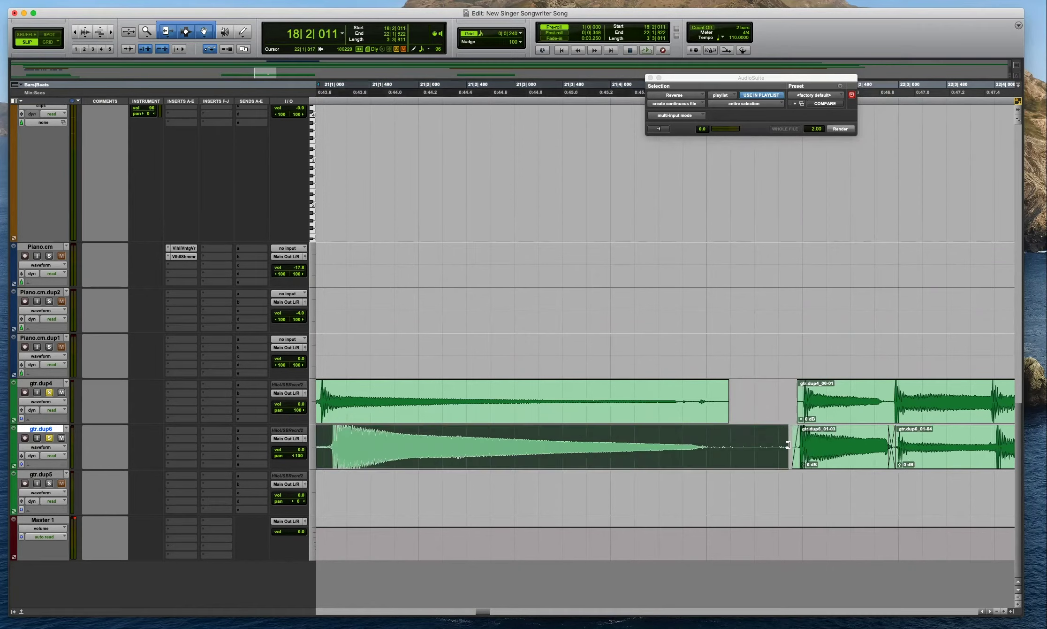
key(Delete)
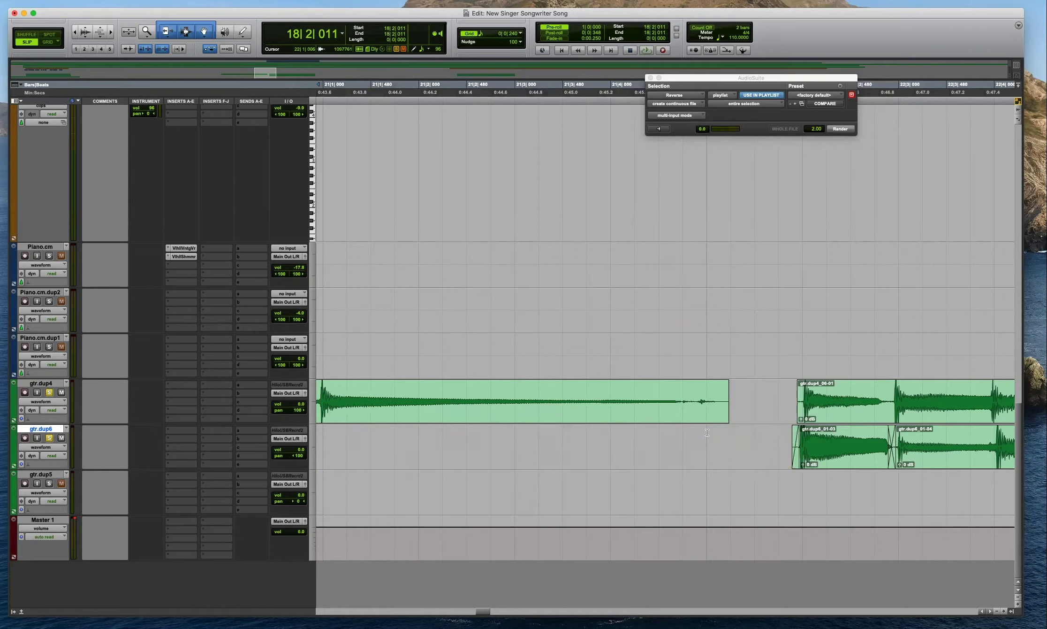
key(super+z)
Separate the gtr.dup6 clip at 20|1|866, just before its third note.
key(r)
click(442, 429)
key(t)
key(t)
key(r)
key(r)
click(570, 438)
key(t)
key(t)
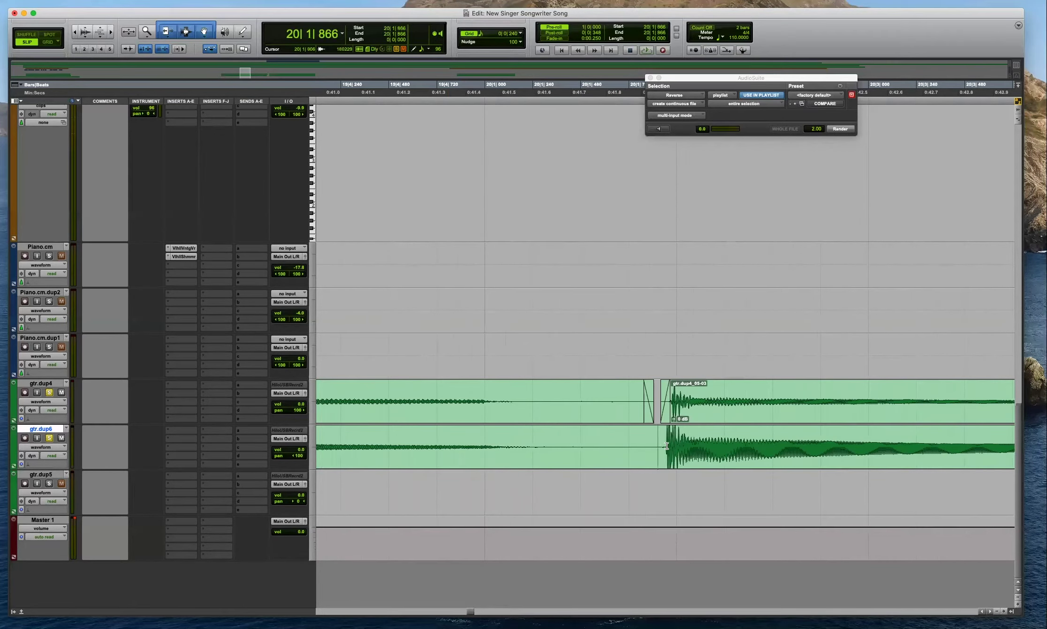
key(b)
key(r)
Tighten the separated gtr.dup6 note against gtr.dup4 and fade out the preceding piece from 20|1|444.
drag(685, 459, 632, 434)
key(t)
key(t)
key(t)
key(r)
key(r)
key(r)
key(r)
key(r)
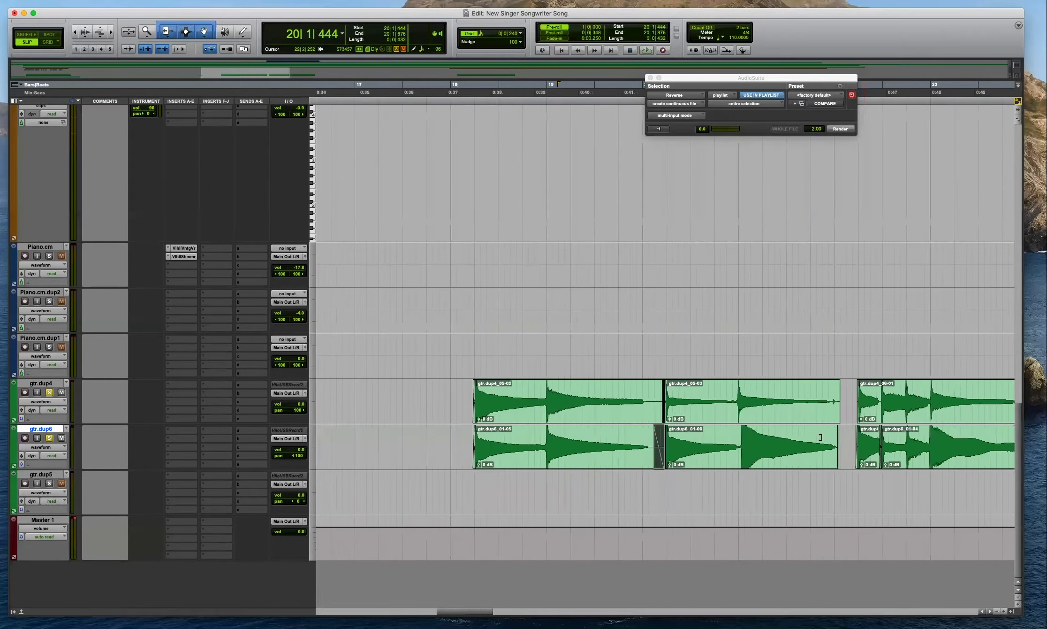
Separate gtr.dup6 before its fourth note around bar 21 and align that note with gtr.dup4.
click(739, 436)
key(t)
key(t)
key(t)
key(b)
drag(732, 461, 652, 453)
click(643, 393)
click(695, 435)
key(r)
key(r)
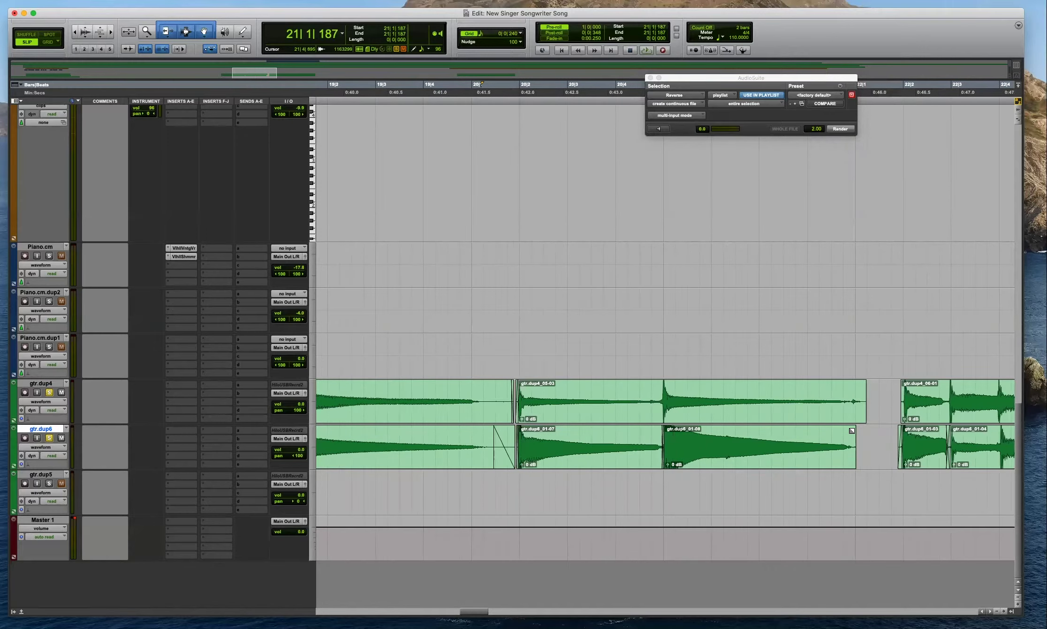
Fade out the end of the gtr.dup6 phrase before bar 22, and trim and fade out gtr.dup4 from 21|3|119.
drag(852, 430, 835, 432)
click(859, 385)
drag(864, 389, 778, 389)
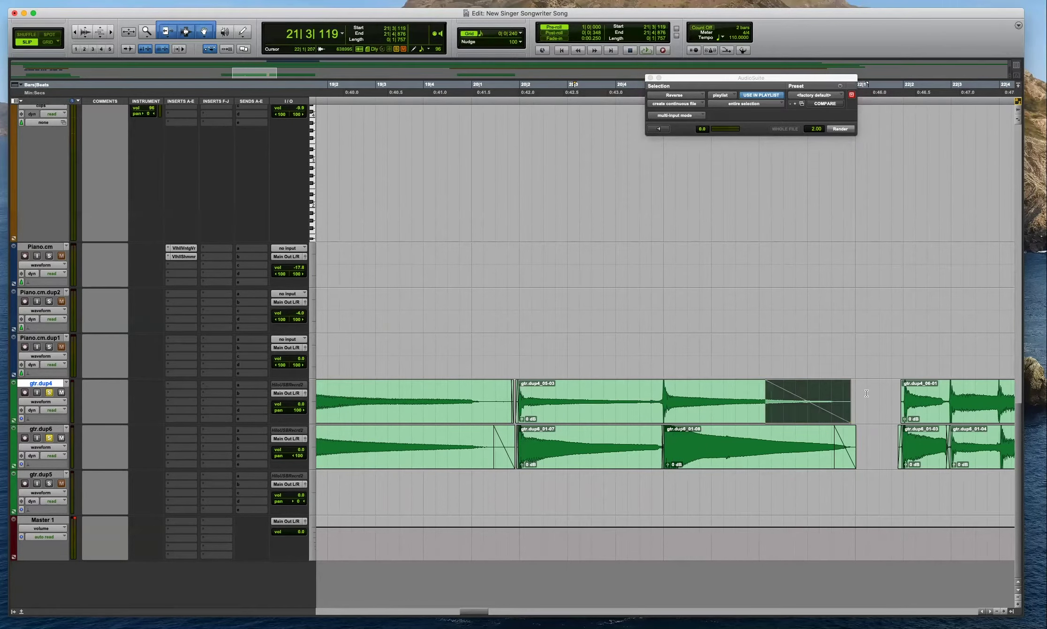
click(866, 393)
Separate the bar 22 gtr.dup4 clip from 22|2|918 so its second and third notes form their own piece.
key(r)
click(919, 341)
scroll(826, 335, right, 5)
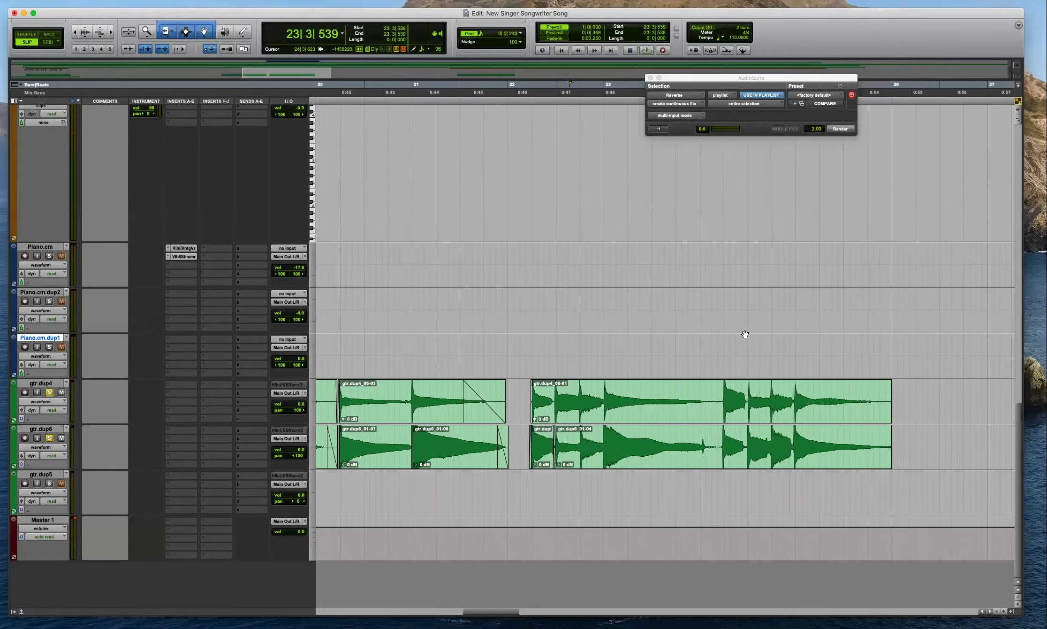
key(t)
key(t)
key(t)
drag(638, 386, 649, 387)
key(r)
key(r)
key(t)
key(t)
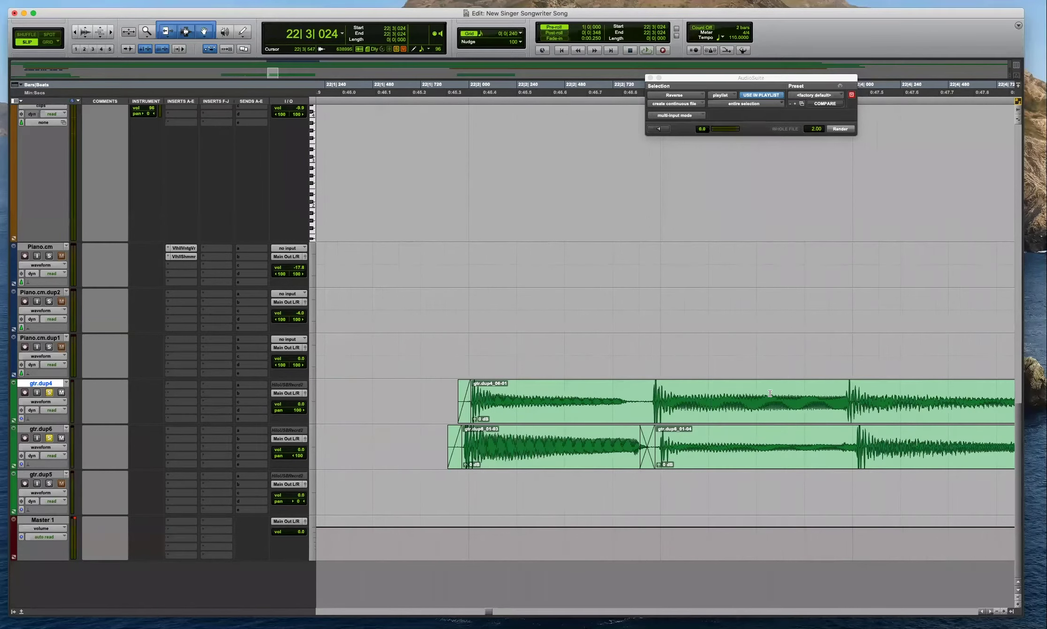
drag(653, 394, 903, 396)
key(r)
shift+click(852, 391)
key(b)
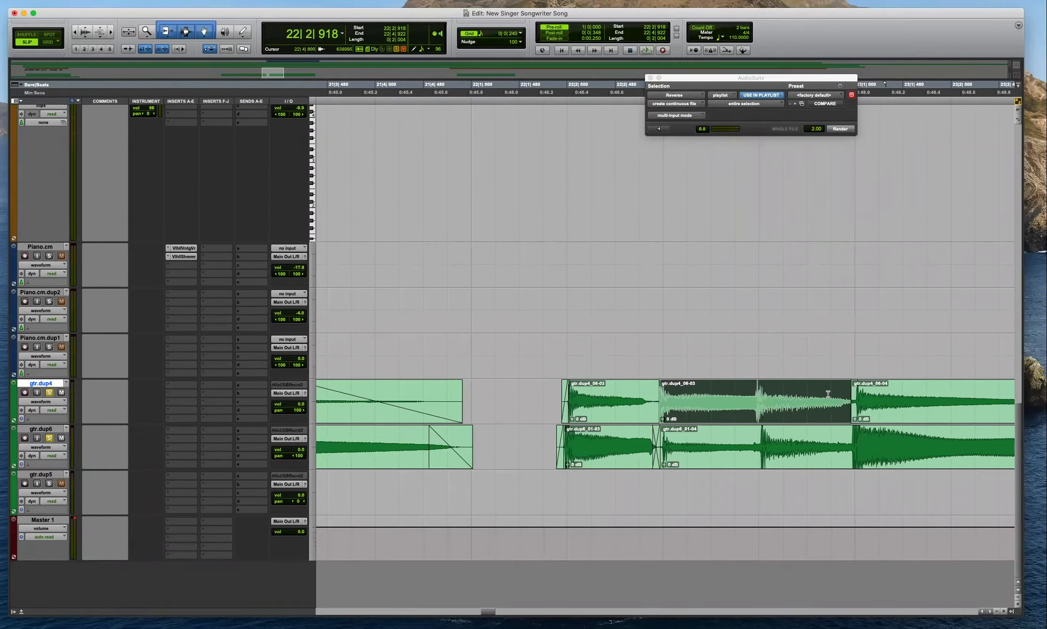
Move the separated gtr.dup4 piece slightly later to match gtr.dup6 and clean up the edit at its start.
key(t)
key(t)
drag(707, 415, 716, 415)
drag(677, 383, 644, 384)
key(r)
key(r)
click(901, 393)
key(r)
Play the bar 23 decay and delete the stray noise and silence before bar 24 on gtr.dup6.
key(space)
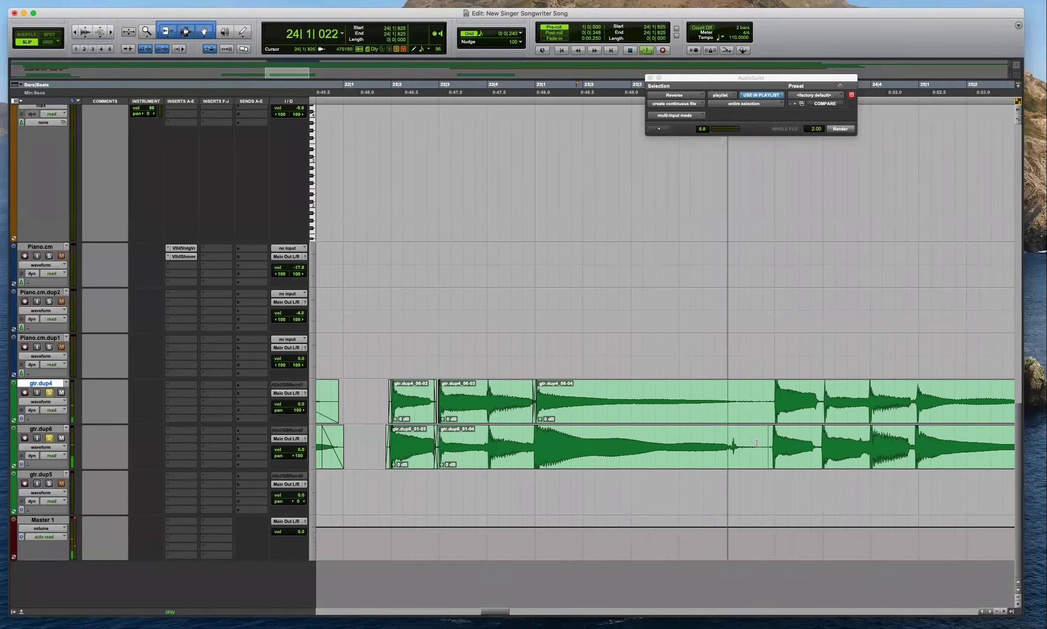
drag(769, 432, 730, 443)
click(713, 443)
key(space)
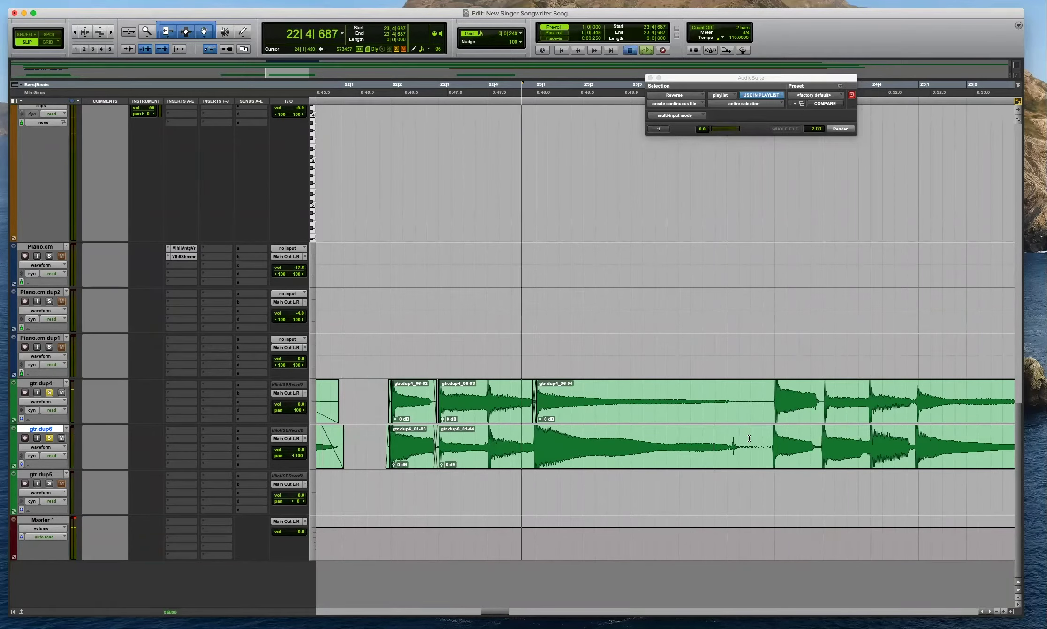
drag(731, 443, 766, 431)
key(Delete)
key(space)
Delete the silence on gtr.dup4 before the bar 24 phrase and fade in the start of the gtr.dup6 phrase.
mouse_move(742, 391)
mouse_down()
mouse_move(769, 451)
mouse_move(774, 382)
mouse_move(727, 381)
mouse_up()
key(Delete)
drag(771, 430, 777, 430)
Tighten the opening bar 24 notes of gtr.dup6 against gtr.dup4 and crossfade the split before the third note at 24|3|890.
click(831, 395)
key(r)
key(t)
key(t)
key(t)
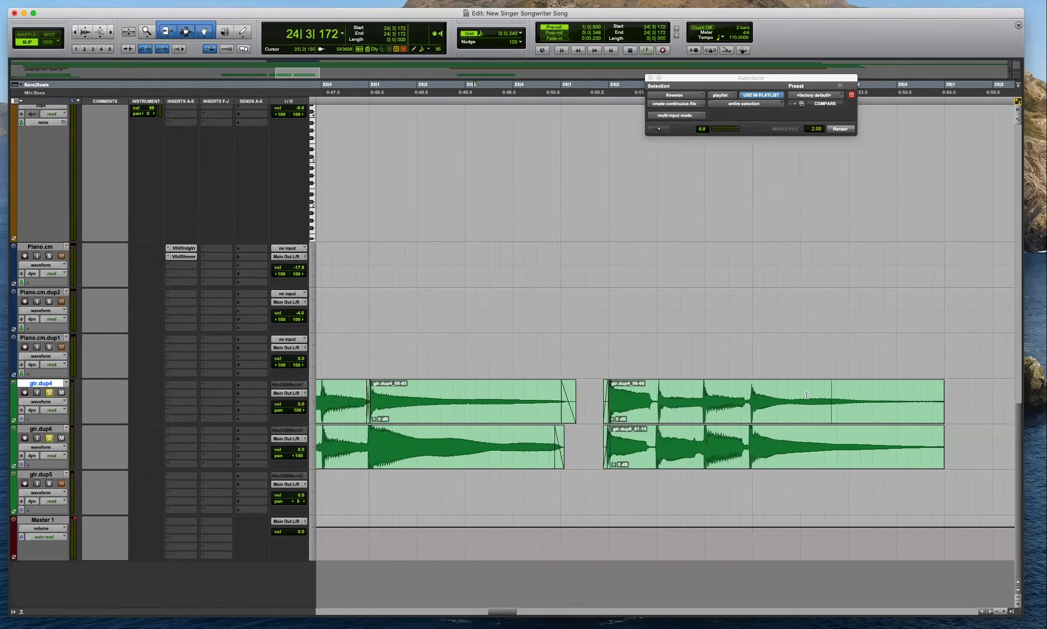
drag(619, 437, 815, 461)
click(774, 440)
click(810, 460)
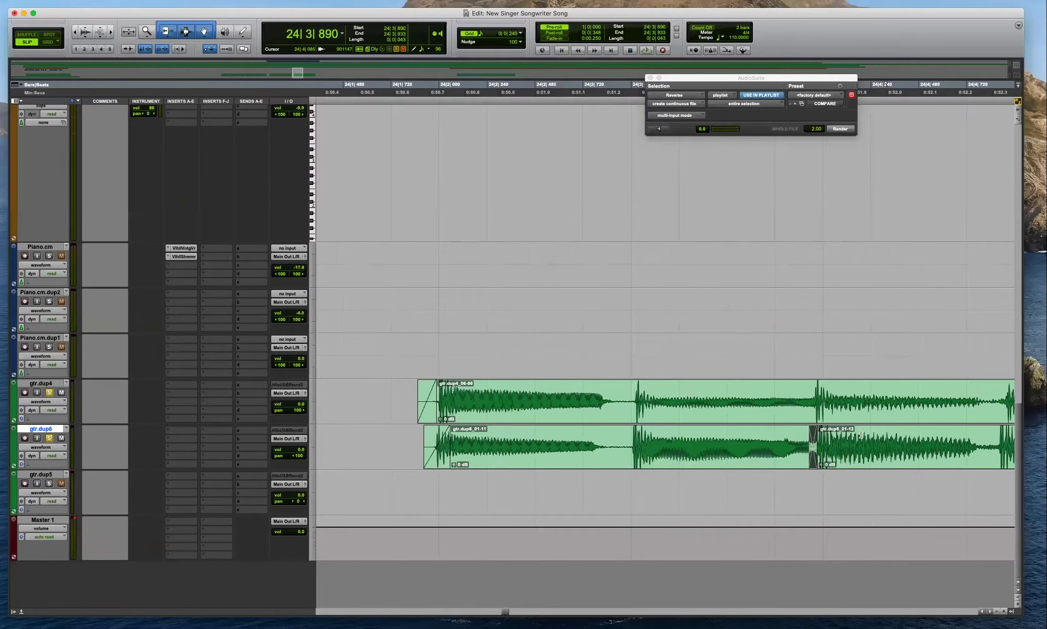
Separate gtr.dup6 at 24|4|846 before the fourth note of the bar 24 phrase and move that note slightly later.
key(r)
click(828, 430)
key(t)
key(t)
key(r)
key(r)
key(t)
drag(665, 436, 837, 439)
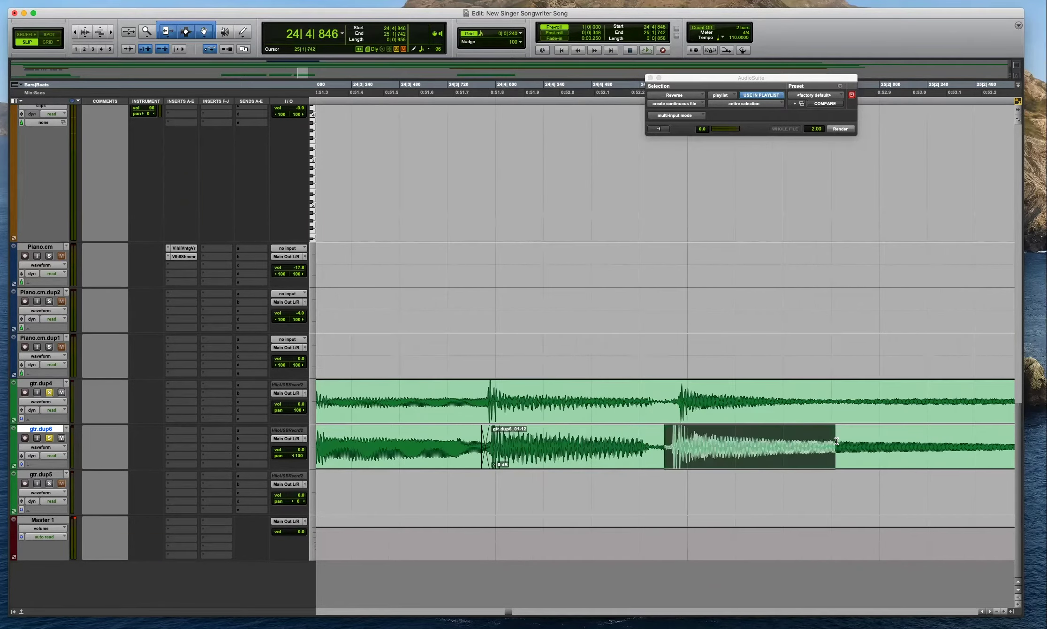
key(super+bracketleft)
key(super+bracketleft)
shift+click(888, 440)
key(t)
key(t)
key(b)
drag(691, 455, 699, 458)
Separate gtr.dup4 before its matching fourth note, align it with gtr.dup6 and add fades around both splits.
click(670, 399)
key(b)
drag(706, 407, 663, 383)
drag(656, 427, 681, 428)
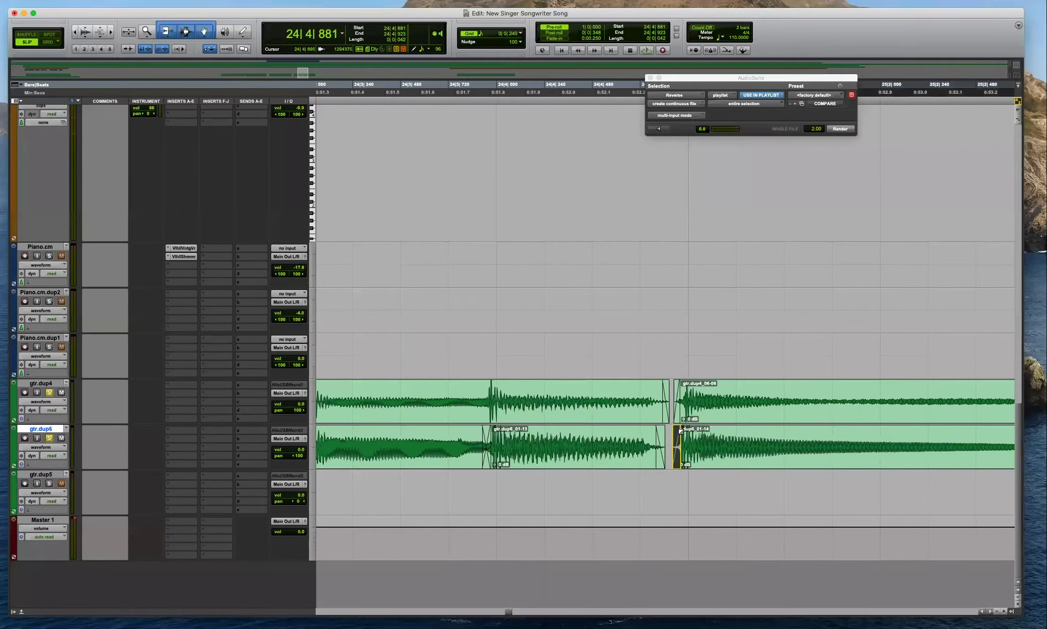
Add long fade-outs to the ends of the gtr.dup6 and gtr.dup4 phrases in bar 25, starting gtr.dup4's at 25|3|040.
key(r)
key(r)
drag(862, 431, 799, 430)
drag(861, 382, 766, 382)
Delete the silent lead-in from 37|4|262 before the first note on gtr.dup4 and gtr.dup6.
key(super+bracketleft)
key(super+bracketleft)
key(super+bracketleft)
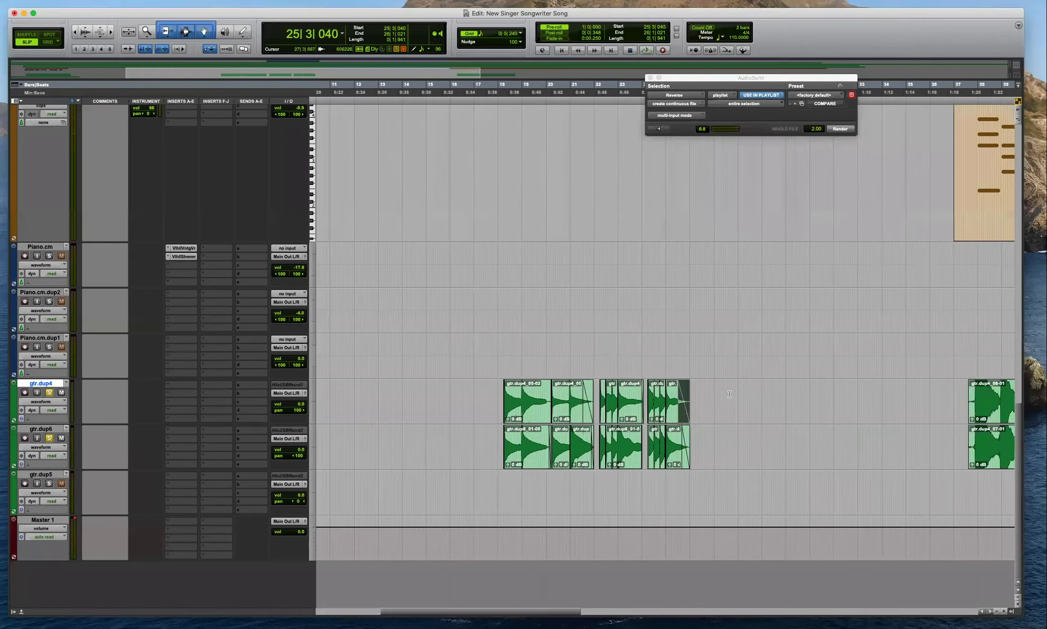
key(super+bracketleft)
key(super+bracketright)
key(super+bracketright)
key(super+bracketright)
key(super+bracketright)
drag(581, 389, 661, 428)
key(BackSpace)
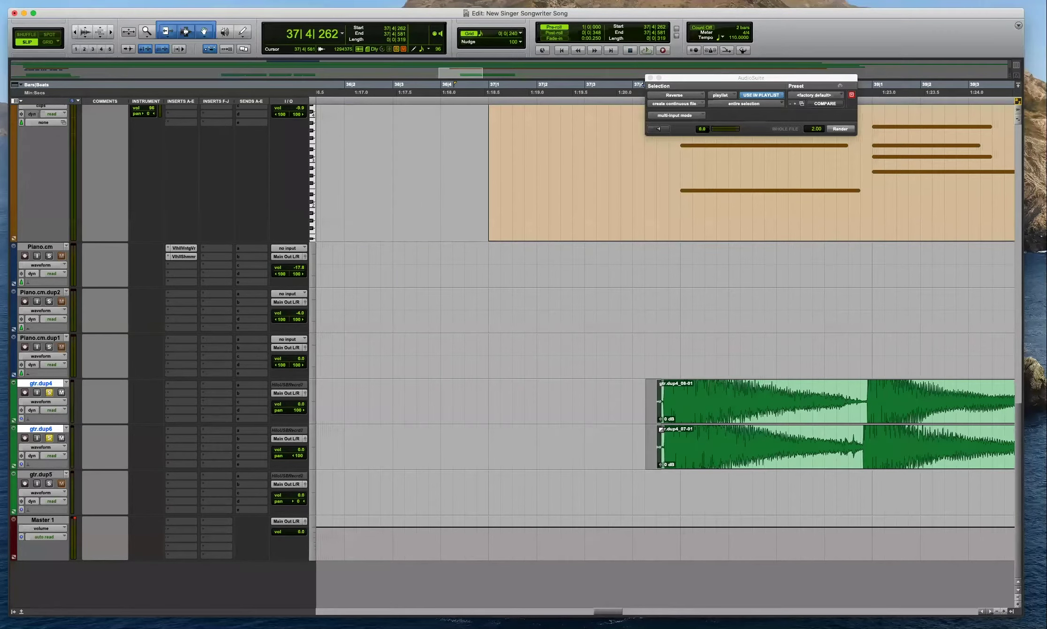
key(super+bracketleft)
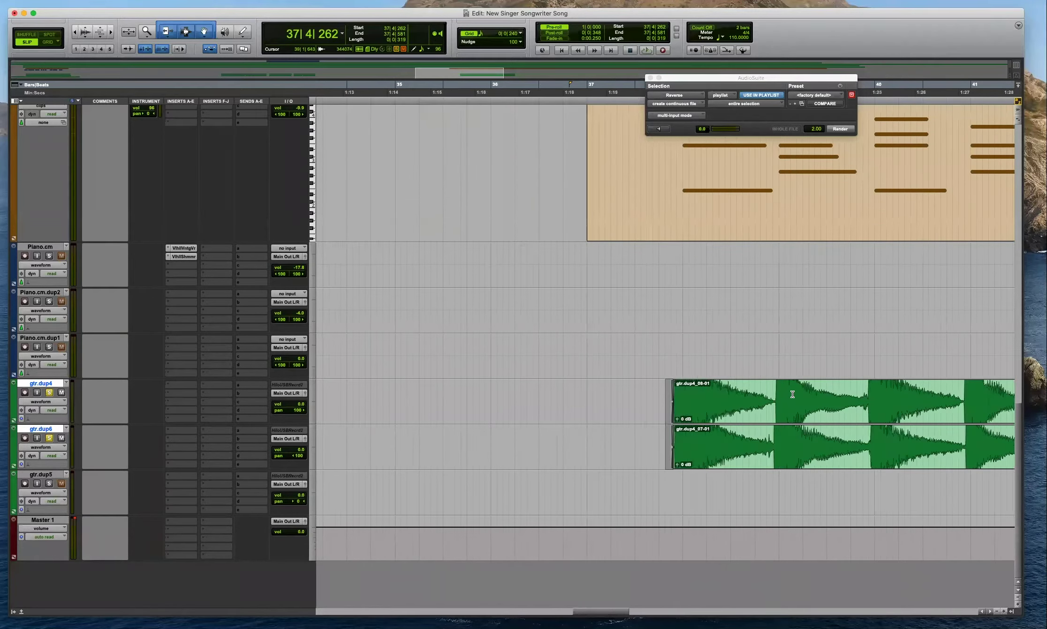
Separate the second note of the gtr.dup6 clip around bar 39, align it with gtr.dup4 and fade the cut edges.
click(777, 394)
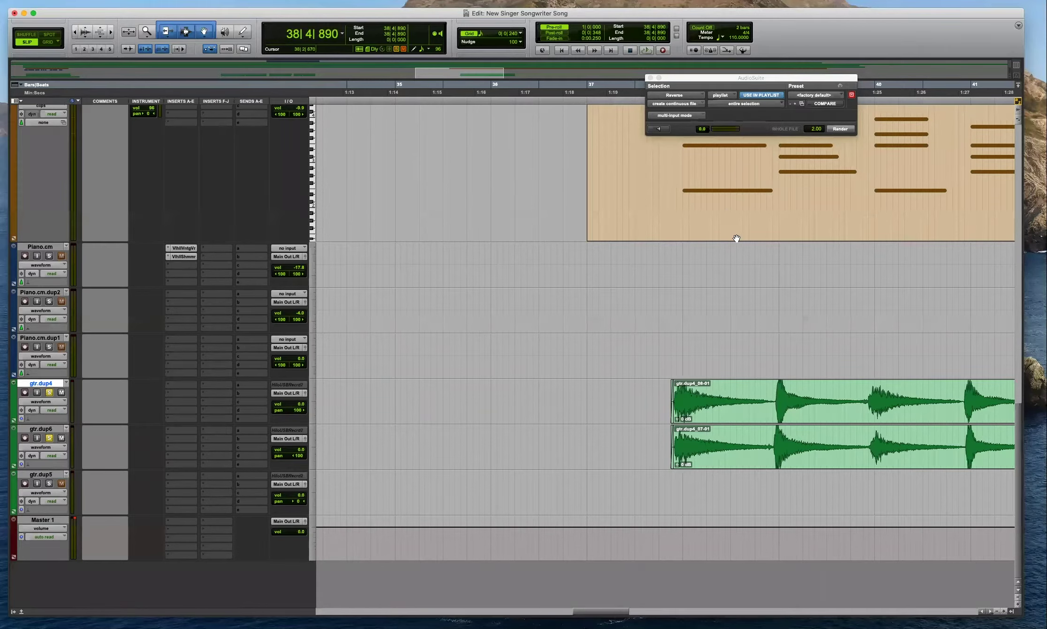
click(783, 390)
key(t)
key(t)
key(r)
key(r)
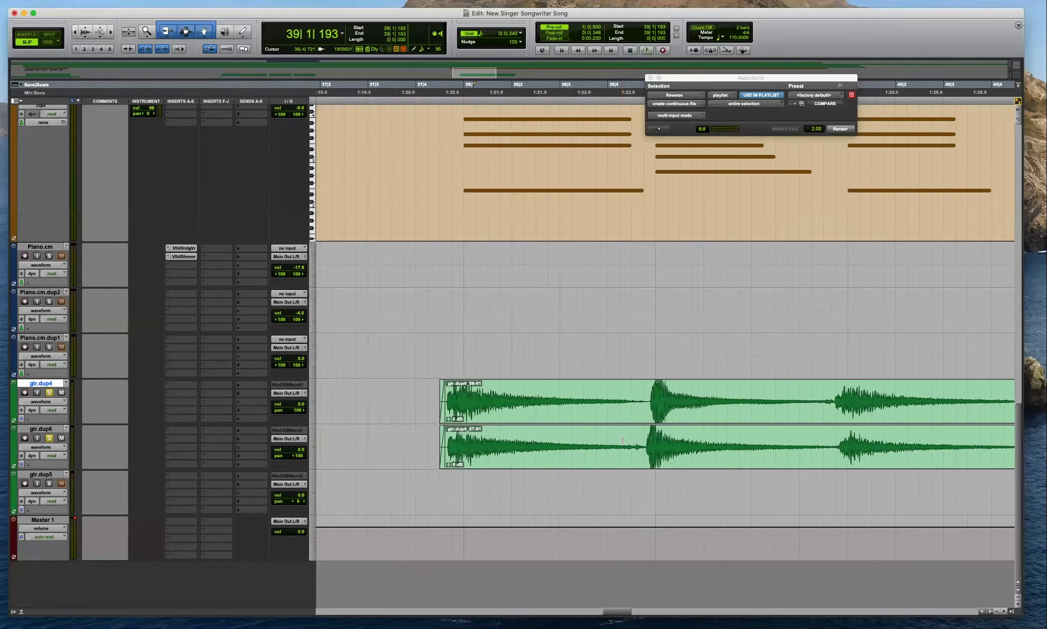
drag(654, 440, 779, 464)
key(super+e)
key(super+bracketright)
drag(853, 463, 851, 463)
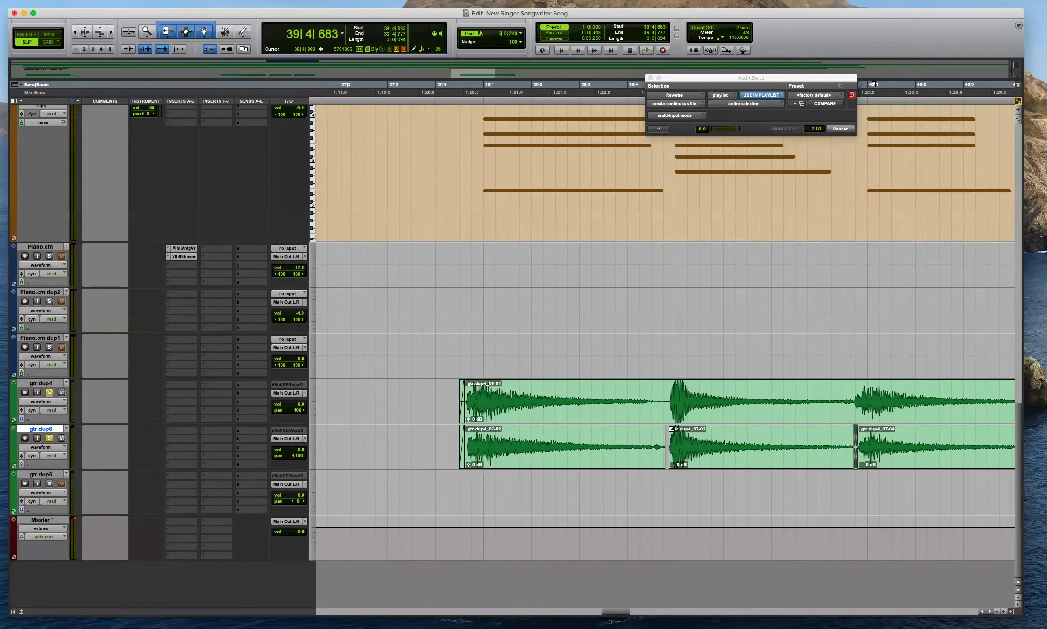
drag(661, 431, 655, 430)
Play from 38|2|322, and trim and fade out the ends of the gtr.dup4 and gtr.dup6 clips after 41|3|036.
key(space)
key(super+bracketleft)
key(super+bracketleft)
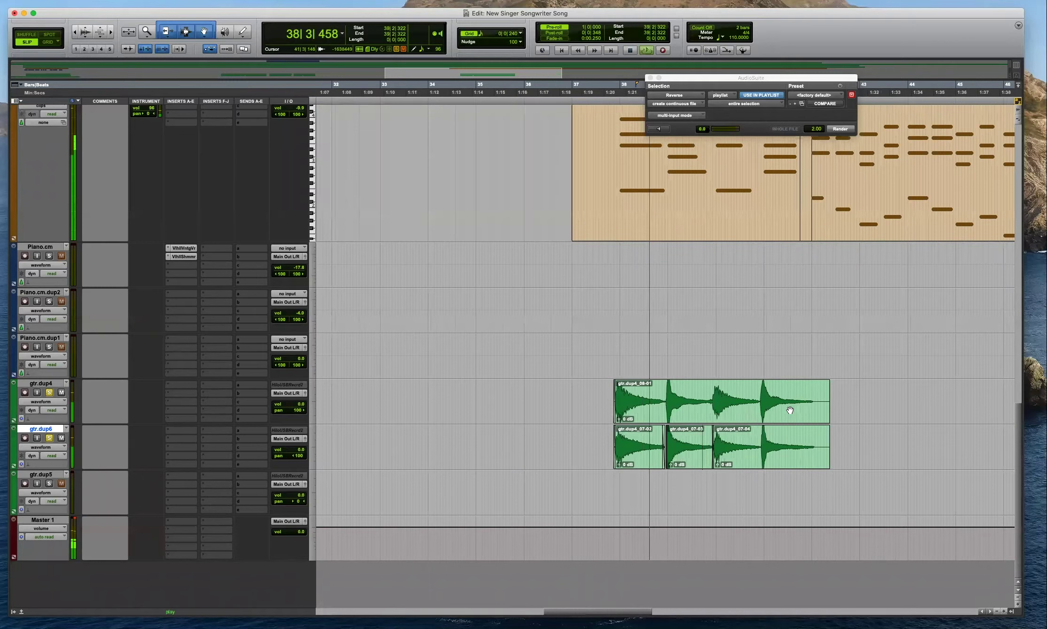
drag(837, 410, 788, 429)
key(BackSpace)
key(f)
Play from 40|1|126 and take gtr.dup4 and gtr.dup6 out of solo.
scroll(663, 424, right, 5)
key(super+bracketleft)
key(super+bracketleft)
key(super+bracketleft)
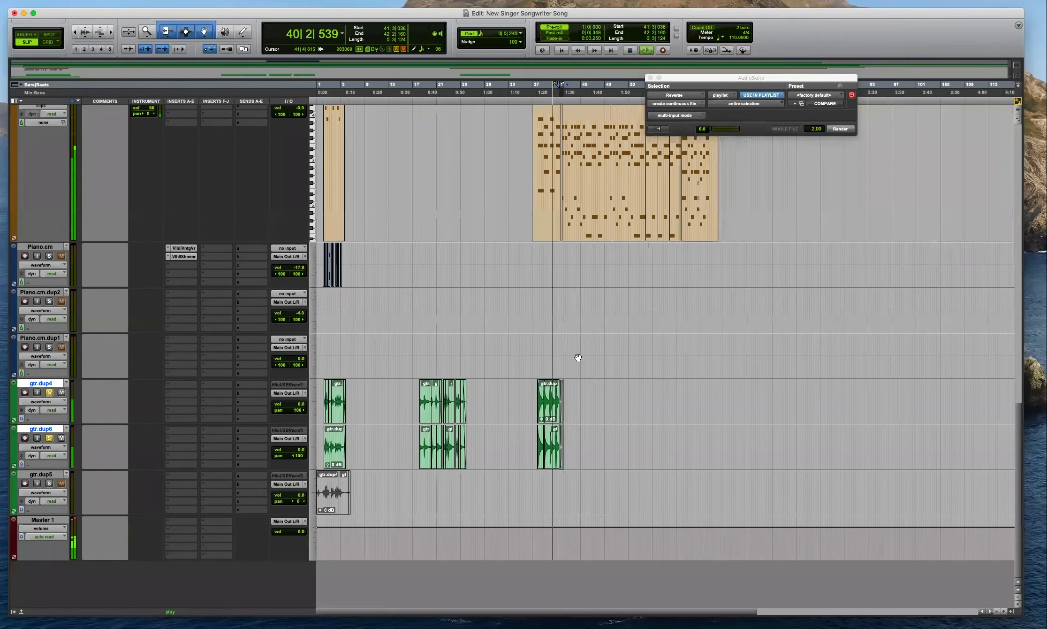
click(550, 350)
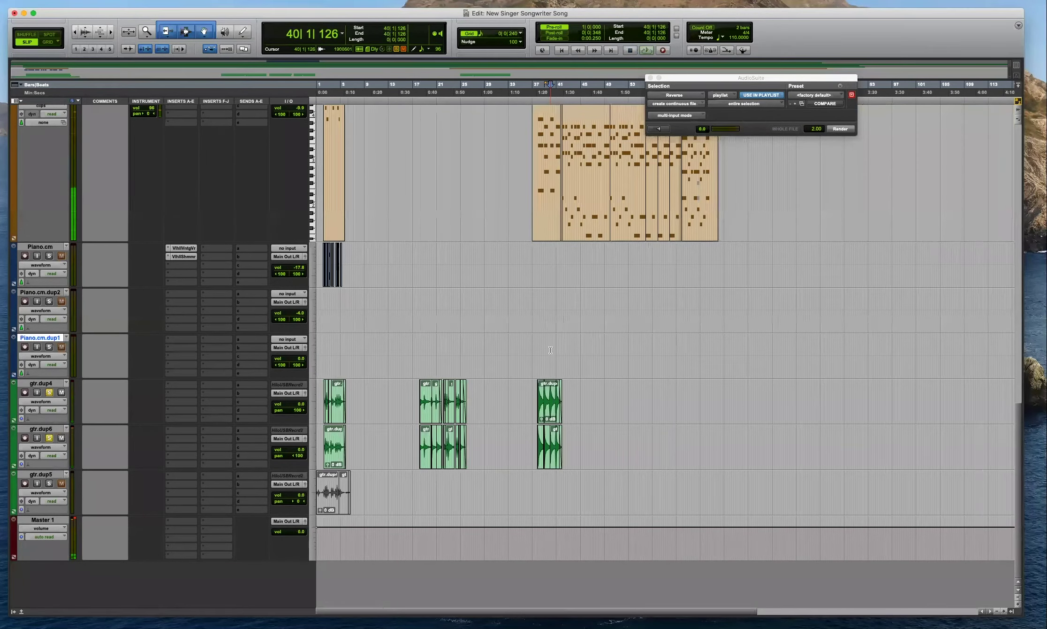
click(45, 383)
key(super+bracketleft)
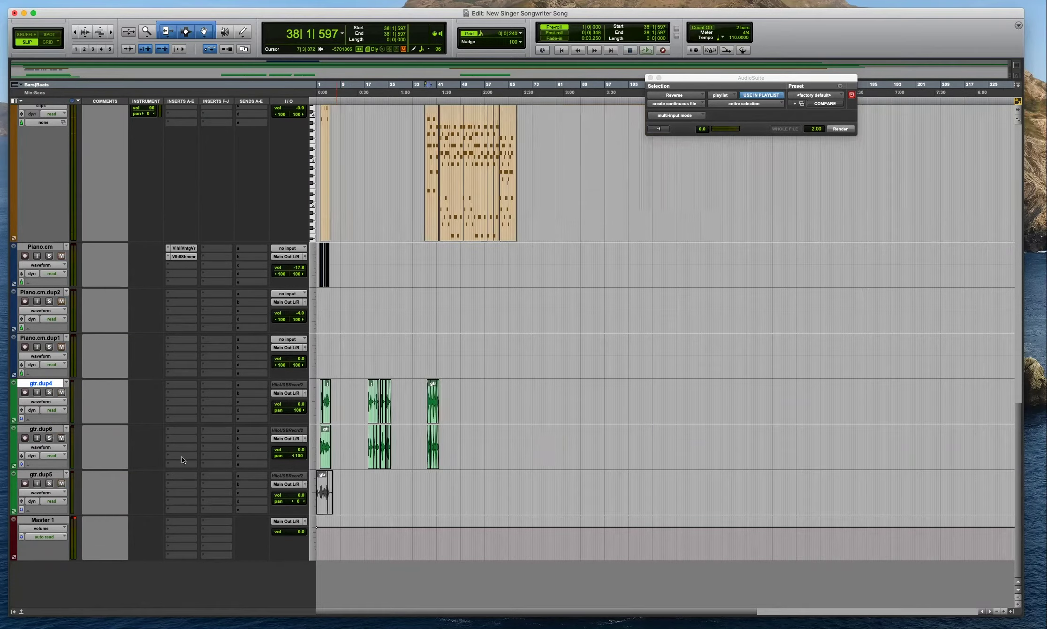
Hide the gtr.dup5 track.
key(super+bracketright)
key(super+bracketright)
click(52, 474)
right_click(57, 473)
click(84, 485)
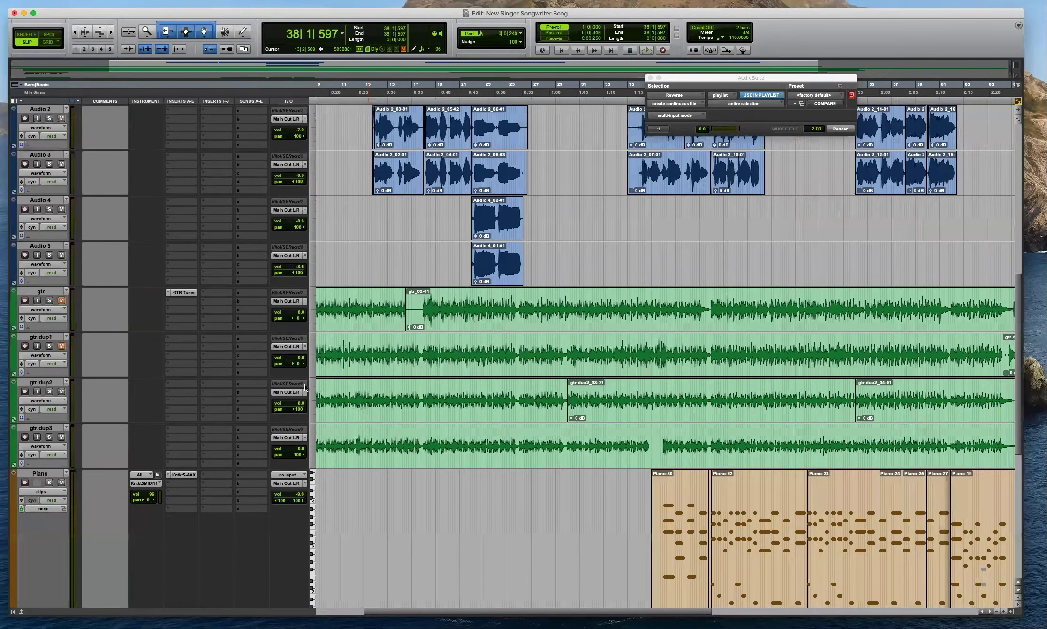
Return to the song's start, play the opening guitar notes from 2|1|501, and solo gtr.dup2 and gtr.dup3.
key(Return)
key(super+bracketleft)
key(super+bracketright)
key(super+bracketright)
key(super+bracketright)
key(super+bracketright)
key(super+bracketright)
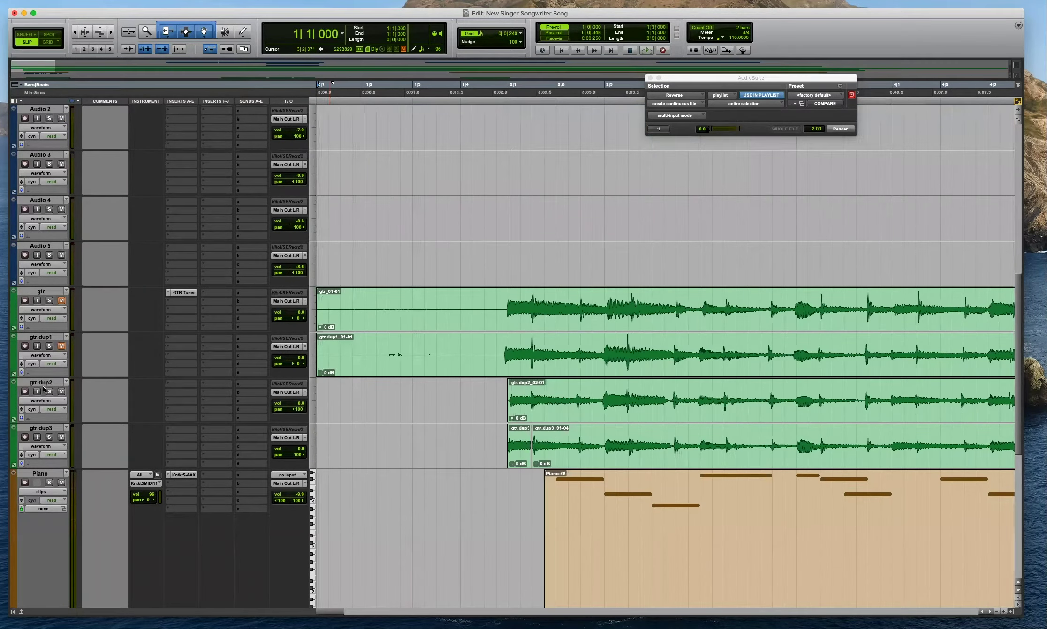
key(super+bracketright)
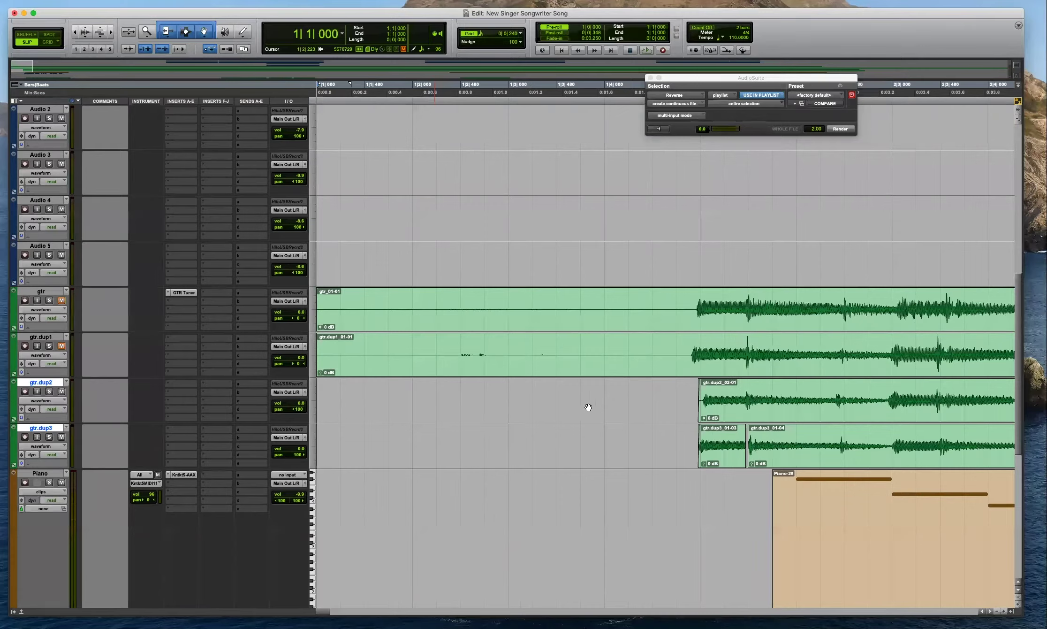
click(684, 390)
key(super+bracketright)
key(space)
key(space)
key(super+bracketleft)
key(super+bracketleft)
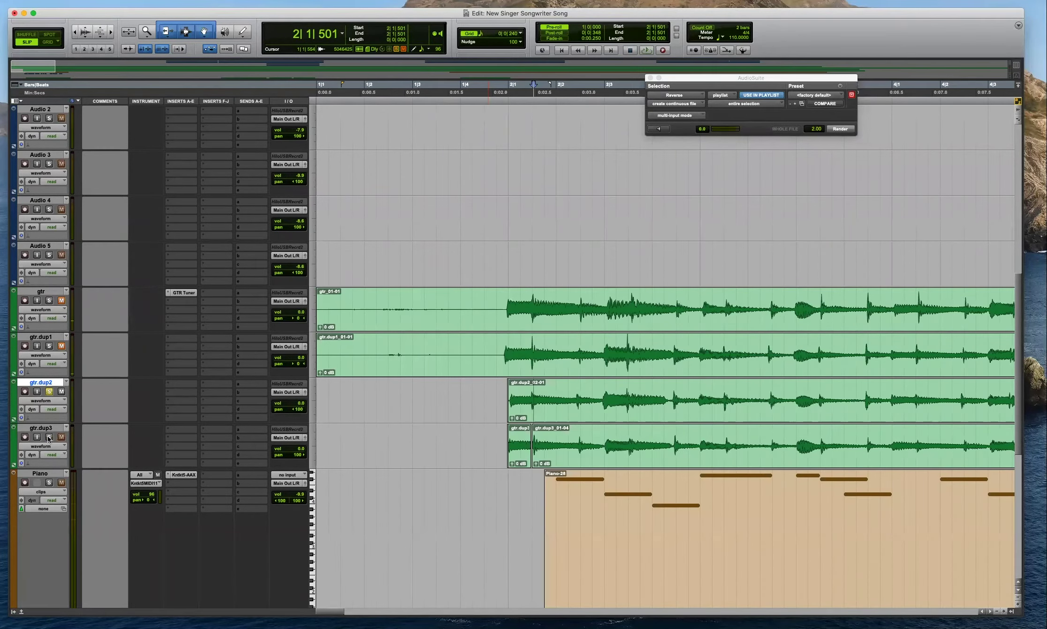
Examine how the opening notes of the four guitar tracks line up around 2|1|422, close up and across the song.
click(529, 394)
key(super+bracketright)
key(super+bracketright)
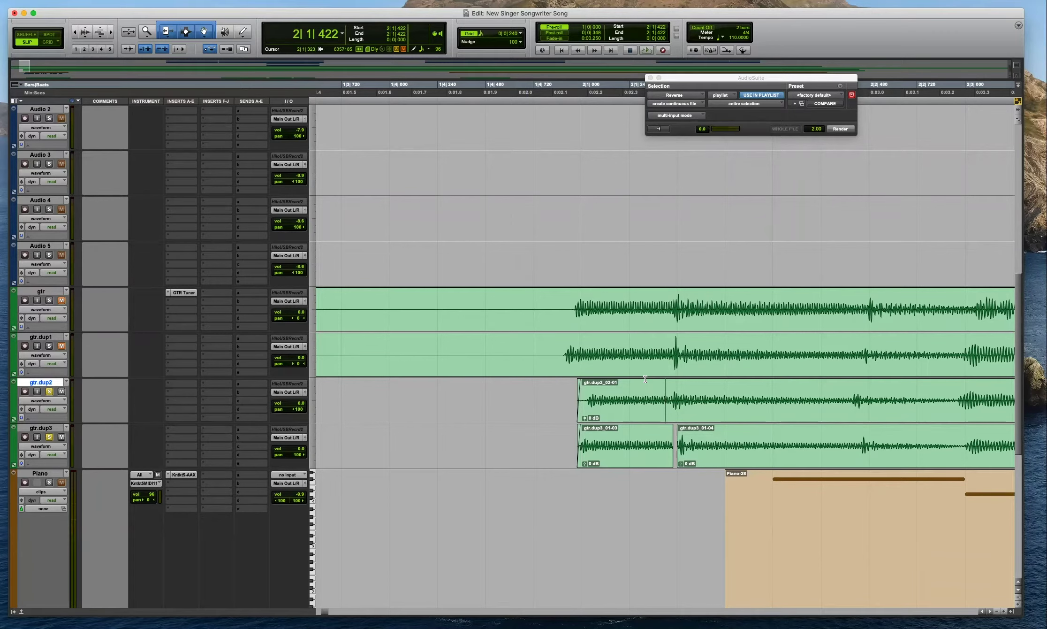
key(super+bracketleft)
key(super+bracketleft)
key(super+bracketleft)
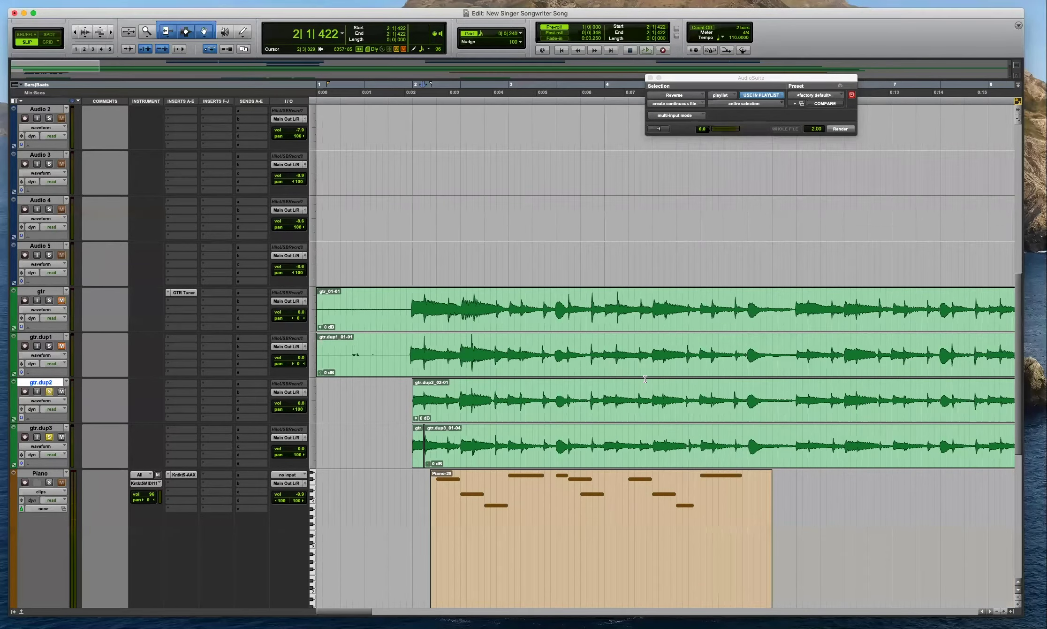
key(super+bracketleft)
key(super+bracketleft)
key(super+bracketleft)
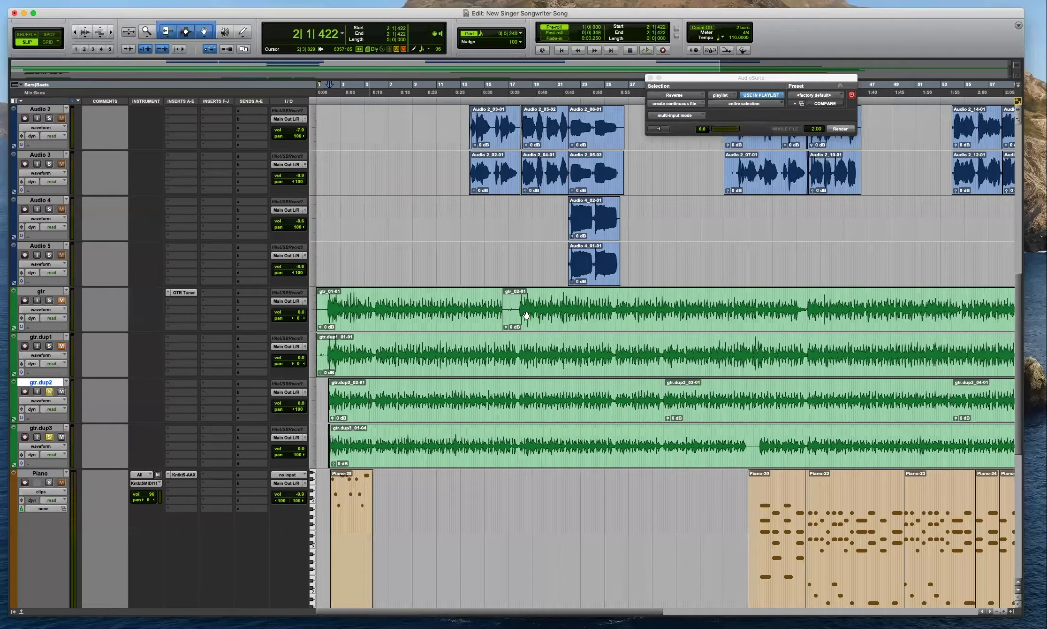
key(r)
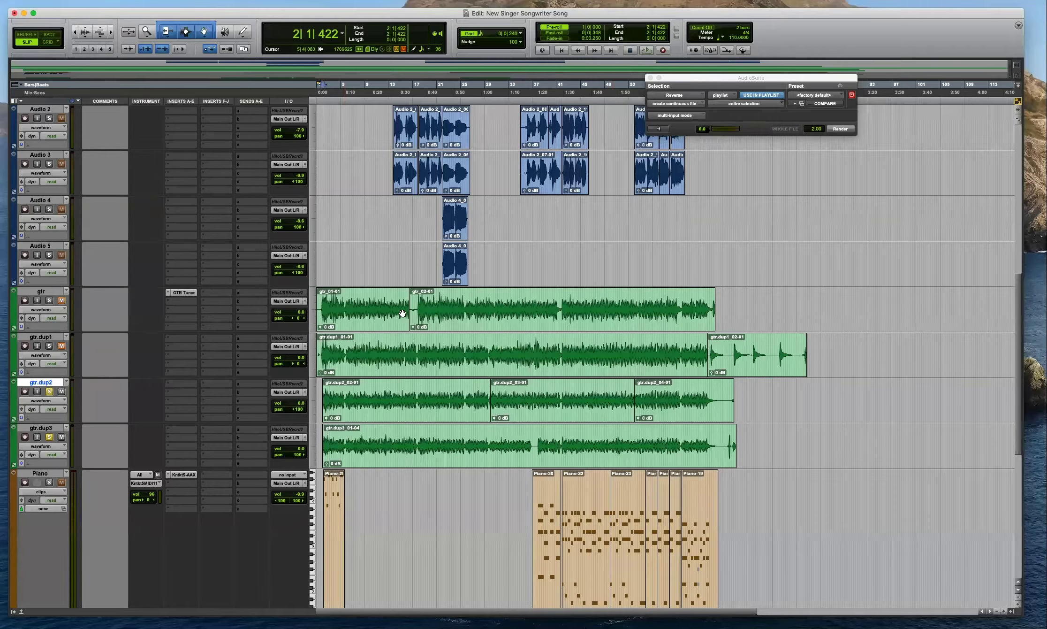
key(t)
key(t)
key(t)
key(t)
key(t)
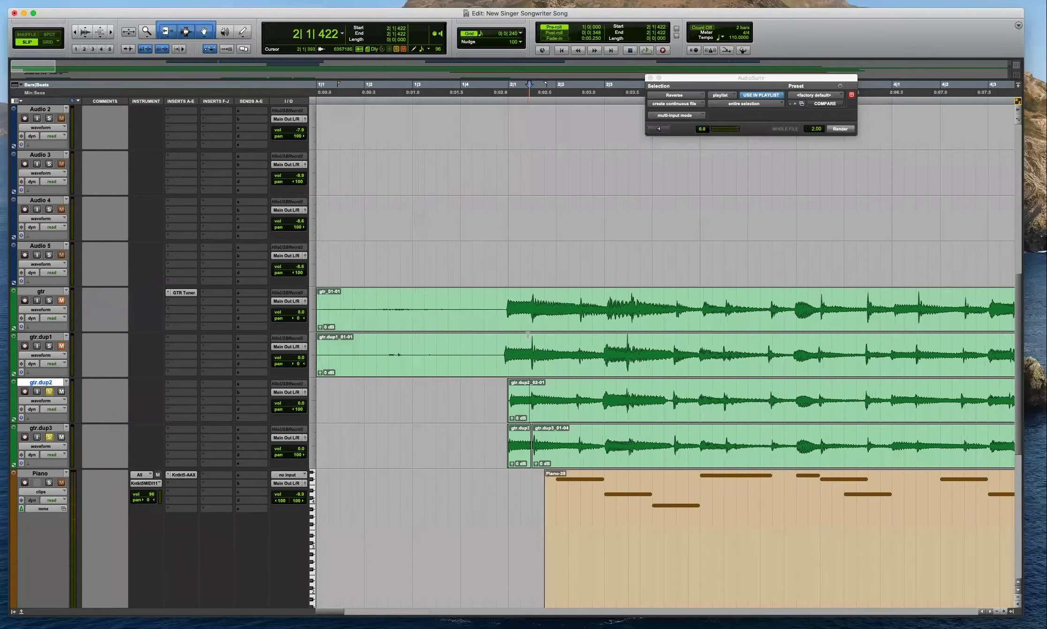
Delete the lead-in before the first note of the gtr.dup1 clip.
click(499, 349)
drag(499, 349, 315, 357)
key(BackSpace)
Replace the opening of gtr.dup2 up to 2|2|940 with the matching section moved from gtr.dup1.
click(576, 355)
key(t)
key(t)
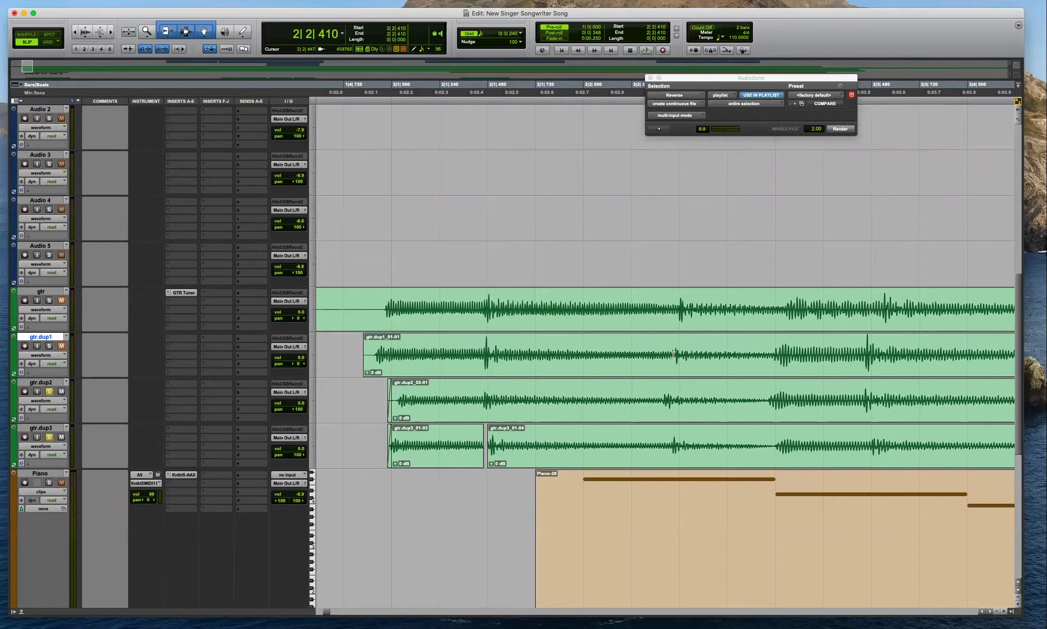
drag(771, 354, 493, 403)
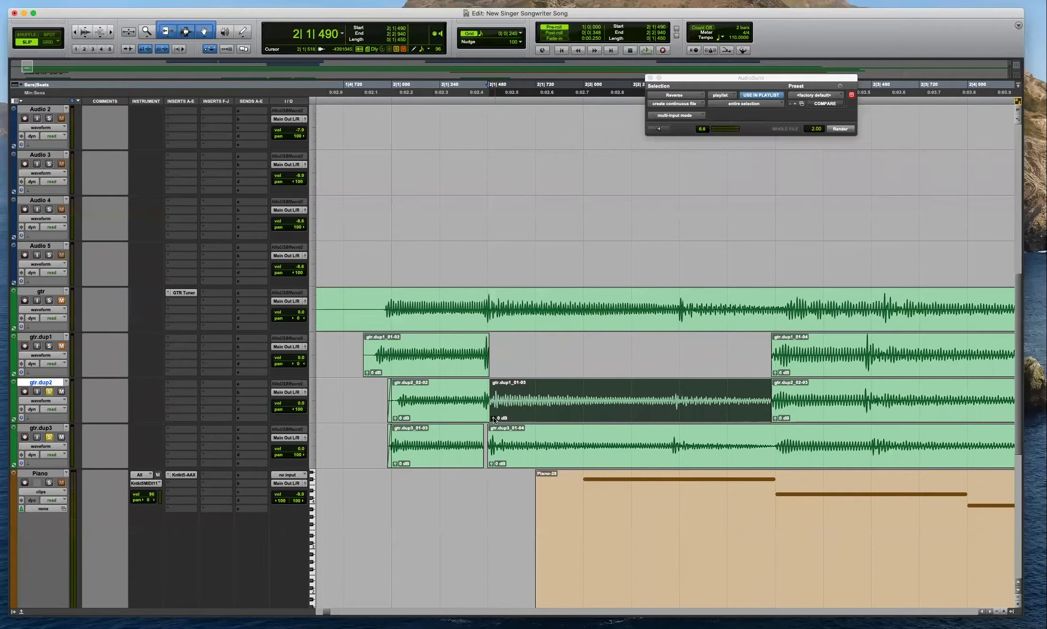
click(462, 409)
key(BackSpace)
Separate the first note on gtr.dup2, shift it later to line up with gtr.dup3, and crossfade the joins on both tracks.
drag(472, 374, 505, 396)
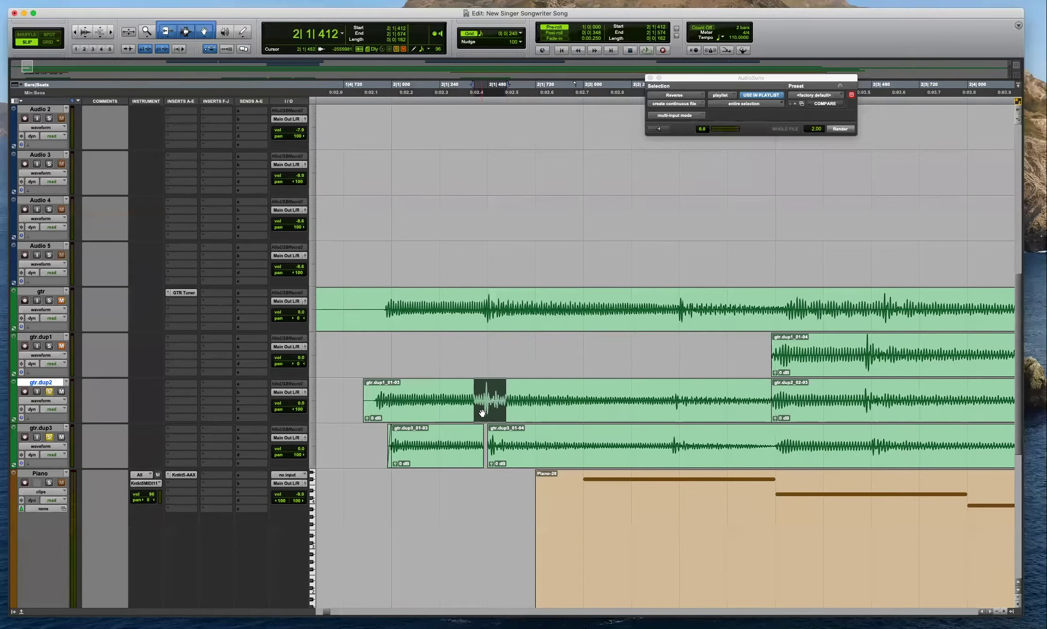
click(481, 391)
click(477, 391)
key(b)
click(456, 415)
drag(456, 416, 484, 402)
drag(481, 415, 478, 461)
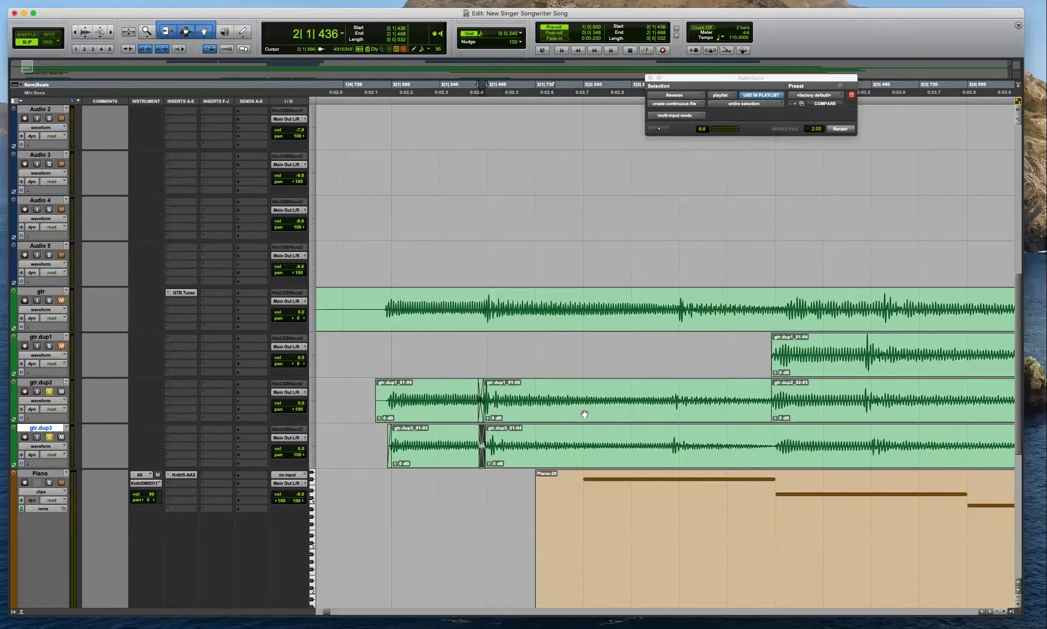
Play the edited guitar opening and fade in the start of gtr.dup2 from 1|4|879 to 1|4|954.
click(602, 394)
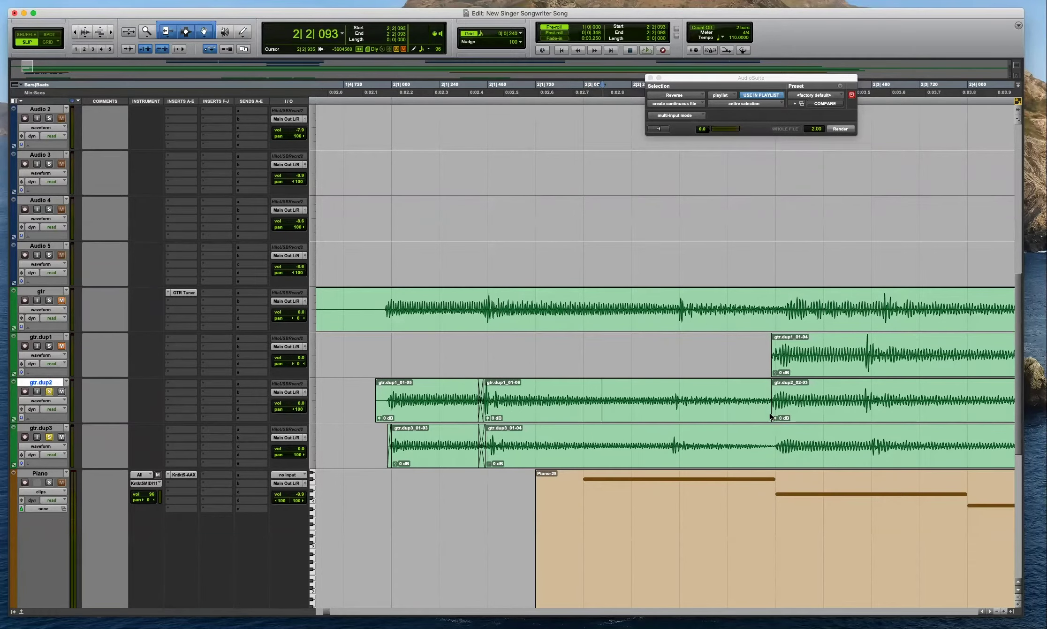
click(764, 407)
key(space)
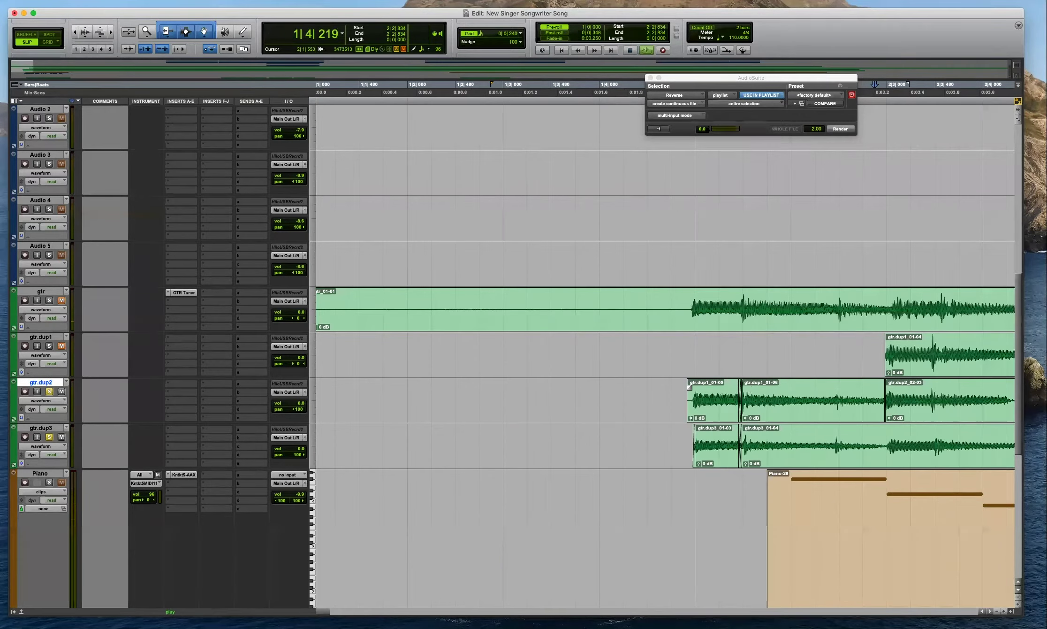
drag(690, 388, 695, 386)
scroll(694, 381, right, 3)
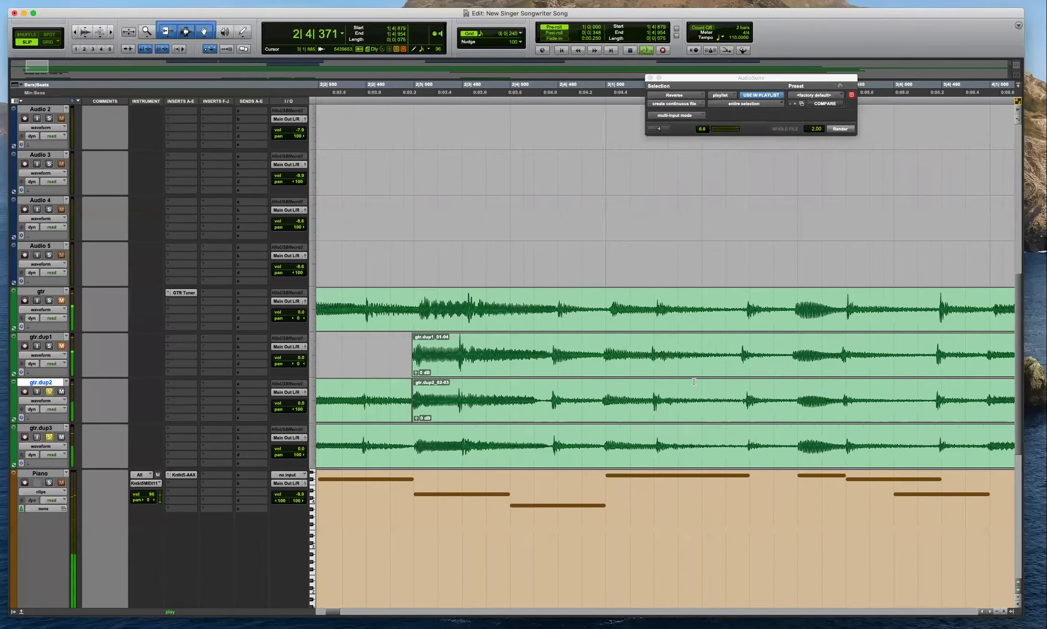
key(space)
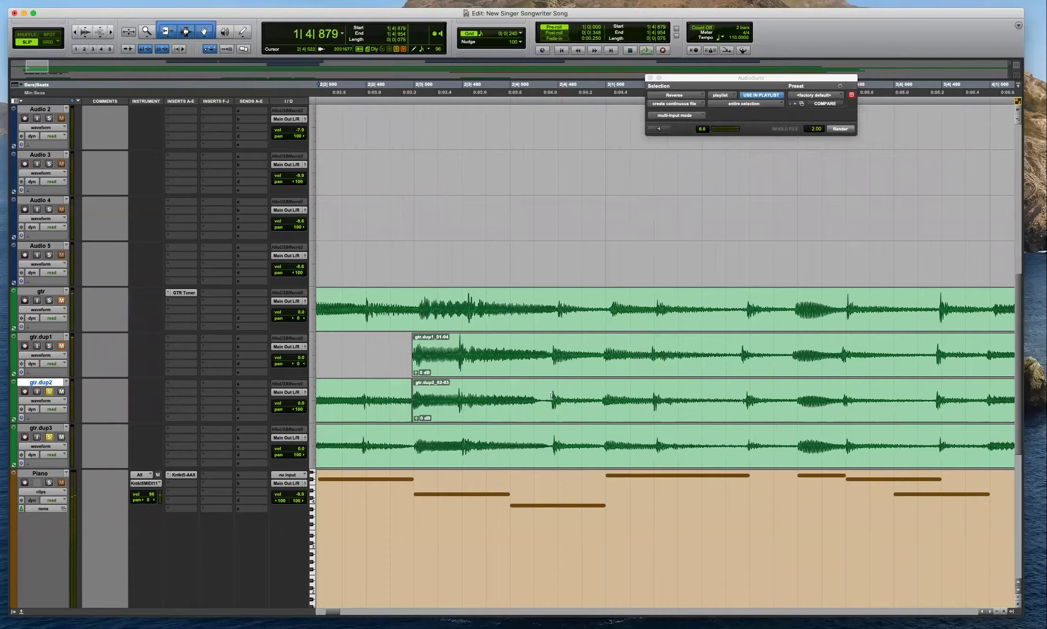
Examine the note timing on gtr.dup2 against the other guitar tracks in bars 2 to 4.
click(565, 394)
key(r)
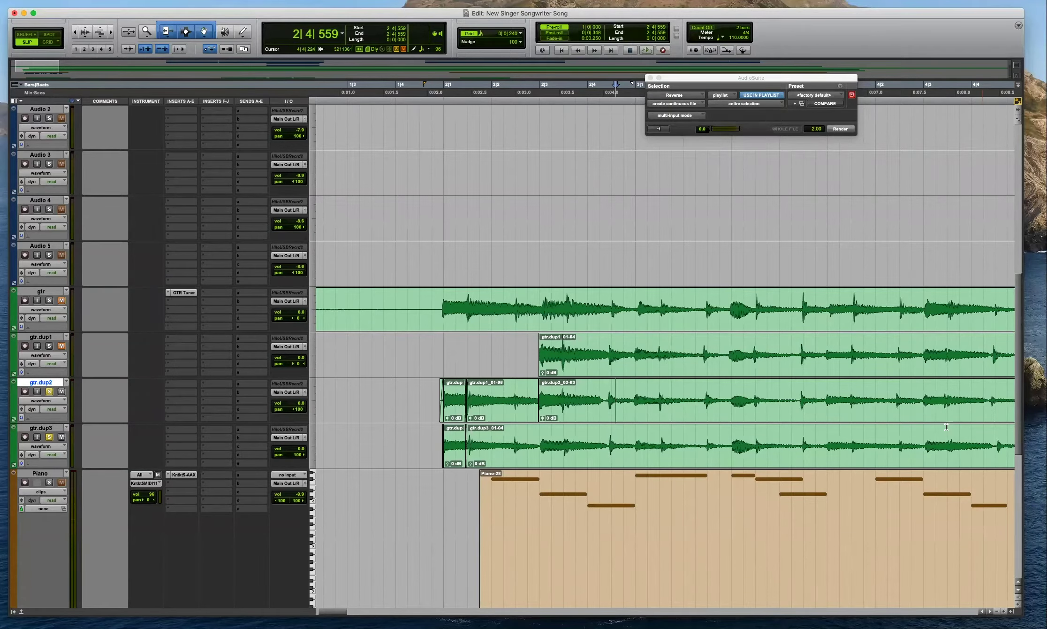
scroll(946, 427, down, 2)
click(744, 342)
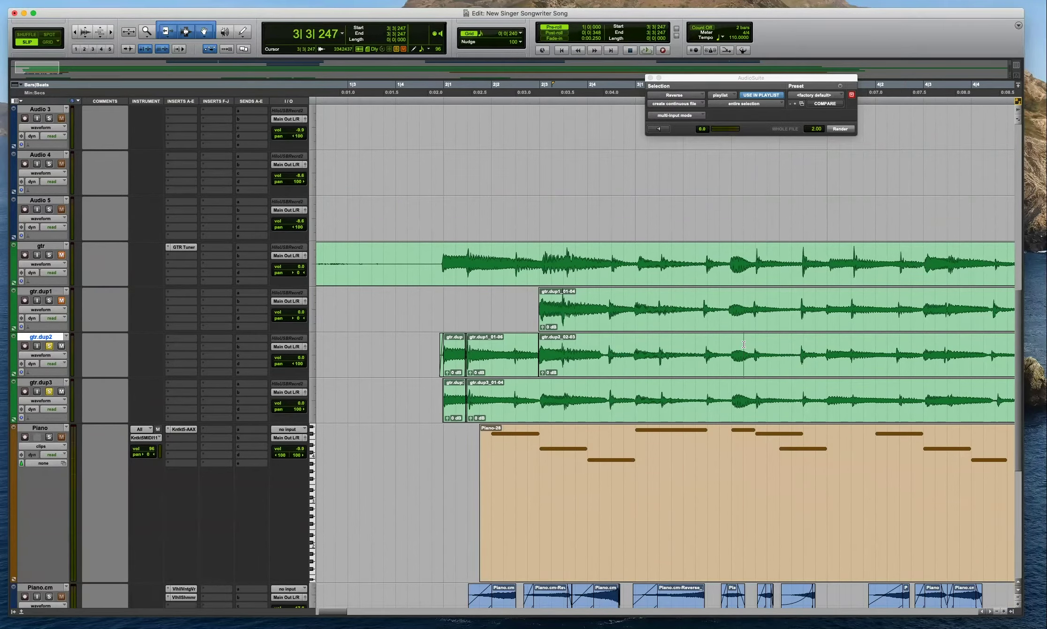
key(super+bracketright)
key(super+bracketright)
key(super+bracketleft)
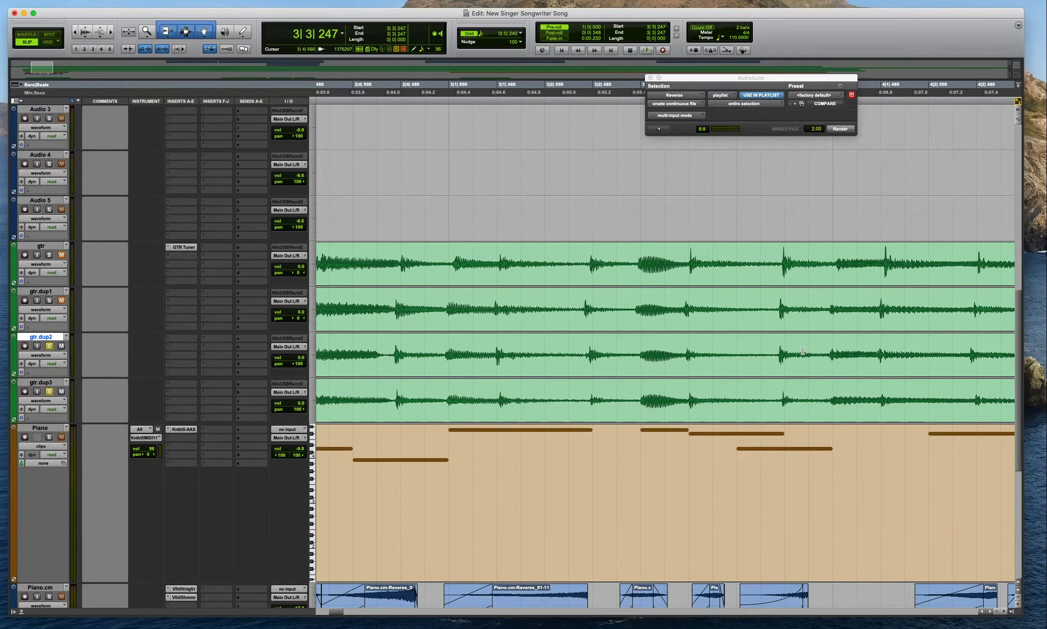
click(765, 339)
key(r)
key(r)
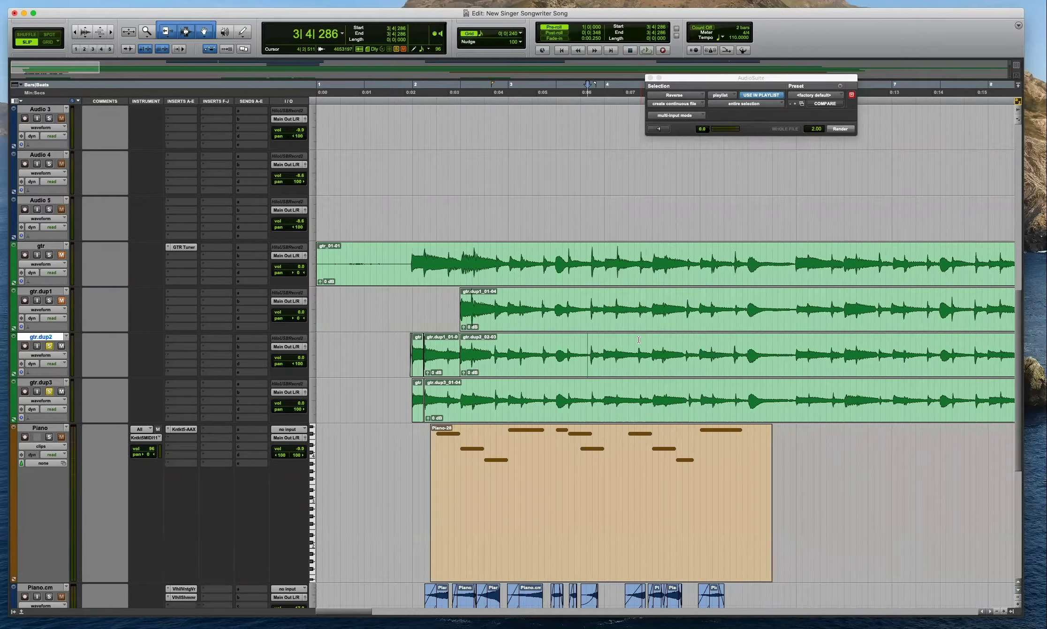
click(589, 347)
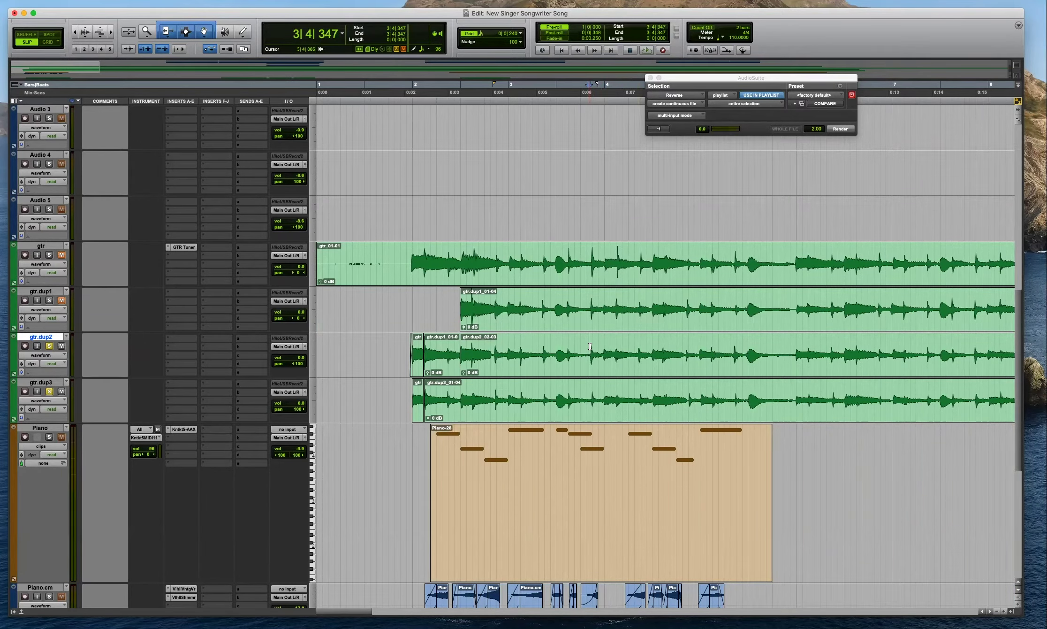
key(t)
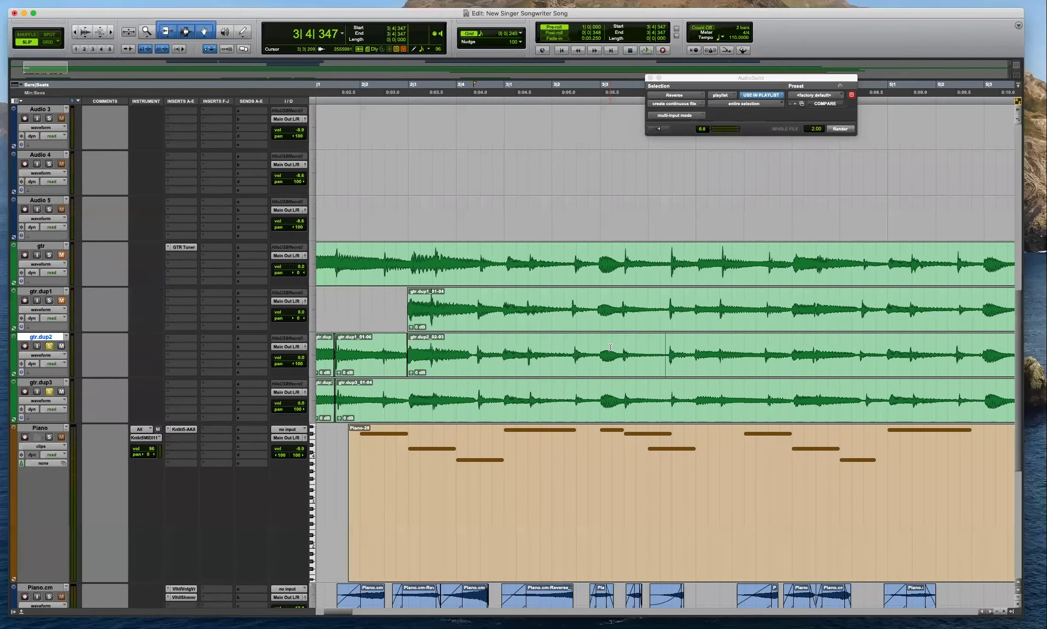
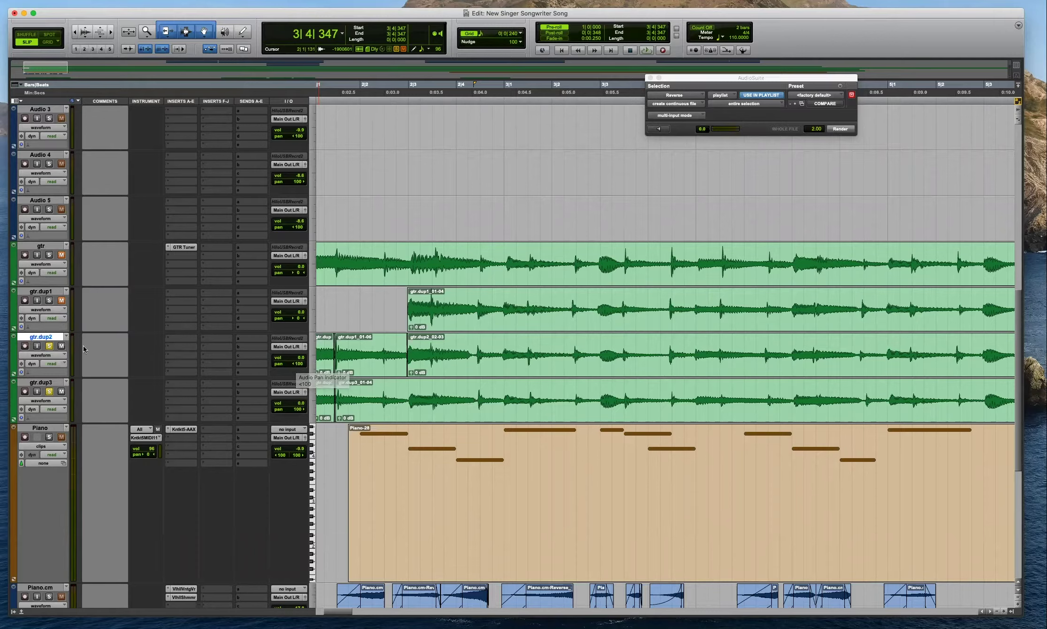
Play gtr.dup2 and gtr.dup3 from 3|4|319 through bar 4 to check their timing.
click(453, 366)
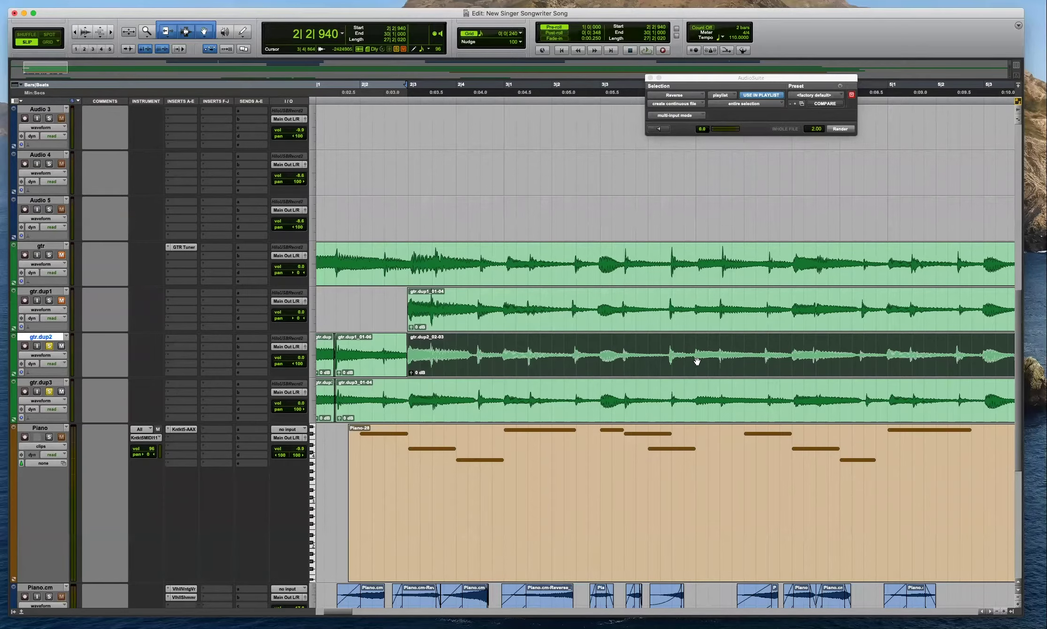
click(664, 348)
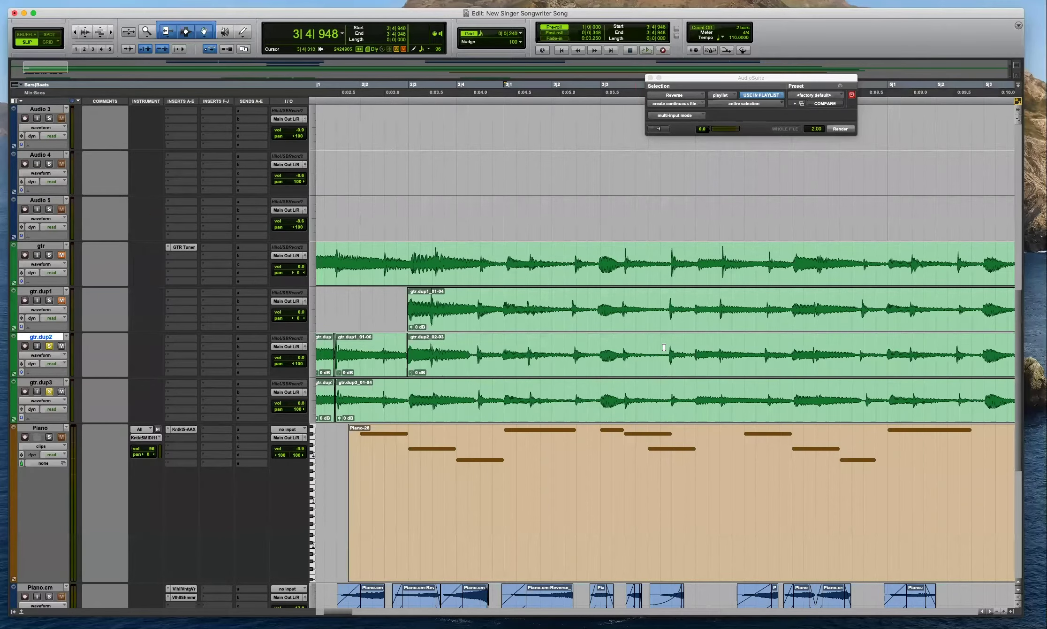
key(space)
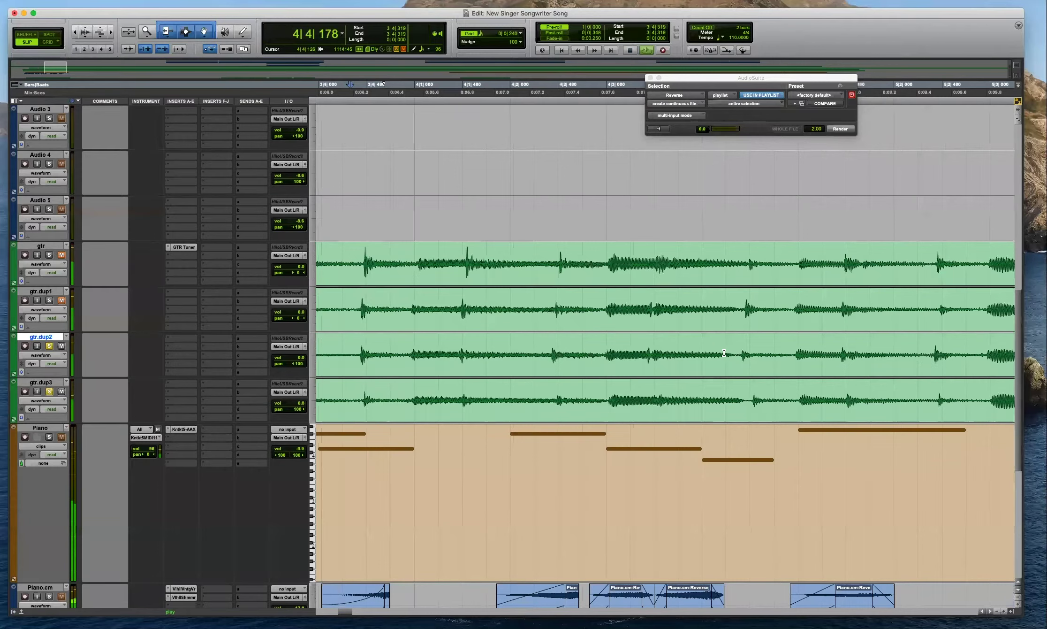
click(767, 359)
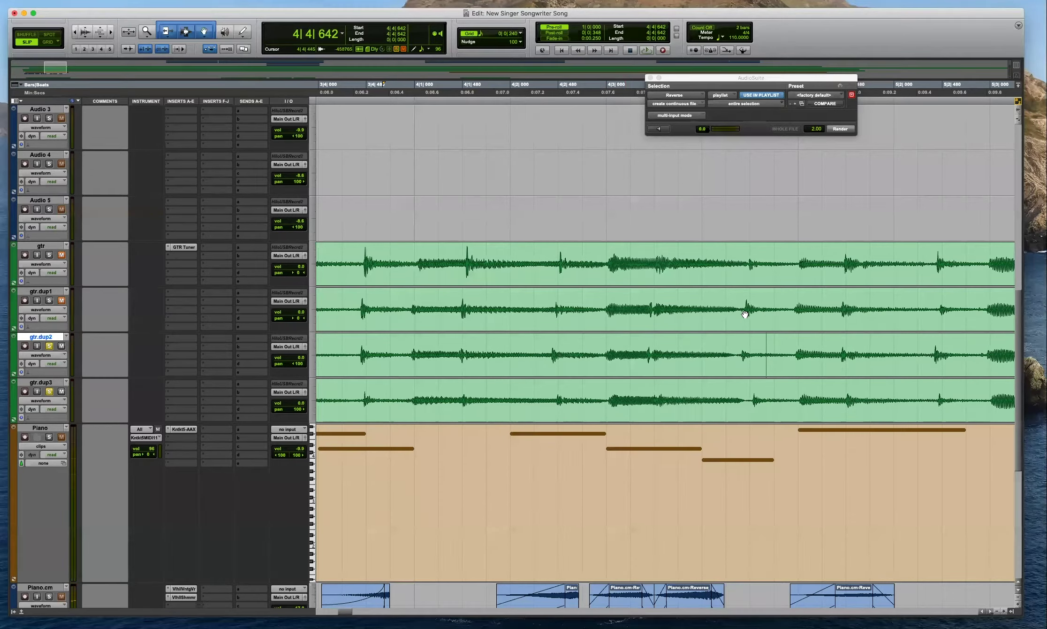
Move the gtr section between bar 4 beat 2 and bar 5 onto gtr.dup2, starting it at about 4|2|905, and crossfade its edges.
drag(557, 258, 767, 357)
key(b)
drag(560, 356, 603, 355)
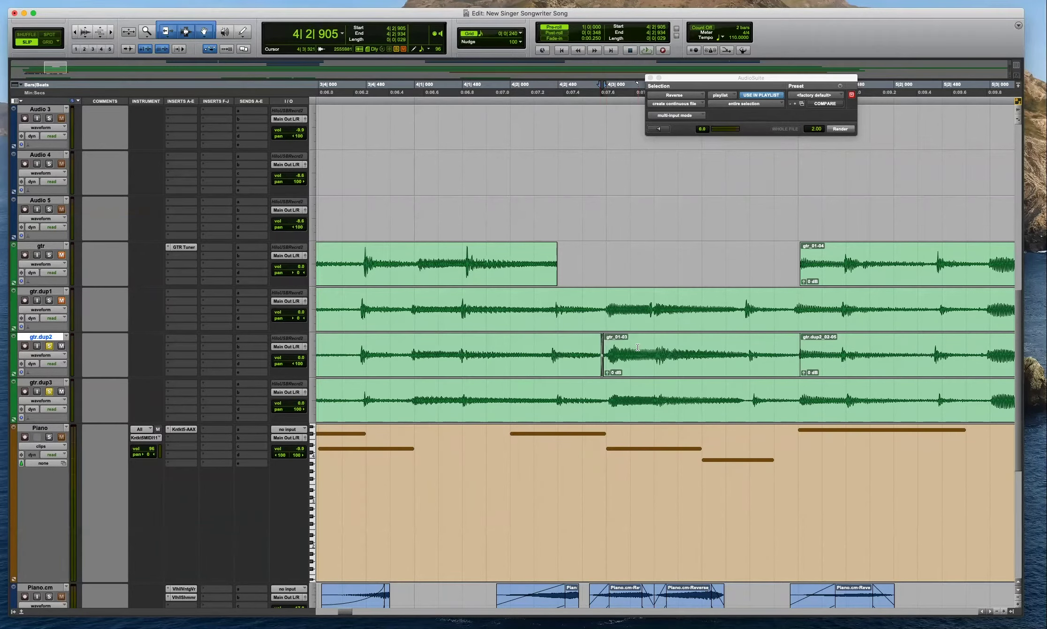
key(space)
drag(862, 364, 857, 366)
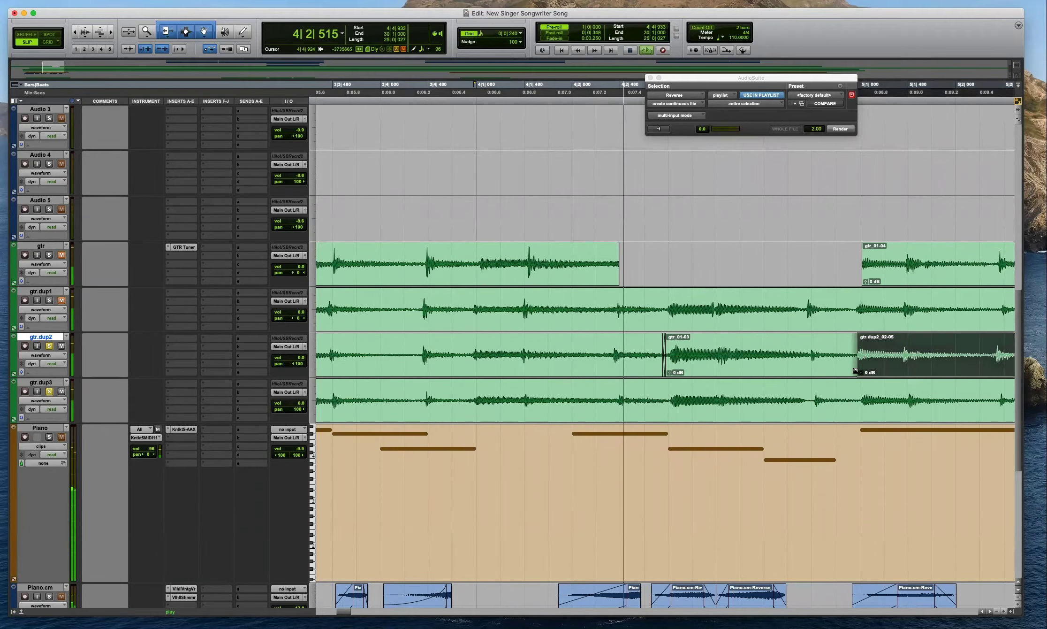
Play the doubled guitars from 5|1|245 and inspect the gtr.dup2 note at 9|2|347 up close.
click(884, 346)
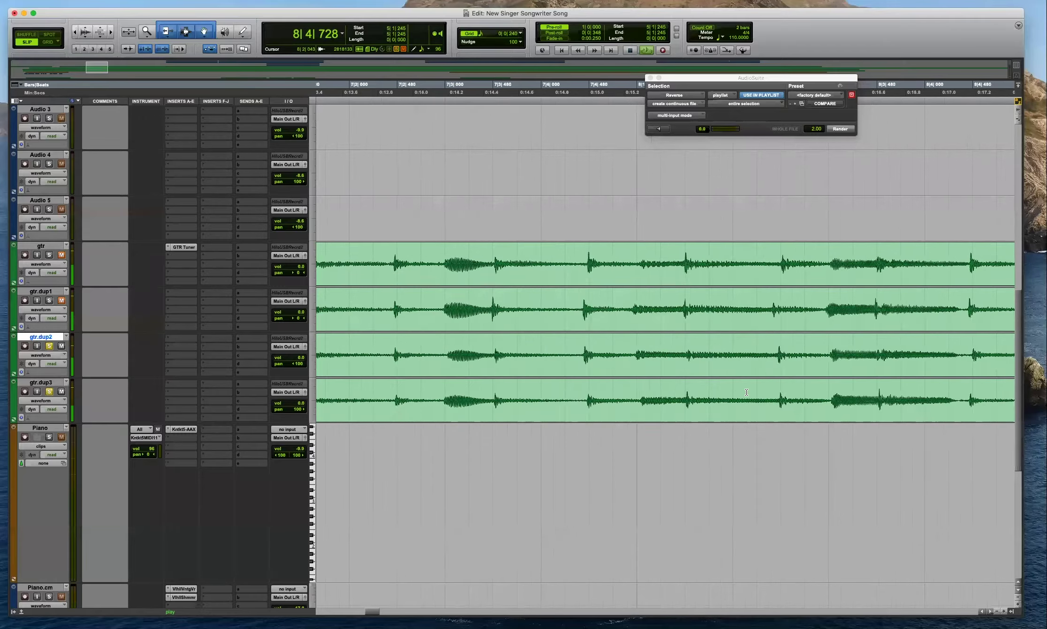
key(space)
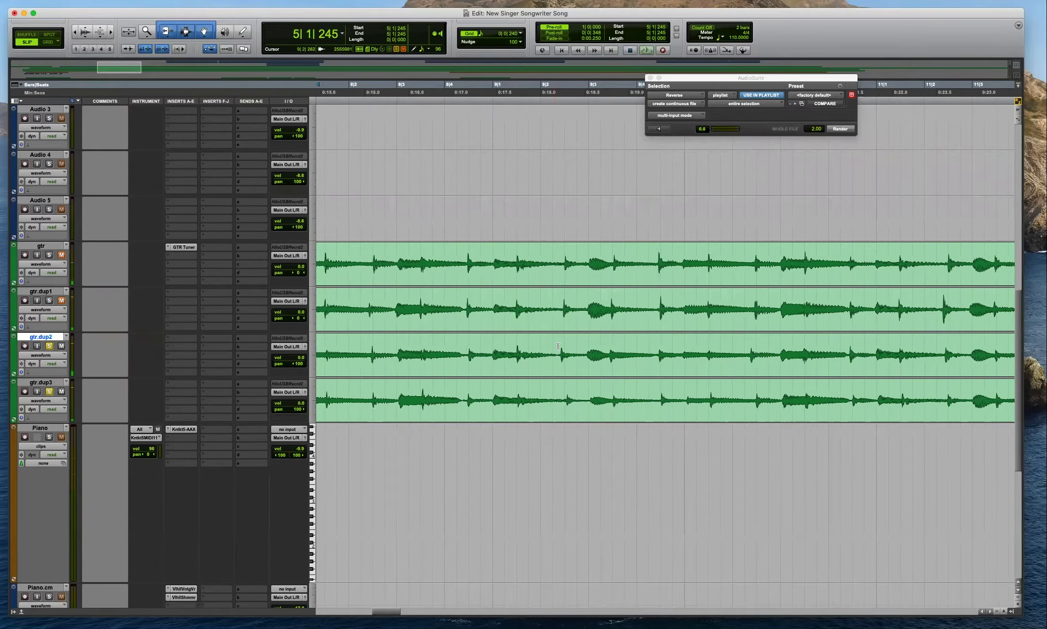
click(559, 360)
key(t)
key(t)
key(r)
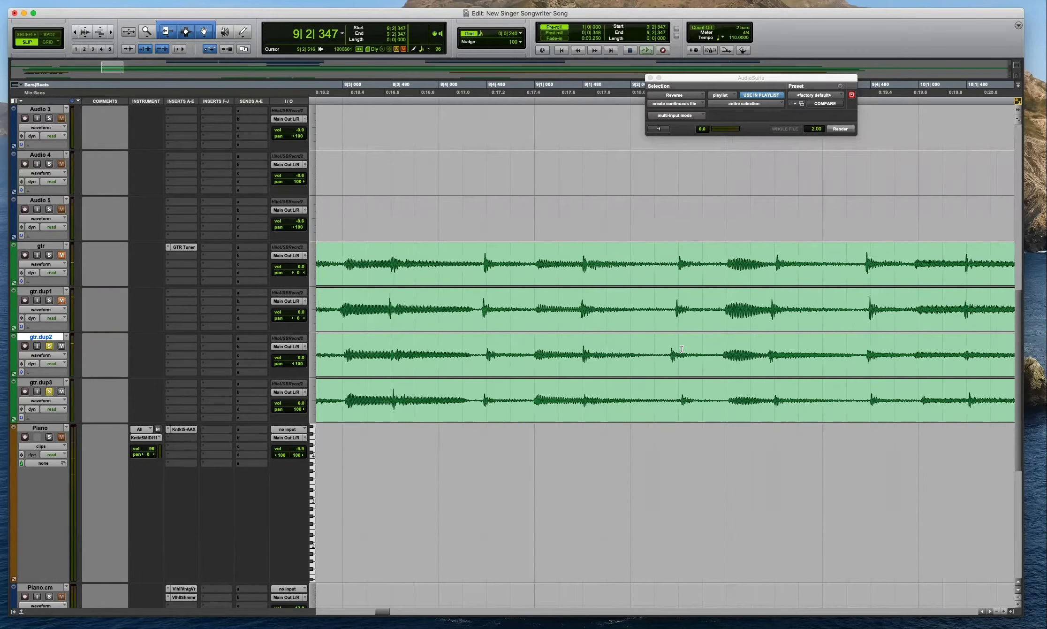
Replace the gtr.dup2 passage from 8|4|939 to bar 9 beat 3 with the matching gtr section and crossfade both edges.
drag(532, 257, 738, 355)
key(super+e)
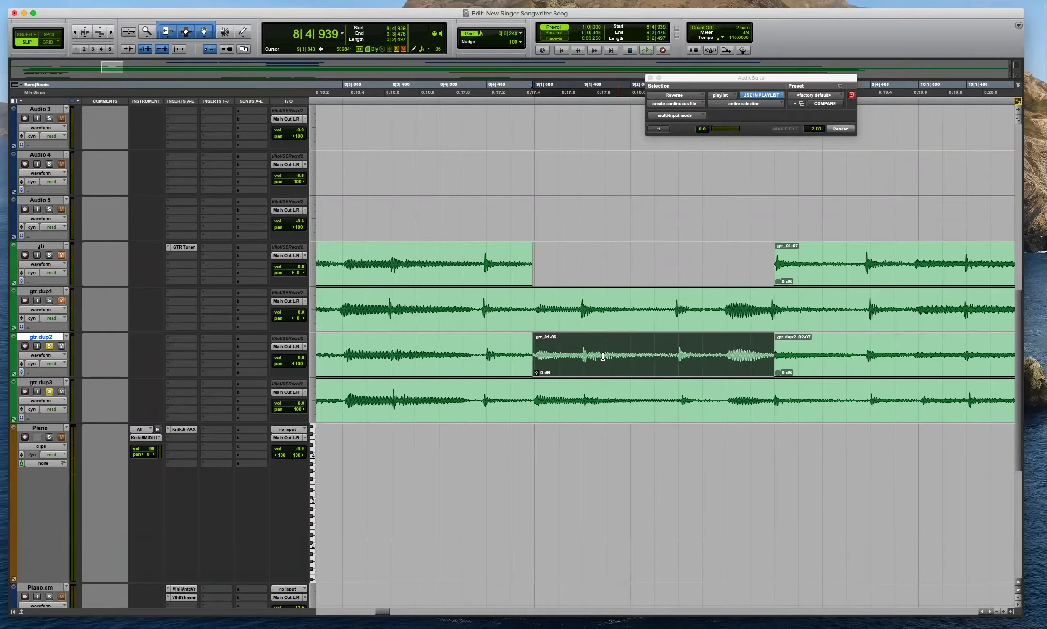
click(534, 372)
click(773, 359)
drag(772, 359, 771, 370)
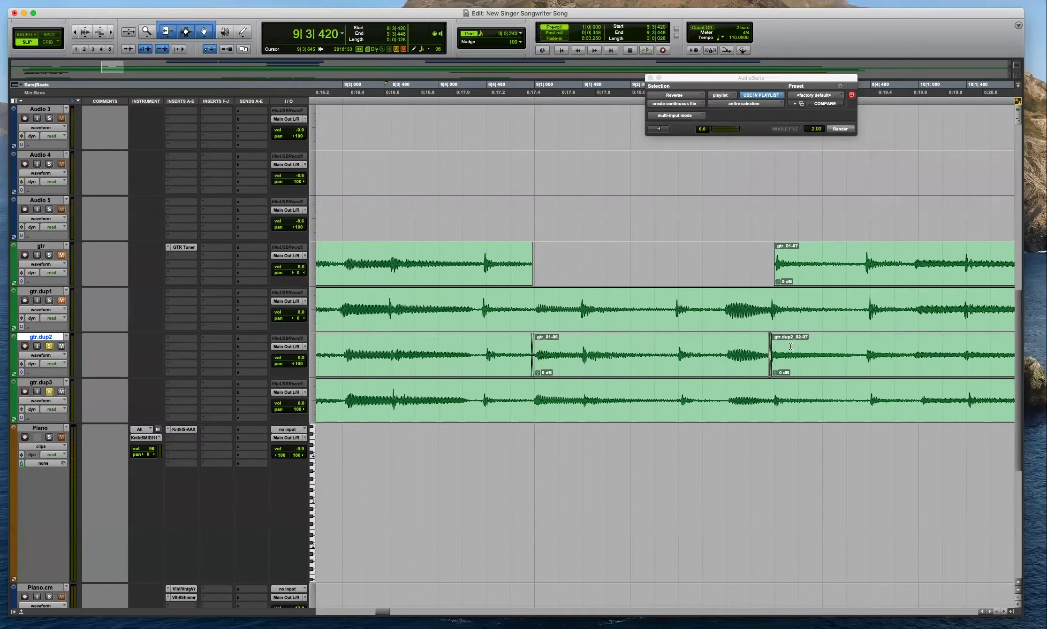
Separate the gtr.dup2 note at about 9|3|434 into its own clip, shift it slightly later, and crossfade both edges.
click(790, 346)
click(866, 348)
key(super+e)
click(844, 368)
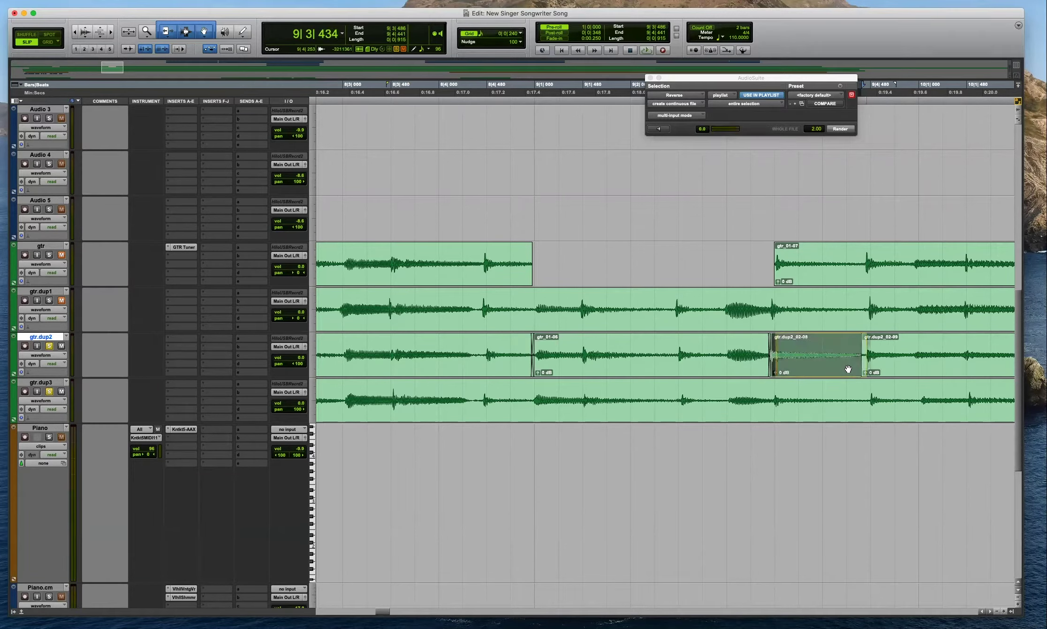
drag(869, 359, 865, 370)
click(888, 341)
Play the doubled guitars through bars 9 and 10 and inspect the gtr.dup2 note at 10|2|487 up close.
key(space)
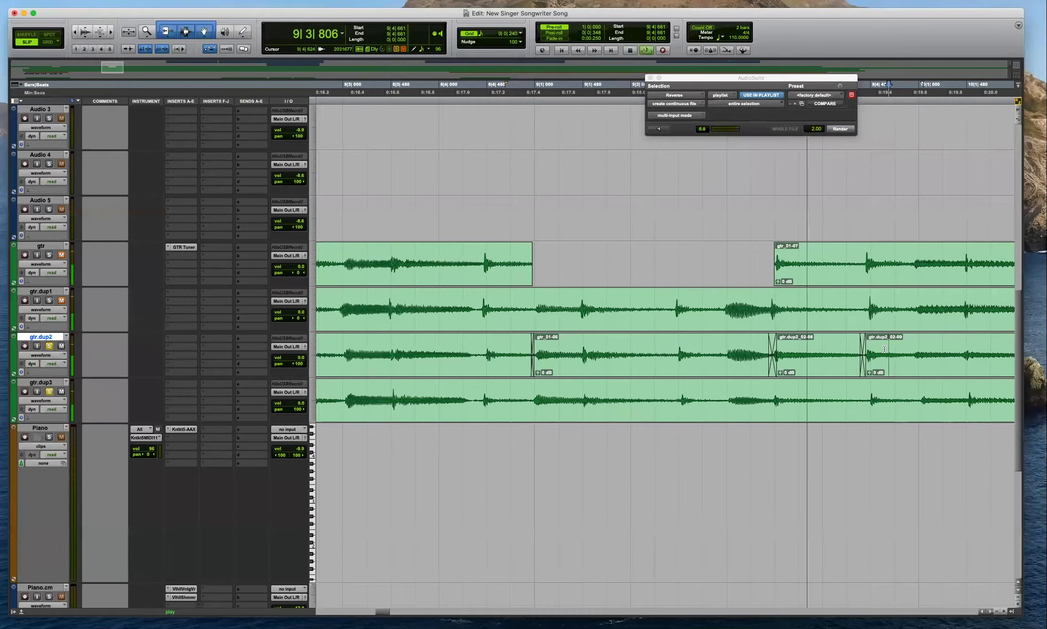
key(space)
key(r)
click(797, 336)
key(space)
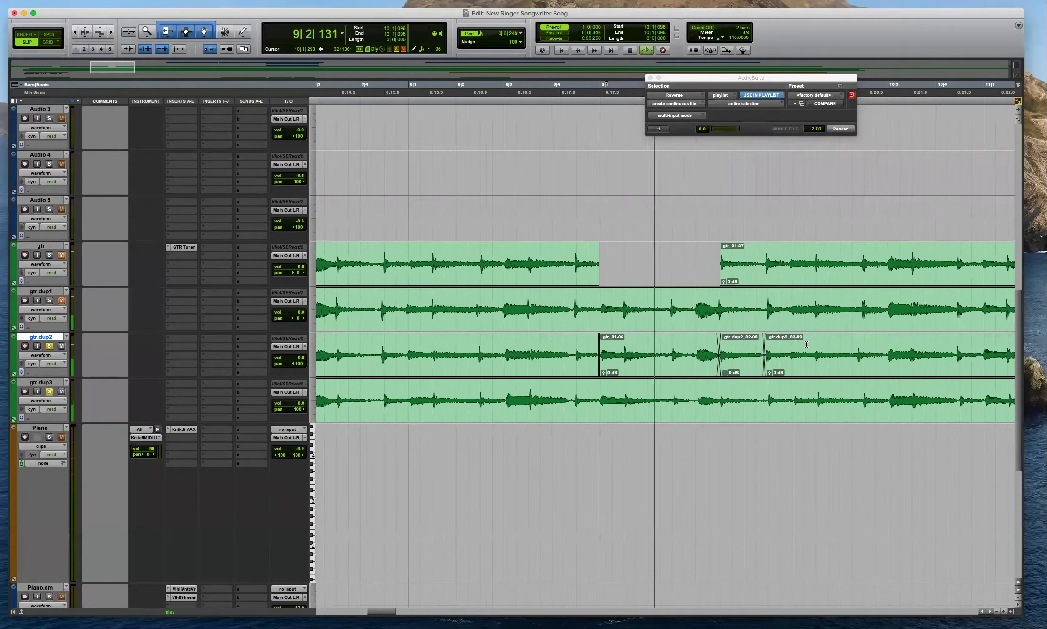
key(r)
key(t)
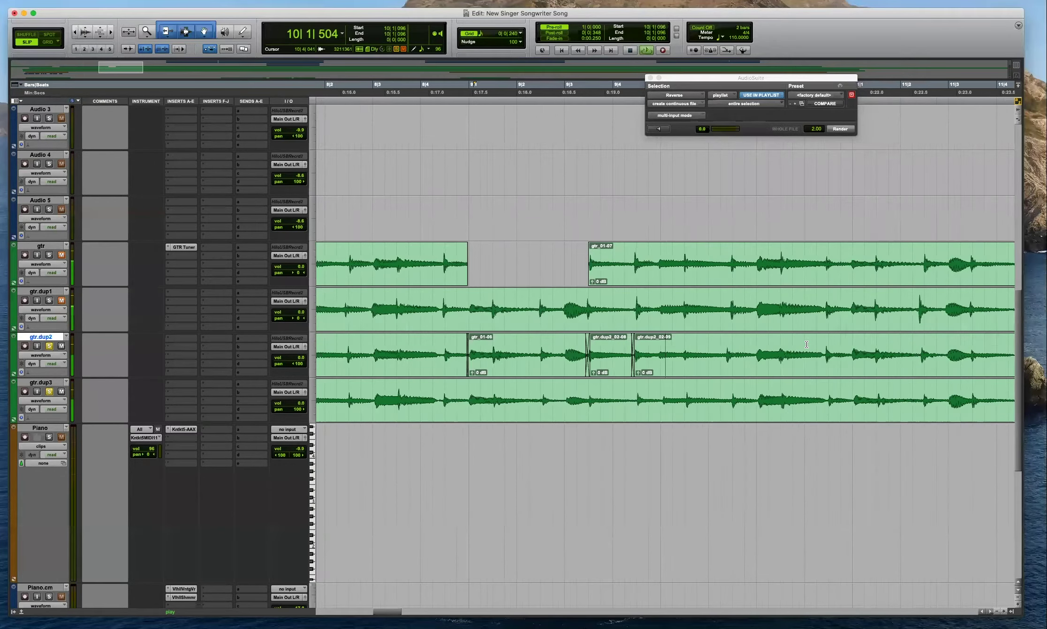
key(space)
click(732, 347)
key(t)
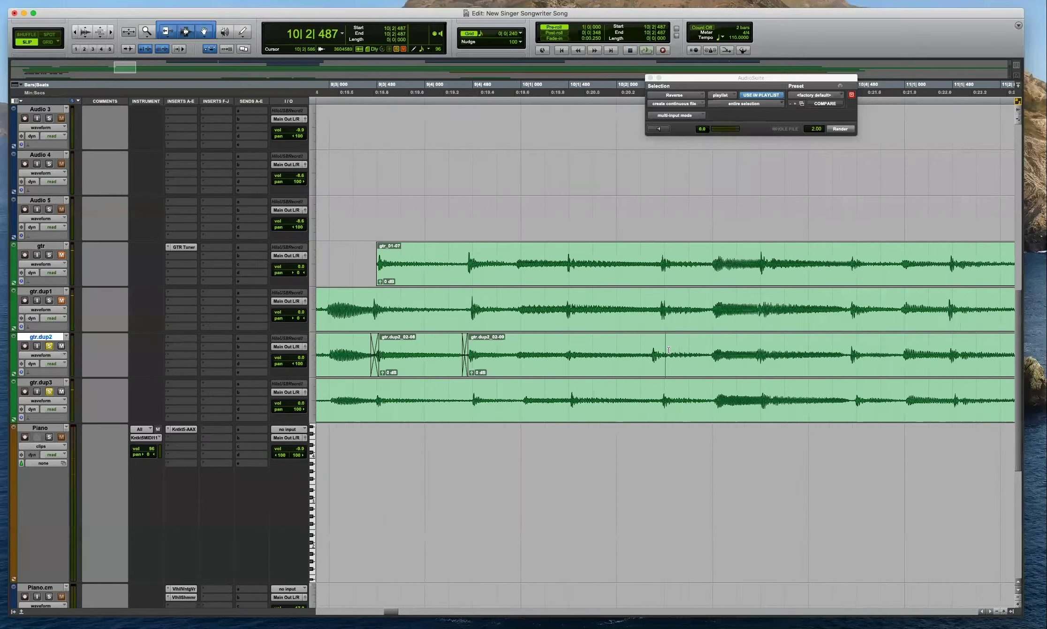
Replace the gtr.dup2 passage from 9|4|901, 0|2|037 long, with the matching gtr section and crossfade both edges.
drag(465, 371, 697, 370)
key(super+z)
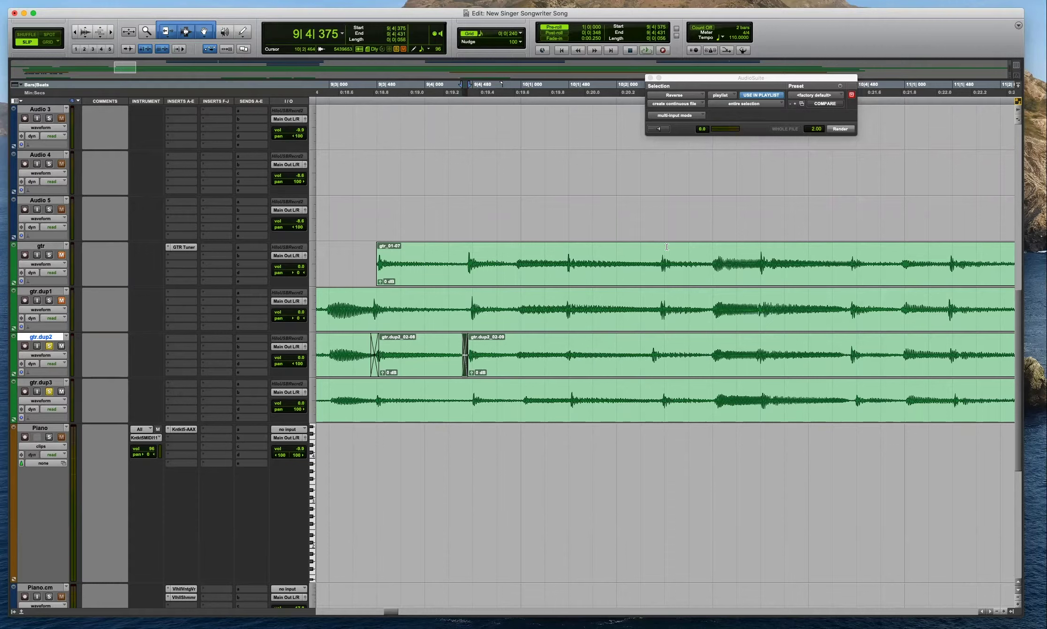
drag(515, 261, 686, 338)
key(super+e)
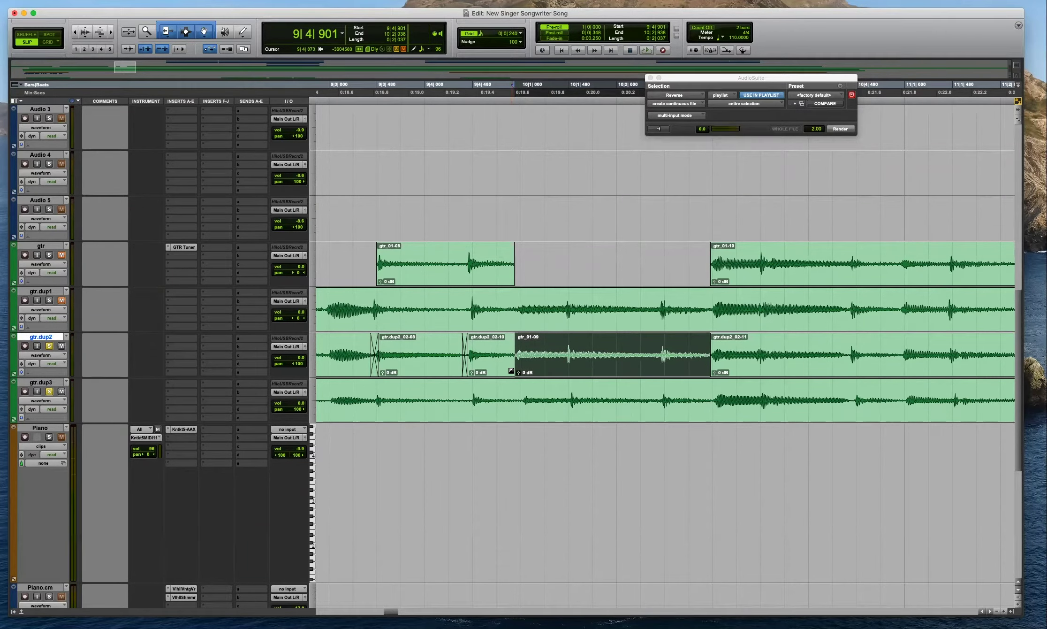
drag(511, 369, 518, 369)
Play the doubled guitars across the new gtr.dup2 section and on into bar 12 to check their timing.
key(space)
click(879, 342)
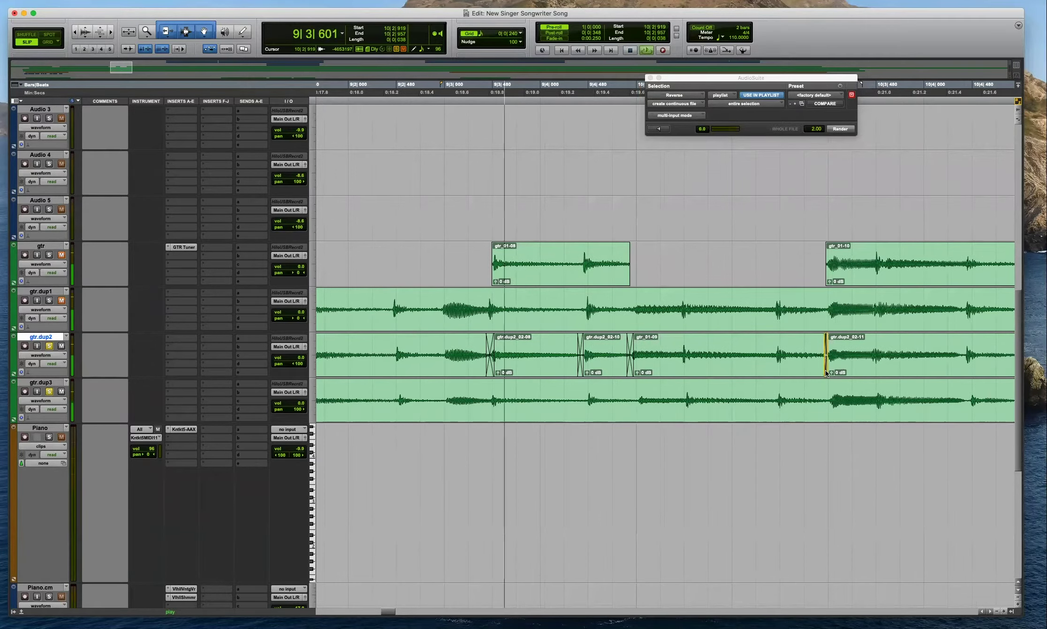
key(r)
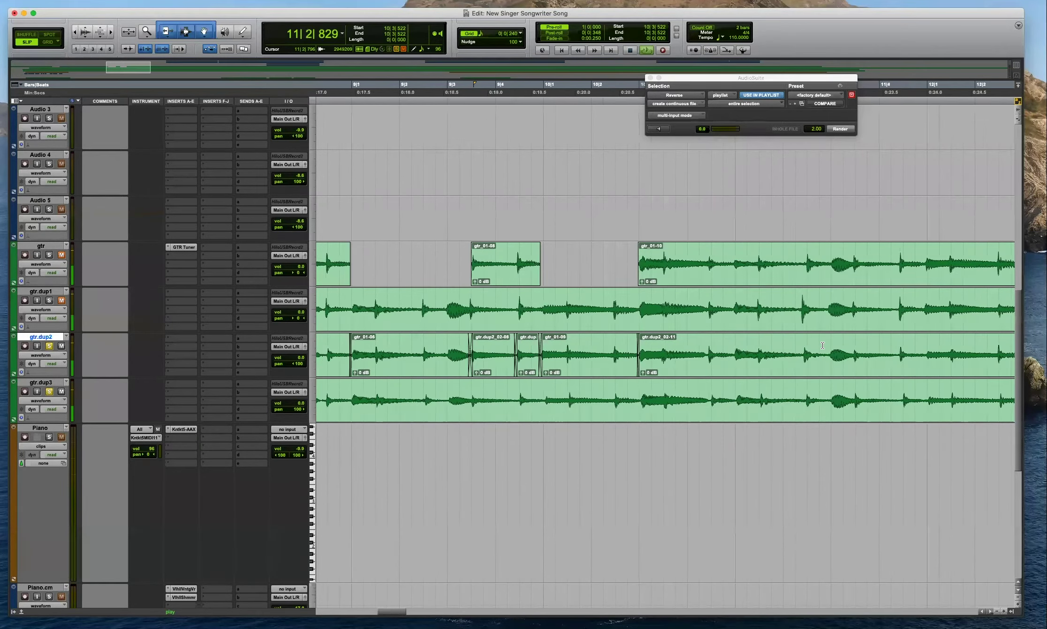
key(super+bracketright)
key(super+bracketleft)
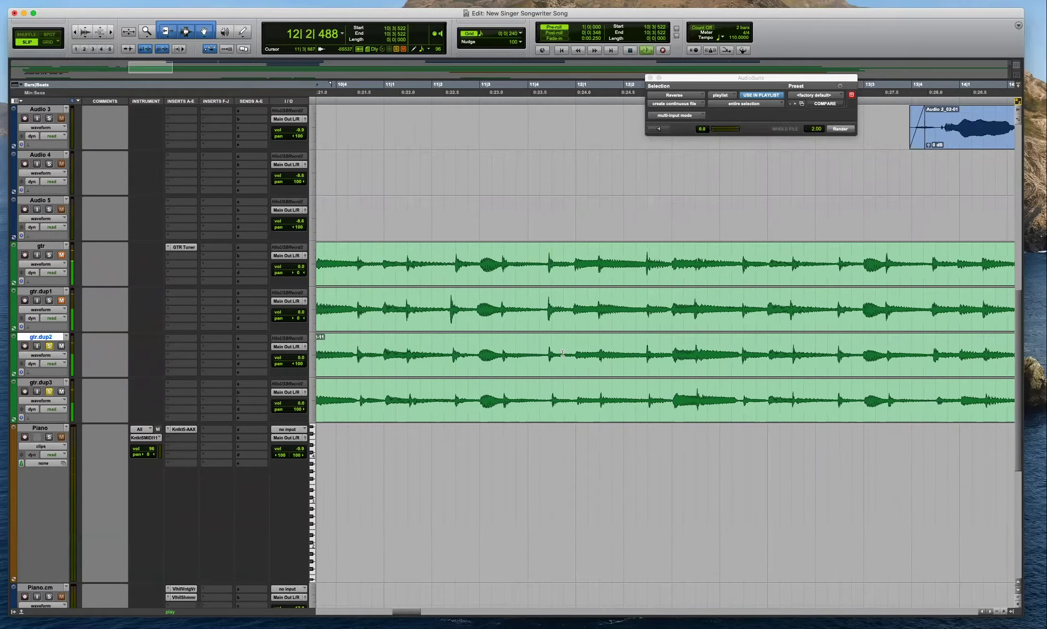
key(space)
Play gtr.dup2 and gtr.dup3 from 12|1|188 into bar 19, comparing their waveforms for timing differences.
click(585, 353)
key(space)
key(super+bracketright)
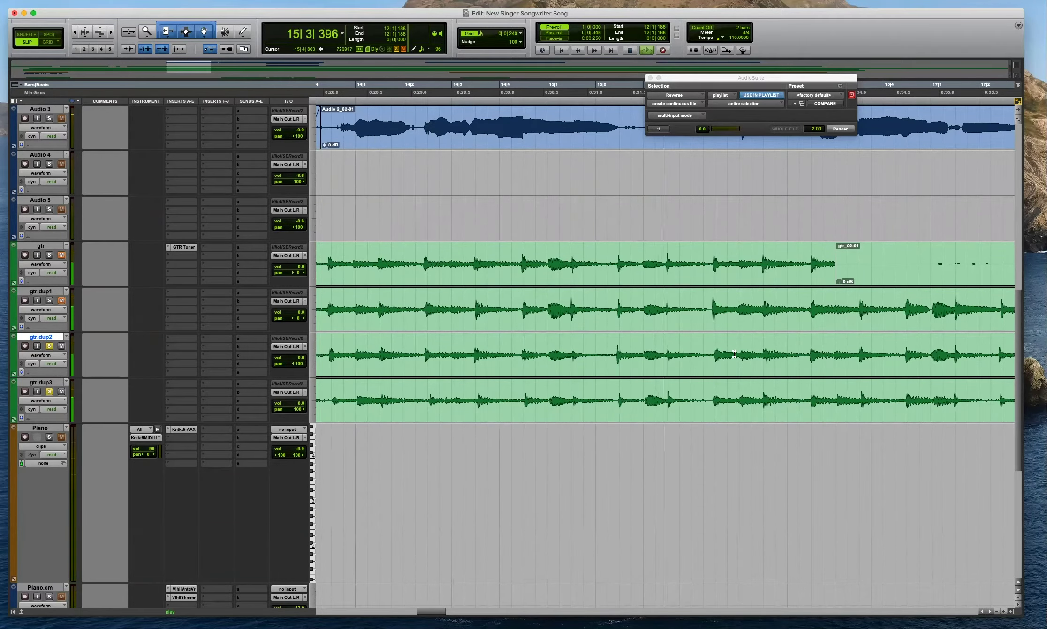
key(r)
key(r)
key(r)
key(r)
key(r)
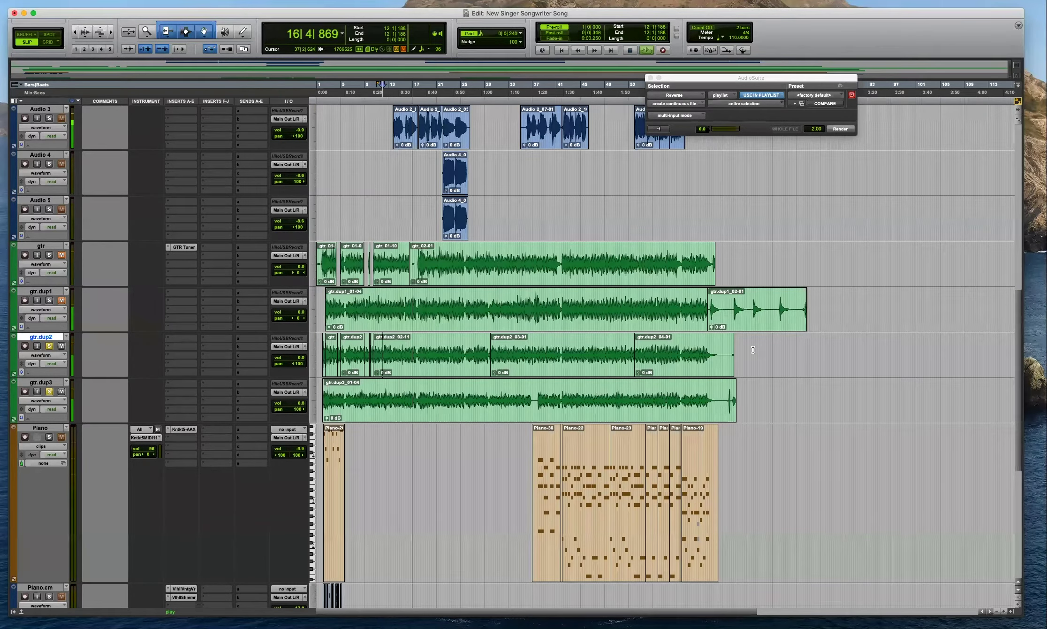
key(super+bracketright)
key(super+bracketright)
key(super+bracketright)
key(super+bracketright)
key(super+bracketright)
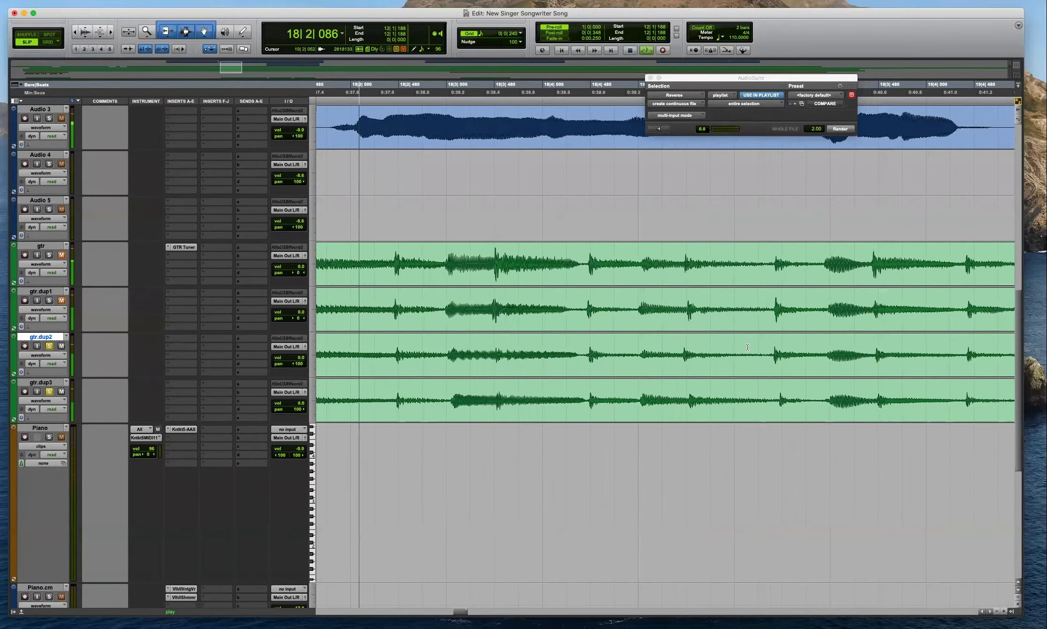
key(super+bracketleft)
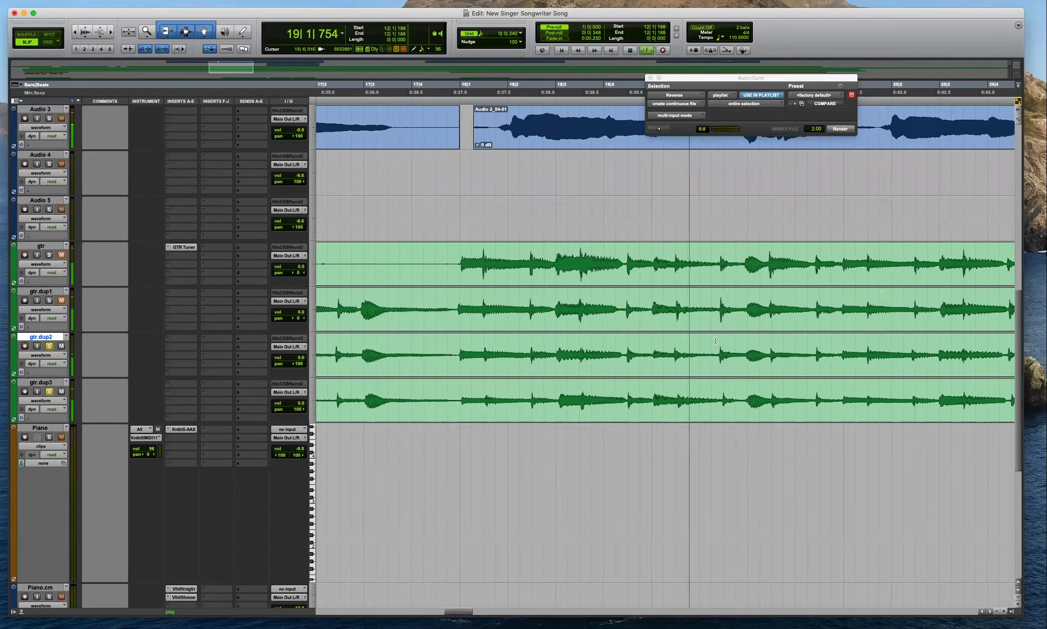
key(super+bracketright)
key(super+bracketleft)
Play the doubled guitars around 19|3|195 again and inspect their note alignment up close.
key(space)
click(411, 343)
key(super+bracketright)
key(space)
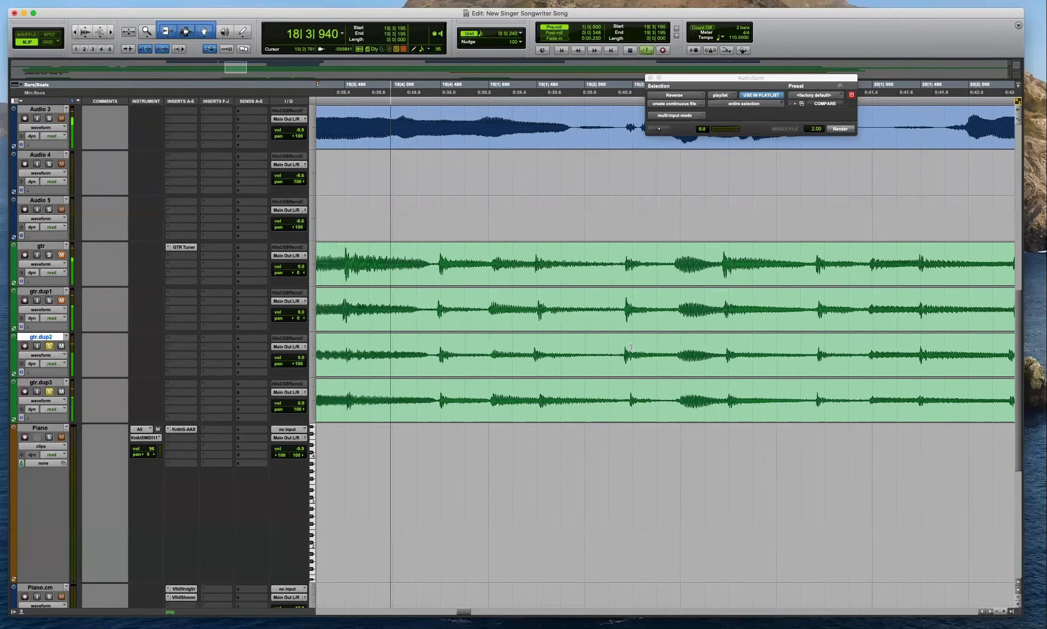
key(space)
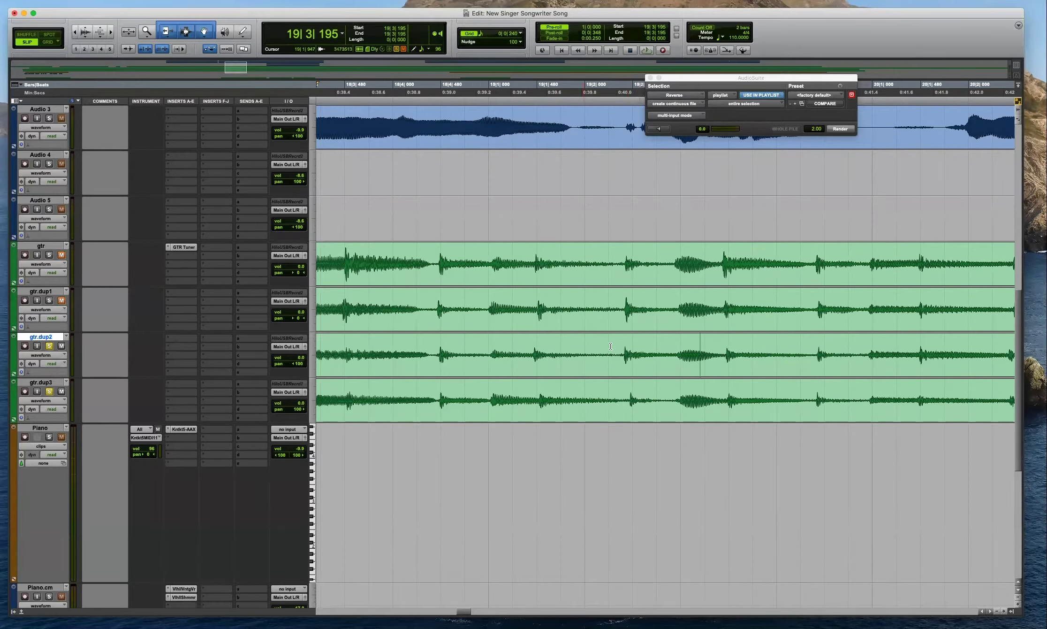
Shift the gtr.dup2 note in bar 19 beat 2 slightly later, crossfade both edges, and play on through bar 21.
drag(616, 349, 679, 372)
key(b)
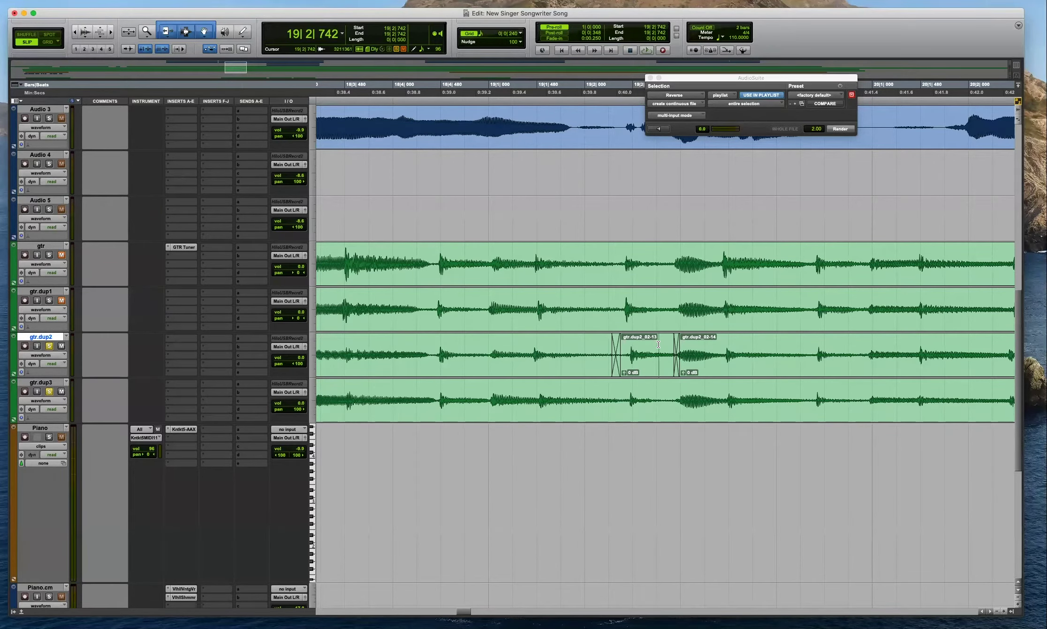
key(space)
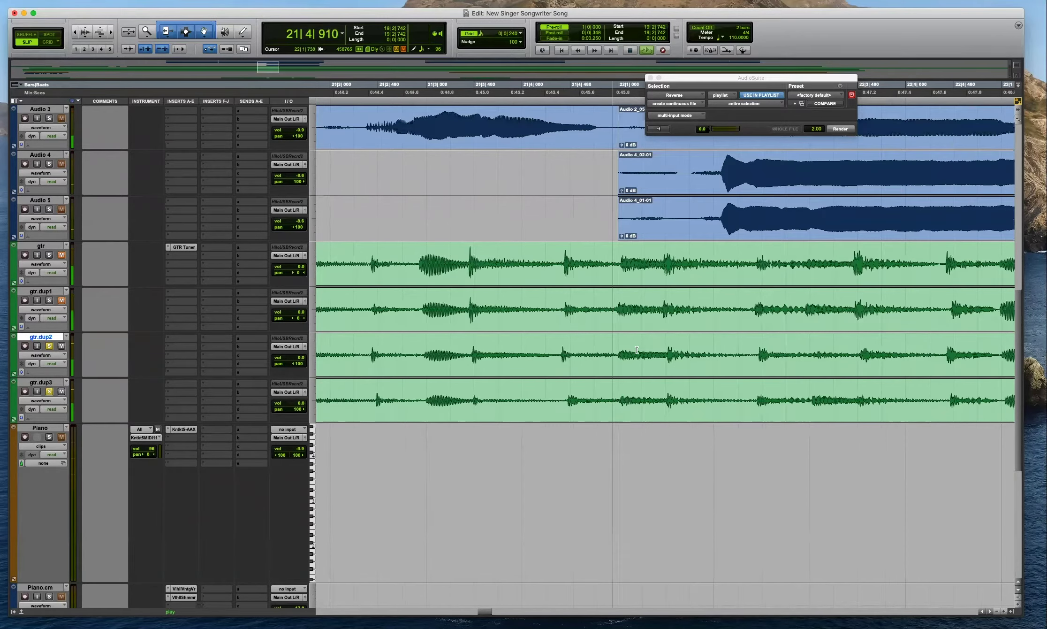
key(space)
Move the gtr.dup1 section between bar 21 beat 2 and bar 22 onto gtr.dup2, starting at about 21|2|933, and crossfade both edges.
drag(613, 308, 430, 301)
drag(507, 325, 557, 352)
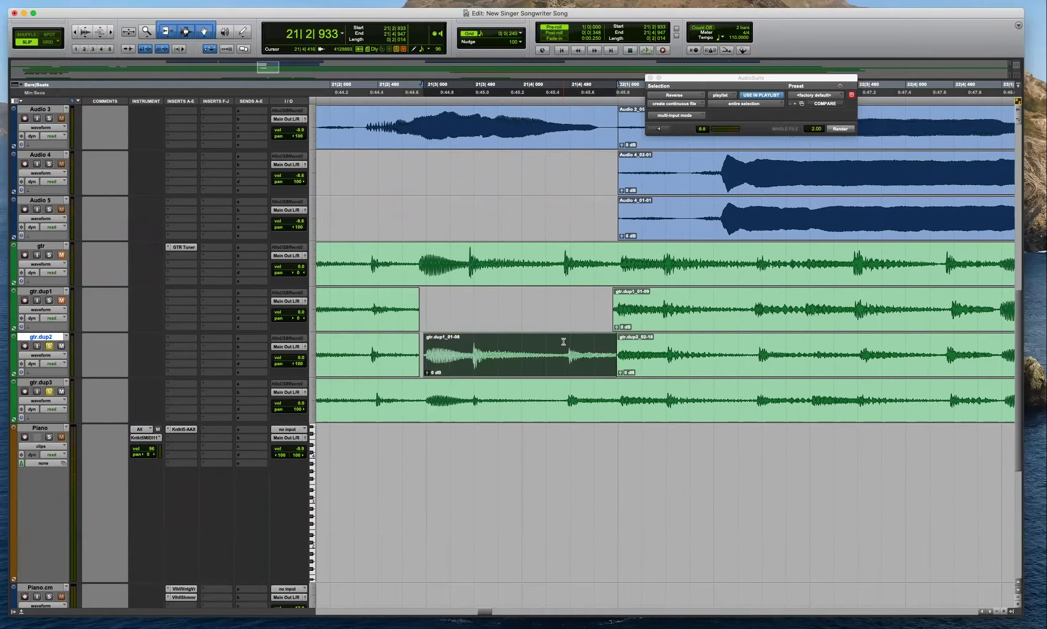
drag(617, 369, 614, 369)
drag(425, 355, 416, 369)
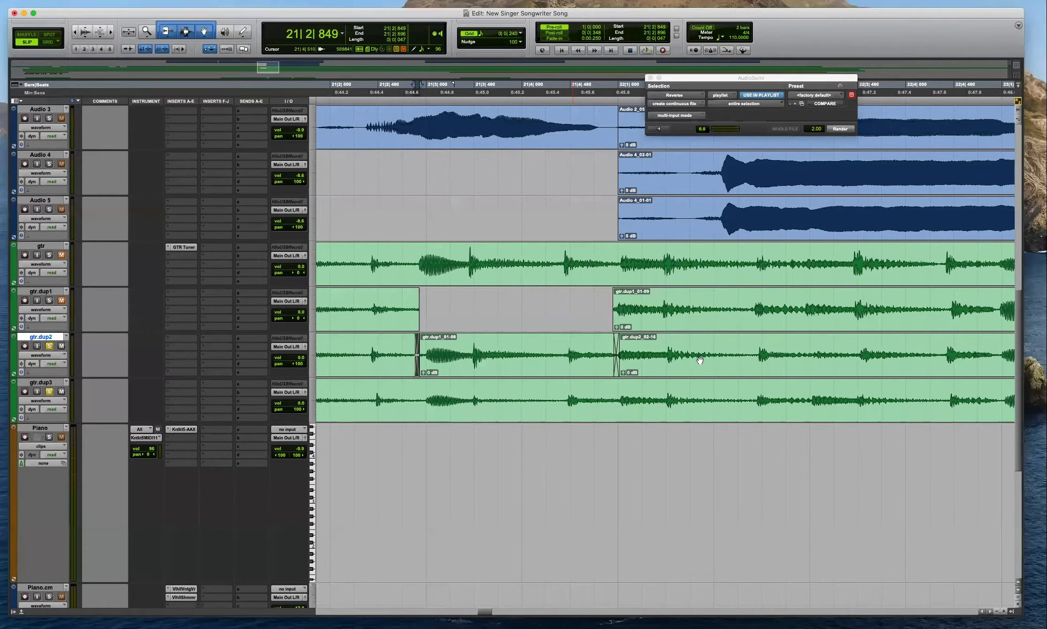
Play the doubled guitars across the replaced gtr.dup2 section in bar 21 and into bar 22.
key(space)
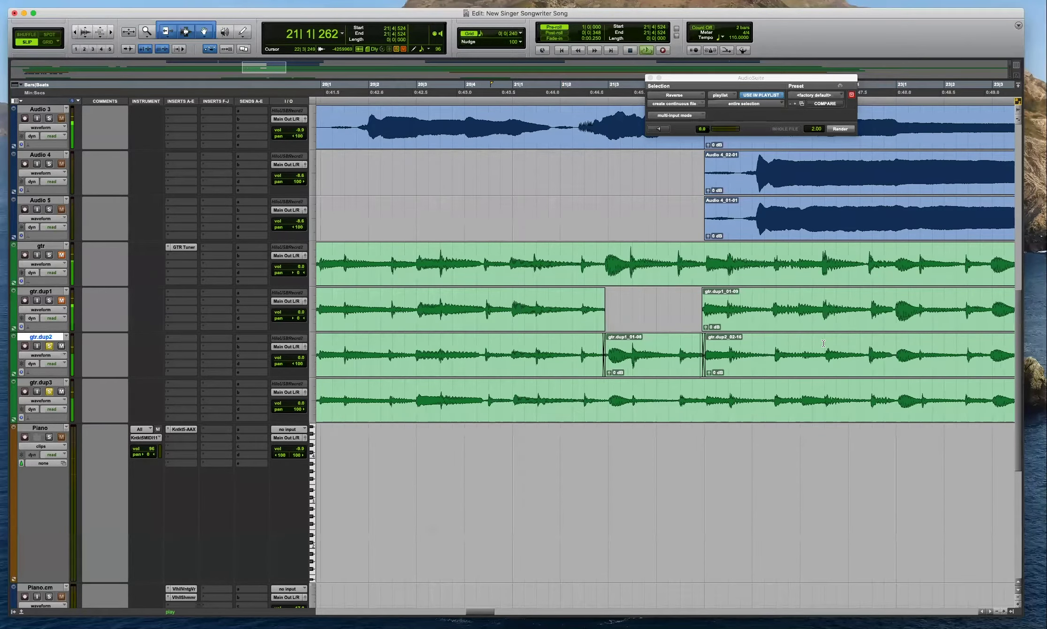
key(t)
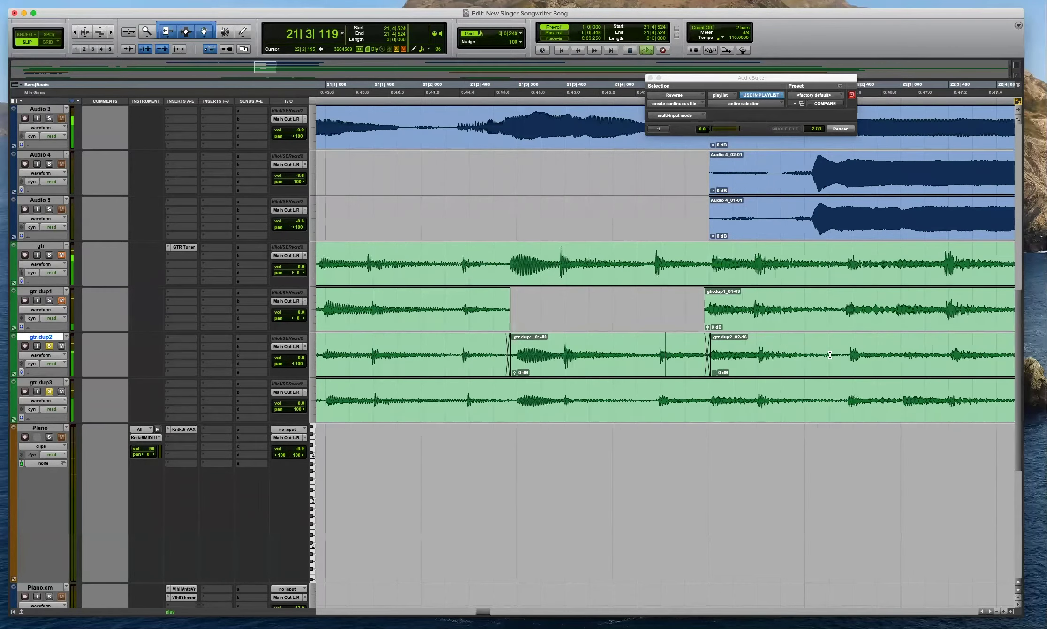
key(space)
click(725, 352)
key(space)
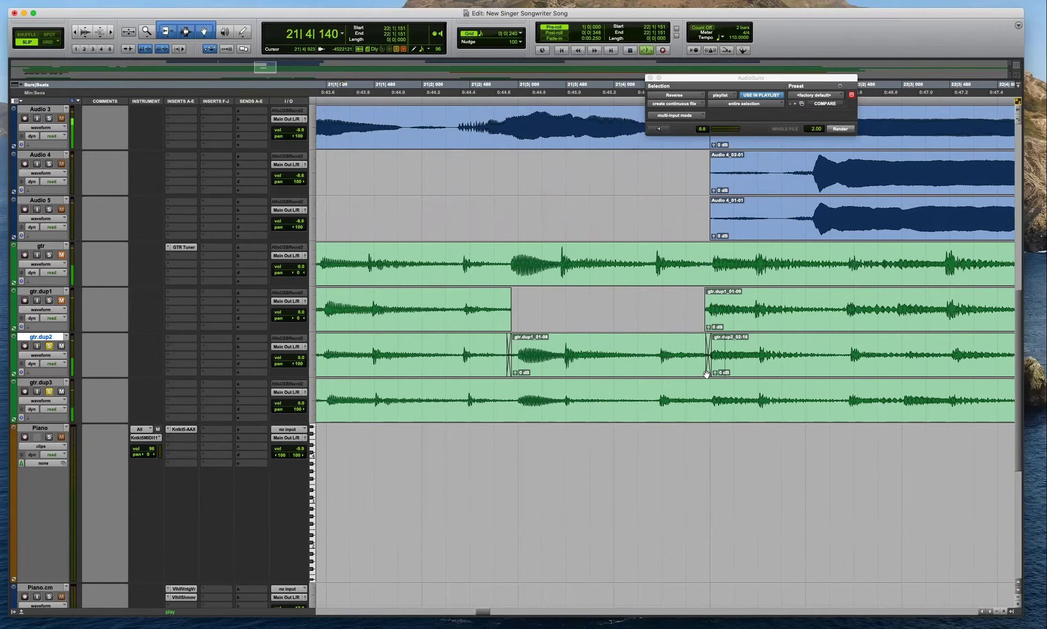
Move the gtr.dup2 crossfade at bar 22 earlier into bar 21 beat 4 and play through the transition.
drag(685, 362, 681, 362)
key(space)
click(727, 351)
key(space)
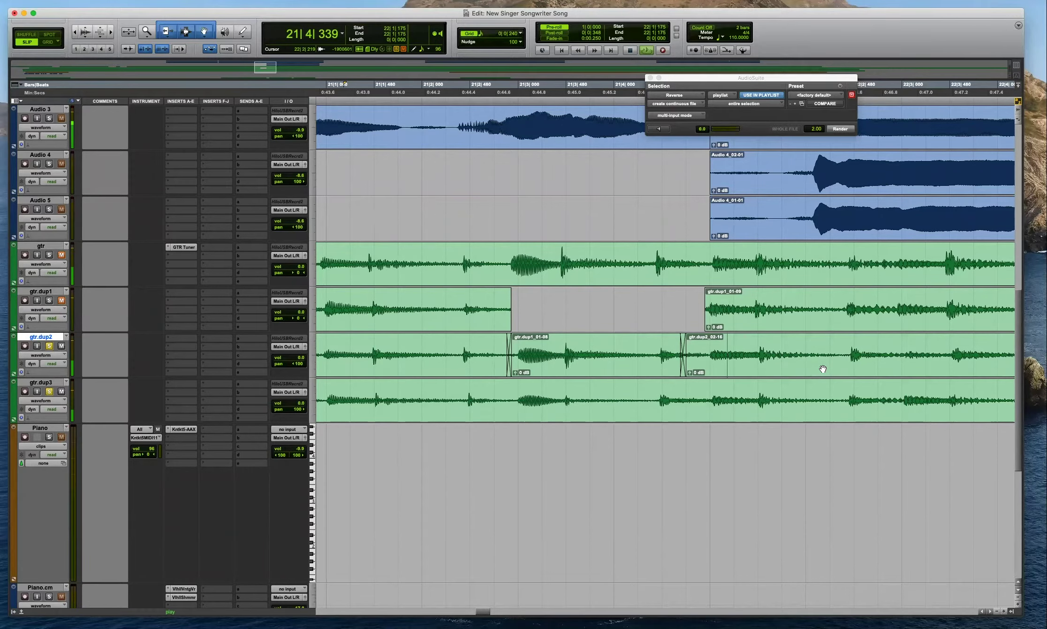
key(space)
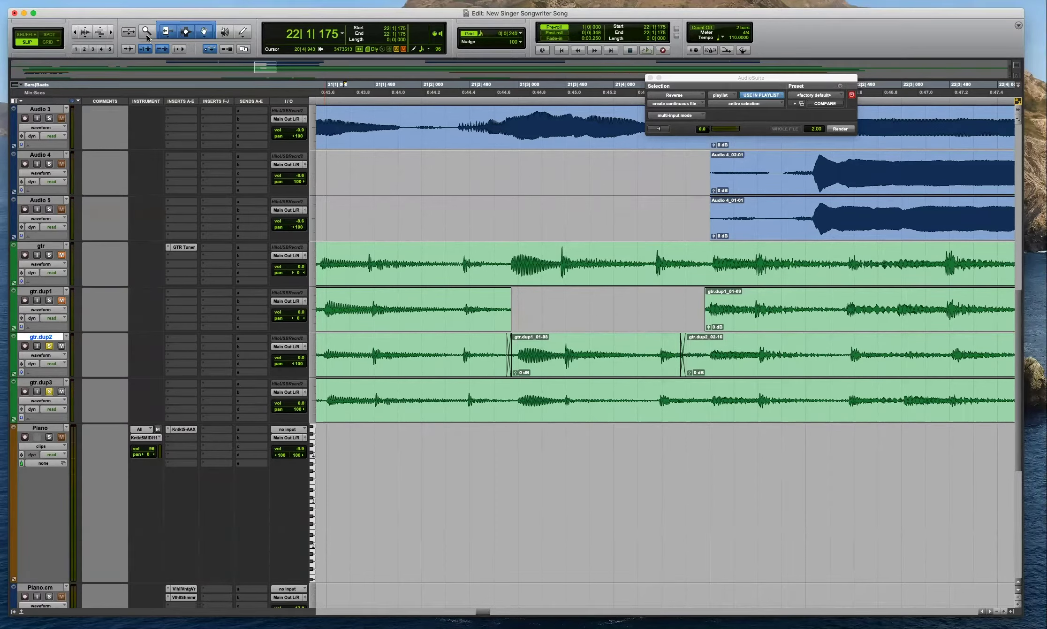
click(204, 33)
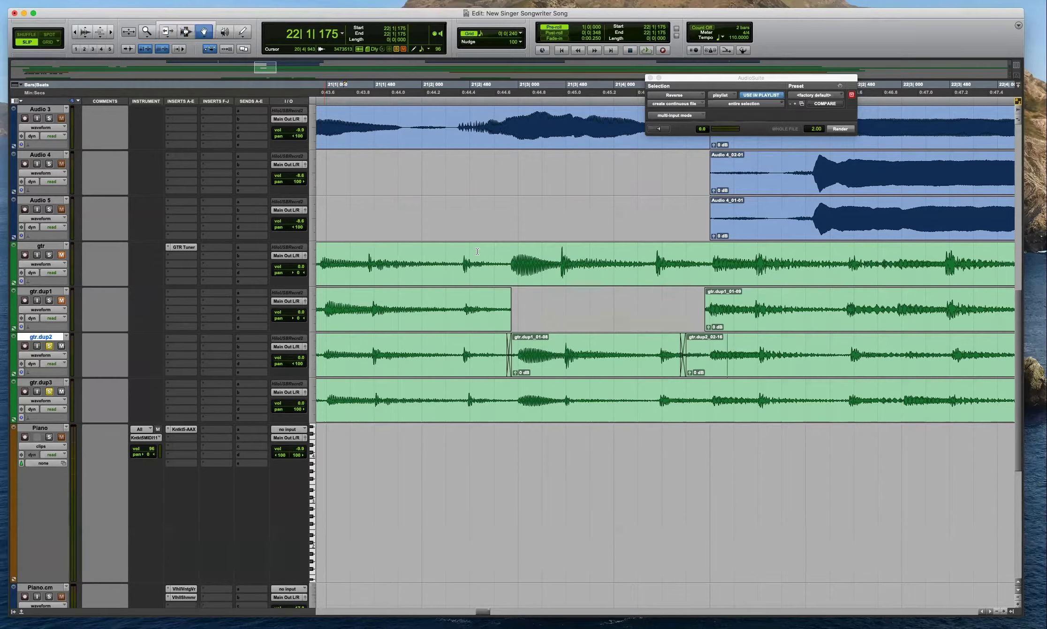
key(super+7)
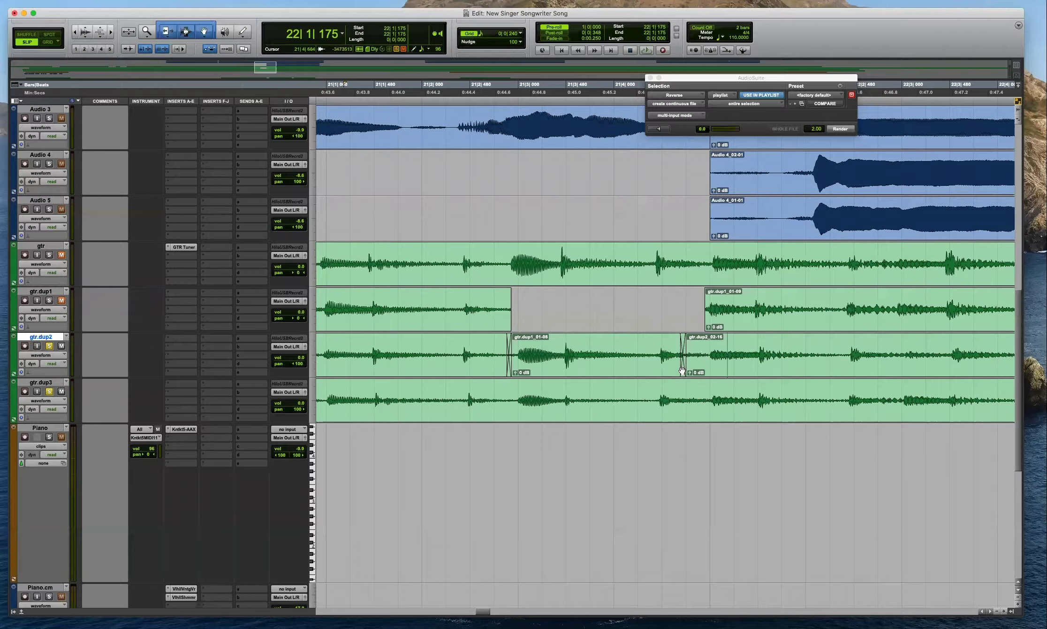
Delete the gtr.dup2 crossfade in bar 21 beat 4 and move the gtr note there onto gtr.dup2, starting at 21|4|379.
click(682, 370)
key(Delete)
drag(686, 352, 629, 349)
drag(708, 349, 680, 353)
drag(707, 261, 686, 349)
key(F1)
key(F2)
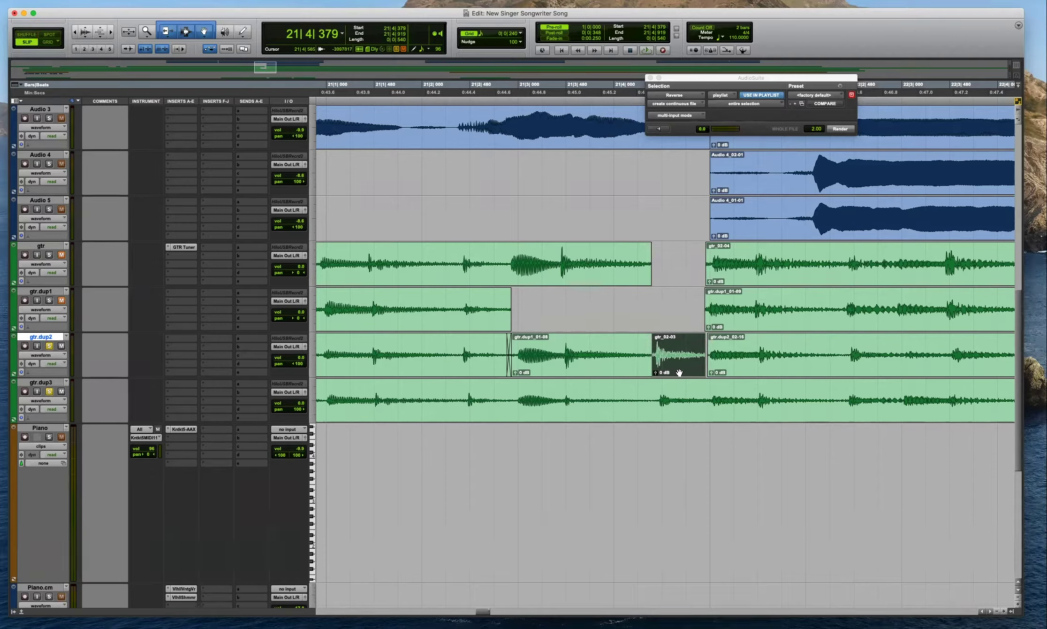
Adjust the inserted gtr clip on gtr.dup2 to run from 21|4|365 to bar 22 and crossfade both edges.
drag(678, 373, 651, 354)
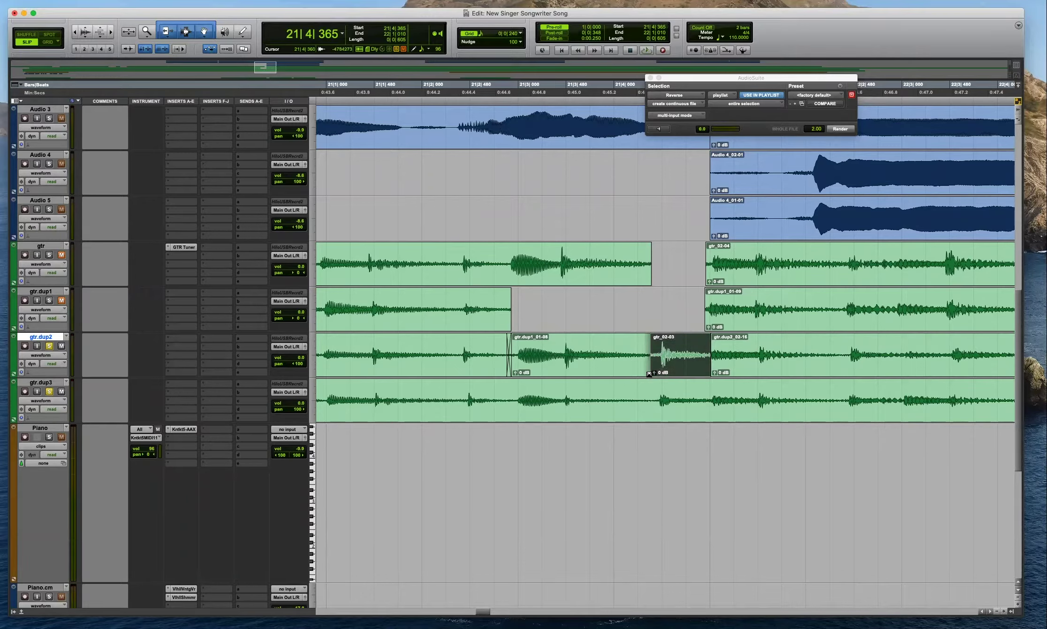
drag(650, 372, 649, 373)
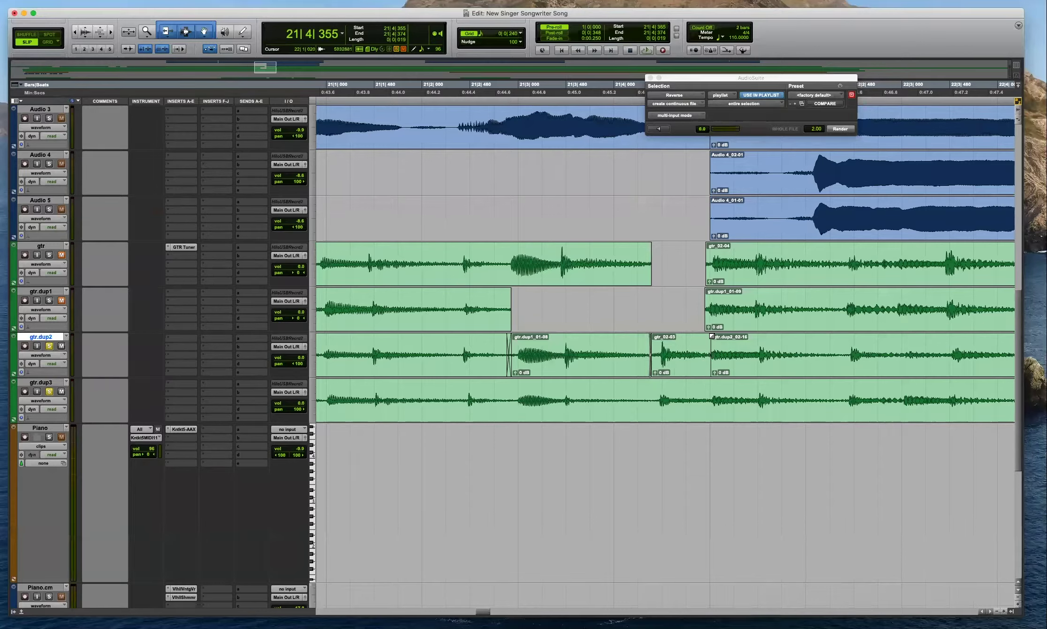
click(712, 336)
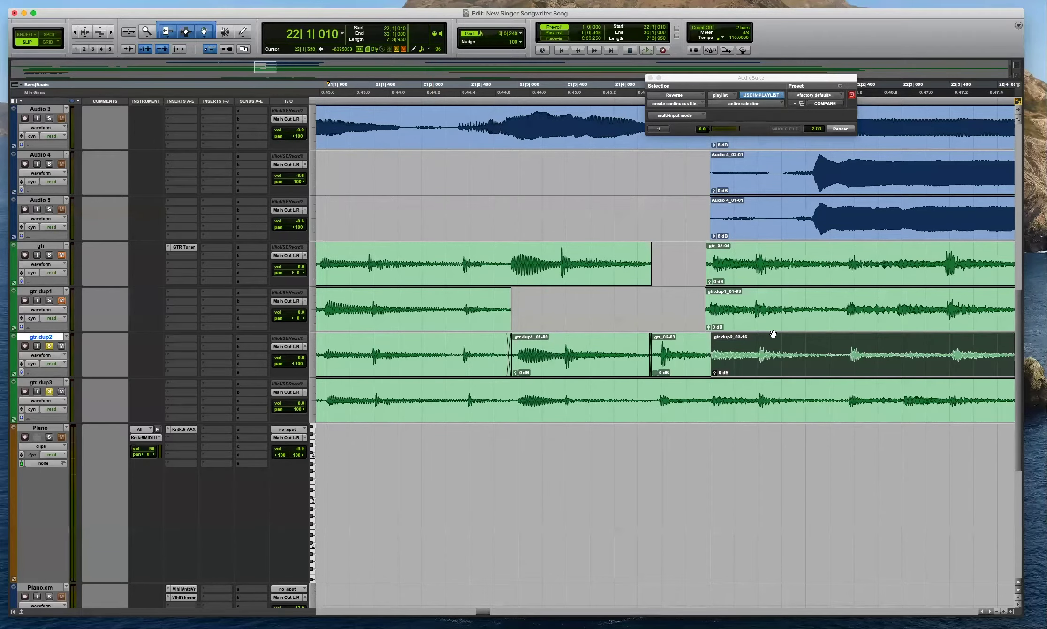
click(739, 339)
drag(711, 371, 708, 371)
Play the doubled guitars from 21|4|721 into bar 23 and inspect the gtr.dup2 note at 22|4|387 up close.
click(685, 351)
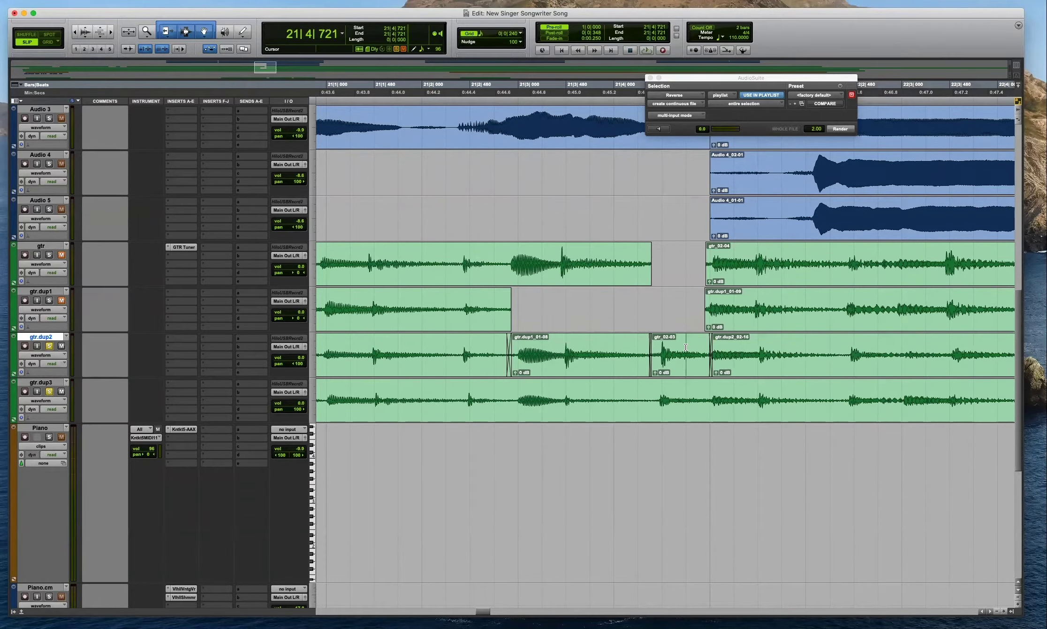
key(space)
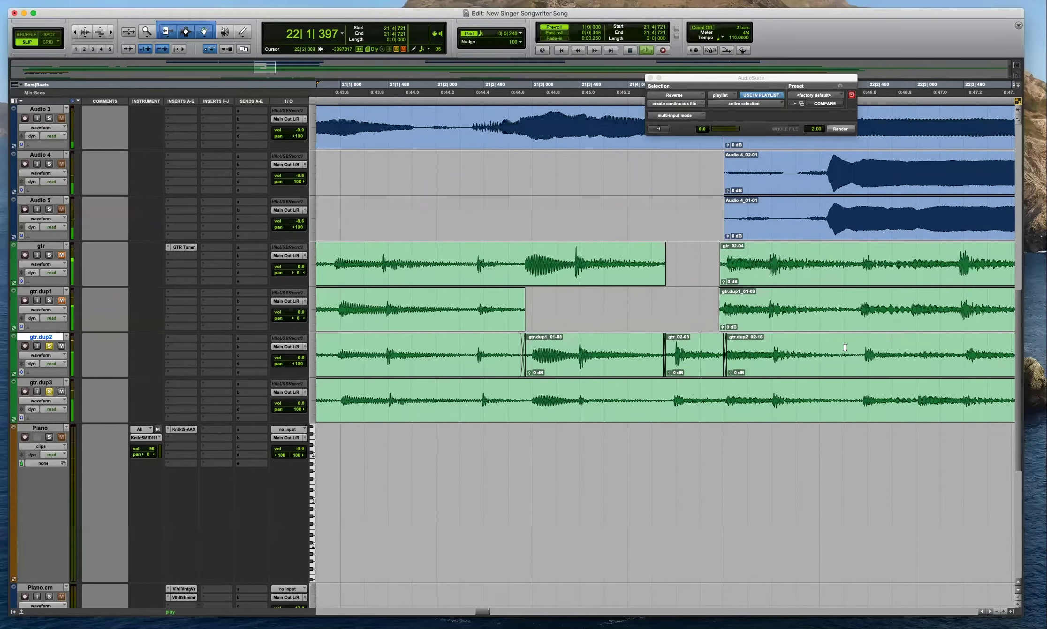
key(r)
key(r)
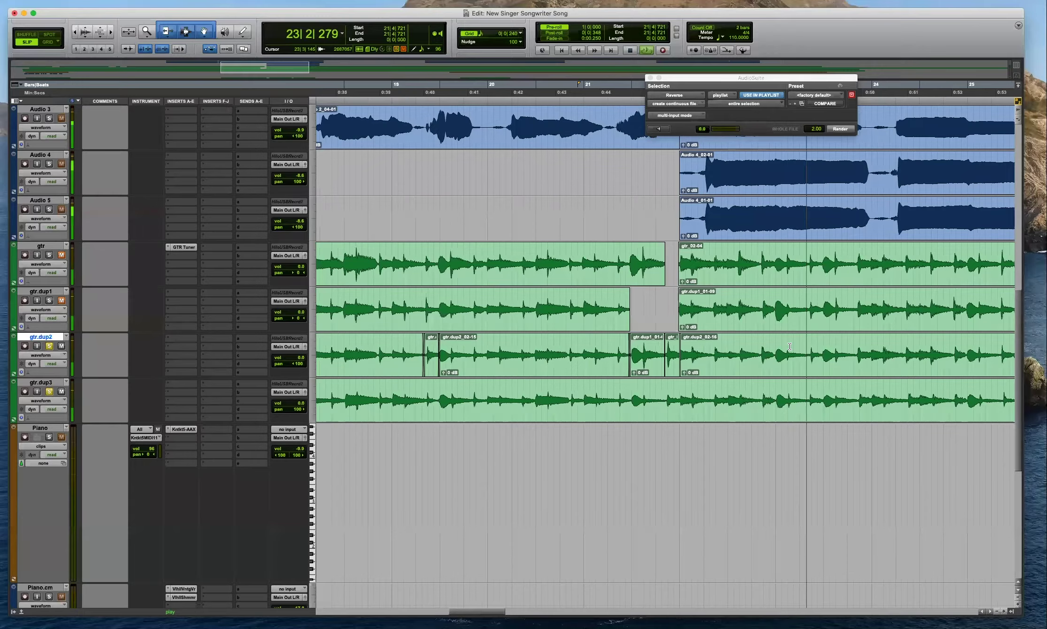
click(789, 346)
key(t)
key(t)
click(549, 345)
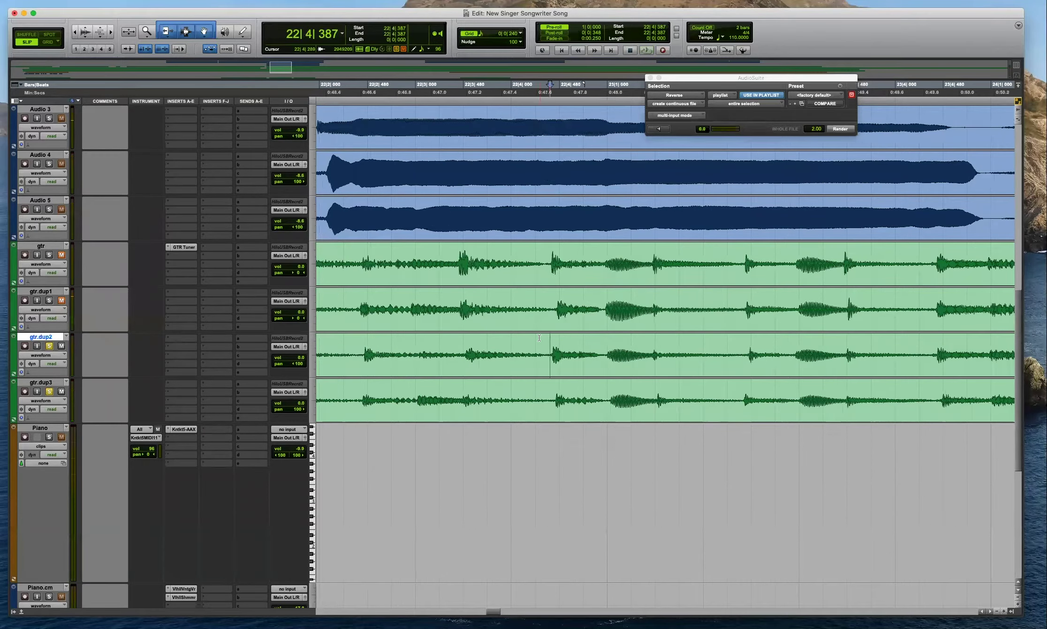
Replace the gtr.dup2 note at bar 22 beat 4 with the matching gtr.dup1 note, crossfade both edges and play it back.
drag(602, 307, 545, 307)
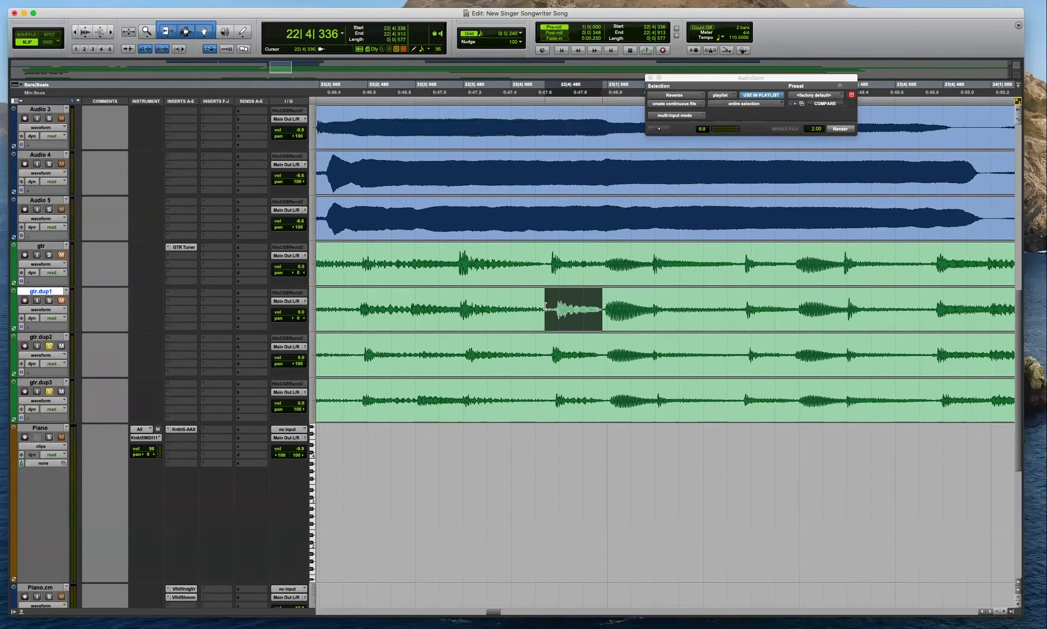
drag(553, 371, 601, 371)
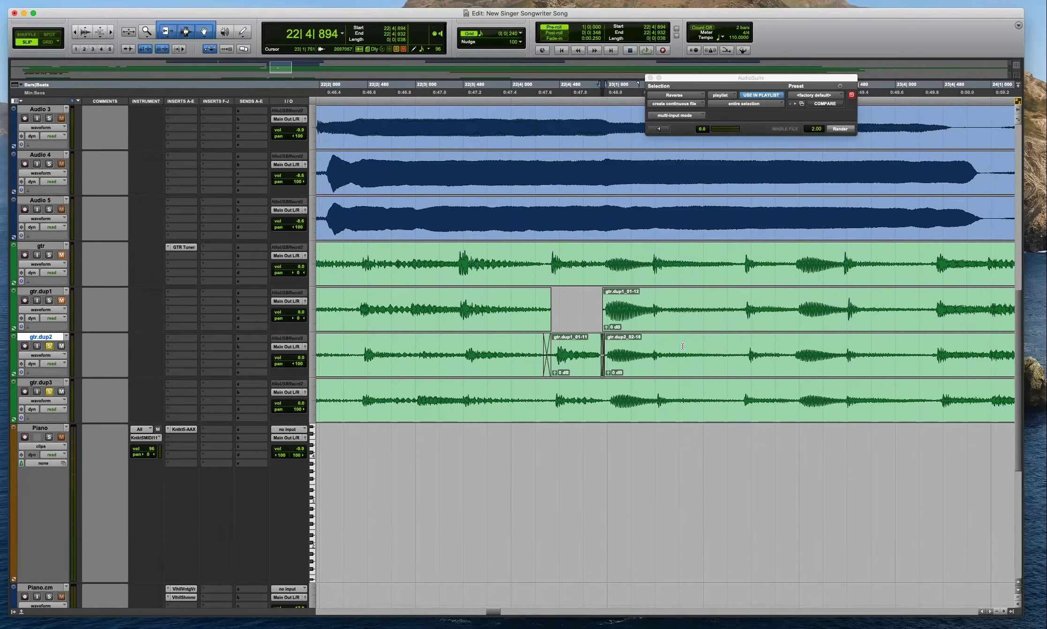
click(683, 346)
key(space)
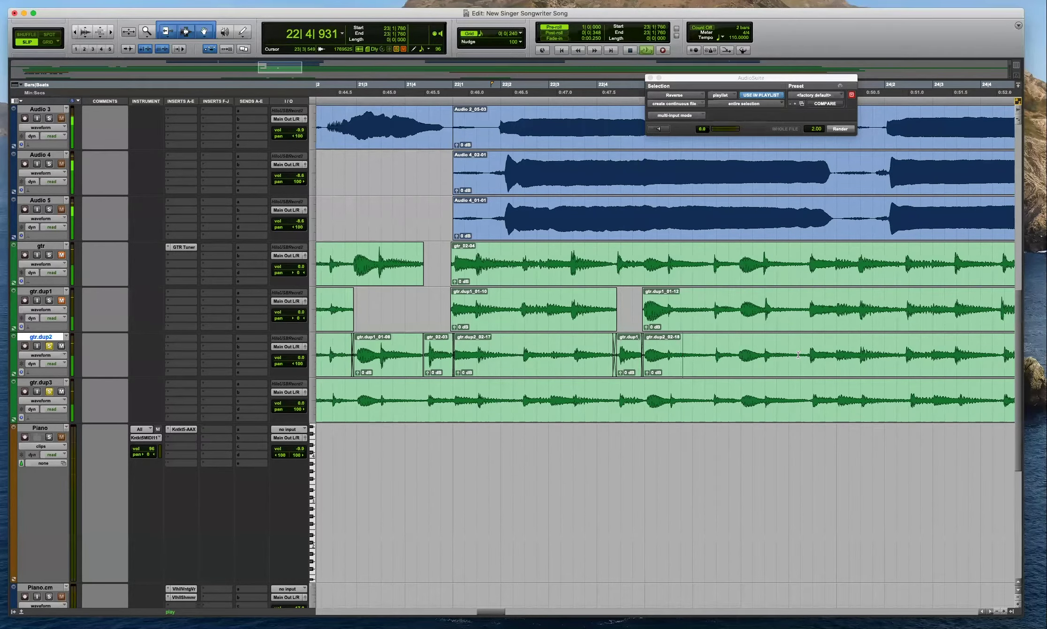
Shorten the gtr.dup2 crossfade just before bar 30, where the gtr.dup2_03-01 clip begins.
key(r)
key(r)
key(r)
click(830, 304)
key(super+bracketright)
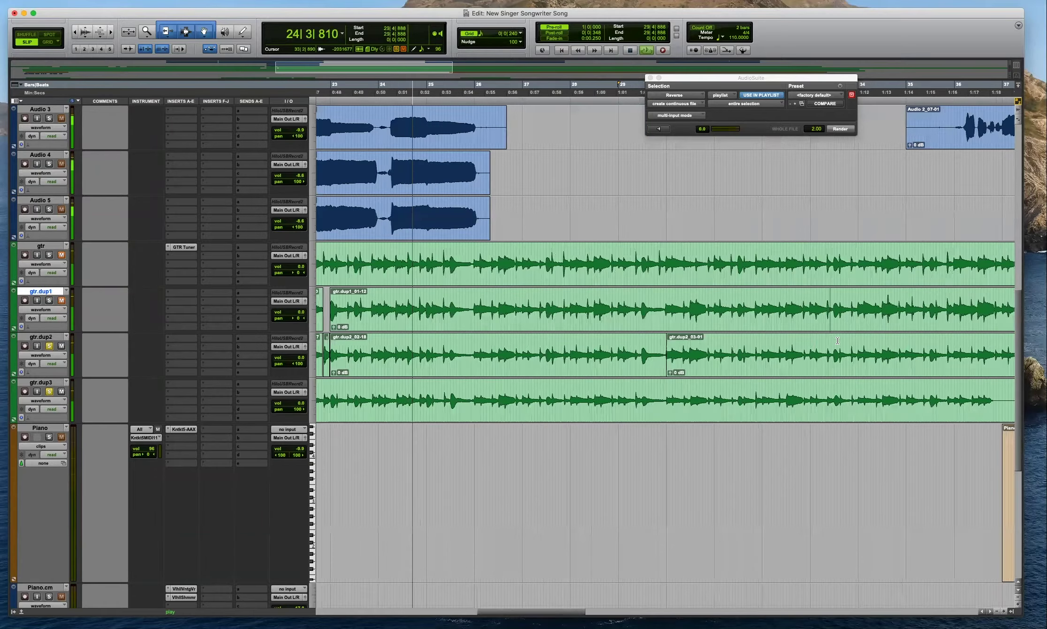
scroll(575, 331, left, 3)
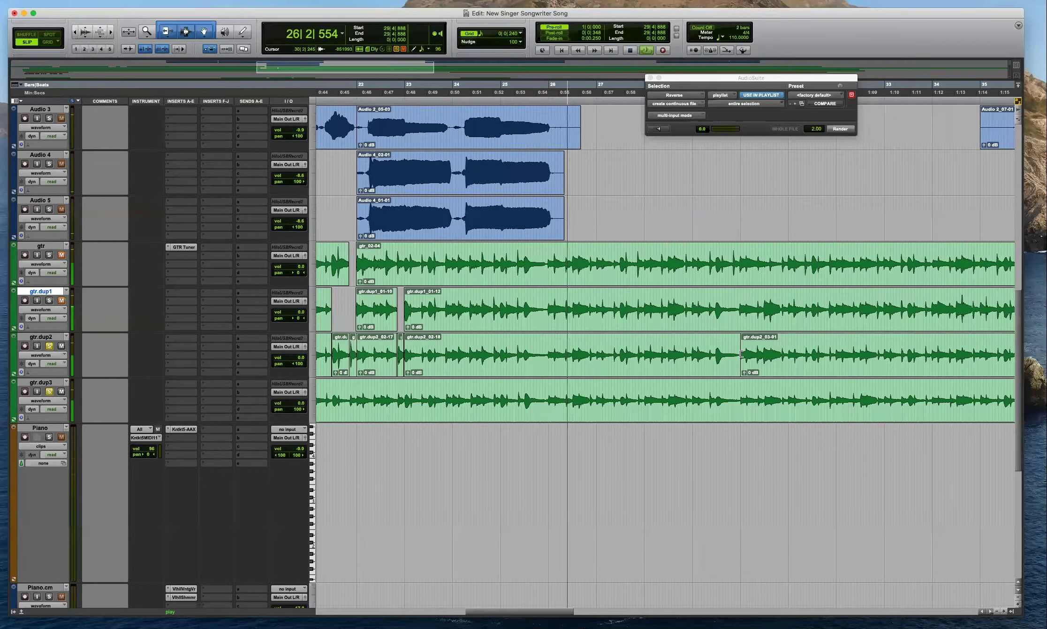
click(736, 370)
key(super+bracketright)
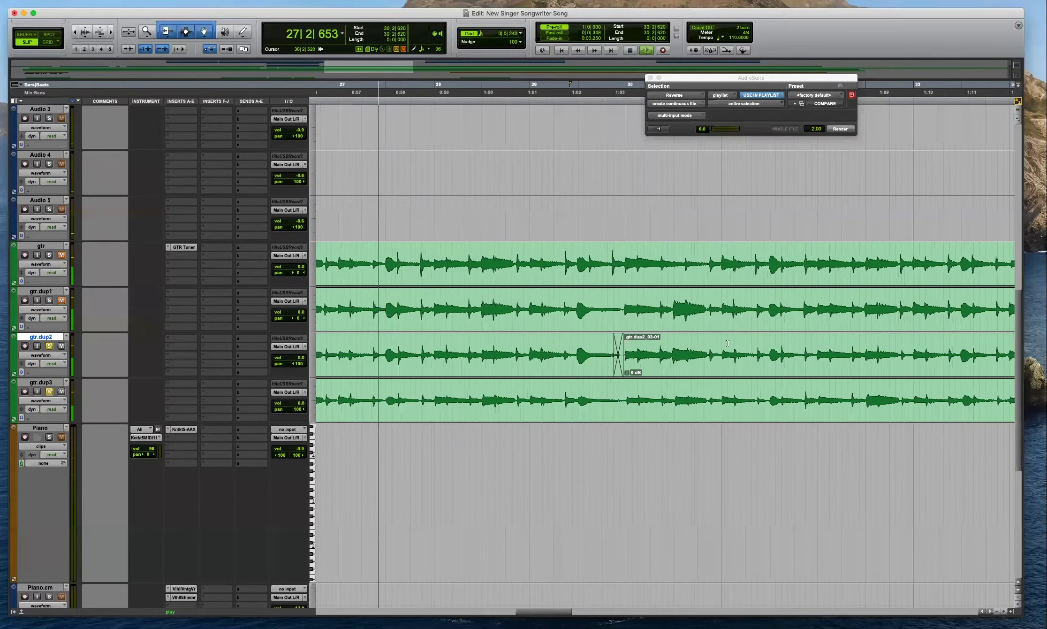
click(622, 358)
drag(621, 357, 628, 371)
click(646, 352)
key(t)
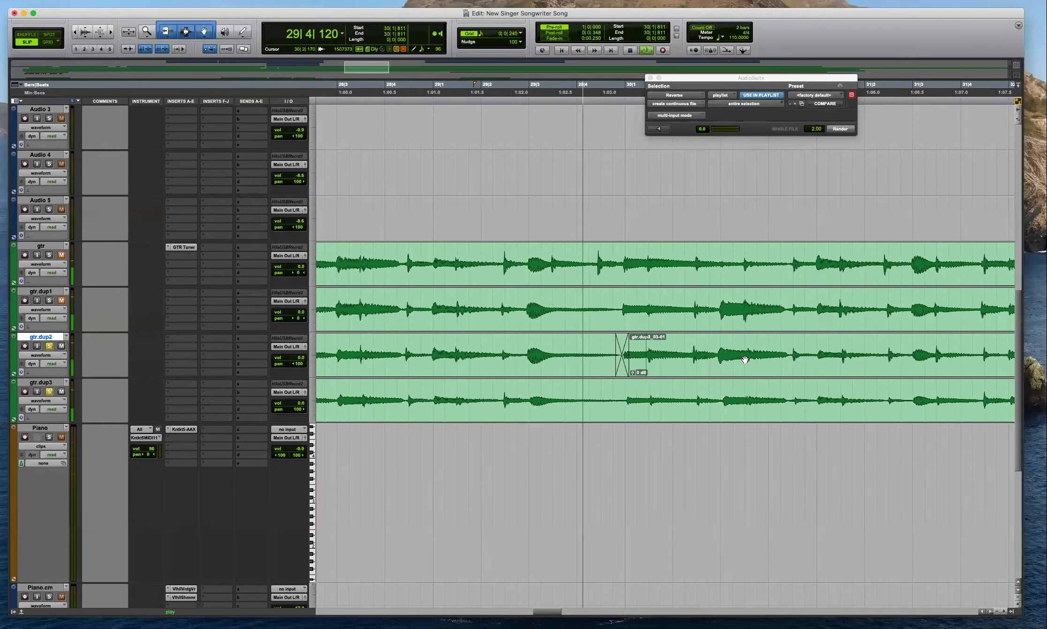
Play on from bar 30 and examine gtr.dup2 and gtr.dup3 up to the silent stretch on gtr.dup3 in bar 36.
key(super+bracketleft)
key(super+bracketleft)
key(super+bracketleft)
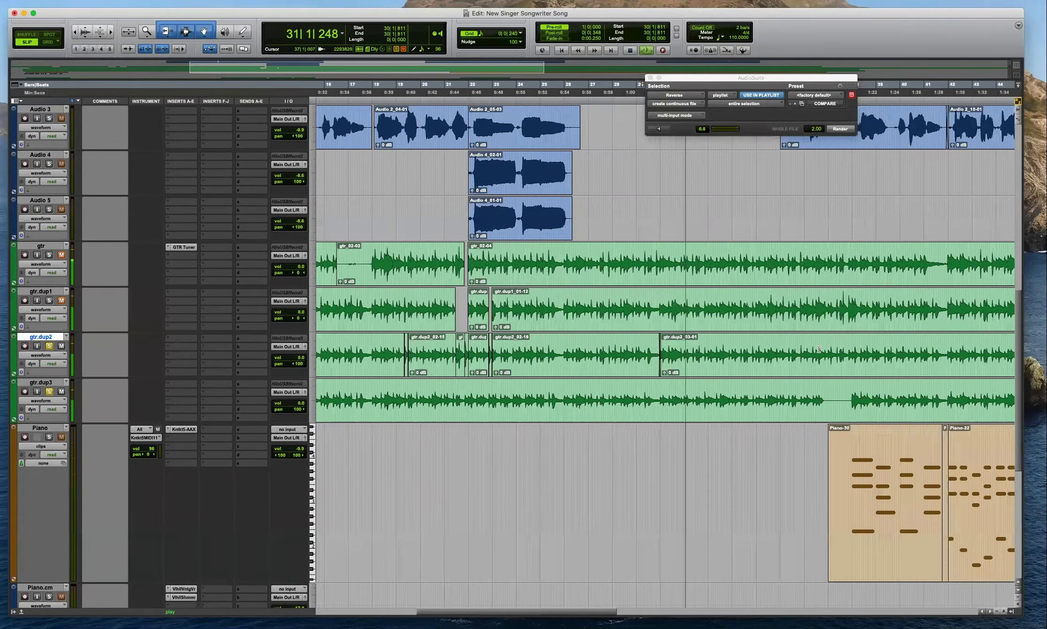
click(827, 393)
key(super+bracketright)
key(super+bracketright)
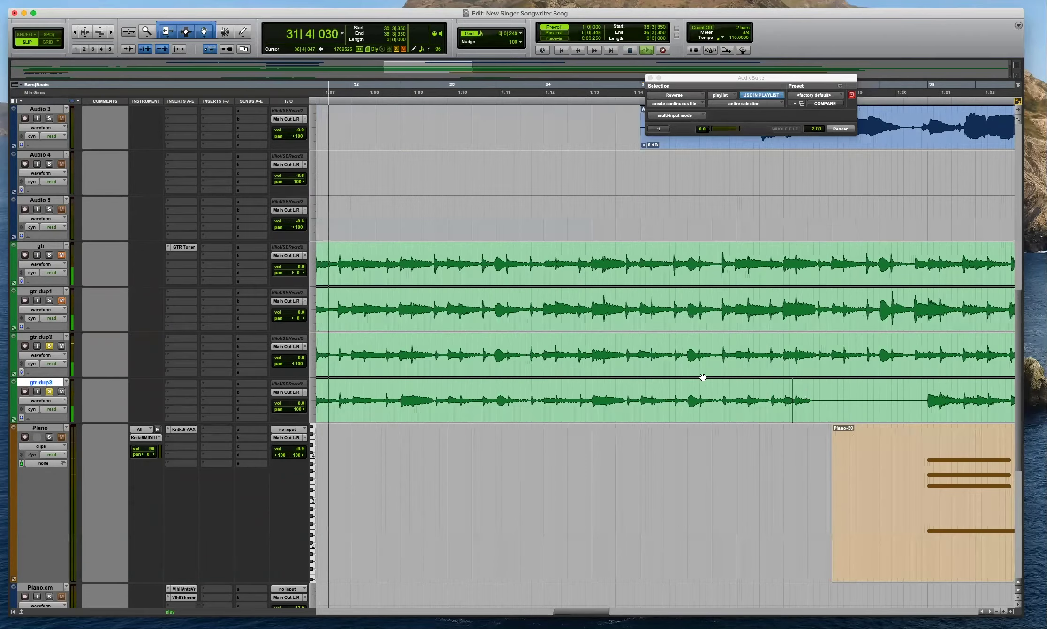
key(super+bracketleft)
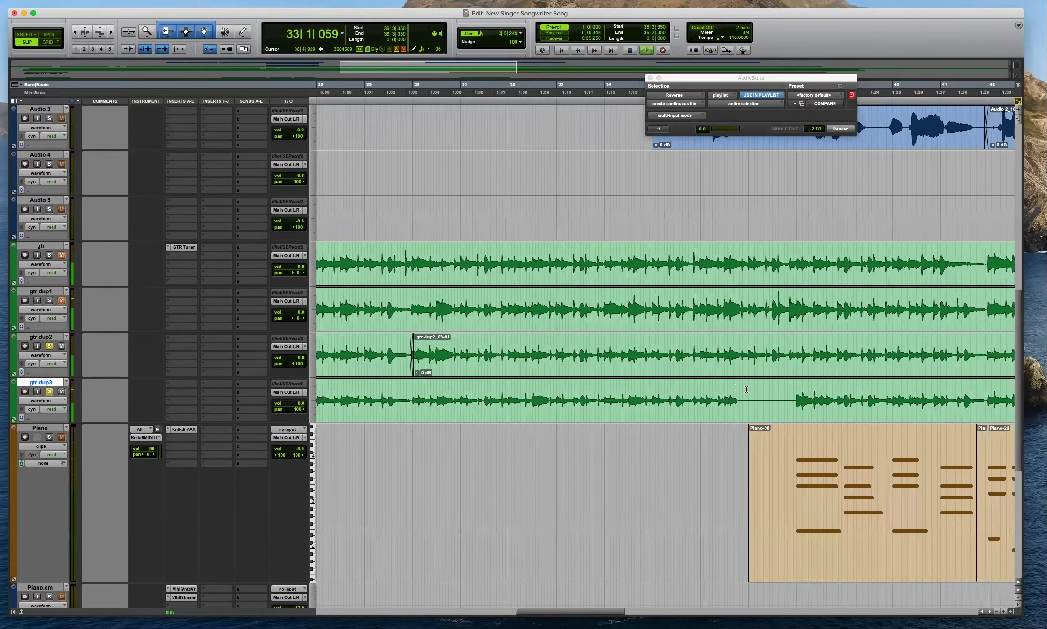
key(super+bracketright)
key(super+bracketright)
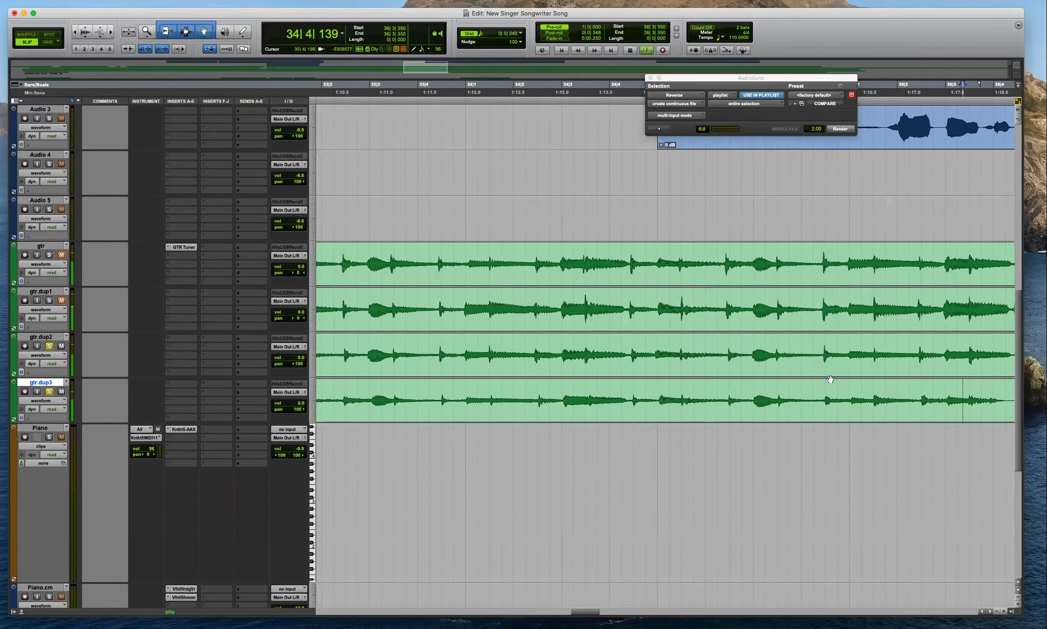
key(super+bracketleft)
key(super+bracketleft)
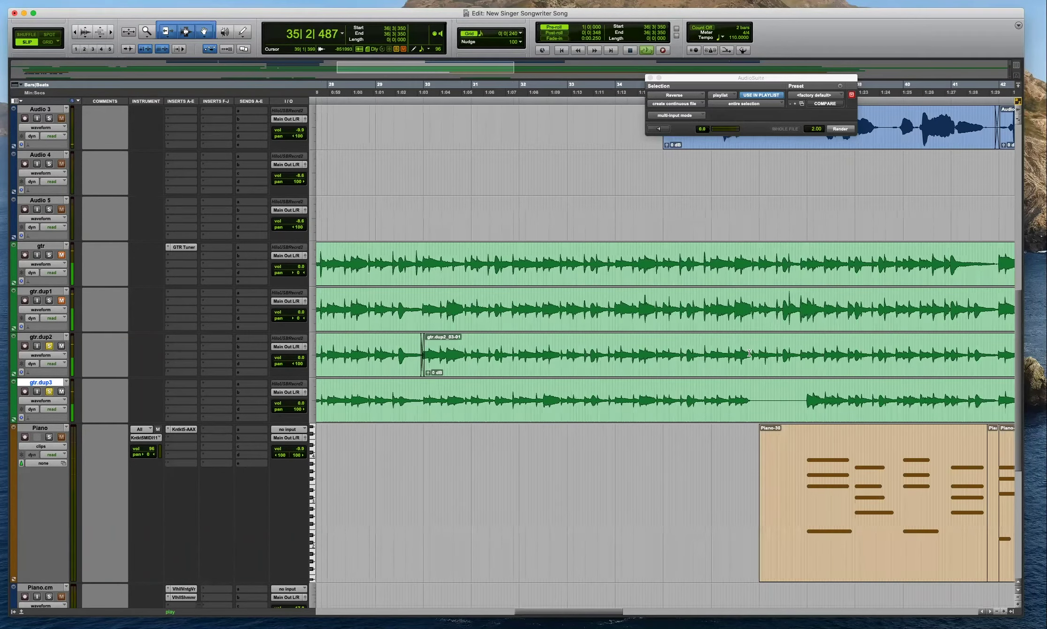
click(749, 353)
key(super+bracketright)
key(super+bracketright)
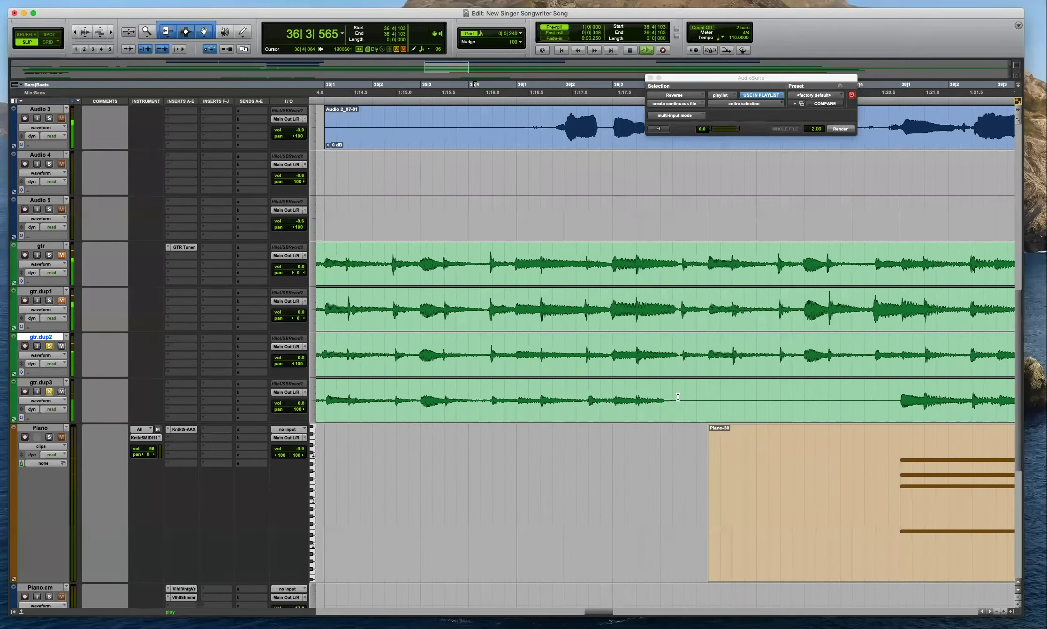
Replace gtr.dup3 from 35|4 to bar 38 with the gtr section covering its silent stretch, and crossfade both edges.
drag(690, 397, 586, 397)
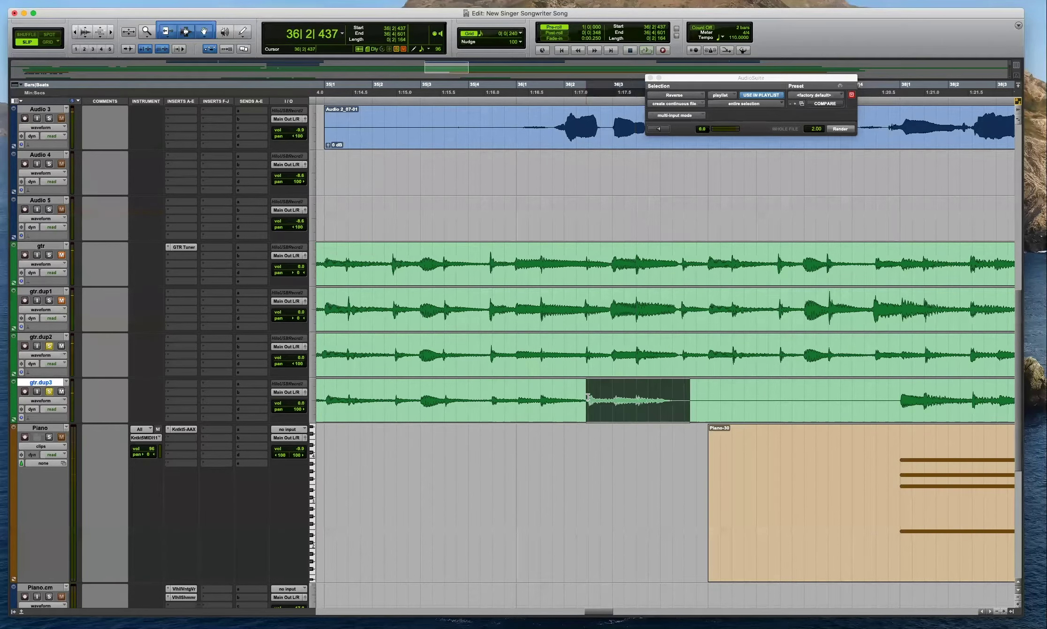
key(Delete)
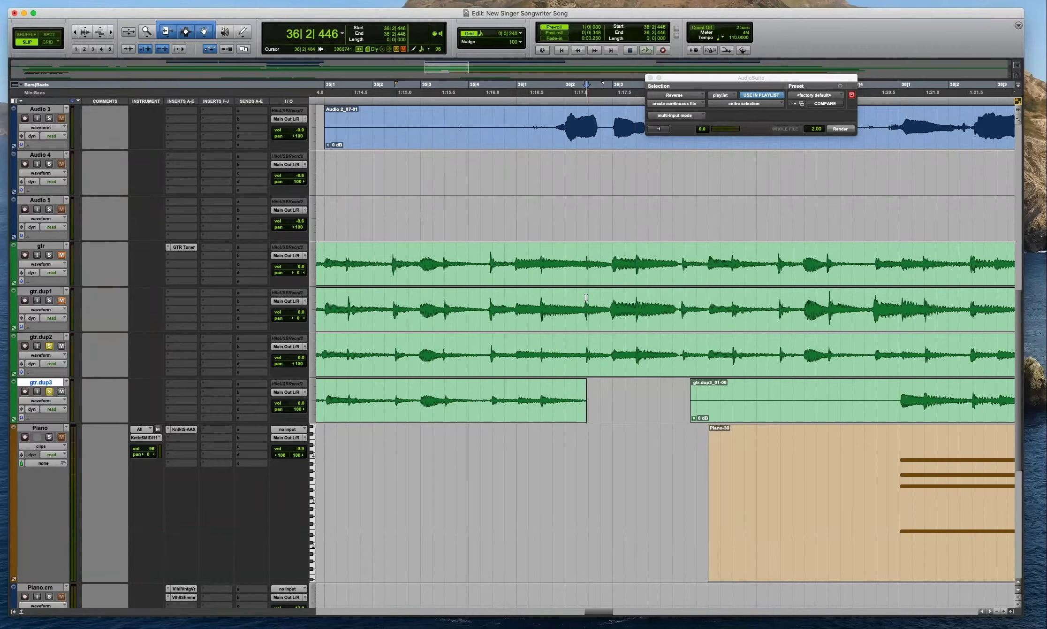
drag(488, 257, 830, 387)
drag(484, 417, 492, 417)
click(612, 391)
key(space)
drag(871, 407, 899, 407)
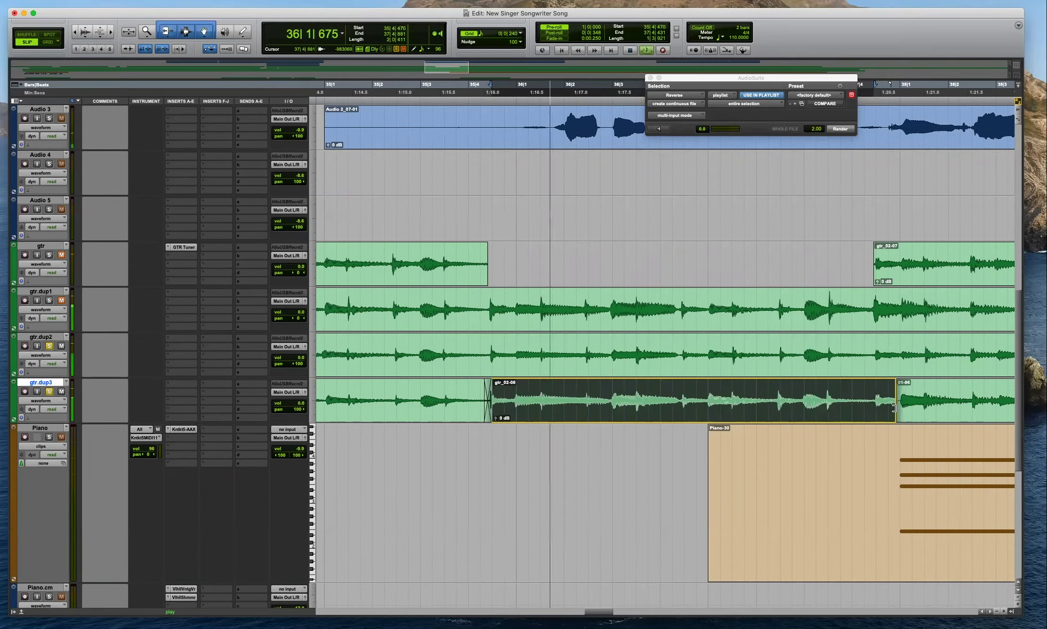
click(899, 412)
click(925, 392)
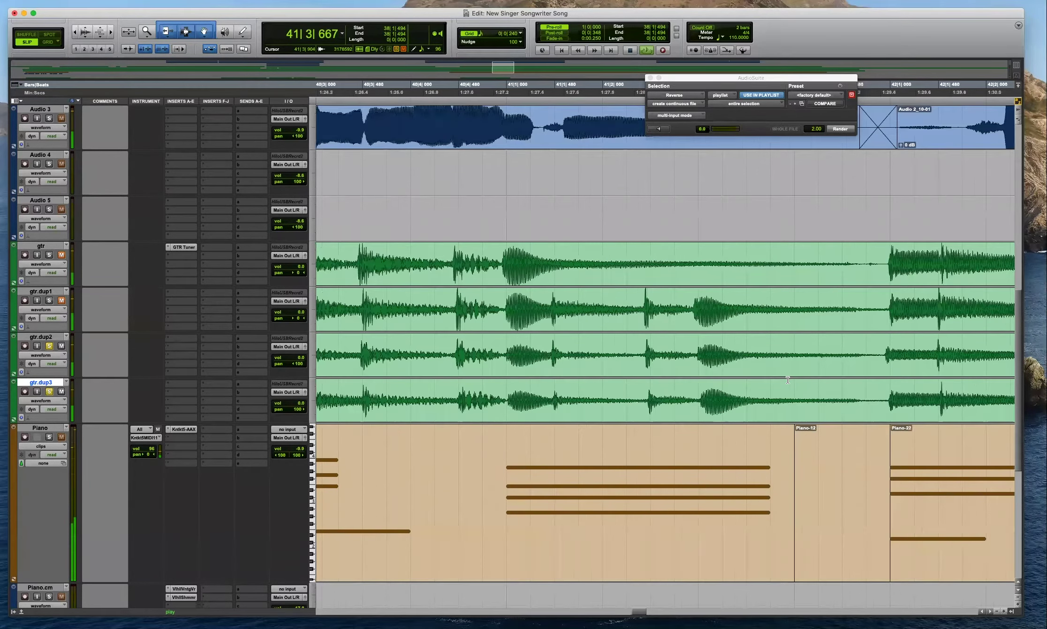
Play the doubled guitars from bar 41 through bar 47 and inspect their alignment and the gtr.dup2 clip boundary at bar 54.
key(r)
key(r)
key(r)
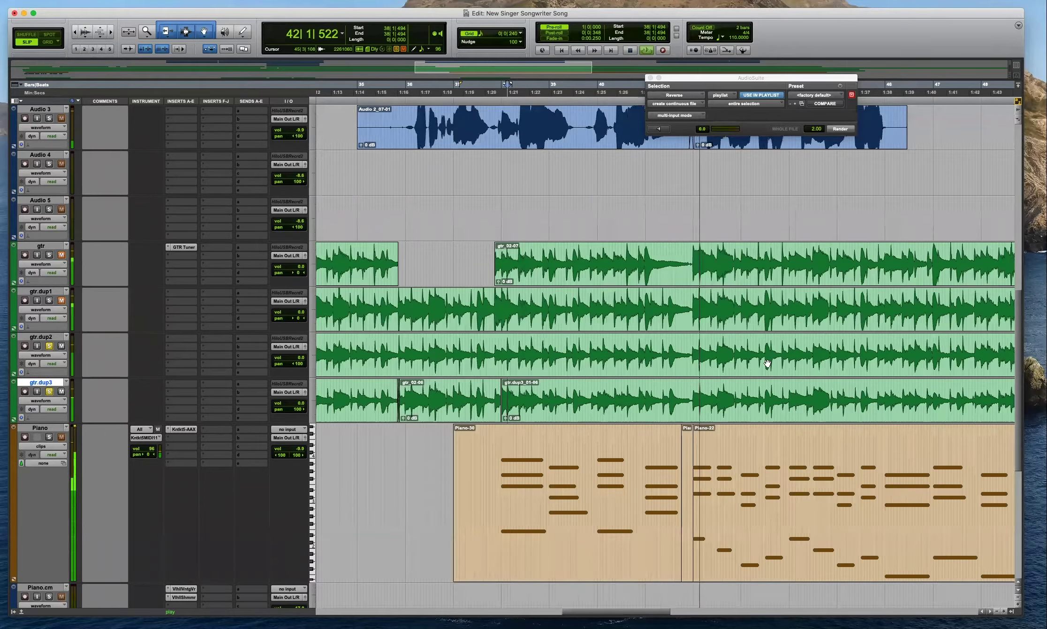
key(r)
key(r)
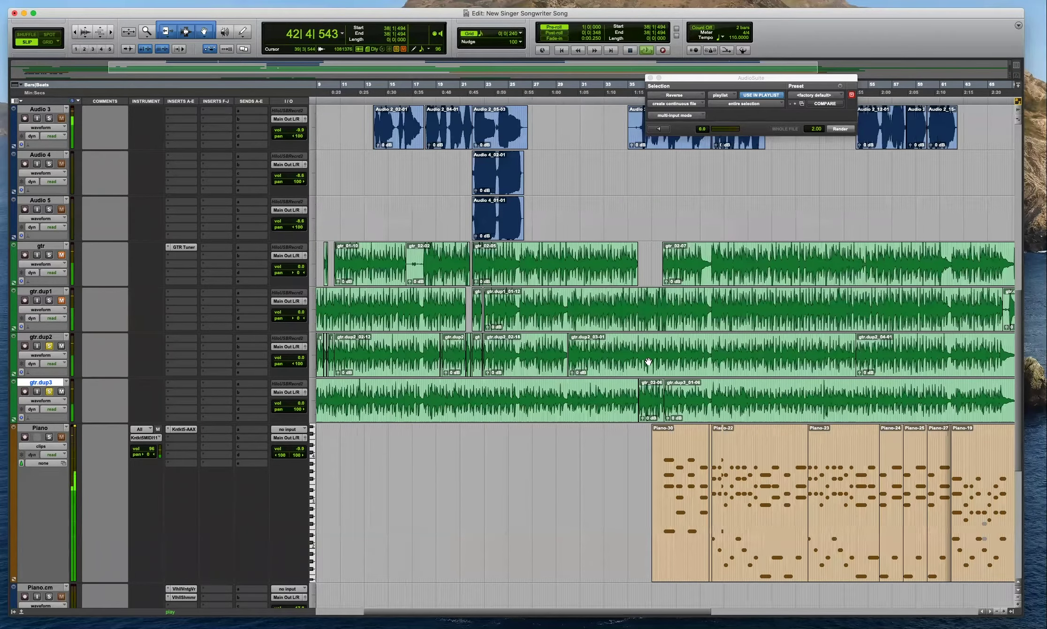
key(t)
key(t)
key(t)
key(t)
key(t)
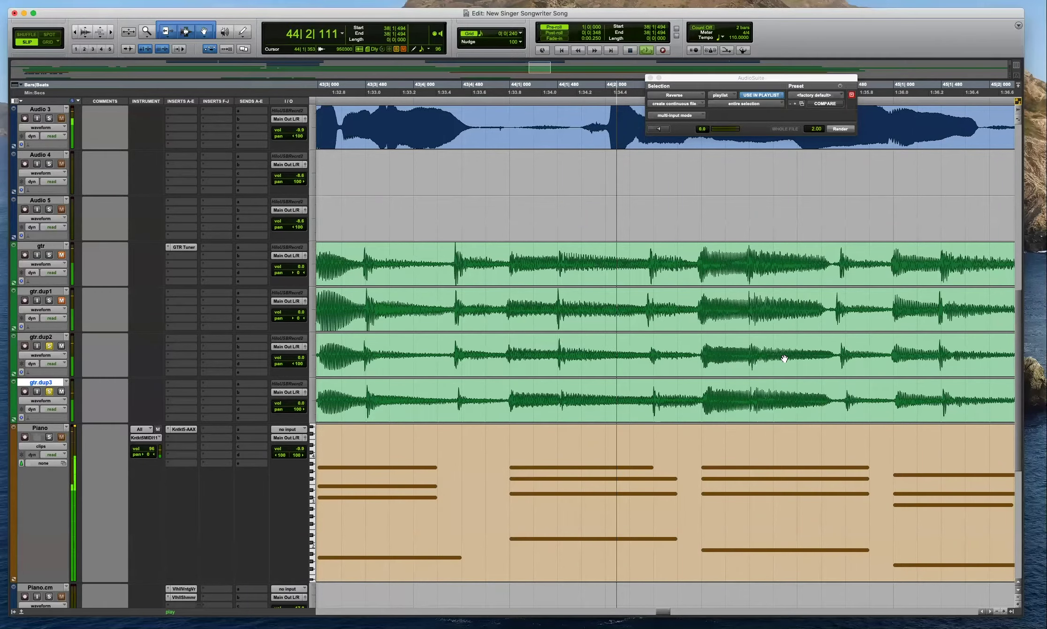
key(r)
key(r)
key(r)
key(r)
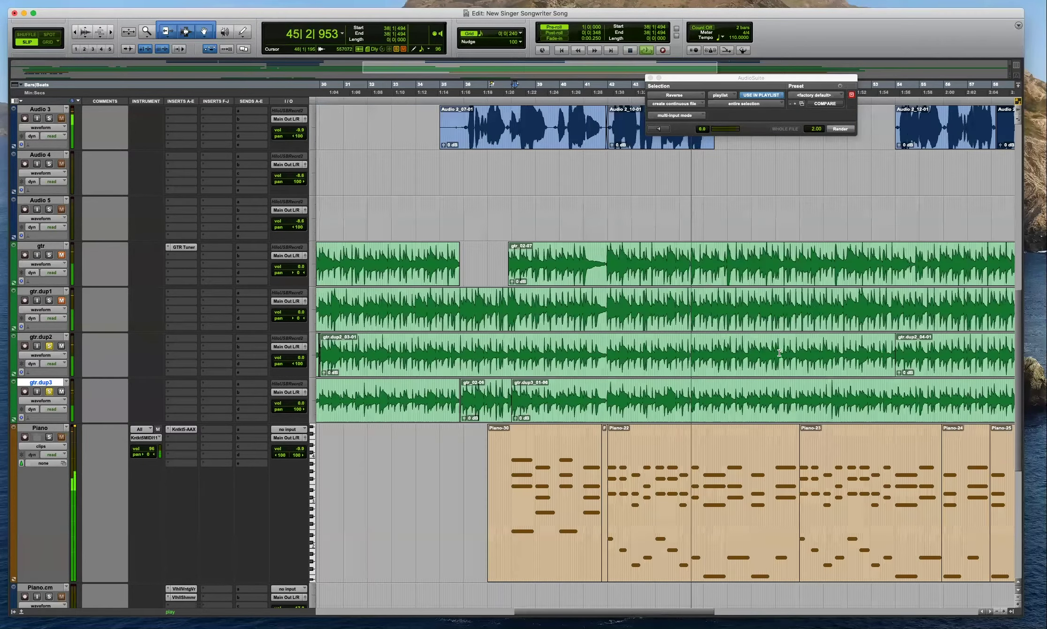
click(901, 368)
key(t)
scroll(620, 352, left, 3)
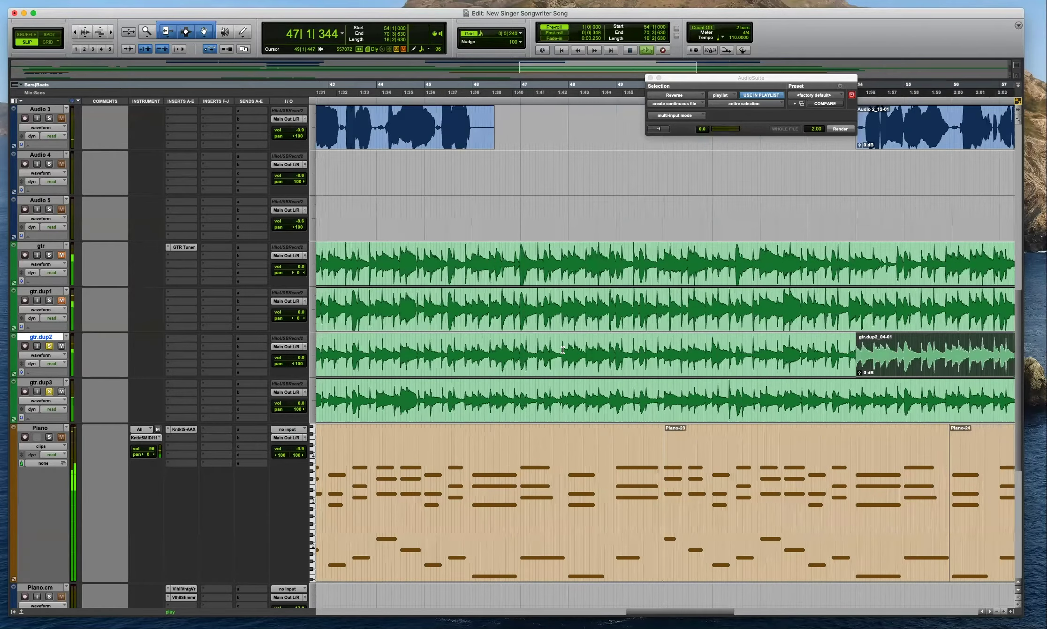
click(613, 343)
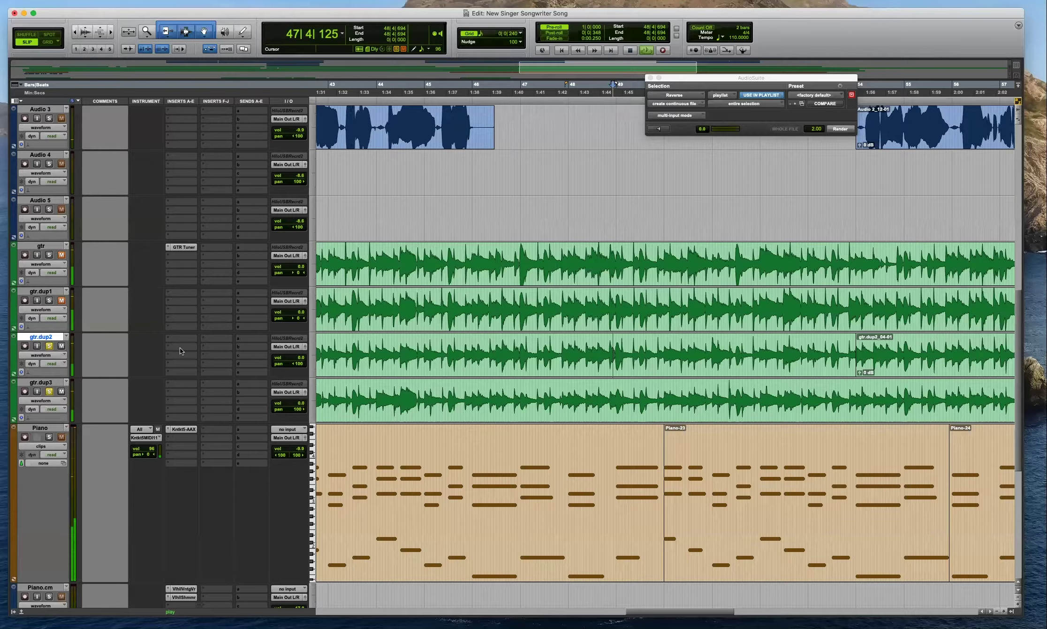
Insert H-EQ on gtr.dup2 and gtr.dup3, and set gtr.dup2's high-pass filter just under 100 Hz.
click(187, 335)
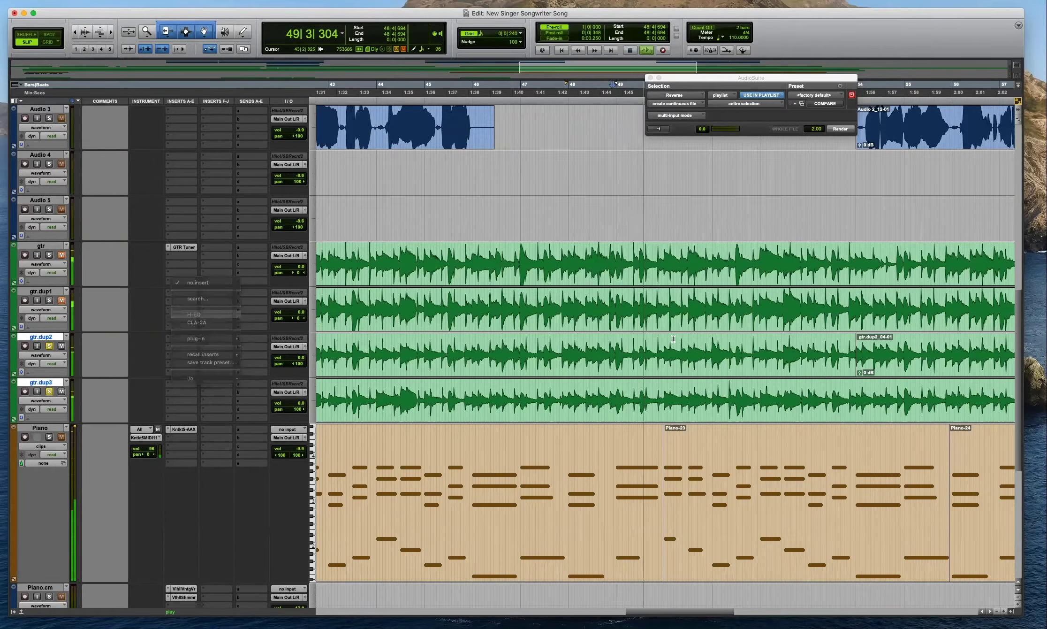
alt+shift+click(194, 313)
click(451, 222)
drag(457, 251, 457, 248)
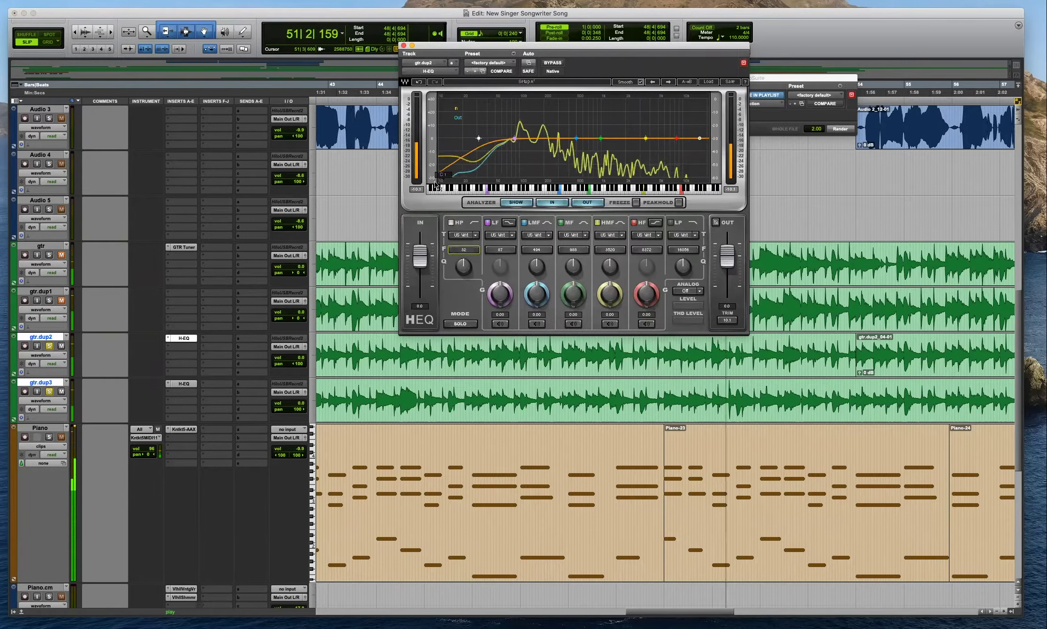
drag(435, 183, 480, 148)
drag(457, 248, 464, 251)
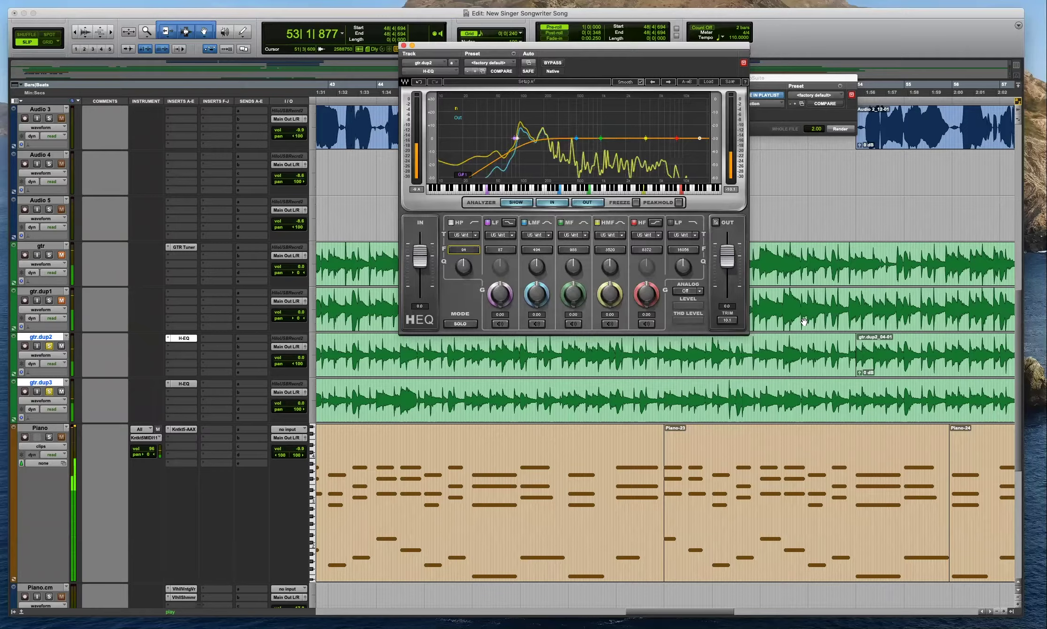
key(super+w)
Extend the gtr.dup2_04-01 clip start back into bar 53 beat 4, crossfade from 53|4|328 to 53|4|422 and play the join.
click(855, 297)
key(t)
key(t)
key(t)
drag(682, 350, 602, 352)
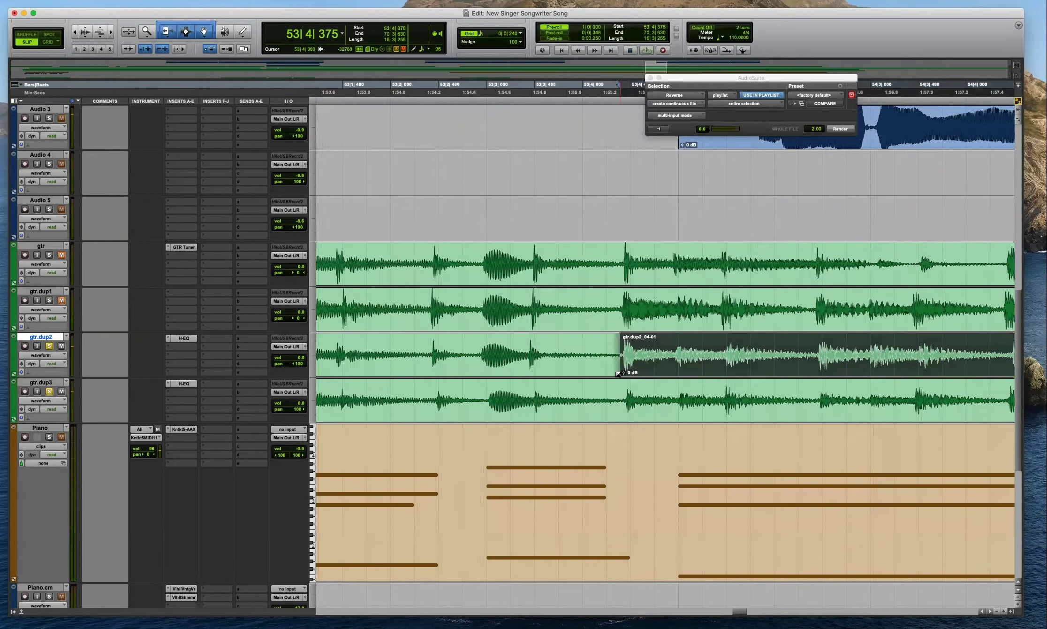
drag(619, 374, 624, 374)
click(654, 345)
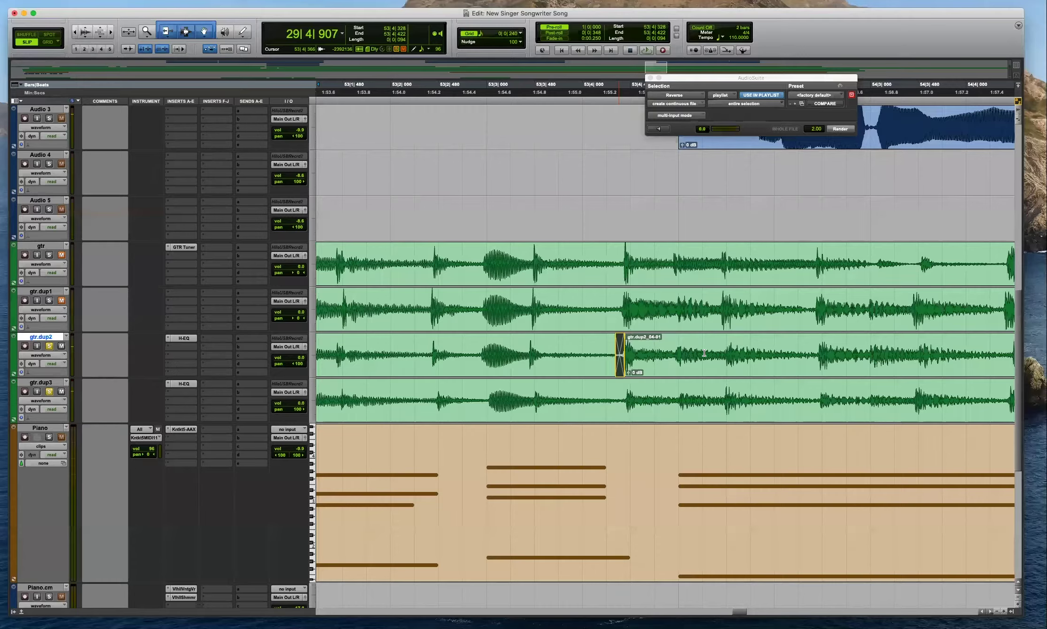
key(r)
key(space)
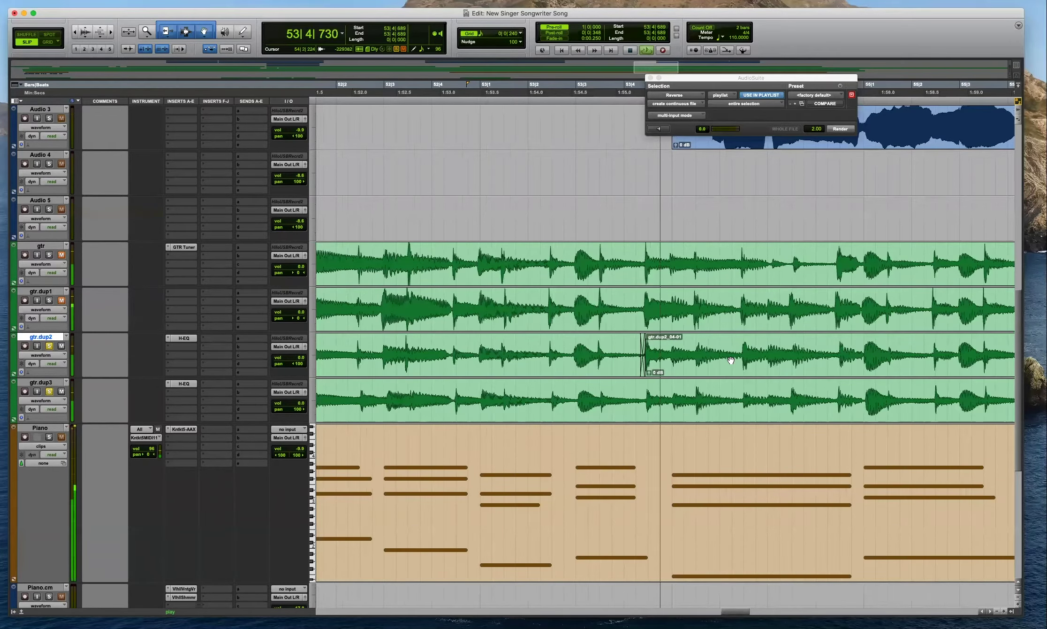
Play the doubled guitars from bar 54 into bar 61 and inspect the gtr.dup2 and gtr.dup3 notes in bar 61.
key(r)
key(r)
key(r)
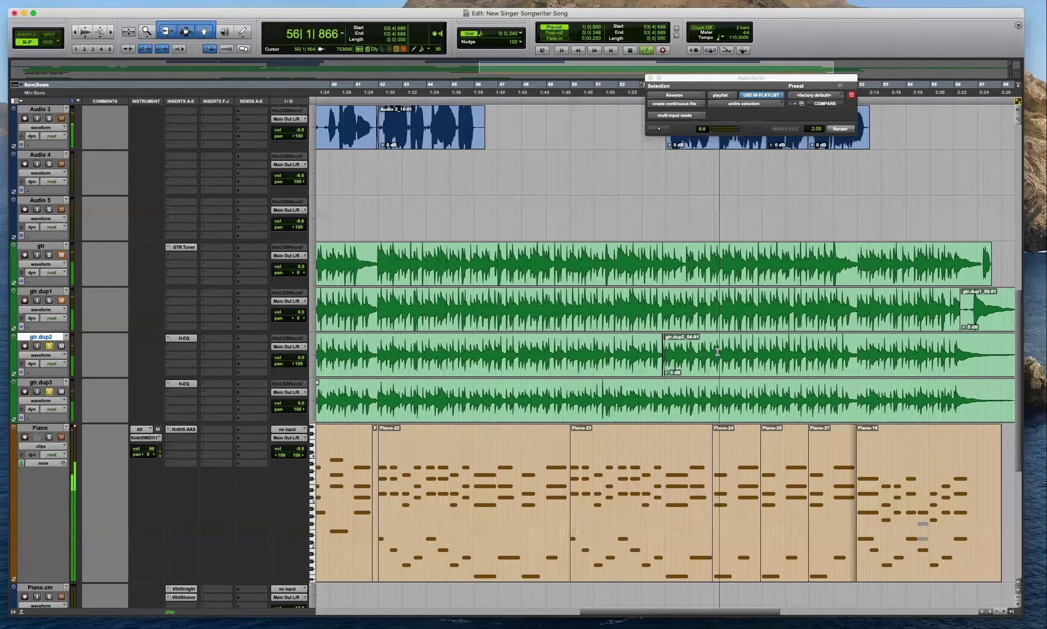
click(854, 347)
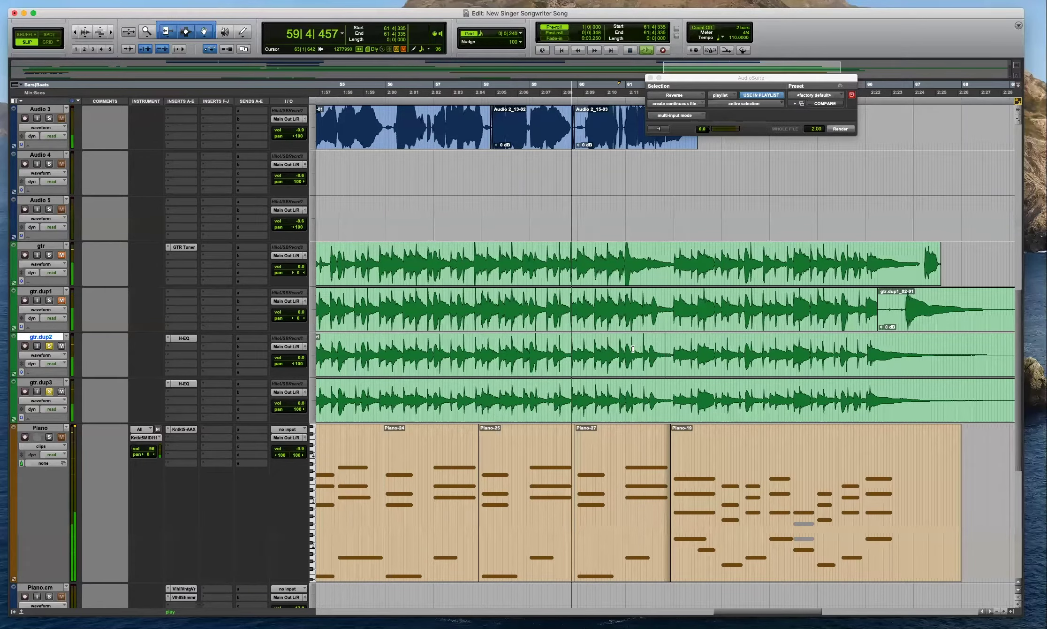
key(t)
key(t)
key(super+bracketright)
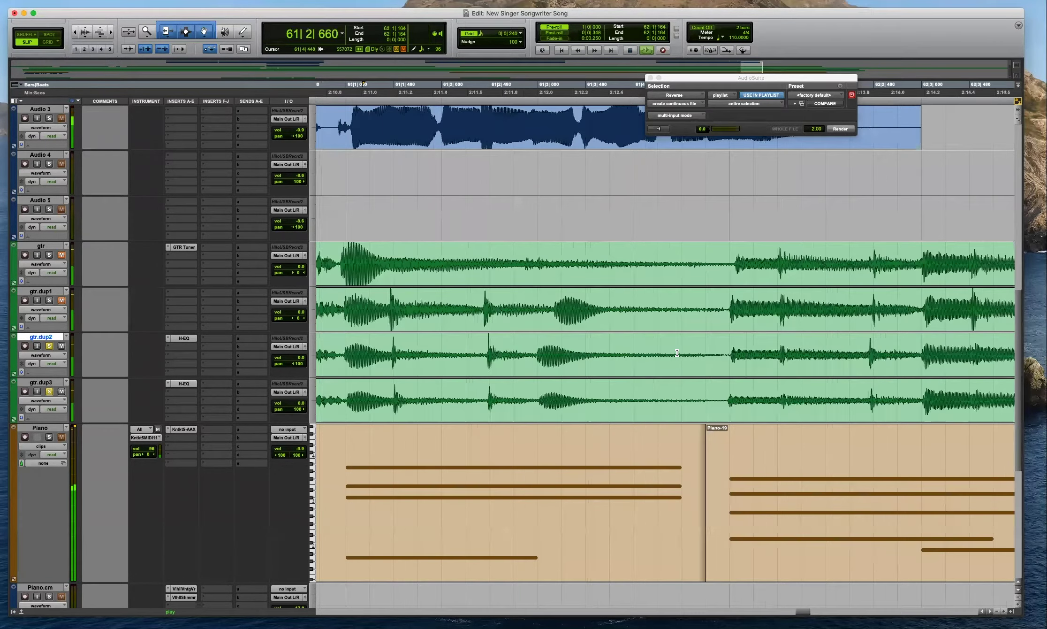
Trim the stray noise off both clip endings, ending gtr.dup2 in bar 70 and gtr.dup3 at 69|2|521.
key(r)
key(r)
key(r)
key(r)
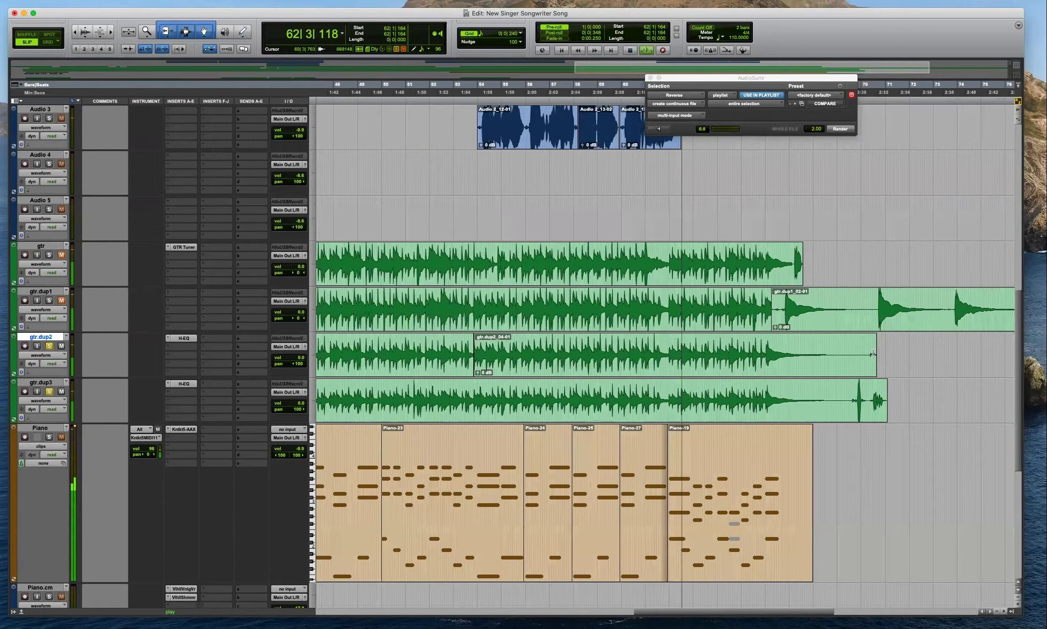
drag(876, 358, 865, 359)
drag(887, 394, 846, 394)
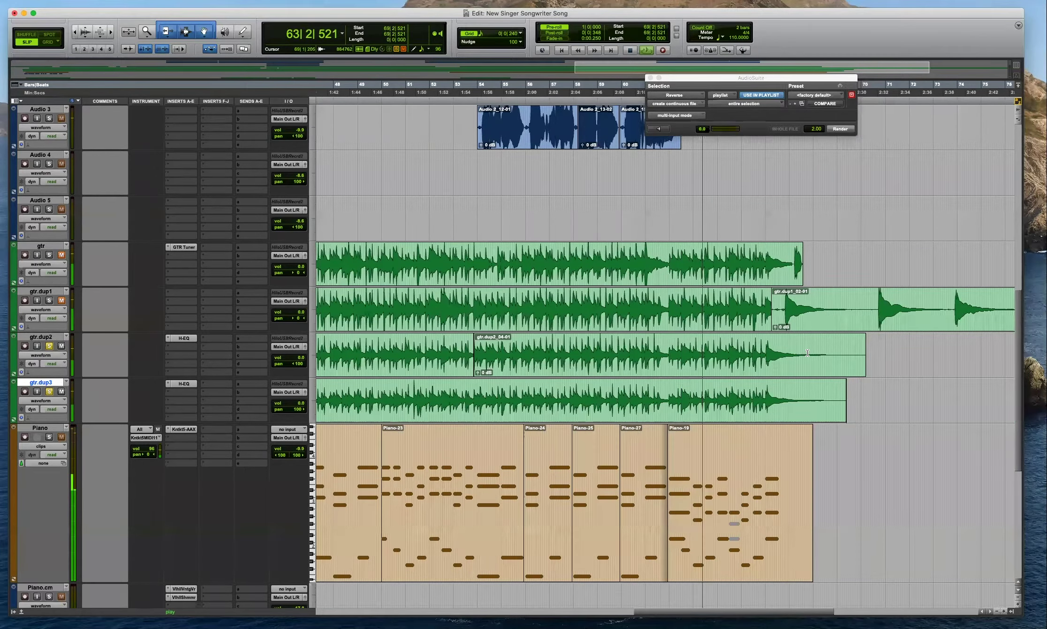
key(super+bracketright)
key(super+bracketright)
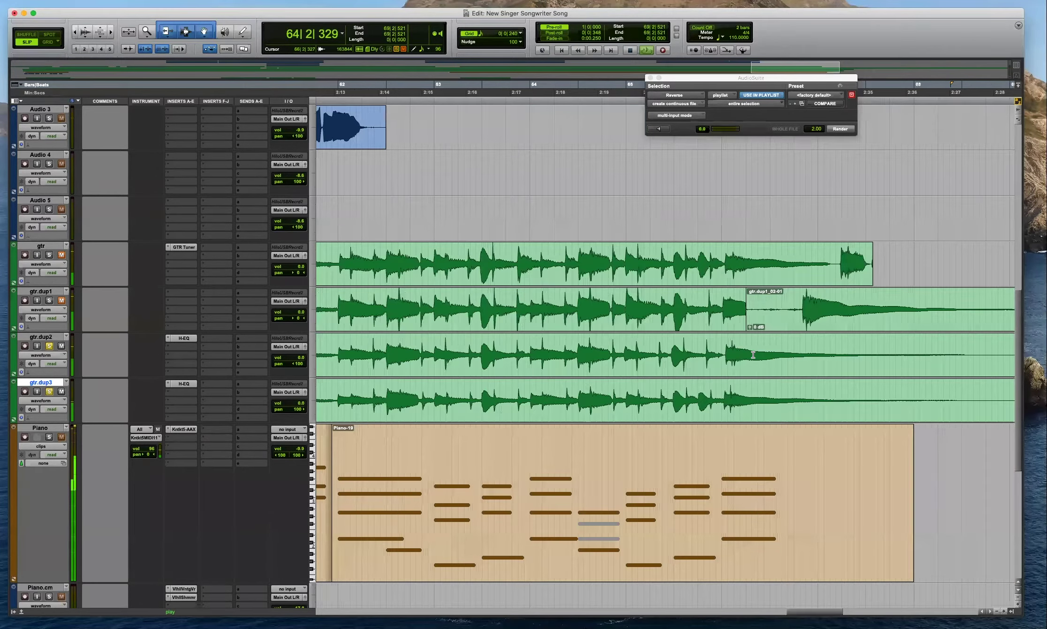
Play the doubled guitars' ending, replay the passage around bar 65, and examine the gtr.dup2 notes there.
scroll(689, 349, right, 3)
key(super+bracketright)
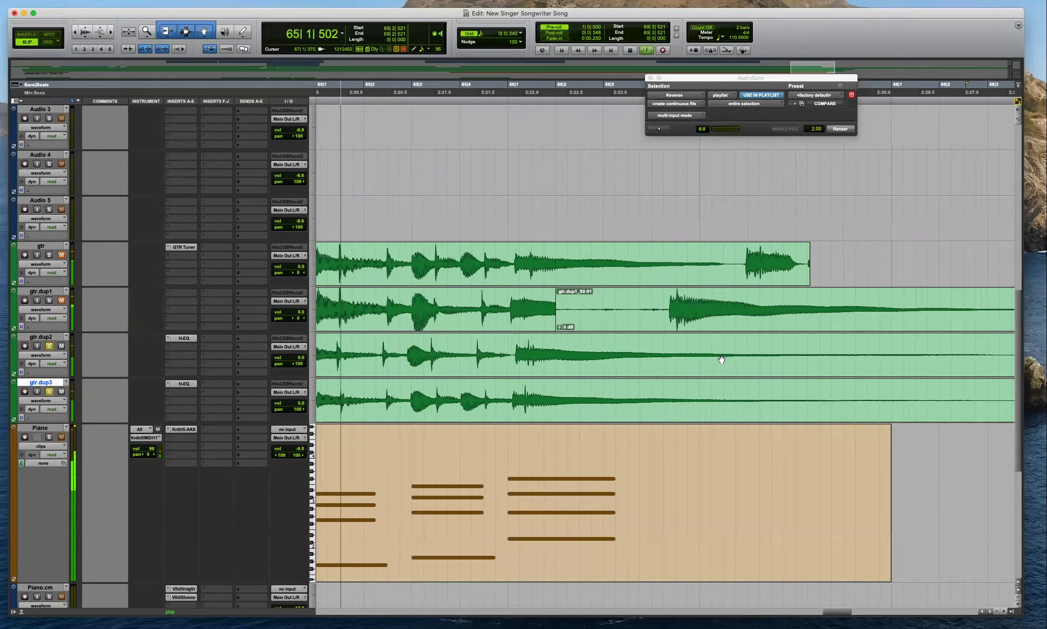
key(space)
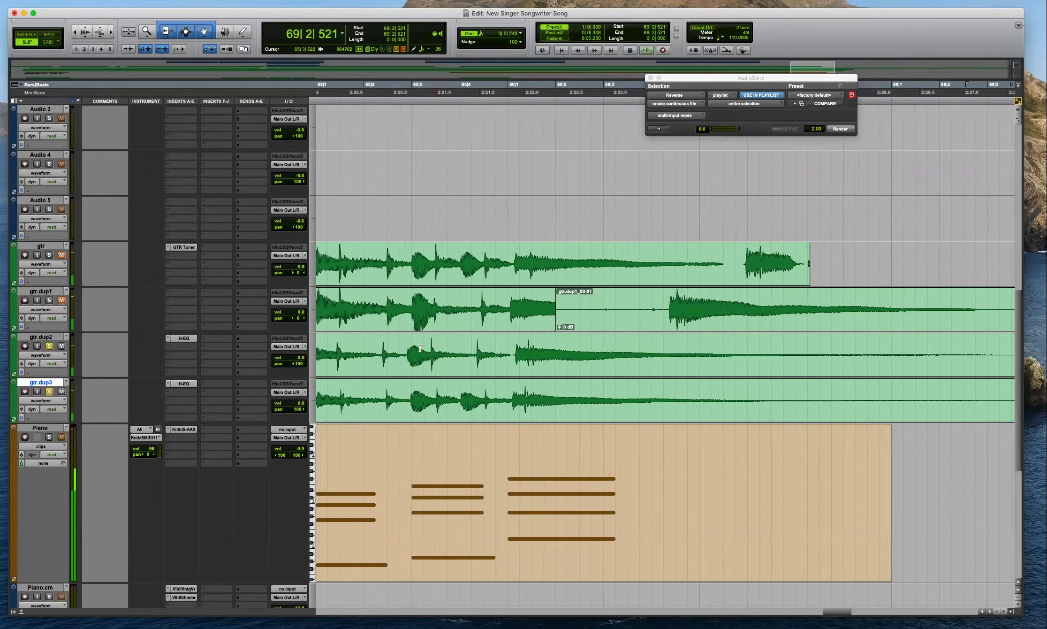
click(408, 350)
key(space)
key(super+bracketright)
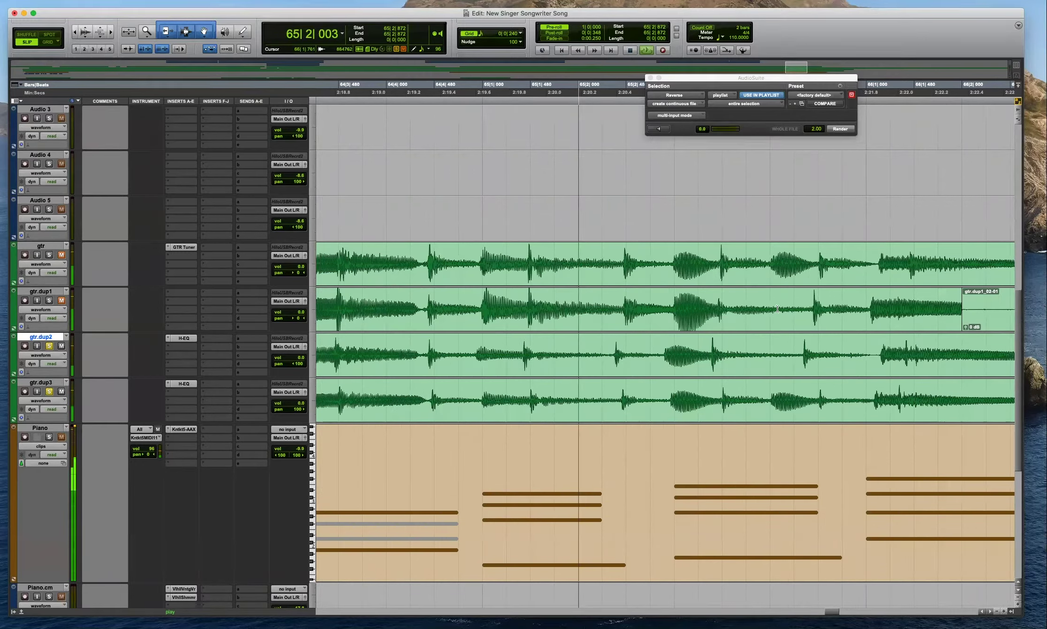
Move the gtr section from 65|2|914 to 66|1|085 onto gtr.dup2 and crossfade its extended start from 65|2|694 to 65|2|788.
drag(669, 260, 838, 342)
key(b)
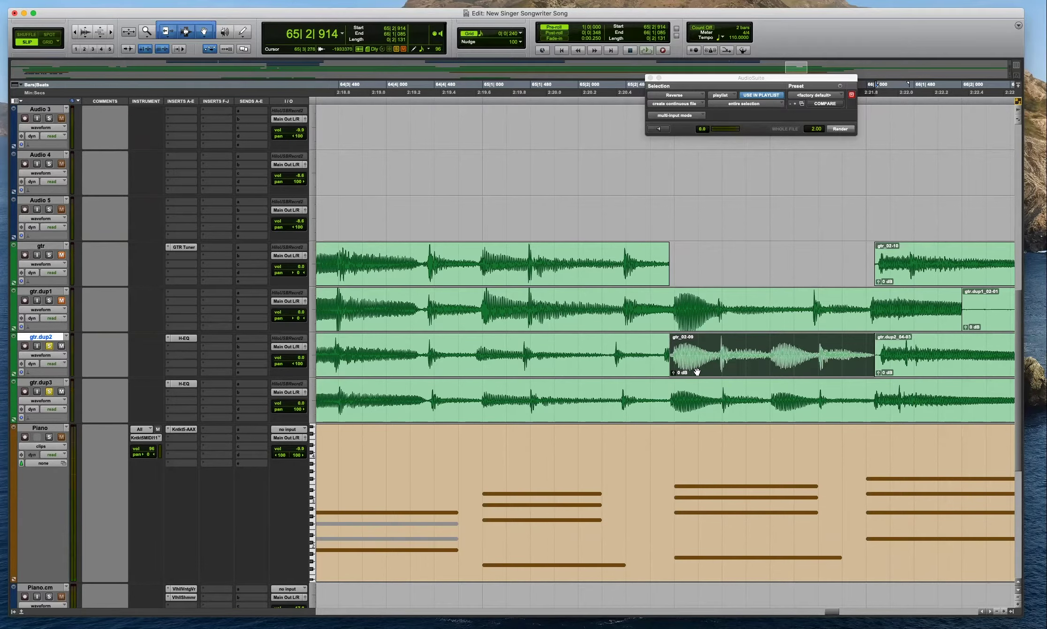
drag(673, 360, 652, 361)
drag(652, 371, 647, 371)
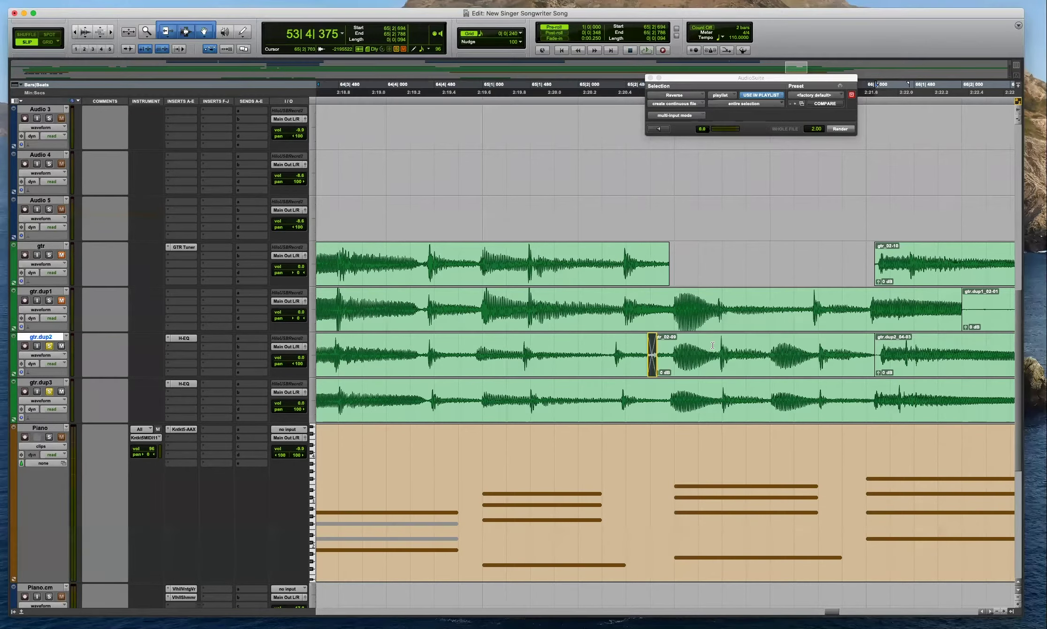
Play the patched gtr.dup2 section, extend its end to 66|1|132, and shift its start and crossfade back to 64|4|830.
key(space)
drag(873, 361, 879, 359)
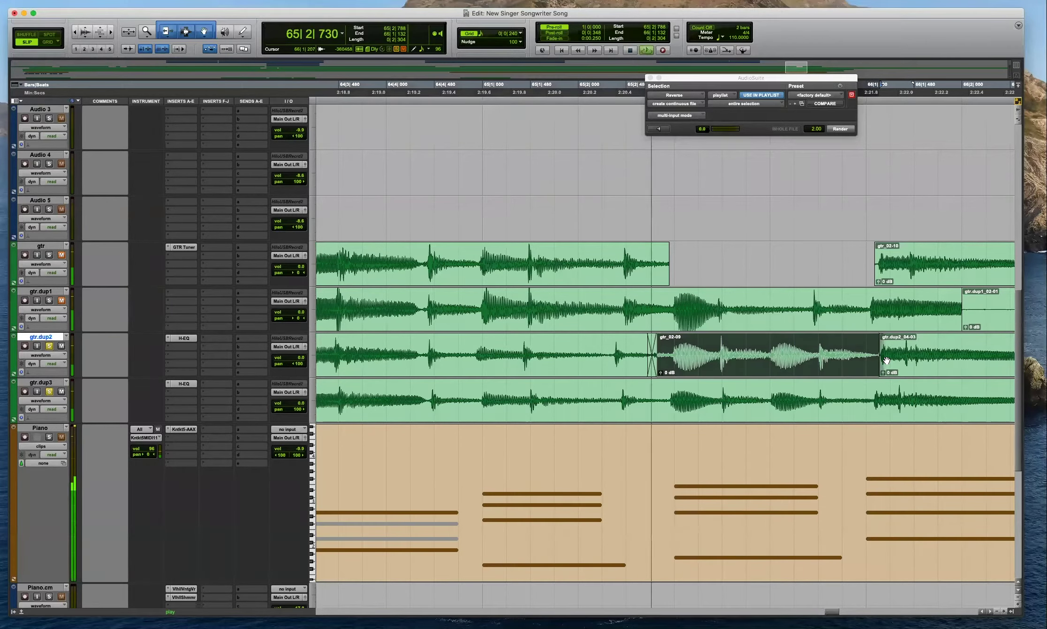
key(space)
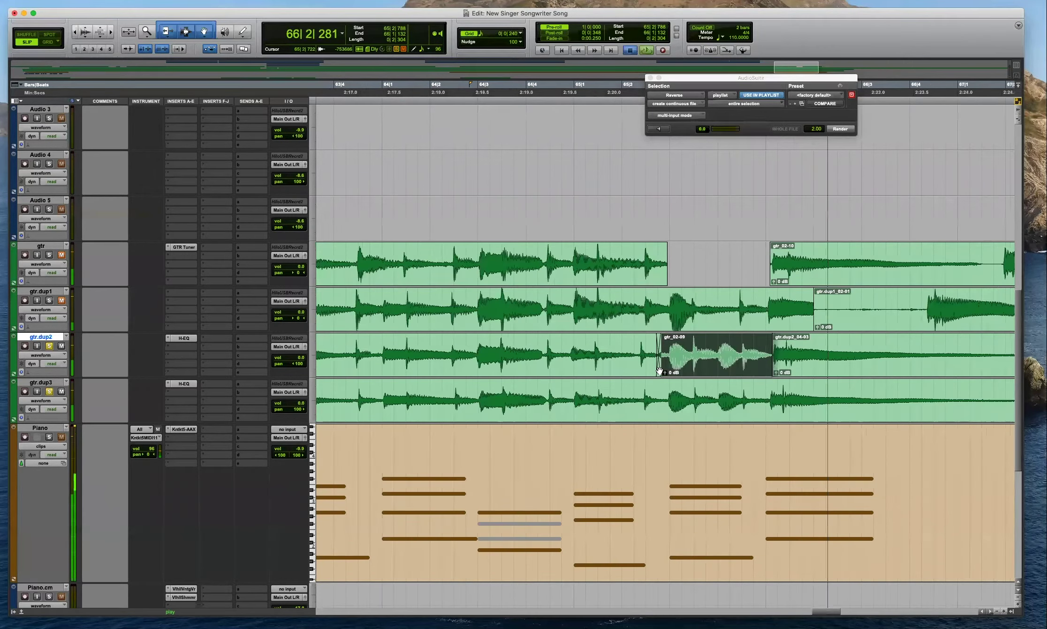
click(569, 359)
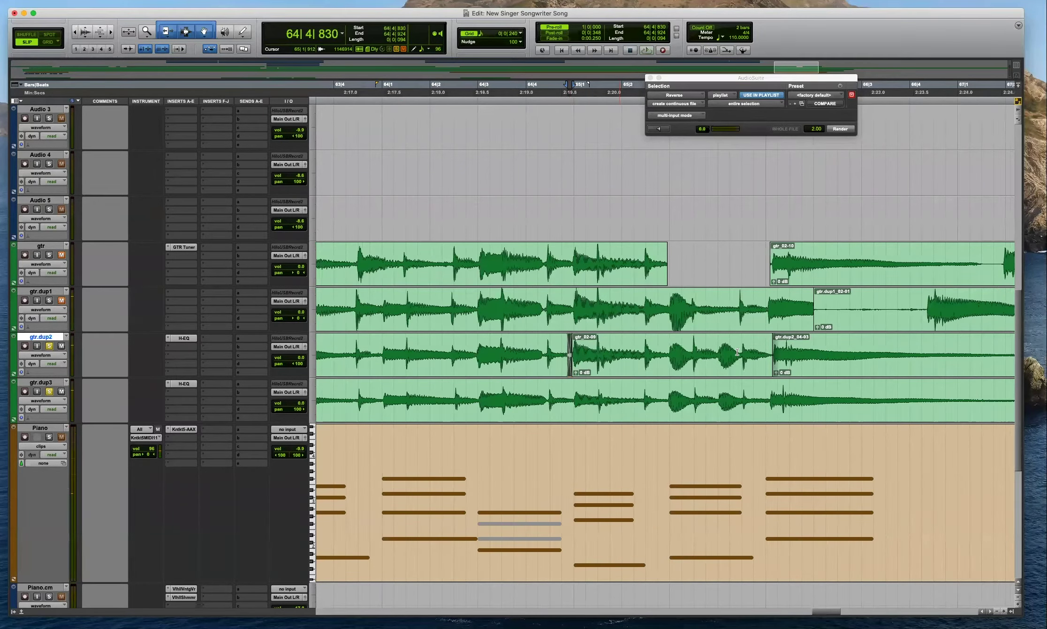
Crossfade the patched clip into the final gtr.dup2 clip from 66|1|067 over 0|0|131 and play the join.
drag(769, 371, 775, 371)
key(space)
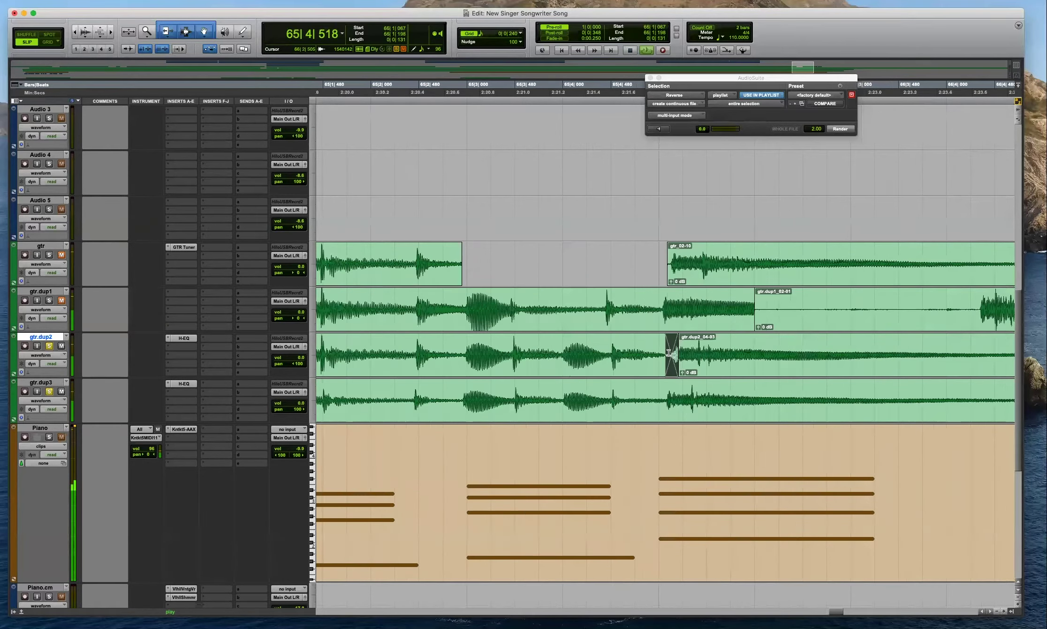
key(r)
key(r)
key(space)
Place the edit cursor at 65|2|037 on gtr.dup2 and inspect the note timing in the patched clip closely.
click(592, 360)
key(t)
key(t)
key(t)
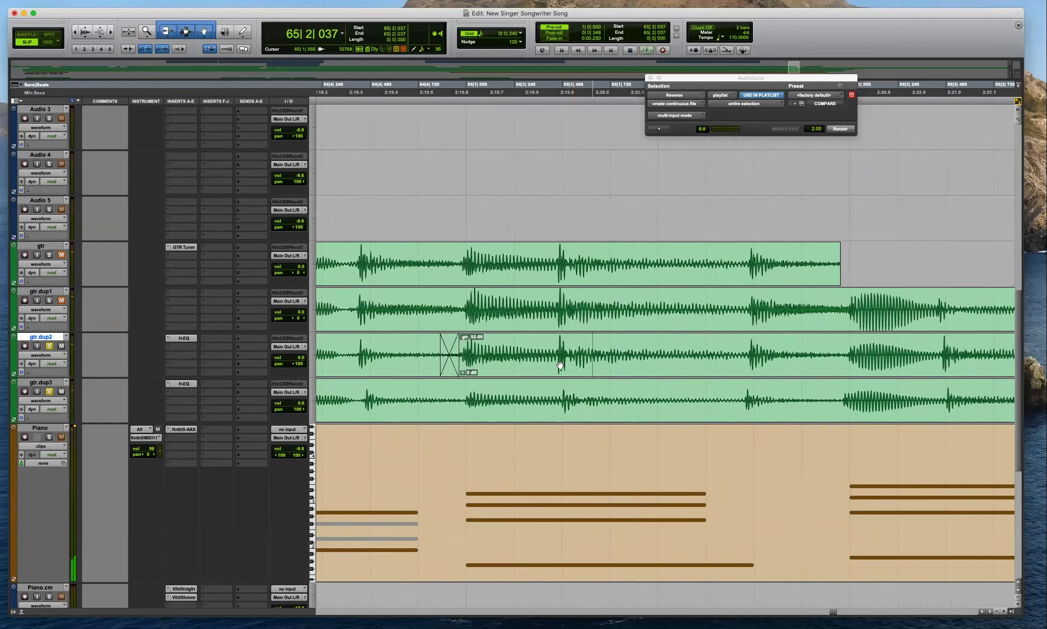
Move the crossfade on gtr.dup2 before bar 65 back to about 64|4|387 and play back the transition.
click(449, 352)
drag(449, 353, 357, 367)
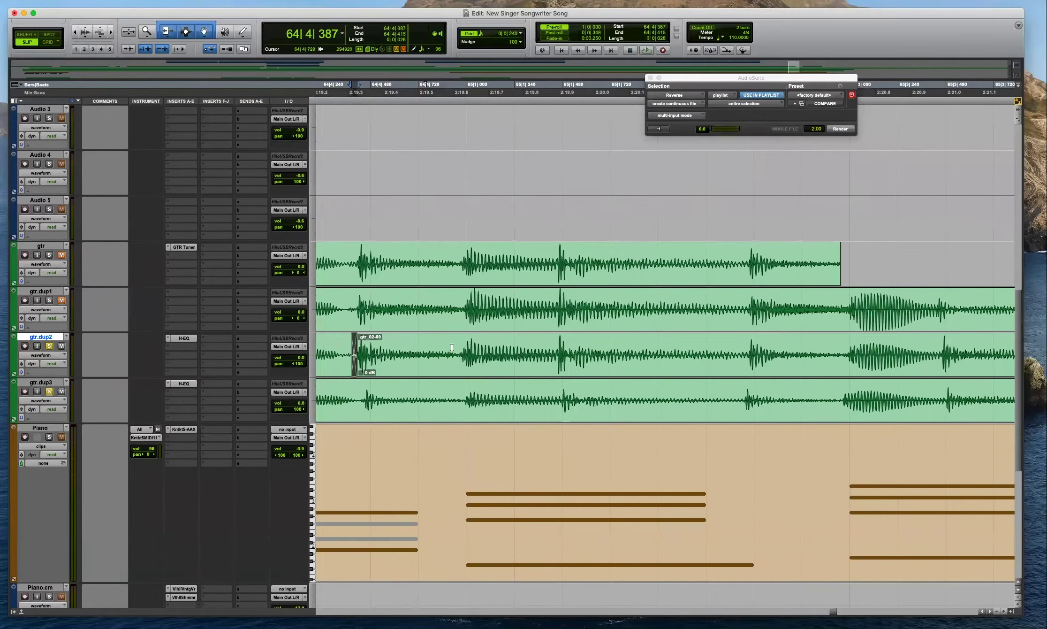
click(452, 347)
key(r)
key(r)
key(r)
key(r)
key(space)
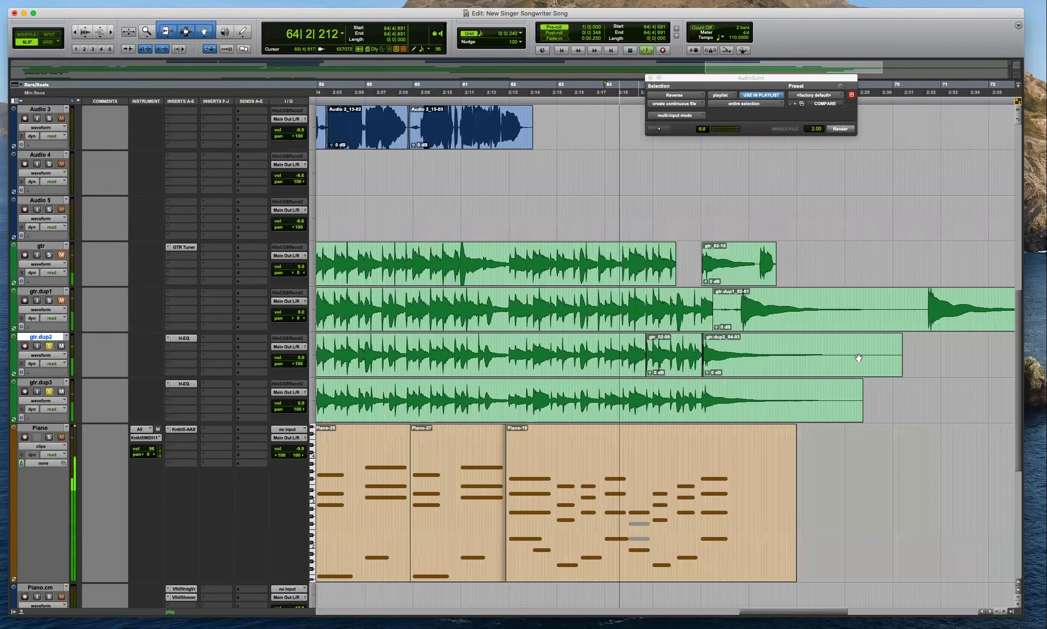
Extend the end of gtr.dup2's last clip to about 70|2|464 and fade it out from about 68|3|351.
key(super+alt+])
key(t)
key(t)
key(super+bracketleft)
key(super+bracketleft)
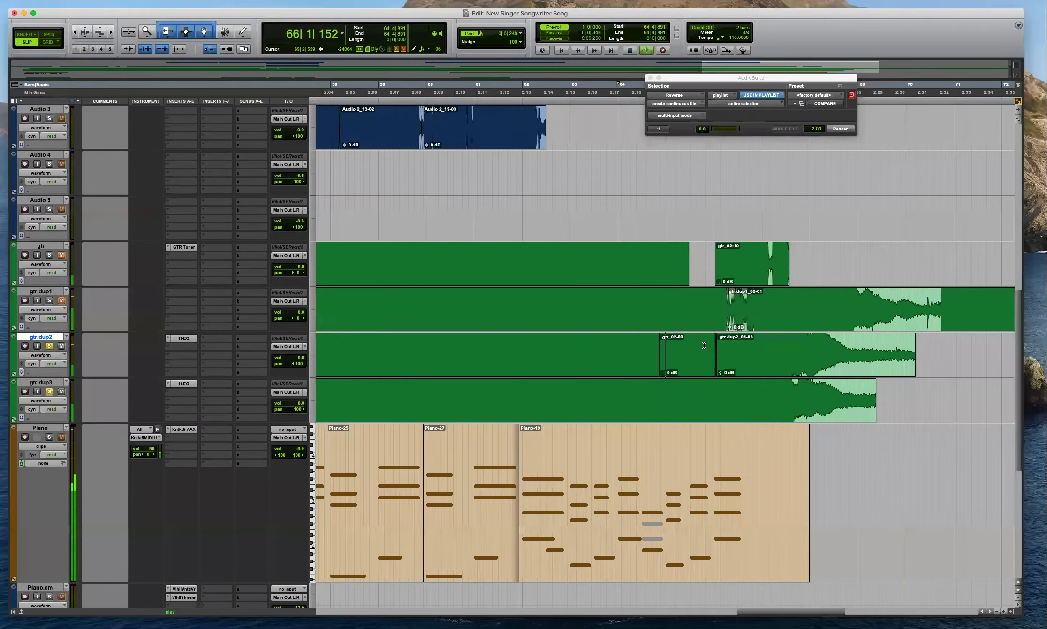
key(super+bracketright)
key(super+bracketright)
key(super+bracketright)
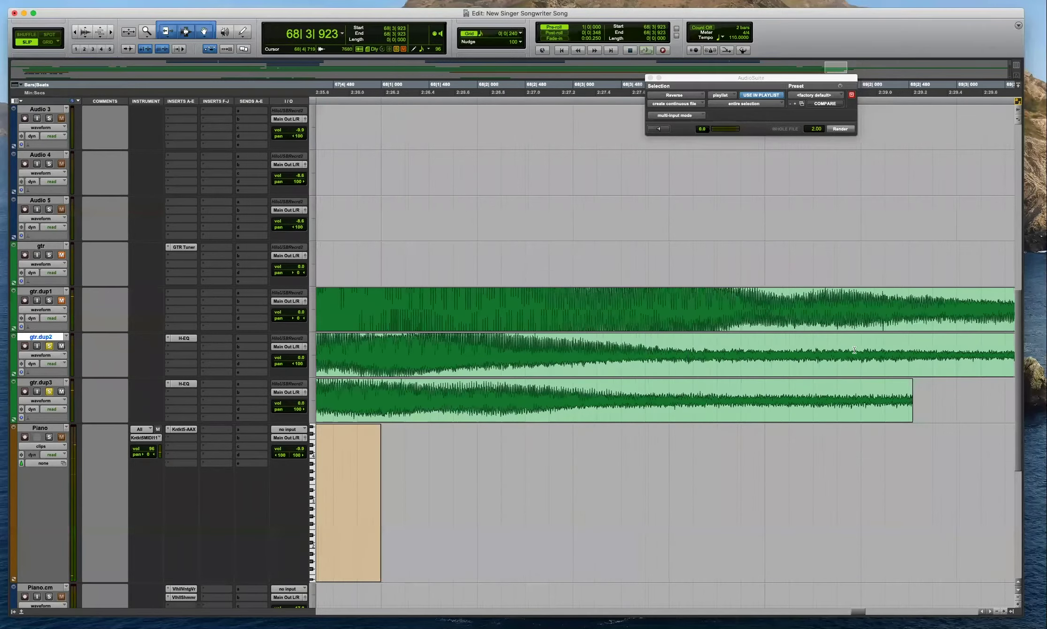
key(super+bracketleft)
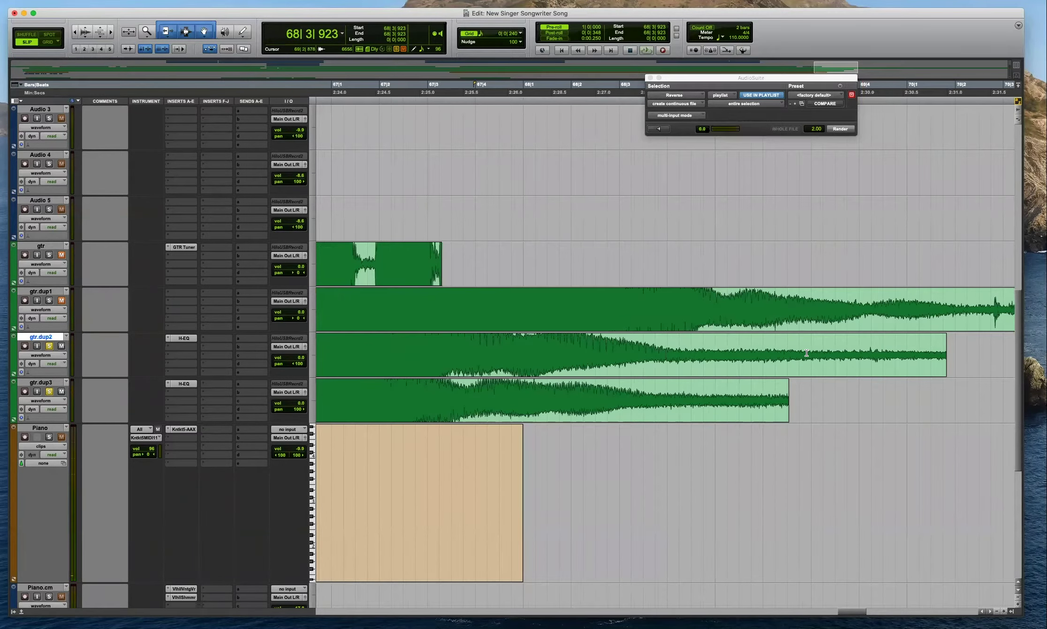
scroll(817, 348, down, 2)
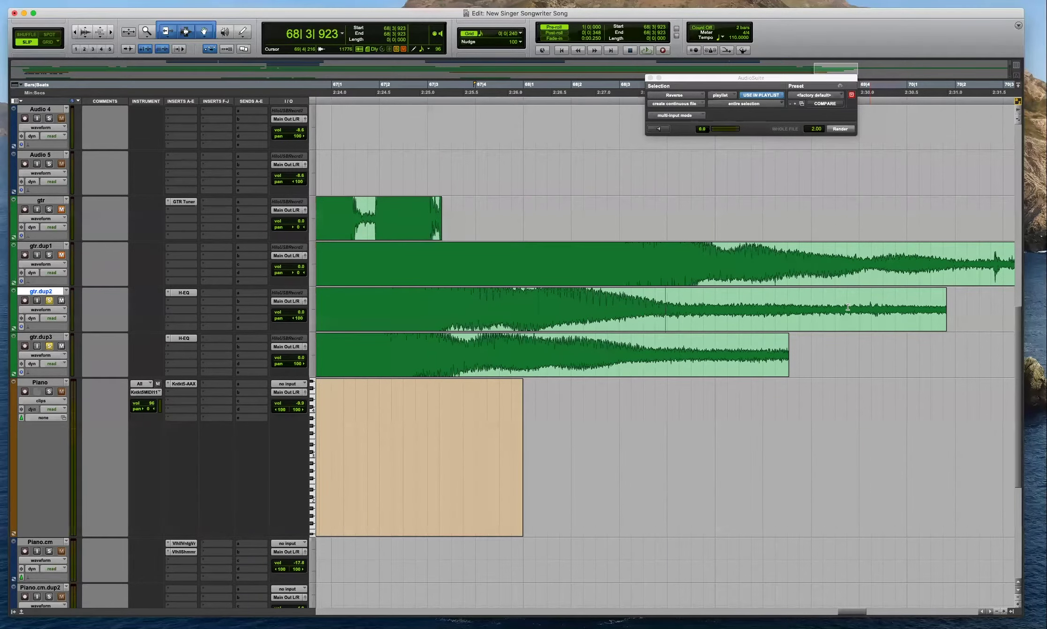
drag(943, 308, 980, 308)
drag(886, 308, 553, 305)
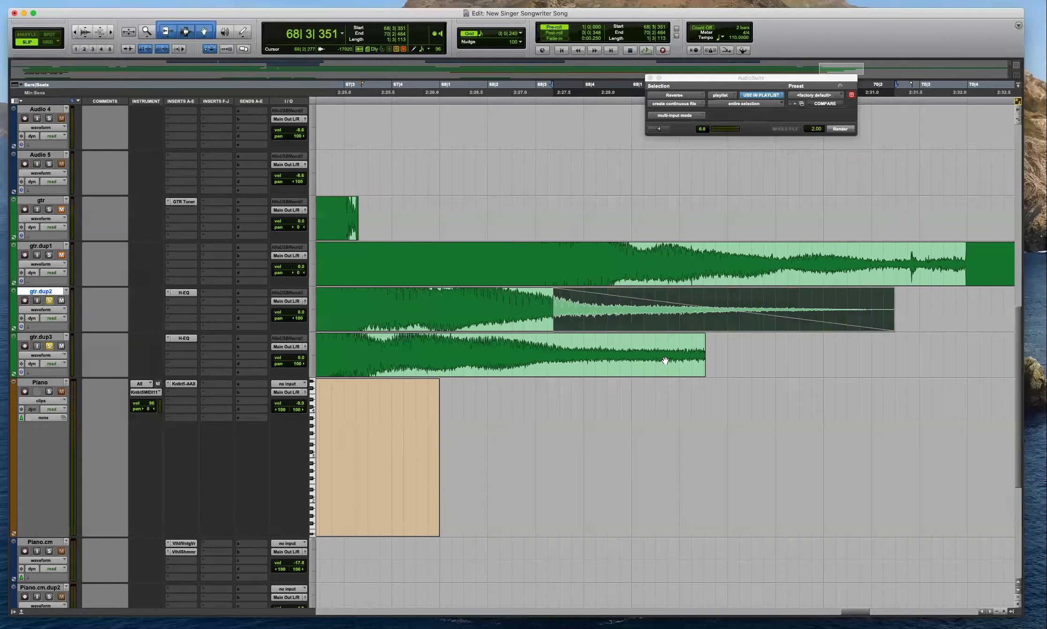
Fade out the end of gtr.dup3's last clip from about 67|4|049 and reduce the waveform display height.
drag(701, 337, 392, 336)
key(super+alt+bracketleft)
key(super+alt+bracketleft)
key(super+alt+bracketleft)
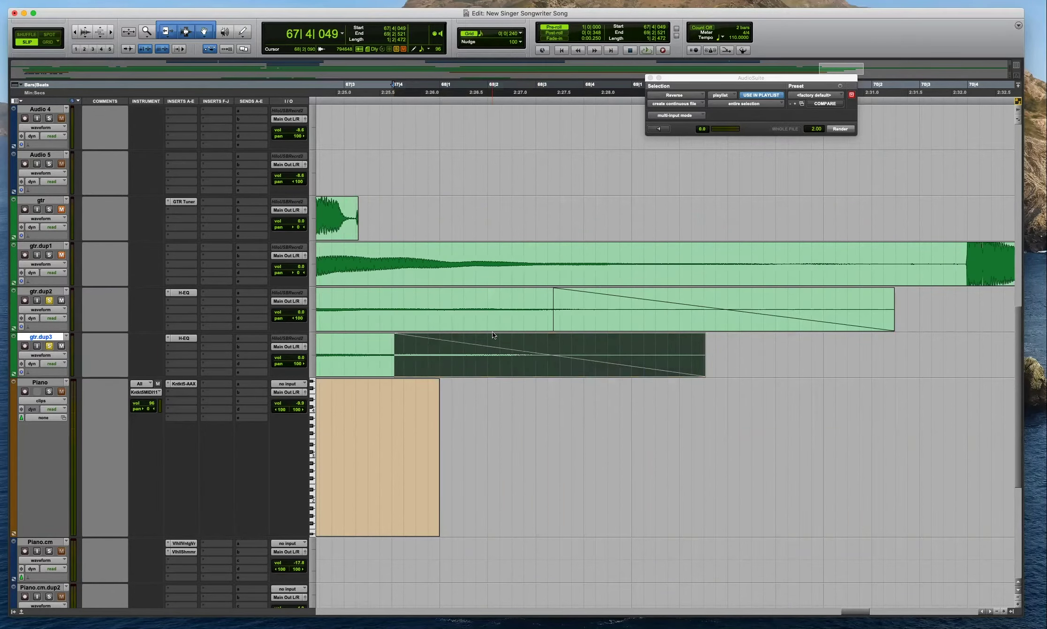
Play back the guitars' final chord entry around bar 66 to check its timing.
key(r)
key(super+bracketleft)
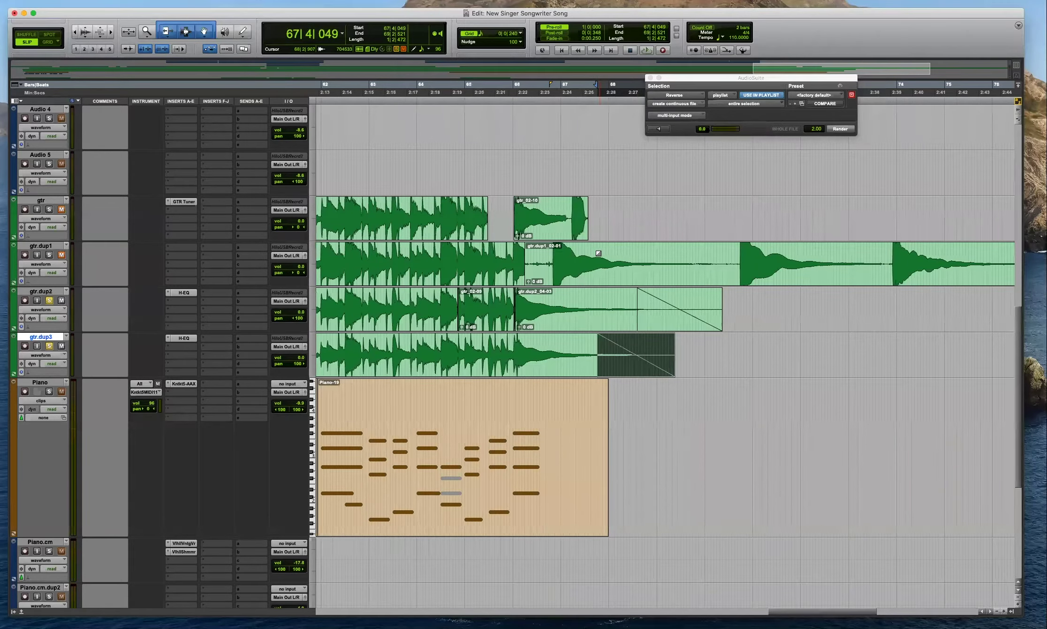
key(super+bracketleft)
click(591, 160)
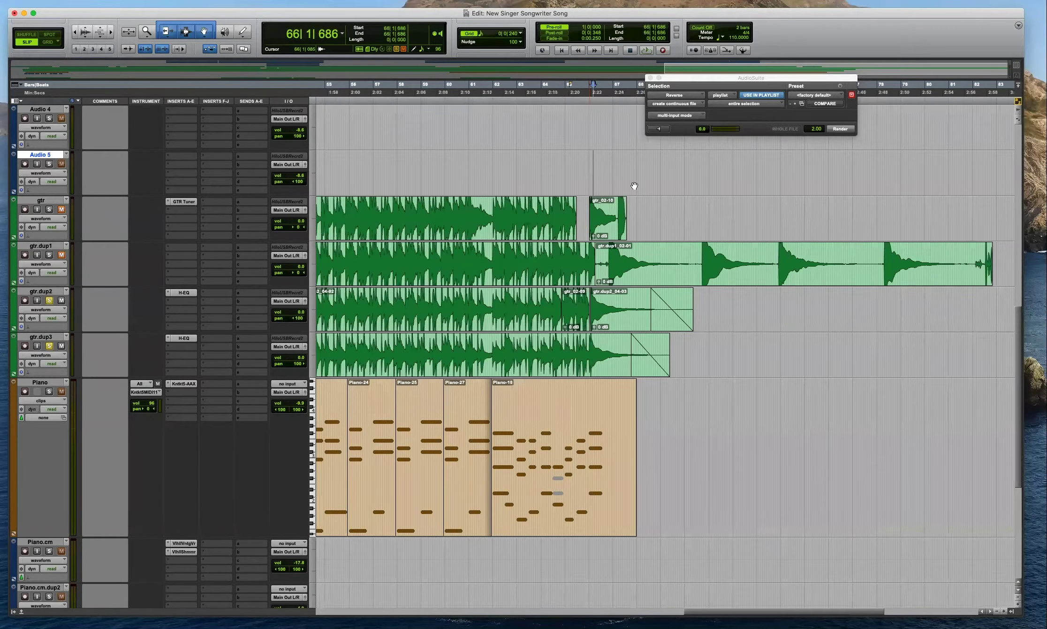
key(super+bracketright)
key(super+bracketright)
key(super+bracketright)
key(space)
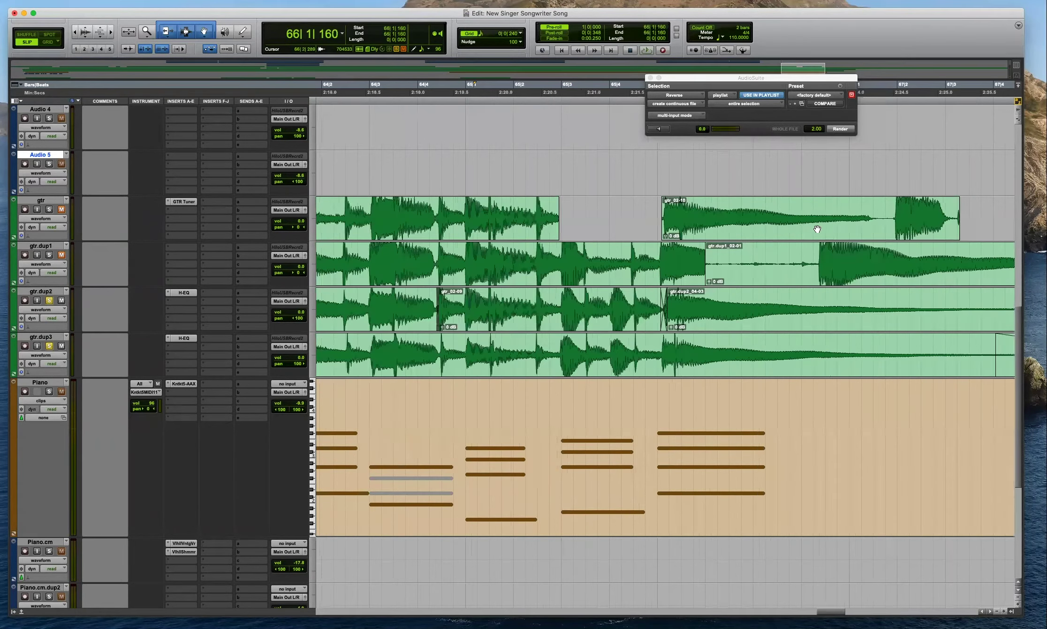
key(super+bracketright)
key(super+bracketleft)
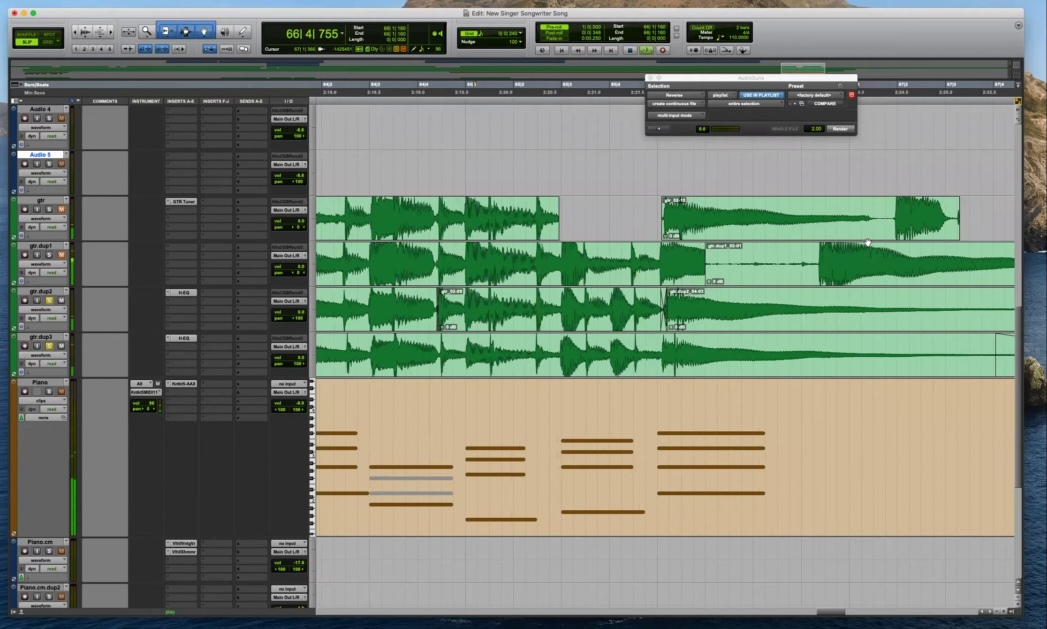
key(space)
key(super+bracketleft)
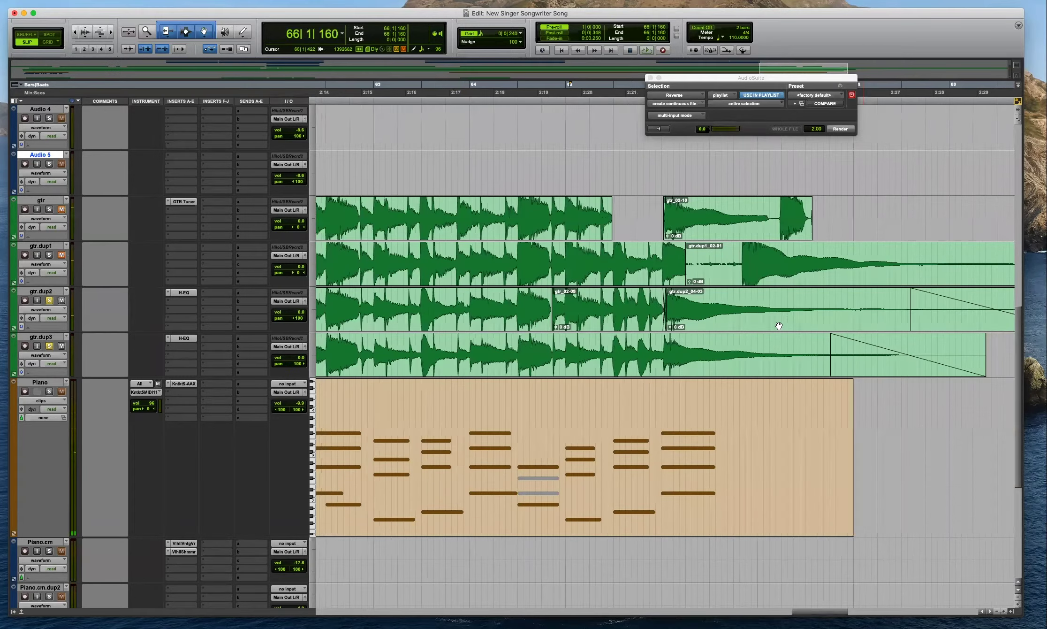
Delete the final-chord clip at the end of gtr.dup2, starting at 66|1|132.
click(729, 320)
key(super+bracketleft)
key(super+bracketleft)
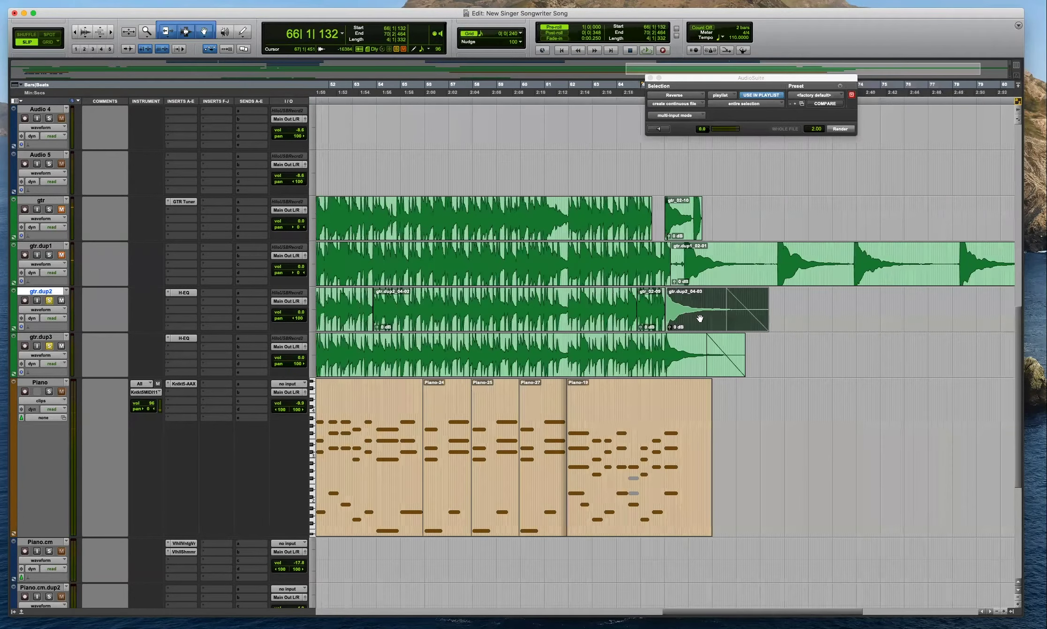
key(super+bracketleft)
key(super+d)
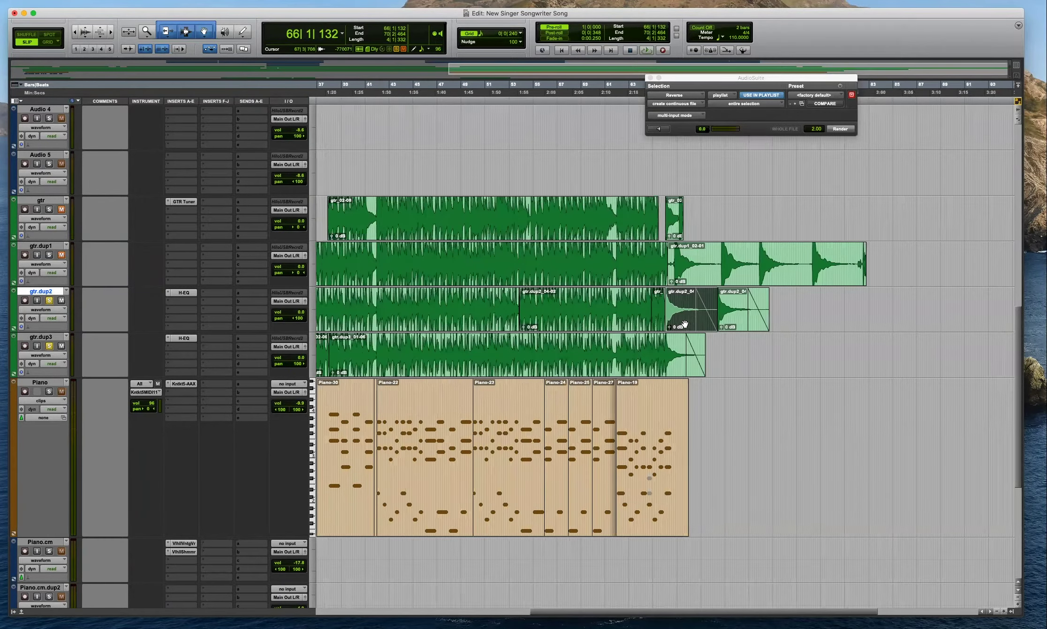
key(super+z)
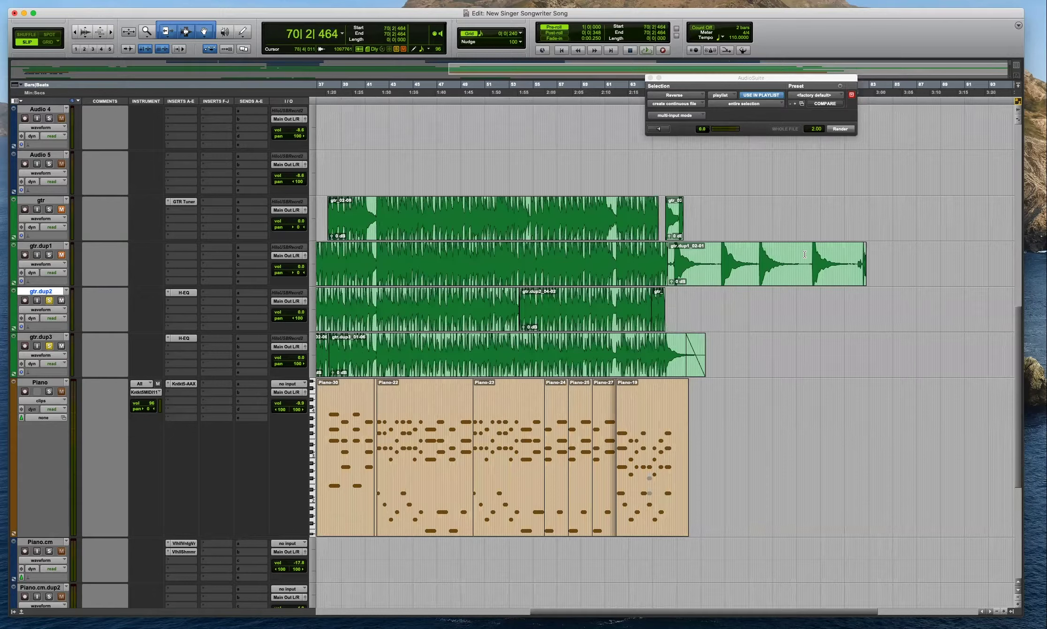
Take one of the ringing final-chord takes from the end of gtr.dup1 and move it onto gtr.dup2 near bar 66.
click(760, 256)
key(super+bracketright)
key(super+bracketright)
drag(672, 256, 872, 257)
key(super+bracketleft)
drag(727, 276, 546, 301)
key(super+bracketright)
key(super+bracketright)
key(super+bracketright)
key(super+bracketright)
drag(693, 317, 619, 302)
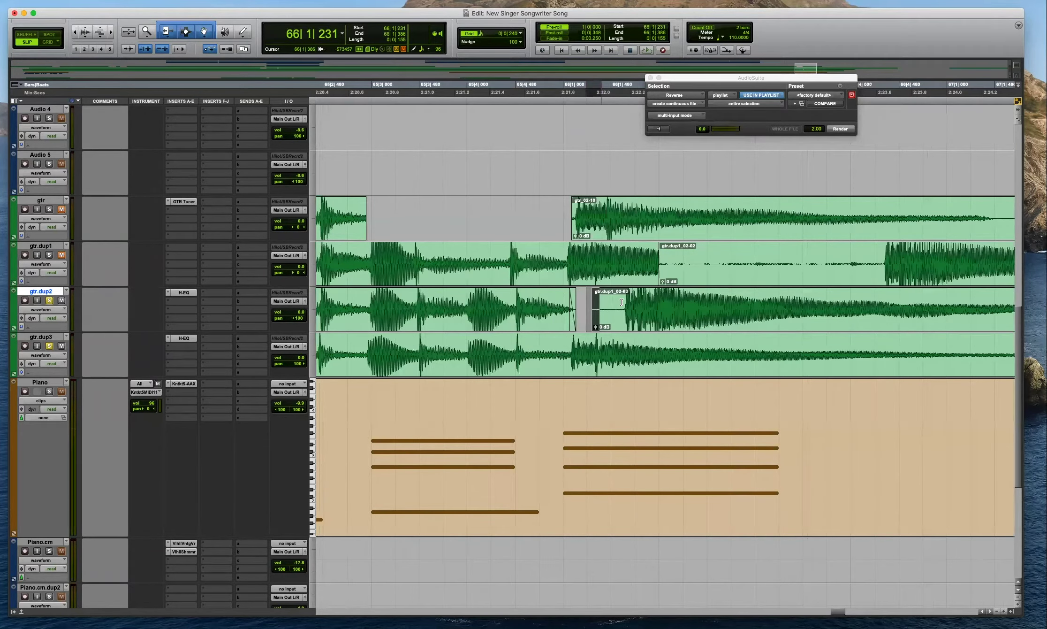
Trim the moved chord clip's start to its attack and shift it against the previous gtr.dup2 clip at bar 66.
click(624, 292)
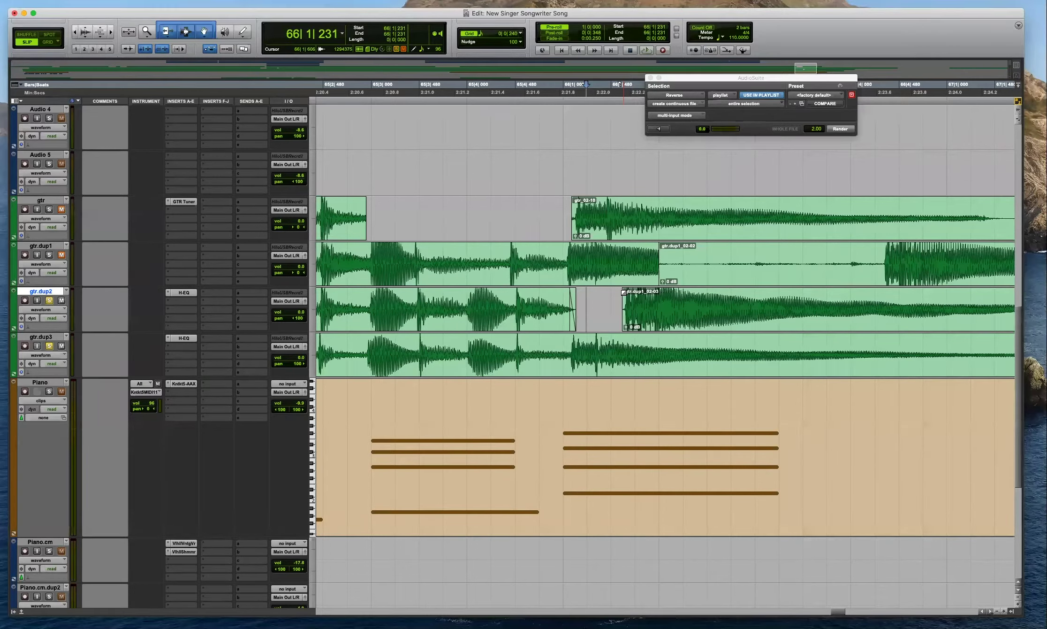
click(625, 284)
click(625, 290)
drag(652, 313, 601, 313)
click(574, 253)
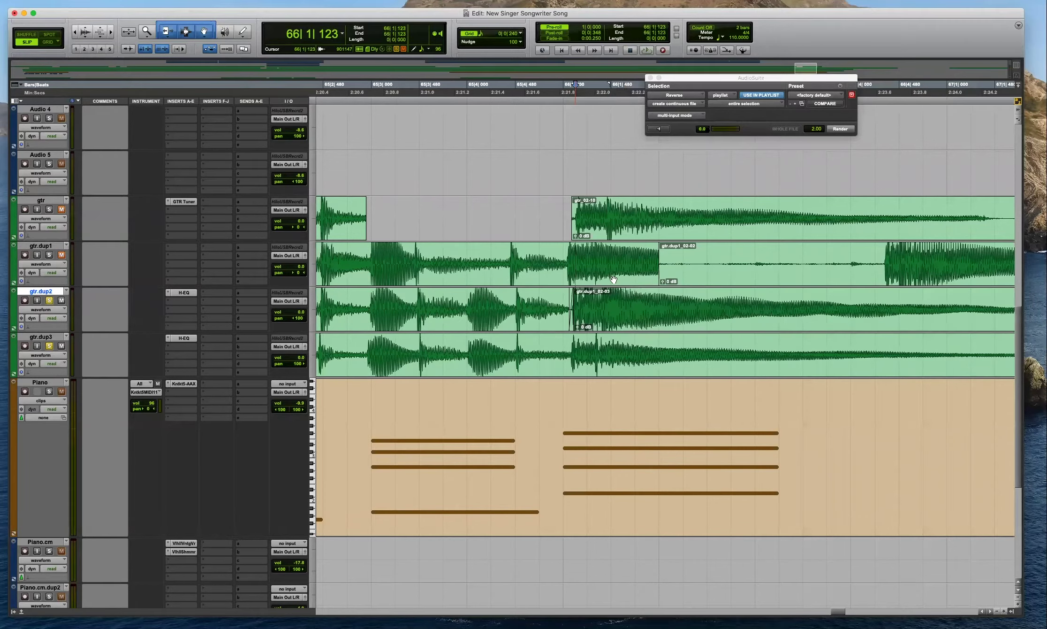
Crossfade the new join at bar 66 on gtr.dup2 and play it back.
key(t)
key(p)
click(656, 317)
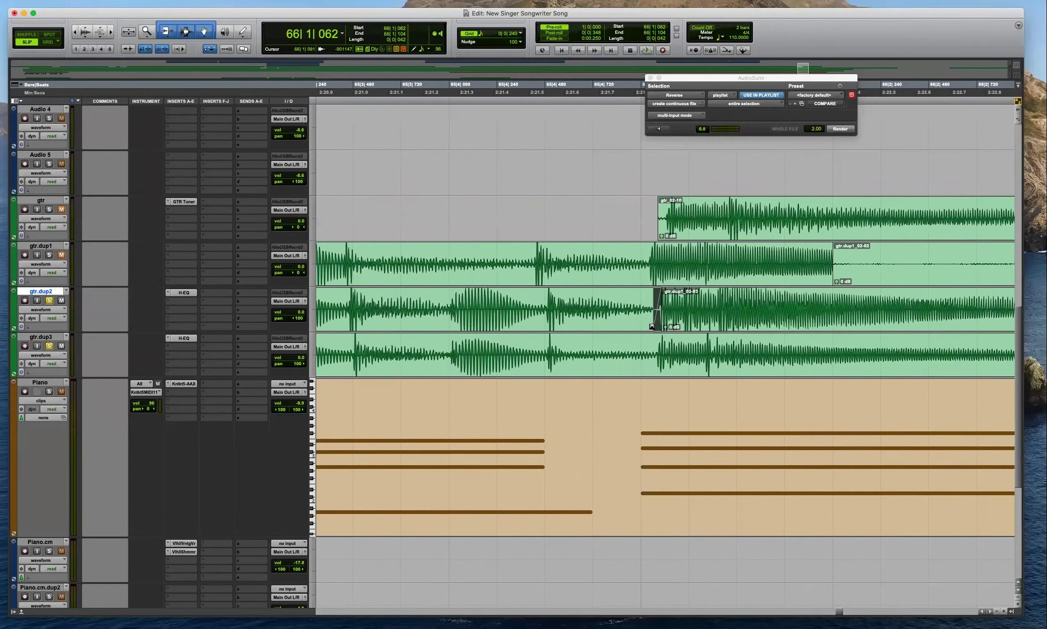
click(685, 299)
key(space)
key(r)
key(r)
key(r)
Fade out the replacement final-chord clip on gtr.dup2 from about 68|1|672 to its end.
key(super+bracketleft)
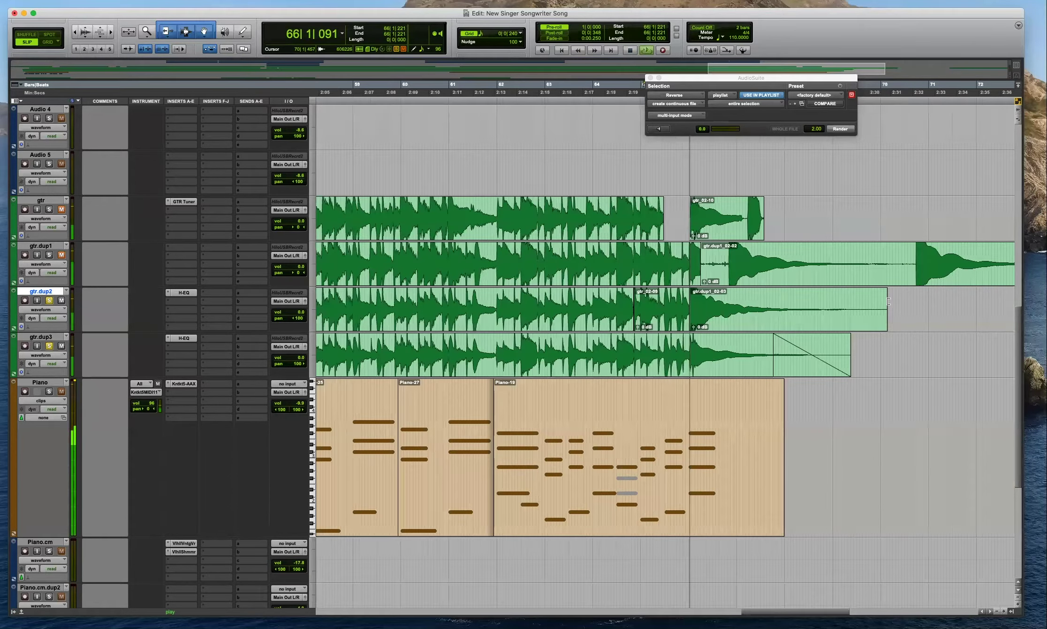
key(super+bracketright)
key(super+bracketright)
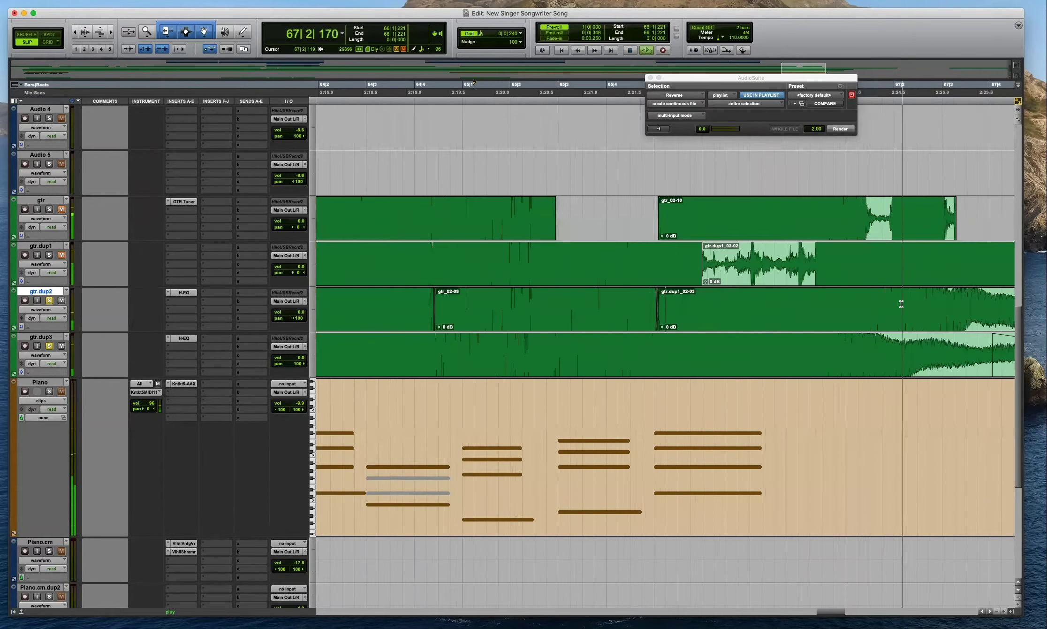
key(super+bracketleft)
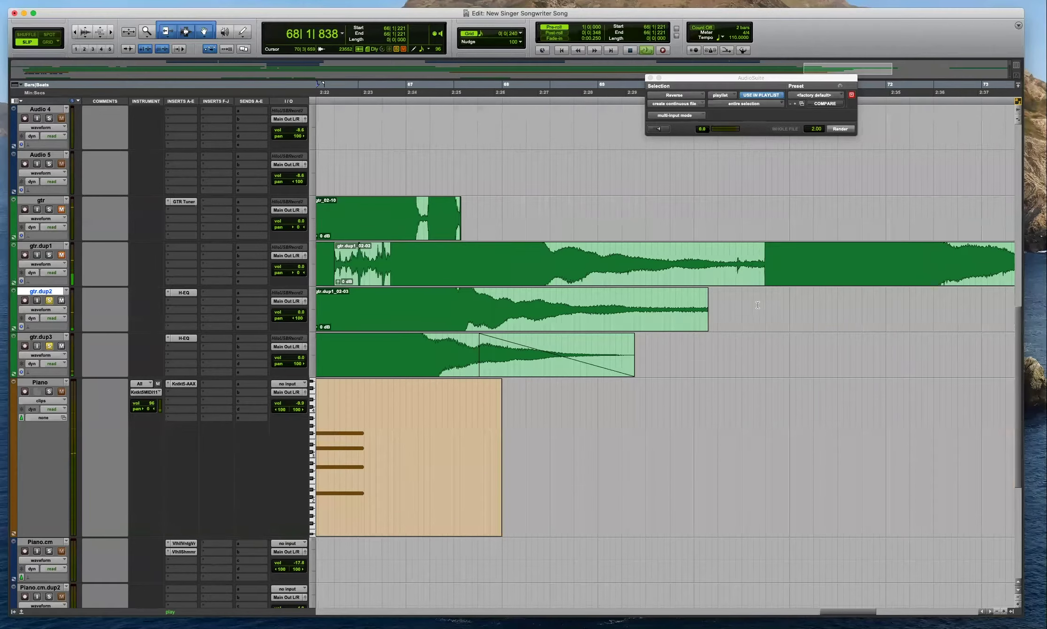
drag(730, 297, 523, 301)
key(super+bracketleft)
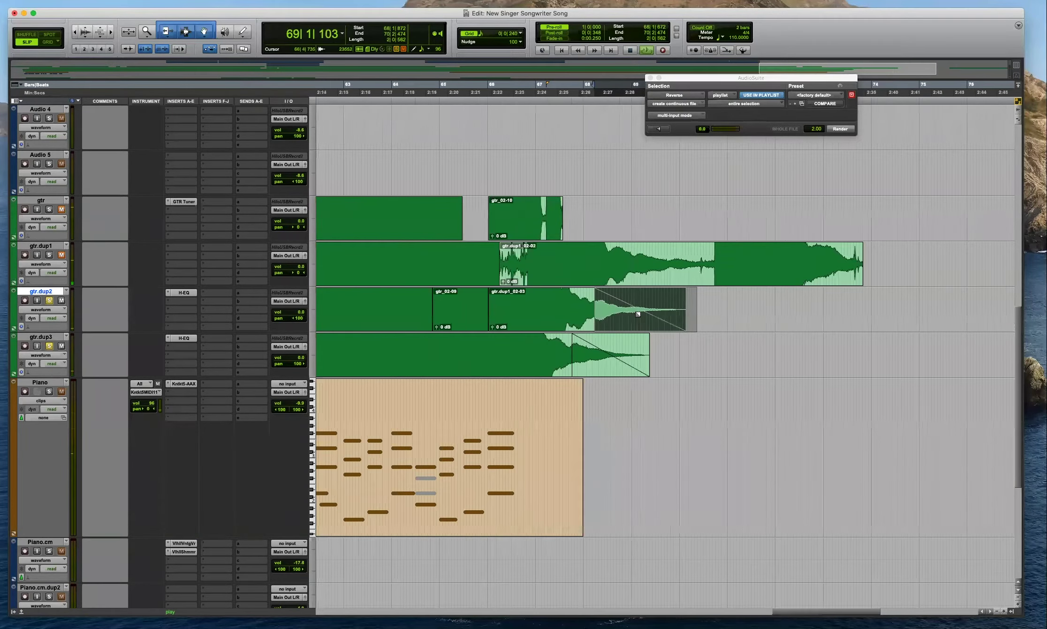
Examine the guitar and piano clips across the whole song arrangement.
key(super+bracketleft)
key(super+bracketleft)
click(691, 295)
key(super+bracketleft)
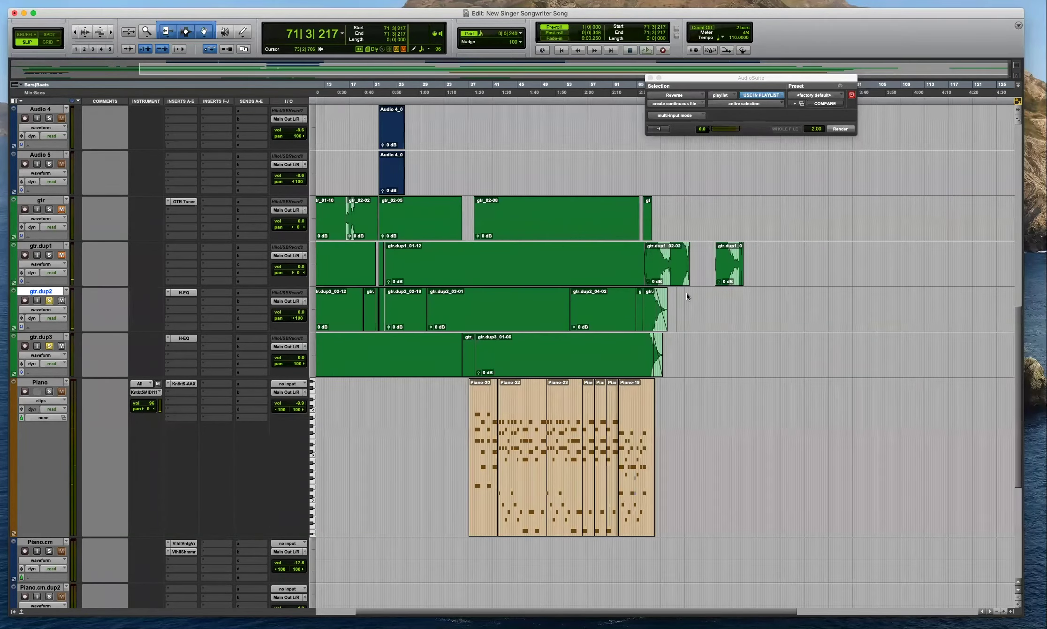
key(super+bracketleft)
key(super+bracketleft)
key(super+bracketleft)
key(super+bracketright)
key(super+bracketright)
key(super+bracketright)
key(super+bracketright)
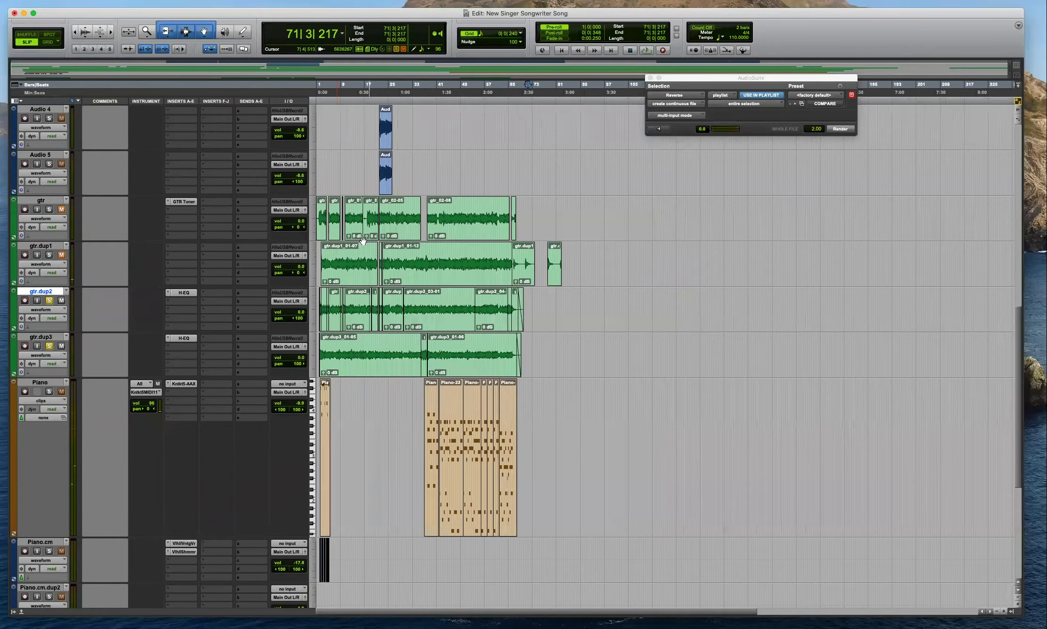
Unsolo gtr.dup2 and gtr.dup3, and hide and make inactive the gtr and gtr.dup1 tracks.
click(42, 245)
click(48, 300)
click(49, 345)
right_click(41, 201)
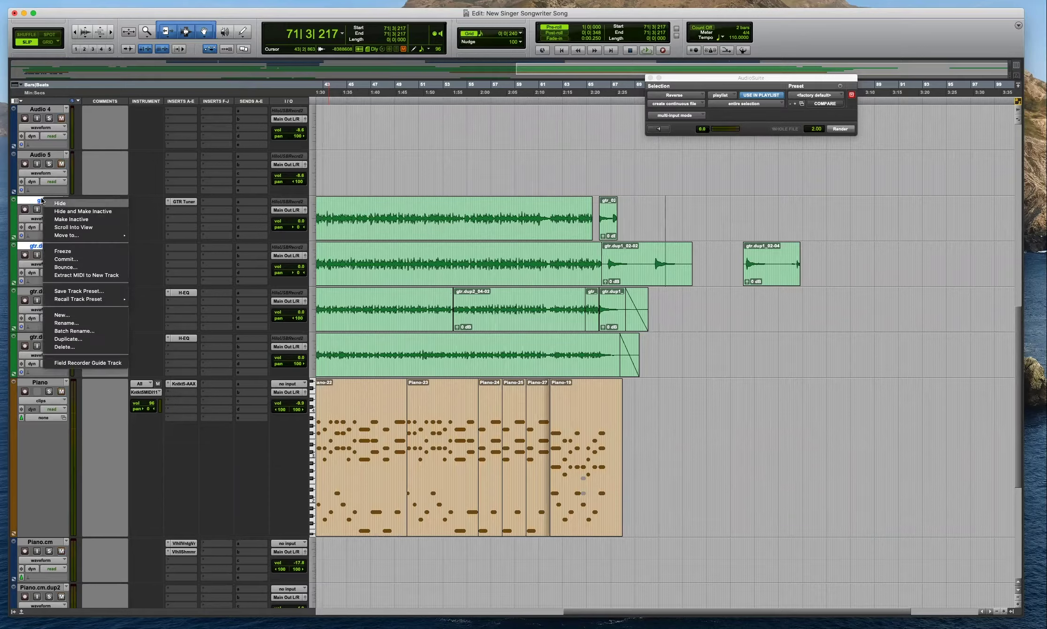
click(89, 212)
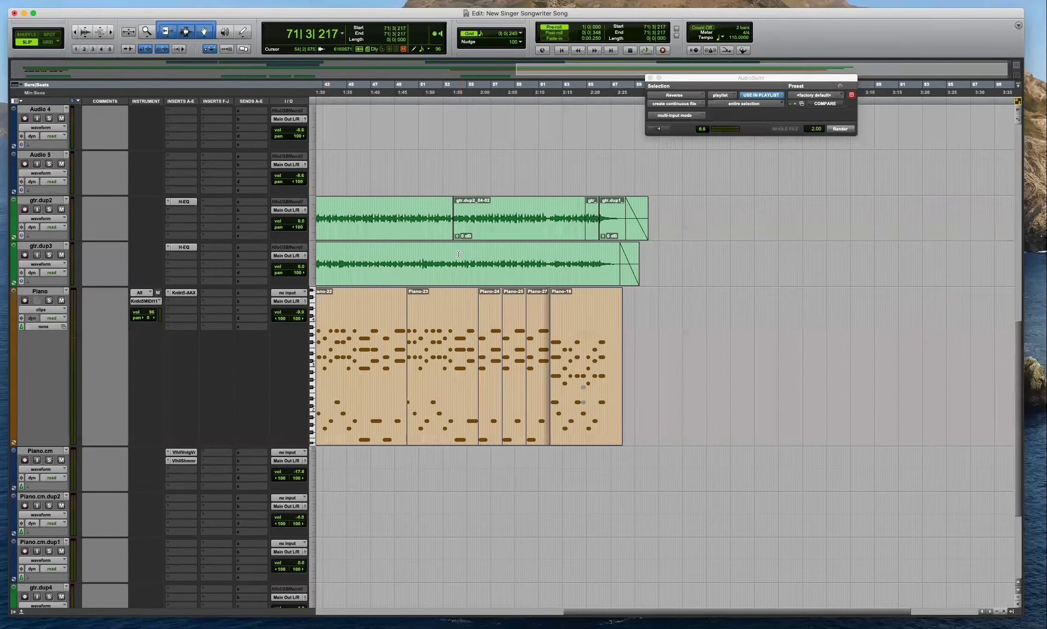
Inspect the H-EQ settings on gtr.dup2 and gtr.dup3 while playing the guitars near bar 7, and close the plug-in.
key(Return)
key(super+])
key(super+])
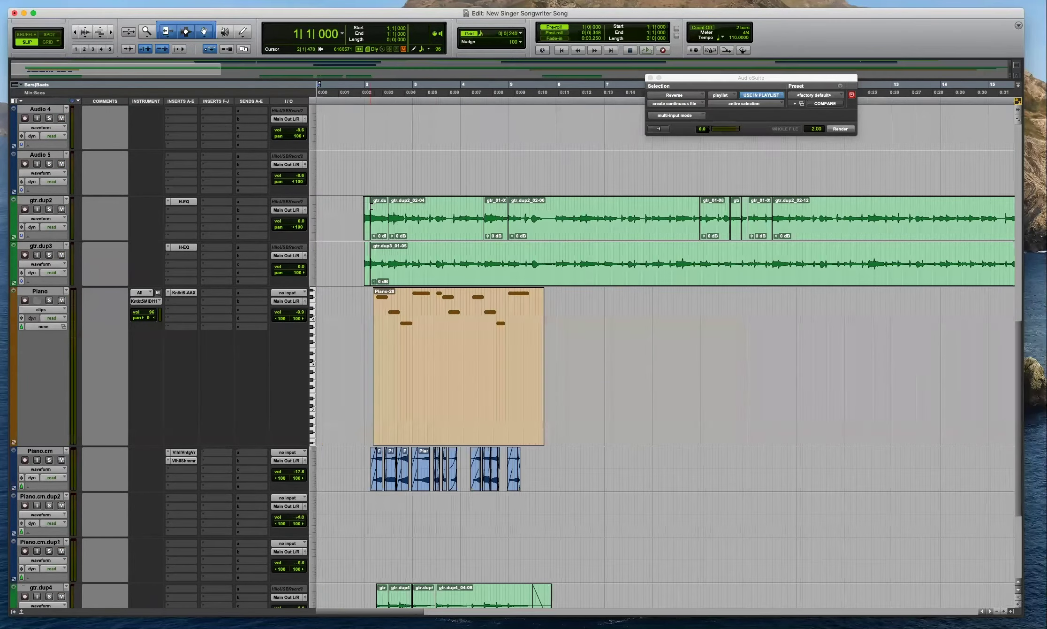
click(366, 185)
key(super+[)
key(super+[)
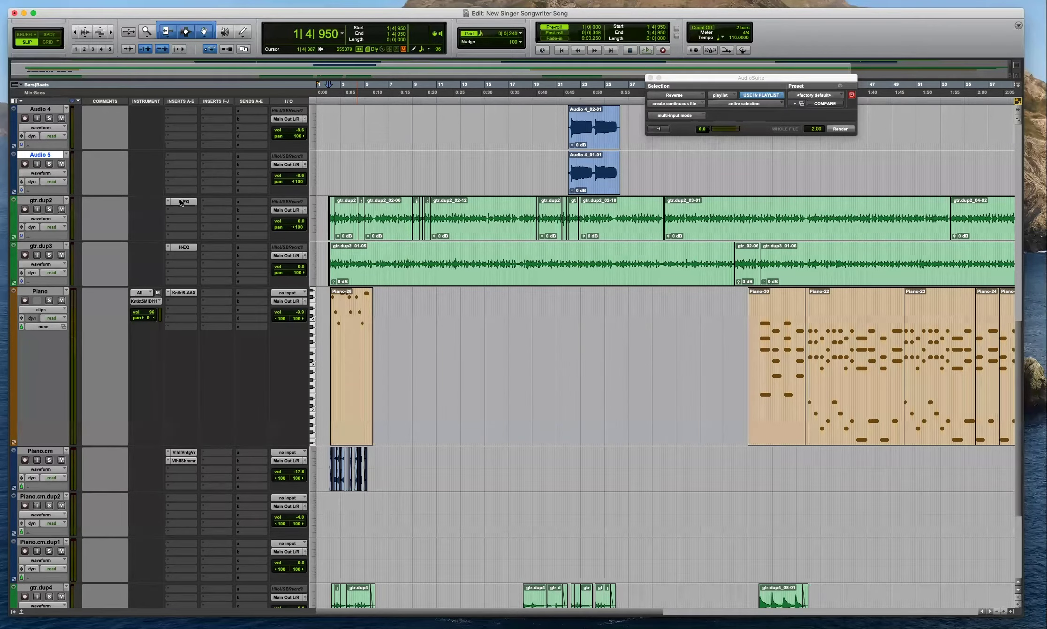
click(181, 202)
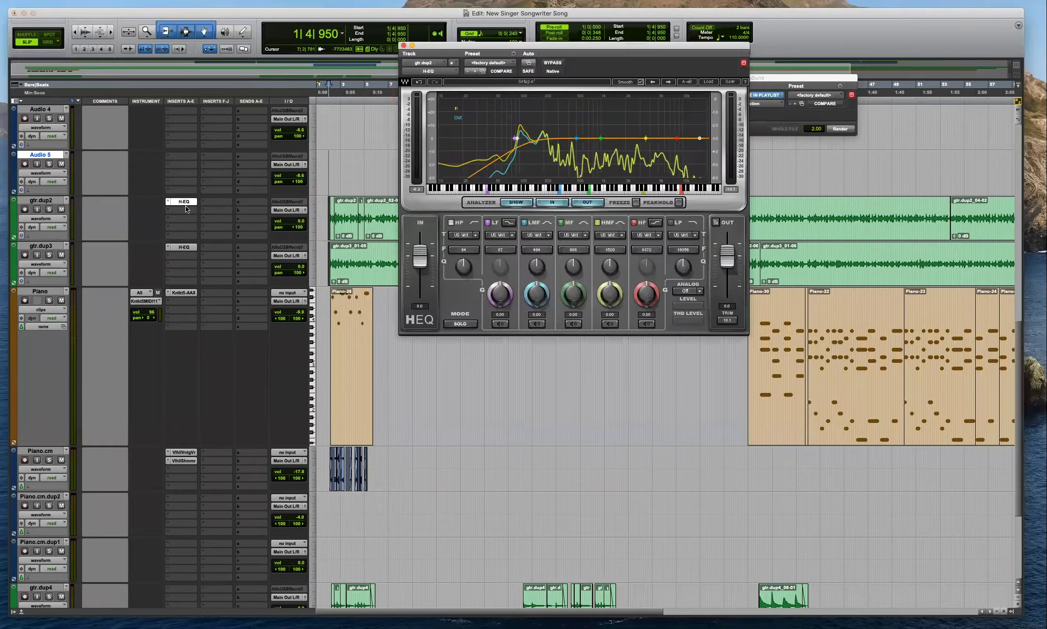
click(183, 247)
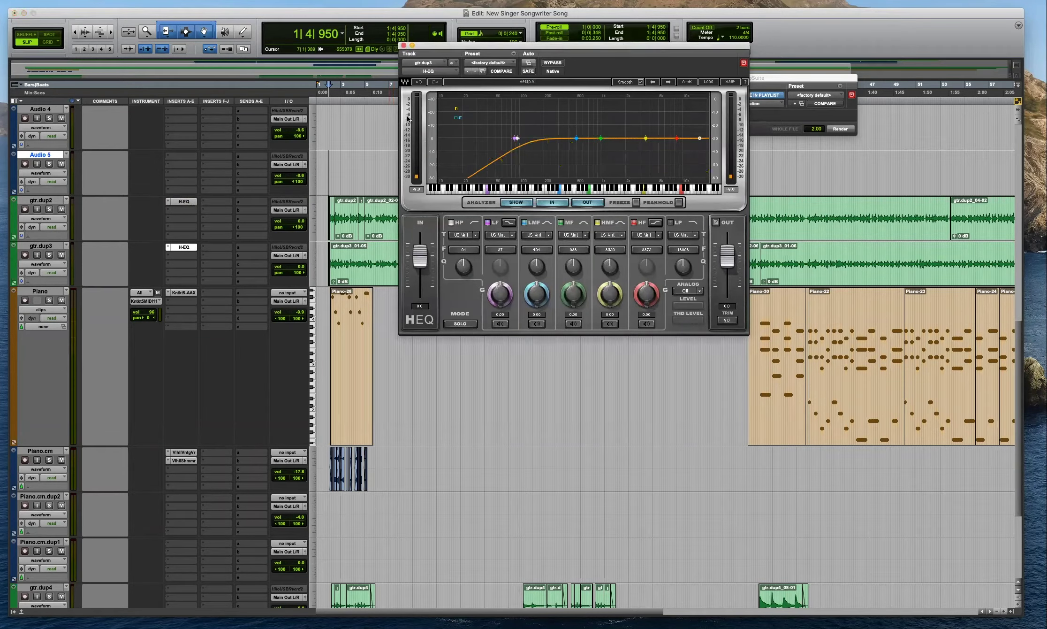
click(388, 211)
key(space)
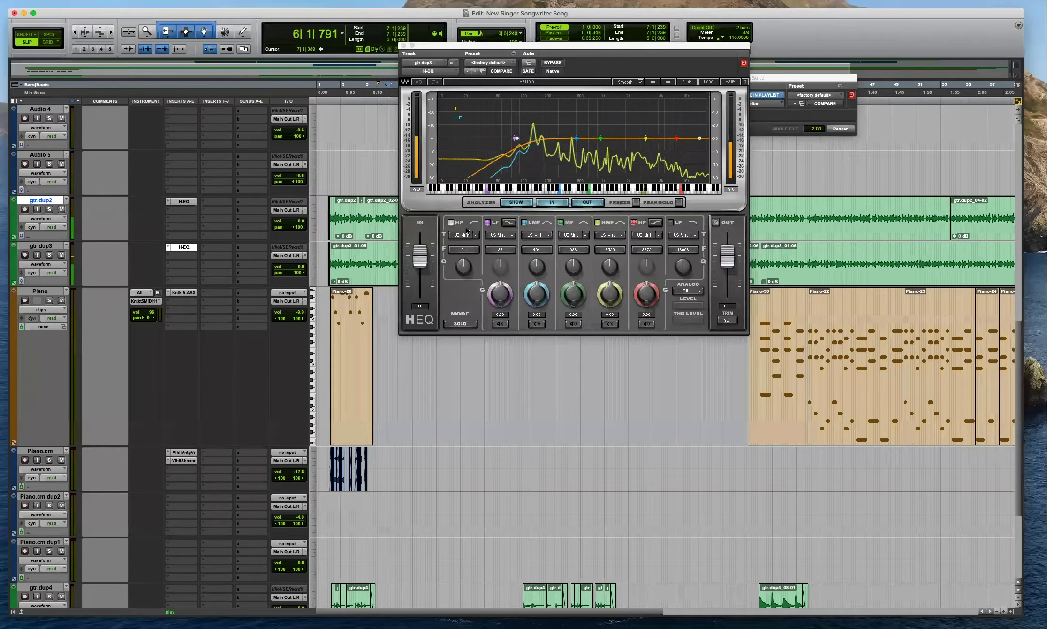
key(space)
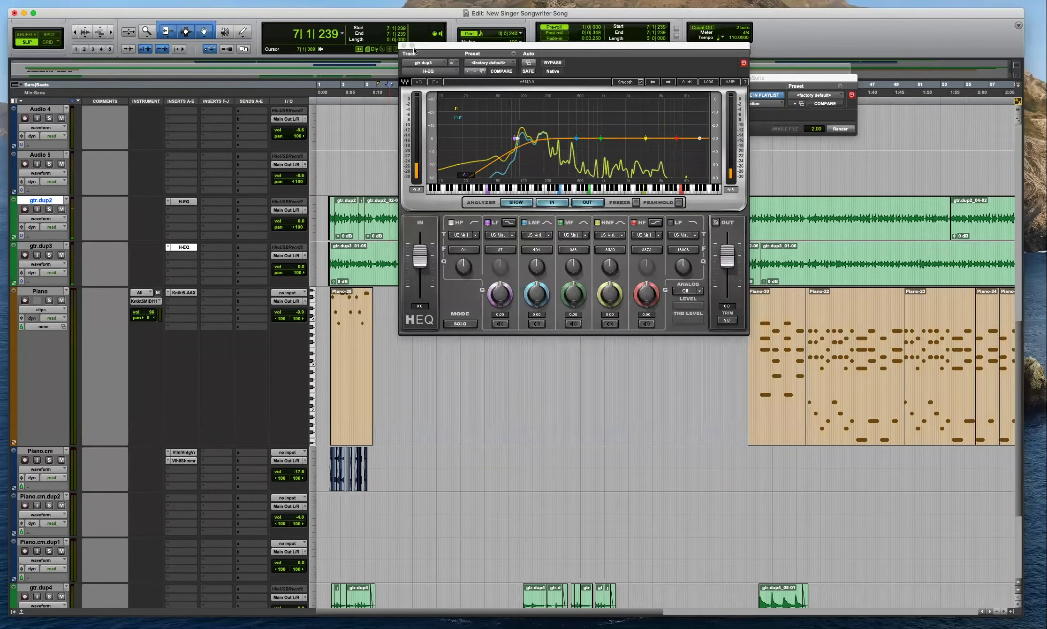
click(403, 45)
scroll(619, 198, up, 2)
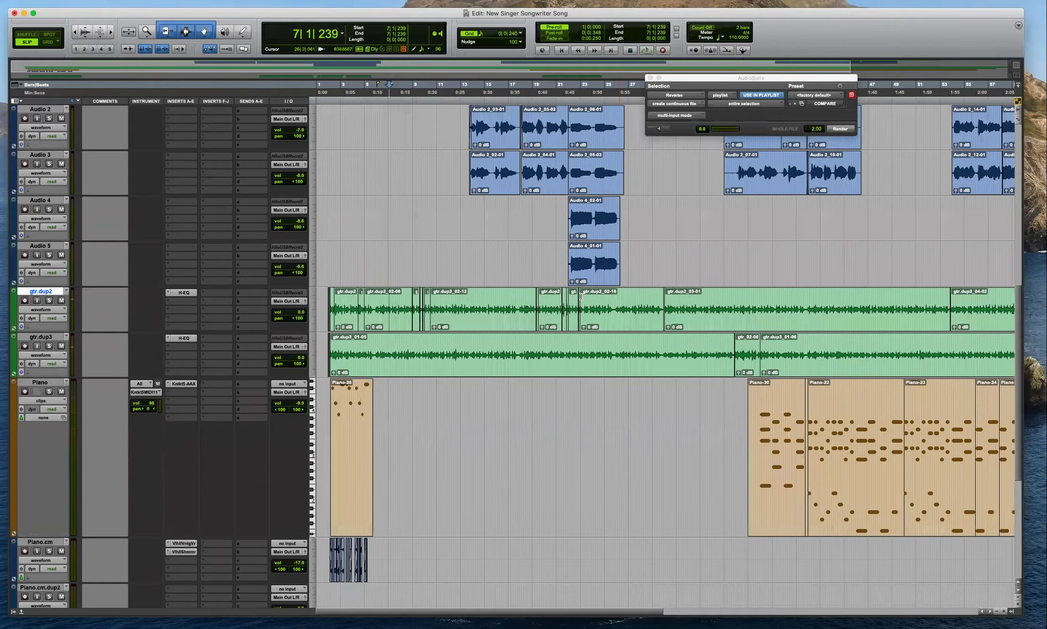
Add a new mono audio track, move it above the Audio 1 vocal track and increase its height.
scroll(497, 318, up, 10)
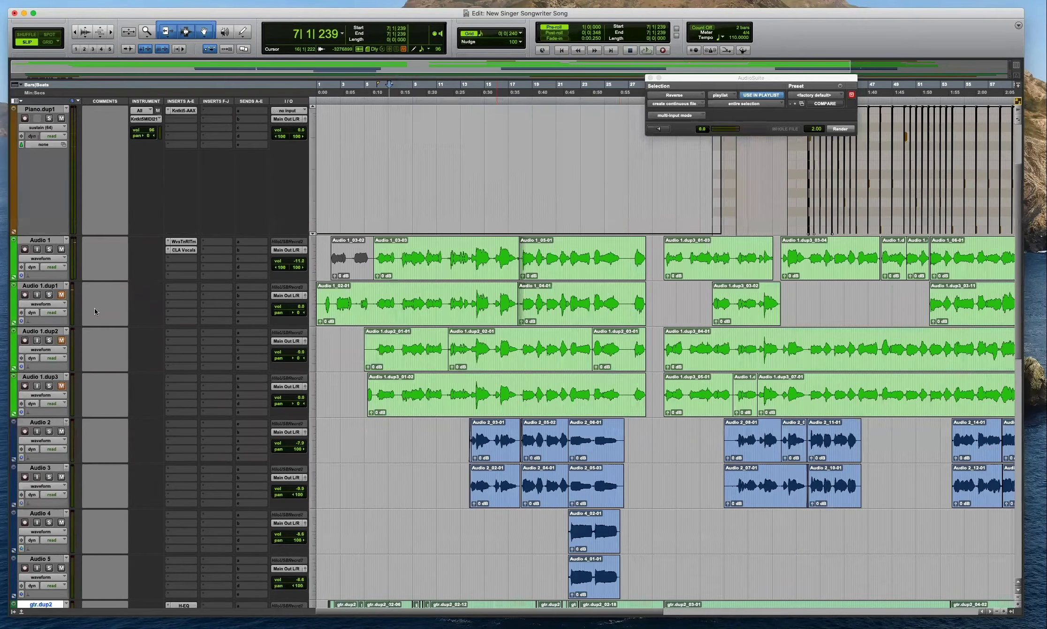
scroll(48, 296, up, 1)
key(r)
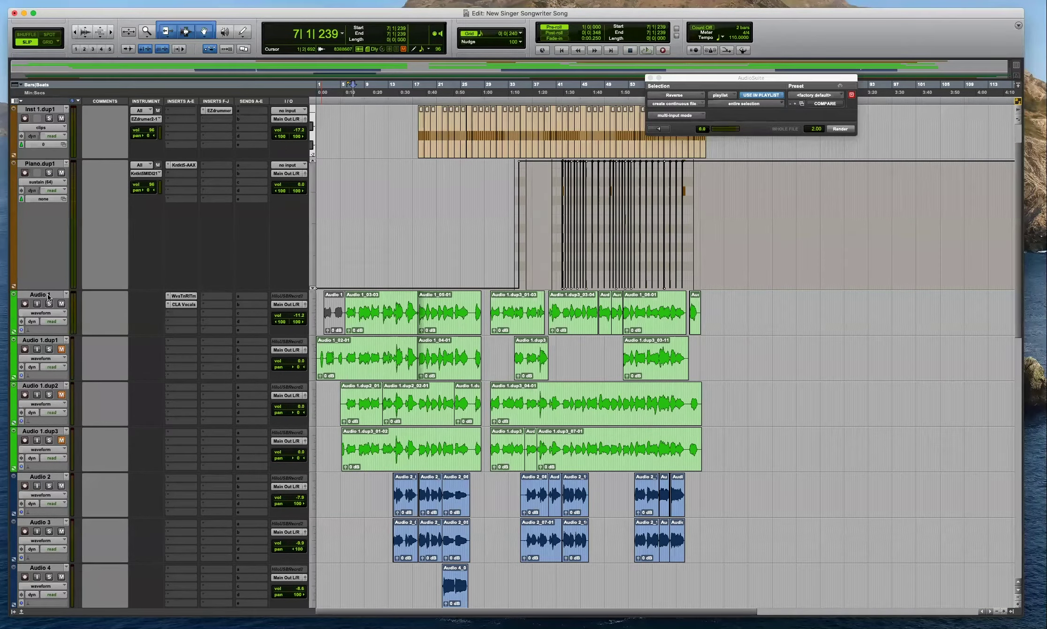
drag(48, 340, 47, 294)
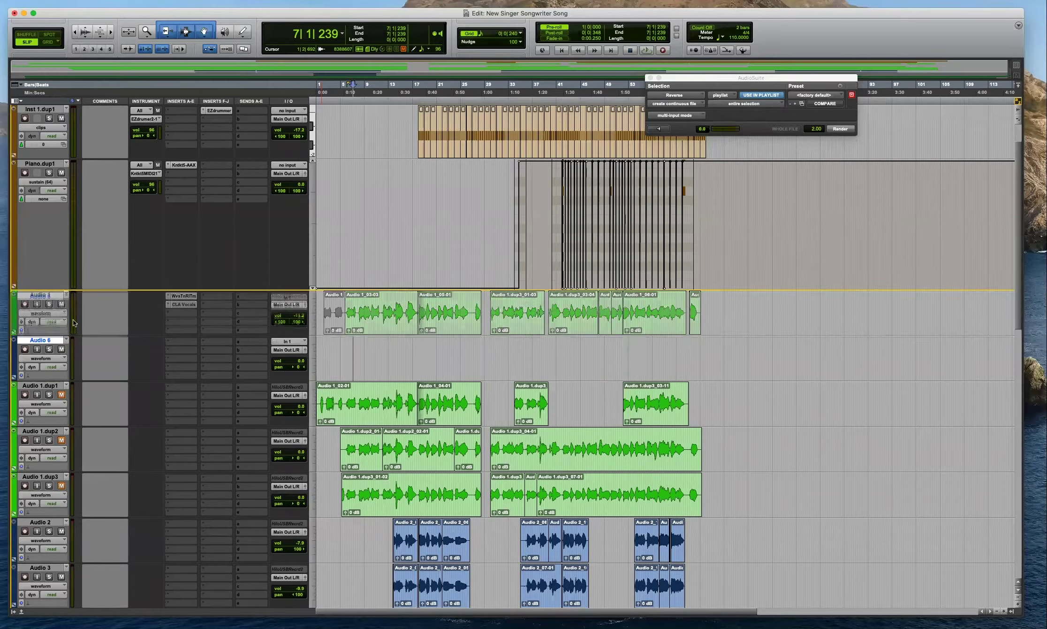
drag(106, 335, 108, 373)
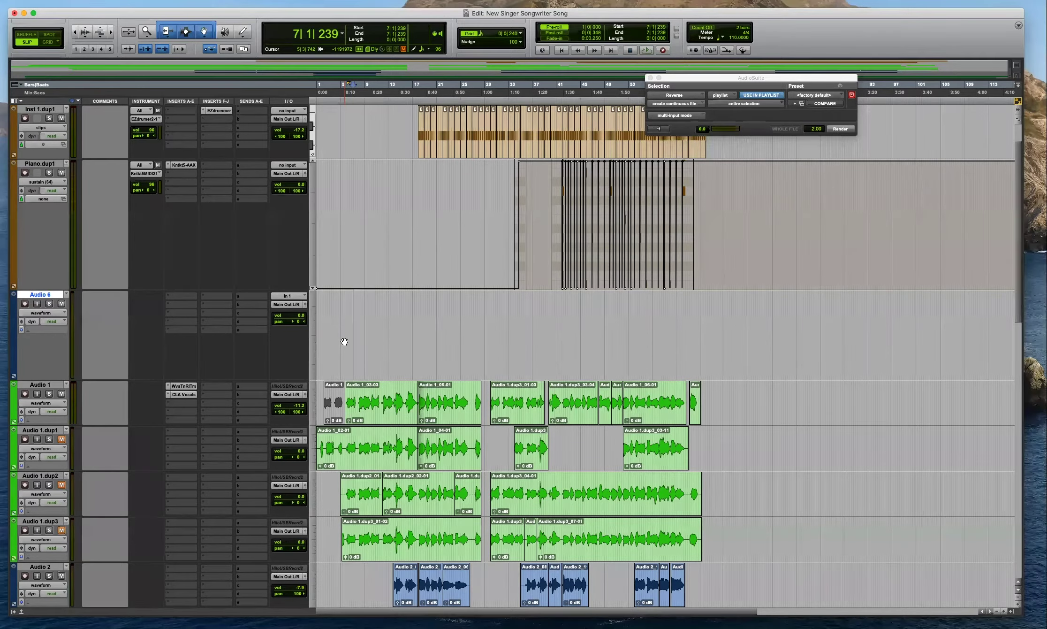
Trim the start of the Audio 1 vocal clip to just before its first phrase near bar 6.
click(347, 310)
key(super+bracketright)
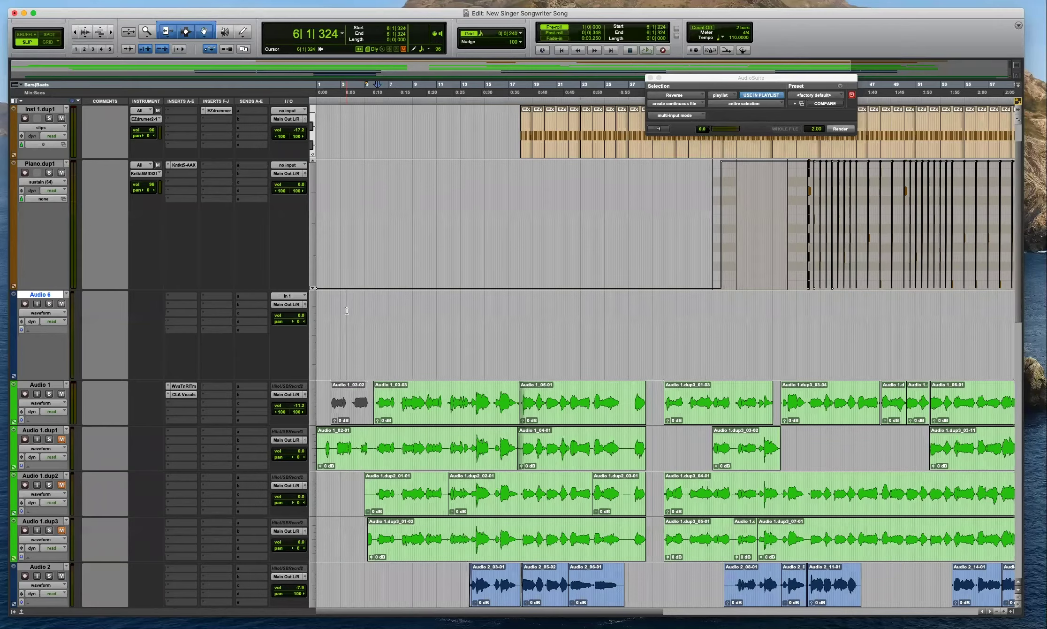
key(super+bracketright)
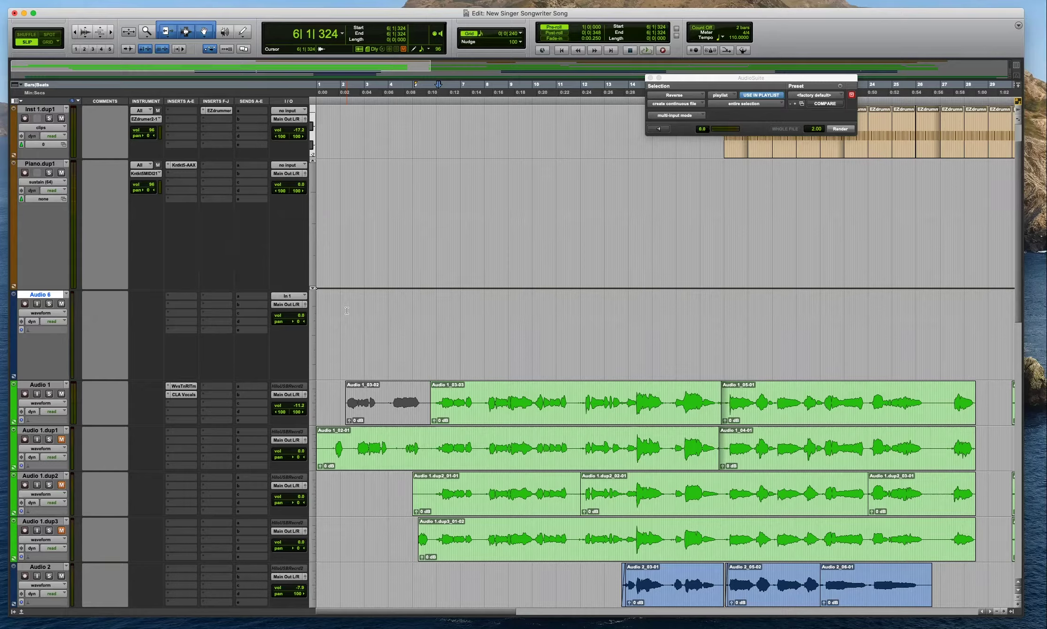
click(434, 310)
key(t)
key(super+bracketright)
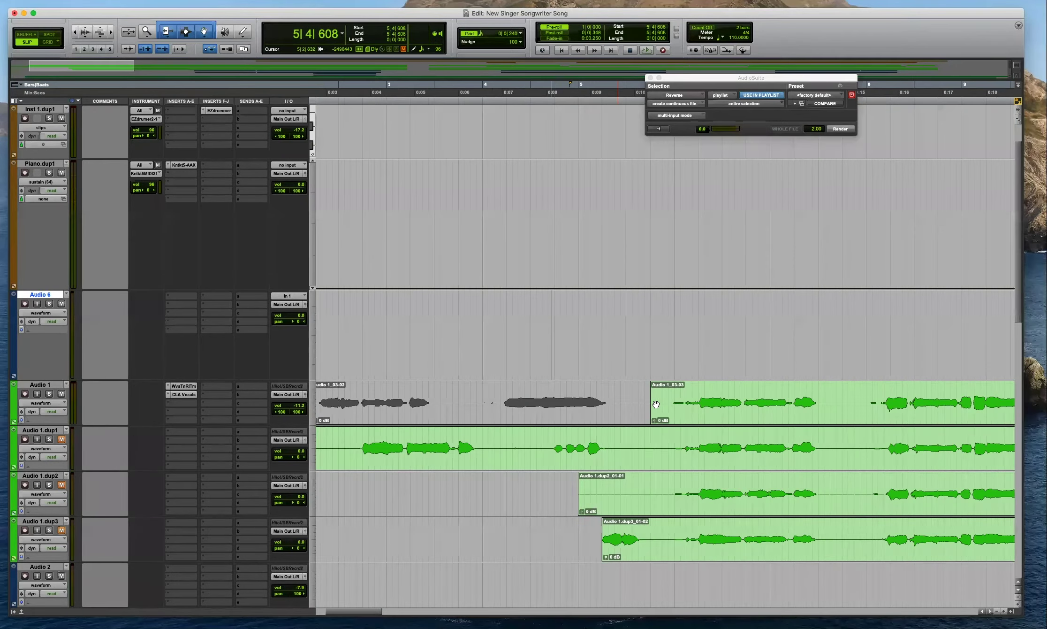
click(670, 399)
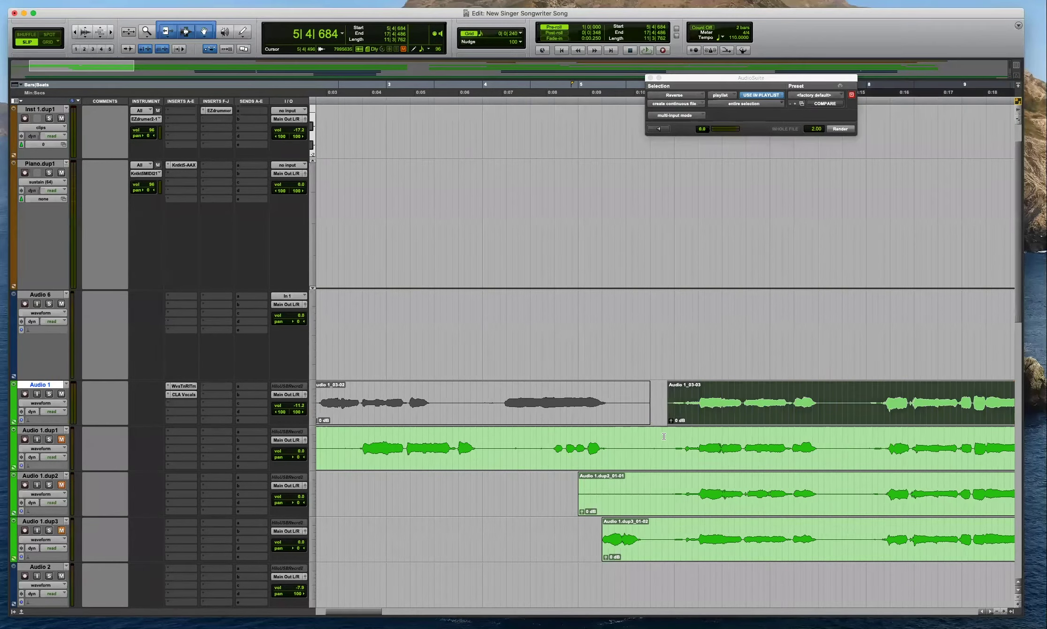
Delete the audio before the first phrase near bar 6 on Audio 1.dup1, Audio 1.dup2 and Audio 1.dup3.
drag(669, 438, 256, 531)
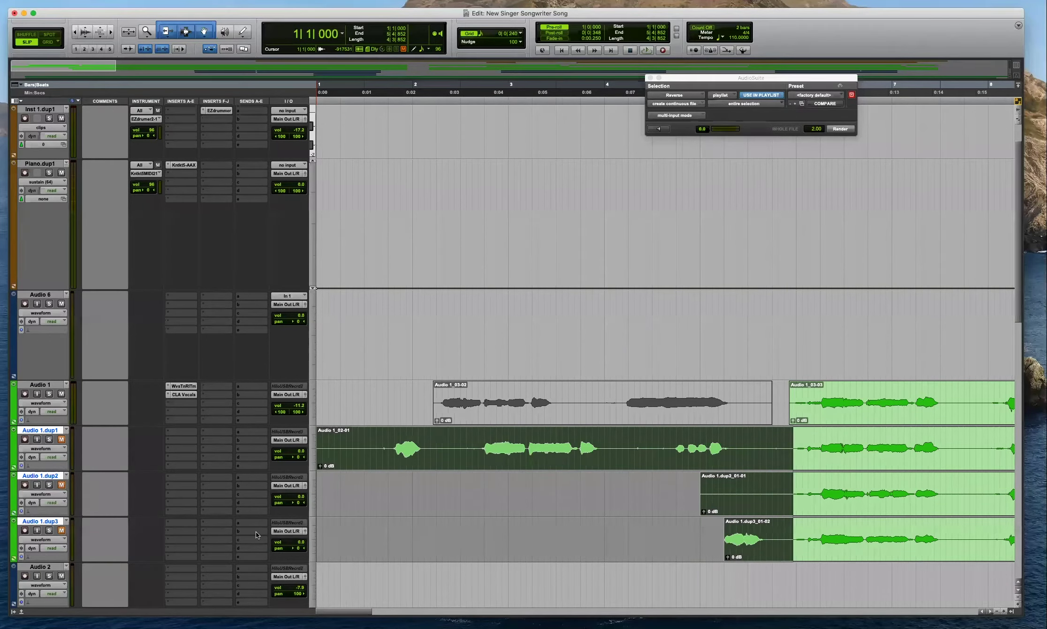
key(Delete)
key(r)
key(r)
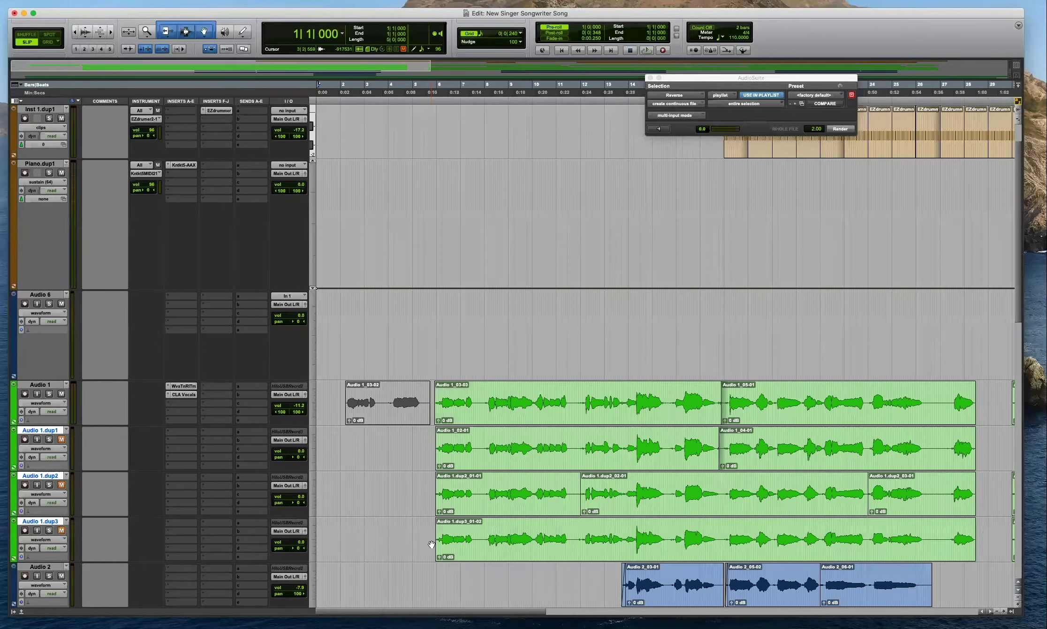
key(super+bracketleft)
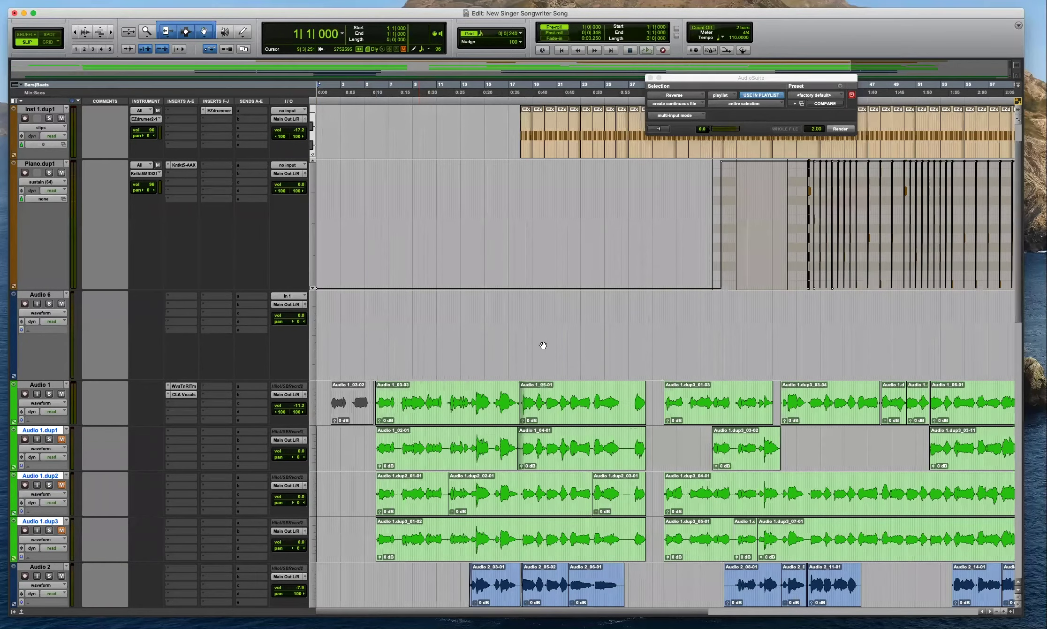
Examine the empty Audio 6 track and the aligned starts of the four vocal takes around bar 6.
key(t)
key(t)
click(551, 326)
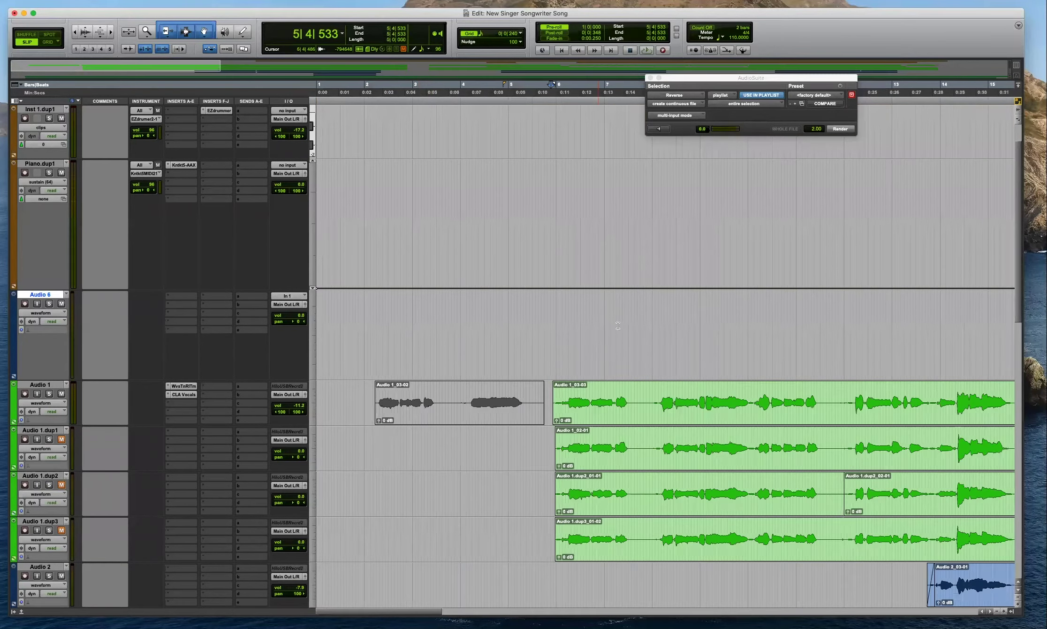
click(550, 326)
click(551, 325)
key(super+bracketright)
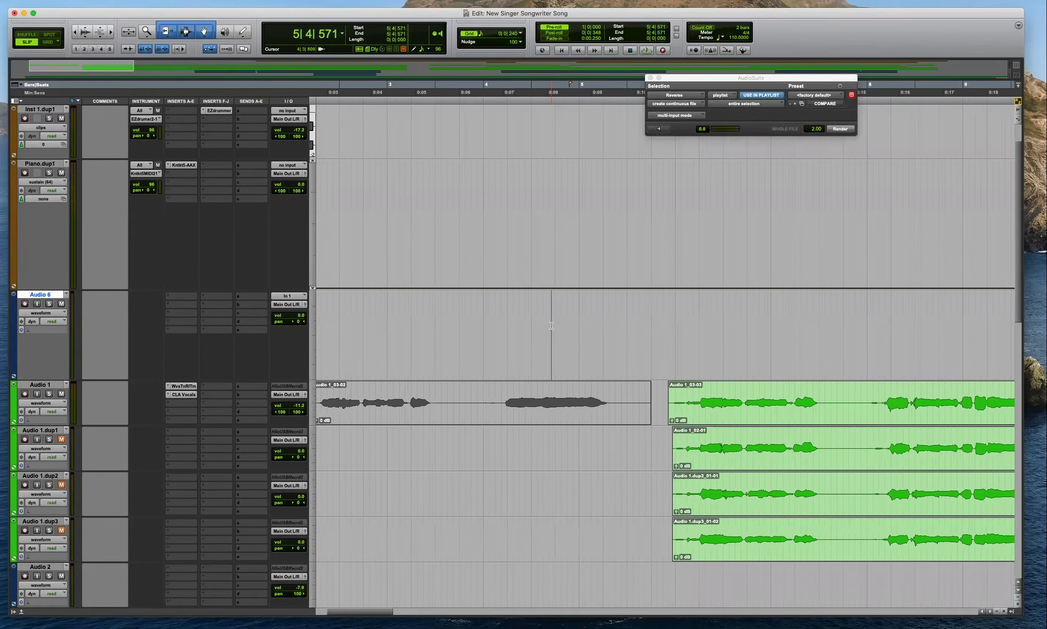
click(629, 320)
key(super+bracketleft)
key(super+bracketleft)
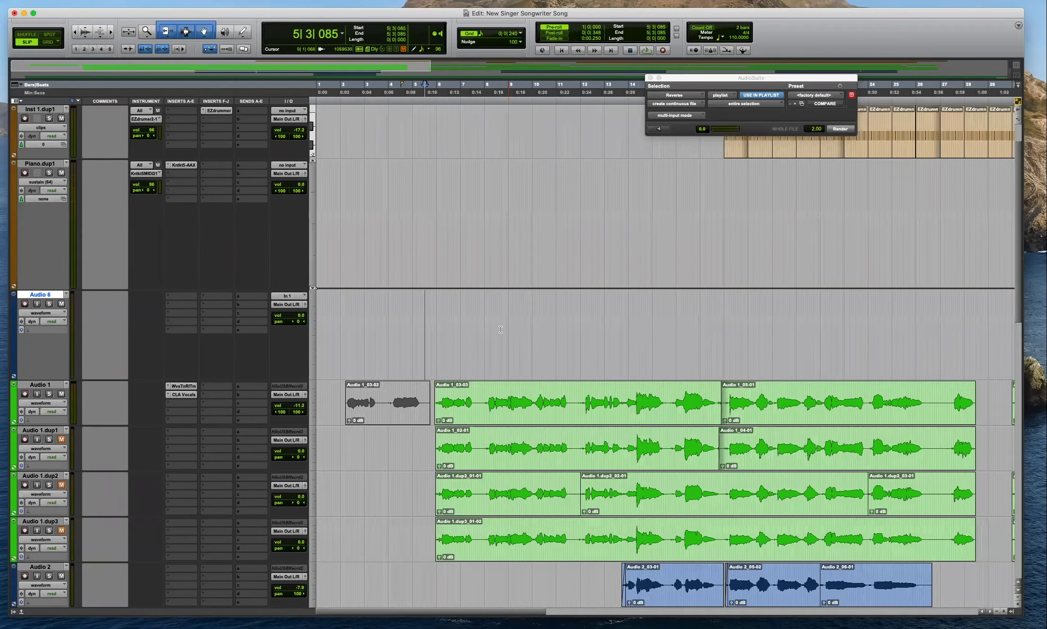
click(440, 319)
key(super+bracketright)
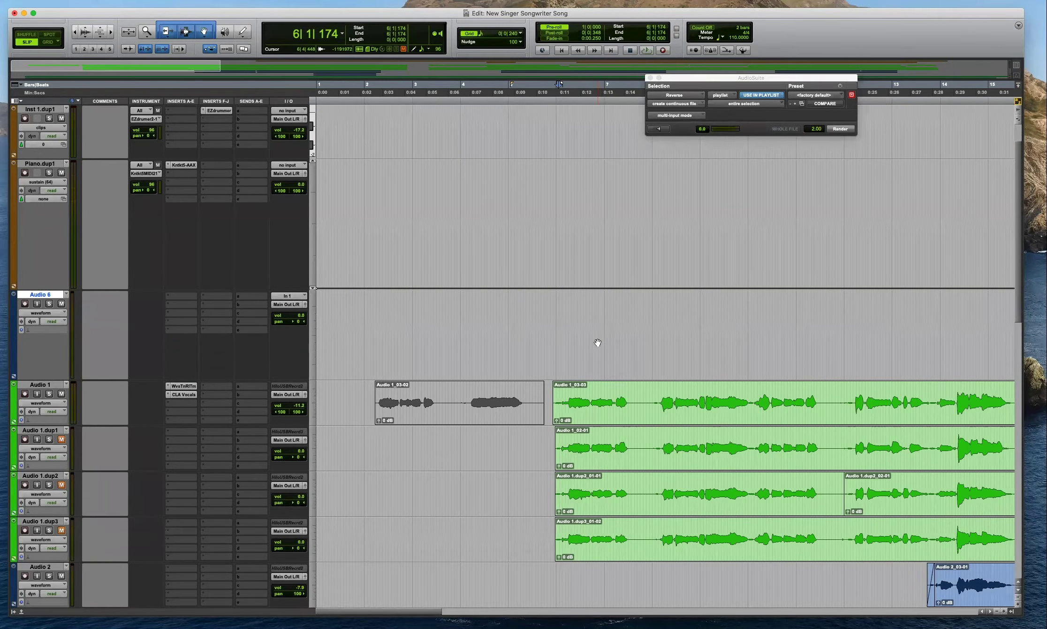
key(super+bracketleft)
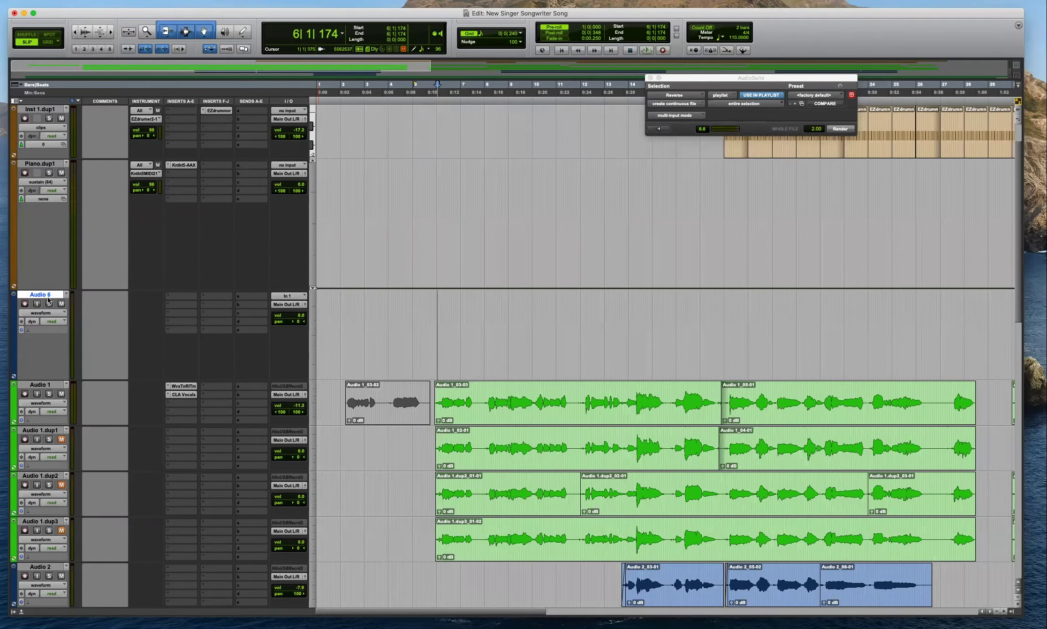
Remove the Waves Tune Real-Time insert from Audio 1 and copy CLA Vocals to Audio 1.dup1, Audio 1.dup2 and Audio 1.dup3.
click(169, 385)
click(182, 329)
drag(181, 448, 184, 532)
Look through the CLA Vocals factory presets on Audio 1 without loading one, and close the plug-in.
click(184, 394)
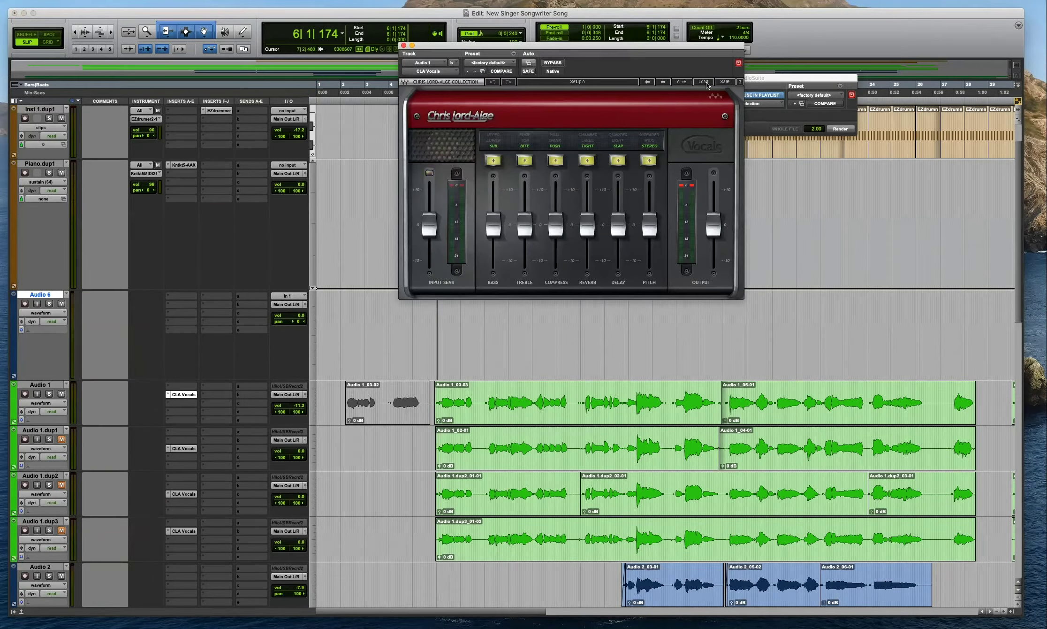
click(704, 82)
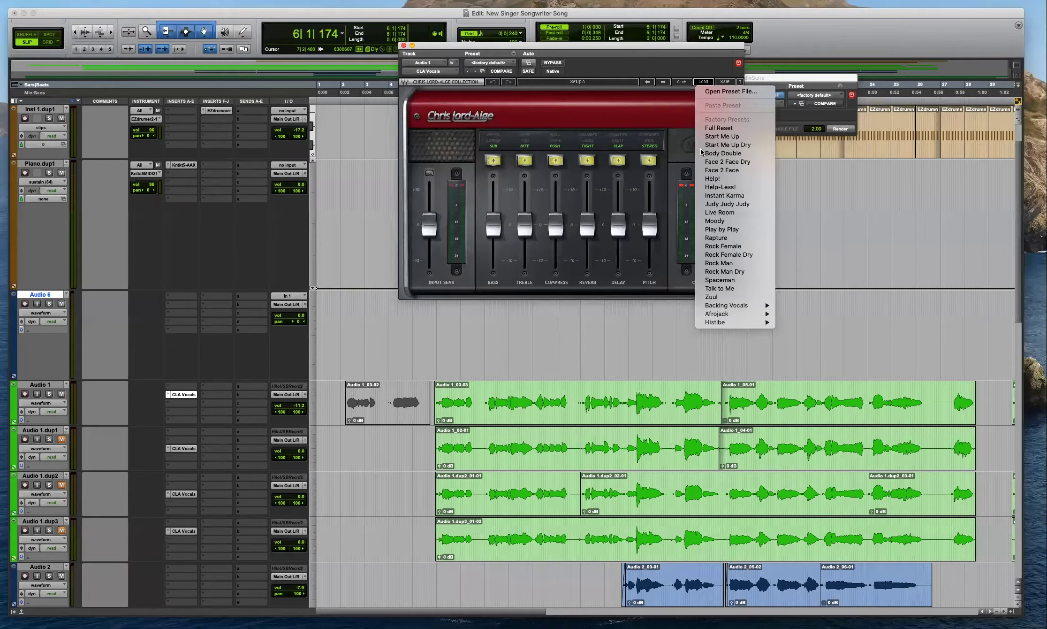
click(655, 68)
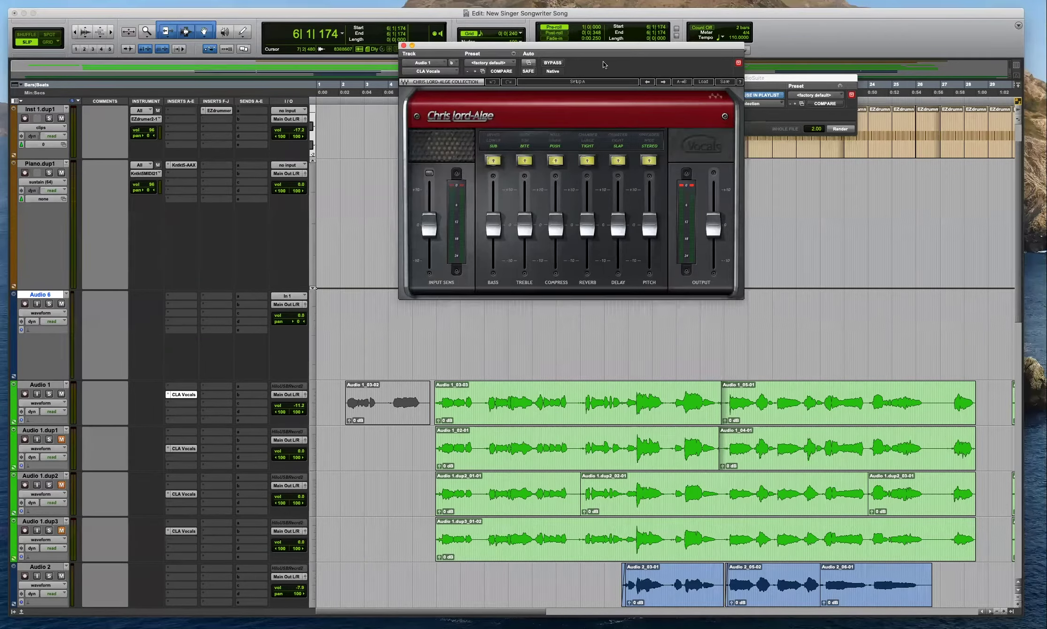
click(403, 45)
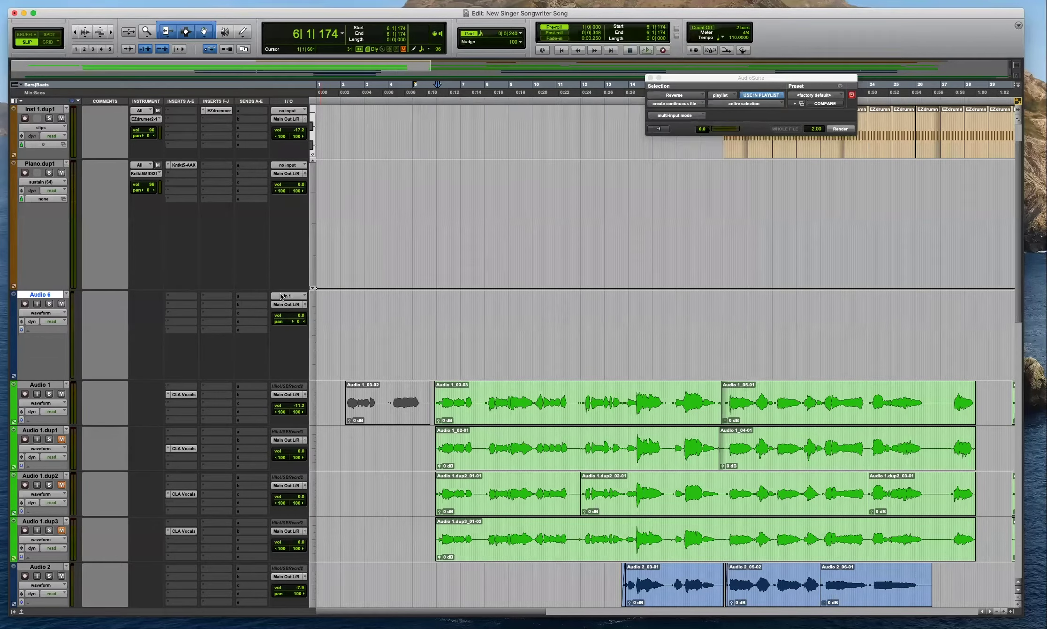
Copy the CLA Vocals insert from Audio 1 to Audio 6, load its Rock Man preset and close the plug-in.
drag(185, 395, 189, 305)
click(193, 307)
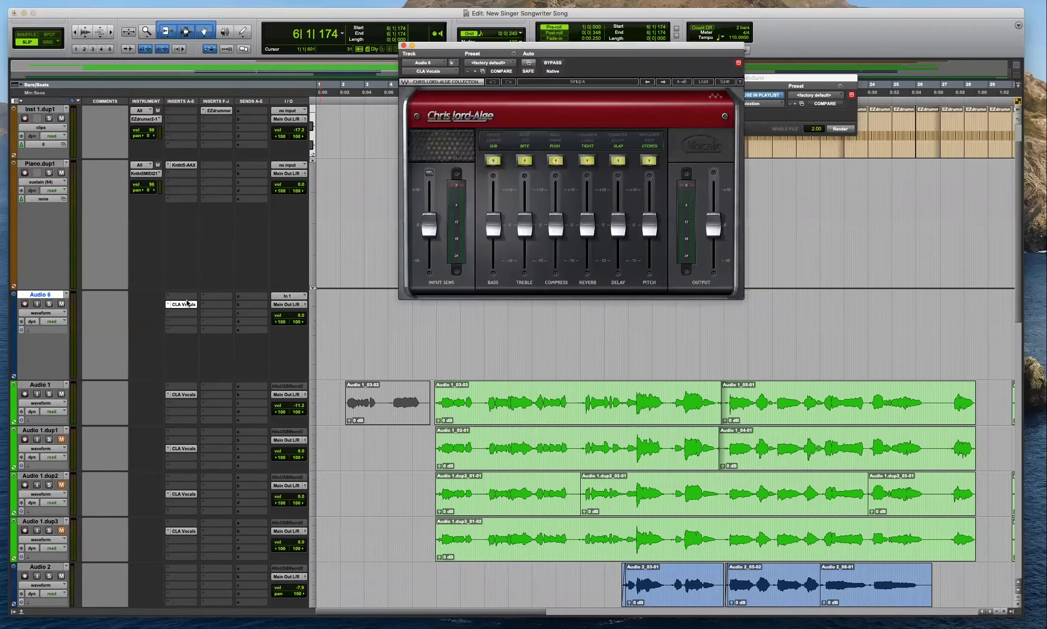
click(702, 82)
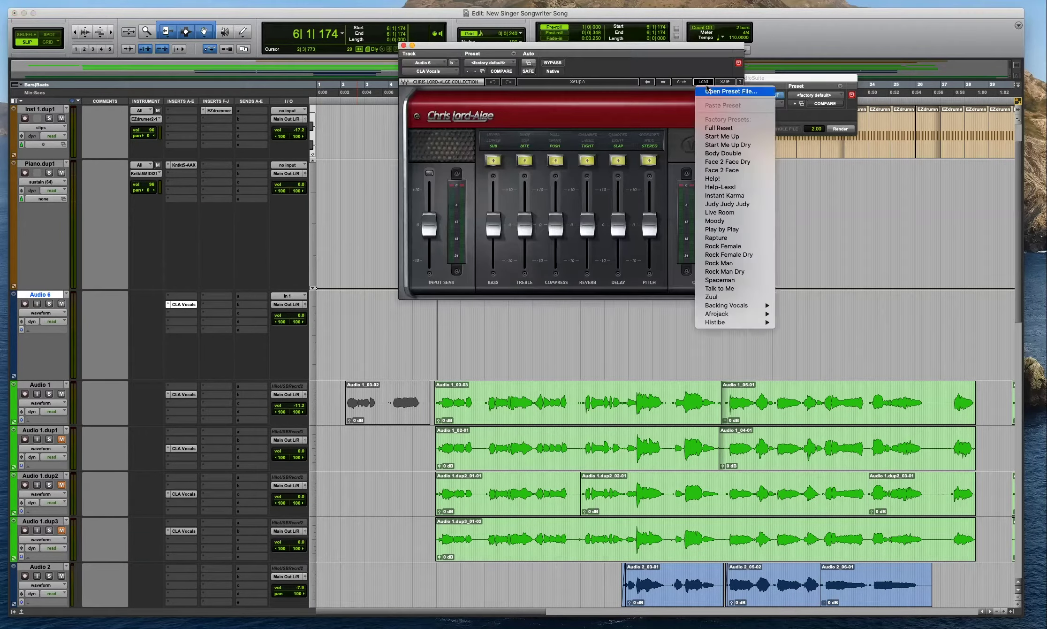
click(723, 264)
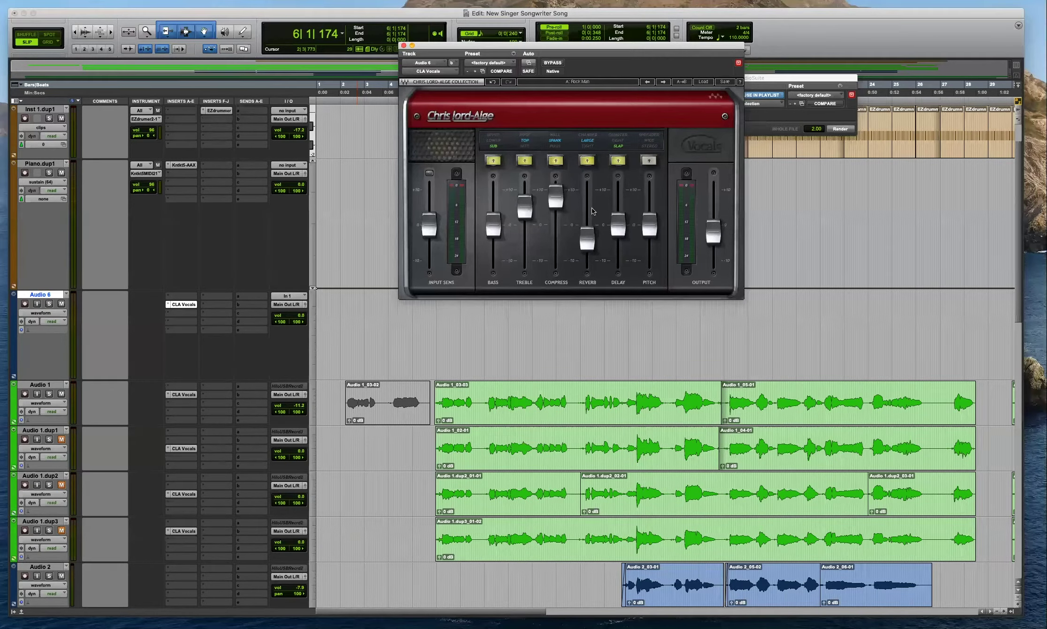
click(404, 45)
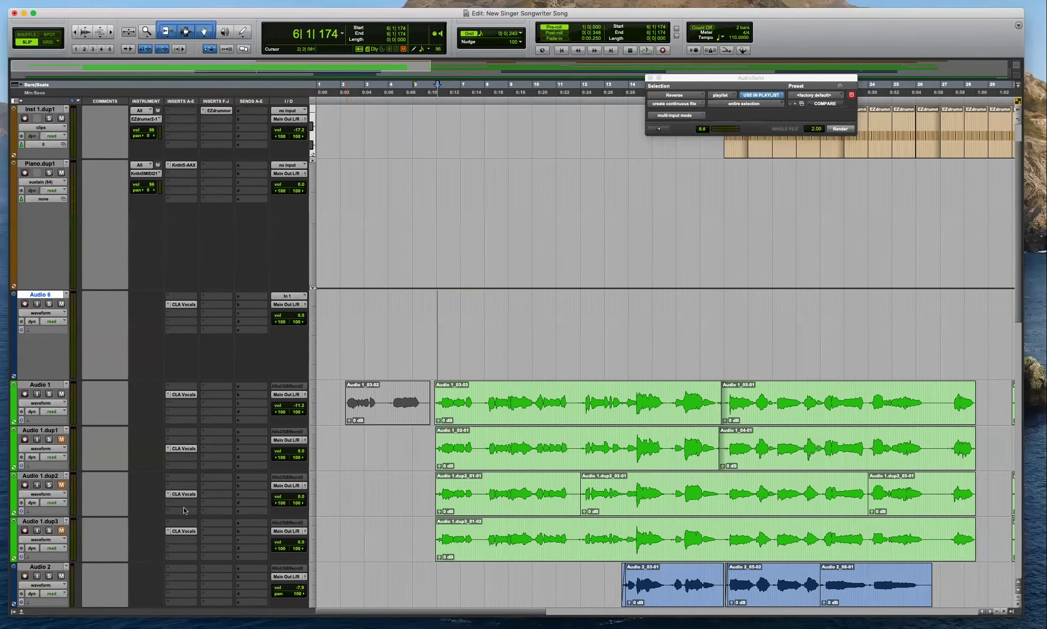
Reset Audio 1's volume to 0.0 and play its first phrase from about 5|4|909.
click(442, 312)
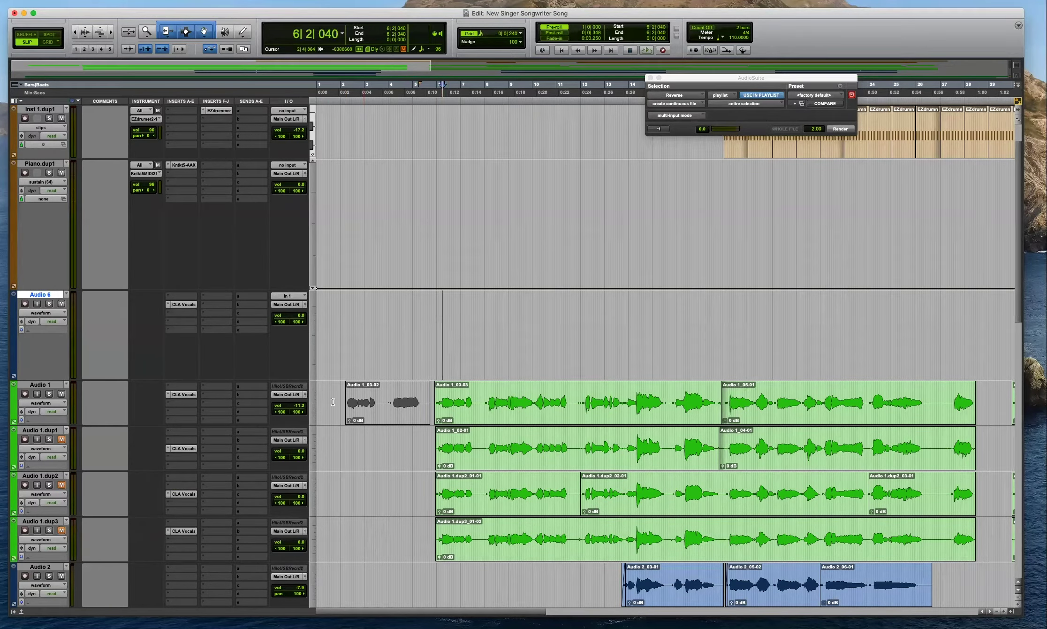
alt+click(298, 406)
click(443, 321)
key(t)
key(super+bracketright)
click(637, 310)
scroll(717, 362, left, 3)
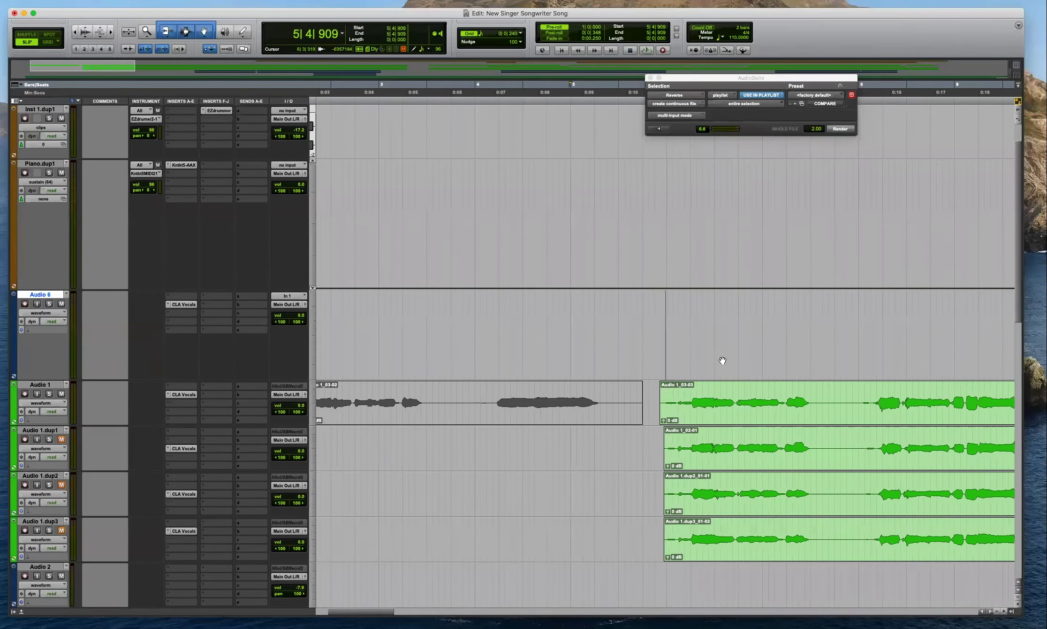
key(super+bracketleft)
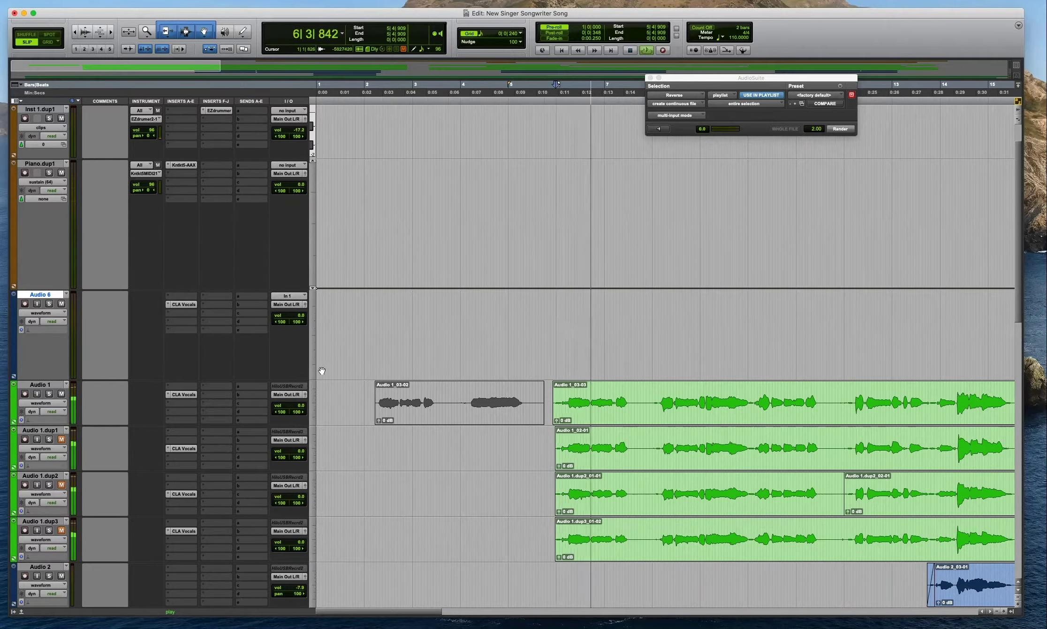
Audition the first phrase on Audio 1.dup1 and on Audio 1.dup2 in turn, muting the other vocal takes.
key(space)
click(590, 442)
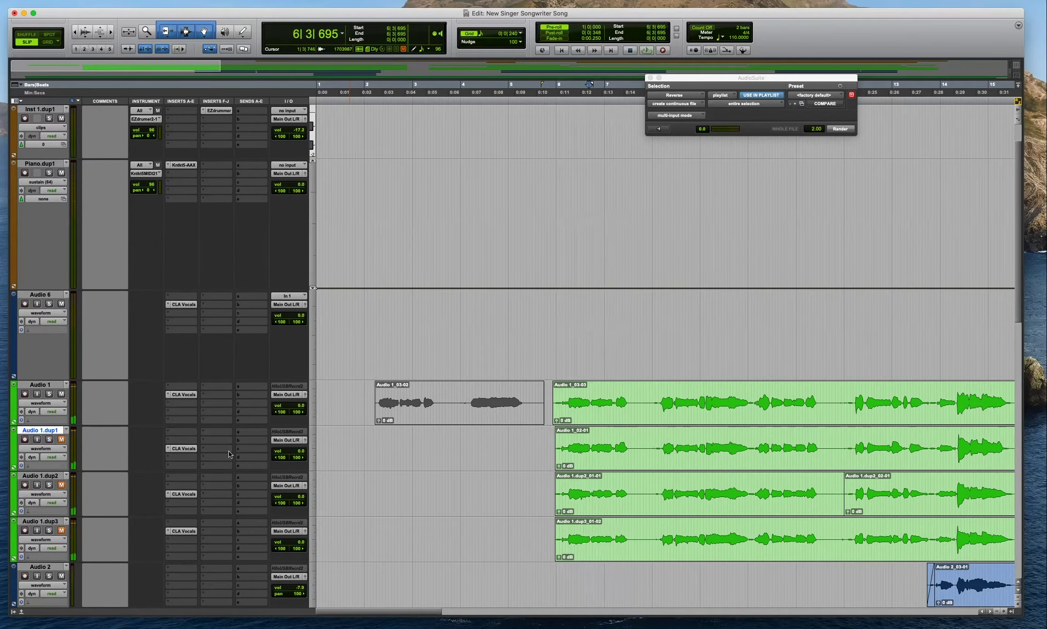
key(space)
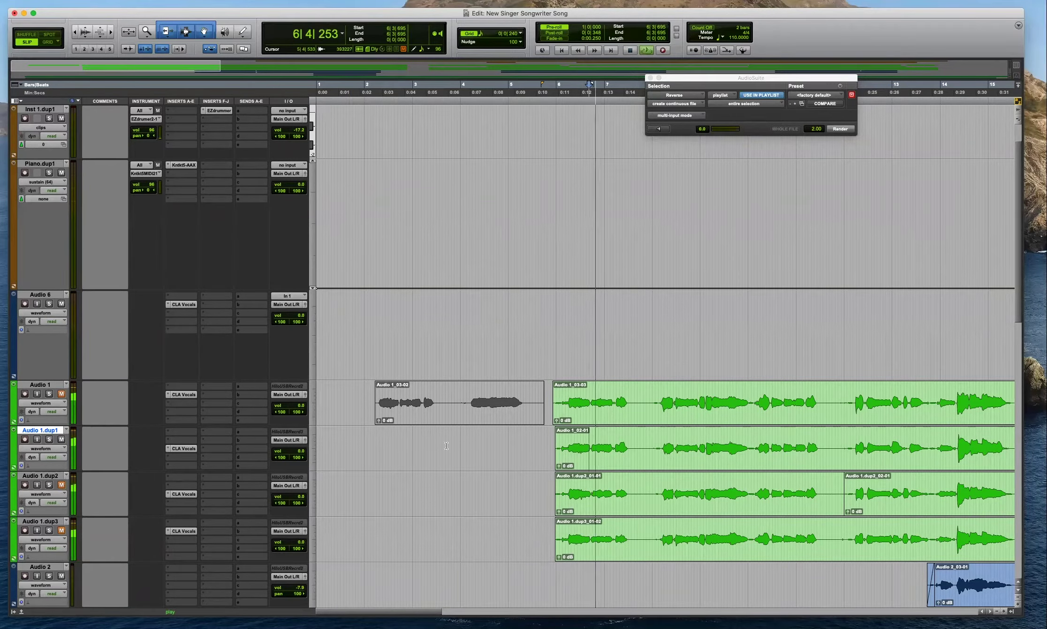
click(61, 438)
click(61, 484)
key(space)
scroll(634, 450, down, 2)
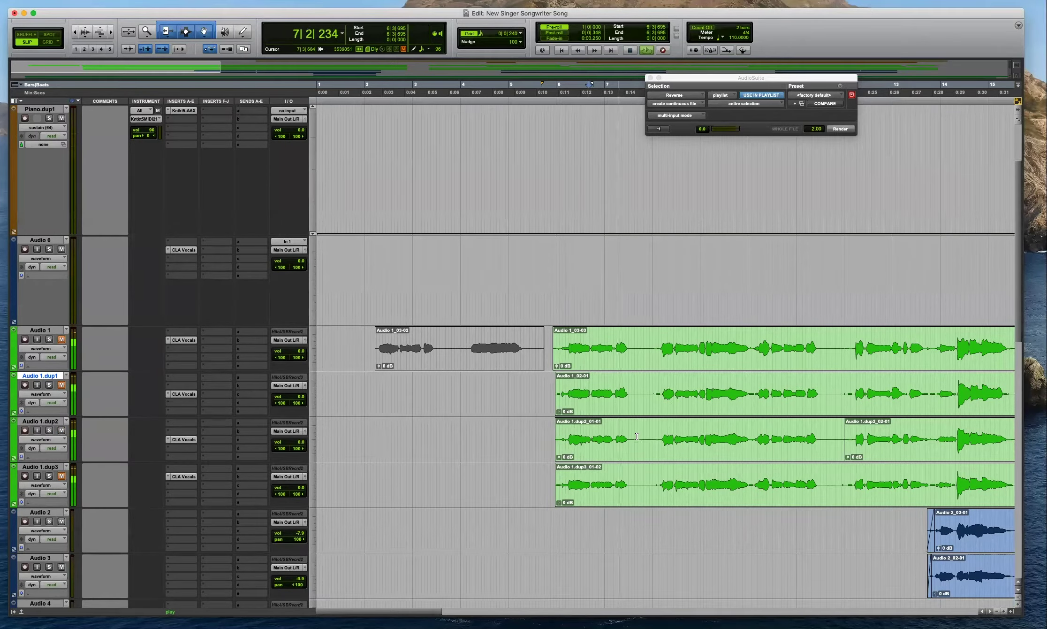
Audition the first phrase on Audio 1.dup3 from about 5|4|195 with the other vocal takes muted.
click(638, 469)
scroll(164, 463, down, 4)
click(62, 345)
click(62, 299)
click(547, 347)
key(t)
key(space)
key(r)
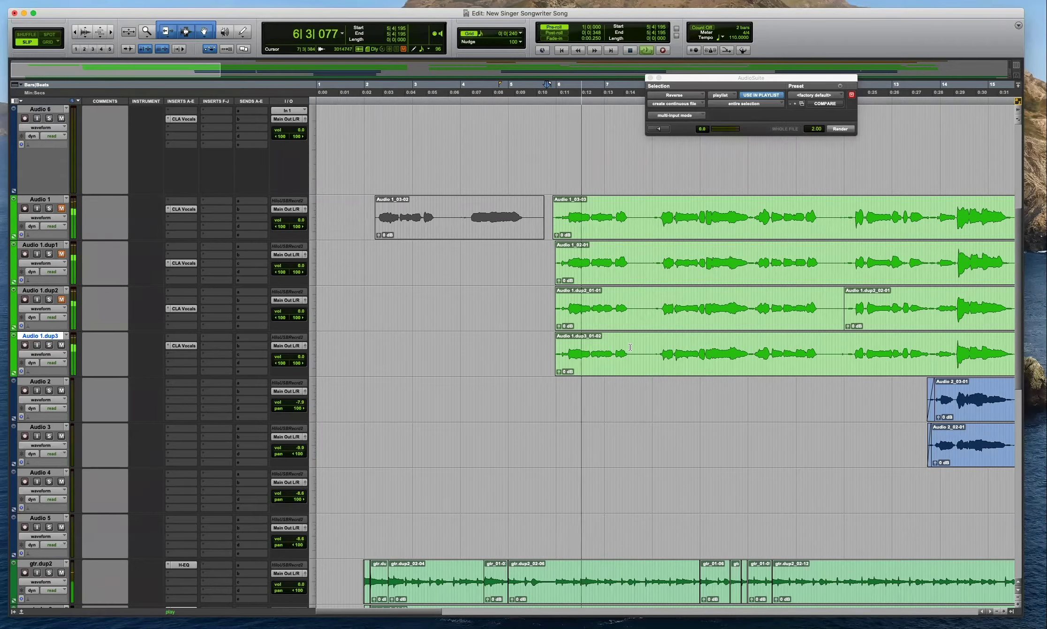
Play Audio 1's first phrase with the other vocal takes muted, and split its clip after the phrase at 7|3|497.
key(space)
click(578, 221)
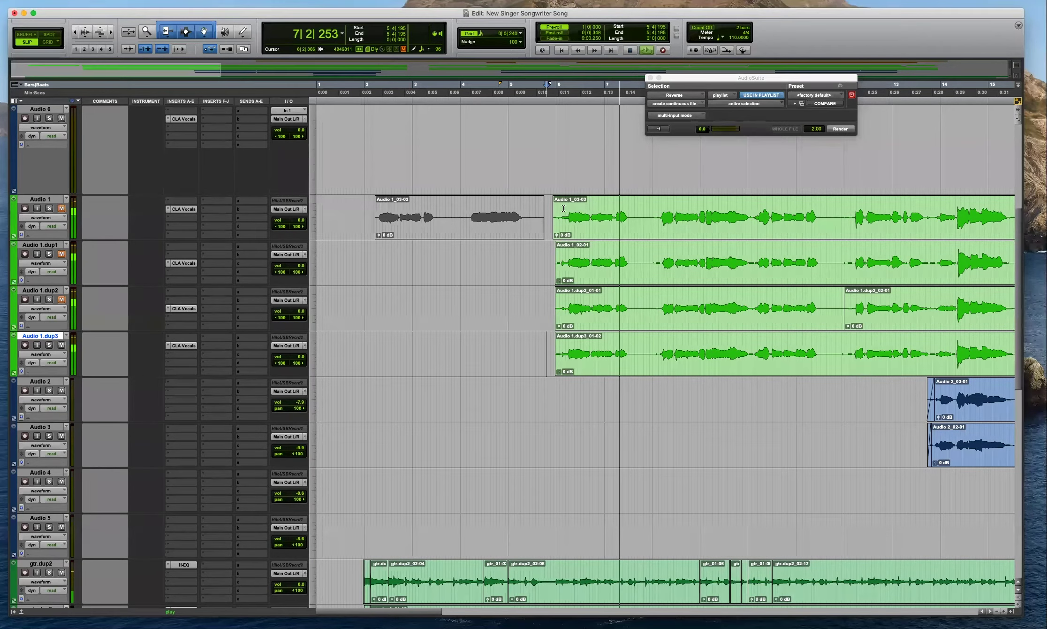
click(61, 345)
key(space)
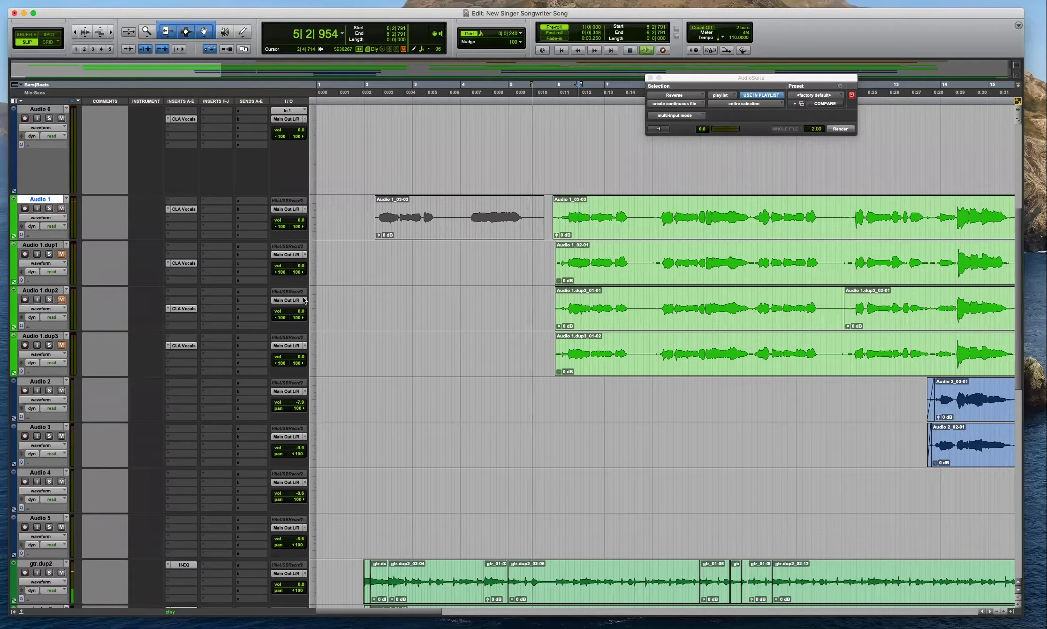
click(636, 208)
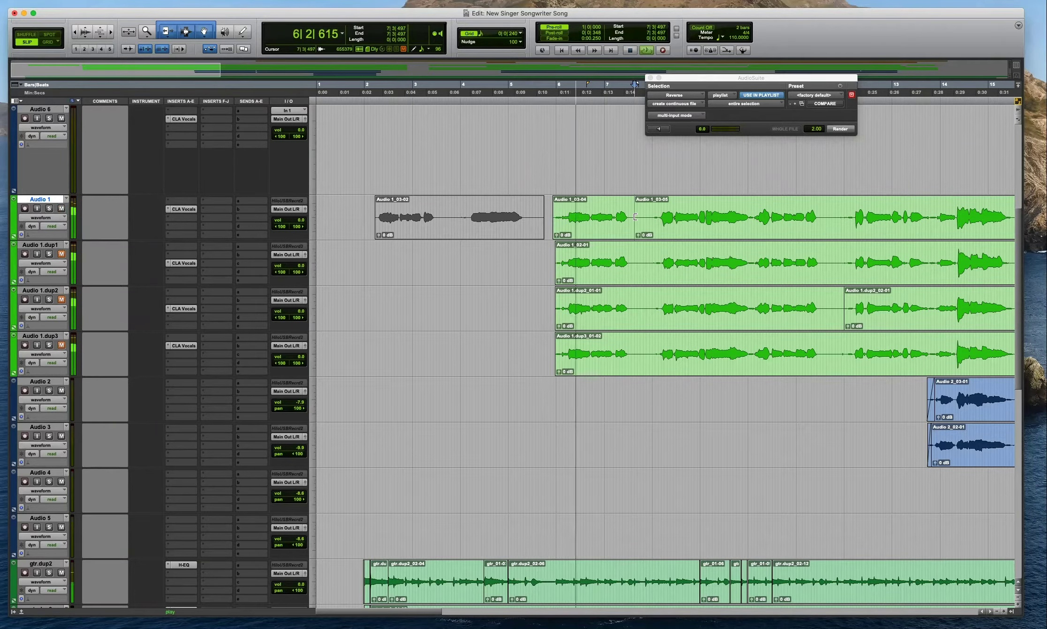
key(b)
scroll(639, 235, up, 1)
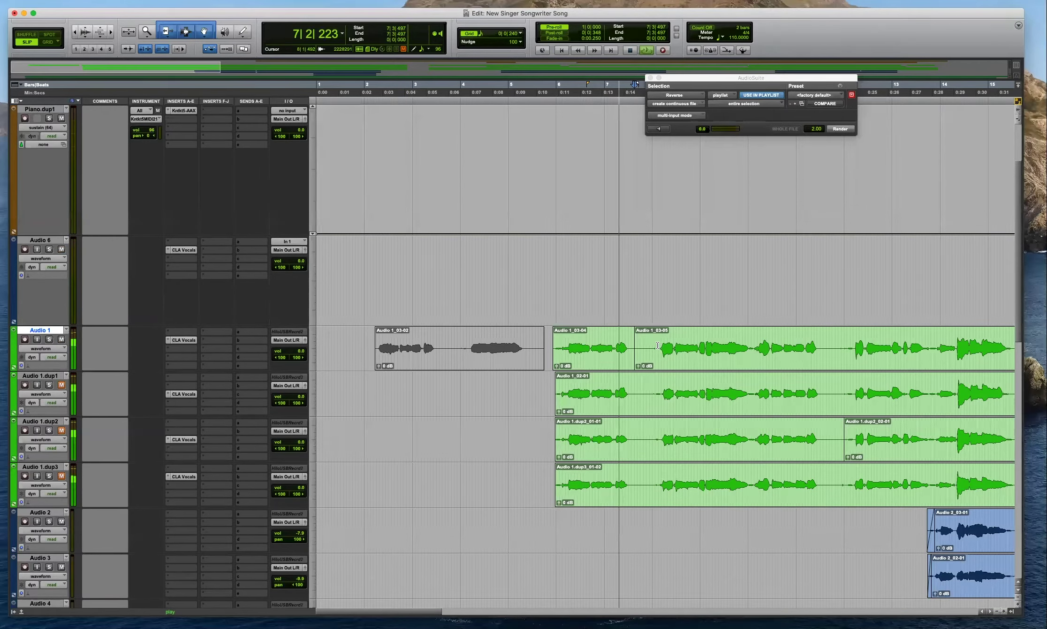
Move Audio 1's first phrase clip onto Audio 6 at the same timeline position and switch editing to Grid mode.
drag(589, 349, 590, 305)
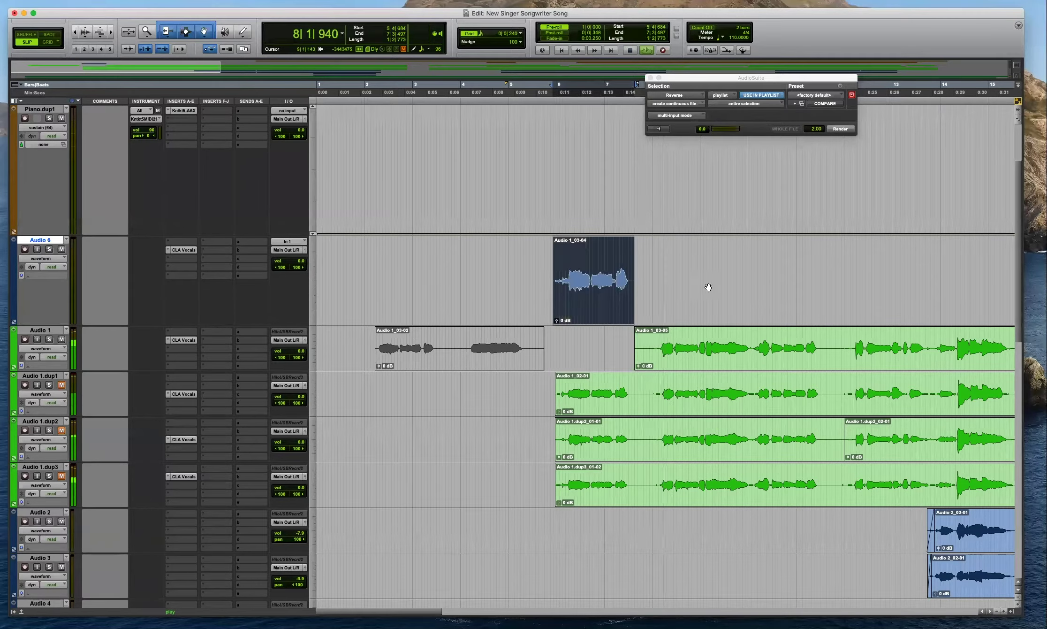
key(F4)
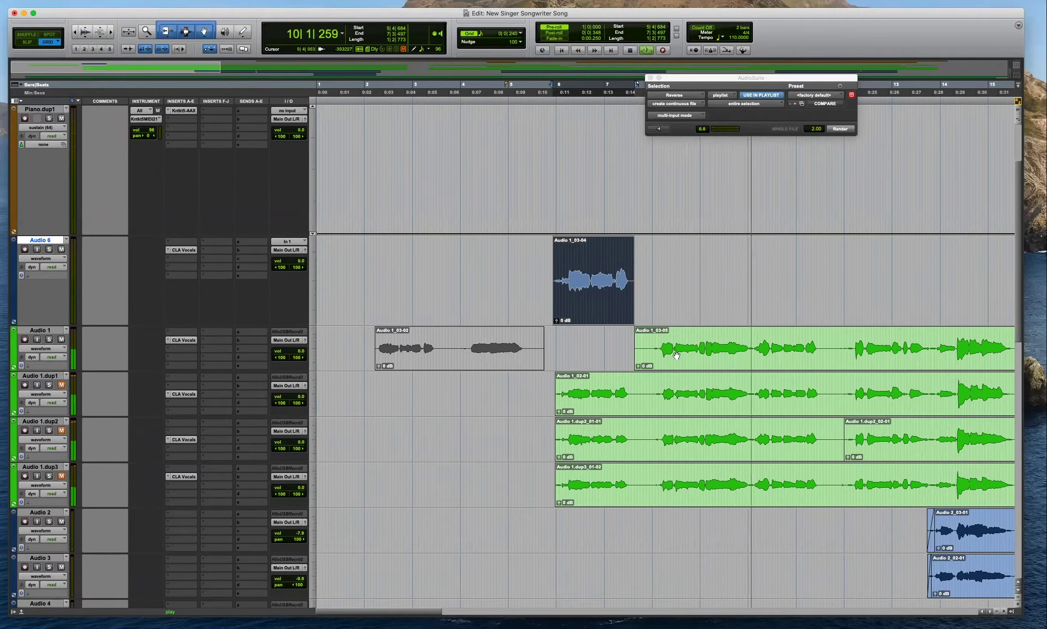
Audition the second phrase on Audio 1.dup1 from 7|4|720 and on Audio 1.dup2, muting the other vocal takes.
click(708, 386)
key(space)
click(61, 384)
click(61, 339)
click(649, 385)
key(space)
key(space)
click(61, 430)
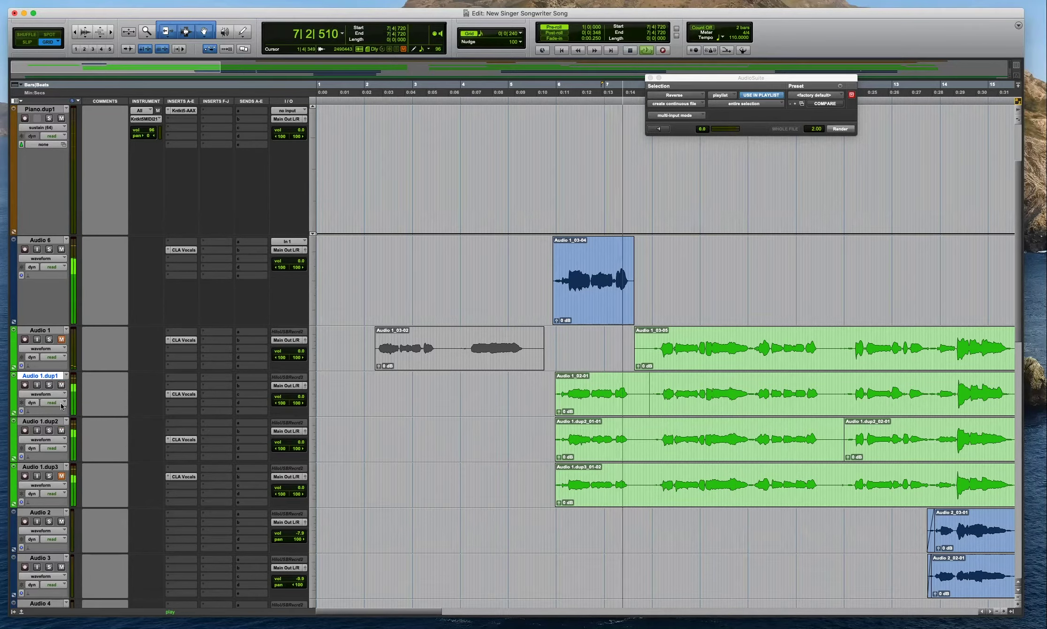
click(62, 385)
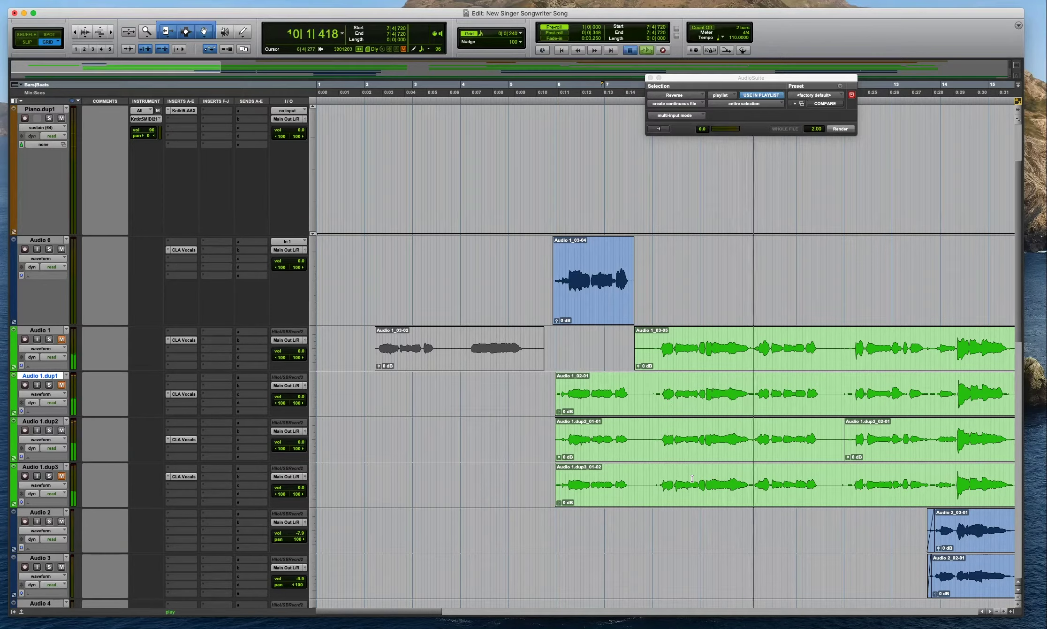
Compare the second phrase on Audio 1.dup3 from 8|4|240 with Audio 1.dup2 from 8|1|240, soloing each take by muting the others.
click(691, 483)
click(61, 475)
click(61, 430)
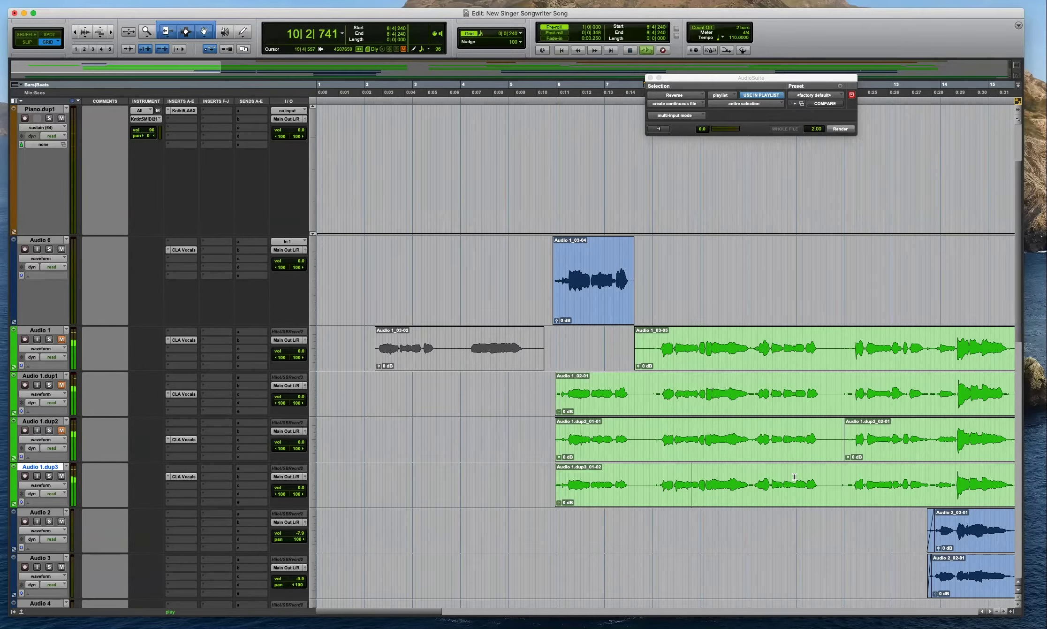
key(space)
click(655, 433)
key(space)
click(61, 430)
click(62, 476)
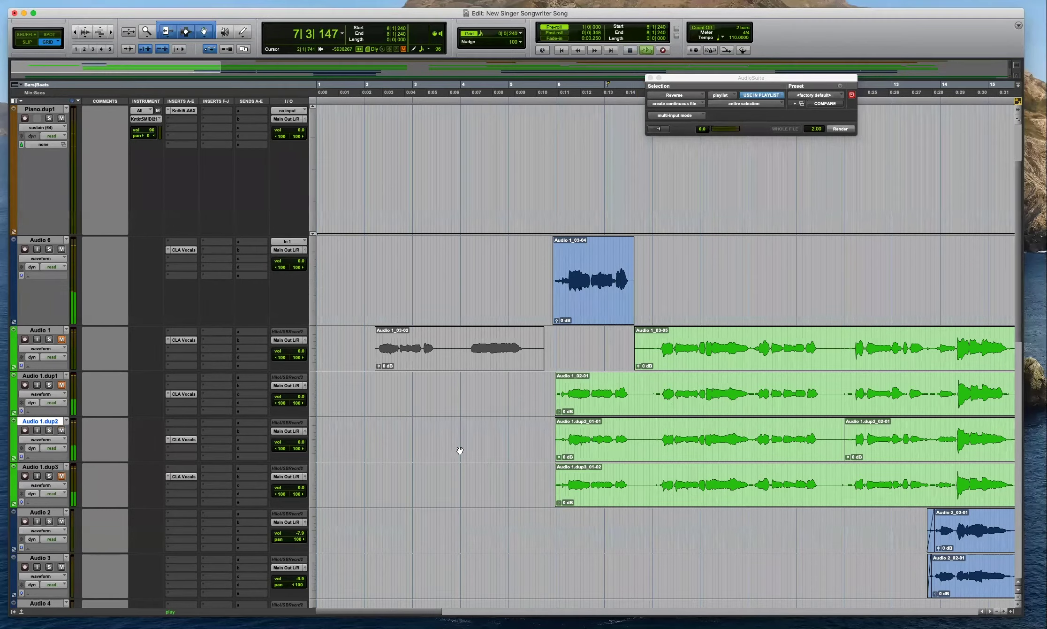
Separate Audio 1.dup2 at 8|1|000, 11|3|240 and 10|1|000, and move the clip between 8|1|000 and 10|1|000 onto Audio 6.
drag(651, 433, 823, 438)
key(super+e)
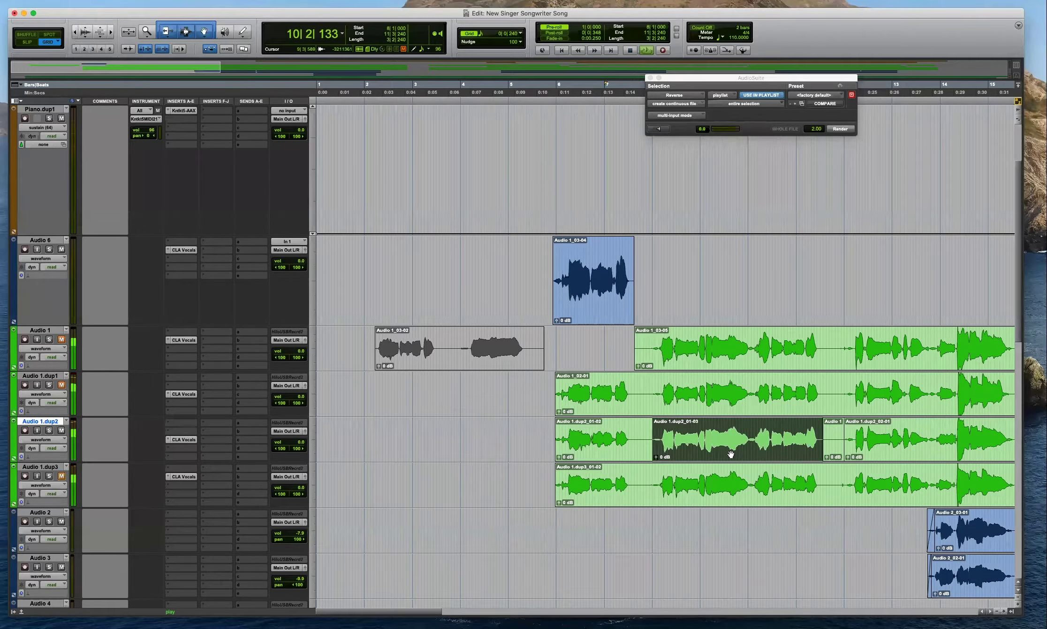
key(space)
click(749, 432)
key(super+e)
drag(730, 449, 727, 274)
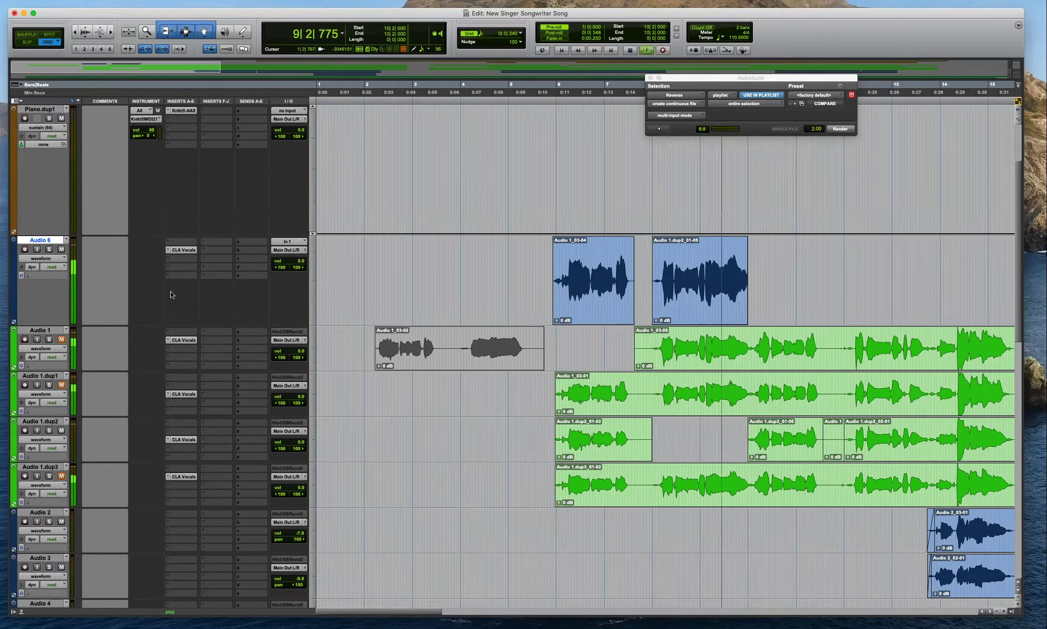
Separate Audio 1.dup3's phrase from 10|1|000 to about 11|3|240 and move it onto Audio 6.
click(62, 430)
key(t)
key(t)
click(612, 470)
key(space)
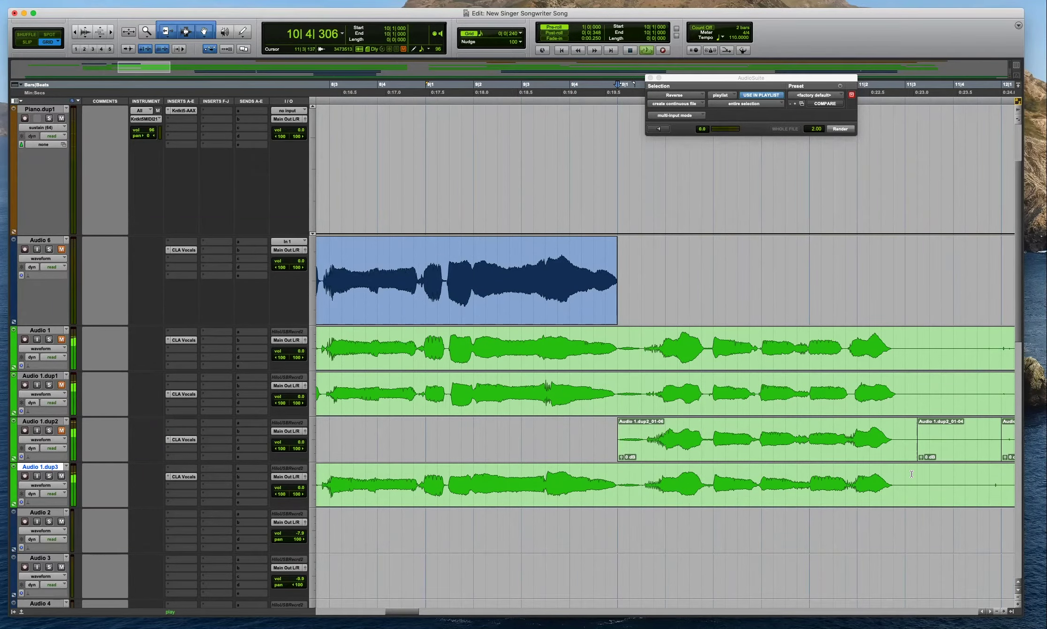
key(r)
drag(790, 480, 718, 307)
key(super+e)
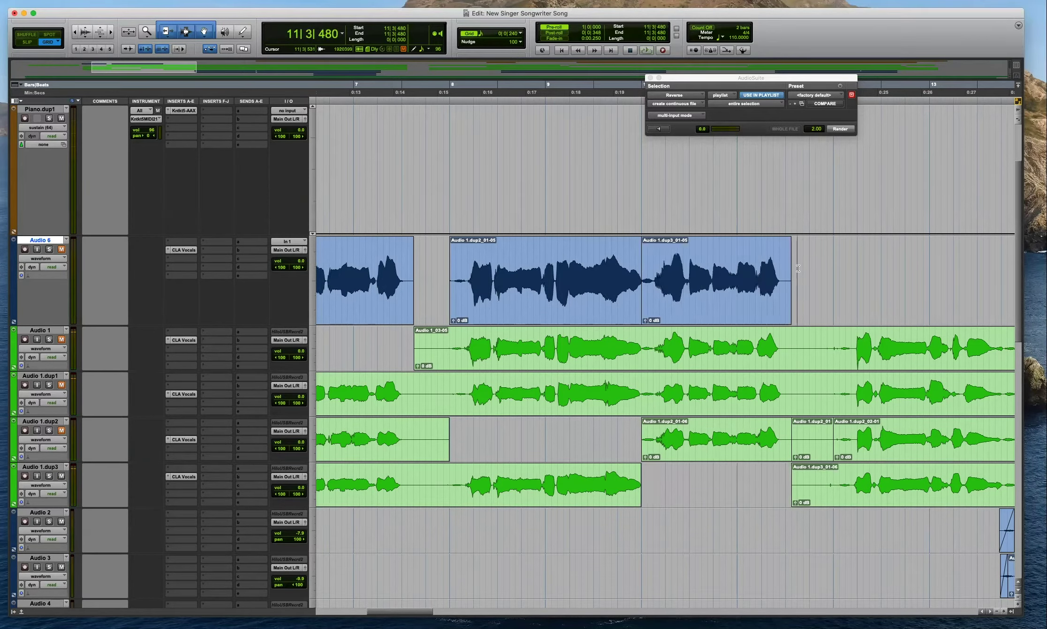
Play the takes from 11|3|480 and from 12|1|480 on Audio 1, with Audio 1.dup3 muted.
key(space)
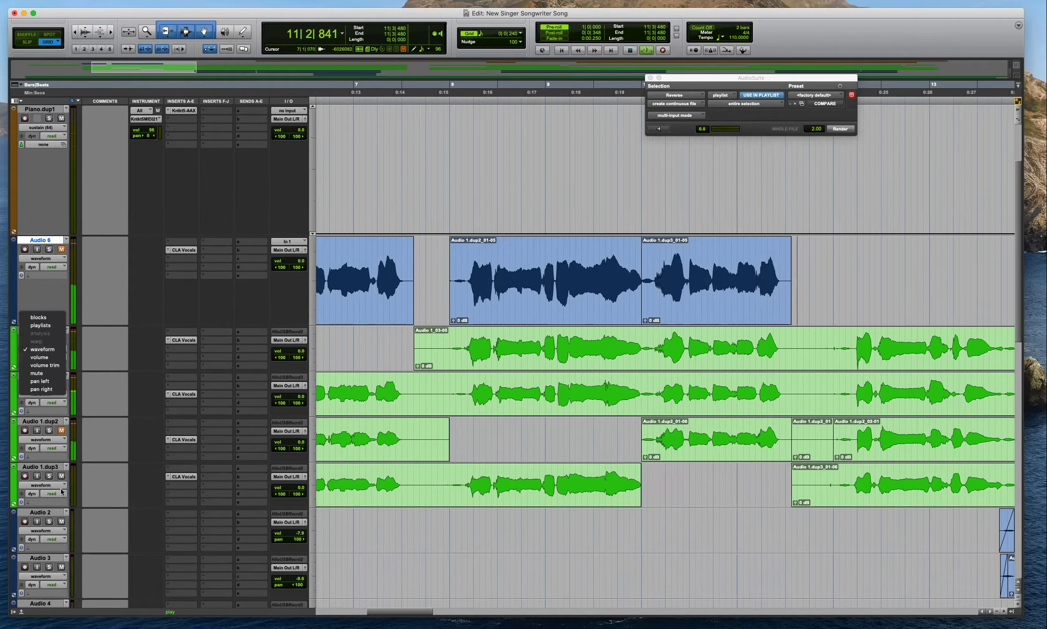
click(62, 476)
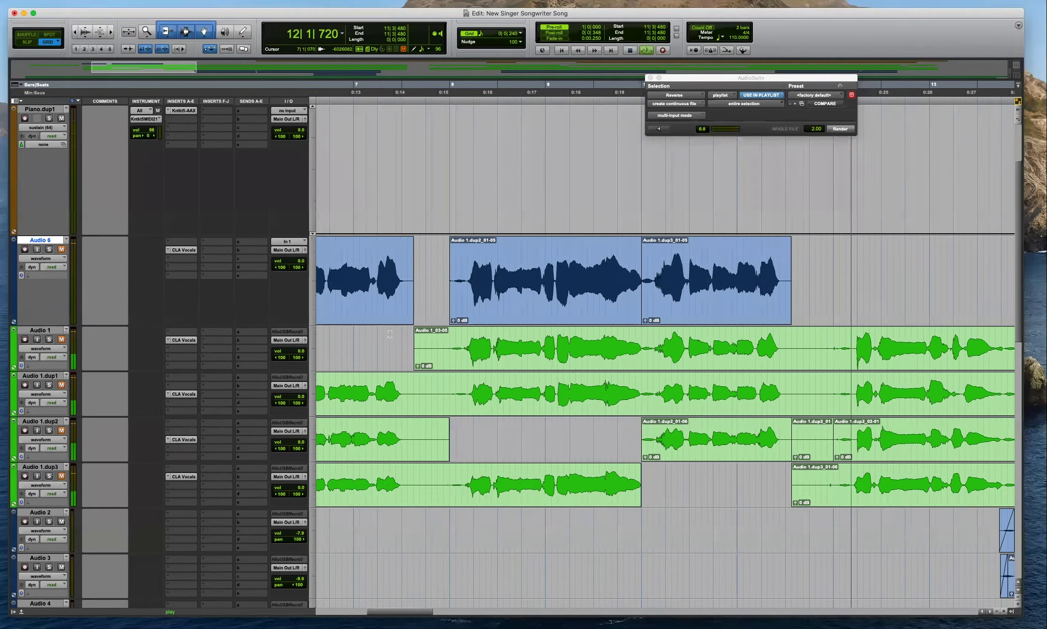
key(space)
click(845, 342)
key(t)
key(space)
key(space)
Enlarge the waveform display and split Audio 1's clip at 12|1|240, before the third phrase.
key(super+alt+])
key(super+alt+bracketright)
key(super+alt+bracketright)
key(super+alt+bracketright)
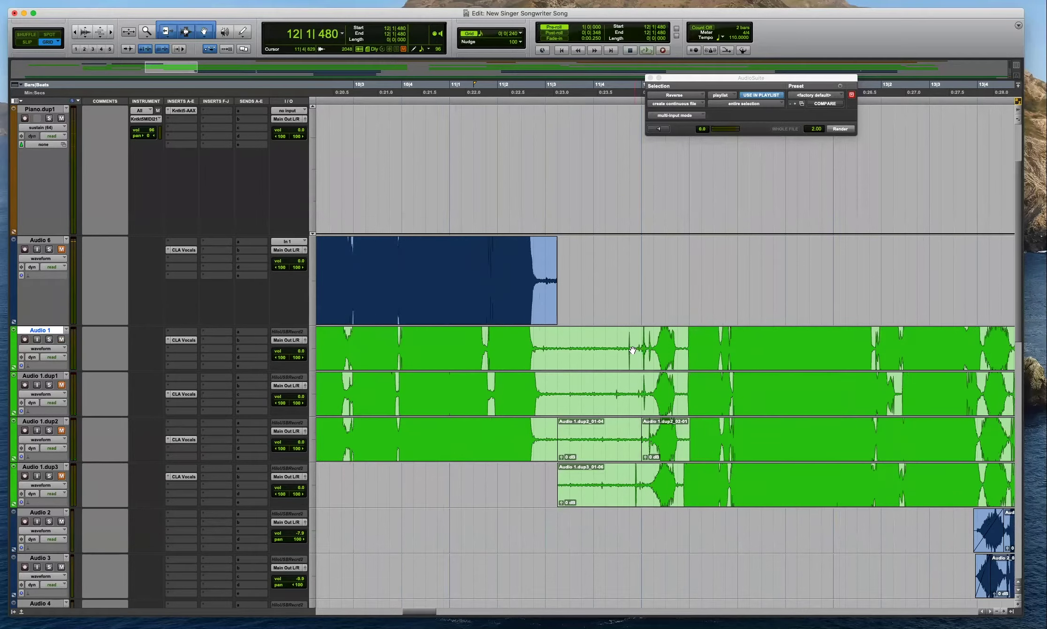
key(super+alt+bracketleft)
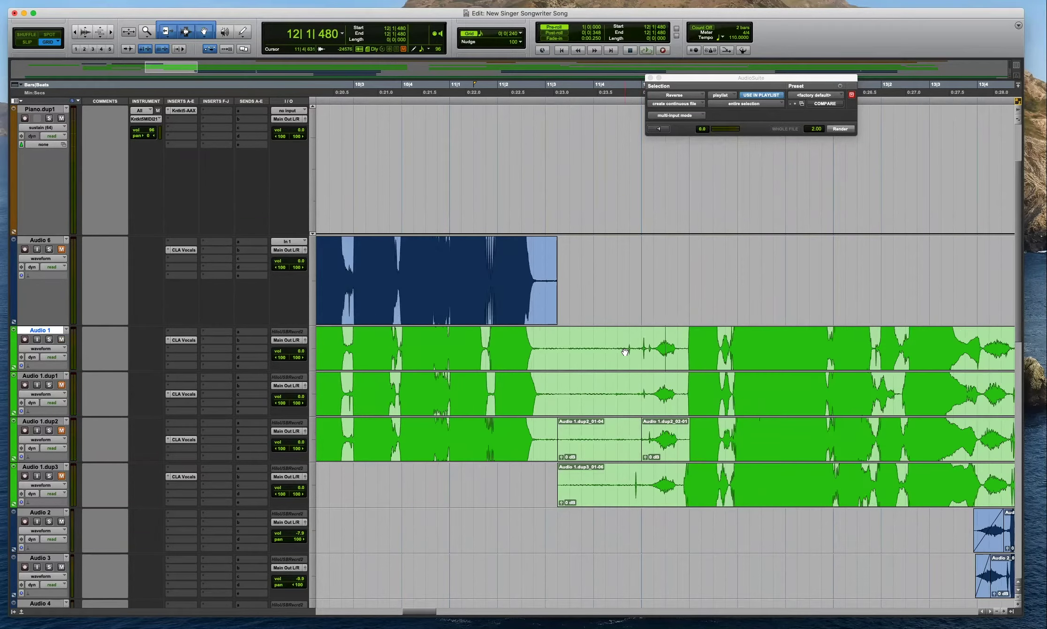
click(654, 343)
key(b)
key(r)
Play the start of the third phrase from 12|1|240.
click(656, 264)
key(space)
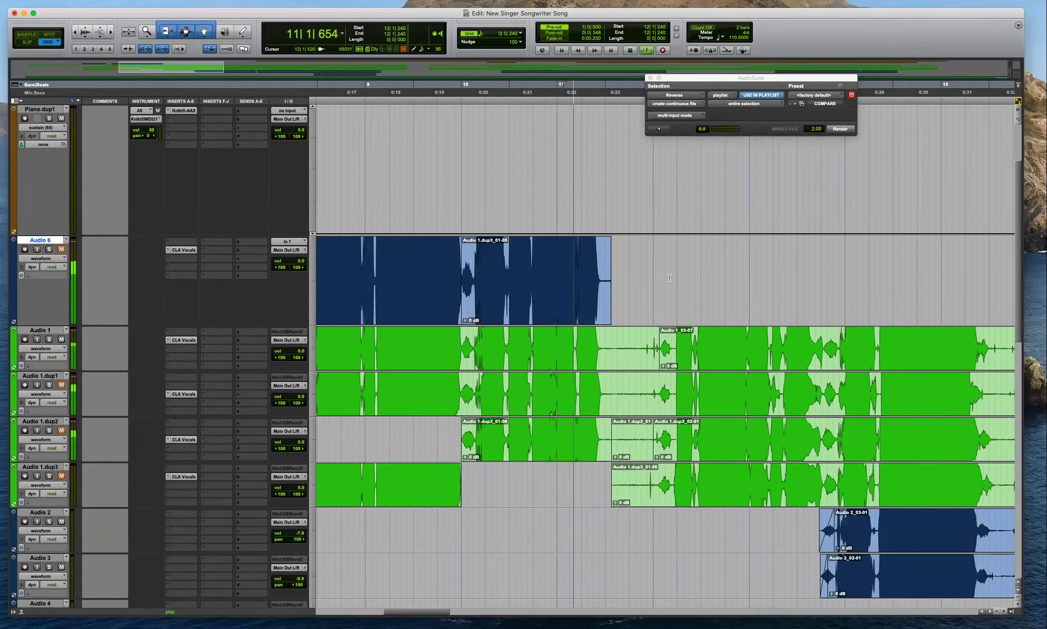
key(t)
key(t)
key(space)
key(r)
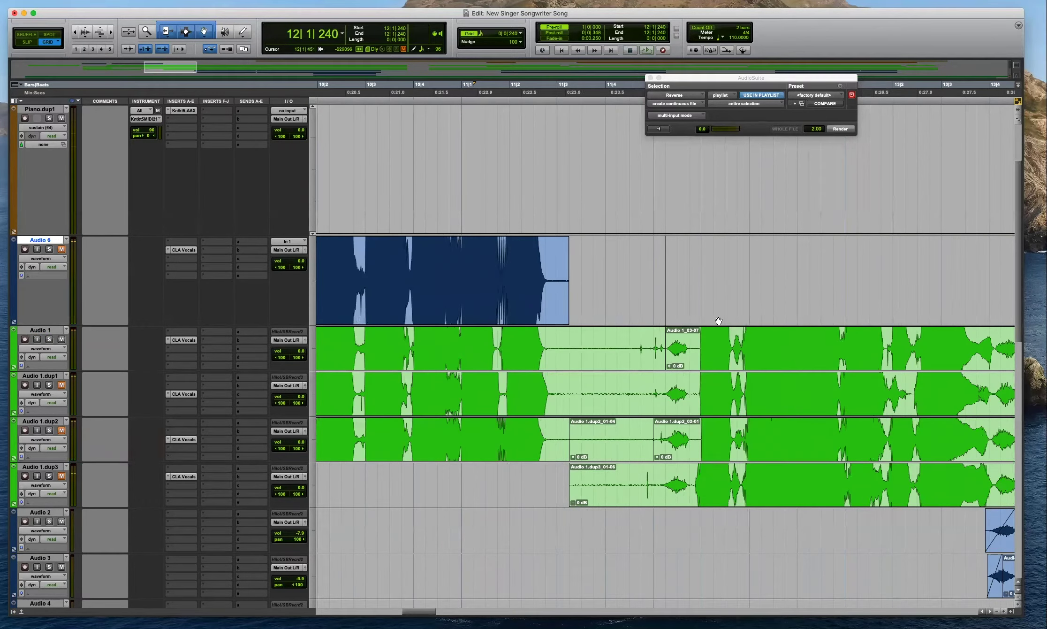
Play the third phrase from 12|3|000 and remove Audio 1's quiet stretch between 11|4|000 and 12|1|240.
click(743, 250)
key(space)
key(r)
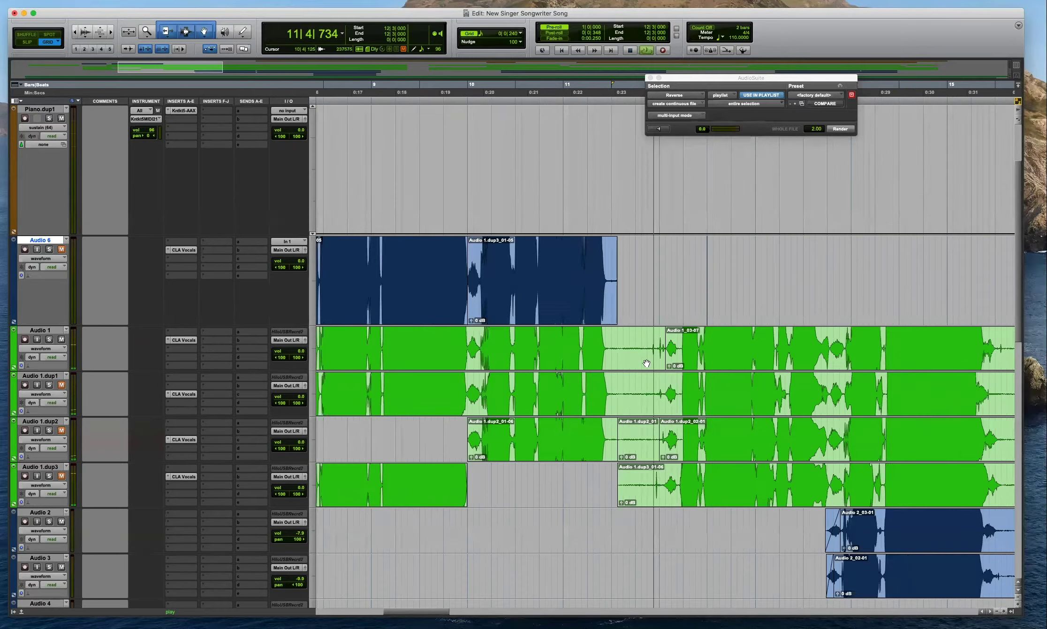
key(r)
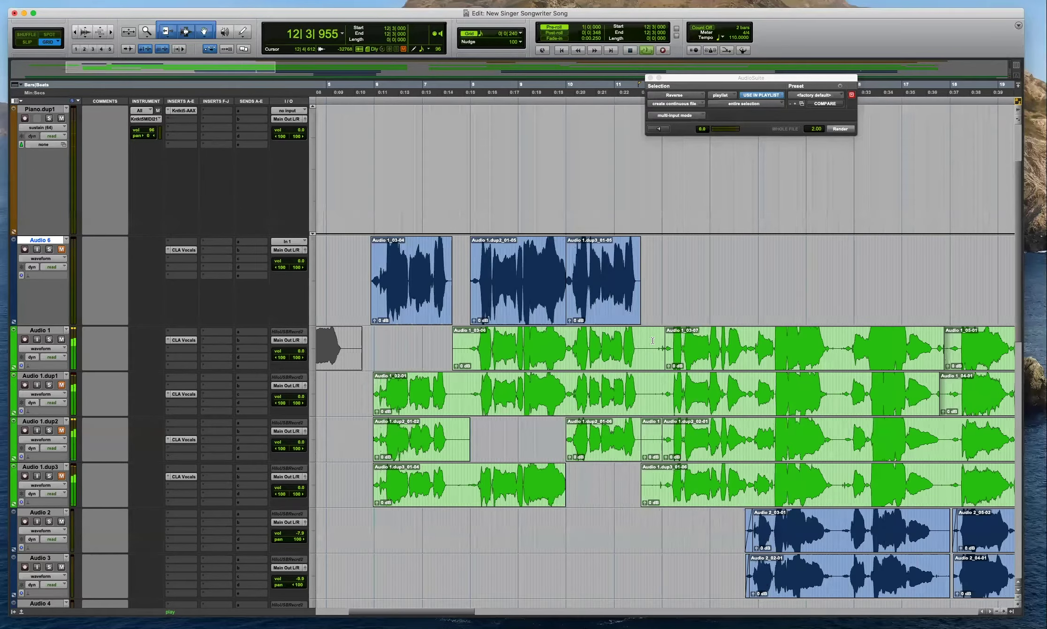
key(space)
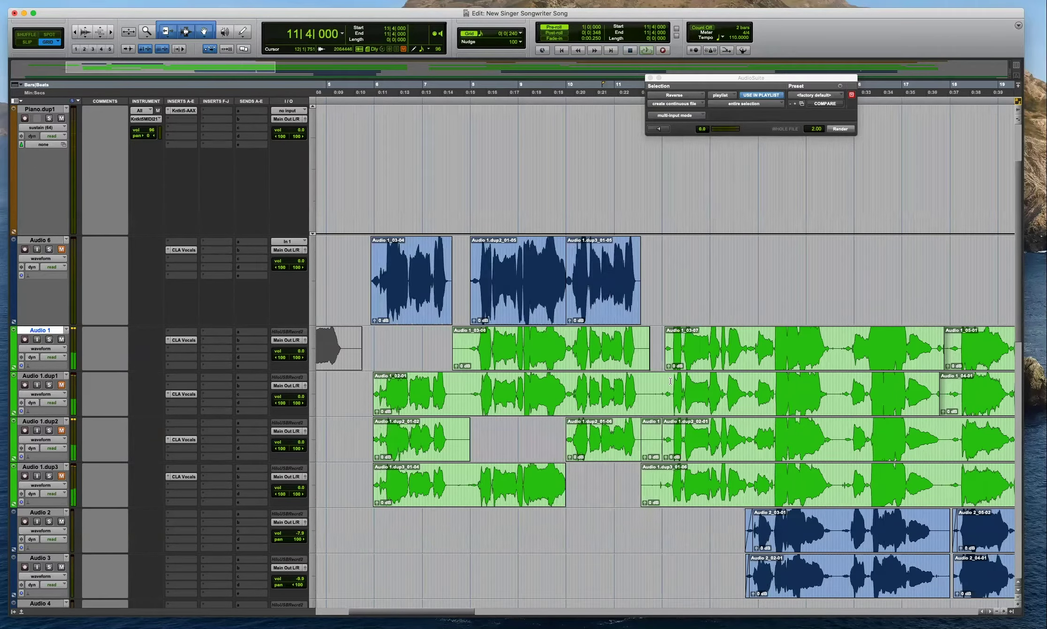
Audition the third phrase on Audio 1.dup1 from 12|1|480 and again from 12|1|000.
click(668, 389)
key(space)
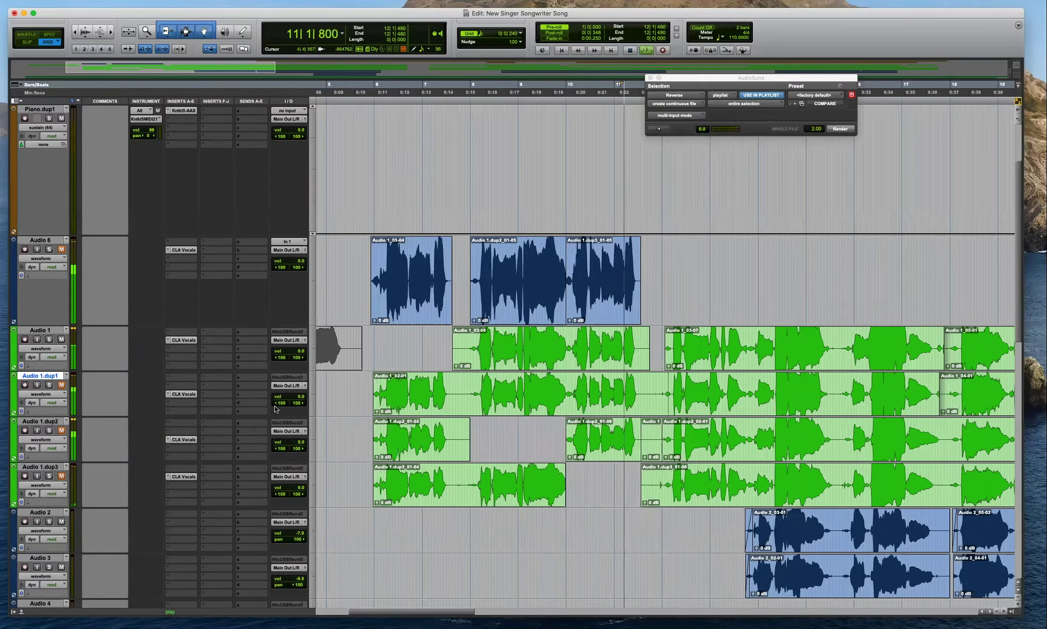
key(t)
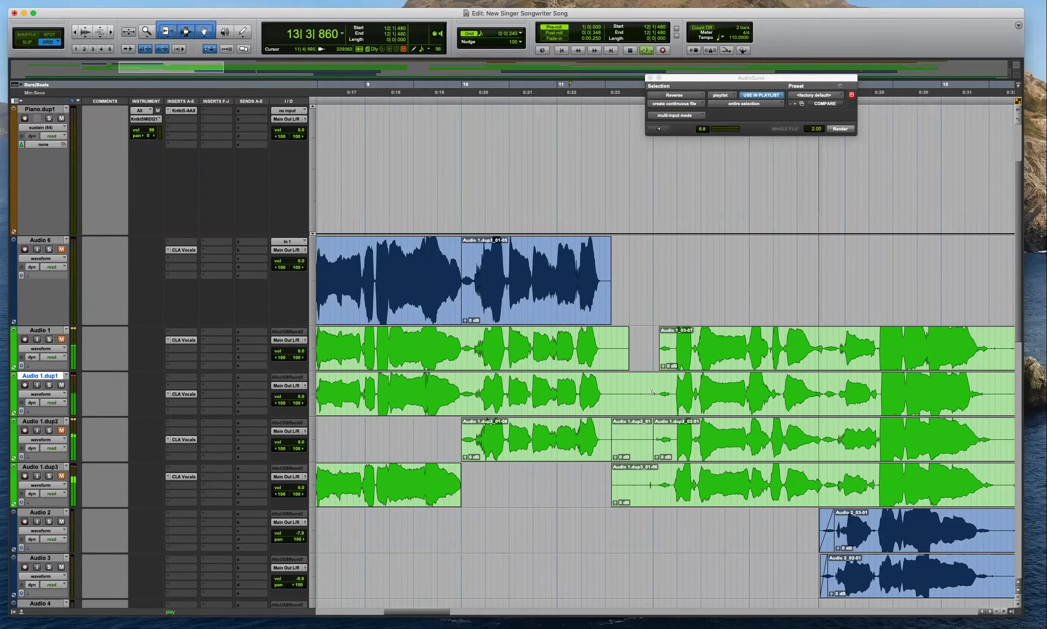
key(space)
click(653, 388)
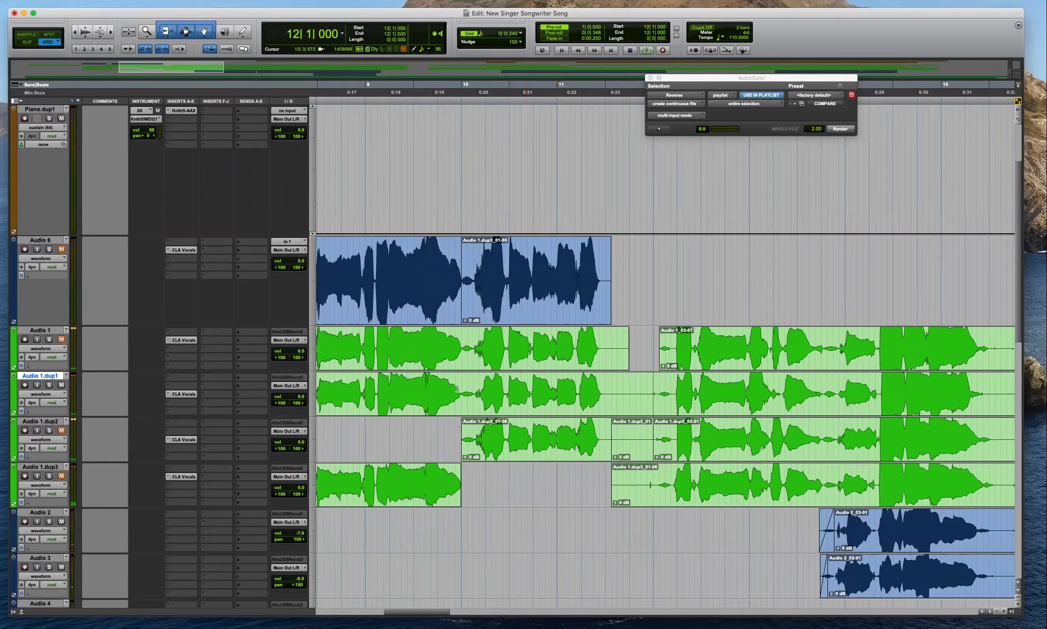
key(space)
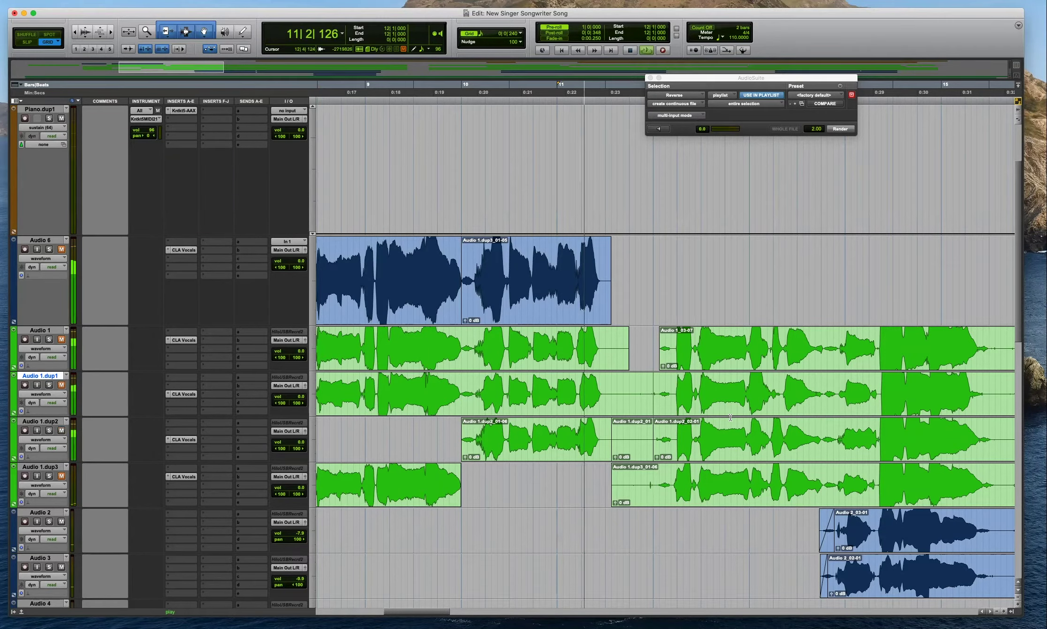
Audition the third phrase on Audio 1.dup2 from 12|1|720.
click(686, 430)
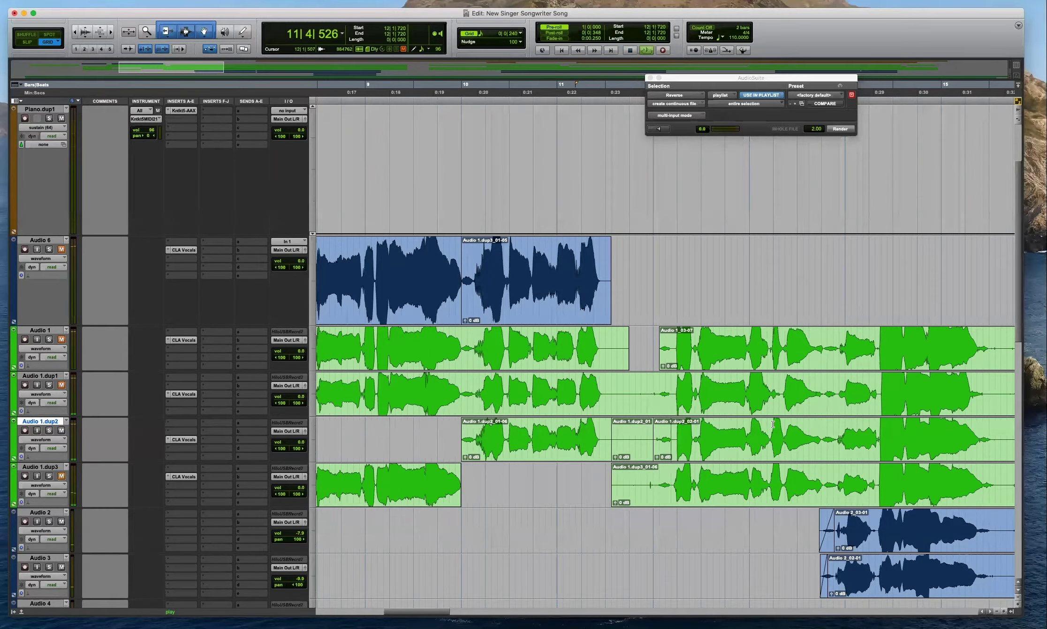
key(r)
key(r)
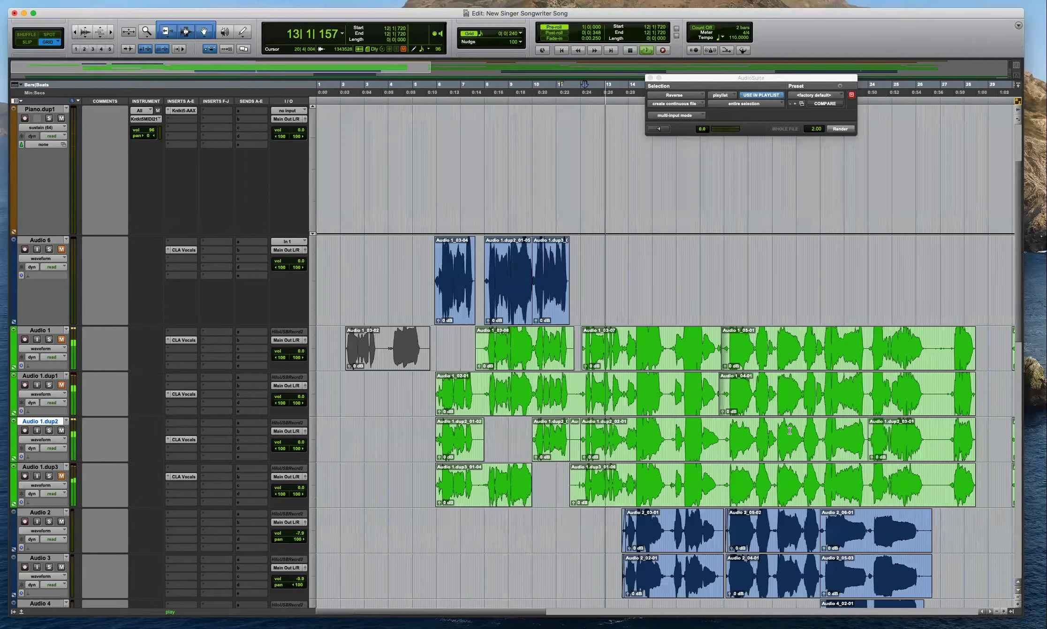
key(t)
key(t)
key(r)
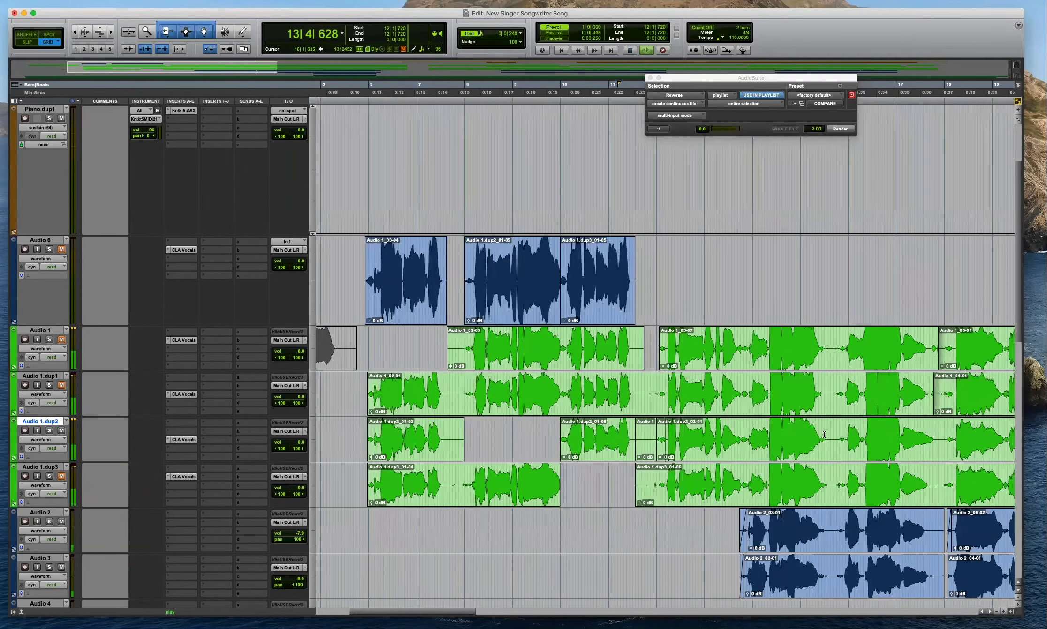
Split Audio 1.dup2's clip at 15|3|480 and move the part from 12|1|000 to 15|3|480 onto Audio 6.
click(830, 434)
key(b)
click(769, 452)
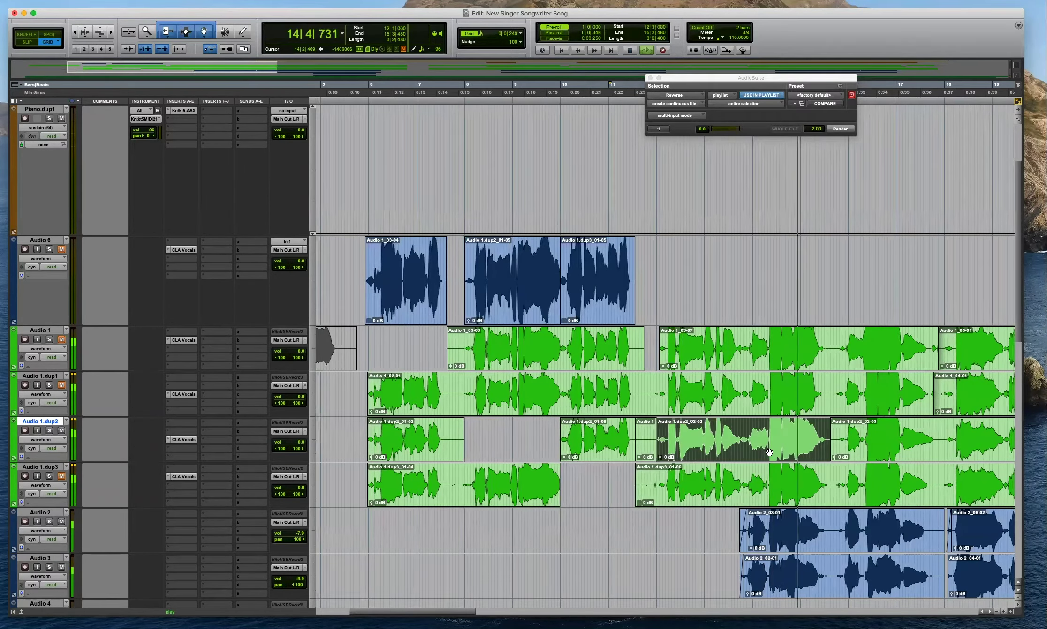
drag(766, 347, 787, 285)
click(855, 264)
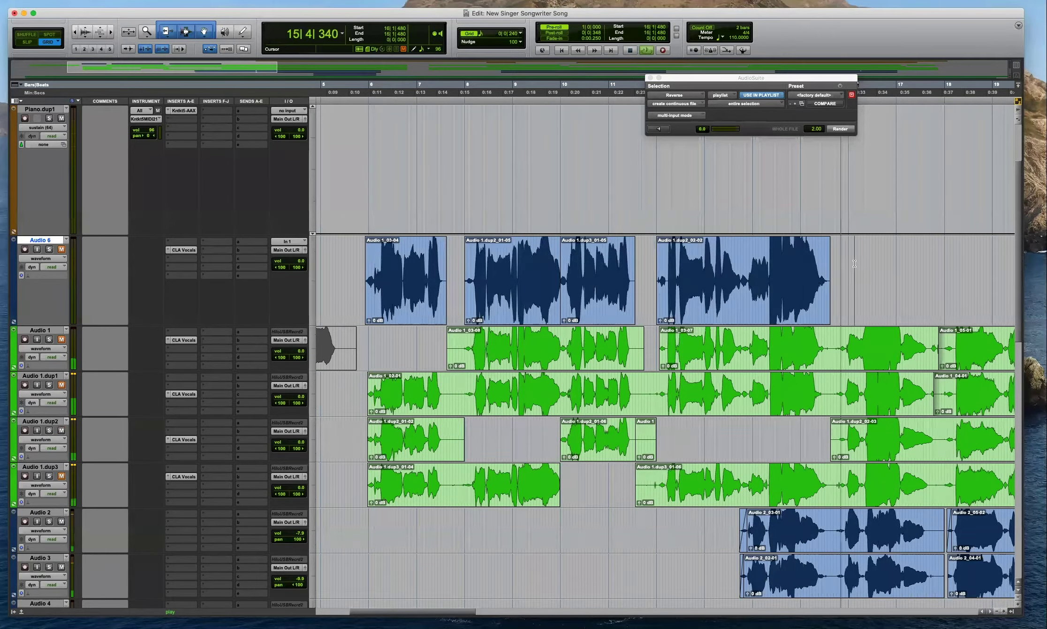
Mute the backing tracks Audio 2, Audio 3, Audio 4 and Audio 5.
key(t)
scroll(632, 444, down, 5)
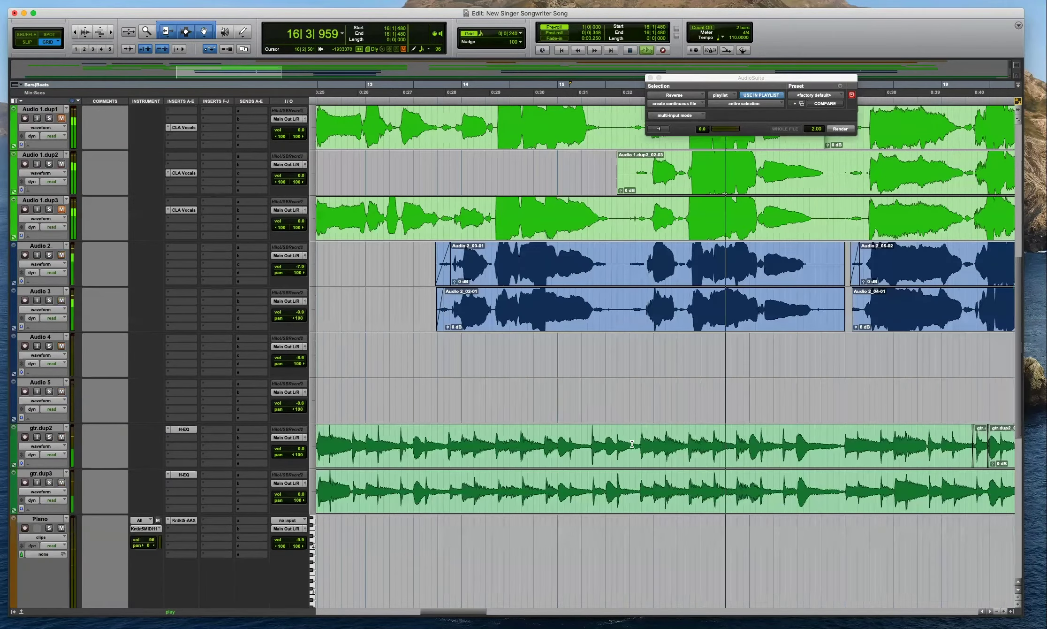
key(super+bracketleft)
key(super+bracketleft)
key(super+bracketleft)
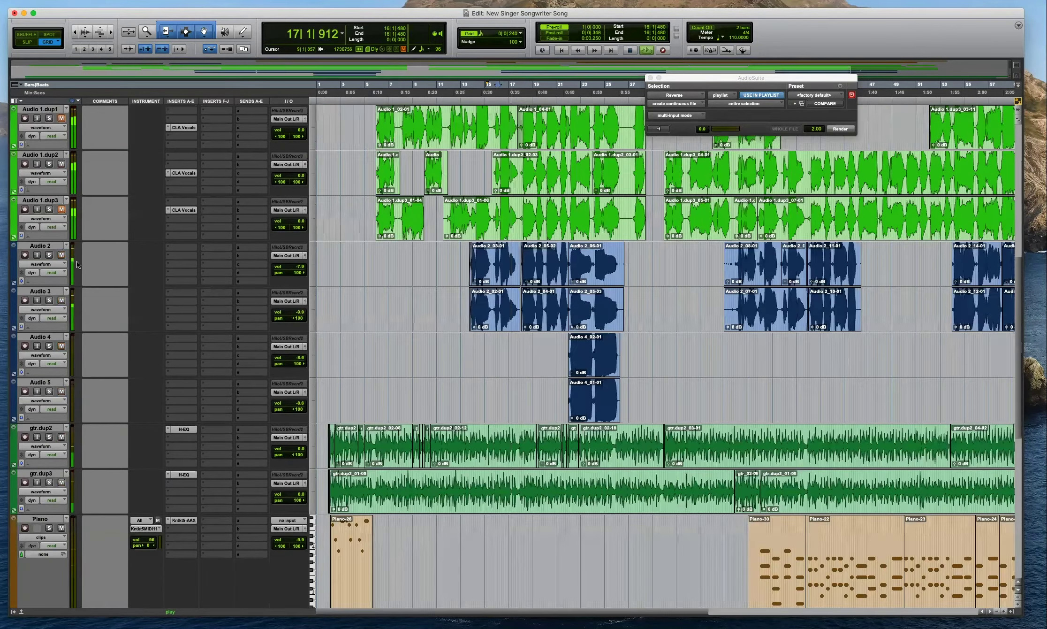
click(62, 302)
click(61, 391)
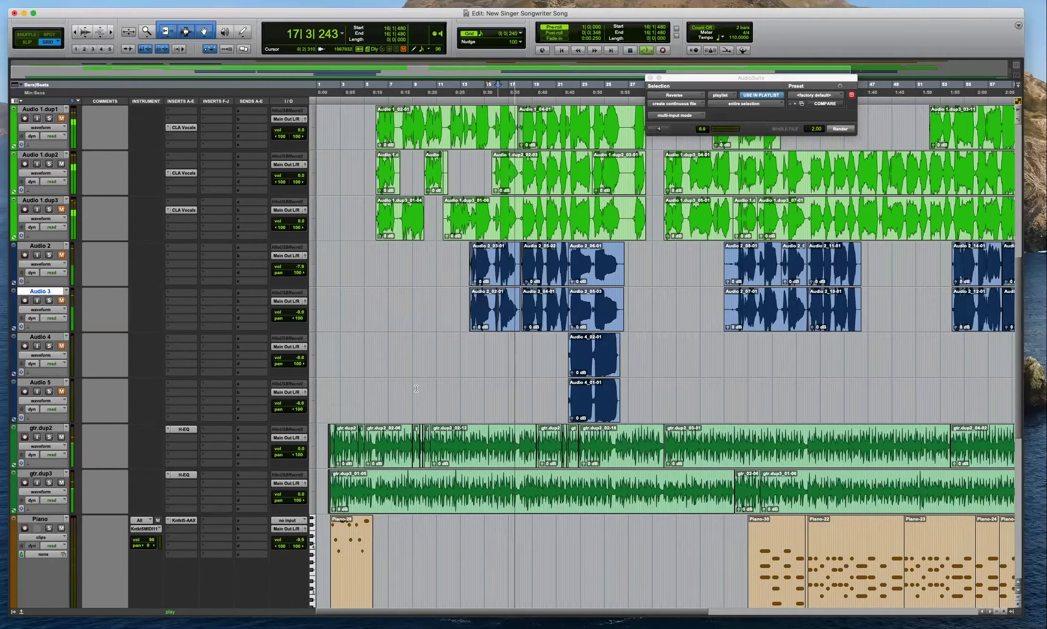
scroll(551, 399, up, 5)
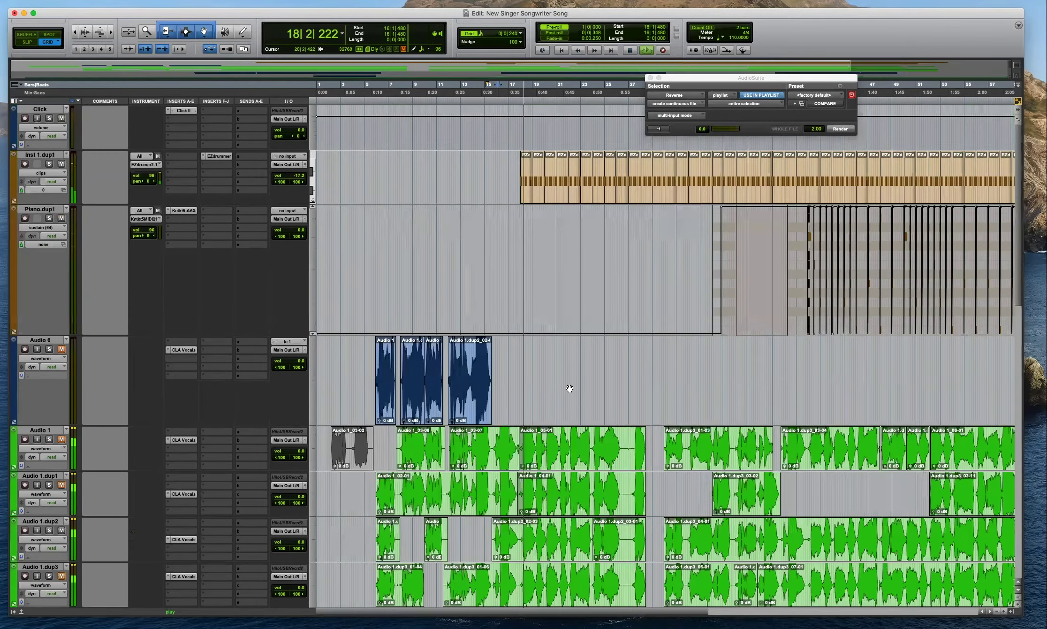
scroll(544, 319, down, 3)
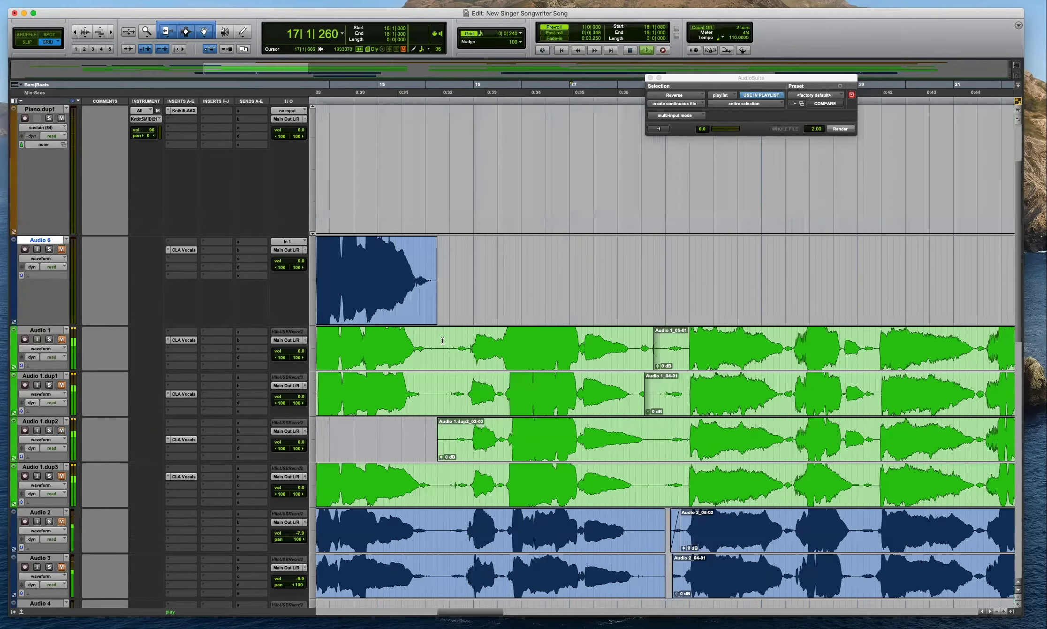
Split Audio 1.dup2's clip at 17|4|480, move the part from 15|3|480 onto Audio 6, and play from 18|1|240.
key(space)
key(space)
key(space)
click(653, 424)
key(b)
drag(574, 448, 576, 311)
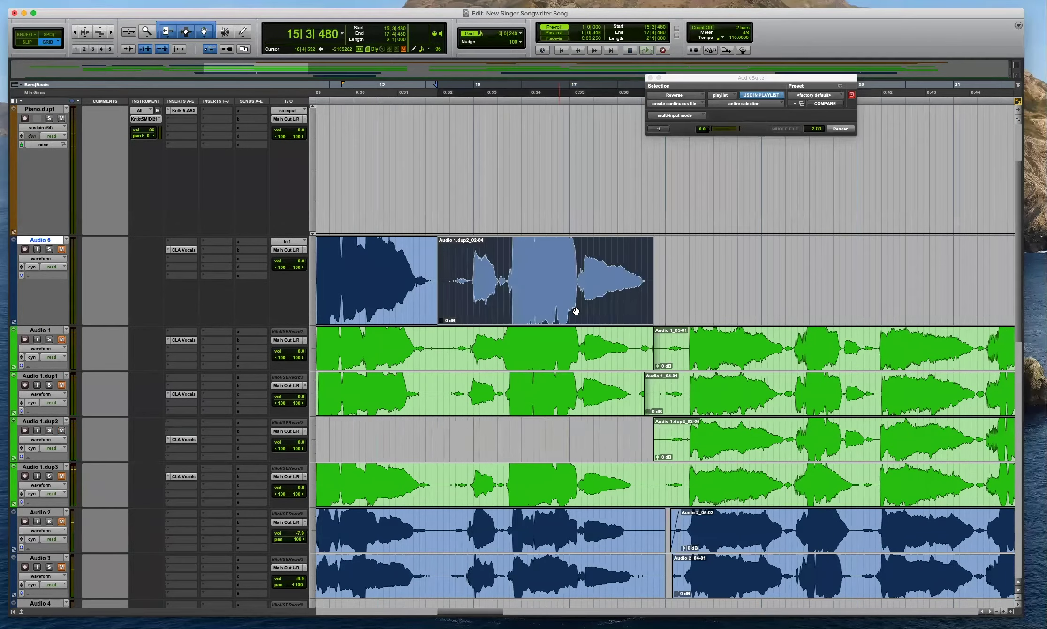
click(671, 260)
key(space)
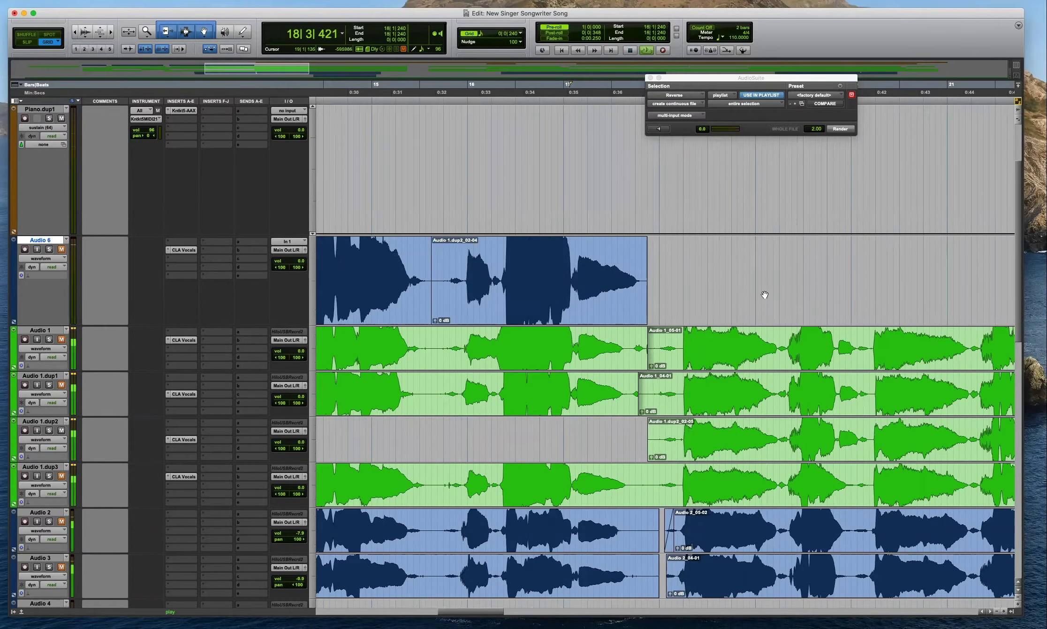
Audition the next vocal phrase from 18|1|720.
key(r)
key(t)
key(t)
key(space)
click(687, 256)
key(r)
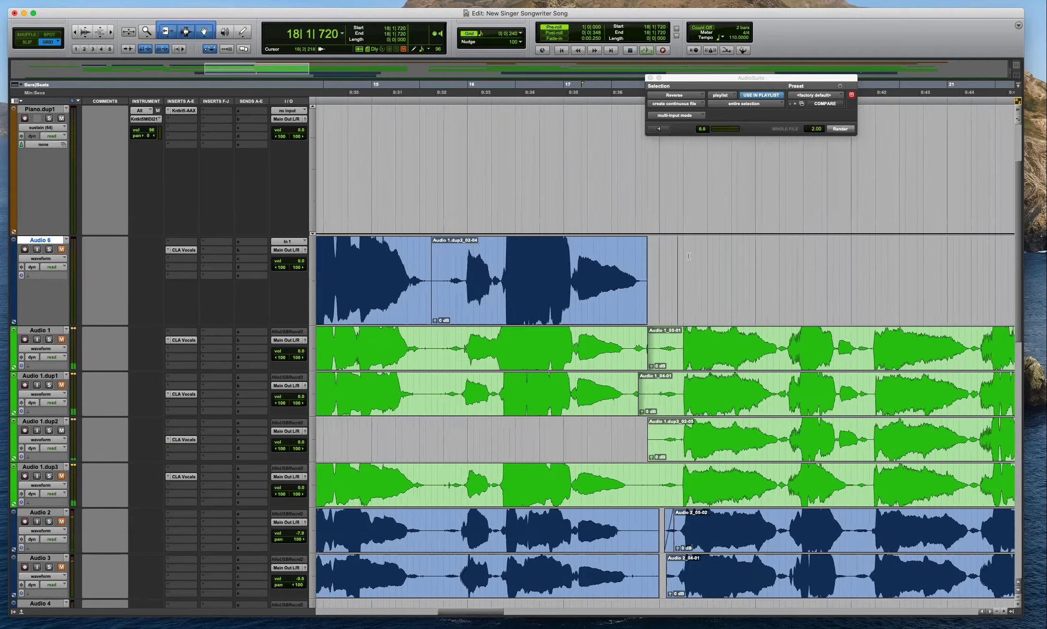
key(space)
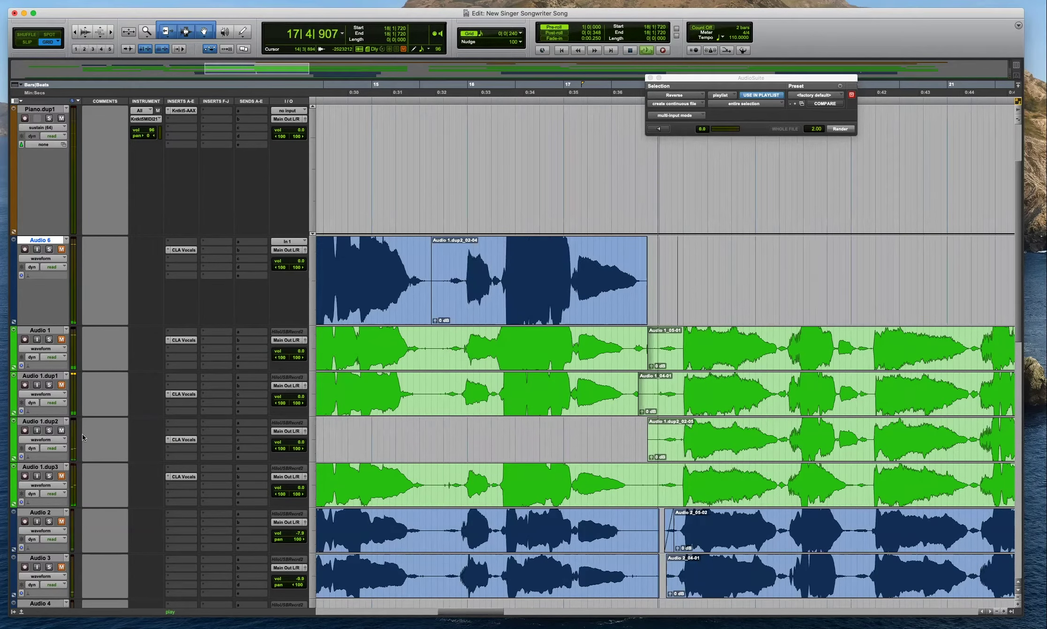
key(space)
key(space)
Trim the start of Audio 1's clip to 17|4|720 while the phrase plays.
key(t)
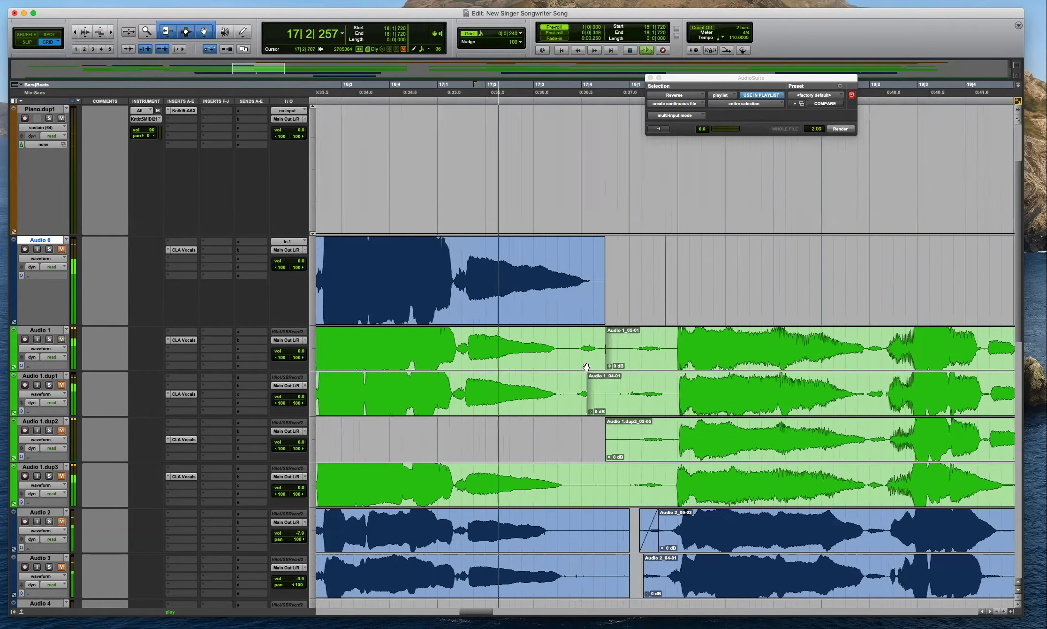
drag(608, 351, 619, 351)
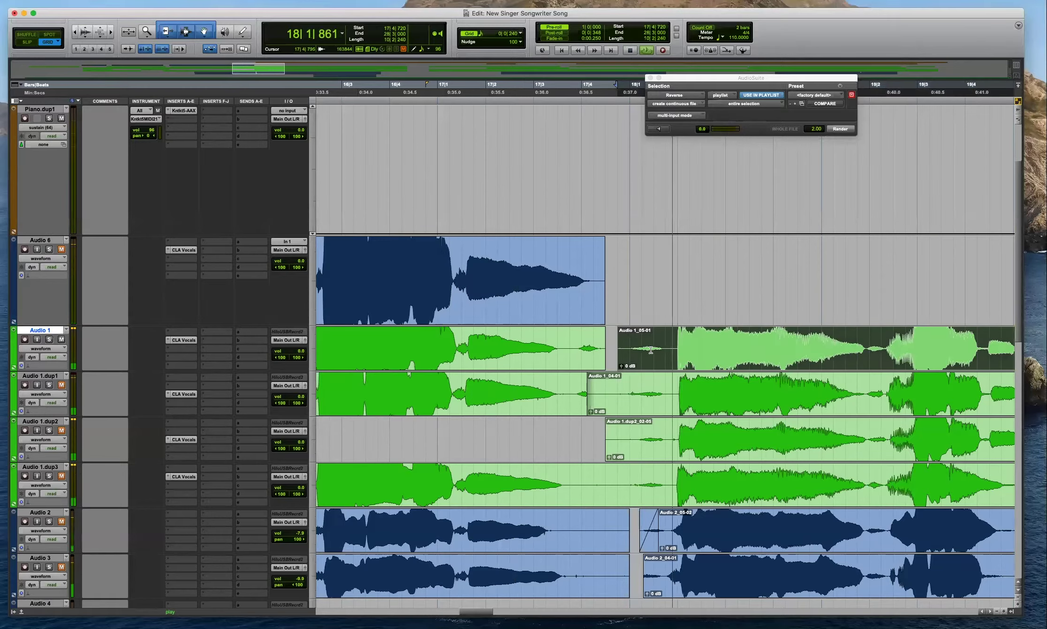
key(r)
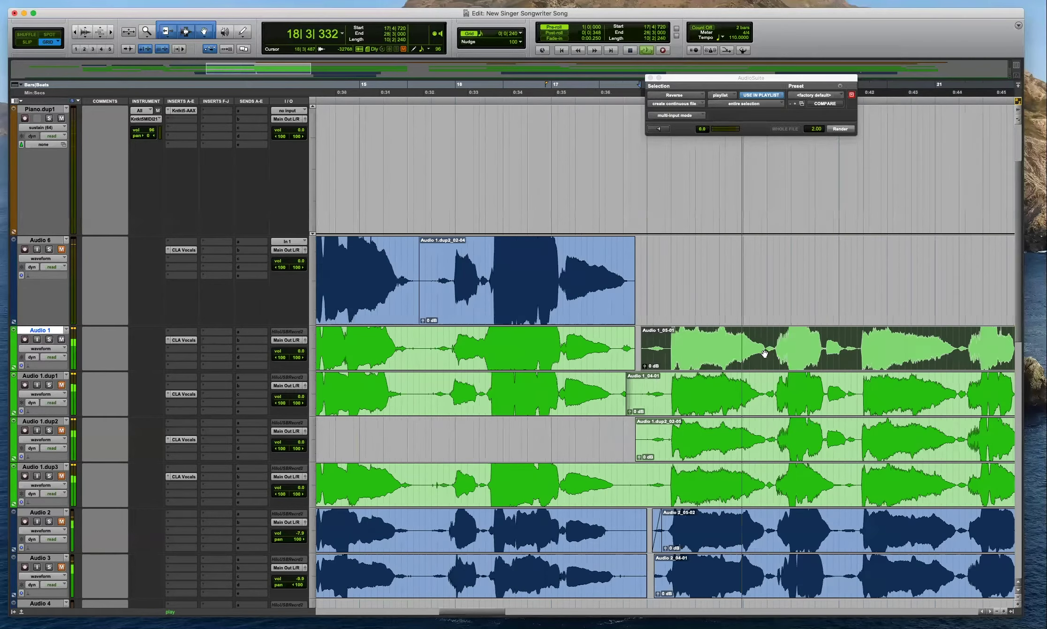
key(space)
Audition the phrase on Audio 1.dup1 from 18|2|000.
click(671, 377)
click(61, 385)
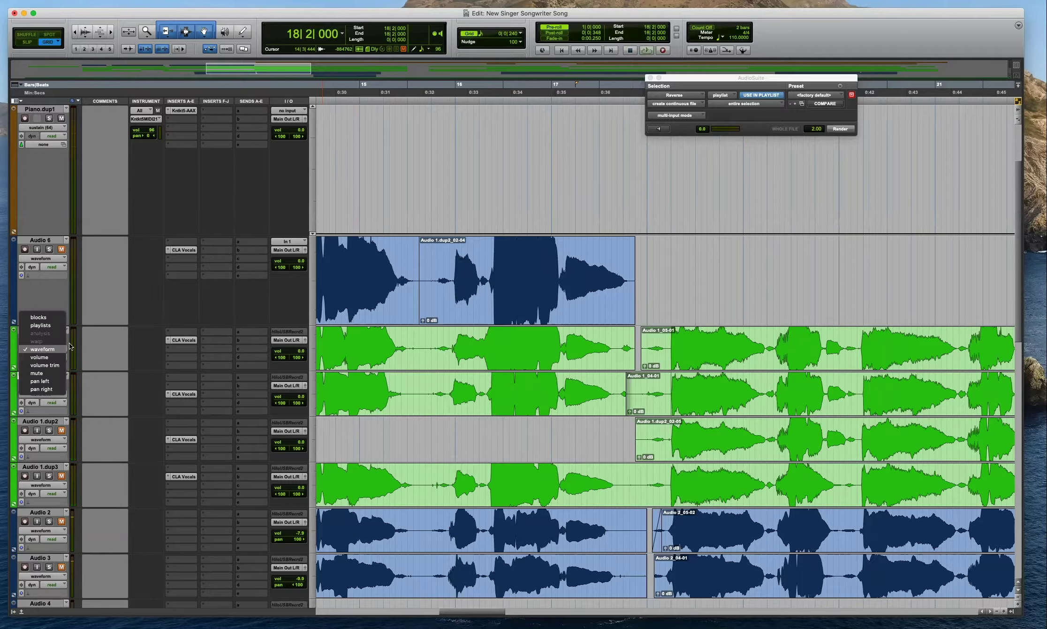
key(space)
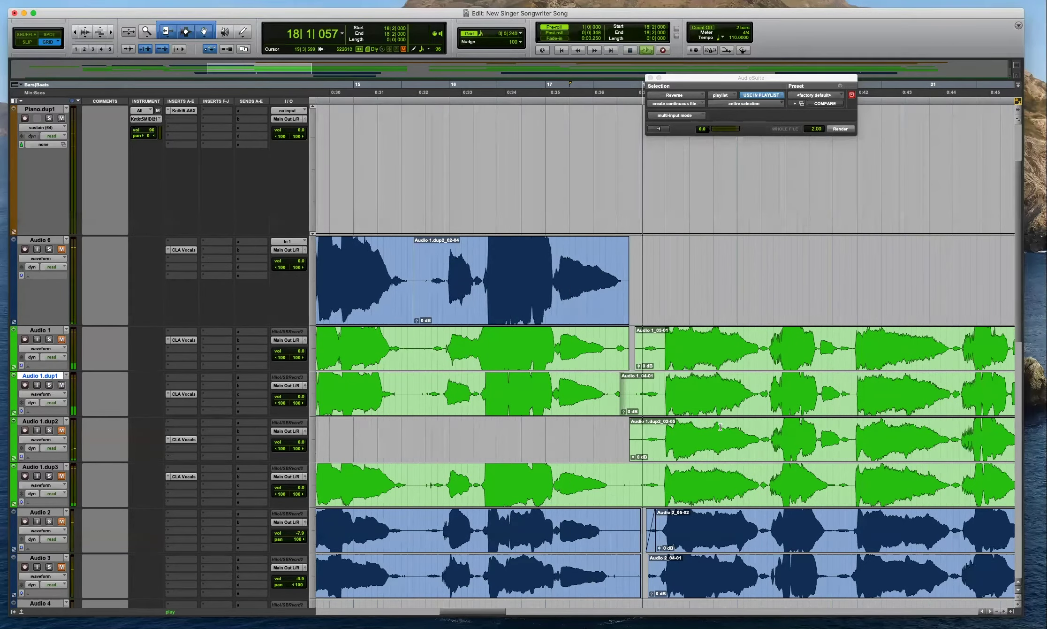
key(space)
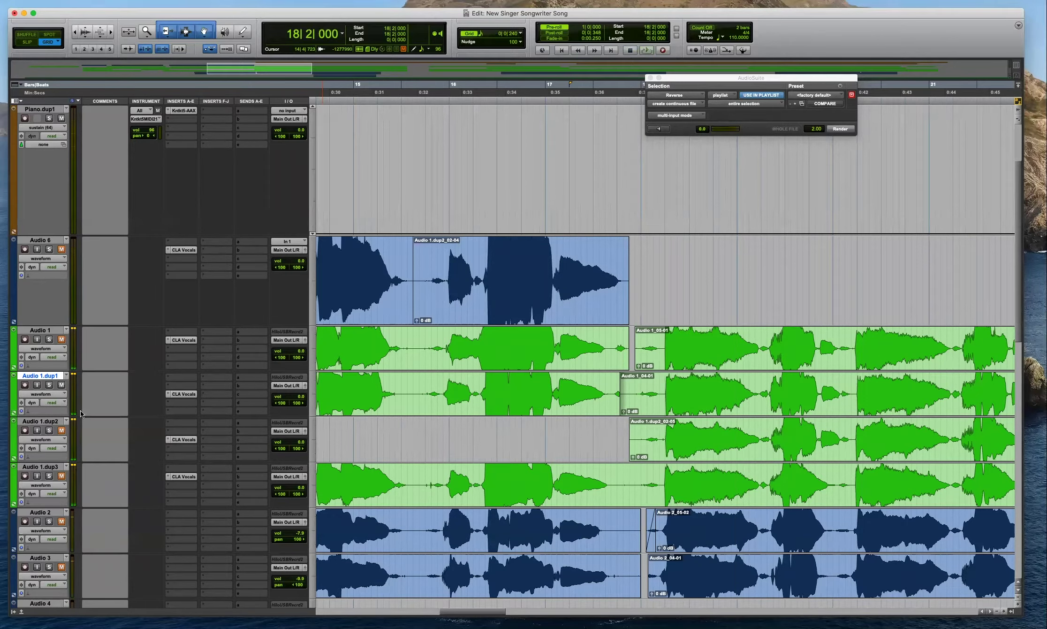
click(62, 385)
click(684, 385)
key(space)
Split Audio 1.dup1's clip at 18|1|000 and select the part after the split.
key(t)
click(581, 385)
key(b)
click(615, 402)
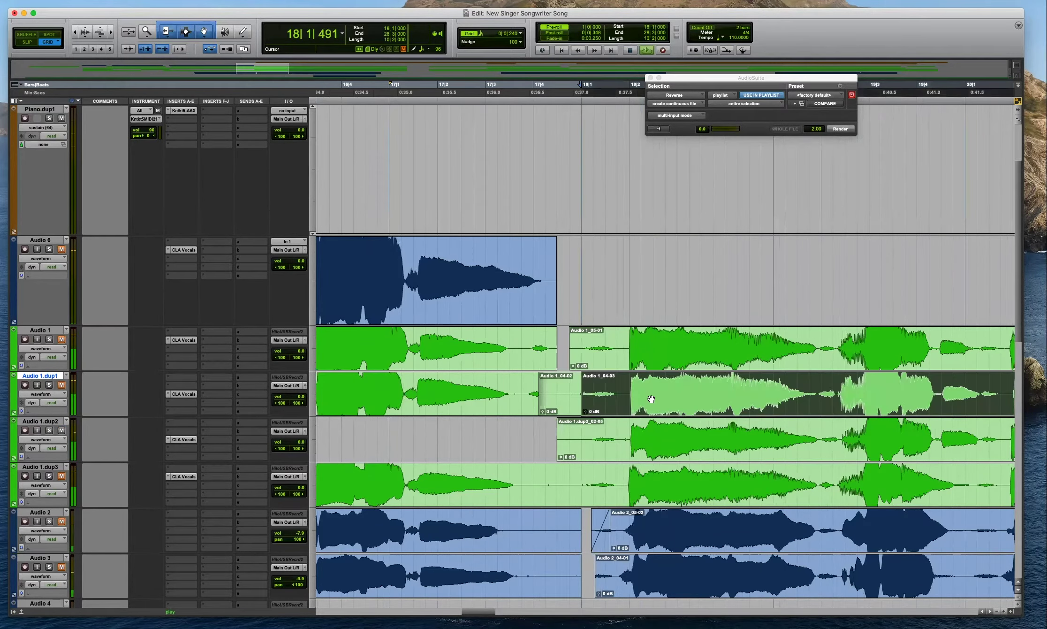
Play from 18|2|240, split Audio 1.dup3's clip at 18|1|000, and trim the start of Audio 1.dup2's clip to 18|1|000.
click(630, 479)
click(61, 431)
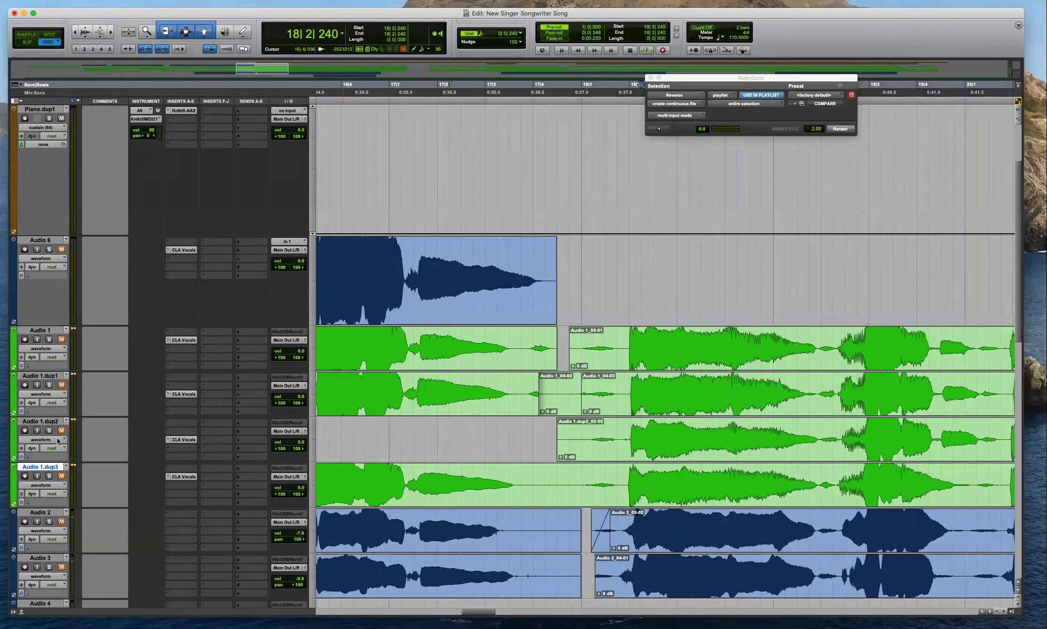
key(space)
click(583, 467)
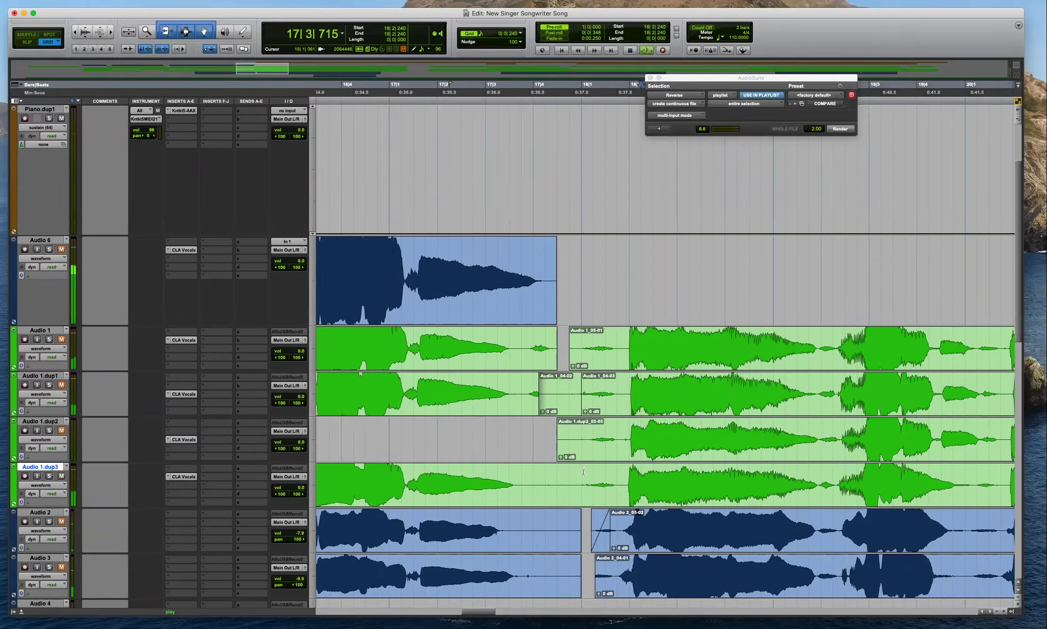
key(b)
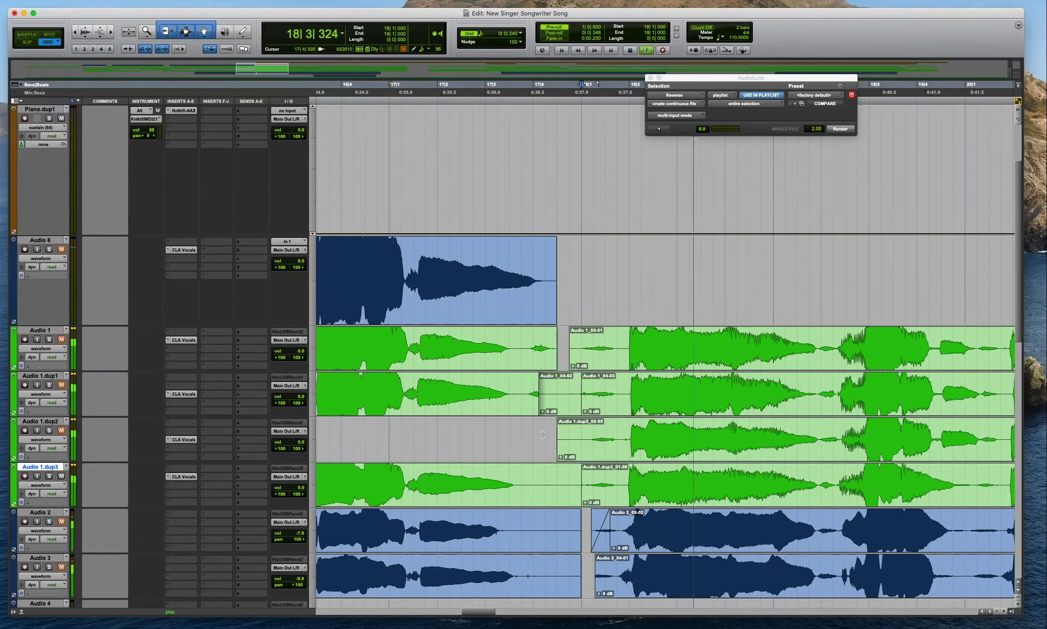
drag(544, 445, 582, 445)
key(Delete)
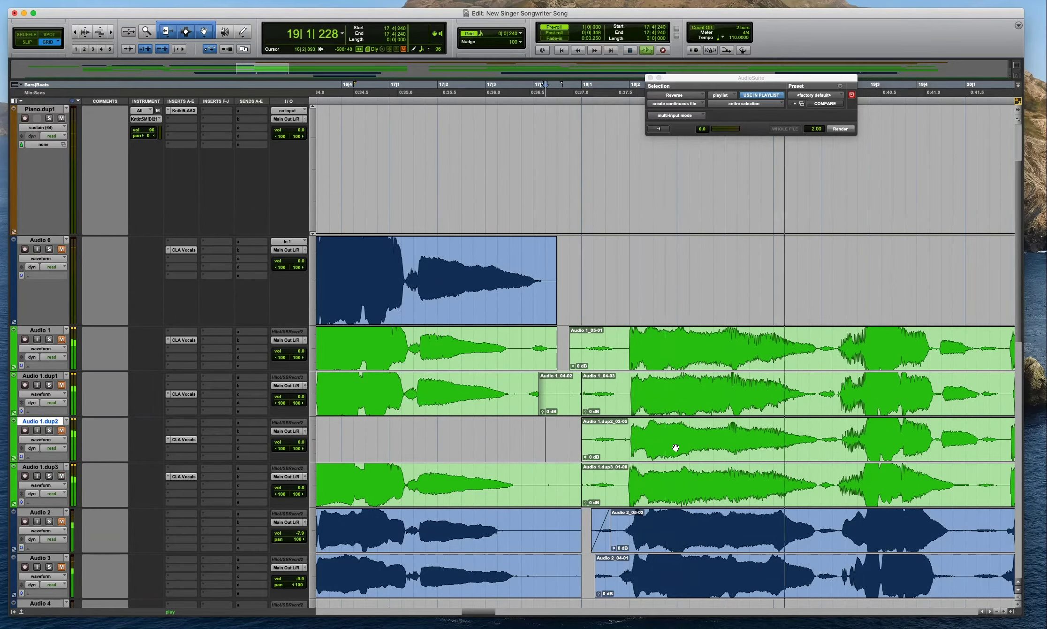
Audition Audio 1.dup3 from 20|1|240 and split its clip at 23|4|240.
key(r)
click(811, 487)
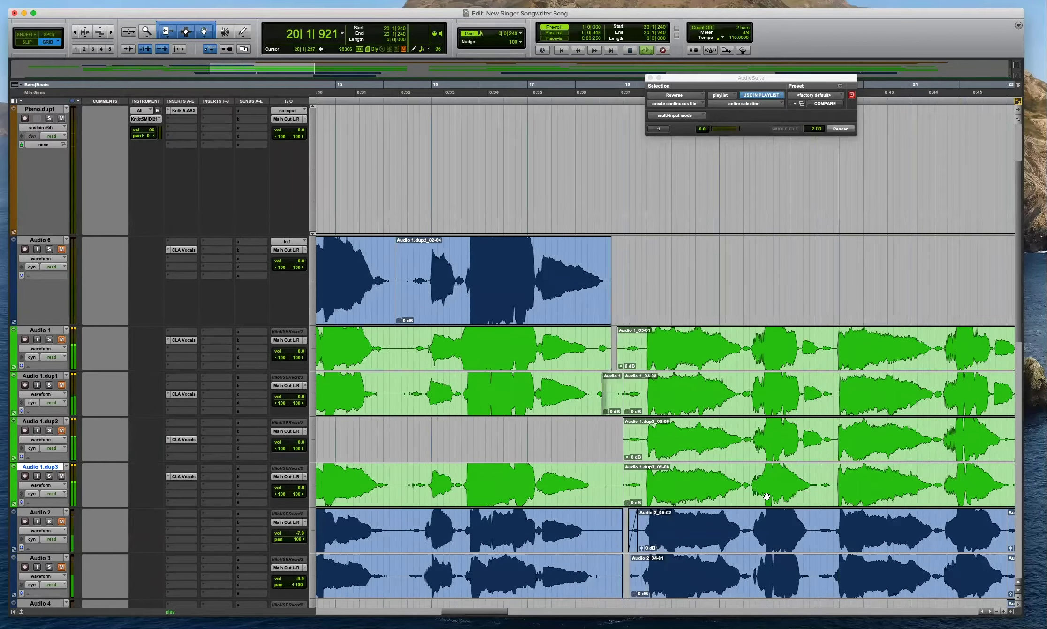
key(r)
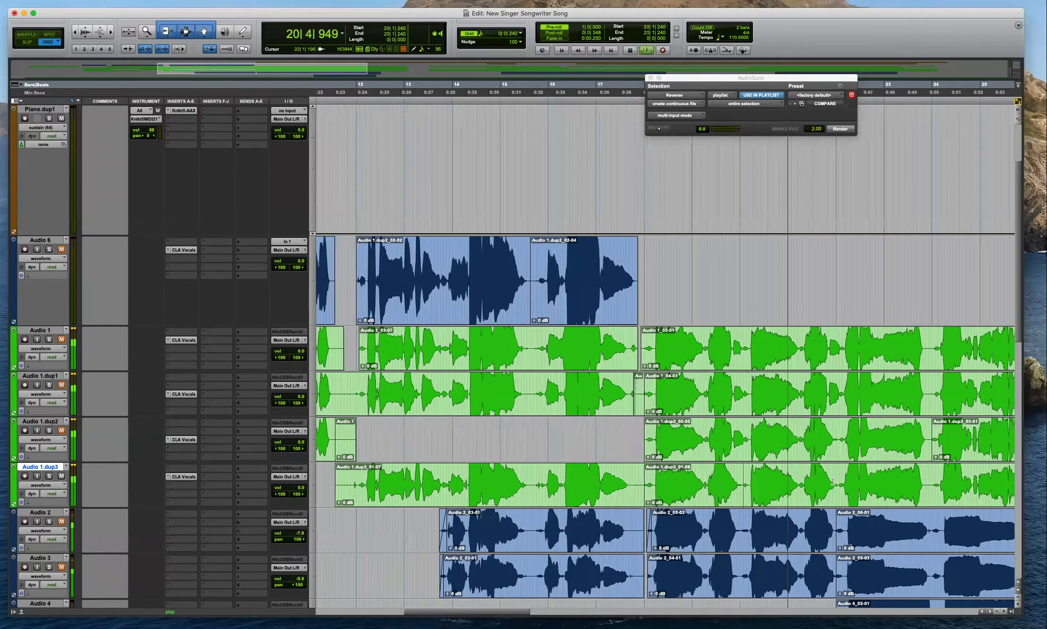
click(923, 488)
key(b)
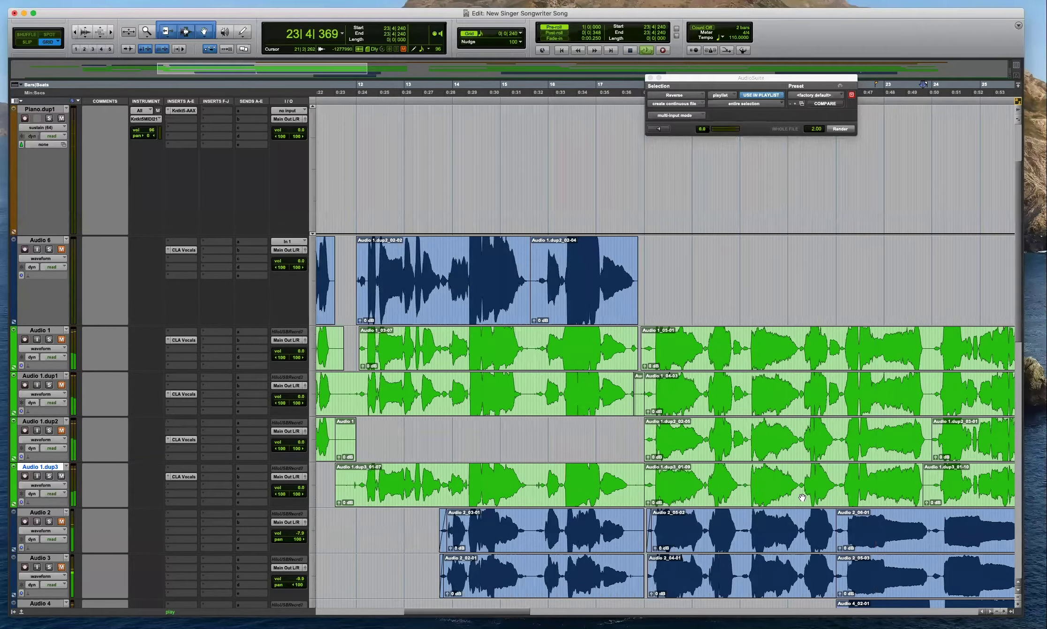
Shift the split on Audio 1.dup3 to 26|3|240 and move the part from 18|1|000 to 25|1|480 onto Audio 6.
key(super+bracketleft)
key(super+bracketright)
key(super+bracketright)
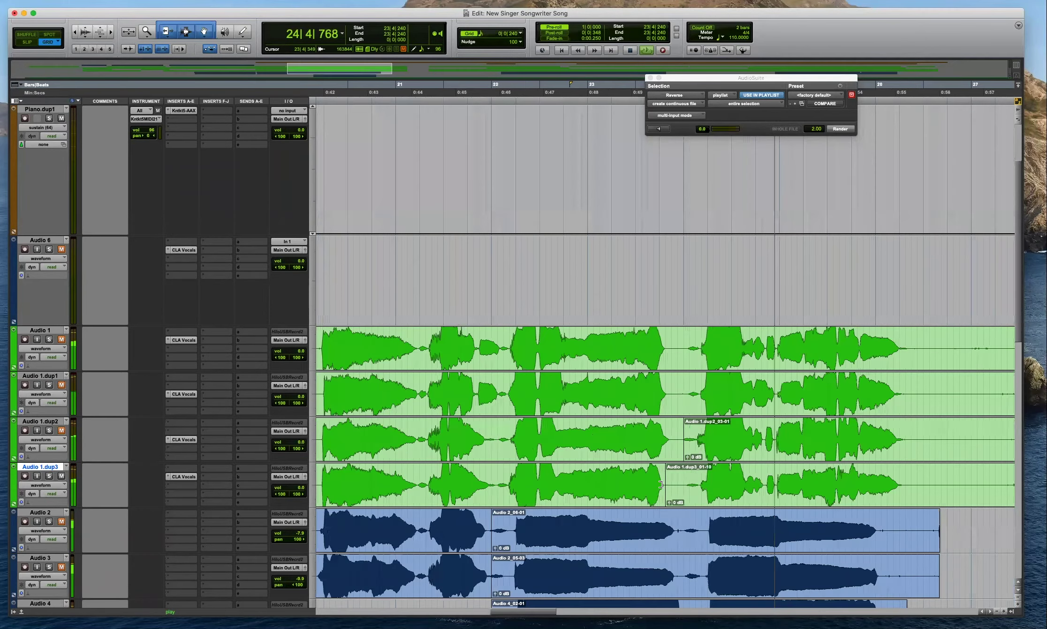
drag(926, 487, 930, 486)
key(super+bracketleft)
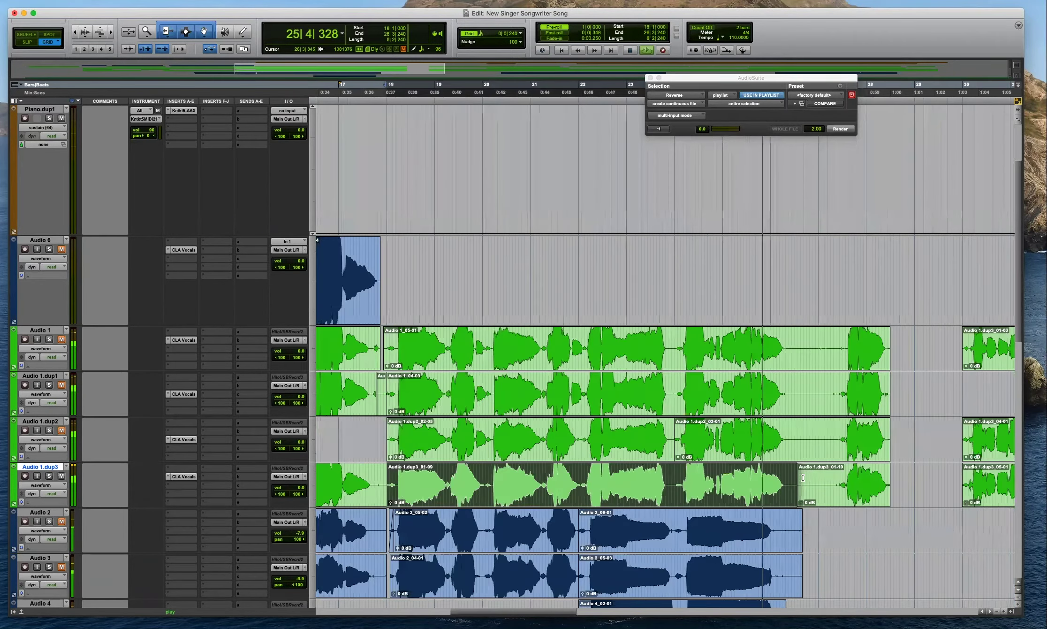
key(space)
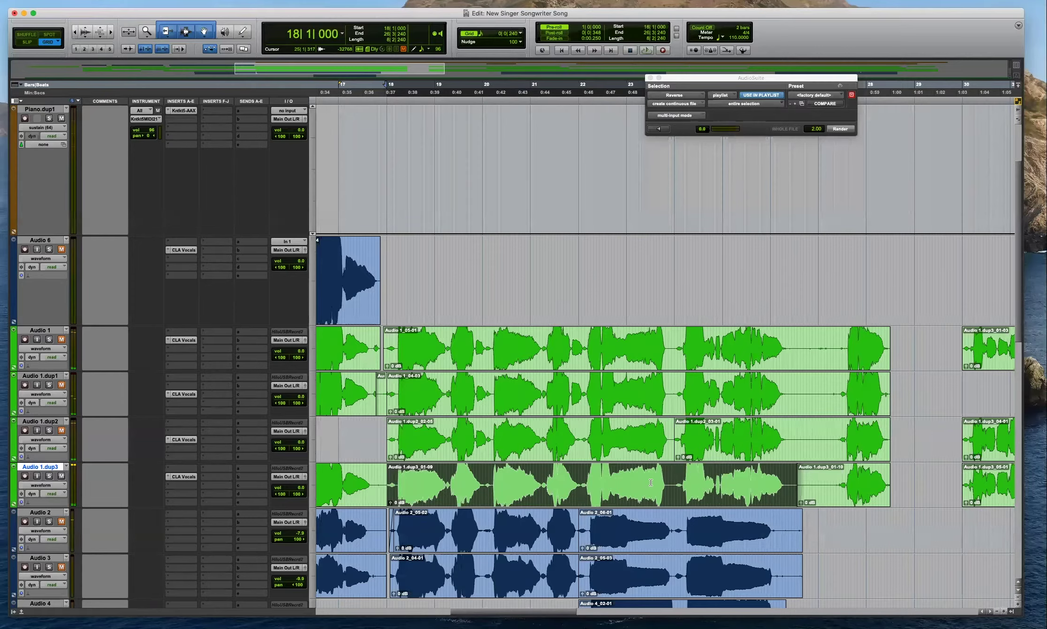
drag(577, 491, 565, 295)
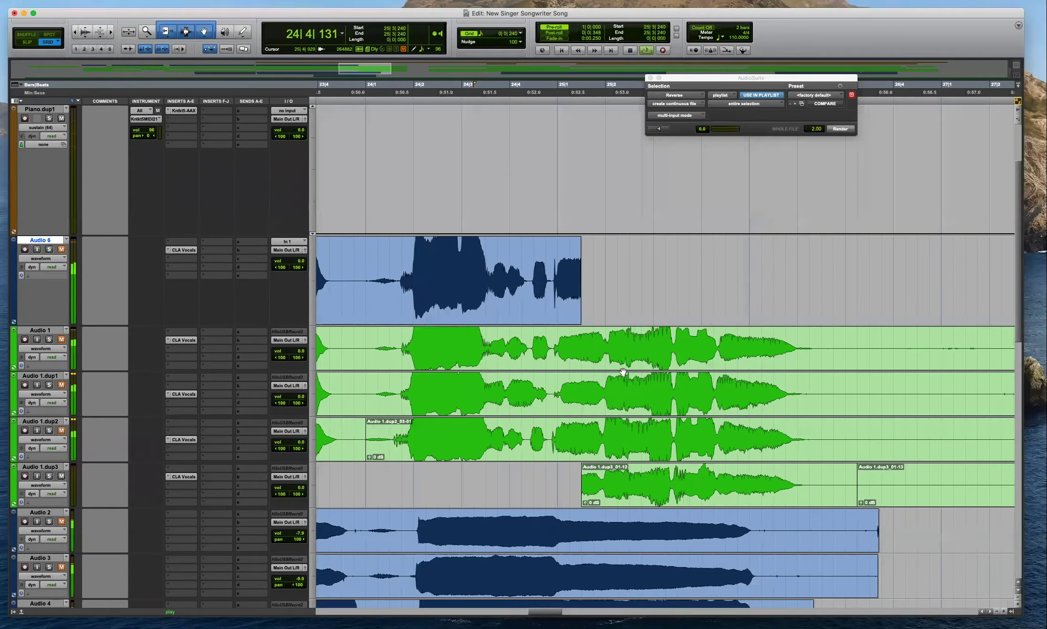
Audition the end of the moved phrase on Audio 6 from 25|1|000.
key(space)
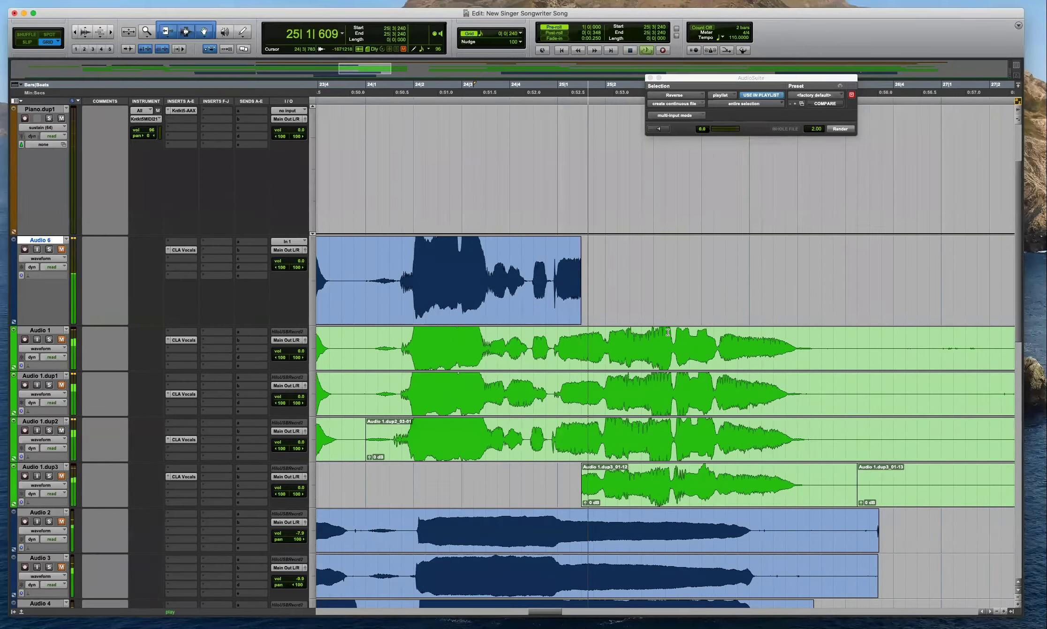
key(space)
click(558, 300)
key(space)
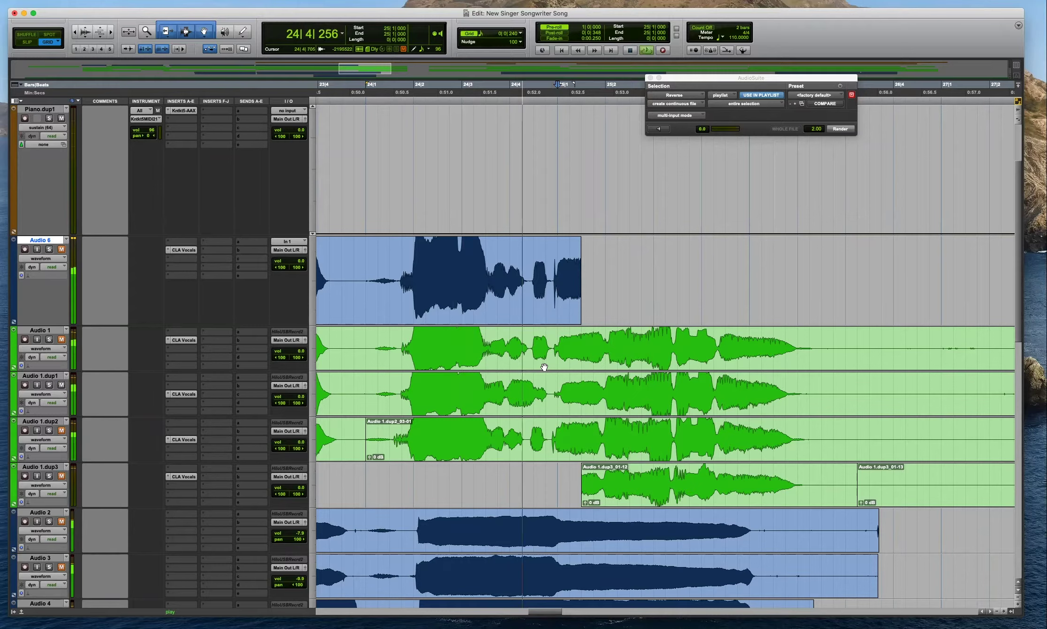
key(space)
Play the other vocal takes from 24|4|480 to compare the phrase's ending.
click(535, 331)
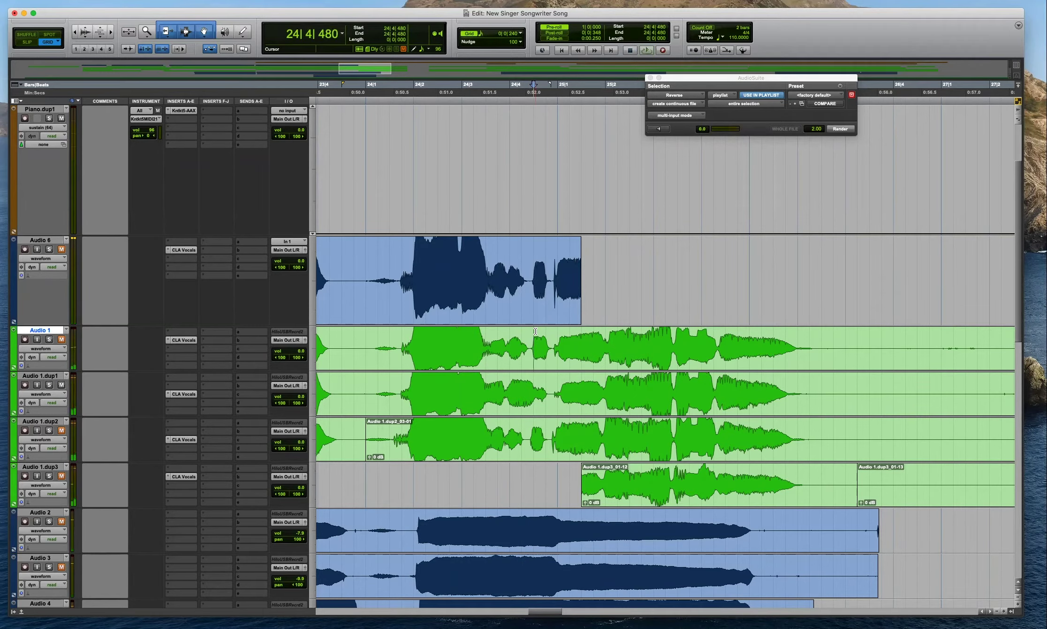
key(space)
click(61, 384)
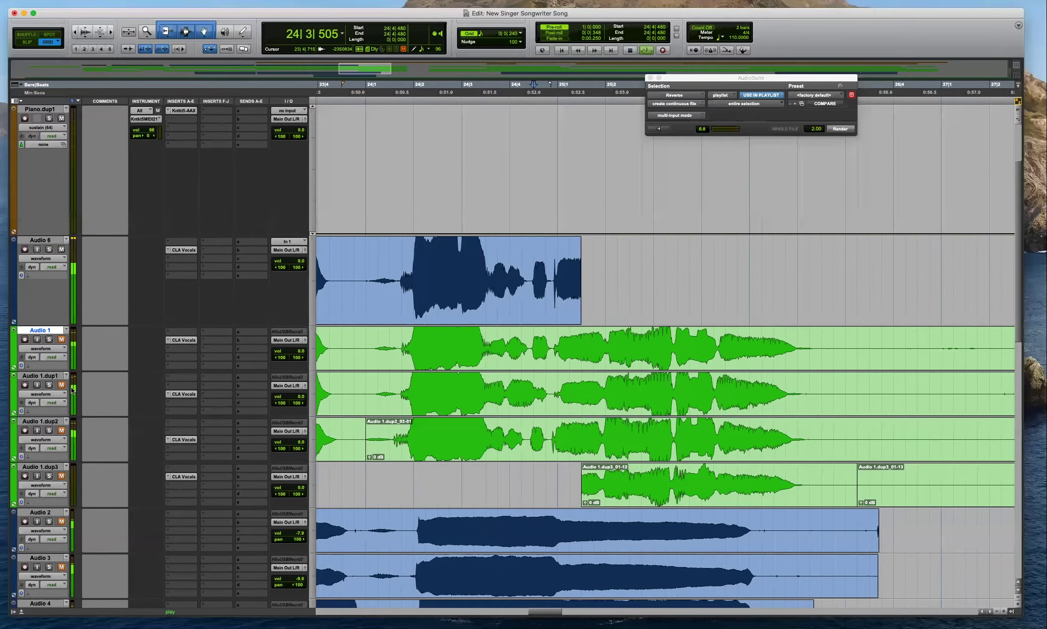
key(space)
Extend the end of Audio 6's last clip to 25|3|240 and play from 25|3|720.
drag(580, 280, 682, 279)
click(689, 278)
key(space)
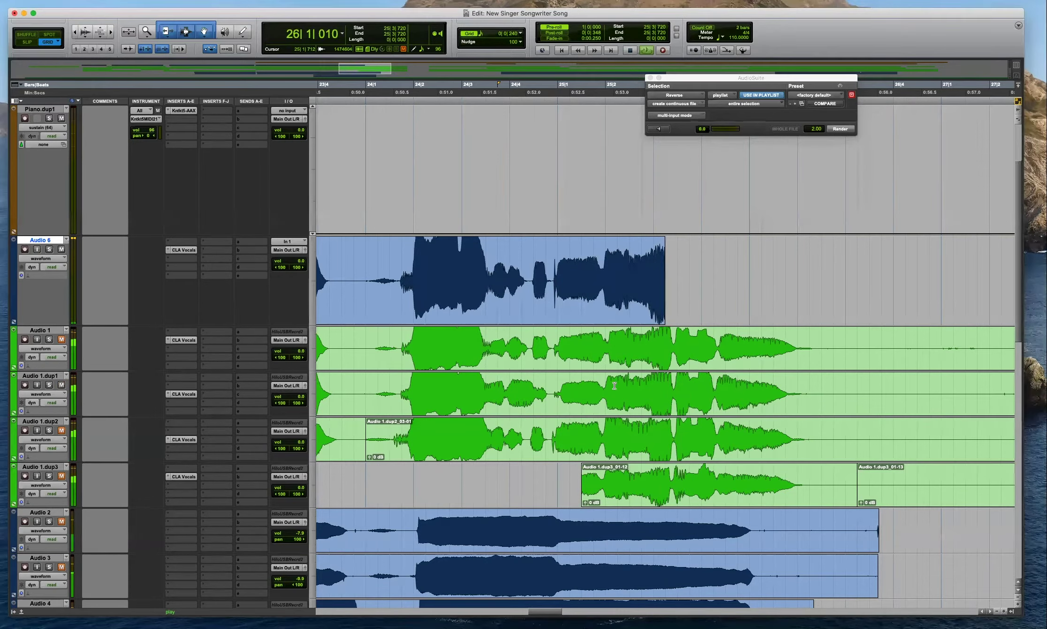
Split Audio 1.dup1's clip at 25|3|240 and mute the part before the split.
click(664, 378)
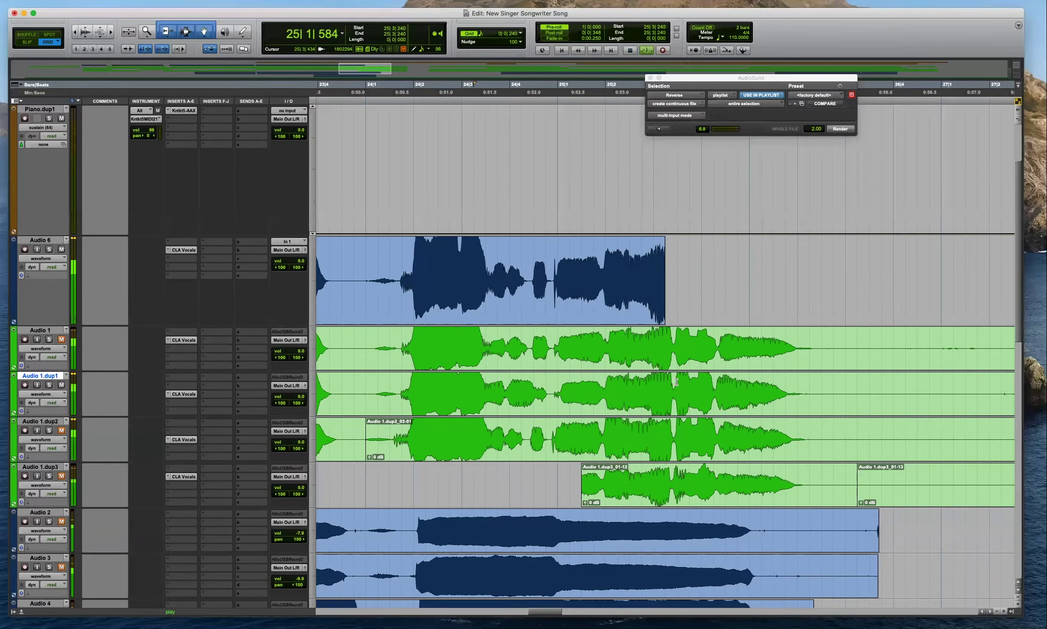
key(space)
key(b)
click(641, 408)
key(super+m)
Audition the phrase's ending on Audio 1.dup1 from 25|4|240.
click(711, 374)
key(space)
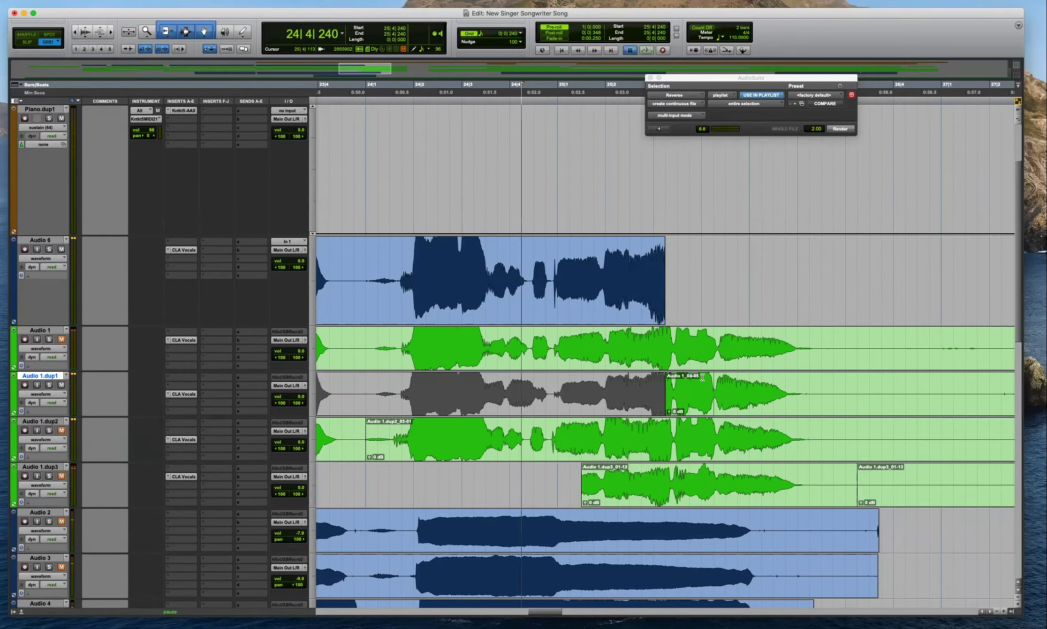
key(t)
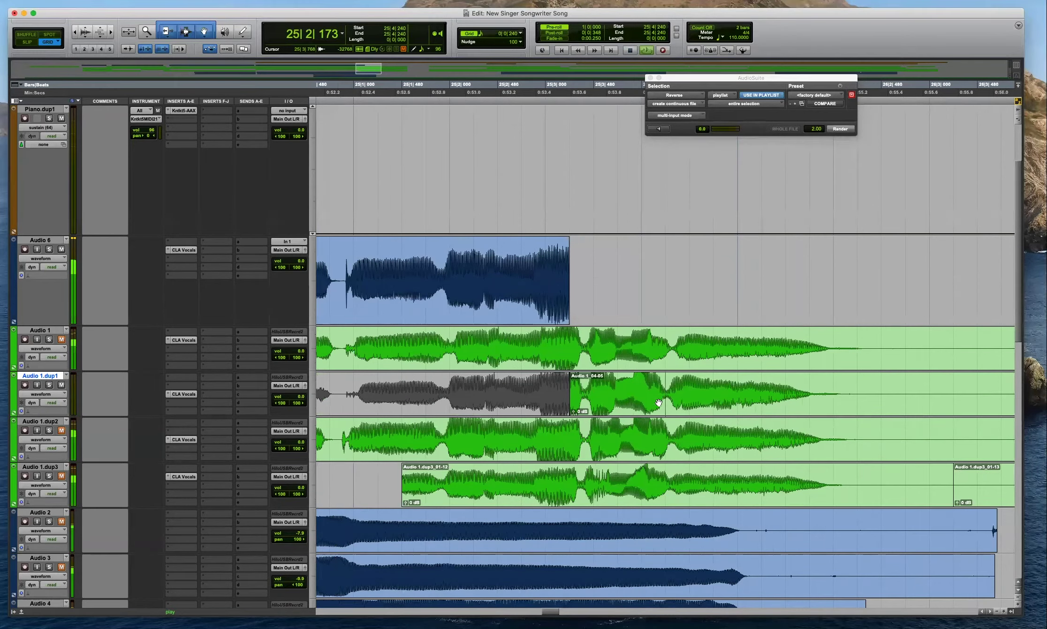
key(super+bracketleft)
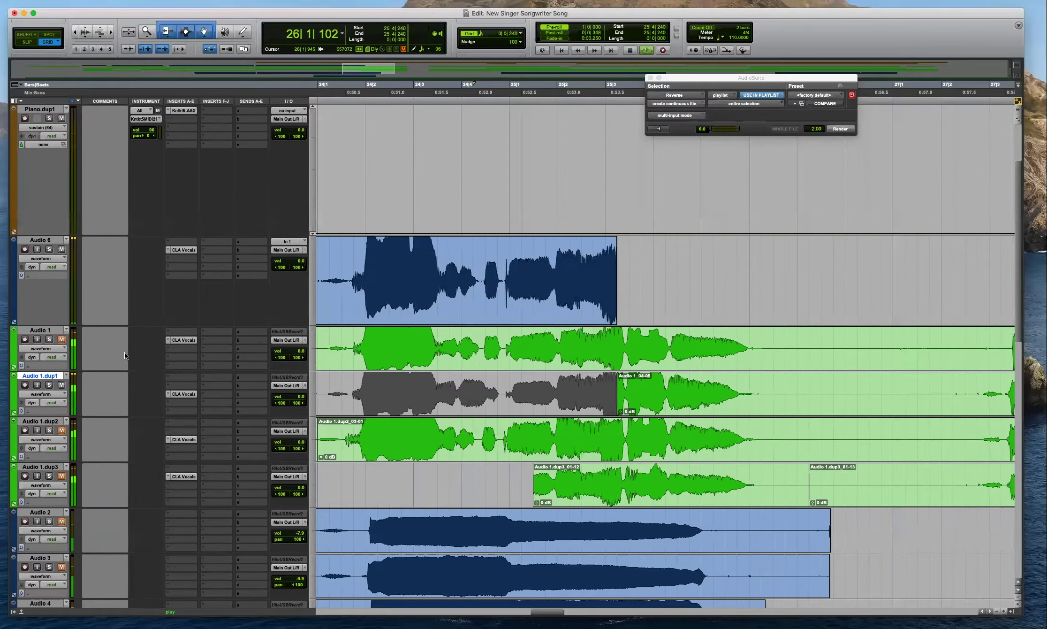
Switch track mutes to compare the phrase's ending on Audio 1 and the other takes, playing from 25|4|240.
click(61, 385)
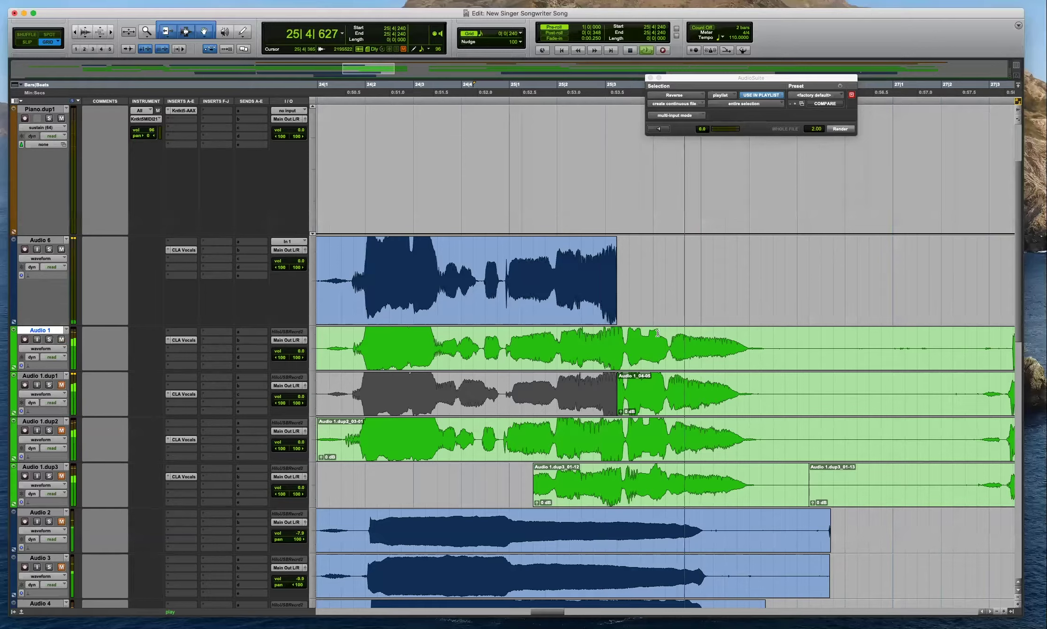
key(space)
key(space)
key(space)
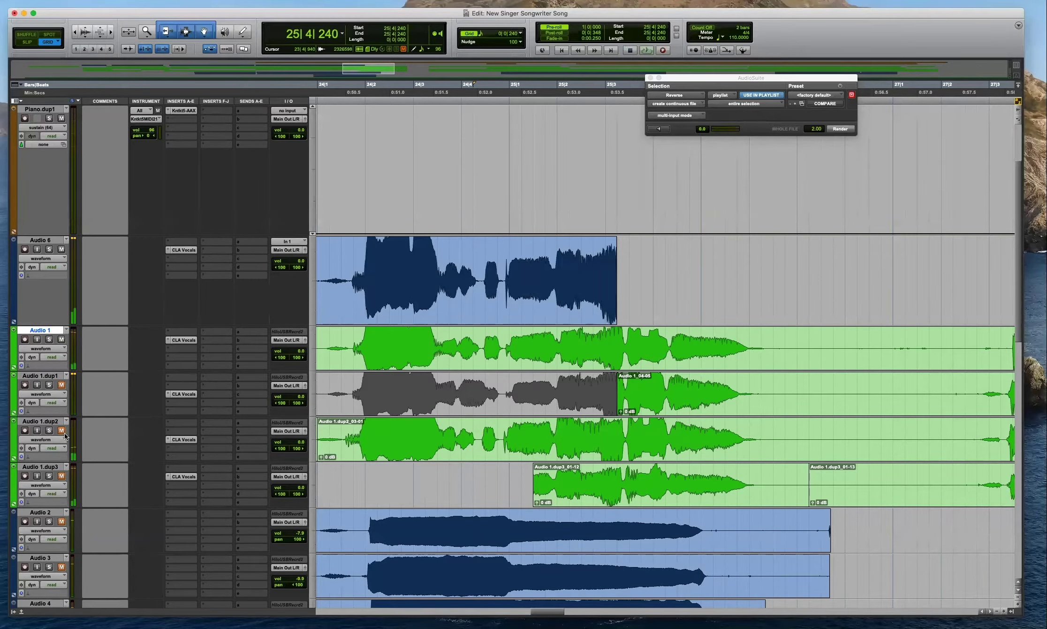
click(62, 338)
key(space)
key(super+bracketright)
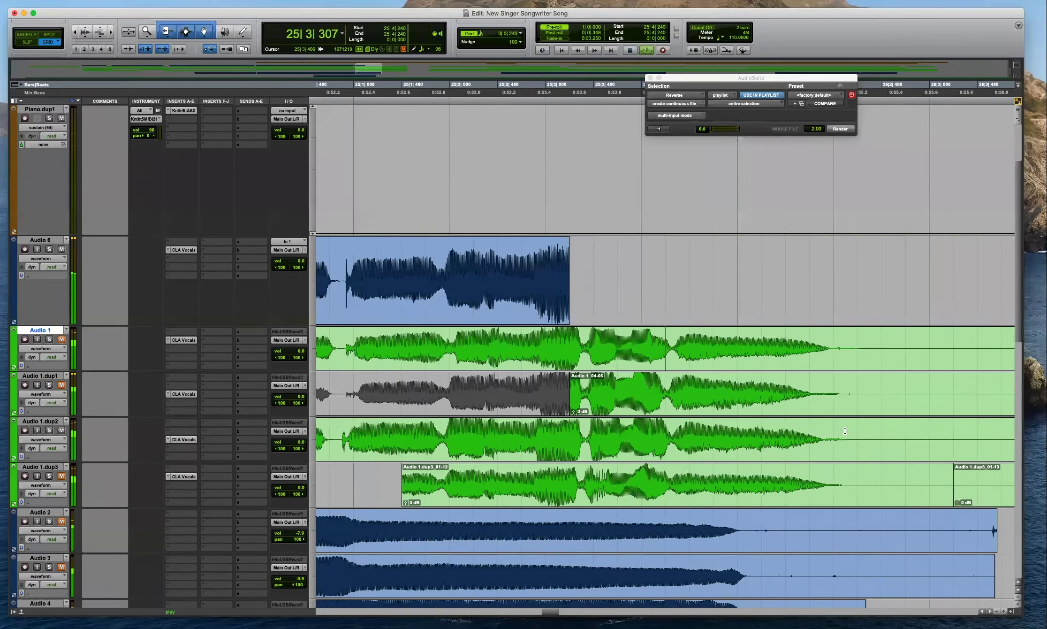
key(space)
Switch to Slip mode and extend the end of Audio 6's last clip to just before the next syllable.
key(F2)
drag(605, 284, 580, 283)
click(592, 341)
key(super+bracketright)
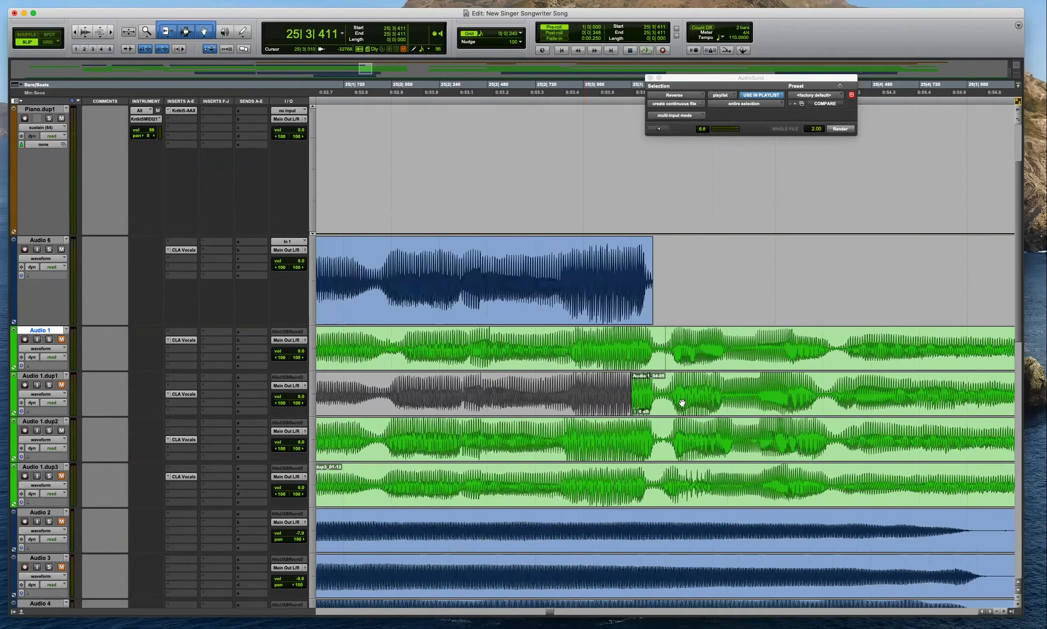
Split Audio 1.dup1's clip at 25|3|385, in the dip before the final syllables.
click(663, 389)
key(b)
key(super+bracketleft)
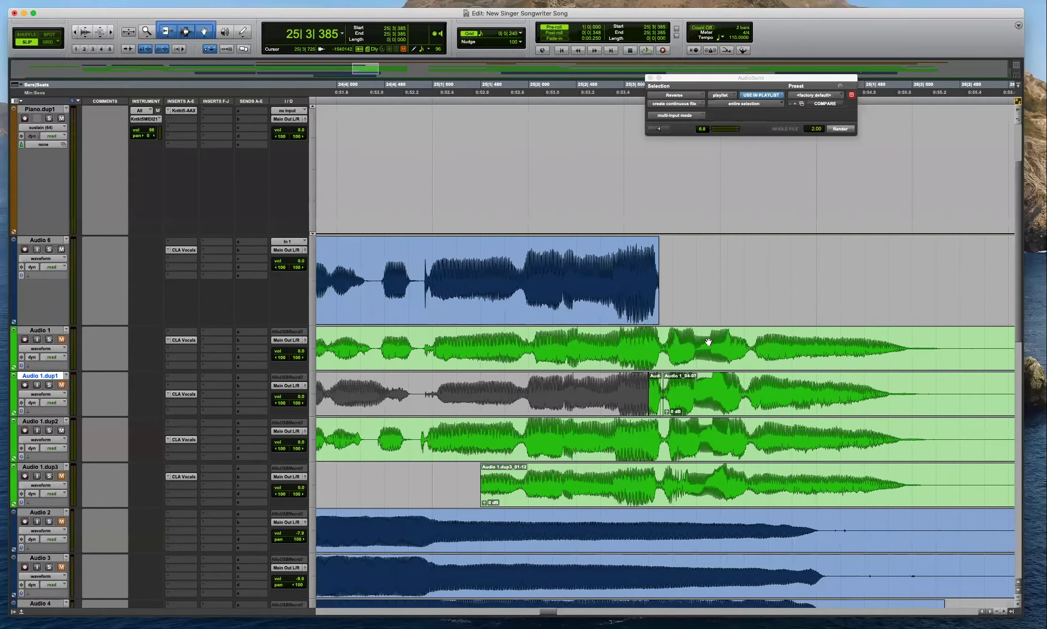
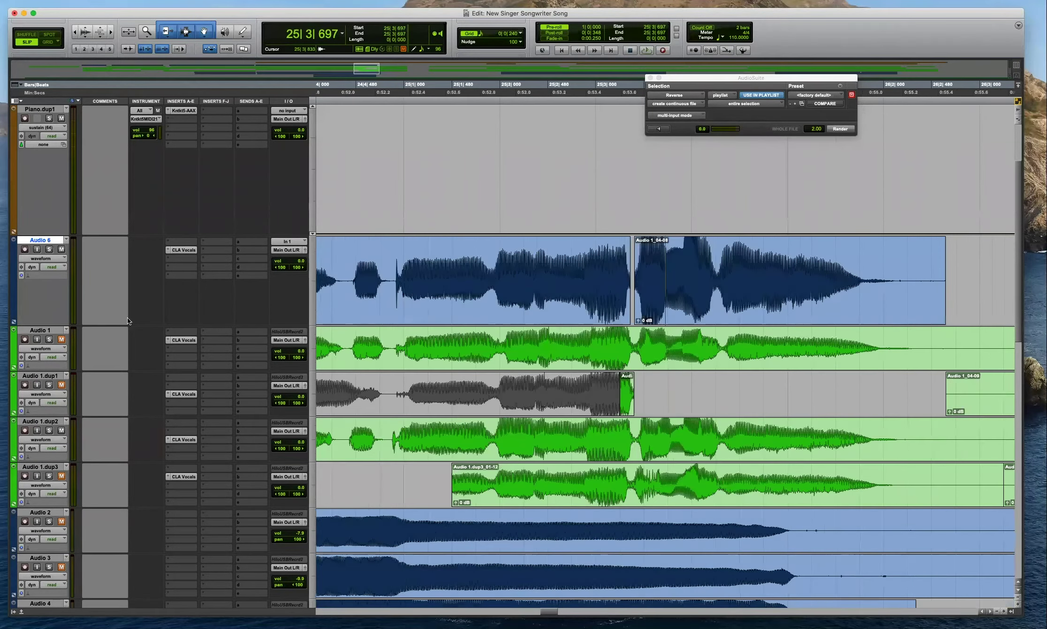
Play Audio 6 from 25|3|697 to check the newly added clip for the final syllables.
key(space)
key(super+bracketleft)
key(super+bracketleft)
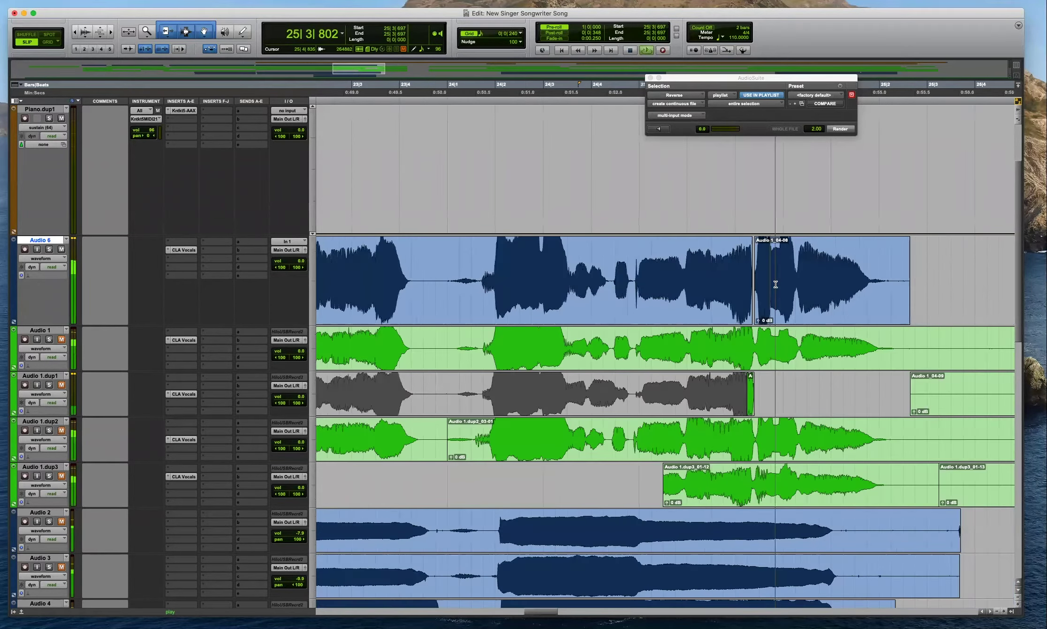
key(space)
Extend the start of Audio 6's last clip back to the preceding clip's end and audition the join from 25|3|445.
click(762, 257)
key(super+bracketright)
key(super+bracketright)
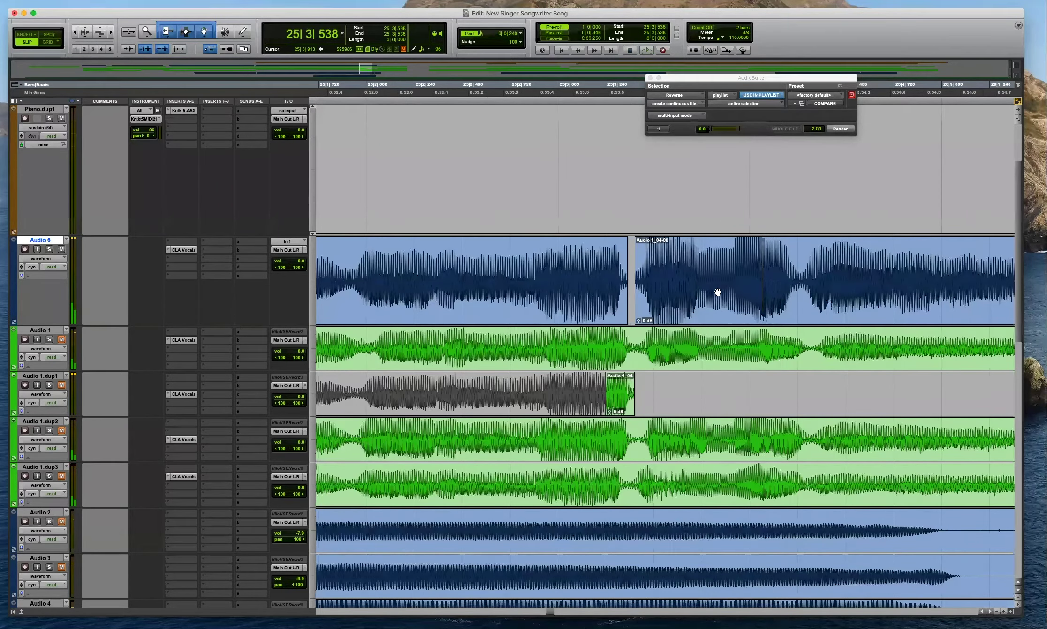
click(674, 287)
key(super+bracketright)
click(689, 257)
key(super+bracketleft)
key(space)
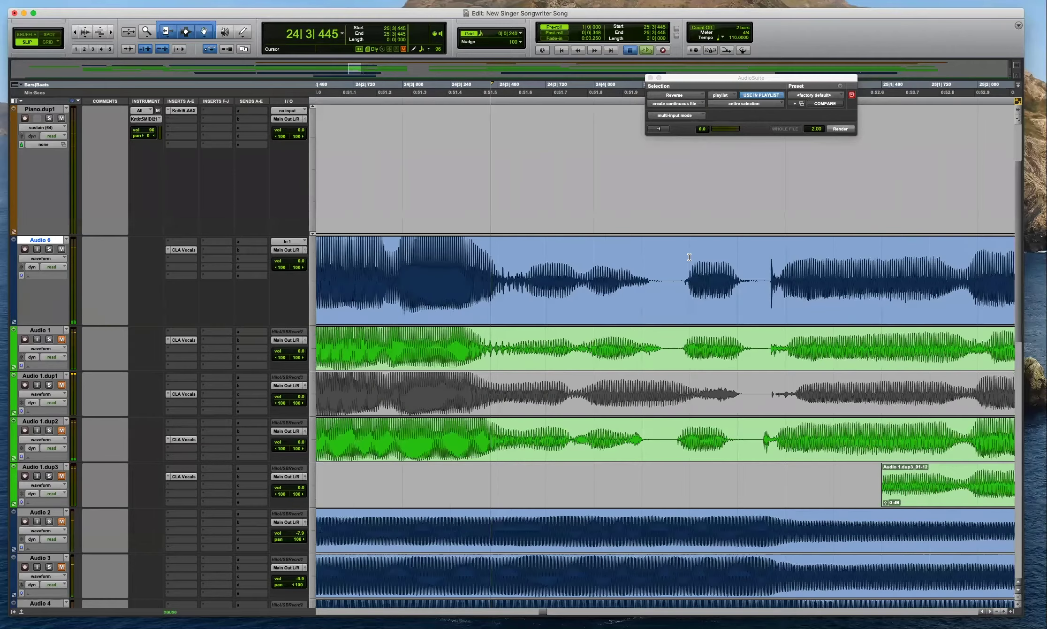
Trim the silent end of Audio 6's last clip to just after the note dies away.
key(super+bracketleft)
key(super+bracketleft)
key(super+bracketleft)
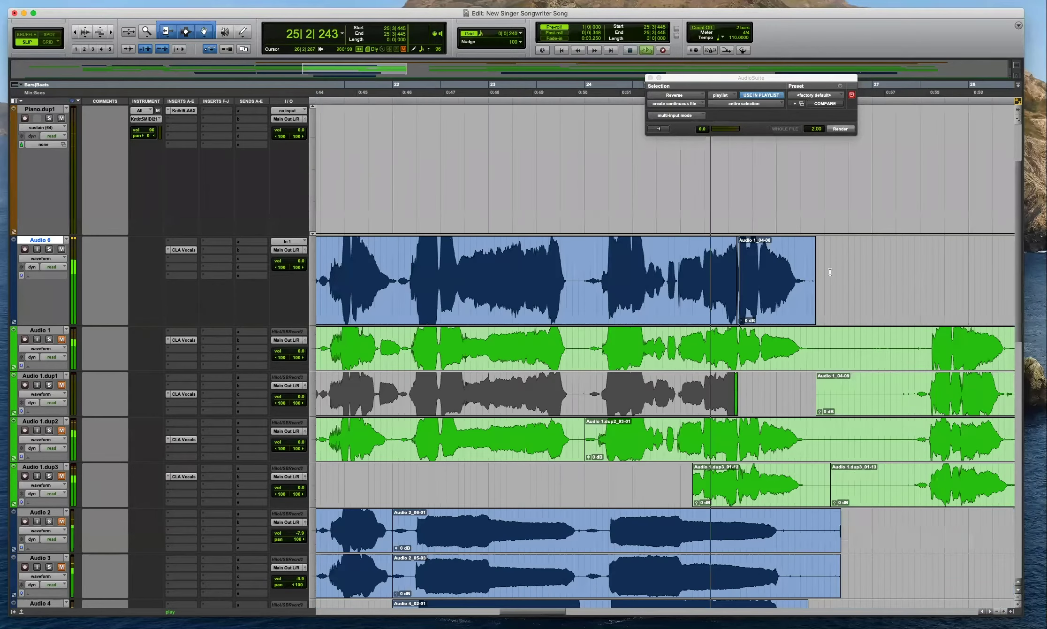
click(829, 279)
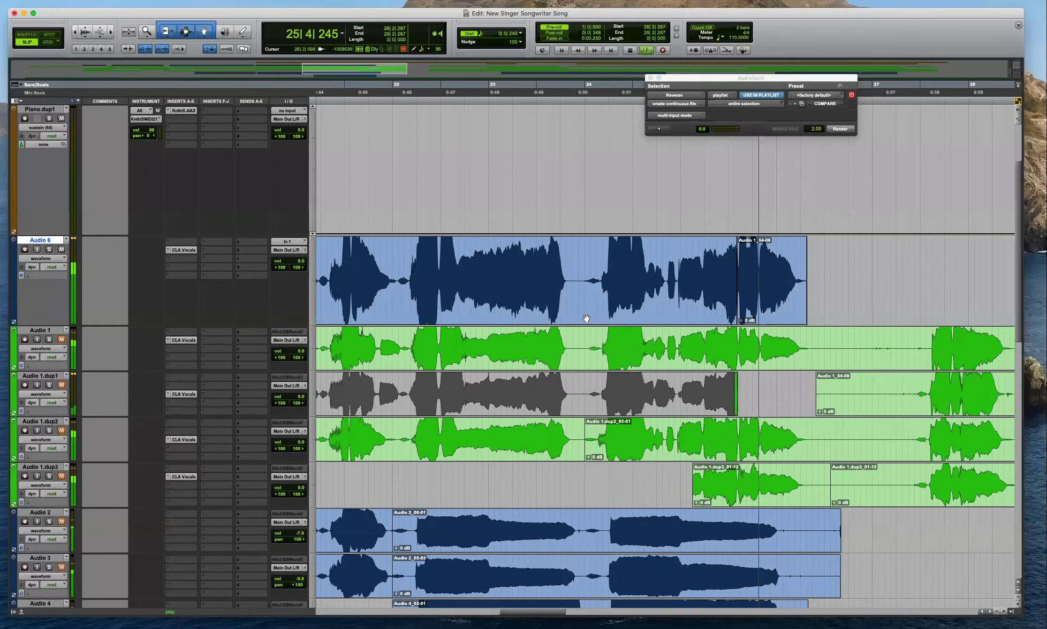
Move the final-syllables clip from Audio 6 back down to its original place on Audio 1.dup1.
key(space)
key(super+bracketright)
drag(586, 321, 576, 380)
Split Audio 1.dup2's clip at 25|3|359 and after the final note, and move the separated piece up to Audio 6.
click(526, 429)
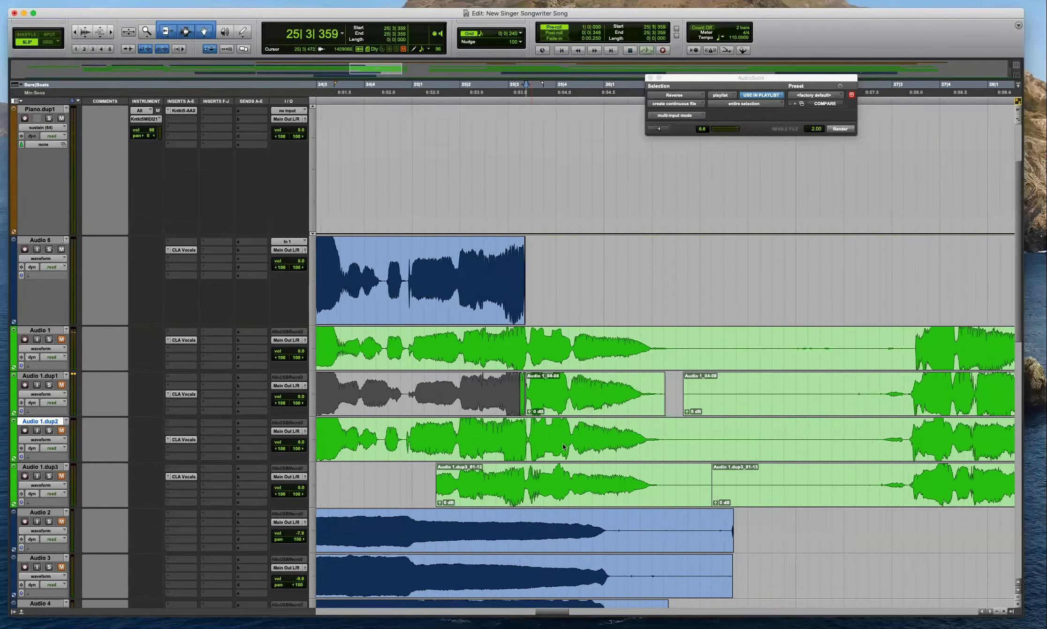
key(b)
click(685, 437)
key(b)
drag(602, 438, 592, 305)
drag(568, 454, 574, 305)
key(t)
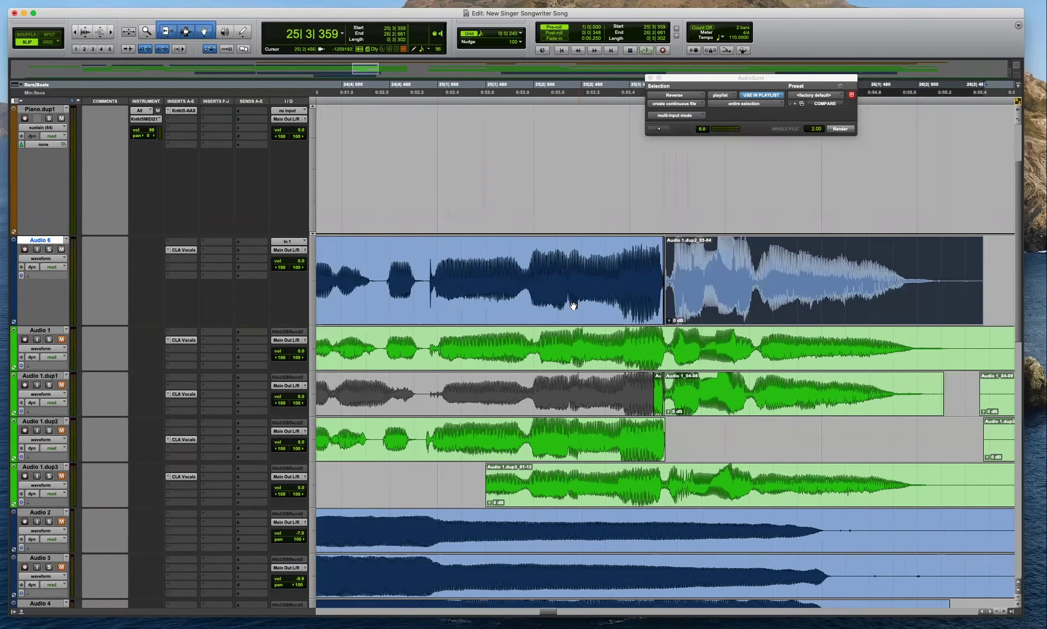
Audition the join into Audio 6's new last clip, playing from 25|3|454 and then 25|3|697.
key(super+bracketright)
key(super+bracketright)
click(701, 243)
key(space)
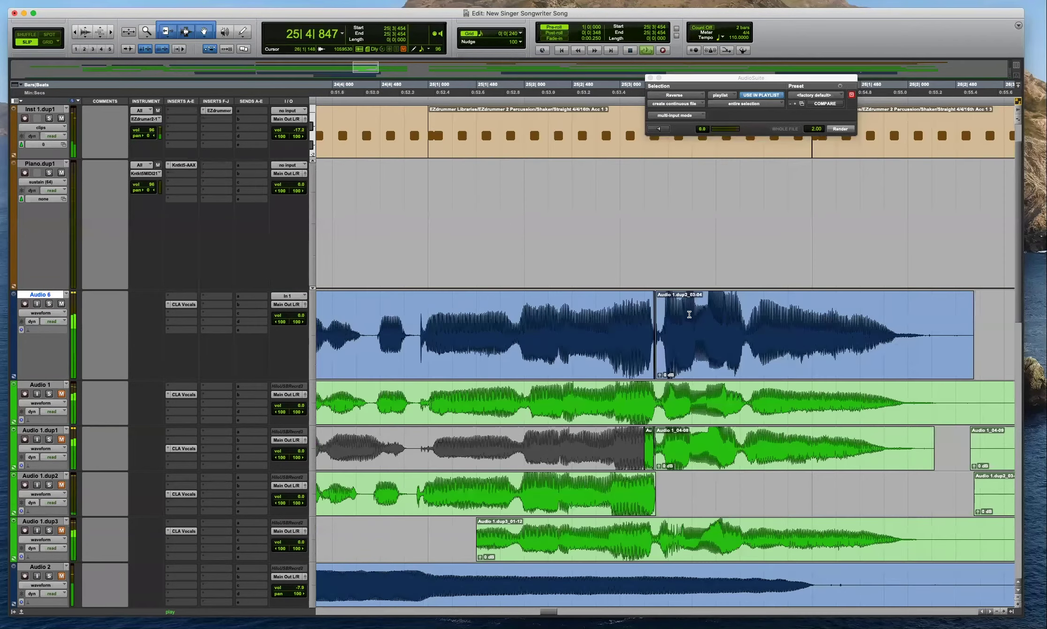
click(690, 314)
key(super+bracketright)
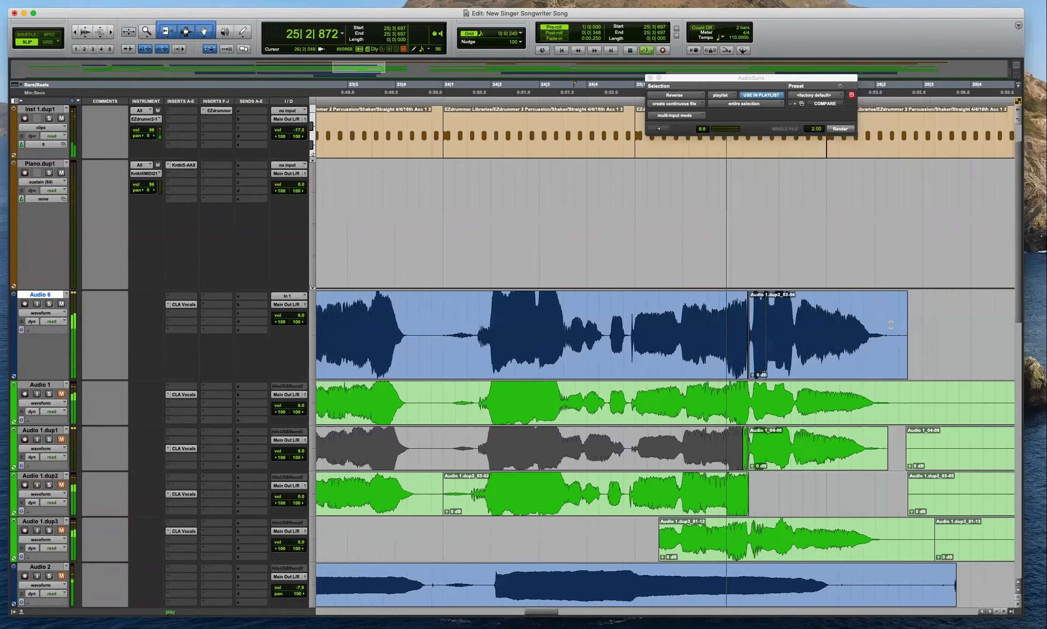
click(770, 319)
key(space)
key(super+bracketright)
key(super+bracketright)
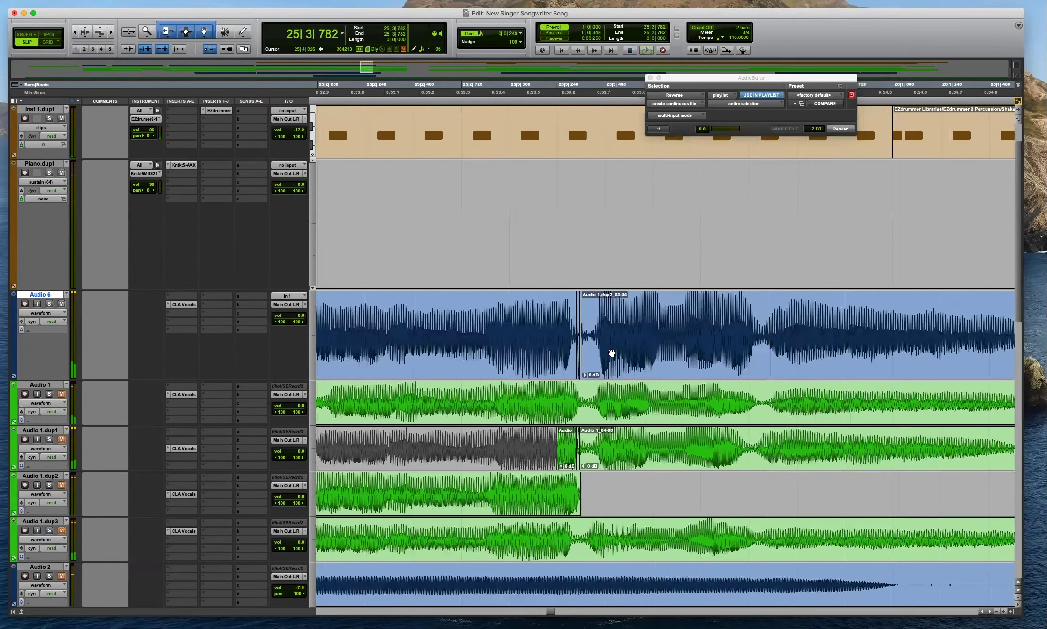
Trim the start of Audio 6's last clip to the onset of its first syllable.
click(672, 344)
key(super+bracketright)
click(686, 332)
key(a)
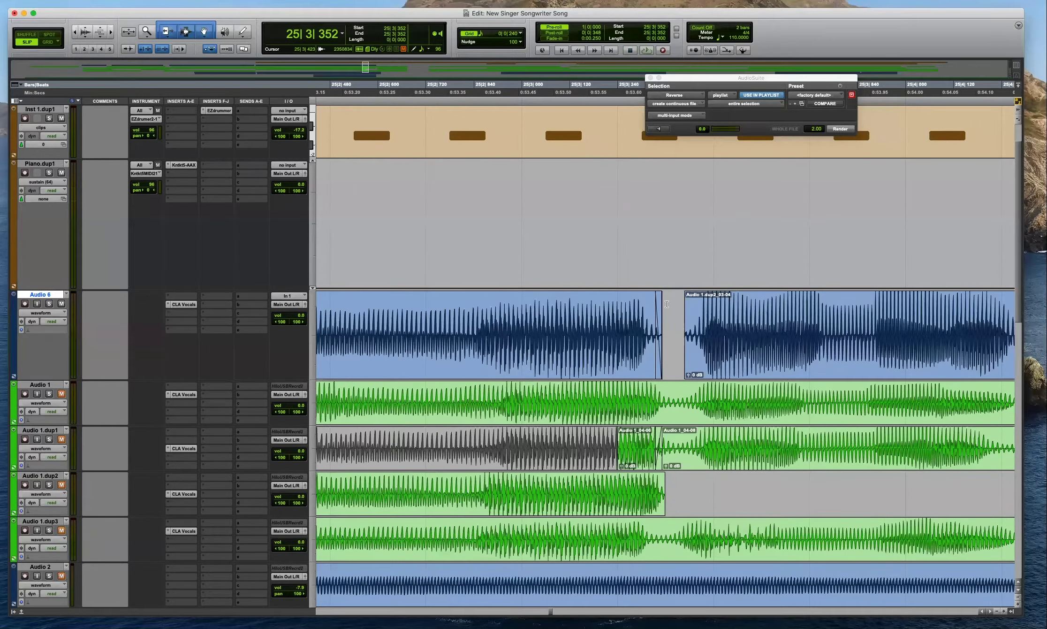
Play Audio 6 through the edited join from 25|3|363 and on into the following phrase.
key(super+bracketleft)
key(super+bracketleft)
key(super+bracketleft)
key(super+bracketleft)
key(space)
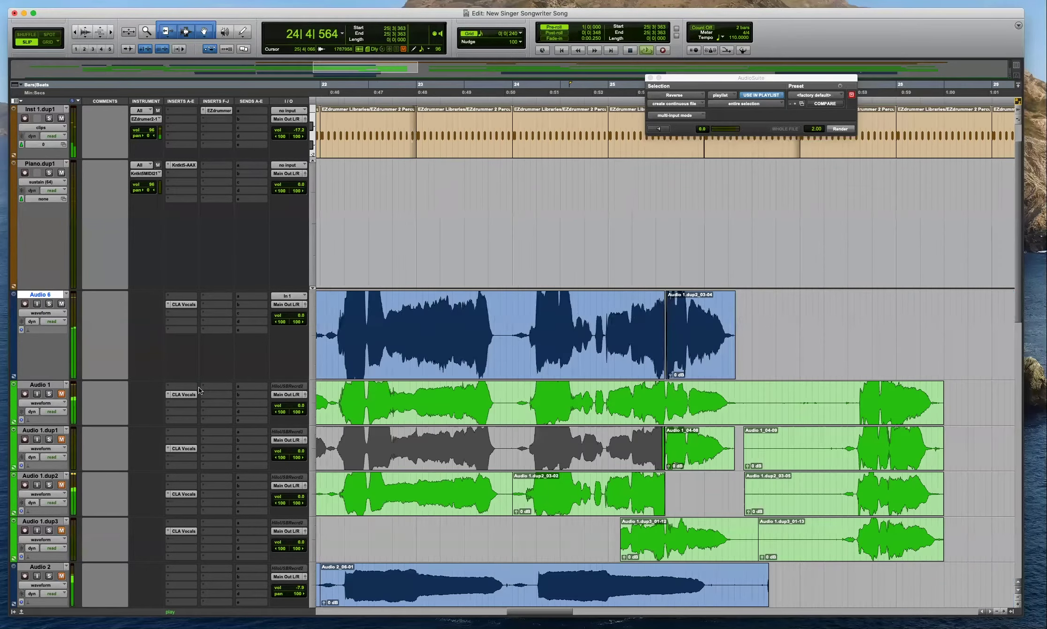
key(super+bracketleft)
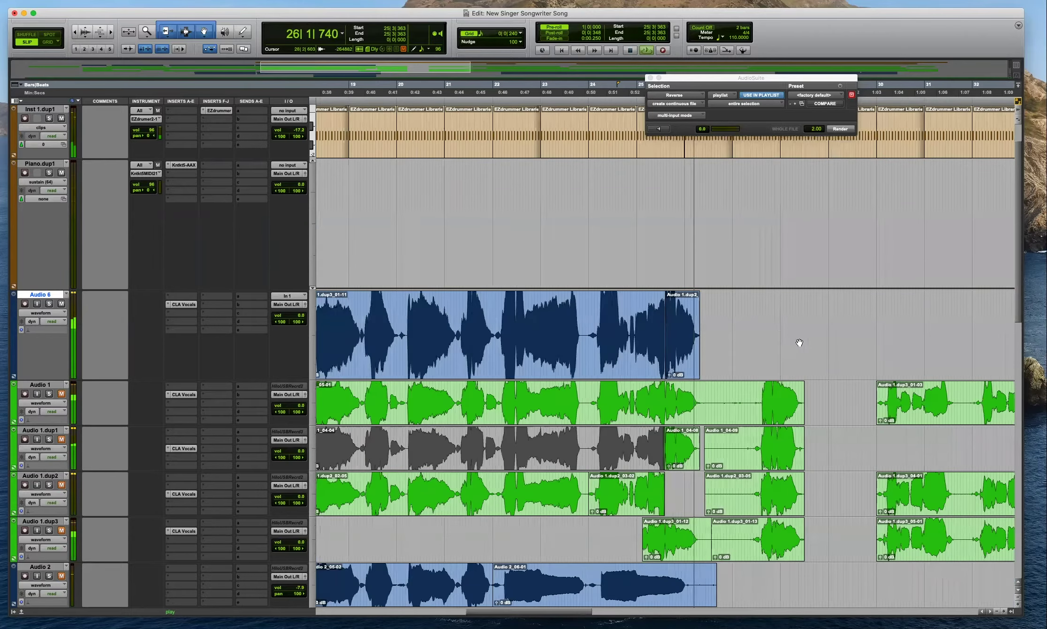
key(super+bracketleft)
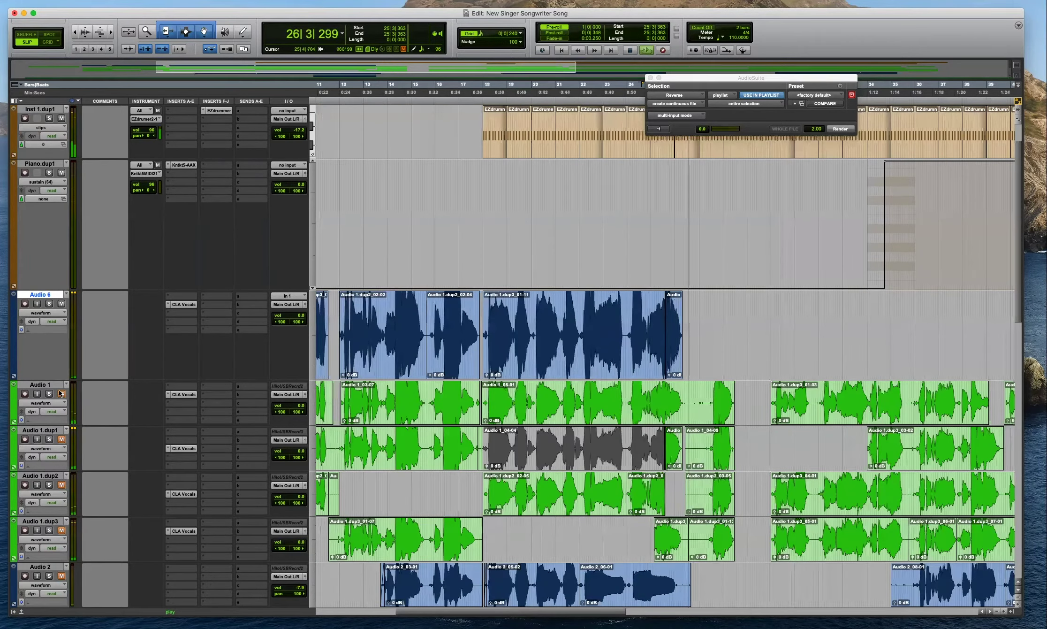
key(super+bracketright)
key(super+bracketright)
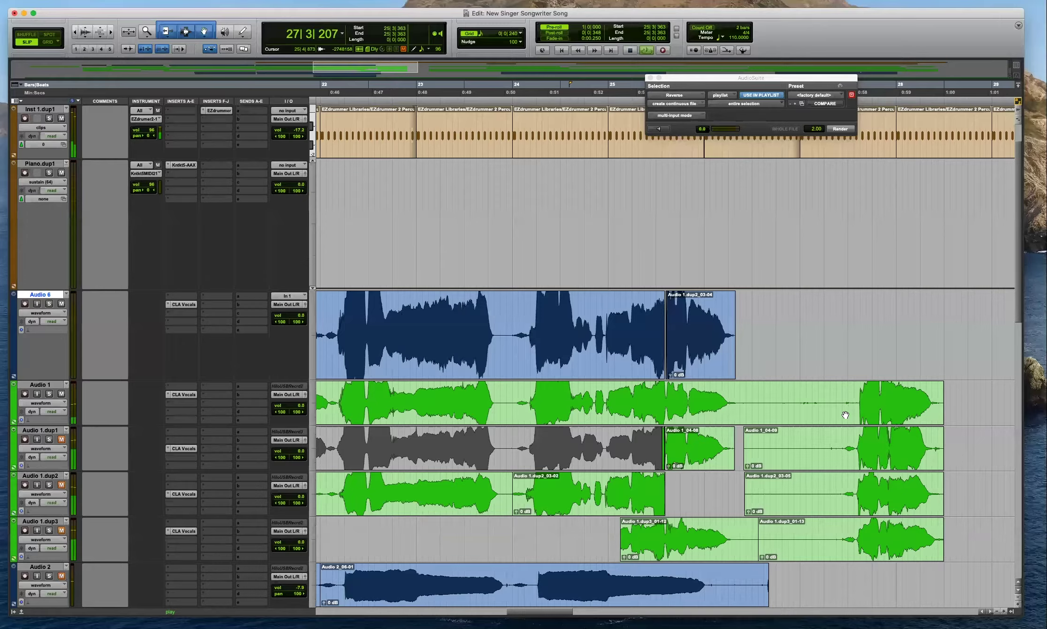
Mute Audio 1, unmute Audio 1.dup1 and audition its final phrase from 27|2|689.
scroll(840, 412, down, 1)
click(830, 386)
click(61, 385)
click(62, 339)
key(super+bracketright)
click(683, 392)
key(super+bracketleft)
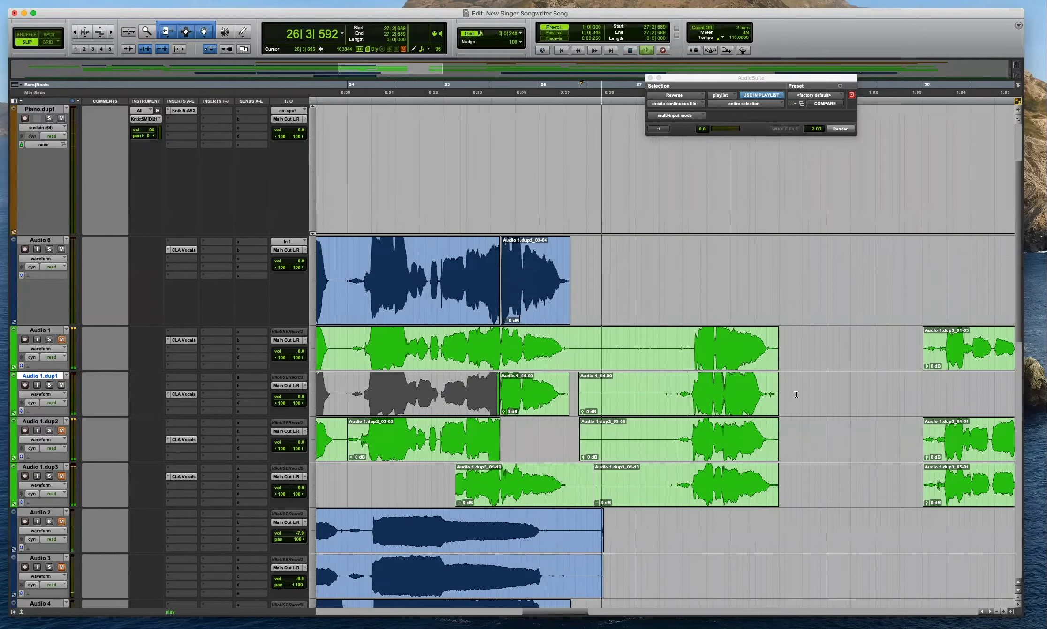
Split Audio 1.dup1's clip at 27|2|764, just before the breath leading into the final phrase.
key(t)
click(678, 393)
key(b)
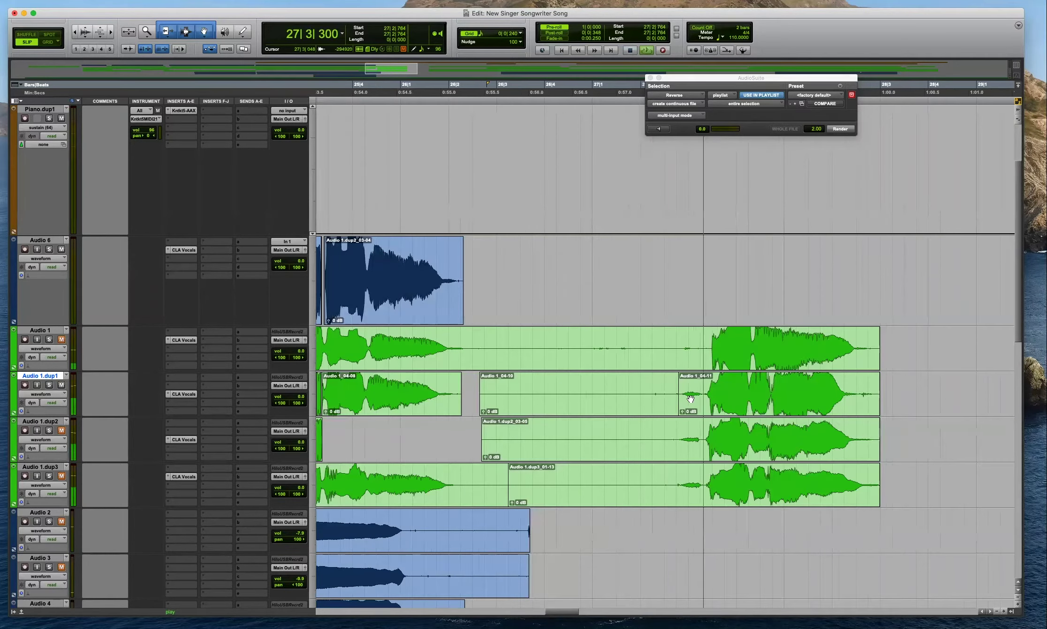
key(r)
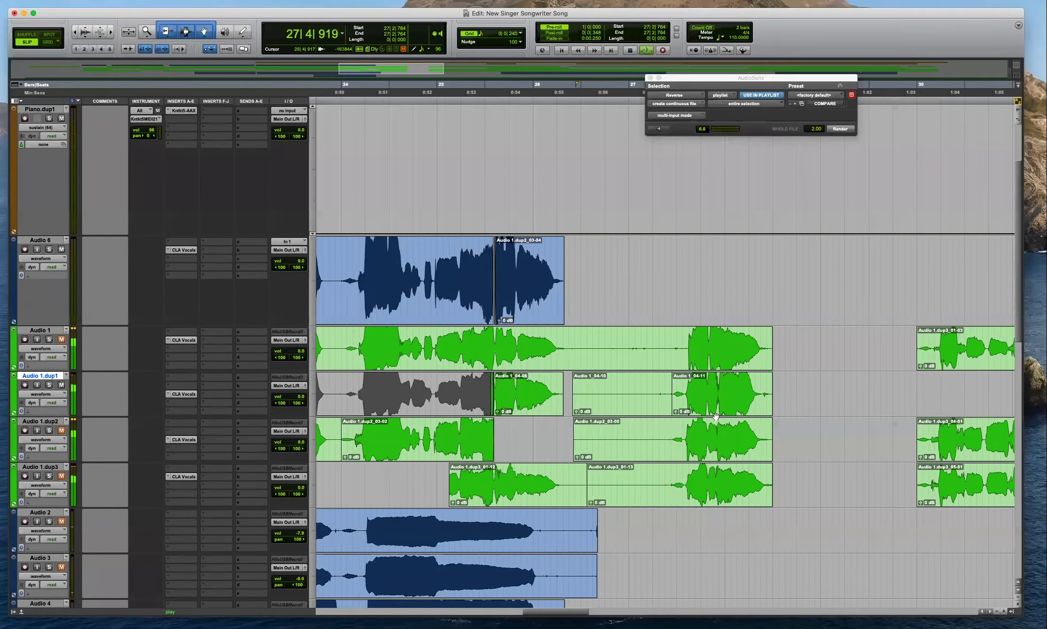
key(space)
Switch the mutes from Audio 1.dup1 to Audio 1.dup2 and audition the final phrase from 27|3|761.
click(696, 435)
key(space)
click(62, 430)
click(61, 385)
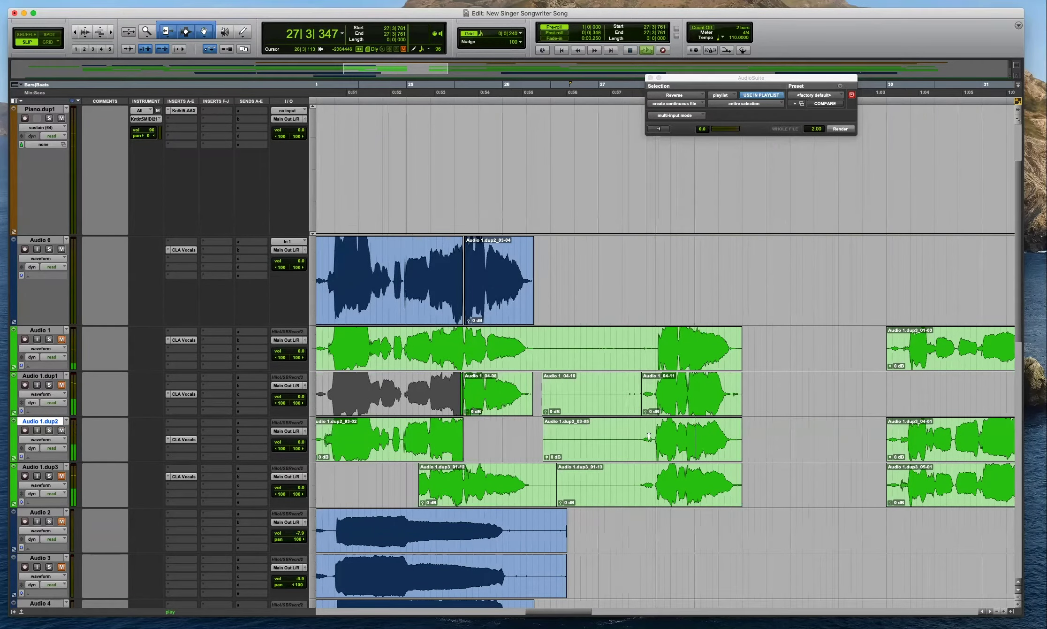
key(space)
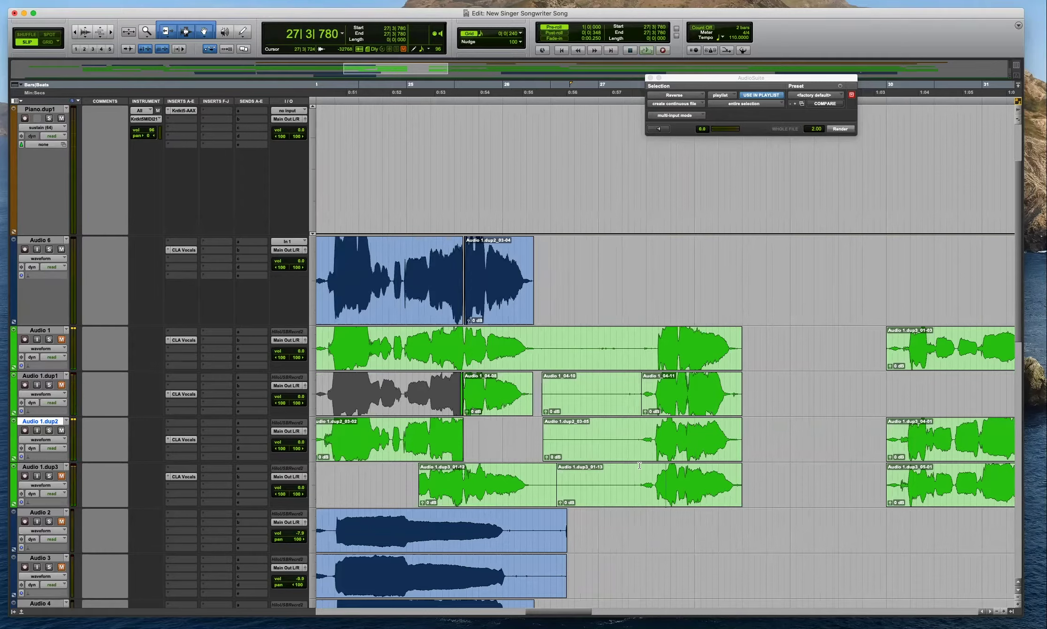
Switch the mutes from Audio 1.dup2 to Audio 1.dup3 and audition the final phrase from 27|3|780.
key(semicolon)
key(space)
click(66, 440)
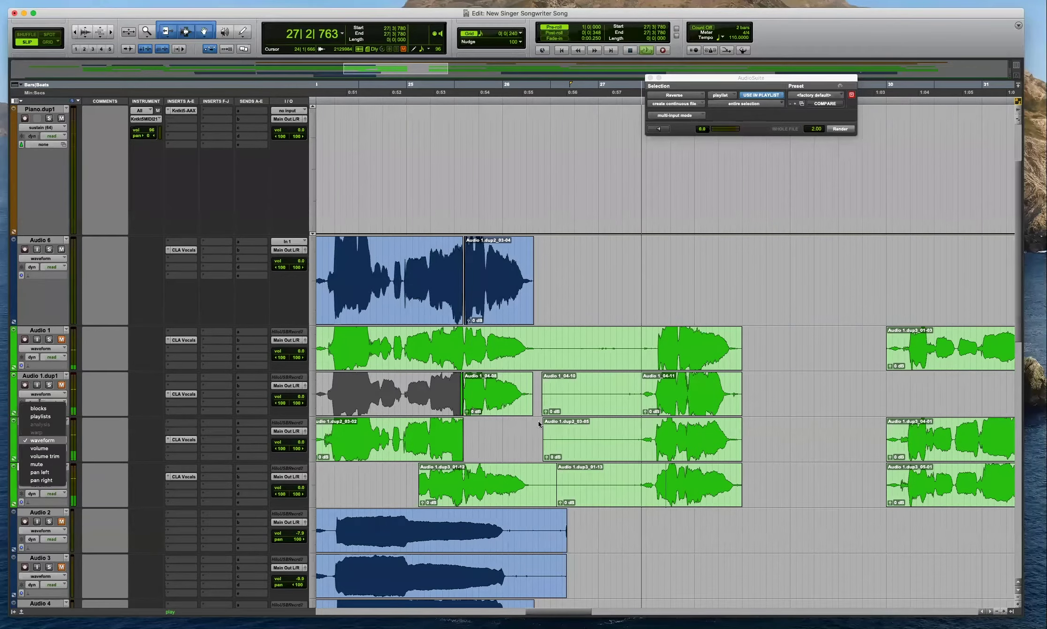
click(64, 439)
key(shift+m)
click(62, 430)
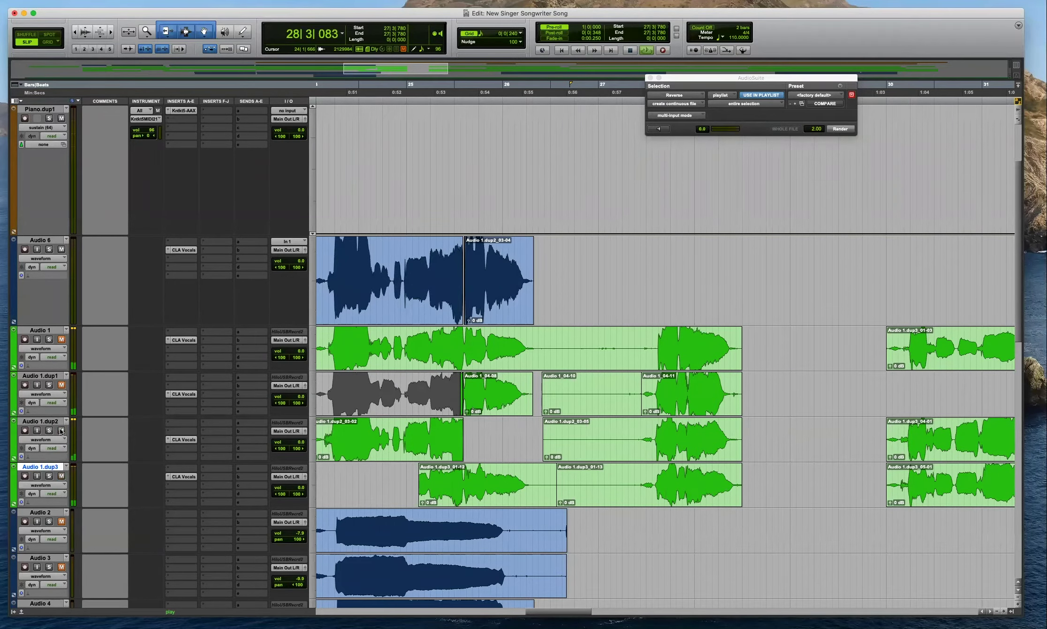
key(space)
Split Audio 1.dup3's clip at 27|2|632, before the final phrase's breath, while playing the phrase.
click(677, 473)
key(t)
key(t)
key(space)
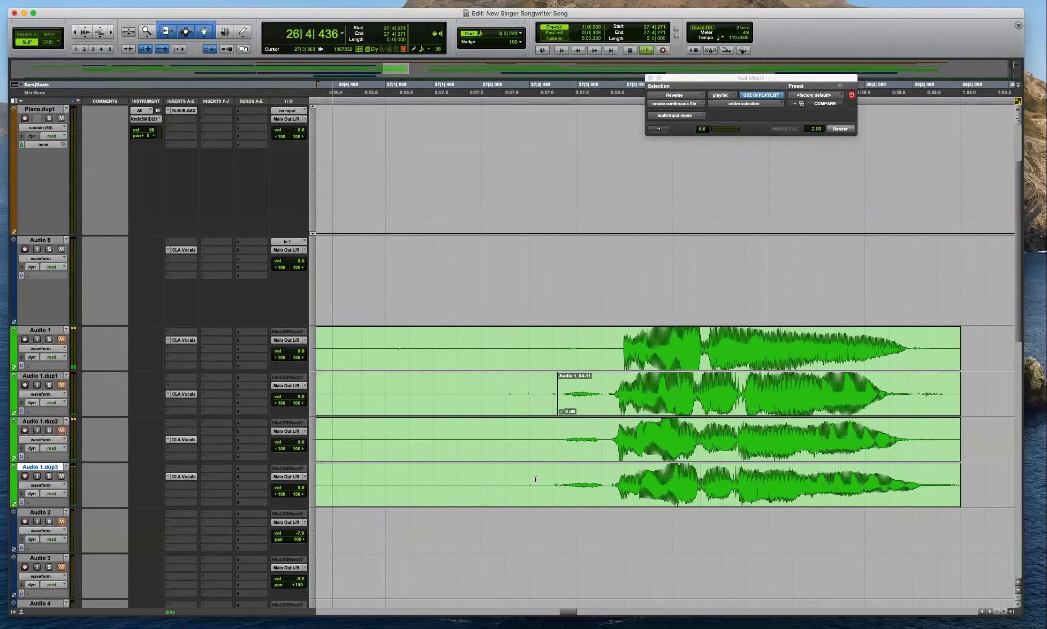
click(545, 479)
key(b)
key(r)
key(super+bracketleft)
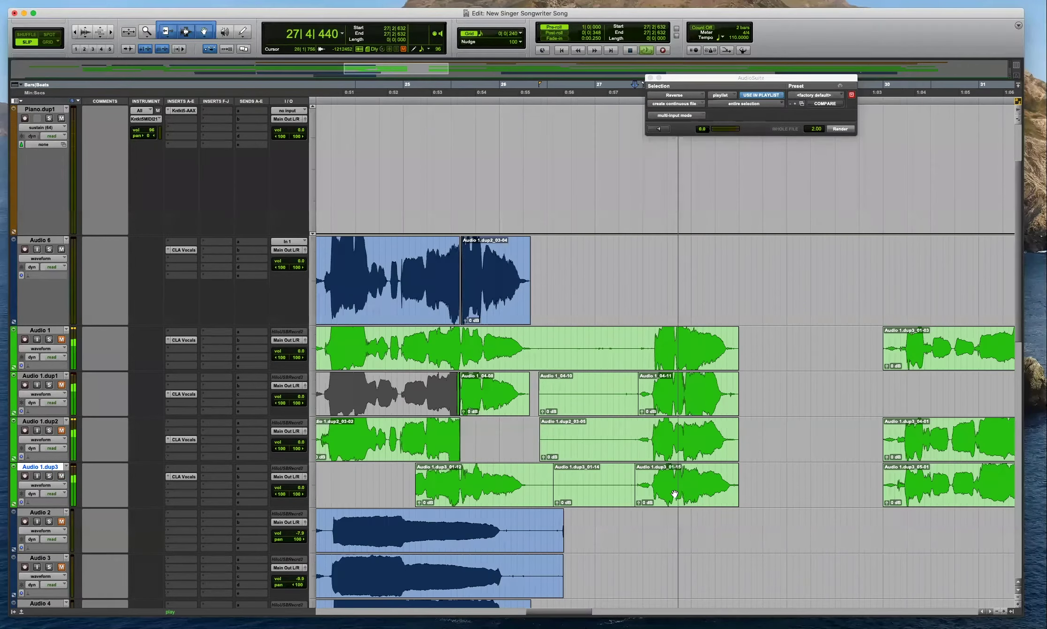
Audition the final phrase on Audio 1 and split its clip at 27|3|320, just before the first word.
click(693, 345)
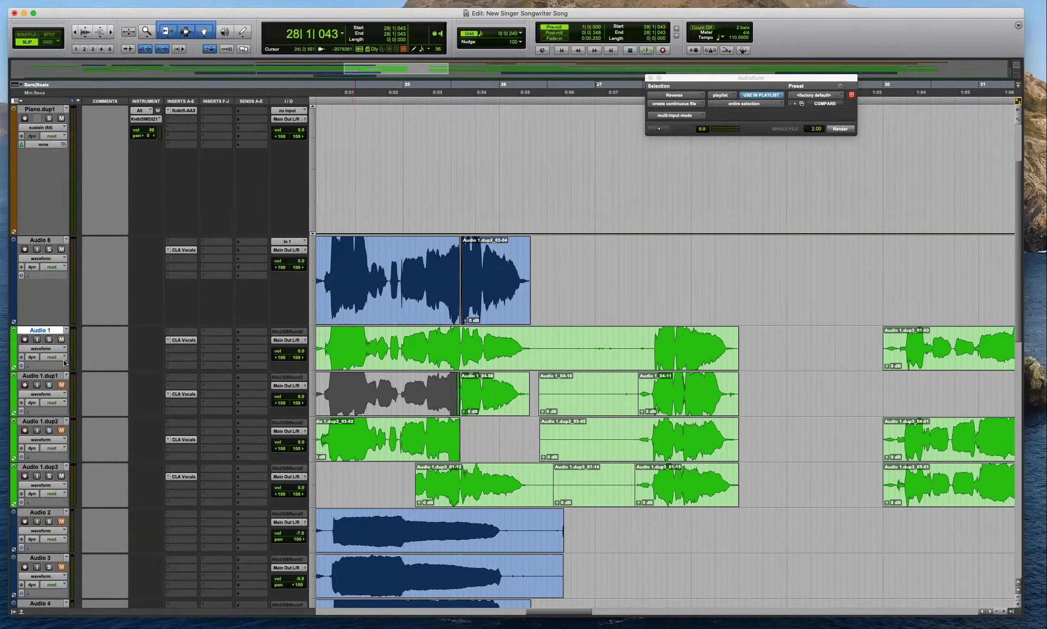
key(space)
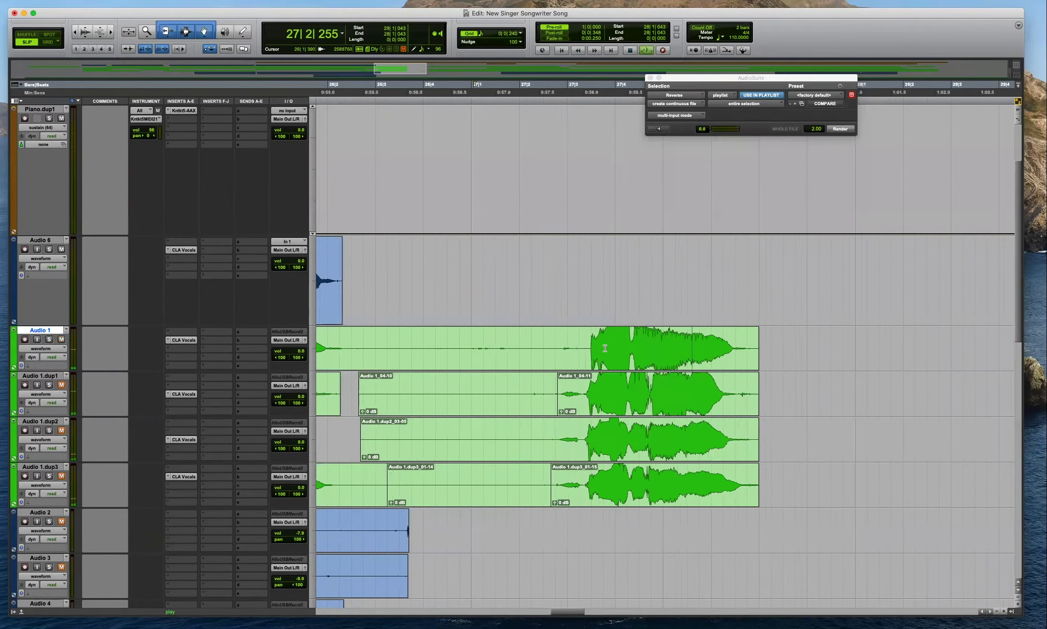
key(super+bracketright)
key(super+e)
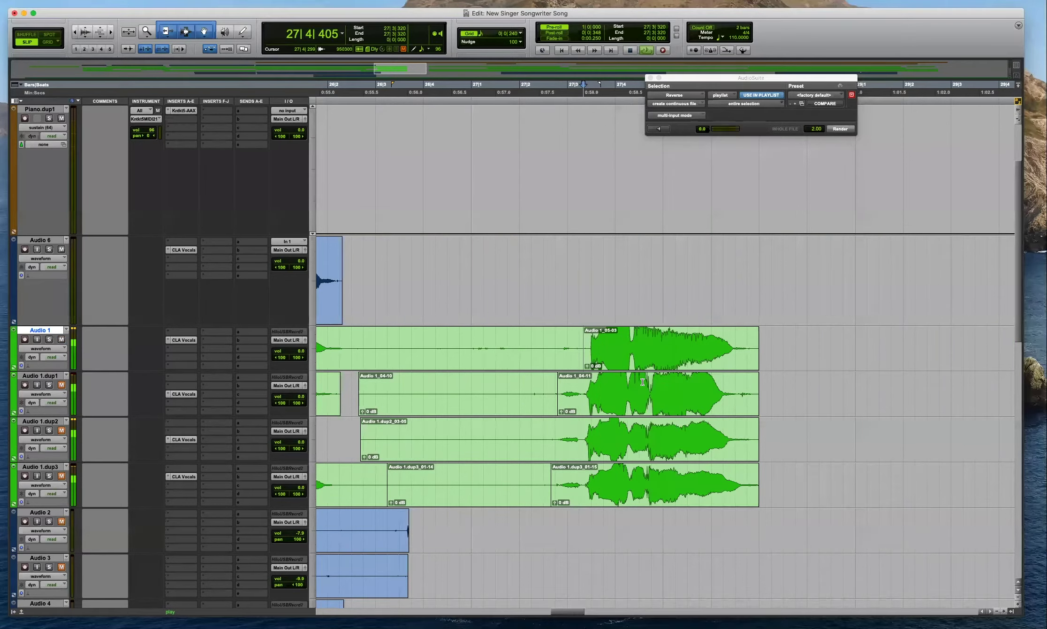
key(r)
Switch the mutes back to Audio 1.dup1 and move its final-phrase clip, starting at 27|2|764, up to Audio 6.
click(643, 382)
click(60, 384)
click(61, 339)
key(space)
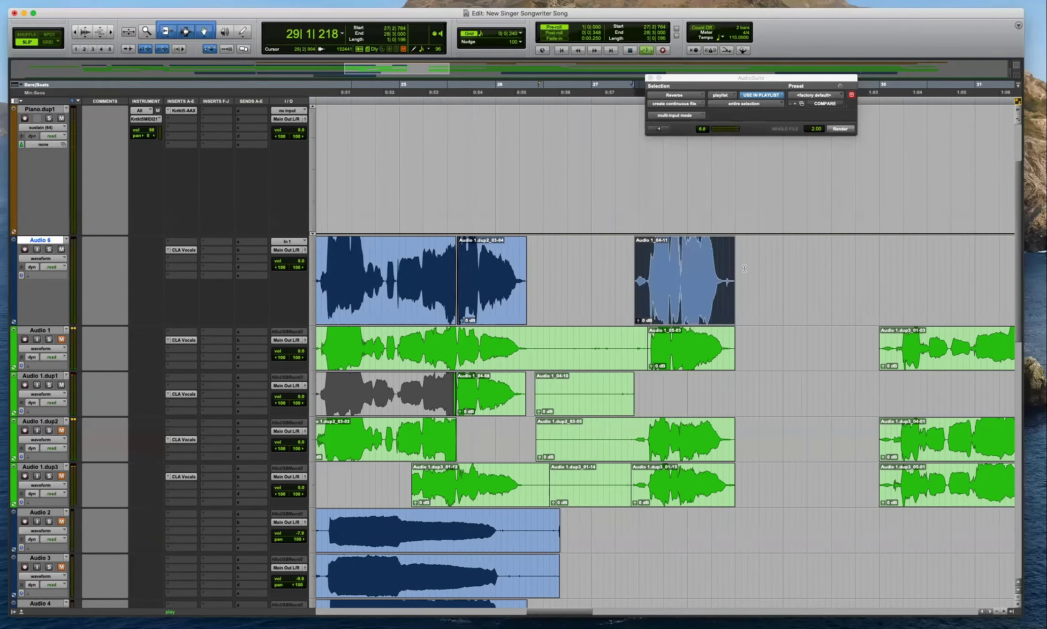
Trim the noisy tail off the end of Audio 6's final-phrase clip, just after the note dies away.
click(723, 269)
key(t)
key(t)
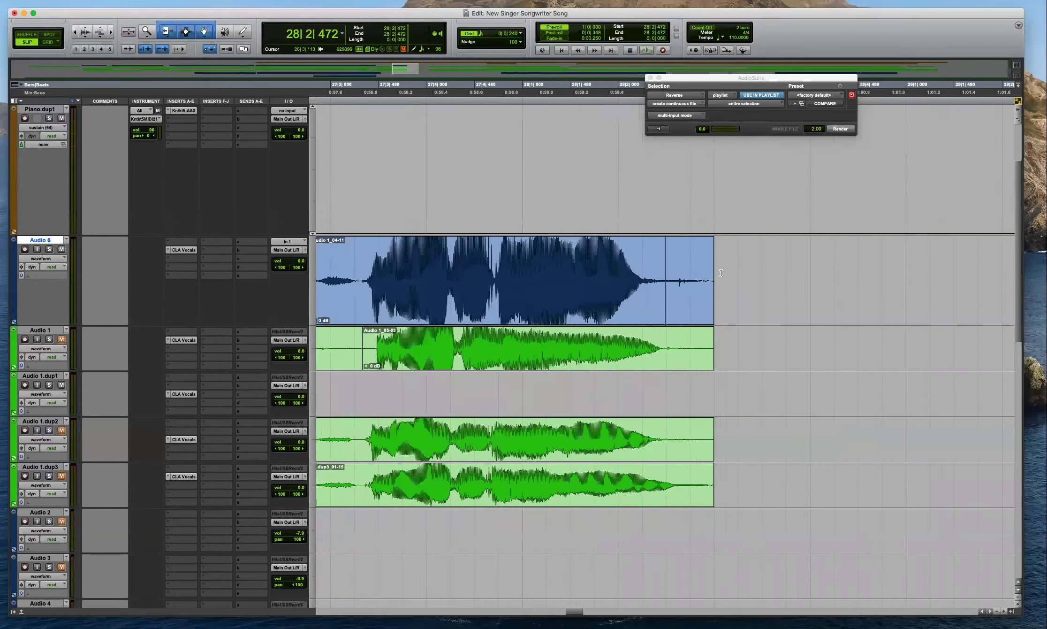
click(671, 275)
key(s)
click(658, 258)
key(r)
key(space)
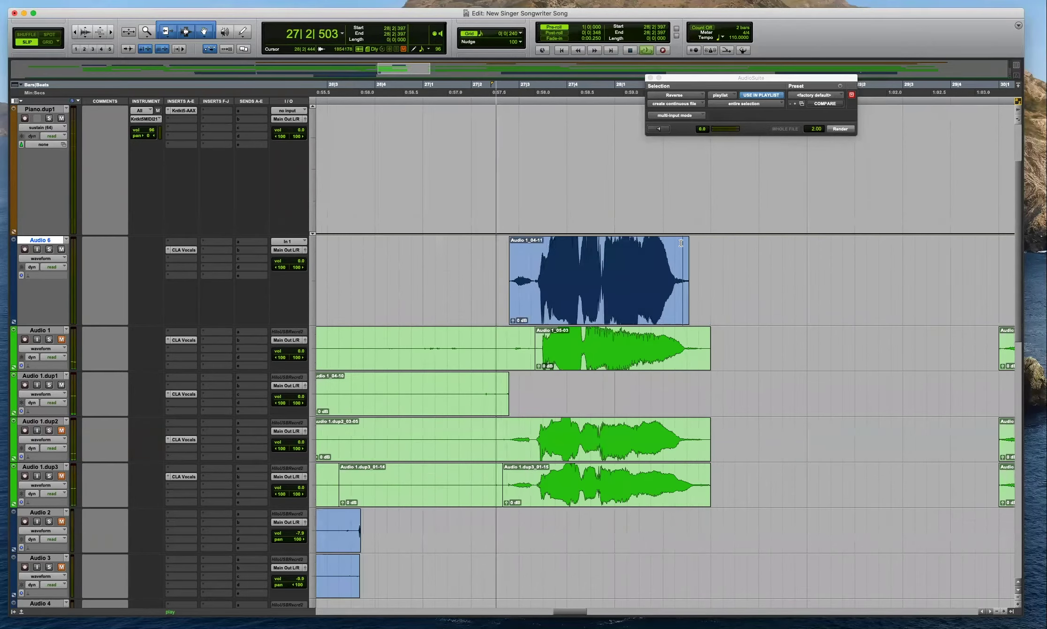
Fade out Audio 6's final-phrase clip from 28|2|350 to 28|2|528 and fade in its first 218 ticks.
scroll(706, 216, down, 3)
scroll(705, 238, up, 5)
drag(684, 341, 690, 341)
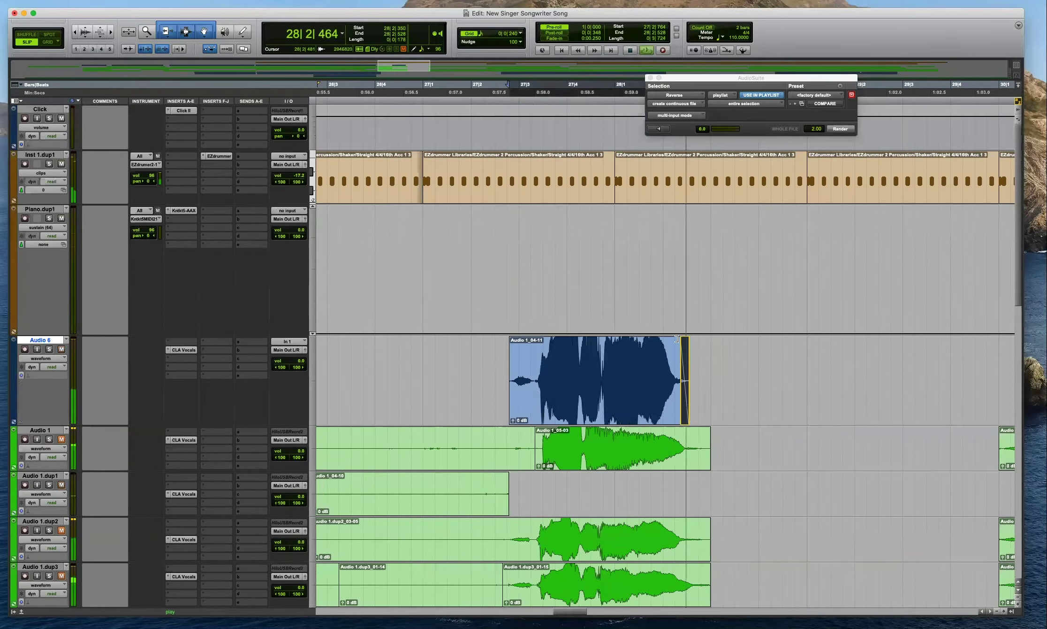
key(space)
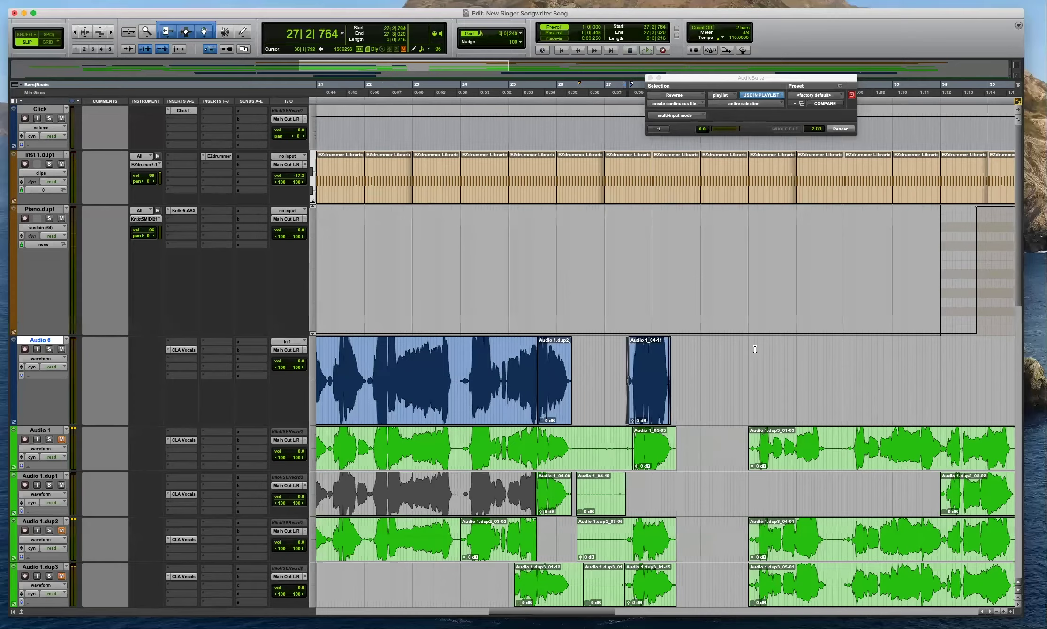
Play the next section from 30|1|529 and unmute Audio 1 to audition its take.
click(755, 368)
scroll(728, 375, right, 3)
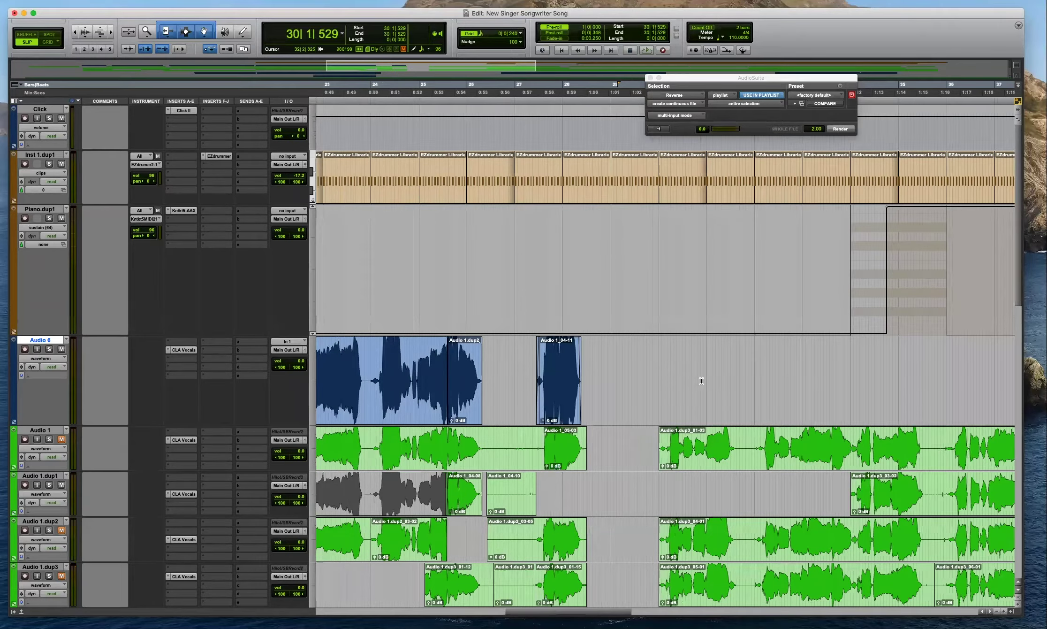
scroll(701, 381, down, 3)
key(space)
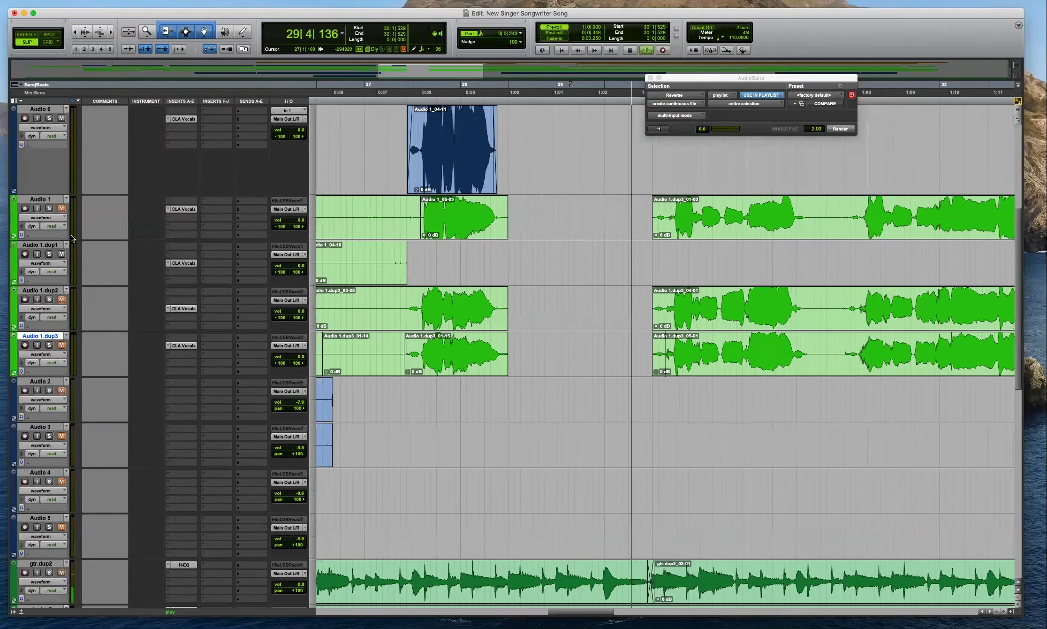
click(62, 211)
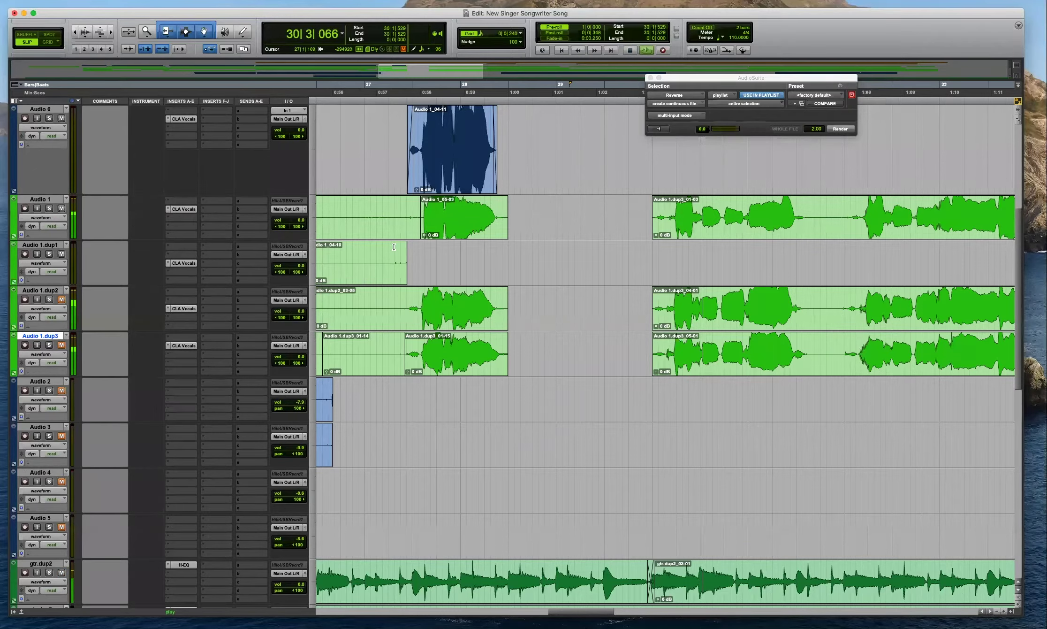
Trim the start of Audio 1's clip at bar 30, fade it in and play the section again.
scroll(675, 283, up, 2)
key(space)
click(653, 309)
key(t)
key(t)
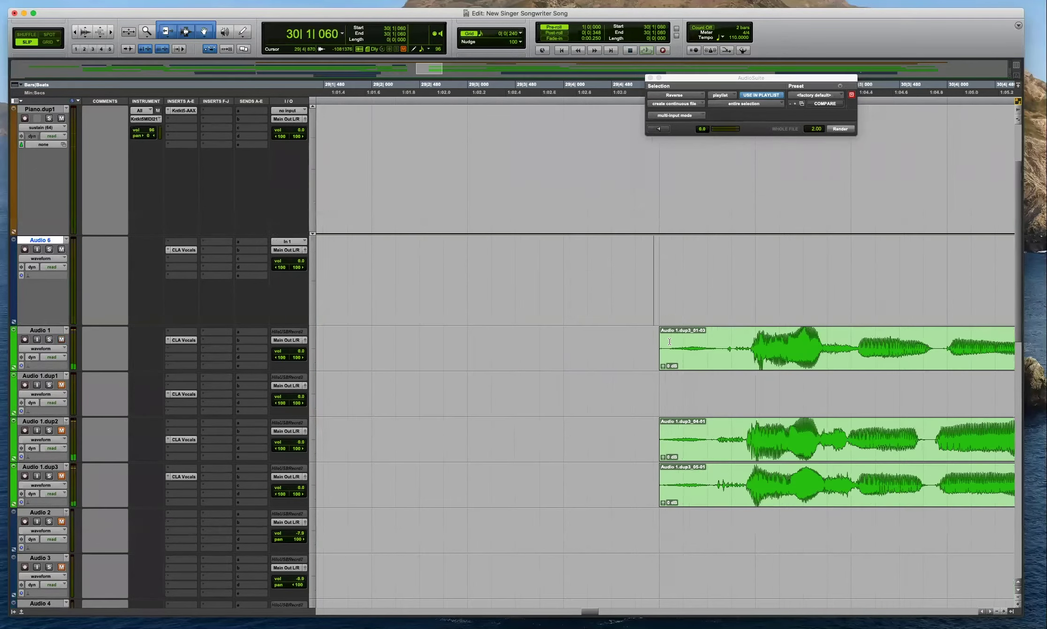
drag(658, 338, 674, 328)
click(675, 317)
key(space)
key(r)
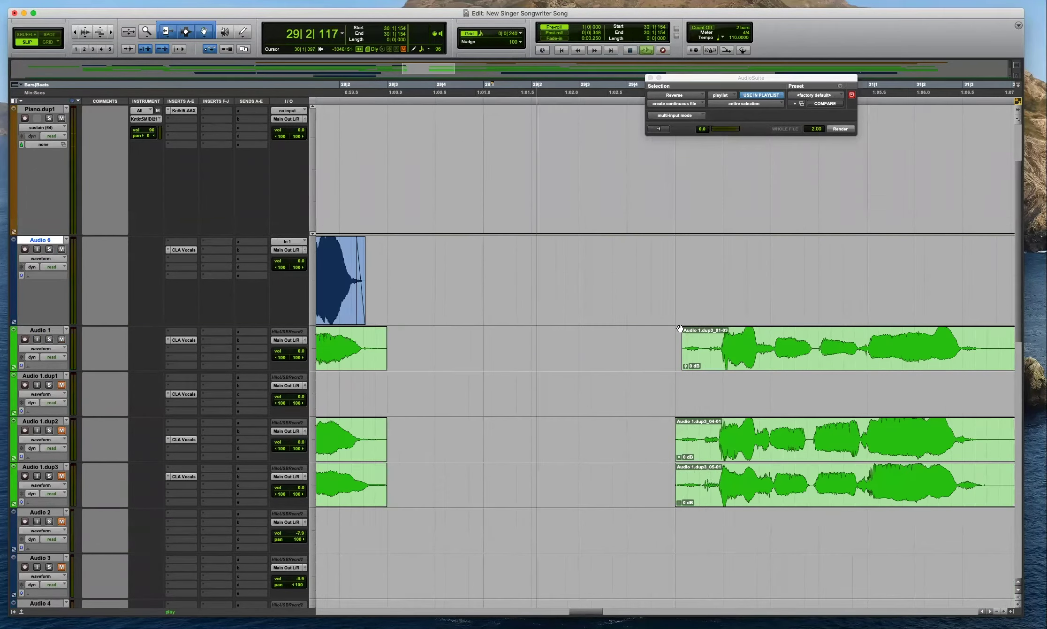
Audition the Audio 1.dup2 take of the phrases that begin at bar 30.
key(r)
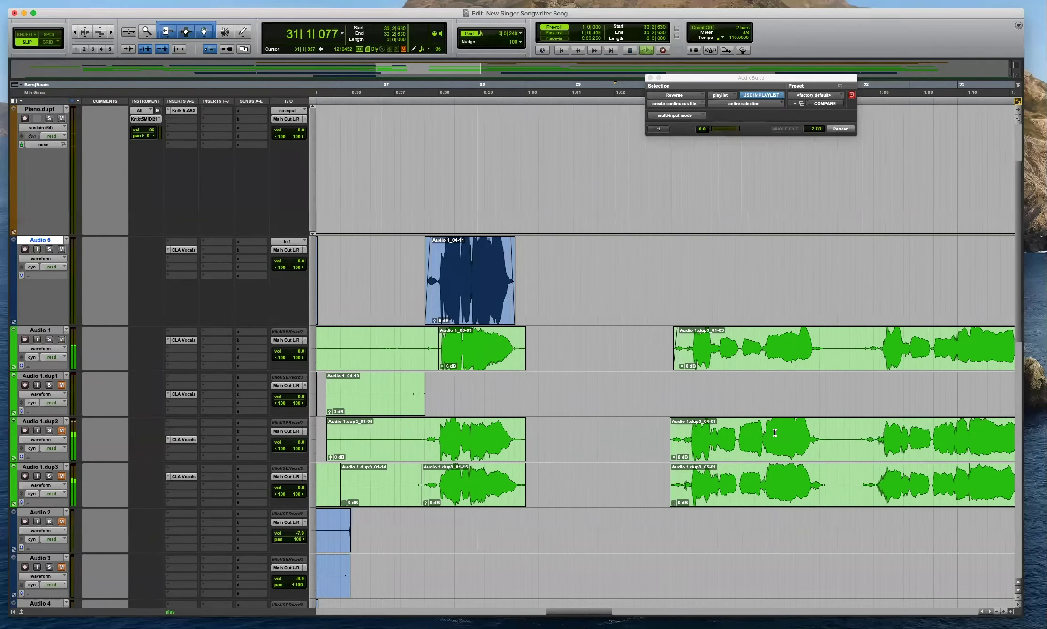
click(46, 421)
key(space)
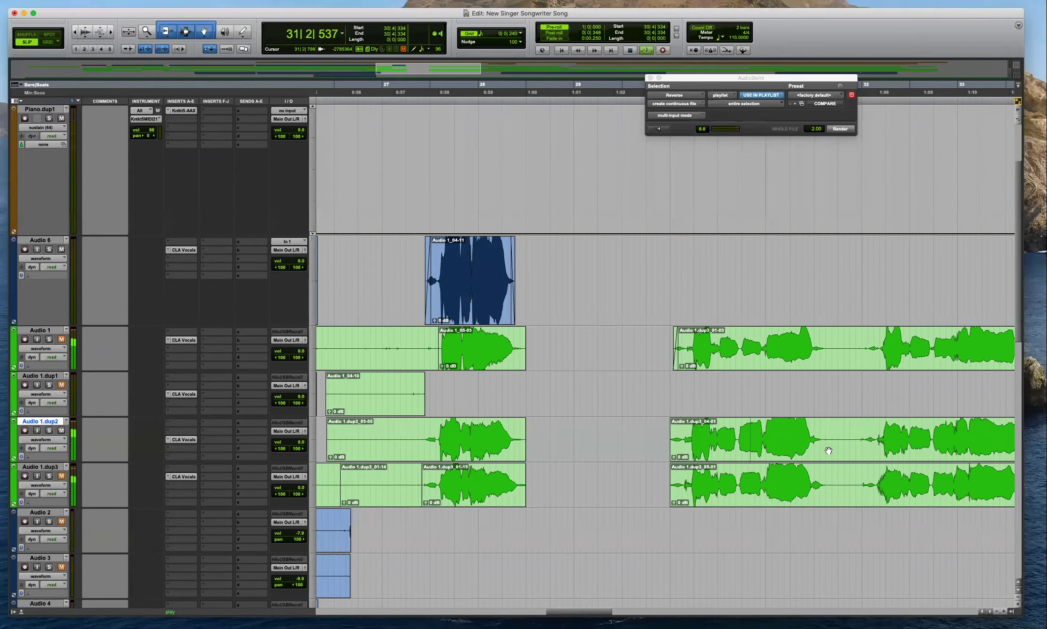
click(839, 431)
key(super+bracketleft)
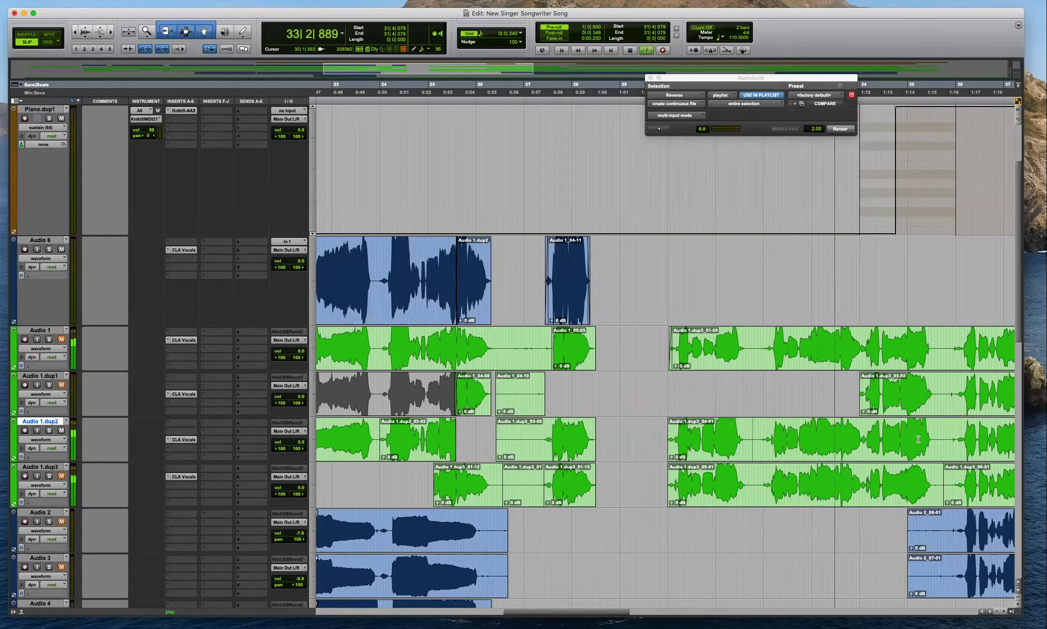
key(space)
Fade in the first 266 ticks of Audio 1.dup3's clip starting at 30|1|000 and audition its opening phrase.
click(673, 484)
key(space)
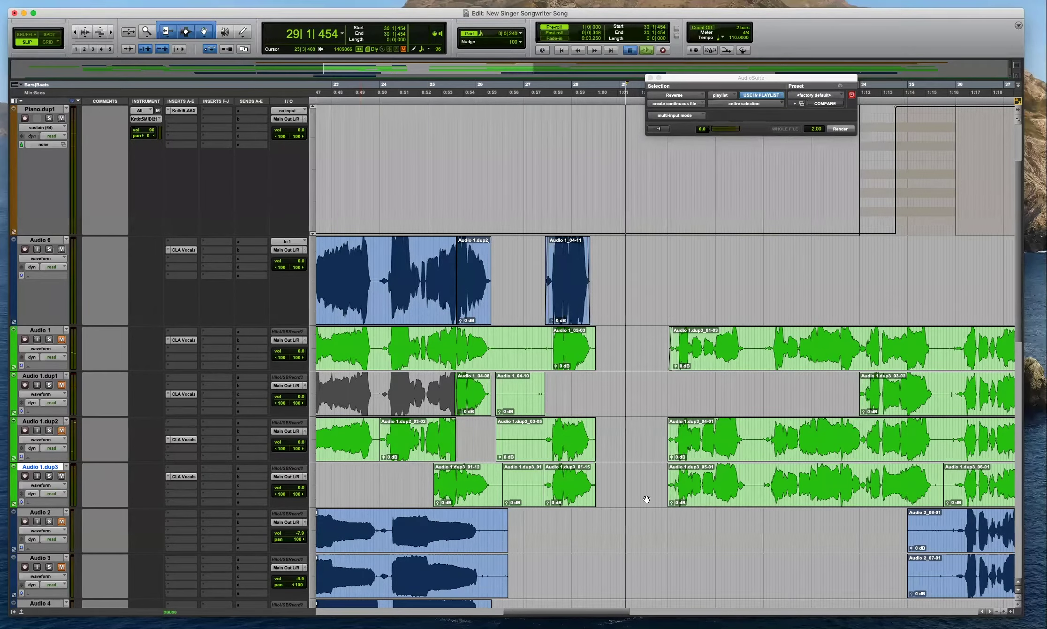
key(t)
drag(656, 468, 660, 469)
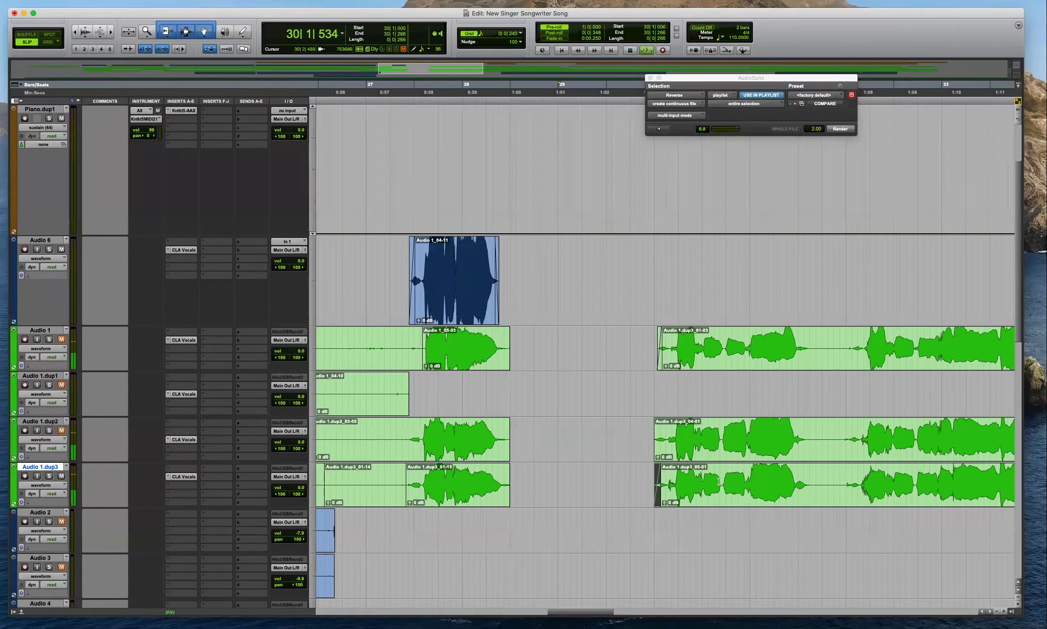
click(775, 477)
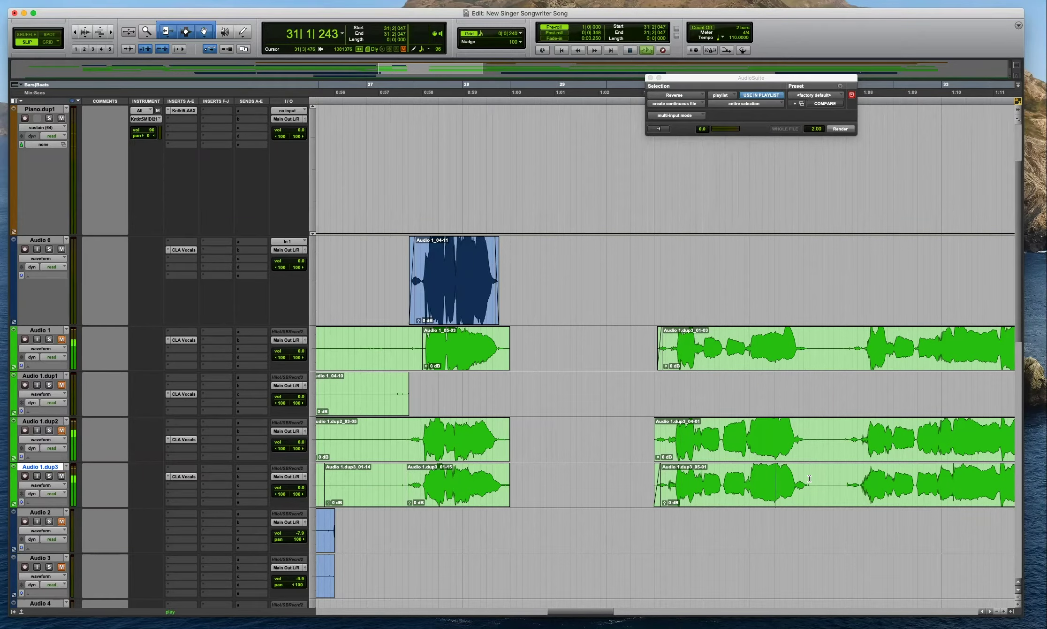
key(super+bracketleft)
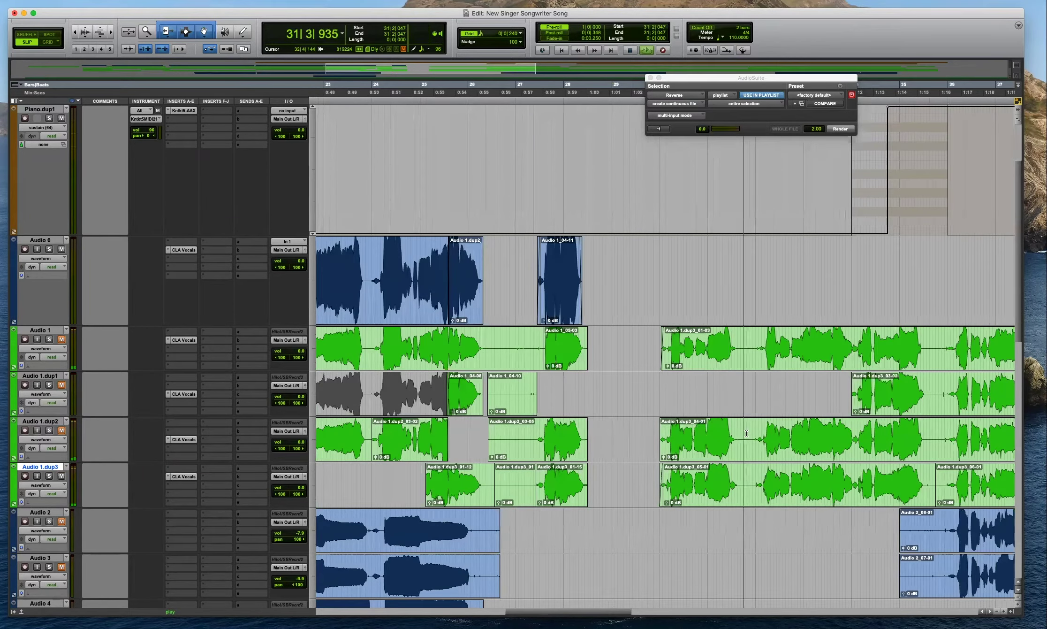
Move Audio 1.dup2's phrases from 30|1|000 to 31|4|192 and from 31|4|192 to 35|3|172 up to Audio 6.
drag(710, 453, 719, 295)
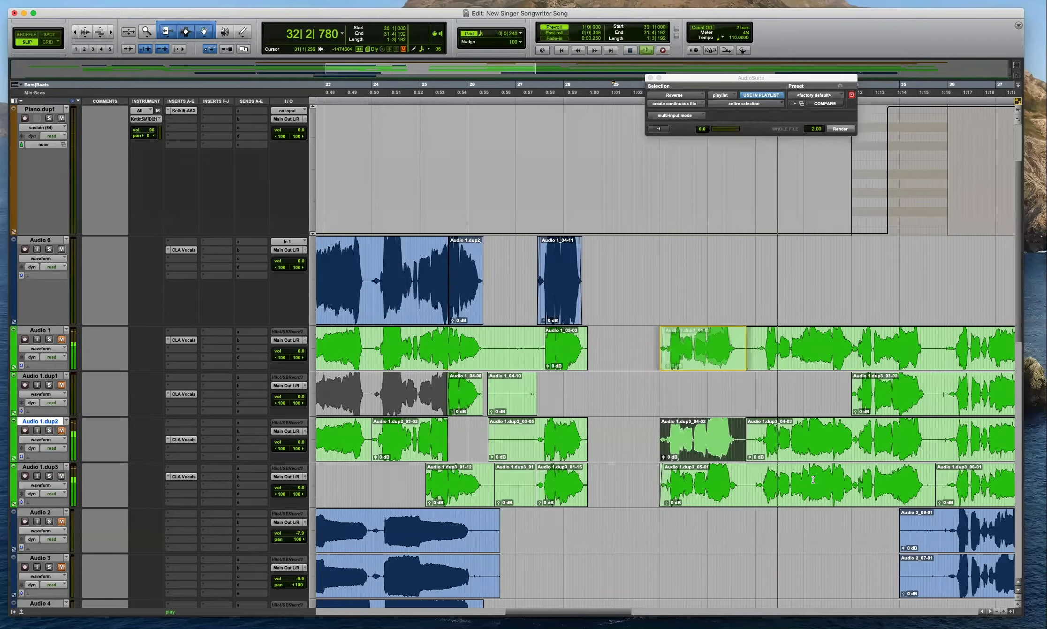
scroll(901, 453, right, 10)
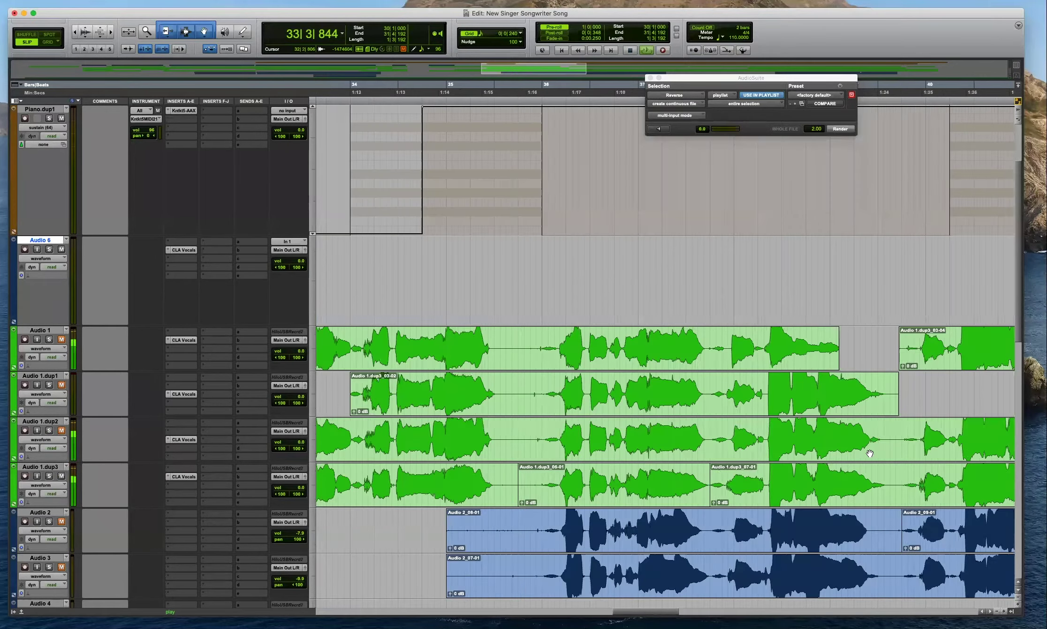
scroll(637, 435, left, 3)
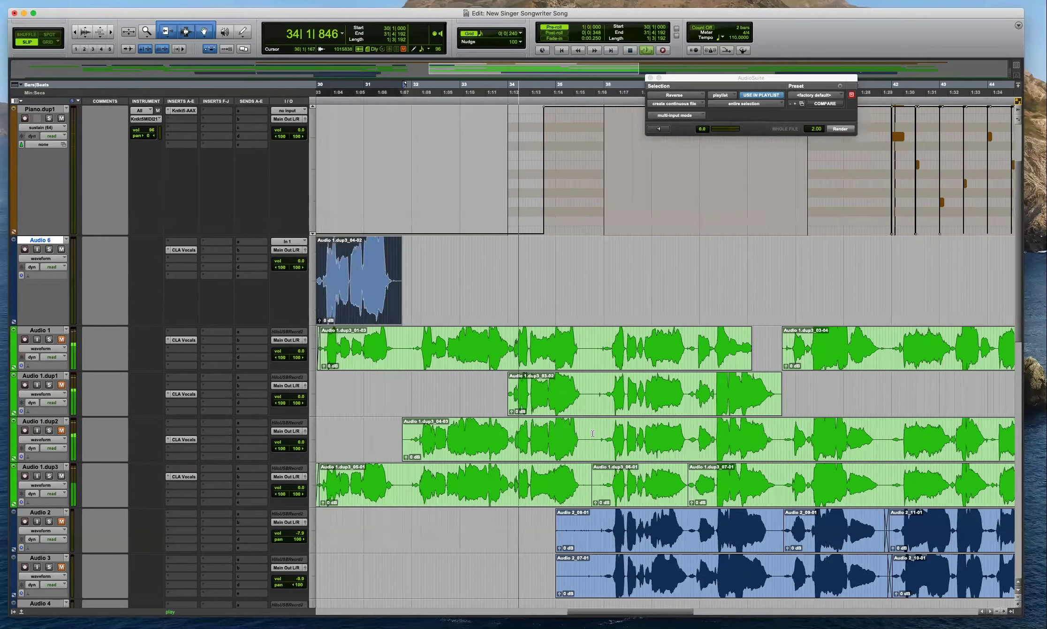
click(527, 445)
drag(528, 451, 526, 296)
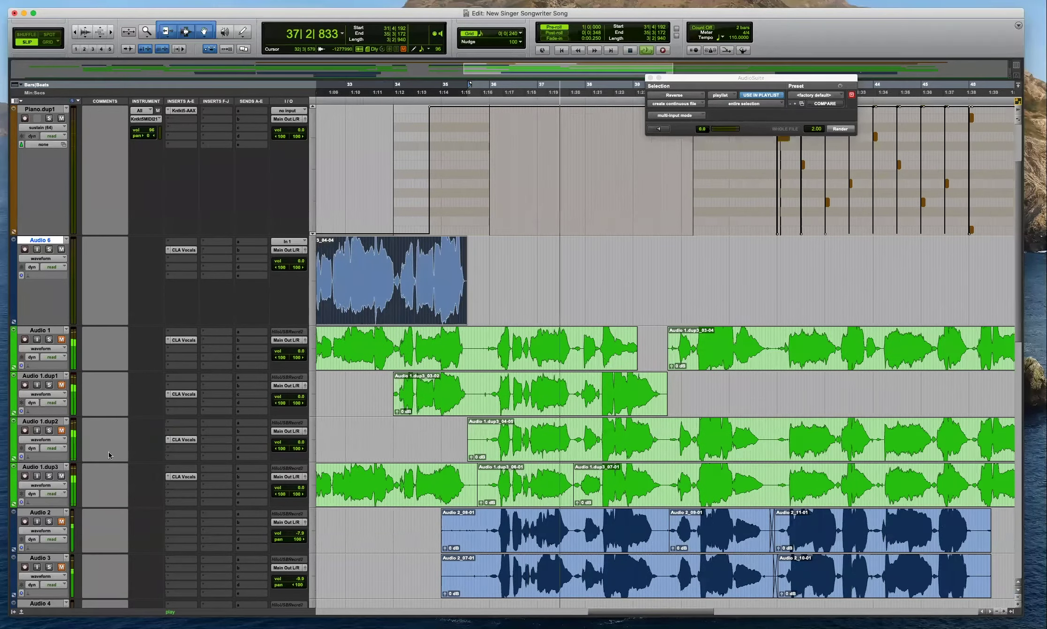
Switch the mutes of Audio 1.dup2 and Audio 1.dup3 and play the comp on Audio 6 around 34|4|049.
click(59, 431)
click(62, 474)
key(space)
click(430, 305)
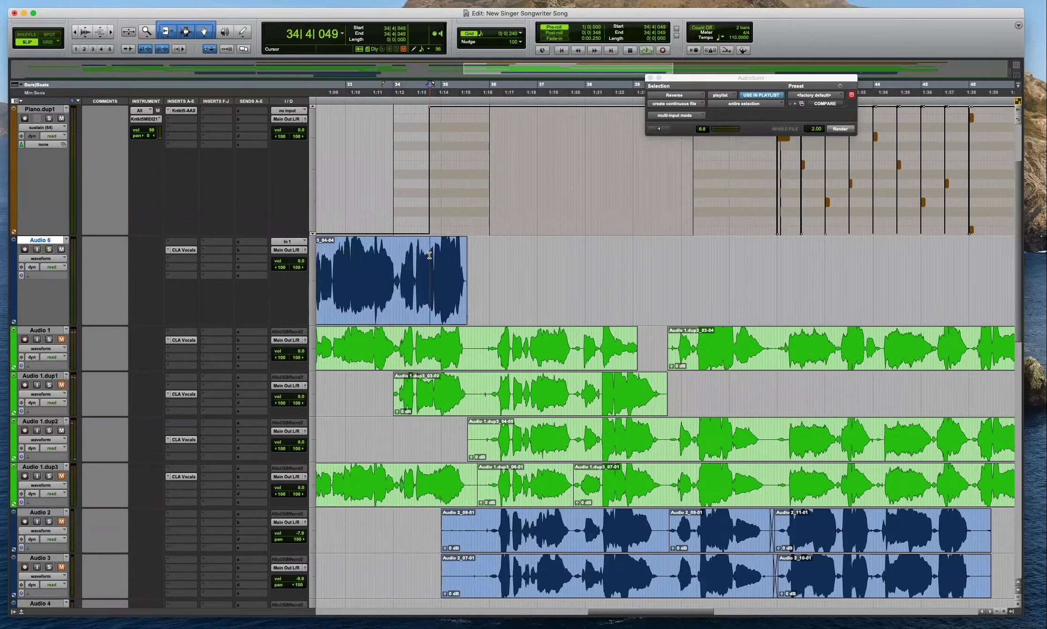
key(space)
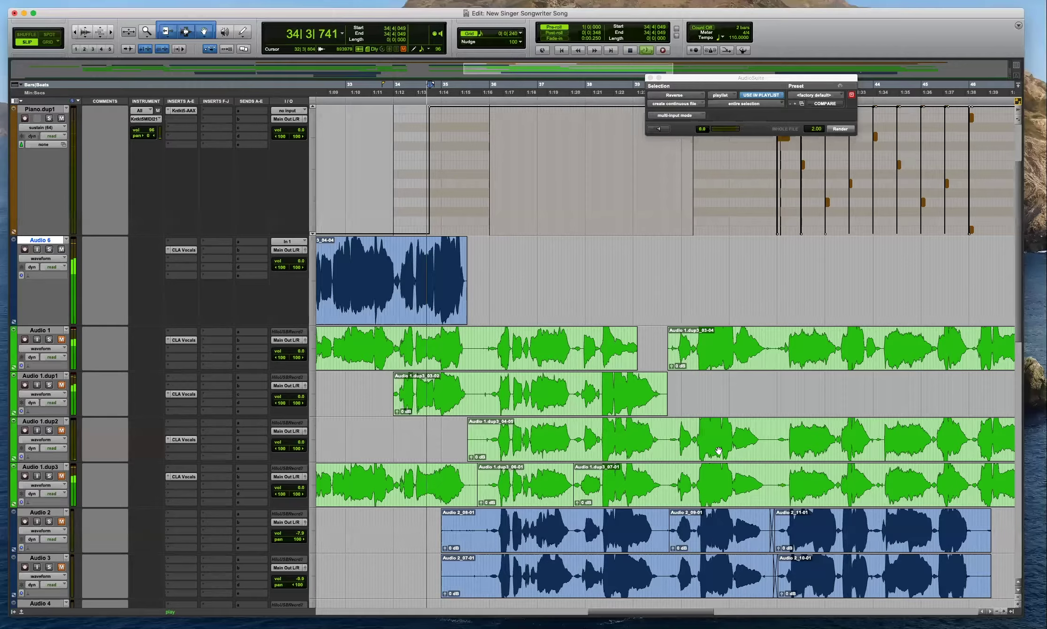
scroll(424, 435, left, 5)
key(space)
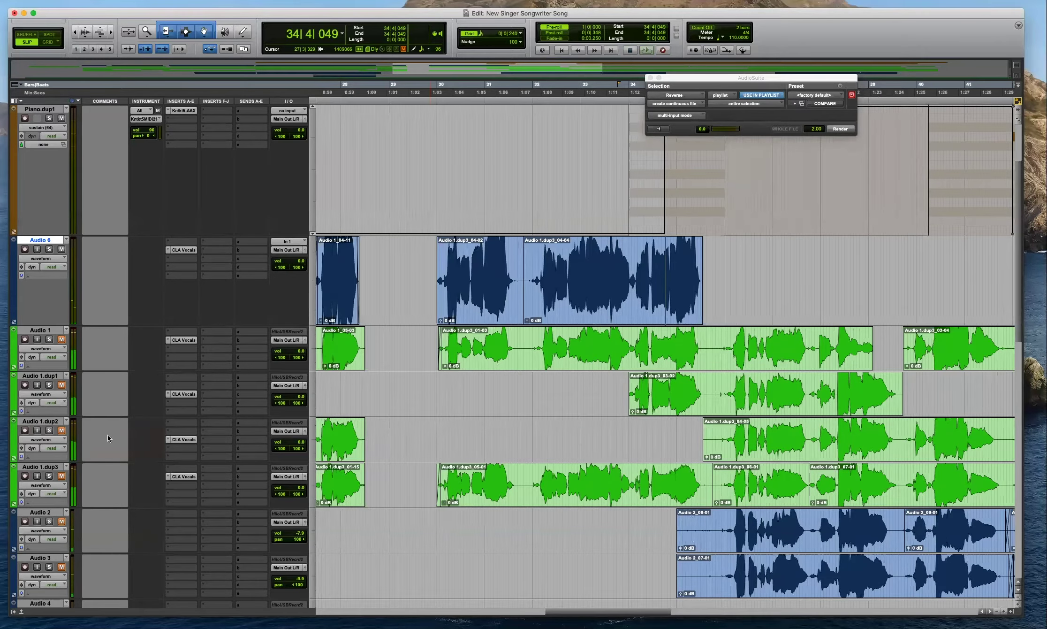
Split Audio 1.dup2's clip at 36|1|017, in the gap just before the next phrase.
click(737, 425)
key(r)
key(space)
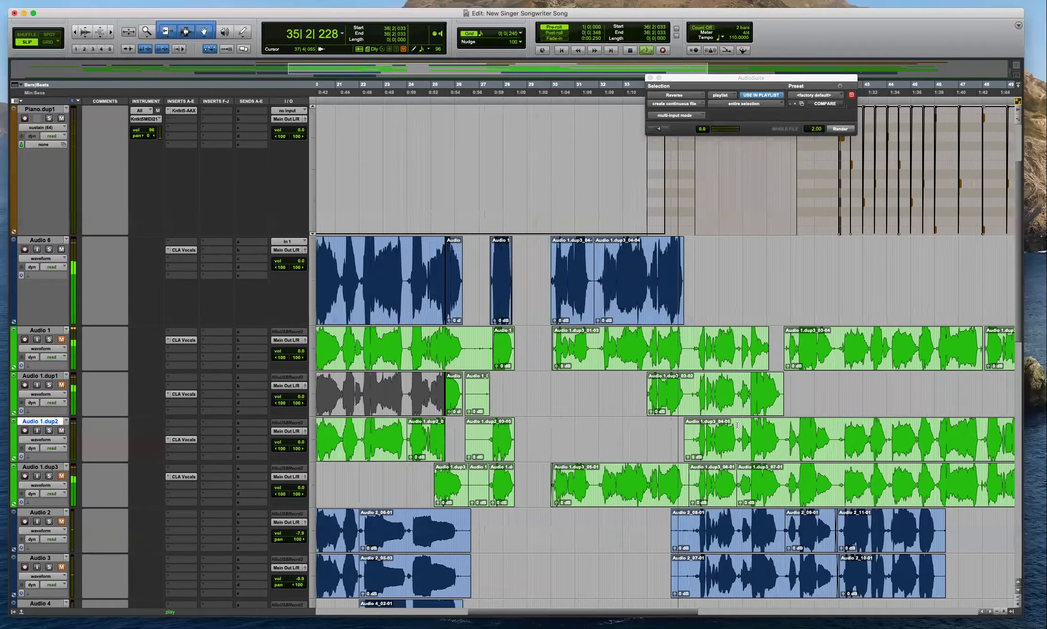
key(super+bracketright)
key(super+bracketright)
key(super+bracketright)
click(617, 434)
key(super+e)
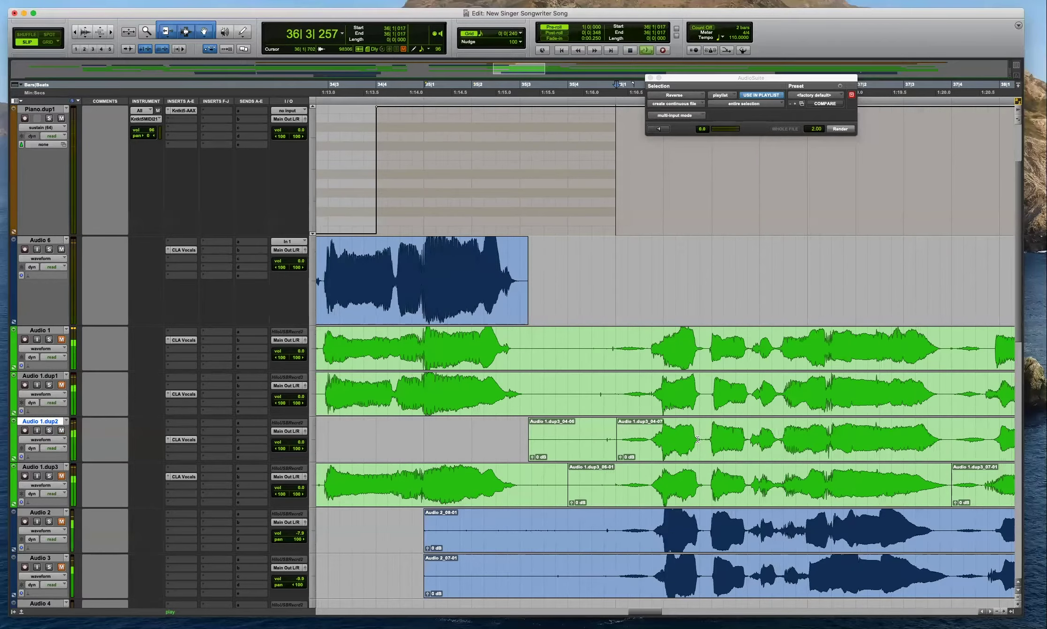
Split Audio 1.dup2 again at the end of the bar 36 phrase and move that phrase up to Audio 6.
key(super+bracketleft)
key(super+bracketleft)
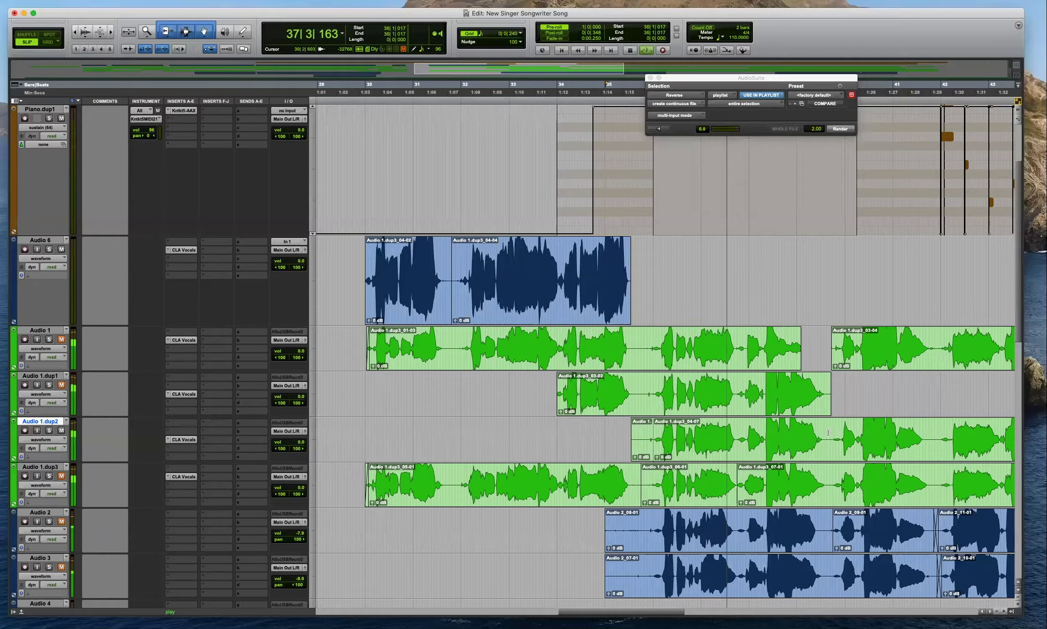
click(736, 434)
key(super+e)
key(space)
drag(711, 448, 710, 309)
click(764, 270)
key(super+bracketright)
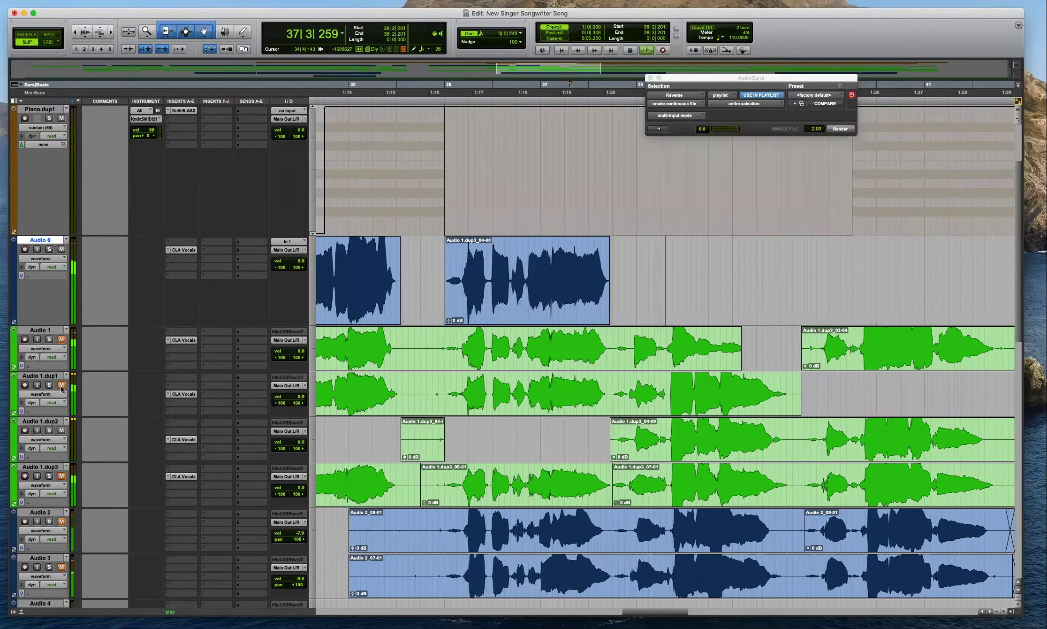
Separate Audio 1.dup1's take from beat 2 of bar 38, move it up to Audio 6 and play the result.
click(61, 431)
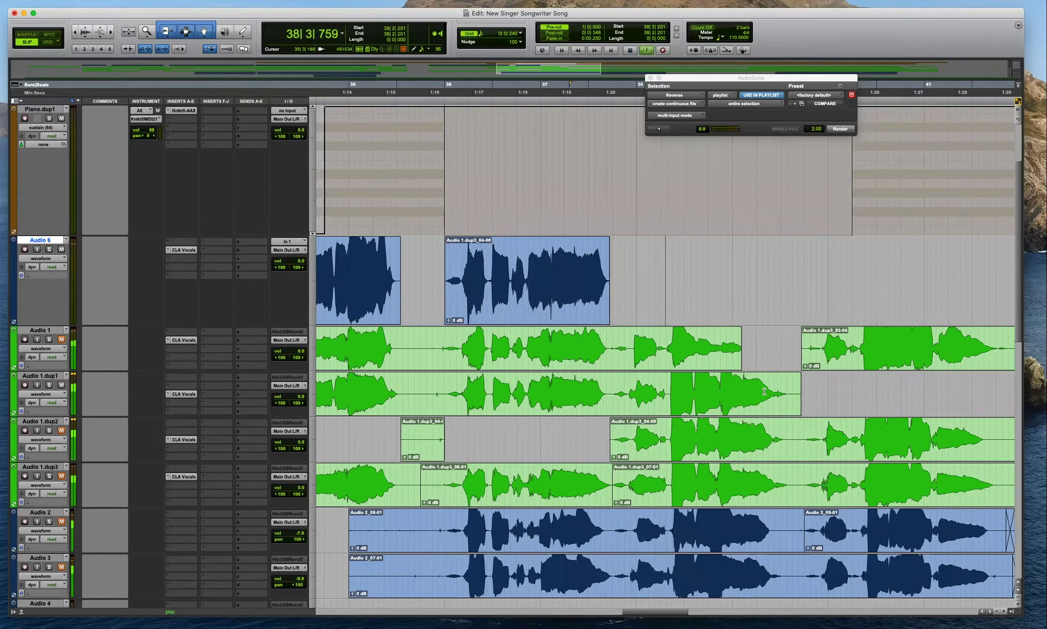
click(668, 387)
key(b)
drag(725, 405, 726, 308)
key(t)
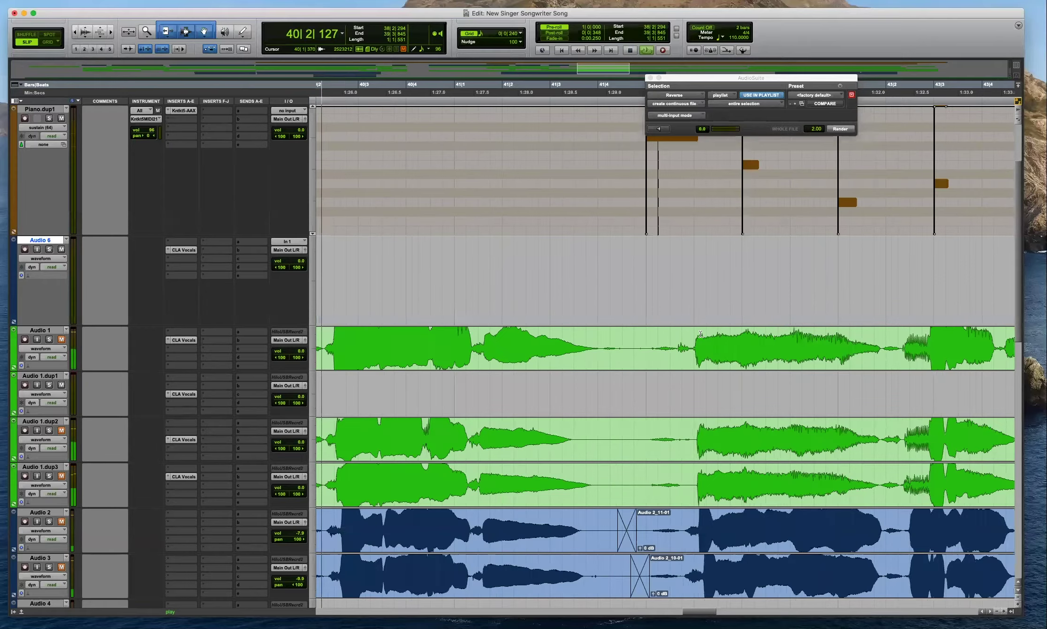
key(super+bracketleft)
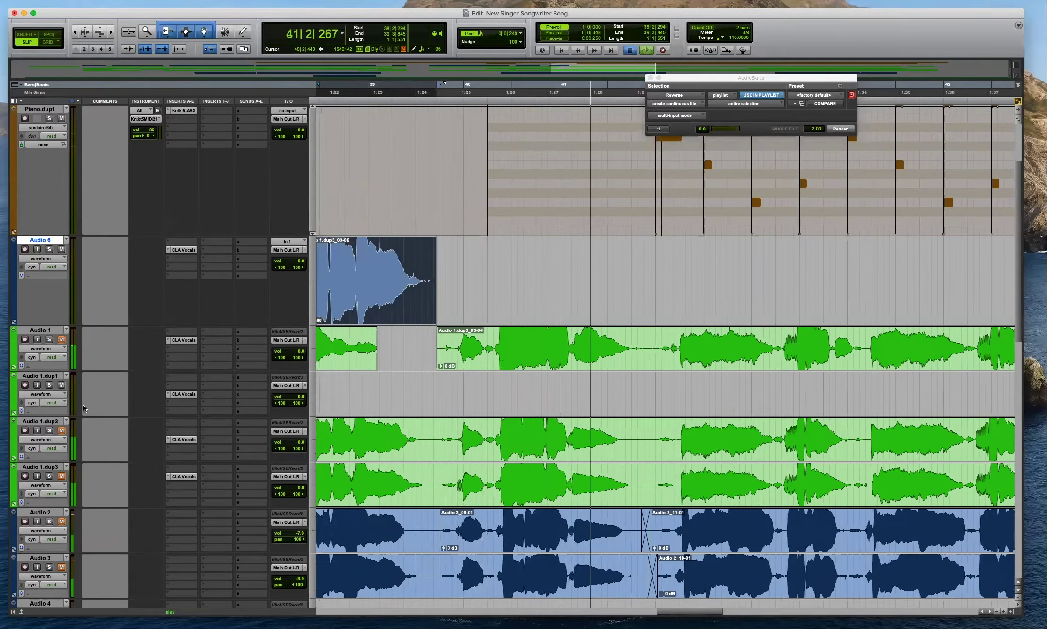
click(499, 386)
key(space)
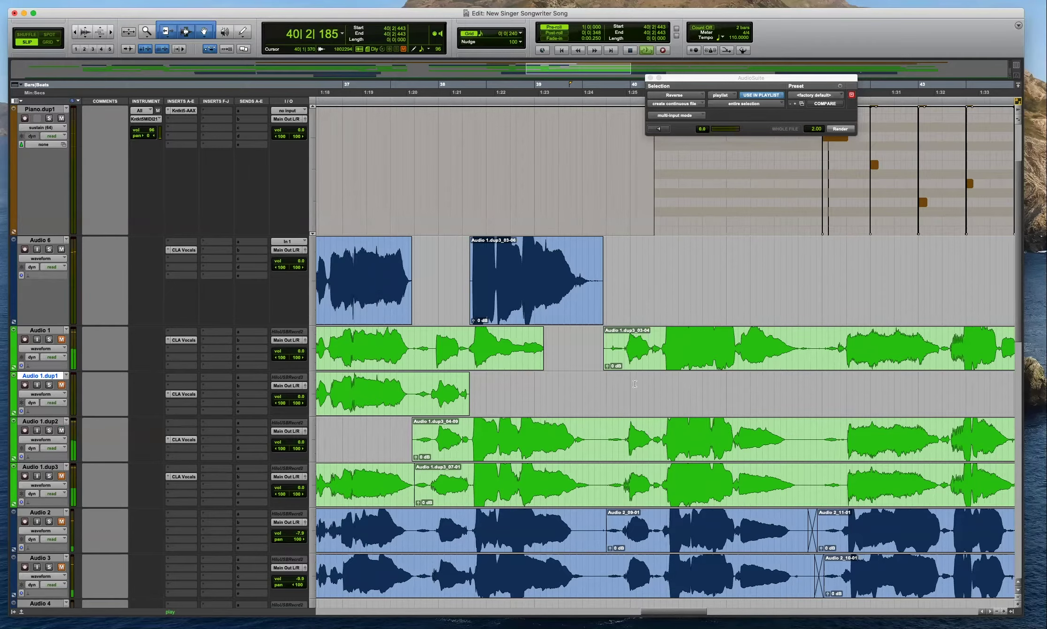
Separate Audio 1.dup3's phrase from 39|3|957 to 41|4|240 and move it up to Audio 6.
click(61, 430)
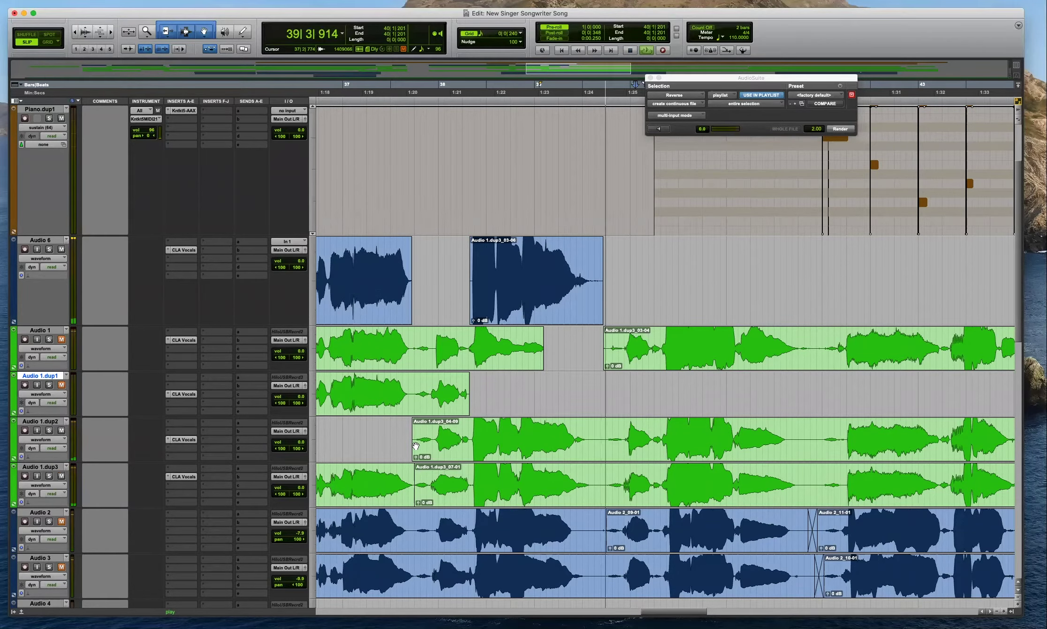
click(635, 477)
key(t)
key(r)
drag(635, 477, 834, 485)
key(b)
drag(751, 497, 746, 309)
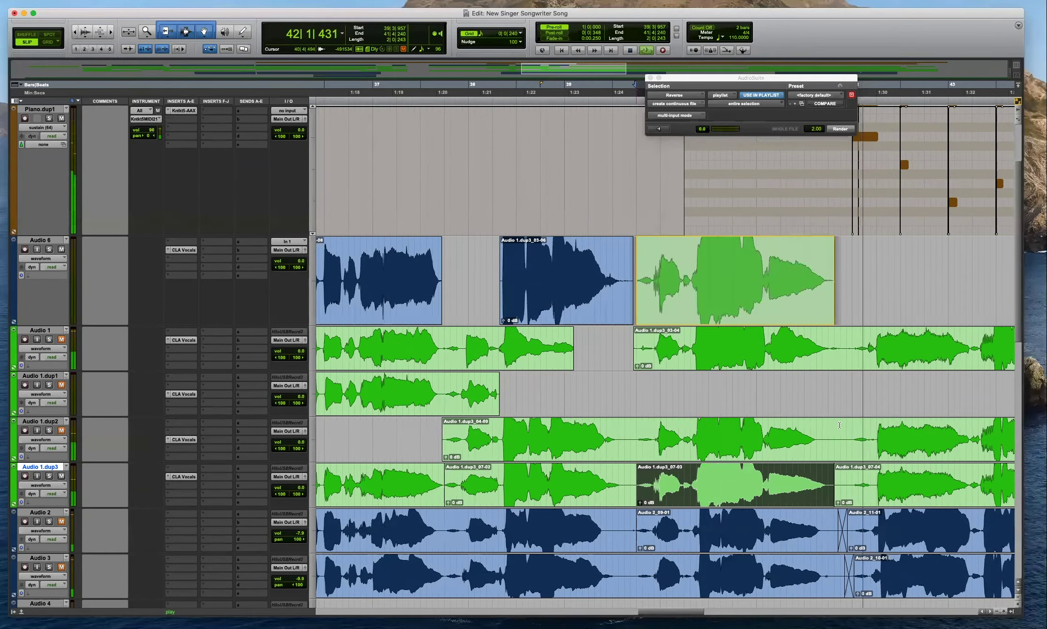
key(r)
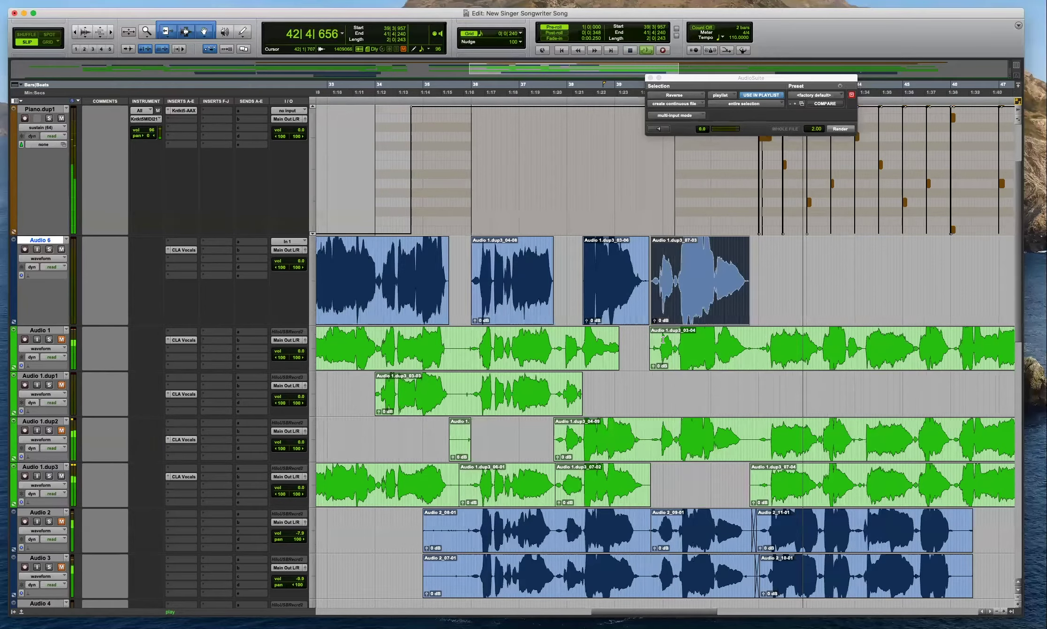
Audition the phrases after bar 42 on Audio 1, Audio 1.dup2 and Audio 1.dup3 to compare the takes.
click(762, 340)
key(t)
key(r)
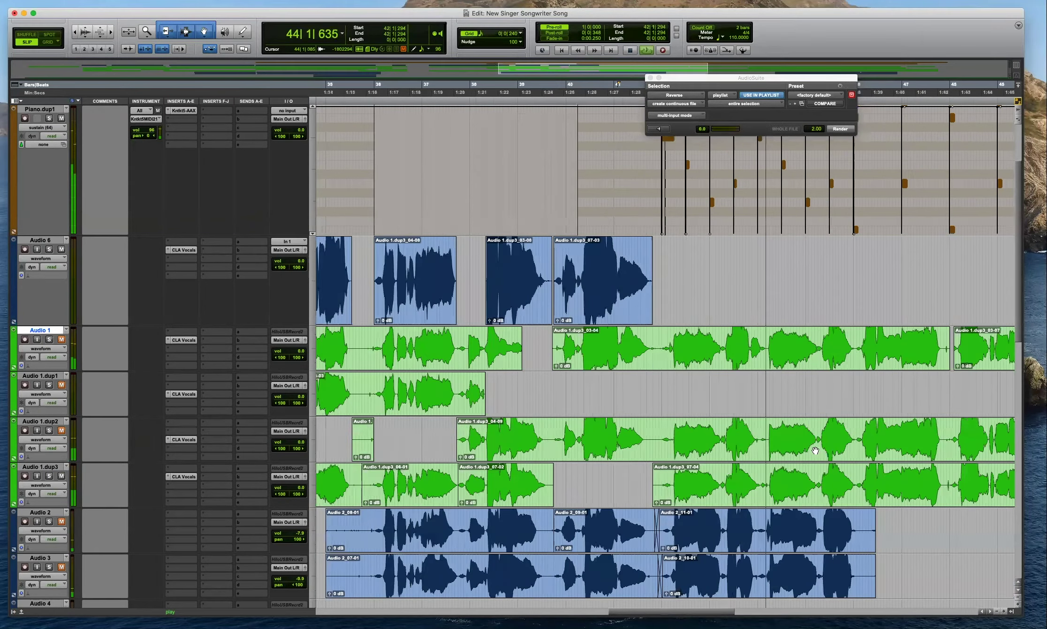
click(781, 456)
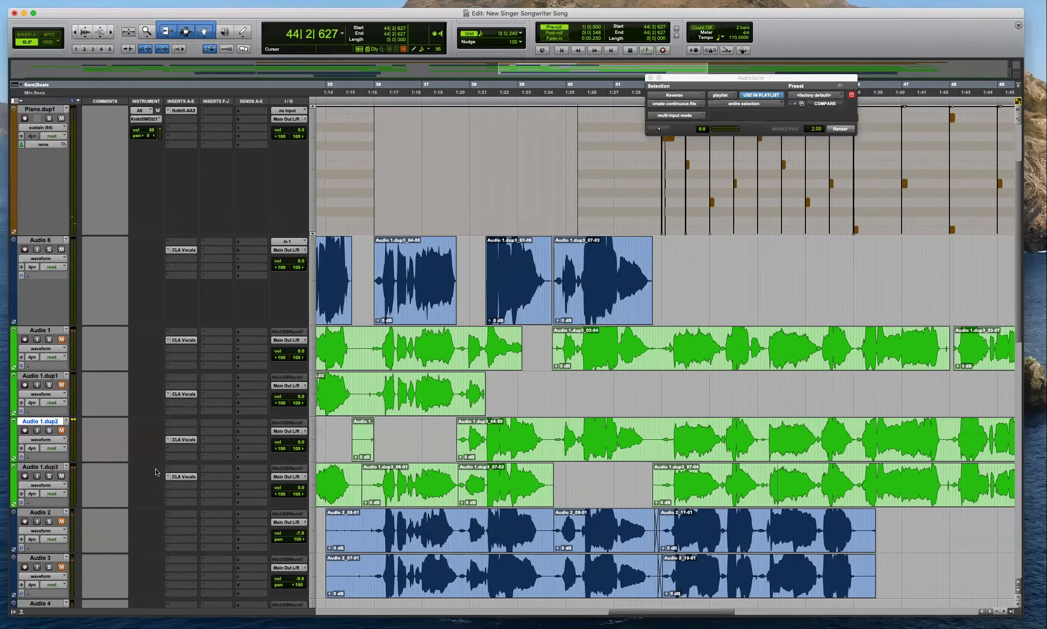
key(semicolon)
key(t)
key(space)
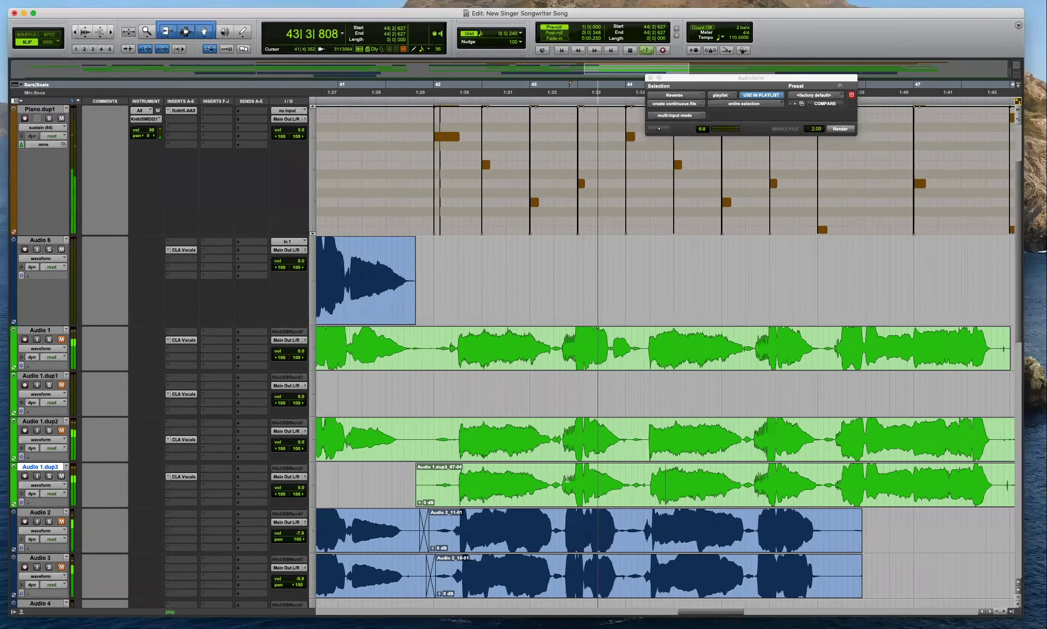
Split Audio 1.dup3 just before the bar 44 phrase and move the preceding section, starting before bar 42, up to Audio 6.
key(space)
click(647, 483)
key(b)
drag(568, 483, 569, 348)
click(543, 499)
drag(543, 442, 539, 300)
click(664, 261)
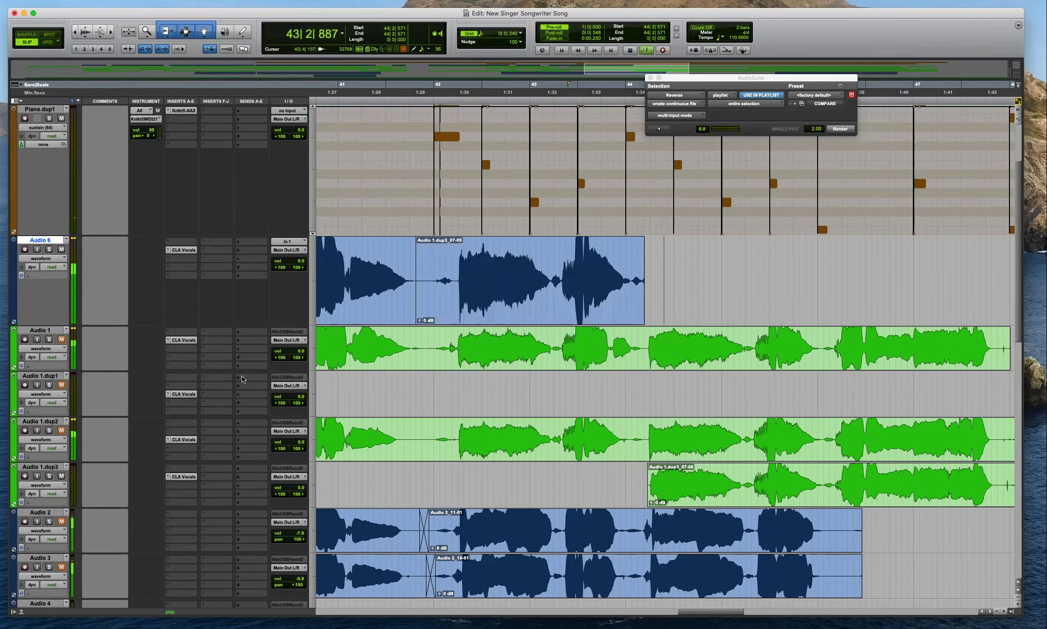
Compare the next phrase, from bar 44 on, between the Audio 1.dup2 and Audio 1 takes.
key(space)
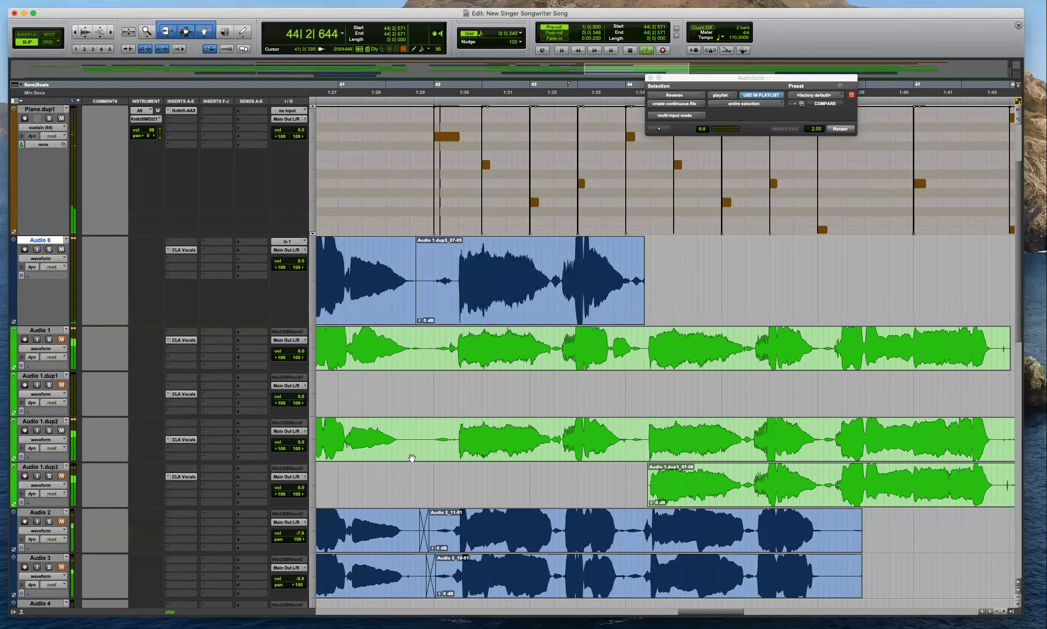
click(648, 427)
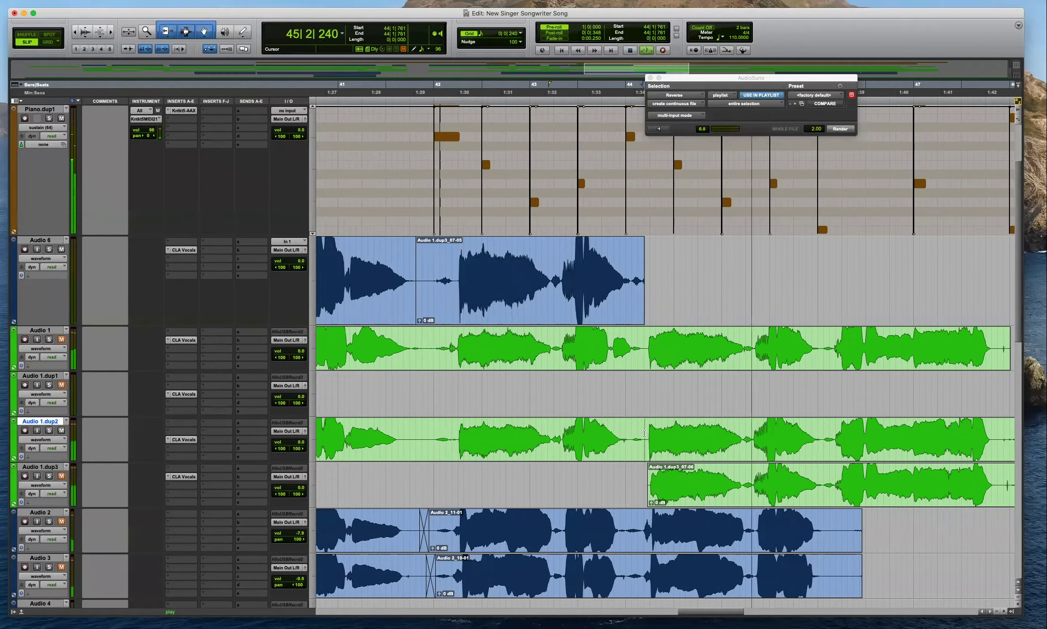
click(664, 347)
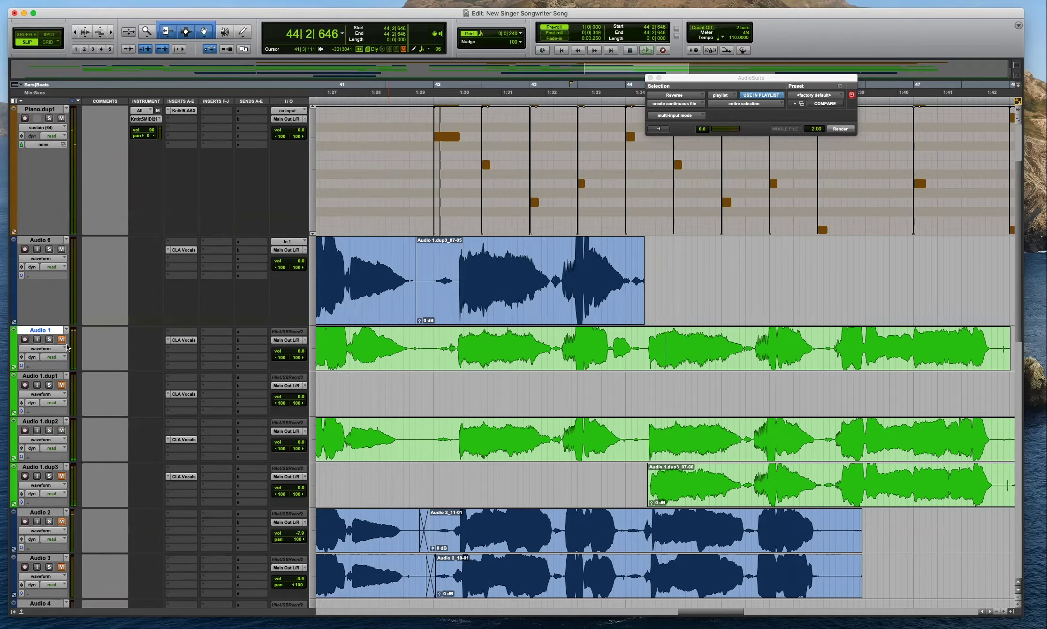
key(space)
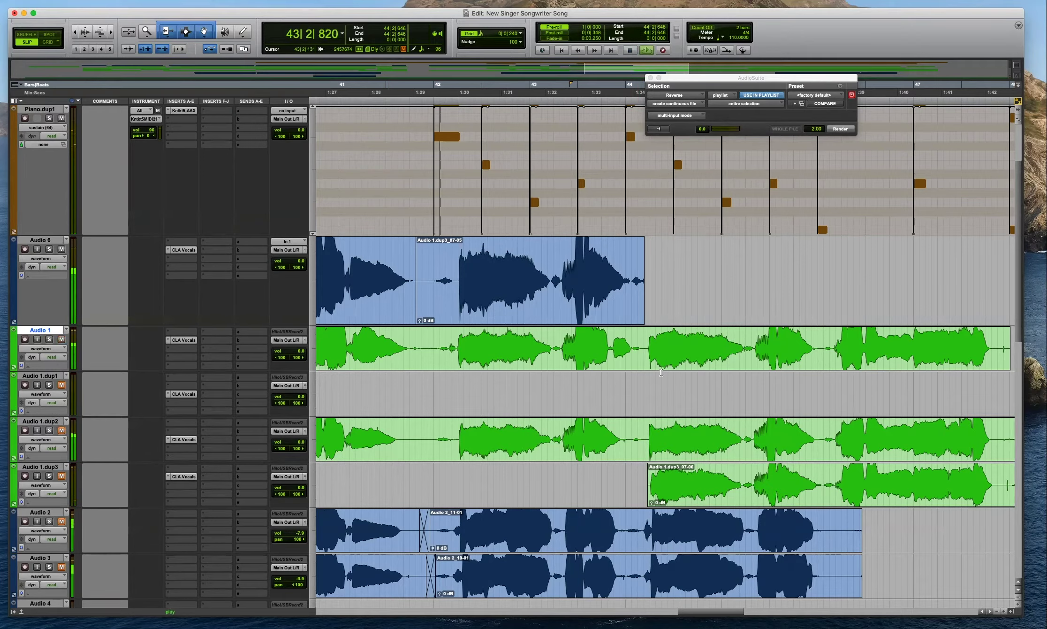
Separate Audio 1's phrase from 44|1|742 to just after bar 46 and move it up to Audio 6.
click(644, 343)
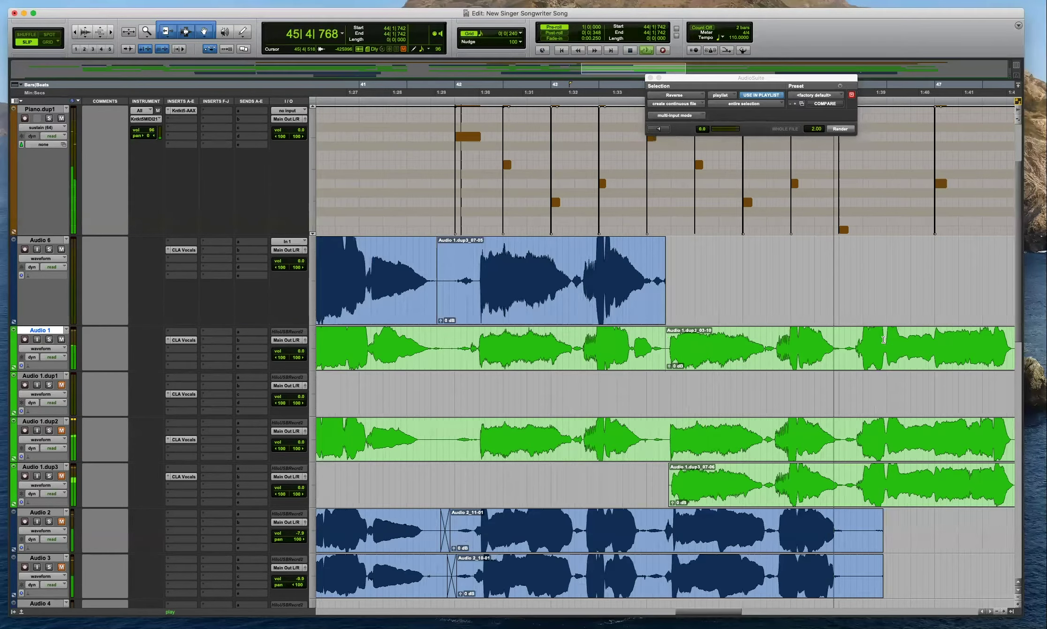
key(super+z)
drag(883, 344, 877, 342)
key(r)
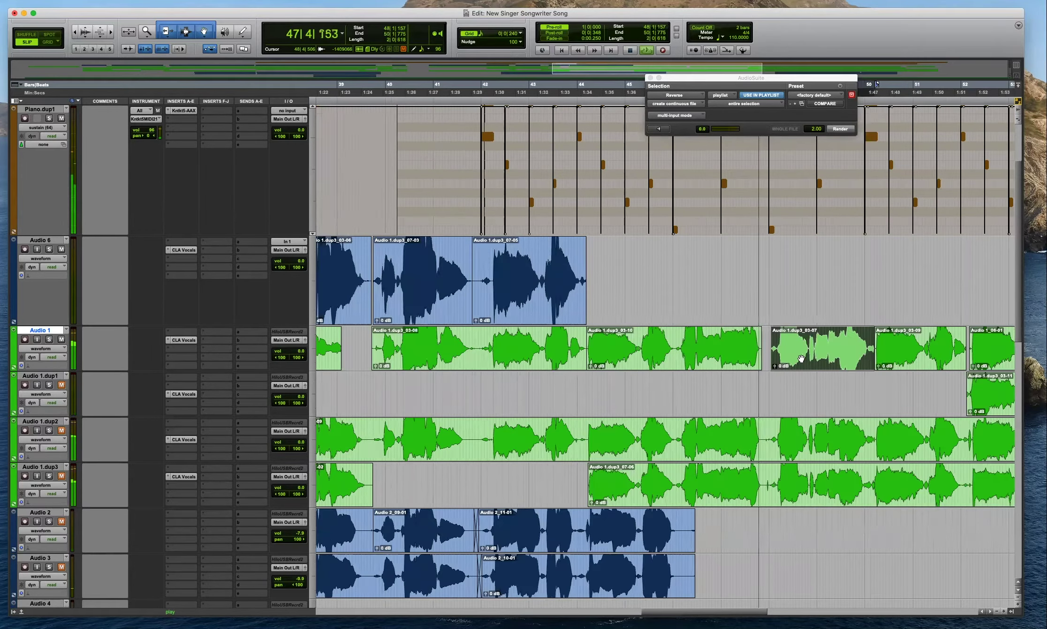
click(678, 345)
key(b)
drag(655, 364, 607, 300)
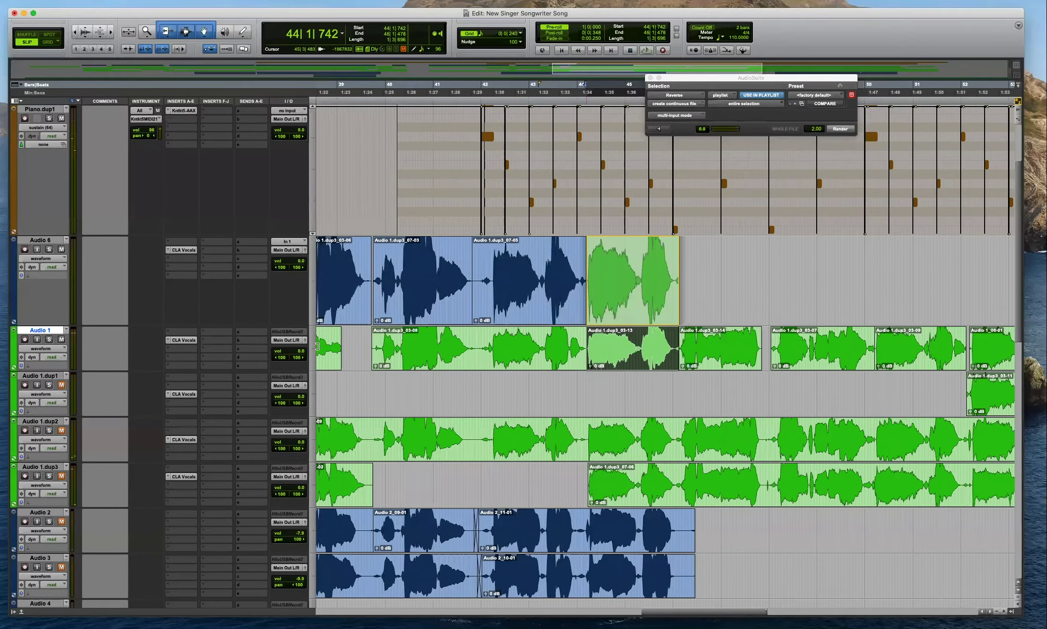
Mute Audio 1, audition the following phrase, and trim the end of Audio 6's last clip back to 46|1|177.
key(space)
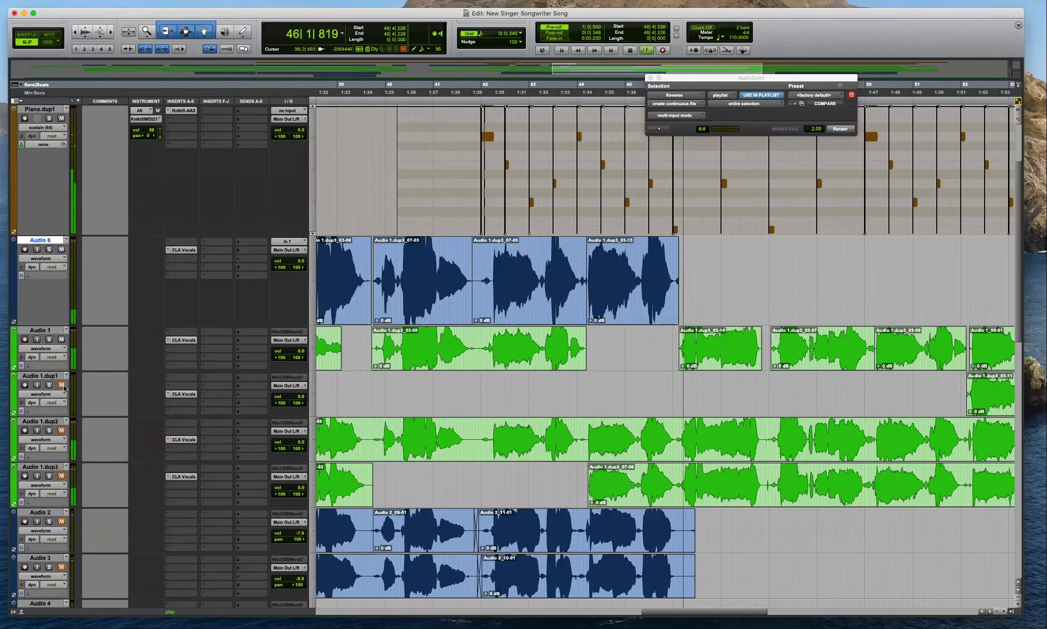
click(61, 340)
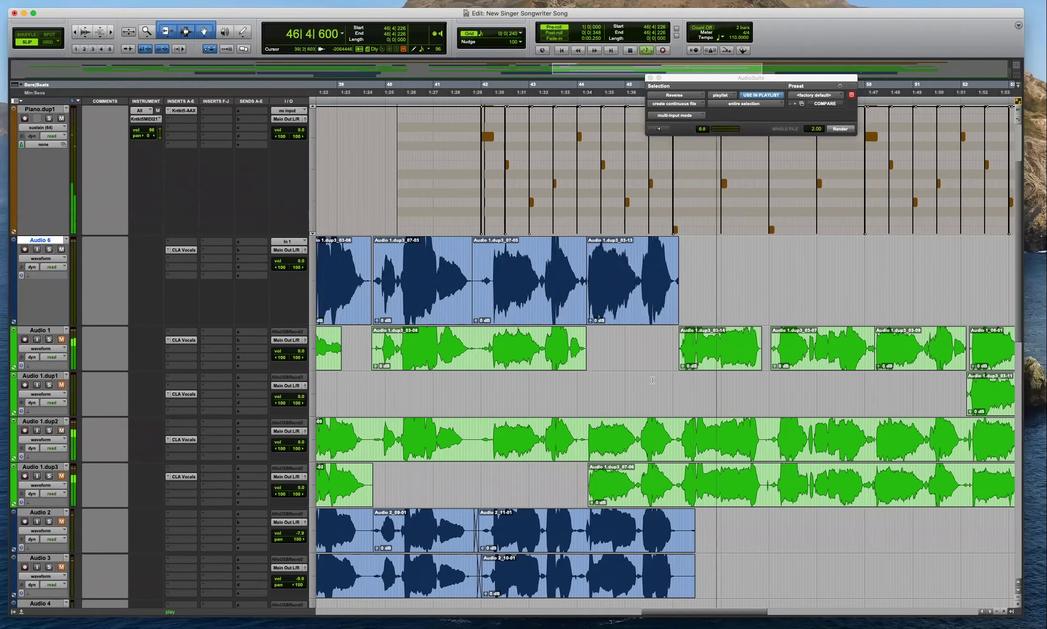
key(t)
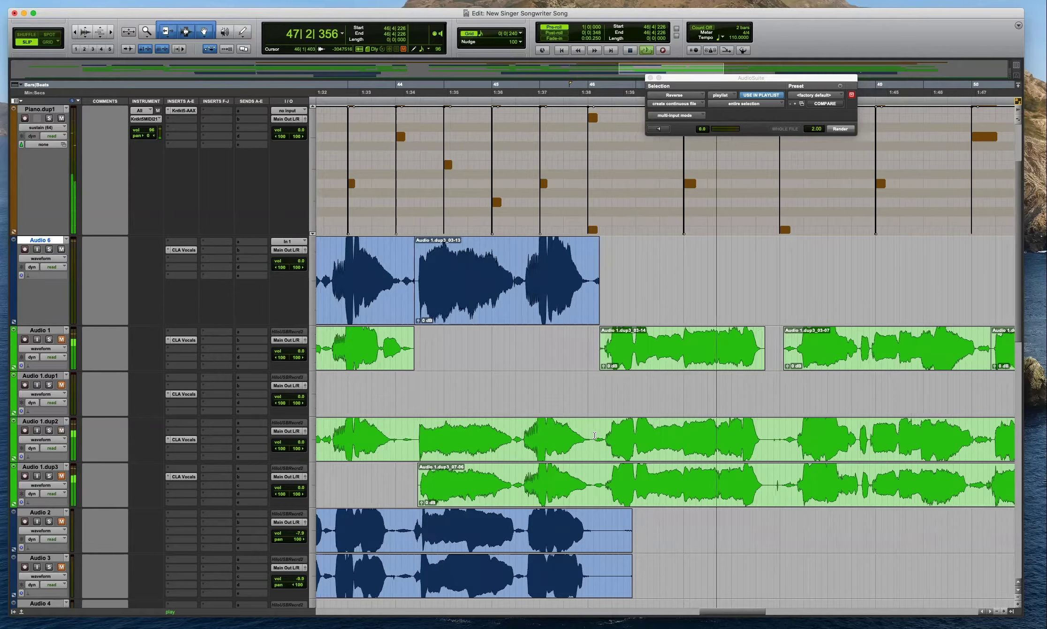
click(594, 434)
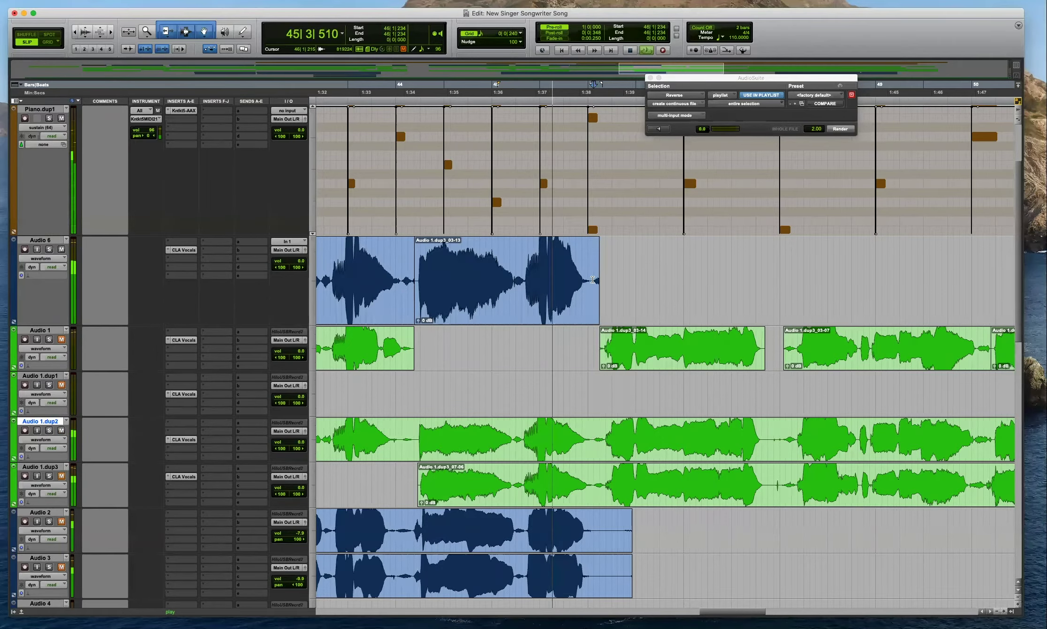
drag(604, 280, 592, 281)
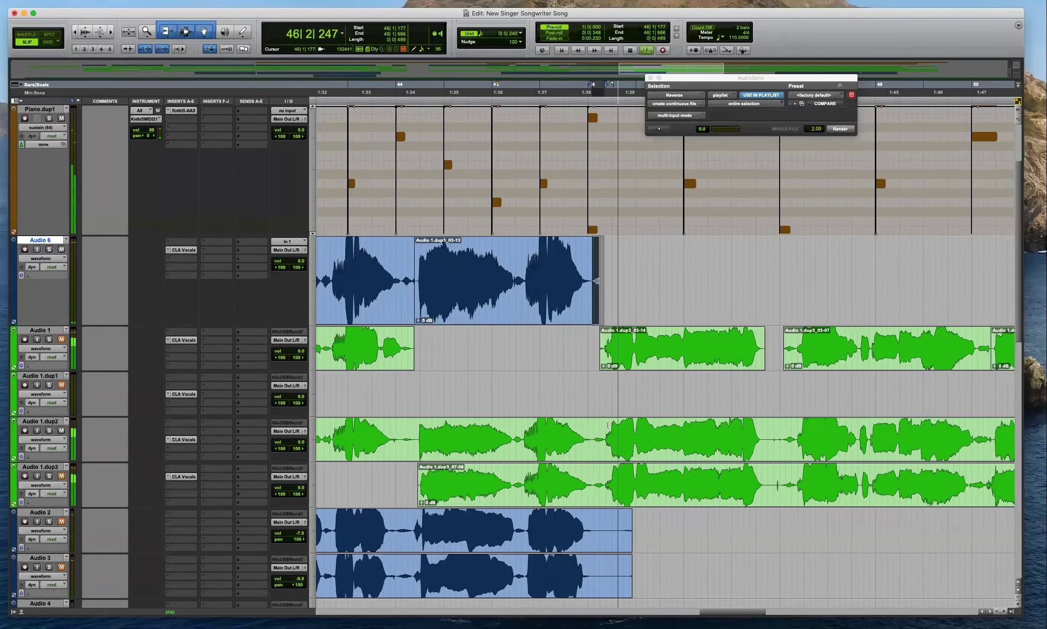
key(BackSpace)
Separate Audio 1.dup2's phrase from 46|1|196 to 47|4|479 and move it up to Audio 6.
click(593, 434)
key(b)
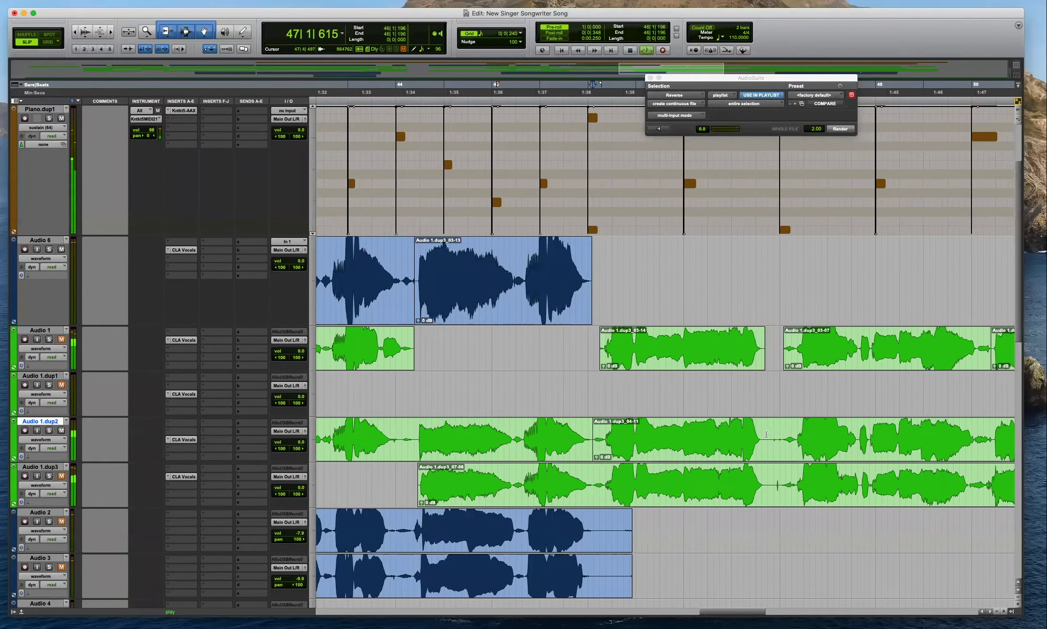
click(768, 434)
key(super+e)
drag(720, 460, 719, 291)
key(super+bracketleft)
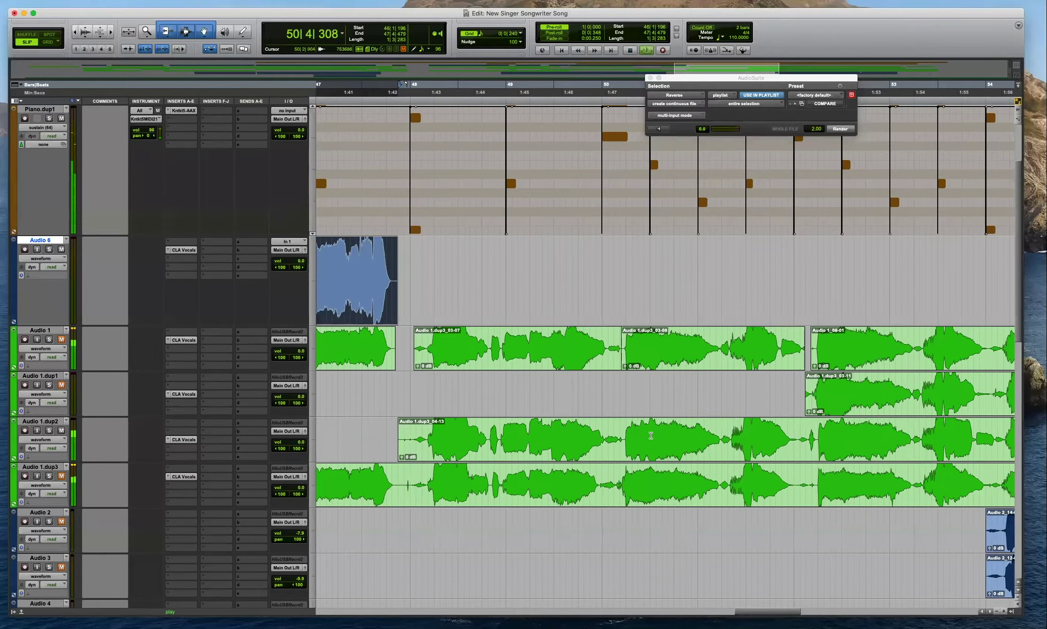
Split Audio 1.dup2 at 52|1|172, trim the preceding clip's start to 48|1|101, and move that clip up to Audio 6.
click(798, 436)
key(b)
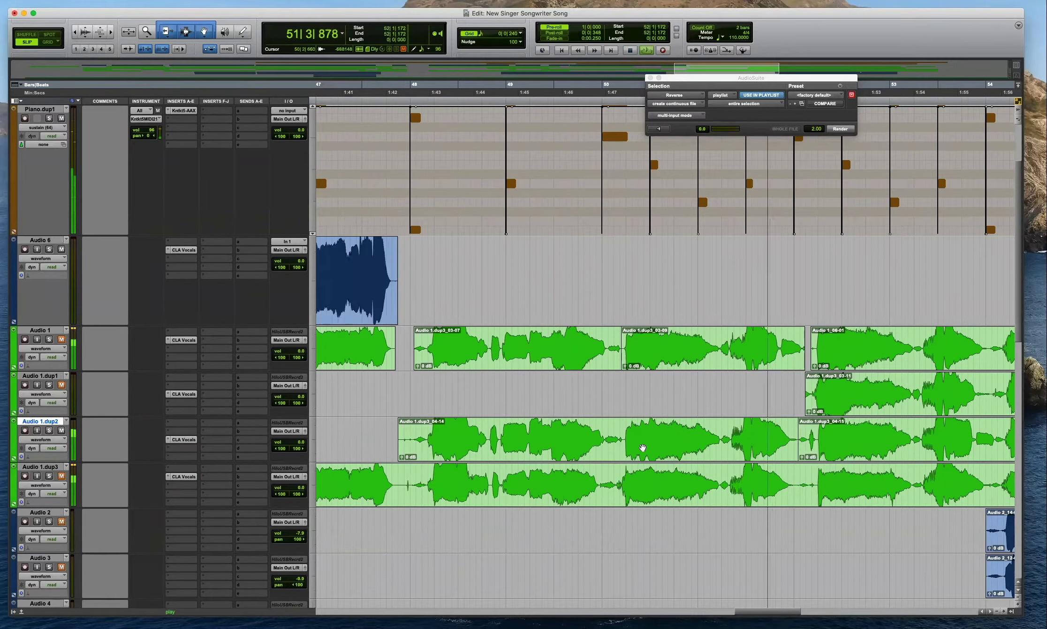
drag(395, 430, 409, 430)
drag(712, 439, 712, 292)
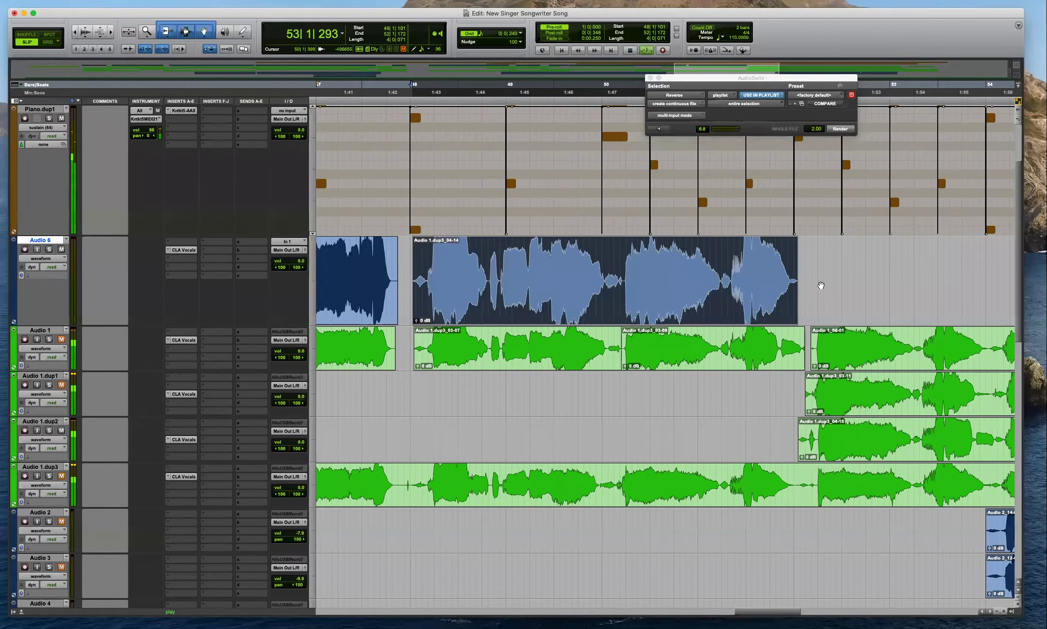
Split Audio 1.dup3 at 52|1|846, just before the next phrase.
key(r)
key(space)
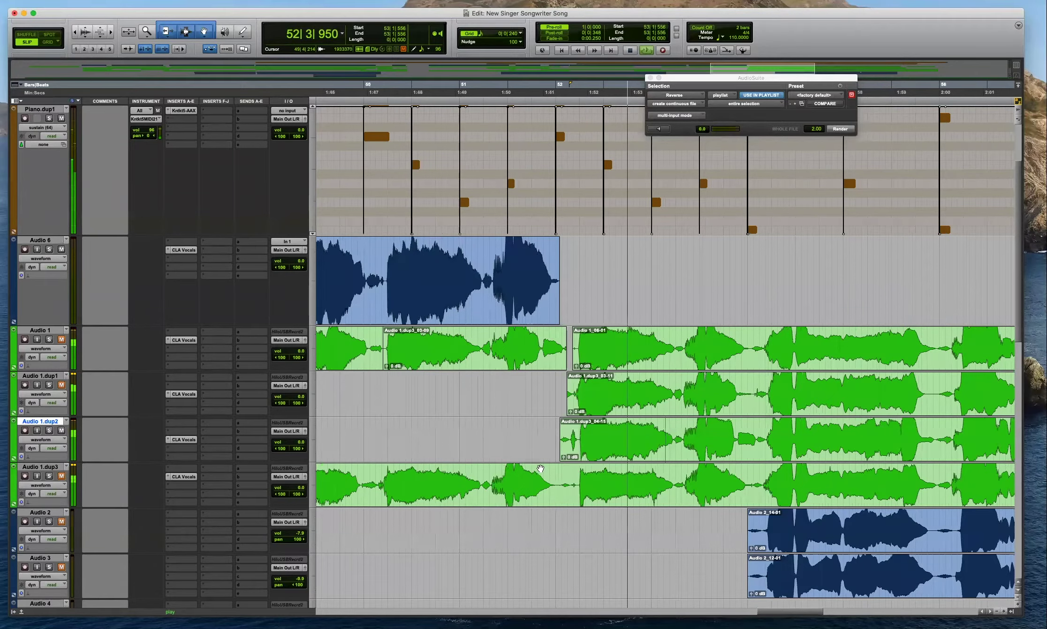
click(577, 473)
key(b)
key(space)
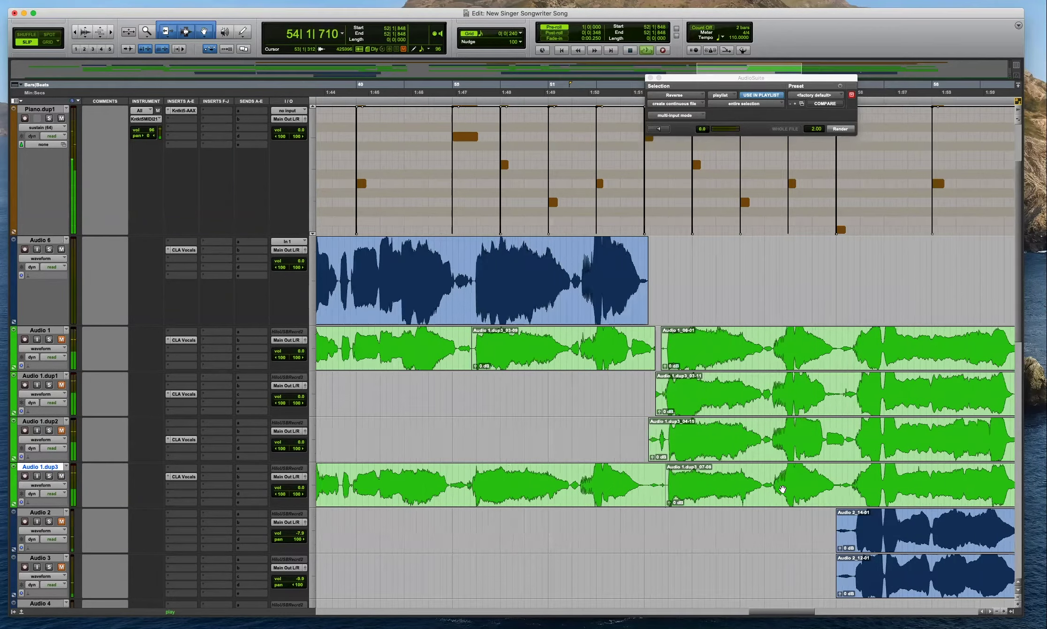
Split Audio 1.dup3 after the phrase ending in bar 62 and delete the track's tail from 64|4|267.
key(r)
scroll(839, 477, right, 5)
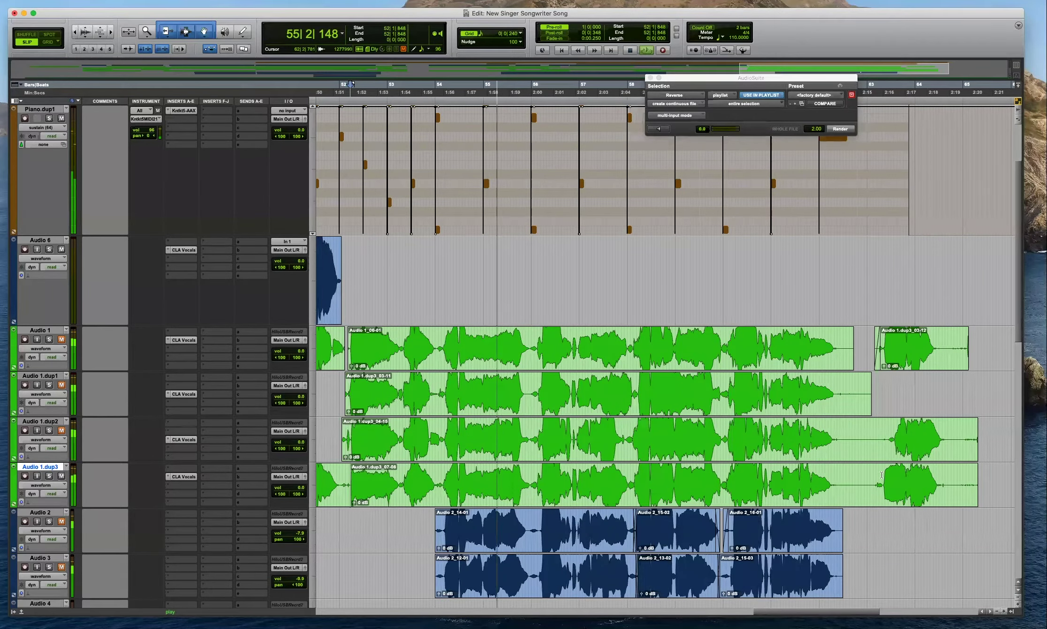
click(839, 475)
key(b)
drag(954, 478, 990, 479)
key(BackSpace)
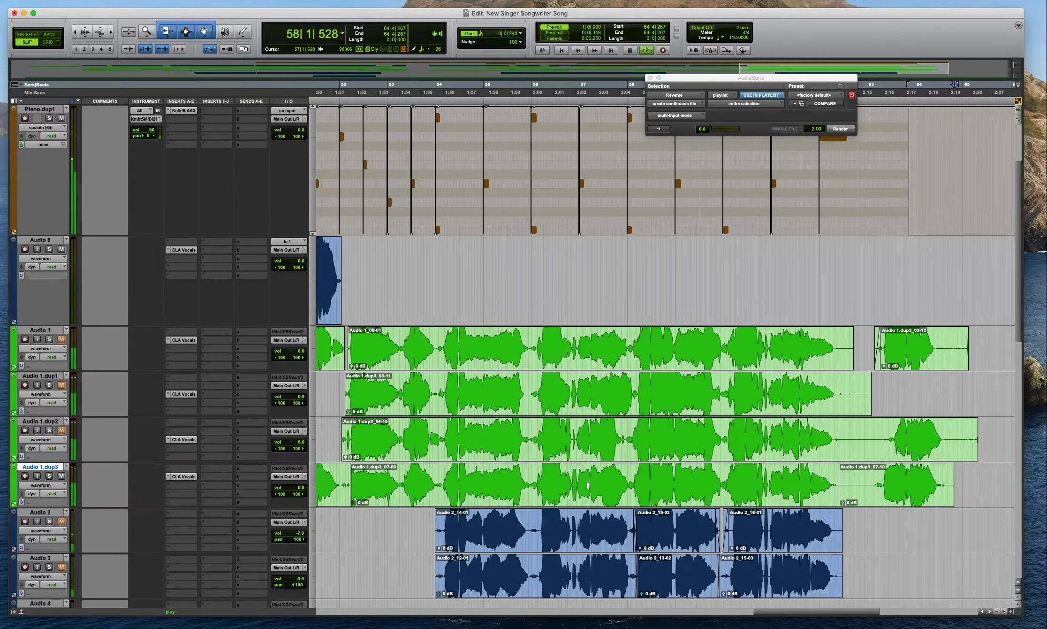
Cut Audio 1.dup3 between 58|1|055 and 58|1|242 and move the preceding section from bar 52 up to Audio 6.
key(space)
drag(629, 477, 631, 477)
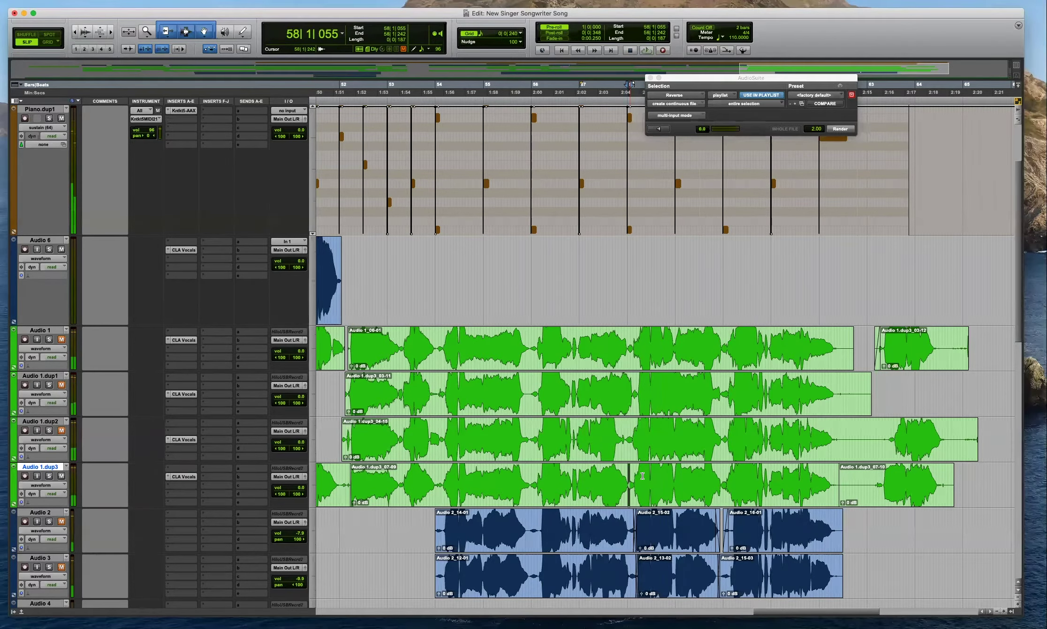
drag(515, 502, 523, 286)
Compare the phrase after bar 58 between the Audio 1.dup1, Audio 1.dup2 and Audio 1.dup3 takes.
click(643, 265)
key(t)
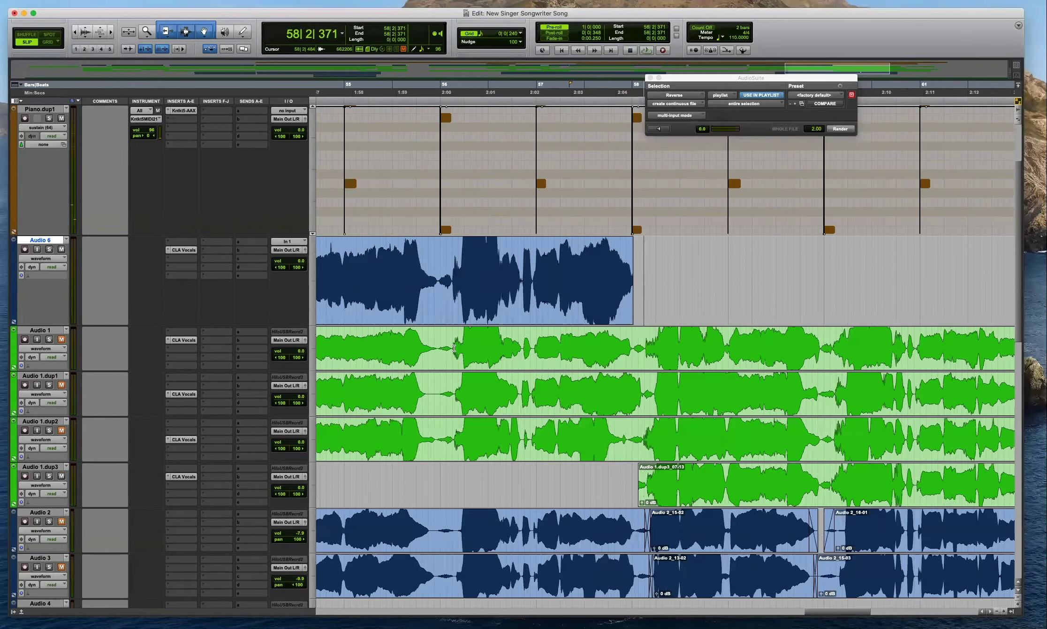
click(61, 429)
click(59, 475)
key(space)
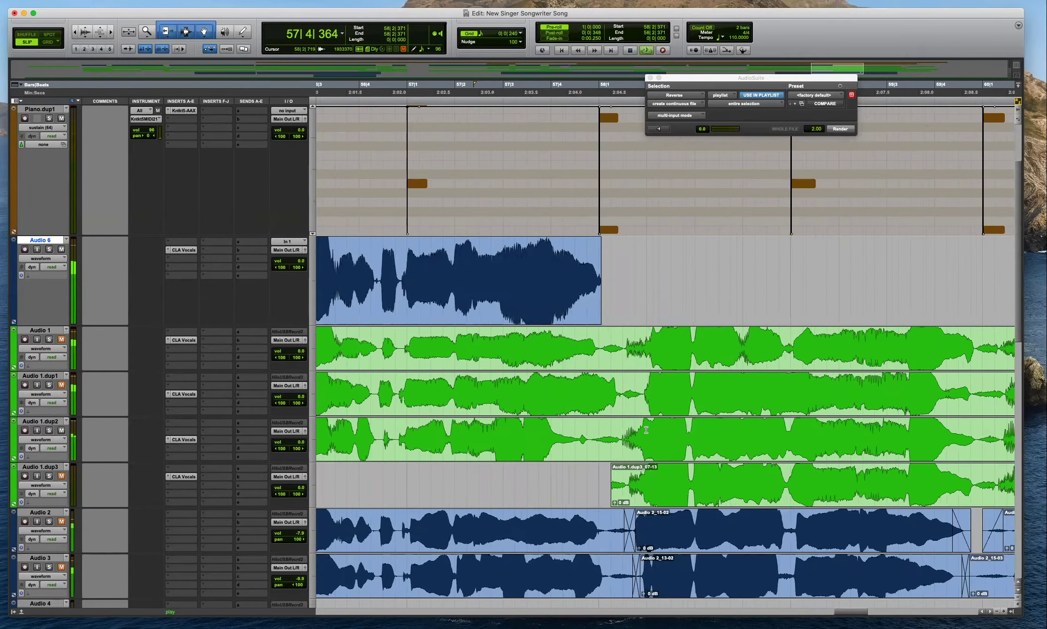
key(super+bracketleft)
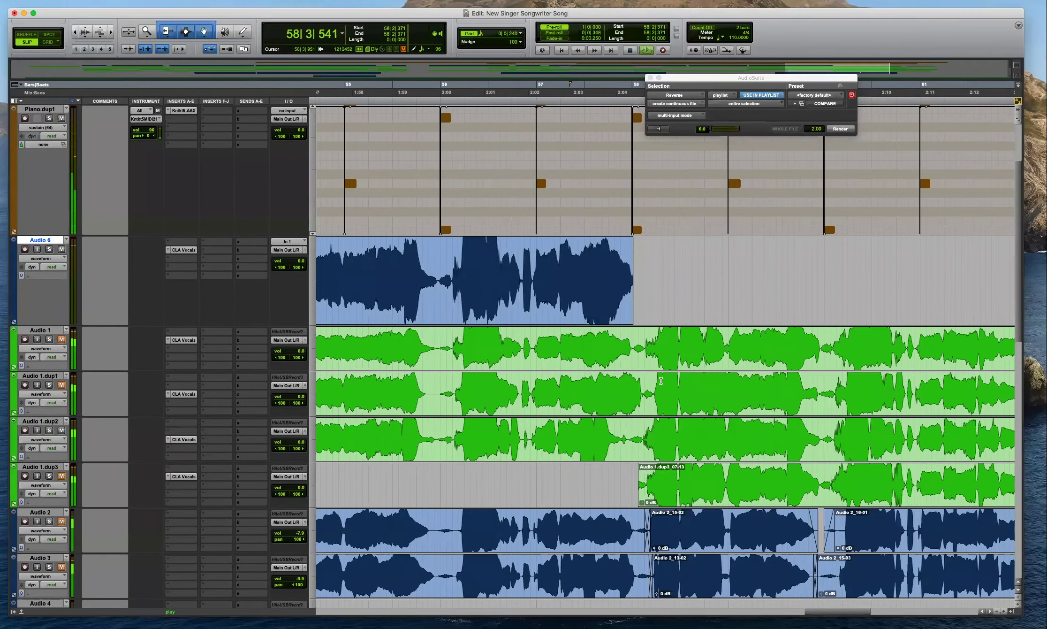
click(61, 430)
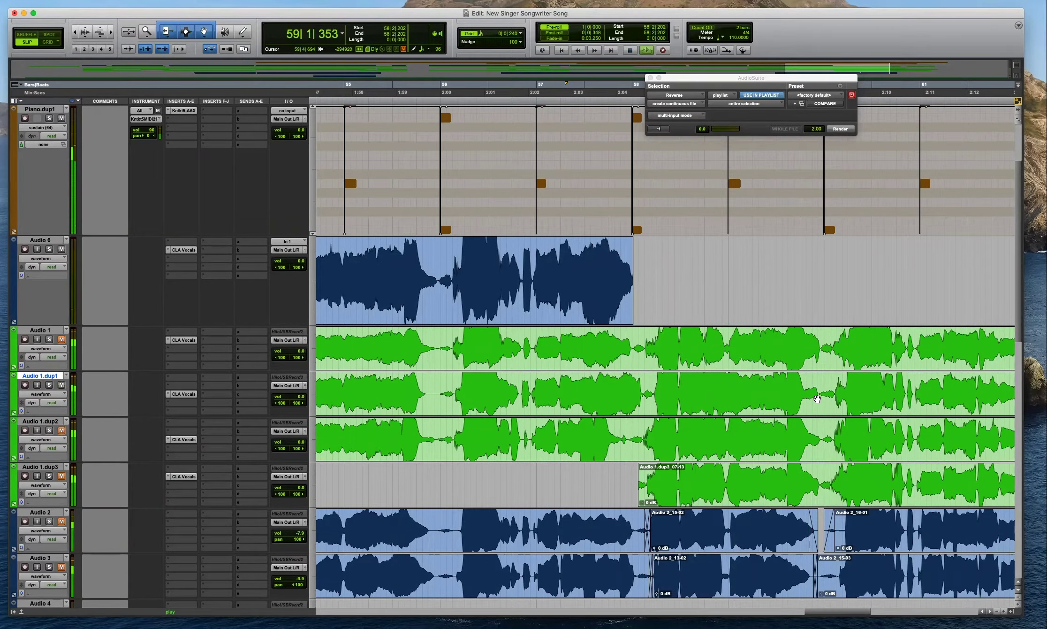
Separate Audio 1.dup1's phrase from 58|1|881 to the start of bar 60.
key(r)
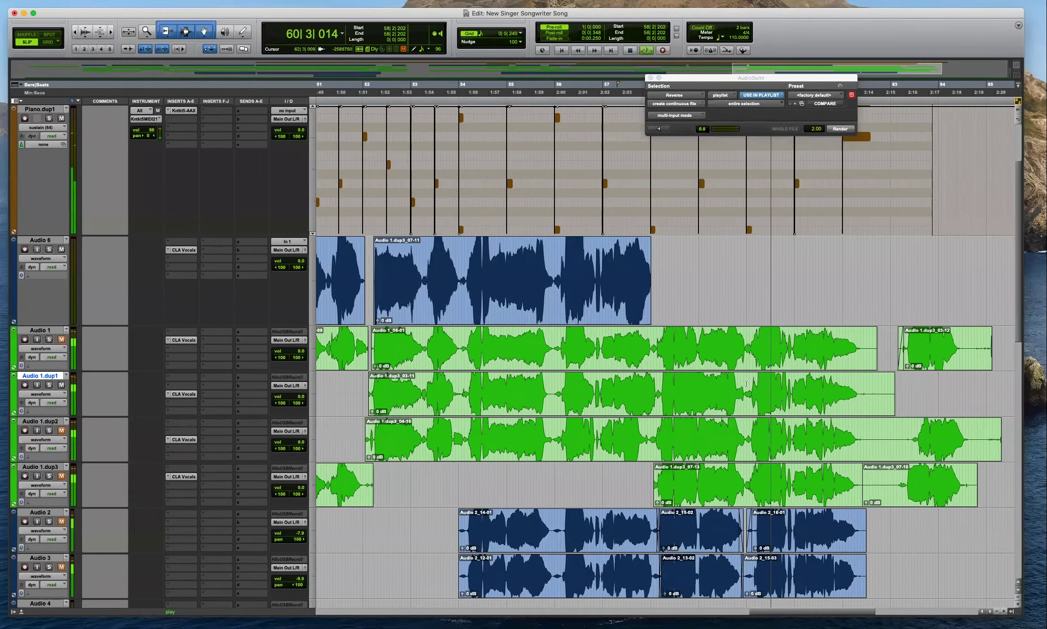
click(673, 513)
key(space)
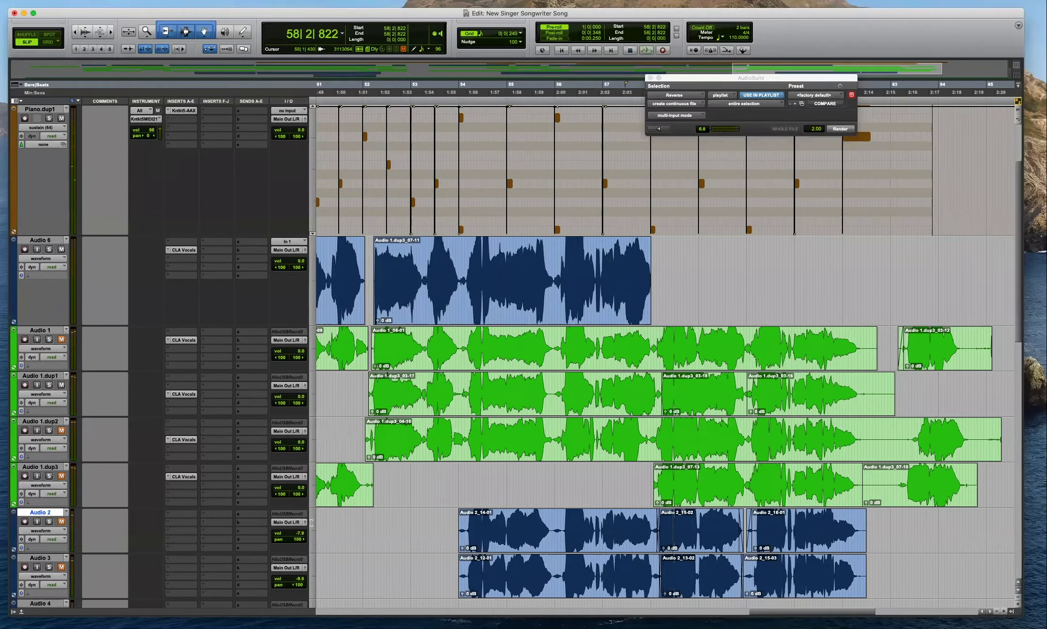
Unmute Audio 2 and Audio 3 and solo them with Audio 1.dup1 to check the phrase after bar 58 together.
click(61, 566)
click(61, 521)
click(48, 520)
key(space)
click(49, 566)
click(48, 384)
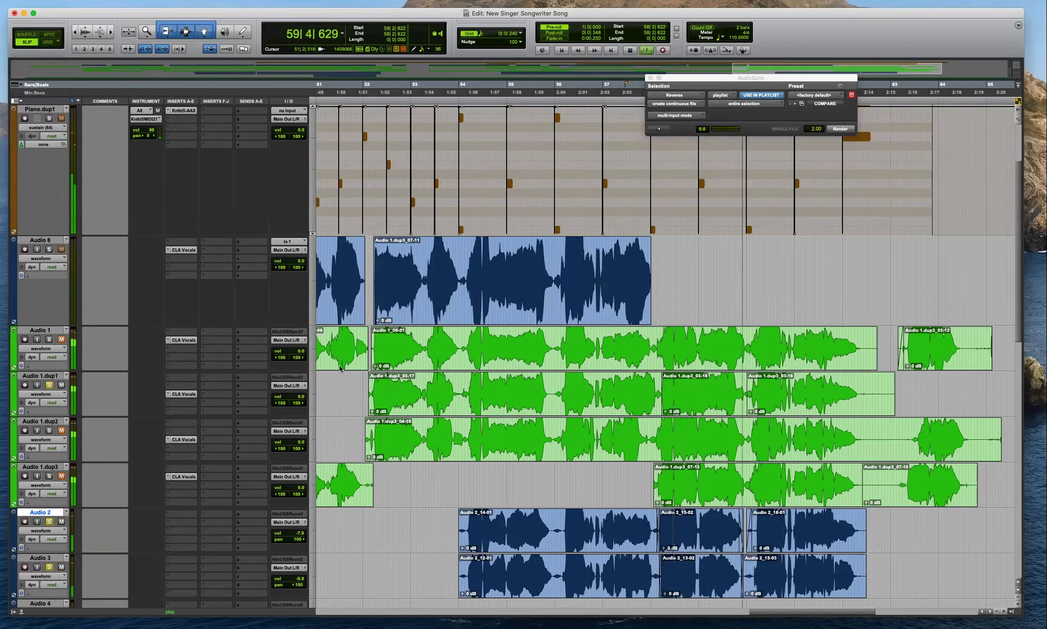
key(space)
Move Audio 1.dup1's separated bar 58 phrase up to Audio 6 and audition the phrase that follows.
drag(687, 396, 688, 307)
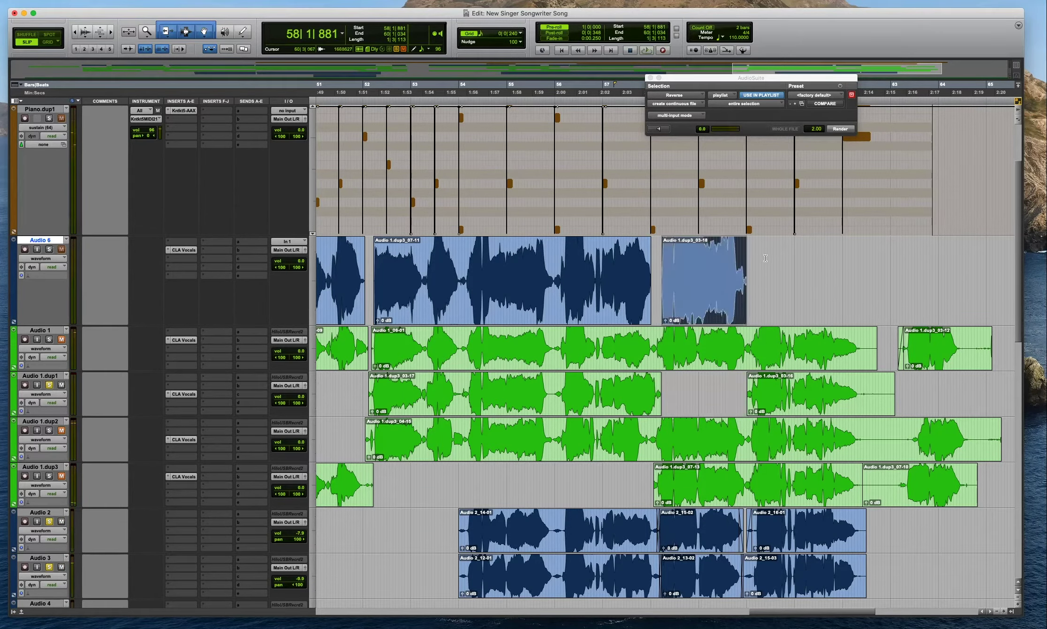
key(super+bracketright)
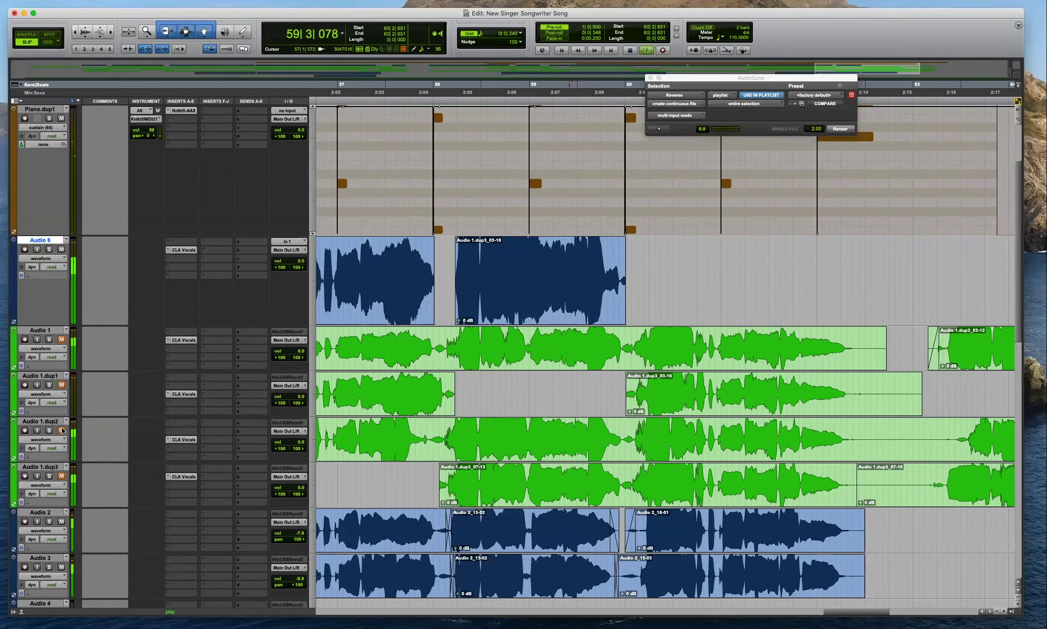
key(super+bracketleft)
key(super+bracketright)
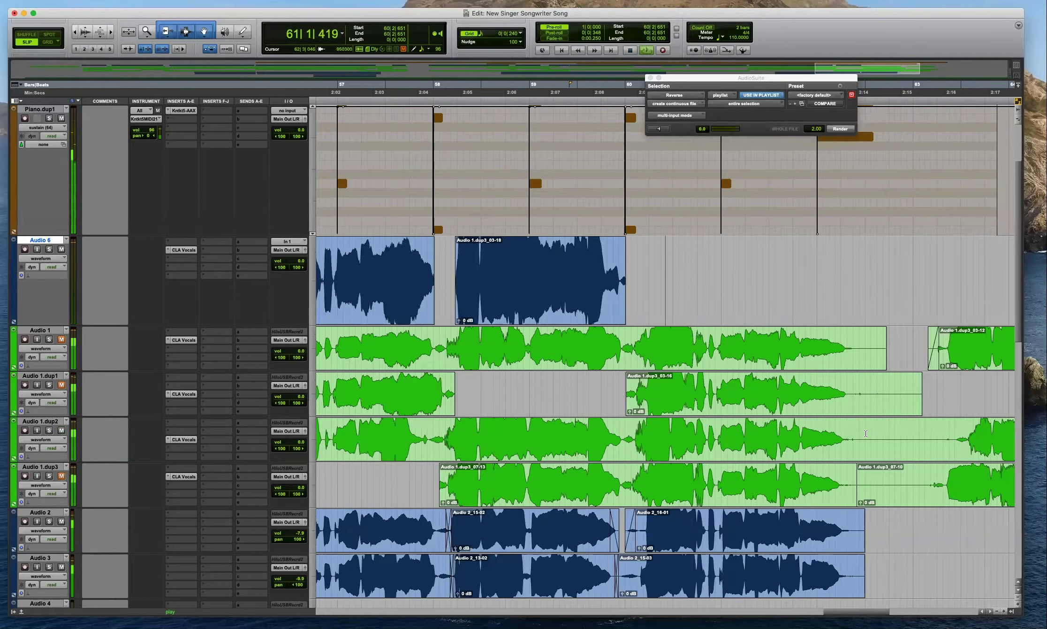
Separate Audio 1.dup2's phrase starting at 60|1|335, move it up to Audio 6, and trim off its silent tail.
drag(865, 436, 630, 439)
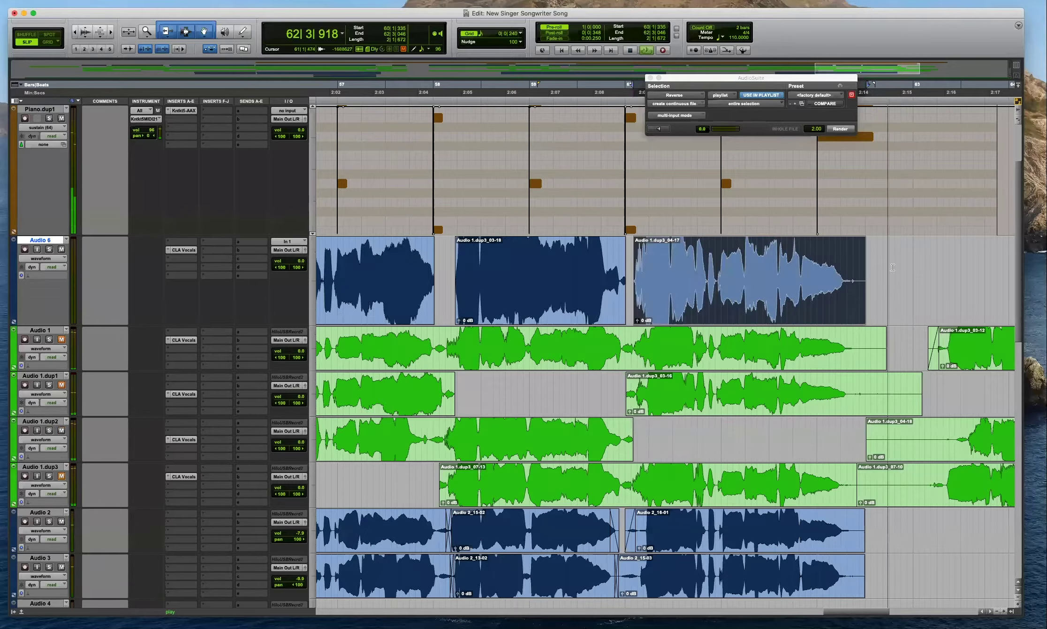
drag(878, 277, 852, 277)
key(BackSpace)
key(space)
click(871, 275)
key(t)
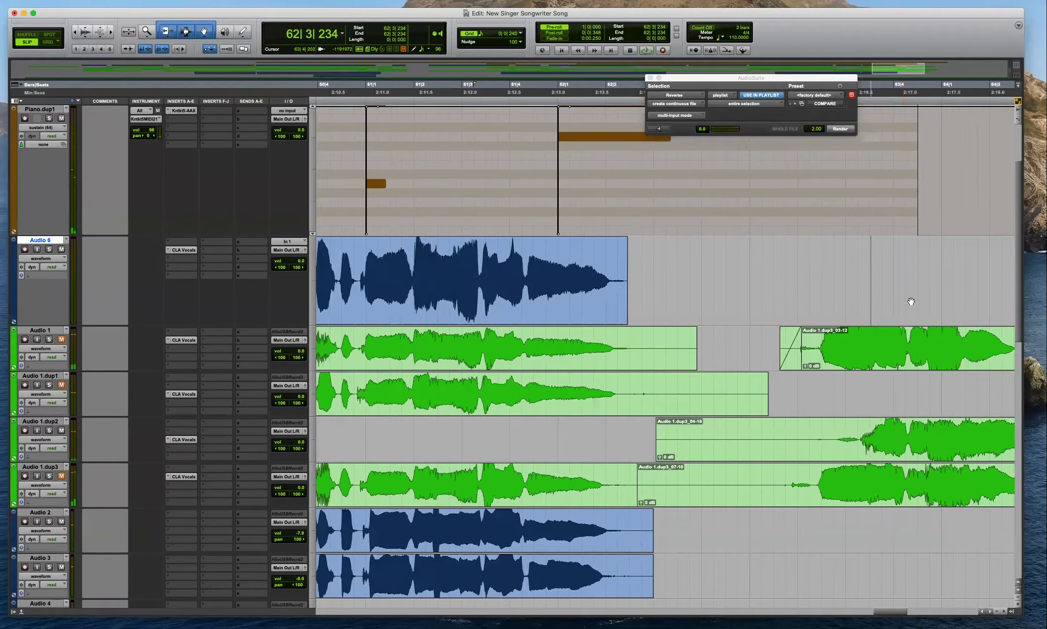
Play back the Audio 6 comp's last phrase from 60|4|890.
key(r)
key(r)
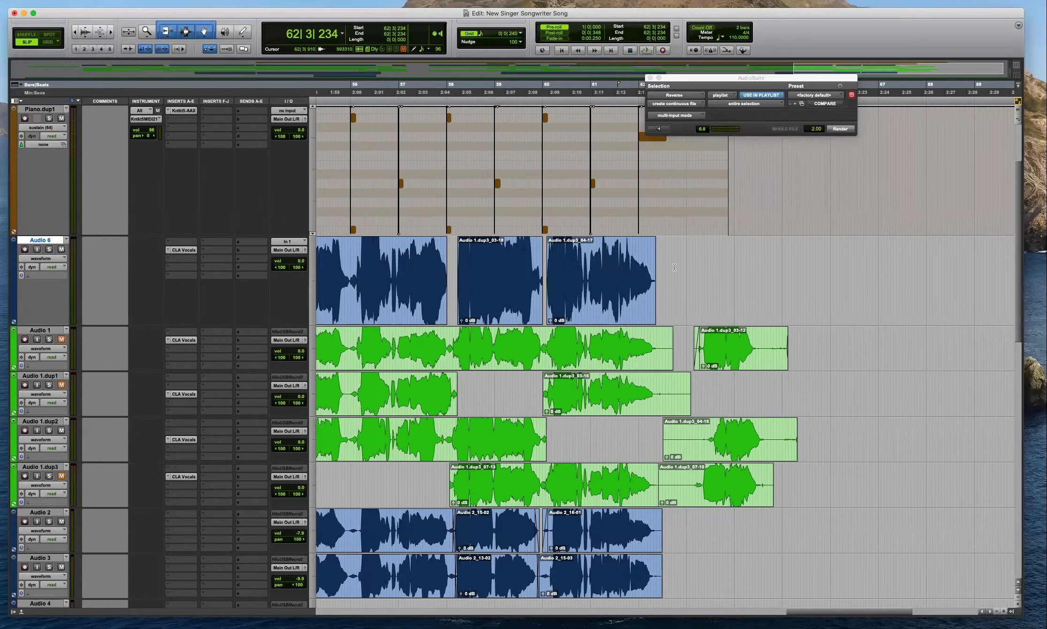
click(635, 260)
key(t)
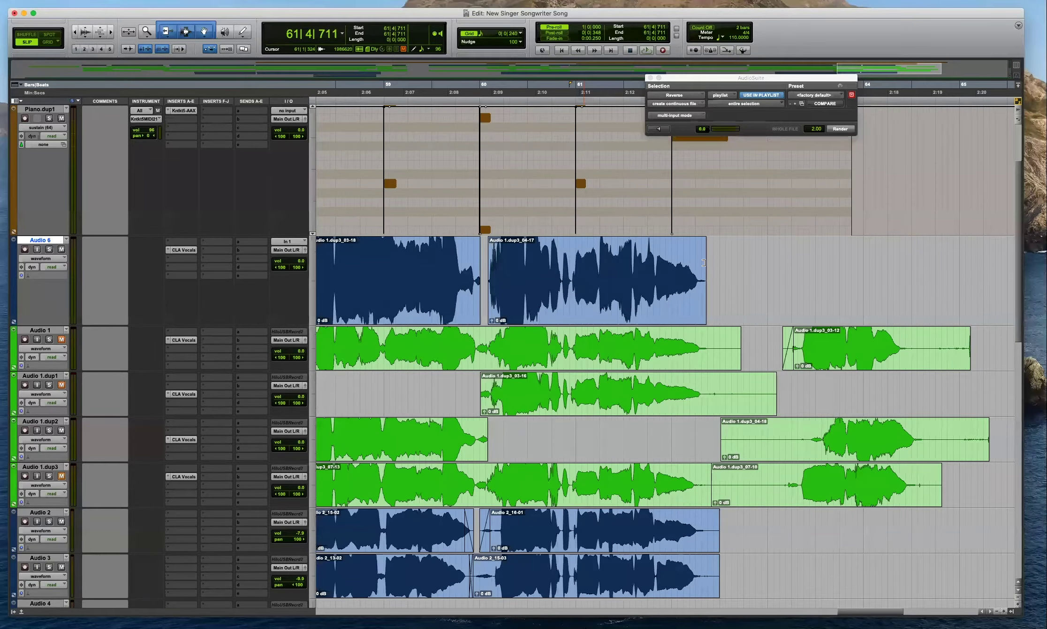
click(573, 269)
key(space)
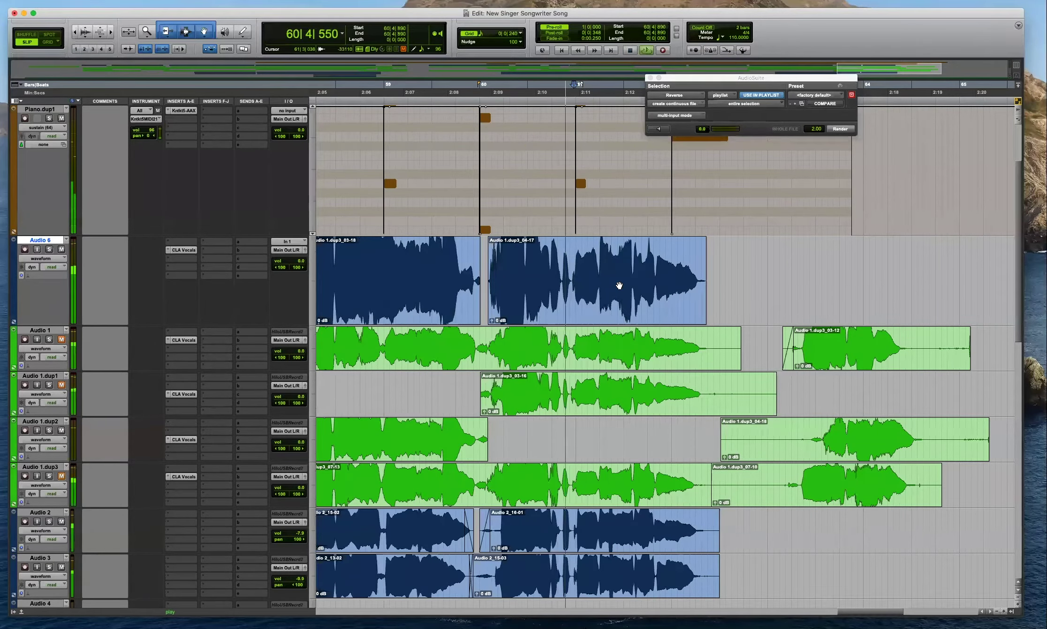
key(space)
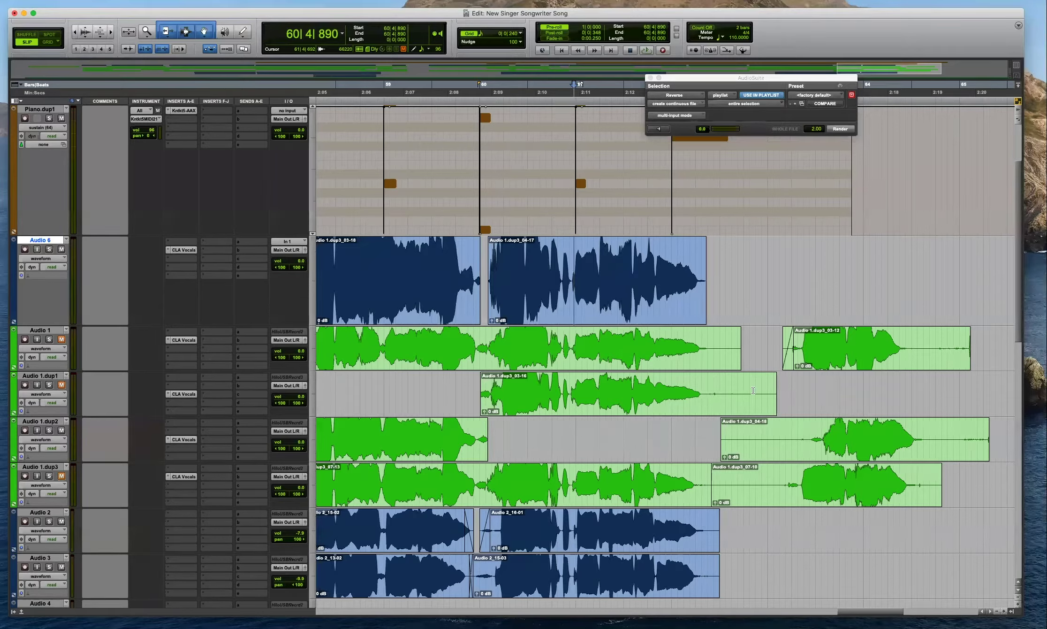
Trim the silent tail of Audio 1.dup1's last clip, extend its start slightly earlier, and fade both ends.
drag(707, 389, 818, 390)
drag(706, 375, 700, 378)
mouse_move(484, 392)
mouse_down()
mouse_move(465, 389)
mouse_move(475, 385)
mouse_up()
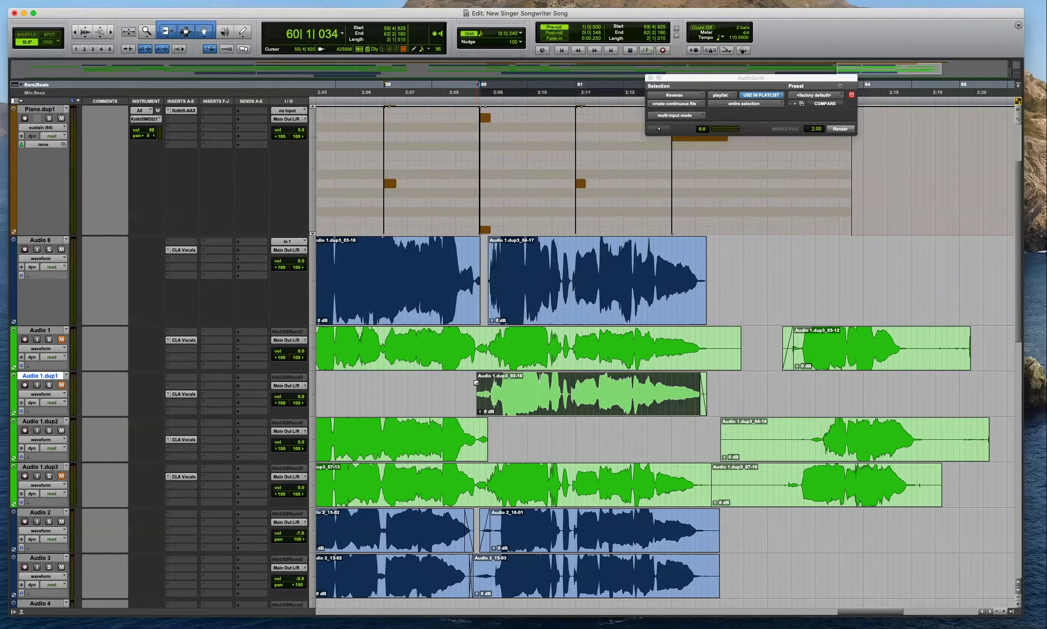
click(751, 393)
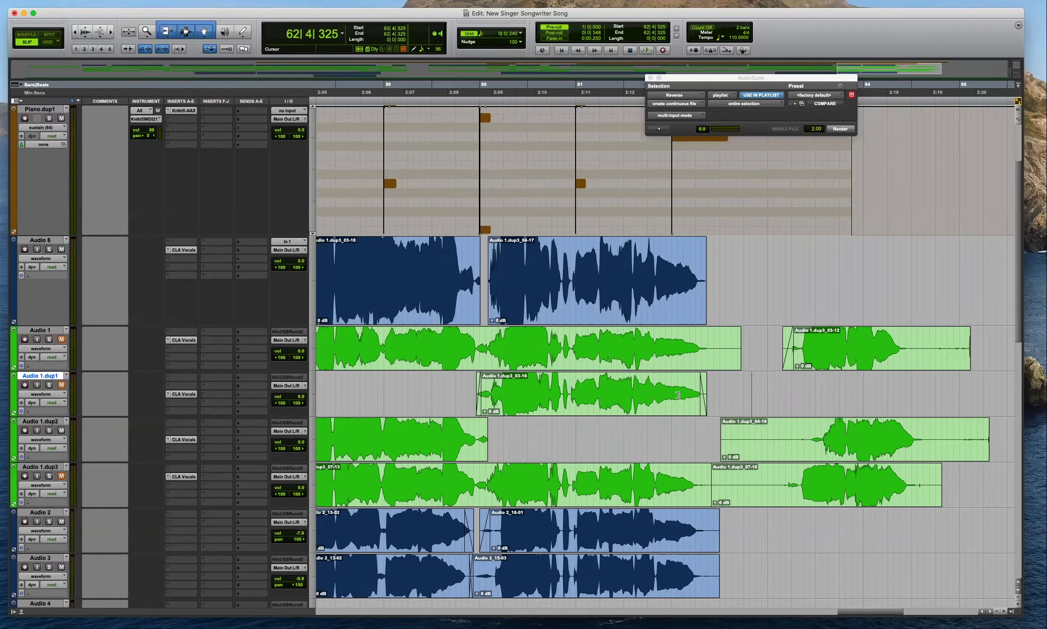
Trim the silence before and after the phrase in Audio 1.dup2's last clip while the song plays.
click(656, 400)
key(space)
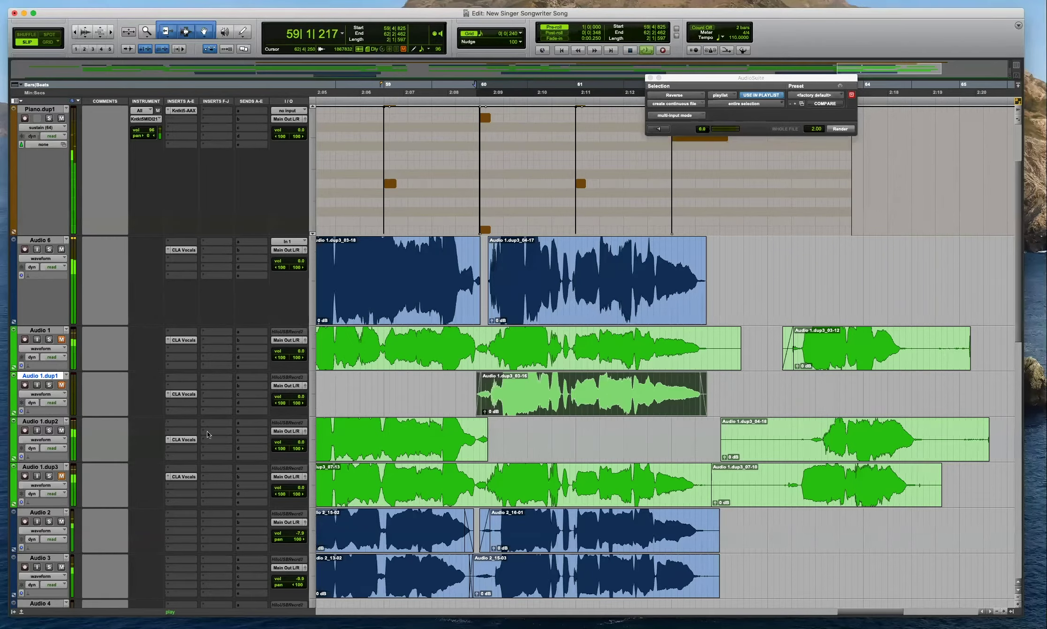
click(703, 432)
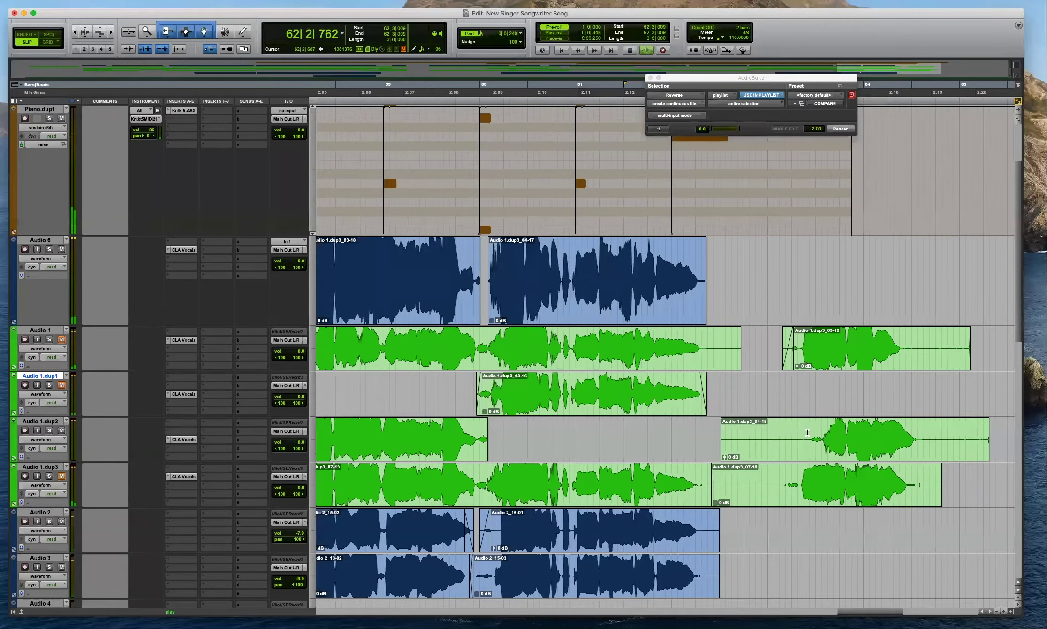
drag(808, 431, 706, 432)
key(Delete)
drag(999, 435, 928, 434)
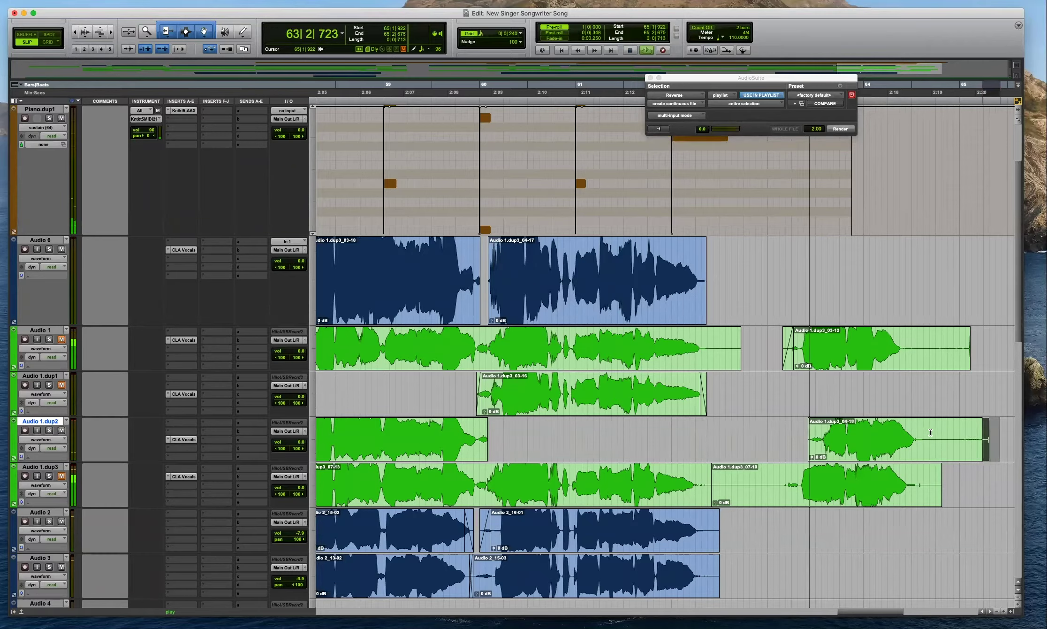
key(s)
key(r)
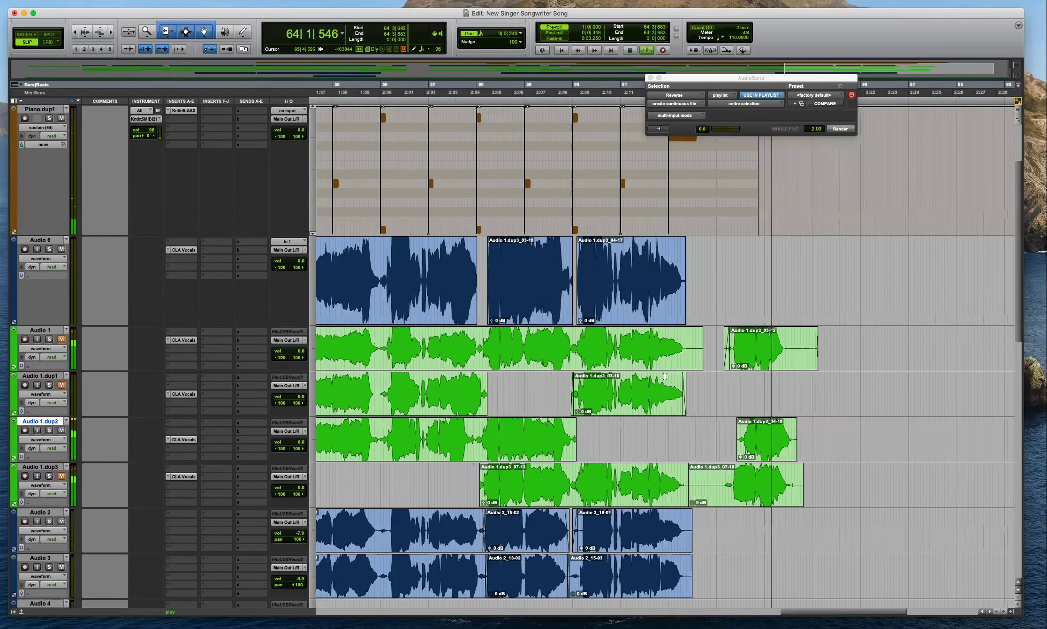
Separate Audio 1.dup3's final phrase at 63|1|492, trim the silence at both its ends, and fade its start.
click(359, 385)
key(space)
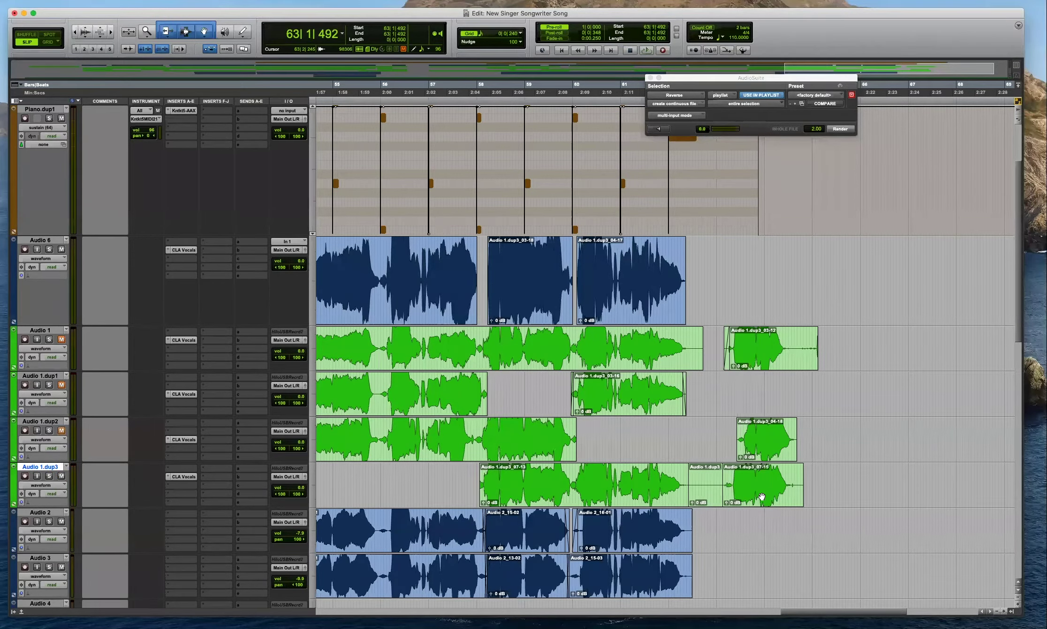
click(789, 489)
key(t)
key(t)
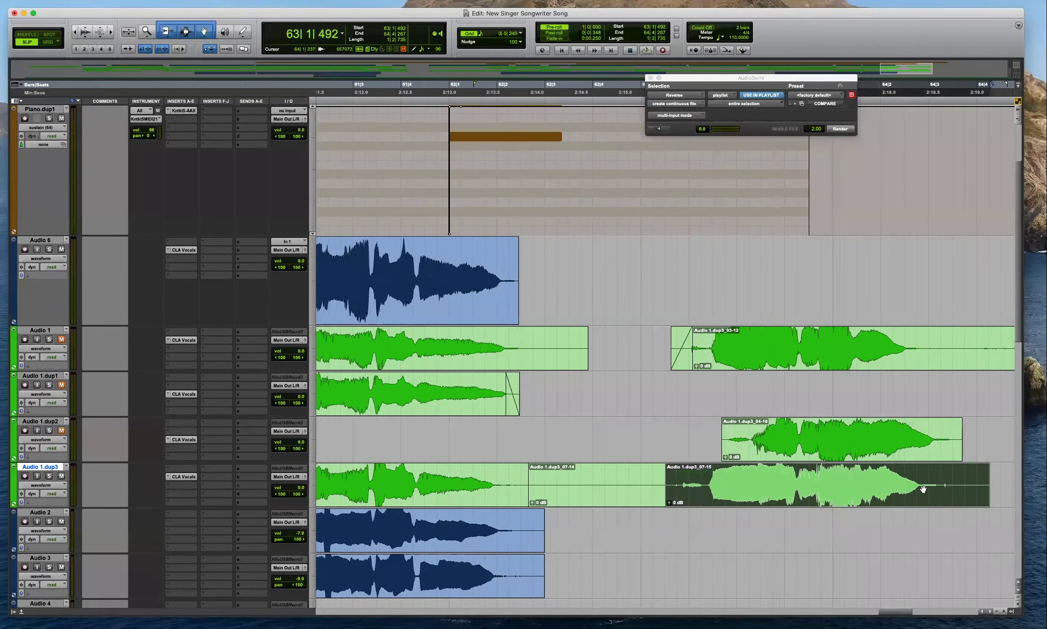
click(941, 481)
key(s)
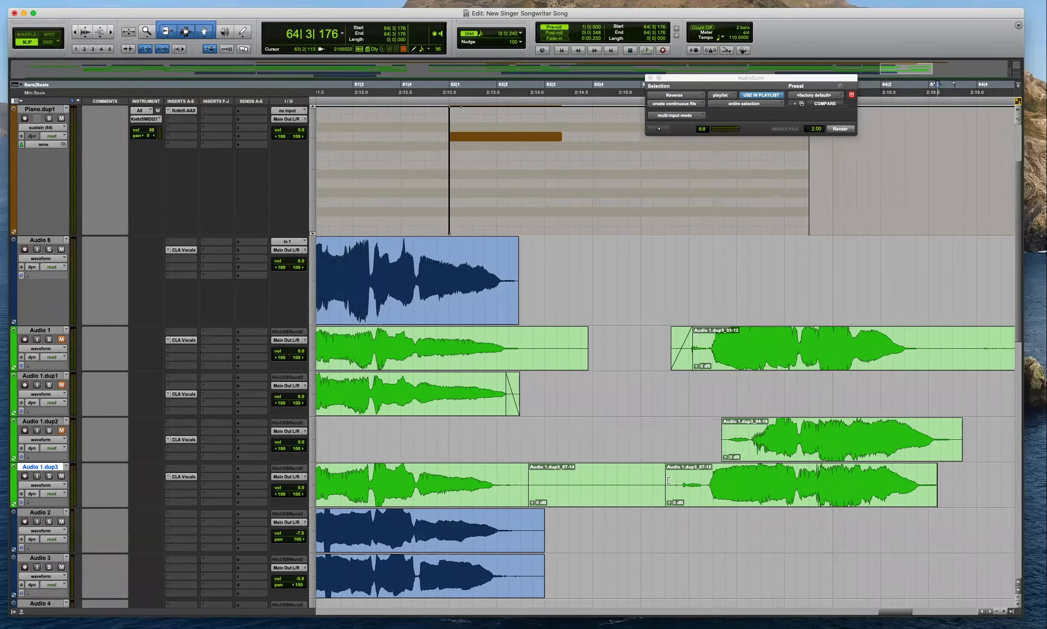
drag(669, 480, 683, 472)
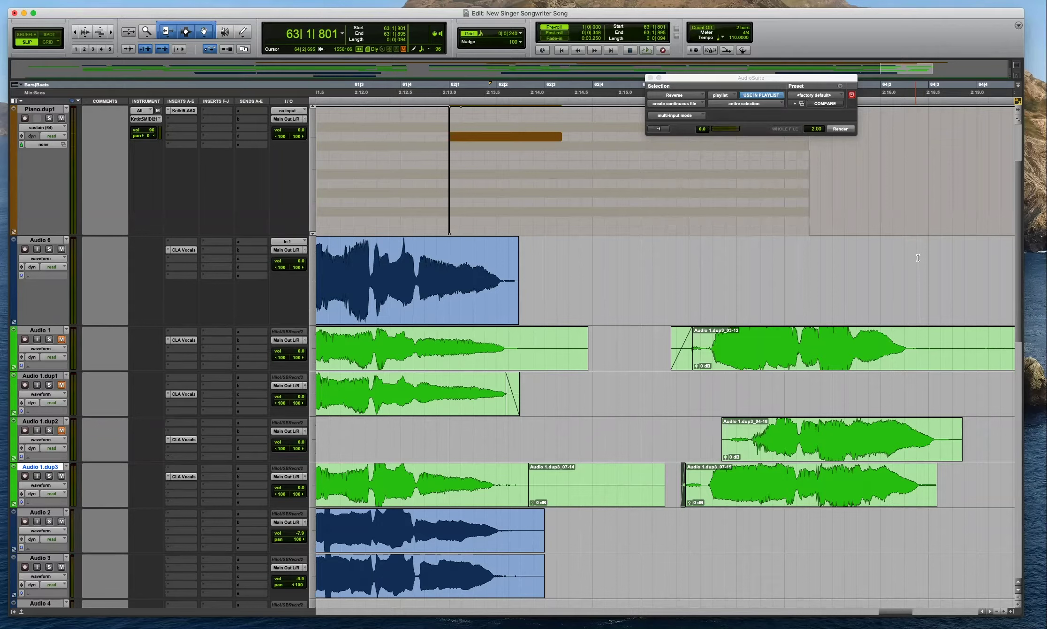
Play back the song's ending from about 62|4|663 while switching the mutes of Audio 1.dup3 and Audio 1 to compare takes.
click(679, 390)
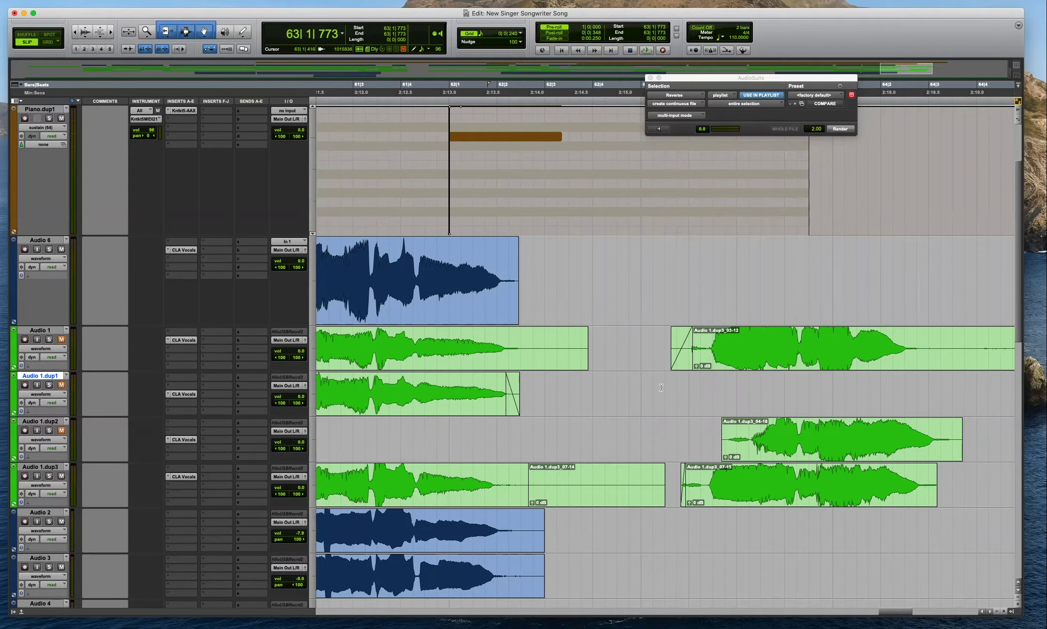
click(663, 389)
key(super+bracketleft)
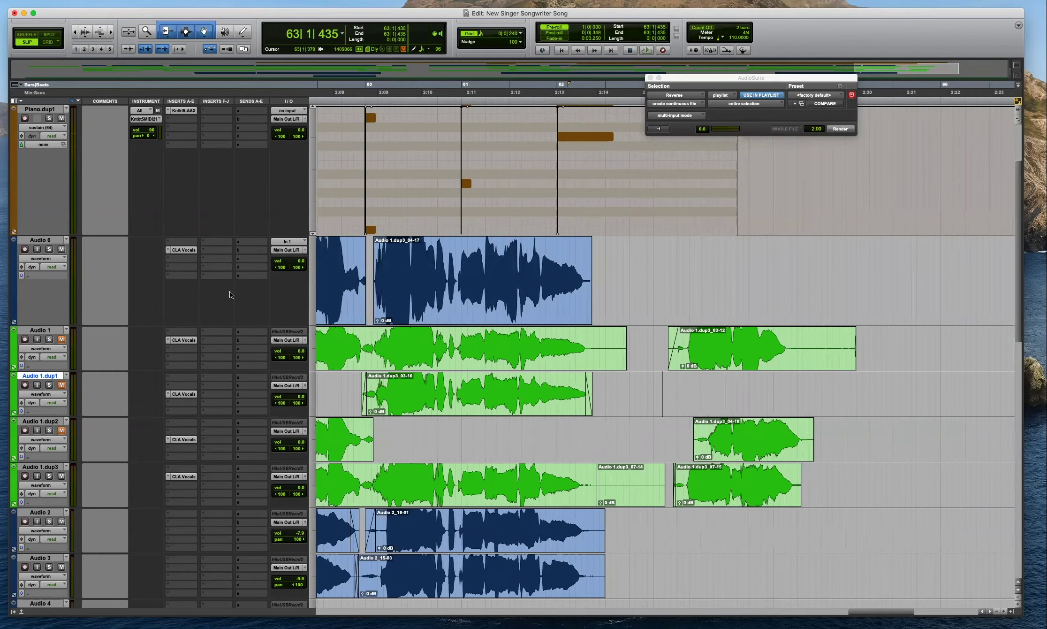
click(646, 281)
key(space)
click(61, 475)
click(61, 339)
Trim the silent tail off Audio 1's last clip.
key(super+bracketright)
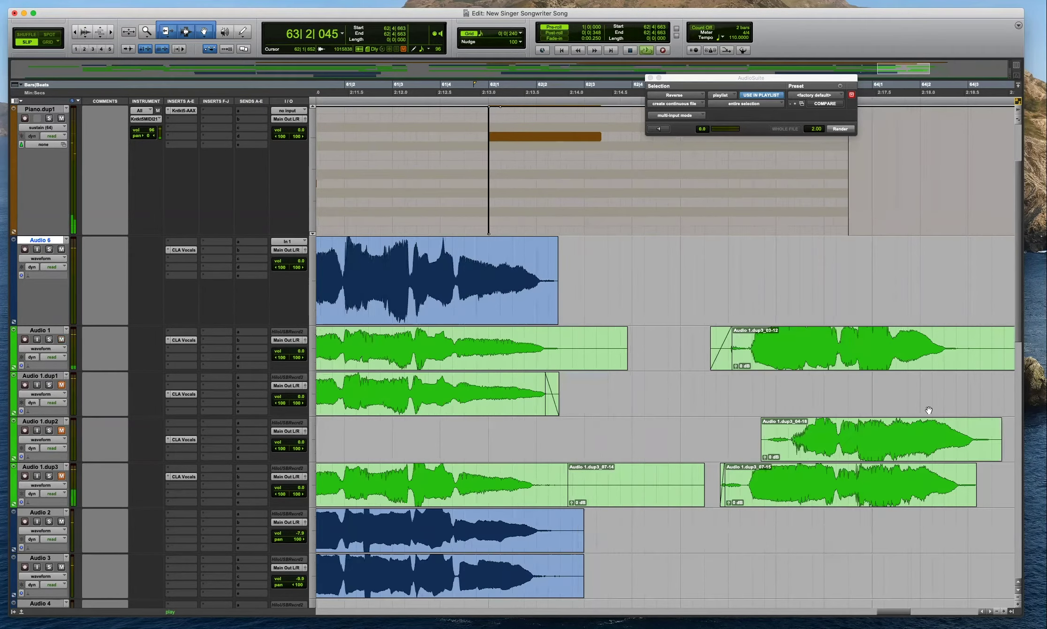
key(r)
drag(888, 342, 824, 342)
key(BackSpace)
Audition the final phrase across Audio 1 and its three duplicate tracks by switching their mutes.
click(736, 333)
key(space)
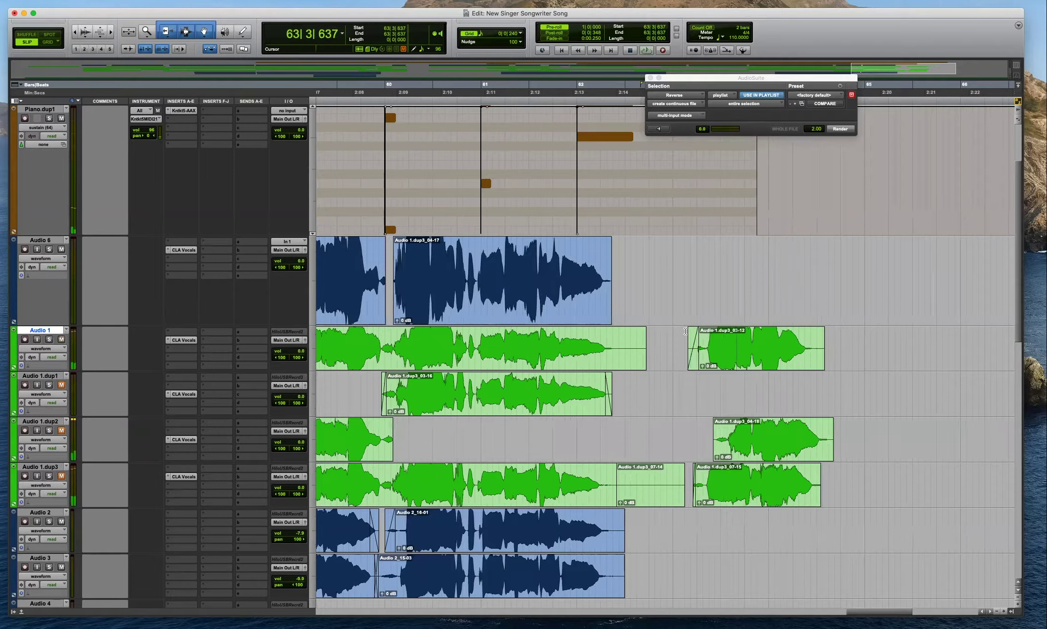
click(62, 339)
click(61, 384)
click(61, 430)
click(61, 476)
click(61, 430)
key(space)
Fade out the end of Audio 1.dup3's last phrase and move the clip up to Audio 6.
key(super+bracketright)
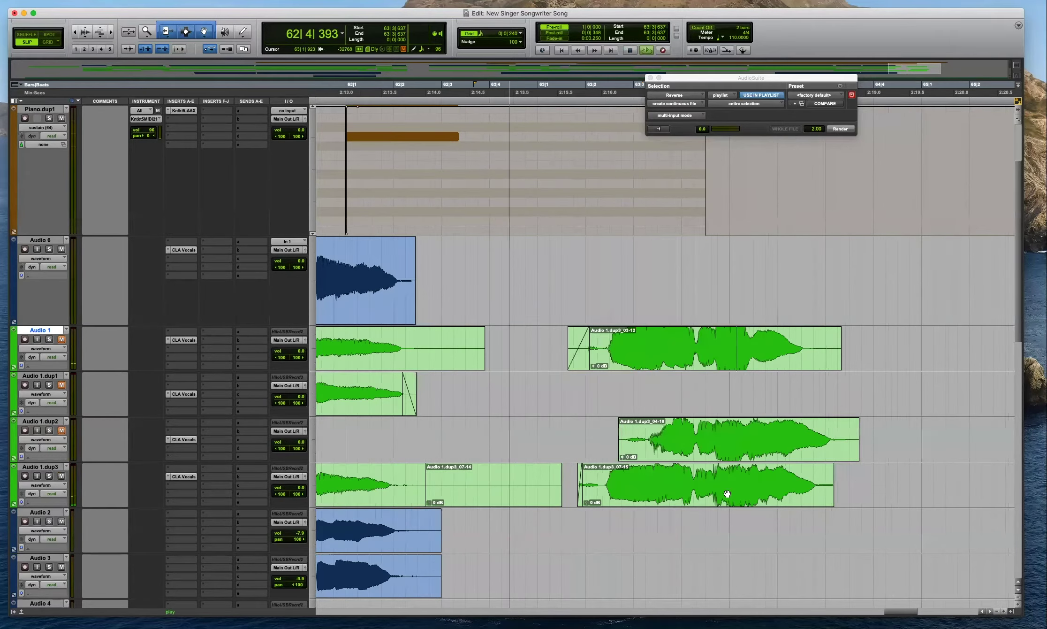
click(842, 484)
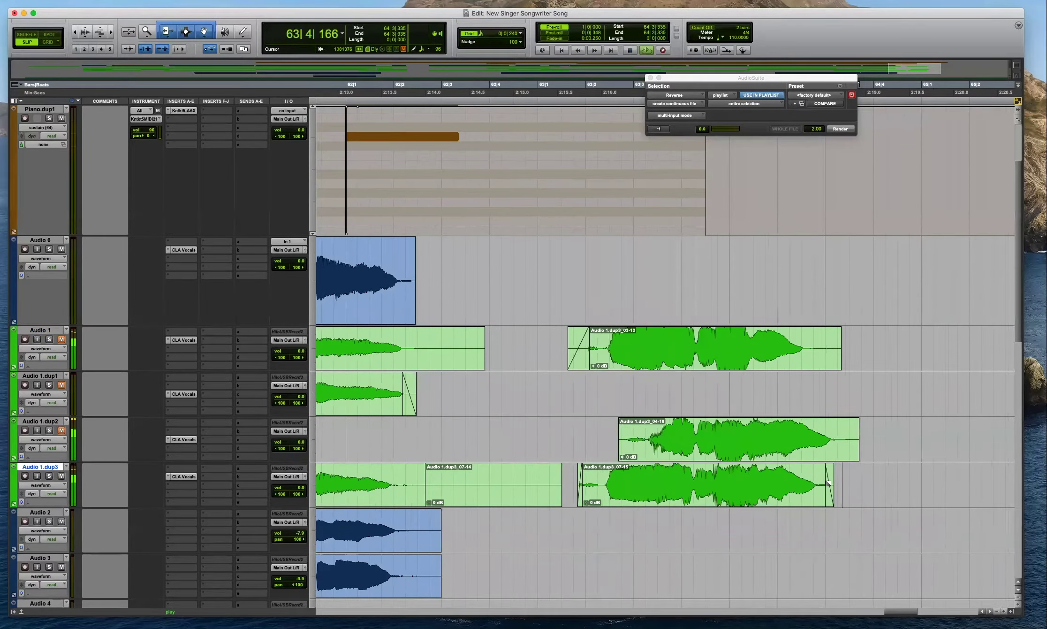
key(super+bracketleft)
key(super+bracketleft)
drag(674, 501, 677, 288)
key(super+bracketleft)
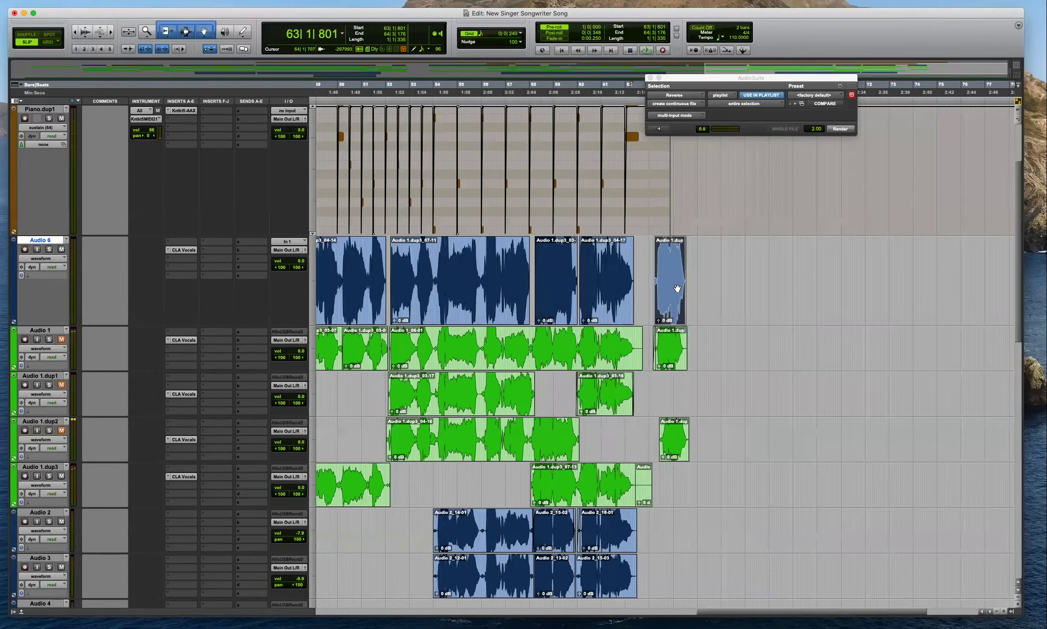
Return to the song's beginning and fade in the start of Audio 6's first clip.
key(Return)
click(423, 267)
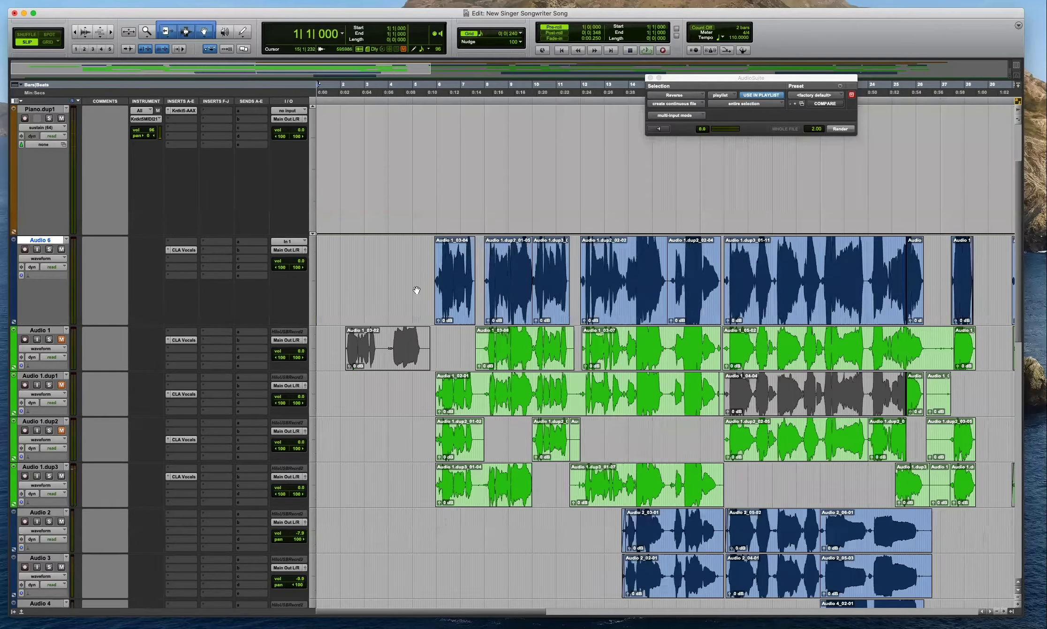
key(super+bracketleft)
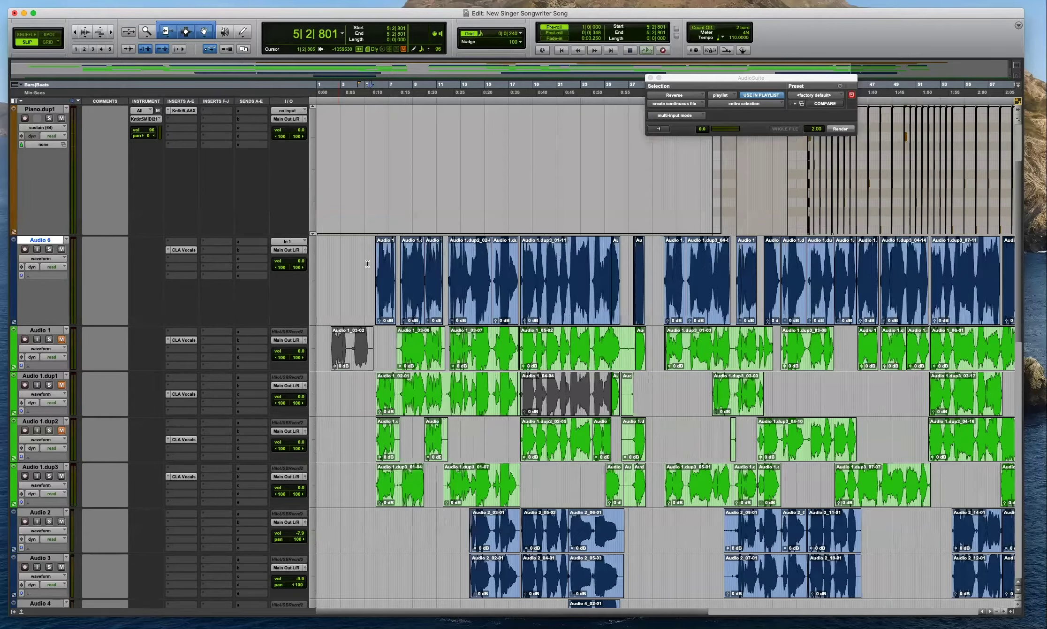
click(373, 266)
key(super+bracketright)
key(super+bracketright)
key(super+bracketright)
key(super+bracketright)
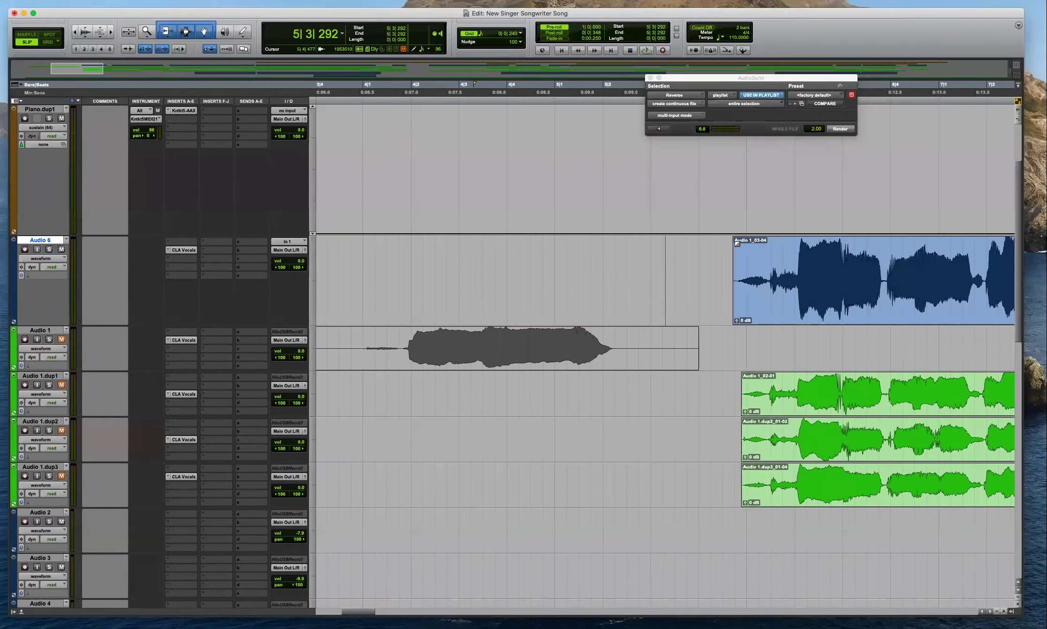
click(752, 258)
key(d)
key(r)
key(r)
Trim the silent tail of Audio 6's first clip near 7|4 and fade out its end.
click(640, 264)
key(super+bracketright)
key(super+bracketright)
key(super+bracketright)
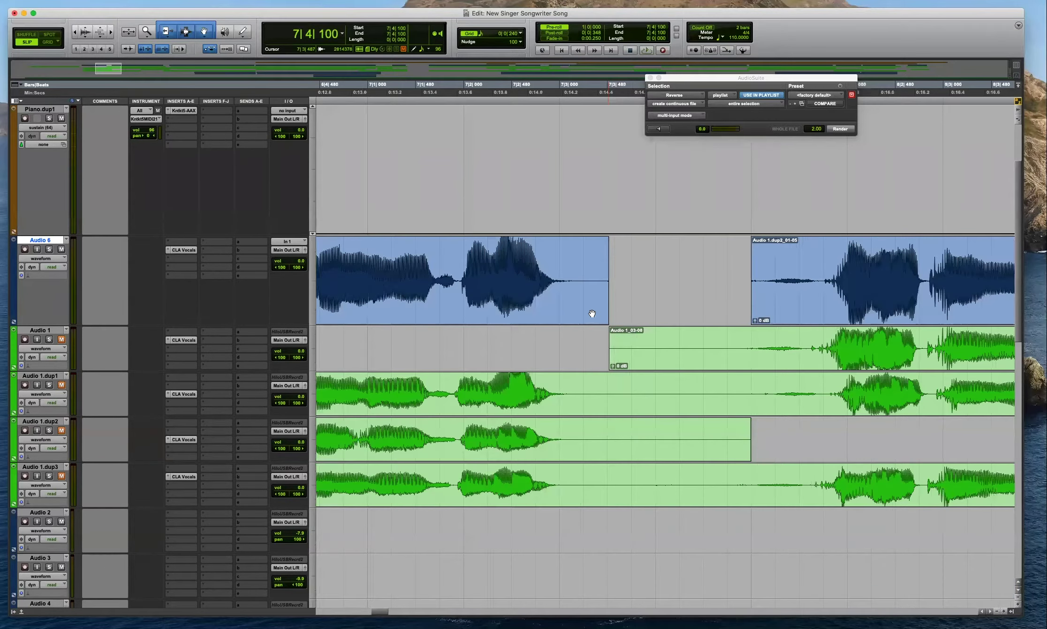
drag(578, 274, 598, 275)
key(g)
Trim the silence before Audio 6's second clip and fade in its start.
click(766, 267)
key(a)
click(795, 245)
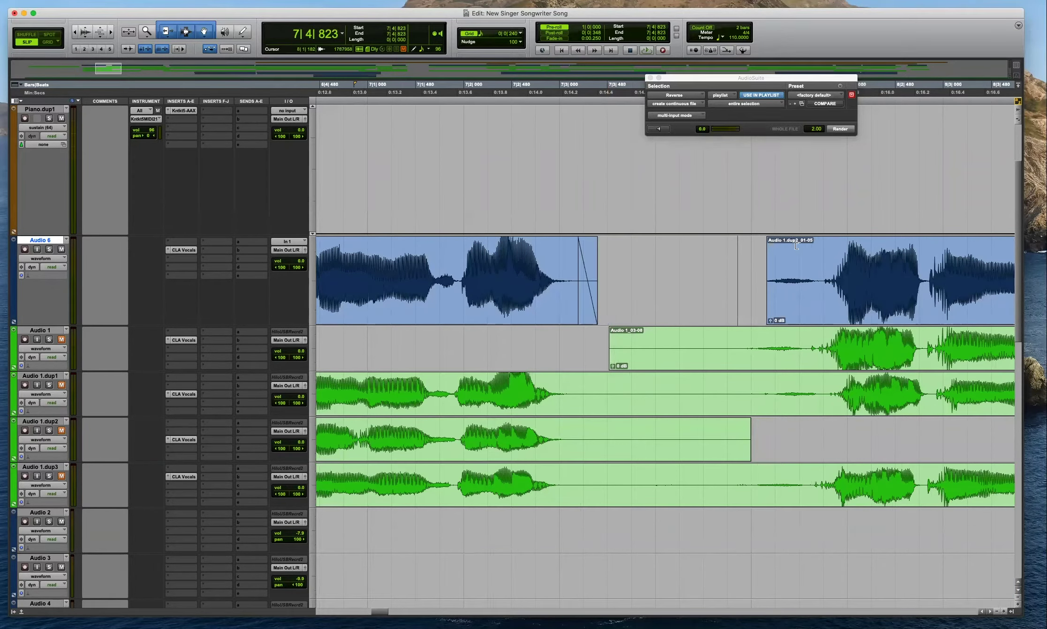
key(d)
key(r)
key(r)
Trim and fade the boundary between Audio 6's clips at bar 10, undoing the extra trims to the second clip's start.
click(888, 260)
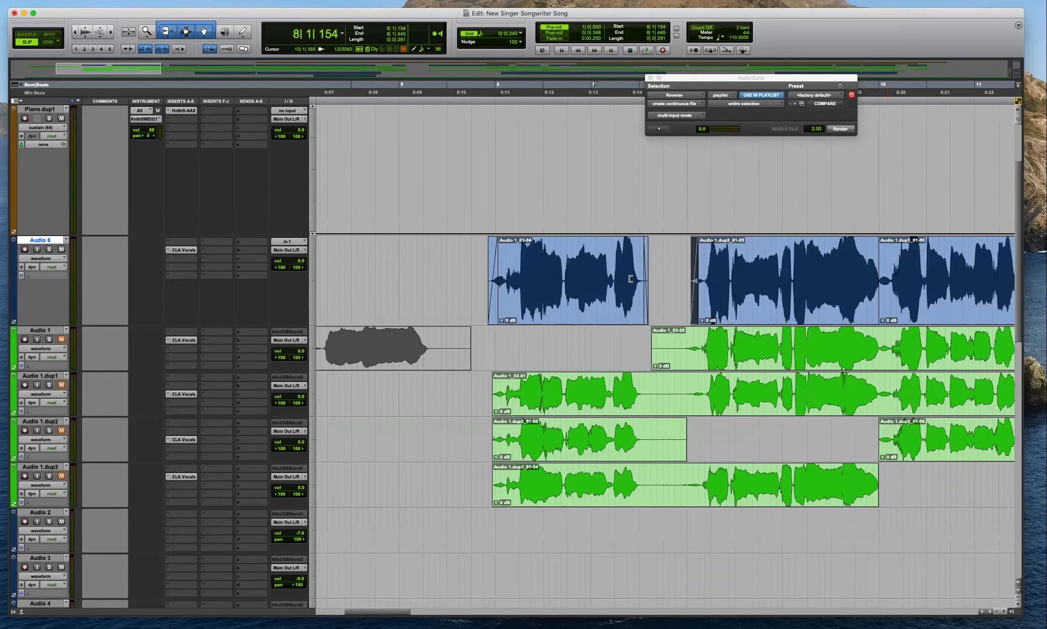
key(super+bracketright)
key(super+bracketright)
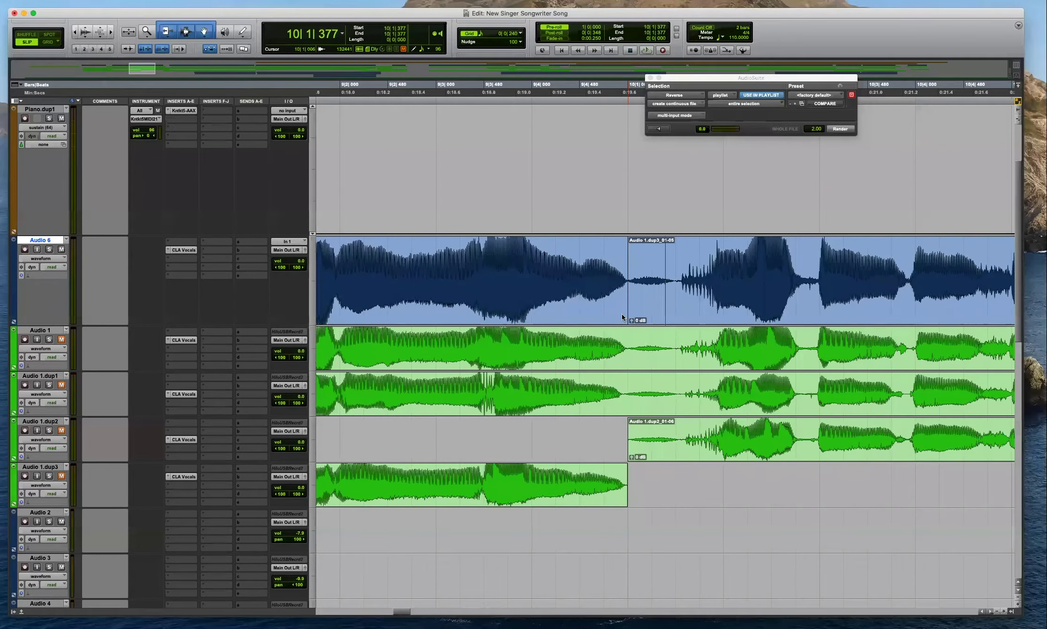
drag(627, 316, 633, 315)
click(650, 265)
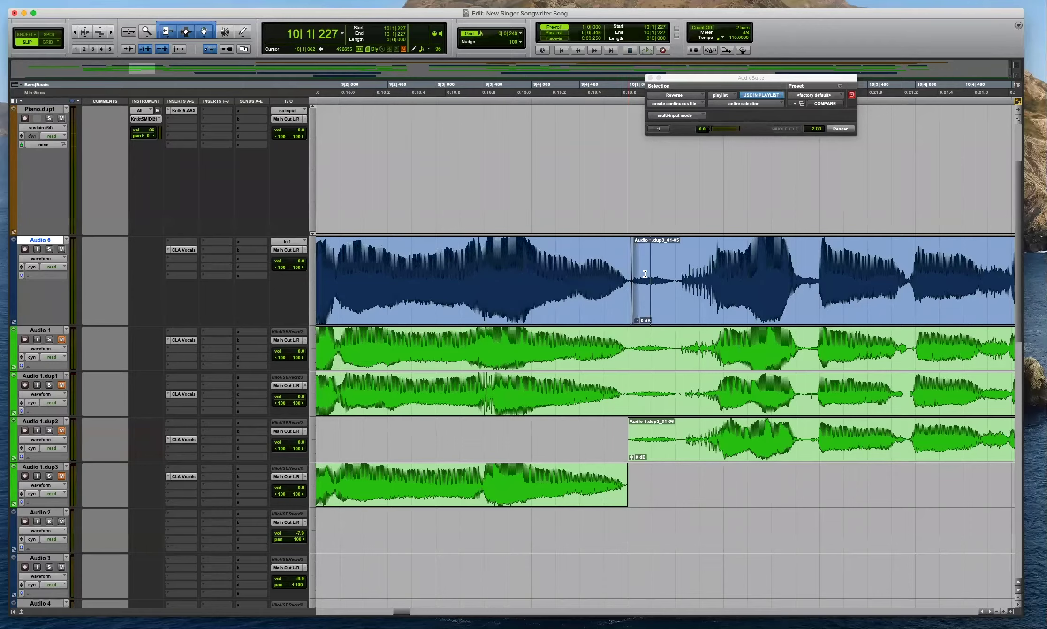
drag(626, 276, 662, 279)
key(super+z)
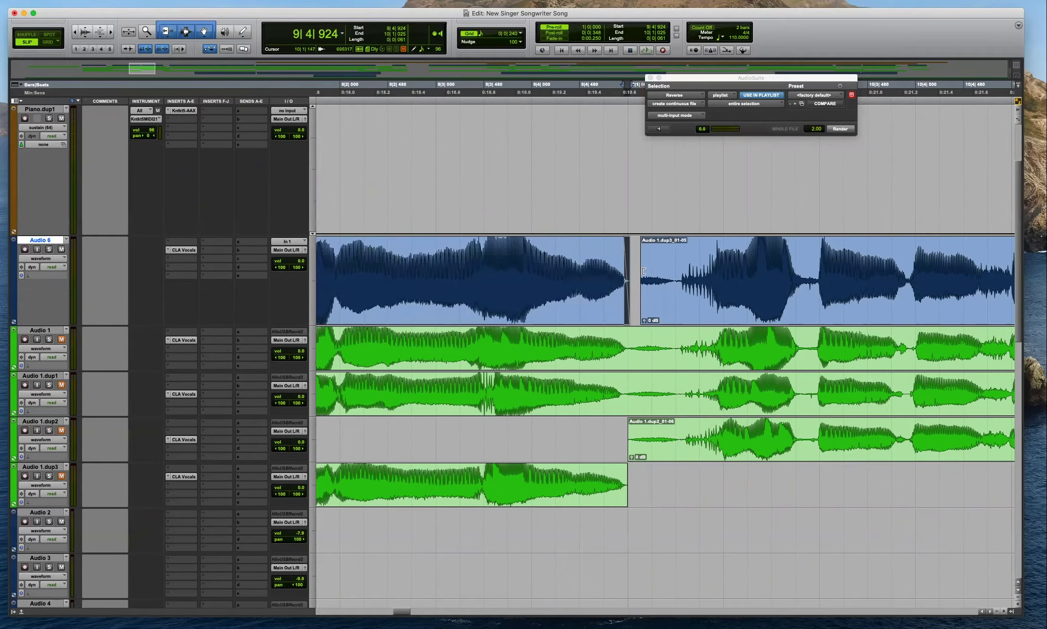
key(super+z)
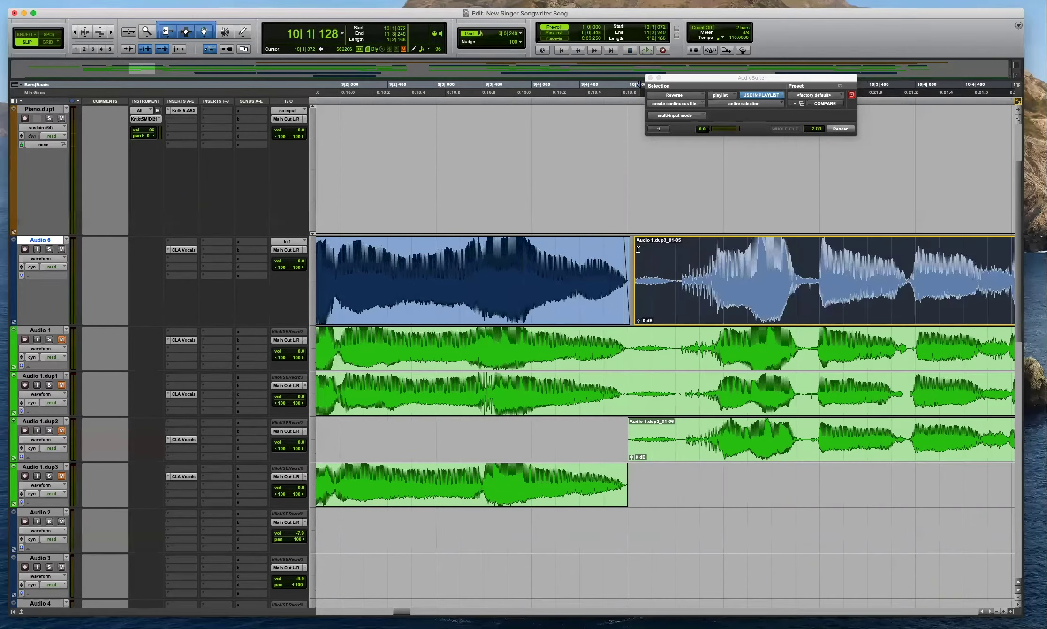
Play back the comp and fade in the start of Audio 6's phrase at bar 12.
key(r)
key(r)
key(space)
click(842, 271)
drag(848, 273, 864, 244)
key(r)
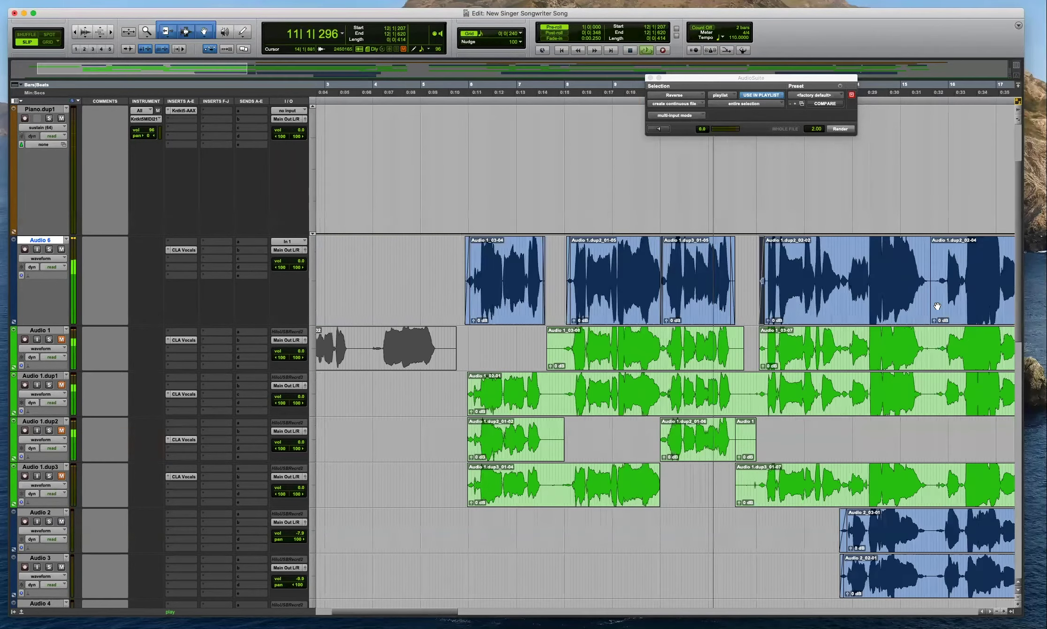
Separate Audio 6's clip at 15|4|206 just before its phrase, and fade in the start of the bar 18 clip.
click(946, 274)
key(super+bracketright)
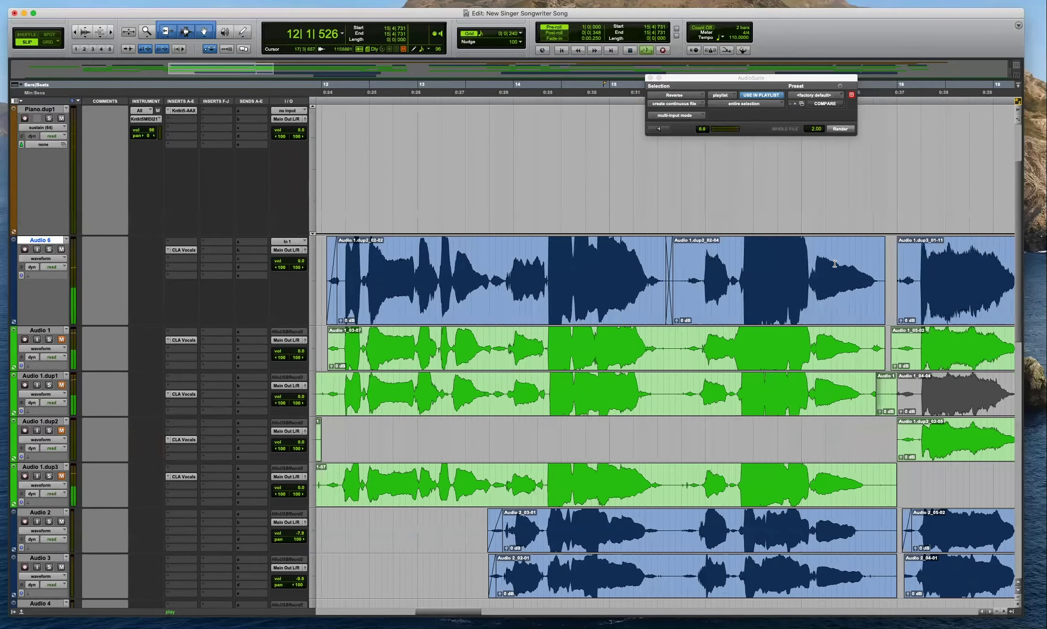
click(686, 276)
key(b)
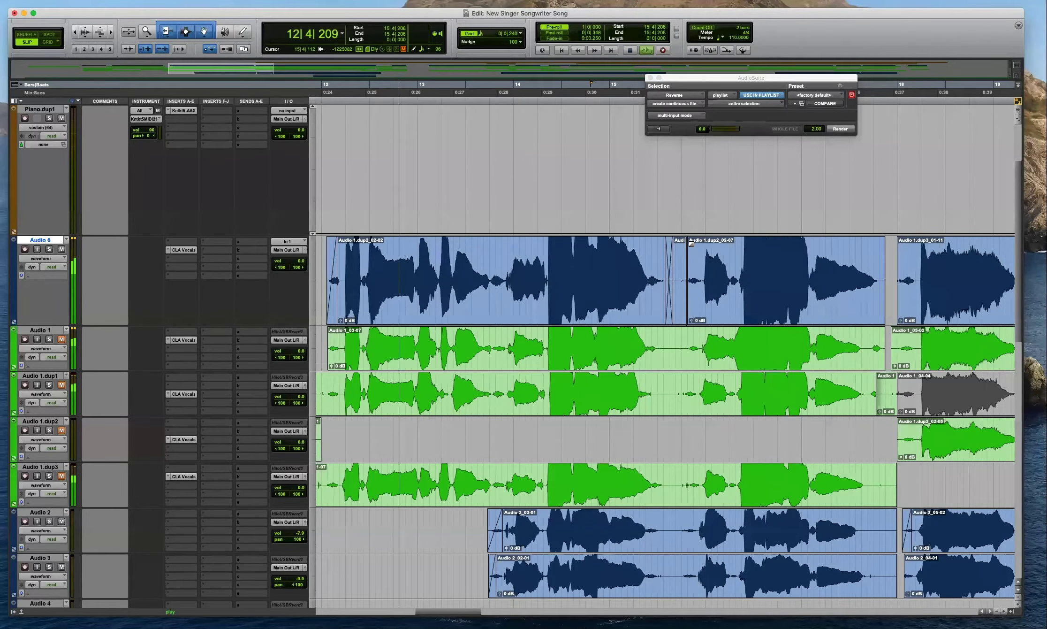
drag(885, 270, 910, 271)
key(r)
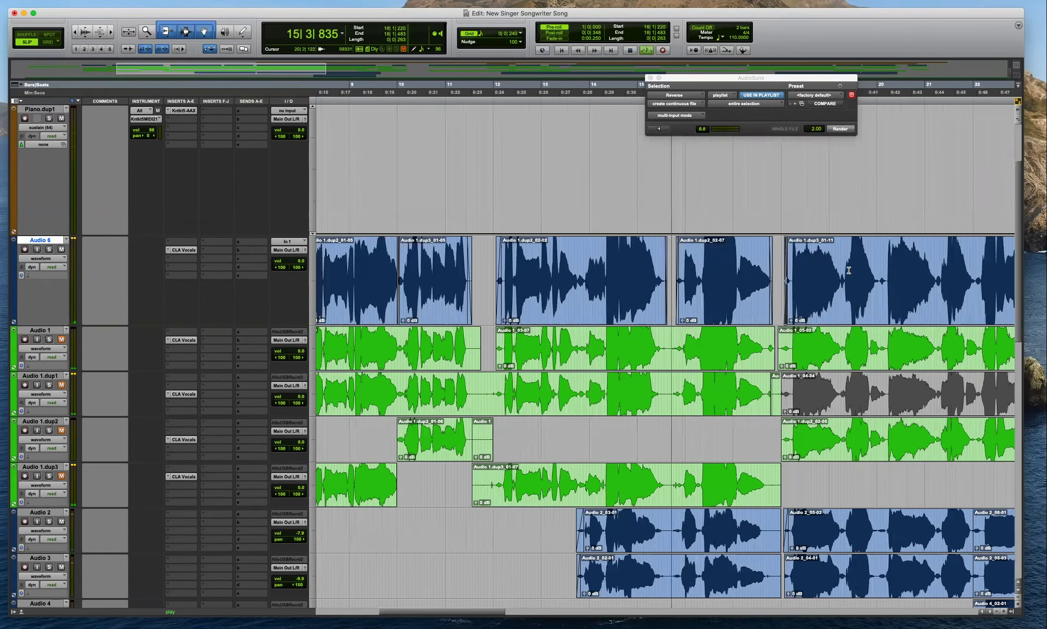
Fade out the end of the Audio 1.dup2_03-04 clip on Audio 6 near bar 25.
double_click(887, 267)
key(t)
key(t)
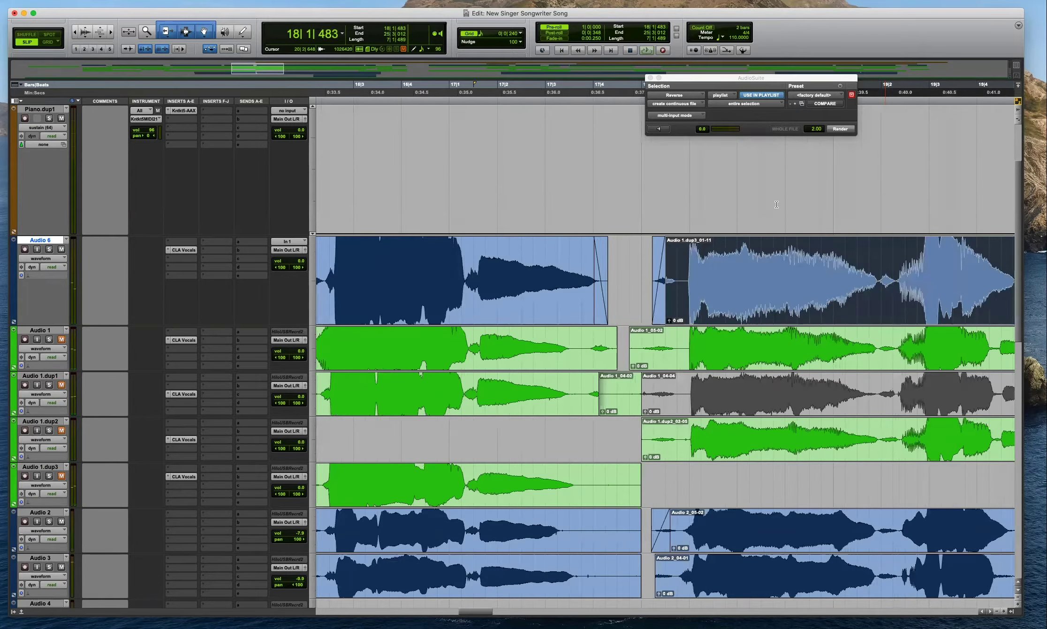
key(super+bracketleft)
key(super+bracketleft)
key(super+bracketleft)
click(850, 148)
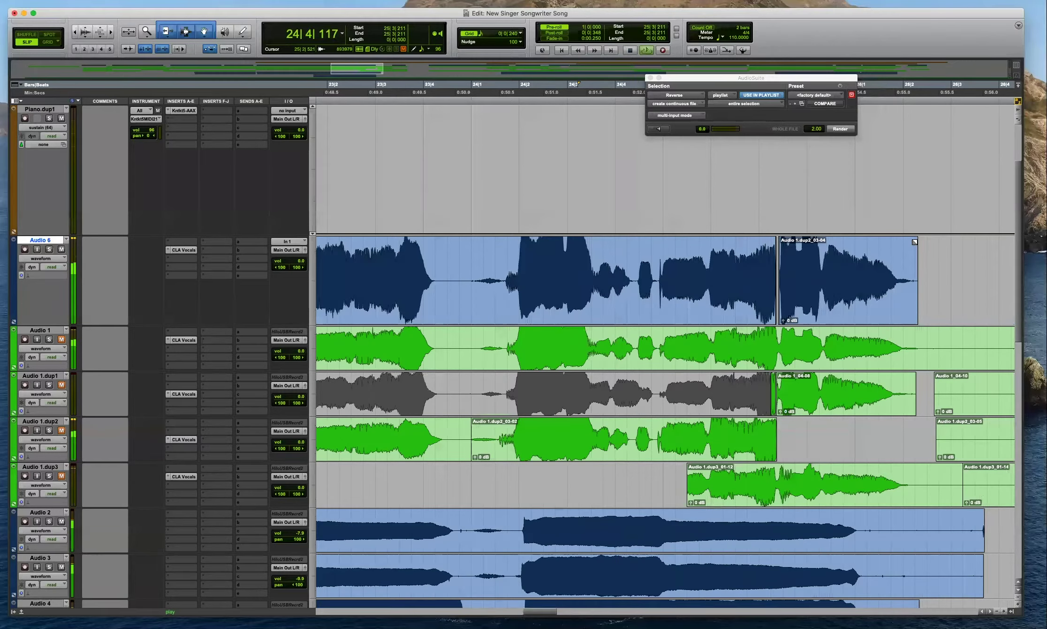
drag(914, 242, 907, 242)
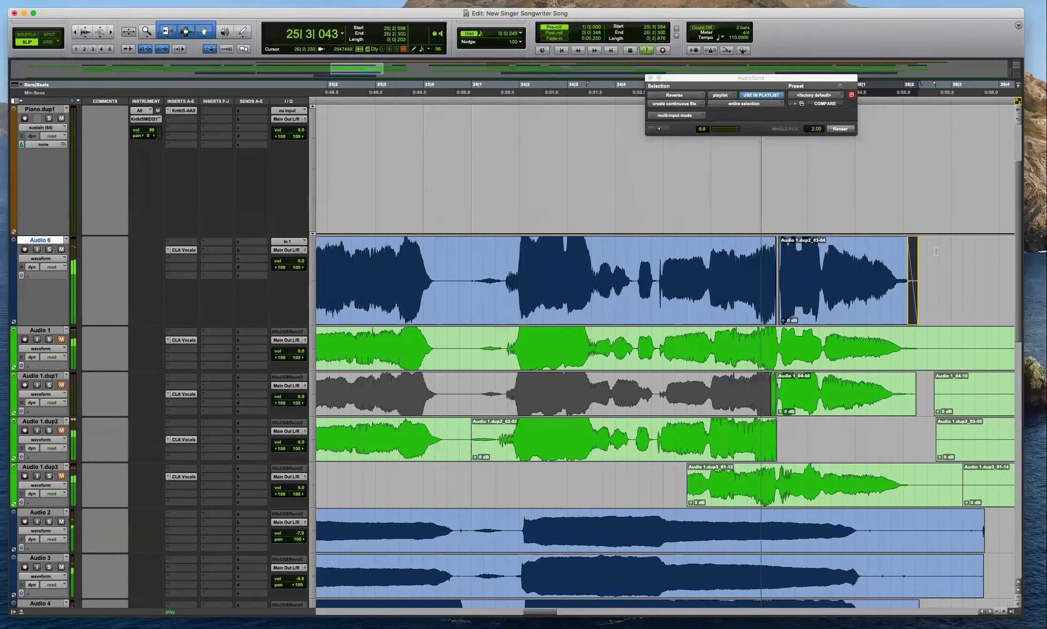
Fade in the start of the Audio 1.dup3_04-04 clip on Audio 6.
click(936, 286)
key(r)
key(r)
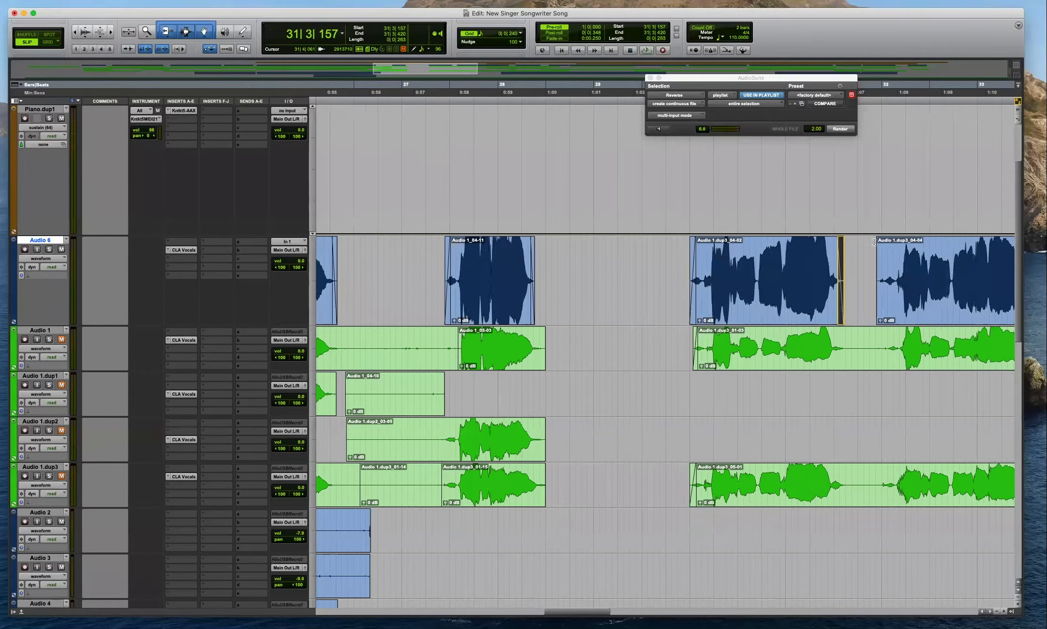
drag(882, 242, 885, 242)
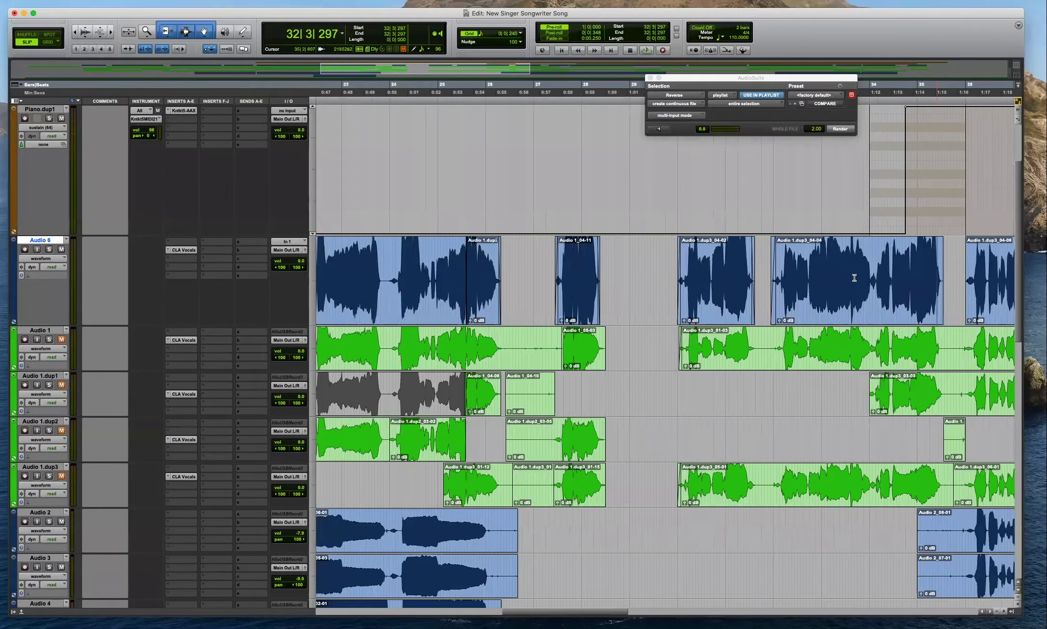
Fade out the end of the Audio 1.dup3_04-04 clip on Audio 6, and fade in the start of the bar 36 clip.
double_click(852, 280)
key(t)
key(t)
scroll(854, 242, right, 5)
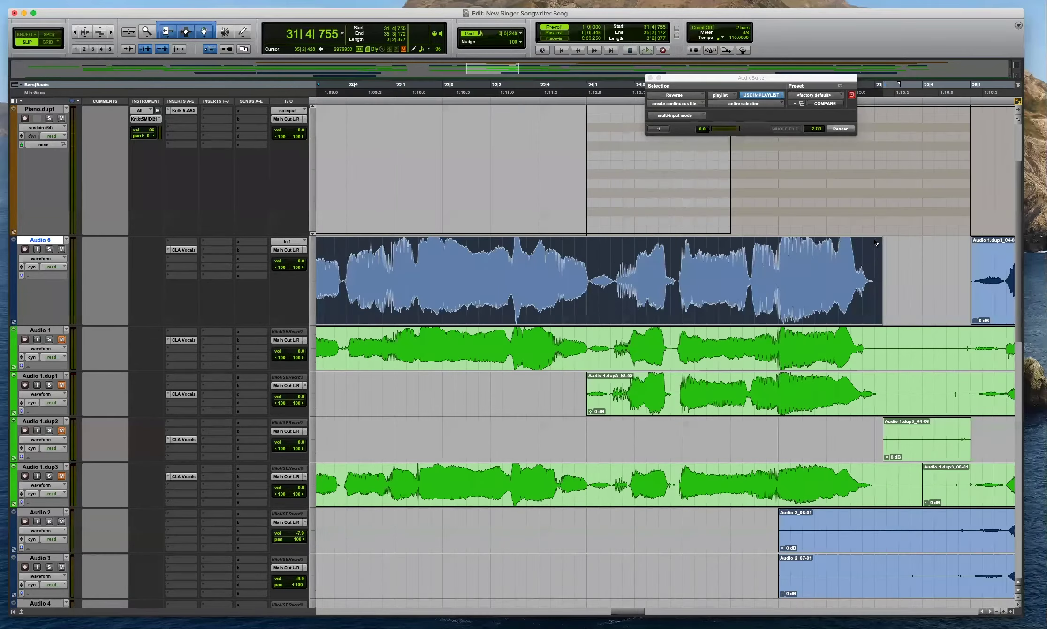
click(976, 241)
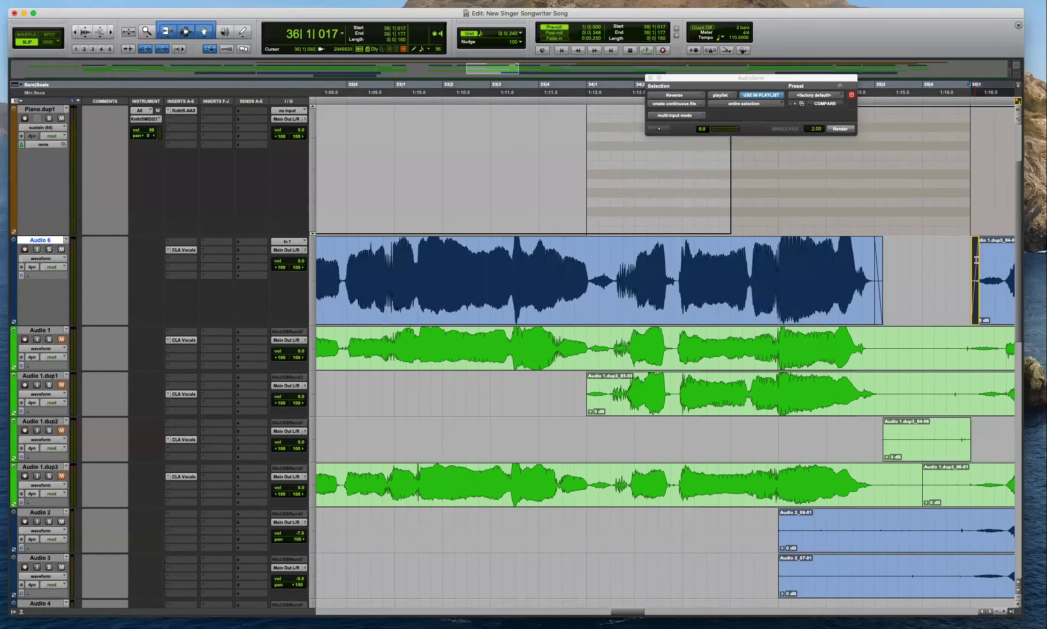
key(super+bracketleft)
key(super+bracketleft)
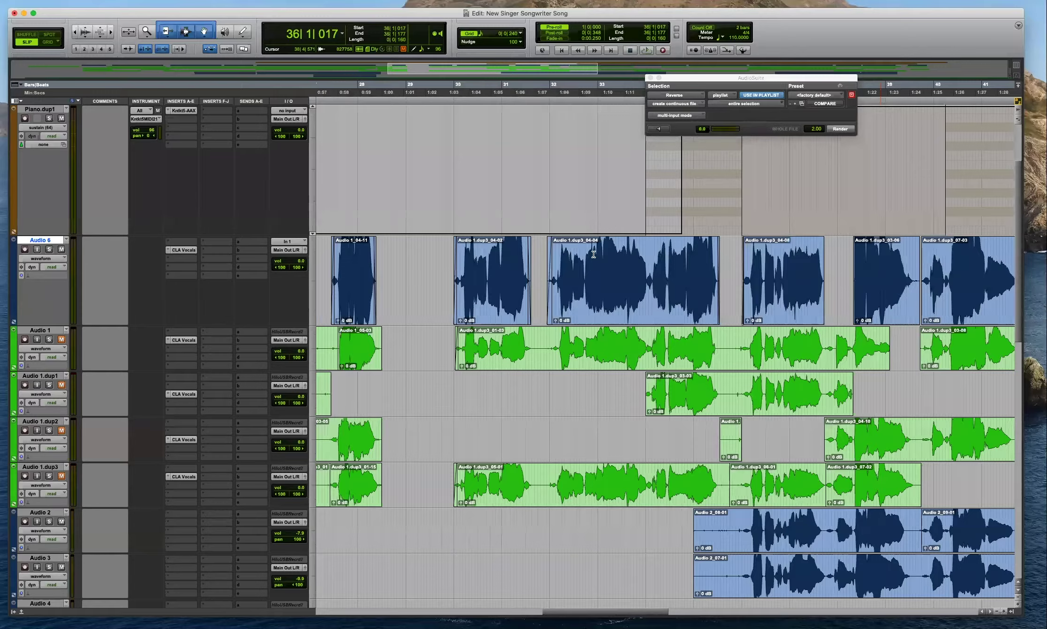
Fade in the start and fade out the end of the Audio 1.dup3_03-06 clip at bar 39 on Audio 6.
key(t)
click(670, 262)
key(super+bracketright)
key(super+bracketright)
click(712, 263)
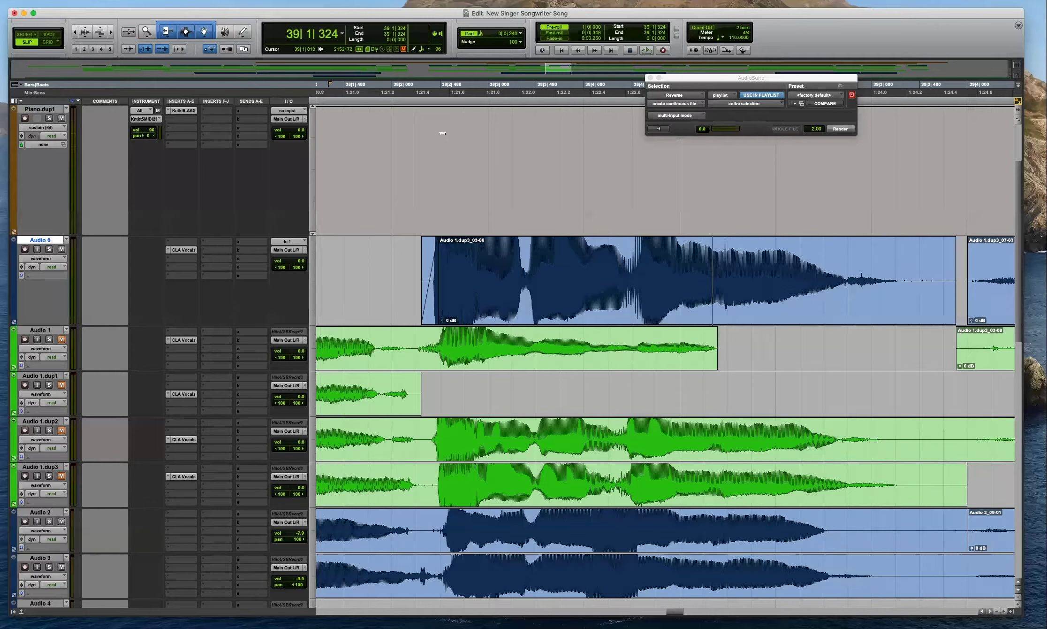
key(Tab)
key(Tab)
click(924, 256)
key(g)
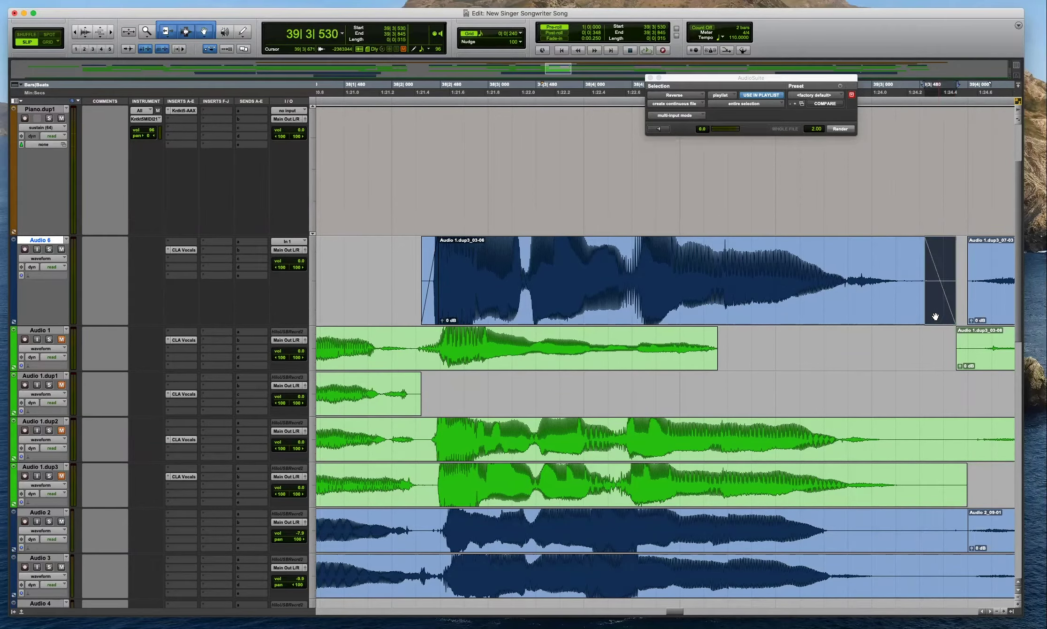
Fade in the start of the Audio 1.dup3_07-03 clip, and crossfade it into the following Audio 6 clip at 41|4|080.
drag(971, 240, 1006, 241)
key(Tab)
key(Tab)
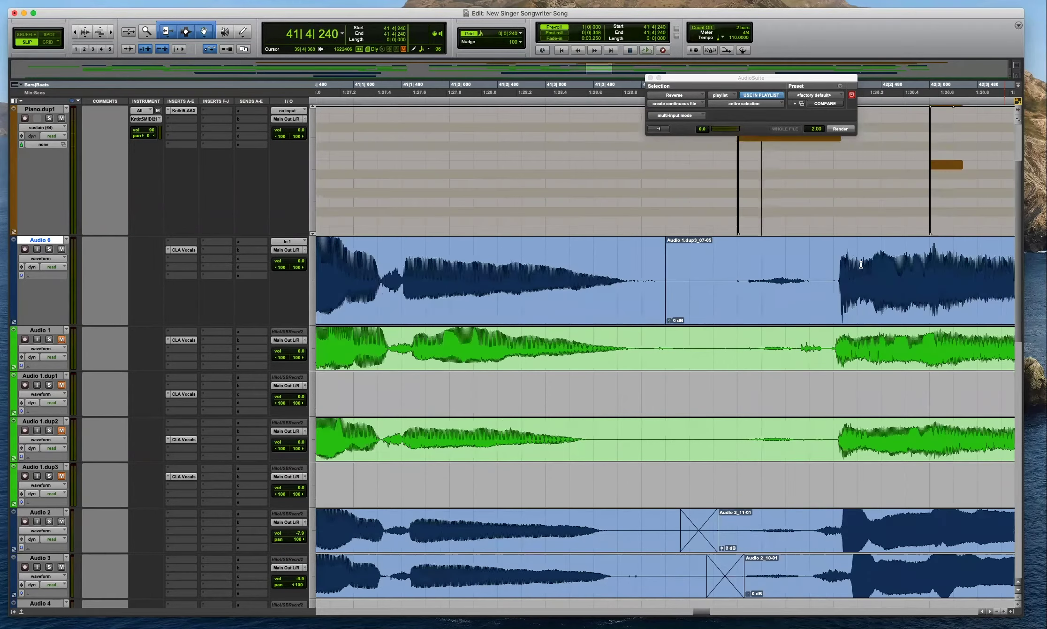
key(Tab)
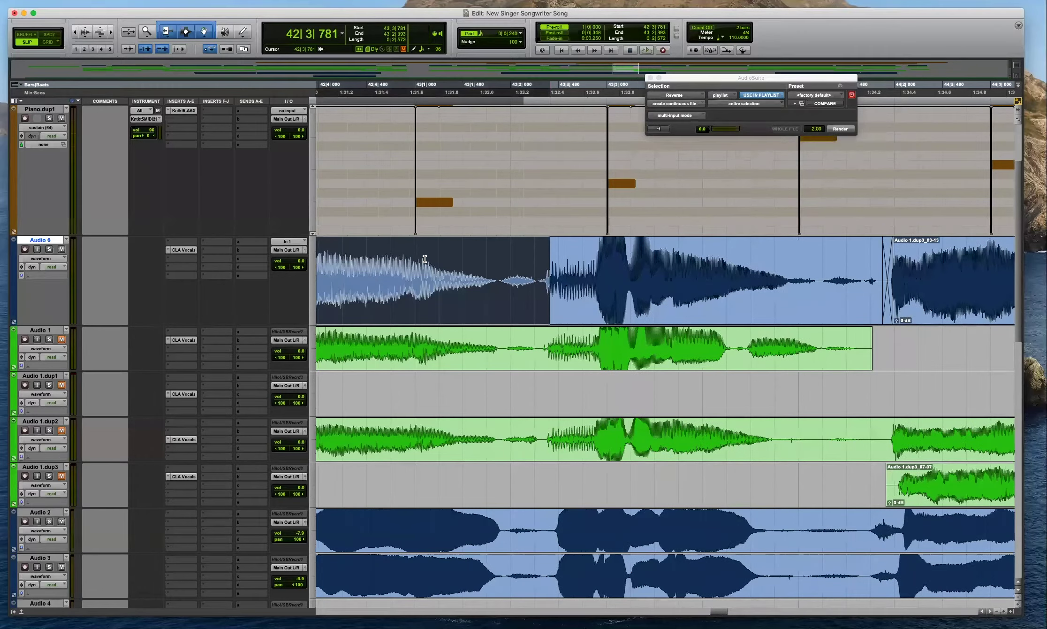
drag(425, 259, 315, 259)
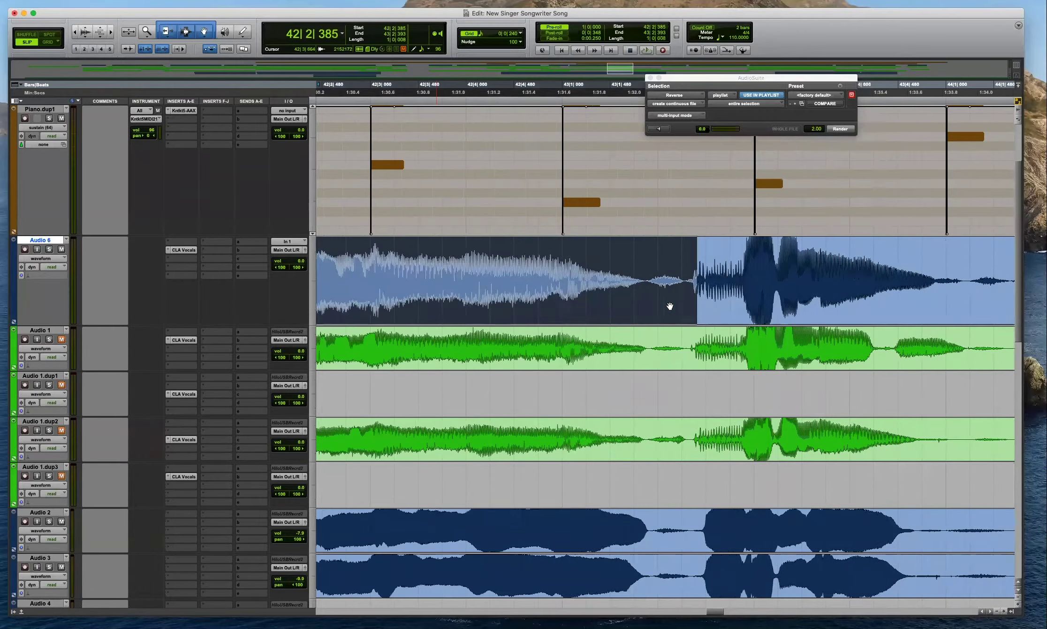
click(808, 258)
key(r)
drag(386, 318, 378, 318)
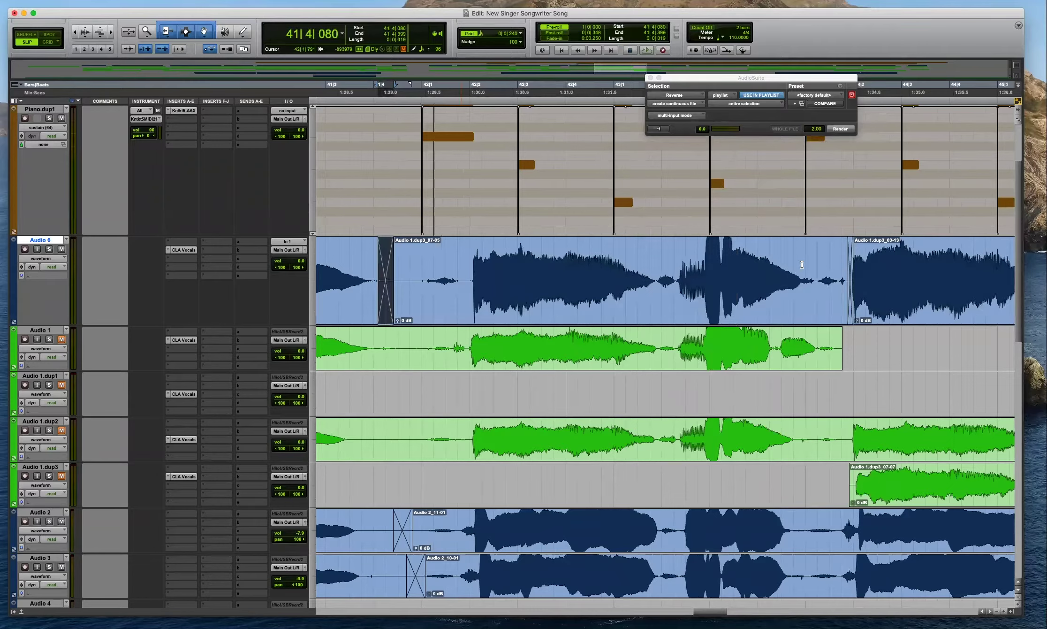
Crossfade Audio 6's adjoining clips near bar 46, where the Audio 1.dup3_04-12 clip begins.
click(803, 265)
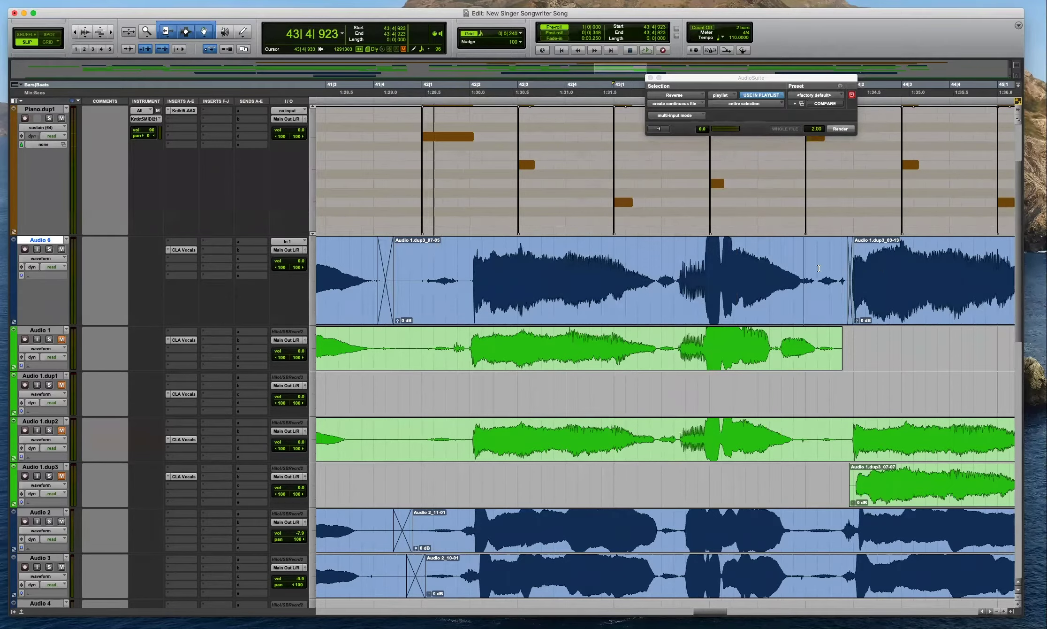
scroll(762, 274, right, 3)
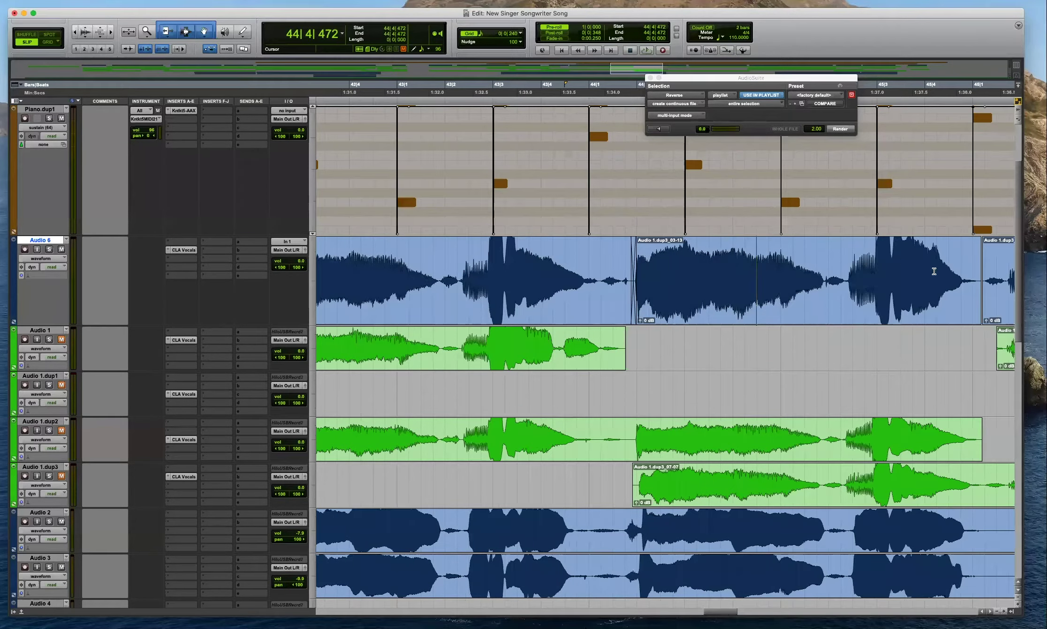
click(975, 244)
drag(975, 243, 994, 244)
key(Tab)
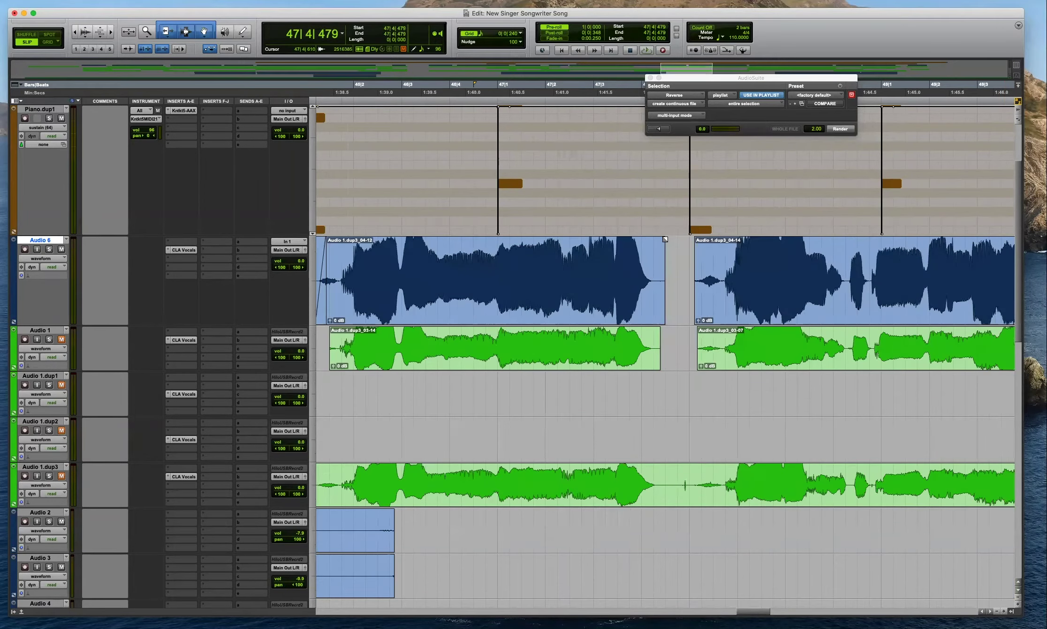
Fade the Audio 6 clip edges on both sides of the gaps near bars 48, 52 and 58.
key(Tab)
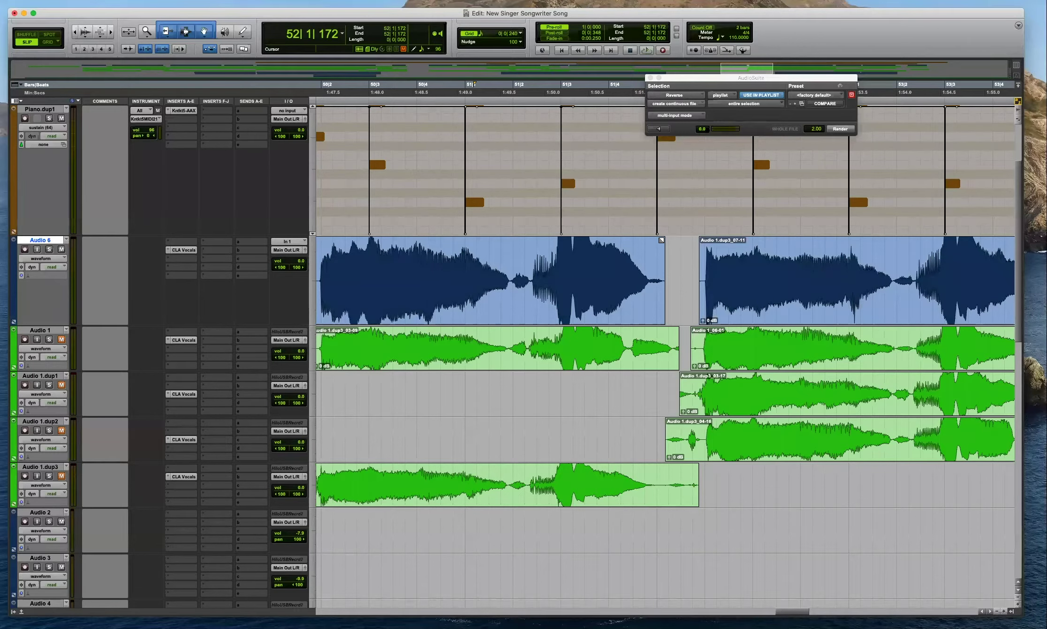
key(Tab)
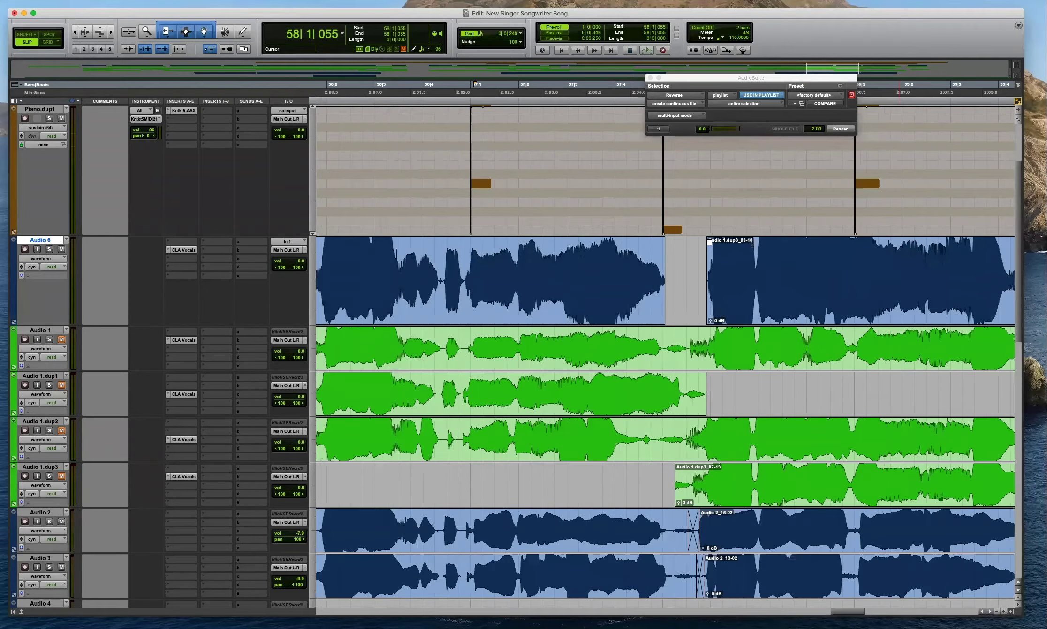
key(Tab)
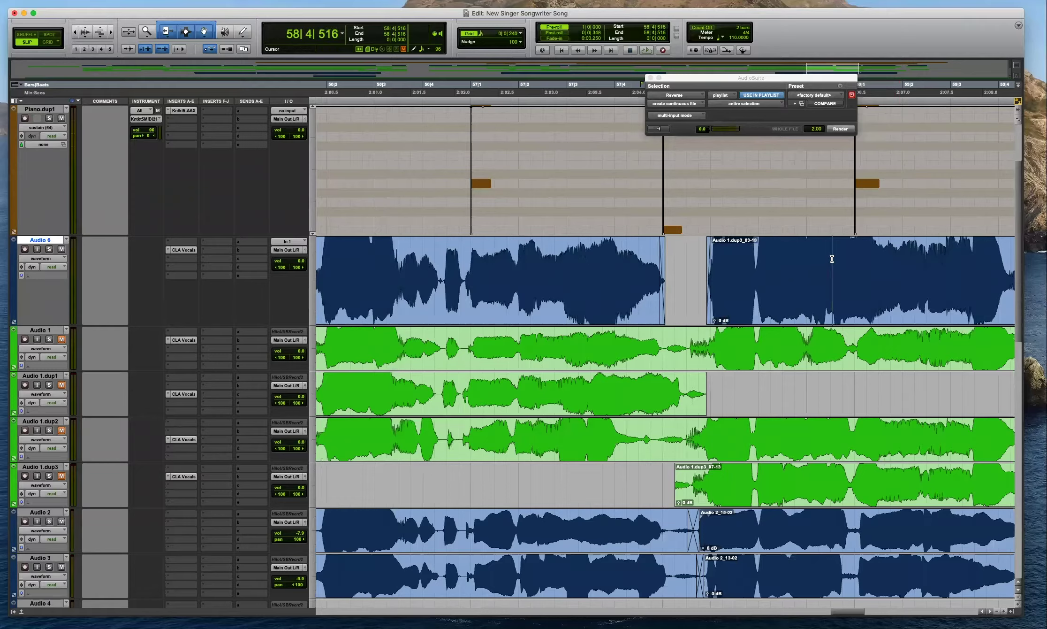
key(Tab)
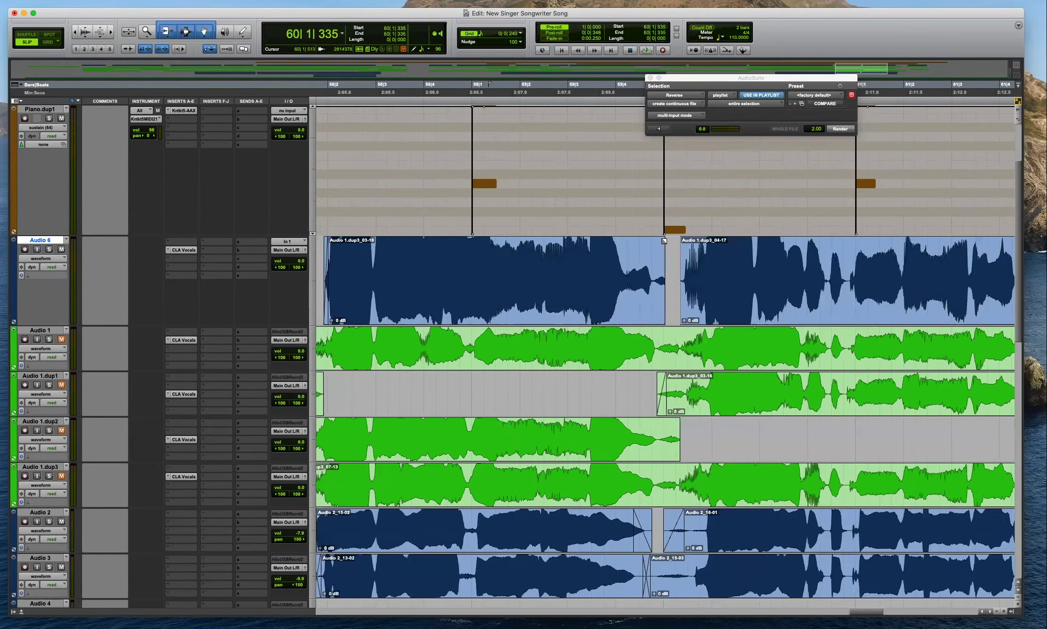
Play back the transition near bar 60, close the gap before the Audio 1.dup3_04-17 clip and crossfade the two clips.
key(space)
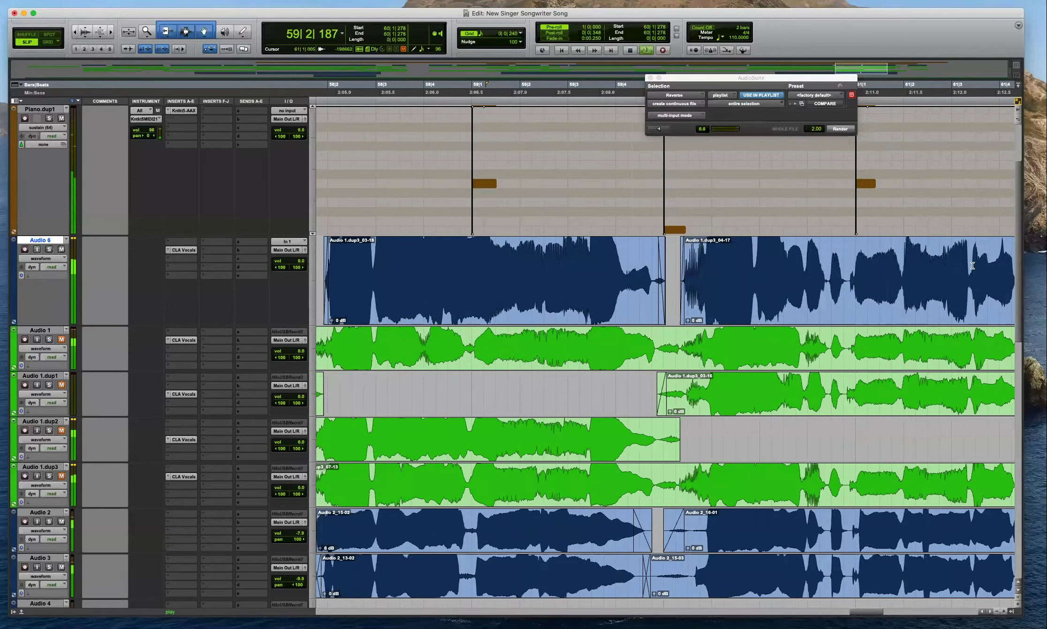
key(r)
key(space)
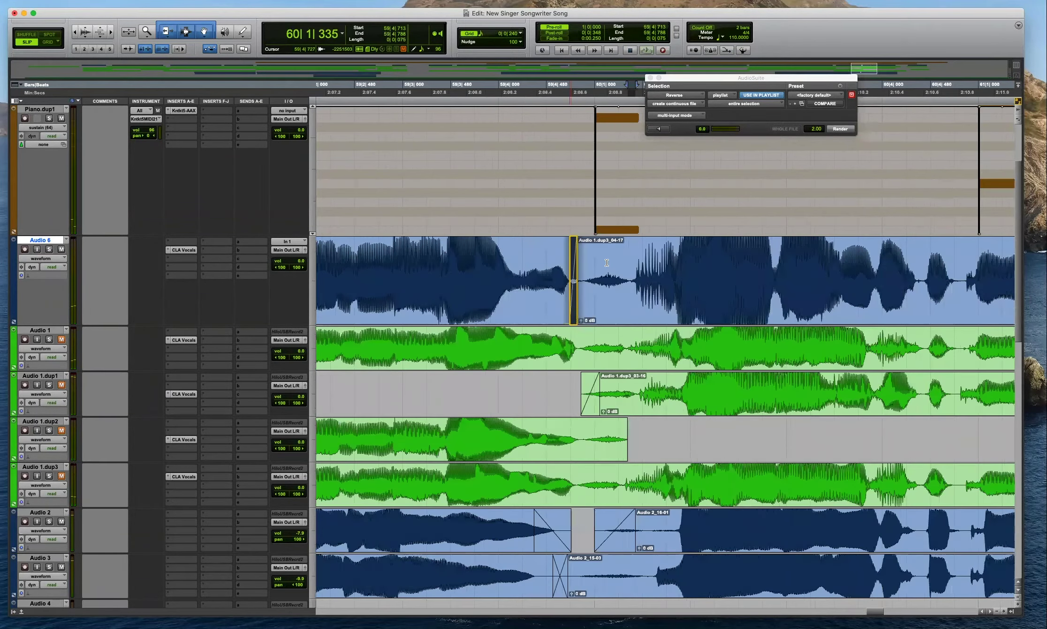
drag(582, 317, 578, 306)
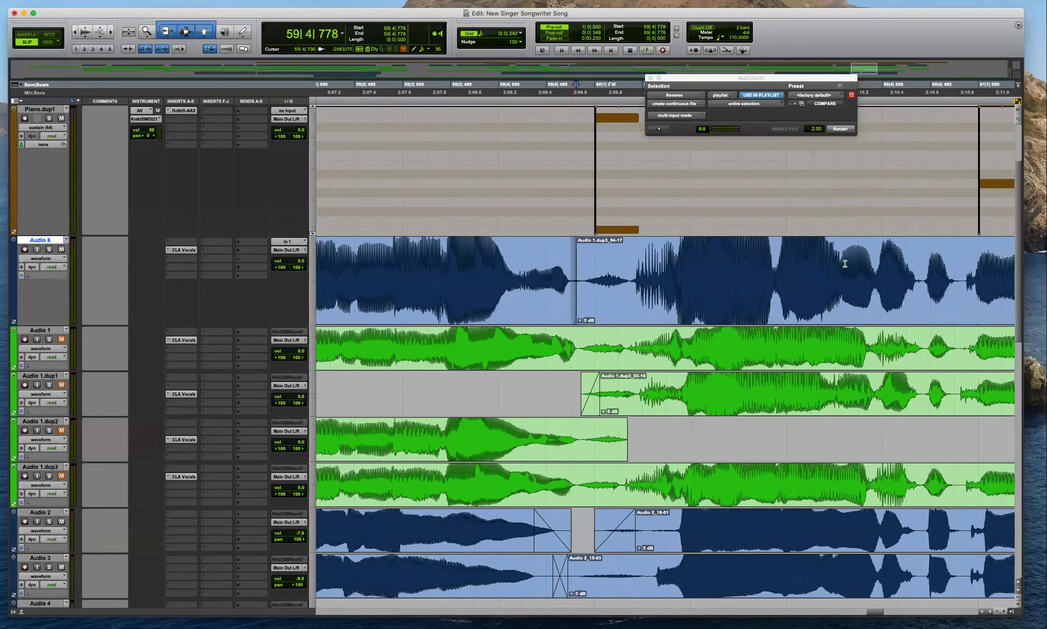
key(space)
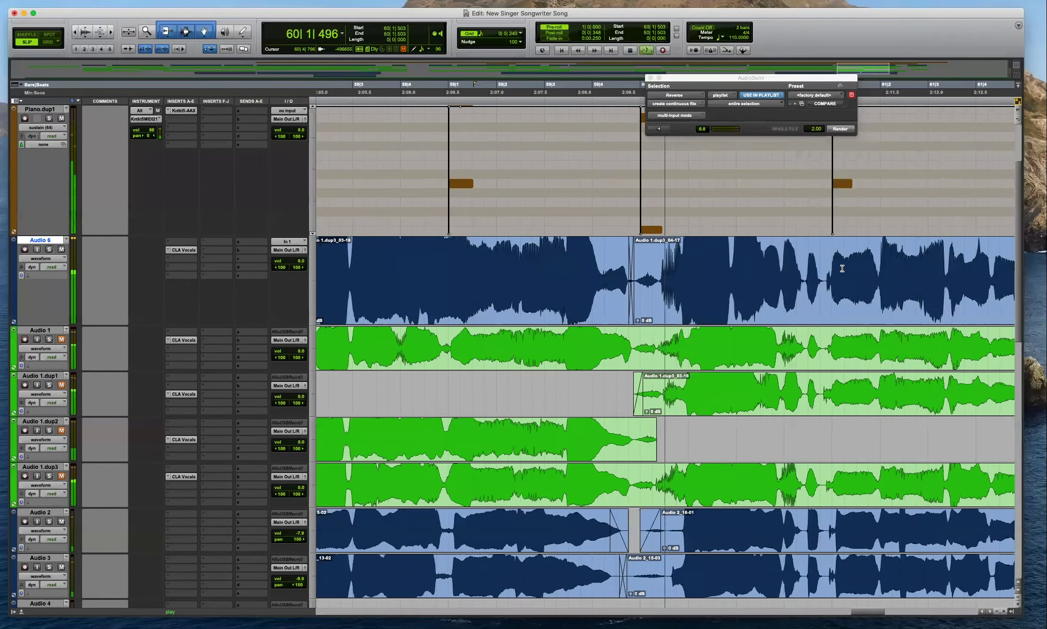
Fade out the end of the Audio 1.dup3_04-17 clip, and fade both ends of Audio 6's final phrase near bar 63.
key(r)
key(r)
key(r)
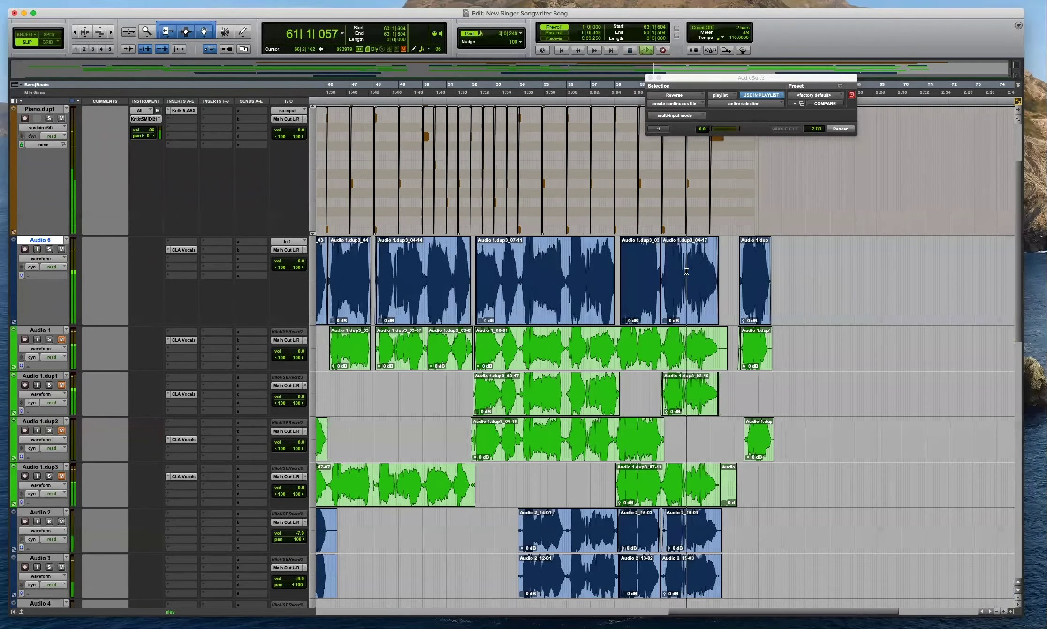
key(super+bracketright)
key(super+bracketright)
key(super+bracketright)
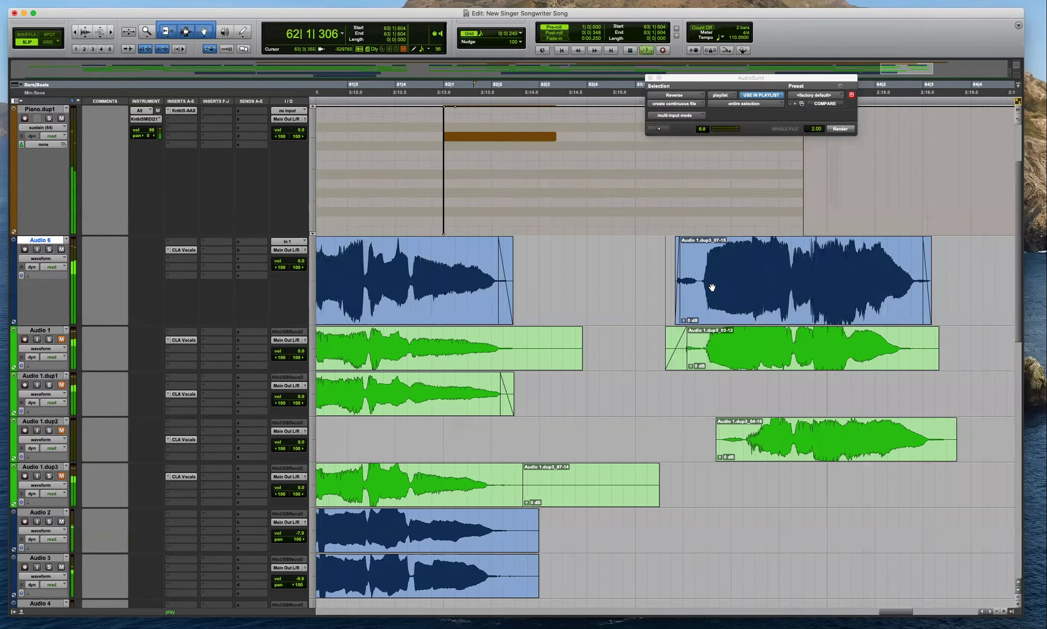
Consolidate all of Audio 6's comped clips from bar 1 through the end of the song into one continuous clip.
key(super+bracketleft)
key(super+bracketleft)
key(super+bracketleft)
key(super+bracketleft)
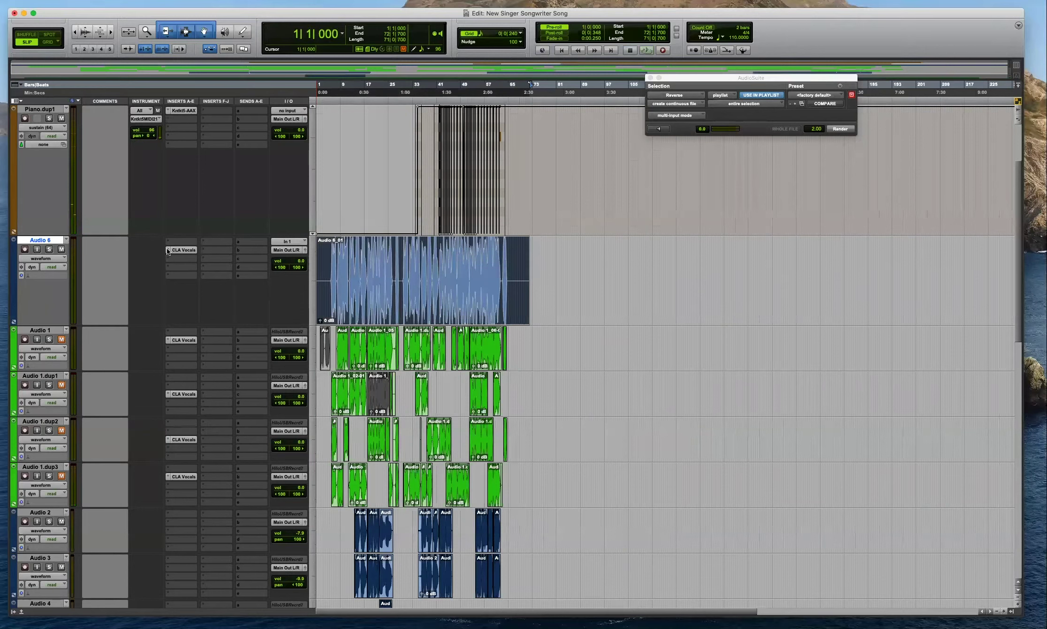
Insert Celemony's Melodyne on Audio 6 in the slot ahead of CLA Vocals.
click(181, 250)
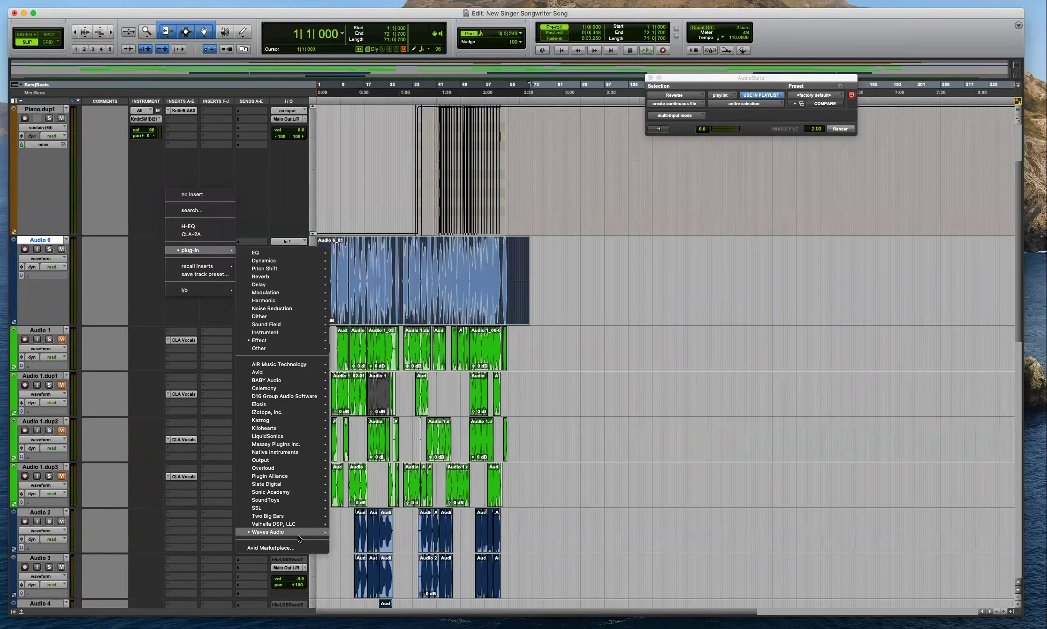
click(179, 242)
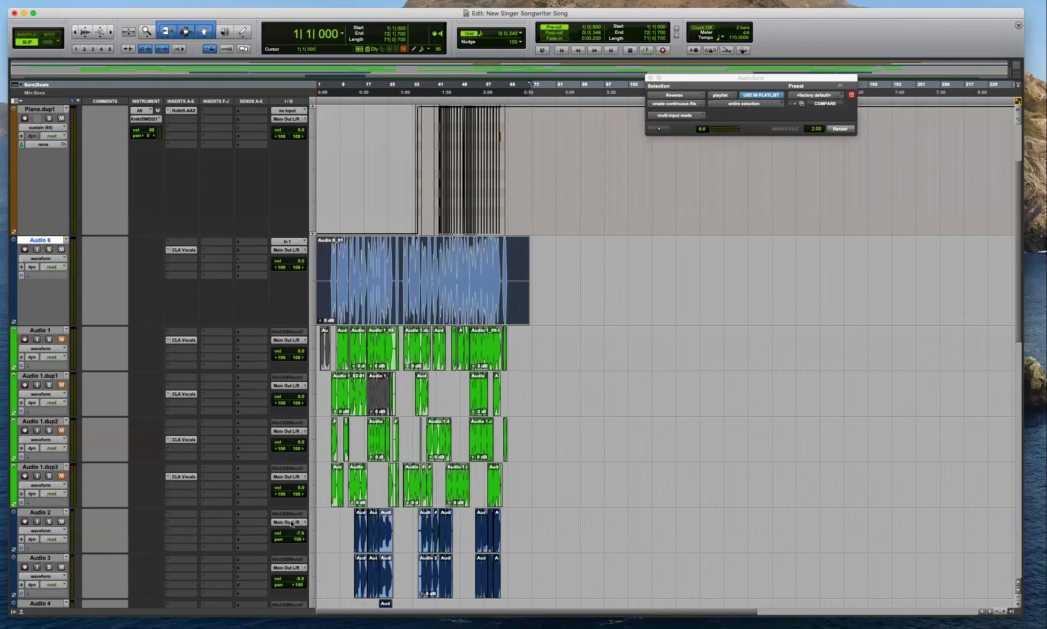
click(181, 241)
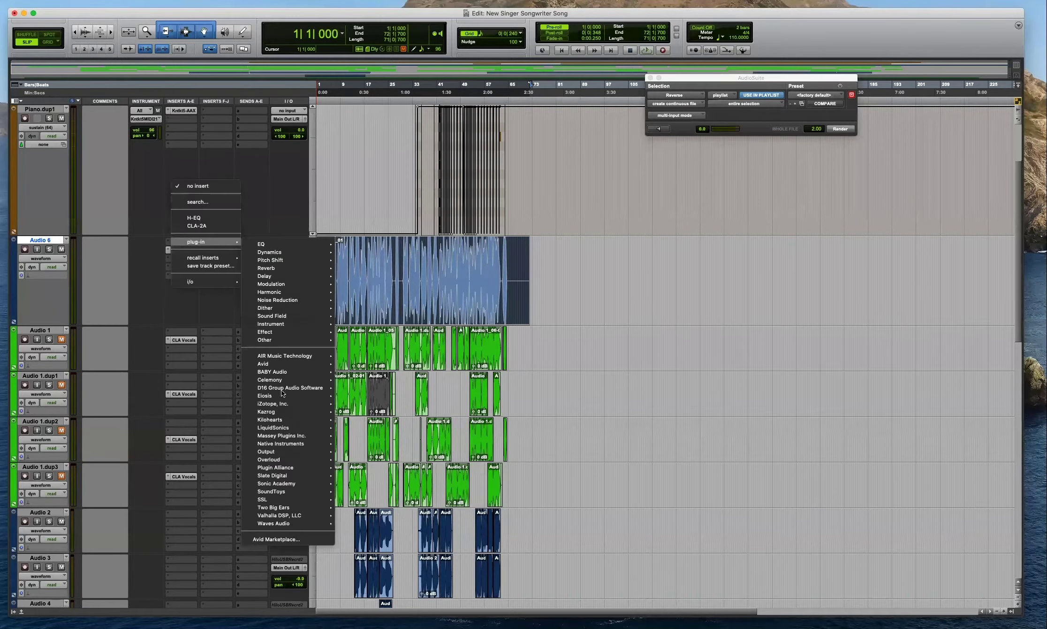
mouse_move(284, 379)
click(356, 382)
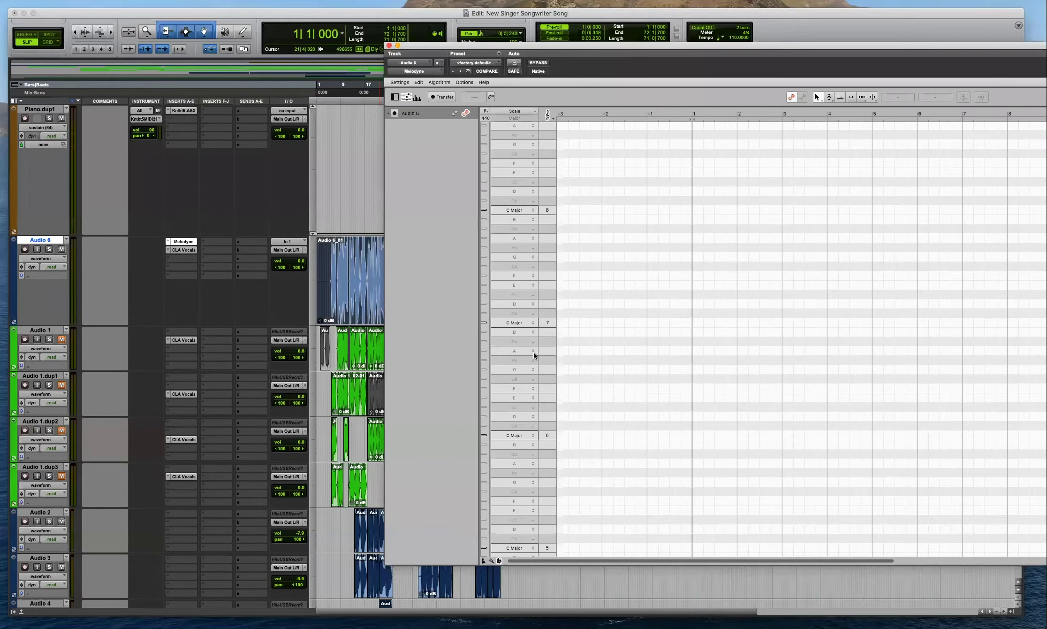
Resize the Melodyne window and move it clear of the tracks, and place the edit cursor at 5|4|083 before Audio 6's first phrase.
click(325, 276)
click(329, 276)
key(t)
key(t)
key(t)
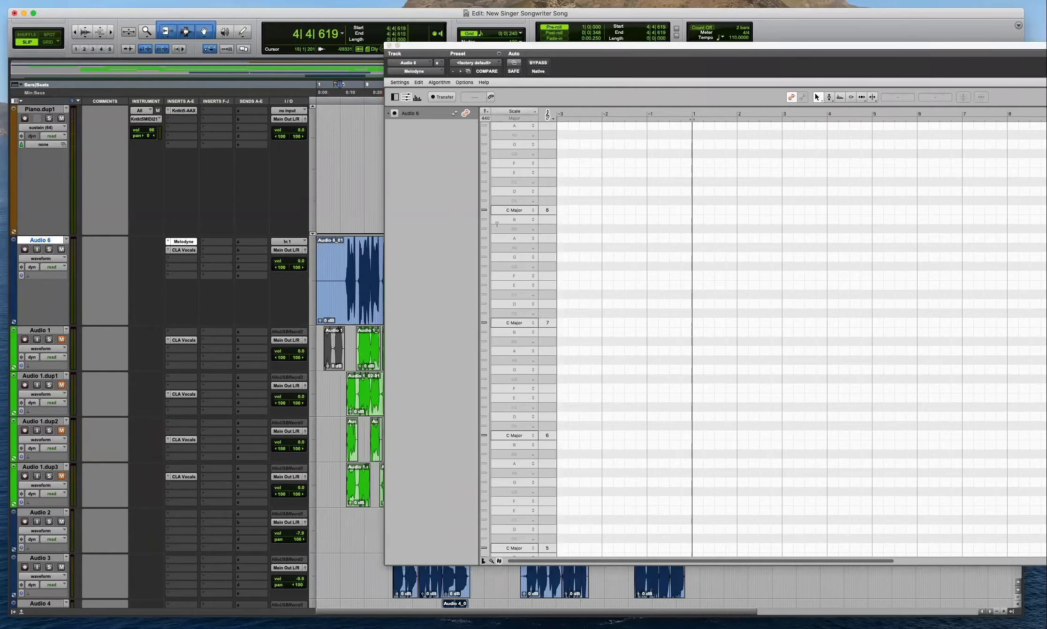
drag(665, 47, 582, 32)
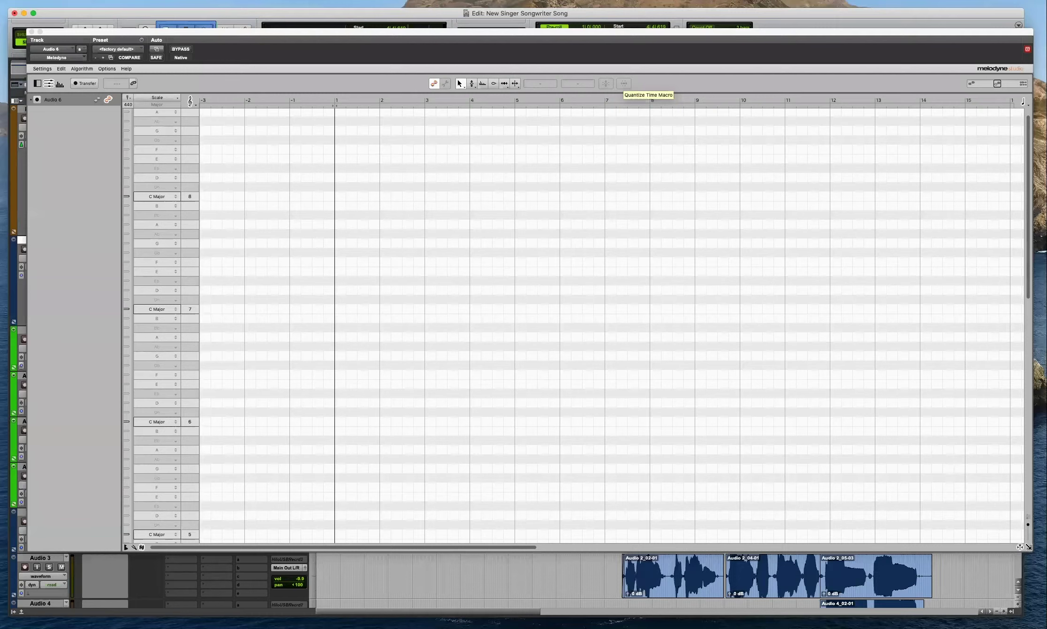
drag(1028, 547, 737, 553)
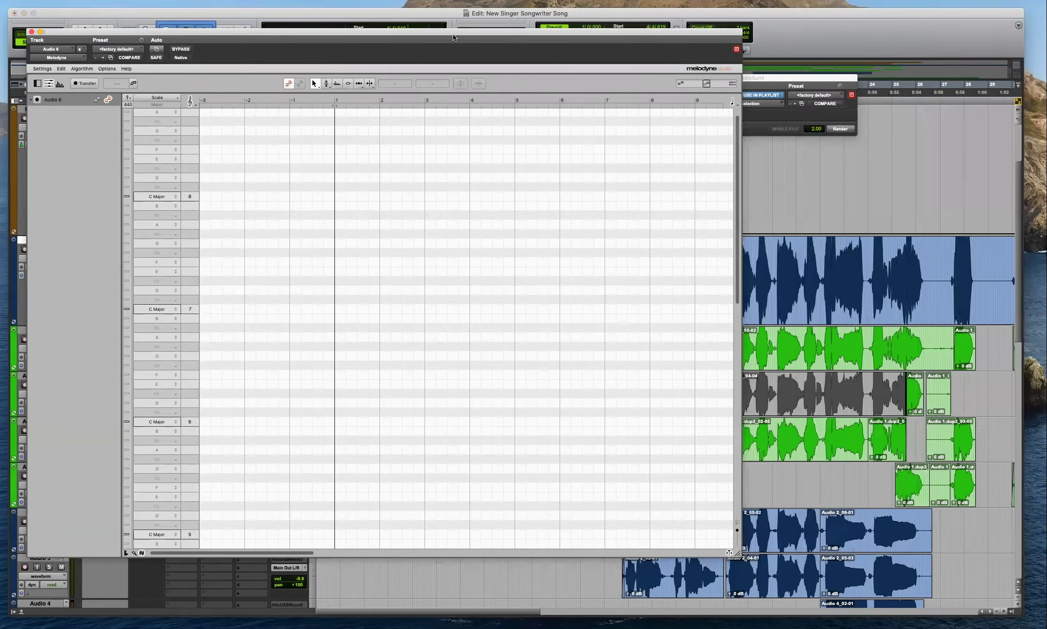
drag(553, 40, 599, 41)
drag(749, 43, 846, 50)
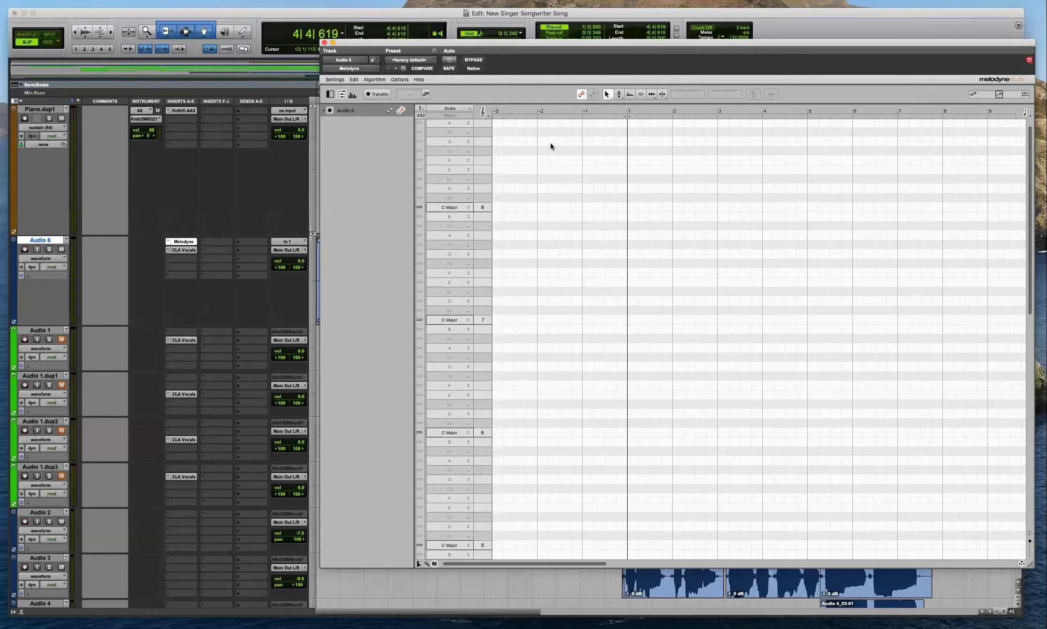
drag(423, 42, 422, 42)
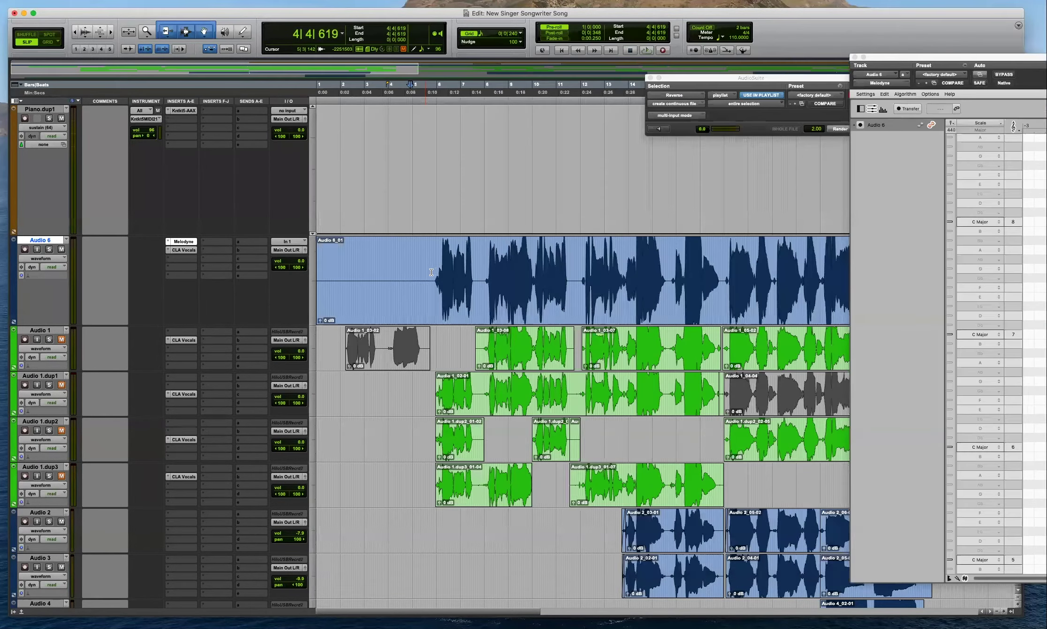
click(867, 126)
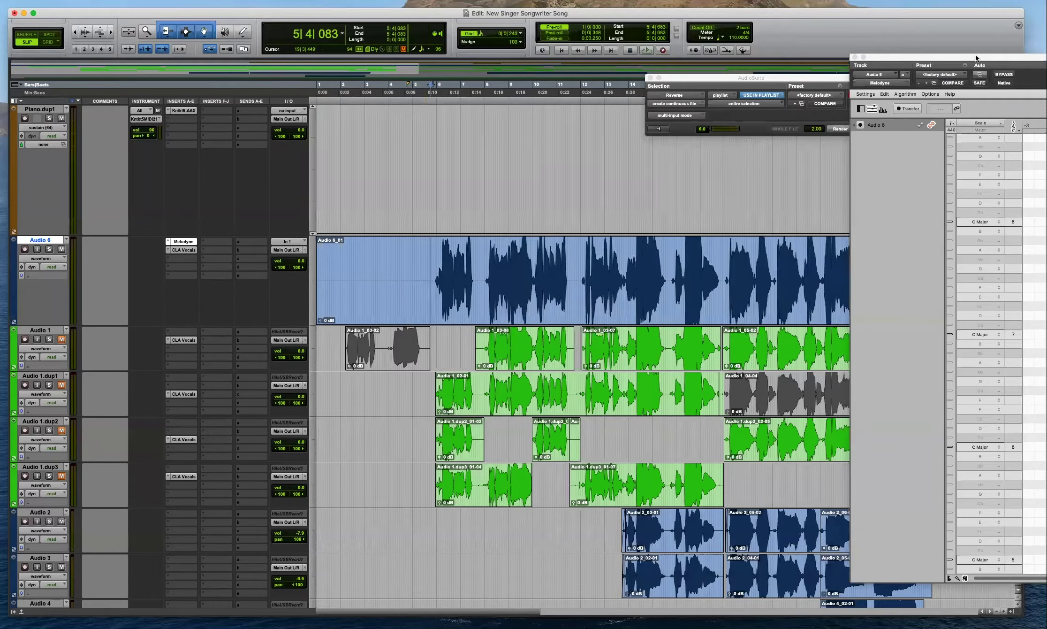
Arm Melodyne's audio transfer for Audio 6, and remove the CLA Vocals insert from the track.
drag(616, 67, 517, 19)
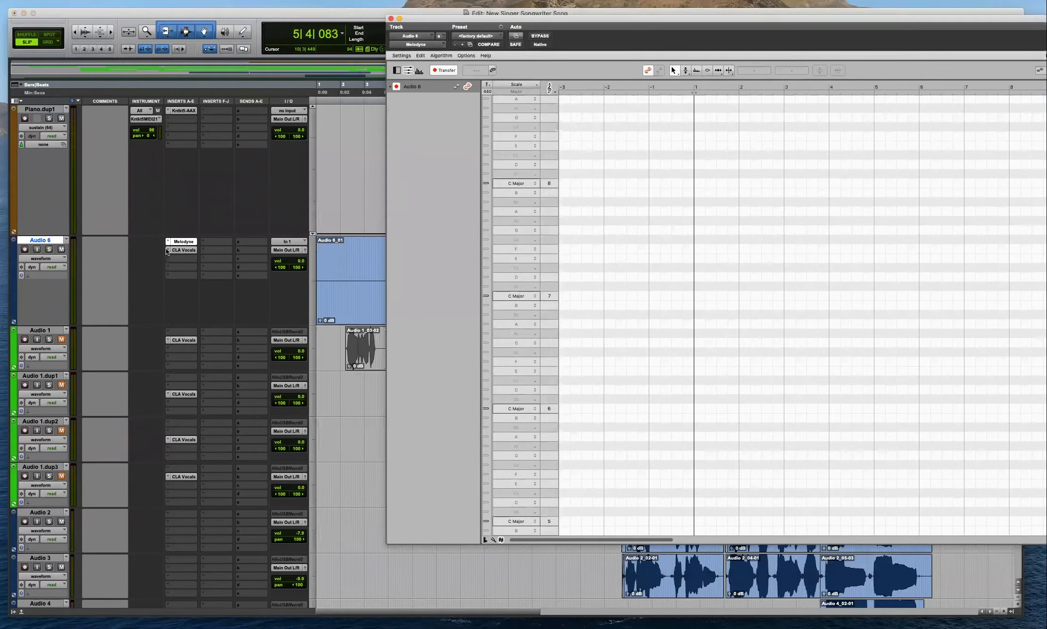
click(168, 249)
click(186, 195)
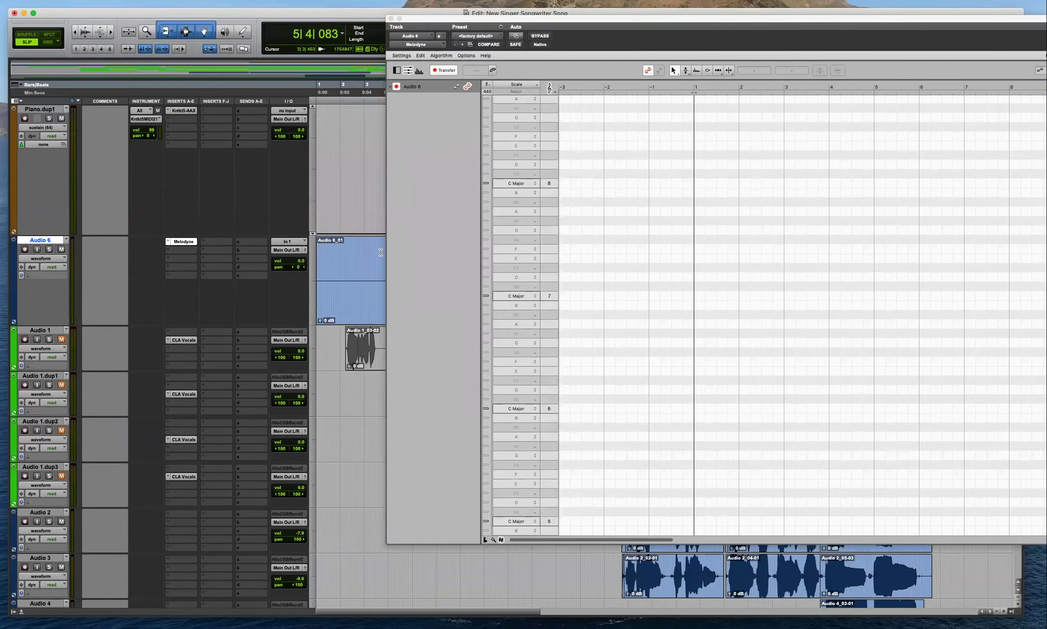
Play the song from 5|4|083 to transfer Audio 6 into Melodyne, moving its window off the tracks and closing the AudioSuite window.
drag(437, 30, 598, 35)
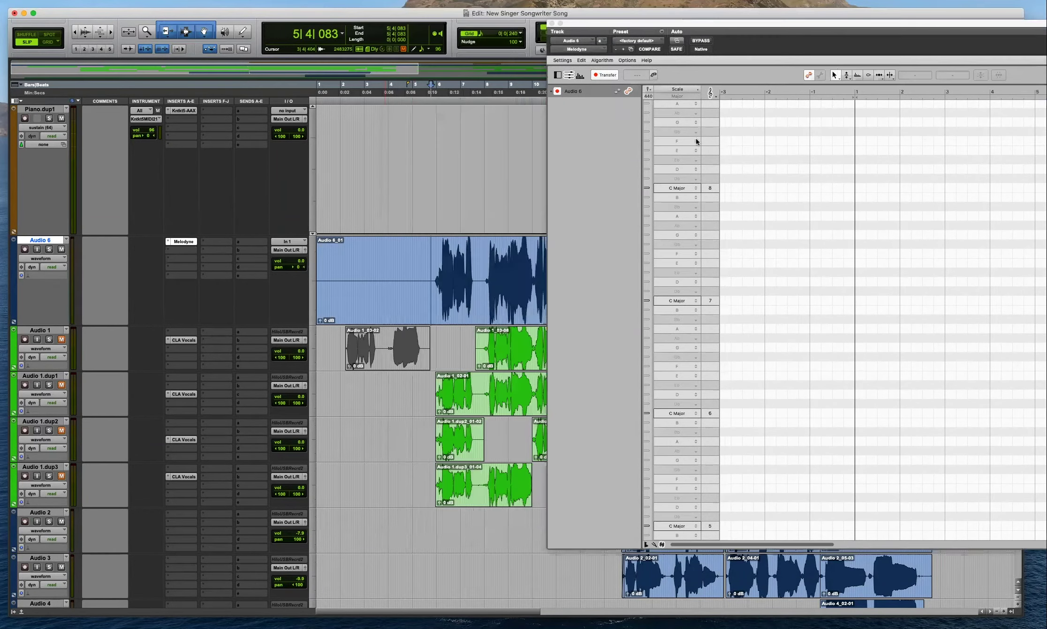
key(space)
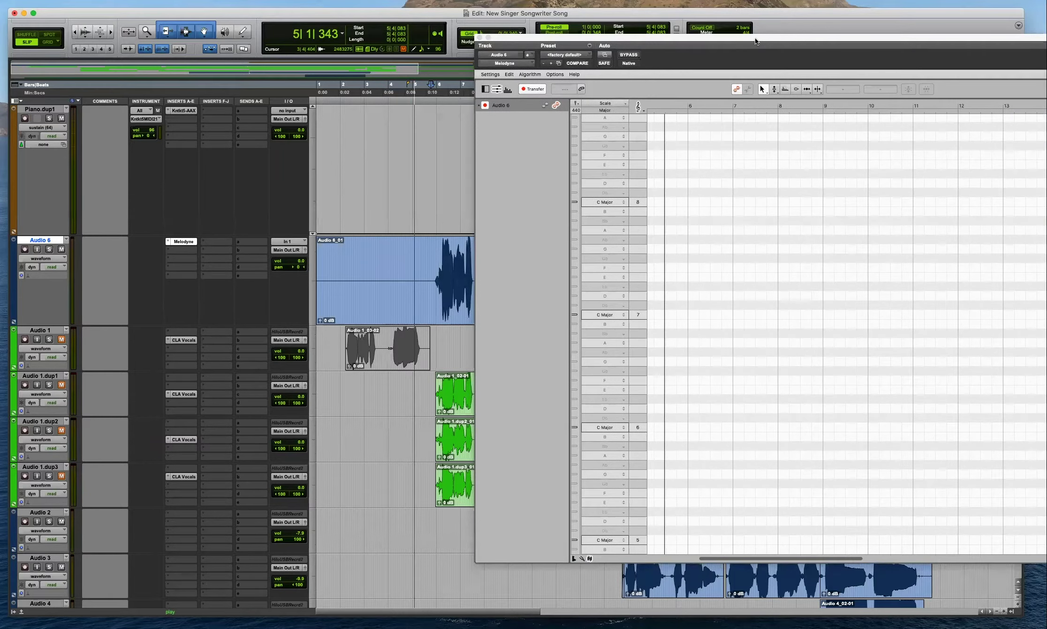
drag(561, 38, 1028, 39)
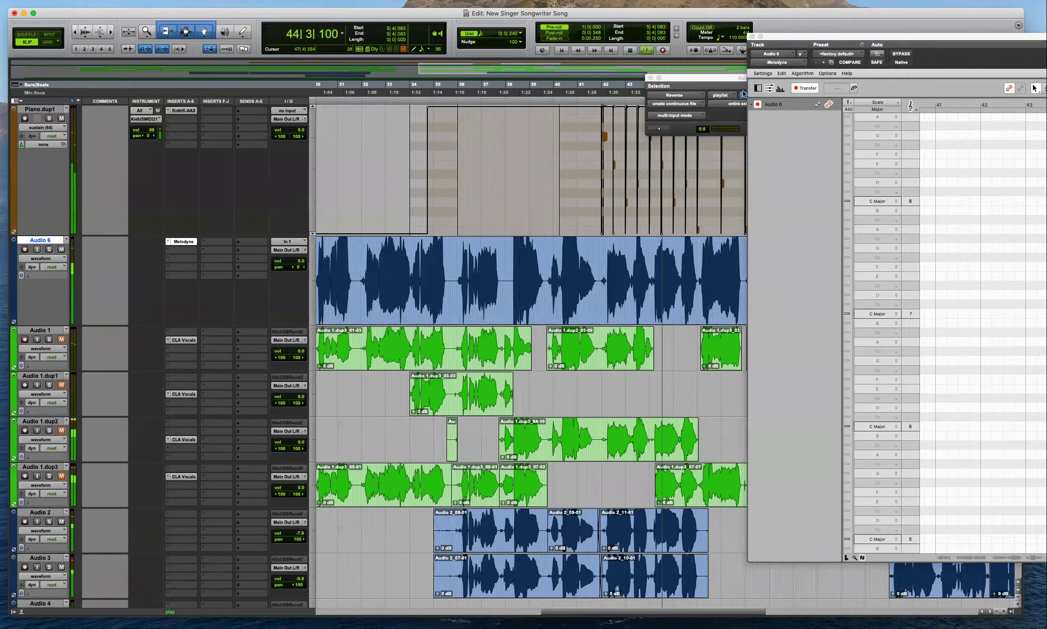
click(651, 78)
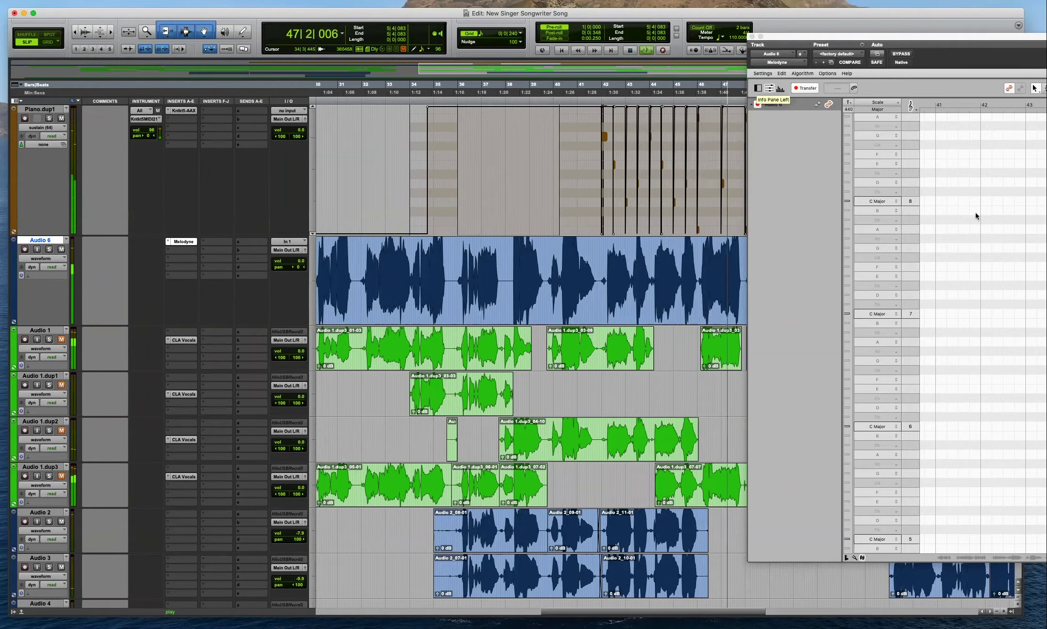
drag(802, 37, 1044, 54)
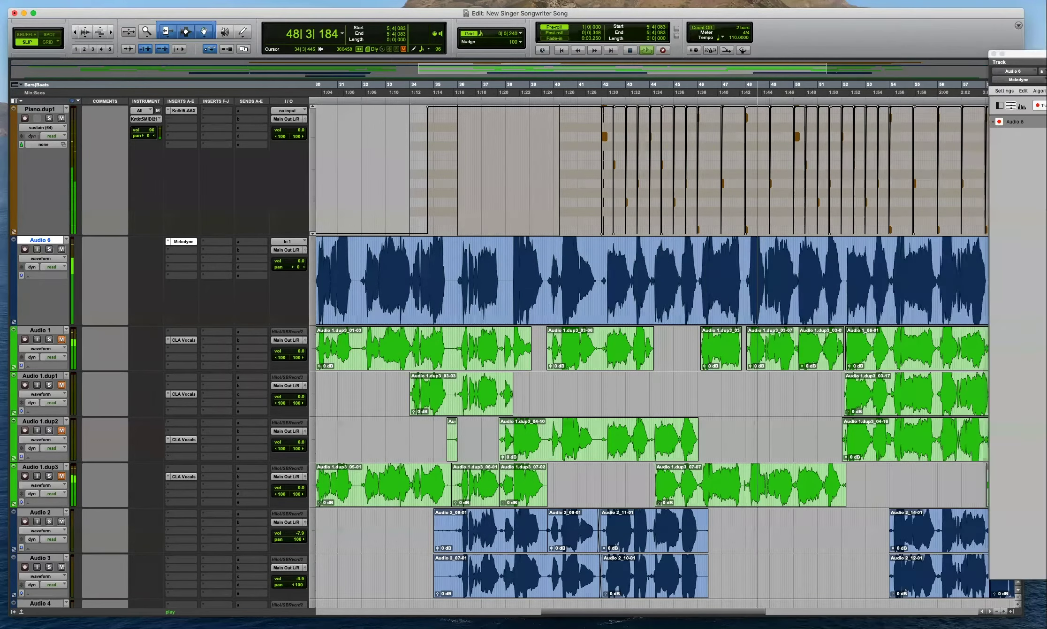
Let the transfer run past Audio 6's last phrase, place the edit cursor at 62|3|835, and stop playback.
click(827, 379)
key(r)
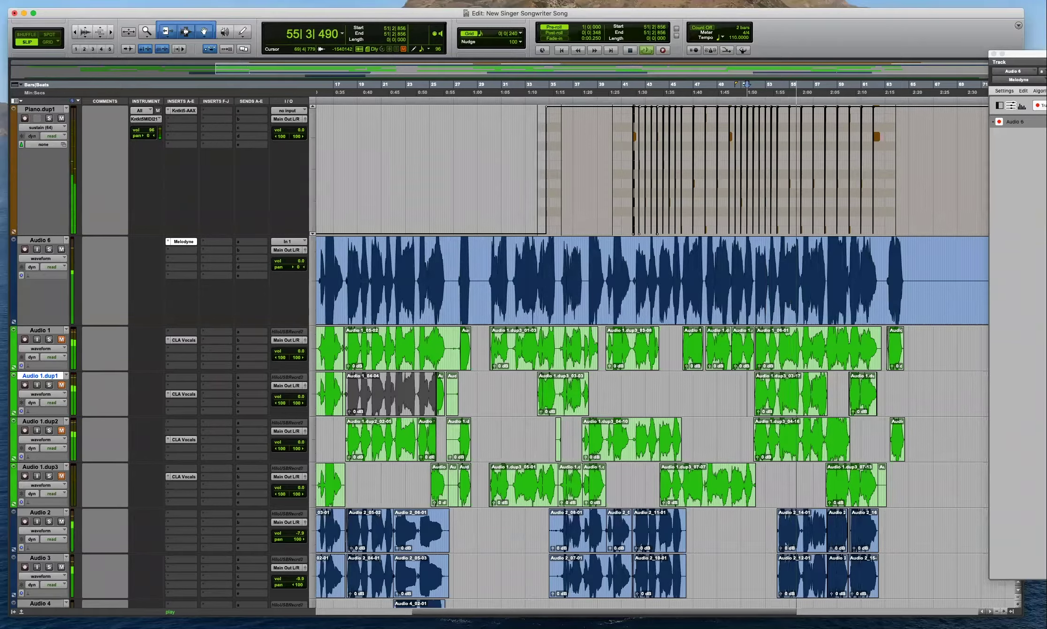
click(882, 266)
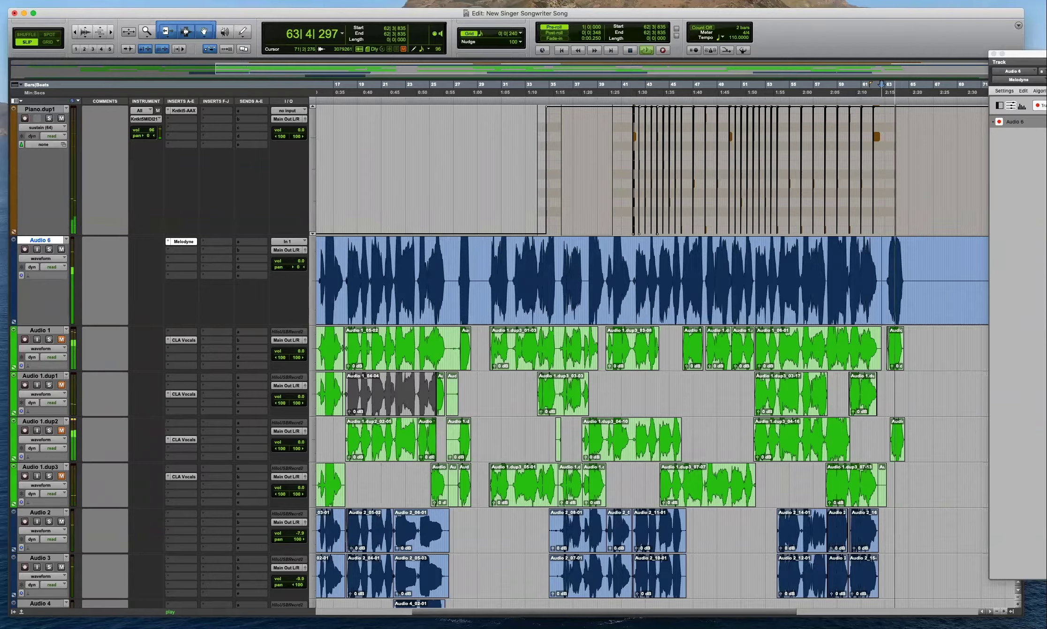
key(space)
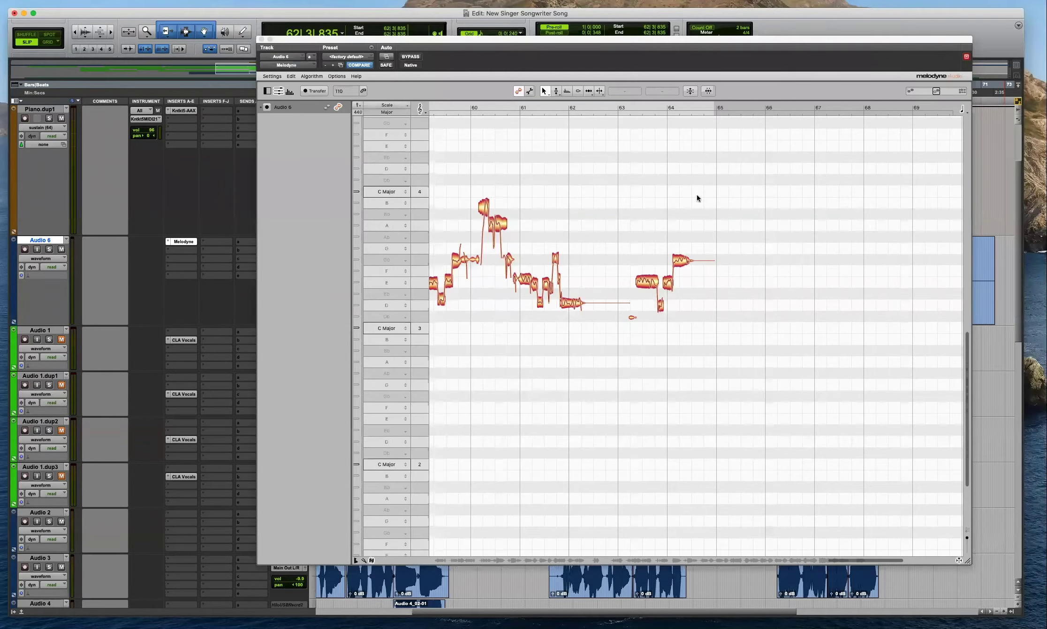
Inspect Audio 6's waveform around 37|4|806, and return the playback position to the song's start with Melodyne in view.
drag(471, 39, 1031, 57)
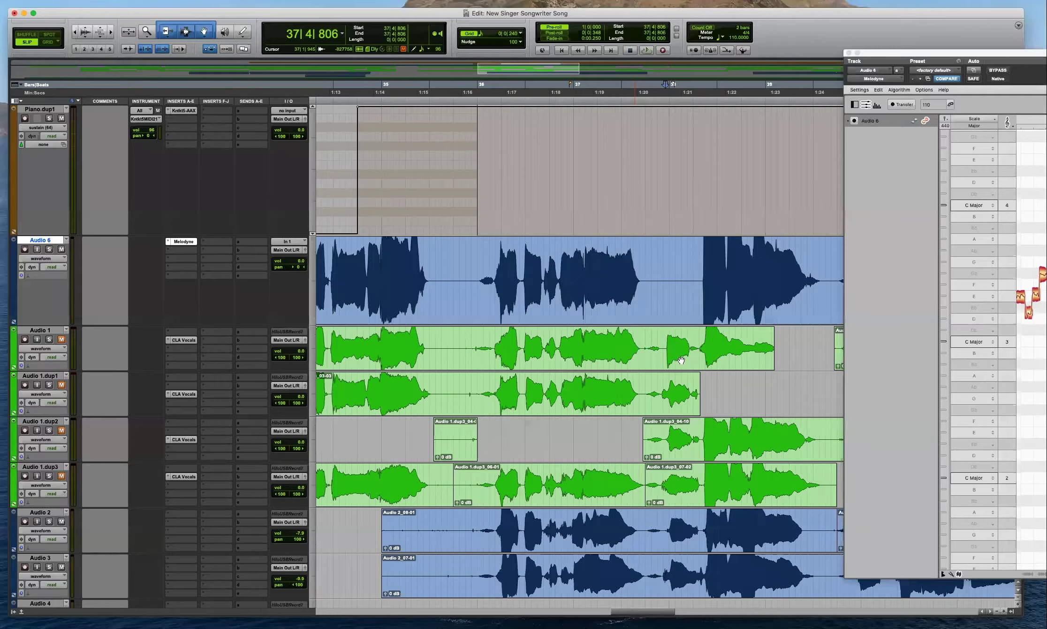
key(super+bracketright)
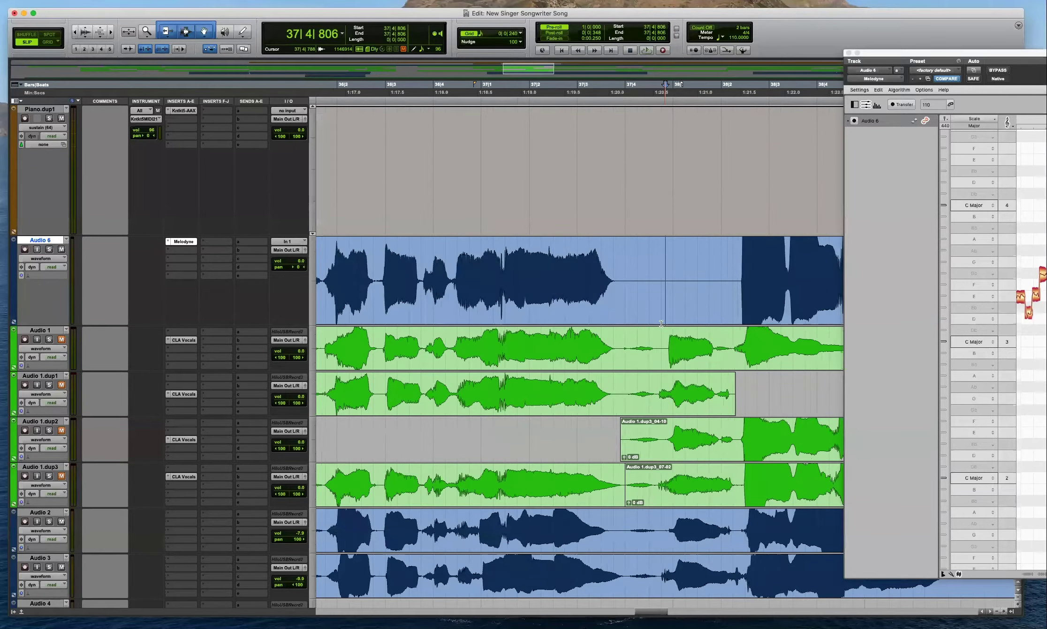
key(super+bracketleft)
drag(892, 46, 646, 52)
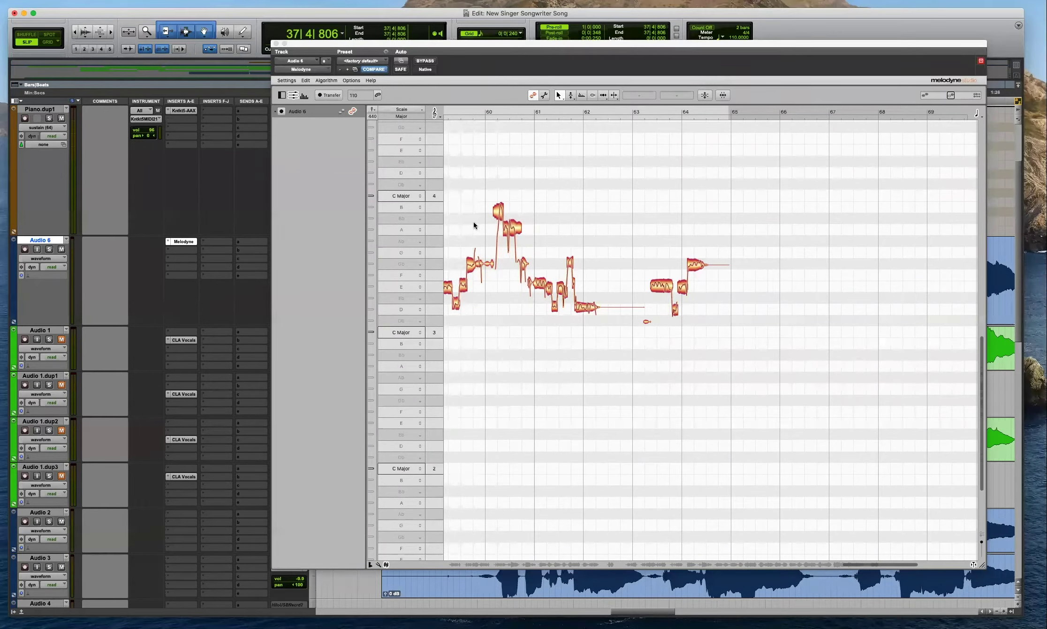
key(Return)
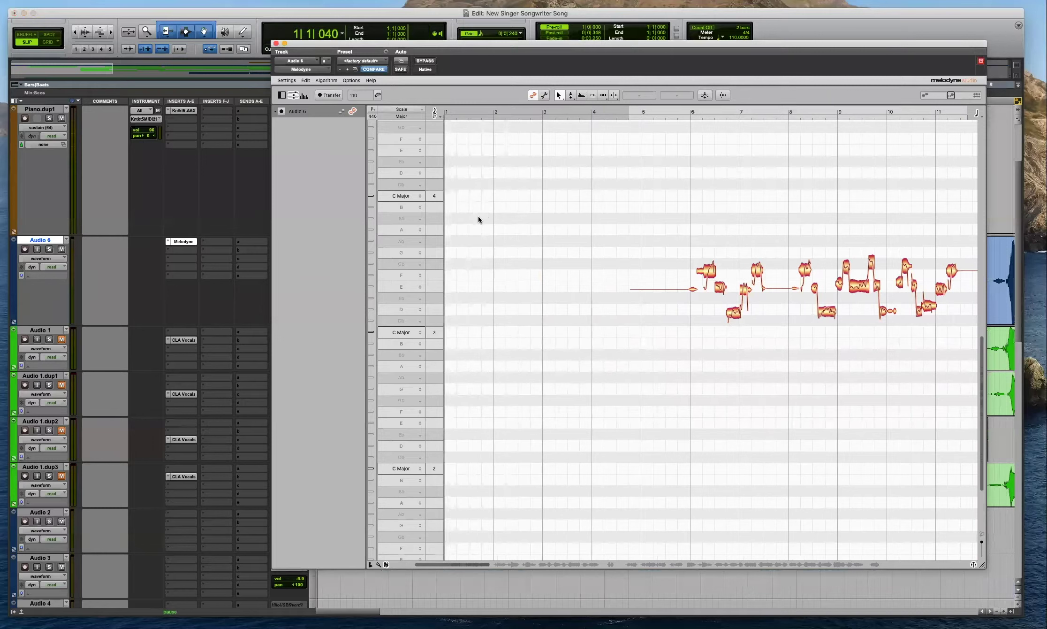
Set Melodyne's scale to D Major and move its window to uncover the waveforms.
drag(688, 41, 659, 47)
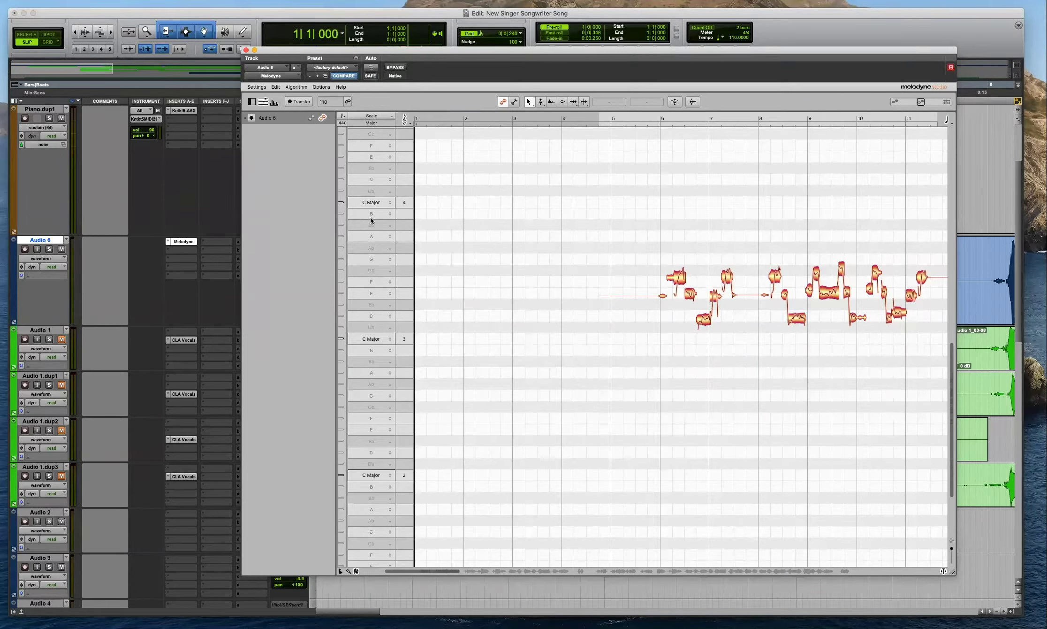
click(371, 180)
click(372, 188)
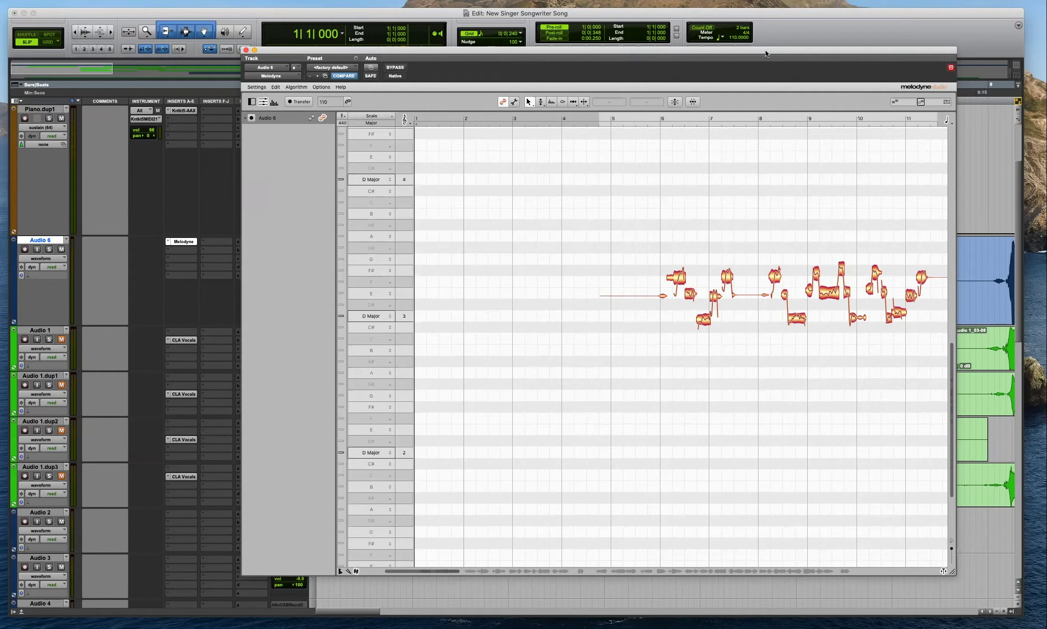
drag(765, 56, 706, 51)
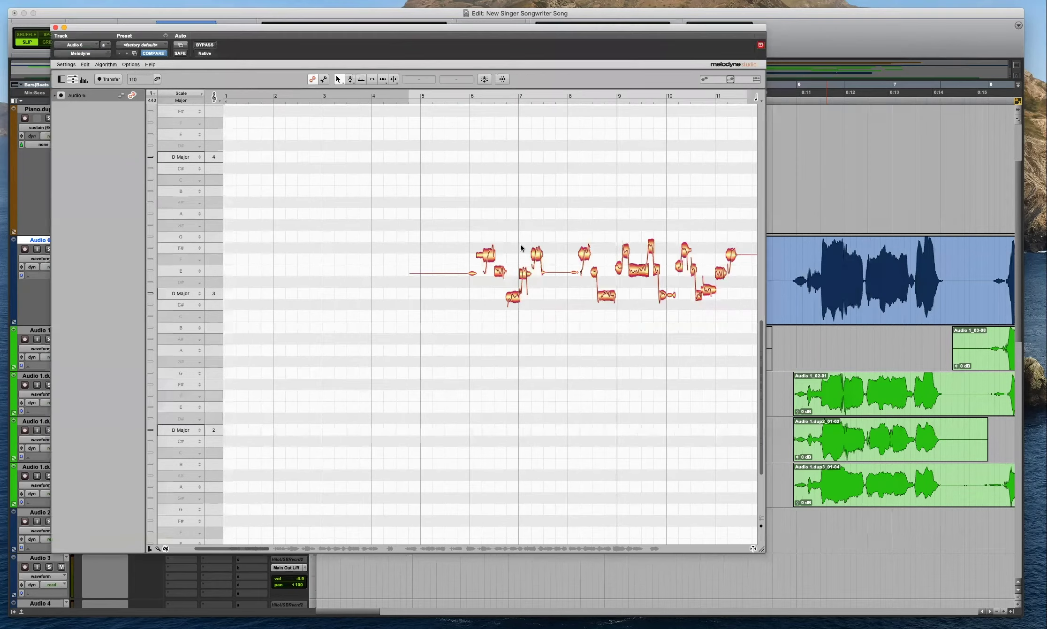
Snap all the vocal's notes to the nearest D Major pitches, review the algorithm and pitch grid options, and deselect the notes.
key(super+a)
double_click(485, 251)
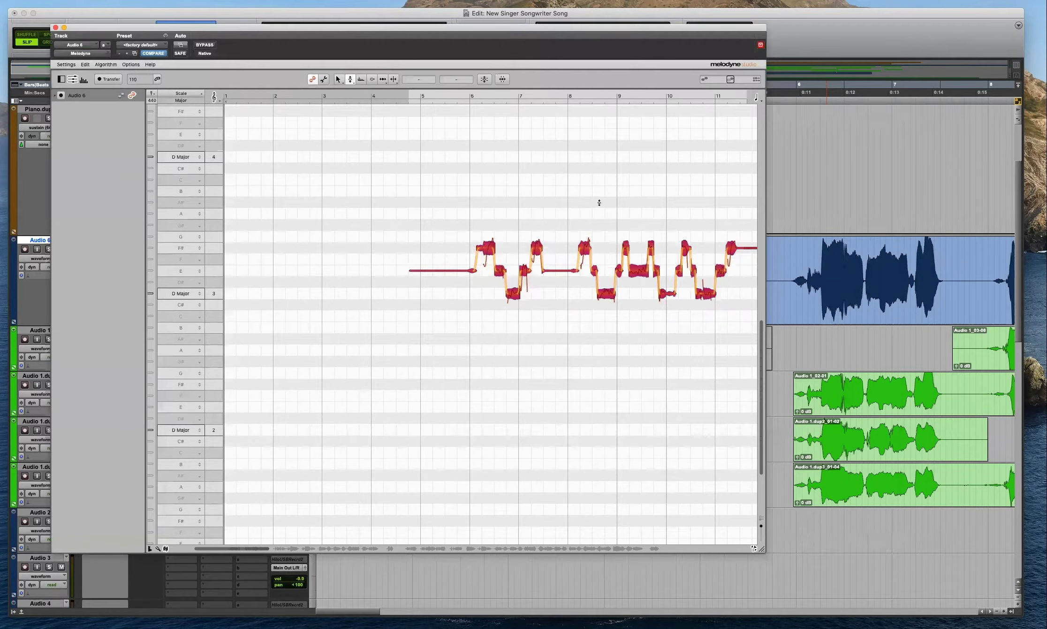
click(111, 64)
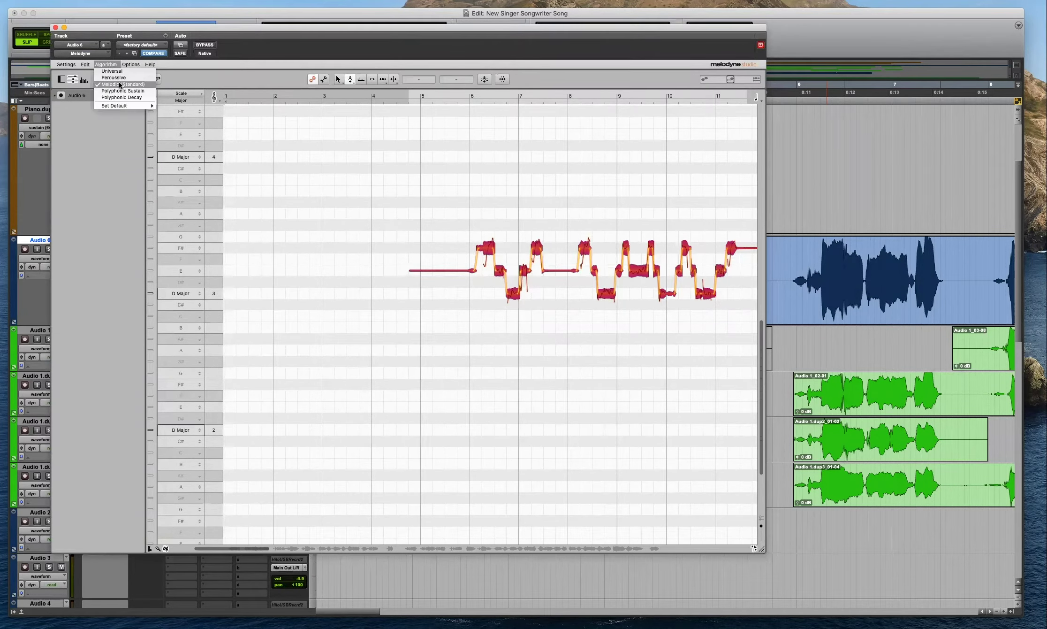
mouse_move(134, 64)
mouse_move(141, 101)
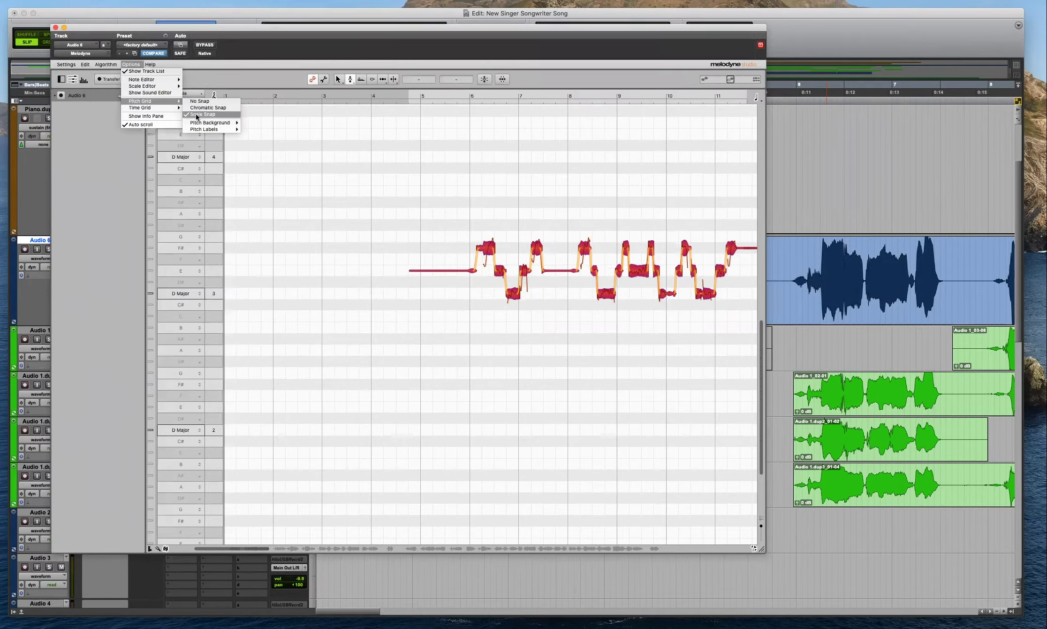
mouse_move(224, 122)
click(469, 183)
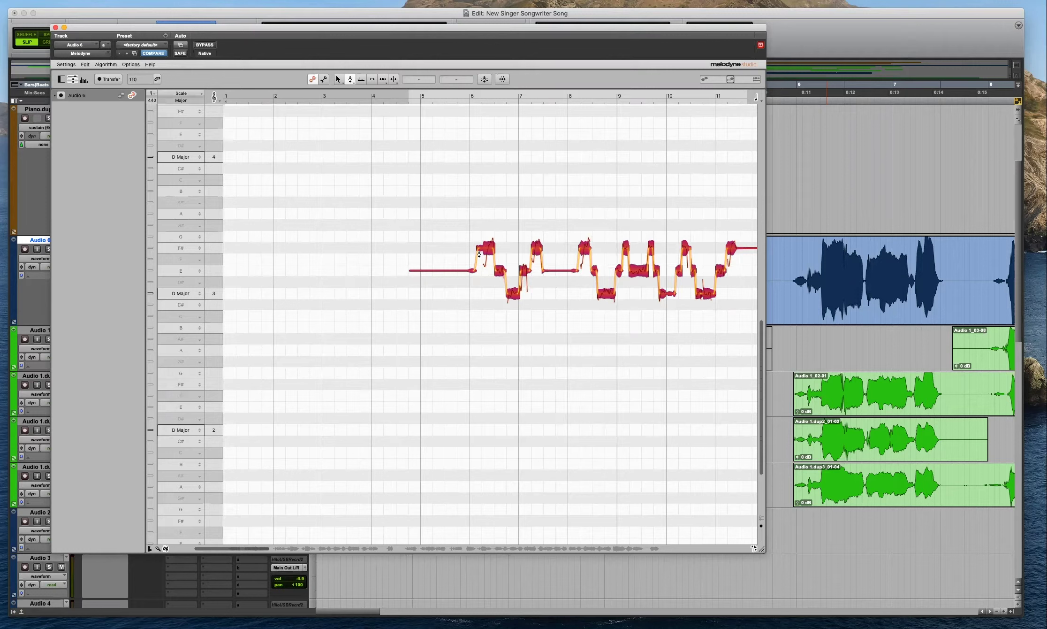
click(472, 237)
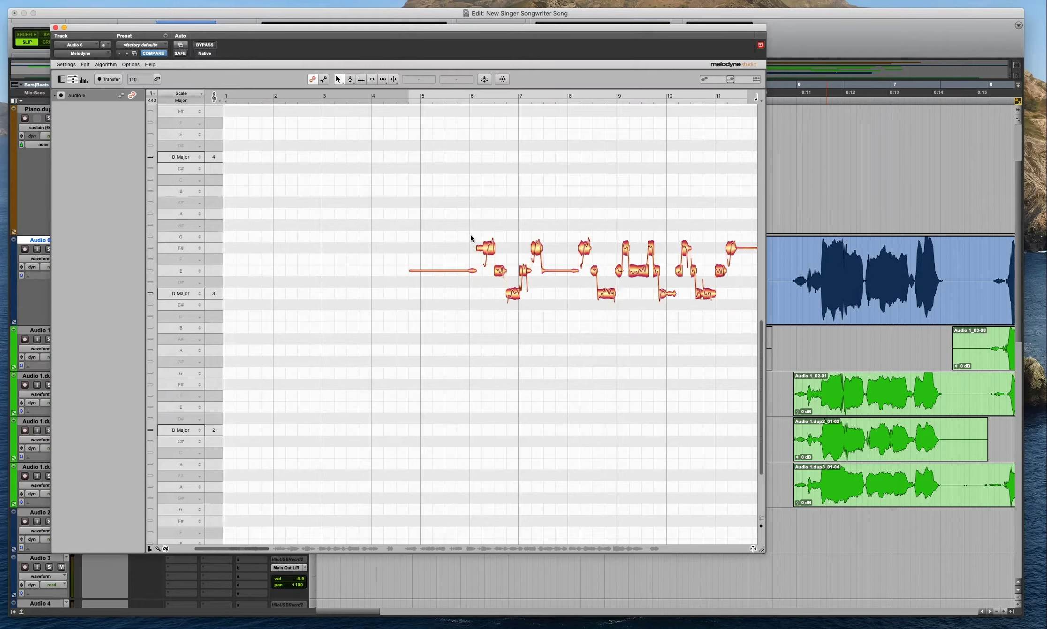
Split the F# note shortly after bar 6 where its pitch slides up, and snap the two parts to E and F#.
drag(468, 236, 556, 287)
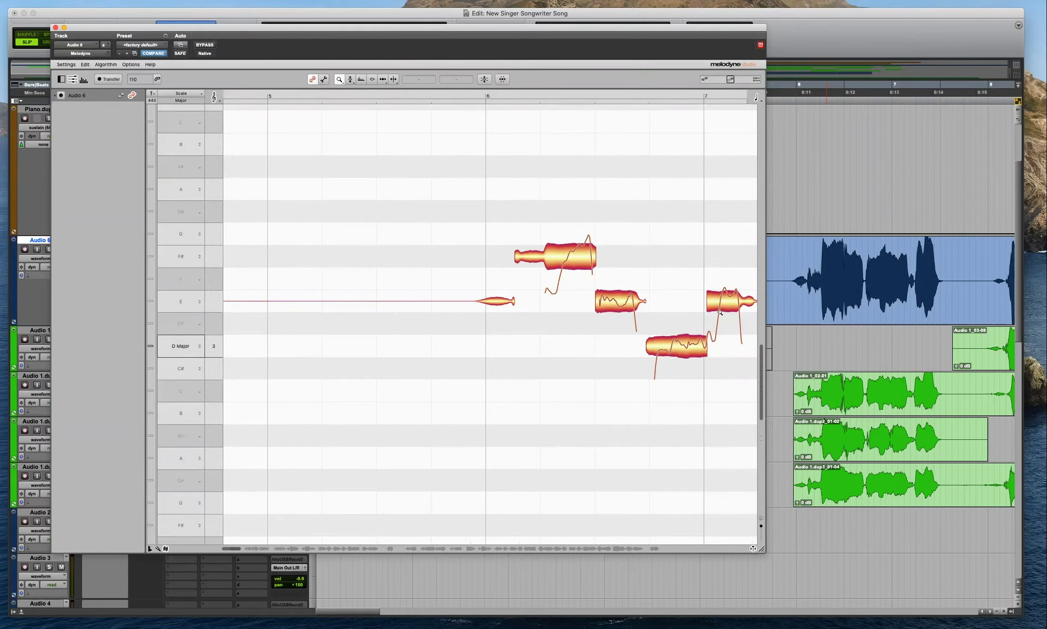
scroll(614, 372, right, 5)
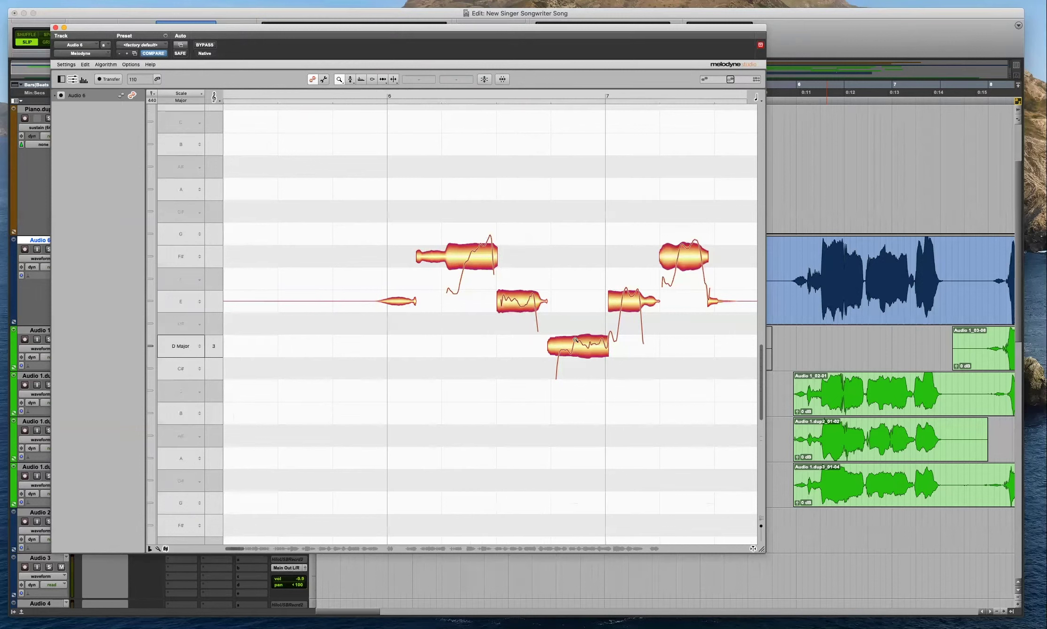
key(F1)
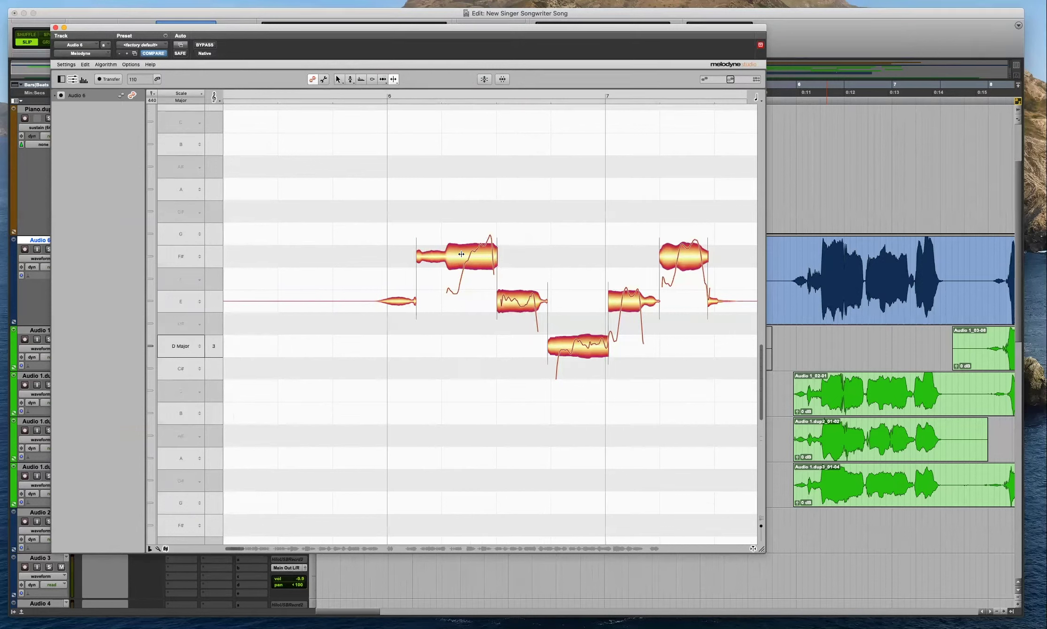
double_click(460, 255)
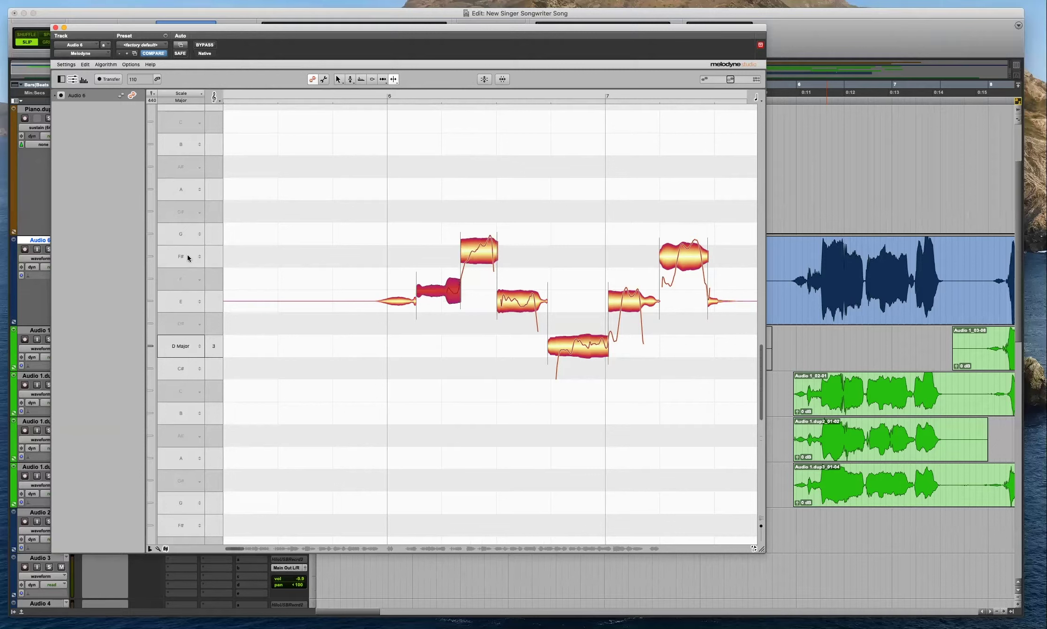
drag(433, 201, 516, 318)
double_click(476, 255)
click(480, 249)
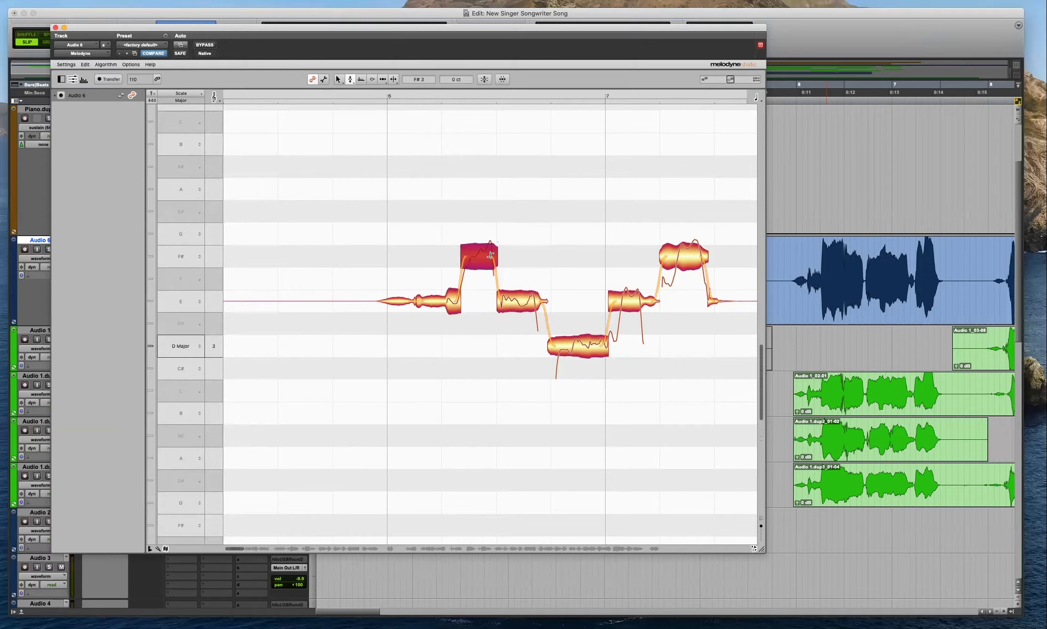
click(576, 228)
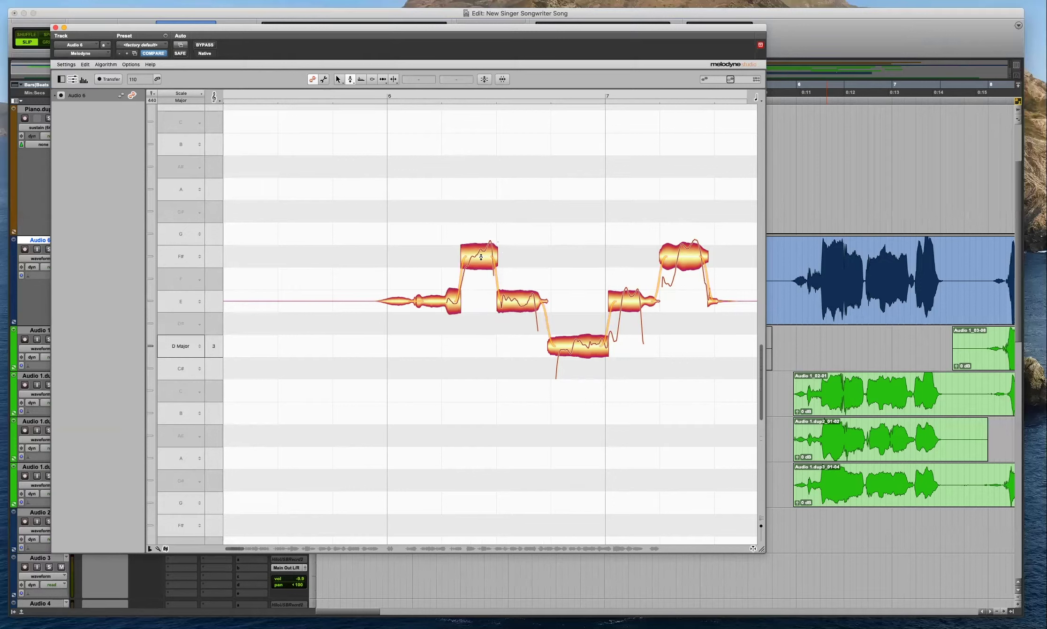
Split the F# note after bar 7 near its start, snap the main part to F#, and move the short opening part to E.
key(F5)
key(F6)
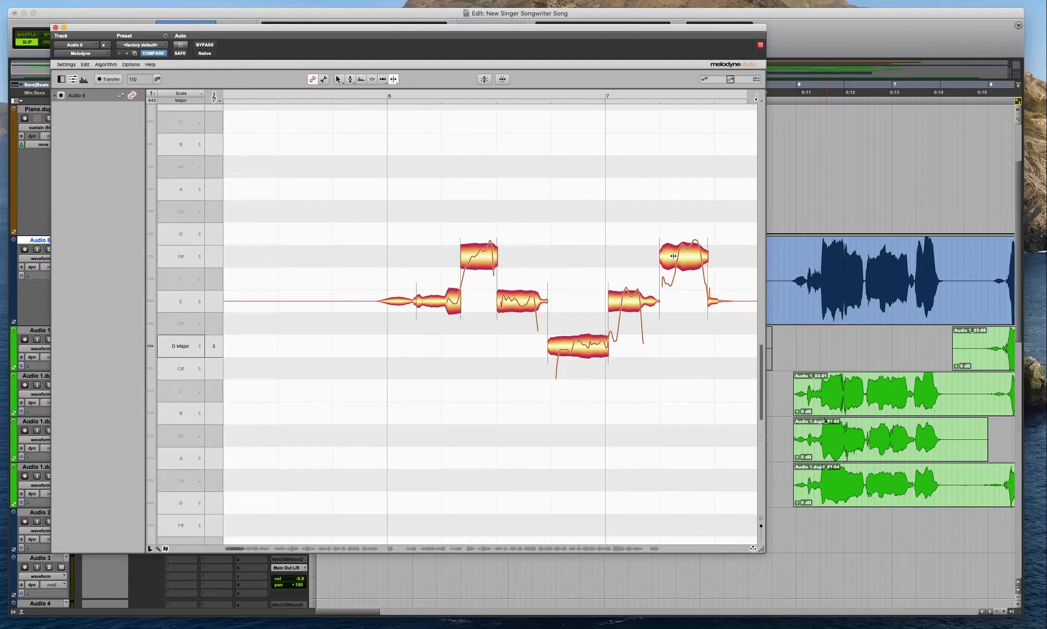
double_click(674, 255)
drag(645, 239, 720, 309)
key(F2)
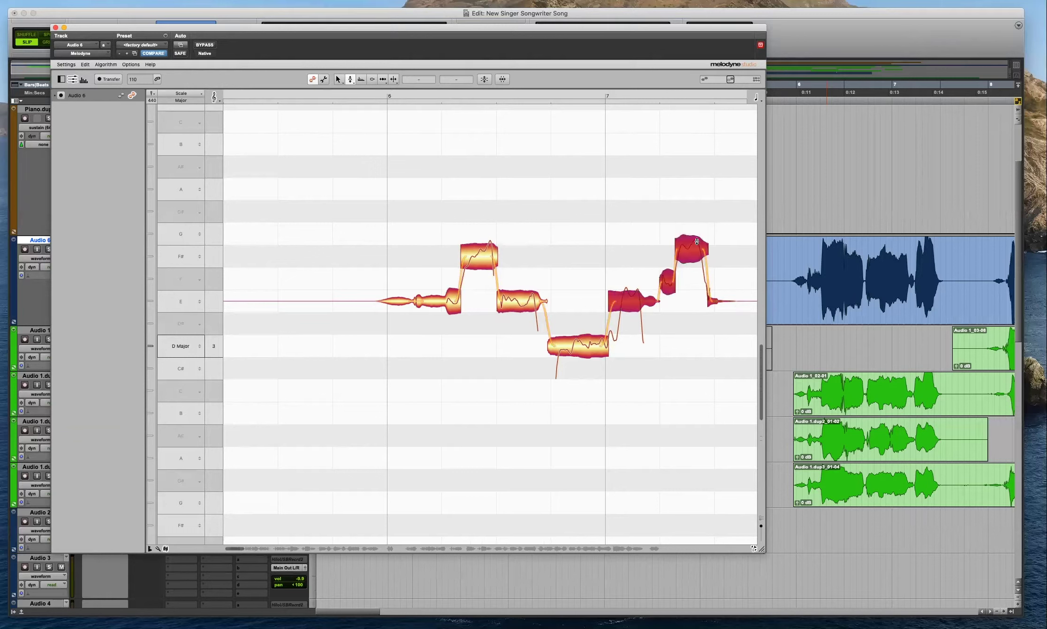
double_click(685, 253)
click(643, 240)
drag(668, 256, 667, 296)
Split the E note at the start of bar 7 and correct its short opening slice to D.
key(F6)
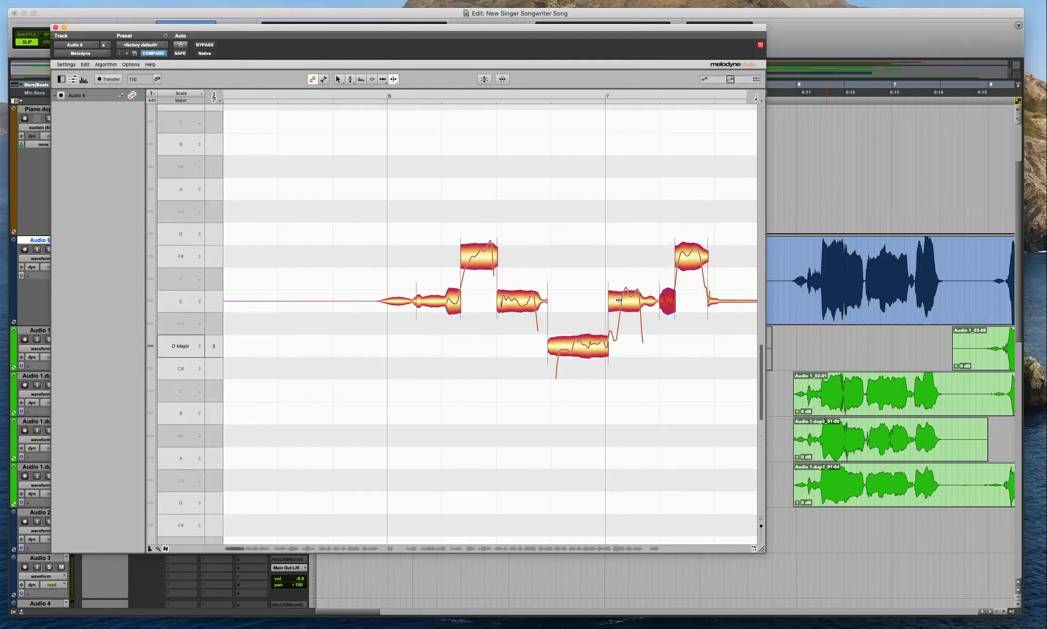
double_click(620, 299)
drag(656, 244, 598, 356)
key(F2)
Insert CLA Vocals on Audio 6 in the slot below Melodyne, moving the Melodyne window to reach the inserts.
key(space)
drag(625, 28, 886, 20)
click(175, 252)
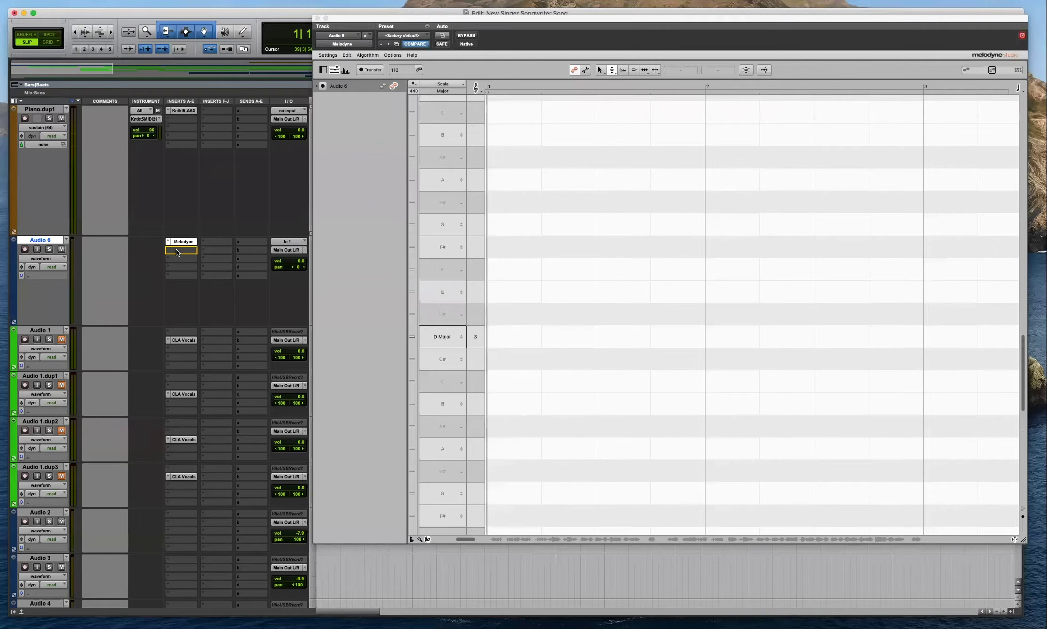
drag(681, 17, 579, 20)
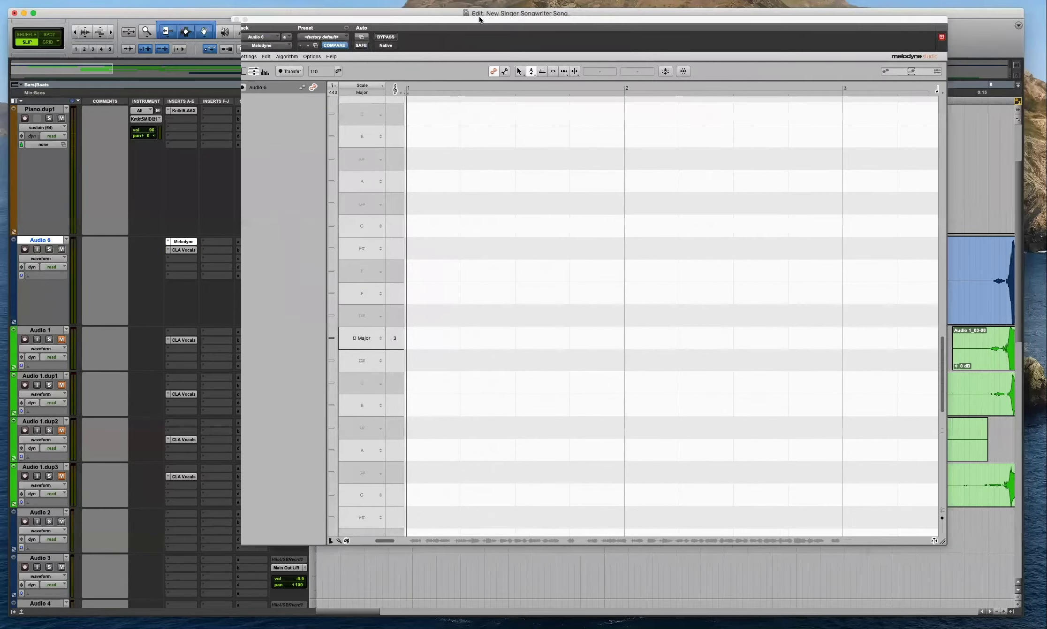
drag(480, 18, 350, 15)
Play the song from bar 1 and listen to the corrected first phrase, following its notes in Melodyne.
key(space)
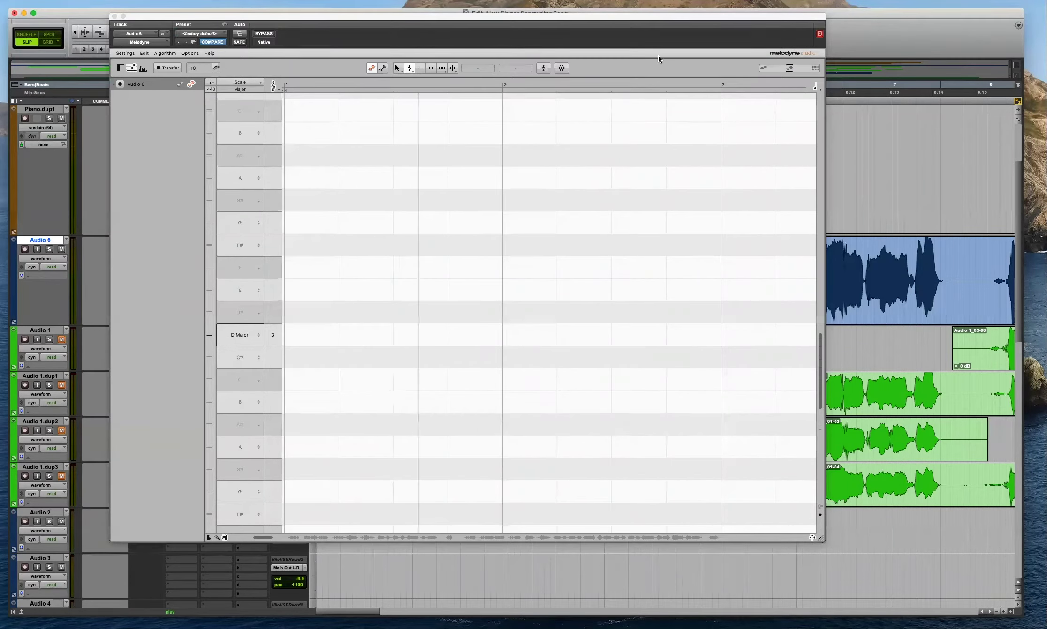
drag(635, 17, 734, 18)
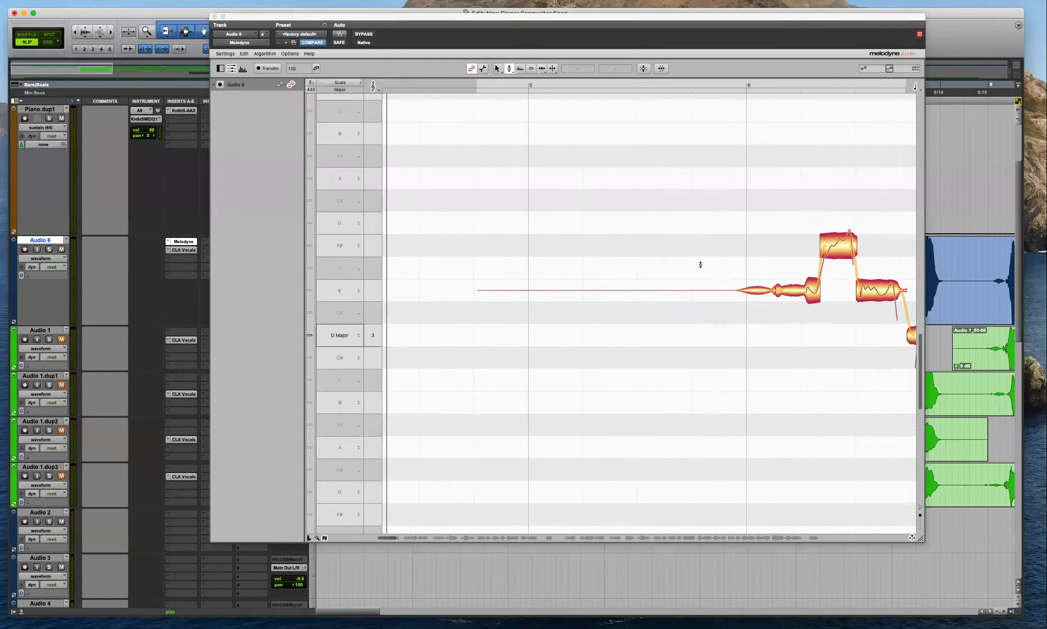
drag(315, 17, 334, 31)
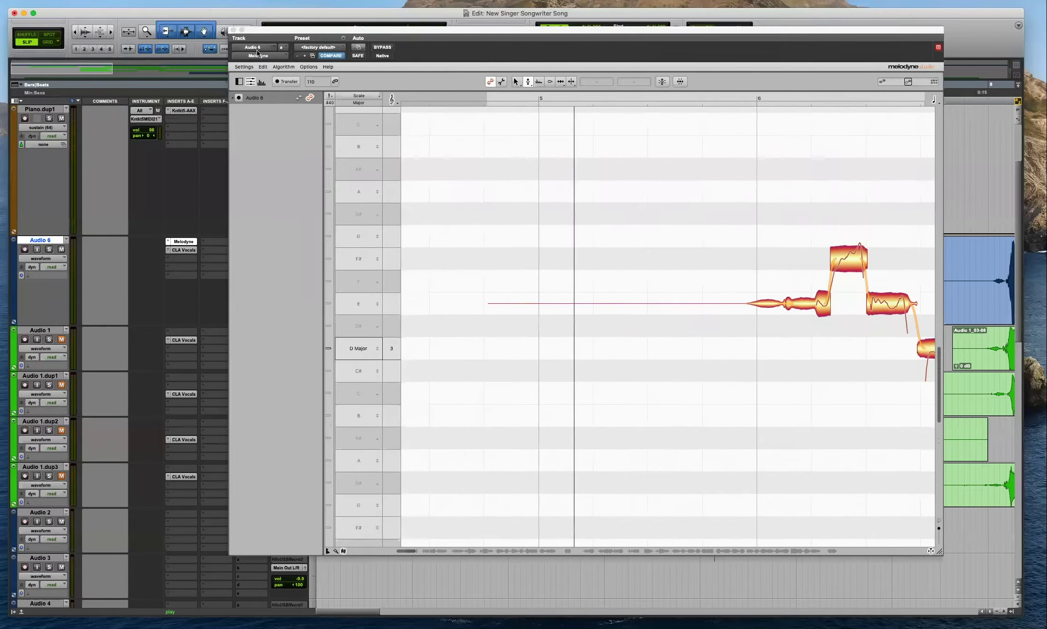
drag(257, 53, 270, 70)
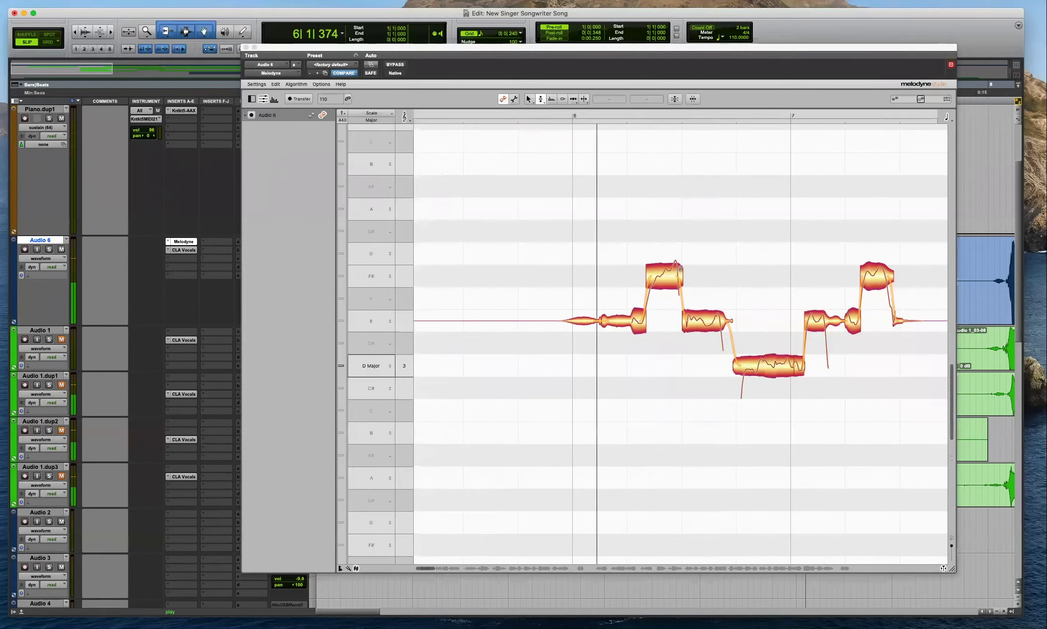
scroll(739, 227, down, 4)
scroll(738, 238, up, 4)
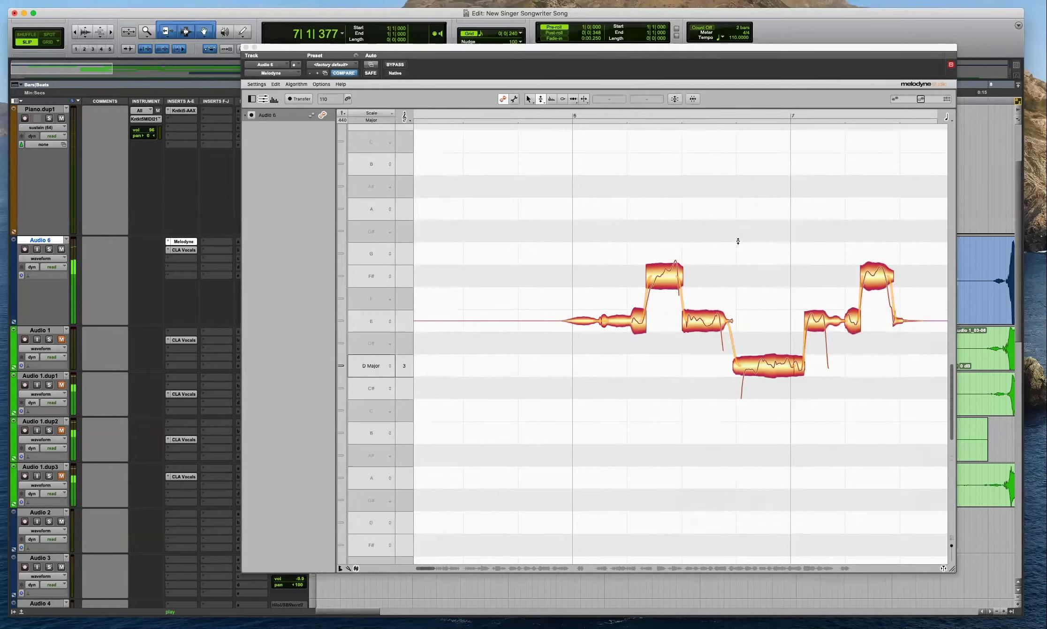
Flatten the pitch variation of the F# note after bar 6, and play the phrase to check it.
click(667, 275)
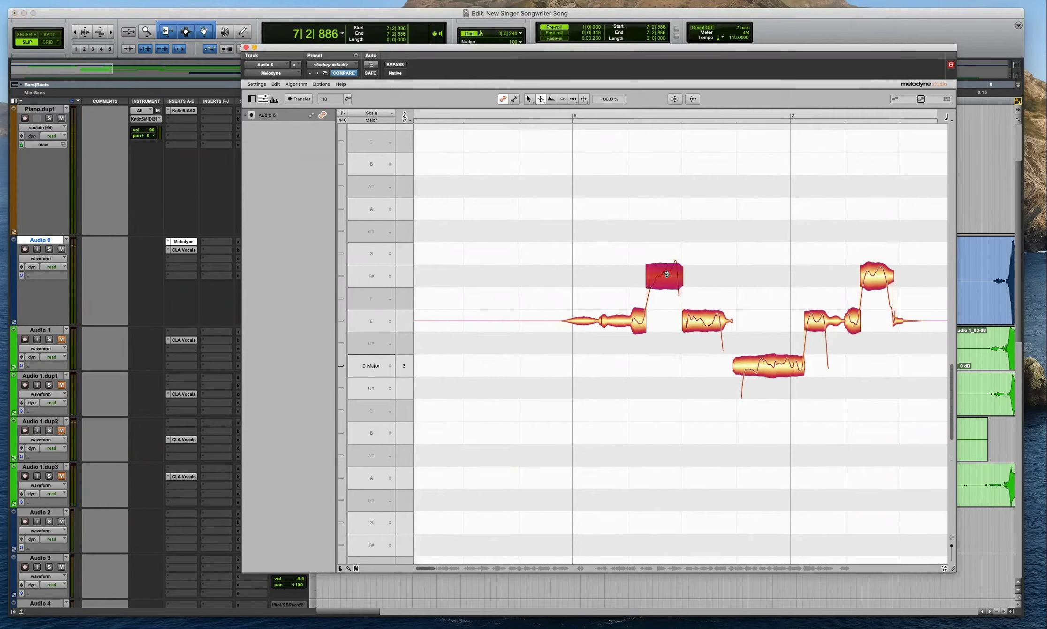
drag(671, 269, 670, 303)
key(space)
click(734, 271)
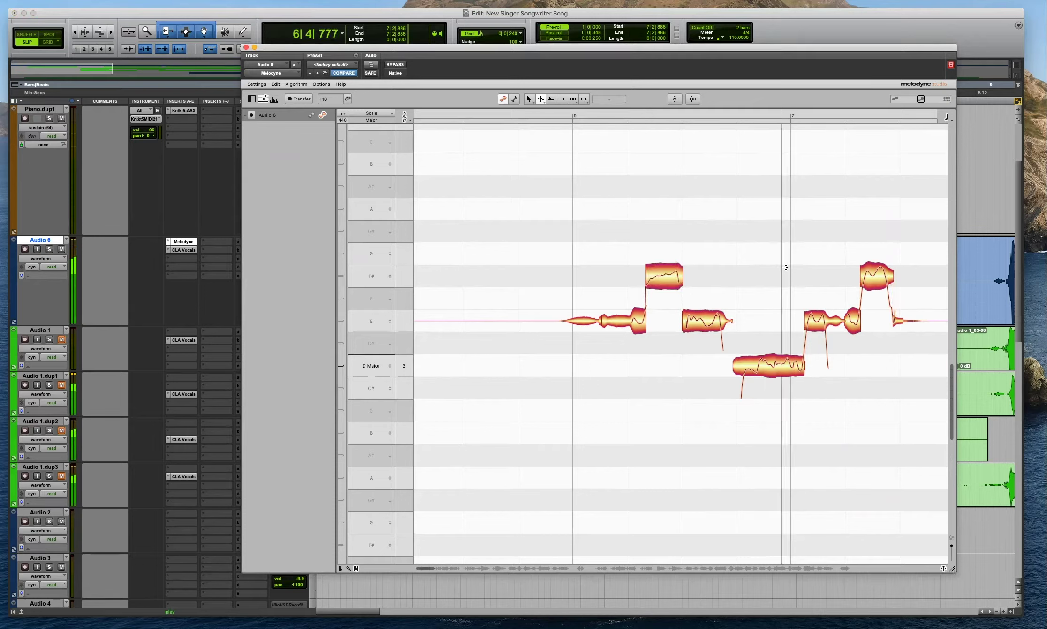
Split the F# note in bar 8, snap its opening part to E, and play the passage.
key(space)
key(space)
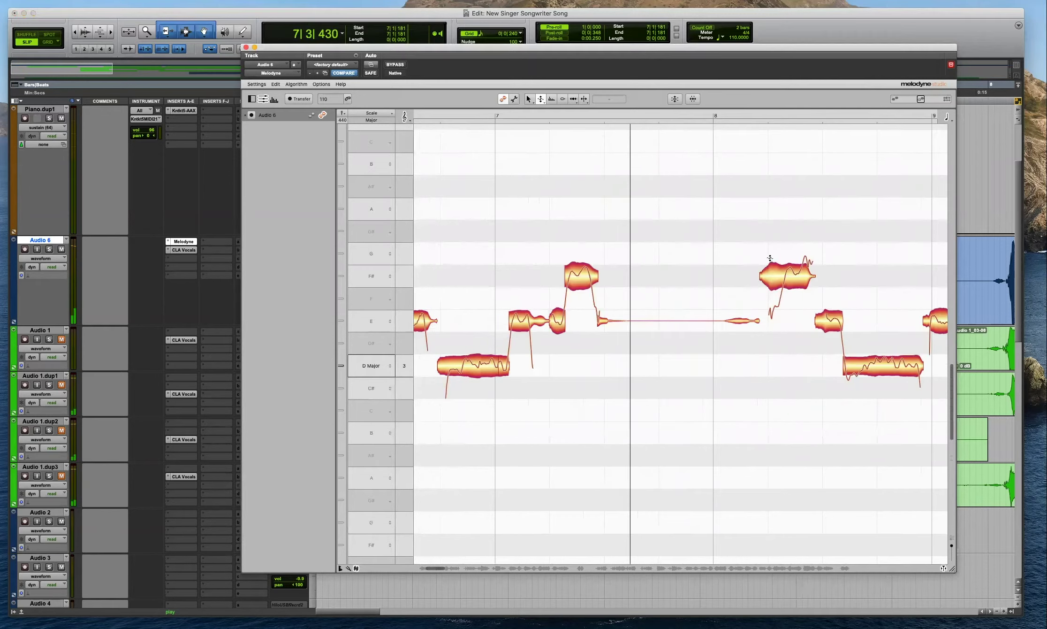
double_click(784, 269)
double_click(790, 276)
click(850, 238)
key(space)
key(space)
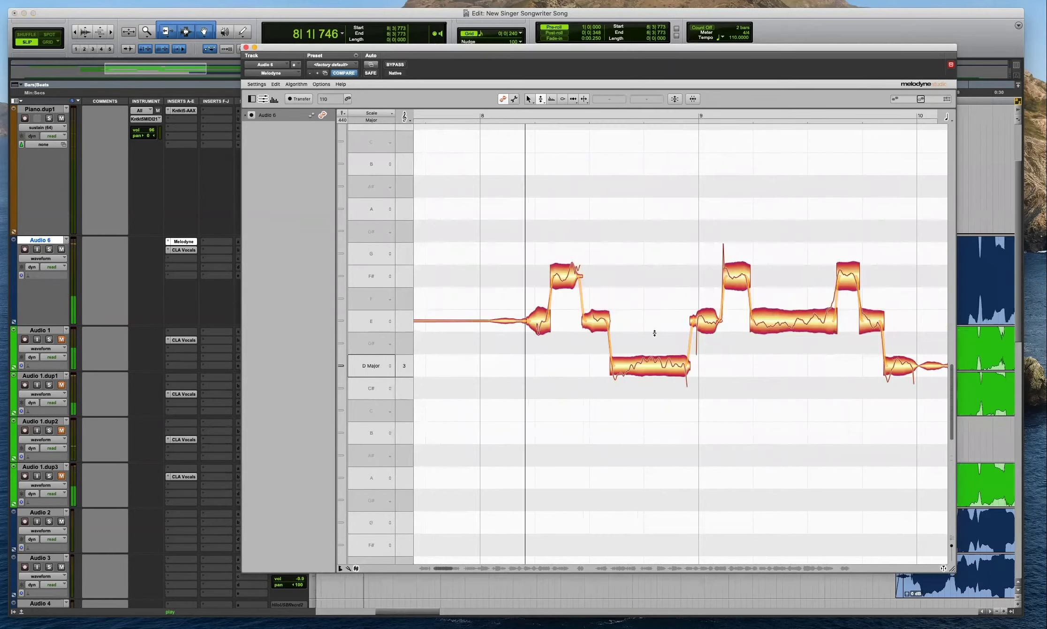
Set the pitch modulation of the long D note in bar 8 to 35% and of a note around bar 10 to 69%.
click(650, 366)
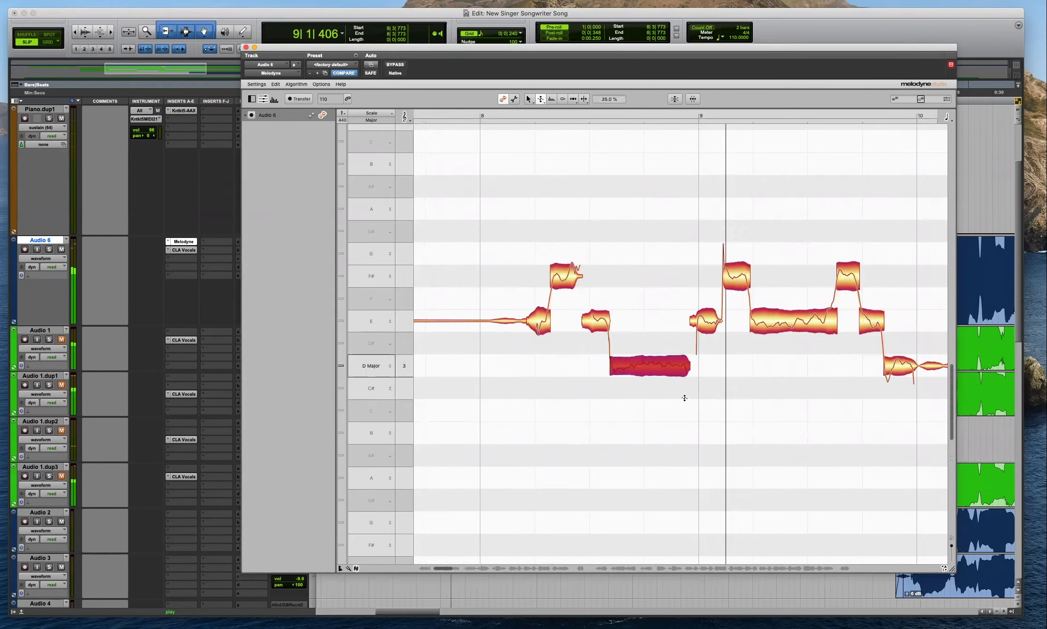
key(space)
click(538, 314)
click(550, 275)
key(space)
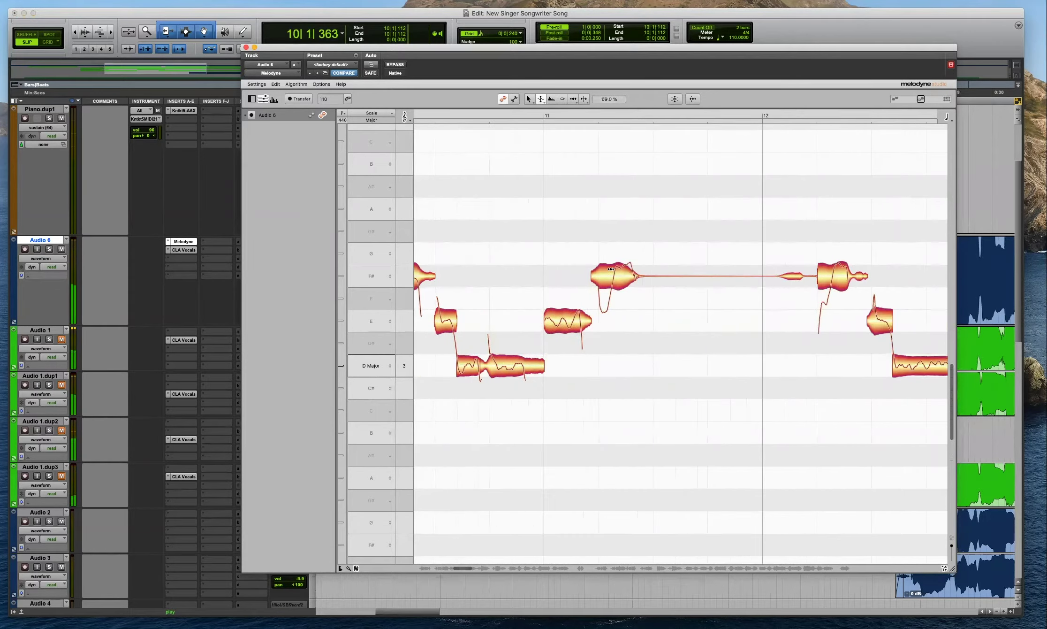
Split the F# notes in bars 11 and 12 after their opening slides and snap the opening parts to E.
double_click(611, 269)
drag(656, 229, 578, 336)
key(space)
double_click(618, 274)
click(631, 248)
key(space)
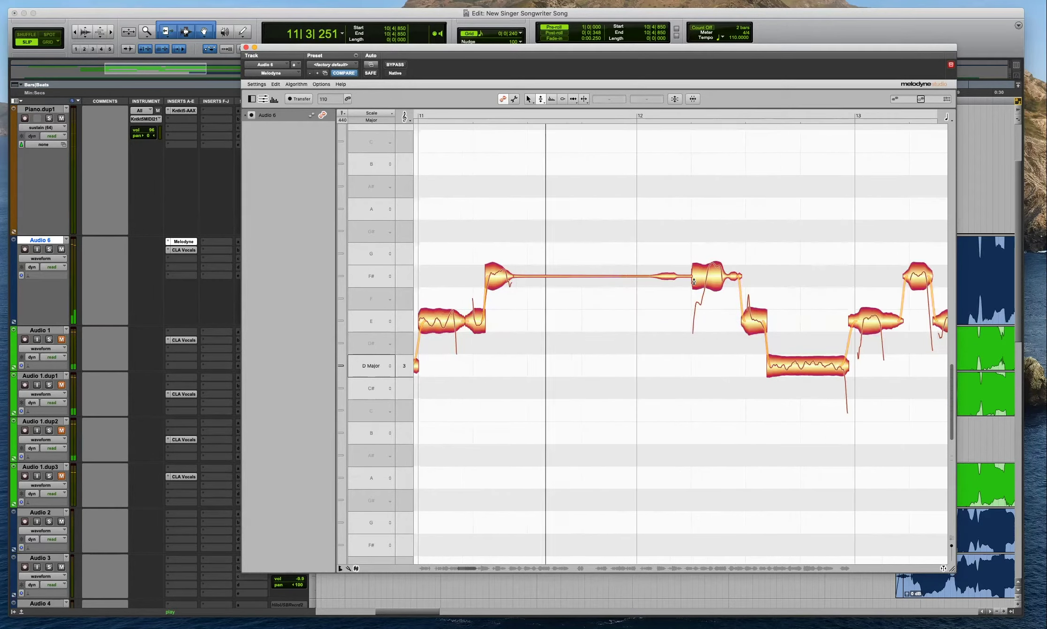
double_click(704, 267)
drag(746, 237, 680, 319)
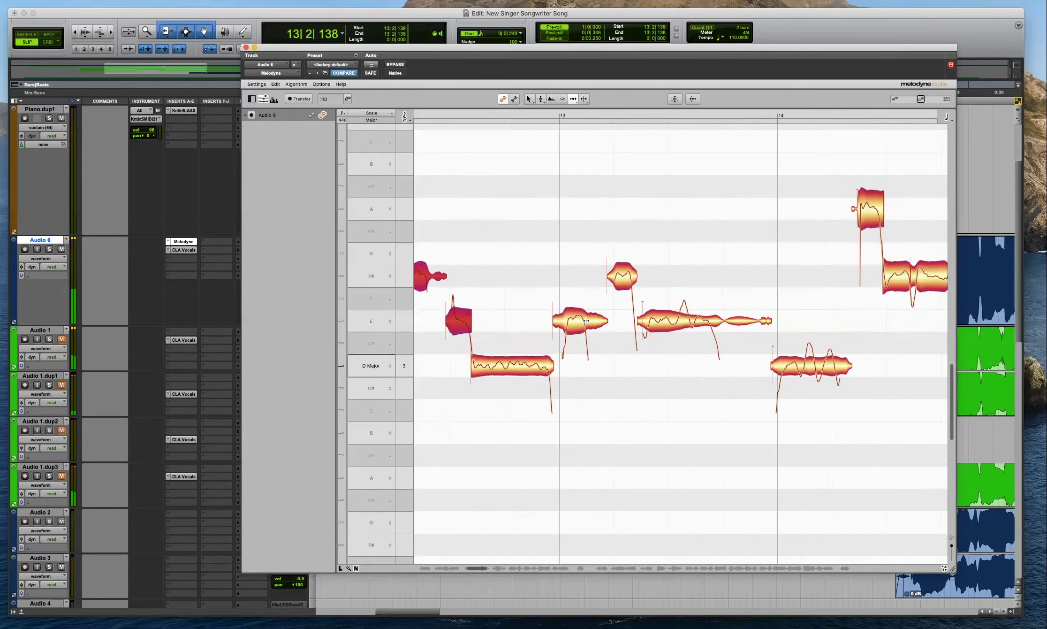
Try splitting the E note at the start of bar 13 into three parts, moving the first and last parts to D.
key(F6)
click(574, 320)
double_click(566, 320)
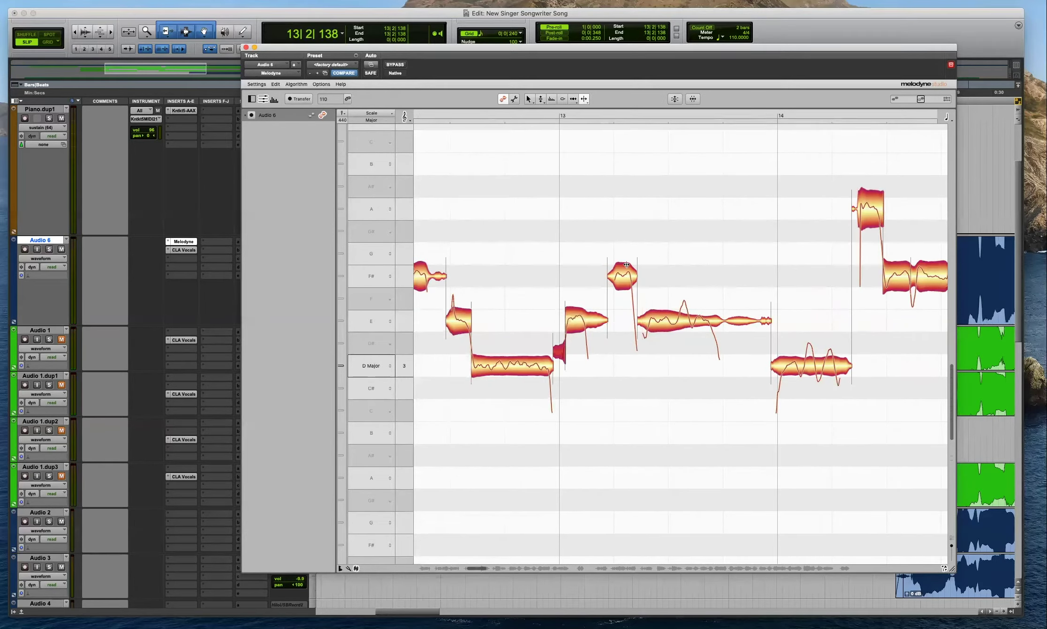
double_click(585, 319)
drag(678, 243, 553, 369)
double_click(568, 320)
click(589, 310)
drag(590, 316, 589, 361)
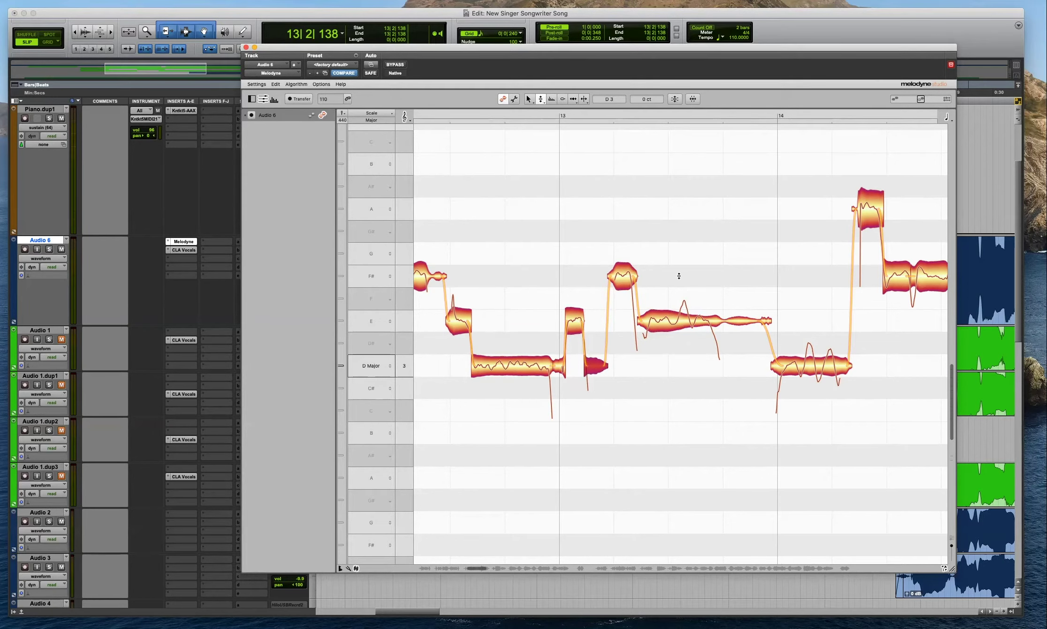
click(603, 230)
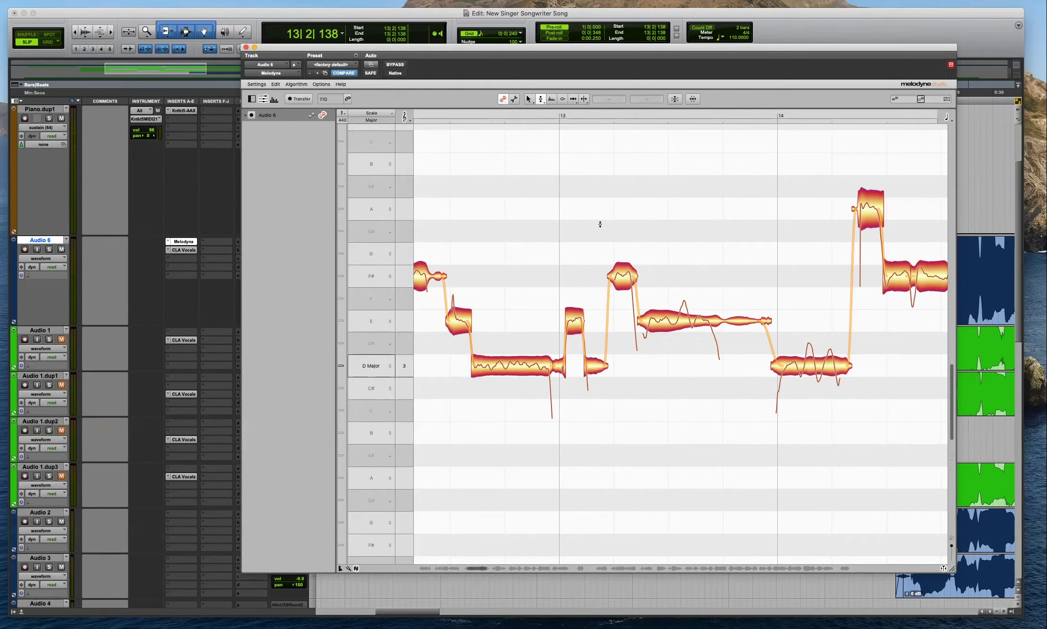
Try a pitch modulation of 41% on the long E note in bar 13 and play the passage.
key(space)
key(F2)
drag(698, 319, 696, 343)
key(space)
key(space)
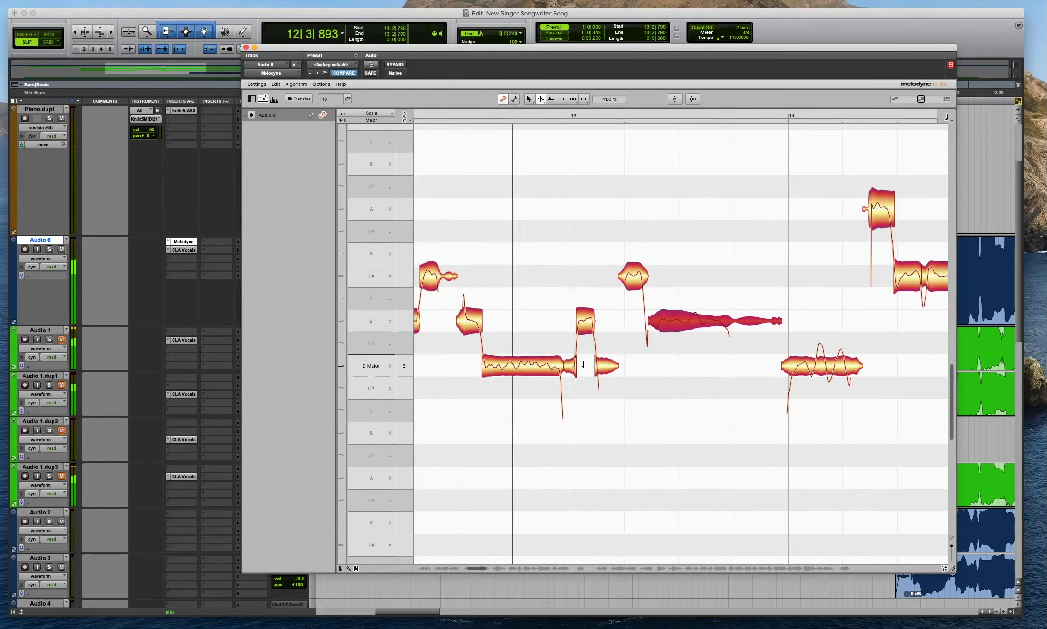
key(space)
Try another pitch for the middle piece of the note at bar 13, and undo the edits in that bar.
click(587, 319)
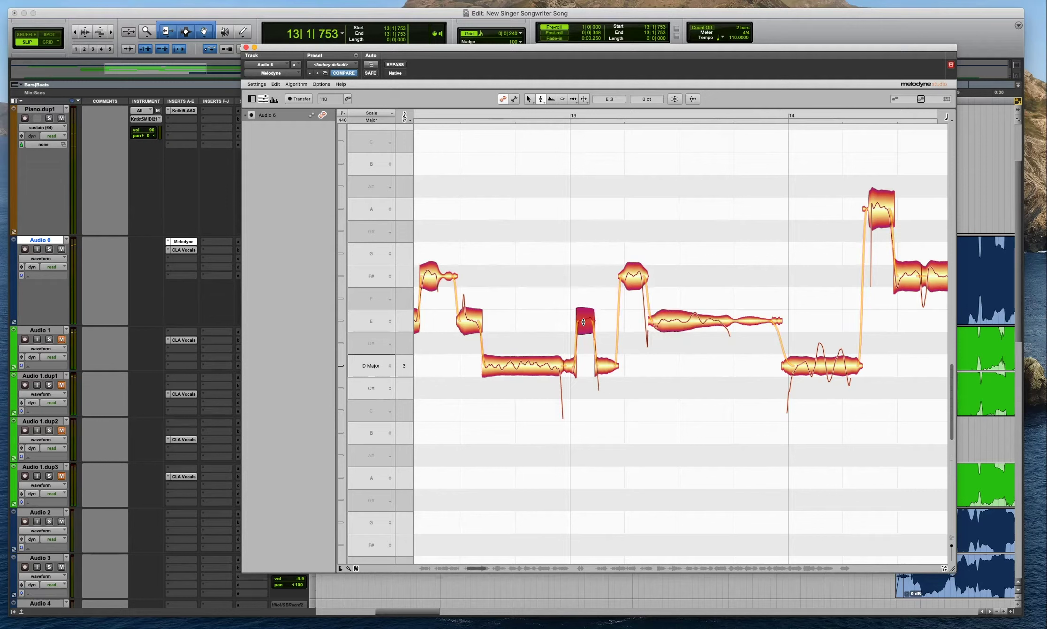
drag(587, 306, 586, 261)
key(space)
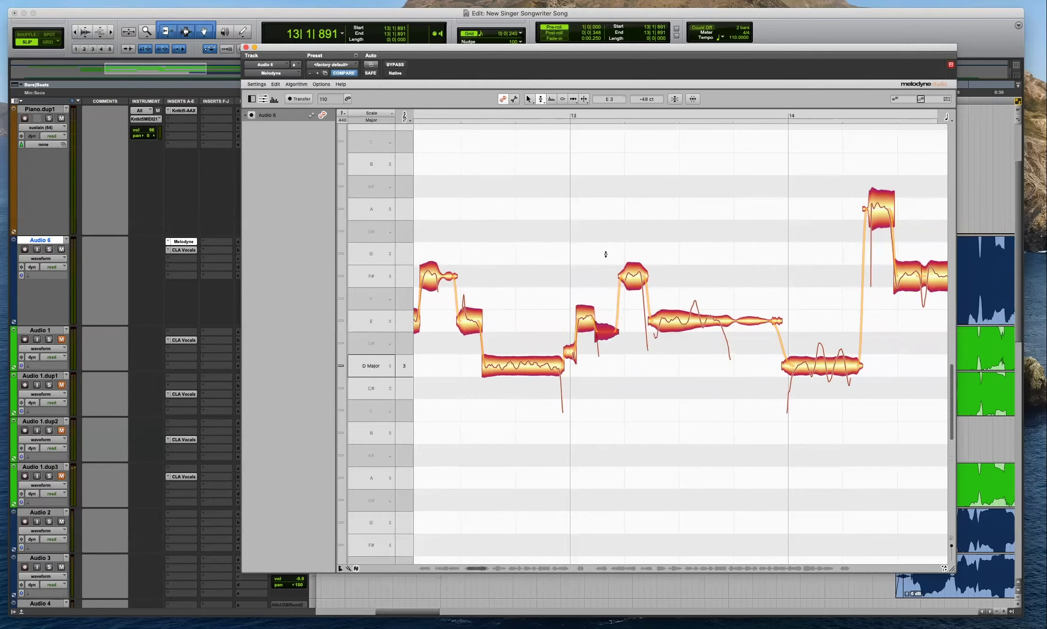
key(space)
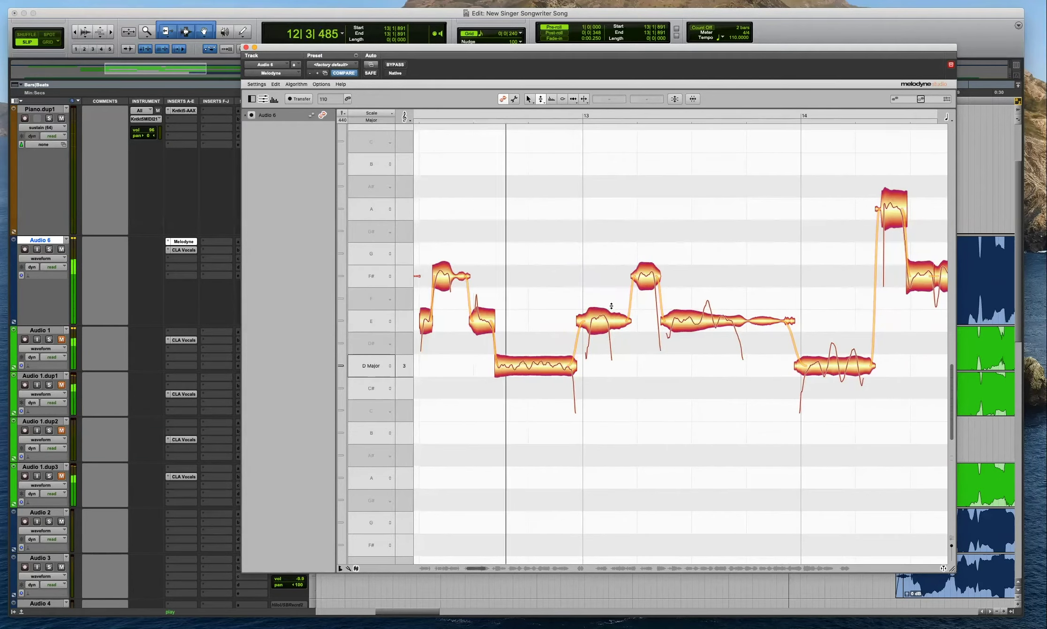
Split the opening part and the tail off the E note at bar 13, and snap the opening part to D.
key(space)
click(589, 318)
key(F2)
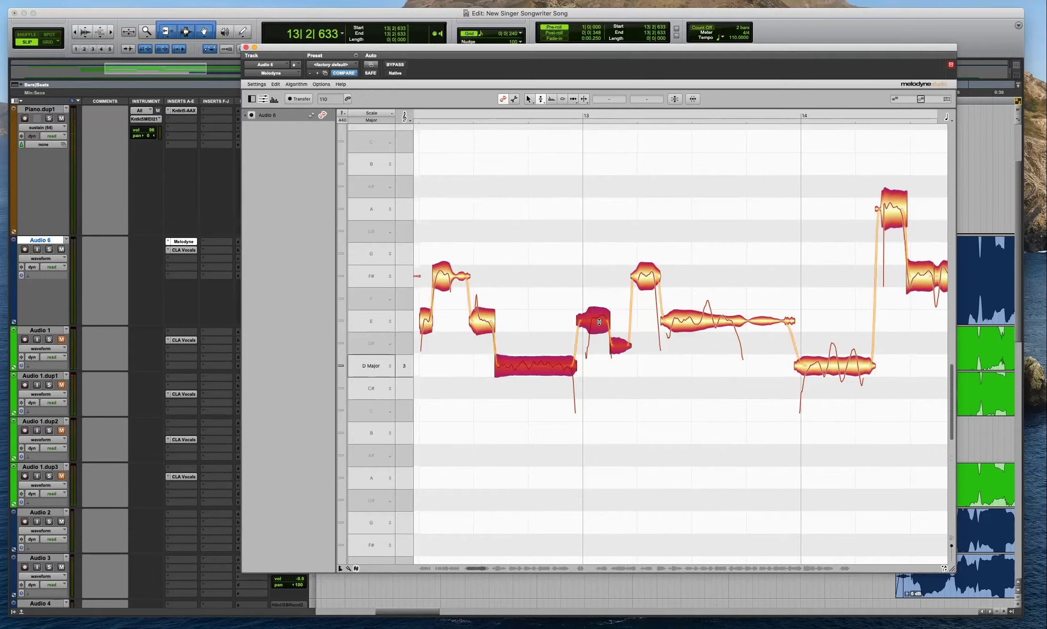
key(space)
key(F6)
double_click(589, 322)
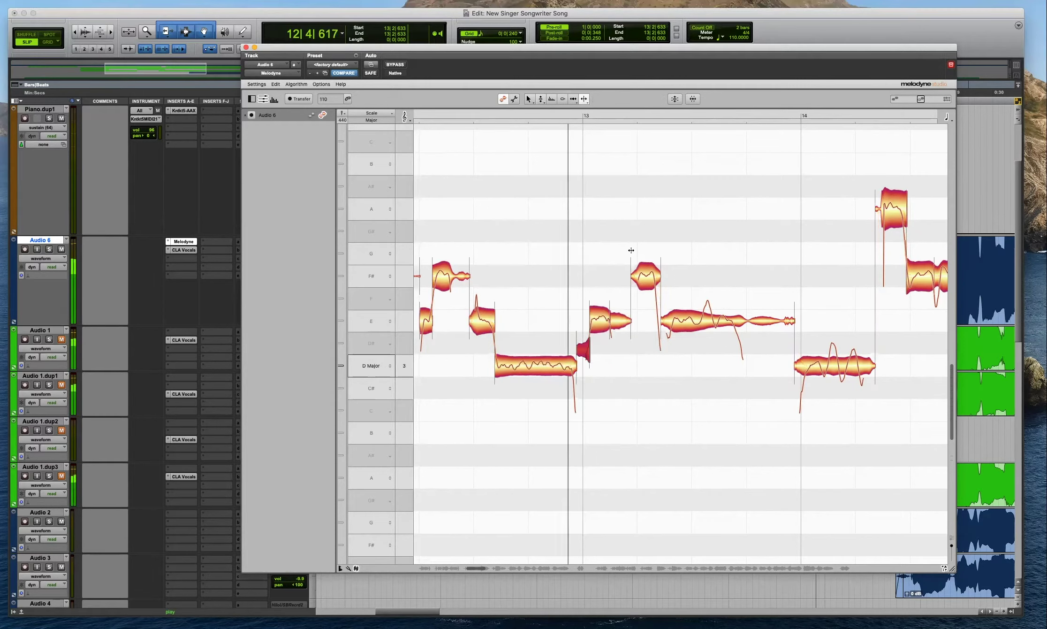
double_click(601, 331)
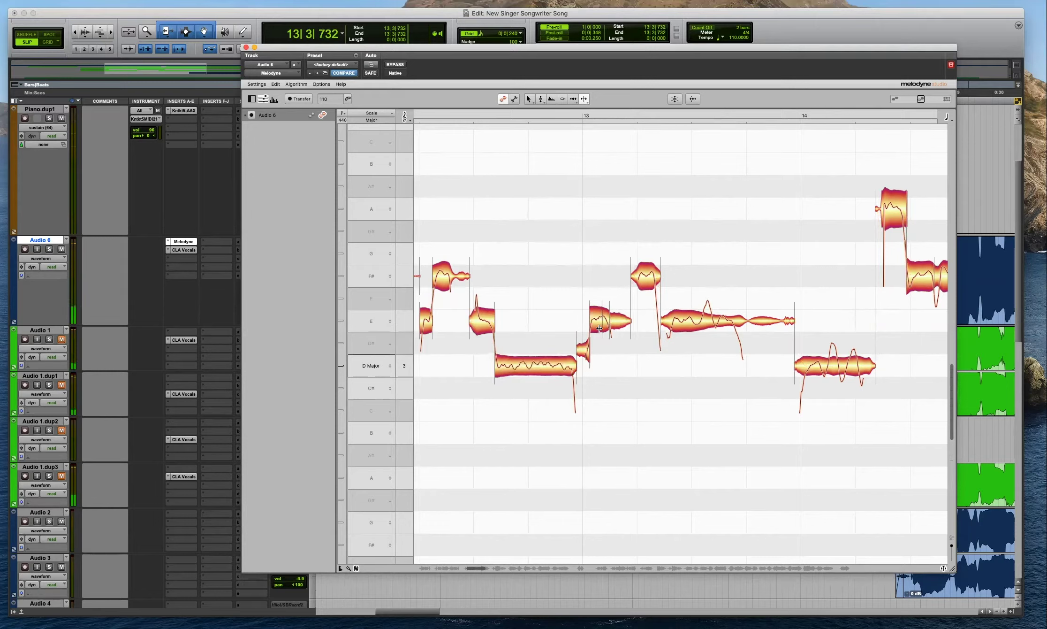
double_click(599, 326)
key(F2)
click(580, 378)
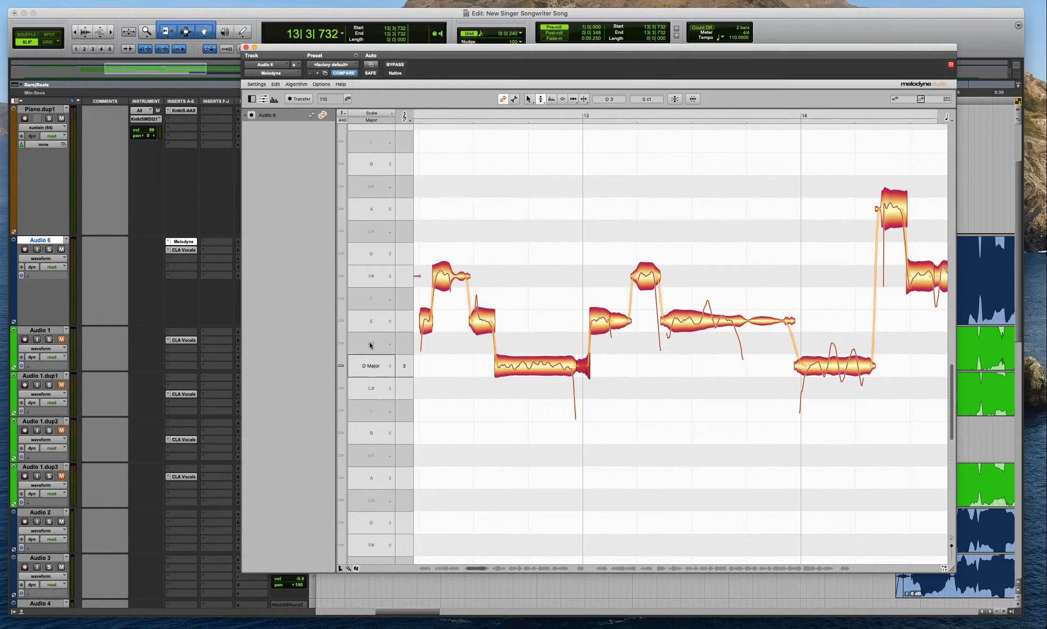
Switch the pitch grid to Chromatic Snap and place the opening fragment of the note at bar 13 on D#.
click(318, 85)
mouse_move(336, 120)
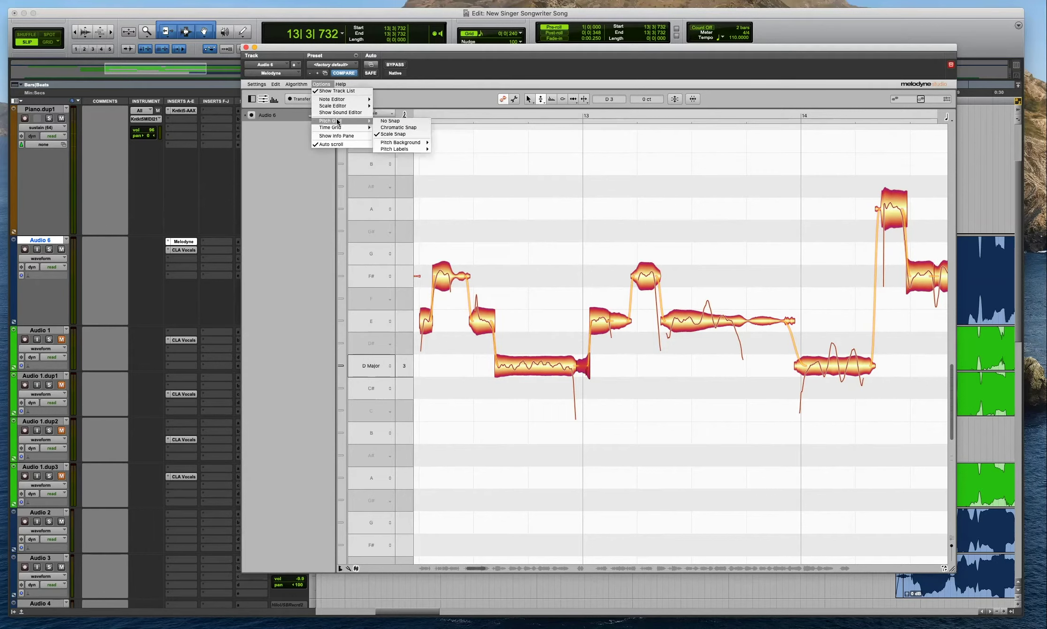
click(393, 127)
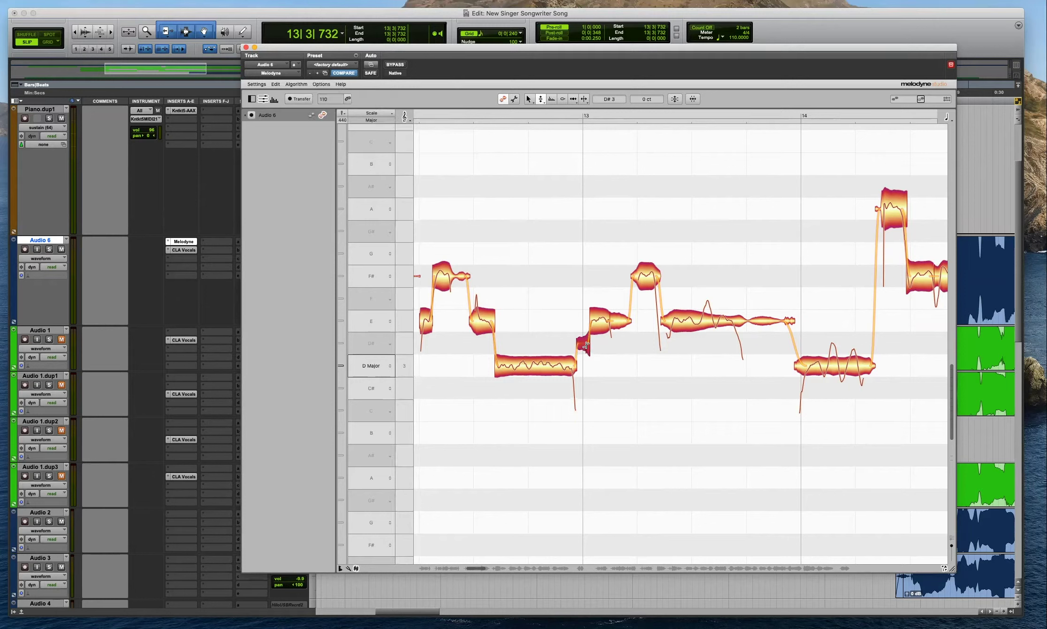
Play on from bar 13, set the pitch modulation of the long F# note in bar 16 to 90%, and adjust the long E note in bar 17.
key(space)
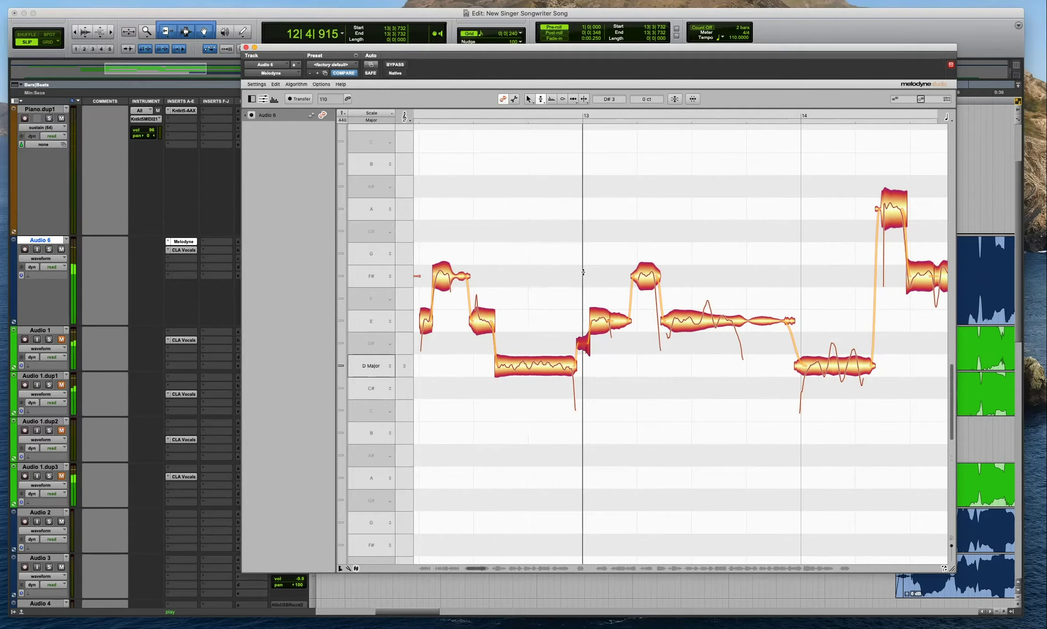
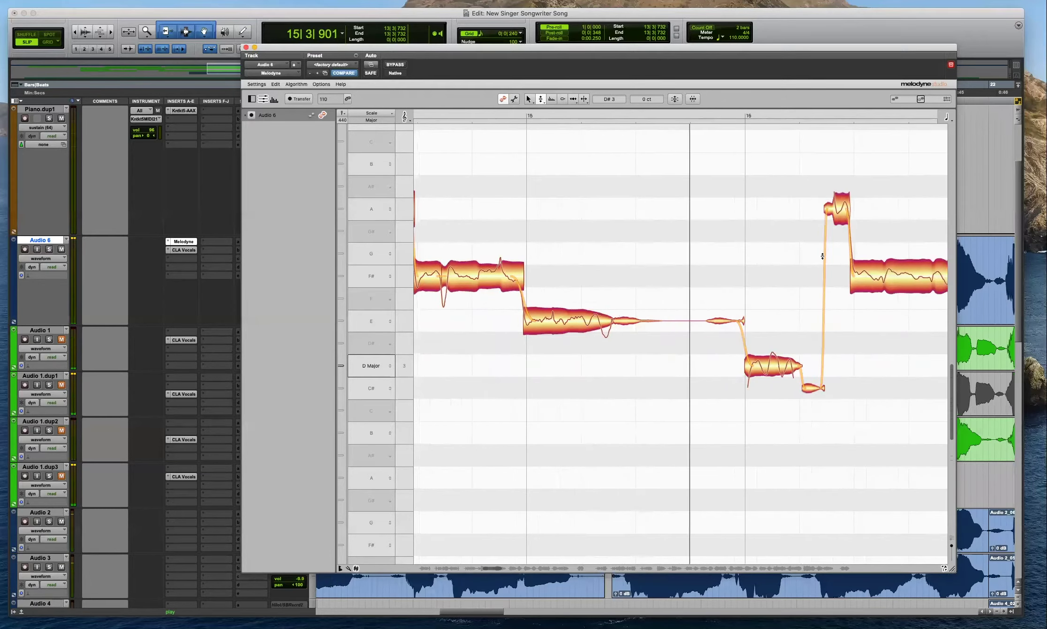
click(599, 283)
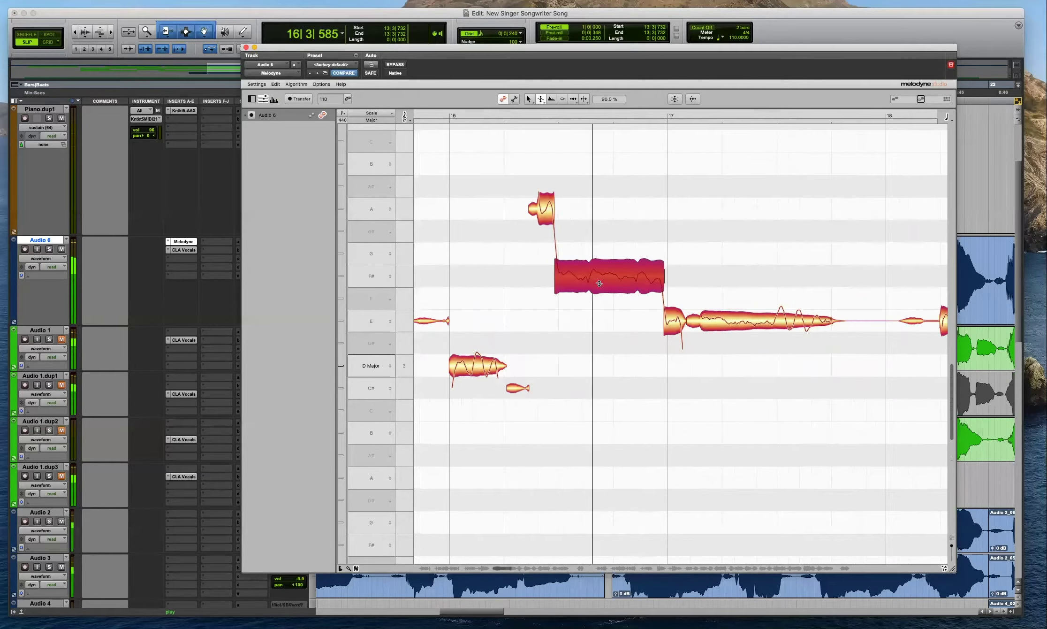
click(770, 328)
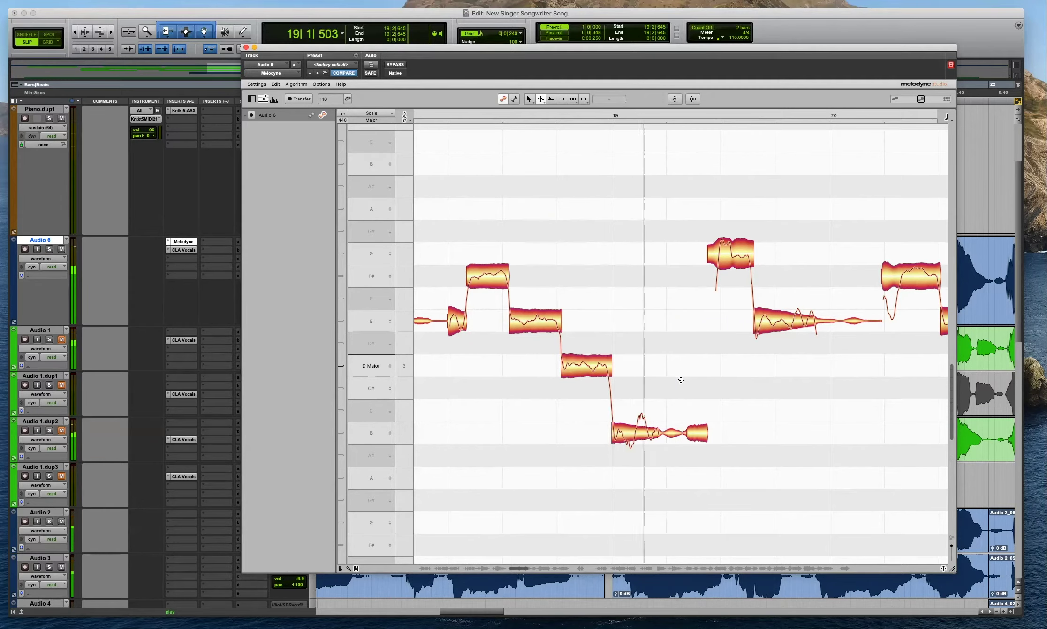
Split the G note in bar 19 into three parts and the F# note in bar 20 into two, and snap the pieces to the chromatic grid.
key(F6)
key(space)
double_click(718, 249)
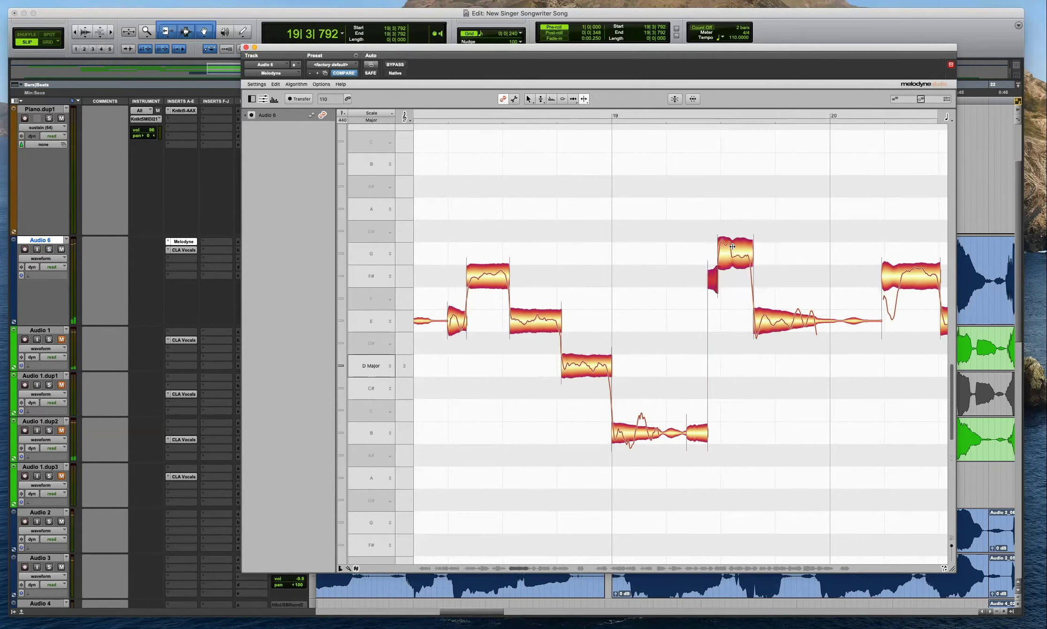
double_click(895, 274)
drag(901, 164, 626, 390)
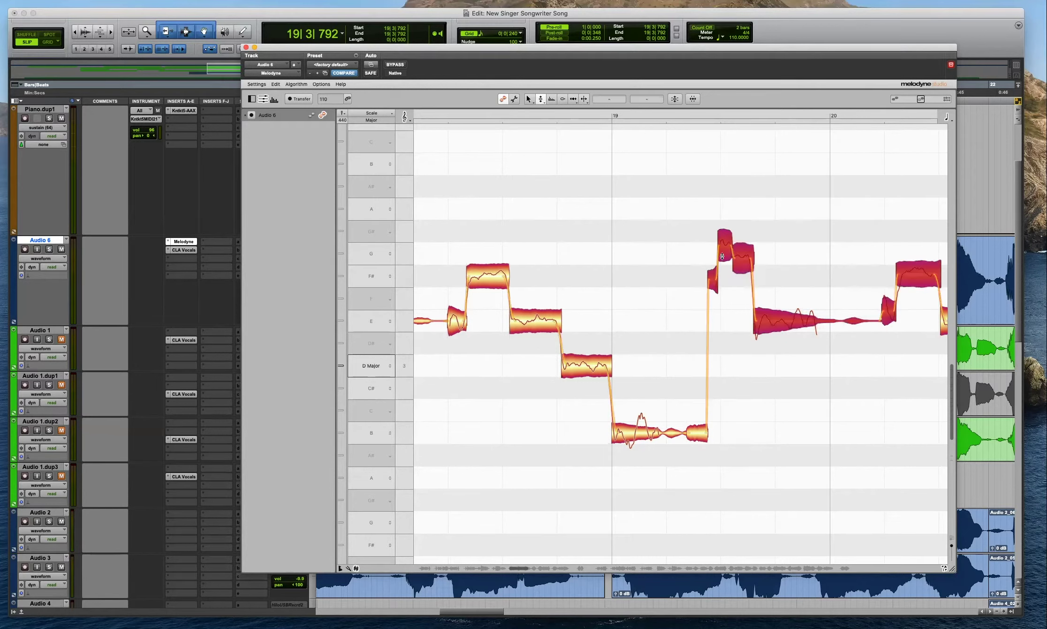
double_click(726, 251)
key(space)
click(794, 190)
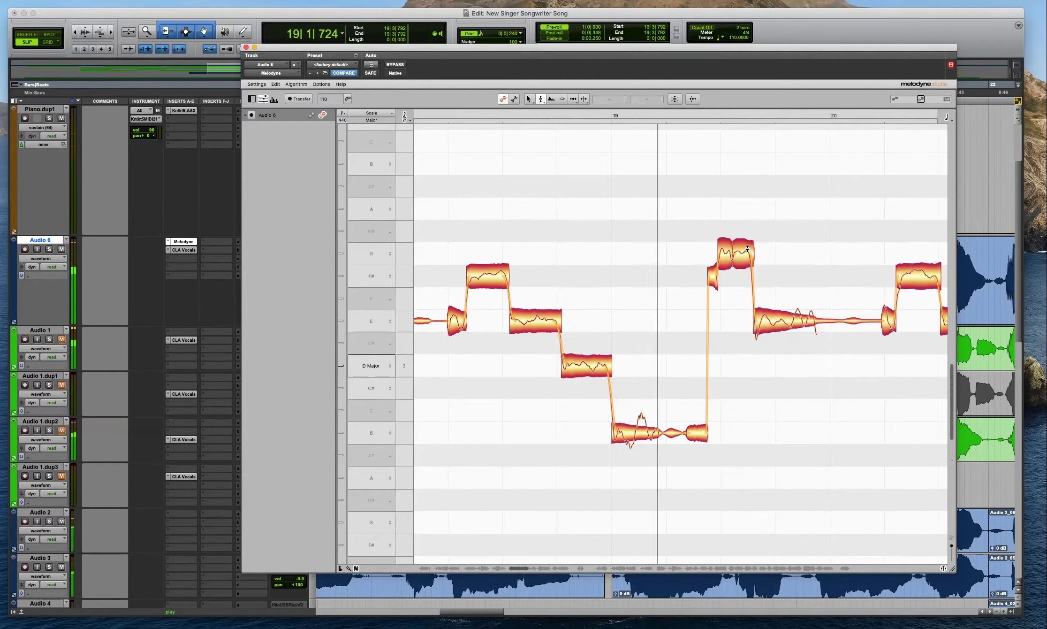
Lower the last part of the split G note in bar 19 to F# and listen to the phrase.
click(744, 261)
key(Down)
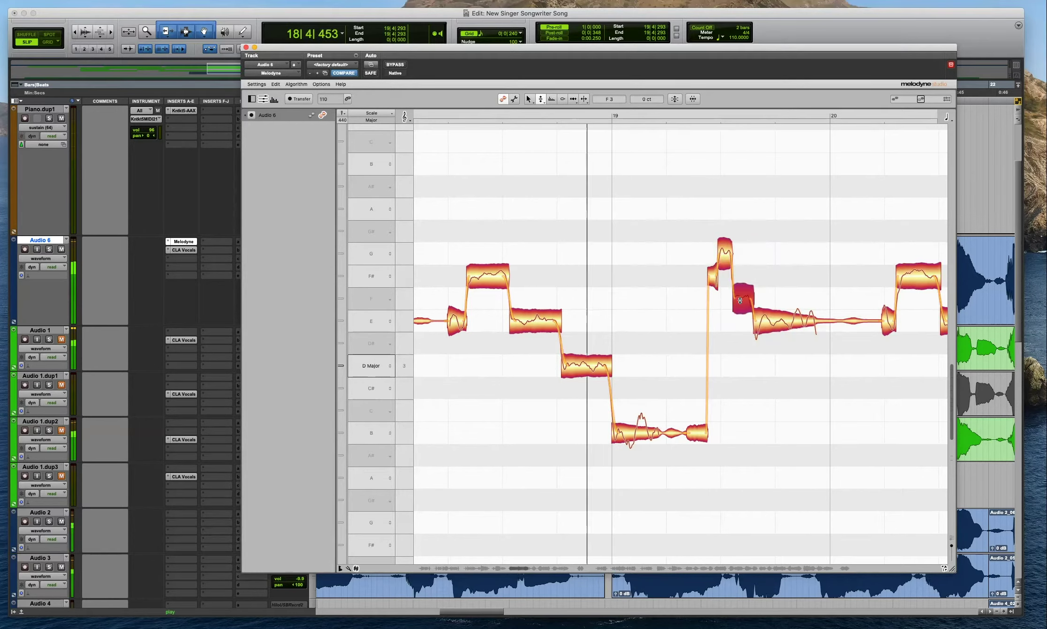
scroll(786, 289, right, 6)
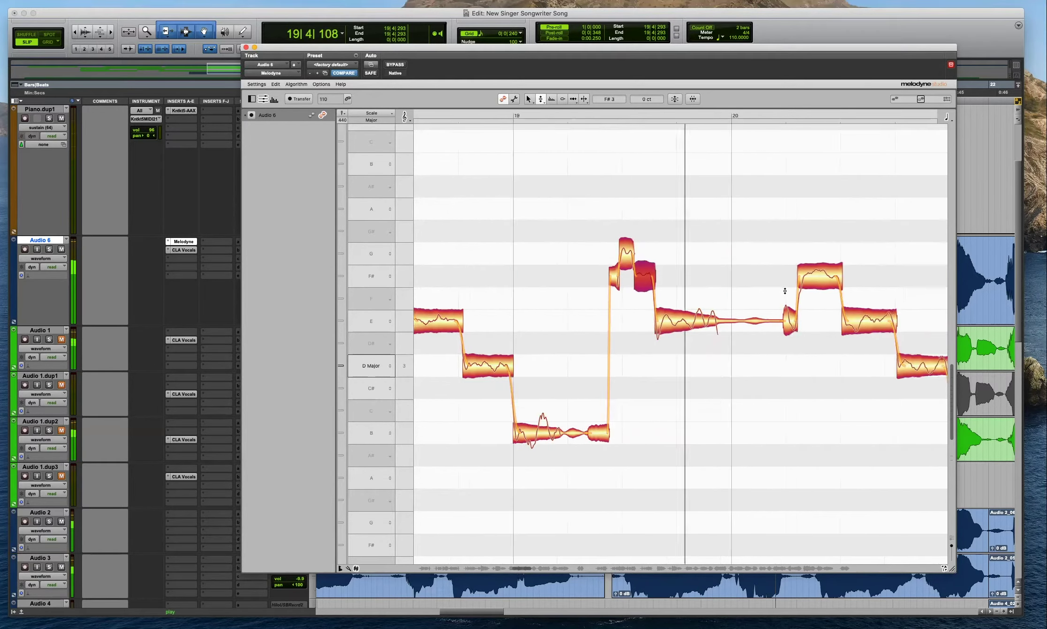
scroll(627, 259, down, 4)
scroll(627, 259, up, 4)
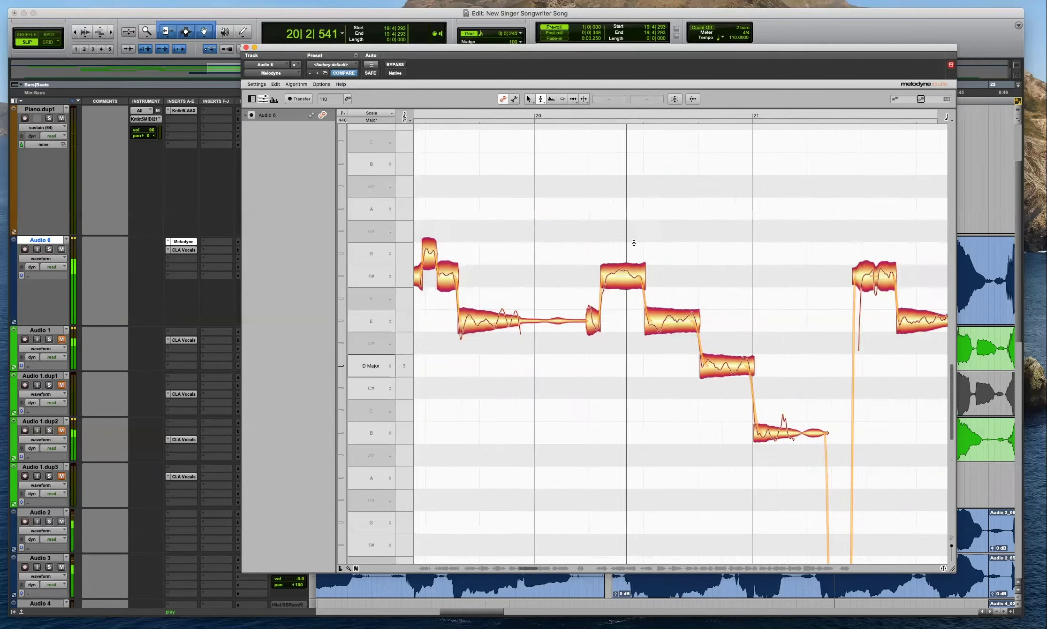
Set the pitch modulation of the E note in bar 20 to 52%.
click(674, 326)
key(space)
key(space)
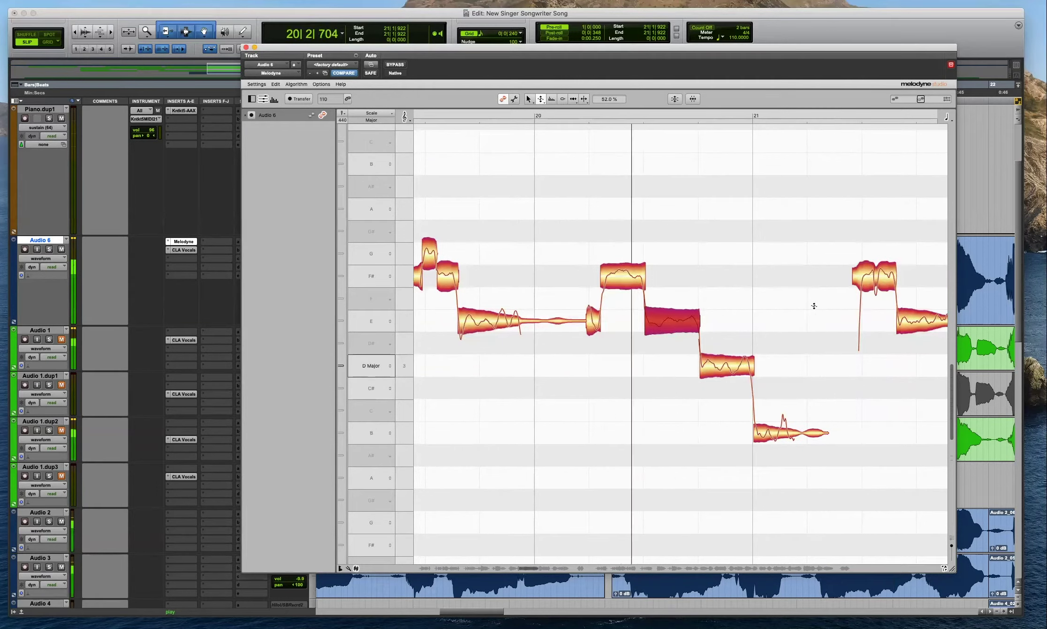
Split the G note in bar 22 after its opening slide and snap the opening part to F#.
key(F6)
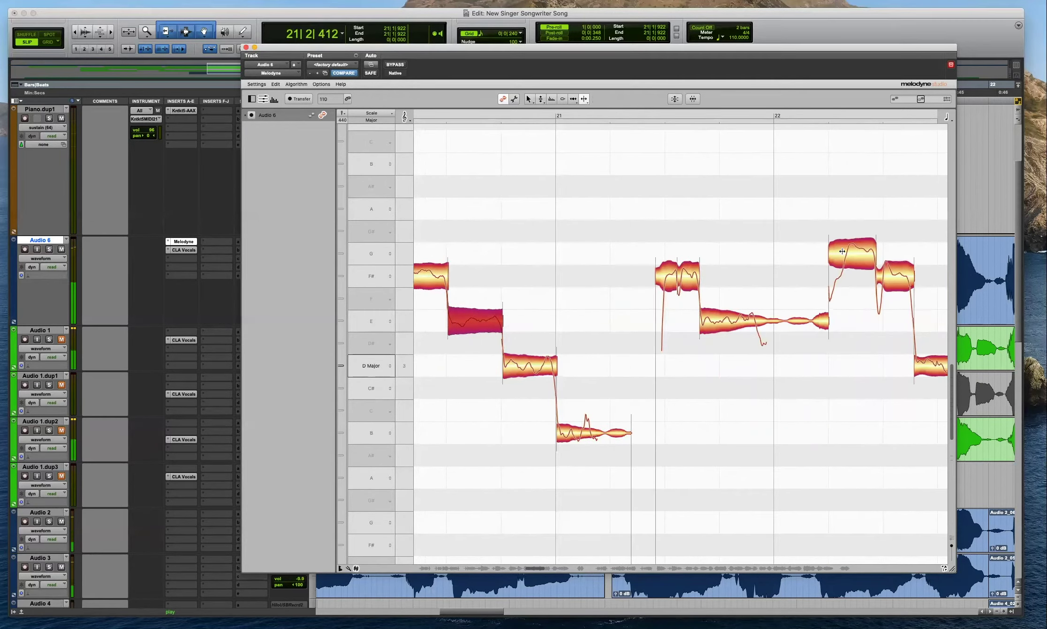
double_click(842, 253)
drag(888, 213, 821, 319)
key(F2)
double_click(844, 268)
key(space)
click(854, 224)
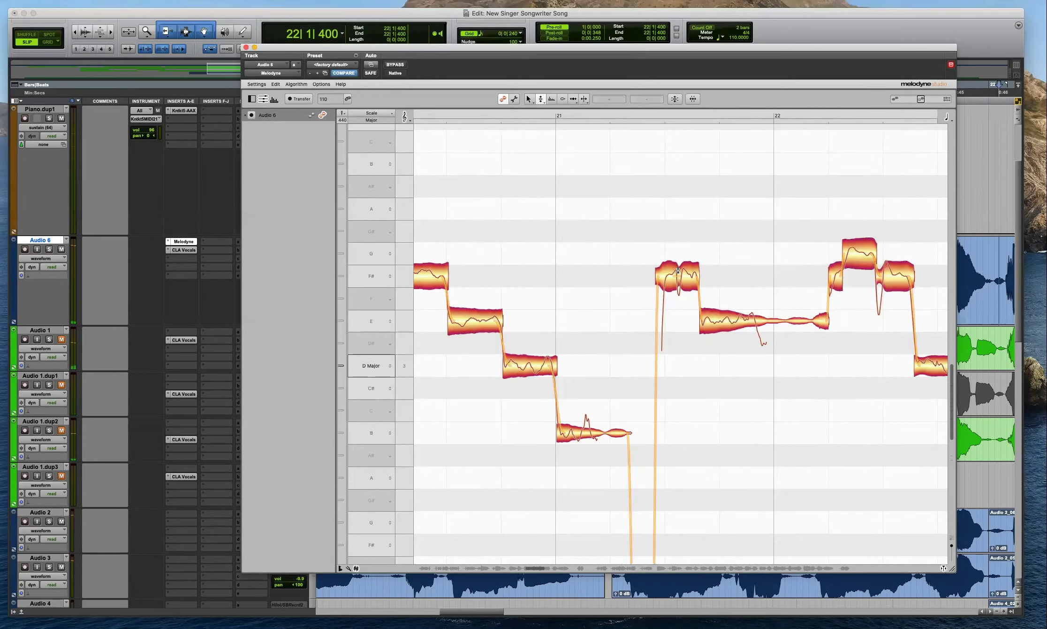
Raise the first of the two adjacent F# notes in bar 21 to G and play the phrase.
drag(666, 276, 666, 254)
key(space)
click(856, 254)
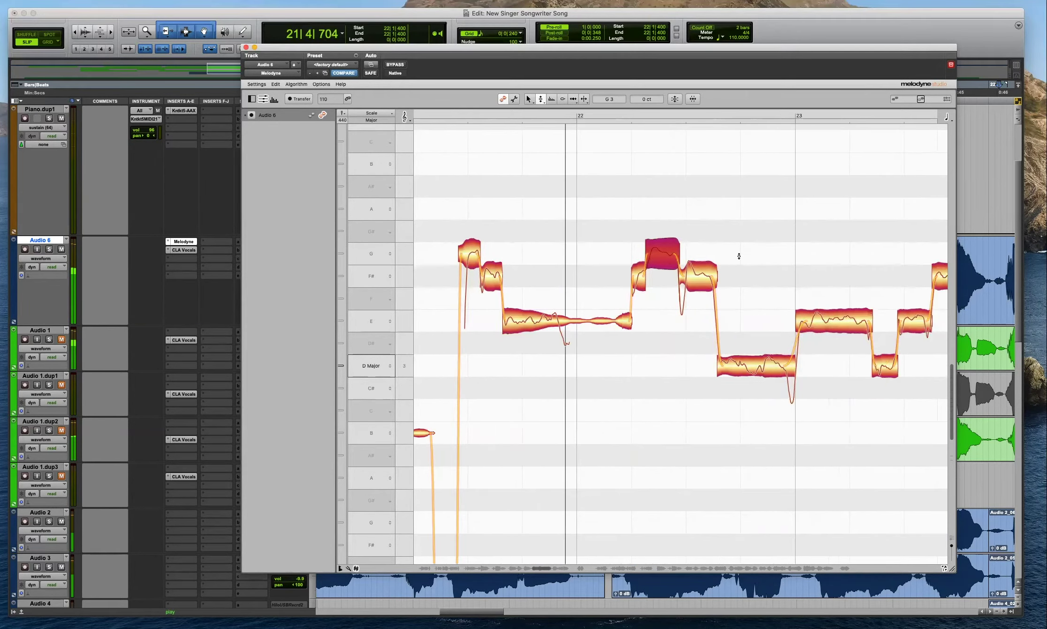
Split the tail off the long E note leading into bar 22 and snap the tail to D#.
key(F6)
double_click(558, 319)
drag(581, 291, 521, 361)
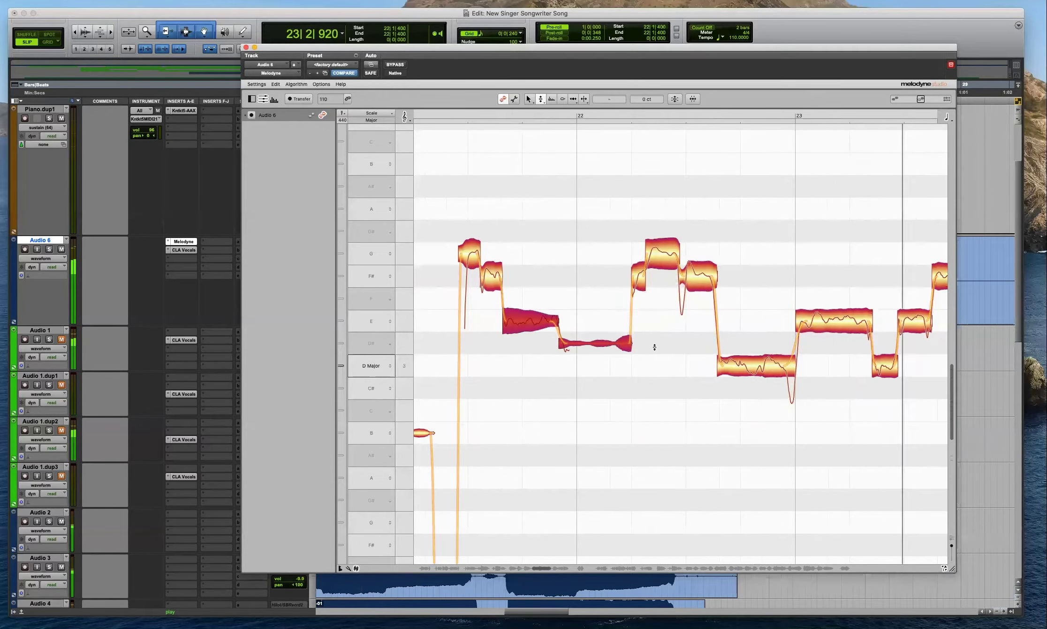
Split the note in bar 24 at the start of the G and snap the G and following F# to pitch.
double_click(590, 247)
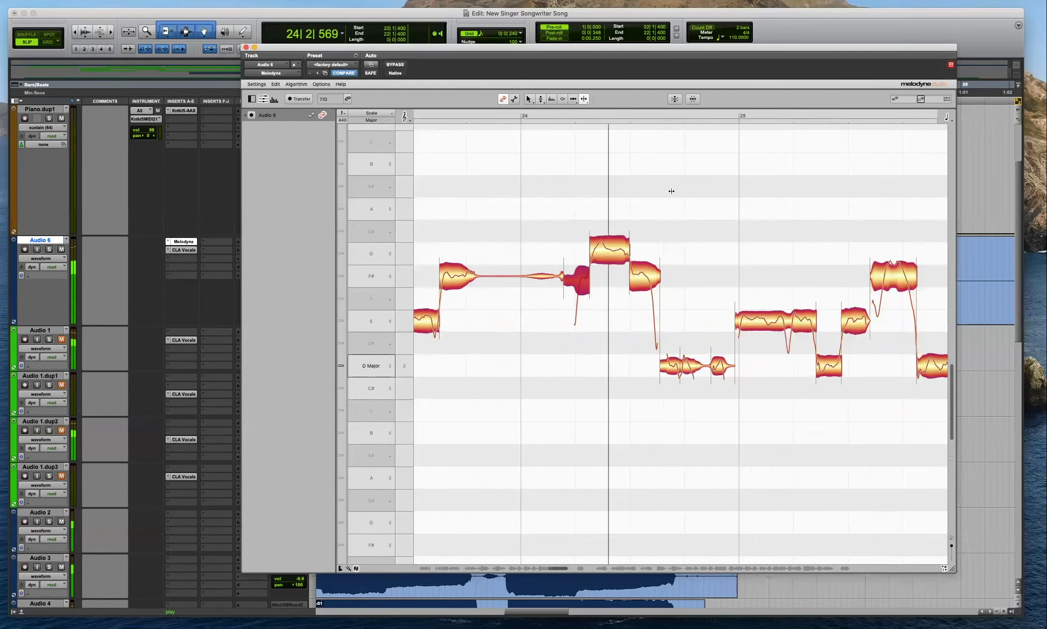
drag(668, 190, 570, 286)
double_click(612, 238)
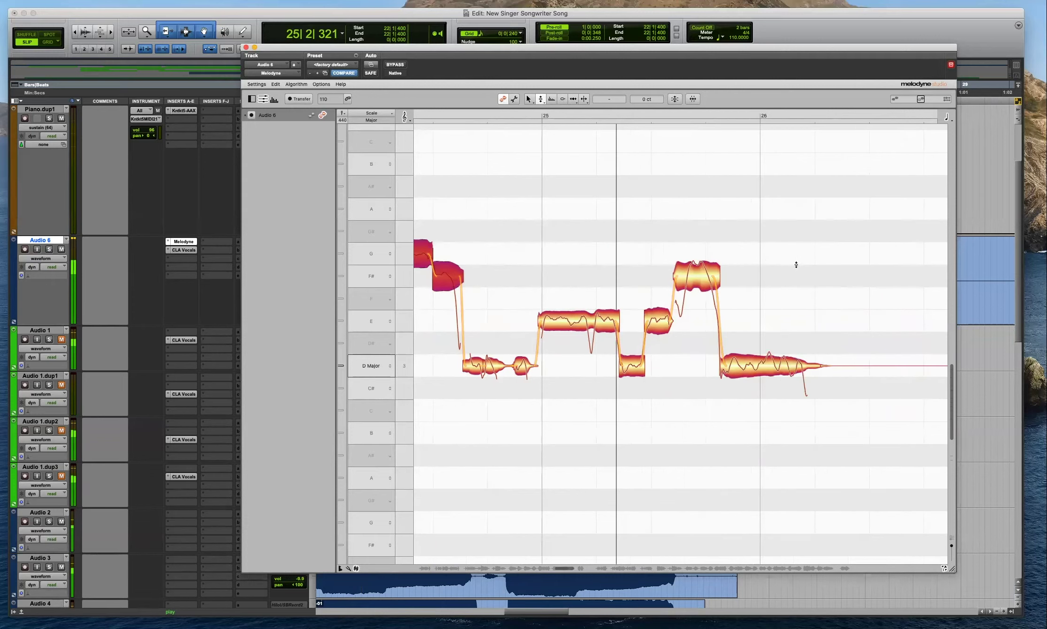
Split the F# note in bar 25 into opening, middle and ending pieces, snap them to the nearest semitones and play the phrase.
double_click(685, 276)
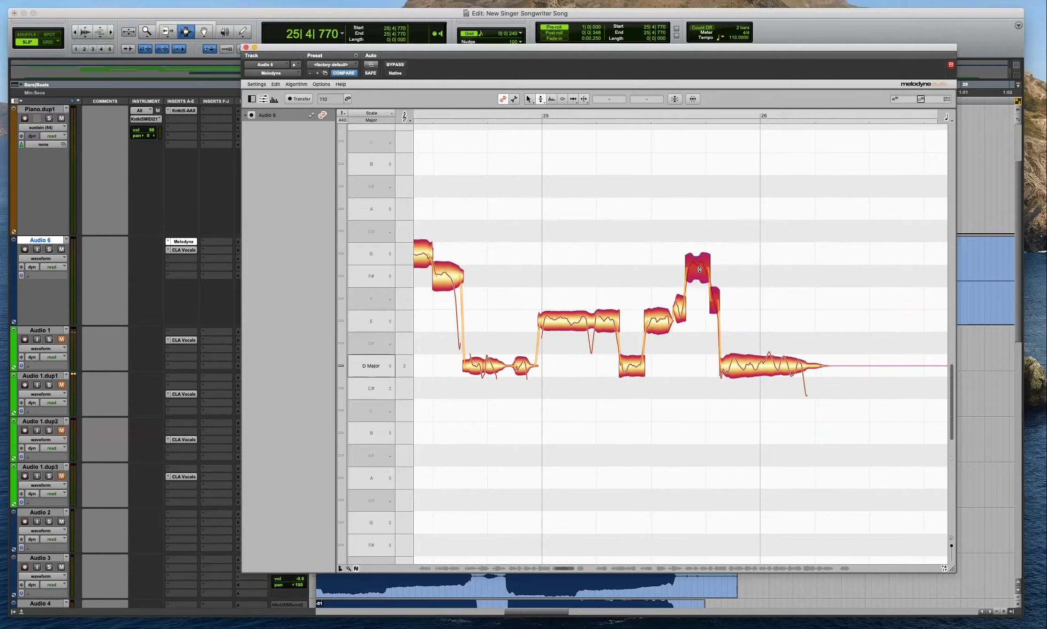
drag(782, 226, 661, 363)
double_click(697, 277)
key(space)
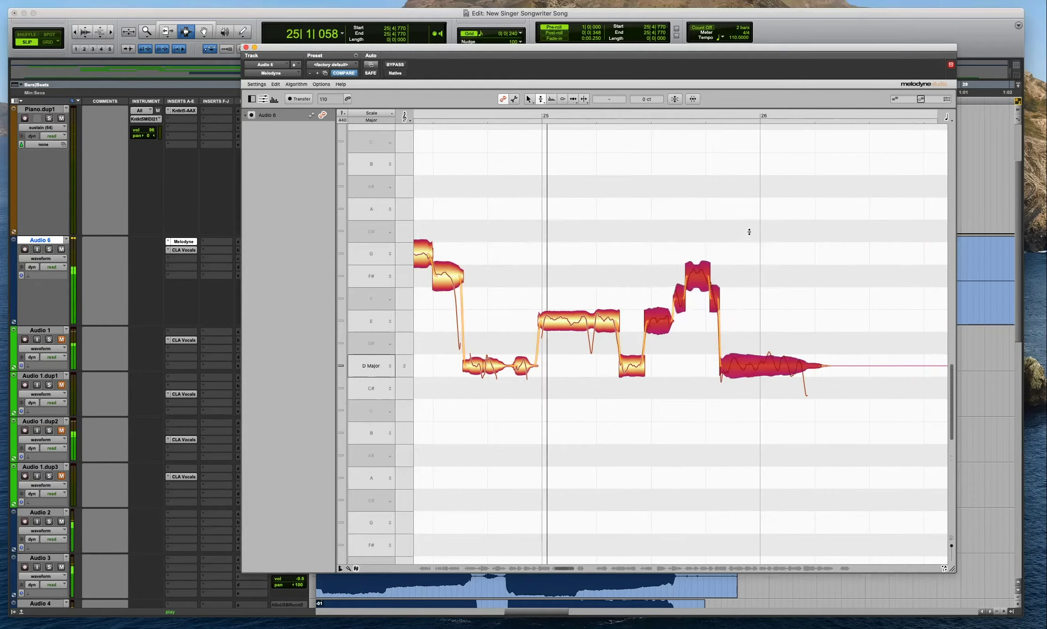
Lower the short opening piece before the F# in bar 25 to E and play the phrase.
click(748, 231)
drag(697, 272, 717, 274)
key(space)
key(space)
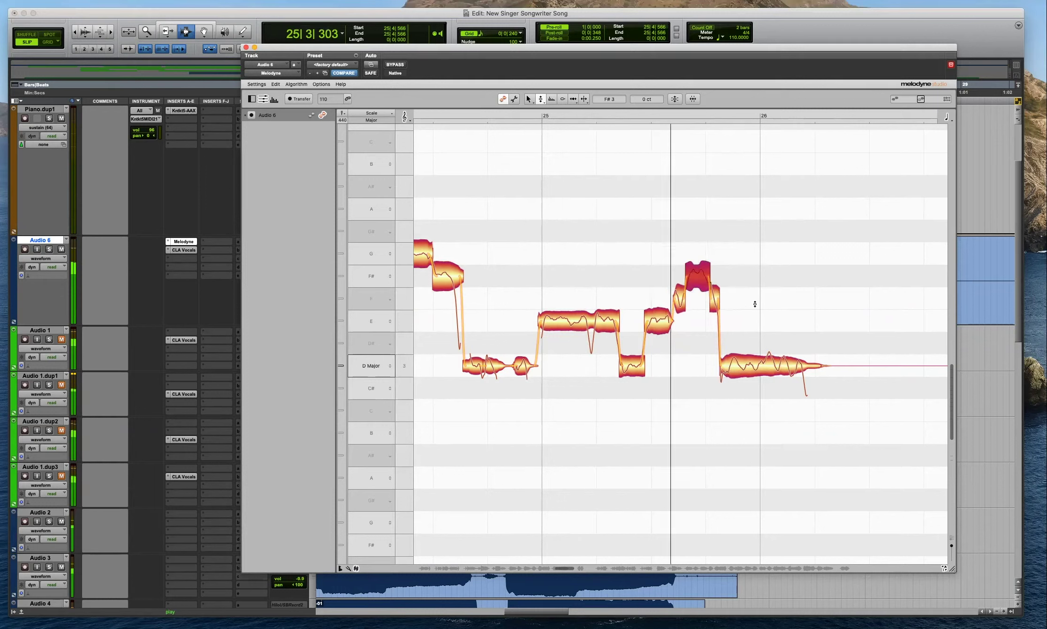
click(680, 304)
drag(679, 305, 680, 326)
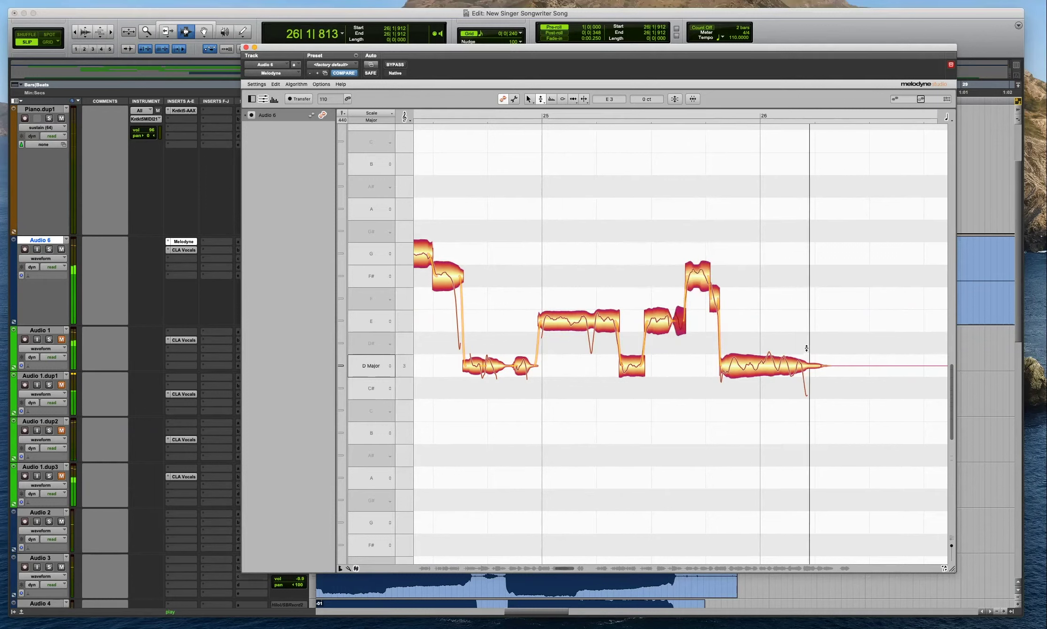
Split the tail off the F# note in bar 27 and snap the notes of that phrase to pitch.
double_click(653, 270)
drag(701, 232, 600, 378)
key(F2)
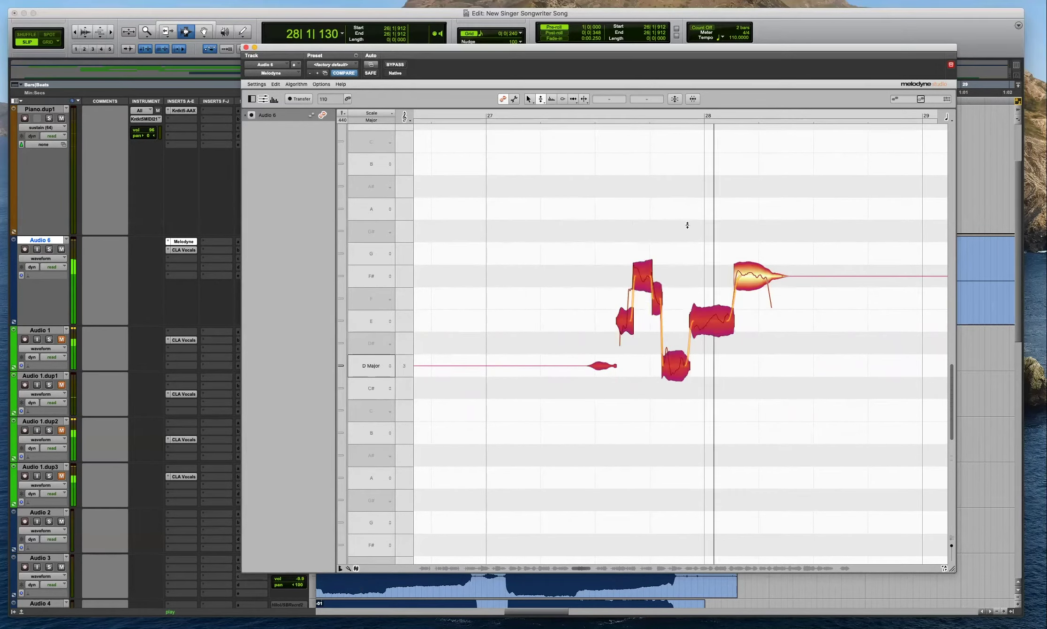
Split the short note before the F# in bar 27 in two and snap its pieces to E and F.
click(674, 237)
key(space)
key(F6)
drag(682, 241, 601, 378)
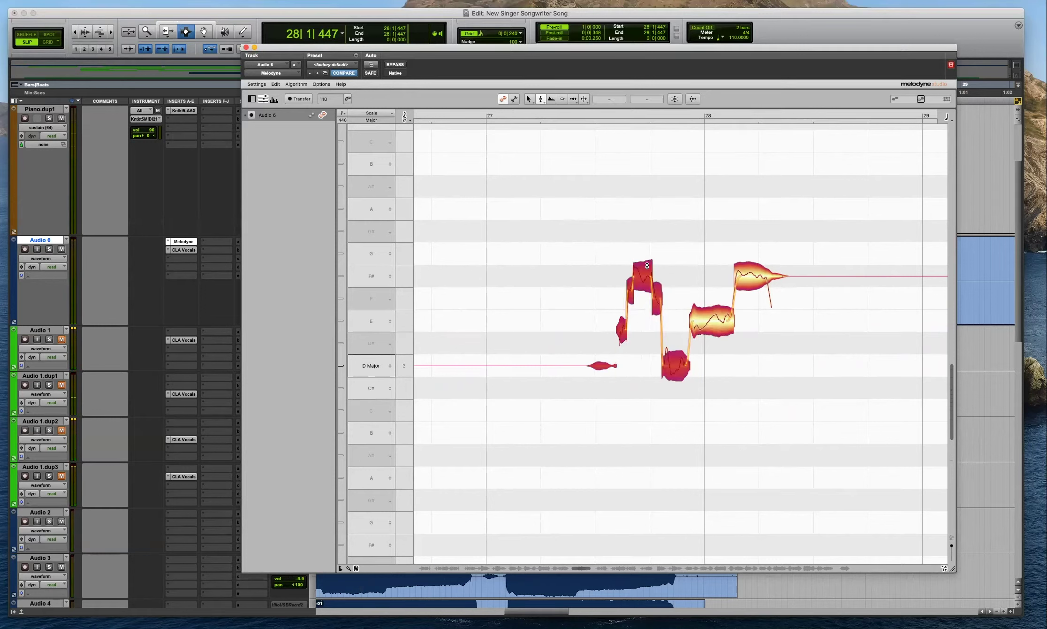
key(F2)
double_click(646, 266)
key(KP_1)
key(space)
click(678, 281)
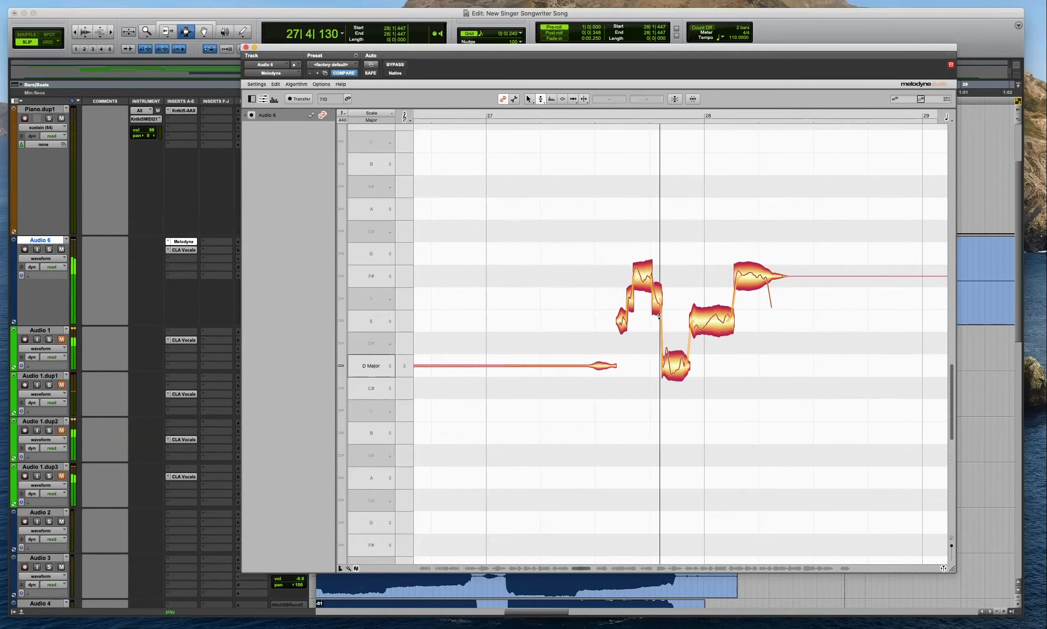
Play the phrase in bar 27 and reduce the pitch modulation of its D note.
key(space)
key(space)
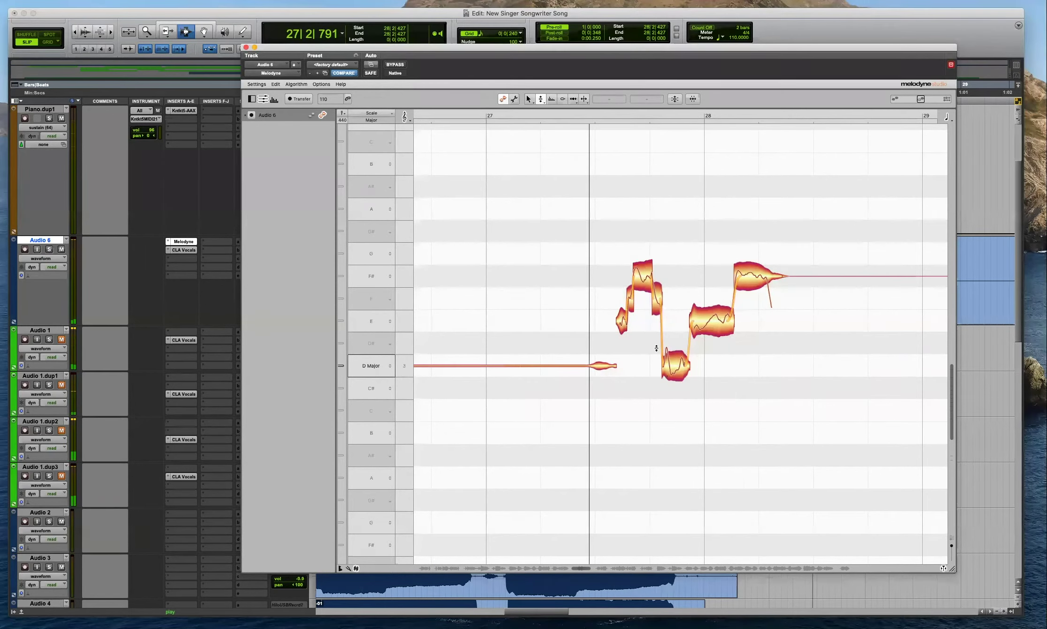
click(677, 366)
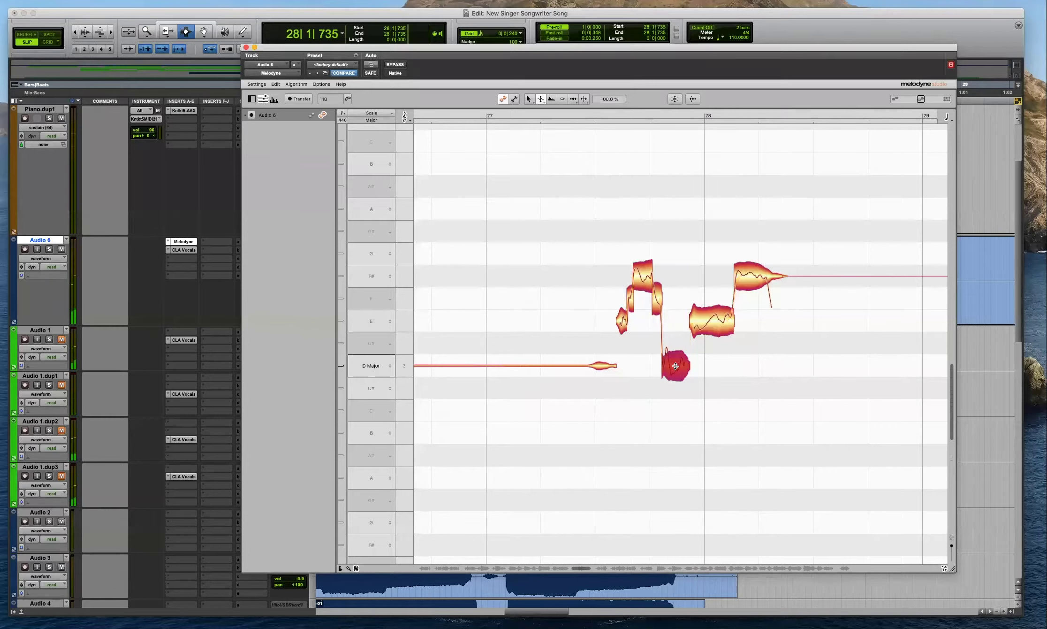
drag(678, 397, 677, 422)
key(space)
click(769, 362)
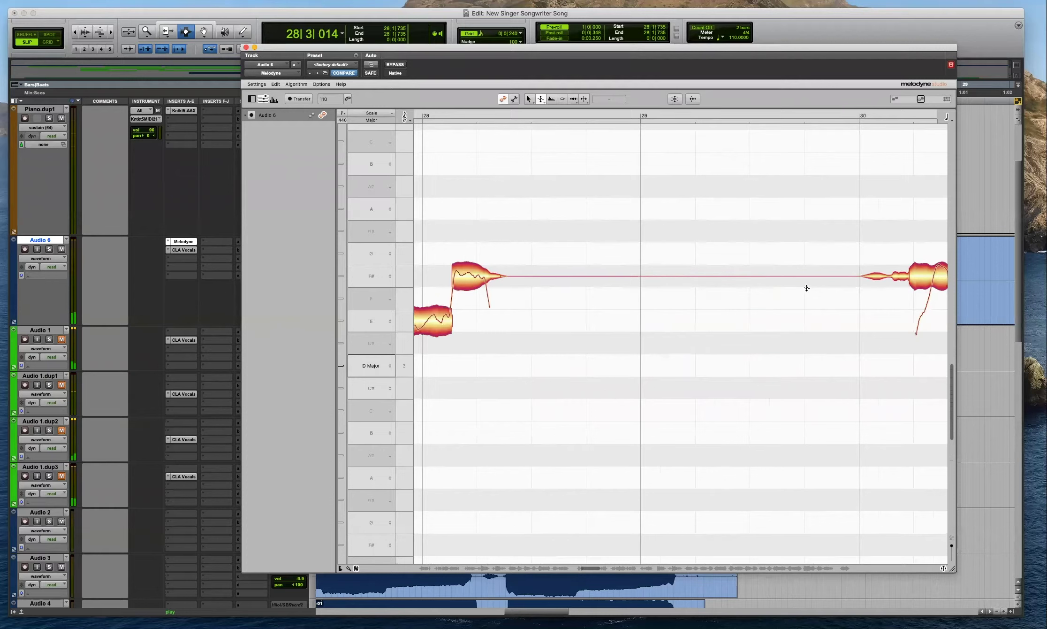
Split the F# and first D notes in bar 30 after their opening slides and snap the pieces to E, F#, D# and C#.
key(F6)
double_click(928, 269)
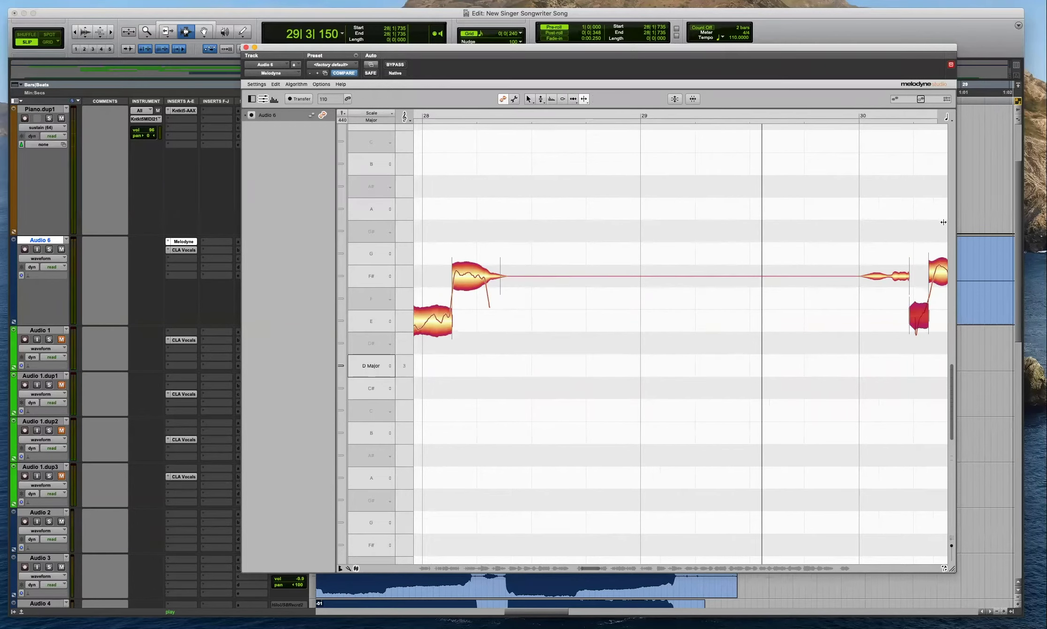
click(585, 321)
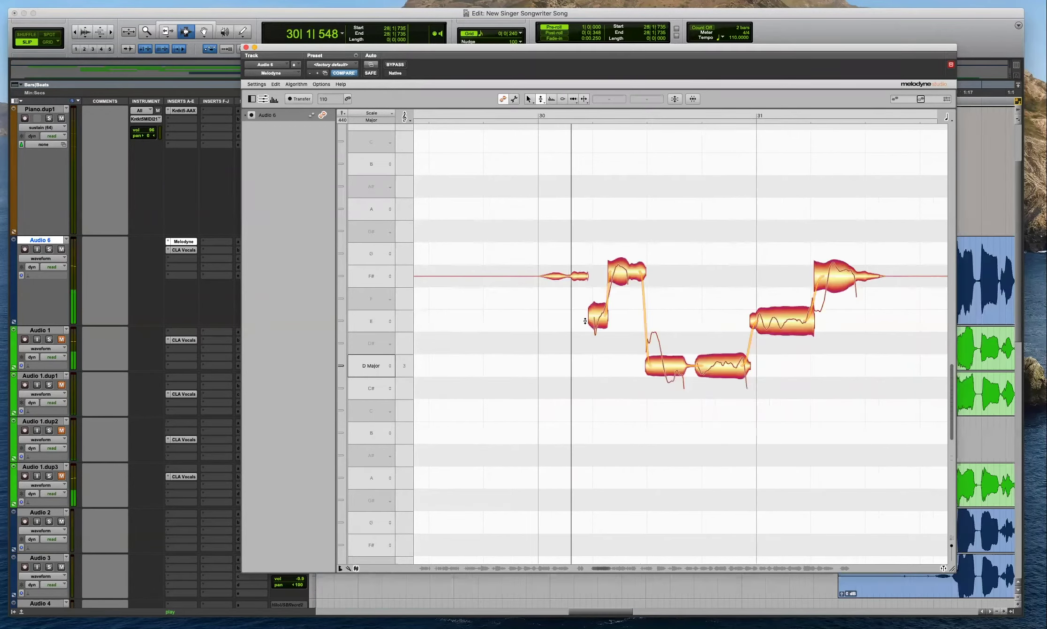
click(620, 272)
key(space)
click(663, 360)
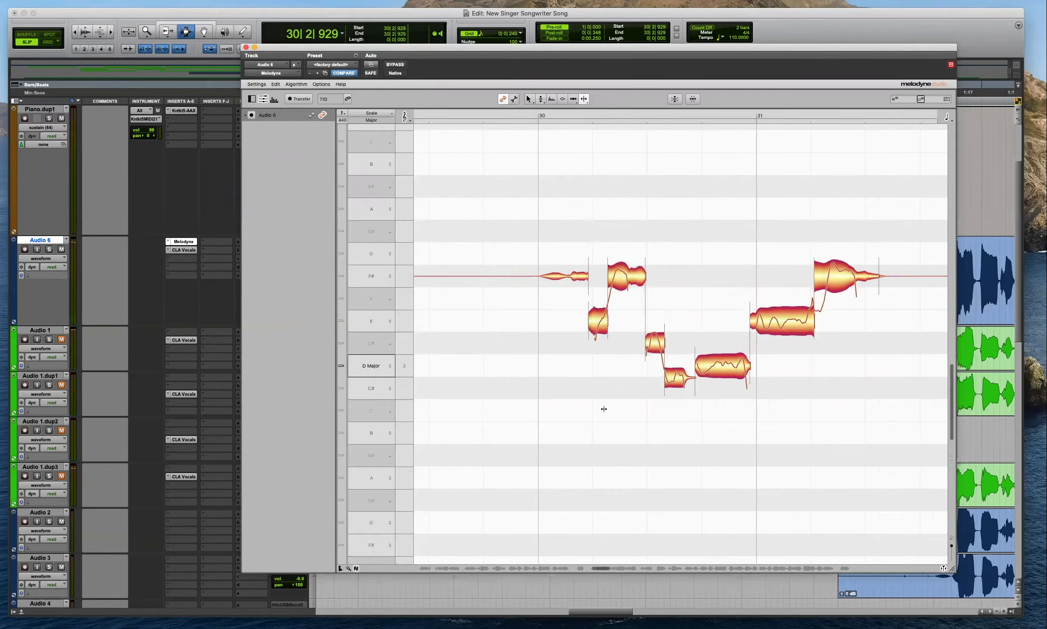
key(space)
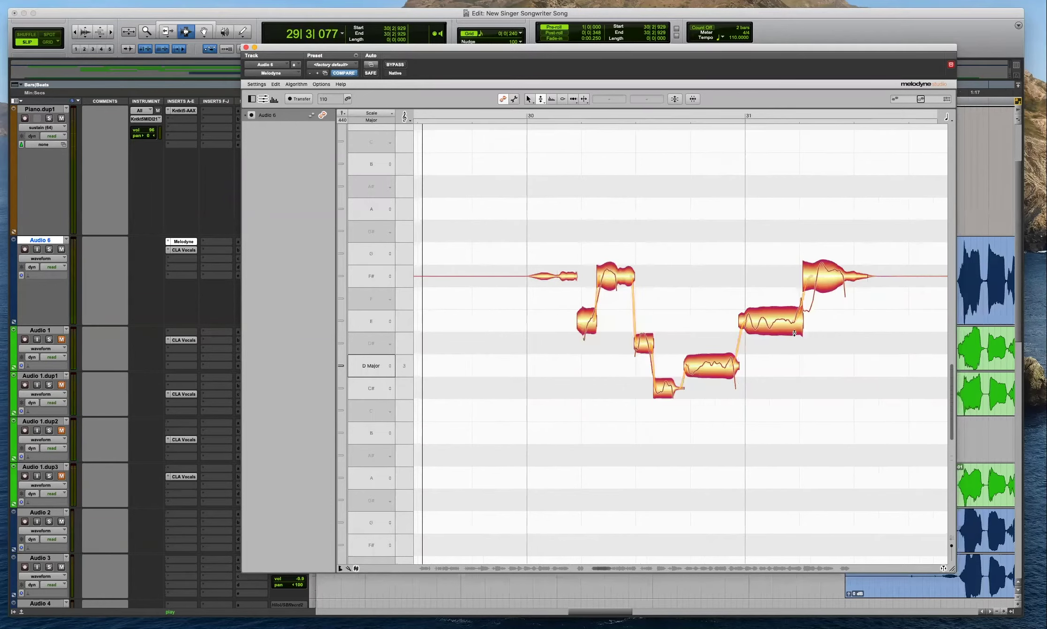
Split the F# note in bar 31 after its opening slide and snap the pieces to F and F#.
key(F6)
double_click(814, 277)
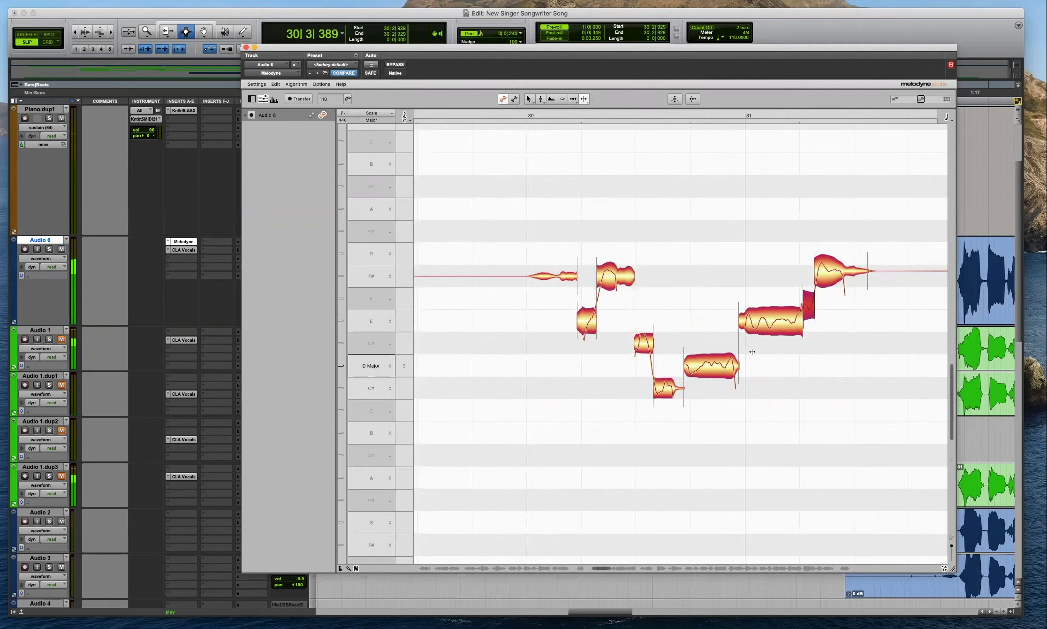
drag(752, 352, 833, 270)
key(F2)
double_click(825, 277)
key(space)
click(813, 364)
Raise the C# piece in bar 30 to D and the D# piece before it to E.
drag(661, 389, 661, 367)
key(space)
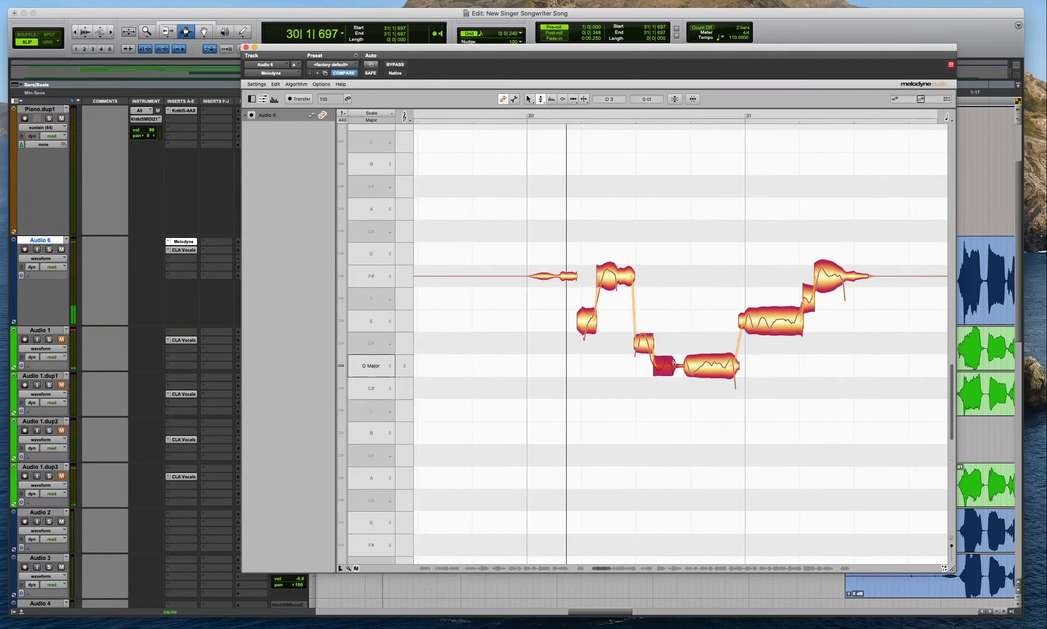
click(644, 342)
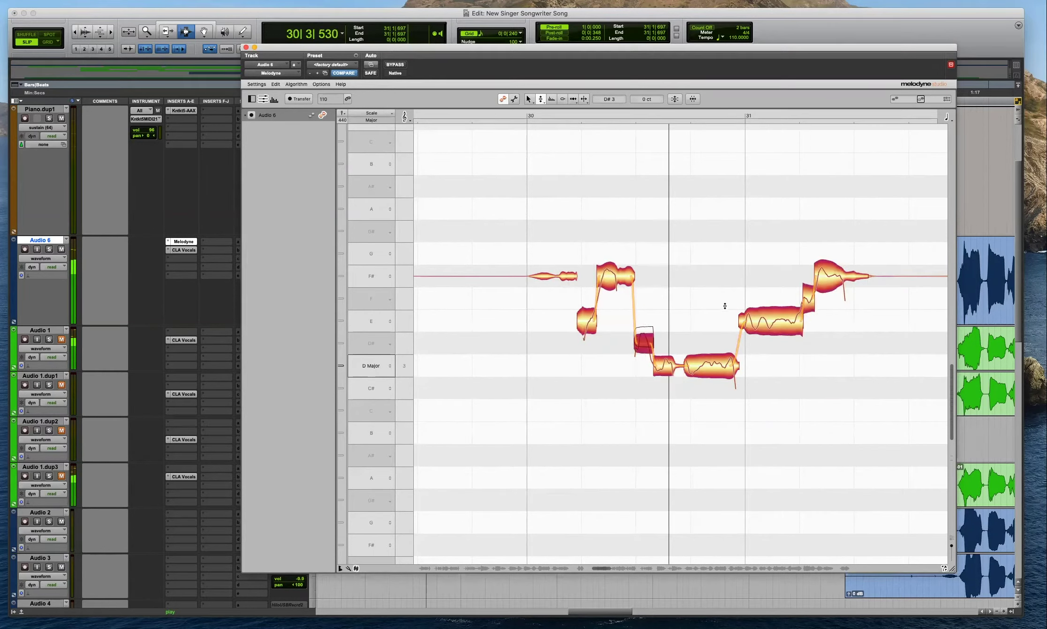
key(Up)
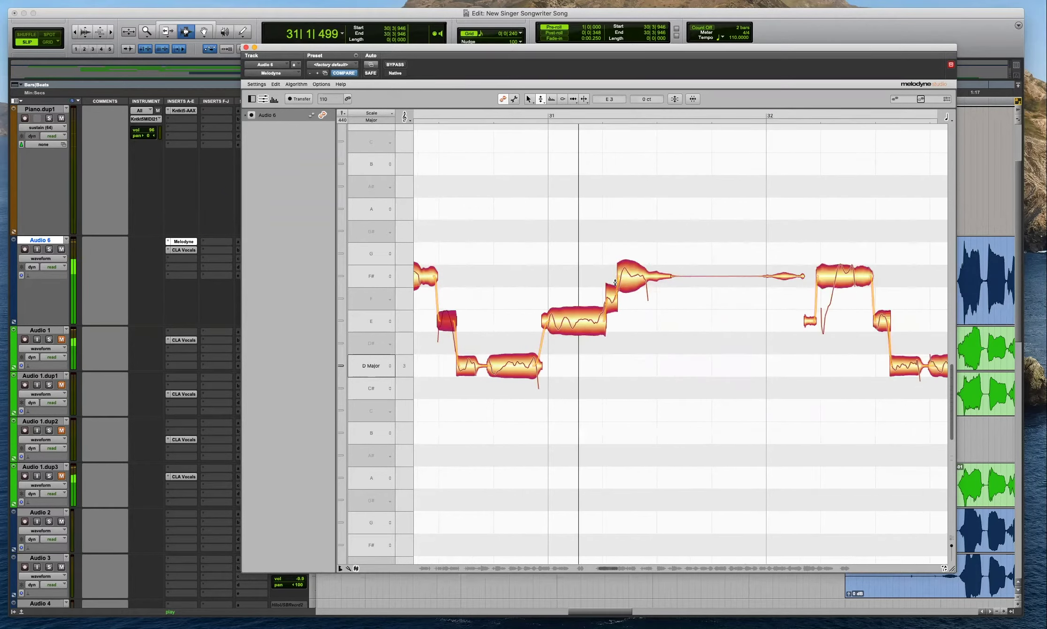
Raise the opening piece of the F# in bar 31 to F#, and split the F# note in bar 32 into E and F#.
double_click(613, 287)
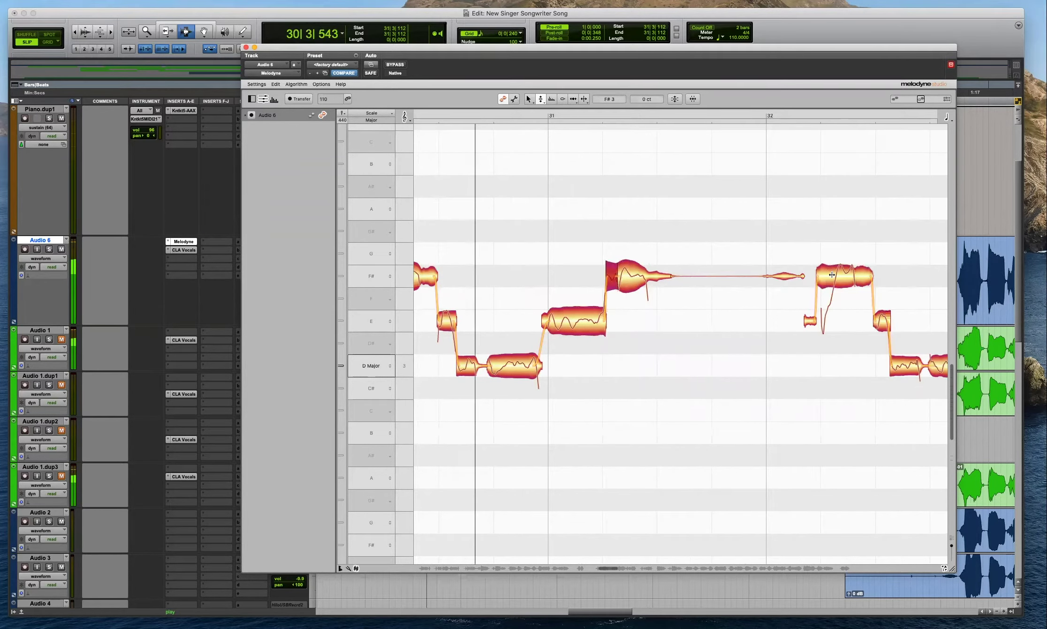
double_click(832, 275)
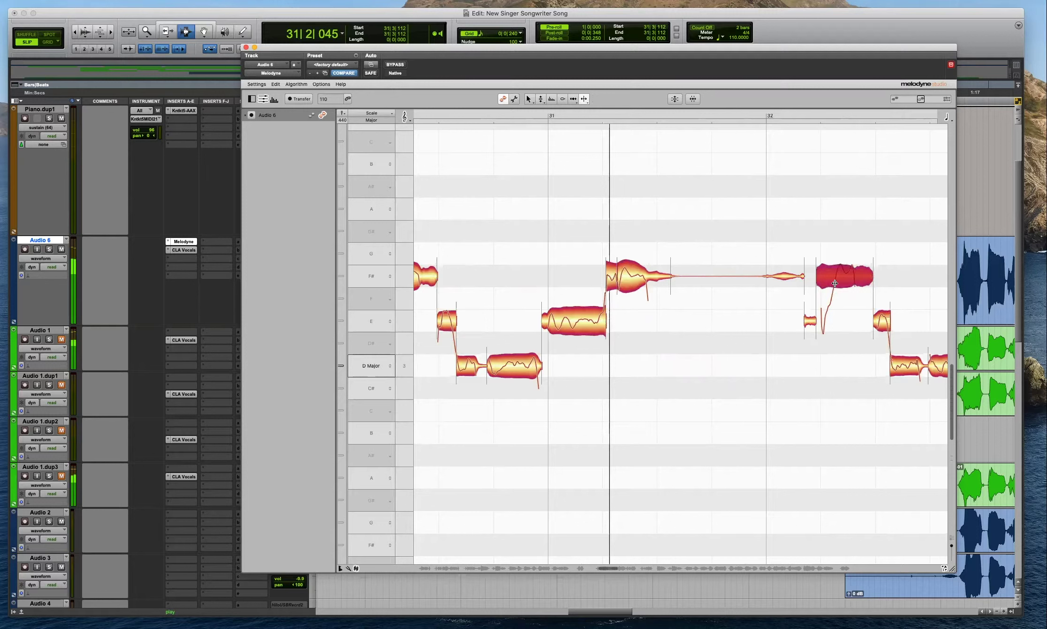
key(space)
click(688, 254)
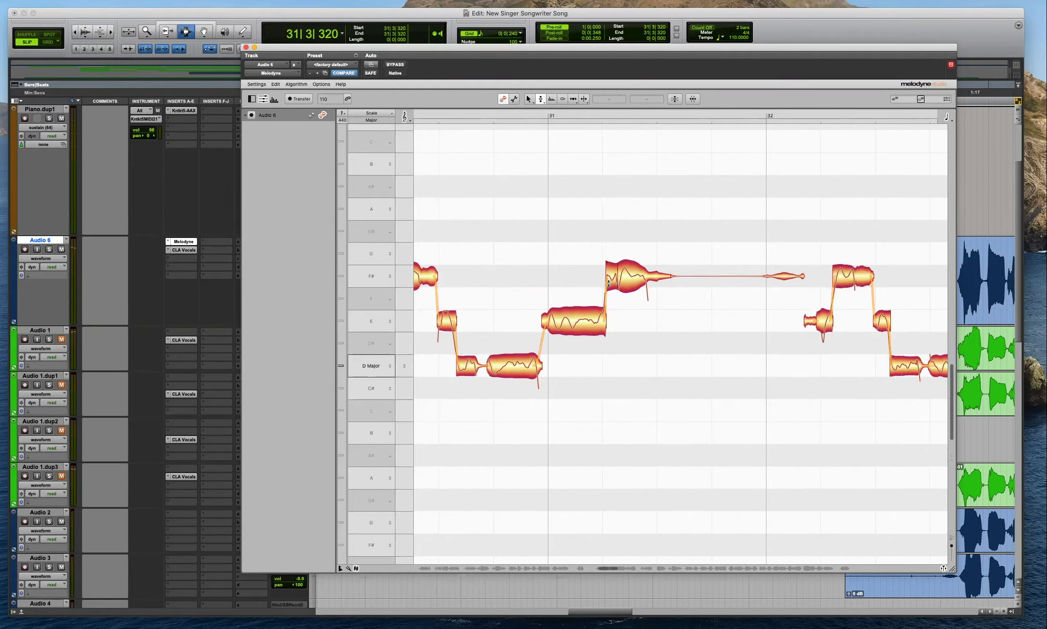
drag(609, 283, 619, 283)
key(space)
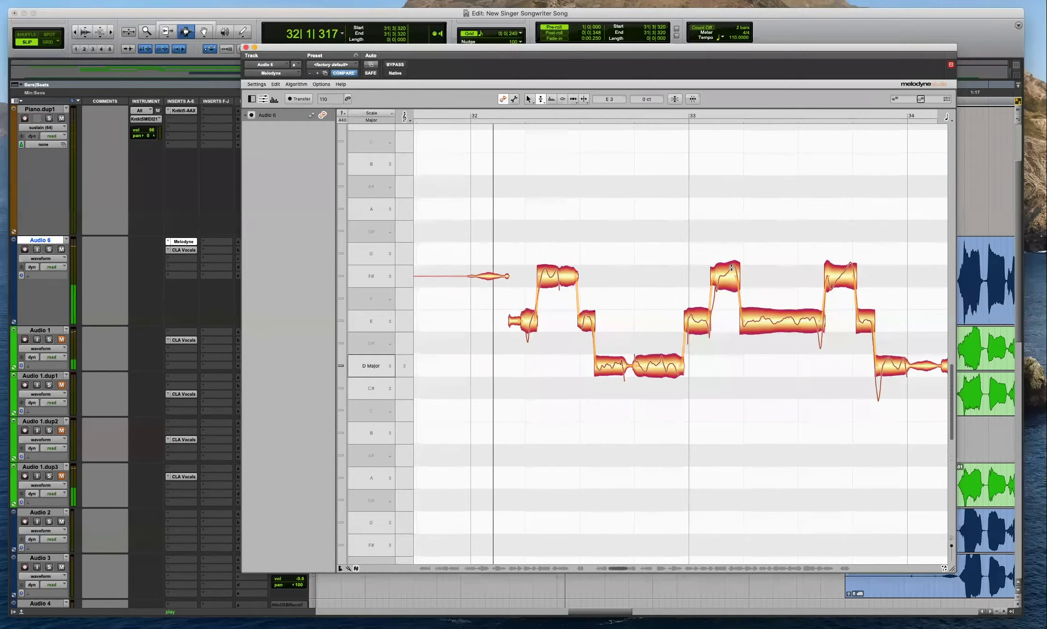
Set the pitch modulation of the last F# note in bar 33 to 34% and adjust that of the short F# in bar 34.
click(847, 289)
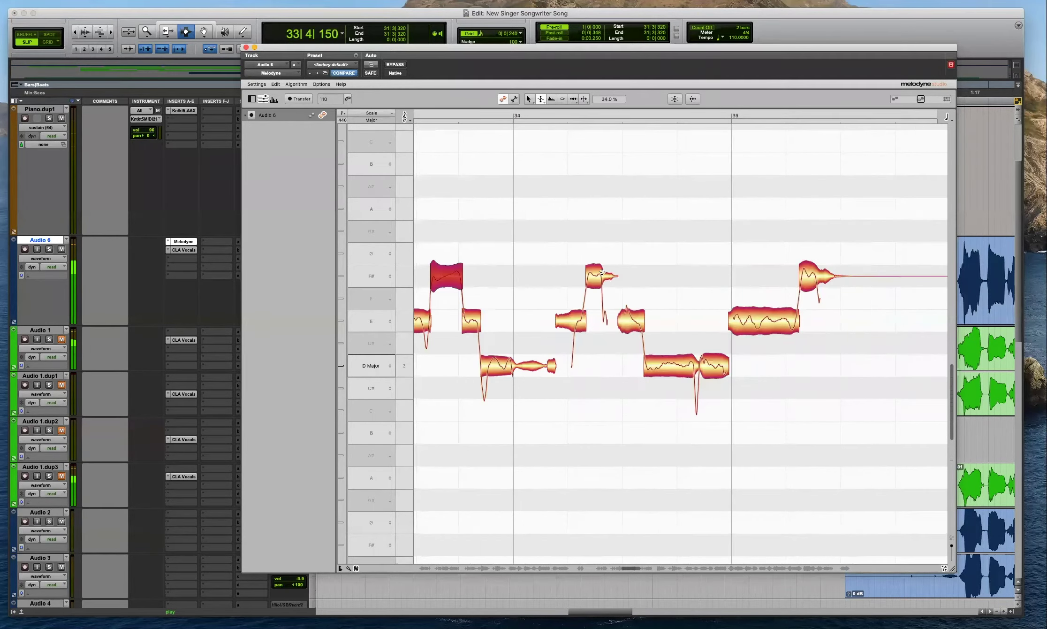
click(594, 269)
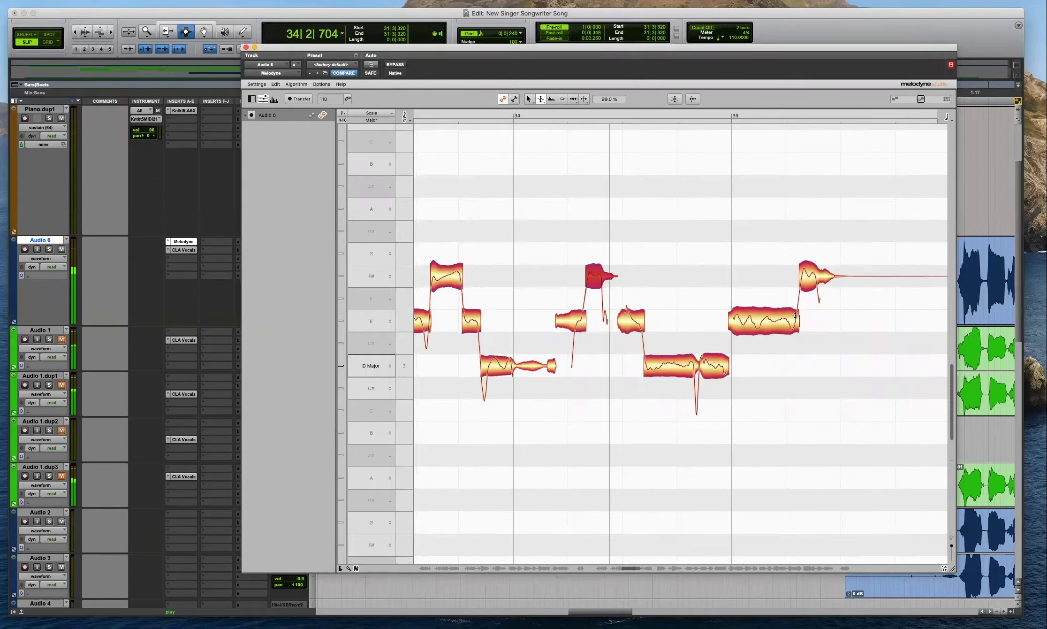
Split the tail off the F# note in bar 36 and snap it to E.
key(Right)
click(673, 332)
drag(713, 283, 656, 355)
double_click(673, 331)
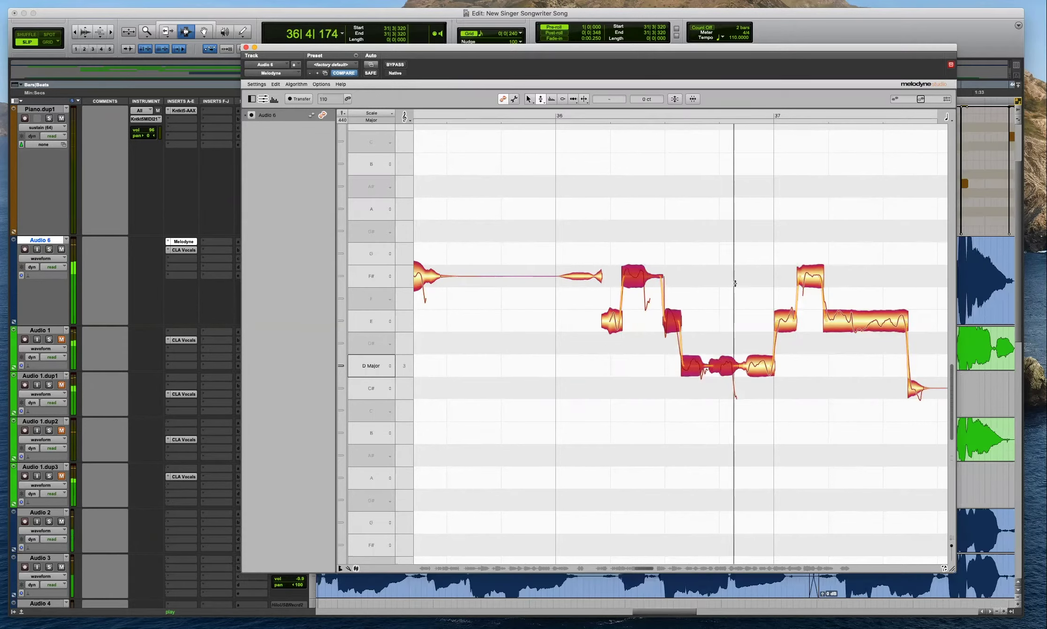
click(723, 280)
Set the pitch modulation of the long E note in bar 37 to 33%.
click(654, 319)
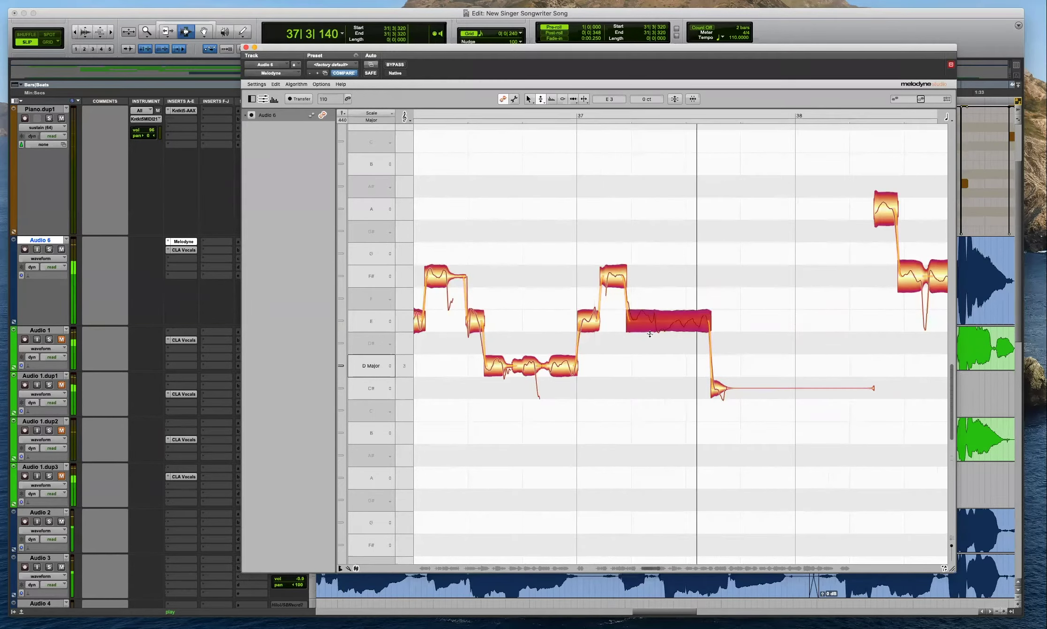
scroll(655, 351, down, 8)
scroll(654, 352, left, 4)
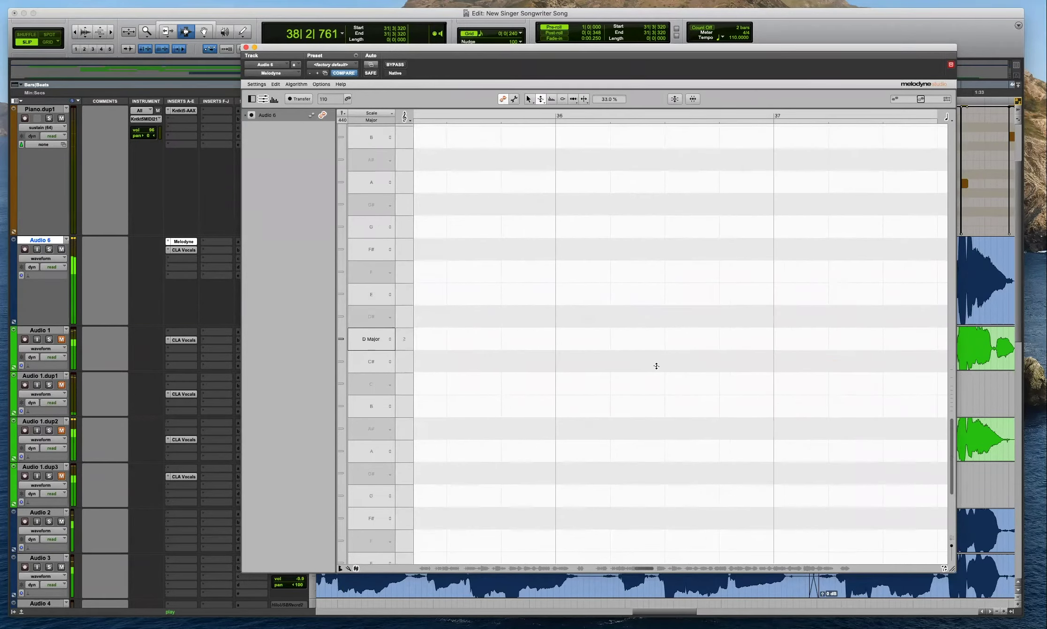
scroll(610, 312, up, 5)
key(r)
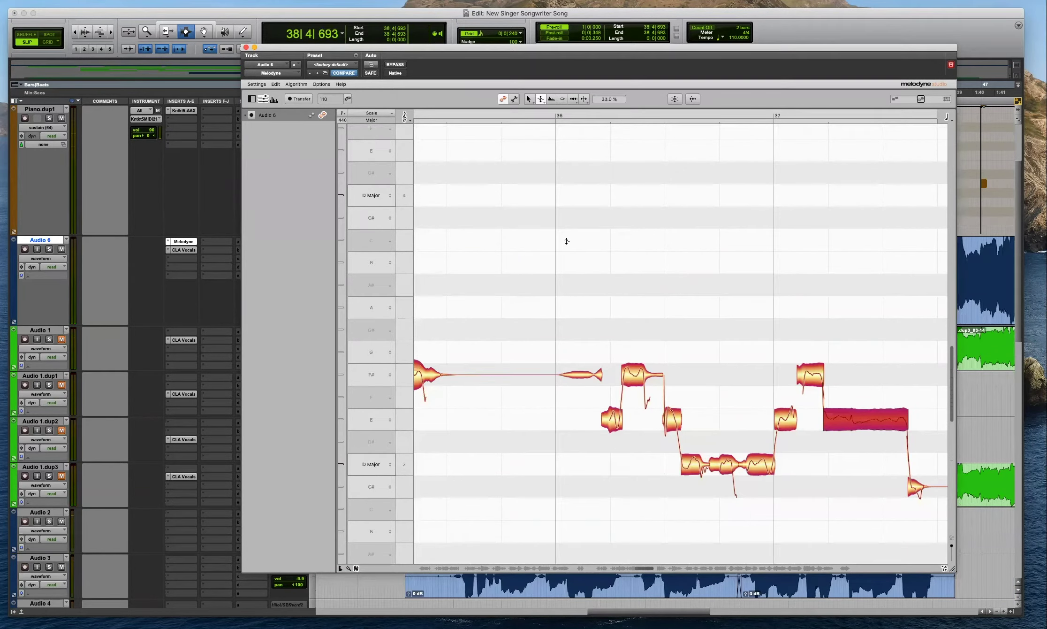
Set the pitch modulation of the long F# note in bar 40 to 63% and smooth the pitch curve of bar 41's long E.
key(space)
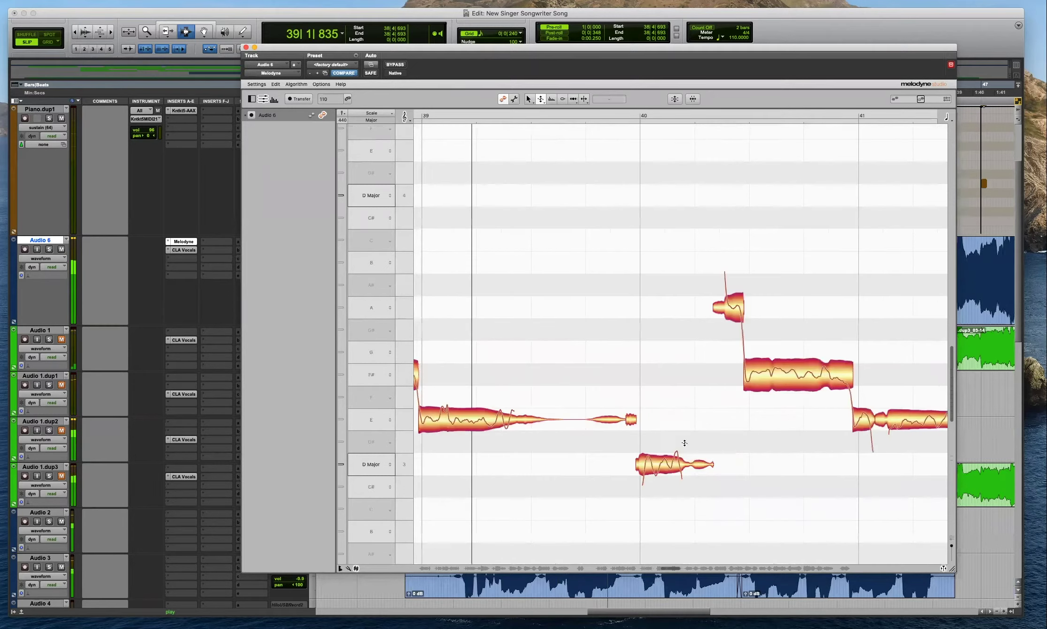
click(794, 370)
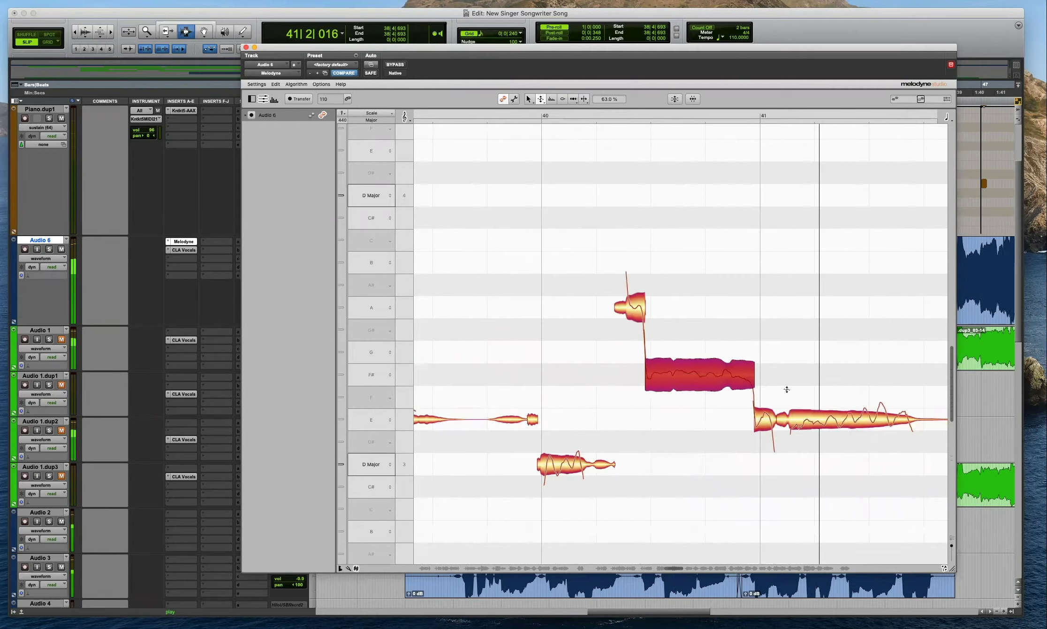
click(576, 418)
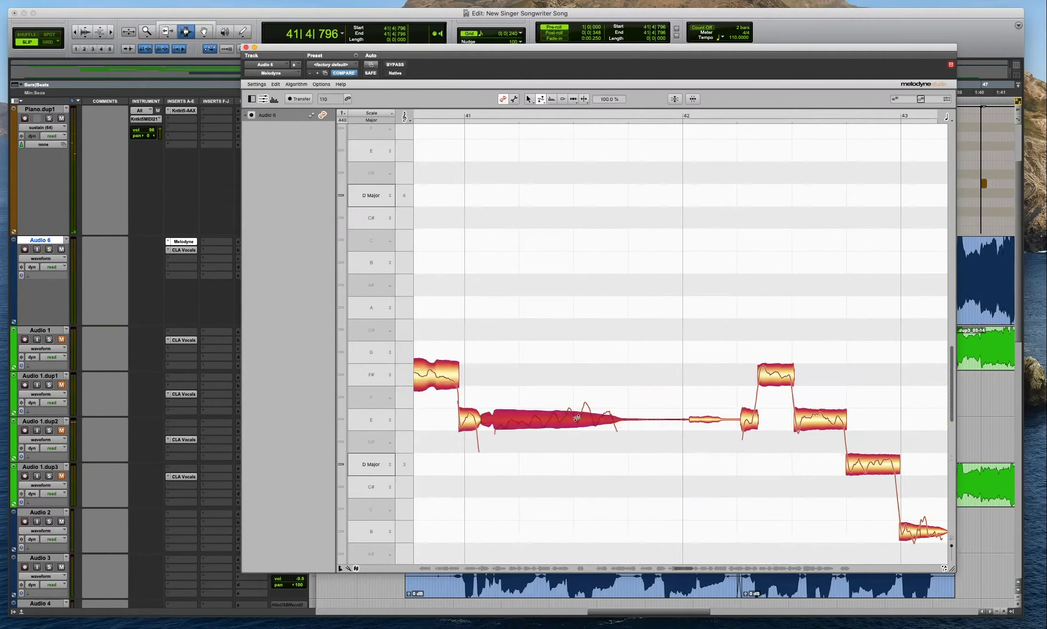
key(space)
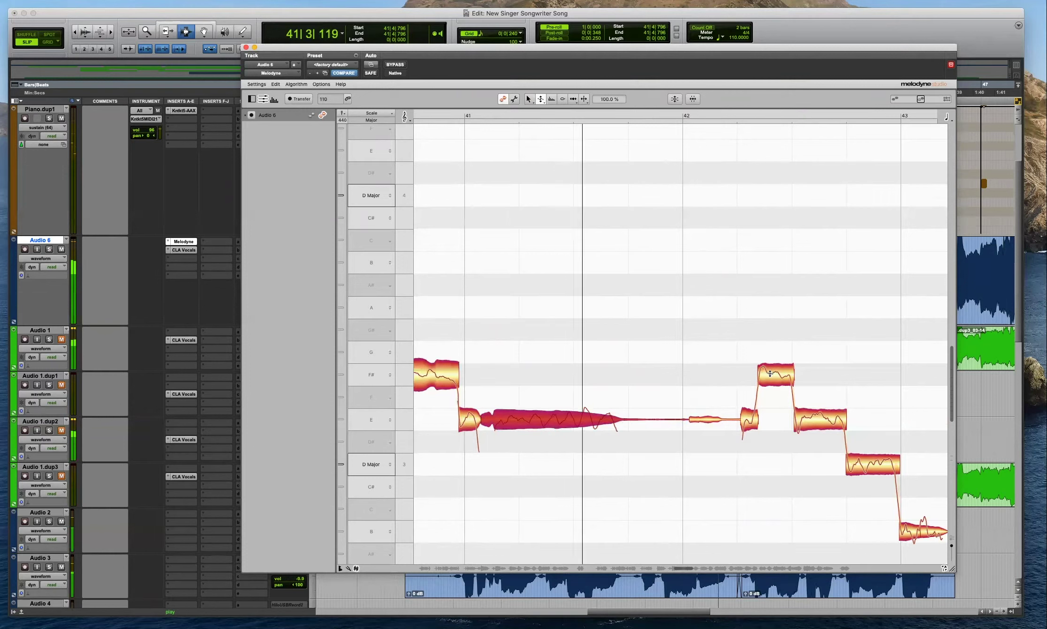
Reduce the pitch modulation of the F# note in bar 42 and of the E note following it.
click(770, 379)
click(622, 425)
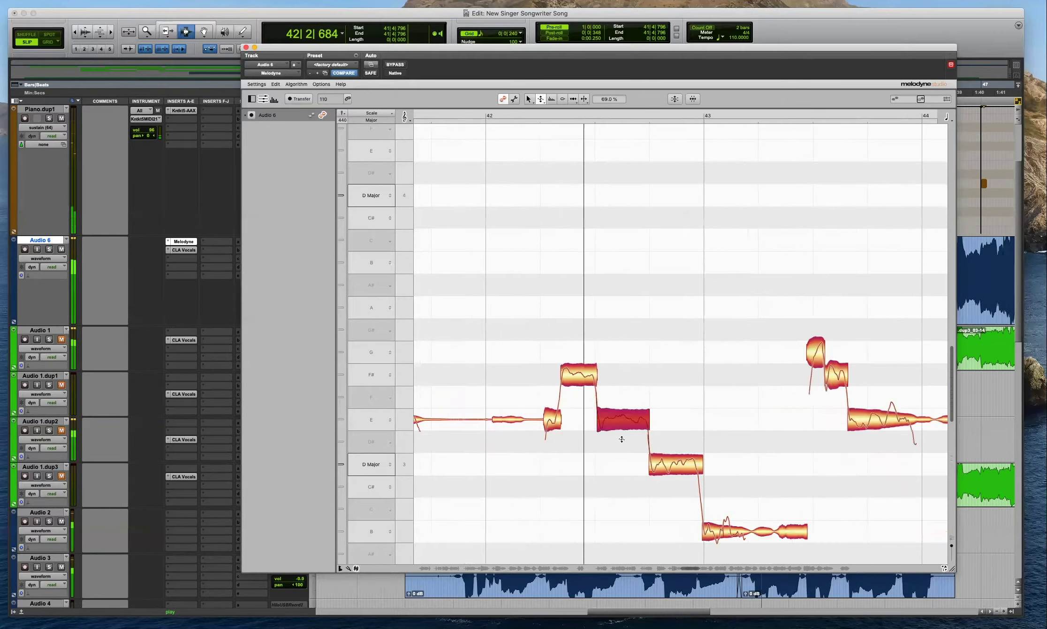
Set the pitch modulation of the long E note at the end of bar 43 to 65%.
click(677, 464)
click(620, 355)
click(745, 430)
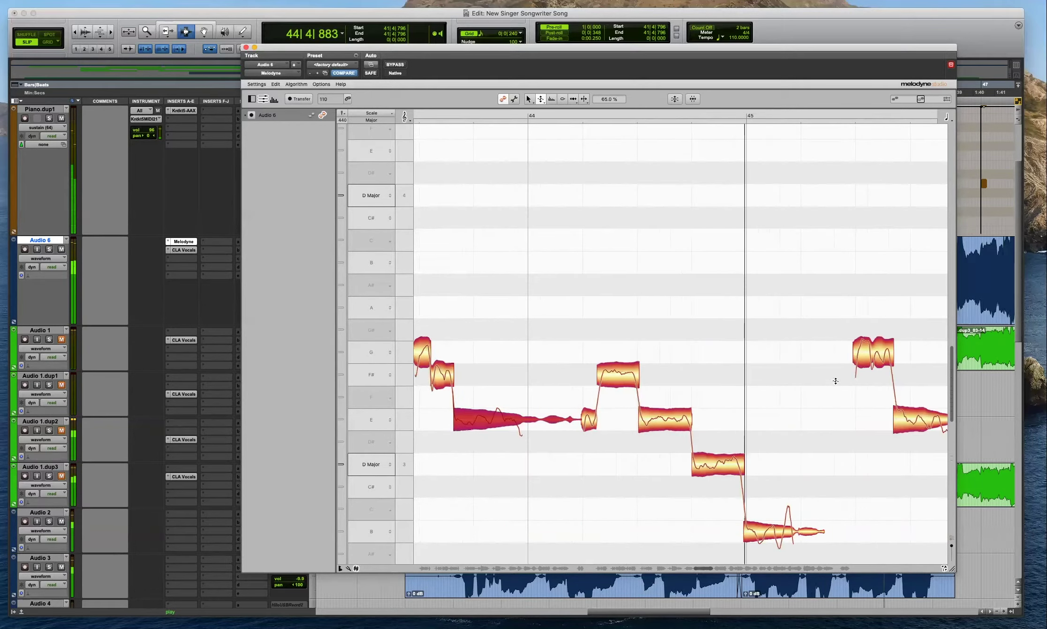
Shorten the plug-in window to uncover the lower tracks and toggle the mute on Audio 2 and Audio 3.
drag(947, 567, 953, 488)
click(61, 567)
click(61, 521)
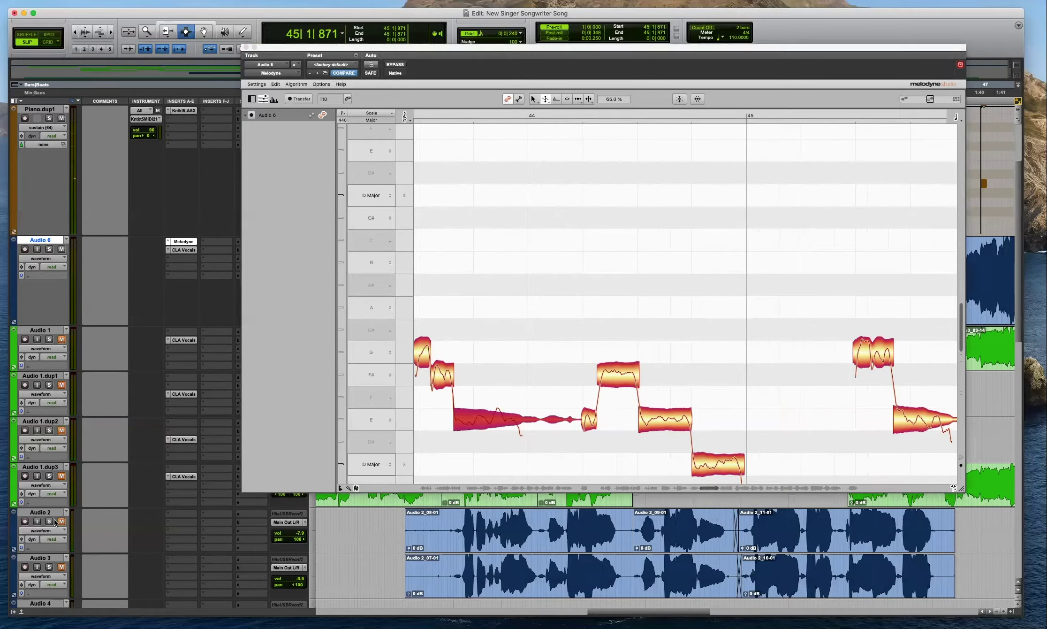
scroll(753, 358, up, 3)
scroll(753, 358, down, 3)
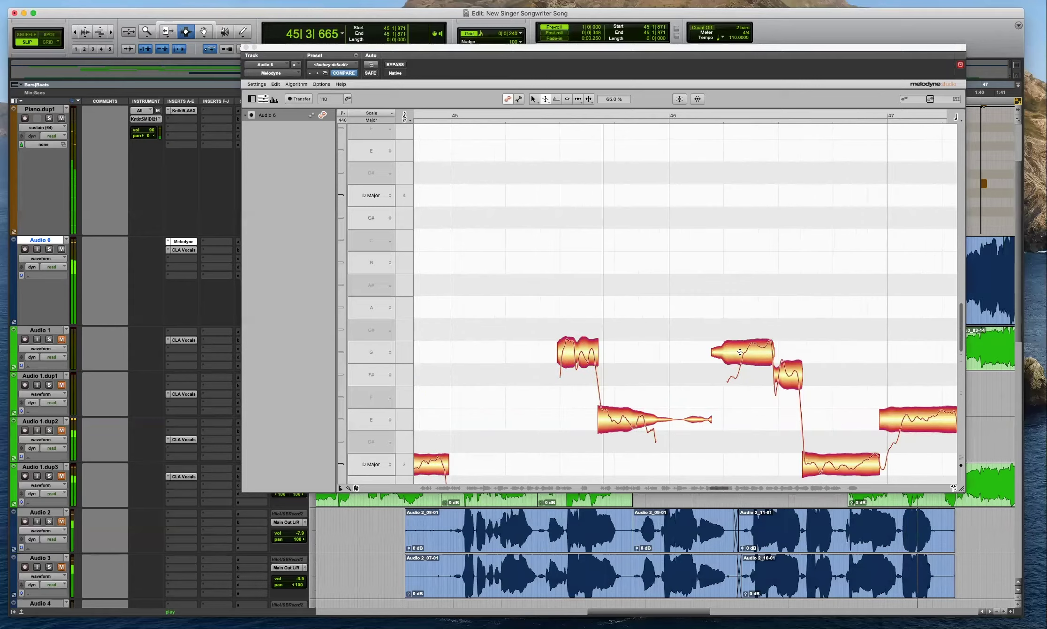
Split the G note in bar 45 in the middle and lower its second part to F#.
click(577, 355)
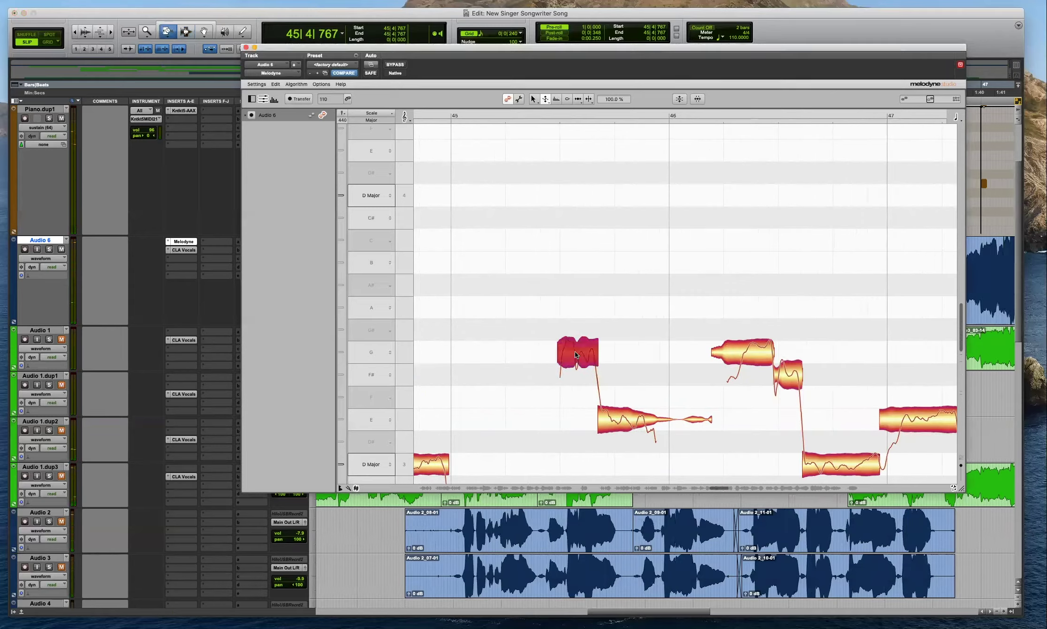
click(567, 346)
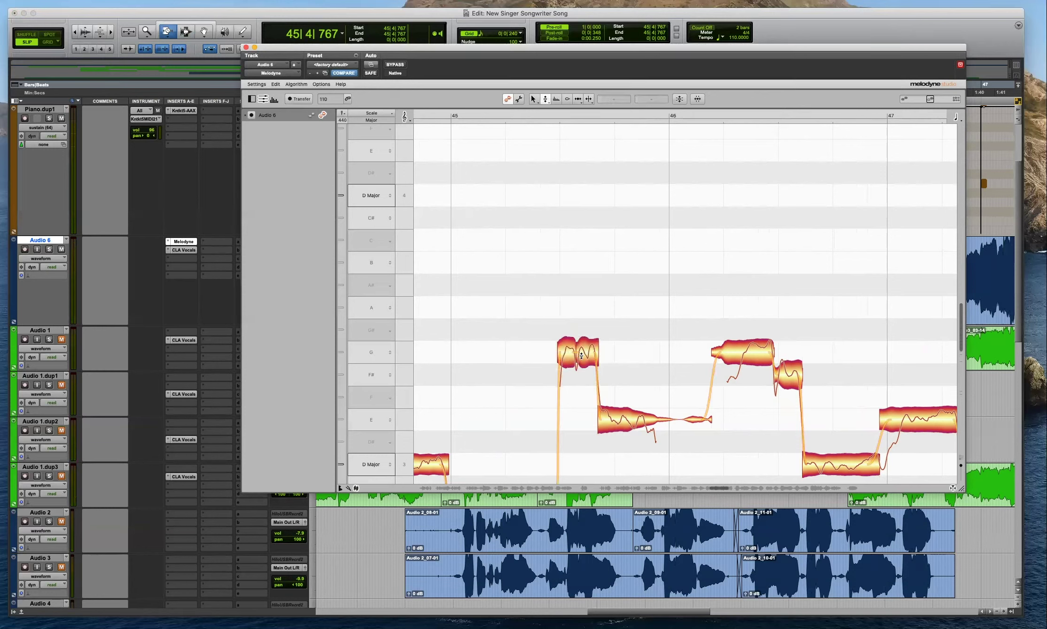
drag(582, 355, 582, 378)
key(space)
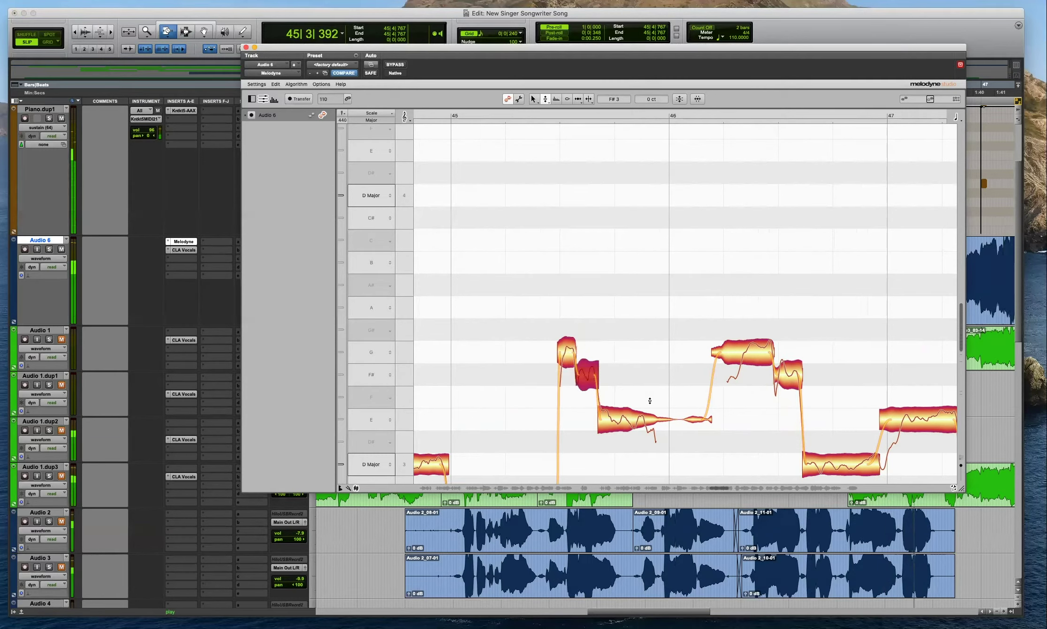
key(space)
Split the G note in bar 46 near its start and snap the first part to F# and the second to G.
double_click(737, 346)
drag(811, 308, 726, 391)
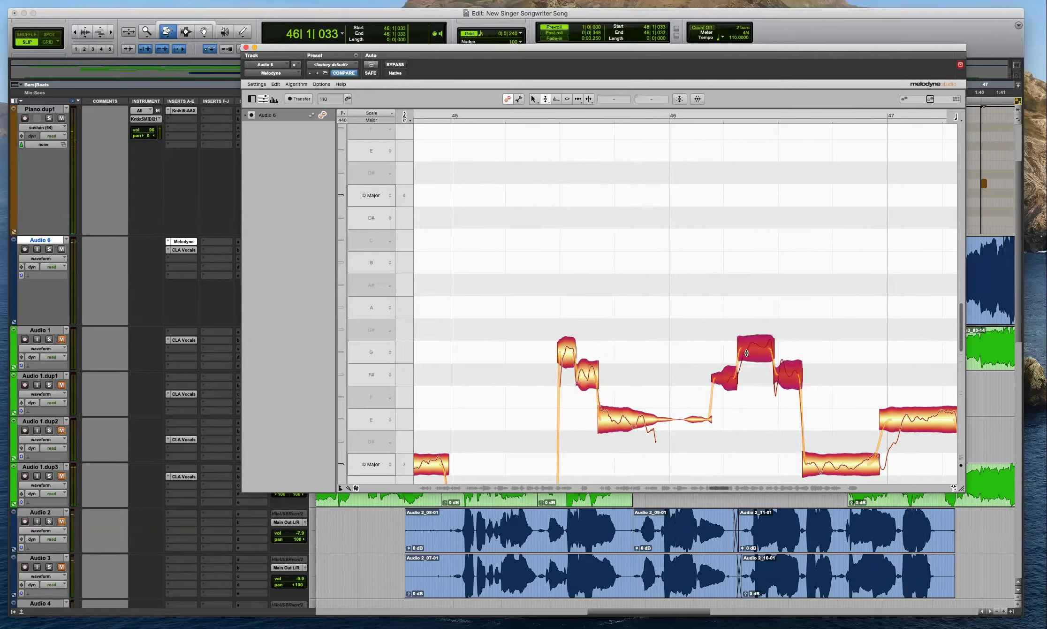
double_click(753, 344)
key(space)
click(855, 304)
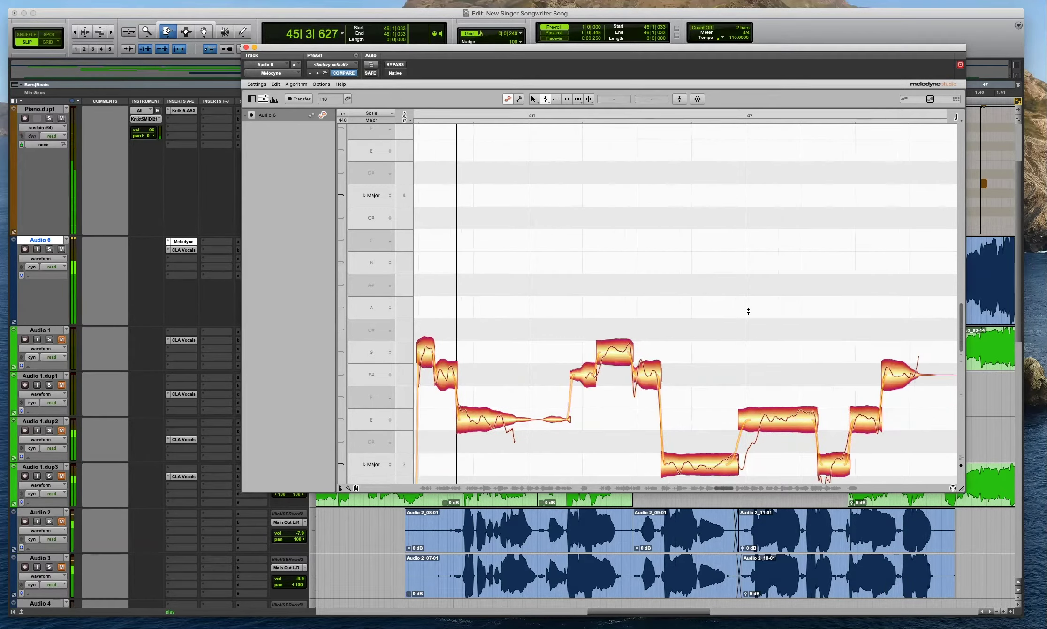
Split the onset off the long E note at the start of bar 47 and move it to D.
double_click(756, 415)
scroll(814, 305, down, 4)
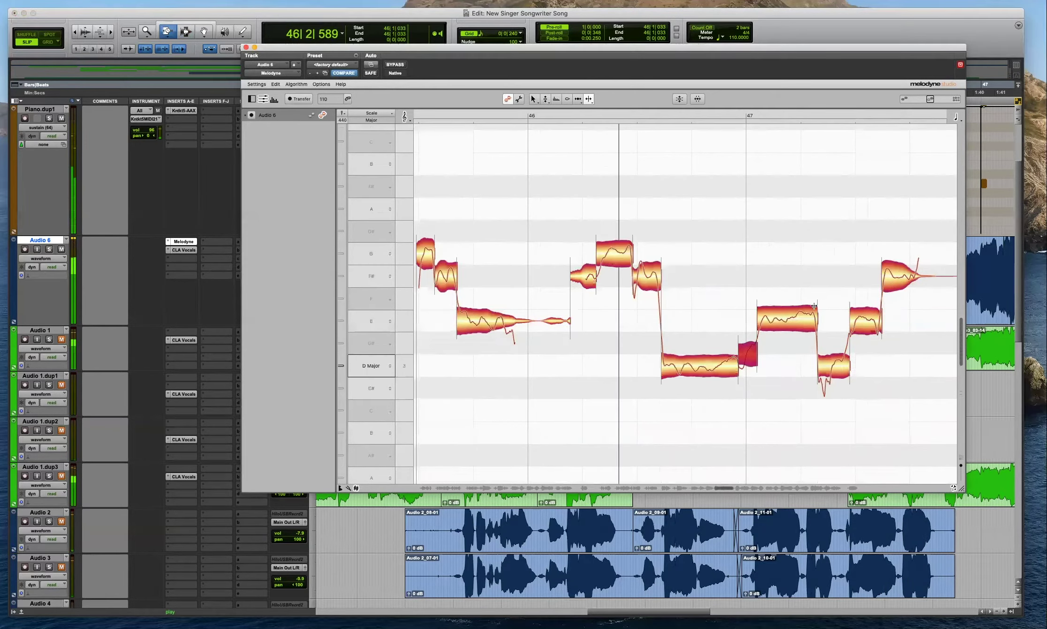
click(809, 245)
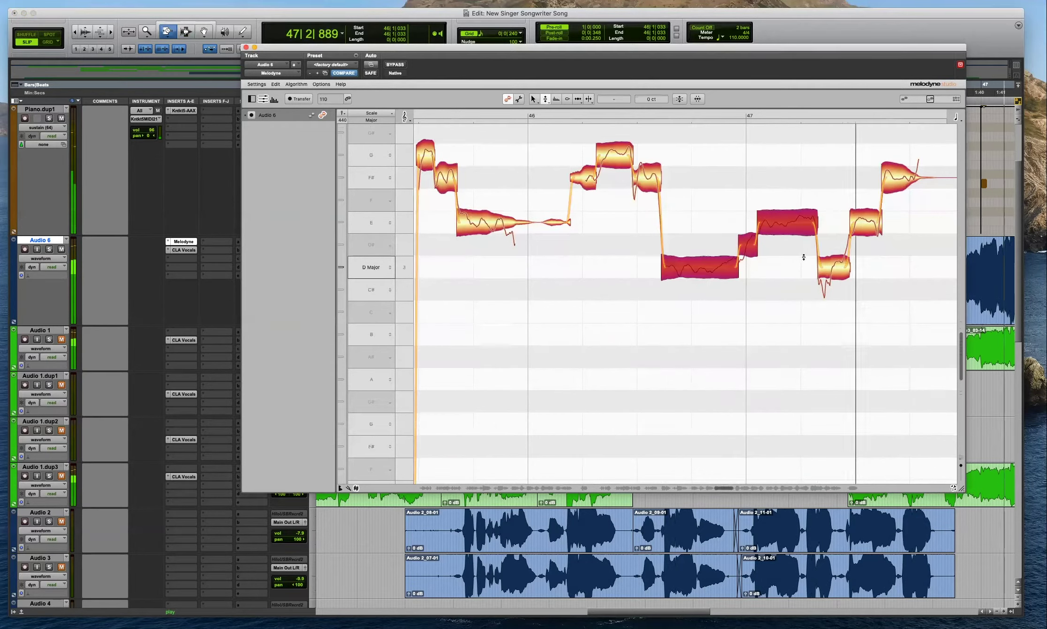
click(751, 256)
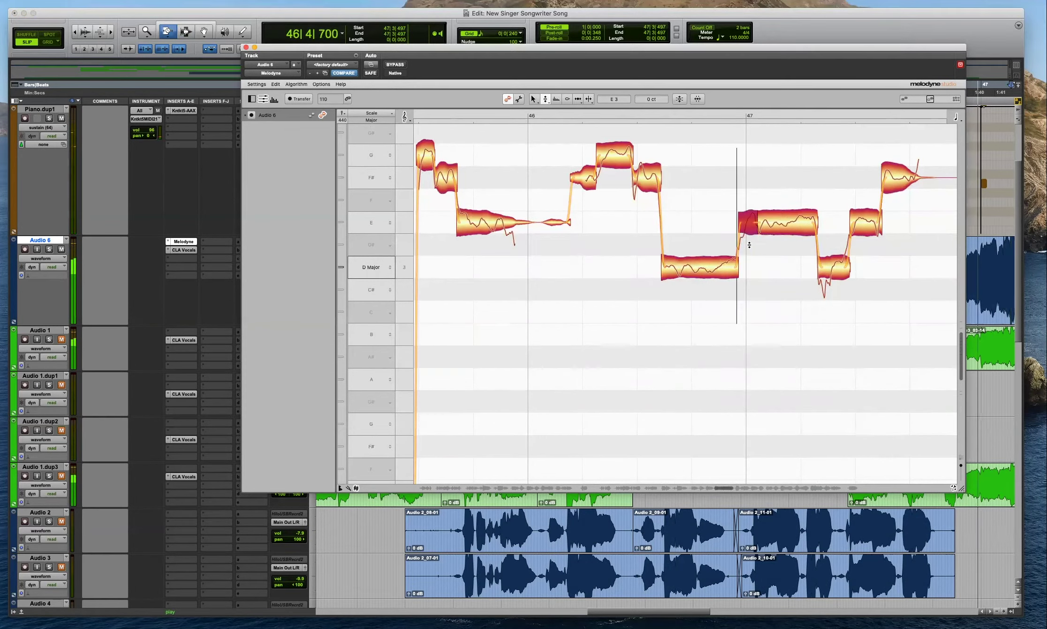
drag(750, 257, 724, 235)
drag(655, 227, 659, 272)
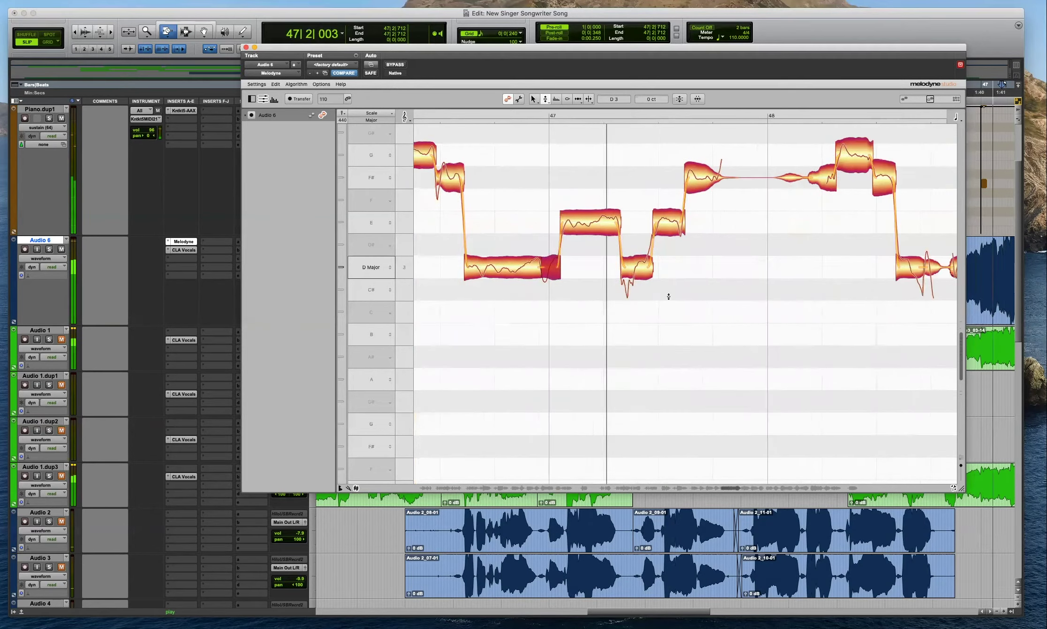
Set the pitch modulation of the short D note in bar 47 to 37% and of the G note in bar 48 to 64%.
key(space)
click(636, 267)
key(F2)
drag(636, 269, 638, 299)
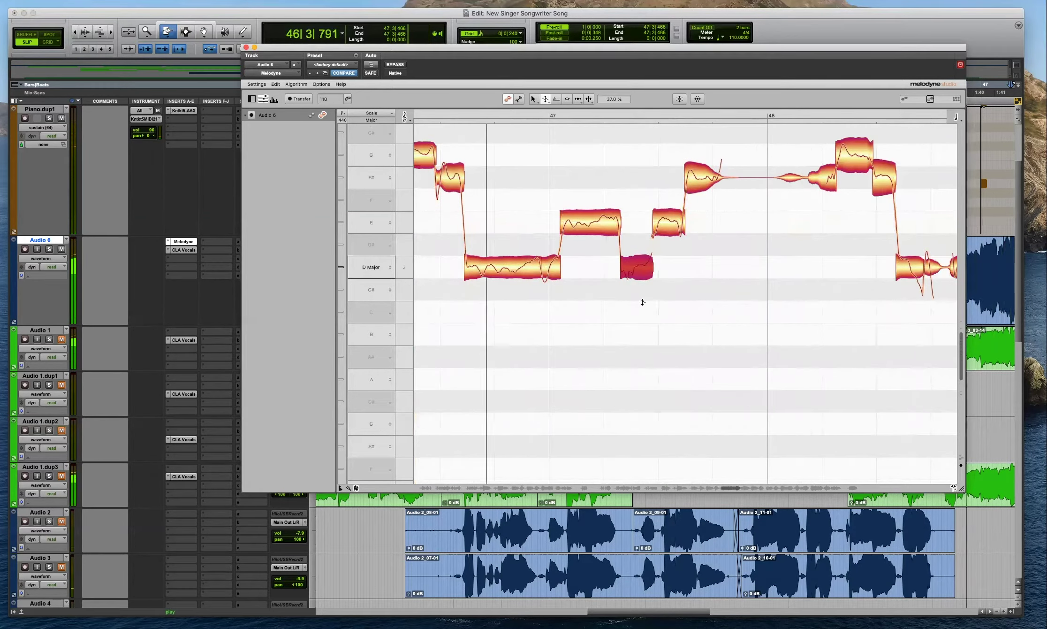
click(550, 150)
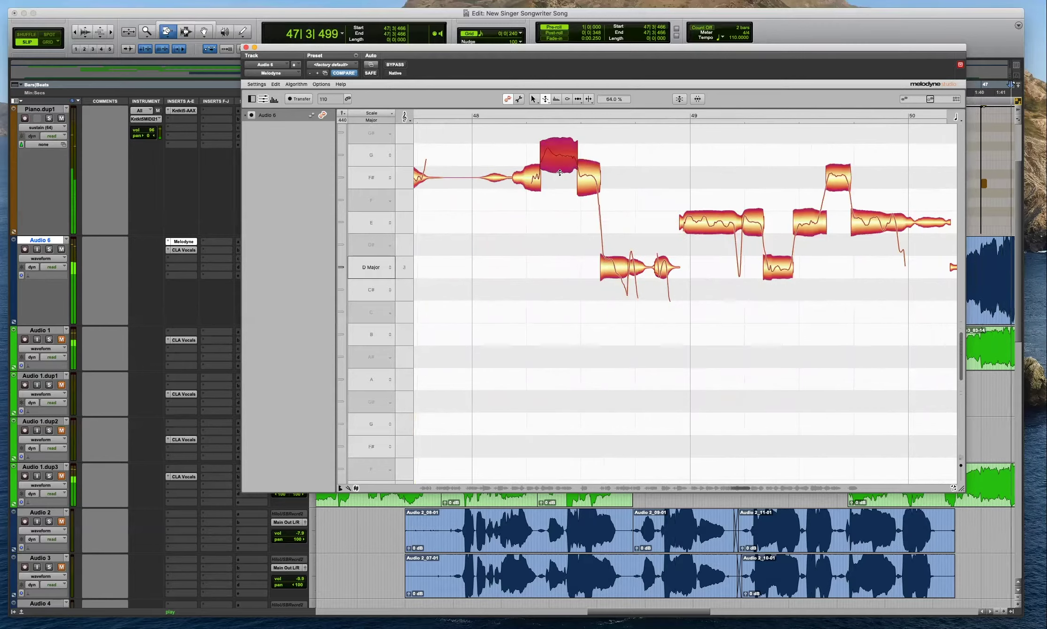
Snap the short onset note in bar 50 and the F# and E notes following it to pitch.
scroll(625, 263, up, 3)
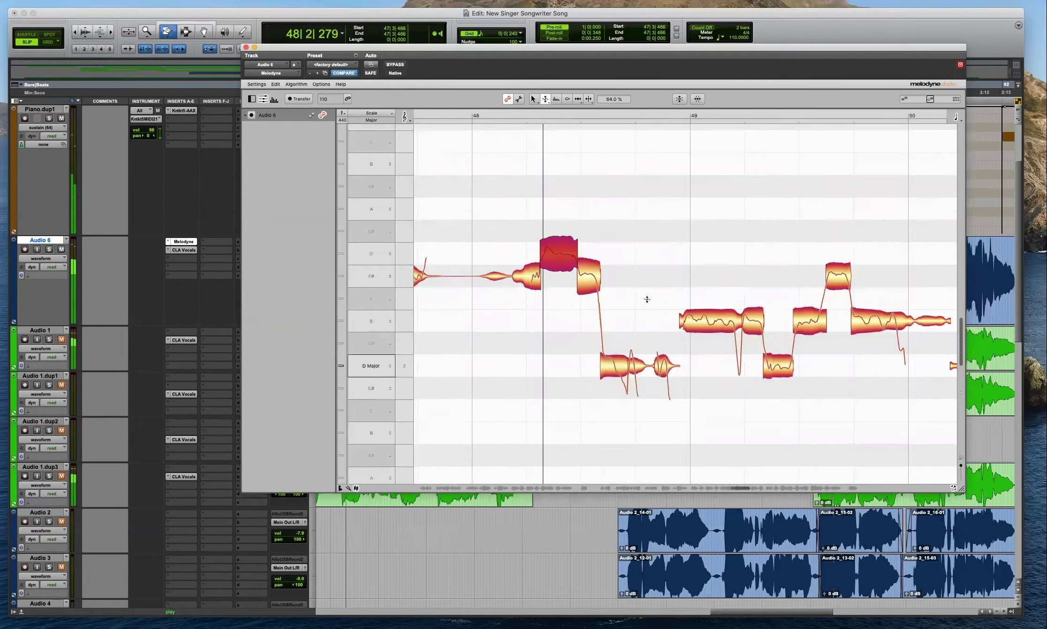
scroll(702, 309, right, 4)
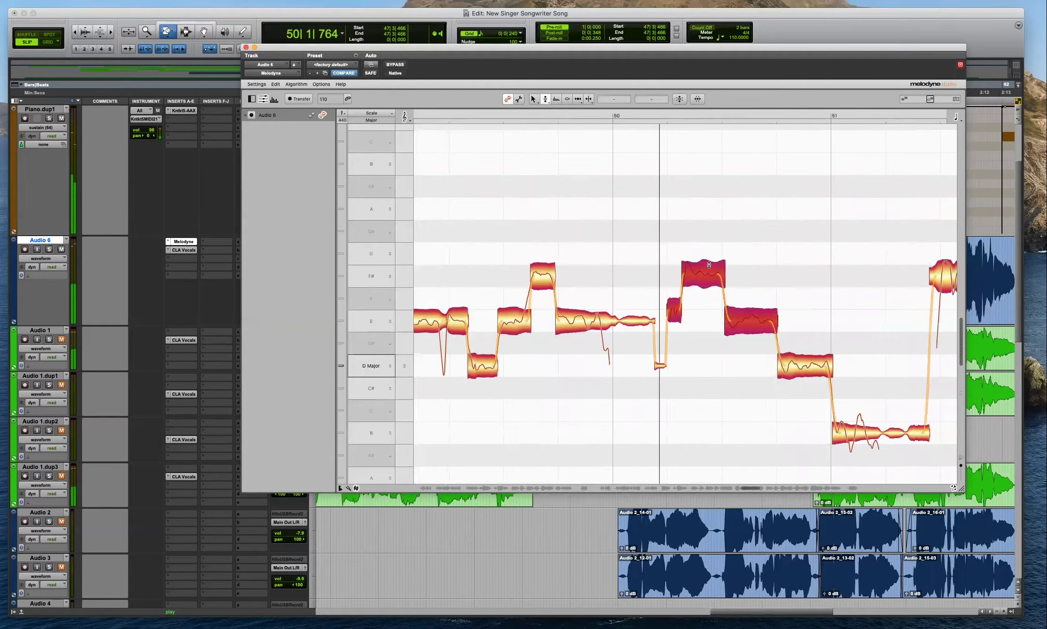
key(space)
Split the tail off the long E note at the end of bar 49 and move it to D.
double_click(601, 318)
shift+click(610, 346)
double_click(583, 322)
key(space)
click(631, 320)
key(space)
drag(631, 343, 631, 366)
key(space)
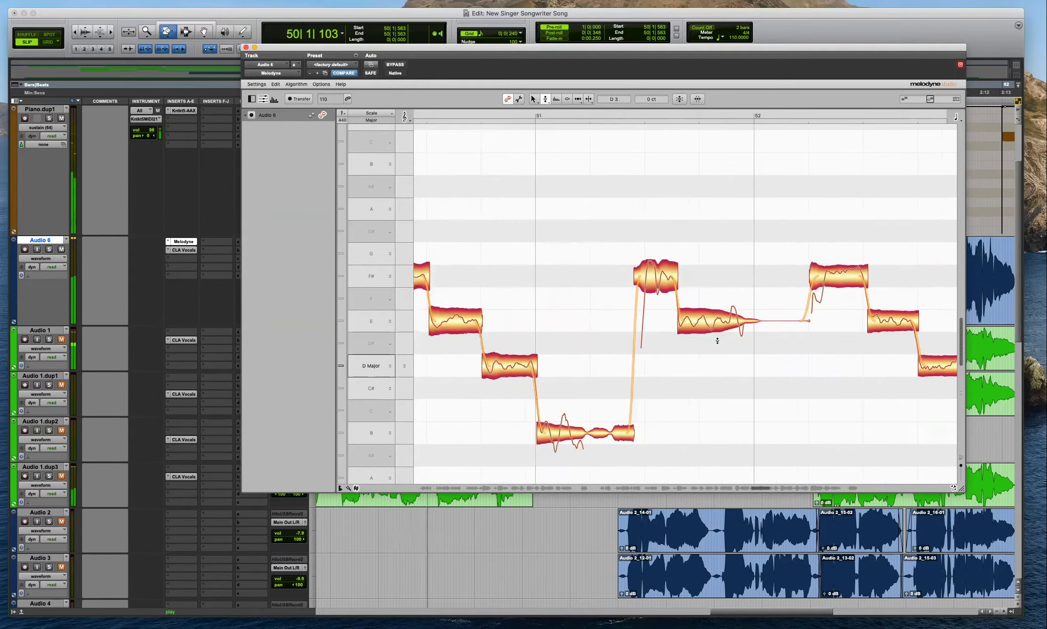
Move the split-off tail at the end of bar 49 back up to E.
key(space)
key(space)
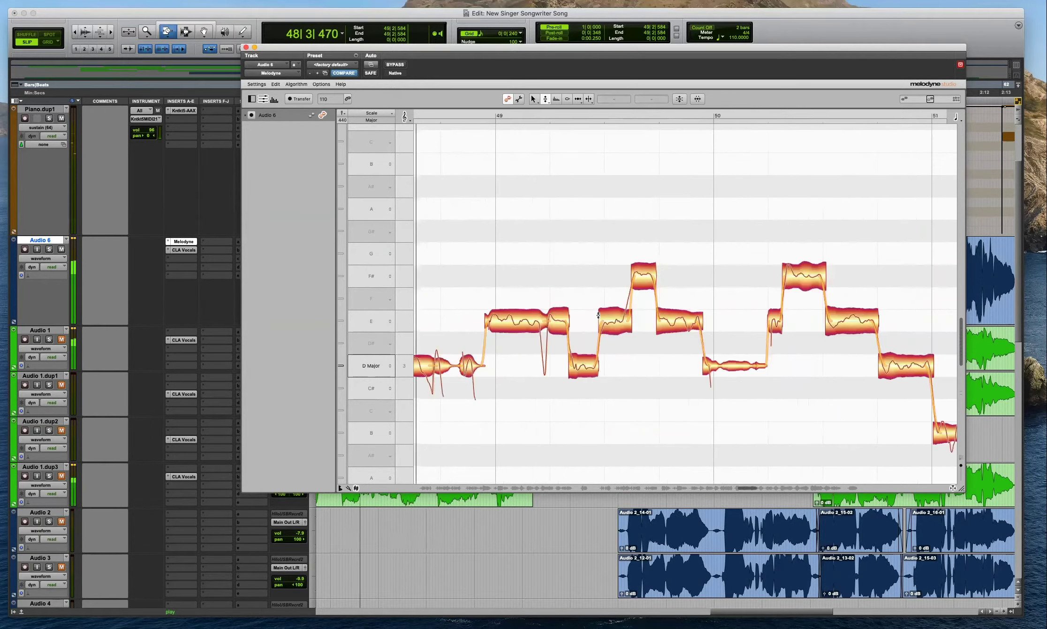
drag(708, 370, 709, 321)
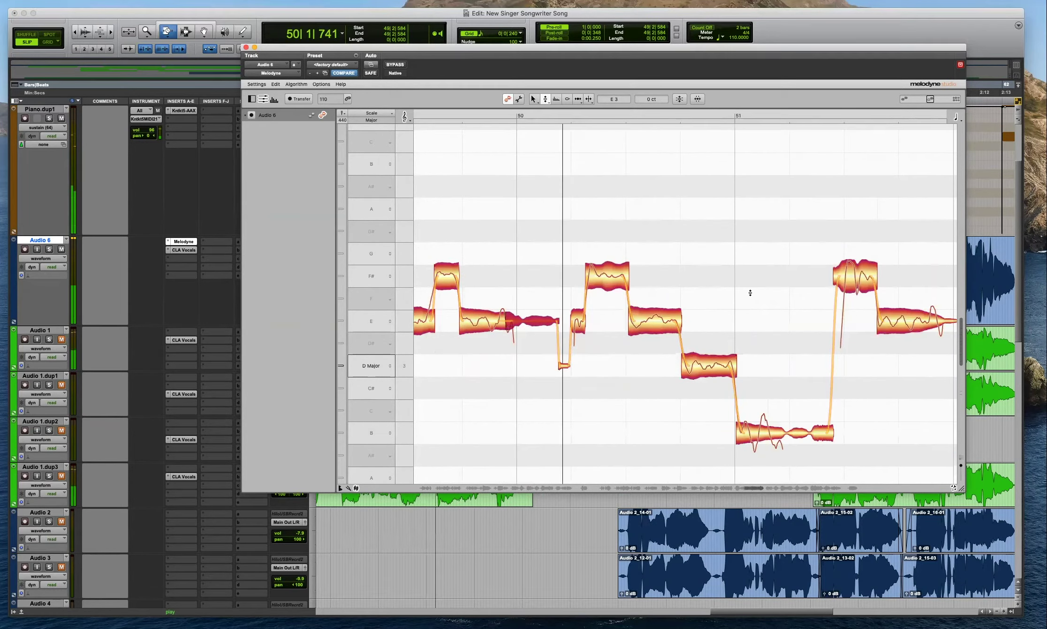
Set the pitch modulation of the F# note in bar 50 to 57%.
key(space)
click(499, 290)
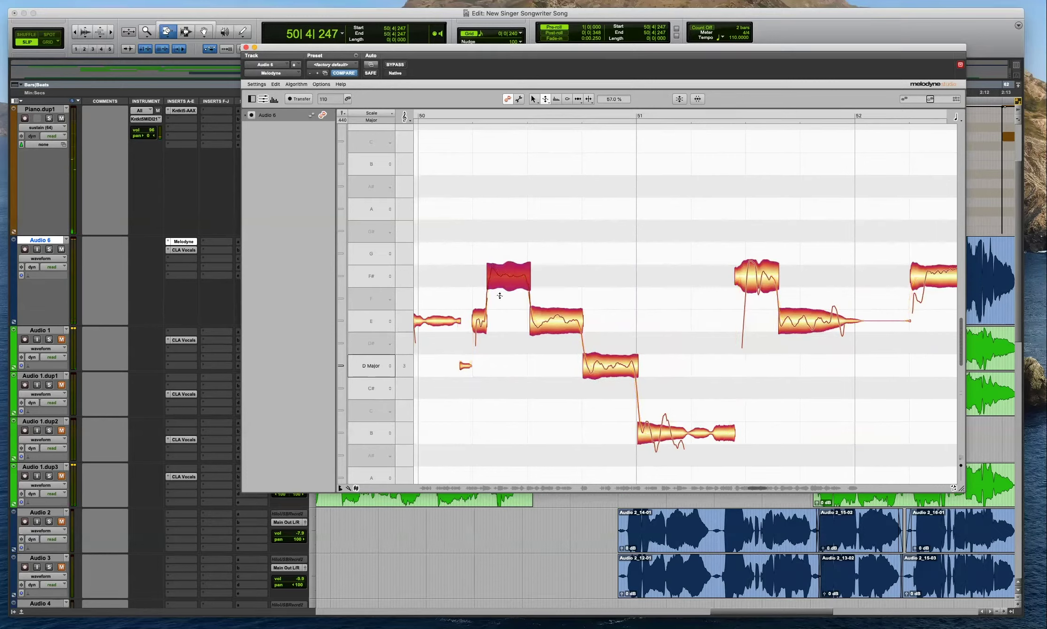
key(space)
Split the onset off the F# note in bar 51 and snap it to E.
click(713, 287)
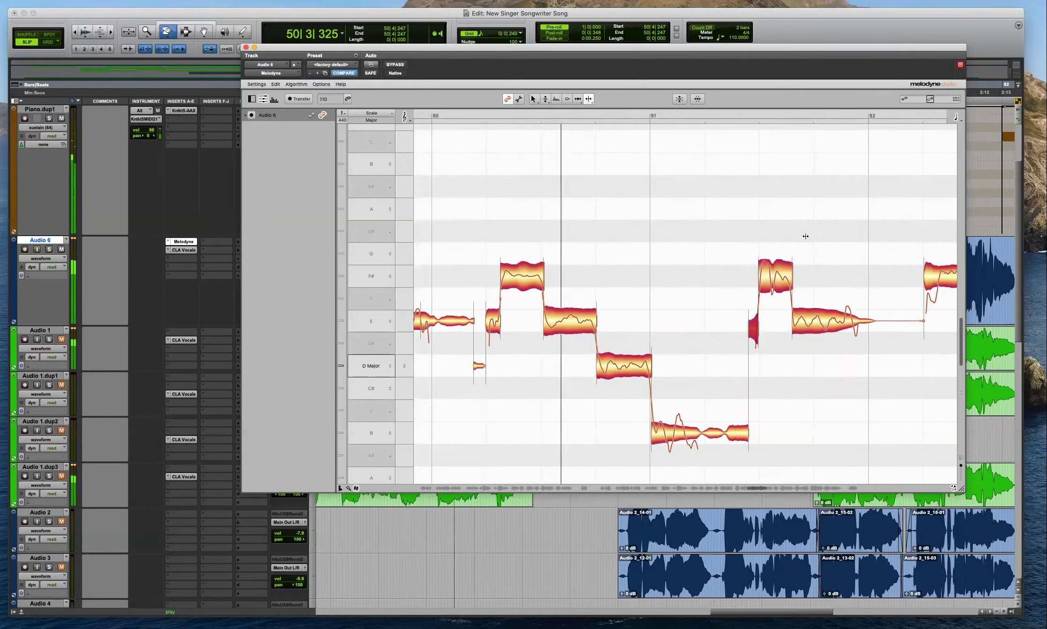
click(773, 262)
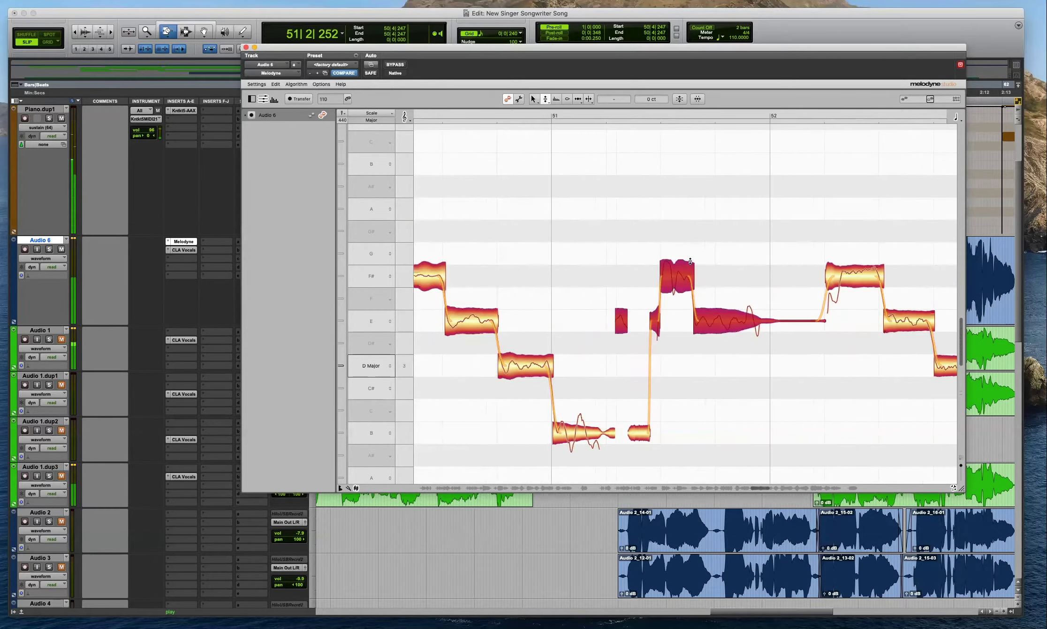
Split the onset off the F# note in bar 52 and snap it to E.
scroll(641, 275, right, 4)
double_click(640, 275)
key(space)
drag(720, 214, 634, 321)
double_click(653, 272)
click(607, 265)
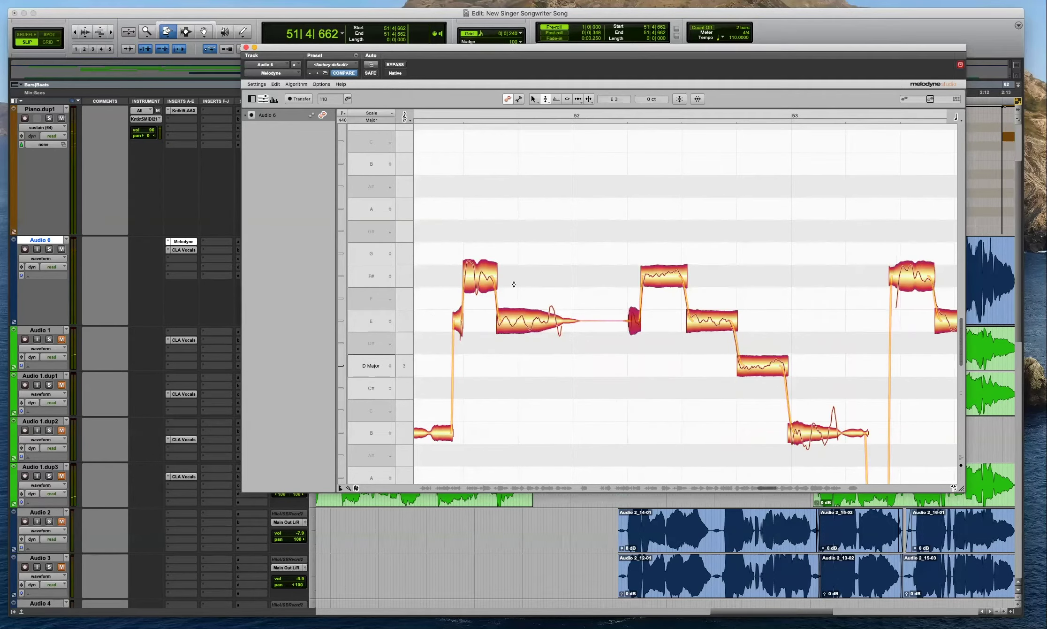
Split the F# note in bar 51 in two, snap both parts to pitch and raise the first one to G.
double_click(475, 273)
drag(523, 238, 458, 323)
key(F2)
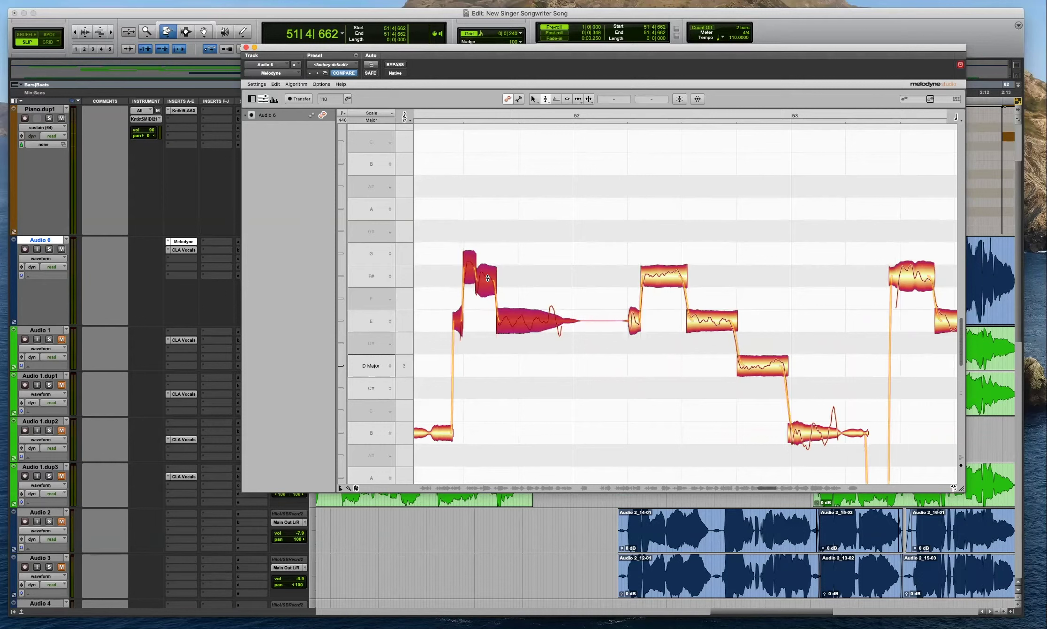
double_click(478, 275)
click(472, 281)
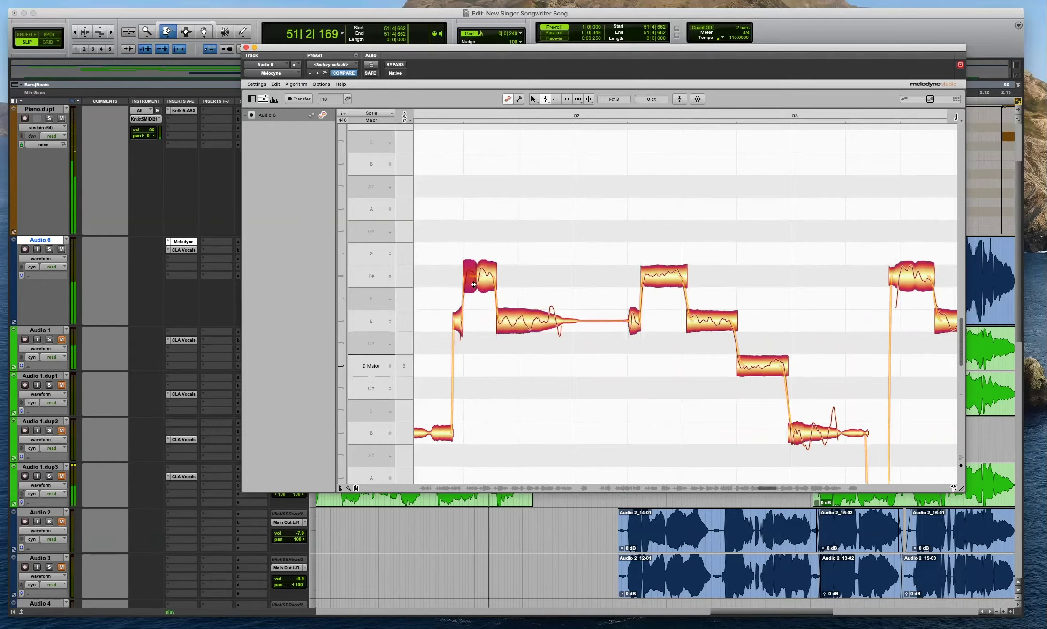
drag(468, 282, 489, 254)
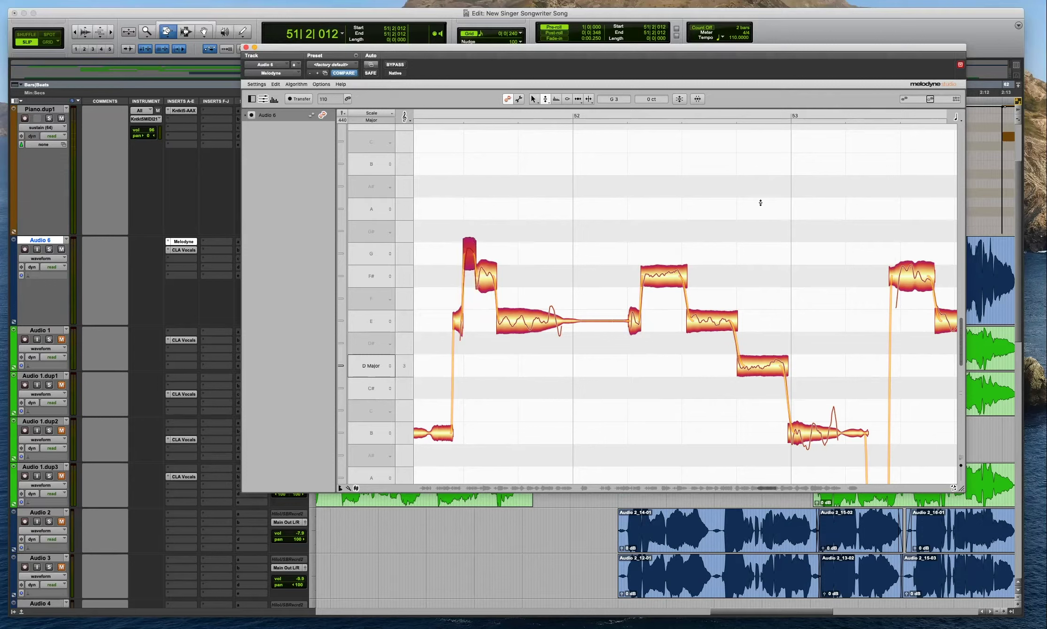
key(space)
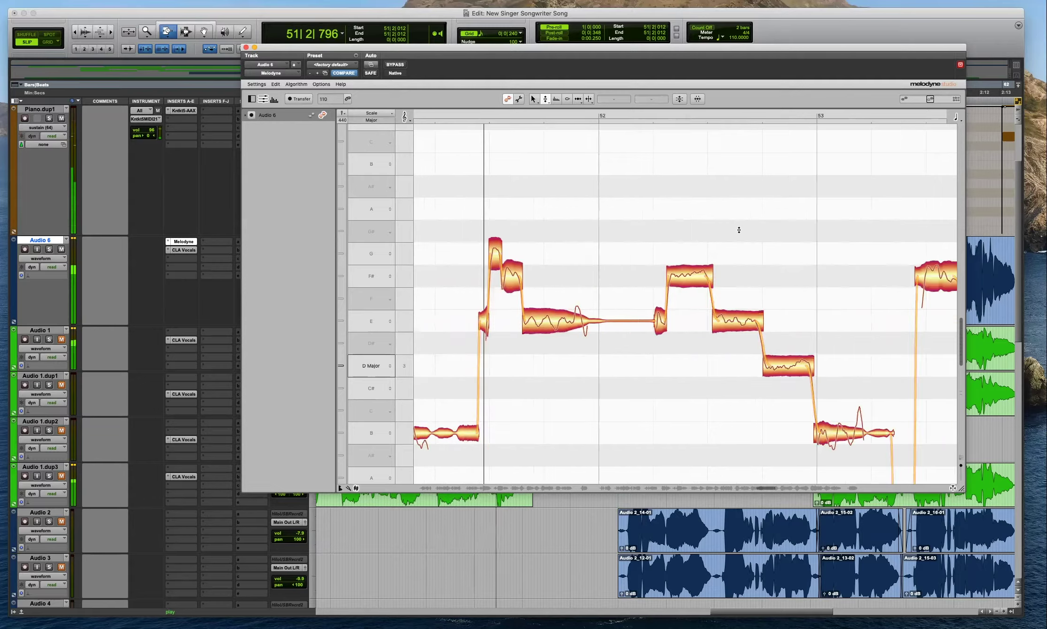
scroll(738, 230, up, 4)
key(space)
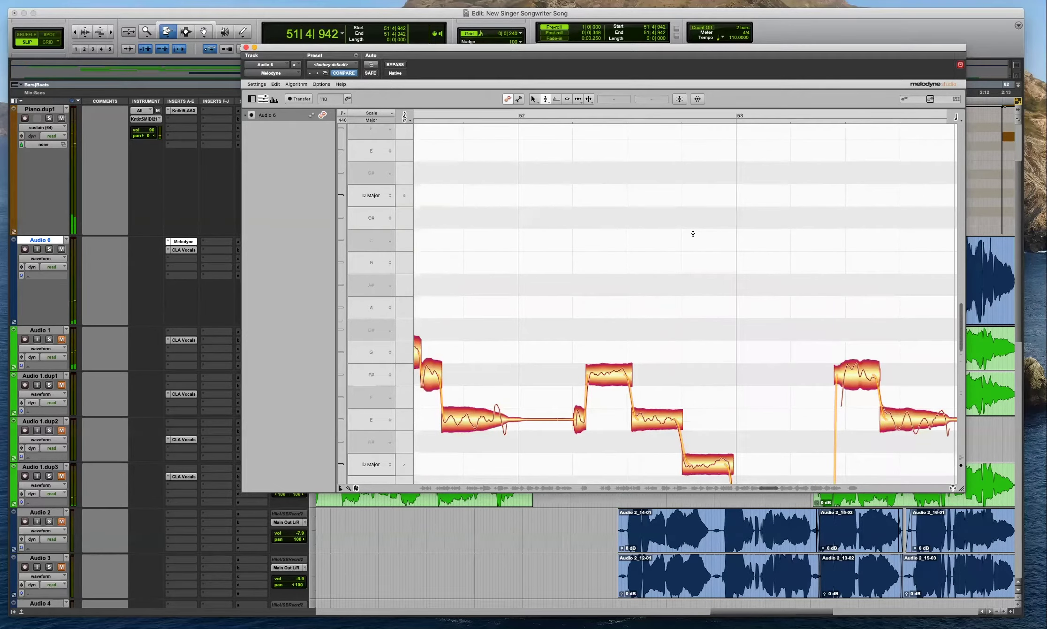
Raise the short onset note before the G in bar 51 to F# and play it back.
key(space)
scroll(544, 327, down, 4)
key(space)
click(518, 307)
drag(519, 308, 519, 263)
key(space)
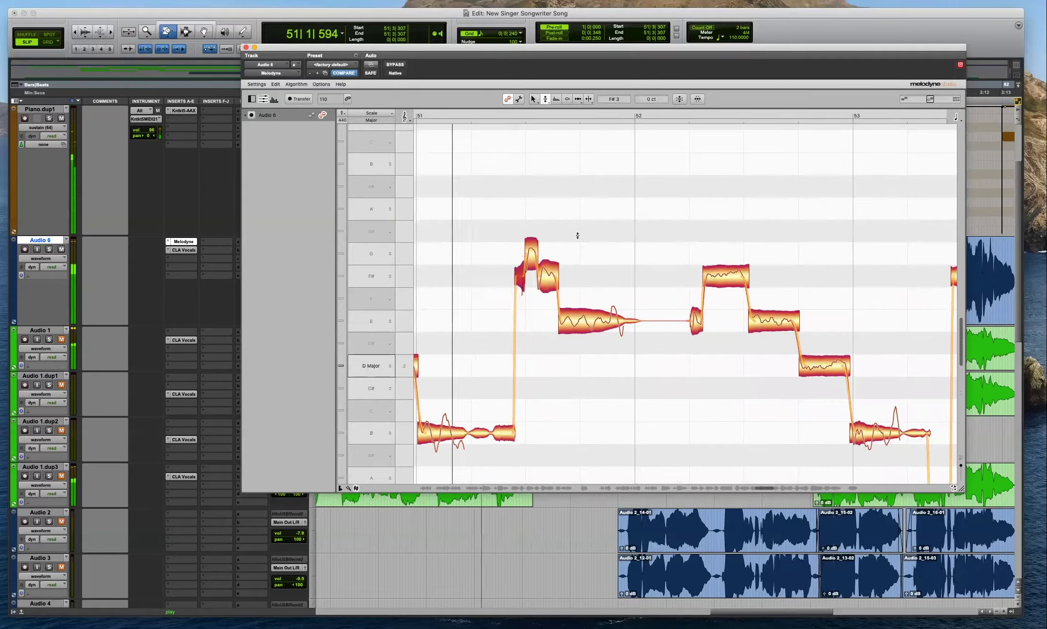
Move the short onset note in bar 51 to F and listen to the passage.
key(space)
drag(520, 276, 523, 297)
key(space)
key(space)
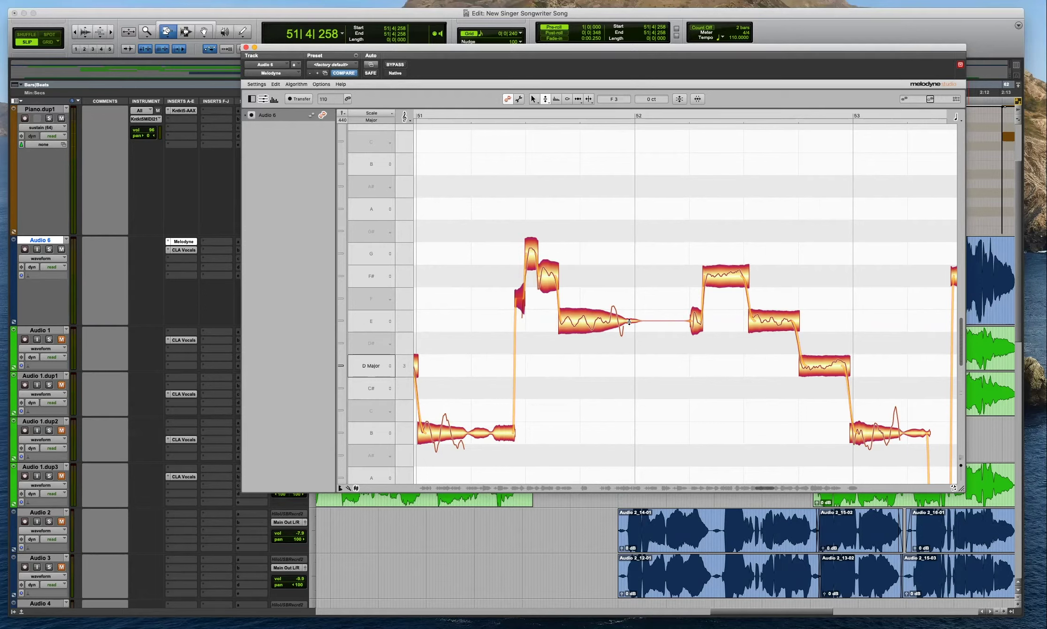
Try splitting a short onset off the F# note in bar 53 and undo the split.
scroll(629, 321, right, 5)
click(763, 271)
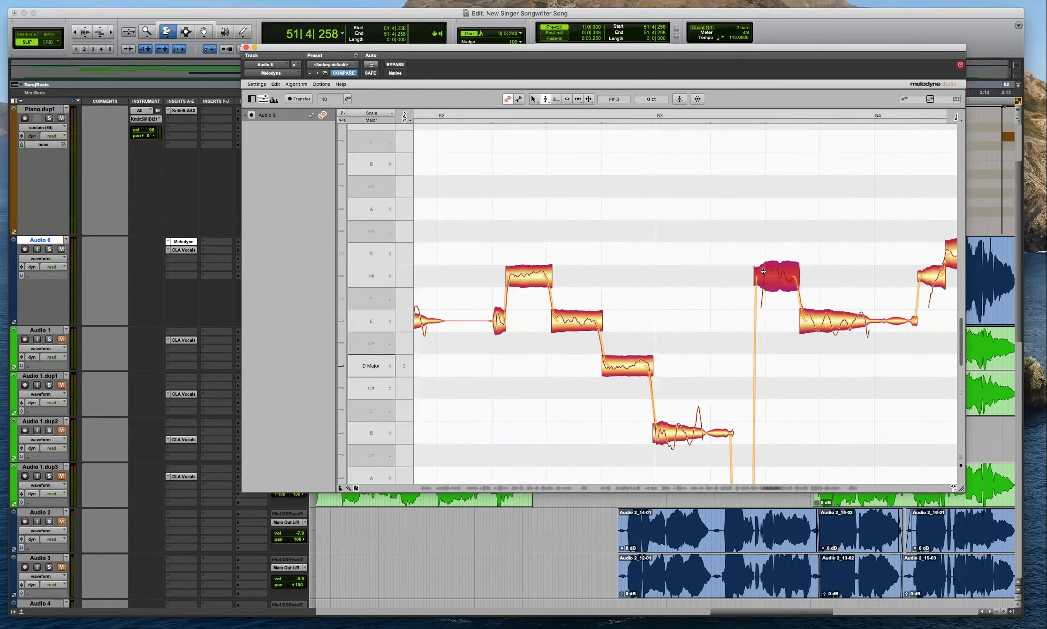
double_click(762, 272)
drag(835, 236, 741, 357)
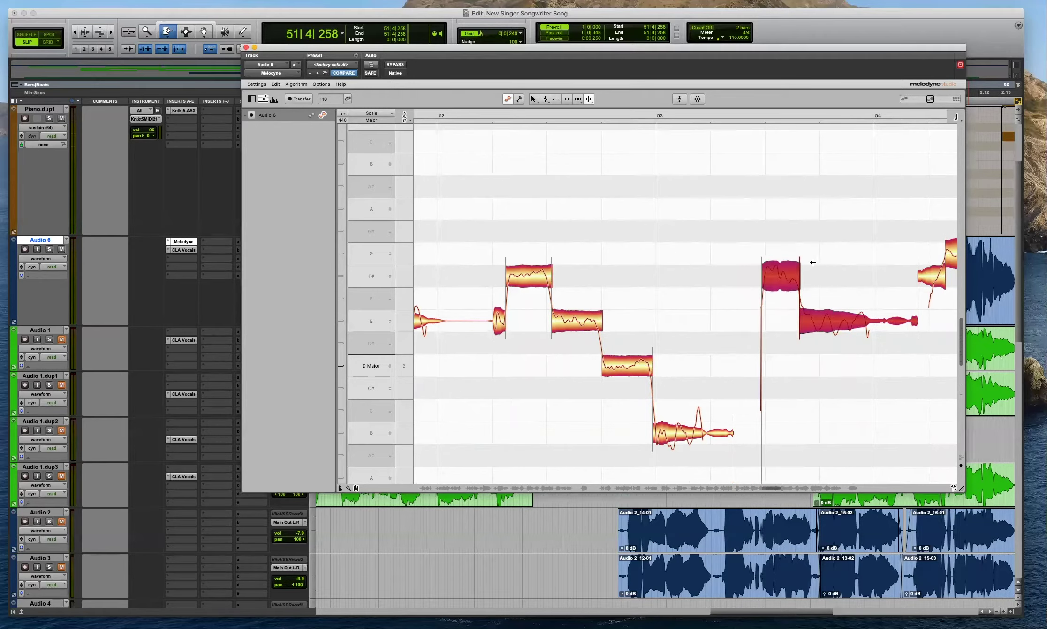
scroll(818, 264, down, 5)
scroll(817, 264, up, 5)
key(super+z)
click(819, 254)
Split the F# note in bar 53 in the middle and raise its first part to G.
double_click(779, 275)
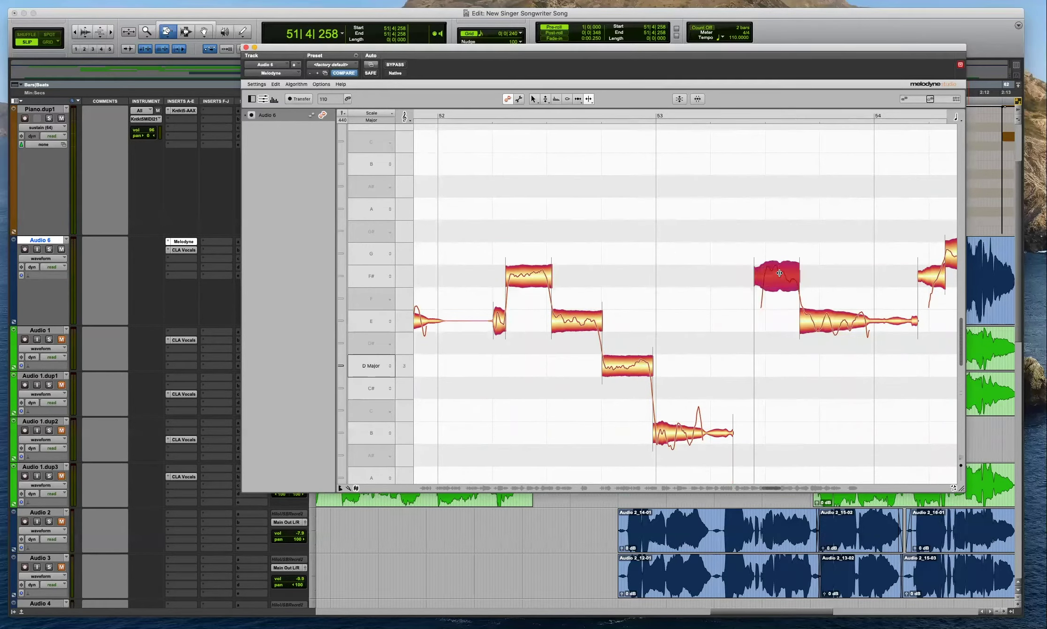
drag(841, 215, 764, 328)
key(F2)
click(798, 239)
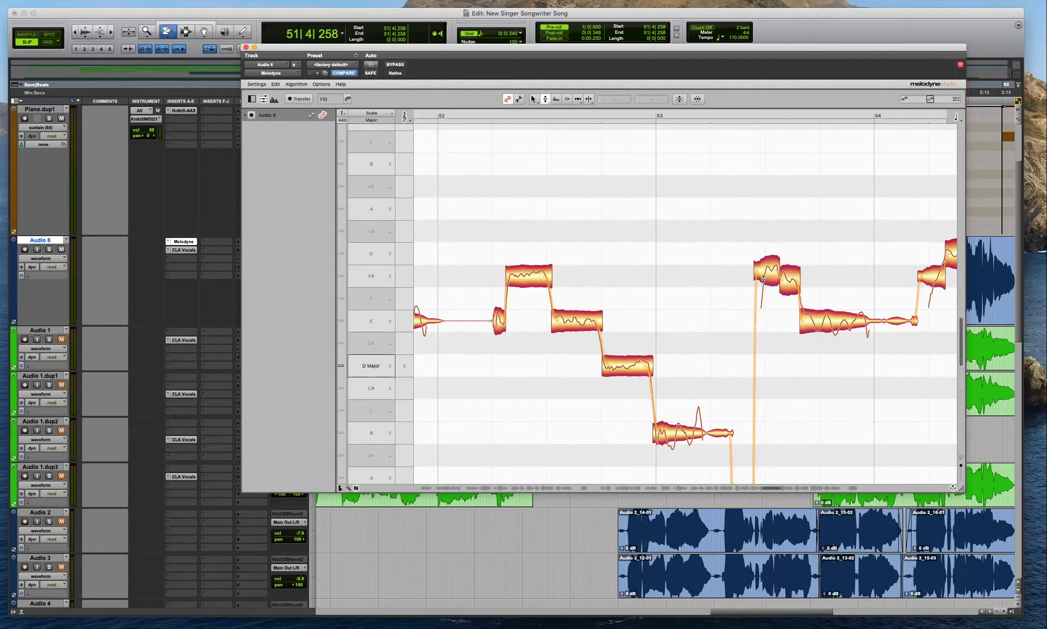
drag(767, 271, 767, 248)
key(space)
drag(825, 221, 807, 324)
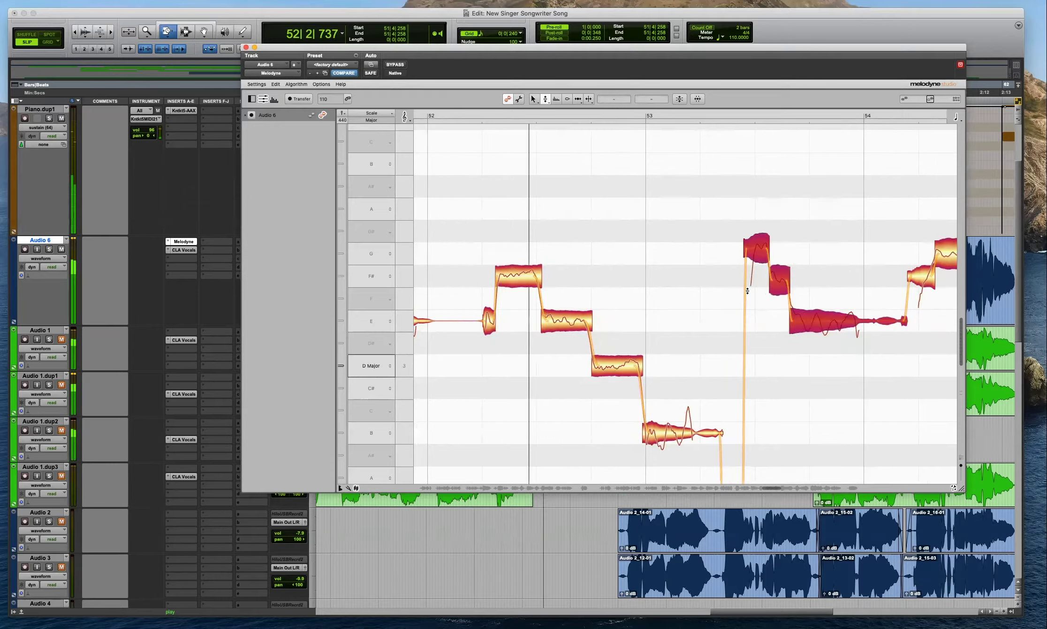
Snap the selected split notes in bar 53 to their nearest pitches.
double_click(780, 277)
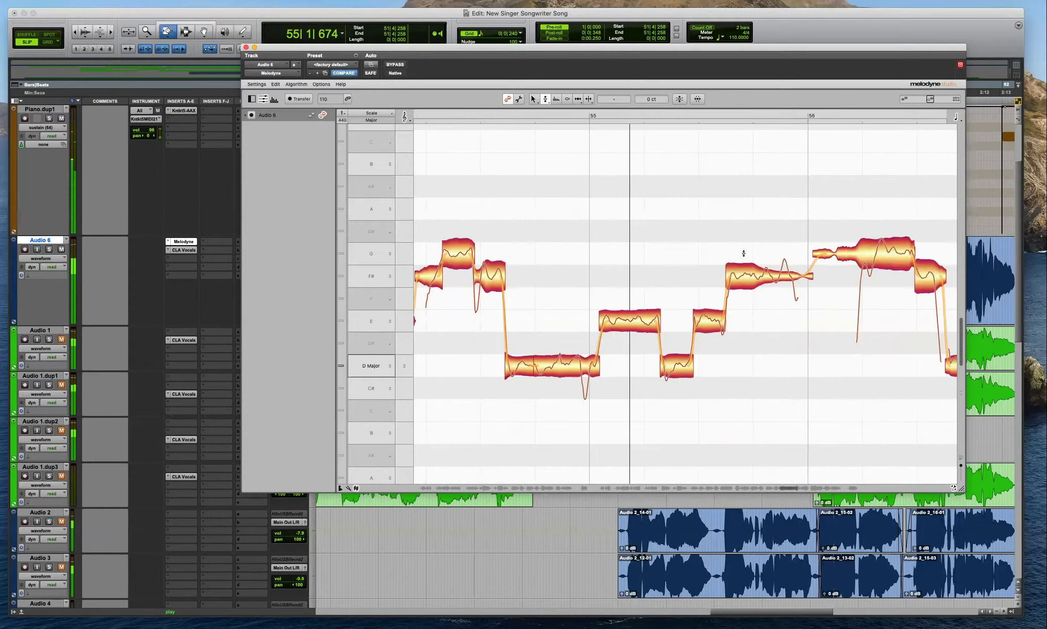
Split the G note in bar 56 and snap the parts so its first part sits on F# and the second on G.
key(F6)
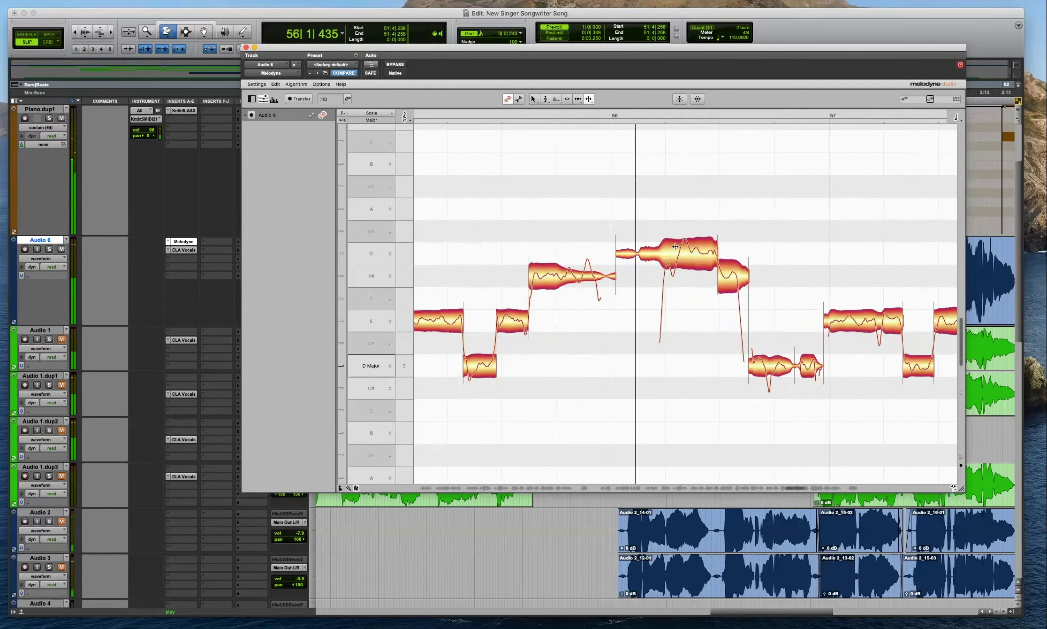
double_click(675, 253)
drag(787, 191, 669, 272)
key(space)
key(F2)
double_click(696, 252)
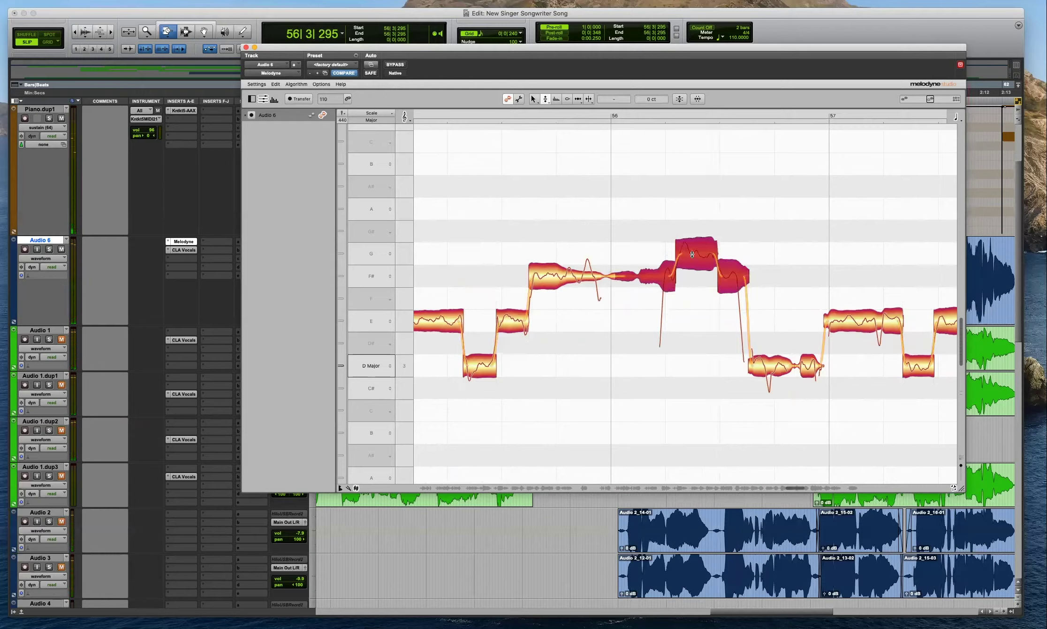
Play the corrected passage and reduce the pitch modulation of the D note late in bar 56 to 40%.
click(764, 239)
key(space)
key(space)
click(576, 366)
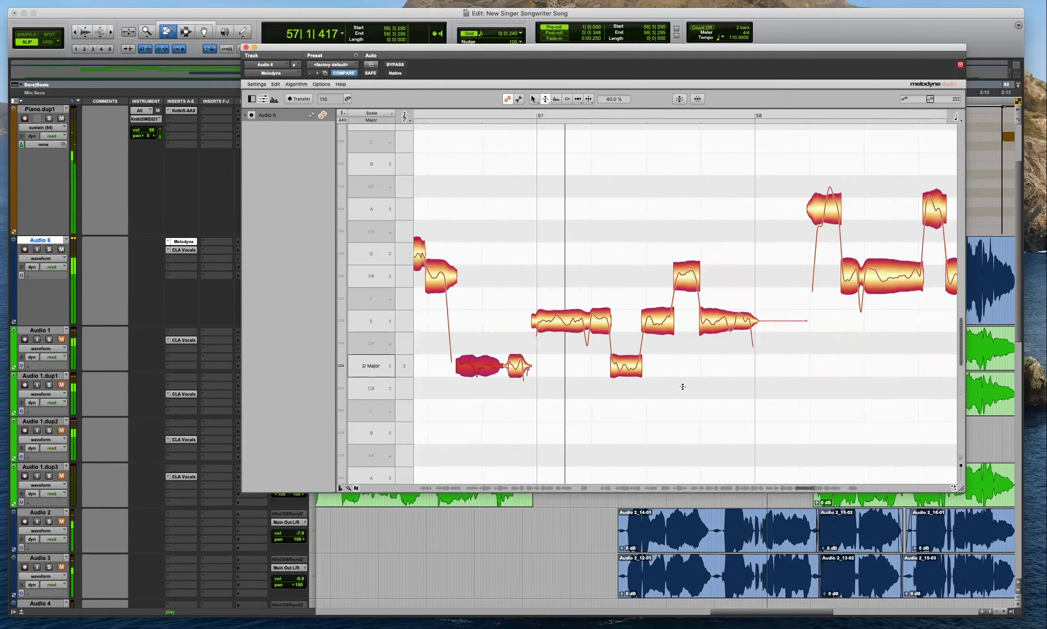
Split the first A note in bar 58 and move its first part down to G, listening to the passage.
double_click(726, 209)
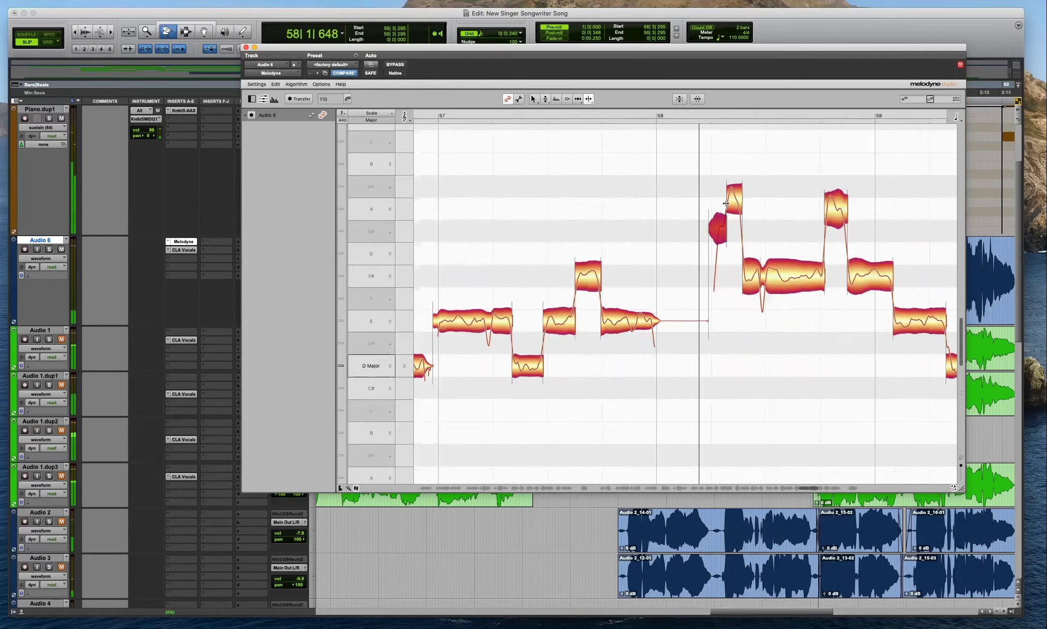
key(space)
key(space)
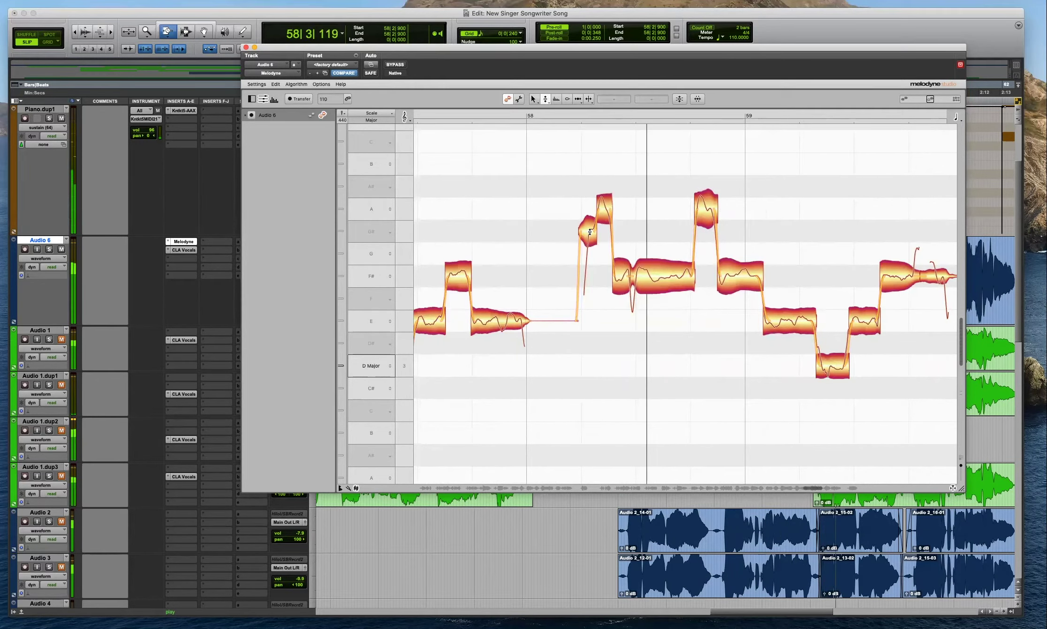
key(space)
key(space)
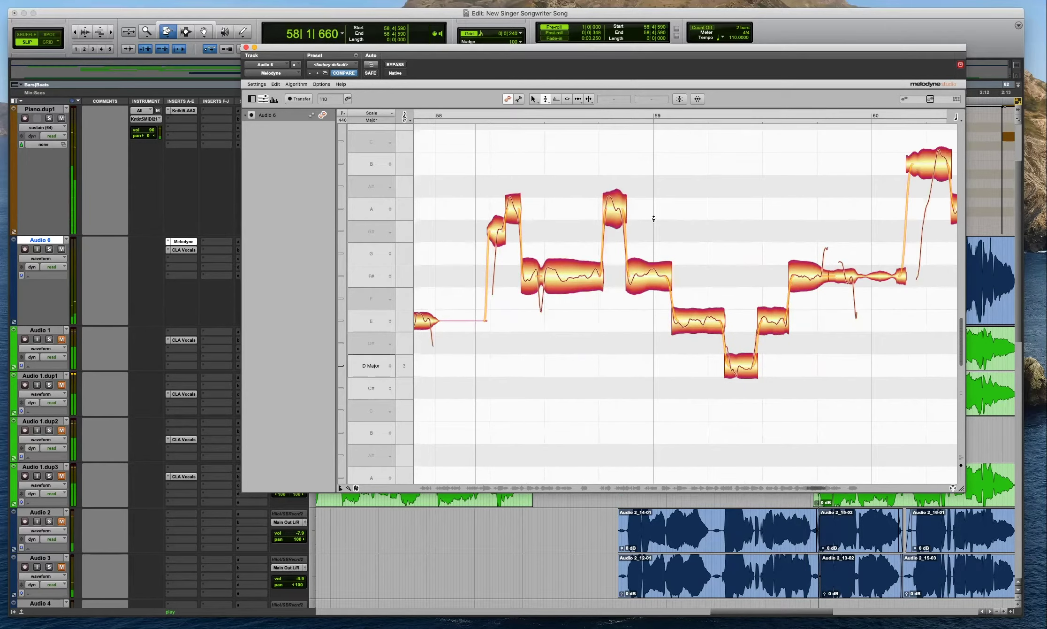
drag(496, 230, 496, 253)
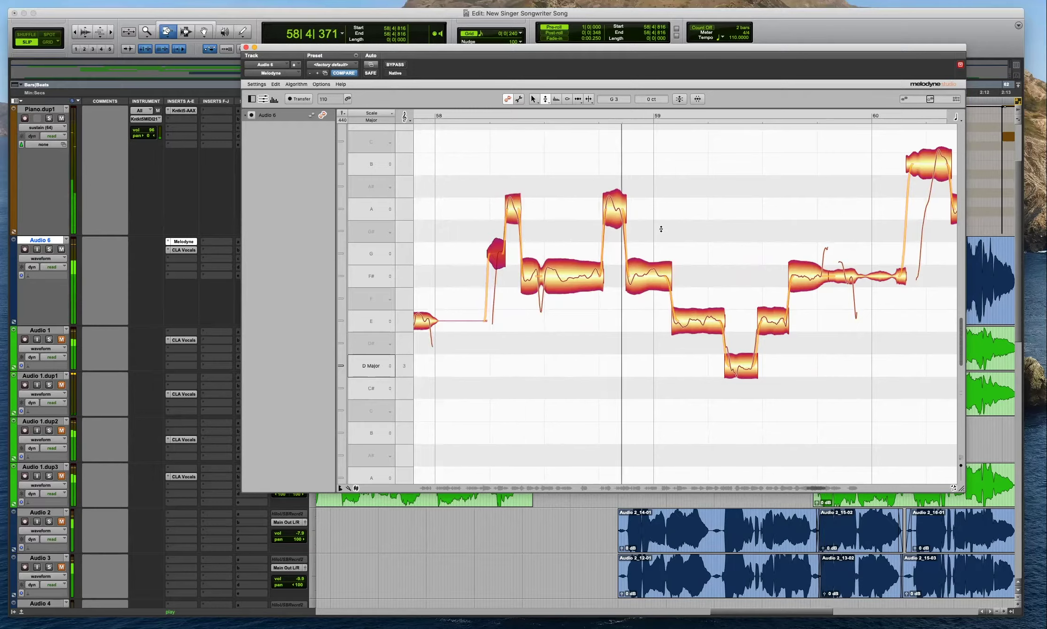
Set the pitch modulation of bar 58's first A note to 55% and of its second A note to 60%.
key(space)
click(514, 204)
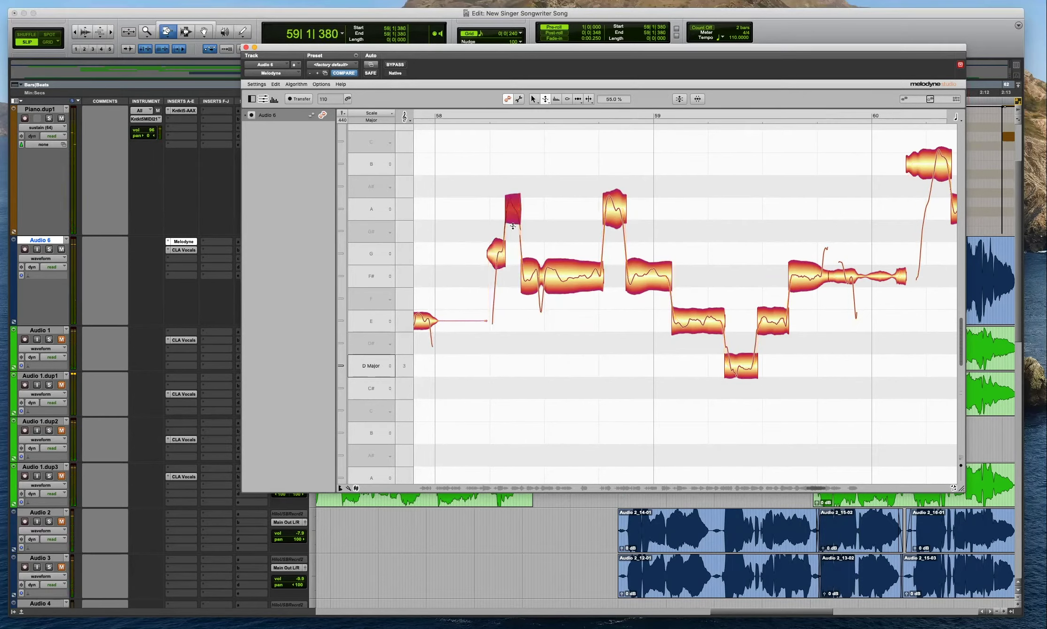
key(space)
click(614, 220)
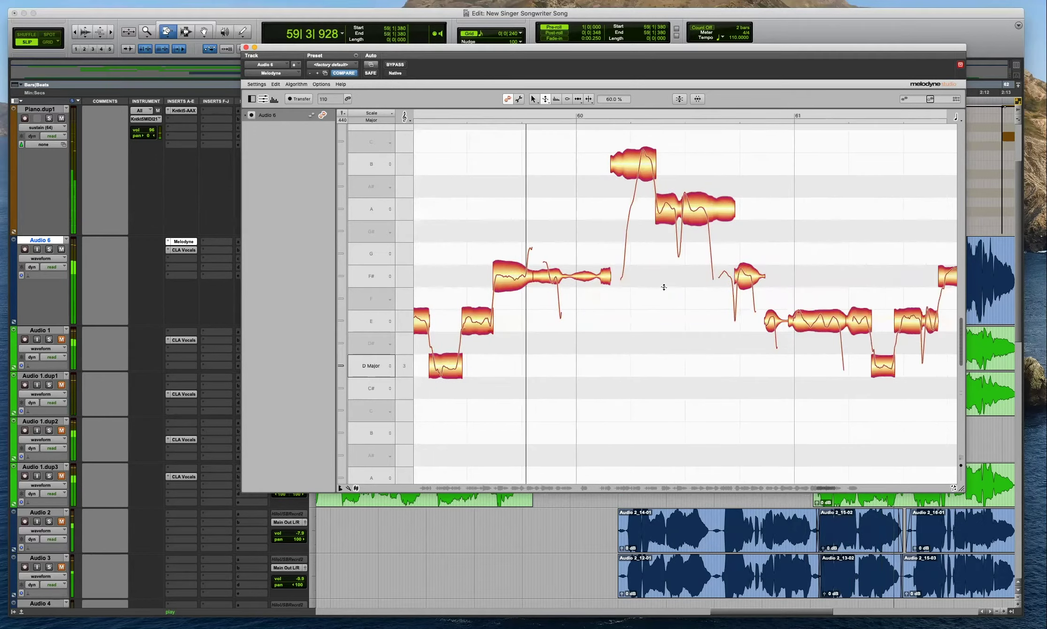
Split the B note in bar 60 and snap the parts so the first sits on A and the second on B.
double_click(639, 172)
drag(728, 126, 618, 235)
double_click(650, 153)
key(space)
click(731, 158)
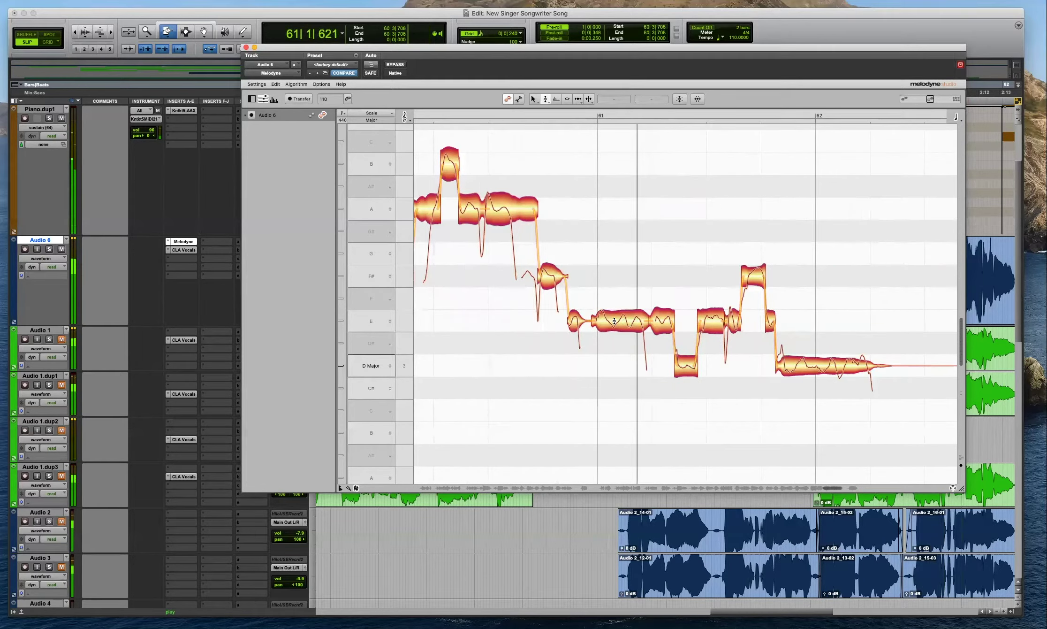
Reduce the pitch modulation of the long D note ending bar 61, and set the preceding F# note's modulation to 77%.
click(822, 364)
click(824, 382)
key(space)
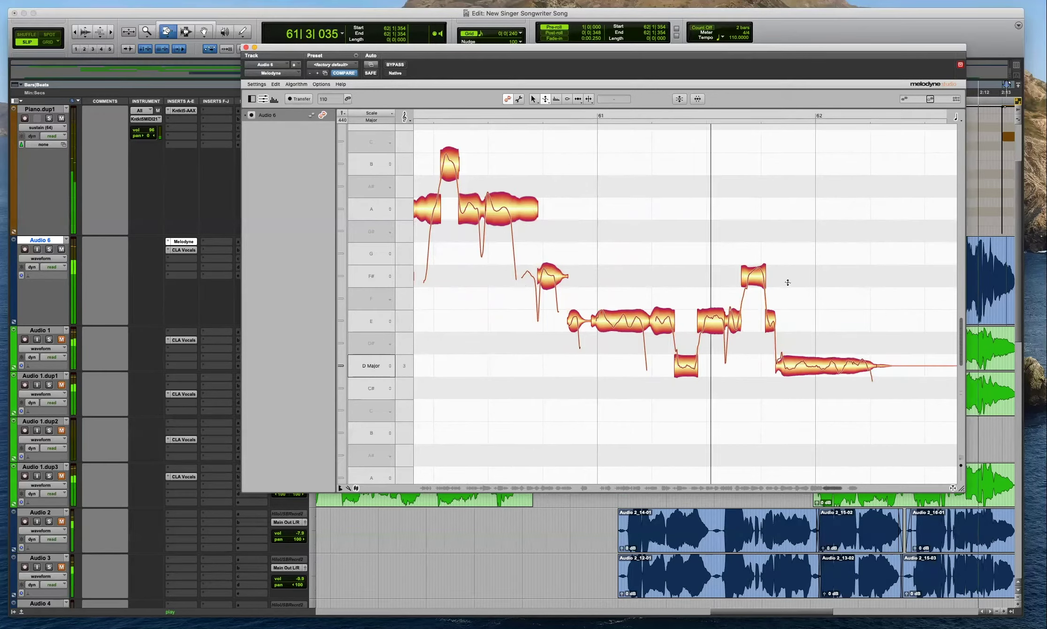
click(755, 282)
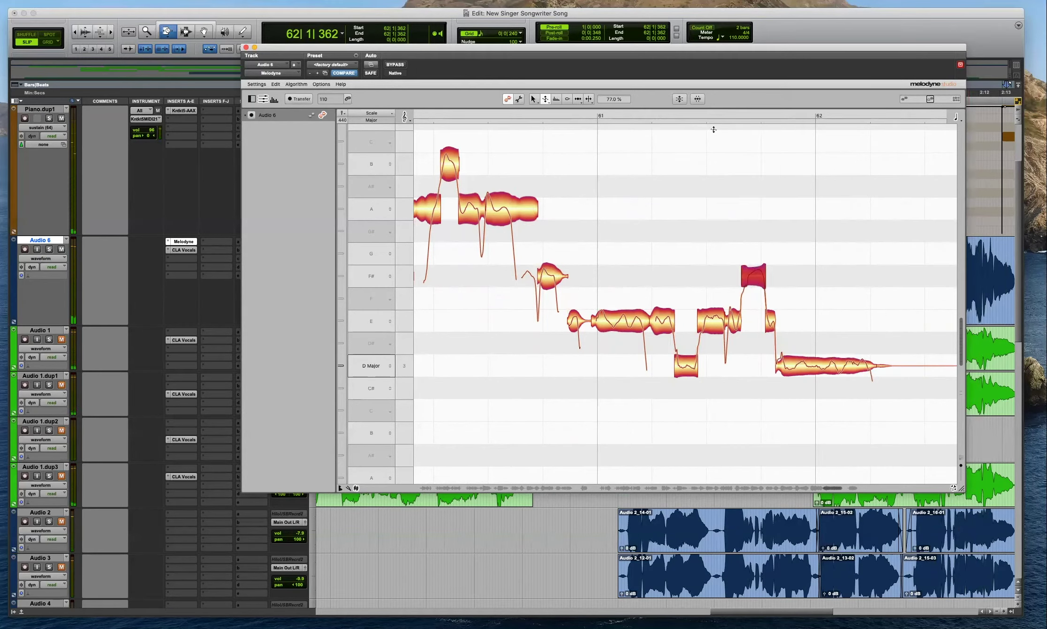
Move the Melodyne window aside to reveal the clips and play Audio 6 from just before bar 6.
drag(481, 47, 858, 54)
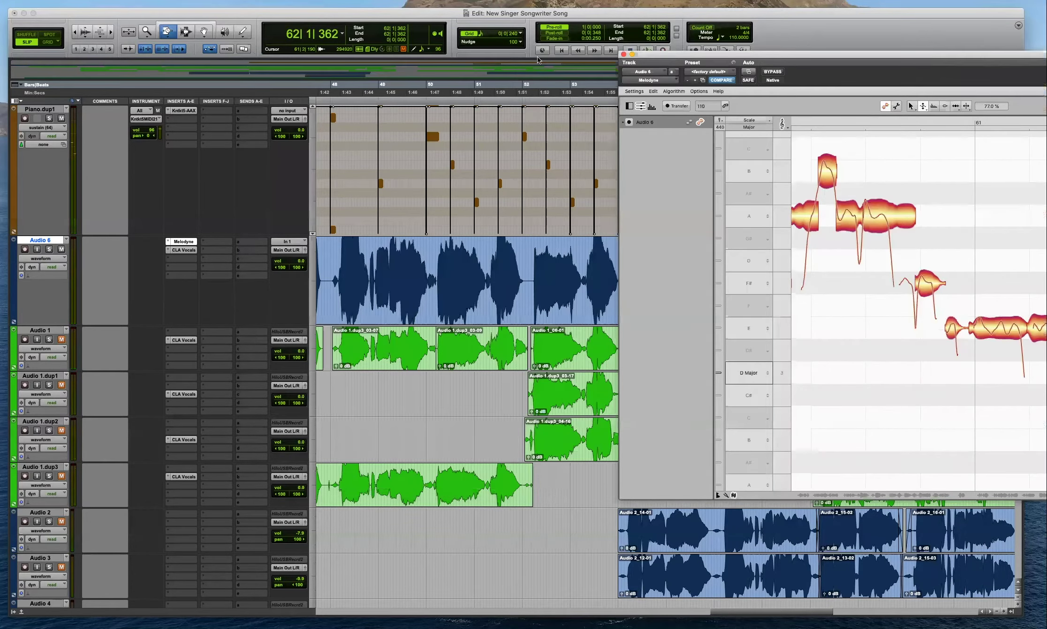
drag(544, 57, 533, 46)
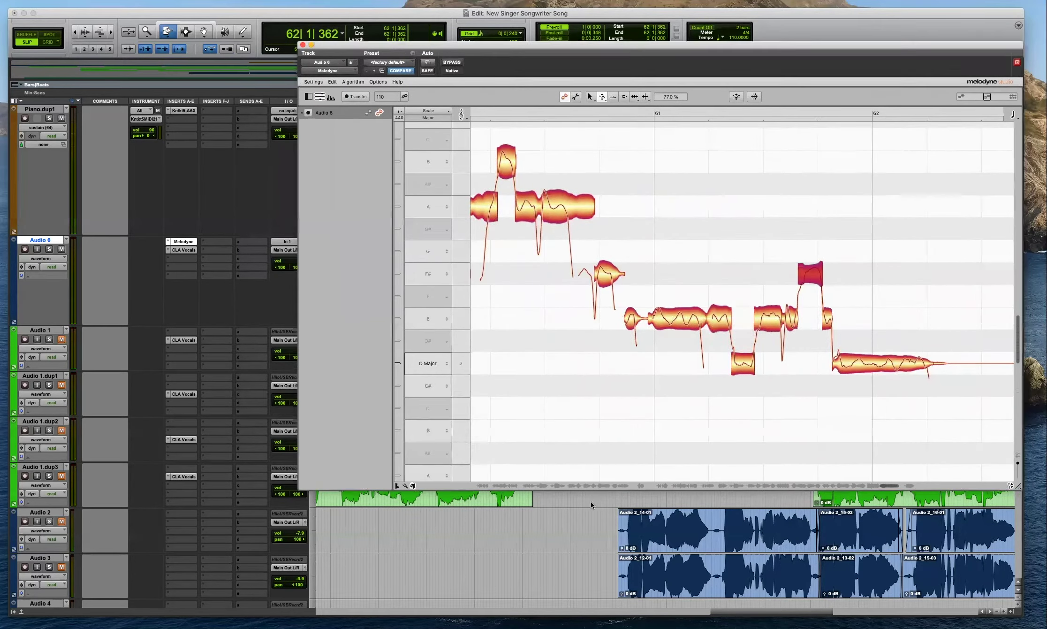
click(591, 504)
drag(506, 42, 961, 76)
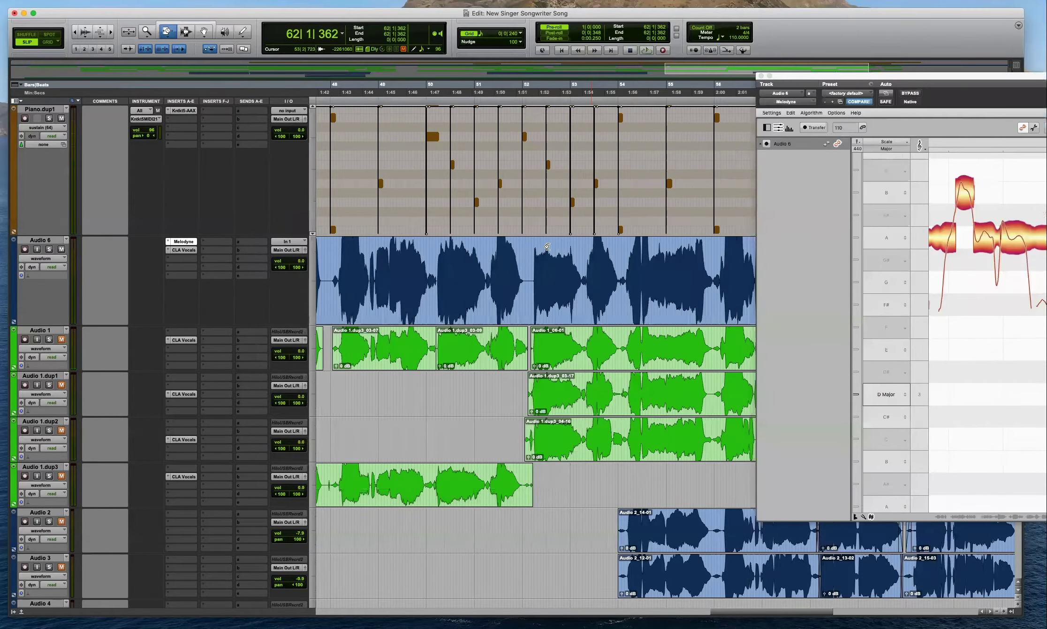
key(Return)
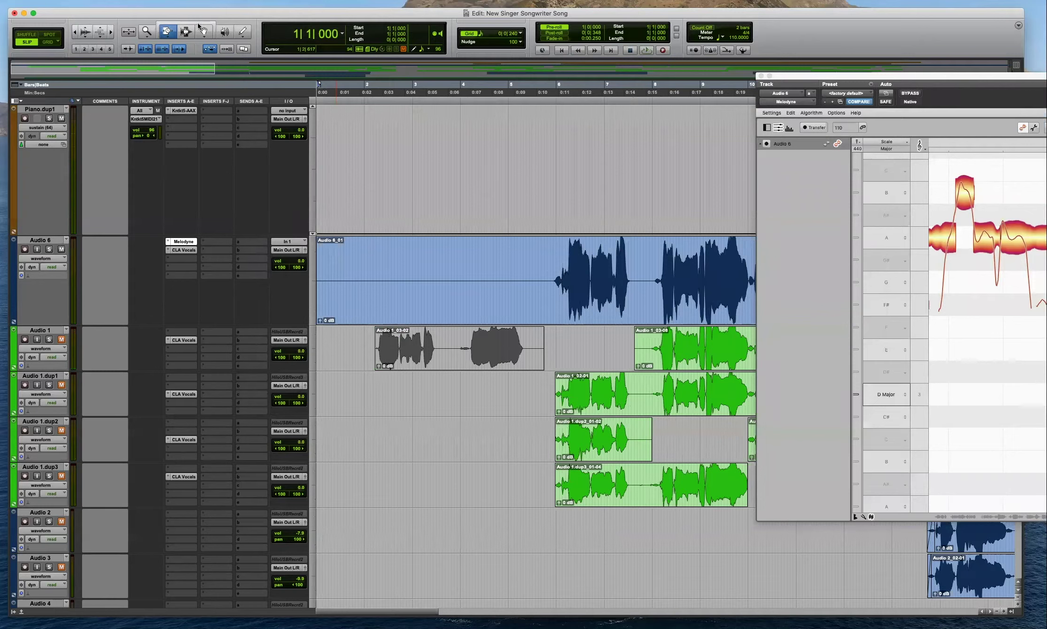
click(198, 23)
click(552, 264)
key(space)
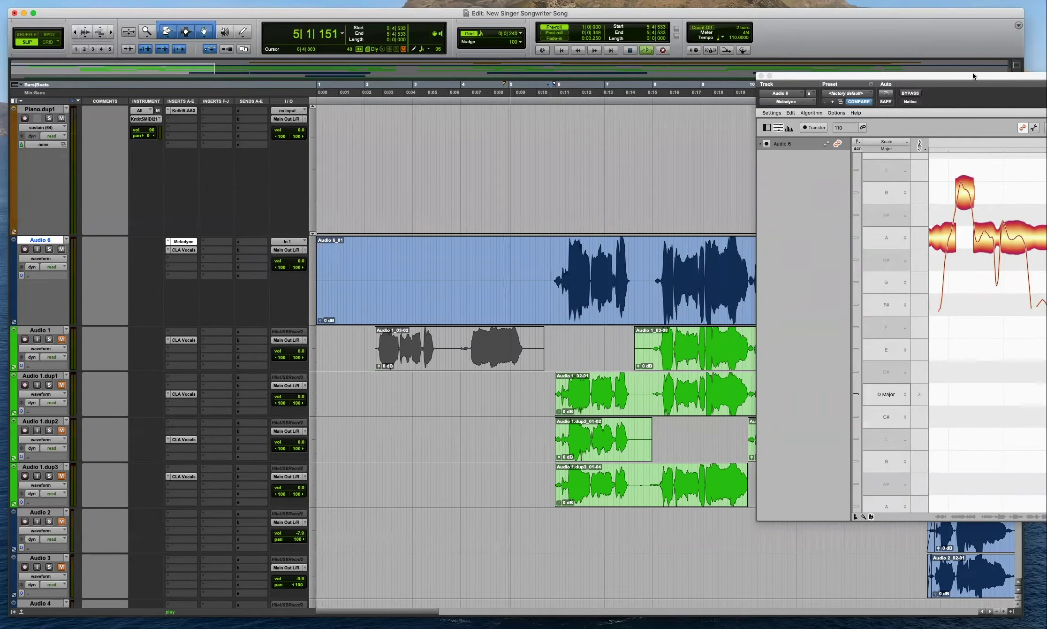
Bring the Melodyne window back over the tracks and lower the Audio 6 volume to about -4.8 dB.
drag(823, 73, 596, 64)
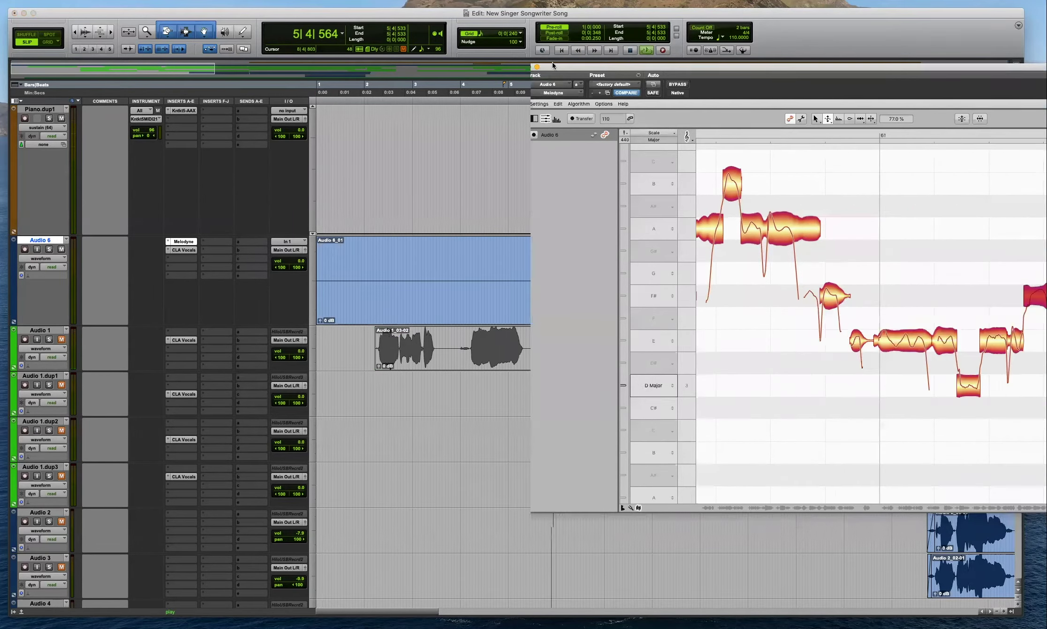
drag(366, 89, 281, 75)
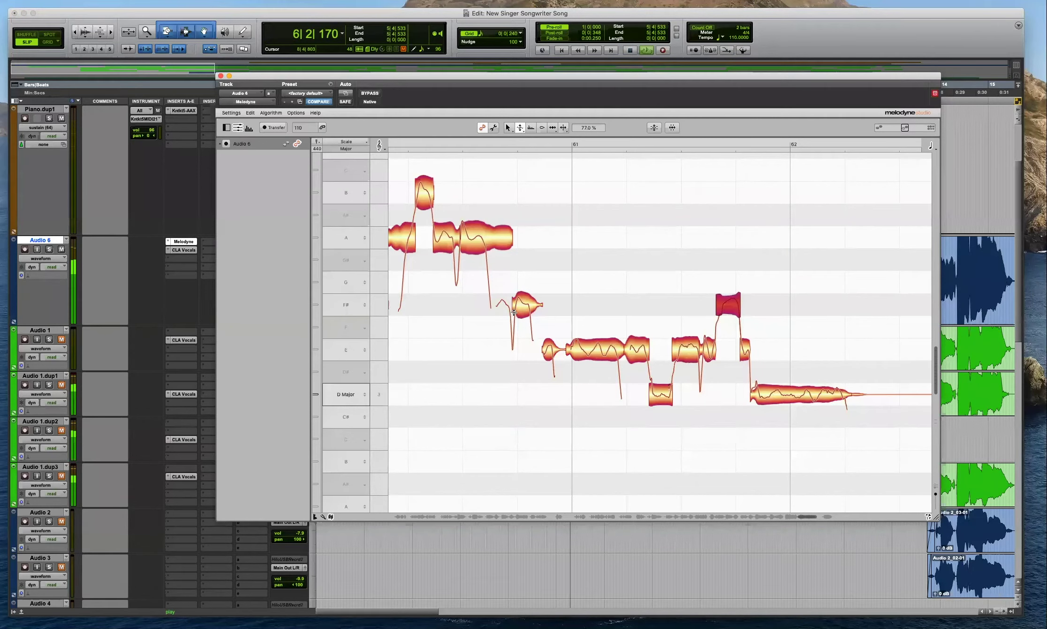
drag(318, 76, 403, 81)
click(298, 263)
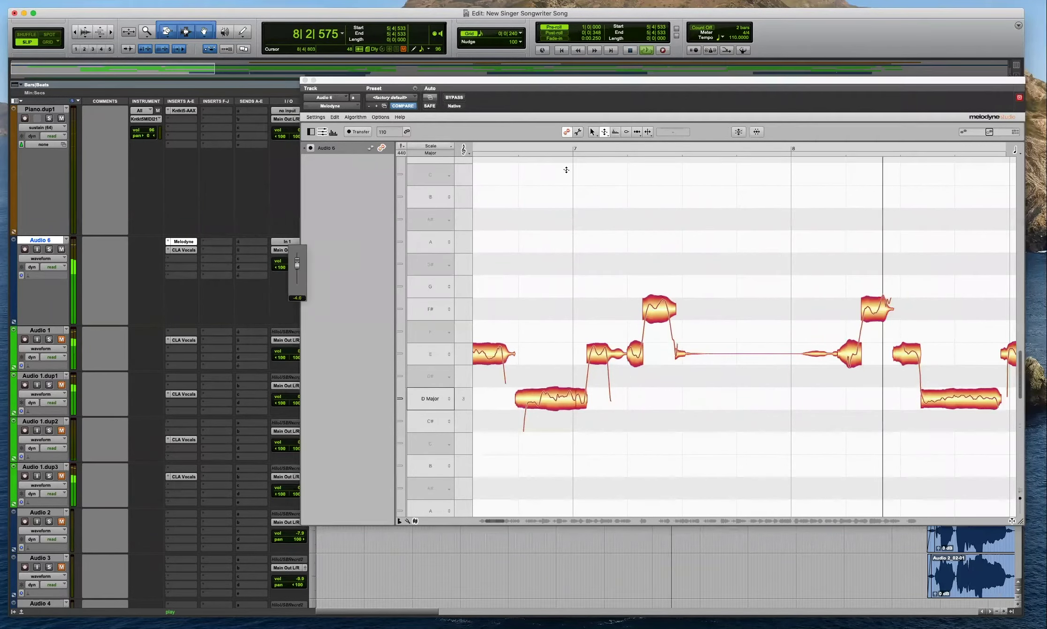
drag(592, 78, 551, 64)
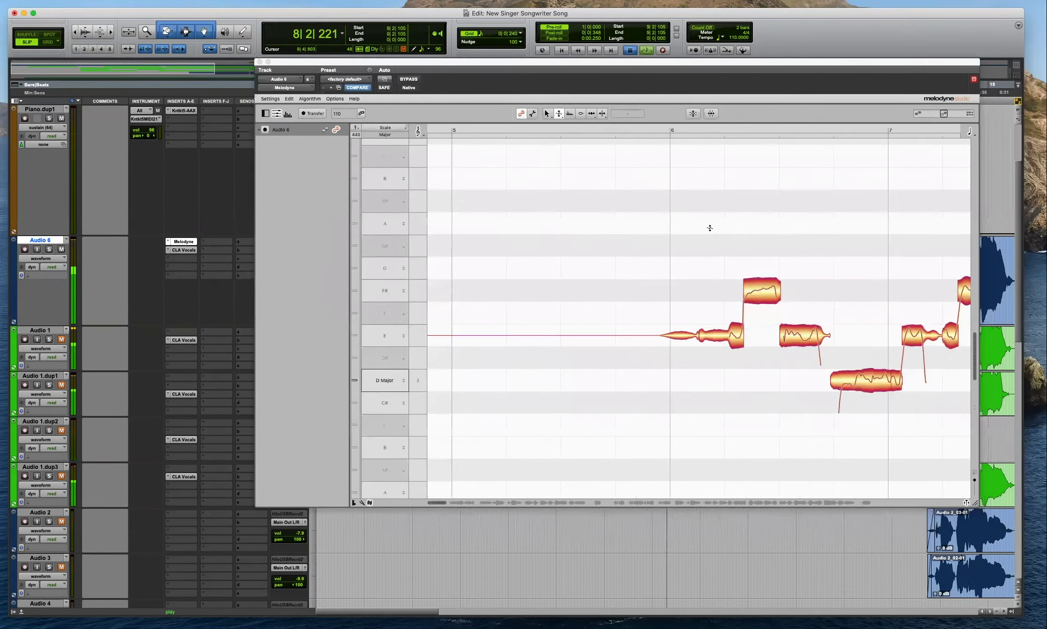
Stop playback and reduce the pitch modulation of the F# notes in bars 7 and 8 to 58%.
key(space)
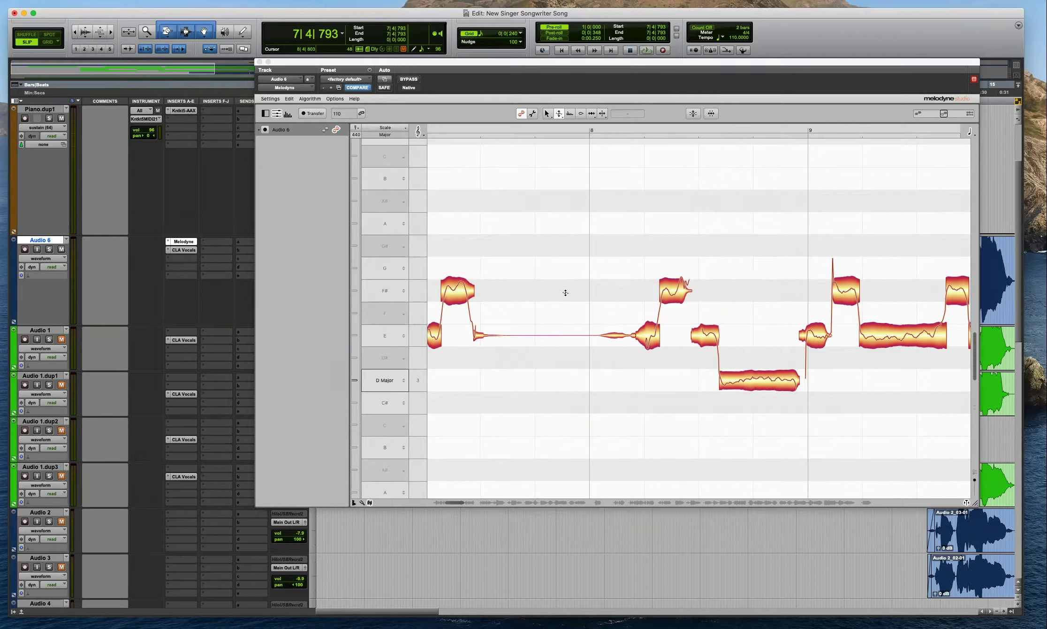
drag(489, 230, 425, 227)
drag(500, 237, 425, 232)
click(730, 292)
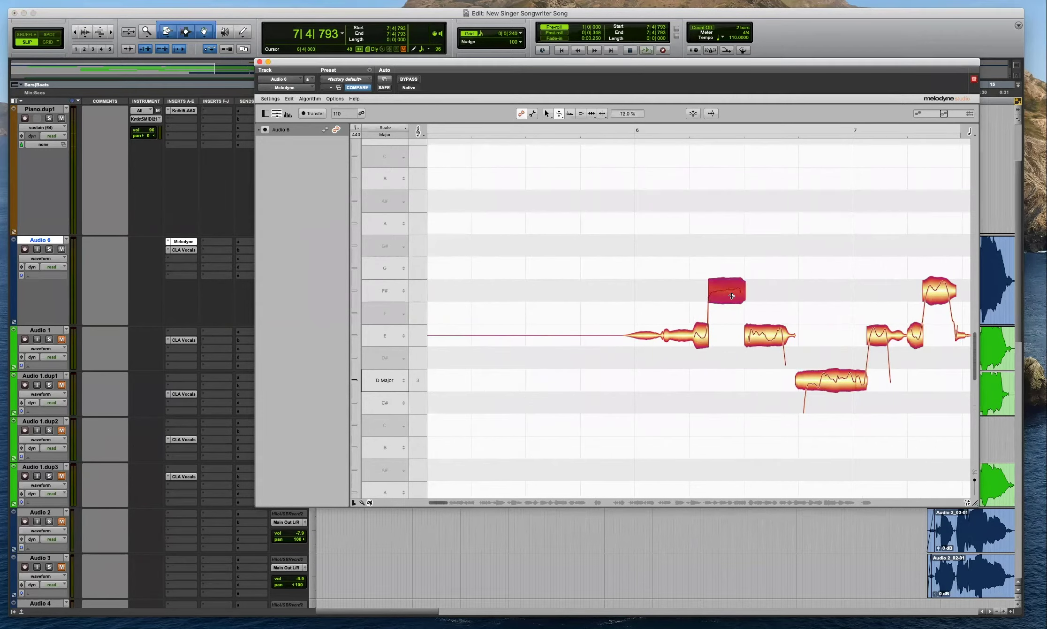
click(936, 288)
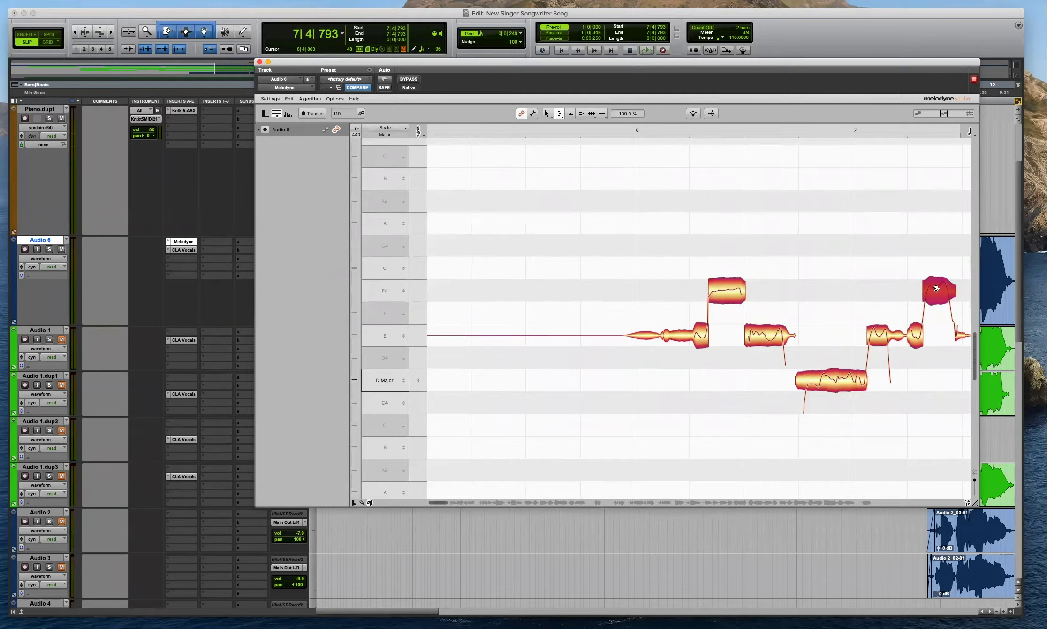
scroll(930, 265, right, 3)
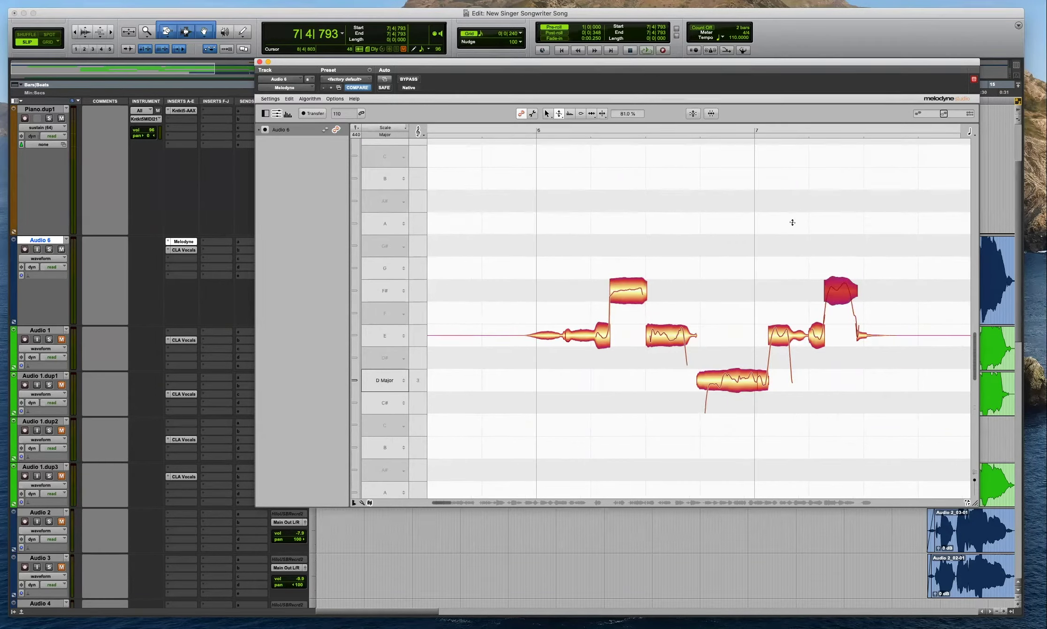
scroll(841, 257, right, 3)
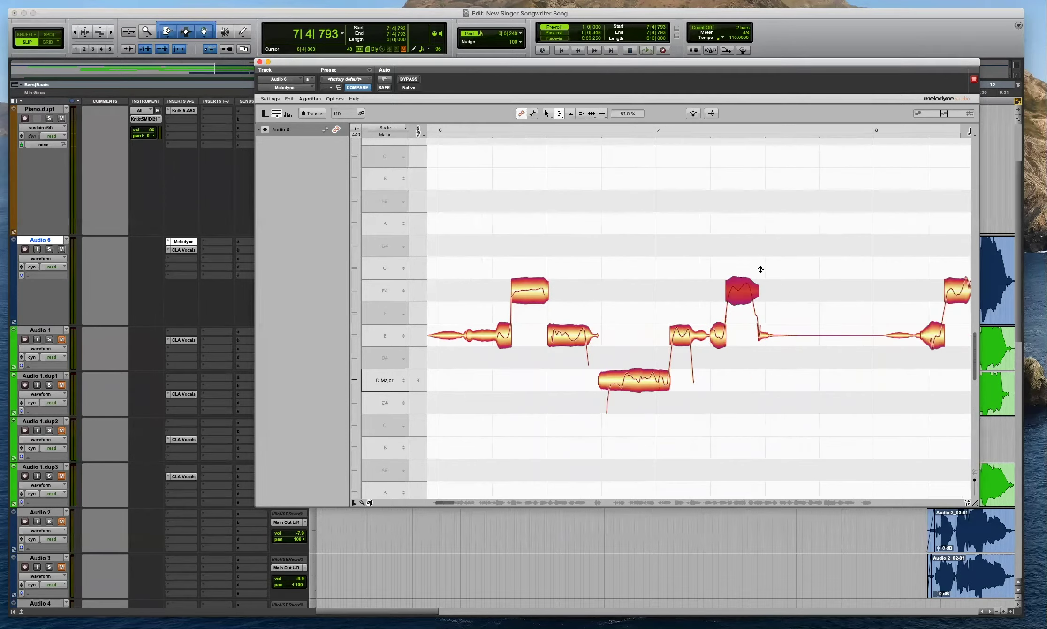
scroll(791, 301, right, 9)
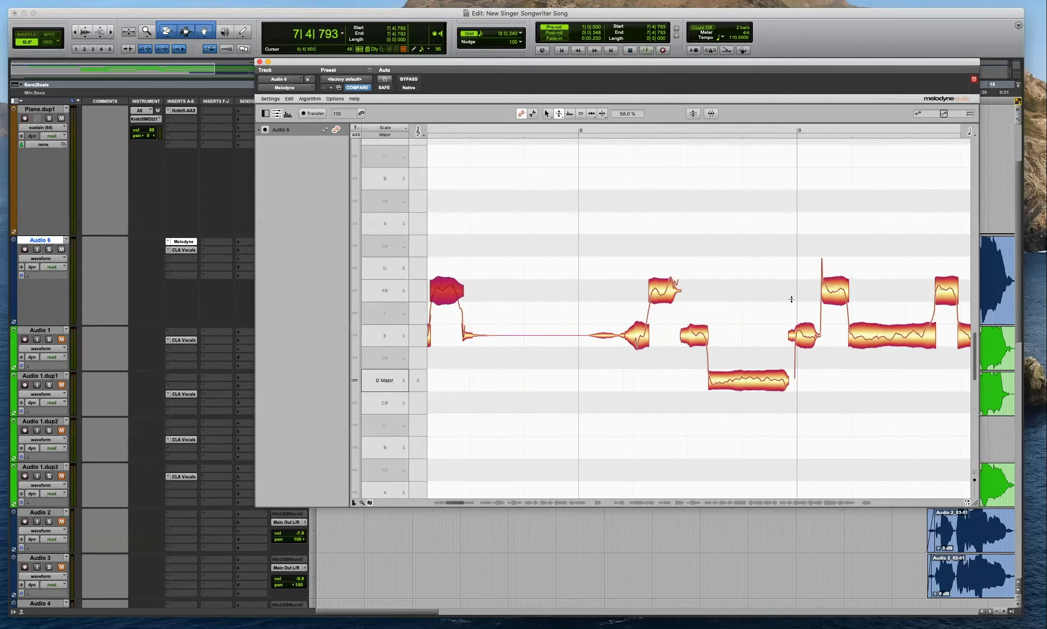
click(673, 288)
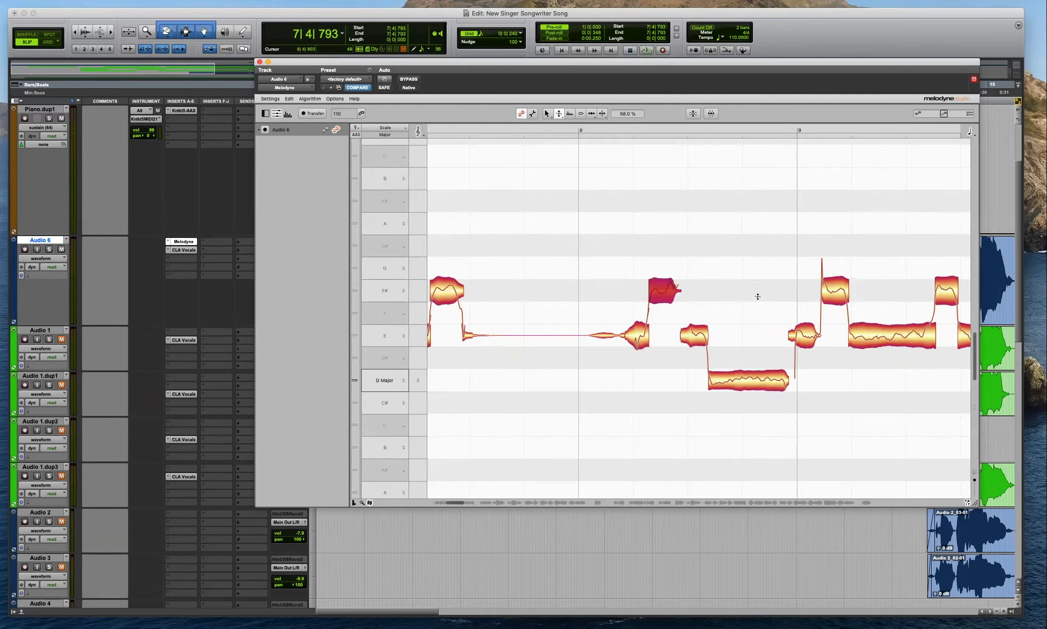
Select the F# note at the start of bar 9 and inspect its pitch curve.
scroll(758, 296, right, 3)
scroll(731, 252, down, 3)
mouse_move(732, 252)
mouse_down()
mouse_move(713, 301)
mouse_move(724, 414)
mouse_up()
scroll(715, 279, up, 6)
click(724, 413)
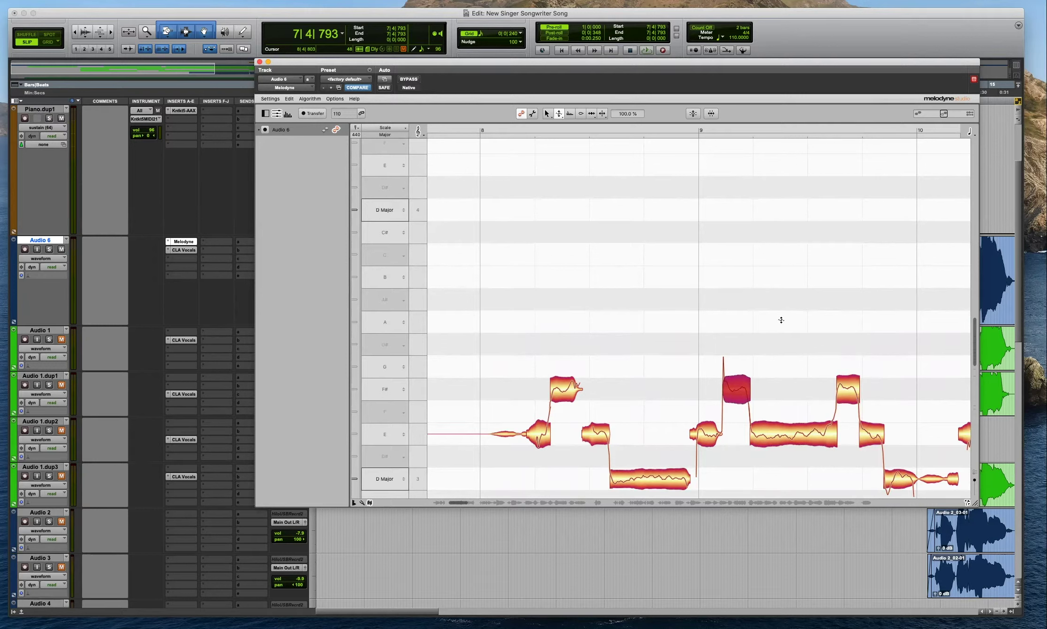
scroll(788, 328, down, 4)
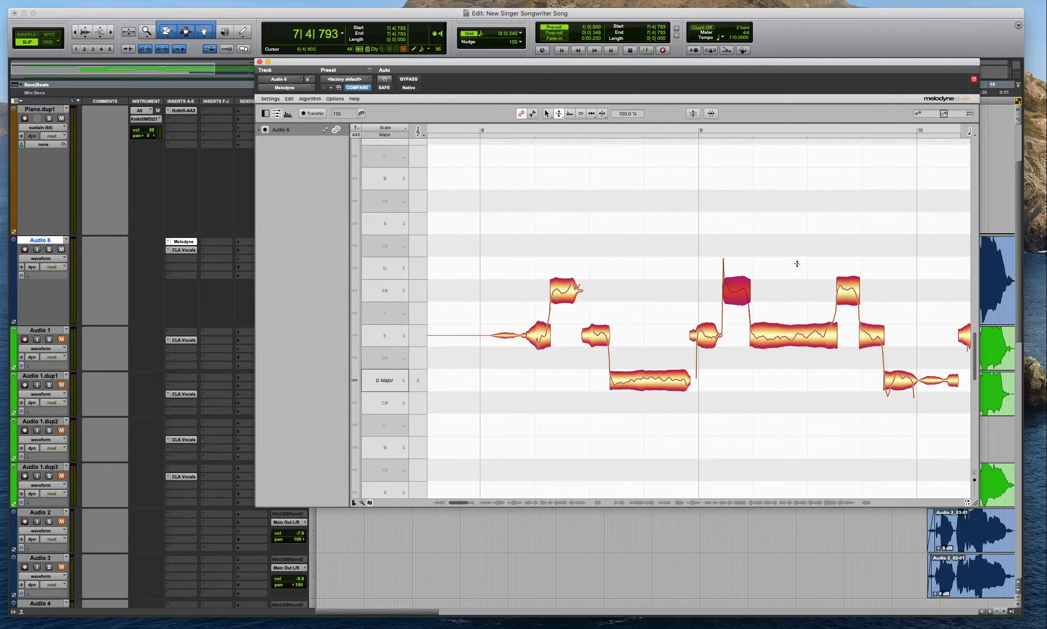
Examine the pitch curves of the notes in bars 9 to 11 and listen to the passage.
scroll(797, 264, right, 4)
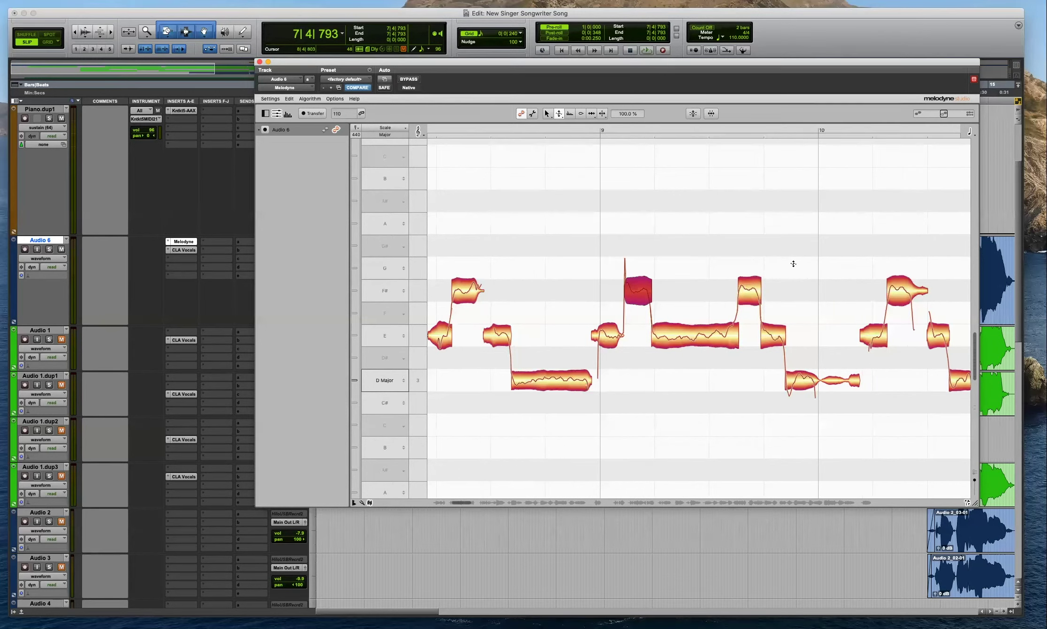
scroll(793, 264, left, 4)
scroll(794, 264, right, 4)
scroll(789, 261, down, 4)
scroll(731, 246, up, 4)
scroll(730, 245, right, 4)
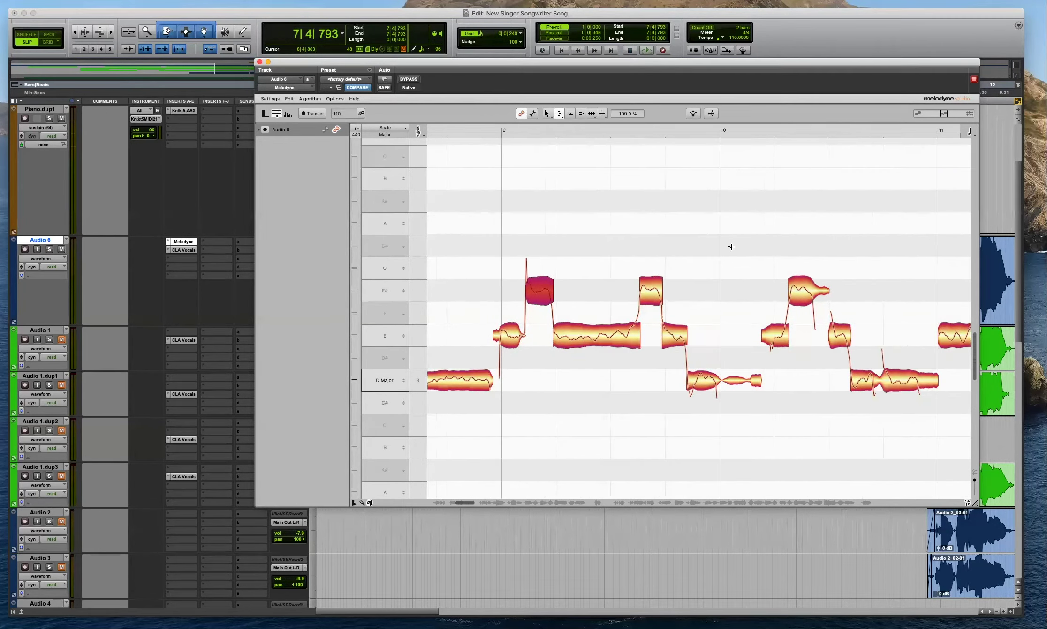
scroll(778, 249, right, 8)
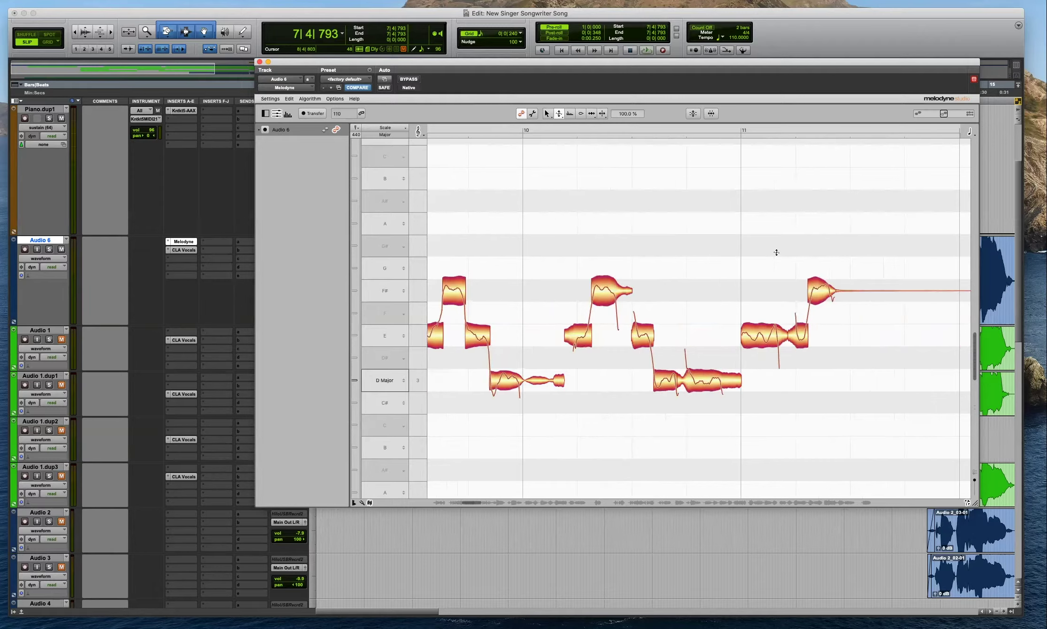
click(694, 380)
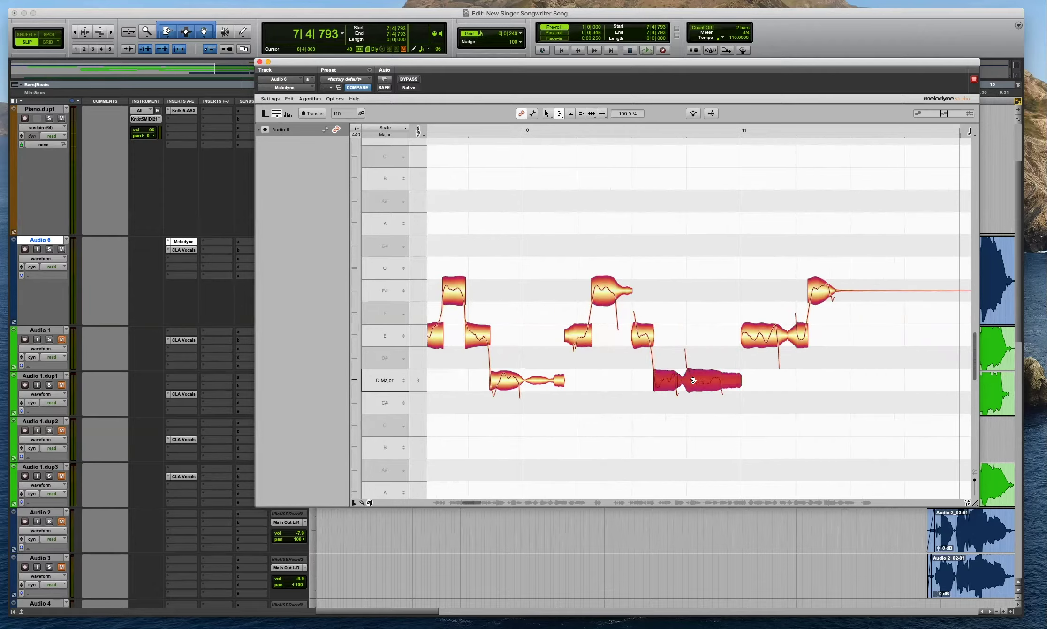
click(701, 409)
key(space)
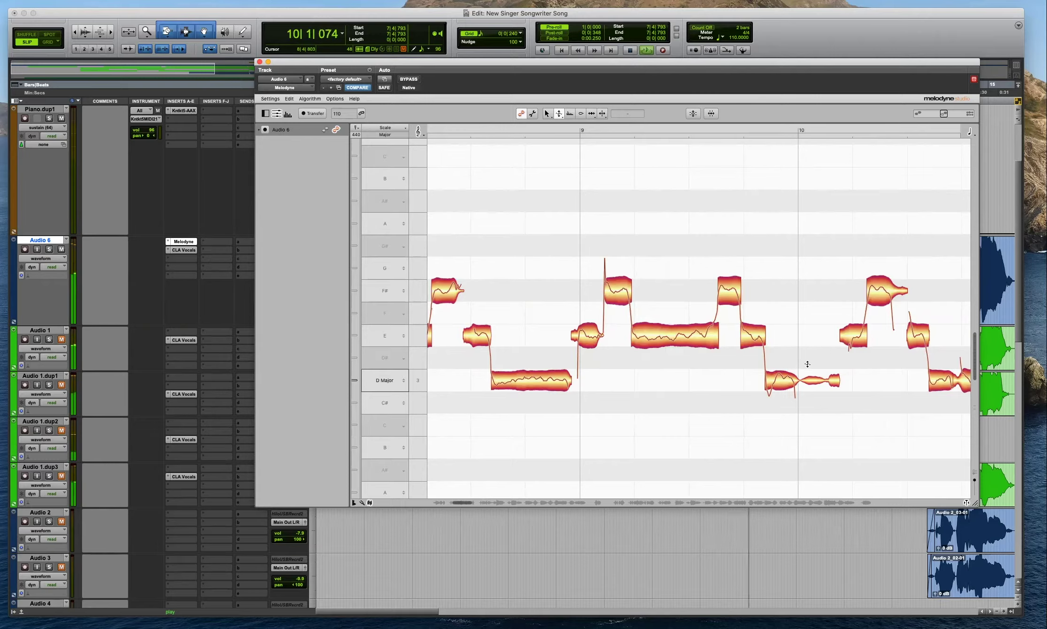
key(space)
Reduce the pitch modulation of the short E note before bar 10 to 69% and the following D note to 30%, and play them back.
click(551, 334)
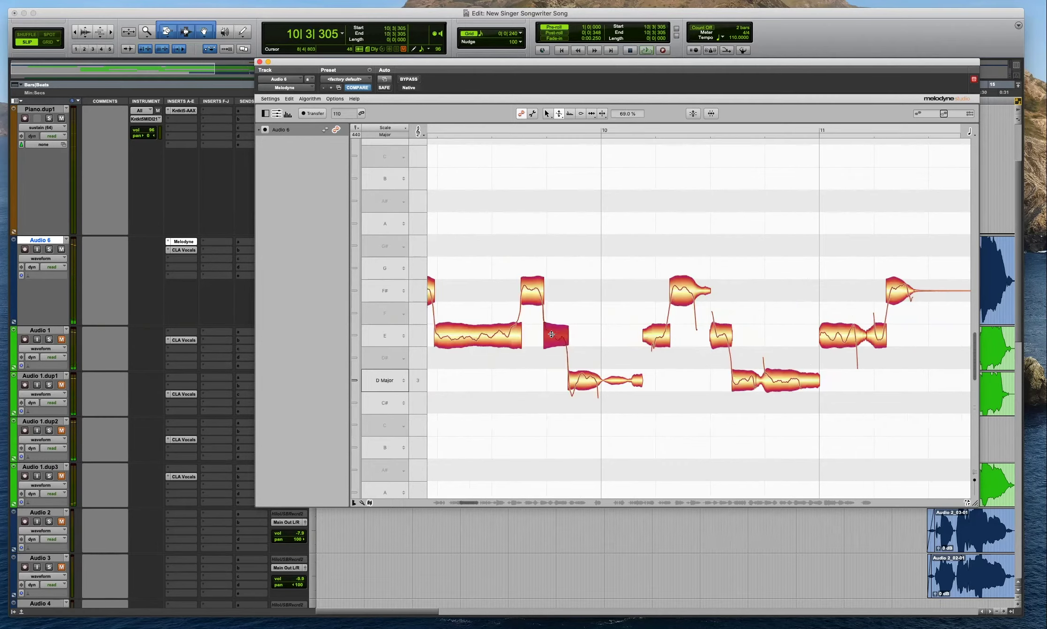
key(space)
key(space)
click(579, 388)
key(space)
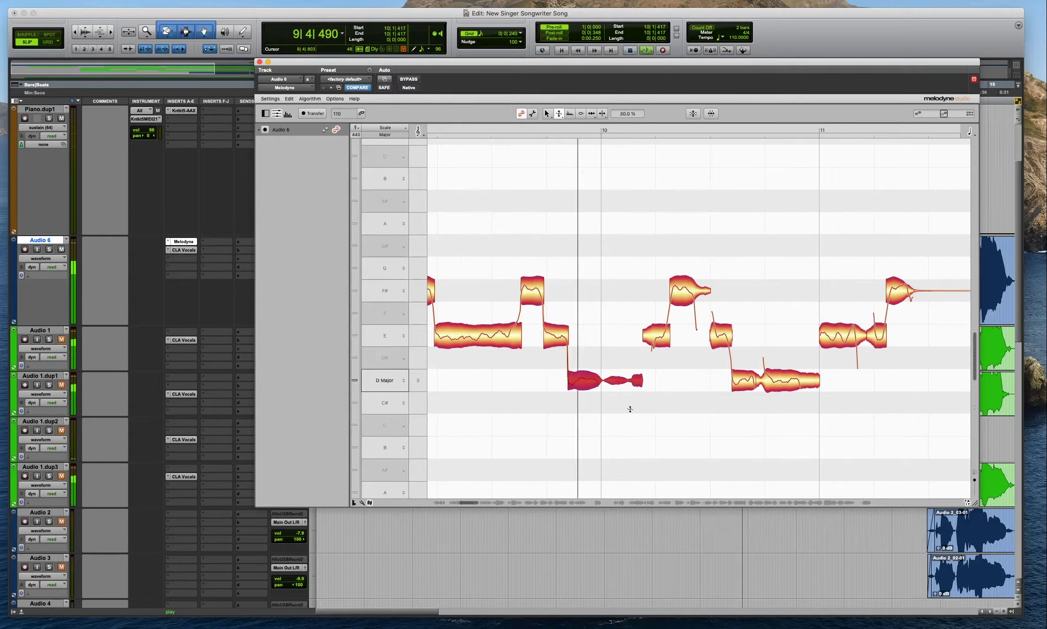
key(space)
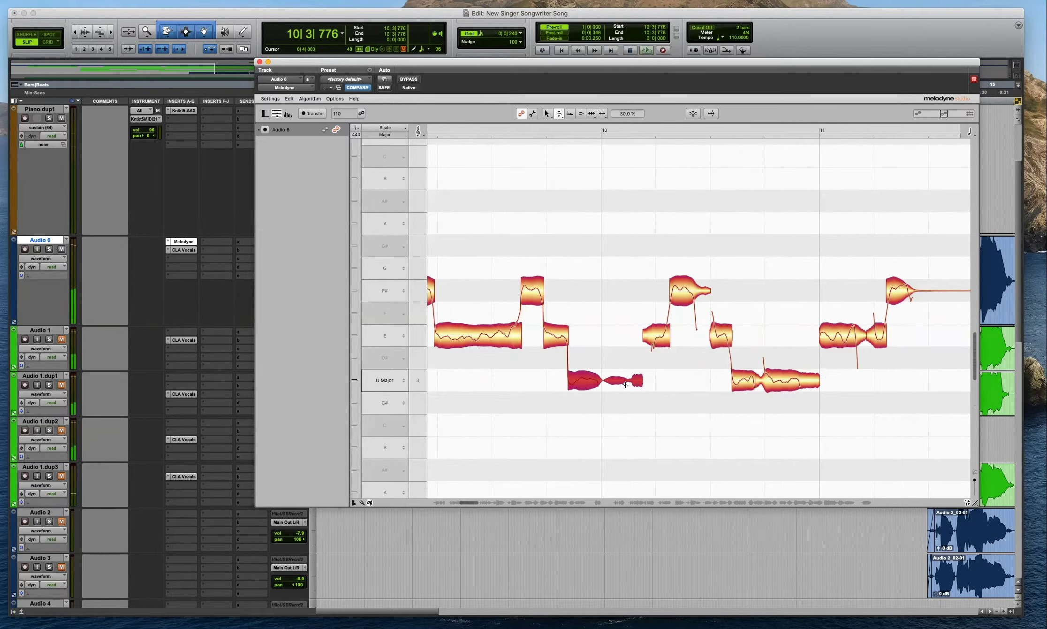
Replay the passage, split the start off the D note before bar 10 and align both parts to D.
click(581, 407)
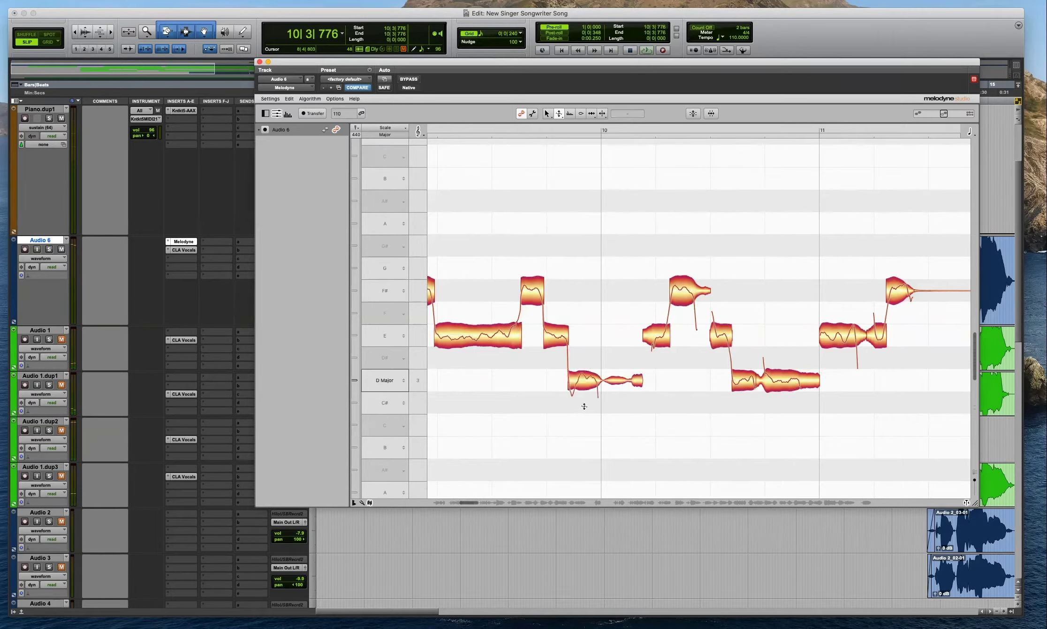
key(space)
key(space)
click(467, 377)
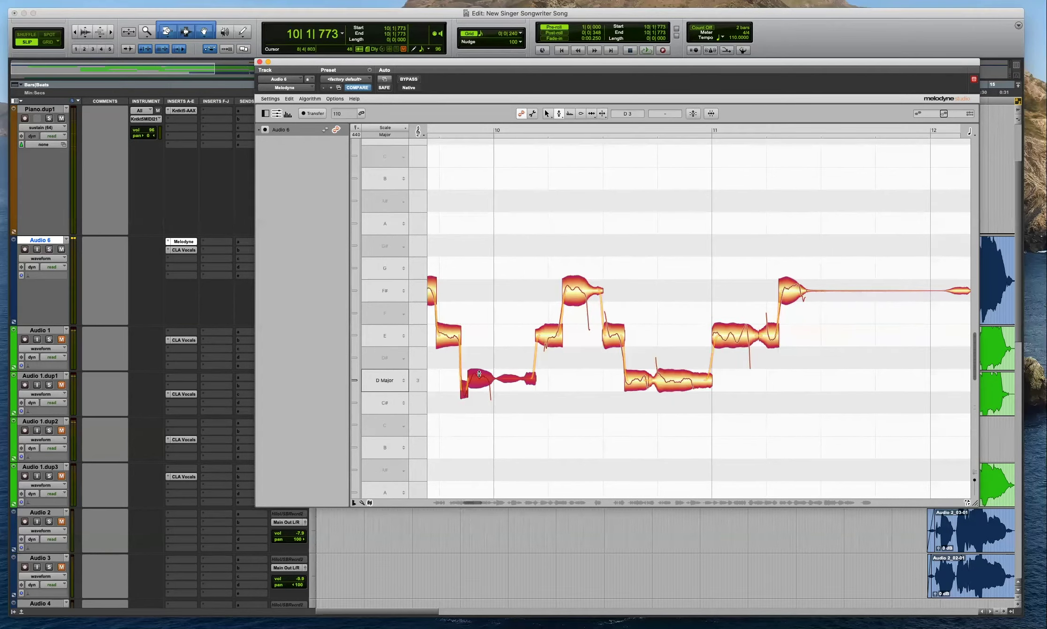
click(485, 338)
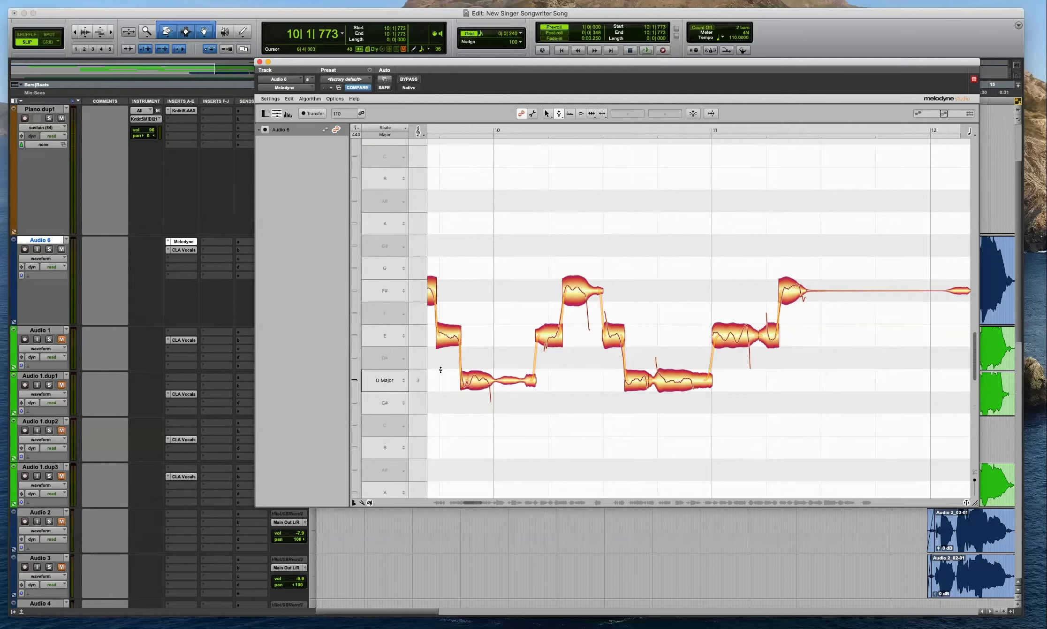
Reduce the pitch modulation of the long E note in bar 9 to 50%.
scroll(441, 370, left, 3)
scroll(421, 305, left, 2)
click(504, 337)
drag(503, 338, 503, 345)
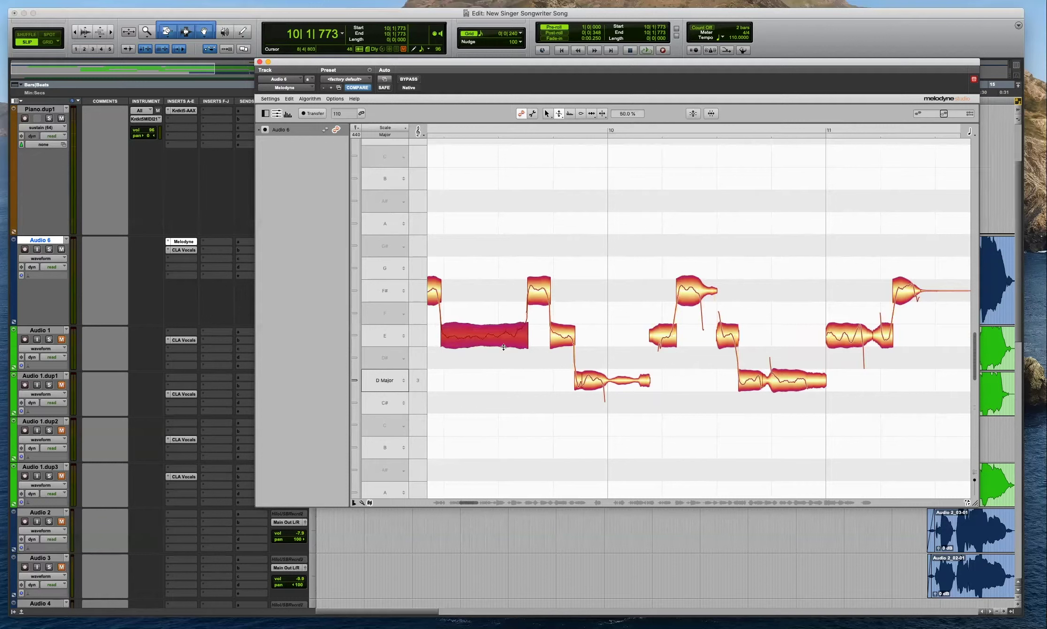
Try flattening the pitch modulation of the D note at bar 10 to 0% and of the short E note before it, audition, and undo both changes.
click(606, 378)
key(space)
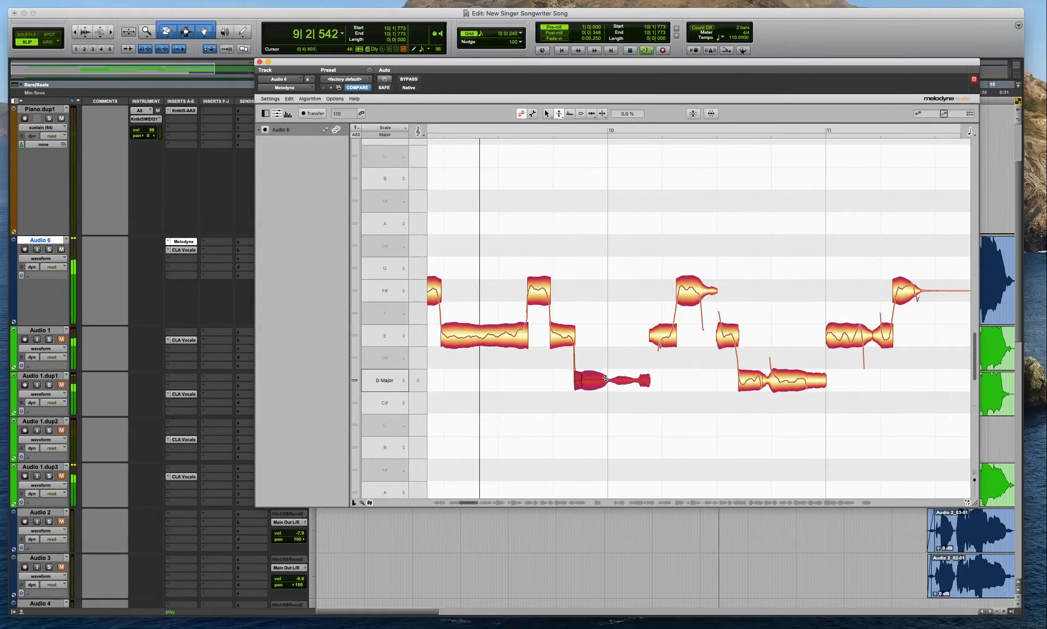
click(562, 335)
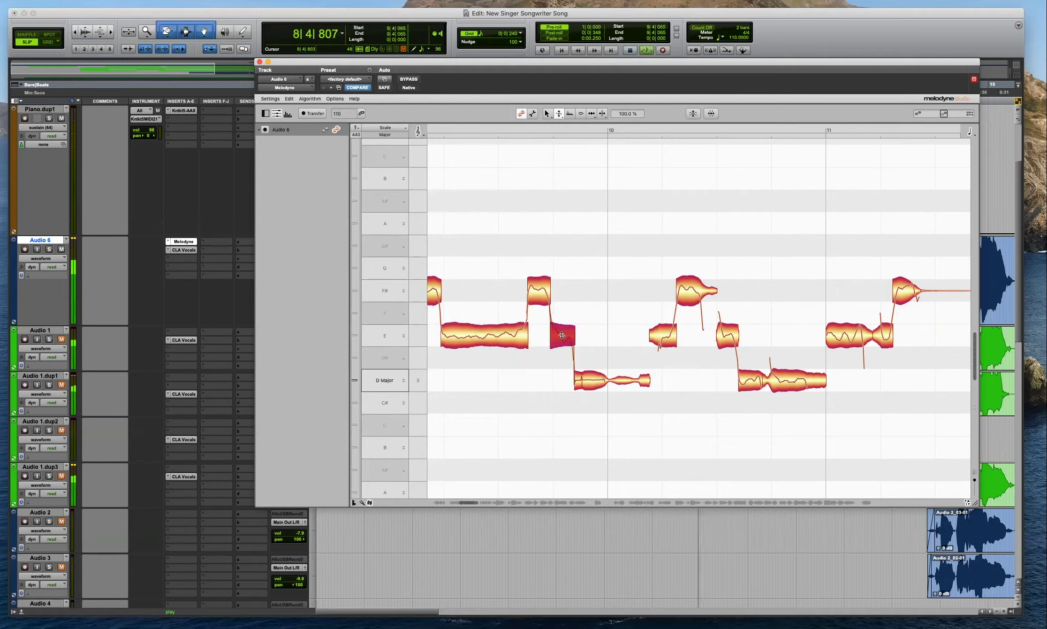
click(540, 289)
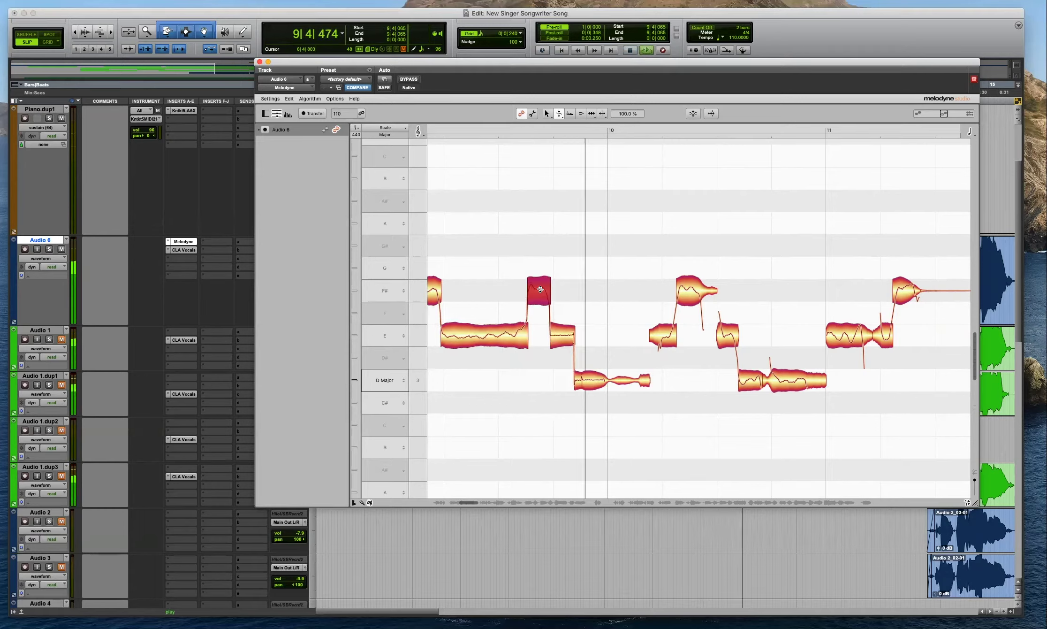
key(space)
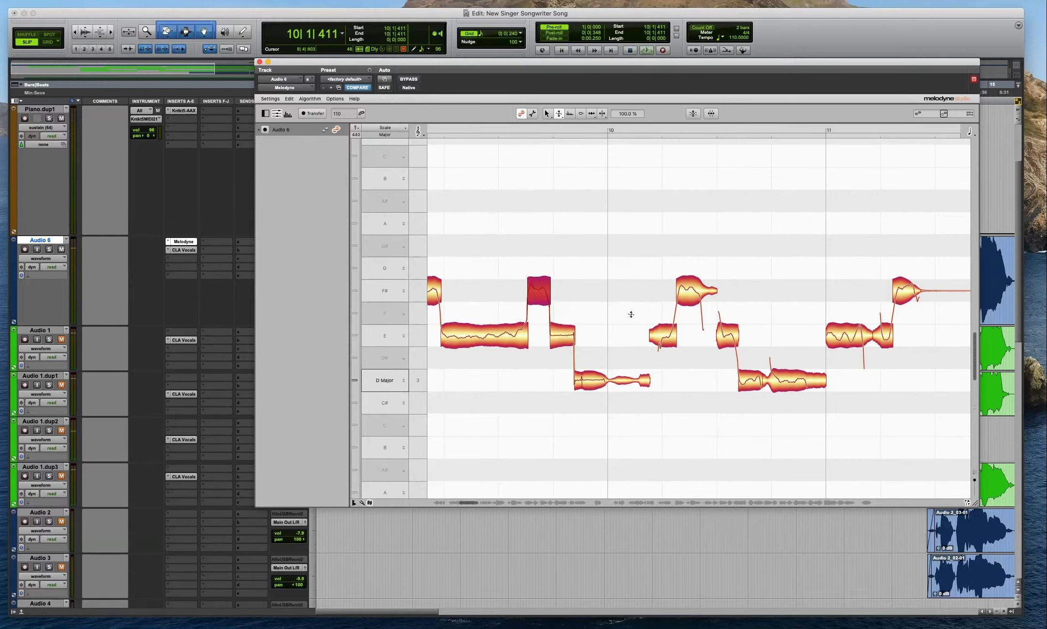
click(605, 329)
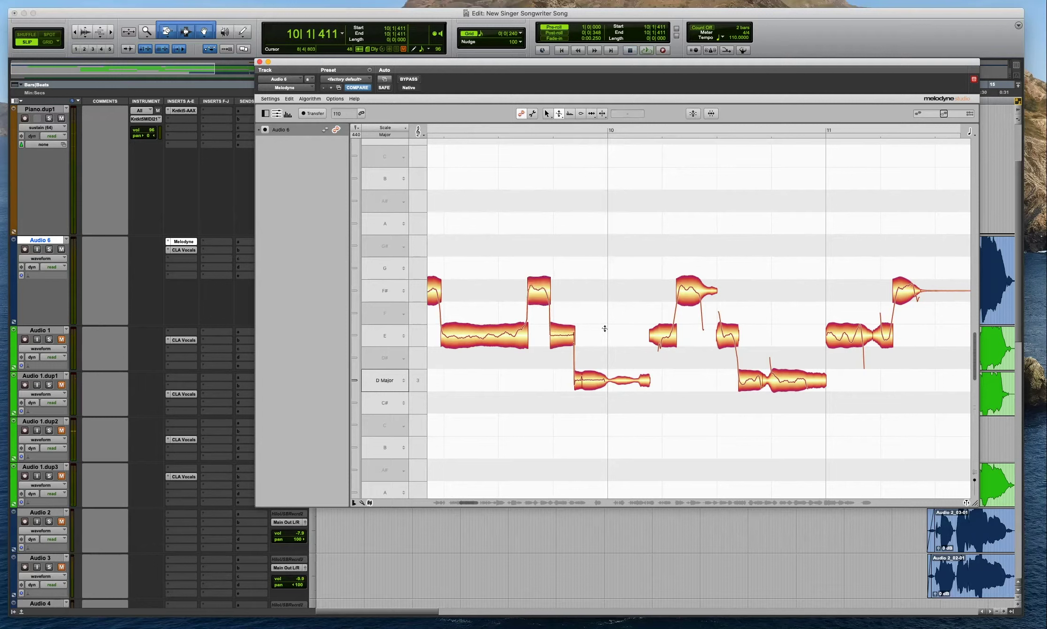
key(super+z)
key(super+z)
Set the pitch modulation of the long E note in bar 9 to 28%, slightly reduce that of the D note at bar 10, and audition.
click(507, 329)
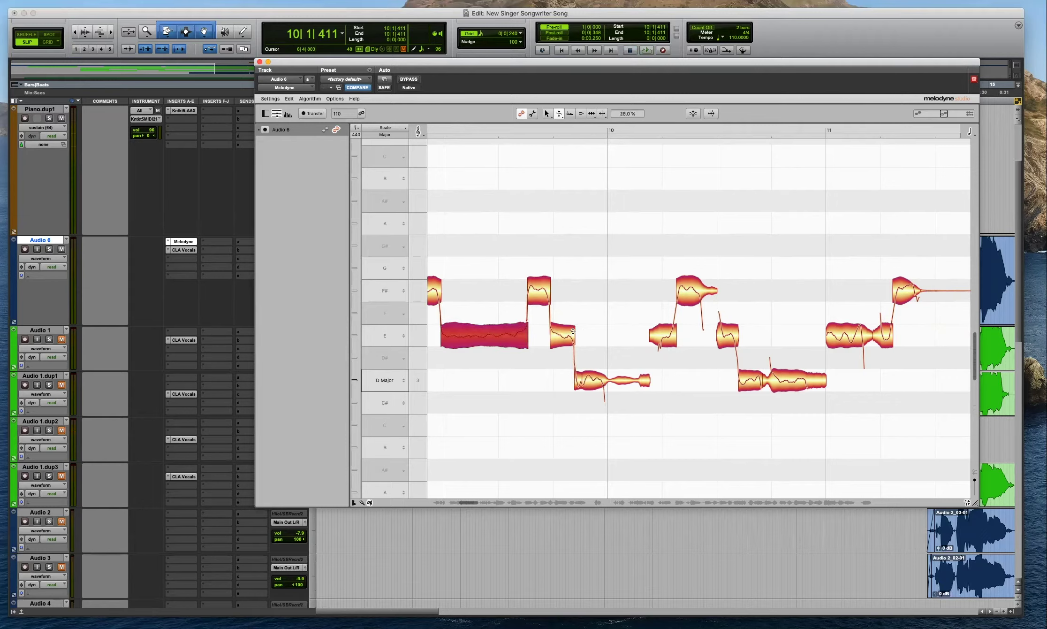
key(space)
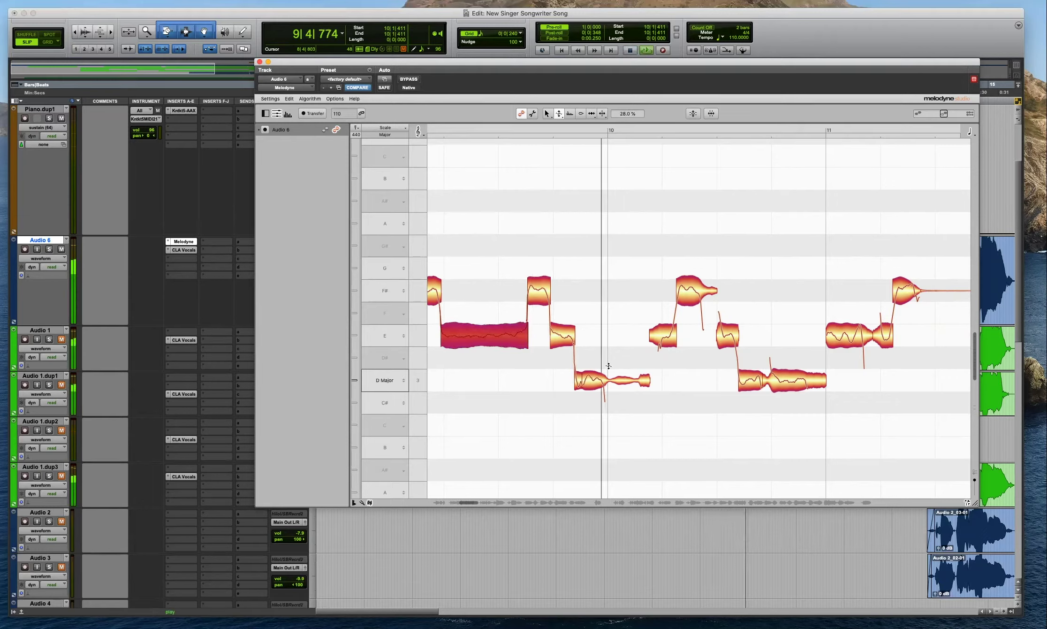
click(595, 383)
drag(594, 383, 593, 405)
key(space)
click(640, 409)
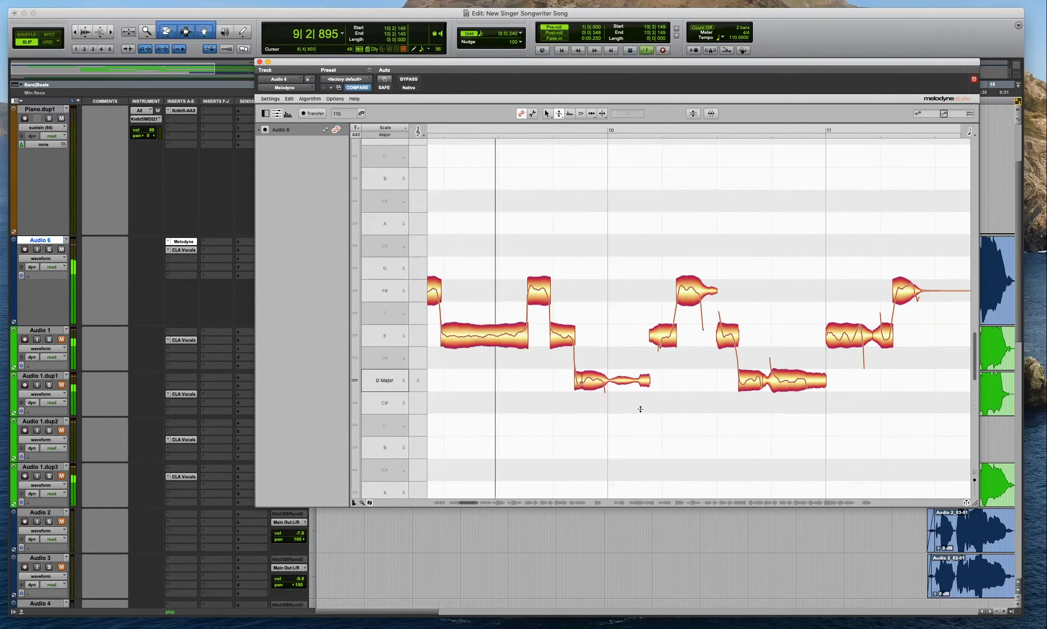
key(space)
Split the D note at bar 10, snap the selected parts to pitch, and play on from there.
key(F6)
double_click(604, 378)
drag(628, 347, 582, 413)
key(F2)
double_click(595, 379)
click(656, 384)
key(space)
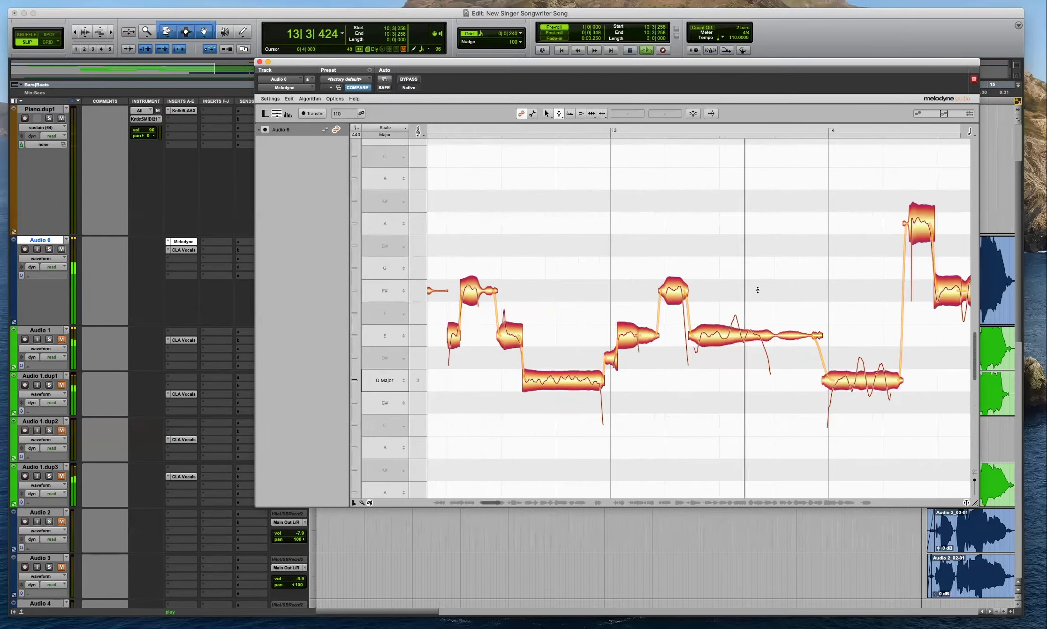
Stop playback and reduce the pitch modulation of the D note at the start of bar 14 to 55%.
key(space)
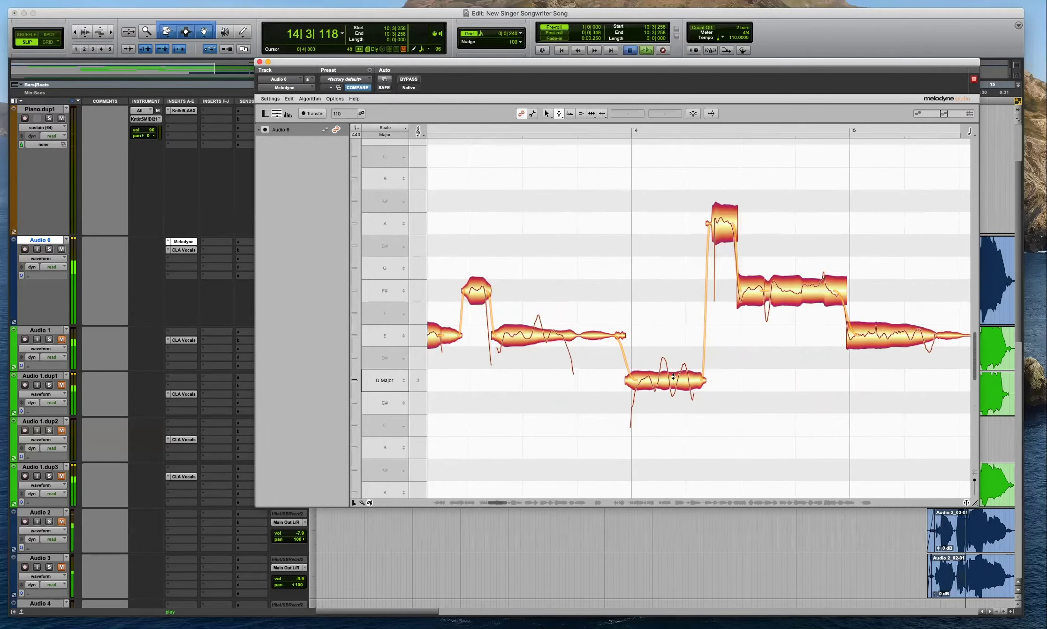
click(666, 377)
drag(665, 377, 656, 401)
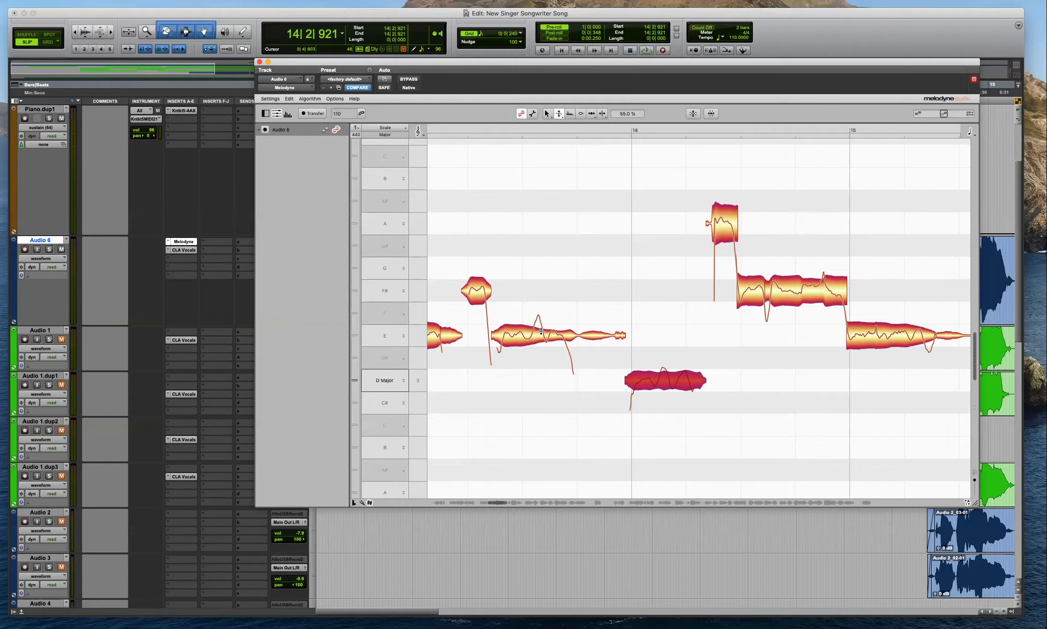
Reduce the pitch modulation of the long E note in bar 13 to 71% and audition the passage into bar 14.
scroll(541, 330, down, 4)
scroll(552, 294, up, 4)
click(539, 330)
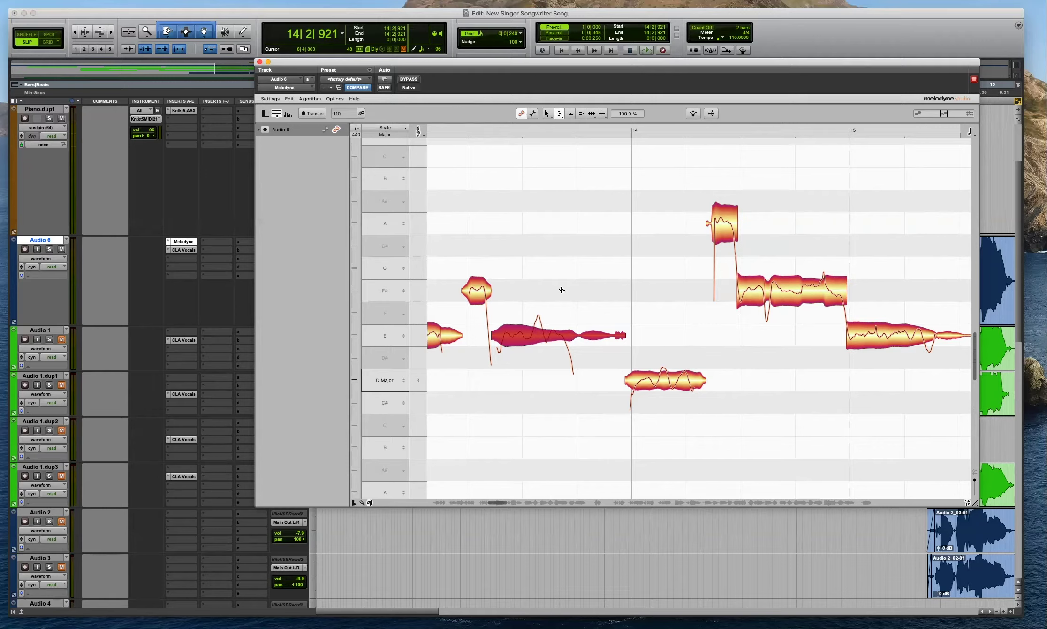
drag(542, 333, 542, 348)
key(space)
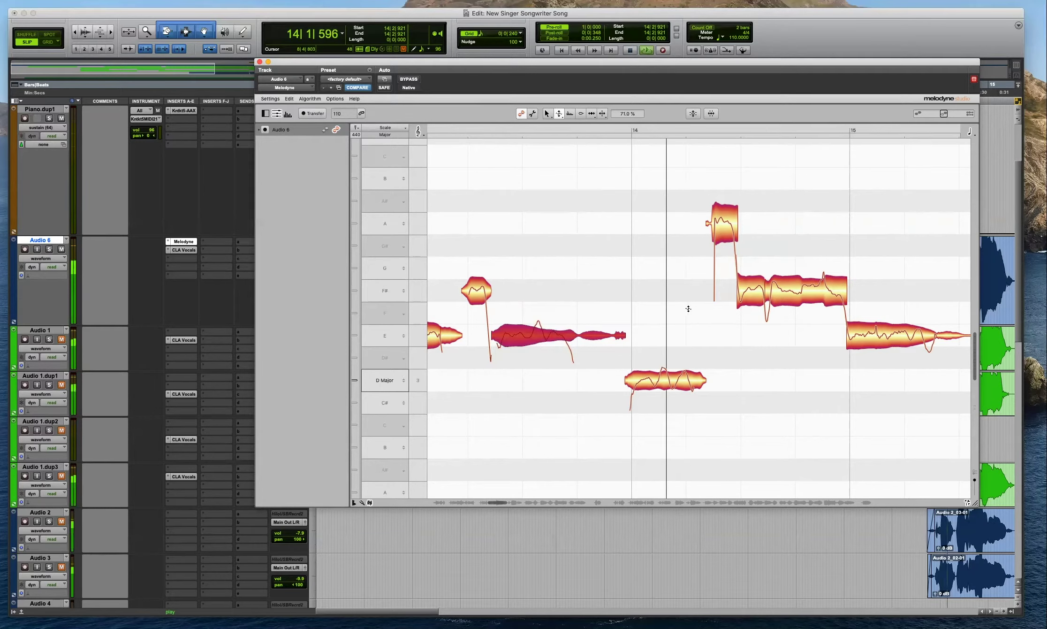
key(space)
key(space)
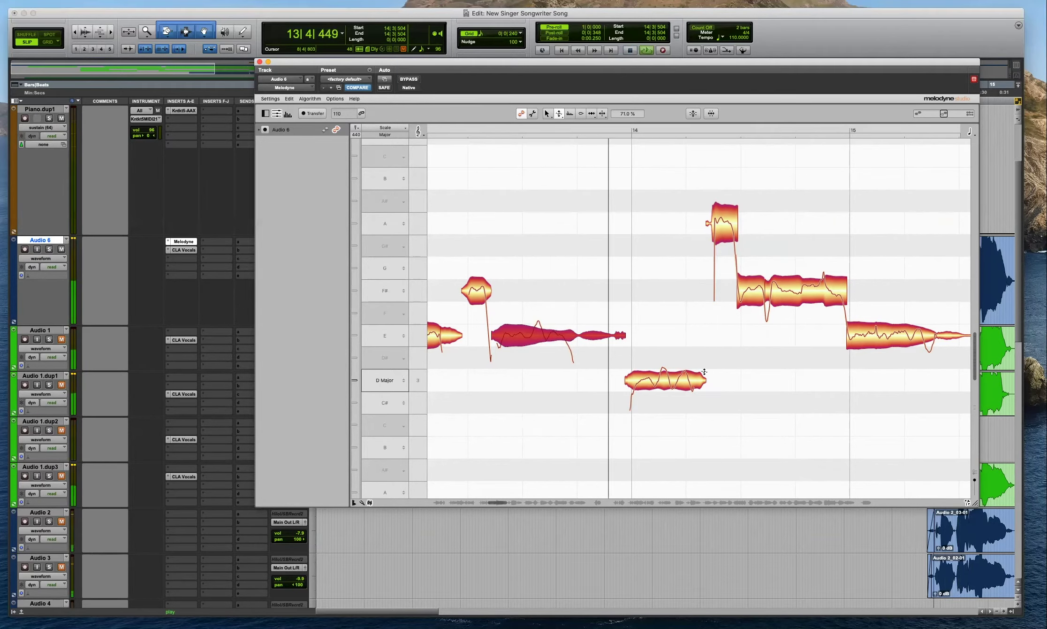
key(space)
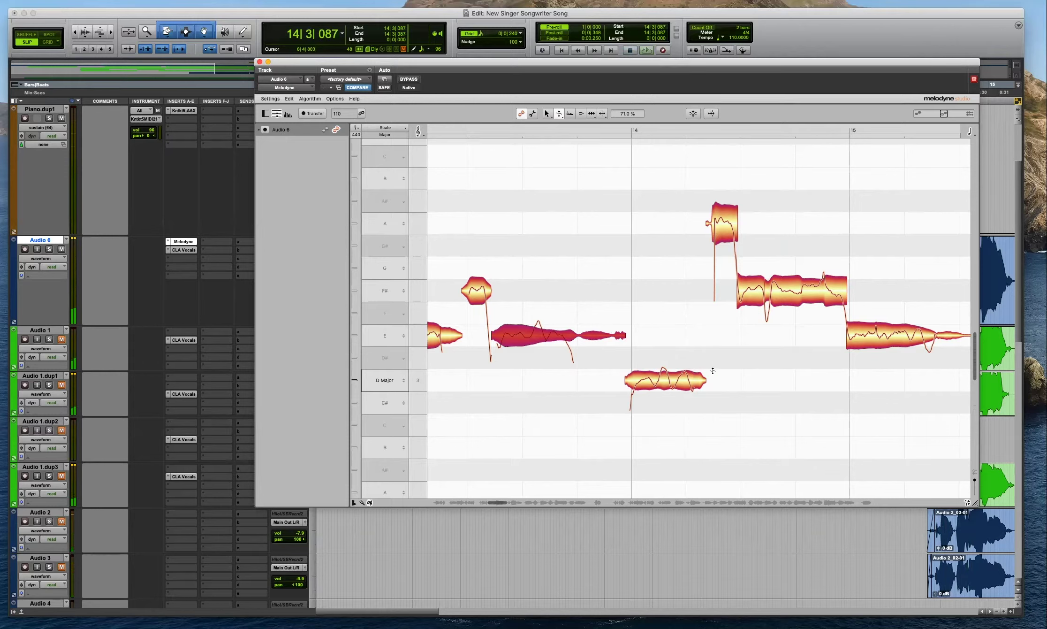
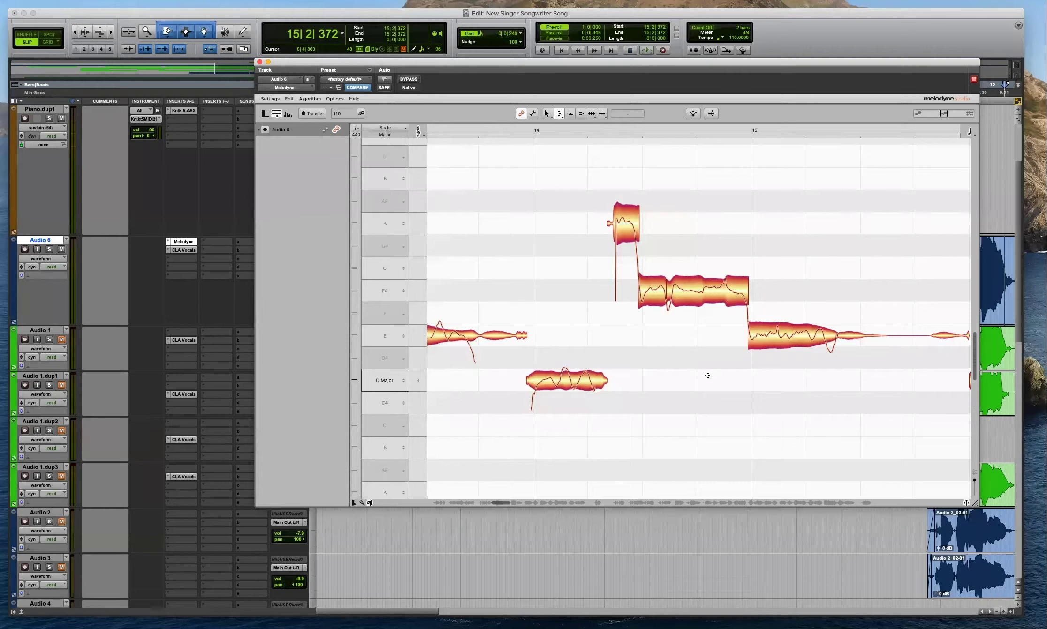
Continue playback from around bar 15 and reduce the pitch modulation of the D note at bar 16 to 78%.
scroll(708, 375, right, 5)
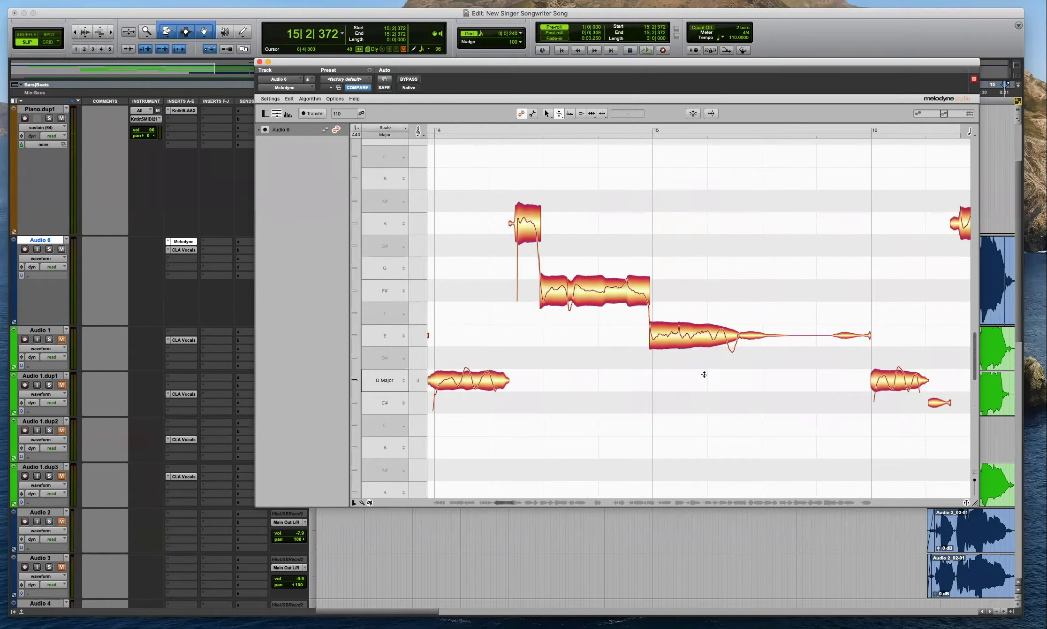
key(space)
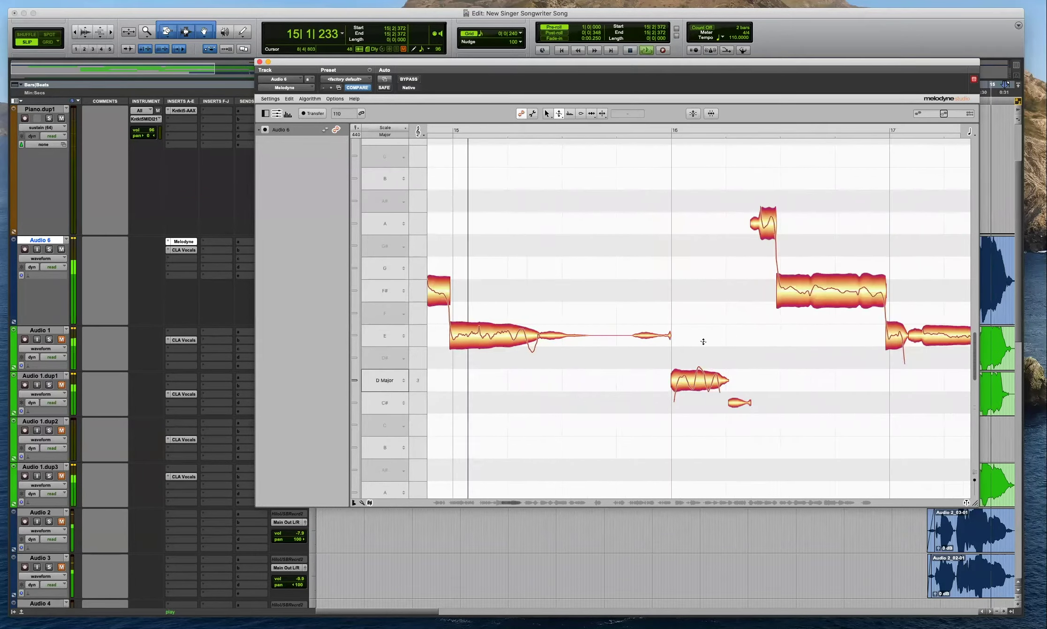
drag(700, 378, 701, 390)
Listen to the vocal from bar 16 through bar 22 and check the notes for pitch problems.
scroll(764, 380, down, 4)
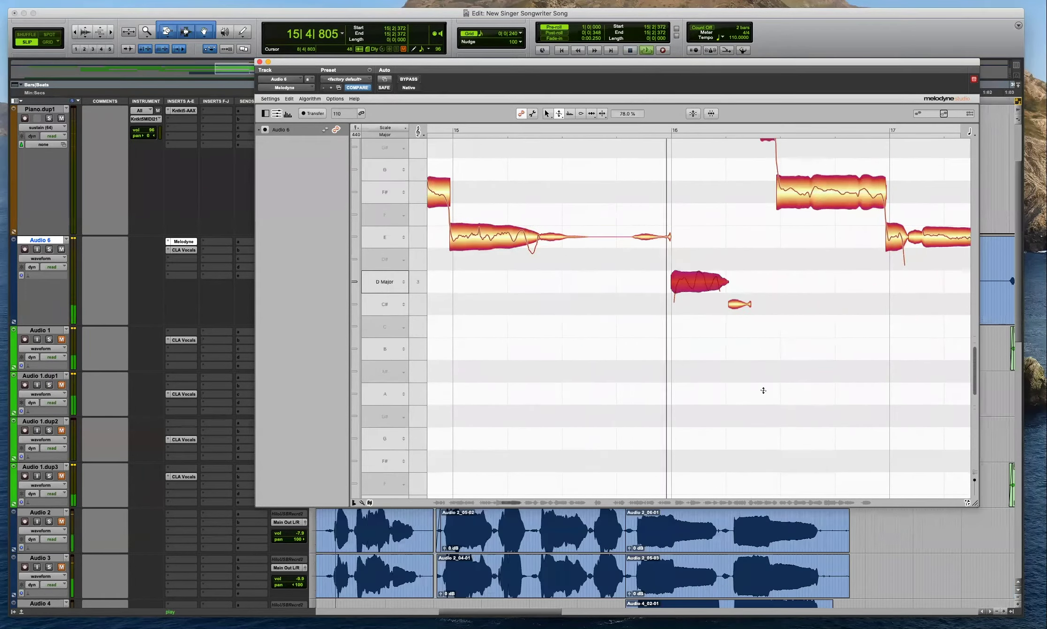
scroll(763, 391, up, 3)
scroll(763, 391, down, 3)
scroll(763, 390, up, 3)
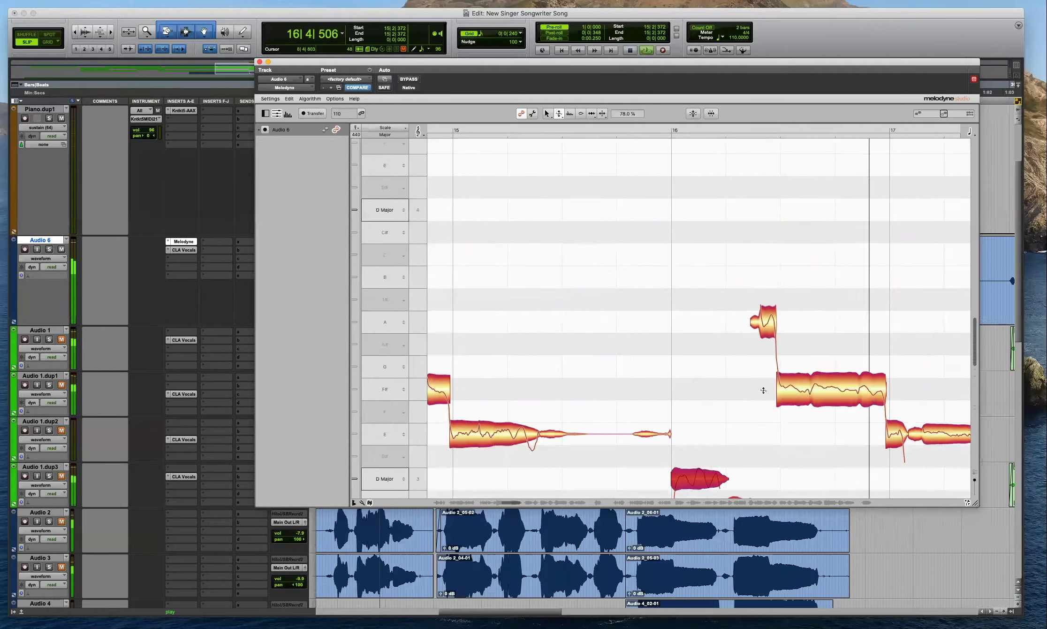
scroll(763, 390, down, 3)
scroll(763, 390, up, 3)
scroll(763, 390, up, 3)
scroll(763, 390, down, 3)
scroll(764, 390, down, 3)
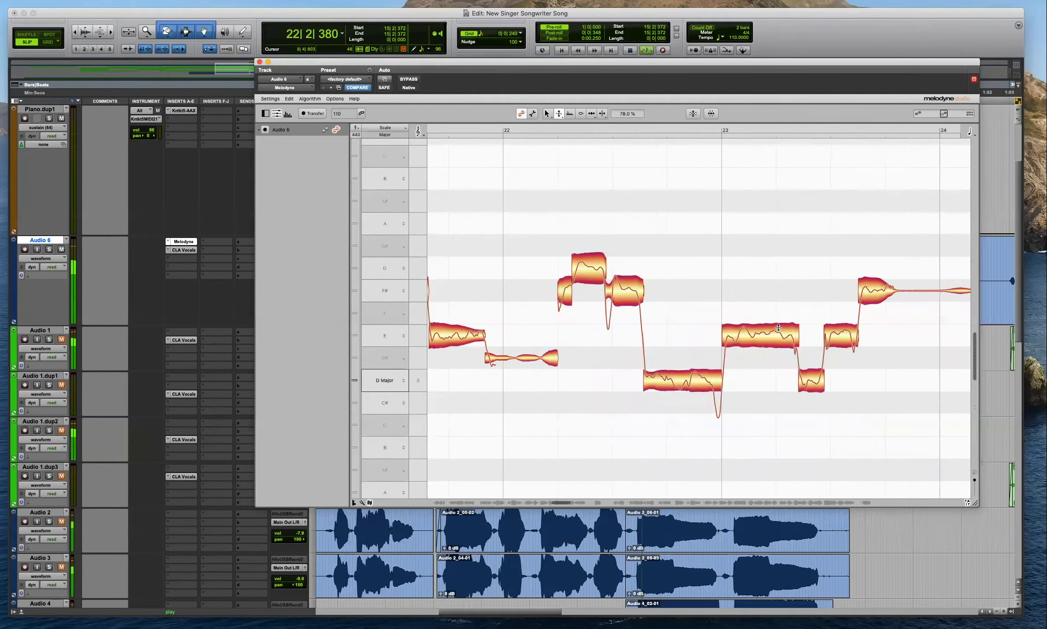
Set the pitch drift of the long D note in bar 22 to -25% and play the passage back.
click(674, 381)
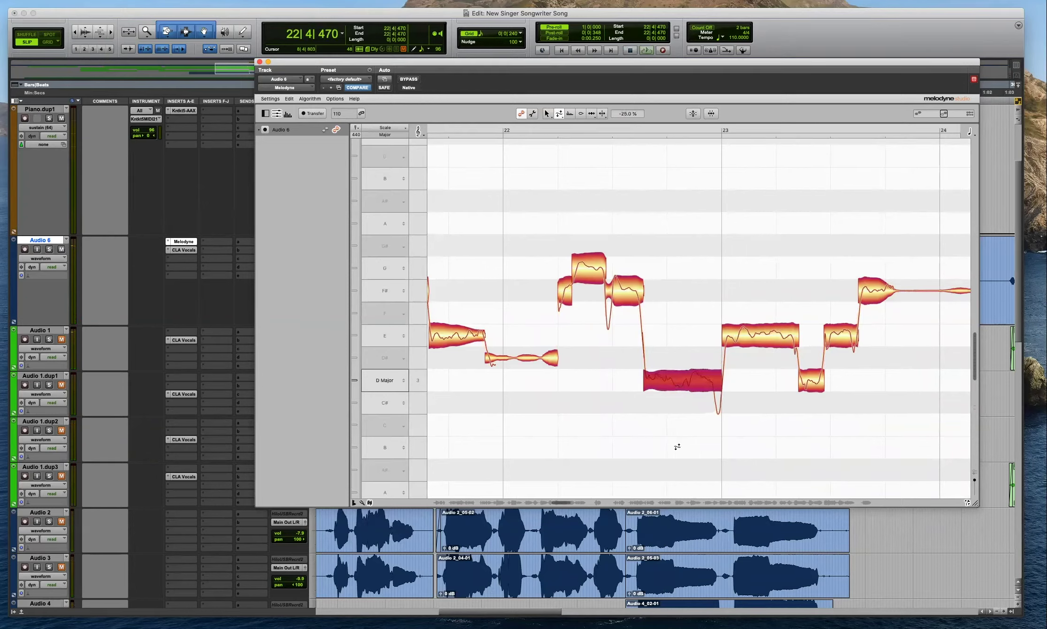
key(space)
click(716, 398)
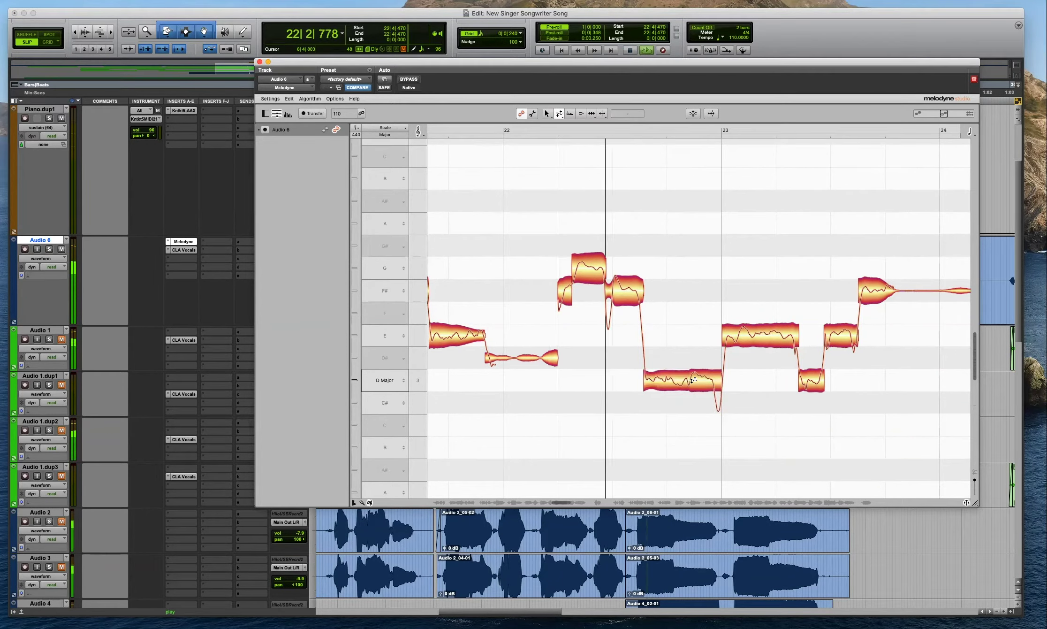
Split the dipping tail off the long D note just before bar 23, snap the notes there to pitch, and audition the passage.
scroll(797, 393, right, 2)
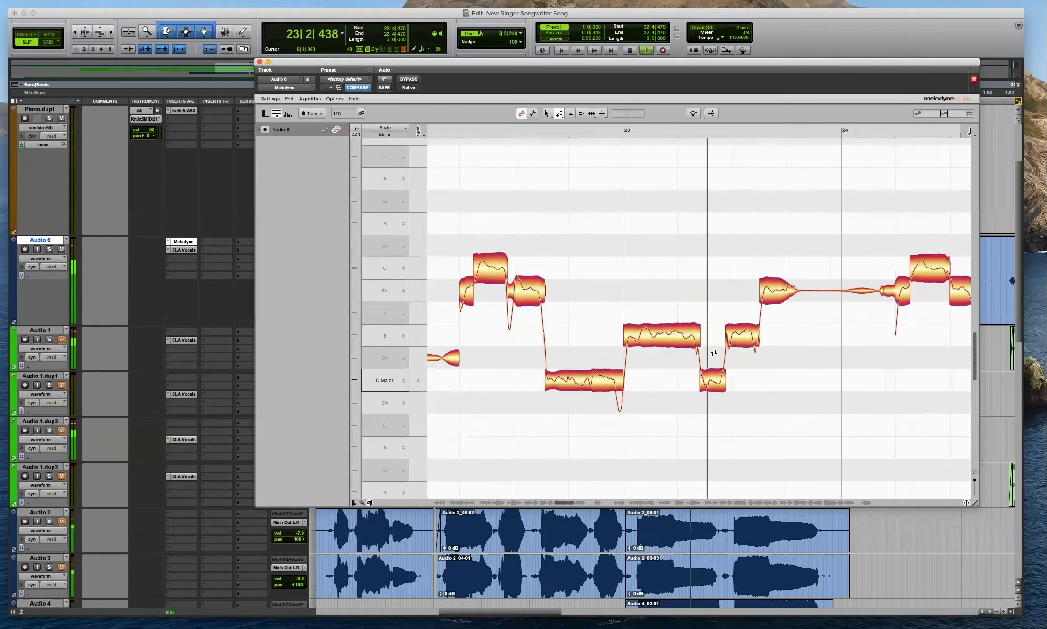
key(space)
click(662, 336)
key(F5)
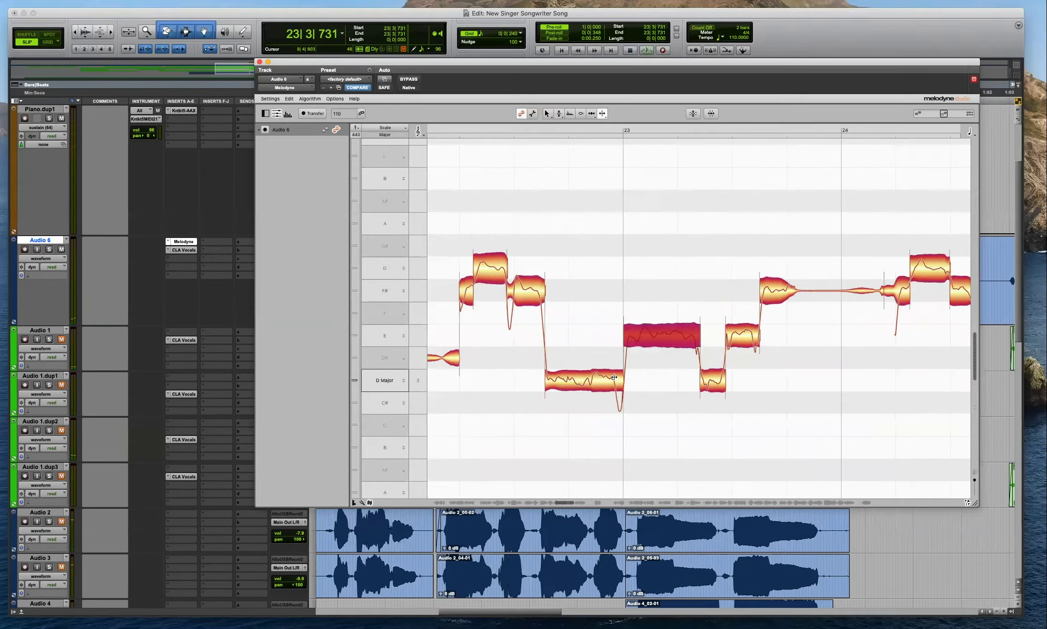
double_click(614, 377)
shift+click(626, 337)
key(F2)
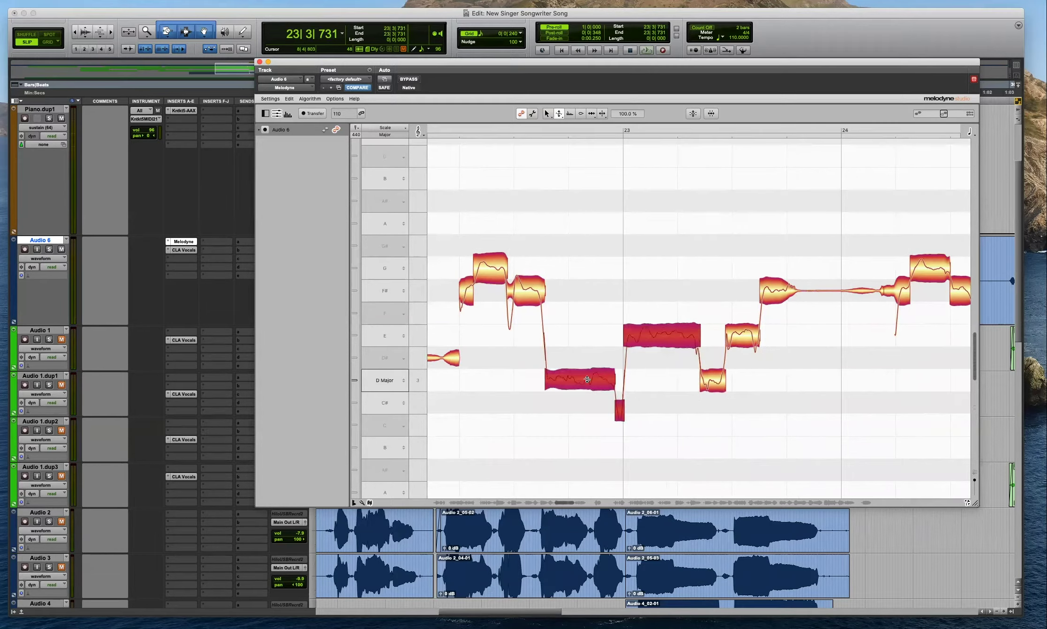
click(637, 381)
key(space)
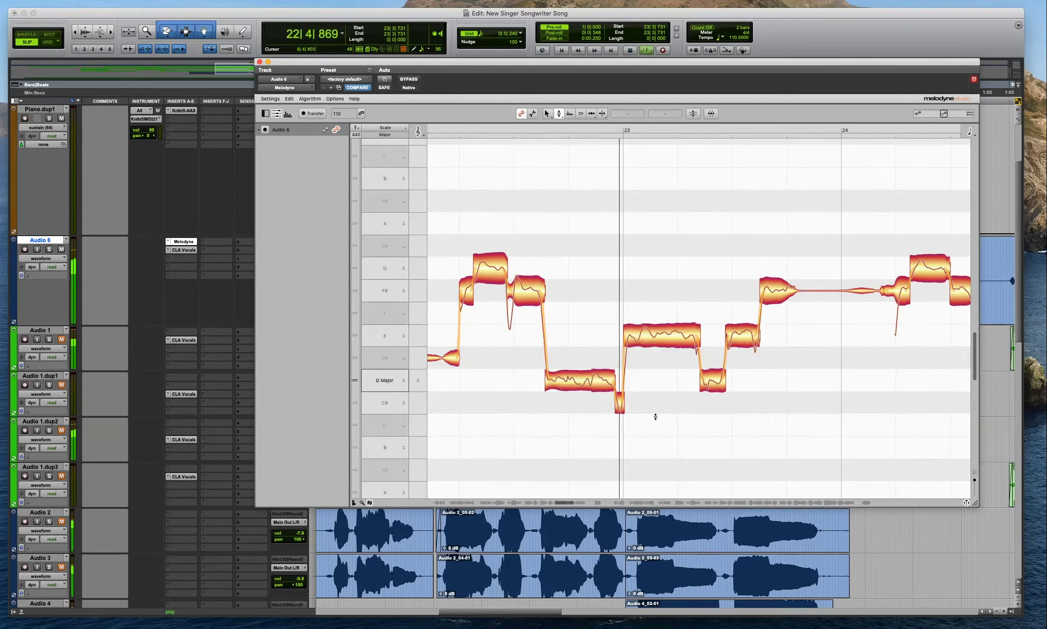
Reduce the pitch modulation of the long E note at the start of bar 23 to 48% and play the passage.
key(space)
click(673, 333)
key(F2)
drag(662, 333, 662, 362)
key(space)
scroll(751, 377, right, 3)
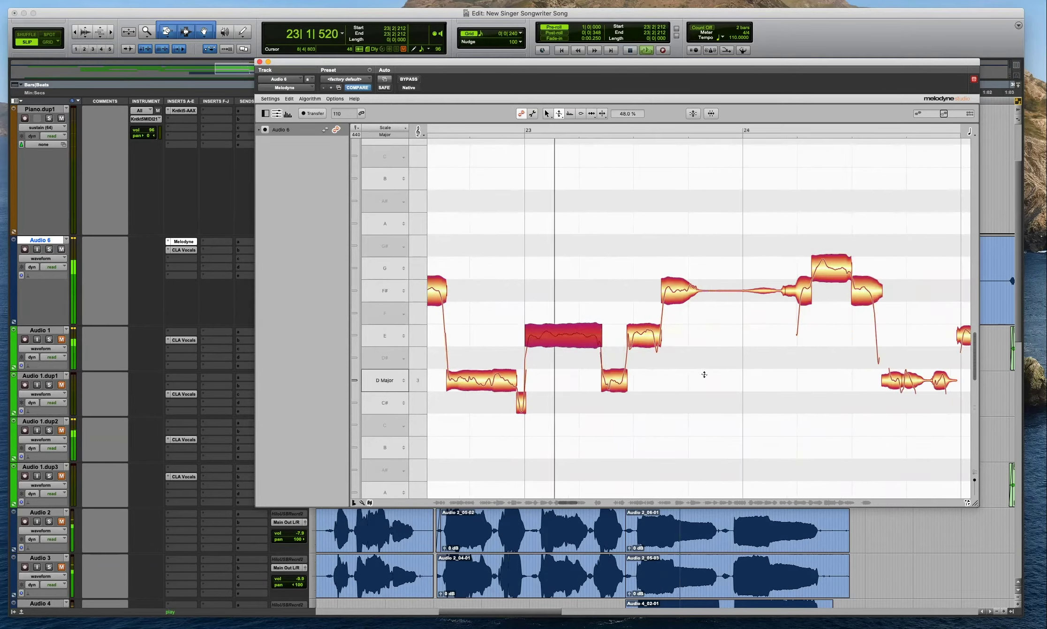
Snap the short C# note and the long E note around bar 23 to pitch and play them back.
key(space)
drag(552, 291, 515, 432)
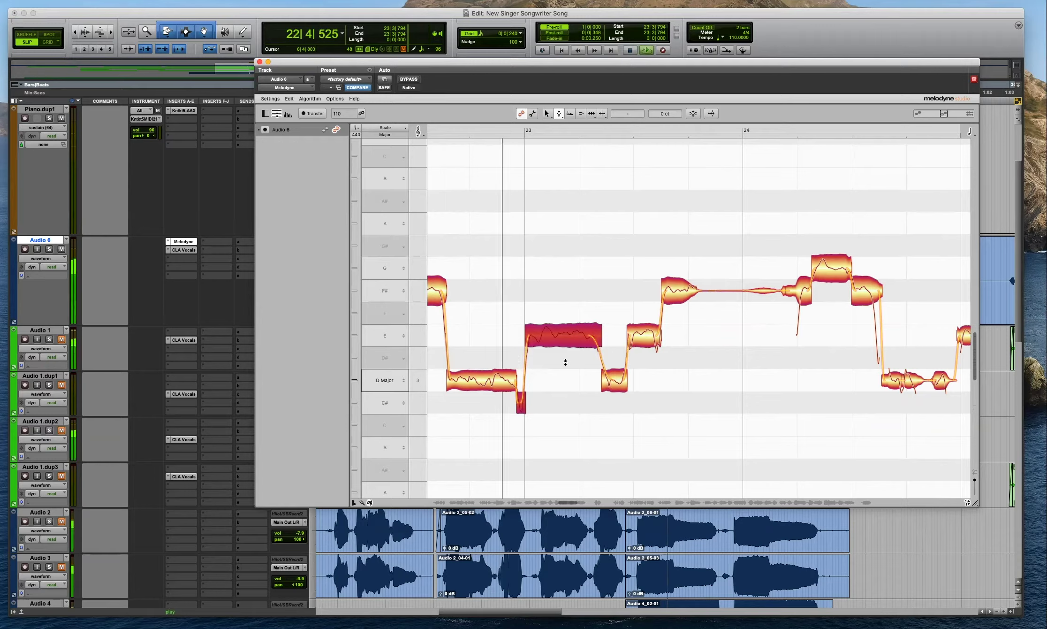
click(727, 365)
key(space)
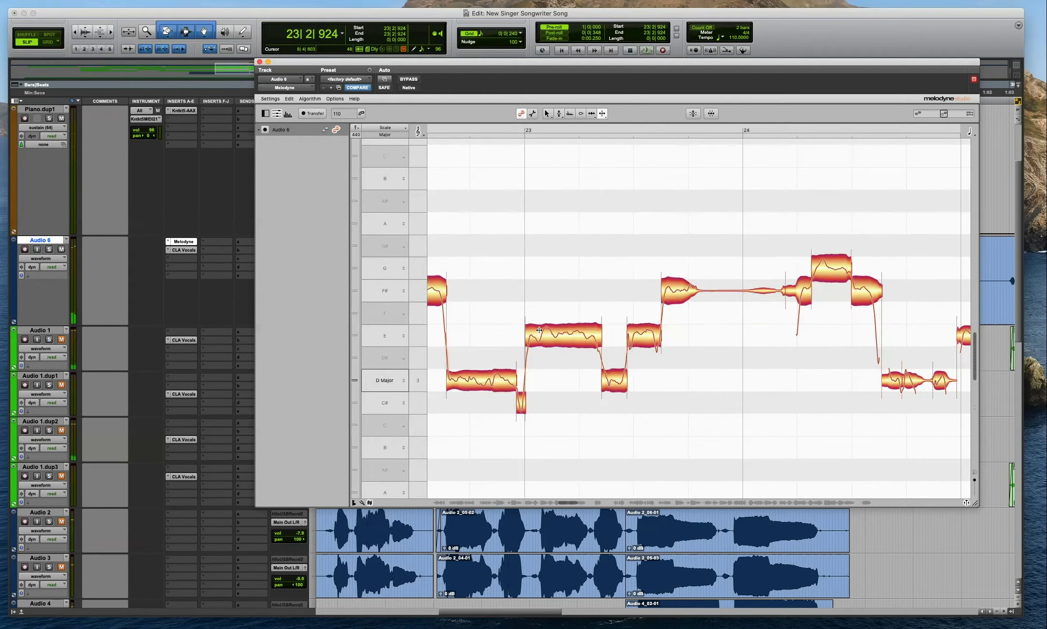
Split the beginning of the long E note in bar 23 into separate segments, snap them to E, and audition the result.
double_click(540, 328)
double_click(551, 328)
drag(601, 304, 511, 376)
key(F2)
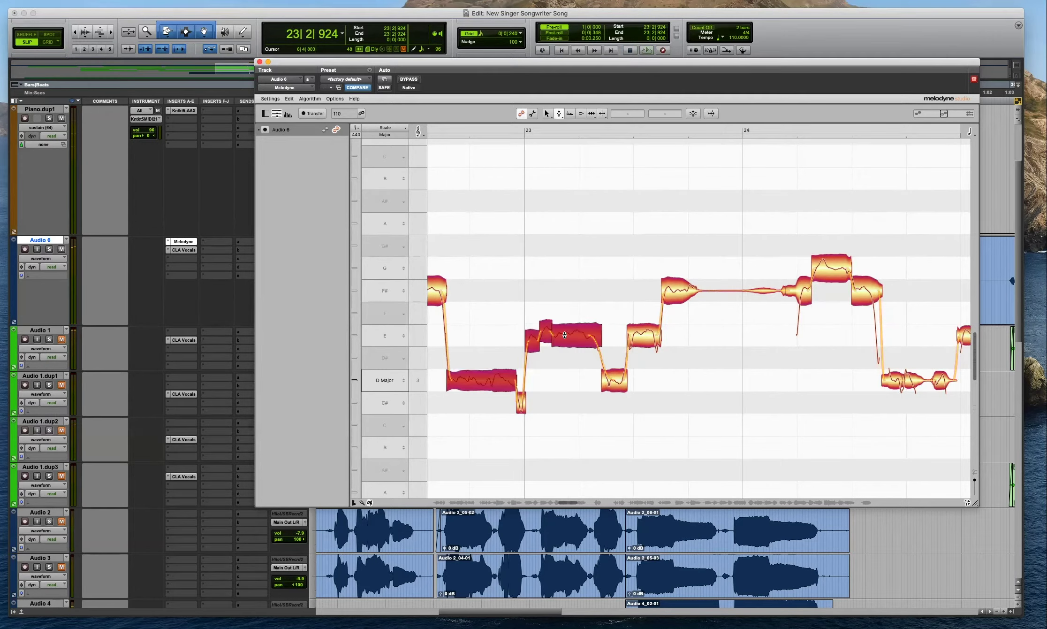
click(566, 318)
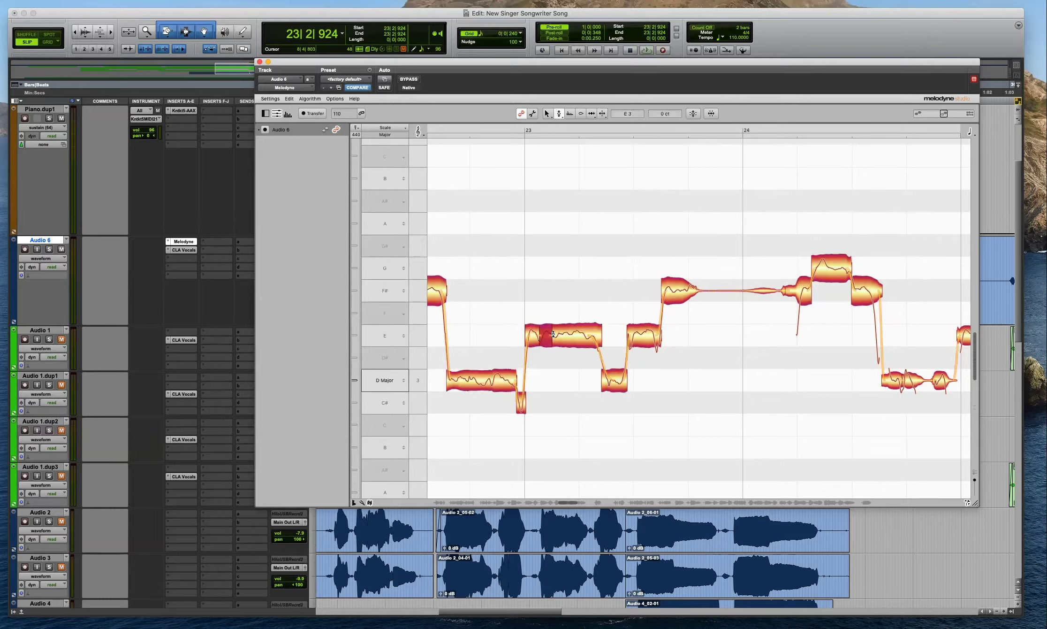
key(space)
click(570, 374)
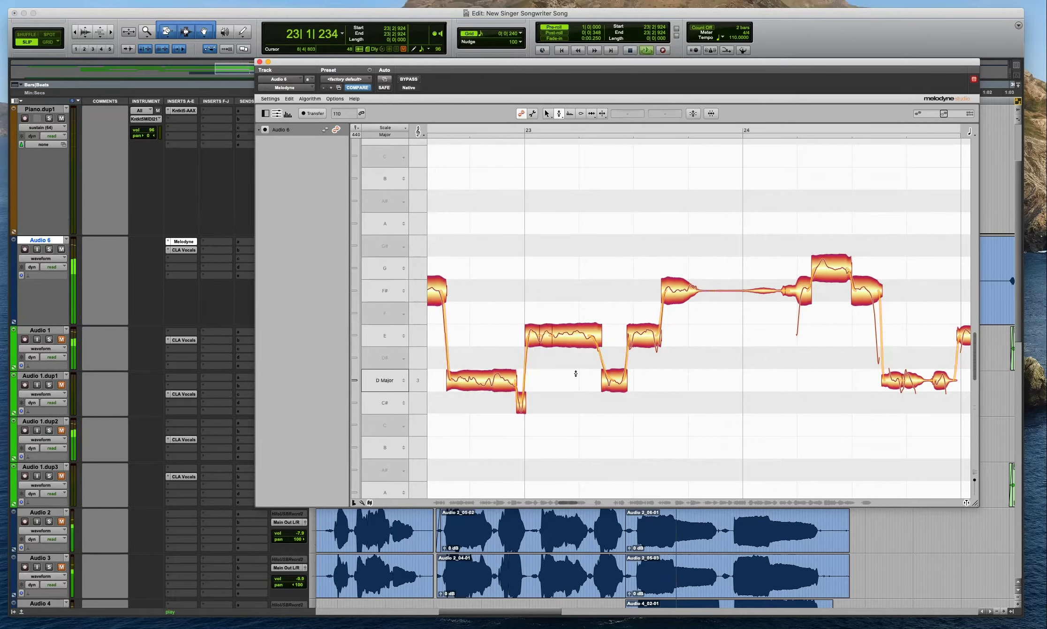
drag(531, 336, 530, 353)
click(556, 378)
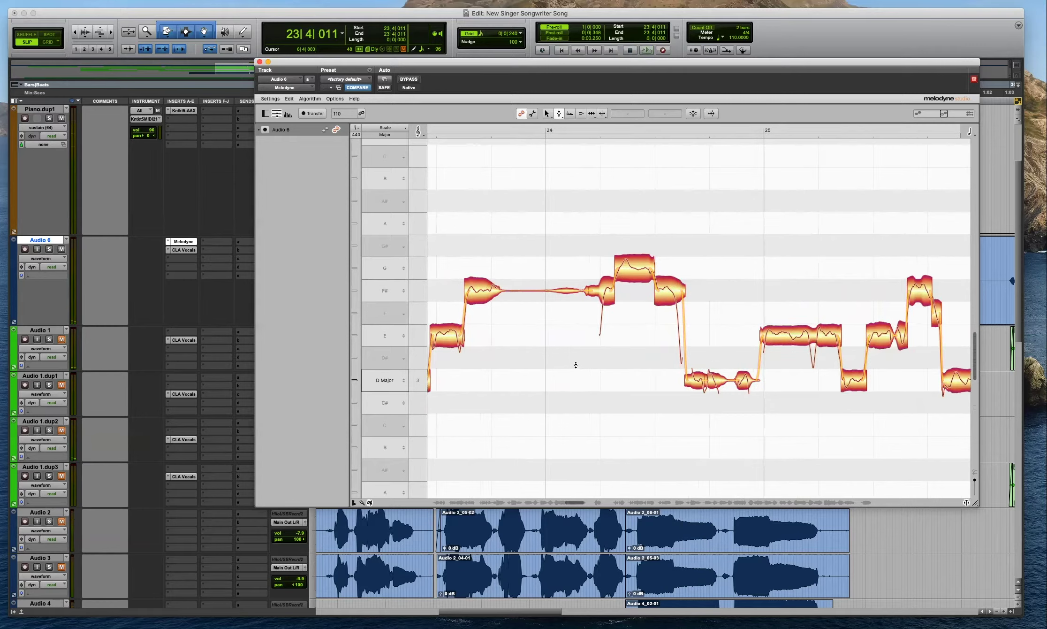
Reduce the pitch modulation of the G note in bar 24 to 67% and of the F# note in bar 27 to 61%.
click(627, 268)
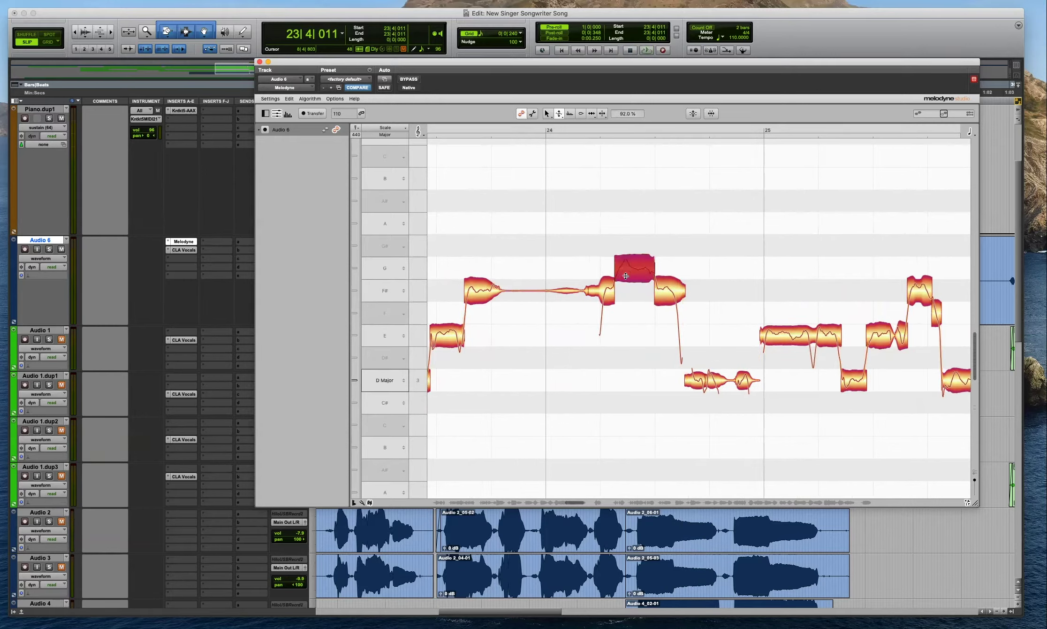
key(space)
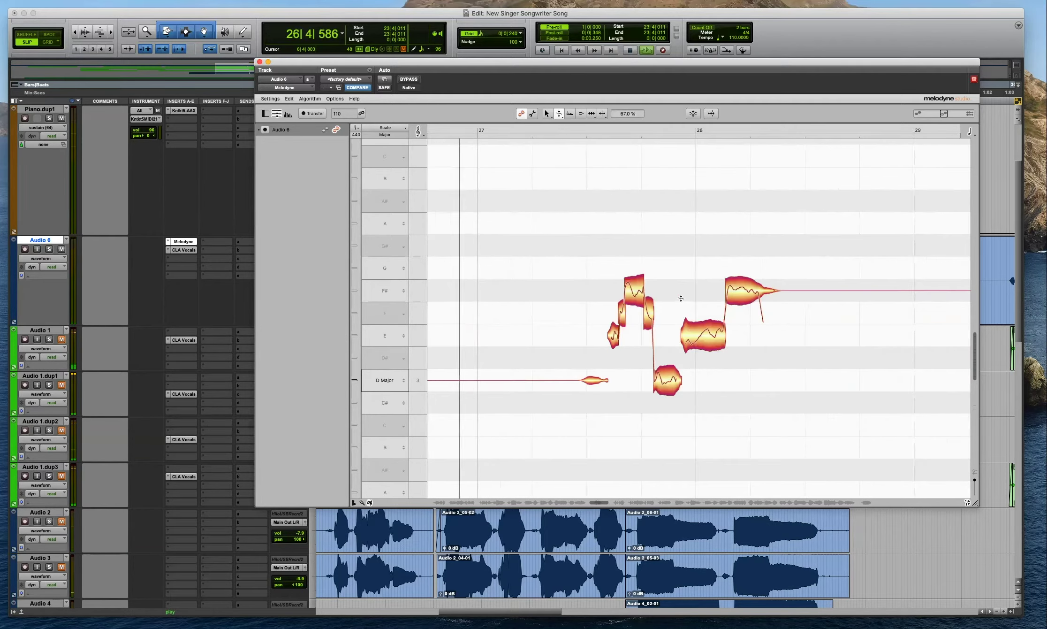
drag(634, 290, 634, 301)
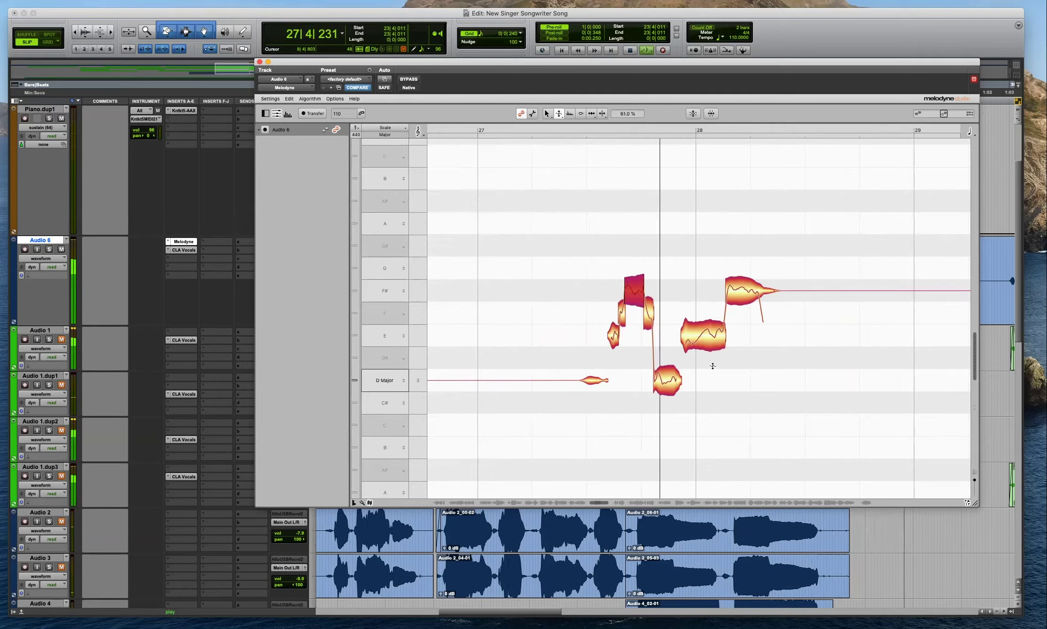
Adjust the pitch drift of the E note leading into bar 28 and play on to bar 30.
click(714, 332)
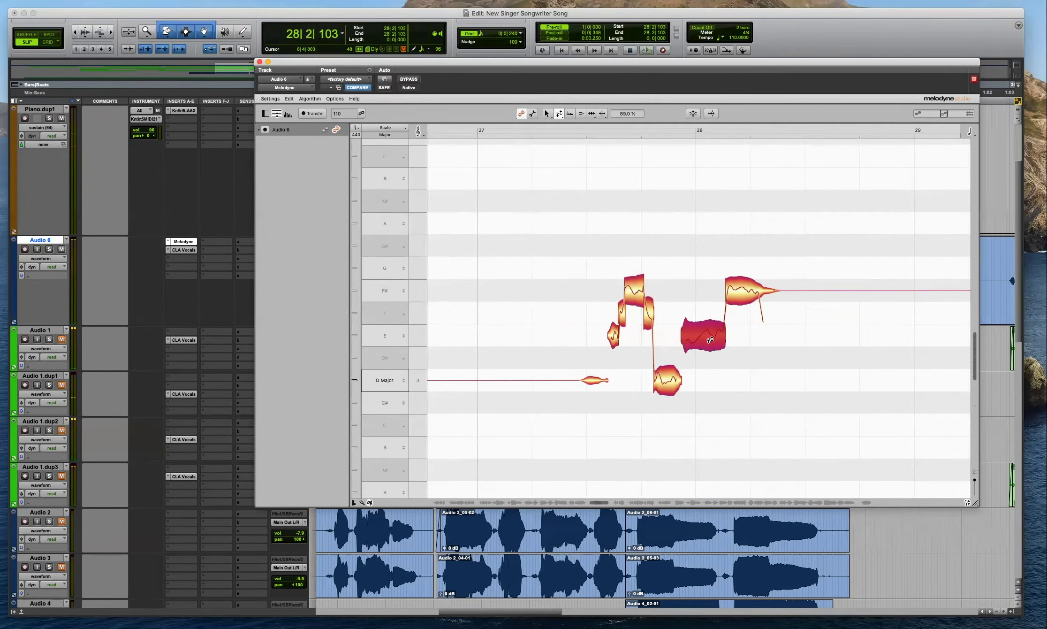
key(space)
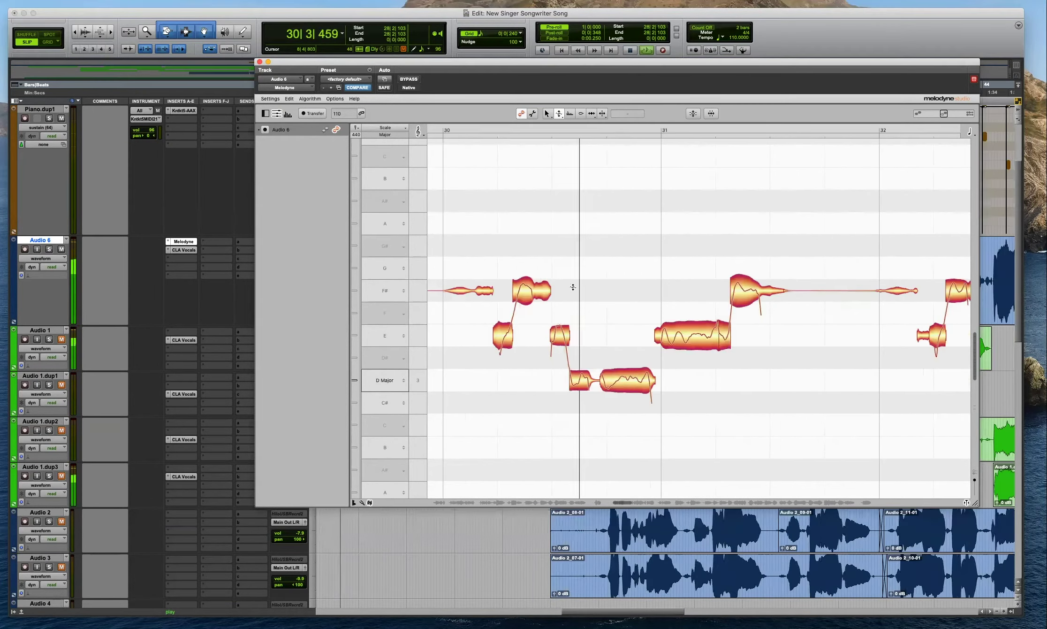
Lower the short E note in bar 30 to -42 cents, snap the D note after it to pitch, and resume playback.
key(space)
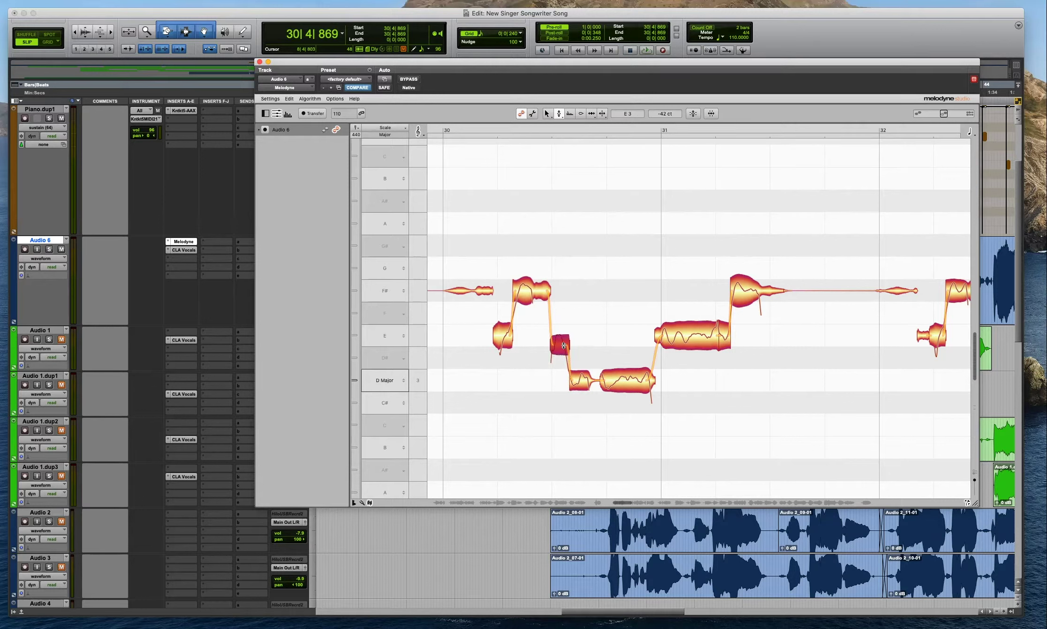
key(space)
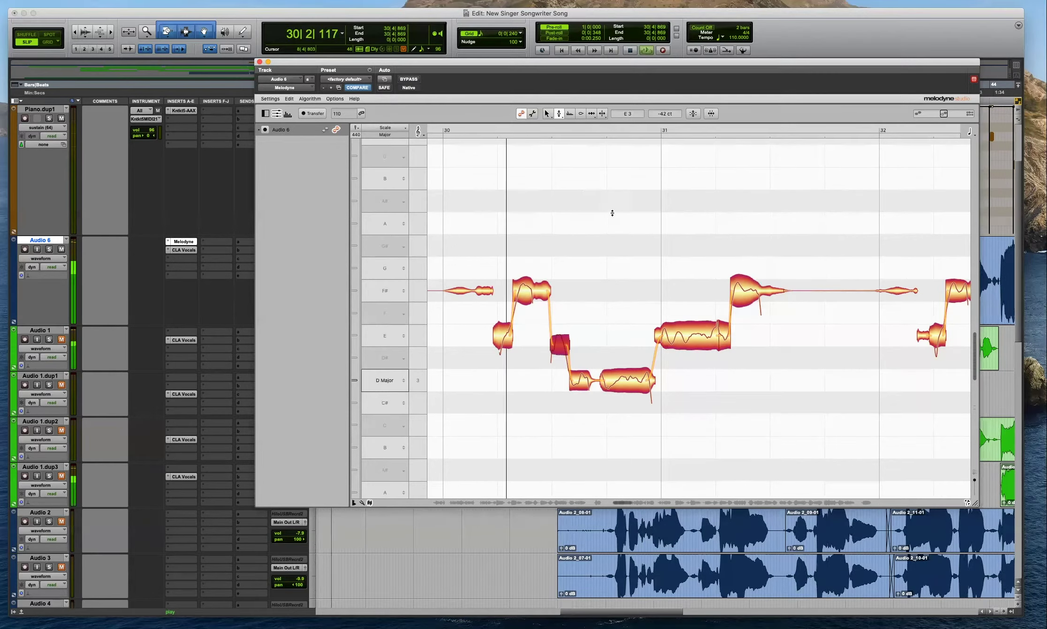
click(581, 384)
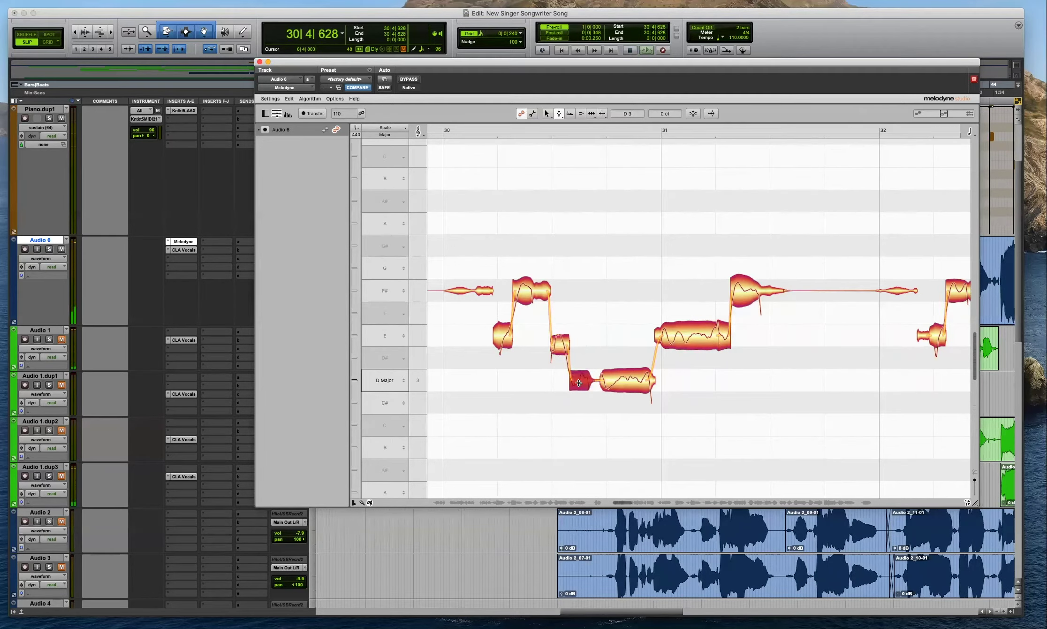
double_click(579, 381)
key(space)
click(713, 382)
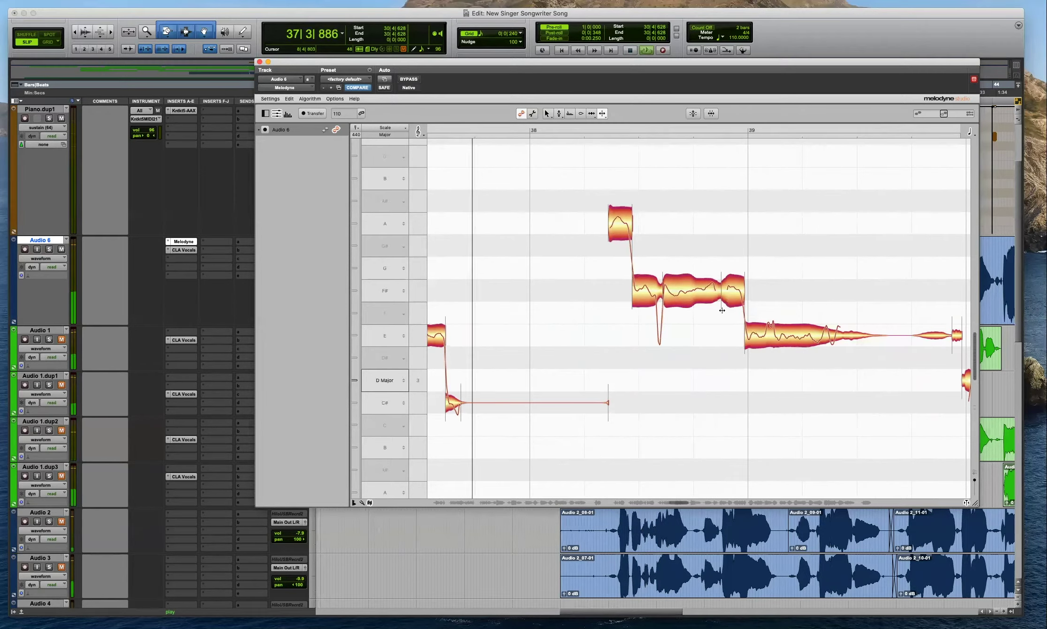
Listen to the vocal up to bar 43, adjust the pitch modulation of the B note's tail there, and audition it.
key(F5)
key(F5)
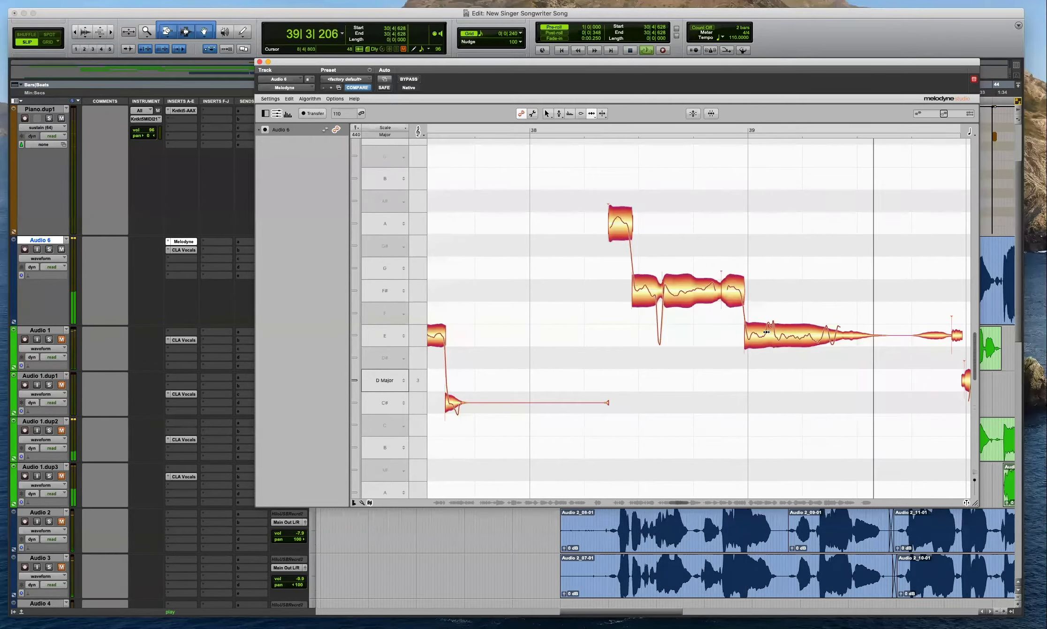
key(F4)
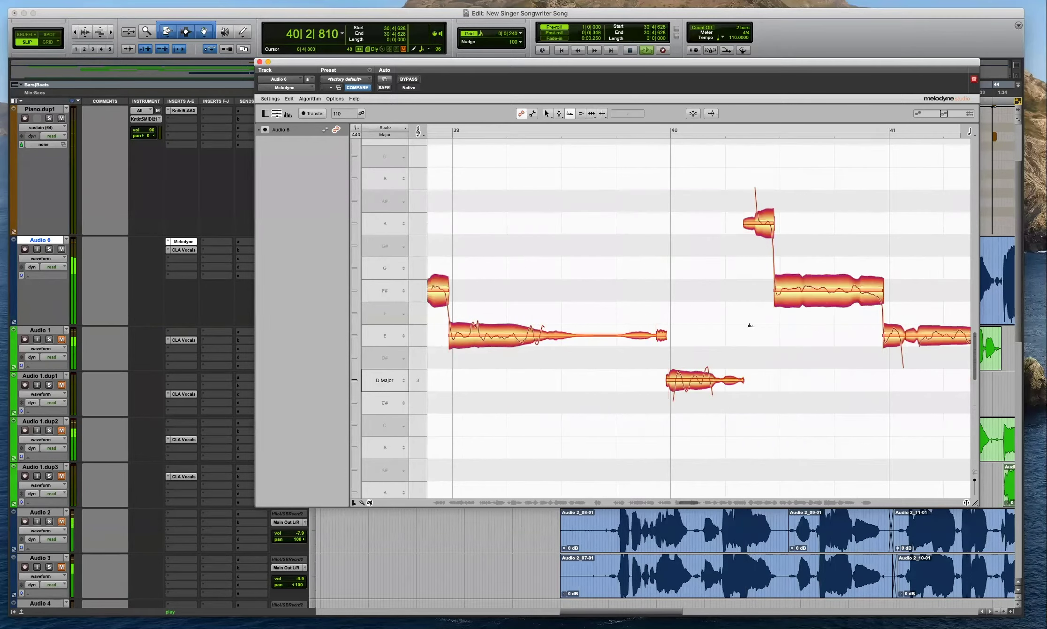
key(F2)
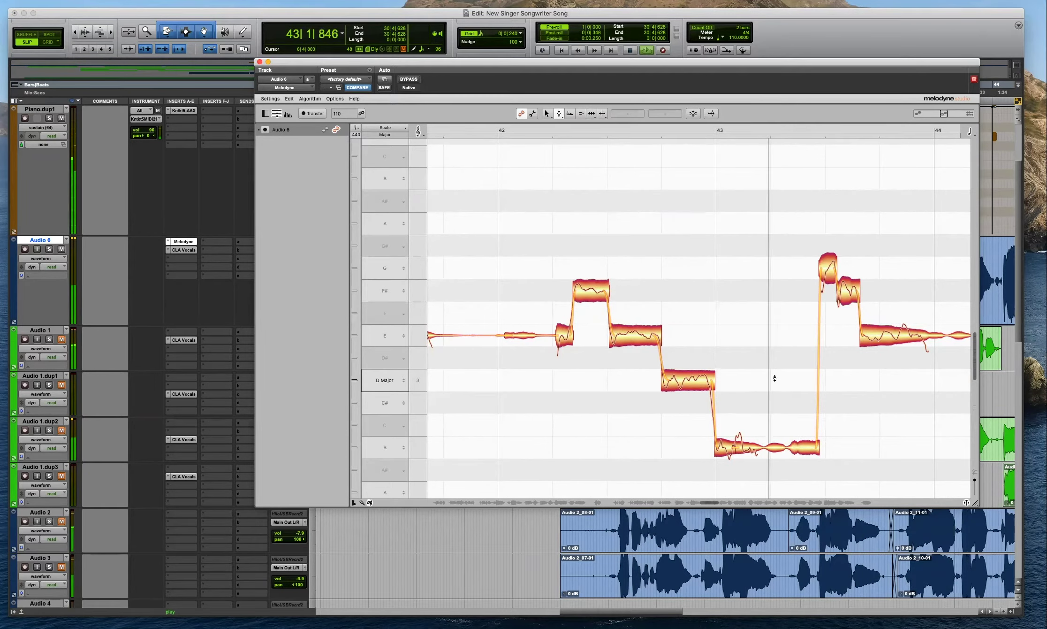
key(space)
click(550, 449)
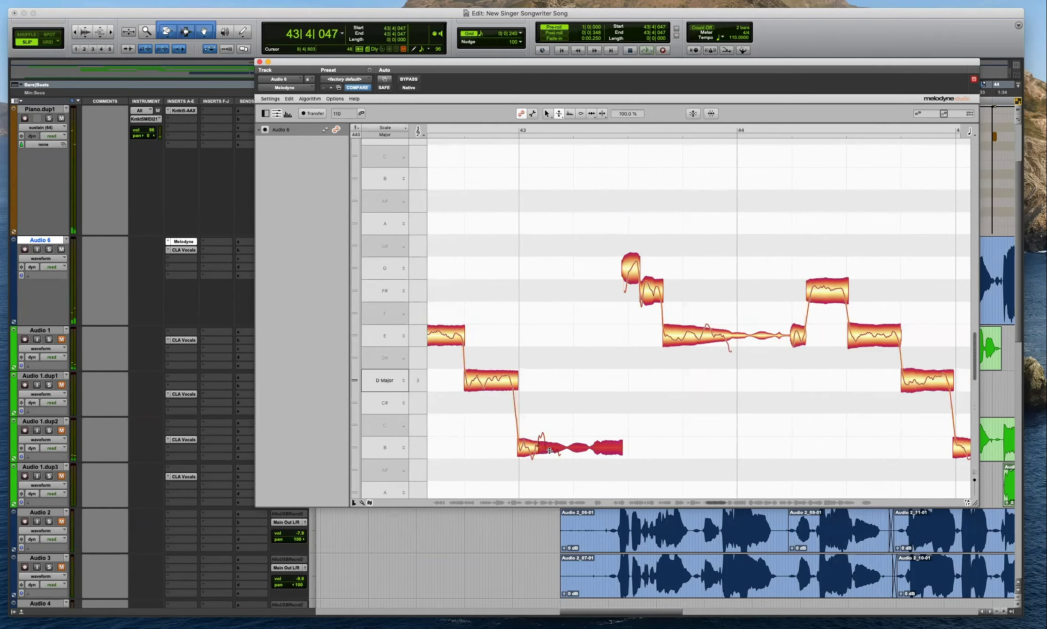
key(space)
click(554, 477)
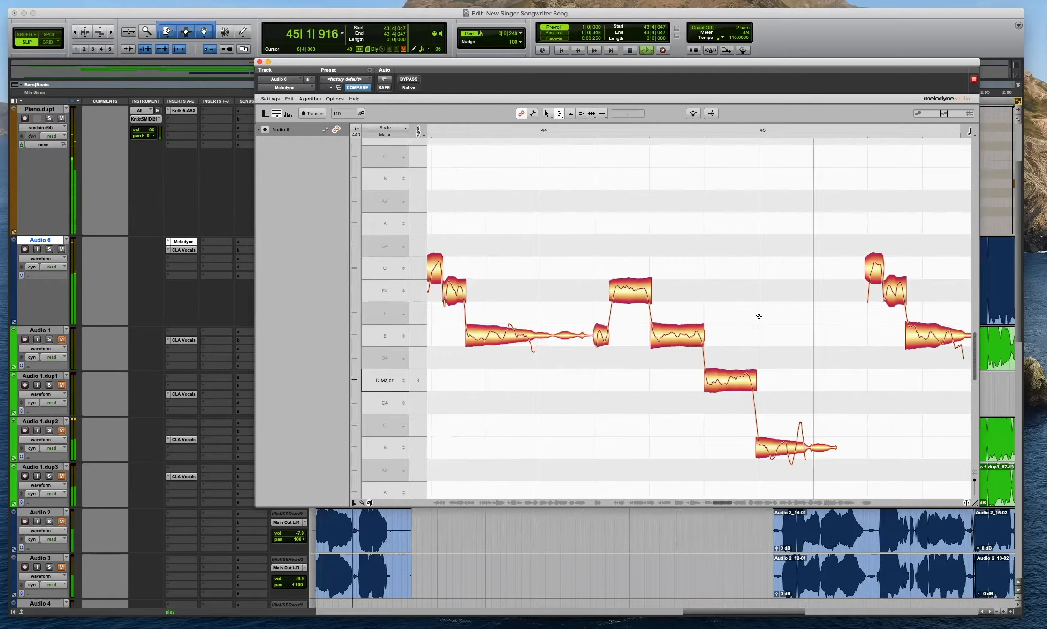
Set the pitch drift of the E note late in bar 45 to -45% and play on.
key(space)
click(727, 336)
key(F2)
key(space)
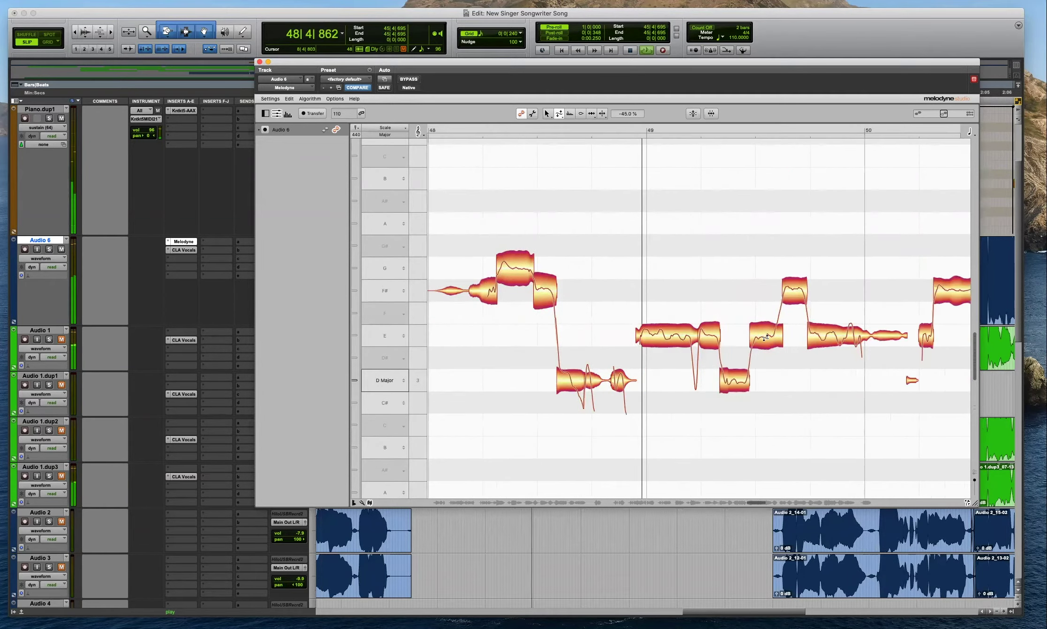
Adjust the pitch drift of the D note in bar 48 and audition the passage.
key(space)
click(573, 379)
key(space)
click(667, 421)
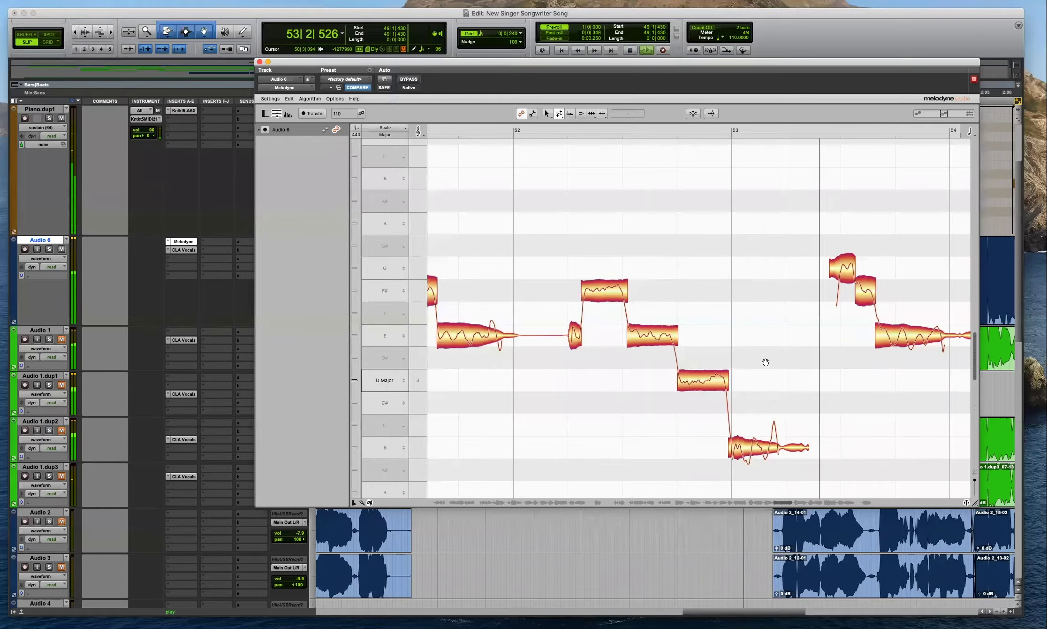
Listen through the remaining vocal to bar 65, stop playback, and close the Melodyne editor.
scroll(736, 347, up, 5)
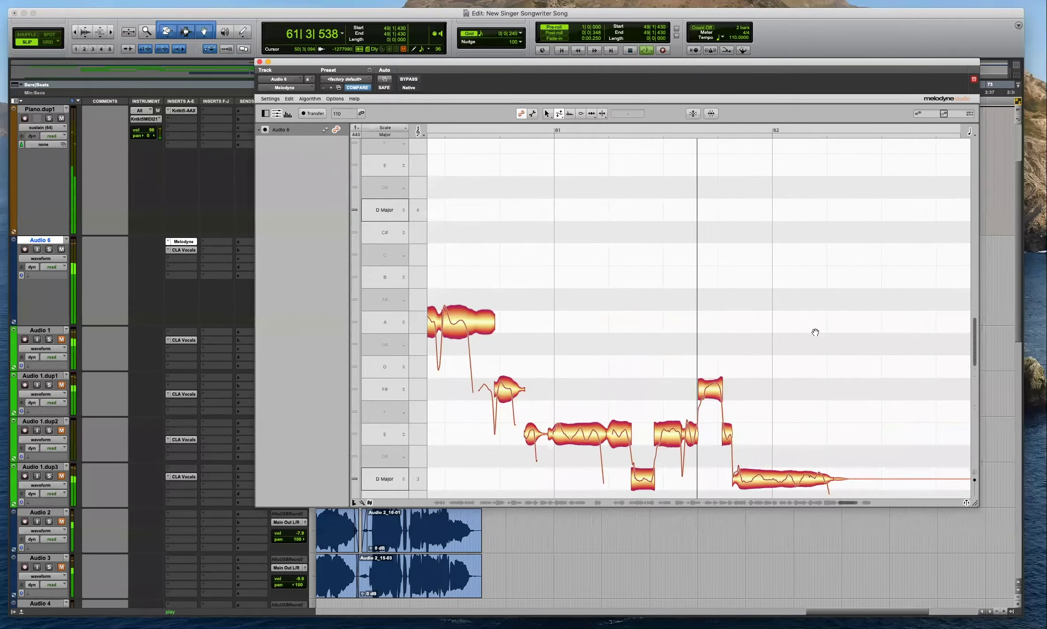
scroll(815, 332, down, 2)
scroll(815, 332, up, 1)
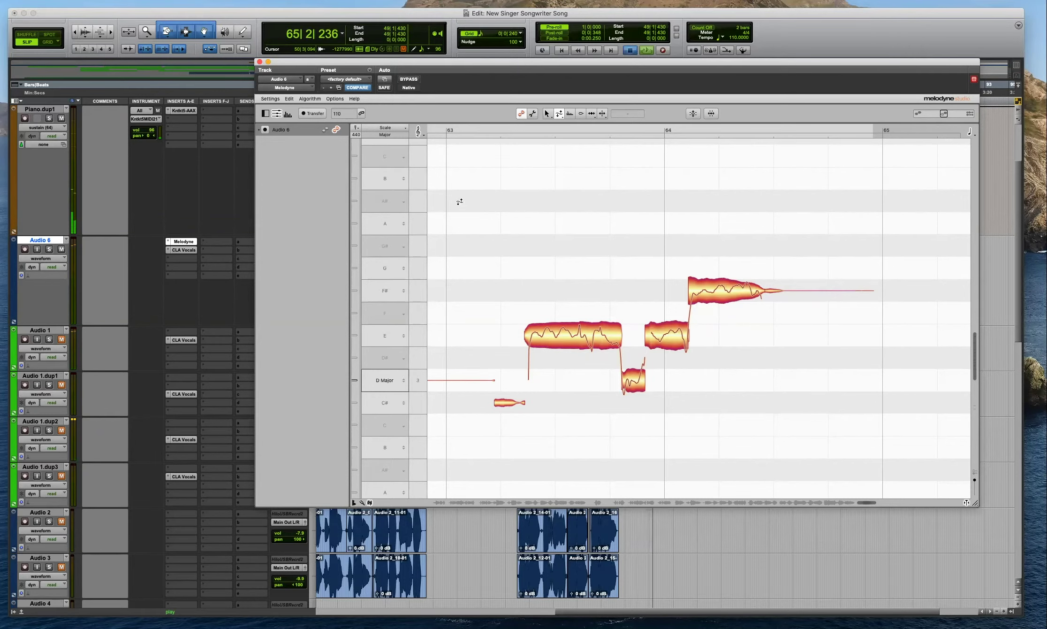
key(space)
click(260, 61)
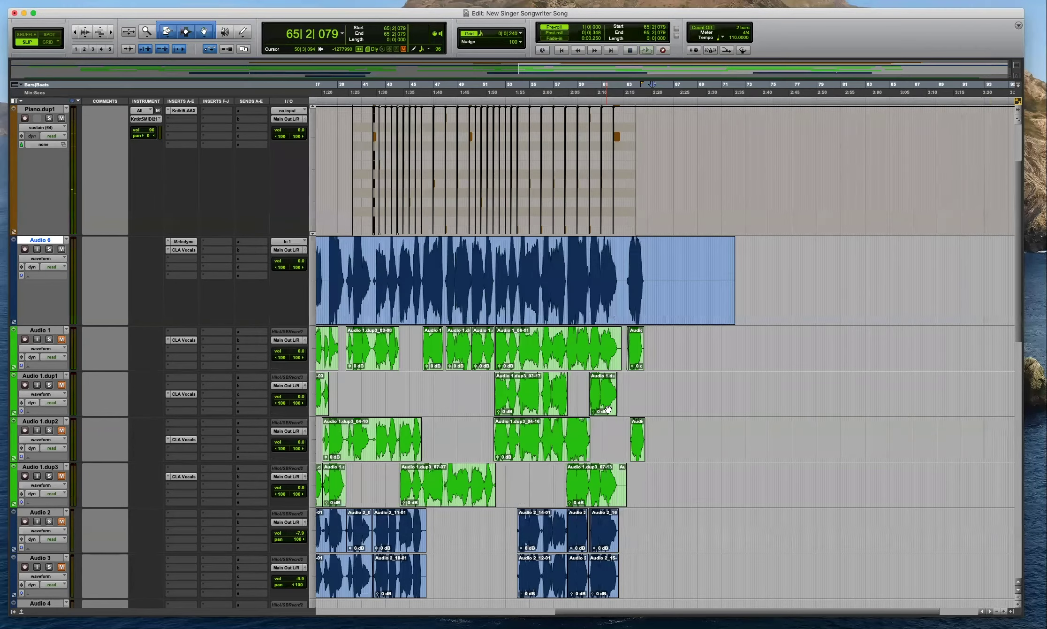
Return to the start of the session and select the tracks Audio 1 through Audio 1.dup3.
click(654, 331)
key(super+bracketright)
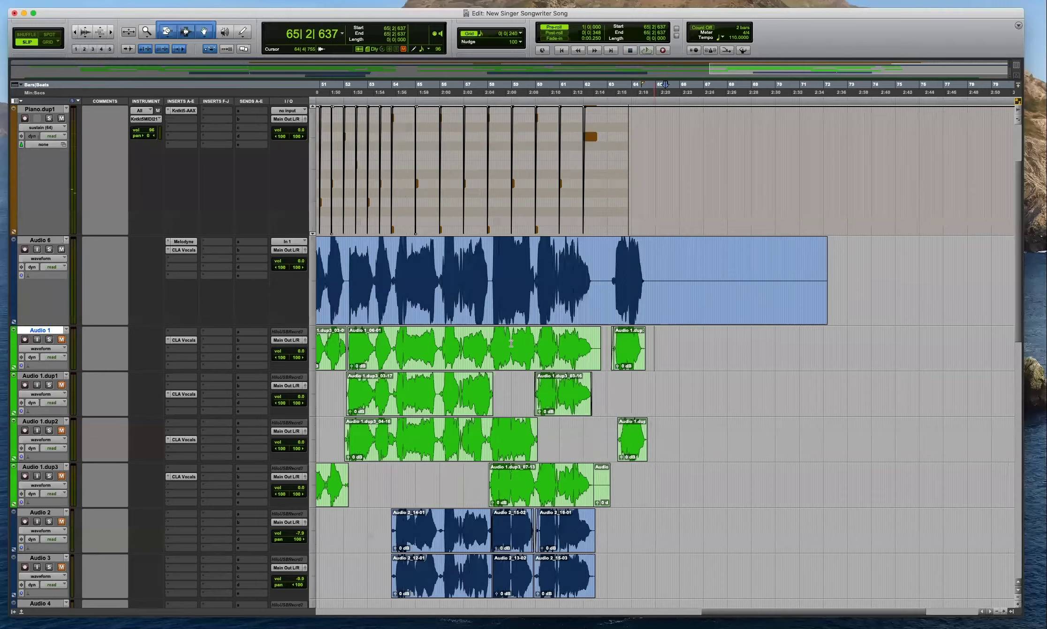
key(Return)
key(r)
key(r)
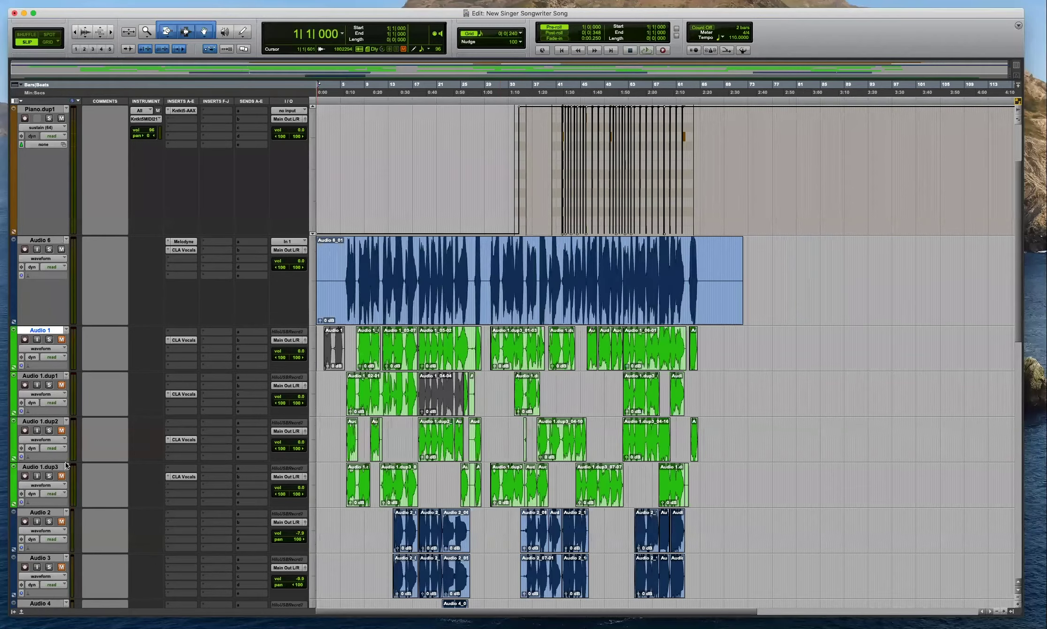
scroll(66, 461, down, 3)
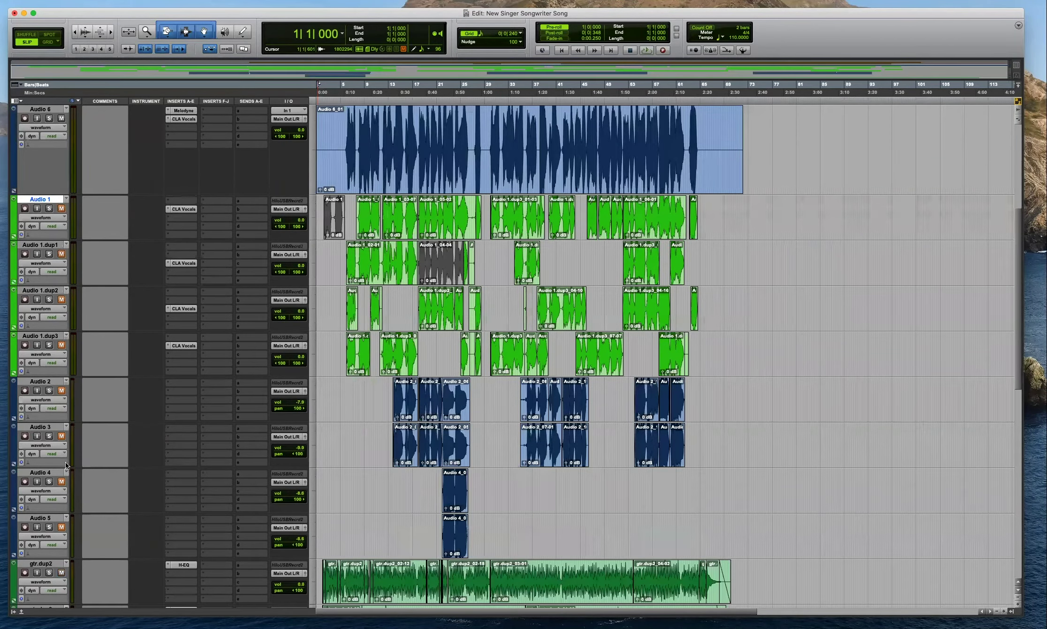
scroll(66, 461, up, 3)
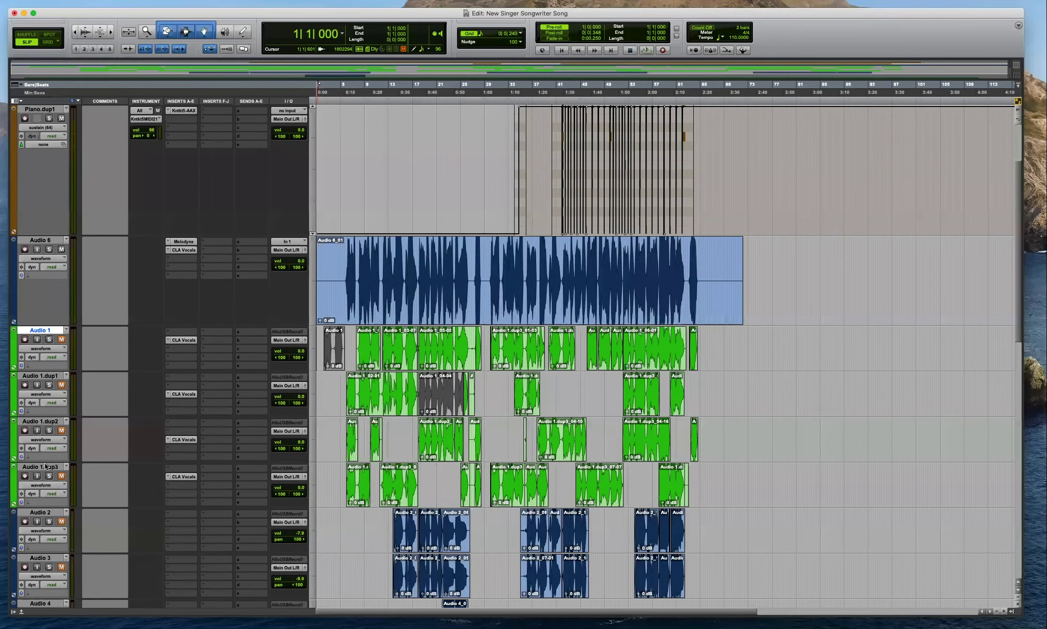
shift+click(46, 466)
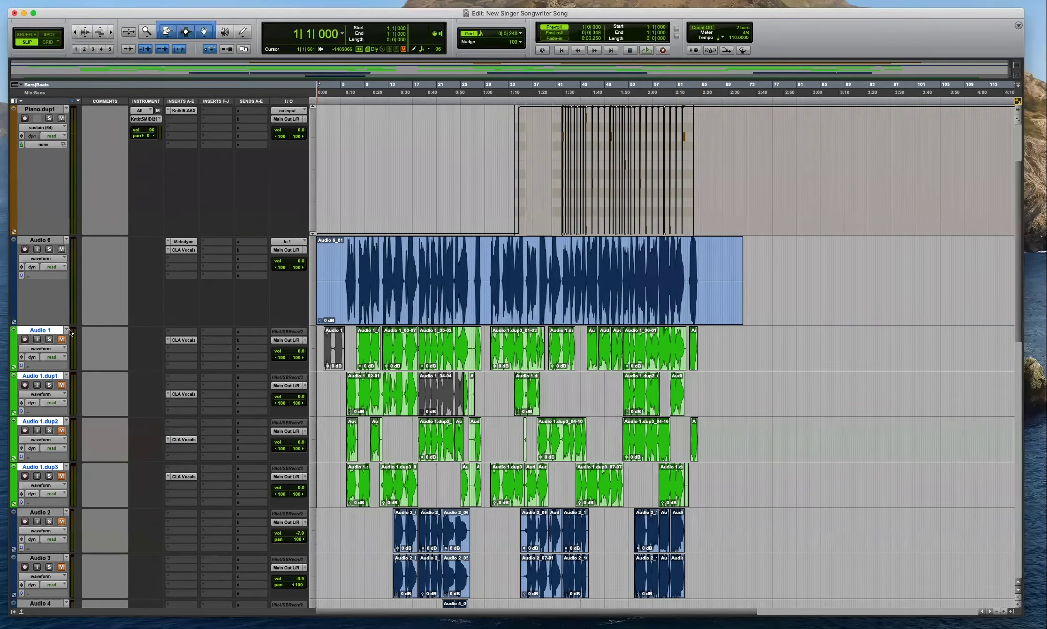
Select the contents of tracks Audio 1 through Audio 1.dup3 from the session start to bar 68, and hide the tracks and make them inactive.
click(718, 337)
key(n)
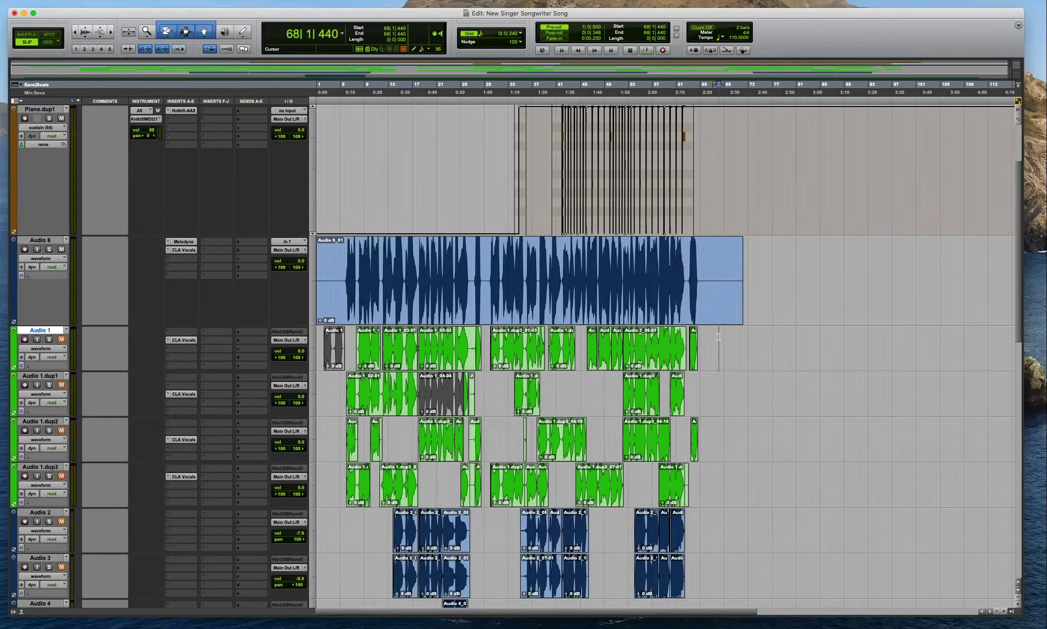
shift+click(47, 467)
scroll(625, 396, down, 3)
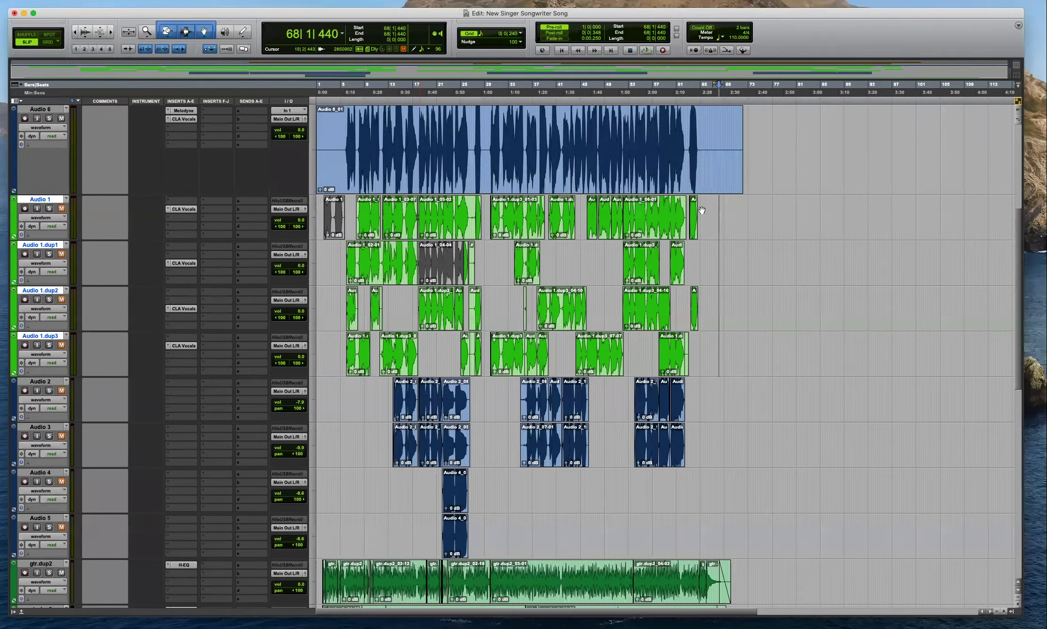
drag(724, 221, 376, 326)
drag(304, 326, 263, 344)
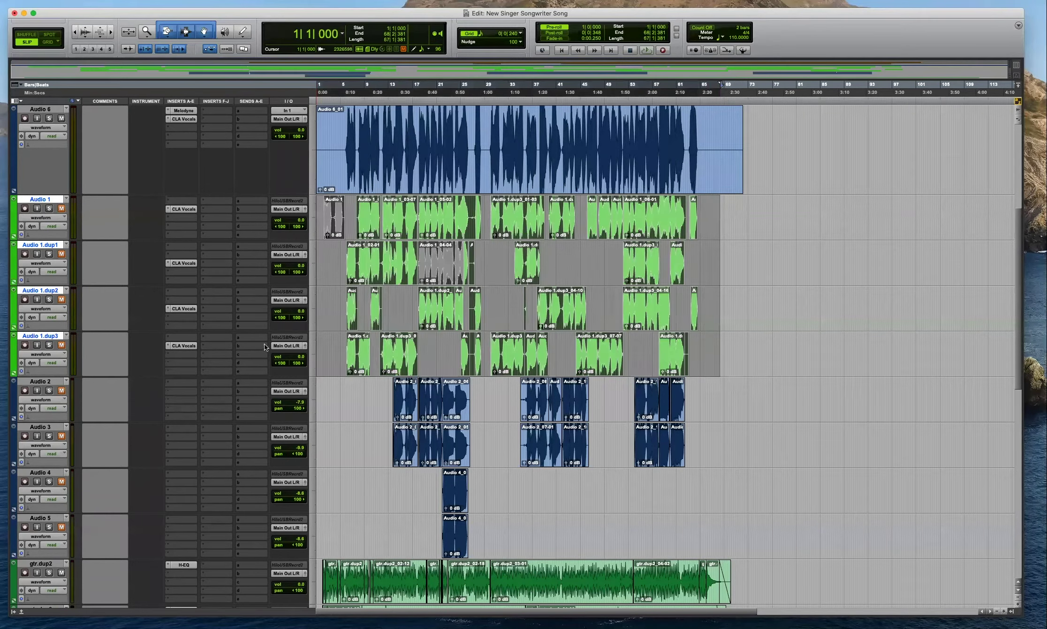
right_click(46, 200)
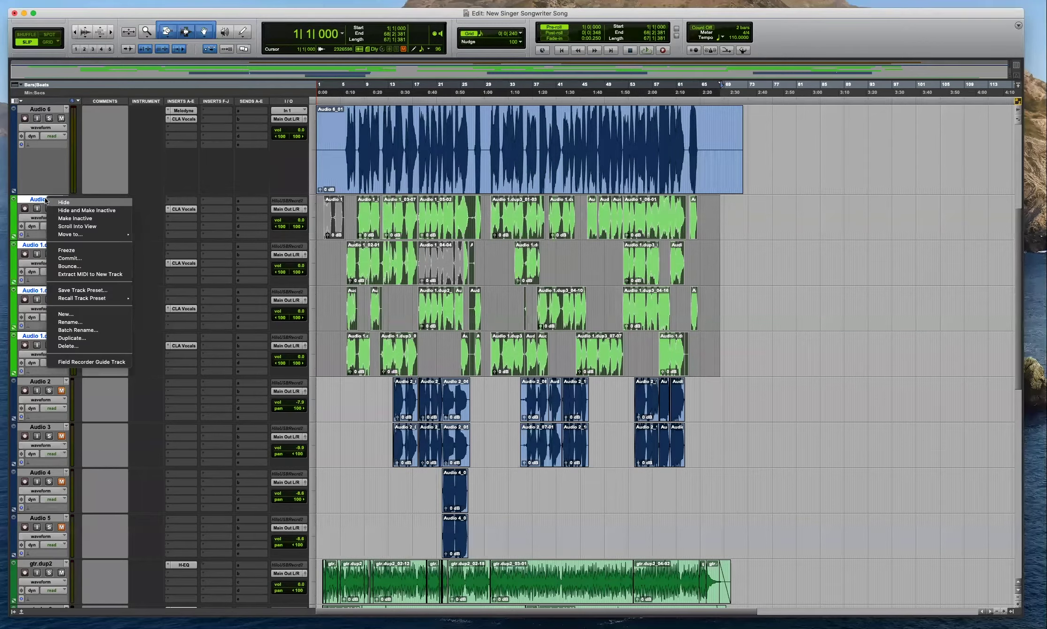
click(73, 211)
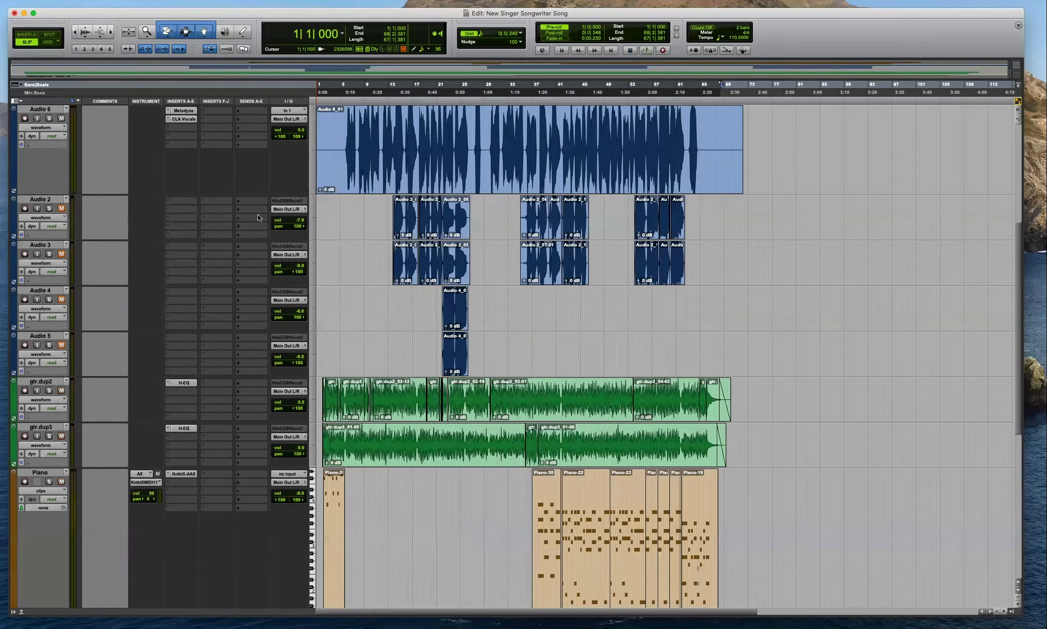
Examine the alignment of the Audio 2 and Audio 3 backing vocals with Audio 6 around bars 13 to 17.
click(398, 127)
key(t)
key(t)
key(t)
key(t)
key(t)
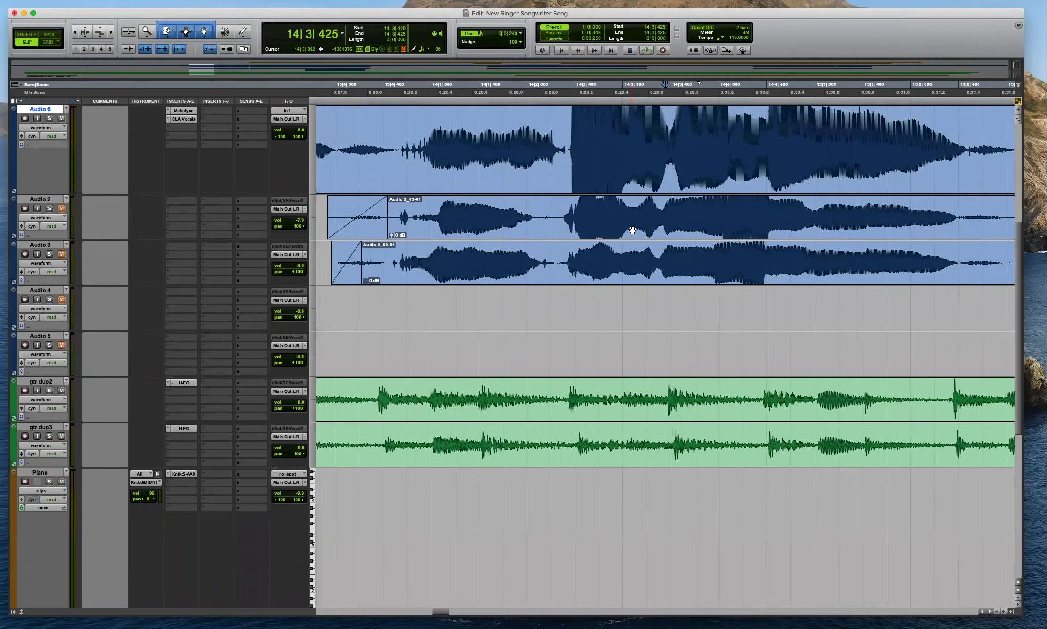
key(r)
key(r)
key(r)
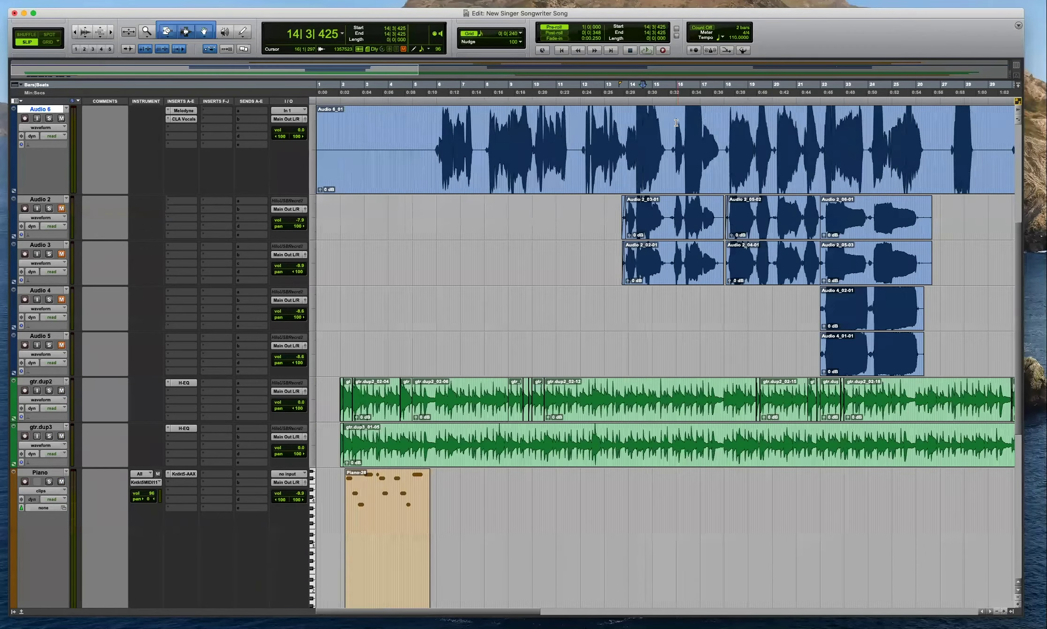
click(677, 145)
key(t)
key(t)
key(t)
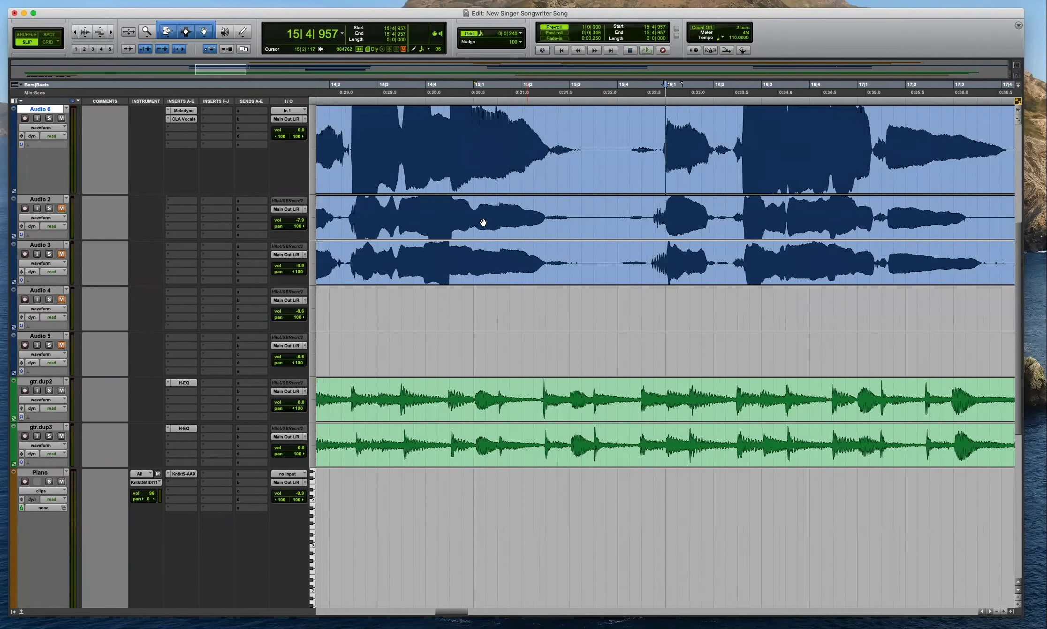
click(529, 211)
key(r)
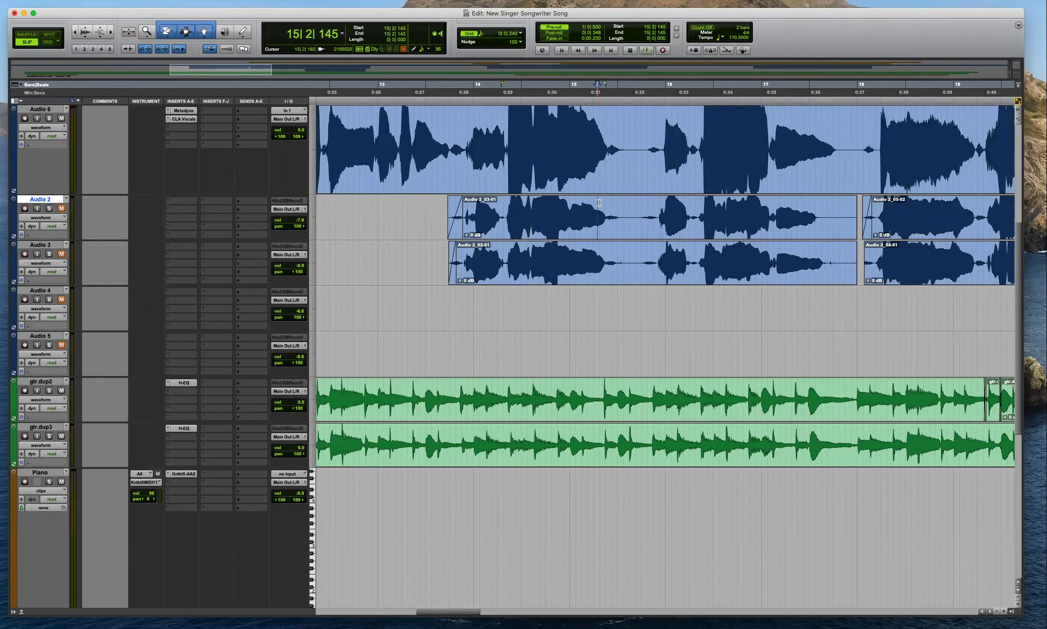
Reduce the waveform height, solo Audio 6, Audio 2 and Audio 3, and audition the backing vocal phrase from bar 14.
key(super+alt+bracketright)
key(super+bracketright)
key(super+bracketright)
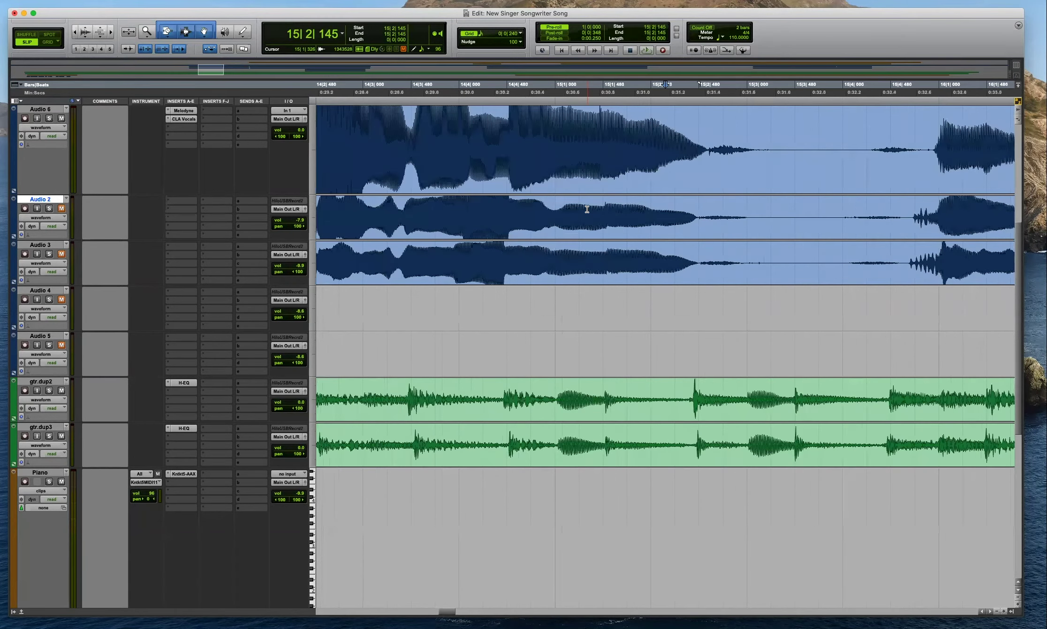
key(super+bracketleft)
key(super+alt+bracketleft)
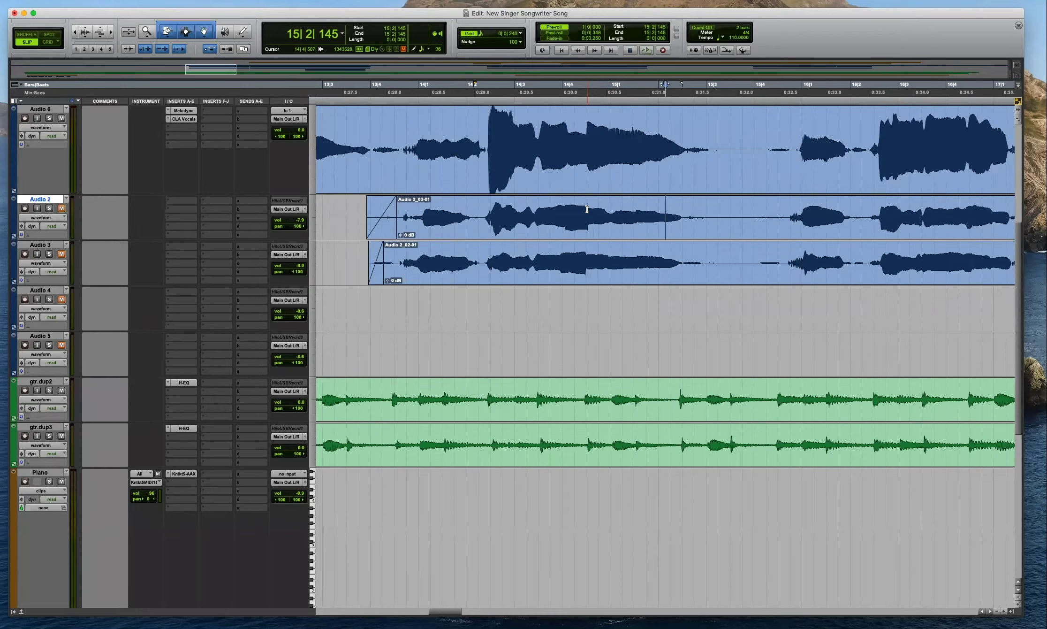
key(t)
key(r)
click(482, 129)
click(50, 209)
click(49, 254)
click(49, 119)
key(space)
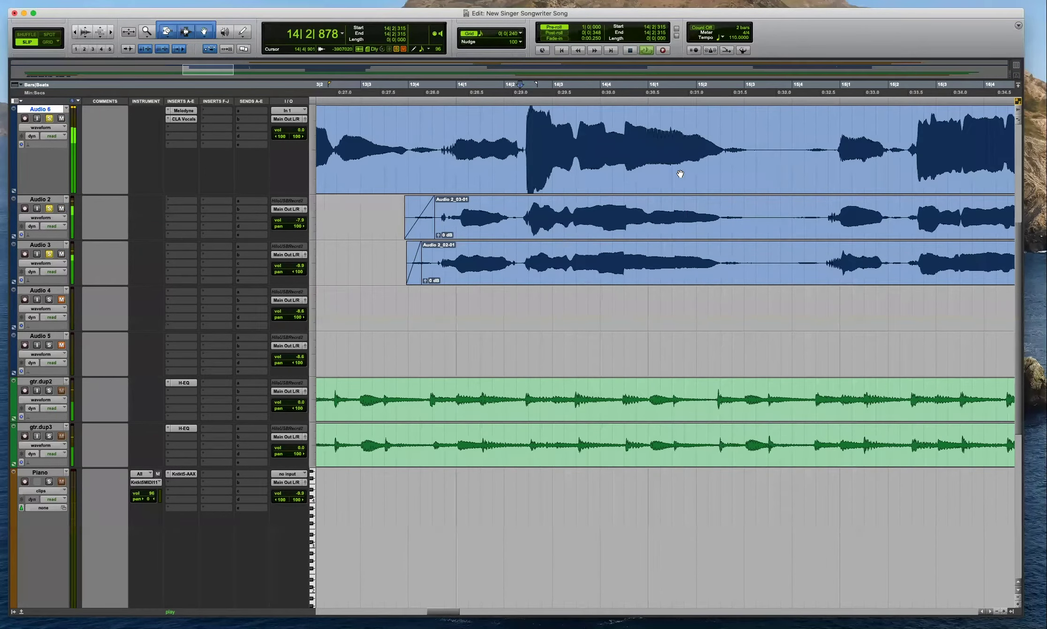
key(space)
Delete the silence after the first backing phrase in bar 15 on Audio 2 and Audio 3, and fade out the clip ends.
drag(747, 218, 715, 253)
key(Delete)
key(Delete)
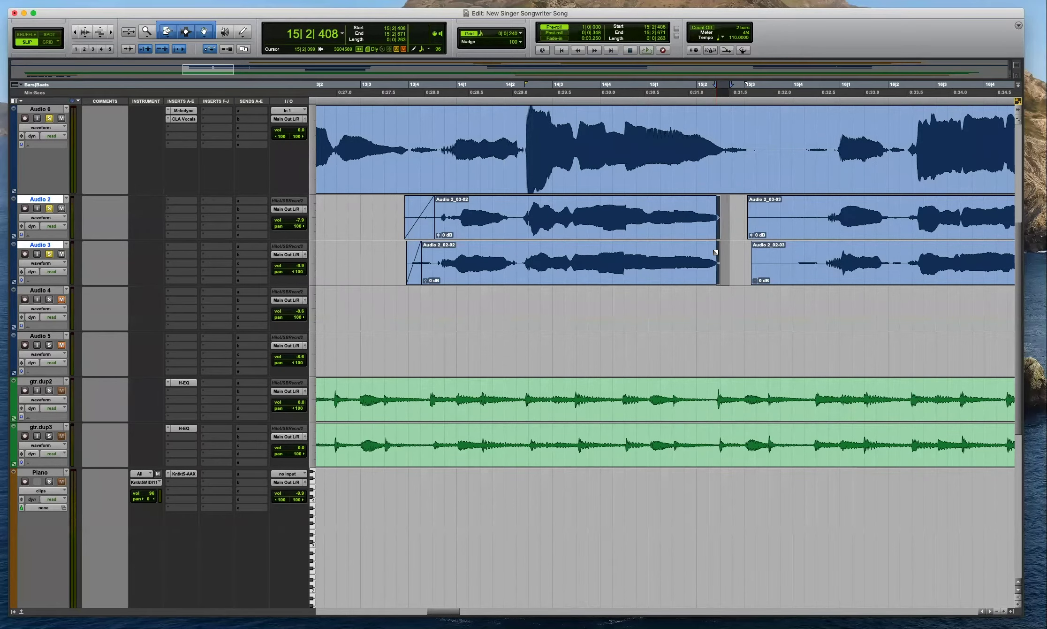
key(f)
Delete the silence before the second backing phrase near bar 16 on Audio 2 and Audio 3, and fade in the clip starts.
drag(740, 208, 822, 255)
key(BackSpace)
click(815, 212)
drag(807, 212, 827, 258)
key(f)
Trim the ends of the second backing phrase on Audio 2 and Audio 3 at 17|3|620.
key(r)
click(825, 211)
key(super+bracketright)
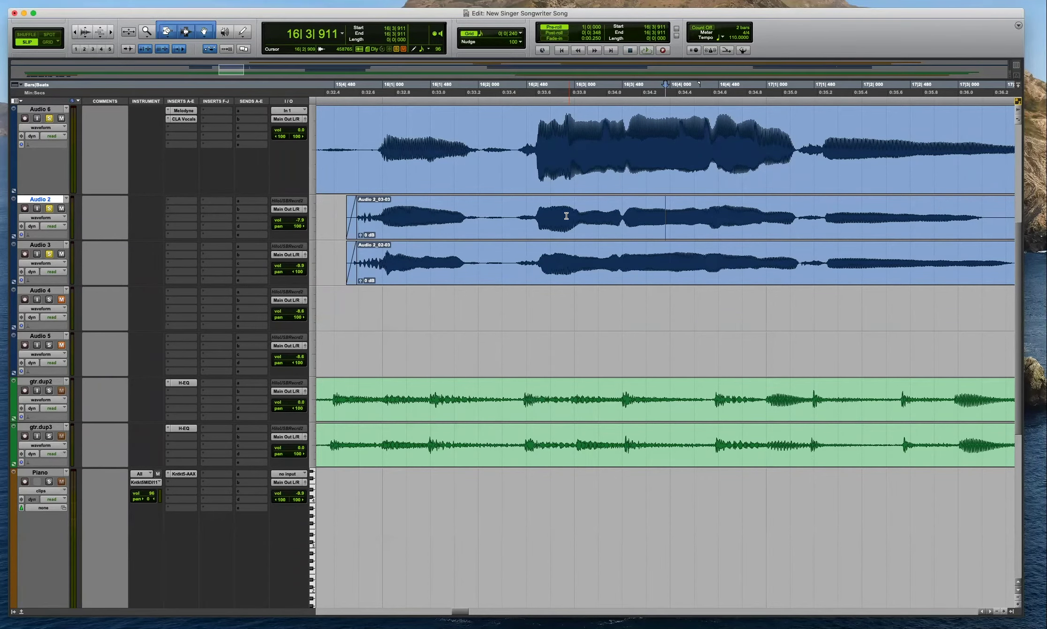
key(super+bracketleft)
key(super+bracketleft)
click(754, 215)
key(shift+semicolon)
key(s)
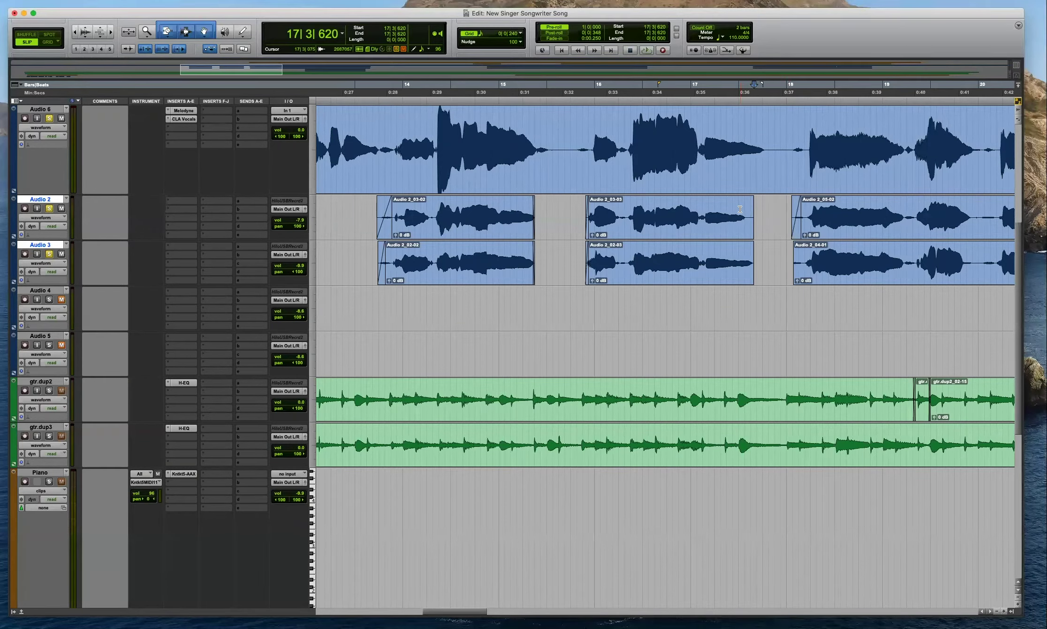
Audition the end of the second backing phrase in bar 17 and check where the Audio 2 and Audio 3 clips stop.
click(740, 209)
key(super+bracketright)
key(super+bracketright)
key(super+bracketright)
key(super+bracketleft)
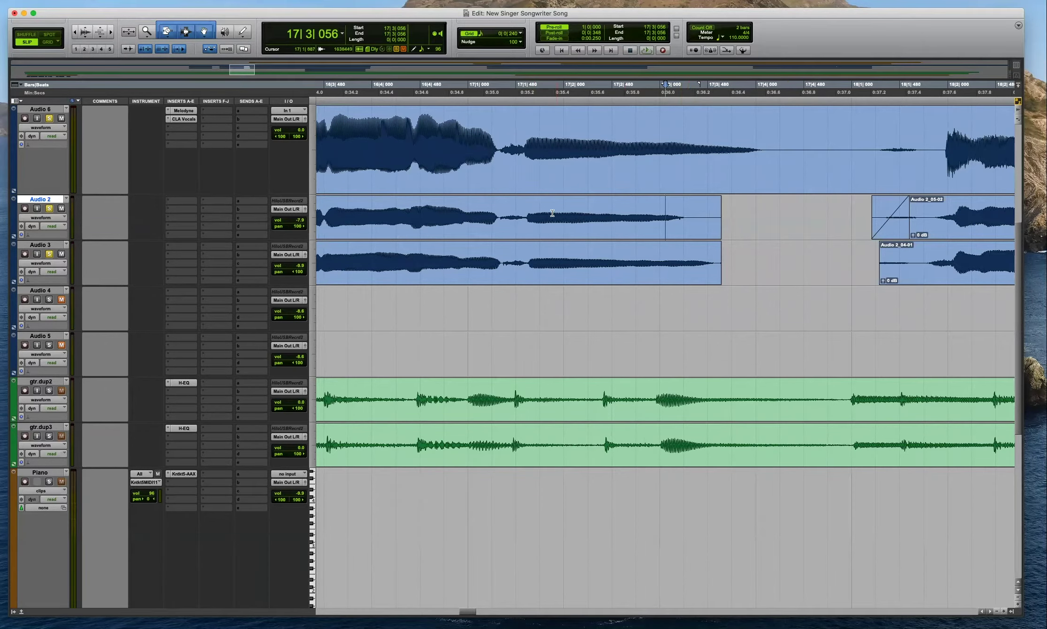
click(680, 214)
click(587, 213)
key(space)
key(super+bracketleft)
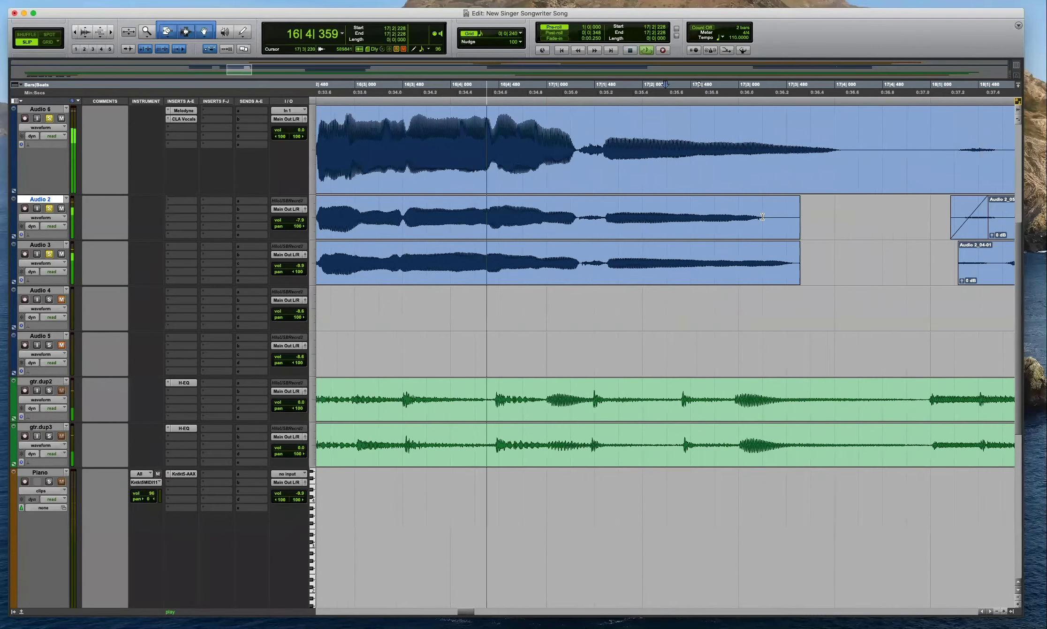
key(r)
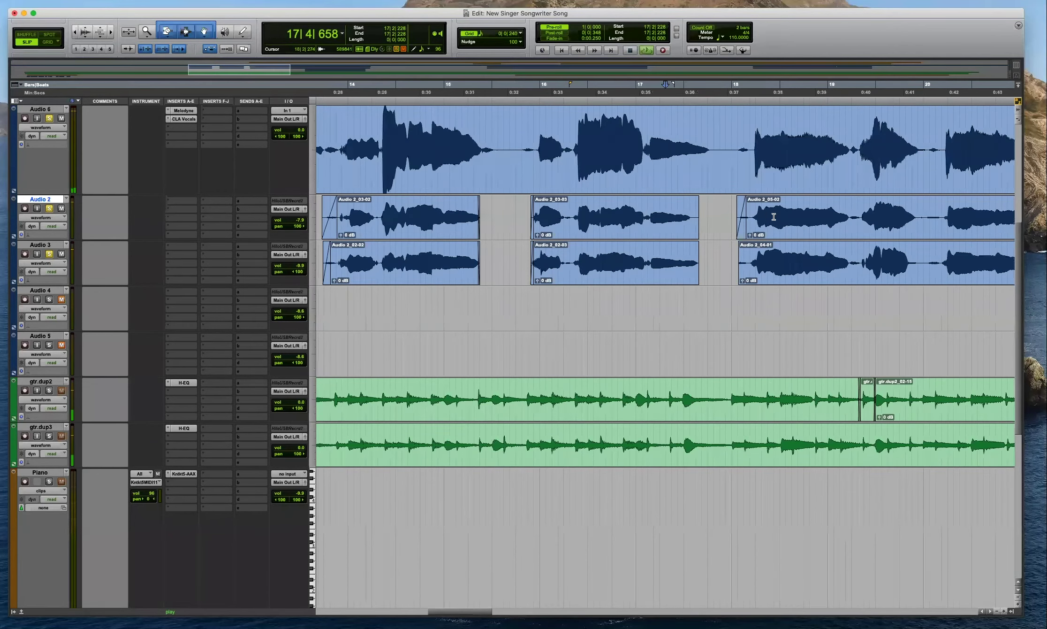
key(space)
Fade out the ends of the second-phrase clips on Audio 2 and Audio 3 late in bar 17.
key(n)
drag(704, 219, 695, 245)
key(n)
key(f)
Trim the silence before the backing phrase at bar 18 on Audio 2 and Audio 3, and fade in both clip starts.
click(744, 254)
key(t)
drag(634, 209, 680, 248)
key(BackSpace)
click(669, 203)
drag(668, 202, 681, 245)
key(ctrl+super+f)
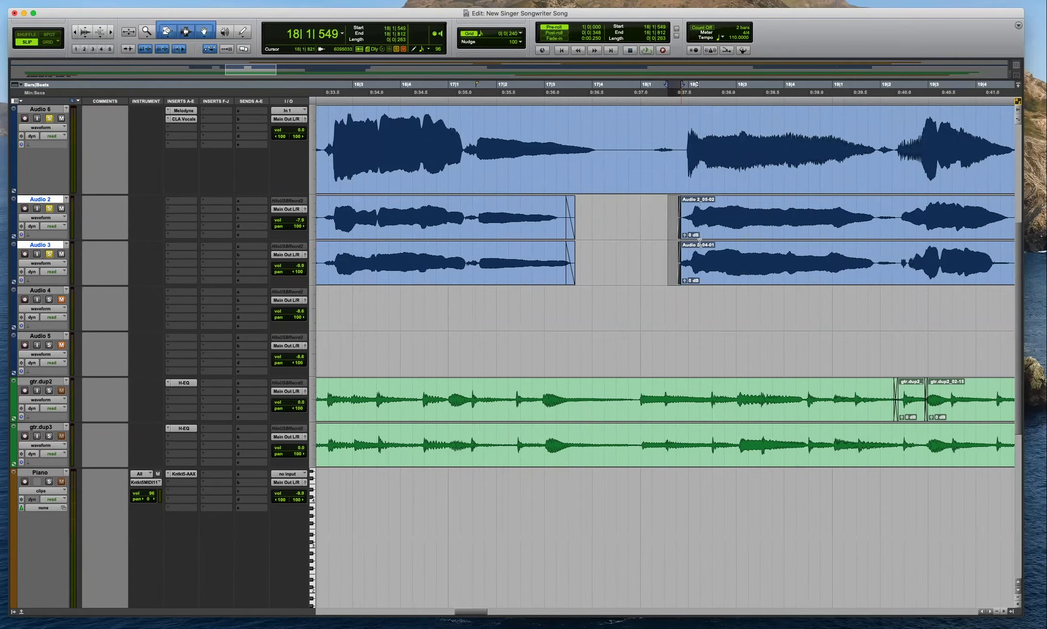
Crossfade the adjoining backing vocal clips just before bar 22 on Audio 2 and Audio 3.
key(super+bracketleft)
key(super+bracketleft)
click(821, 208)
click(864, 211)
key(t)
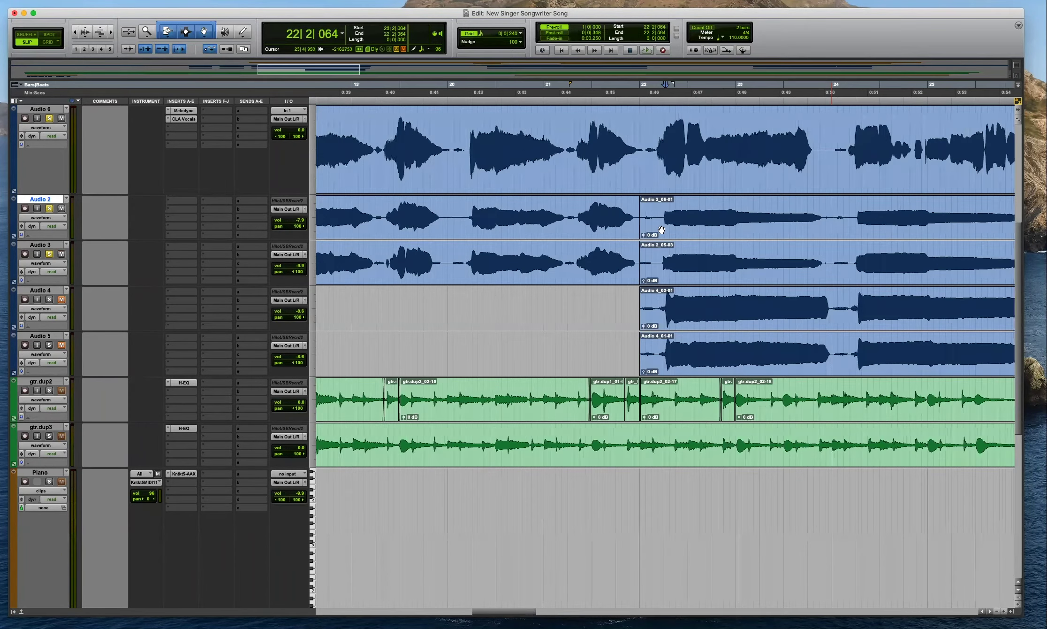
key(t)
drag(614, 234, 609, 234)
drag(613, 280, 608, 280)
click(695, 216)
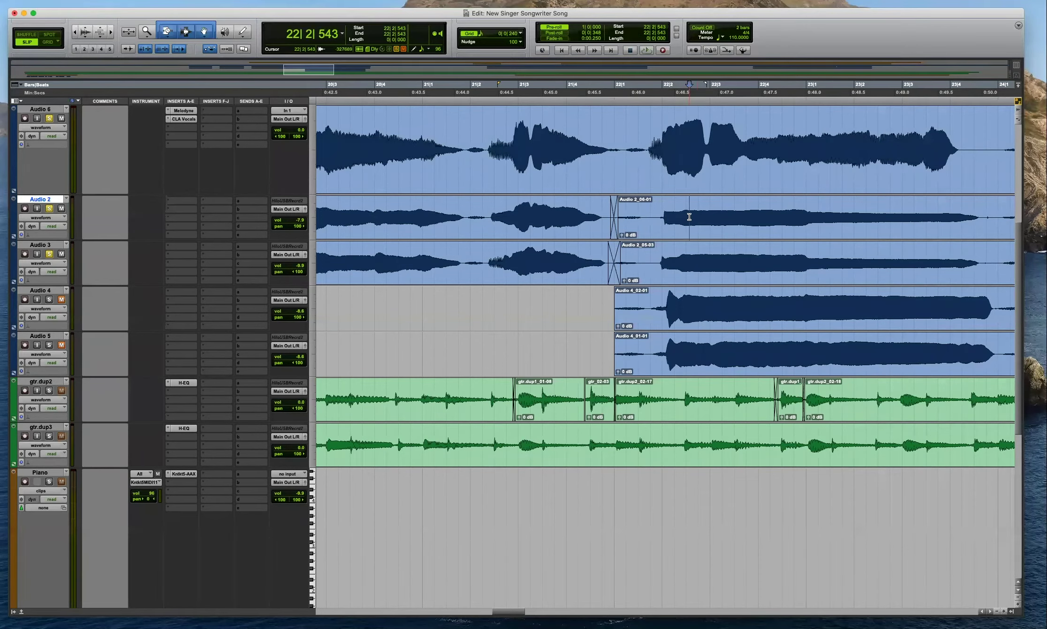
Delete the clip tails on Audio 2 through Audio 5 after the start of bar 26, and fade out the ends.
key(super+bracketleft)
key(super+bracketleft)
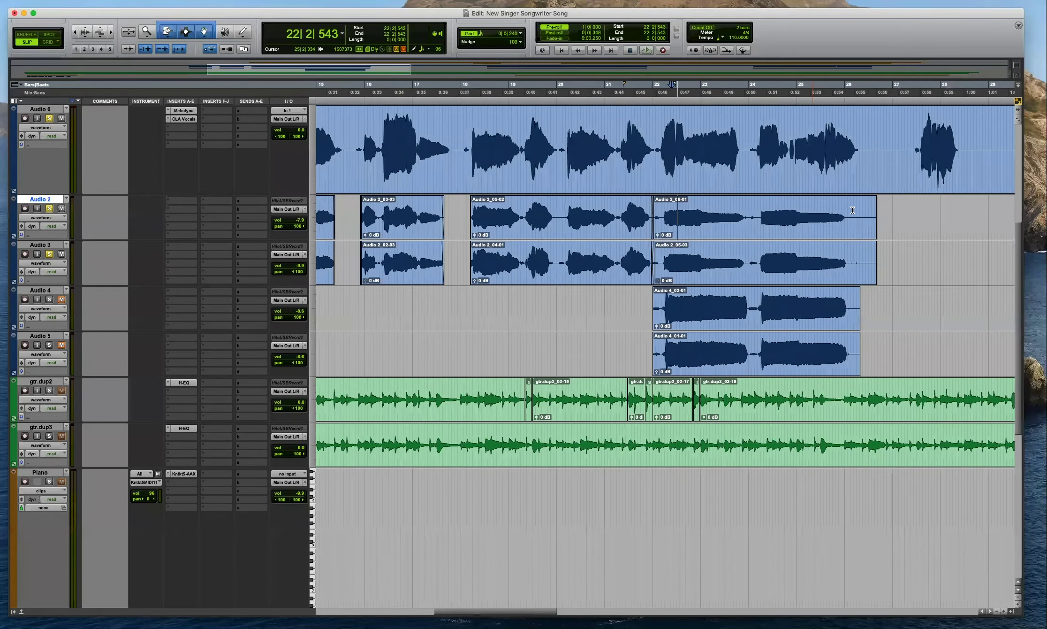
drag(888, 211, 851, 350)
key(Delete)
key(n)
drag(862, 209, 844, 344)
key(super+alt+Tab)
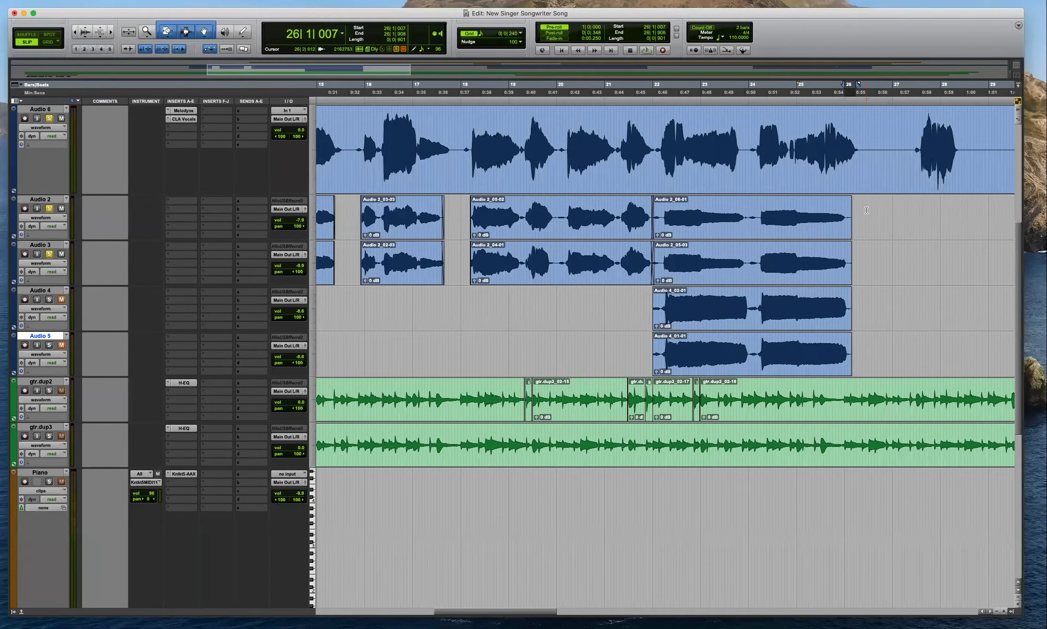
Audition the backing vocals around the edited ending near bar 25.
click(866, 210)
key(r)
key(r)
key(space)
key(t)
key(t)
key(t)
key(r)
key(space)
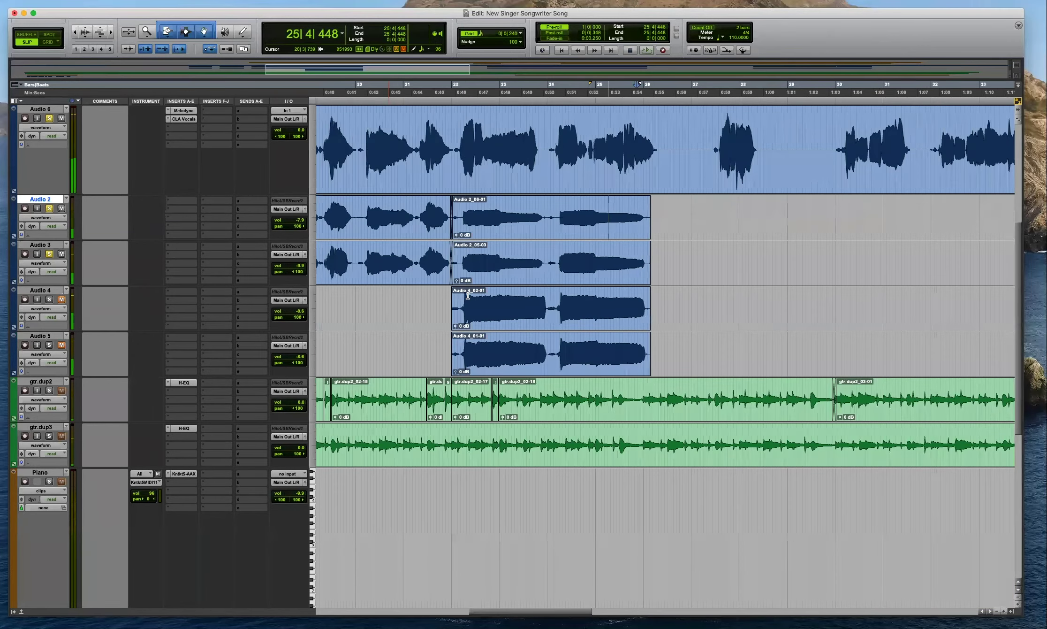
Clear the solo from all tracks.
key(r)
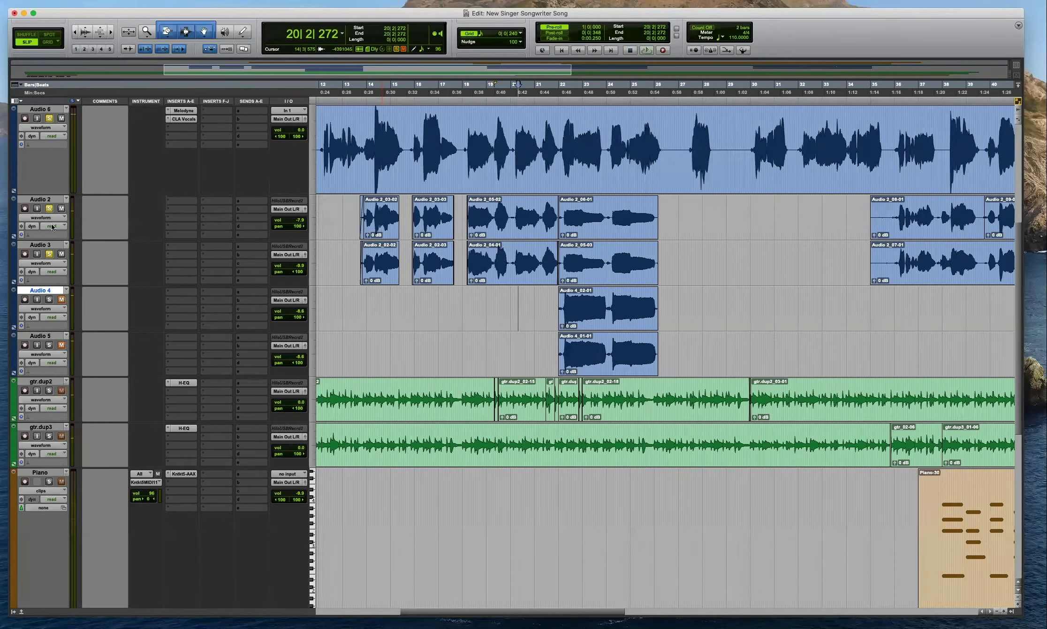
alt+click(50, 205)
key(super+bracketleft)
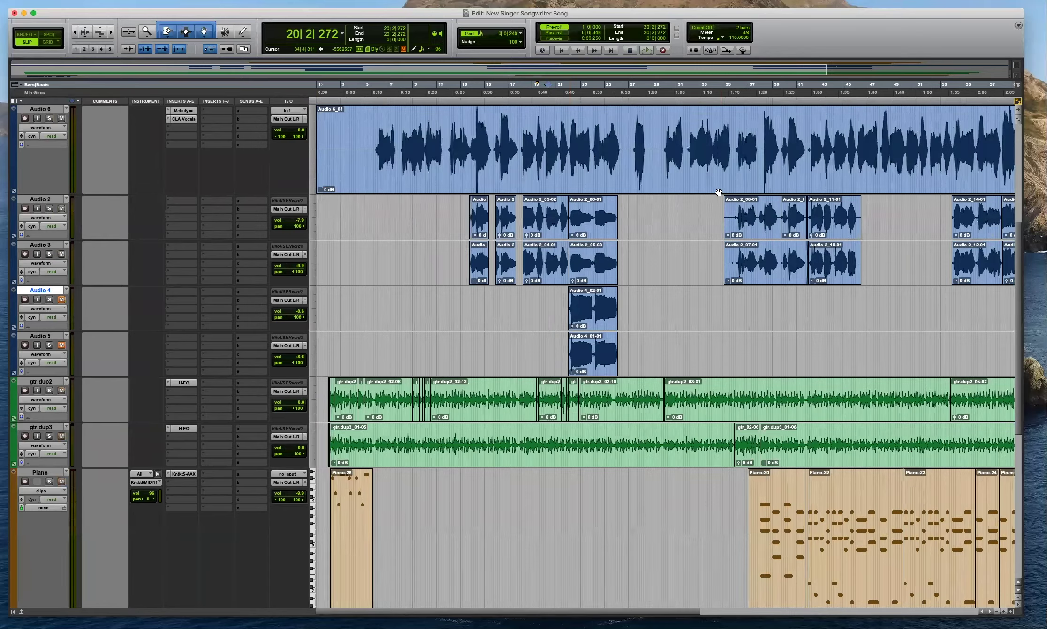
Delete the silence before the backing phrase at bar 36 on Audio 2 and Audio 3, and fade in the clip starts.
click(741, 143)
key(super+bracketright)
key(super+bracketright)
key(super+bracketright)
drag(506, 214, 507, 257)
key(BackSpace)
drag(644, 201, 649, 245)
Crossfade the Audio 2 clips joining at 39|3, and fade out the Audio 2 and Audio 3 clip ends near bar 46.
click(903, 244)
key(r)
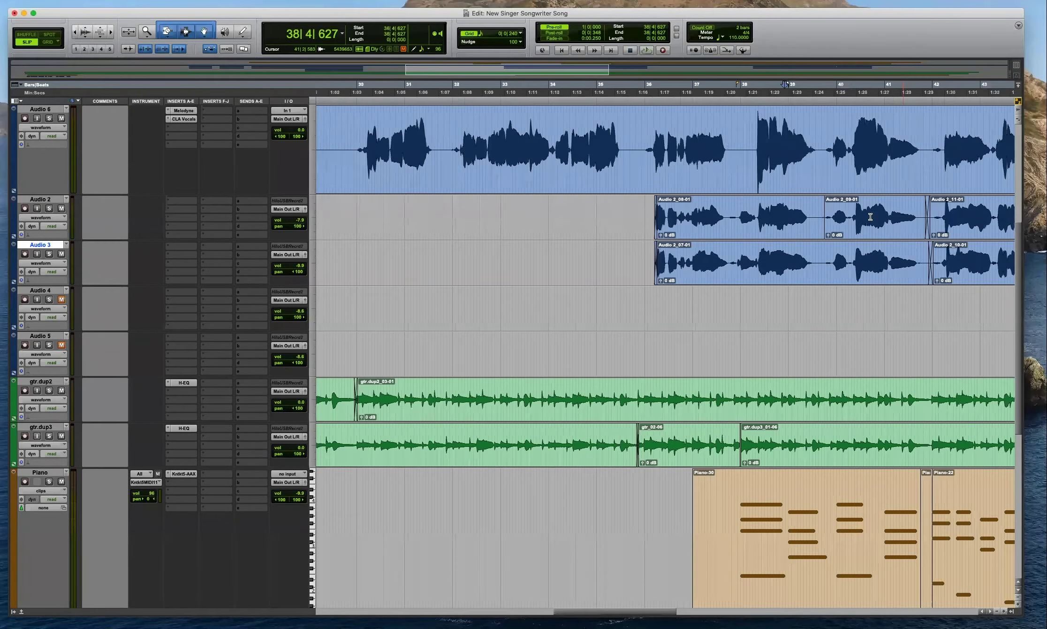
drag(824, 237, 829, 236)
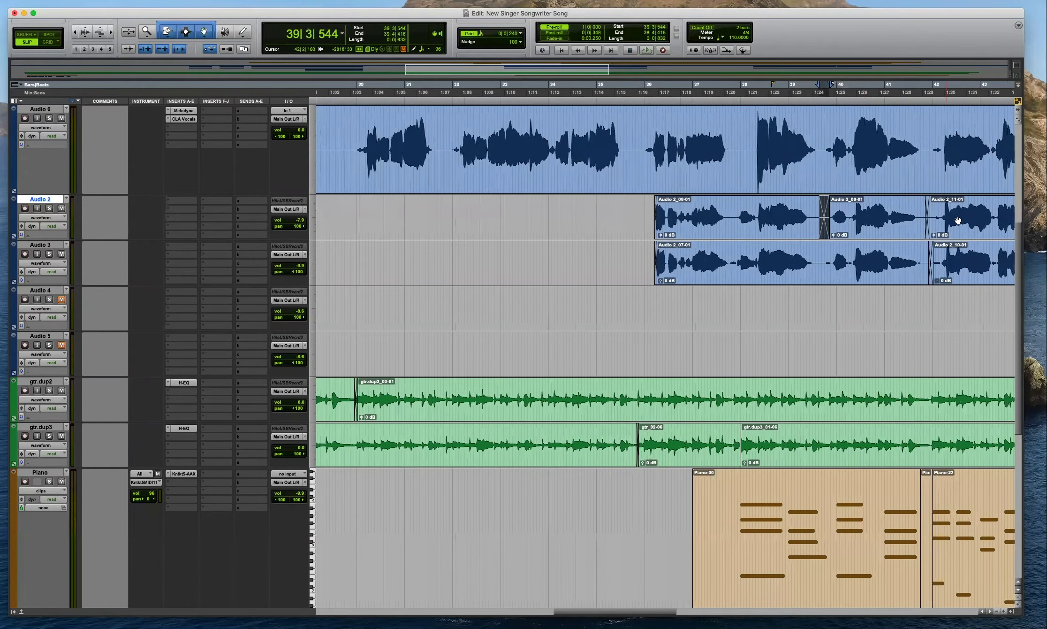
key(super+bracketleft)
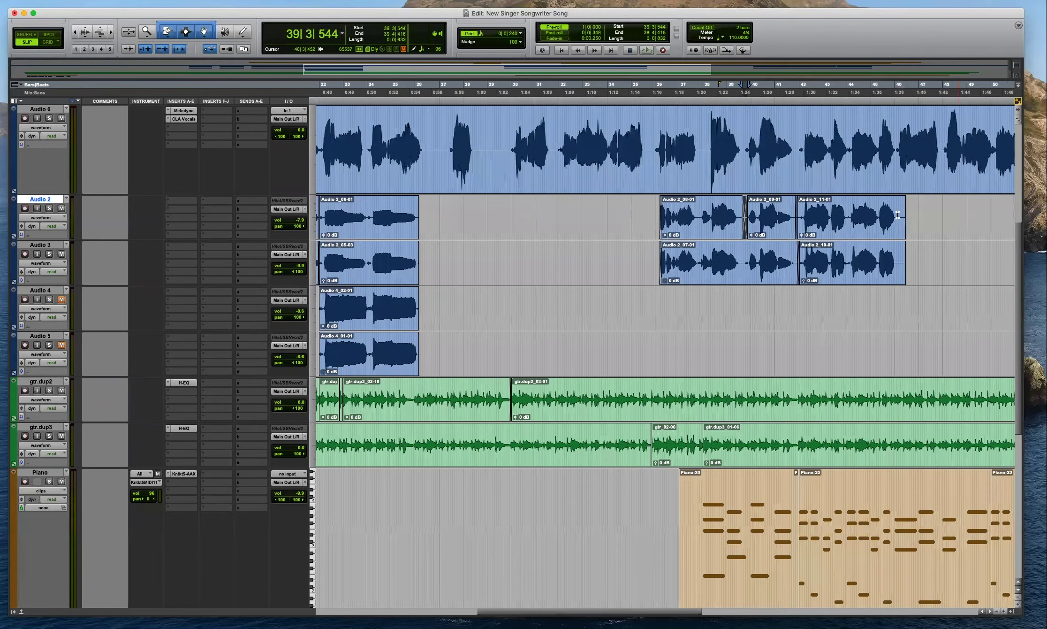
drag(905, 244, 893, 249)
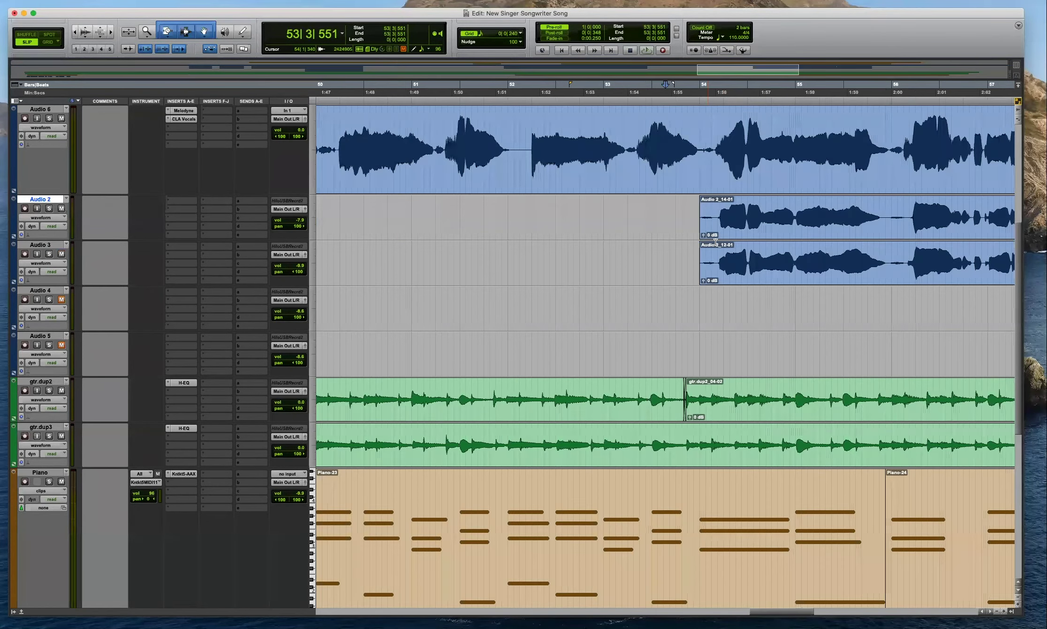
Trim the silence before the backing phrase at bar 54 on Audio 2 and Audio 3, and fade in the clip starts.
mouse_move(716, 242)
mouse_down()
mouse_move(691, 215)
mouse_move(719, 247)
mouse_up()
key(BackSpace)
key(f)
key(r)
key(n)
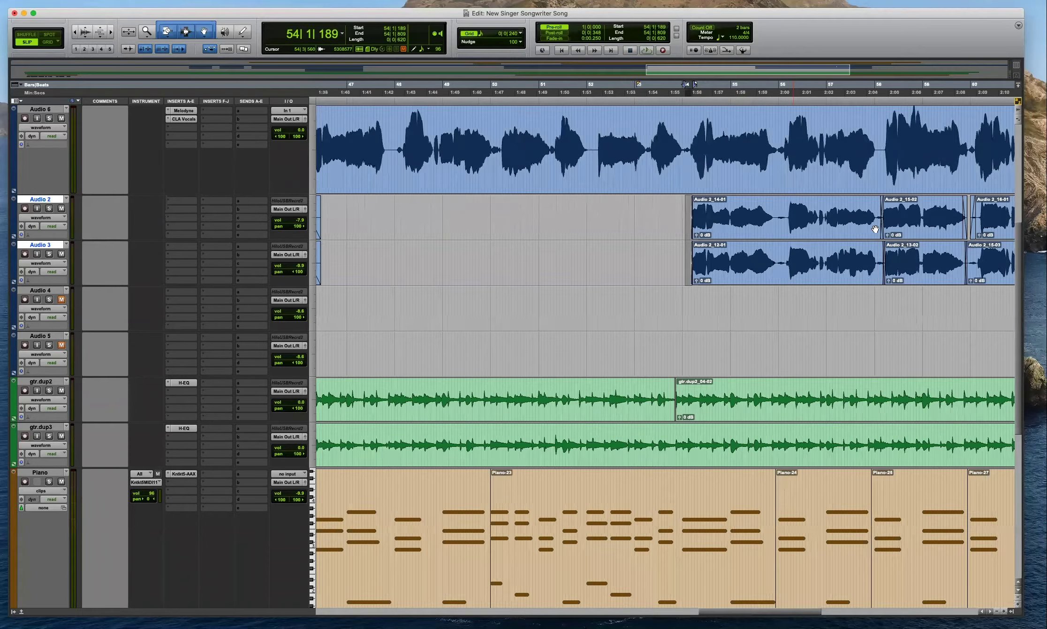
Trim the ends of the last backing phrase on Audio 2 and Audio 3 in bar 62, and fade them out.
click(921, 215)
key(super+bracketright)
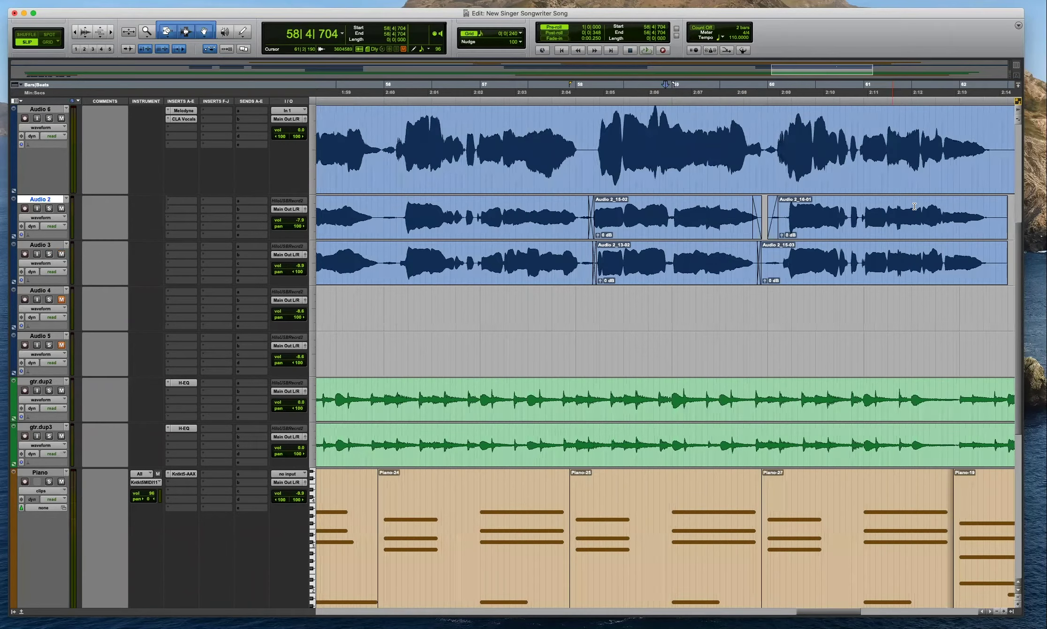
click(1010, 207)
key(n)
mouse_move(992, 253)
mouse_down()
mouse_move(992, 211)
mouse_move(986, 257)
mouse_up()
key(s)
key(n)
key(f)
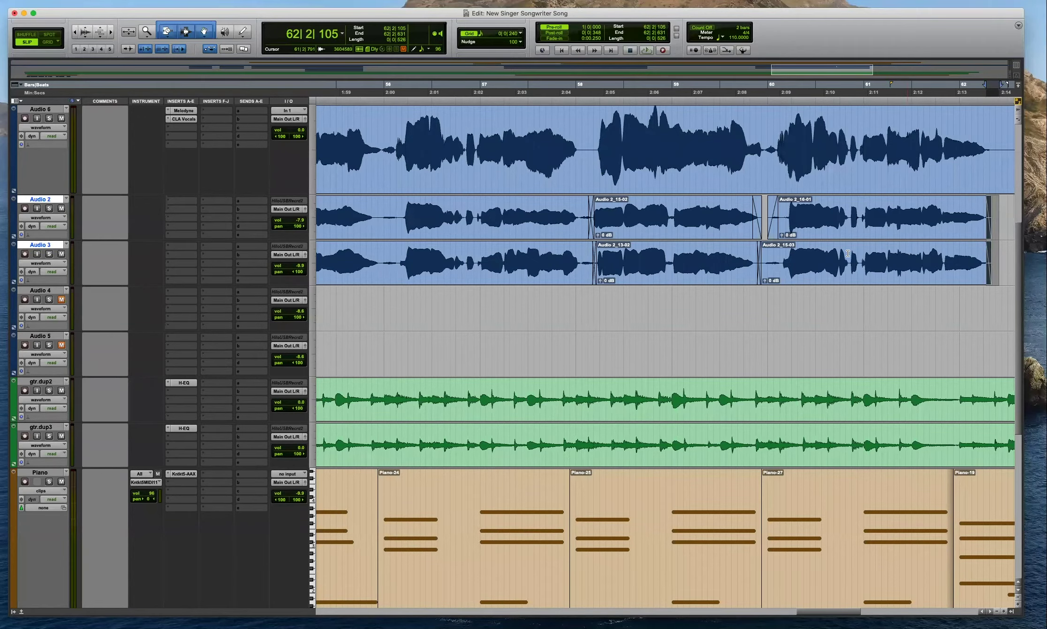
Zoom out to review the edited backing vocal clips across the whole song.
click(781, 251)
key(super+bracketleft)
key(super+bracketleft)
key(super+bracketleft)
key(super+bracketleft)
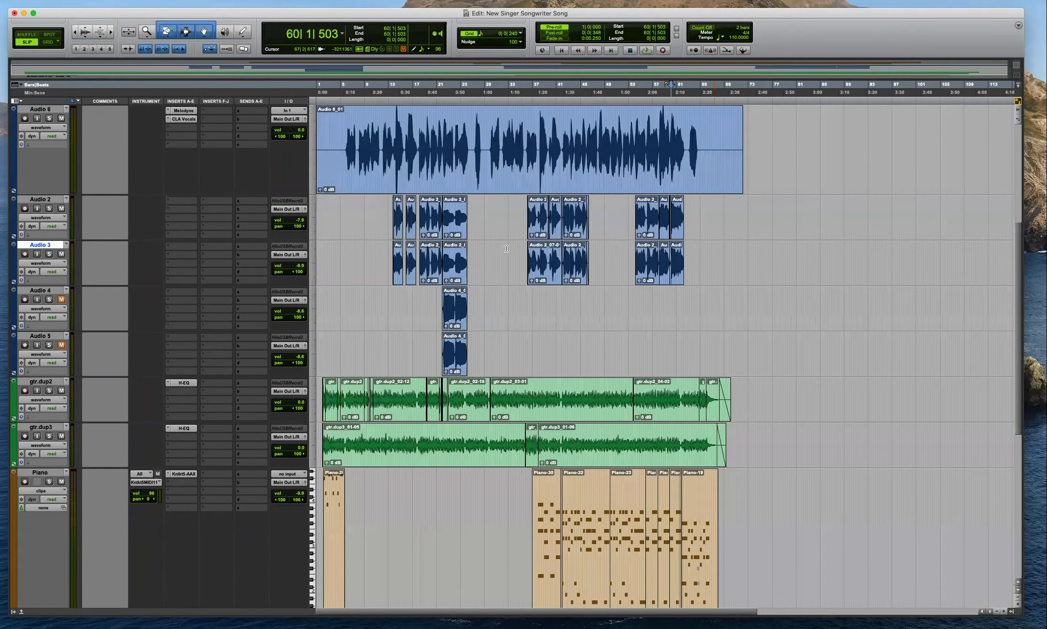
key(super+bracketleft)
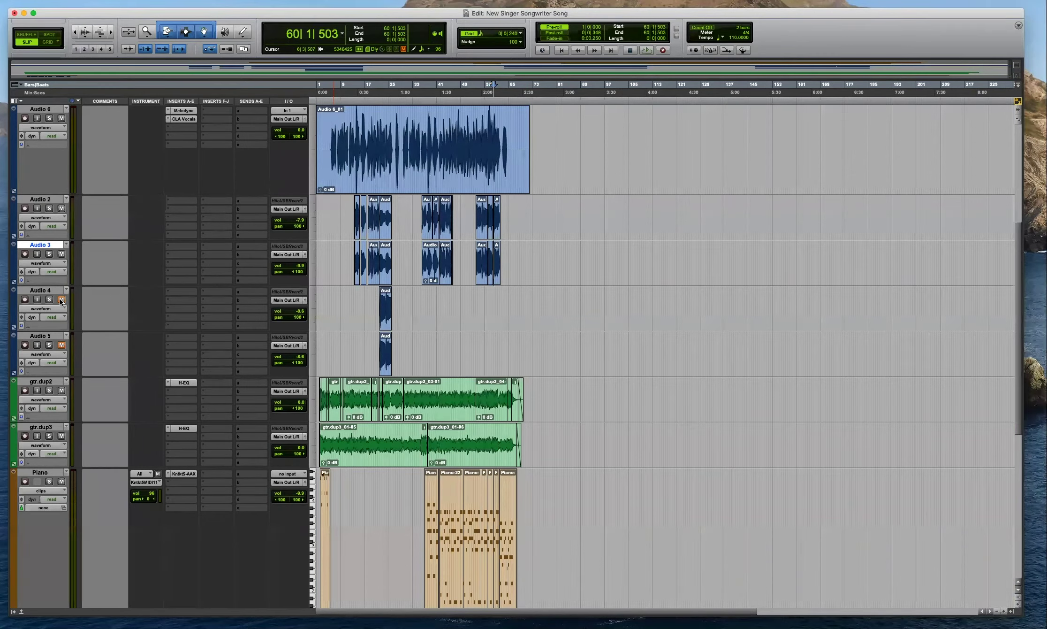
Unmute Audio 4 and Audio 5, and select all the backing vocal clips on Audio 2 through Audio 5.
click(62, 343)
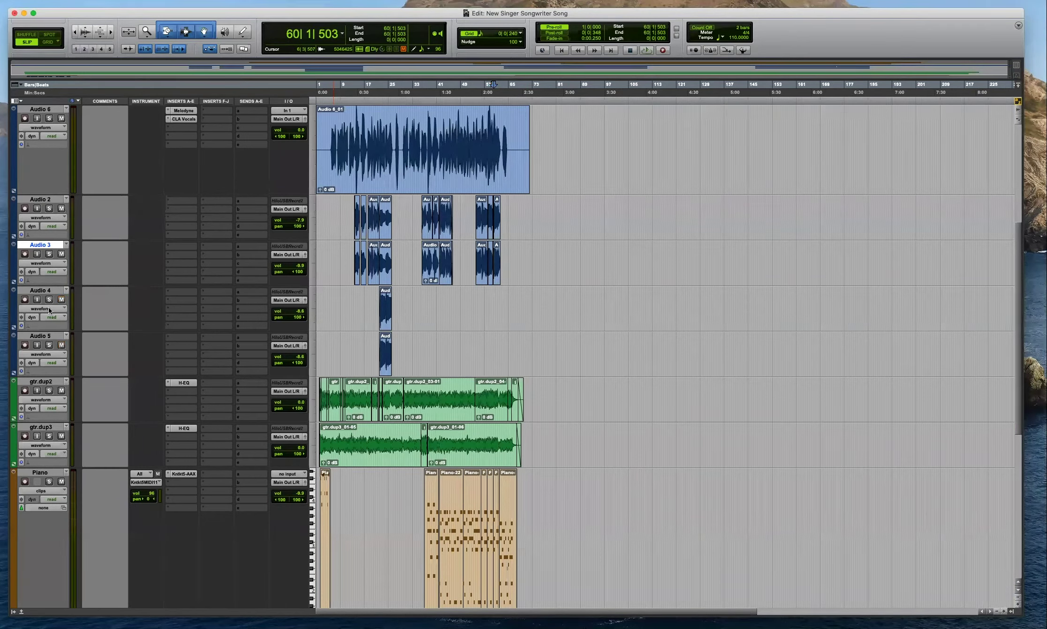
click(42, 200)
shift+click(43, 334)
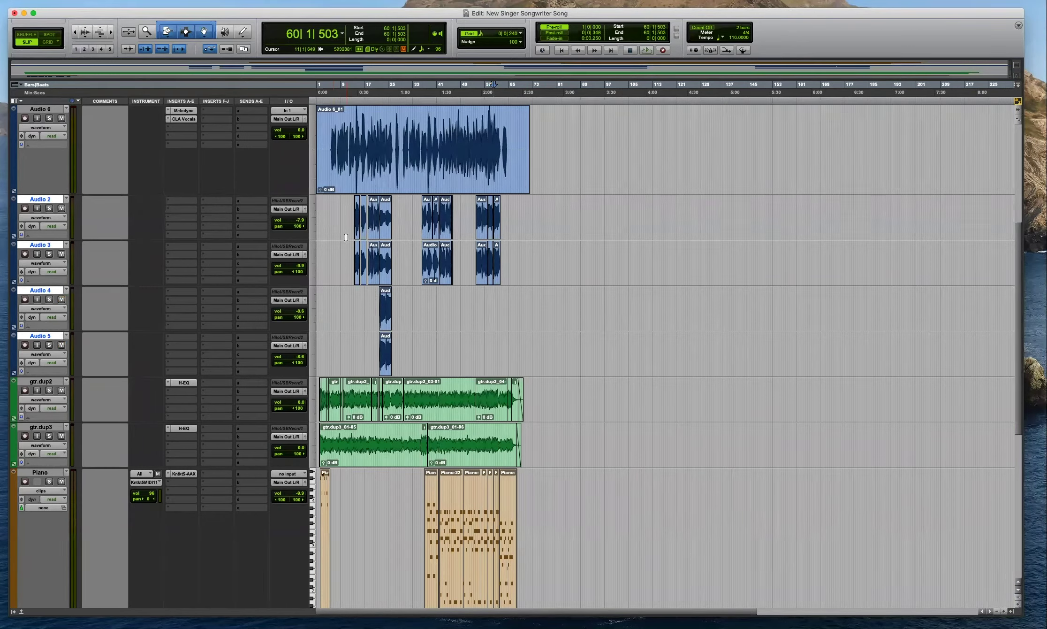
drag(519, 197, 287, 340)
key(n)
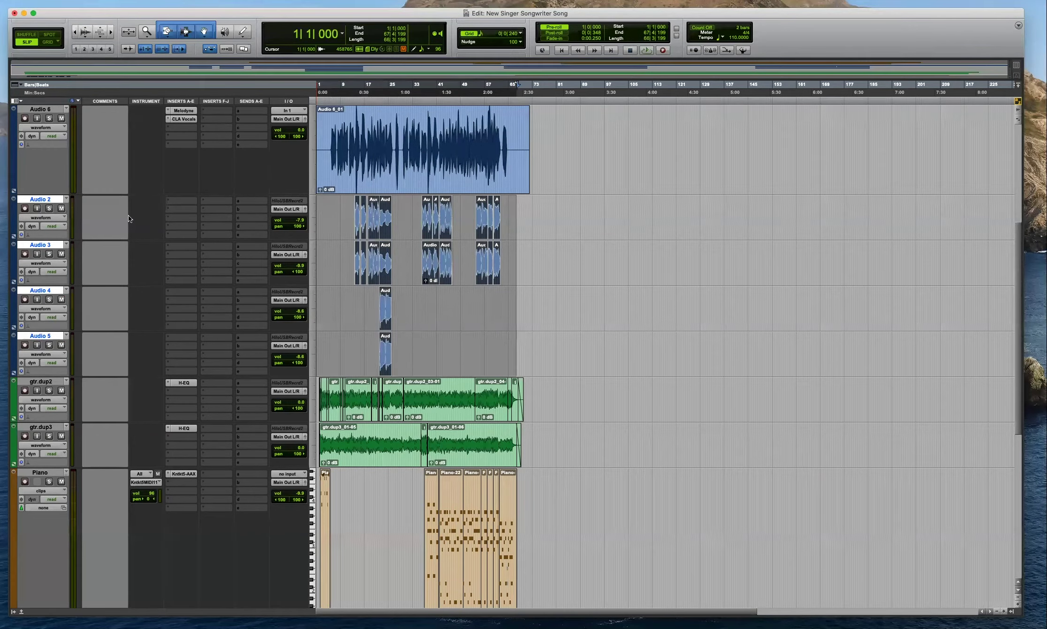
Insert Melodyne on Audio 2 through Audio 5 at once, keeping its window clear of the vocal clips.
click(189, 209)
mouse_move(194, 209)
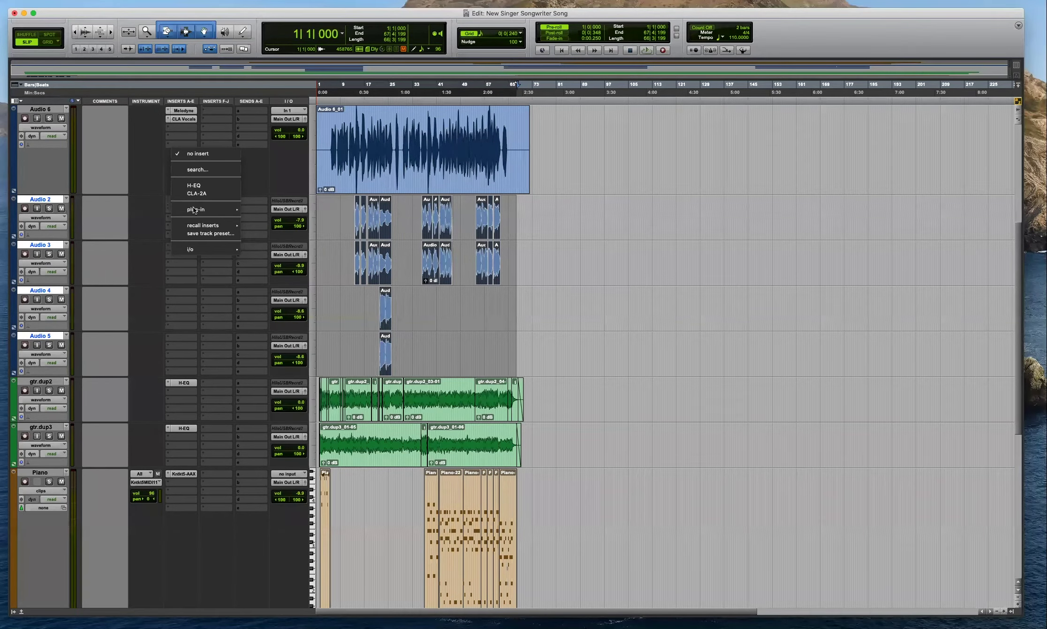
mouse_move(282, 349)
click(353, 346)
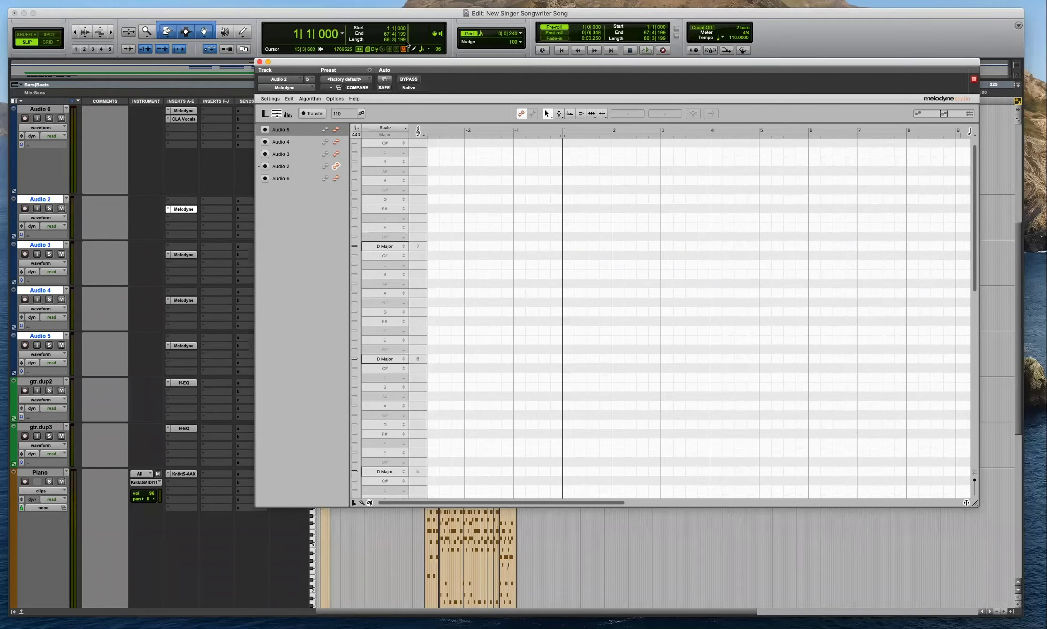
drag(394, 62, 408, 66)
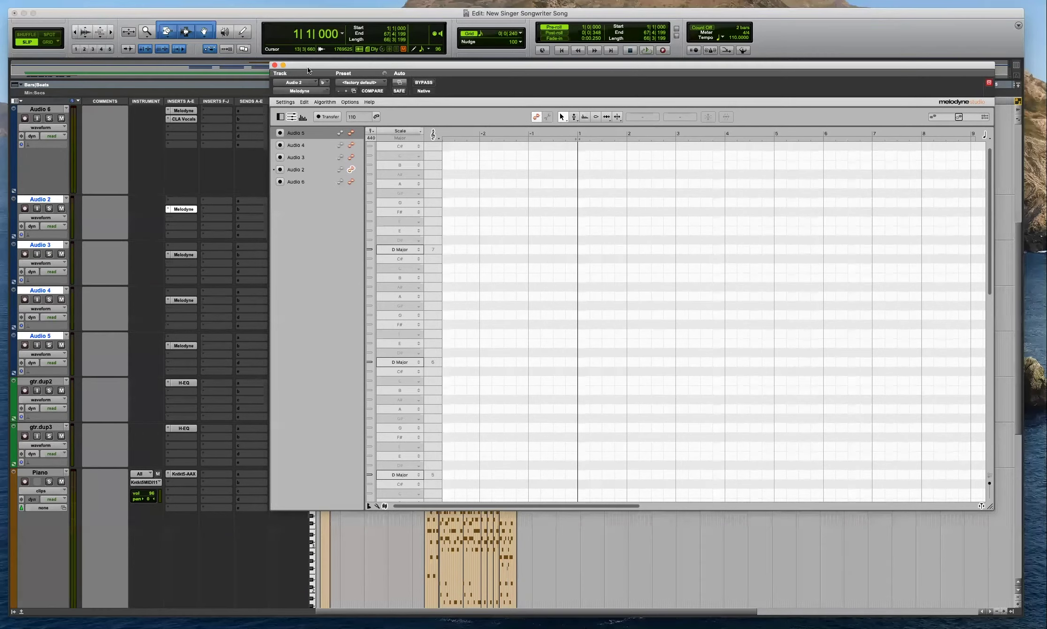
drag(306, 65, 495, 65)
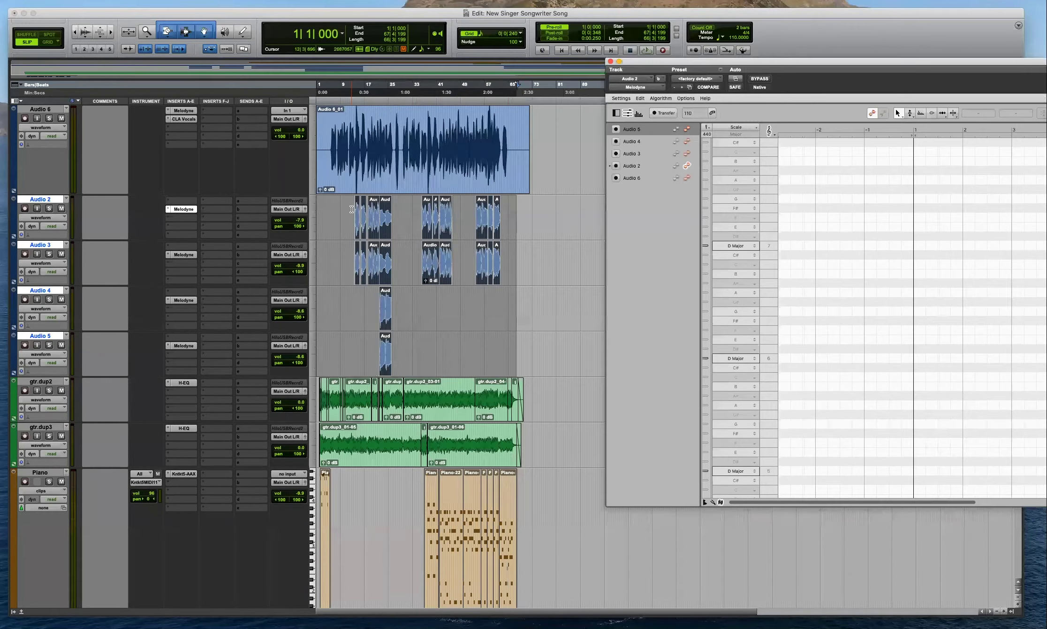
Arm Audio 2, Audio 3, Audio 4 and Audio 5 for transfer in Melodyne.
drag(350, 209, 508, 349)
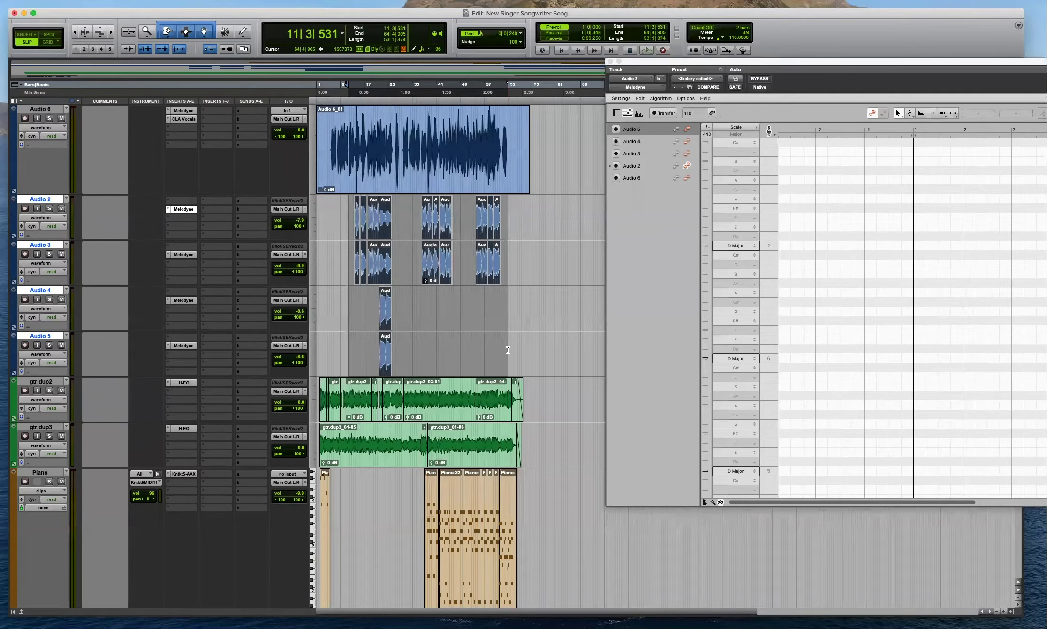
drag(835, 62, 819, 71)
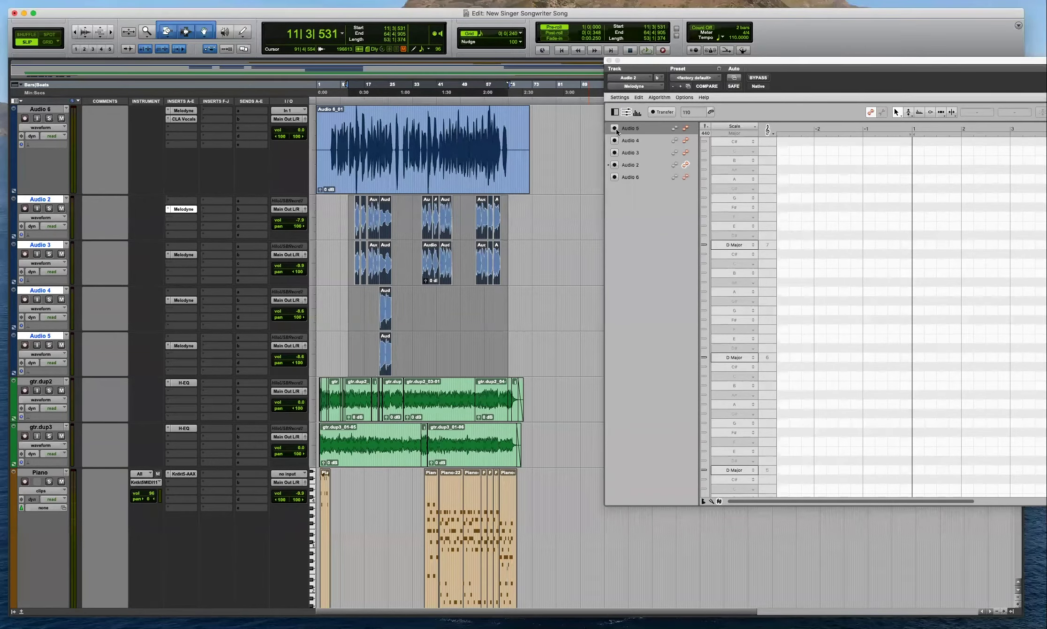
click(615, 165)
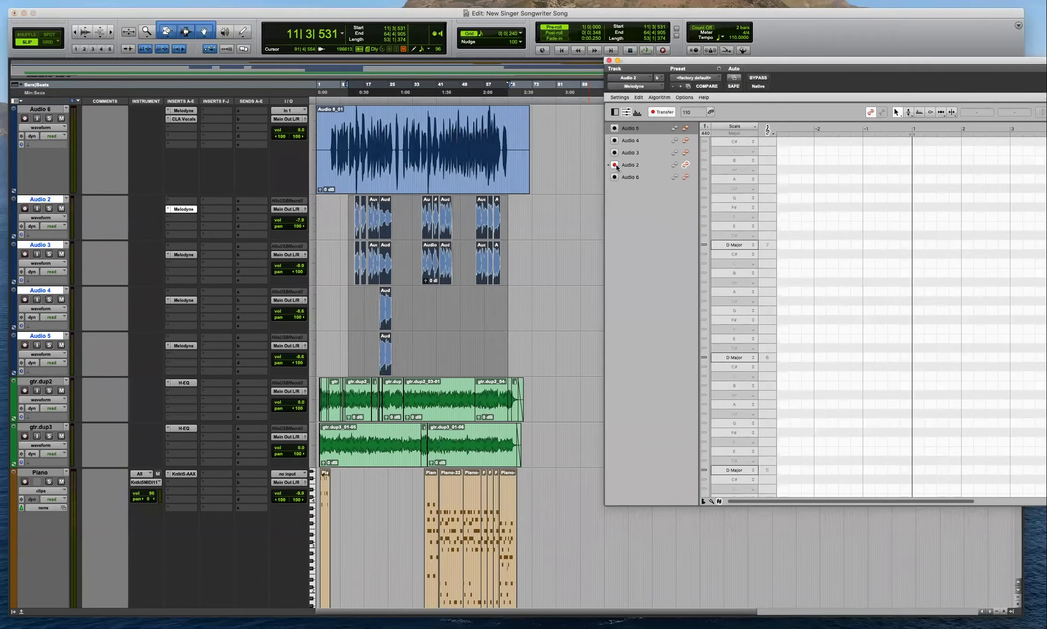
click(614, 140)
click(615, 128)
Play from bar 13 through bar 26 to transfer the first backing vocal section on Audio 2 through Audio 5 into Melodyne.
click(354, 214)
key(space)
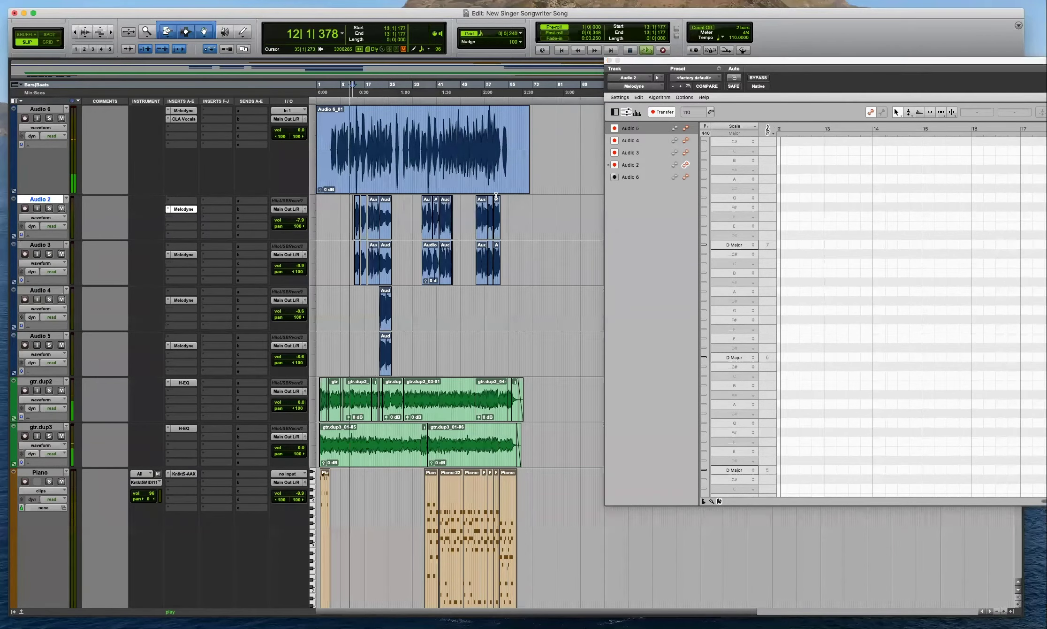
key(t)
key(t)
key(super+bracketleft)
drag(822, 61, 725, 23)
scroll(322, 483, down, 3)
drag(219, 537, 231, 439)
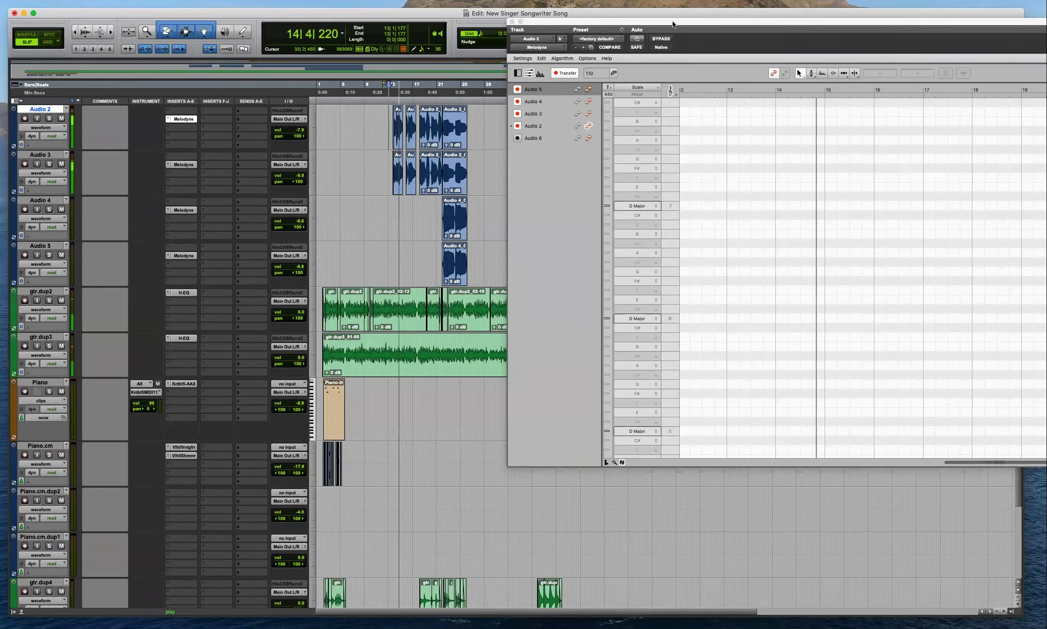
drag(724, 22, 693, 0)
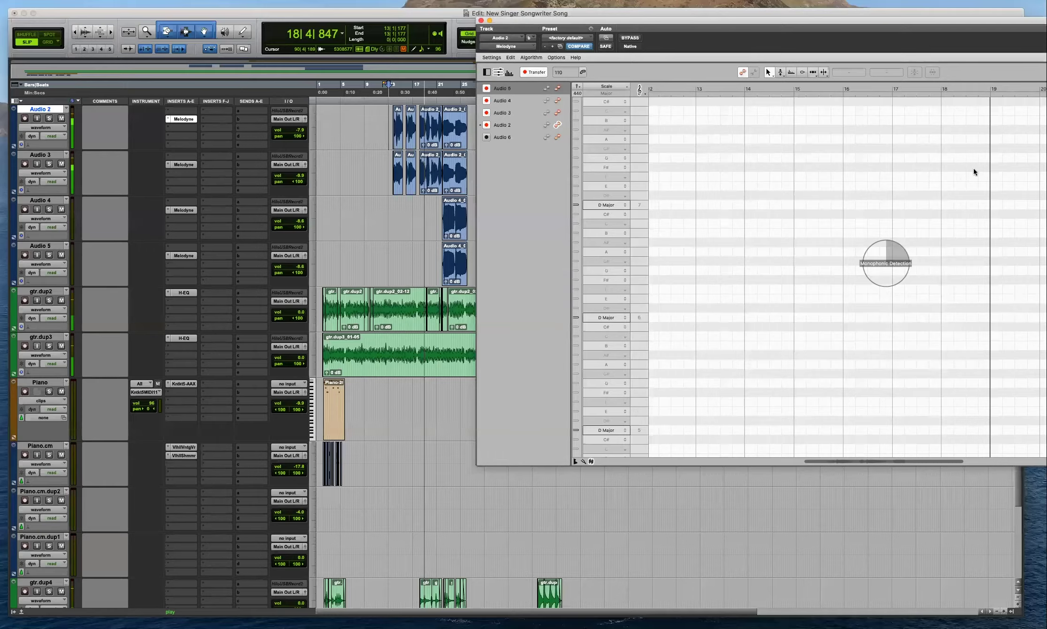
scroll(376, 217, up, 2)
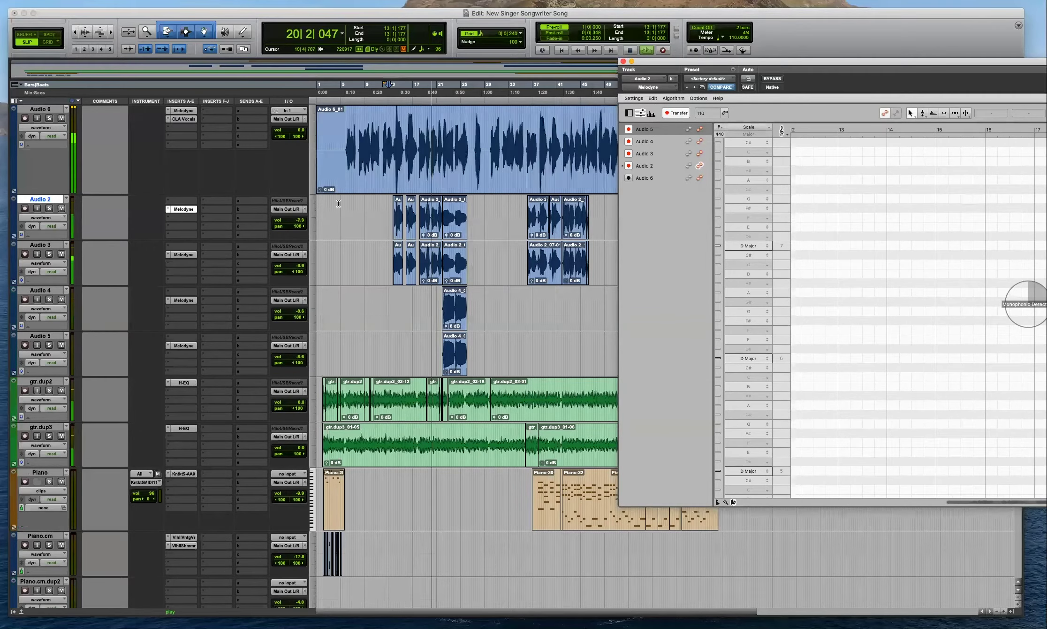
drag(301, 132, 301, 139)
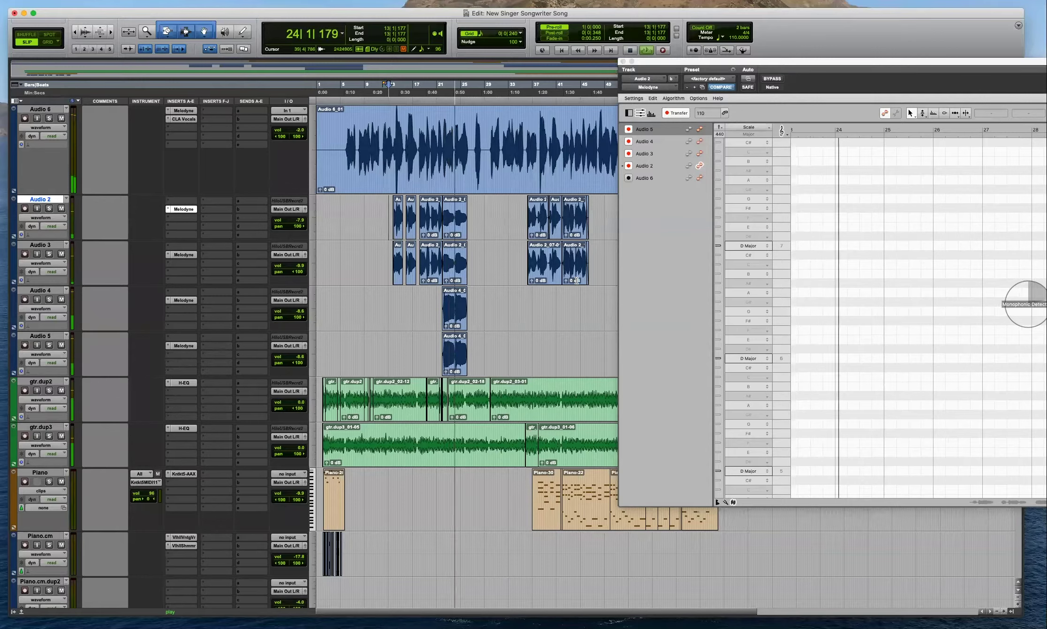
key(t)
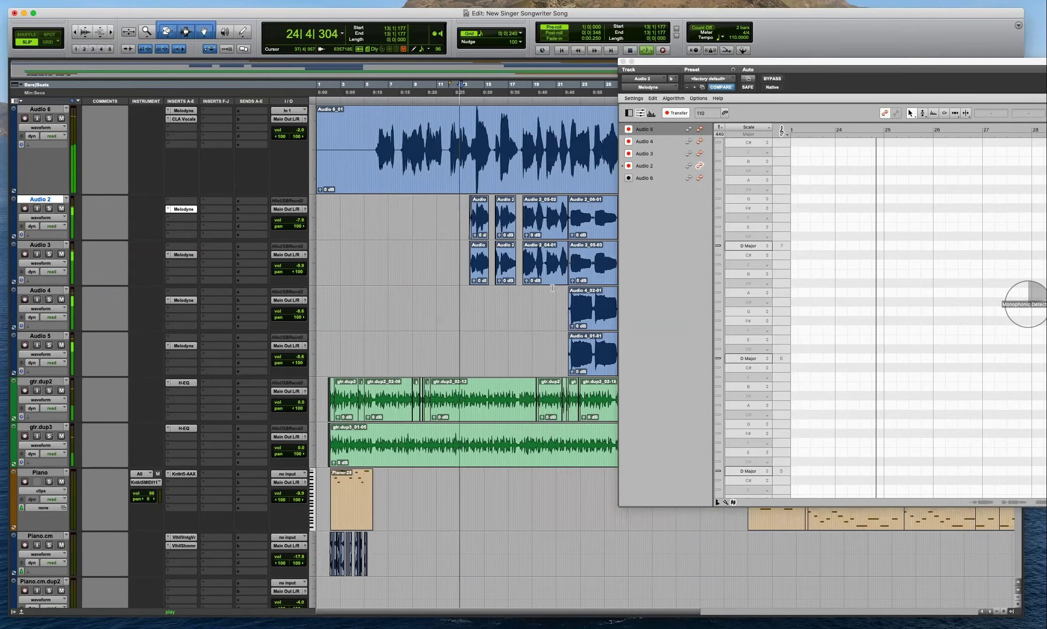
key(r)
key(r)
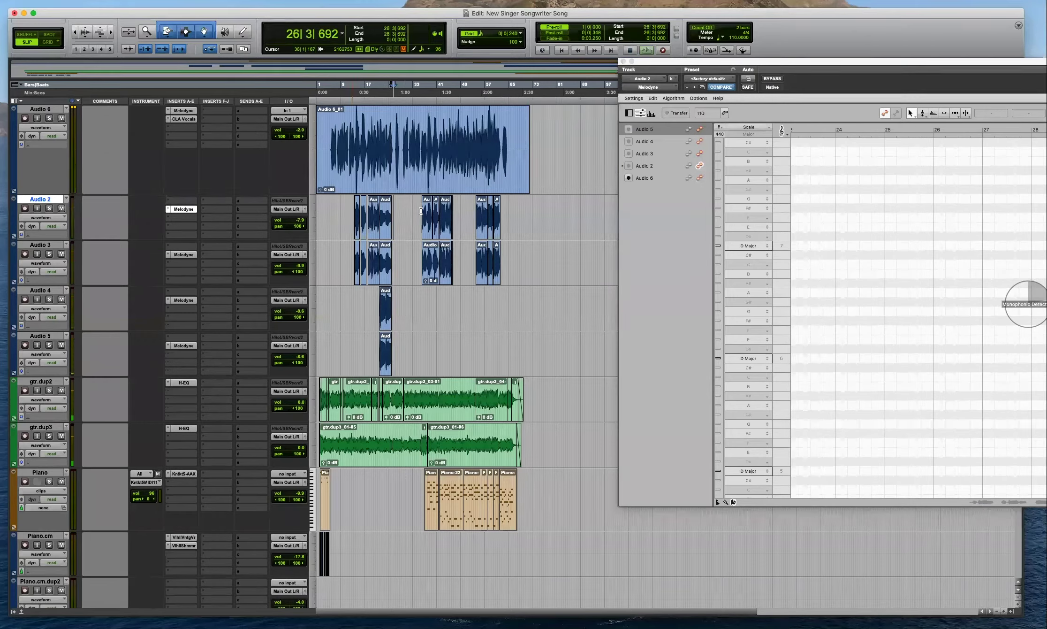
Arm Audio 2 and Audio 3 for transfer, and play from bar 35 to capture the second backing vocal section in Melodyne.
click(421, 211)
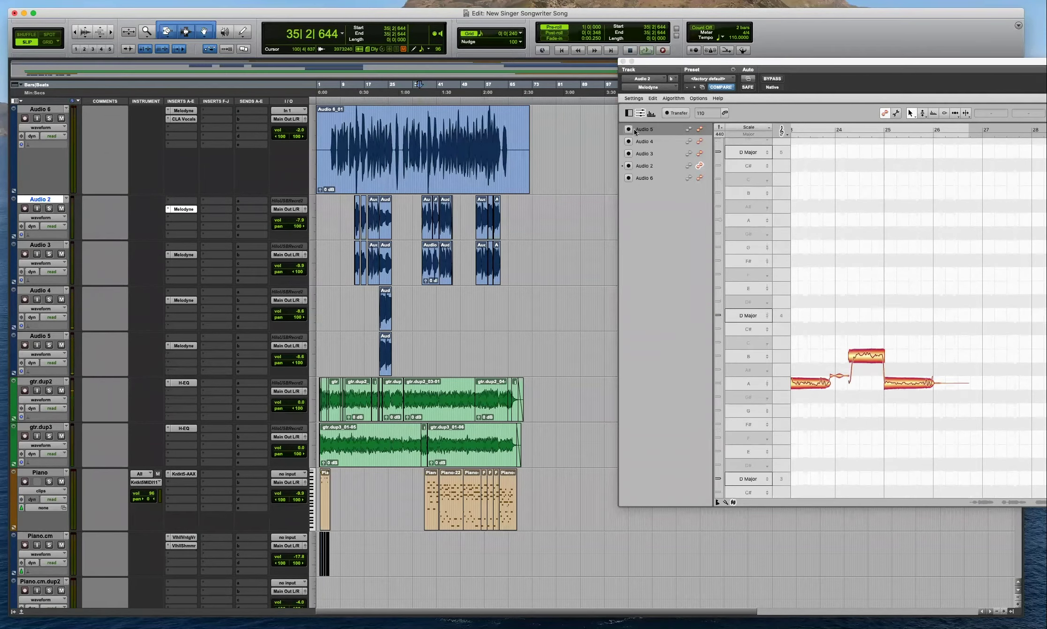
click(629, 166)
click(628, 154)
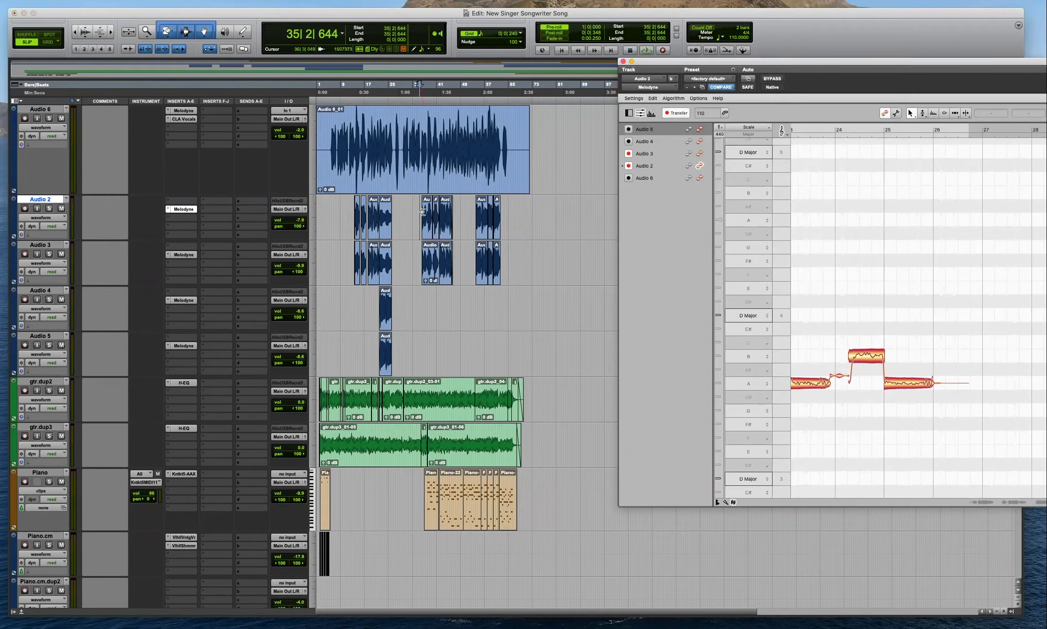
key(space)
key(t)
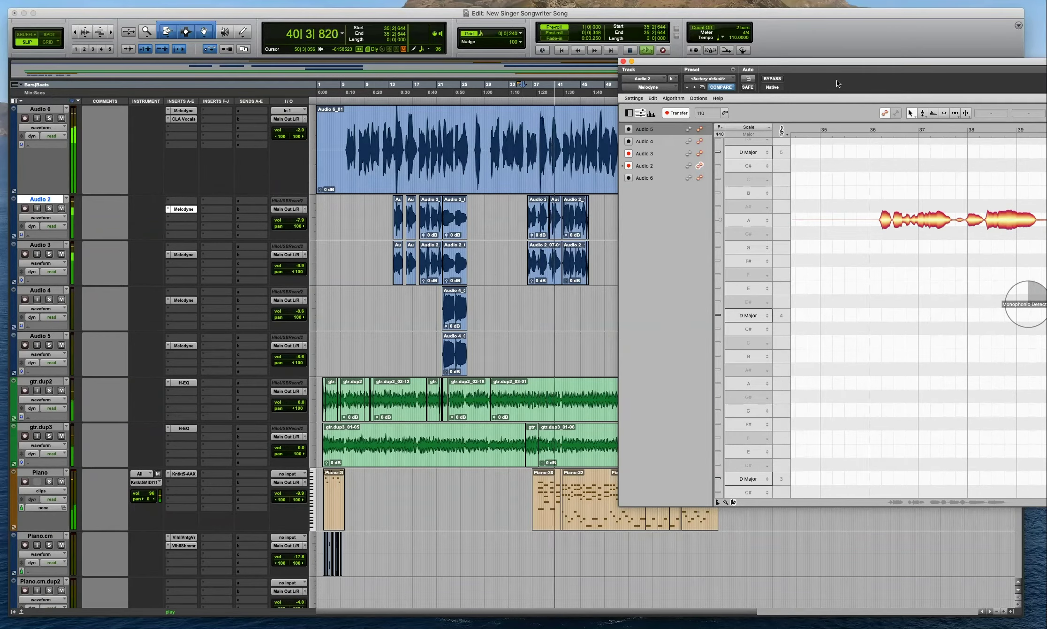
drag(836, 64, 908, 49)
scroll(475, 209, right, 4)
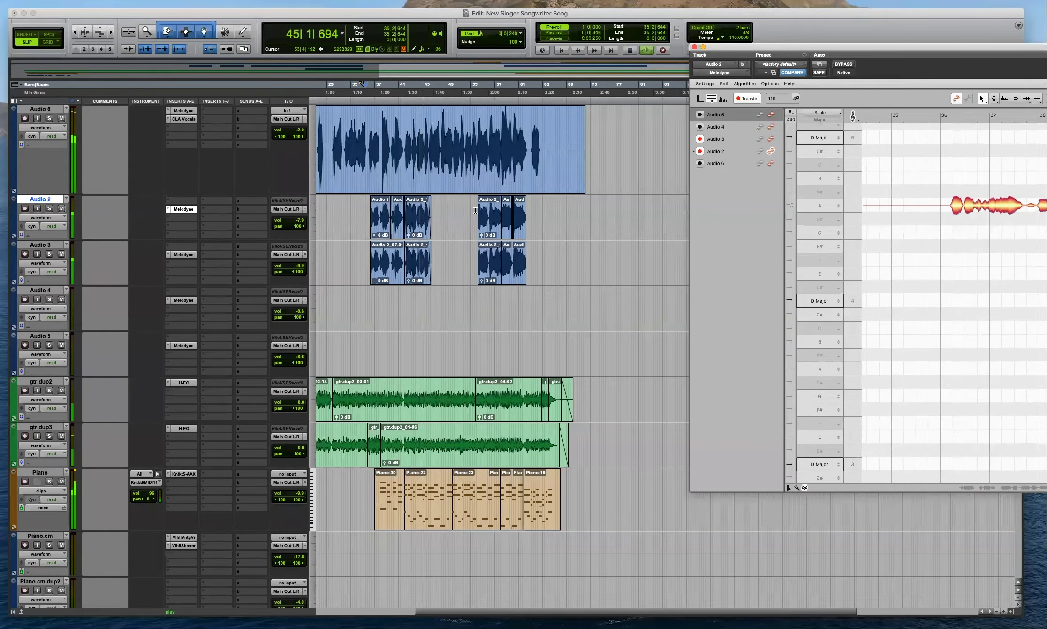
key(t)
key(t)
scroll(483, 210, down, 4)
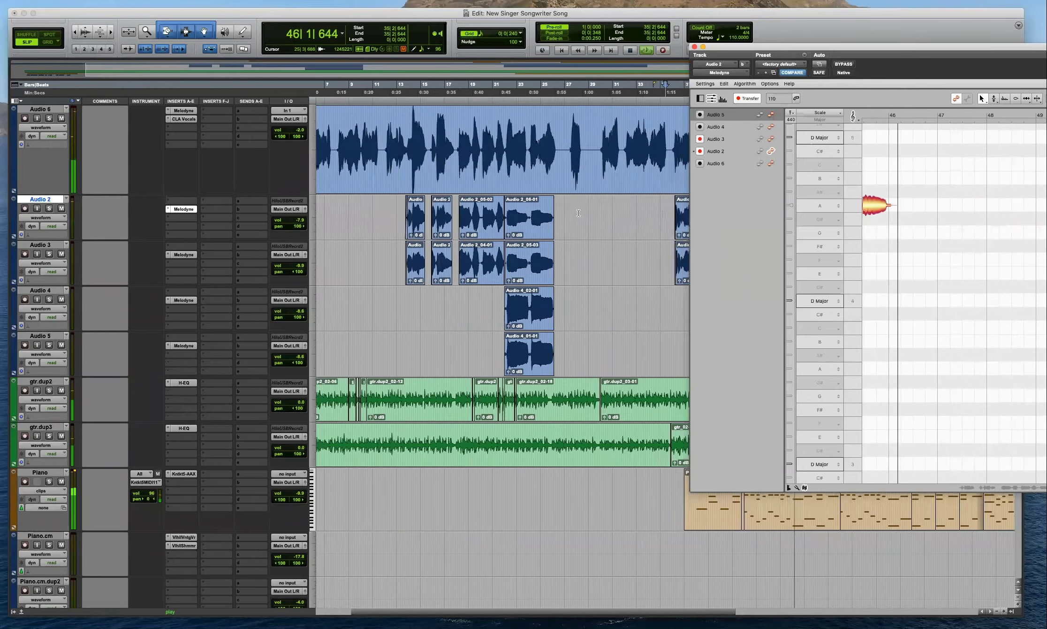
Stop the transfer and place the playback cursor in bar 53, before the last backing vocal section.
click(631, 210)
scroll(630, 209, up, 4)
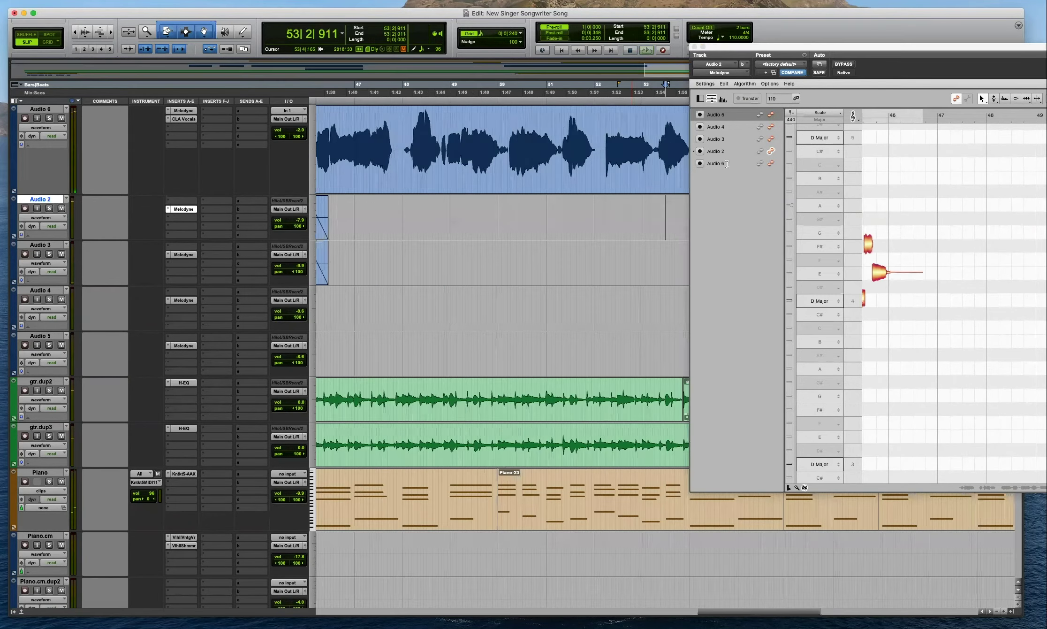
key(r)
click(700, 114)
click(699, 126)
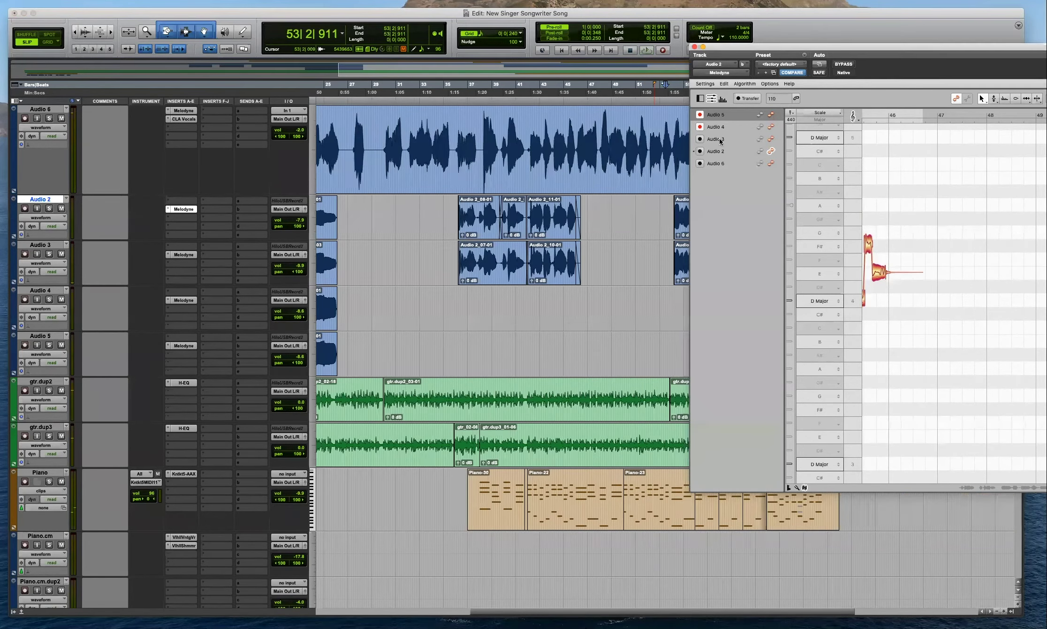
click(700, 127)
click(700, 114)
Arm Audio 2 and Audio 3 for transfer, and set the playback start to 53|4 just before the last backing section.
click(700, 151)
click(699, 140)
key(r)
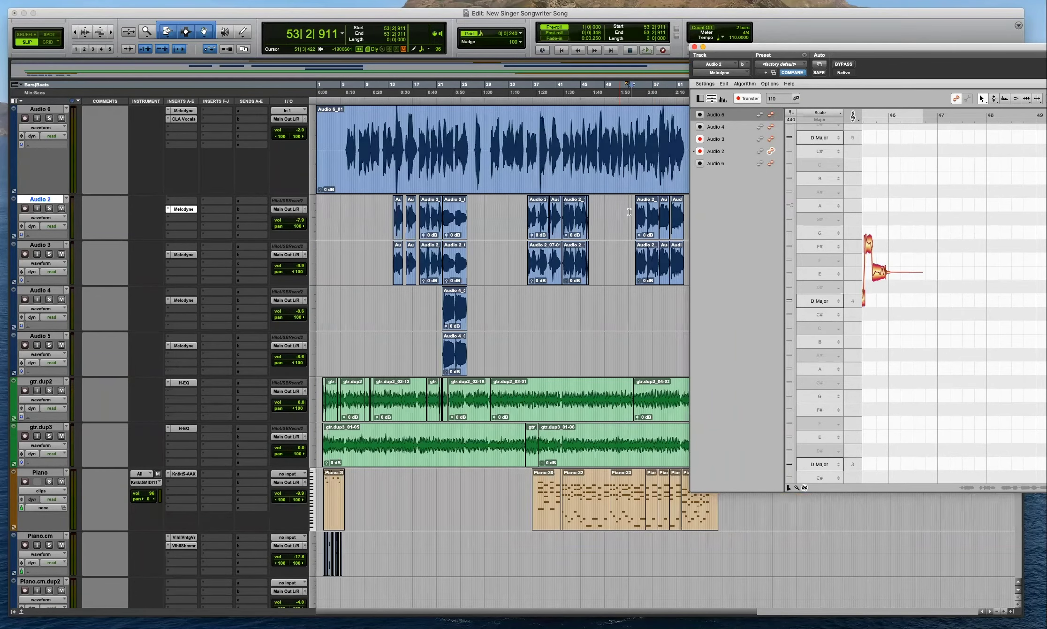
click(631, 210)
key(t)
key(t)
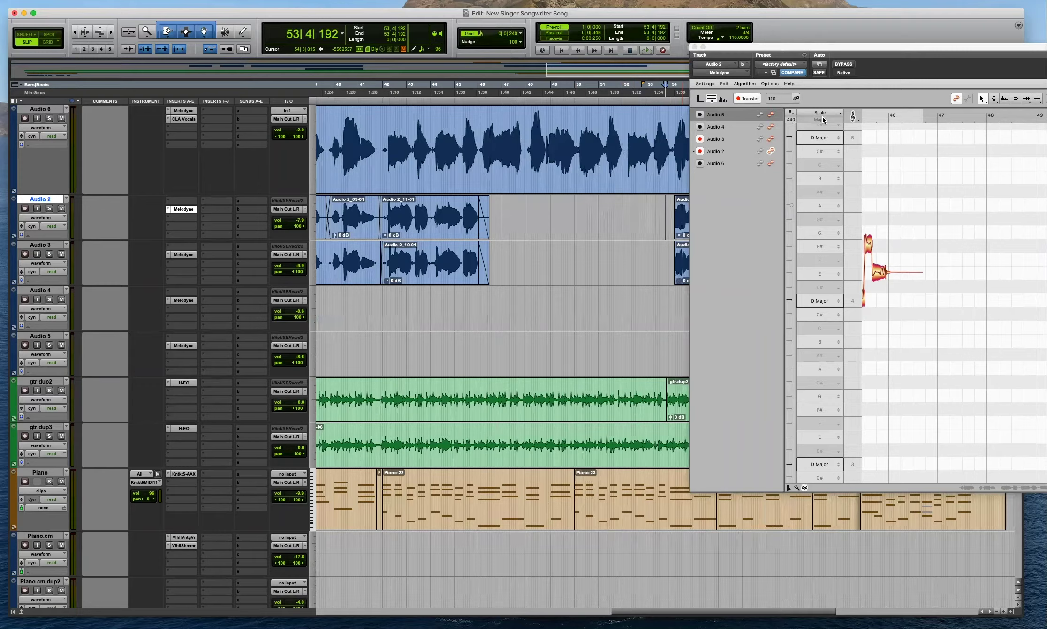
Play the last backing vocal section through bar 62 to transfer it into Melodyne, and stop playback.
key(space)
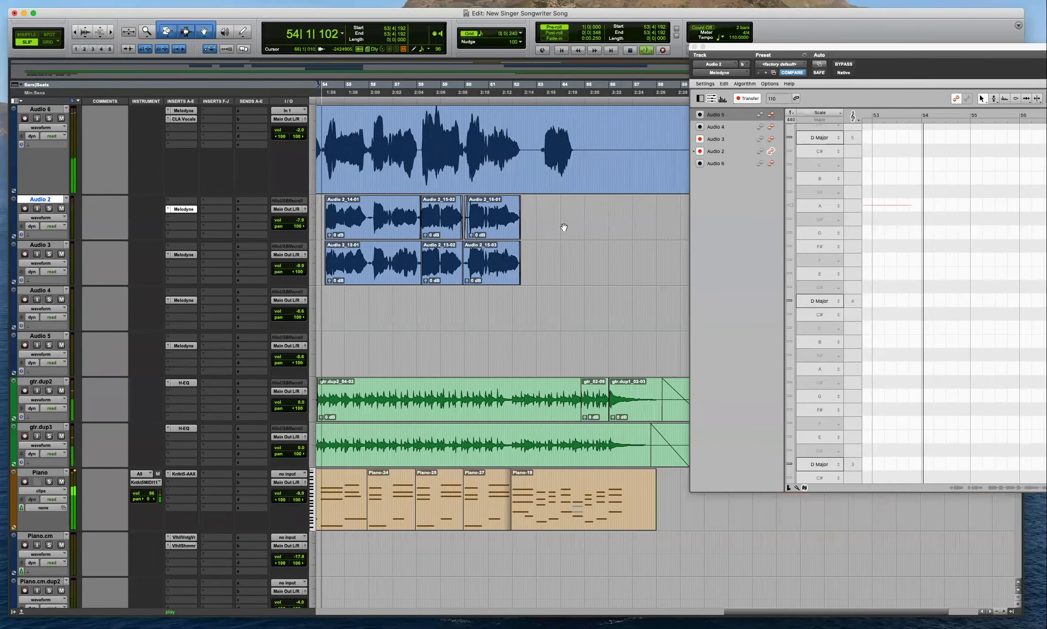
key(r)
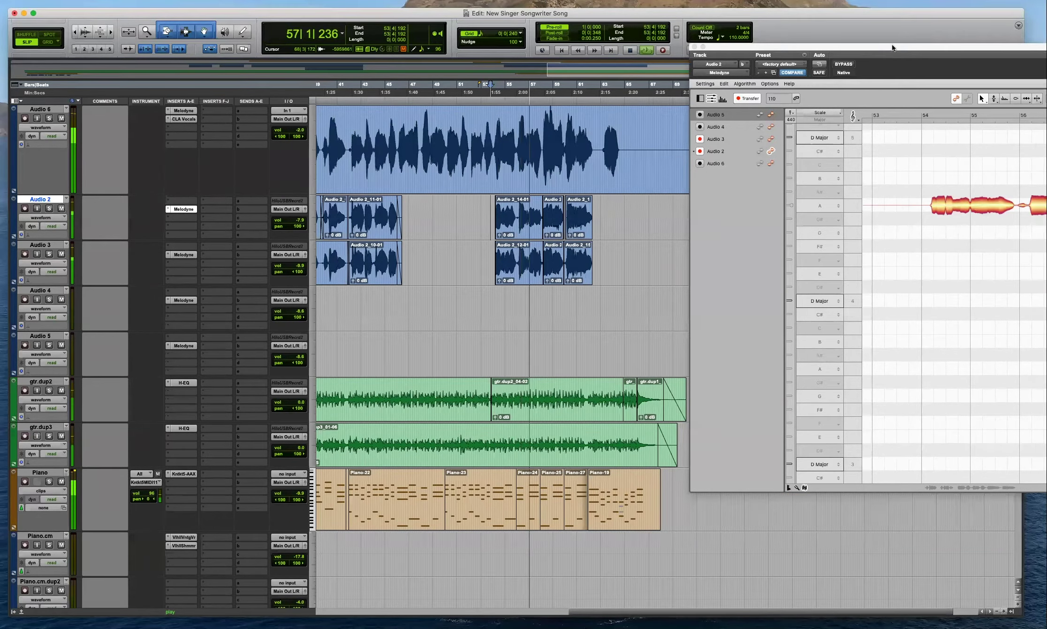
key(super+bracketleft)
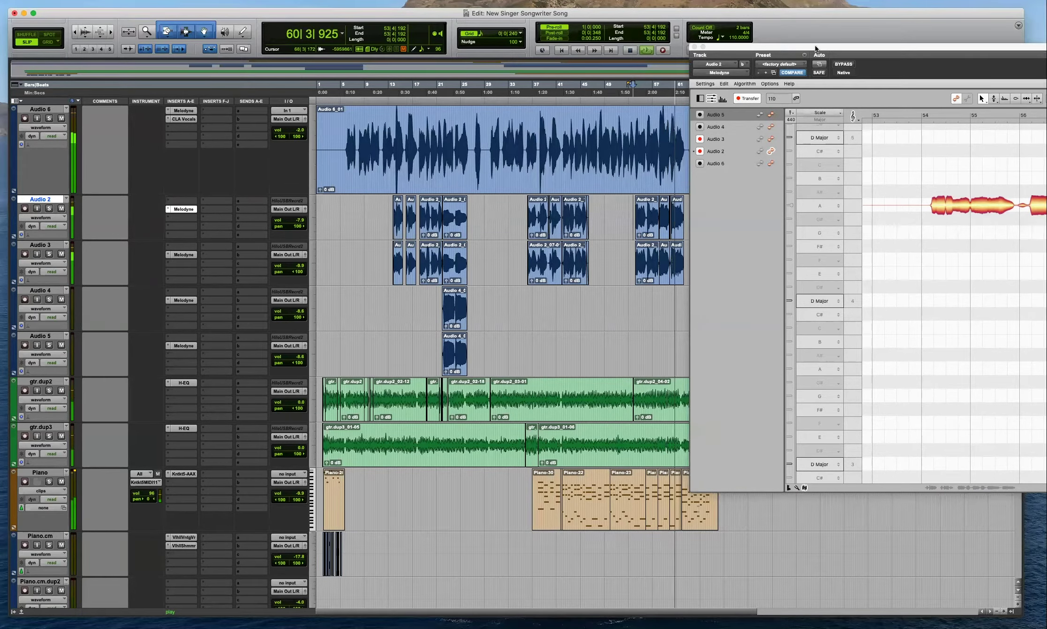
key(super+bracketright)
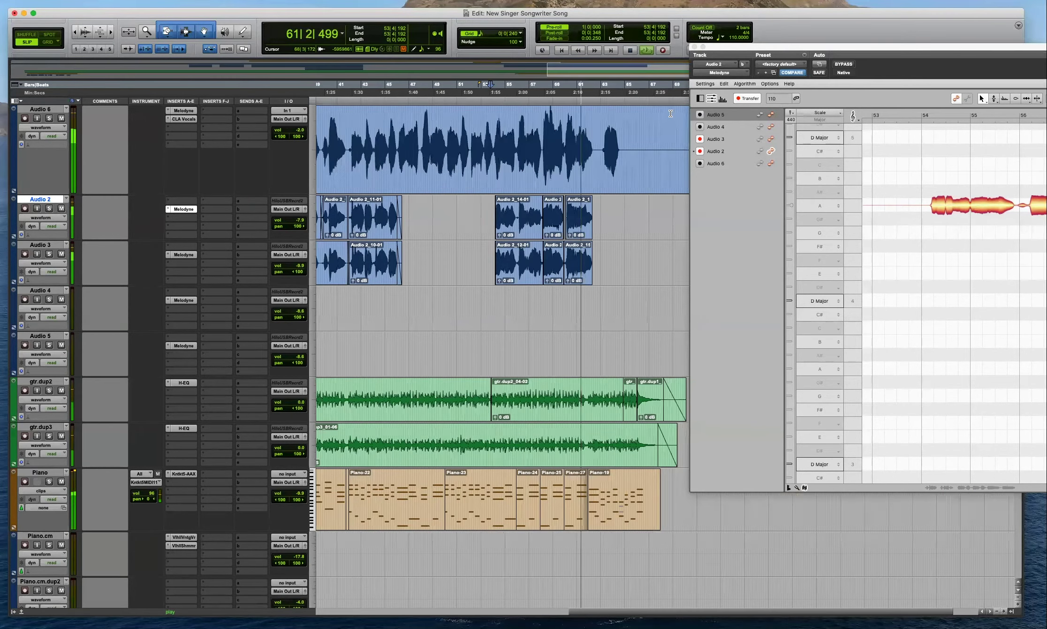
key(super+bracketleft)
key(super+bracketleft)
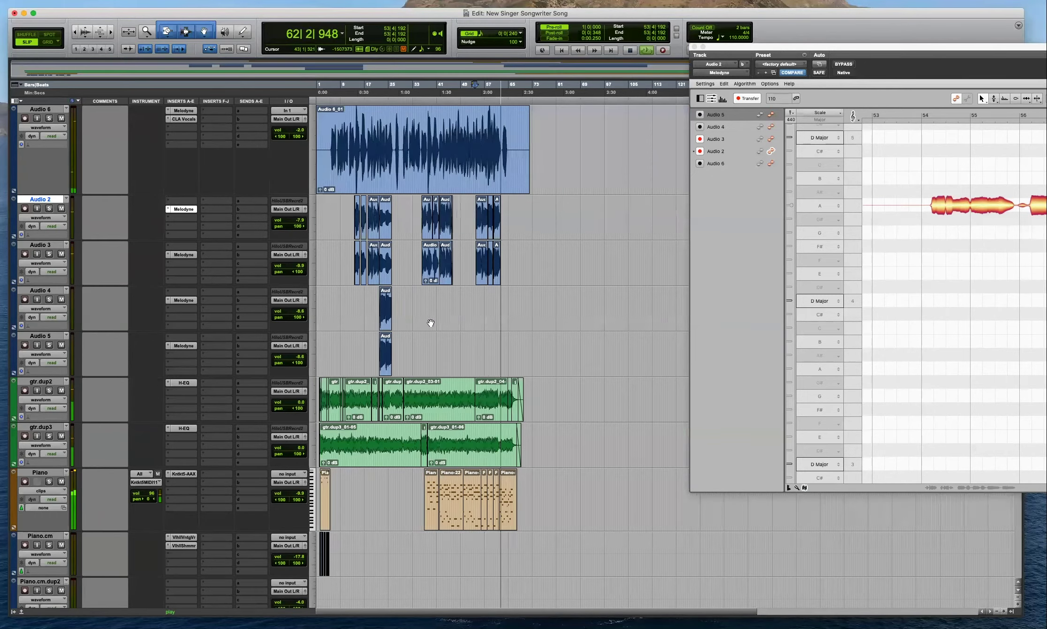
key(space)
Copy the CLA Vocals insert from the lead vocal on Audio 6 to Audio 2 and Audio 3, below Melodyne.
drag(935, 48, 402, 101)
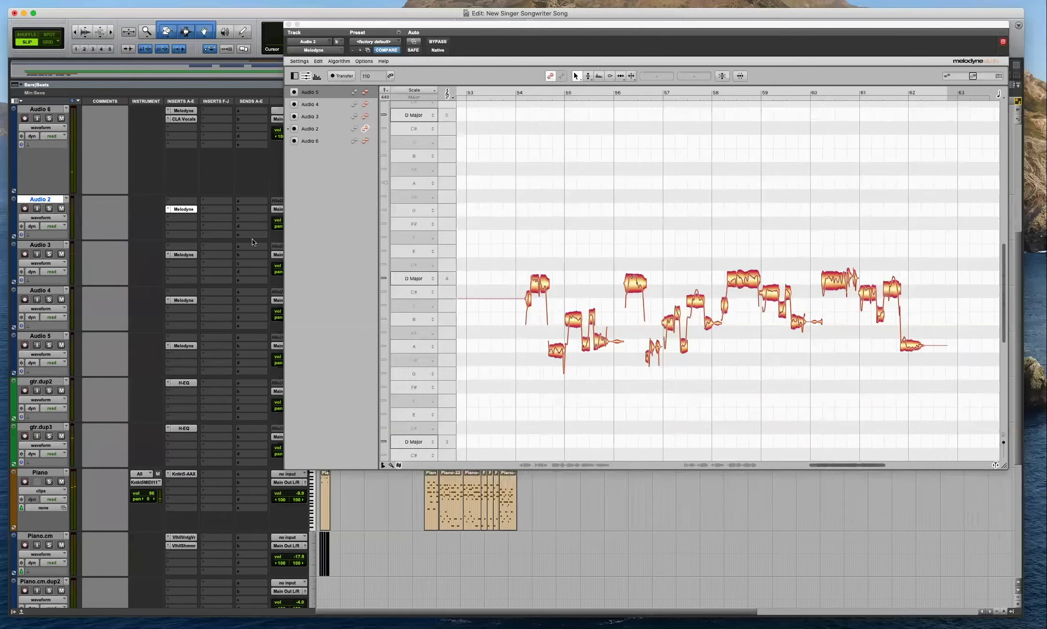
shift+click(49, 245)
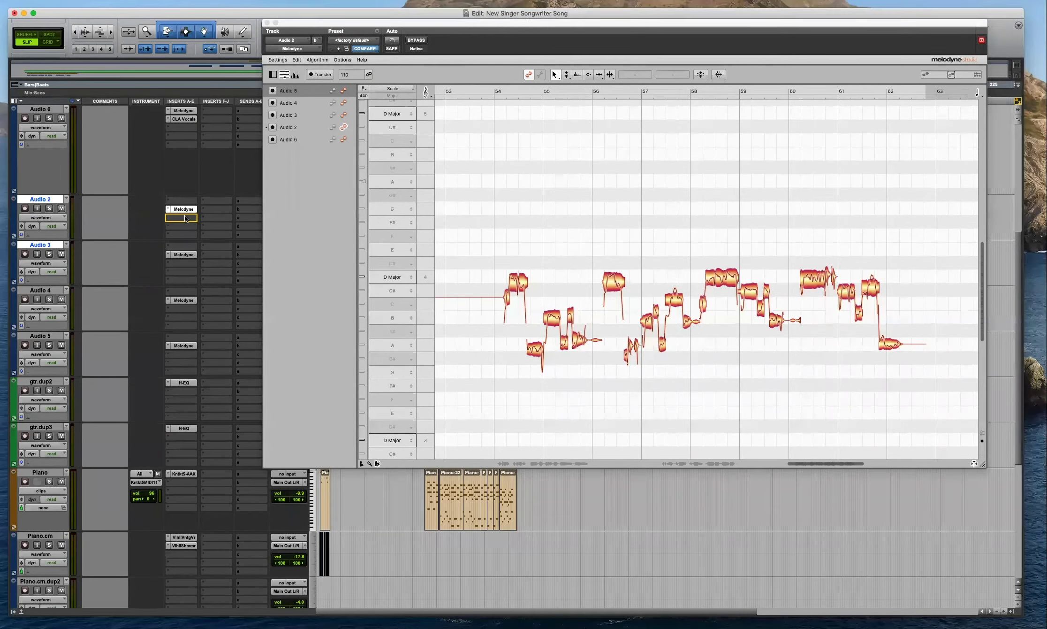
drag(184, 216, 183, 262)
drag(330, 36, 511, 37)
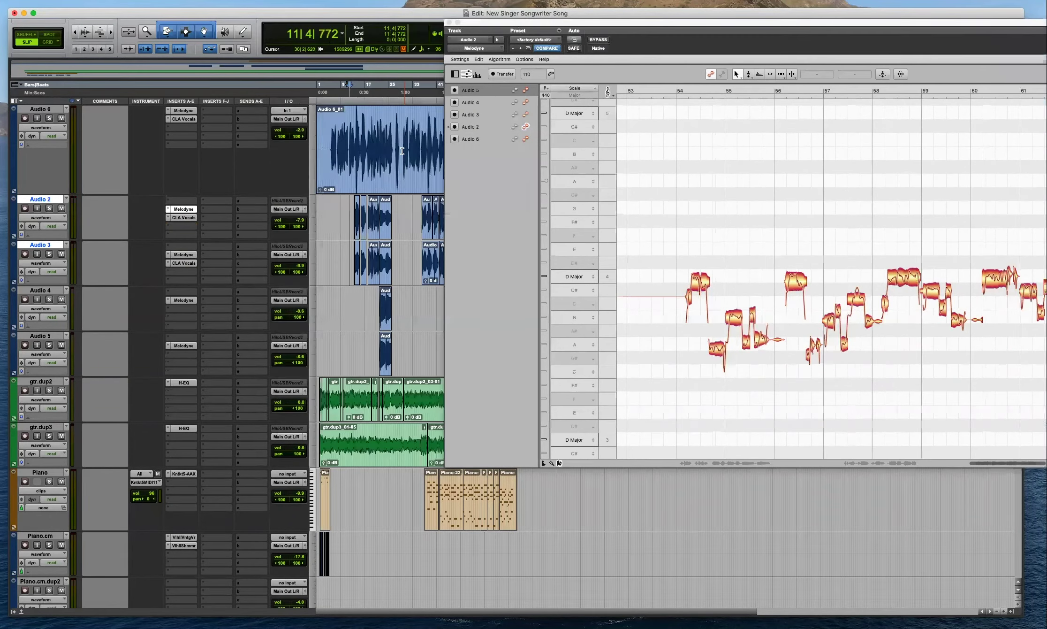
Reset Audio 2 and Audio 3 to 0.0 volume and default pan, and mute Audio 4 and Audio 5.
alt+click(297, 226)
alt+click(282, 271)
alt+click(297, 266)
alt+click(301, 222)
click(61, 299)
click(61, 344)
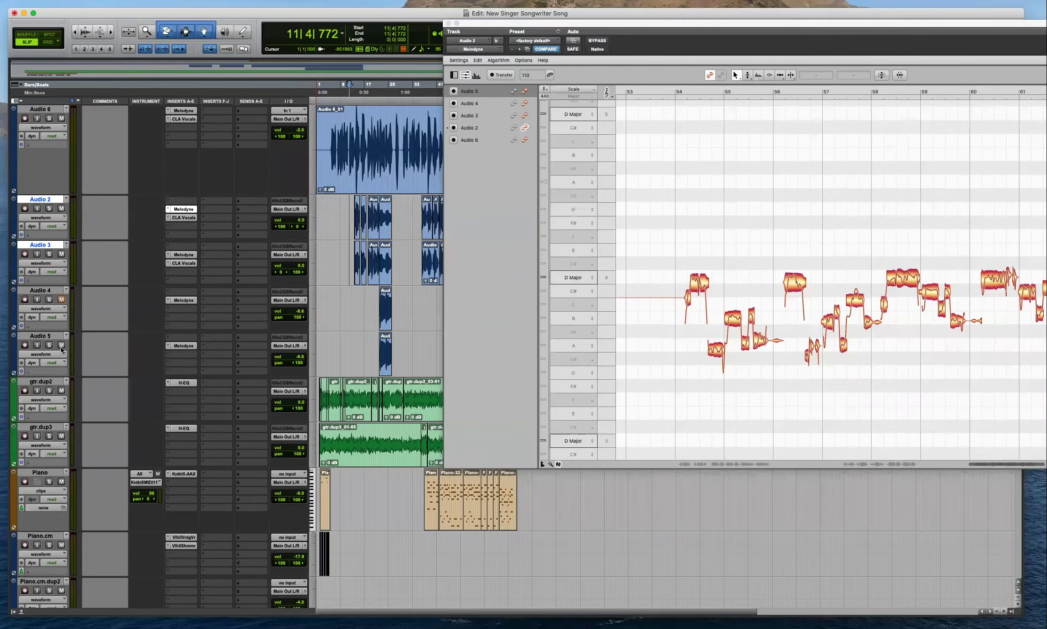
Play the song from about 12|2 with the tracks zoomed in, select Audio 2 for editing in Melodyne, and stop playback.
click(351, 212)
key(t)
key(t)
key(t)
drag(667, 22, 541, 31)
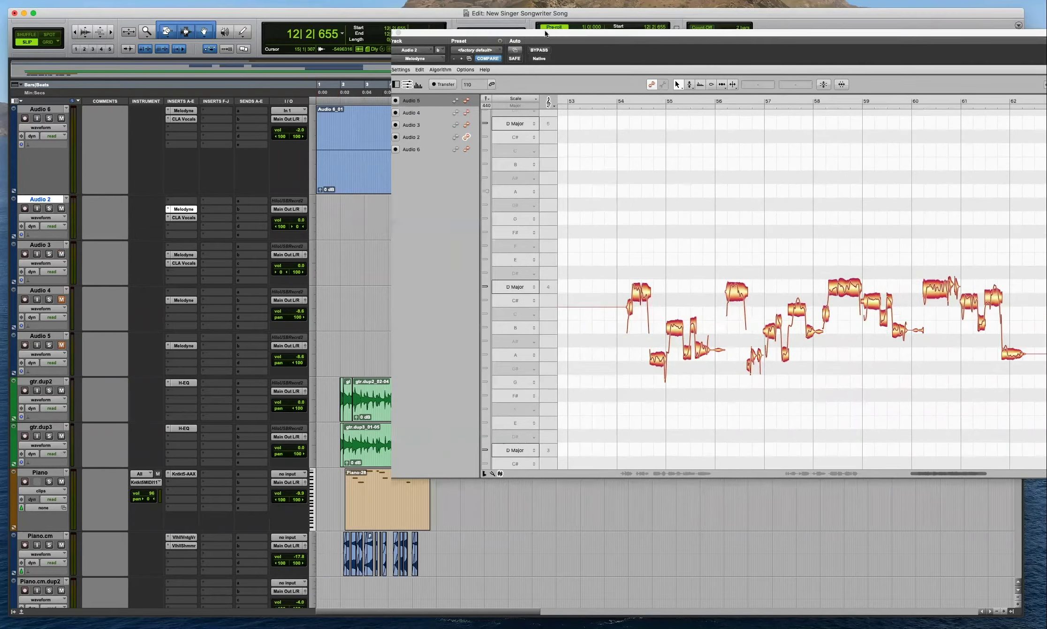
key(space)
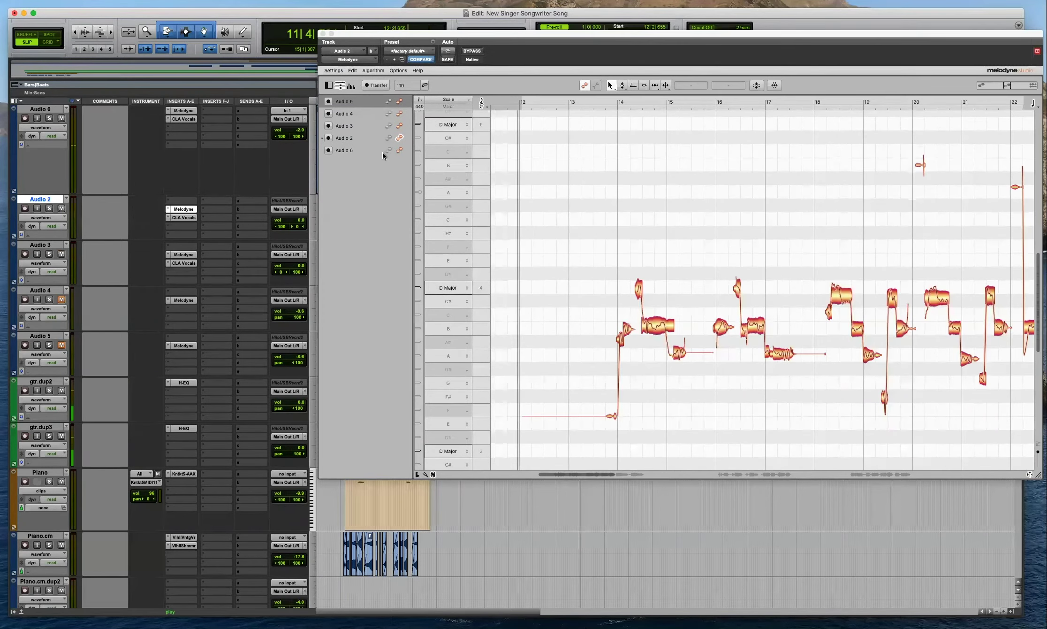
drag(386, 140, 389, 154)
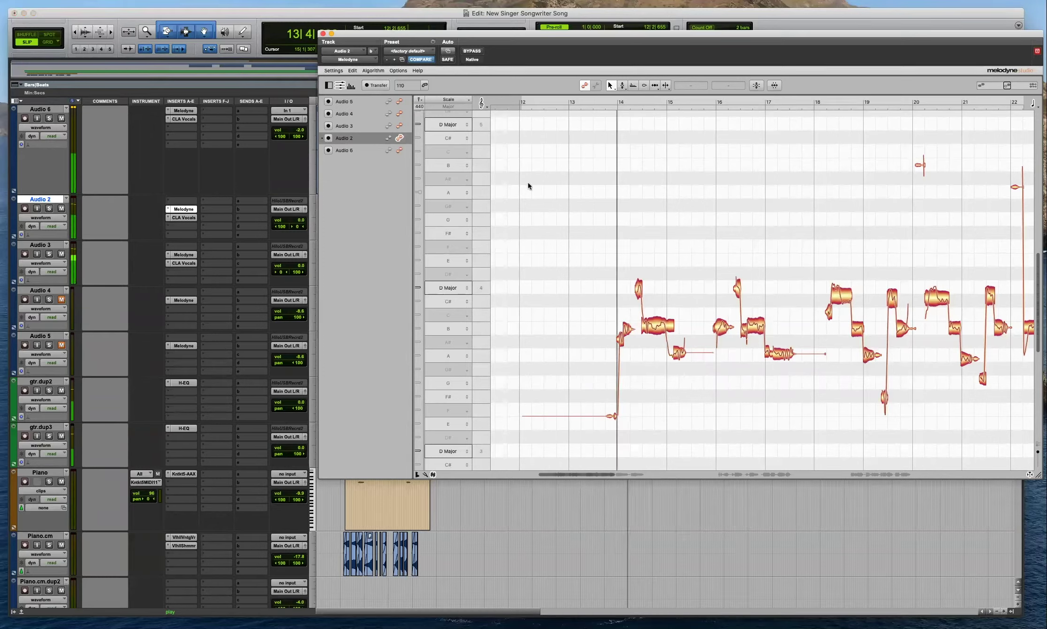
key(space)
Snap all of Audio 2's Melodyne notes to the nearest pitches of the D major scale.
key(super+a)
key(F2)
click(398, 71)
mouse_move(415, 106)
click(470, 120)
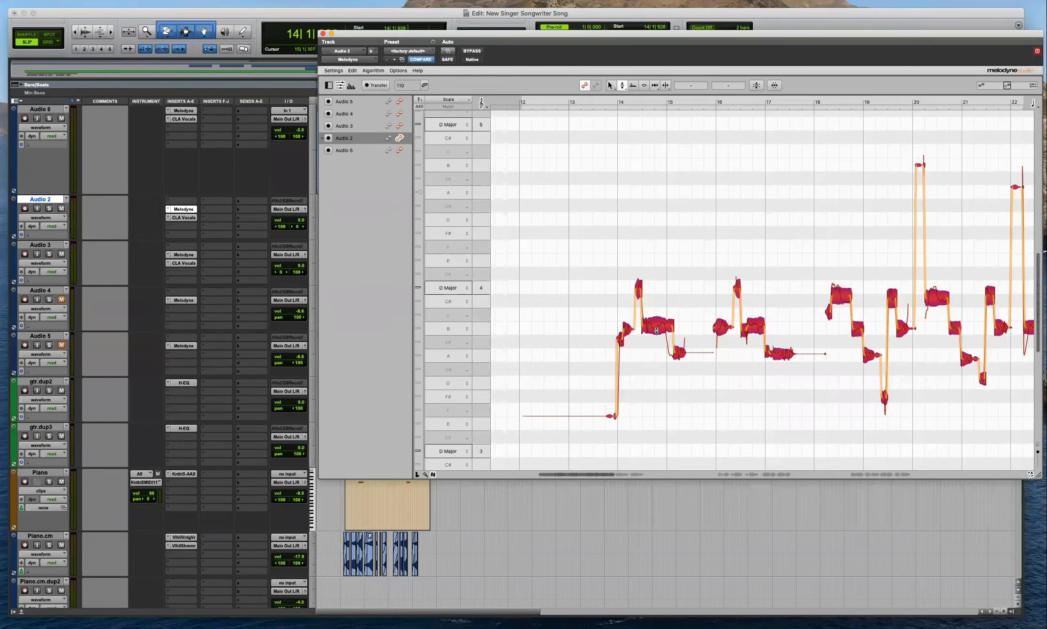
double_click(657, 324)
Separate Audio 2's long note just after bar 18 into parts, and snap the resulting notes to D and C#.
key(F5)
key(F6)
double_click(840, 299)
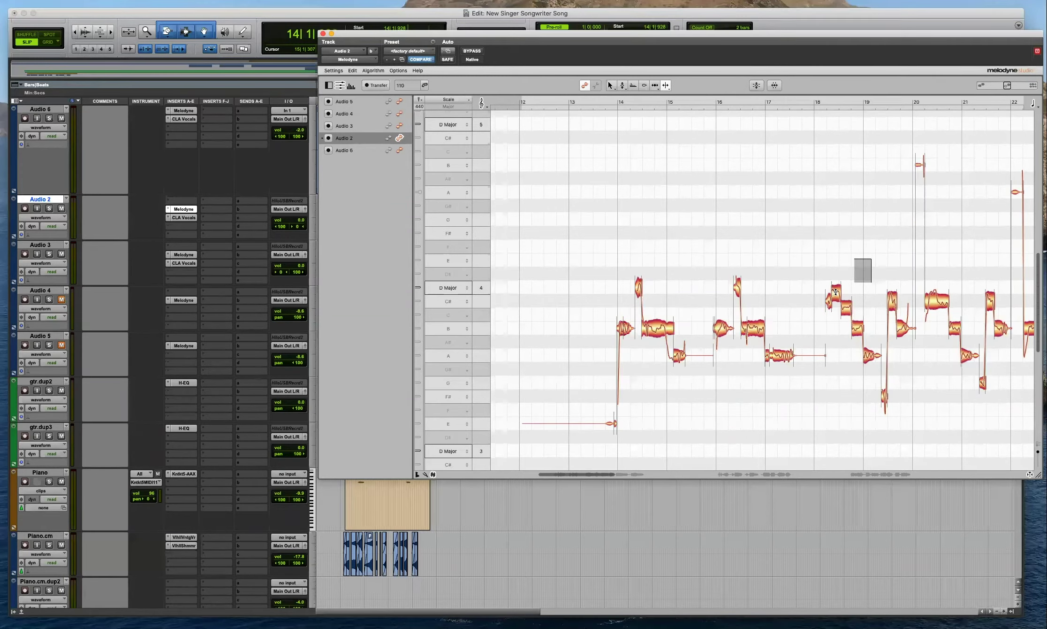
drag(872, 258, 828, 330)
key(F2)
double_click(835, 292)
Separate Audio 2's long note just after bar 20 into parts, and snap the resulting notes to D and C#.
click(969, 320)
key(F6)
click(936, 299)
double_click(936, 300)
double_click(928, 298)
drag(957, 274, 909, 332)
key(F2)
double_click(933, 292)
Move the Melodyne window aside, and lower the volume of Audio 2 to -11.2 and Audio 3 to about -12.
click(532, 25)
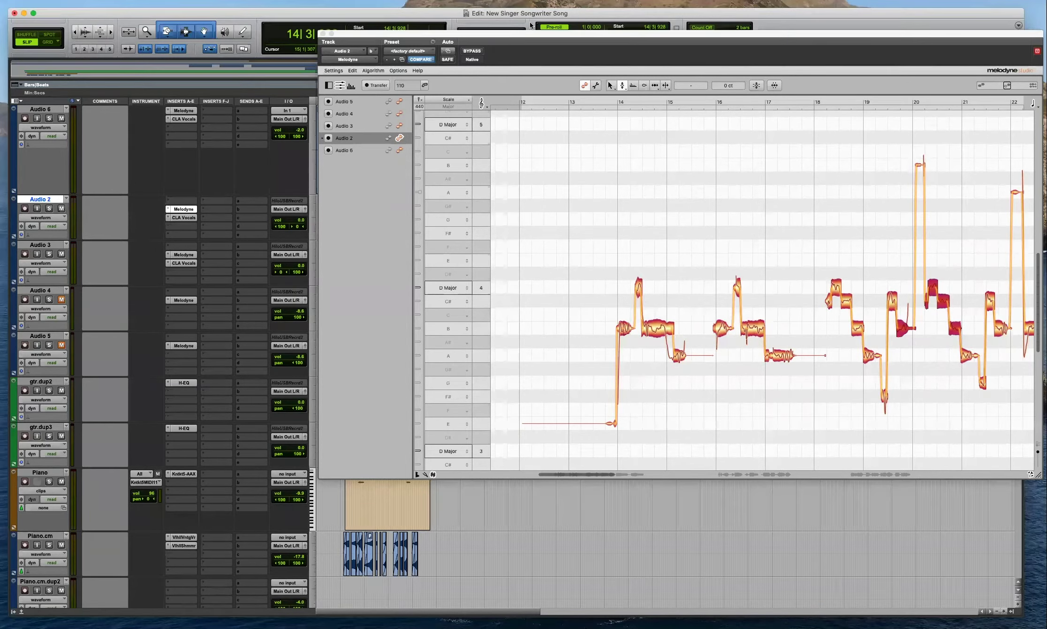
drag(577, 49, 756, 43)
drag(302, 222, 304, 267)
drag(302, 269, 304, 274)
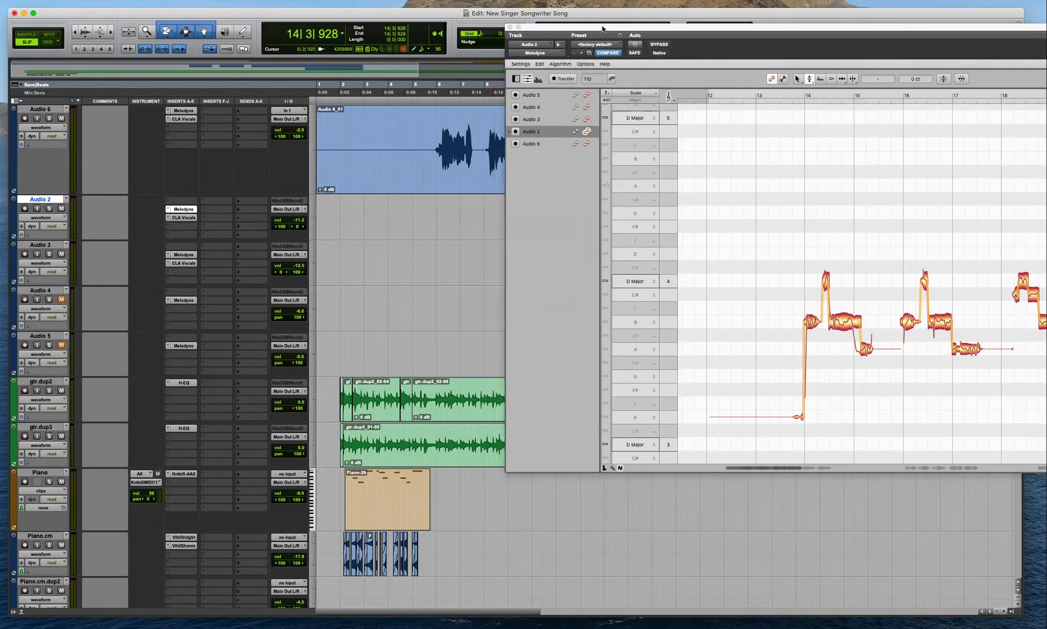
drag(602, 26, 694, 23)
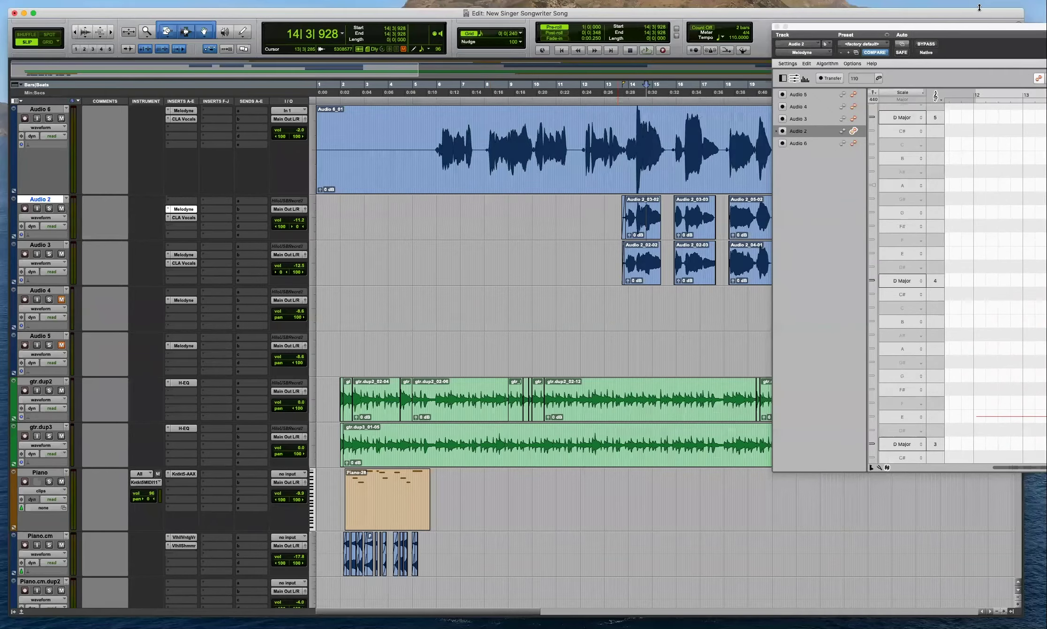
Play the first backing section and fix Audio 2's note separation at bar 15, so B changes to A at the barline.
key(space)
drag(980, 26, 422, 32)
click(568, 314)
click(563, 323)
key(F6)
double_click(562, 325)
drag(592, 295, 548, 340)
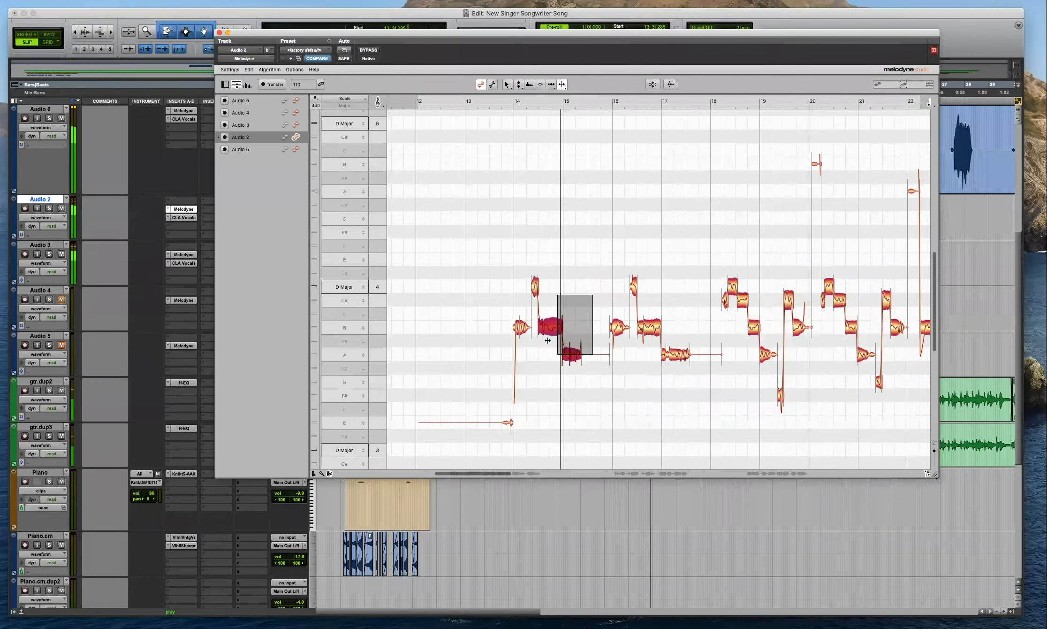
click(551, 263)
click(522, 256)
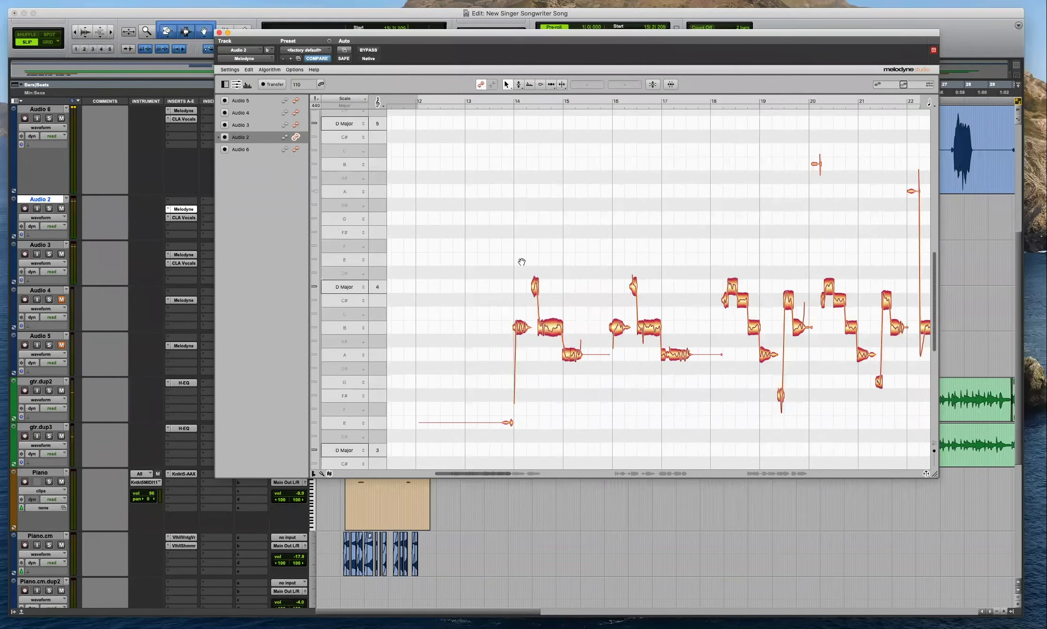
Open Audio 3 for editing with Audio 2 as reference, and snap all of Audio 3's notes to the D major scale.
drag(513, 299, 793, 345)
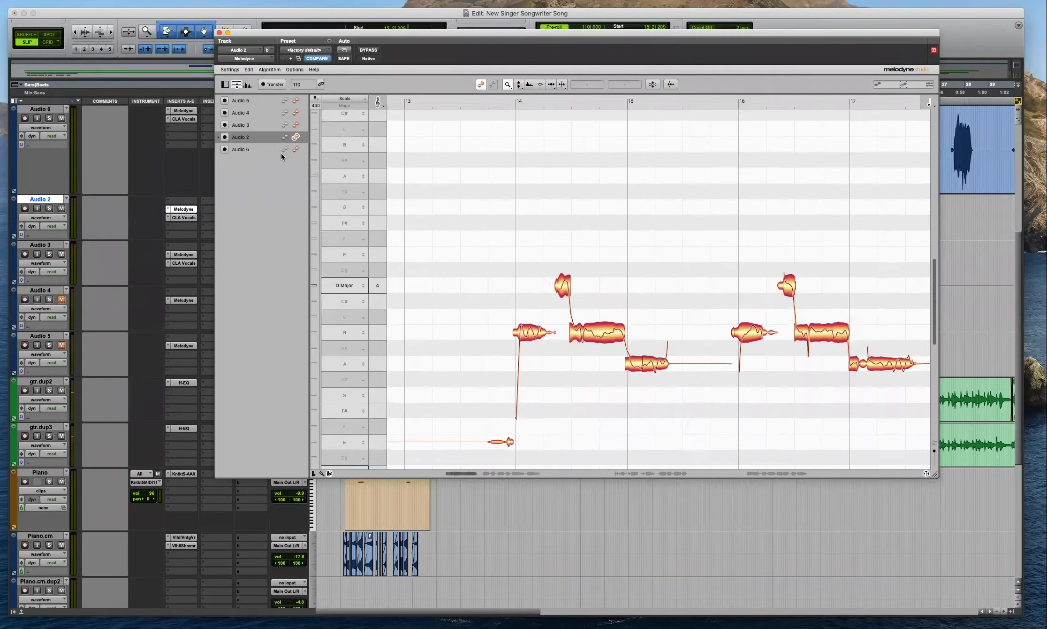
click(285, 125)
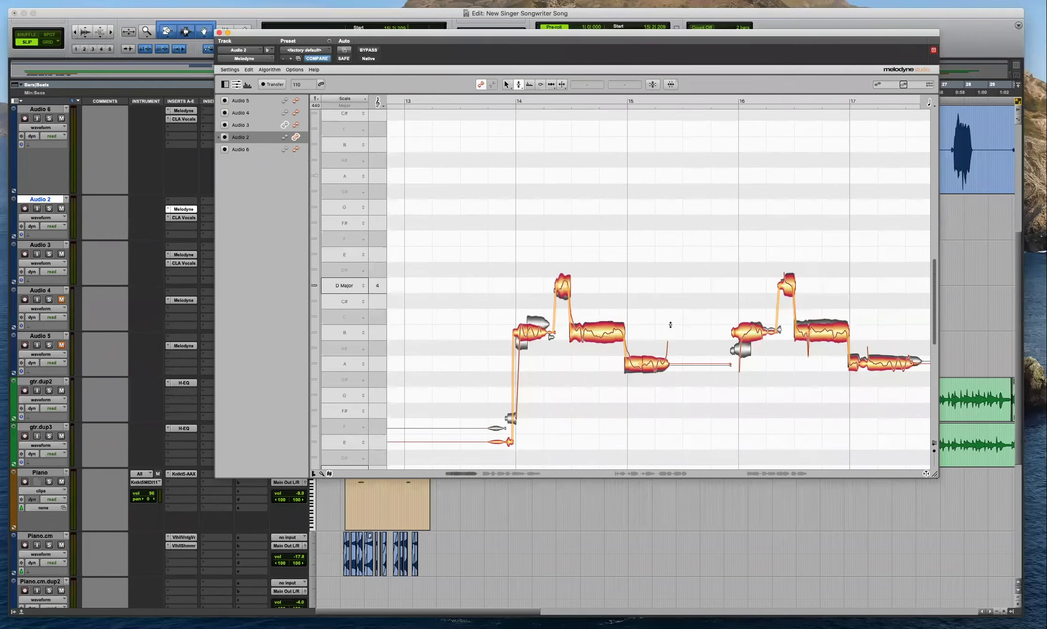
click(294, 125)
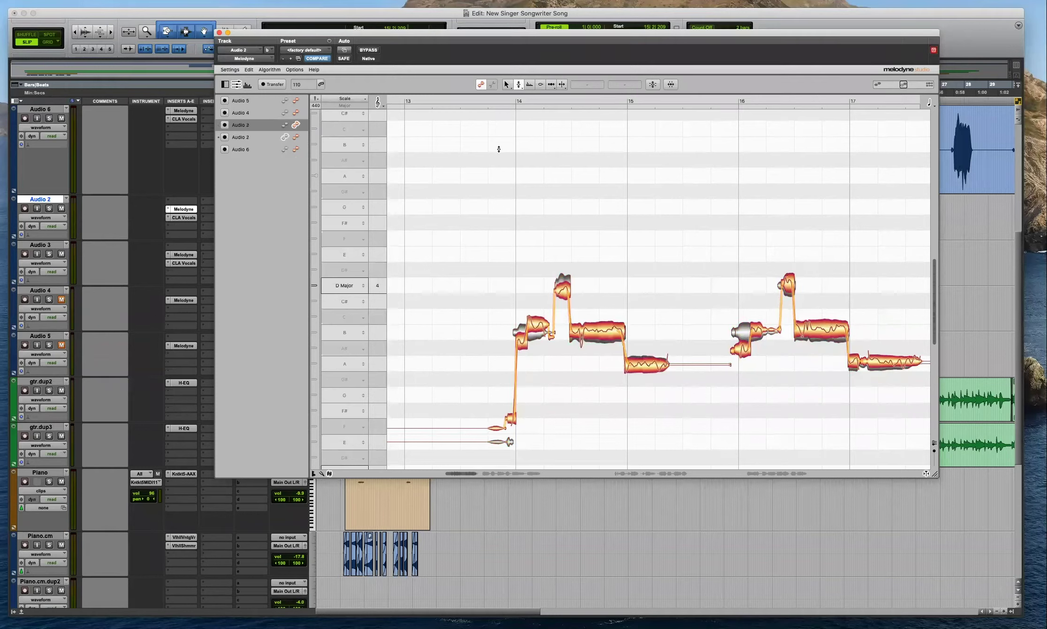
key(super+a)
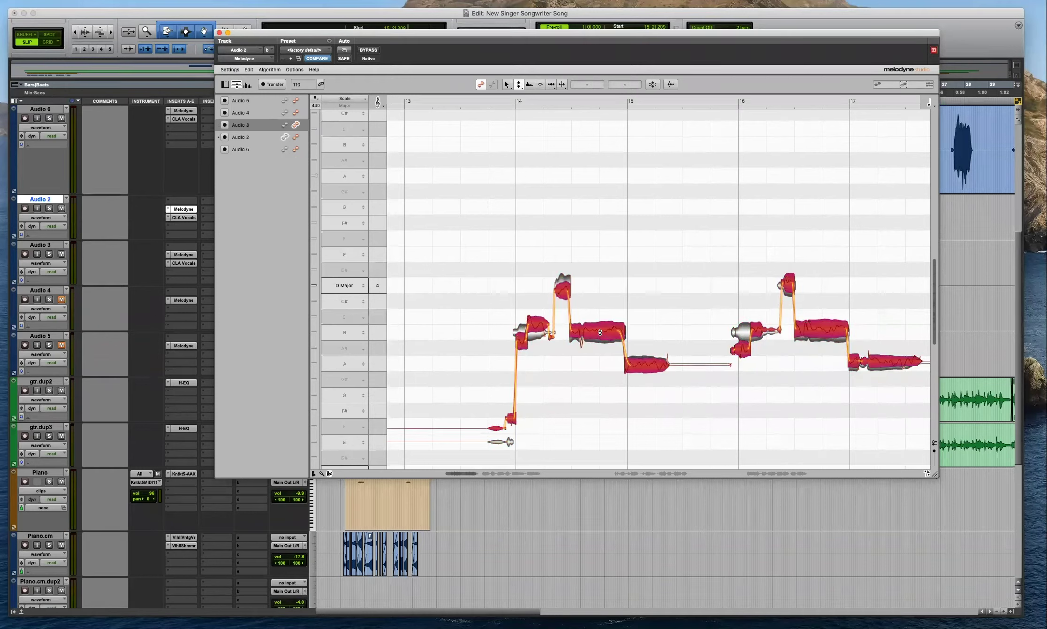
double_click(600, 332)
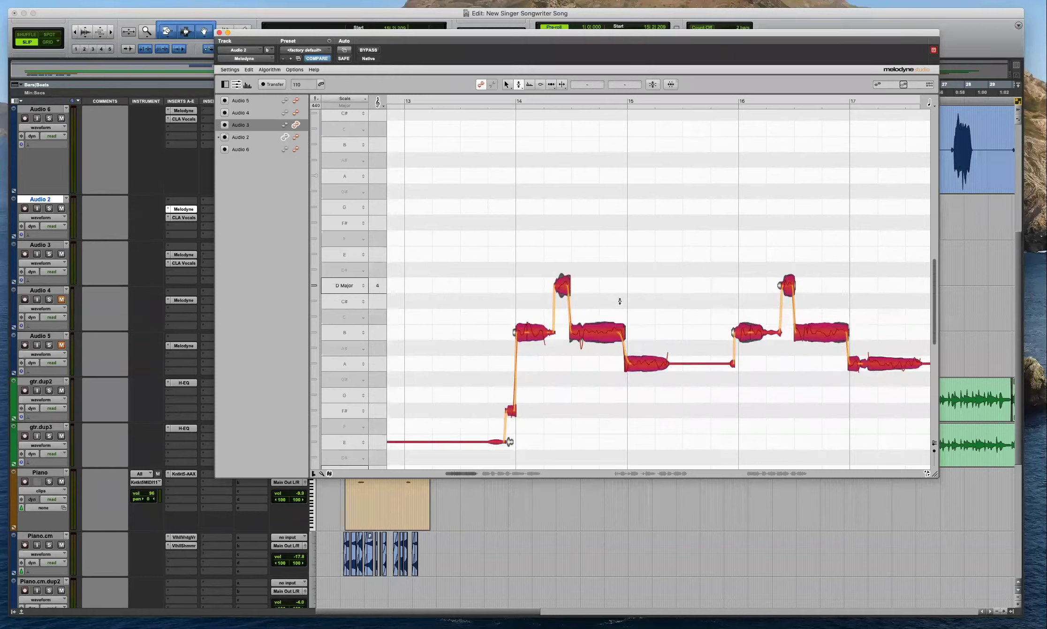
Separate Audio 3's long note just after bar 18, and place the resulting notes on D and C# to match Audio 2.
scroll(619, 301, right, 5)
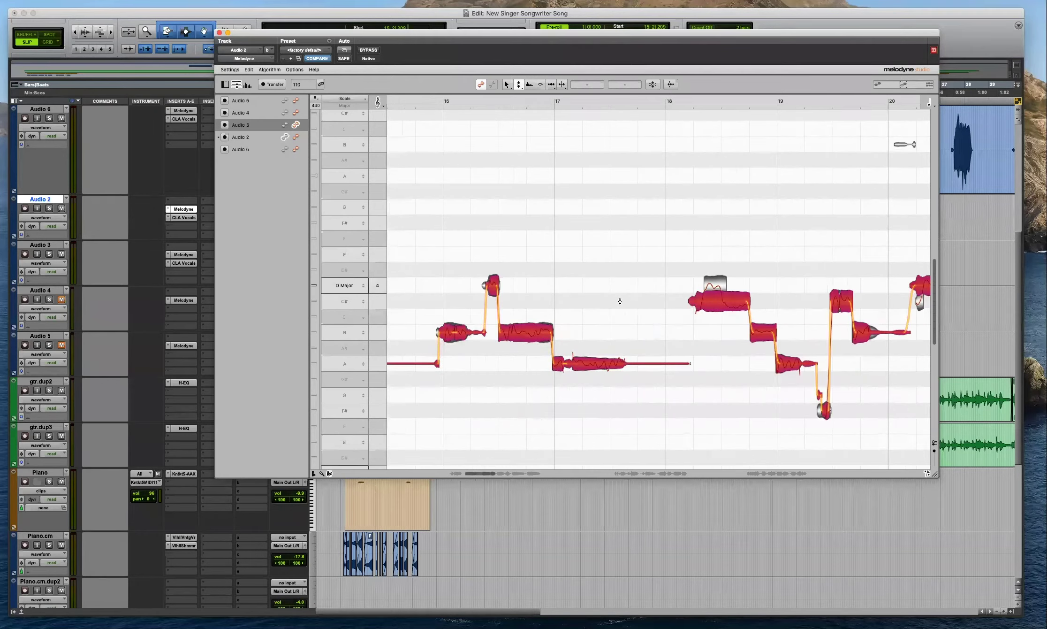
key(F5)
key(F6)
double_click(722, 297)
double_click(703, 287)
drag(759, 248, 671, 331)
key(F2)
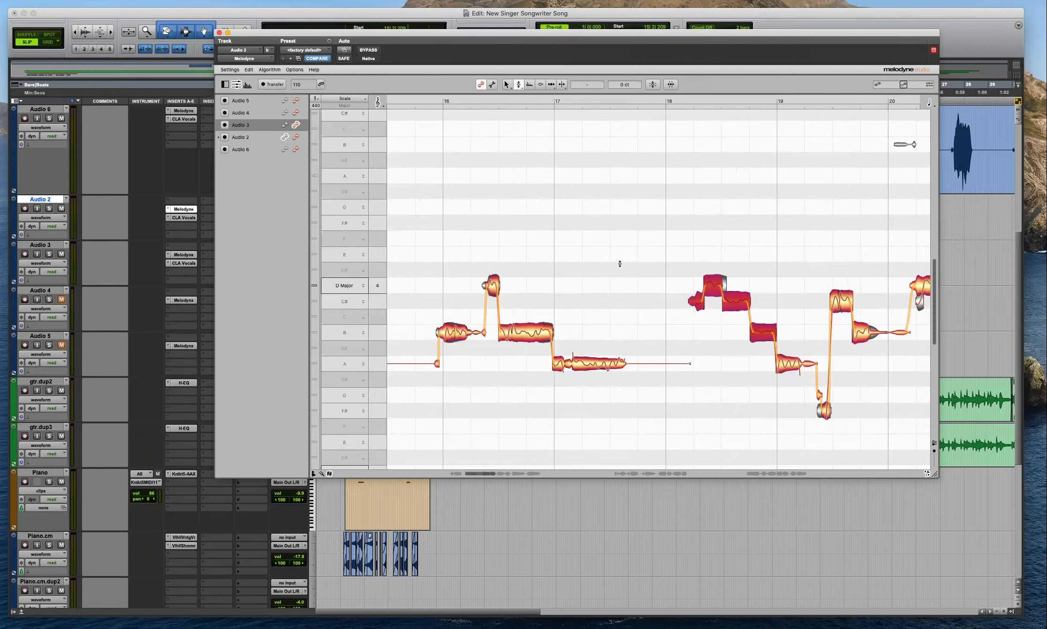
Separate Audio 3's long note just after bar 20, and place the resulting notes on D and C#.
key(F6)
double_click(923, 285)
drag(908, 247, 929, 299)
key(F2)
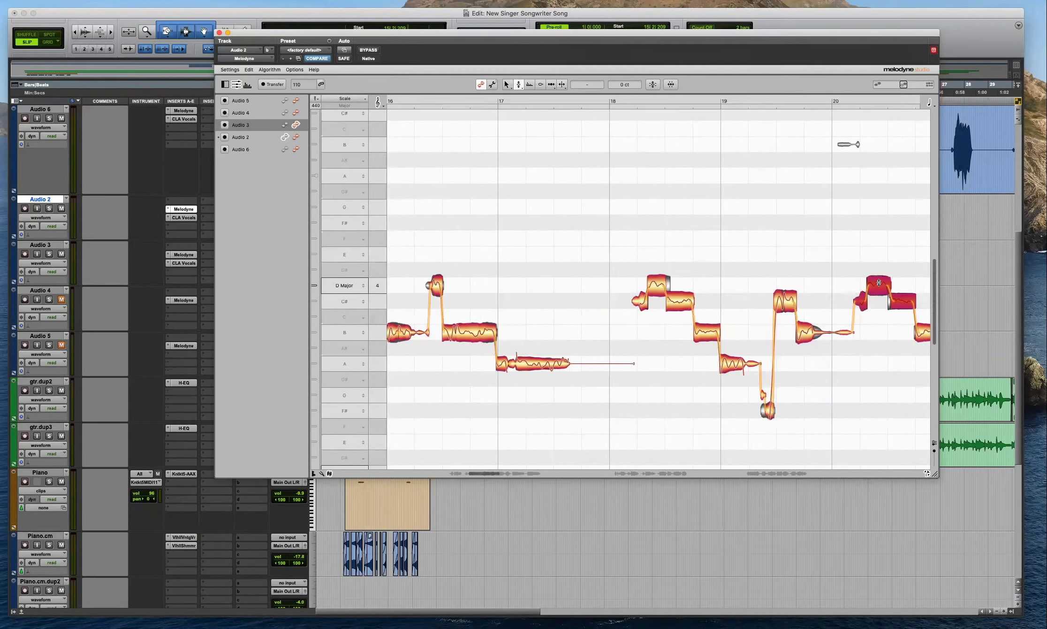
Play from before bar 14 and adjust the pitch modulation of Audio 3's notes there, setting the A at bar 15 to 77%.
key(space)
key(1)
drag(544, 47, 558, 42)
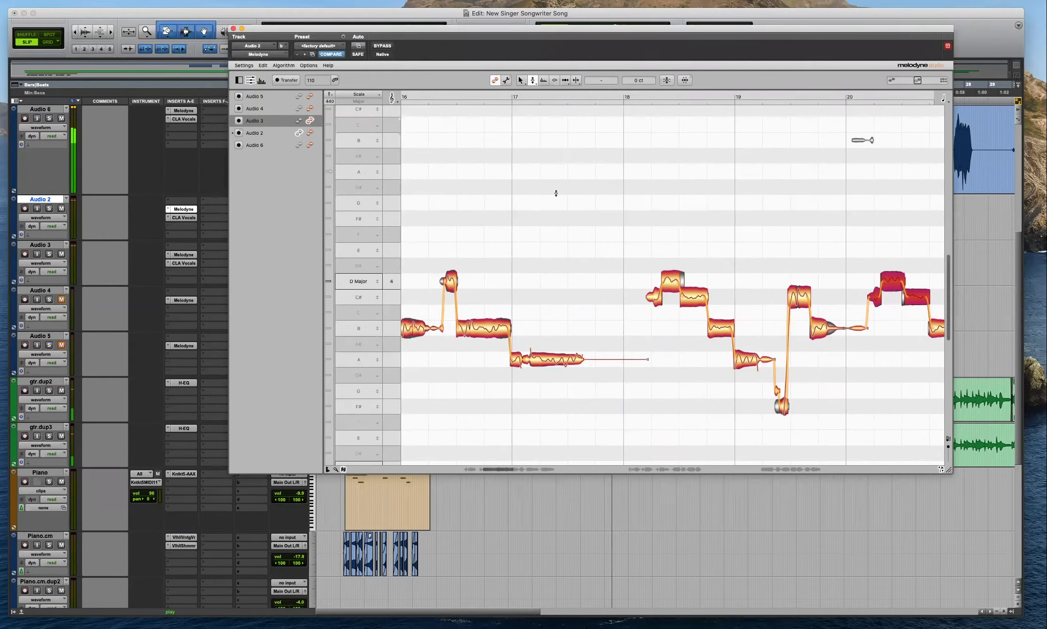
click(482, 329)
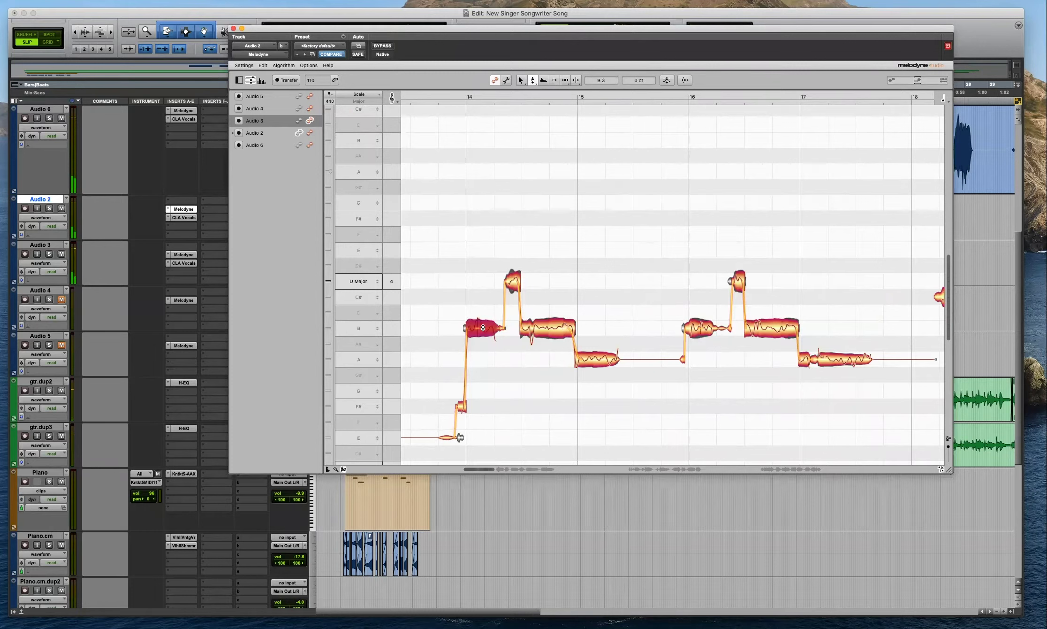
key(space)
click(526, 280)
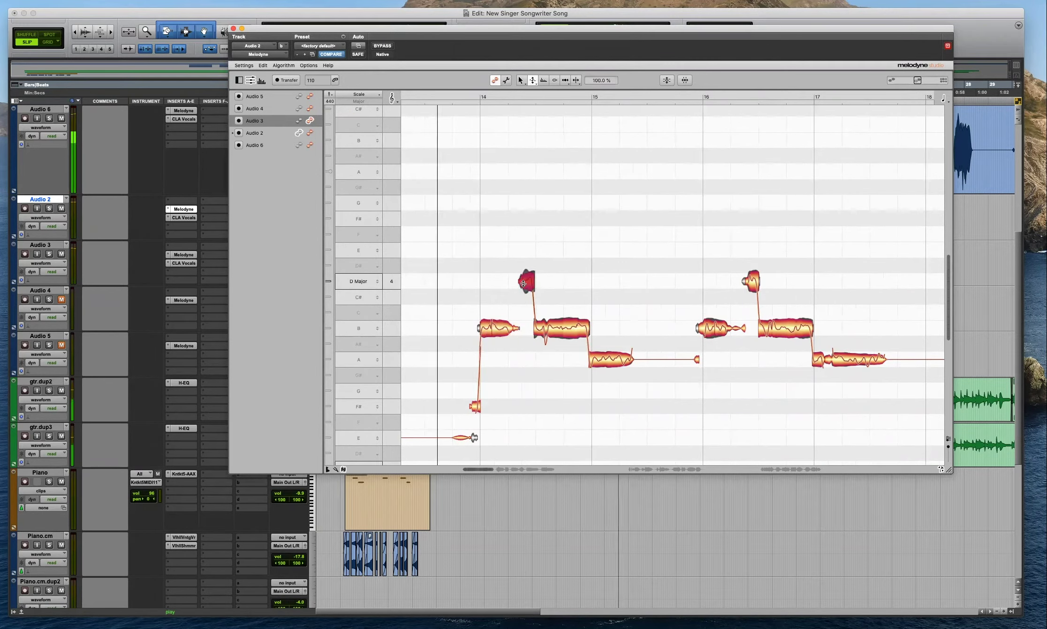
click(576, 329)
click(610, 360)
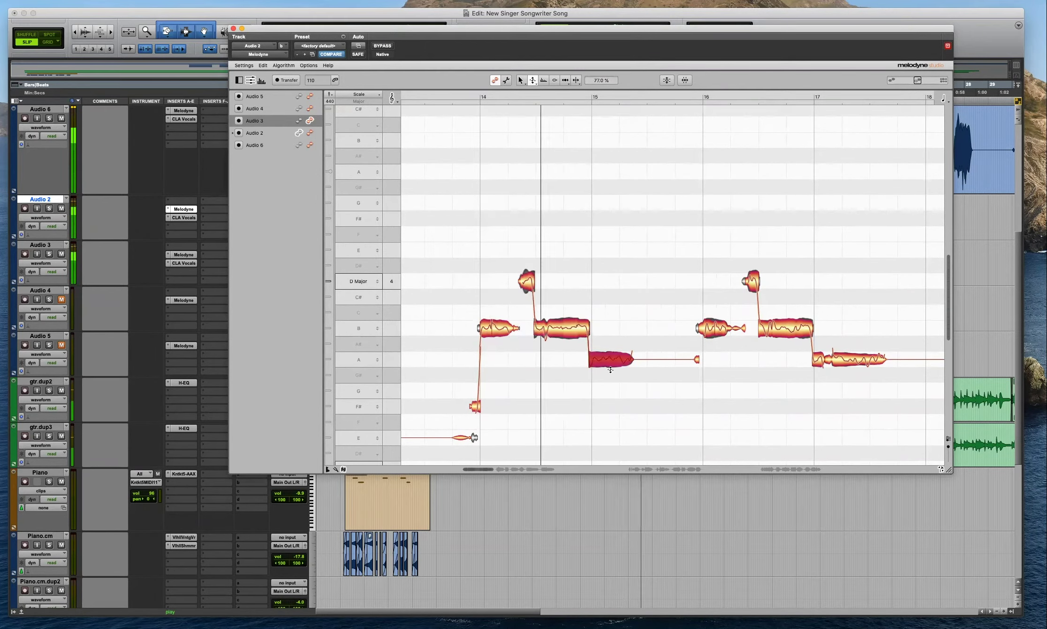
Reduce Audio 3's pitch modulation from bar 16 to 18, to 71% on the bar 16 B, 84% on the bar 18 D and 97% on its C#.
click(713, 317)
click(713, 323)
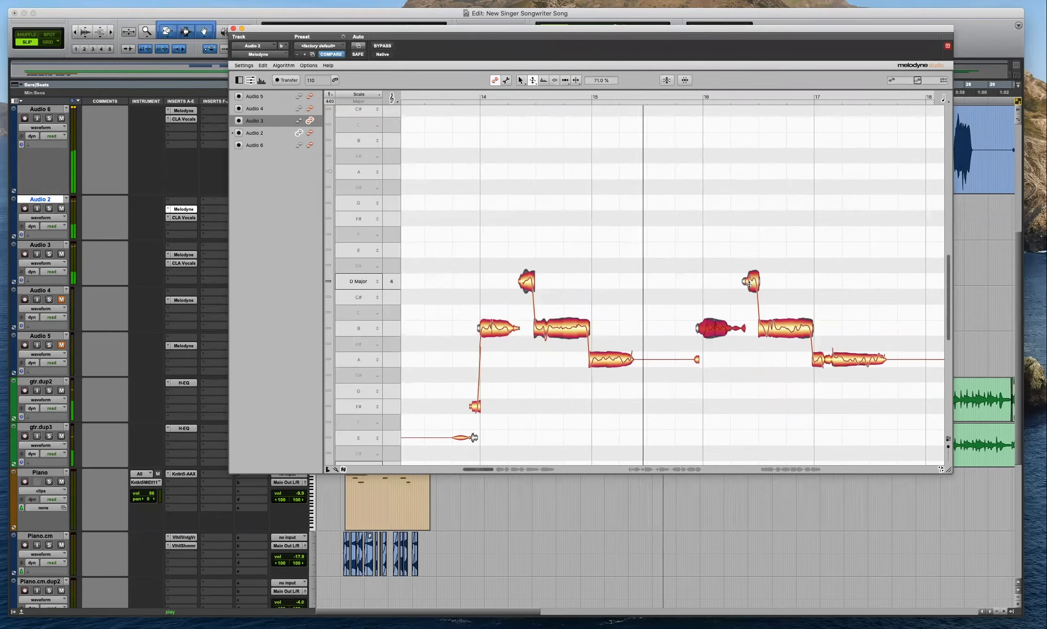
click(779, 330)
click(664, 360)
click(776, 281)
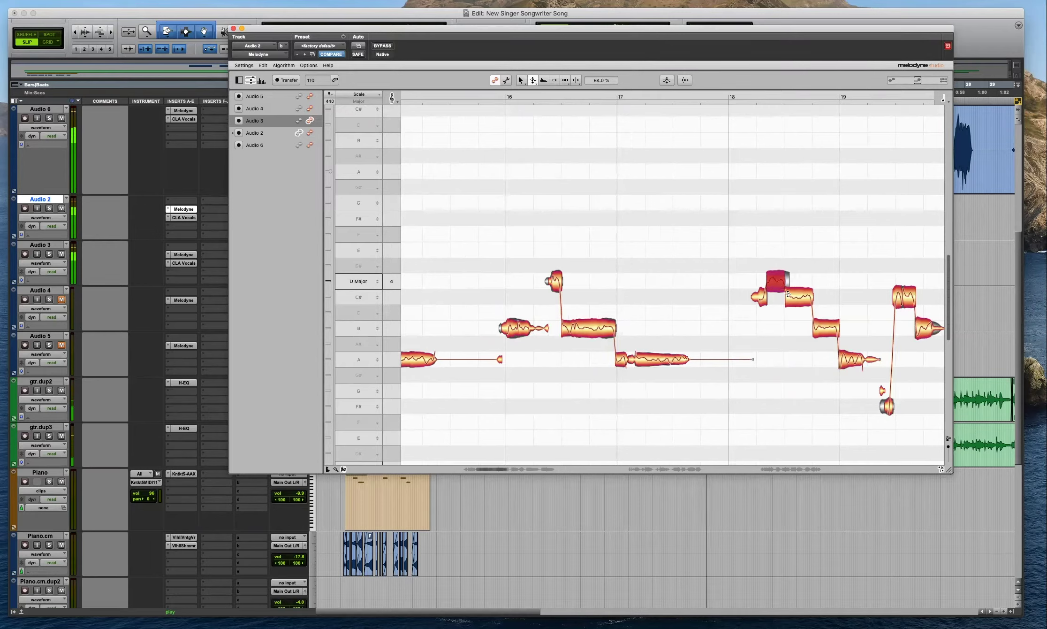
click(799, 297)
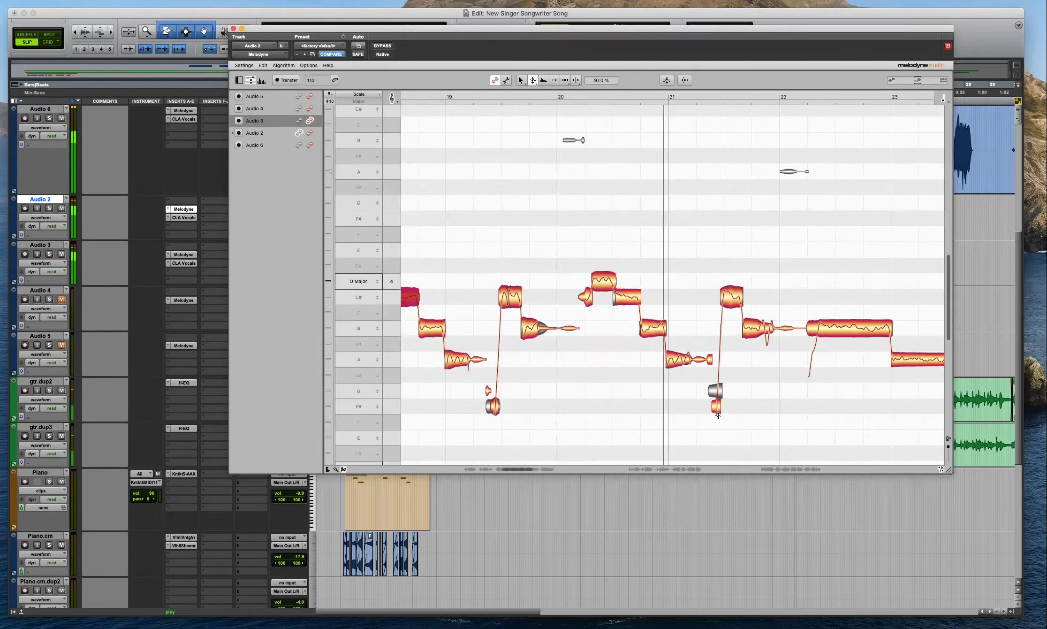
Raise Audio 3's F# in bar 21 to G3, and set pitch modulation to 54% on the next C#, 85% on bar 23's A, 81% on bar 24's B.
drag(716, 406, 720, 390)
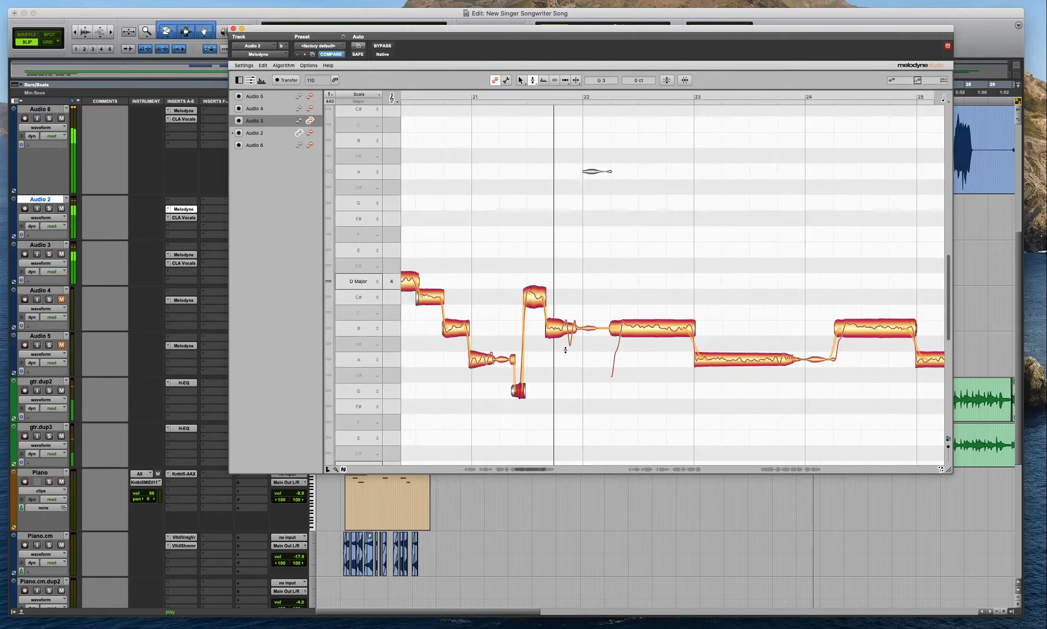
click(530, 290)
key(F2)
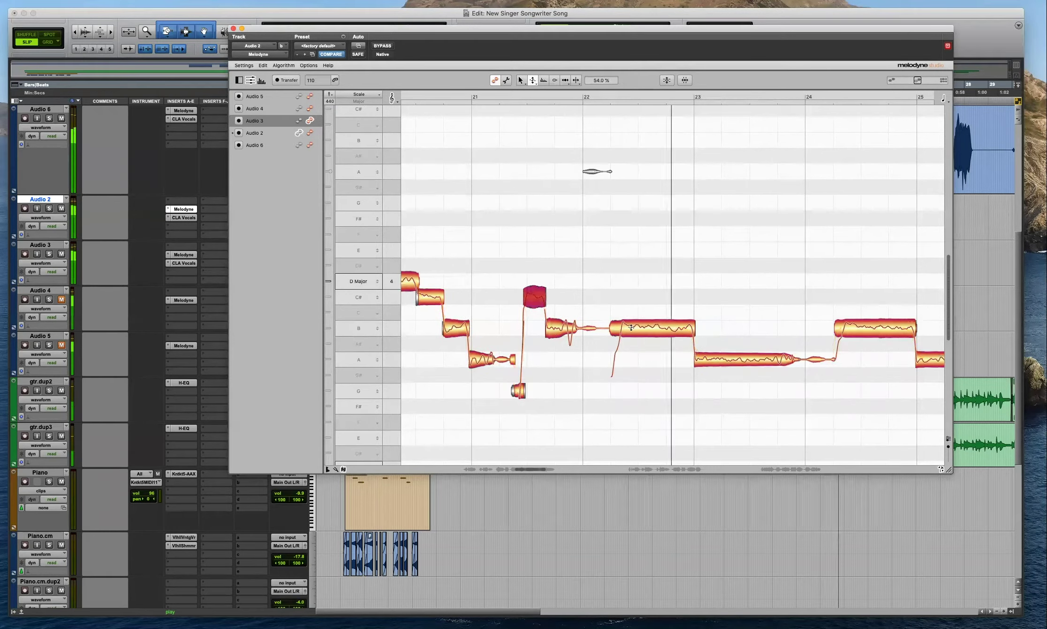
click(666, 329)
click(710, 349)
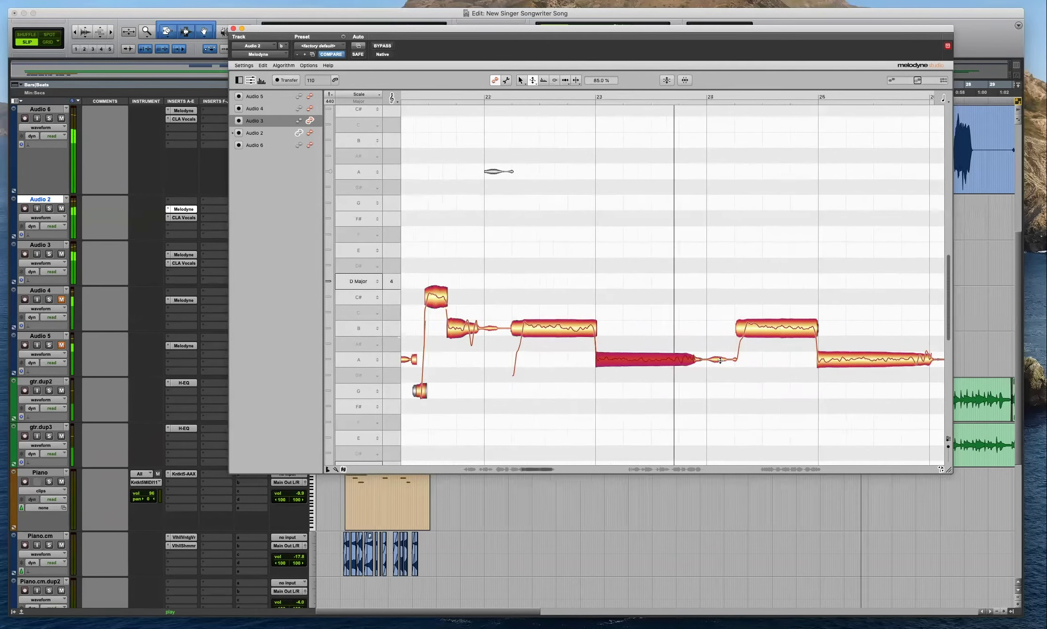
click(565, 334)
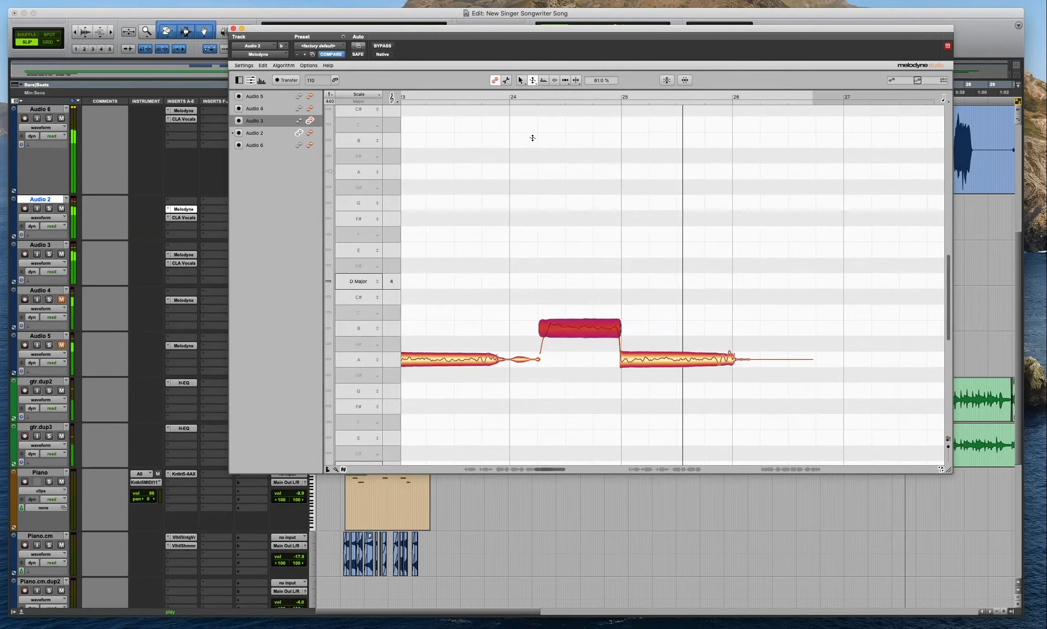
Switch Melodyne editing to Audio 2 with Audio 3 as reference, and start playback from about 10|3.
drag(429, 46, 529, 37)
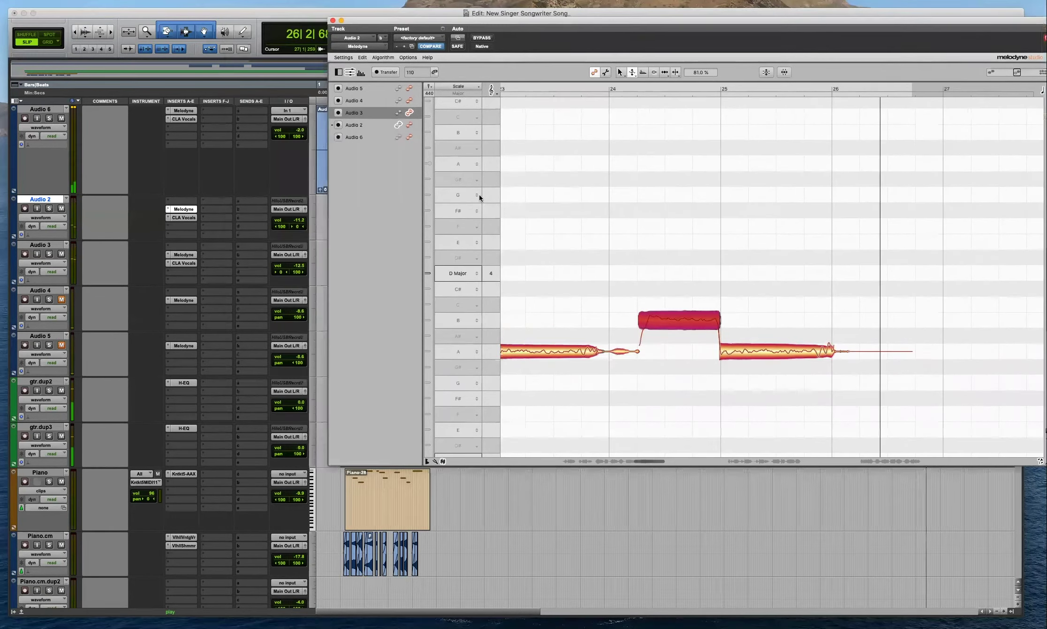
click(409, 125)
drag(436, 34, 658, 33)
click(544, 205)
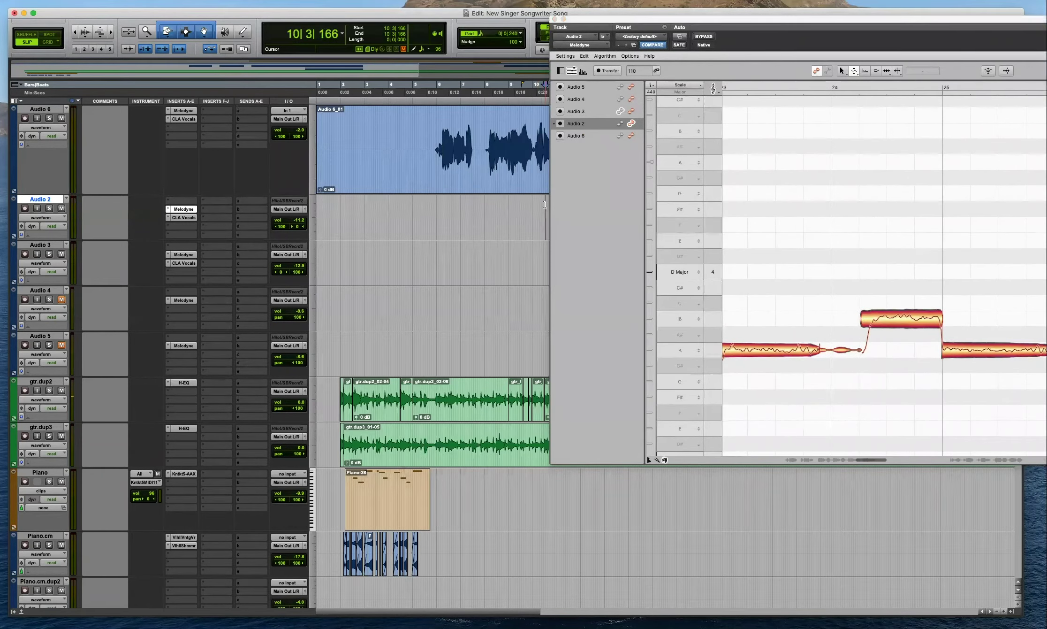
key(space)
drag(669, 19, 323, 18)
key(space)
Reduce the pitch modulation of Audio 2's notes between bars 14 and 17 during playback.
click(497, 288)
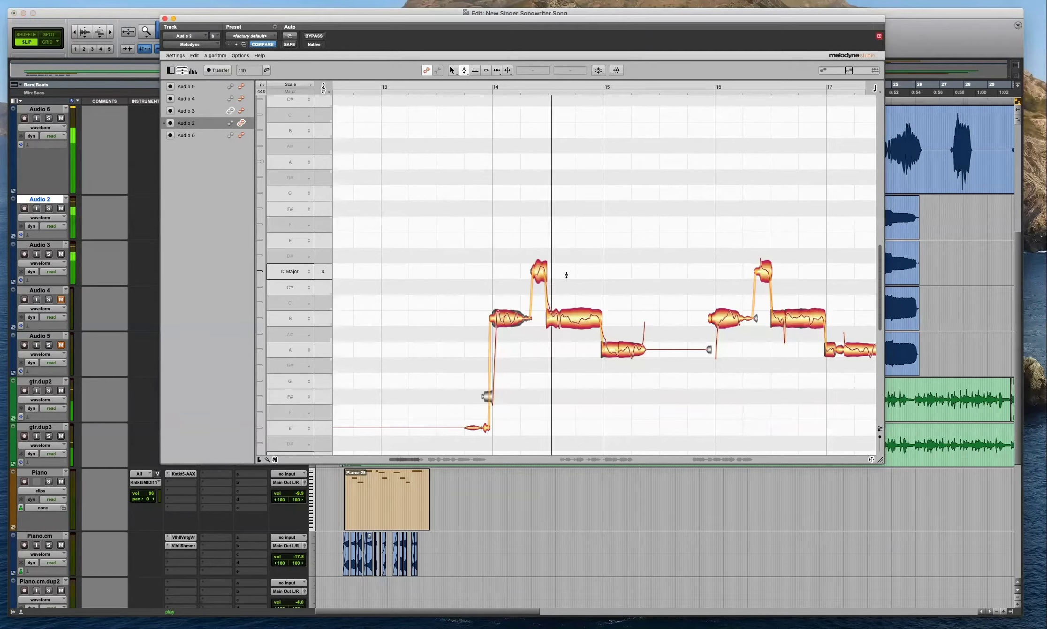
click(539, 271)
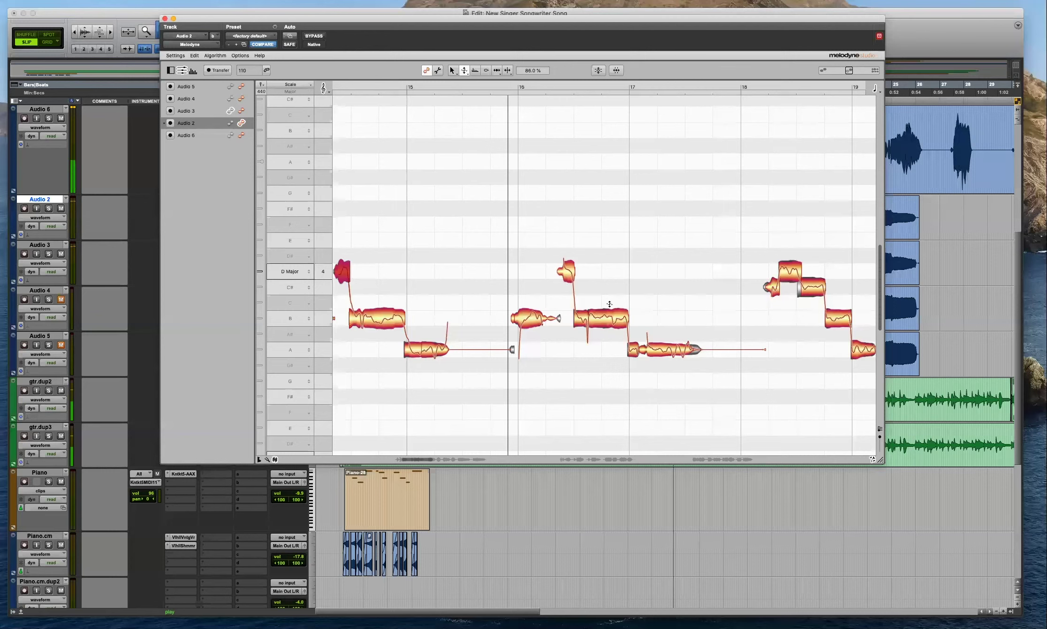
drag(567, 273, 566, 280)
drag(609, 317, 609, 327)
click(656, 345)
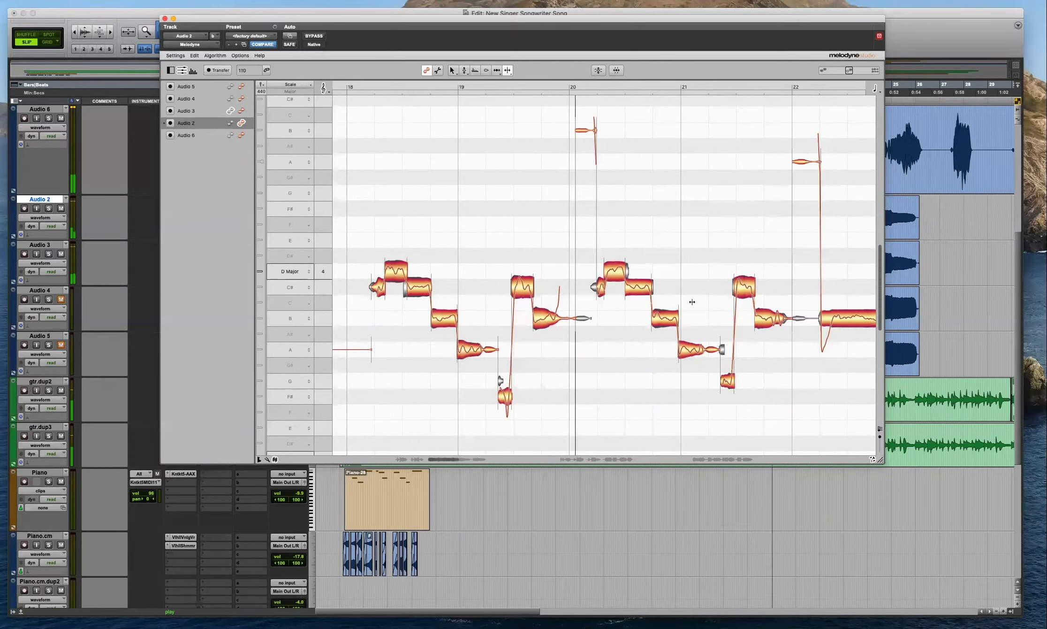
key(F2)
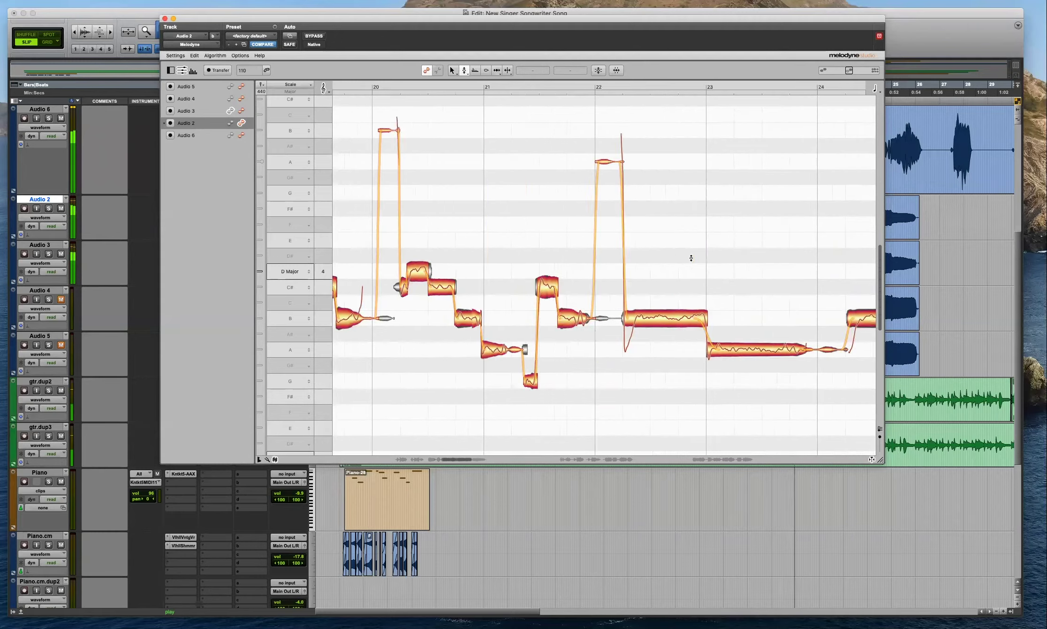
Reduce Audio 2's pitch modulation on the bar 22 B and to 76% on the bar 24 B, and stop playback.
click(576, 313)
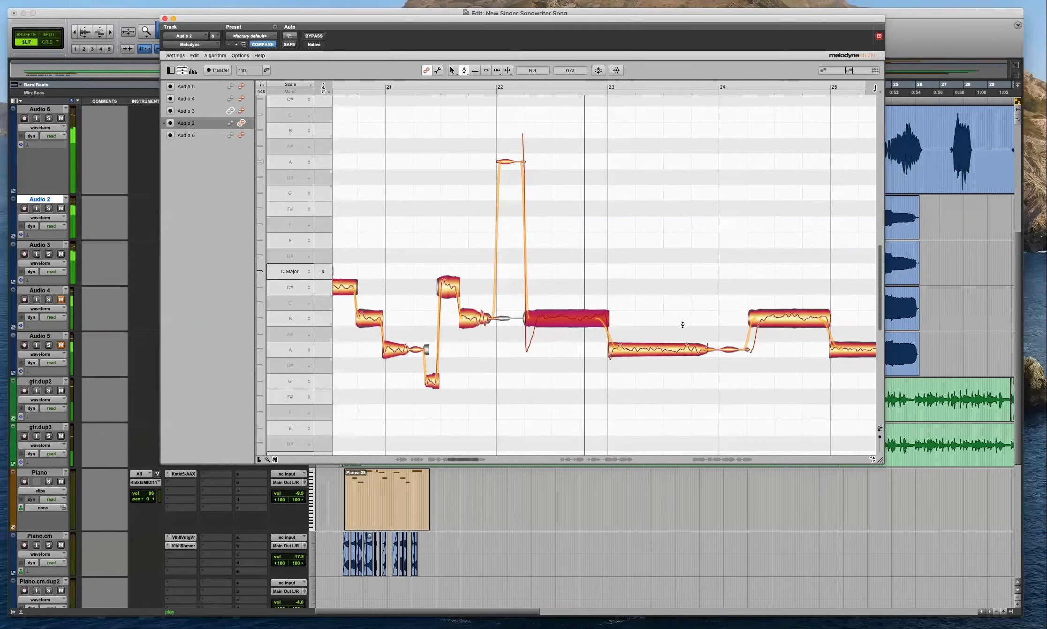
click(527, 320)
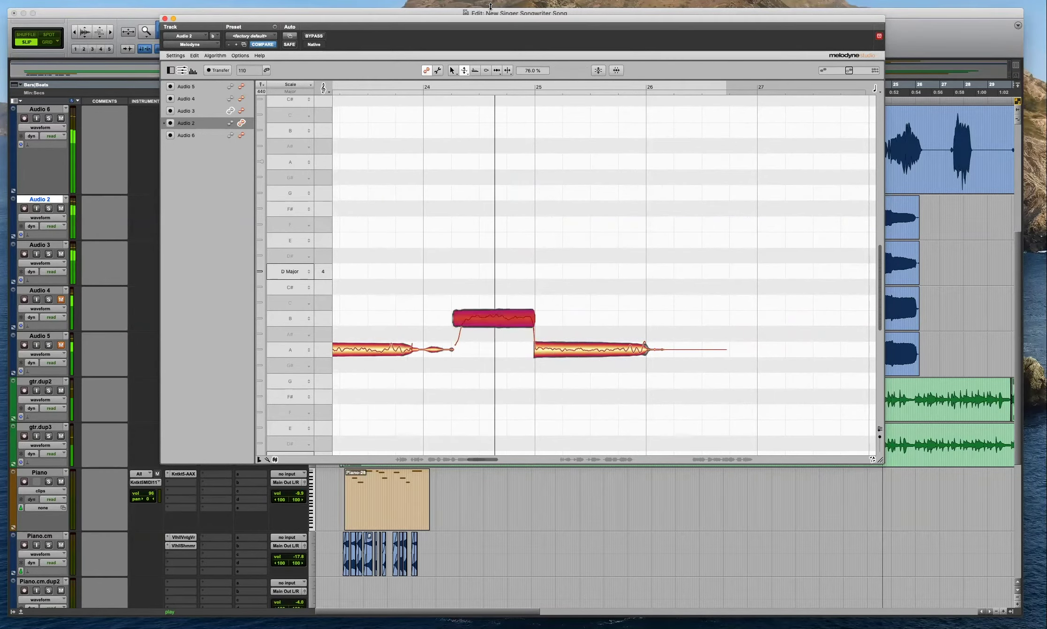
drag(353, 40, 364, 448)
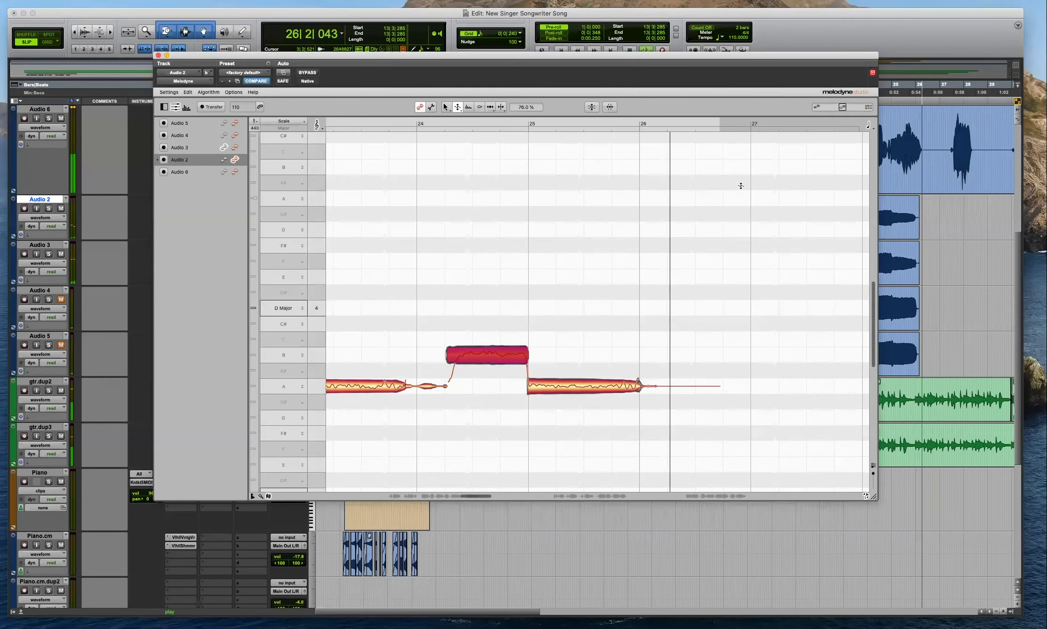
key(space)
Zoom out the Pro Tools timeline and start playback at about 35|3, before the next backing vocal section.
drag(705, 55, 610, 53)
click(969, 207)
key(r)
key(r)
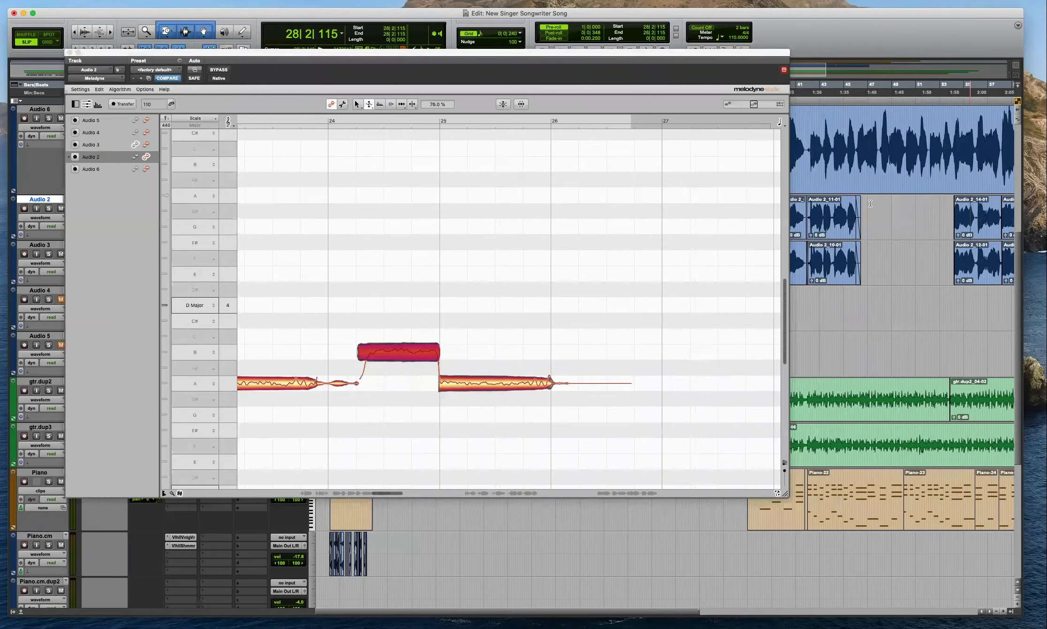
drag(718, 52, 1046, 57)
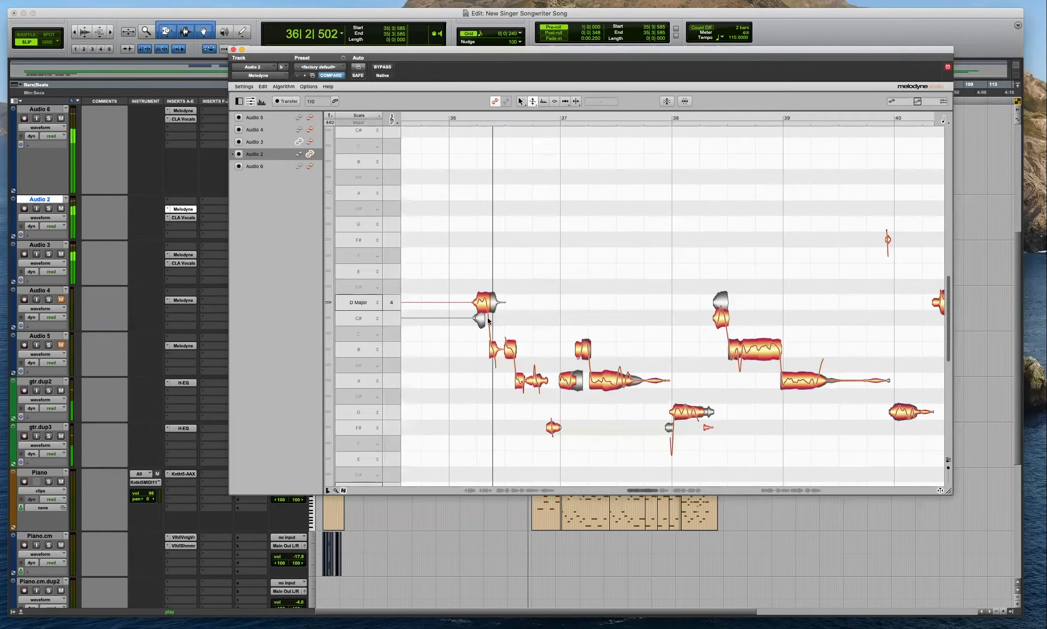
Rework Audio 3's first notes in bar 36 against Audio 2, moving its C# to D4 and its following D to B3.
click(481, 321)
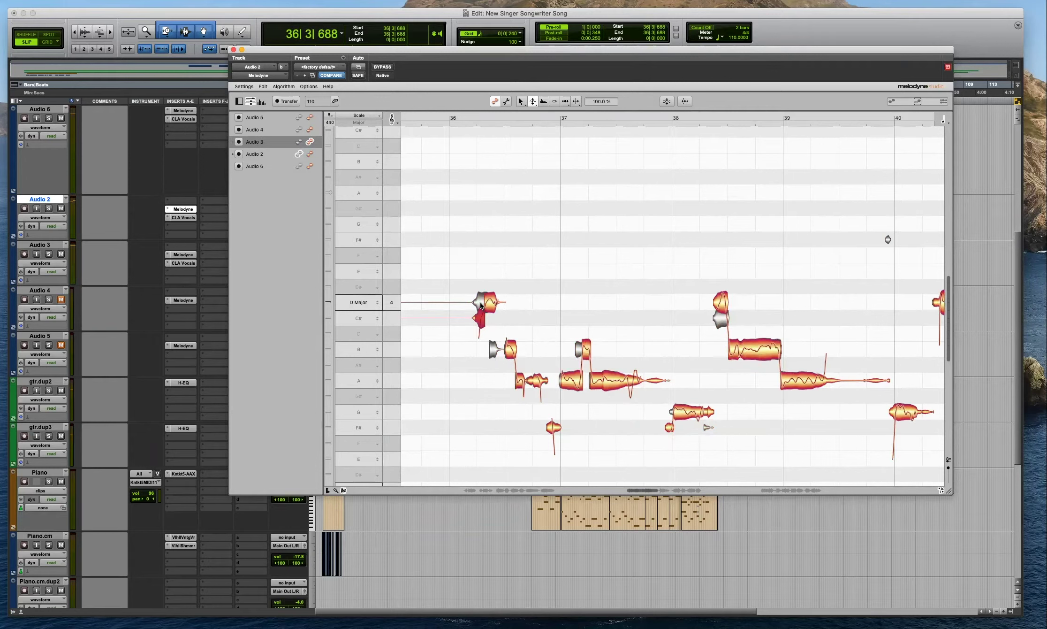
click(481, 302)
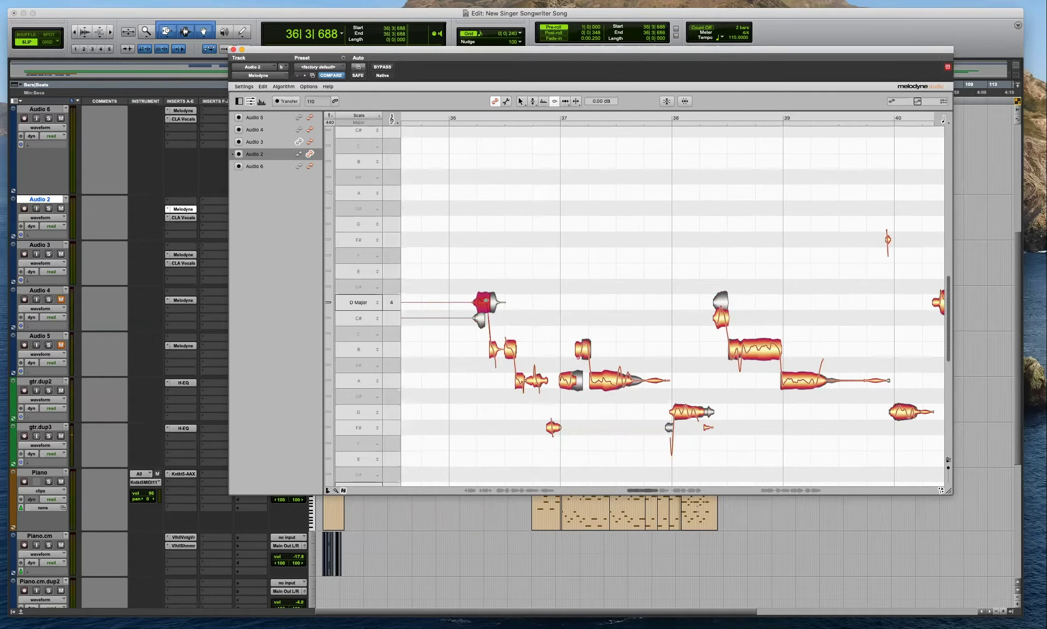
key(F6)
key(F2)
drag(514, 274, 491, 349)
double_click(478, 300)
click(494, 305)
key(space)
key(space)
key(space)
double_click(480, 318)
key(space)
key(space)
Raise Audio 2's C# in bar 38 to D4, and the short first B after the opening D in bar 36 to D4.
click(572, 320)
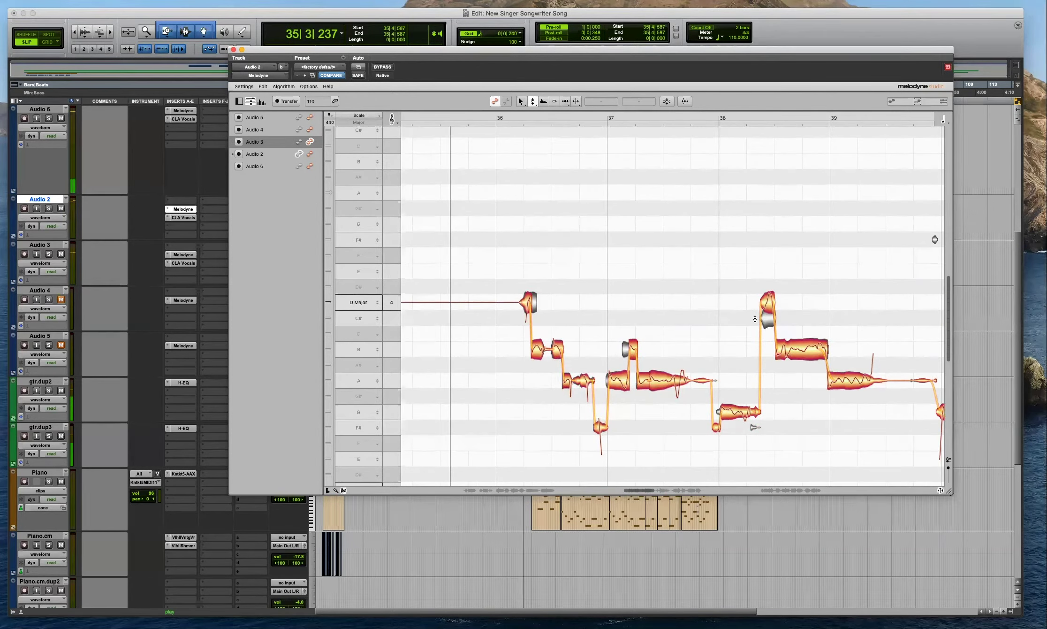
click(770, 316)
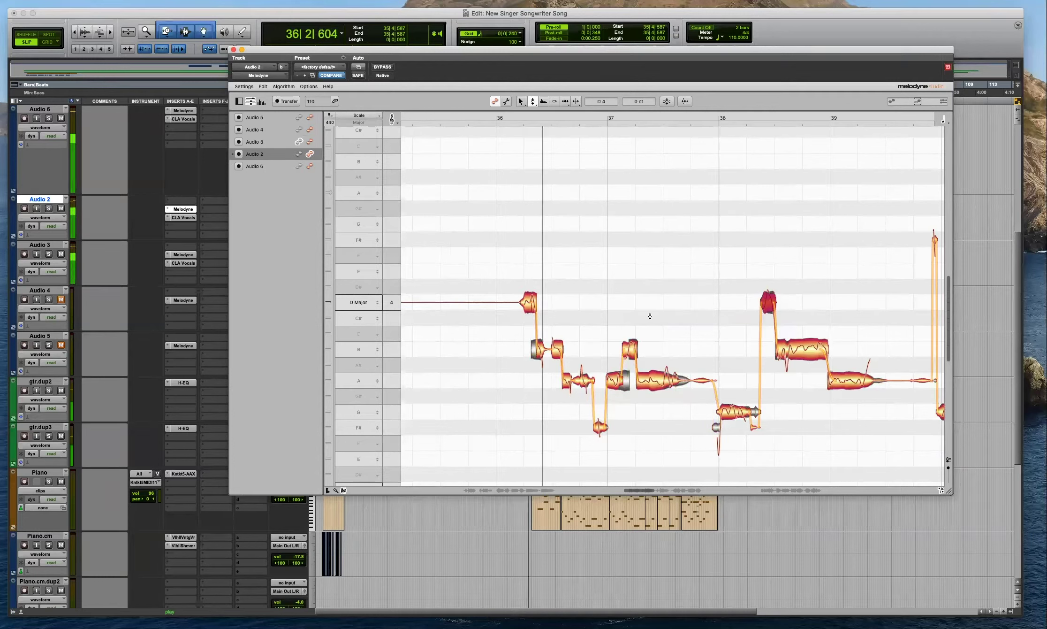
click(533, 349)
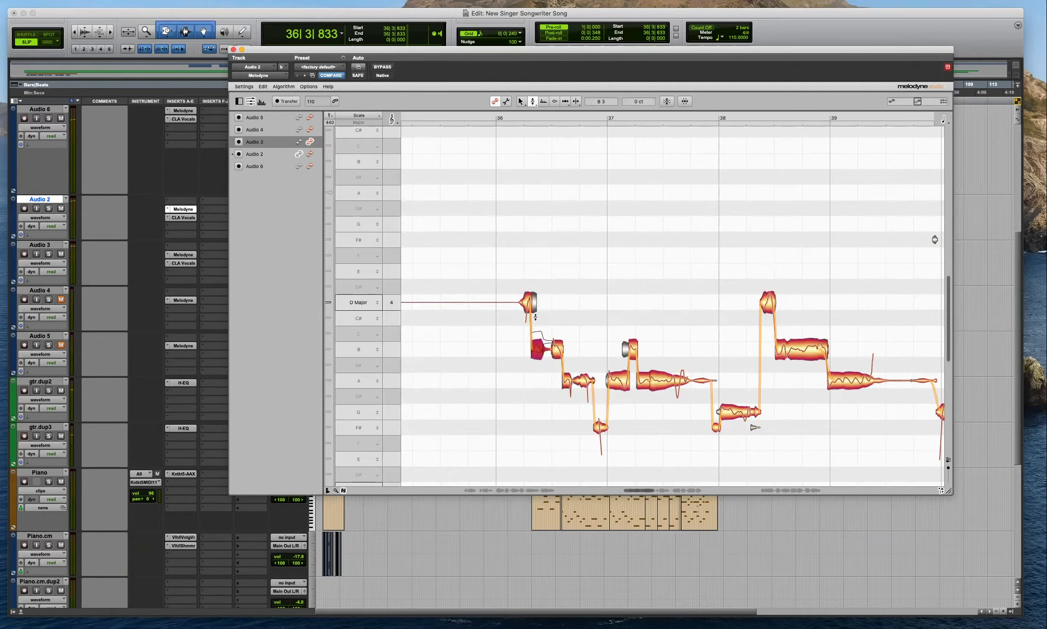
drag(540, 355, 540, 308)
scroll(640, 283, right, 3)
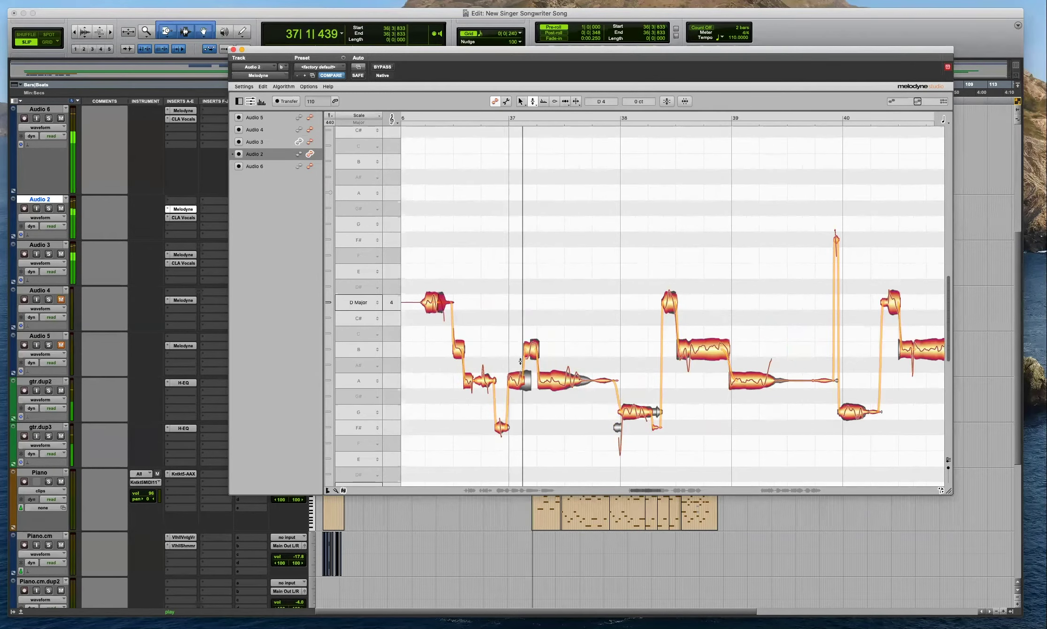
Split Audio 2's bar 37 B near its start, lower the first part to A3 and play it back.
key(space)
key(F5)
key(F6)
double_click(529, 347)
drag(571, 311, 507, 394)
key(F2)
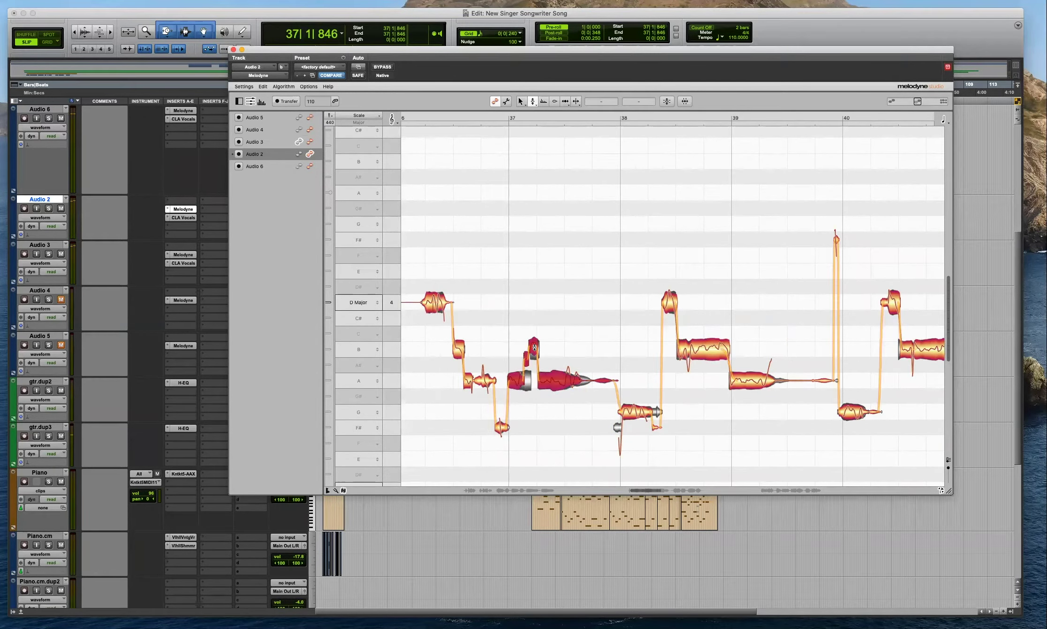
click(556, 305)
key(space)
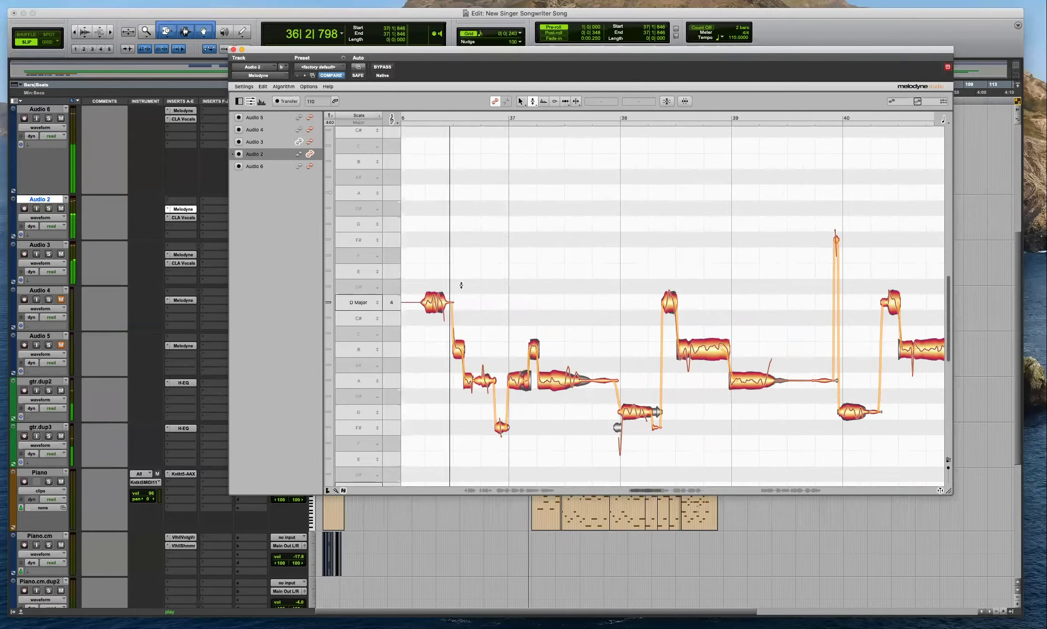
Reduce Audio 2's pitch modulation to 68% on the bar 38 D, on the following B, and to 57% on the bar 41 A.
key(F3)
drag(498, 318, 624, 330)
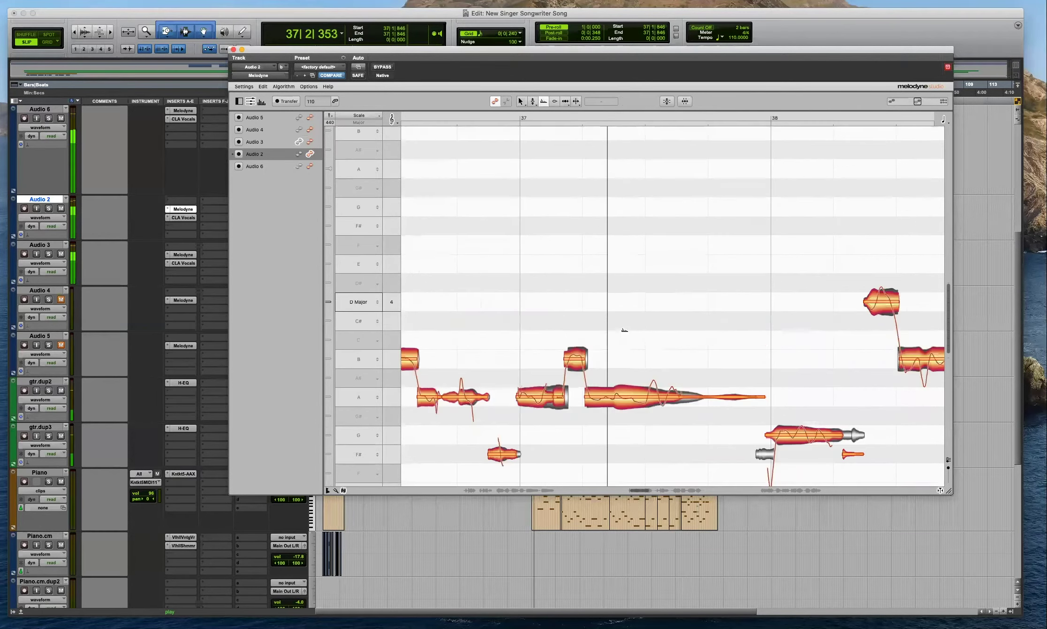
key(F2)
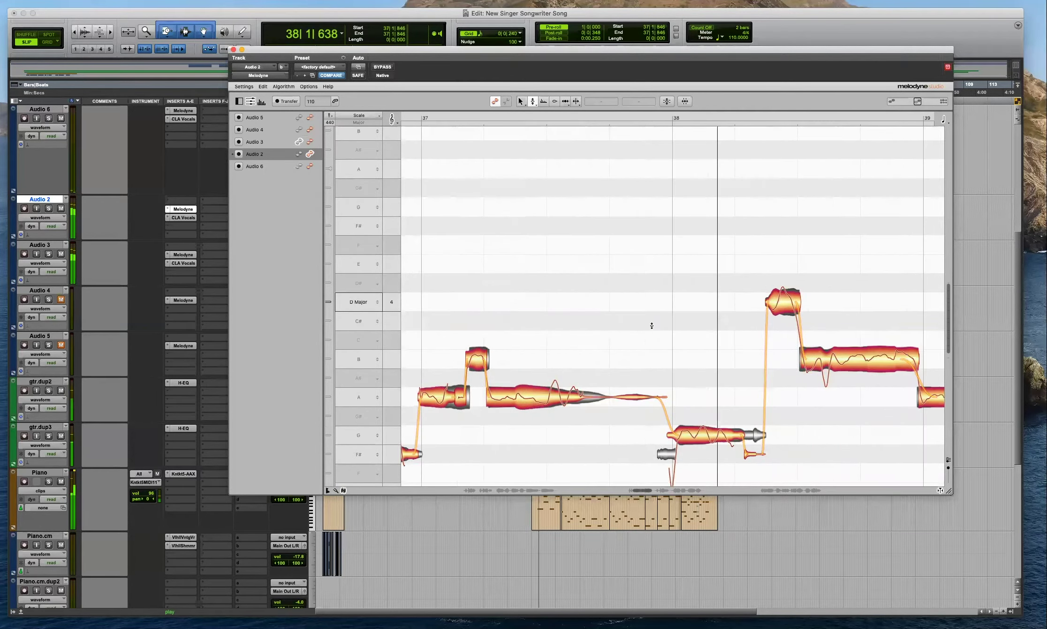
click(488, 300)
key(F2)
drag(487, 300, 484, 312)
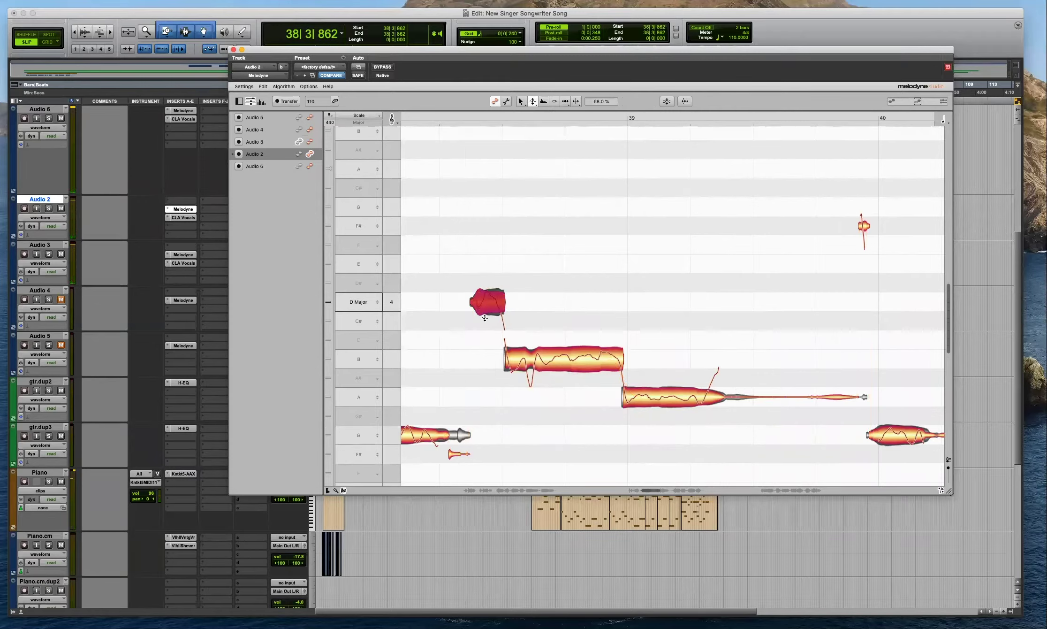
key(space)
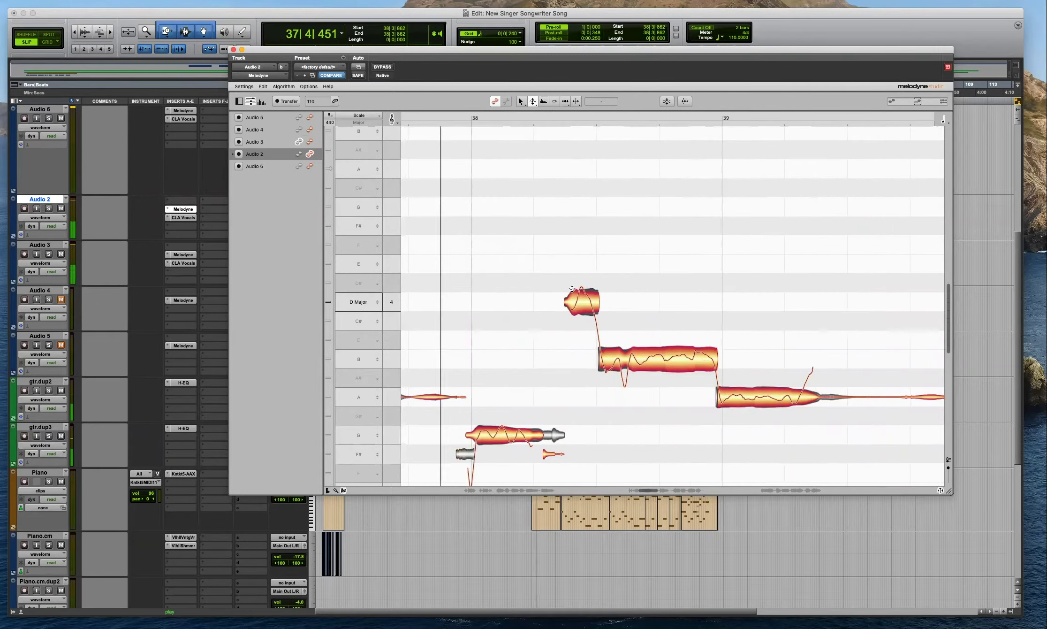
click(685, 355)
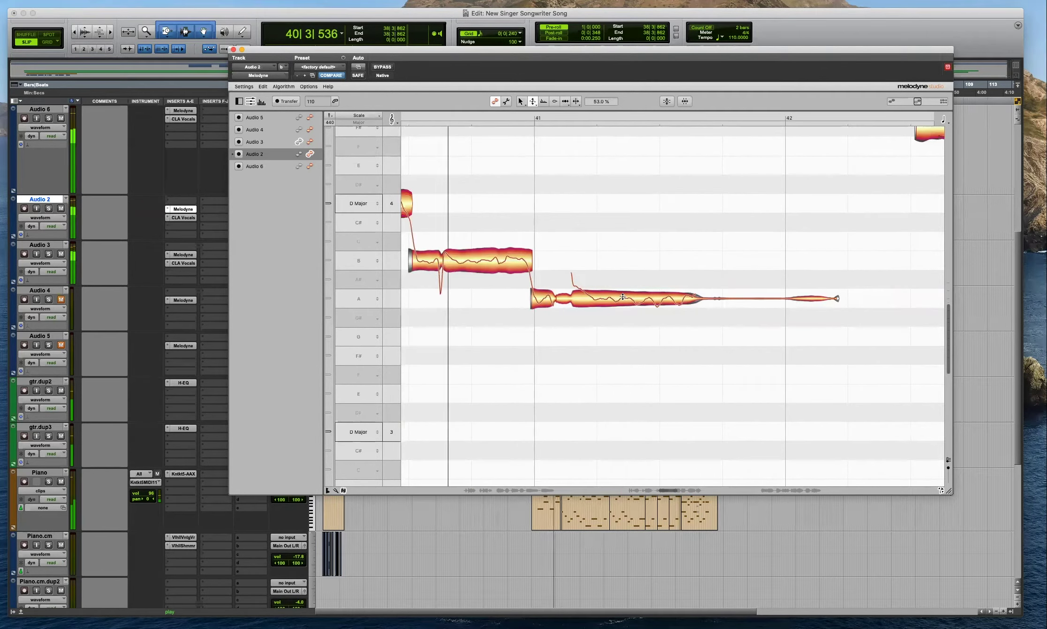
click(623, 297)
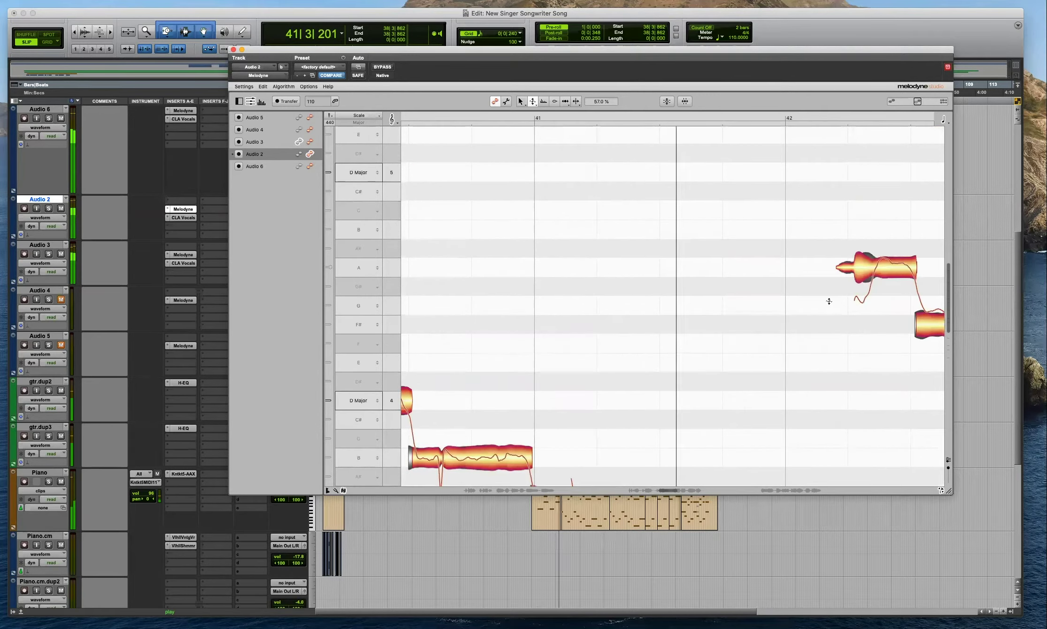
Split Audio 2's opening A in bar 42, lower its first part to G4, and switch editing to Audio 3's matching note.
click(873, 263)
double_click(870, 264)
drag(901, 218, 836, 310)
key(F2)
click(867, 264)
click(869, 264)
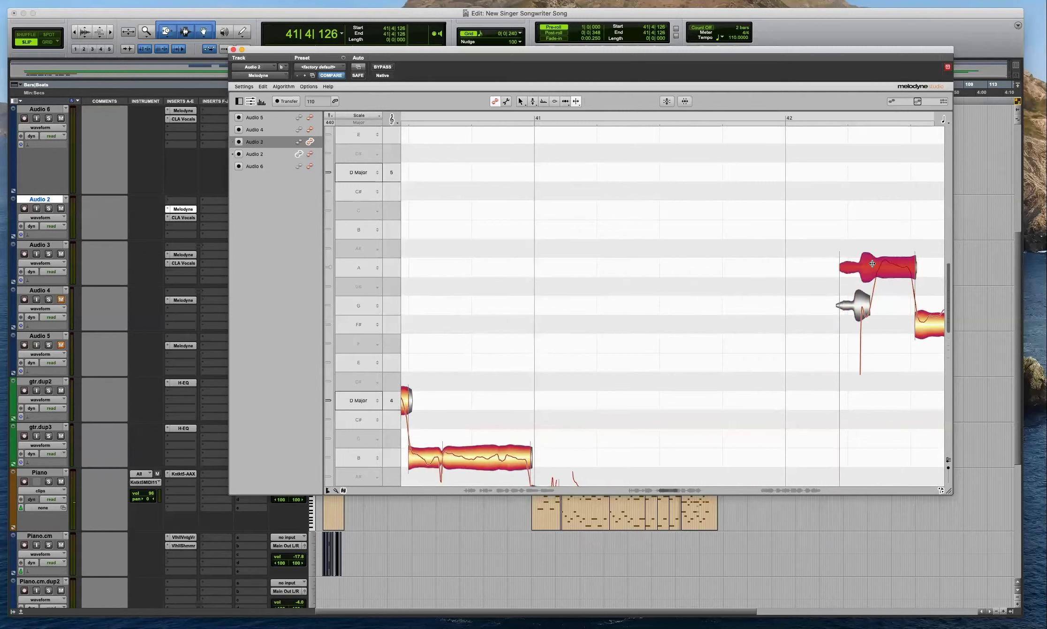
Separate the onset of Audio 3's bar 42 A as a lower note near G4, and split the remaining A again mid-note.
drag(909, 226, 853, 327)
double_click(889, 263)
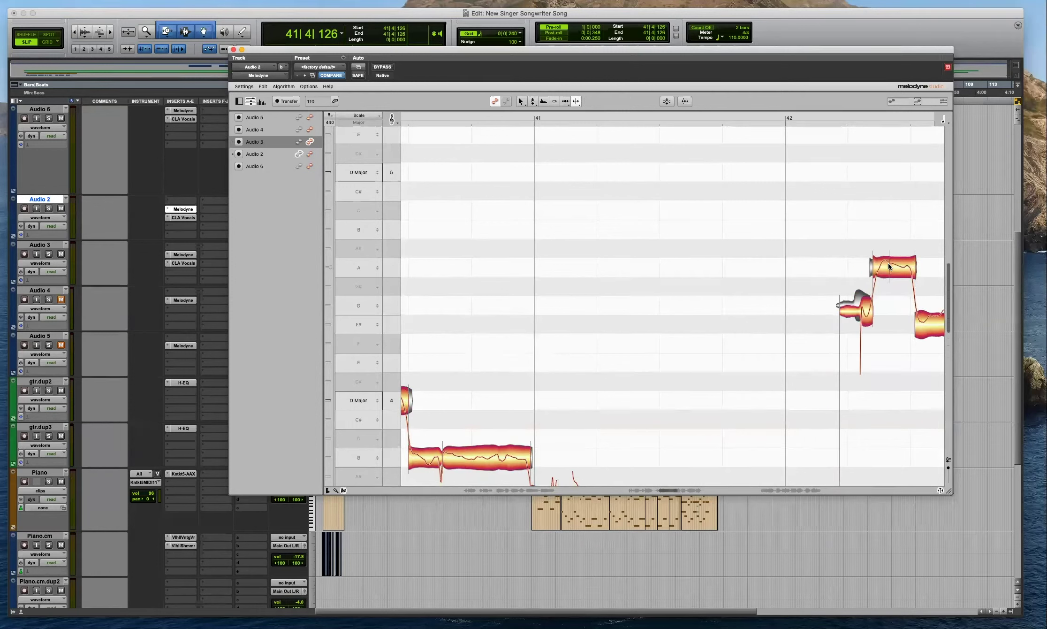
drag(914, 200, 849, 330)
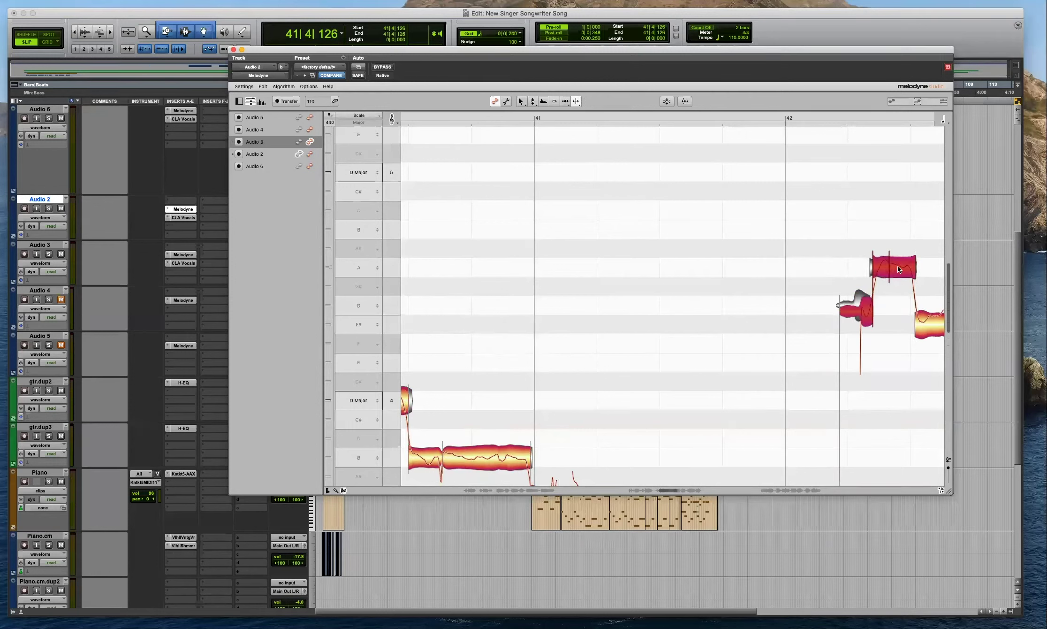
double_click(897, 266)
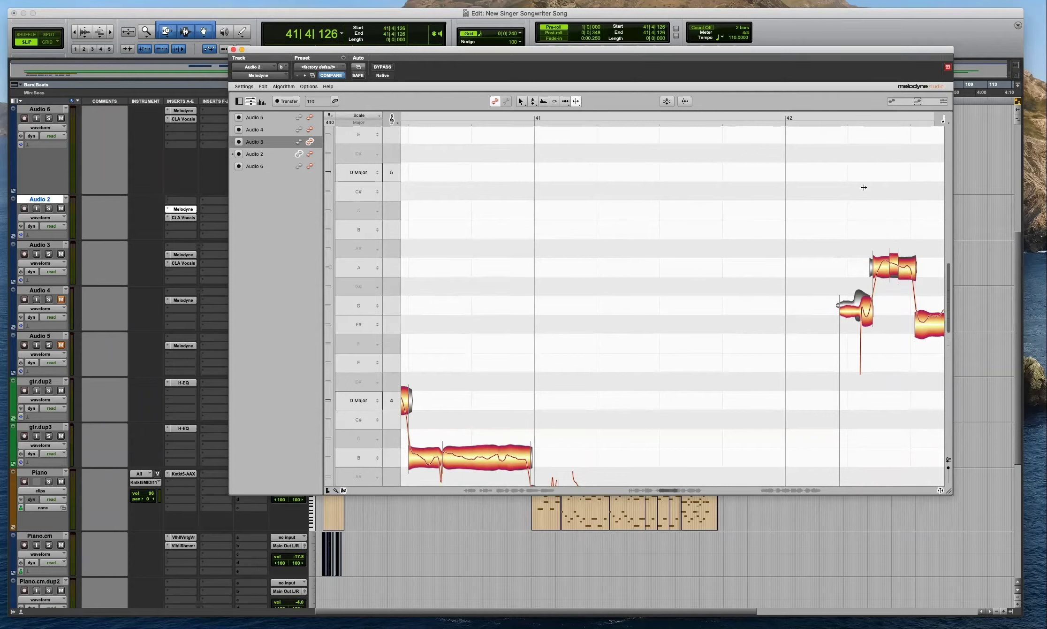
Correct the pitch of Audio 3's separated G and A parts in bar 42.
scroll(905, 217, right, 5)
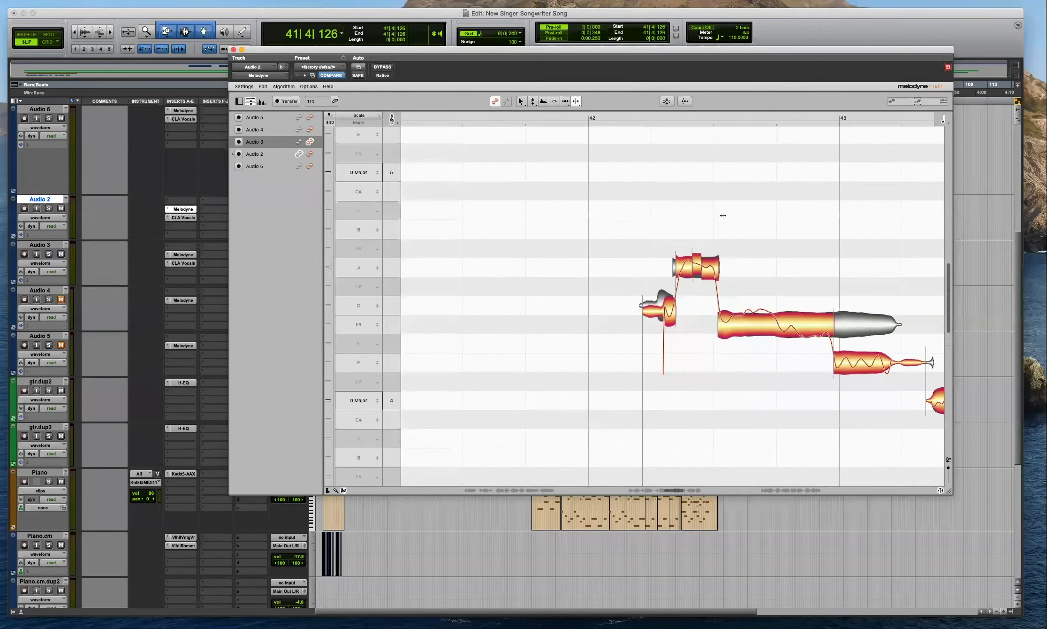
drag(725, 223, 668, 298)
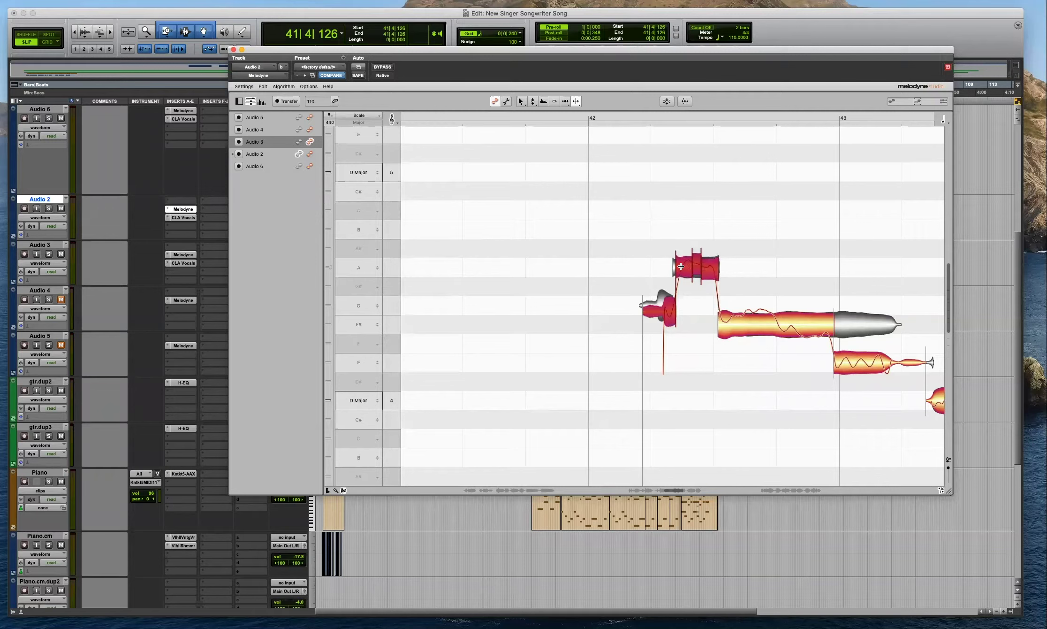
click(655, 200)
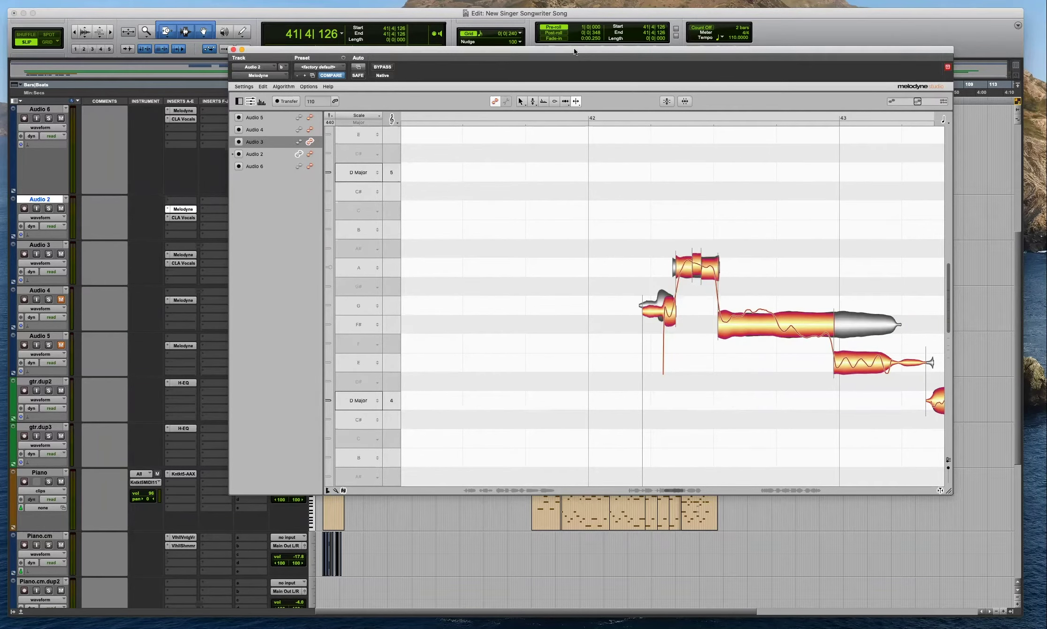
drag(573, 48, 578, 68)
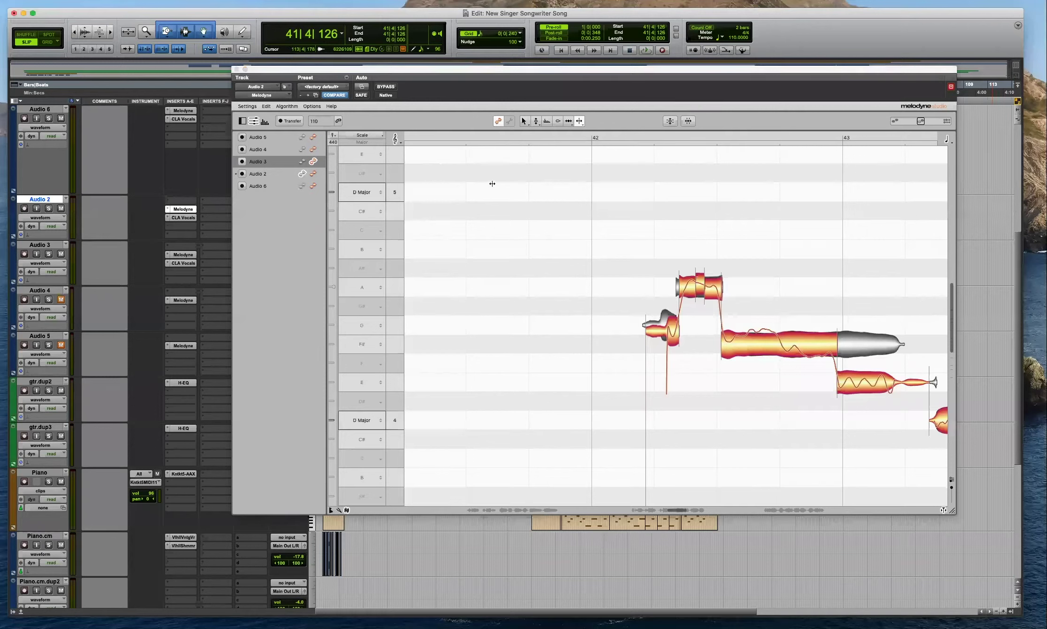
click(721, 294)
drag(742, 264, 676, 294)
key(F2)
key(F2)
Split Audio 3's long F# in bar 42, raise its first part to G4 and play it back.
click(862, 293)
key(space)
key(F6)
double_click(743, 344)
drag(802, 273, 725, 380)
key(F2)
double_click(713, 339)
key(space)
Split Audio 2's long bar 42 F# into three notes and tune them to G4, F#4 and E4 to match Audio 3.
click(713, 346)
click(713, 346)
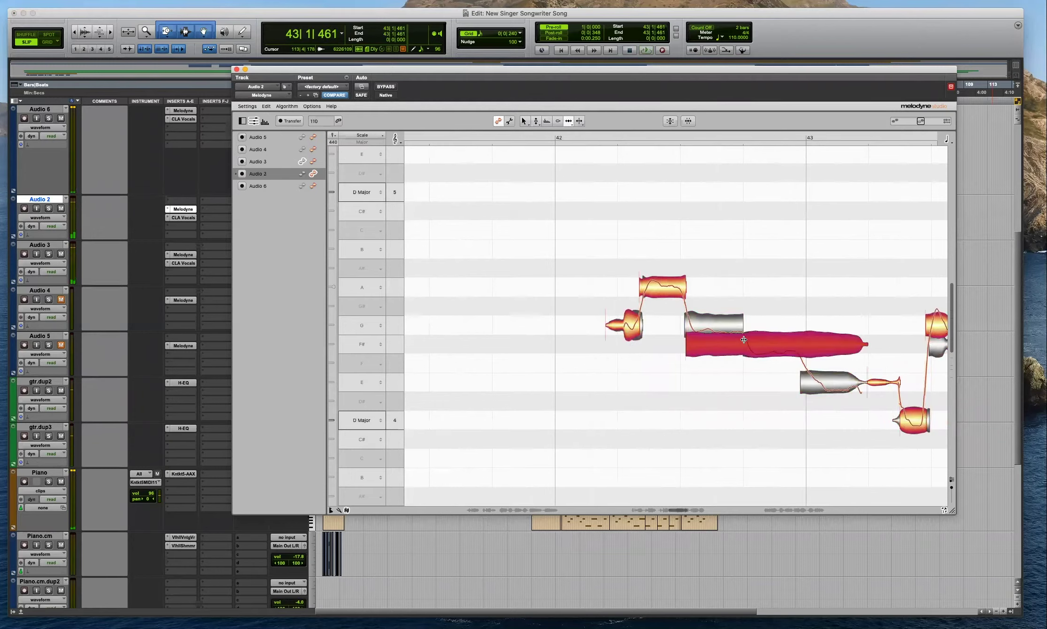
double_click(743, 339)
double_click(800, 361)
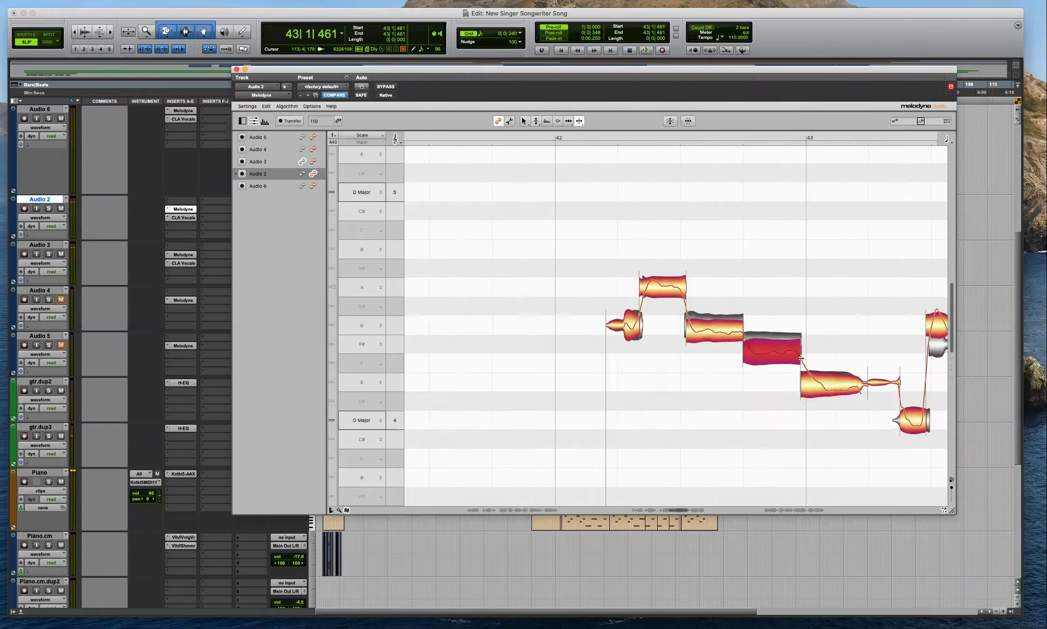
drag(706, 406, 818, 328)
key(F2)
double_click(718, 328)
key(space)
key(space)
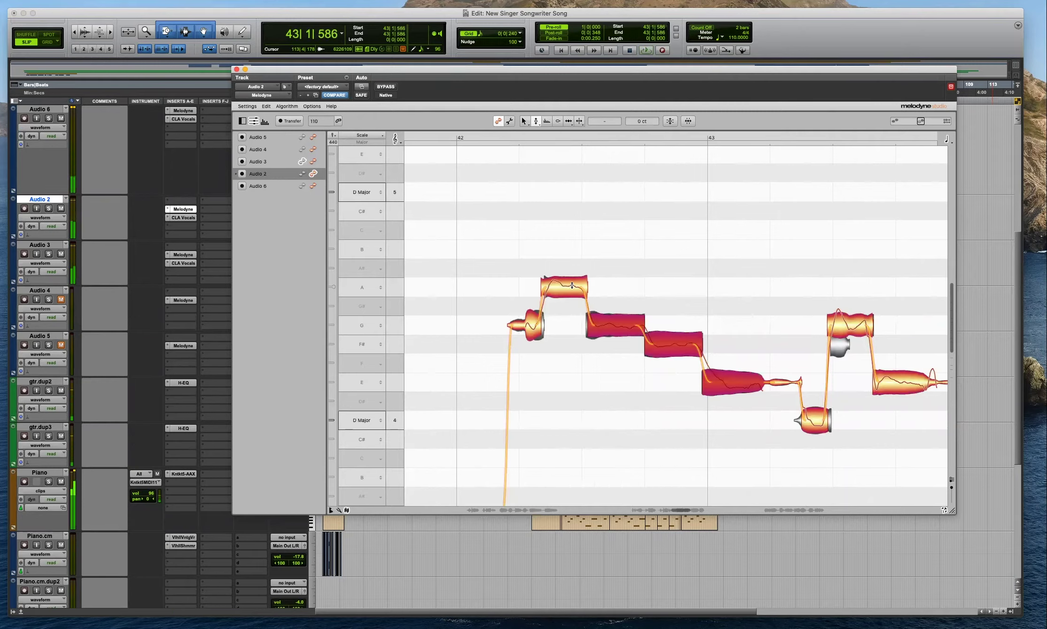
Reduce the pitch modulation of Audio 2's E at bar 43, and select the matching E on Audio 3.
click(560, 289)
click(636, 258)
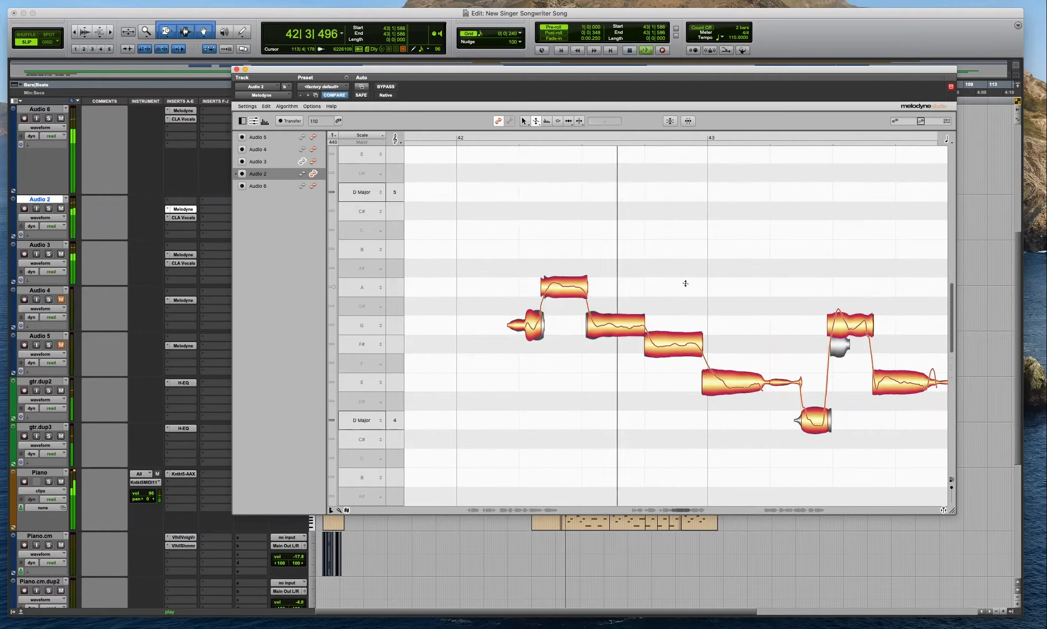
click(517, 394)
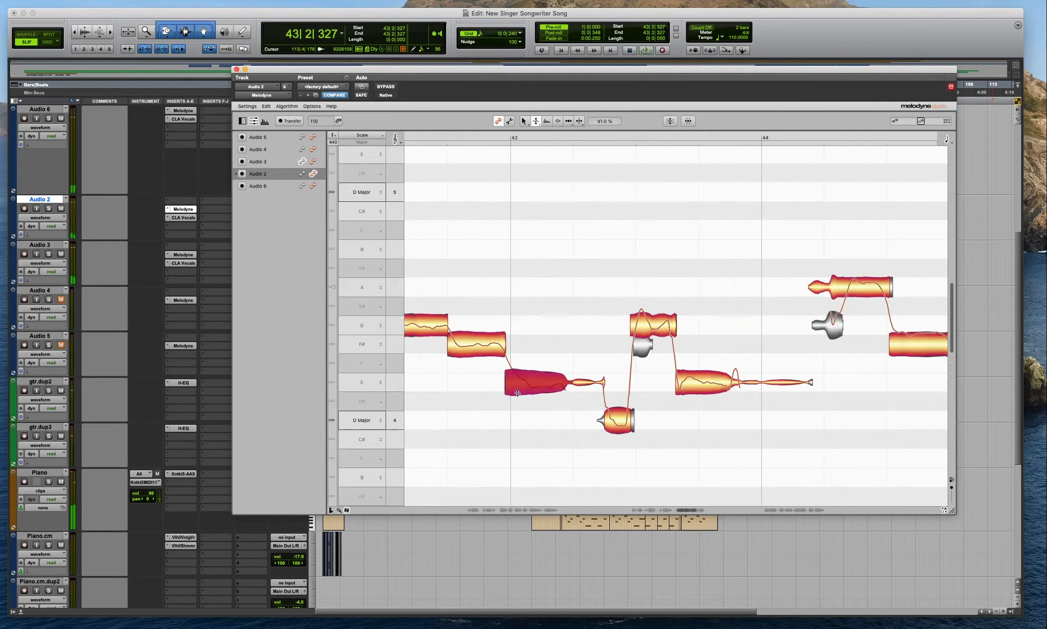
click(258, 161)
click(531, 382)
Split Audio 2's G in bar 43 and lower its first part to F#4 to match Audio 3.
click(647, 325)
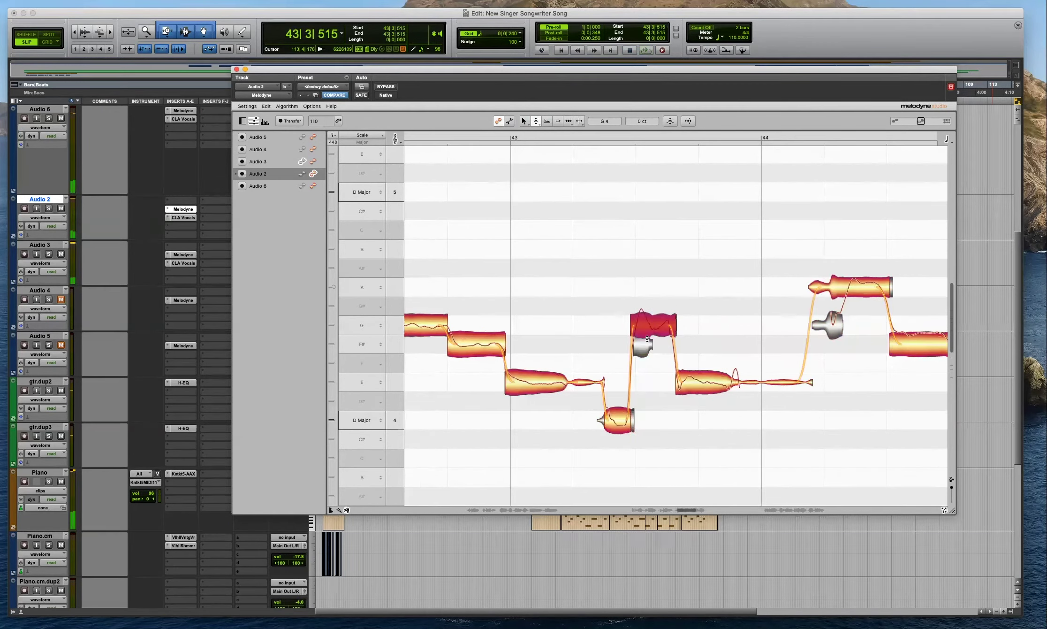
key(F2)
drag(707, 270, 650, 364)
double_click(657, 324)
click(659, 356)
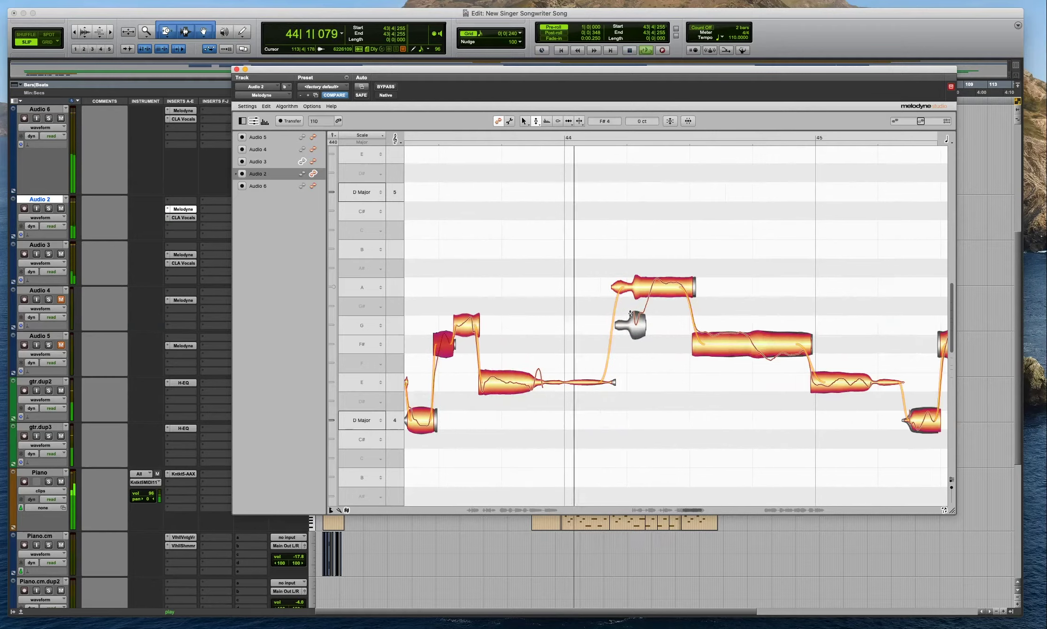
Stop playback and undo the last two pitch edits on Audio 2's notes in bar 44.
key(space)
key(super+z)
key(super+z)
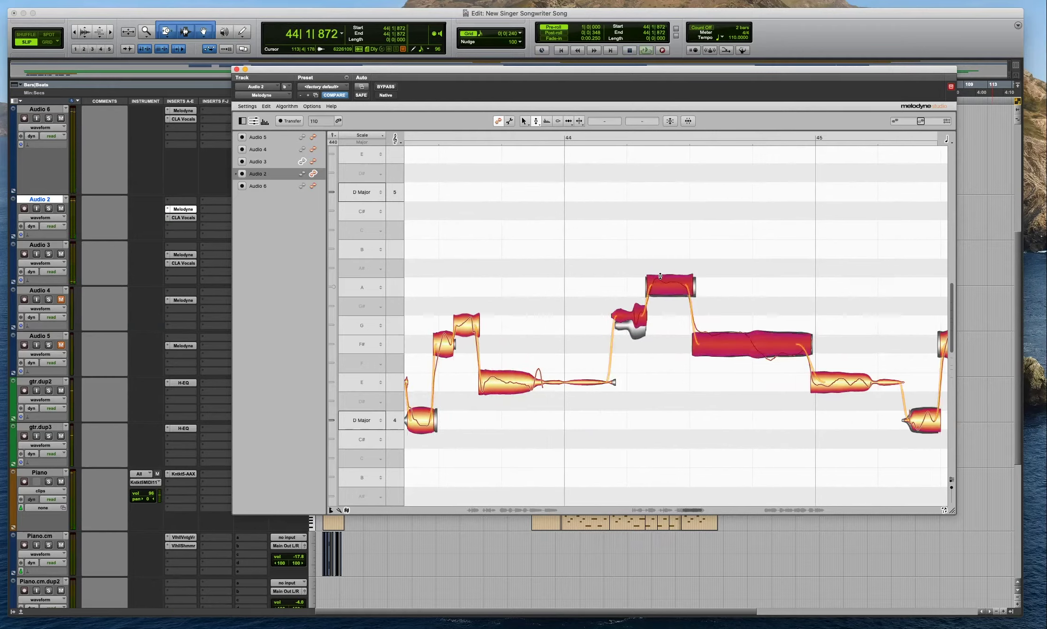
Split Audio 2's long F# in bar 44 and raise its first part to G4.
key(space)
double_click(750, 340)
drag(813, 286, 730, 375)
key(F2)
double_click(776, 348)
click(784, 318)
Split Audio 3's long F# in bar 44 and raise its first part to G4 to match Audio 2, then play it back.
double_click(744, 346)
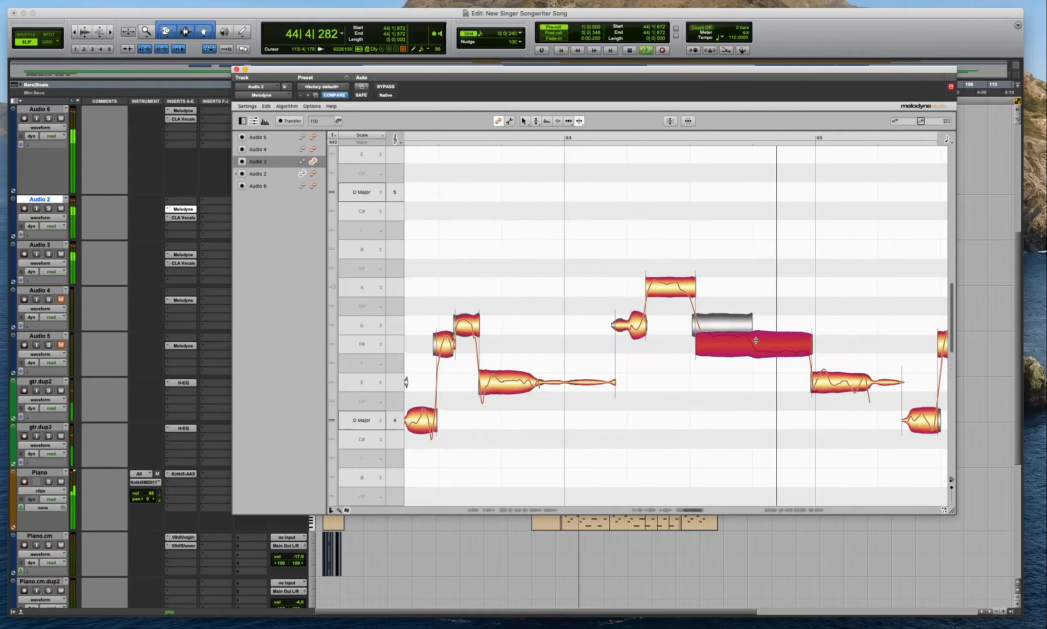
double_click(750, 340)
key(space)
key(F2)
double_click(769, 351)
drag(780, 299, 726, 325)
click(726, 380)
click(800, 281)
key(space)
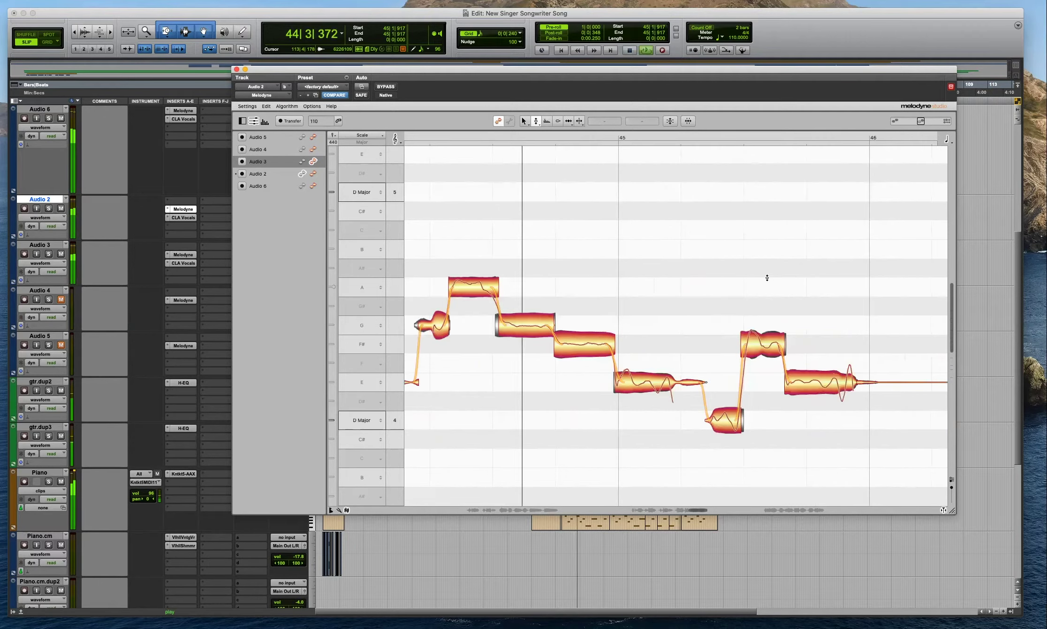
click(763, 345)
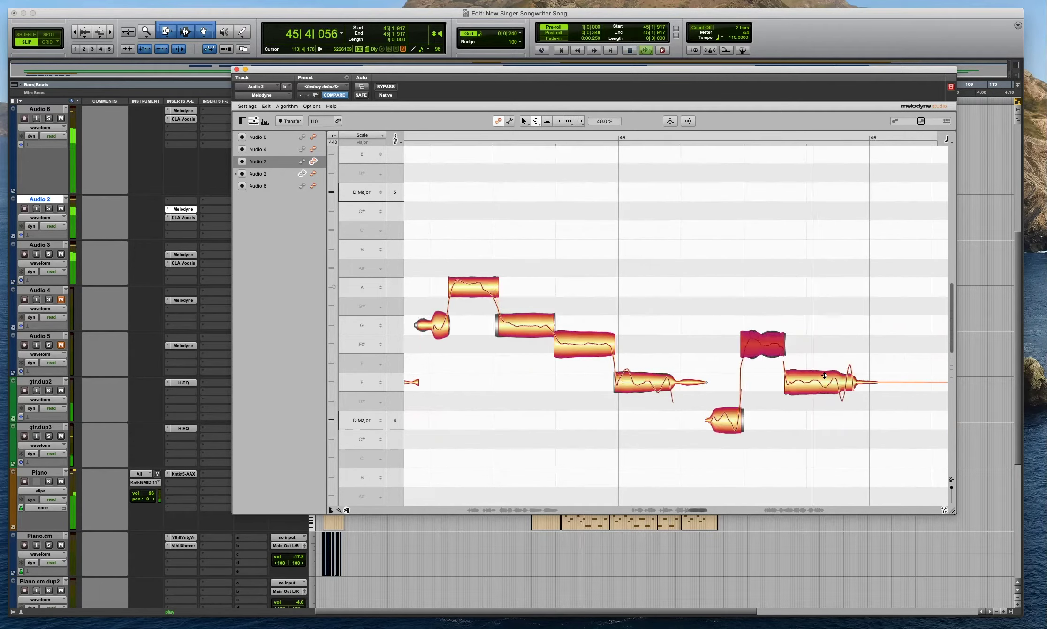
Play back the vocals from bar 35 and review Audio 3's lower notes up to bar 40.
click(795, 62)
drag(795, 61, 813, 369)
drag(624, 371, 615, 77)
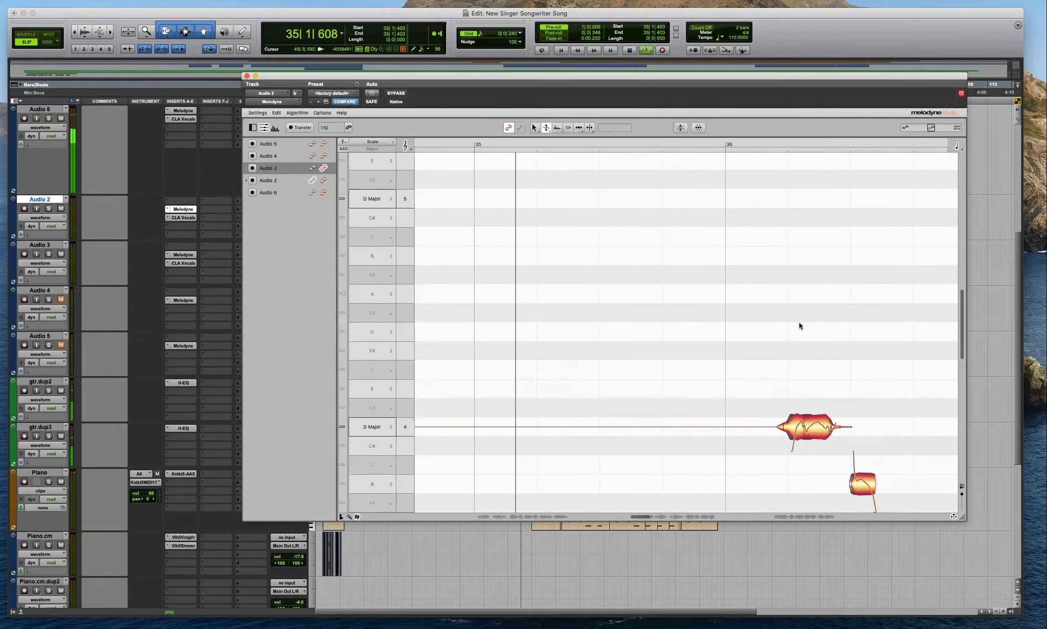
scroll(799, 321, up, 3)
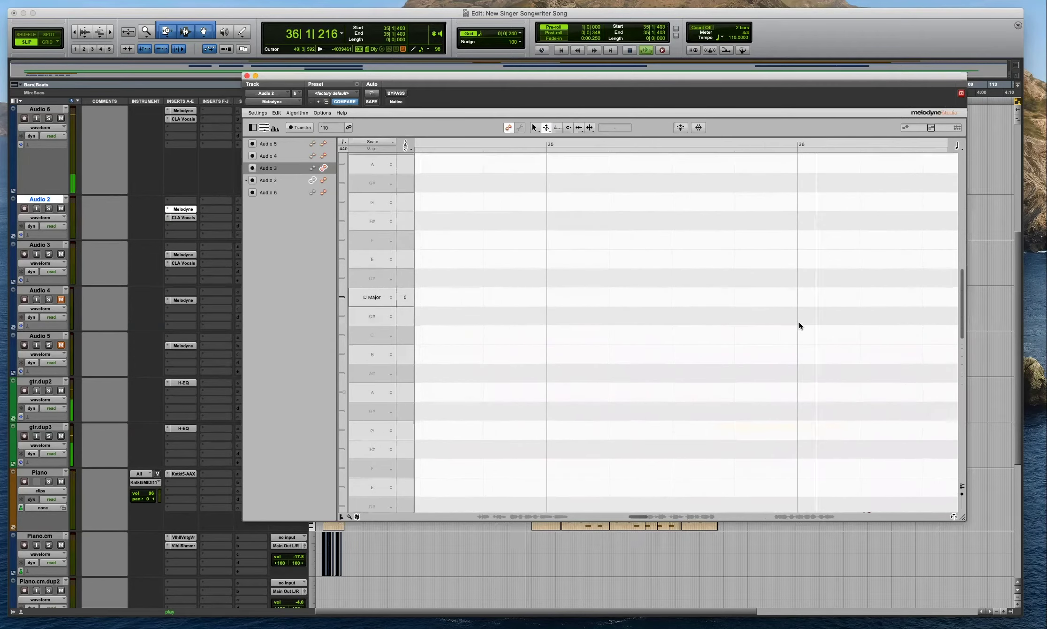
drag(966, 304, 960, 364)
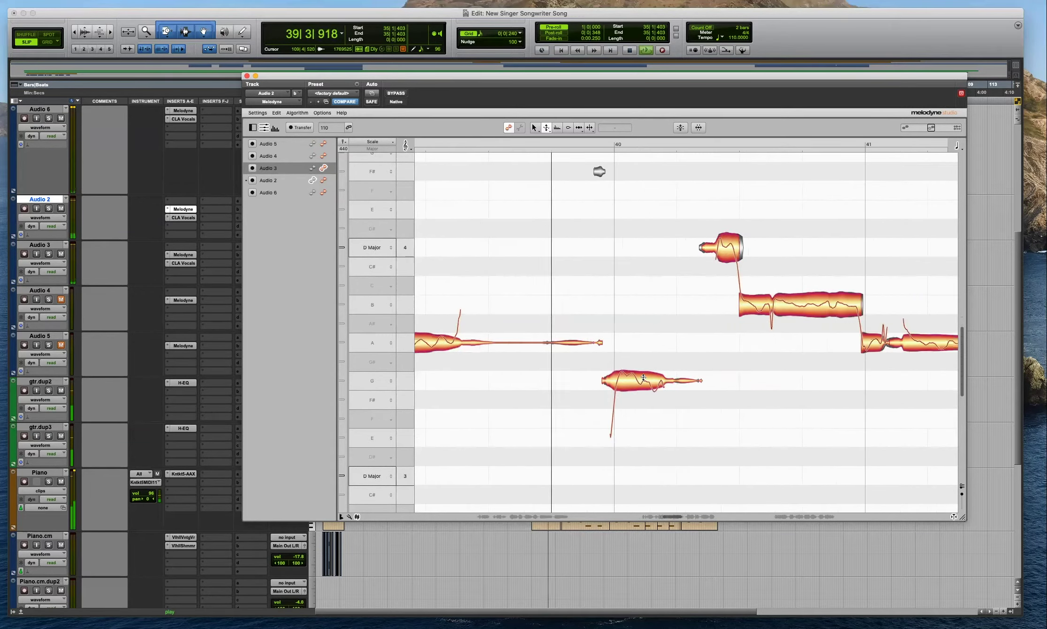
Set the pitch modulation of Audio 3's G note at bar 40 to 70%.
click(644, 376)
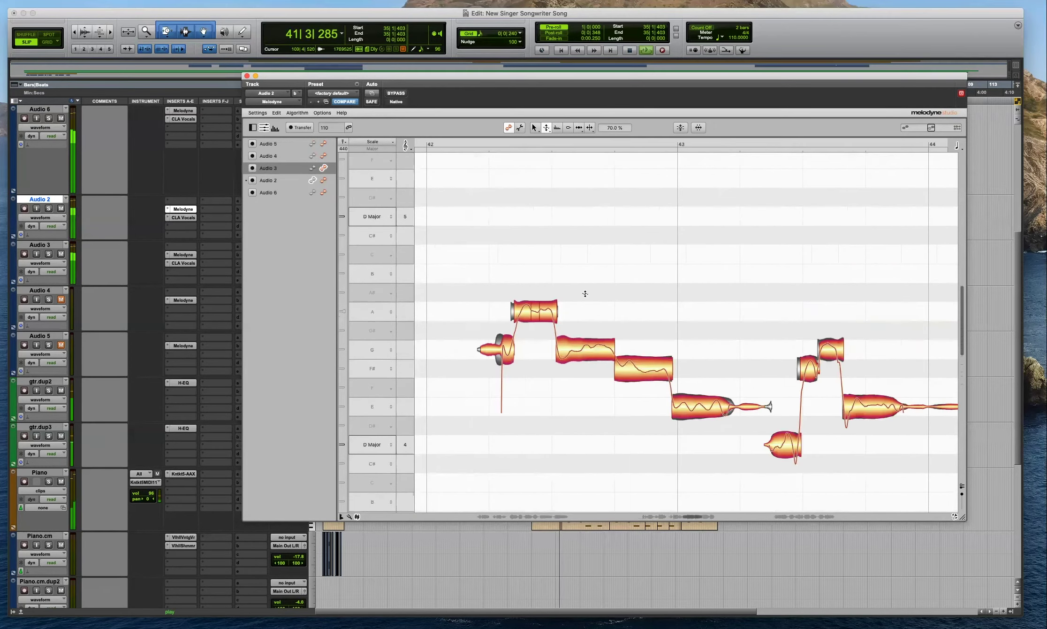
Make Audio 2 the active track in Melodyne and restart playback from the phrase just before bar 54.
click(324, 180)
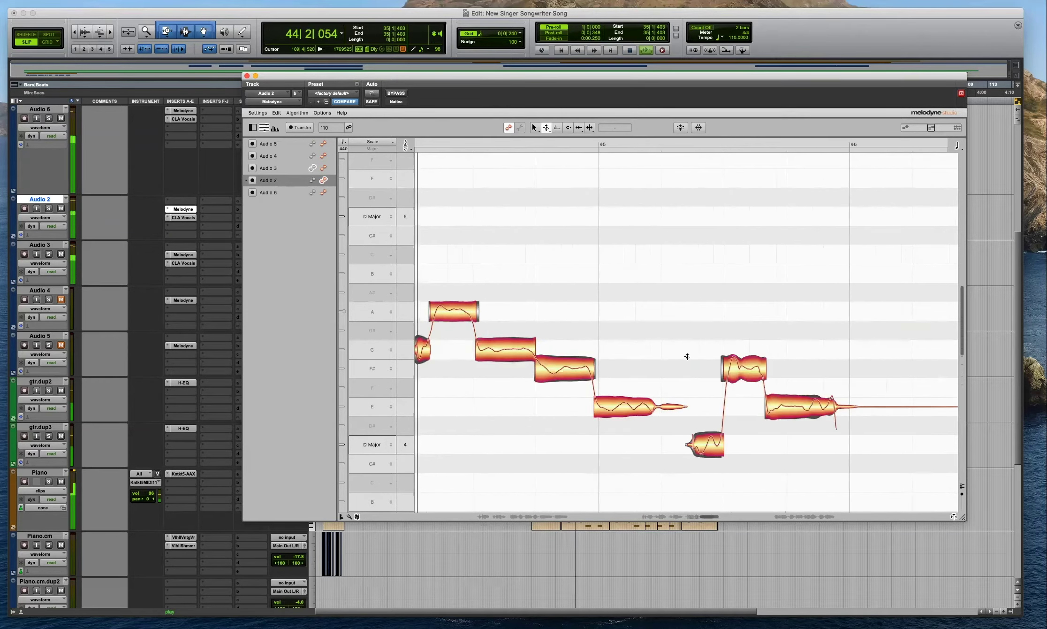
drag(610, 76, 602, 44)
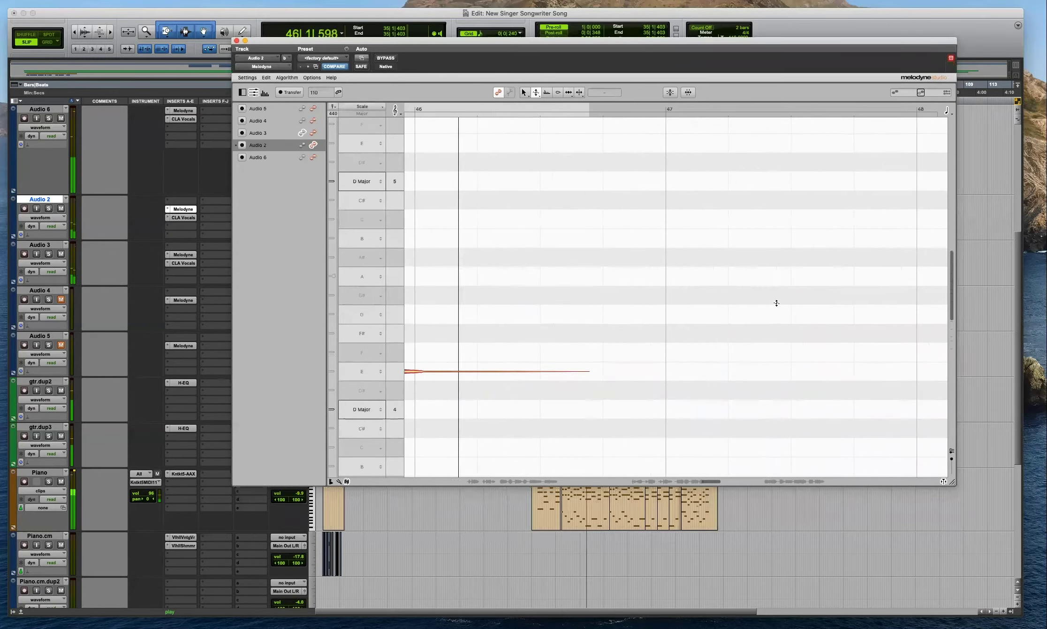
drag(727, 38, 715, 353)
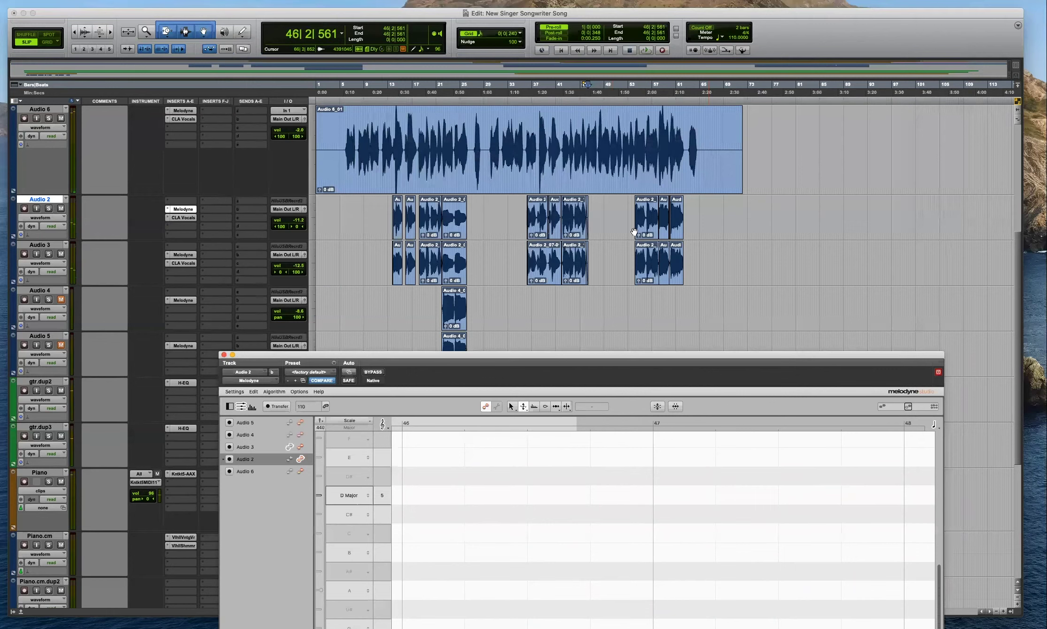
click(631, 214)
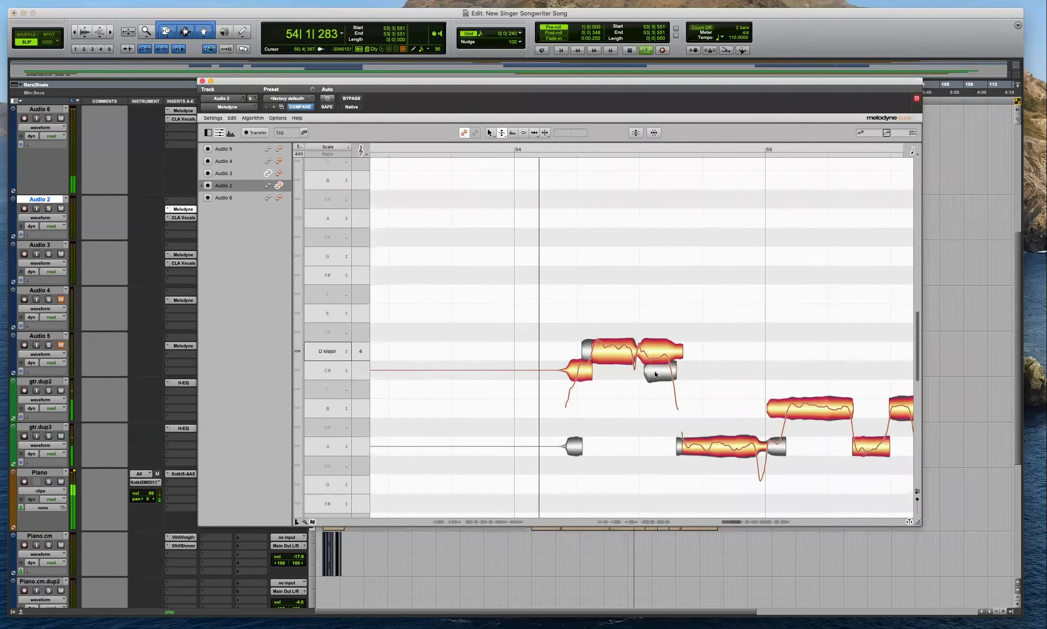
In Audio 3, split the start off the D note after bar 54 and tune that first part to C#.
click(656, 371)
key(space)
double_click(594, 346)
drag(687, 295, 563, 411)
key(F2)
click(596, 364)
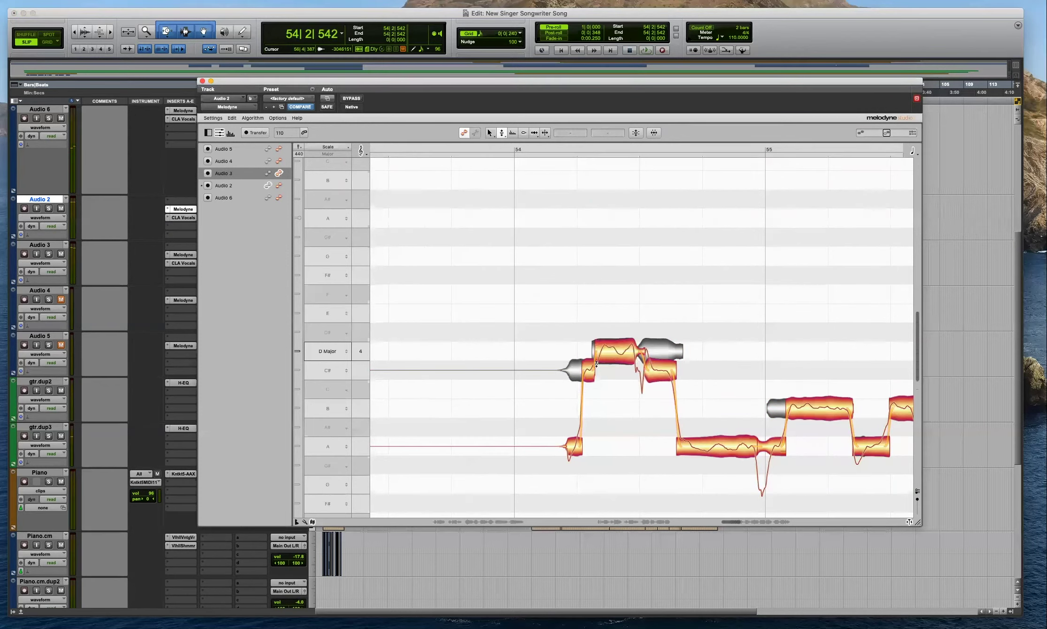
key(space)
In Audio 2, split the first C# note after bar 54 and tune its first part to A.
click(590, 368)
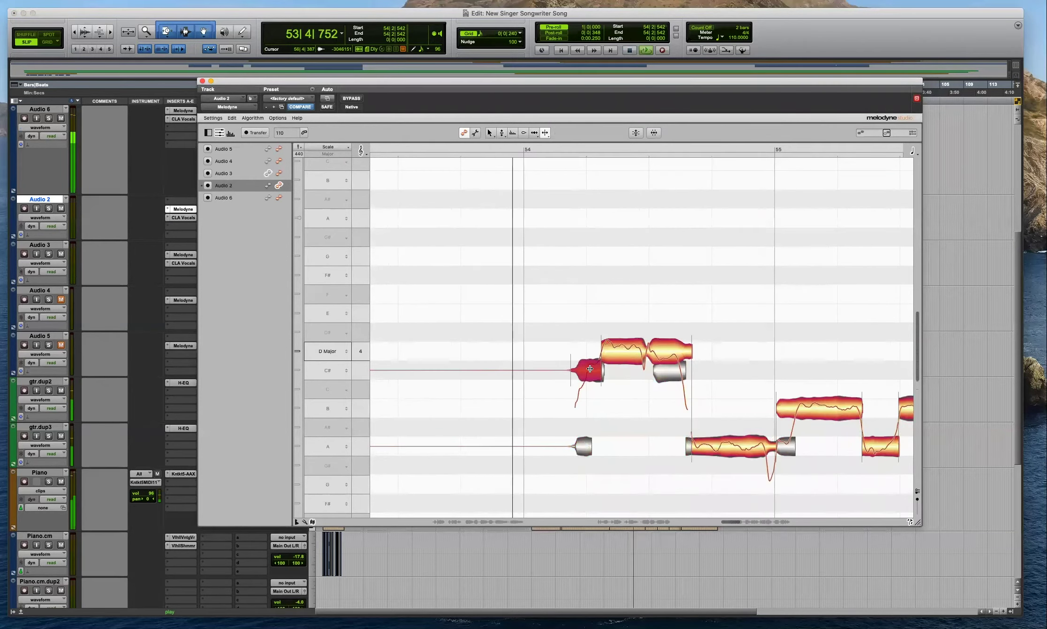
double_click(589, 368)
drag(664, 313, 582, 456)
key(F2)
double_click(595, 368)
key(space)
click(610, 381)
key(space)
Lower Audio 2's second D note in bar 54 to C# and play the phrase back.
click(630, 416)
drag(664, 347, 674, 375)
key(F2)
double_click(624, 346)
click(640, 373)
key(space)
In Audio 2, split the long B note at bar 55 and lower its first part to A.
scroll(745, 369, right, 4)
key(F6)
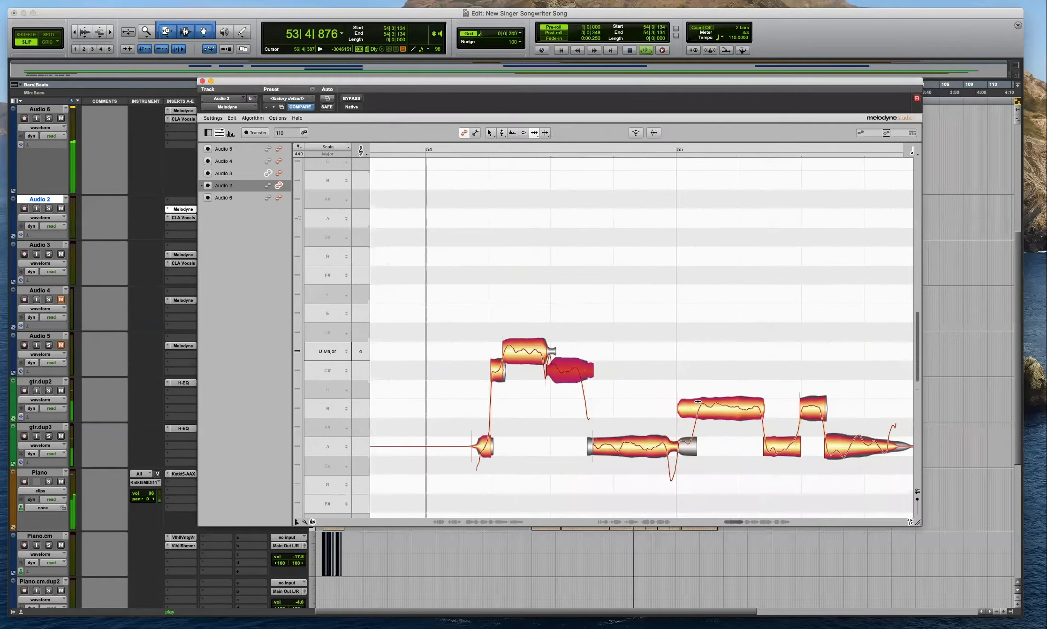
scroll(697, 398, down, 4)
scroll(696, 398, down, 2)
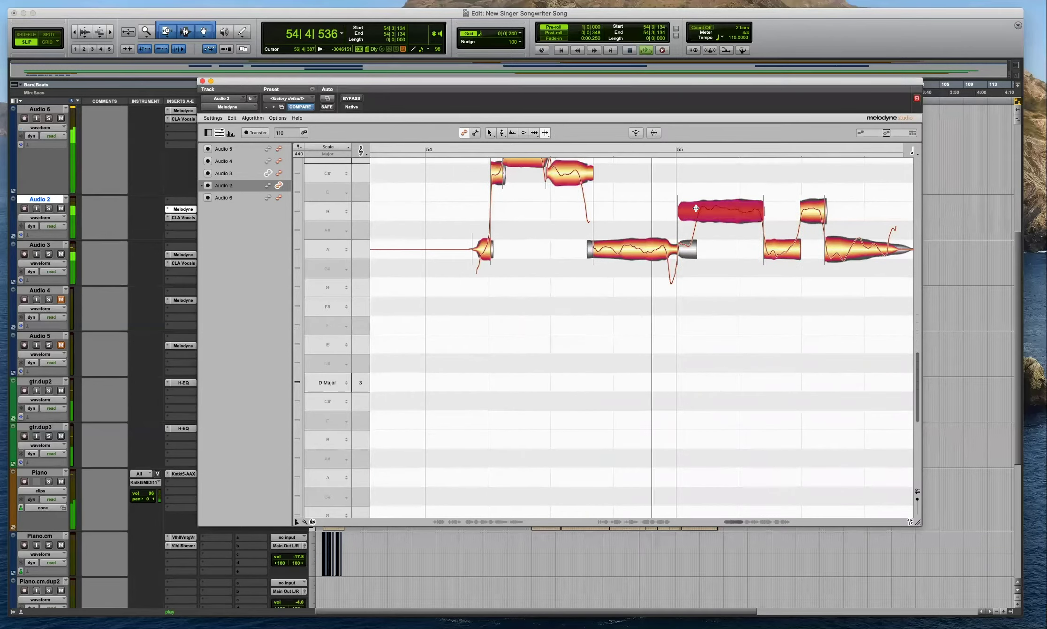
scroll(712, 309, up, 5)
key(space)
click(715, 413)
key(space)
click(772, 444)
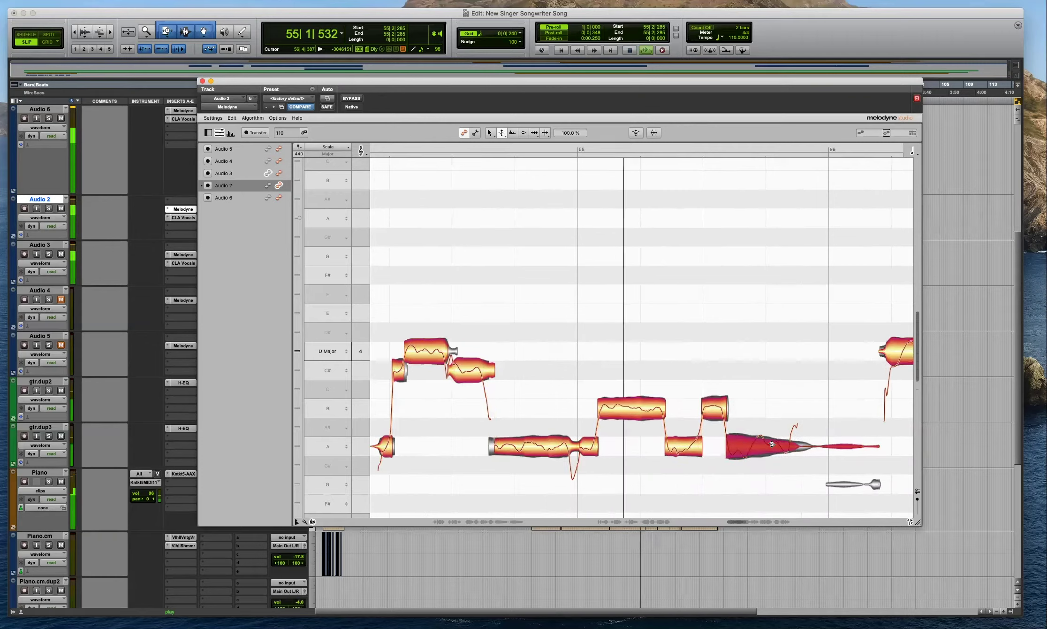
In Audio 2, split the long D note in bar 56 and lower its second part to C#4.
scroll(608, 343, down, 3)
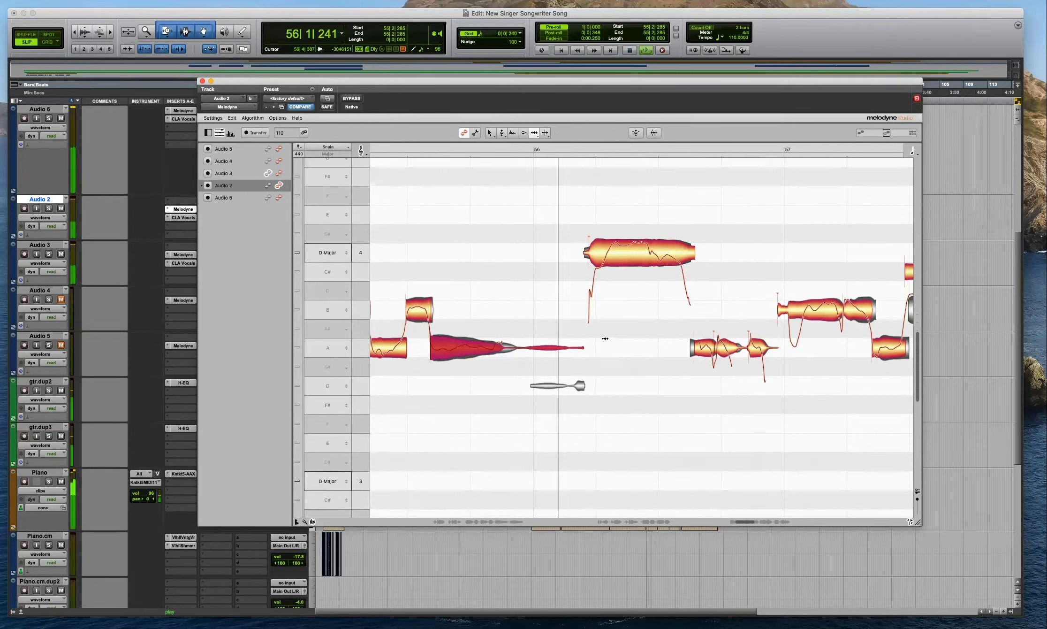
key(space)
key(F2)
double_click(649, 246)
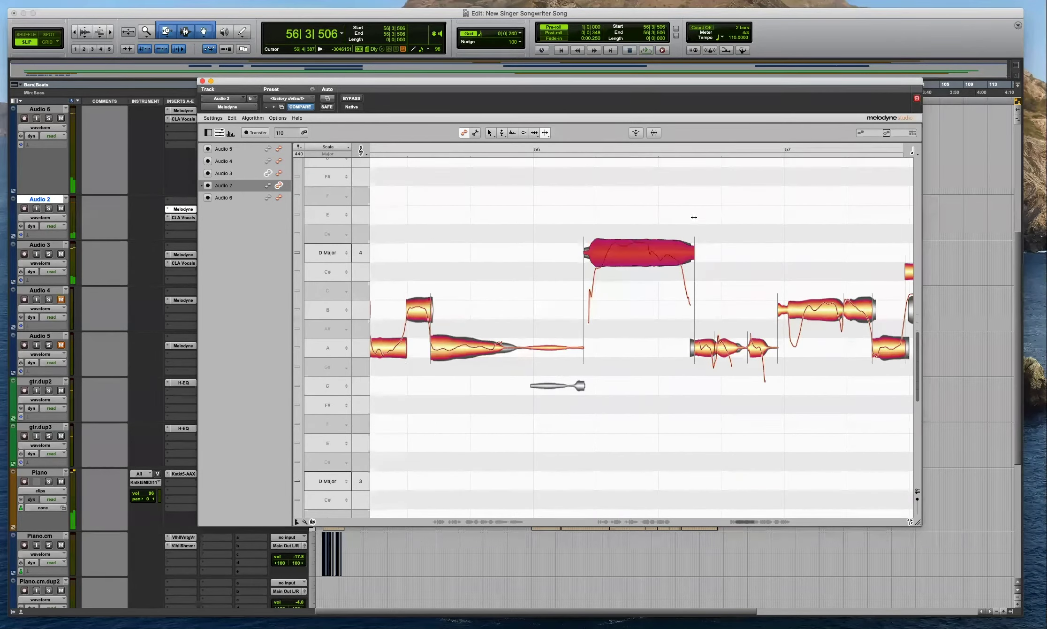
double_click(631, 244)
click(659, 277)
drag(661, 257, 661, 275)
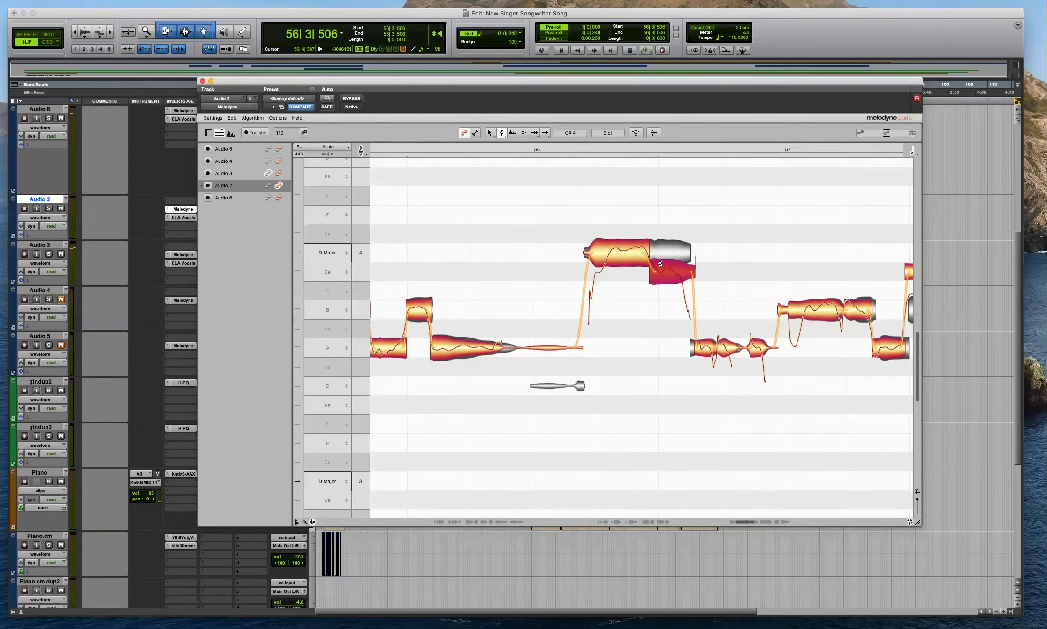
In Audio 3, split the matching long D note in bar 56 and lower its second part to C#4.
key(space)
scroll(660, 249, down, 3)
click(660, 250)
scroll(686, 188, up, 3)
click(649, 248)
key(space)
key(F2)
double_click(648, 251)
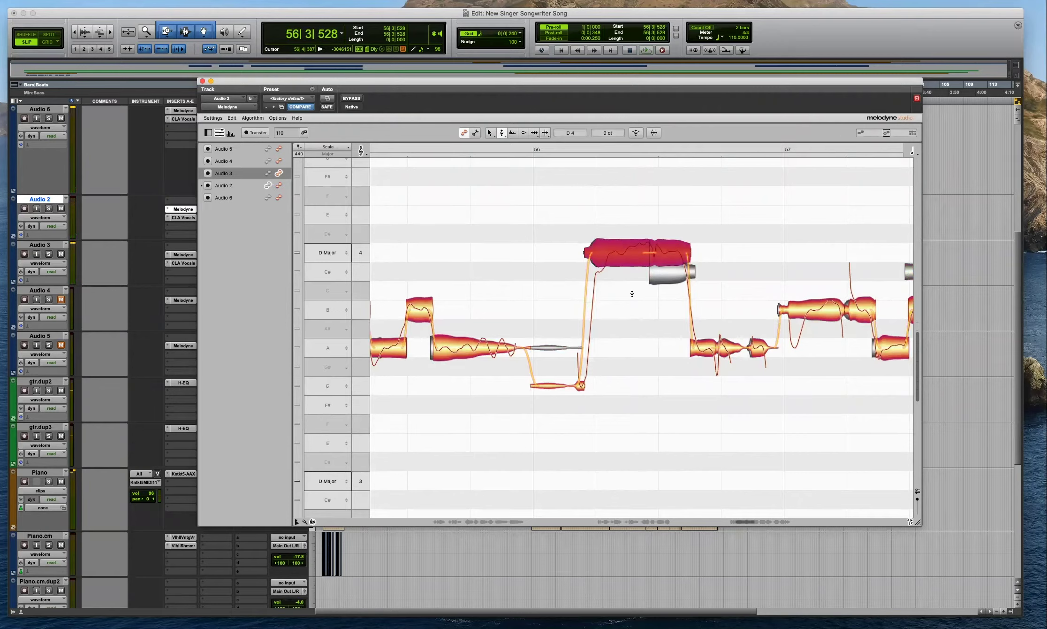
click(668, 289)
drag(668, 253, 668, 272)
key(space)
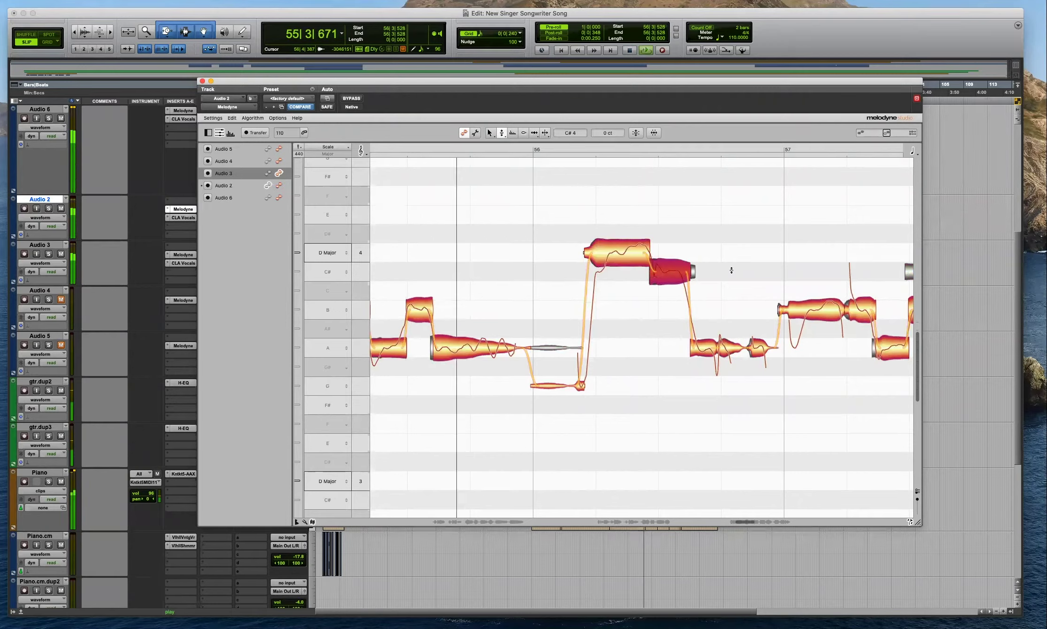
Split the B note at the start of bar 57 in both Audio 3 and Audio 2 and tune its first part to A.
double_click(803, 301)
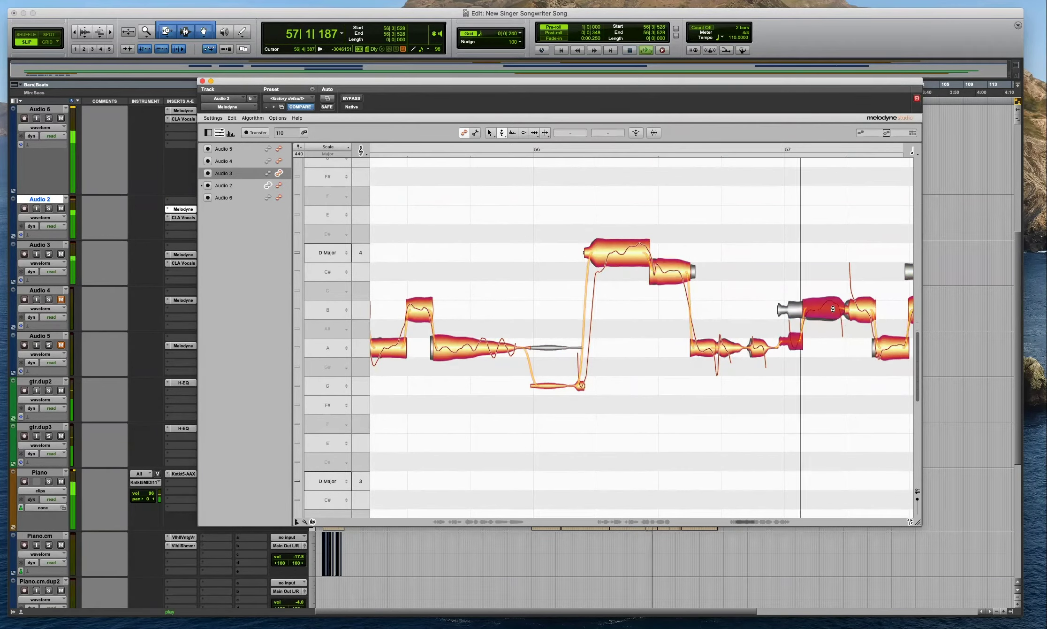
key(space)
click(791, 308)
double_click(802, 309)
drag(824, 281, 777, 343)
key(F2)
double_click(818, 312)
key(space)
click(822, 357)
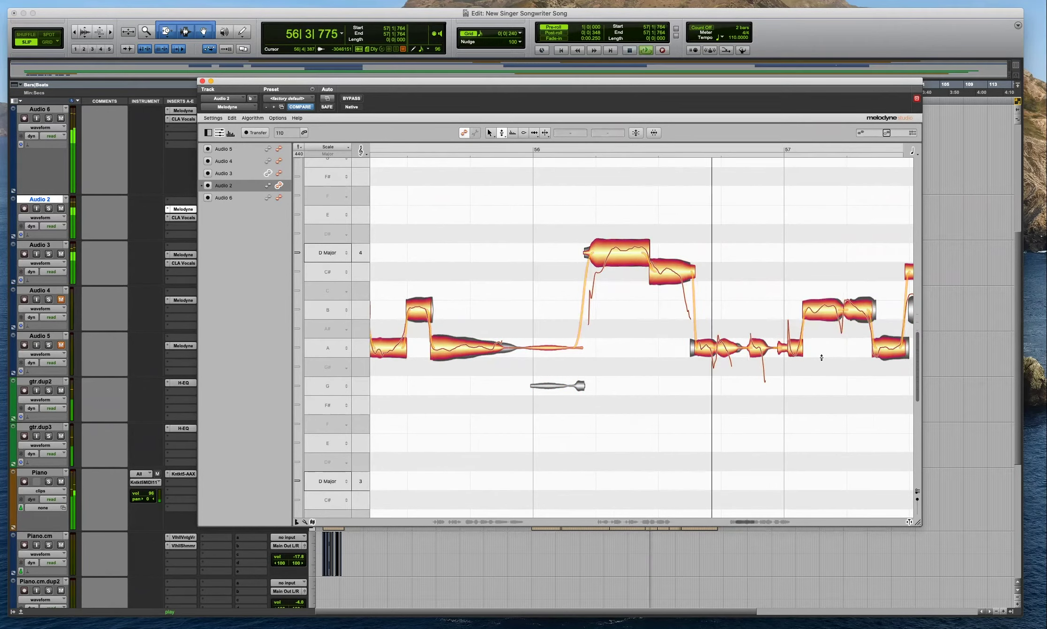
In Audio 2, split the long C# note in bar 57 and retune its parts to B, C#, D and C#.
click(638, 267)
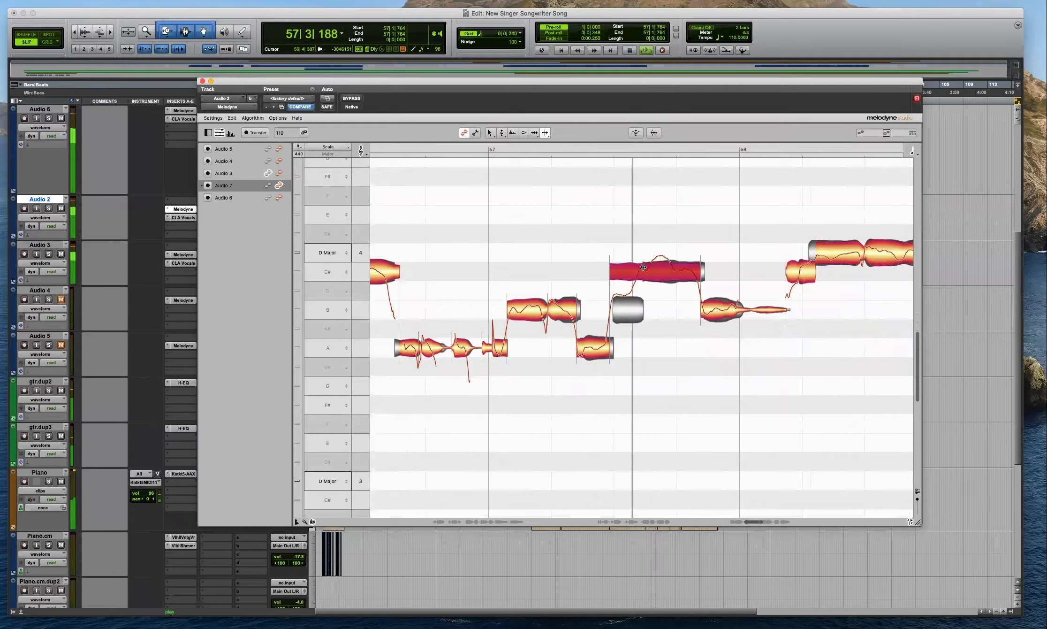
double_click(637, 267)
key(space)
double_click(671, 261)
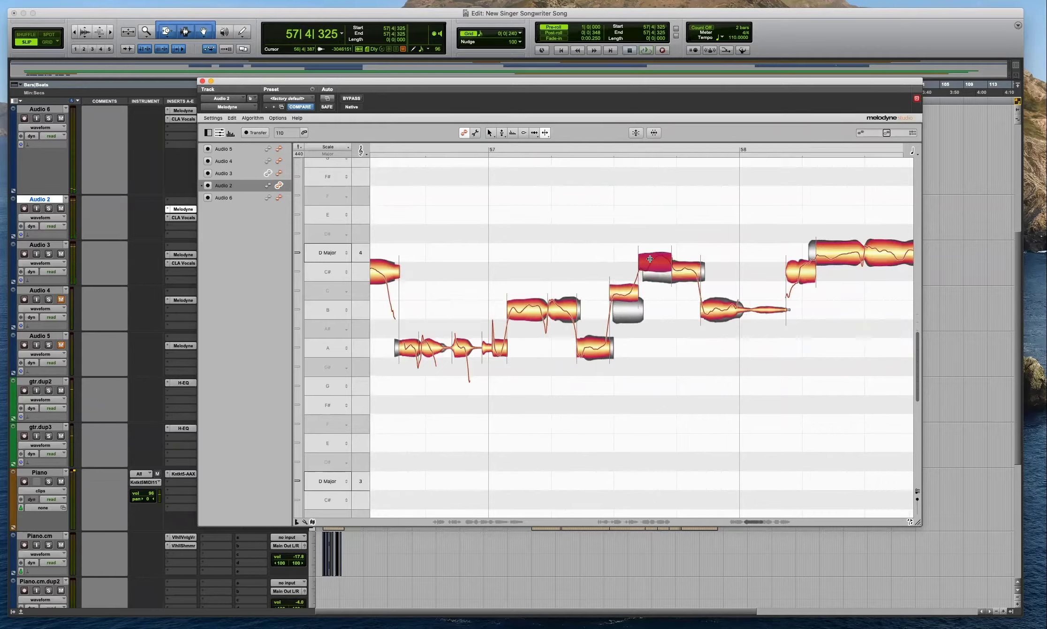
drag(600, 238, 710, 333)
key(F2)
double_click(659, 257)
click(631, 249)
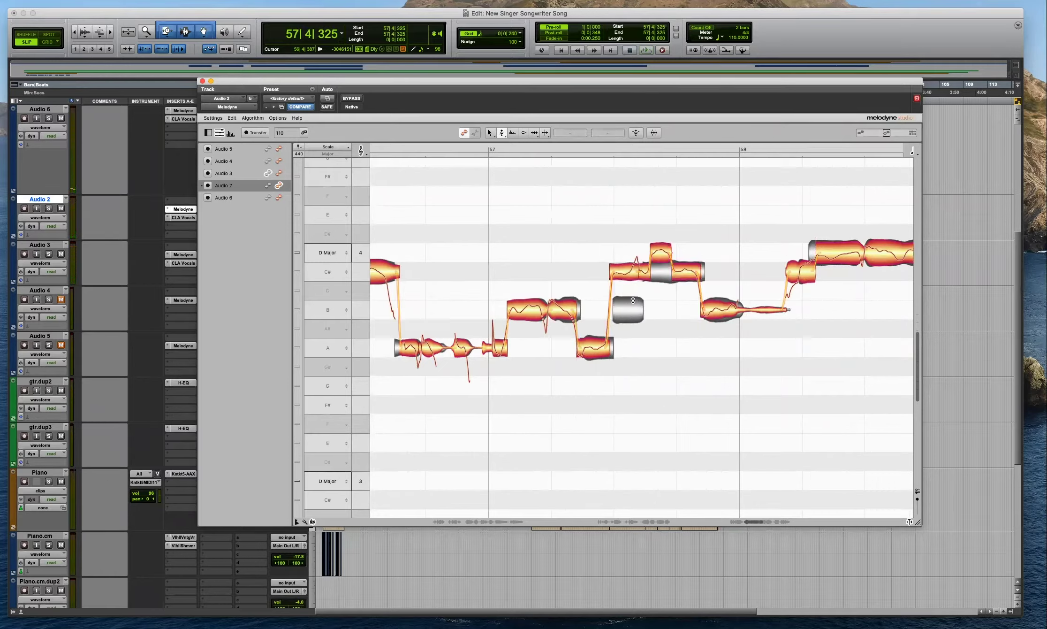
drag(621, 272, 620, 310)
key(space)
In Audio 3, split the C# note in the second half of bar 57 into three parts and tune the middle one to D.
double_click(656, 267)
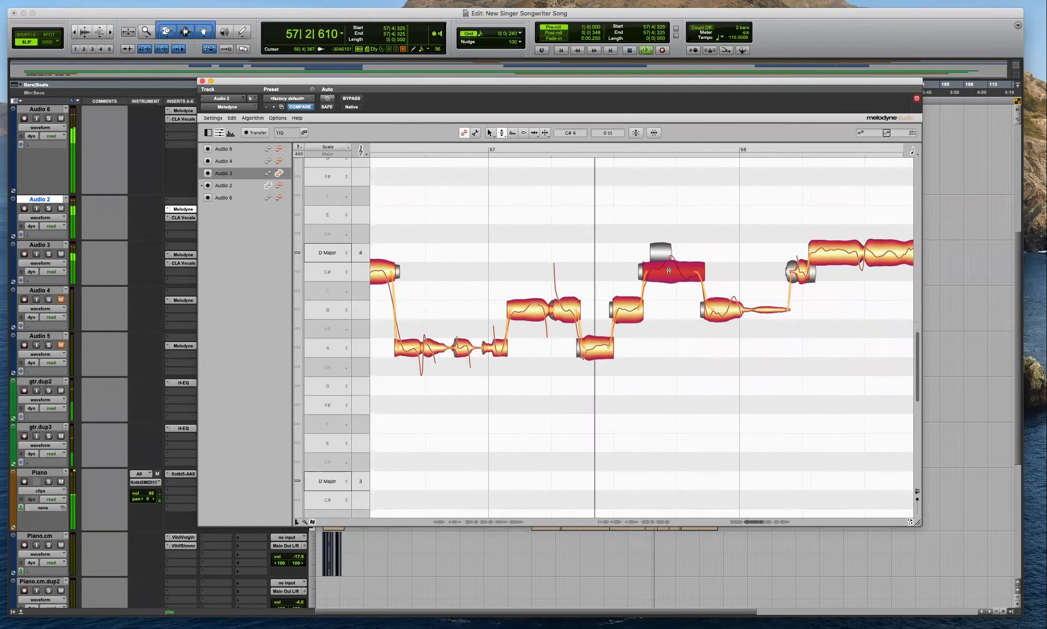
double_click(661, 267)
double_click(675, 268)
drag(718, 239, 642, 297)
key(F2)
click(671, 311)
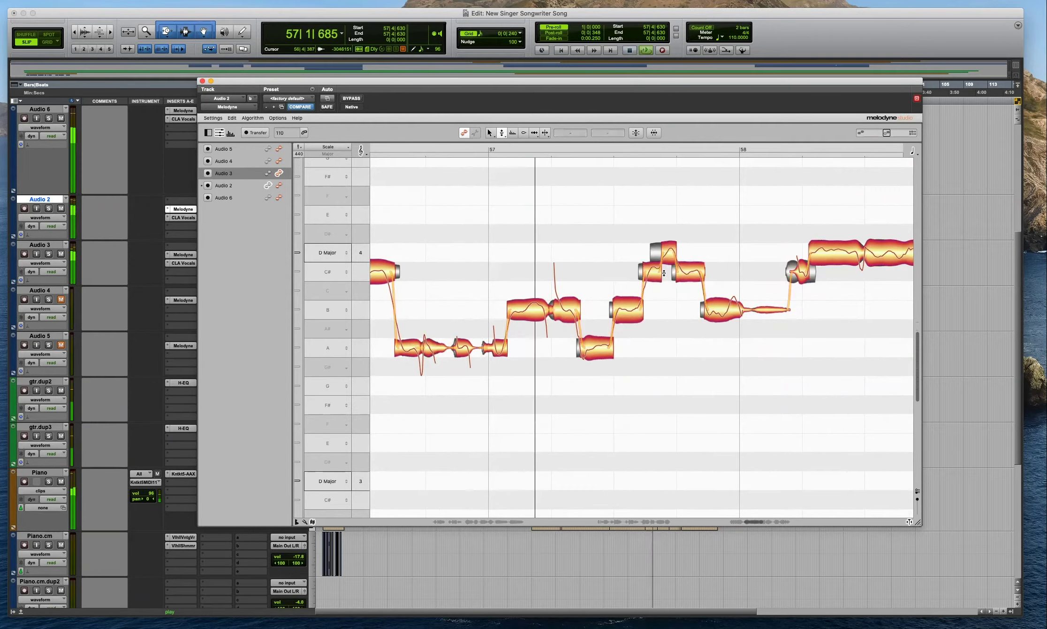
click(726, 313)
key(space)
click(767, 339)
In Audio 3, split the C# note at the start of bar 59 and tune its first part to B.
scroll(692, 271, right, 4)
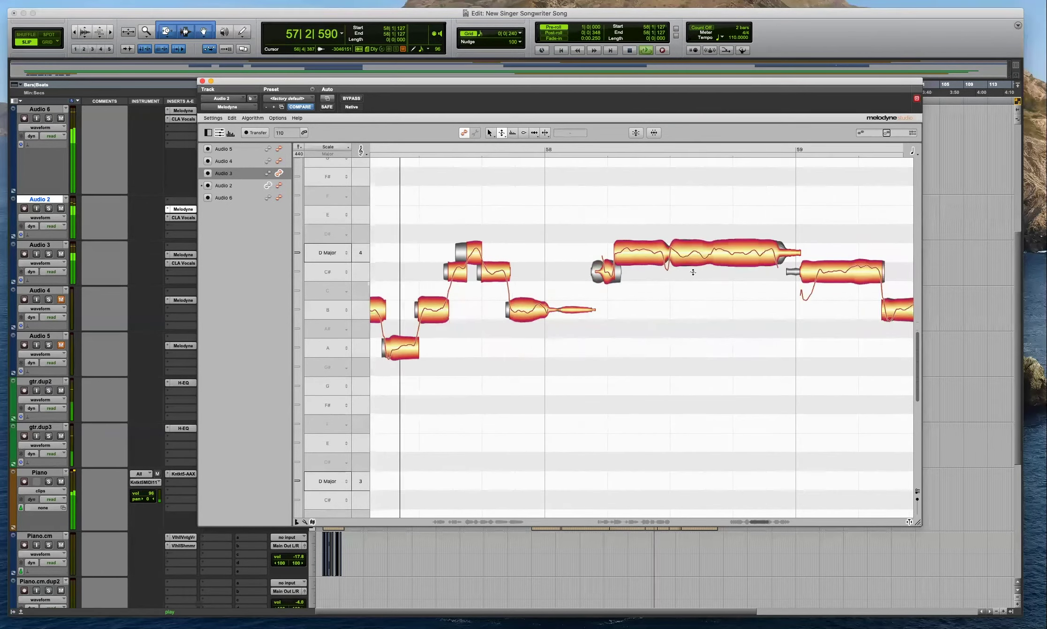
scroll(720, 282, down, 3)
scroll(720, 282, up, 3)
scroll(720, 282, right, 5)
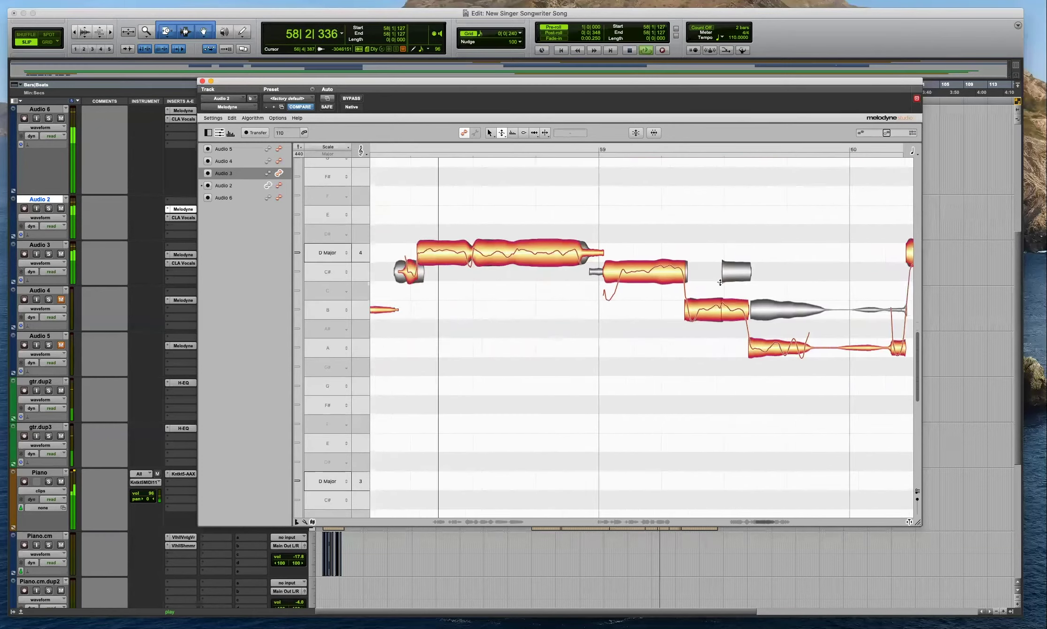
key(F6)
double_click(547, 268)
drag(589, 220, 394, 300)
key(F2)
double_click(539, 295)
click(568, 327)
In Audio 2, split the matching C# note at bar 59 and tune its first part to B.
double_click(539, 270)
double_click(550, 267)
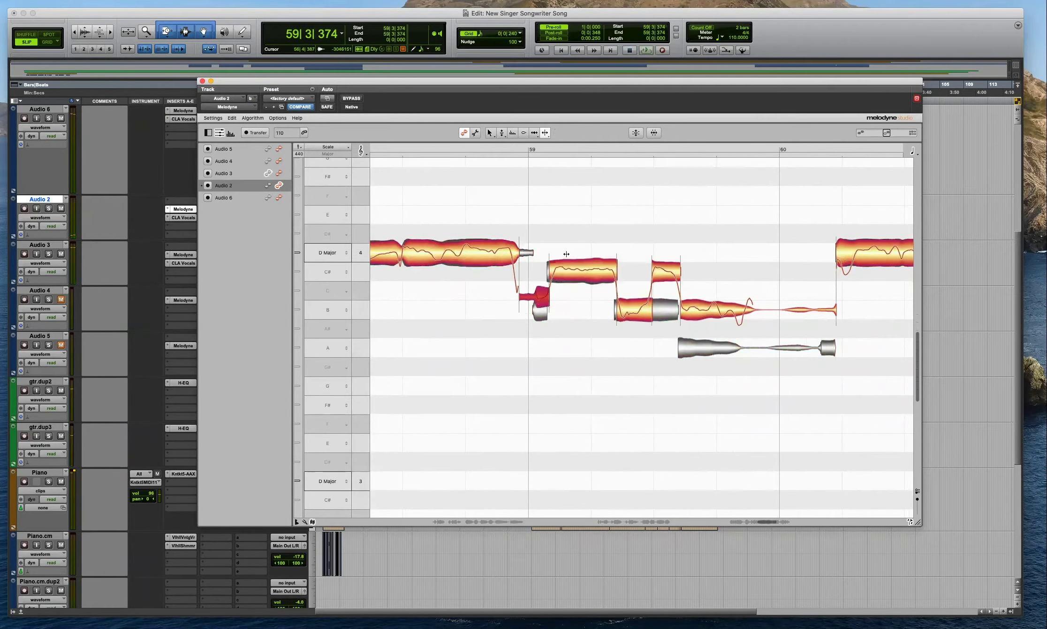
key(F2)
double_click(562, 275)
click(586, 311)
key(space)
scroll(527, 304, right, 3)
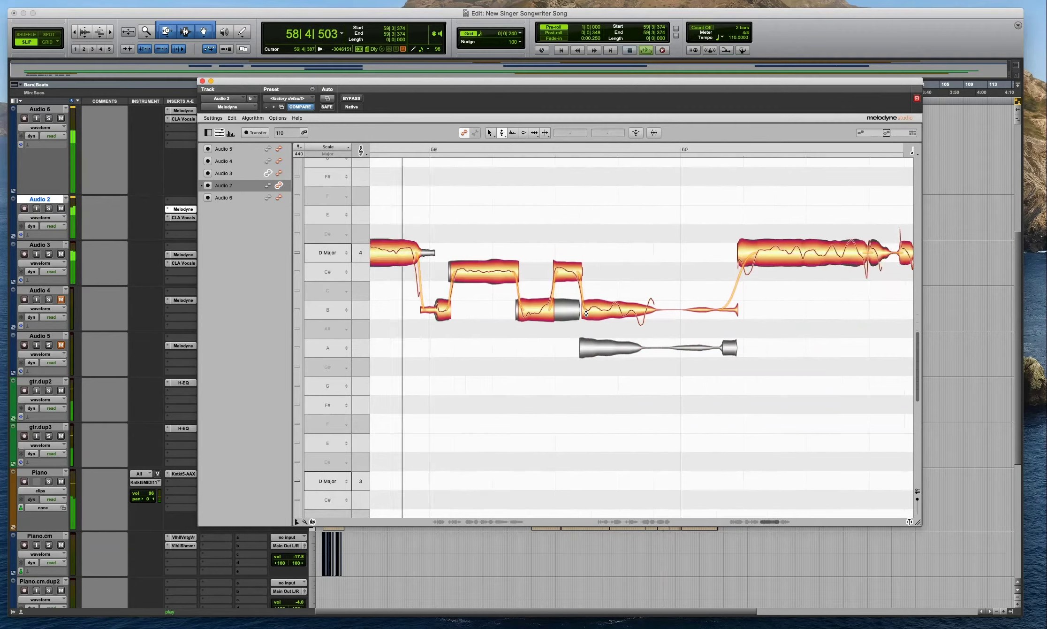
In Audio 3, raise the second B note of bar 59 to C# and the long A note after it to B.
double_click(527, 304)
drag(526, 304, 528, 271)
drag(557, 346, 557, 308)
key(space)
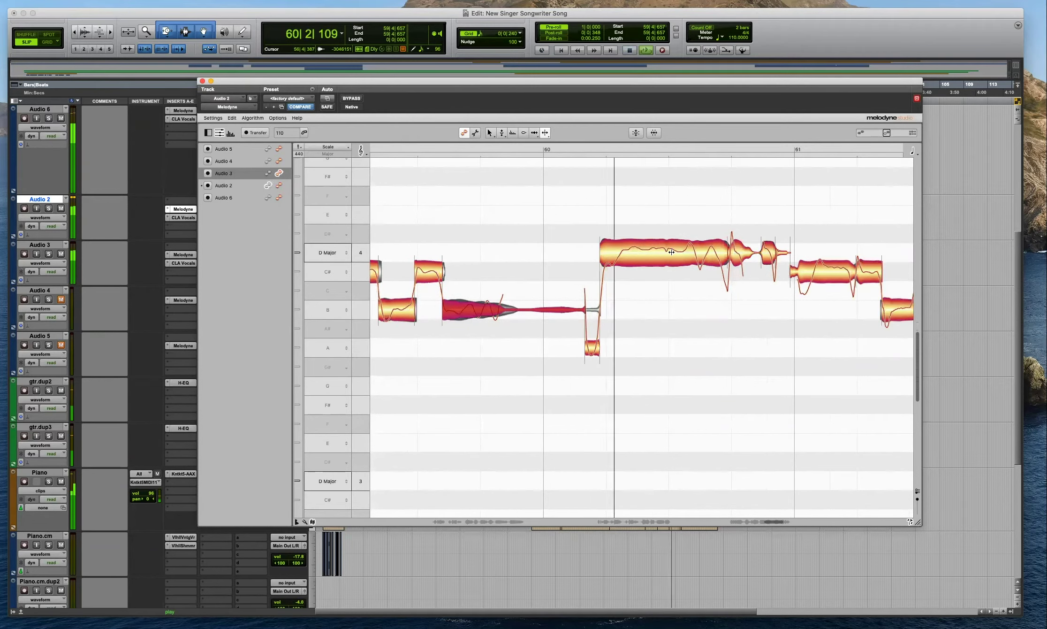
Set the pitch modulation of Audio 3's long D note in bar 60 to 73%.
drag(665, 248, 664, 261)
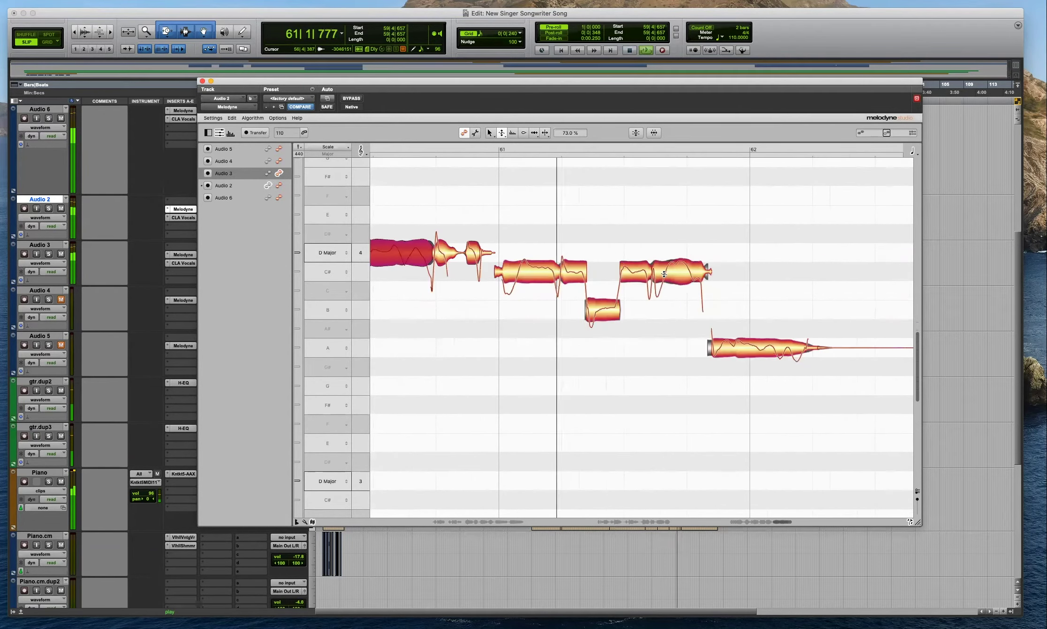
In Audio 3, split the C# note at the start of bar 61 and tune its first part to B.
double_click(517, 264)
drag(557, 238, 511, 282)
double_click(533, 271)
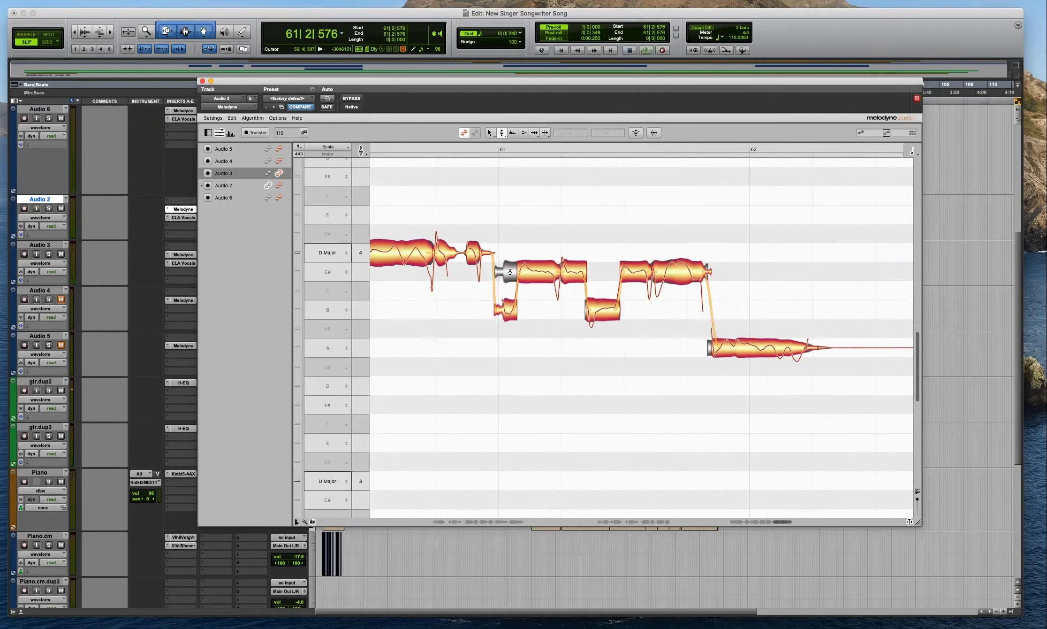
In Audio 2, split the C# note at the start of bar 61 and lower its first part to B.
double_click(510, 272)
double_click(518, 264)
drag(551, 241, 496, 312)
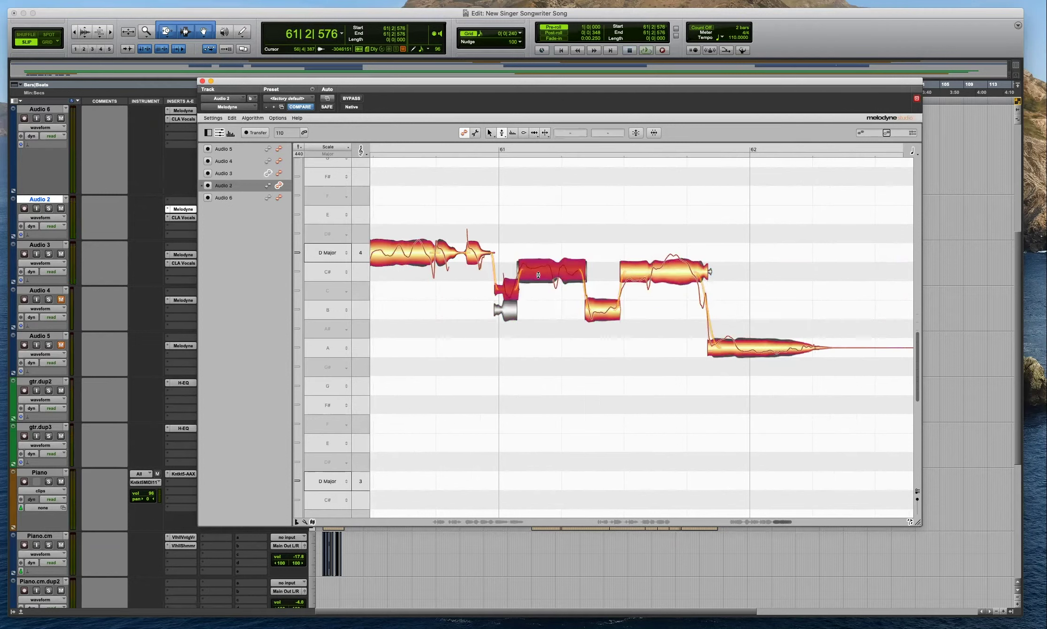
click(560, 310)
drag(507, 271, 507, 310)
key(space)
key(space)
In Audio 2, split the later C# note in bar 61 and snap both parts to C#4.
key(F6)
click(651, 267)
click(659, 271)
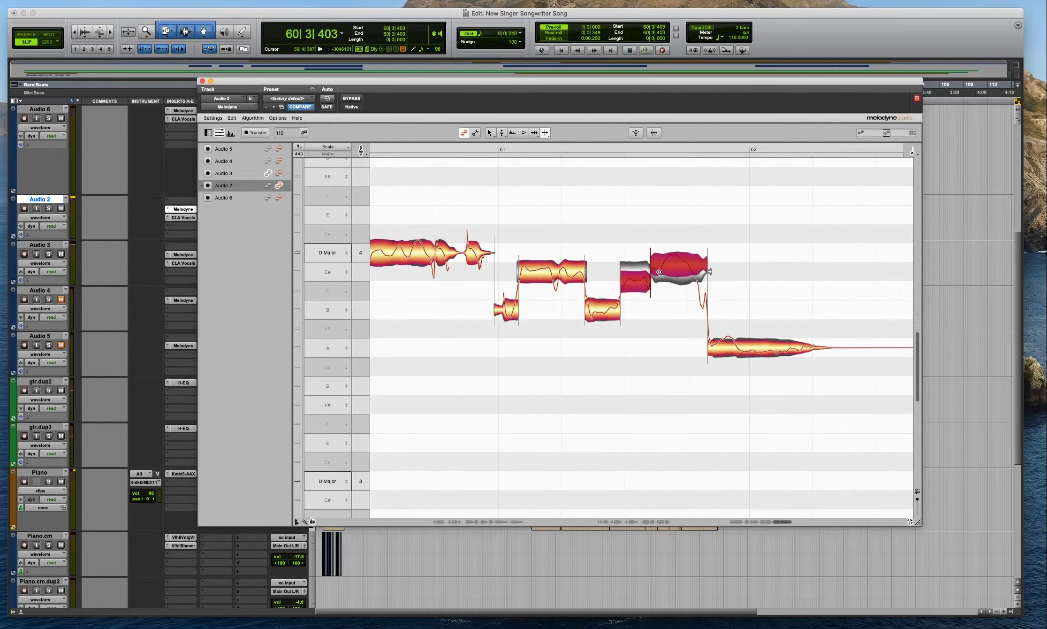
key(F2)
double_click(637, 278)
key(space)
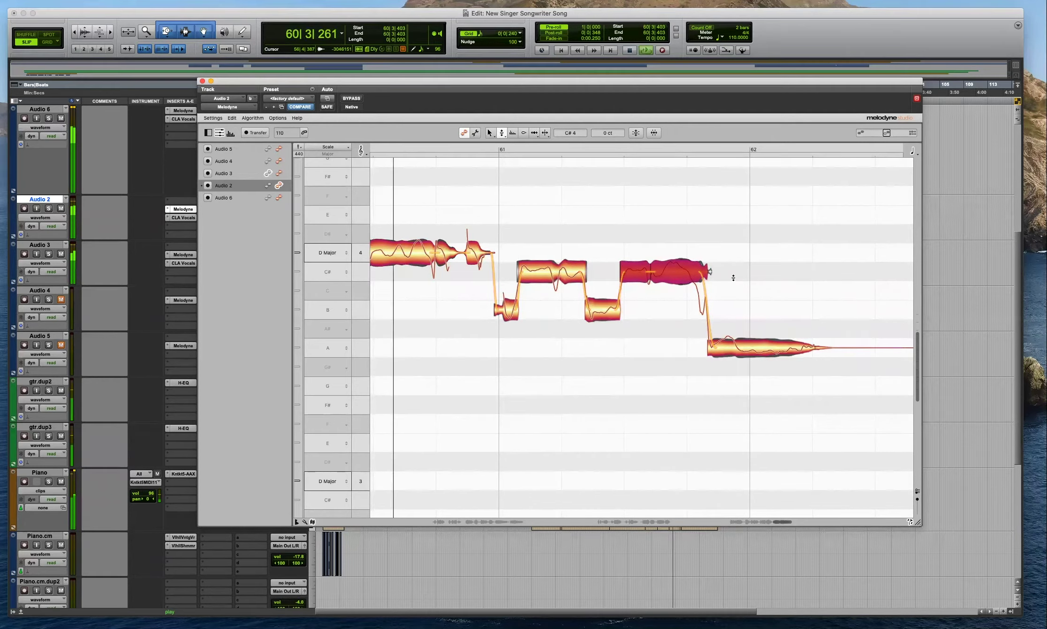
click(769, 244)
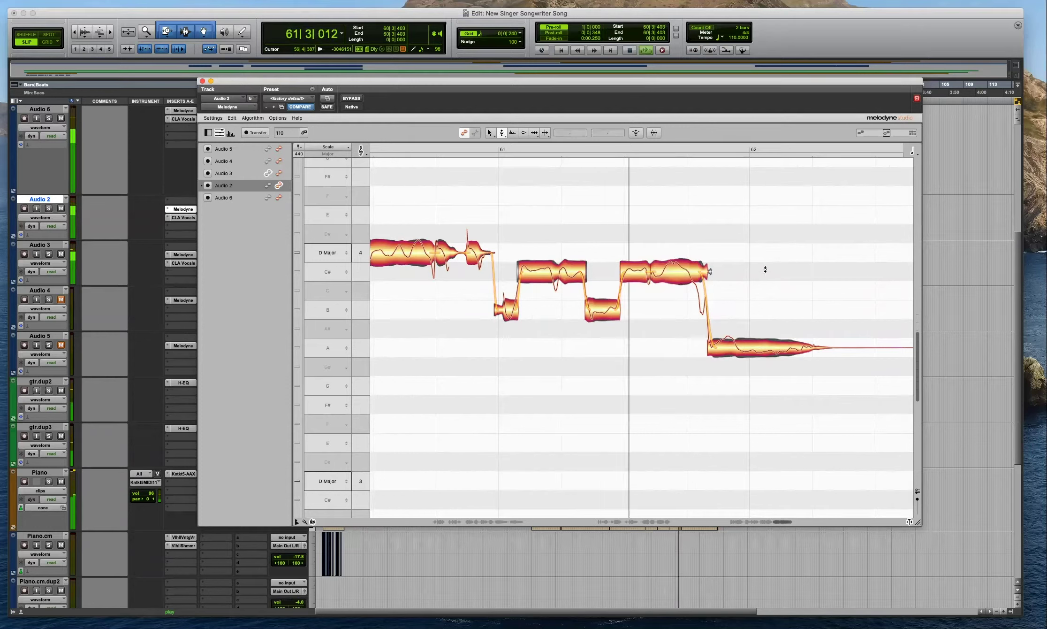
In Audio 2, set the pitch modulation of the final long A note to 91% and the C# note before it to 66%.
click(728, 349)
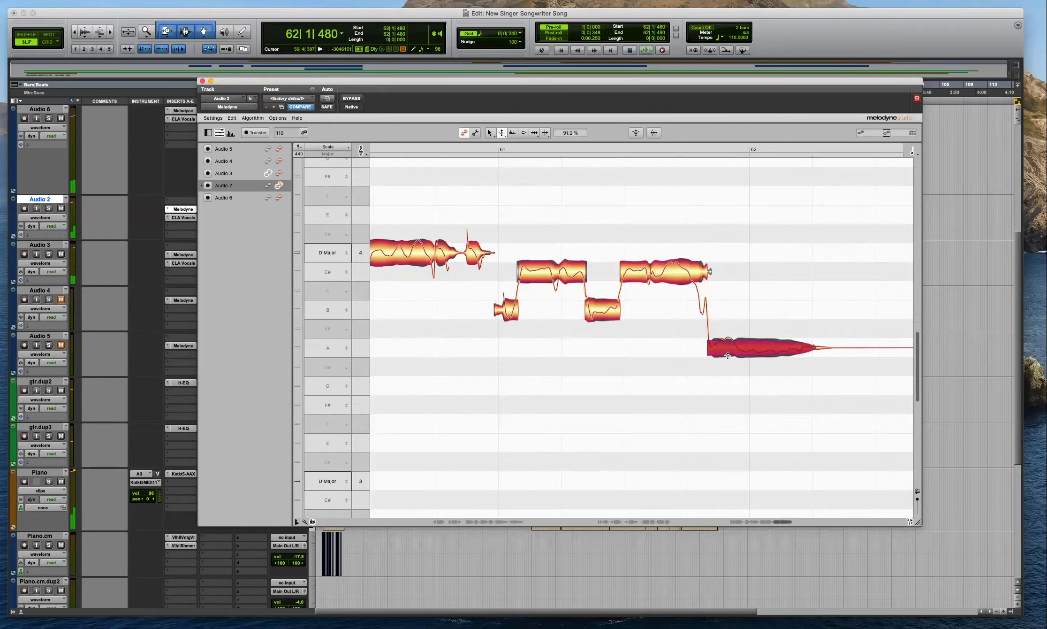
click(677, 270)
key(space)
drag(556, 83, 906, 75)
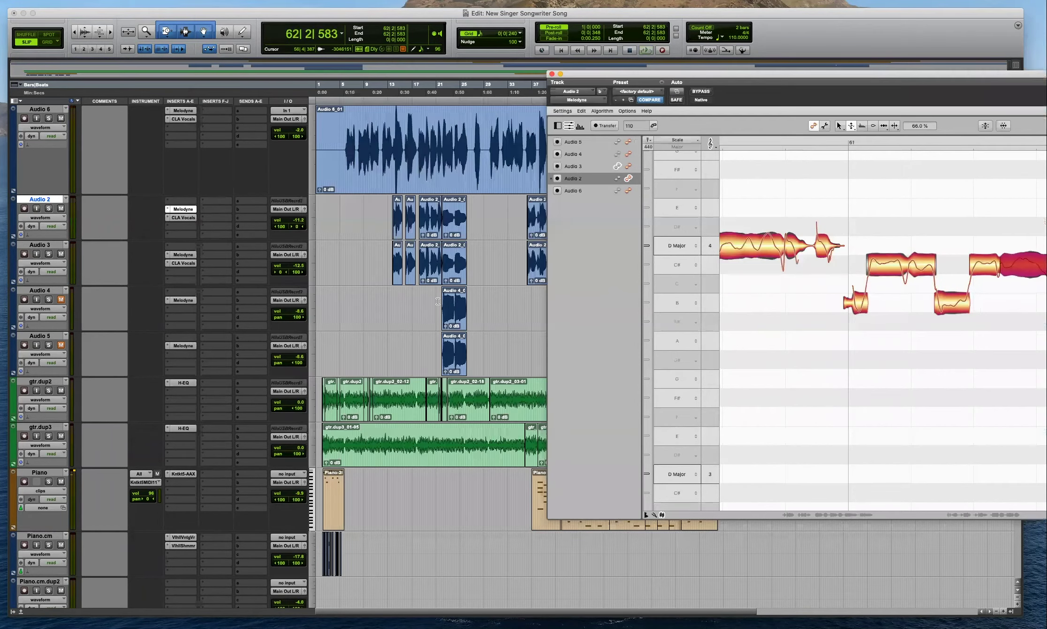
Play the song around bar 21, where the Audio 4 and Audio 5 harmony clips begin, with the Melodyne window moved aside.
click(439, 303)
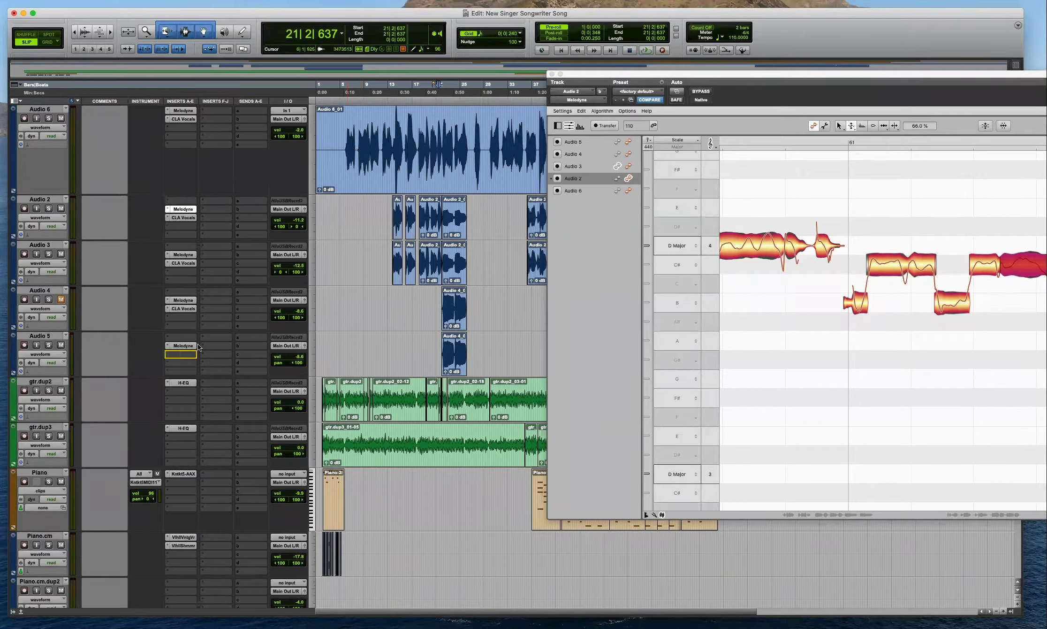
key(space)
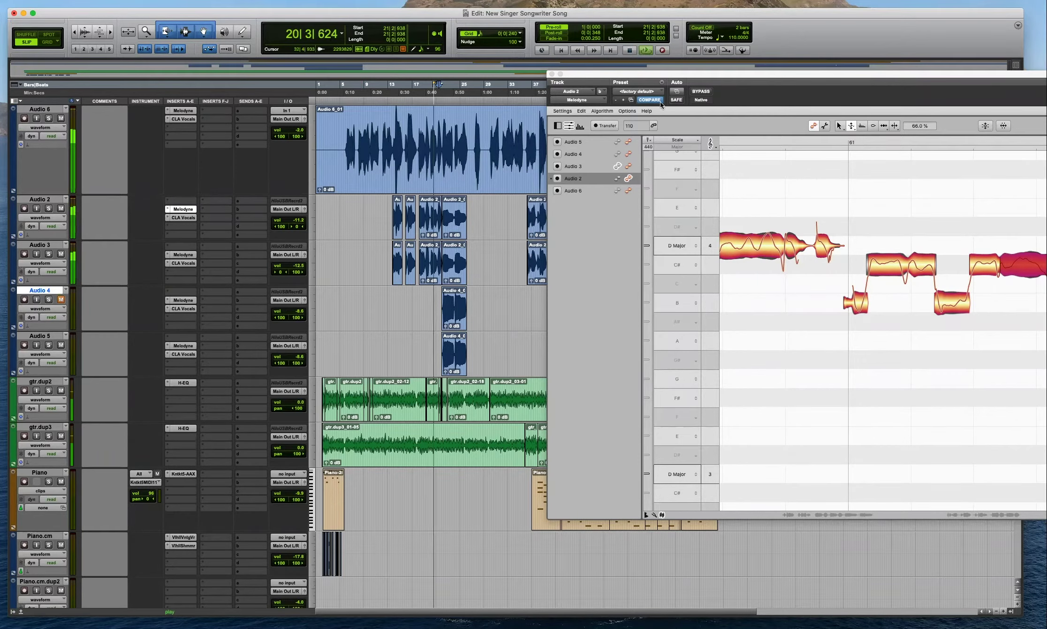
drag(675, 75, 724, 60)
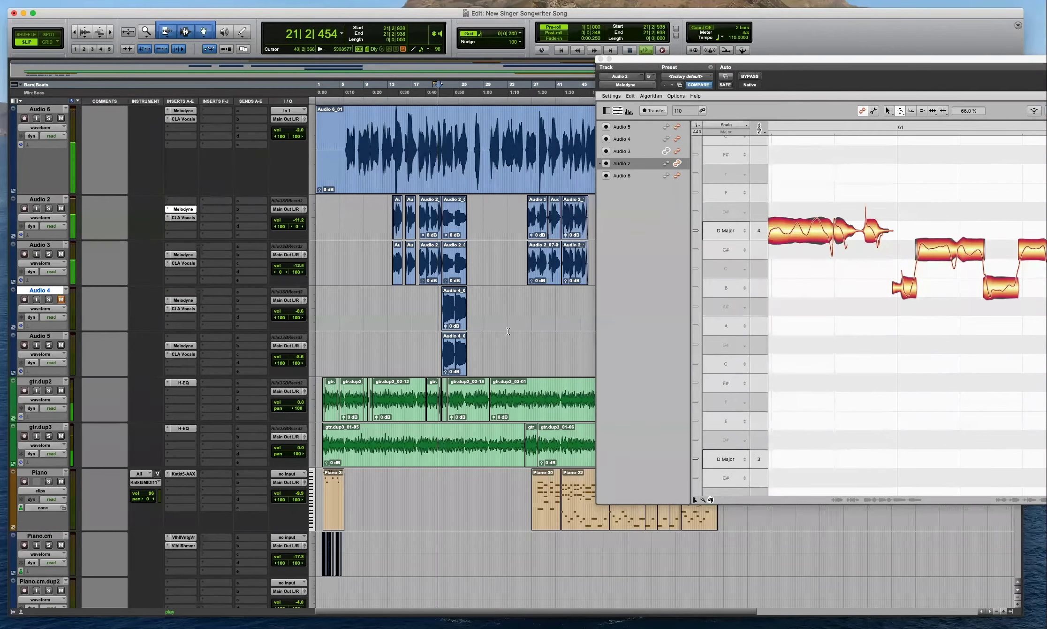
key(t)
key(t)
key(t)
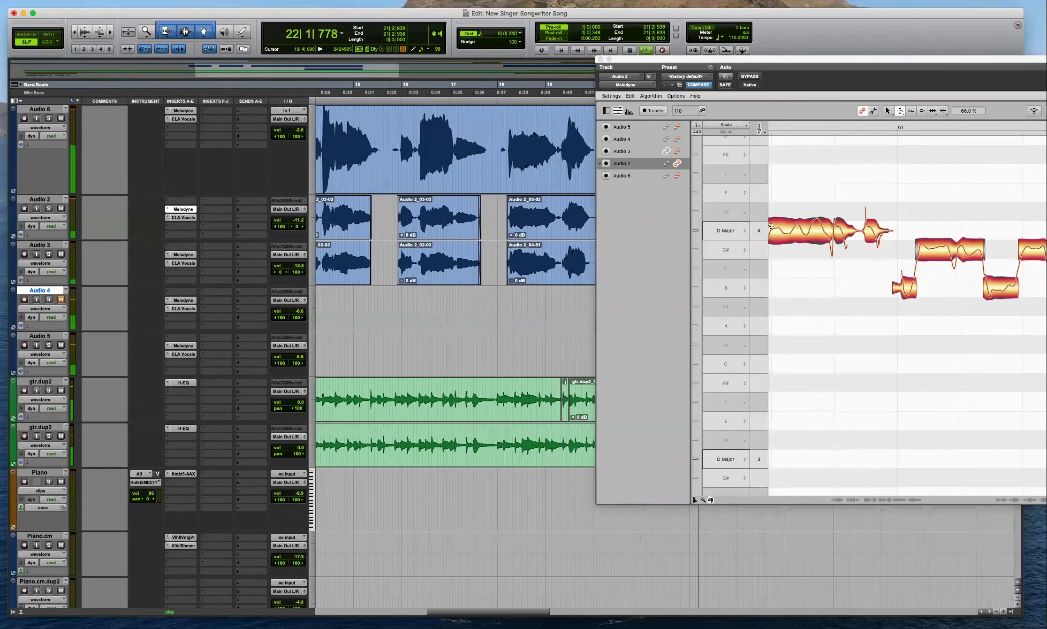
click(851, 297)
key(space)
Snap the Audio 4 and Audio 5 harmony notes from bar 22 onward to their nearest scale pitches.
click(667, 150)
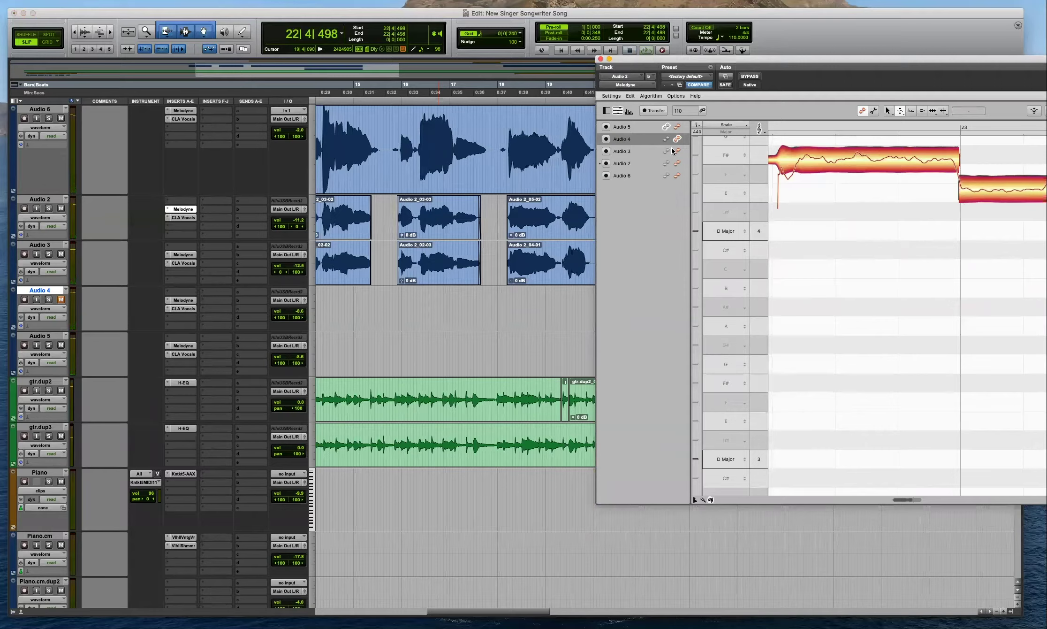
scroll(918, 267, up, 5)
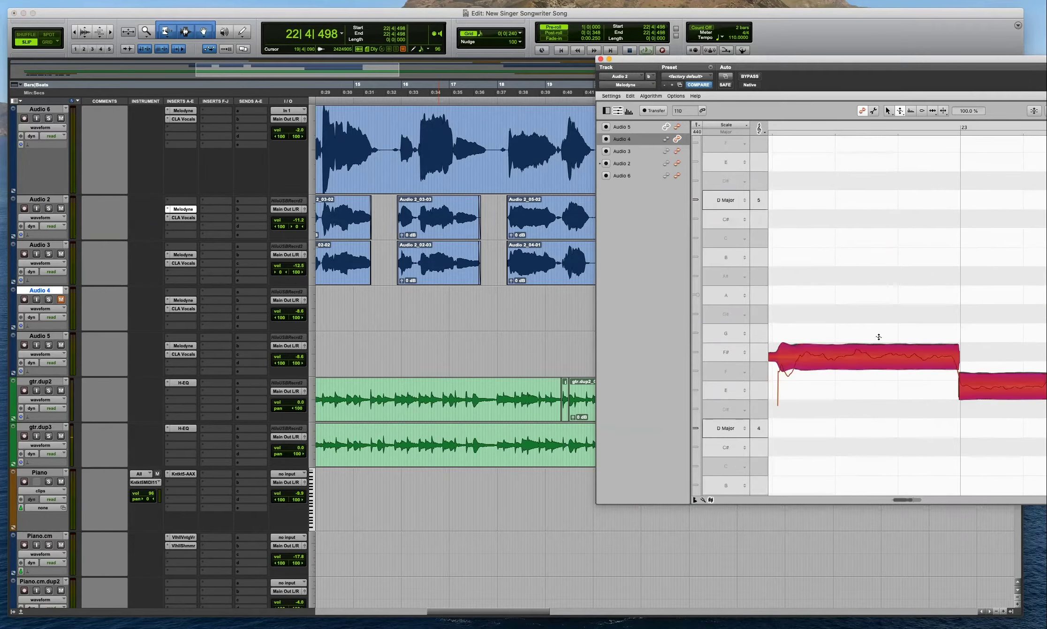
drag(869, 358, 869, 354)
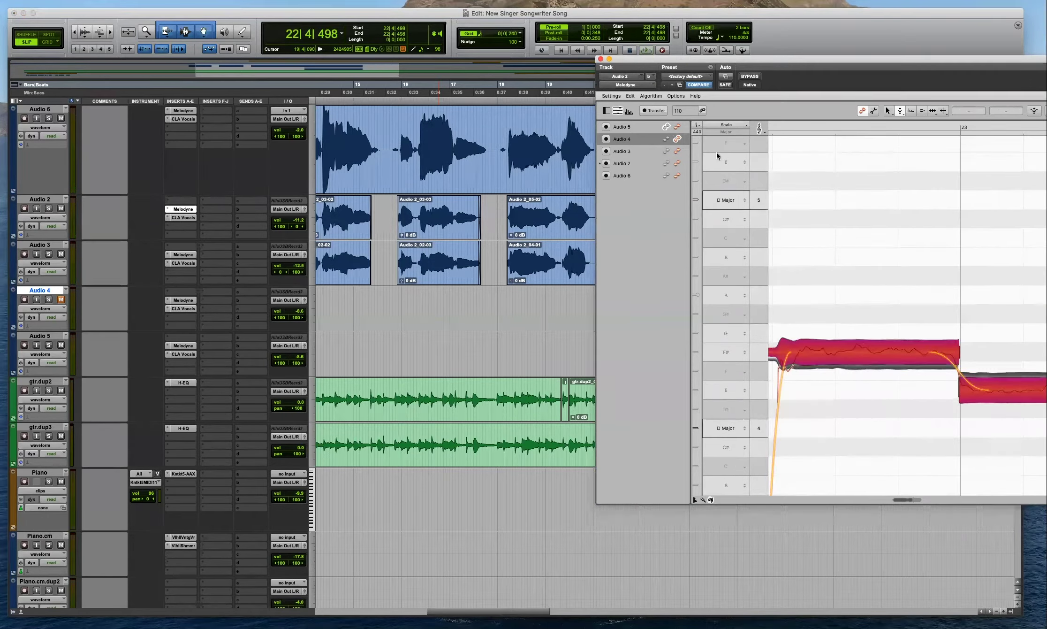
click(677, 127)
key(space)
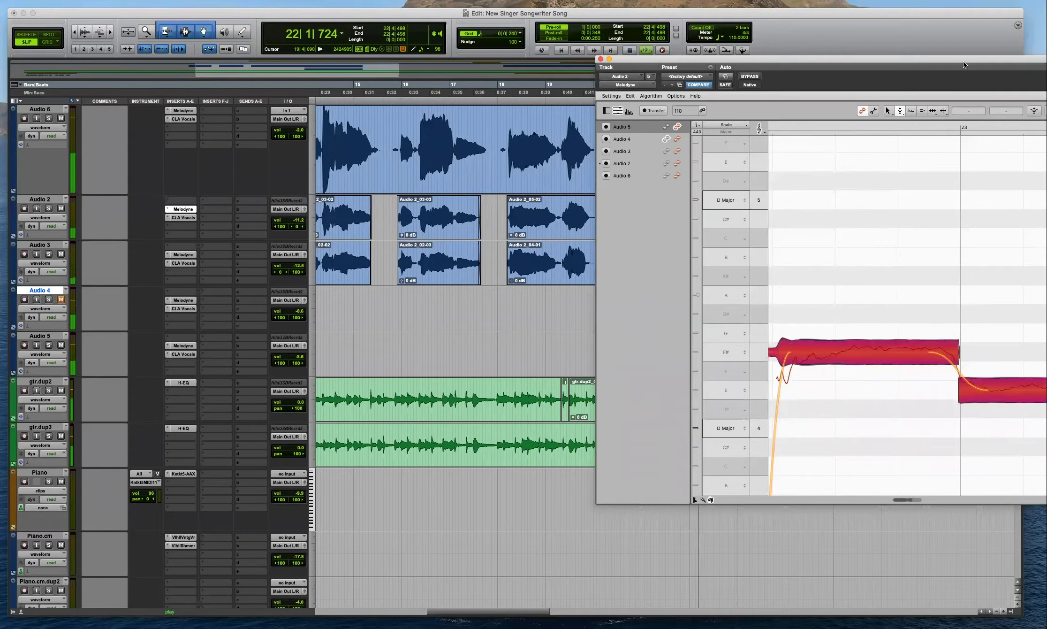
double_click(961, 63)
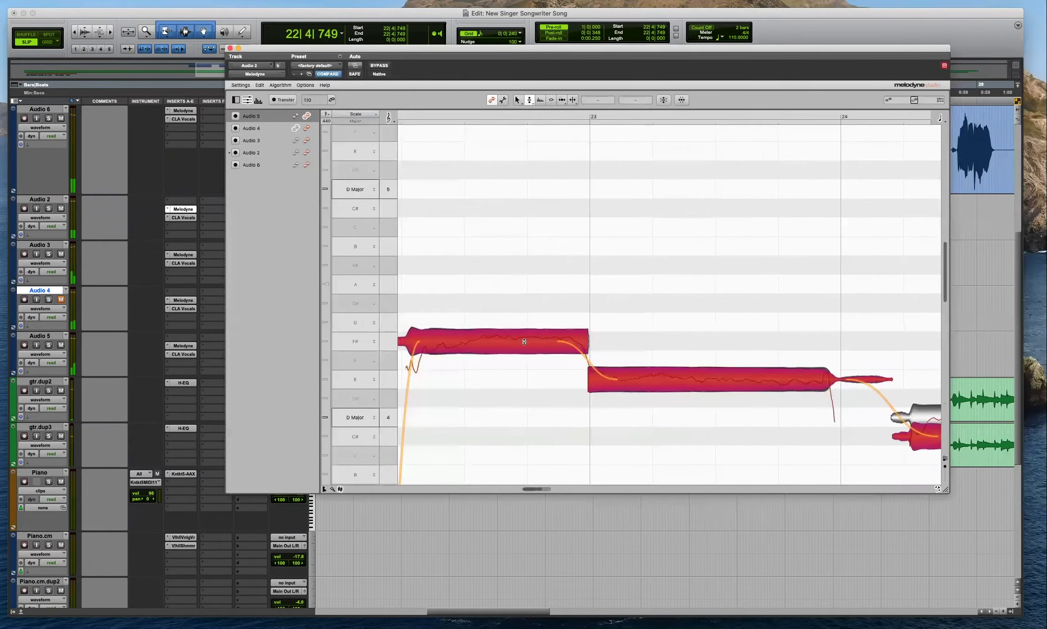
In Audio 5, set the bar 22 F# note's pitch modulation to 56%, split off its start and lower that part to E.
click(509, 338)
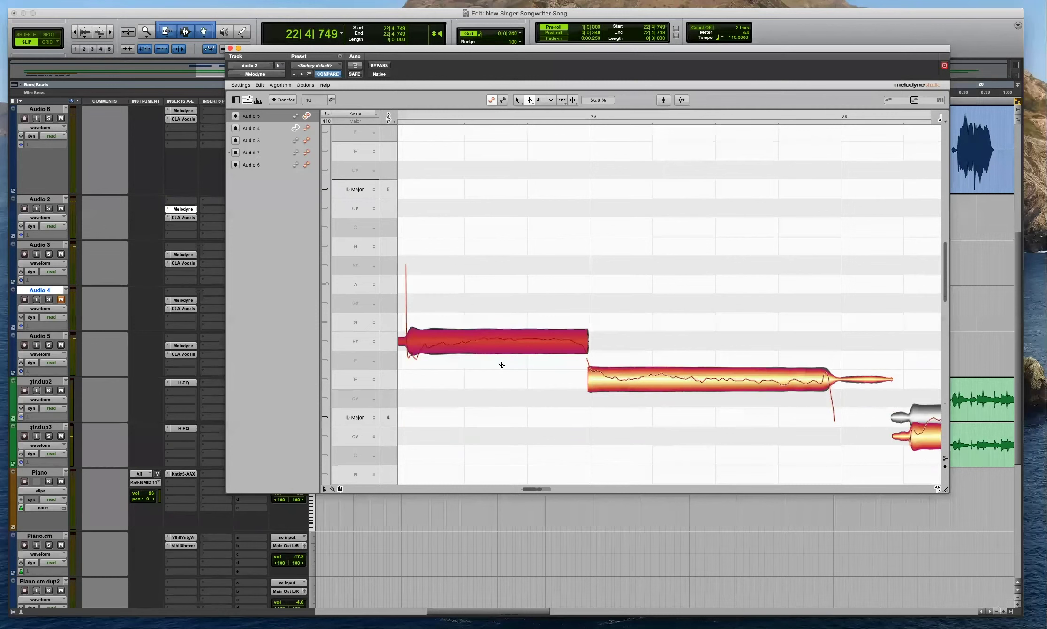
drag(390, 298, 390, 297)
key(F5)
key(F6)
double_click(503, 342)
drag(566, 294, 468, 386)
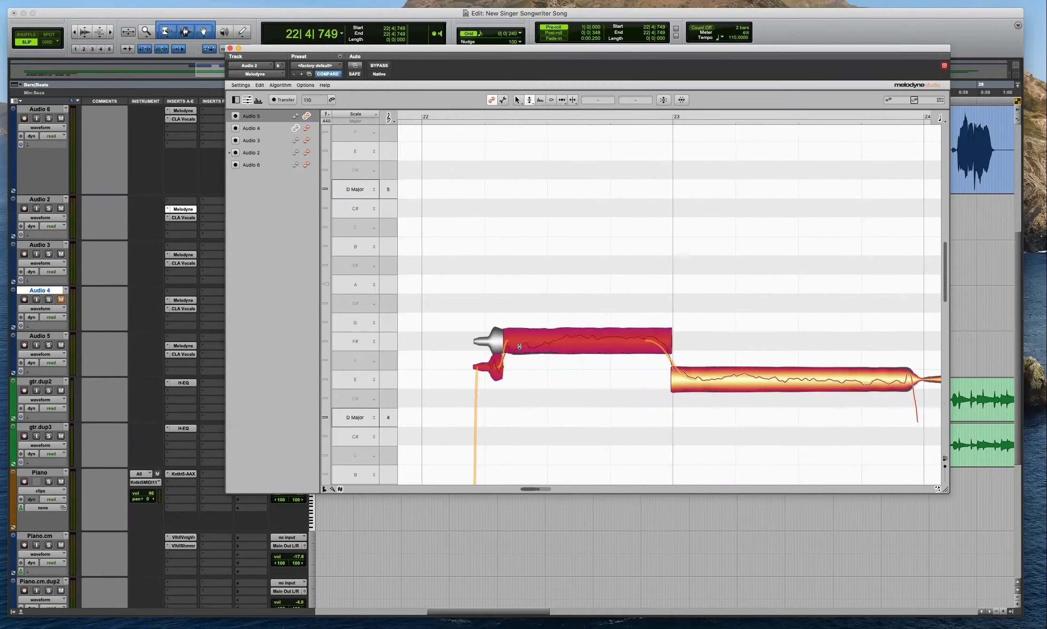
In Audio 4, split off the start of the F# note in bar 22 and lower that part to E.
double_click(496, 342)
click(538, 311)
click(529, 337)
click(507, 359)
drag(500, 336, 502, 374)
In Audio 4, reduce the pitch modulation of the long F# note and set the bar 23 E note's to 46%.
click(557, 344)
key(F2)
drag(560, 343, 561, 359)
key(space)
drag(730, 382, 732, 397)
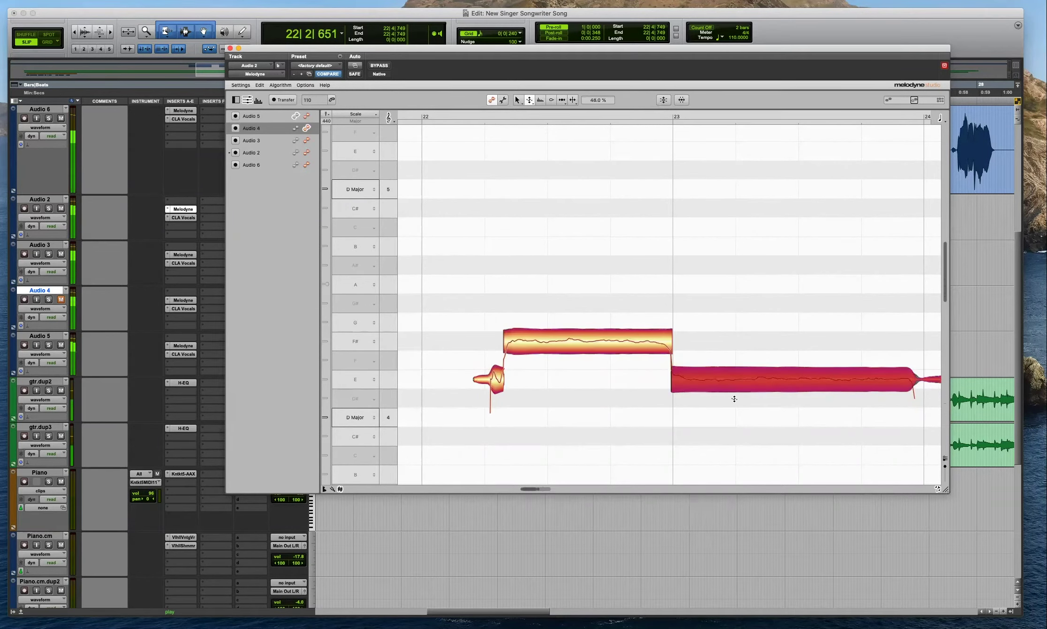
In Audio 5, reduce the pitch modulation of the long F# note and set the bar 23 E note's to 90%.
key(space)
click(307, 116)
key(space)
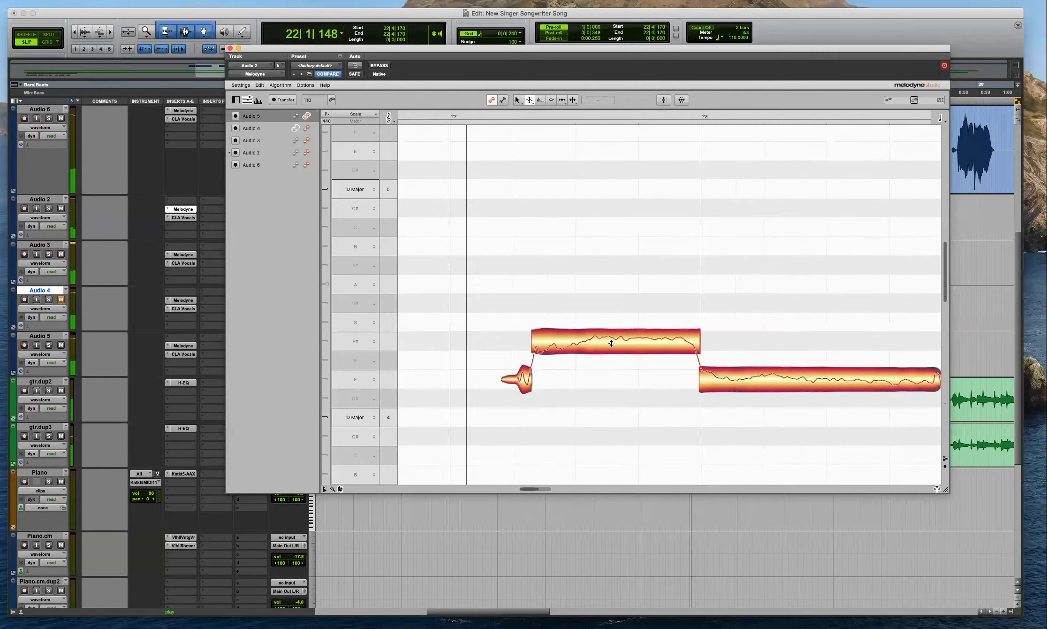
drag(612, 339, 608, 381)
key(alt+Right)
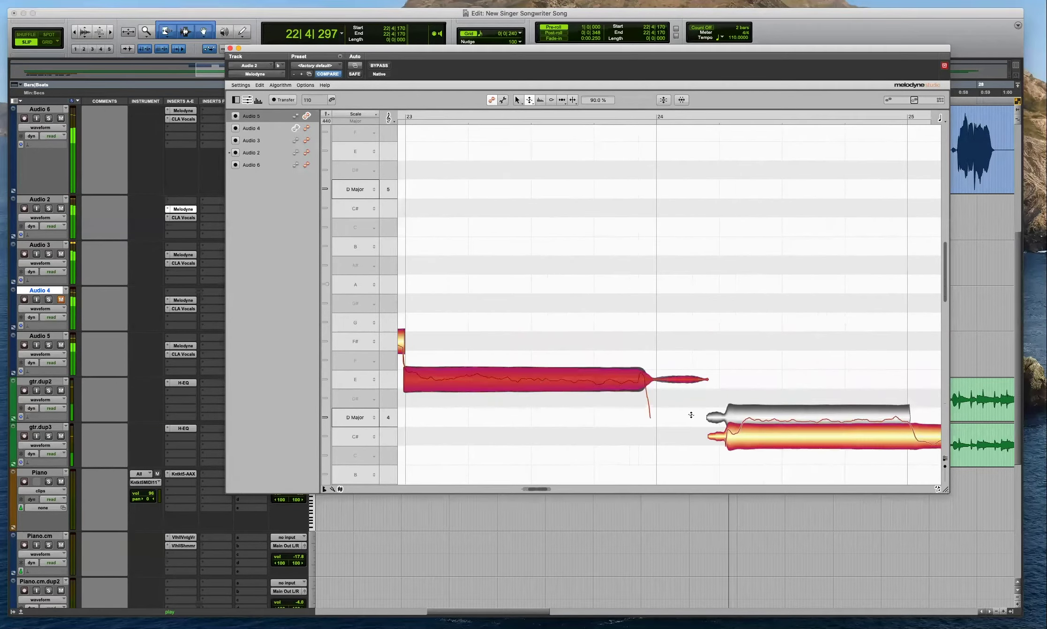
key(space)
In Audio 5, split the long C# note at bar 25 and raise the part before it to D.
key(F5)
key(F6)
double_click(615, 428)
drag(654, 384, 573, 449)
key(F2)
scroll(647, 348, down, 3)
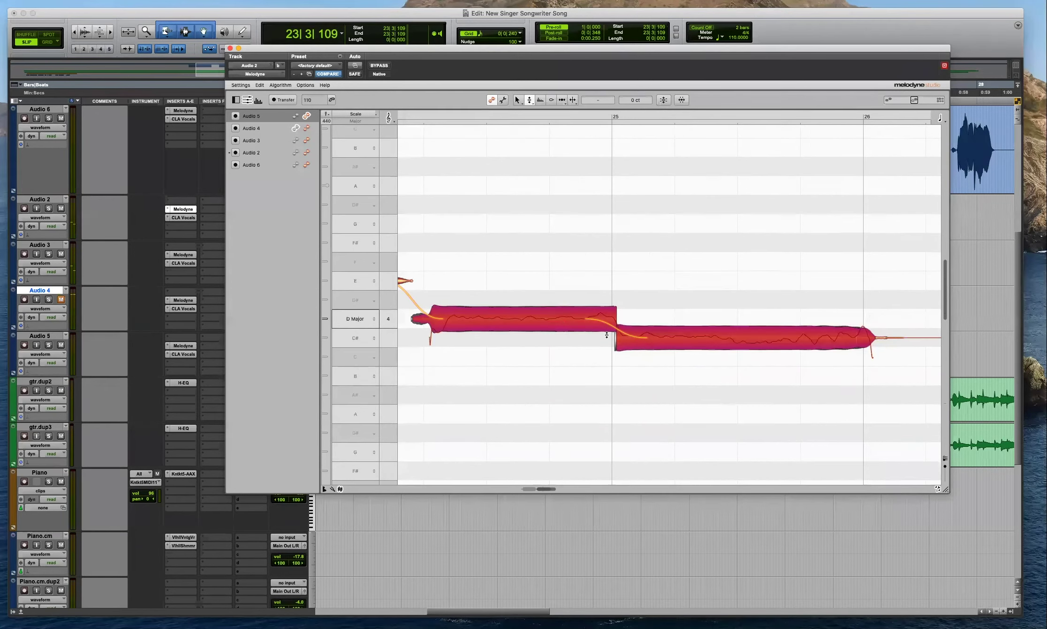
In Audio 5, split off the start of the D note in bar 24 and lower it to C#.
click(505, 264)
click(466, 317)
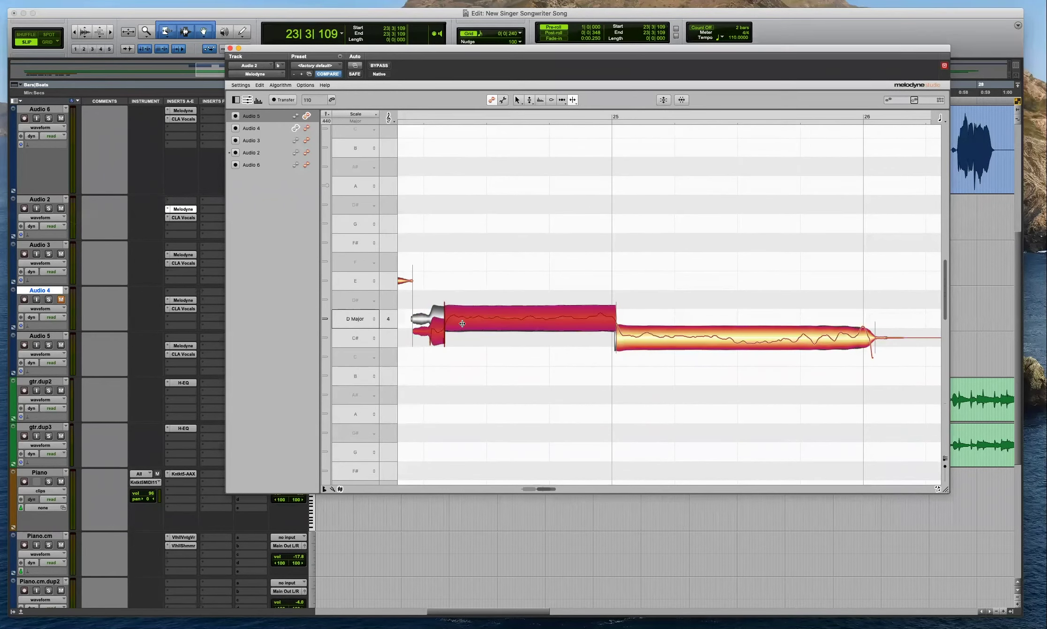
click(467, 317)
key(F2)
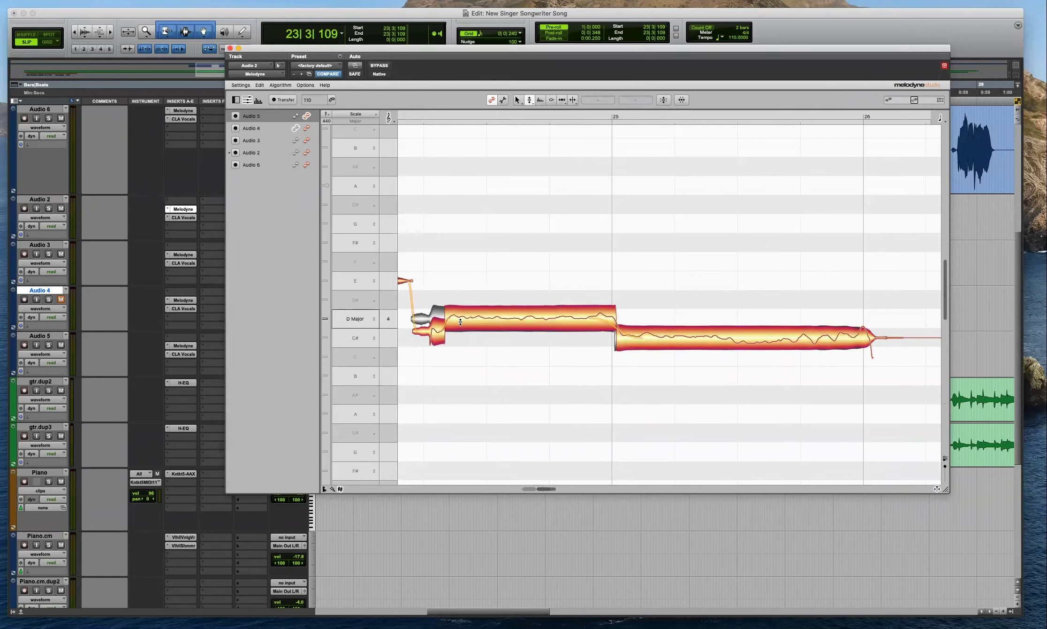
drag(510, 271, 428, 342)
double_click(432, 315)
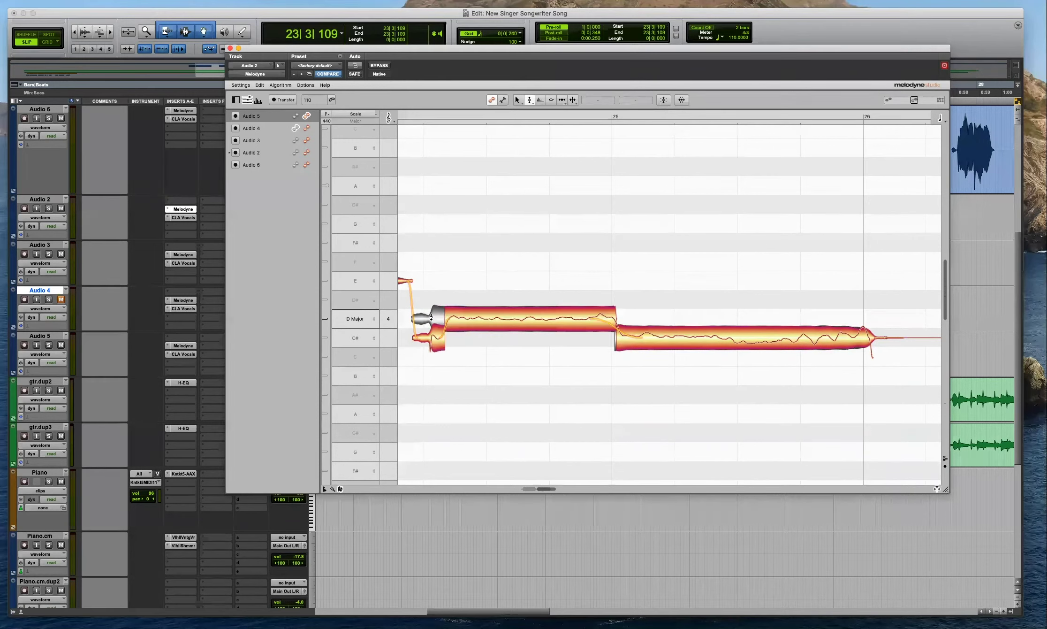
In Audio 4, split off the start of the D note in bar 24 and lower it to C#.
double_click(444, 315)
drag(481, 289, 414, 349)
key(F2)
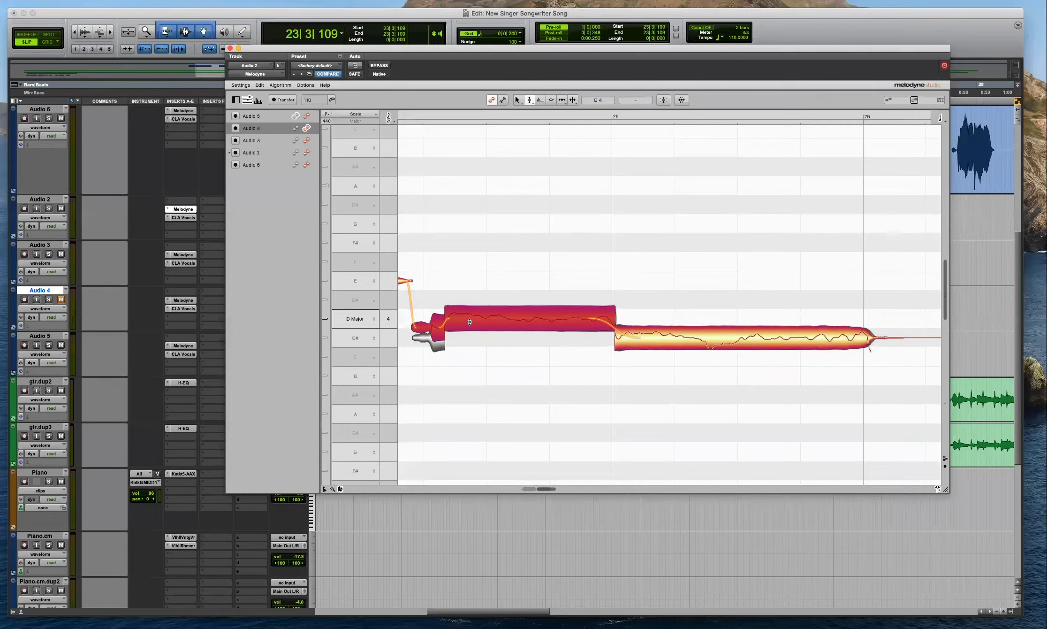
key(space)
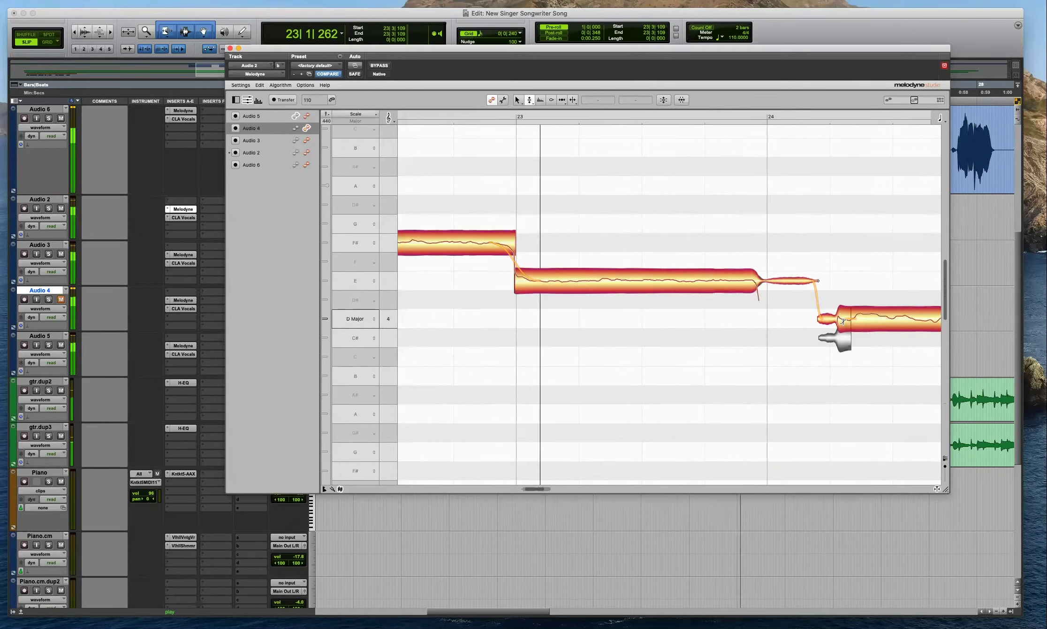
click(842, 336)
In Audio 4, set the pitch modulation of the bar 24 D note to 44% and the bar 25 C# note to 27%.
click(508, 316)
key(F2)
drag(508, 317, 511, 352)
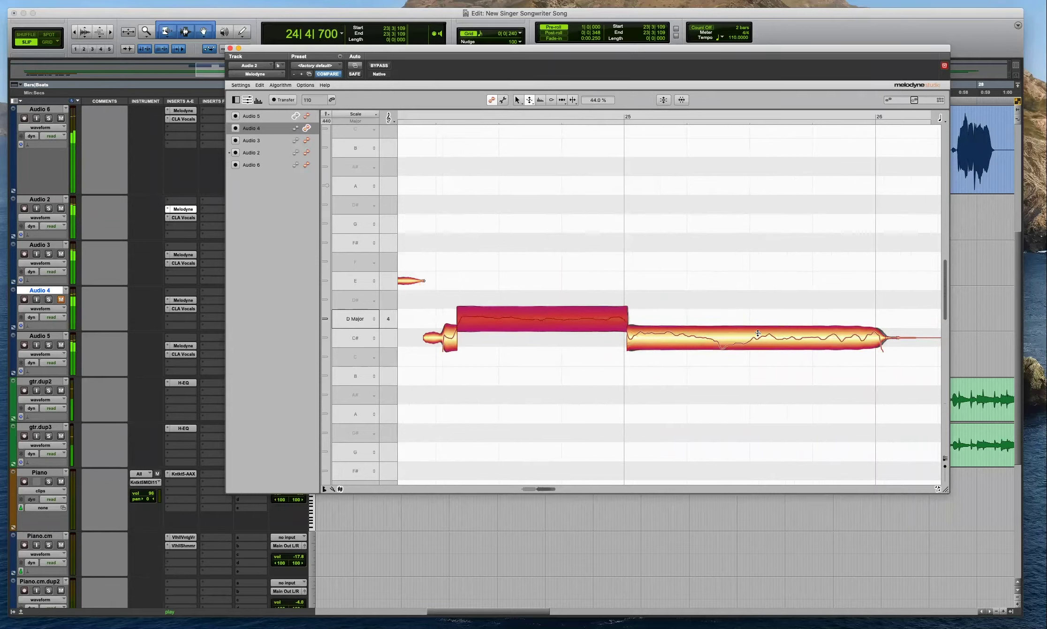
drag(762, 337, 765, 371)
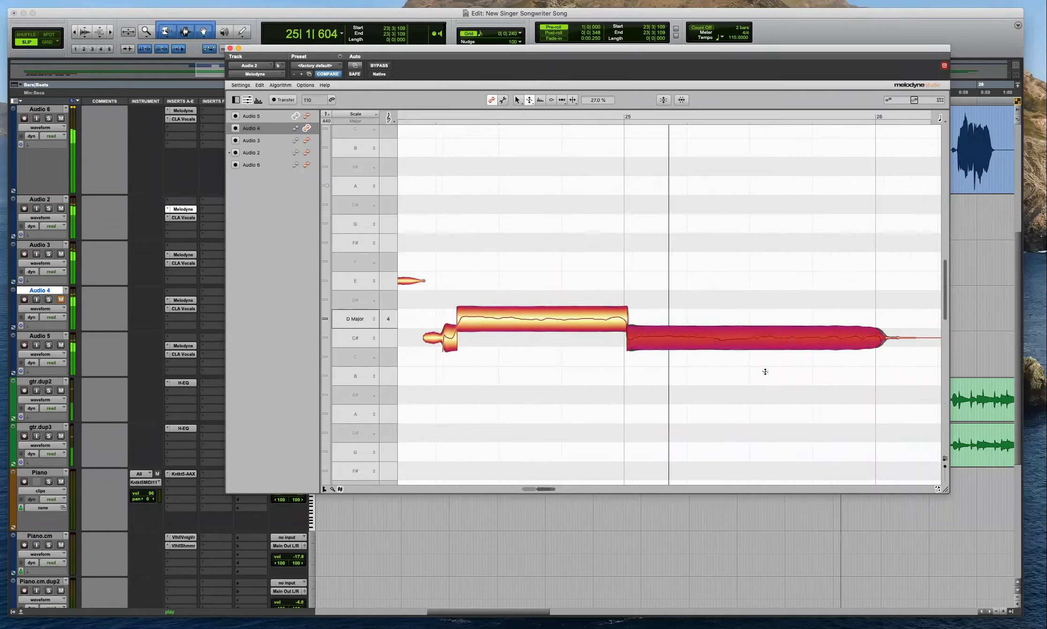
In Audio 5, set the bar 25 C# note's pitch modulation to 39% and play the phrase through bar 26.
click(307, 115)
key(space)
key(KP_1)
key(space)
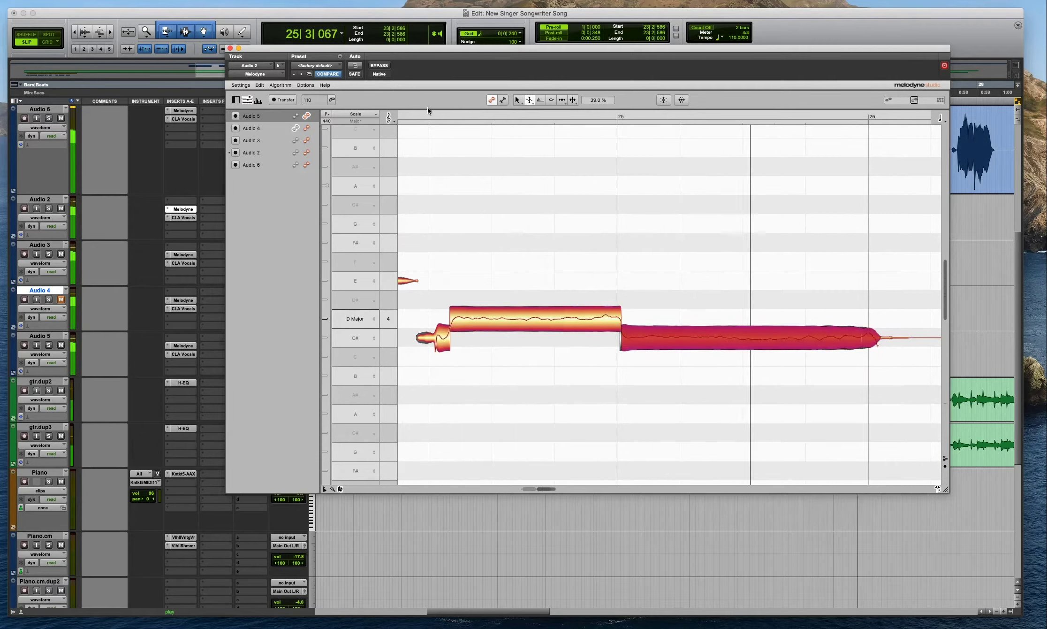
key(space)
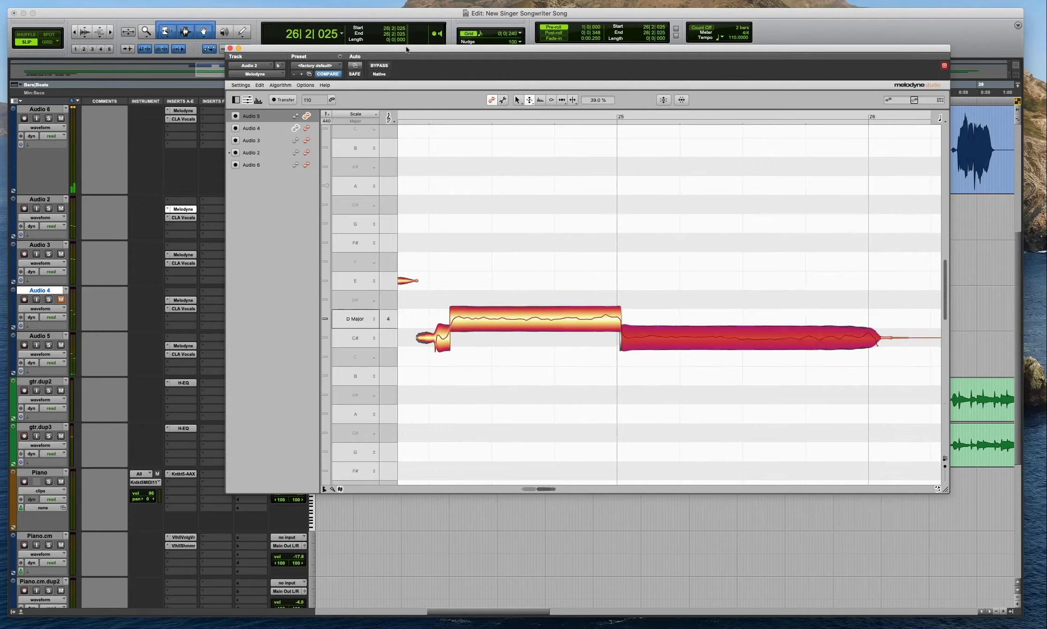
Close the Melodyne window and zoom the timeline out to show the whole song.
click(229, 48)
click(629, 304)
key(super+bracketleft)
key(super+bracketleft)
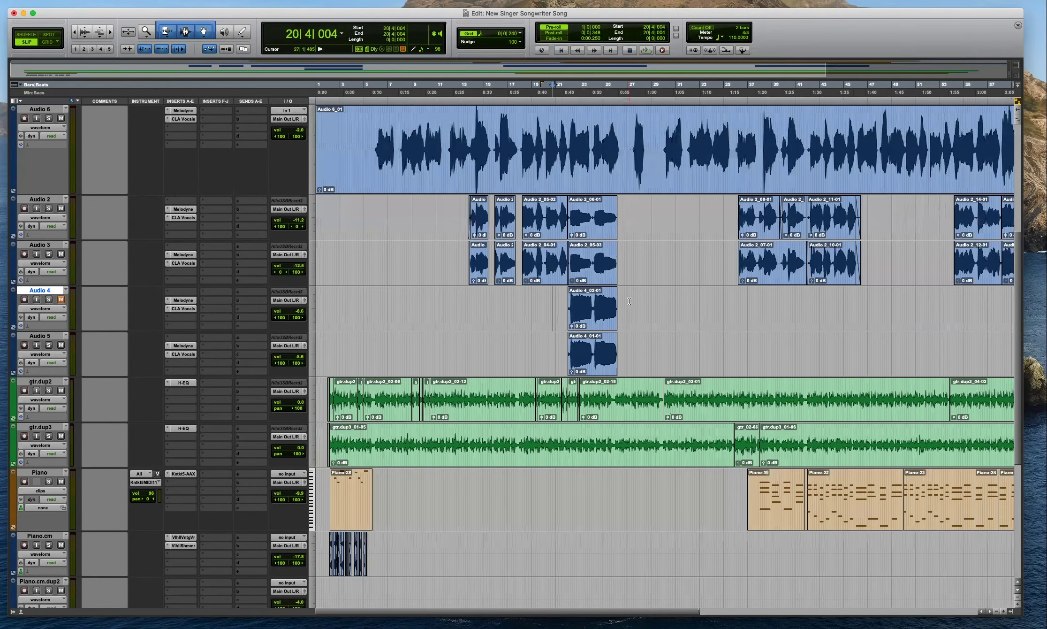
key(super+bracketleft)
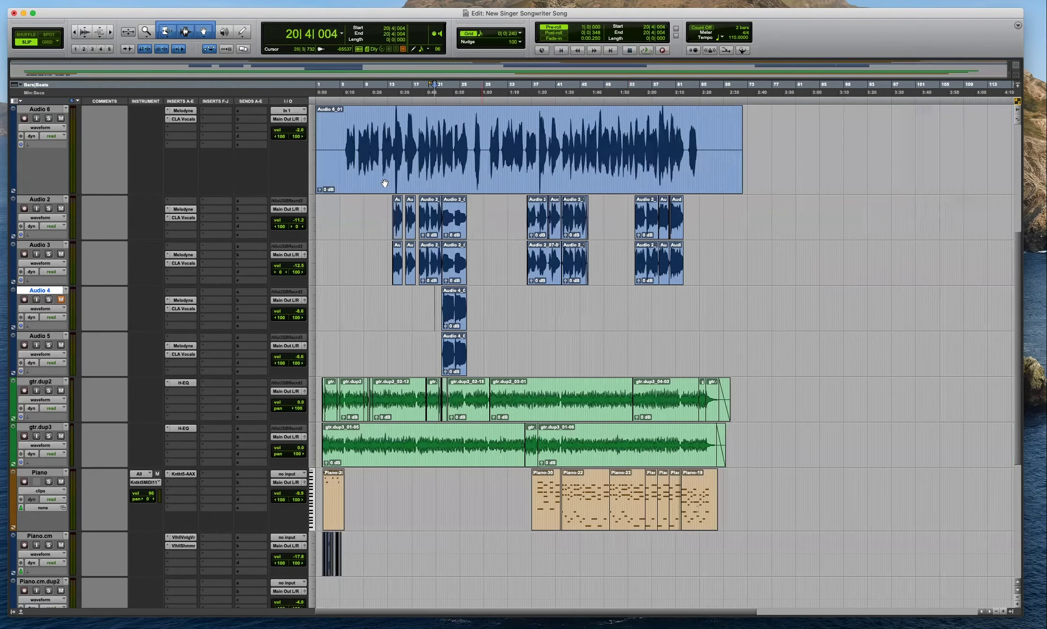
Unmute Audio 4 and clear the second insert slot on Audio 6 and Audio 2 to Audio 5 together.
click(50, 110)
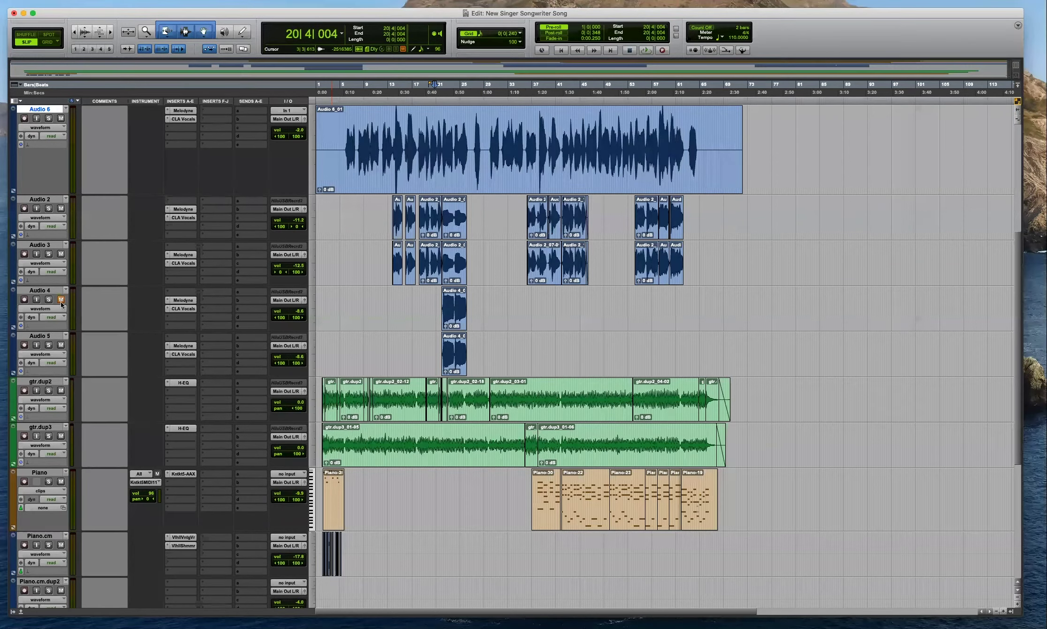
shift+click(51, 335)
click(60, 300)
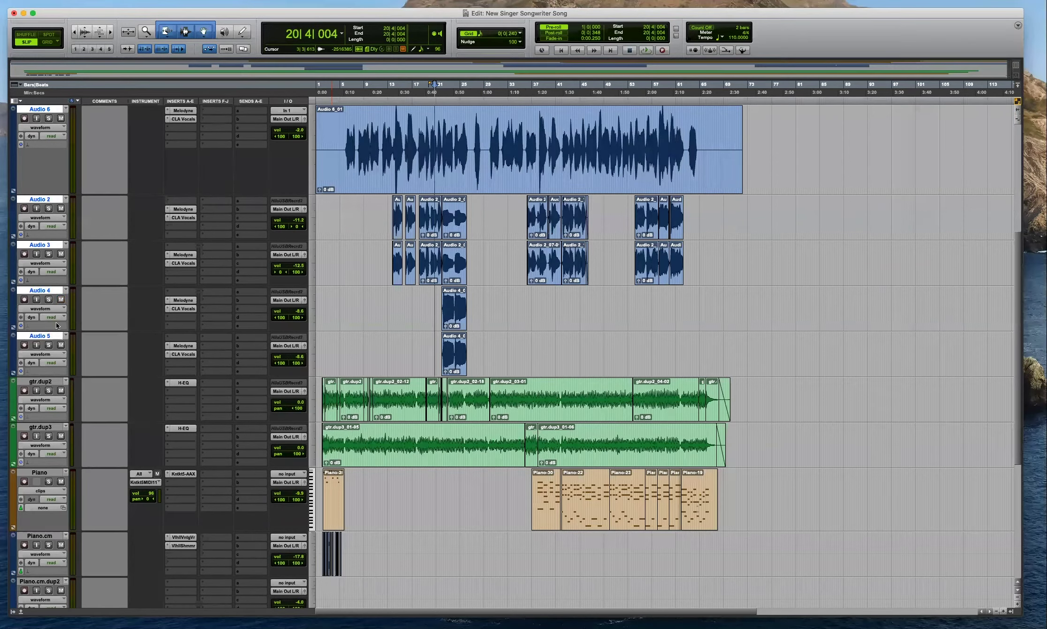
click(168, 121)
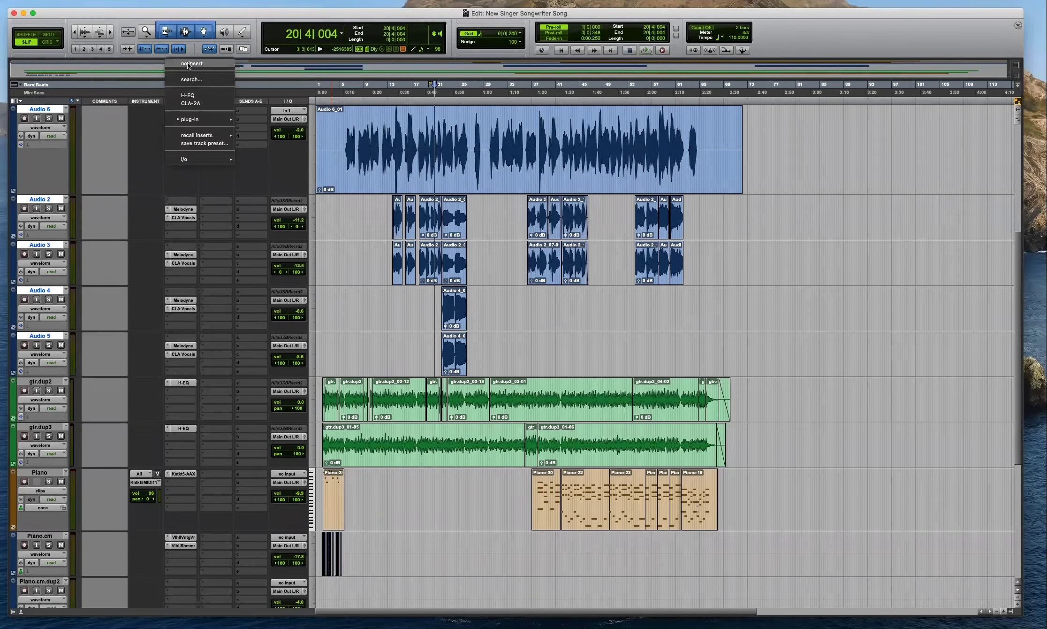
click(187, 62)
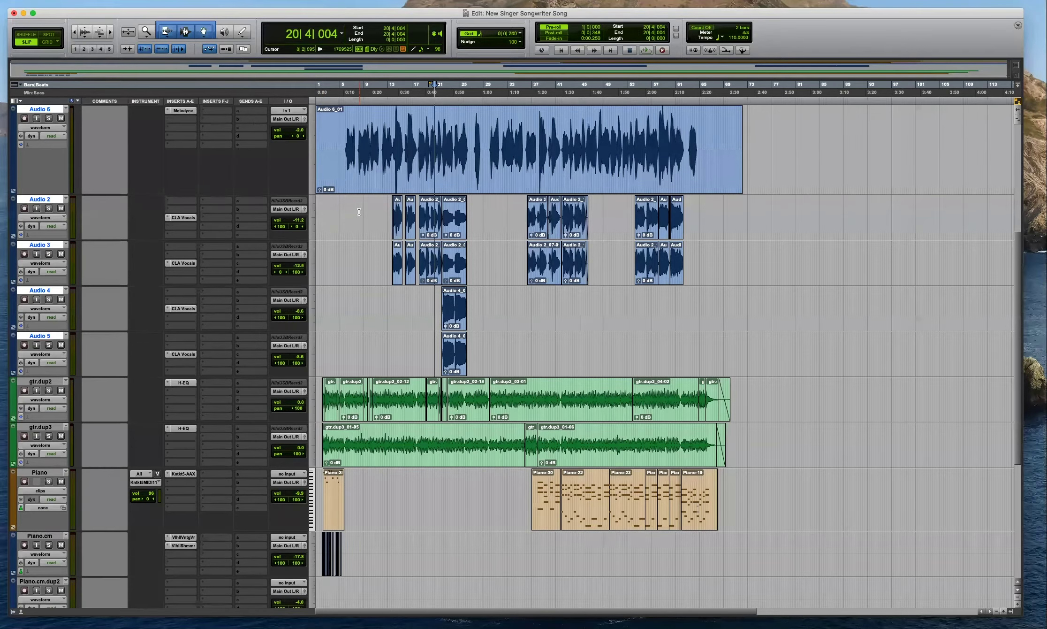
Reduce the height of the Audio 6 track and close the session.
scroll(231, 210, up, 5)
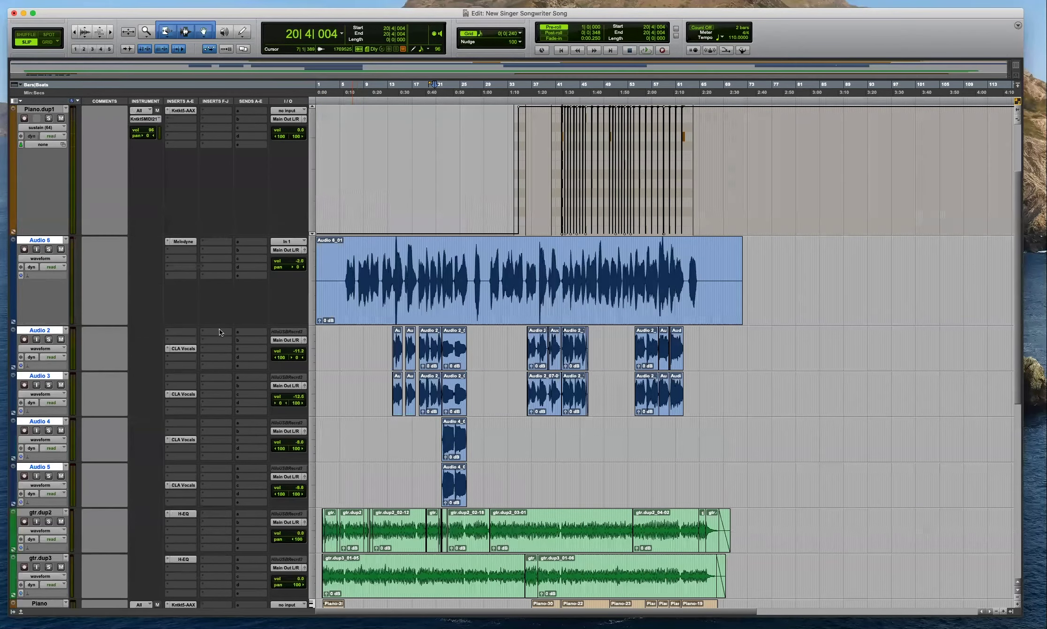
drag(220, 324, 219, 292)
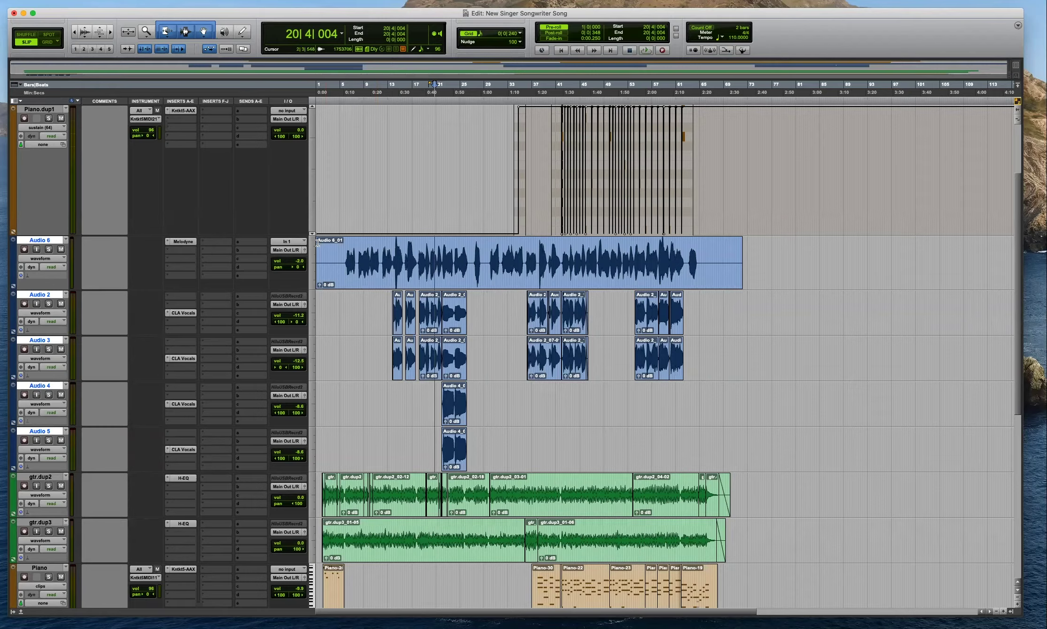
click(15, 15)
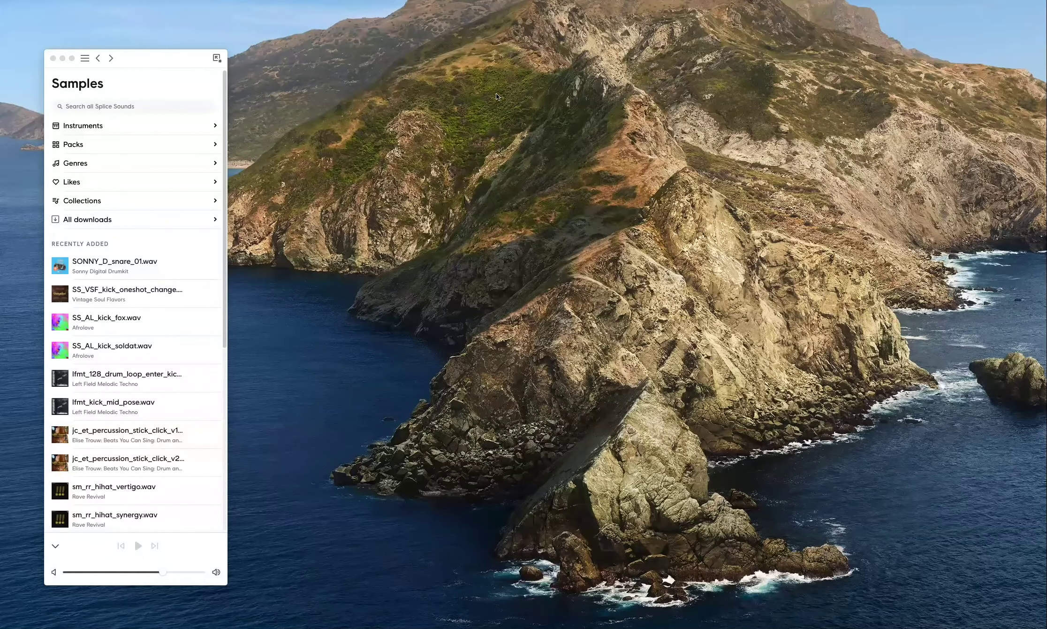
Open the New Singer Songwriter Song session from the 2021 May folder, discarding the unsaved changes.
key(super+o)
click(331, 317)
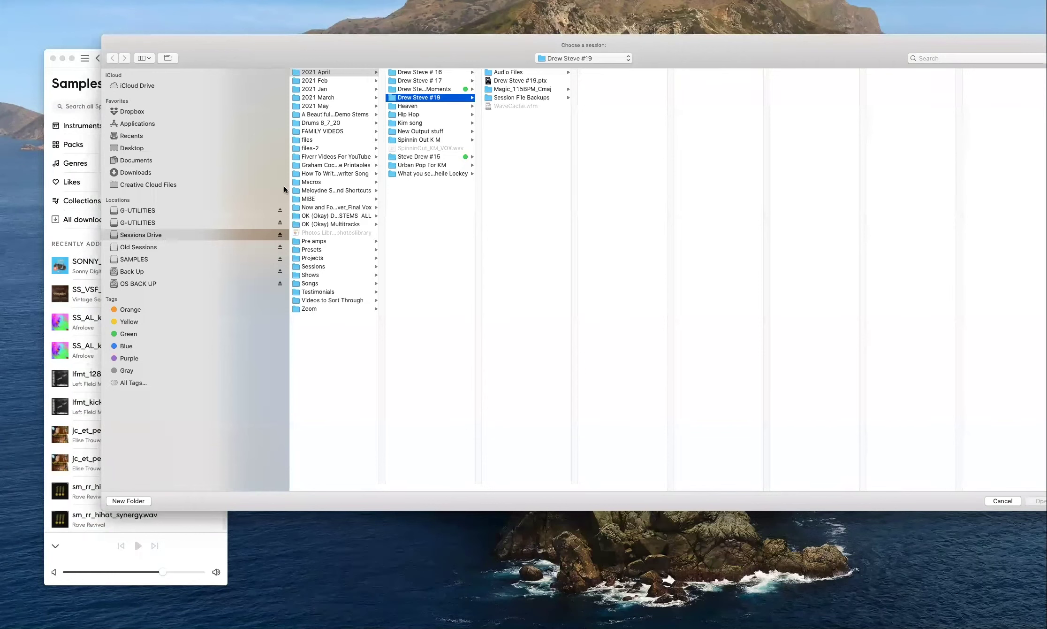
click(334, 106)
click(422, 72)
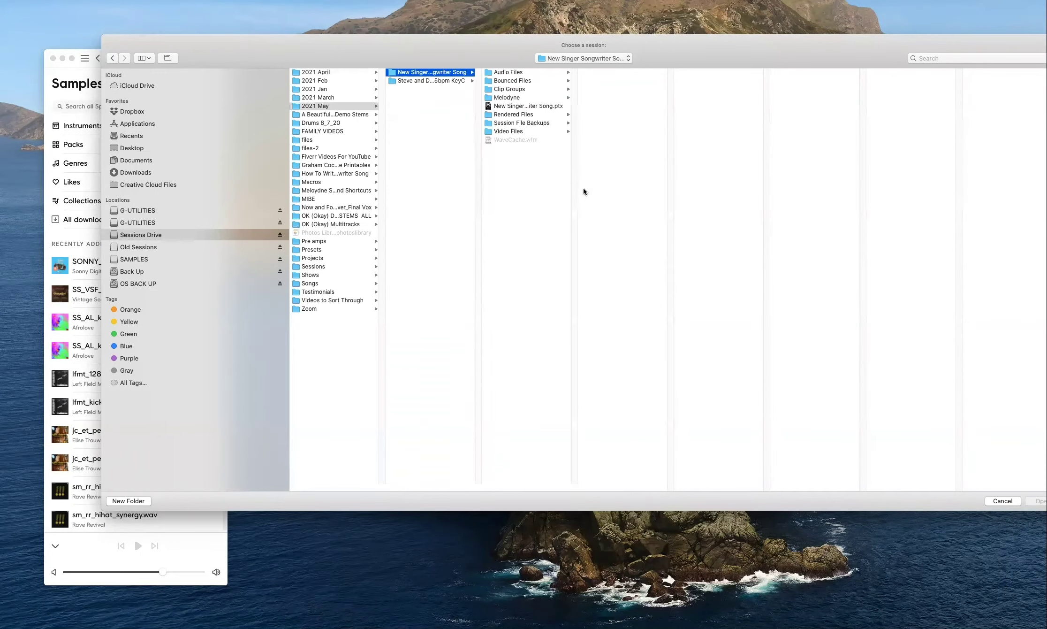
double_click(531, 104)
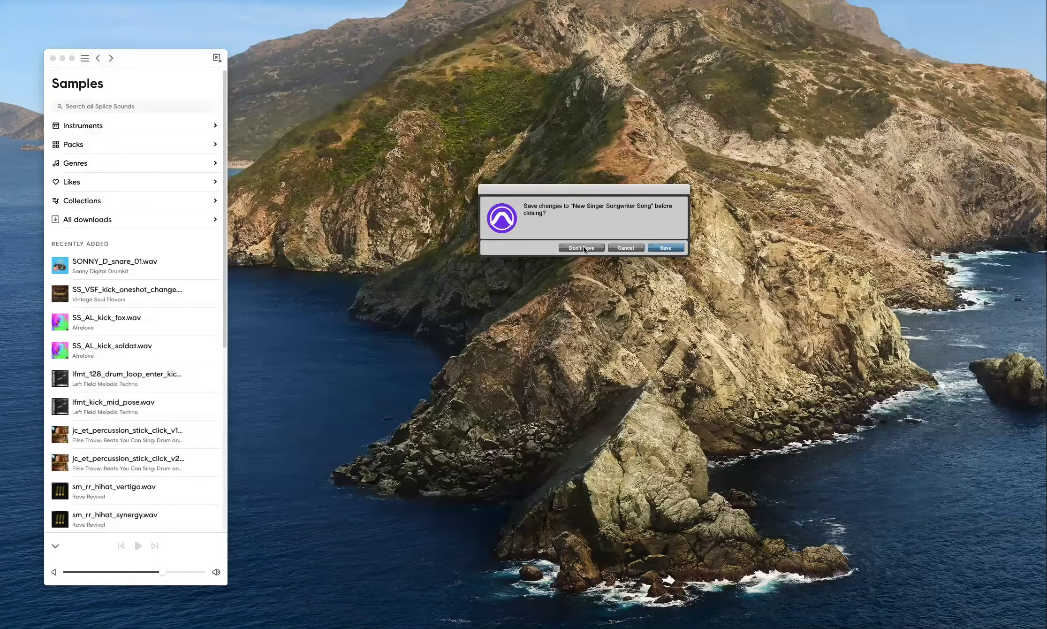
click(583, 248)
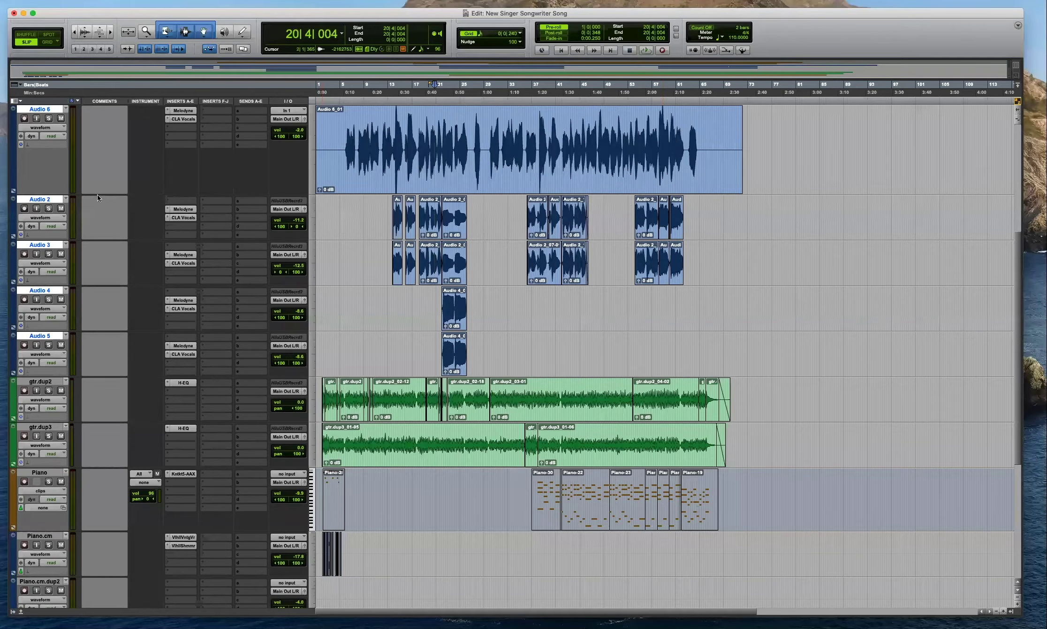
Reduce the Audio 6 track height and remove the CLA Vocals insert from Audio 6 and Audio 2 to Audio 5.
drag(98, 194, 98, 150)
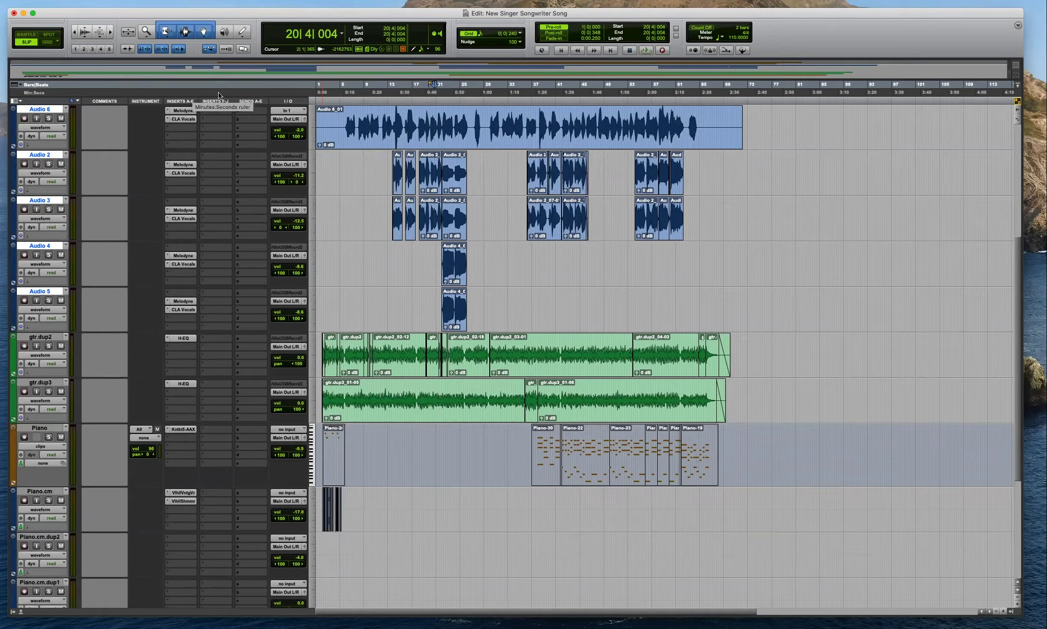
click(167, 121)
click(193, 63)
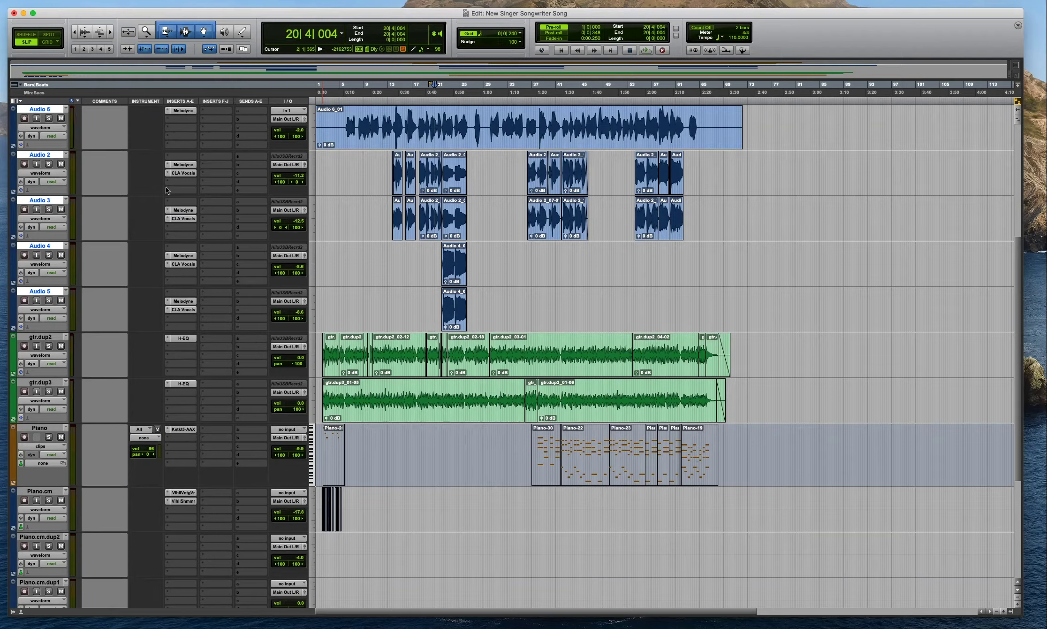
click(166, 173)
click(191, 117)
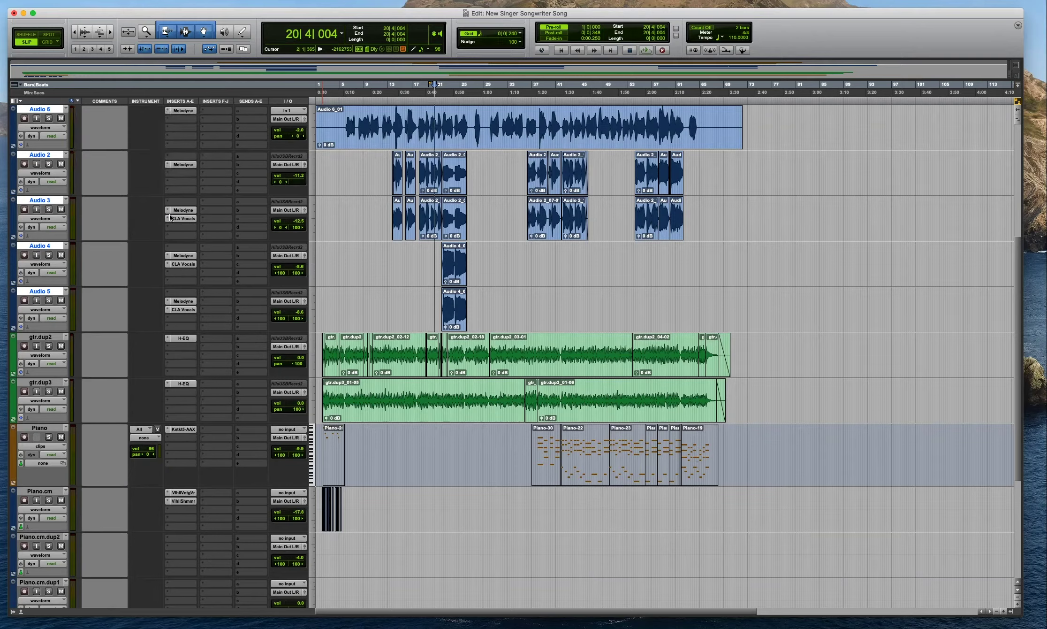
click(168, 218)
click(192, 163)
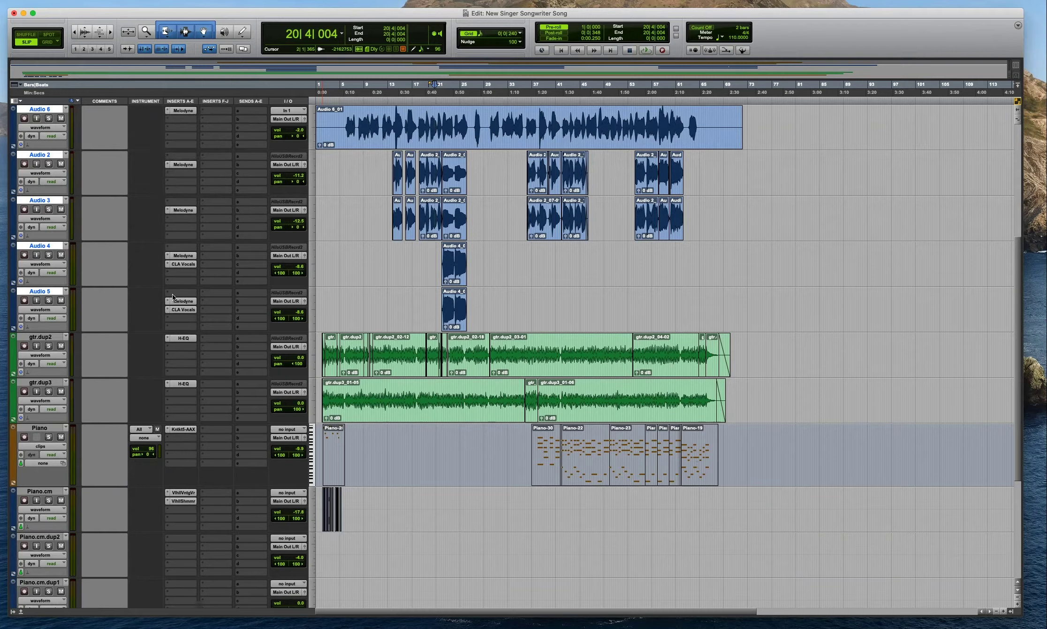
click(169, 265)
click(192, 212)
click(169, 309)
click(194, 254)
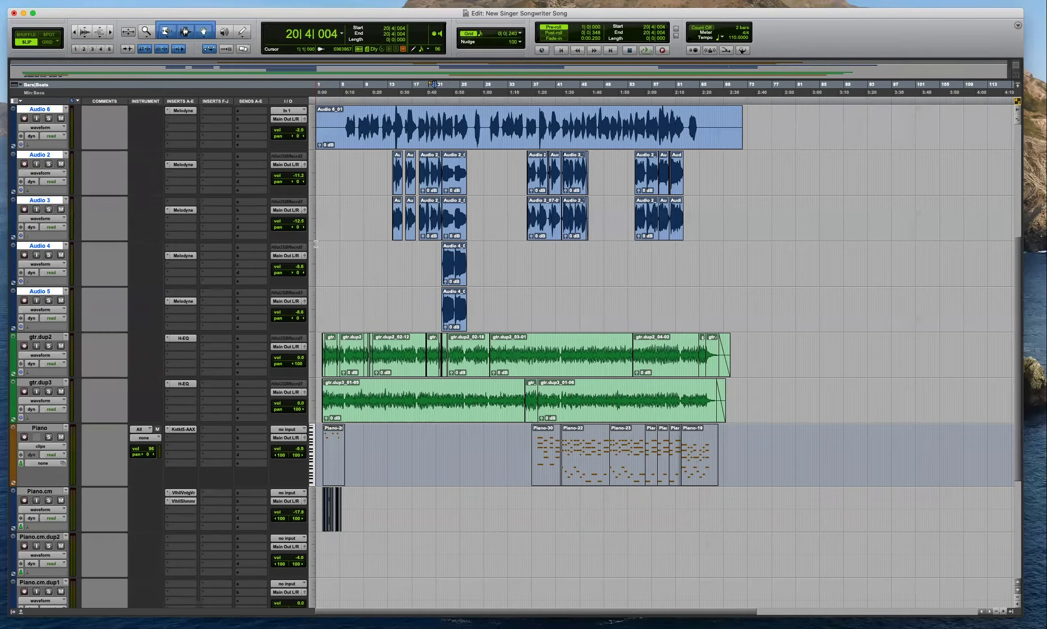
Reset Audio 6 and Audio 2 to Audio 5 to volume 0.0 and commit them offline, with source tracks set to Hide and Make Inactive.
scroll(336, 240, up, 5)
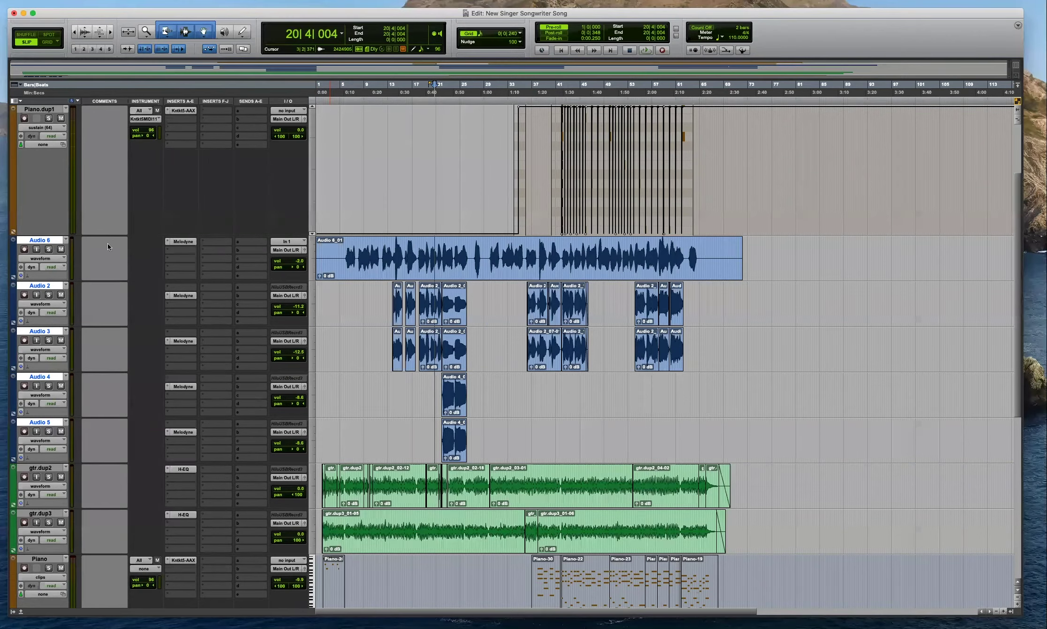
alt+shift+click(300, 261)
right_click(57, 241)
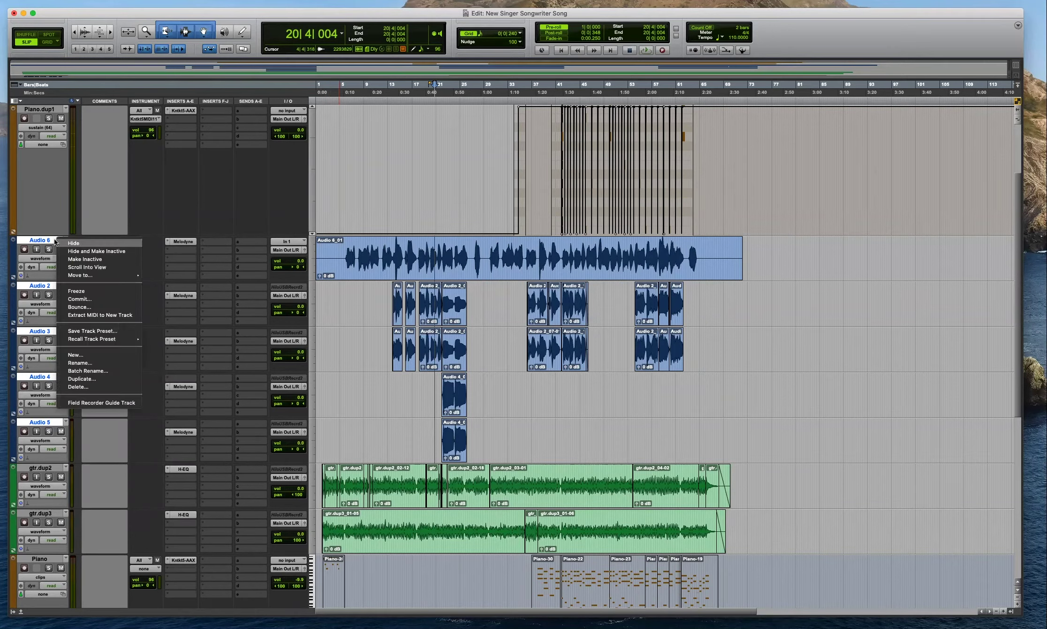
click(86, 298)
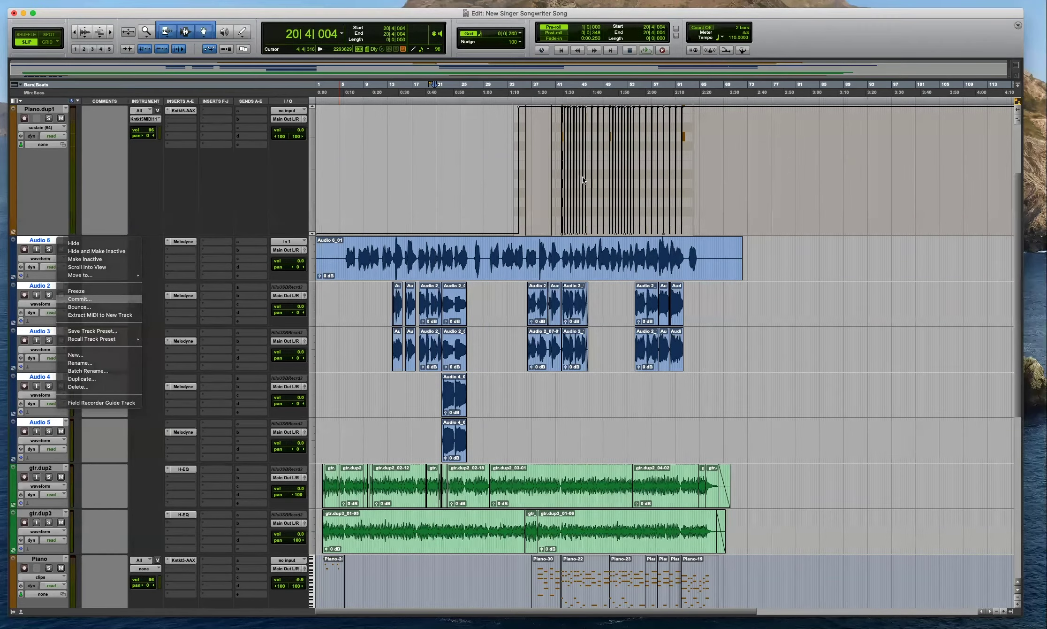
click(592, 279)
click(596, 259)
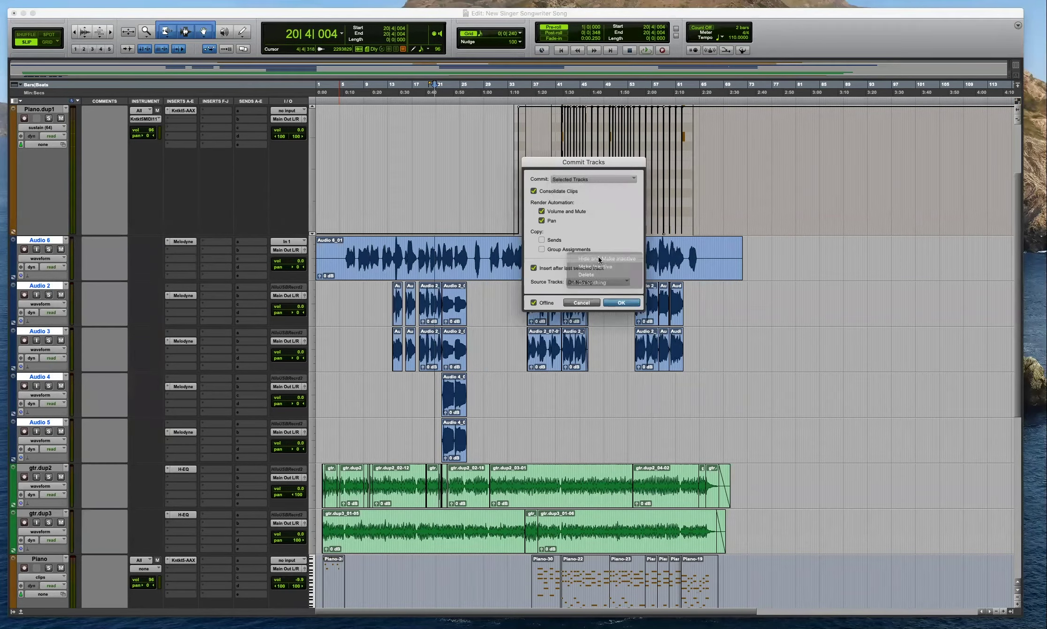
click(622, 303)
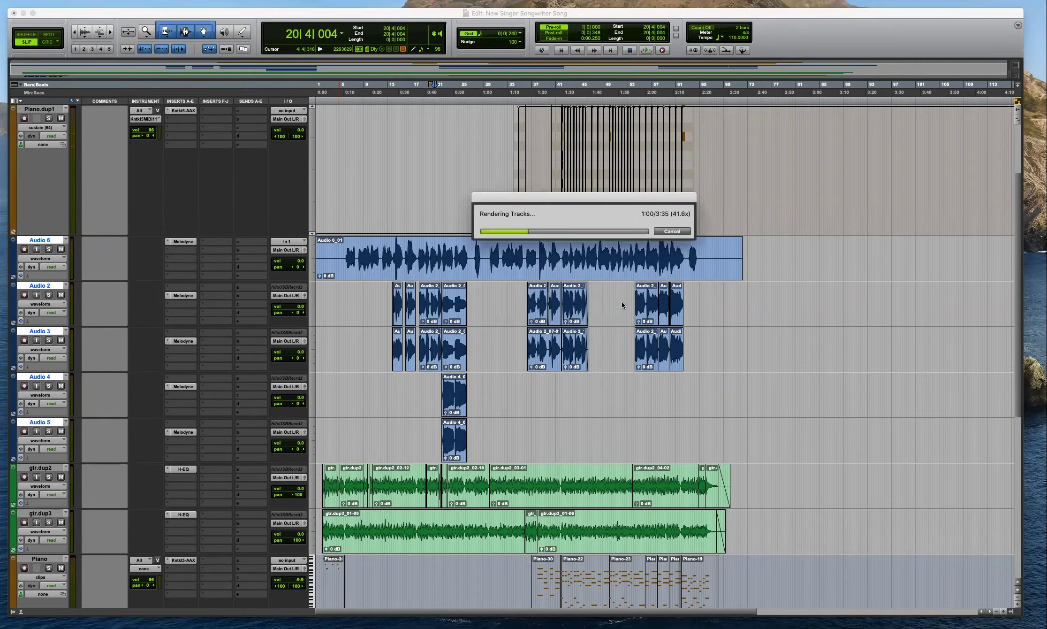
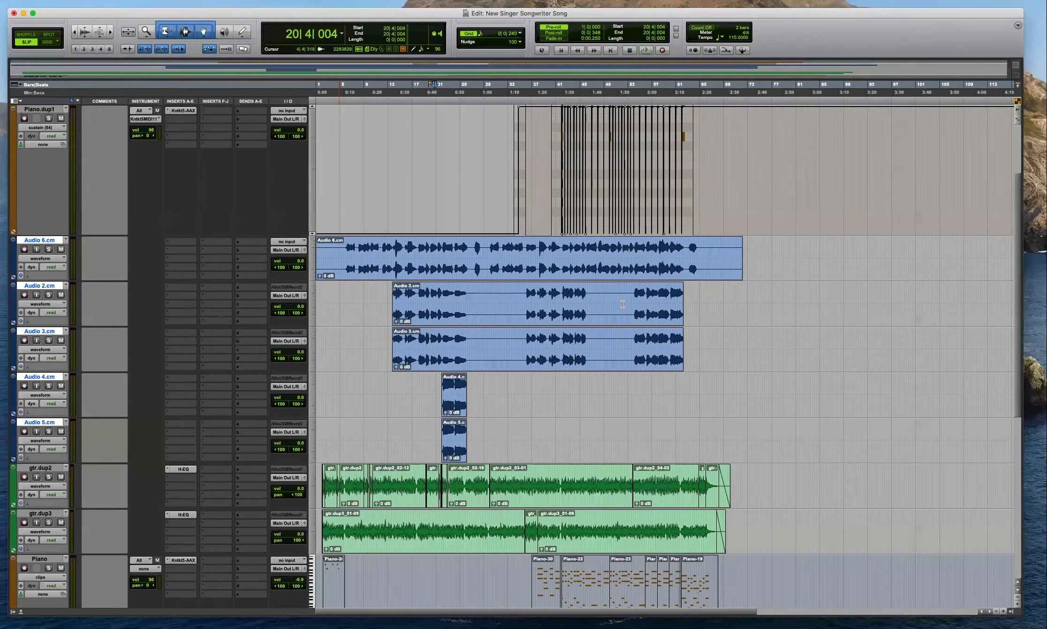
Enlarge the audio waveforms vertically and show the whole song in the timeline.
click(351, 256)
key(t)
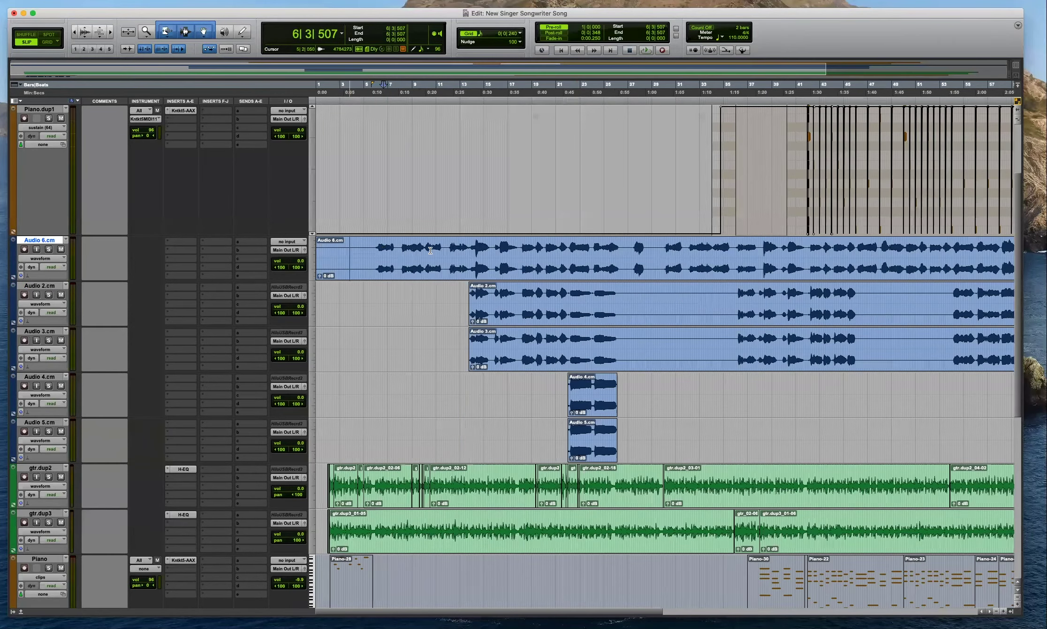
key(super+alt+bracketright)
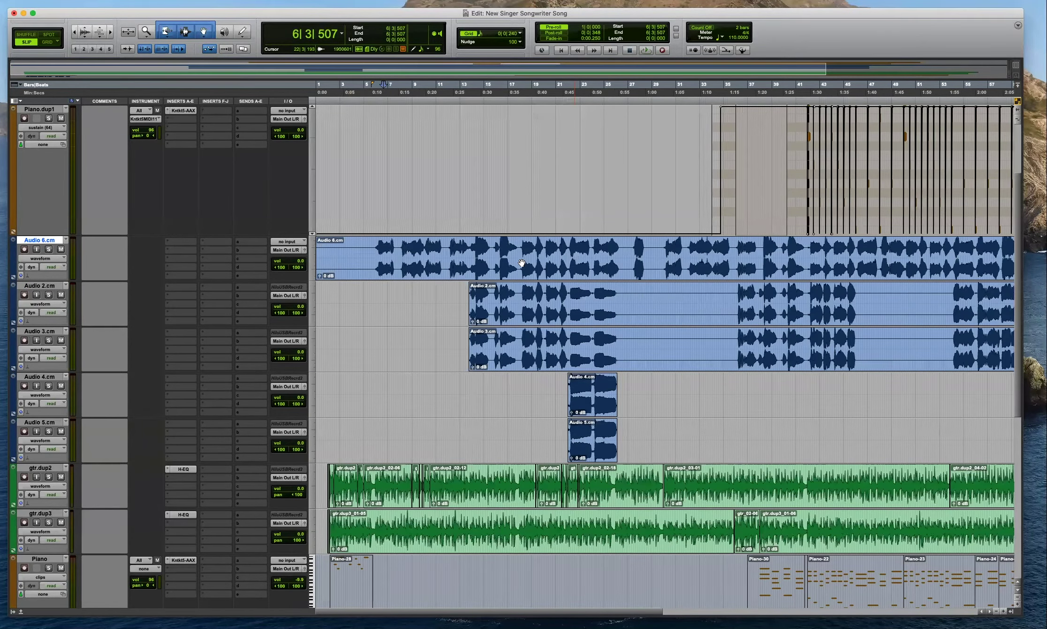
click(374, 249)
key(t)
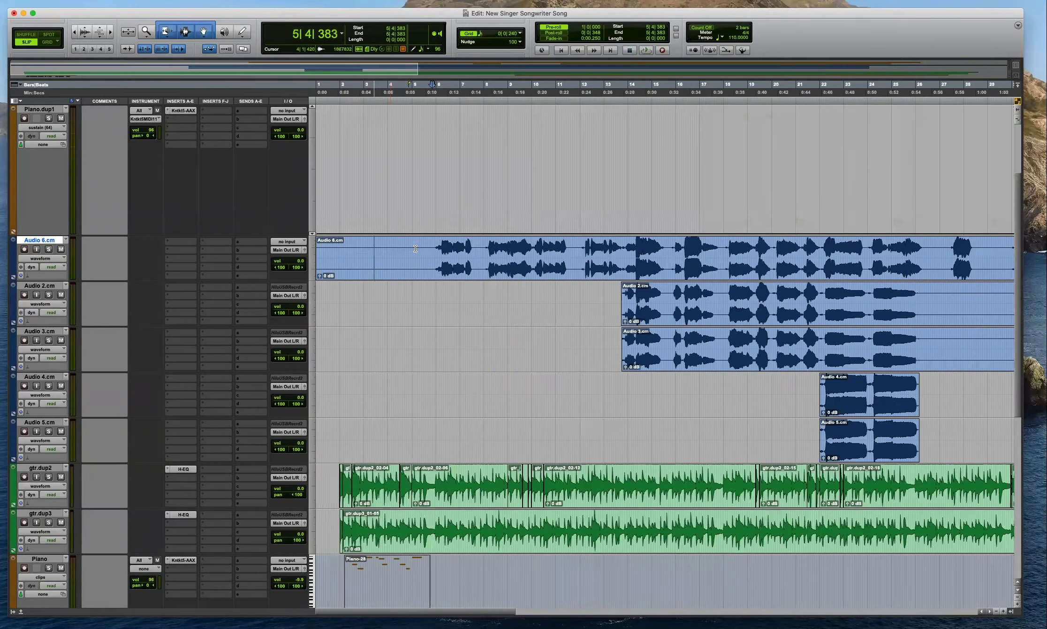
key(r)
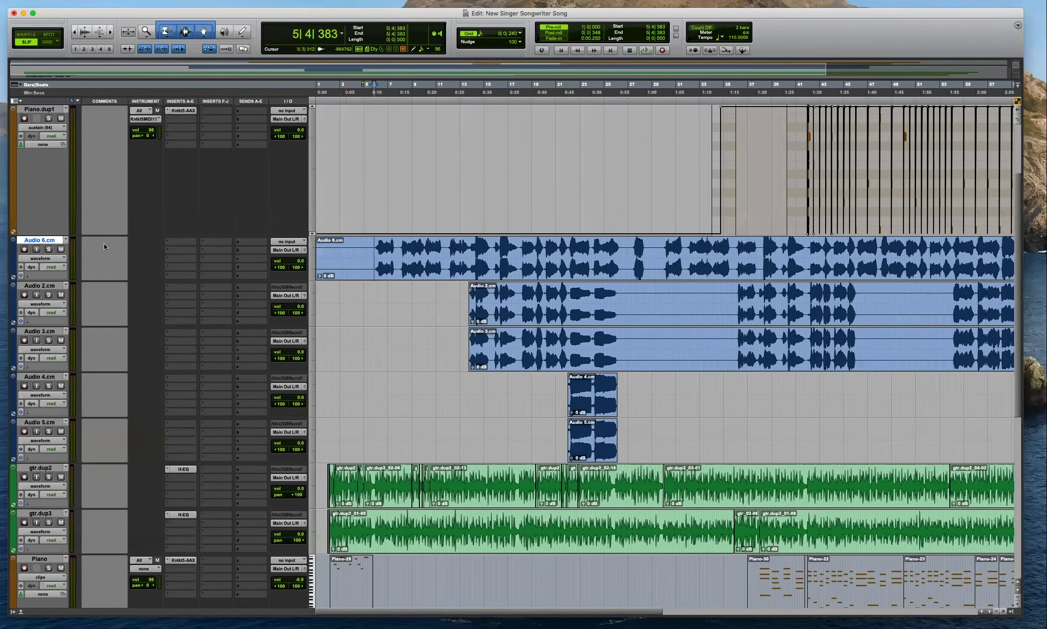
key(super+bracketleft)
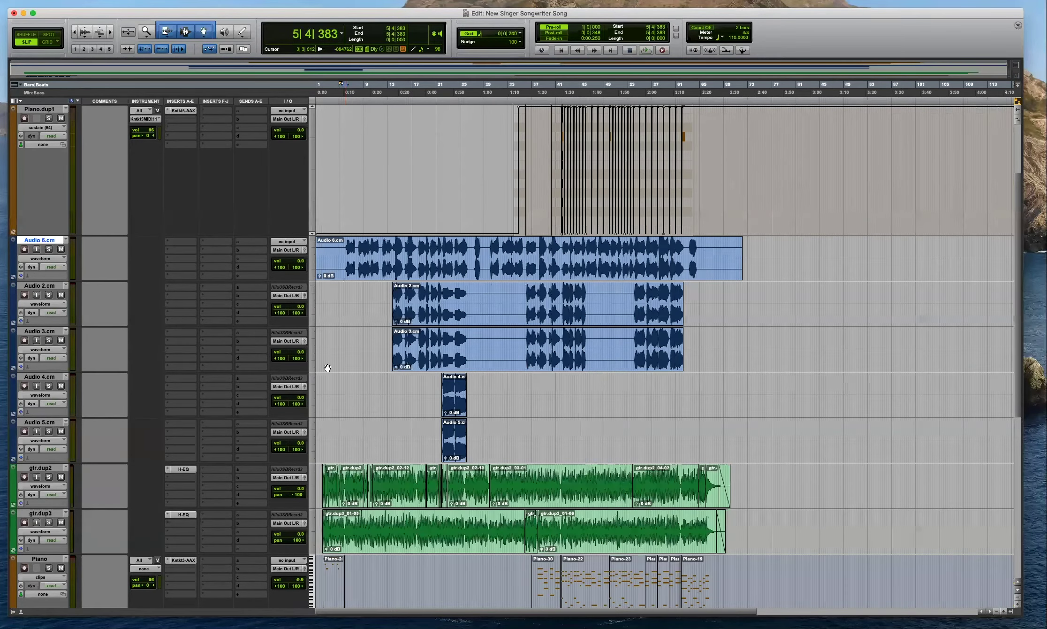
Check the Piano track's Kontakt instrument and route the track's MIDI output to Kontakt 5 MIDI In 2.
scroll(256, 352, down, 4)
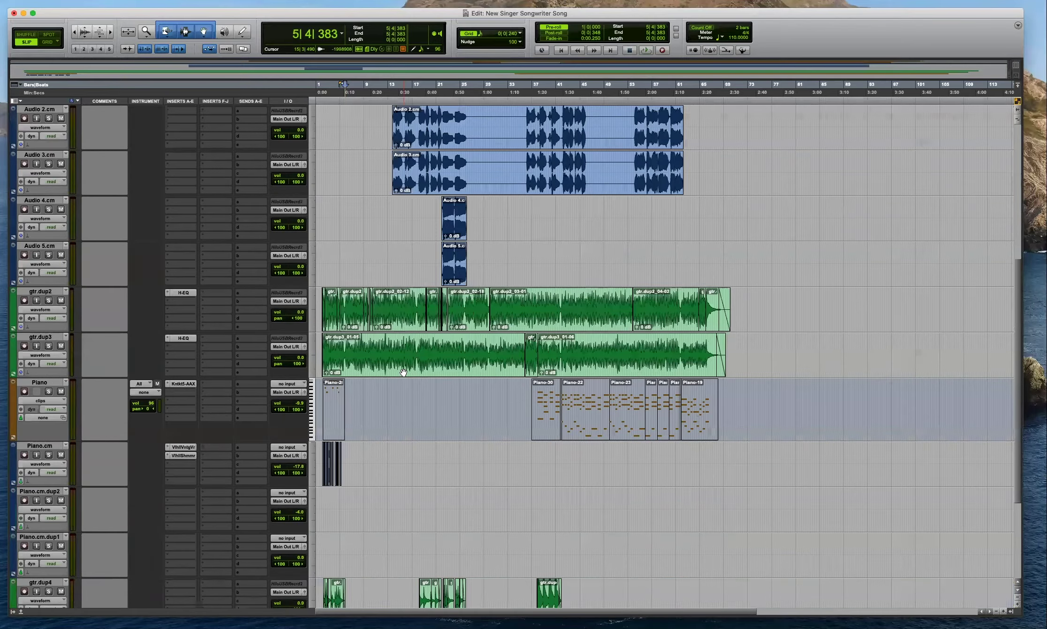
click(188, 383)
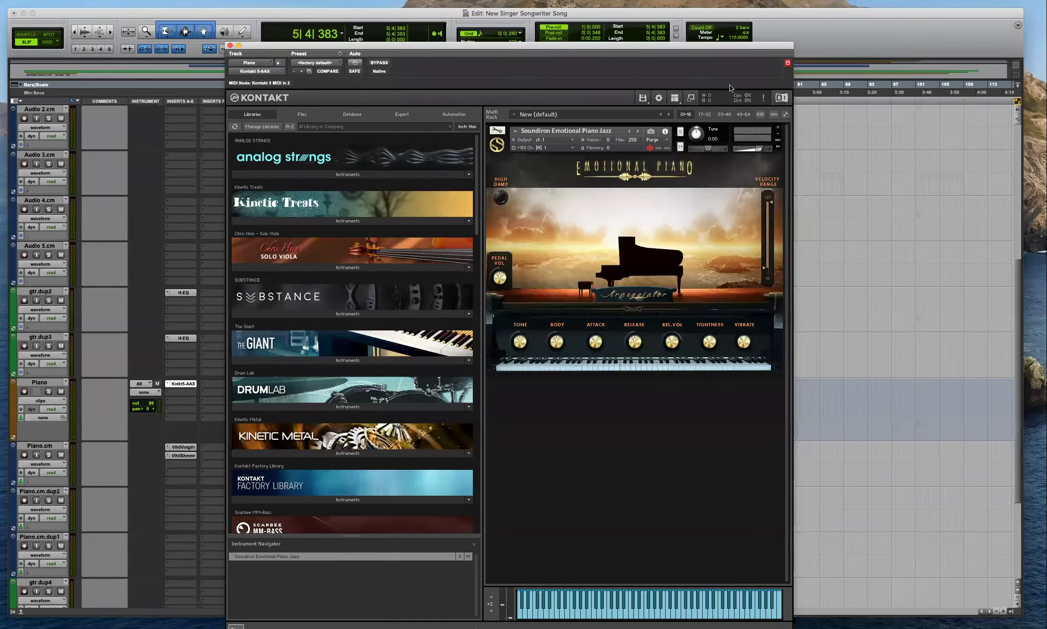
key(super+w)
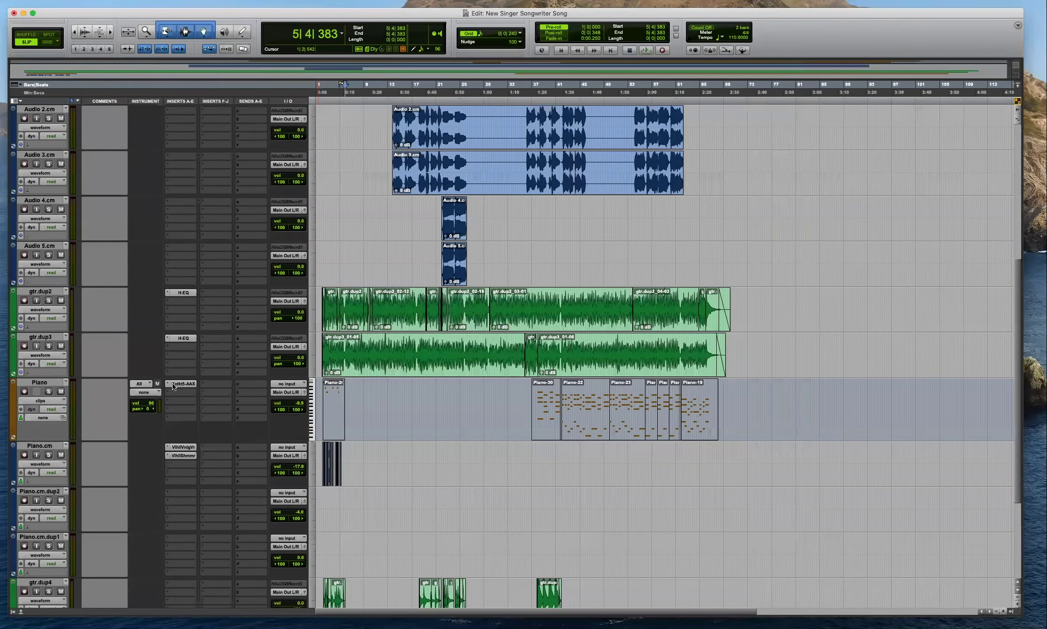
click(149, 393)
mouse_move(206, 419)
click(259, 422)
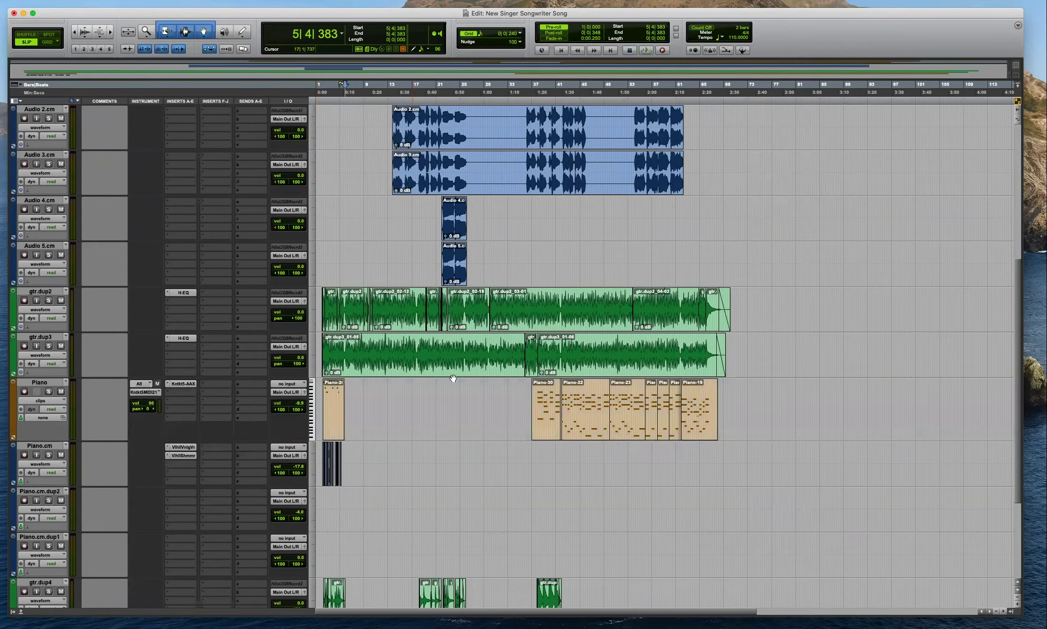
Delete the empty Piano.cm.dup2 and Piano.cm.dup1 tracks.
scroll(400, 393, down, 3)
click(46, 355)
shift+click(46, 400)
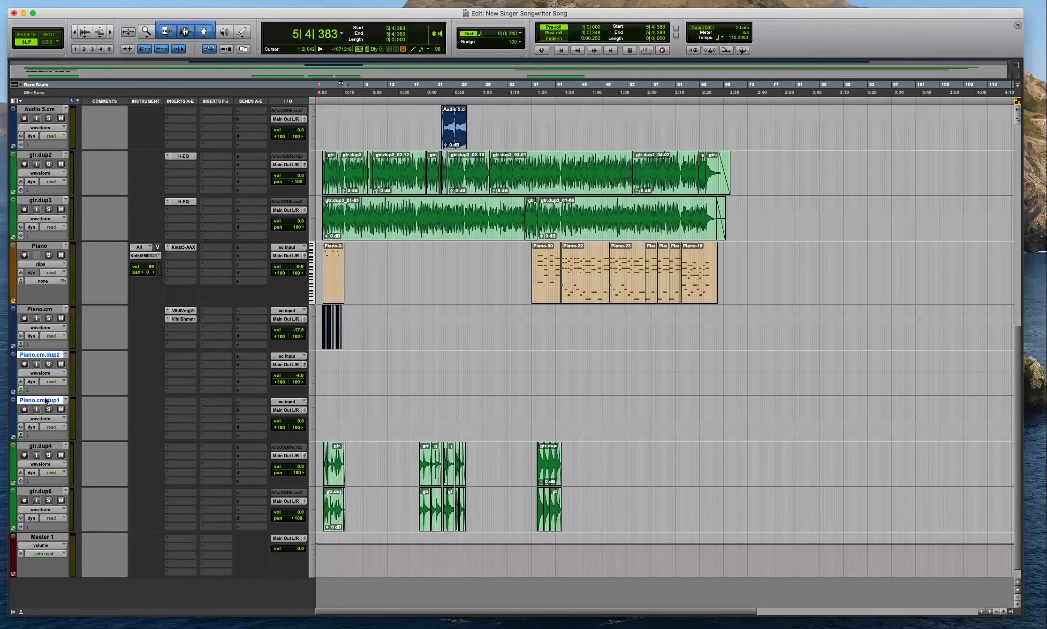
right_click(46, 400)
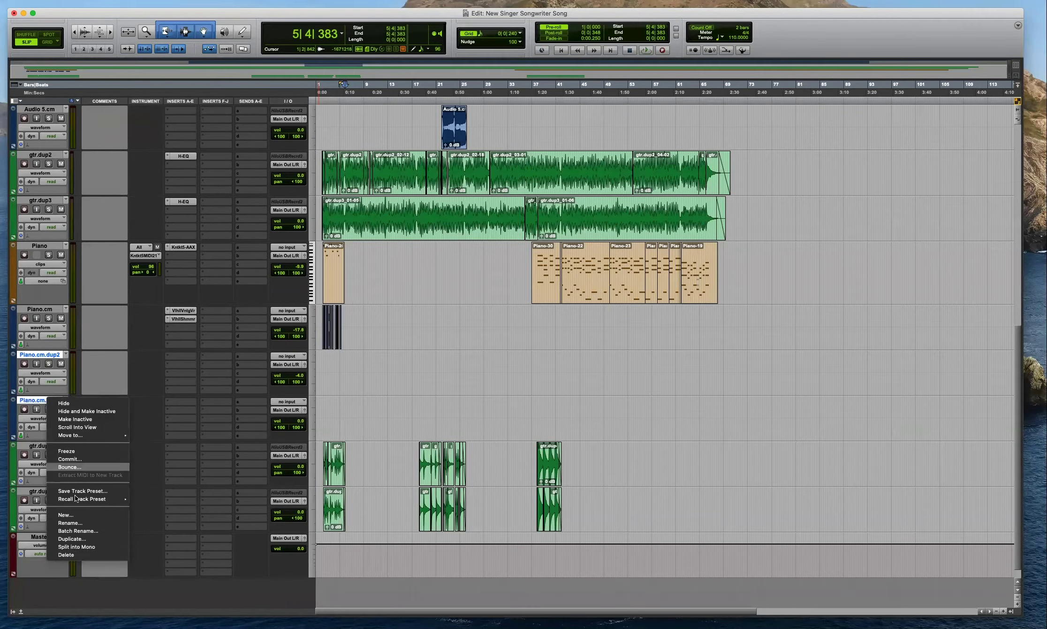
click(75, 554)
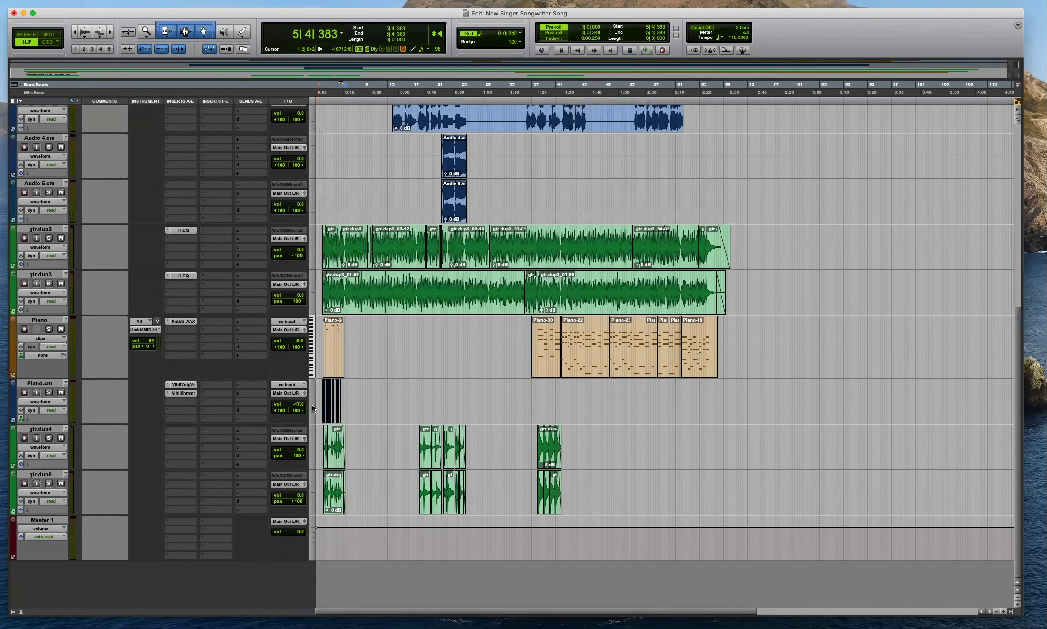
Add the Full Mix track preset from the A Mixing category below gtr.dup6 and look through the added tracks.
click(45, 475)
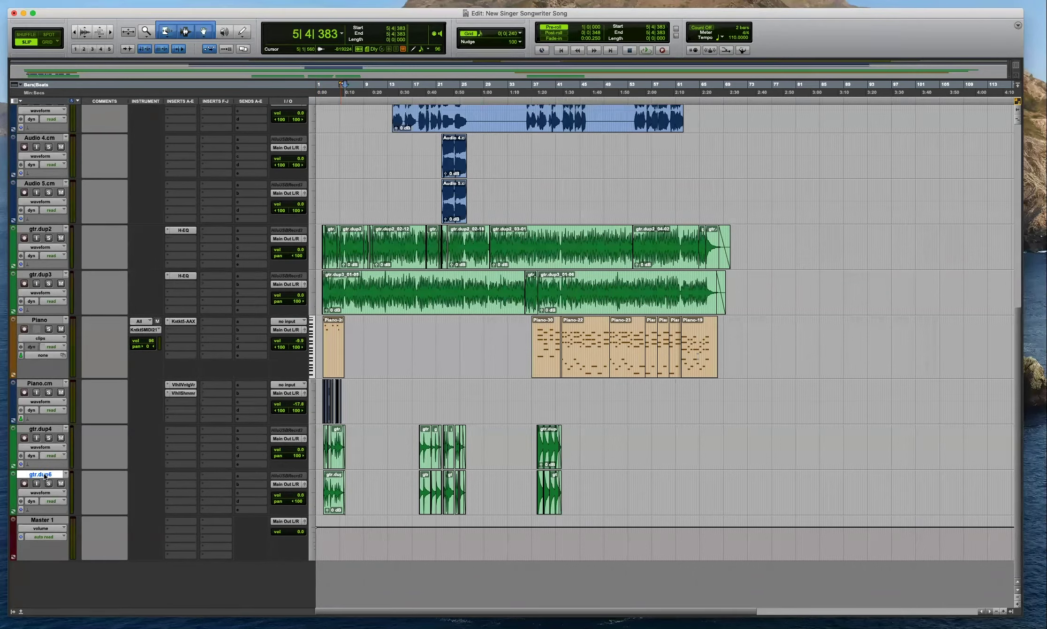
key(super+shift+n)
key(super+Up)
key(super+Up)
key(super+Up)
key(super+Up)
key(super+Up)
key(super+Up)
key(super+Up)
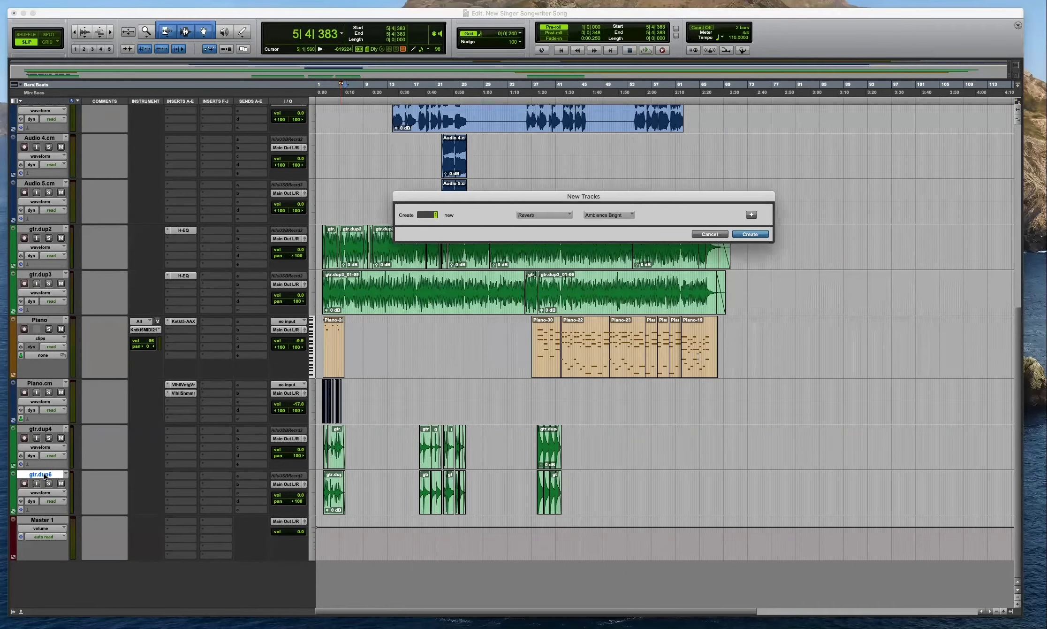
key(super+Up)
key(super+Up)
key(super+Right)
key(super+Right)
key(super+Right)
key(super+Right)
key(super+Right)
key(super+Right)
key(super+Right)
key(super+Right)
key(super+Right)
key(super+Right)
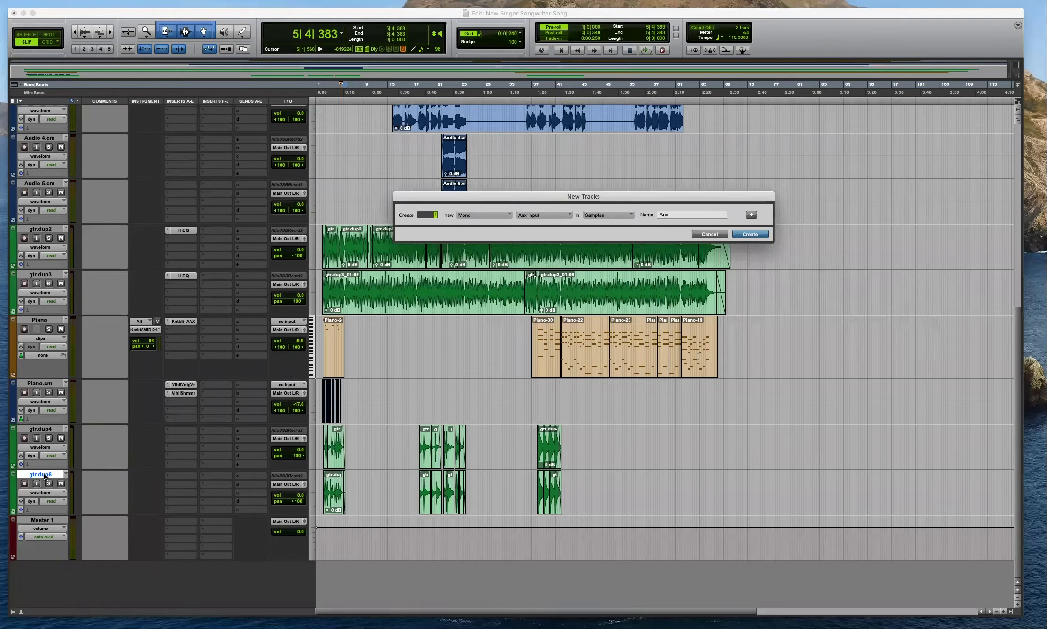
key(super+Right)
key(super+Right)
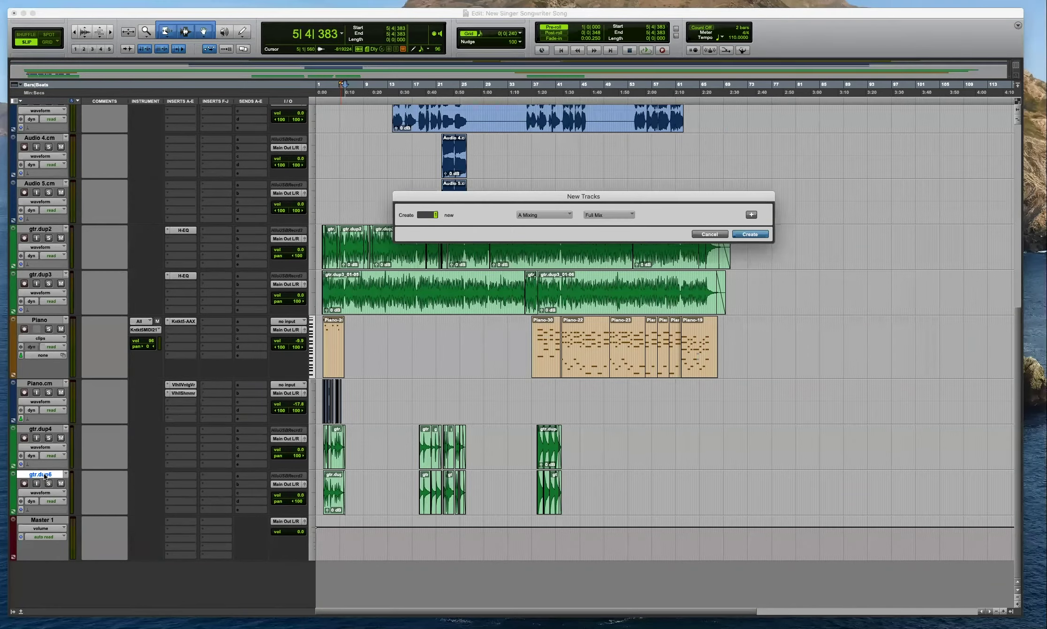
key(Return)
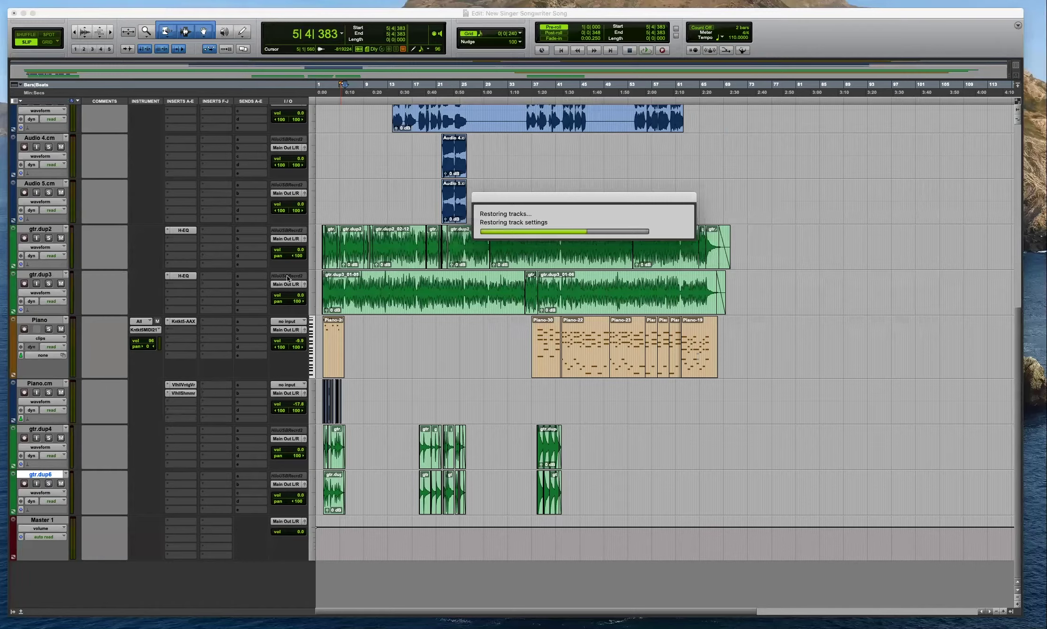
scroll(242, 426, down, 4)
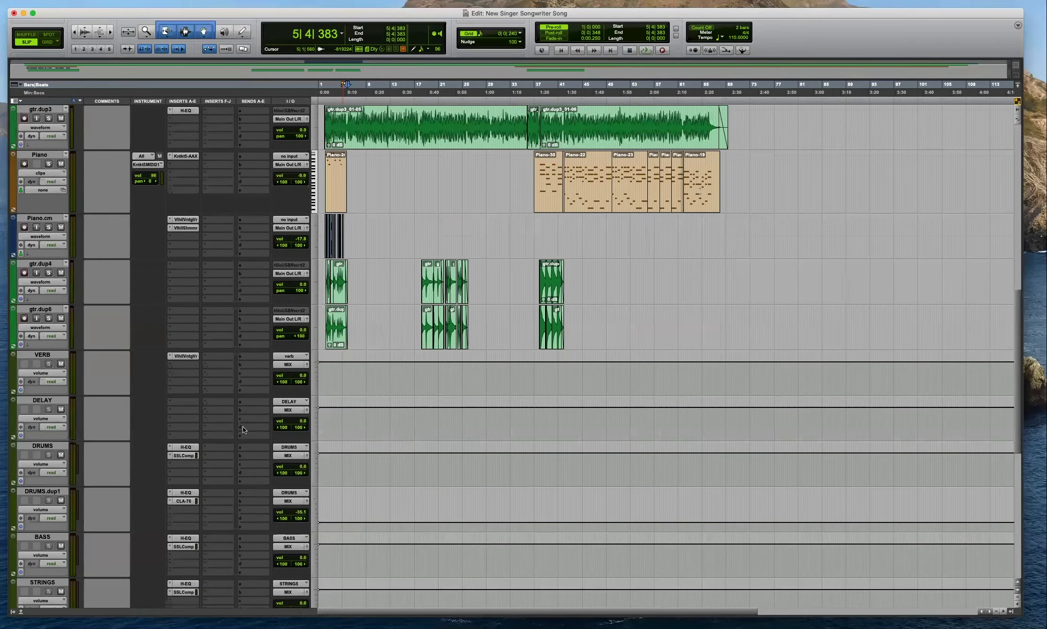
scroll(242, 426, down, 5)
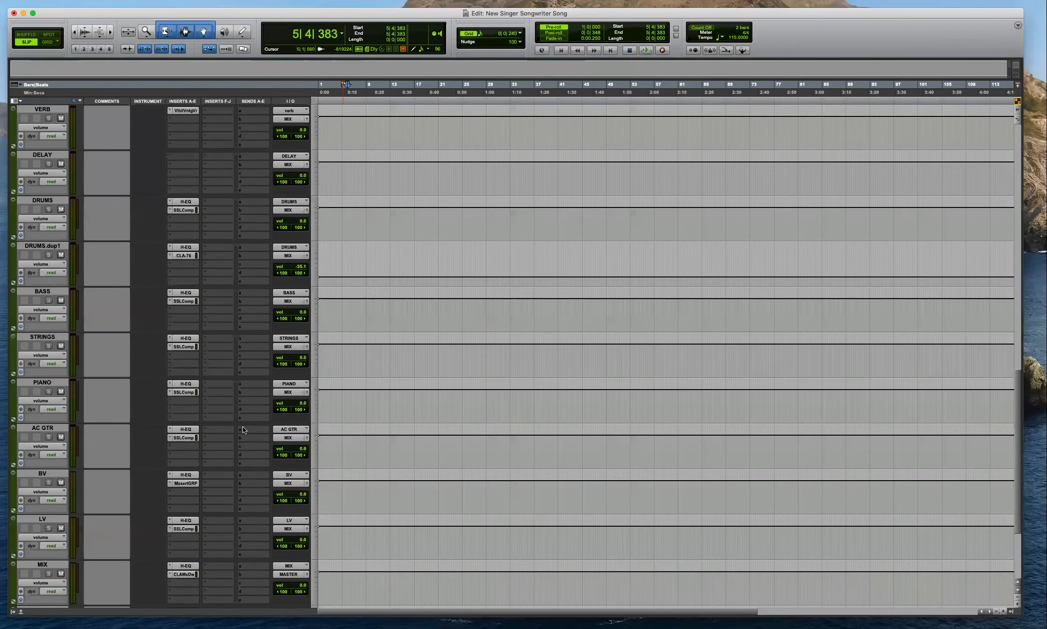
scroll(242, 425, up, 6)
scroll(218, 382, up, 1)
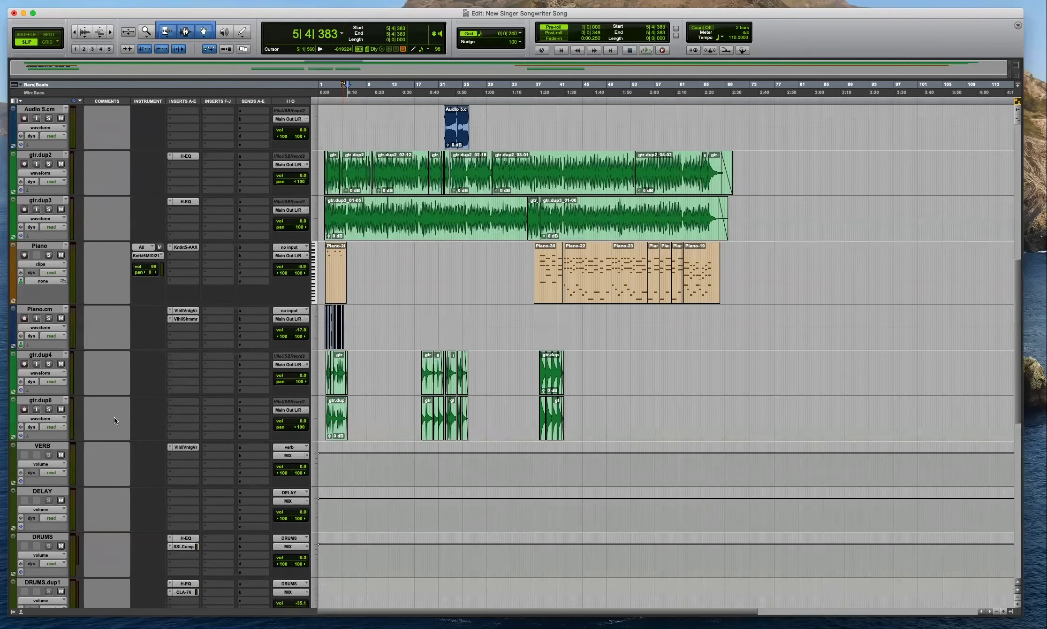
Route the gtr.dup4 and gtr.dup6 outputs to the AC GTR stereo bus and move both tracks directly below gtr.dup3.
click(41, 400)
shift+click(41, 354)
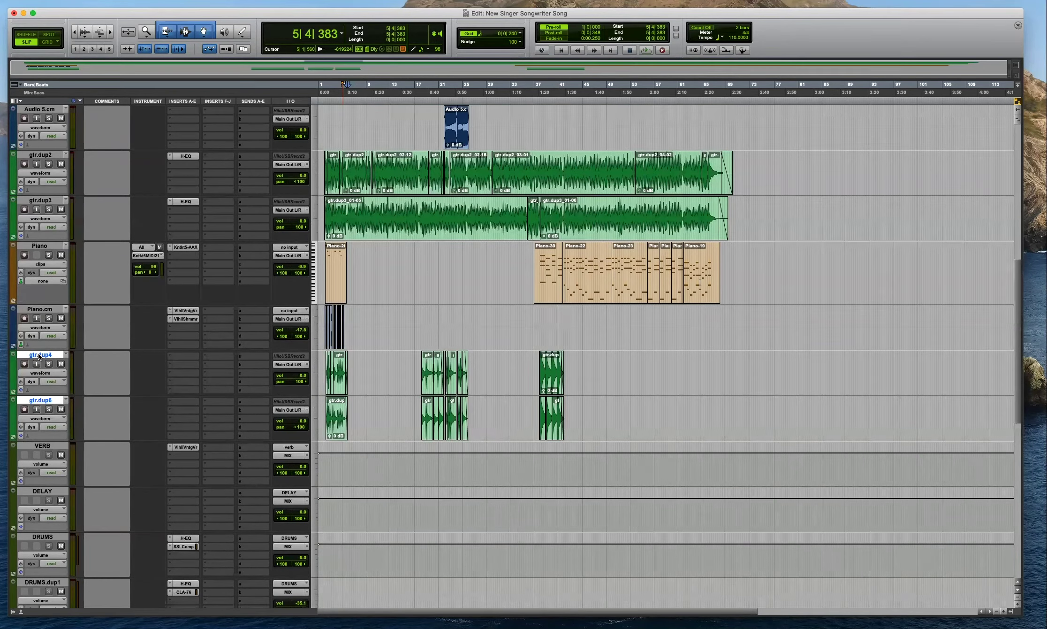
click(295, 365)
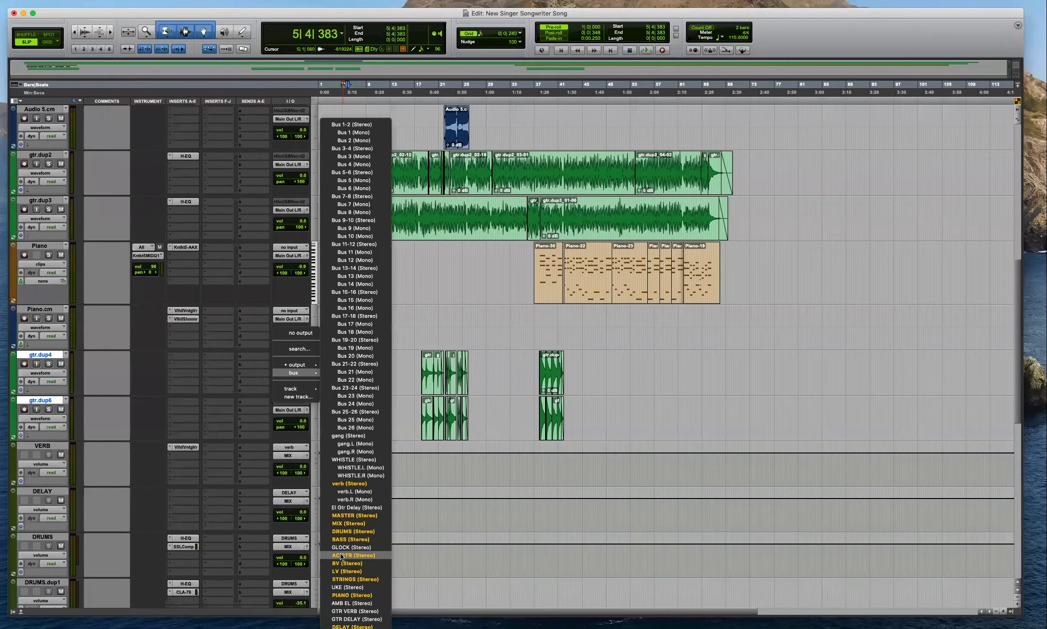
click(341, 555)
drag(40, 354, 46, 237)
Extend the track selection to gtr.dup2 and gtr.dup3 and route the selected guitar tracks to the AC GTR bus.
shift+click(40, 199)
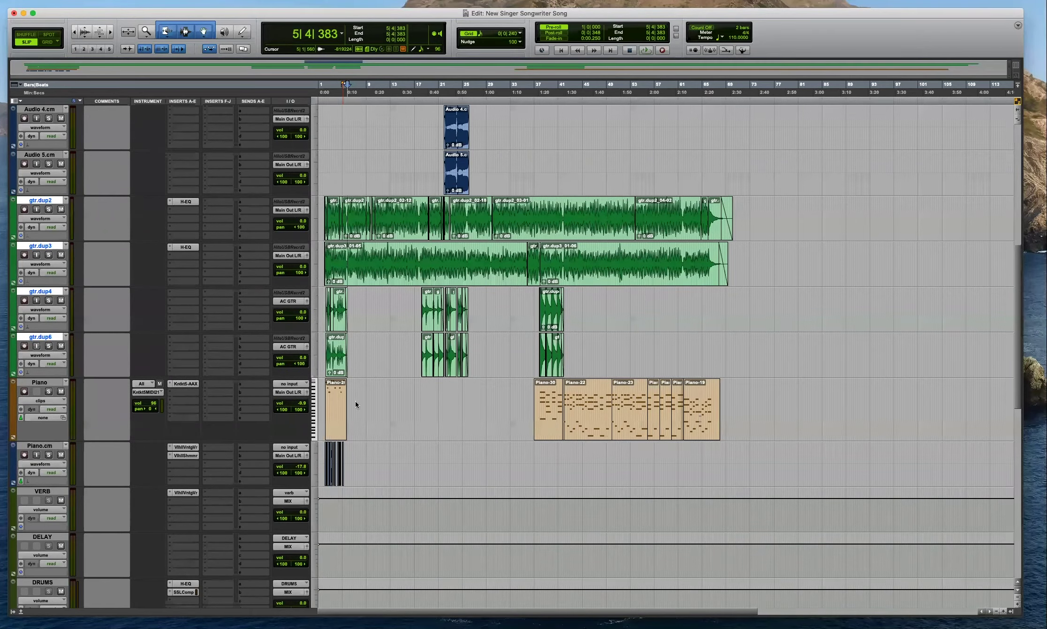
click(289, 211)
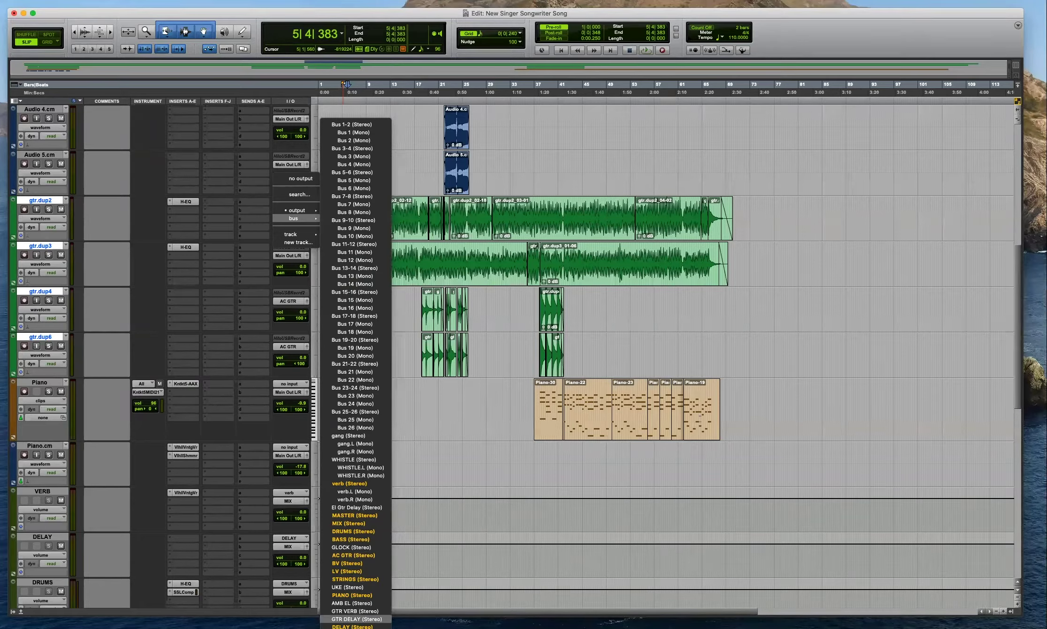
click(351, 555)
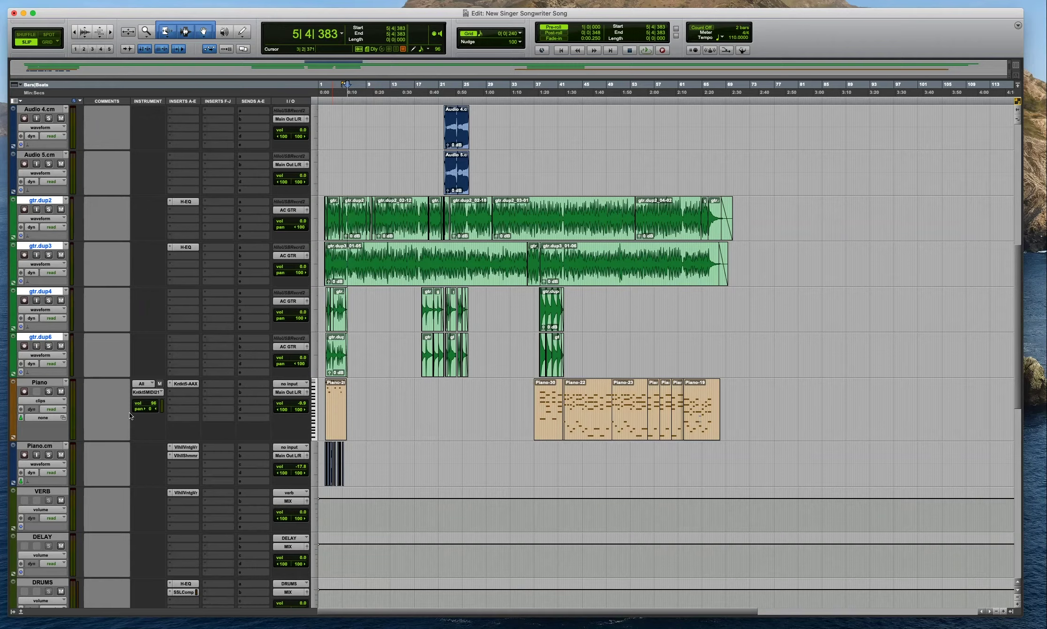
Route the outputs of the Piano and Piano.cm tracks to the PIANO stereo bus.
click(42, 382)
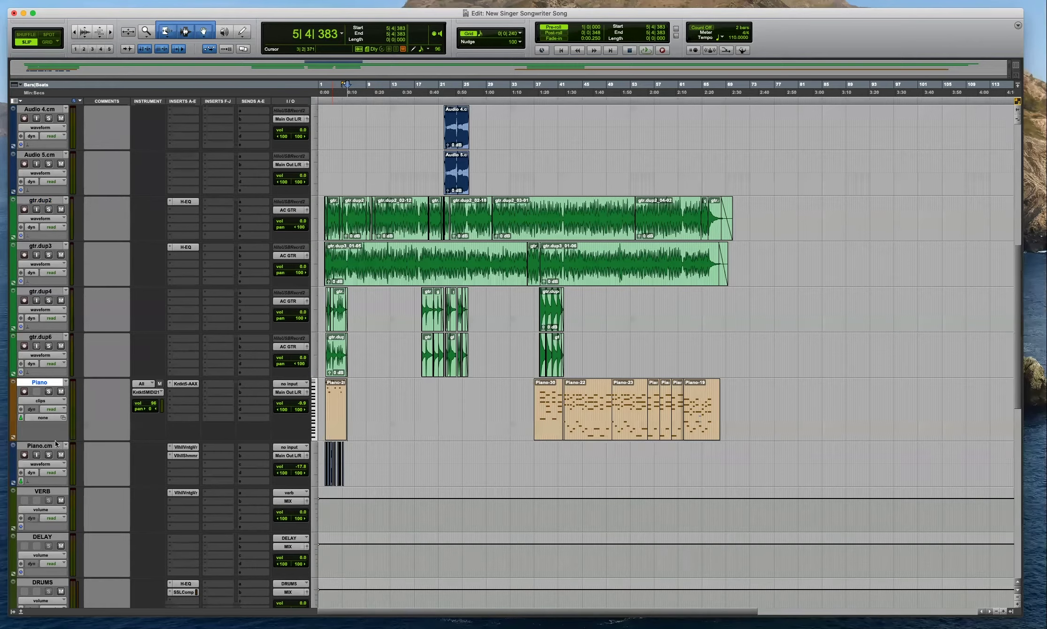
shift+click(40, 445)
click(288, 392)
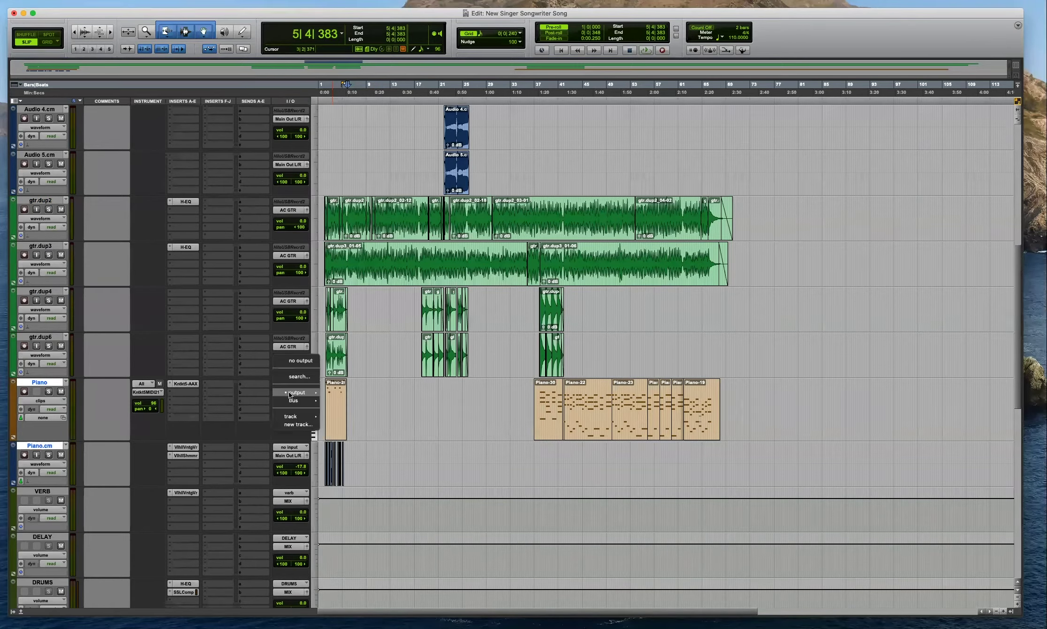
mouse_move(296, 401)
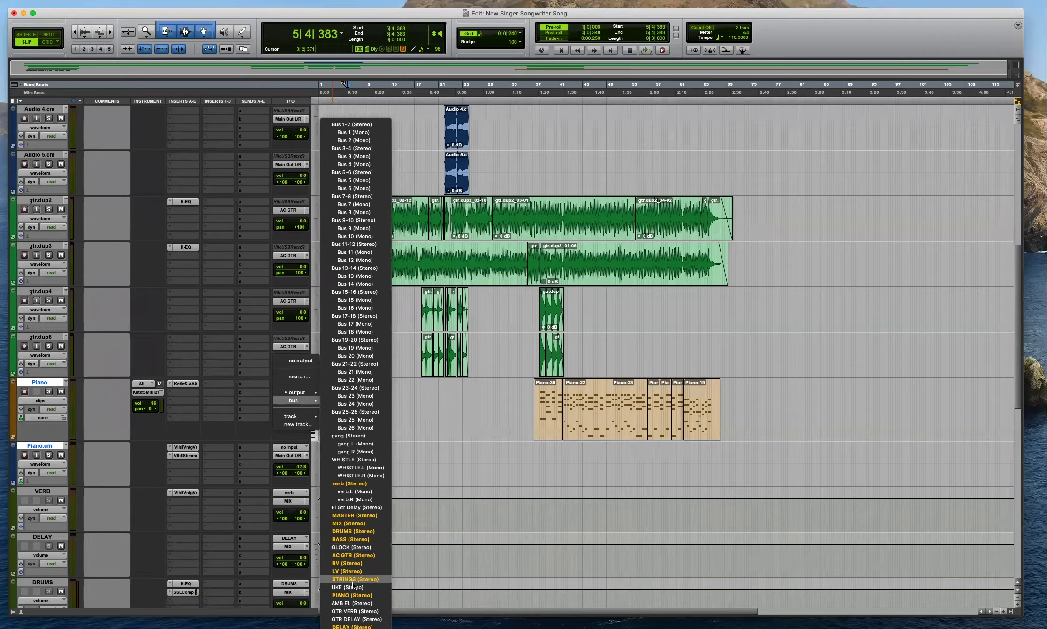
click(353, 595)
Inspect the H-EQ and SSLComp plug-in settings on the PIANO aux track.
scroll(362, 437, down, 7)
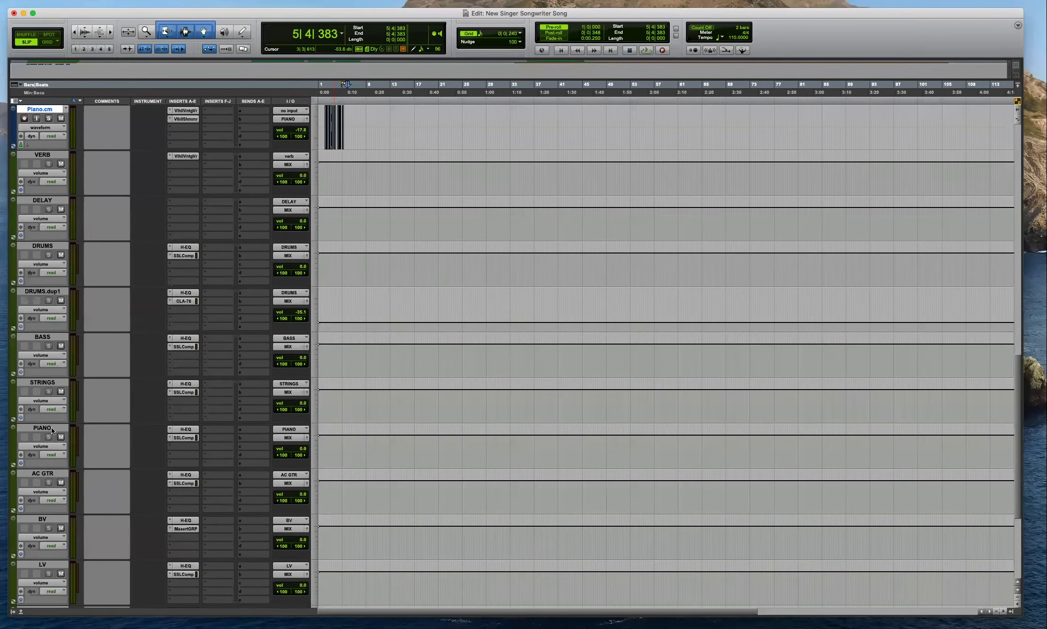
click(52, 427)
click(186, 428)
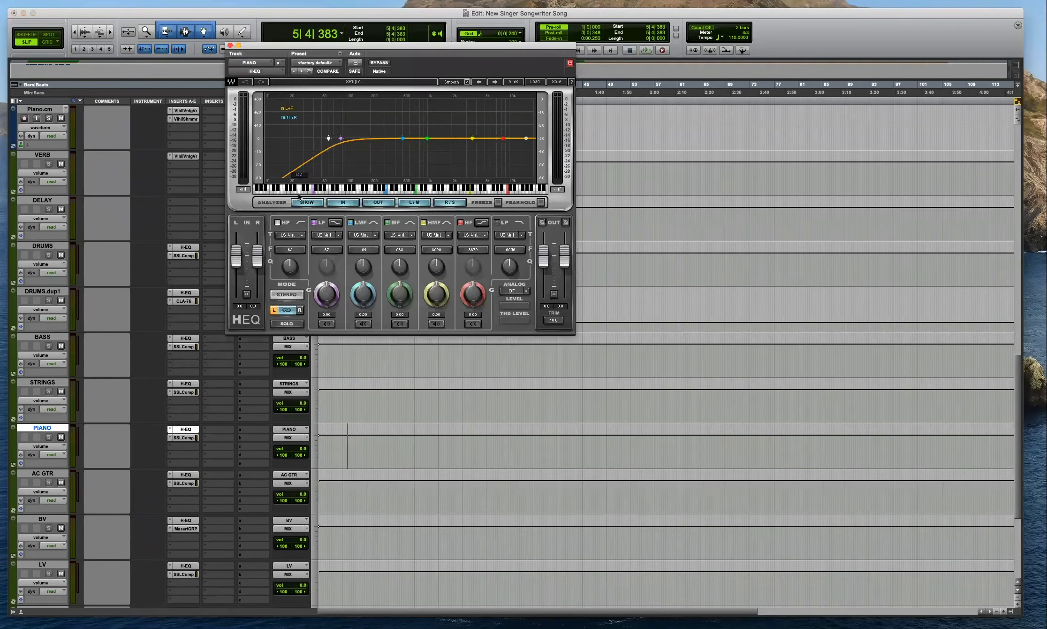
click(230, 46)
click(189, 438)
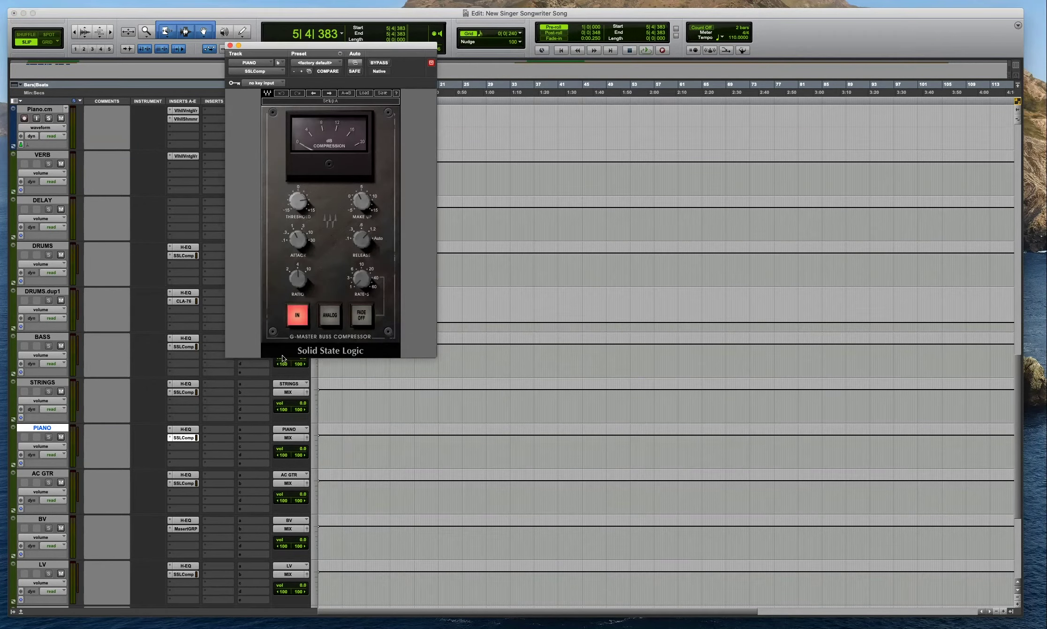
click(230, 45)
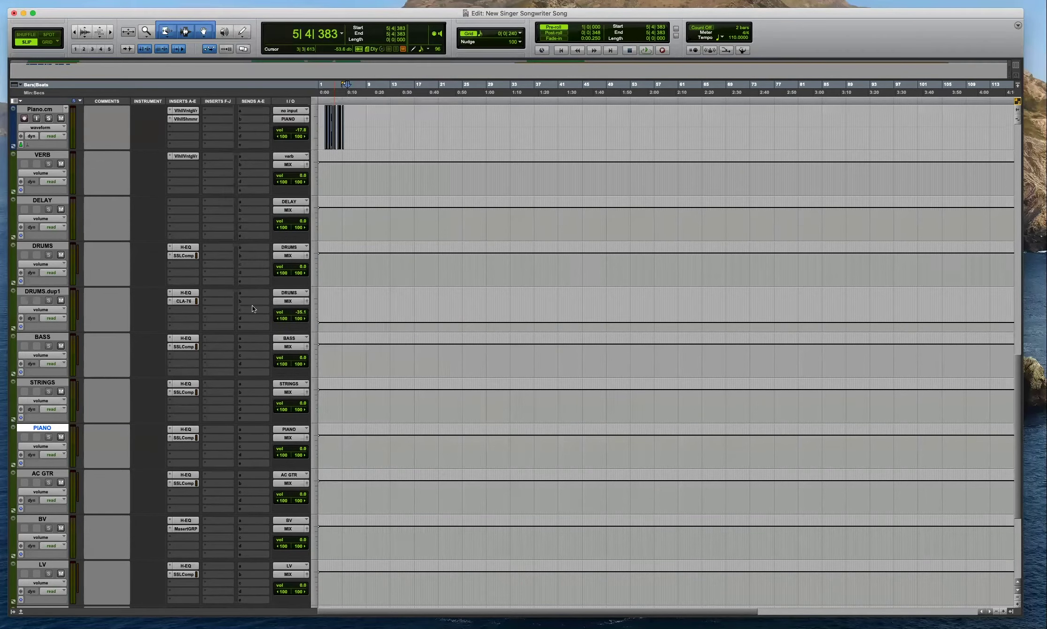
click(187, 439)
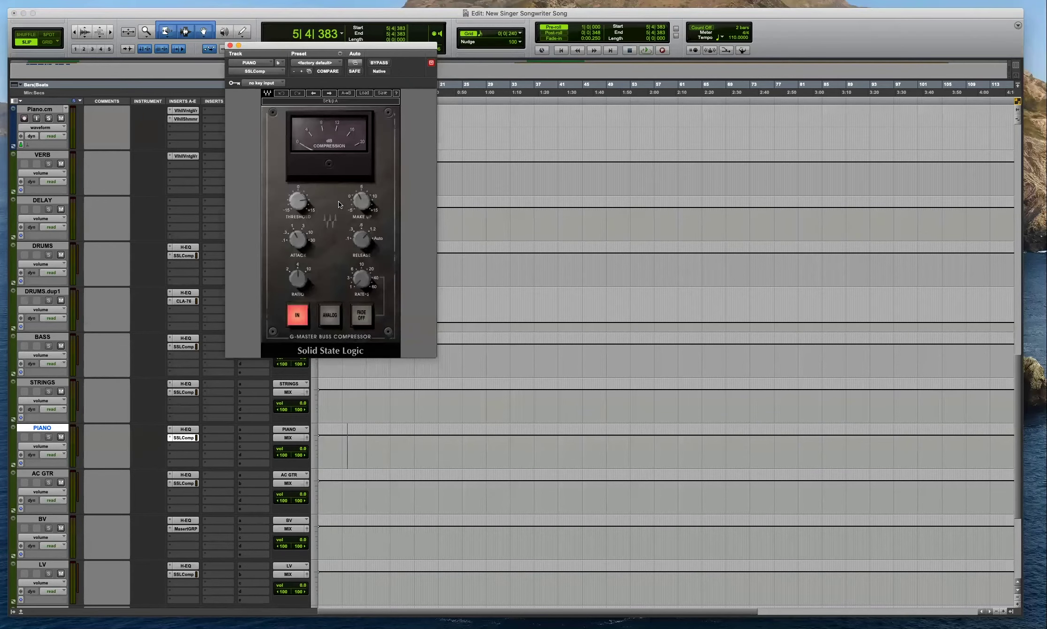
click(230, 45)
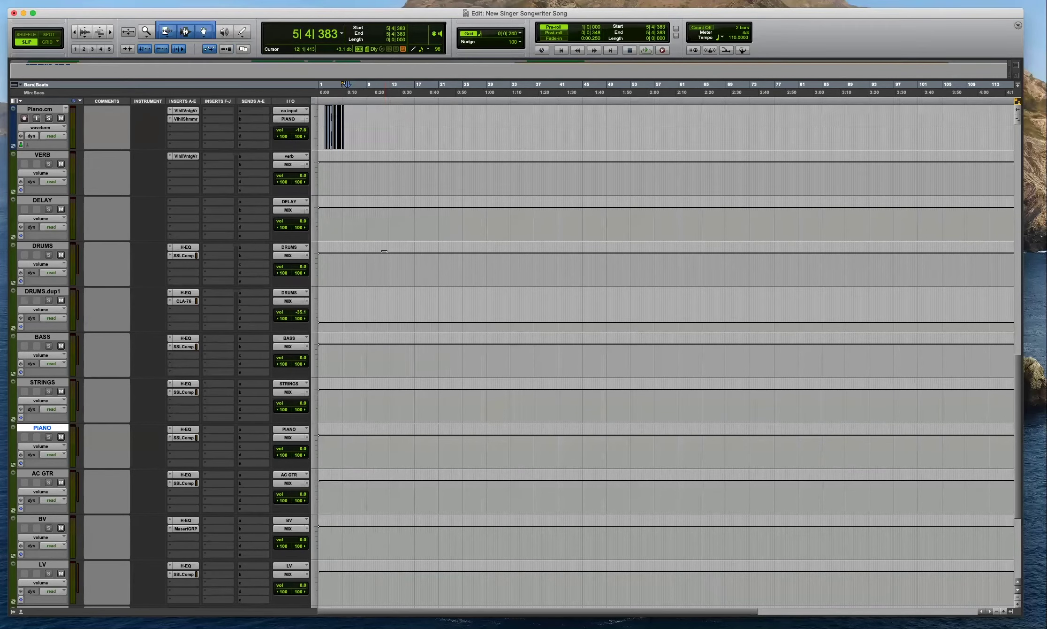
Copy the H-EQ insert from the existing guitar tracks to gtr.dup4 and gtr.dup6 and check the gtr.dup6 copy's settings.
scroll(384, 252, up, 2)
key(t)
key(t)
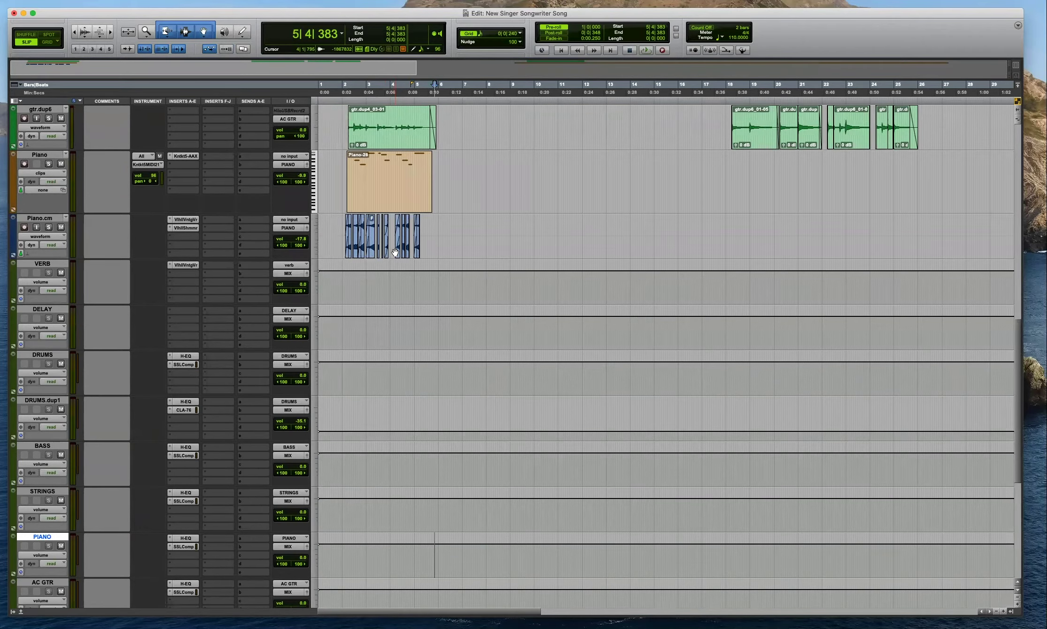
scroll(395, 252, up, 1)
scroll(395, 252, up, 3)
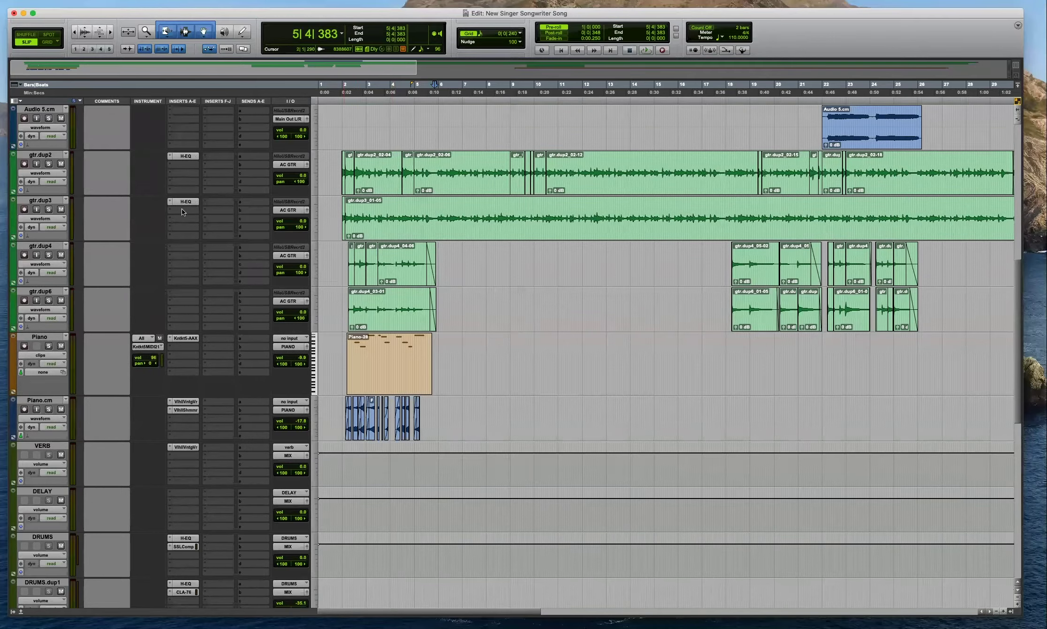
click(49, 155)
drag(185, 202, 188, 294)
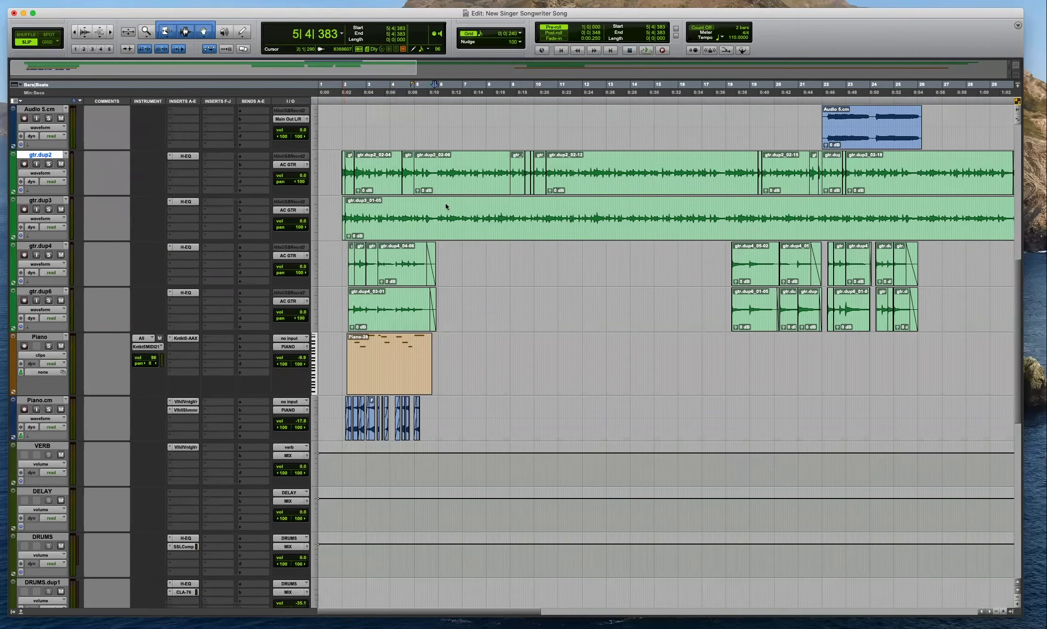
click(188, 294)
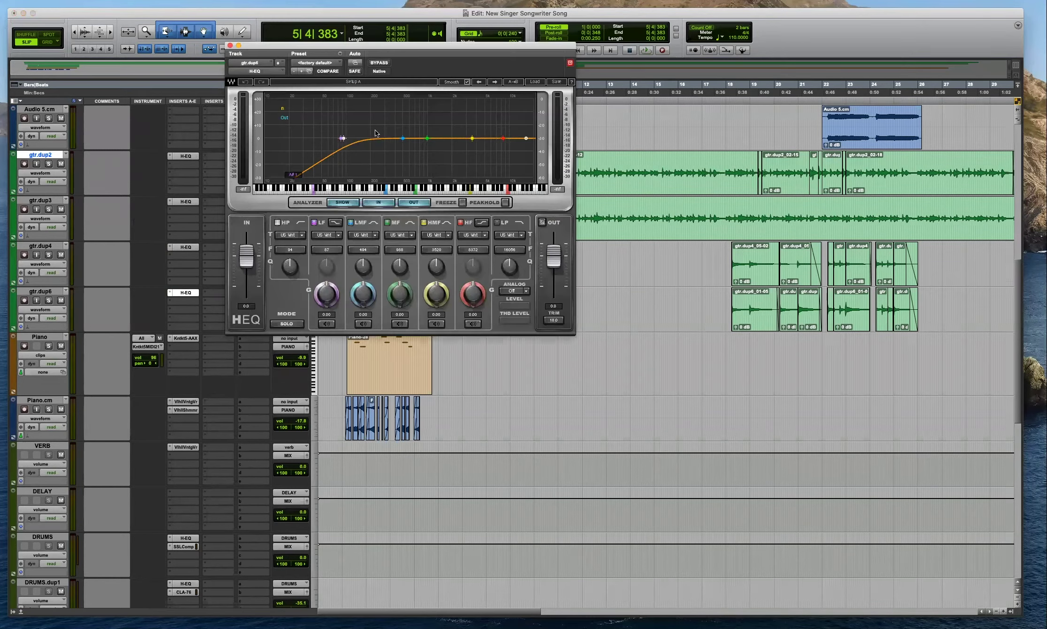
click(230, 45)
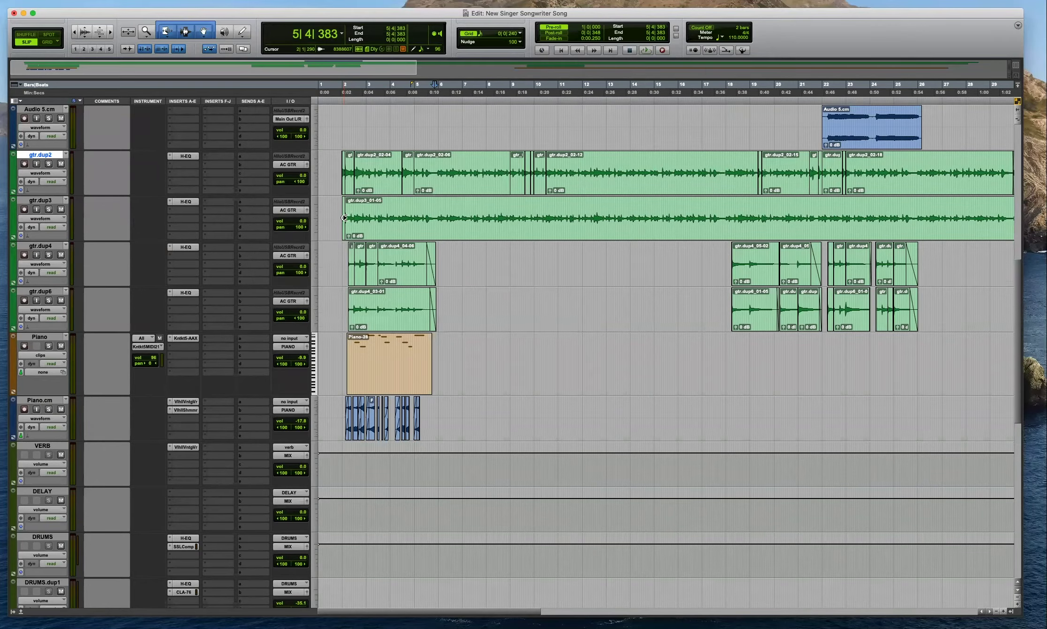
Colour the Audio 2.cm to Audio 5.cm tracks turquoise and route their outputs to the BV stereo bus.
scroll(356, 237, up, 7)
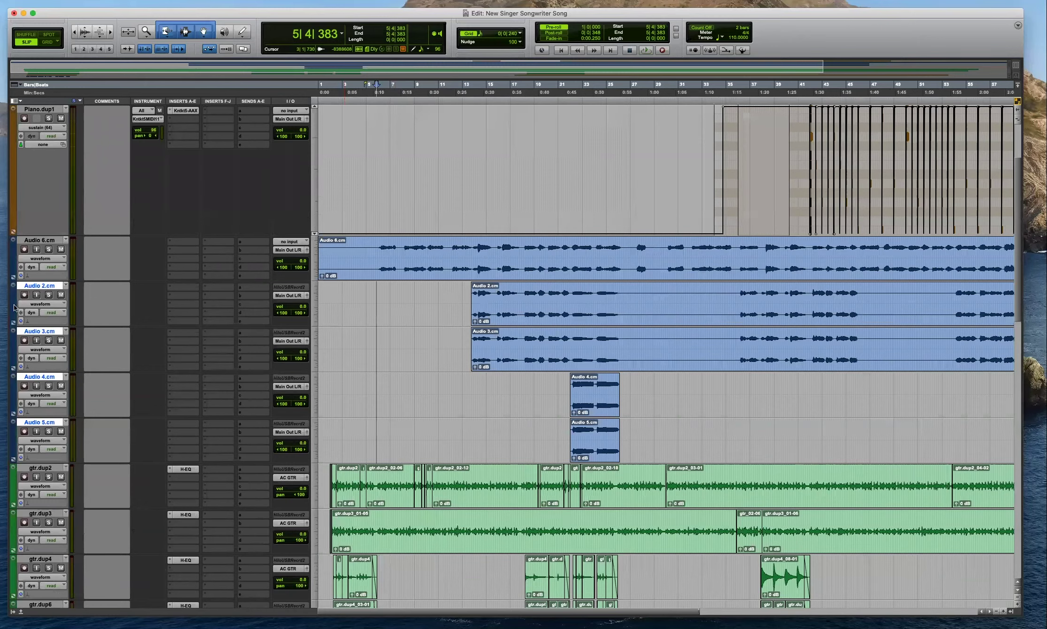
double_click(13, 303)
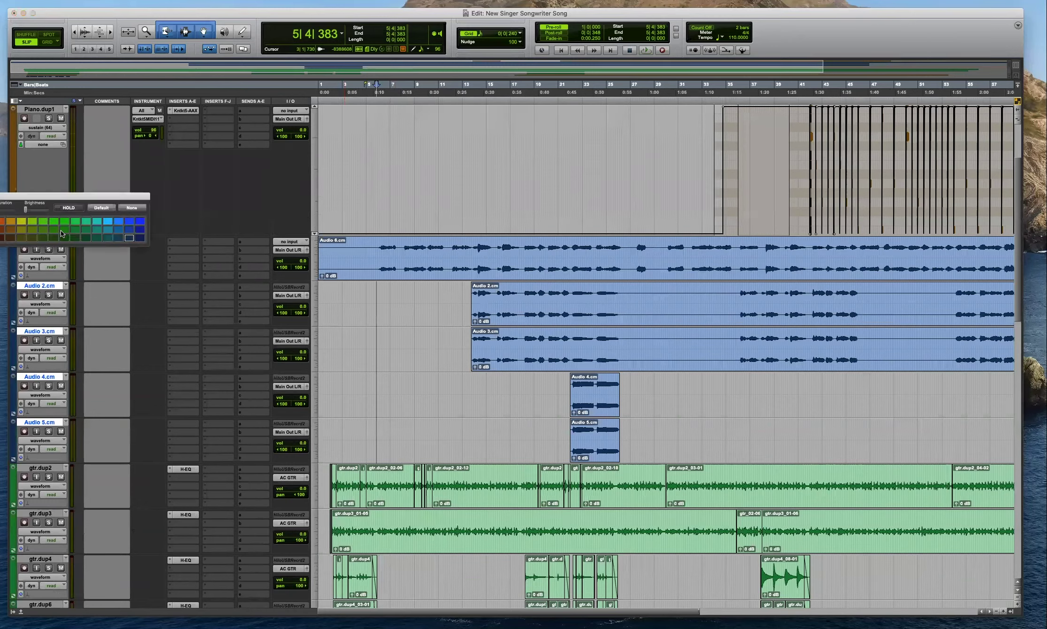
click(64, 229)
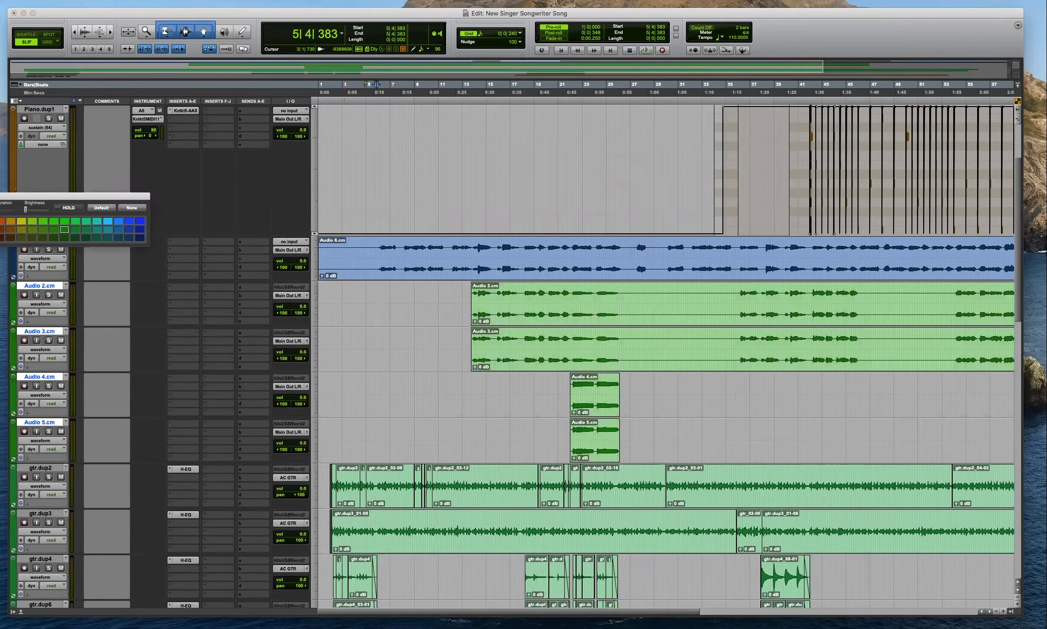
click(96, 220)
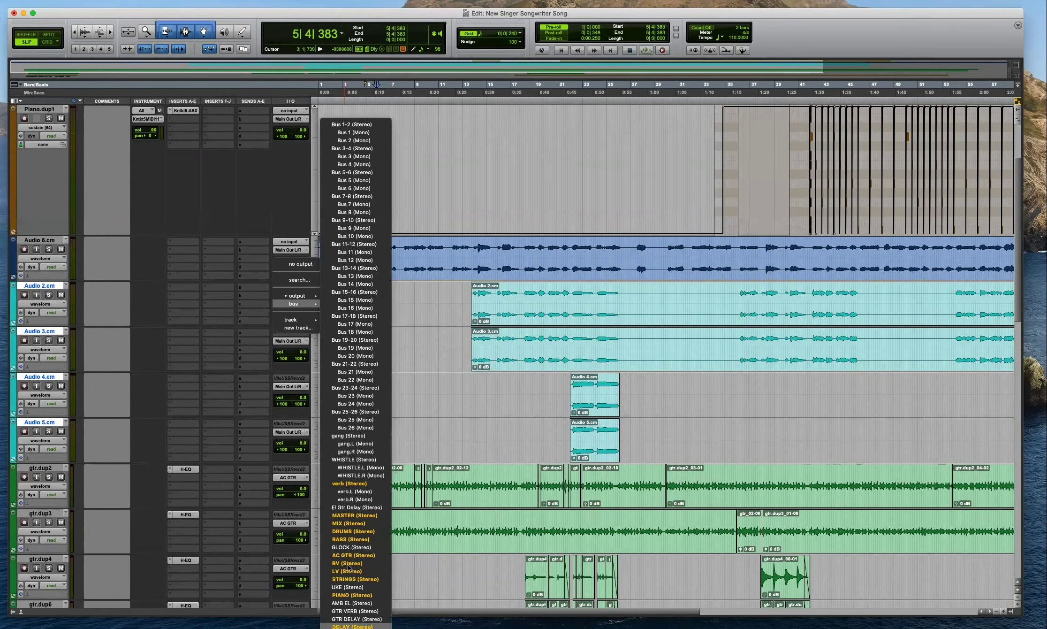
click(350, 568)
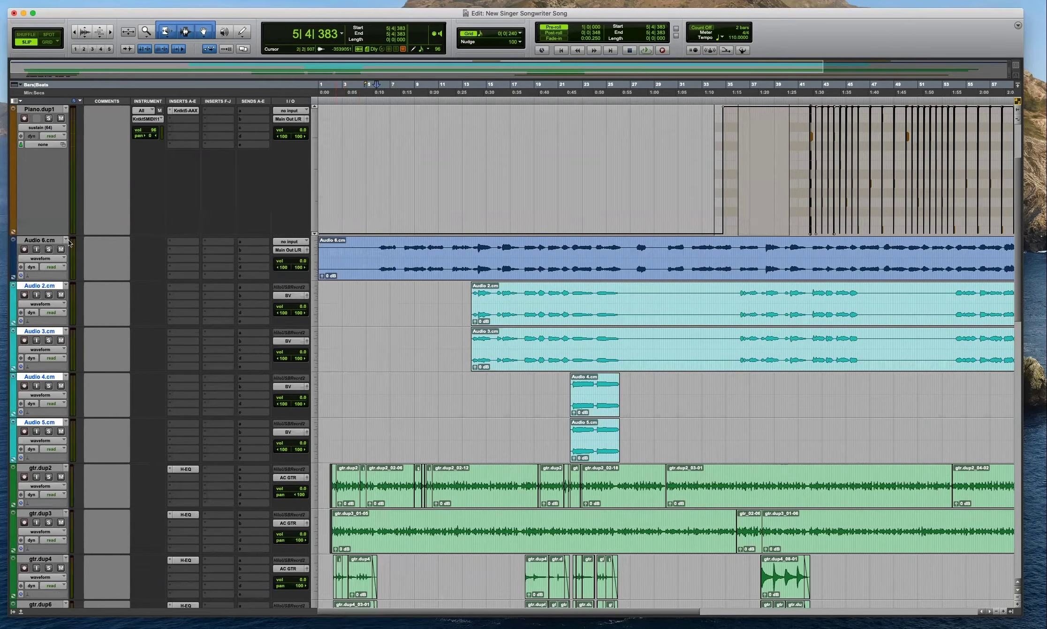
Route the Audio 6.cm track's output to the LV stereo bus.
click(40, 240)
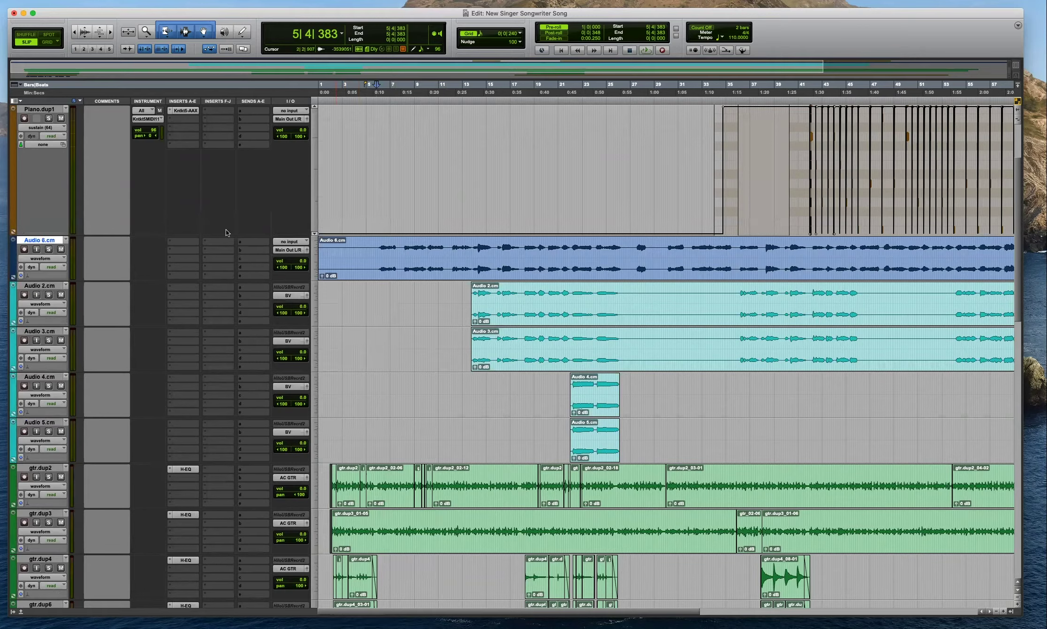
click(289, 250)
mouse_move(296, 258)
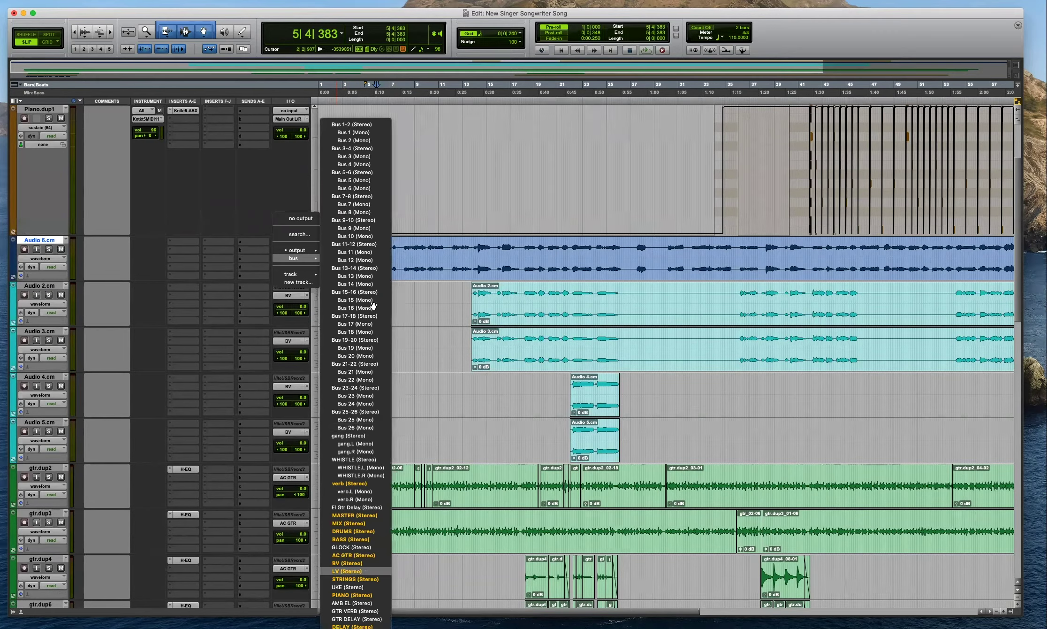
click(347, 571)
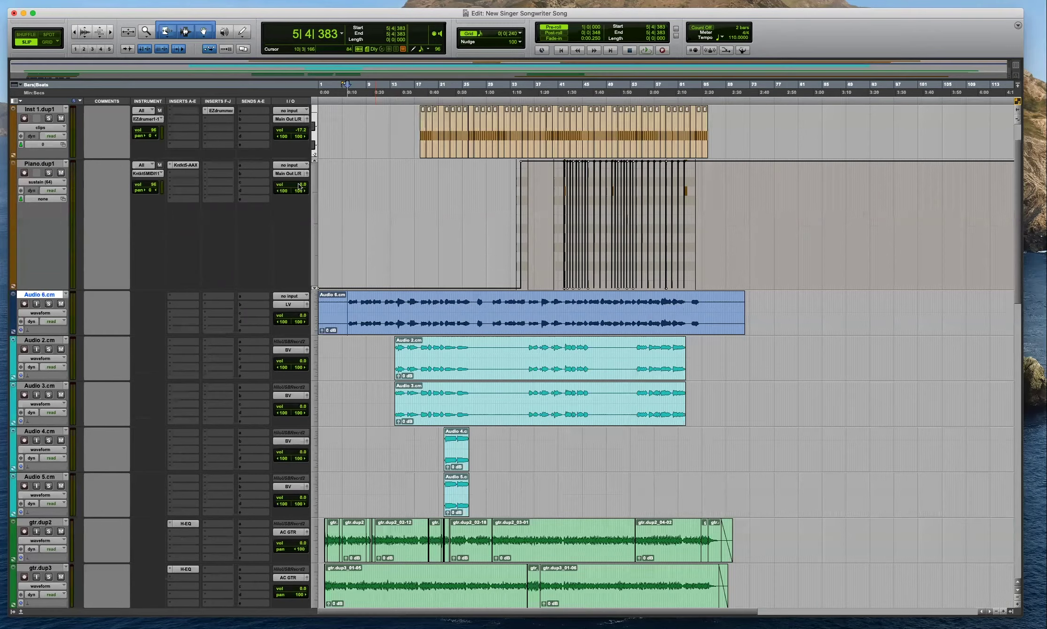
Rename the Piano.dup1 track as Bass P and route its output to the BASS stereo bus.
double_click(50, 165)
text(Bass P)
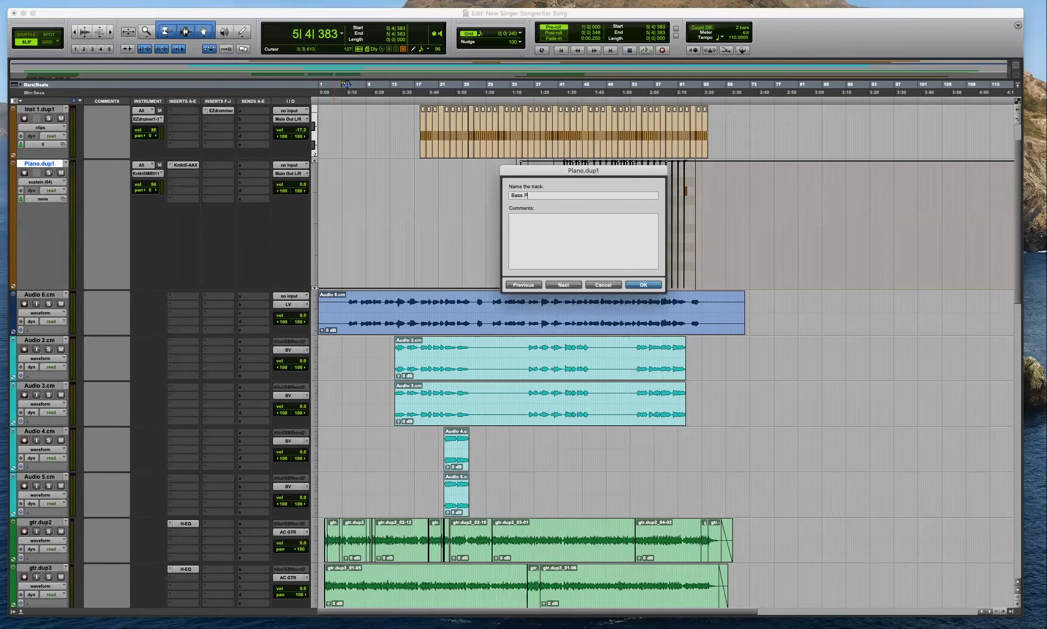
key(Return)
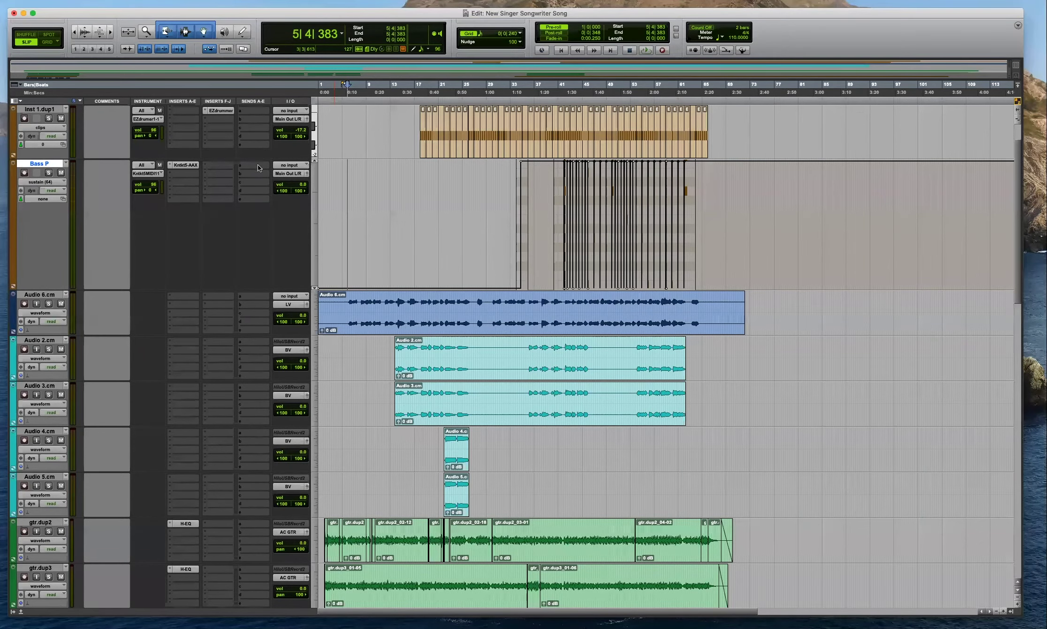
right_click(363, 472)
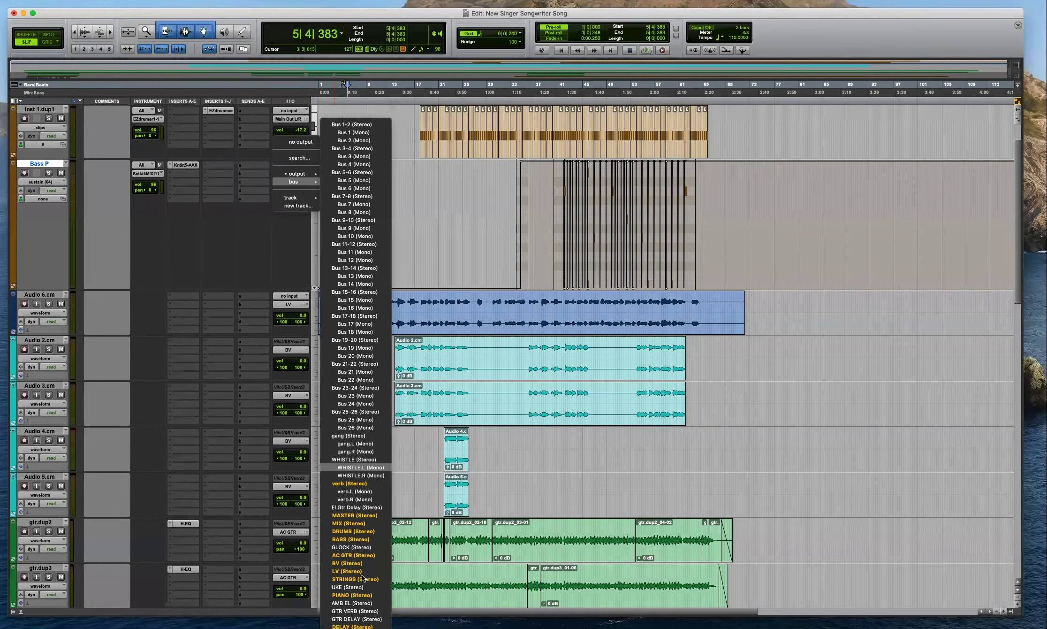
click(353, 541)
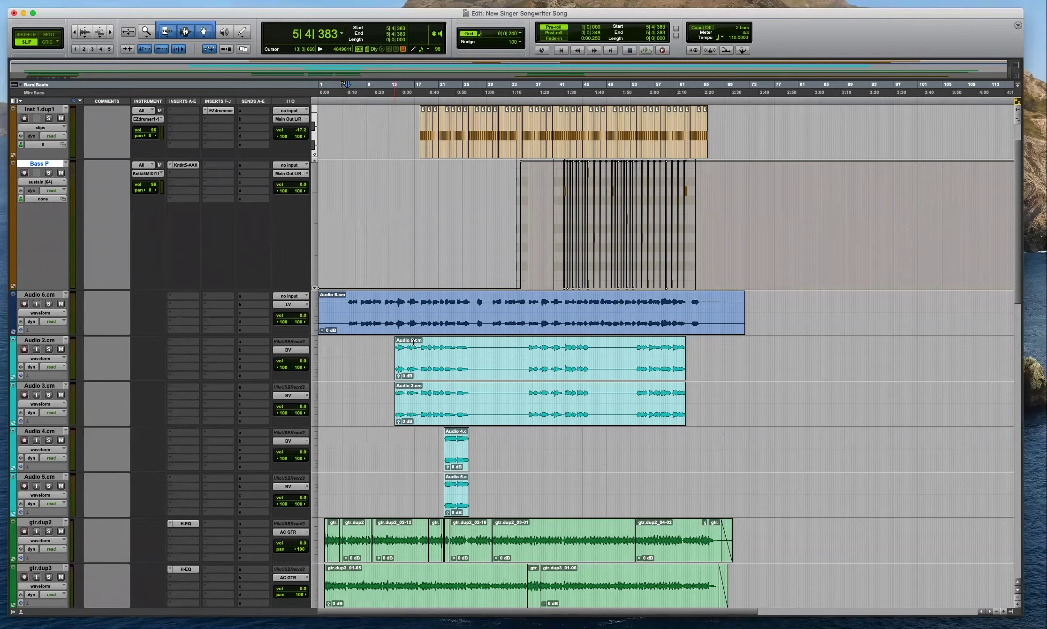
Route the Inst 1.dup1 track's output to the DRUMS stereo bus and reduce the Bass P track's height.
scroll(345, 281, up, 2)
click(298, 167)
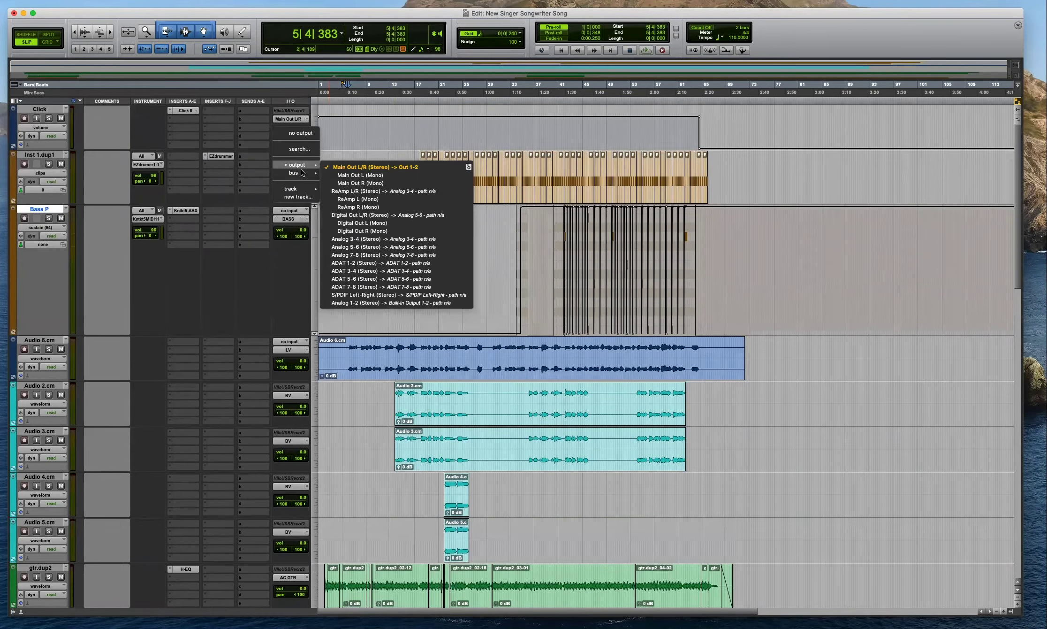
mouse_move(303, 172)
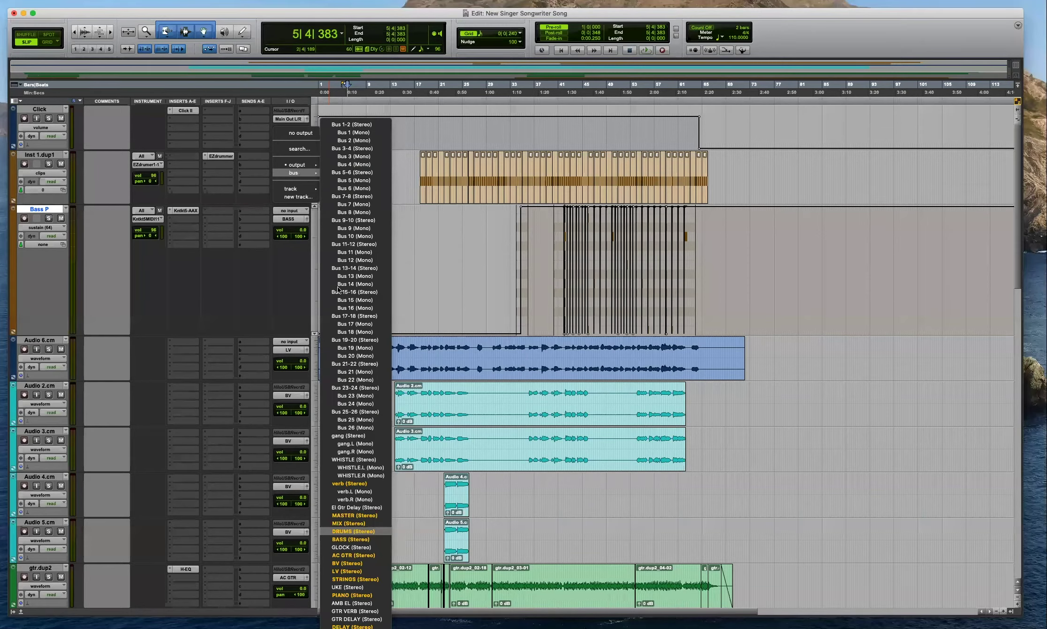
click(356, 531)
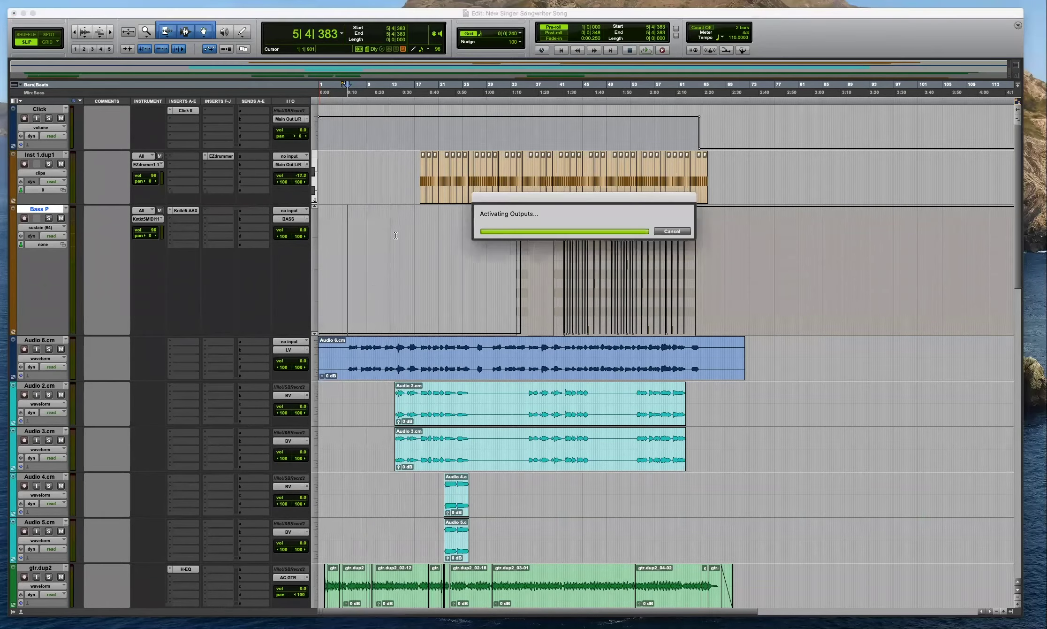
drag(250, 333, 244, 264)
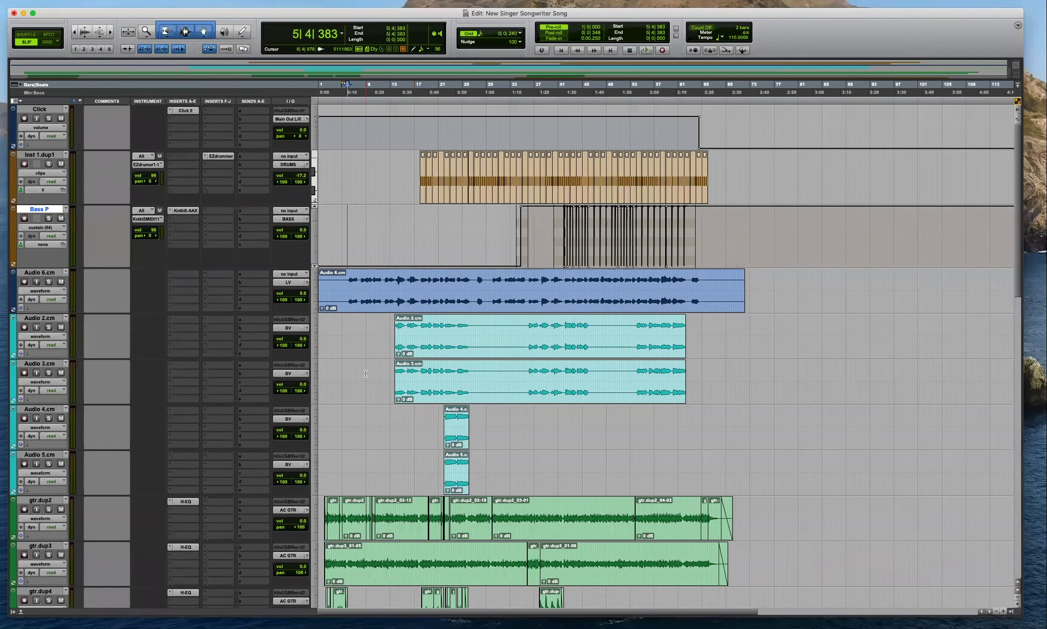
Review the inserts and output routing of the bus tracks from VERB down to Master 1.
scroll(365, 372, down, 10)
scroll(365, 373, down, 4)
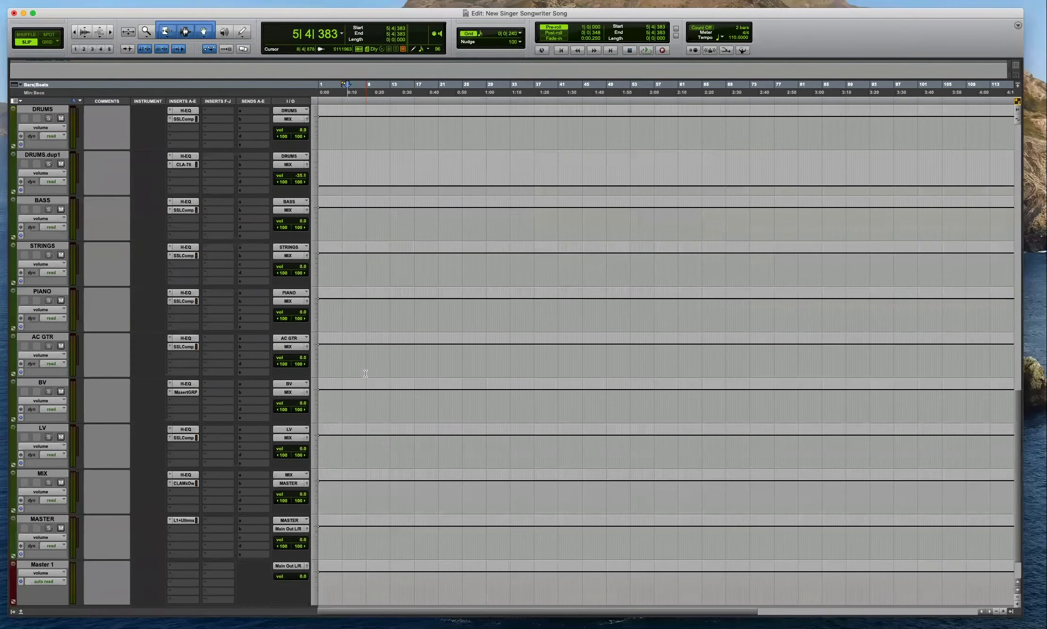
scroll(366, 373, up, 1)
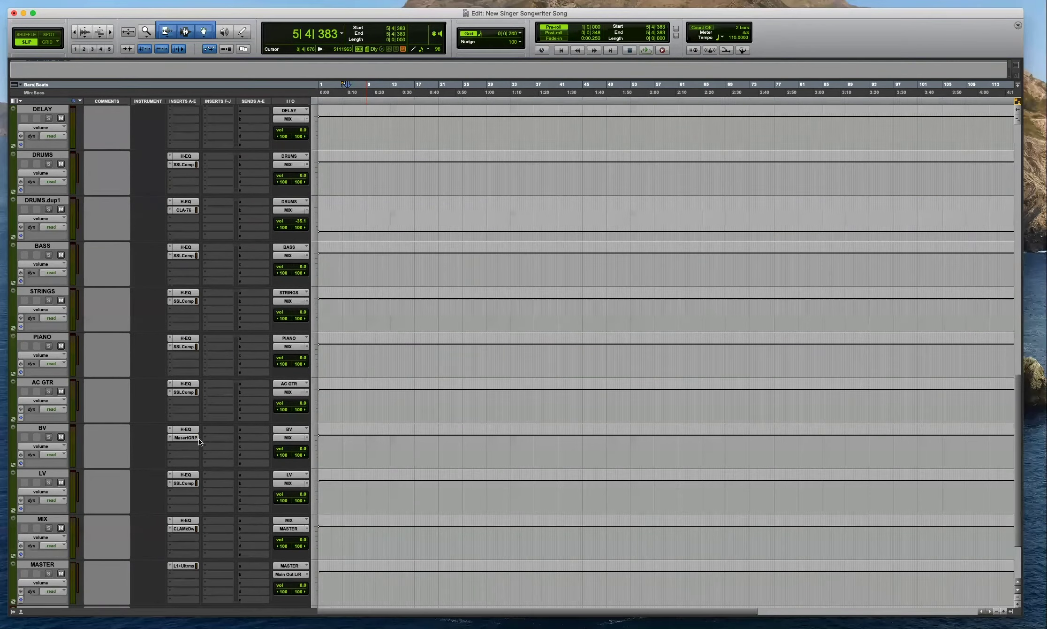
scroll(126, 484, up, 4)
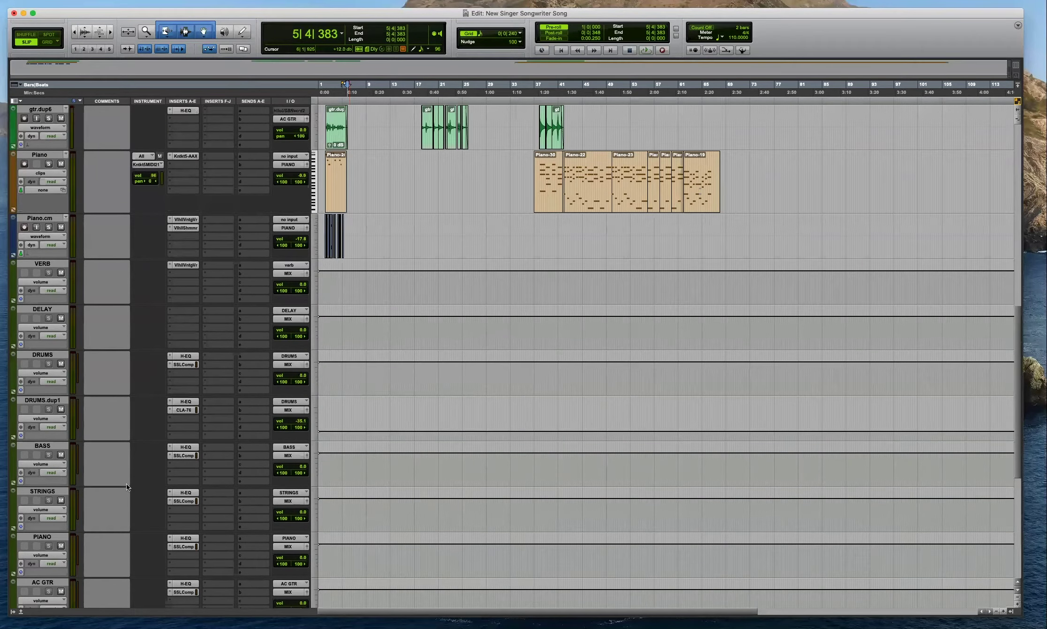
scroll(126, 485, down, 2)
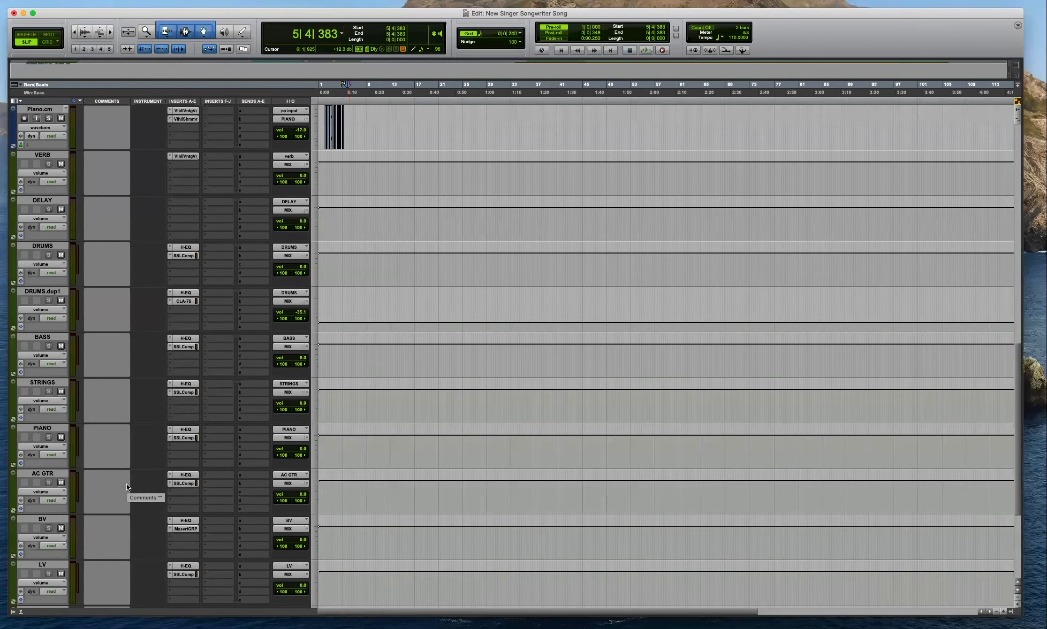
scroll(126, 486, down, 2)
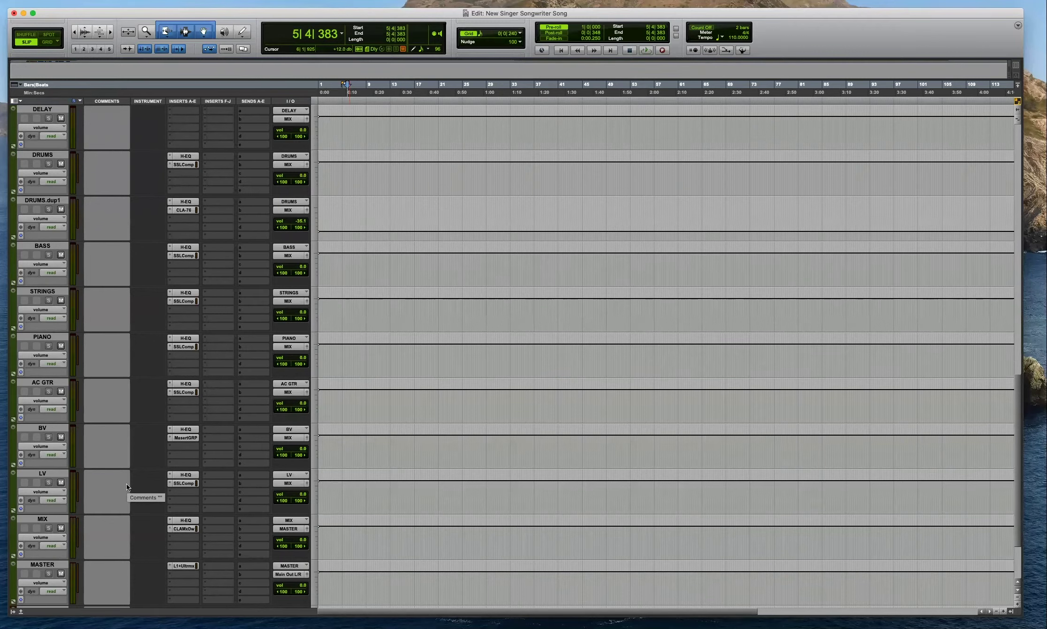
scroll(126, 483, down, 1)
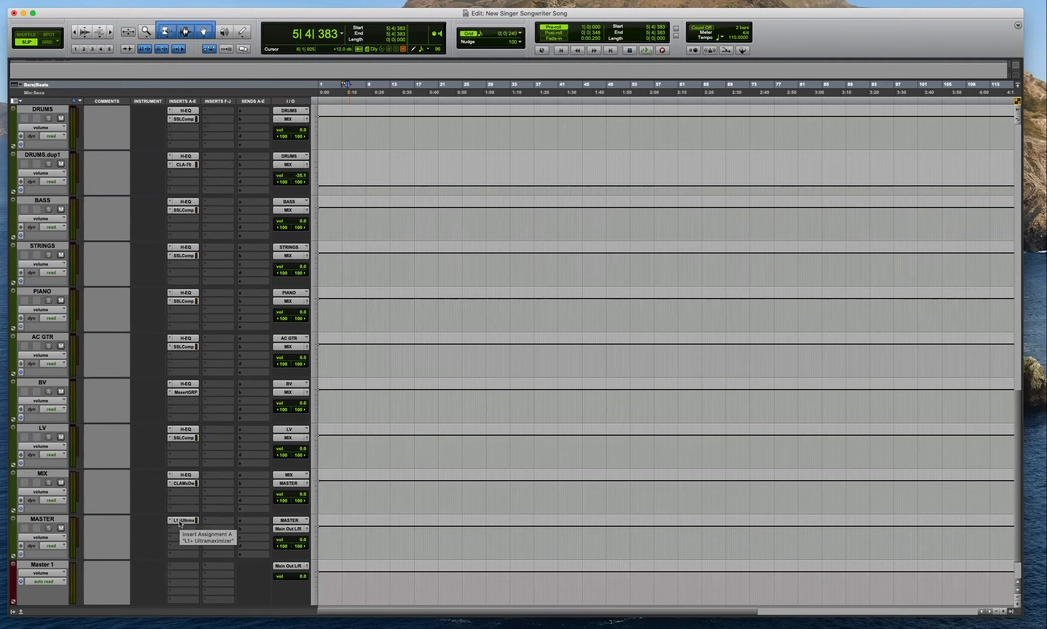
scroll(230, 466, up, 10)
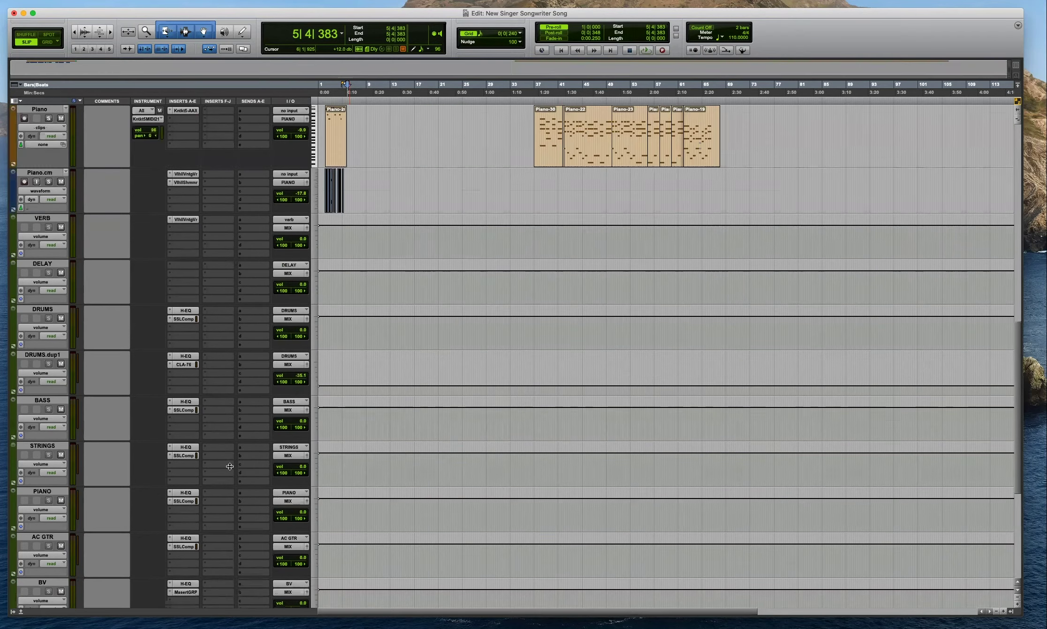
scroll(229, 466, up, 8)
scroll(369, 416, up, 12)
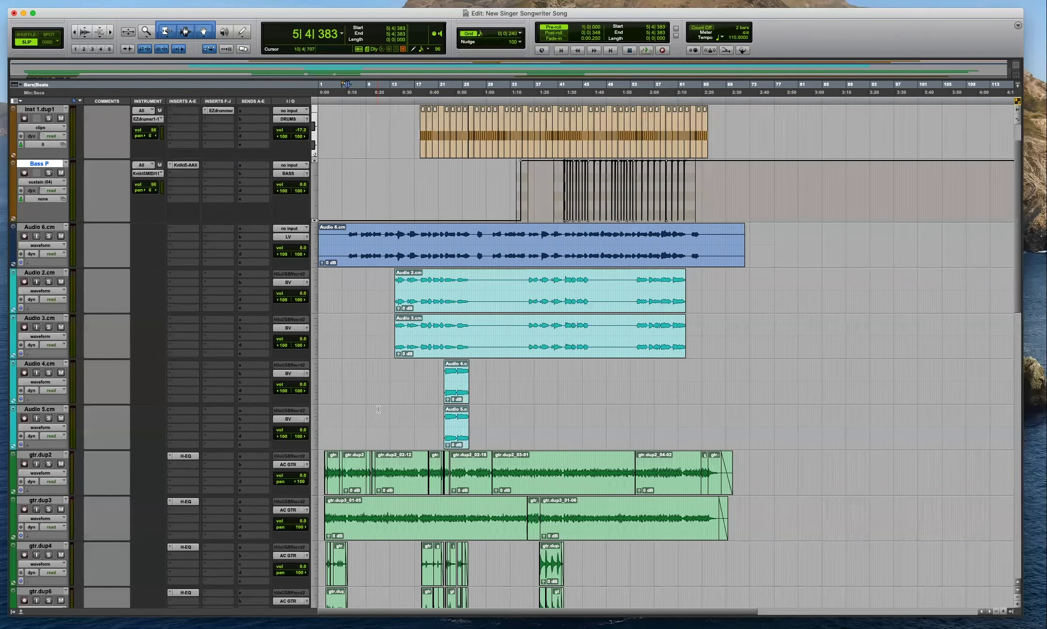
Play the song from the beginning with the timeline zoomed in on the guitar and piano tracks.
scroll(379, 409, up, 2)
key(Return)
key(t)
key(t)
key(space)
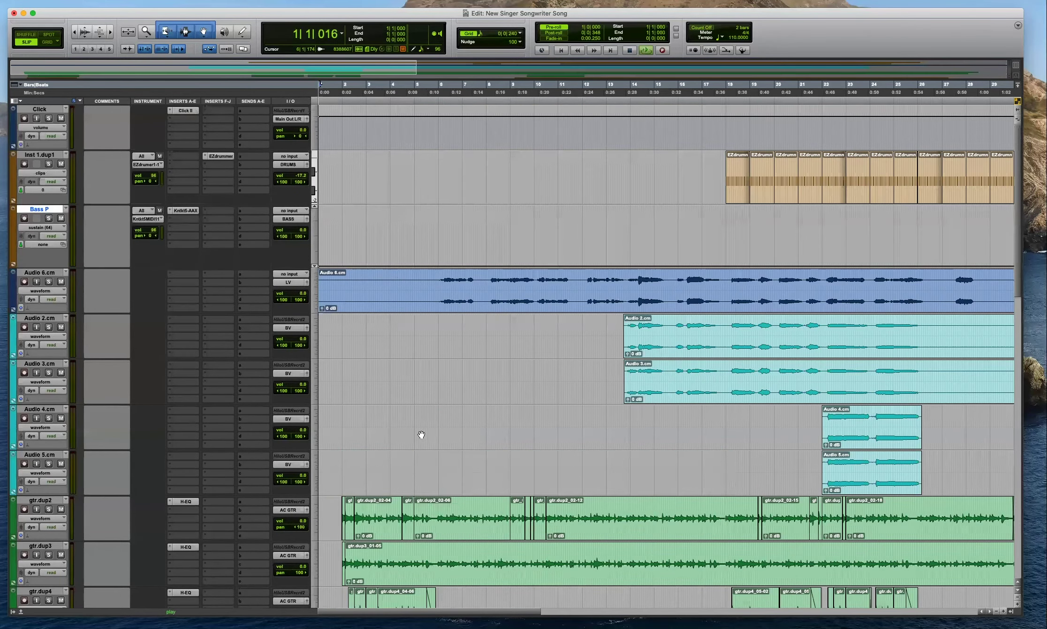
scroll(421, 434, down, 5)
key(super+bracketleft)
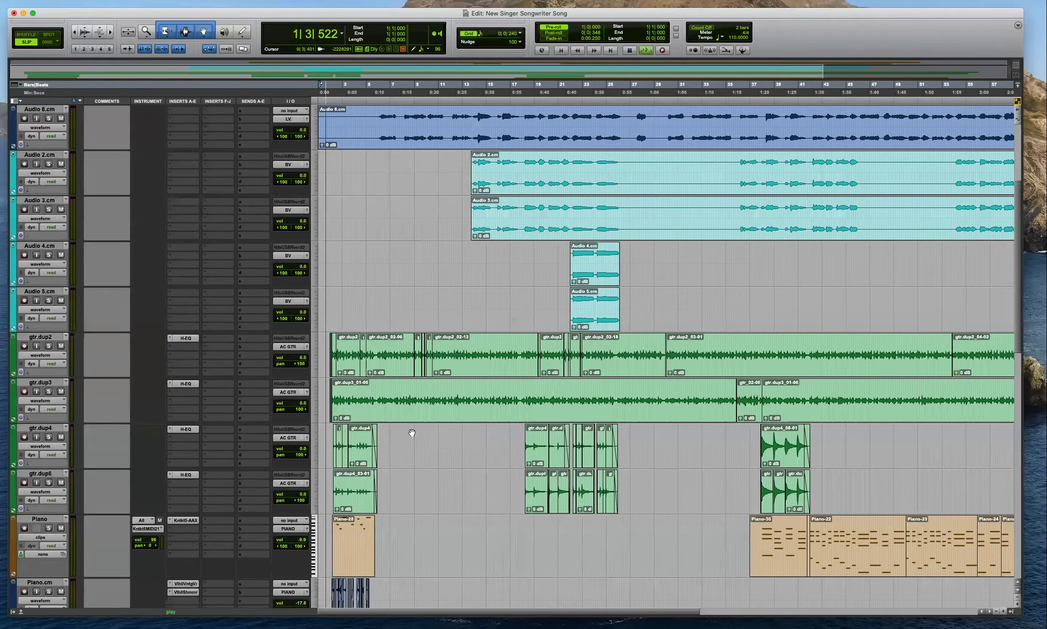
scroll(411, 432, down, 3)
key(super+bracketright)
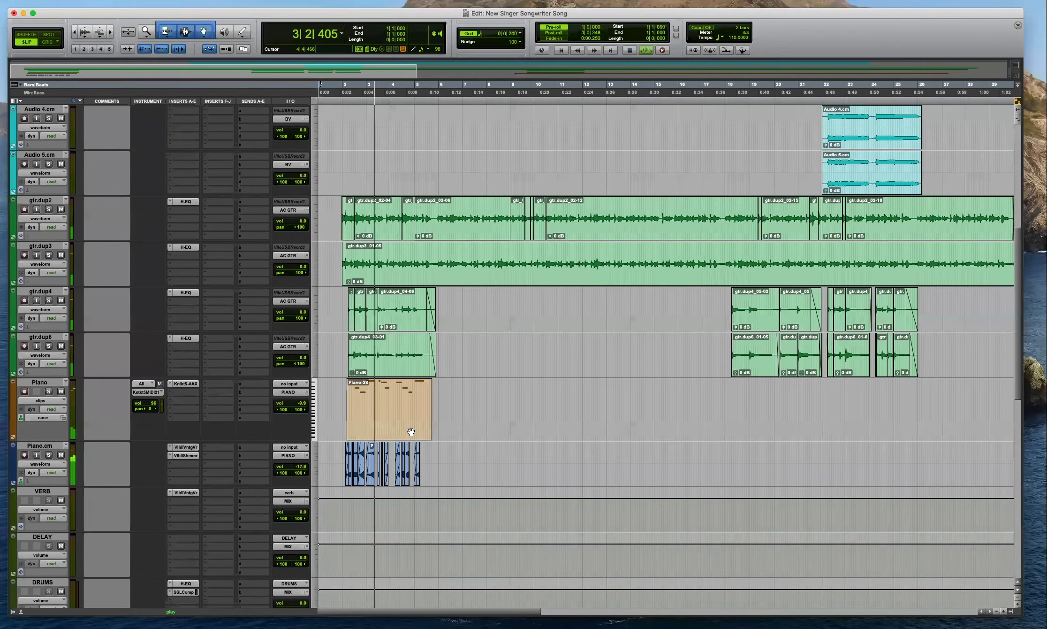
Lower the LV bus volume to about -5.8 dB and the BV bus volume to about -3.3 dB.
scroll(411, 432, up, 5)
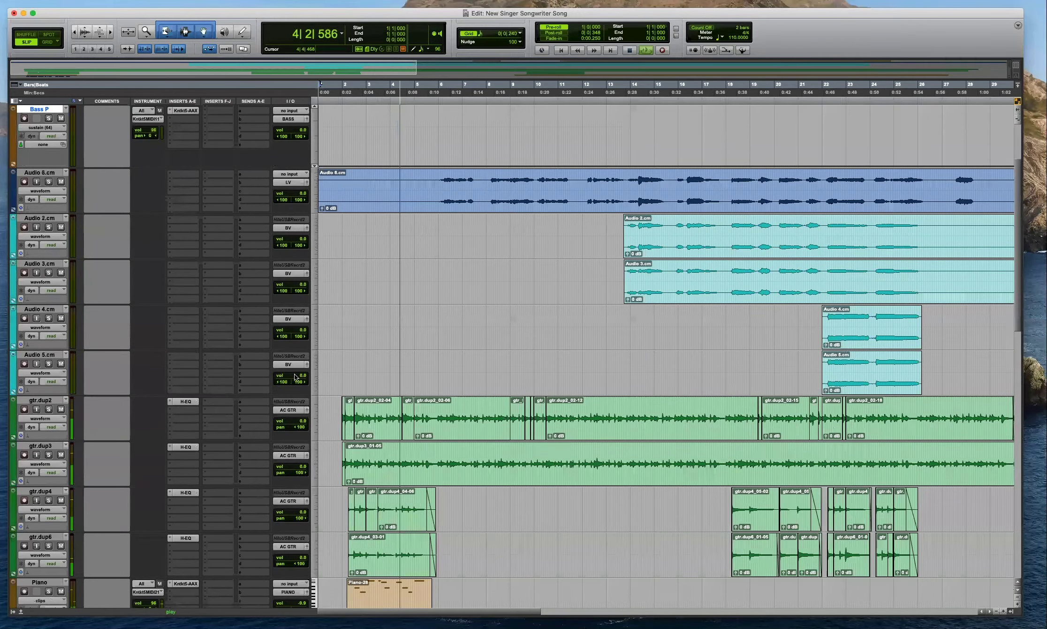
scroll(301, 404, down, 10)
click(302, 407)
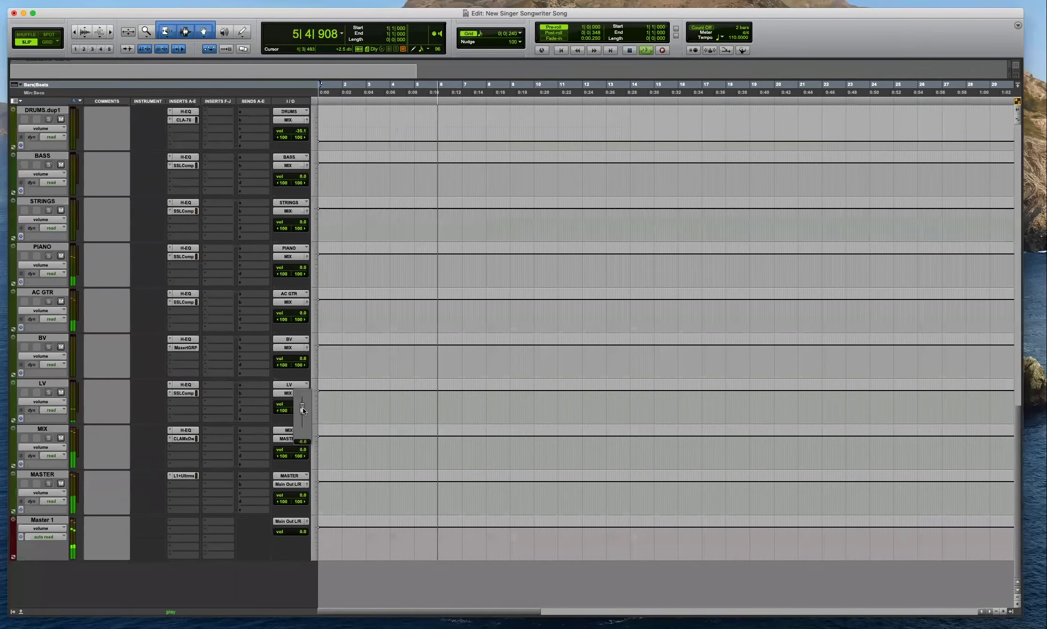
drag(302, 407, 302, 403)
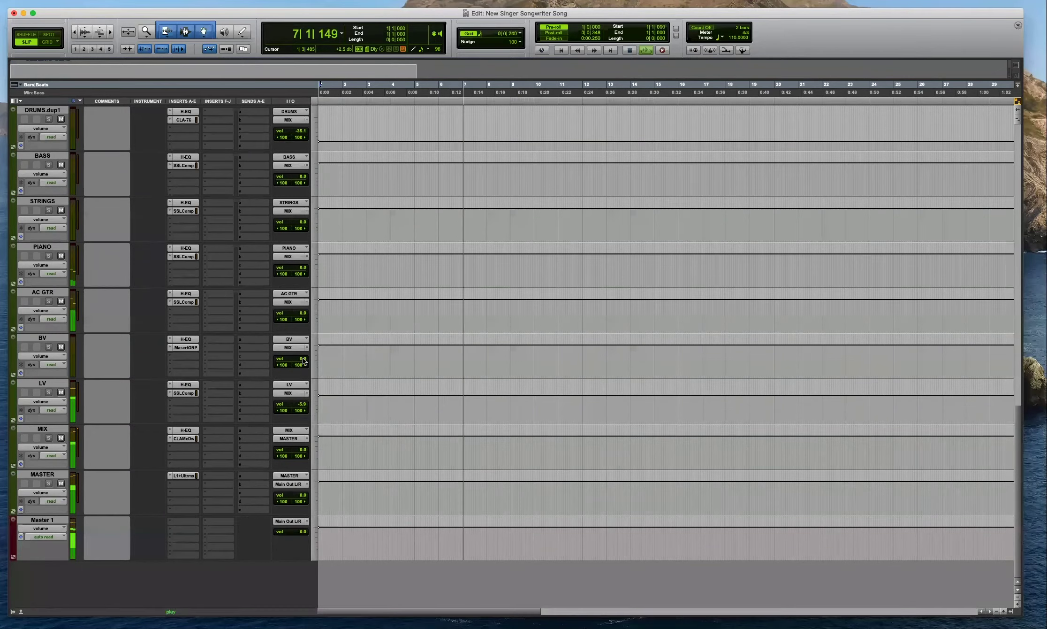
drag(414, 362, 414, 364)
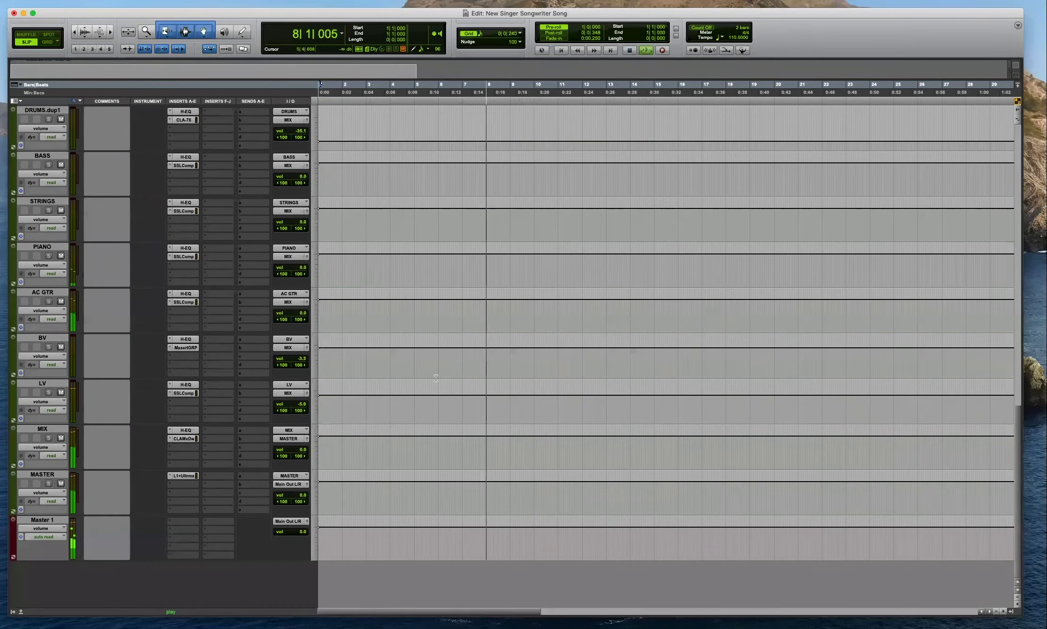
Check the MASTER track's L1 Ultramaximizer during playback, stop the song, and move the plugin to insert slot B.
click(187, 475)
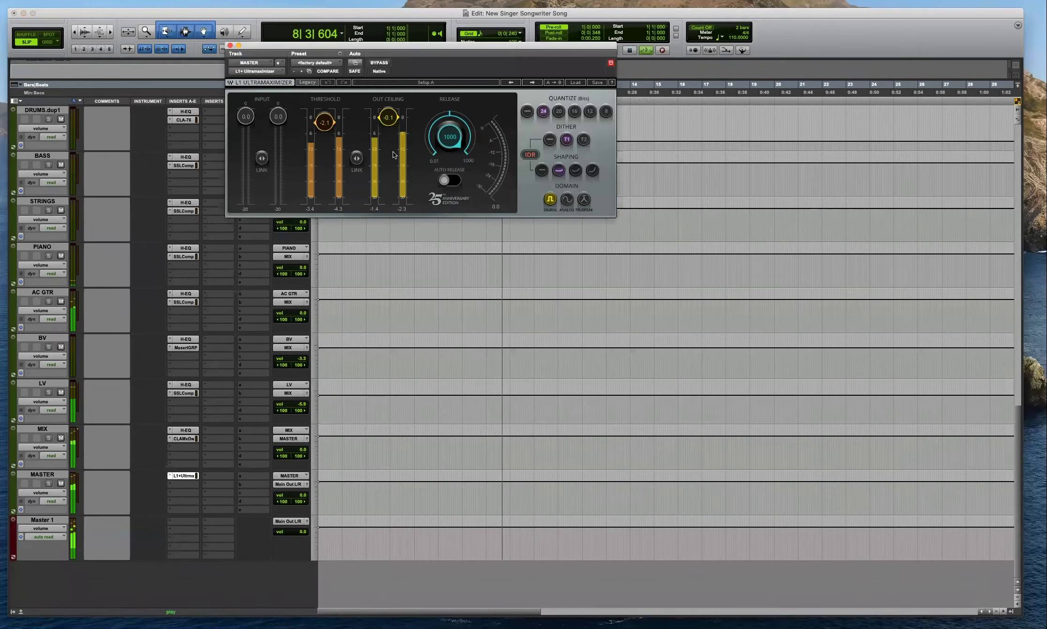
click(230, 45)
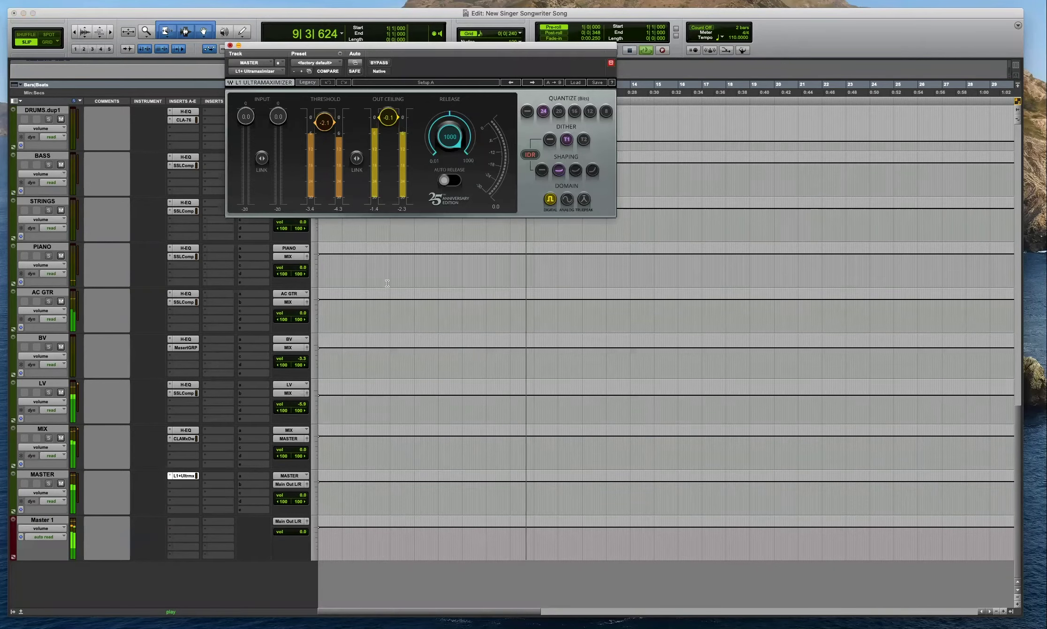
key(space)
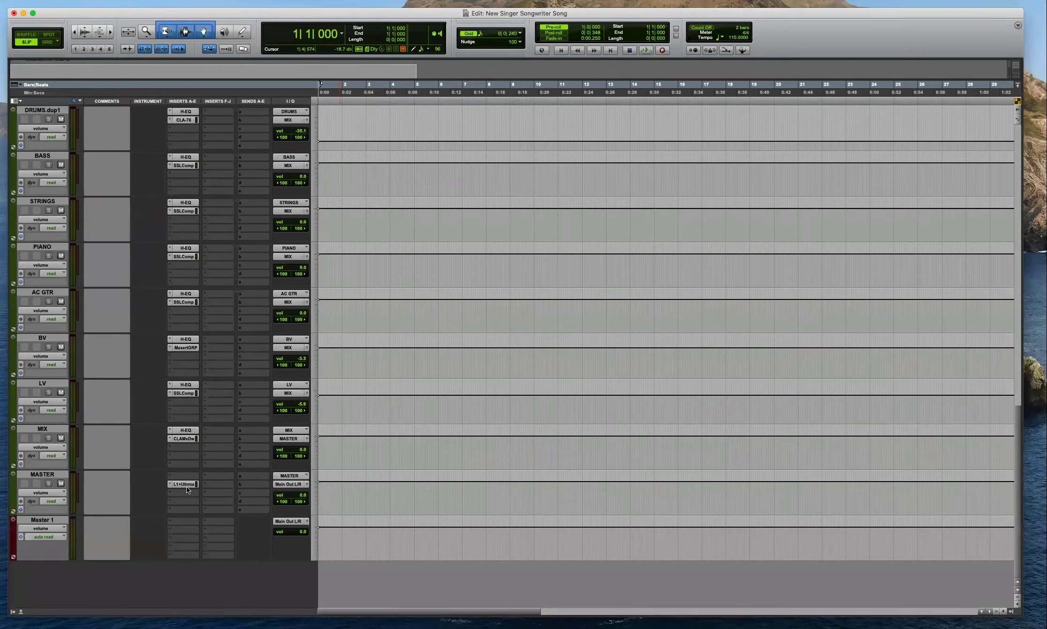
Adjust the out ceiling of the L1 Ultramaximizer on the MASTER track.
click(186, 484)
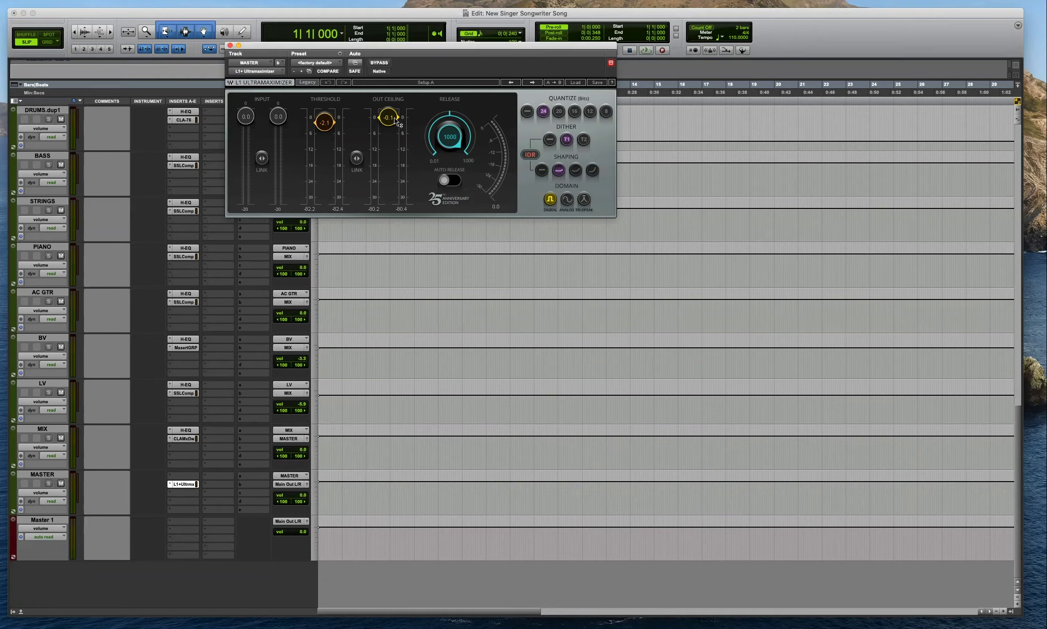
drag(391, 120, 392, 115)
click(230, 46)
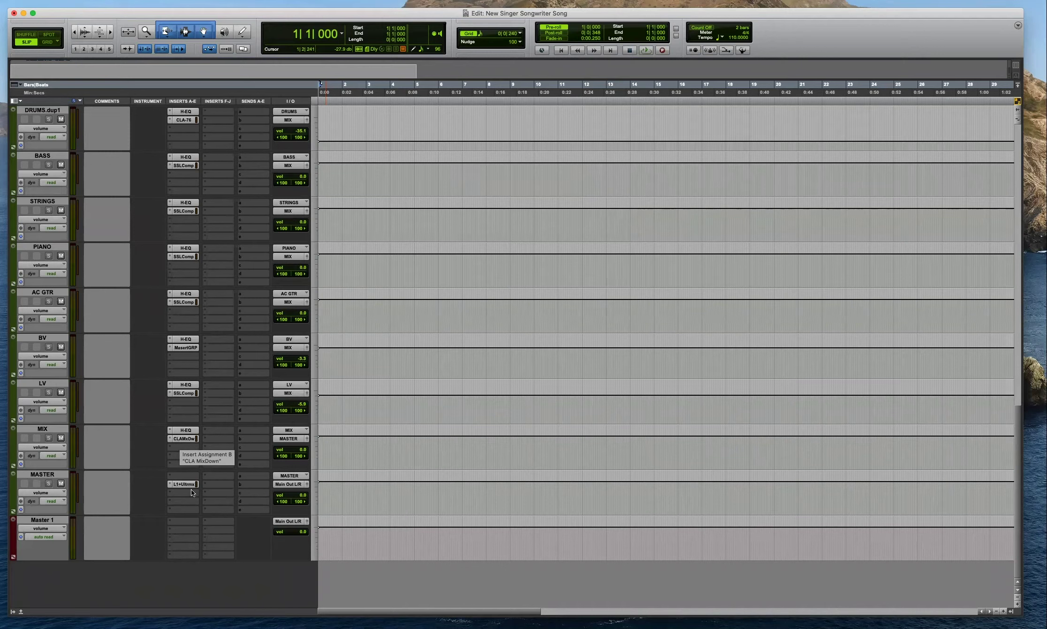
Examine the settings of the CLA MixDown and H-EQ plugins on the MIX bus.
click(184, 439)
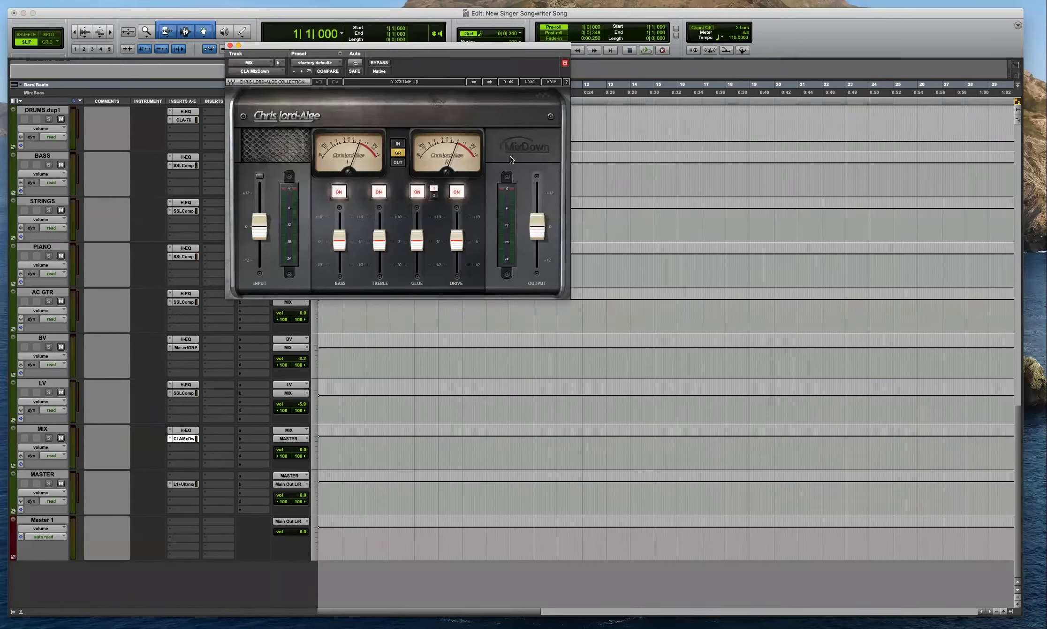
click(230, 46)
click(185, 430)
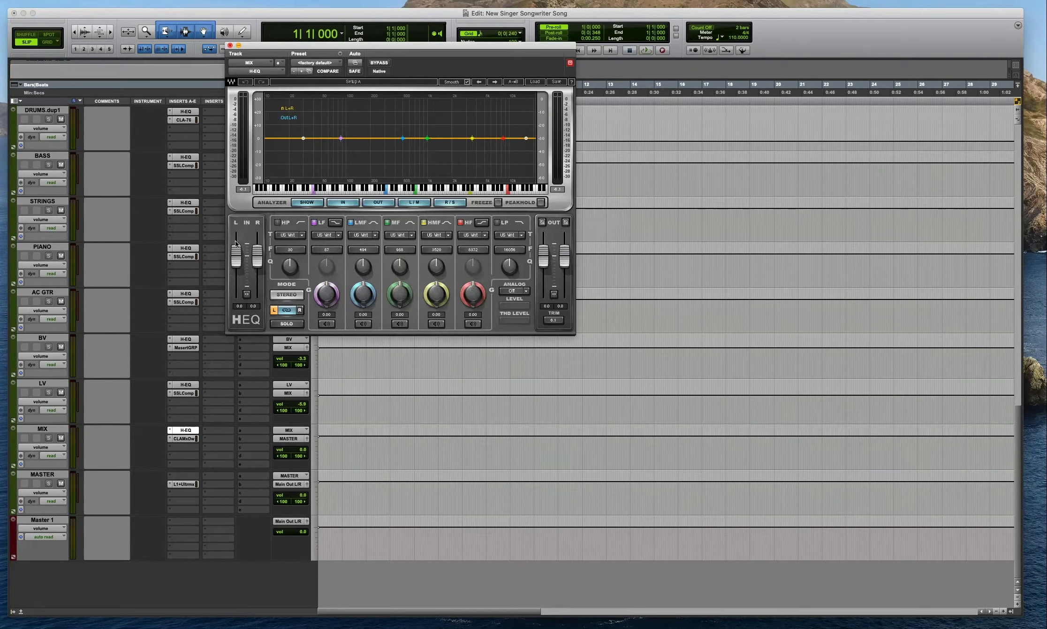
click(230, 45)
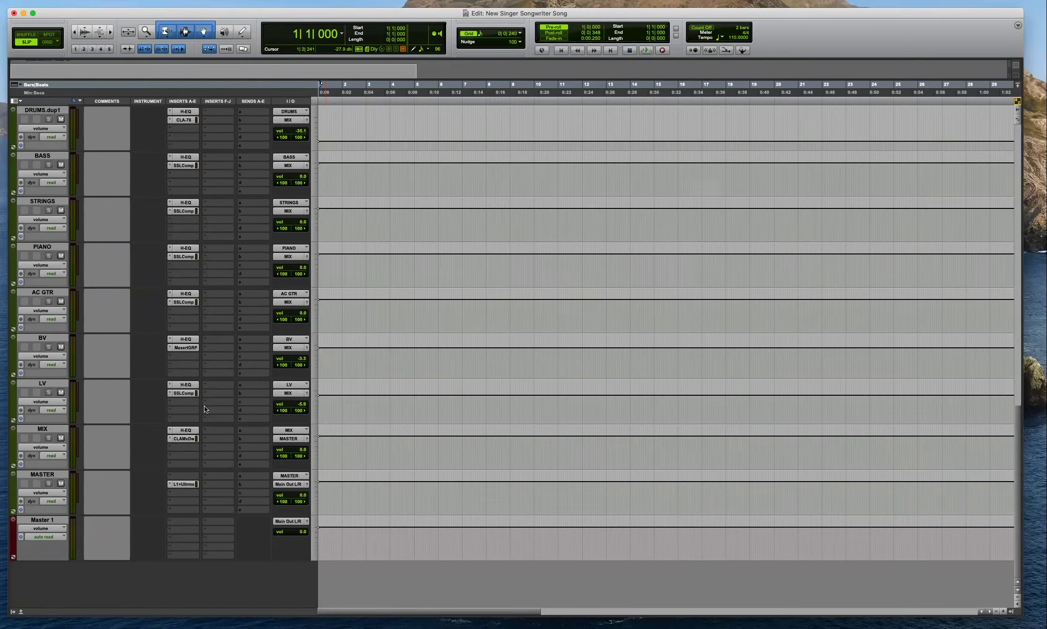
Examine the SSLComp on the LV bus and the Maserati GRP with its factory presets on the BV bus.
click(184, 391)
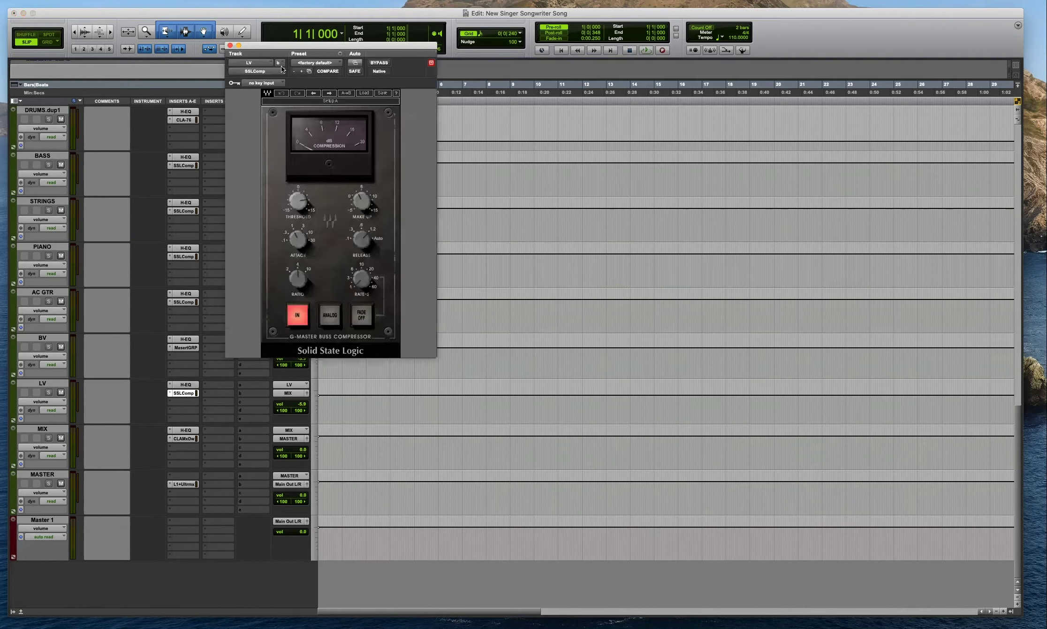
click(230, 45)
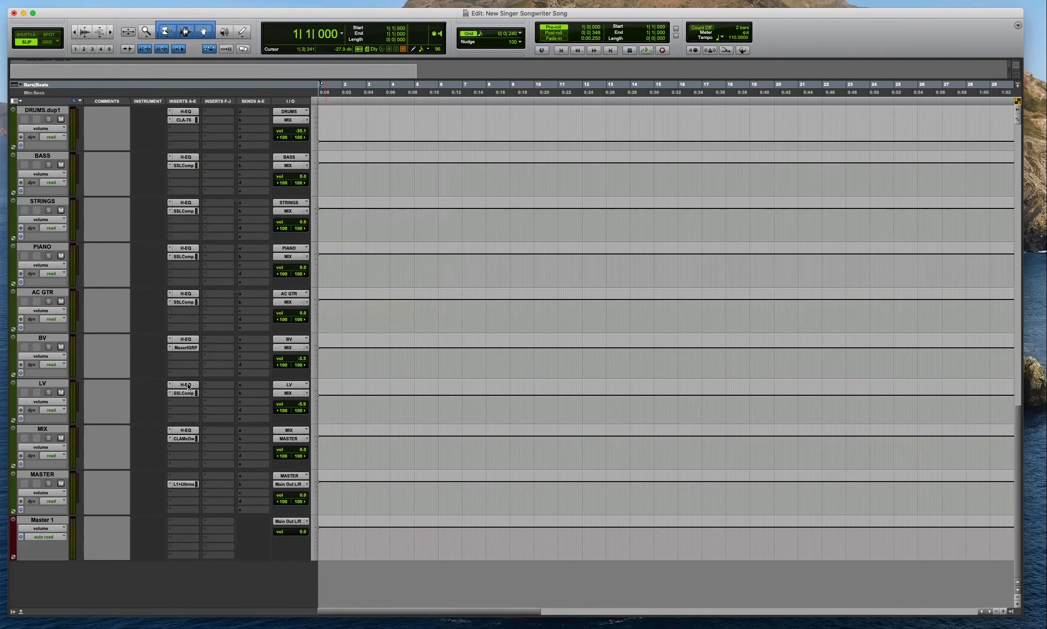
click(184, 347)
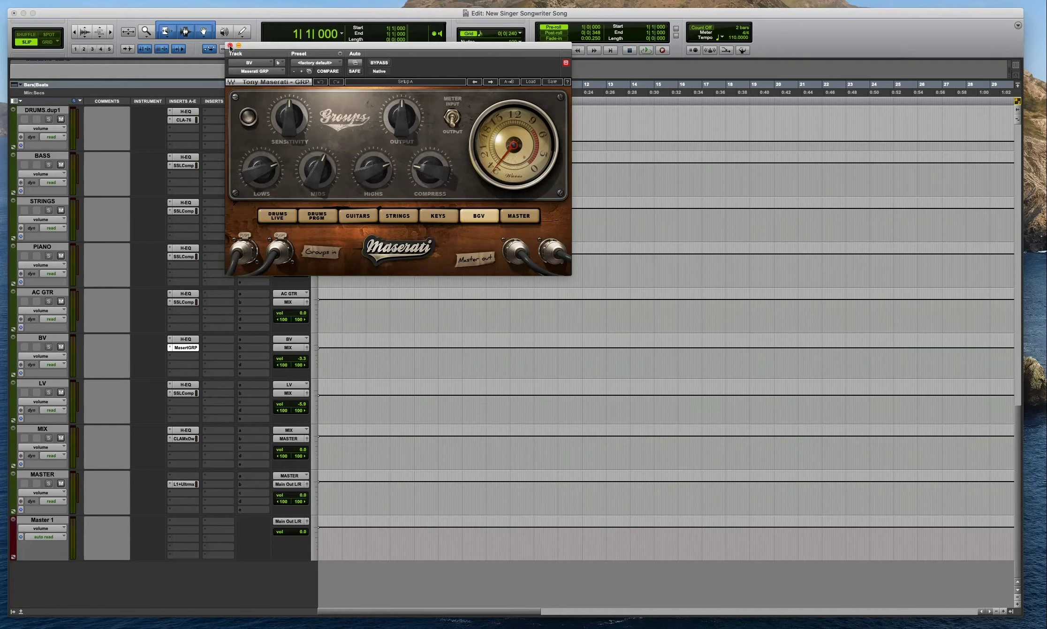
click(530, 82)
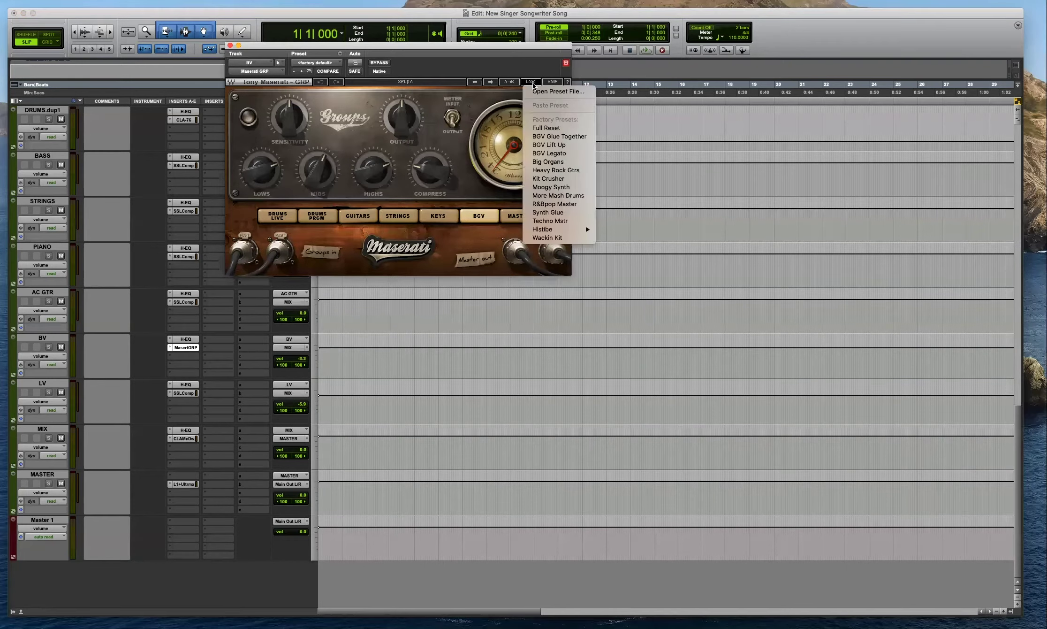
click(494, 71)
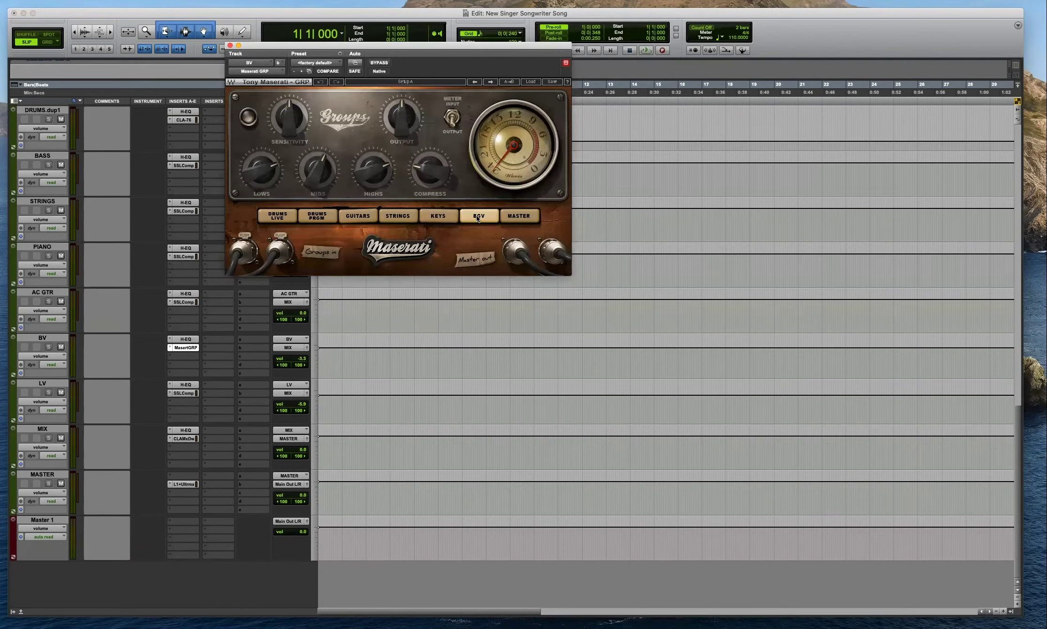
click(230, 46)
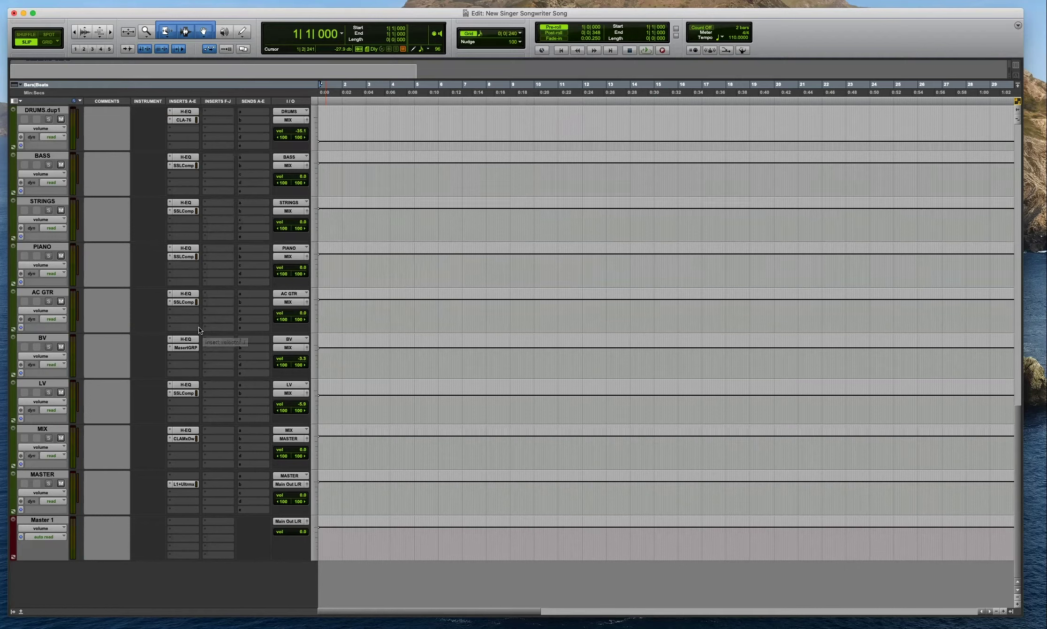
Examine the SSLComp and H-EQ settings on the AC GTR bus and the SSLComp on the STRINGS bus.
click(184, 301)
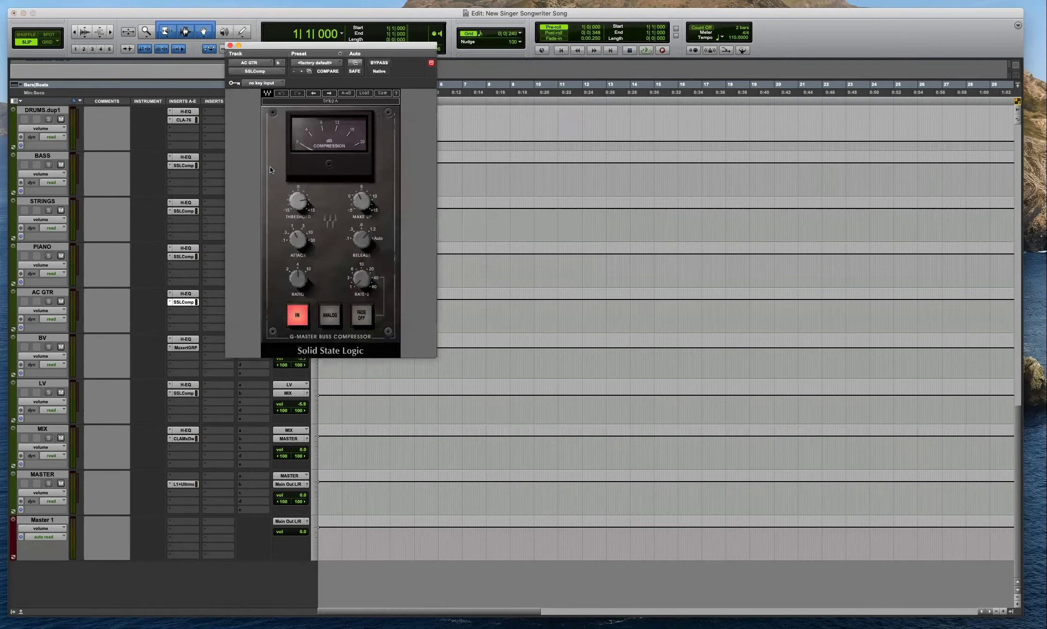
click(229, 45)
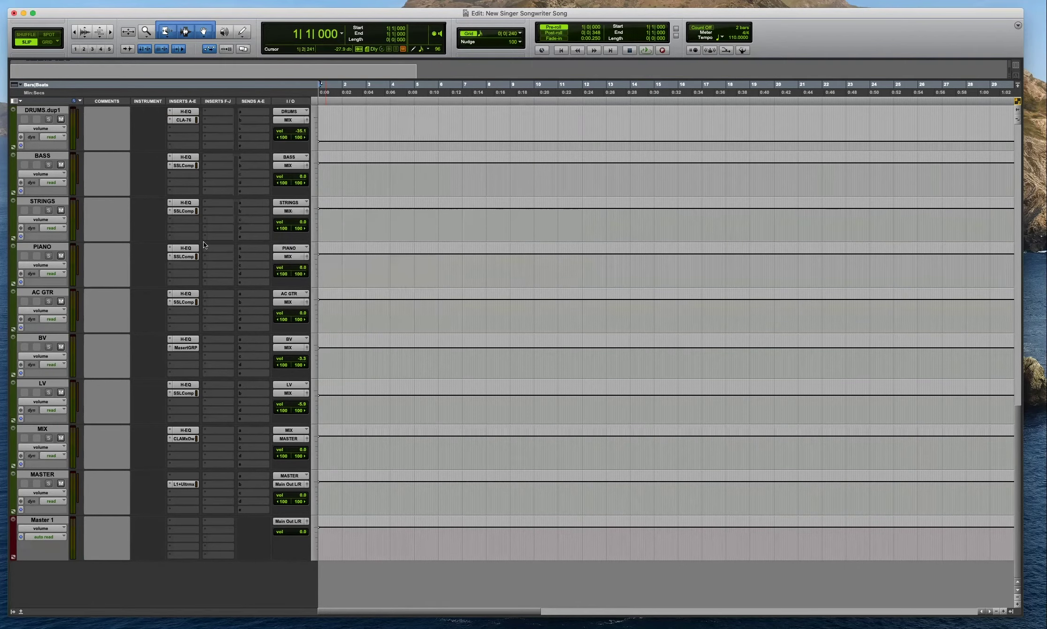
click(189, 293)
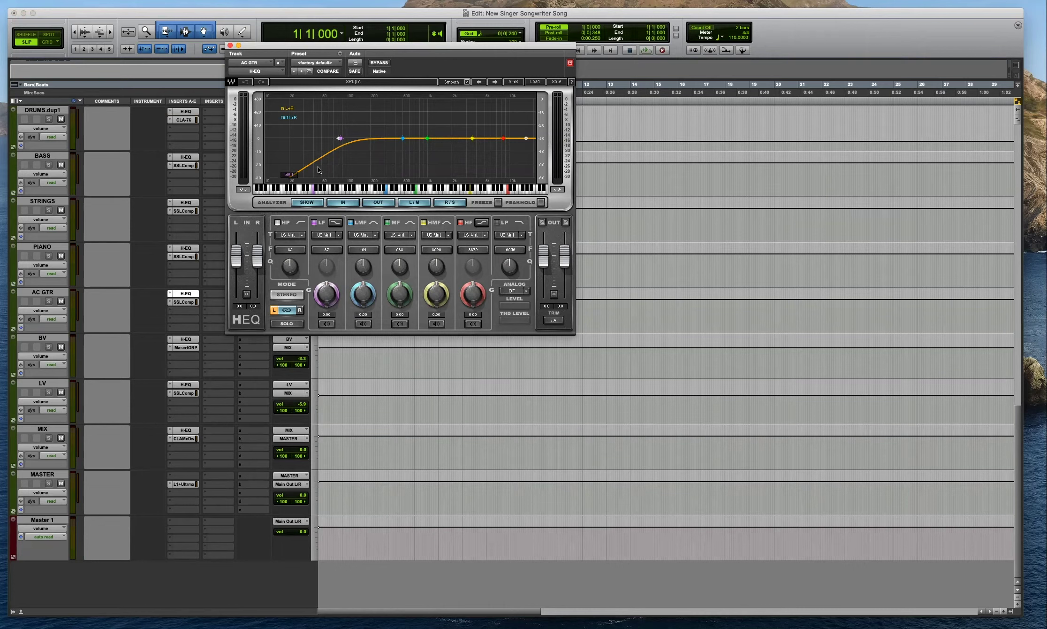
click(230, 45)
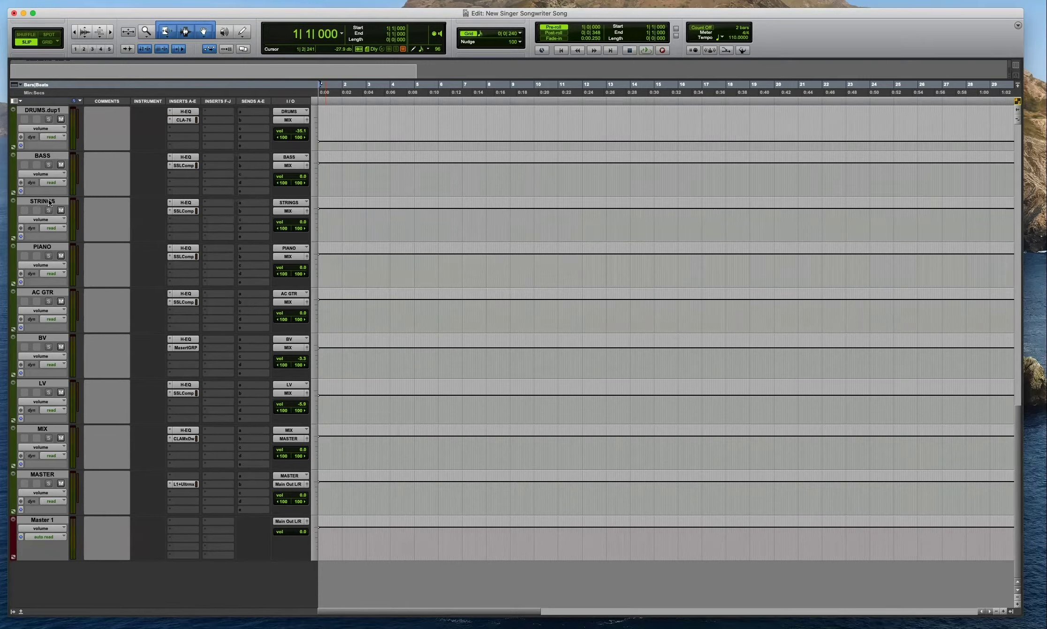
click(187, 211)
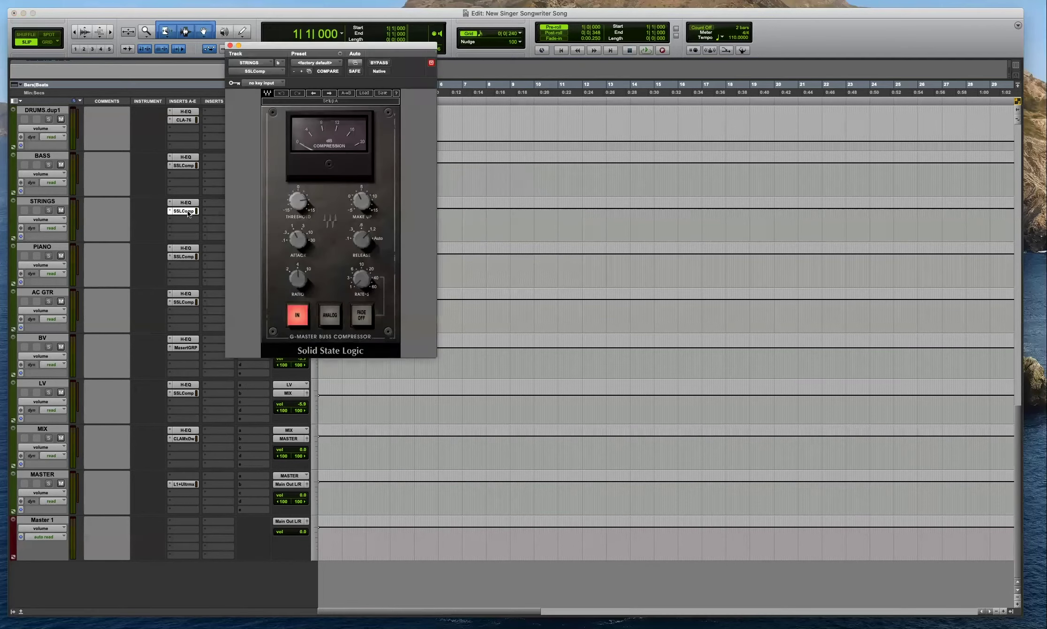
scroll(220, 182, up, 2)
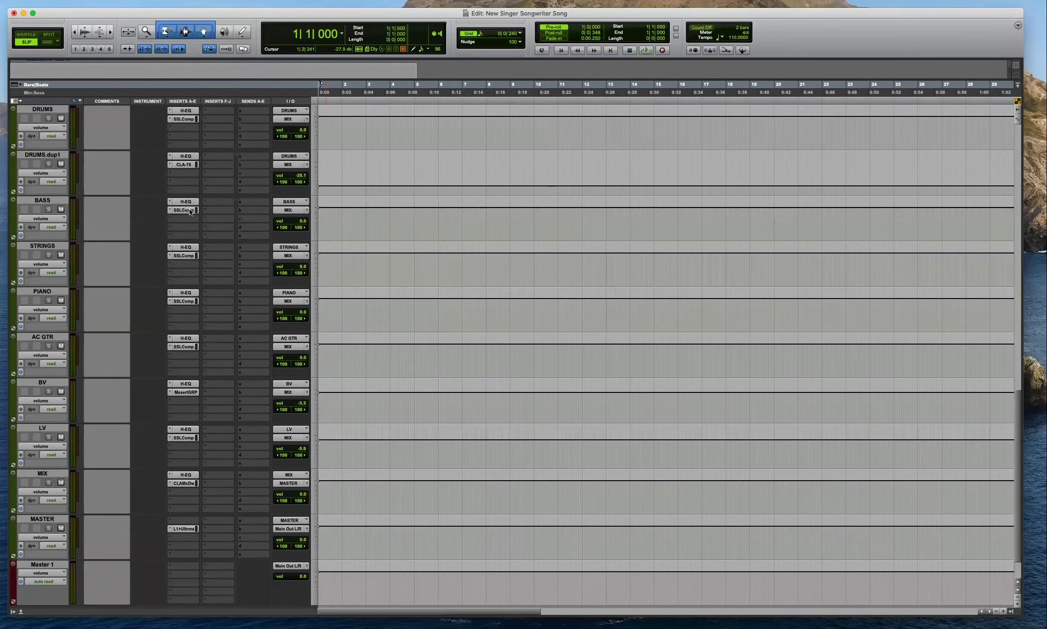
Check the CLA-76 on the DRUMS.dup1 bus track and delete that duplicate track.
scroll(187, 205, up, 4)
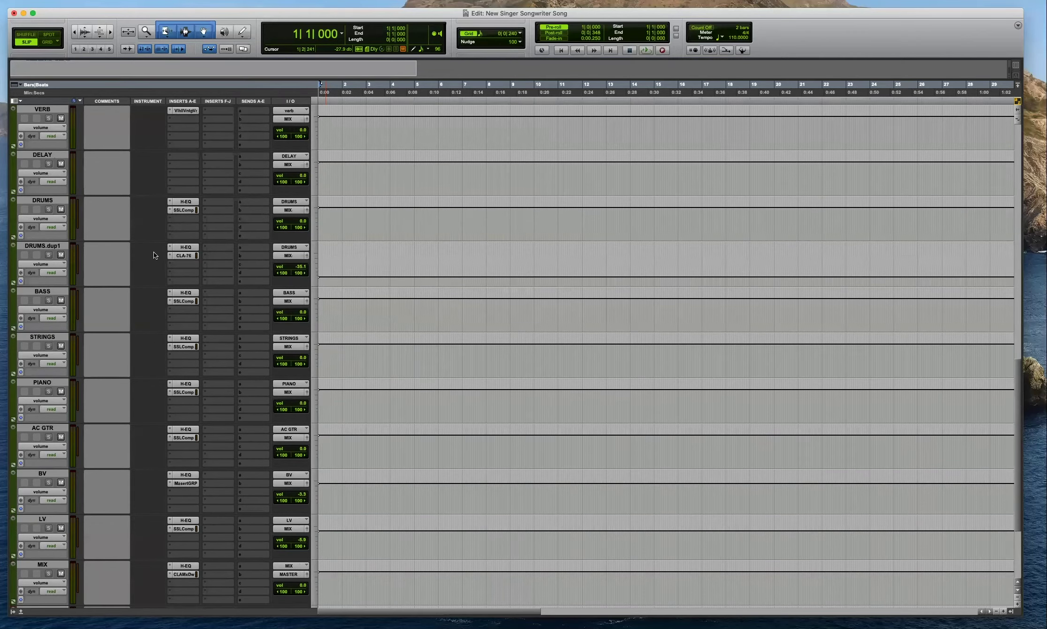
click(47, 200)
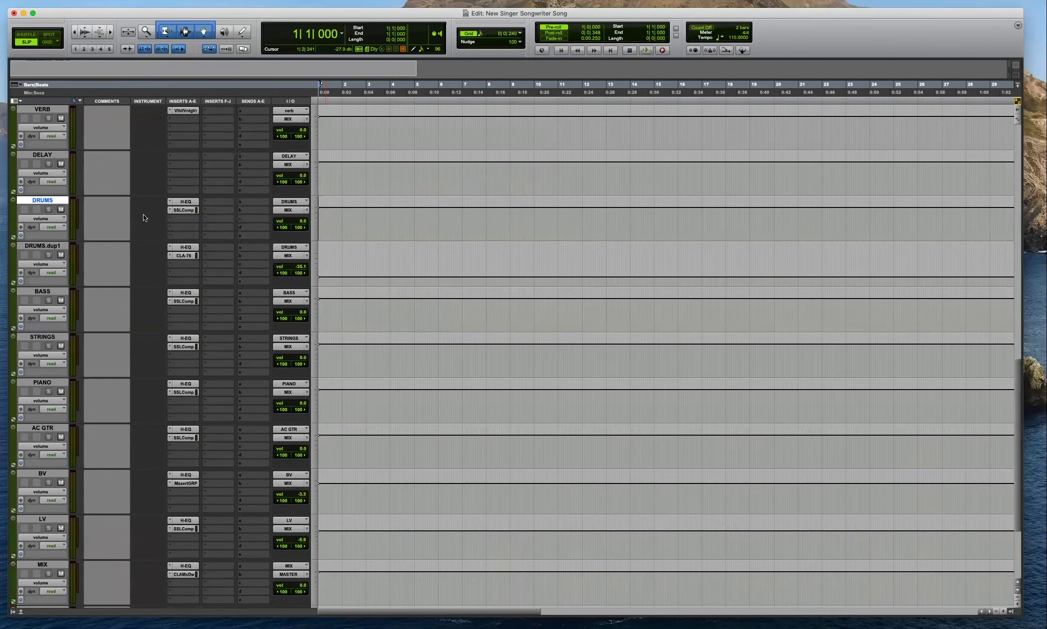
click(47, 247)
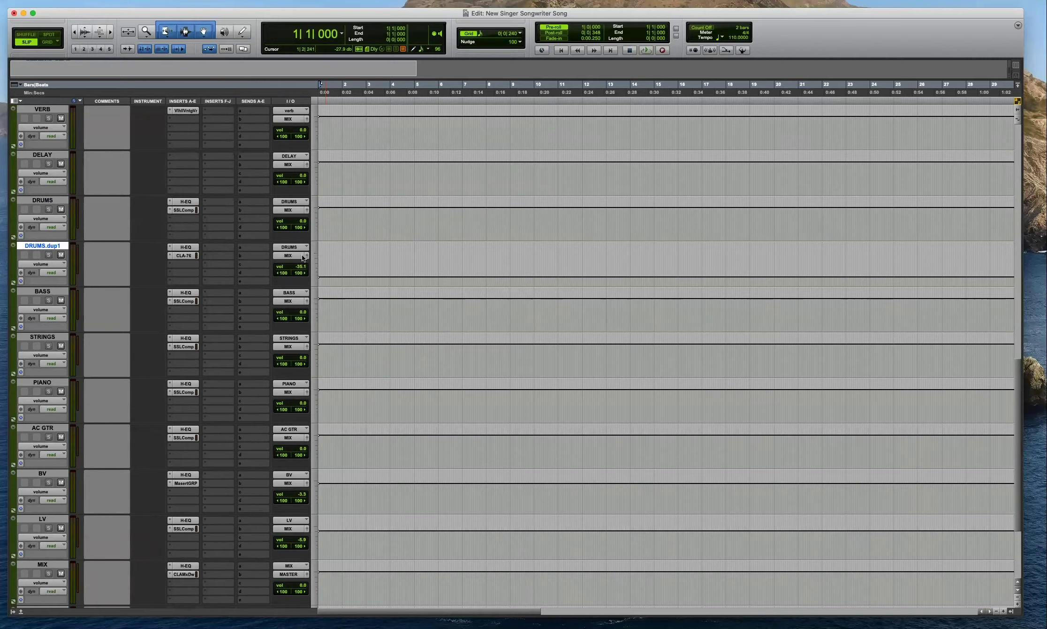
click(189, 256)
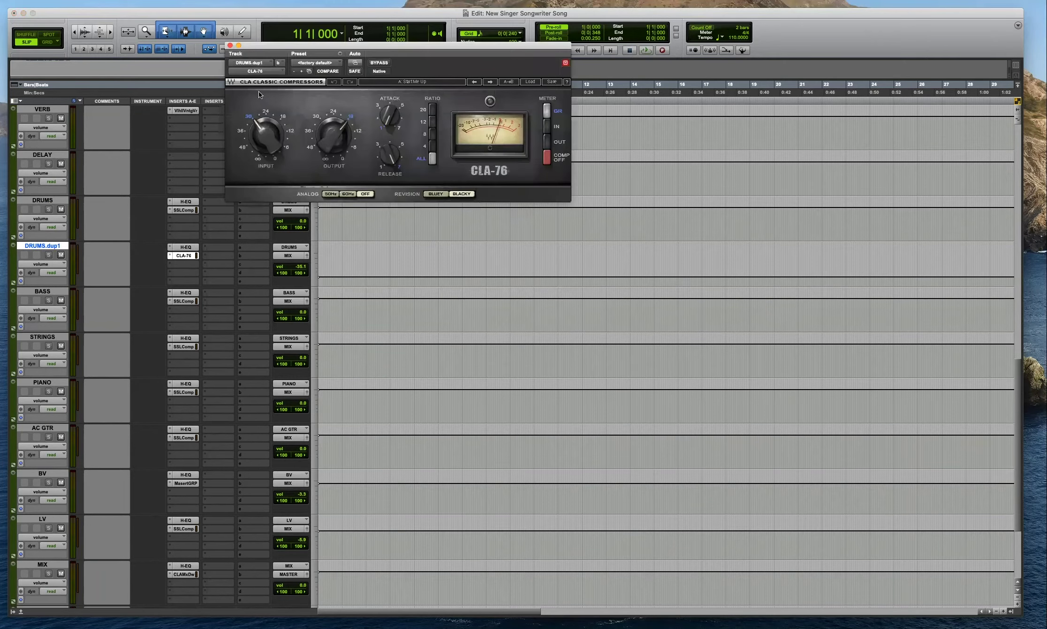
click(230, 46)
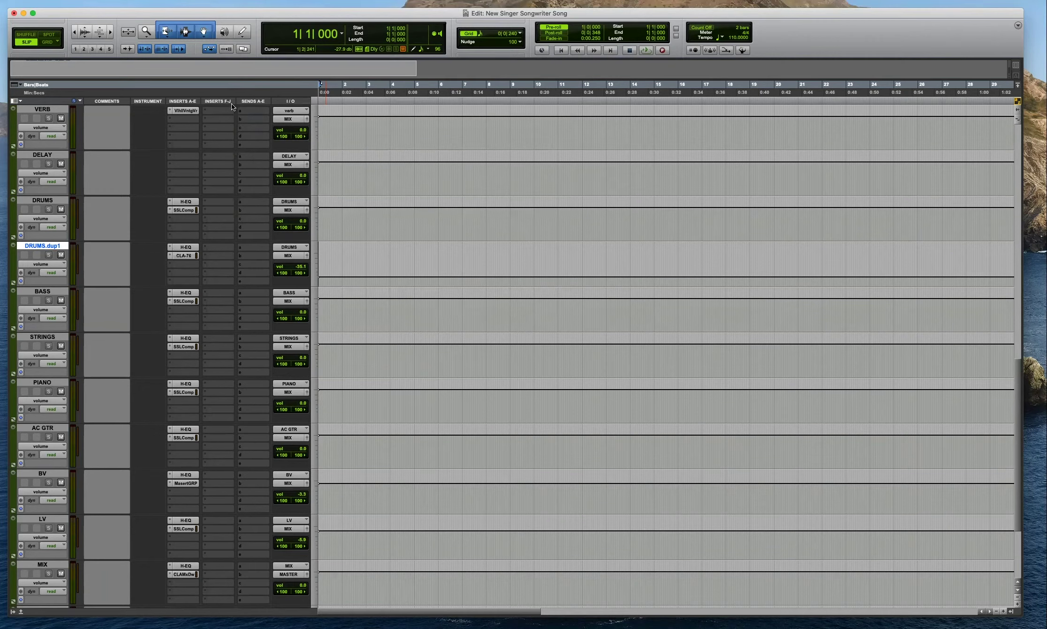
right_click(52, 247)
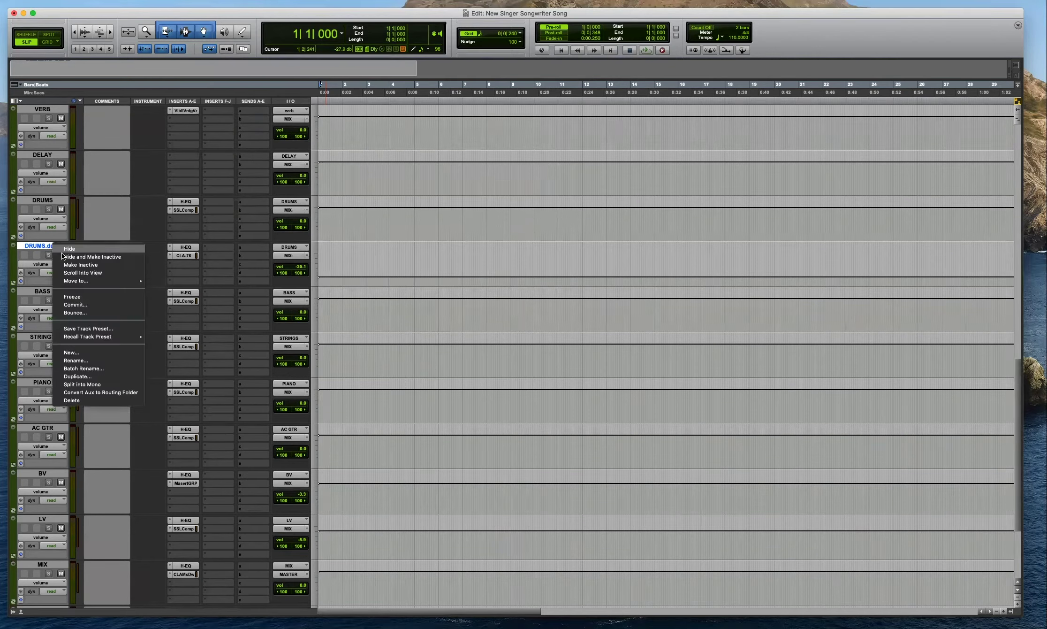
click(82, 400)
Examine the ValhallaVintageVerb settings on the VERB track.
scroll(303, 241, up, 5)
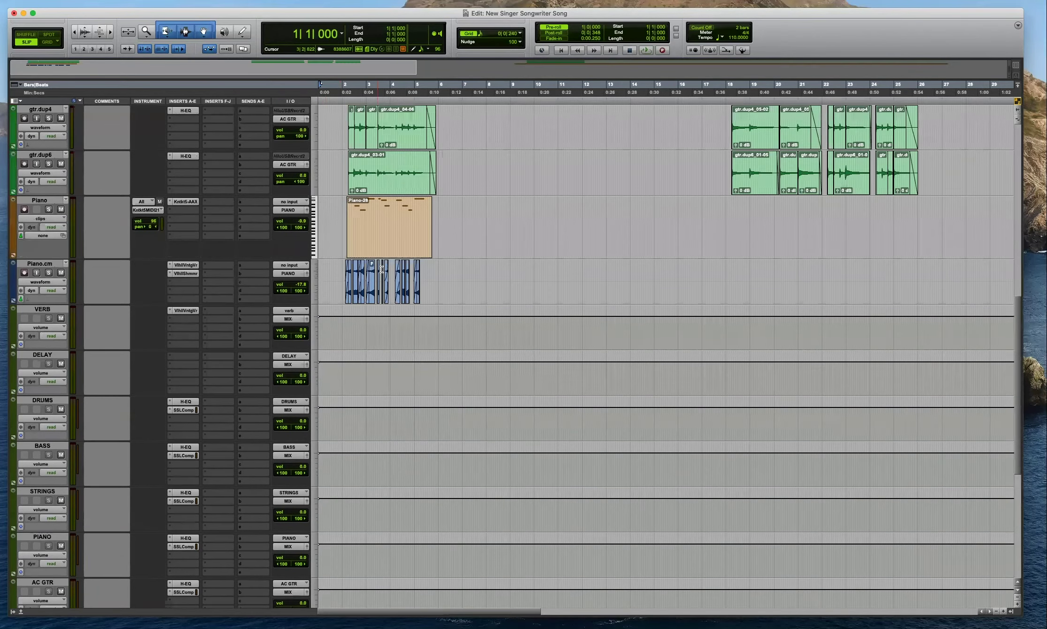
scroll(417, 275, up, 3)
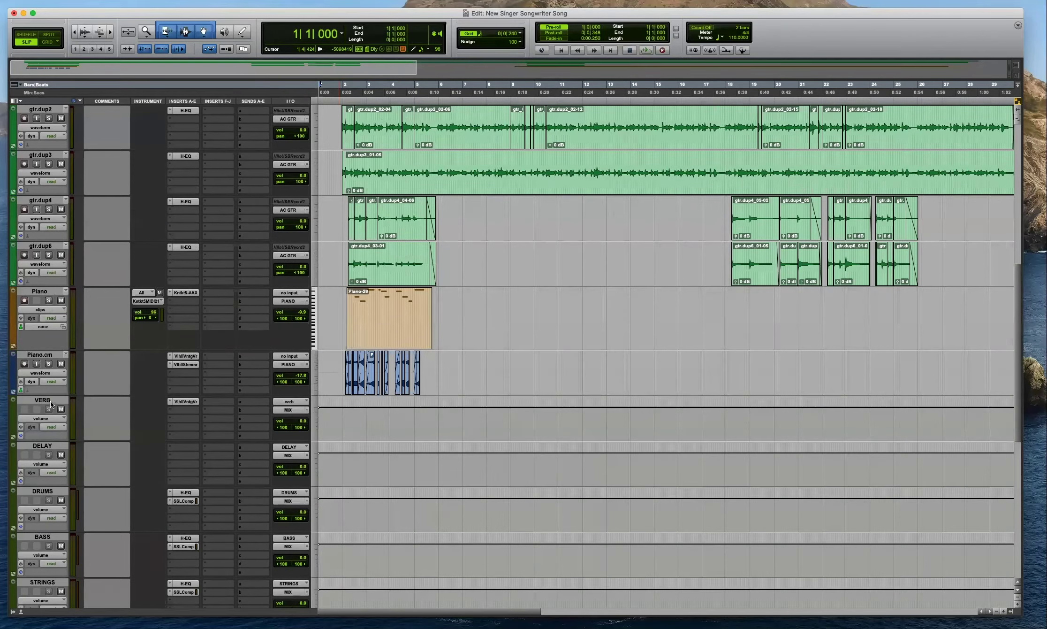
click(183, 401)
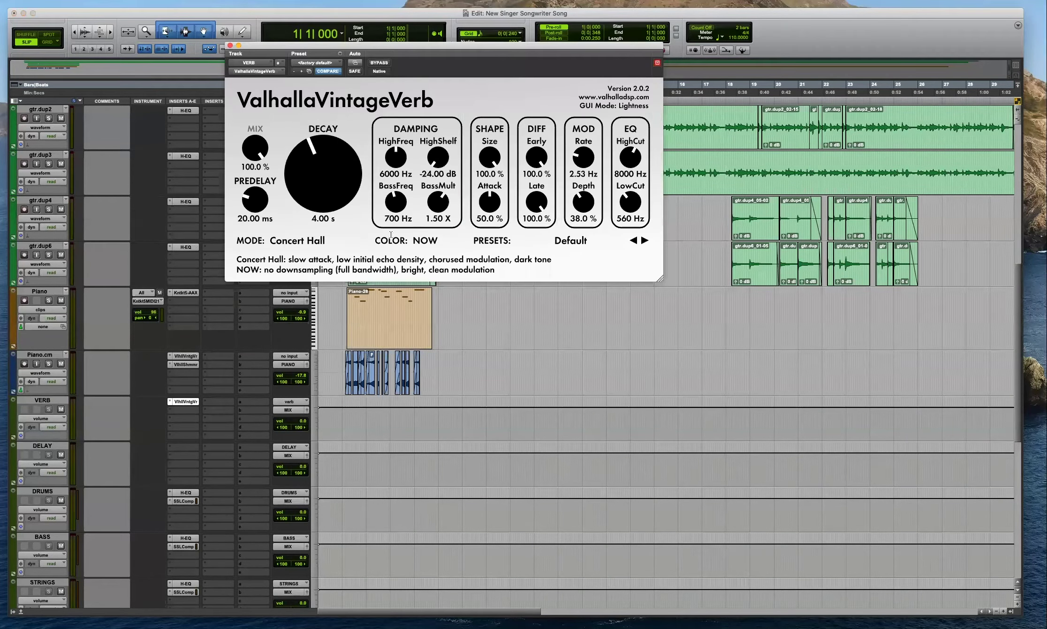
click(231, 46)
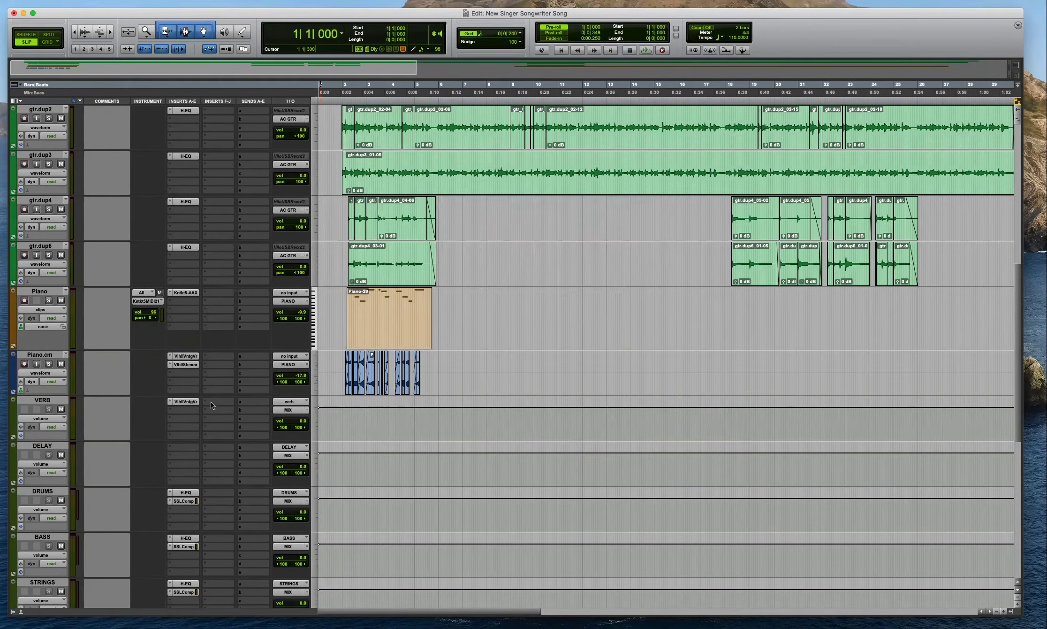
Add a send to the stereo verb bus on the gtr.dup4, gtr.dup6, Piano and Piano.cm tracks.
double_click(46, 199)
shift+click(47, 354)
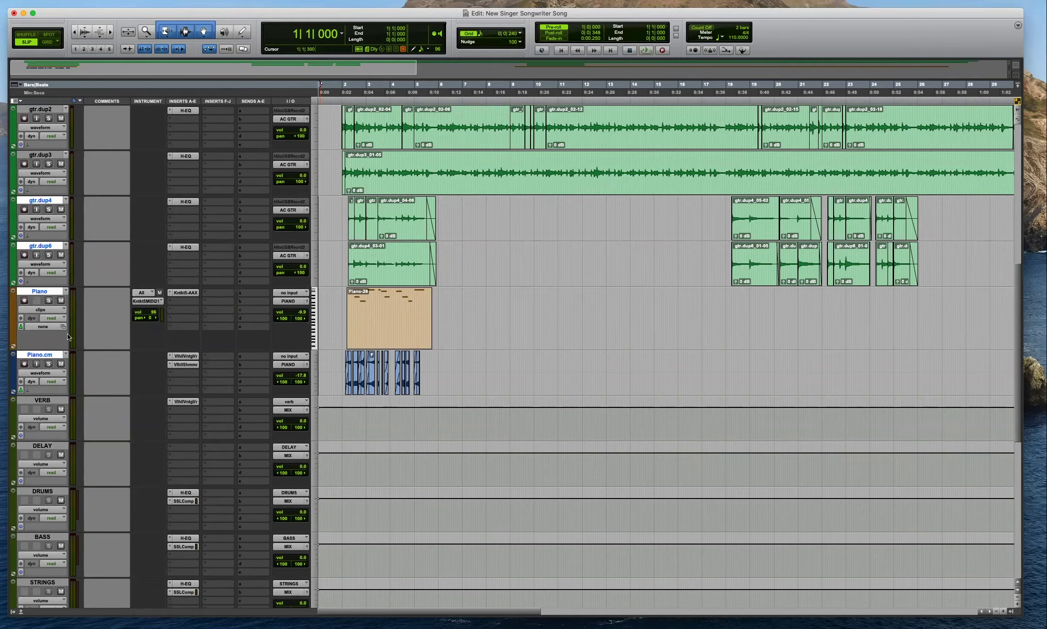
click(251, 209)
mouse_move(272, 210)
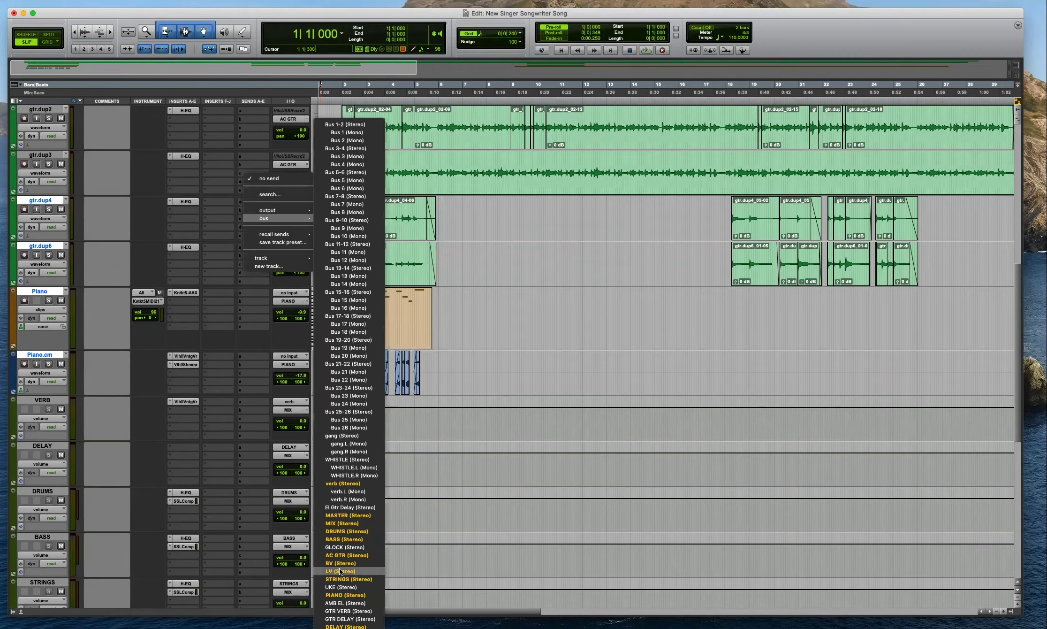
click(342, 483)
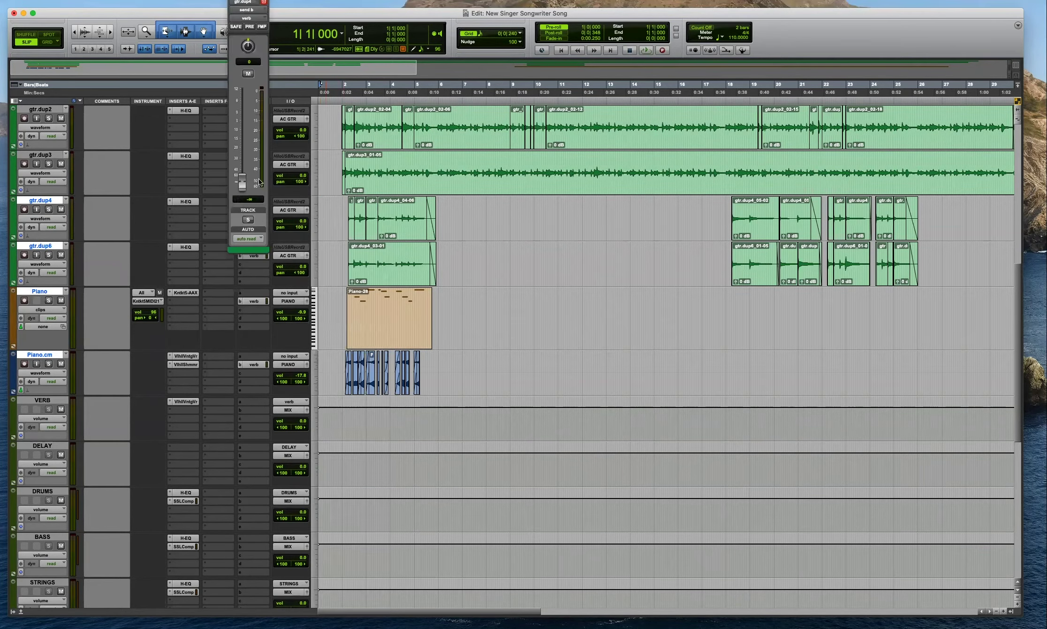
drag(242, 182, 242, 149)
click(256, 3)
click(274, 19)
drag(236, 0, 248, 54)
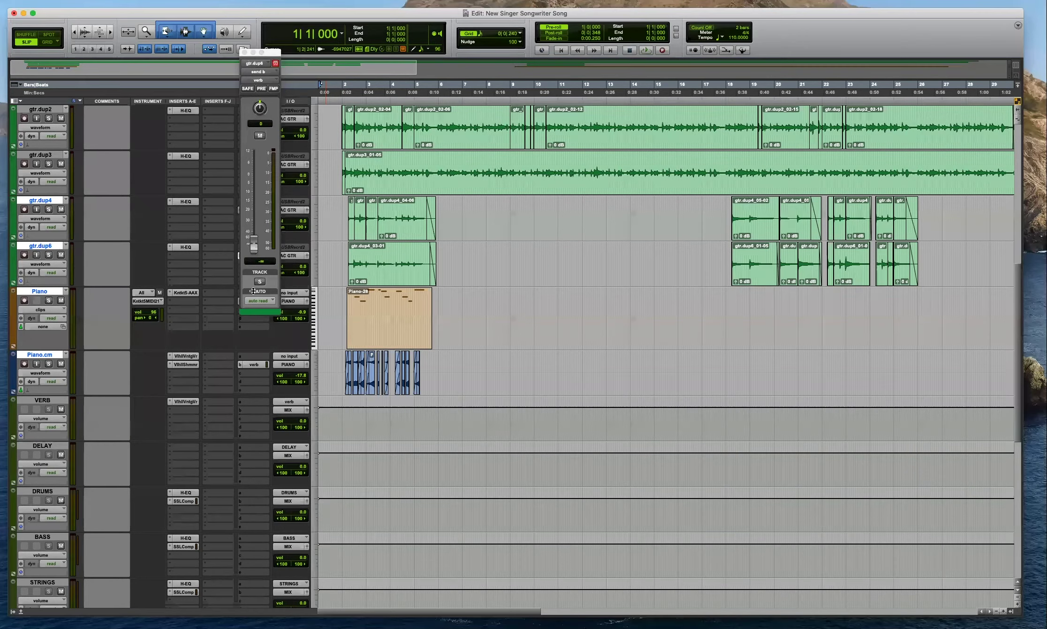
key(super+w)
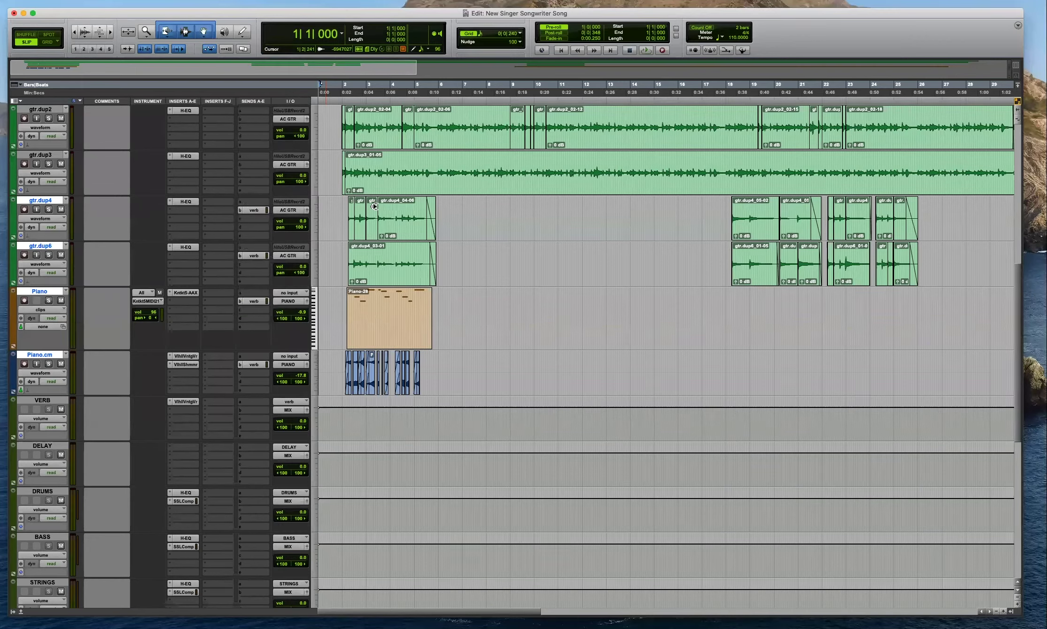
Set the verb send level of gtr.dup4 to about -12.8 dB while the intro plays.
click(395, 209)
key(space)
click(256, 210)
drag(254, 202, 255, 194)
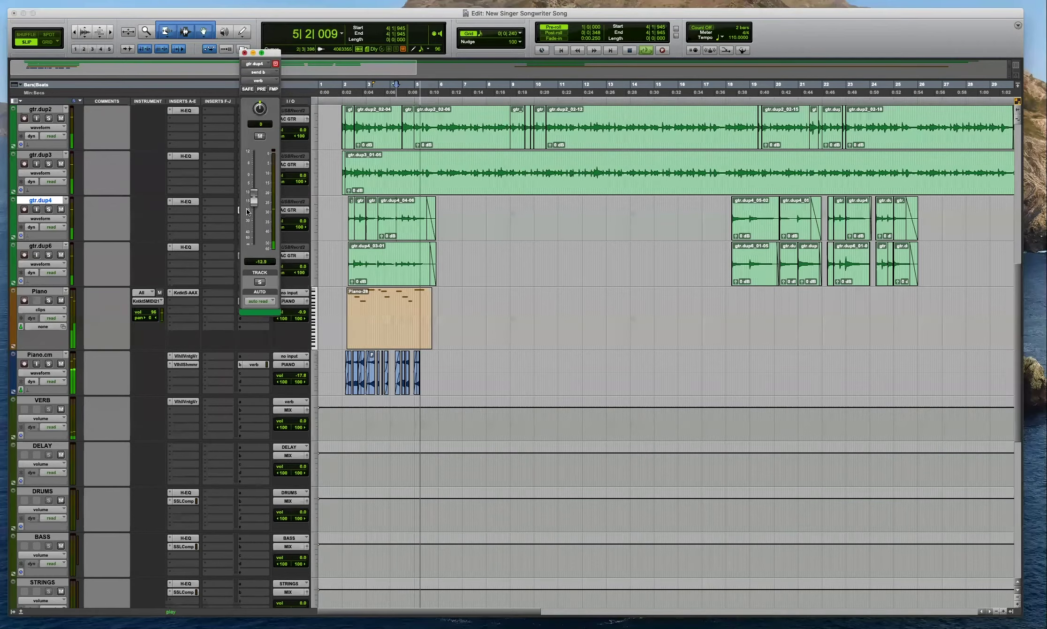
key(space)
key(super+w)
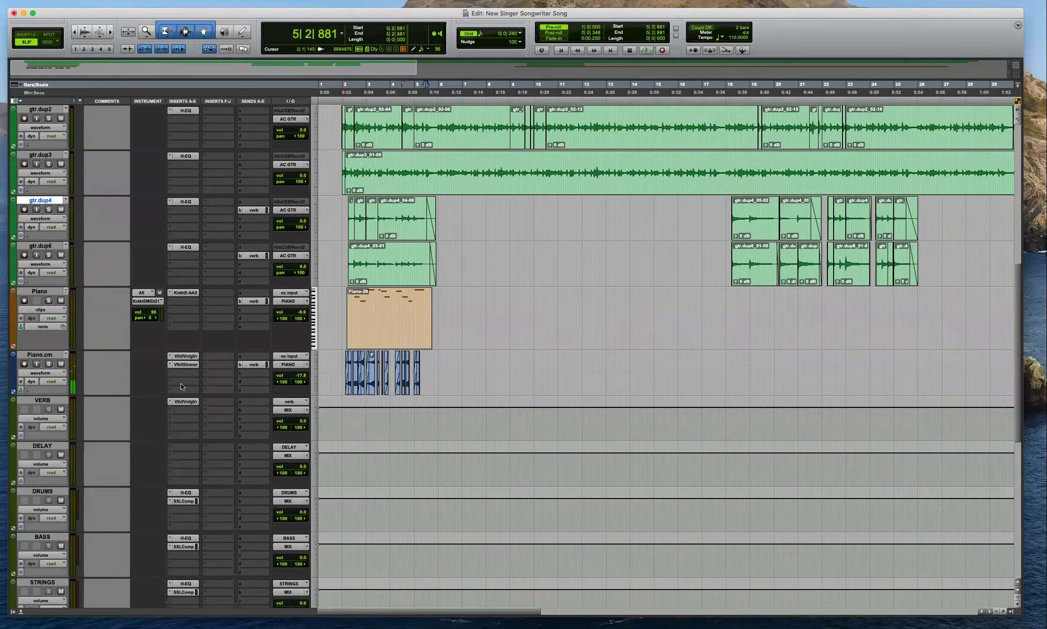
Play the intro to check the reverb, inspect the Piano.cm verb send and lower the Piano.cm track volume to -20.7 dB.
click(403, 219)
key(space)
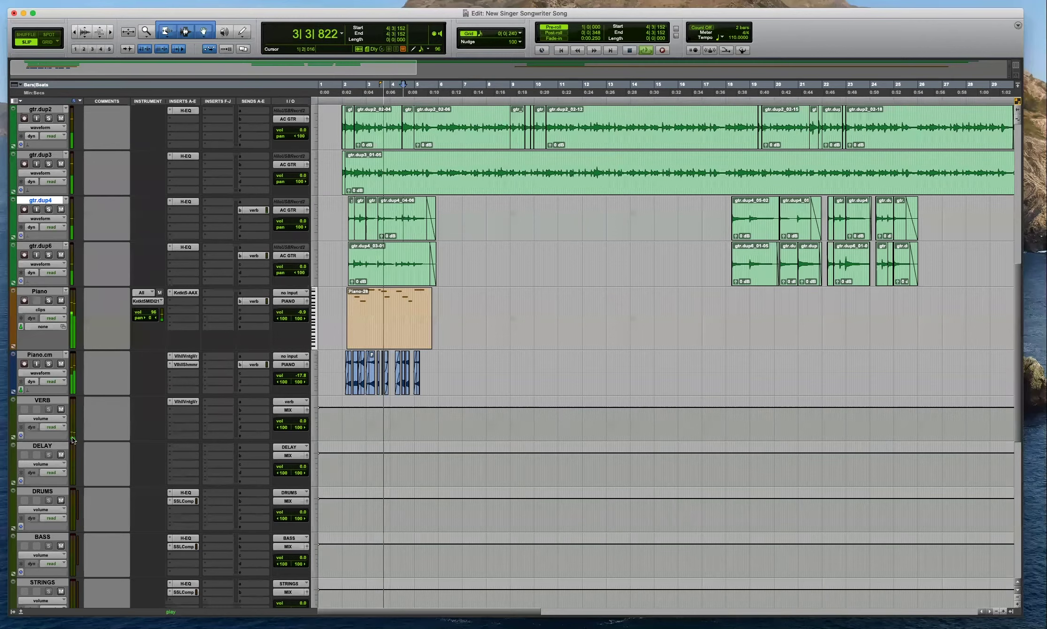
key(space)
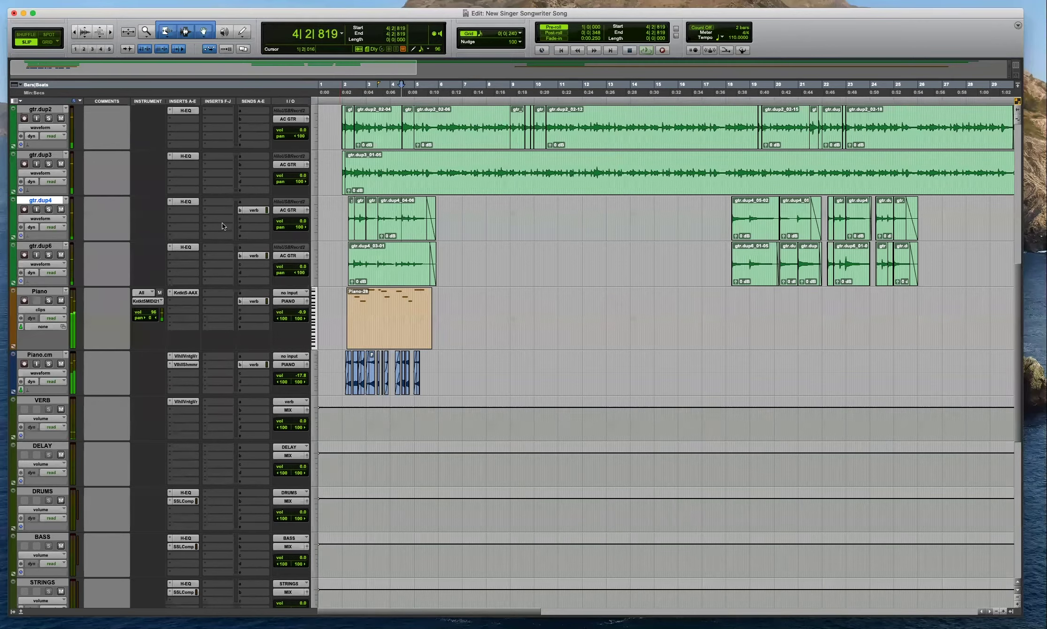
click(257, 362)
key(space)
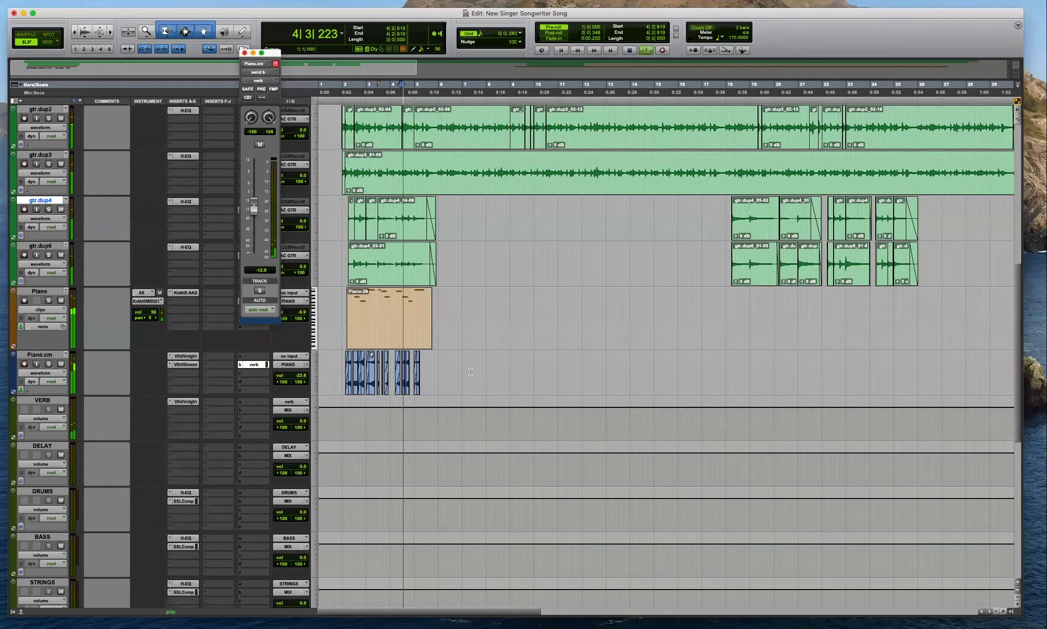
key(super+w)
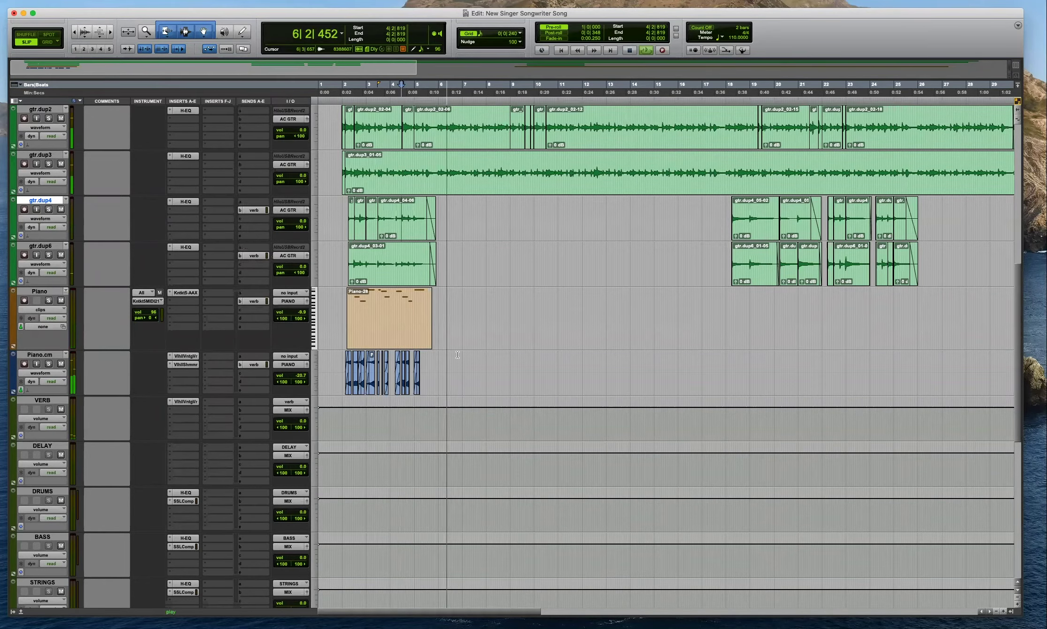
Insert the Waves CLA-76 (mono) compressor after the H-EQ on the gtr.dup2 and gtr.dup3 tracks.
scroll(458, 355, up, 3)
click(50, 245)
key(space)
shift+click(50, 289)
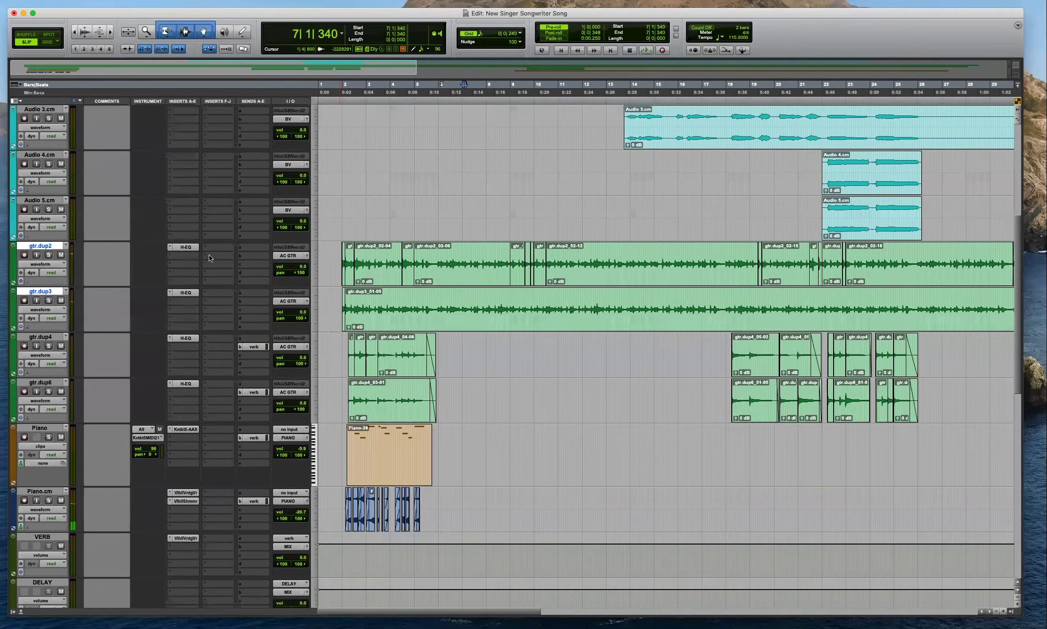
click(183, 255)
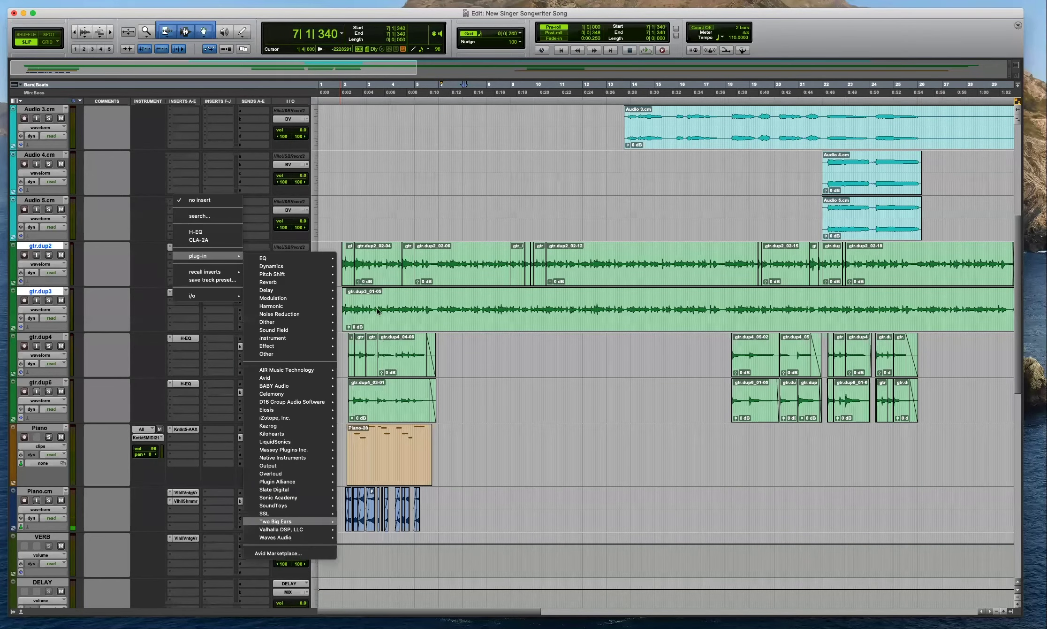
mouse_move(287, 537)
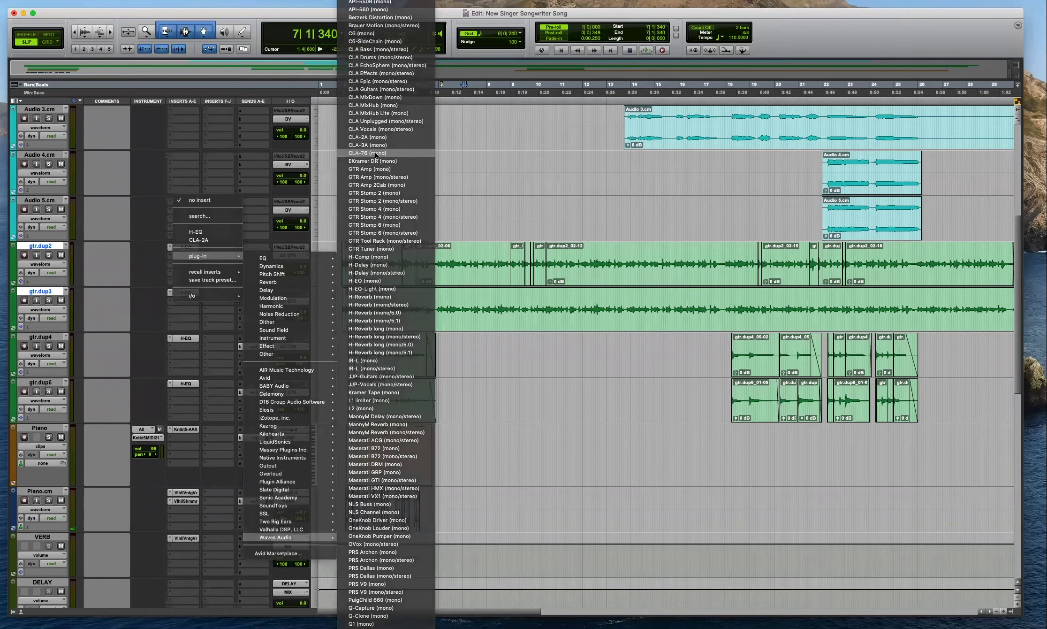
alt+shift+click(375, 154)
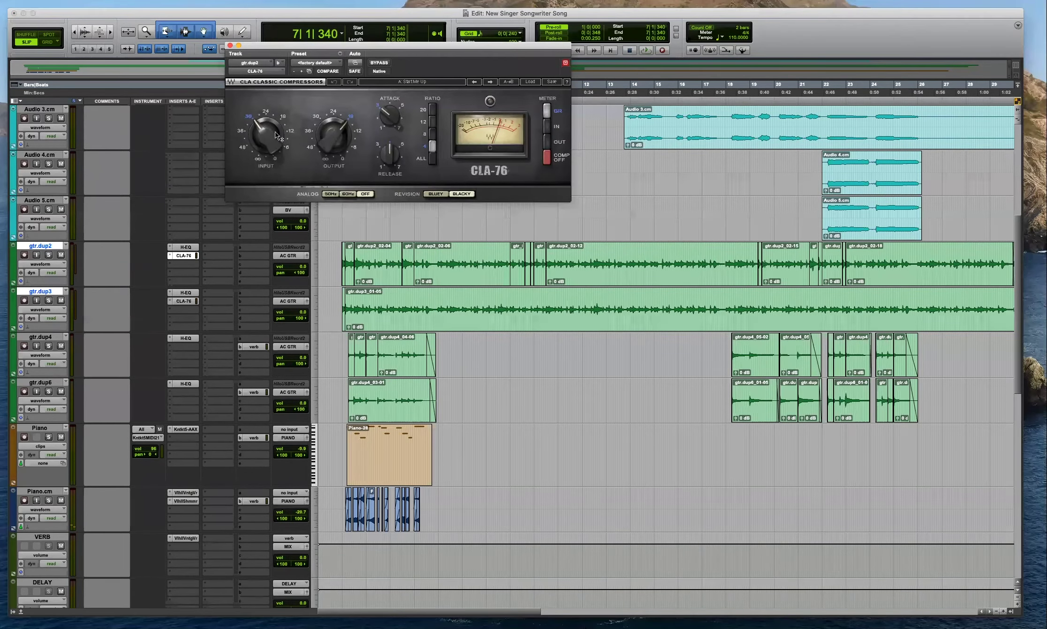
Adjust the CLA-76 input level on gtr.dup2 while the guitars play.
mouse_move(265, 132)
key(space)
drag(264, 137, 264, 133)
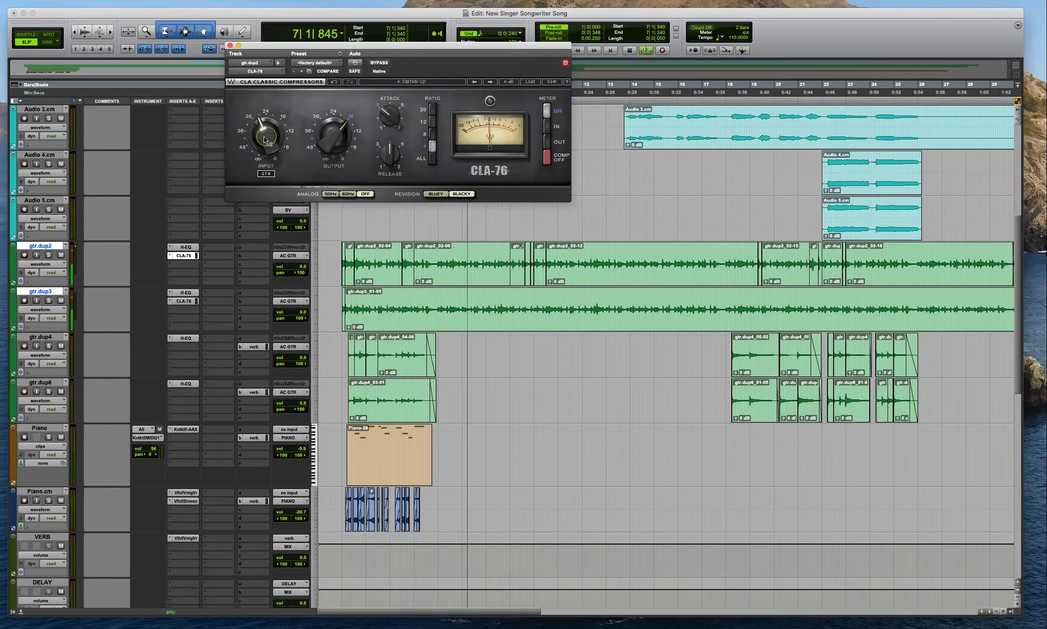
key(space)
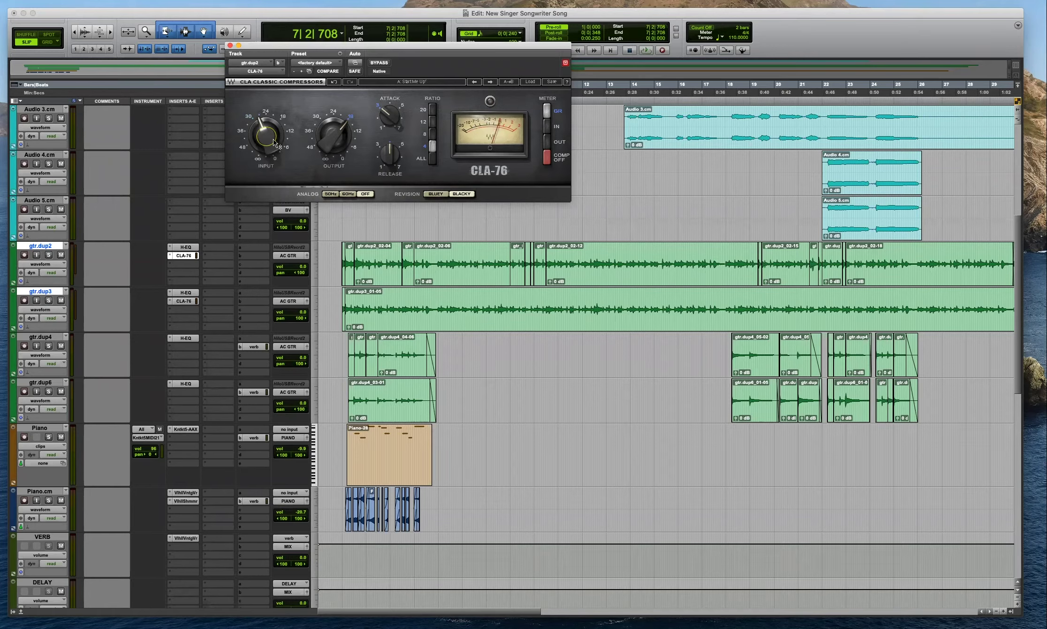
click(230, 45)
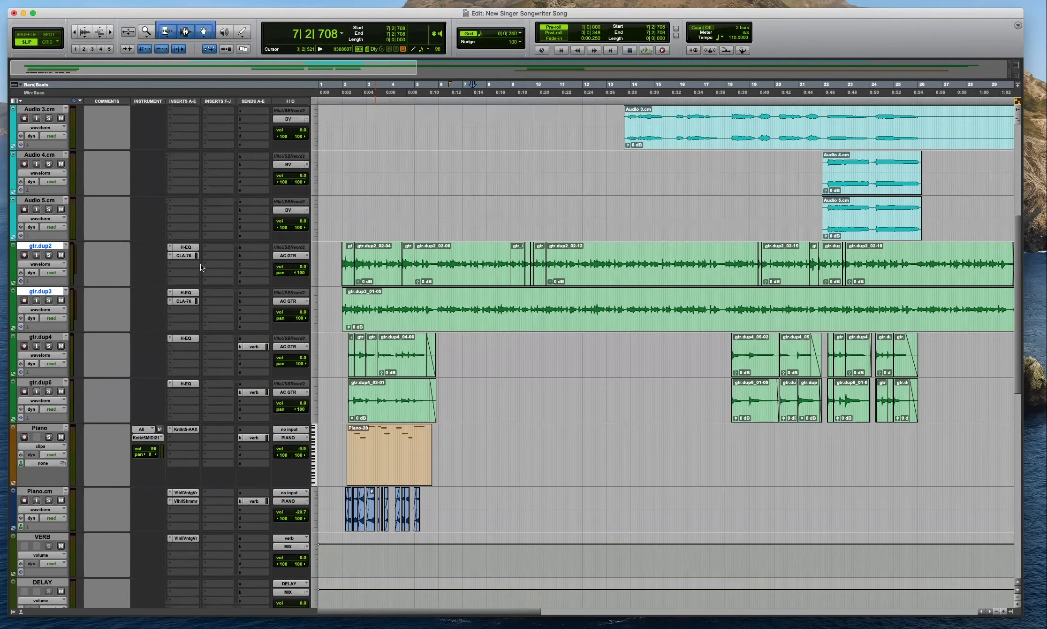
Adjust the attack and release of the CLA-76 on gtr.dup3 during playback and copy the compressor to gtr.dup2.
click(196, 302)
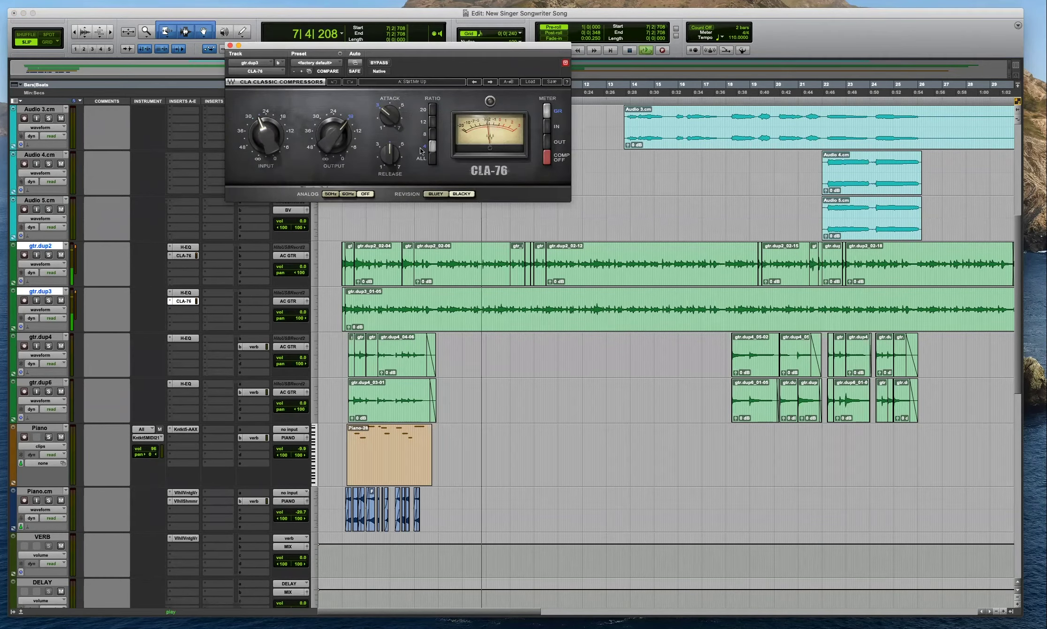
drag(392, 119, 392, 110)
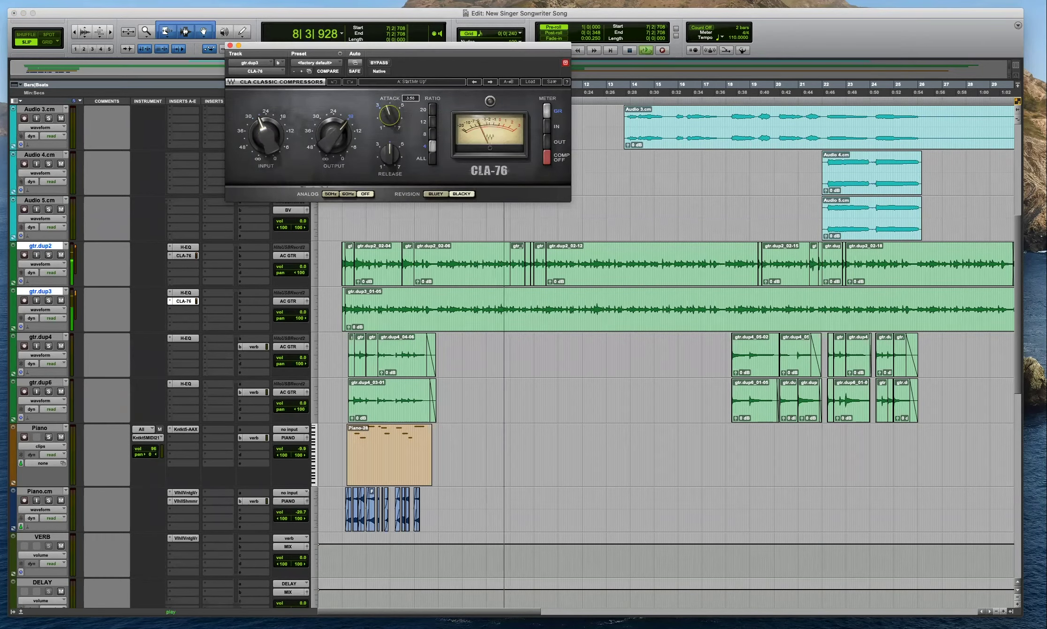
drag(390, 156, 389, 152)
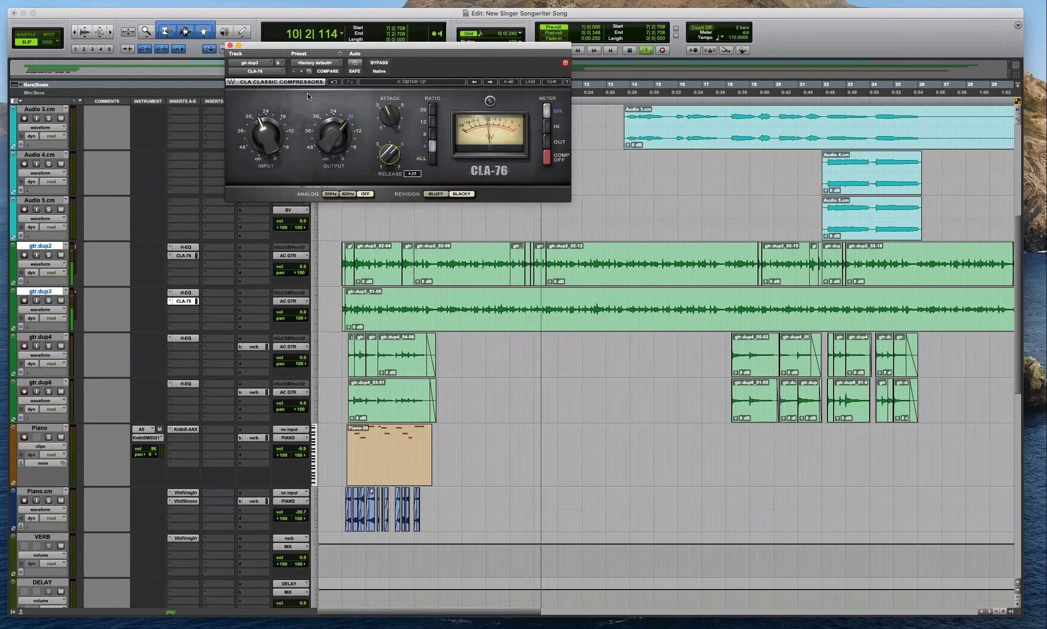
key(space)
click(230, 46)
drag(195, 301, 185, 271)
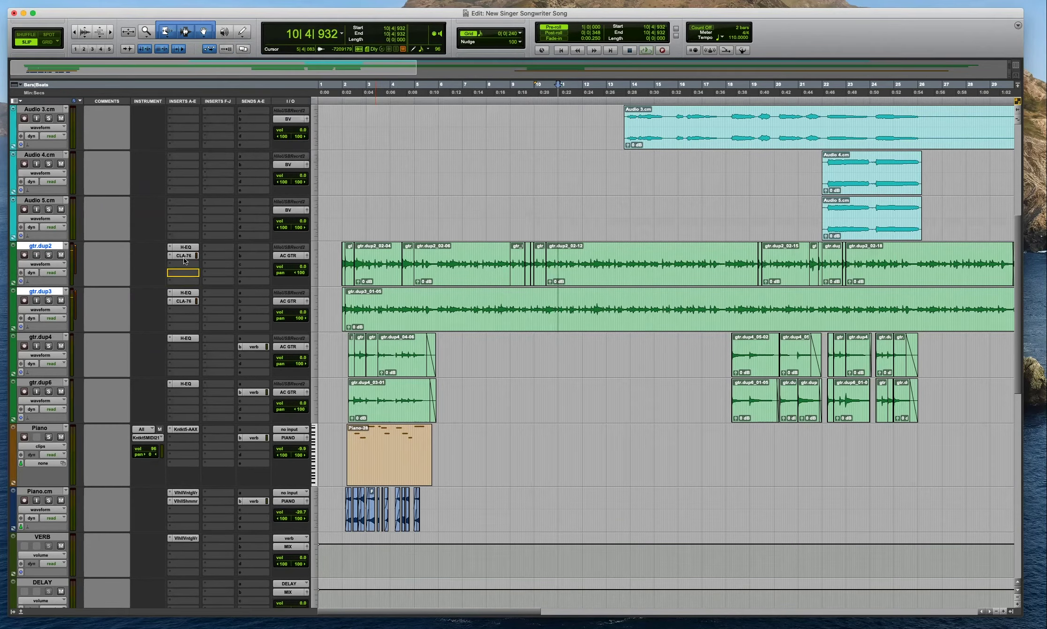
Shift the low-end filter point of the H-EQ on gtr.dup2 to a slightly lower frequency during playback.
key(space)
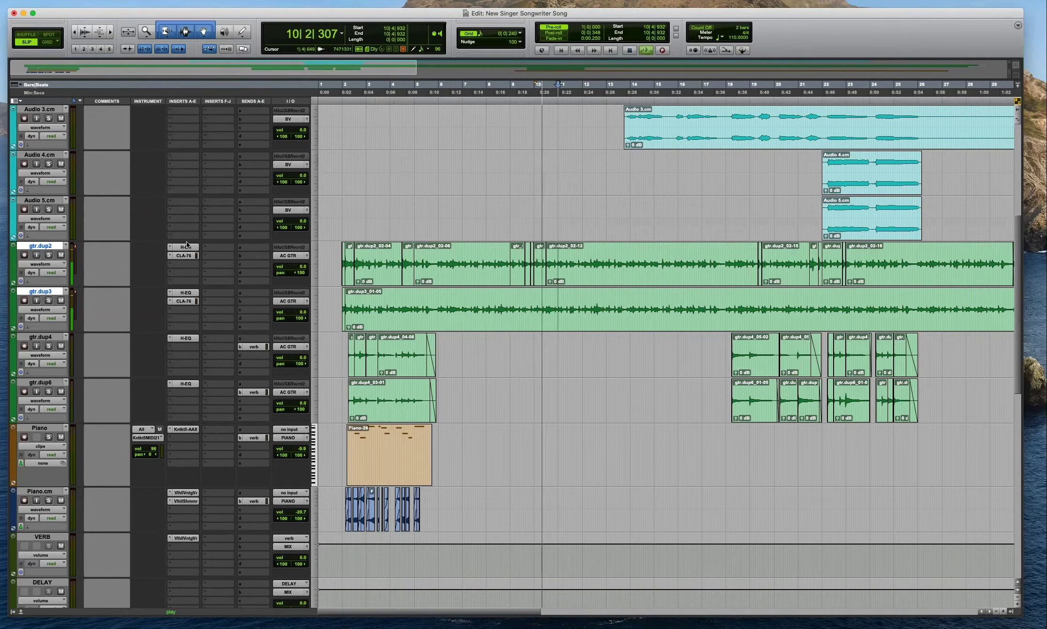
click(186, 247)
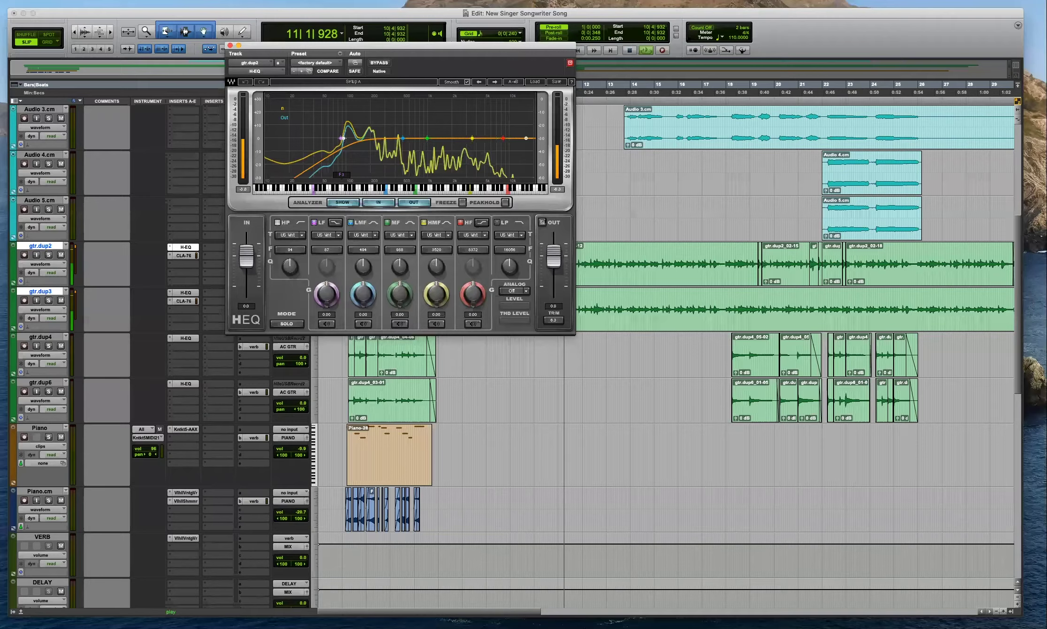
drag(343, 138, 339, 138)
click(229, 45)
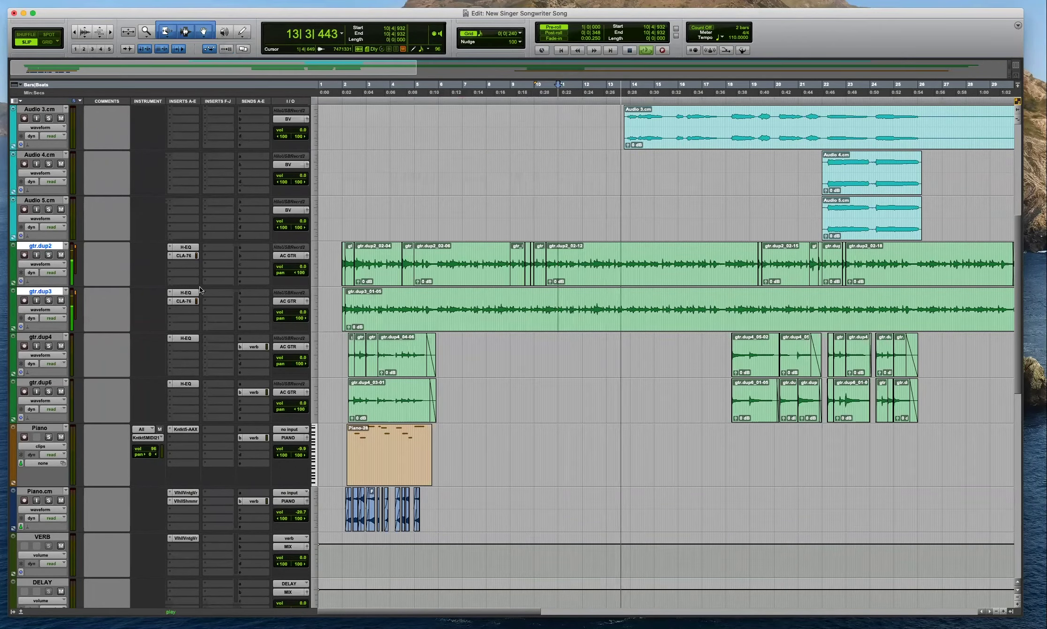
Stop playback and insert the Waves CLA Vocals (stereo) plug-in on the five selected vocal tracks, Audio 6.cm and Audio 2.cm through Audio 5.cm.
key(r)
scroll(590, 289, up, 3)
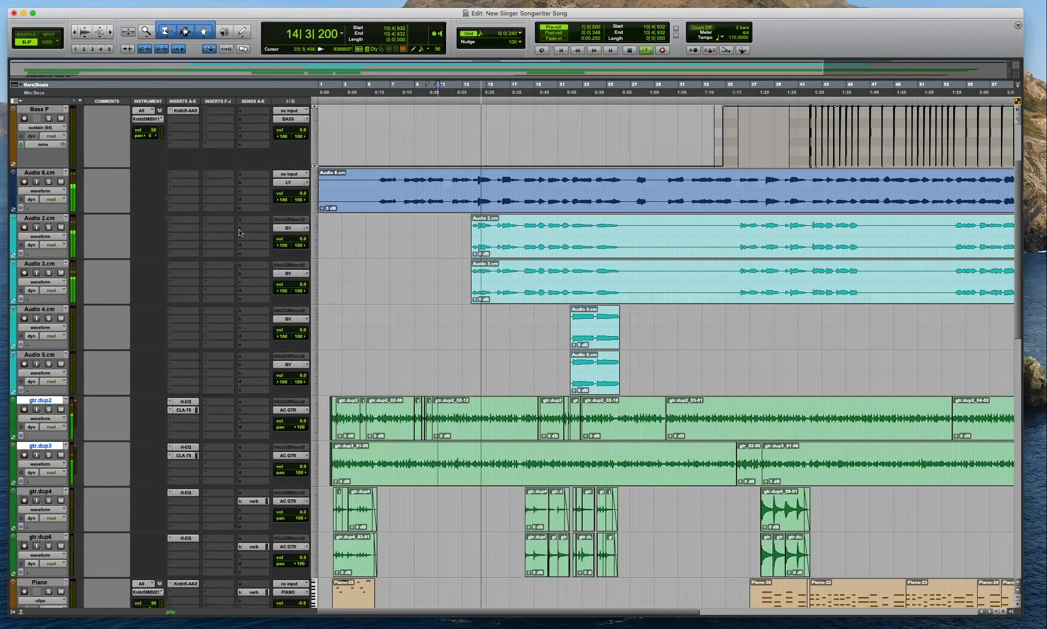
key(space)
click(40, 218)
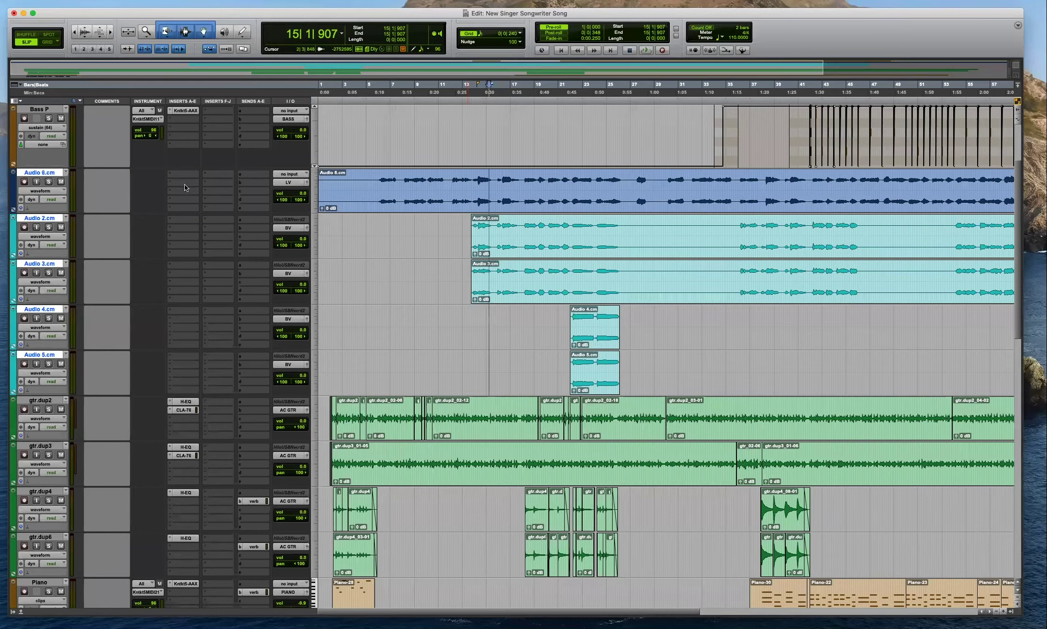
click(184, 184)
mouse_move(202, 184)
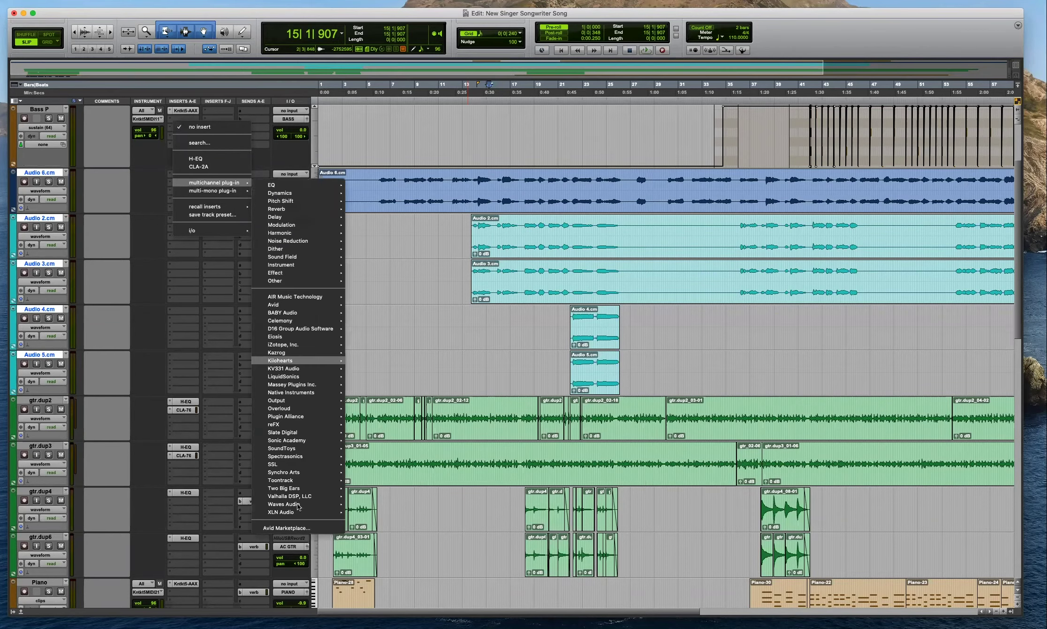
mouse_move(300, 504)
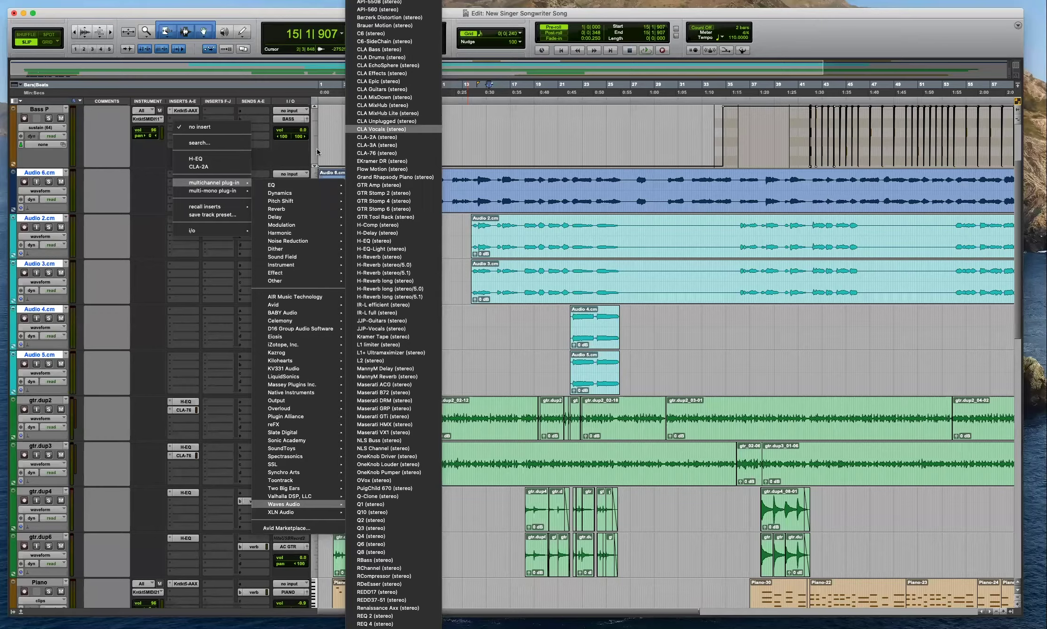
click(381, 129)
Load the Rock Man preset in CLA Vocals on Audio 6.cm and change its reverb mode.
click(529, 82)
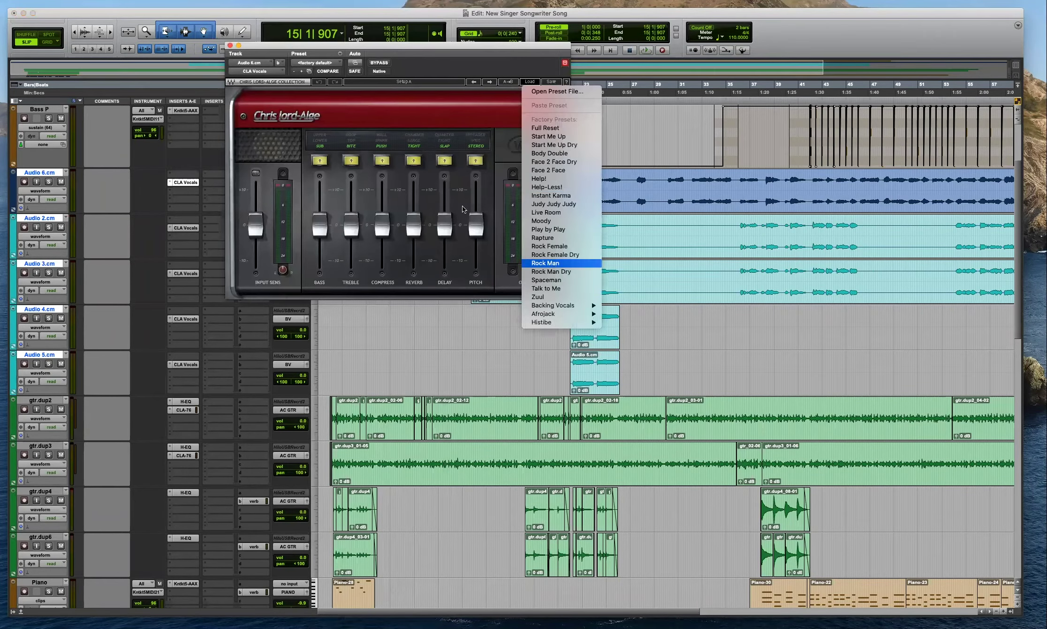
click(545, 263)
click(413, 160)
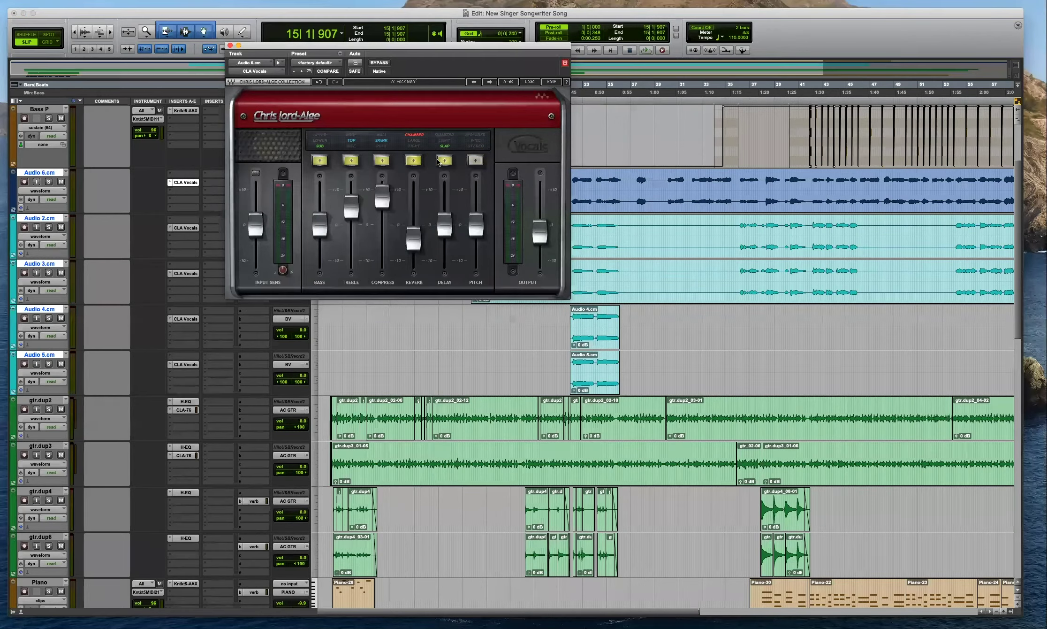
click(230, 45)
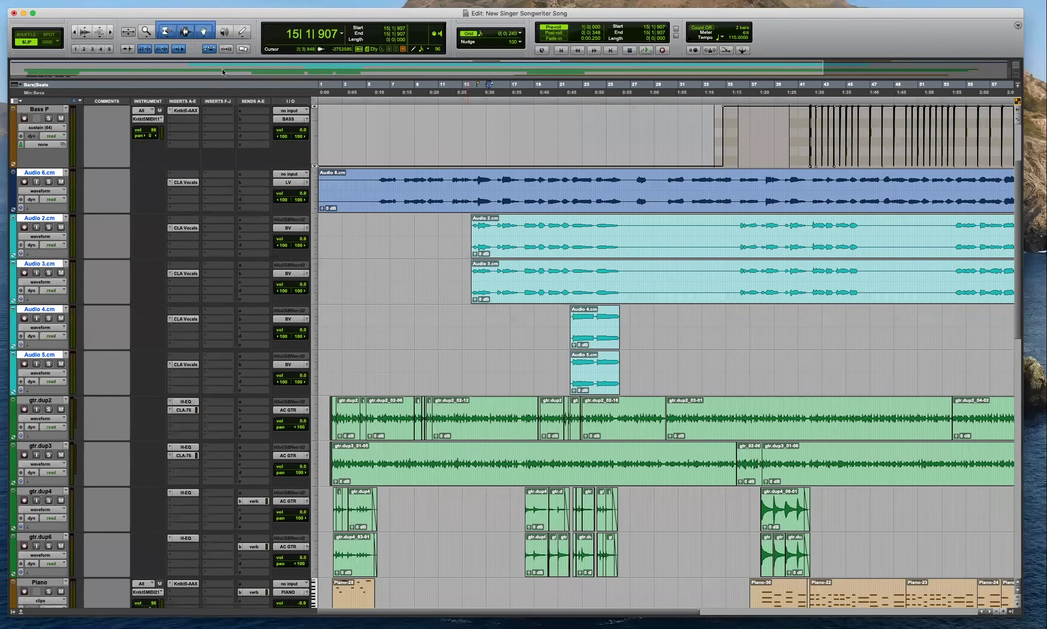
During playback, lower Audio 2.cm and pan it 100 left/0, and lower Audio 3.cm to -7.3 dB, panned 0/100 right.
key(space)
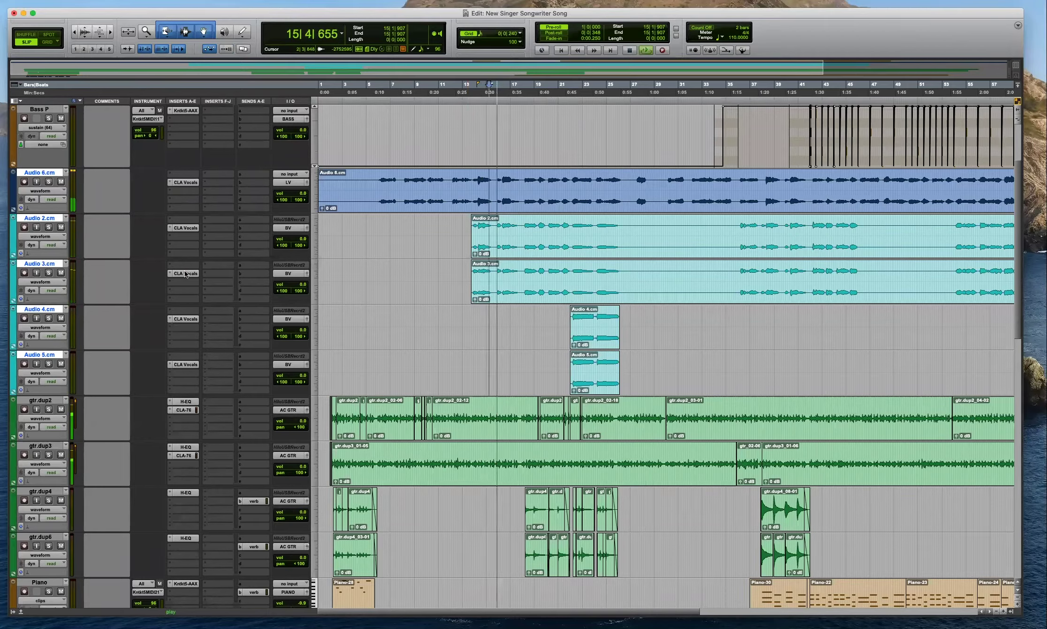
key(space)
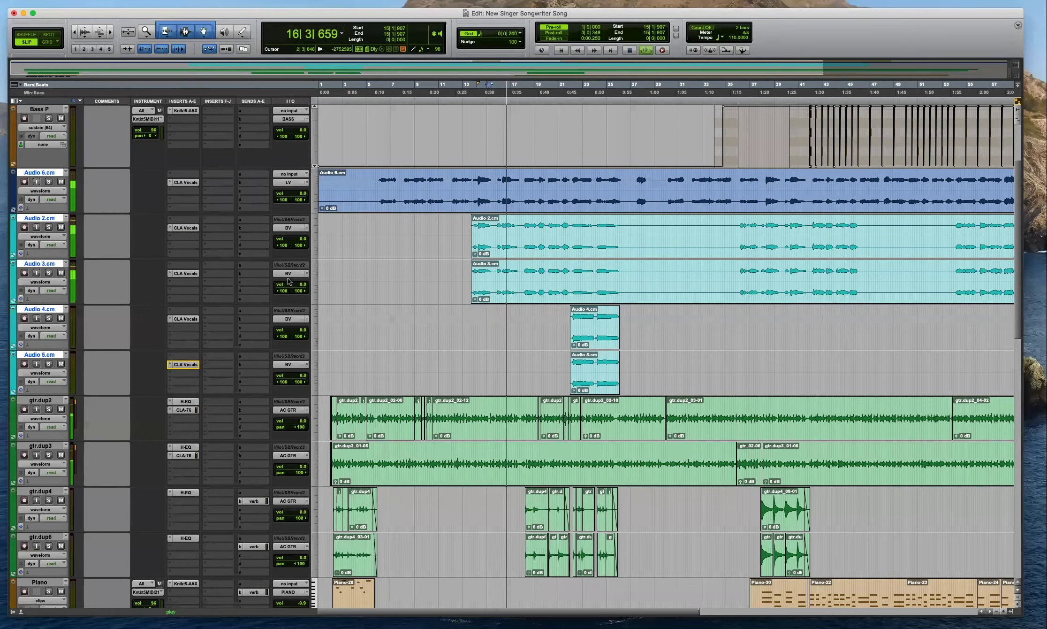
alt+click(300, 245)
alt+click(284, 290)
drag(303, 238, 303, 290)
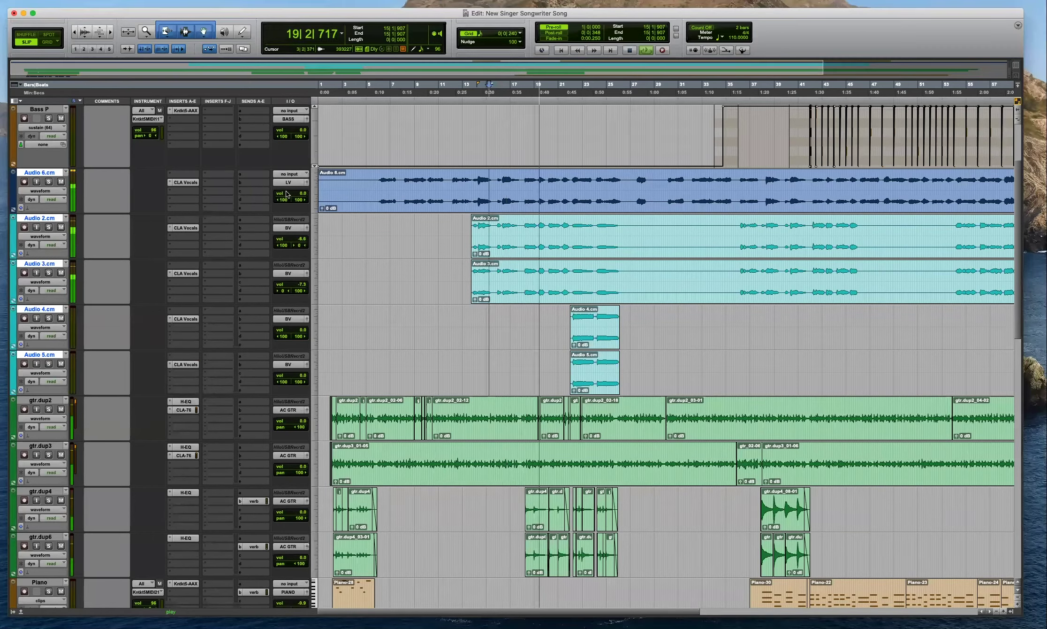
key(space)
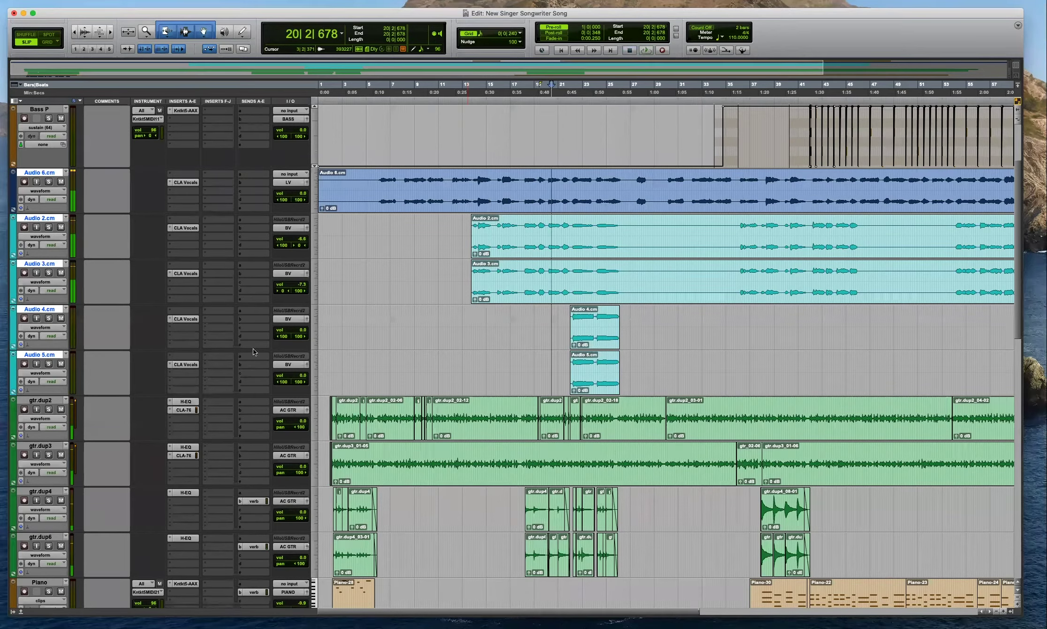
Copy the verb send to the vocal tracks Audio 2.cm through Audio 6.cm and to gtr.dup2 and gtr.dup3.
click(253, 364)
click(258, 410)
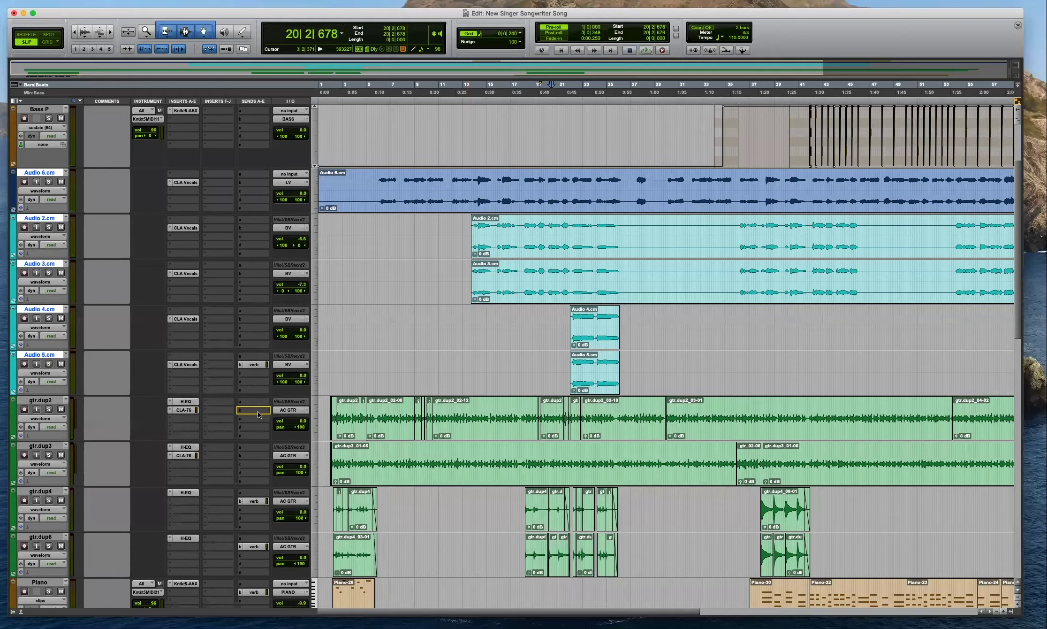
click(262, 457)
click(257, 326)
click(261, 275)
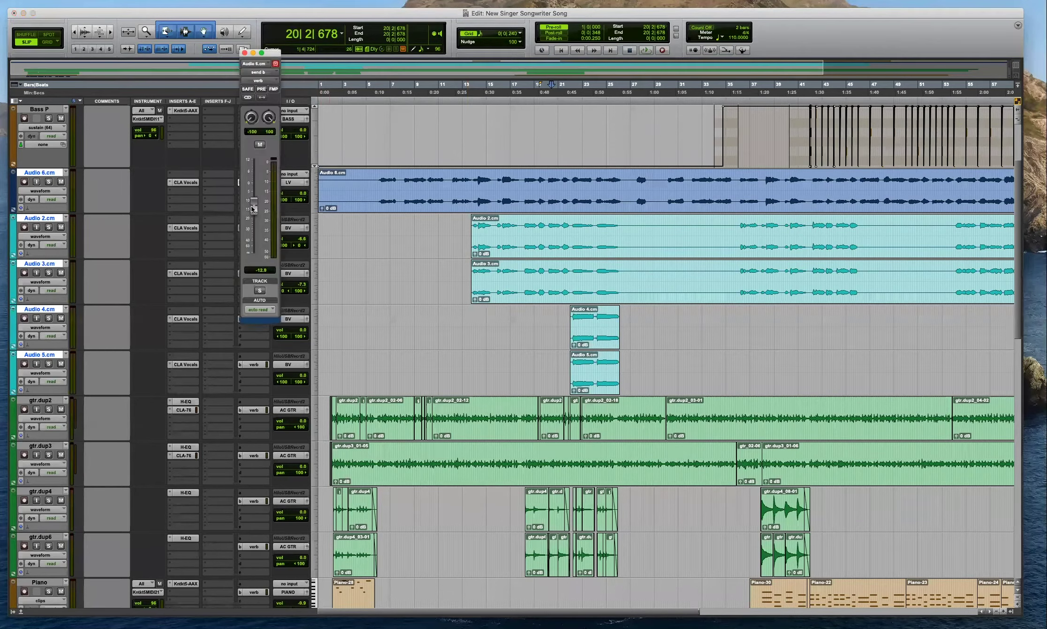
Lower the verb send levels on Audio 6.cm and Audio 2.cm, checking them with playback.
drag(254, 203, 257, 224)
key(space)
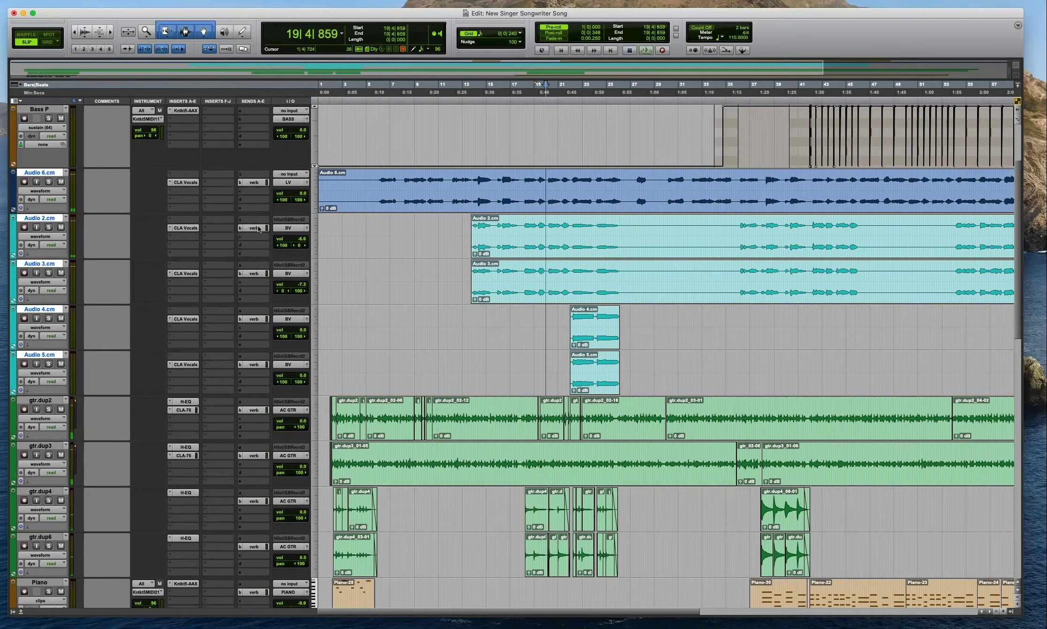
click(258, 225)
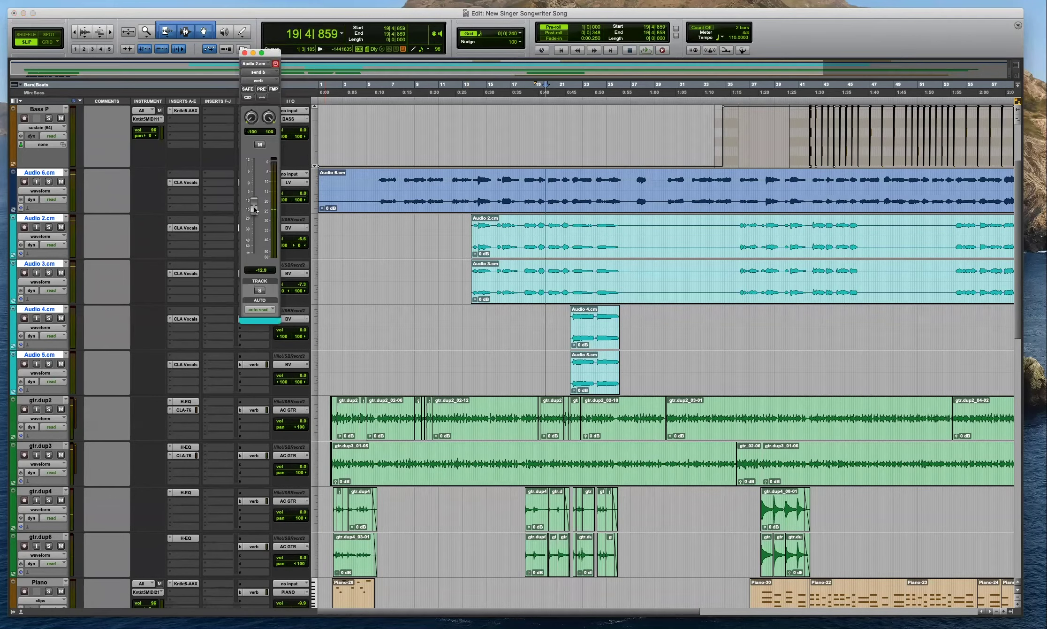
drag(255, 222, 254, 229)
click(243, 53)
click(245, 52)
click(254, 273)
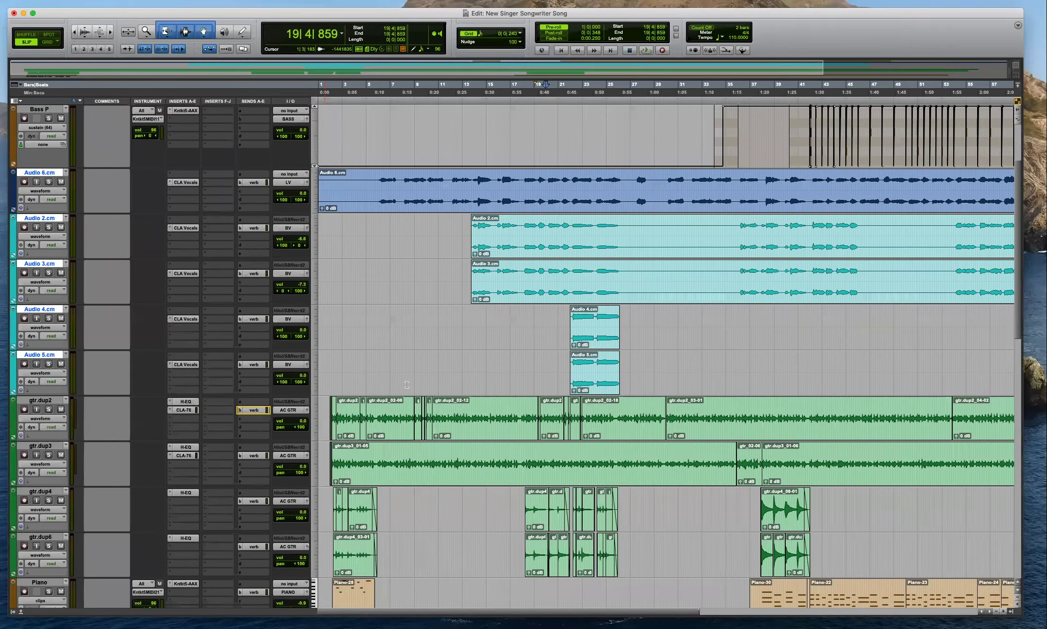
Copy the verb send from Audio 6.cm to the Inst 1.dup1 drum track during playback.
key(space)
key(r)
scroll(504, 247, up, 3)
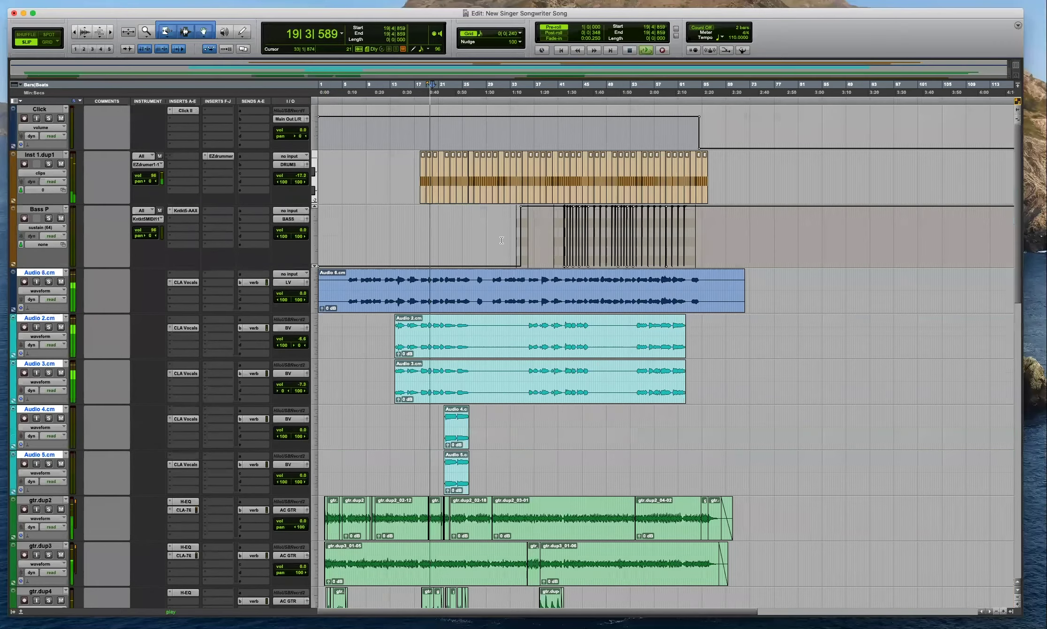
drag(252, 284, 252, 164)
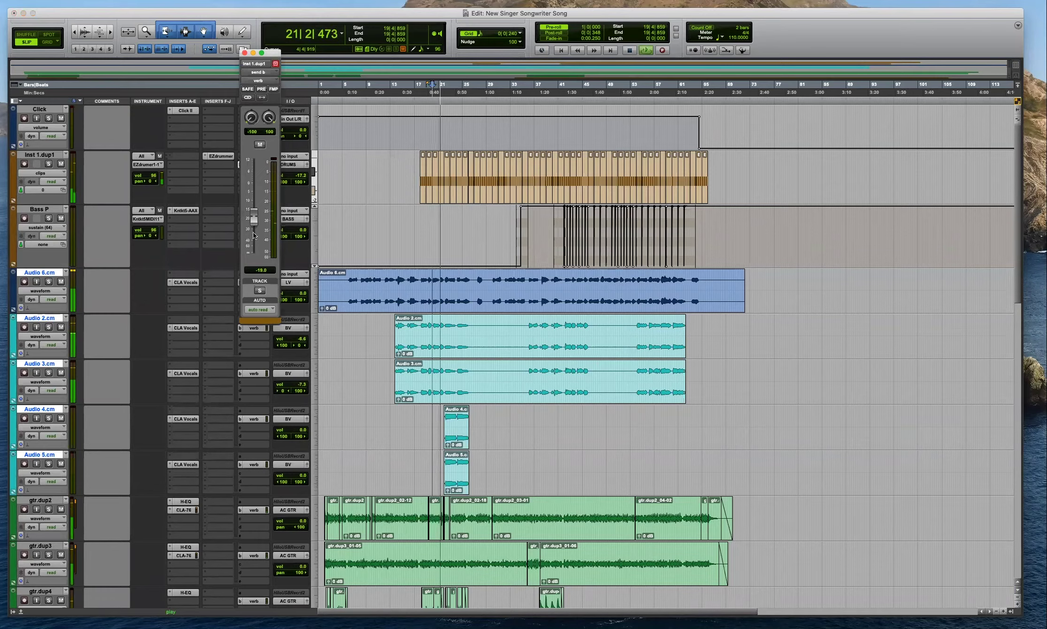
click(244, 52)
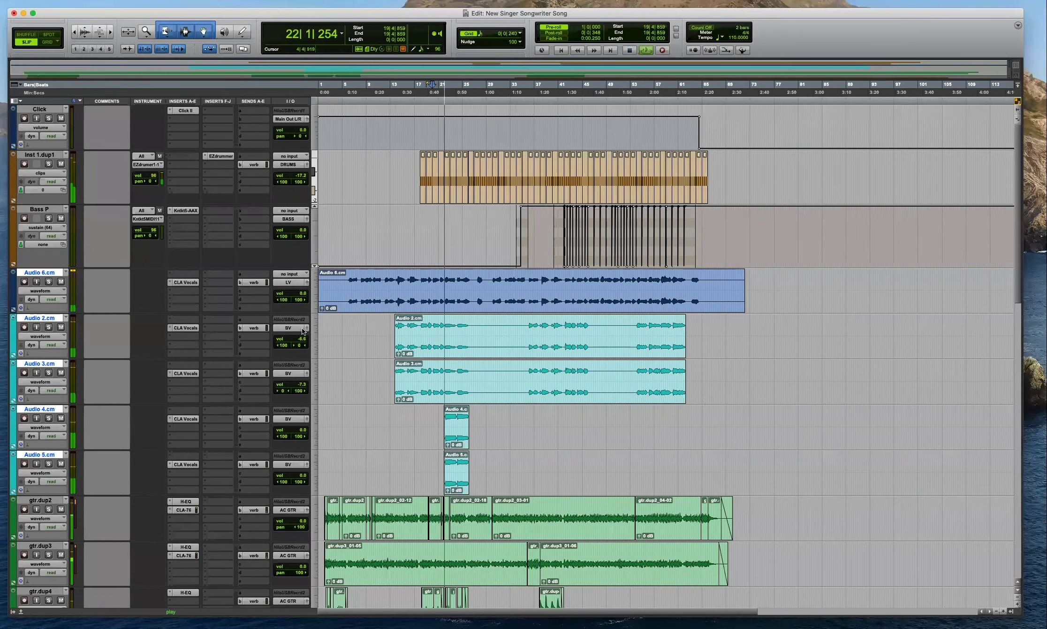
Lower Audio 4.cm and Audio 5.cm to about -15.8 dB and pan them to opposite sides, 100/0 and 0/100.
scroll(303, 335, down, 3)
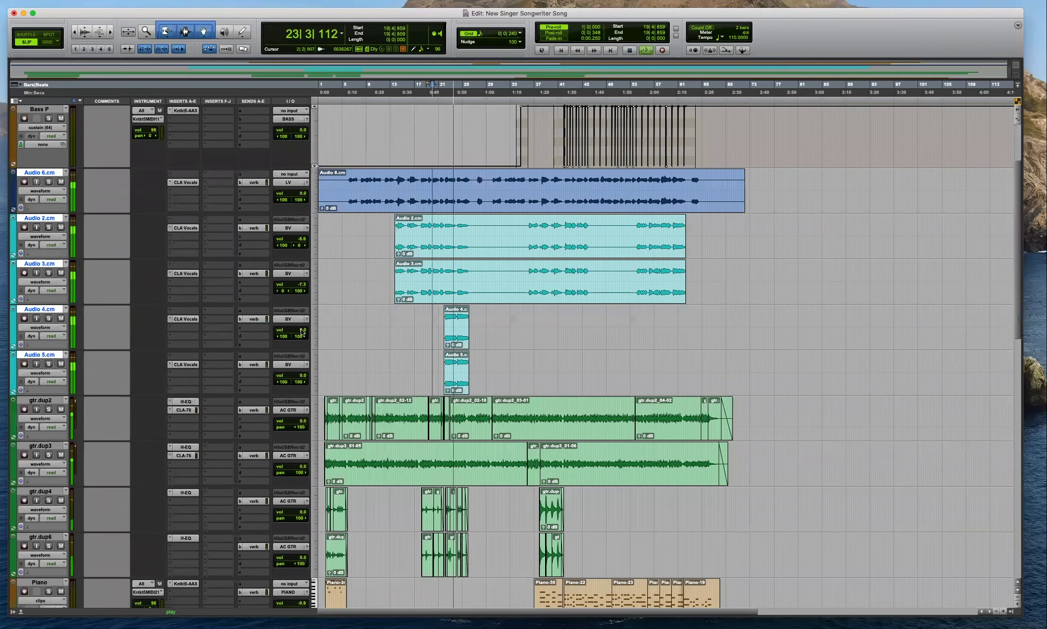
drag(304, 377, 304, 389)
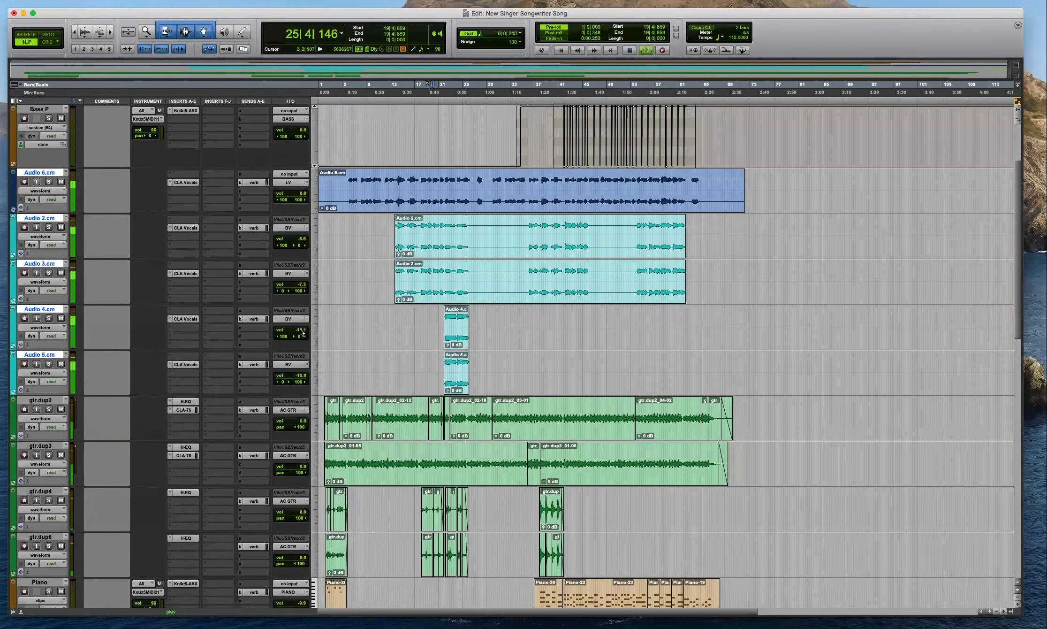
Play the song from about bar 39 to audition the second backing-vocal section.
click(580, 219)
key(space)
key(t)
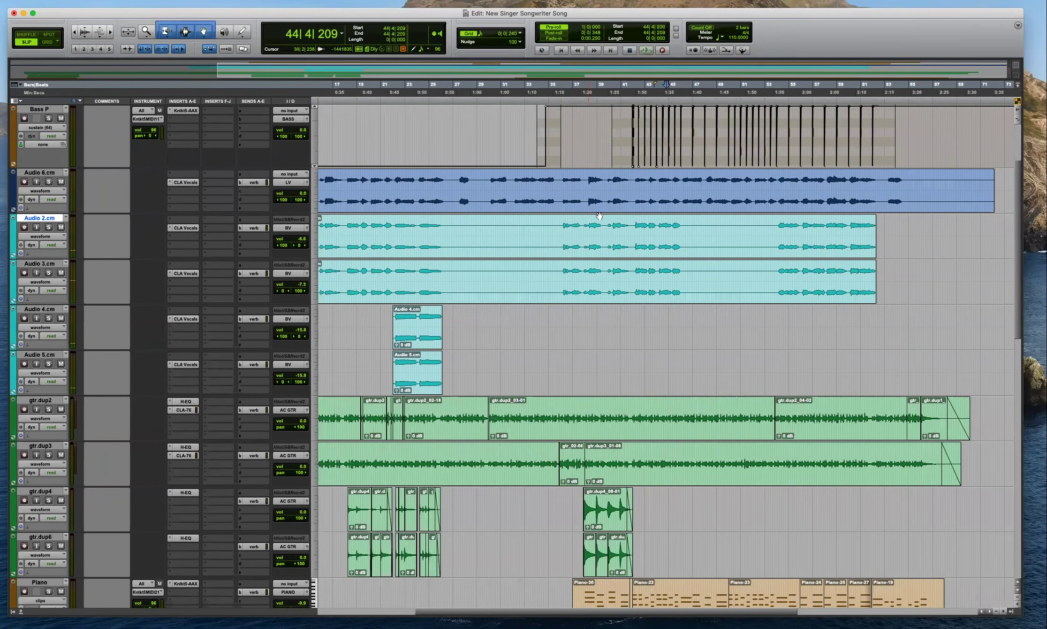
key(r)
click(547, 223)
key(t)
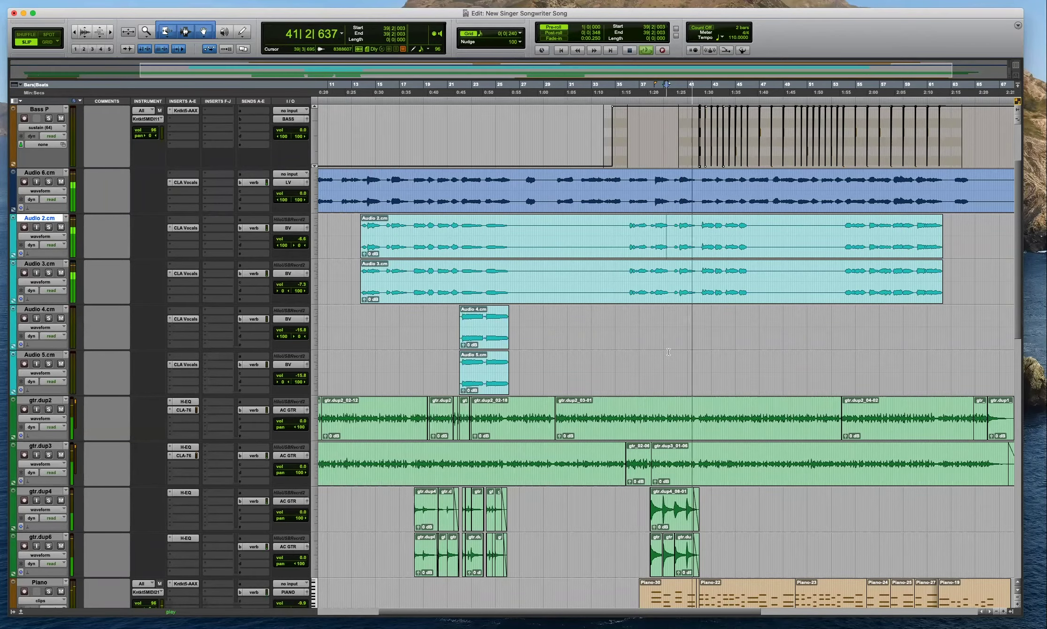
Examine the inserts, routing and levels of the effect, bus and master tracks from VERB down to Master 1.
scroll(668, 352, down, 5)
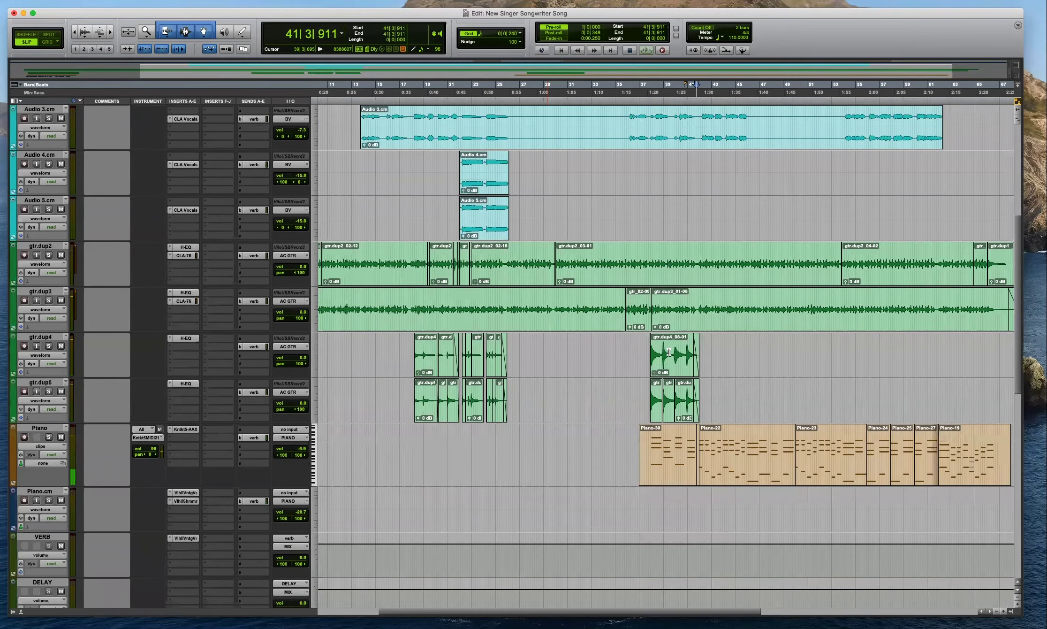
scroll(668, 352, down, 15)
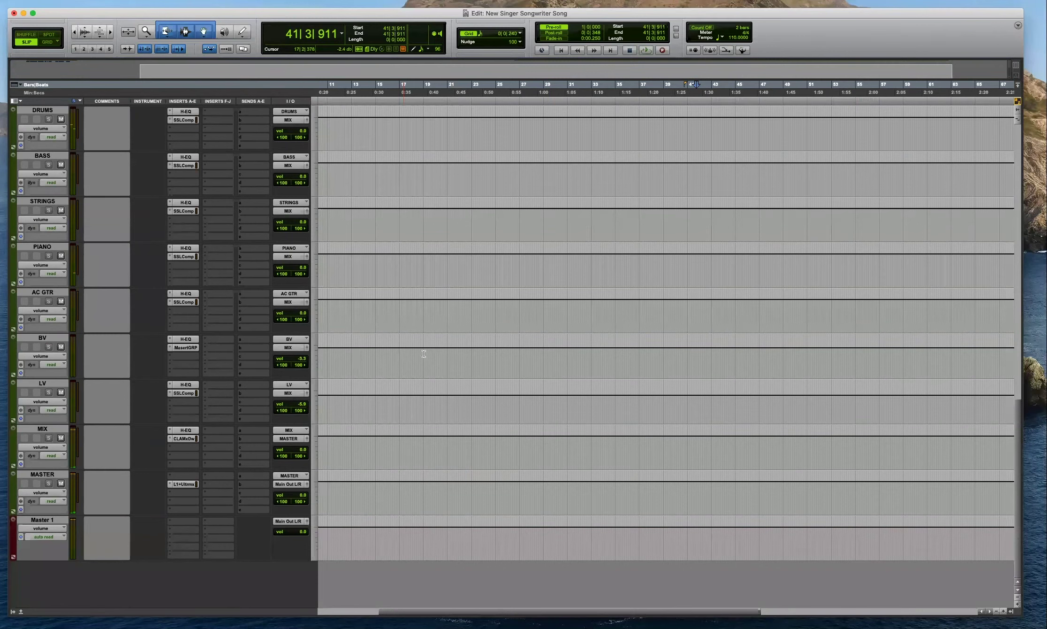
scroll(649, 352, up, 1)
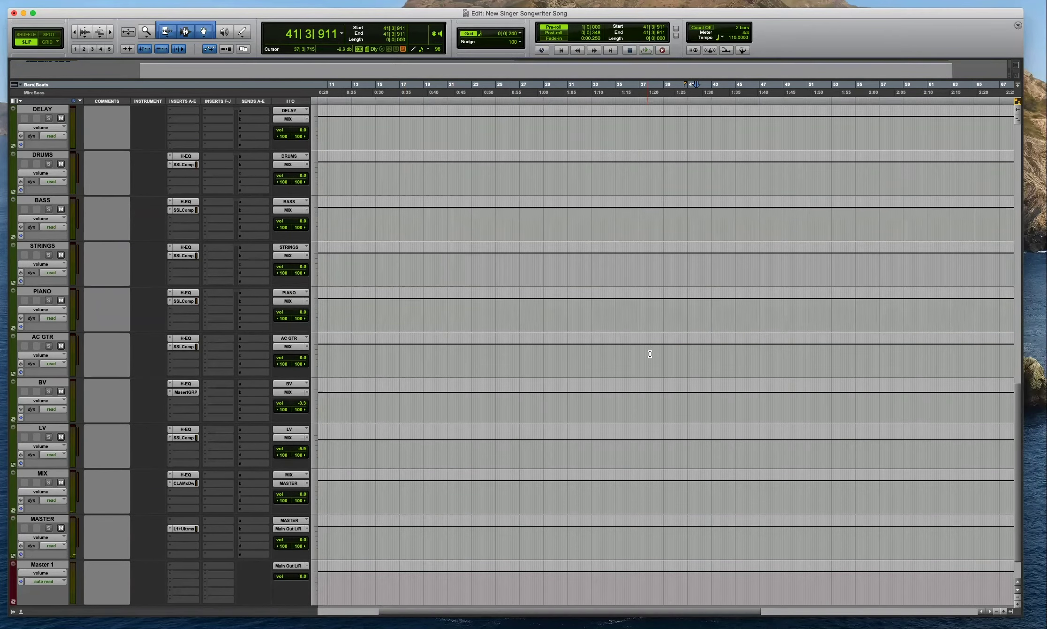
scroll(650, 353, down, 1)
scroll(539, 320, up, 9)
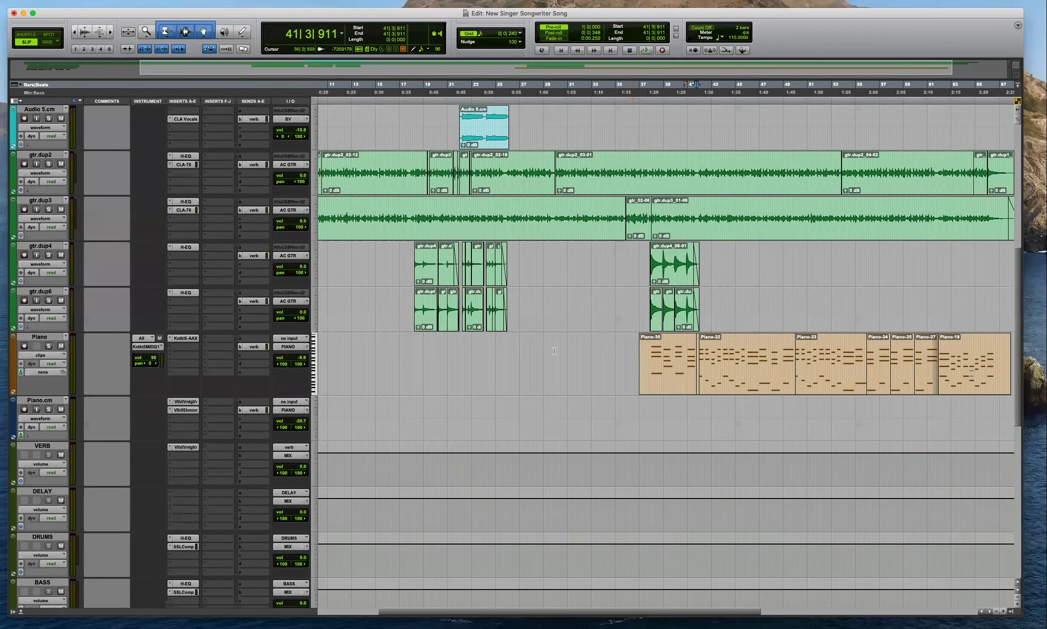
key(r)
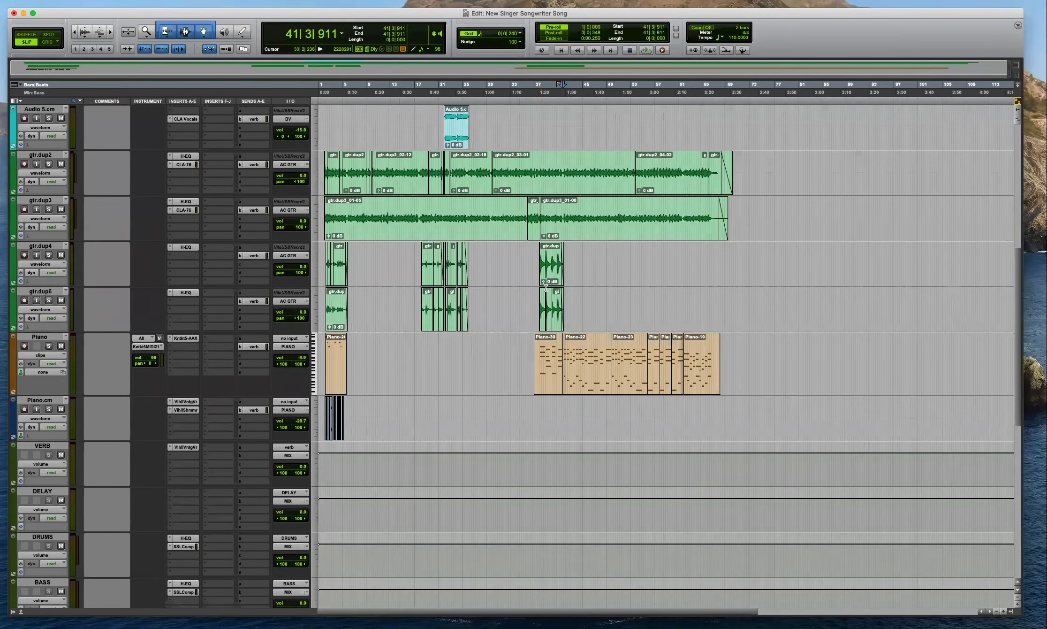
scroll(569, 197, up, 5)
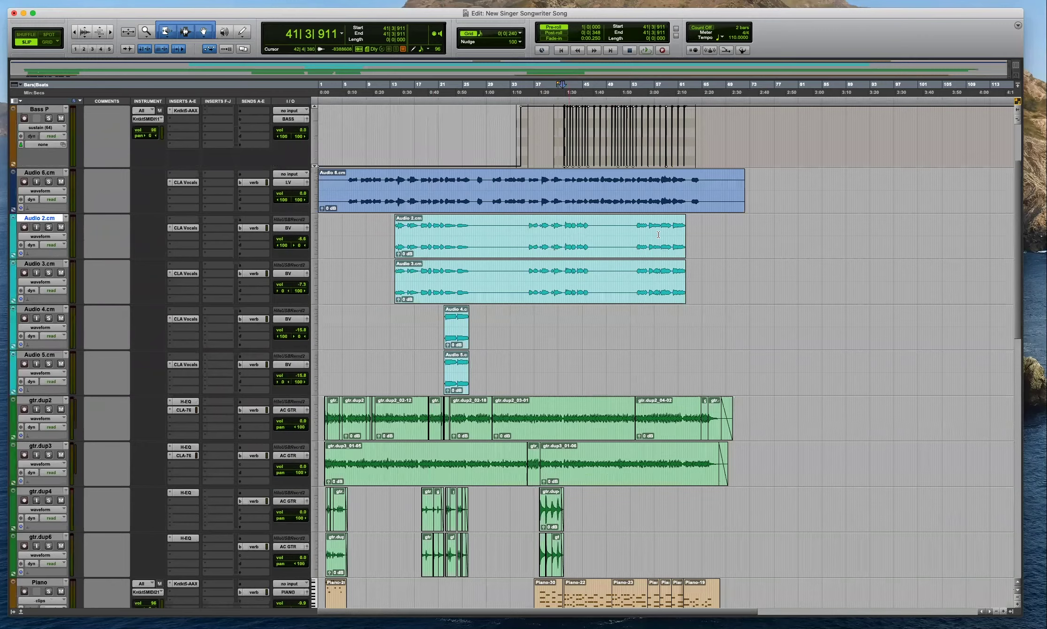
Play the backing vocals from just before bar 42, where the bass enters, with the waveforms enlarged.
click(576, 235)
key(t)
key(t)
key(t)
click(581, 226)
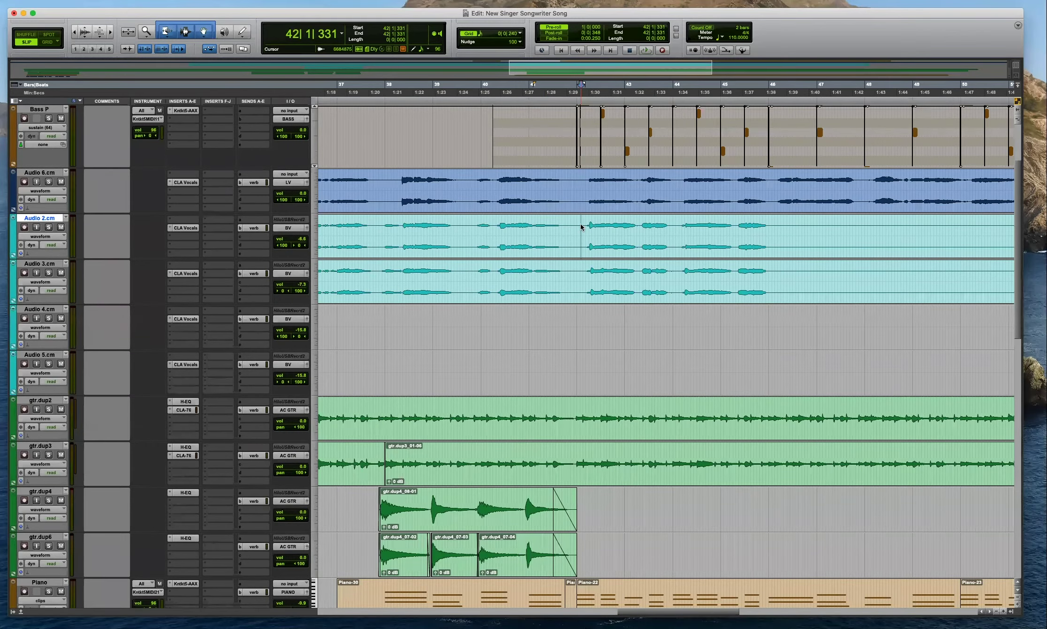
click(575, 225)
key(alt+super+])
key(space)
key(r)
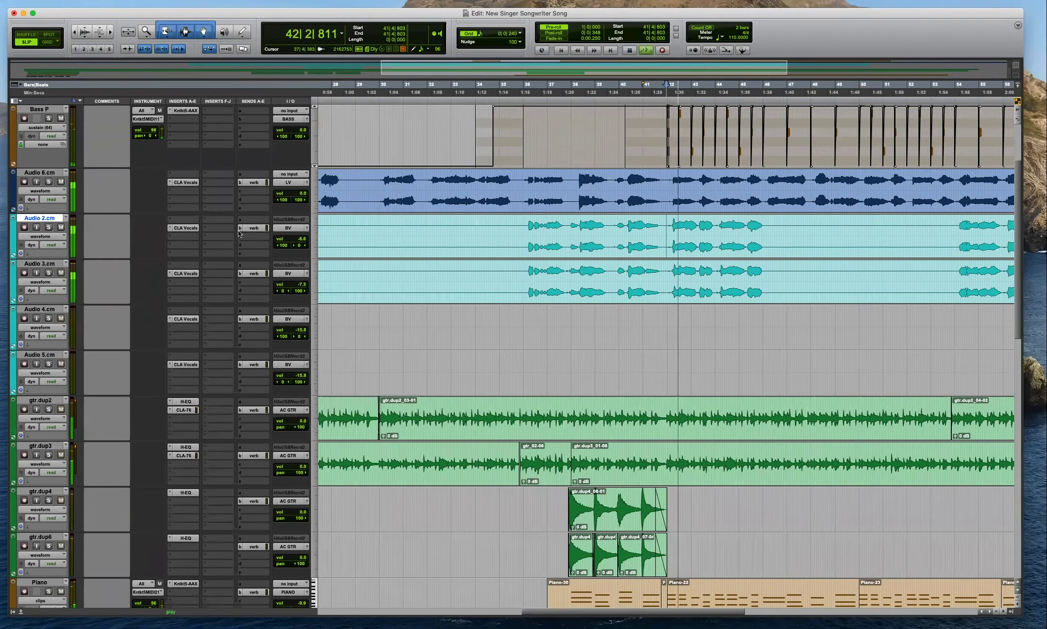
key(super+bracketleft)
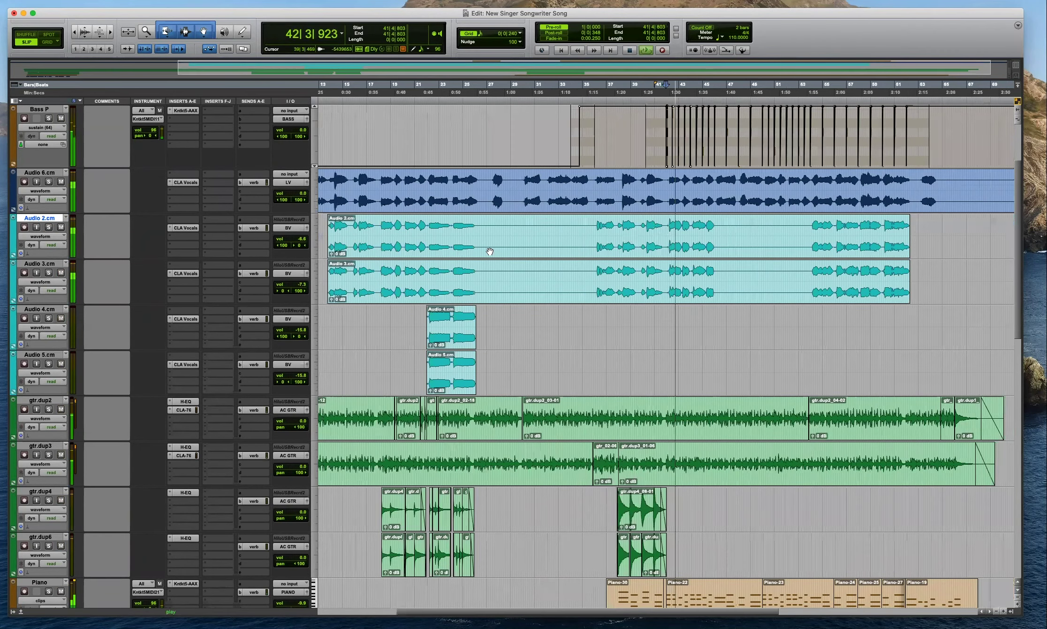
In Grid mode, separate the Audio 2.cm and Audio 3.cm clips between 18|1|240 and bar 22.
scroll(406, 240, up, 2)
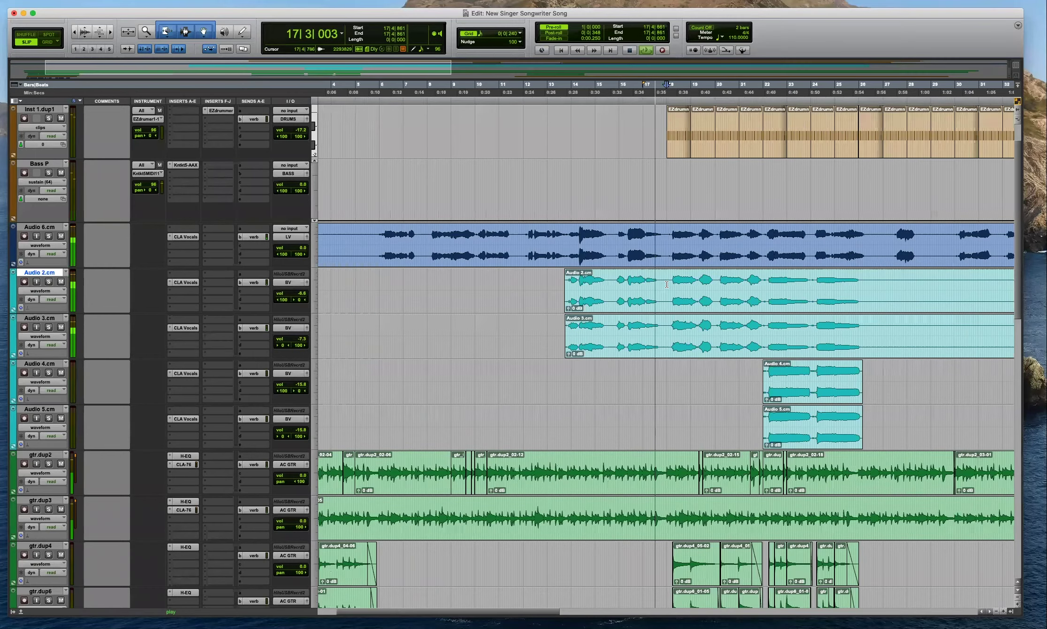
key(F4)
drag(667, 284, 766, 344)
key(super+e)
Select Audio 2.cm and Audio 3.cm from 42|1|000 to 46|4|720 and move that section onto Audio 4.cm and Audio 5.cm.
key(super+bracketleft)
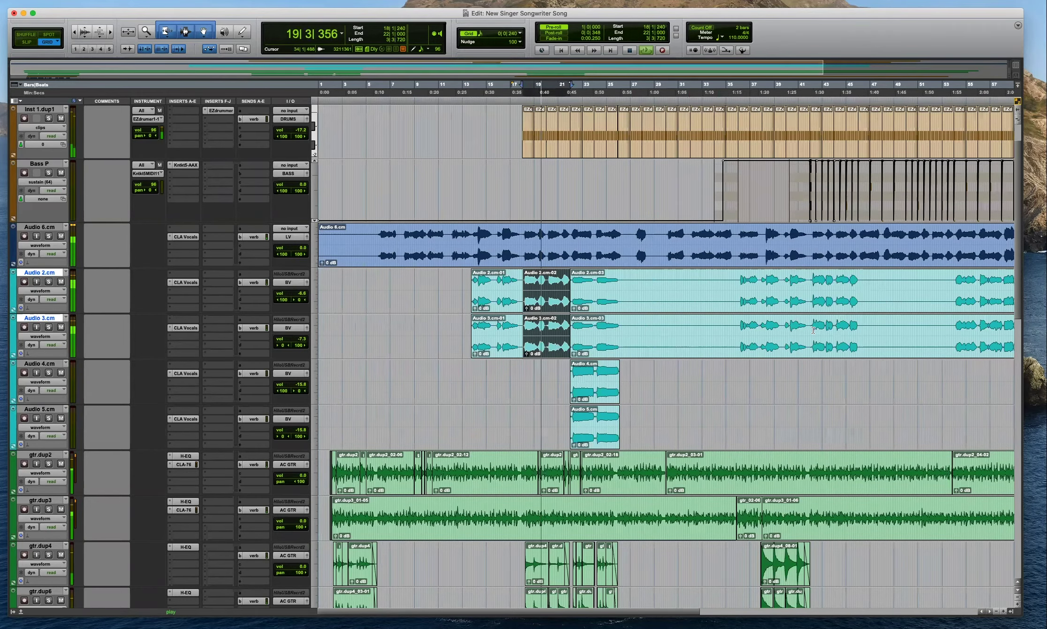
drag(811, 330, 869, 342)
key(space)
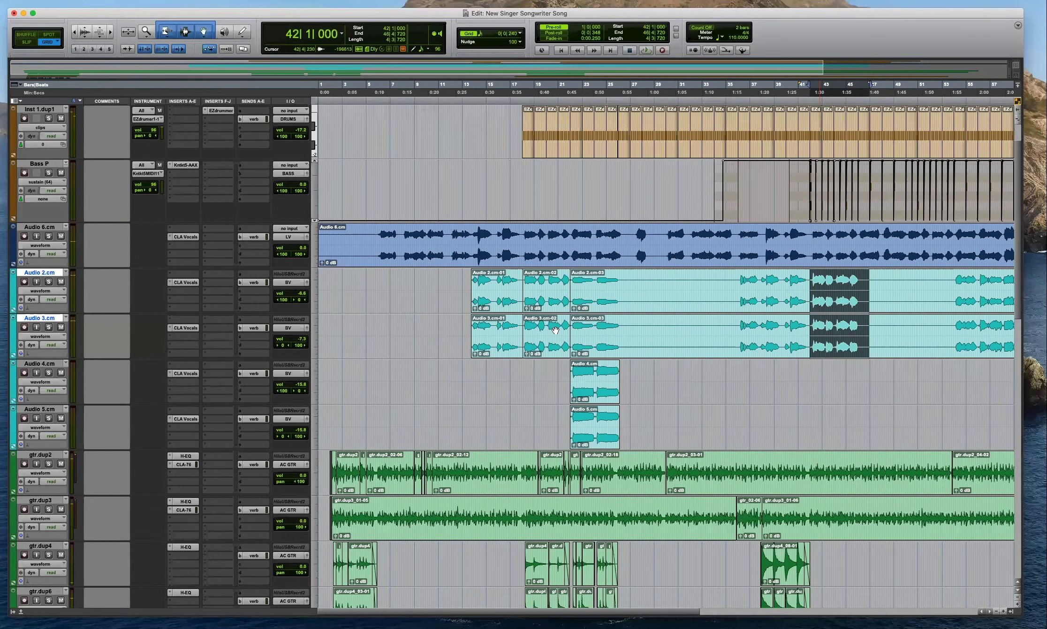
Copy the bar-18 clips on Audio 2.cm and Audio 3.cm into the emptied section, starting at 42|1|240.
click(549, 311)
shift+click(547, 345)
drag(539, 348, 830, 339)
key(super+bracketright)
key(super+bracketright)
key(super+bracketright)
key(super+bracketright)
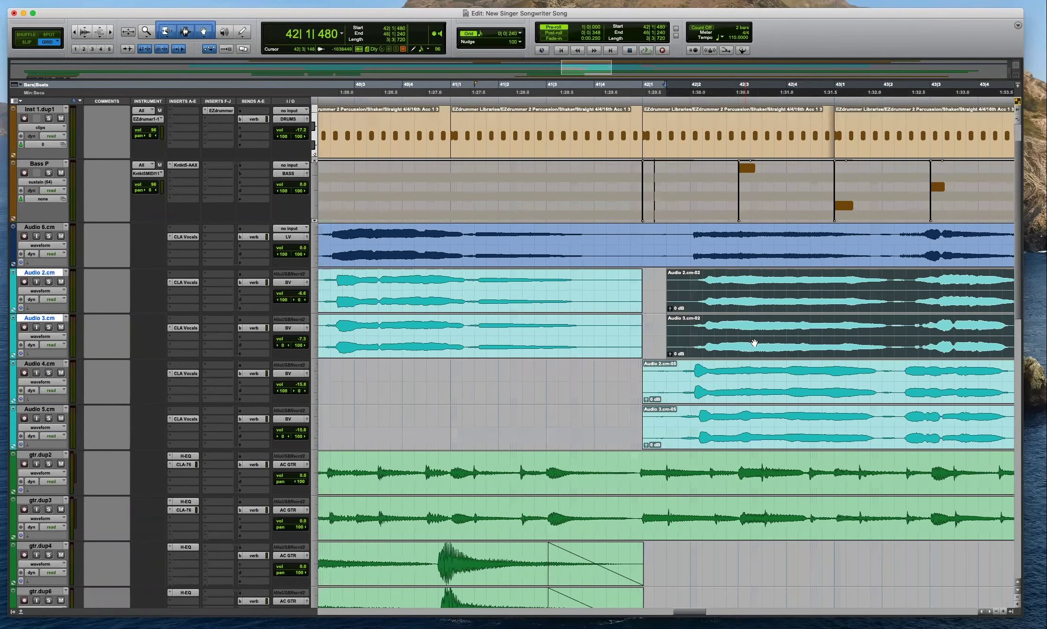
key(comma)
Play the section from before bar 42 and lower Audio 4.cm to -19.1 and Audio 5.cm to -20.8.
click(751, 285)
key(space)
key(r)
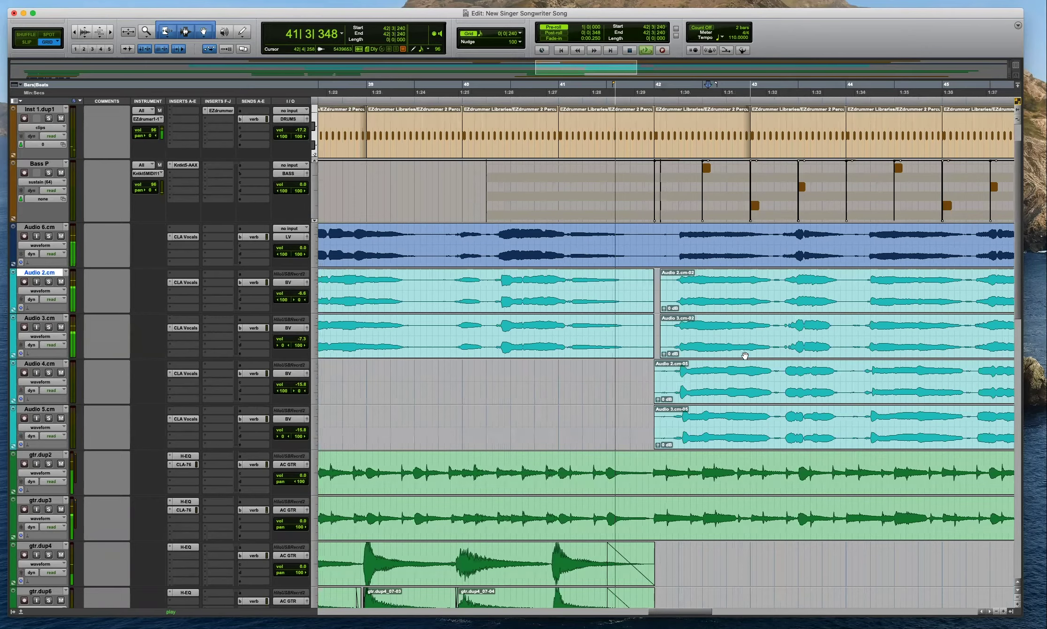
key(r)
drag(302, 384, 304, 443)
key(t)
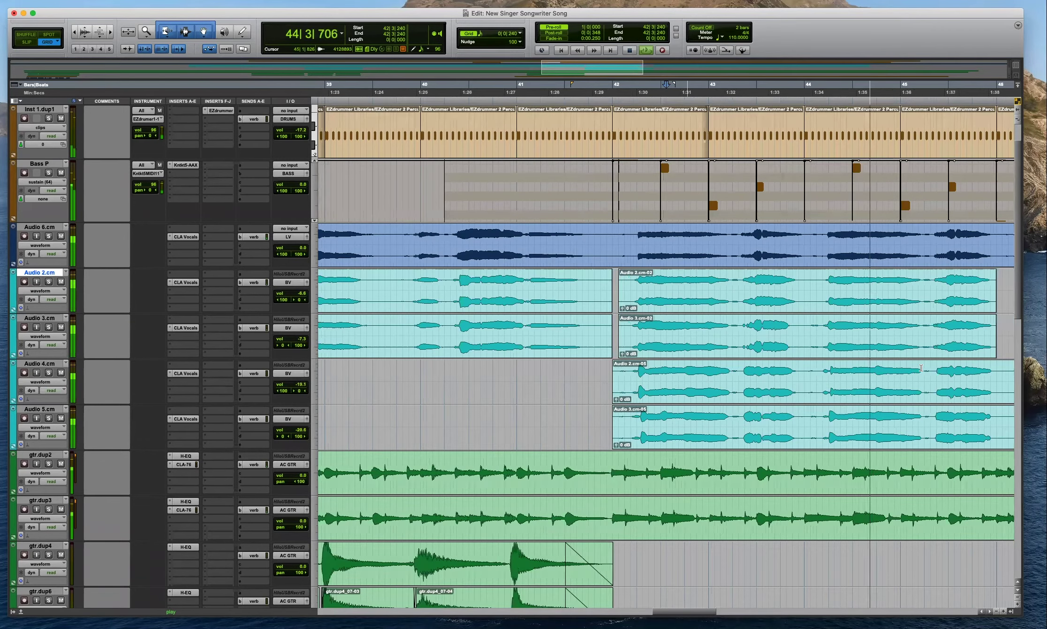
Continue playing the backing vocals from bar 45 past bar 48 with more of the arrangement in view.
key(r)
key(r)
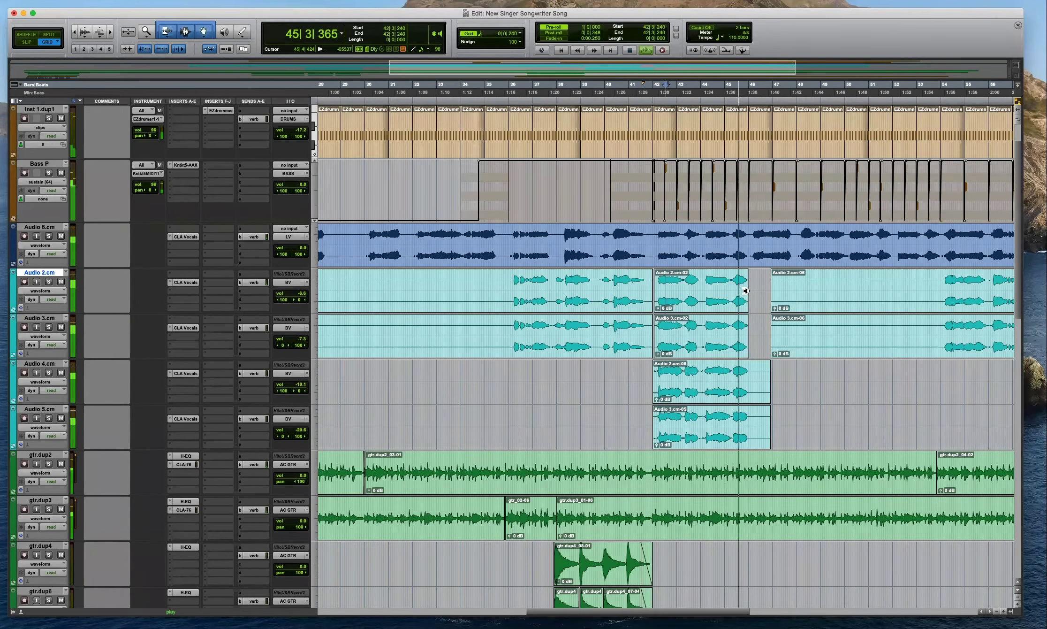
click(207, 29)
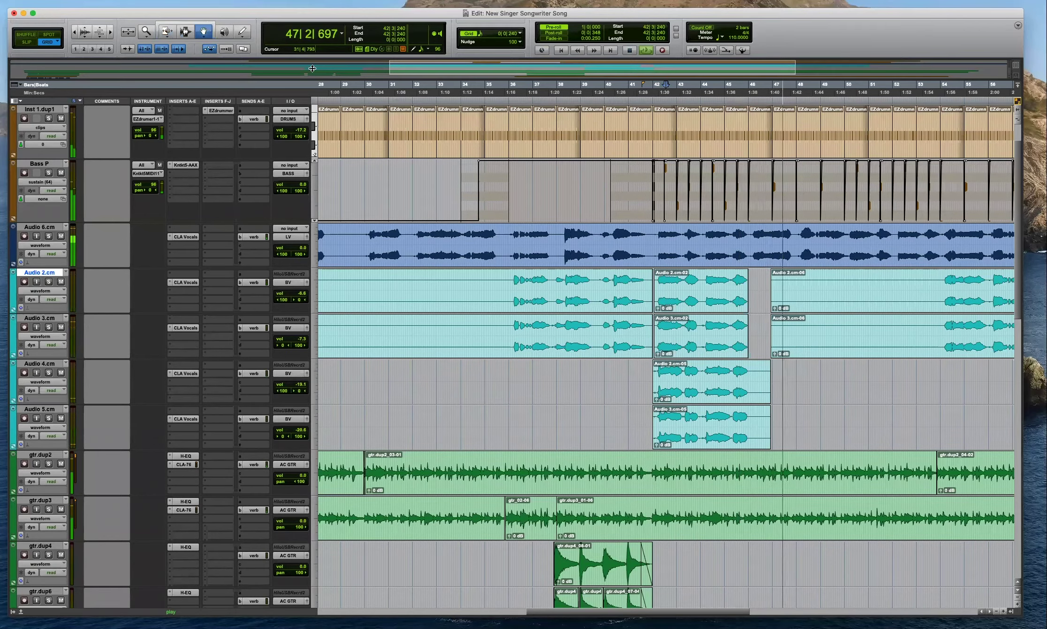
click(185, 23)
key(r)
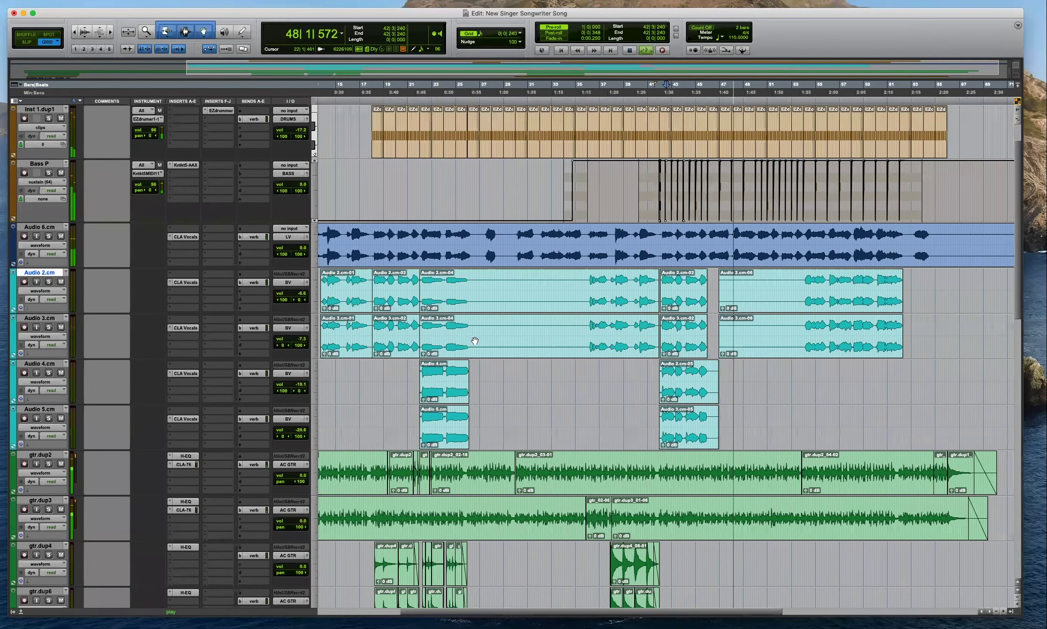
key(space)
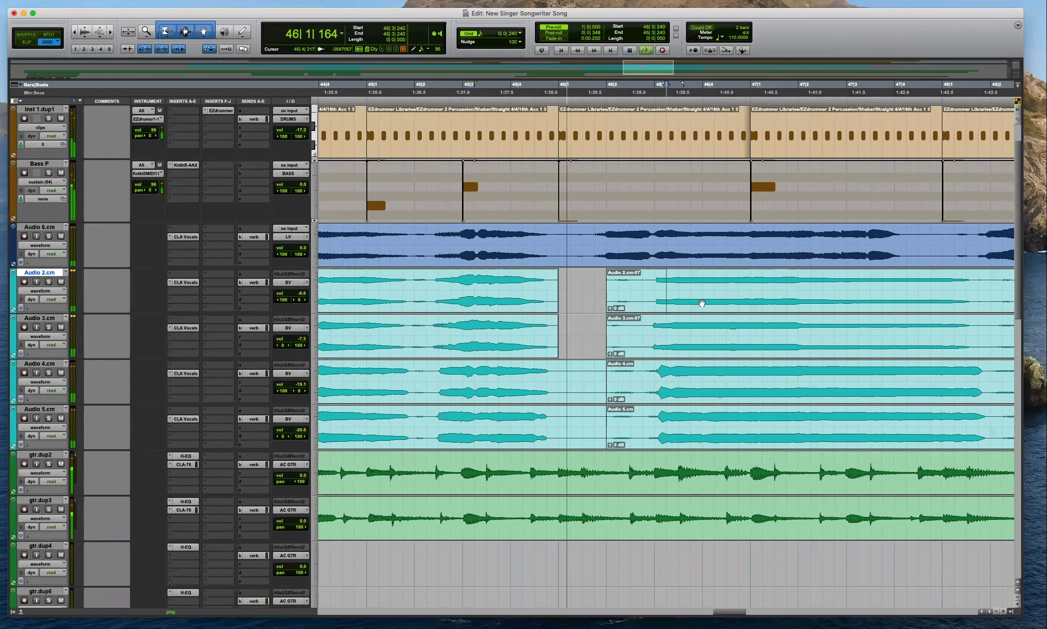
Move the copied clips on Audio 2.cm through Audio 5.cm earlier to start at bar 46, and play across the join.
click(722, 304)
key(shift+semicolon)
key(shift+semicolon)
drag(714, 301, 656, 303)
click(642, 282)
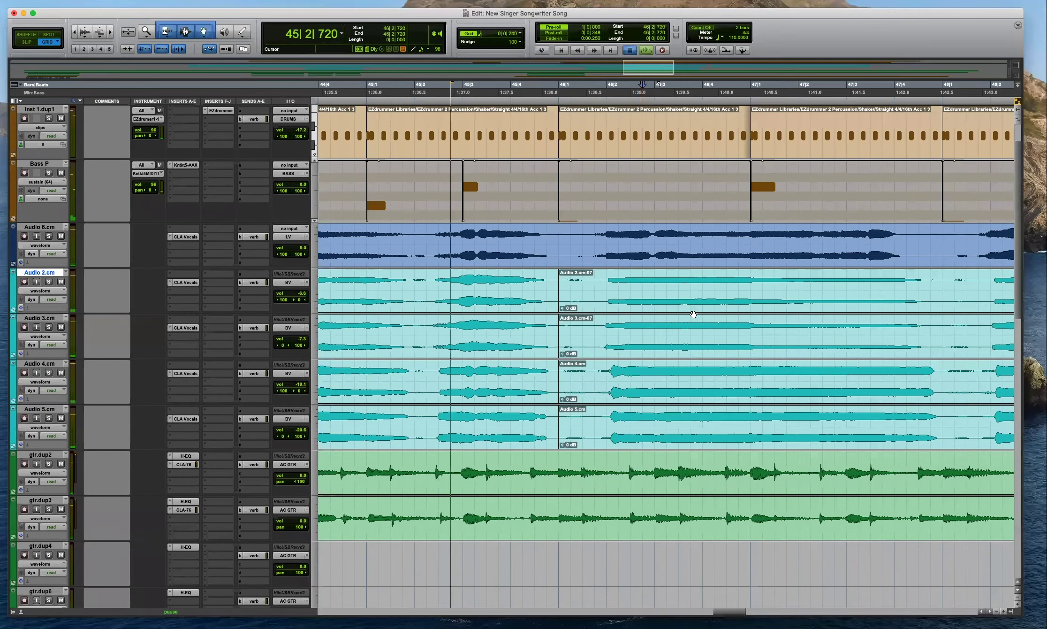
key(super+bracketleft)
key(super+bracketleft)
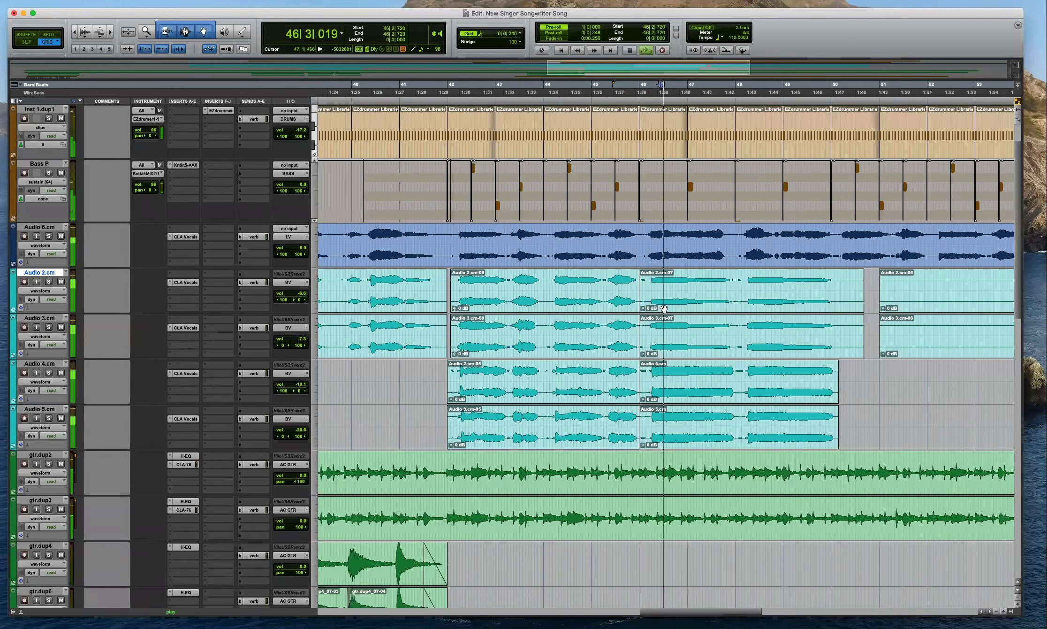
In Slip mode, crossfade the clip joins at bar 46 on Audio 2.cm through Audio 5.cm, adjusting the bounds of invalid fades.
drag(639, 351, 637, 353)
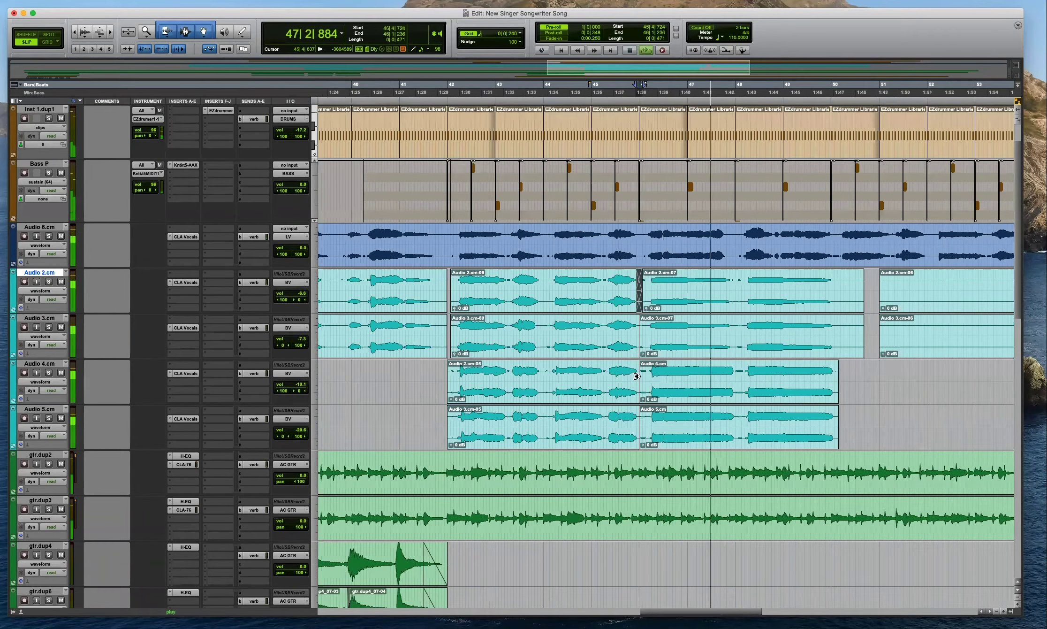
drag(639, 397, 636, 398)
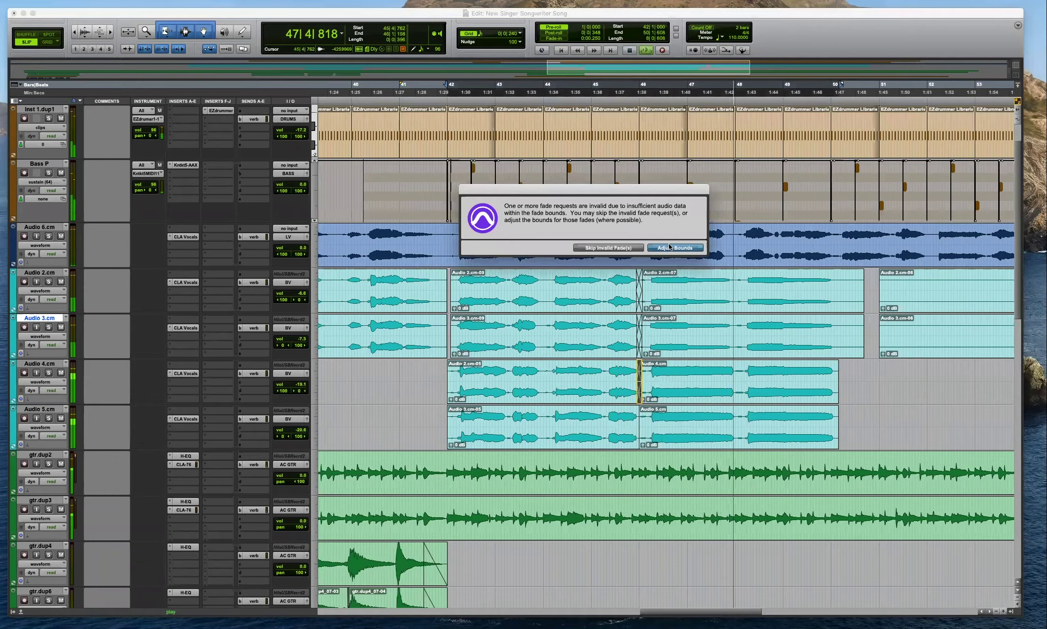
key(Return)
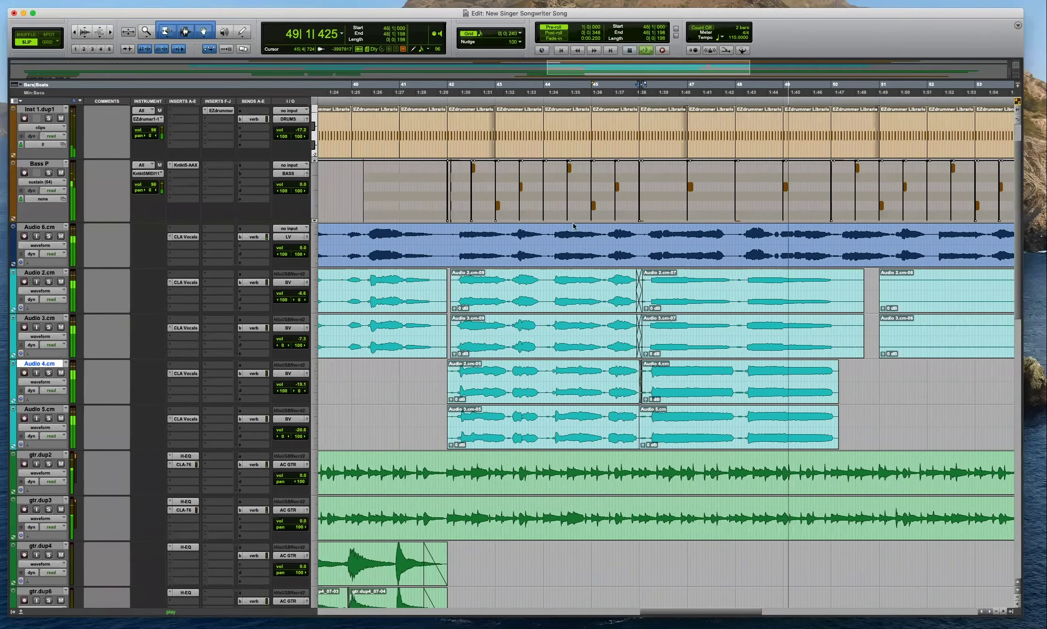
click(164, 33)
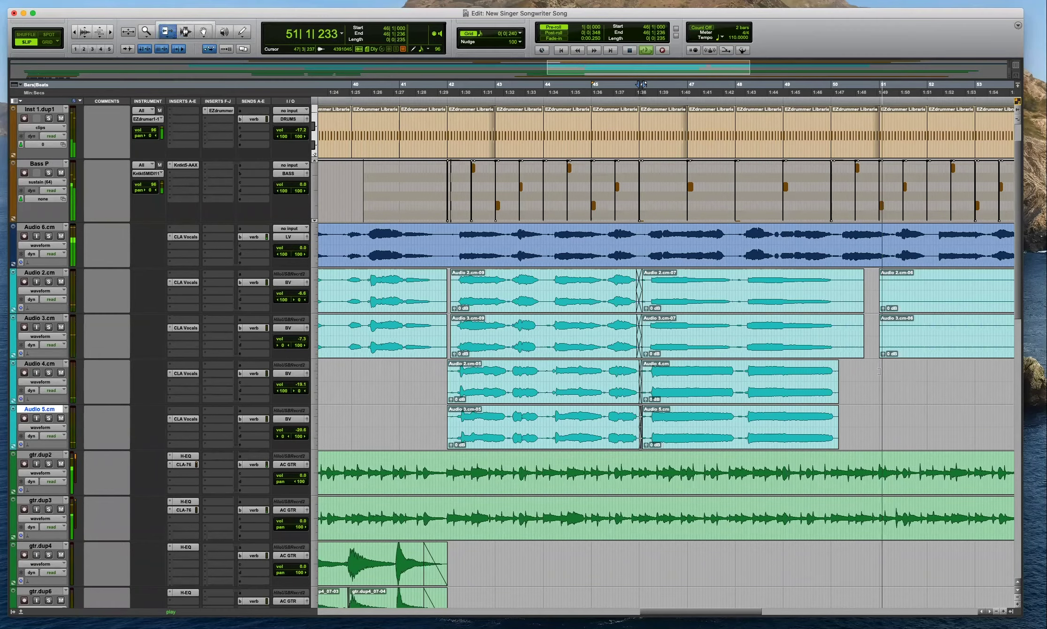
key(r)
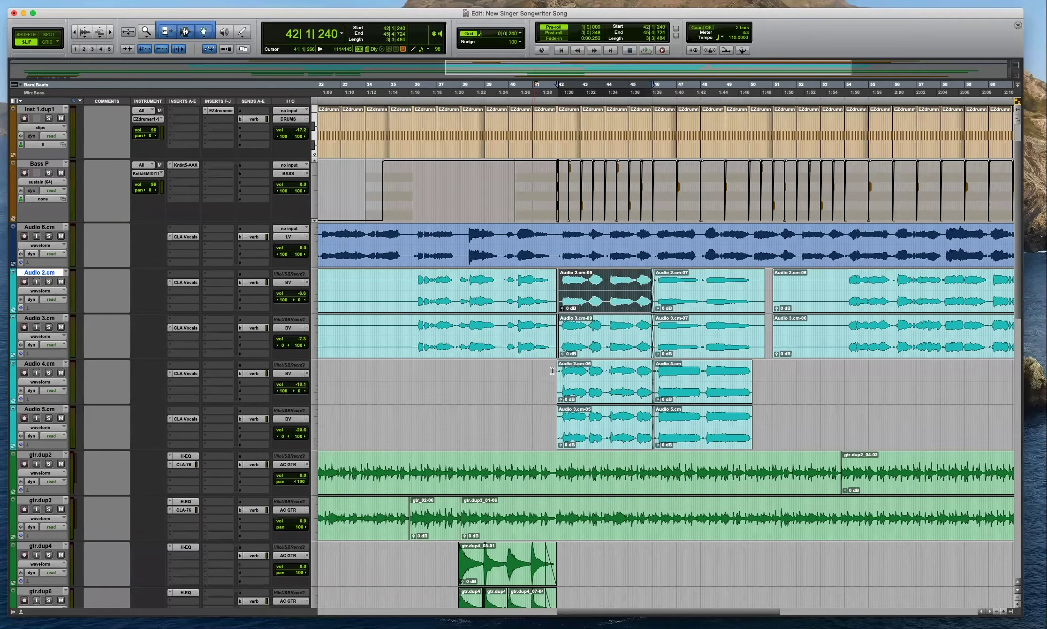
Trim the ends of the Audio 2.cm and Audio 3.cm clips before bar 42 back to 41|4|446.
click(554, 373)
key(t)
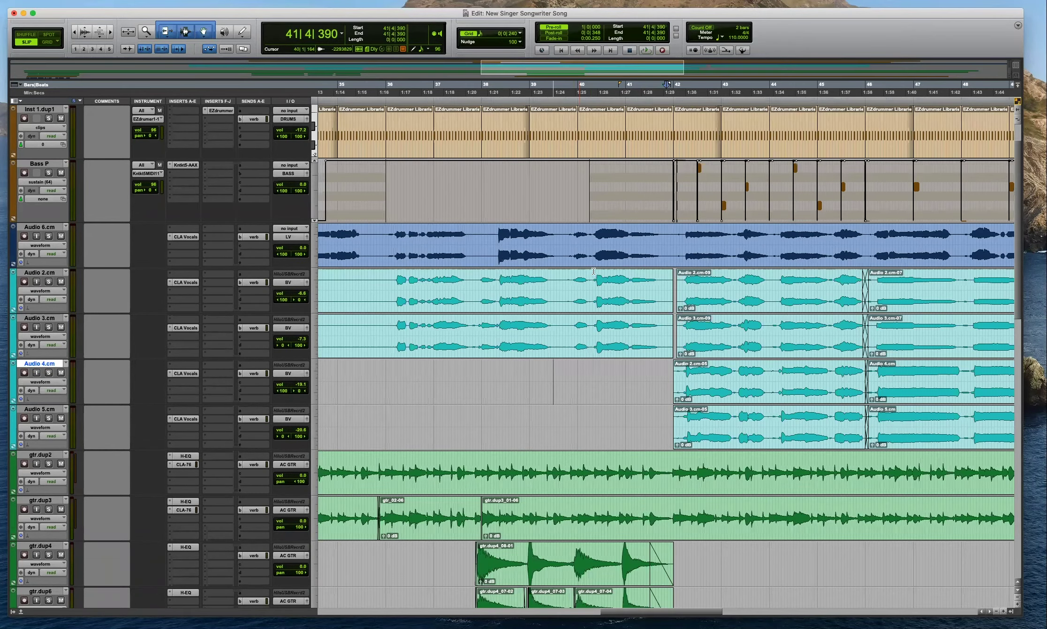
click(678, 282)
key(super+bracketright)
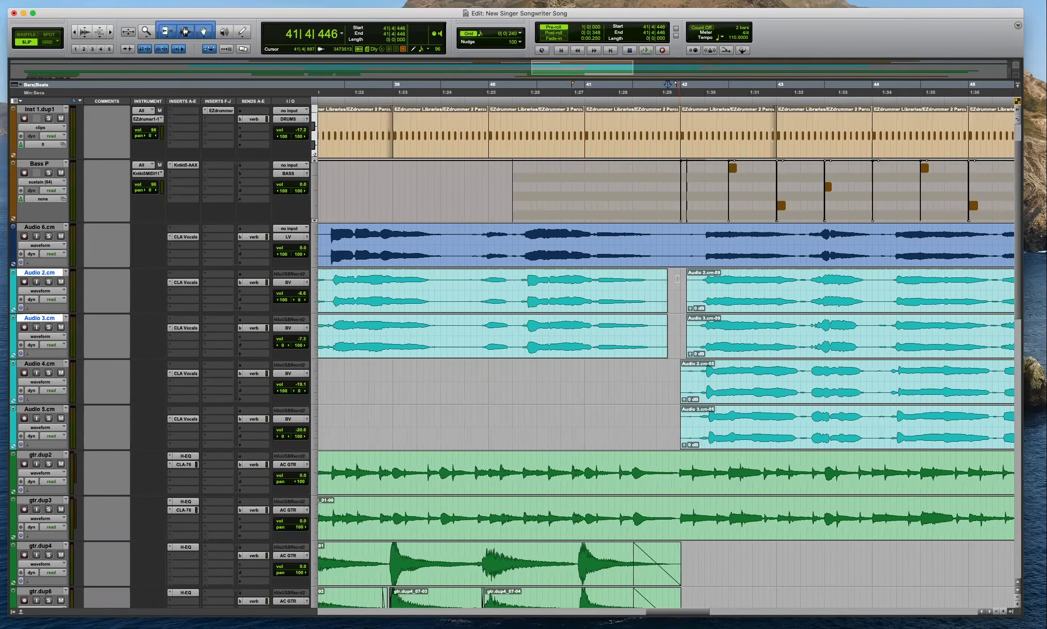
In Grid mode, select Audio 2.cm through Audio 5.cm from 42|1|000 to 50|1|720 and separate the clips at the selection.
key(F4)
click(677, 279)
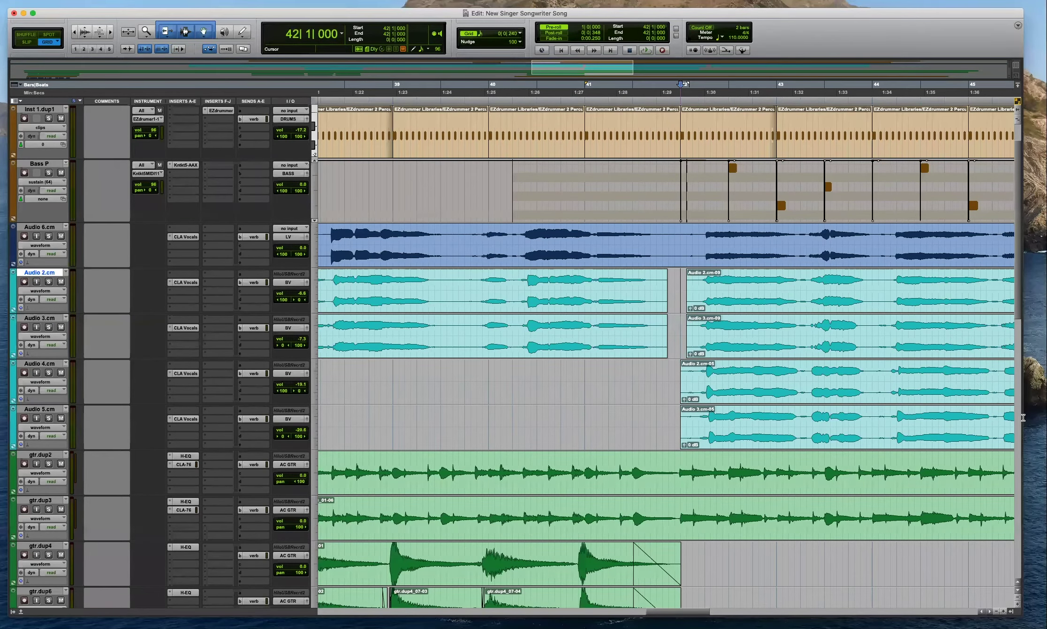
scroll(1003, 409, right, 3)
shift+click(972, 415)
scroll(945, 412, right, 3)
shift+click(943, 414)
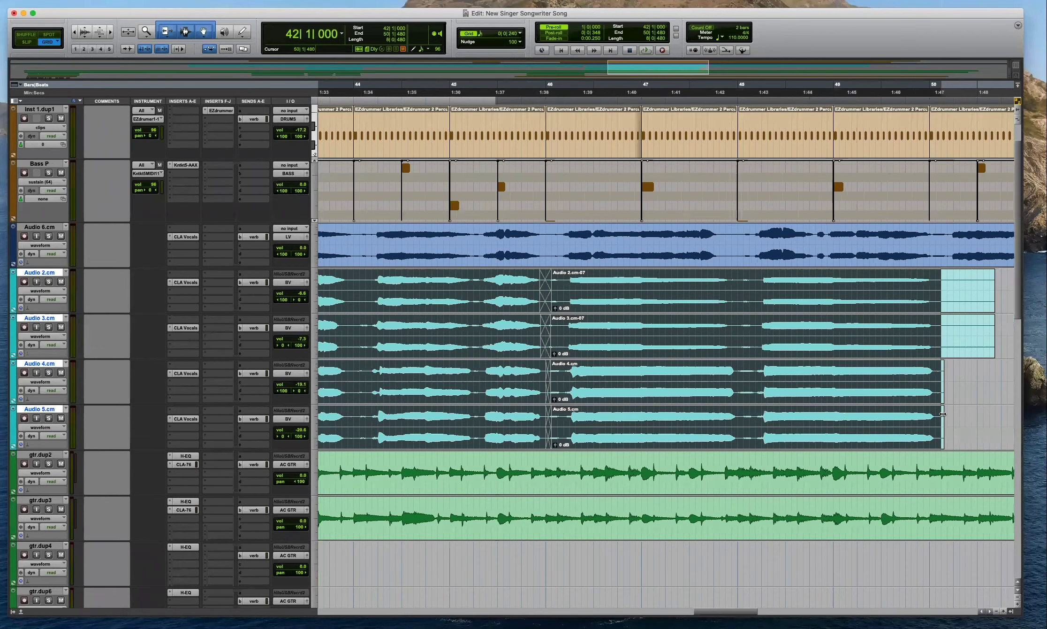
shift+click(945, 413)
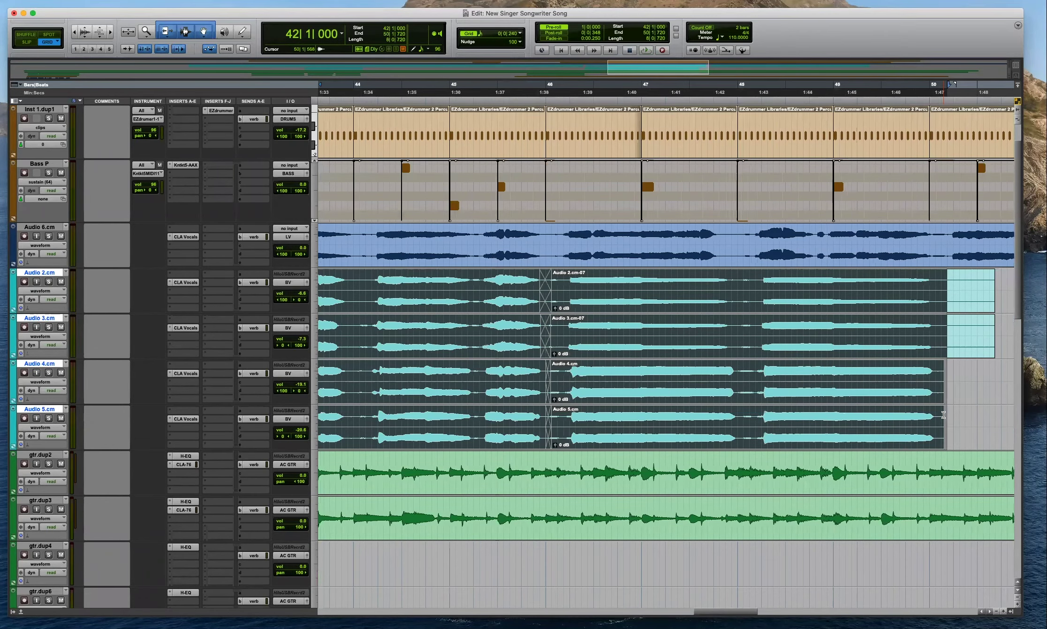
key(super+bracketleft)
key(super+bracketleft)
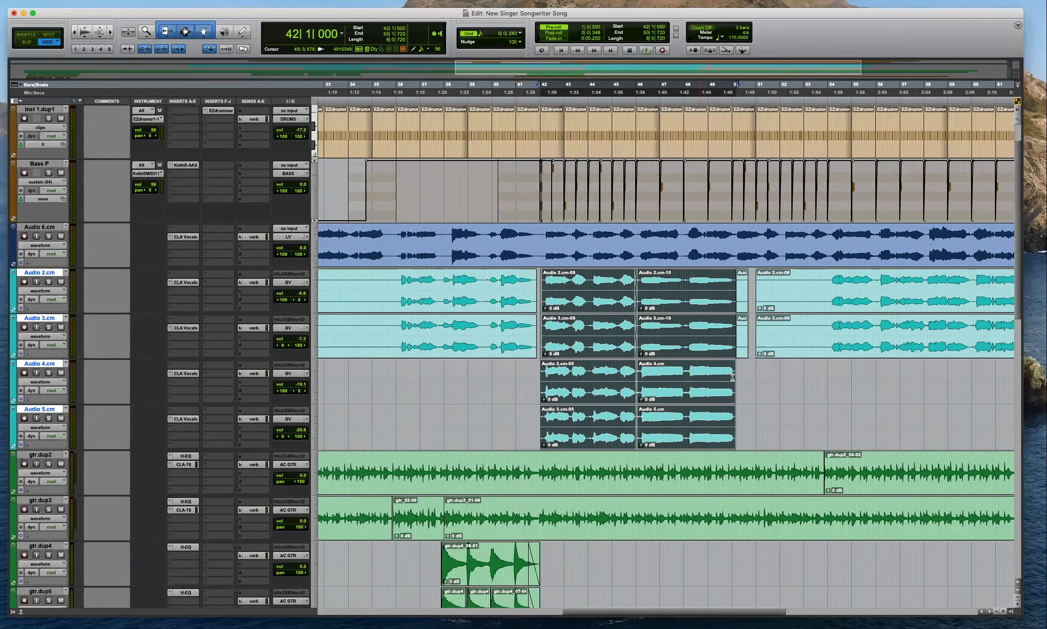
Copy the bar-42 clips on Audio 2.cm through Audio 5.cm to 50|1|000.
key(super+bracketleft)
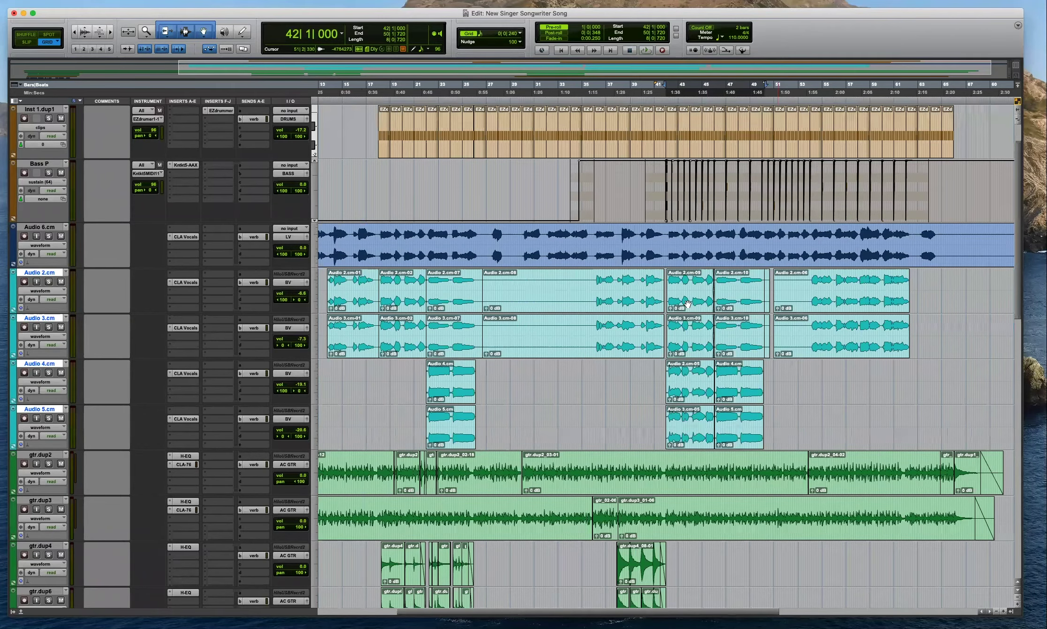
drag(689, 346, 792, 346)
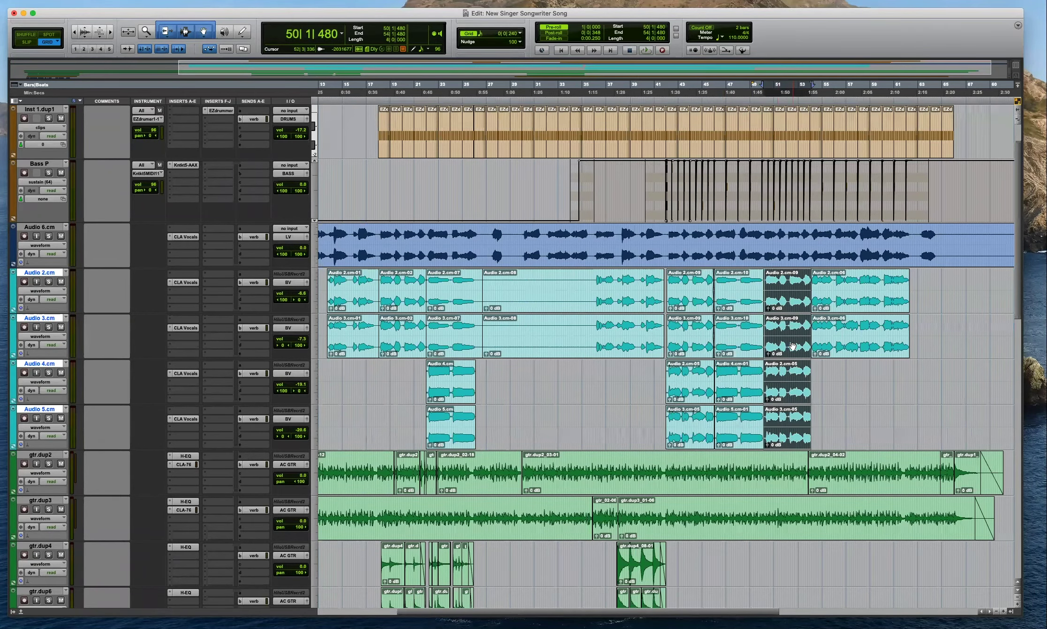
key(super+bracketright)
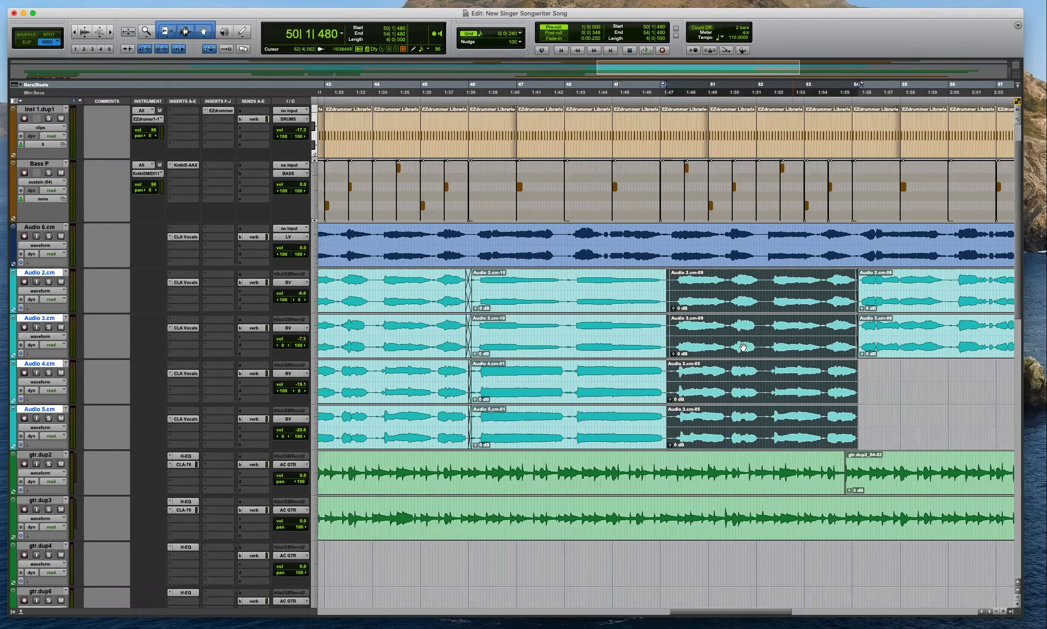
drag(745, 346, 737, 346)
Play the song through the copied backing vocals at bar 50 and into the final section after bar 54.
key(space)
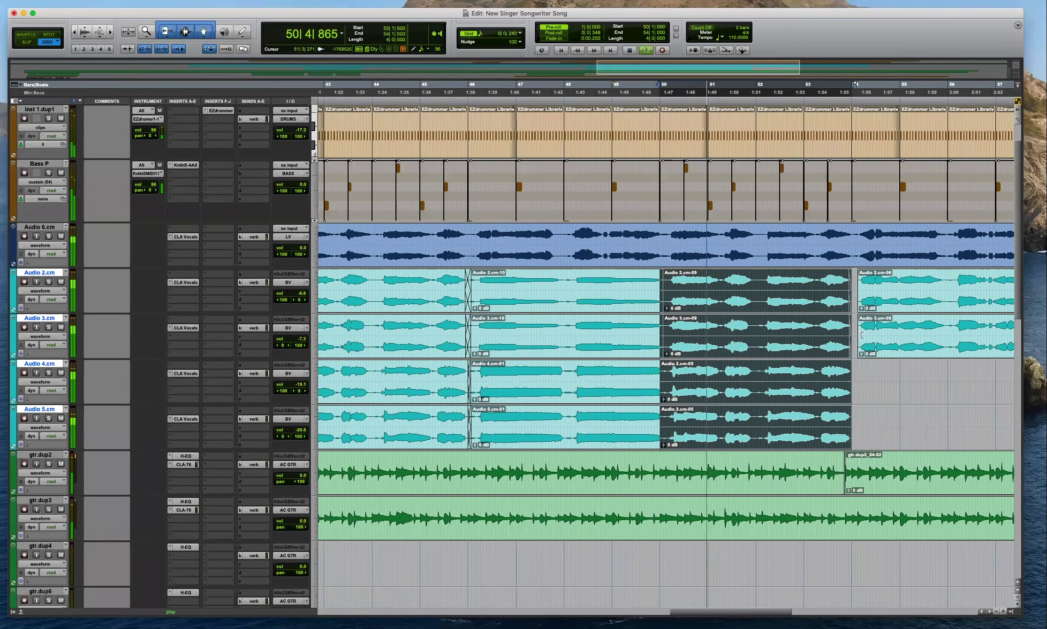
click(884, 384)
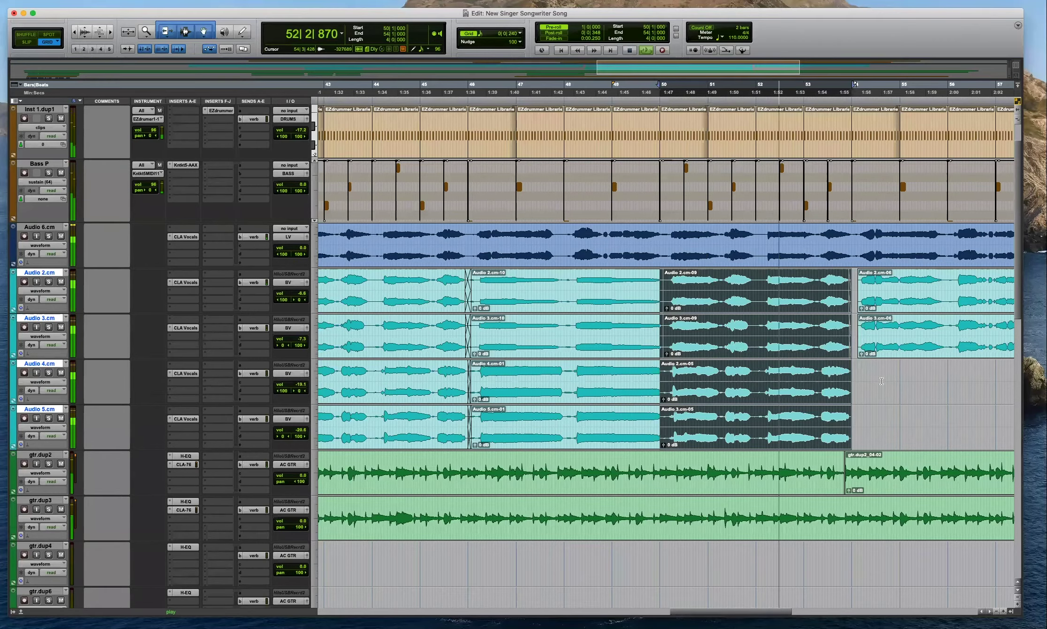
key(super+bracketleft)
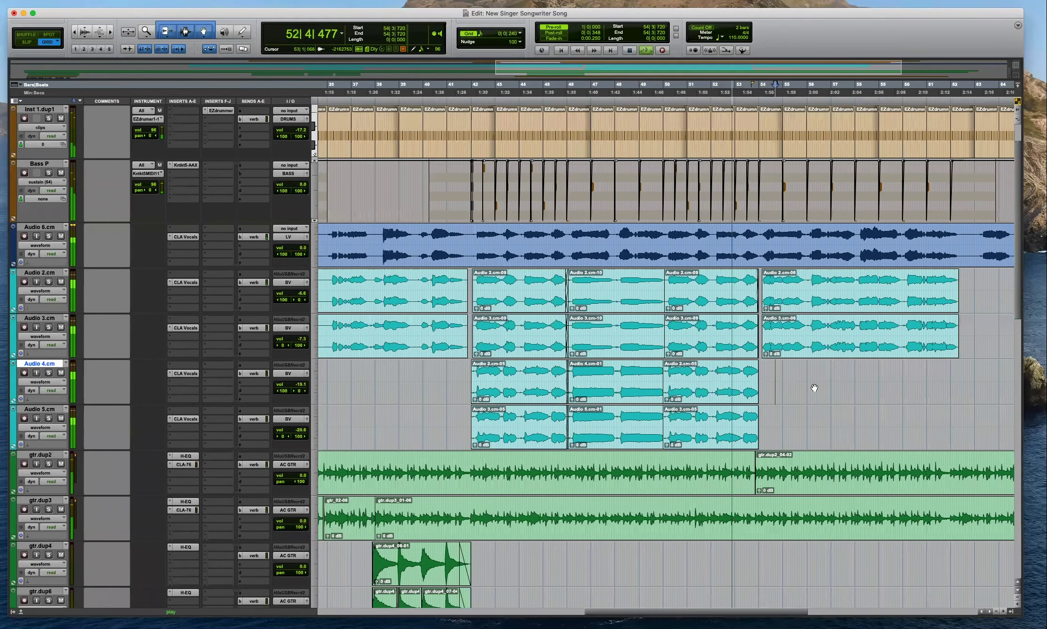
scroll(515, 388, right, 5)
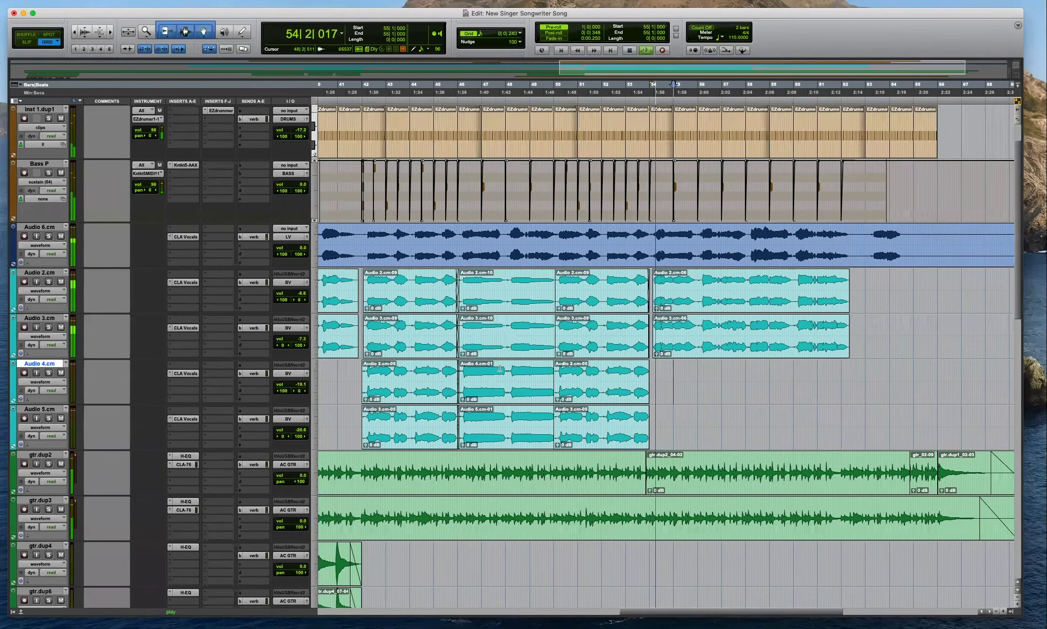
key(space)
Stop playback and duplicate the Audio 2.cm track twice.
click(41, 274)
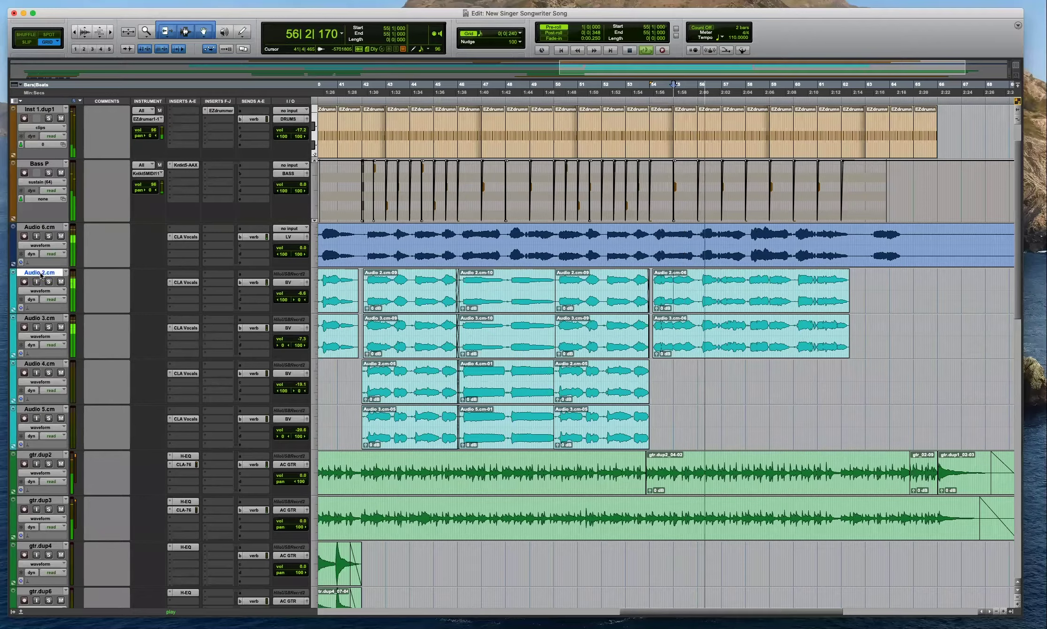
key(space)
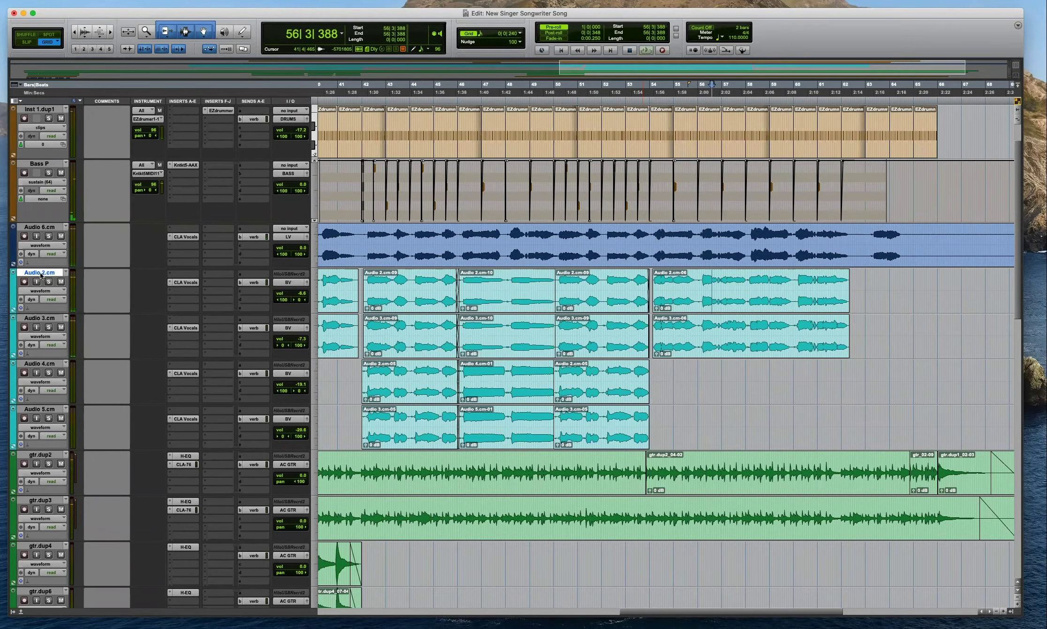
key(alt+shift+d)
text(2)
key(Return)
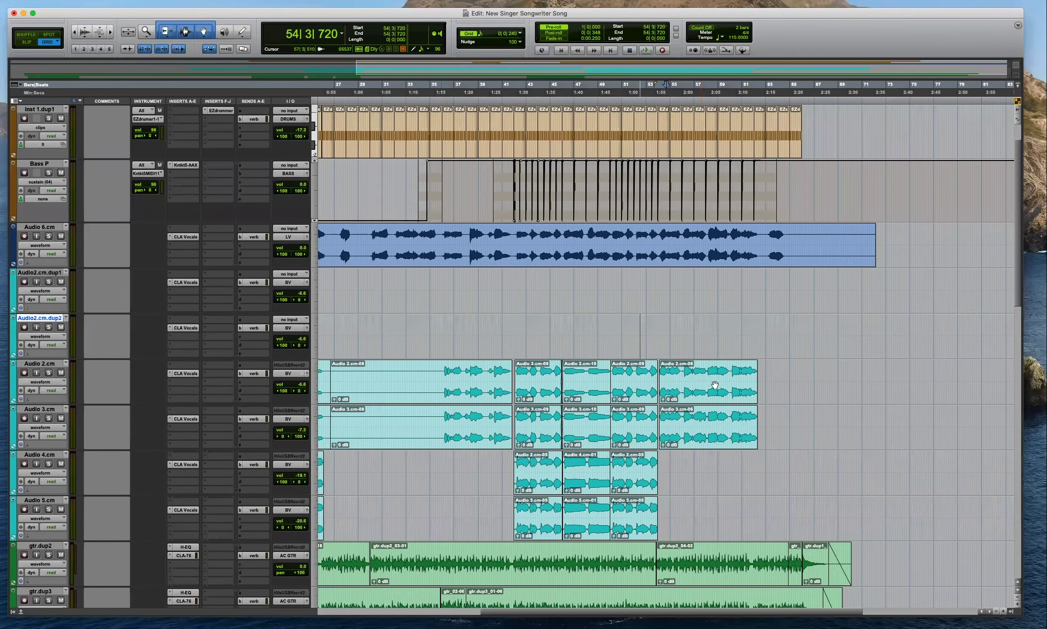
Move the final Audio 2.cm and Audio 3.cm clips after bar 54 up onto the two duplicated tracks.
key(r)
click(656, 393)
drag(658, 391, 657, 297)
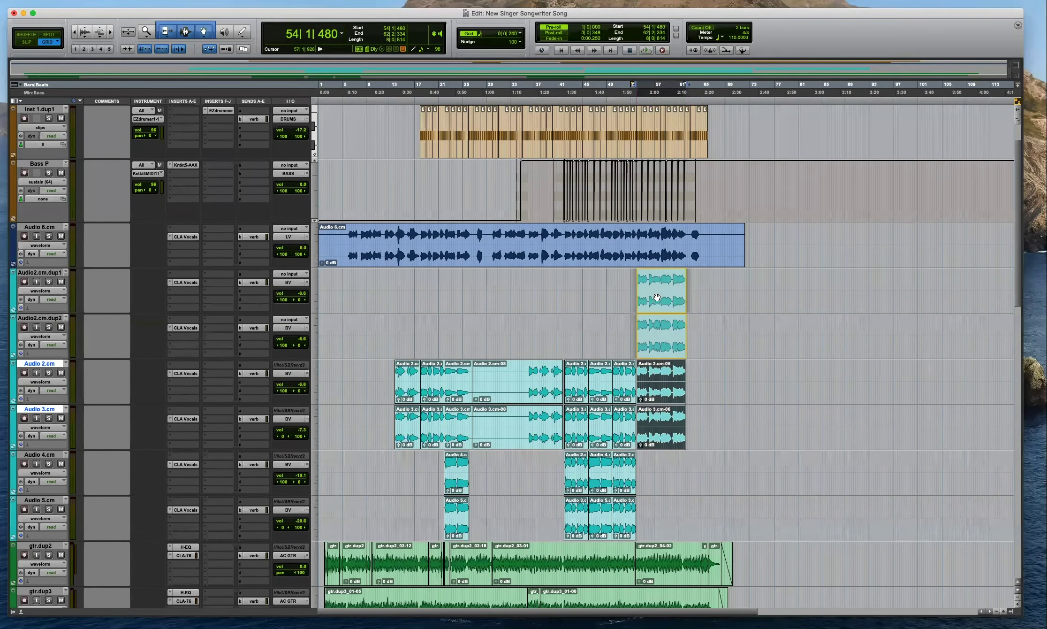
Copy the bar-46 clips on Audio 2.cm through Audio 5.cm to 54|1|720.
click(600, 396)
shift+click(599, 526)
shift+click(599, 487)
shift+click(597, 438)
drag(596, 438, 646, 425)
key(t)
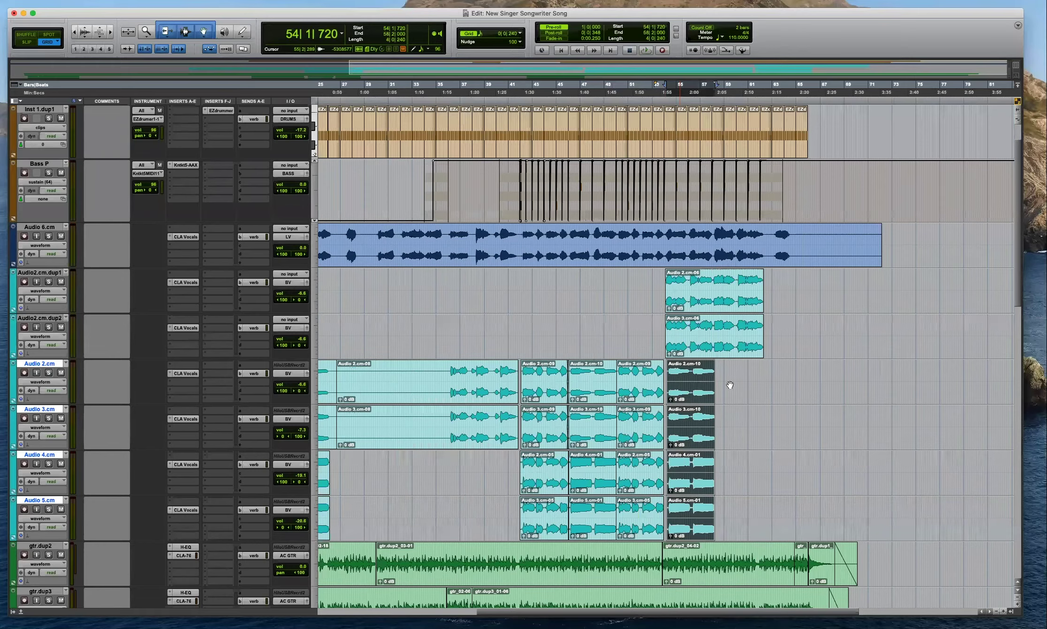
Move the copied clips on Audio 2.cm through Audio 5.cm earlier so they start at 54|1|240.
key(t)
key(t)
key(t)
key(t)
key(space)
drag(749, 392, 728, 393)
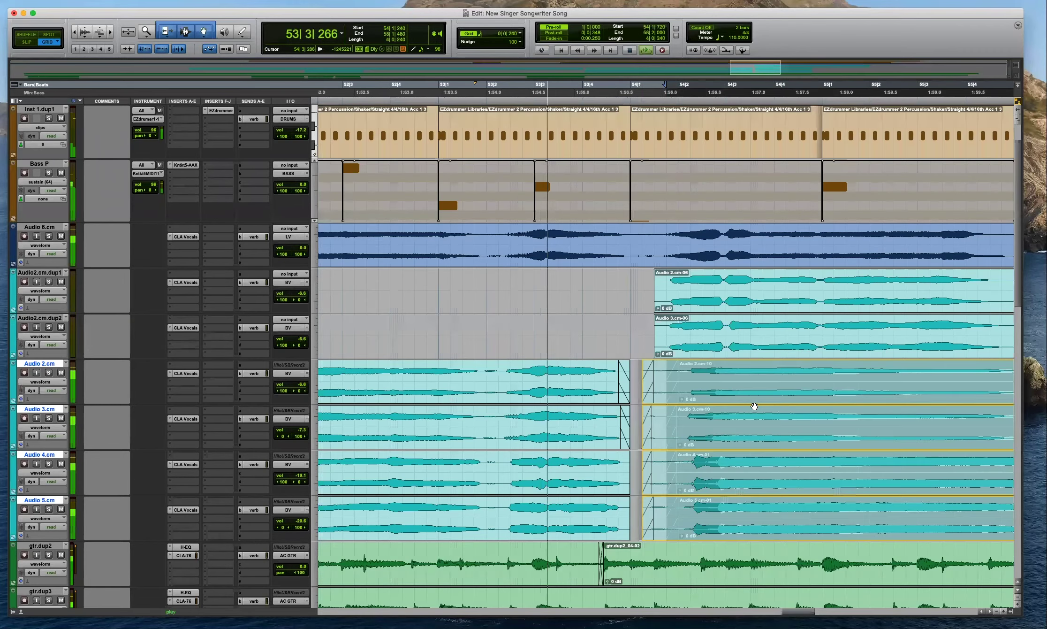
key(r)
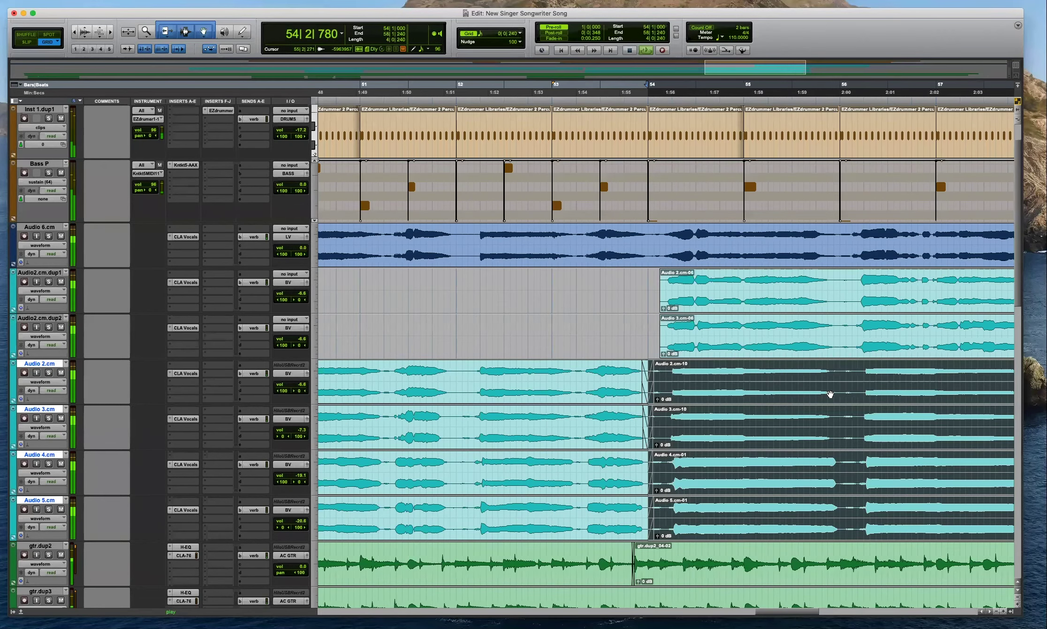
Duplicate the four moved clips to 58|1|240 and set the Audio2.cm.dup1 track's pan to 0 and 100.
key(super+d)
key(super+bracketleft)
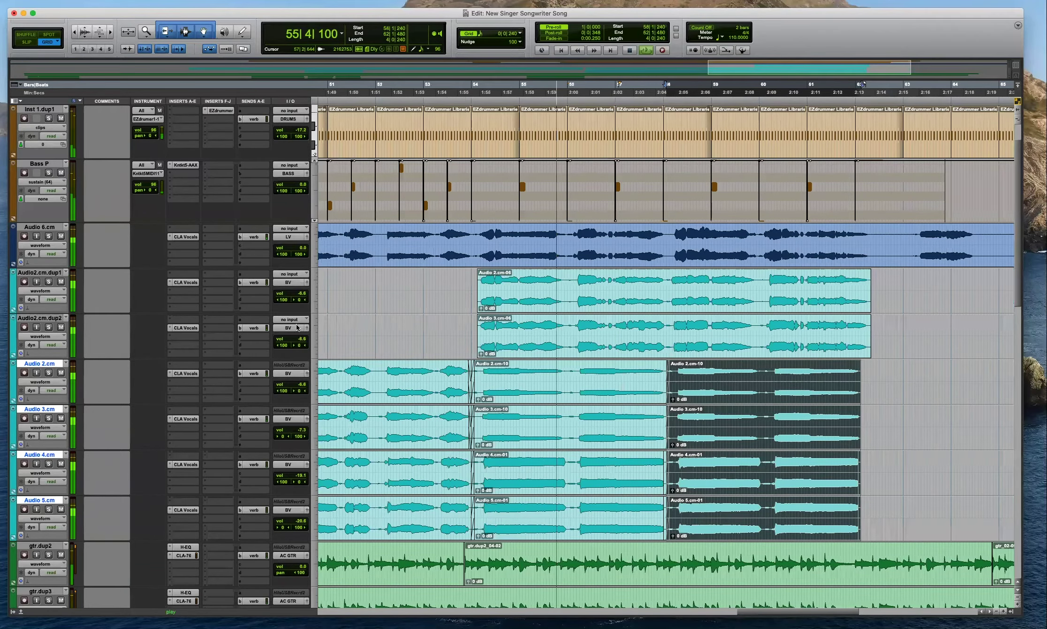
drag(296, 299, 336, 291)
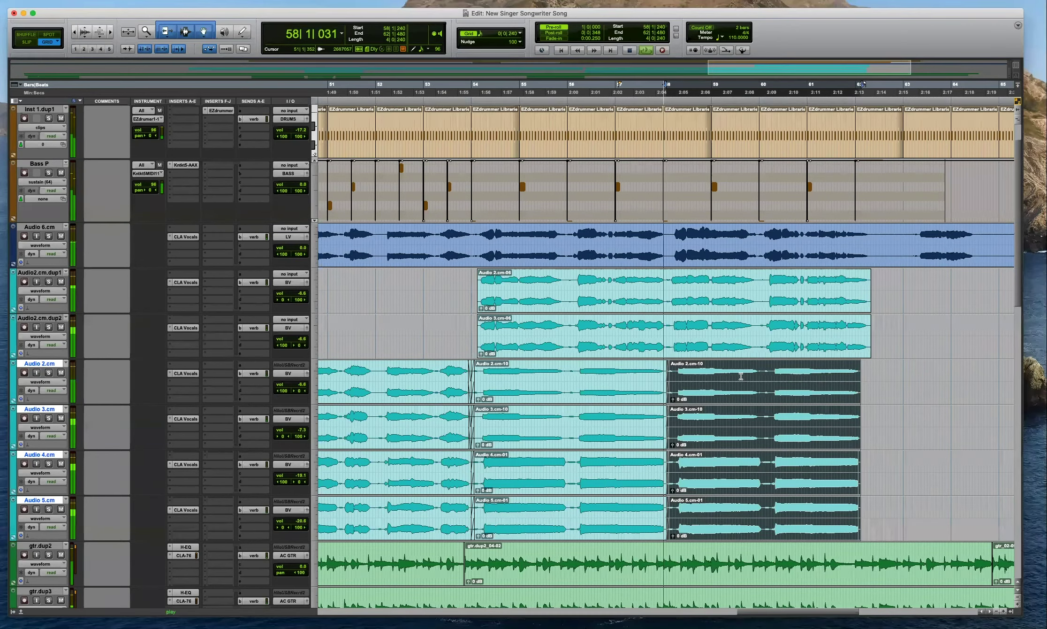
Try repeating the bar-58 clips on Audio 2.cm through Audio 5.cm once more after bar 62.
click(737, 389)
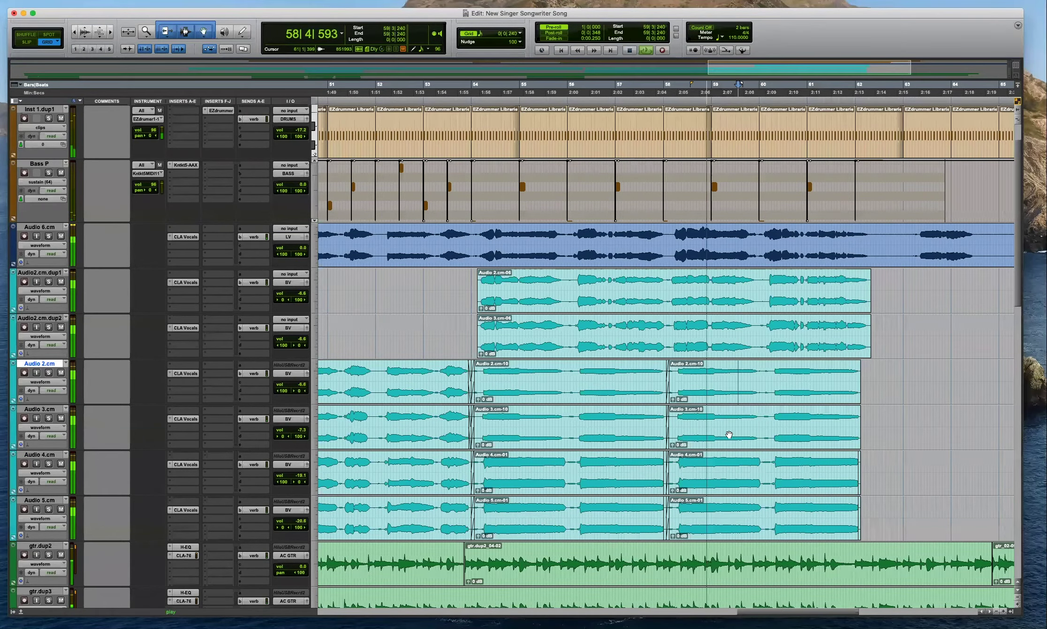
click(728, 402)
shift+click(741, 518)
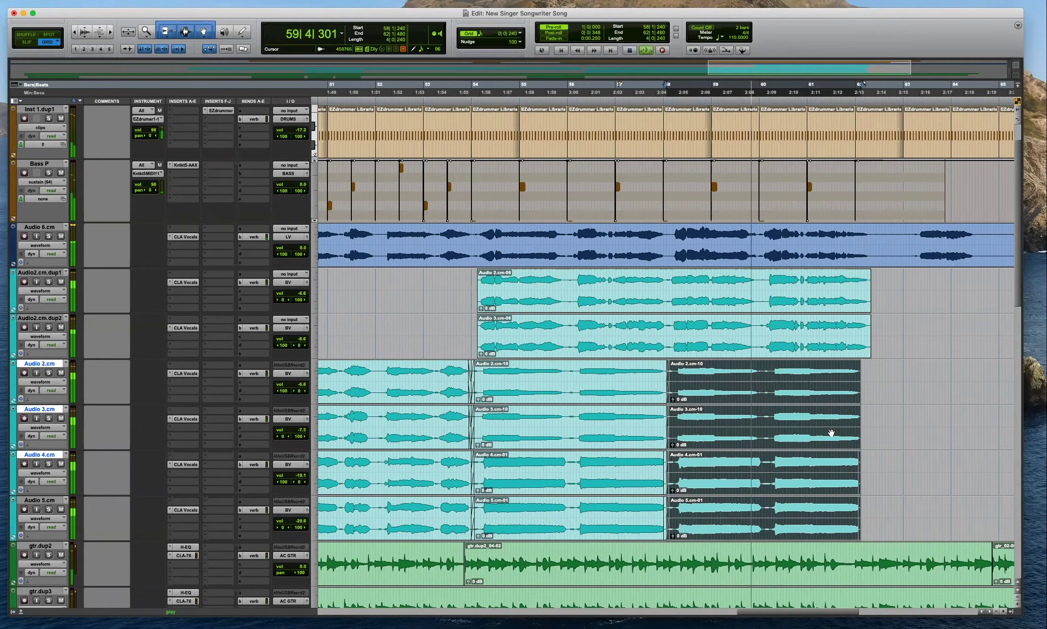
key(super+d)
key(super+bracketright)
key(super+bracketright)
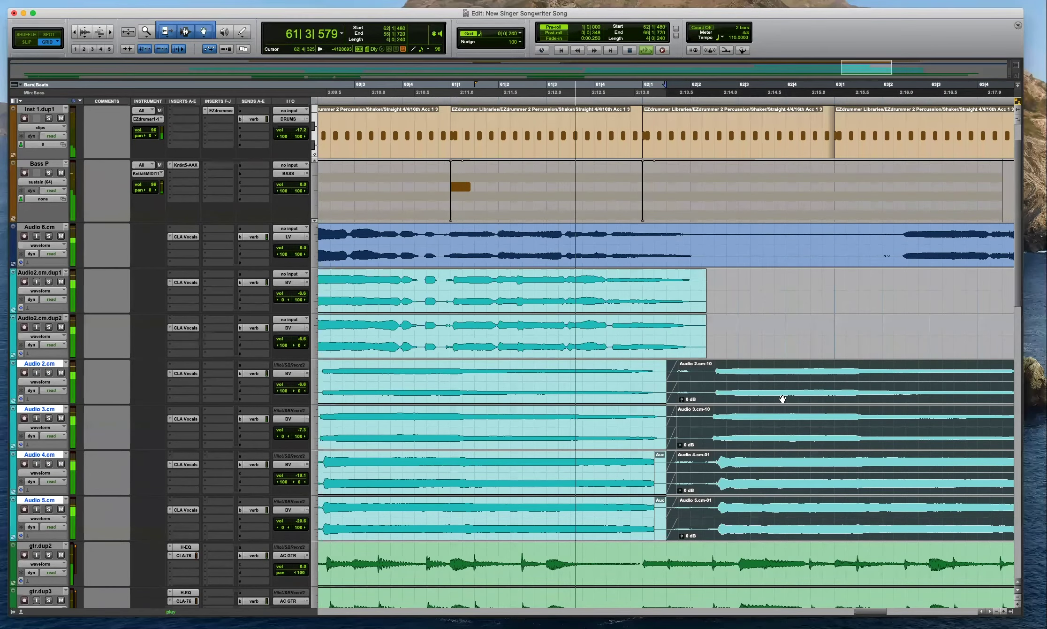
key(Delete)
In Slip mode, crossfade the clip boundaries at bar 50 on Audio 3.cm and Audio 2.cm.
key(super+bracketleft)
key(super+bracketleft)
key(super+bracketleft)
key(super+bracketleft)
key(super+bracketleft)
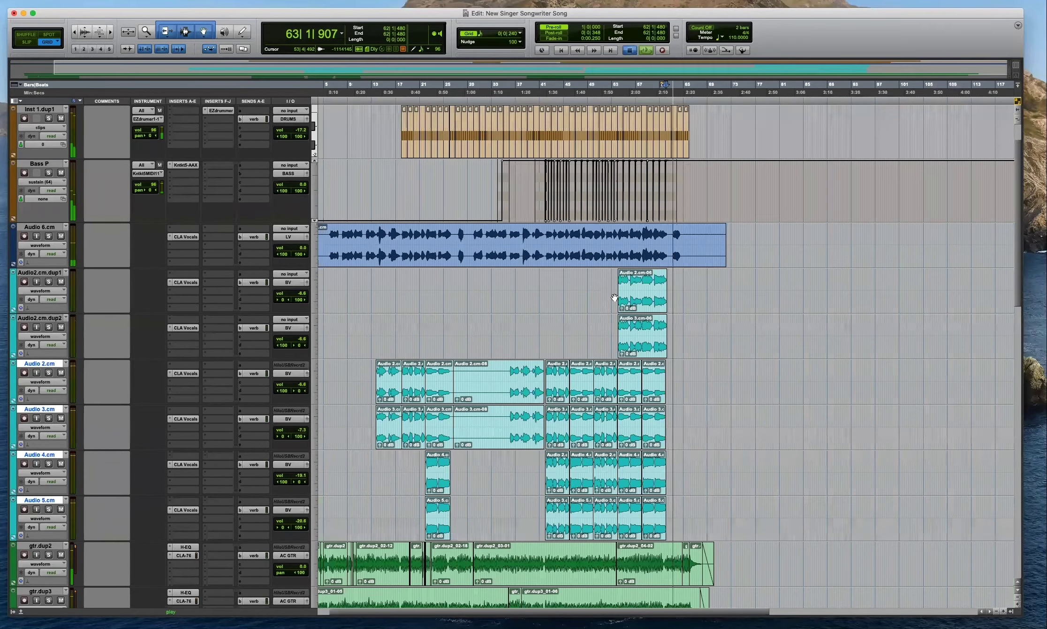
click(612, 287)
key(super+bracketright)
key(super+bracketright)
key(super+bracketright)
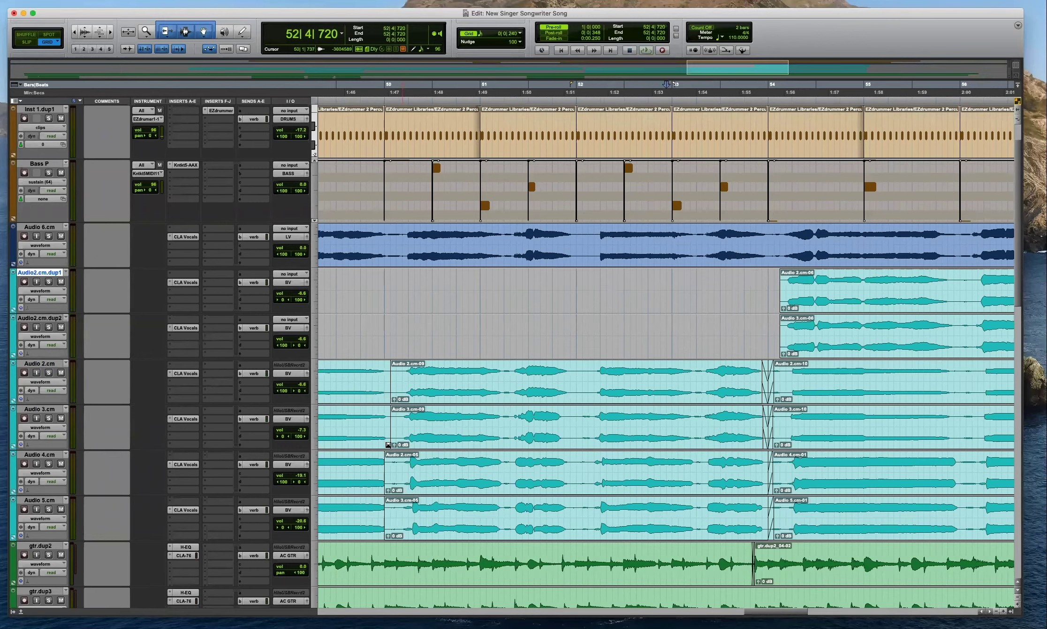
key(F2)
drag(388, 444, 392, 444)
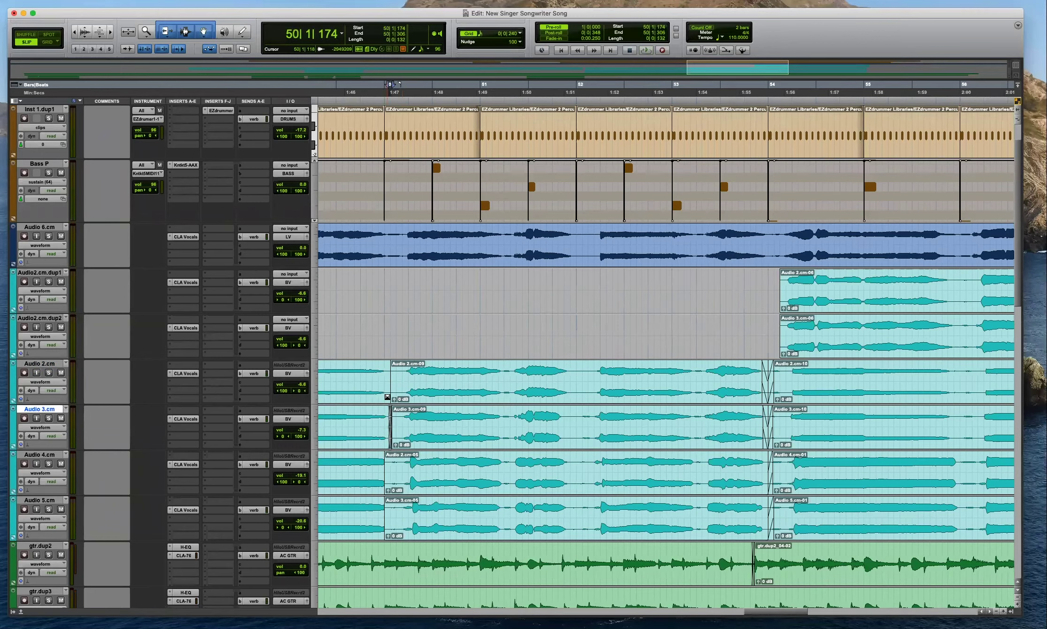
drag(388, 397, 392, 397)
Trim and crossfade the bar-50 clip boundaries on Audio 4.cm and Audio 5.cm, adjusting the fade bounds where needed.
drag(384, 473, 398, 490)
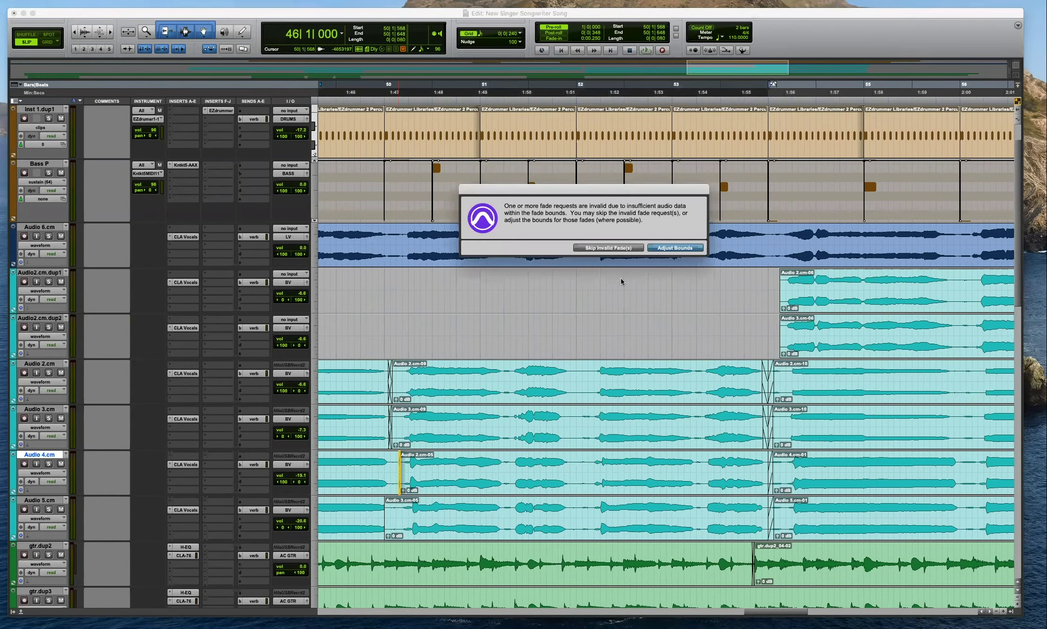
click(657, 248)
key(super+bracketright)
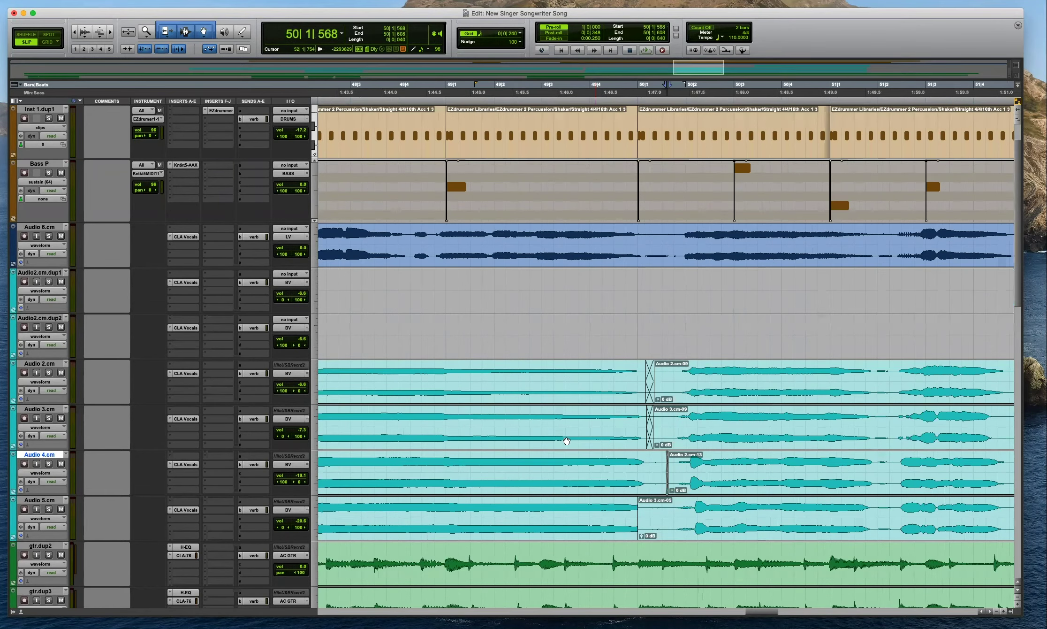
key(super+bracketright)
drag(610, 517, 670, 518)
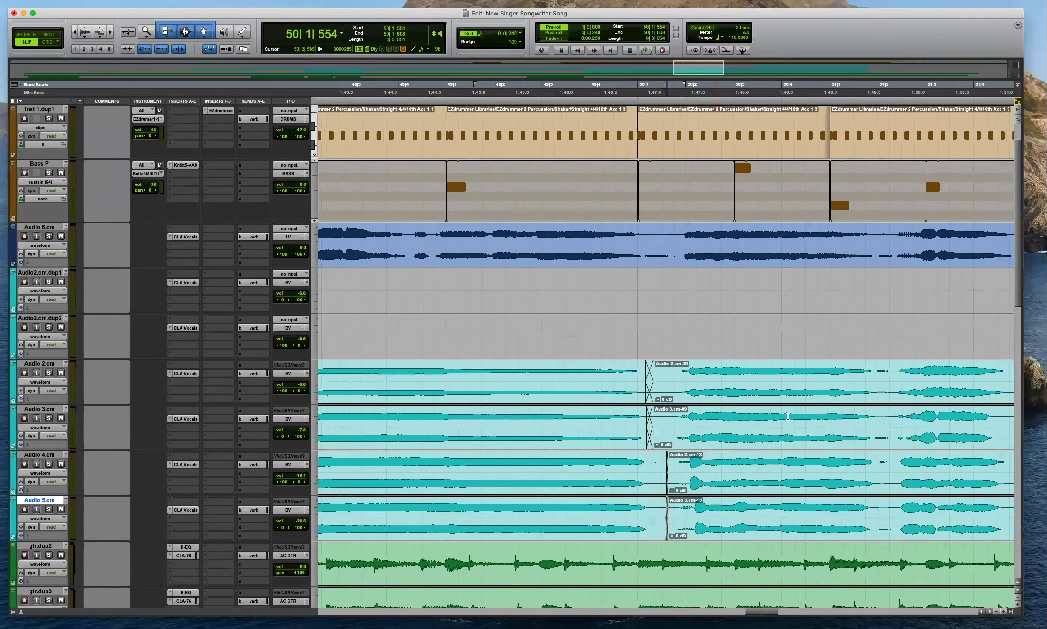
Play the vocal transition at bar 50 and fade in the bar-54 clips on Audio2.cm.dup1 and Audio2.cm.dup2.
click(788, 416)
key(space)
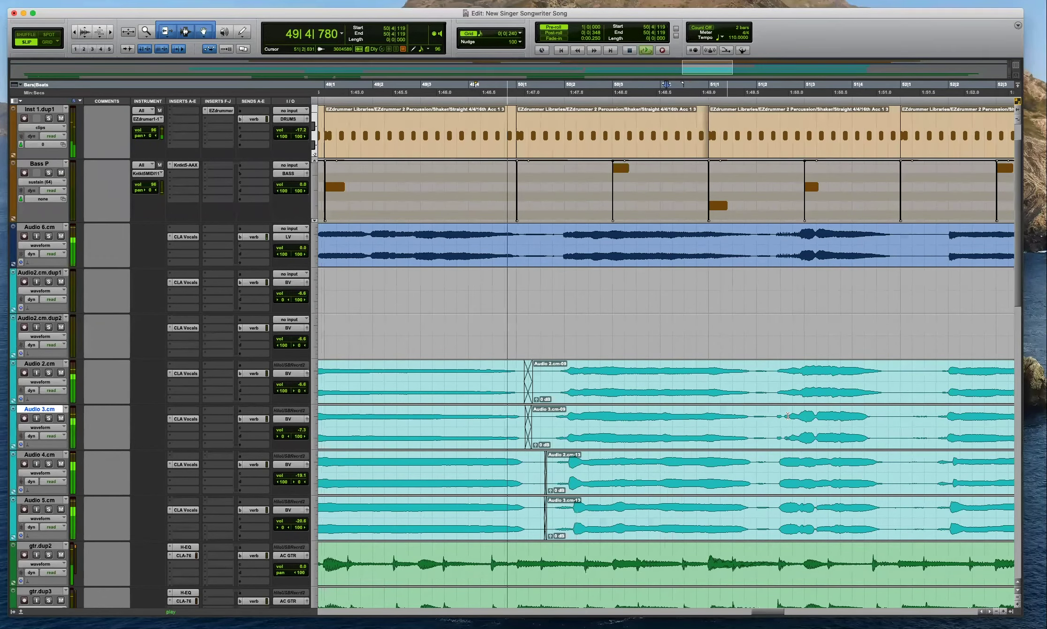
key(super+bracketleft)
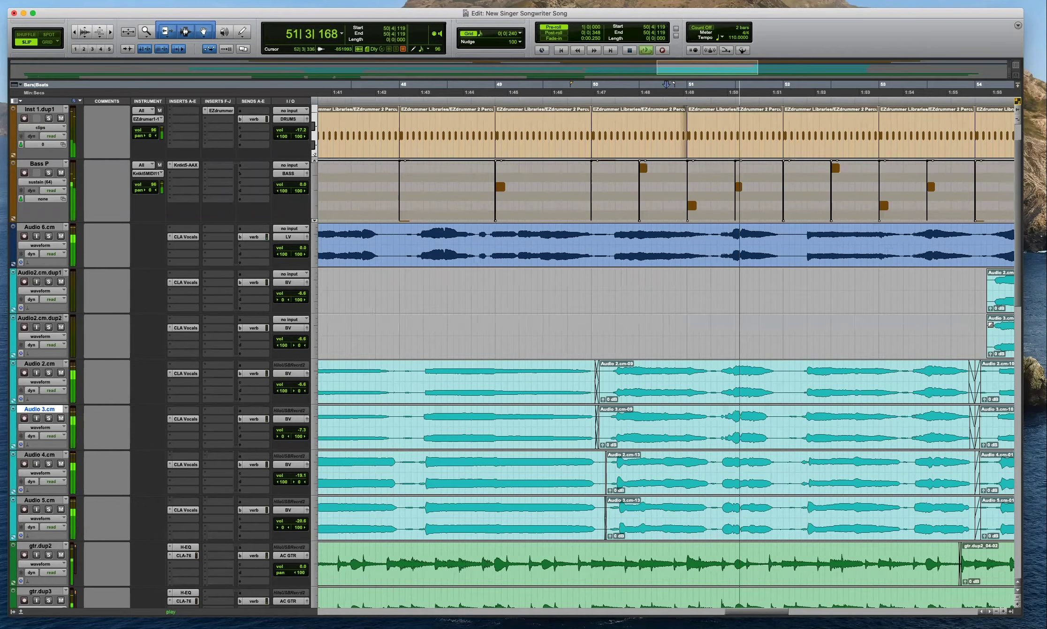
drag(987, 324, 975, 283)
key(space)
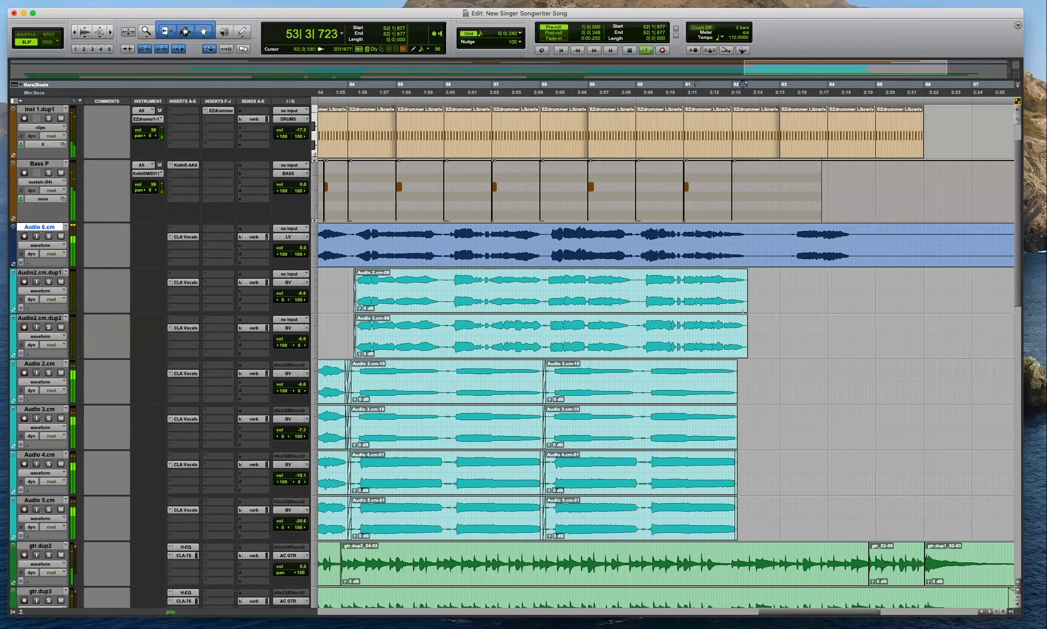
Add fade-outs to the final clips around bar 62 on all six backing vocal tracks.
drag(753, 329, 744, 286)
key(f)
drag(747, 376, 737, 422)
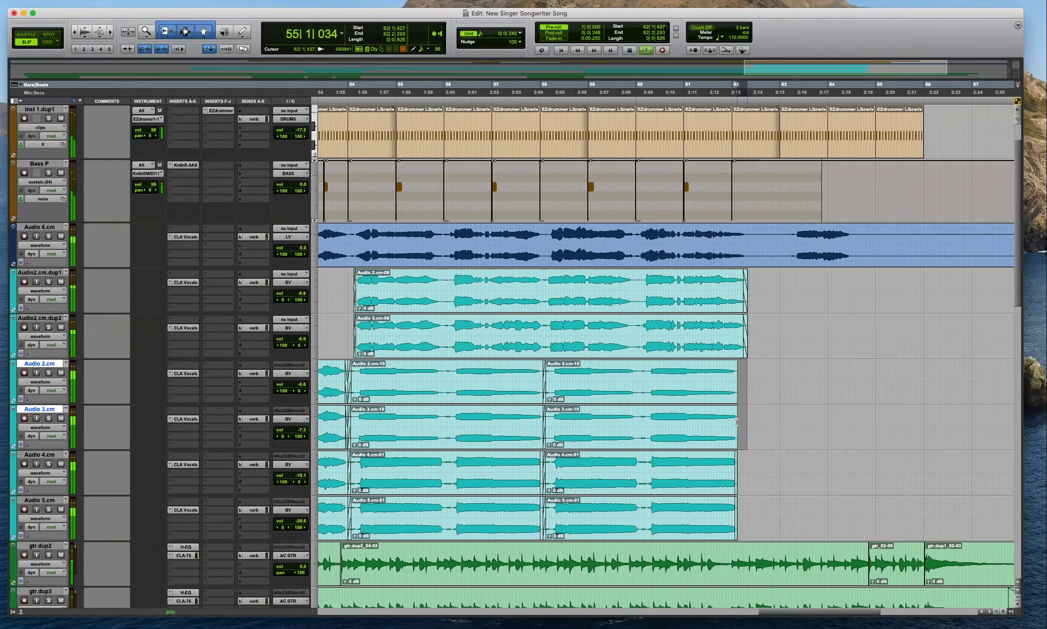
key(f)
mouse_move(741, 471)
mouse_down()
mouse_move(735, 496)
mouse_move(738, 458)
mouse_up()
drag(733, 513, 740, 501)
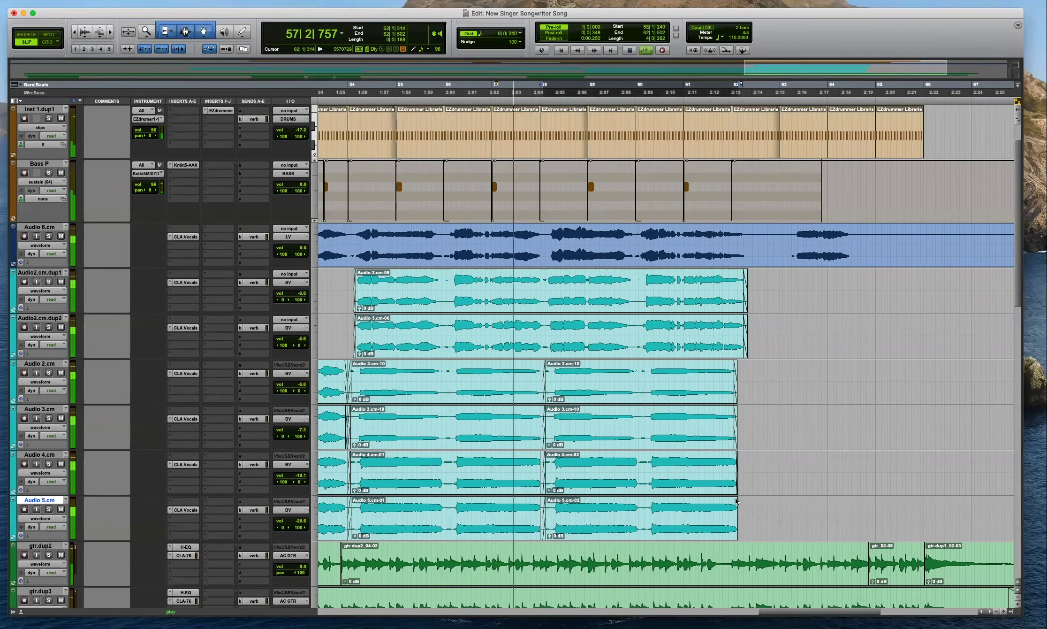
Play through the final chorus and look over the whole arrangement, including the guitar and piano tracks.
click(604, 466)
key(super+bracketleft)
key(super+bracketleft)
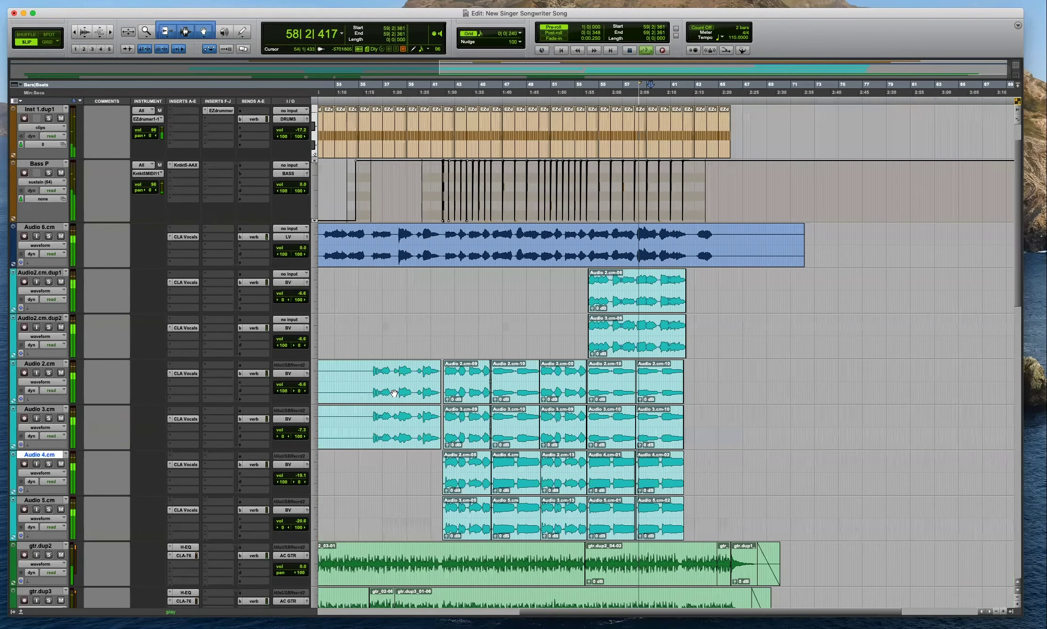
key(super+bracketleft)
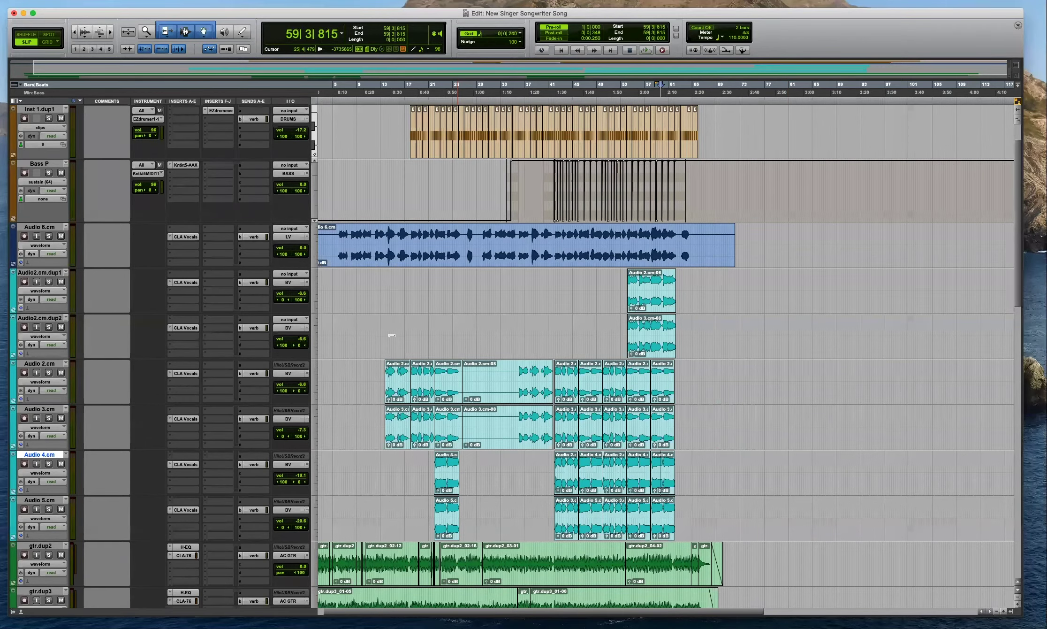
scroll(302, 360, down, 5)
key(space)
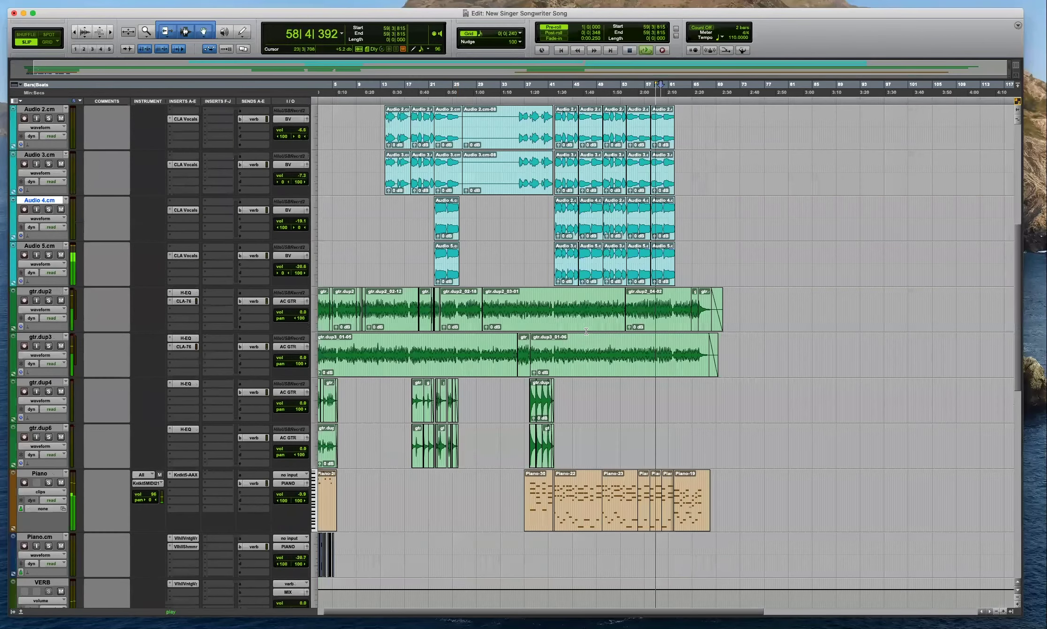
scroll(512, 329, up, 7)
Remove the short stretch of the Audio 6.cm lead vocal just before its phrase in bar 38.
click(496, 322)
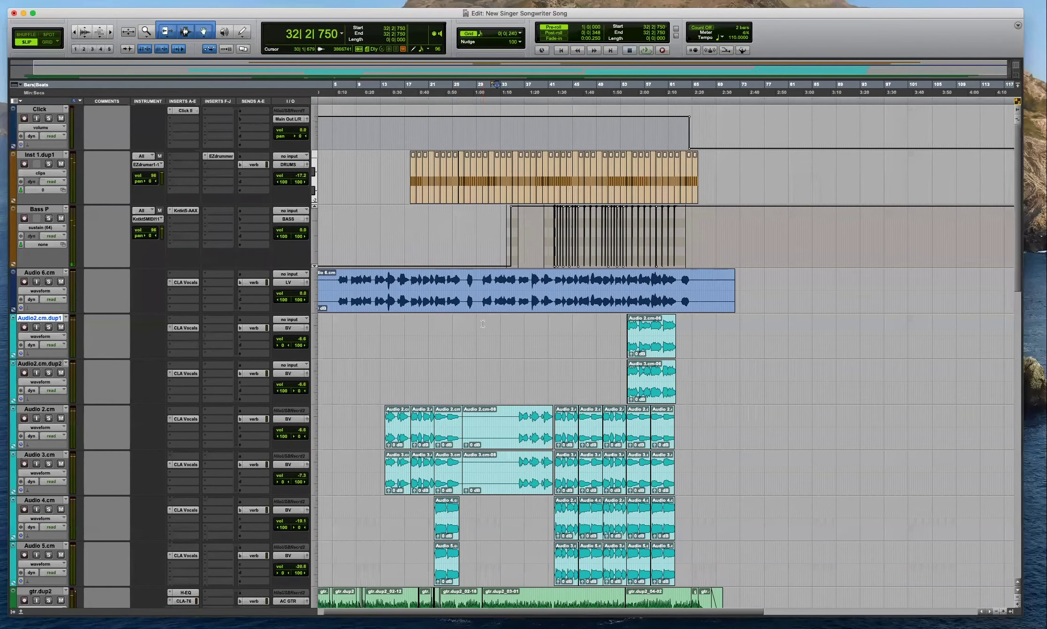
click(532, 291)
key(super+bracketright)
key(super+bracketright)
key(super+bracketright)
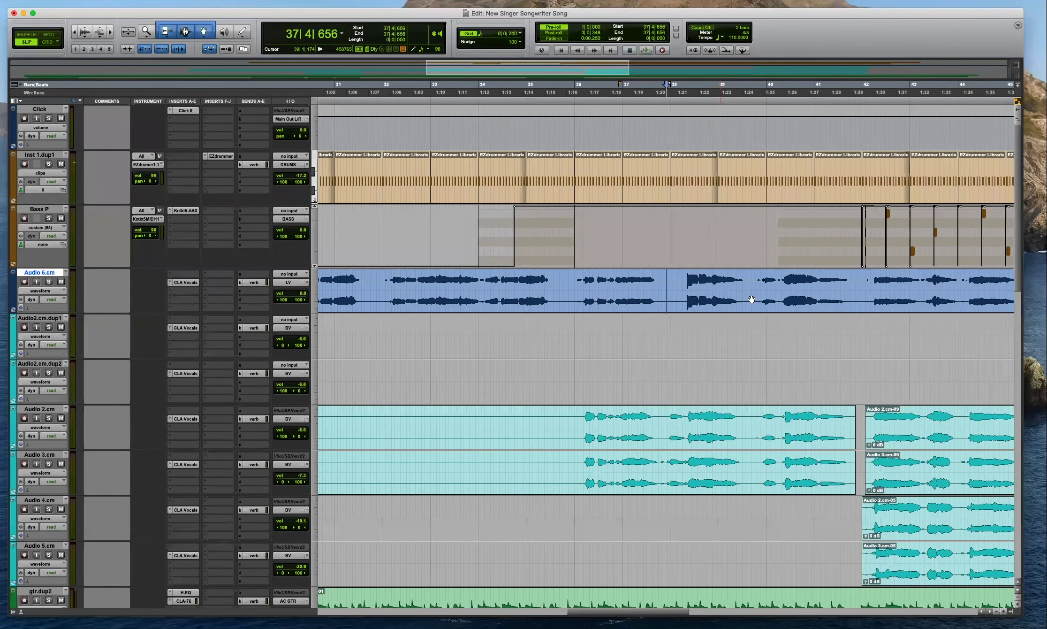
key(super+bracketleft)
key(space)
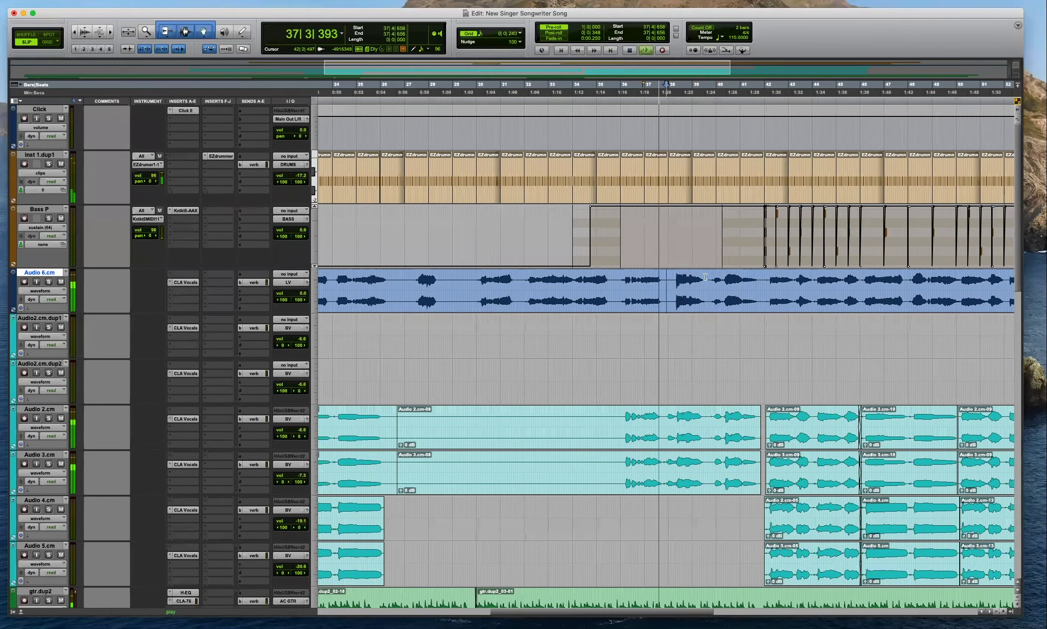
key(n)
key(space)
shift+click(671, 283)
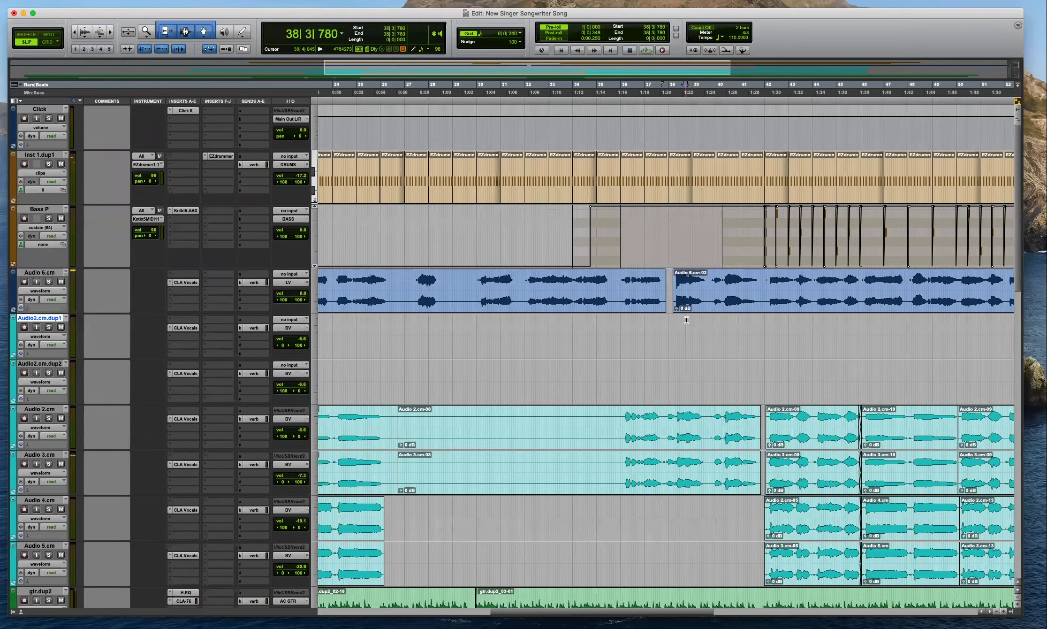
click(687, 321)
Place the edit cursor on the Audio 6.cm lead vocal at 13|2|419.
key(super+bracketleft)
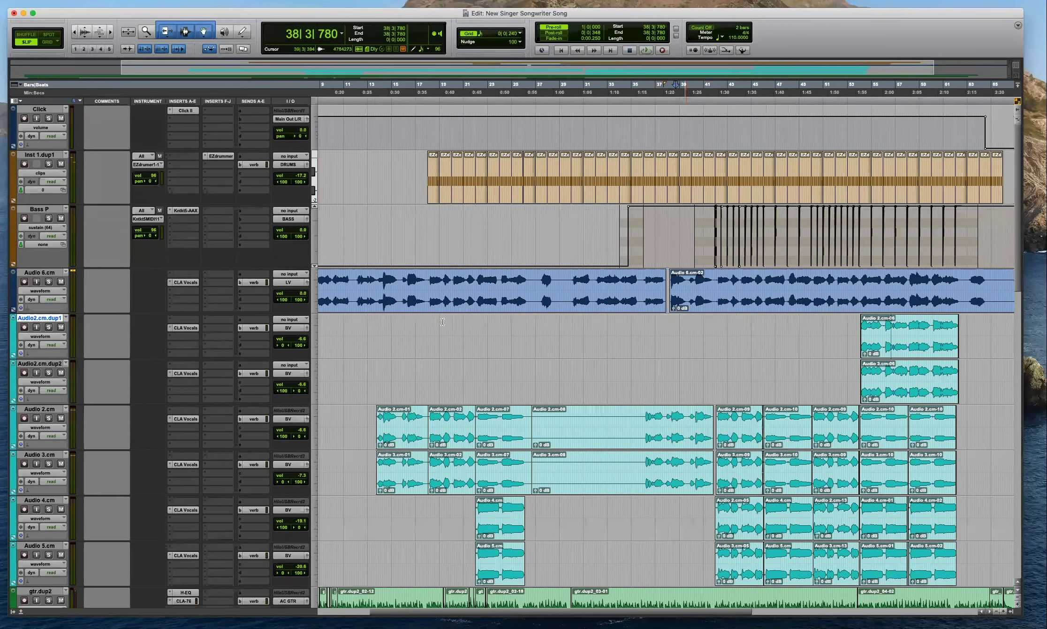
key(super+bracketleft)
click(392, 274)
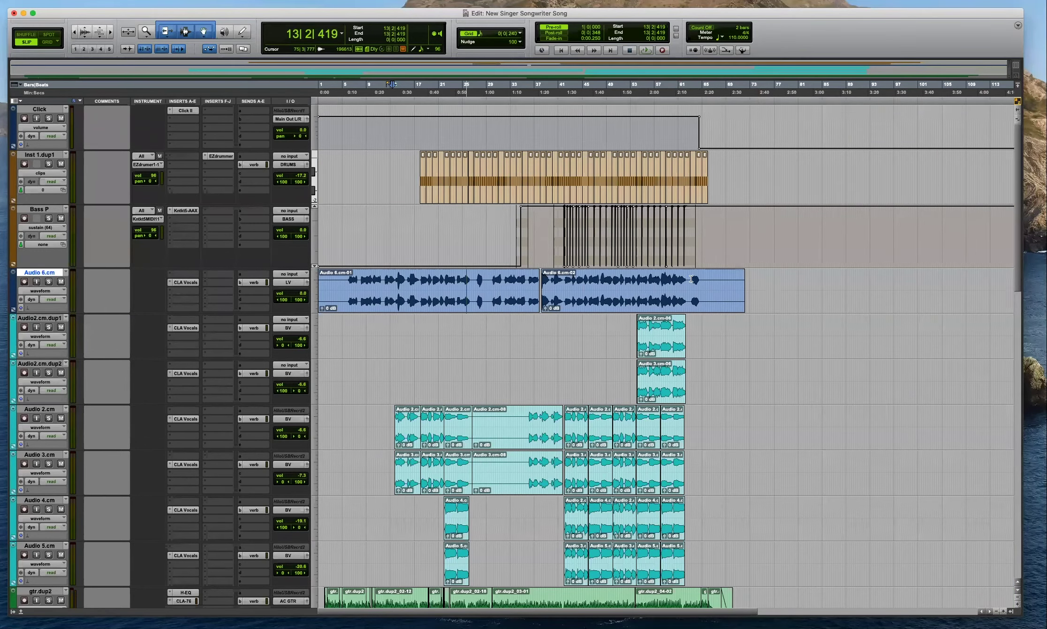
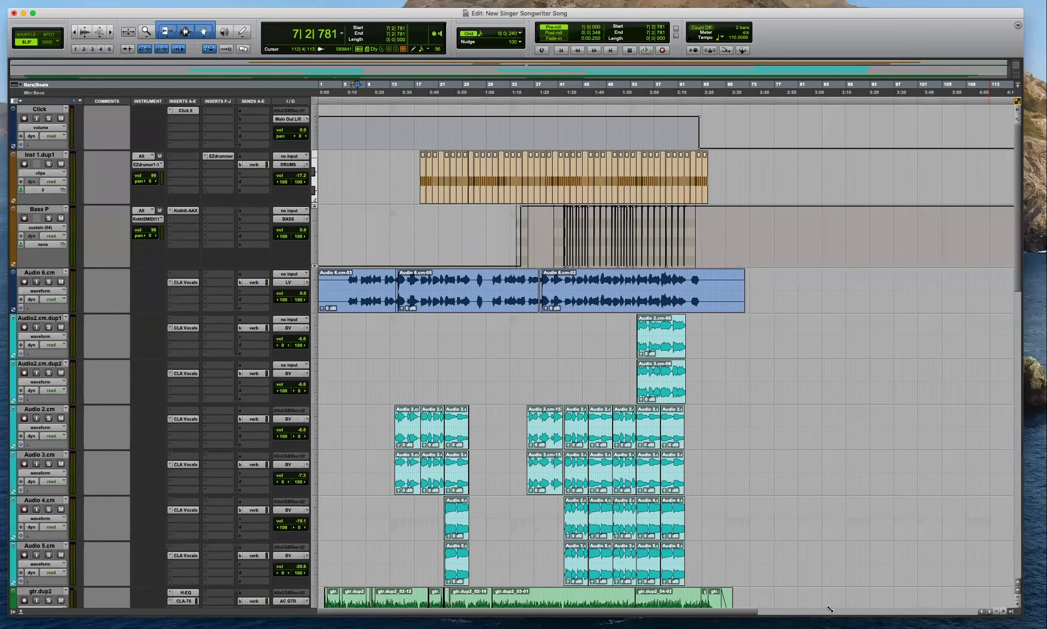
Shrink the Edit window and arrange it beside the Splice desktop app's Samples window.
drag(830, 609, 789, 608)
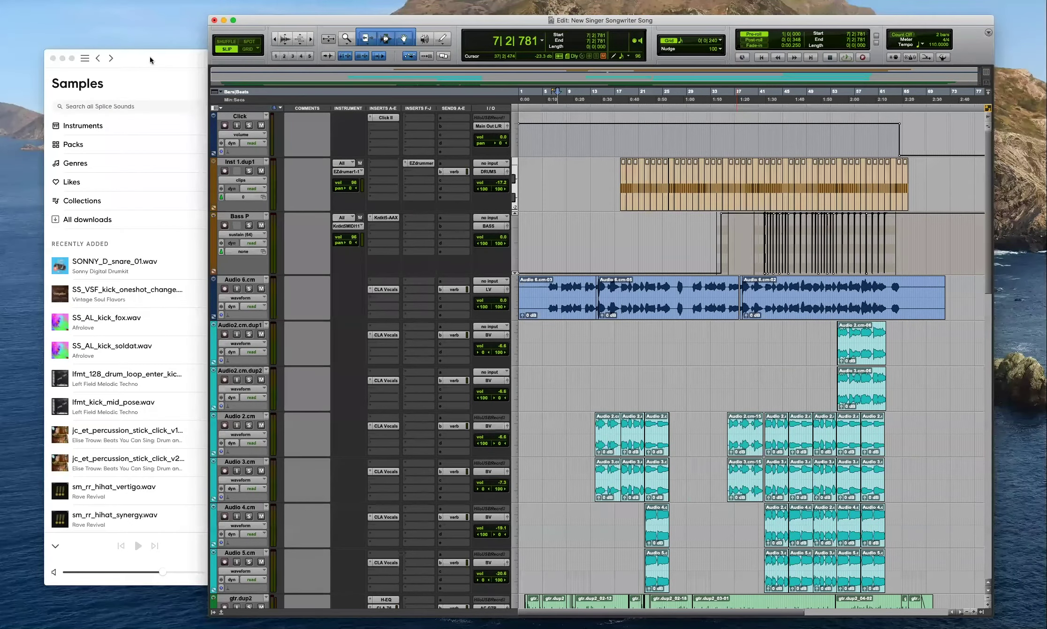
click(150, 56)
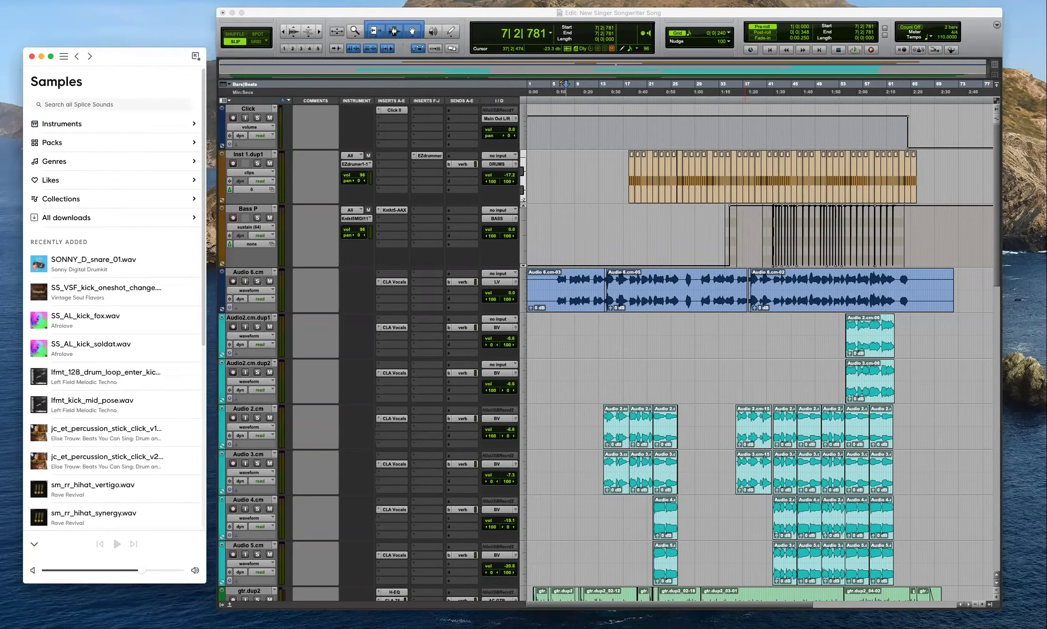
Switch to the Splice website in Safari and look over the account's Install option and the Plugins and Sounds pages.
mouse_move(379, 614)
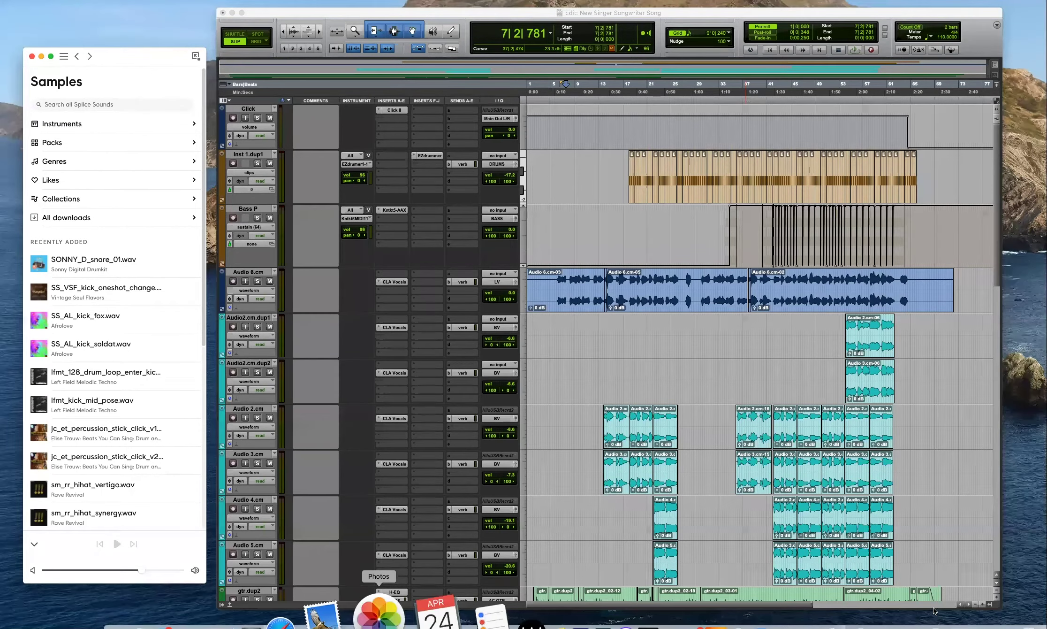
key(super+Tab)
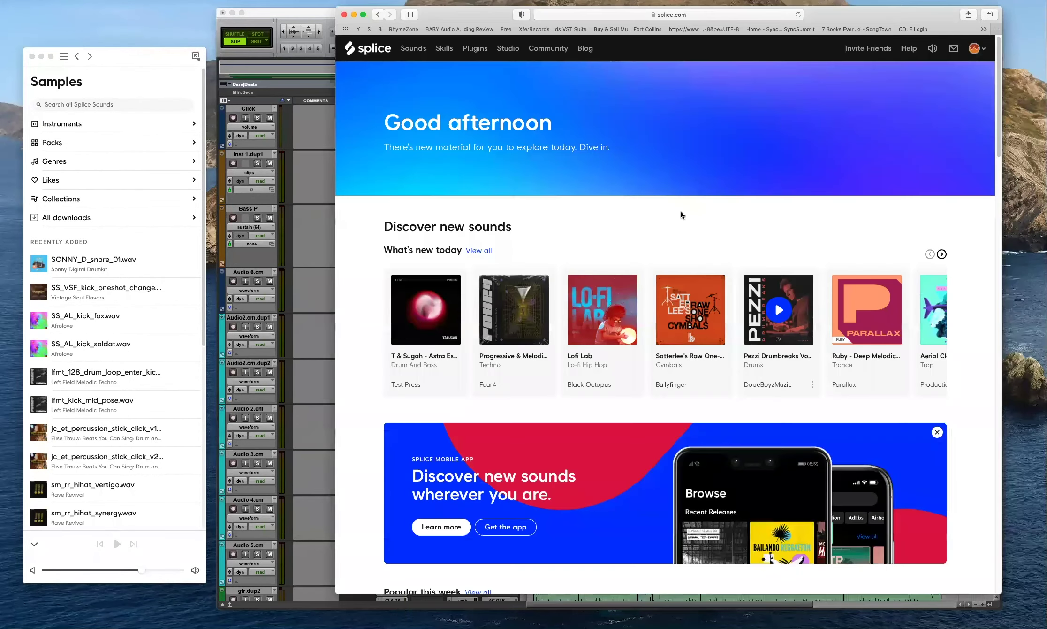
click(977, 52)
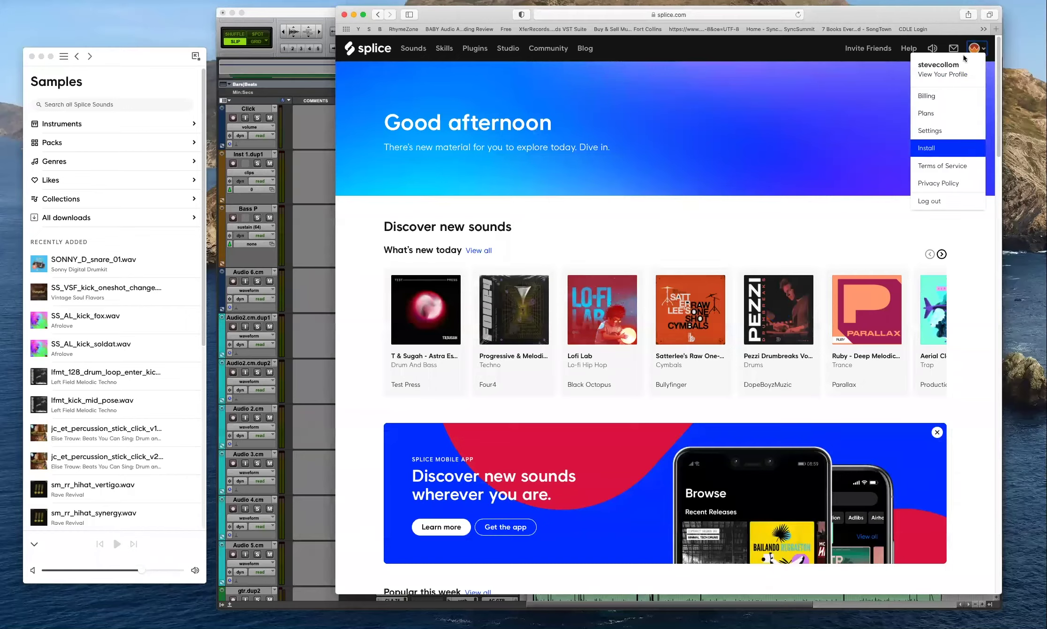
click(474, 49)
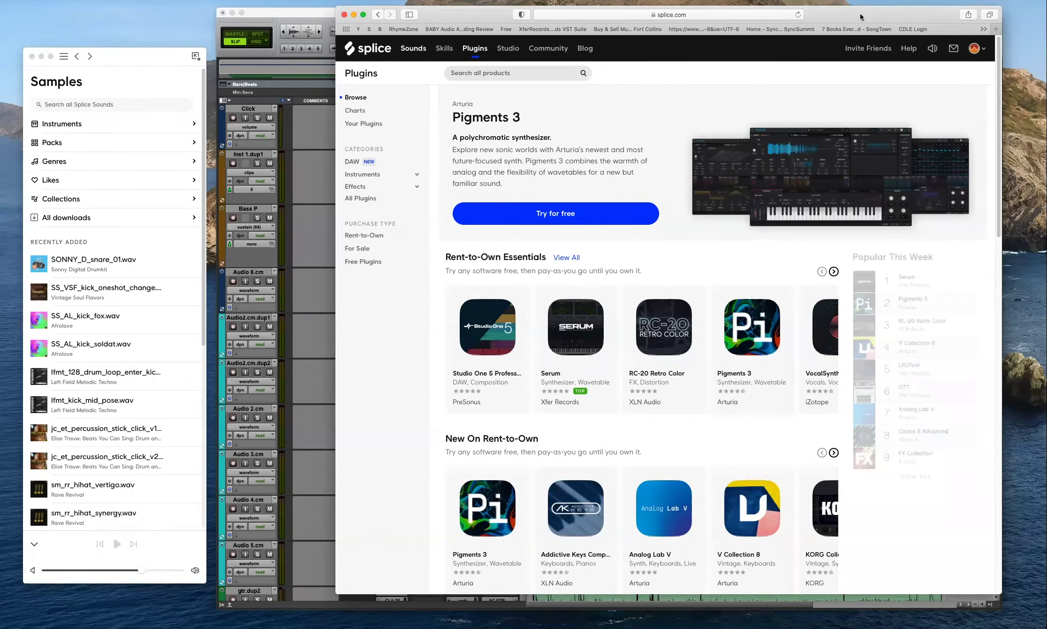
key(super+bracketleft)
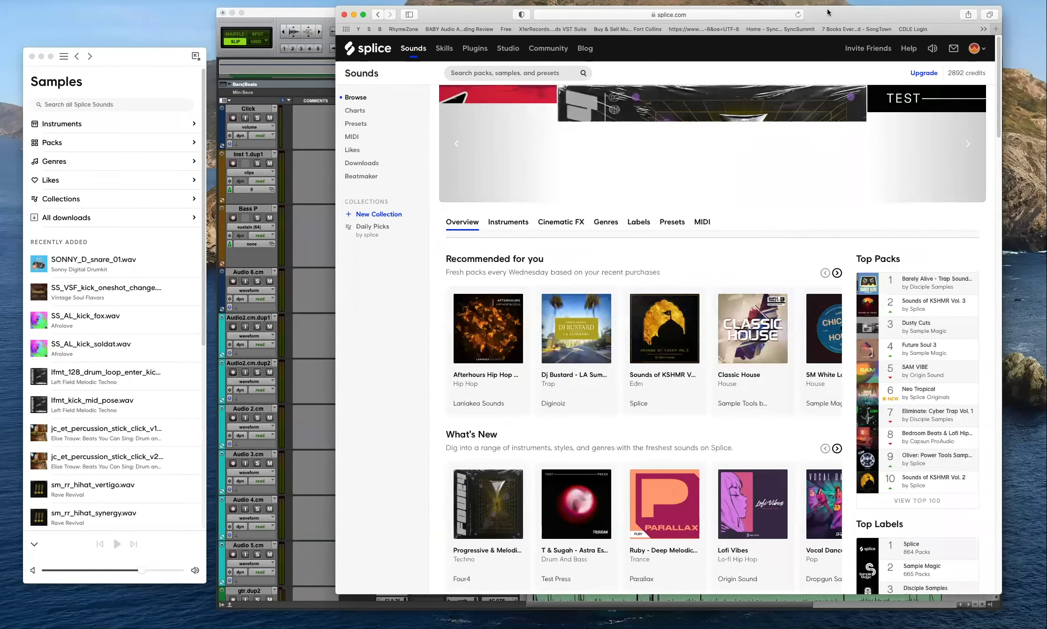
Move the browser window up beside the Samples window and search Splice Sounds for "snap".
drag(866, 6, 849, 0)
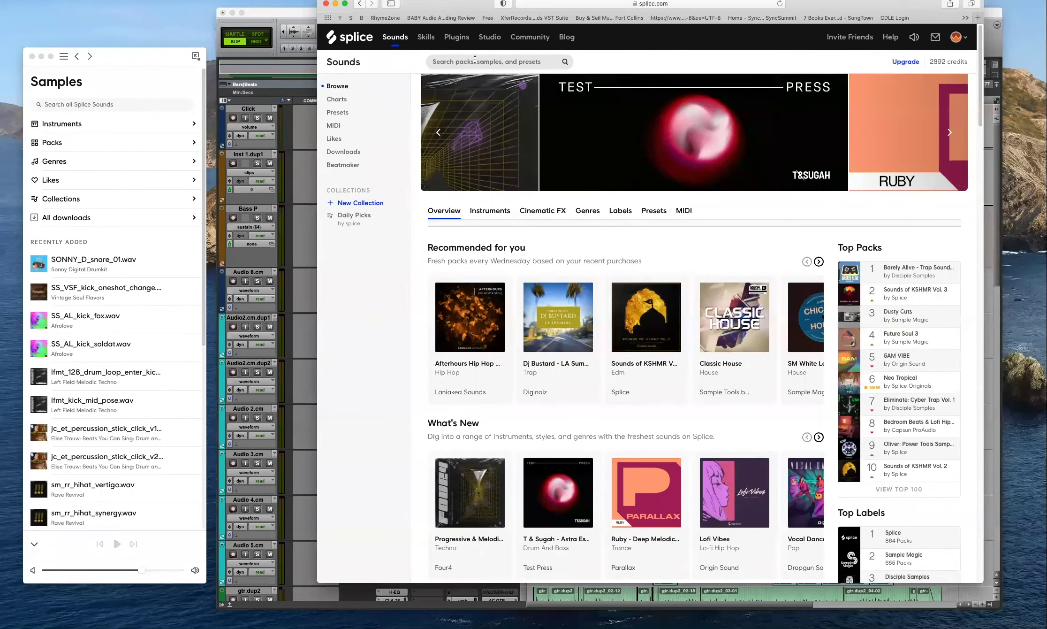
text(snap)
key(Return)
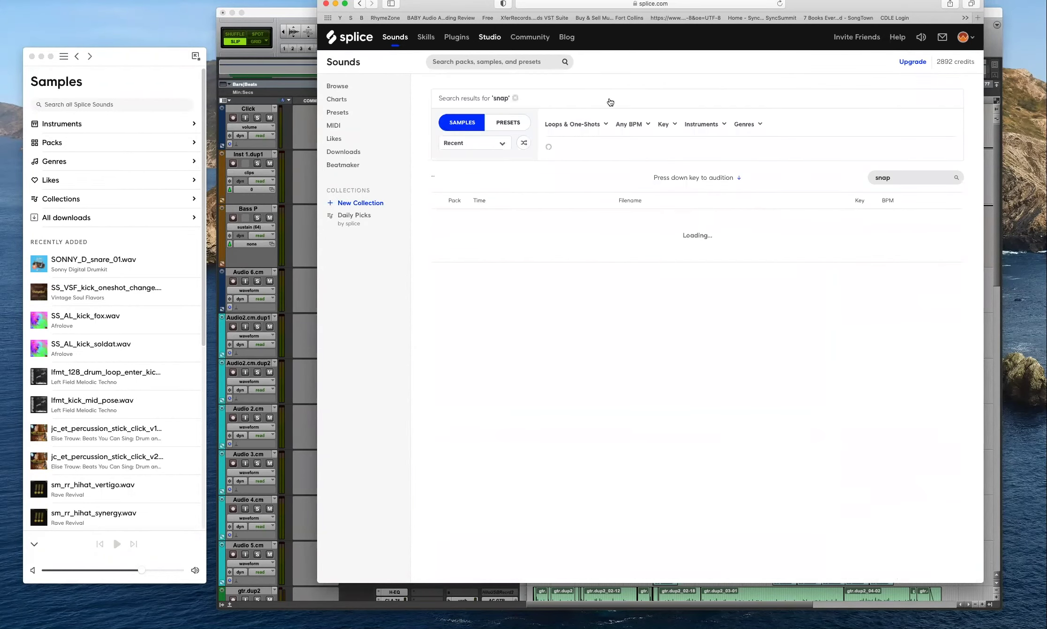
Audition the snap search results one after another, from the se_snap one-shots through TRKTRN_Perc_7.wav.
click(476, 379)
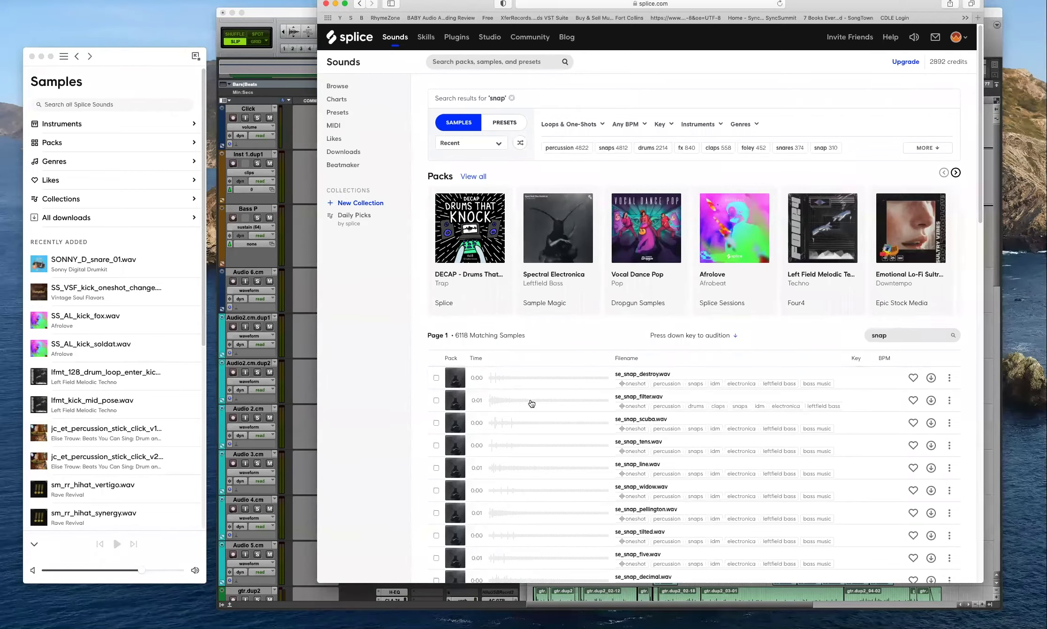
click(478, 380)
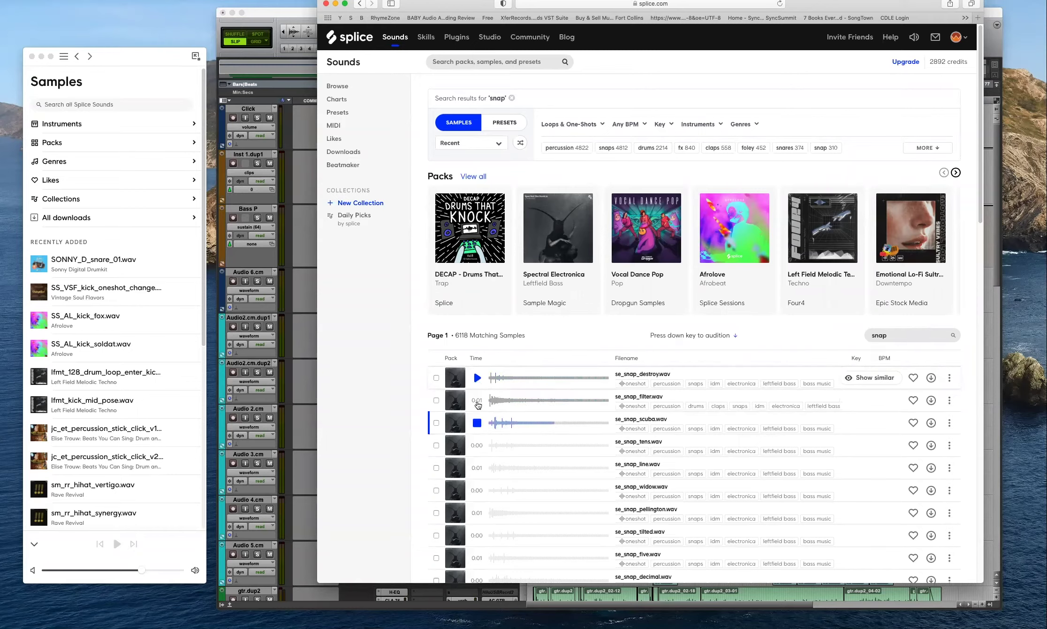
click(477, 444)
click(478, 489)
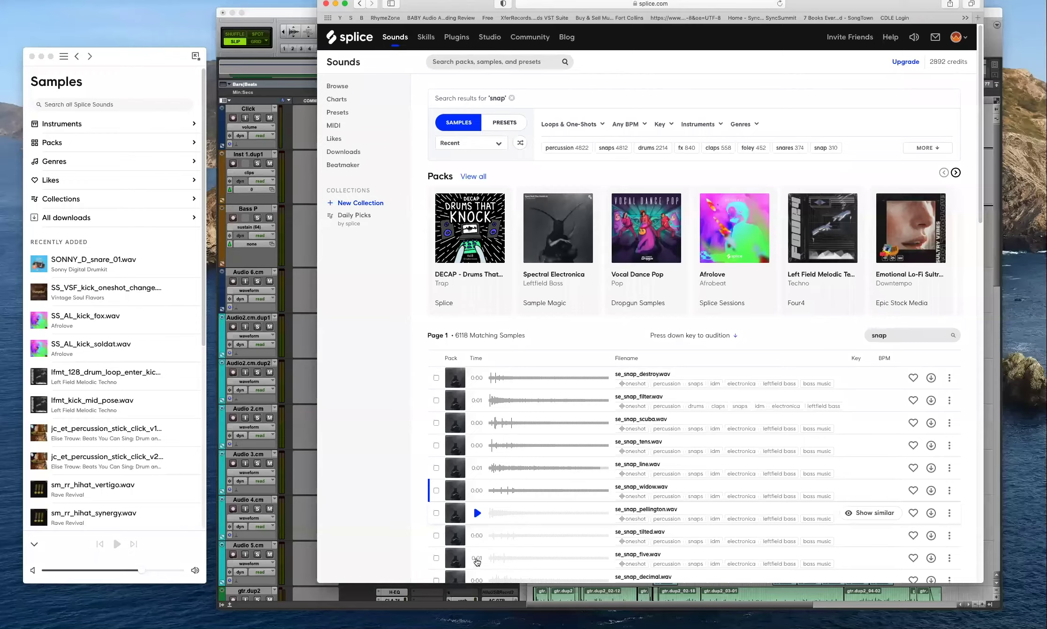
click(477, 562)
scroll(483, 539, down, 5)
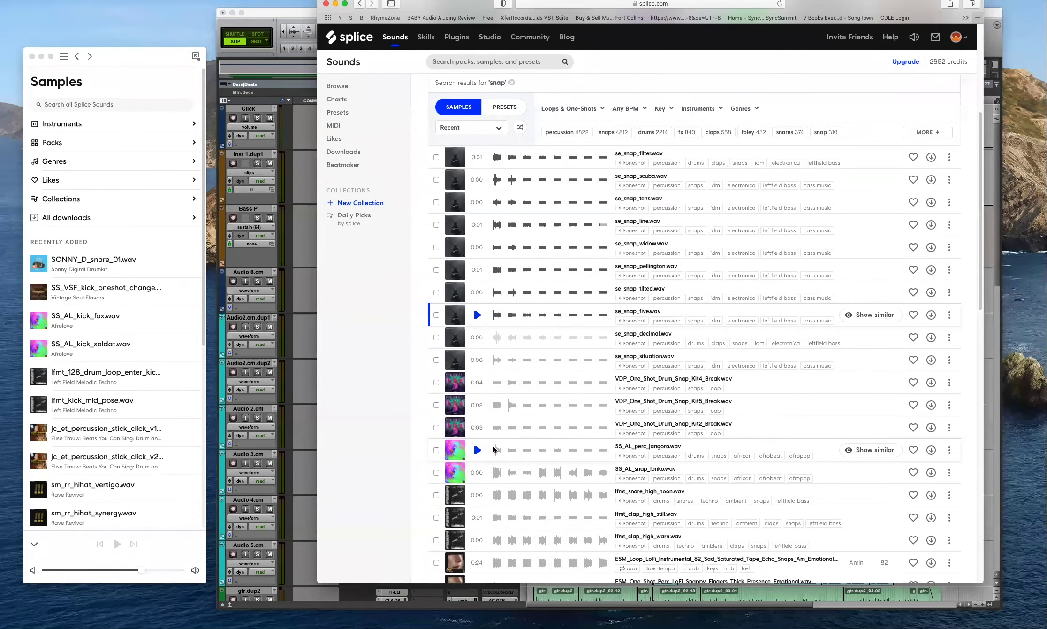
click(477, 359)
click(477, 405)
key(Down)
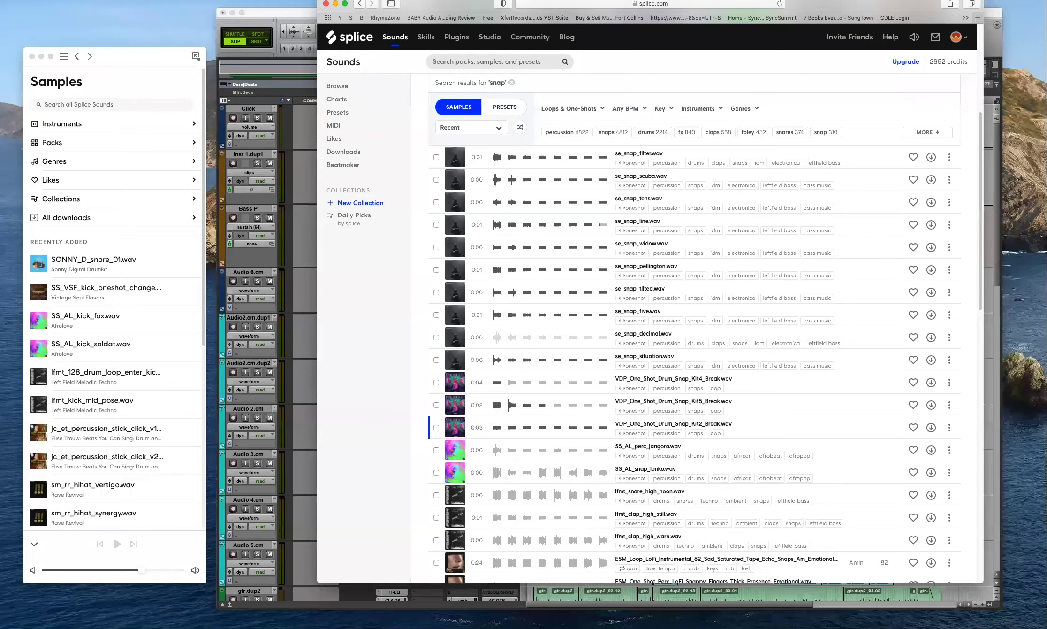
key(Down)
key(Down)
key(Down)
key(Down)
key(Down)
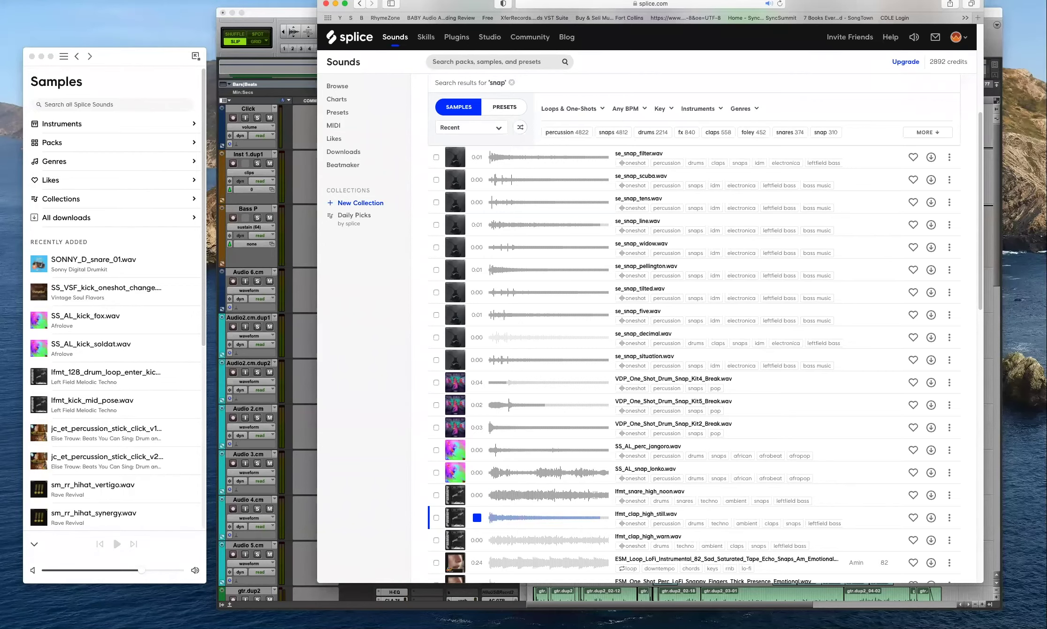
key(Down)
key(Down)
key(Down)
key(Down)
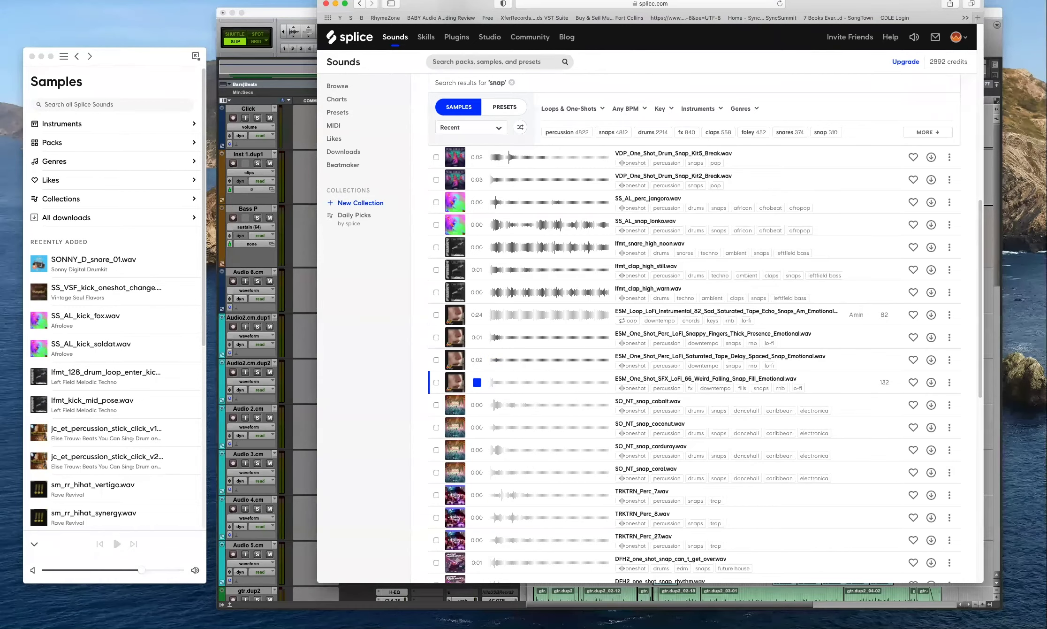
key(Down)
key(Down)
key(Down)
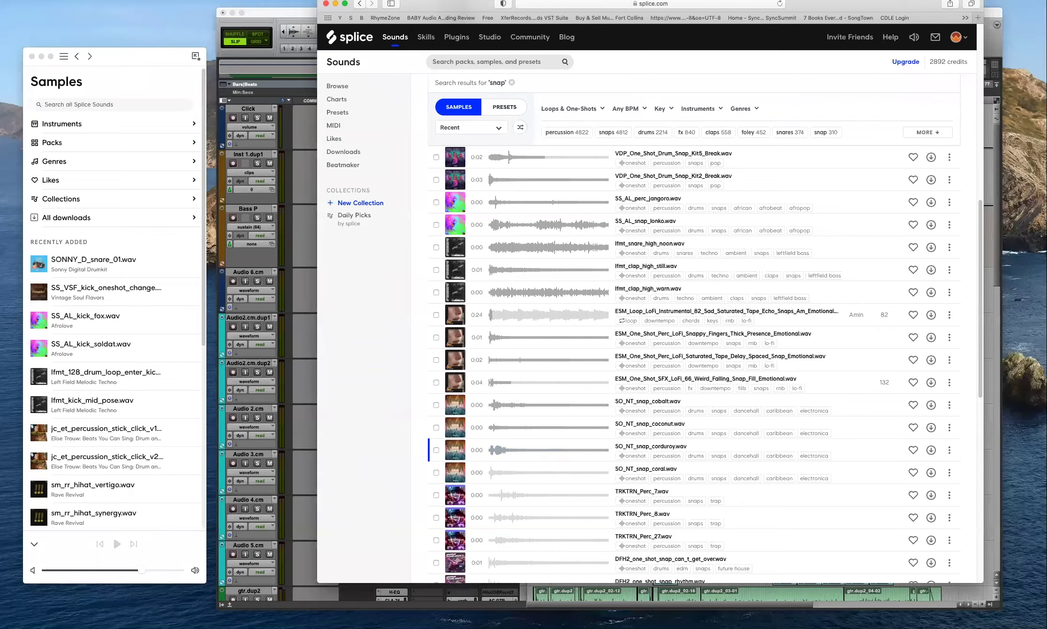
key(Down)
key(Down)
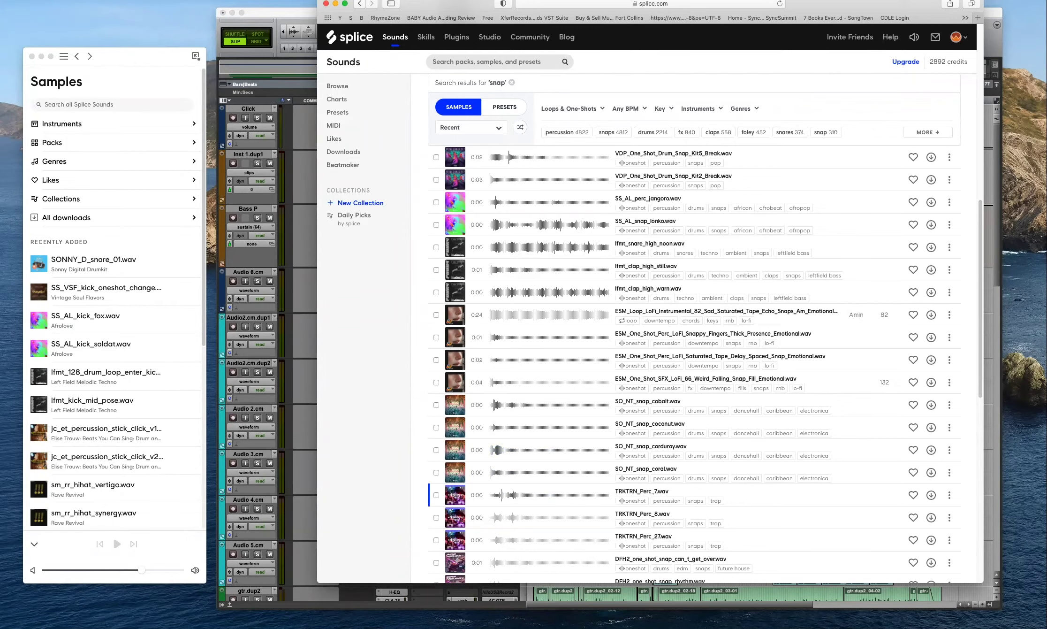
Audition the remaining TRKTRN and first DFH2 snaps and download DFH2_one_shot_snap_can_t_get_over.wav.
key(Down)
key(Down)
key(Down)
key(Down)
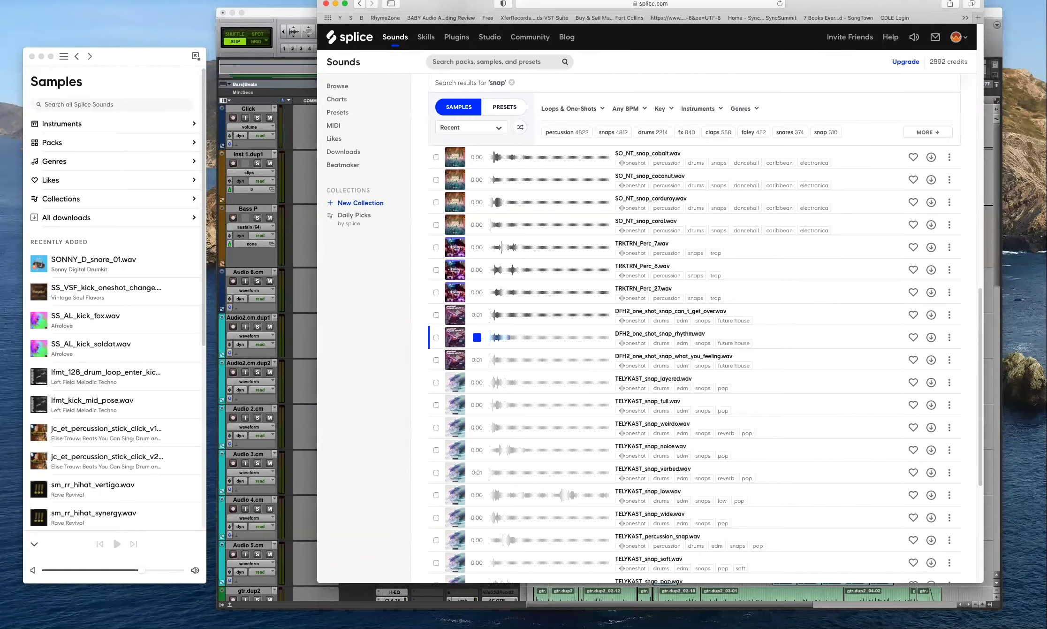
click(931, 315)
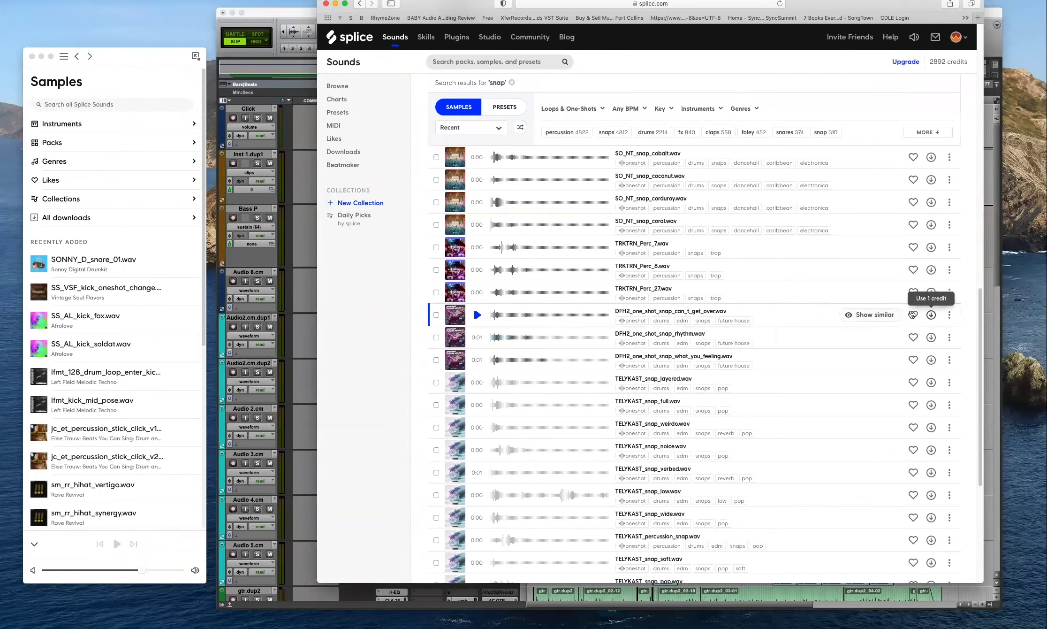
Audition the samples from DFH2_one_shot_snap_rhythm.wav through TELYKAST_snap_weirdo.wav and download TELYKAST_snap_full.wav.
click(476, 338)
key(Down)
key(Down)
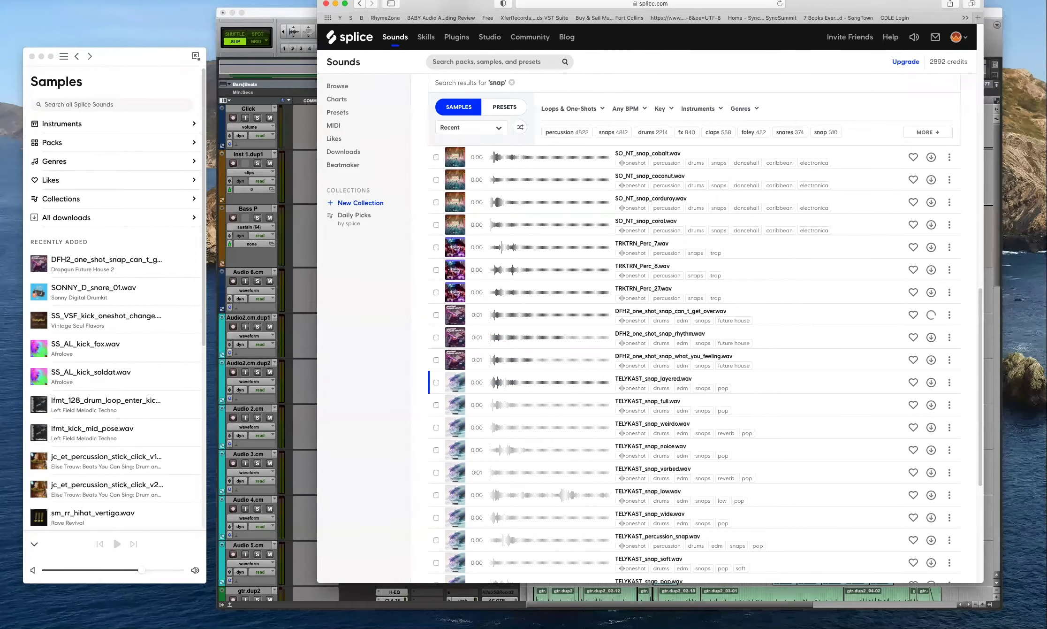
key(Down)
key(Down)
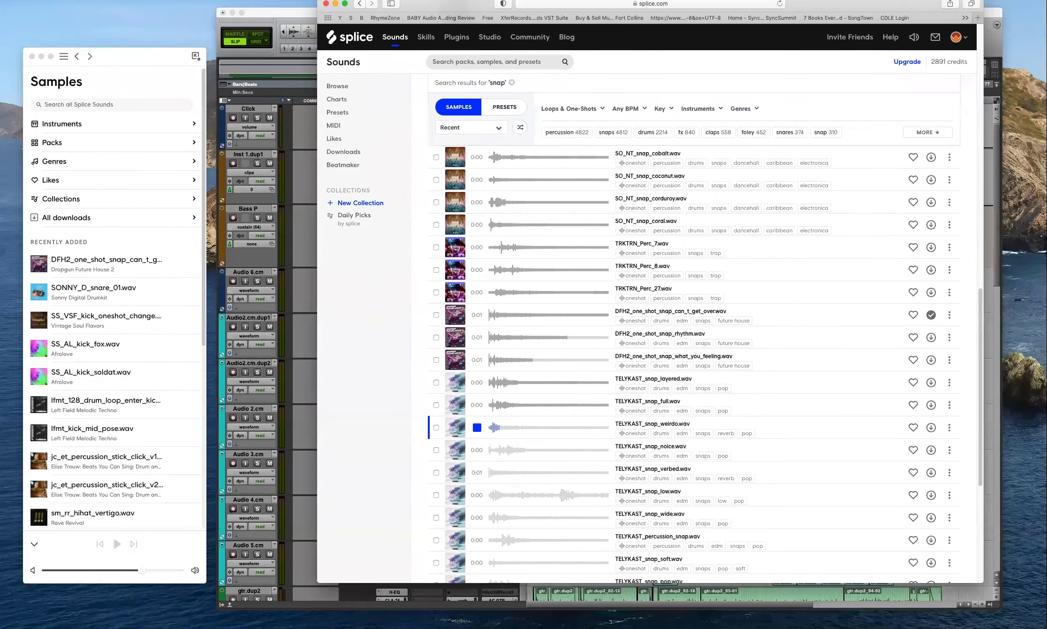
click(931, 404)
Audition the remaining TELYKAST snap variations and download TELYKAST_snap_wide.wav.
click(477, 427)
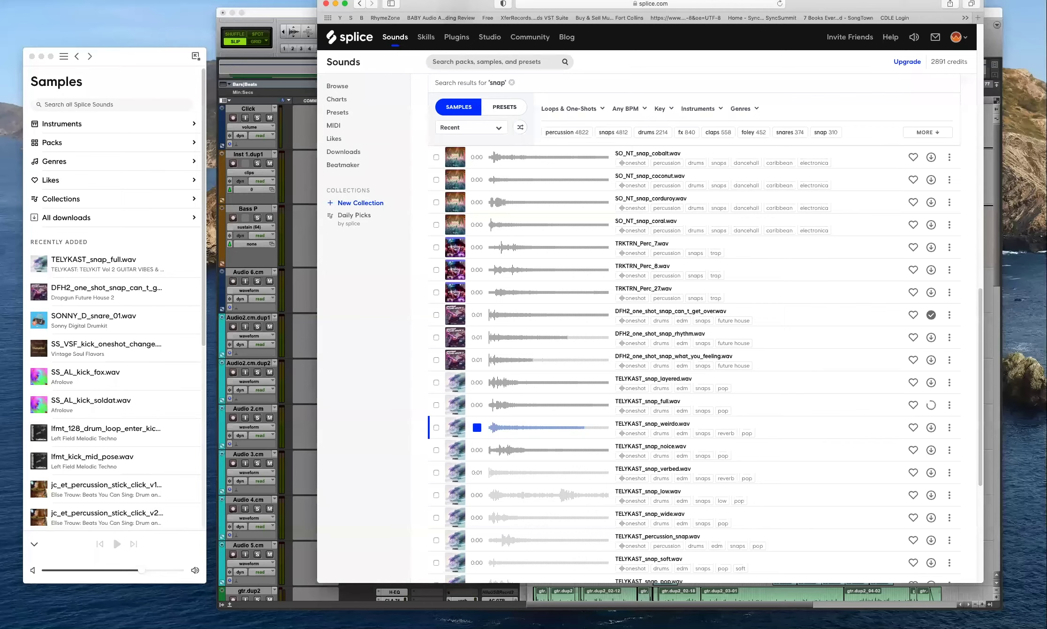
key(Down)
key(Down)
key(Down)
key(Down)
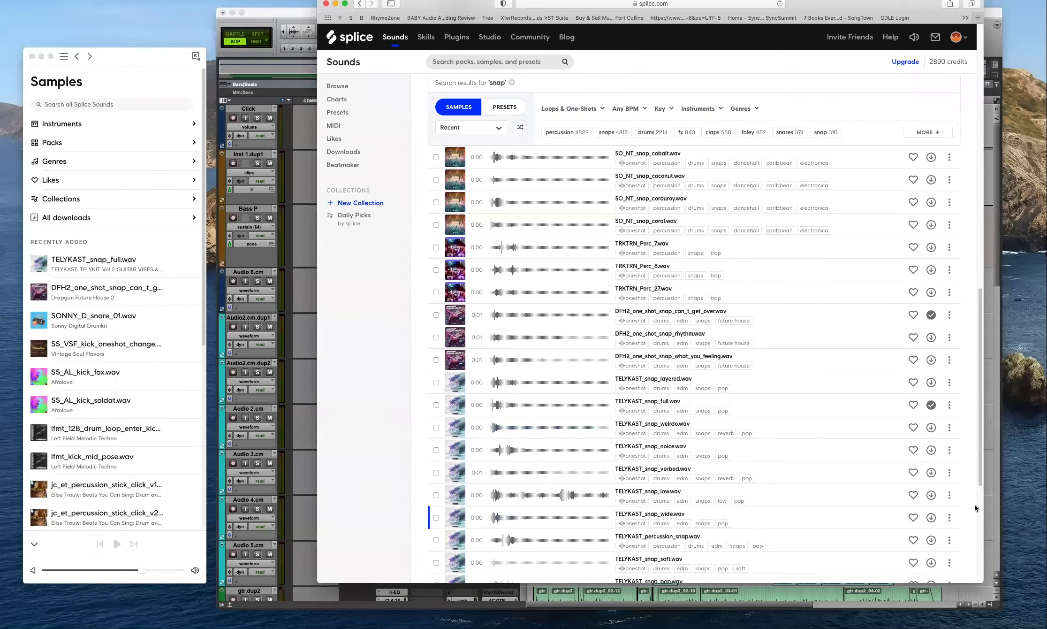
click(931, 517)
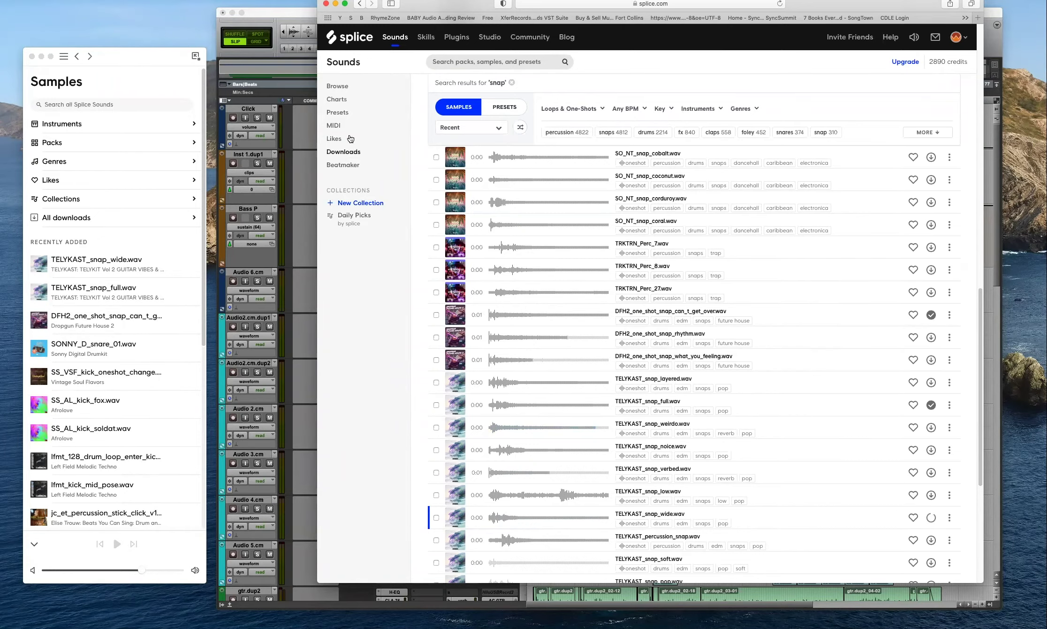
Hide Safari, switch to Pro Tools, and import the two TELYKAST snaps and the DFH2 snap from Splice as new audio tracks.
drag(334, 3, 334, 10)
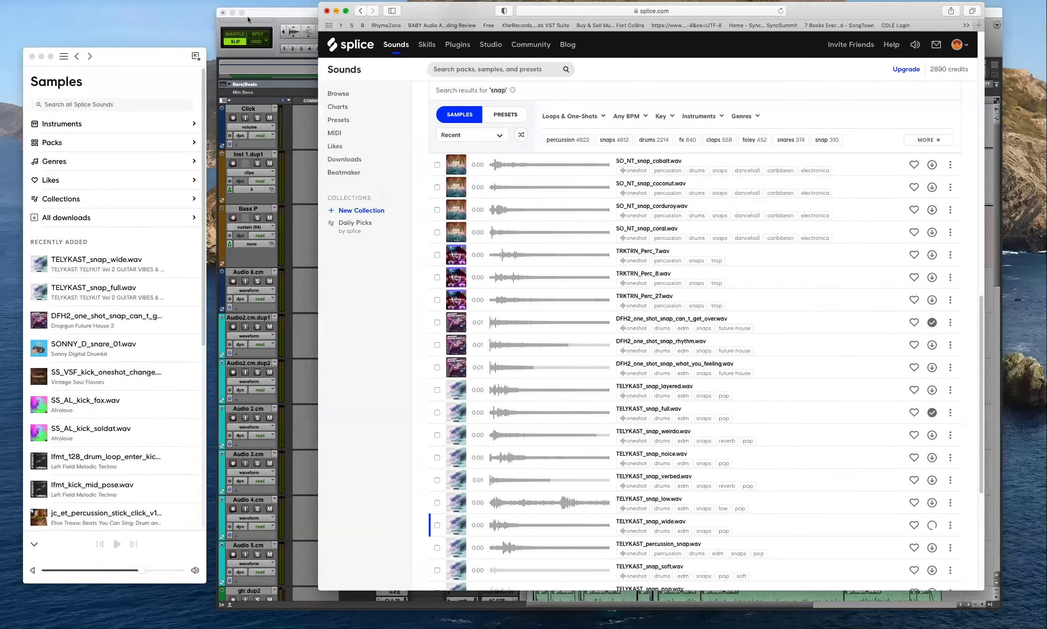
key(super+h)
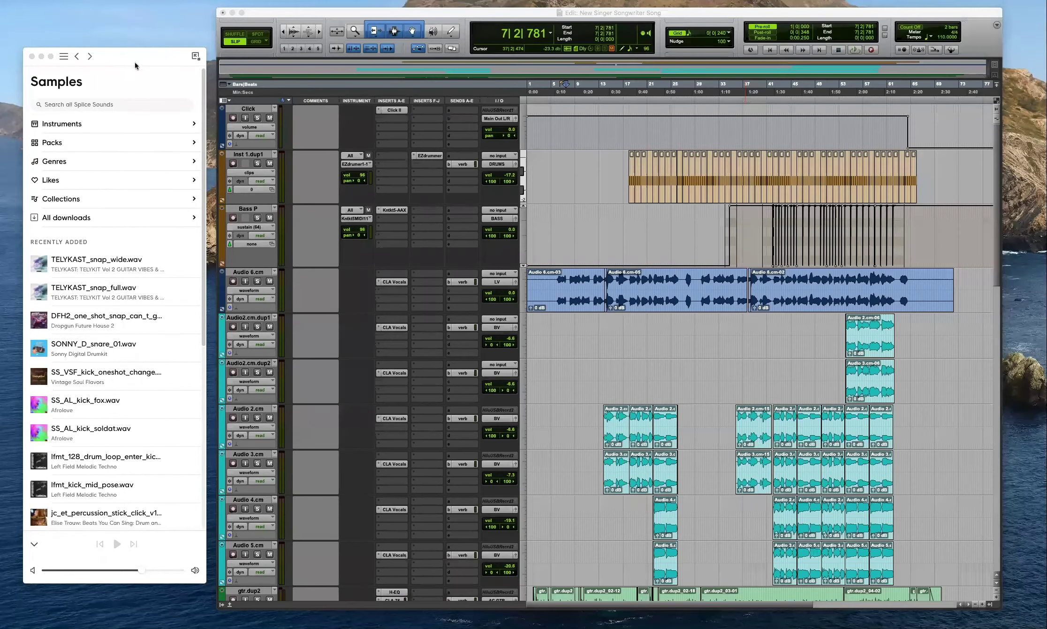
click(313, 297)
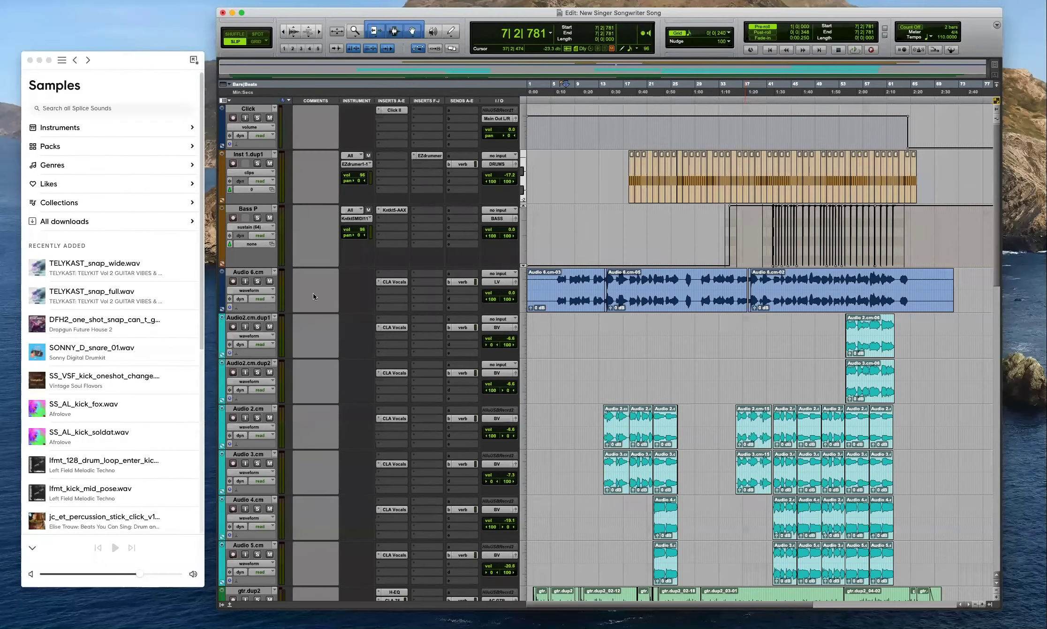
click(223, 605)
click(83, 265)
drag(232, 329, 233, 331)
drag(124, 323, 272, 316)
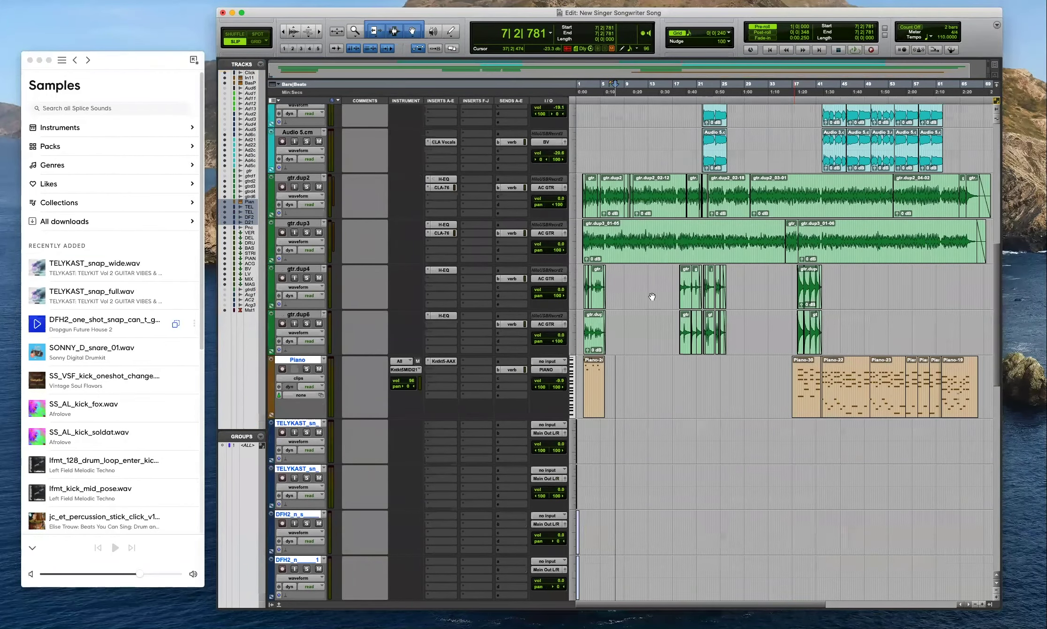
Return to the session start and inspect the imported snap clips' waveforms on the new TELYKAST and DFH2 tracks.
scroll(516, 355, down, 2)
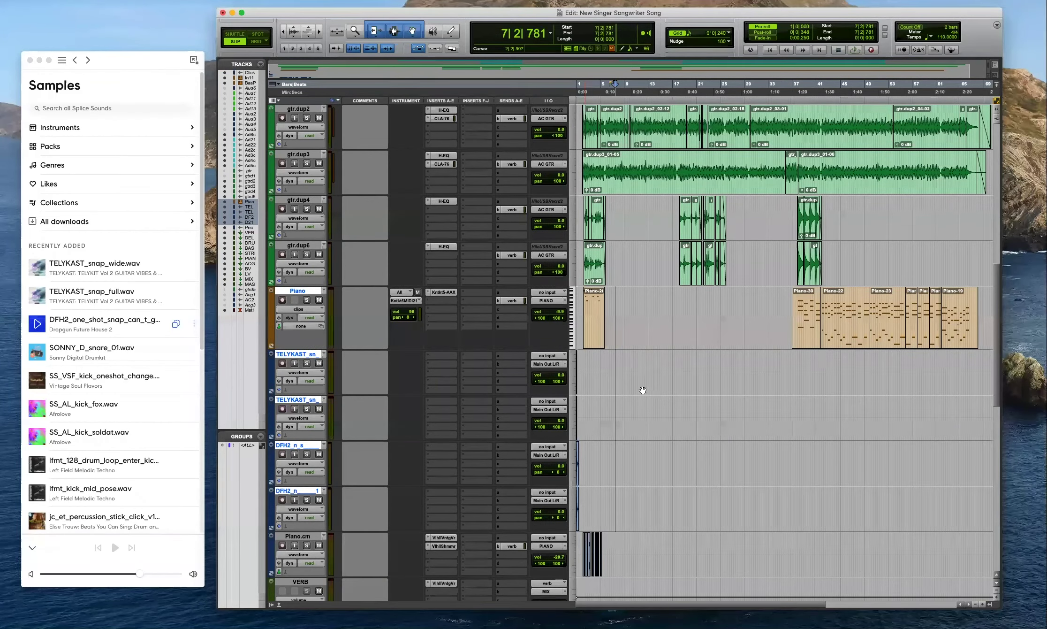
key(Return)
key(5)
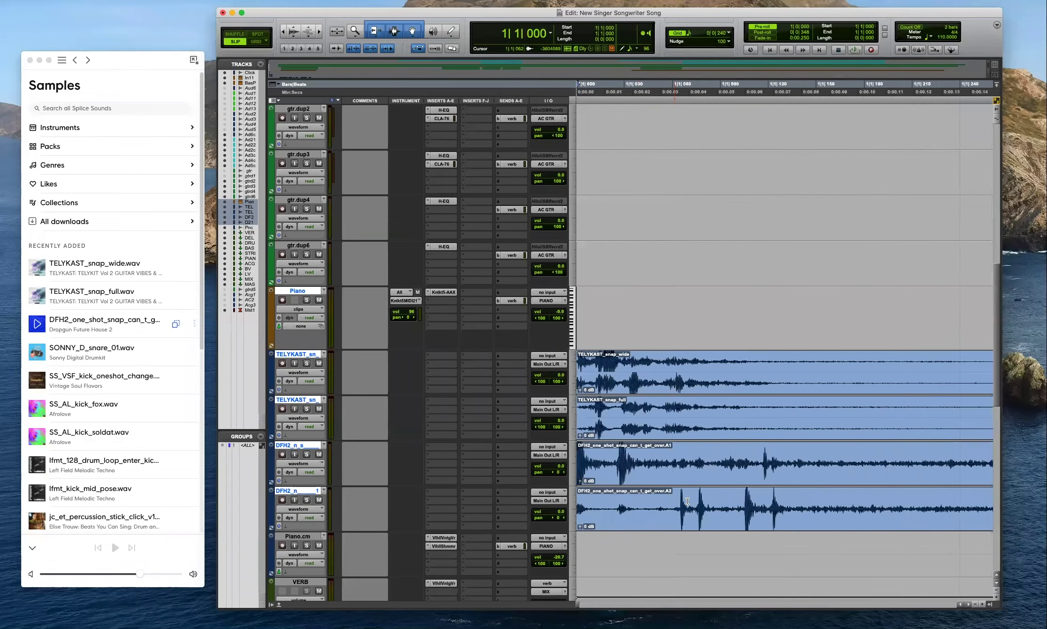
key(r)
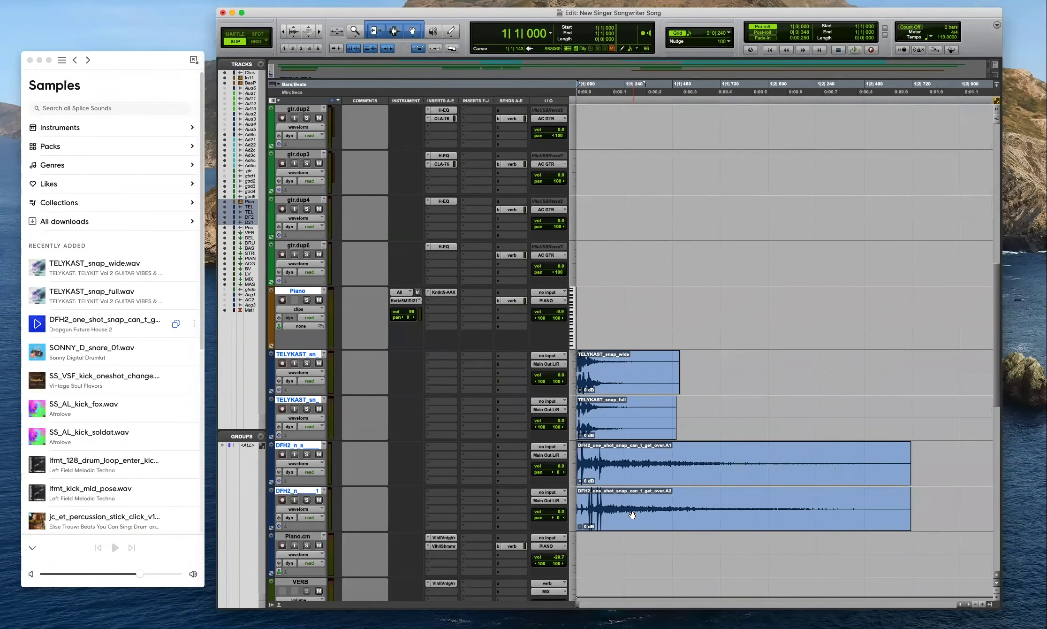
key(r)
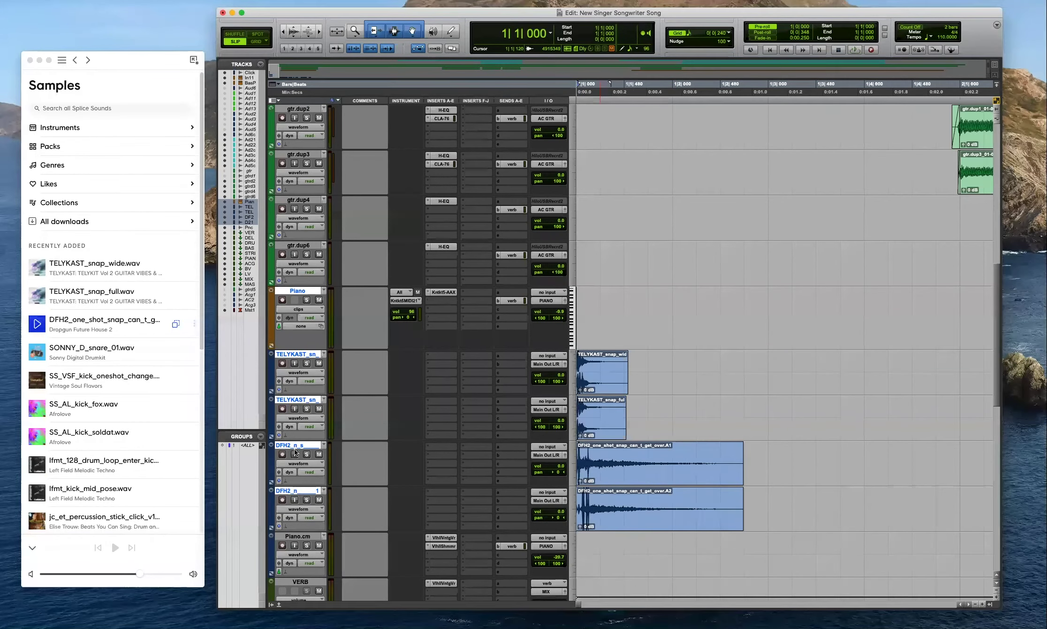
click(301, 446)
key(r)
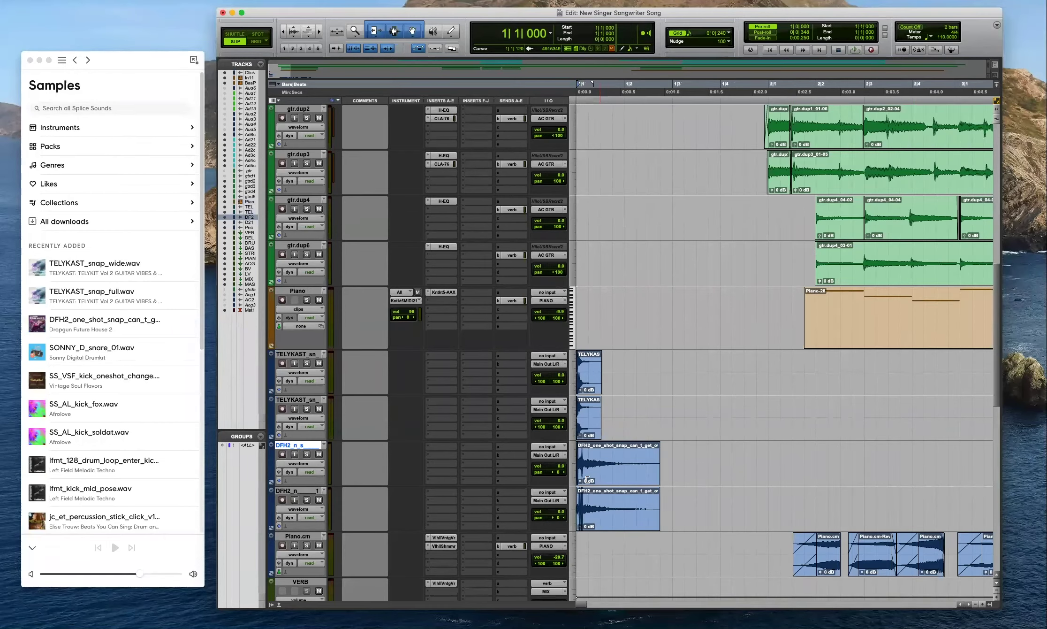
key(super+z)
click(296, 448)
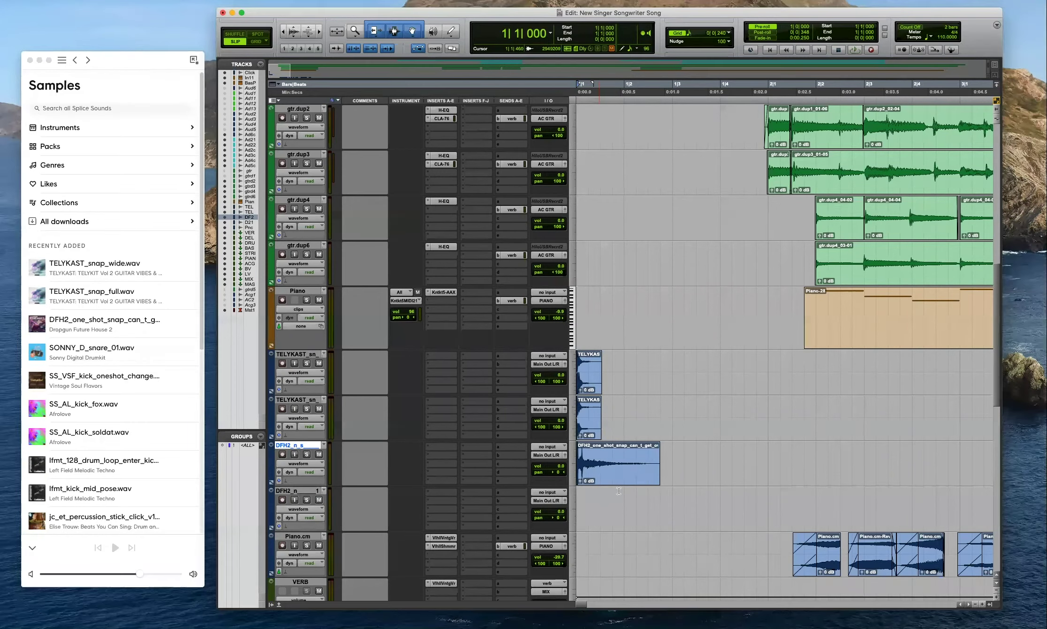
key(super+shift+z)
Select the first DFH2 snap track and create one new stereo audio track in samples timebase below the DFH2 tracks.
click(301, 449)
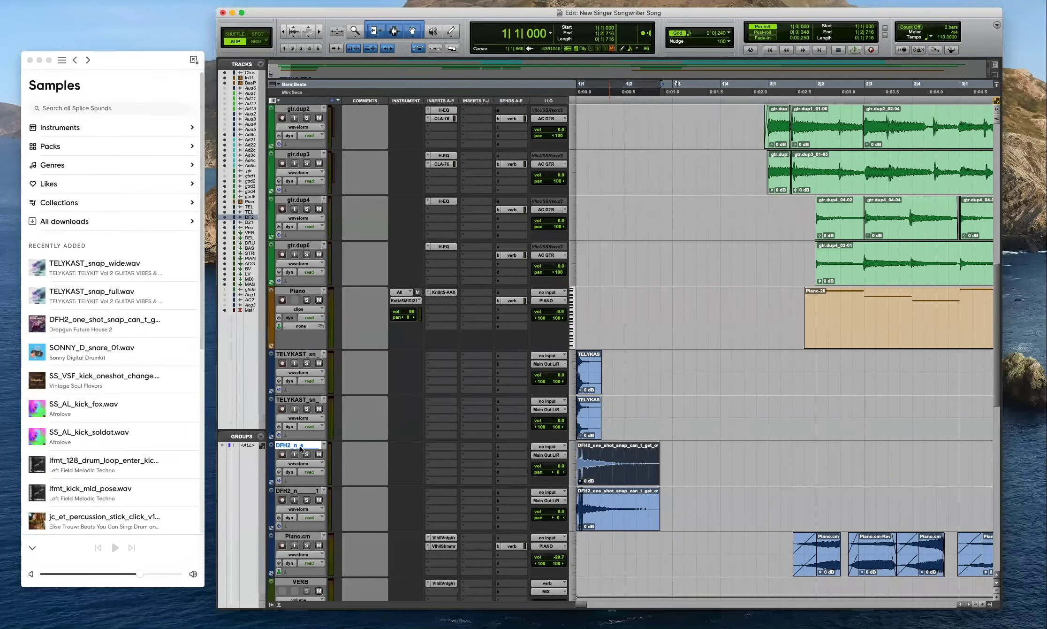
key(super+shift+n)
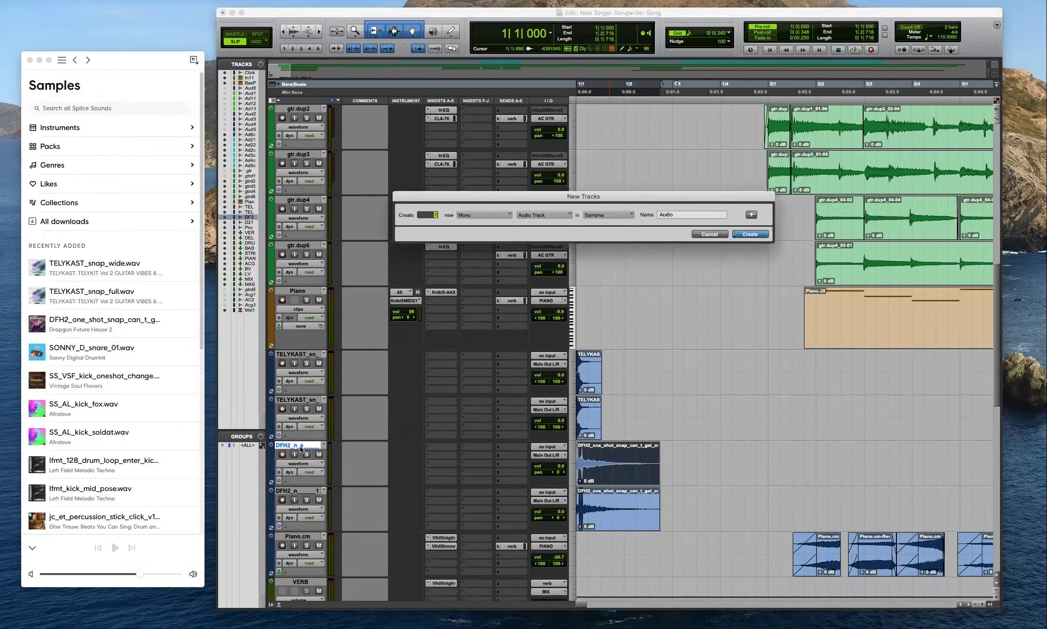
key(super+Up)
key(super+Down)
key(super+Up)
click(510, 216)
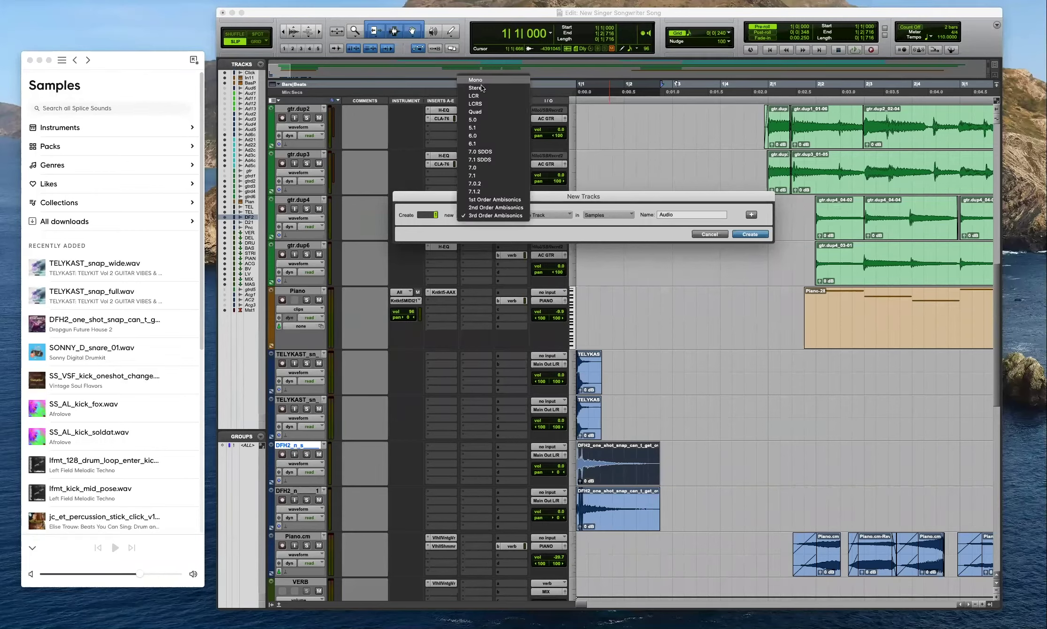
key(Down)
key(Return)
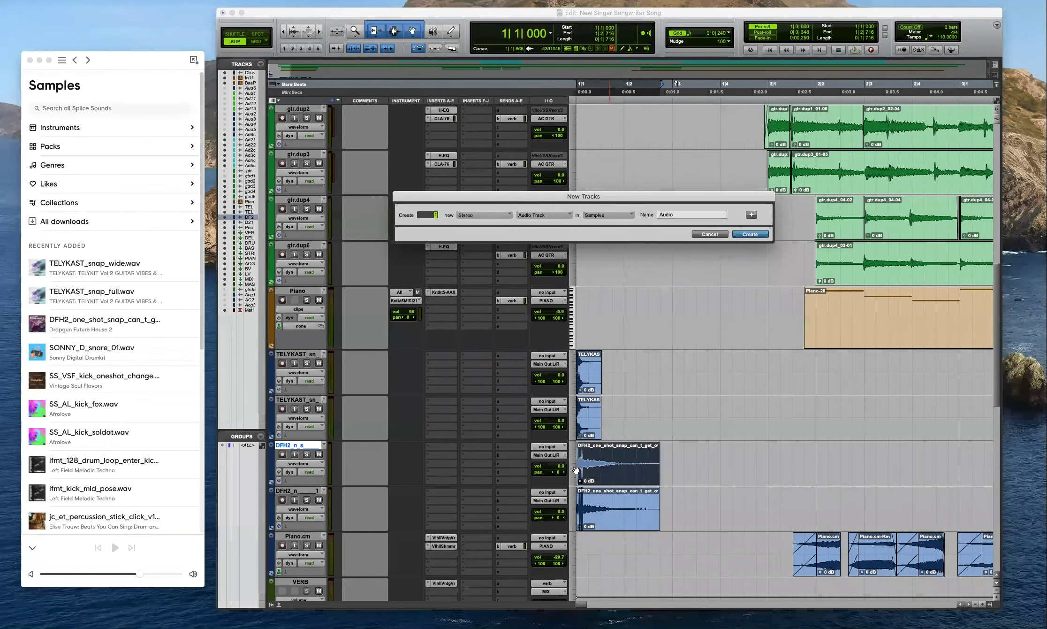
key(Return)
Move the two mono DFH2 snap clips onto the new stereo track and place that track above the DFH2 tracks.
drag(298, 490, 594, 505)
shift+click(588, 432)
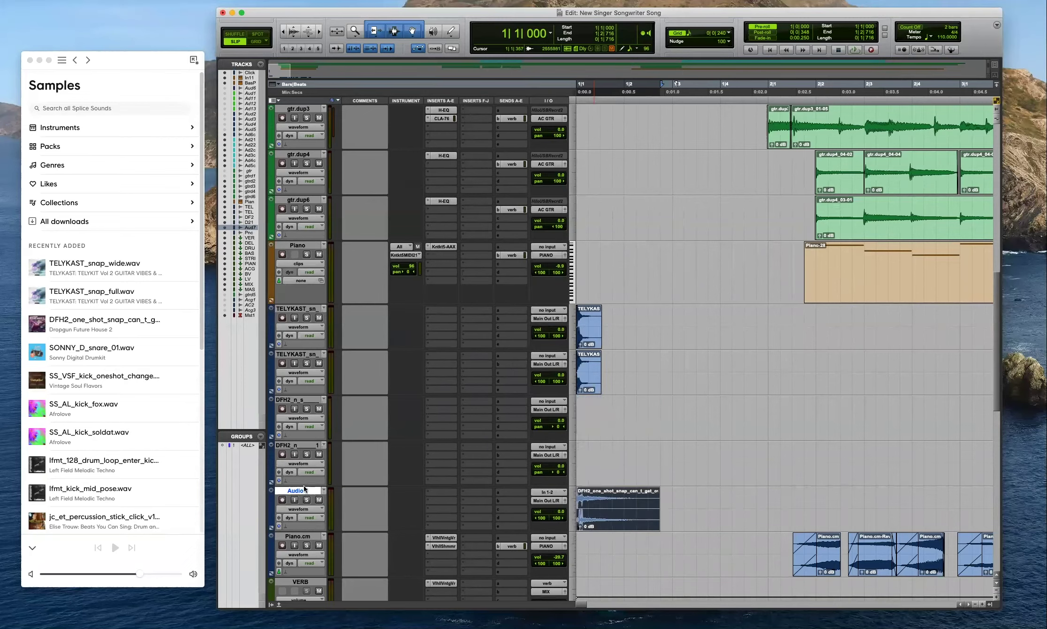
drag(318, 403, 317, 402)
Delete the two emptied mono DFH2 tracks.
click(297, 445)
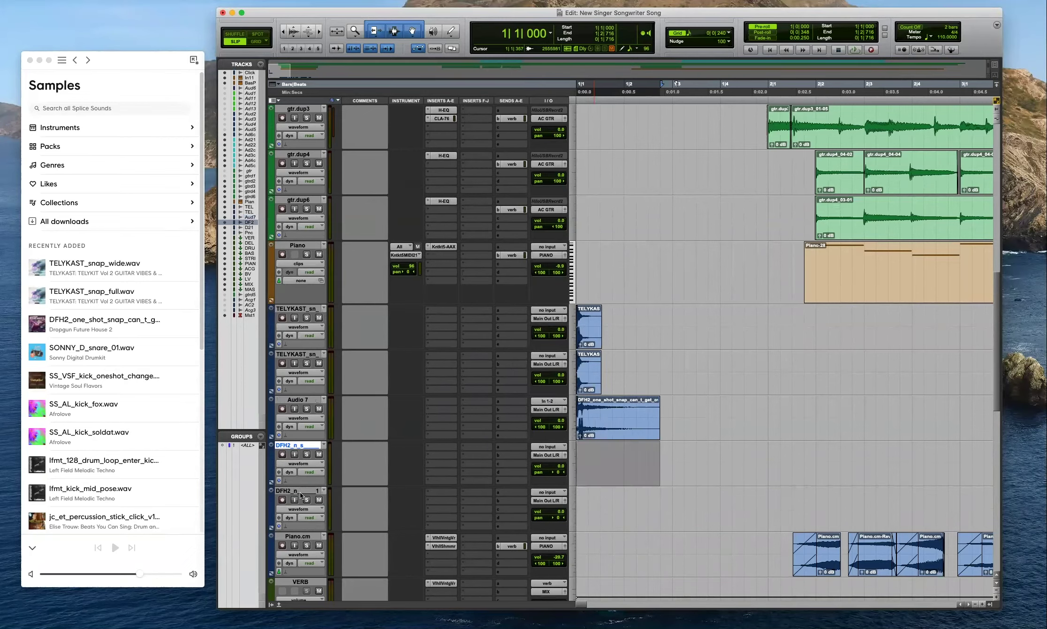
shift+click(301, 491)
right_click(301, 489)
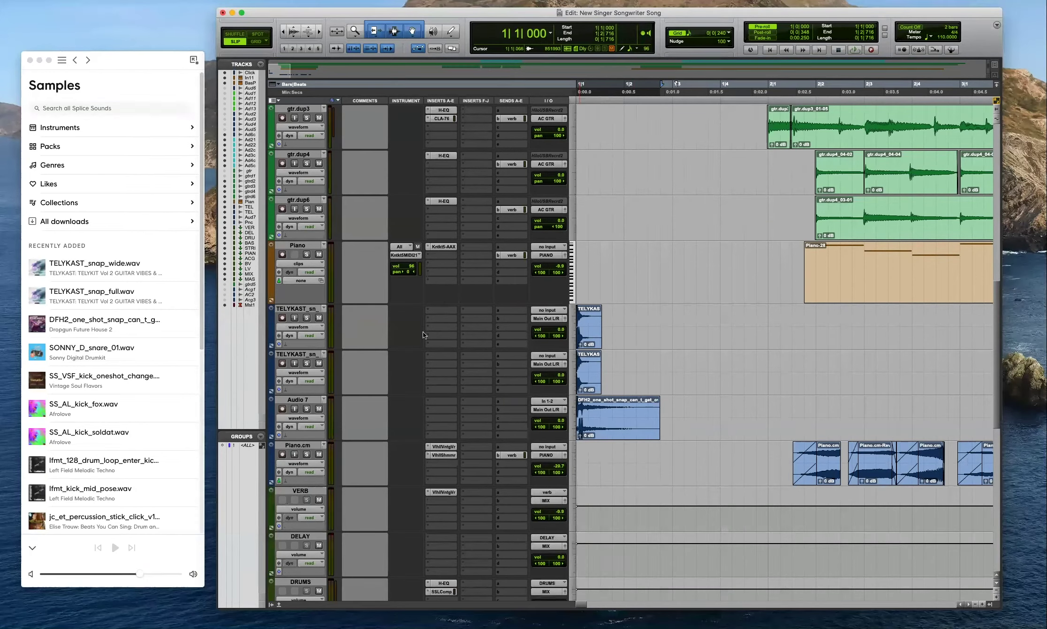
Select the two TELYKAST snap tracks and the stereo Audio 7 snap track and color all three green.
click(299, 311)
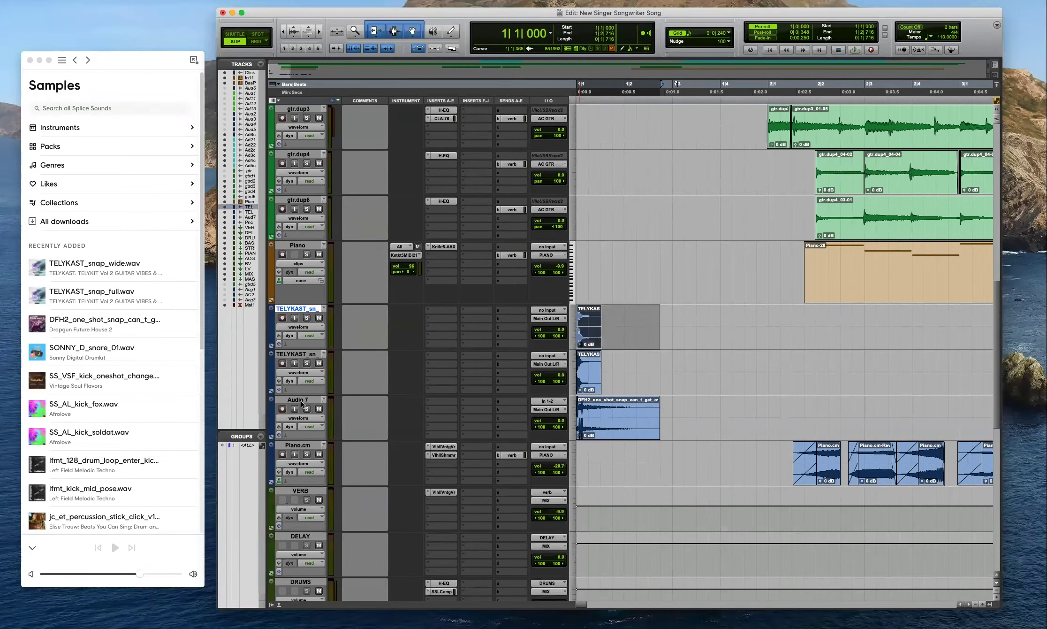
shift+double_click(271, 411)
click(79, 223)
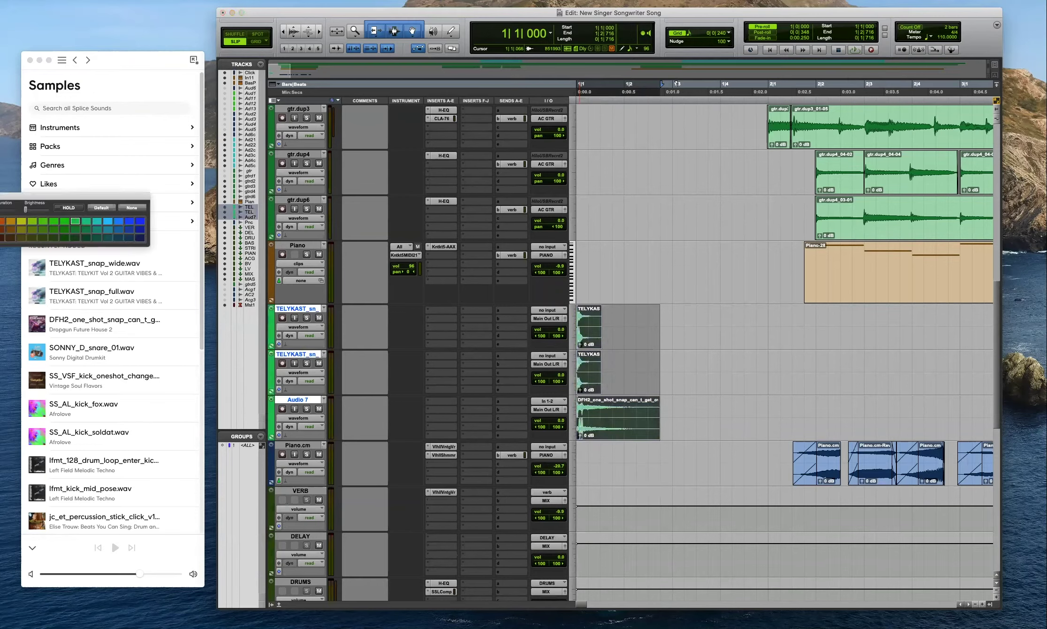
key(super+w)
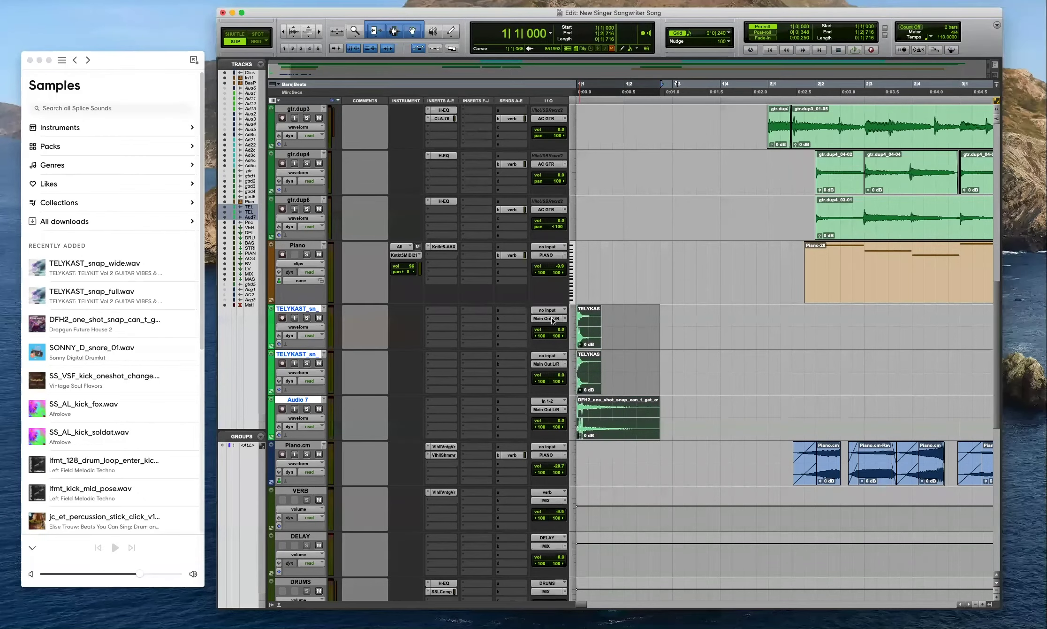
Route the three selected snap tracks' outputs to the DRUMS stereo bus and place the tracks directly below the Click track.
alt+shift+click(619, 531)
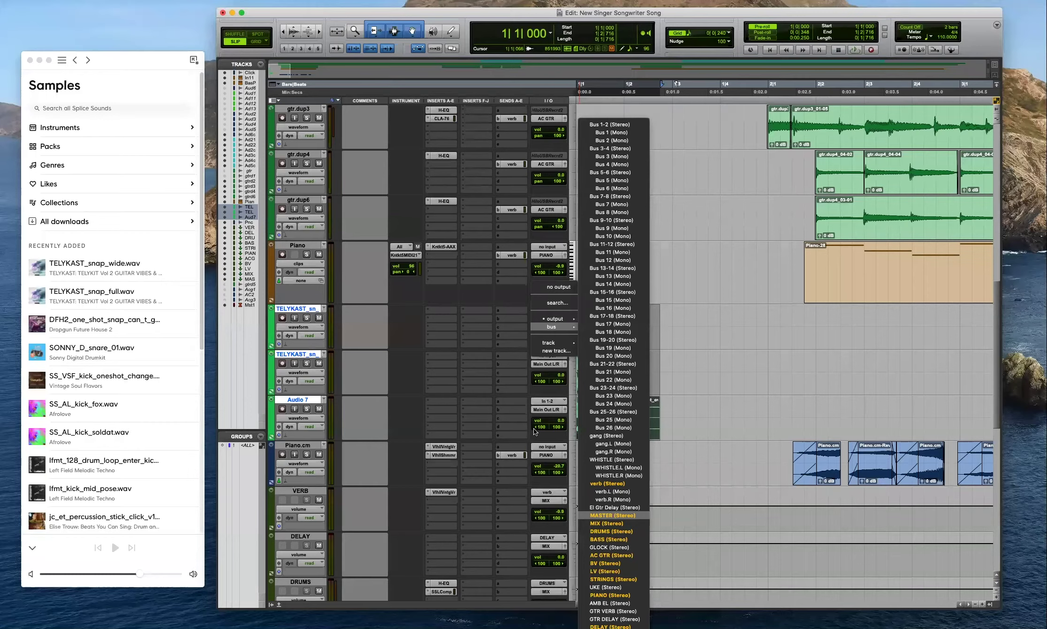
drag(302, 297, 321, 77)
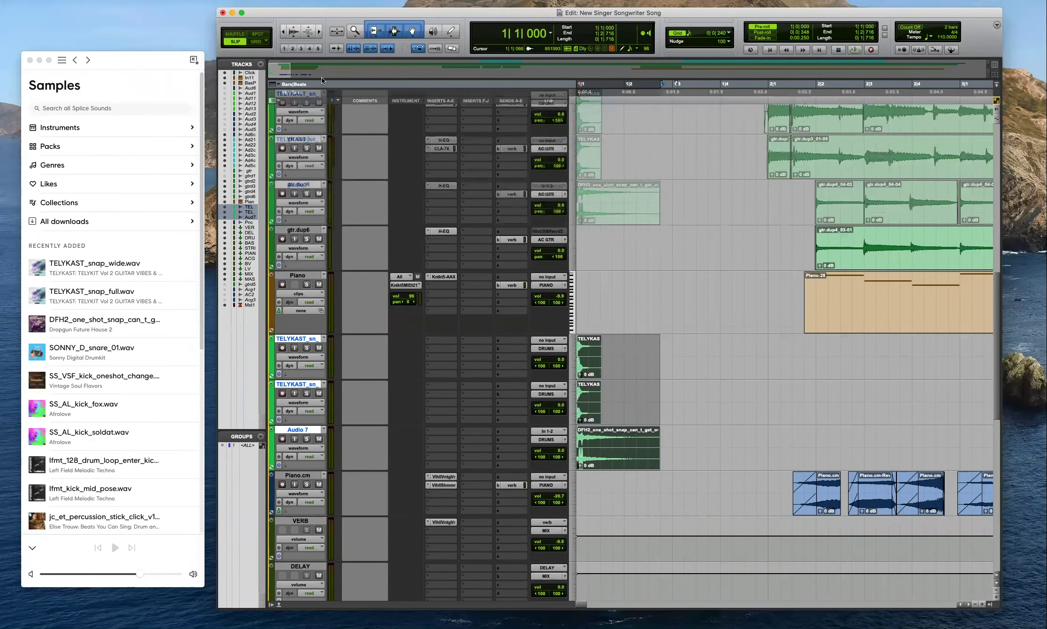
drag(332, 293, 333, 162)
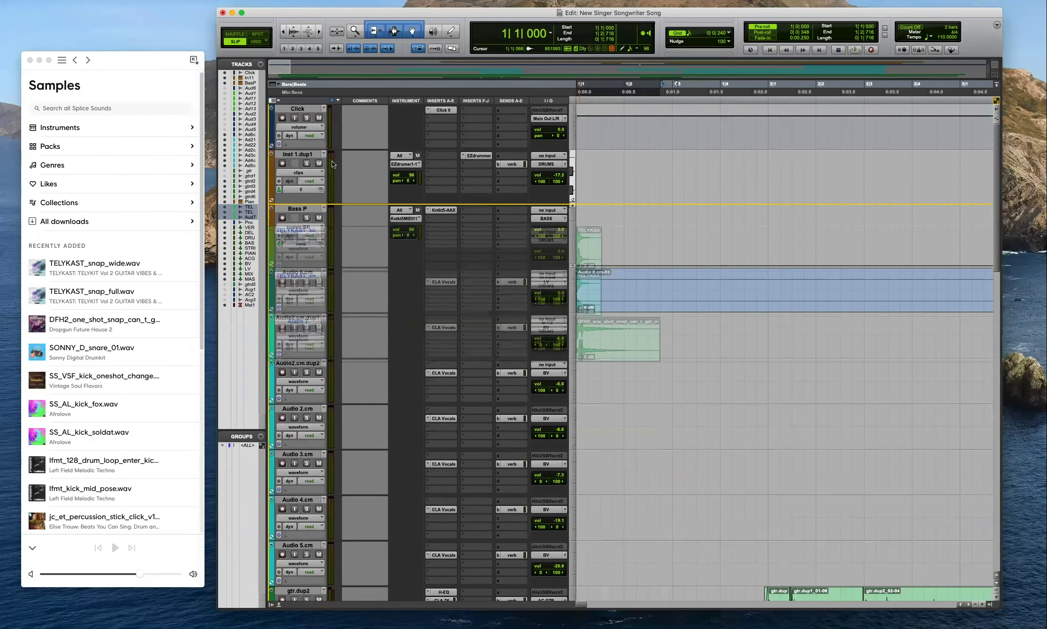
Move the three snap clips together along the timeline from the session start to about bar 4, beat 4.
key(r)
key(r)
key(t)
key(t)
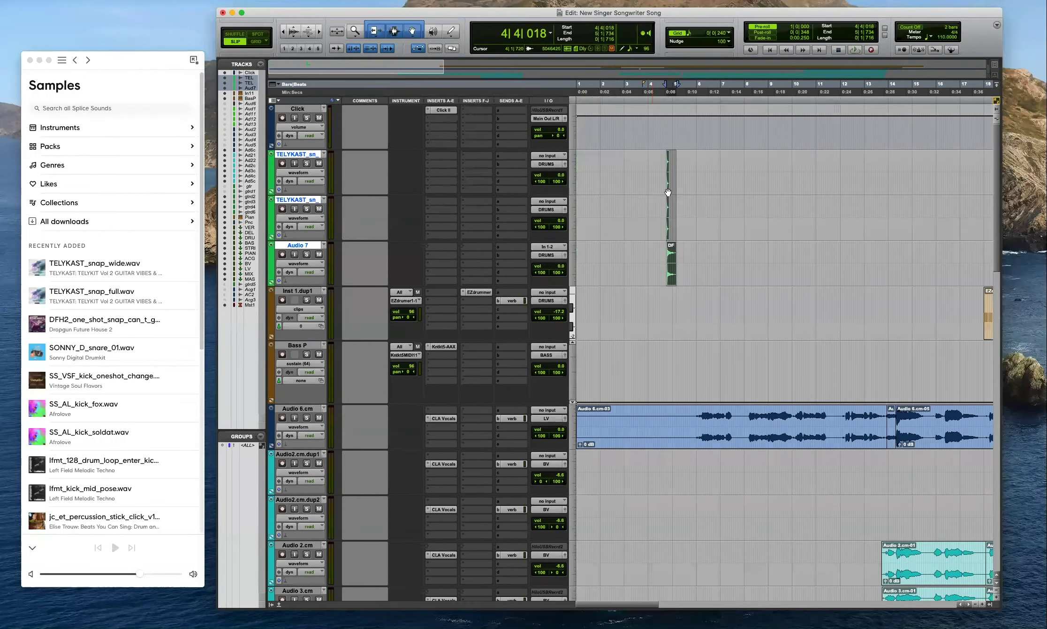
Move the snap clips on the two TELYKAST tracks and Audio 7 together to bar 18.
drag(669, 191, 788, 151)
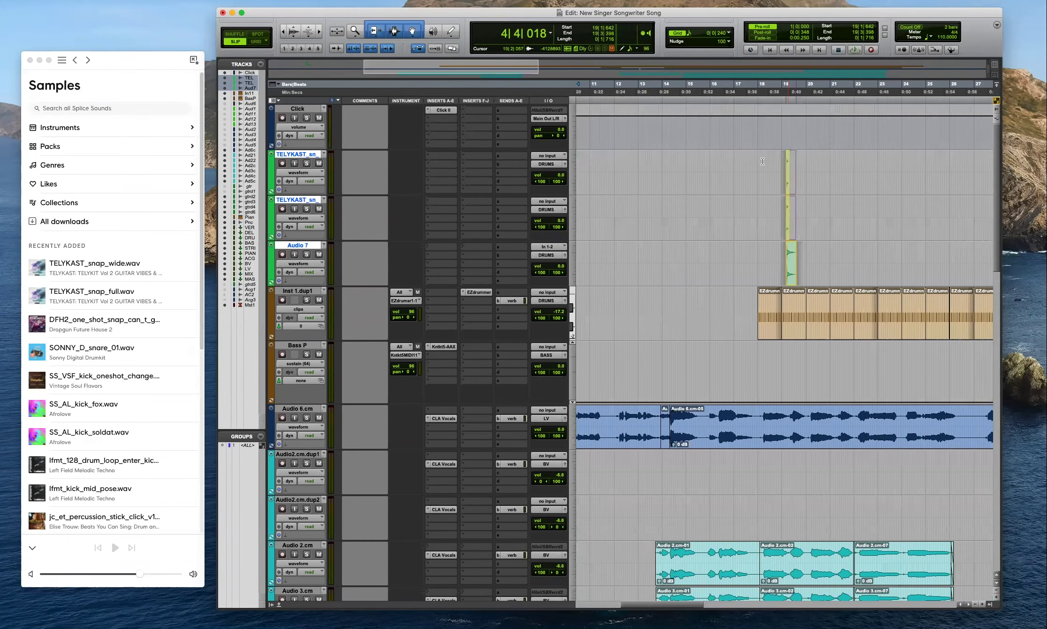
click(763, 161)
key(super+bracketright)
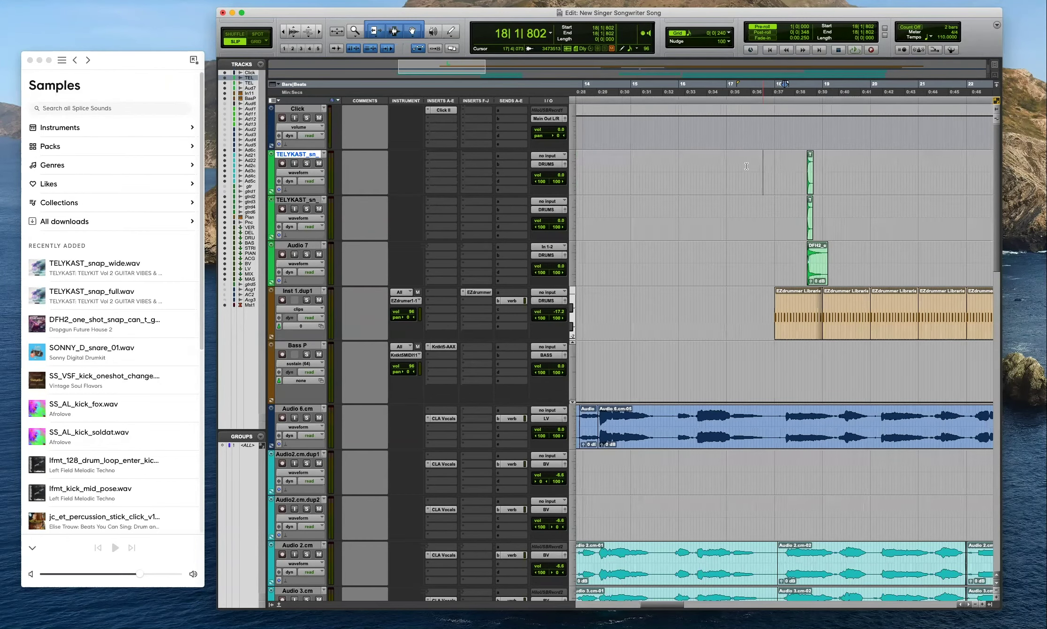
key(super+bracketright)
key(super+bracketright)
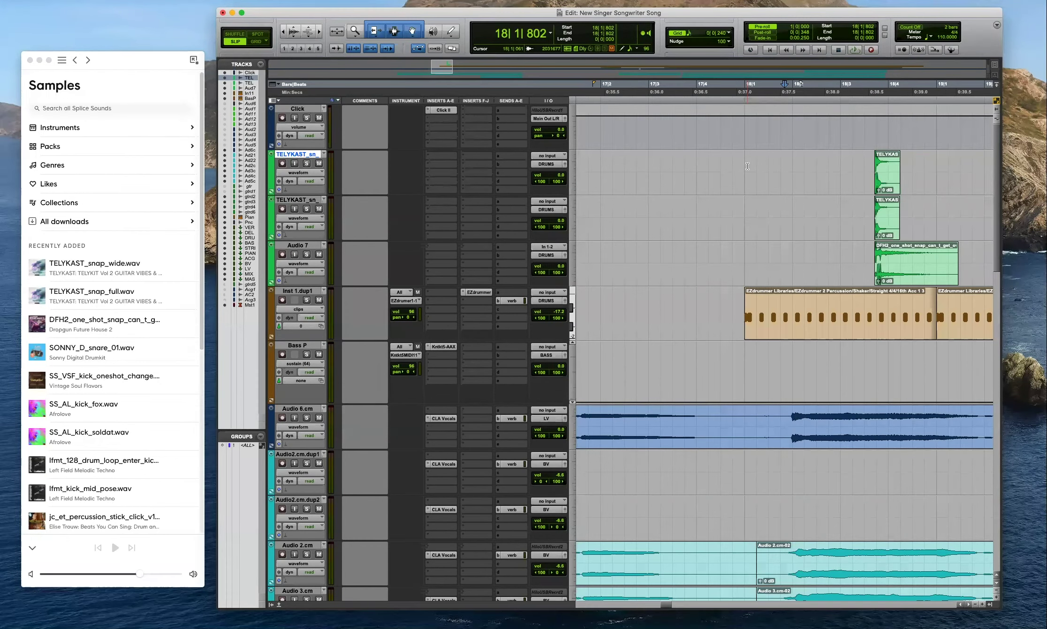
Switch editing to Grid mode and select bar 18 on the Click track.
drag(881, 127, 745, 128)
key(F4)
key(n)
click(749, 127)
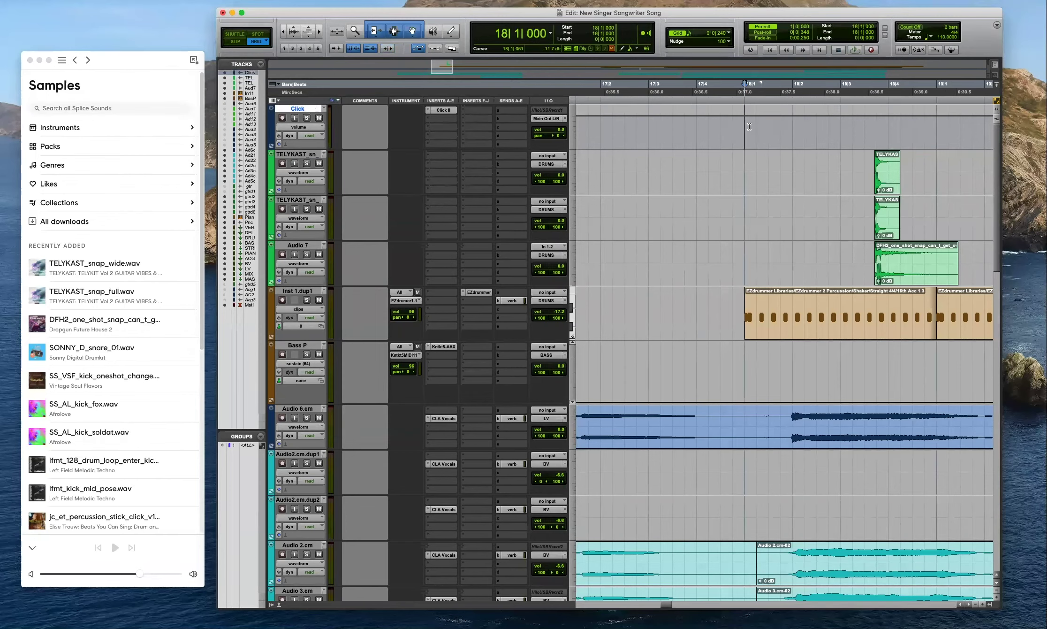
shift+click(931, 126)
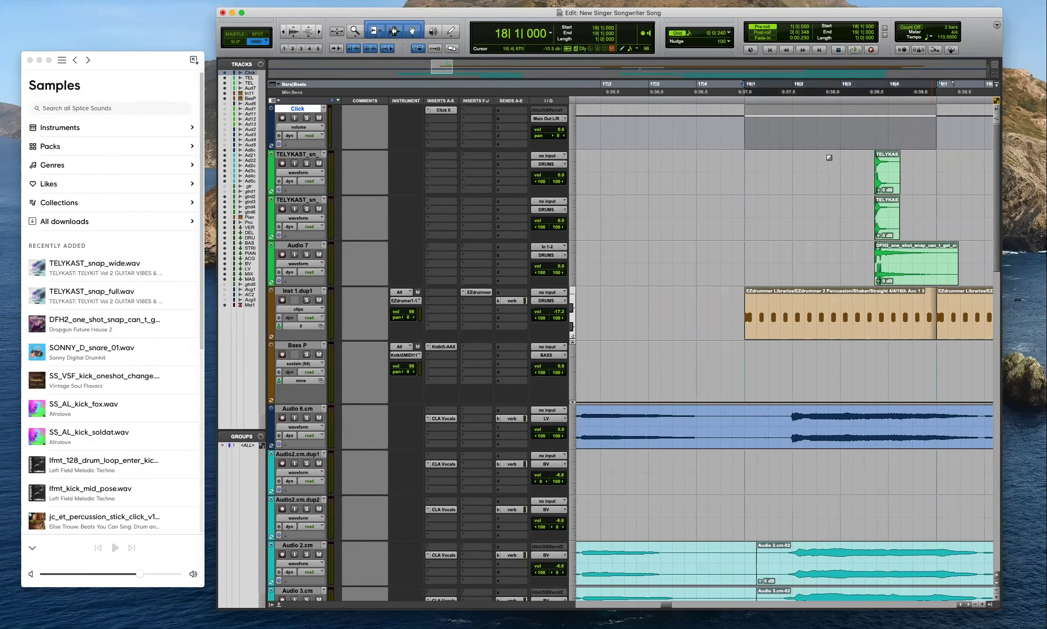
Align the snap clips on all three tracks to beat 4 of bar 18 and play the passage.
key(super+bracketleft)
key(space)
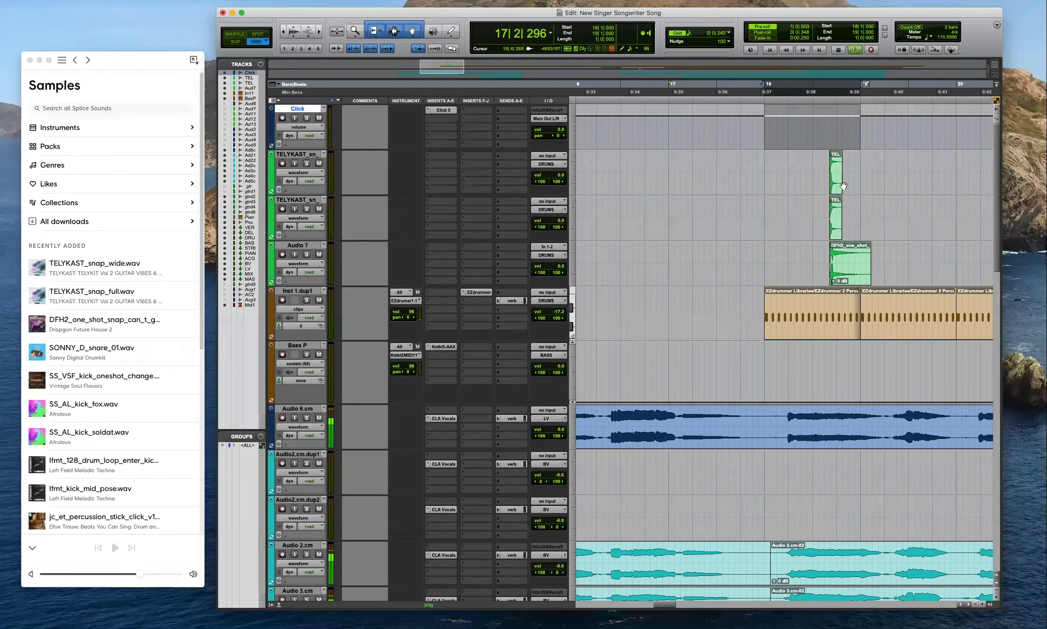
key(t)
drag(739, 186, 752, 187)
drag(752, 233, 772, 270)
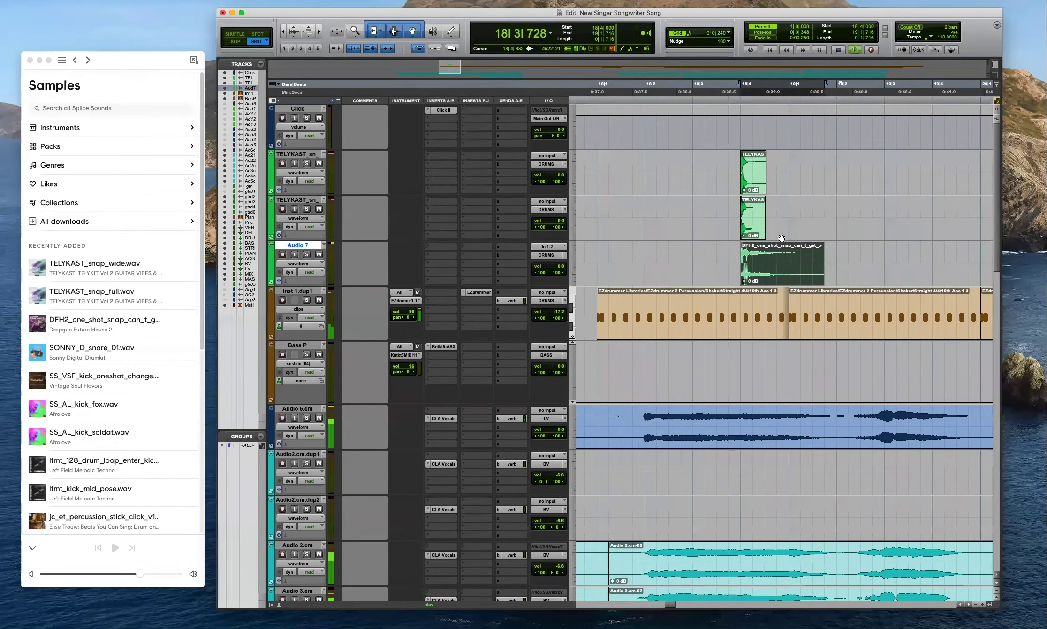
key(space)
key(space)
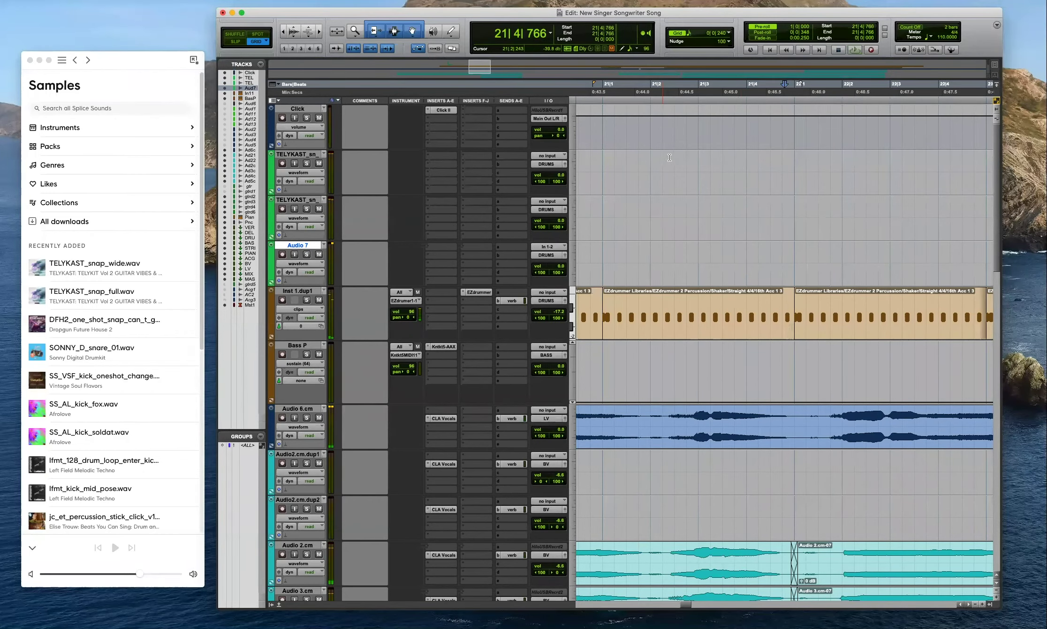
Select the one-bar range from 18|2|000 to 19|2|000 across the three snap tracks and duplicate it once.
key(r)
key(r)
key(r)
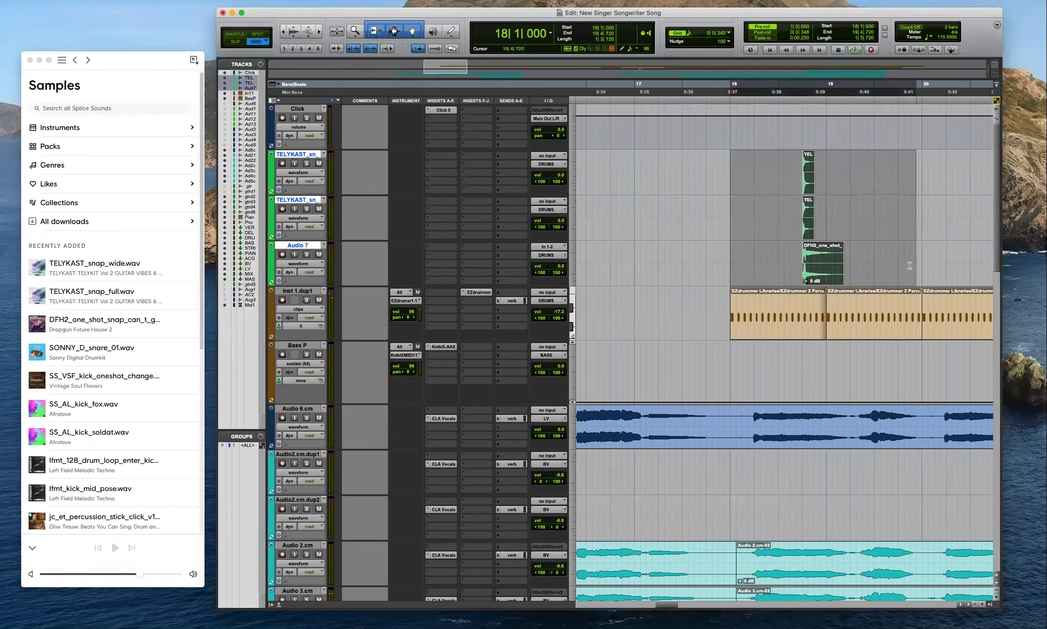
mouse_move(916, 266)
mouse_down()
mouse_move(903, 265)
mouse_move(919, 265)
mouse_up()
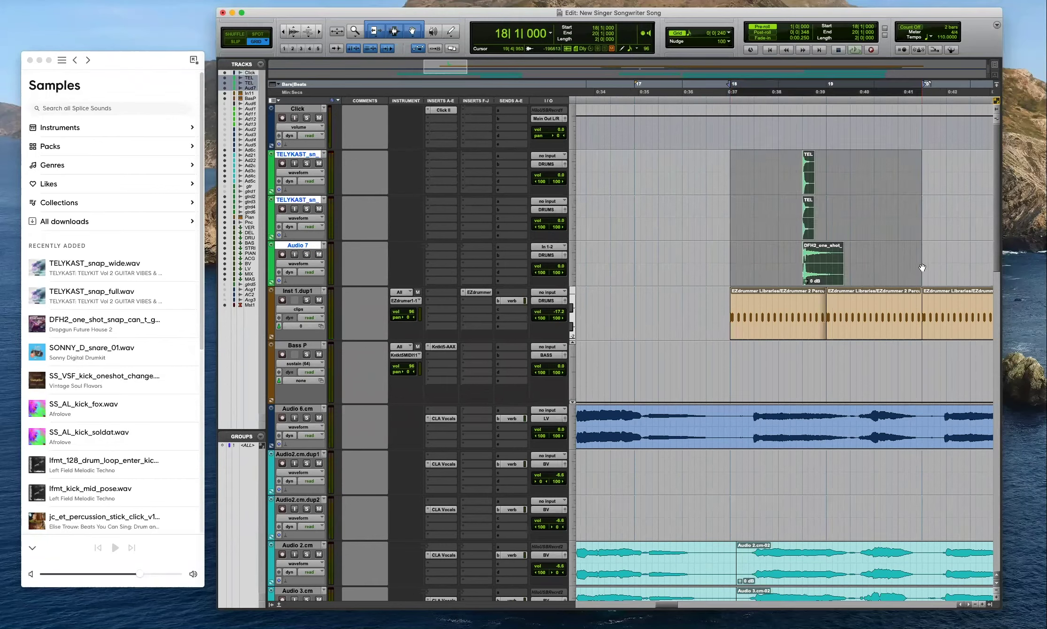
drag(851, 169, 847, 221)
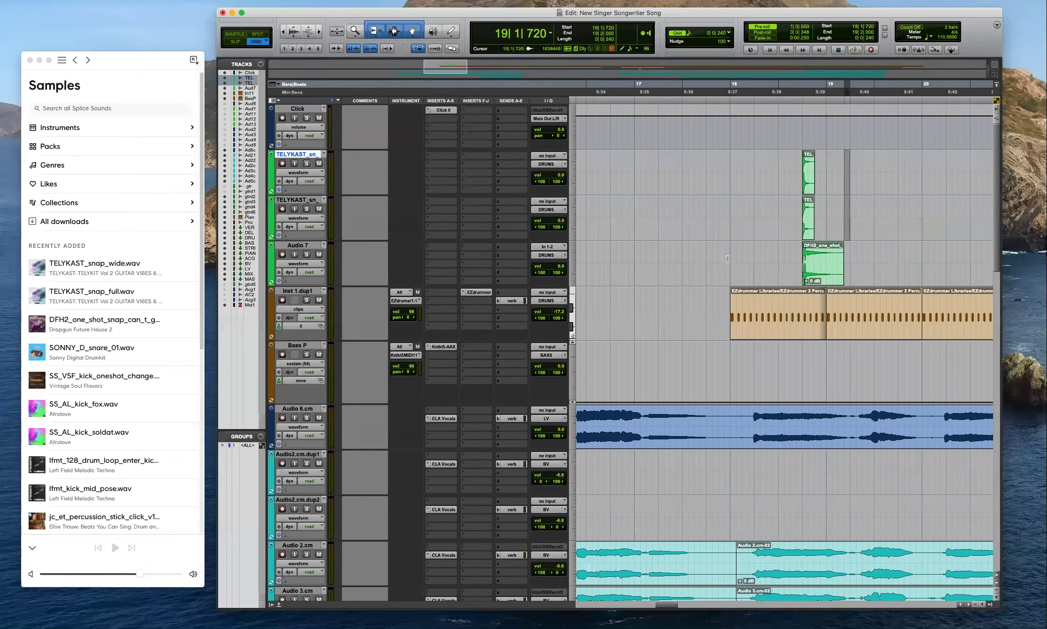
shift+click(753, 262)
key(super+d)
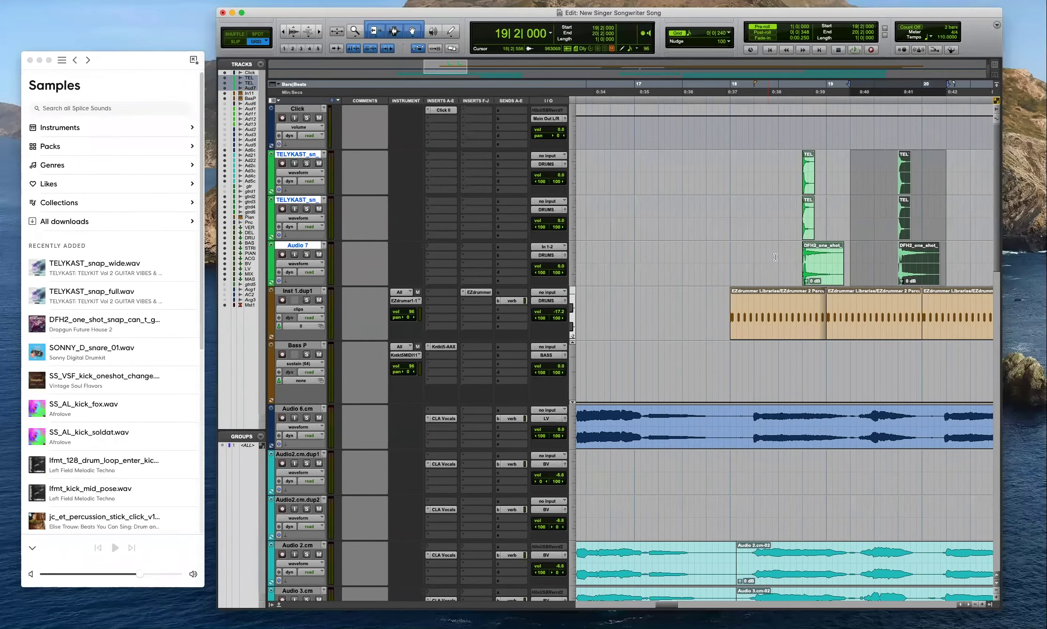
Keep duplicating the one-bar snap pattern on all three tracks through bar 26.
key(super+bracketleft)
key(super+bracketleft)
key(super+d)
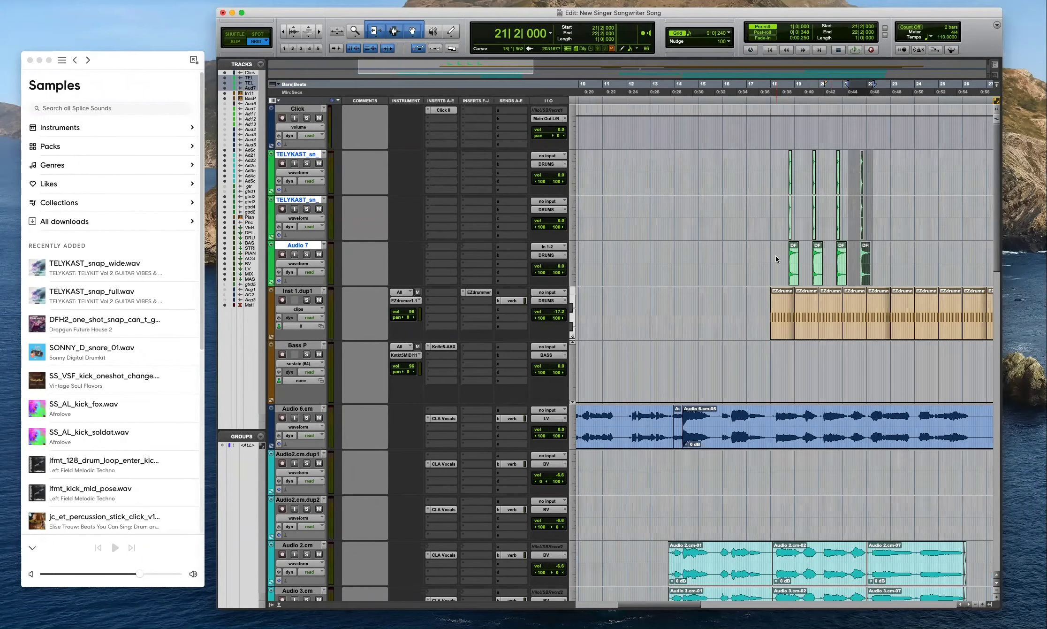
key(super+d)
key(super+d)
key(super+d)
key(super+d)
key(super+d)
Play from bar 18, set the snap tracks' volumes to -12.5, -15.8 and -15.2 dB, and solo individual tracks to compare them.
click(779, 157)
key(space)
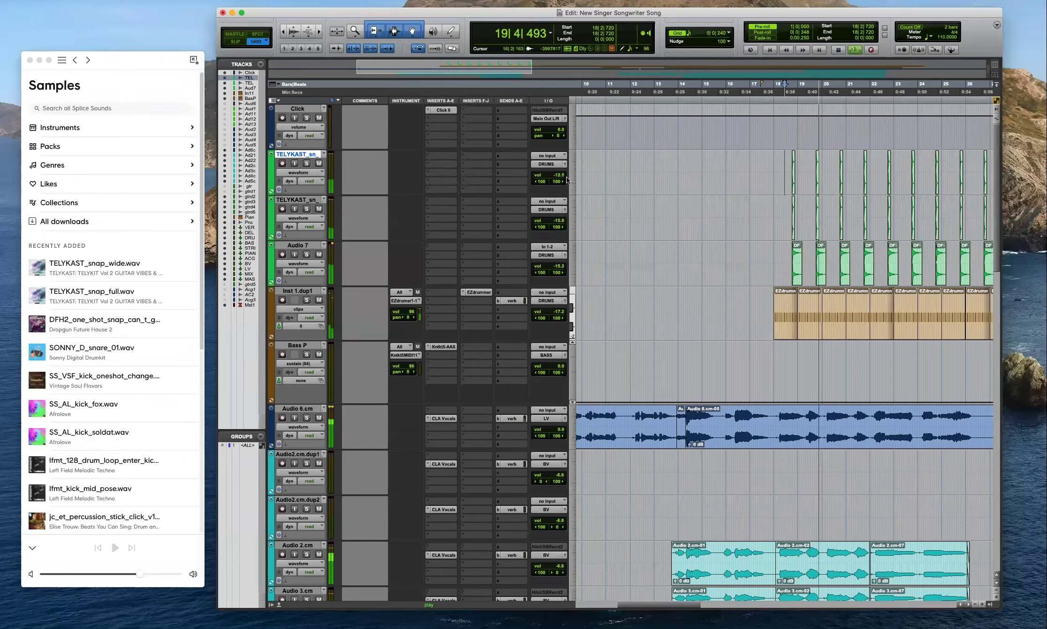
click(306, 164)
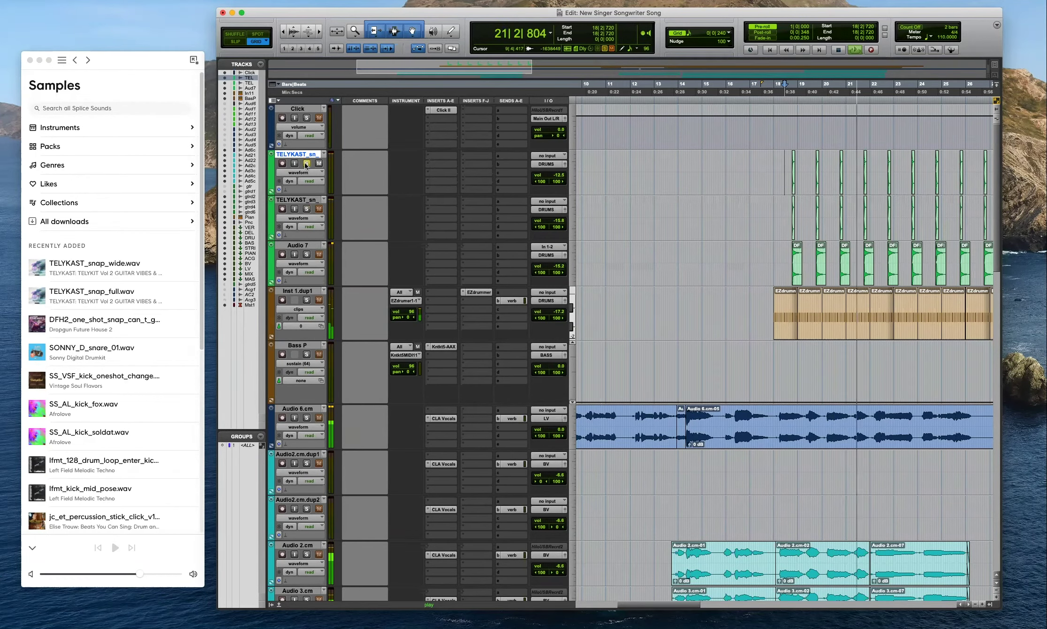
click(307, 254)
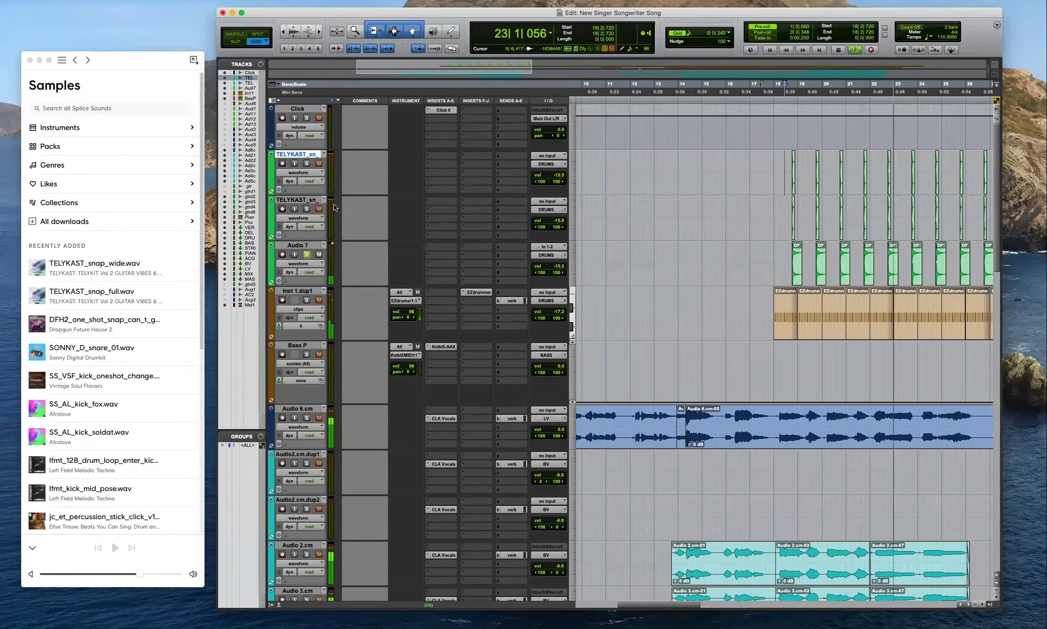
Add the verb send to all three snap tracks and set Audio 7's send level to about -17 dB.
drag(515, 234, 512, 167)
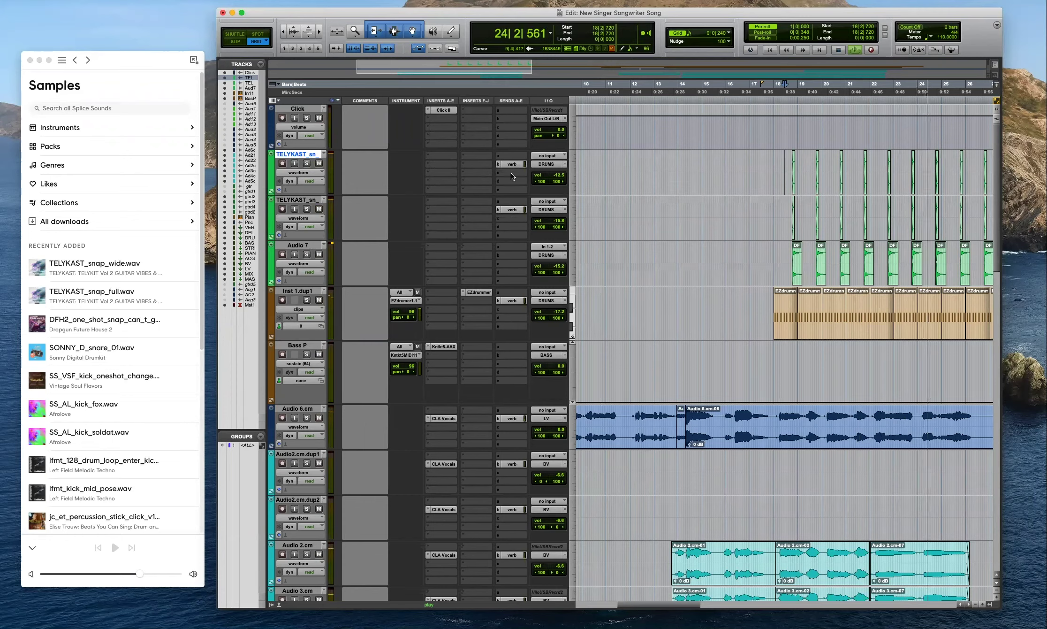
click(513, 256)
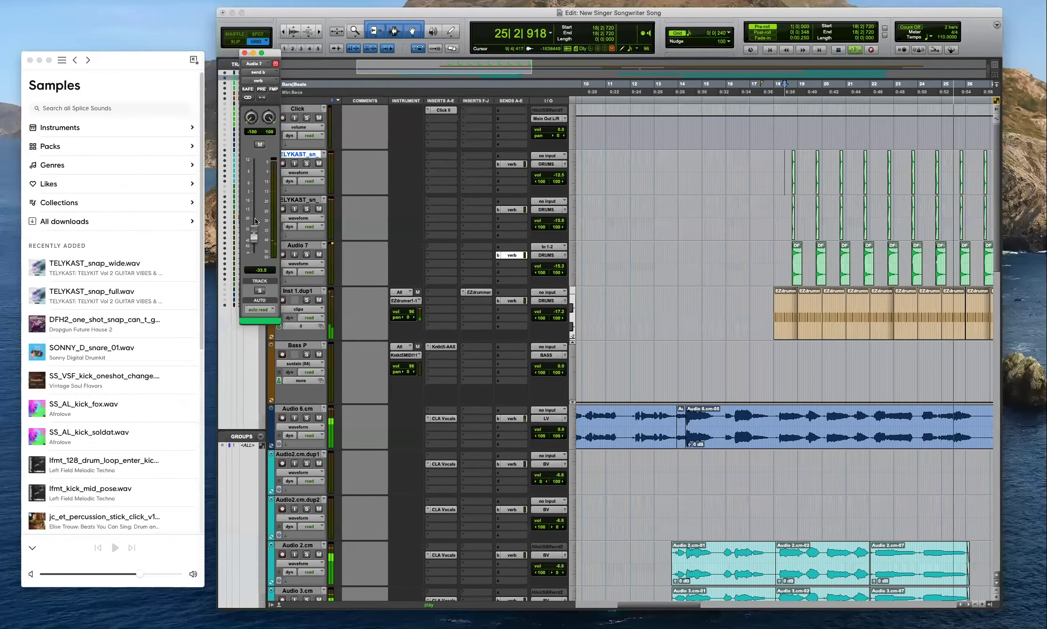
key(r)
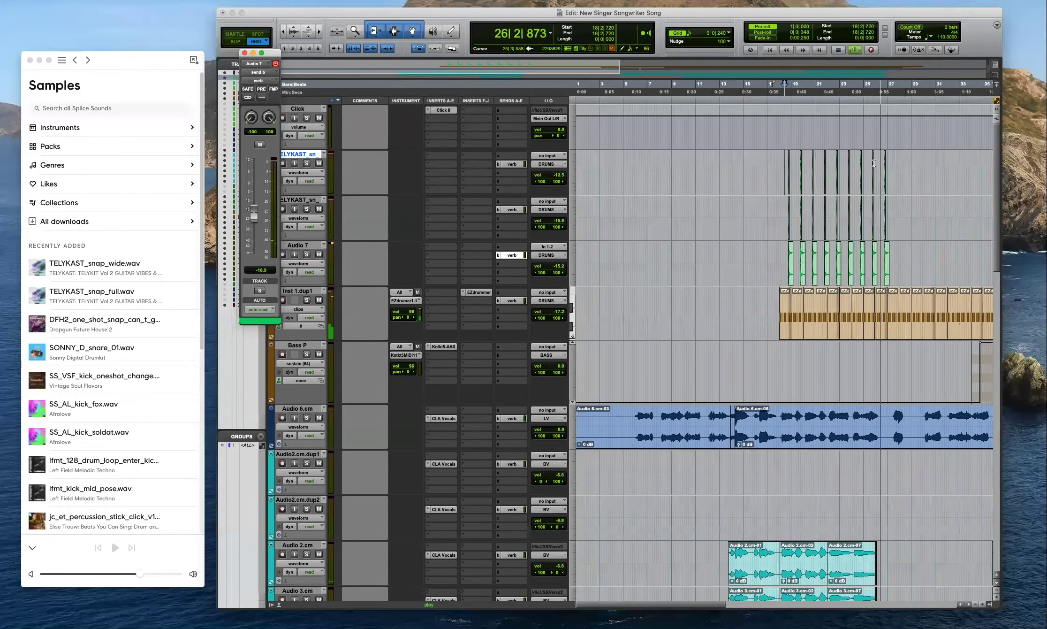
Delete the last two sets of snap clips, in bars 25 and 26, from all three snap tracks.
click(873, 163)
key(space)
key(t)
key(t)
key(t)
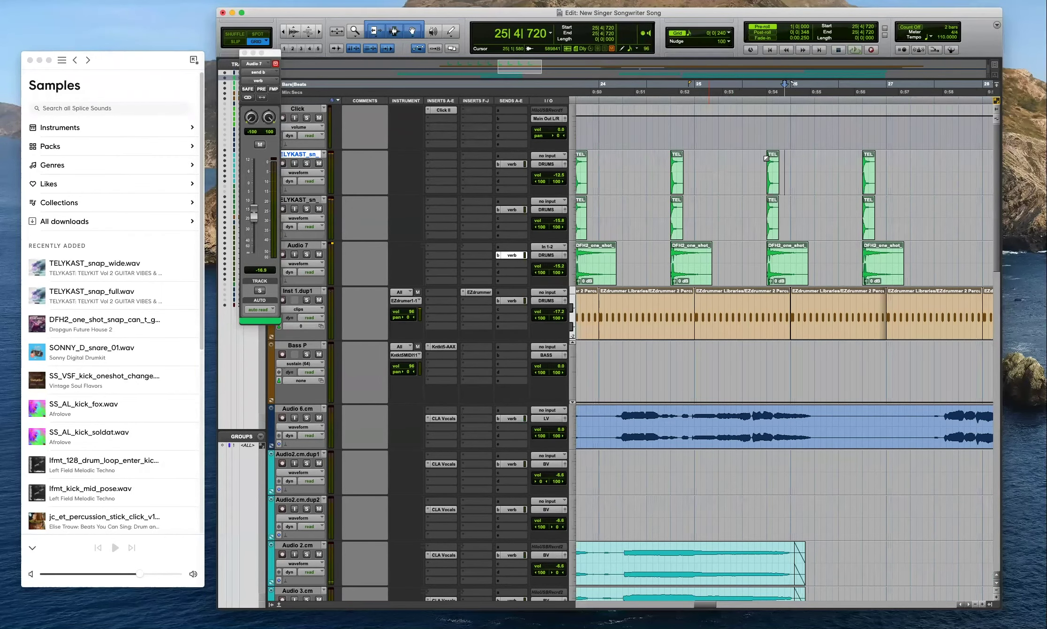
drag(758, 160, 794, 220)
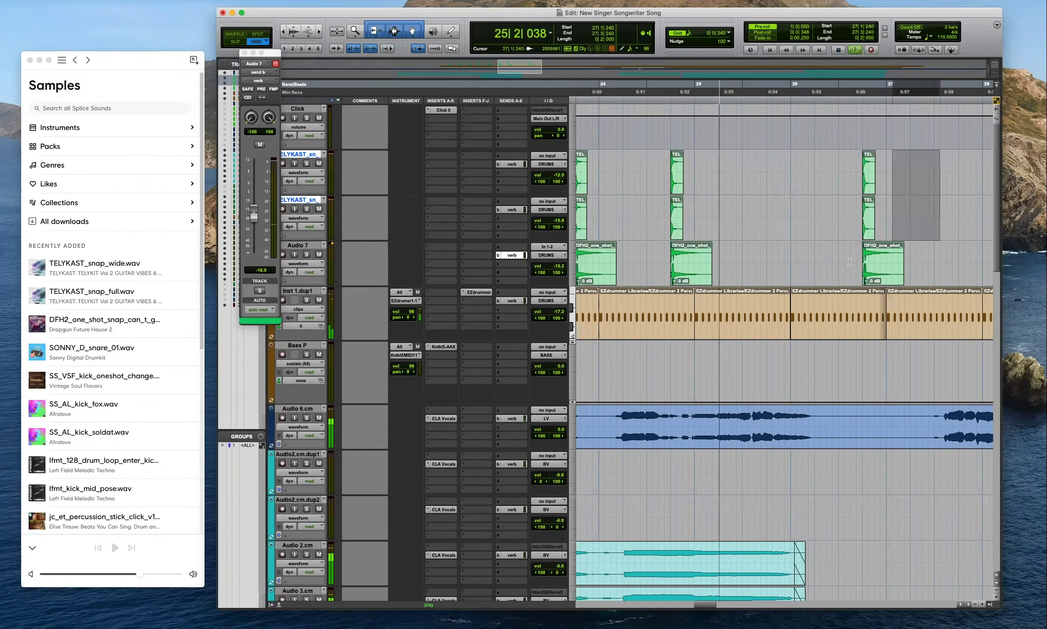
key(super+z)
Remove the shaker part between 25|3|000 and 26|1|000 on the Inst 1.dup1 track.
click(755, 302)
key(t)
key(space)
key(space)
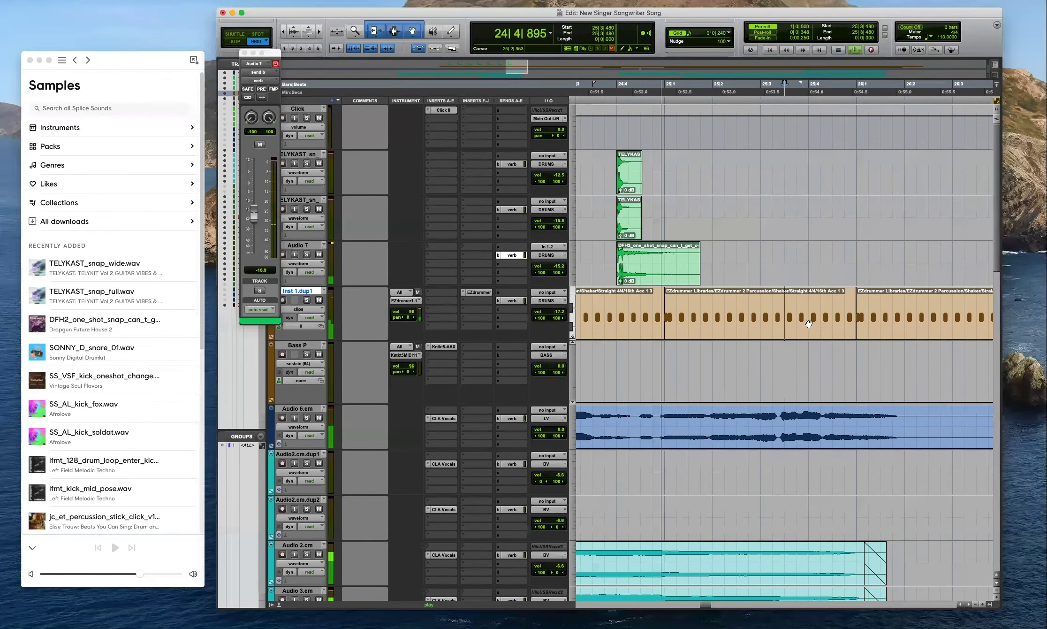
key(super+bracketright)
key(super+bracketleft)
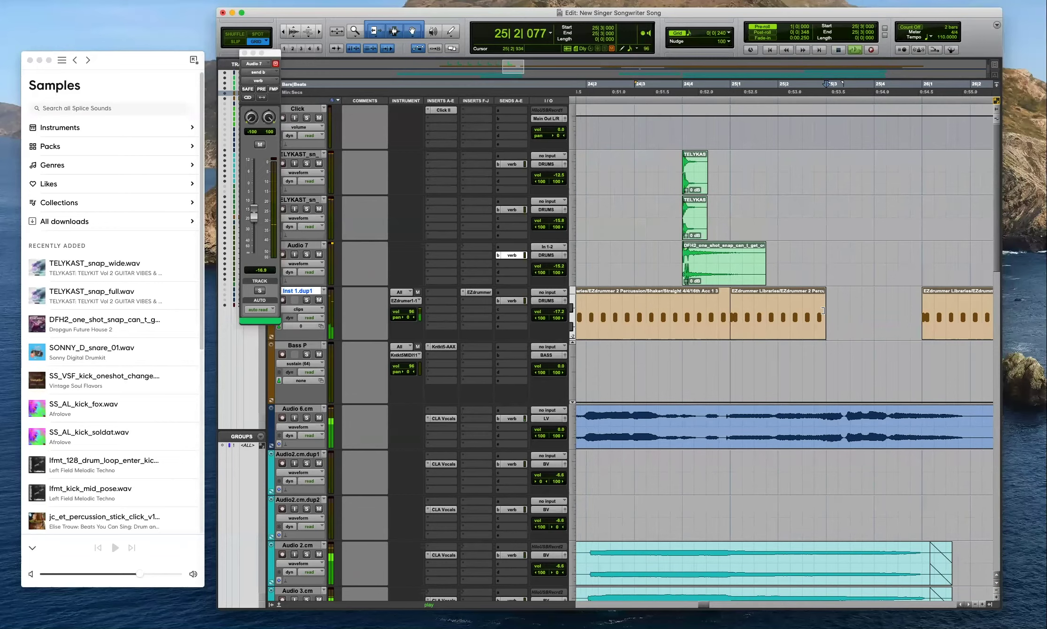
Try to repeat the whole snap pattern on the three tracks over the later song section, and undo it.
key(super+bracketleft)
key(super+bracketleft)
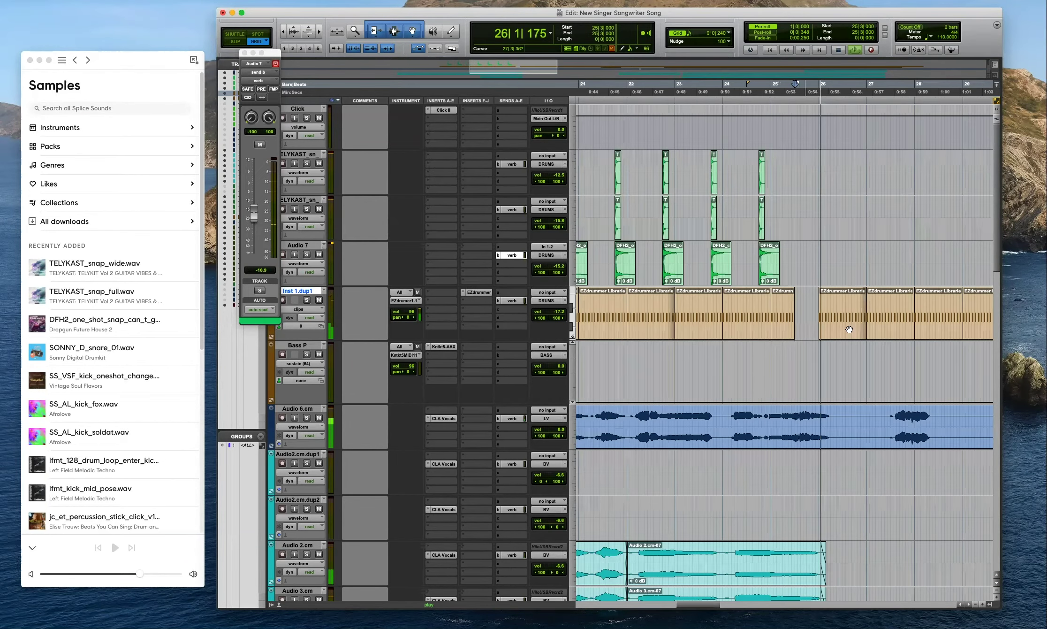
key(super+bracketleft)
key(super+bracketleft)
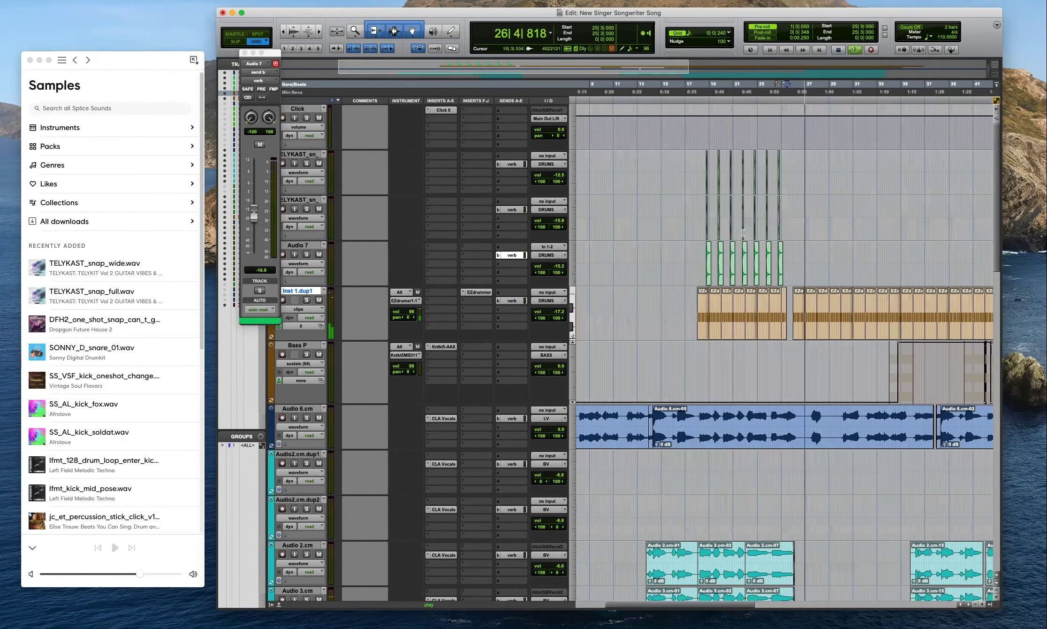
drag(696, 171, 891, 249)
key(super+bracketleft)
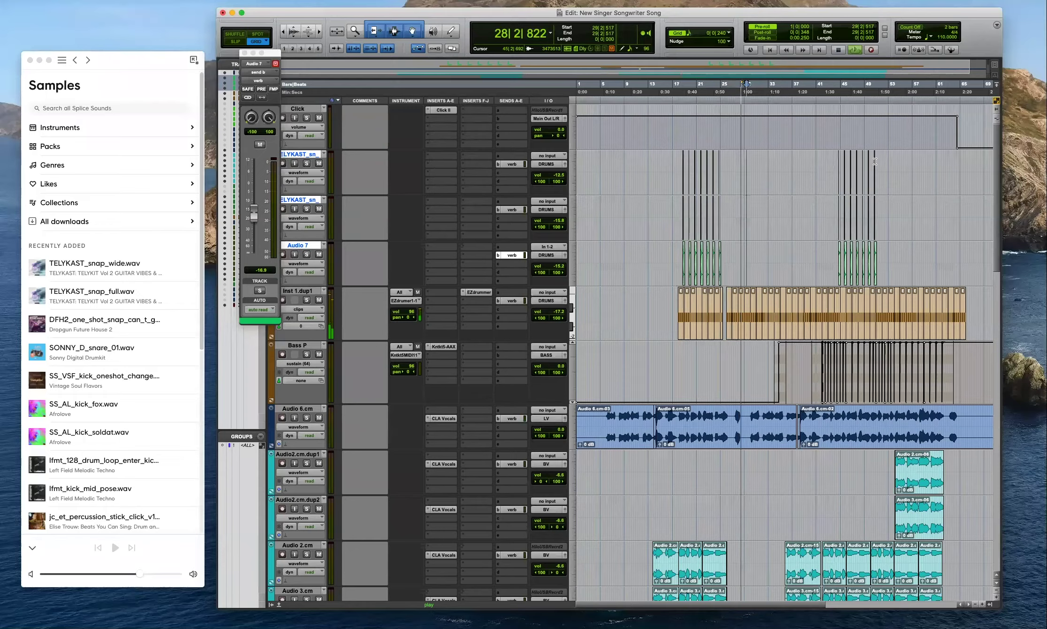
key(super+bracketright)
key(super+bracketright)
key(super+bracketleft)
key(super+z)
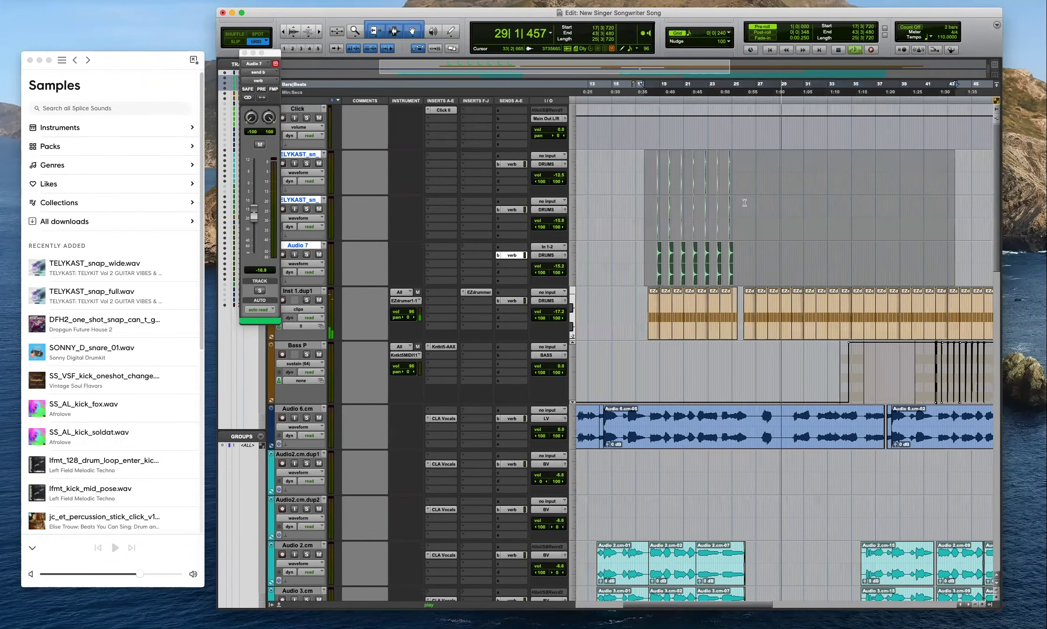
Copy the snap pattern starting in bar 18 on all three tracks to a later section starting at 45|2|240.
click(649, 183)
key(F4)
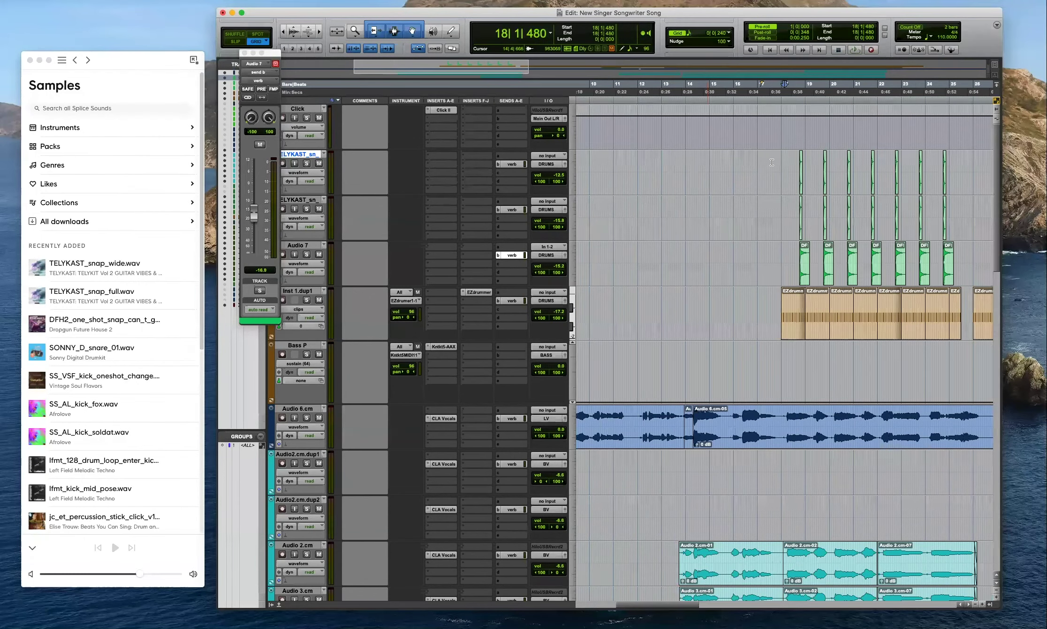
key(t)
key(t)
drag(771, 162, 861, 237)
drag(1012, 269, 735, 268)
key(r)
key(r)
key(r)
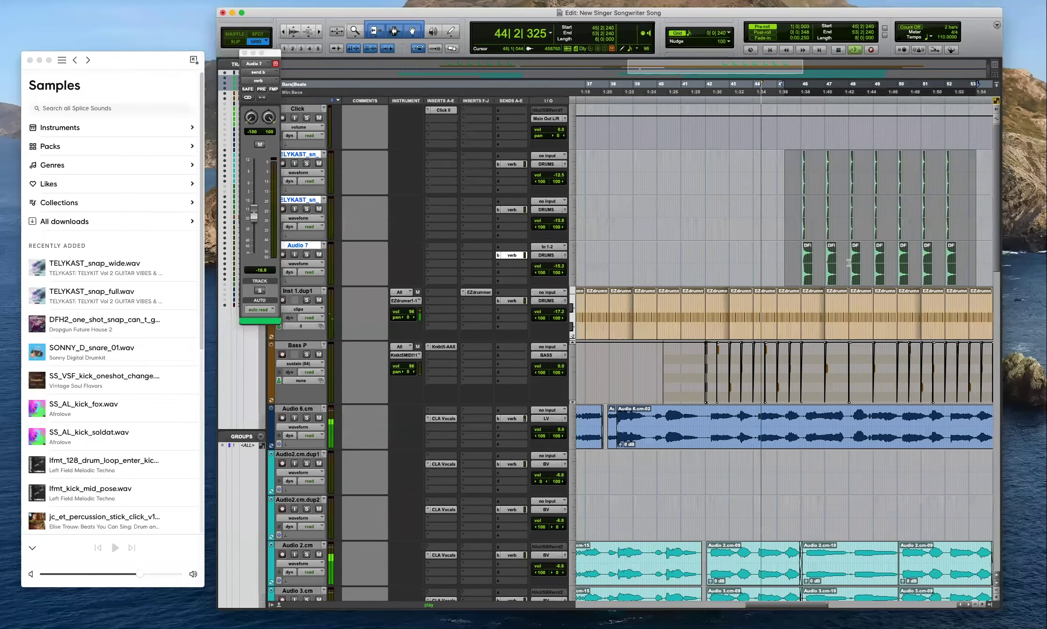
Move the copied snap clips on all three tracks earlier, to start at 44|1|000.
drag(810, 280, 753, 283)
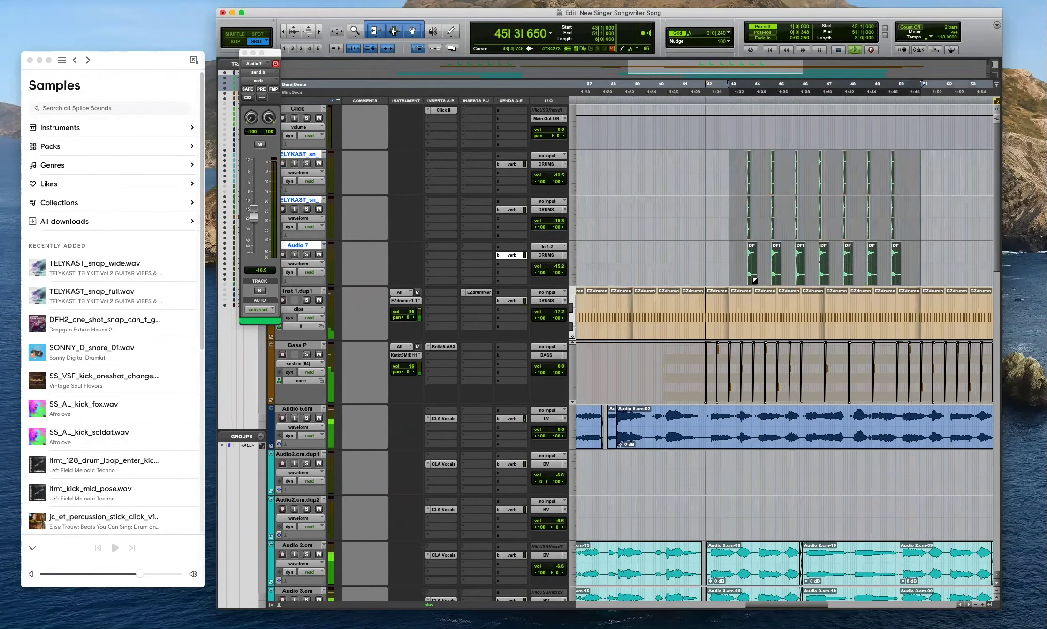
click(755, 280)
key(super+z)
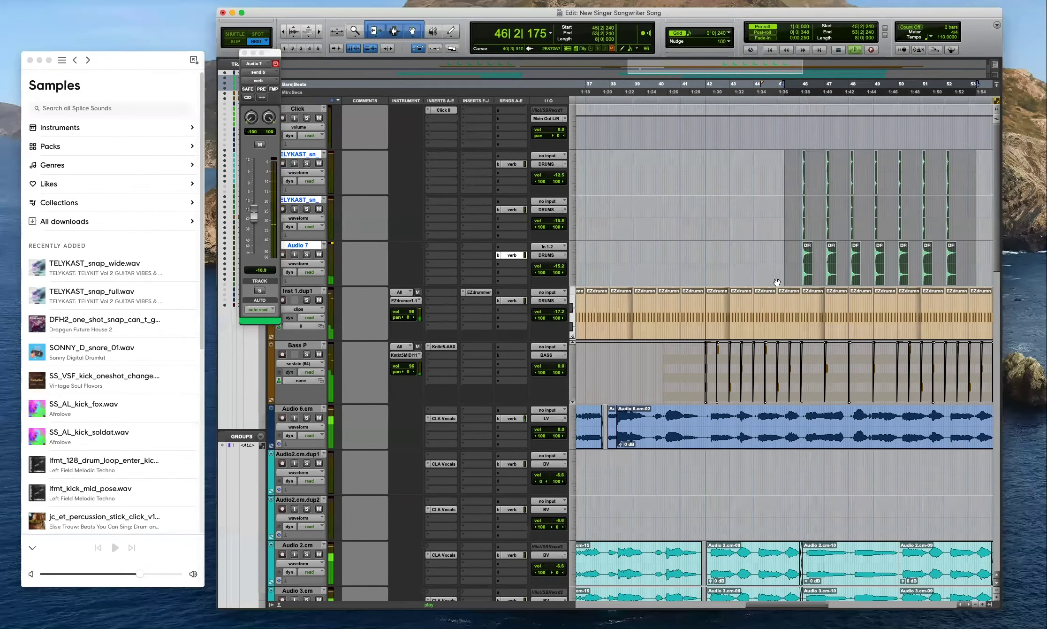
key(super+shift+z)
Move the copied snap clips on all three tracks earlier again, to start at 42|1|000.
click(710, 191)
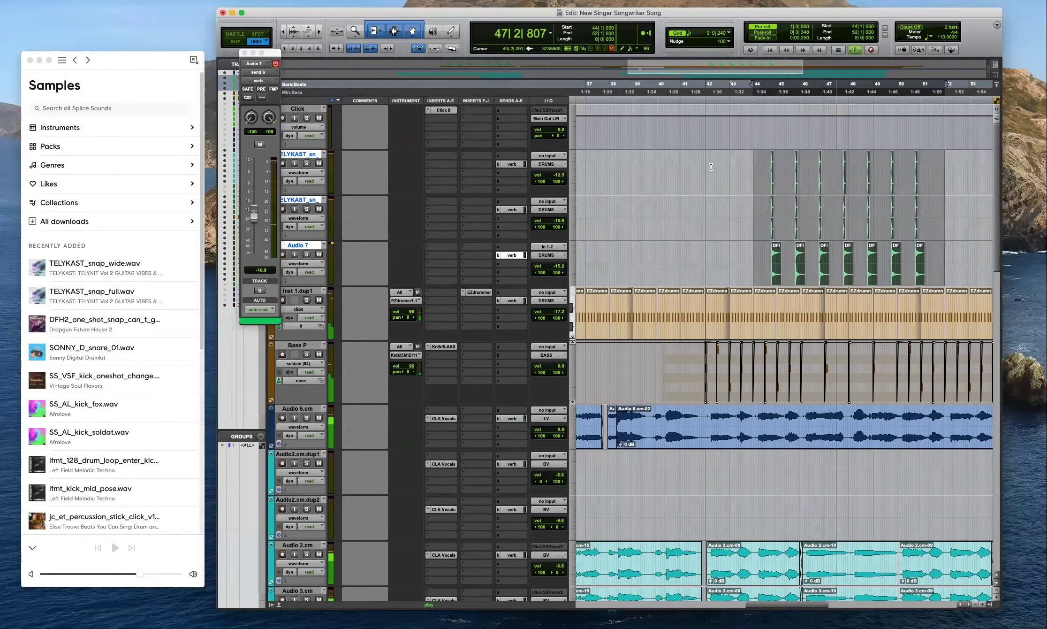
key(t)
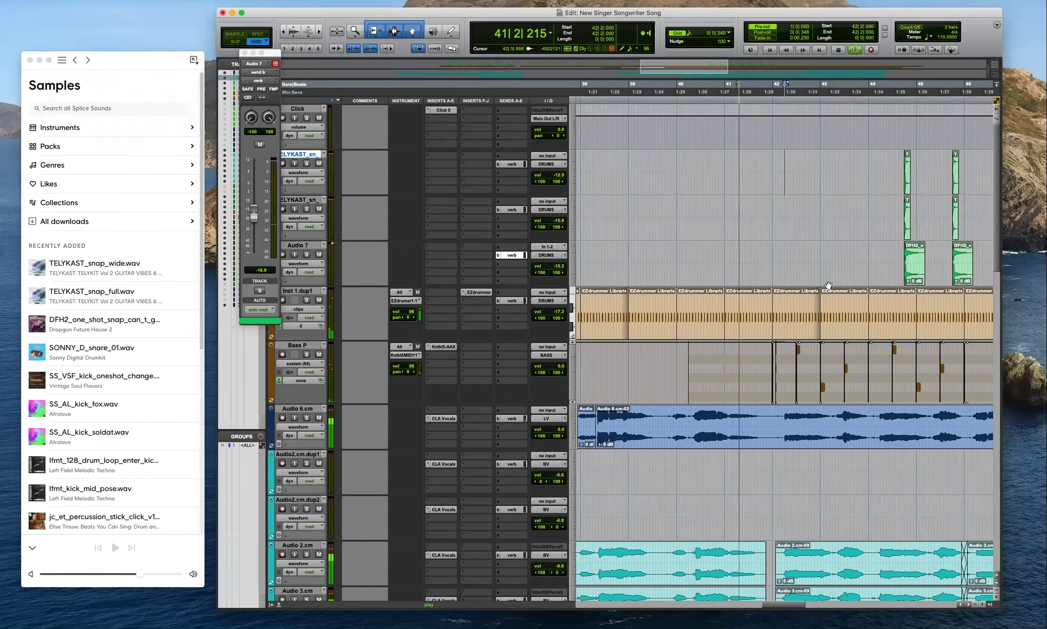
key(r)
key(super+z)
key(super+bracketright)
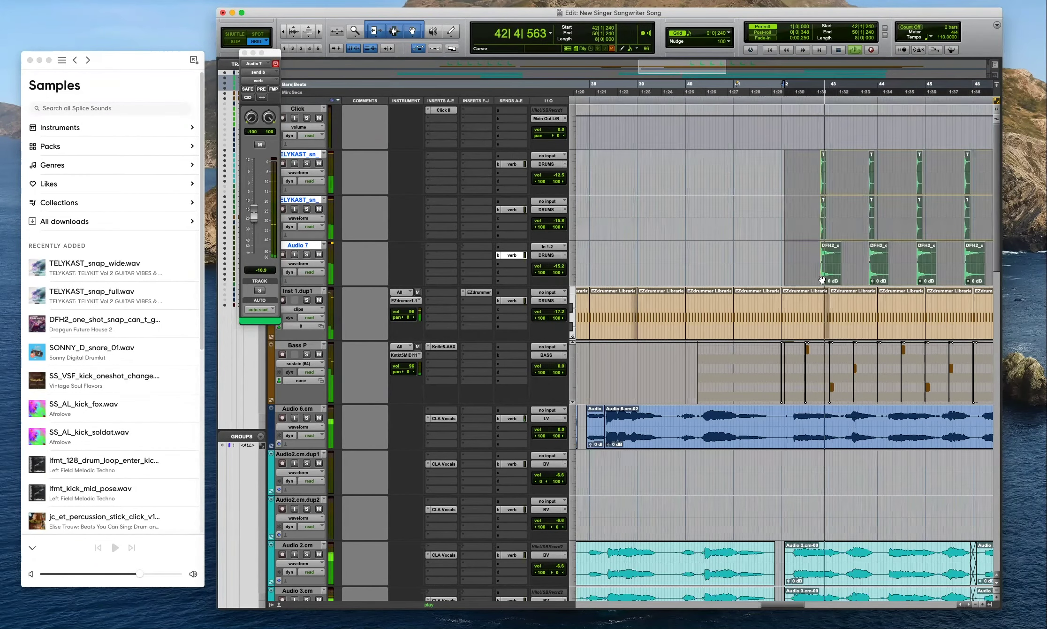
key(comma)
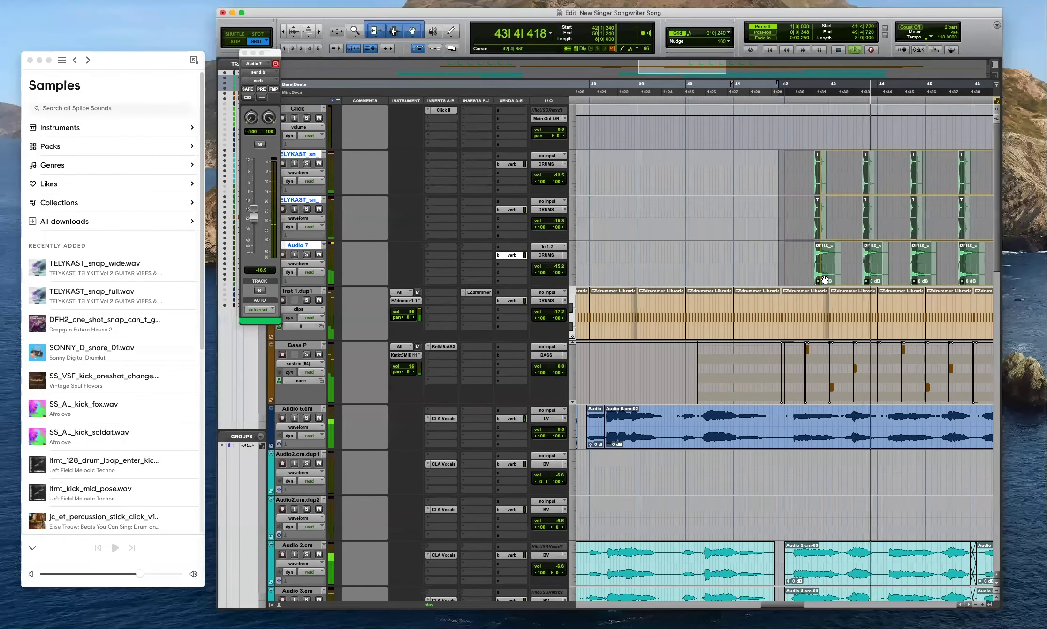
drag(825, 280, 828, 280)
scroll(888, 270, right, 5)
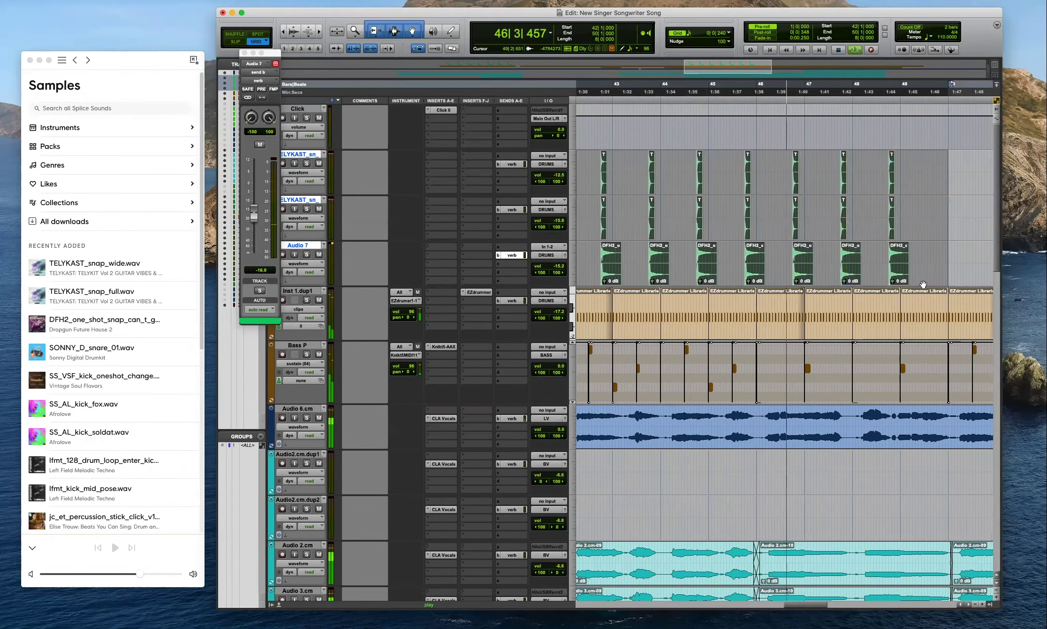
key(r)
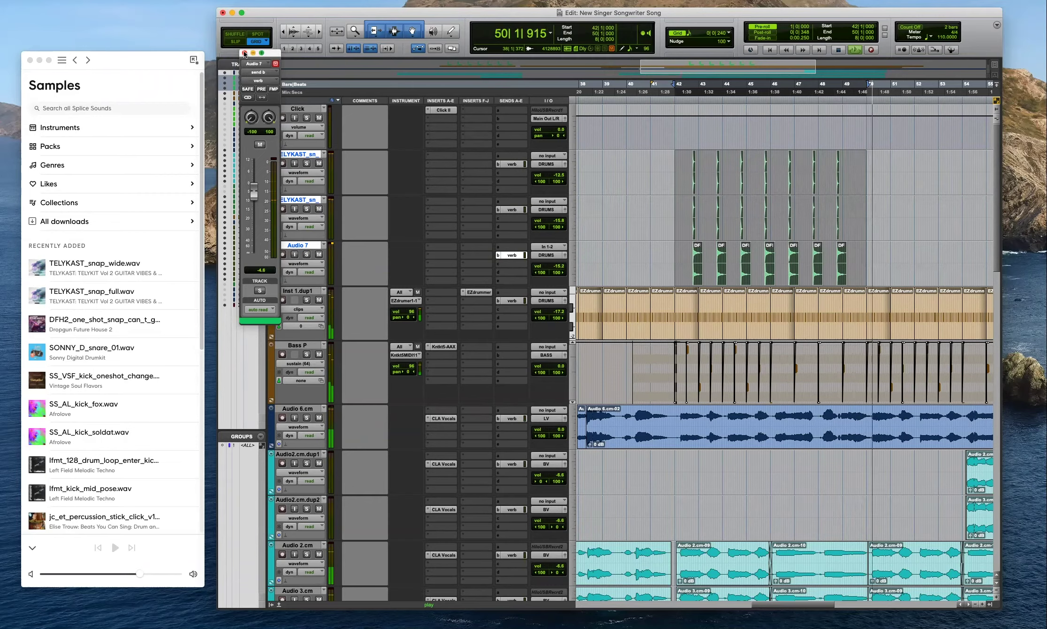
Close Audio 7's verb send window, duplicate the snap pattern on all three tracks, and move the copy to start at 49|1|000.
click(244, 52)
key(super+d)
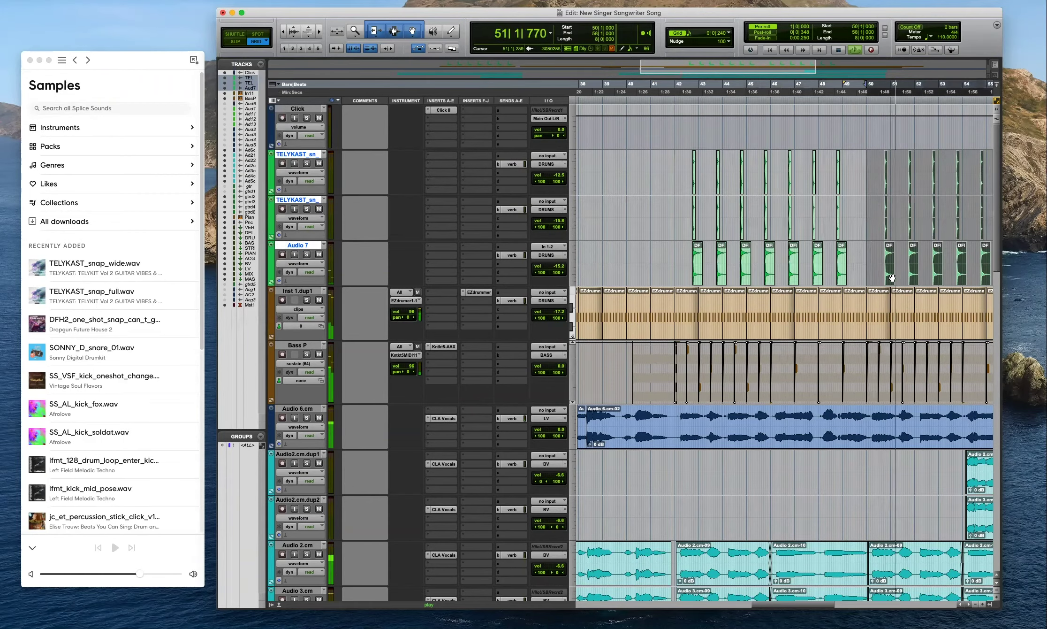
drag(872, 280, 865, 276)
key(t)
key(super+bracketleft)
key(super+bracketleft)
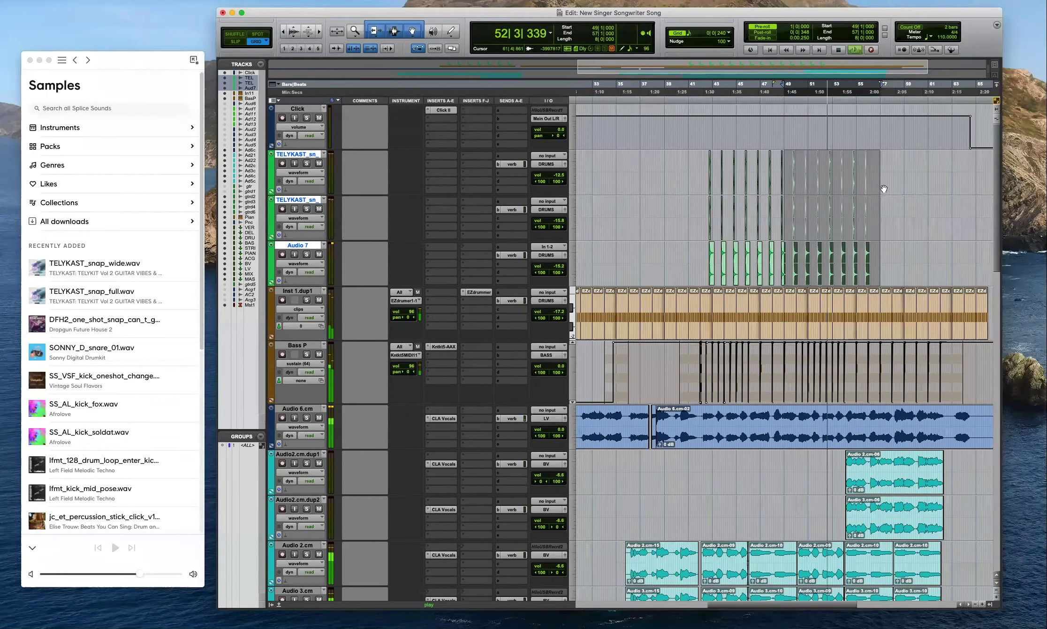
Duplicate the snap pattern once more and shift this copy on all three tracks to start at 56|1|000.
key(super+d)
key(super+bracketright)
key(super+bracketright)
drag(785, 280, 743, 275)
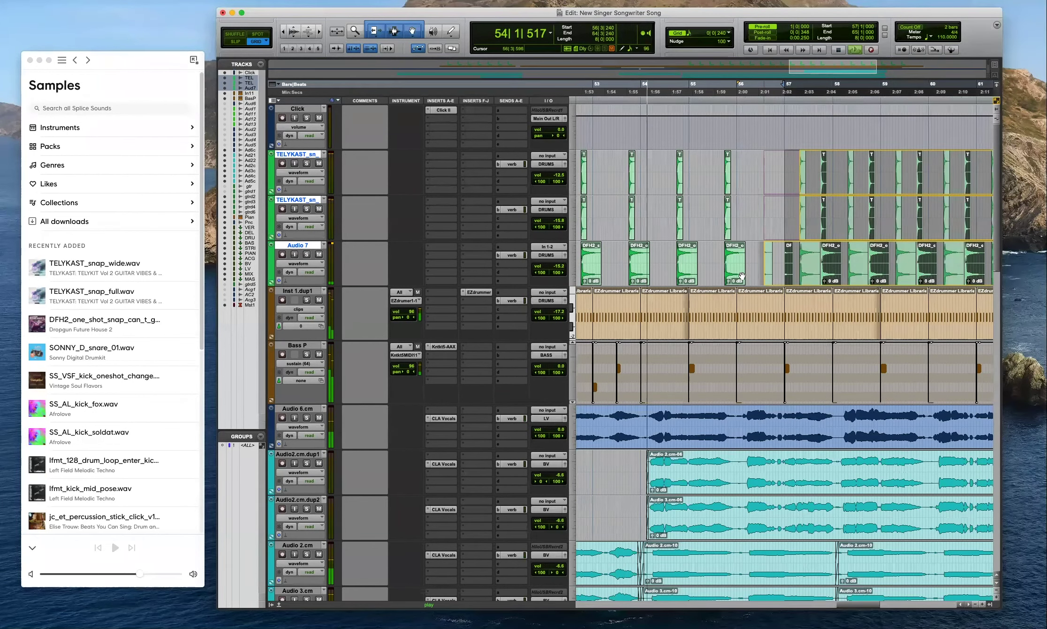
Lower the three snap tracks' volumes to about -19, -31 and -23 dB and raise Audio 7's verb send to +3.3 dB.
key(super+bracketleft)
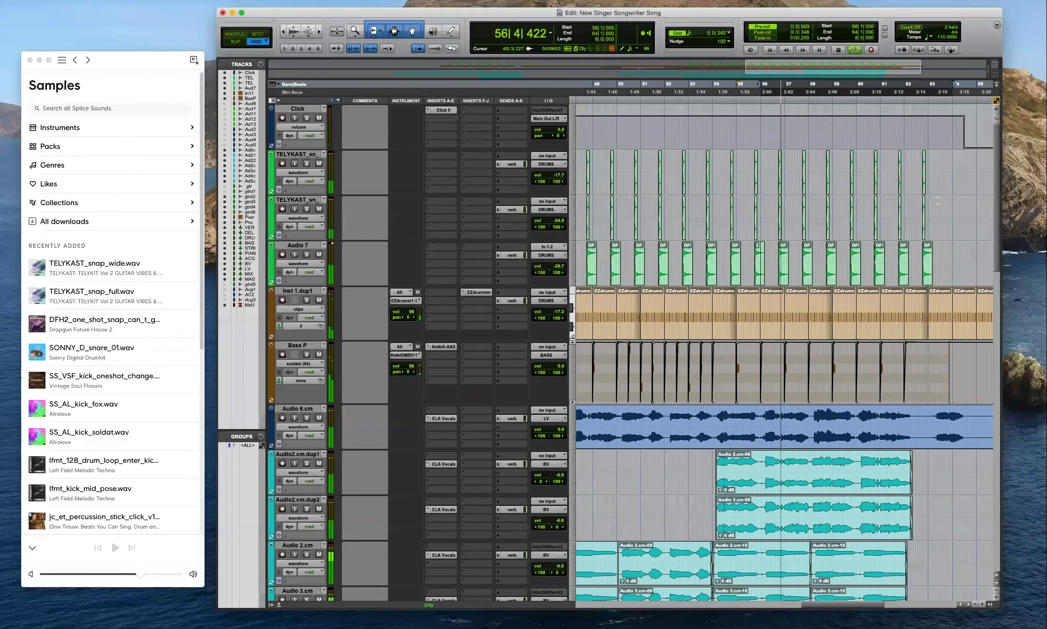
scroll(938, 201, left, 1)
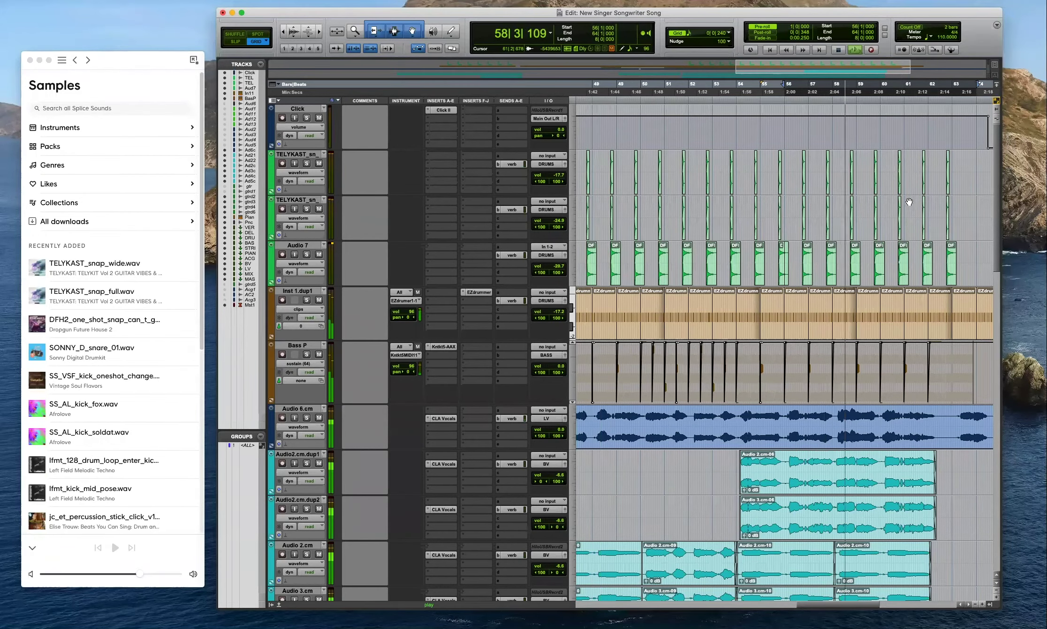
key(r)
drag(563, 175, 558, 261)
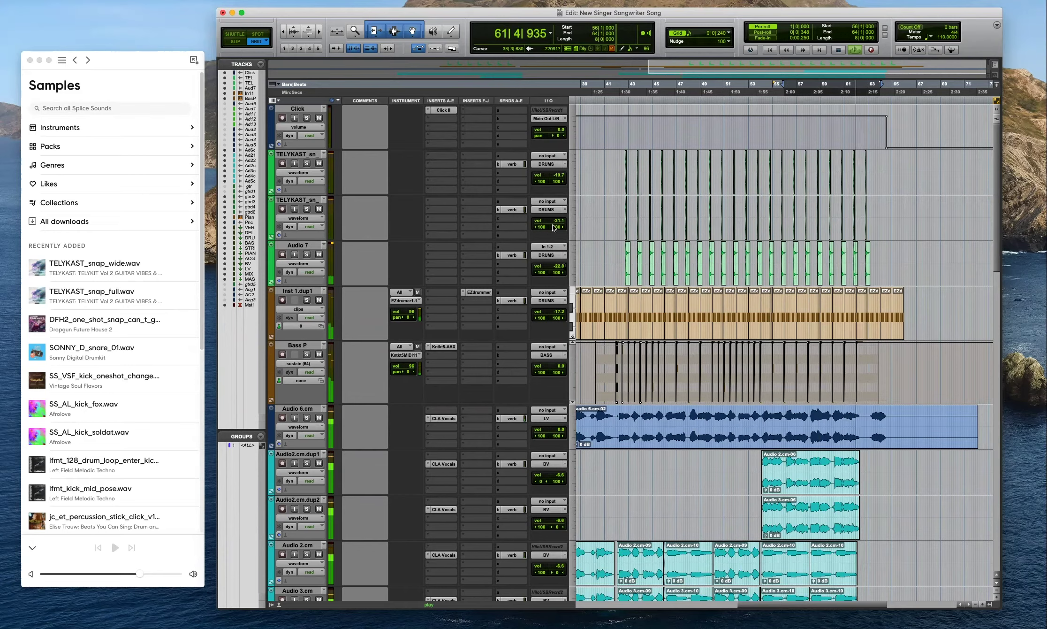
click(513, 256)
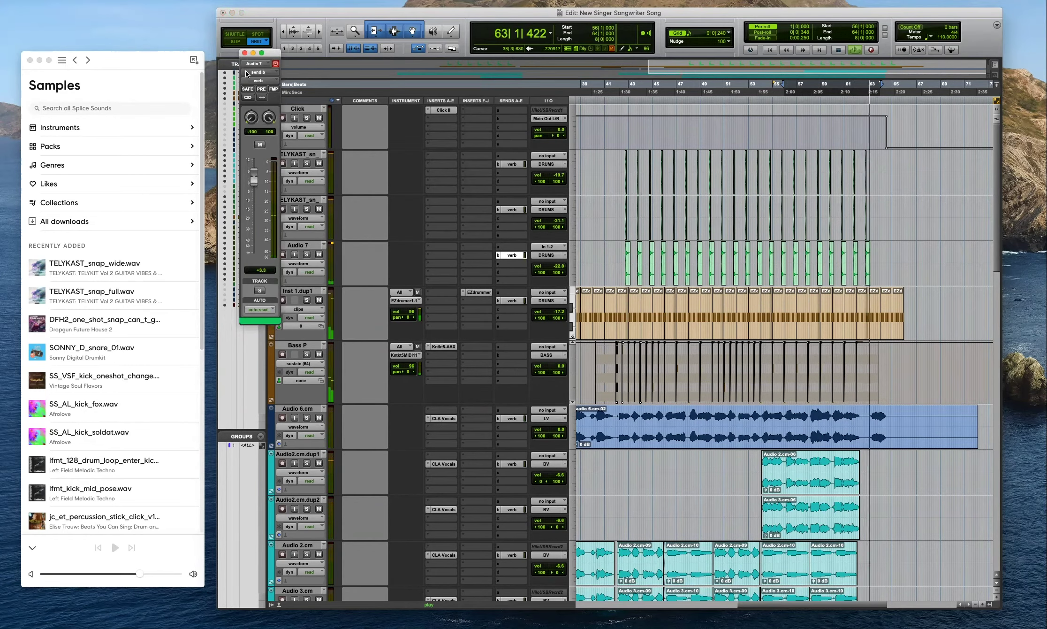
click(245, 52)
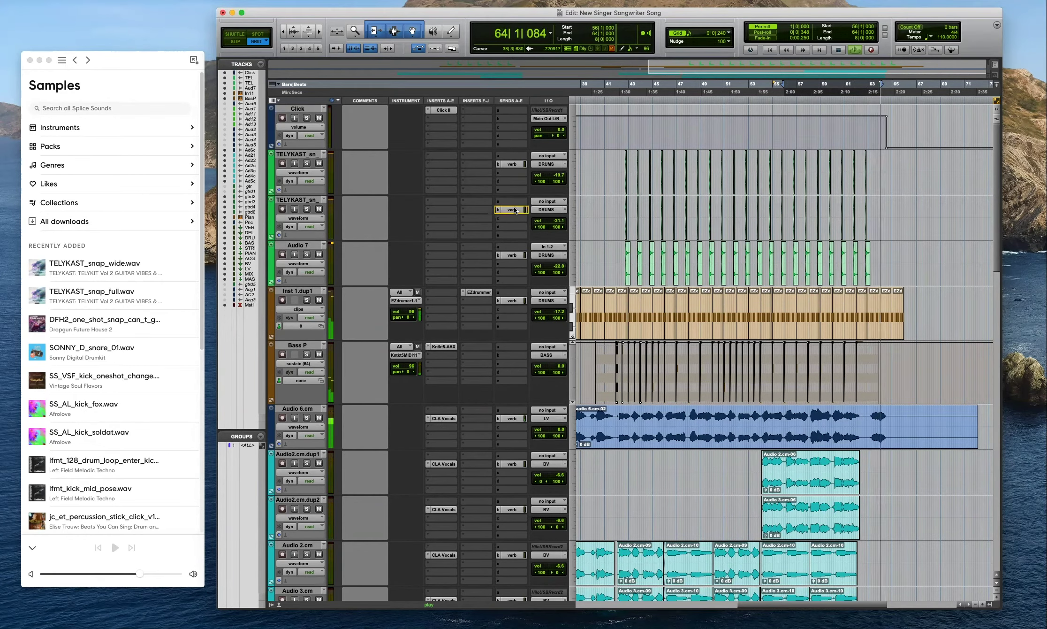
Duplicate the last snap, spanning 62|3|240 to 63|3|240, on all three tracks so the copy starts at 63|3|240.
click(875, 170)
key(t)
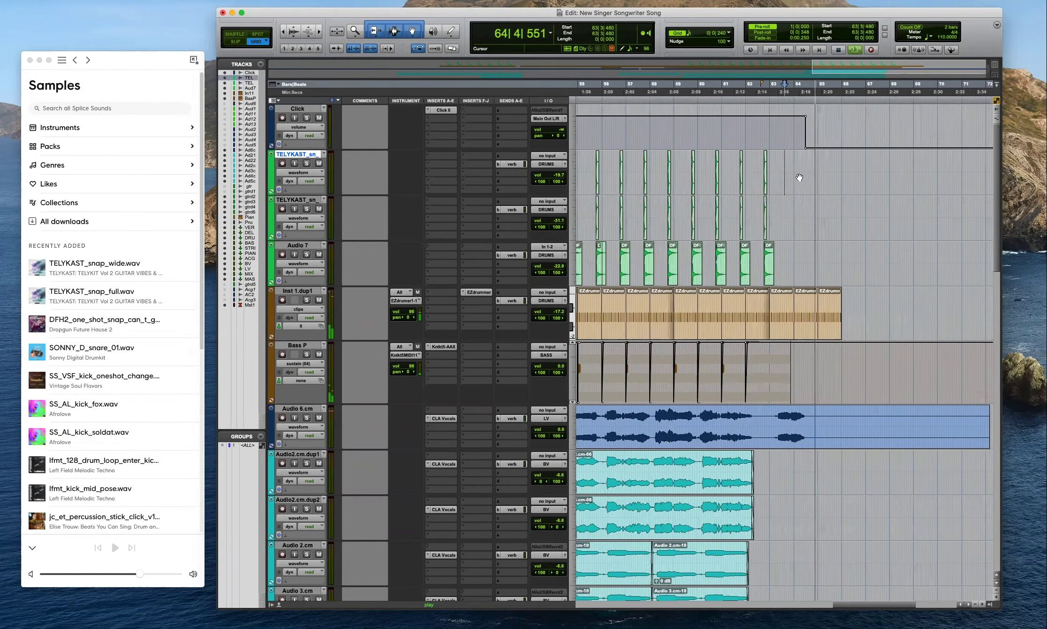
key(t)
drag(707, 174, 781, 257)
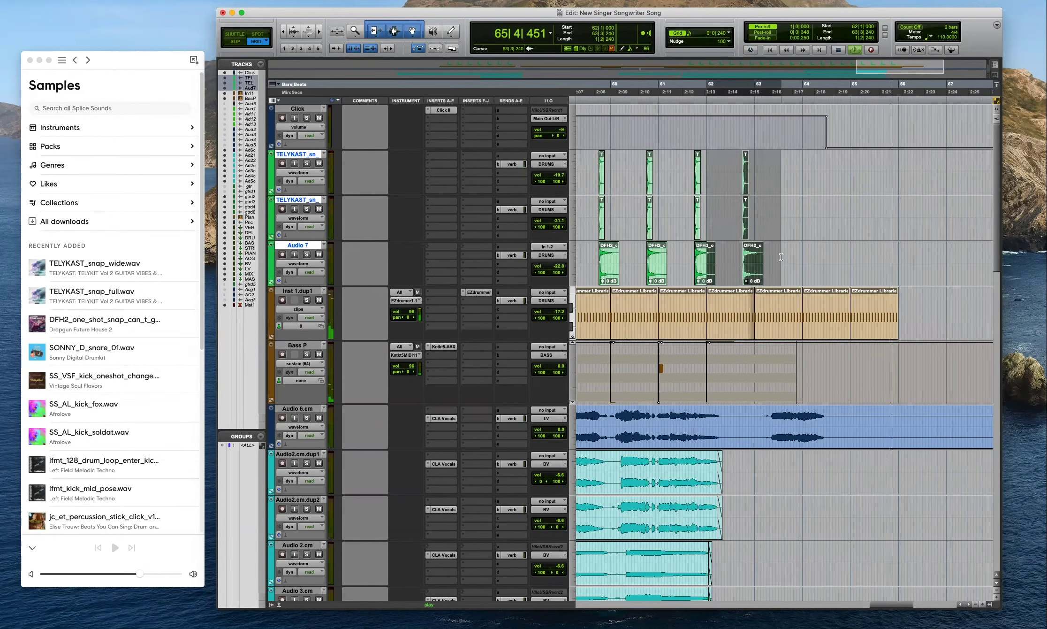
click(781, 175)
drag(734, 175, 781, 252)
key(space)
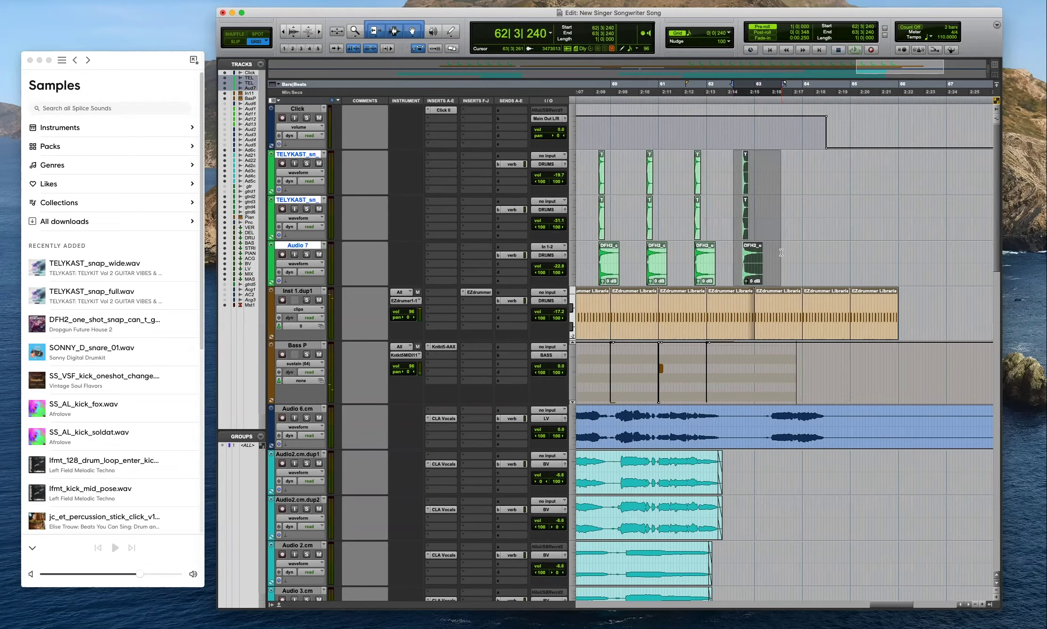
key(super+d)
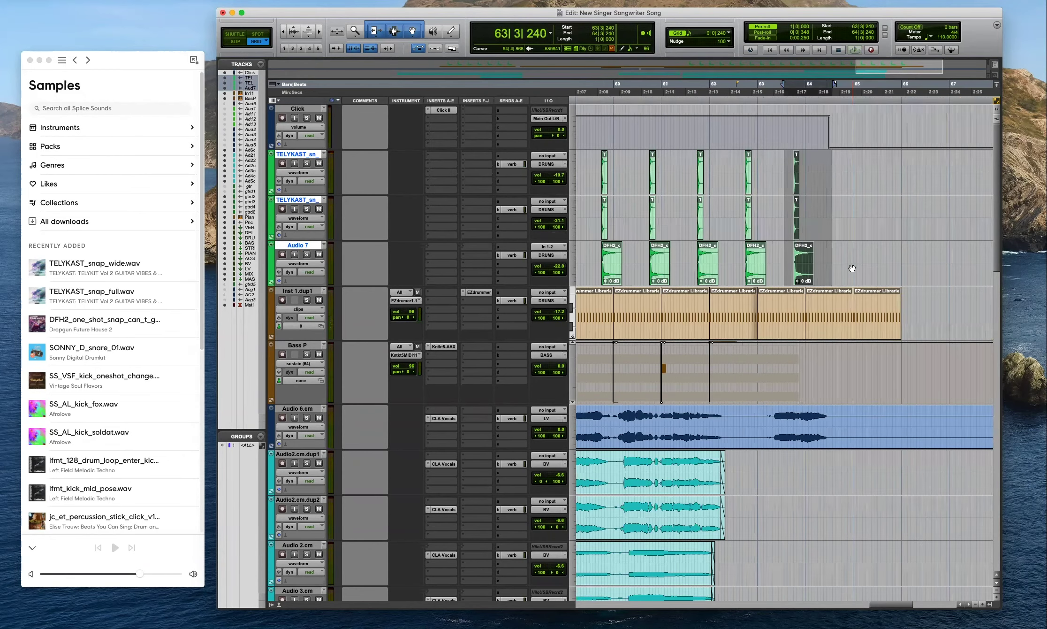
Add another duplicate of the selected snap on all three tracks at 64|3|240.
key(super+d)
key(t)
key(space)
key(t)
key(r)
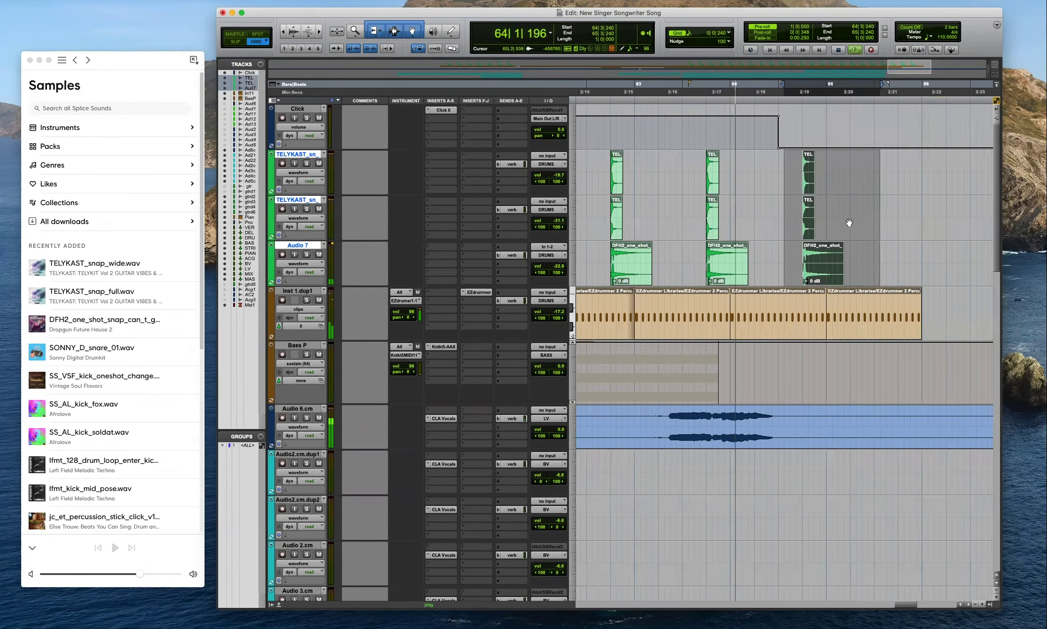
Duplicate the selected snap on all three tracks again, at 65|3|240.
key(r)
key(super+d)
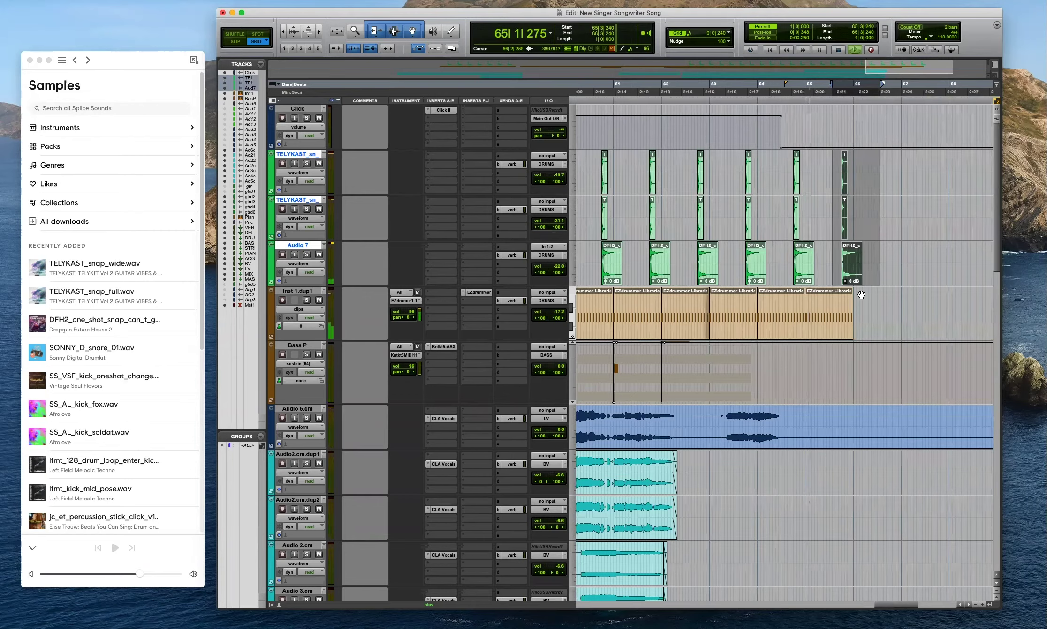
key(super+bracketleft)
key(t)
key(t)
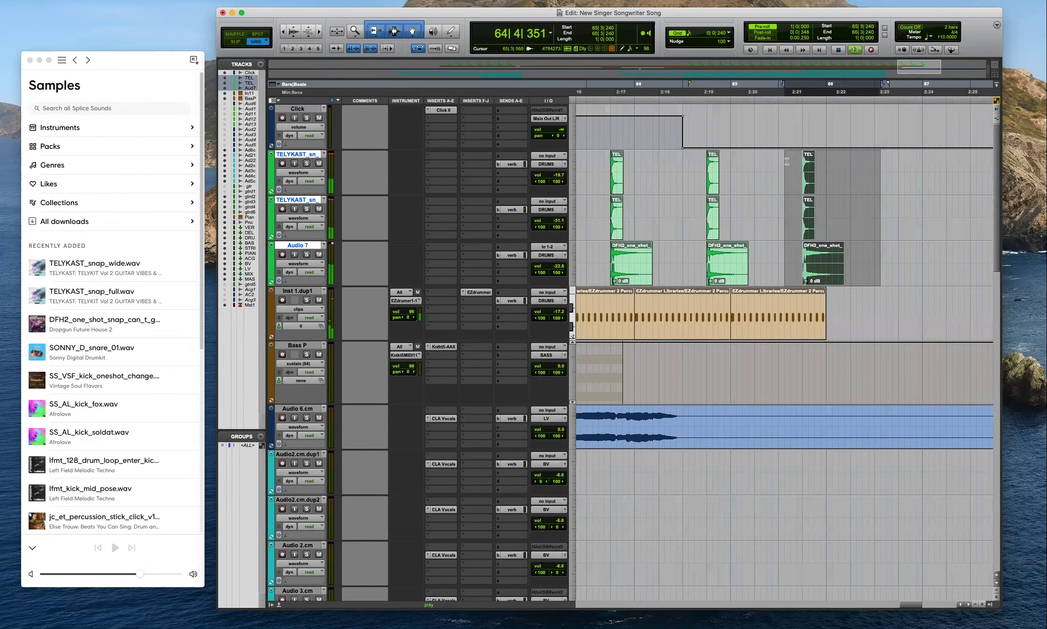
Delete the final snap from 65|3|240 onward on all three tracks.
click(784, 163)
key(r)
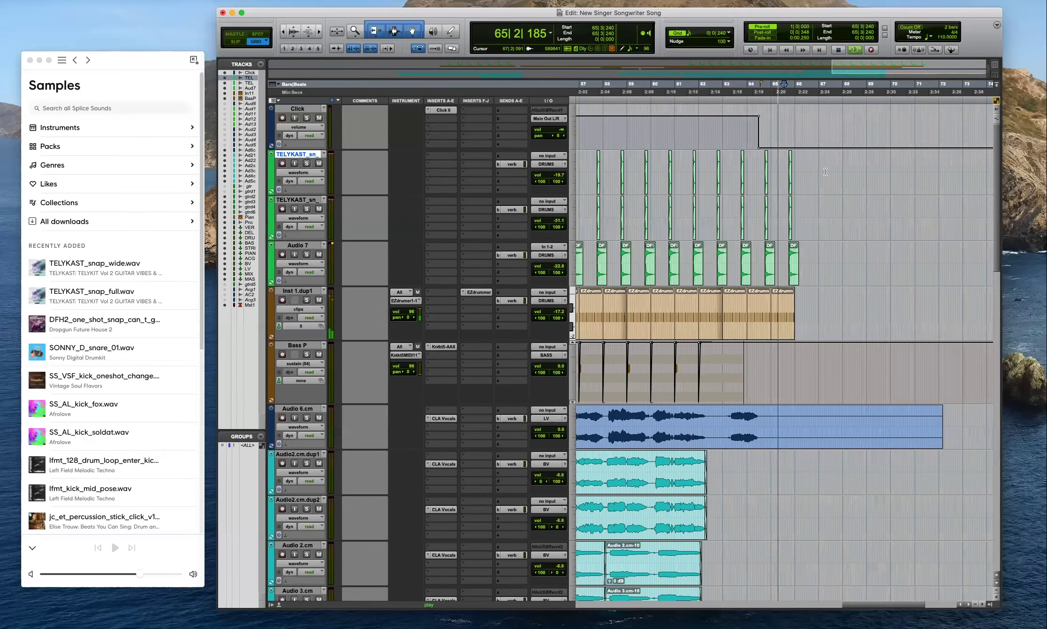
key(space)
drag(785, 172, 832, 245)
key(BackSpace)
key(r)
key(super+bracketleft)
key(super+bracketleft)
key(super+bracketleft)
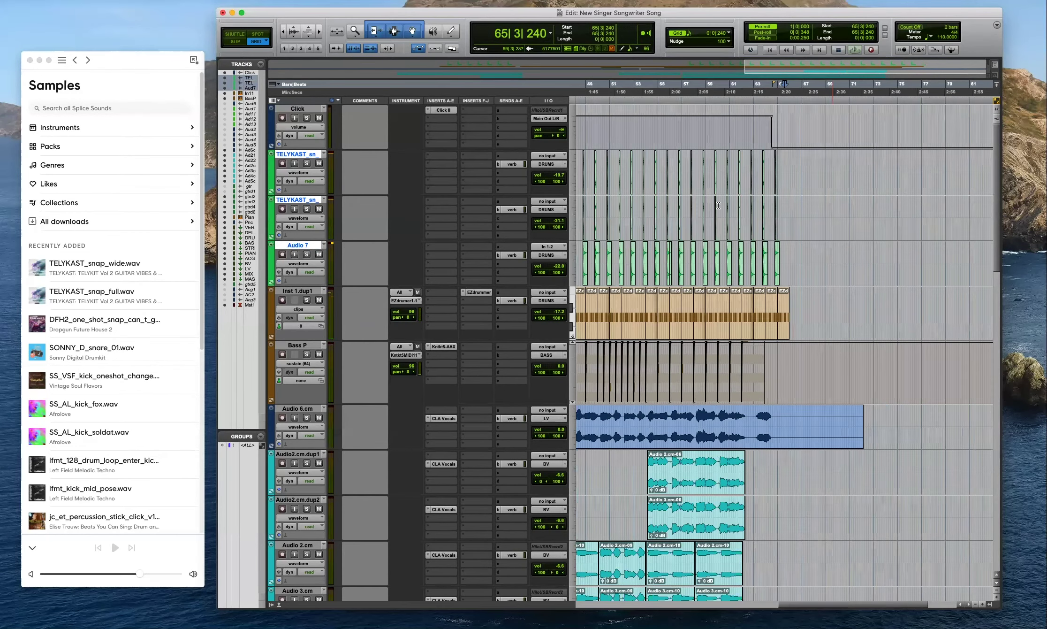
Review where the snaps sit across the whole song, including the first pattern starting around bar 18.
click(626, 159)
key(super+bracketright)
key(super+bracketright)
key(super+bracketright)
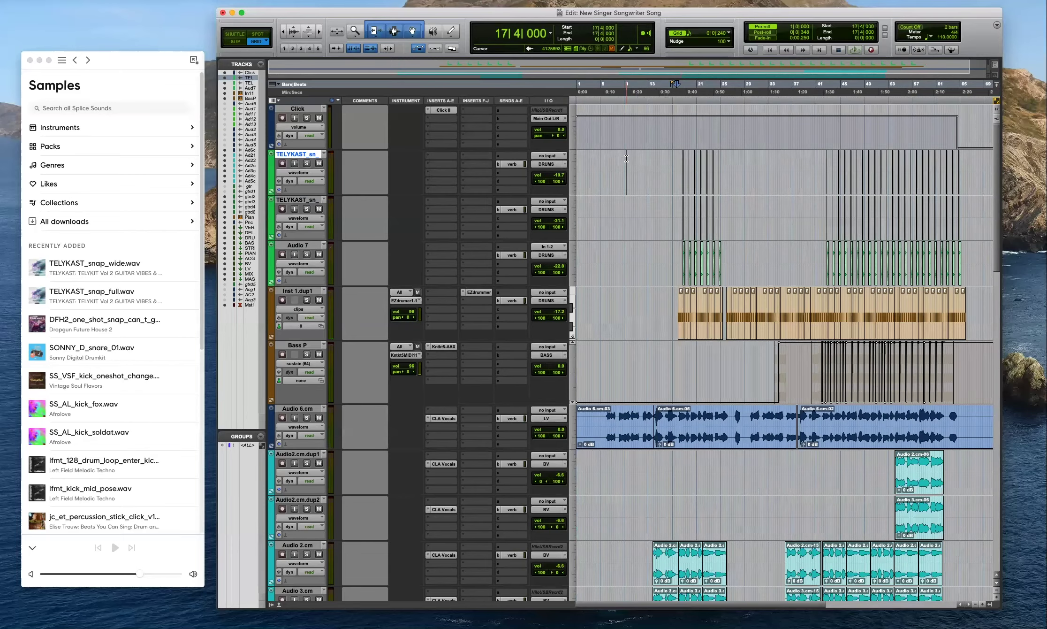
click(793, 166)
key(super+bracketright)
key(super+bracketright)
key(super+bracketright)
key(super+bracketright)
key(super+bracketleft)
key(super+bracketleft)
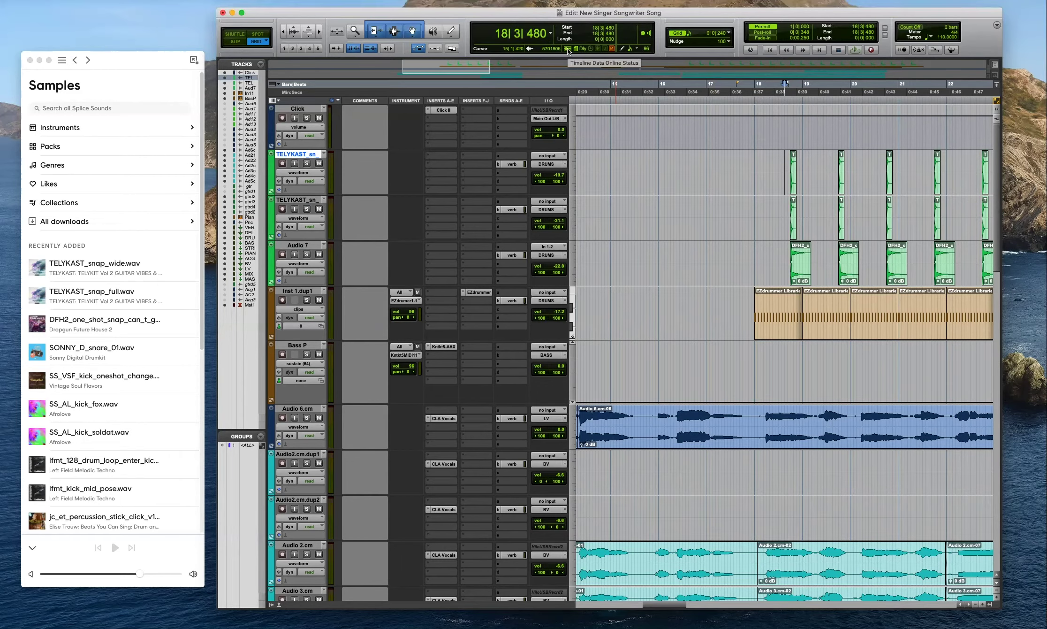
key(r)
key(r)
key(r)
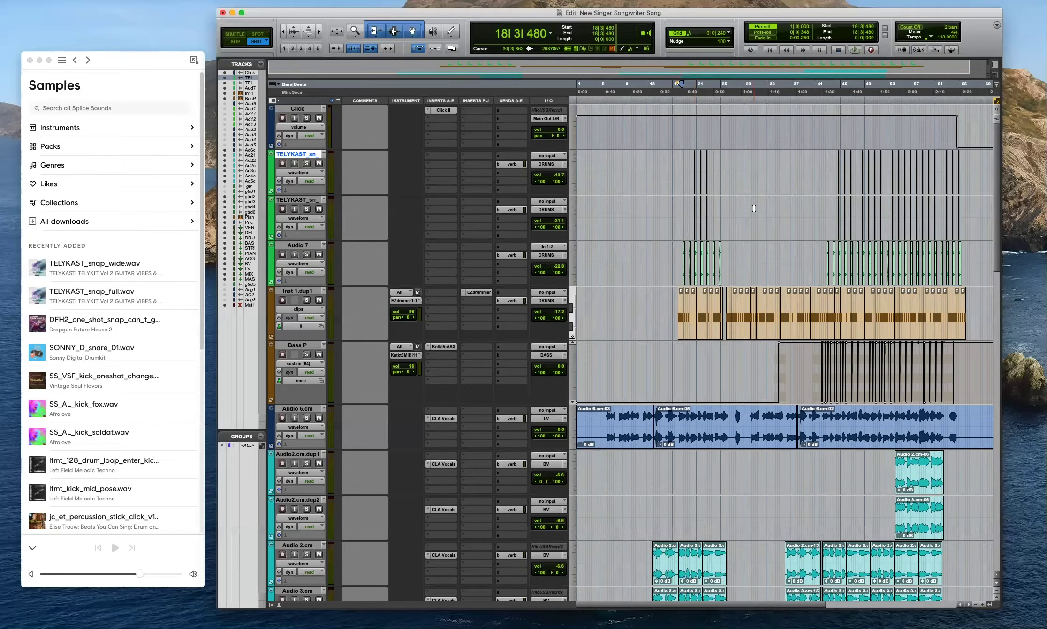
Inspect the first section's snaps between bars 18 and 26.
click(726, 209)
key(super+bracketright)
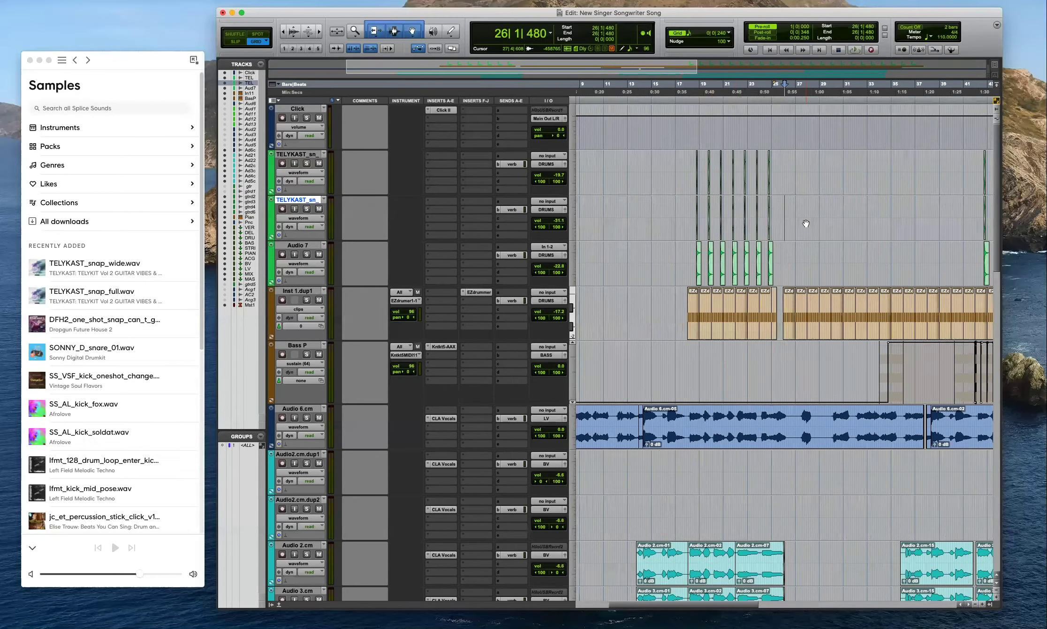
key(super+bracketright)
key(super+bracketleft)
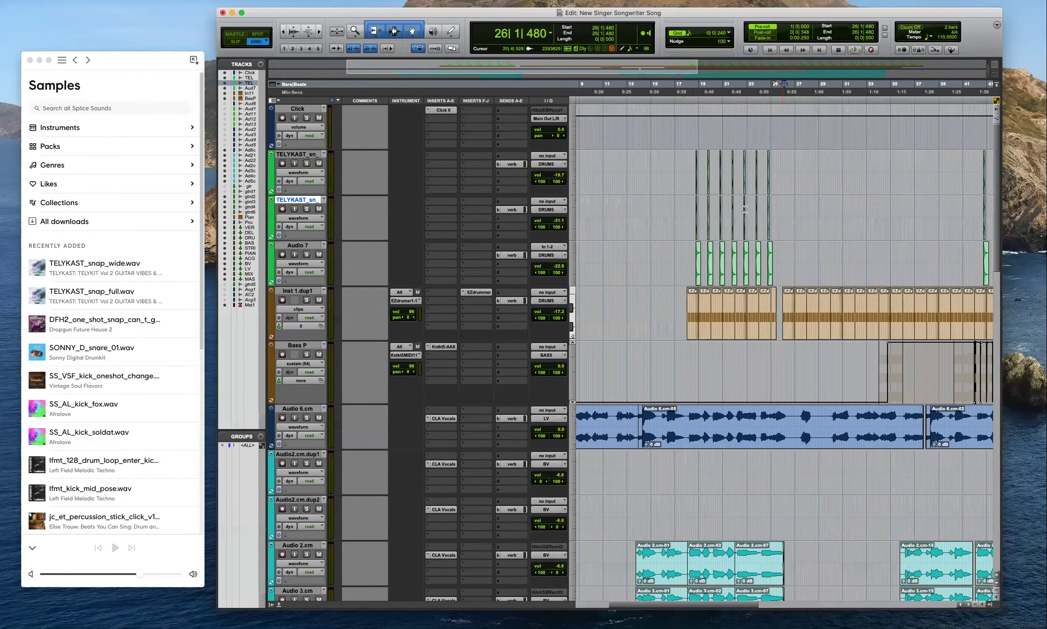
click(727, 202)
key(super+bracketright)
scroll(782, 209, right, 2)
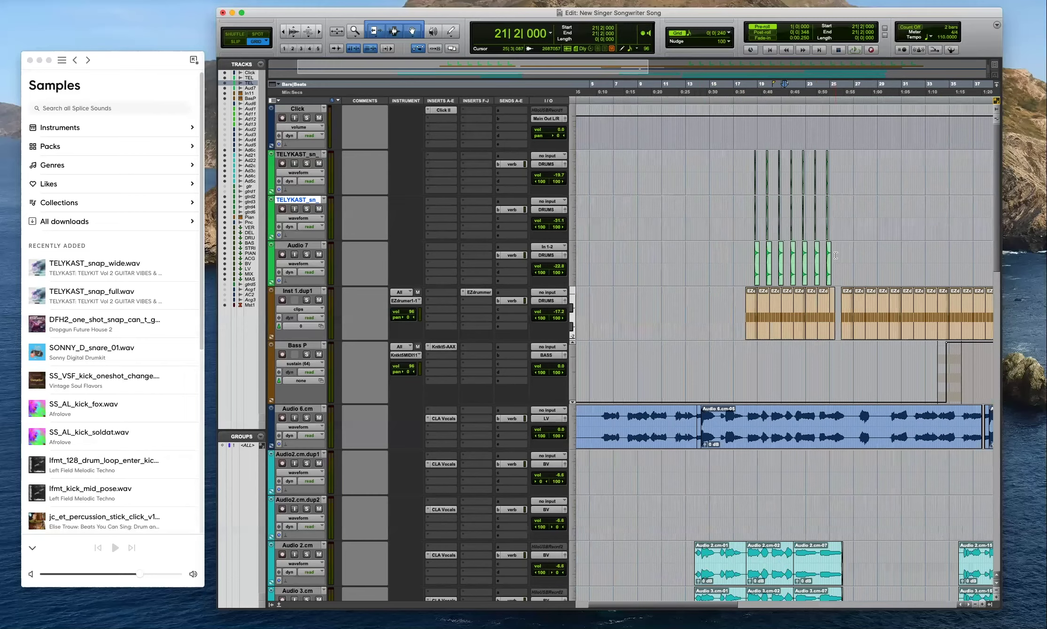
Duplicate the Audio 7 track together with its snap clips.
click(813, 258)
key(super+bracketright)
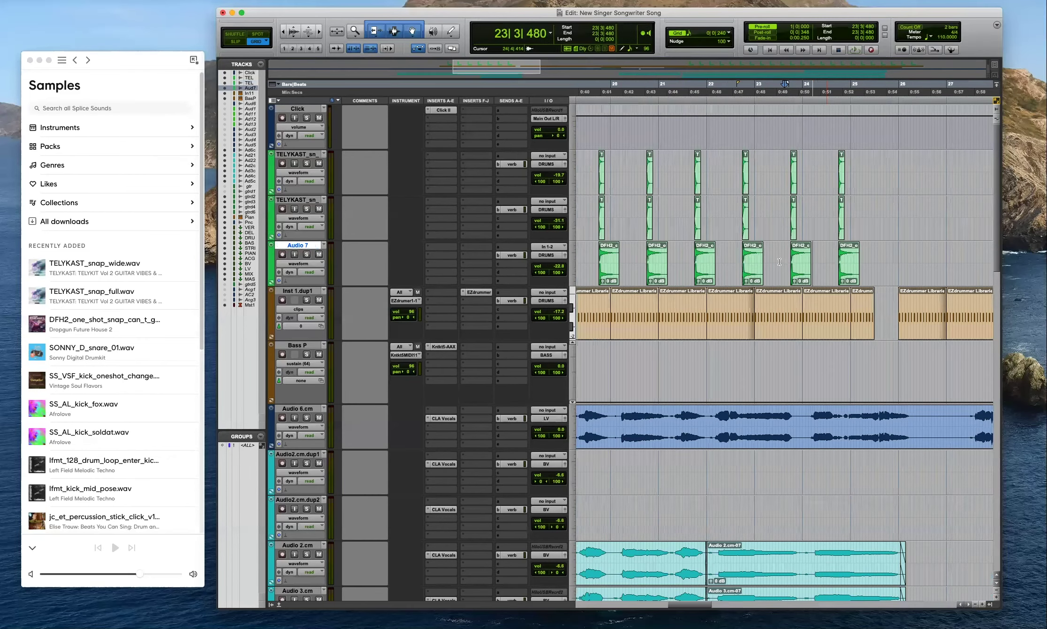
key(super+bracketright)
click(831, 271)
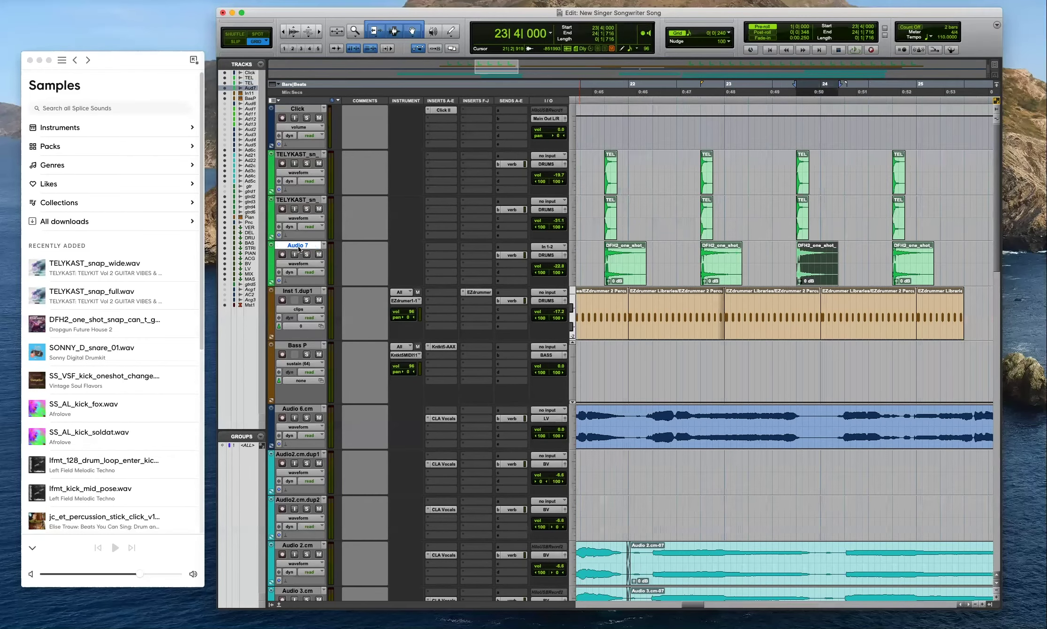
key(alt+shift+d)
key(Return)
key(super+bracketleft)
key(super+bracketleft)
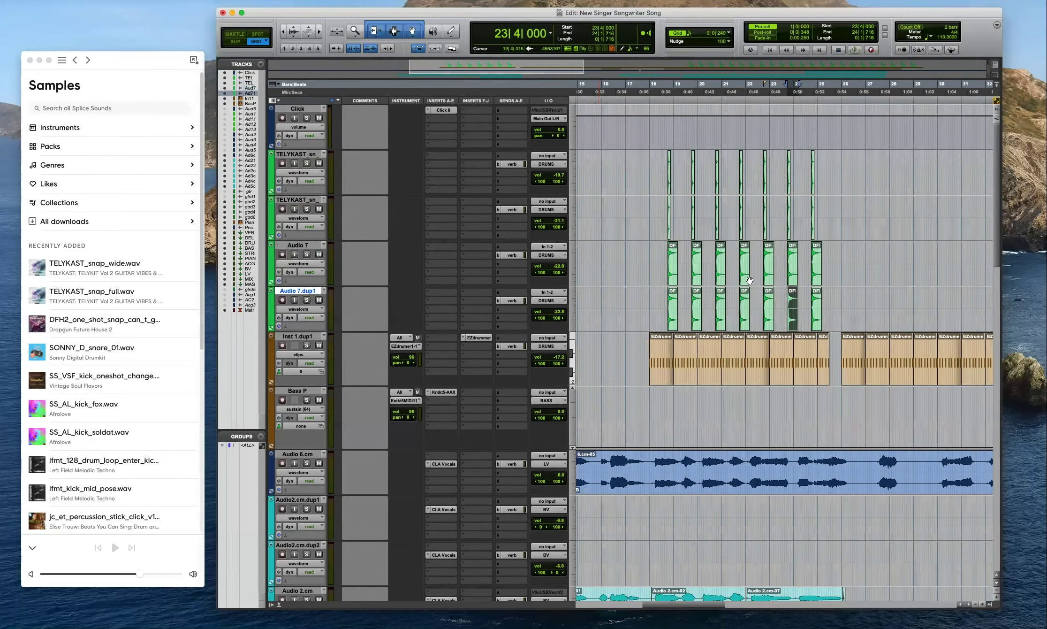
Clear all snap clips from the duplicated Audio 7.dup1 track.
key(super+bracketleft)
key(super+bracketleft)
key(super+bracketleft)
drag(801, 292, 616, 295)
key(Delete)
Copy the DFH2_one_shot snap clip at 19|4|000 from Audio 7 onto the Audio 7.dup1 track at the same position.
click(630, 297)
key(super+bracketright)
key(super+bracketright)
key(super+bracketright)
key(super+bracketright)
key(super+bracketright)
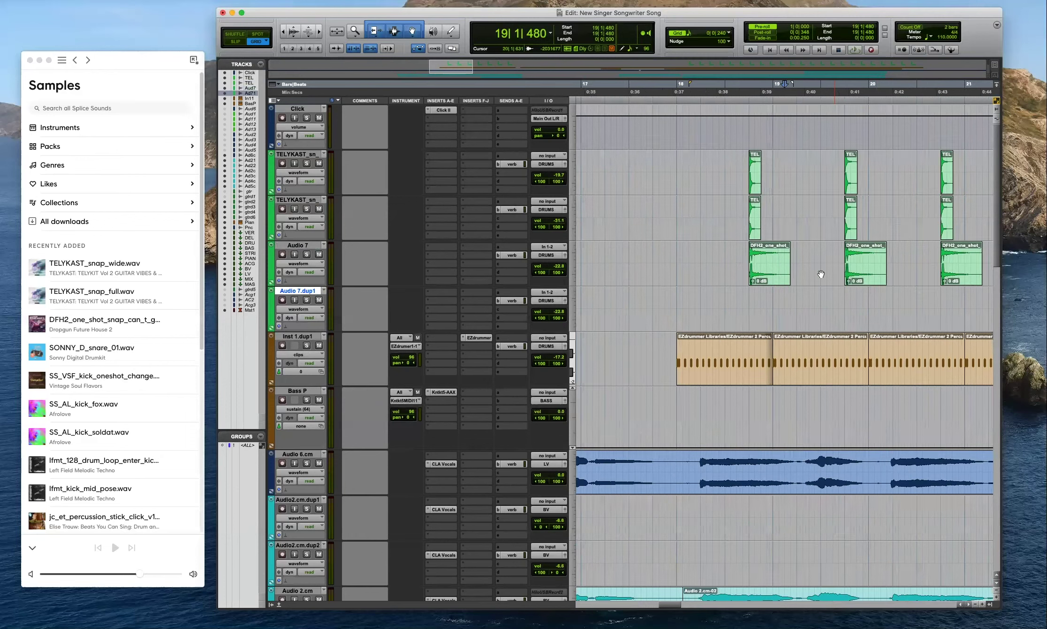
drag(857, 276, 859, 300)
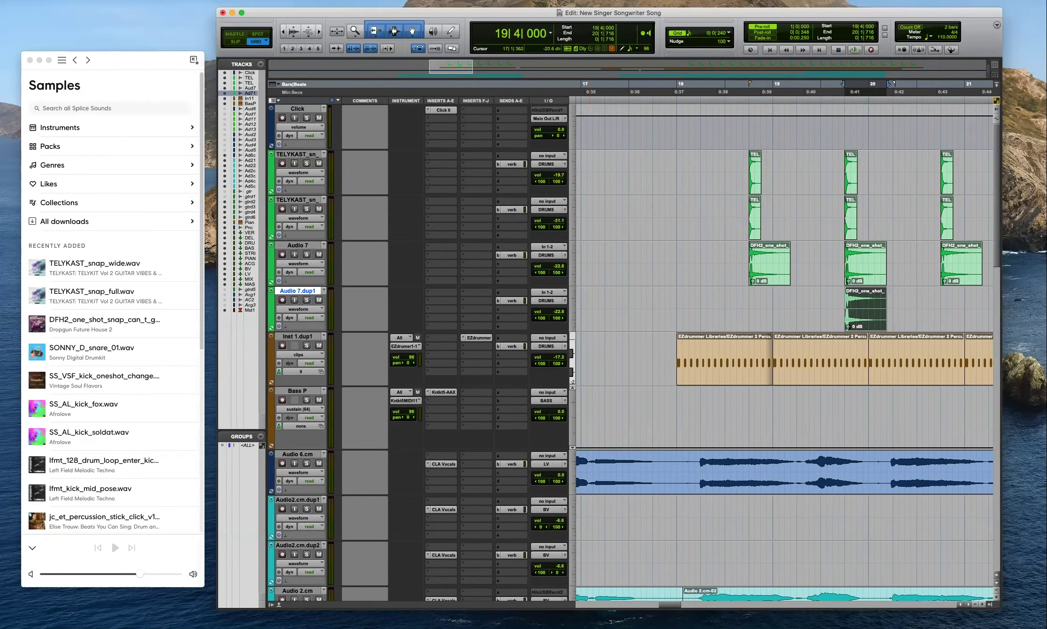
Reverse the snap clip at 19|4|000 on the Audio 7.dup1 track with the AudioSuite Reverse effect.
click(25, 1)
mouse_move(89, 1)
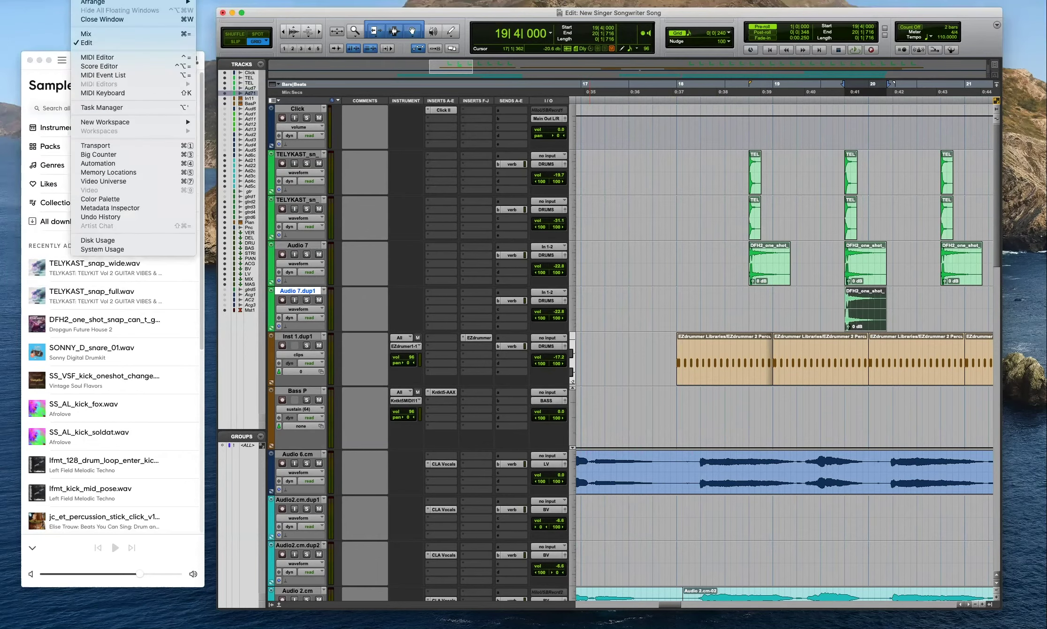
mouse_move(15, 90)
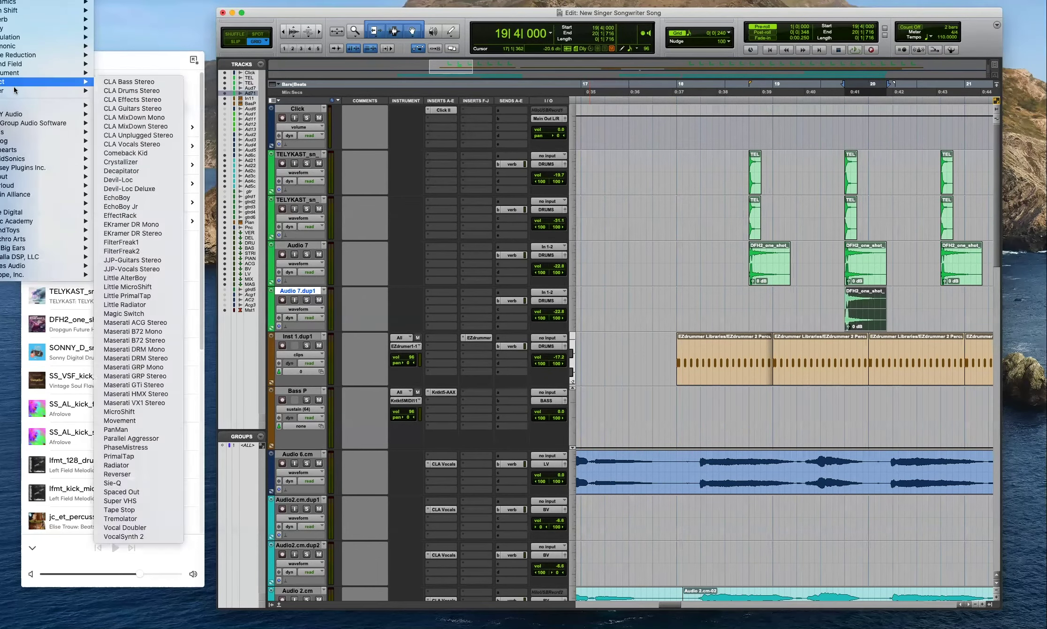
click(120, 233)
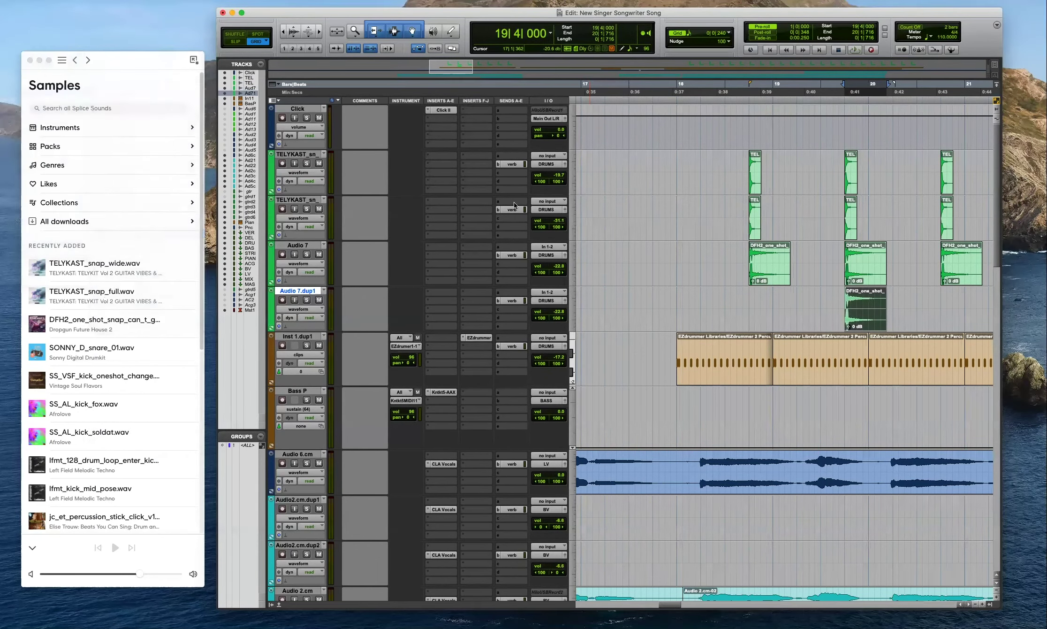
click(675, 301)
key(space)
Move the reversed snap clip earlier in Slip mode so that it ends at the 19|4 snap.
drag(871, 321, 835, 321)
key(F2)
key(t)
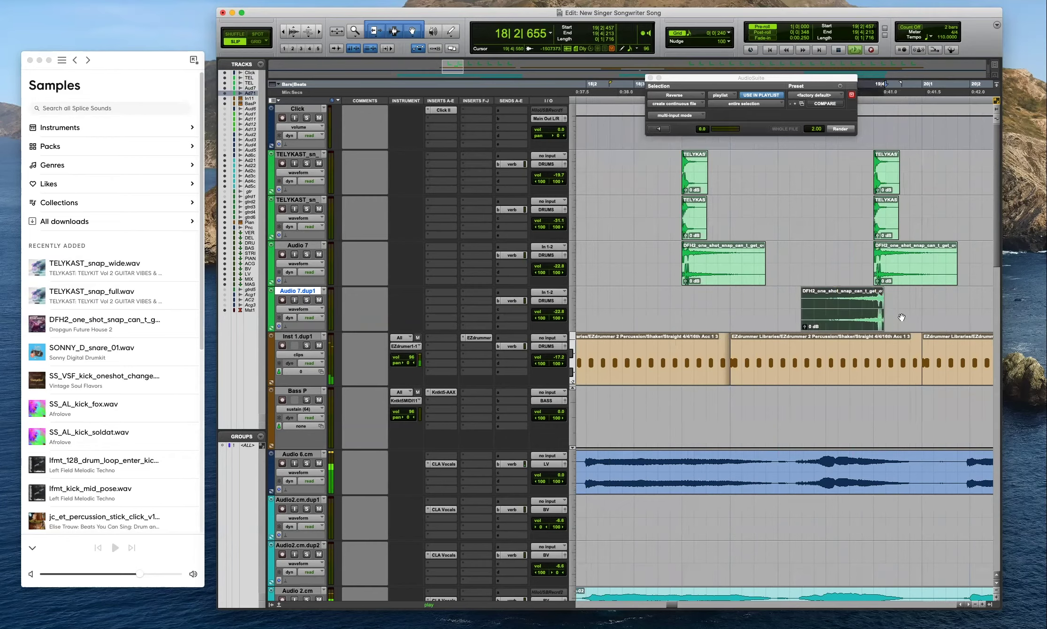
key(super+bracketleft)
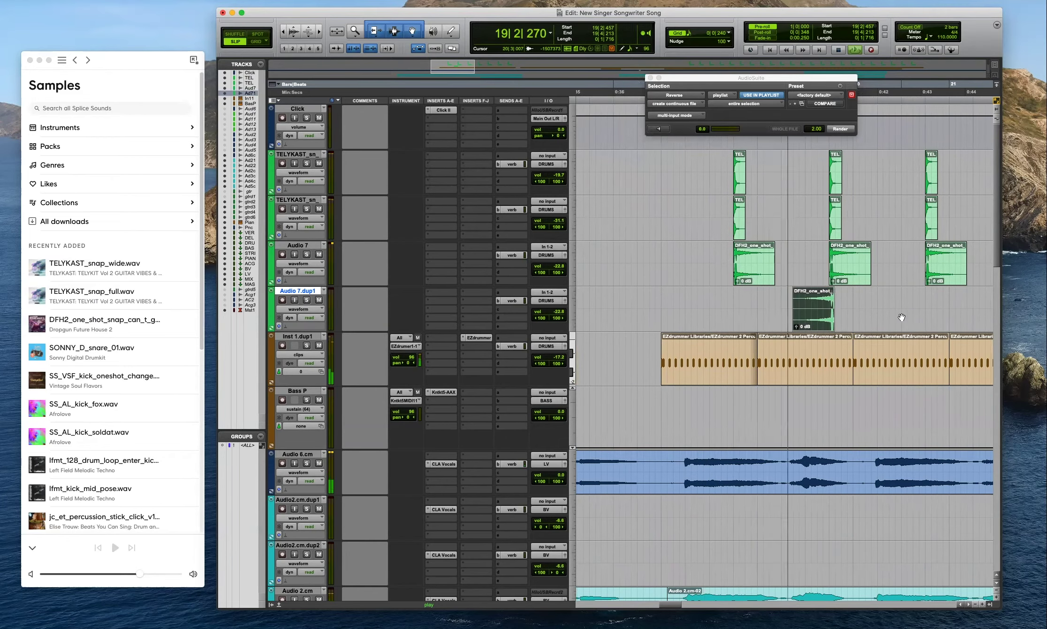
key(space)
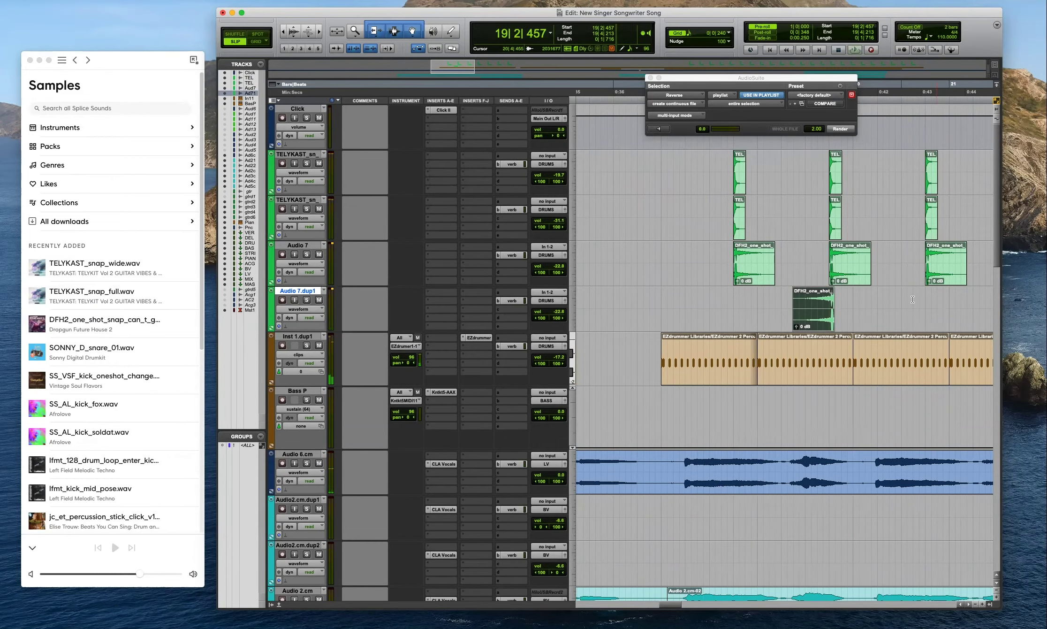
click(854, 300)
key(t)
key(t)
drag(694, 321, 687, 321)
key(super+bracketleft)
key(super+bracketleft)
click(711, 300)
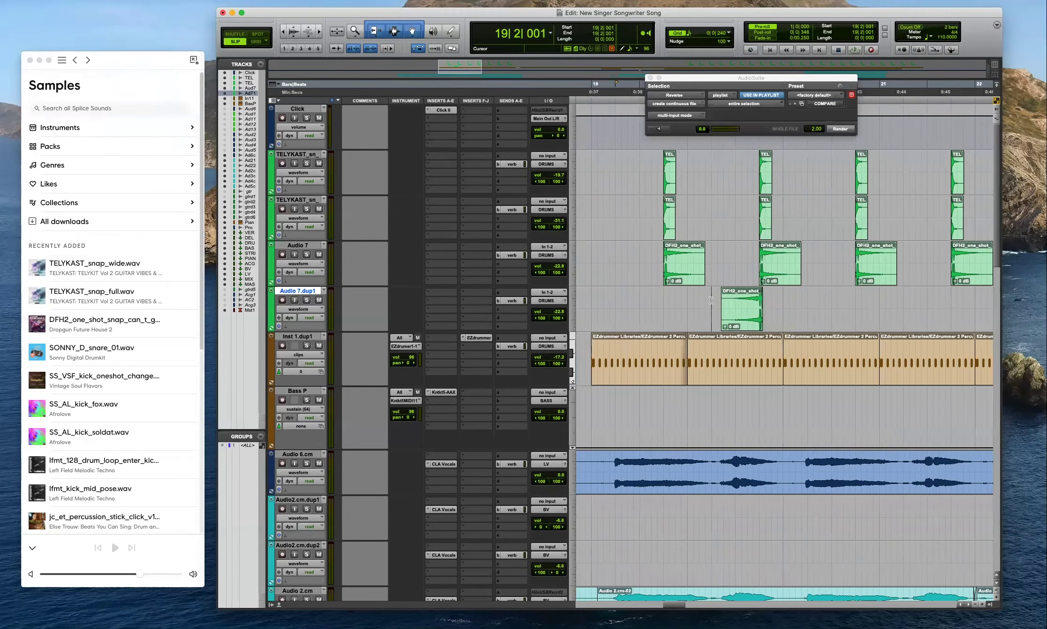
Cut off the reversed snap's beginning up to about 19|2|720 in Grid mode and give it a short fade-in.
key(F4)
drag(705, 300, 730, 325)
key(BackSpace)
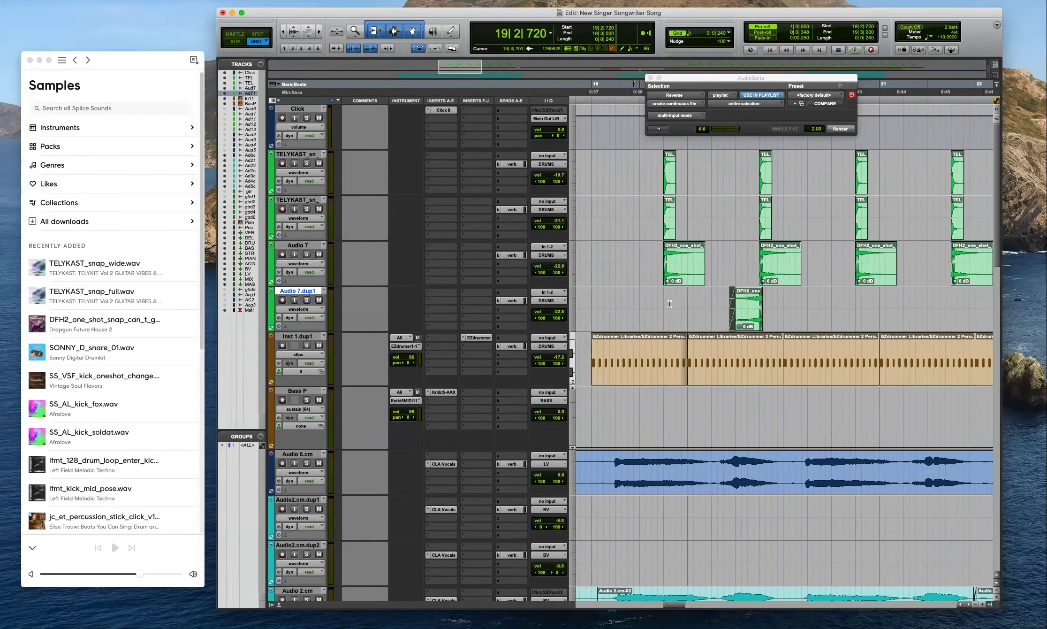
Duplicate the two-bar range from 18|1|000 to 20|1|000 on the Audio 7.dup1 track and play it from bar 18.
drag(596, 305, 782, 304)
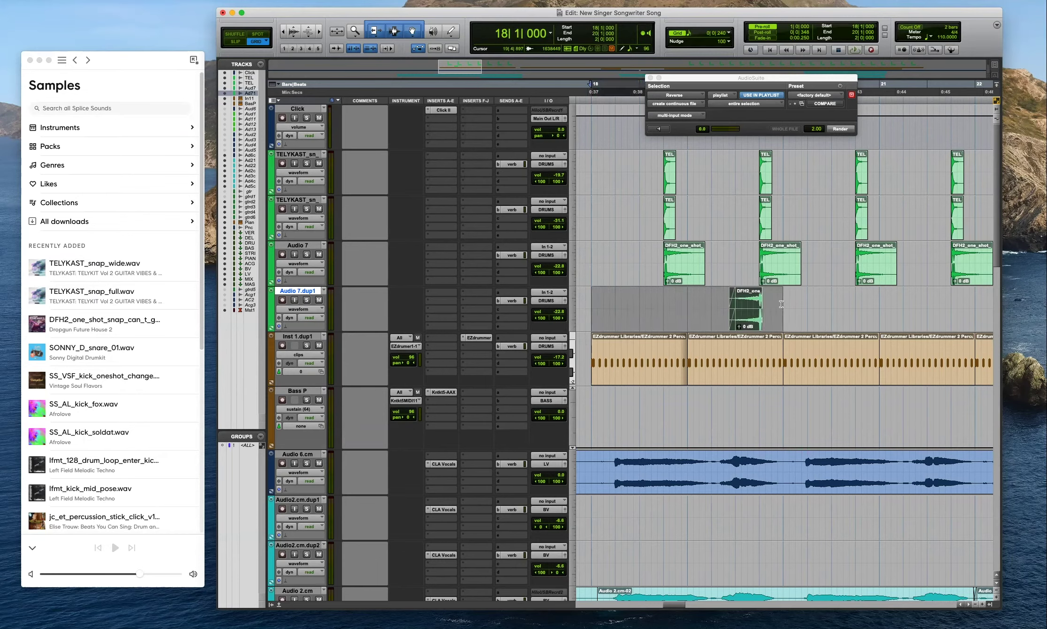
key(super+d)
key(super+z)
shift+click(686, 302)
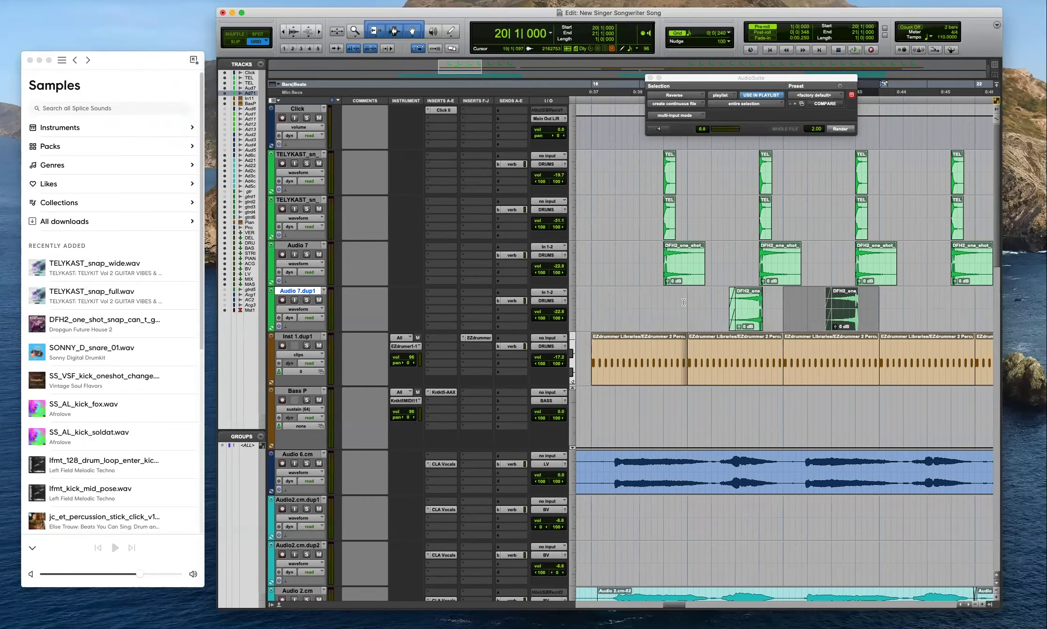
shift+click(593, 303)
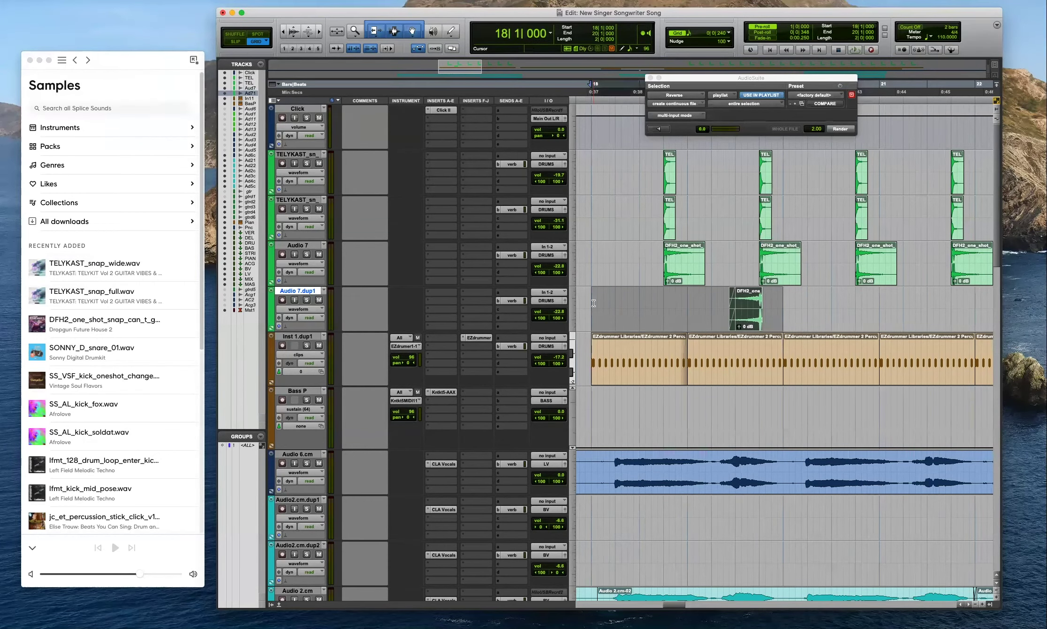
key(super+d)
click(593, 302)
key(space)
key(r)
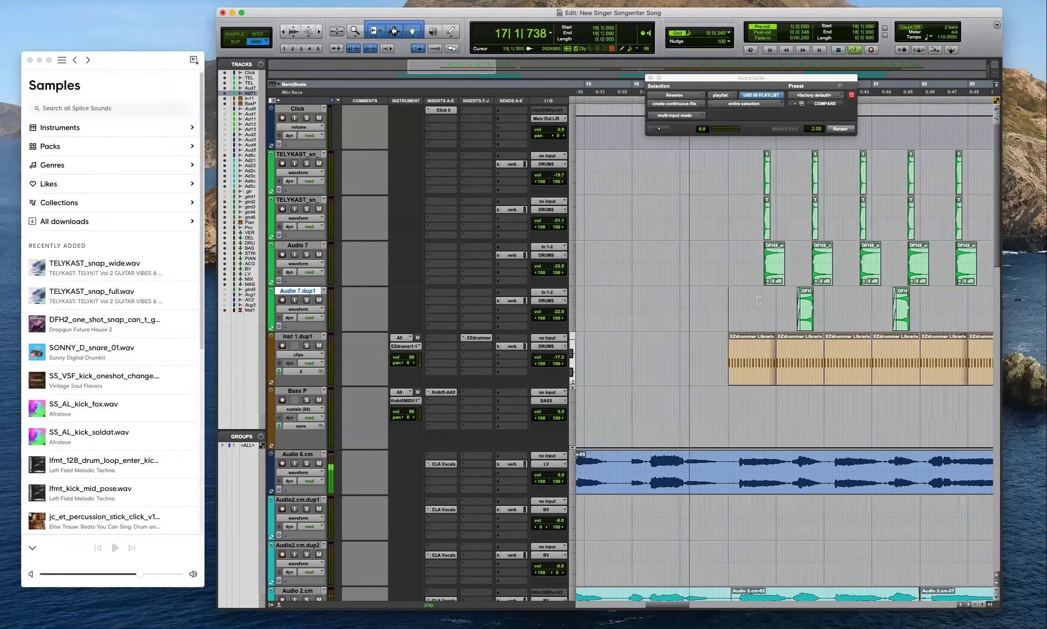
Repeat the duplicated two-bar range with the reversed snap 30 times along the Audio 7.dup1 track.
key(super+z)
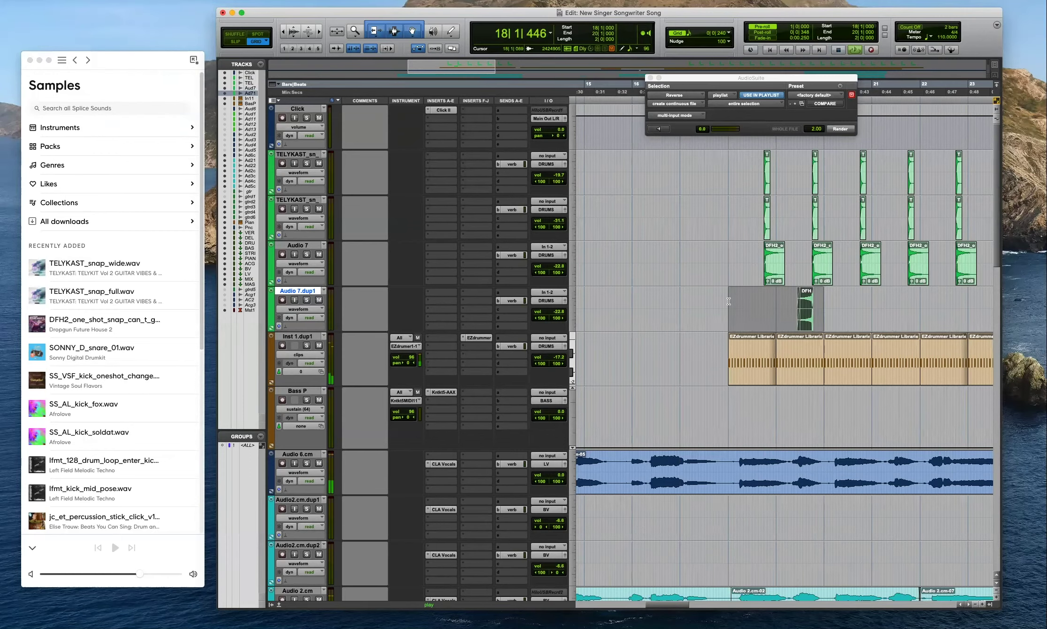
key(super+shift+z)
key(alt+r)
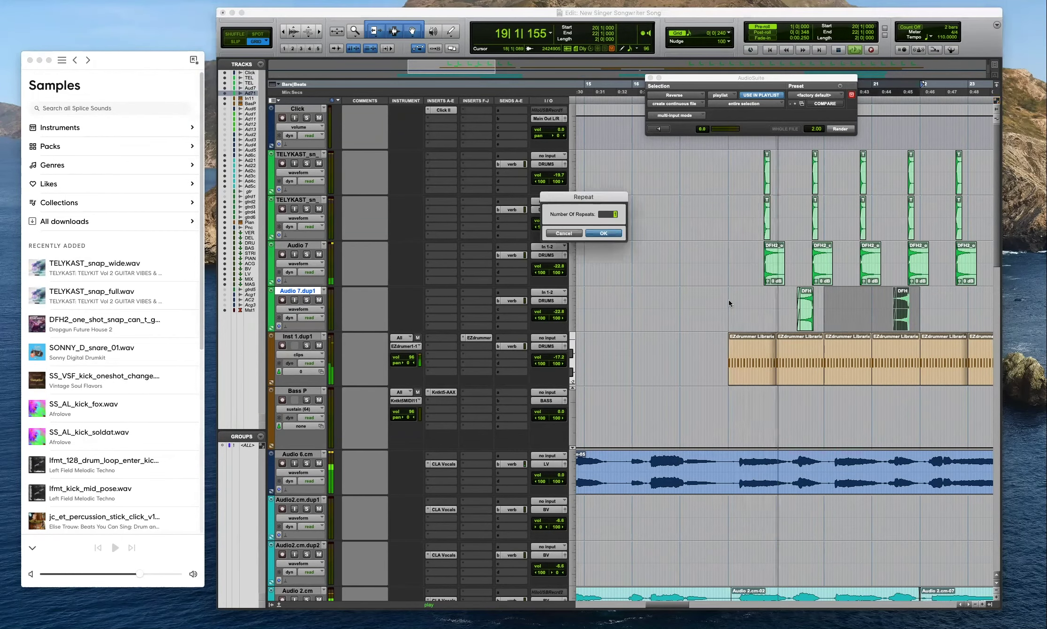
text(30)
key(Return)
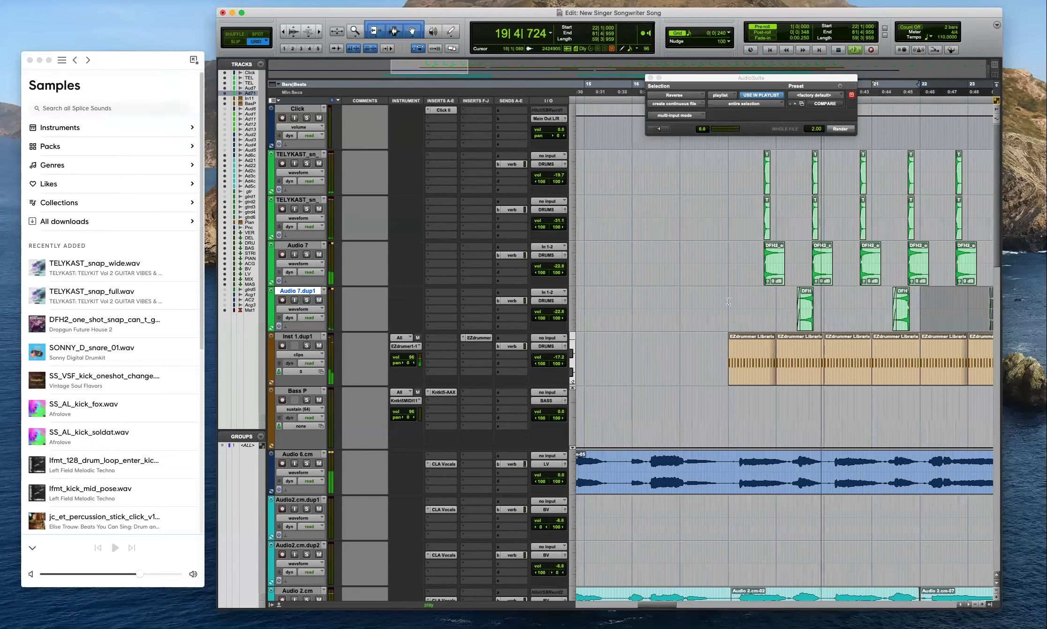
Solo the Audio 7 track and lower its volume to about -24.9 dB.
key(r)
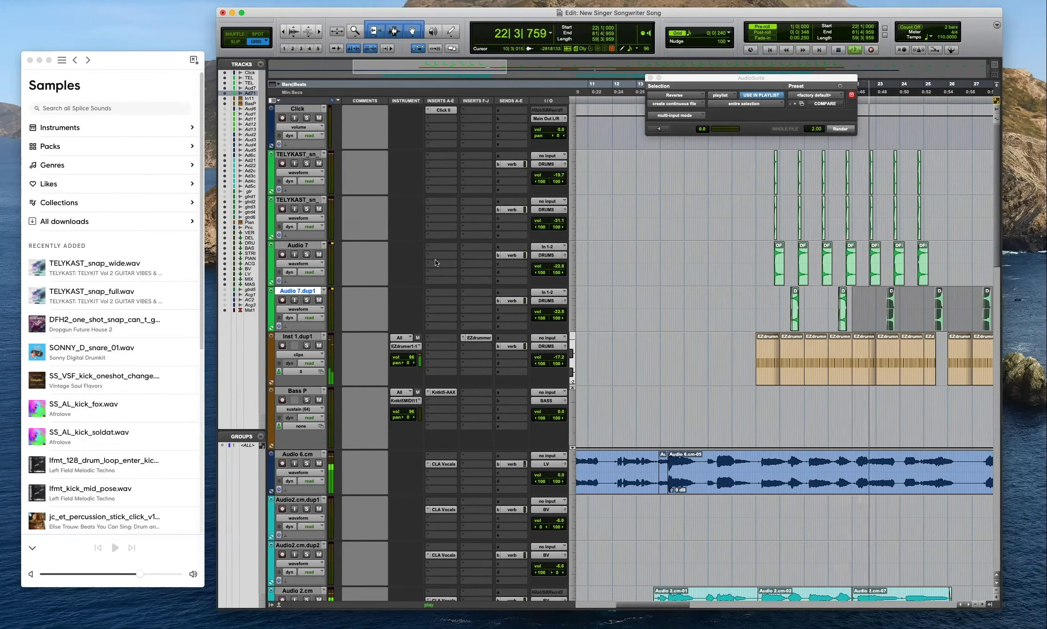
click(307, 254)
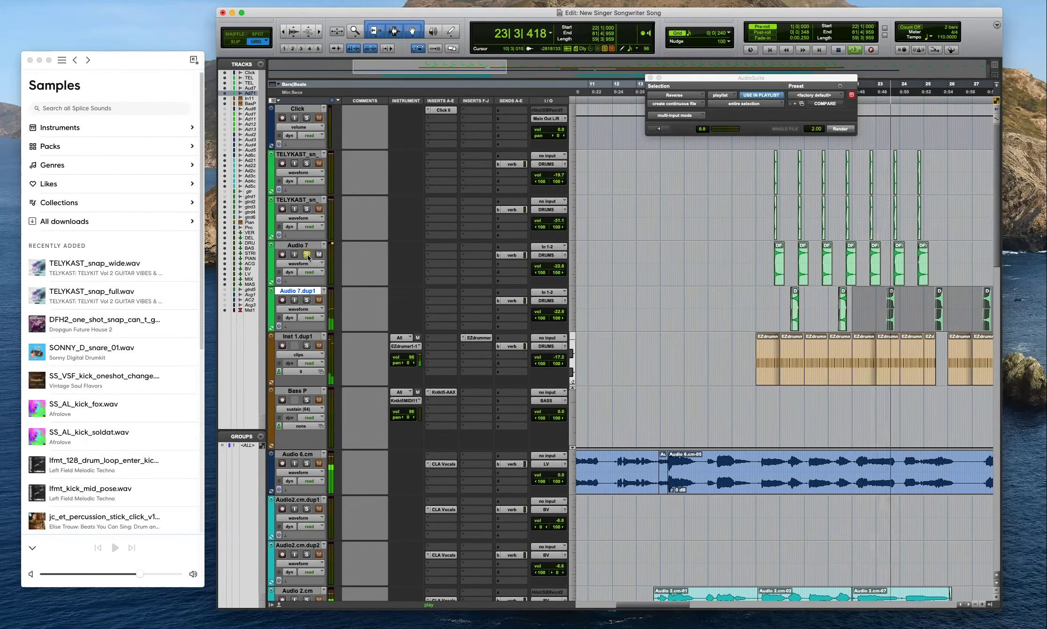
drag(562, 267, 562, 272)
Delete the reversed snap clip in bar 25, just after the first section's last snap, from the Audio 7.dup1 track.
key(r)
key(t)
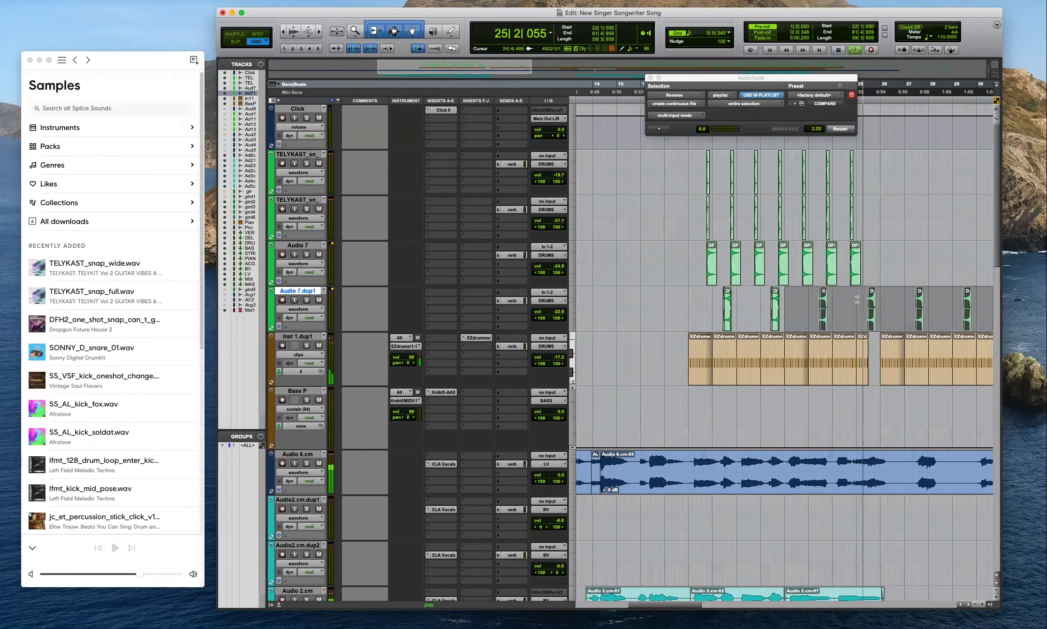
key(t)
key(t)
key(r)
drag(675, 312, 739, 305)
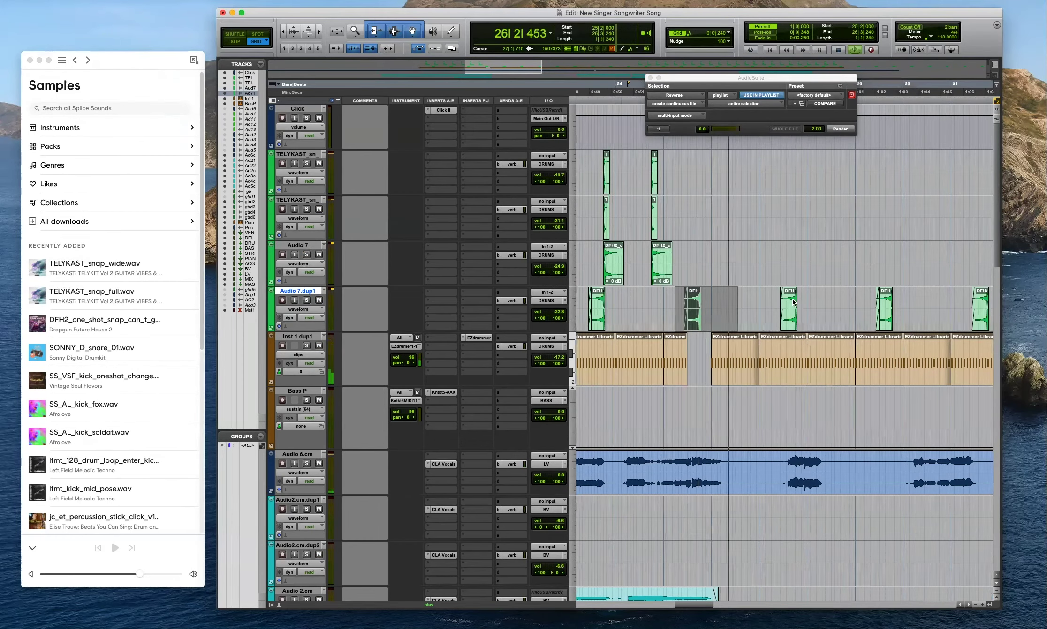
key(Delete)
Copy the intro clips of the Piano and Piano.cm tracks to a range starting at 13|4|720.
scroll(811, 315, left, 3)
key(r)
scroll(794, 338, down, 5)
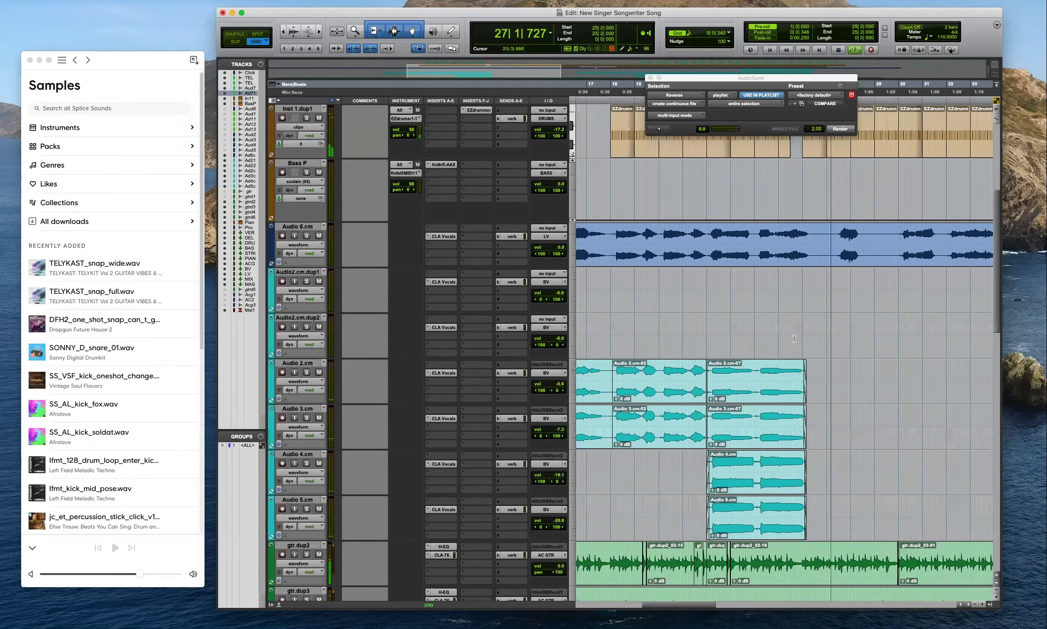
key(space)
key(r)
key(r)
scroll(703, 283, down, 15)
scroll(703, 283, up, 6)
drag(609, 332, 670, 336)
key(t)
key(space)
key(t)
key(t)
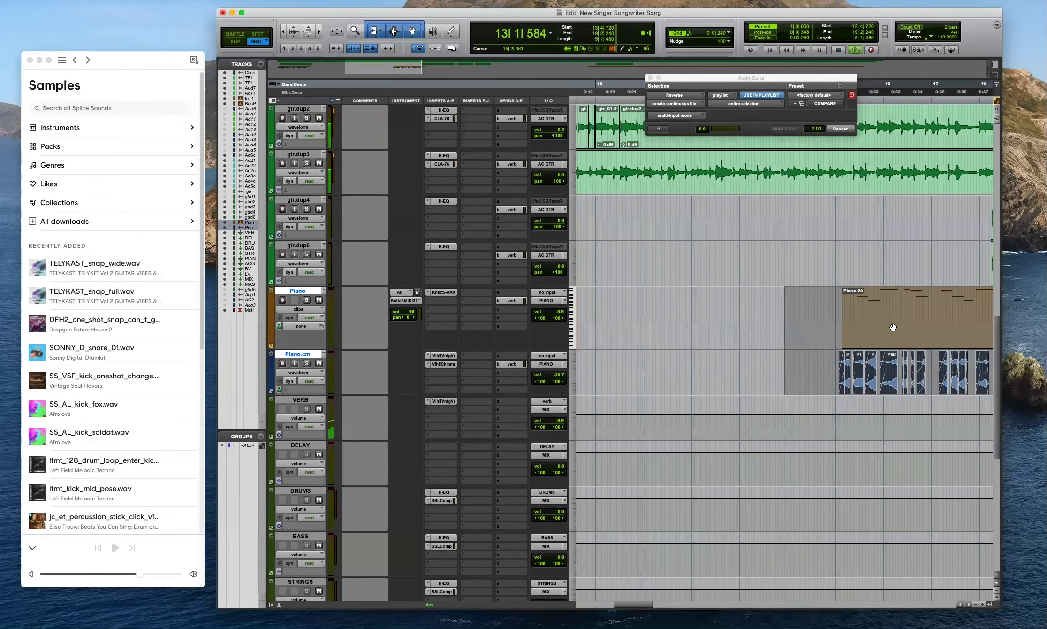
key(r)
key(r)
Move the copied piano clips on both piano tracks to about bar 25 and play them from there.
drag(772, 342, 891, 328)
key(space)
click(859, 305)
key(space)
key(t)
key(t)
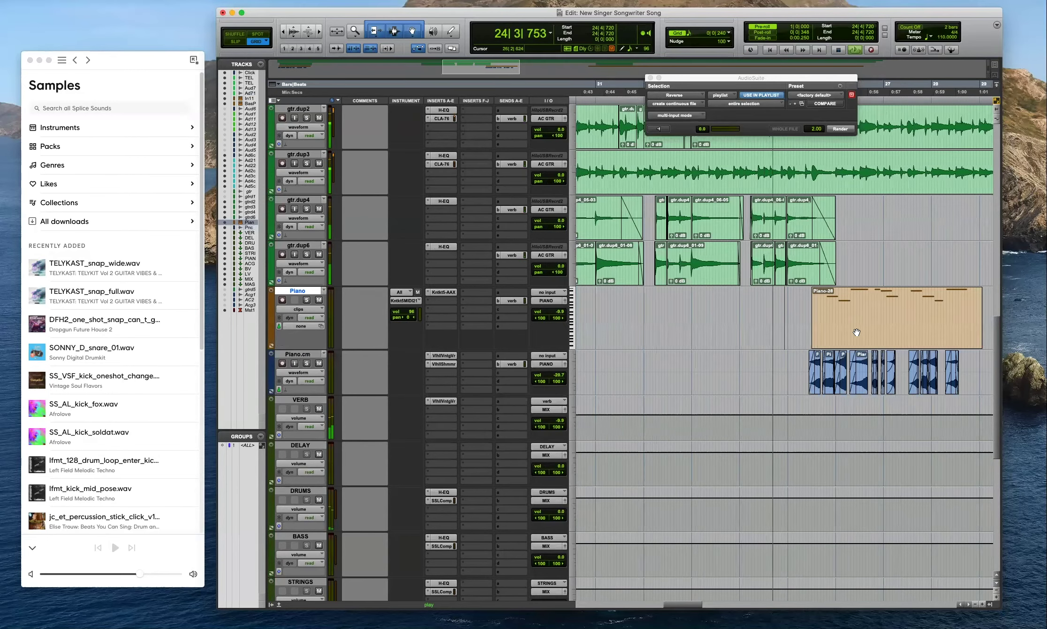
Undo the piano clip moves, dismiss the effect settings save dialog, and redo the moves.
key(super+z)
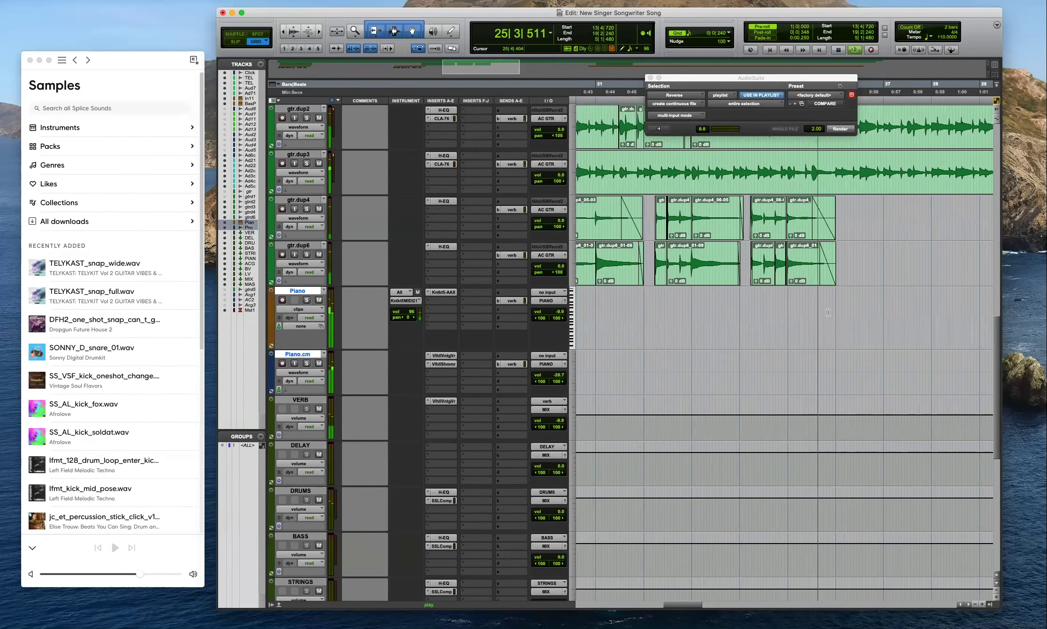
key(super+shift+s)
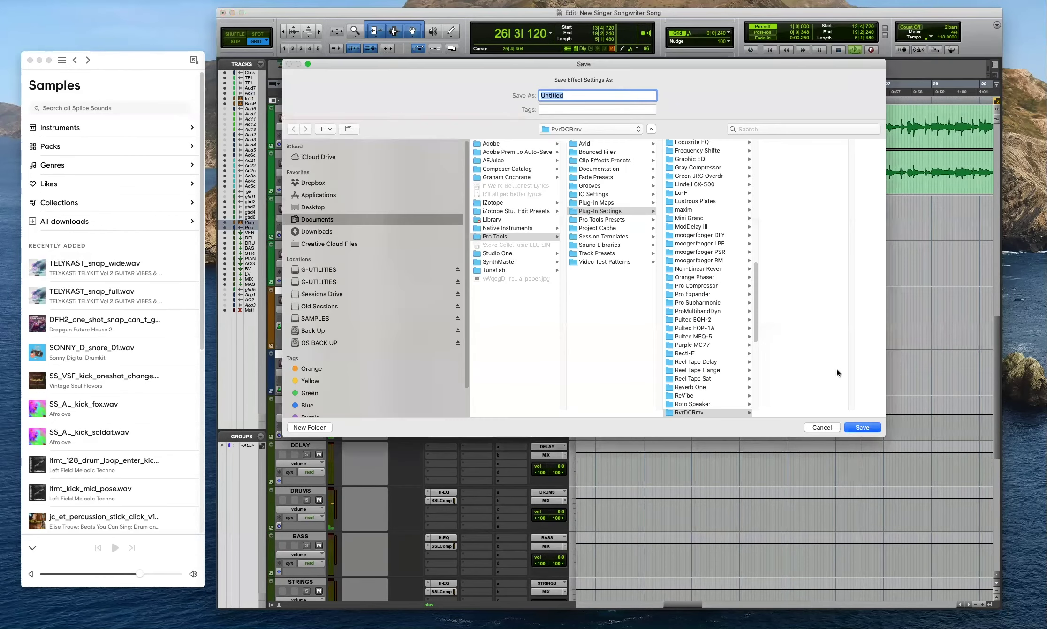
click(830, 427)
key(r)
key(r)
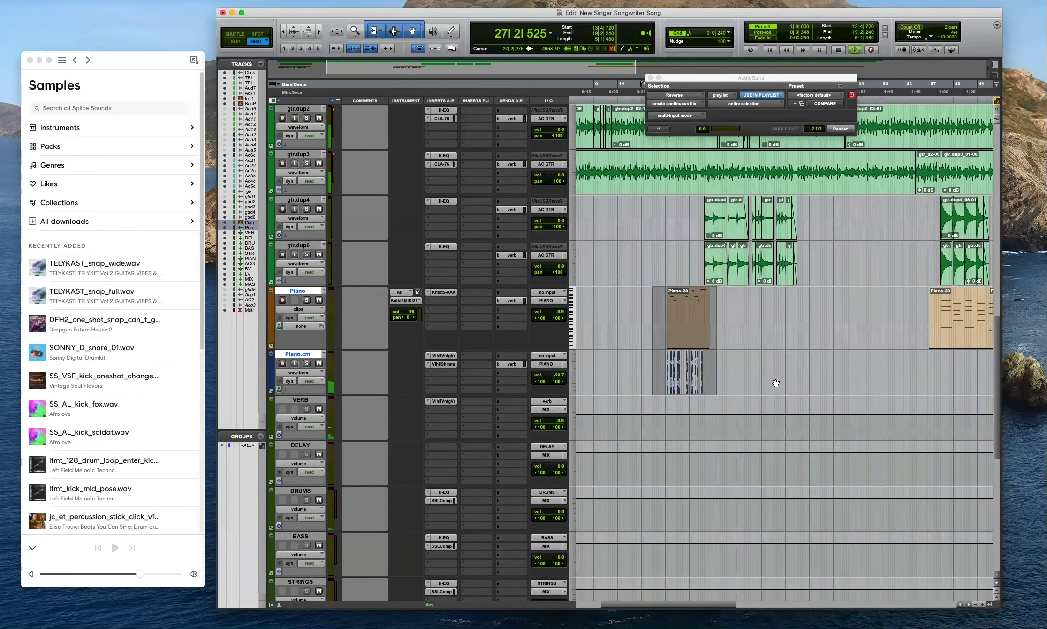
key(super+z)
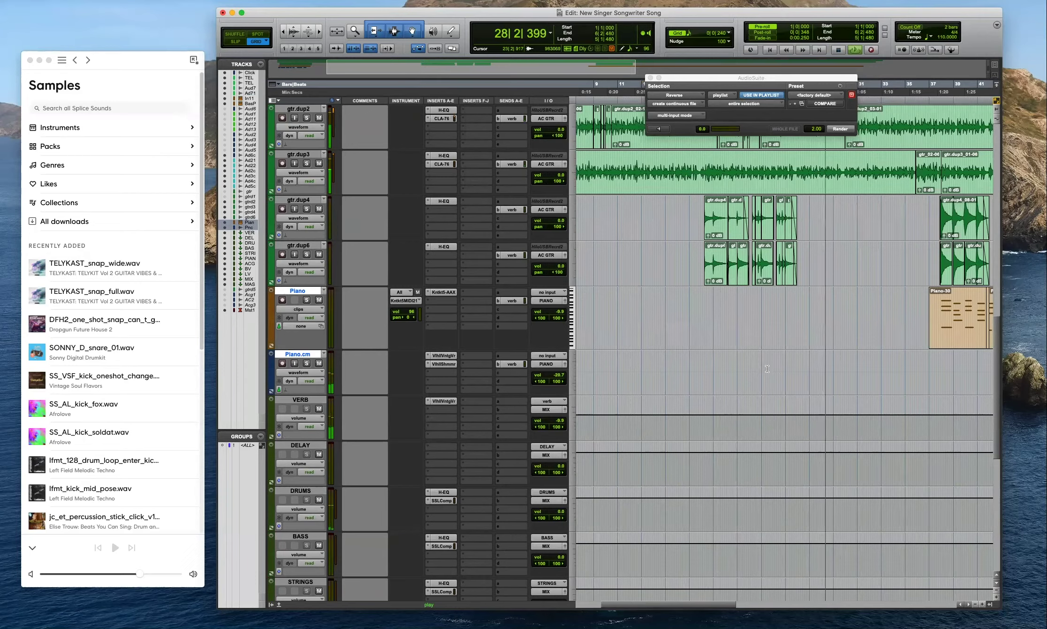
key(super+shift+z)
key(super+shift+z)
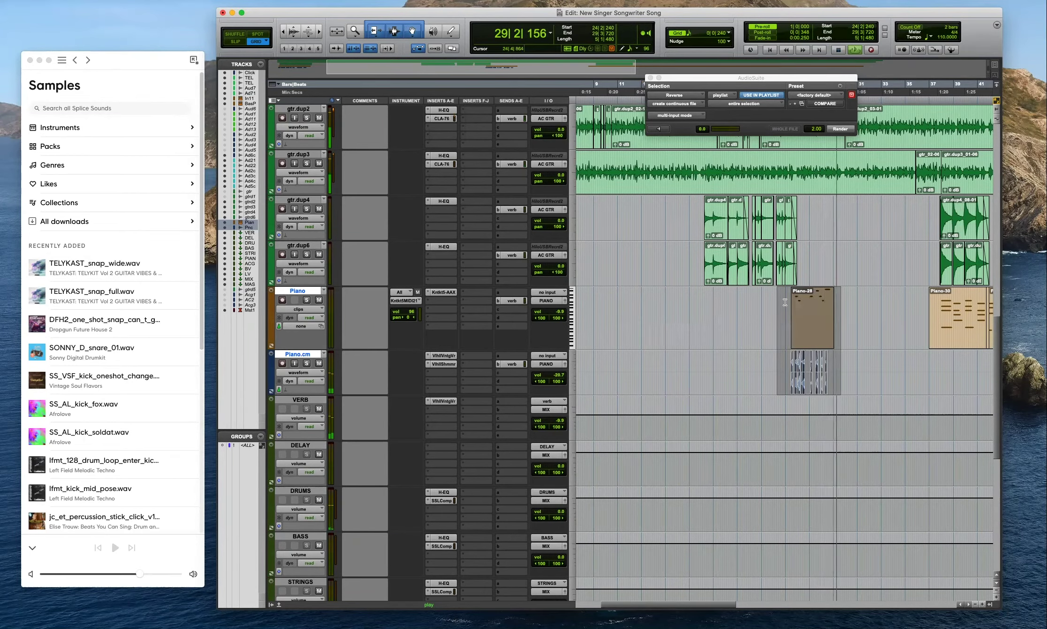
Move the copied clips on Piano and Piano.cm later so that their selected range starts at 25|3|000.
key(super+])
key(r)
key(space)
key(t)
click(678, 309)
key(t)
key(space)
key(r)
key(r)
drag(846, 311, 904, 342)
key(t)
key(t)
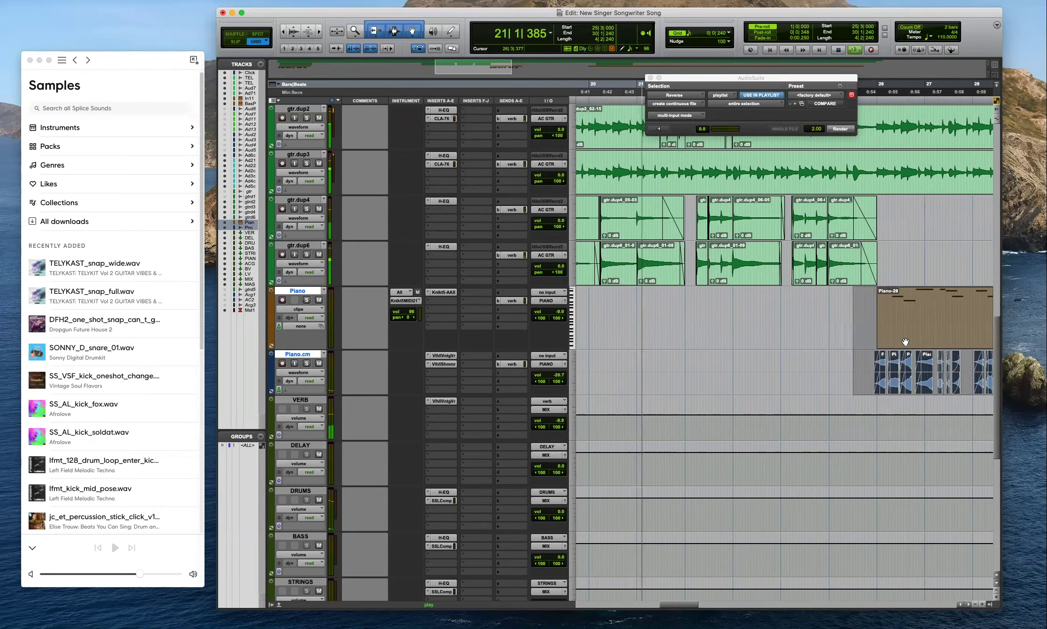
Play the passage around bar 26 and check the timing of the copied piano clips against the guitars.
click(871, 308)
key(space)
key(space)
key(t)
key(t)
key(super+[)
key(super+[)
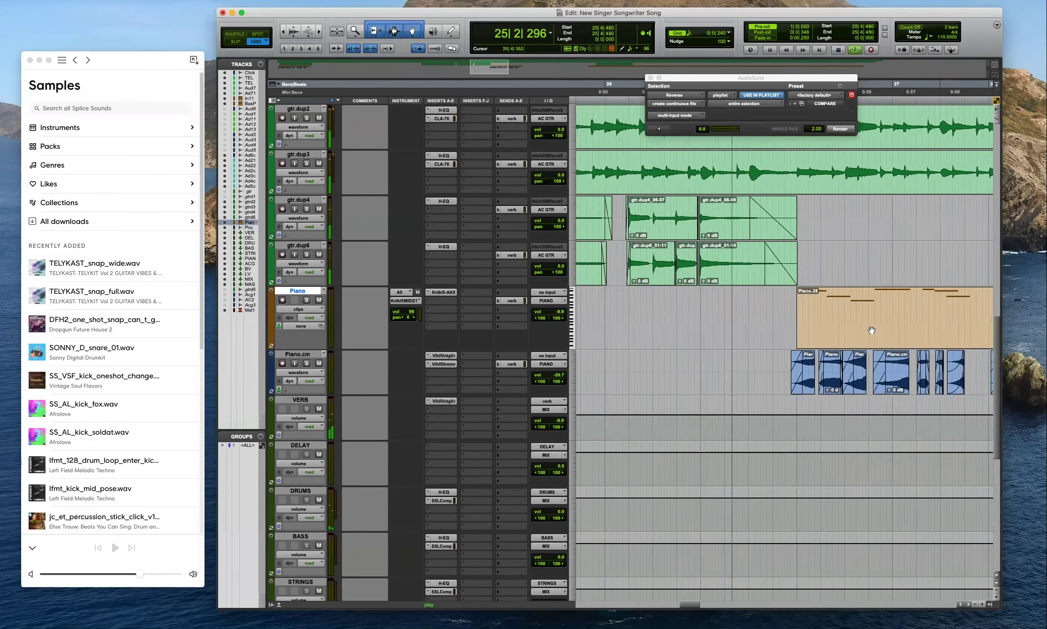
click(844, 327)
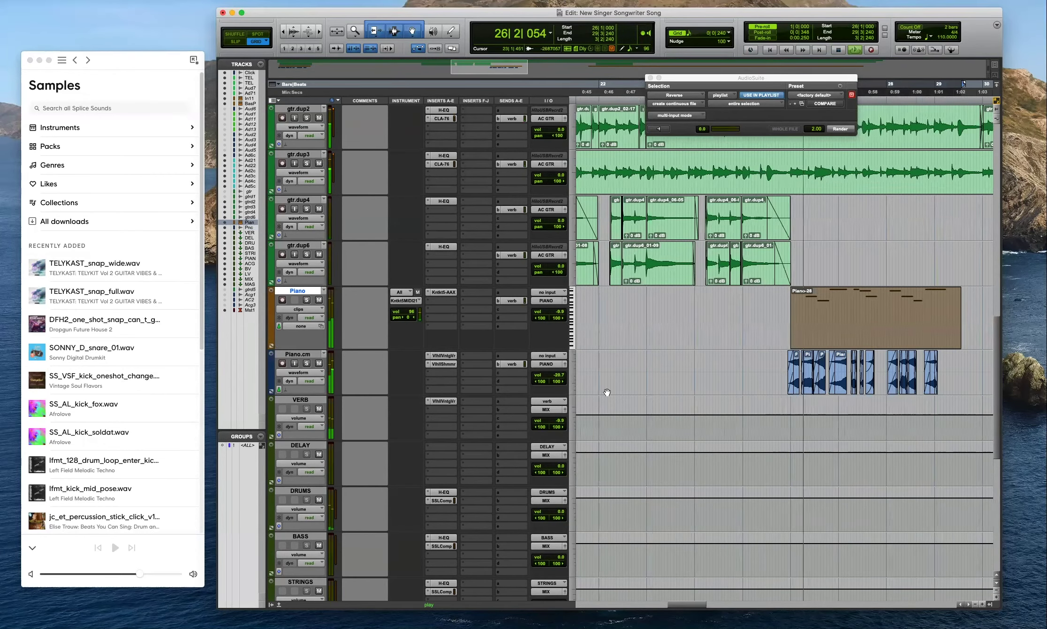
key(space)
Reselect the copied clips on Piano and Piano.cm together and fine-tune their position at about bar 26.
drag(972, 305, 823, 345)
key(super+])
key(super+])
key(super+[)
key(space)
key(super+])
key(super+[)
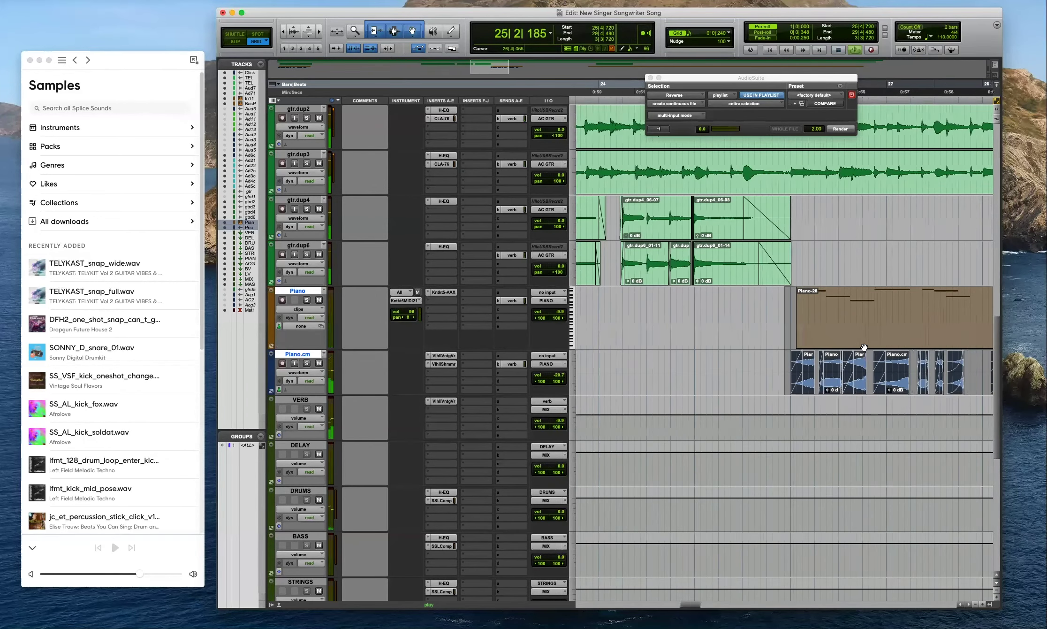
drag(820, 349, 829, 341)
key(super+[)
key(super+[)
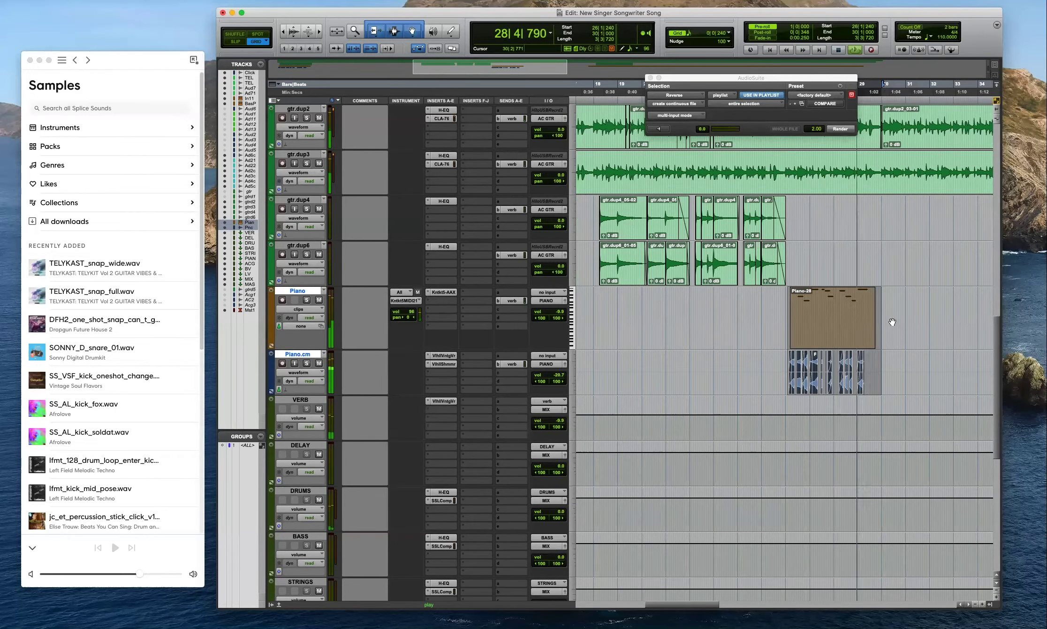
Raise the Piano.cm track's volume to about -18.5 dB and place the cursor on gtr.dup4 at 27|1|720.
drag(559, 376, 559, 374)
key(super+[)
key(super+[)
scroll(738, 289, up, 1)
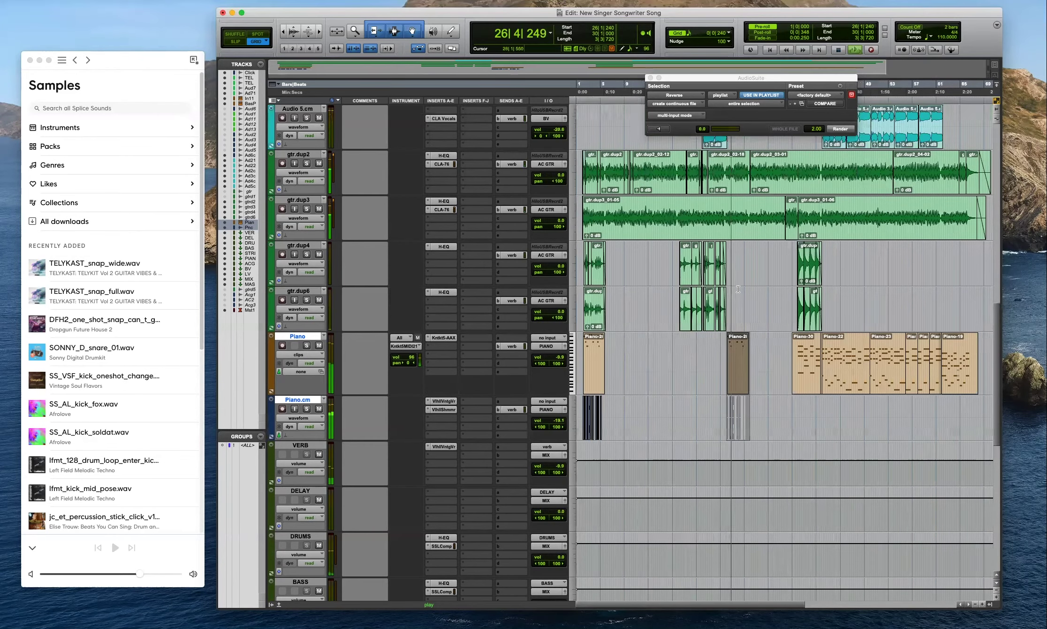
drag(559, 422, 559, 421)
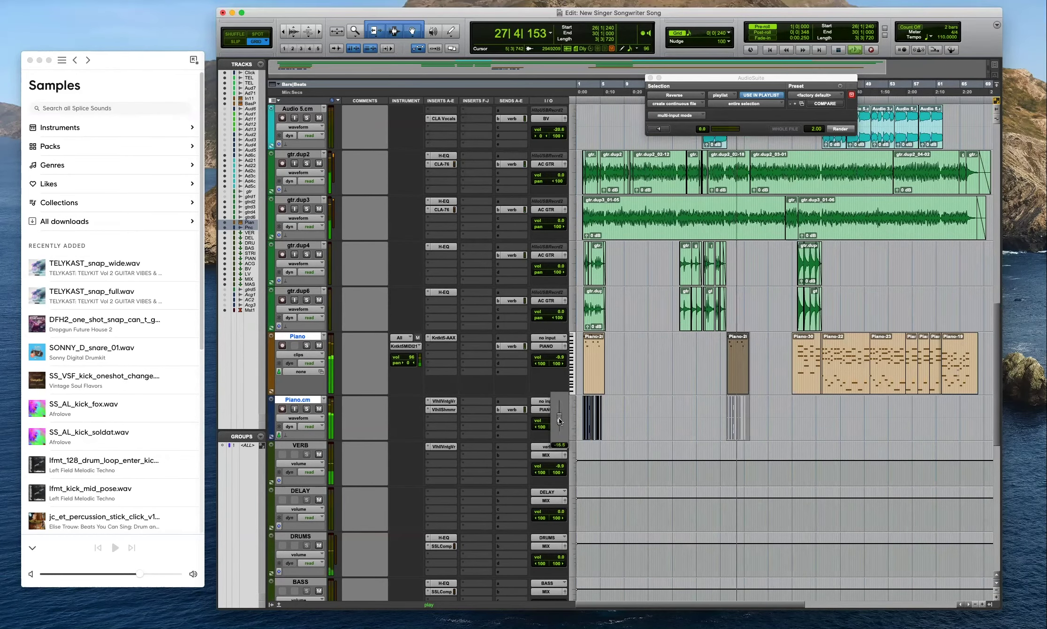
click(738, 257)
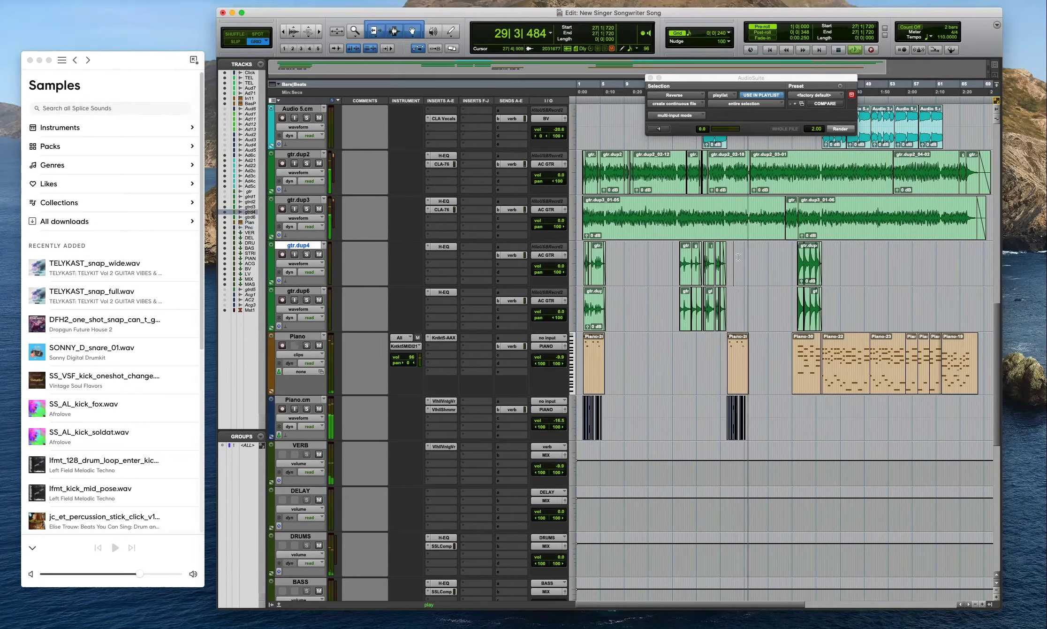
Place the cursor on Piano.cm at 7|2|000, check the Mac's system overview and close it.
click(613, 408)
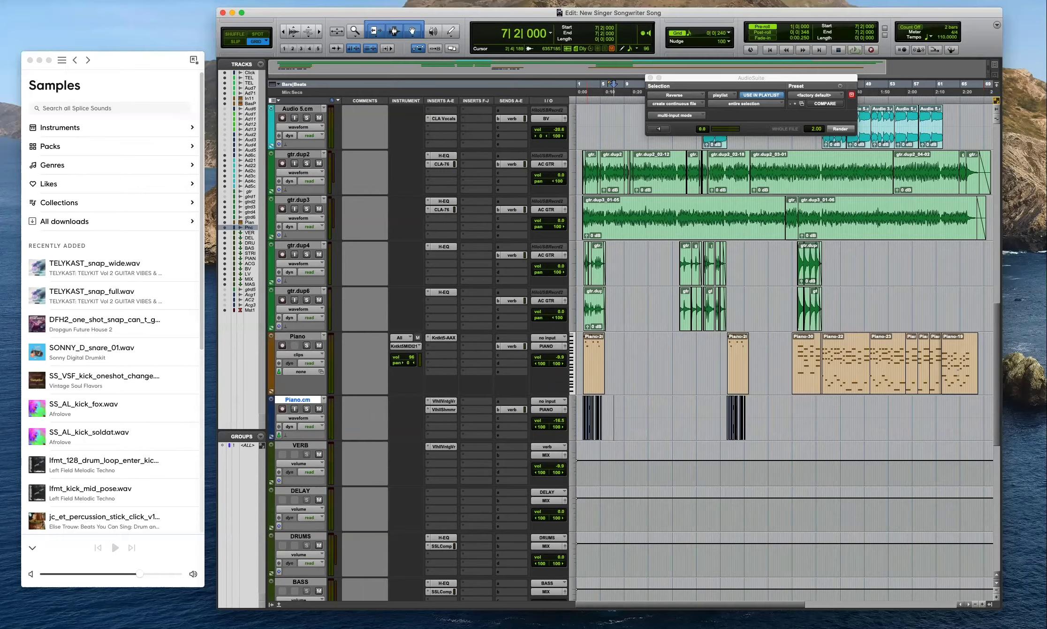
click(504, 57)
drag(678, 130, 697, 230)
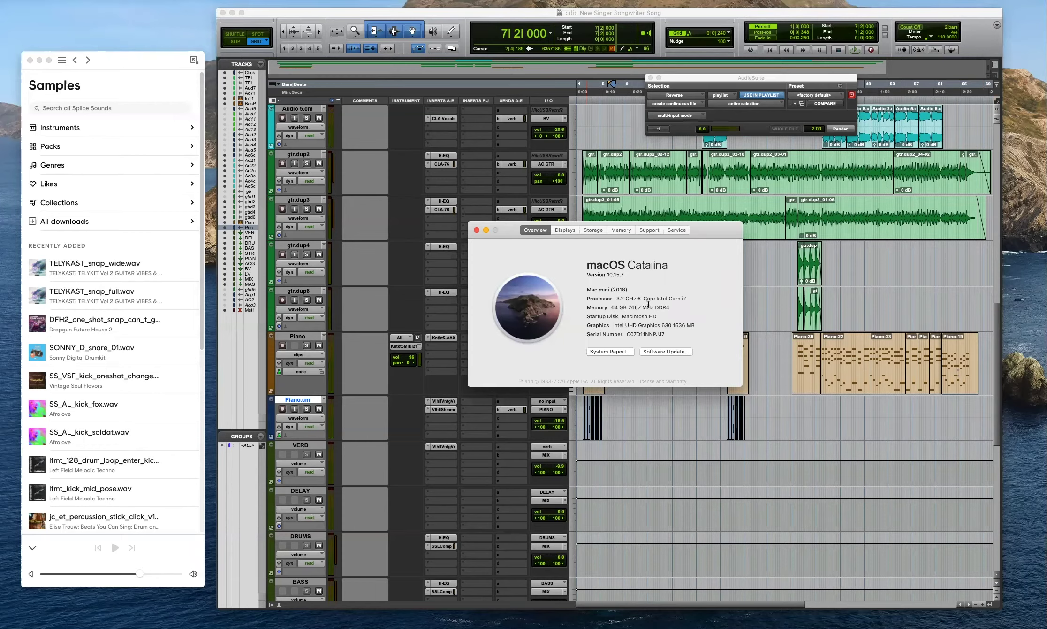
click(476, 230)
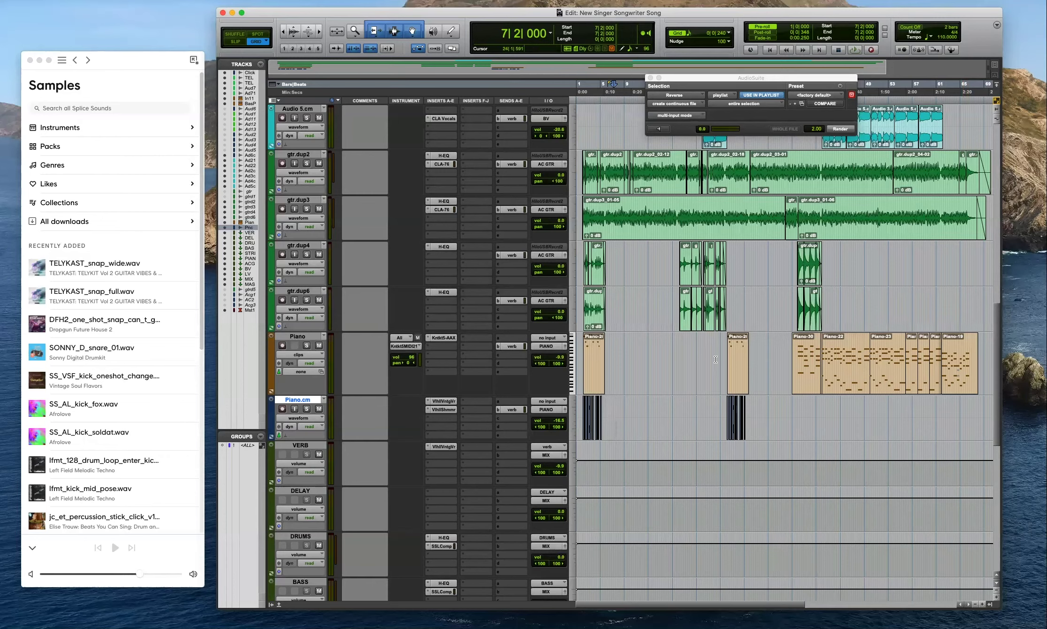
Play the Piano track from 25|3|480 and listen to how the copied piano clips enter.
click(727, 349)
key(super+bracketright)
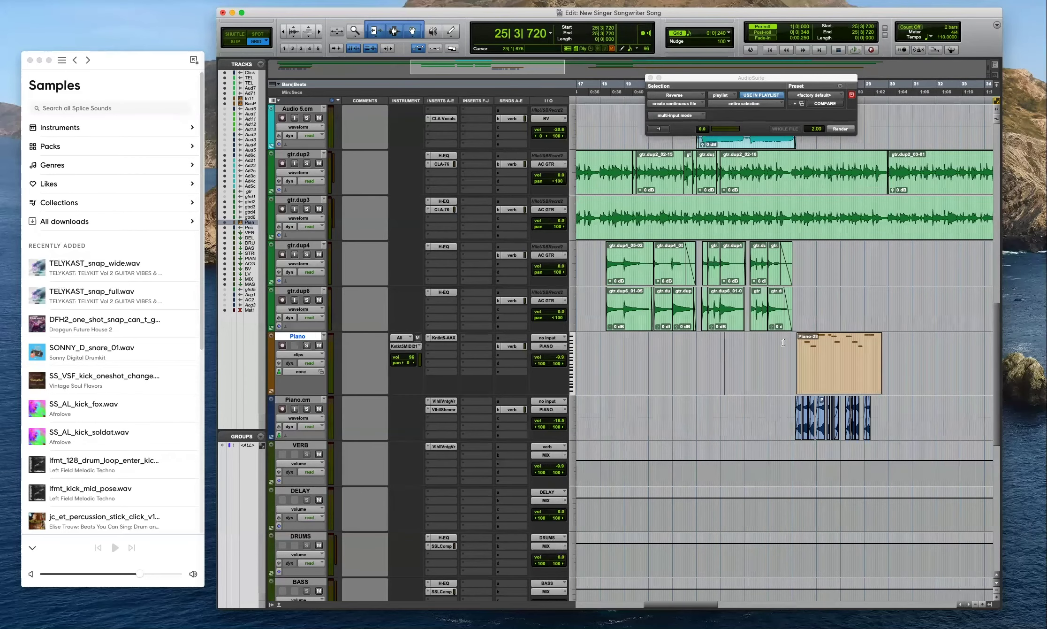
click(783, 349)
key(space)
key(super+bracketright)
key(super+bracketright)
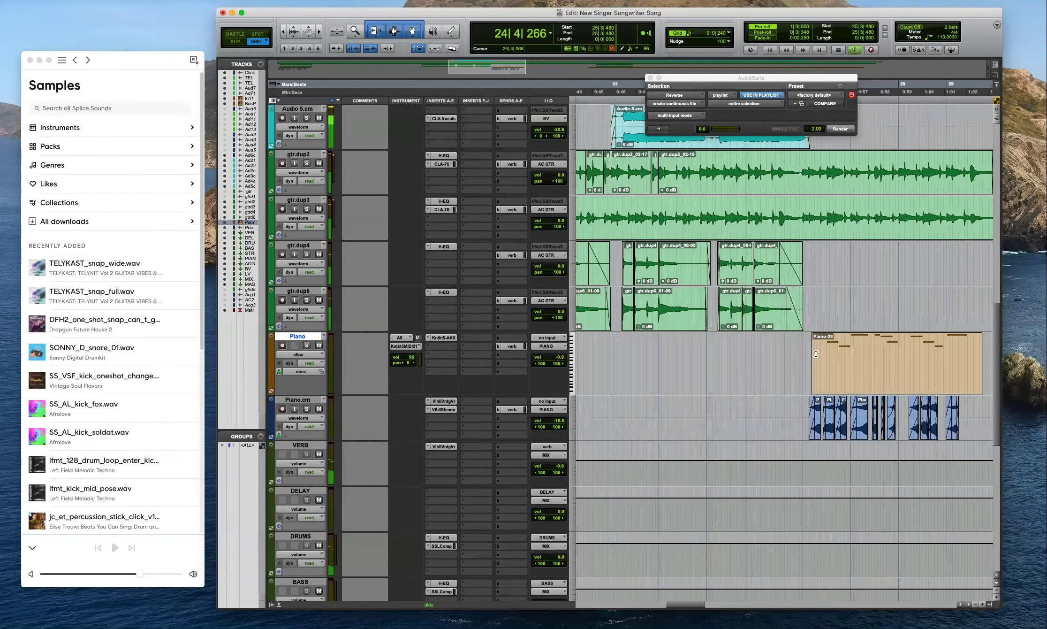
key(super+bracketleft)
key(r)
key(t)
key(t)
key(r)
key(r)
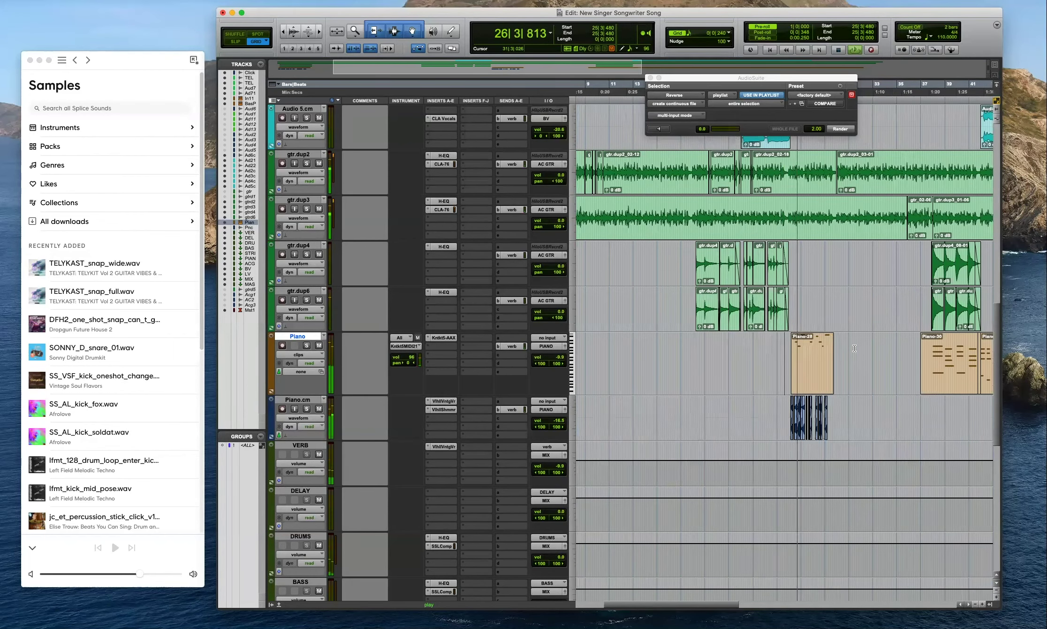
key(space)
Trim the empty start of the Piano-30 clip so that it begins at about 37|4|720, near the gtr.dup4 chords.
click(917, 356)
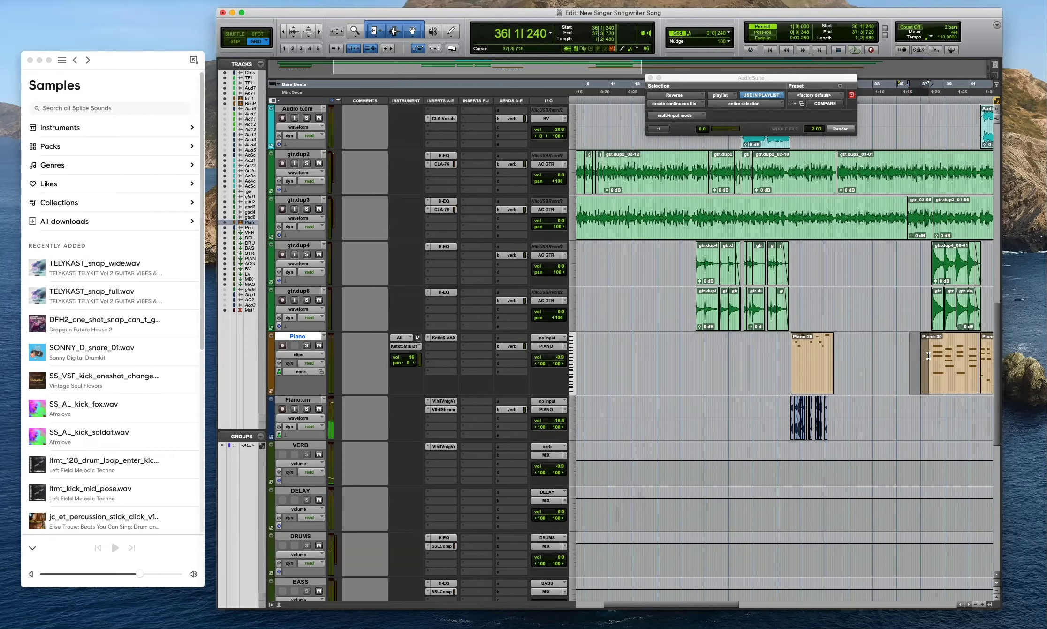
click(926, 299)
key(super+])
key(super+])
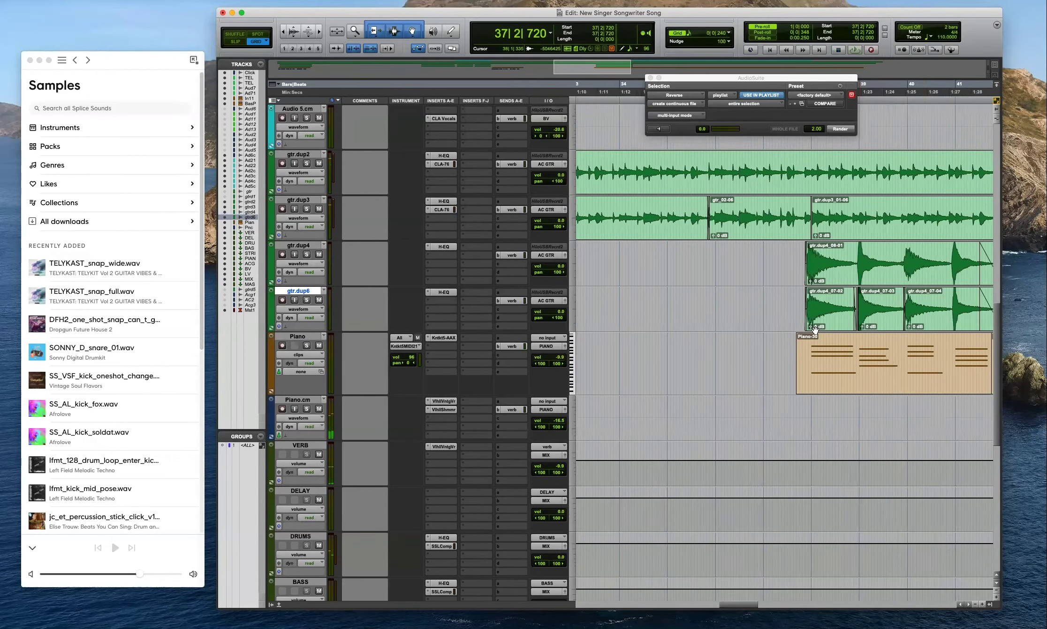
click(793, 347)
key(space)
key(super+])
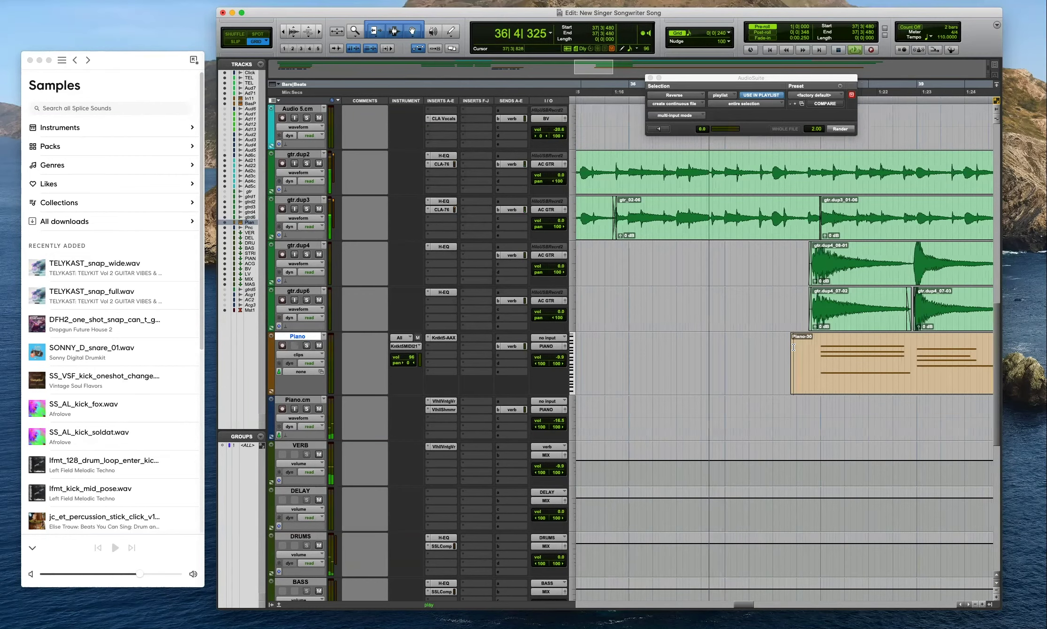
drag(785, 352, 820, 338)
key(BackSpace)
key(super+z)
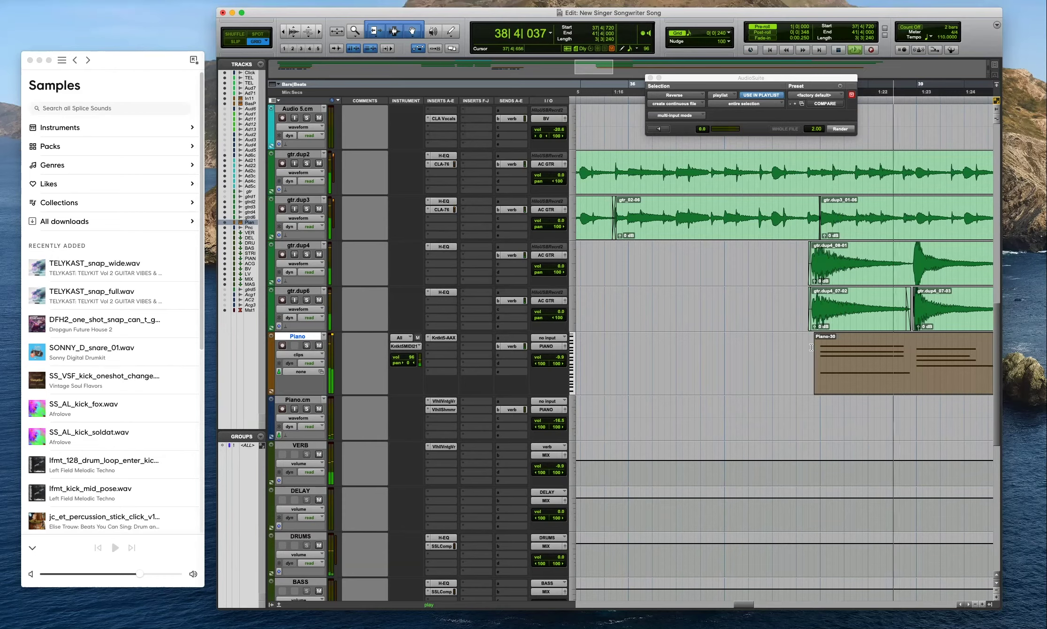
click(809, 352)
key(super+[)
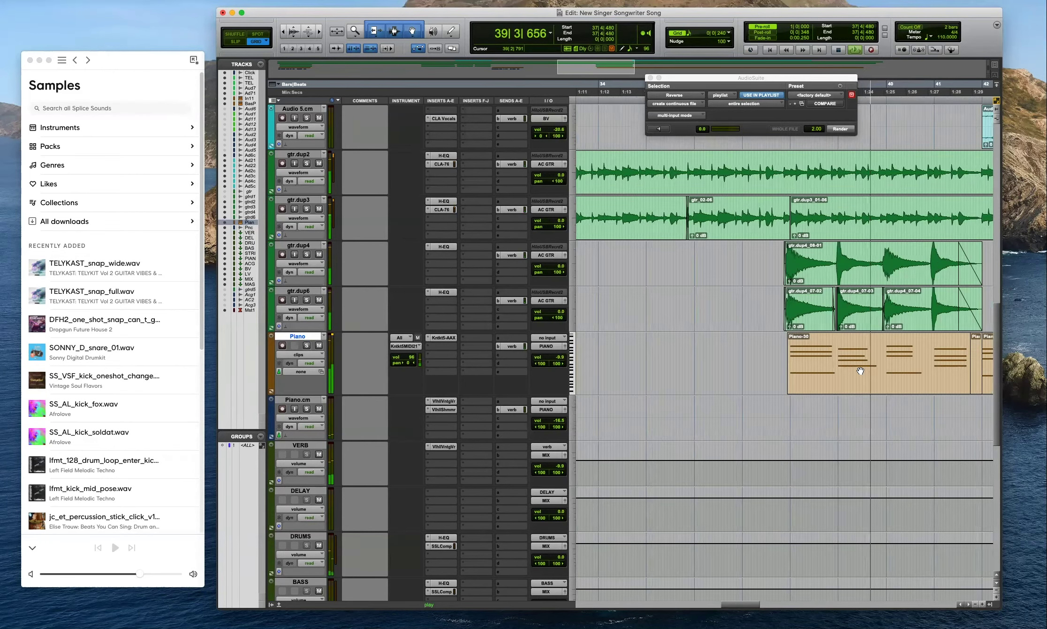
Raise the verb send level of the Audio 7.dup1 track to +4.5 dB.
key(super+[)
scroll(820, 340, up, 5)
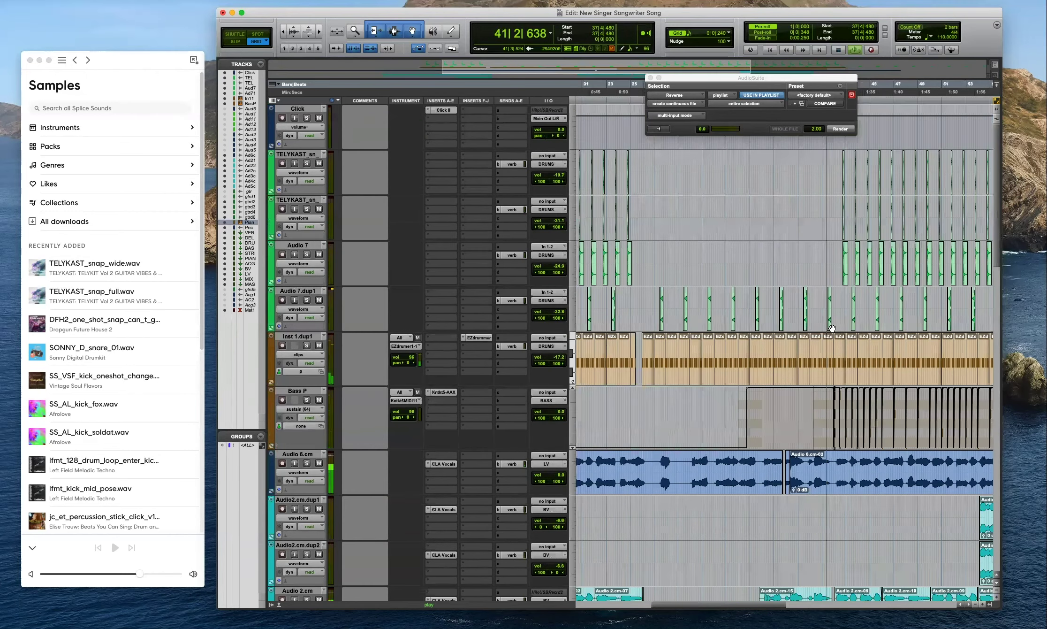
key(super+[)
scroll(827, 314, up, 5)
click(512, 300)
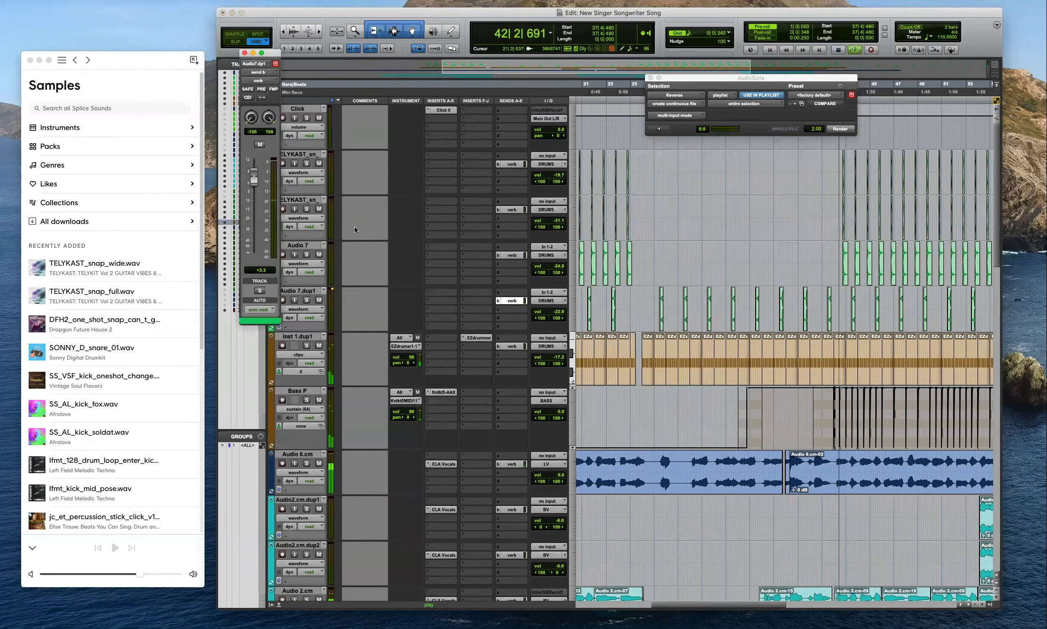
drag(256, 184, 257, 179)
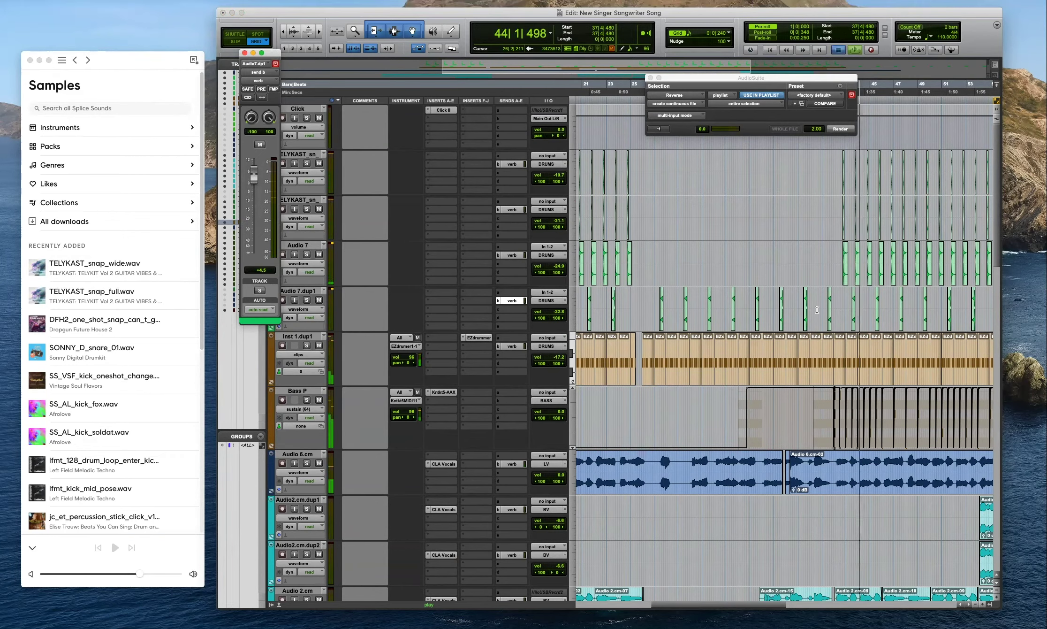
Show volume automation on Audio 7.dup1 and lower it to about -41.9 dB from 26|2|000 to 42|2|720.
drag(645, 311, 839, 314)
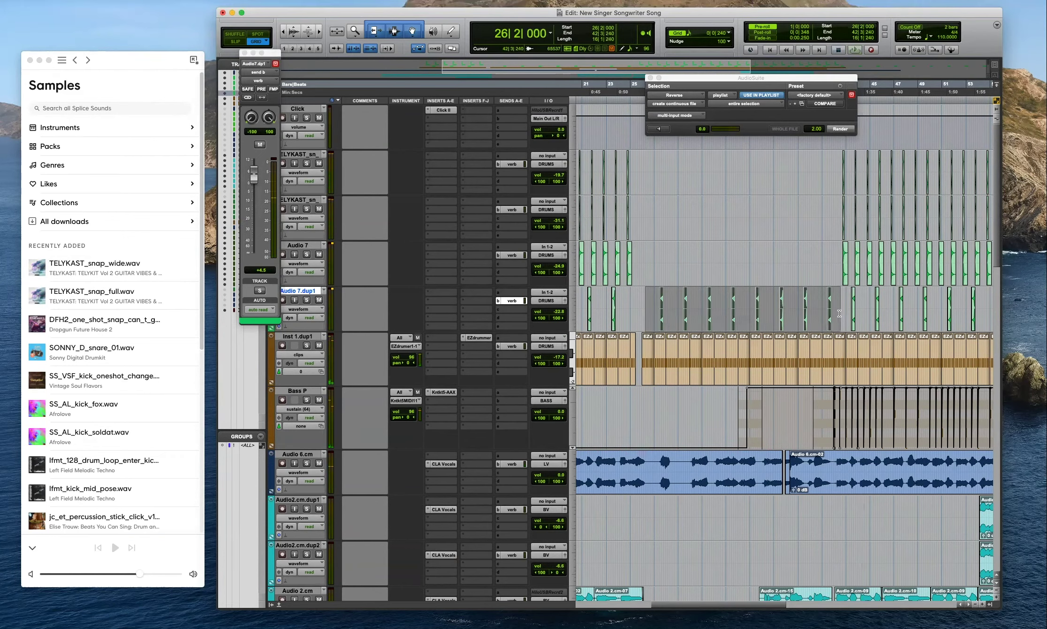
click(244, 53)
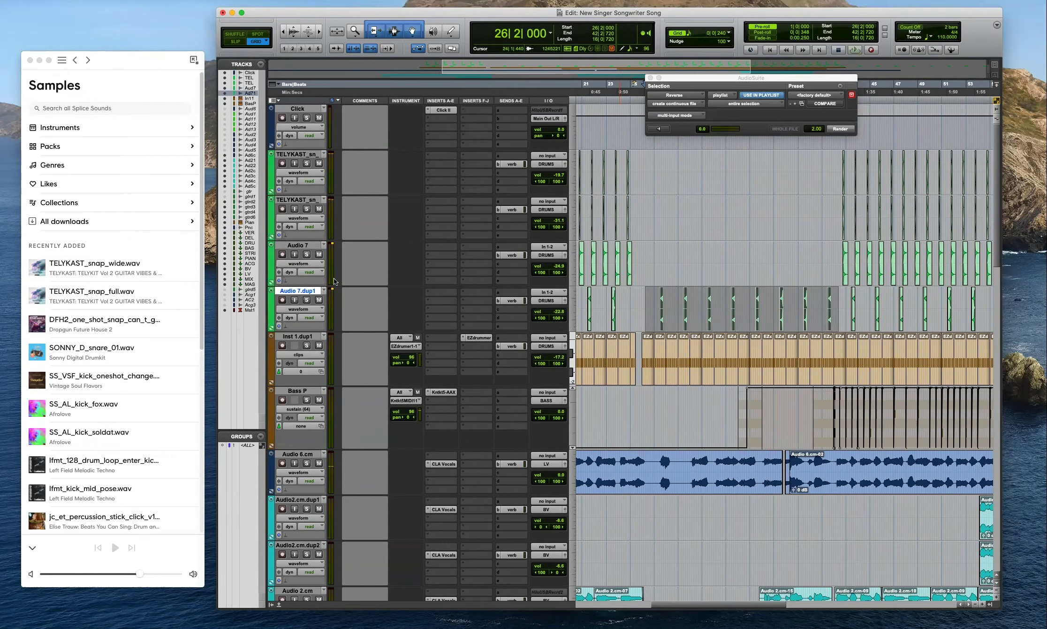
click(310, 309)
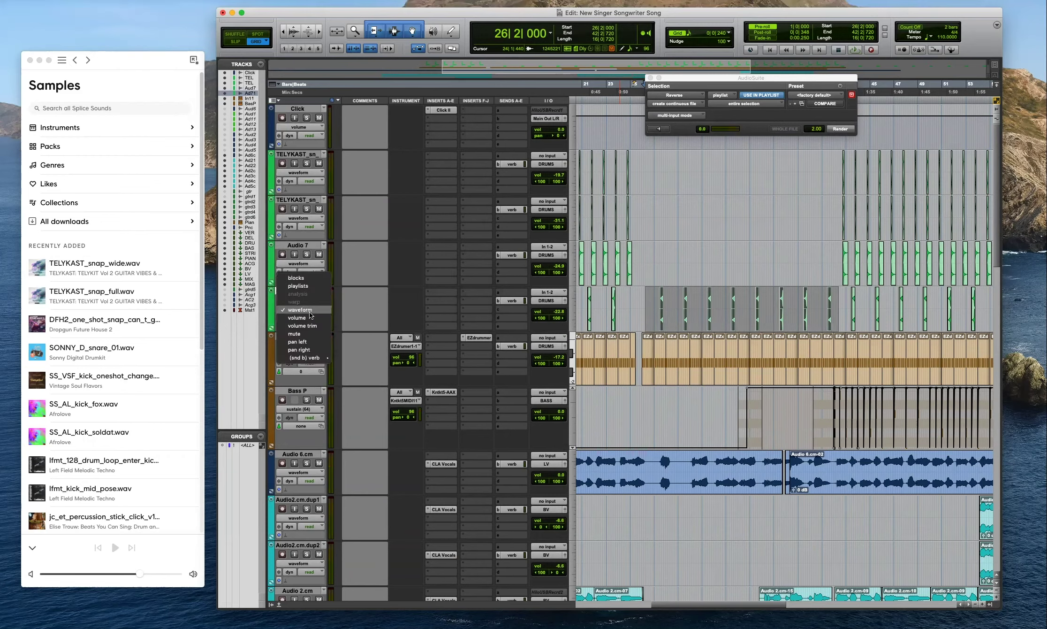
click(310, 317)
drag(734, 308, 734, 317)
key(space)
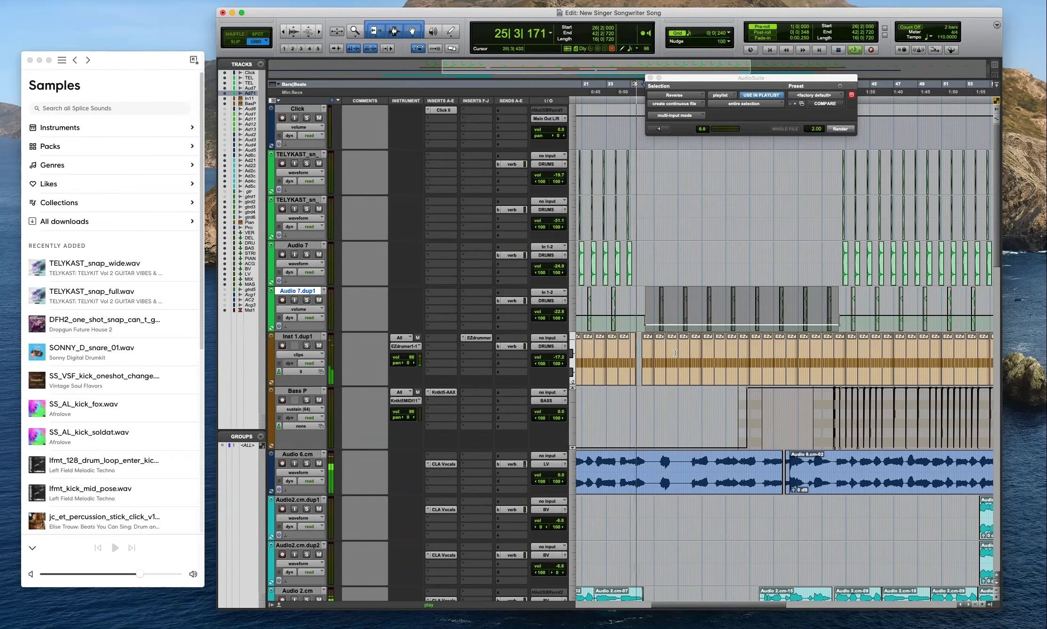
Show audio volume automation on Inst 1.dup1 and lower it to about -26 dB from 26|1|000 to about bar 42.
scroll(519, 309, down, 2)
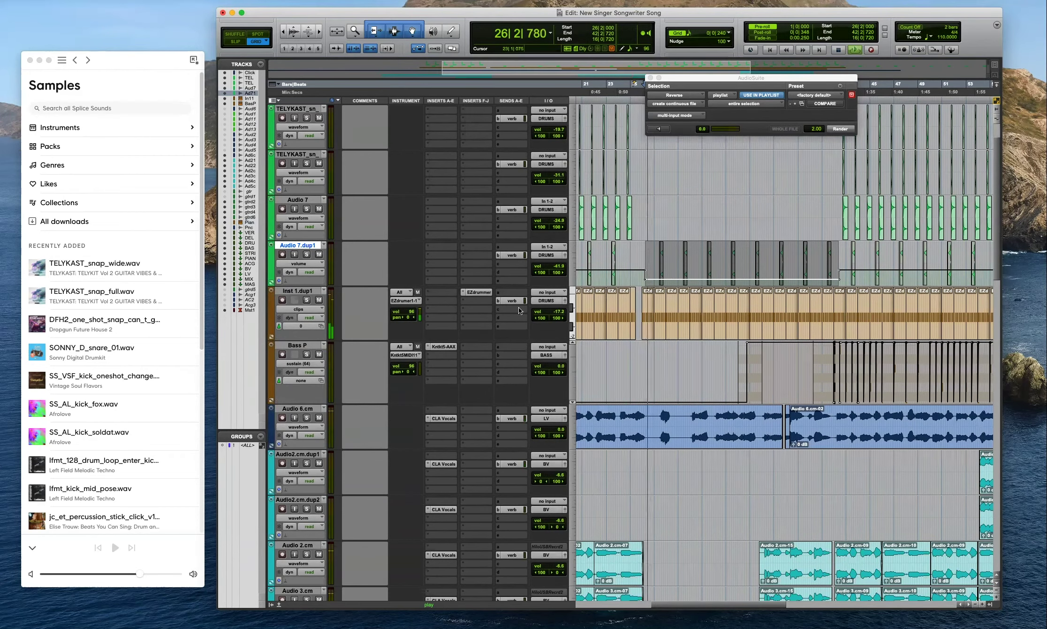
click(300, 309)
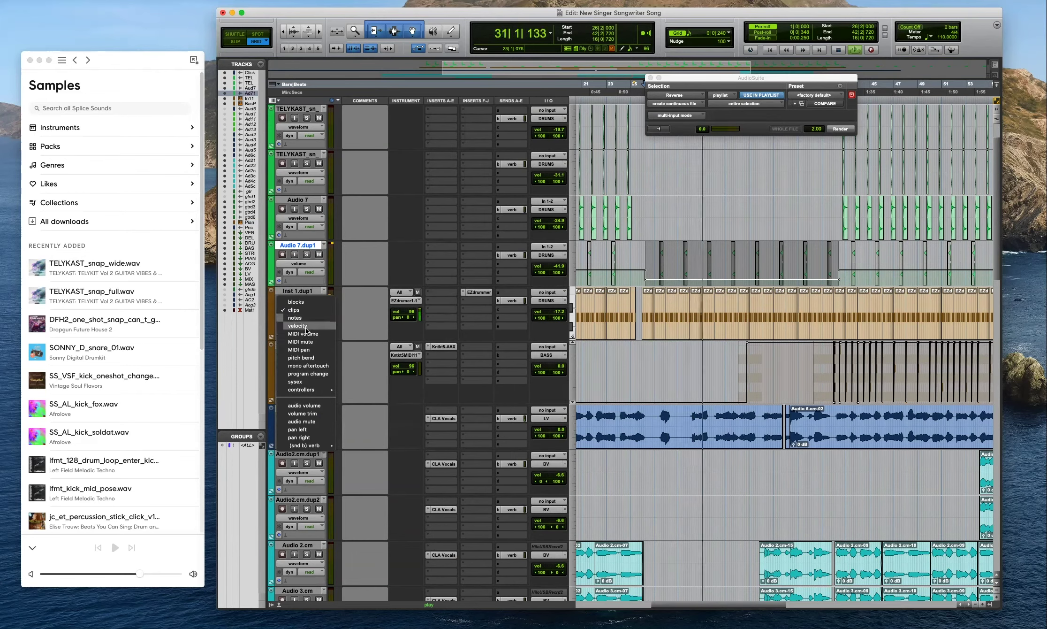
mouse_move(310, 388)
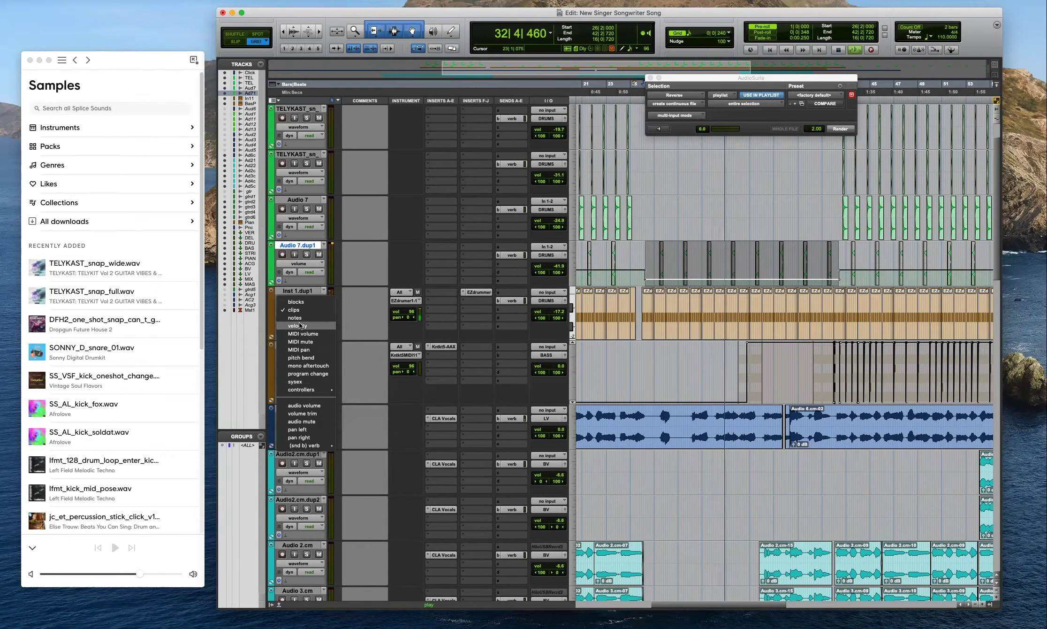
click(304, 405)
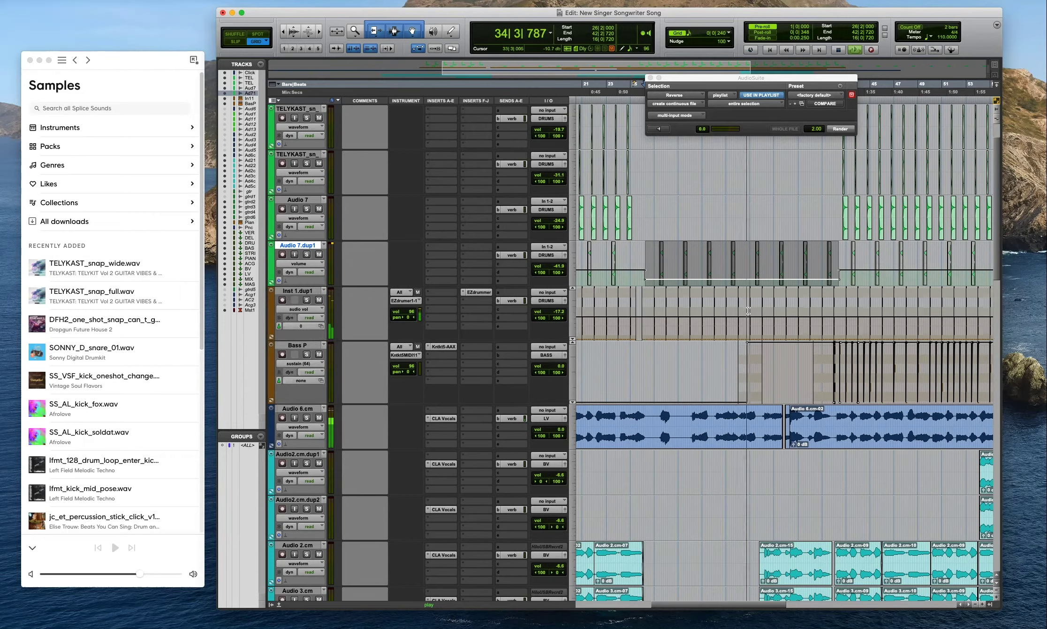
drag(642, 311, 819, 301)
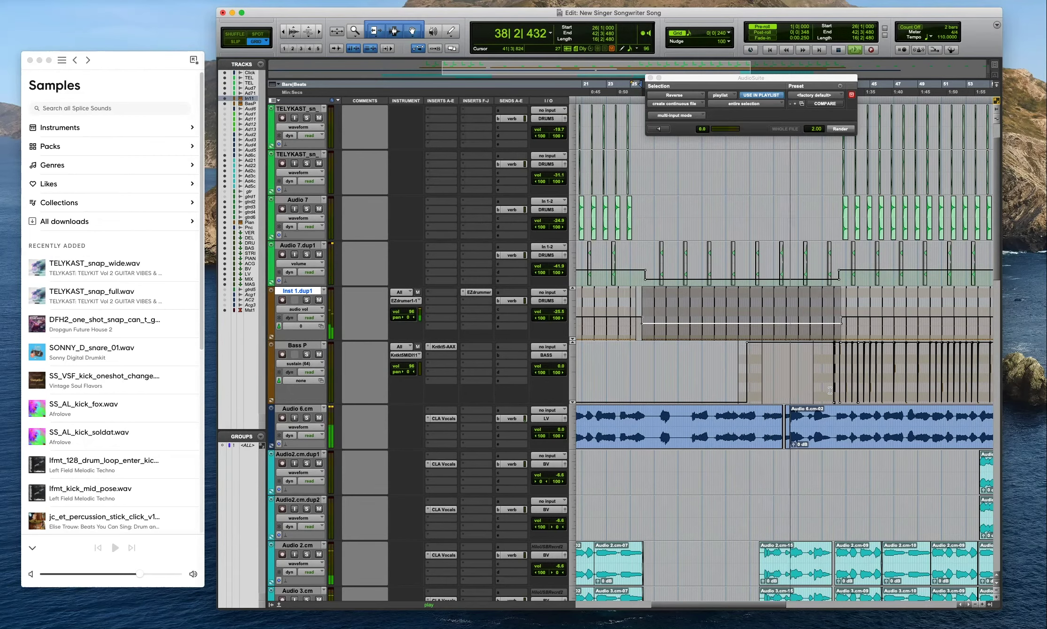
Try copying the gtr.dup4 and gtr.dup6 clips between bars 18 and 26 to about bar 43.
scroll(830, 390, down, 3)
scroll(780, 258, down, 10)
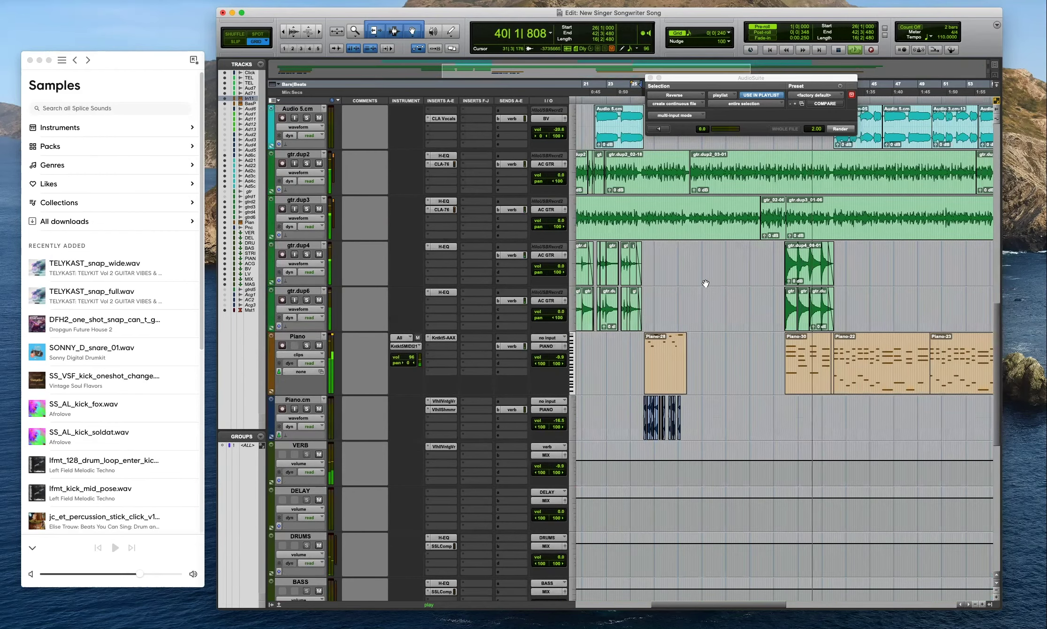
key(r)
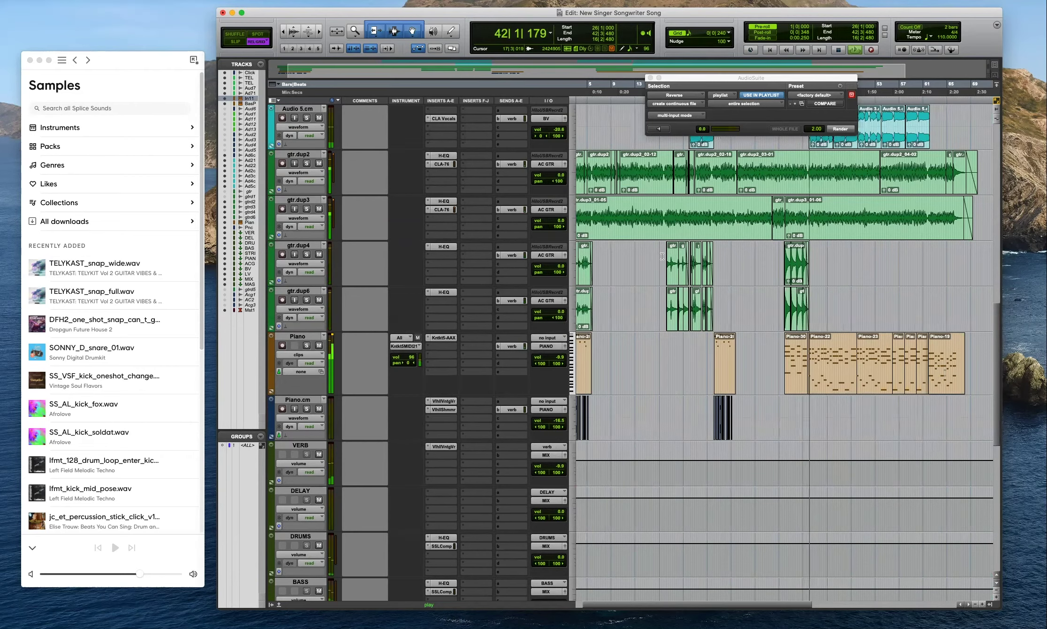
drag(661, 261, 832, 281)
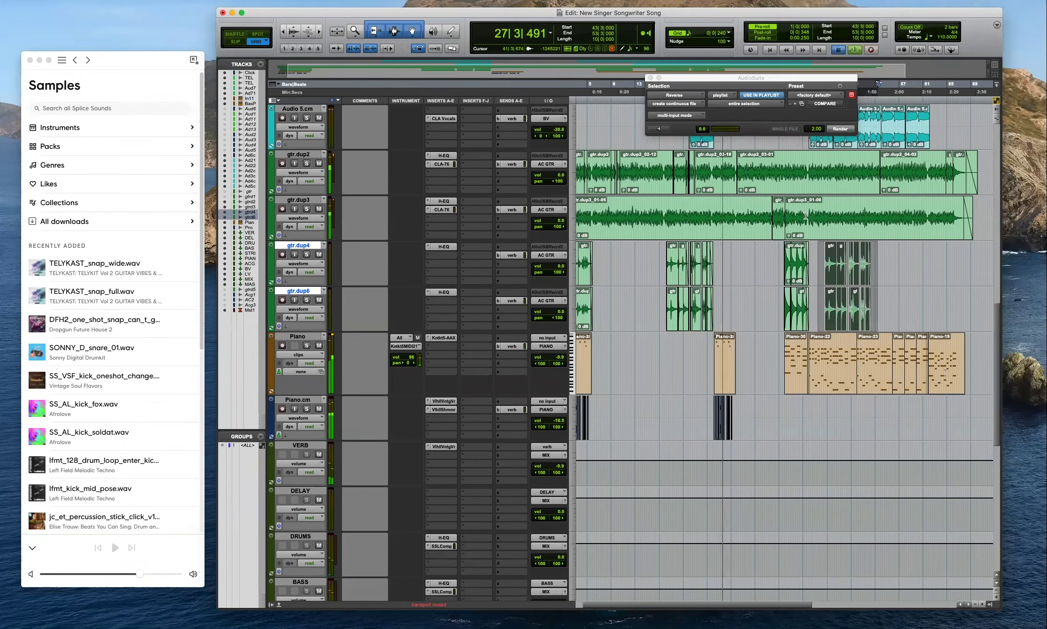
key(super+z)
Consolidate the gtr.dup4 and gtr.dup6 clips from 18|1|000 to 26|1|720 into one clip per track.
click(674, 211)
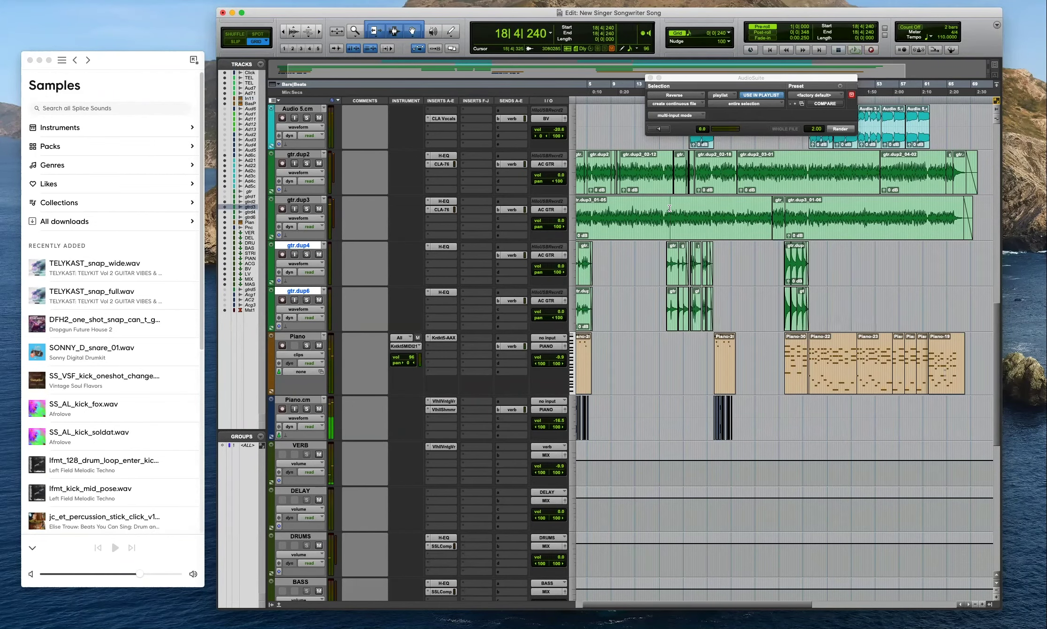
key(t)
key(t)
key(t)
key(t)
key(space)
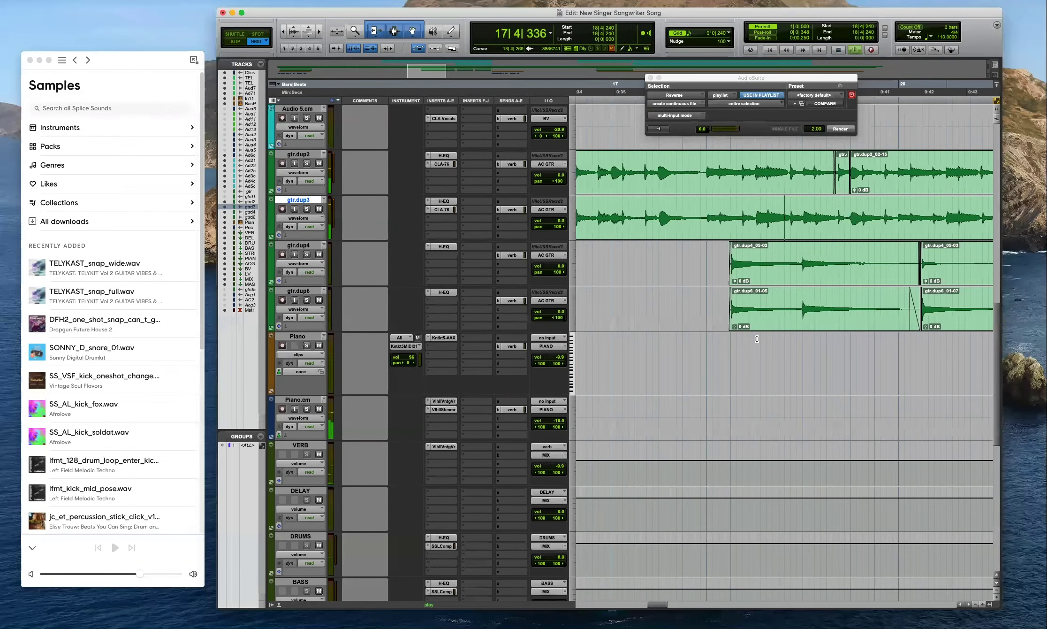
key(r)
drag(747, 266, 847, 301)
key(super+bracketleft)
key(super+bracketleft)
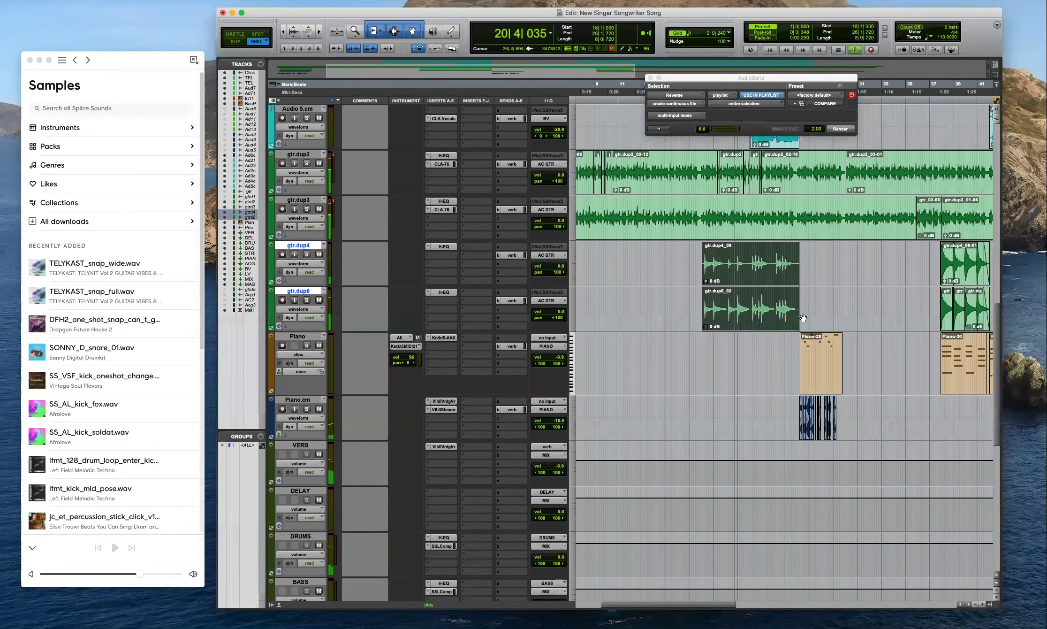
Copy the two consolidated guitar clips to about 42|4|240 on gtr.dup4 and gtr.dup6.
drag(986, 322, 642, 311)
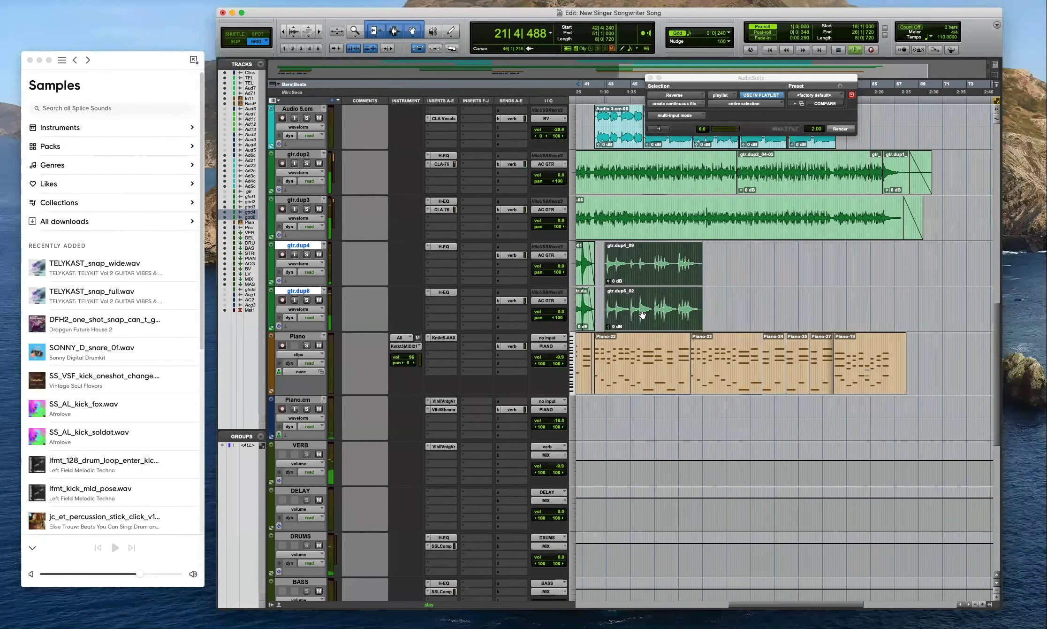
key(space)
key(t)
key(r)
key(r)
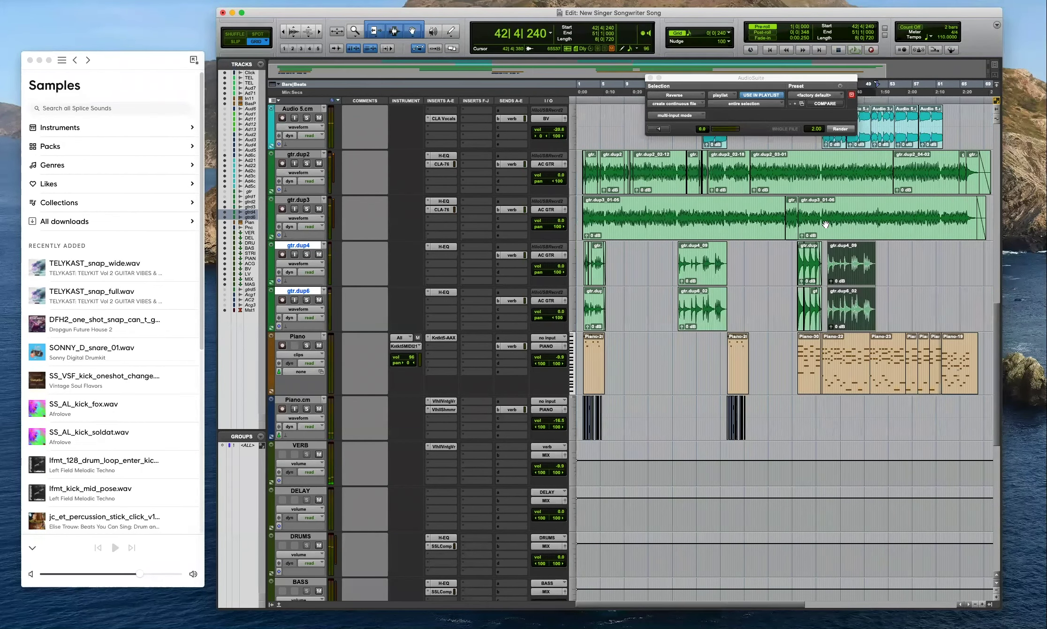
Move the copied gtr.dup4 and gtr.dup6 clips together to start at 42|1|000, aligned with the Piano-22 clip.
click(831, 209)
key(t)
key(t)
key(t)
key(t)
key(space)
click(807, 281)
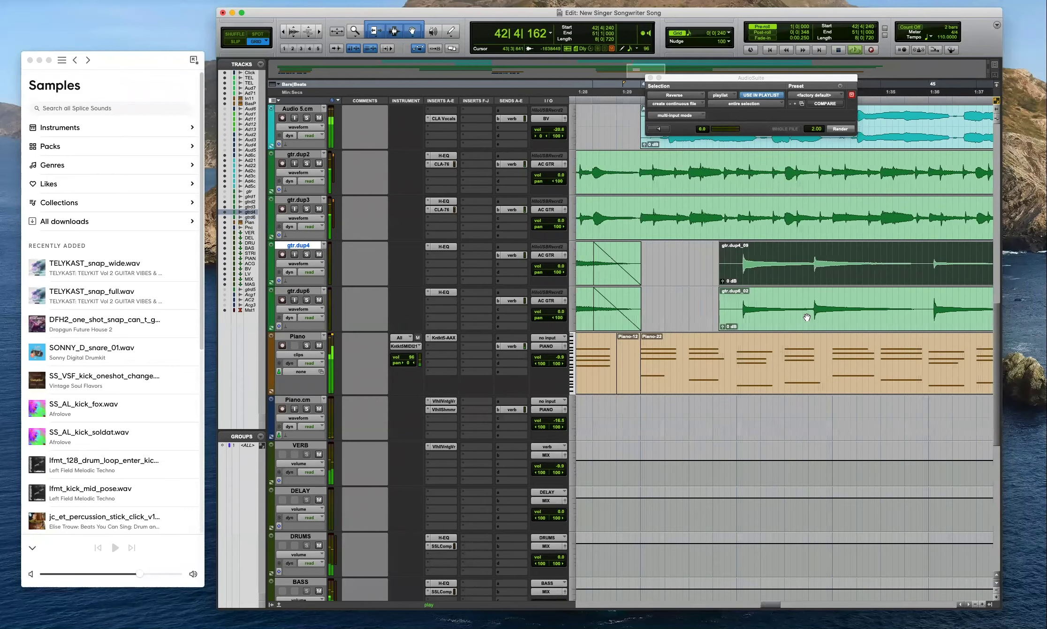
shift+click(806, 317)
drag(734, 322, 655, 322)
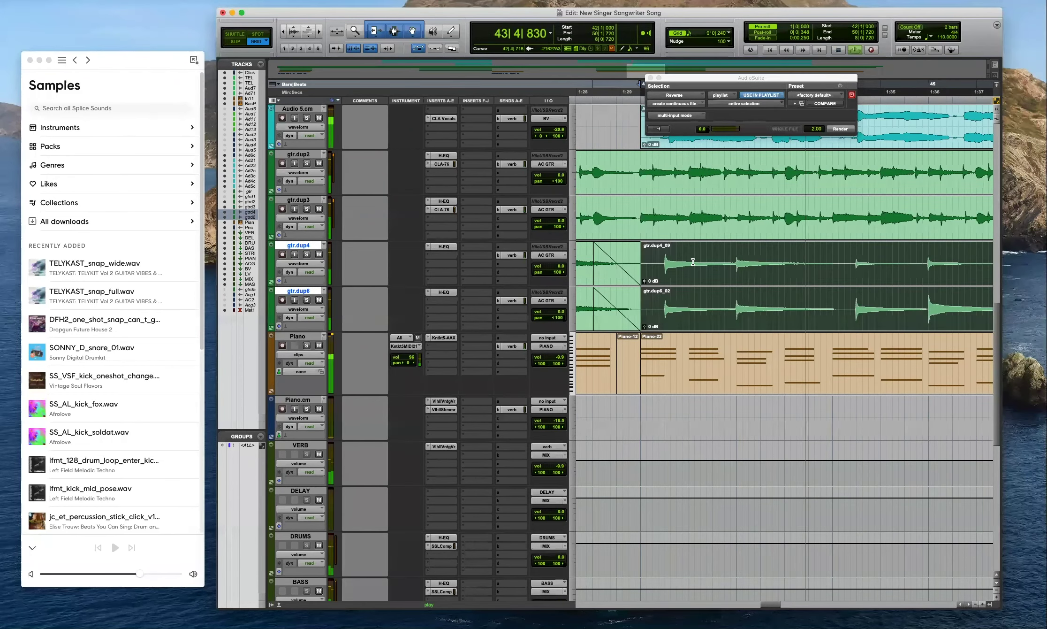
Play the section from 42|2|480 and check how the copied guitar clips fit with the piano.
click(677, 251)
key(space)
key(space)
key(r)
key(r)
key(super+bracketright)
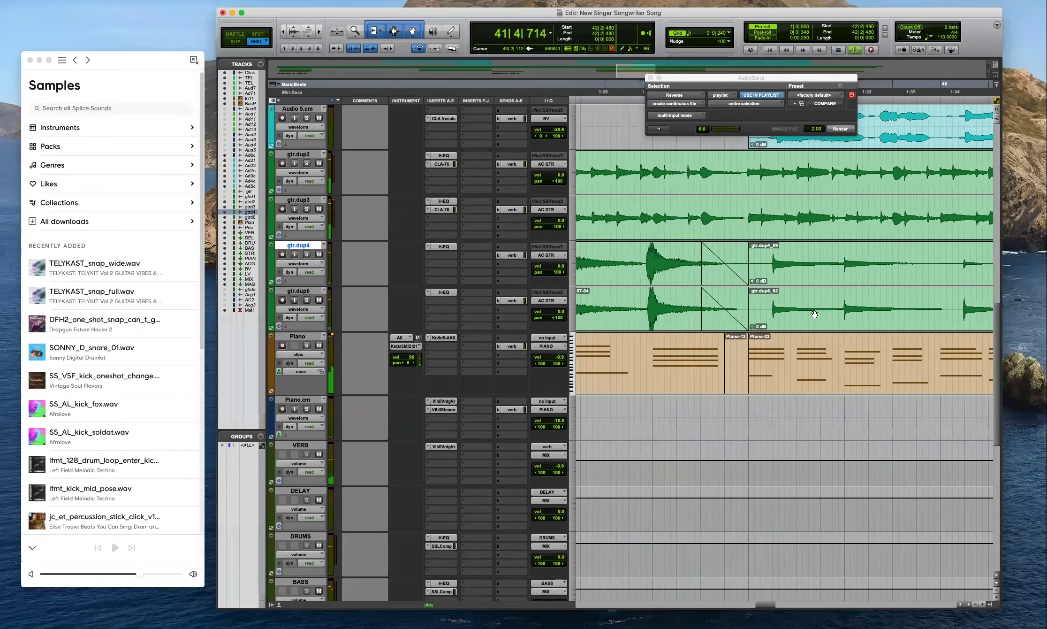
key(super+bracketleft)
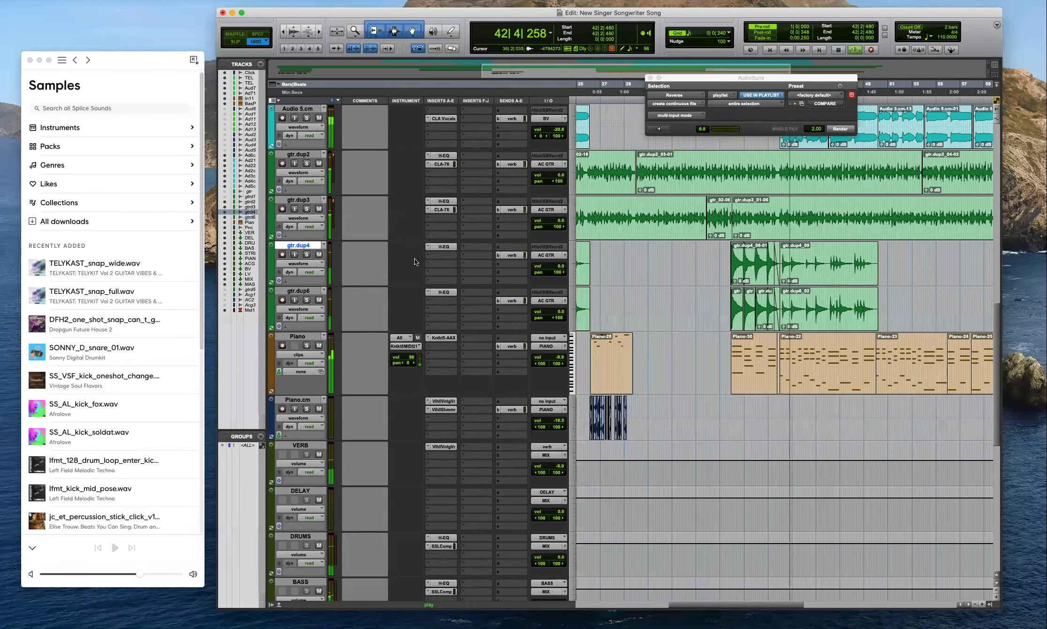
Stop playback and duplicate the gtr.dup4 and gtr.dup6 tracks together.
key(space)
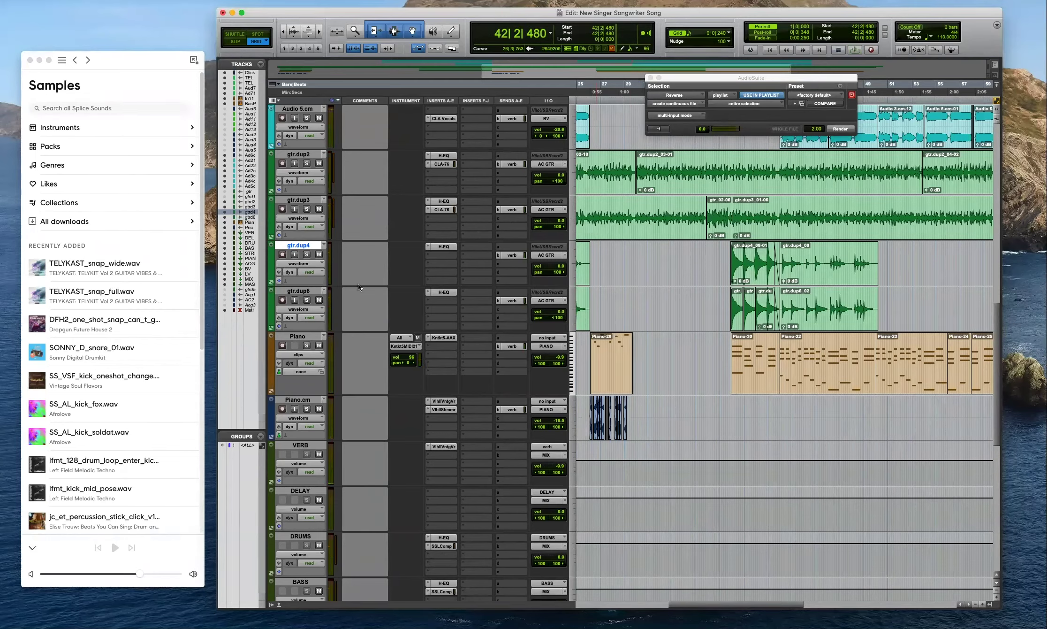
click(303, 291)
key(shift+super+n)
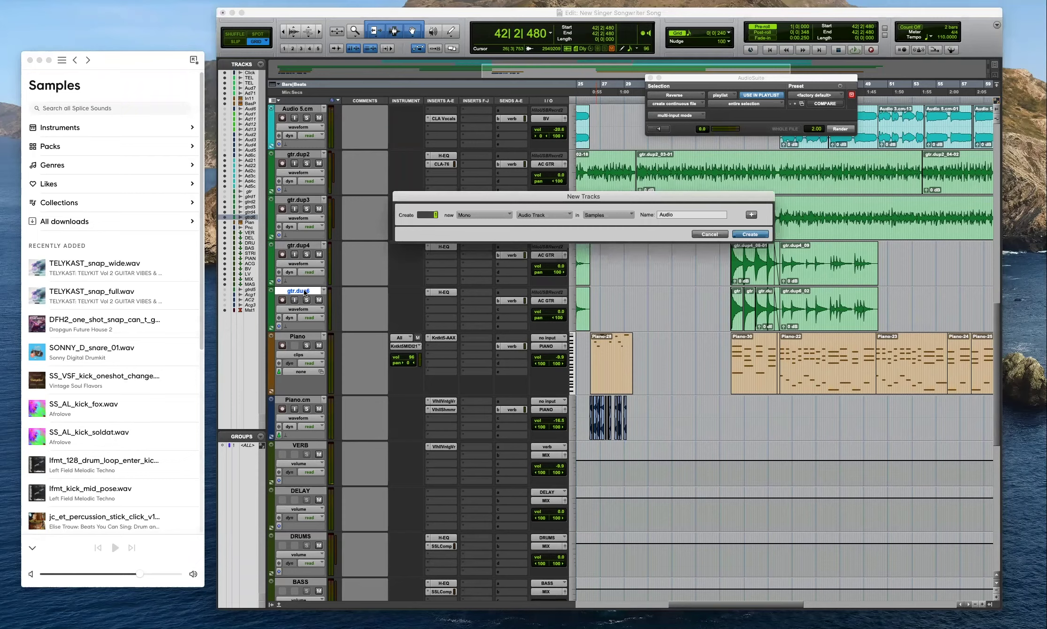
click(709, 234)
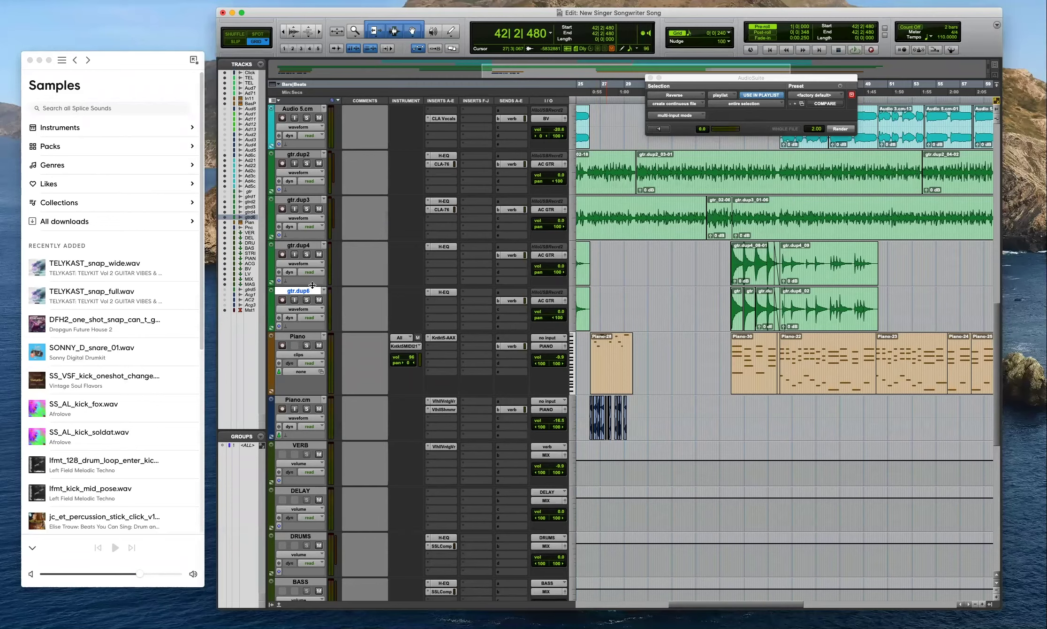
shift+click(309, 244)
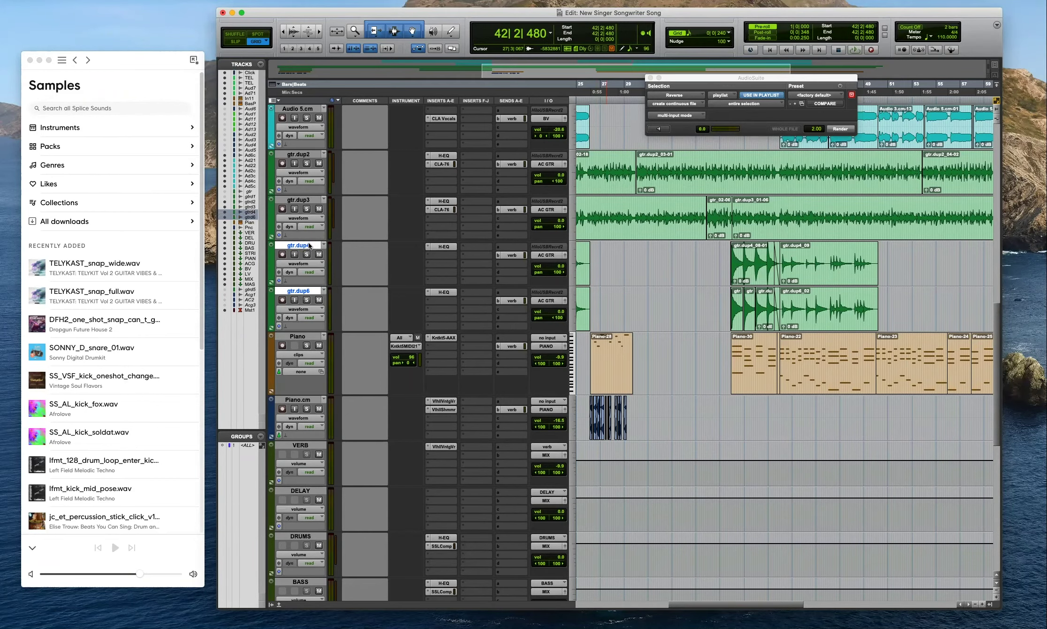
key(alt+shift+d)
key(Return)
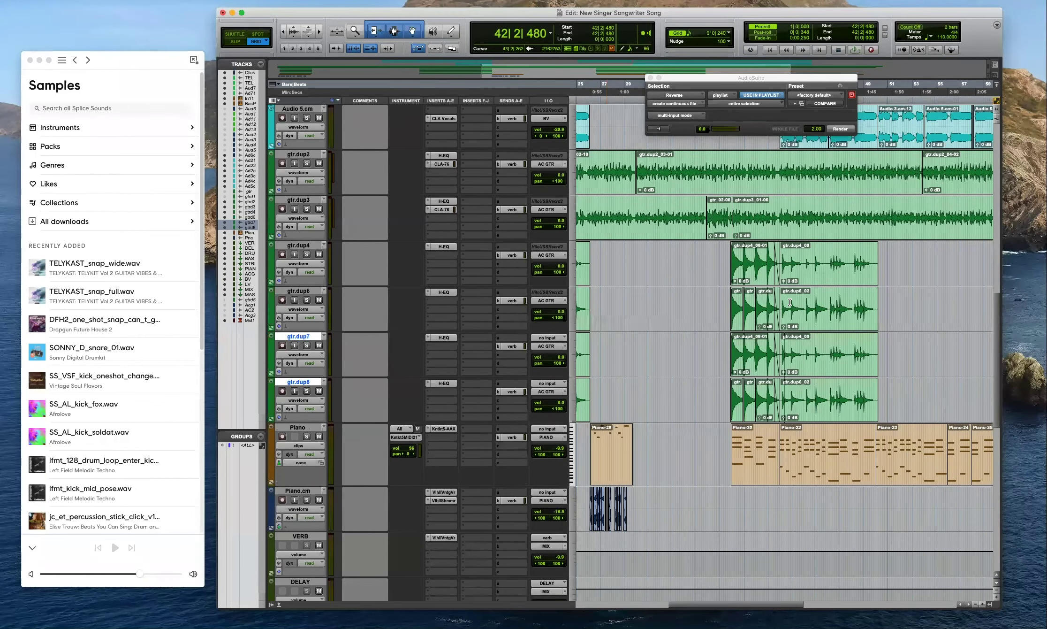
Delete all clips on the duplicated tracks gtr.dup7 and gtr.dup8.
key(r)
key(r)
key(r)
drag(678, 344, 523, 389)
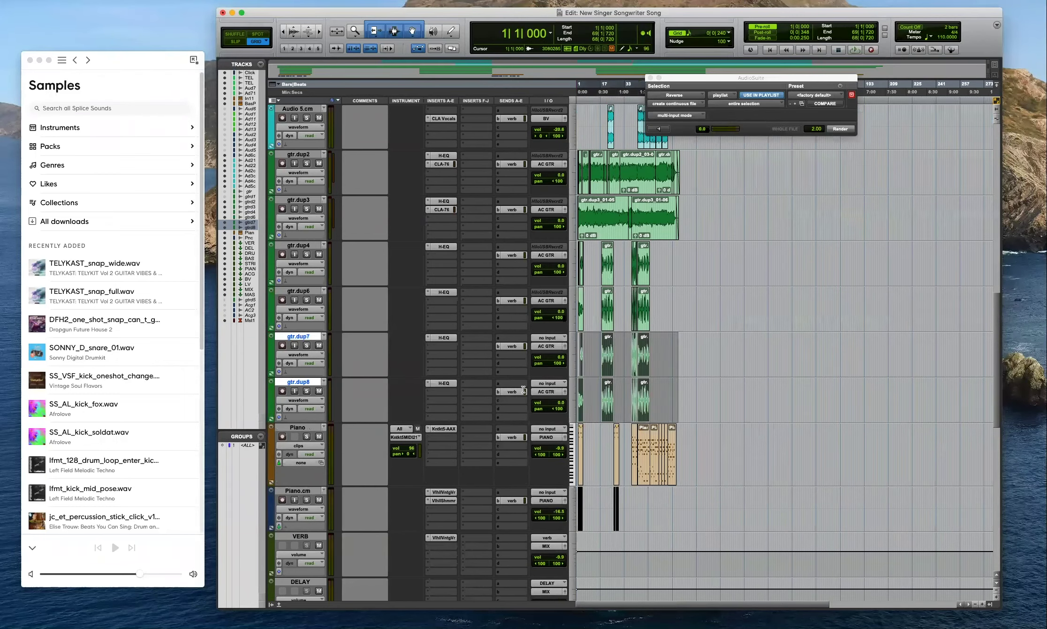
key(Delete)
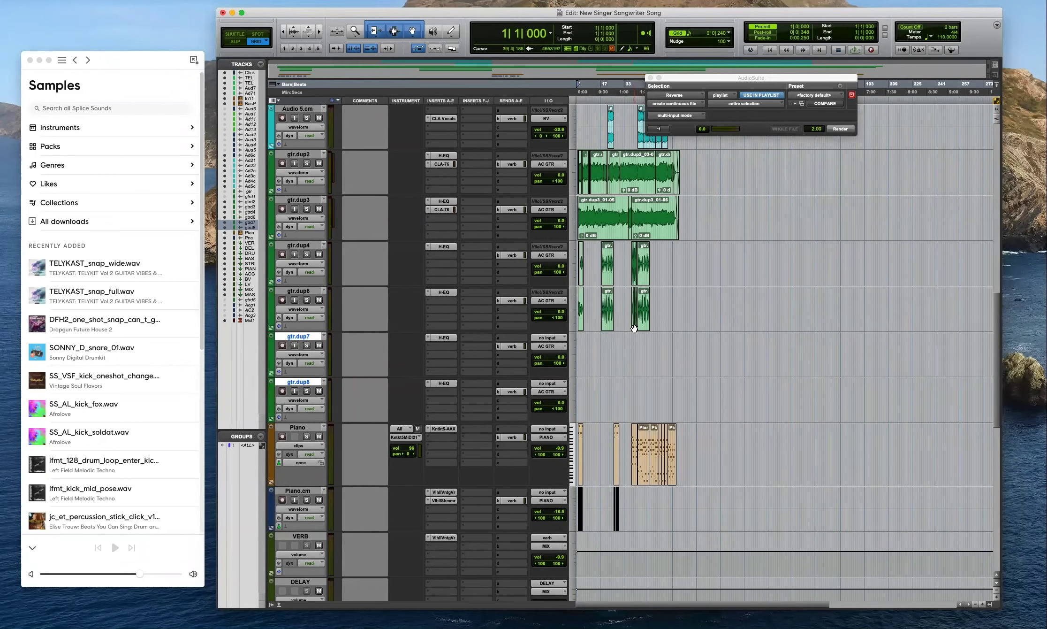
Move the gtr.dup4 and gtr.dup6 clips between 37|1|720 and bar 42 down to gtr.dup7 and gtr.dup8, keeping their timing.
click(635, 334)
key(t)
key(t)
key(t)
key(t)
drag(711, 256, 727, 254)
click(708, 255)
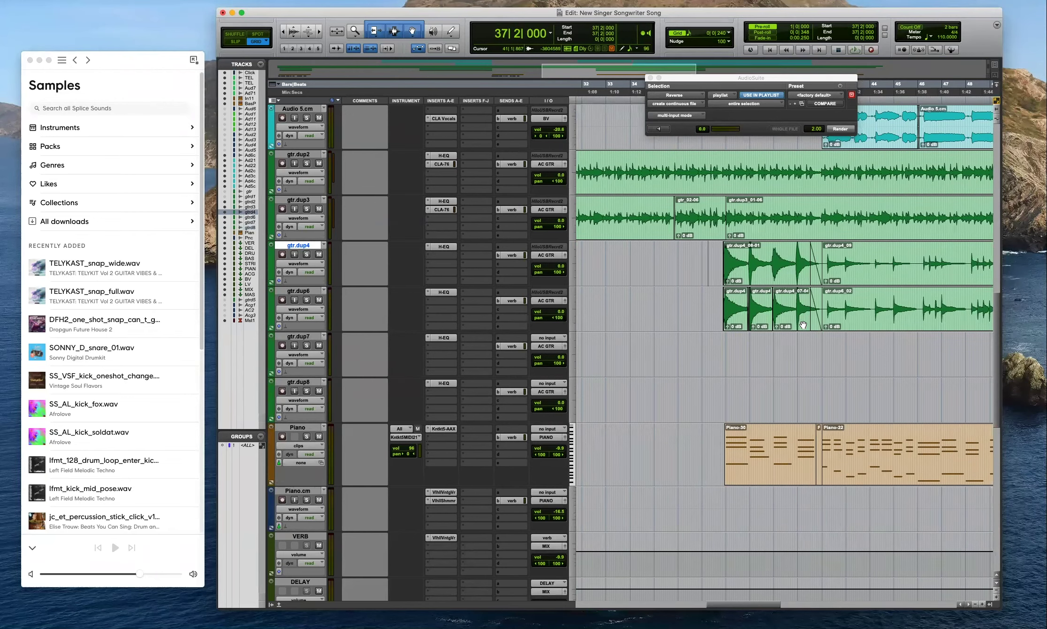
click(801, 323)
shift+click(712, 261)
drag(738, 276, 747, 338)
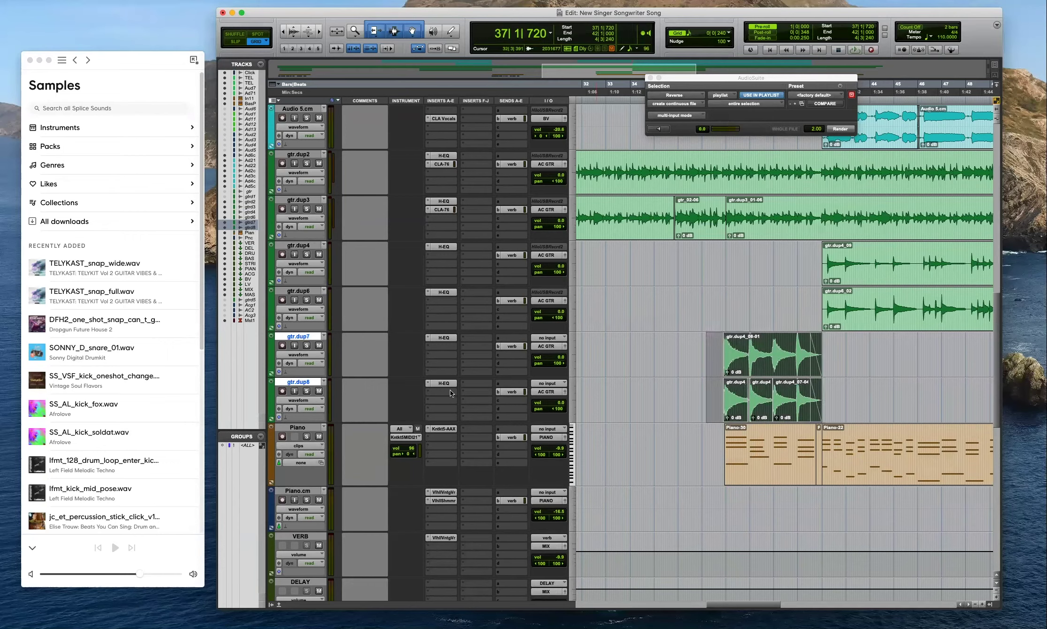
Set the gtr.dup7 volume to -5.3 and the gtr.dup8 volume to -7.9 while playing the moved clips.
click(727, 297)
key(space)
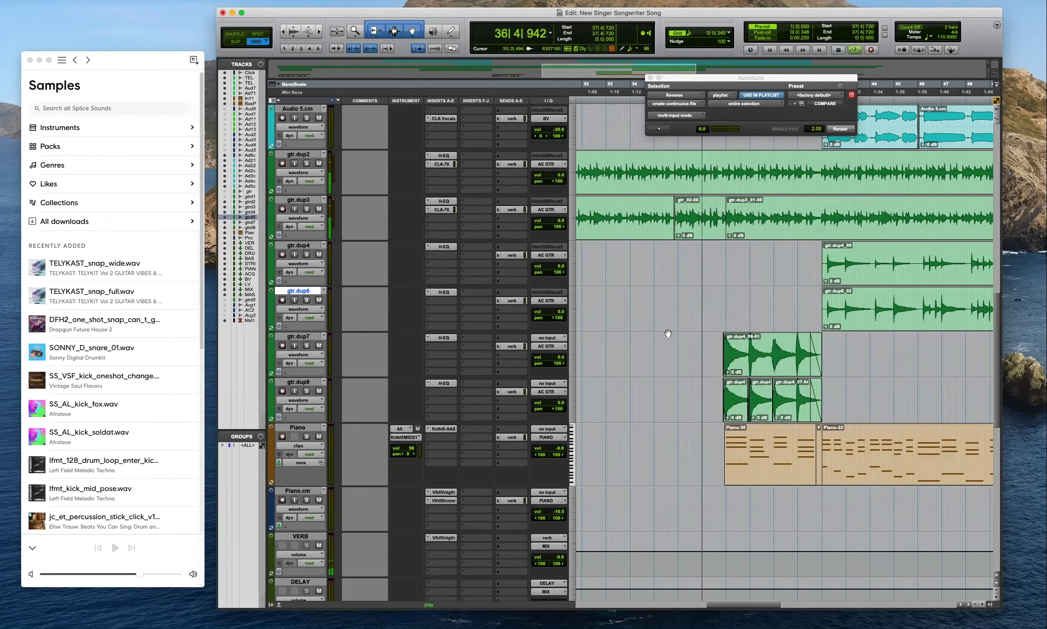
drag(558, 363, 558, 363)
drag(558, 408, 561, 410)
drag(560, 358, 560, 365)
drag(560, 408, 552, 409)
drag(557, 363, 570, 363)
drag(538, 402, 540, 409)
Copy the CLA-76 compressor from gtr.dup3 to gtr.dup7 and gtr.dup8, and adjust its input on gtr.dup7 during playback.
drag(442, 210, 443, 391)
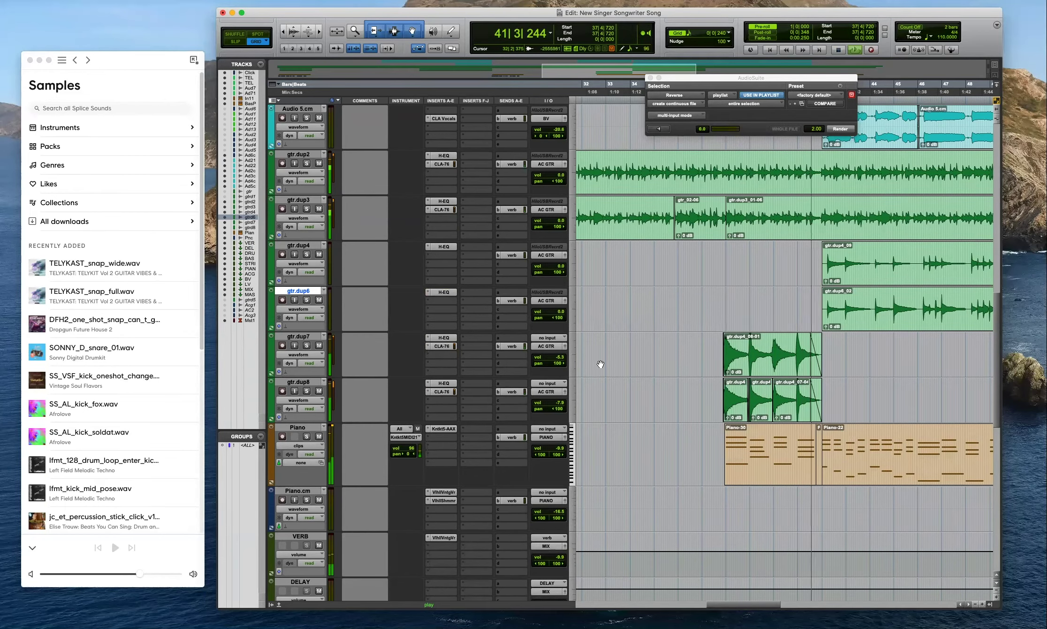
click(441, 345)
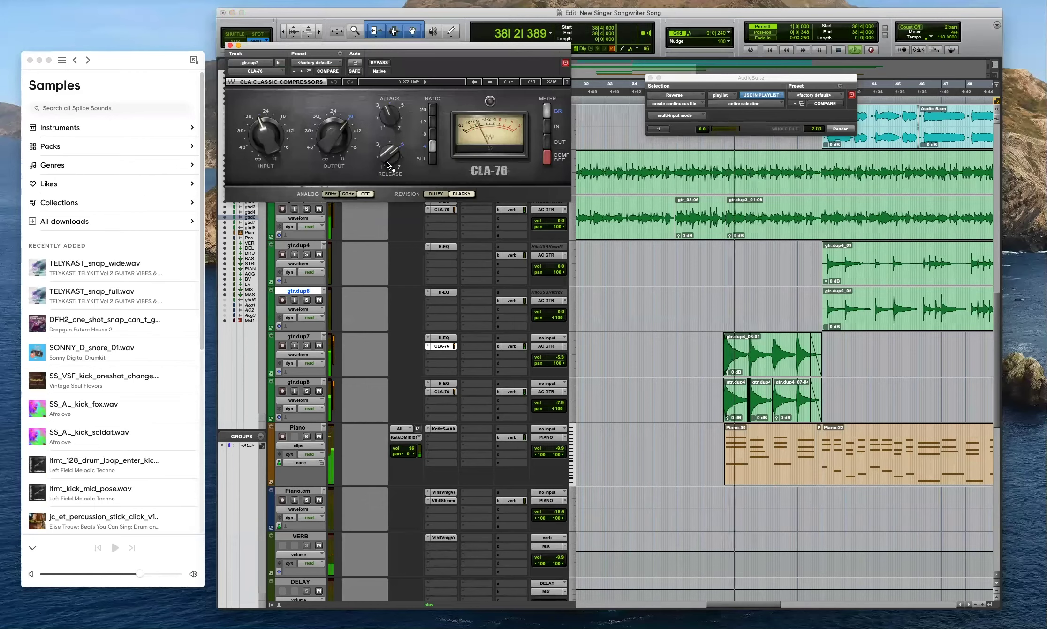
mouse_move(263, 135)
mouse_down()
mouse_move(264, 144)
mouse_move(265, 135)
mouse_up()
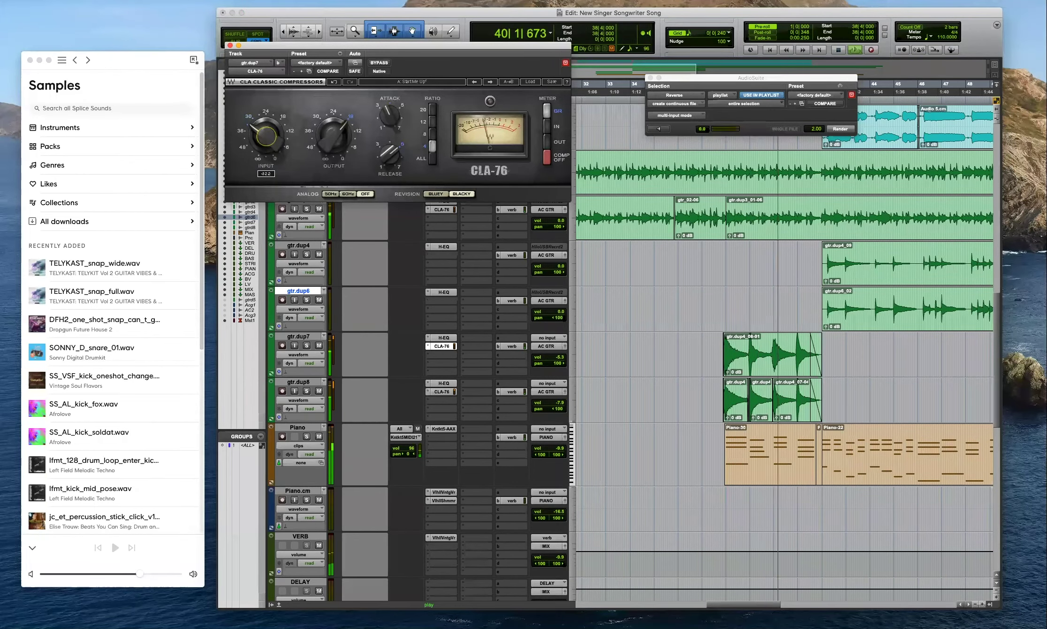
key(space)
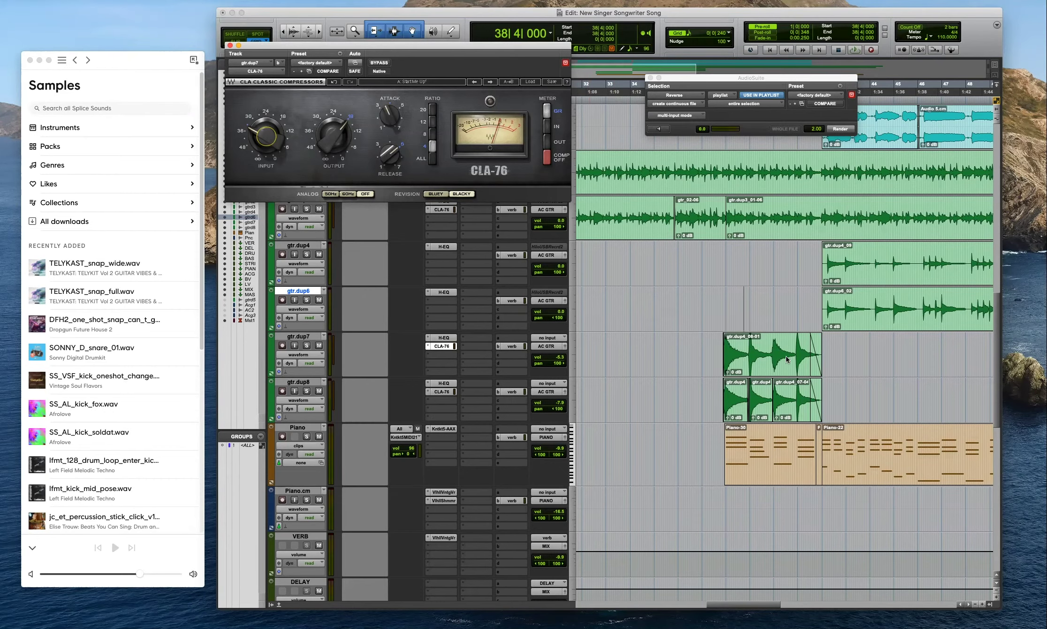
Fine-tune the CLA-76 input on gtr.dup7 while playing from 38|1|480 and copy the adjusted compressor to gtr.dup8.
click(727, 161)
key(t)
key(t)
key(t)
key(r)
key(r)
click(787, 162)
key(space)
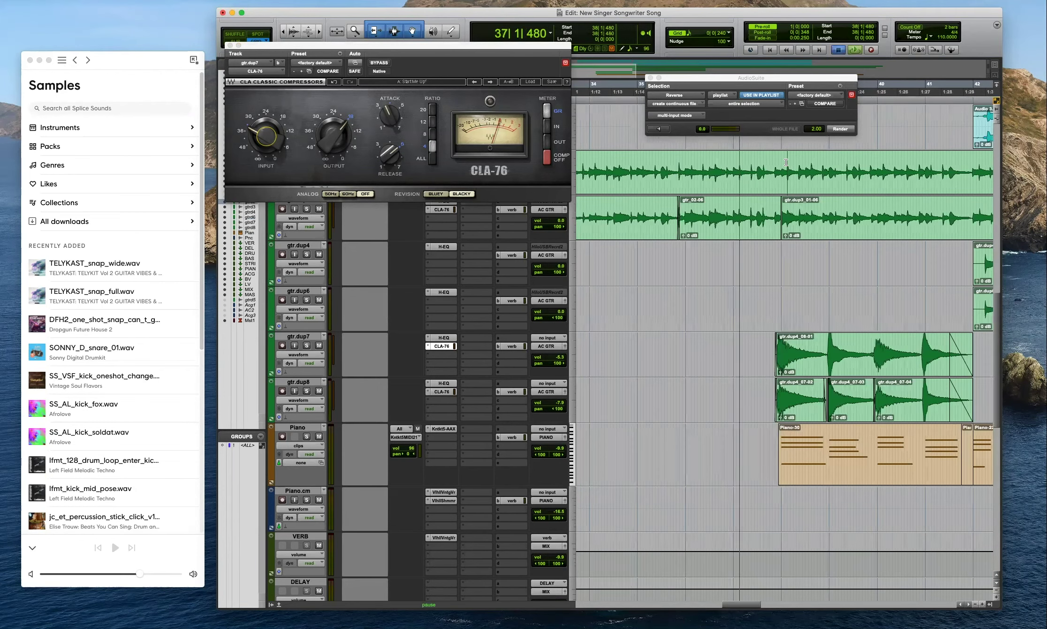
click(270, 142)
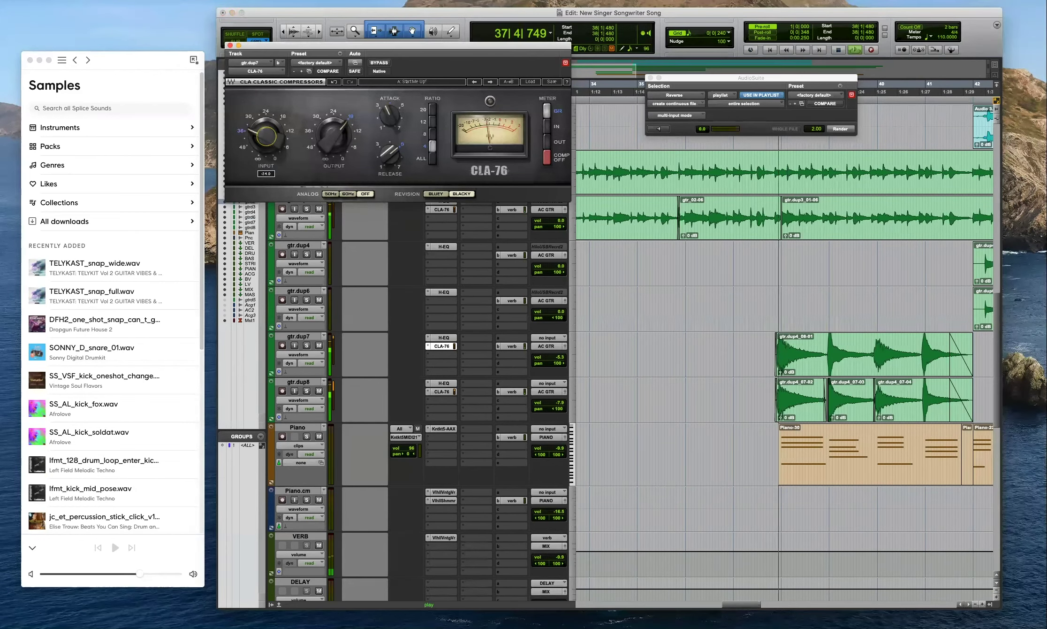
drag(444, 349, 442, 391)
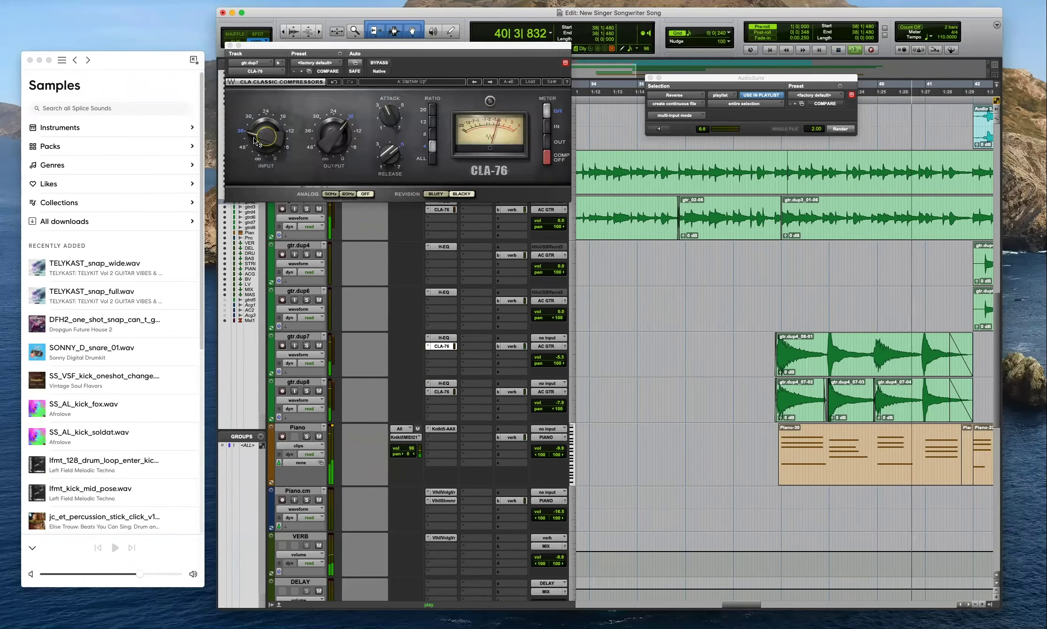
drag(253, 140, 253, 135)
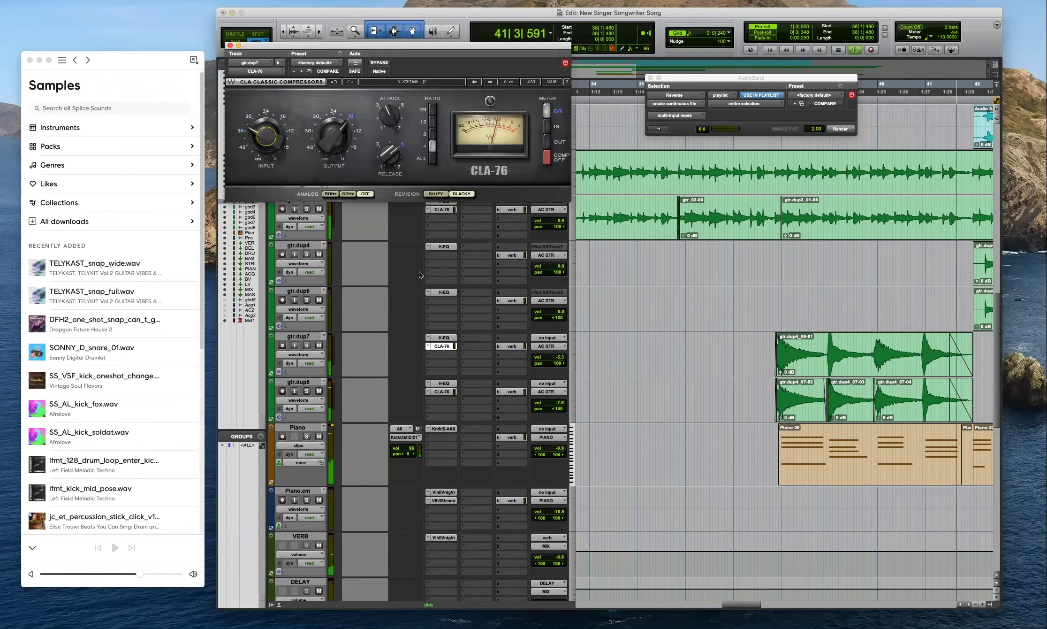
drag(442, 346, 442, 391)
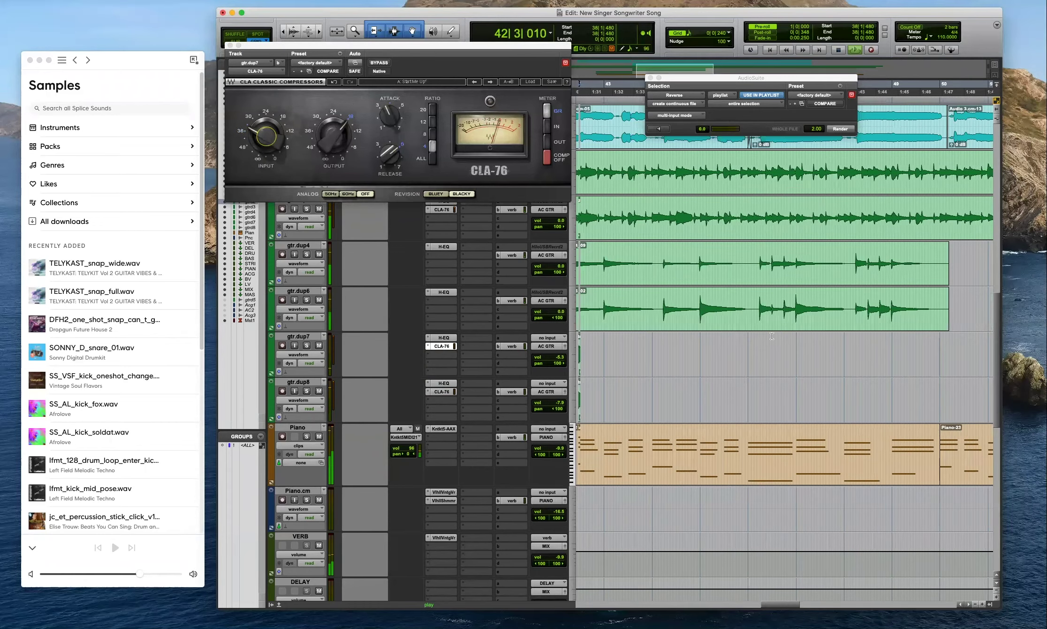
Duplicate the Piano.cm track and stop playback.
key(r)
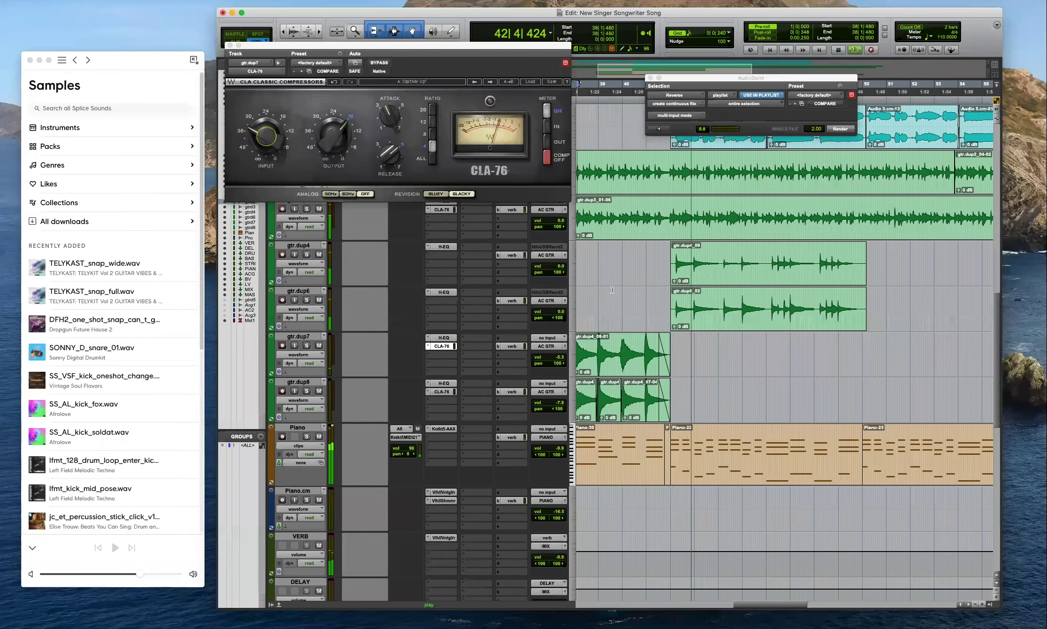
key(super+bracketleft)
key(super+bracketleft)
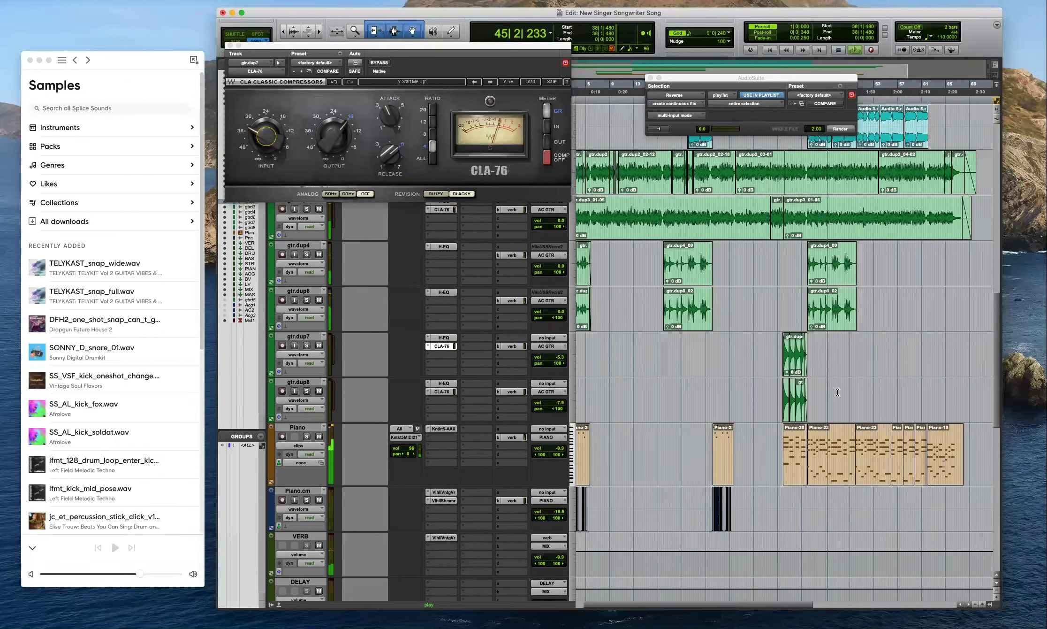
scroll(306, 401, down, 2)
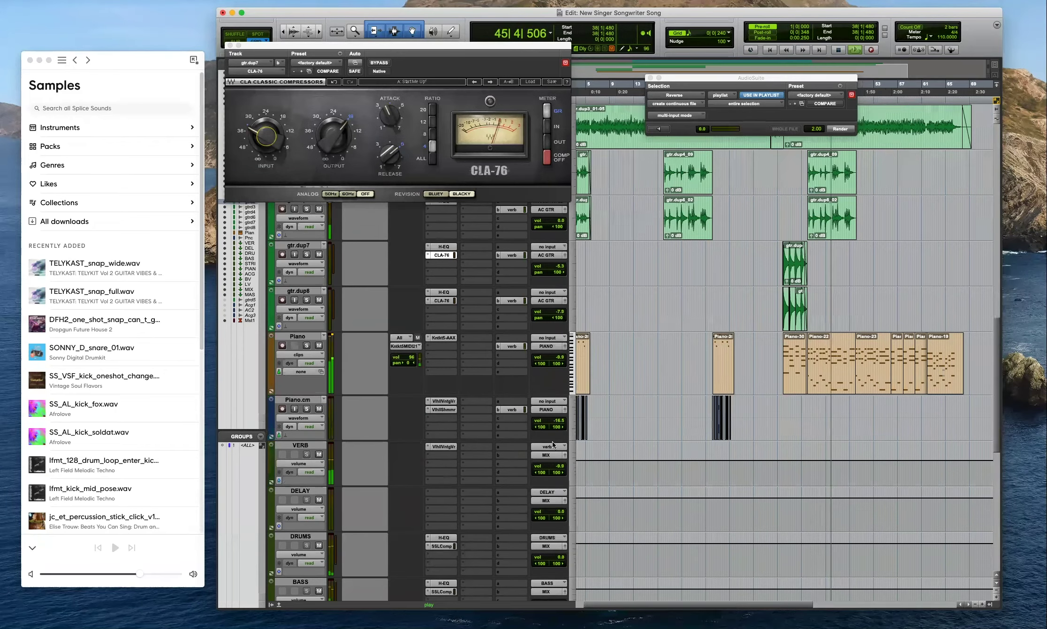
click(306, 400)
key(alt+shift+d)
key(Return)
key(space)
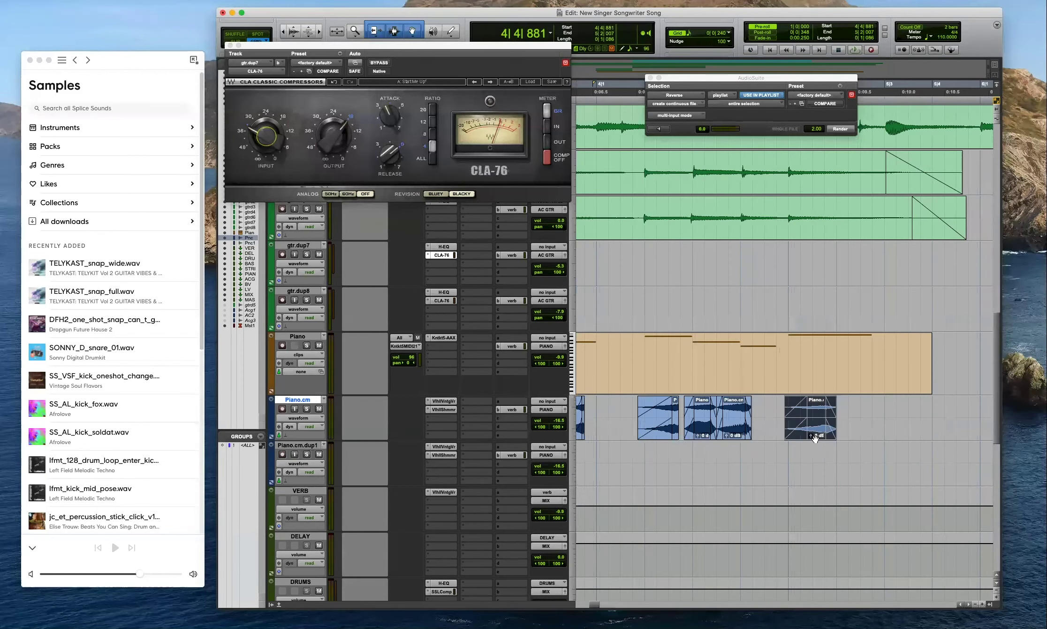
Copy the last reversed piano clip of the intro to Piano.cm.dup1, extend its start earlier and remove its fade.
drag(815, 437, 822, 479)
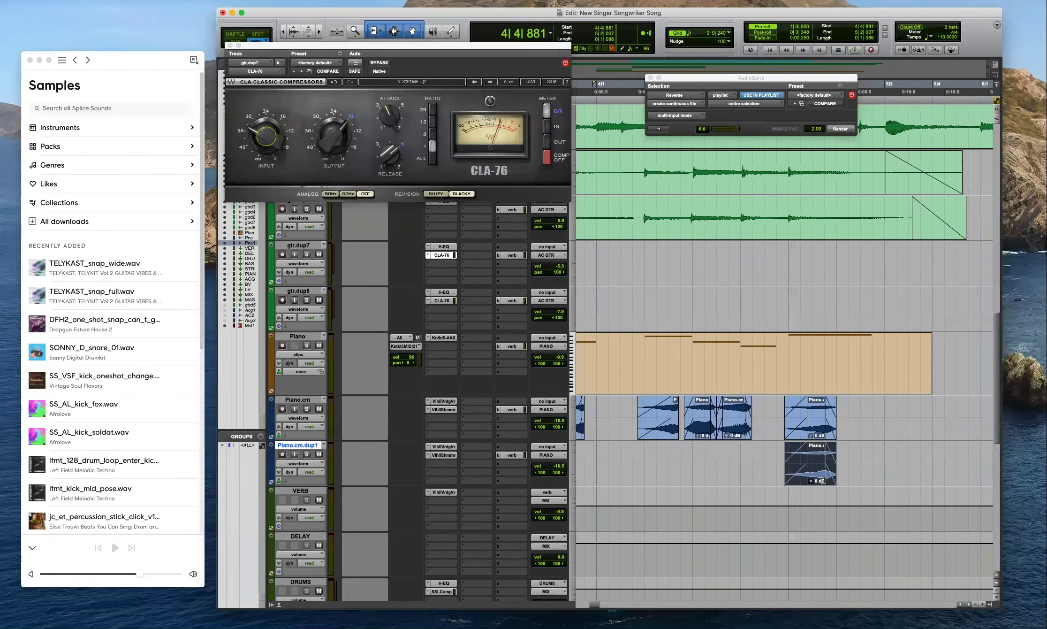
click(854, 467)
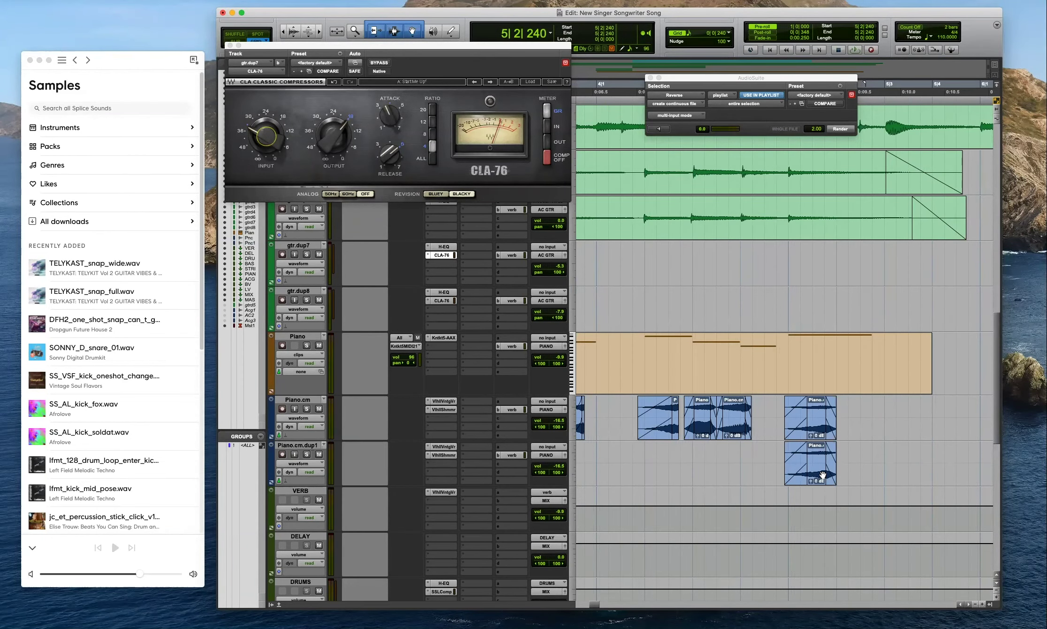
click(830, 475)
drag(835, 474, 681, 462)
click(797, 482)
key(Delete)
Audition the extended reversed clip with Piano.cm.dup1 soloed and delete it from that track.
click(812, 457)
key(space)
key(space)
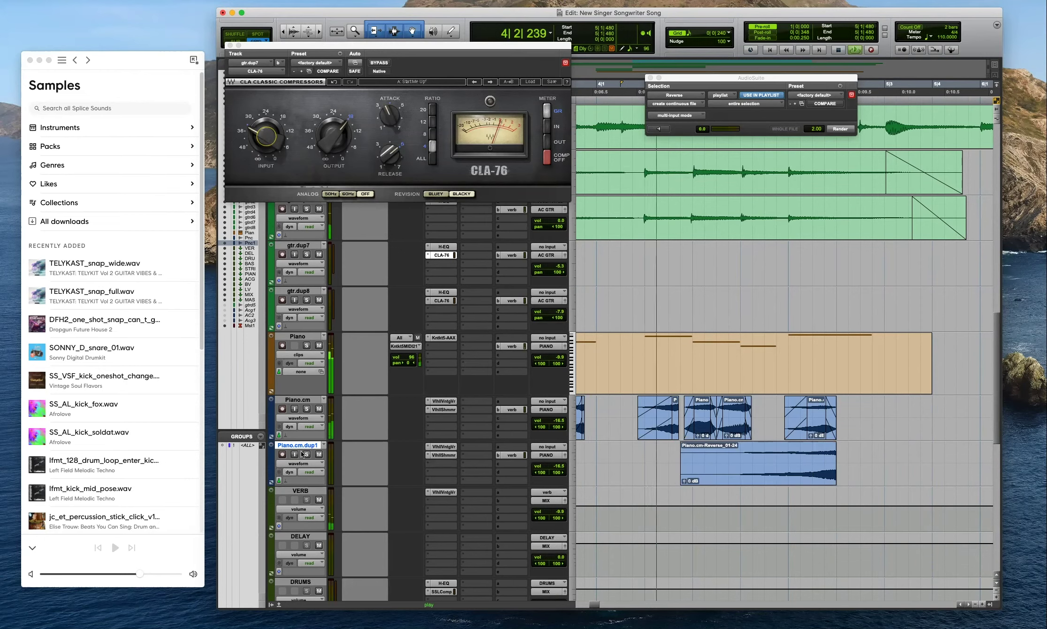
key(r)
key(space)
click(787, 479)
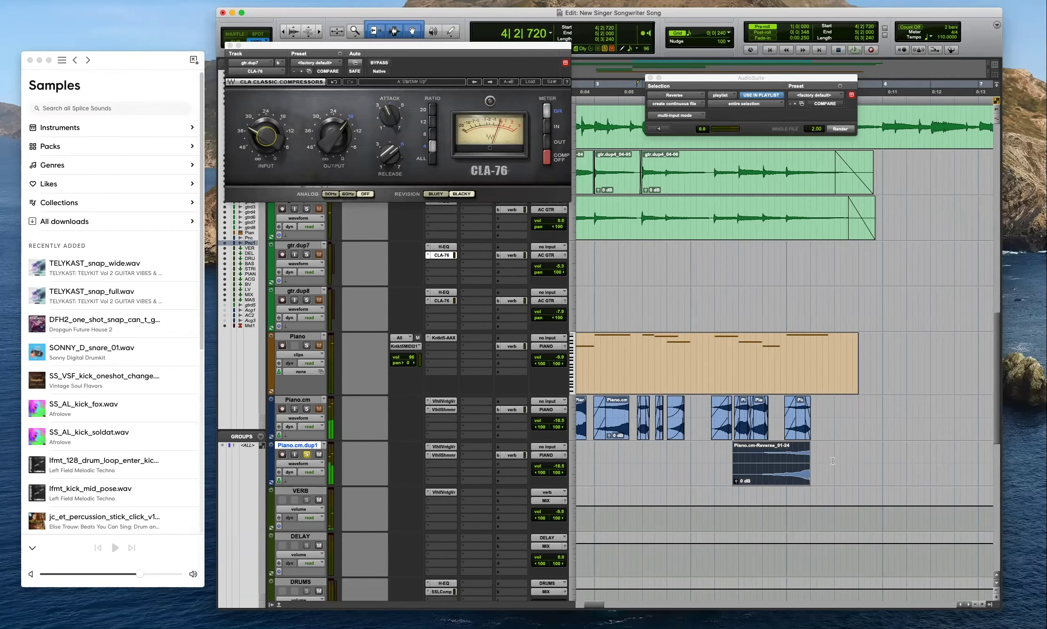
key(Delete)
key(r)
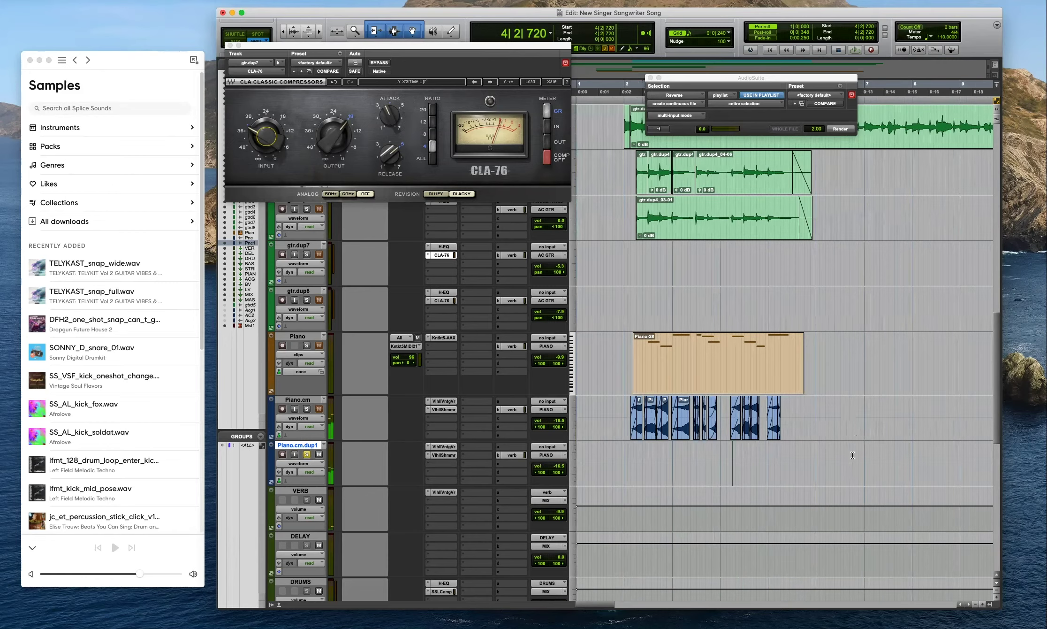
Solo Piano.cm along with Piano.cm.dup1 while playing the intro from 2|1|480.
click(768, 347)
click(630, 457)
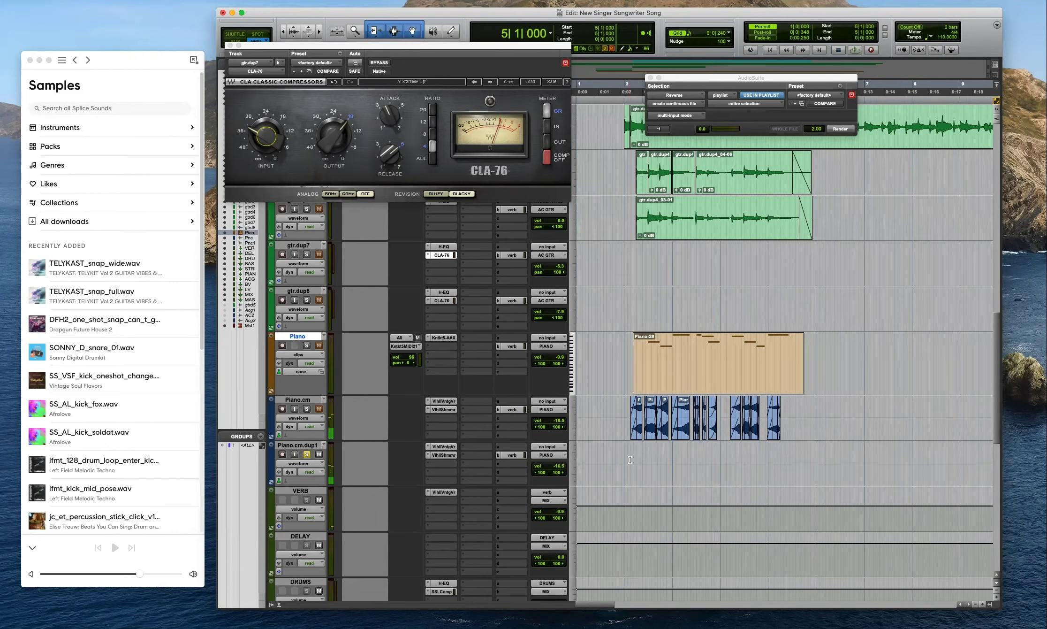
key(space)
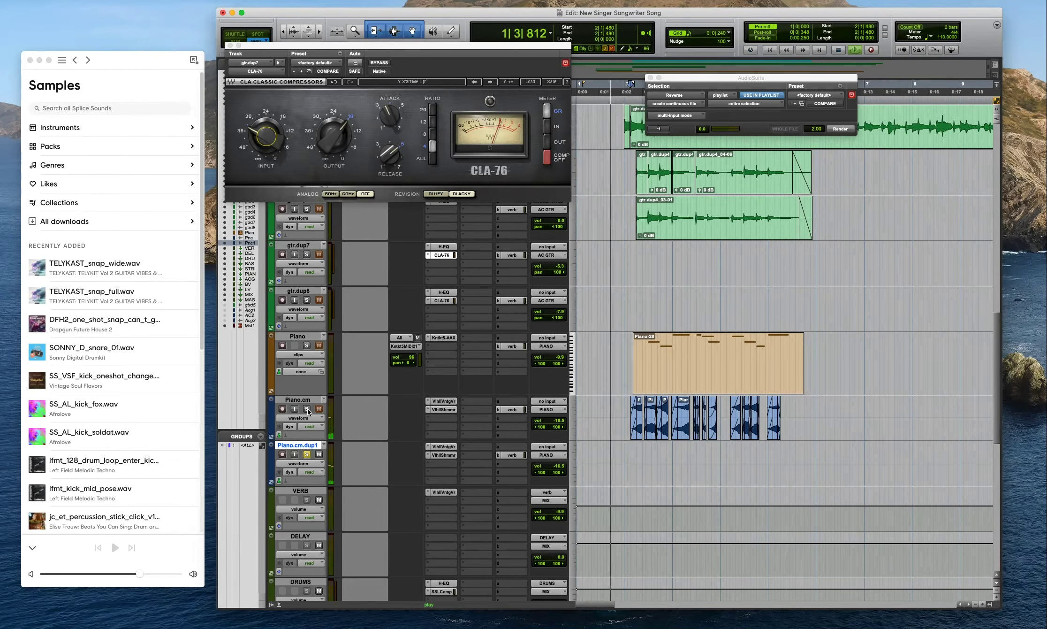
key(super+bracketright)
key(space)
Examine the first Piano.cm clips up close and play the intro from 2|2|240 to hear how they sound.
drag(704, 436, 707, 480)
key(t)
drag(806, 473, 810, 409)
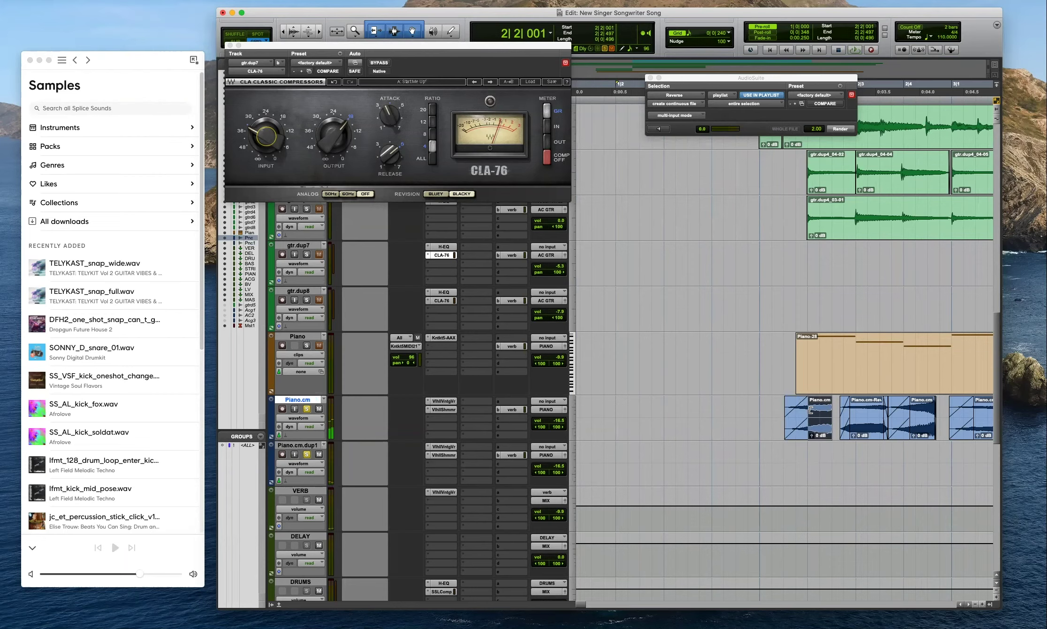
click(811, 410)
key(super+bracketleft)
key(space)
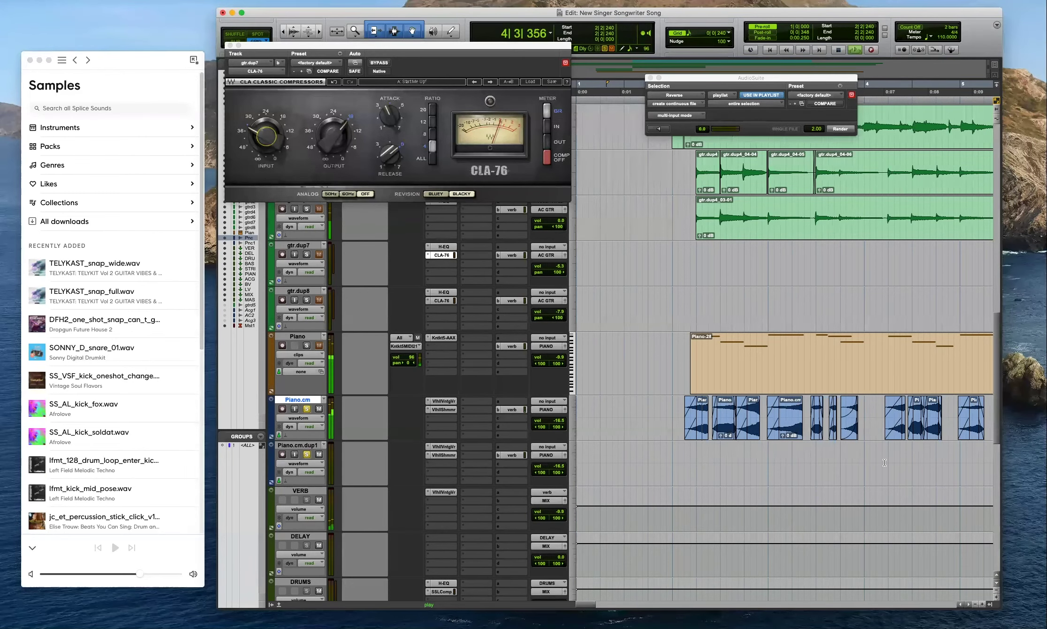
key(r)
key(space)
Play the intro around 4|2|000 to hear the reversed Piano.cm clips in bar 4.
click(749, 447)
key(t)
key(t)
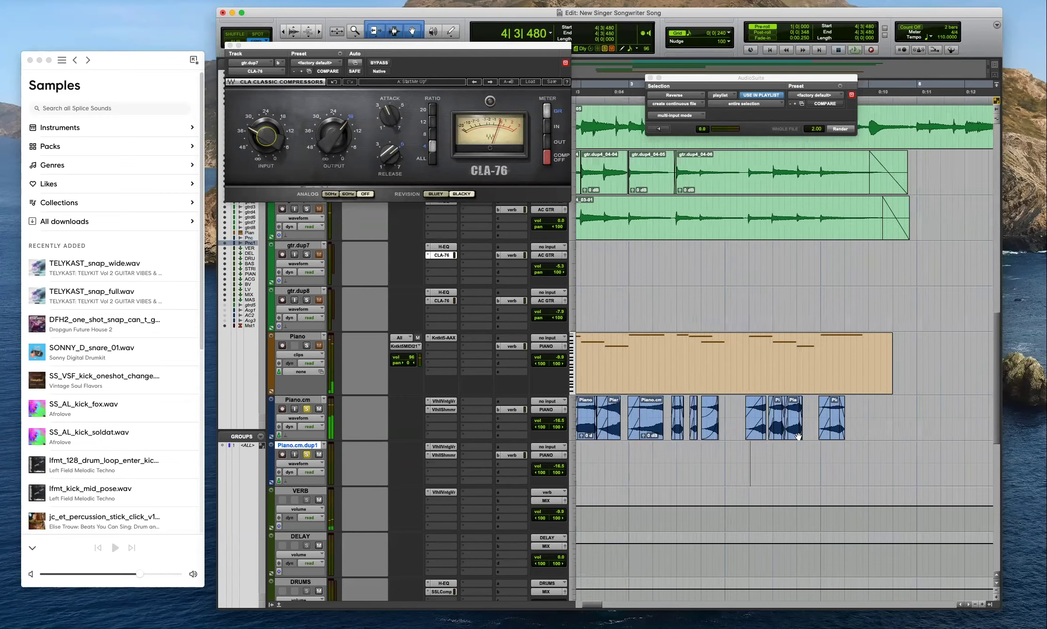
key(t)
click(647, 350)
key(space)
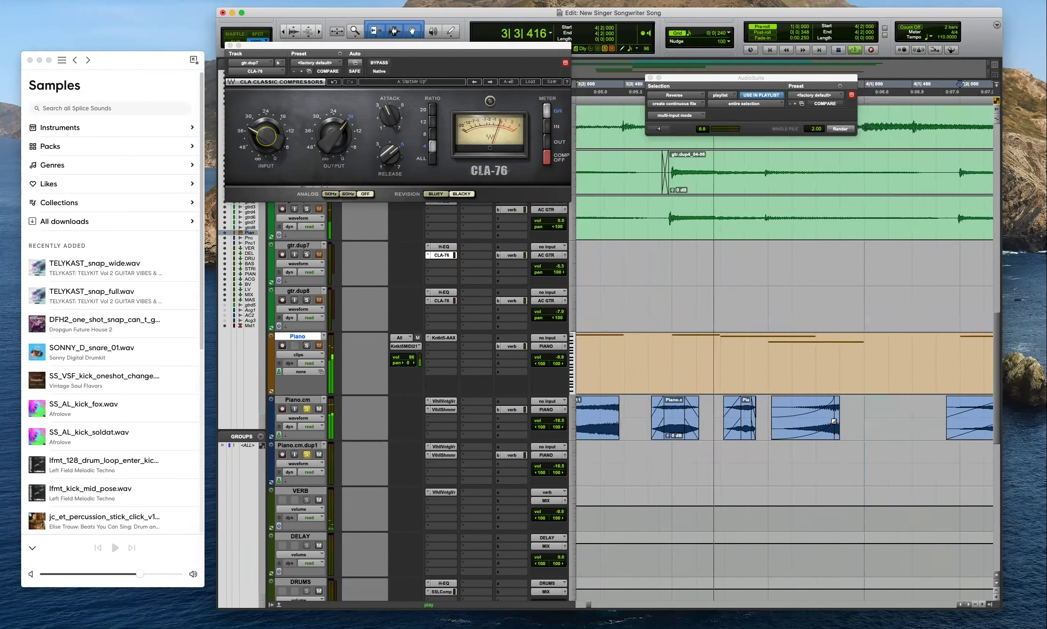
key(r)
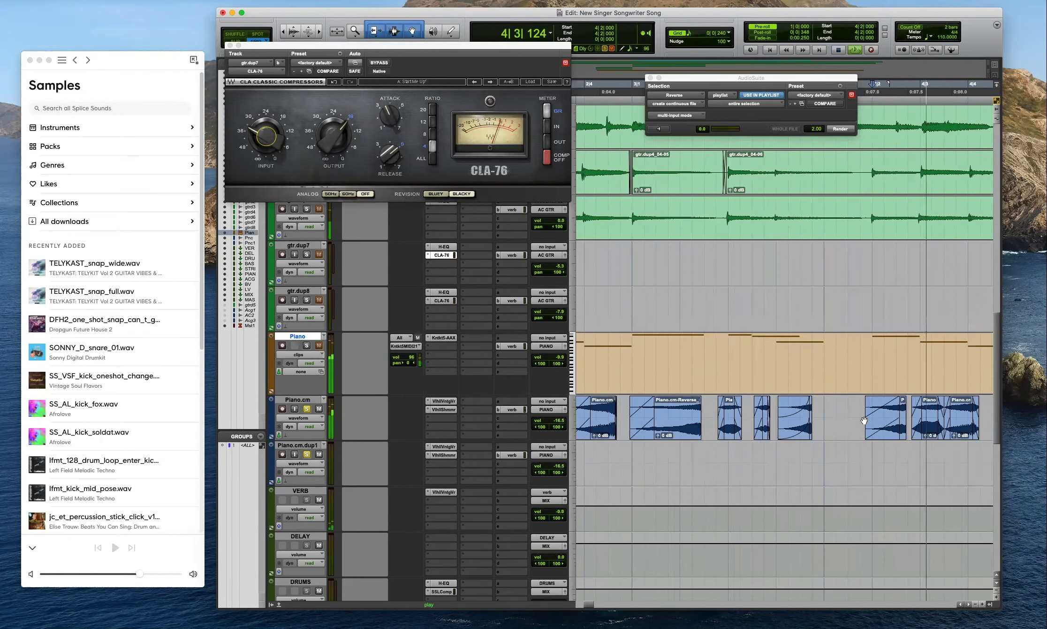
Move the two closely spaced reversed Piano.cm clips in bar 4 slightly later and replay from 4|3|000.
drag(930, 435, 963, 432)
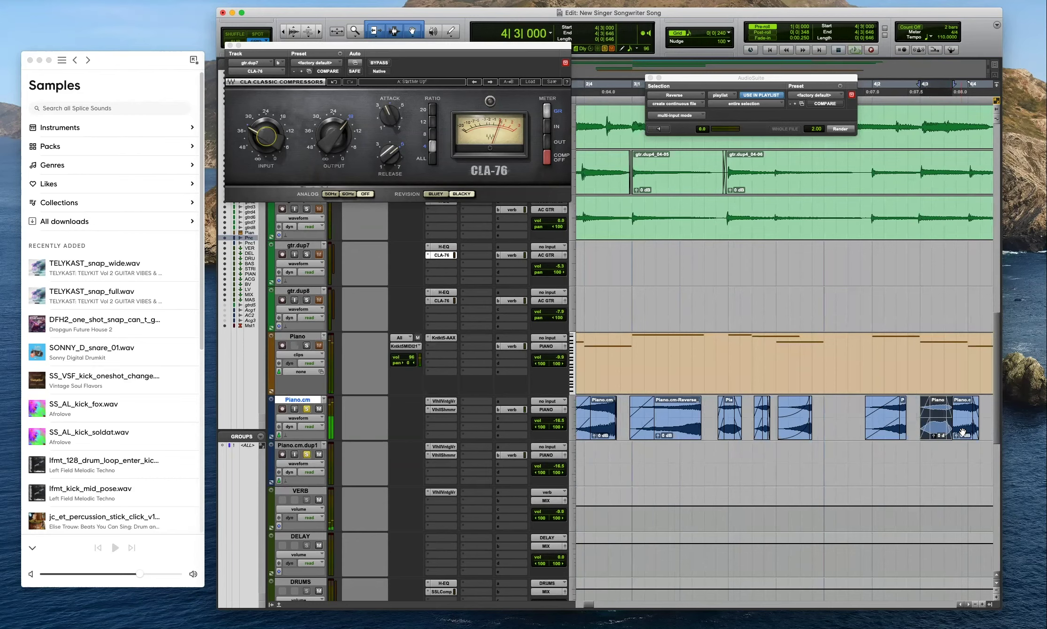
click(918, 361)
key(space)
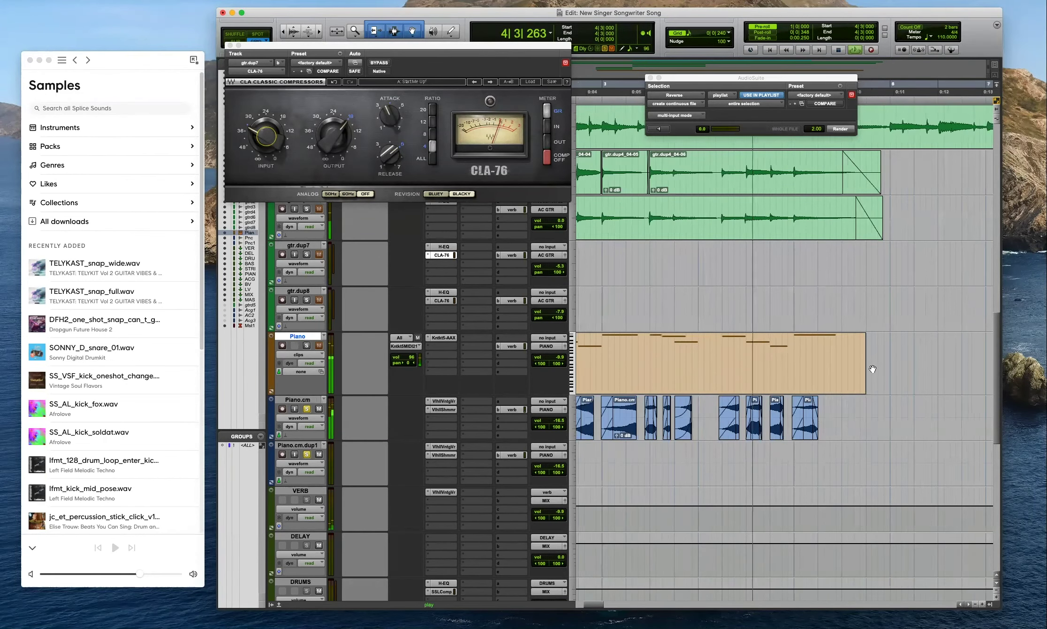
key(space)
Play the intro from 3|2|240 to hear the respaced reversed piano clips.
click(632, 352)
key(space)
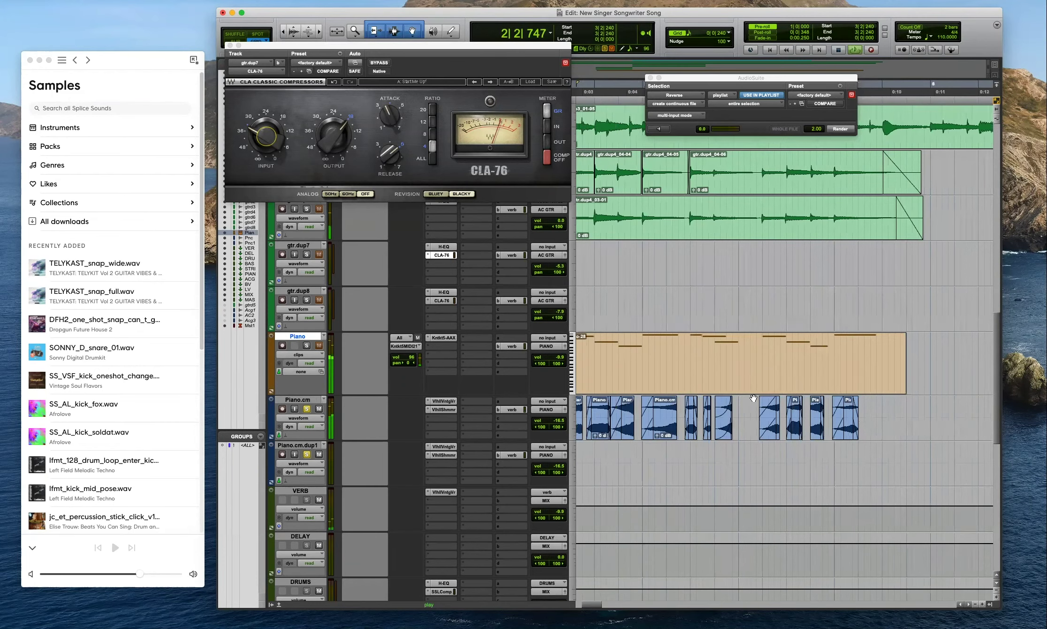
key(t)
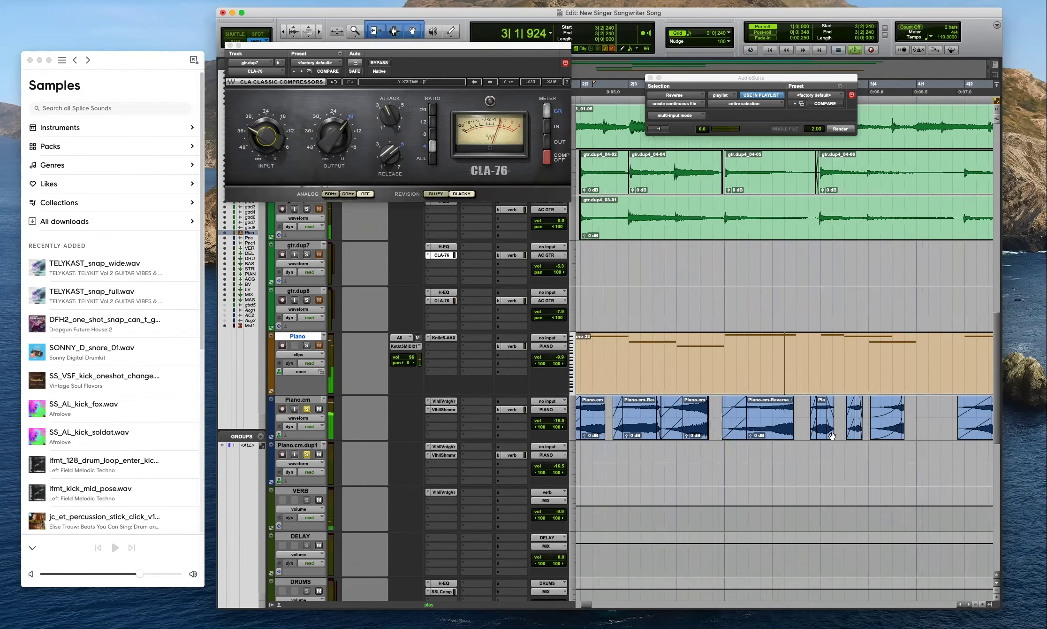
key(super+bracketleft)
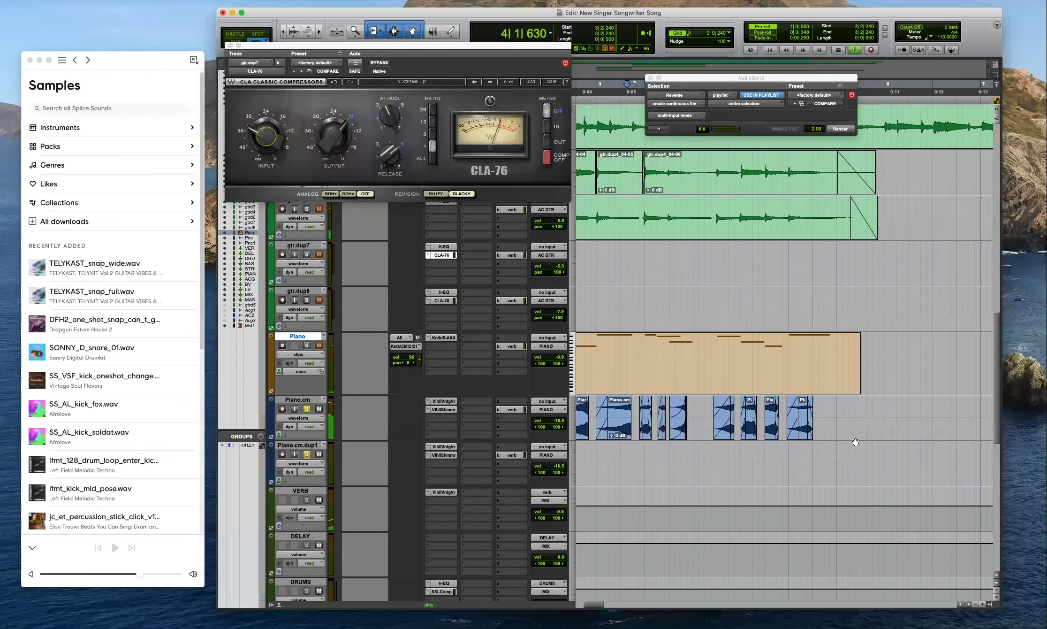
key(r)
key(space)
Inspect the ValhallaShimmer settings on the Piano.cm track.
click(633, 456)
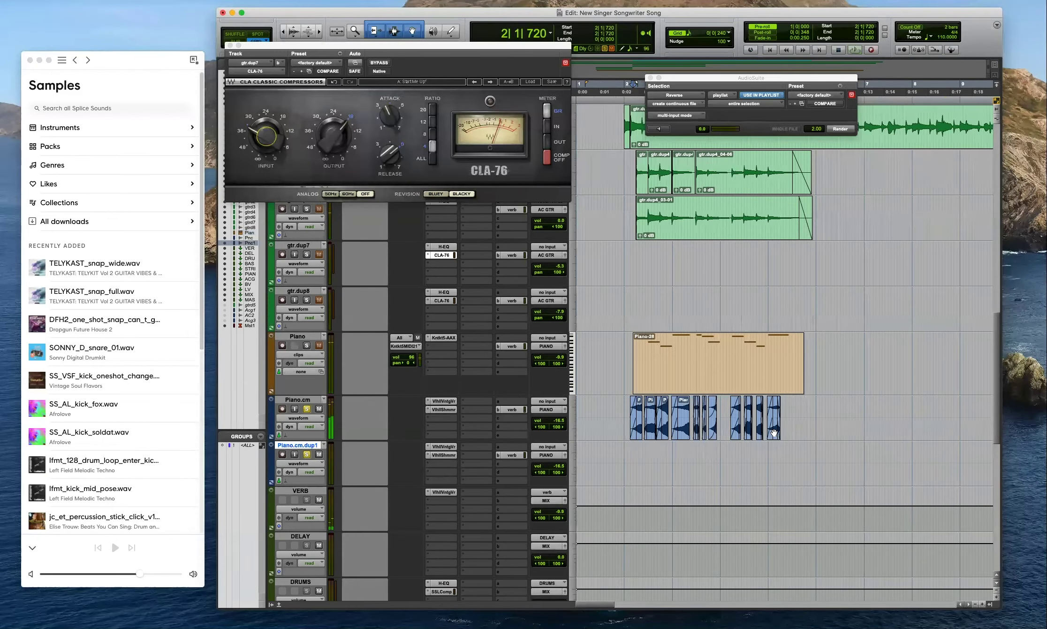
click(446, 410)
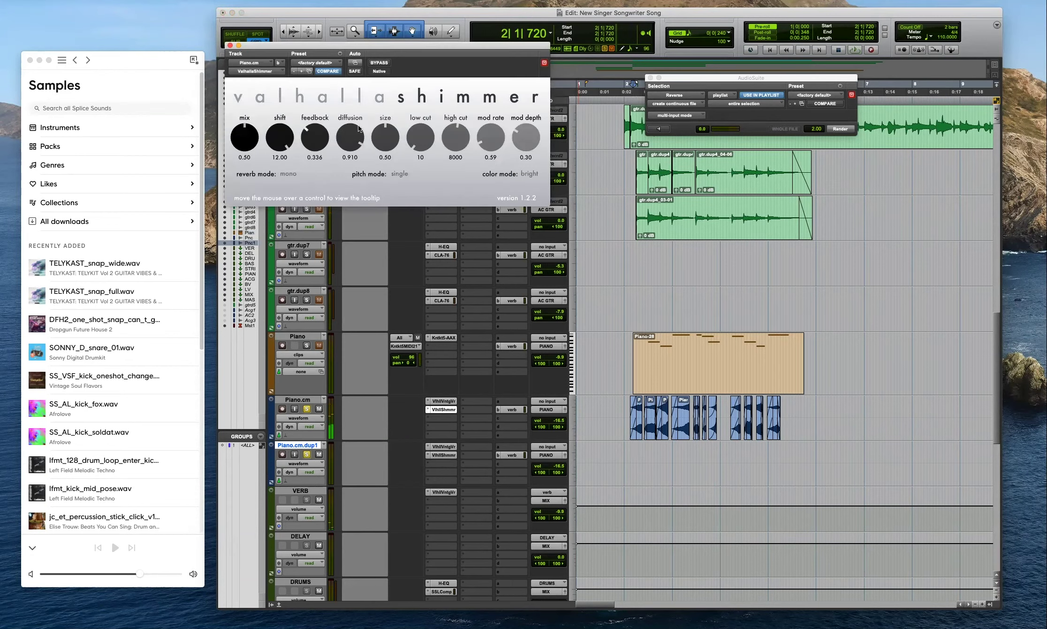
click(230, 46)
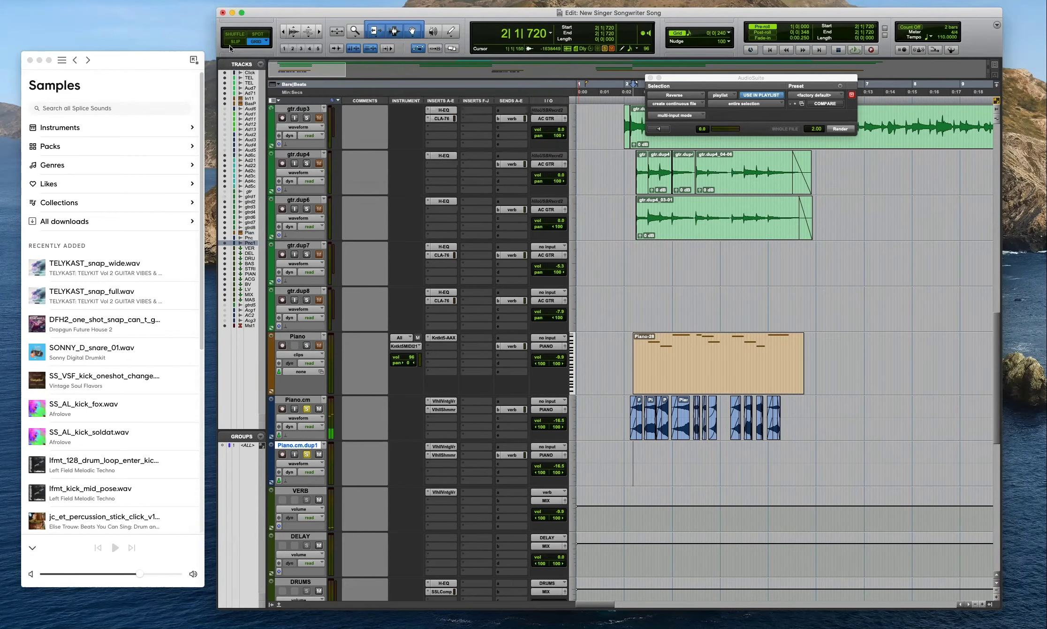
Play the intro from 3|4|480 and compare the reversed clips with the piano part.
click(634, 451)
click(624, 451)
click(718, 443)
key(super+bracketright)
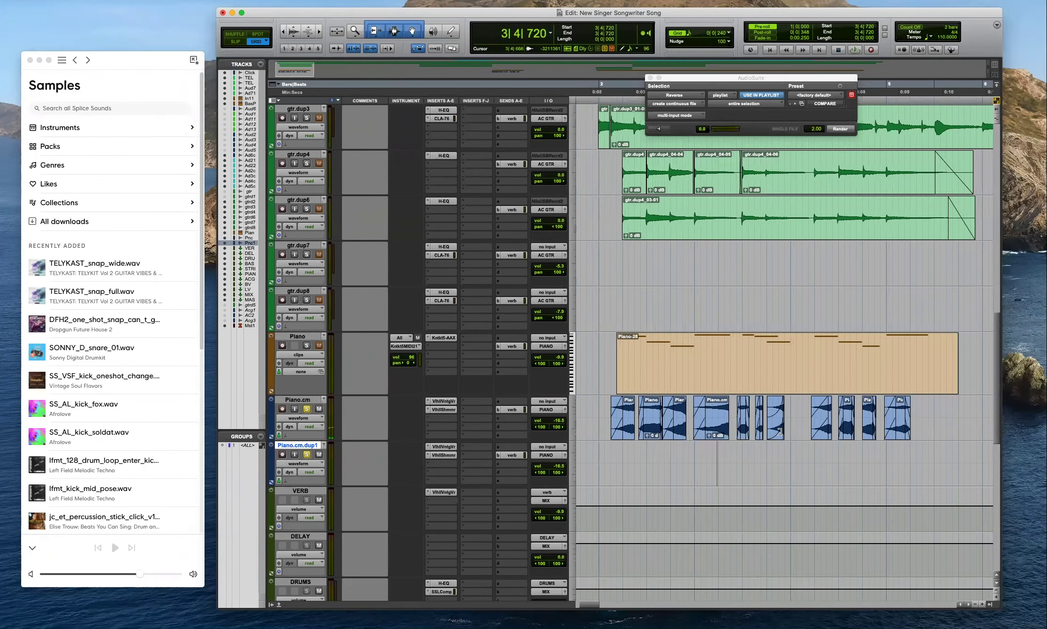
click(780, 356)
key(t)
key(space)
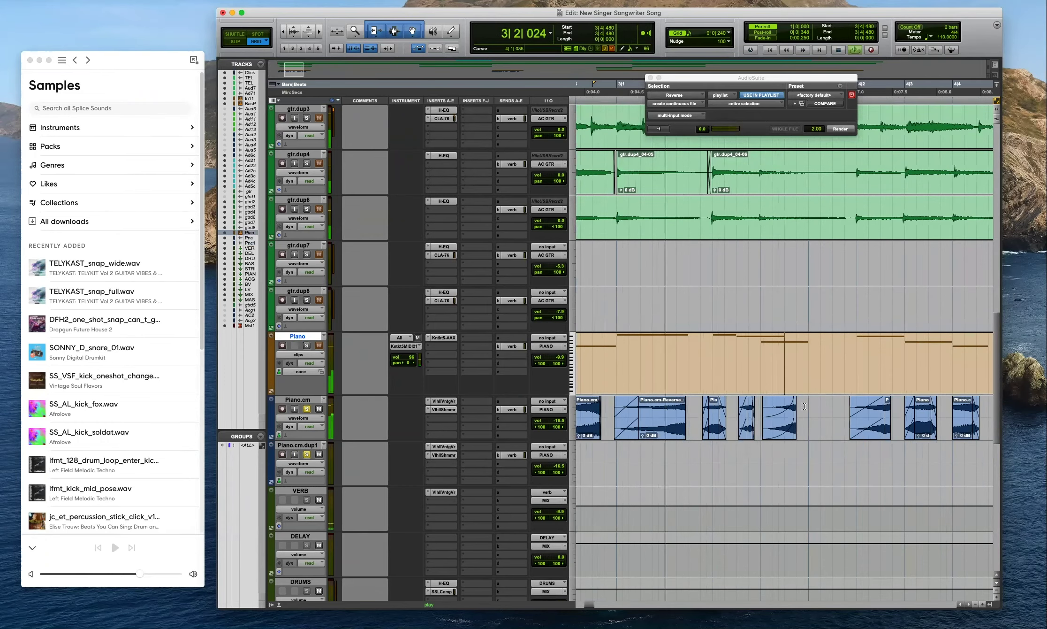
key(super+bracketleft)
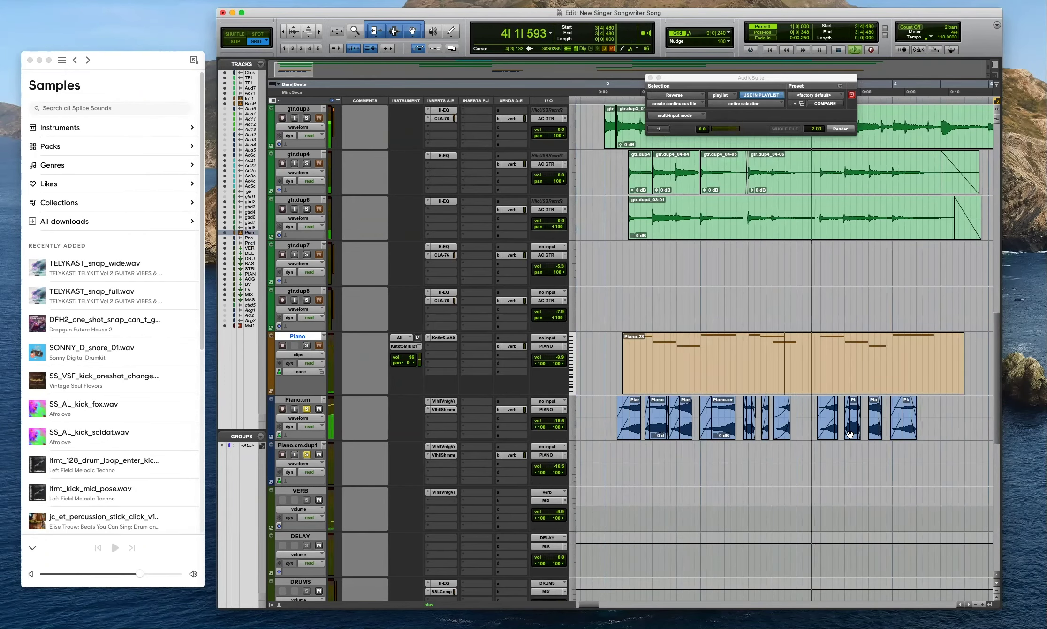
key(space)
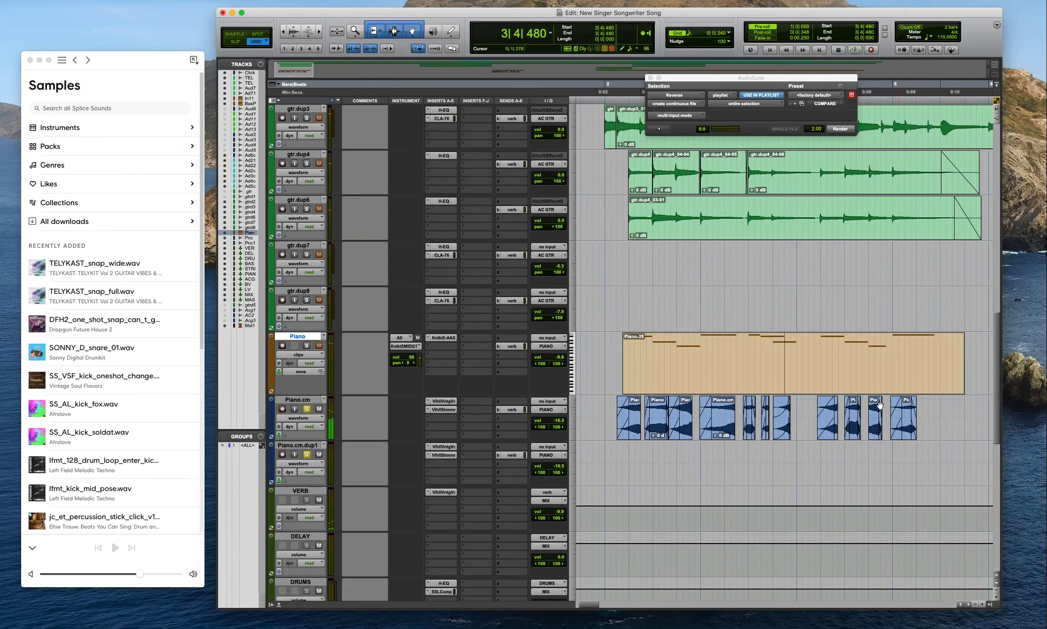
Copy the first clip of the last Piano.cm clip group to Piano.cm.dup1 at 2|1|000.
drag(835, 434, 618, 475)
key(super+bracketright)
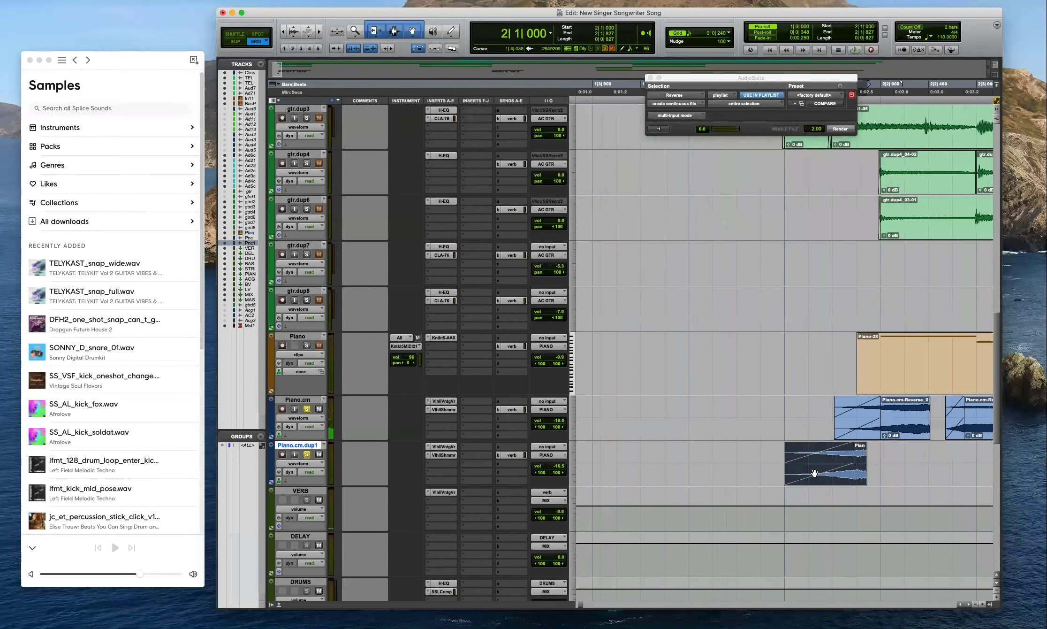
key(super+bracketleft)
key(super+bracketleft)
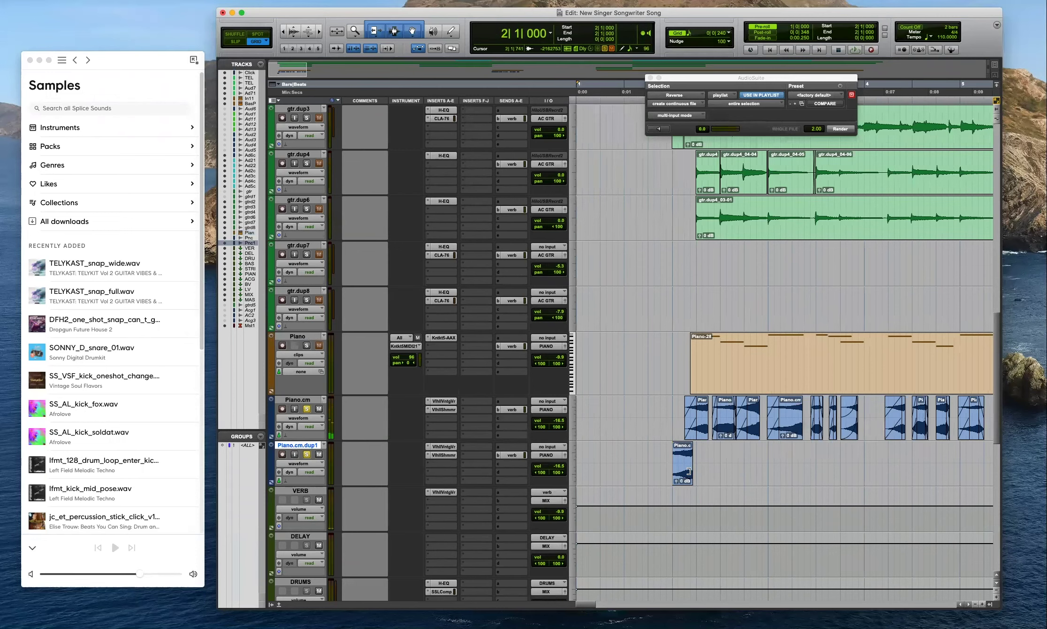
Remove the copied clip's fade-in on Piano.cm.dup1 and extend its start to 2|1|000.
mouse_move(672, 464)
mouse_down()
mouse_move(642, 463)
mouse_move(669, 462)
mouse_move(679, 445)
mouse_up()
click(667, 462)
key(super+bracketright)
key(super+bracketright)
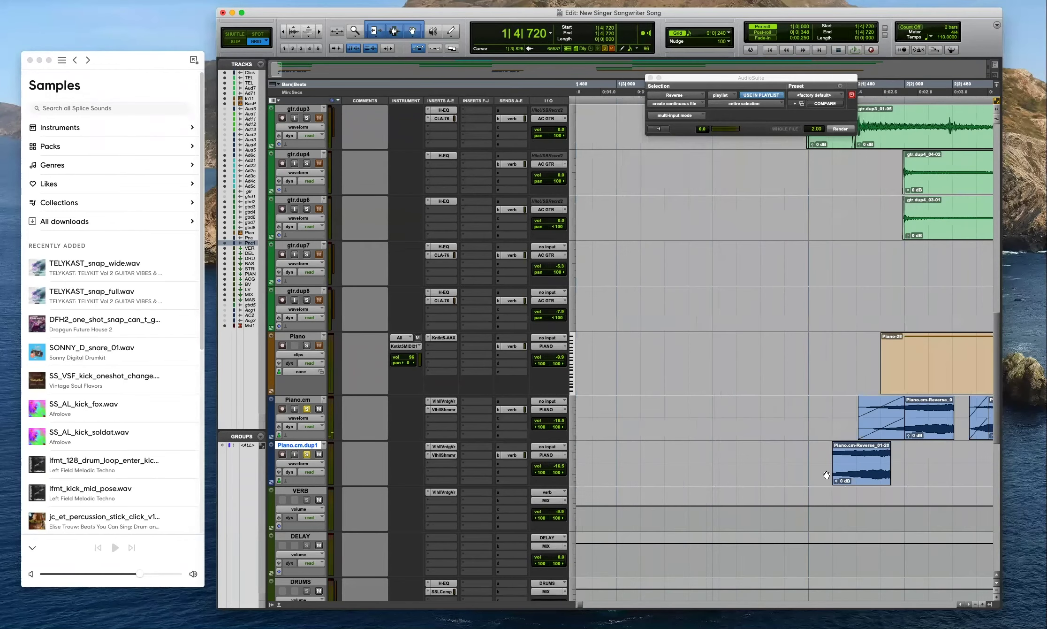
drag(827, 474, 808, 474)
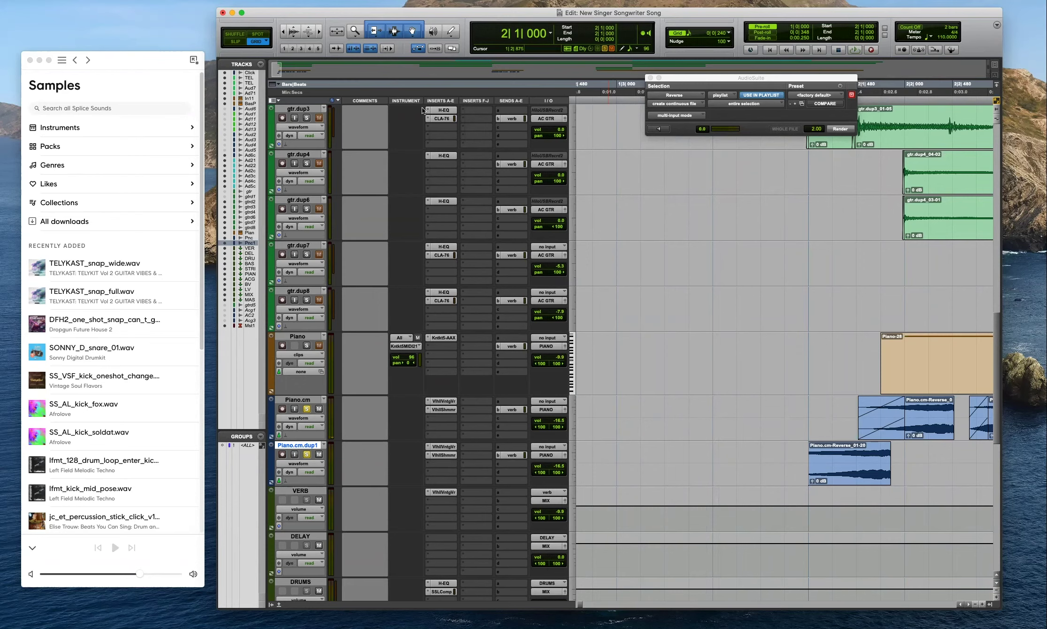
Switch to Slip mode, add a fade-in to the Piano.cm.dup1 clip and play from 1|4|823.
key(F2)
drag(809, 445, 842, 447)
click(795, 459)
key(space)
key(r)
key(super+bracketleft)
key(super+bracketleft)
key(super+bracketleft)
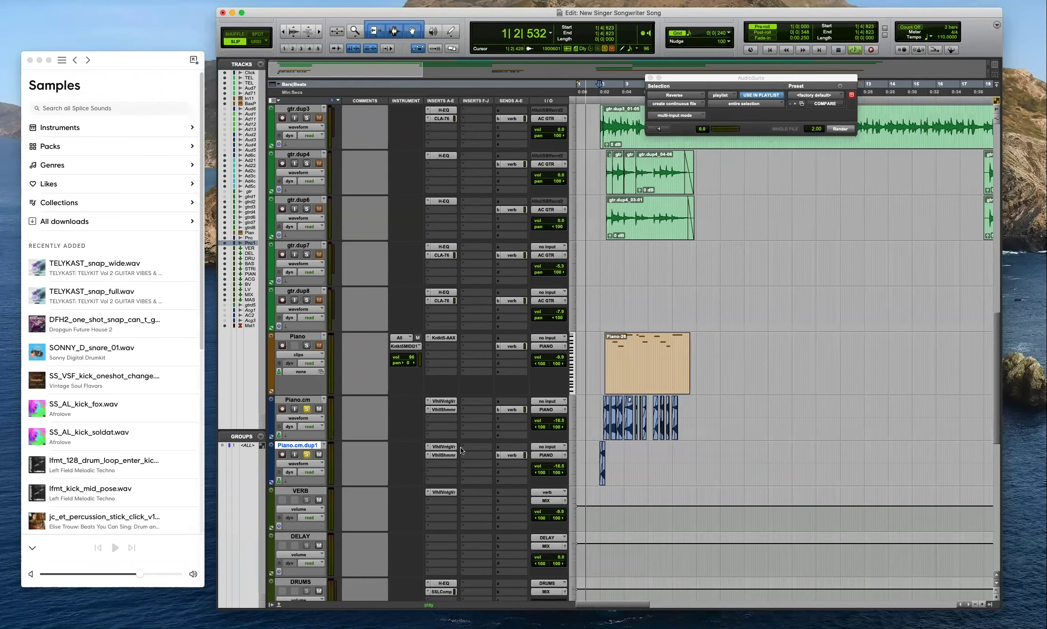
Set ValhallaShimmer on Piano.cm.dup1 to a mix of 1.00 and feedback of 0.636.
click(443, 455)
drag(314, 139, 314, 107)
key(space)
drag(244, 137, 245, 78)
drag(313, 133, 317, 176)
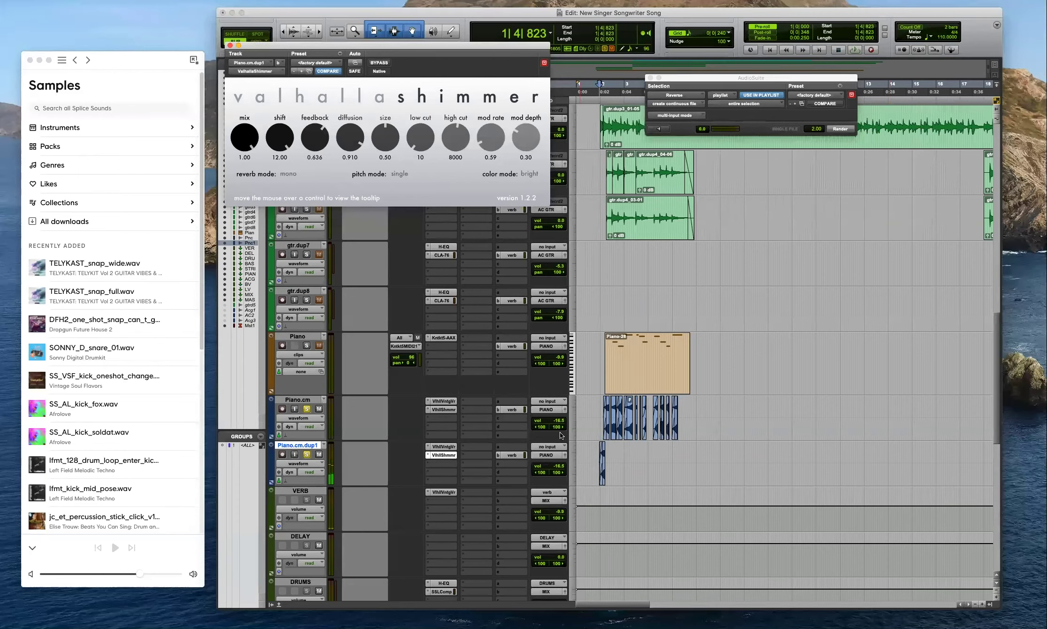
Set ValhallaVintageVerb on Piano.cm.dup1 to a 36.03 s decay and a 610 Hz low cut during playback.
key(space)
click(443, 446)
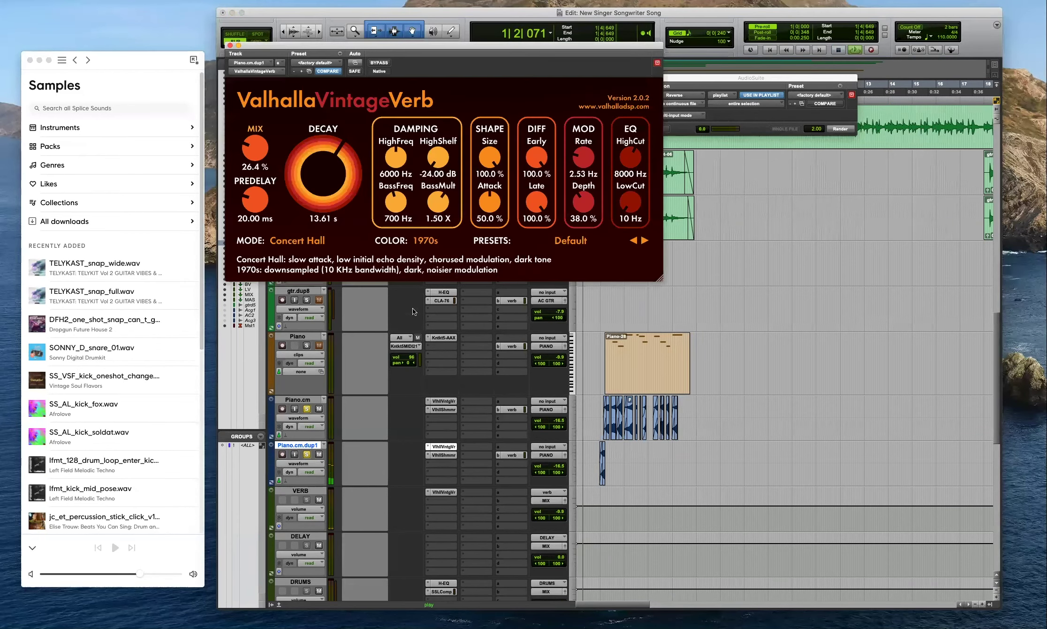
drag(330, 152, 321, 123)
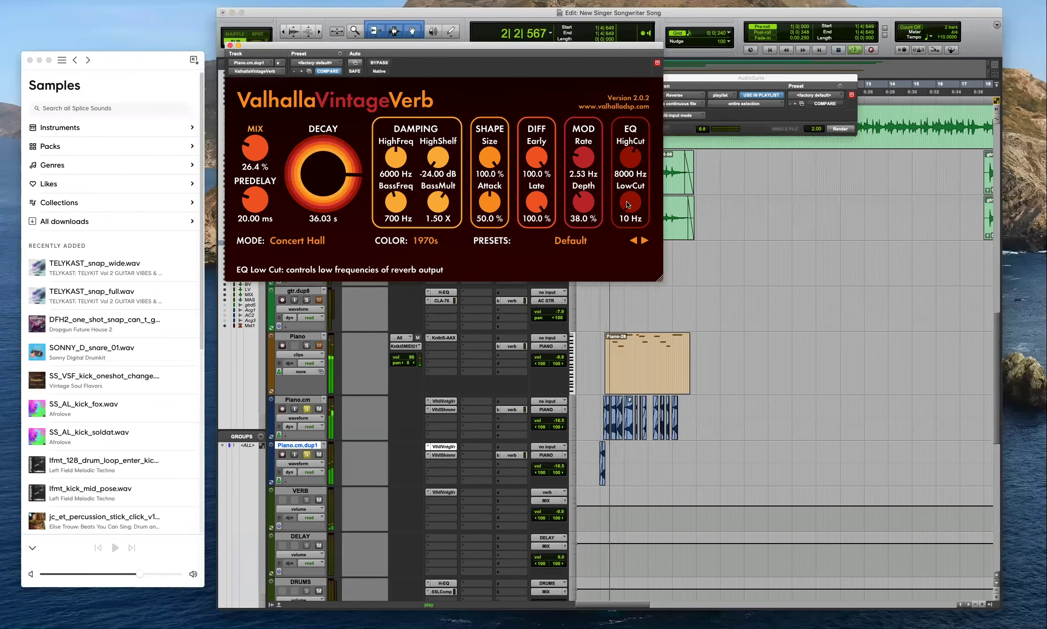
drag(628, 205, 628, 188)
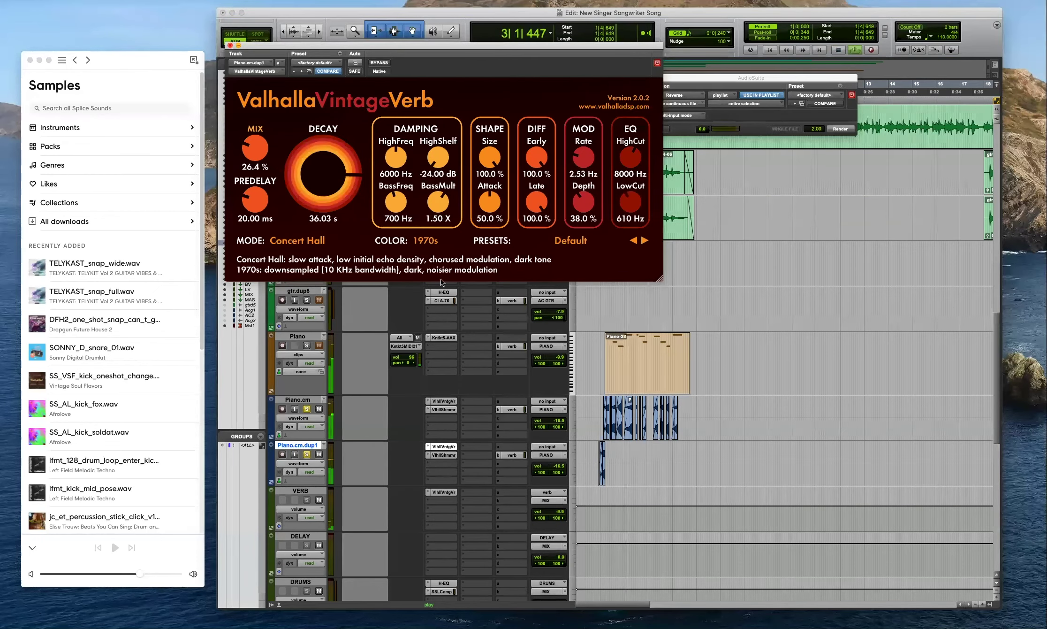
click(231, 46)
Examine the reversed clip on Piano.cm.dup1 and listen to it along with the rest of the intro.
key(t)
click(629, 478)
key(super+bracketright)
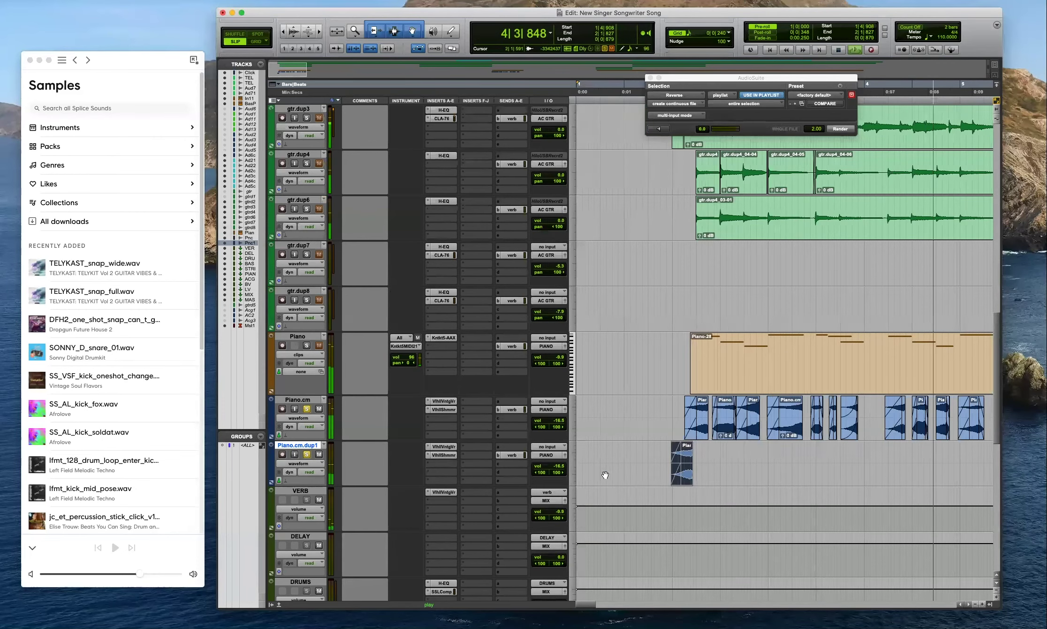
key(super+bracketleft)
key(super+bracketleft)
key(space)
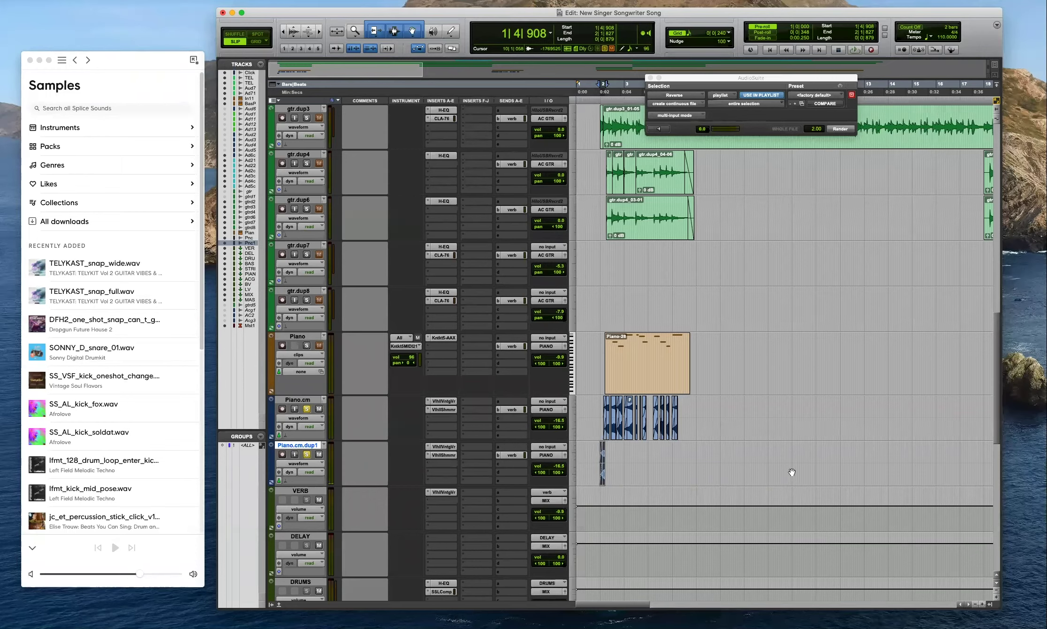
Move the reversed clip on Piano.cm.dup1 to the start of the session at 1|1|000.
click(614, 457)
key(super+bracketright)
key(super+bracketright)
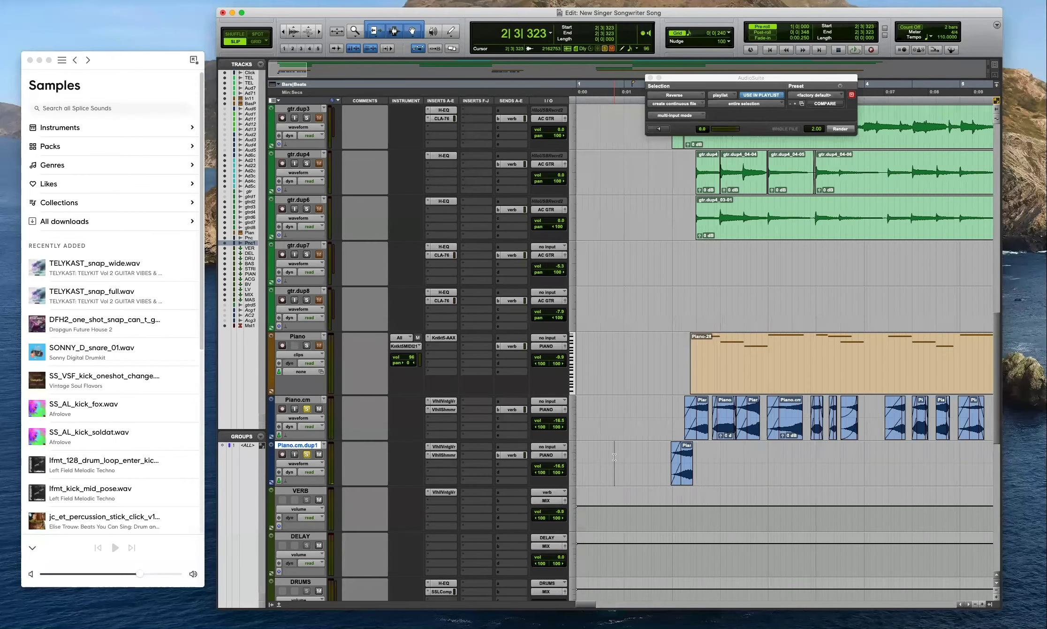
key(super+bracketright)
key(super+bracketright)
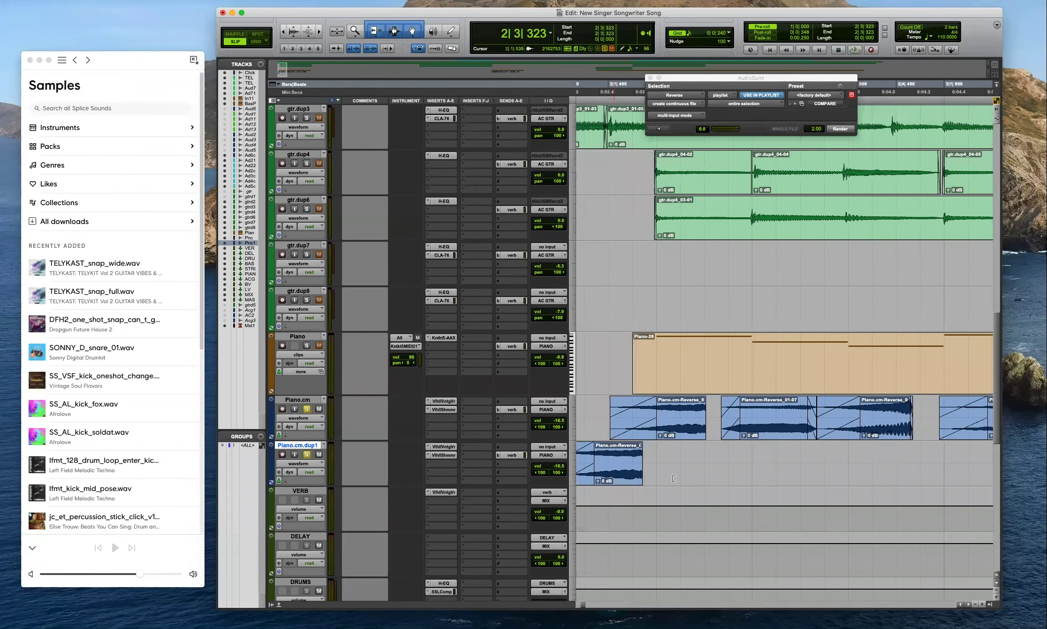
key(super+bracketleft)
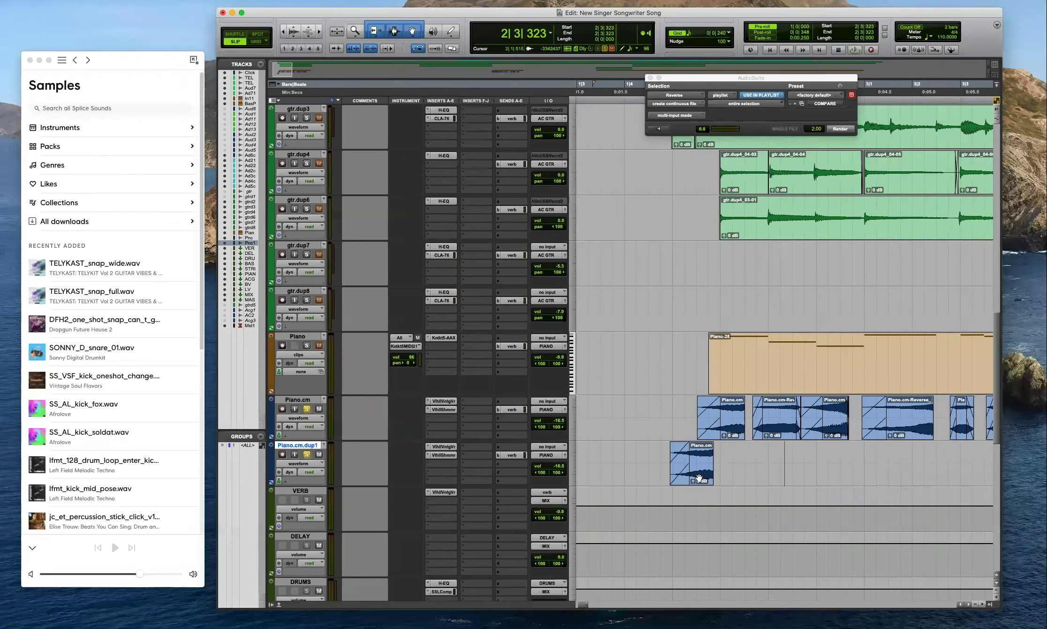
click(700, 475)
drag(700, 476, 582, 476)
key(r)
key(r)
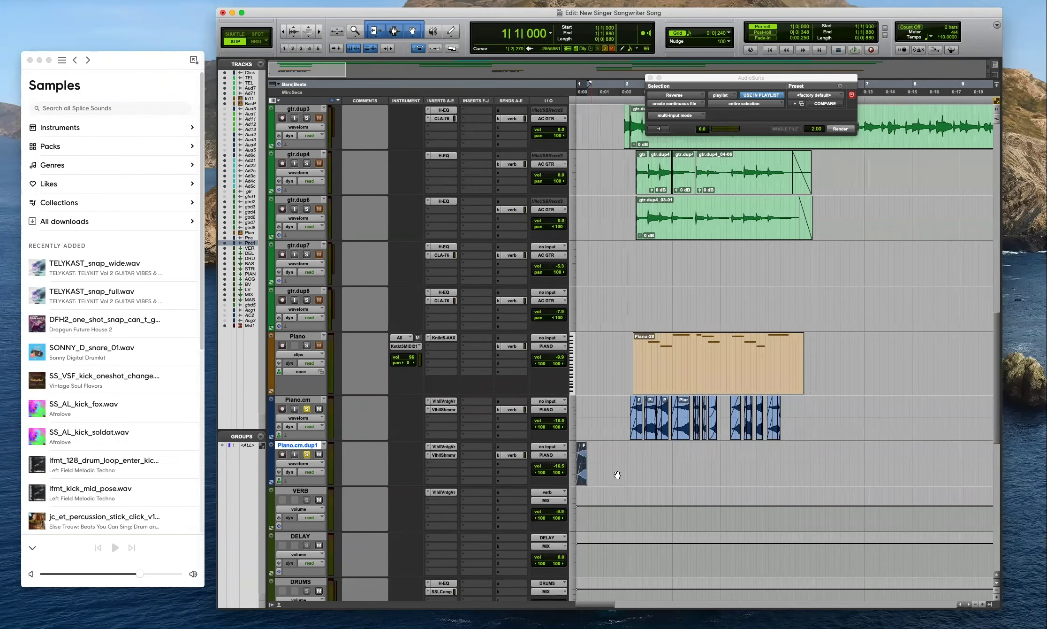
Set Piano.cm.dup1's volume to 0.0 dB while playing the intro from 1|2|138.
key(super+bracketright)
key(super+bracketright)
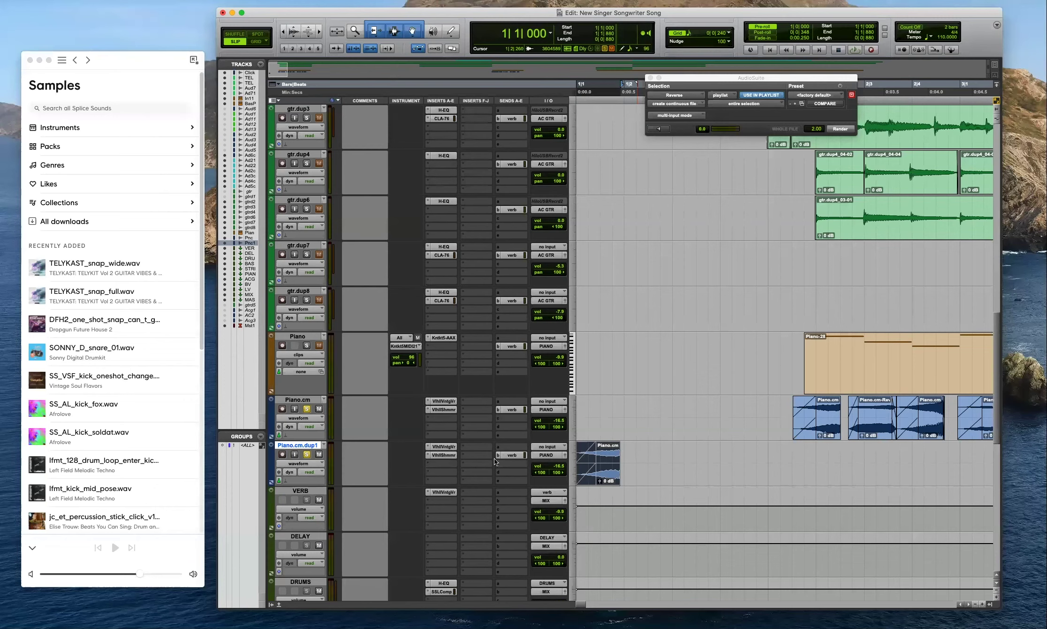
key(space)
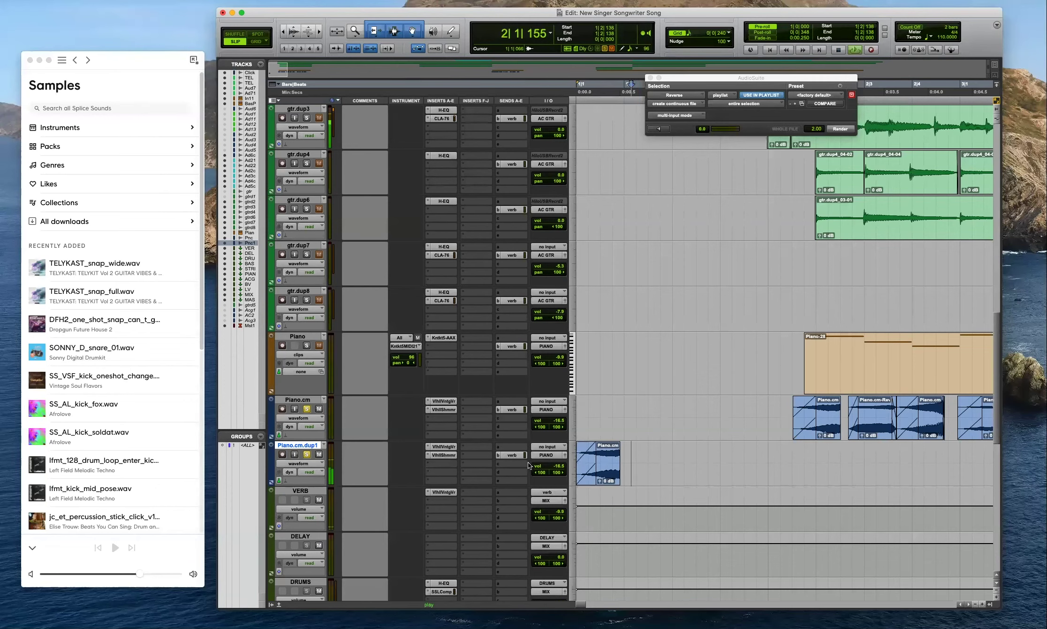
key(r)
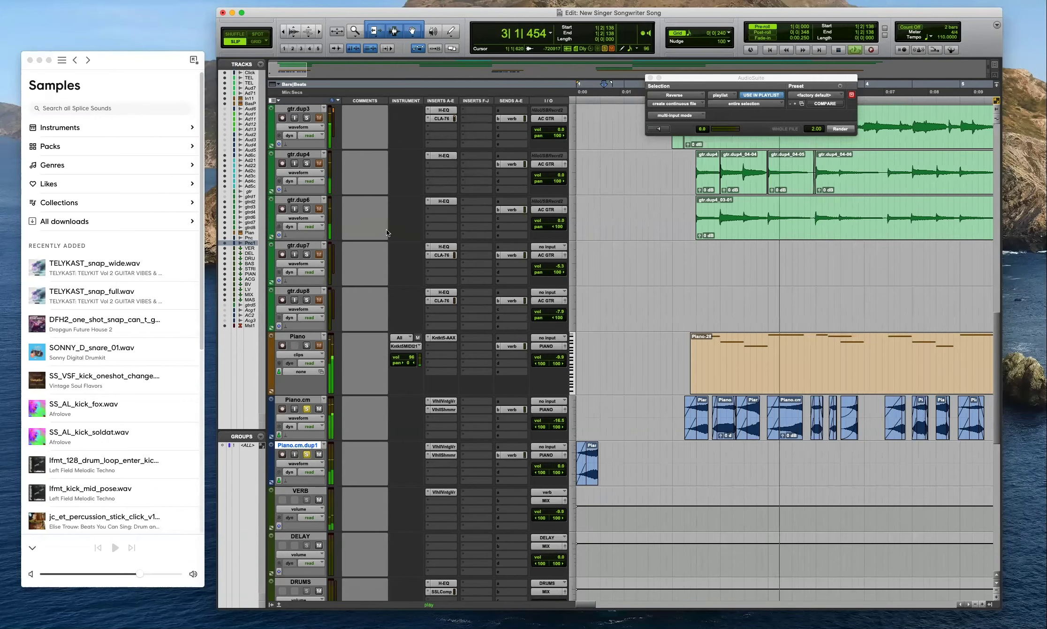
On Piano.cm.dup1, set ValhallaShimmer feedback to 0.884 and ValhallaVintageVerb to a 39.6% mix and 57.71 s decay.
key(ctrl+alt+super+w)
drag(308, 107, 308, 78)
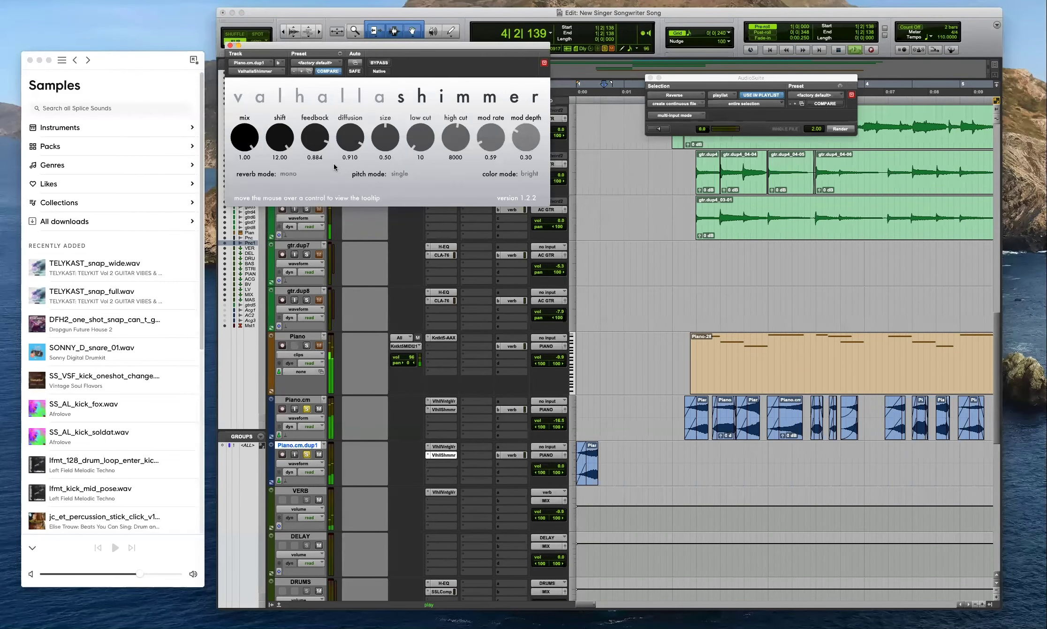
click(443, 447)
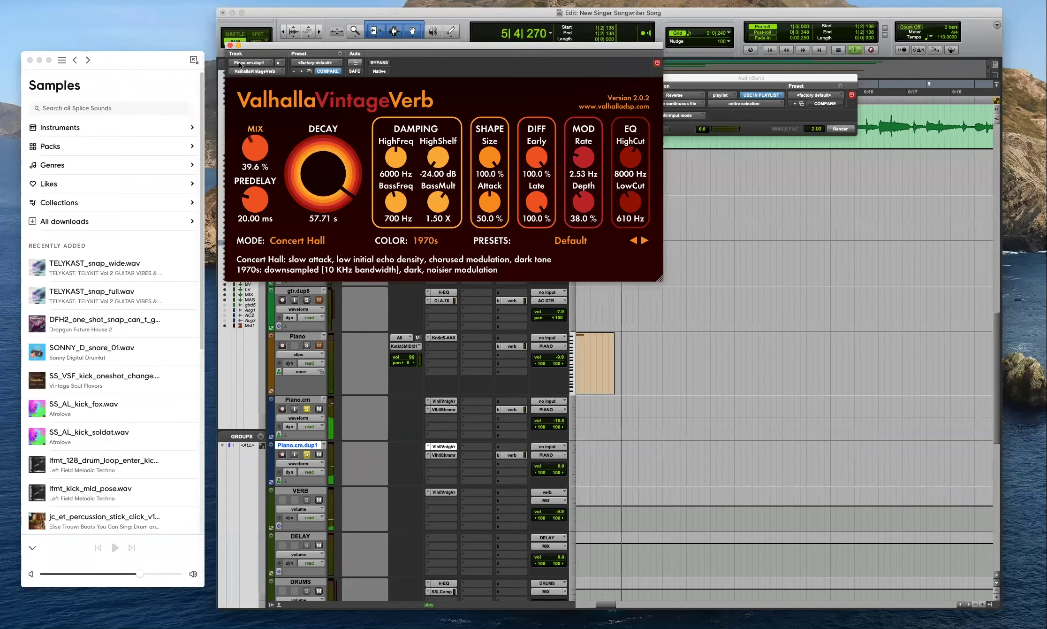
Commit the Piano.cm.dup1 range from 1|1|000 to 10|3|847 as an Edit Selection, hiding and deactivating the source track.
click(231, 45)
key(r)
key(r)
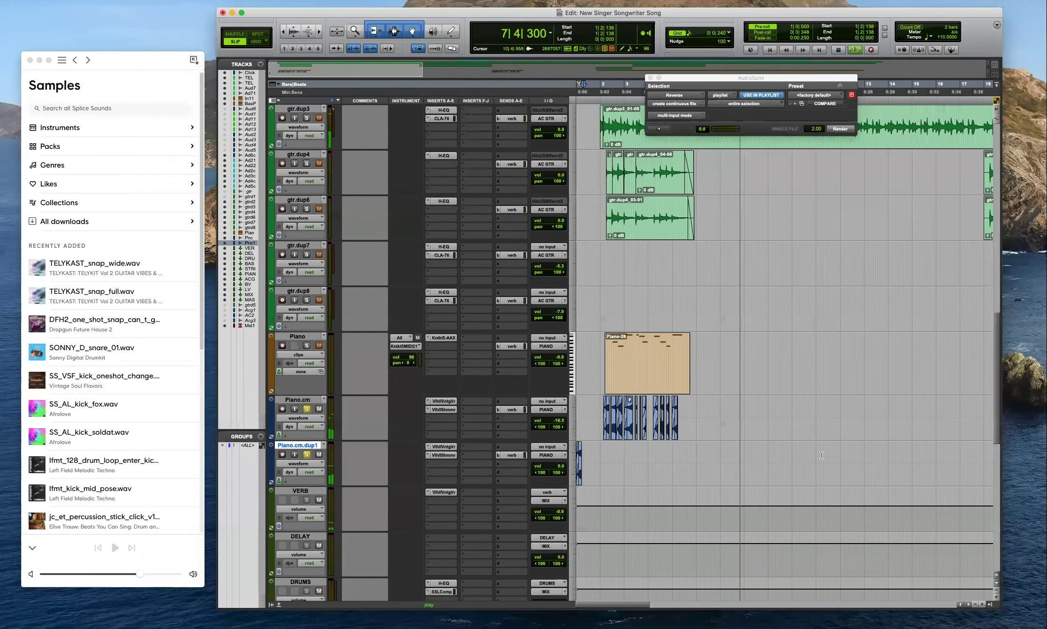
drag(839, 462, 577, 462)
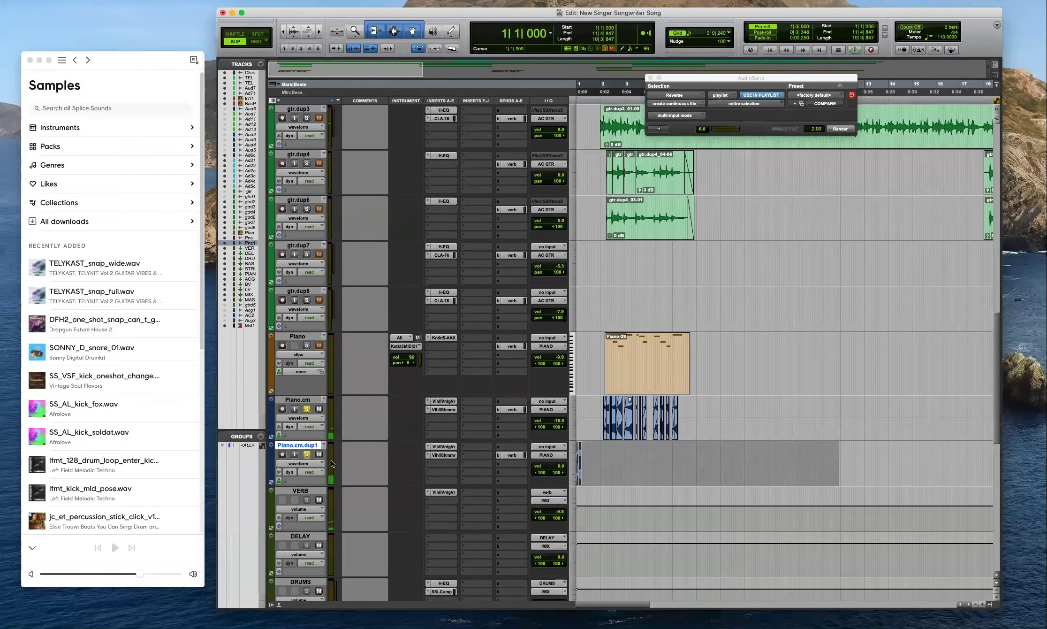
right_click(305, 446)
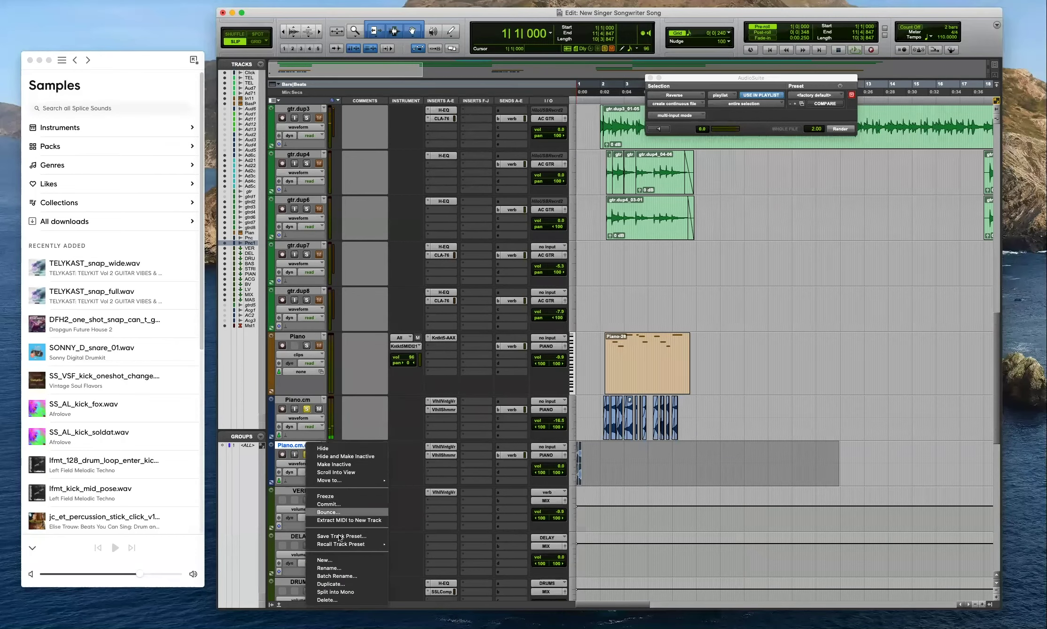
click(328, 507)
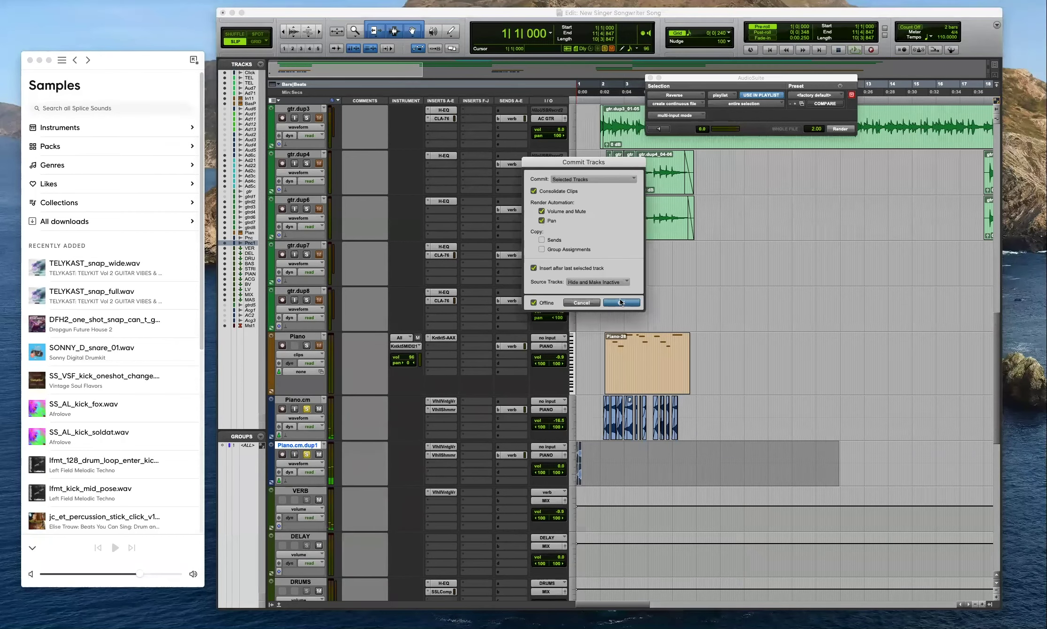
click(608, 282)
click(597, 282)
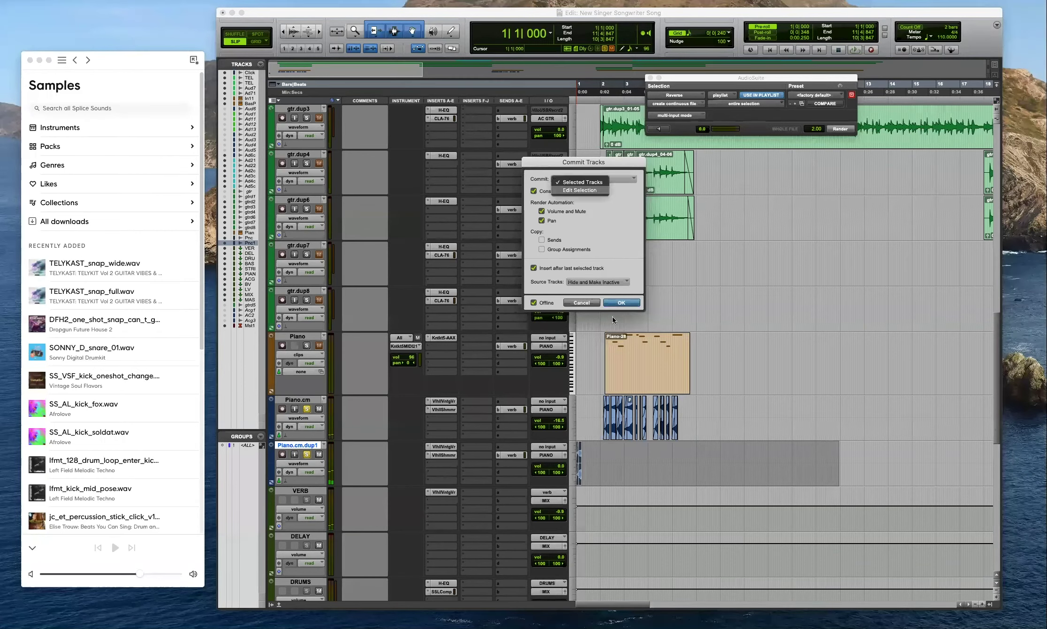
click(621, 302)
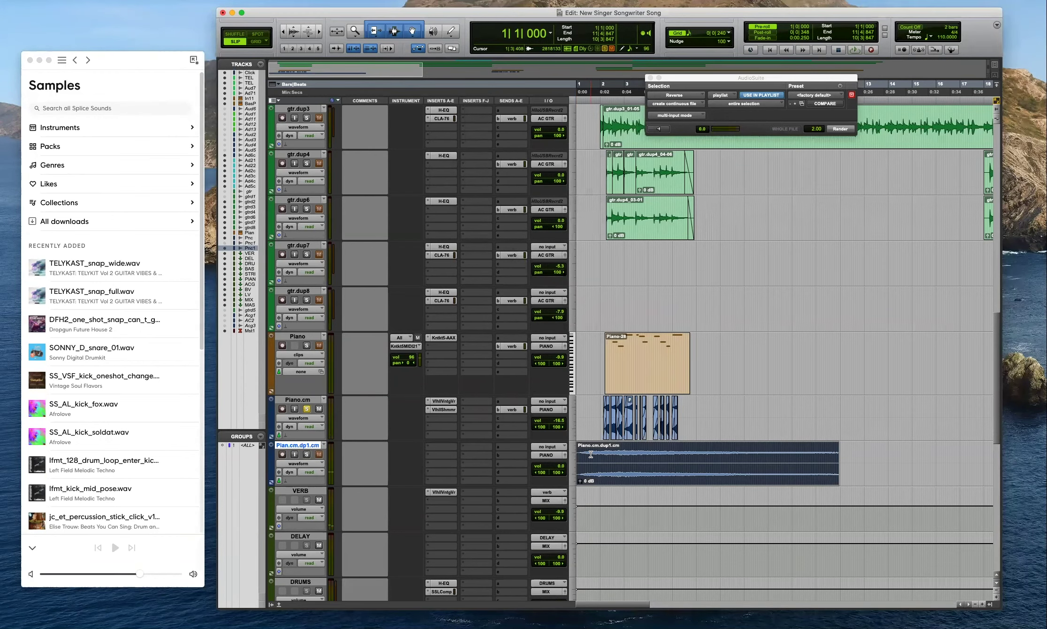
Unsolo Piano.cm, route the committed Pian.cm.dp1.cm track to the STRINGS bus, and lower its volume to -25.8 dB during playback.
click(306, 408)
key(space)
drag(559, 466, 558, 478)
click(551, 458)
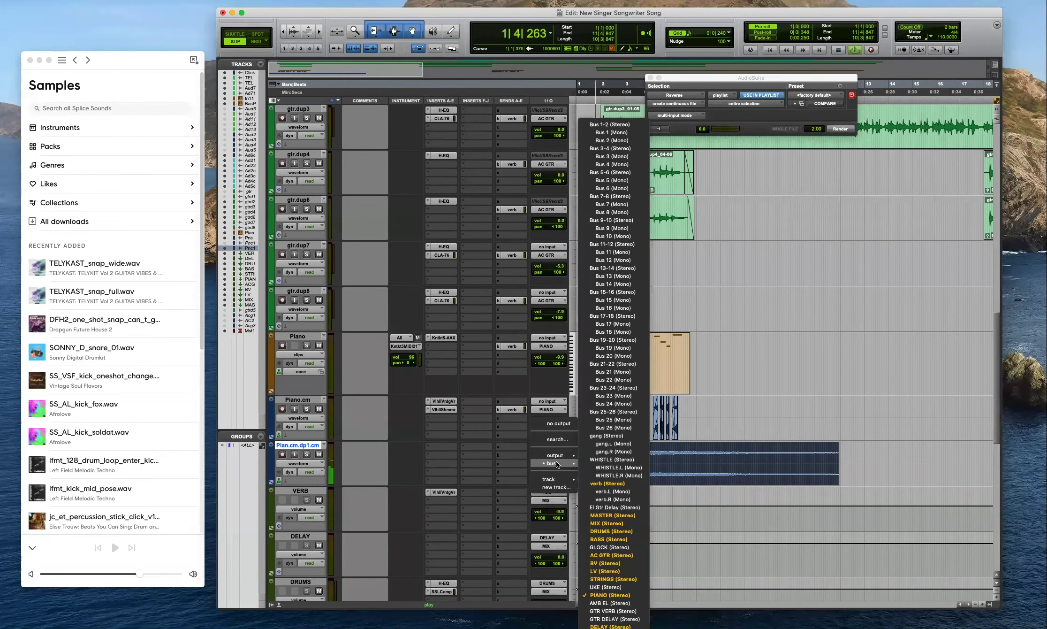
click(613, 579)
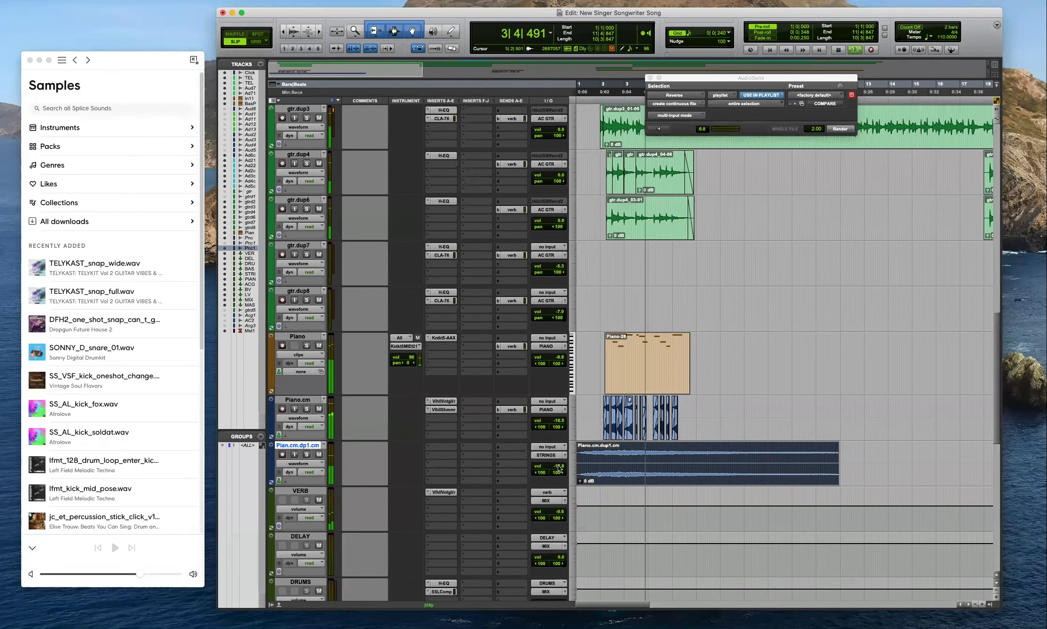
key(r)
drag(556, 468, 556, 483)
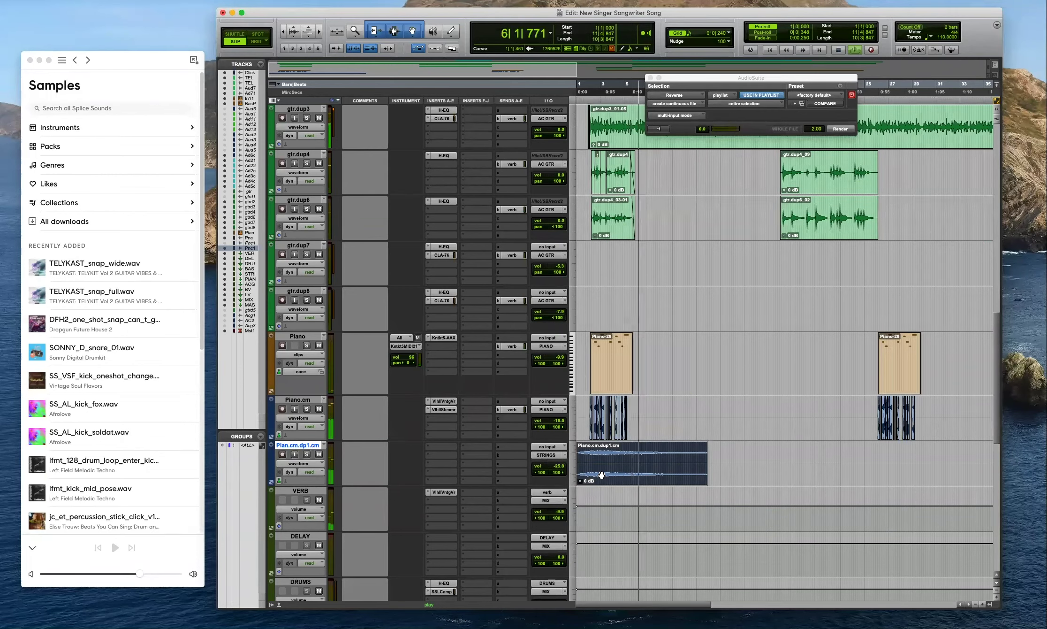
Fade in the committed reversed-piano clip over the intro and place a copy of it starting at 8|1|454.
key(space)
key(Return)
key(space)
key(t)
drag(581, 448, 733, 471)
key(r)
scroll(776, 470, up, 5)
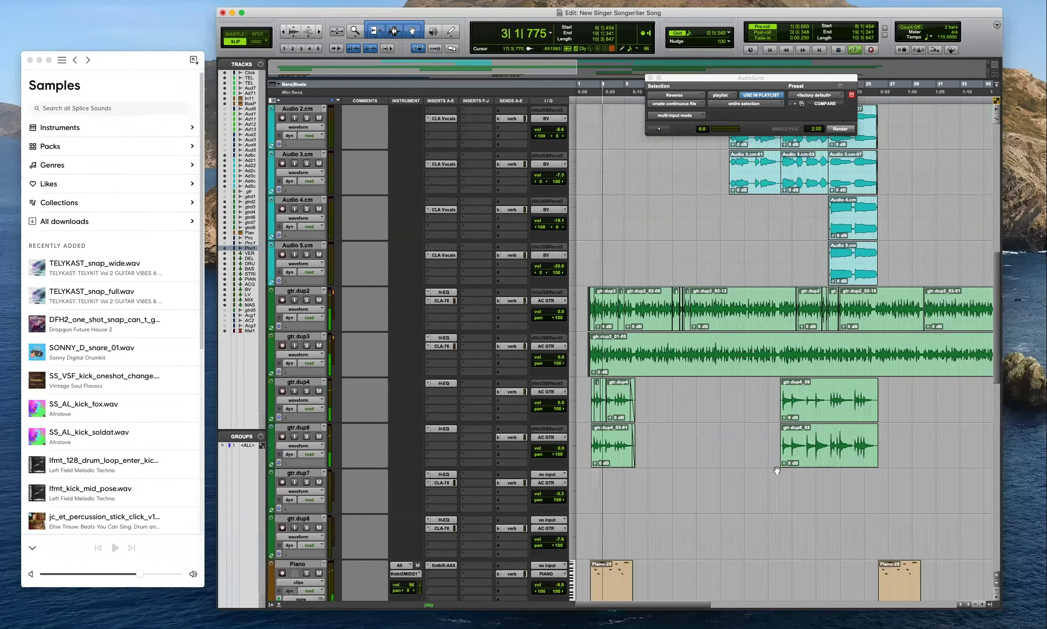
scroll(389, 409, down, 6)
key(space)
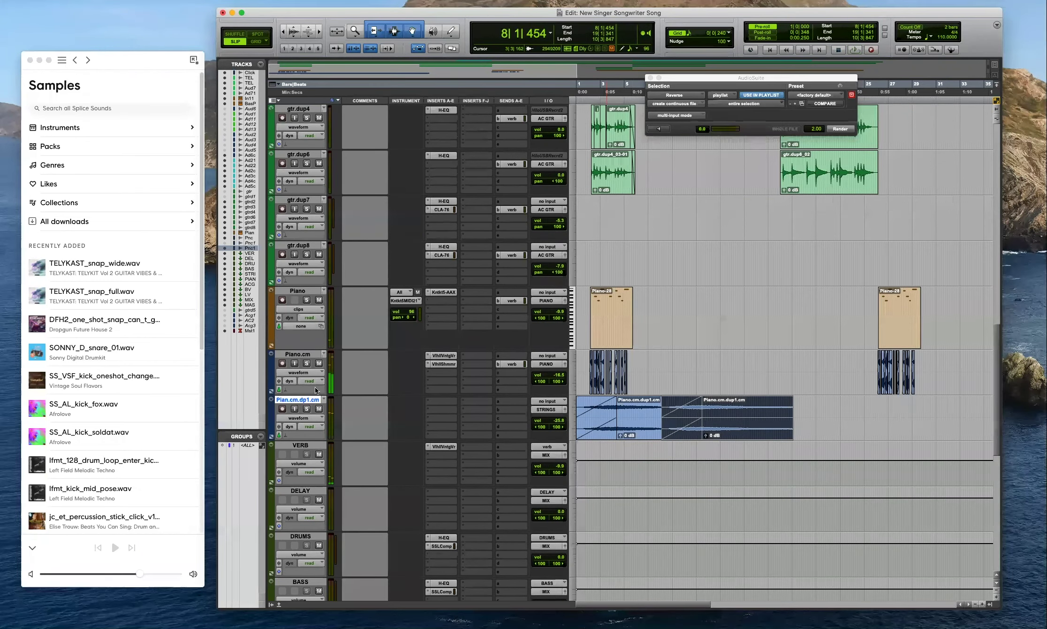
Move the Pian.cm.dp1.cm track directly below the Audio 6.cm vocal track.
drag(315, 203, 323, 275)
drag(319, 98, 336, 190)
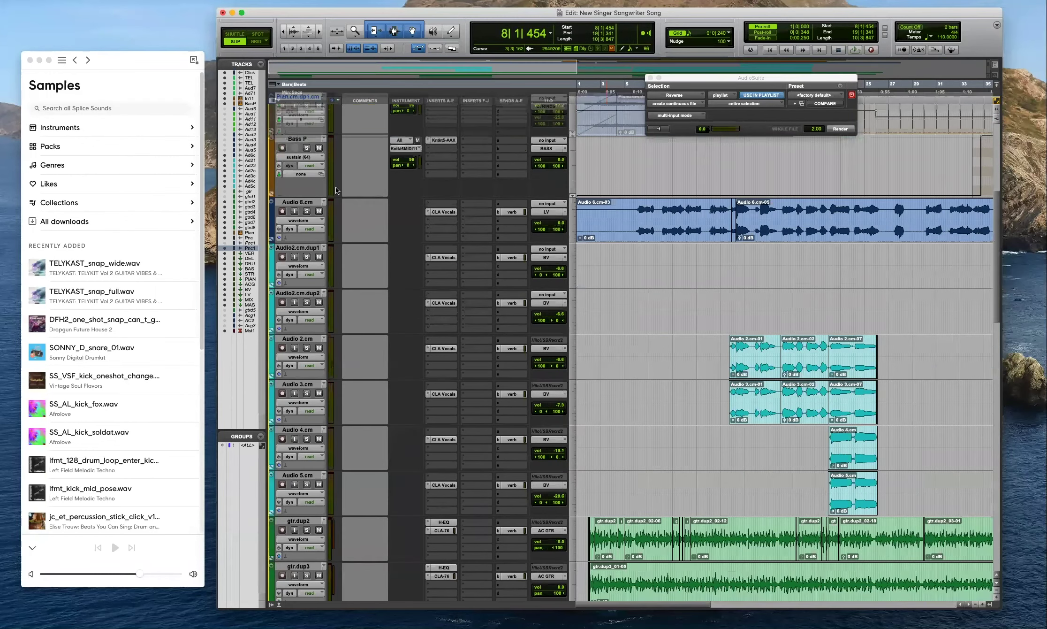
drag(343, 314, 590, 350)
Lower the clip gain of the first reversed-piano clip to -11.3 dB.
drag(685, 369, 621, 378)
click(621, 360)
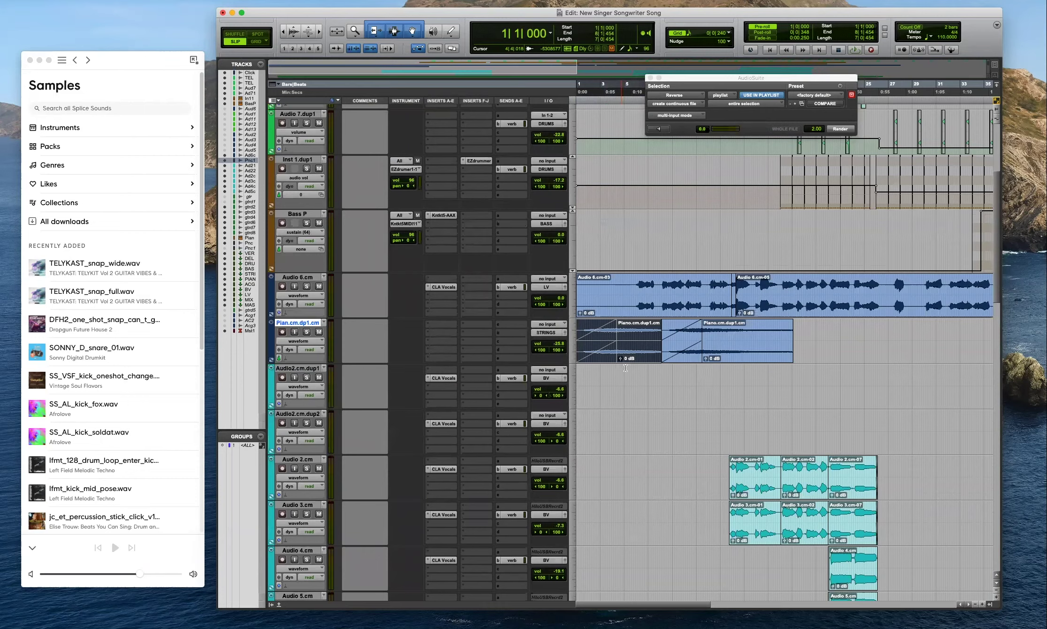
click(700, 375)
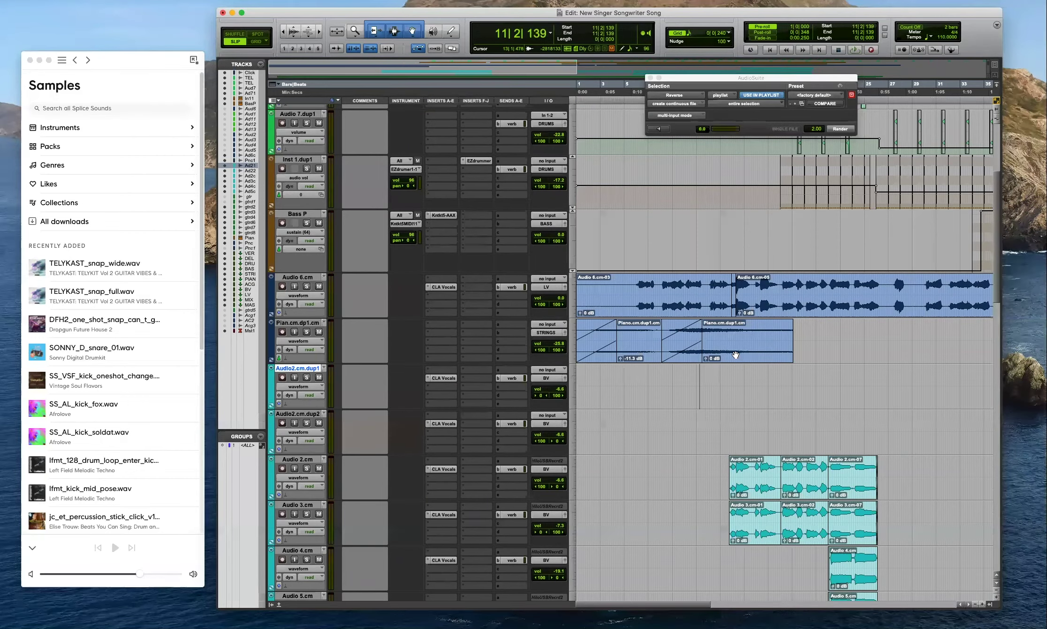
Remove the second reversed-piano clip, paste it back, and reposition it on Pian.cm.dp1.cm to start at about 14|1|092.
click(736, 355)
key(Delete)
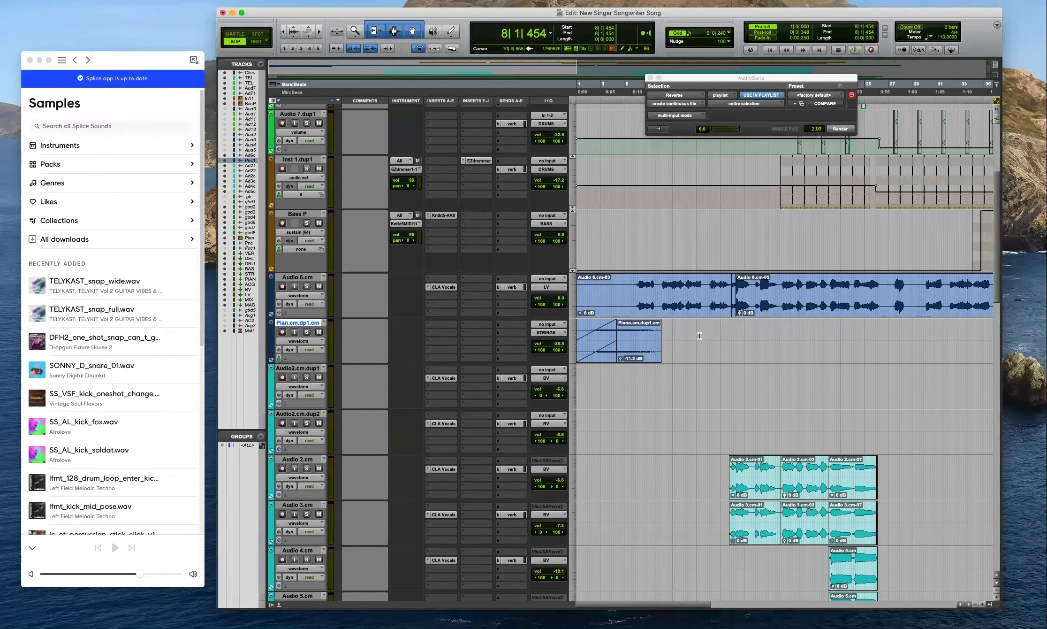
scroll(718, 375, down, 10)
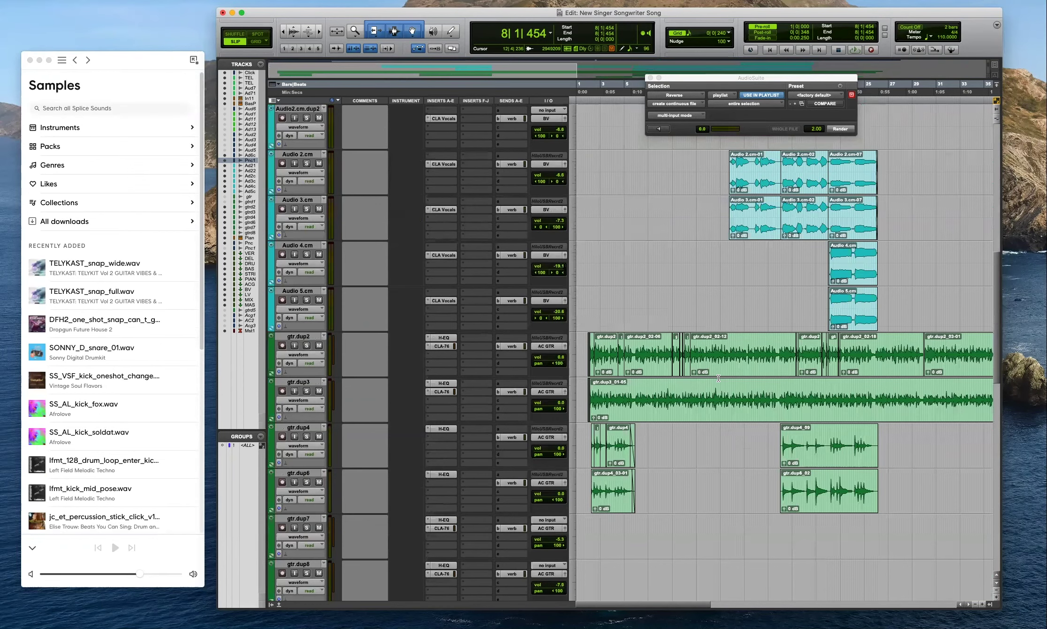
scroll(722, 380, up, 10)
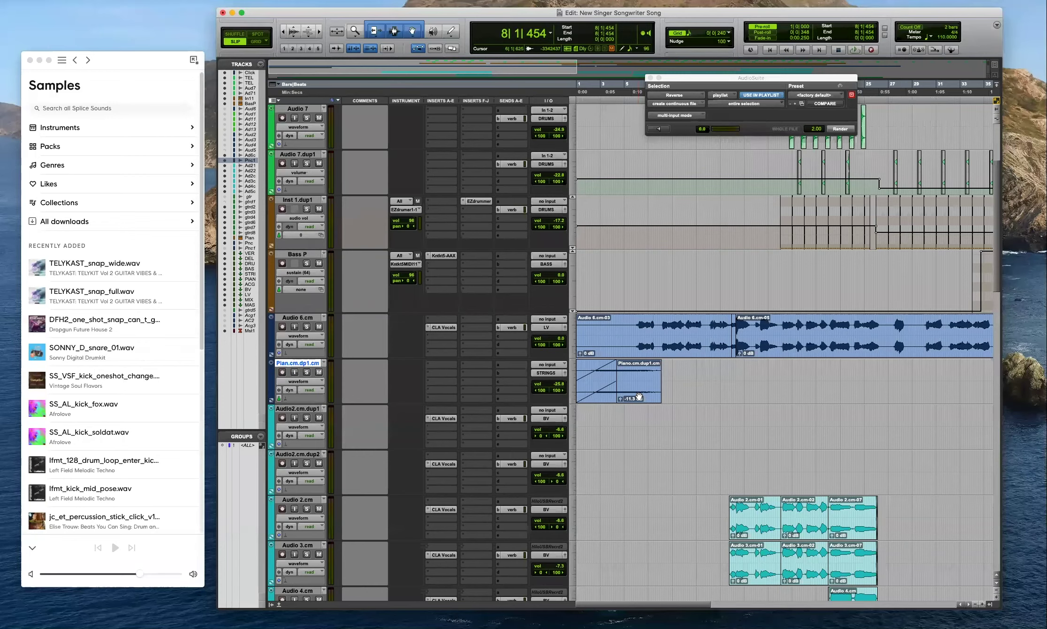
key(super+v)
drag(732, 395, 835, 385)
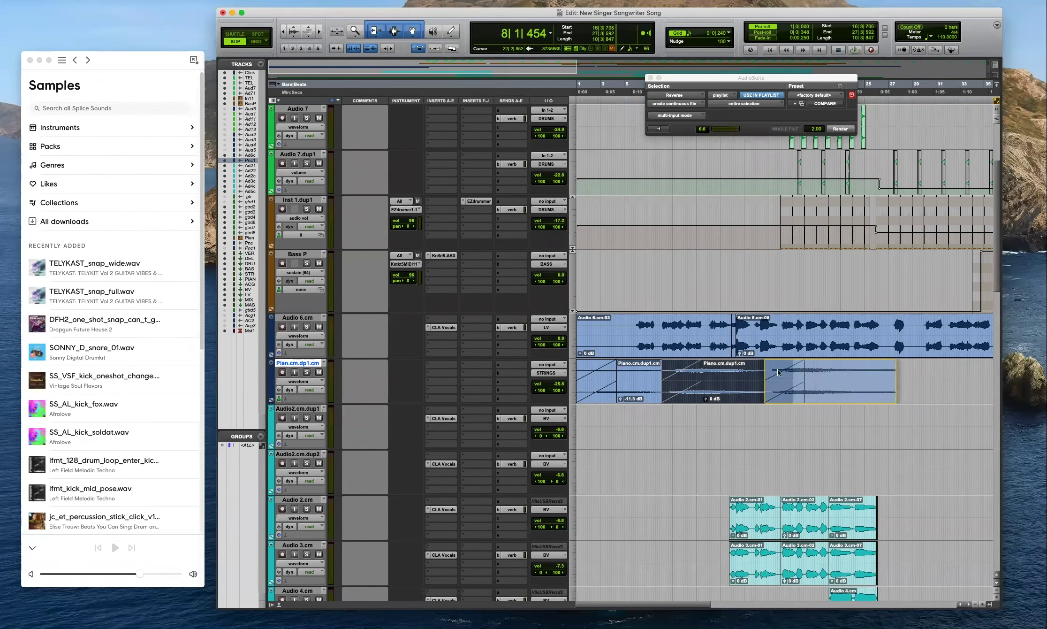
drag(777, 369, 745, 375)
drag(733, 380, 743, 383)
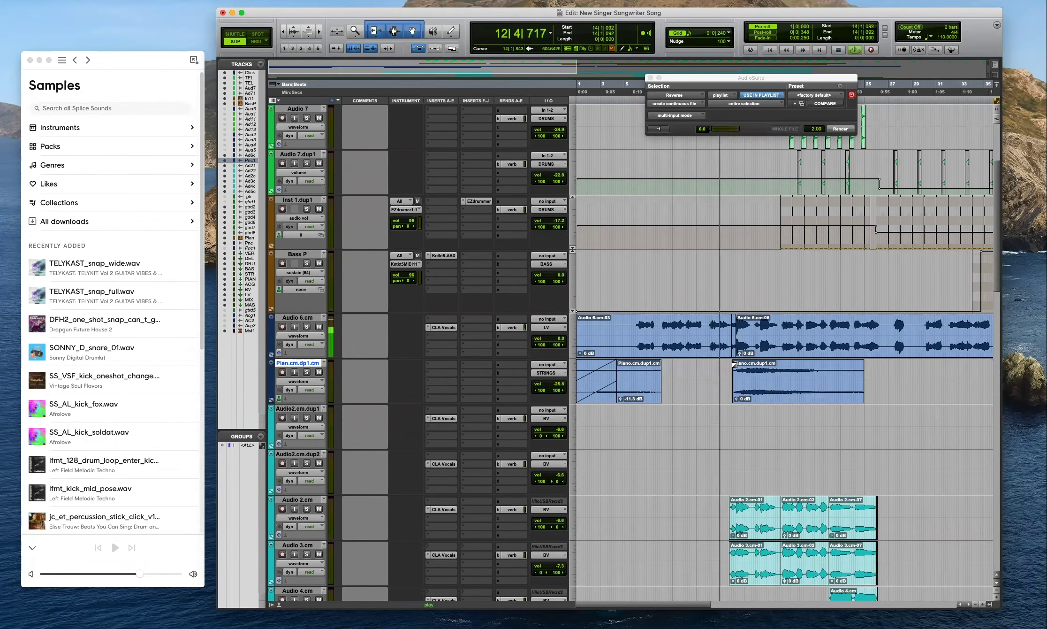
Add a fade-in to the reversed-piano clip at bar 14 and lower its clip gain while playing the section.
key(f)
key(t)
key(super+bracketright)
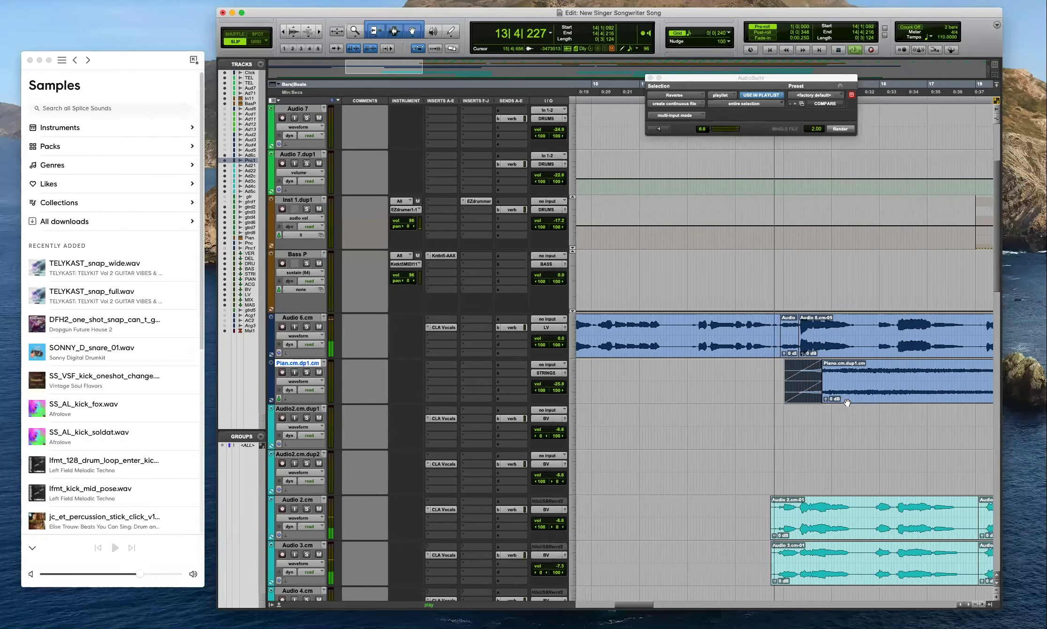
key(super+bracketleft)
click(844, 398)
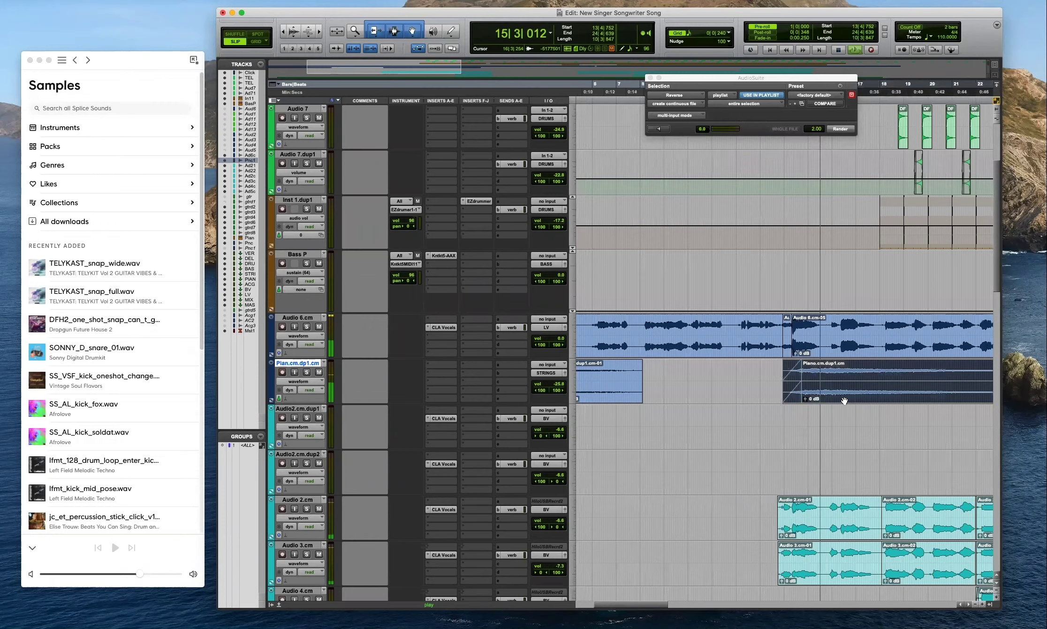
key(super+bracketleft)
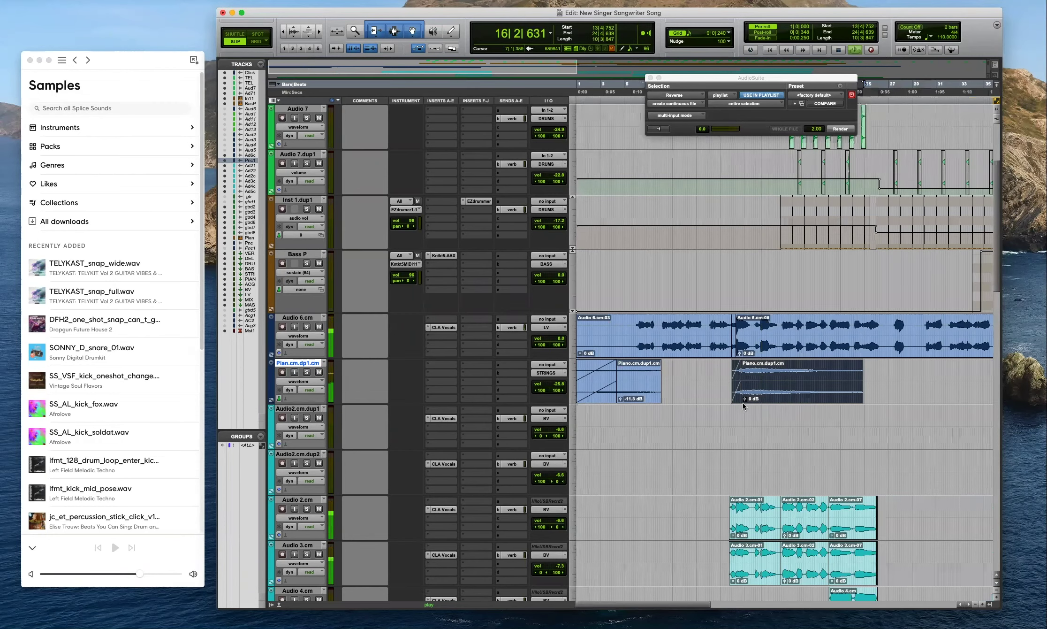
click(747, 399)
drag(747, 400, 747, 406)
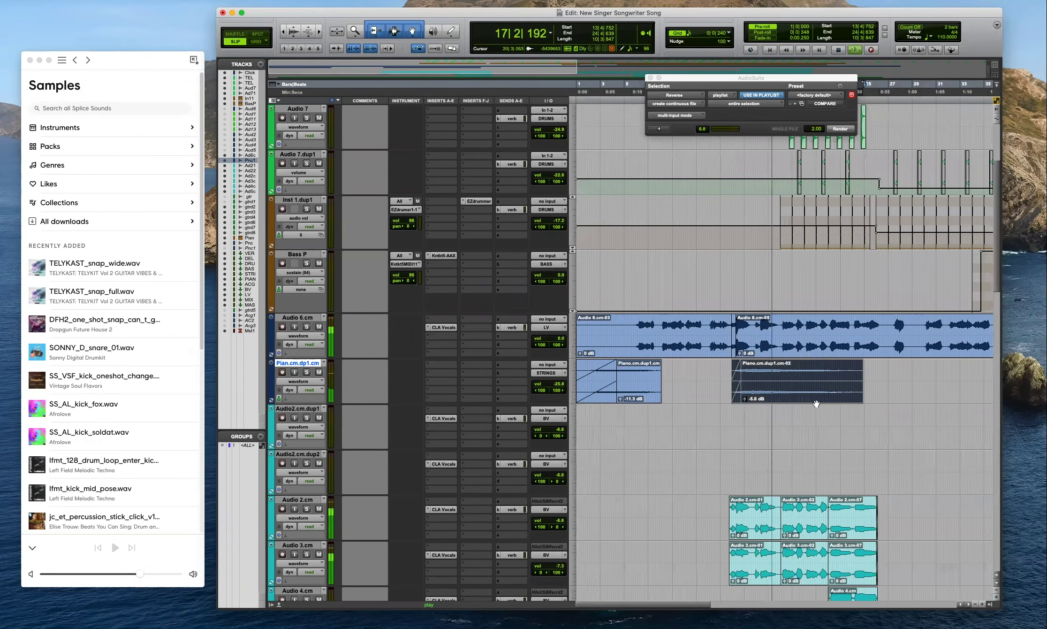
Move the second reversed-piano clip later on Pian.cm.dp1.cm so it starts just before bar 18.
click(892, 393)
key(super+bracketleft)
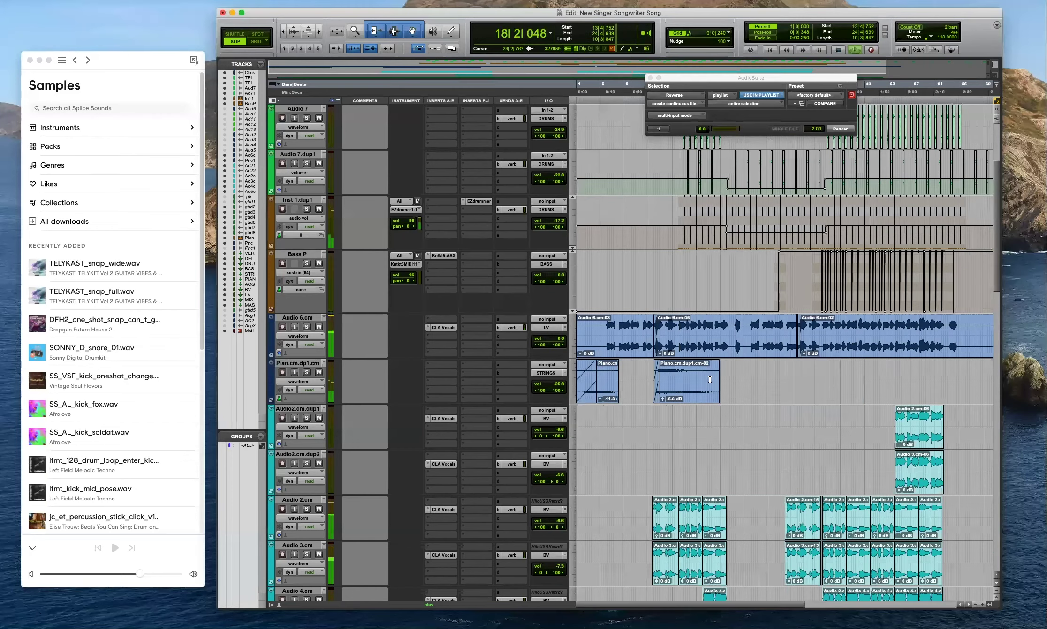
key(space)
drag(677, 394, 700, 395)
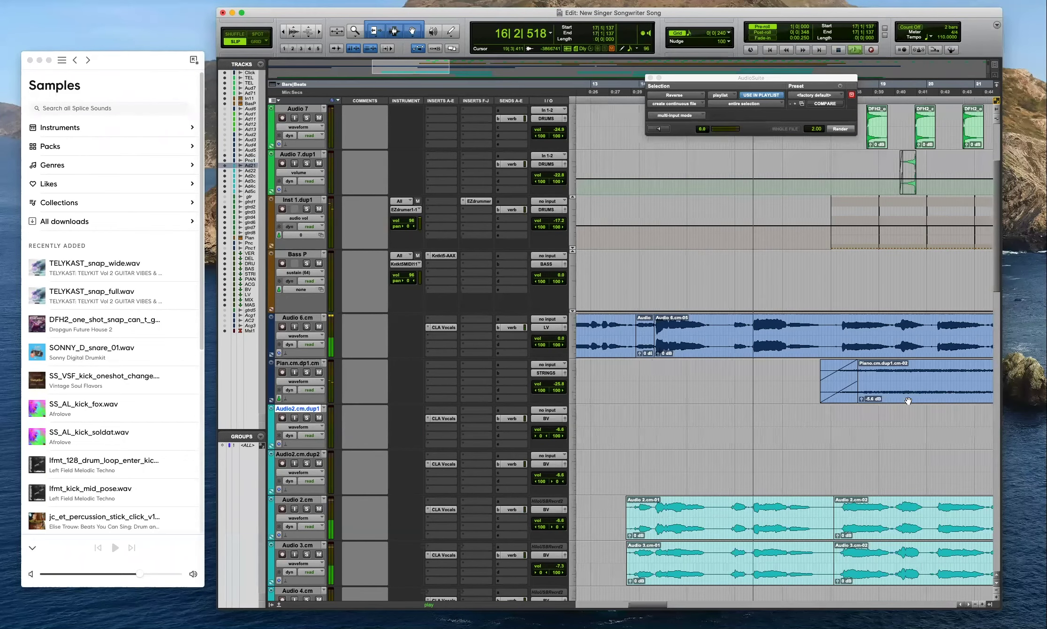
mouse_move(906, 400)
mouse_down()
mouse_move(916, 399)
mouse_move(889, 394)
mouse_up()
key(super+bracketright)
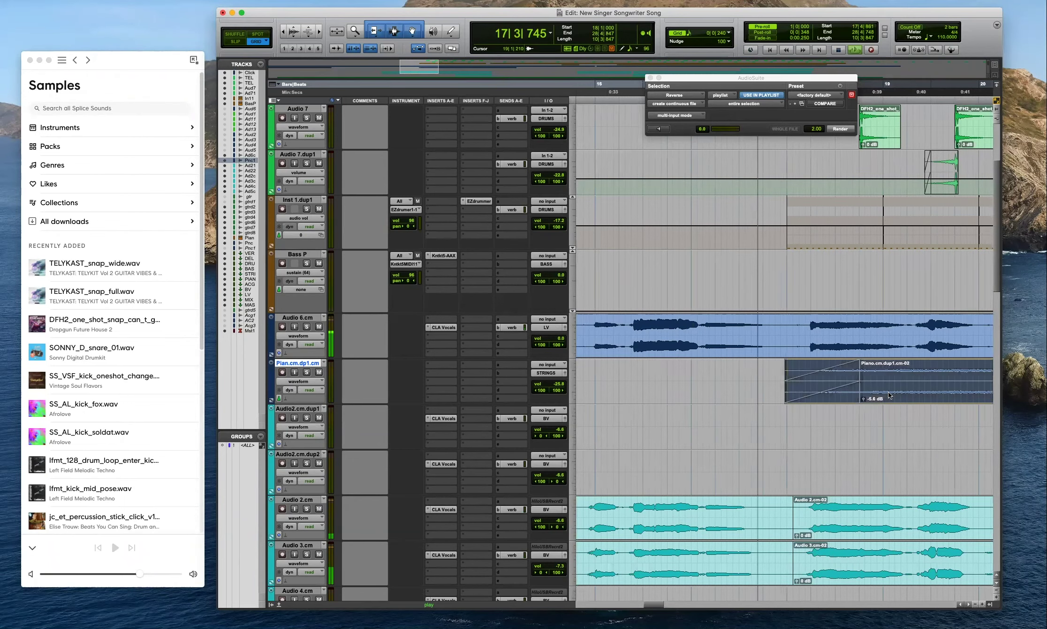
key(r)
click(804, 415)
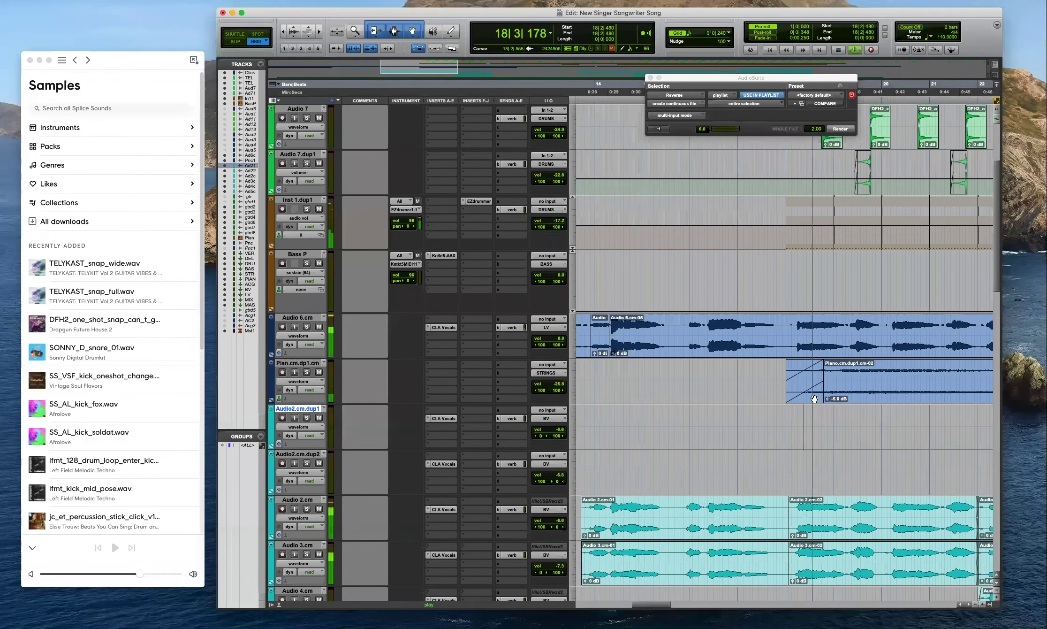
Shorten the fade-in on the reversed-piano clip near bar 18 and set Pian.cm.dp1.cm's volume to -22.9 dB.
click(789, 372)
drag(788, 364, 820, 395)
drag(789, 365, 814, 396)
key(f)
click(817, 397)
click(781, 375)
key(r)
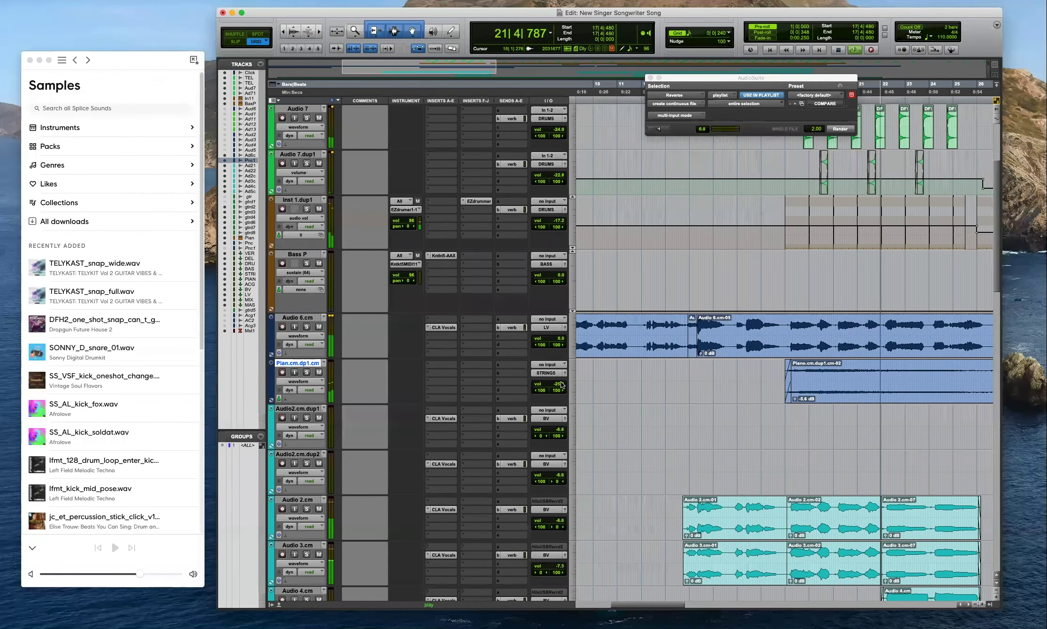
key(super+bracketleft)
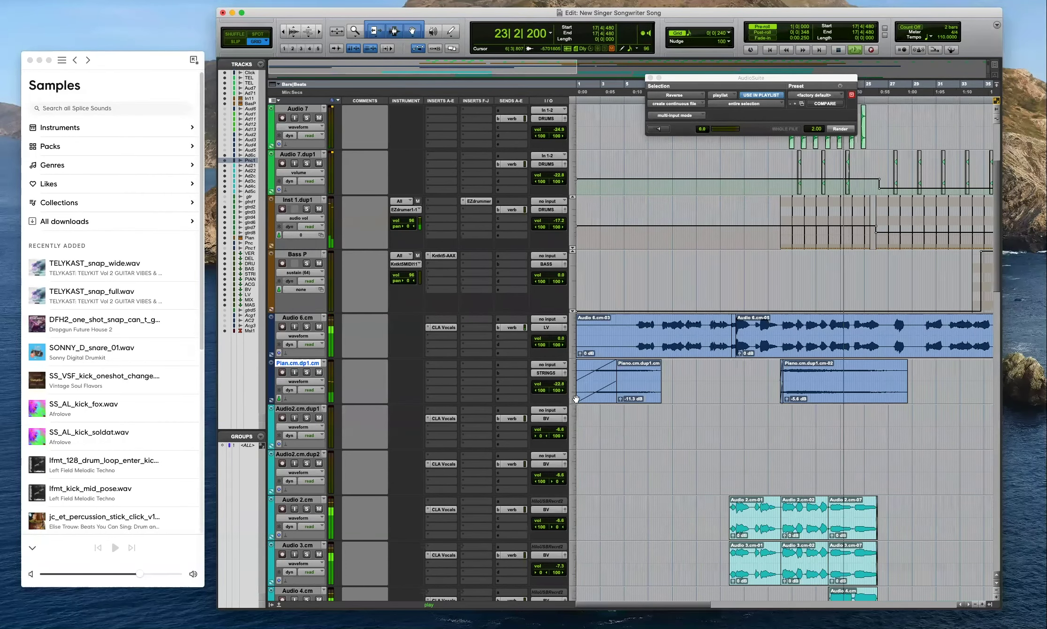
Insert H-EQ on Pian.cm.dp1.cm and play the second reversed-piano clip through its analyzer.
click(442, 363)
click(472, 341)
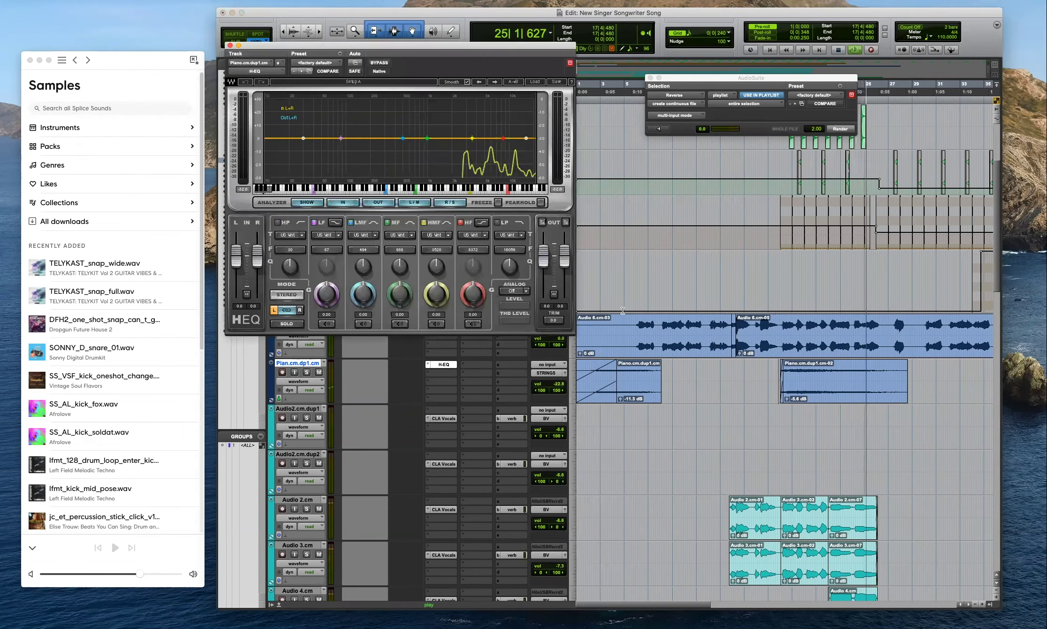
key(space)
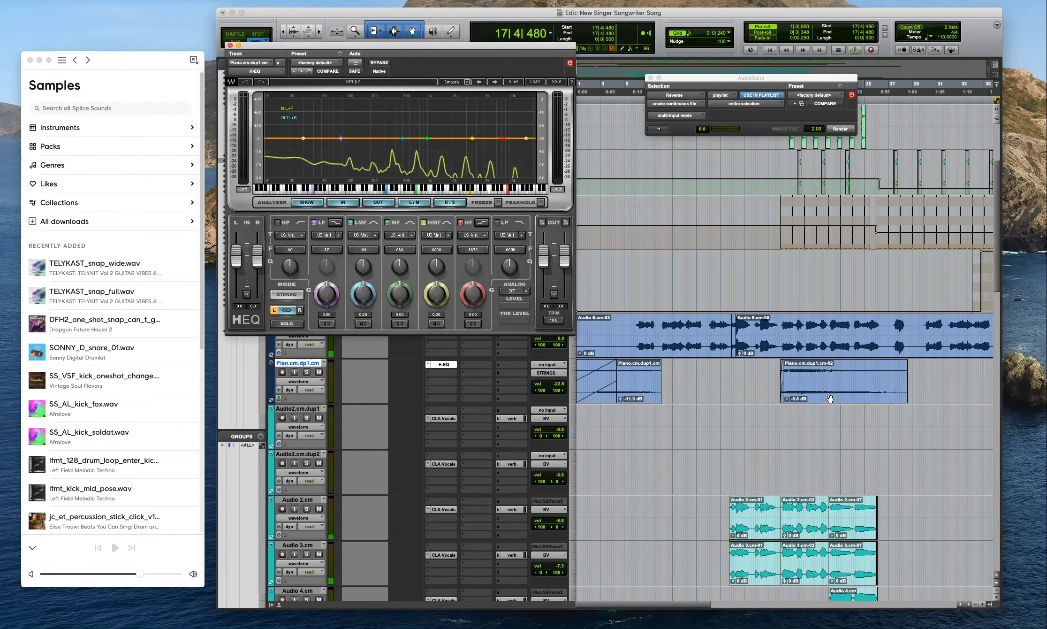
click(805, 369)
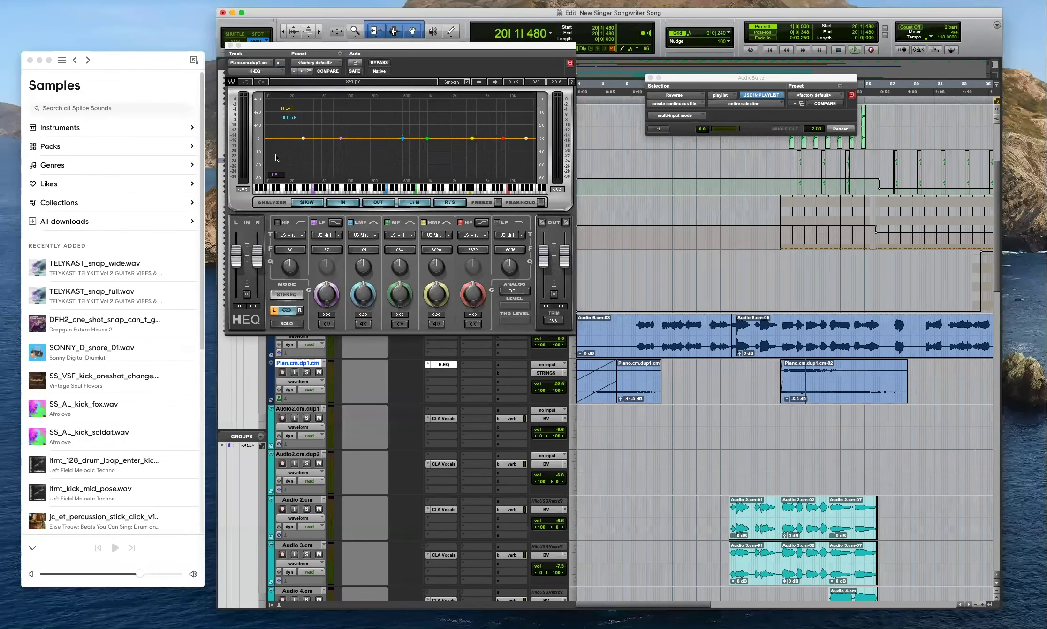
key(space)
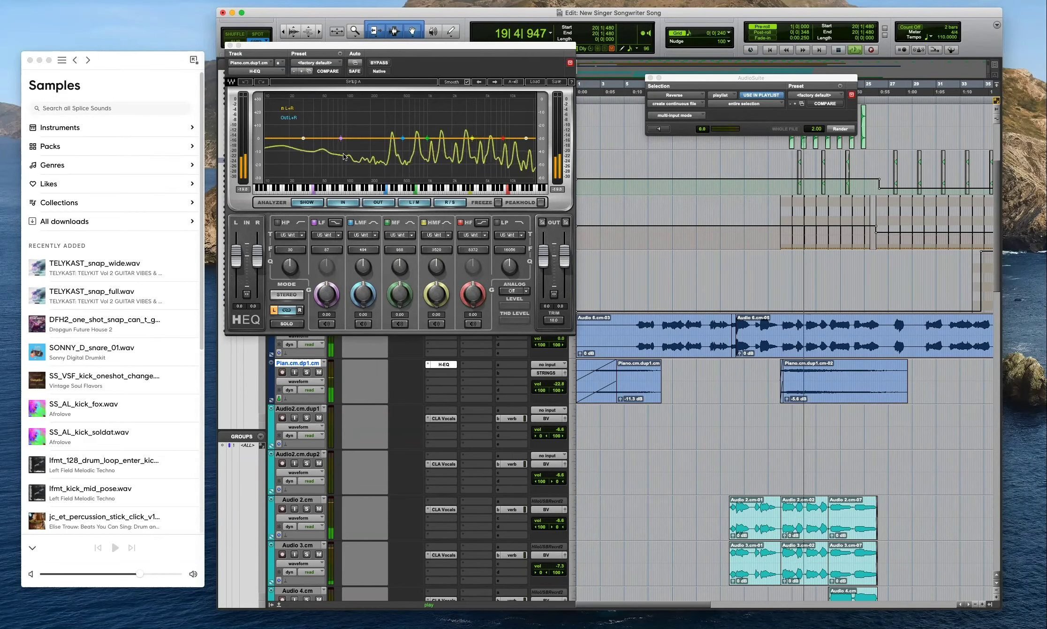
key(space)
Enable a Digital 2 high-pass filter at 274 Hz in Pian.cm.dp1.cm's H-EQ, resume playback and close the plug-in.
click(277, 222)
drag(284, 251, 286, 251)
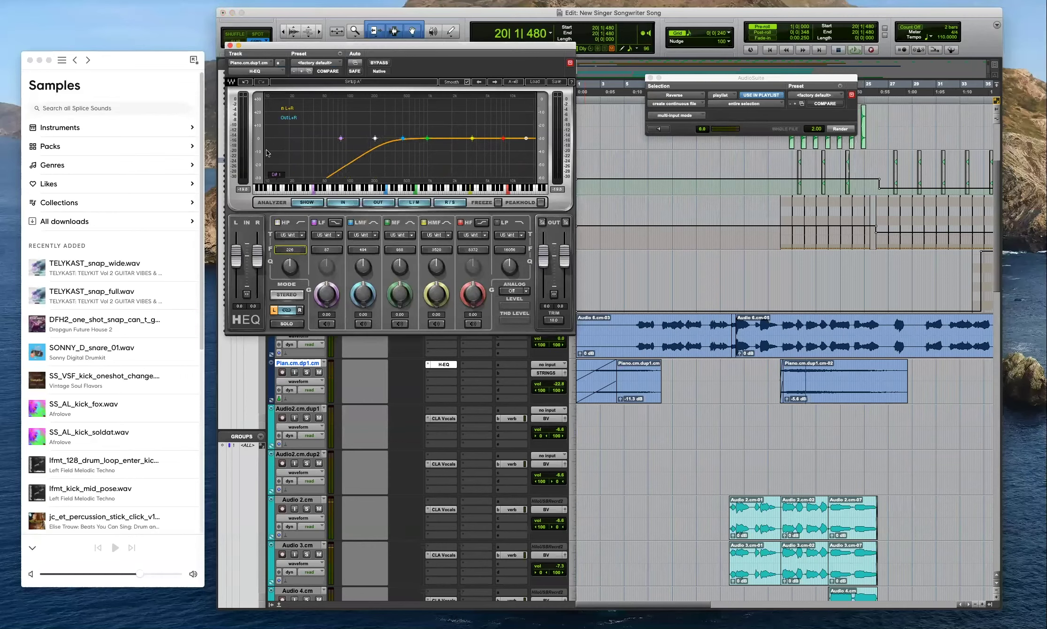
click(303, 235)
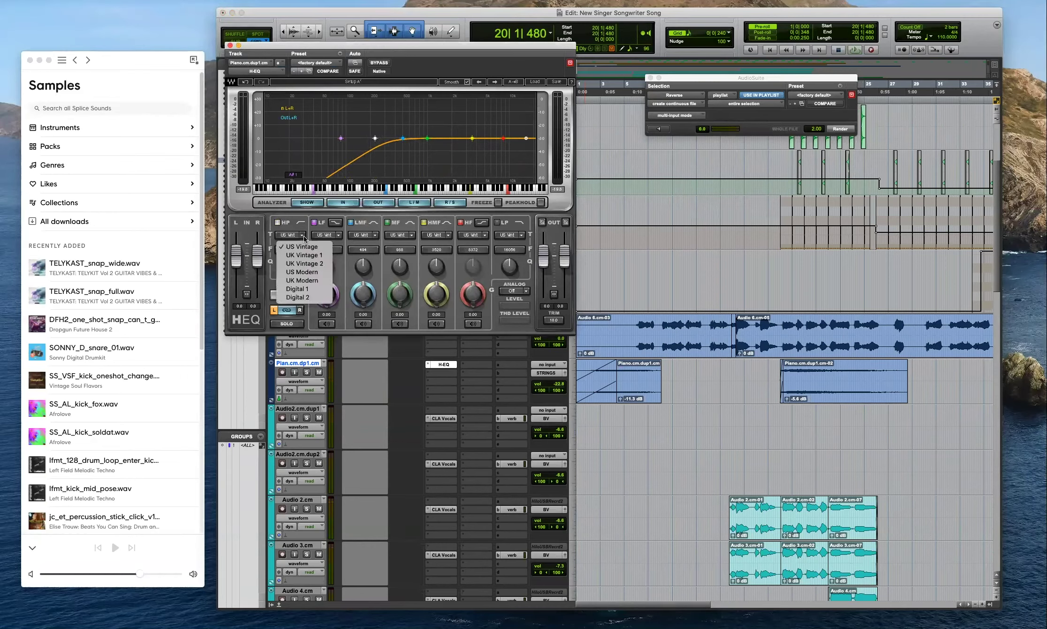
click(300, 297)
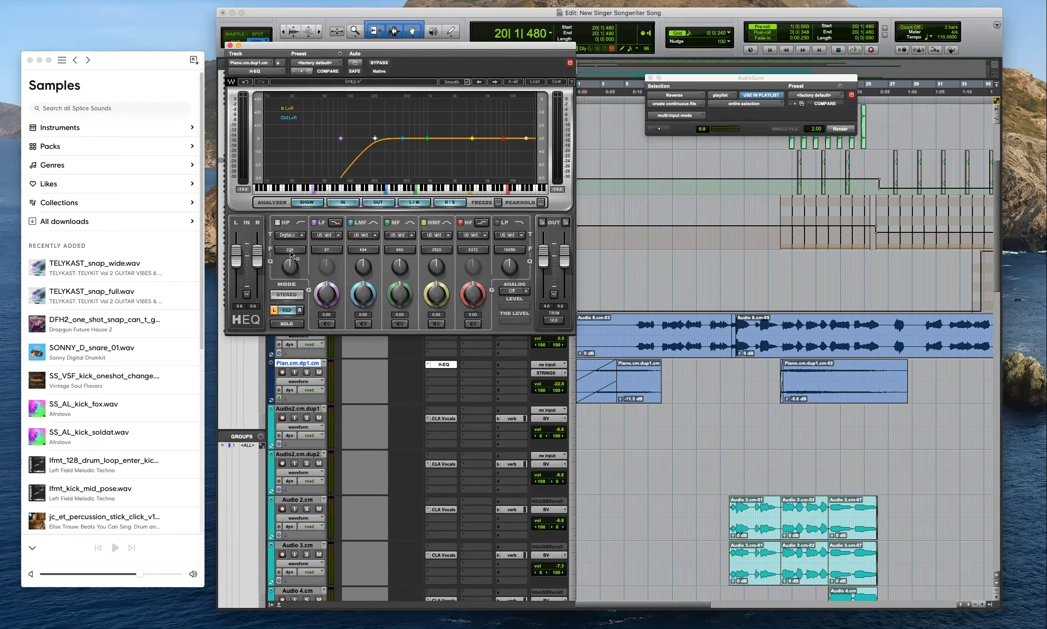
drag(290, 250, 290, 240)
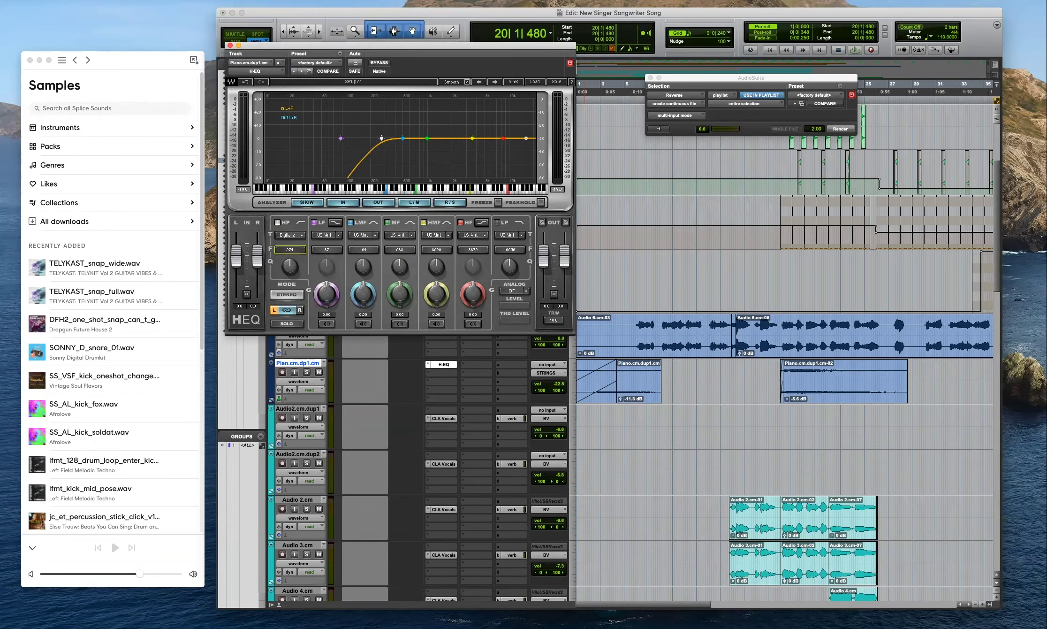
key(space)
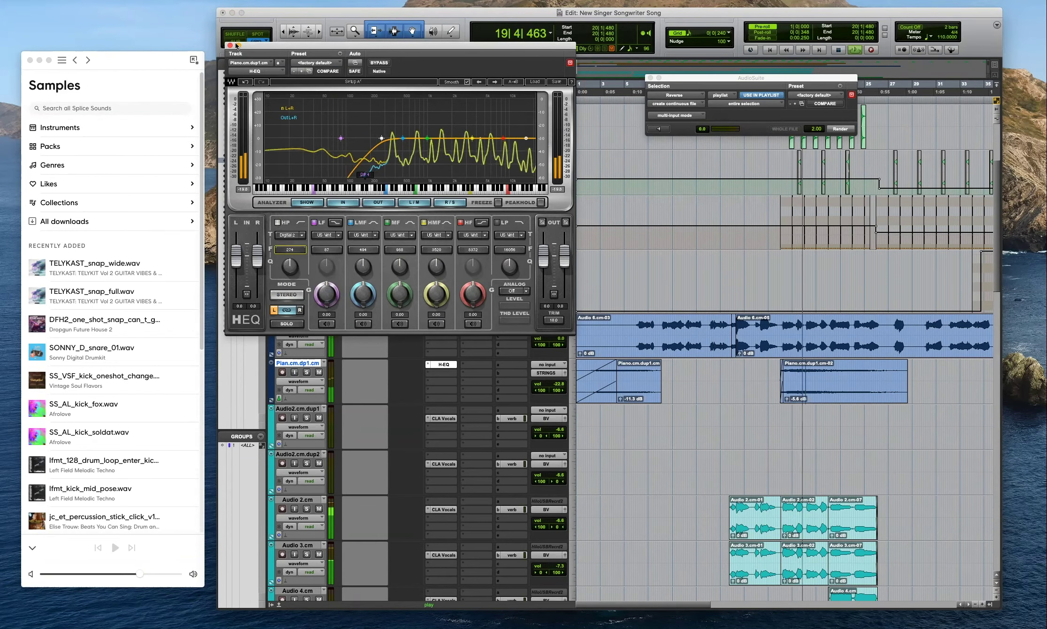
key(super+w)
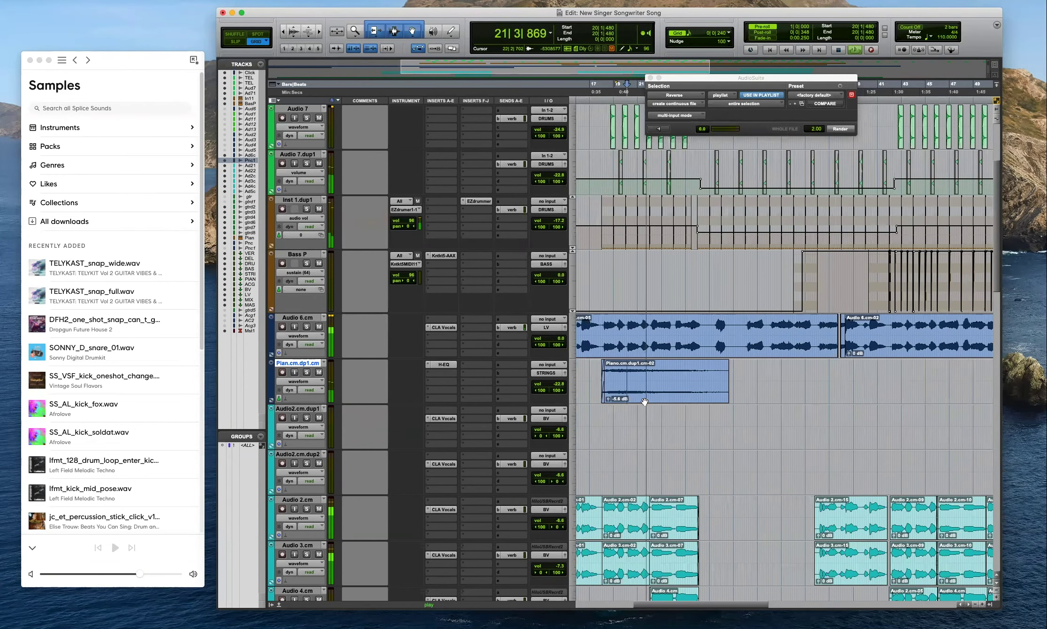
Raise the clip gain of the reversed-piano clip at bar 18 to -1.8 dB.
drag(608, 399, 609, 386)
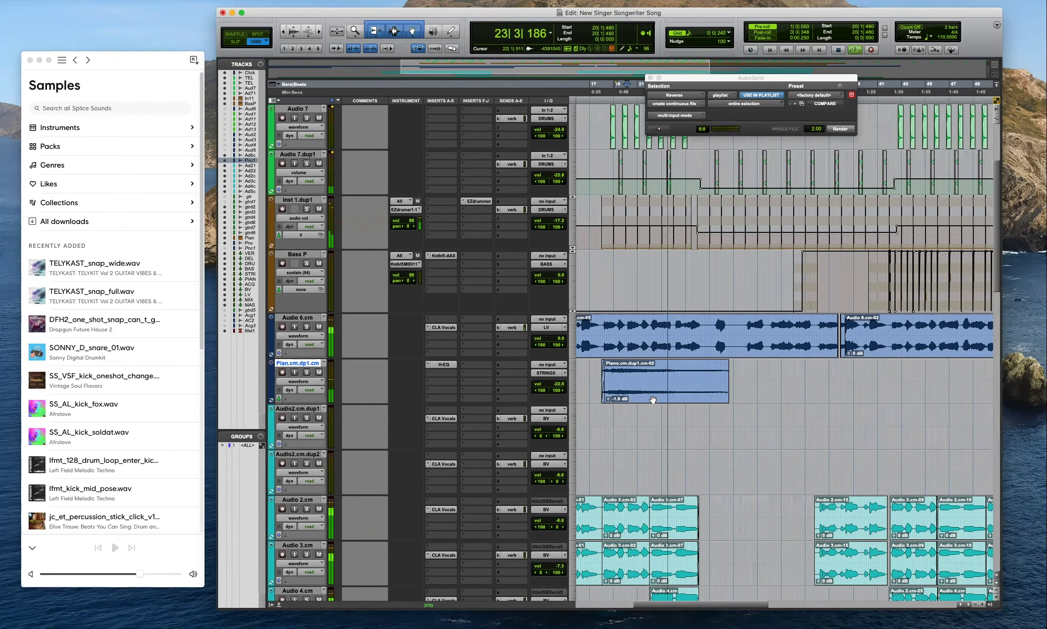
scroll(653, 399, down, 1)
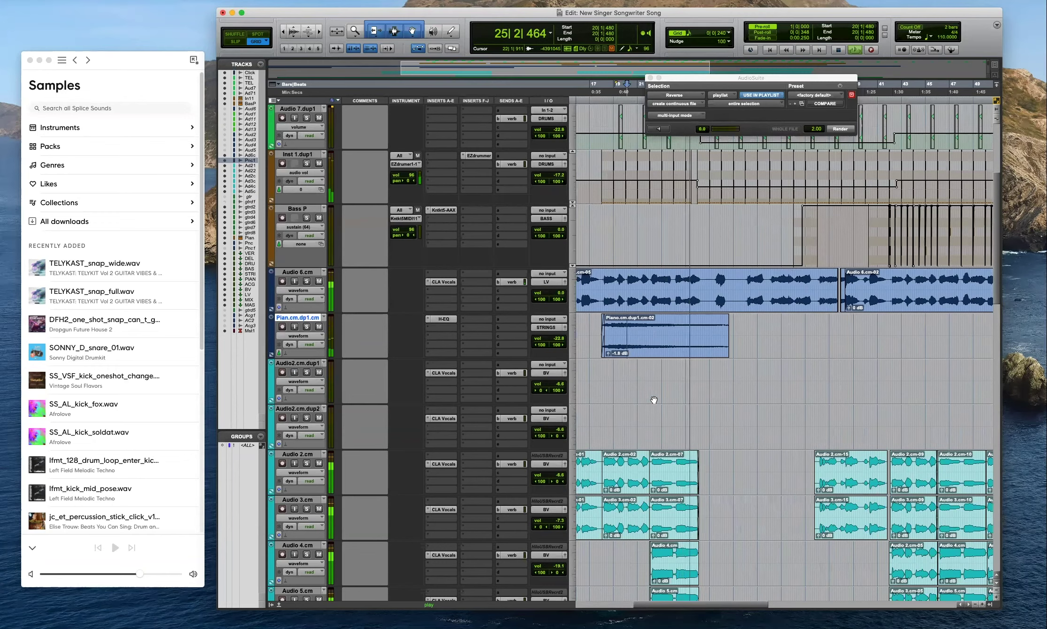
Repeat the bar 18 reversed-piano clip after itself with a crossfade and closing fade-out, and lower the repeat's clip gain.
drag(723, 322, 885, 350)
key(t)
key(t)
key(super+bracketleft)
key(super+bracketleft)
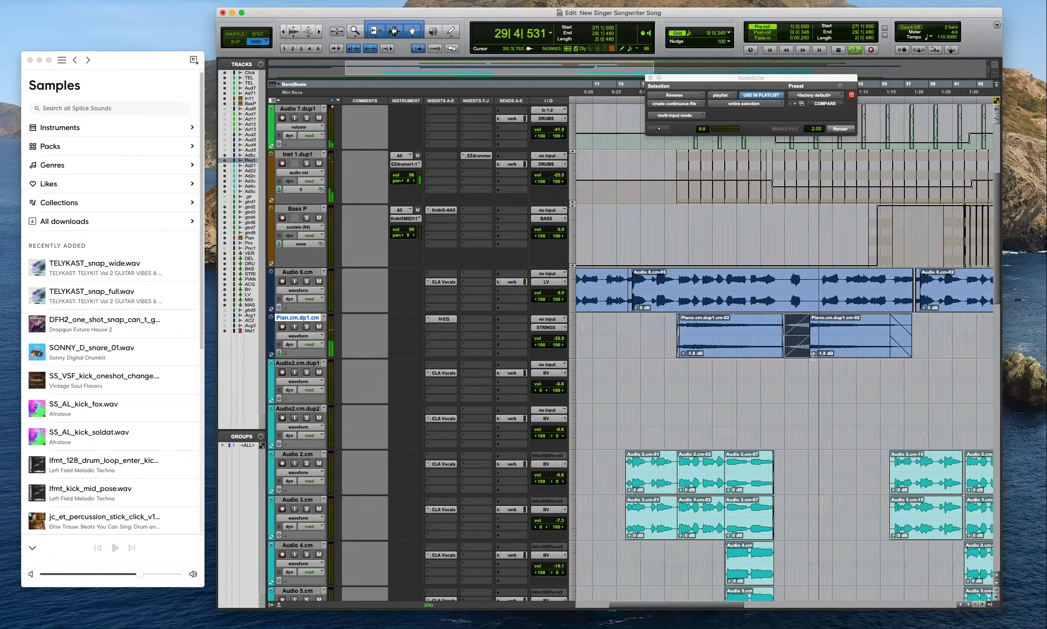
drag(816, 353, 817, 373)
Copy both joined reversed-piano clips from bar 18 to bar 42 on the same track.
click(743, 342)
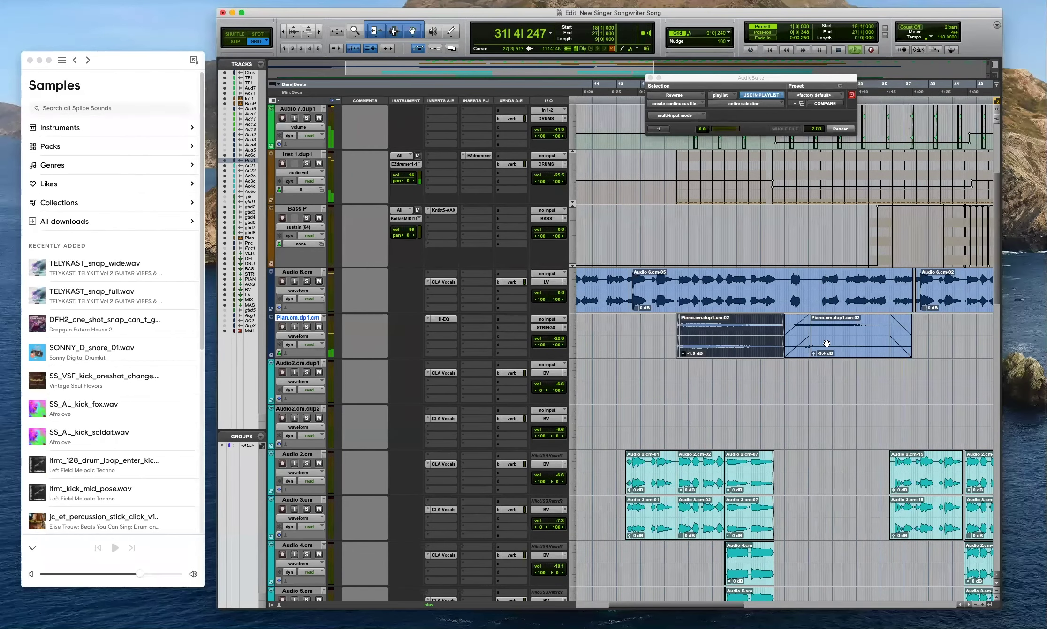
shift+click(822, 345)
key(super+bracketleft)
drag(702, 353, 884, 353)
key(super+bracketright)
key(super+bracketright)
key(super+bracketleft)
key(super+bracketright)
key(super+bracketleft)
drag(815, 354, 903, 353)
key(super+bracketright)
key(super+bracketright)
key(super+bracketleft)
key(super+bracketleft)
key(super+bracketleft)
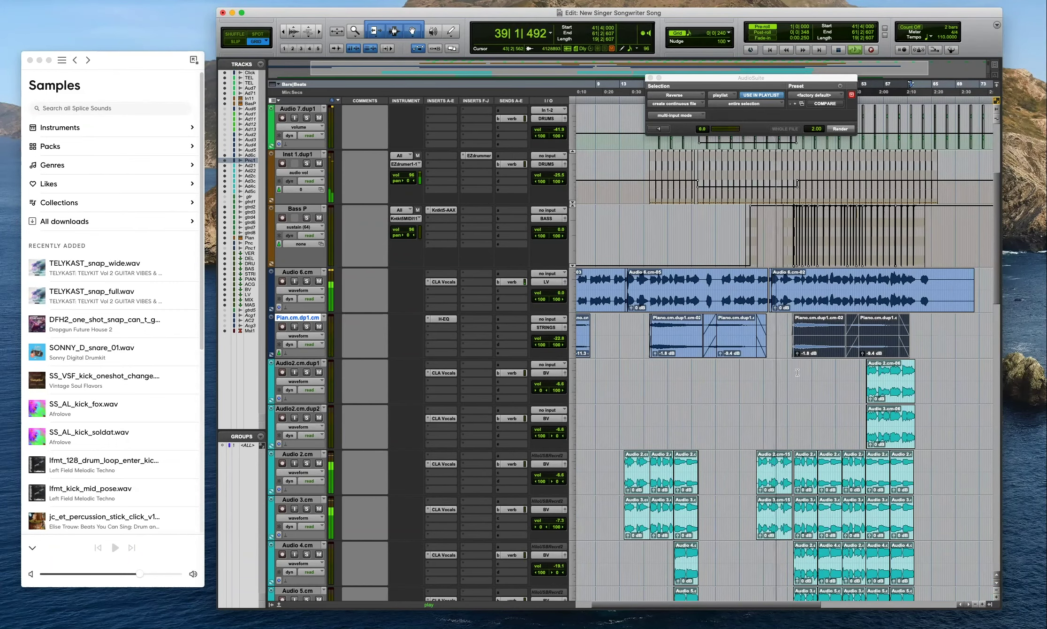
Add a reversed-piano lead-in before bar 42 and isolate it as its own piece ahead of the copied clips.
drag(810, 355, 857, 320)
key(super+bracketright)
key(super+bracketright)
key(t)
click(889, 324)
key(b)
key(space)
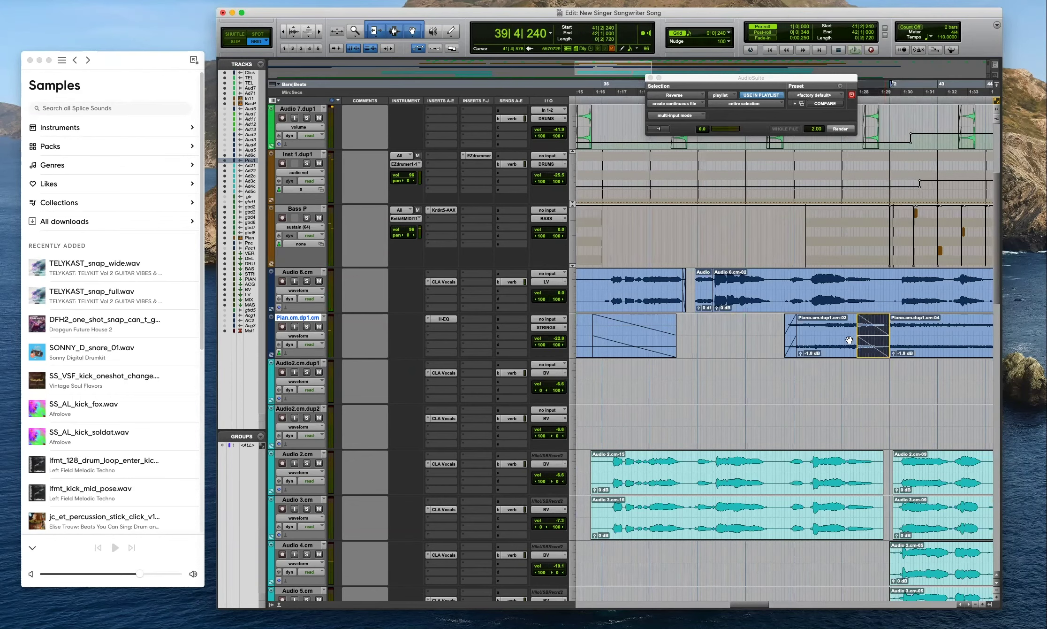
Lengthen the lead-in's fade-in and delete the crossfade between it and the copied clip at bar 42.
drag(794, 353, 856, 352)
click(827, 358)
key(space)
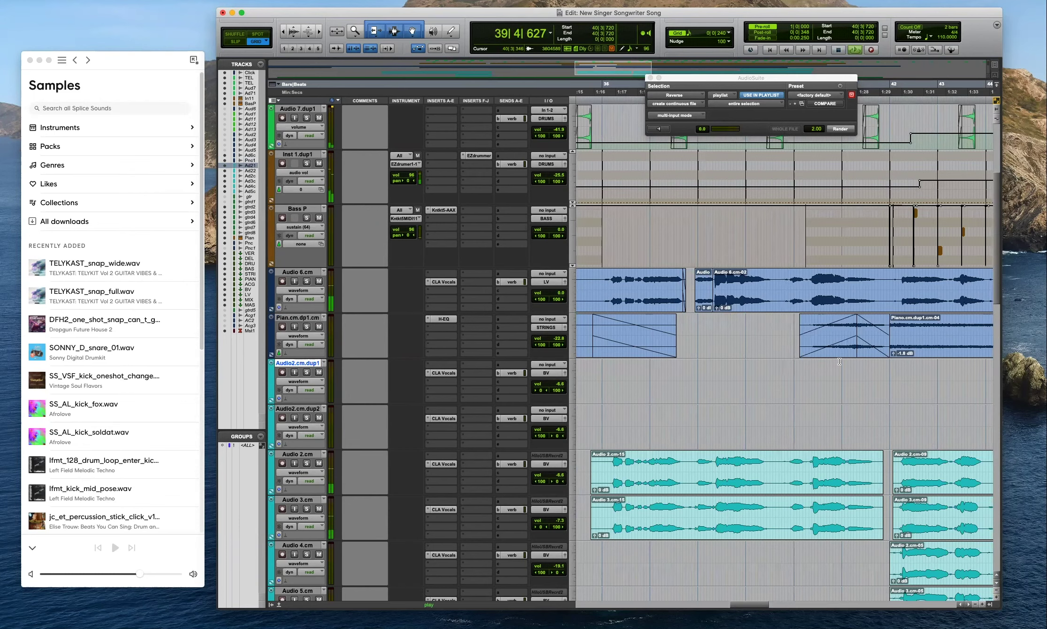
click(866, 354)
key(Delete)
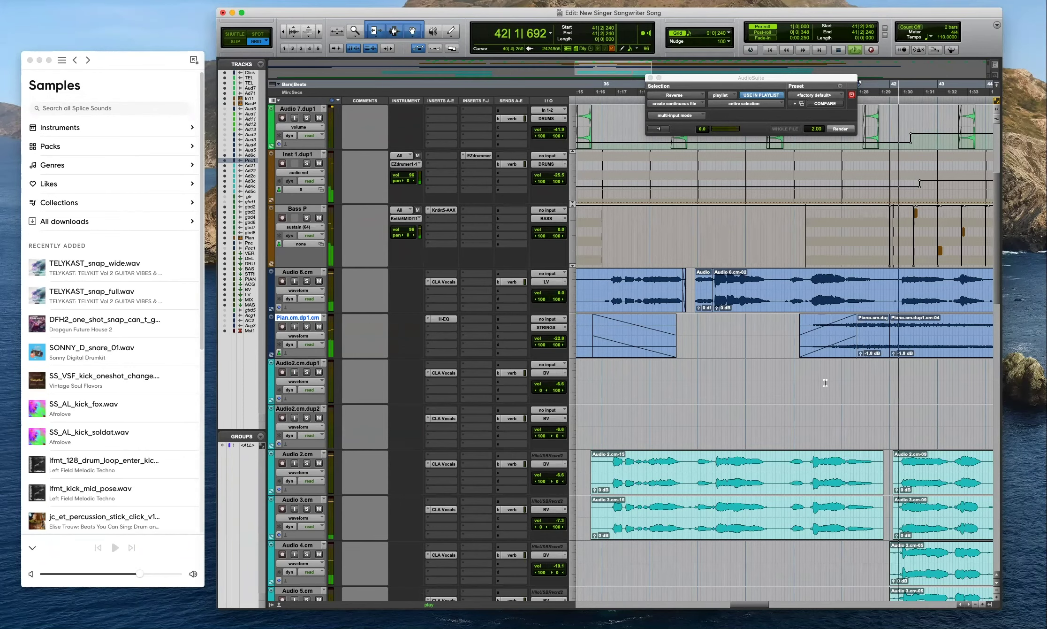
Add a short crossfade where the lead-in meets the copied reversed-piano clip at bar 42.
drag(881, 331, 893, 331)
key(f)
click(887, 369)
key(r)
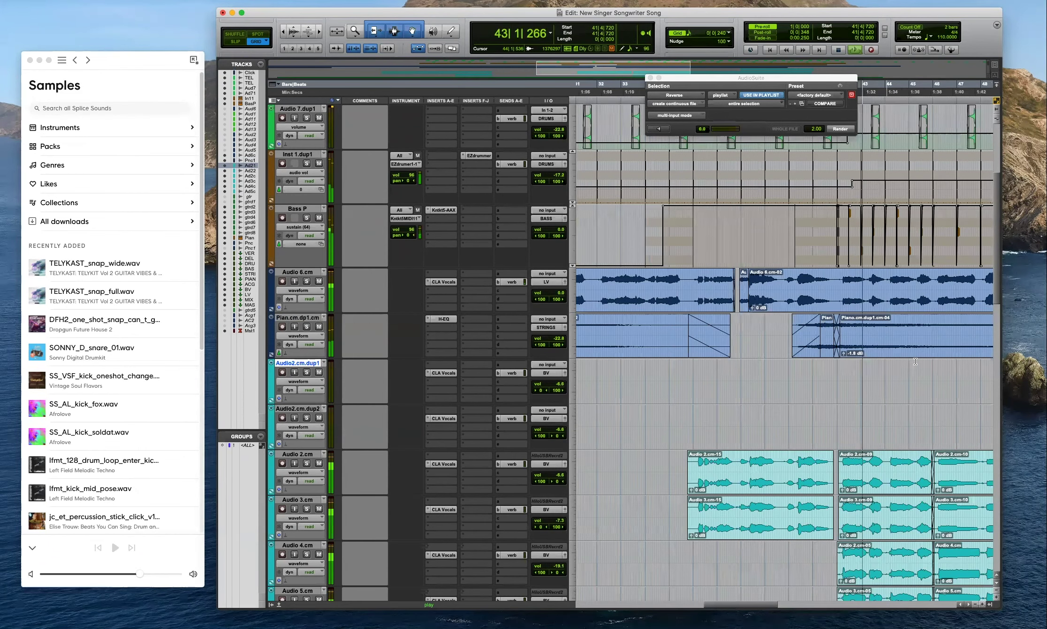
key(r)
Replace the crossfade between the two copied reversed-piano clips near bar 48 with a shorter one, adjusting its invalid bounds.
click(900, 348)
key(Delete)
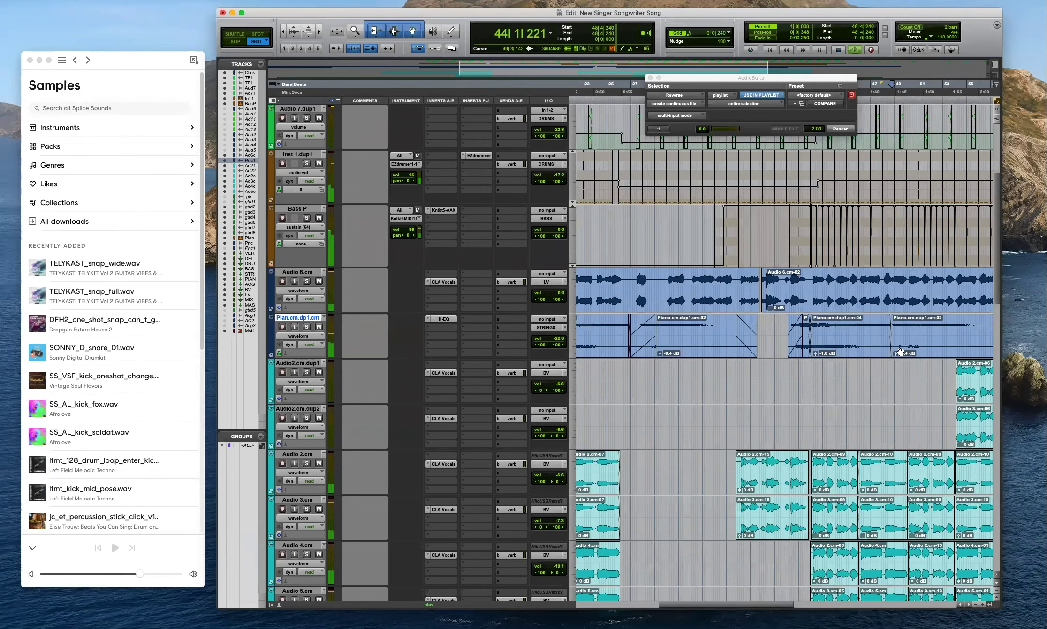
drag(890, 342, 878, 375)
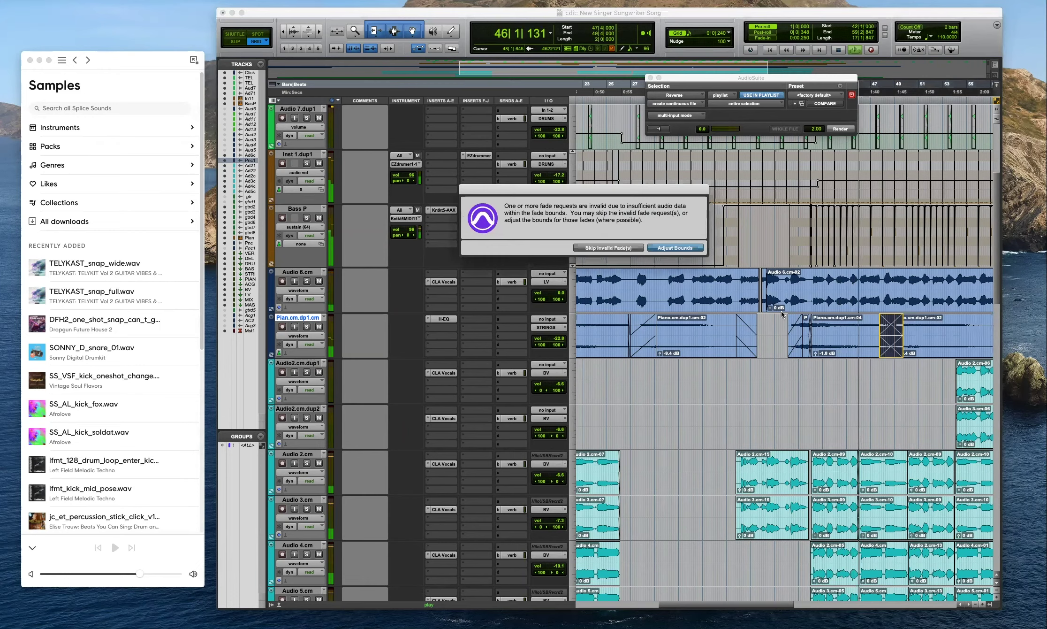
click(686, 247)
key(r)
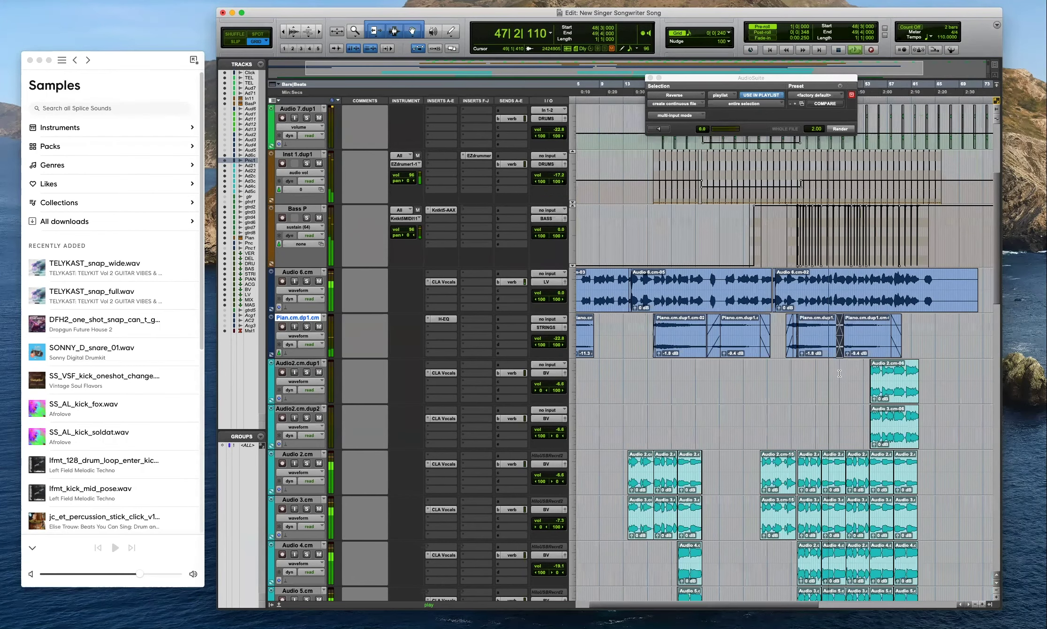
Close the Reverse AudioSuite window and stop playback.
scroll(839, 373, up, 1)
click(651, 77)
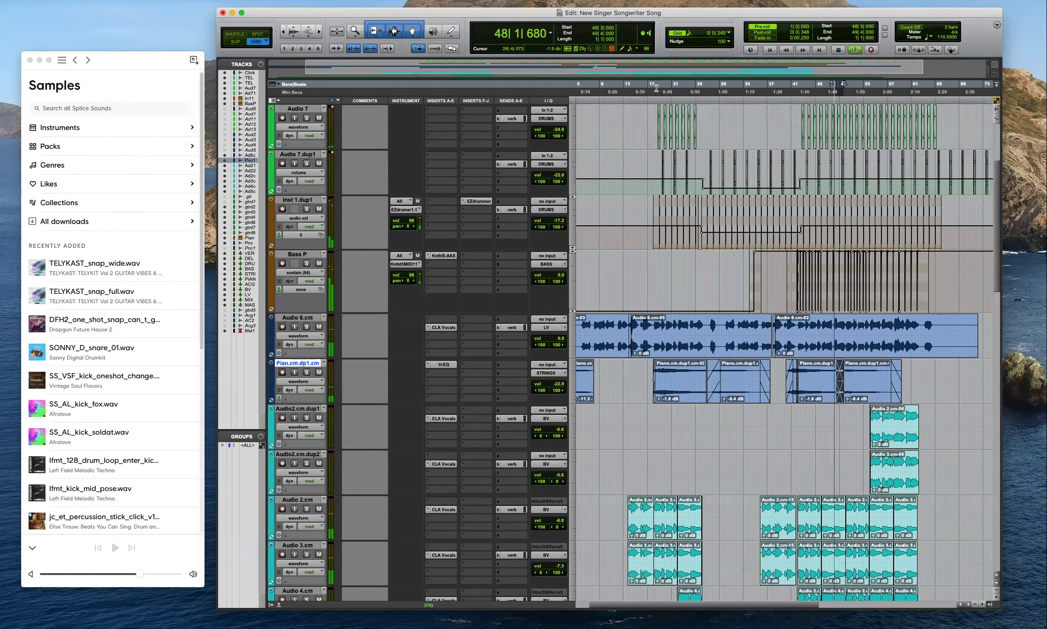
scroll(792, 298, up, 3)
key(space)
Examine the tracks and the bus routing and inserts down to Master 1, returning the playhead to the session start.
scroll(792, 299, down, 1)
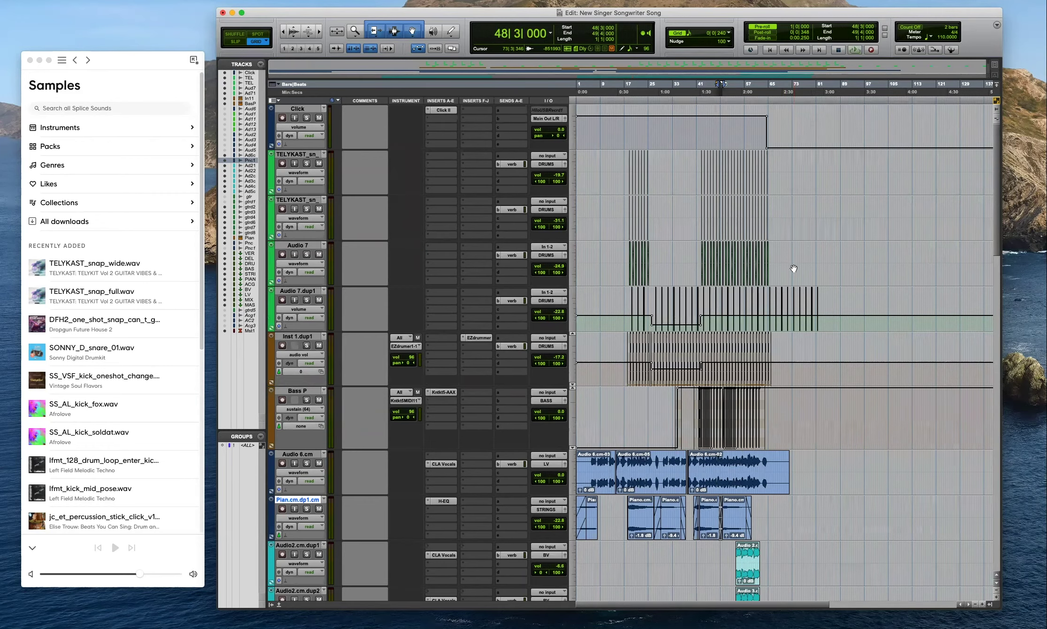
scroll(738, 238, down, 5)
scroll(737, 238, down, 20)
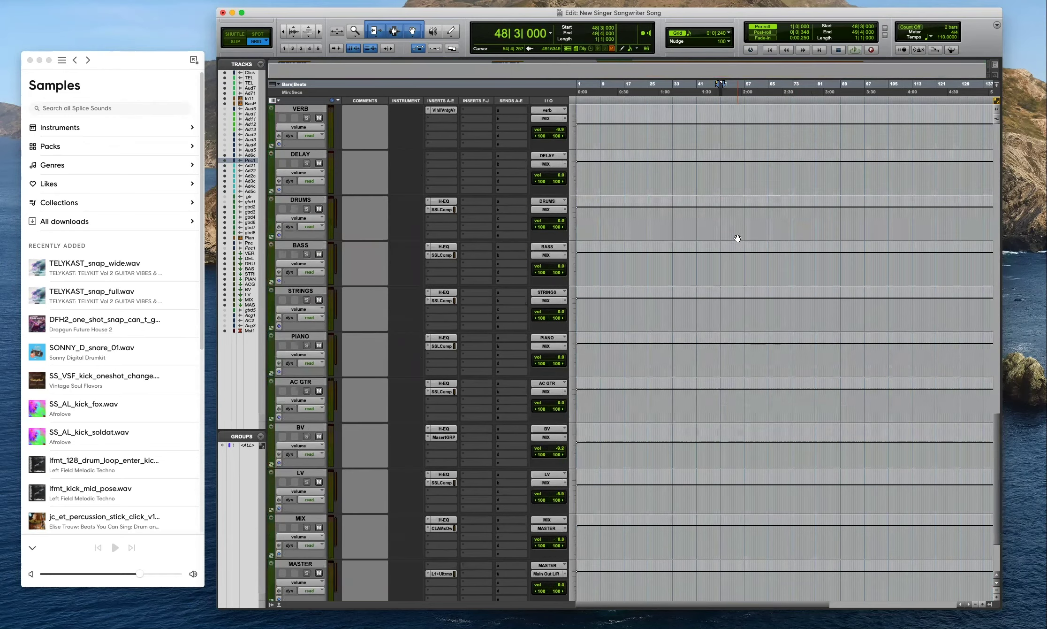
scroll(737, 238, down, 3)
scroll(737, 238, up, 4)
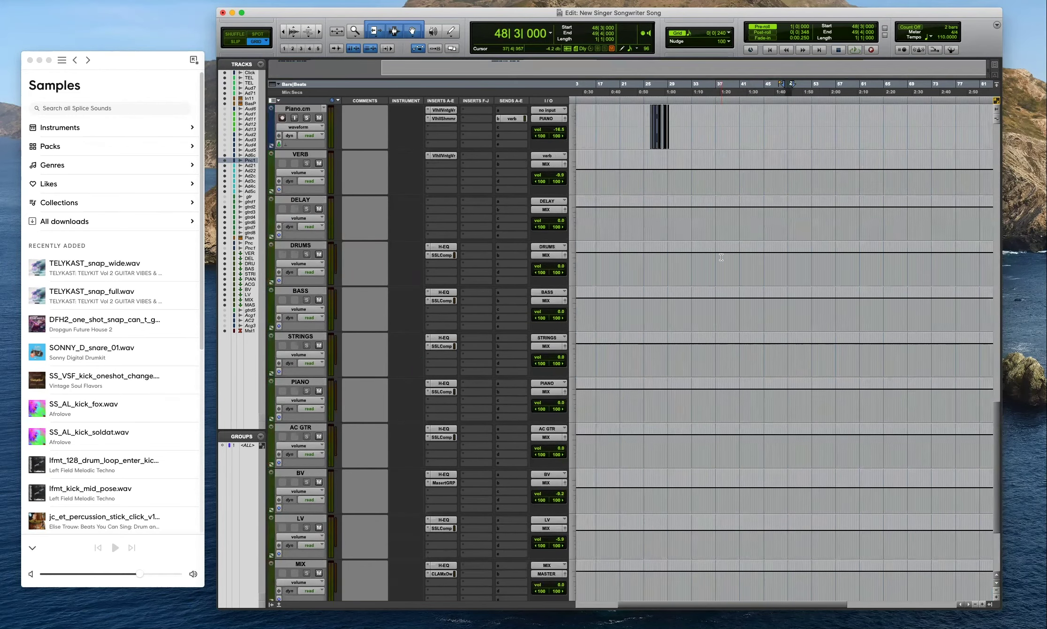
key(Return)
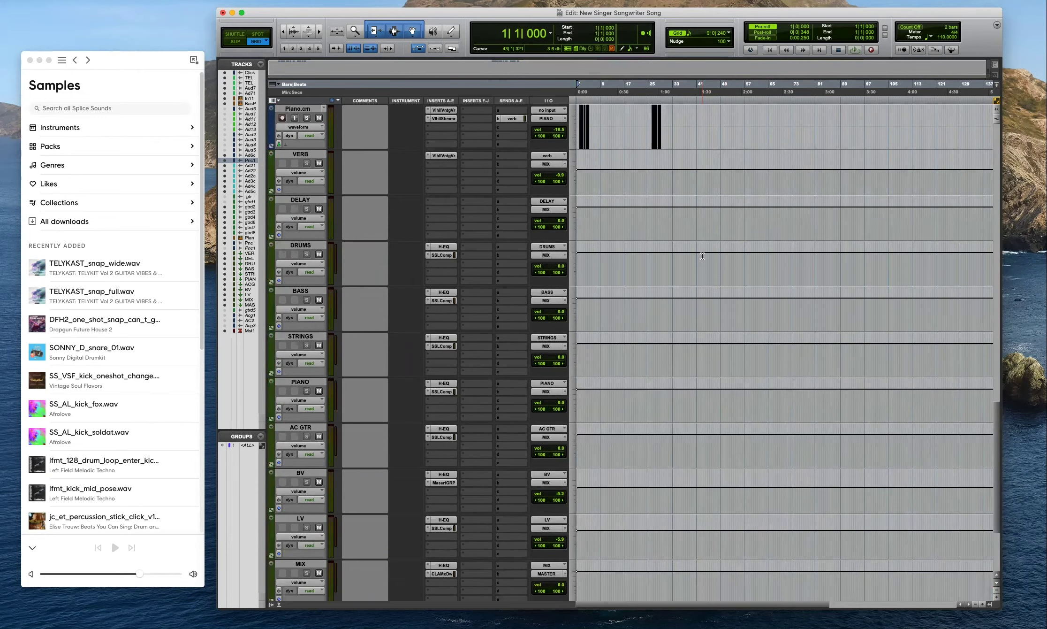
scroll(702, 256, up, 2)
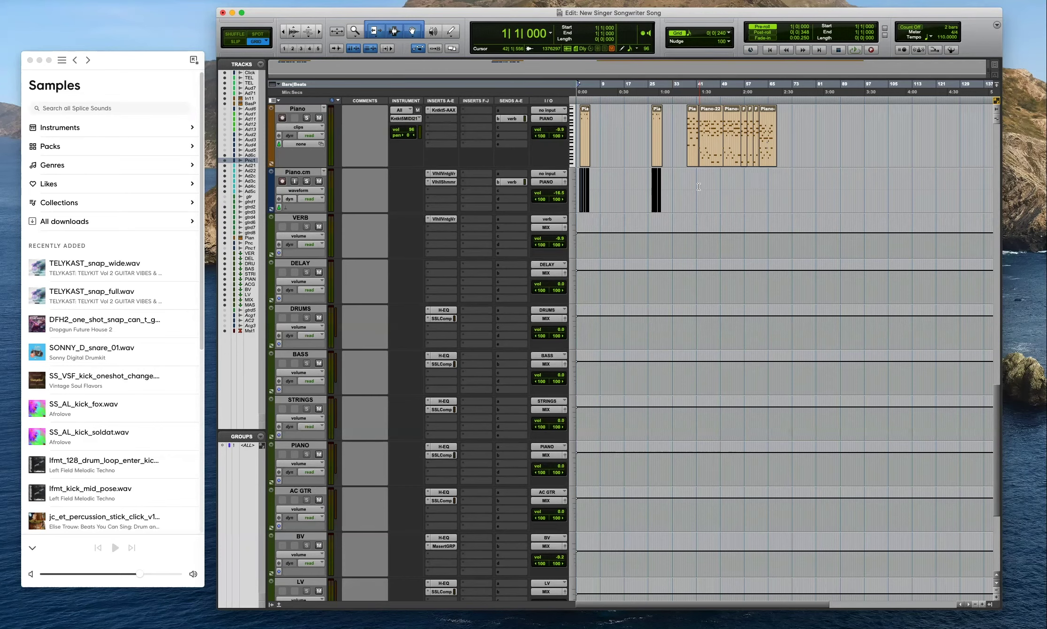
scroll(679, 307, down, 5)
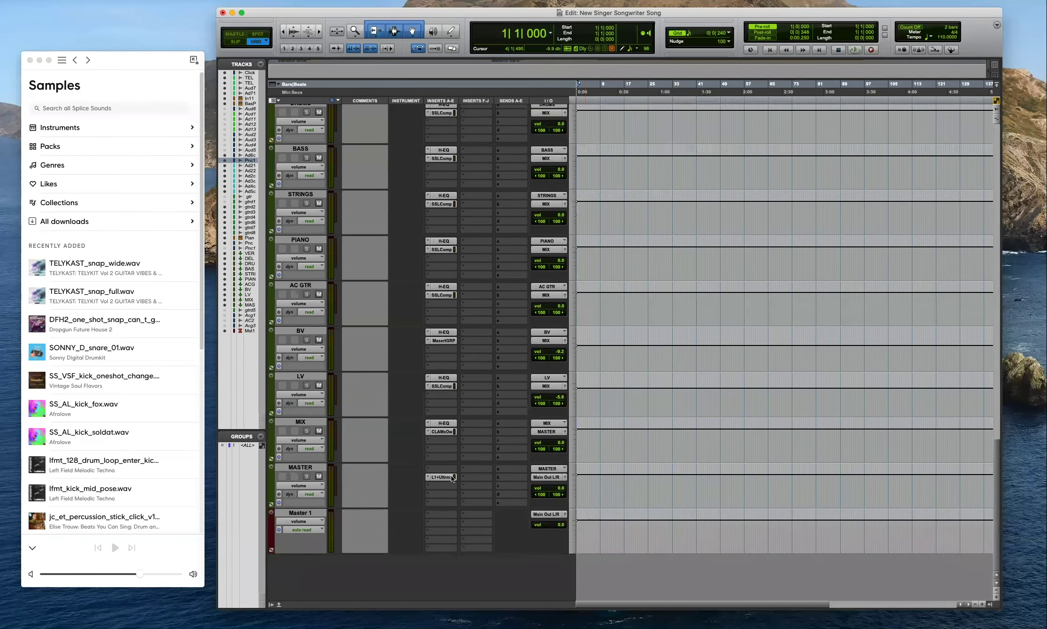
scroll(699, 398, up, 6)
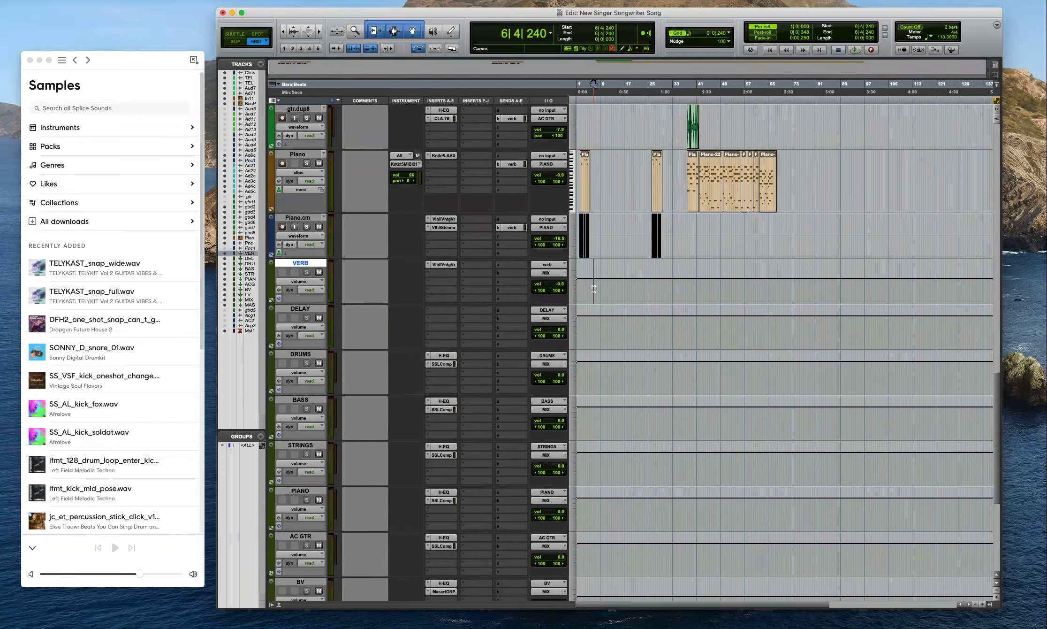
Play the song from the start while reviewing the levels of the piano, guitar, vocal and drum tracks.
key(super+bracketright)
key(super+bracketright)
key(space)
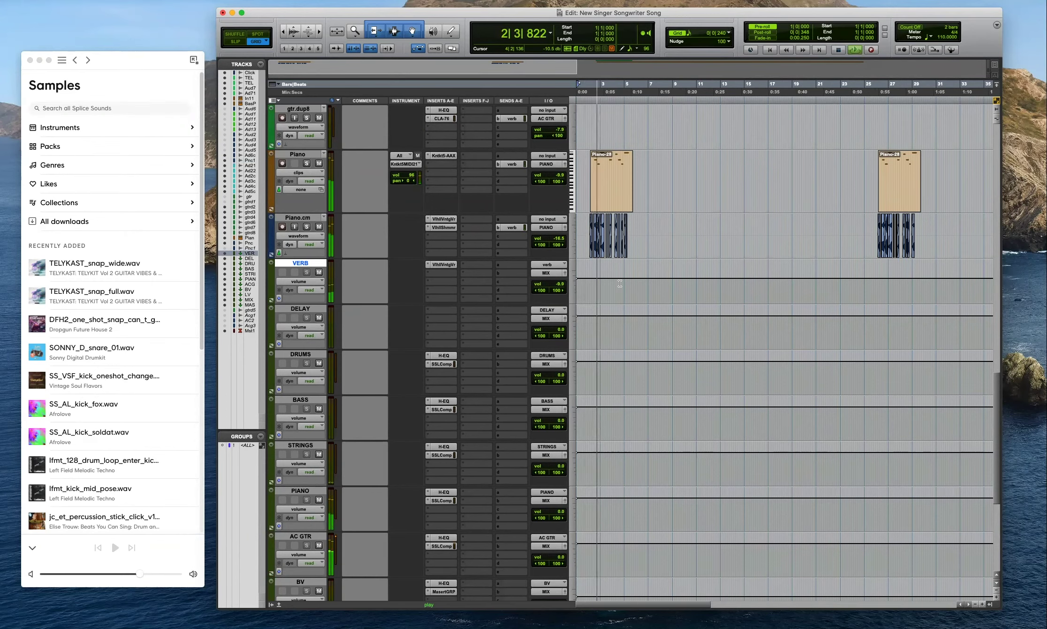
scroll(628, 287, up, 5)
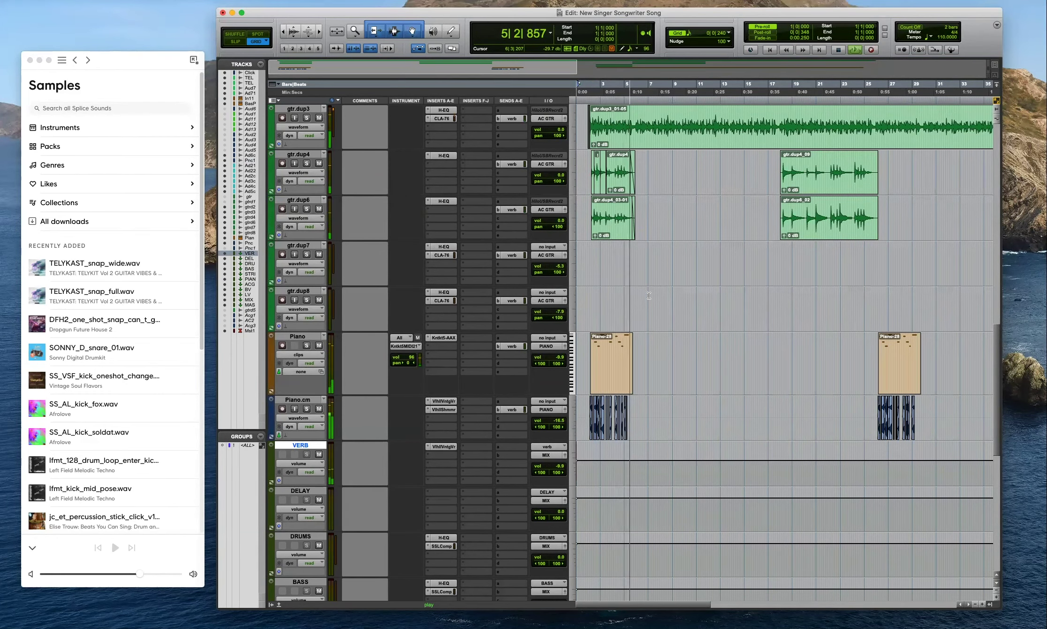
scroll(675, 328, up, 4)
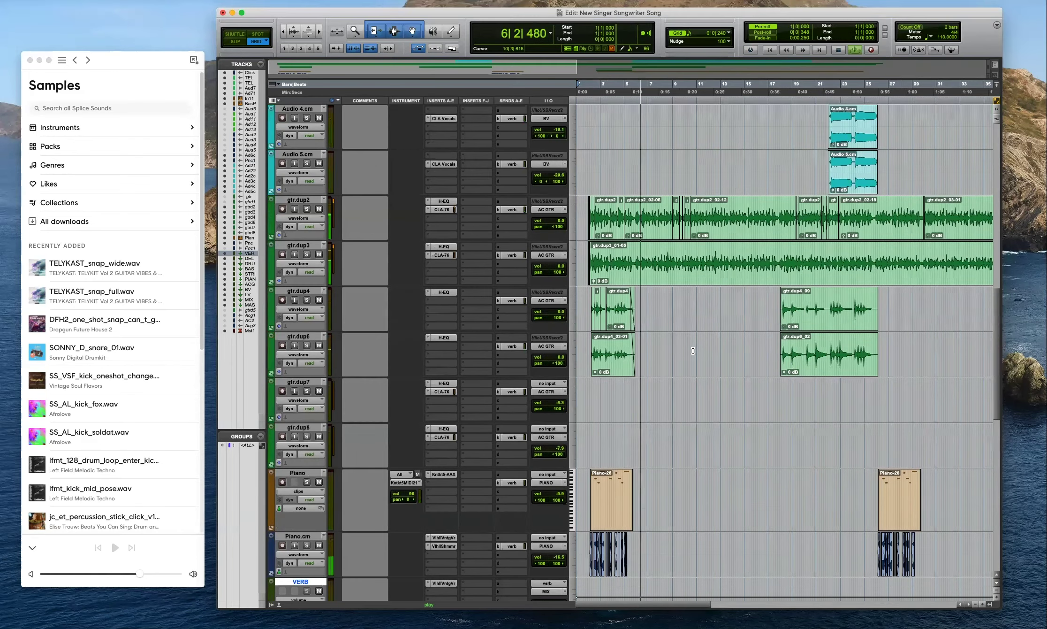
scroll(692, 351, up, 9)
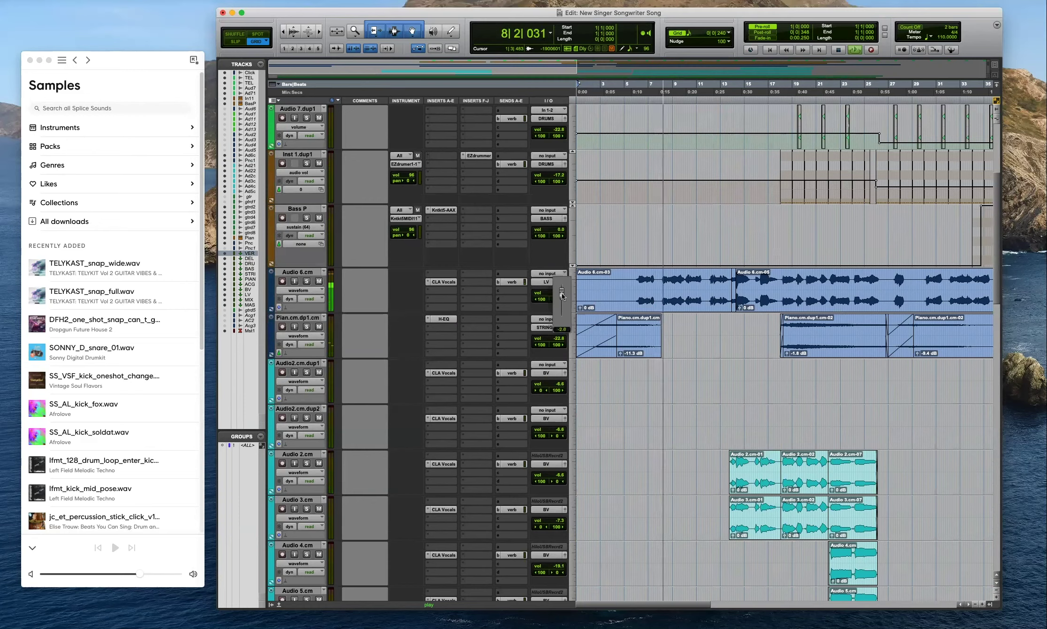
scroll(641, 388, up, 4)
key(r)
key(super+bracketright)
scroll(694, 407, down, 4)
scroll(695, 407, up, 4)
scroll(695, 407, down, 2)
scroll(694, 408, down, 9)
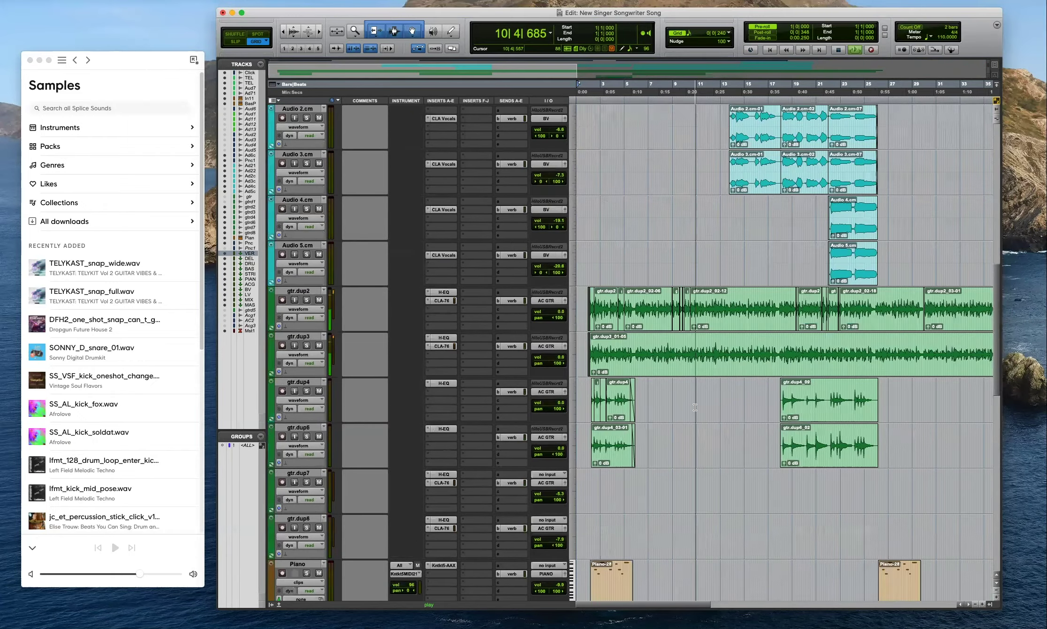
Lower gtr.dup2's volume to -2.0 dB during playback.
scroll(553, 321, down, 1)
scroll(565, 268, down, 1)
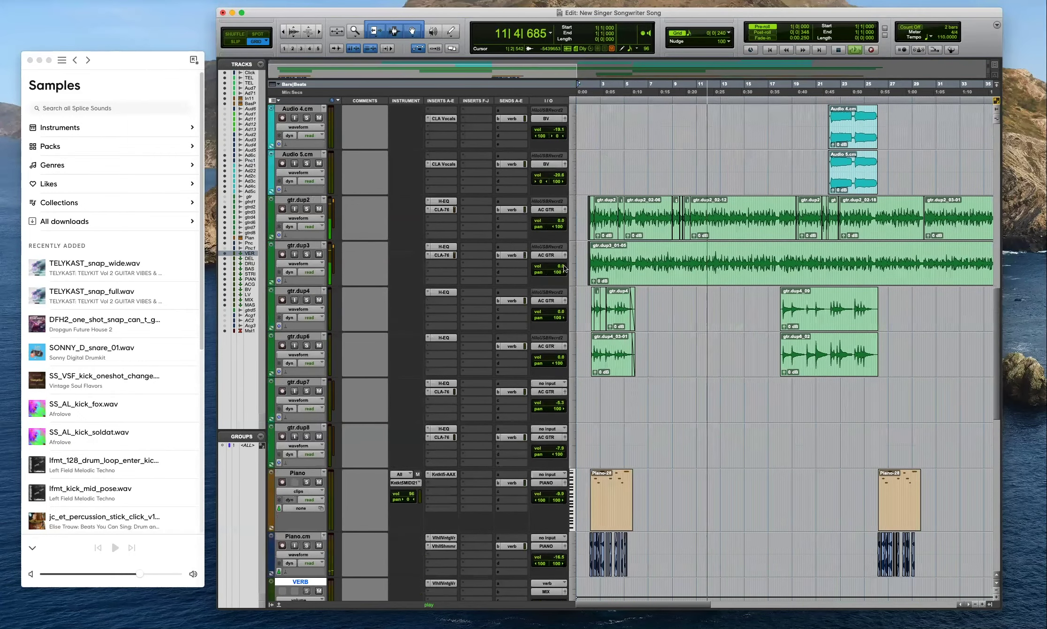
scroll(564, 236, down, 1)
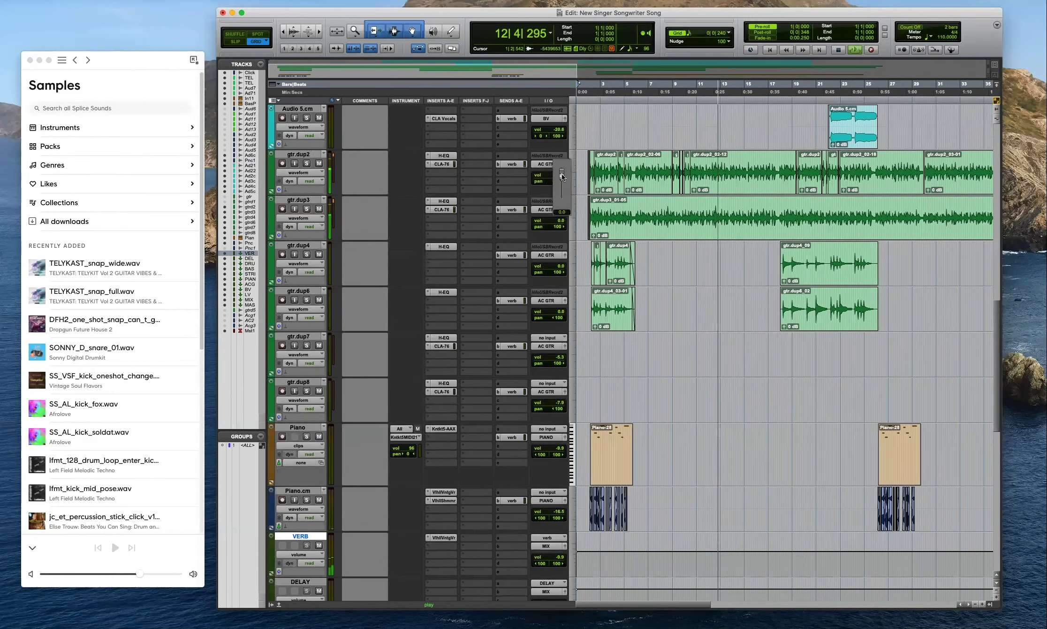
drag(561, 175, 561, 215)
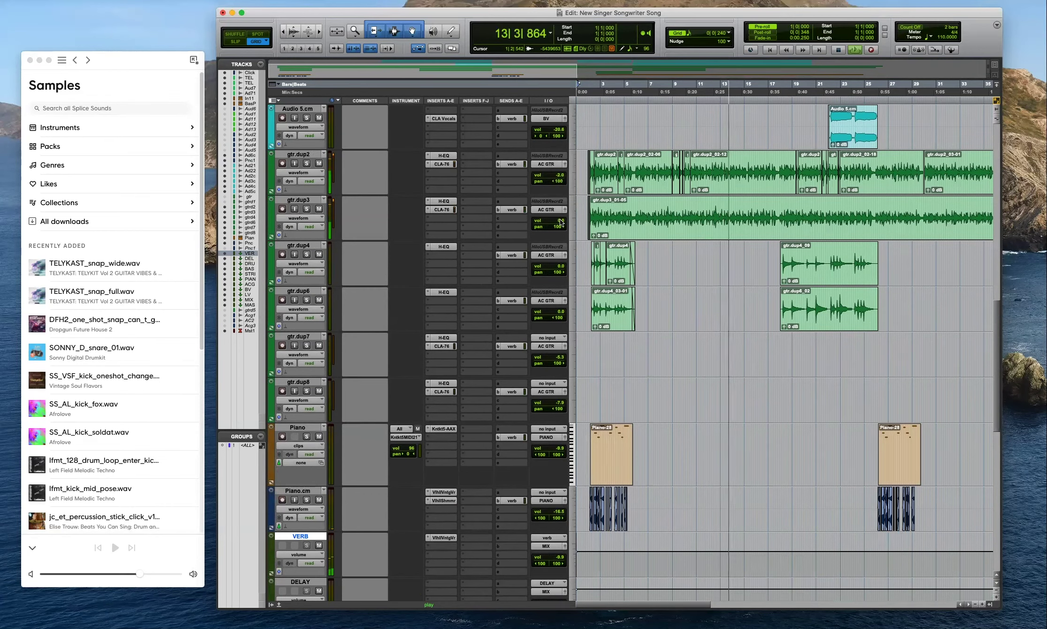
Examine the SSLComp and H-EQ inserts on the AC GTR bus during playback, then close the plug-in window.
scroll(494, 406, down, 9)
scroll(491, 416, down, 2)
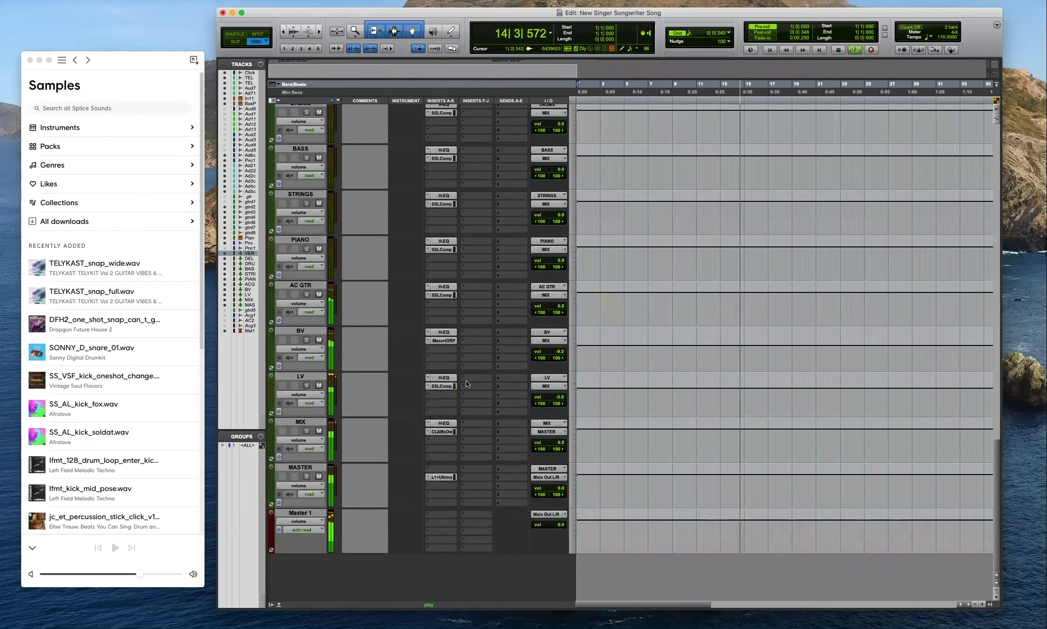
click(441, 295)
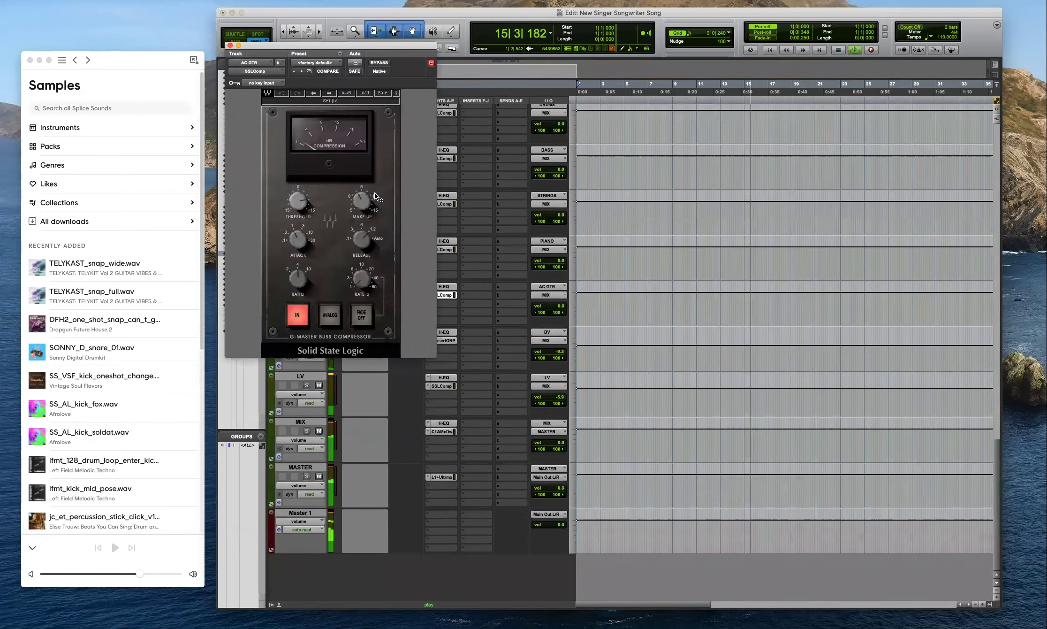
click(443, 286)
click(230, 45)
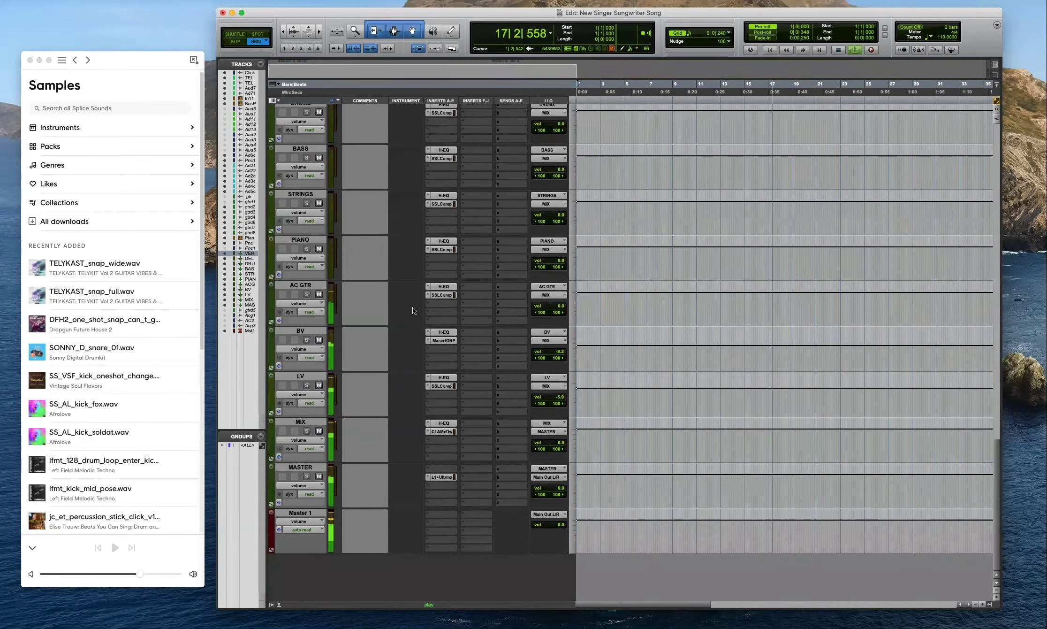
Raise the Sensitivity in the BV bus's Maserati GRP plug-in and check the CLA MixDown insert on the MIX bus.
click(442, 340)
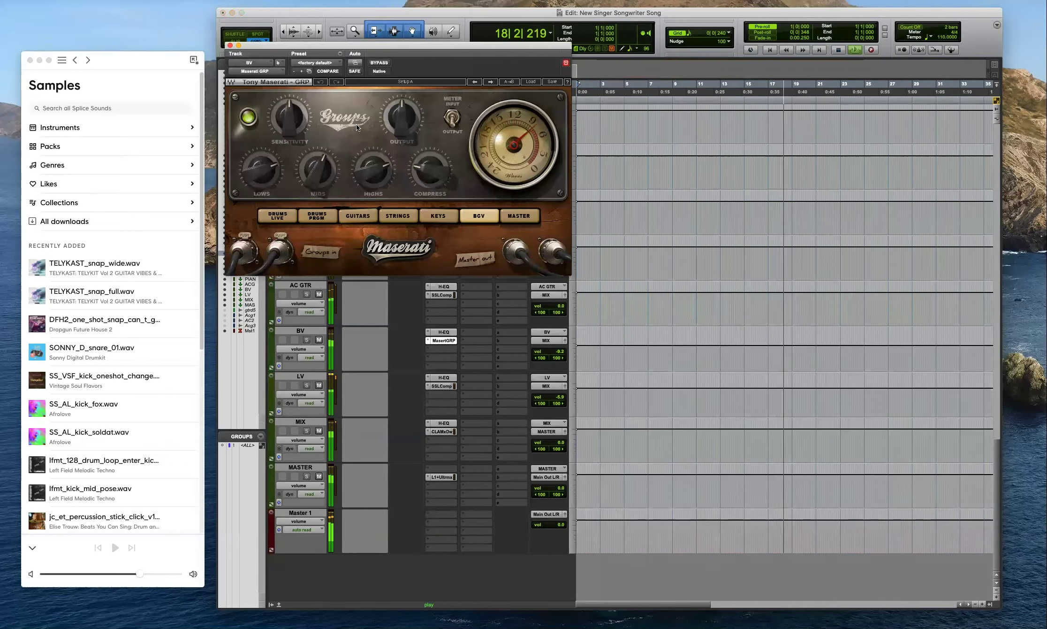
drag(286, 119, 286, 104)
key(super+w)
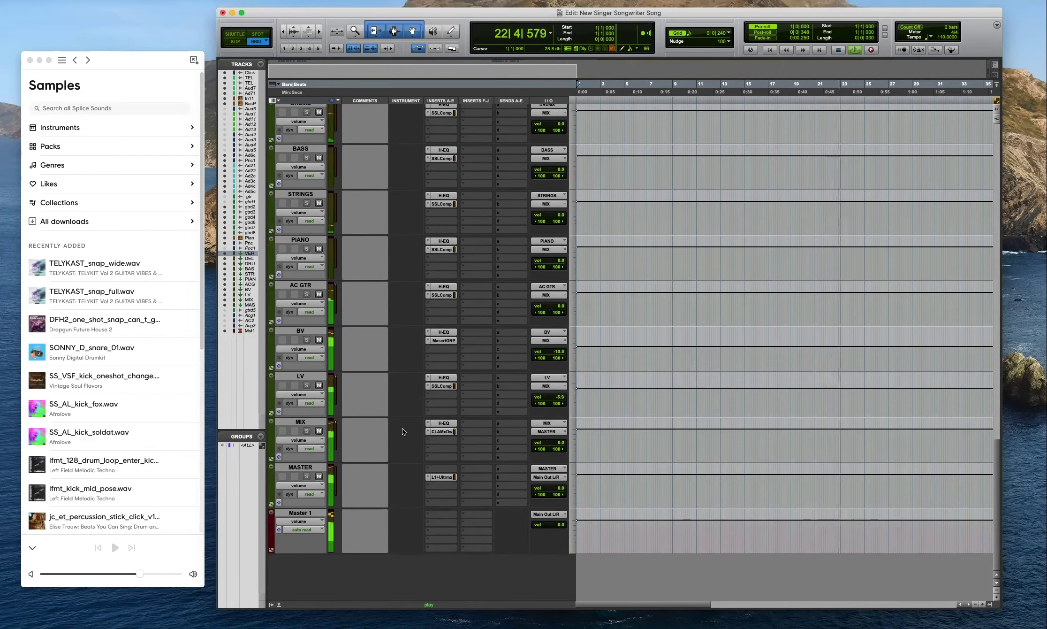
click(444, 431)
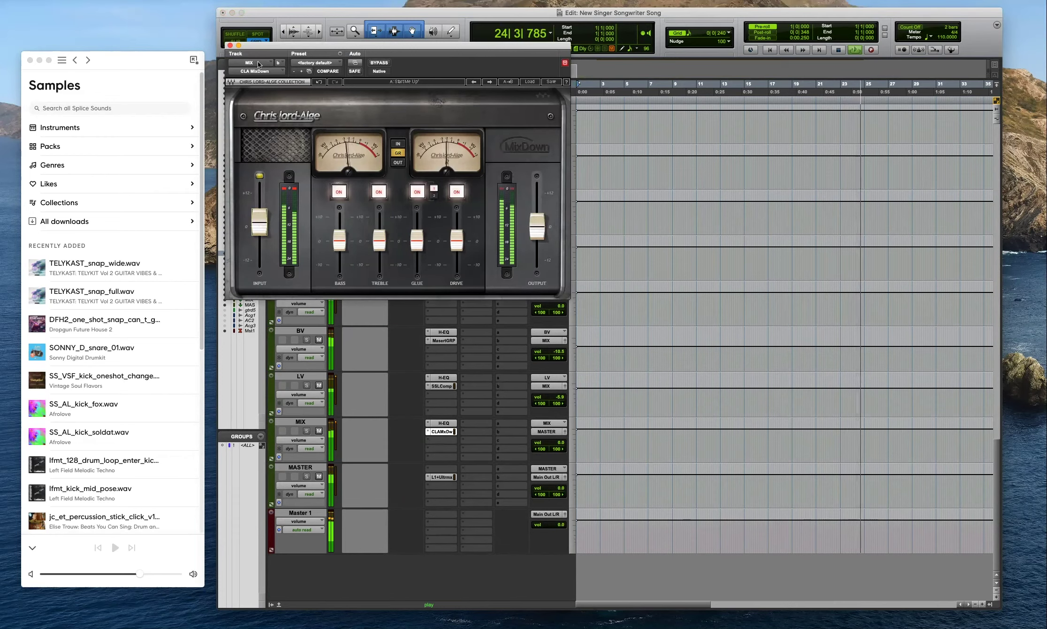
click(230, 46)
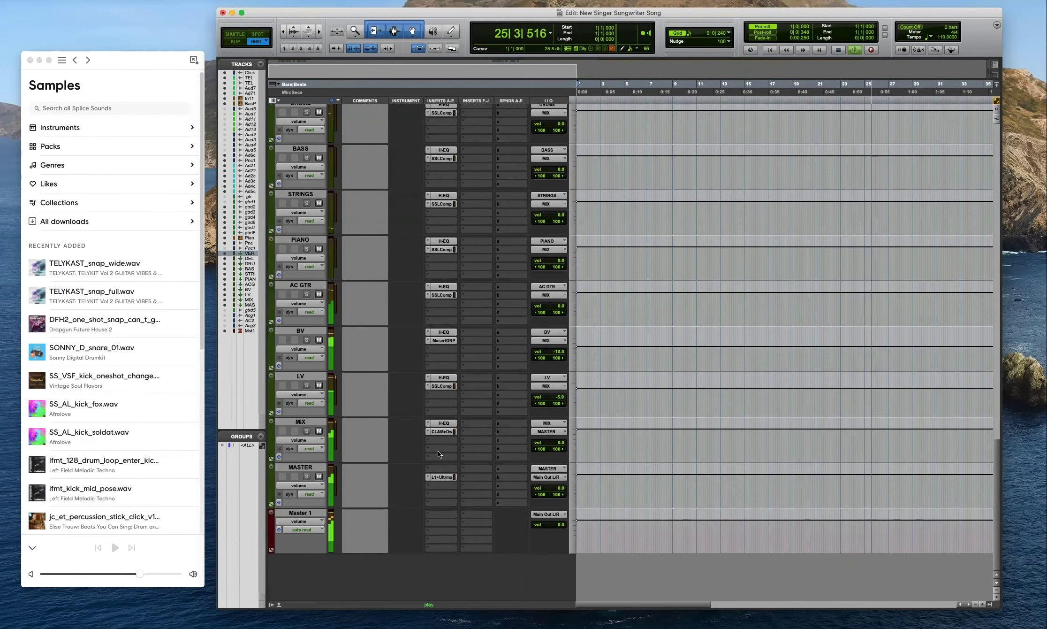
Lower the DRUMS bus volume to -5.3 dB and the STRINGS bus volume to -9.2 dB during playback.
scroll(524, 400, up, 5)
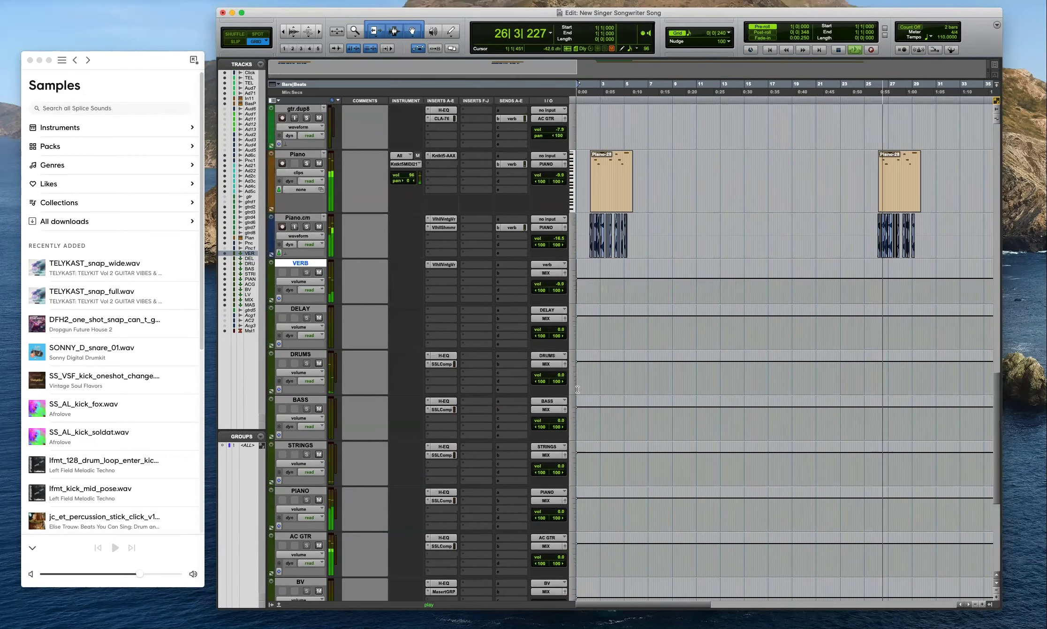
drag(561, 378, 561, 391)
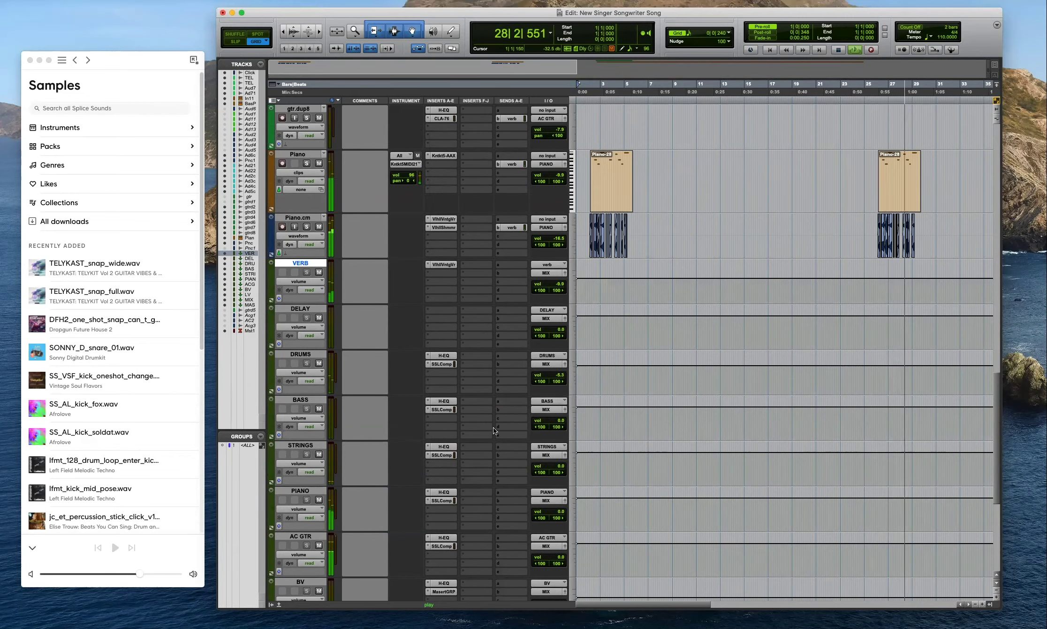
scroll(501, 436, down, 3)
scroll(501, 435, down, 2)
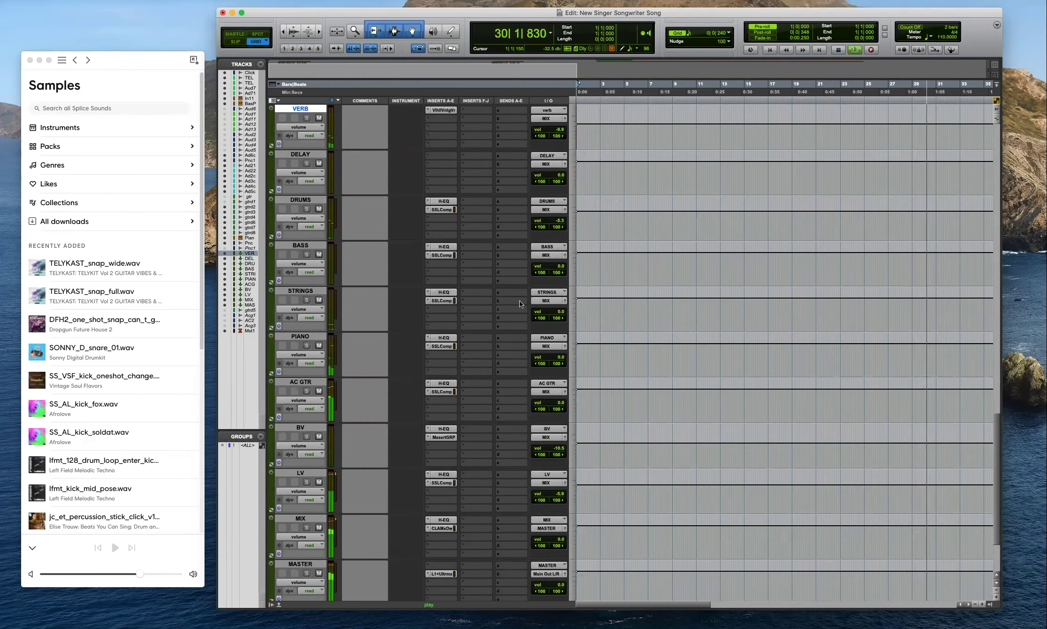
drag(558, 312, 561, 319)
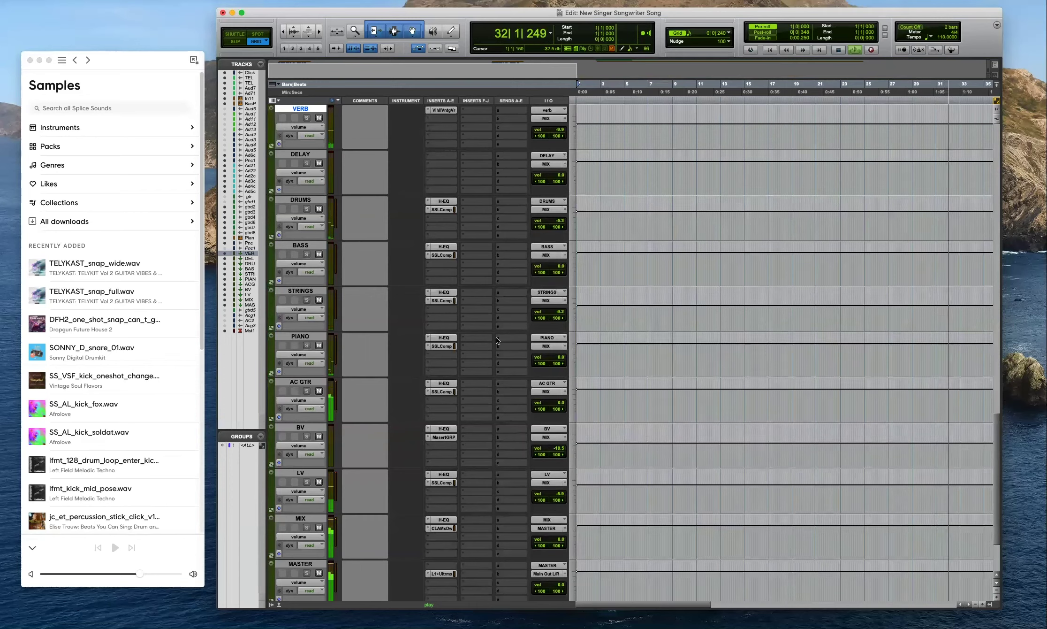
Check the AC GTR bus's SSLComp compressor and set the bus volume to -3.3 dB.
click(444, 391)
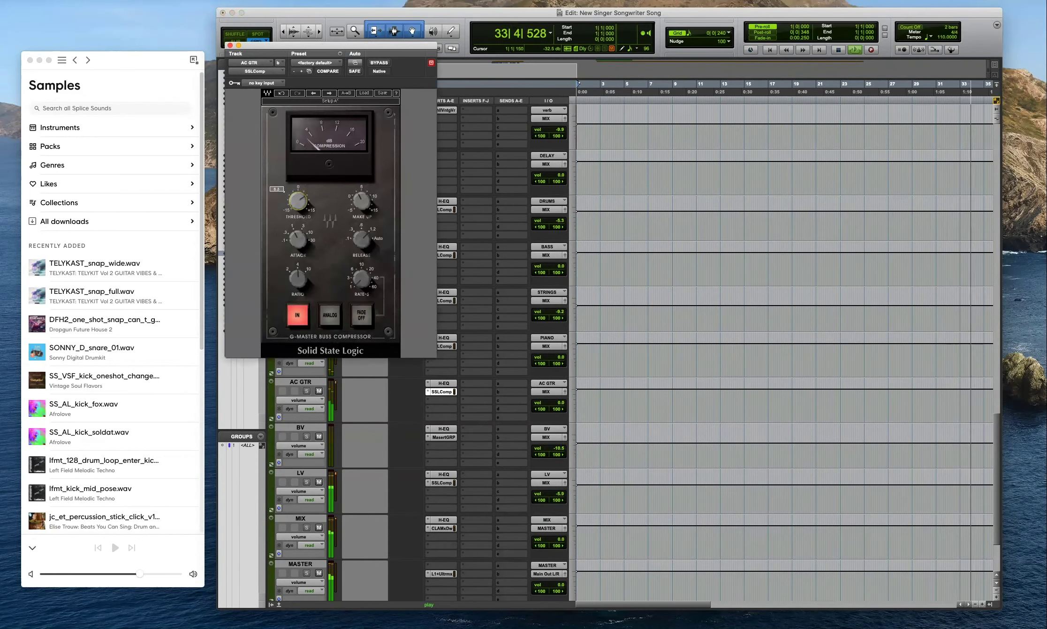
click(229, 45)
drag(561, 402, 565, 404)
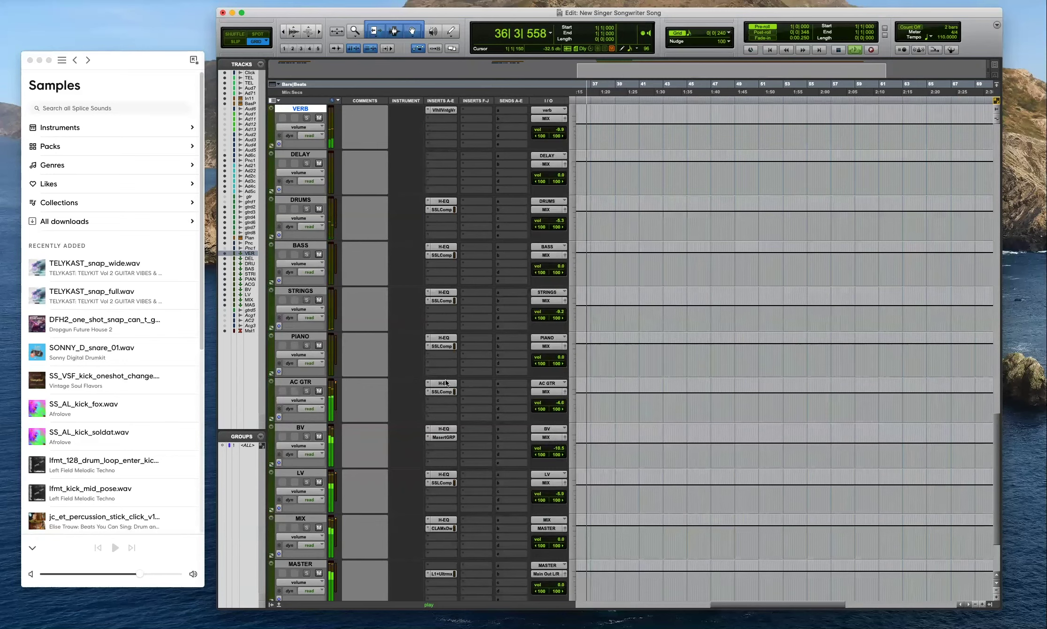
alt+click(563, 405)
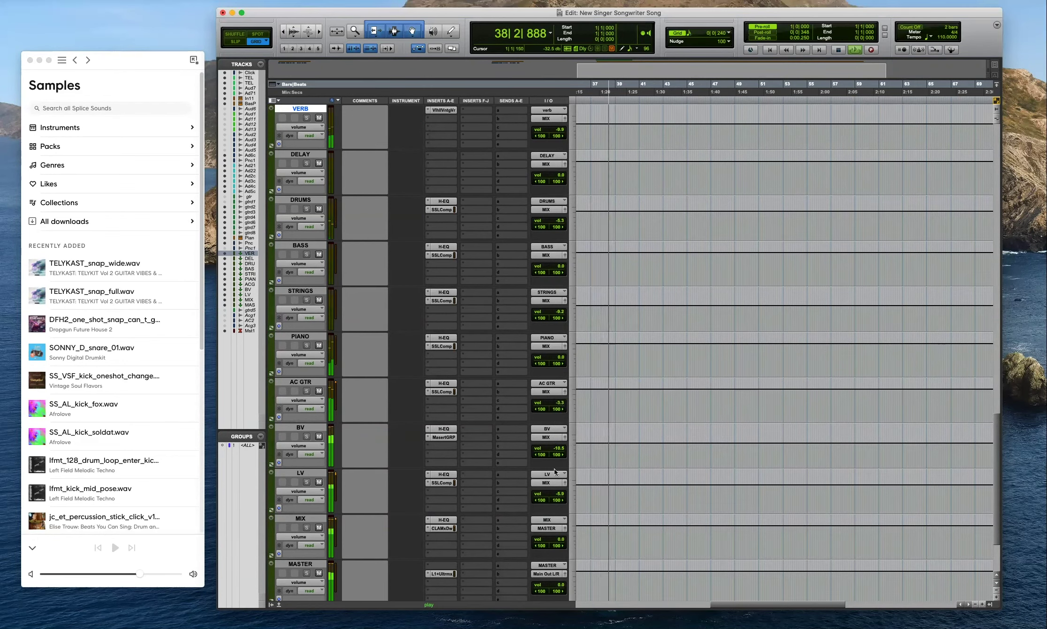
Lower the PIANO bus volume to -0.7 dB.
scroll(557, 480, down, 1)
click(559, 311)
drag(560, 311, 559, 313)
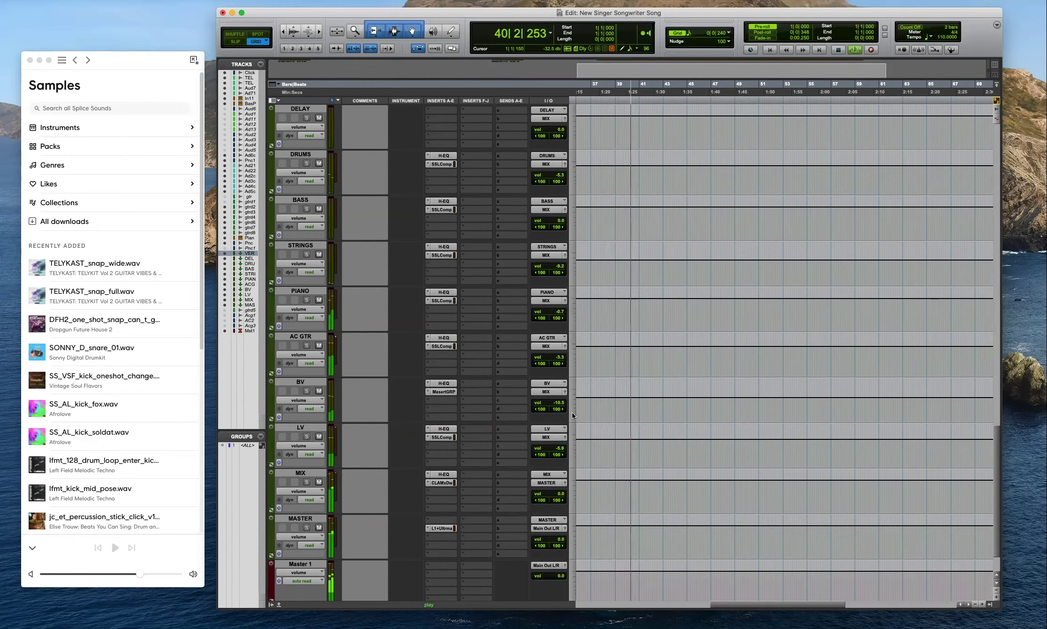
Lower the BV bus volume to -13.1 dB and the LV bus volume to -7.8 dB.
drag(562, 407, 561, 403)
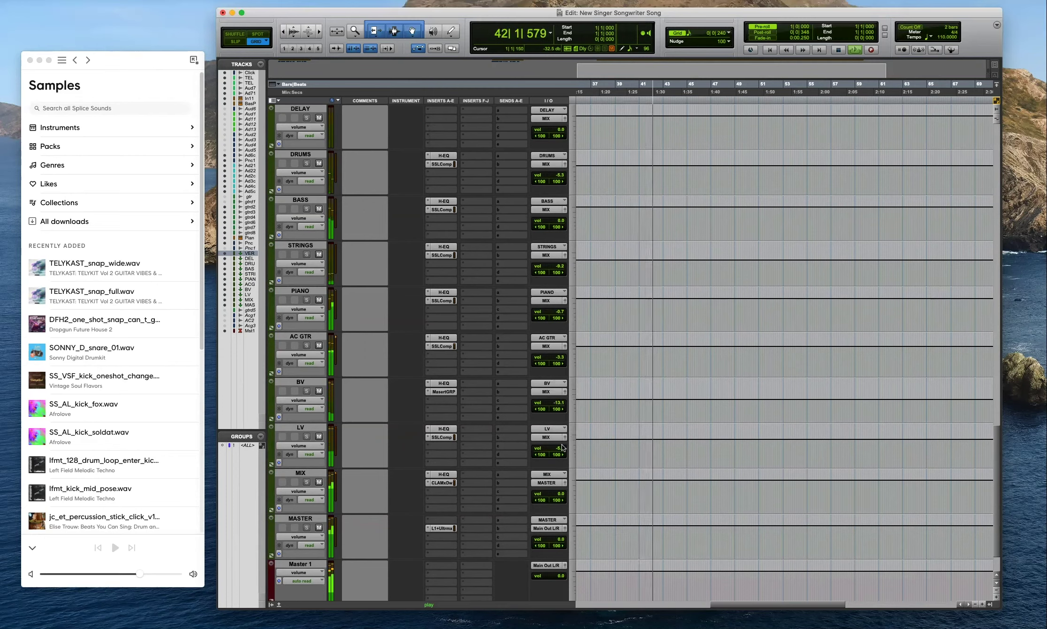
drag(559, 448, 559, 449)
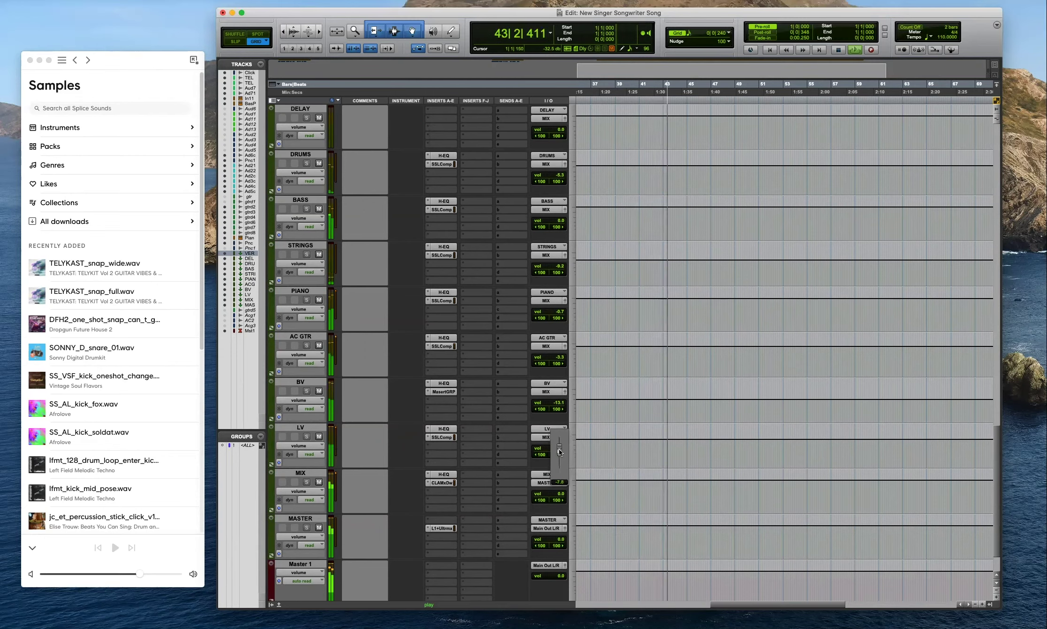
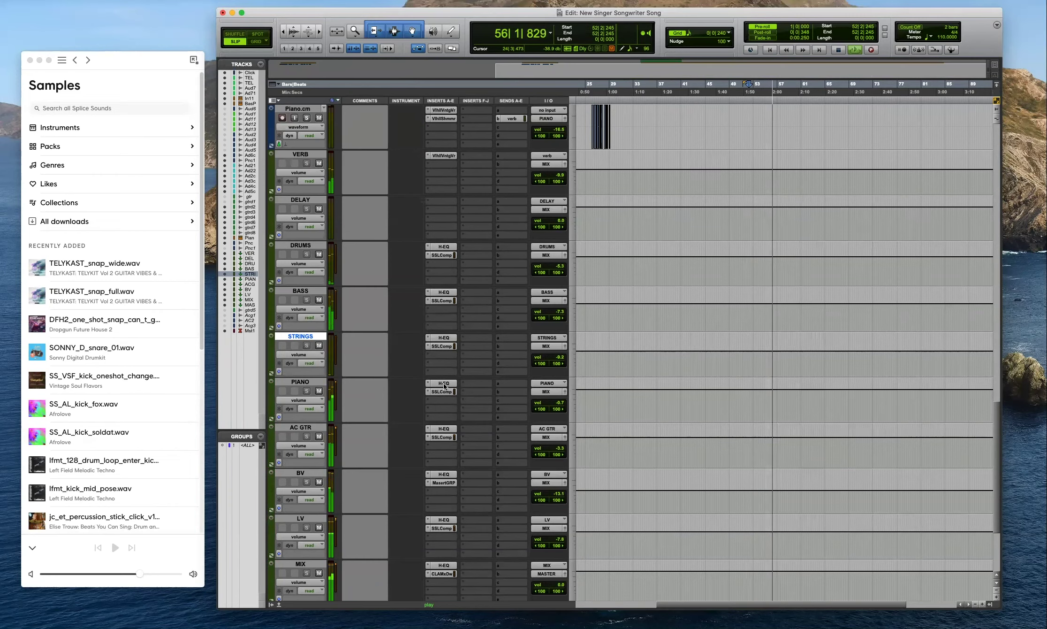
Cut the MF band of the PIANO bus's H-EQ by about 4.2 dB near 452 Hz, then stop playback.
drag(427, 137, 399, 144)
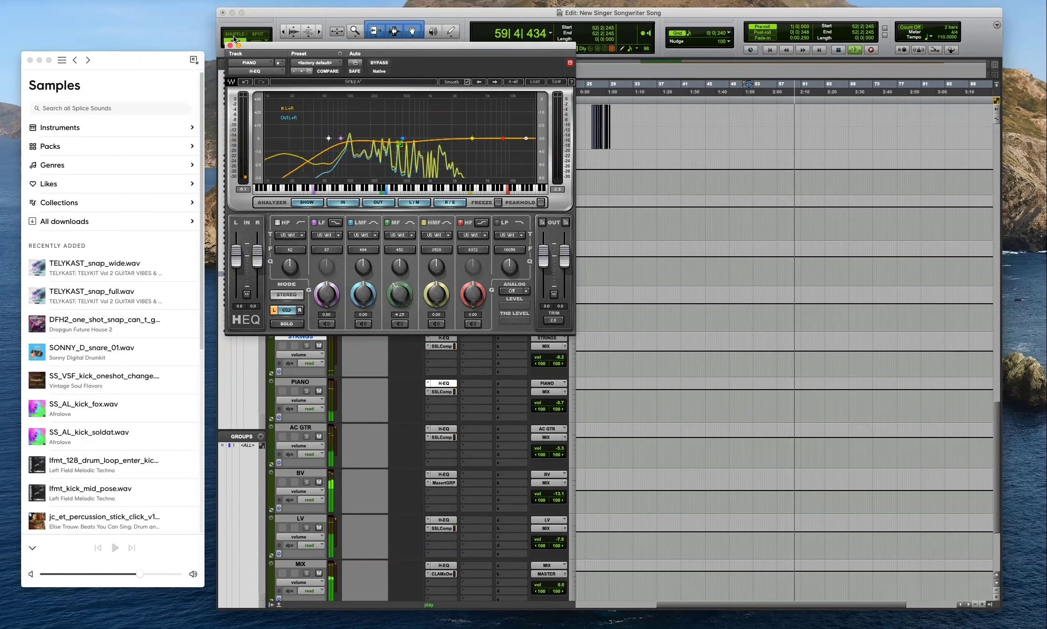
key(super+w)
key(space)
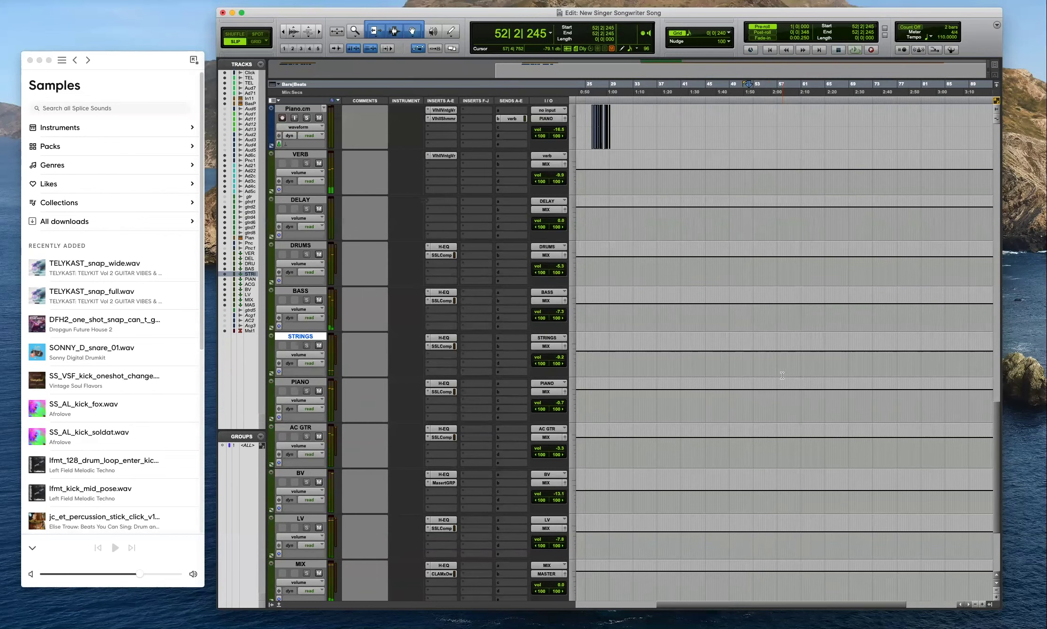
Insert the Plugin Alliance Dangerous BAX EQ Master (stereo) on the MASTER track ahead of the L1 limiter.
scroll(787, 373, down, 2)
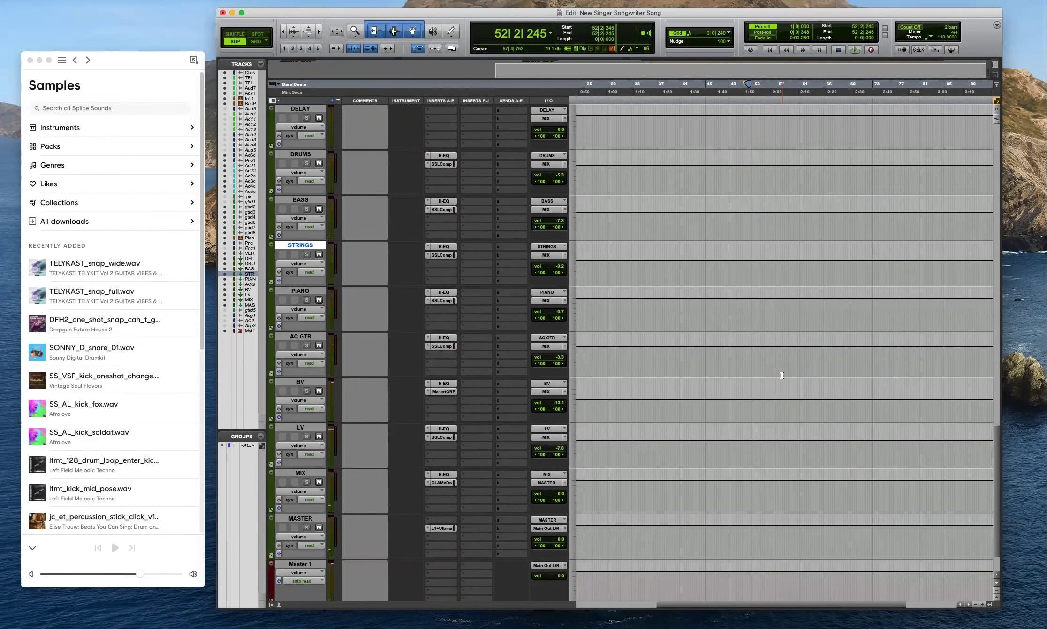
scroll(781, 375, down, 1)
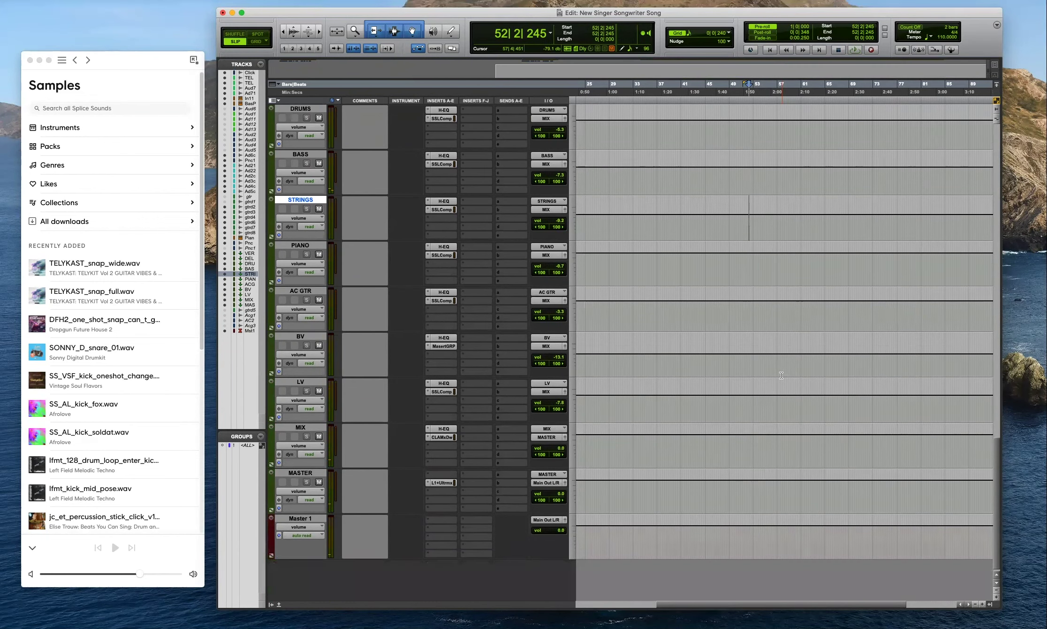
click(432, 473)
mouse_move(477, 472)
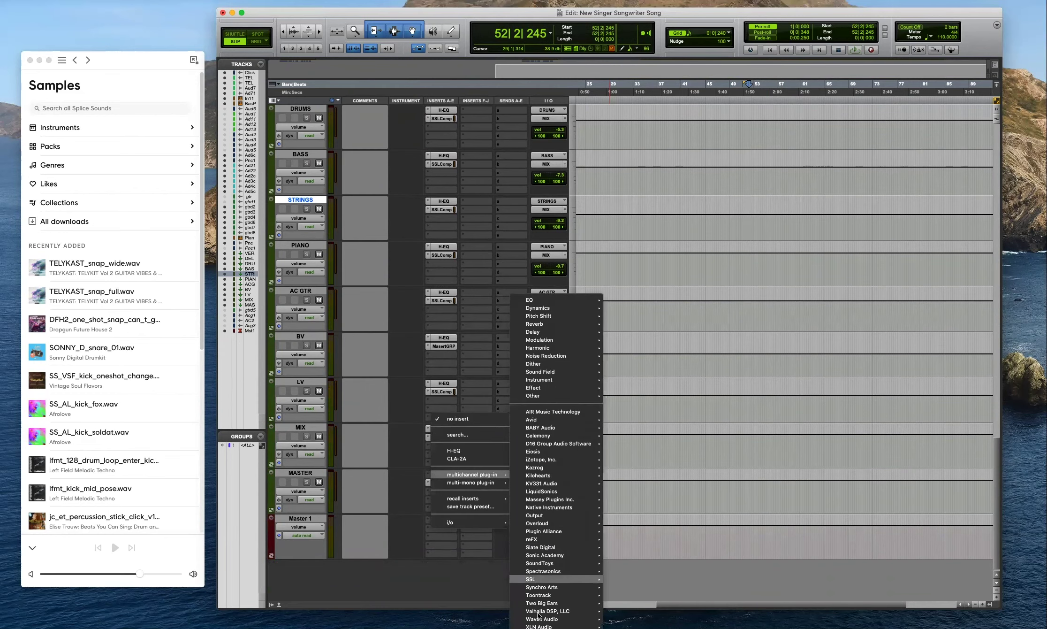
mouse_move(540, 619)
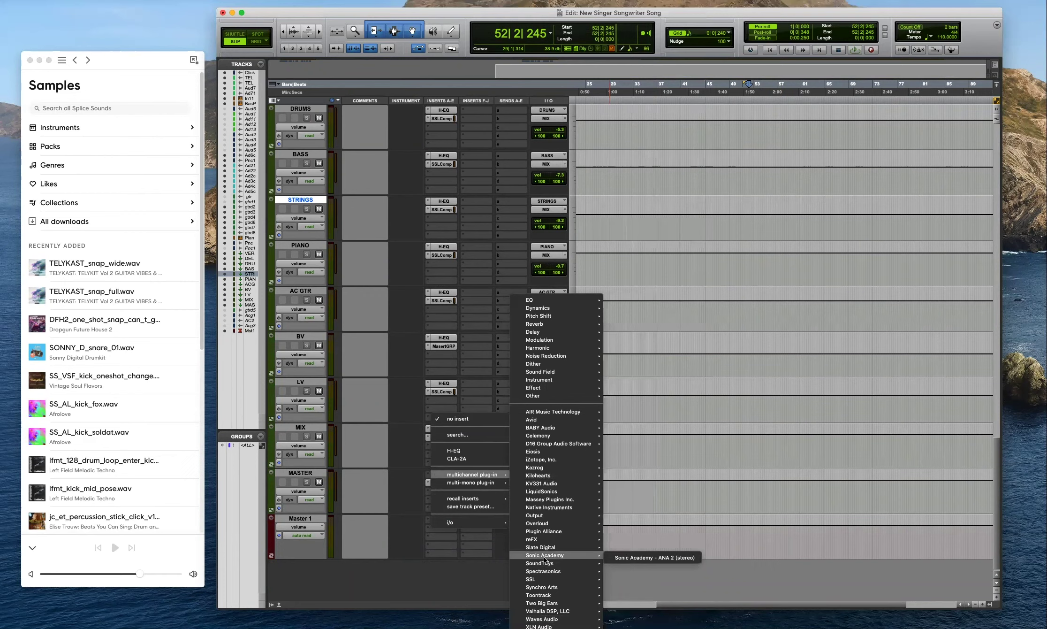
mouse_move(544, 532)
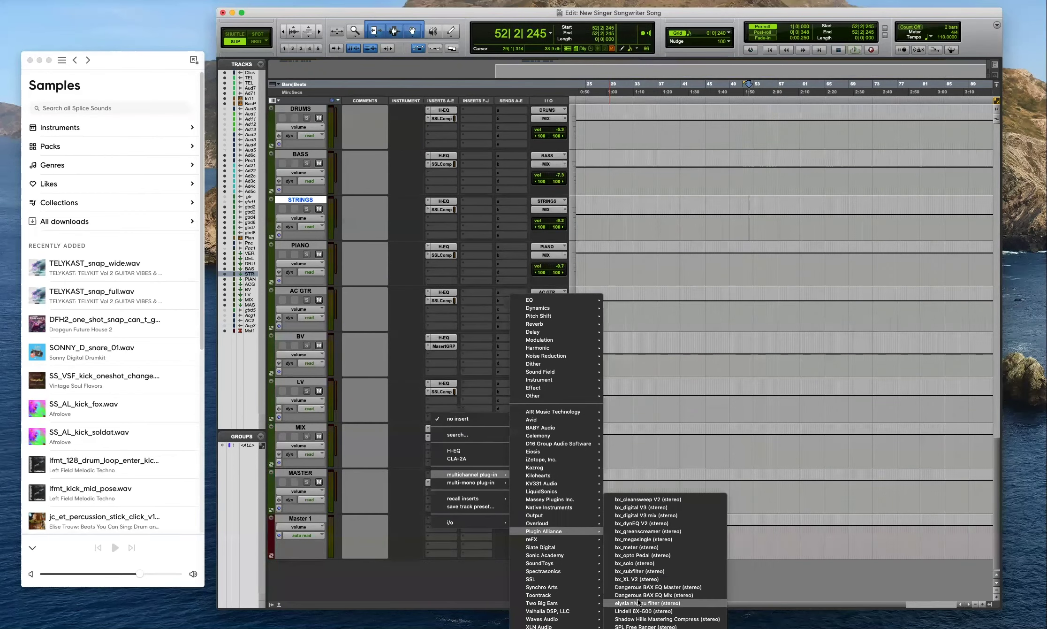
click(648, 587)
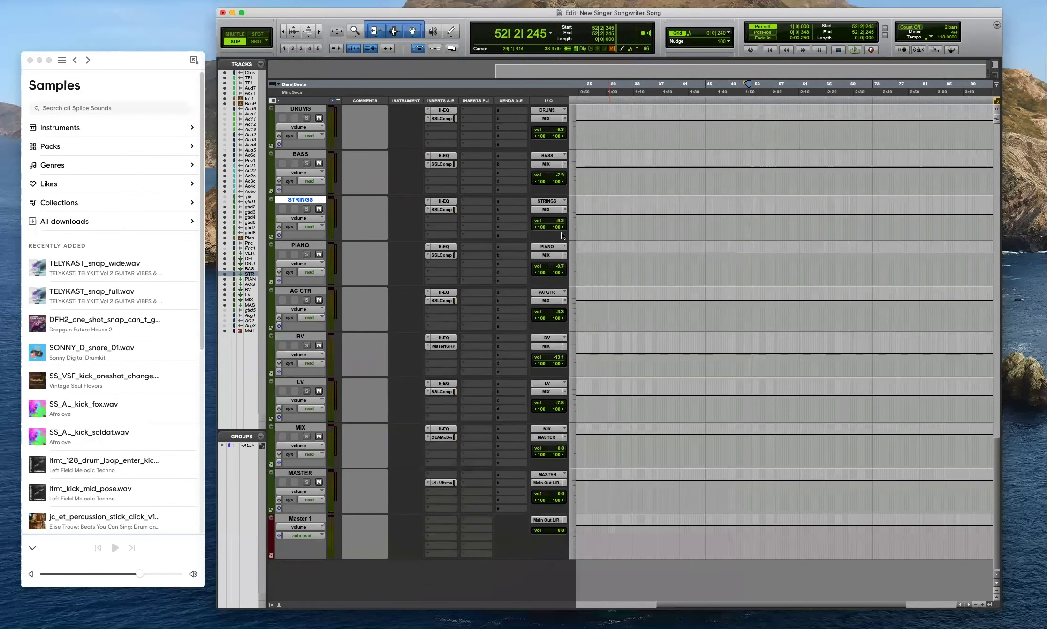
Load the Steve's Light Mastering preset in the MASTER track's BAX EQ and close its window.
drag(502, 56, 672, 164)
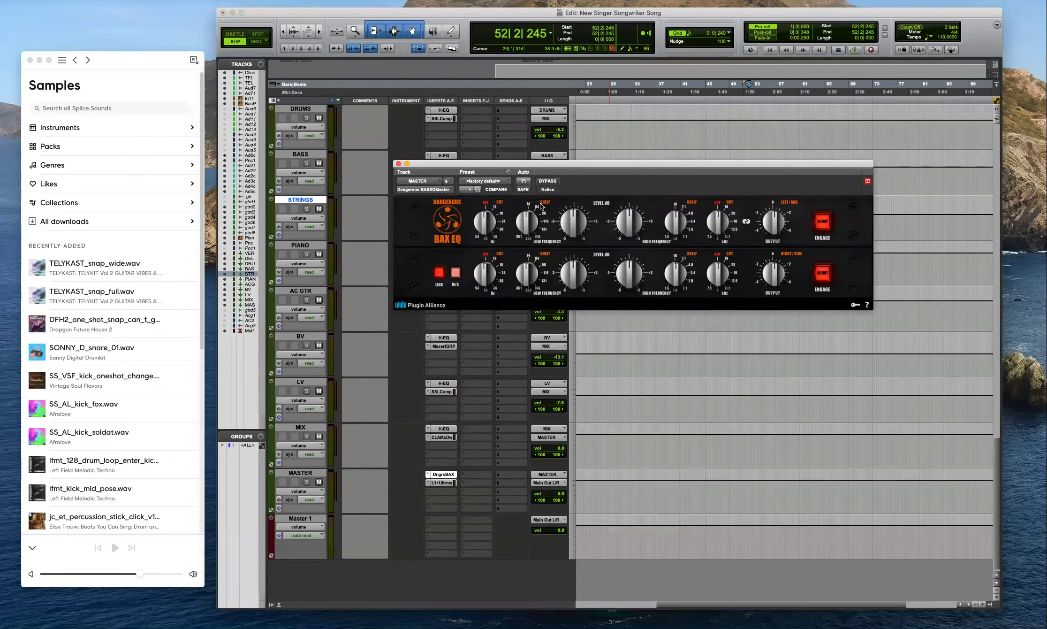
click(482, 181)
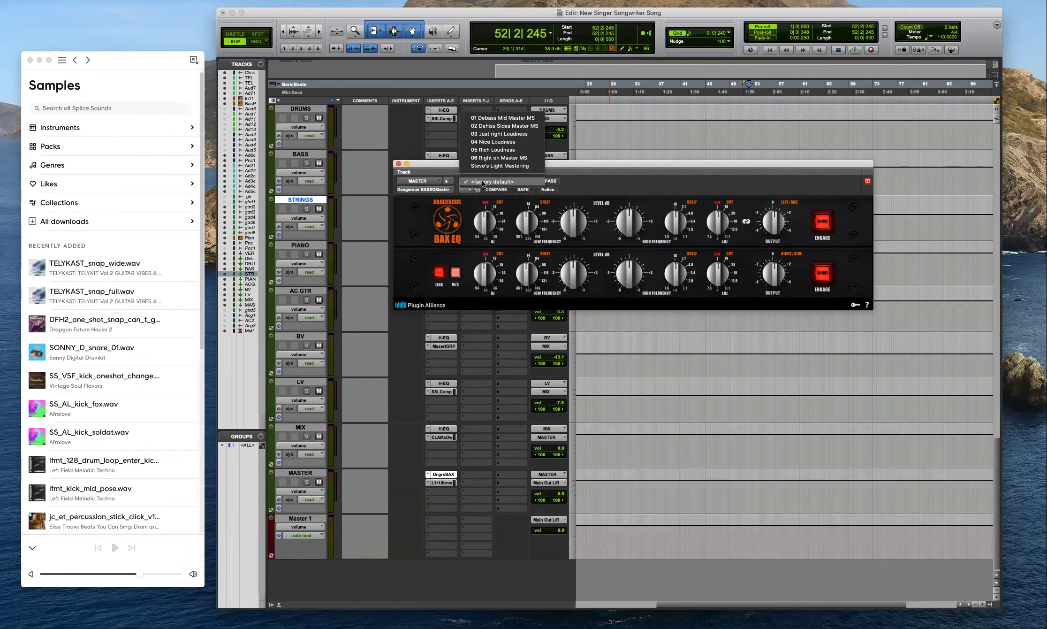
click(488, 168)
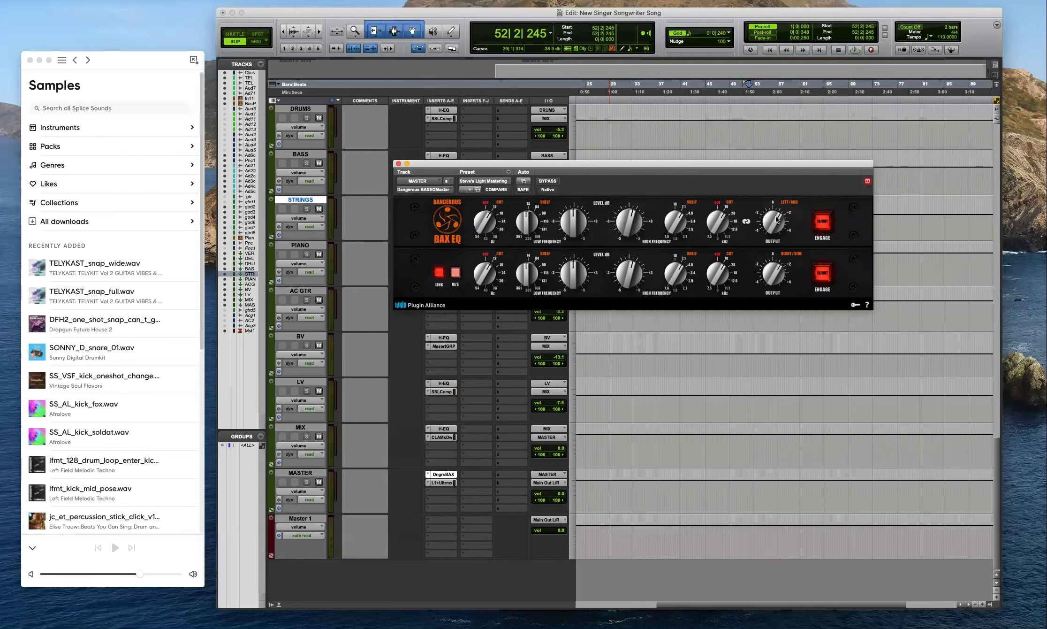
click(399, 164)
Set the MASTER track's L1 Ultramaximizer threshold to -5.3 dB while auditioning the song.
key(space)
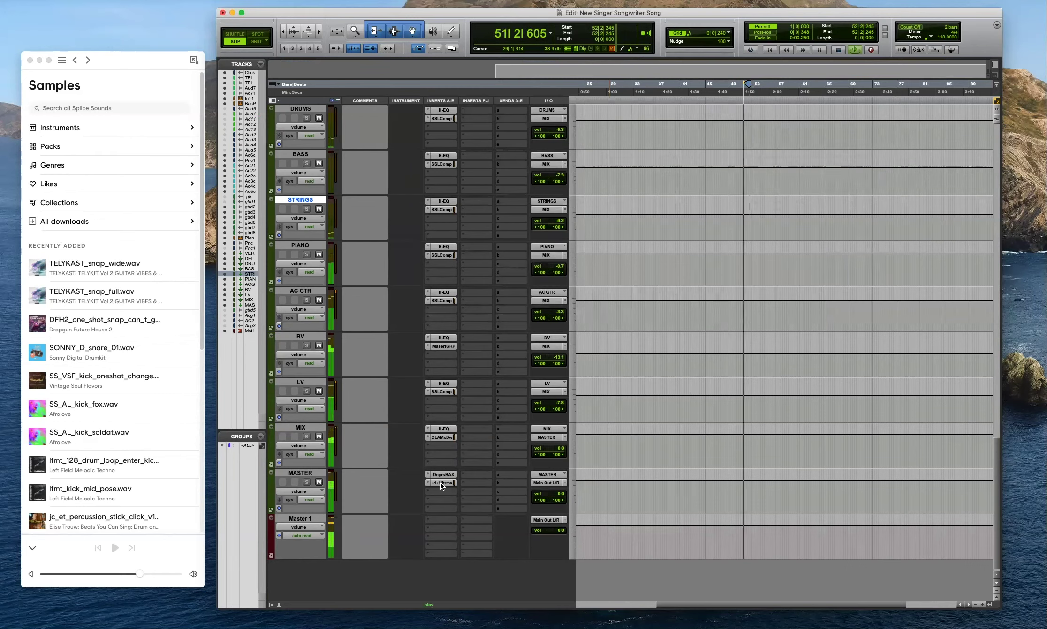
click(440, 482)
drag(493, 241, 493, 249)
key(space)
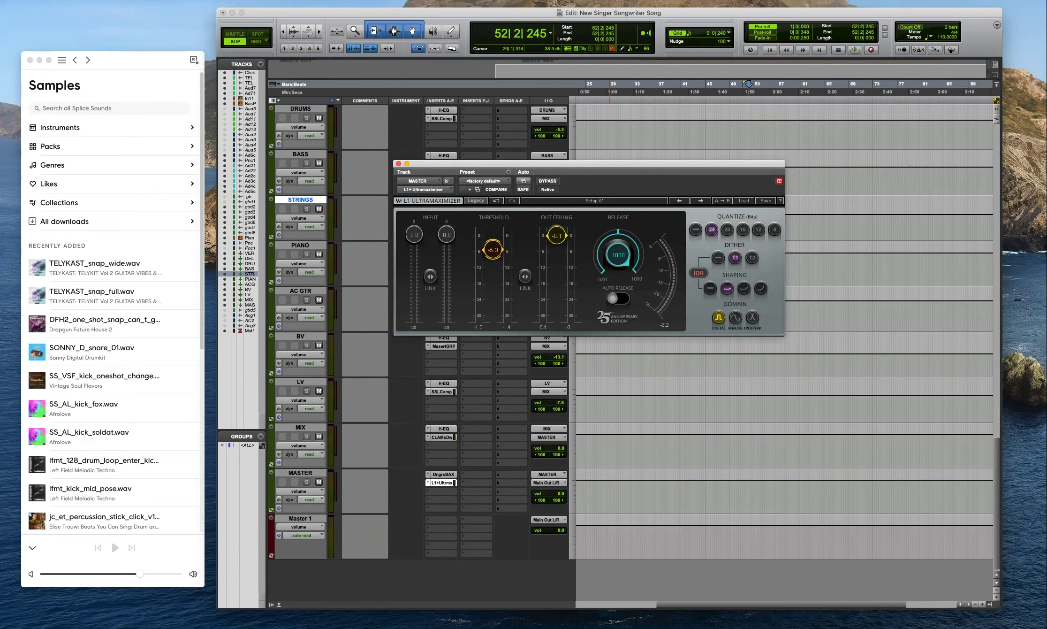
key(space)
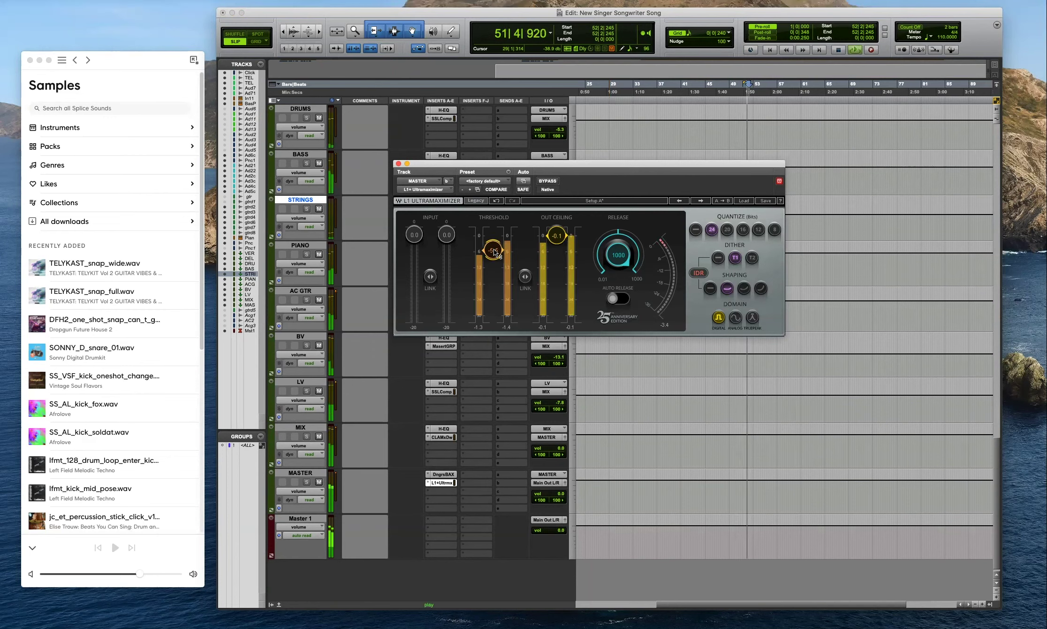
click(398, 163)
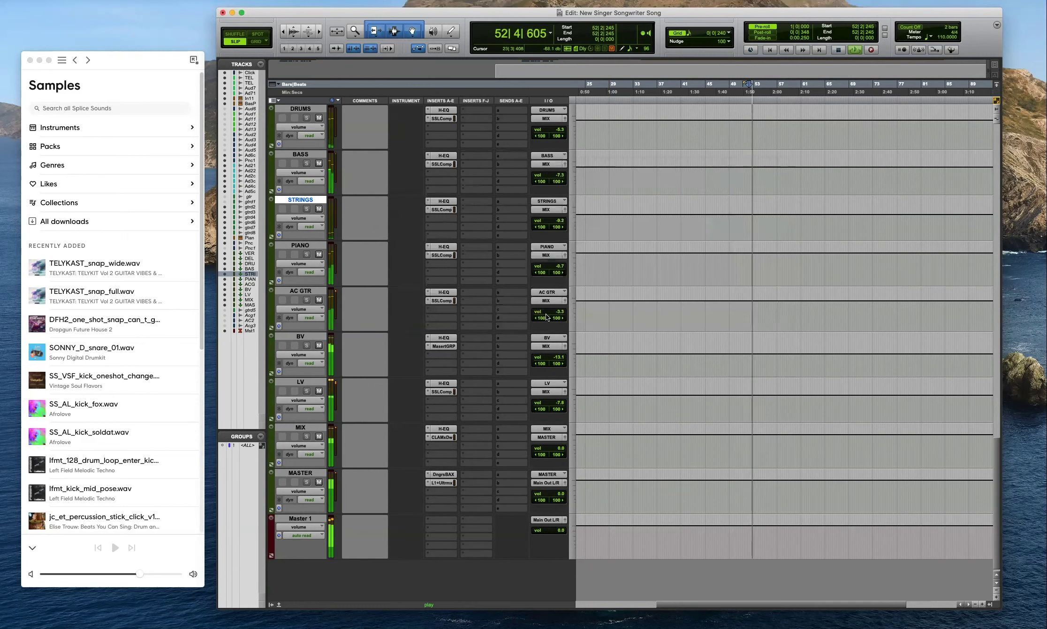
Lower the PIANO bus volume to -2.1 dB and check its SSL compressor during playback.
drag(563, 269, 561, 267)
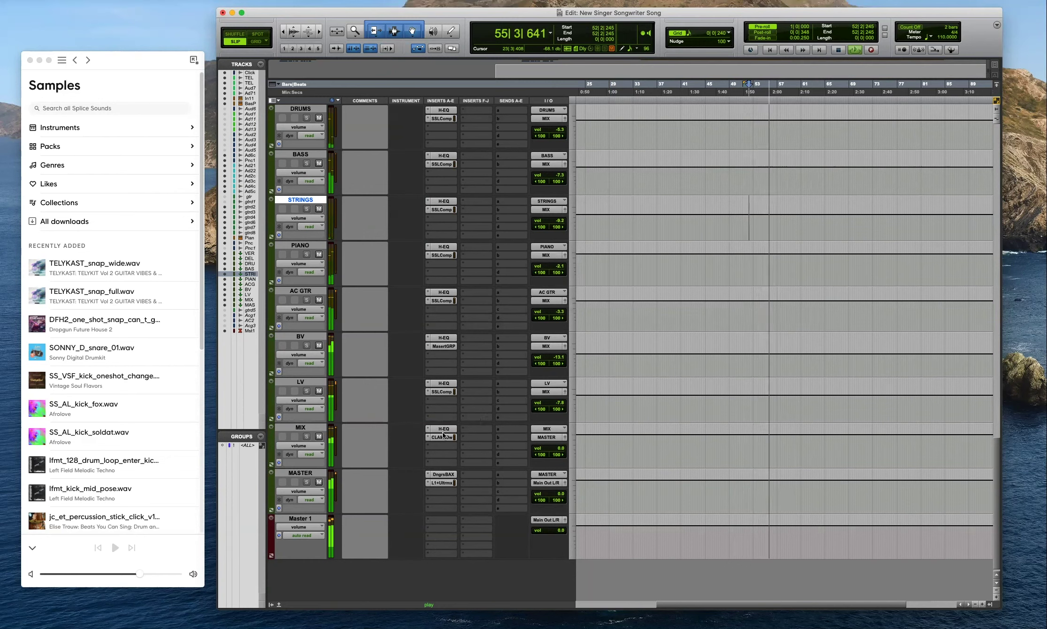
click(442, 255)
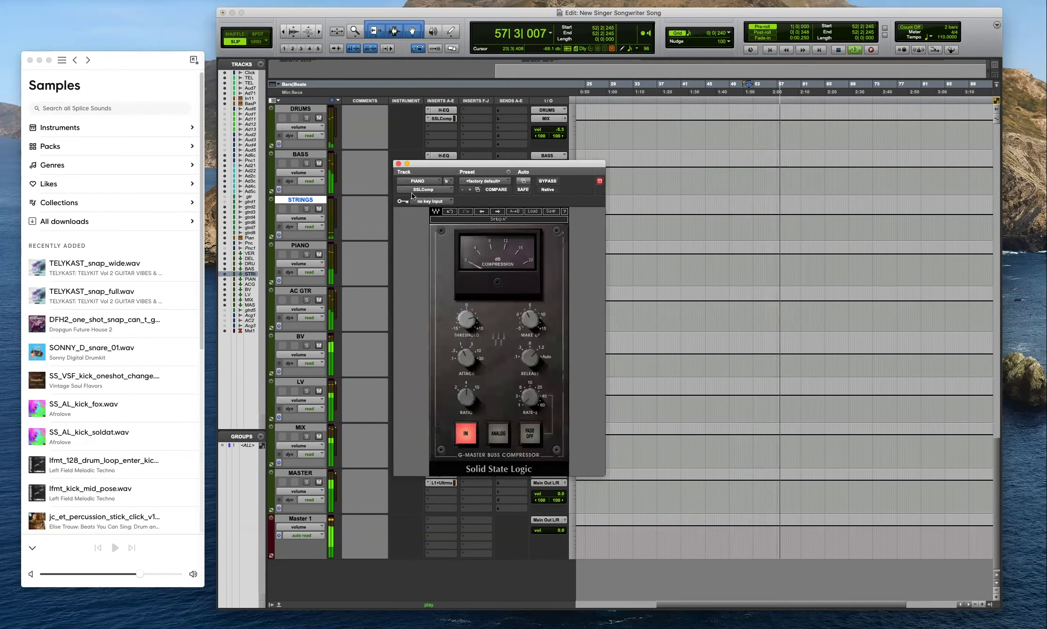
click(399, 164)
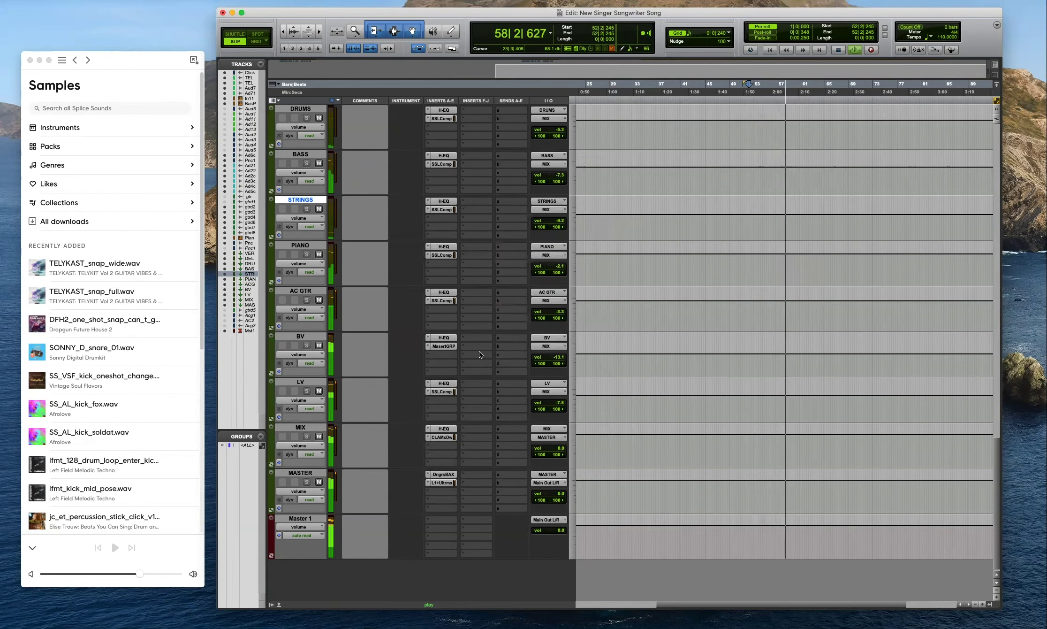
Raise the Glue fader slightly in the MIX bus's CLA MixDown, and review the MASTER track's BAX EQ and L1 limiter.
click(442, 436)
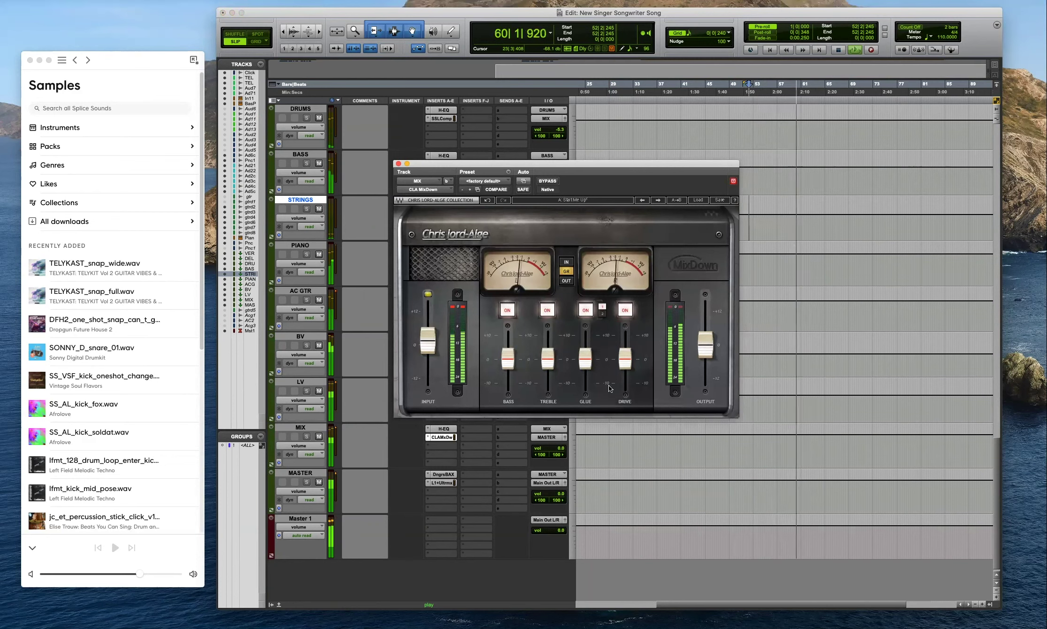
drag(587, 363, 587, 358)
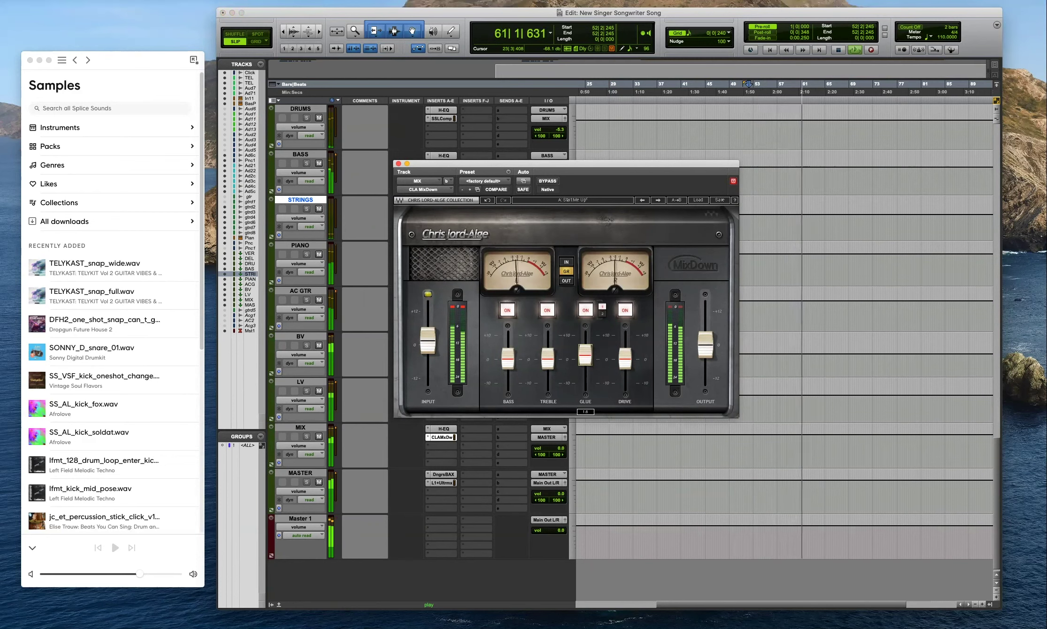
click(399, 163)
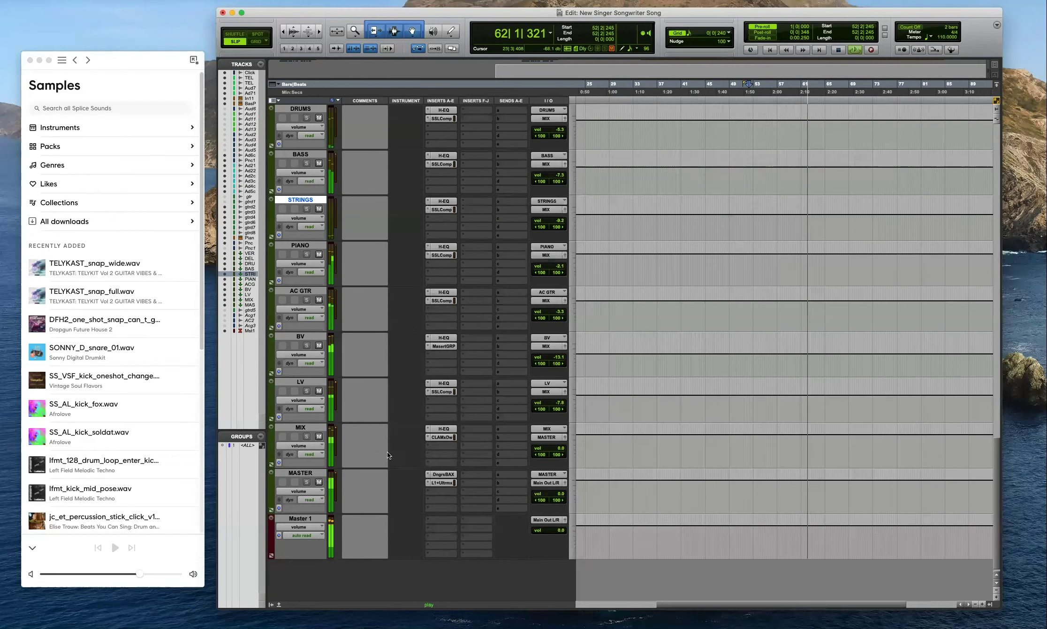
click(443, 474)
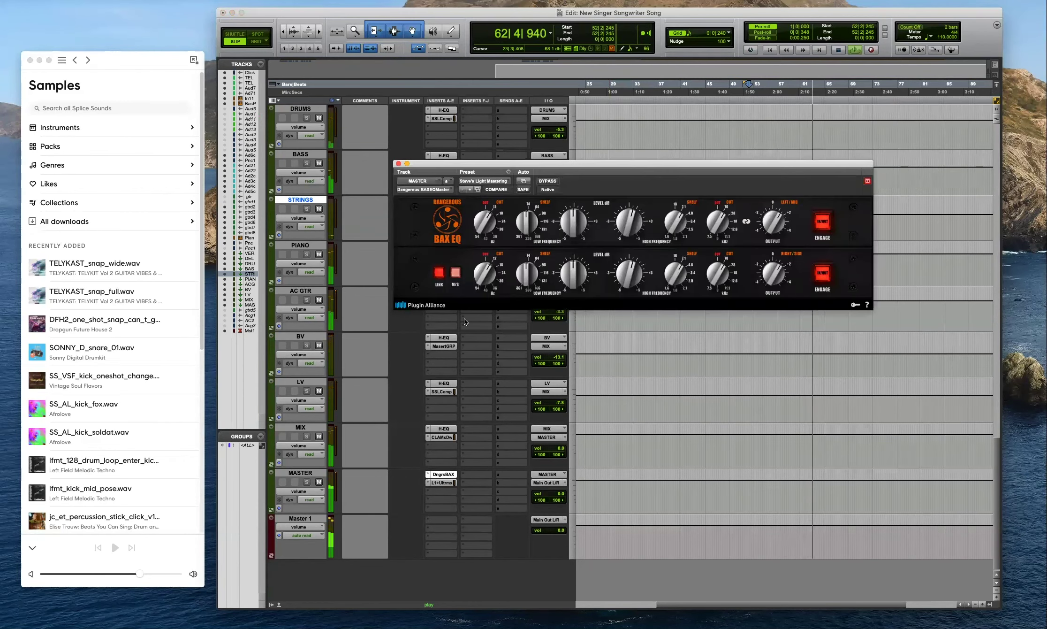
click(399, 163)
click(442, 483)
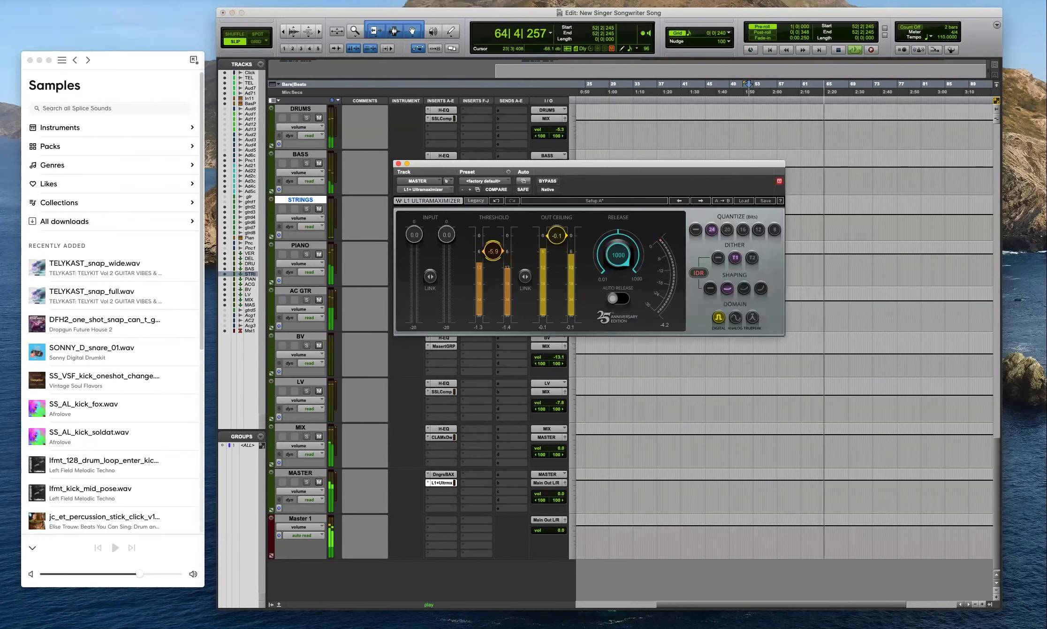
click(398, 164)
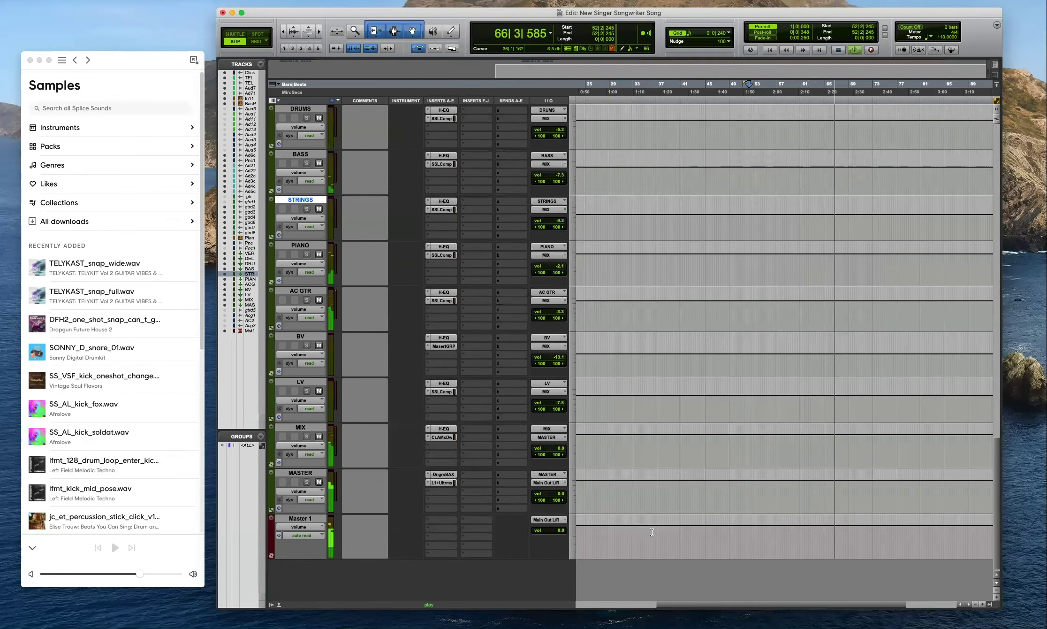
Draw a volume fade-out on the Master 1 track from about bar 68 down to silence near bar 75.
drag(835, 532, 886, 557)
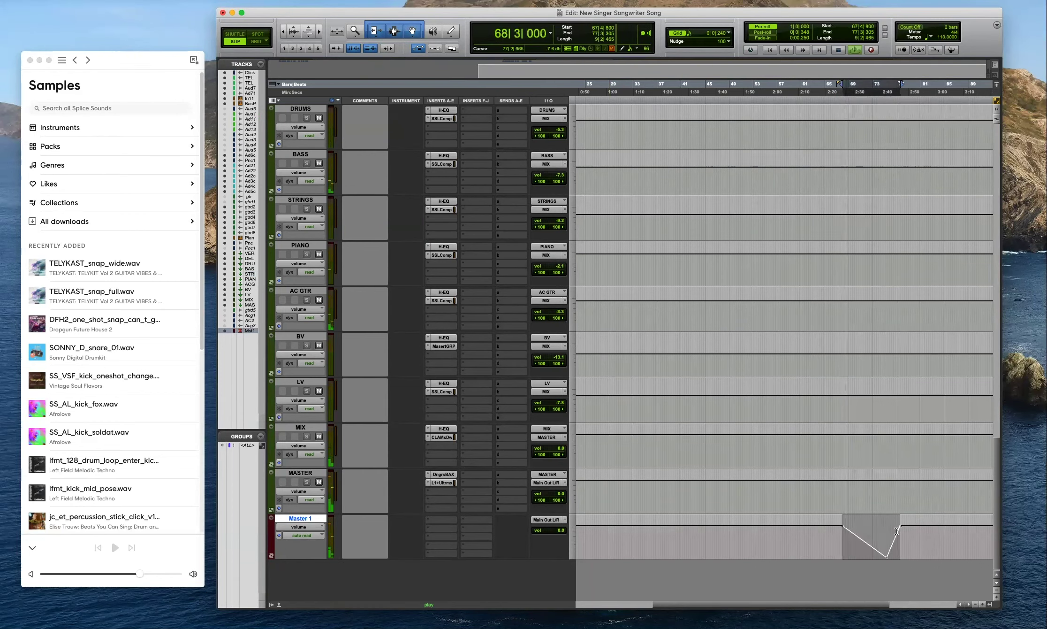
click(896, 531)
Show the Piano track's audio volume automation and fade it to silence at the end of its last clip, removing the rise that follows.
scroll(881, 519, up, 15)
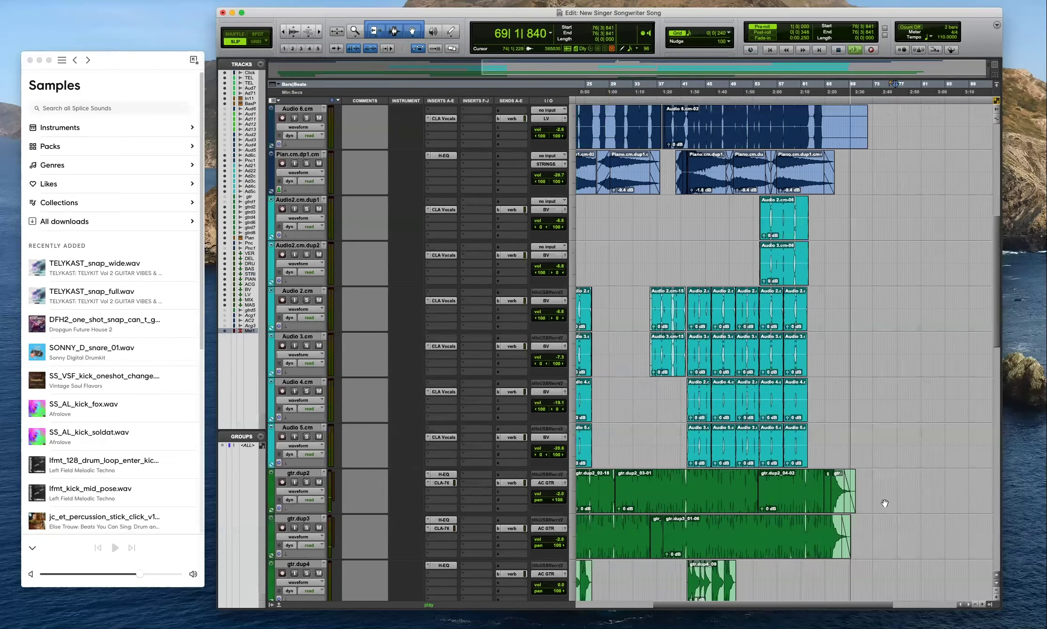
scroll(884, 503, down, 7)
scroll(839, 348, down, 1)
click(839, 347)
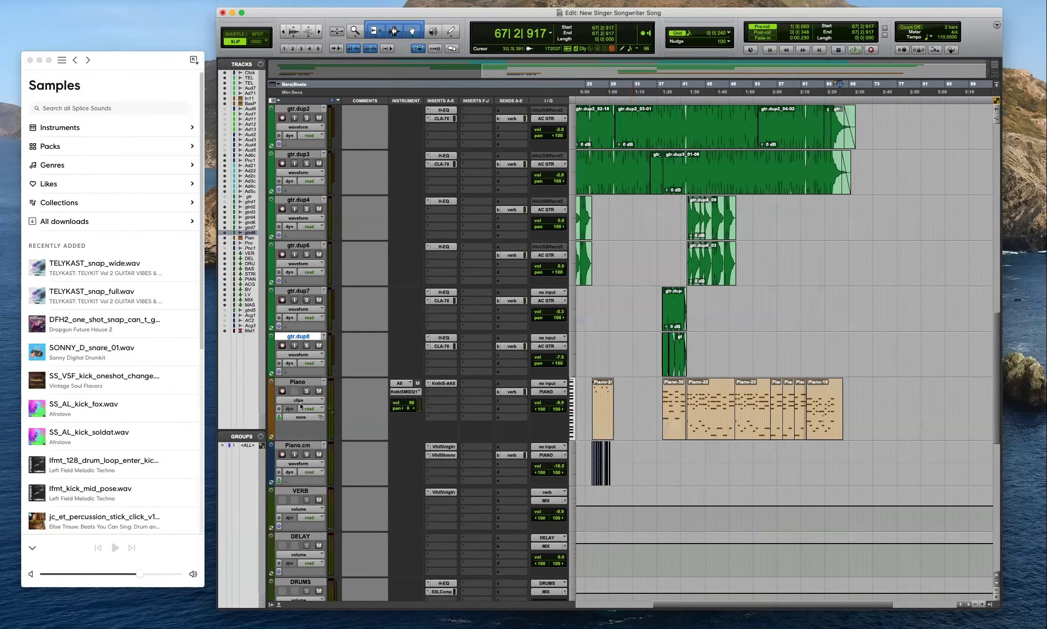
click(301, 400)
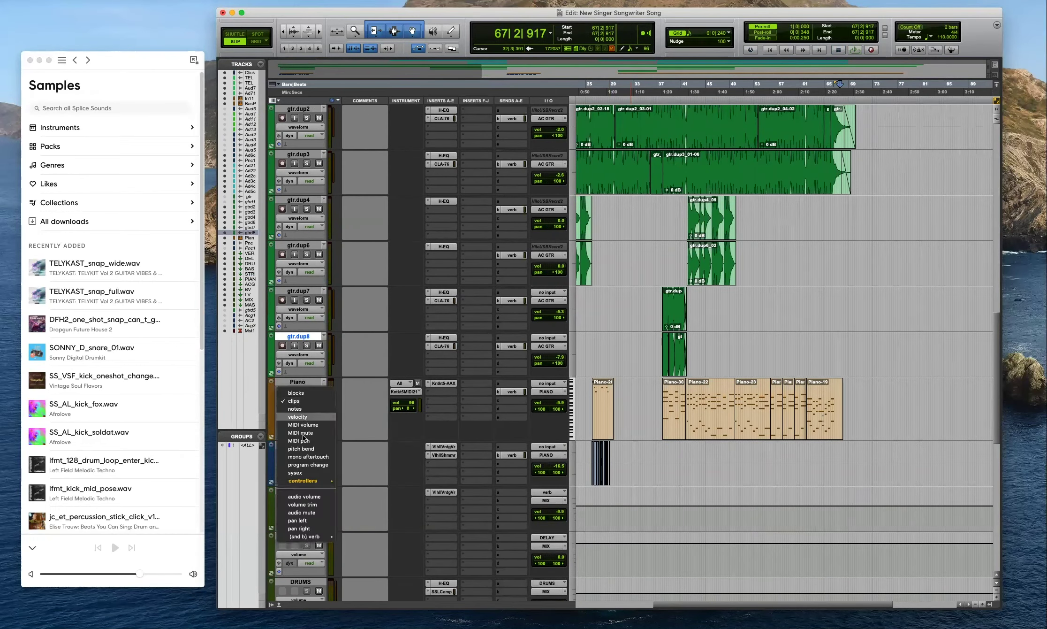
click(305, 493)
drag(837, 415, 849, 438)
click(825, 427)
key(space)
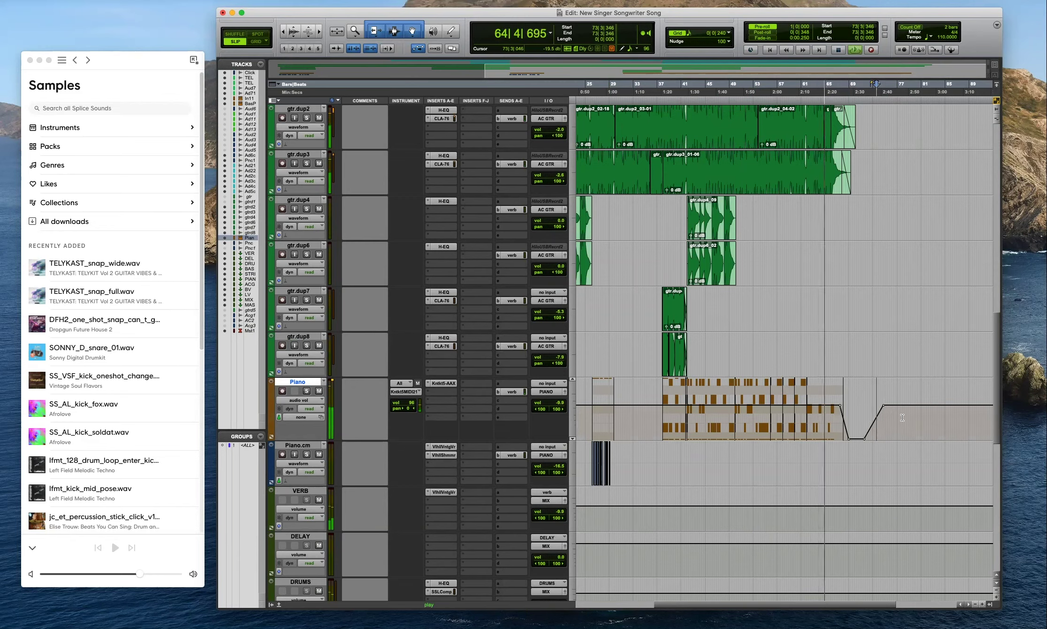
alt+click(883, 405)
click(875, 423)
Reshape the Master 1 volume fade-out to drop gently at first and reach silence near bar 71, and replay the ending.
key(t)
key(t)
key(super+bracketleft)
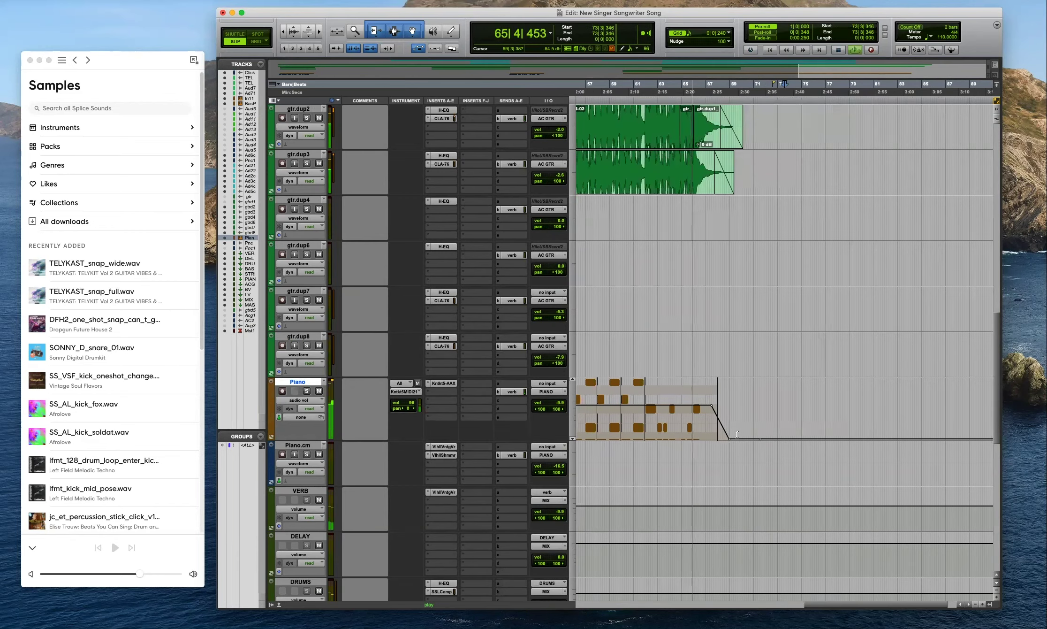
scroll(737, 435, down, 6)
scroll(737, 434, down, 5)
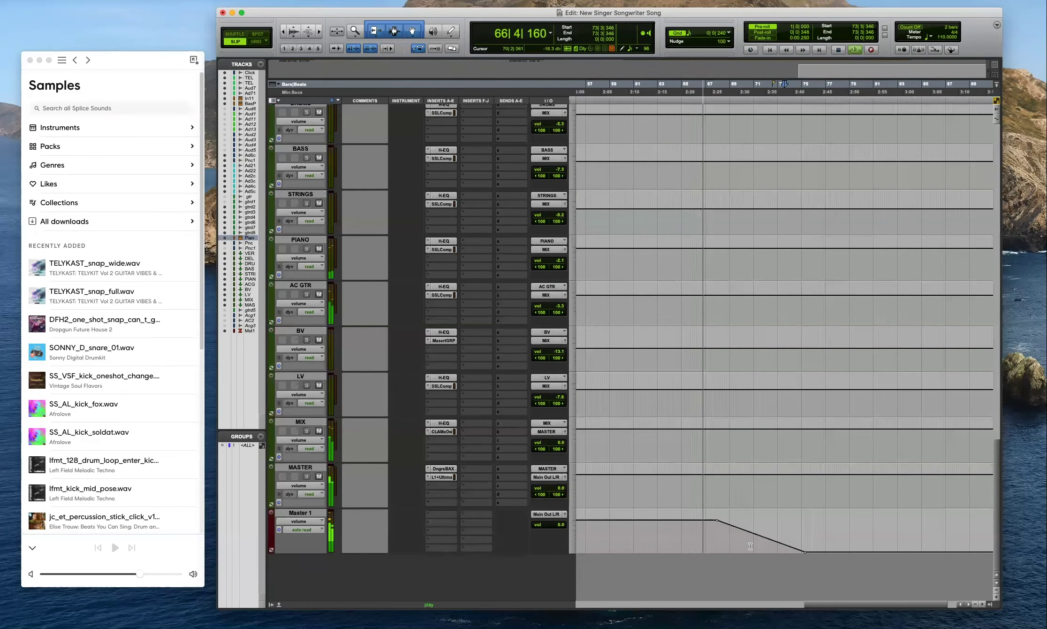
drag(751, 532, 729, 524)
super+click(701, 520)
key(space)
click(710, 536)
key(space)
Show the Piano track's sustain controller data, delete the part just before bar 68, and replay the ending.
scroll(710, 536, up, 8)
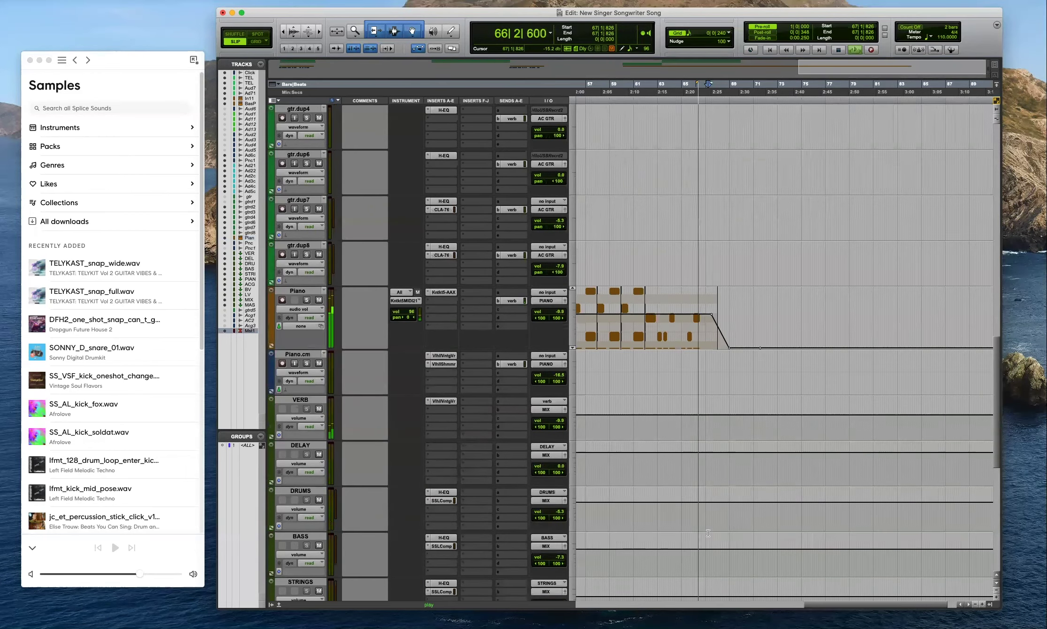
key(t)
key(t)
click(308, 308)
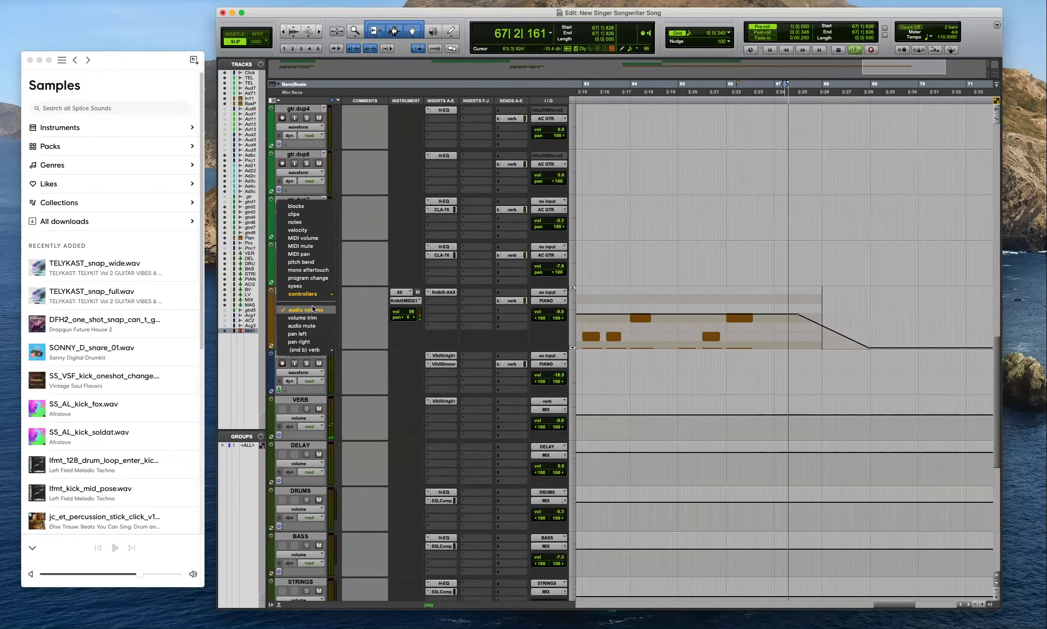
mouse_move(316, 295)
click(364, 328)
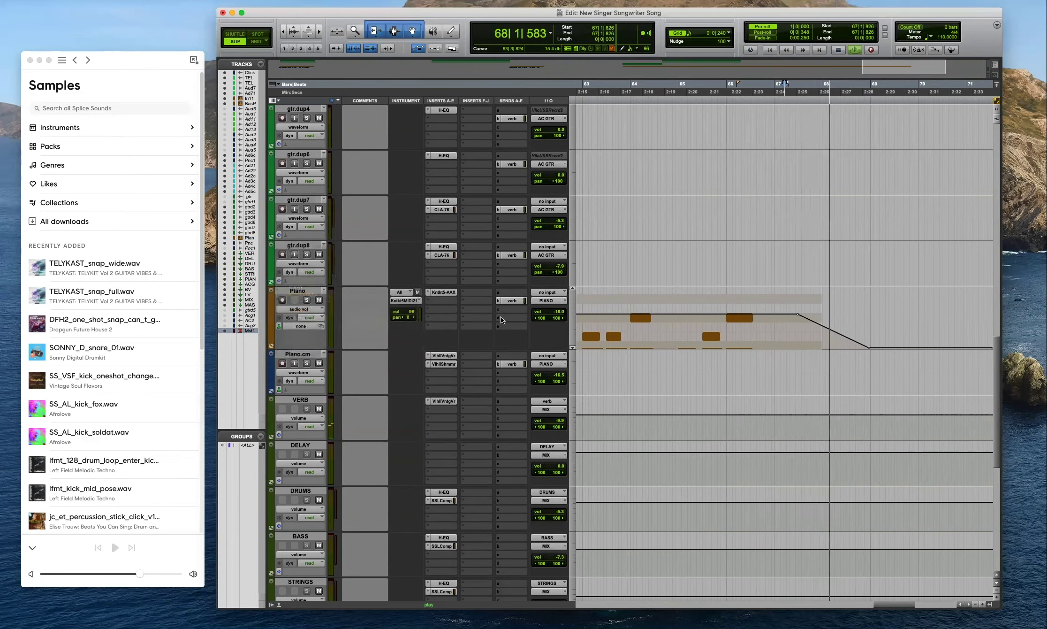
drag(821, 322, 802, 322)
key(Delete)
click(772, 323)
key(space)
key(r)
key(space)
In Grid mode, select the Master 1 track's timeline from 1|4|000 through the end of the fade-out.
scroll(579, 345, down, 15)
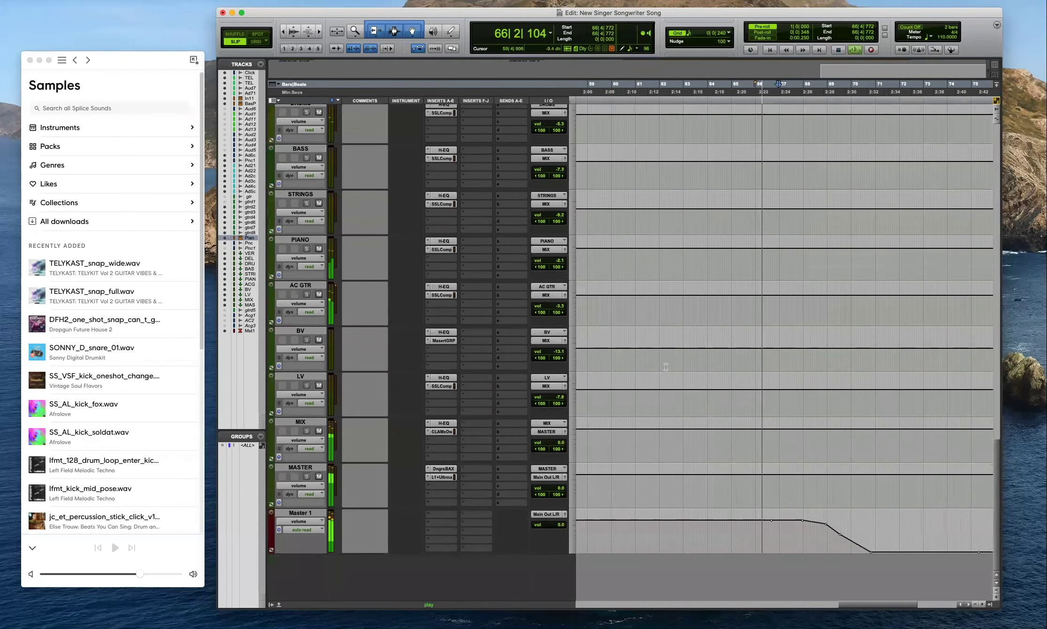
drag(841, 536, 395, 545)
shift+click(598, 530)
key(t)
key(t)
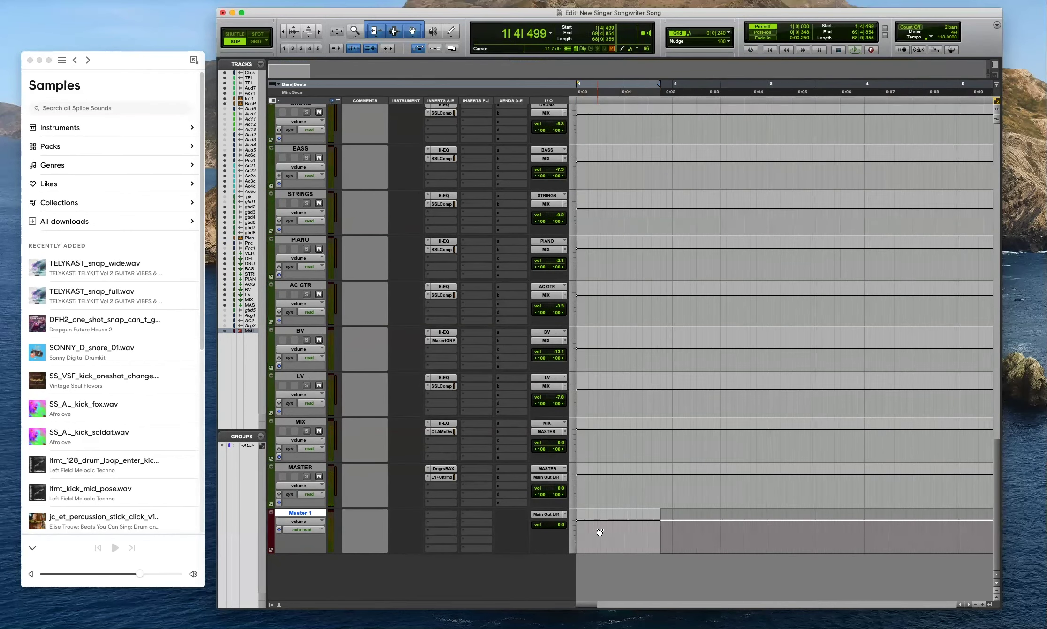
key(F4)
shift+click(648, 528)
Audition the song's opening while checking the AC GTR bus's SSL compressor, the MASTER L1 limiter and the MIX bus's CLA MixDown.
key(space)
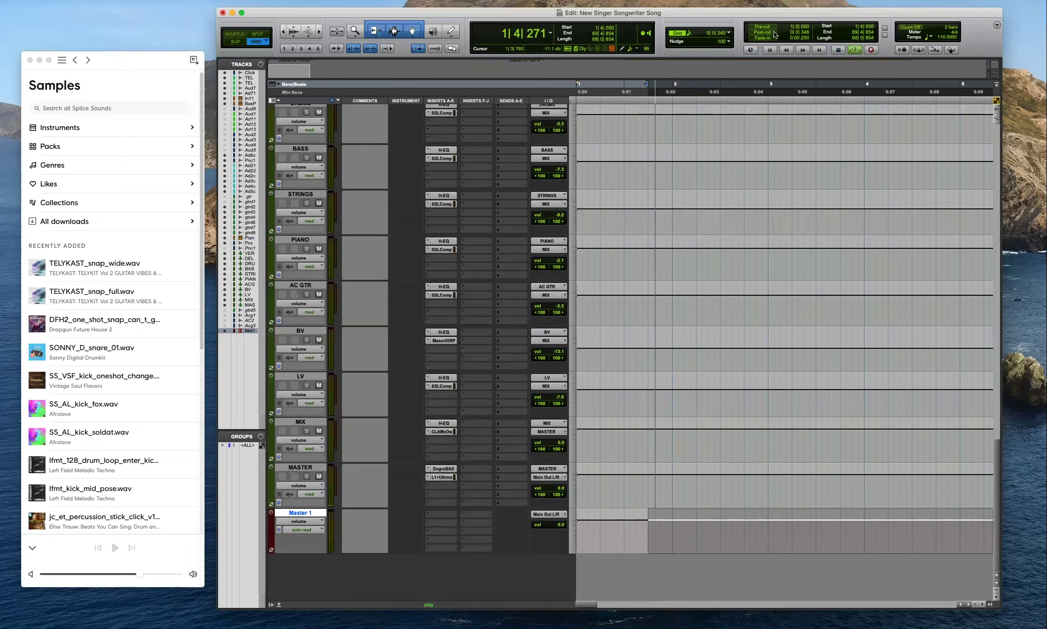
key(space)
key(space)
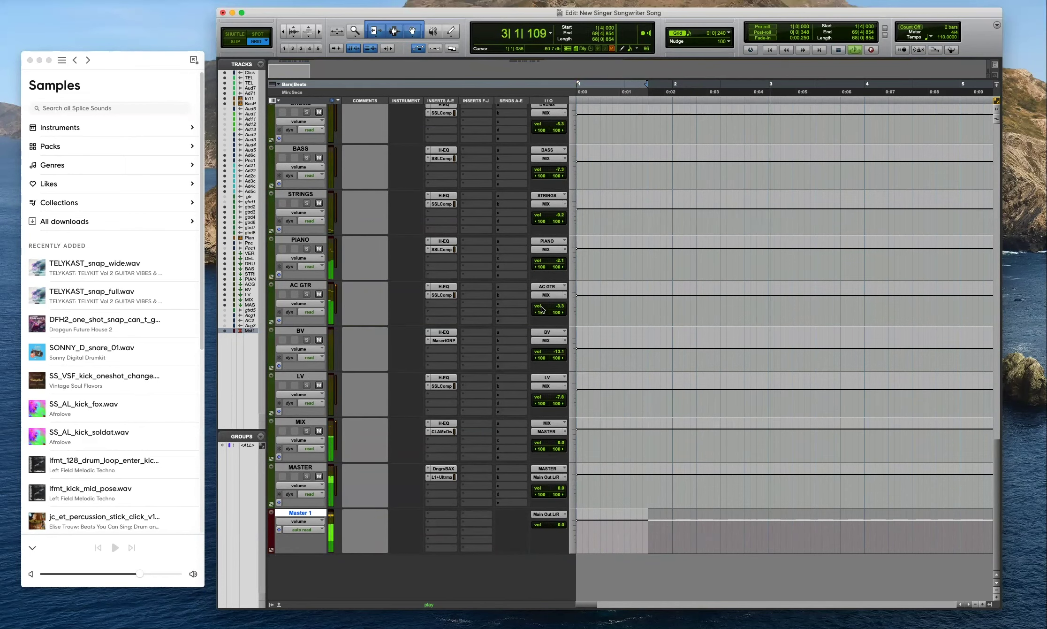
key(space)
key(space)
click(446, 294)
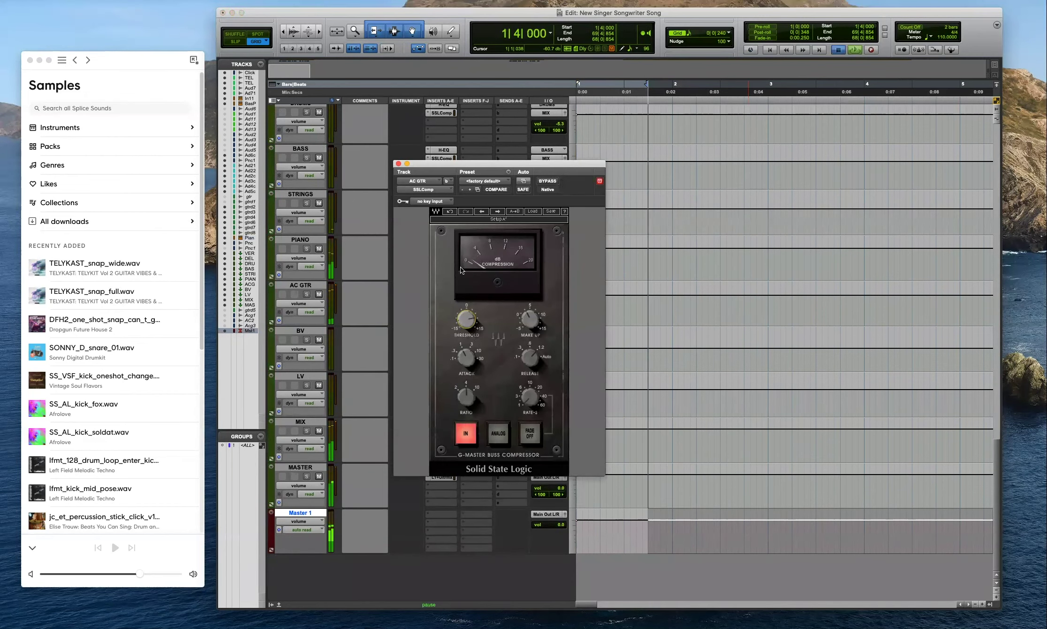
click(399, 164)
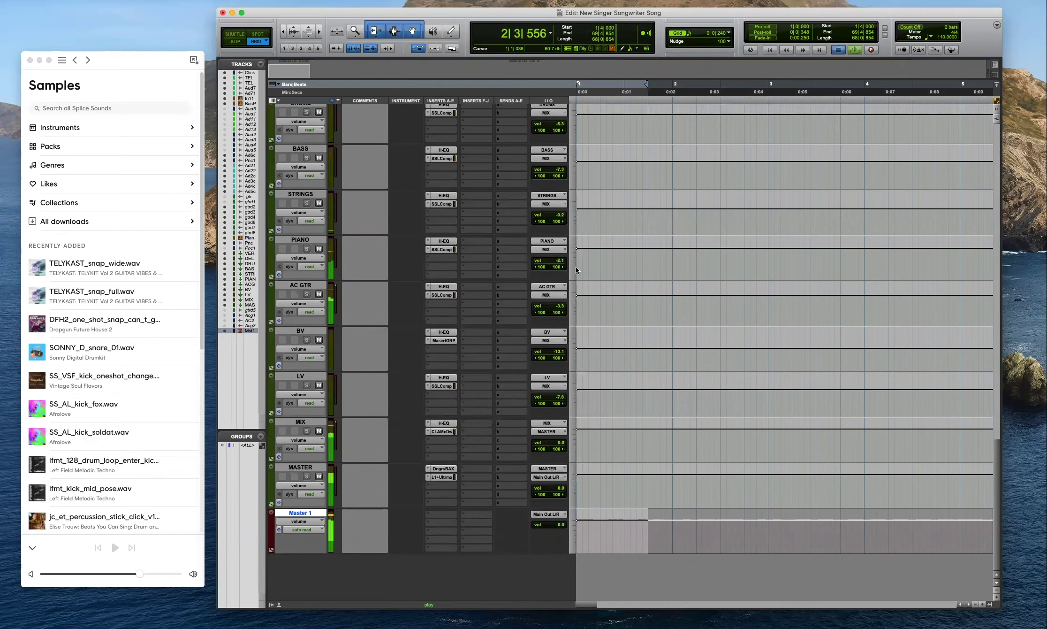
click(444, 476)
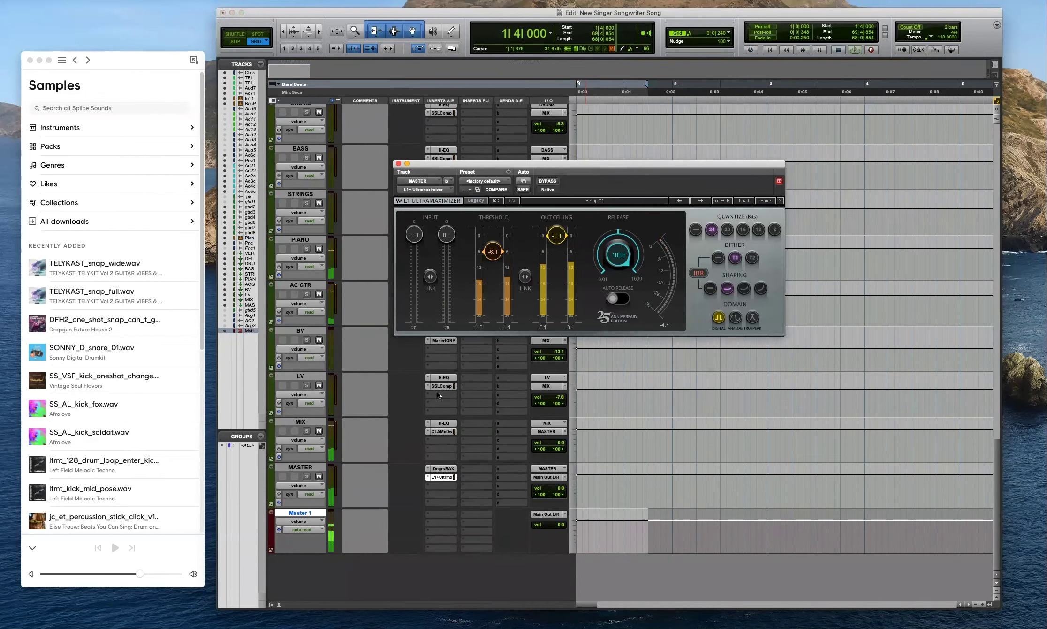
click(440, 431)
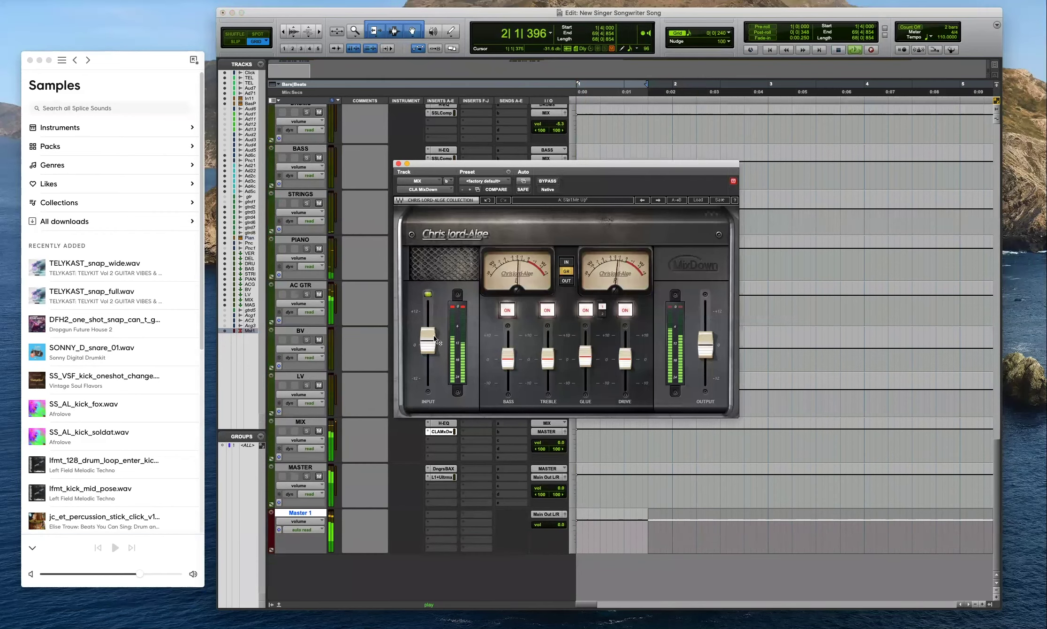
click(399, 164)
Lower the CLA-76 input on gtr.dup3, copy the compressor onto gtr.dup2, and audition the opening.
scroll(454, 243, up, 10)
scroll(454, 247, down, 5)
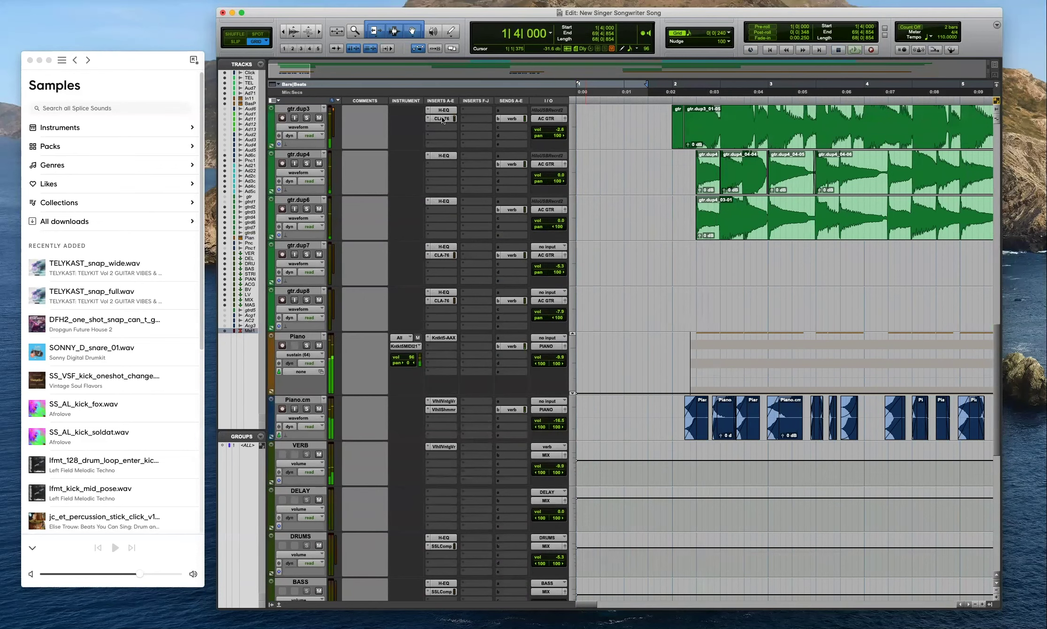
click(442, 118)
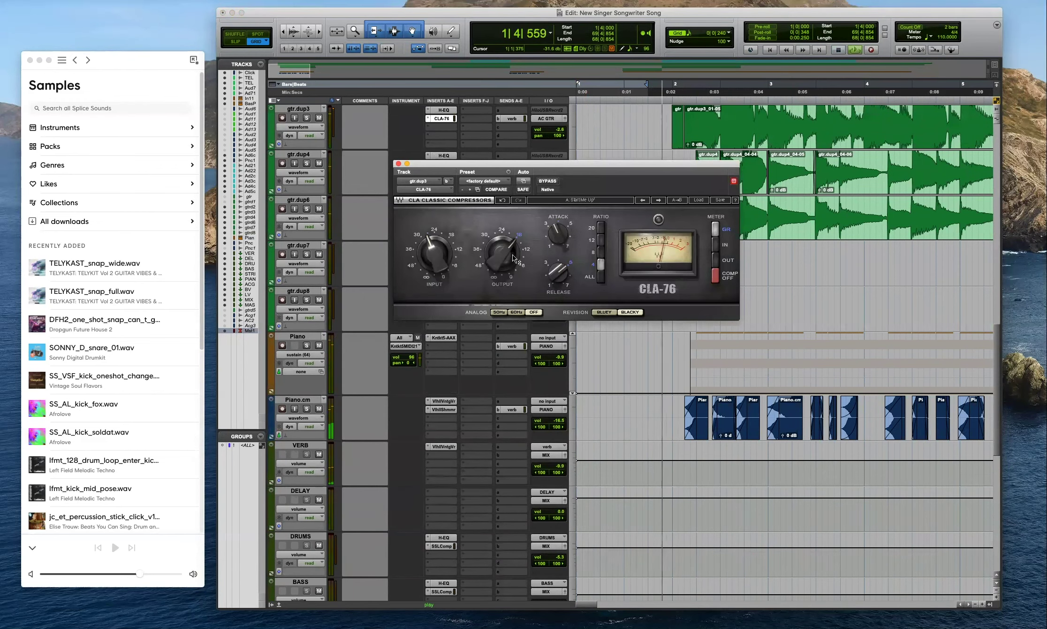
drag(435, 253, 434, 265)
drag(463, 169, 667, 139)
scroll(455, 125, up, 2)
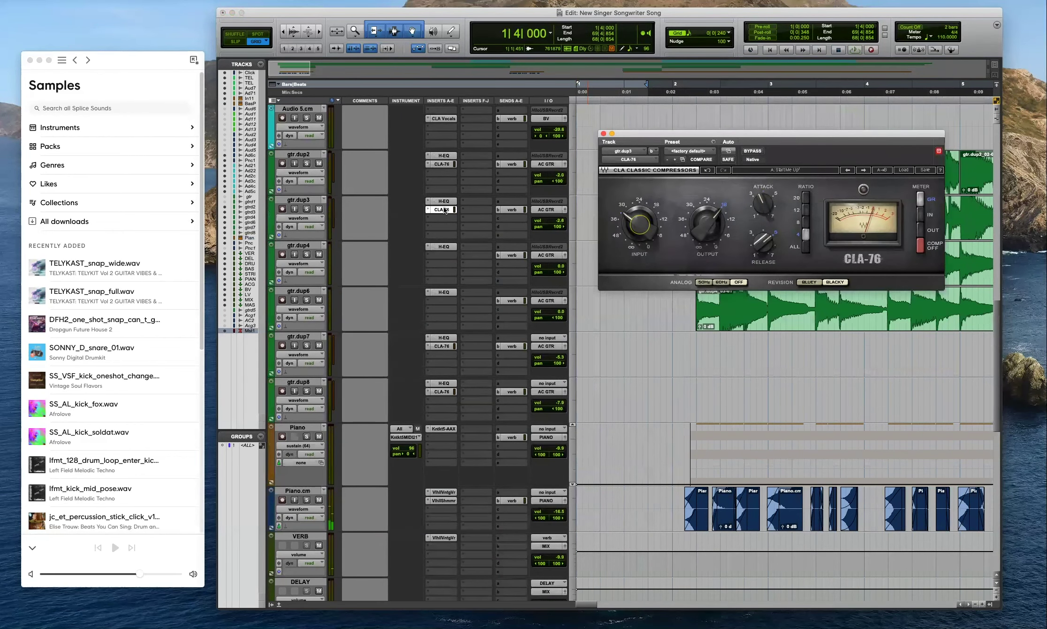
drag(442, 208, 443, 165)
key(space)
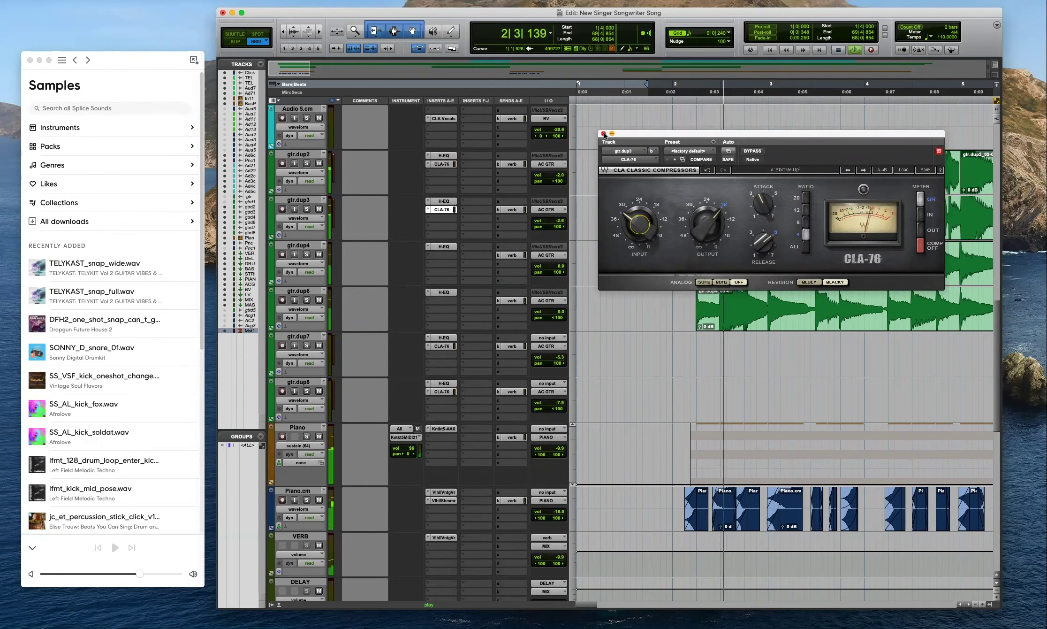
click(604, 133)
Add a second H-EQ with flat default settings after the CLA-76 on gtr.dup2 and gtr.dup3, and play the opening.
click(444, 155)
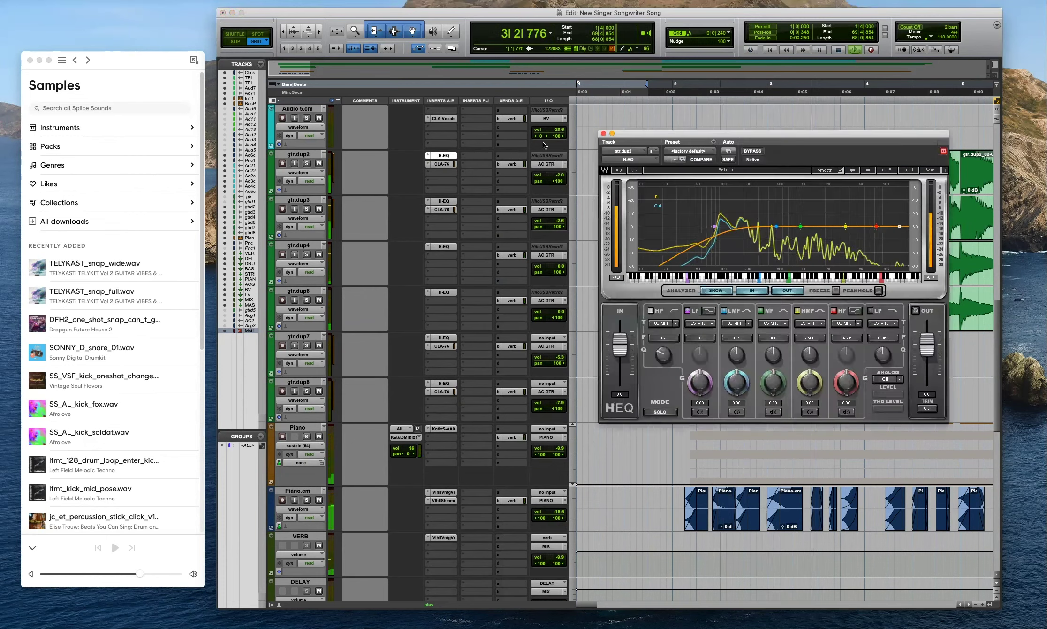
key(space)
click(298, 154)
shift+click(298, 200)
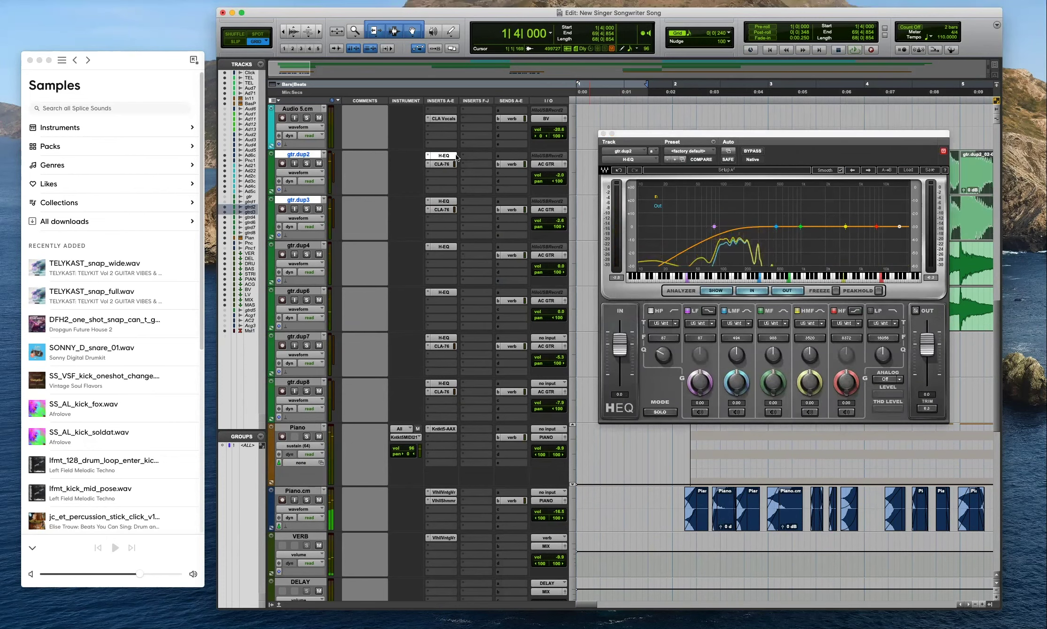
drag(443, 174, 442, 216)
click(442, 218)
click(689, 151)
click(694, 137)
click(699, 151)
click(698, 170)
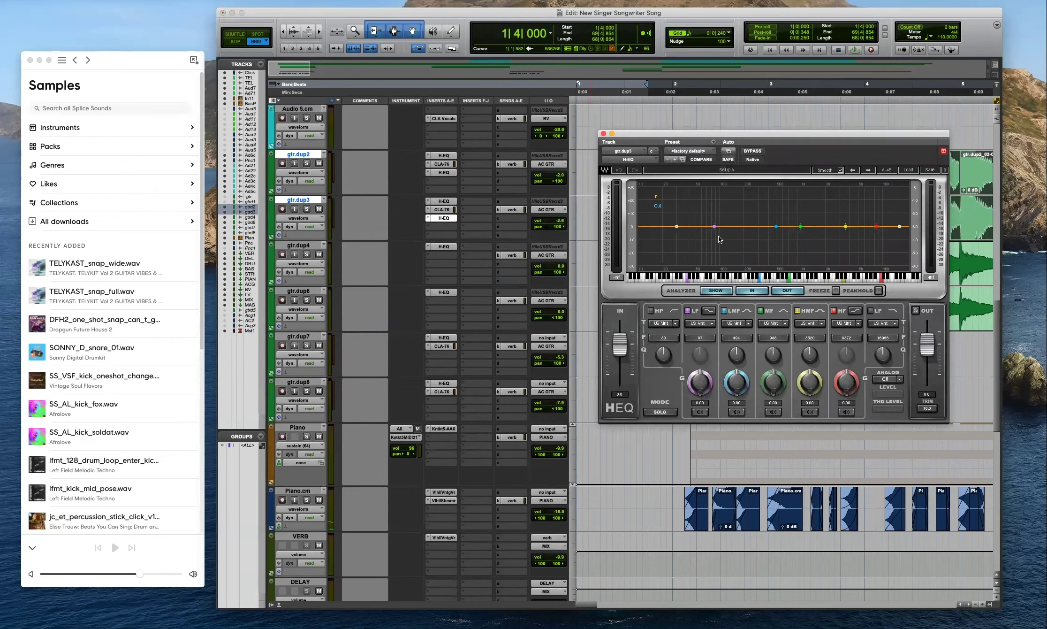
key(space)
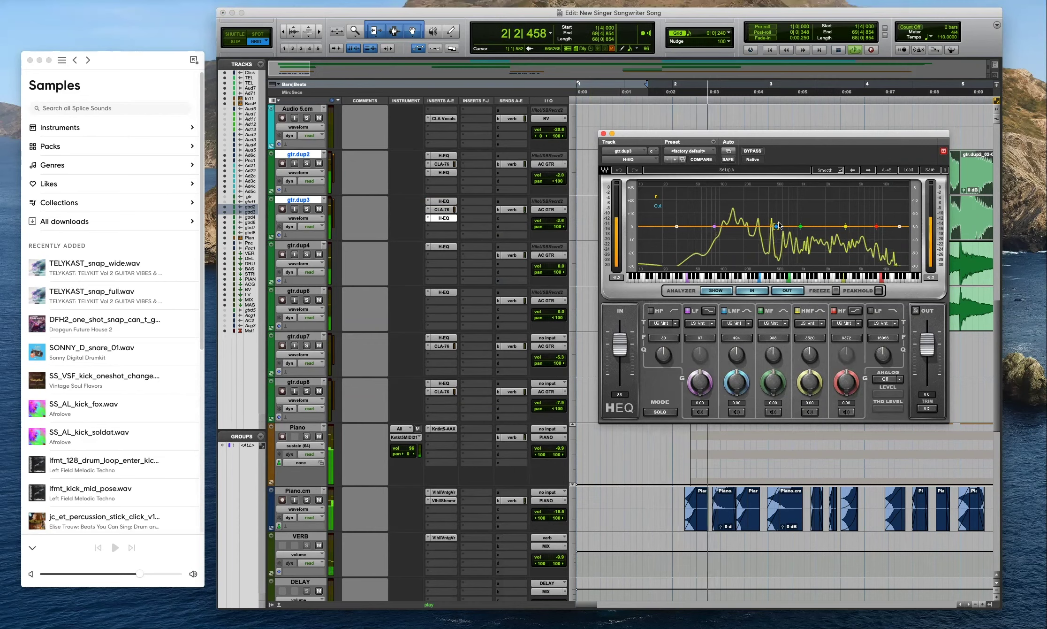
Cut the low mids with the LMF band of gtr.dup3's second H-EQ and copy that EQ onto gtr.dup2.
drag(776, 226, 734, 236)
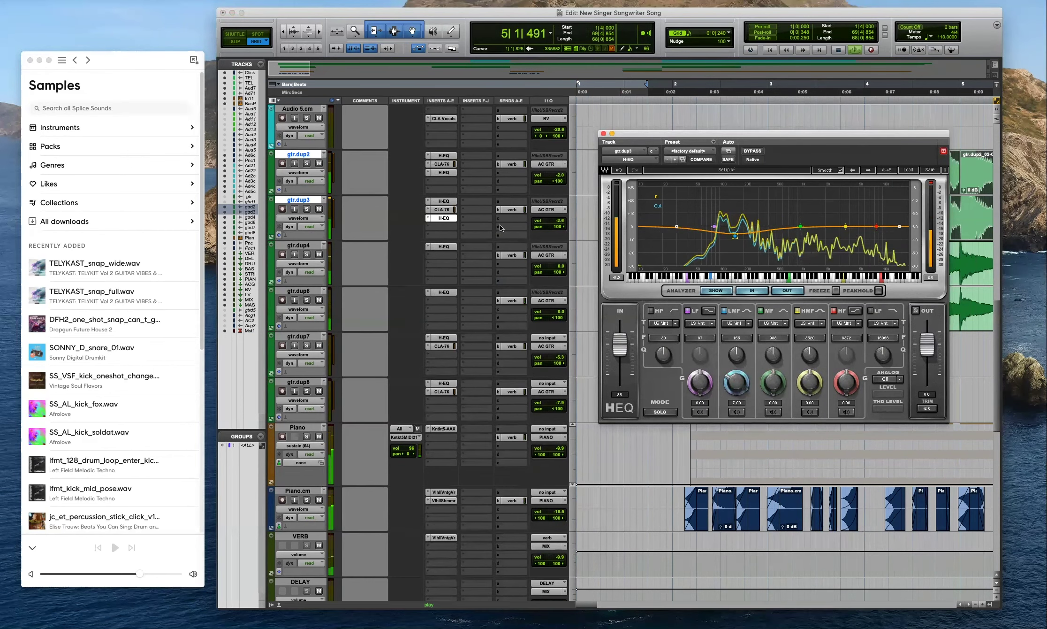
drag(443, 218, 444, 172)
key(space)
key(space)
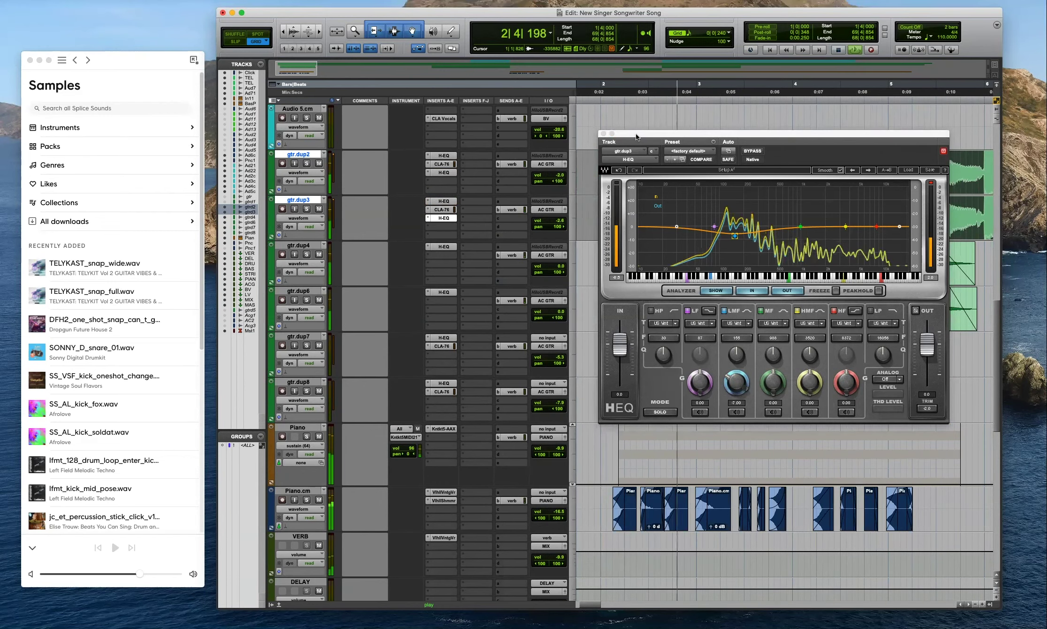
click(604, 134)
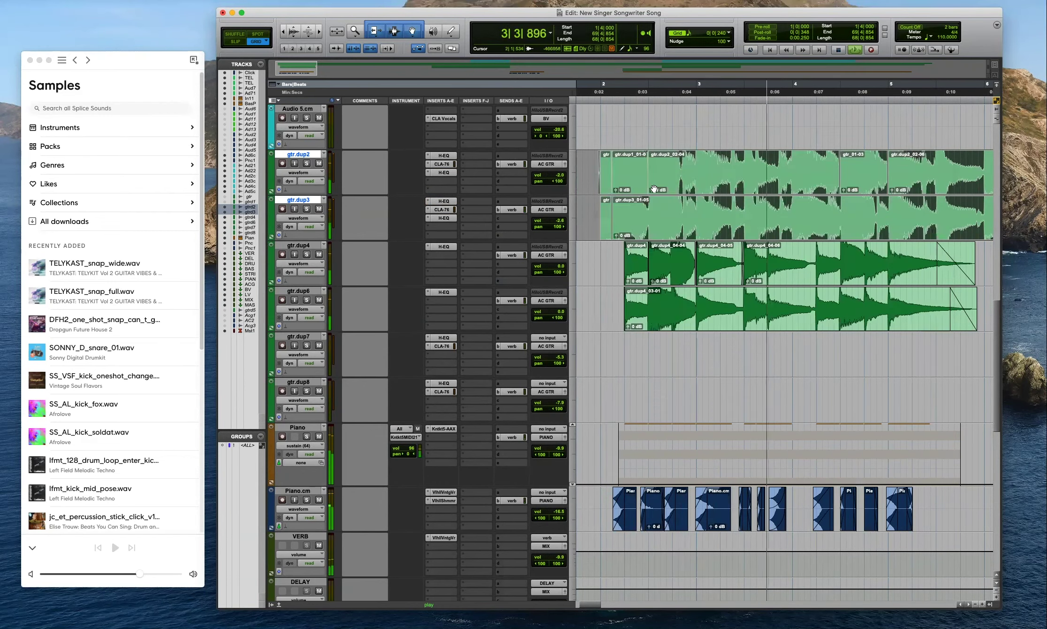
Soften the LMF cut on gtr.dup2's second H-EQ and copy the adjusted EQ back onto gtr.dup3.
click(444, 172)
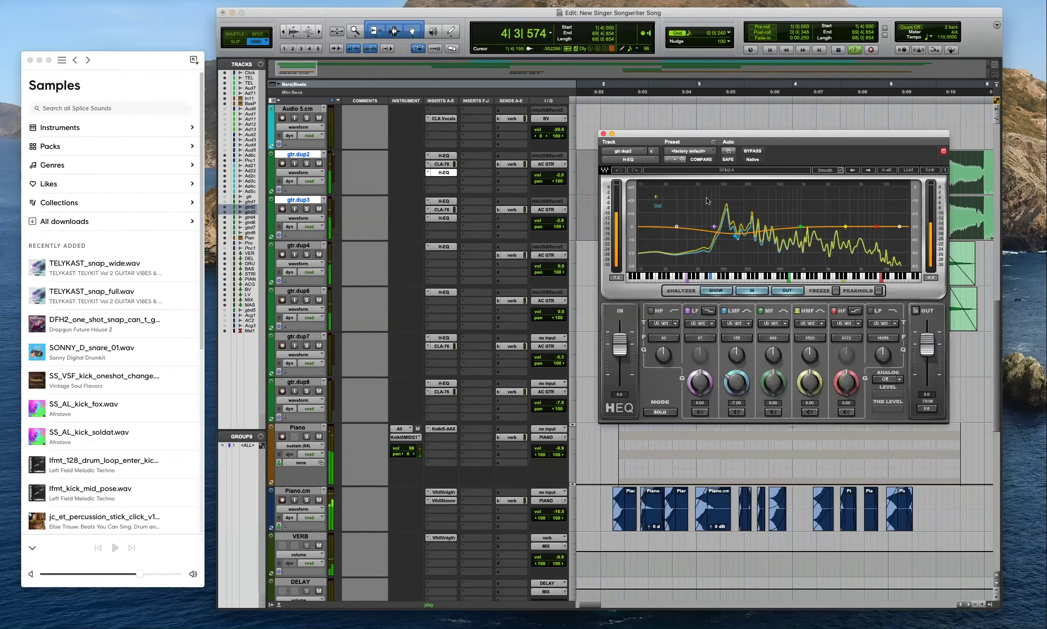
drag(736, 383, 736, 380)
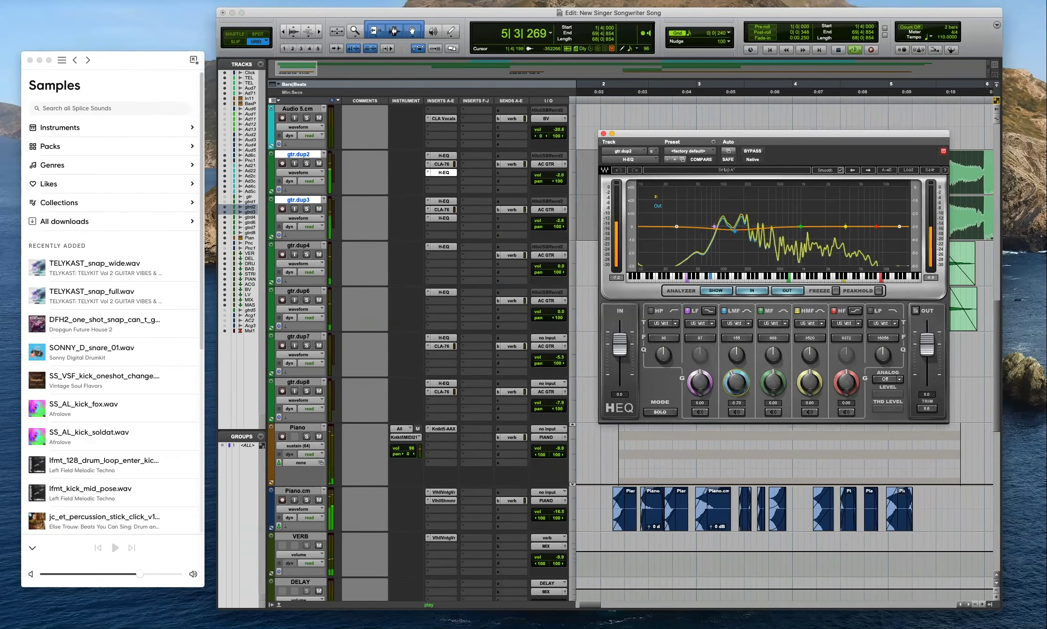
click(442, 174)
drag(443, 177, 442, 217)
click(604, 134)
Select the Master 1 track's timeline from the end of the fade-out back to the session start.
key(r)
key(r)
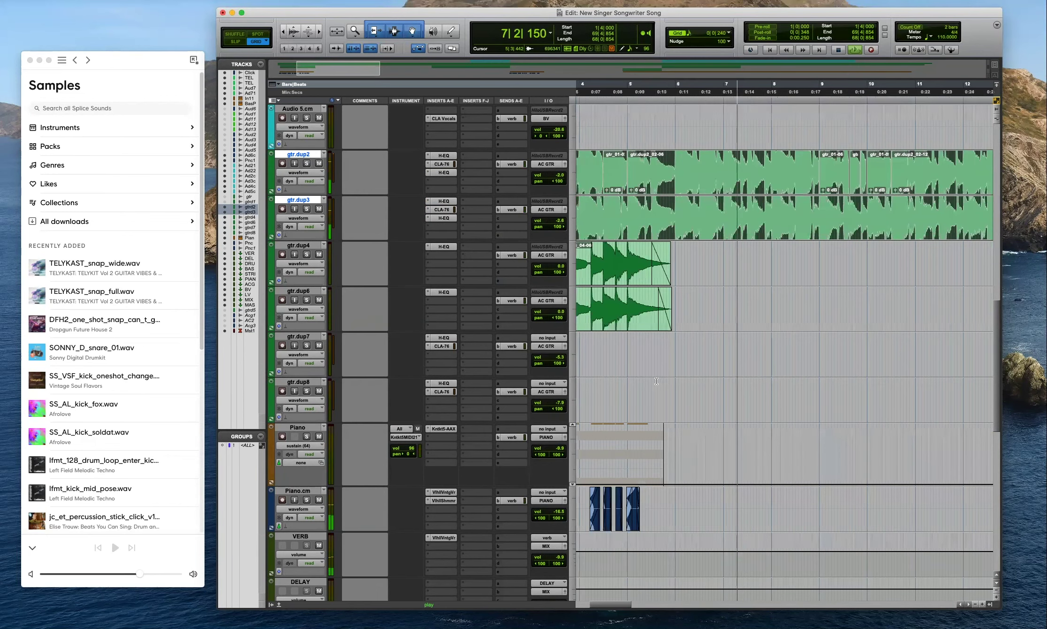
scroll(658, 403, down, 10)
key(space)
key(super+bracketleft)
key(super+bracketleft)
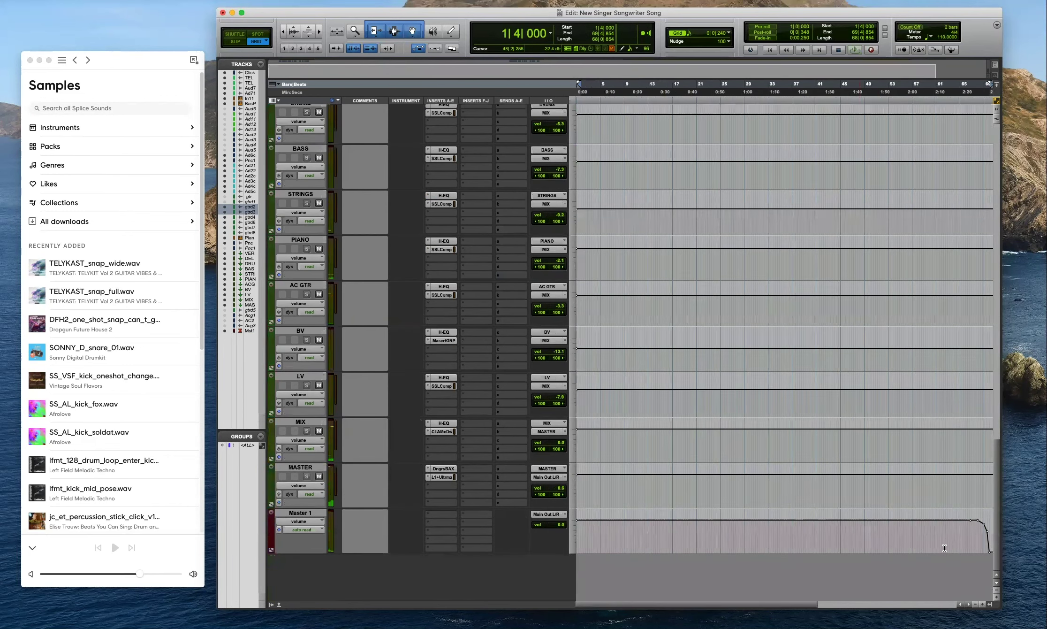
drag(991, 539, 711, 527)
click(972, 538)
key(super+bracketright)
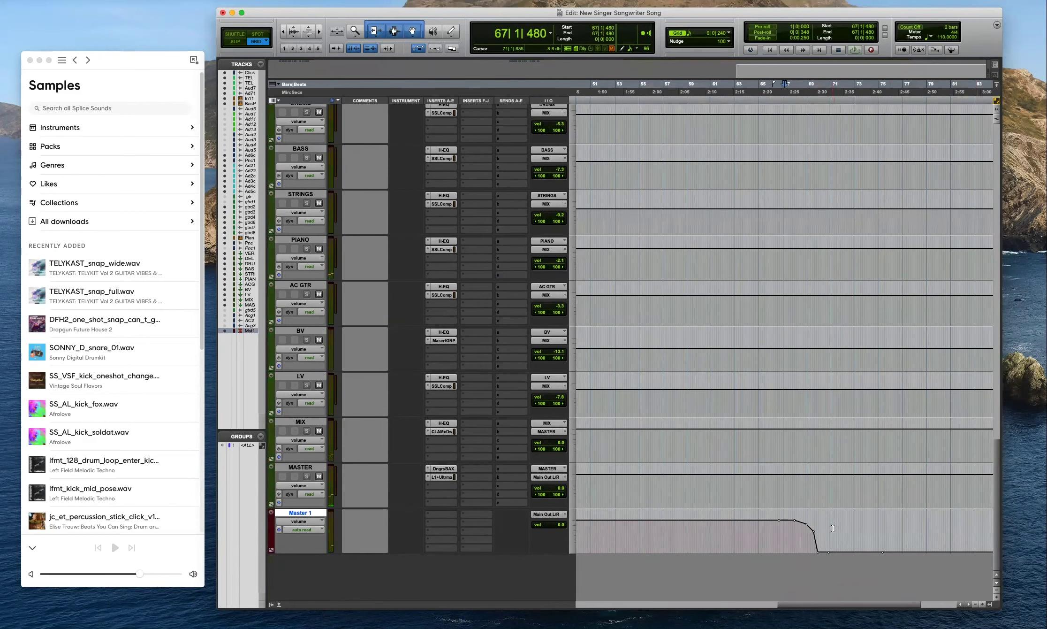
click(817, 538)
drag(820, 537, 504, 541)
Move the start of the Master 1 selection to 1|4|480 and audition the opening from there.
key(super+bracketright)
key(super+bracketright)
key(super+bracketright)
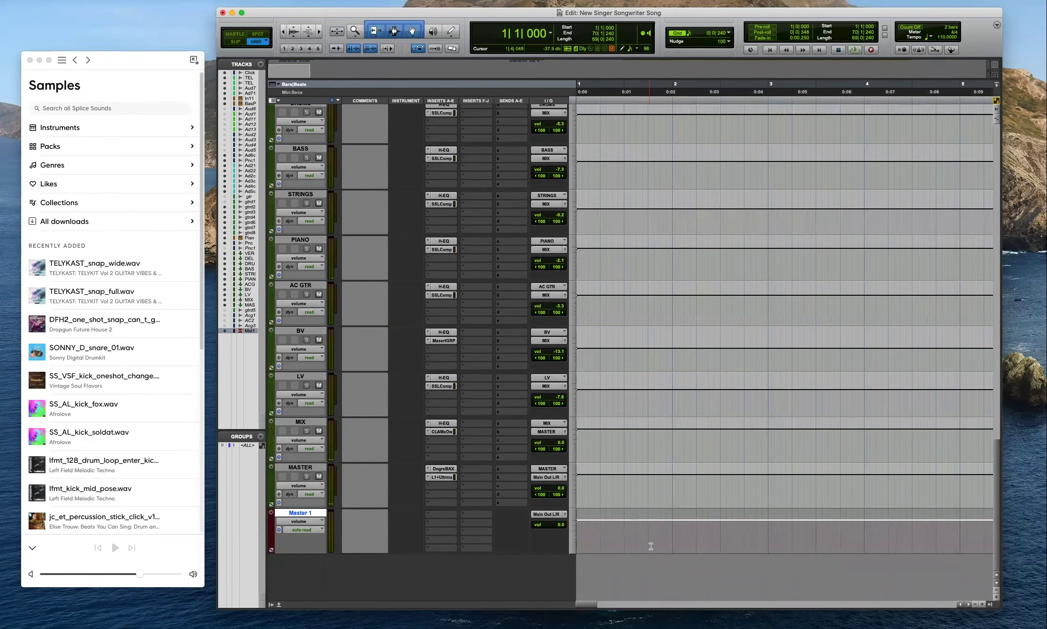
shift+click(650, 530)
key(space)
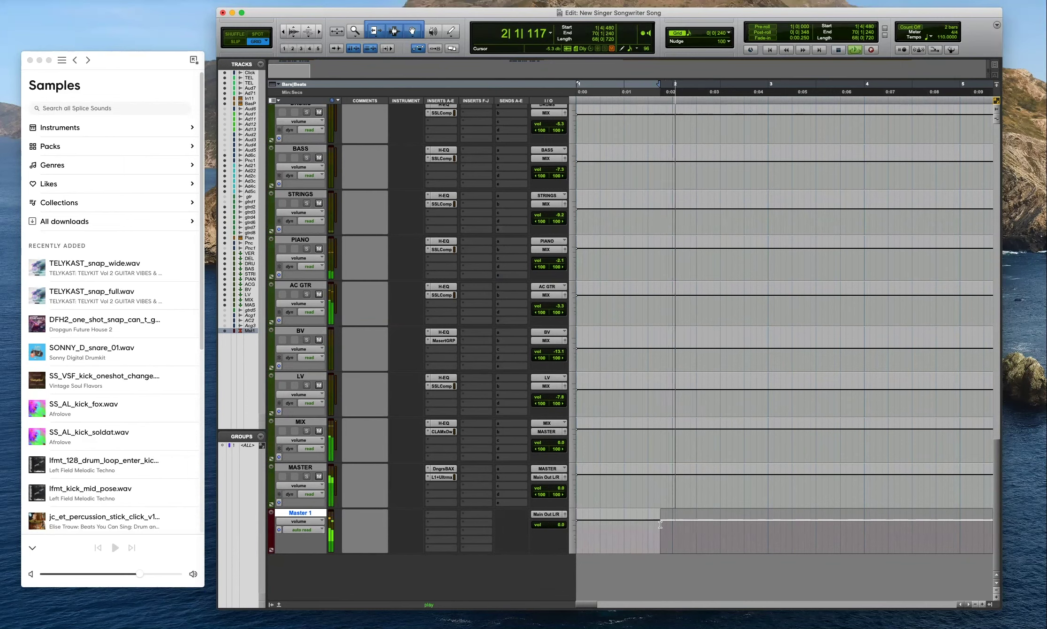
Pull Master 1's volume automation down to silence from the session start to 1|4|720, and play from that point.
click(654, 526)
key(shift+Return)
drag(660, 515, 664, 551)
key(space)
click(664, 532)
key(space)
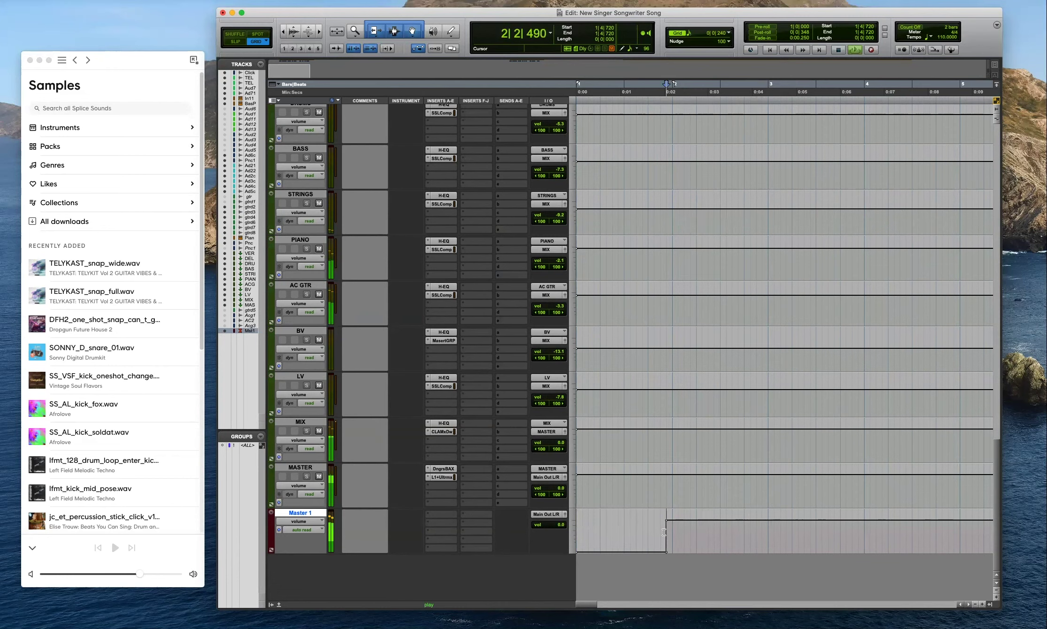
Select Master 1's timeline from 1|4|720 through the end of the fade-out and stop playback.
key(r)
key(r)
key(super+bracketleft)
key(super+bracketleft)
key(super+bracketleft)
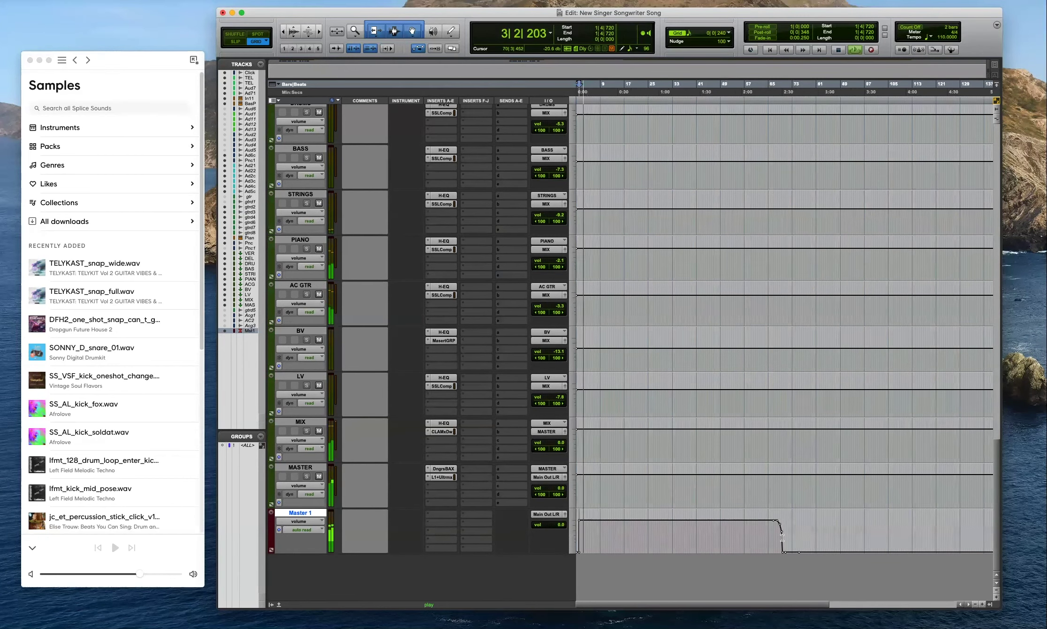
shift+click(783, 538)
key(space)
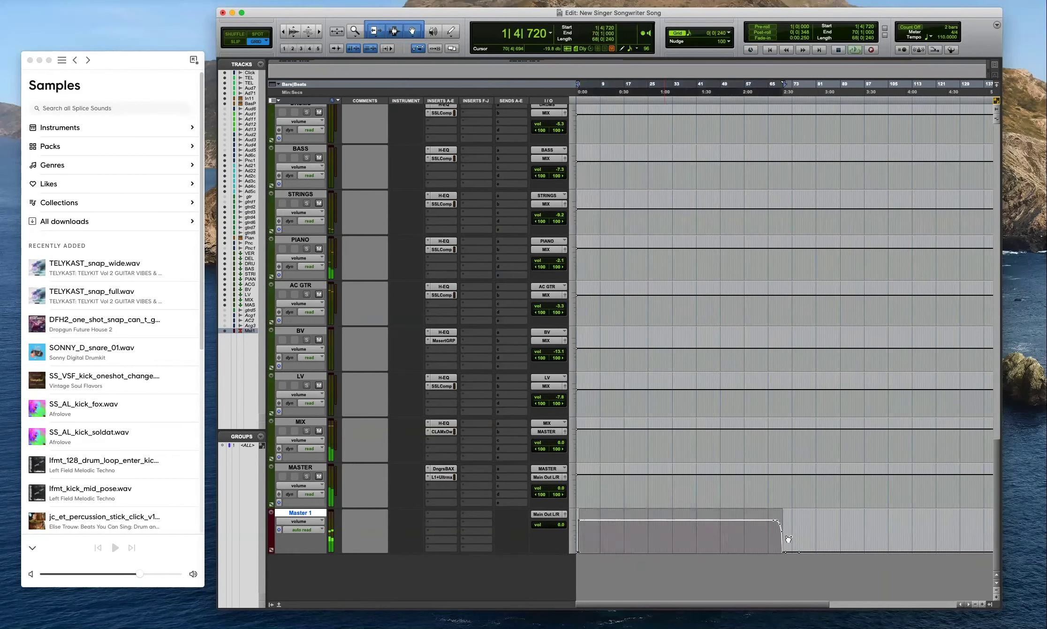
Open the Bounce Mix settings for the selected range and set the file format to Interleaved.
key(super+alt+b)
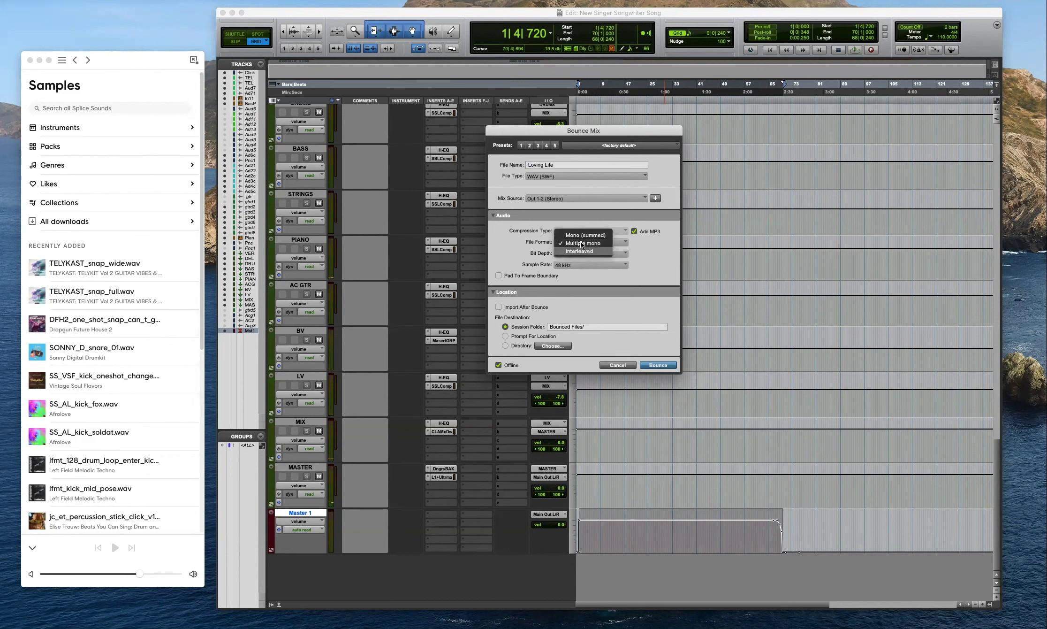
click(580, 250)
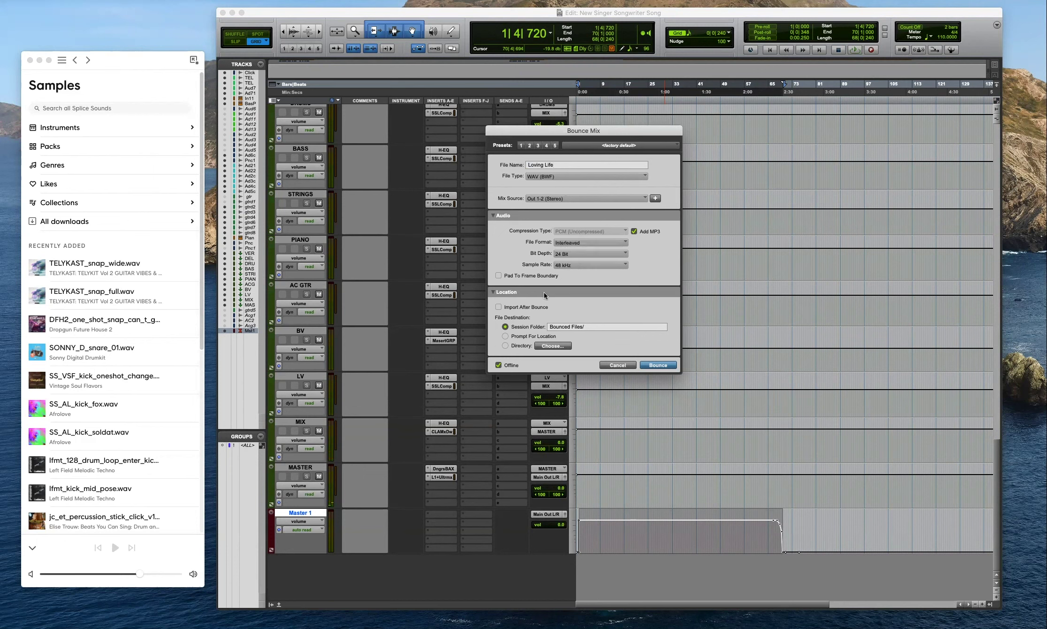